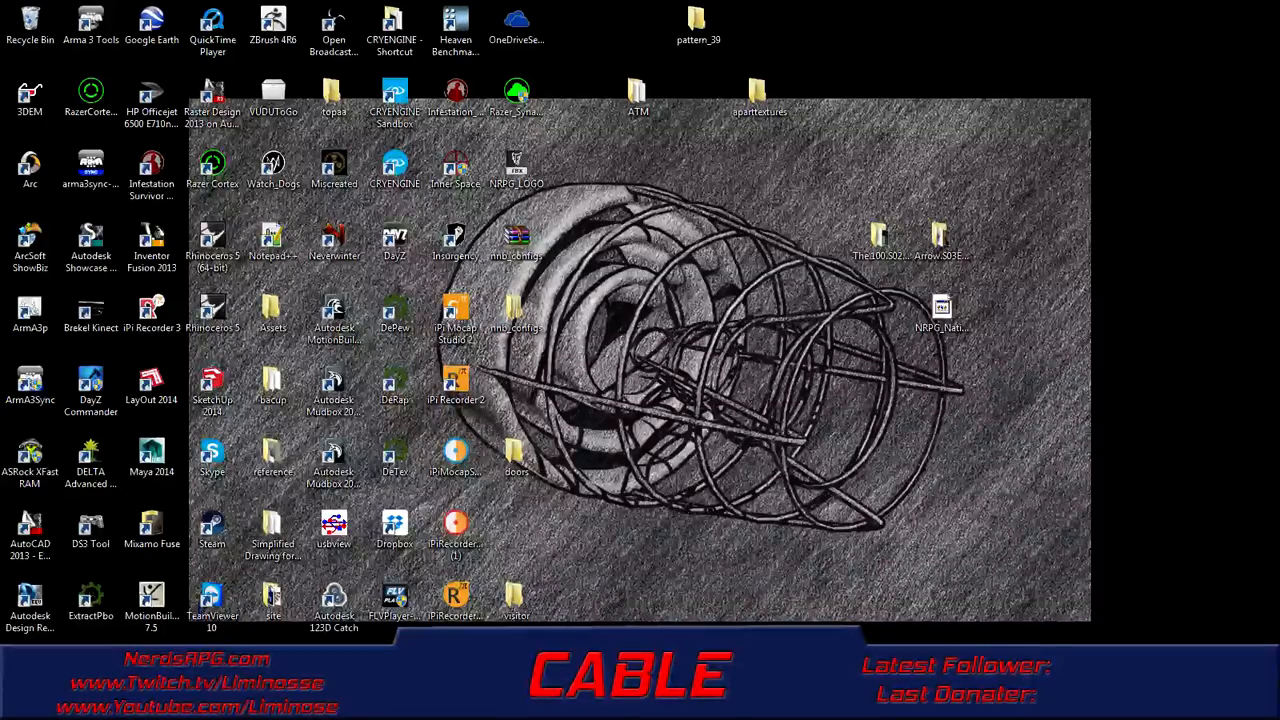
# - Switch to 3ds Max and select the ground-floor exterior wall of the apartment building
pyautogui.click(330, 707)
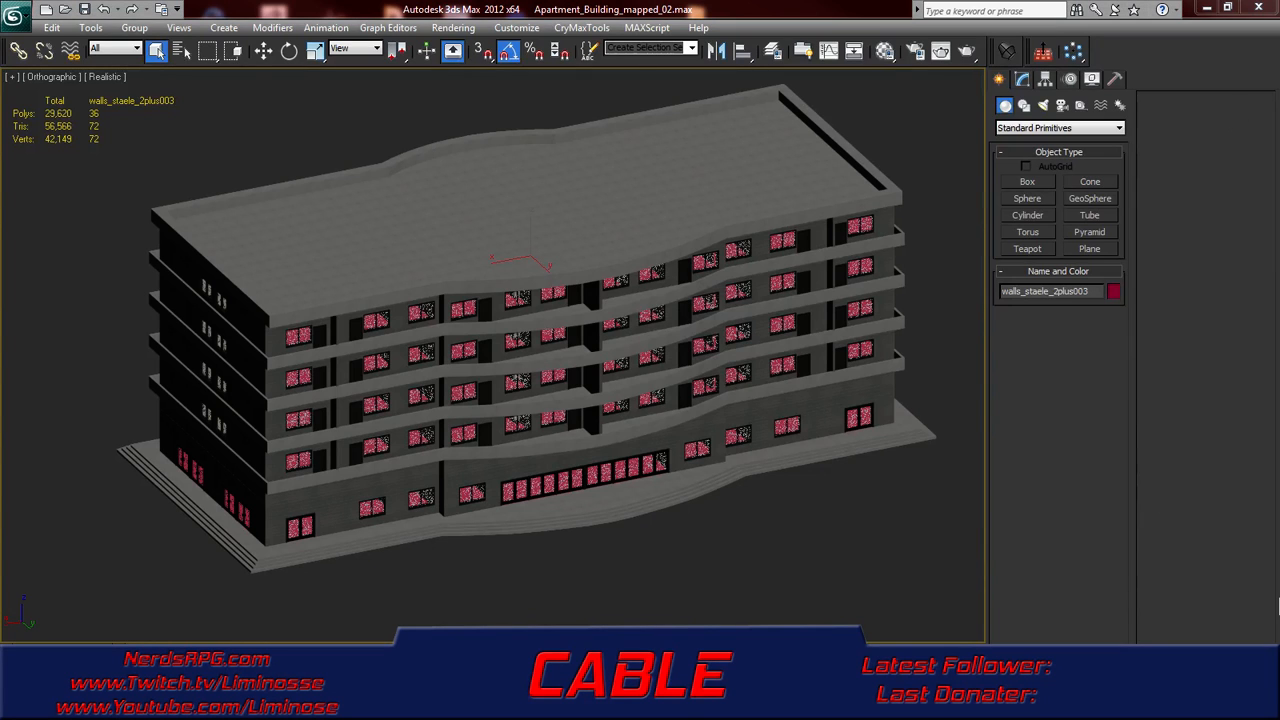
pyautogui.click(616, 447)
pyautogui.keyDown('alt'); pyautogui.moveTo(622, 467); pyautogui.dragTo(603, 465, button='middle'); pyautogui.keyUp('alt')
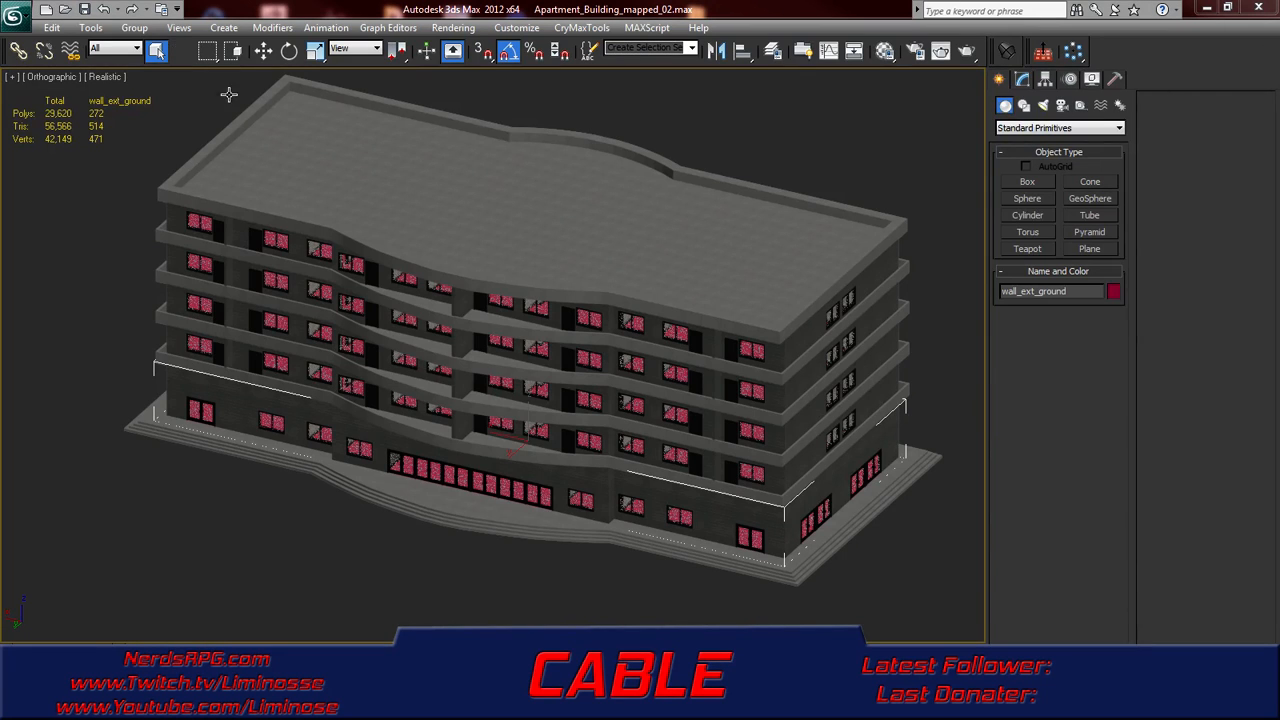
# - Start saving the scene under a new name and create and open a LODS folder inside Apartment_Building
pyautogui.click(18, 17)
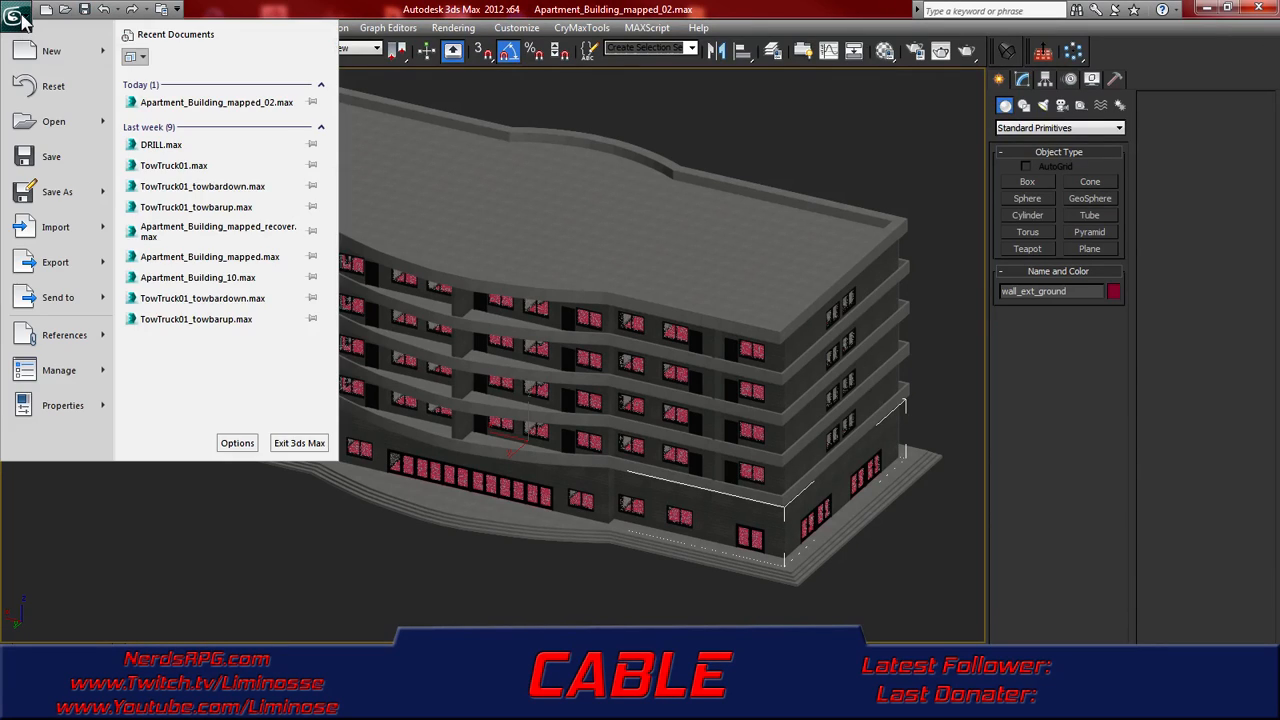
pyautogui.moveTo(57, 203)
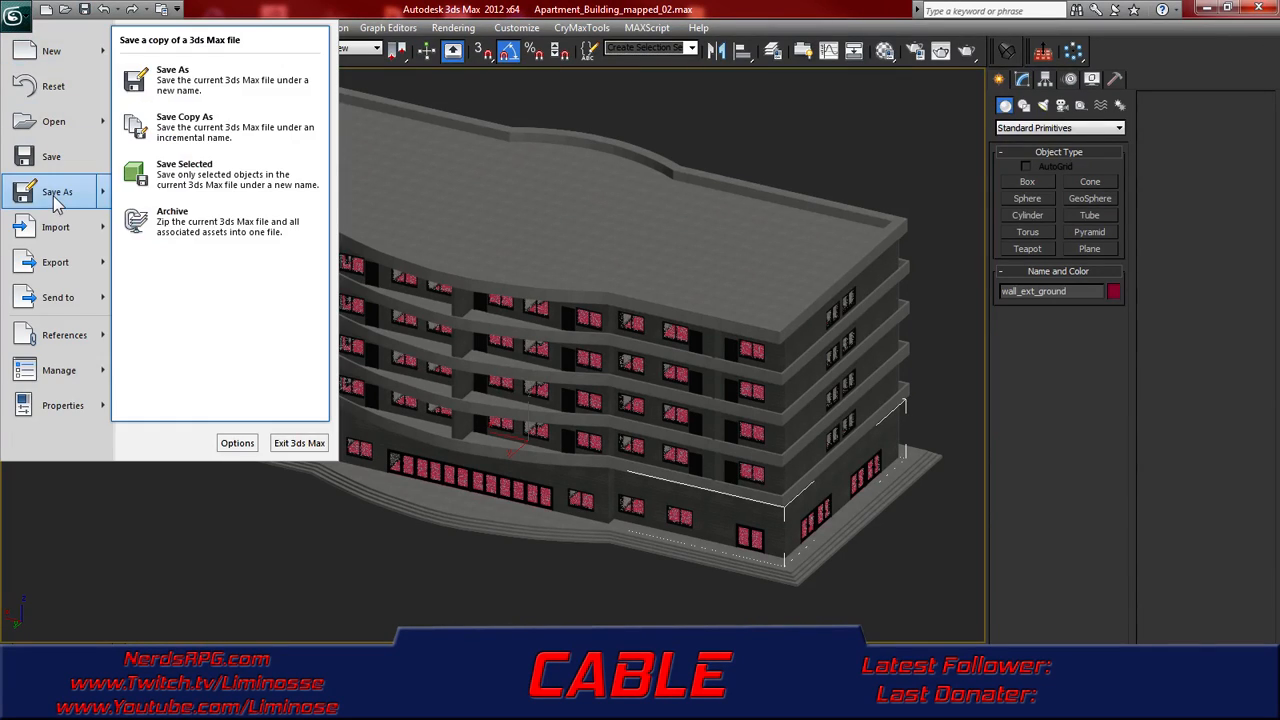
pyautogui.click(57, 195)
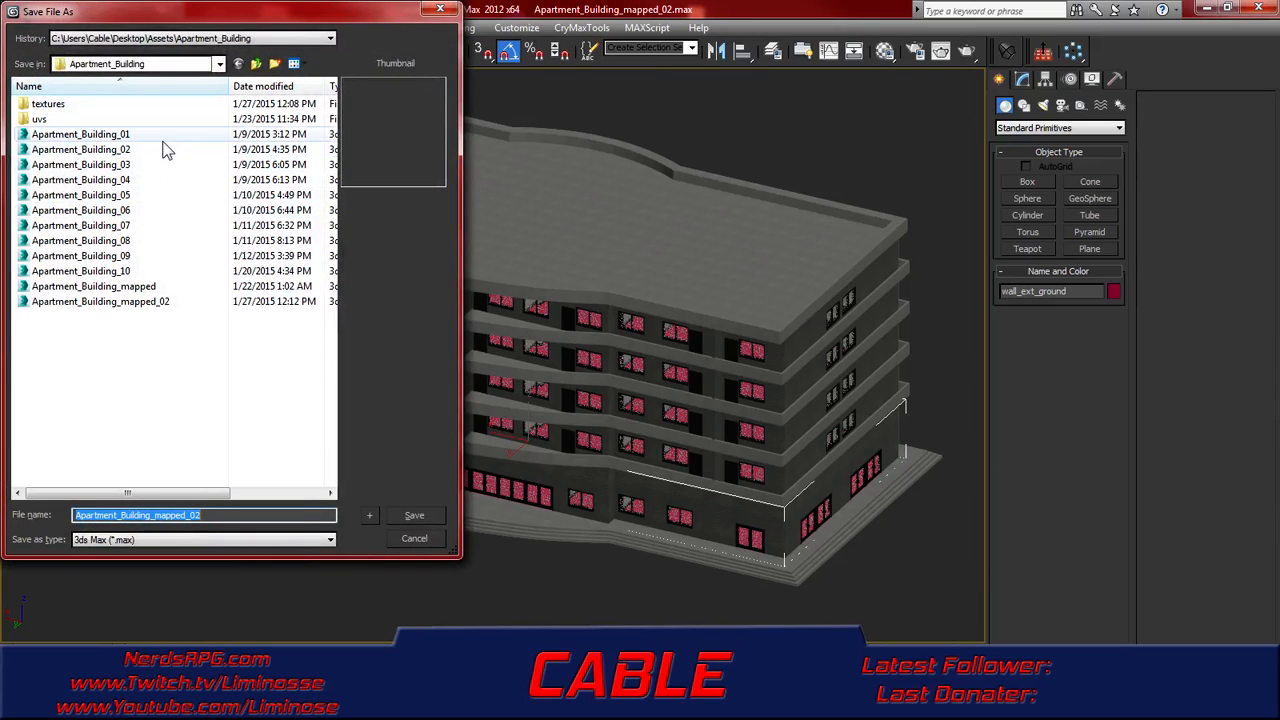
pyautogui.click(274, 64)
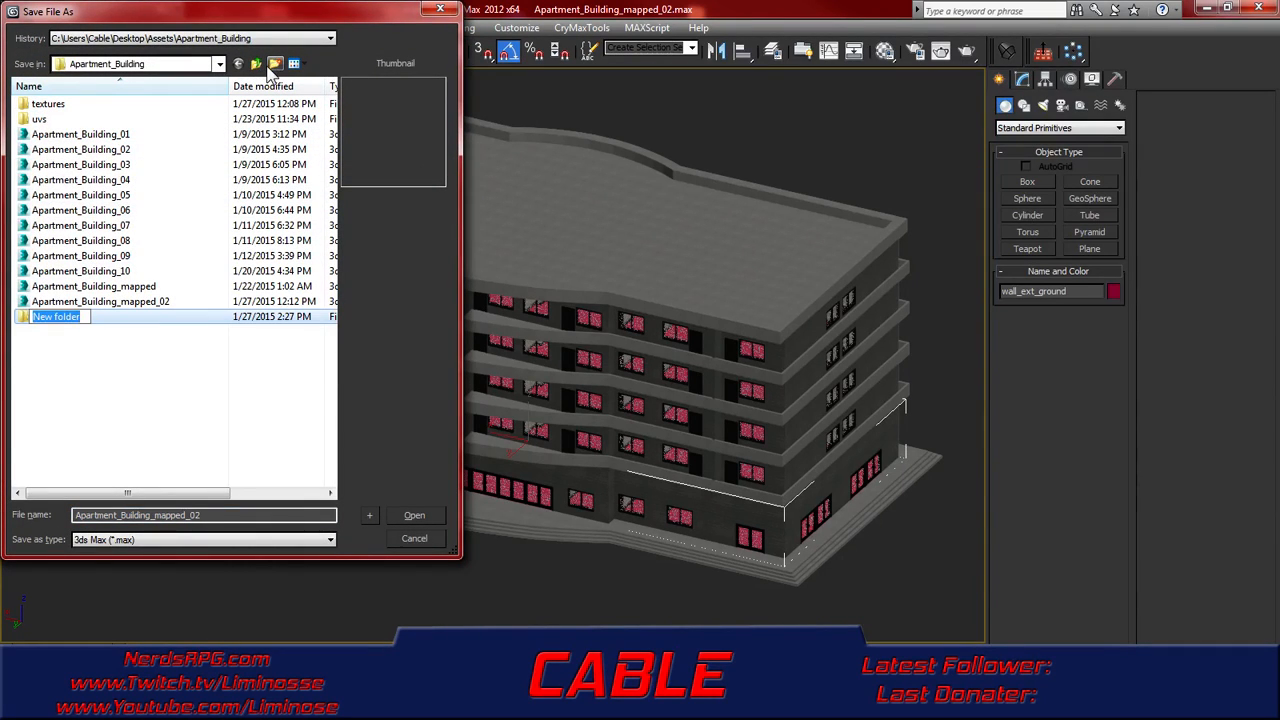
pyautogui.write('LODS')
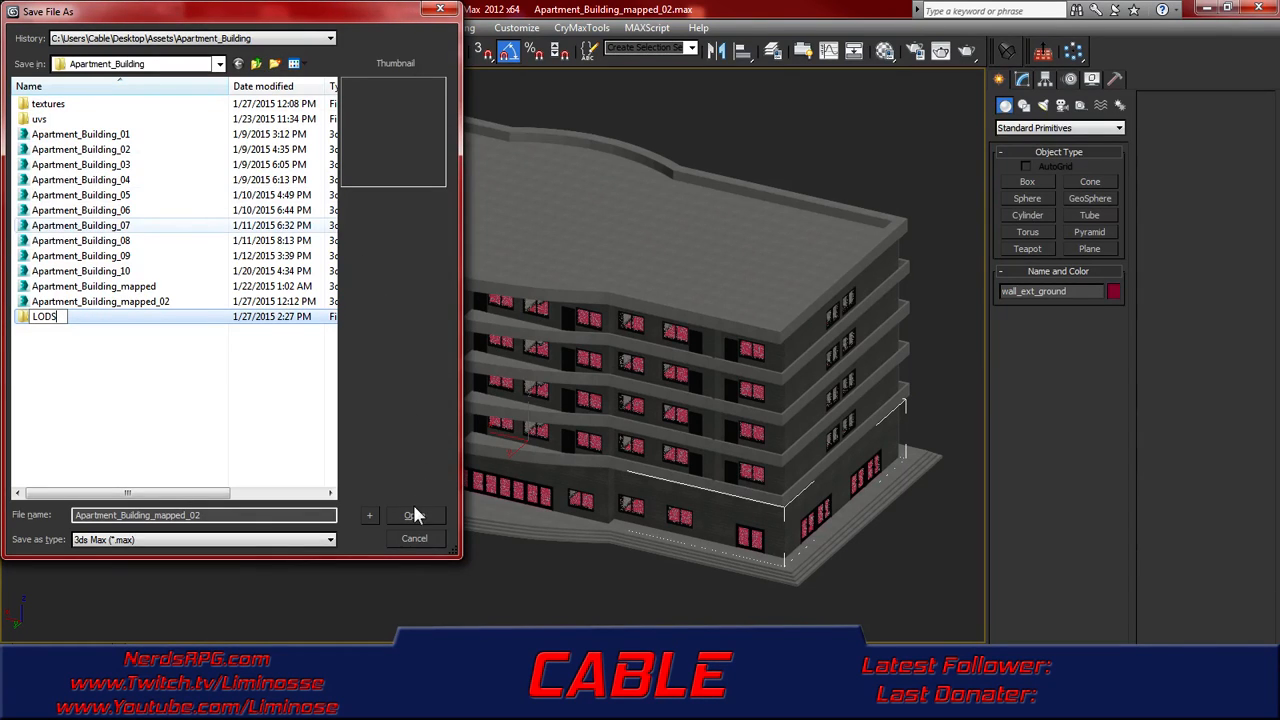
pyautogui.doubleClick(22, 317)
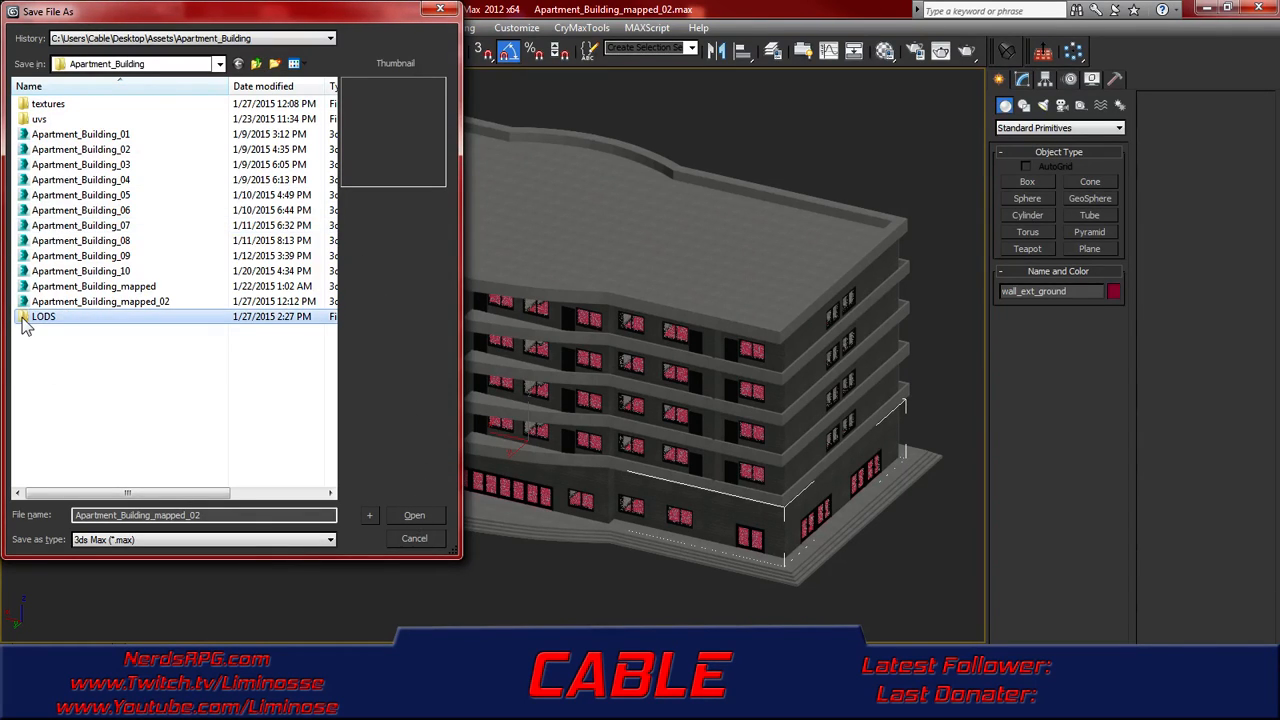
# - Save the scene as lod1 in the LODS folder
pyautogui.doubleClick(231, 514)
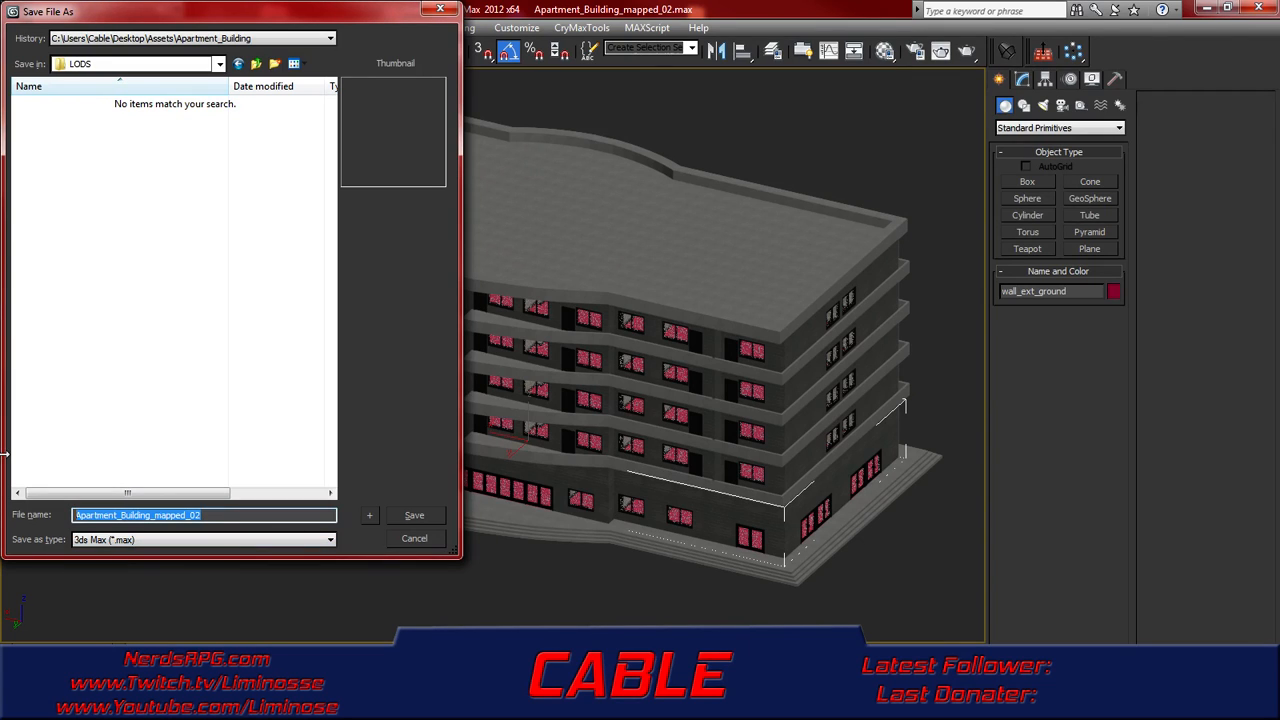
pyautogui.write('lo')
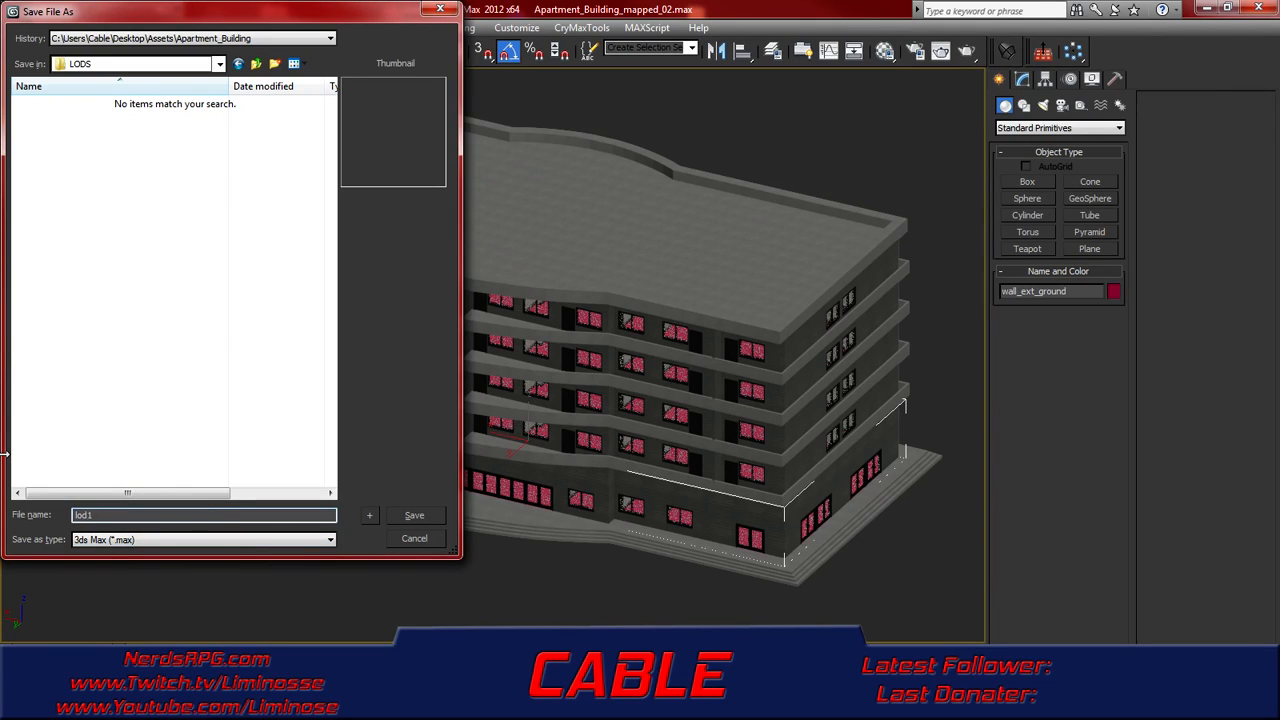
pyautogui.write('d1')
pyautogui.click(415, 520)
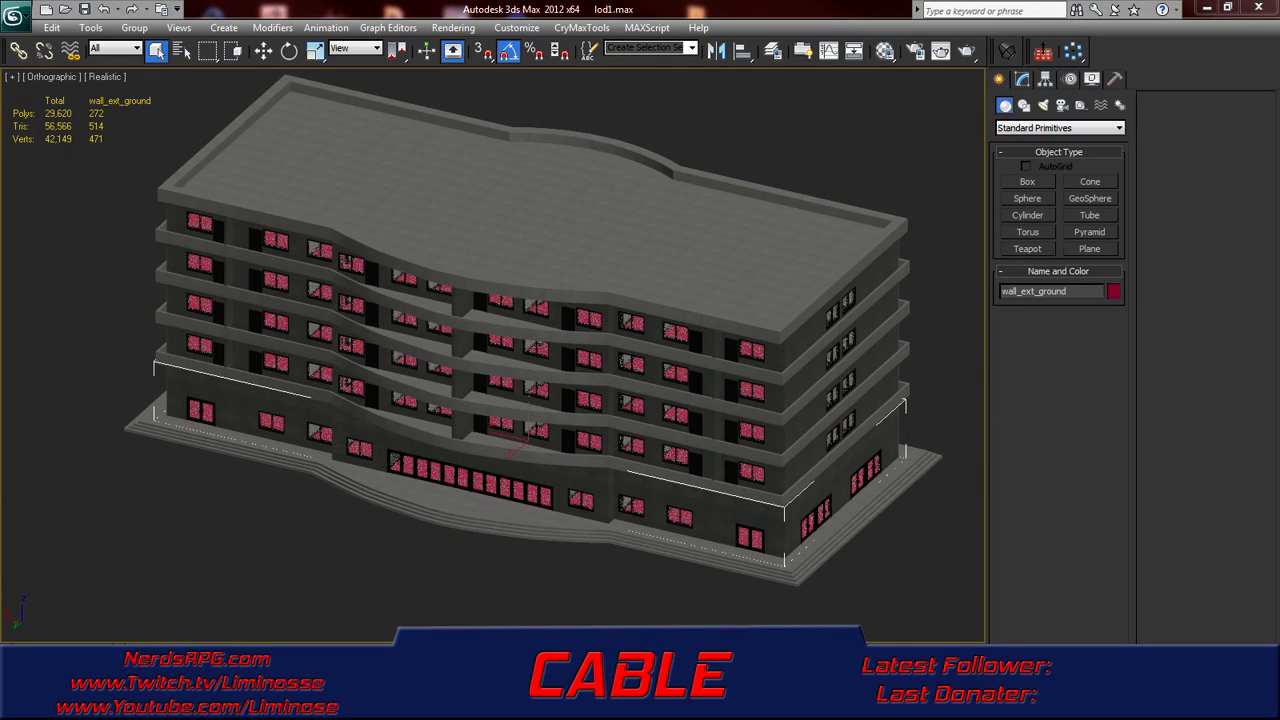
# - Hide the building's roof object
pyautogui.moveTo(634, 291); pyautogui.dragTo(671, 269, button='middle')
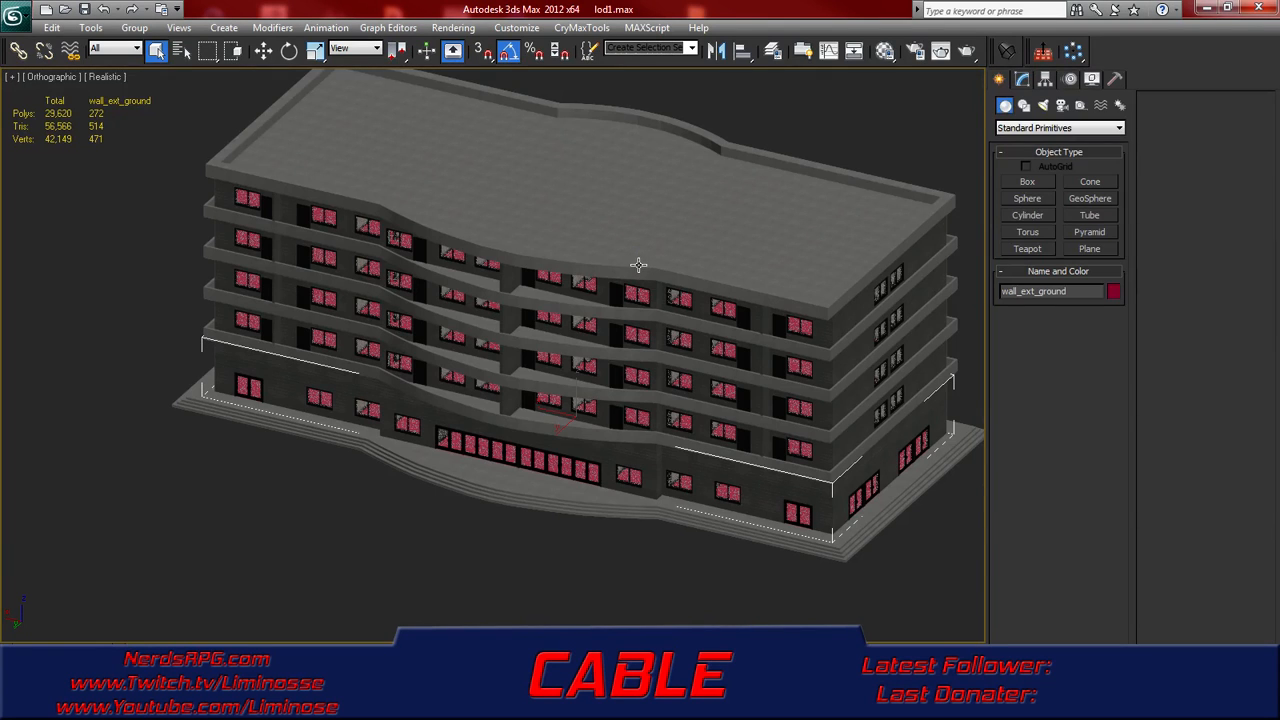
pyautogui.keyDown('alt'); pyautogui.moveTo(621, 271); pyautogui.dragTo(543, 266, button='middle'); pyautogui.keyUp('alt')
pyautogui.click(543, 266)
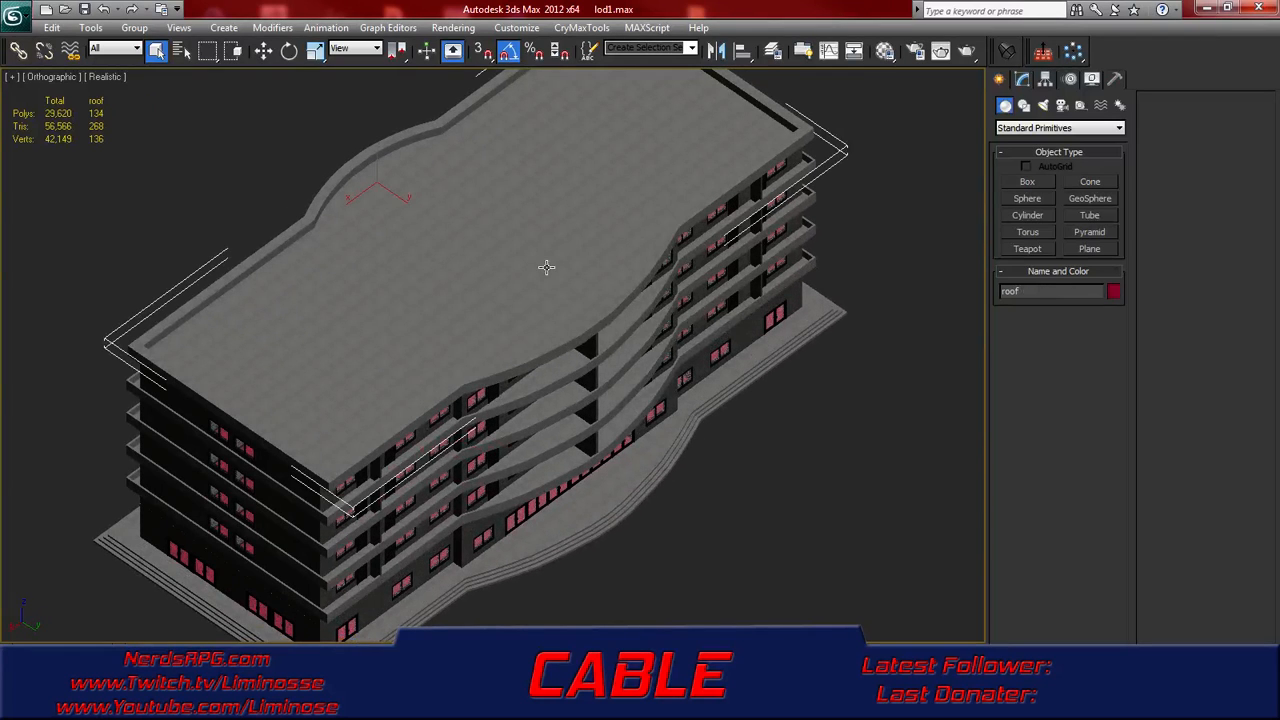
pyautogui.rightClick(541, 264)
pyautogui.click(600, 219)
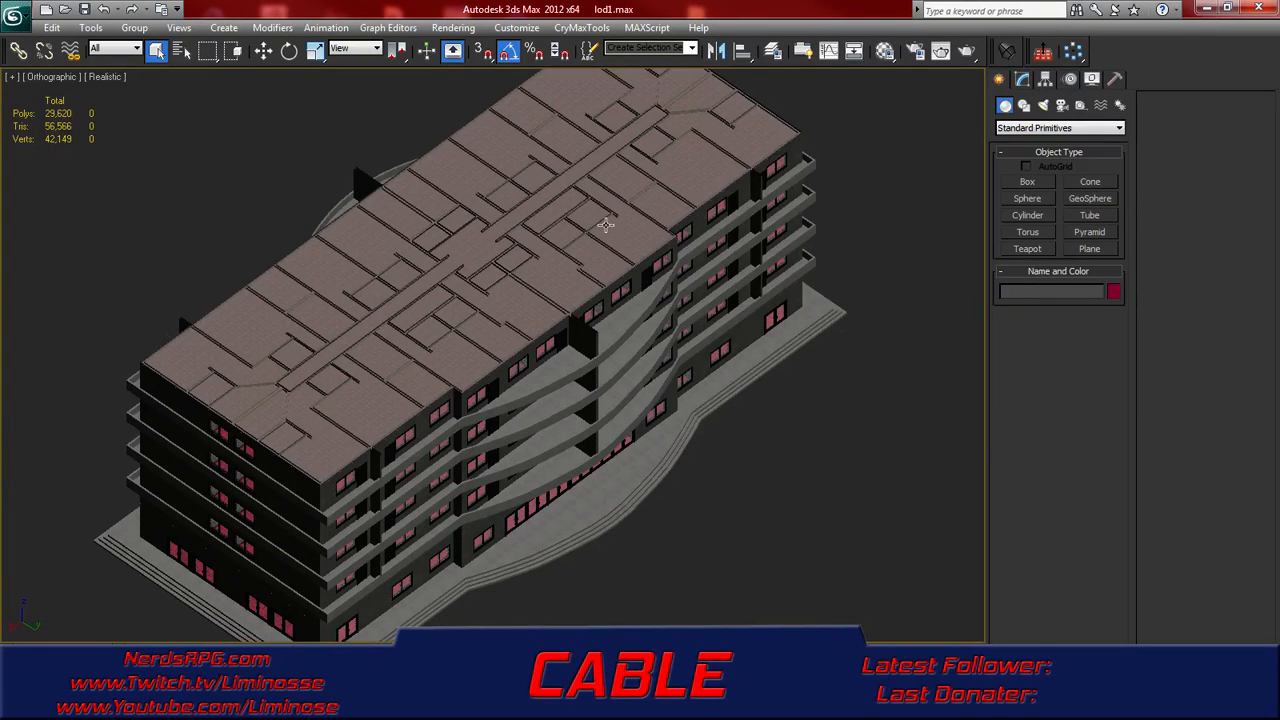
# - Hide the topceiling object above the uppermost storey
pyautogui.moveTo(535, 315); pyautogui.dragTo(658, 302, button='middle')
pyautogui.click(641, 311)
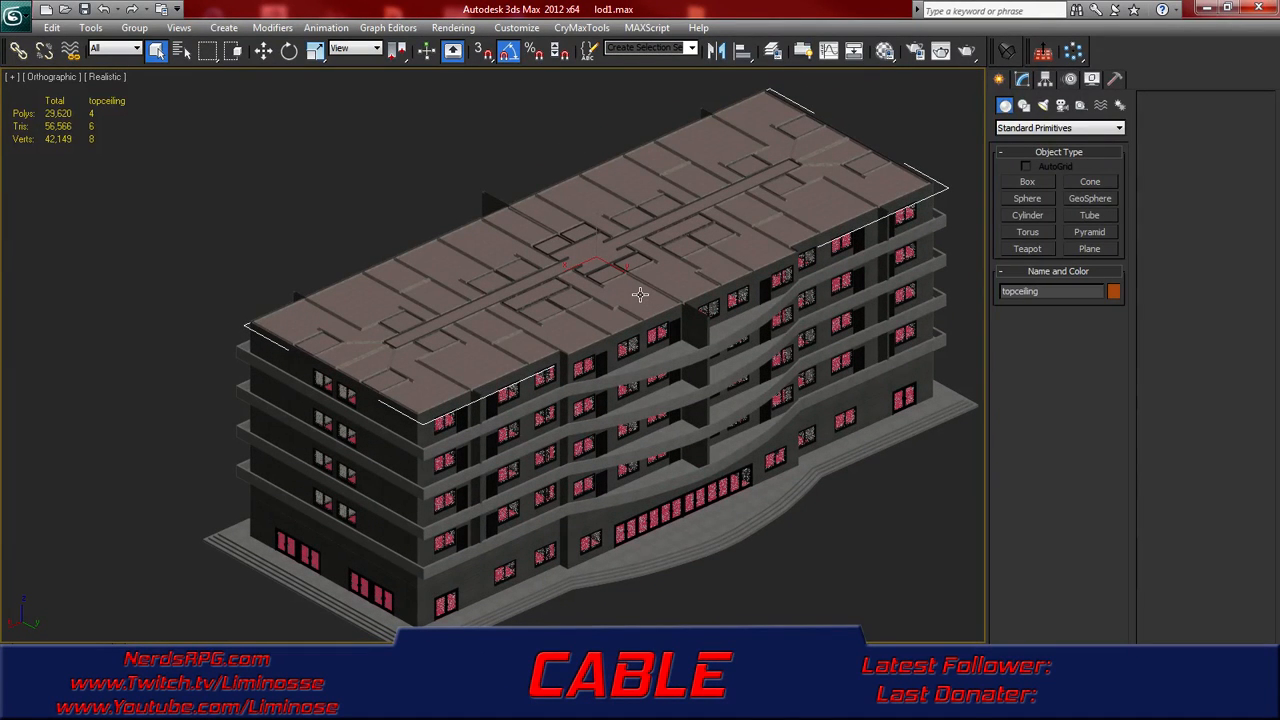
pyautogui.rightClick(640, 294)
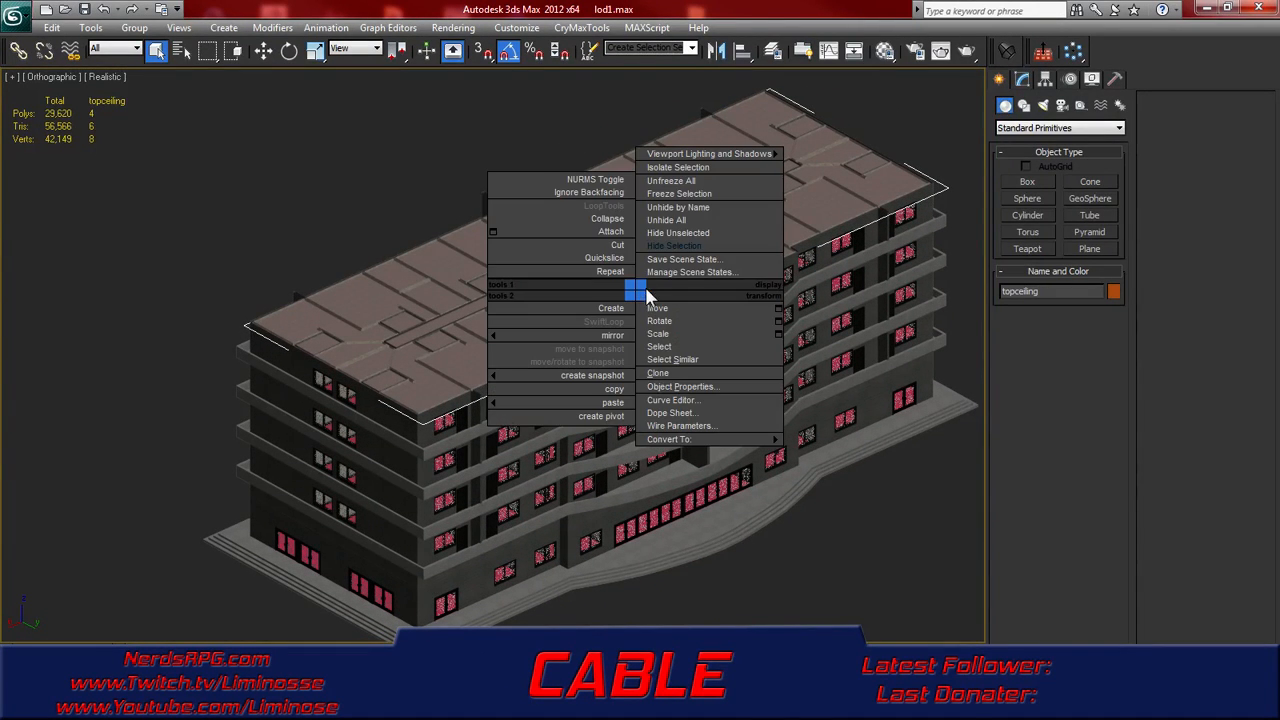
pyautogui.click(689, 254)
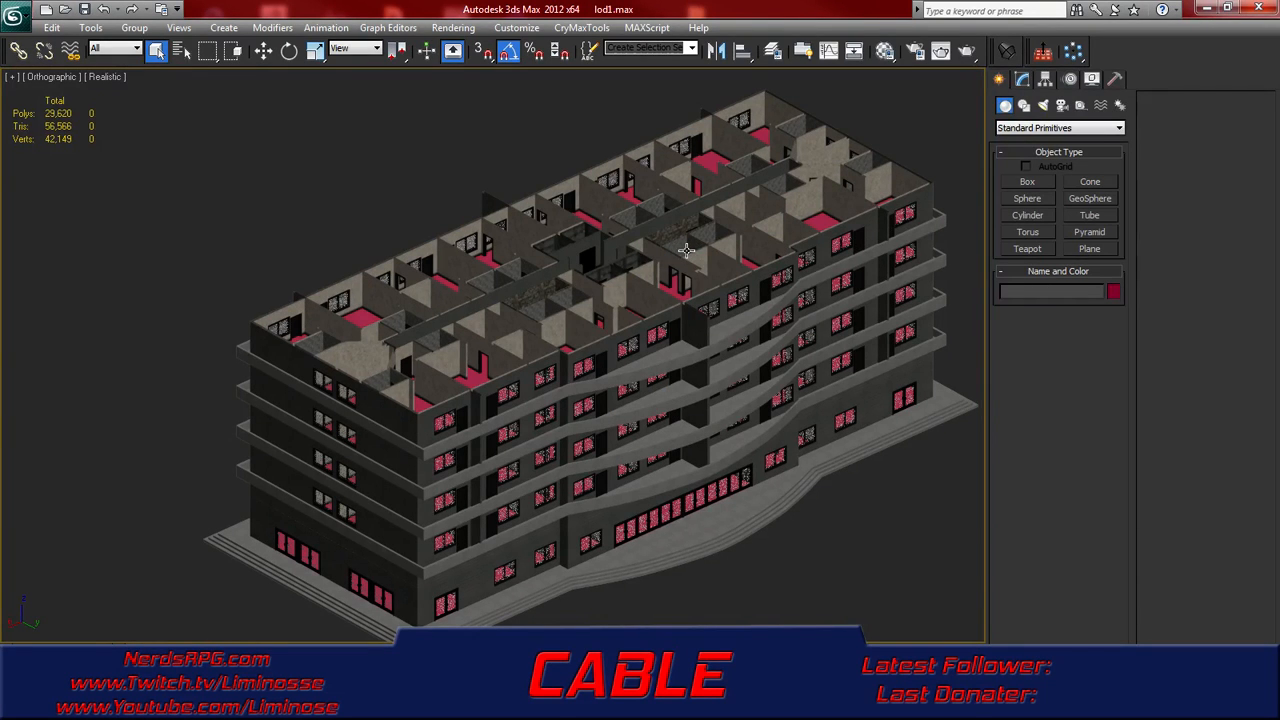
# - Delete the top storey's interior walls and the walls_staele_2plus003 walls around the stairwells
pyautogui.click(632, 292)
pyautogui.keyDown('alt'); pyautogui.moveTo(636, 298); pyautogui.dragTo(631, 321, button='middle'); pyautogui.keyUp('alt')
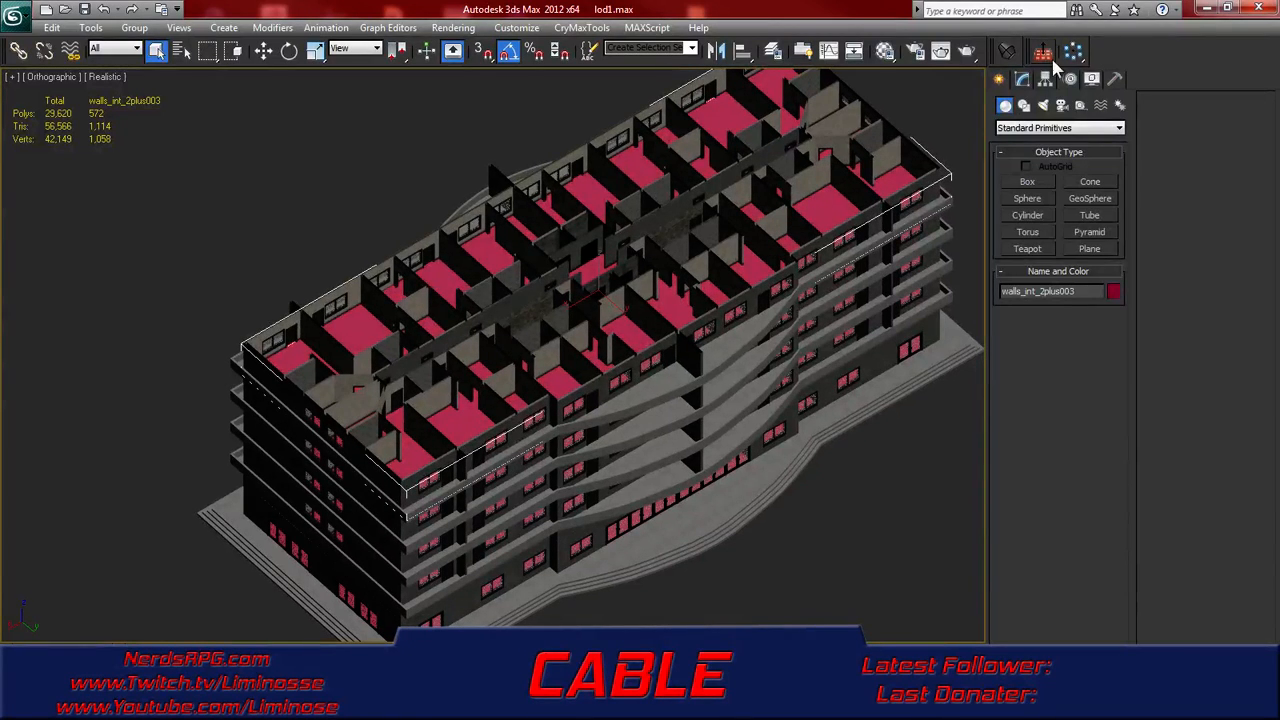
pyautogui.click(1022, 79)
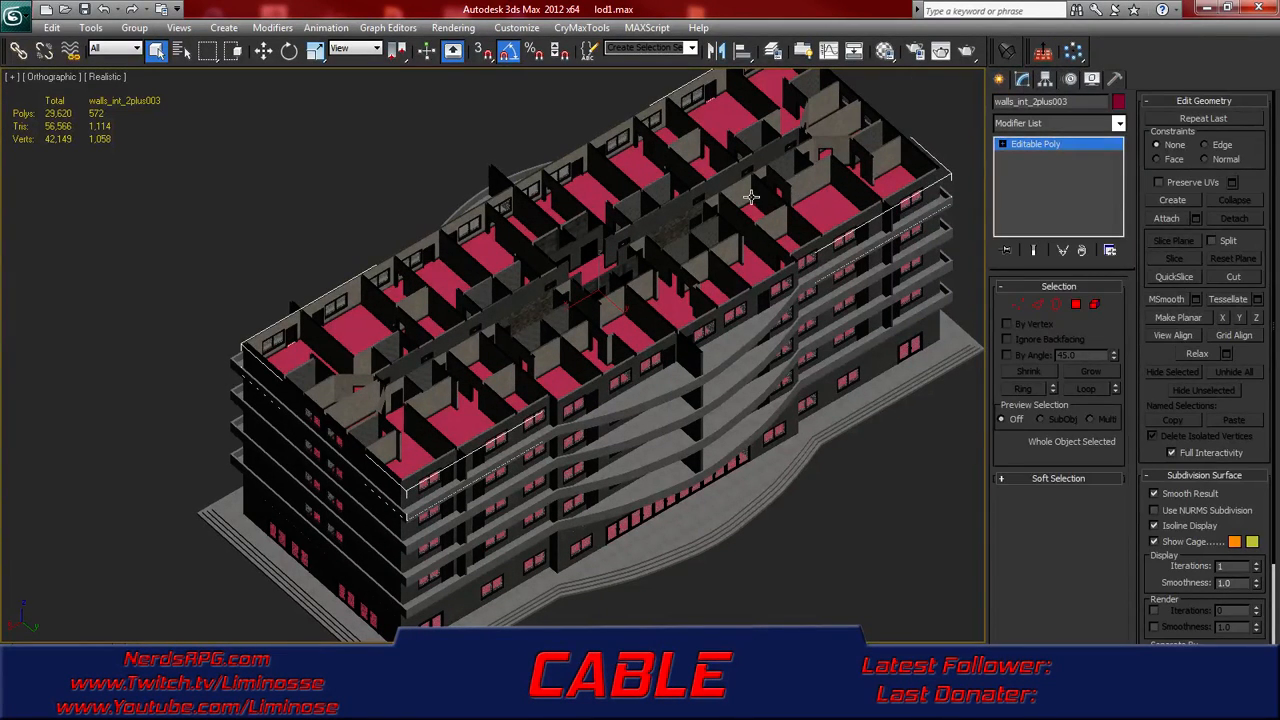
pyautogui.press('Delete')
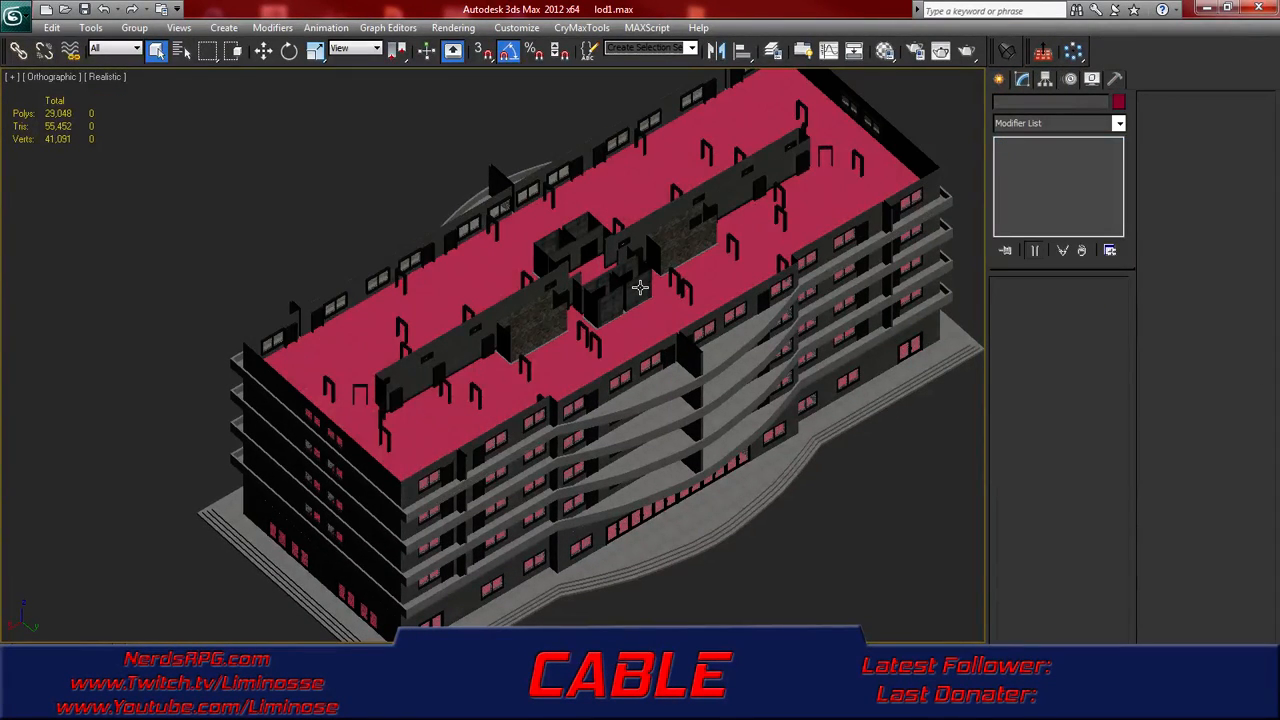
pyautogui.click(640, 287)
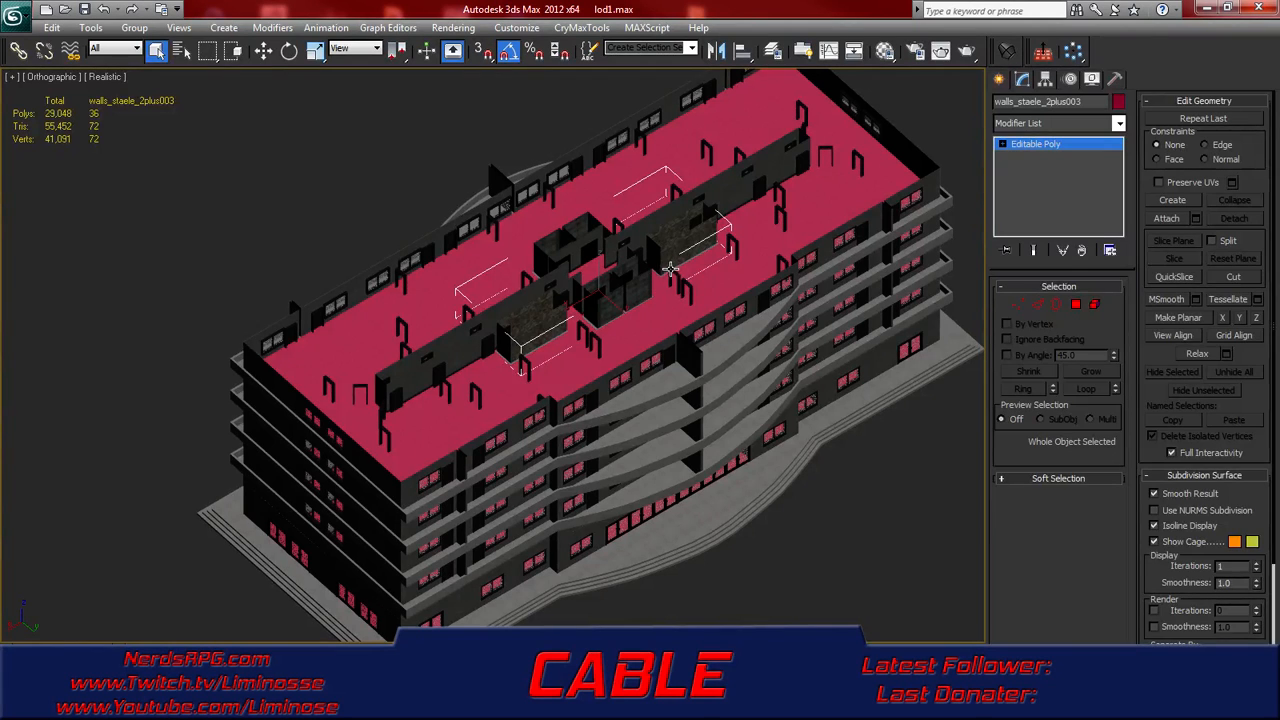
pyautogui.press('Delete')
# - Delete the top storey's floor object, floor2plus003
pyautogui.click(552, 305)
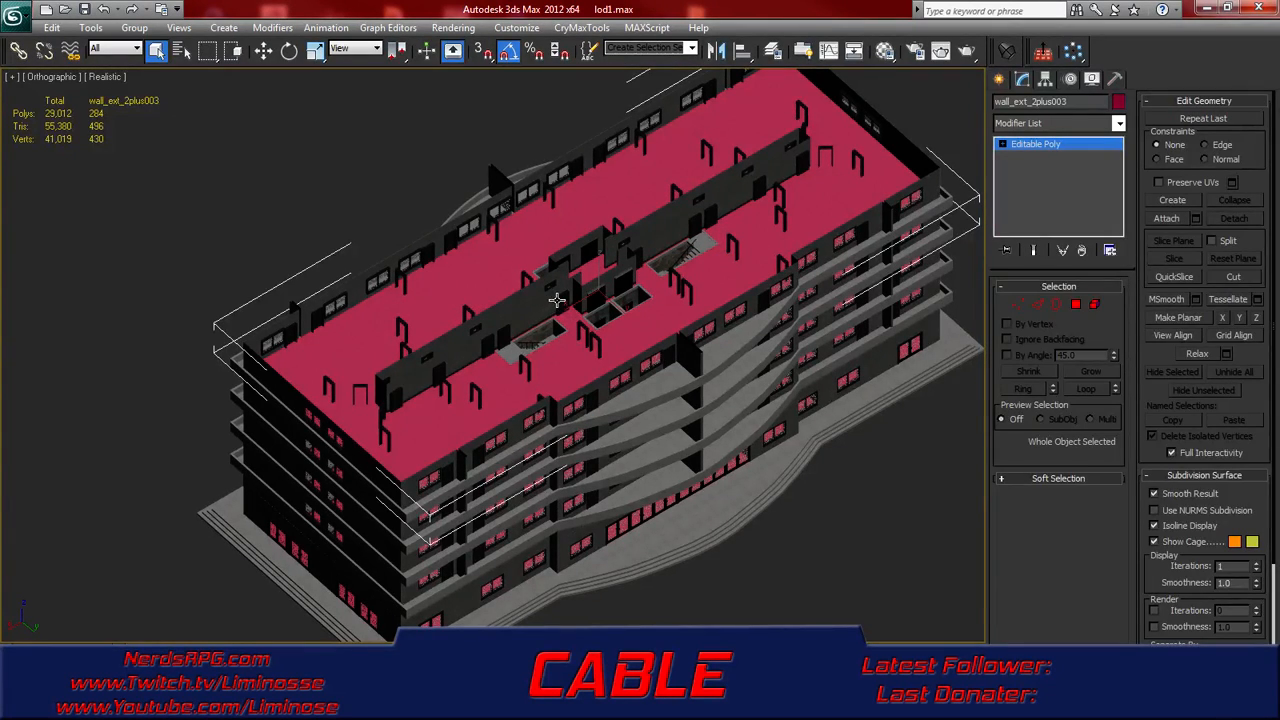
pyautogui.moveTo(599, 302); pyautogui.dragTo(634, 314, button='middle')
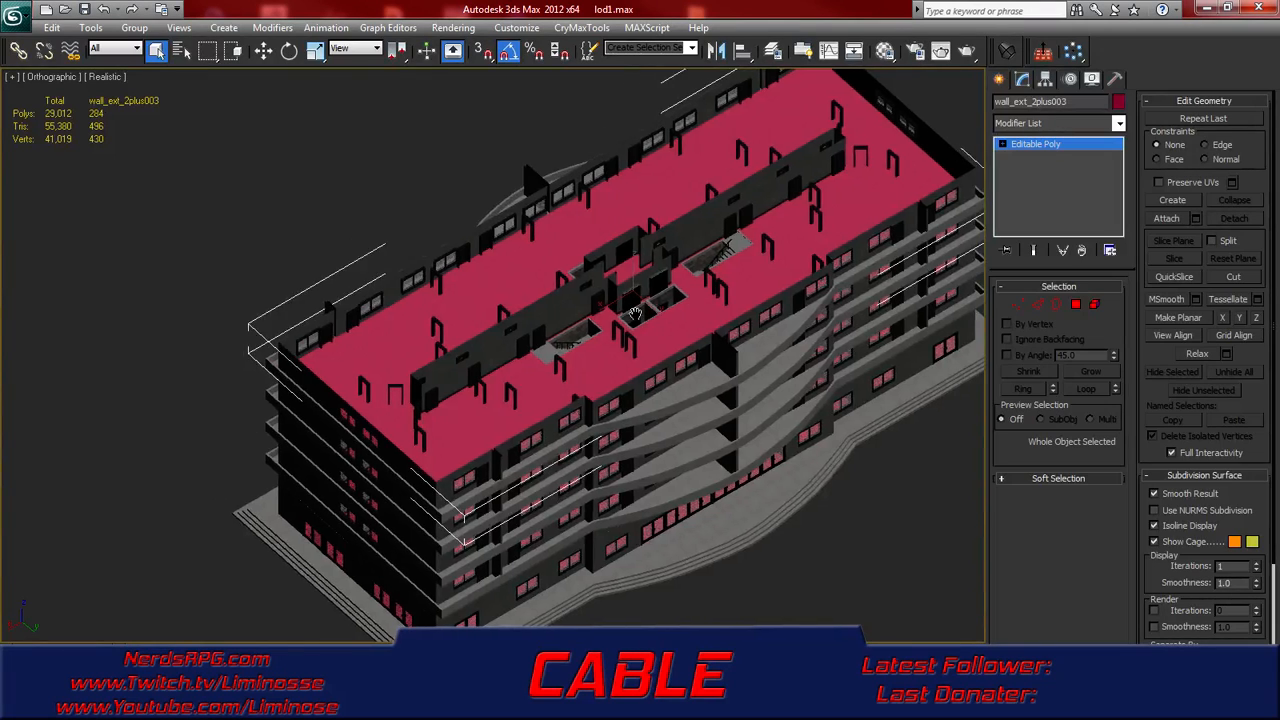
pyautogui.scroll(3, 634, 314)
pyautogui.scroll(-2, 740, 271)
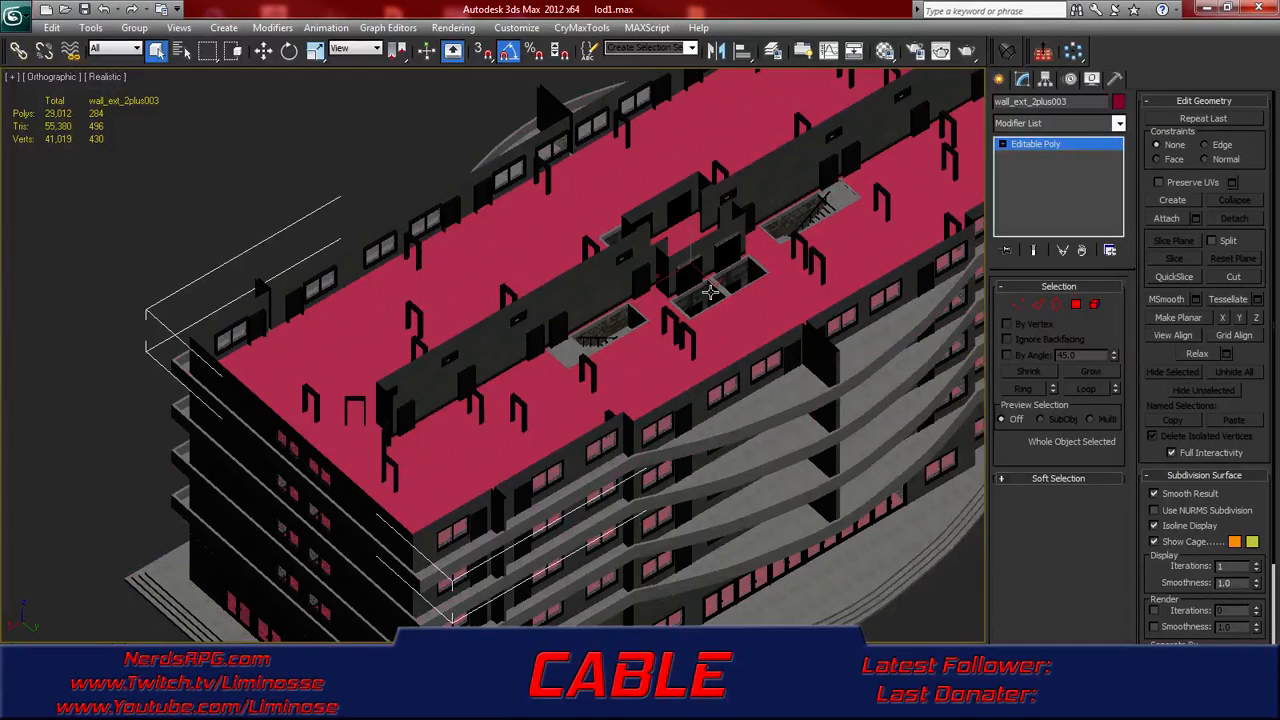
pyautogui.click(730, 313)
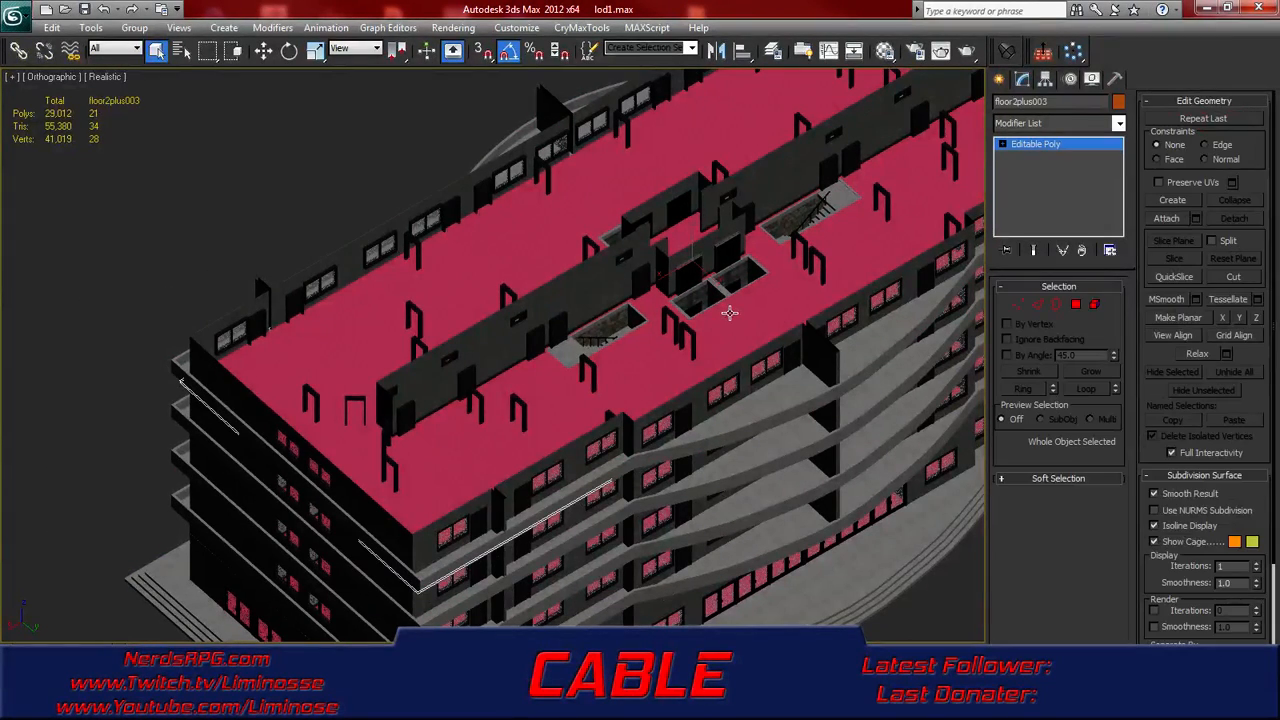
pyautogui.click(734, 311)
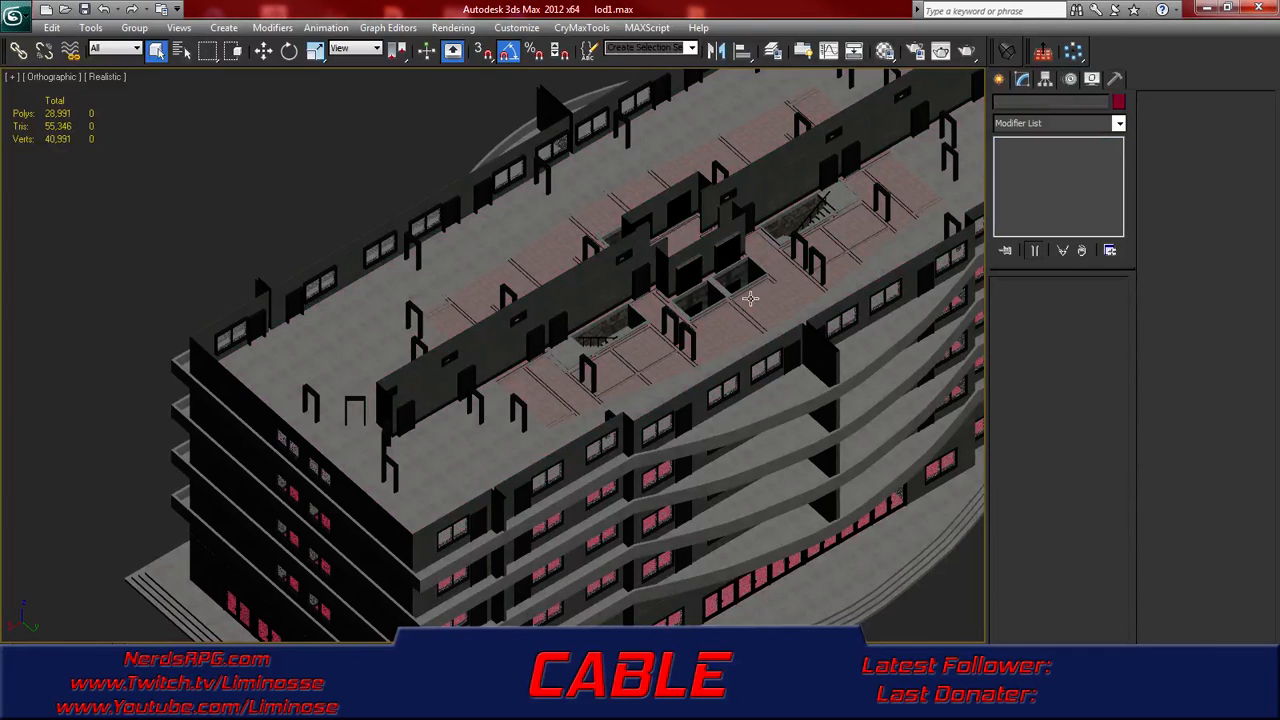
# - Hide the ceiling_2plus002 object one storey down and delete that storey's interior walls
pyautogui.rightClick(763, 303)
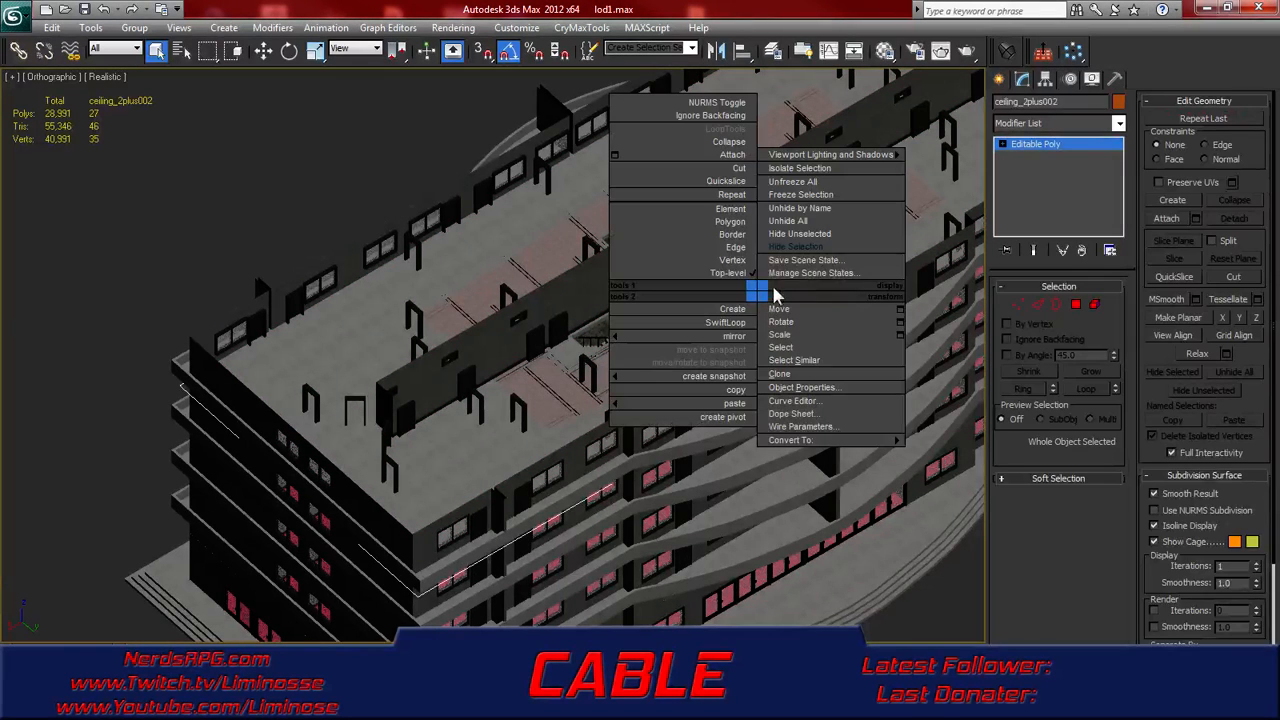
pyautogui.click(806, 248)
pyautogui.click(764, 292)
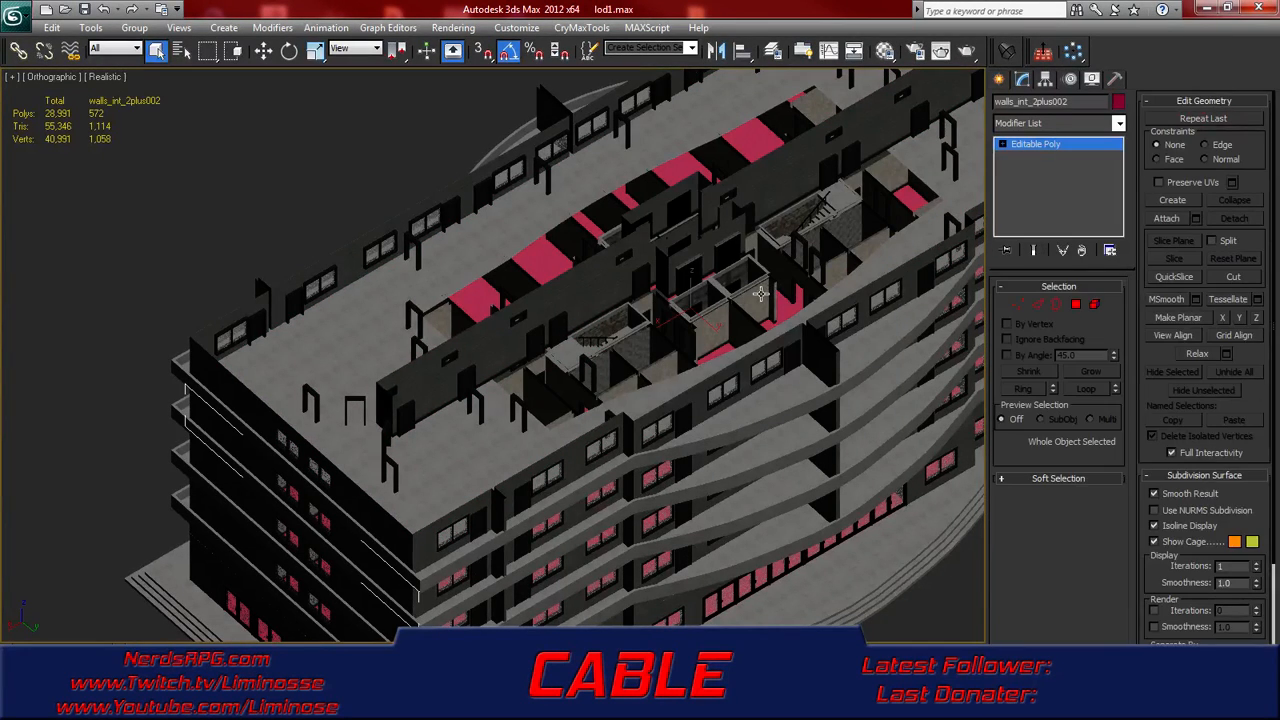
pyautogui.press('Delete')
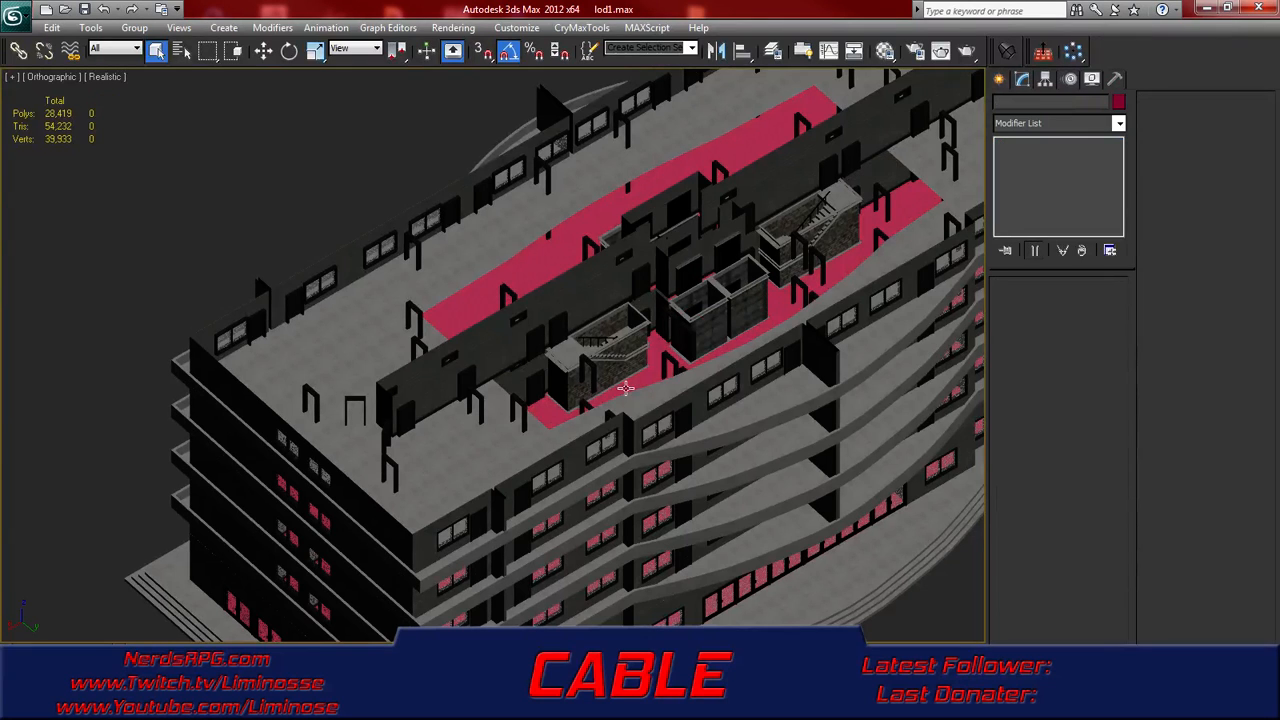
# - Delete the staircases on the second-highest storey and the walls_staele_2plus002 walls enclosing them
pyautogui.moveTo(588, 350); pyautogui.dragTo(650, 280, button='middle')
pyautogui.click(678, 299)
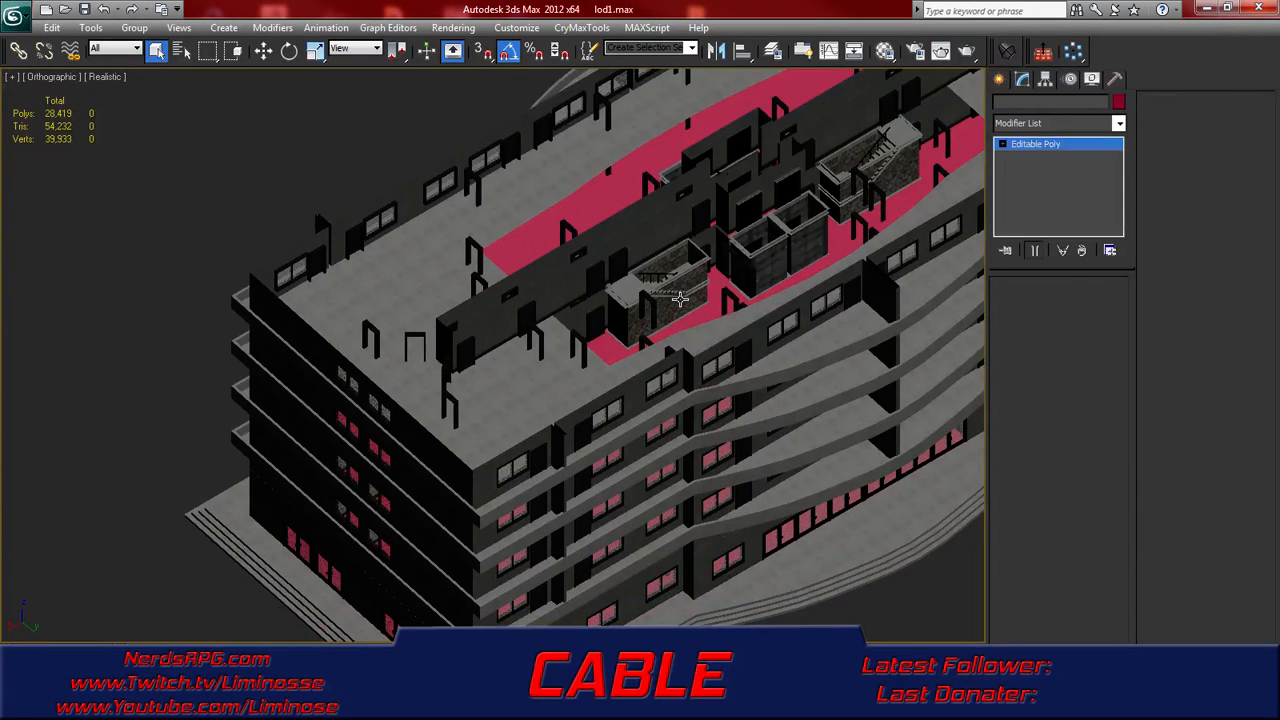
pyautogui.press('Delete')
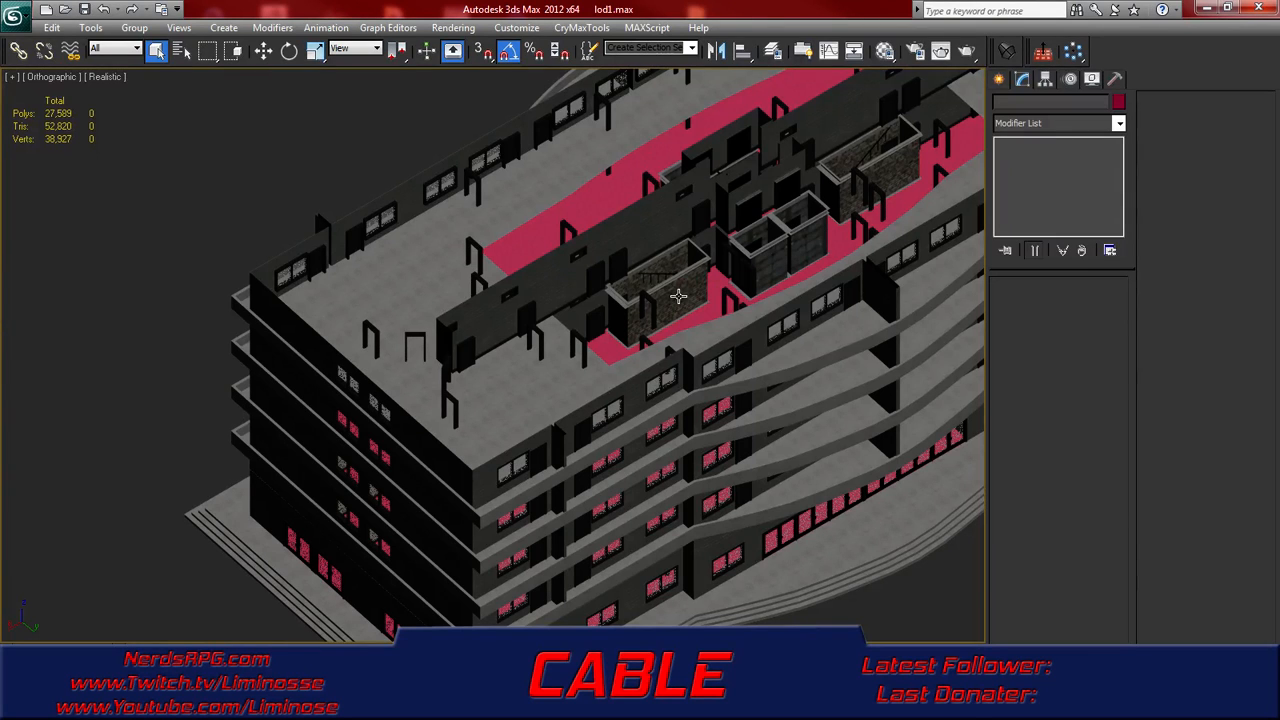
pyautogui.click(678, 296)
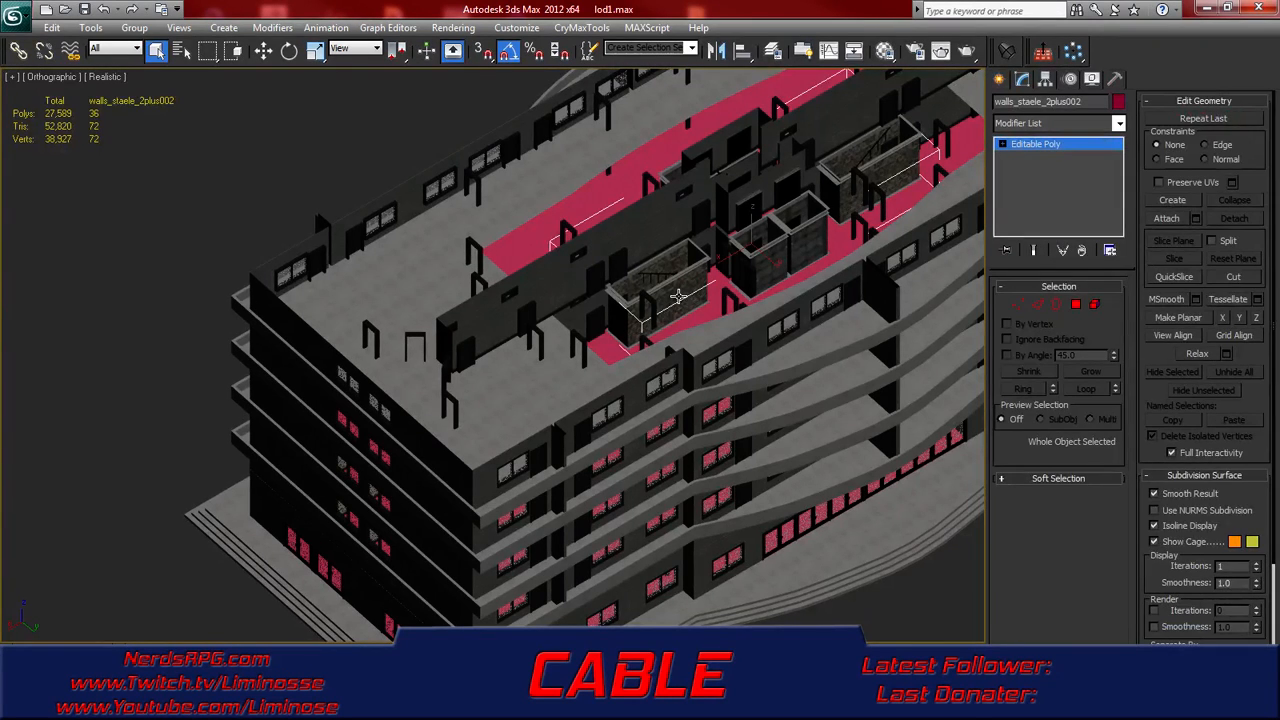
pyautogui.press('Delete')
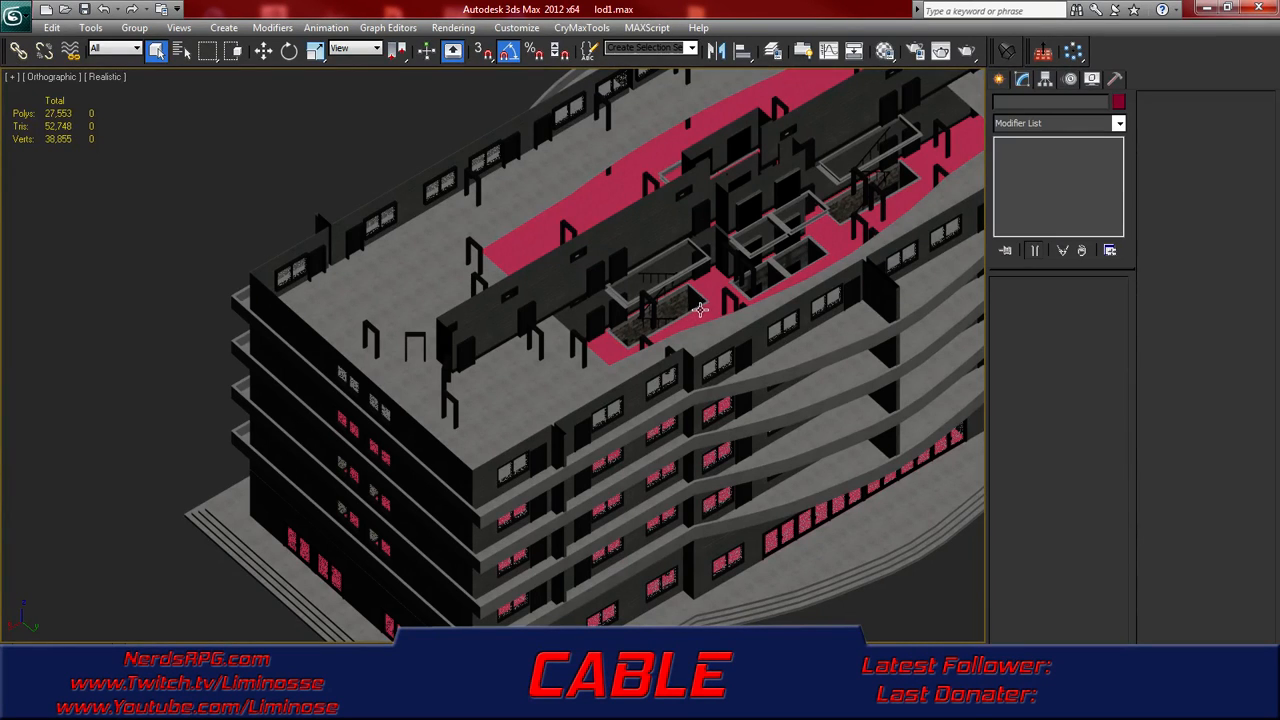
# - Delete the second-highest storey's floor object, floor2plus002, and hide the ceiling_2plus001 object beneath it
pyautogui.click(704, 310)
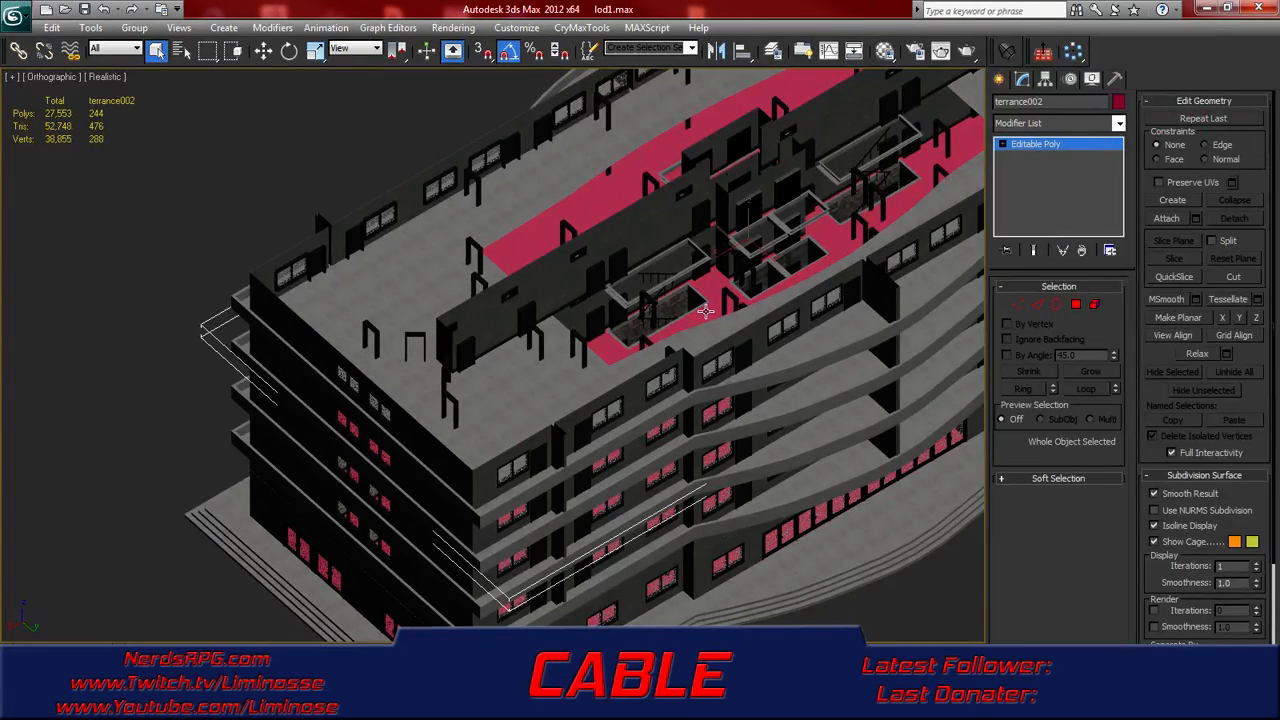
pyautogui.click(707, 312)
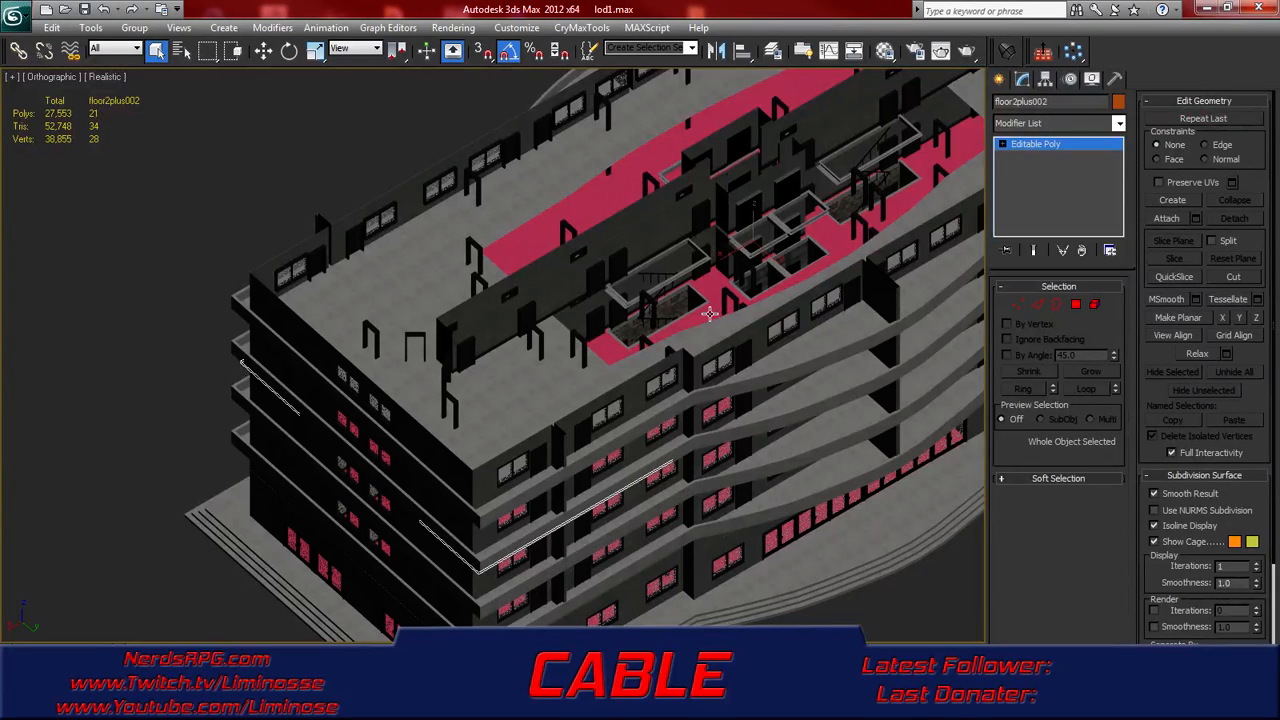
pyautogui.press('Delete')
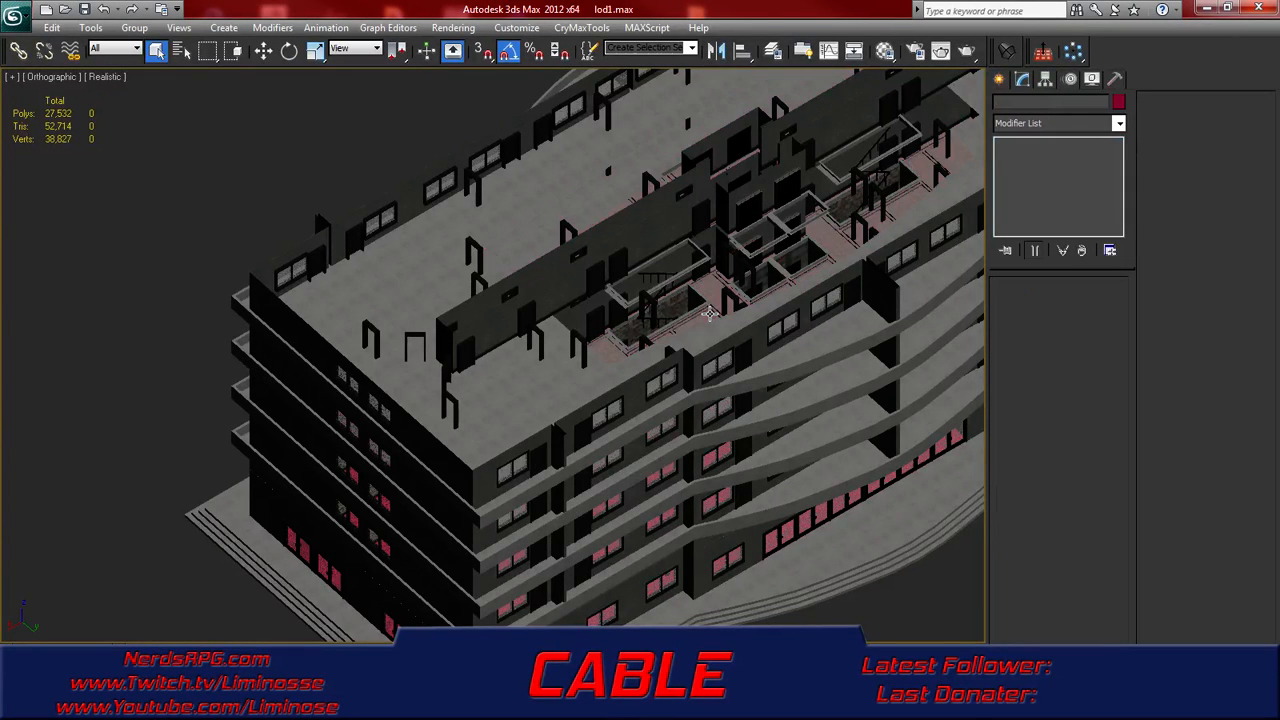
pyautogui.click(712, 287)
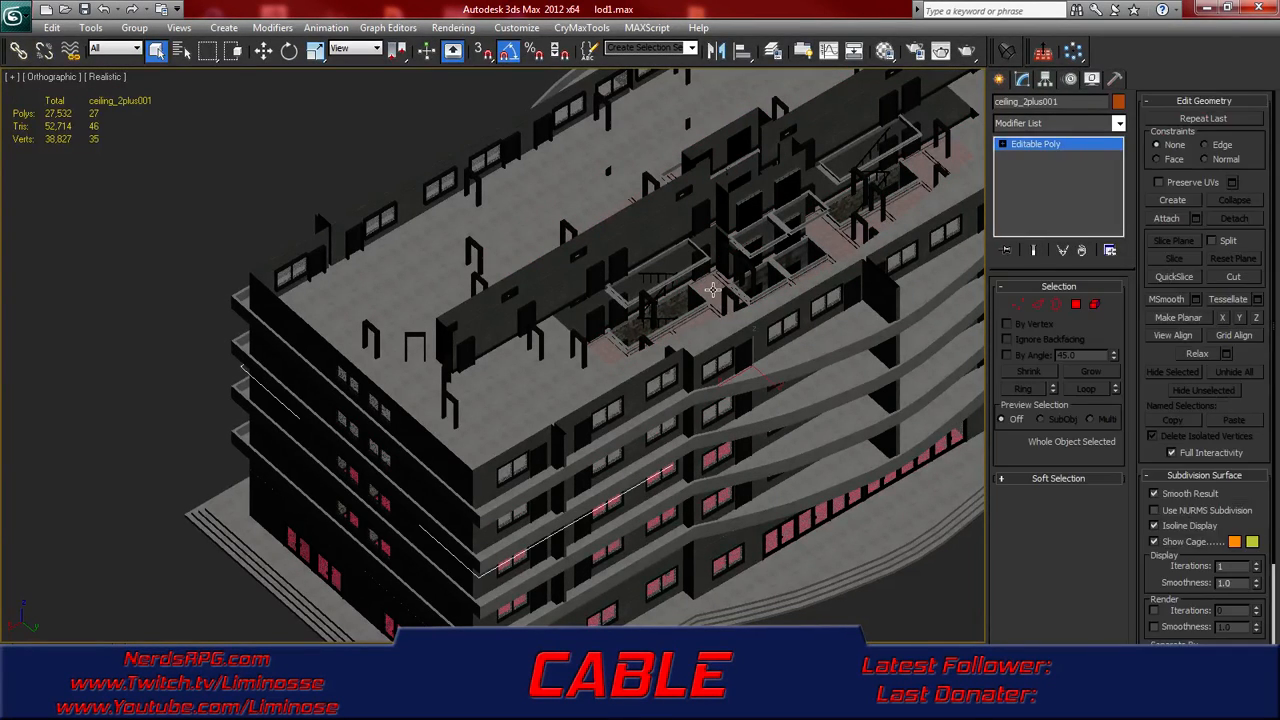
pyautogui.rightClick(708, 286)
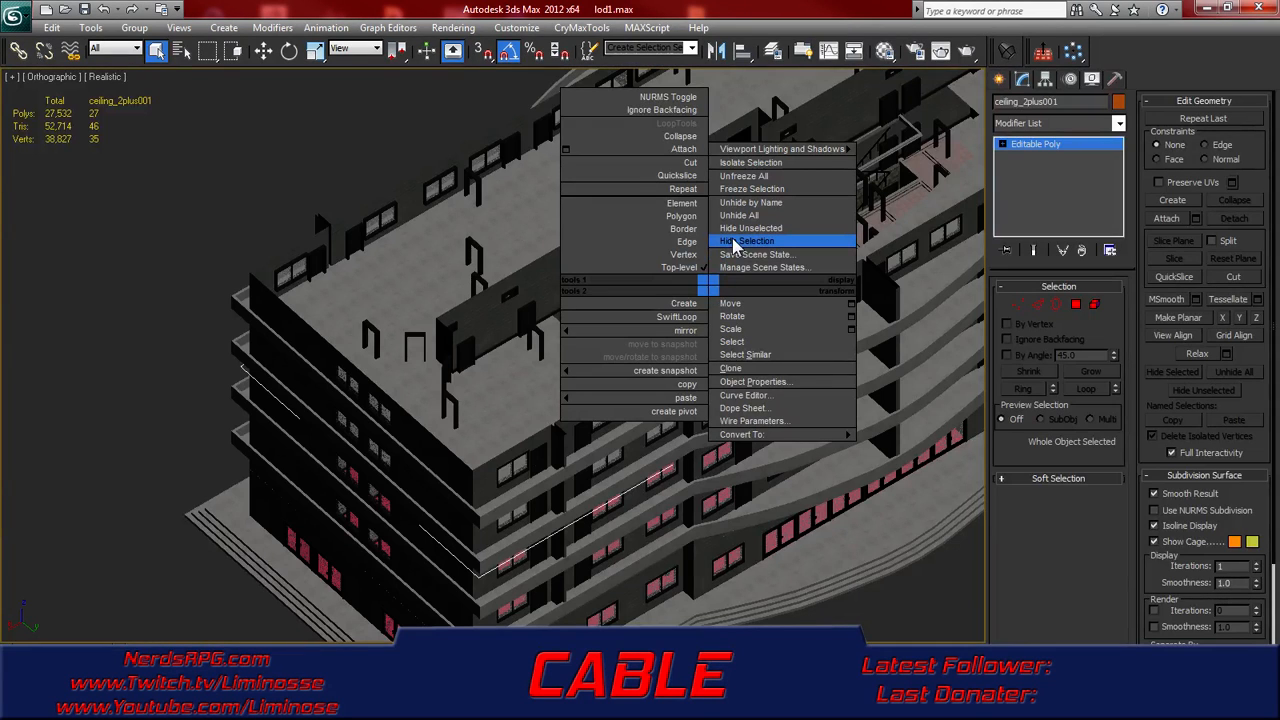
pyautogui.click(733, 242)
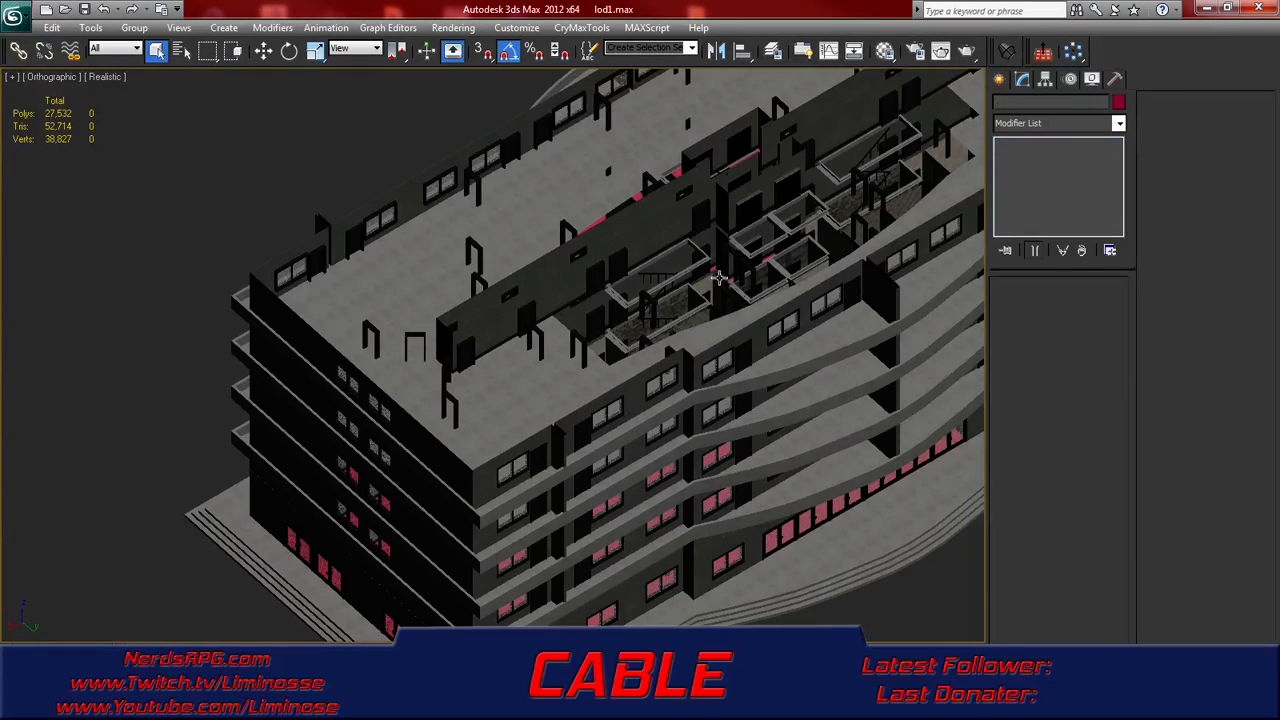
# - Bring the building back into view by selecting walls_staele_2plus001 by name, and inspect the facade's windows and the open storeys from several angles
pyautogui.moveTo(709, 322); pyautogui.dragTo(640, 326, button='middle')
pyautogui.scroll(1, 650, 331)
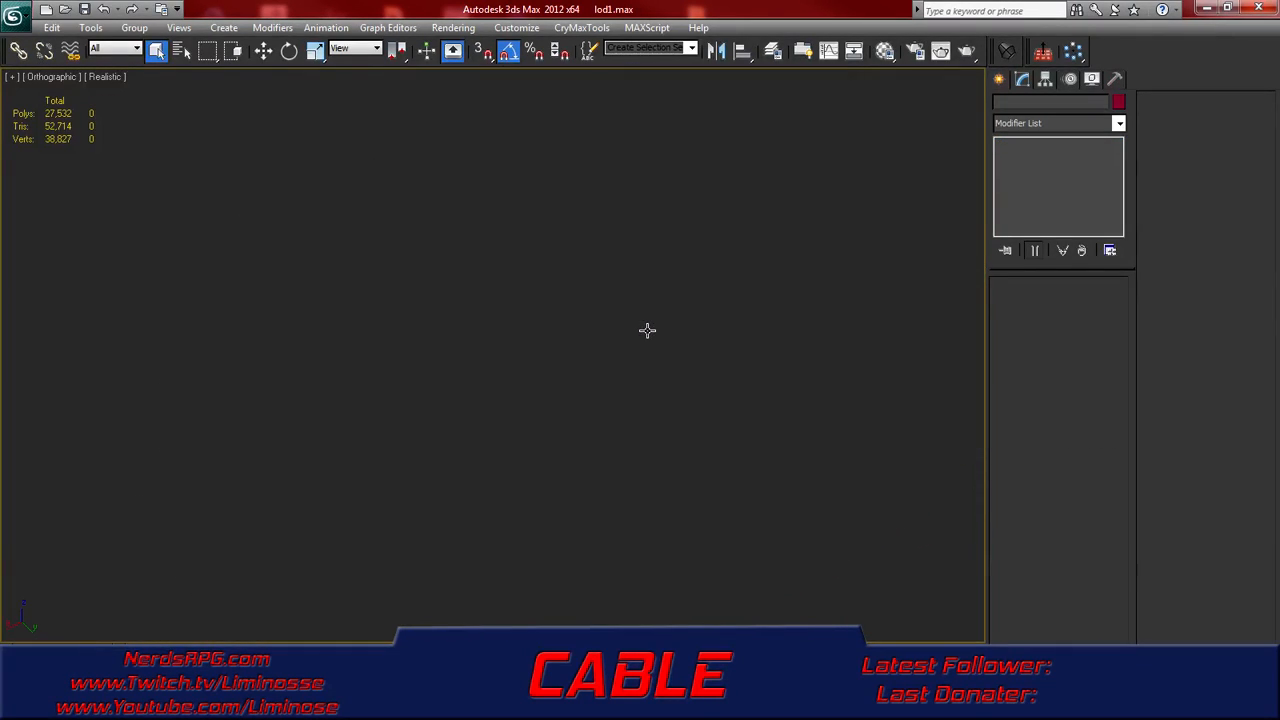
pyautogui.click(181, 51)
pyautogui.doubleClick(622, 394)
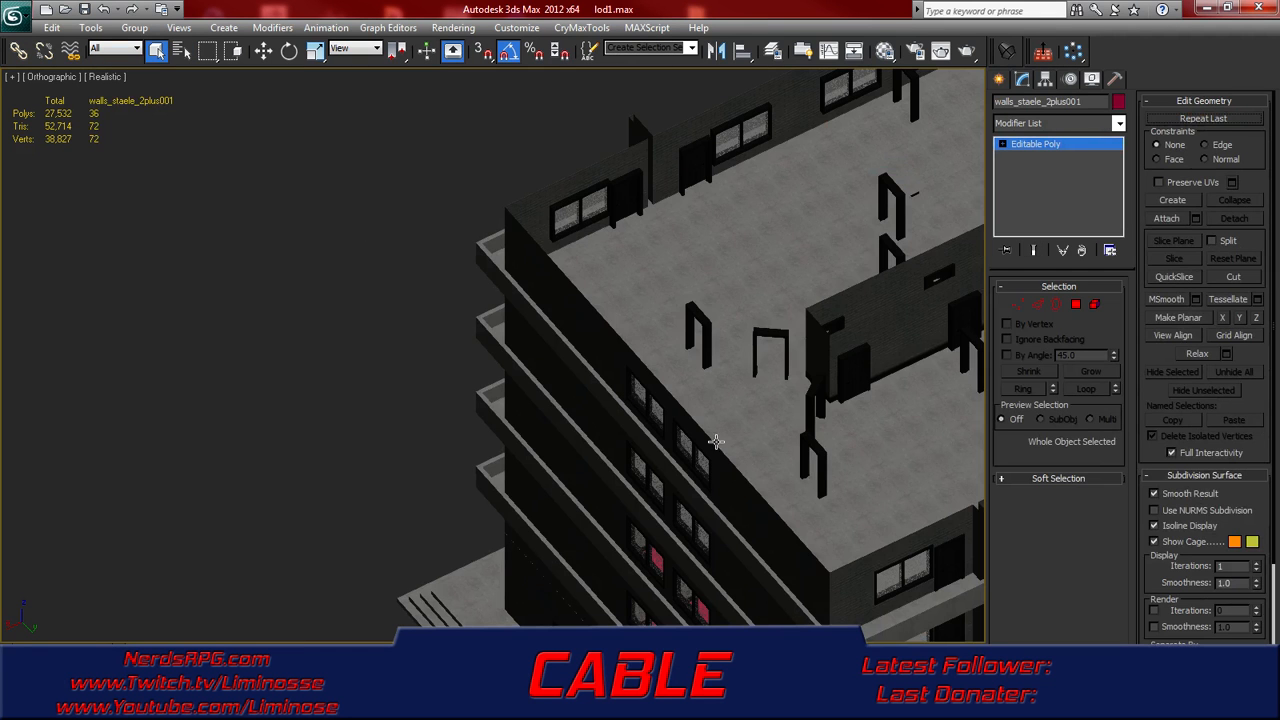
pyautogui.click(791, 594)
pyautogui.keyDown('alt'); pyautogui.moveTo(862, 561); pyautogui.dragTo(491, 440, button='middle'); pyautogui.keyUp('alt')
pyautogui.scroll(-5, 491, 440)
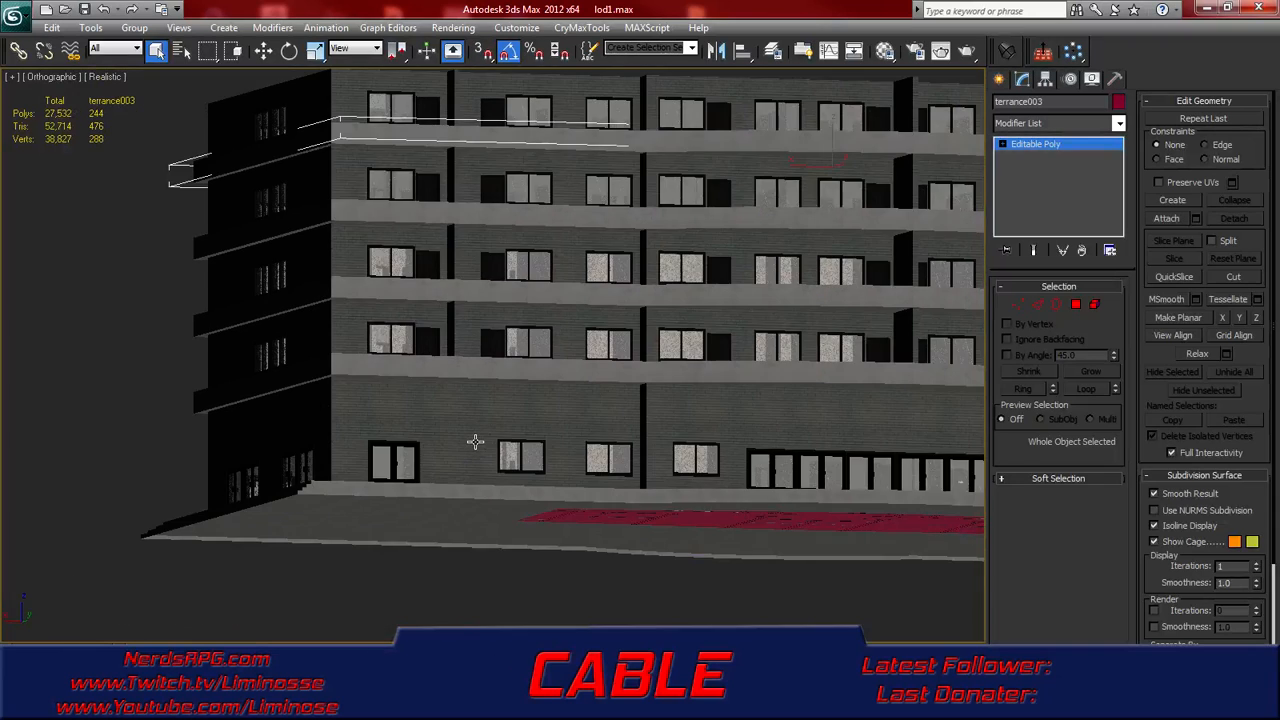
pyautogui.scroll(-4, 577, 383)
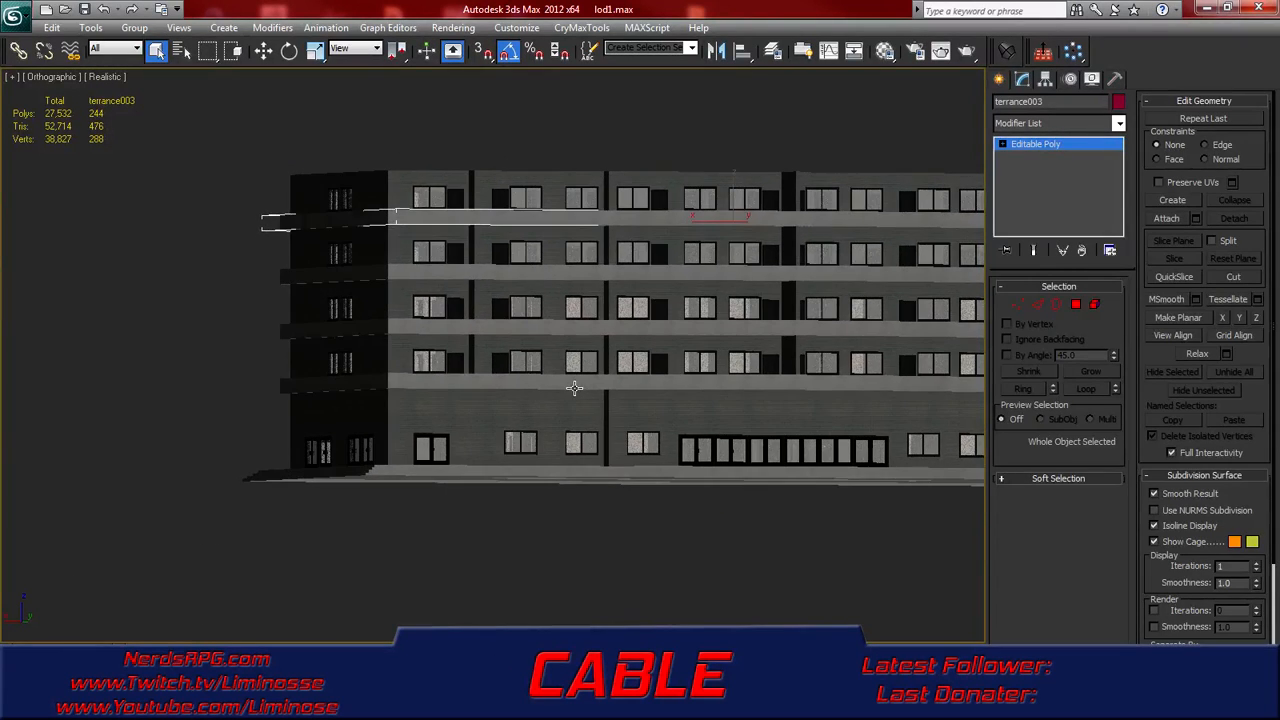
pyautogui.keyDown('alt'); pyautogui.moveTo(597, 401); pyautogui.dragTo(540, 389, button='middle'); pyautogui.keyUp('alt')
pyautogui.scroll(3, 509, 387)
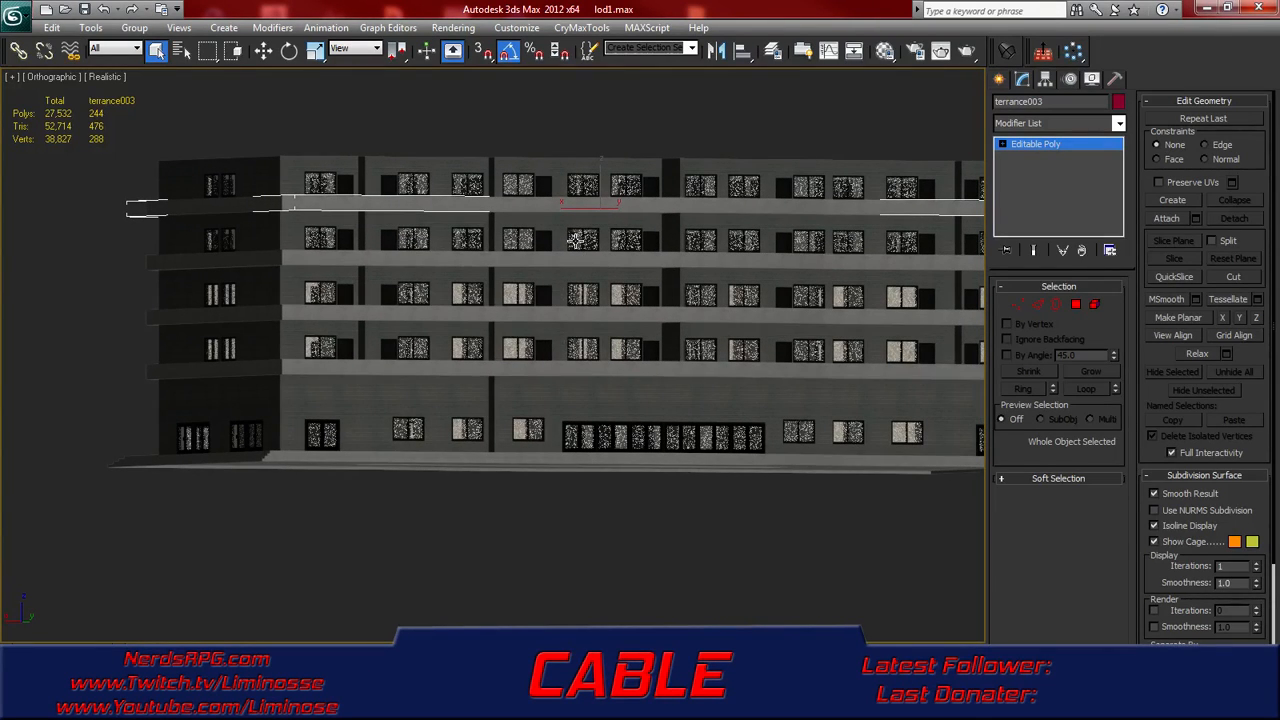
pyautogui.keyDown('alt'); pyautogui.moveTo(621, 261); pyautogui.dragTo(640, 362, button='middle'); pyautogui.keyUp('alt')
pyautogui.scroll(3, 625, 365)
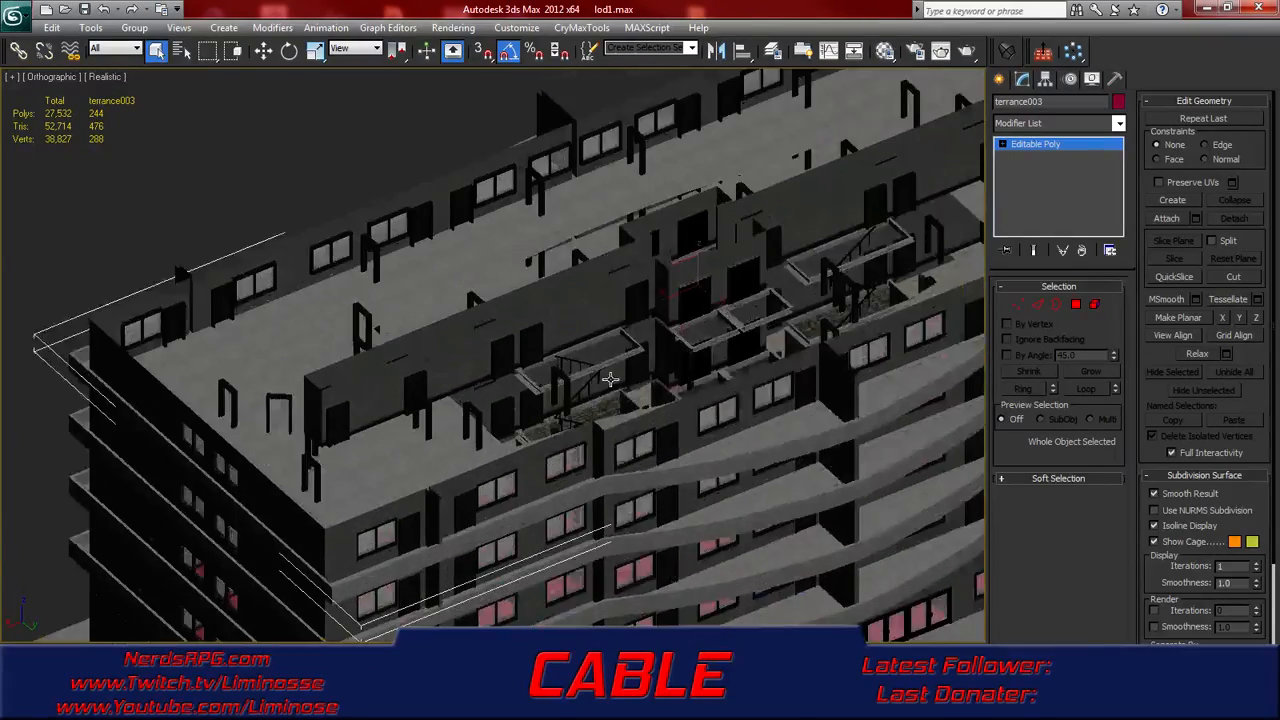
# - Delete the interior walls walls_int_2plus001 and the stairwell walls walls_staele_2plus001 on the third-highest storey
pyautogui.scroll(4, 610, 340)
pyautogui.keyDown('alt'); pyautogui.moveTo(614, 305); pyautogui.dragTo(614, 337, button='middle'); pyautogui.keyUp('alt')
pyautogui.click(646, 384)
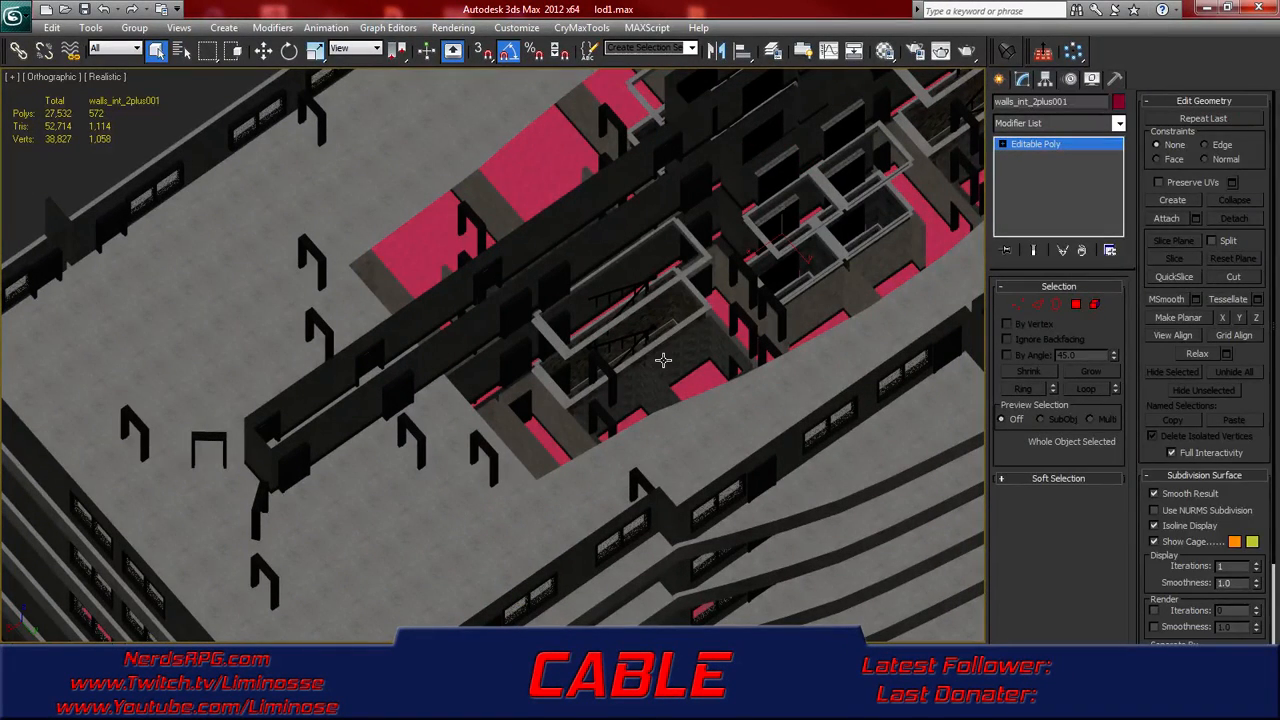
pyautogui.press('Delete')
pyautogui.click(653, 367)
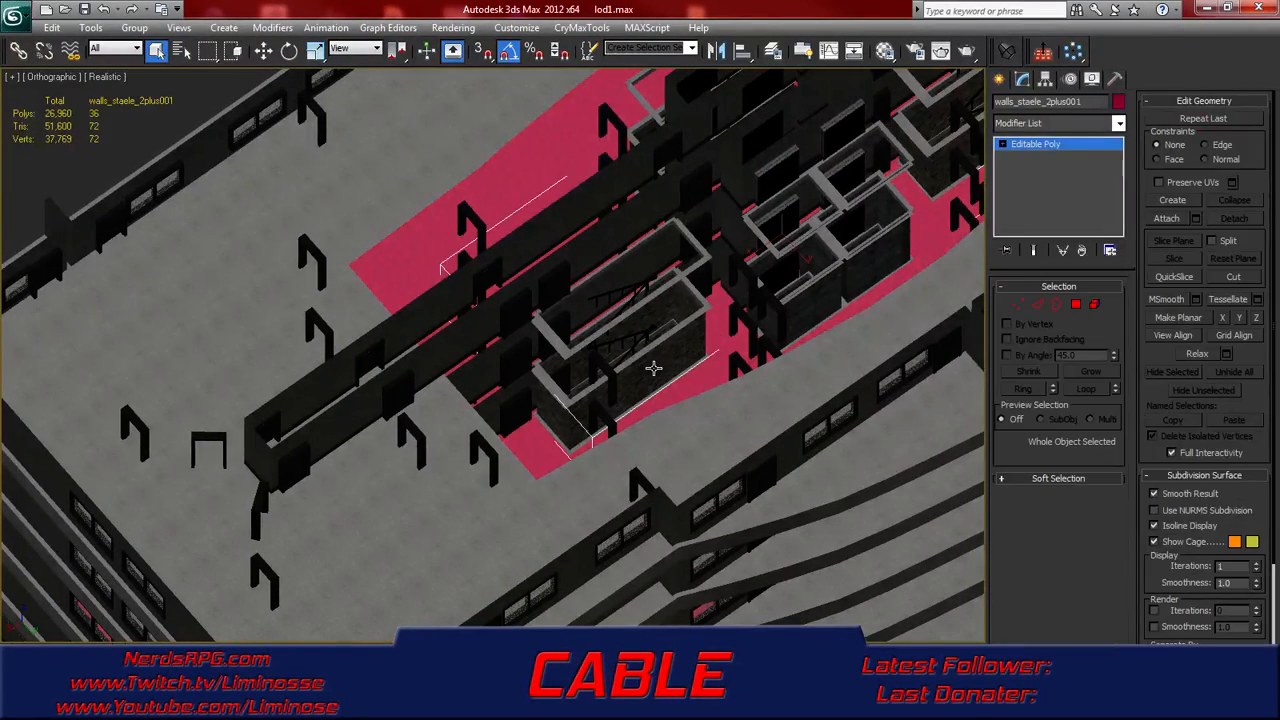
pyautogui.press('Delete')
# - Delete the handrail002 object in the stairwells and the walls_staele_2plus stairwell walls below
pyautogui.scroll(6, 665, 367)
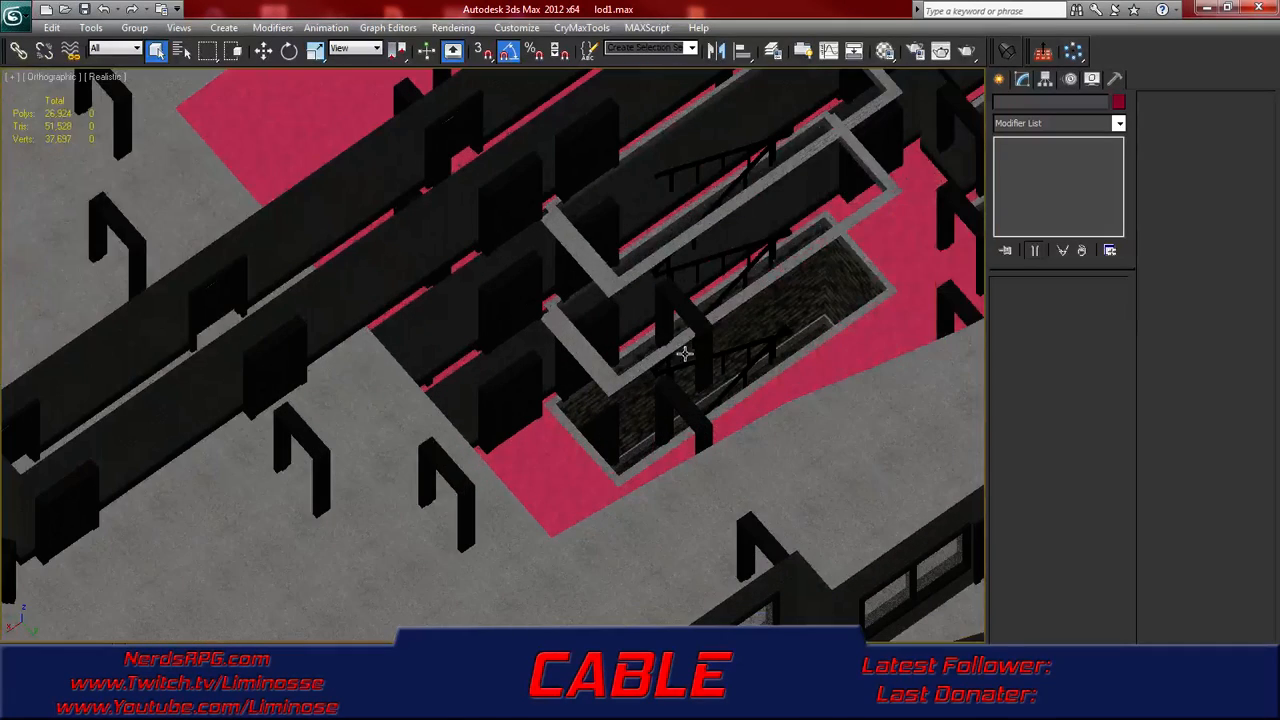
pyautogui.moveTo(685, 354); pyautogui.dragTo(580, 346, button='middle')
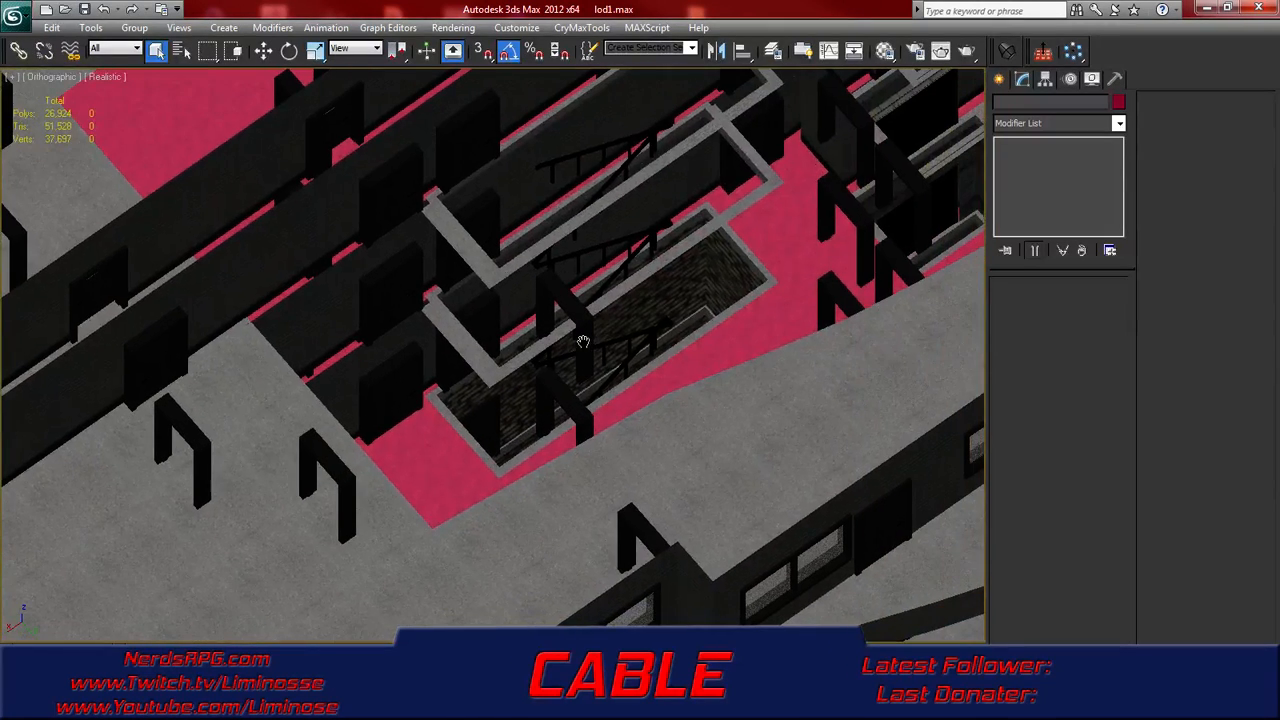
pyautogui.click(618, 241)
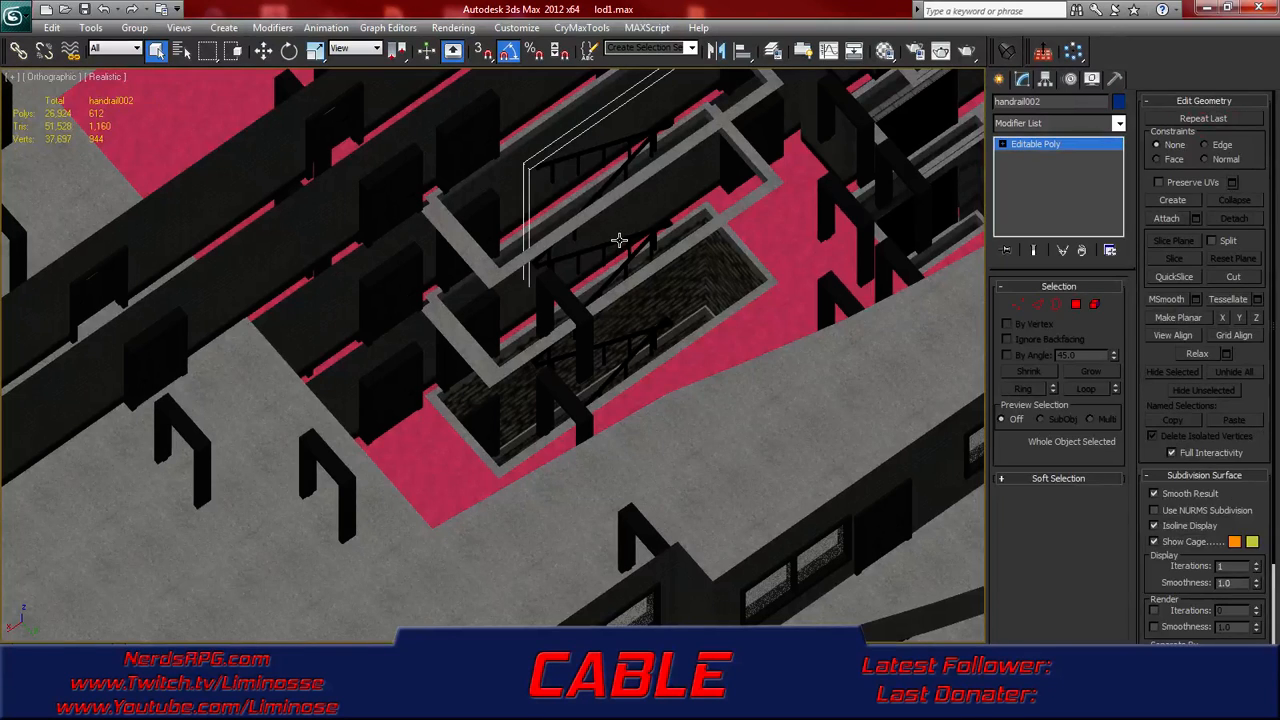
pyautogui.hotkey('ctrl', 'd')
pyautogui.scroll(-2, 645, 288)
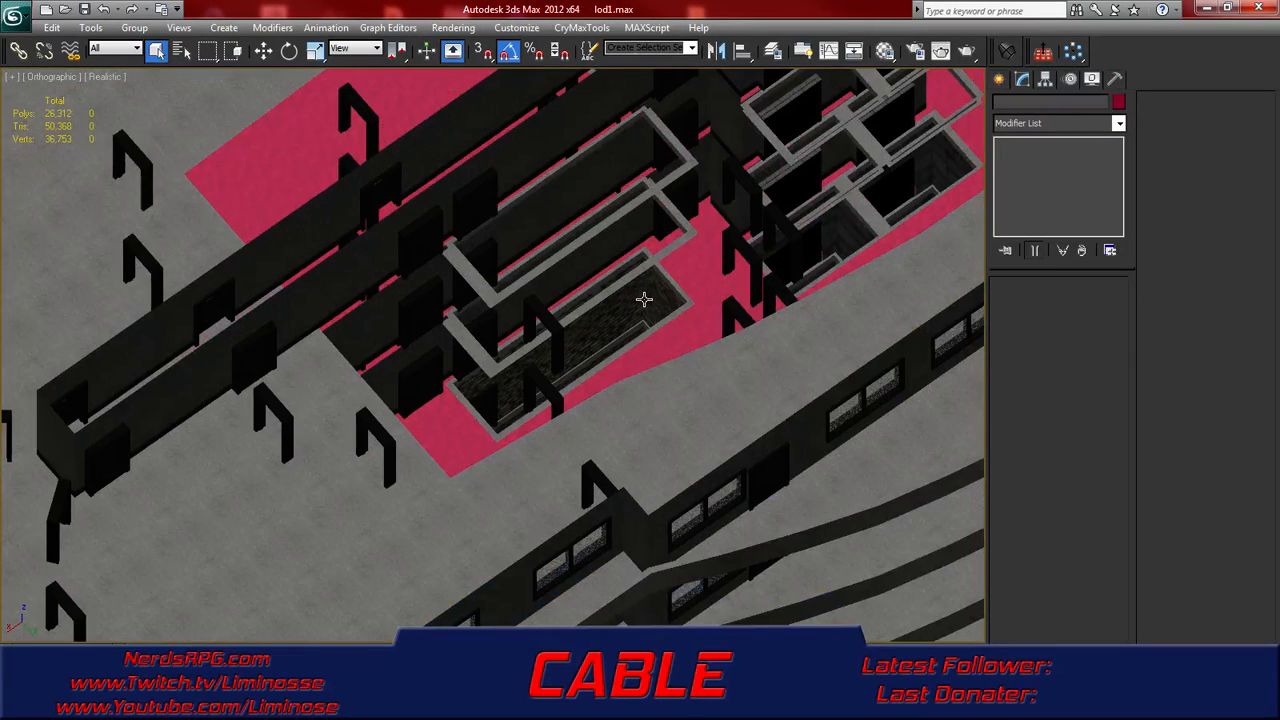
pyautogui.click(643, 300)
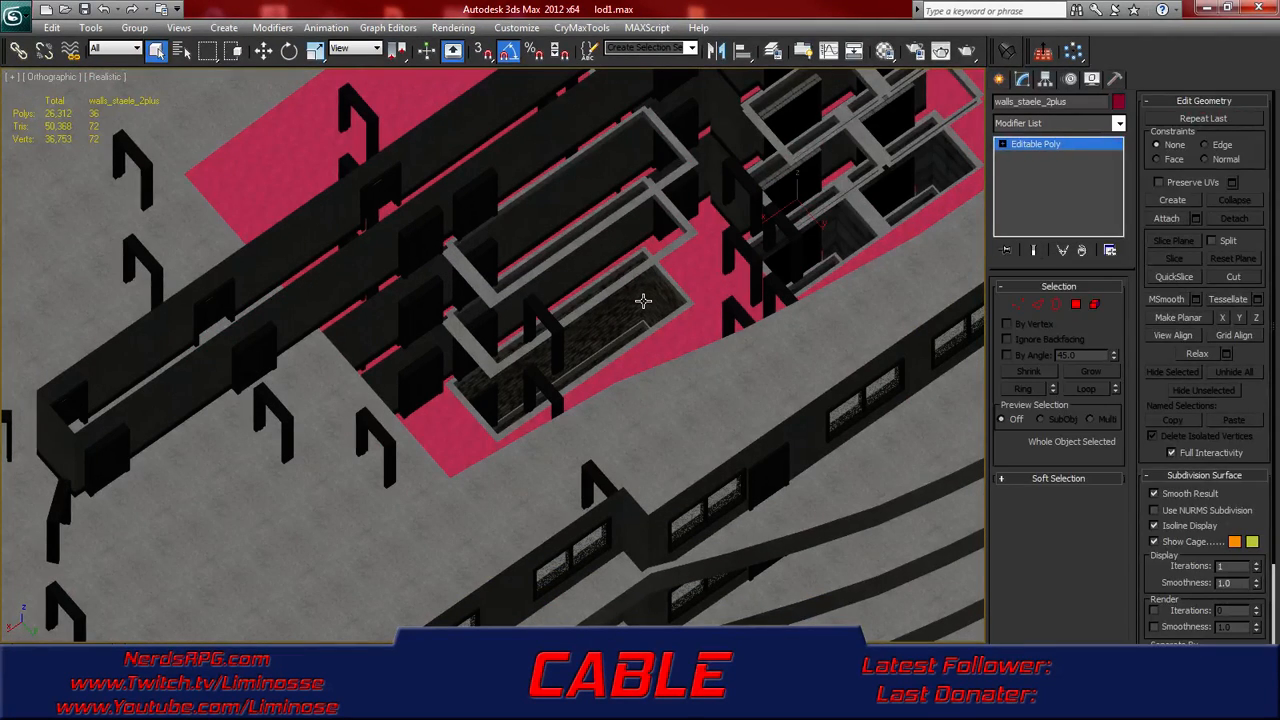
pyautogui.press('Delete')
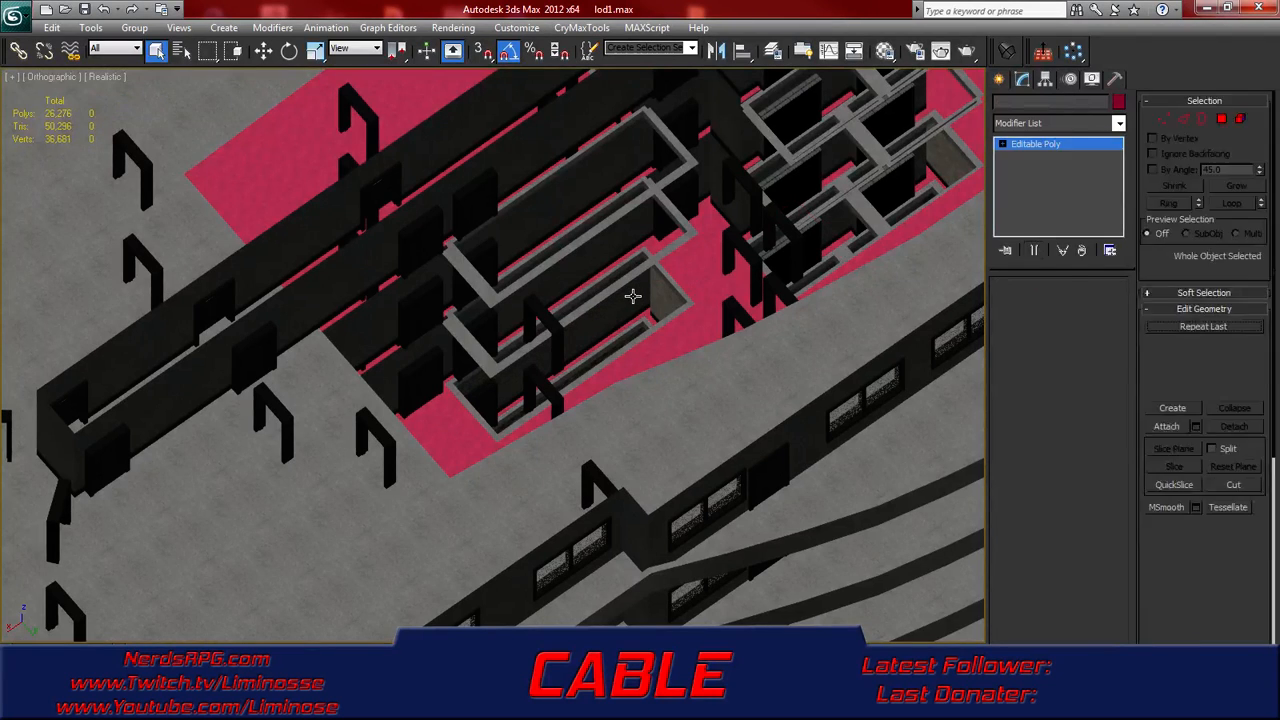
# - Delete the third-highest storey's floor object, floor2plus001
pyautogui.click(633, 296)
pyautogui.click(682, 323)
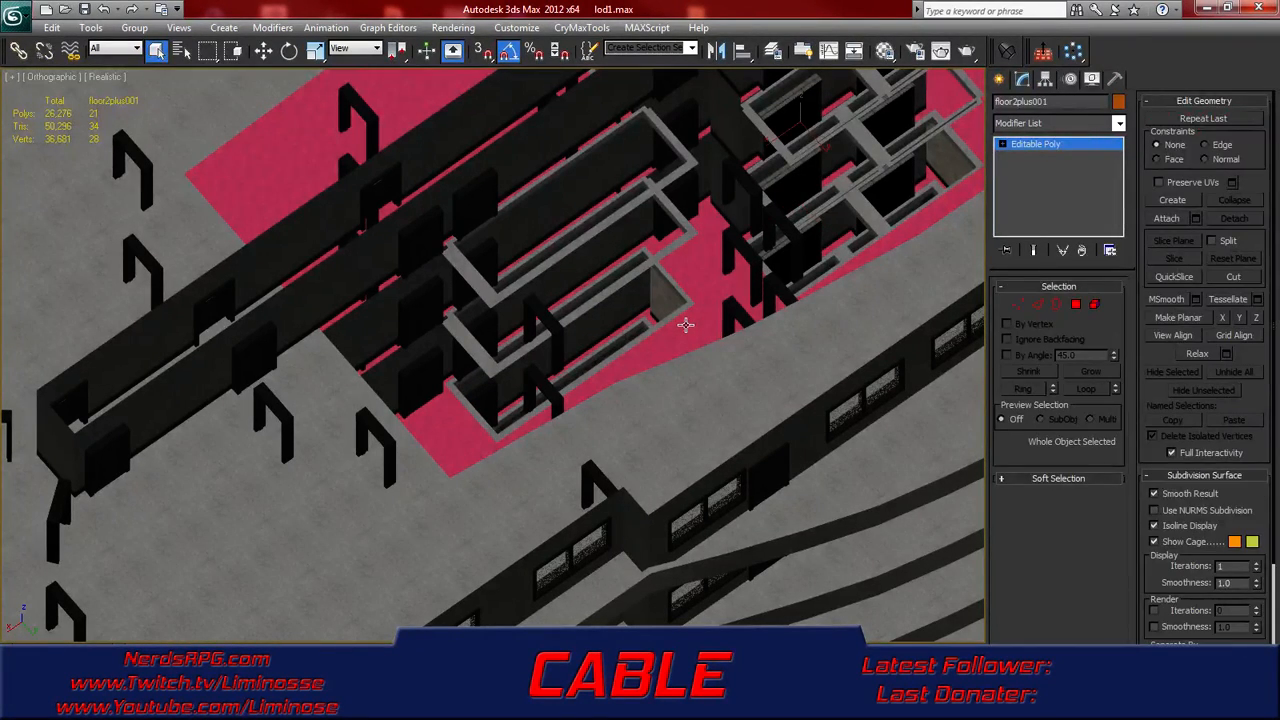
pyautogui.press('Delete')
# - Hide the ceiling_2plus object one storey down and delete the interior walls underneath it
pyautogui.click(687, 330)
pyautogui.rightClick(685, 330)
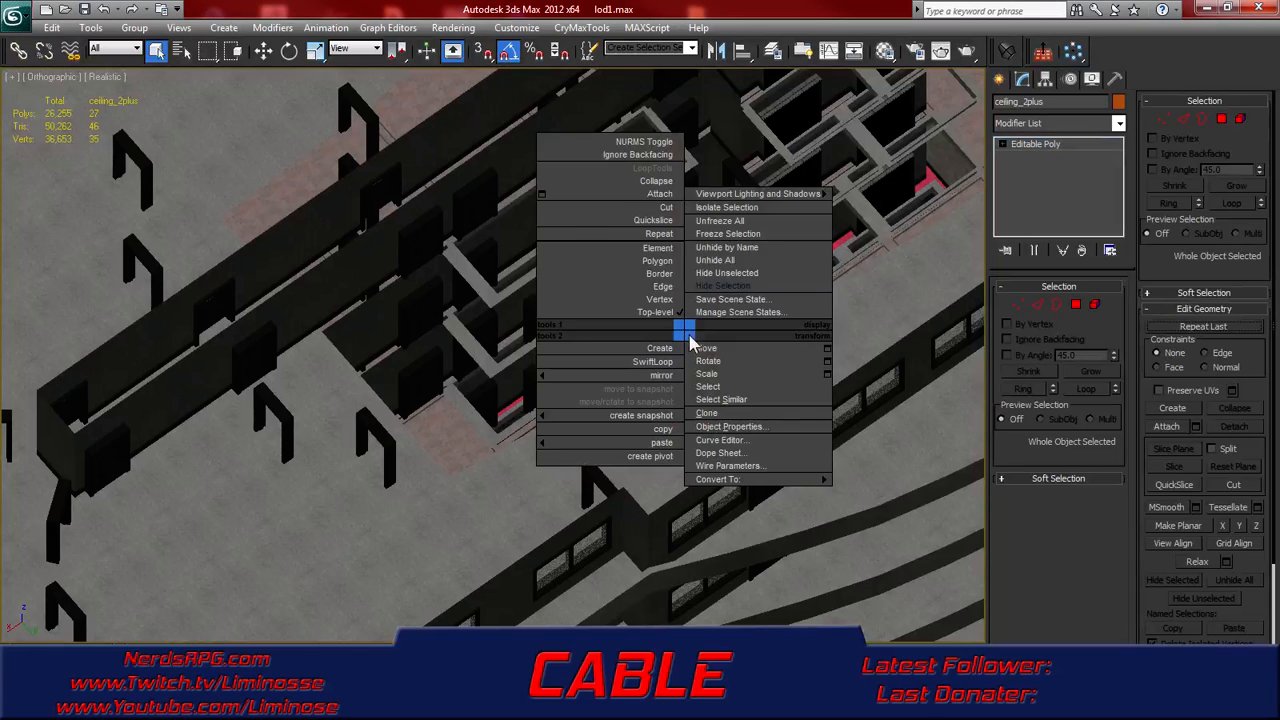
pyautogui.click(708, 290)
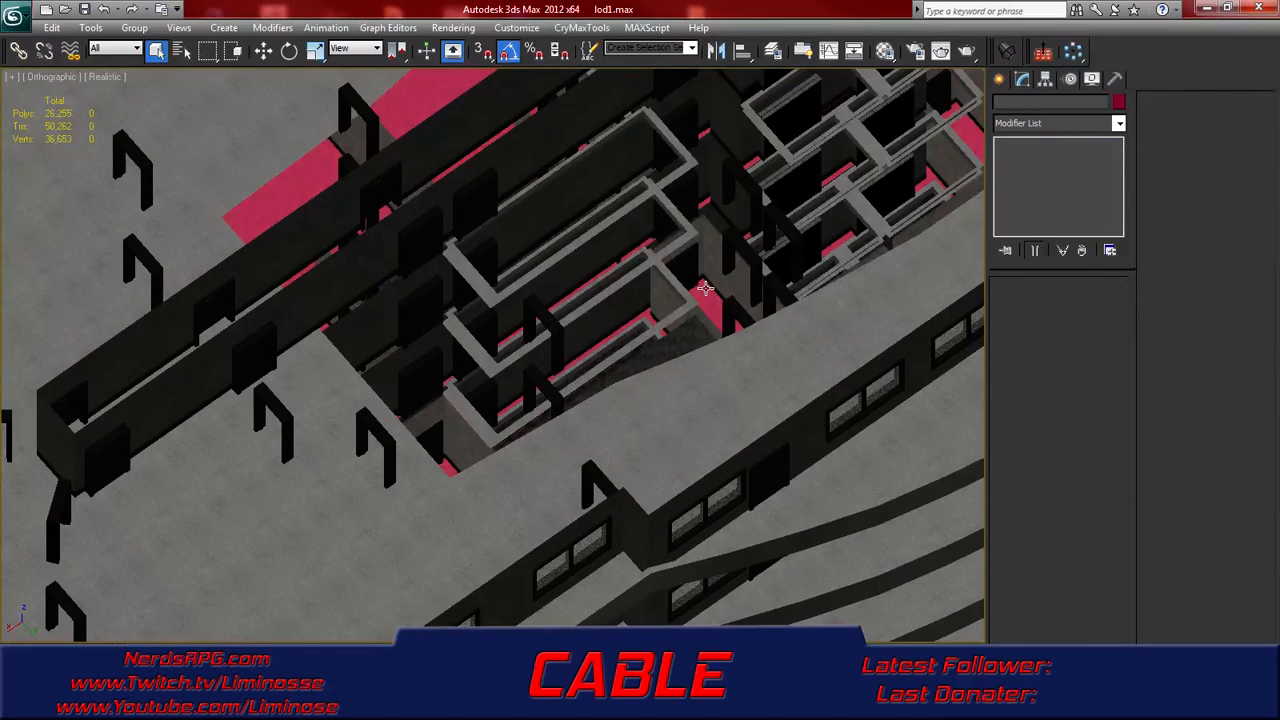
pyautogui.click(674, 344)
pyautogui.press('Delete')
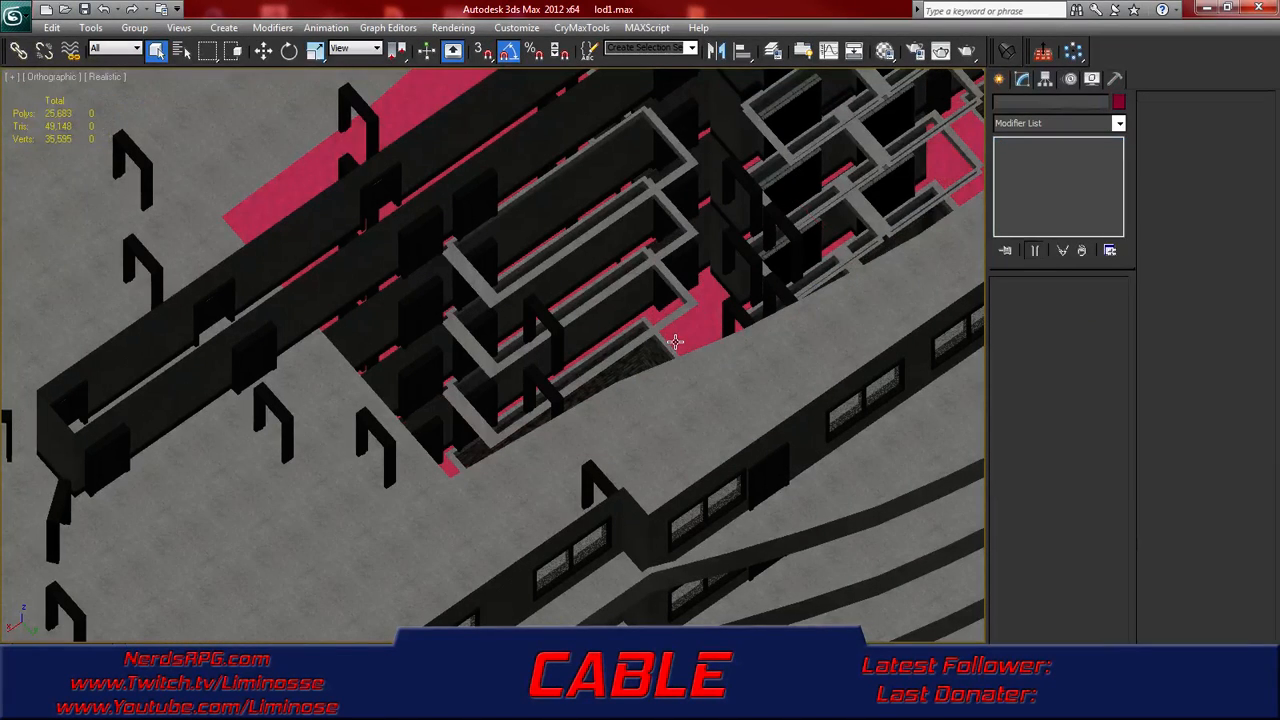
# - Bring the building back into view by selecting door_terr_065 by name, and hide the top storey's exterior wall, wall_ext_2plus003
pyautogui.scroll(-2, 666, 336)
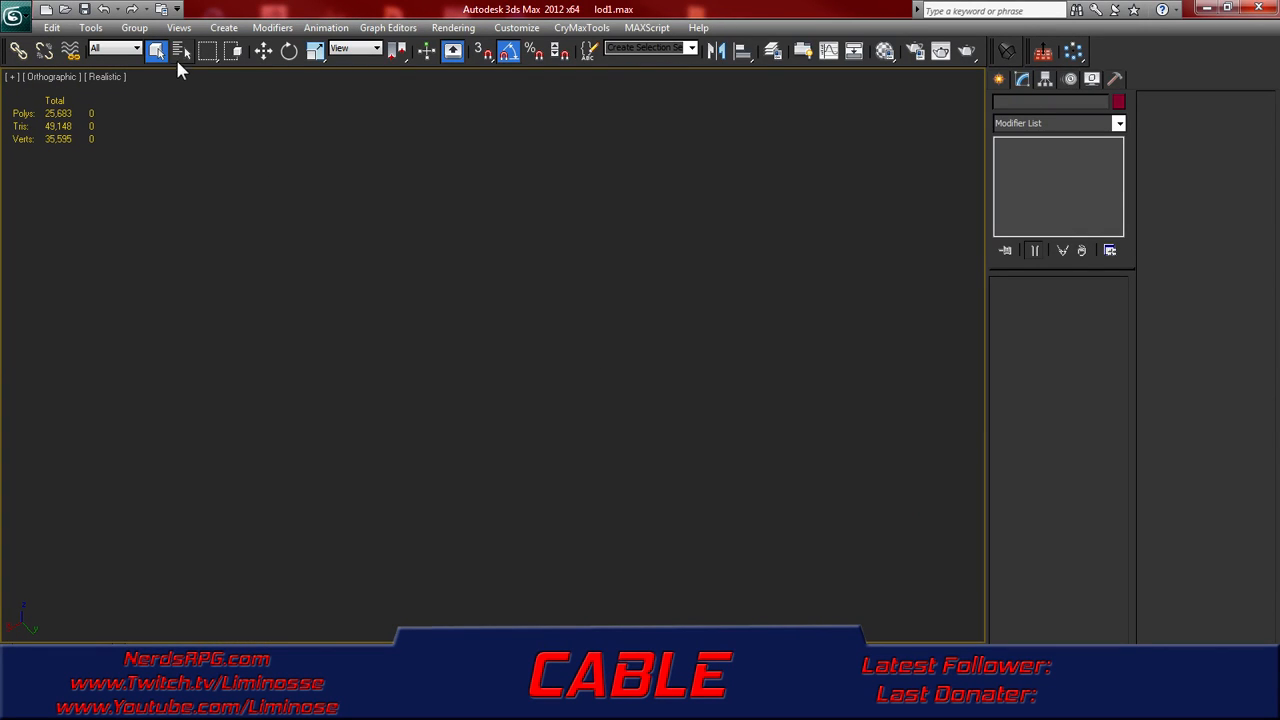
pyautogui.click(180, 57)
pyautogui.doubleClick(560, 408)
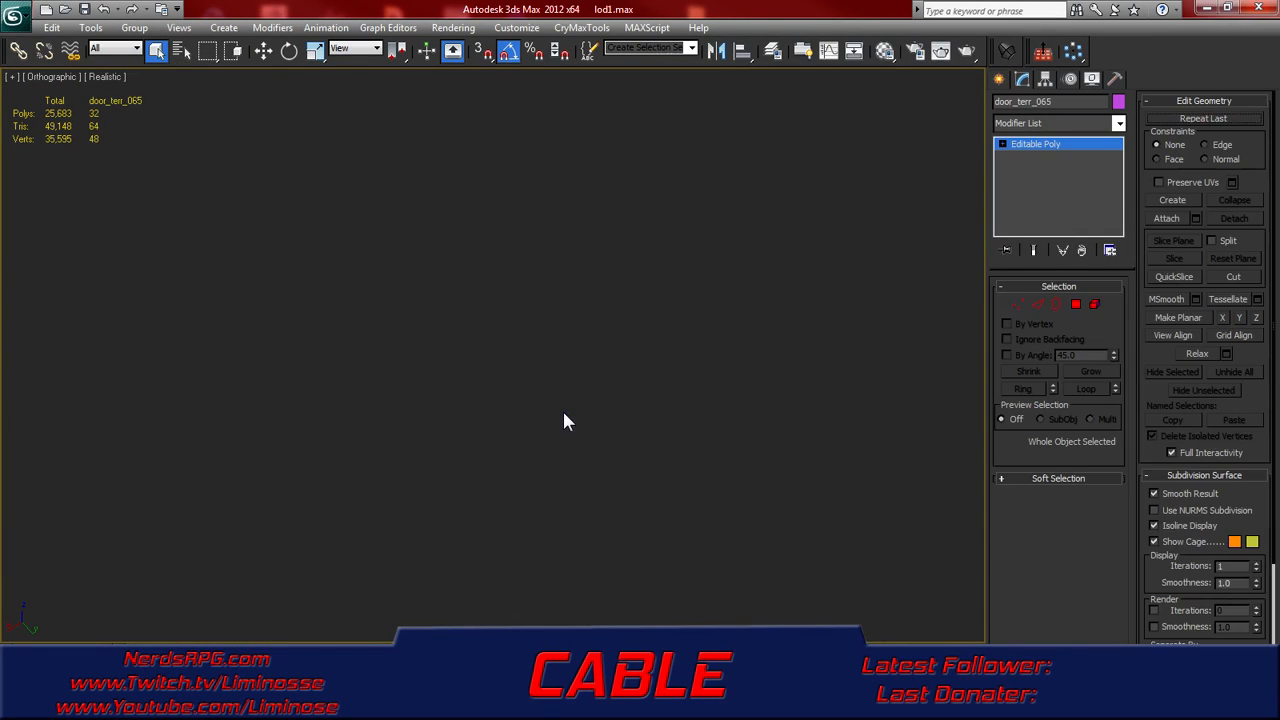
pyautogui.press('z')
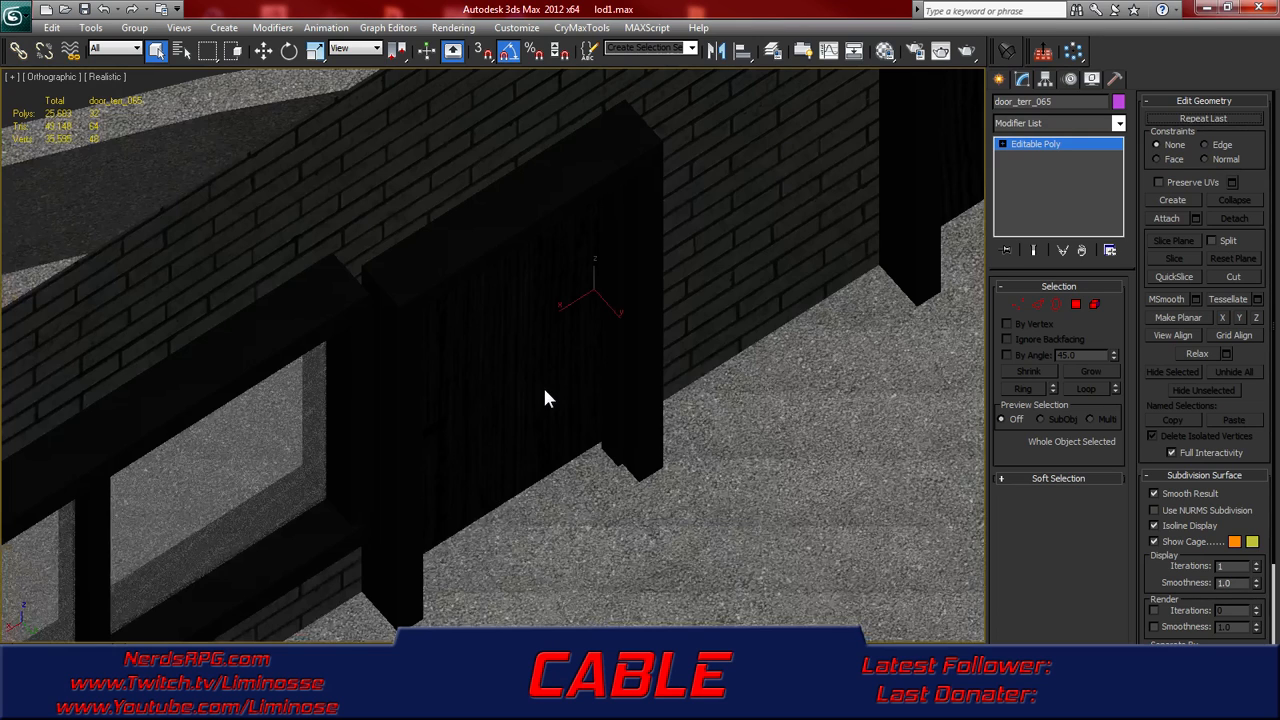
pyautogui.scroll(-7, 543, 384)
pyautogui.keyDown('alt'); pyautogui.moveTo(533, 353); pyautogui.dragTo(602, 368, button='middle'); pyautogui.keyUp('alt')
pyautogui.scroll(5, 518, 390)
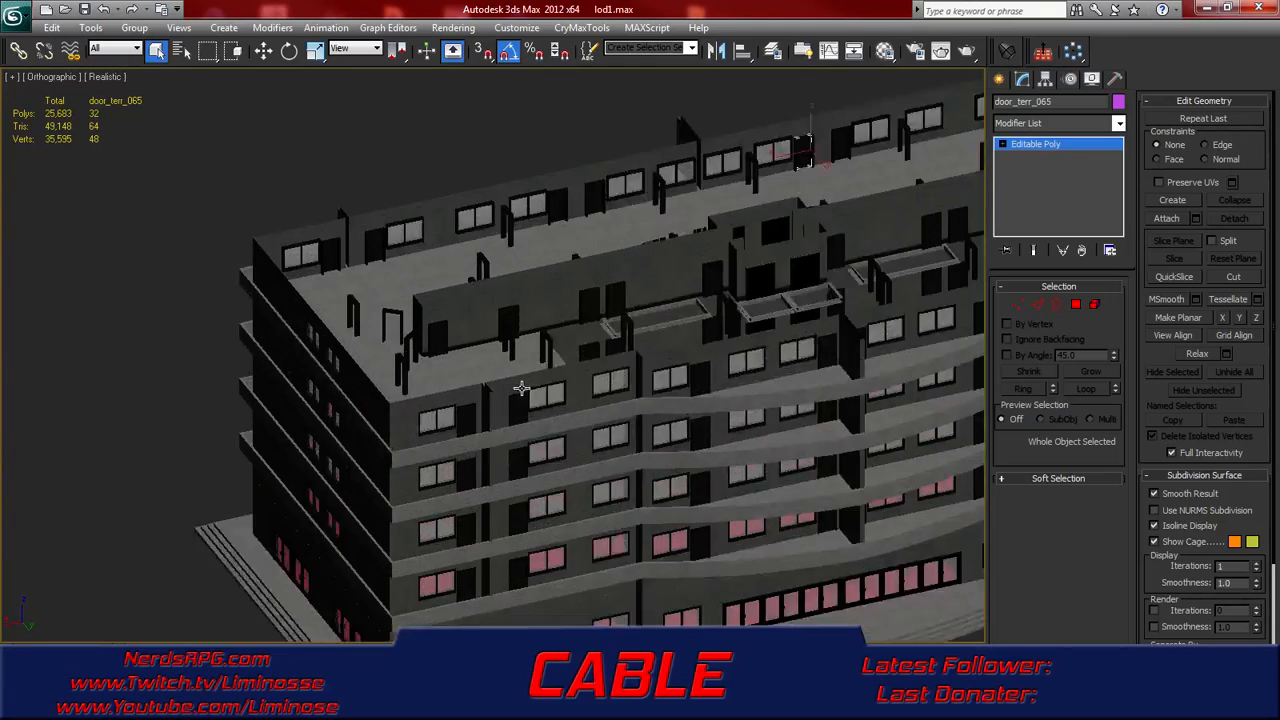
pyautogui.click(526, 399)
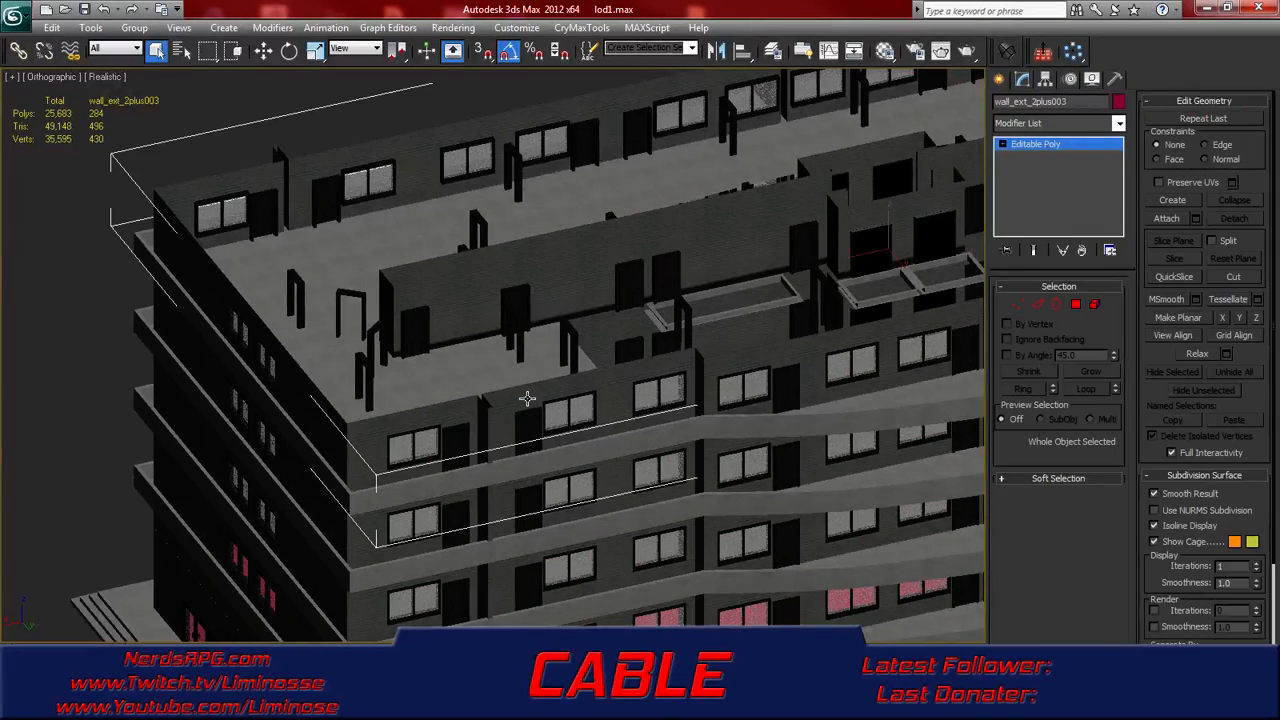
pyautogui.rightClick(526, 399)
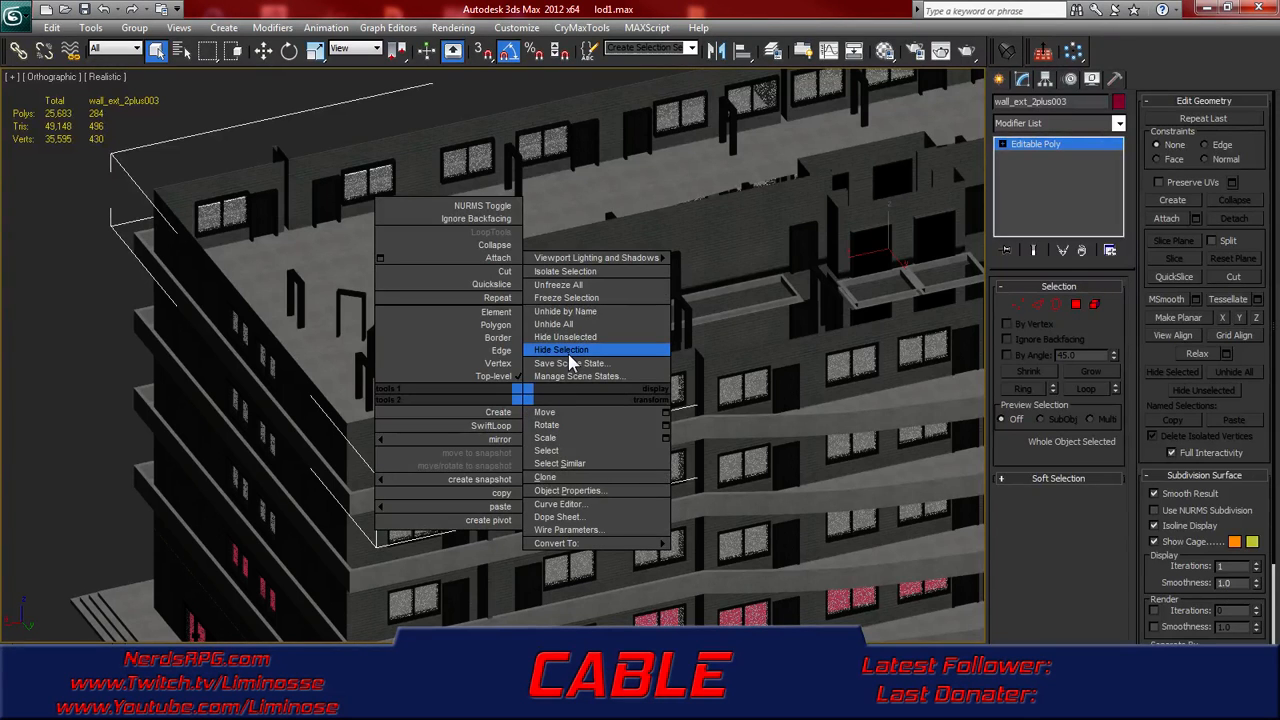
pyautogui.click(565, 350)
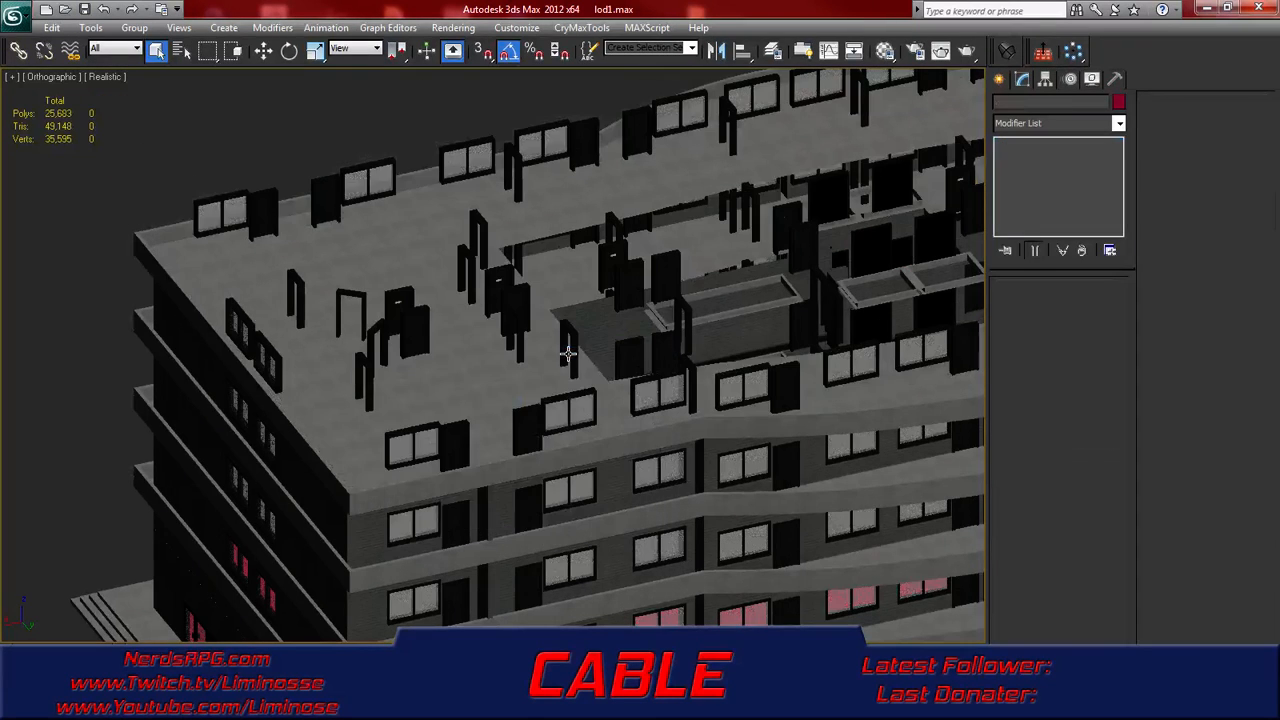
# - Delete the free-standing interior door near the front corner of the top storey
pyautogui.click(422, 336)
pyautogui.press('Delete')
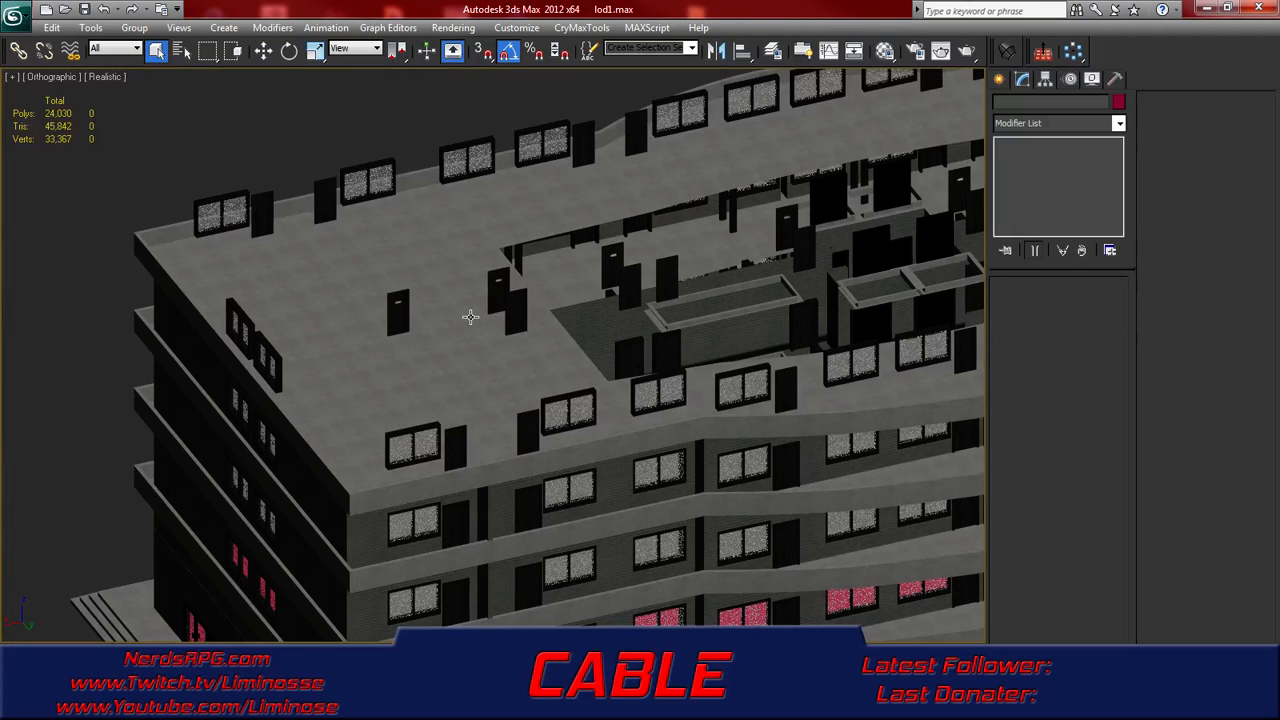
# - Undo the deletion of the doorframes004 object, try deleting it once more and undo that deletion too
pyautogui.hotkey('ctrl', 'z')
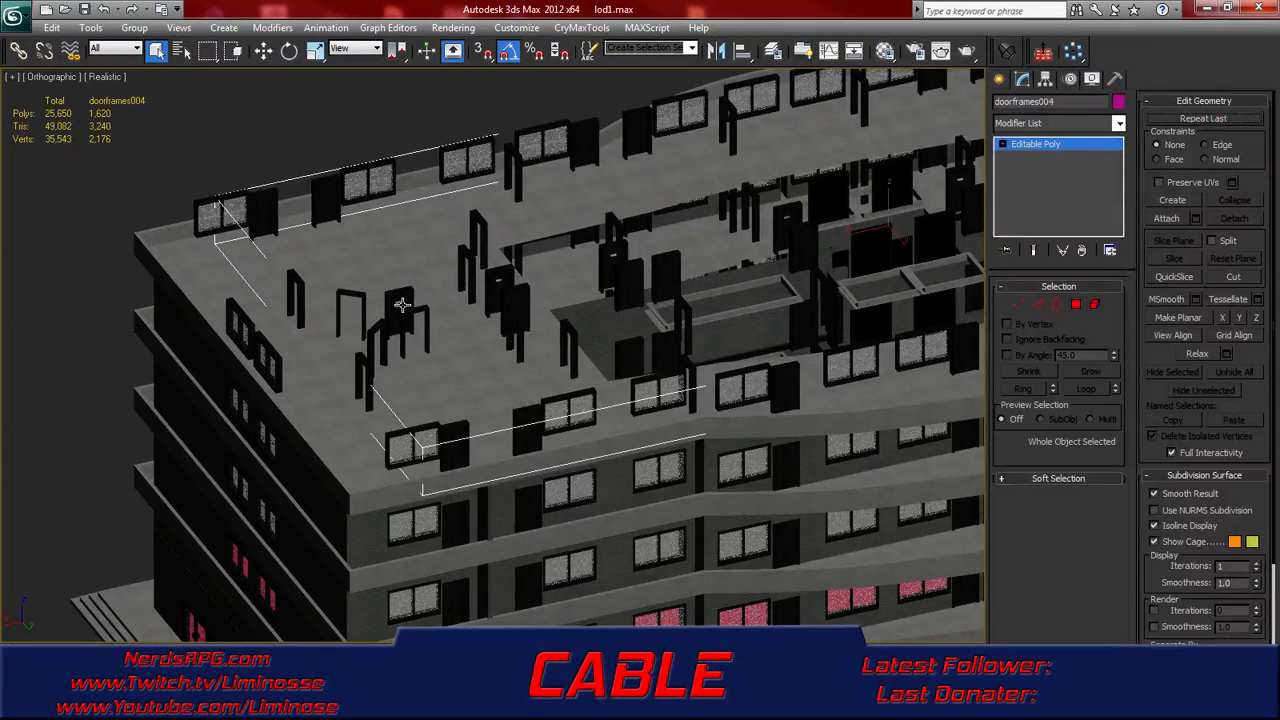
pyautogui.press('Delete')
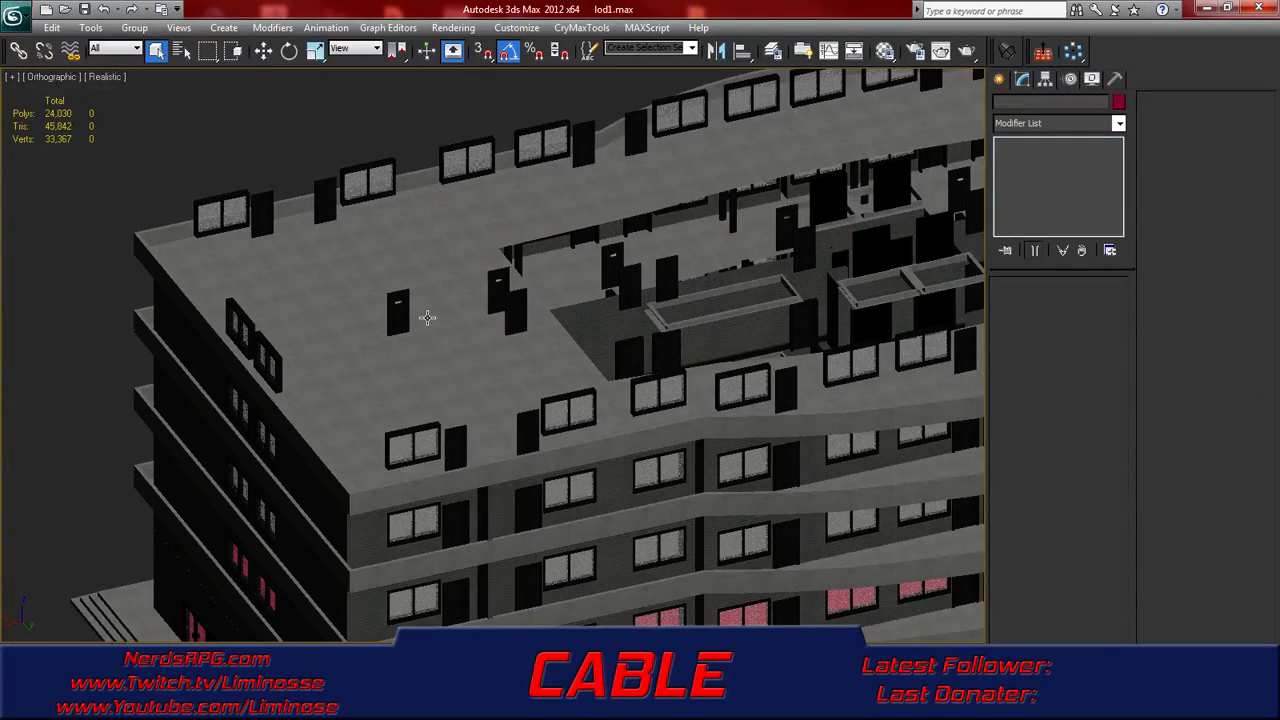
pyautogui.hotkey('ctrl', 'z')
pyautogui.moveTo(432, 318); pyautogui.dragTo(487, 319, button='middle')
pyautogui.scroll(3, 460, 308)
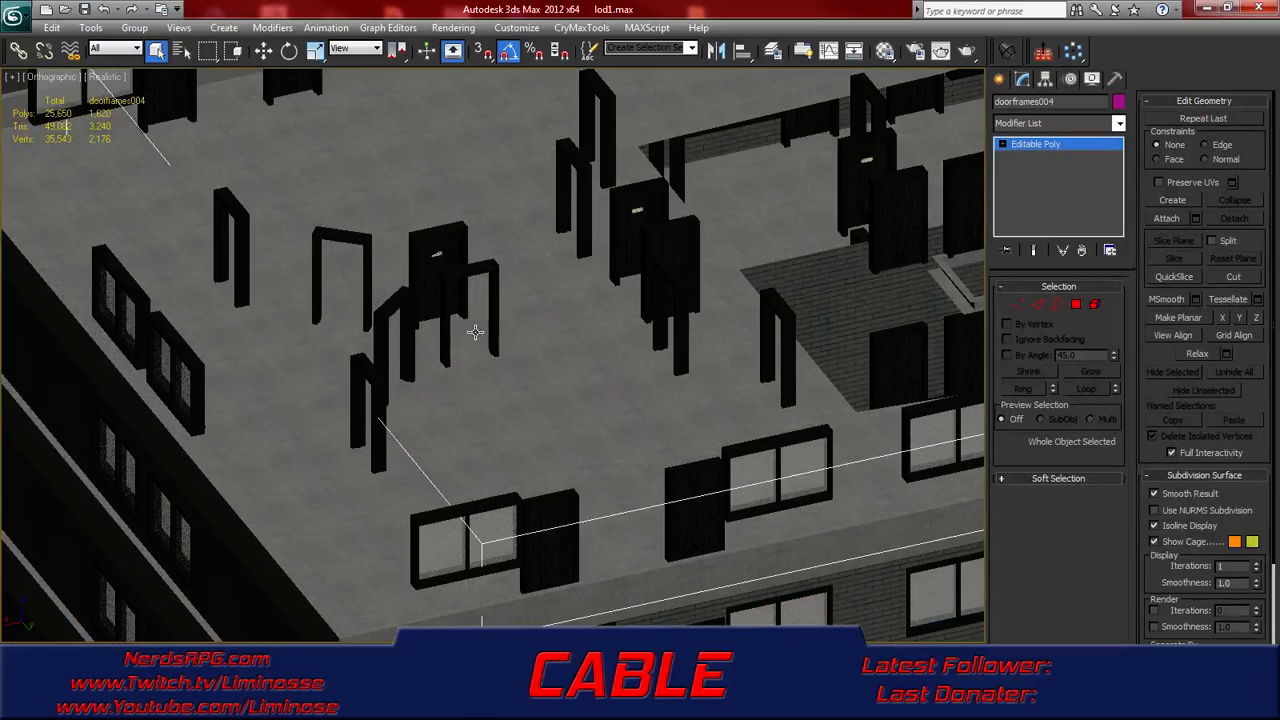
# - Hide the terrance003 object that wraps around the top storey
pyautogui.scroll(-3, 442, 275)
pyautogui.scroll(-3, 442, 275)
pyautogui.click(522, 340)
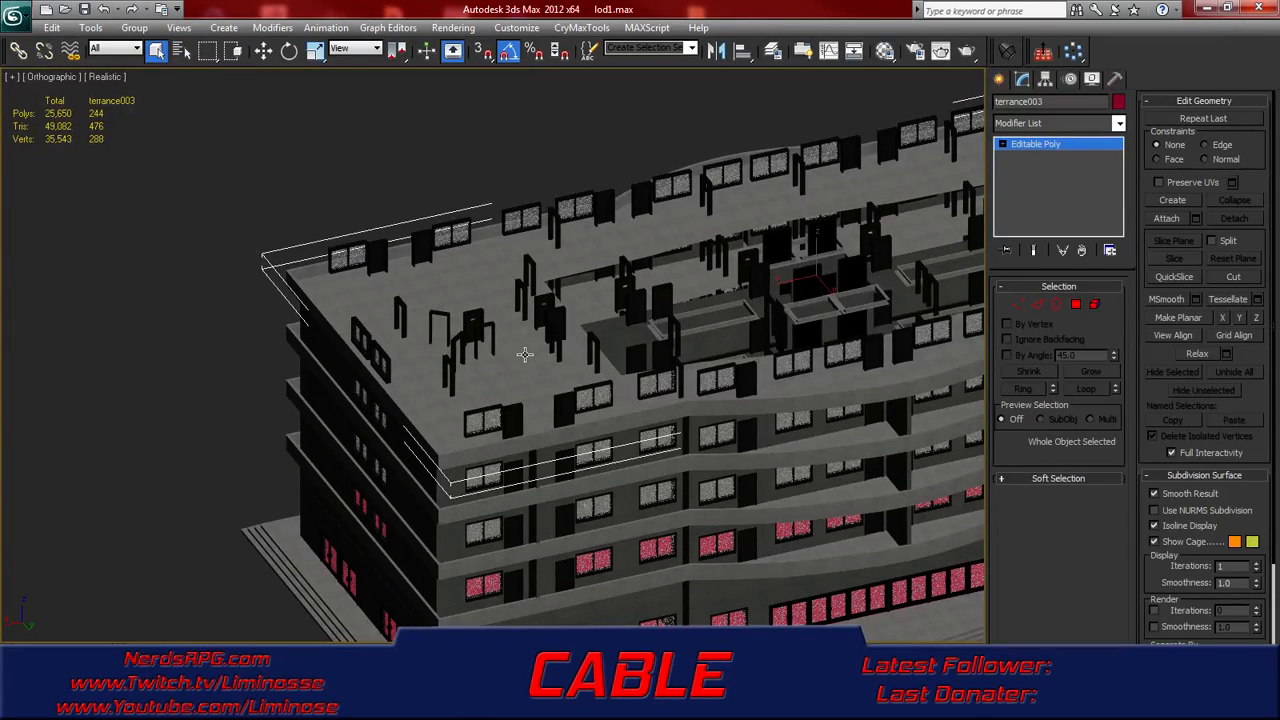
pyautogui.rightClick(527, 365)
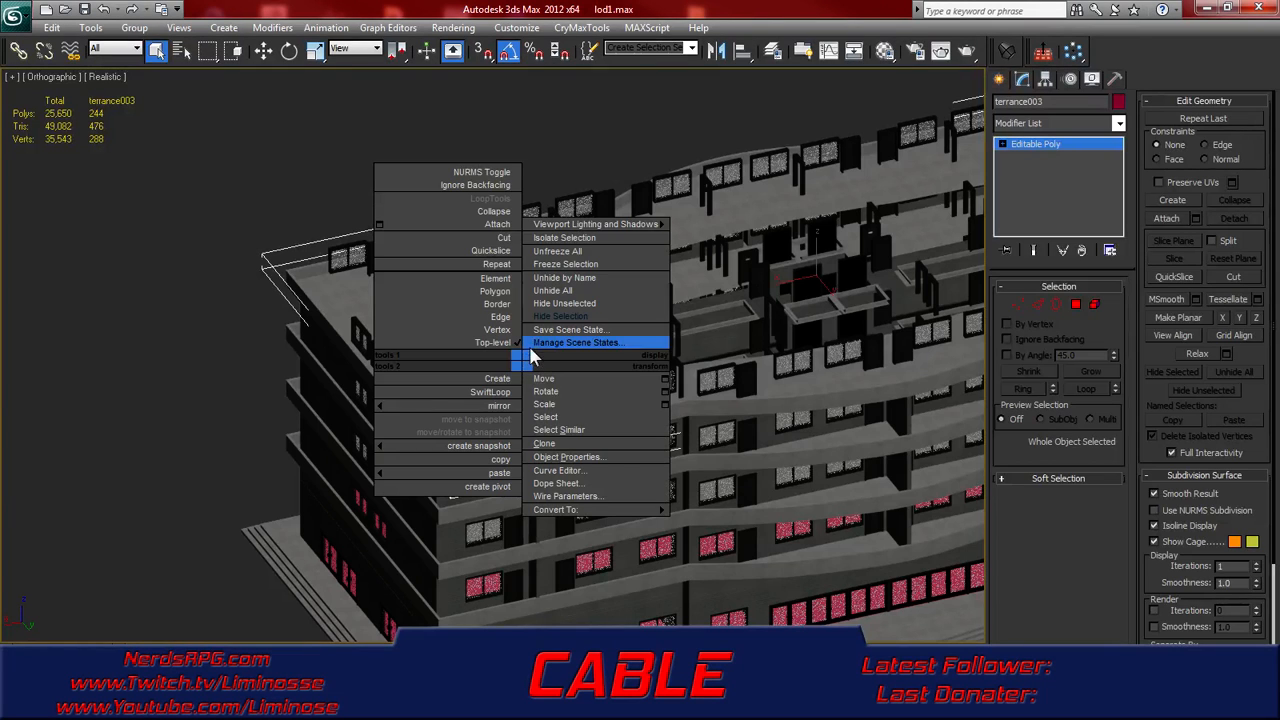
pyautogui.click(536, 318)
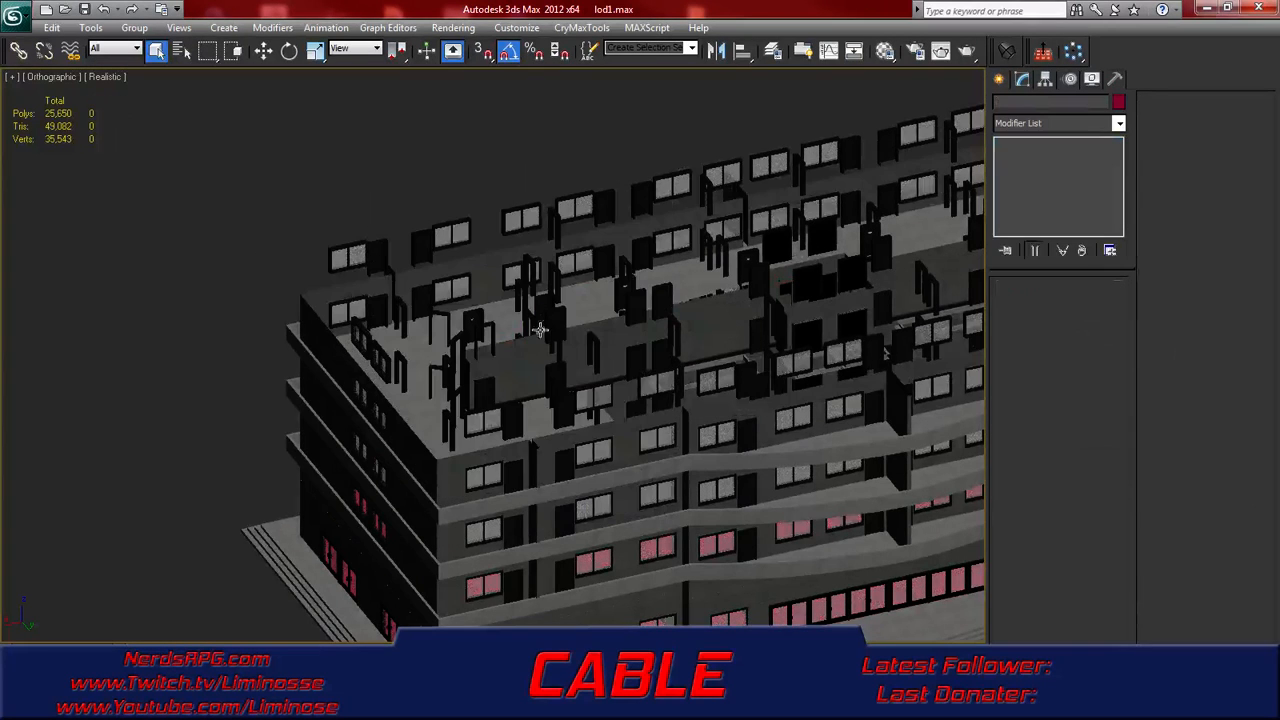
# - Hide the three remaining terrace objects on the storeys below, ending with the lowest one, terrance
pyautogui.click(775, 461)
pyautogui.rightClick(776, 462)
pyautogui.click(790, 440)
pyautogui.click(784, 504)
pyautogui.rightClick(787, 502)
pyautogui.click(804, 458)
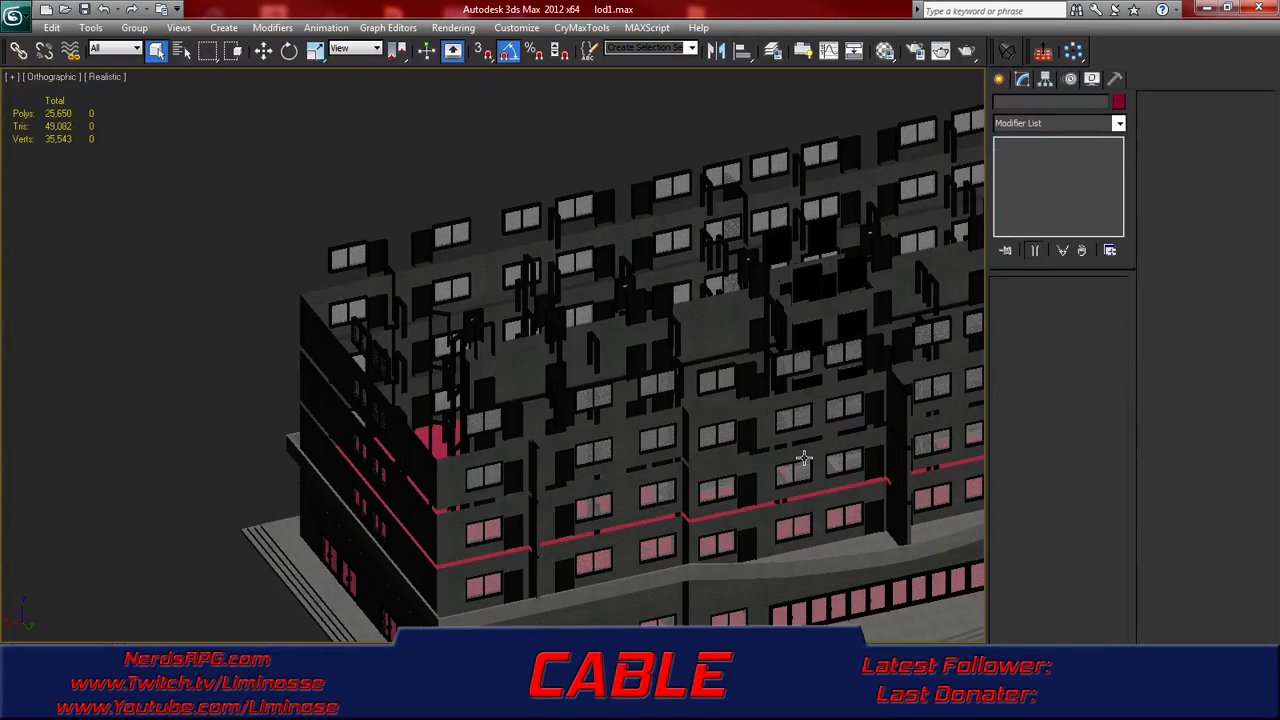
pyautogui.moveTo(750, 481); pyautogui.dragTo(747, 461, button='middle')
pyautogui.click(795, 541)
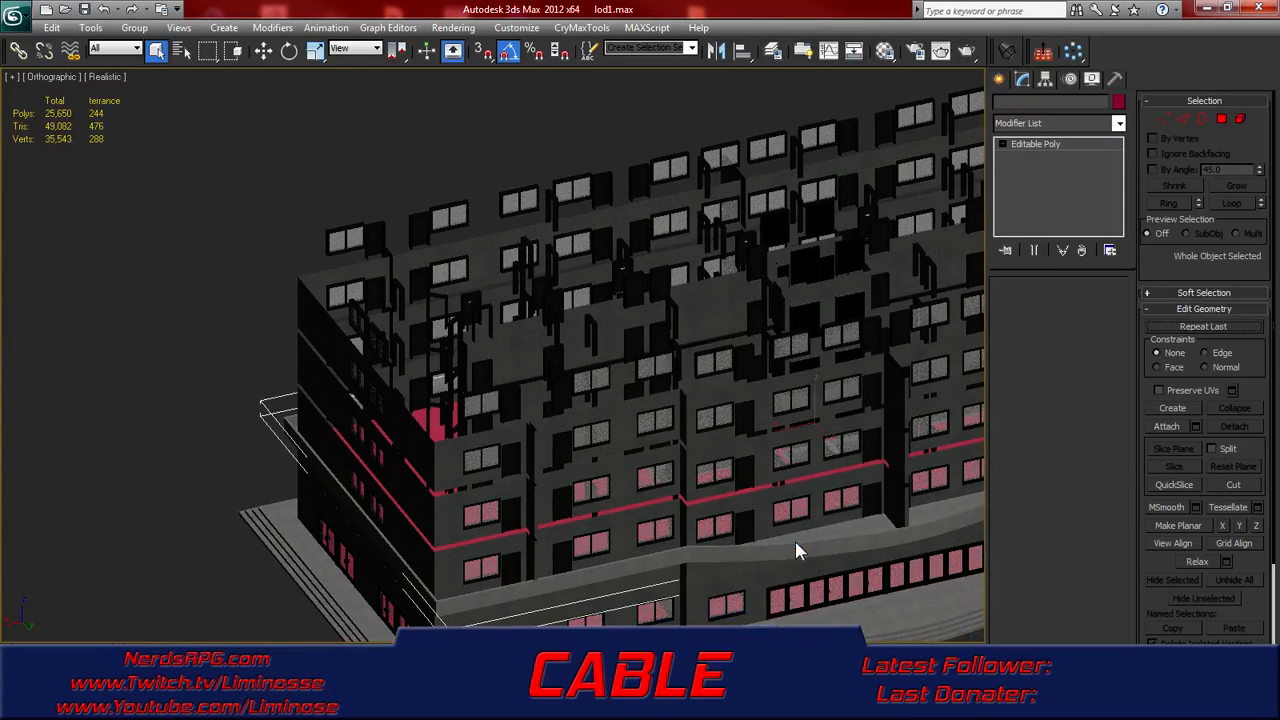
pyautogui.rightClick(795, 541)
pyautogui.click(812, 490)
# - Delete door_057 and two more free-standing interior doors on the same storey
pyautogui.moveTo(607, 393); pyautogui.dragTo(618, 447, button='middle')
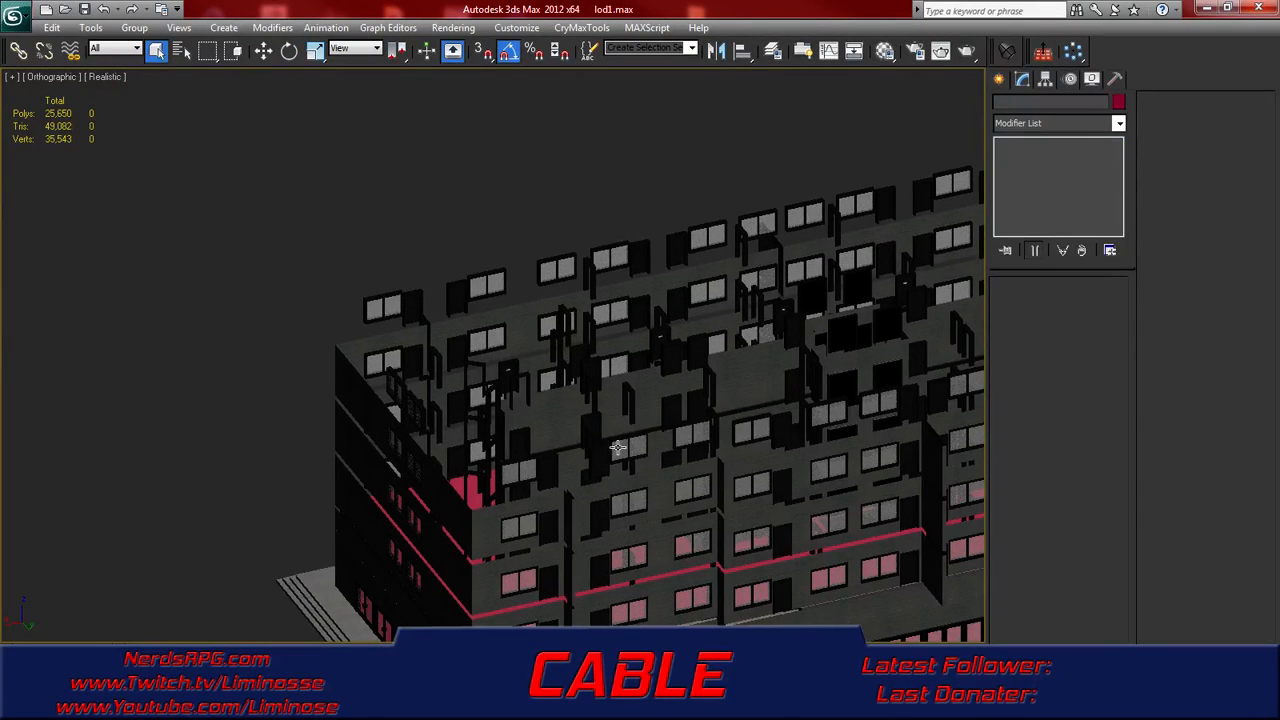
pyautogui.scroll(2, 560, 423)
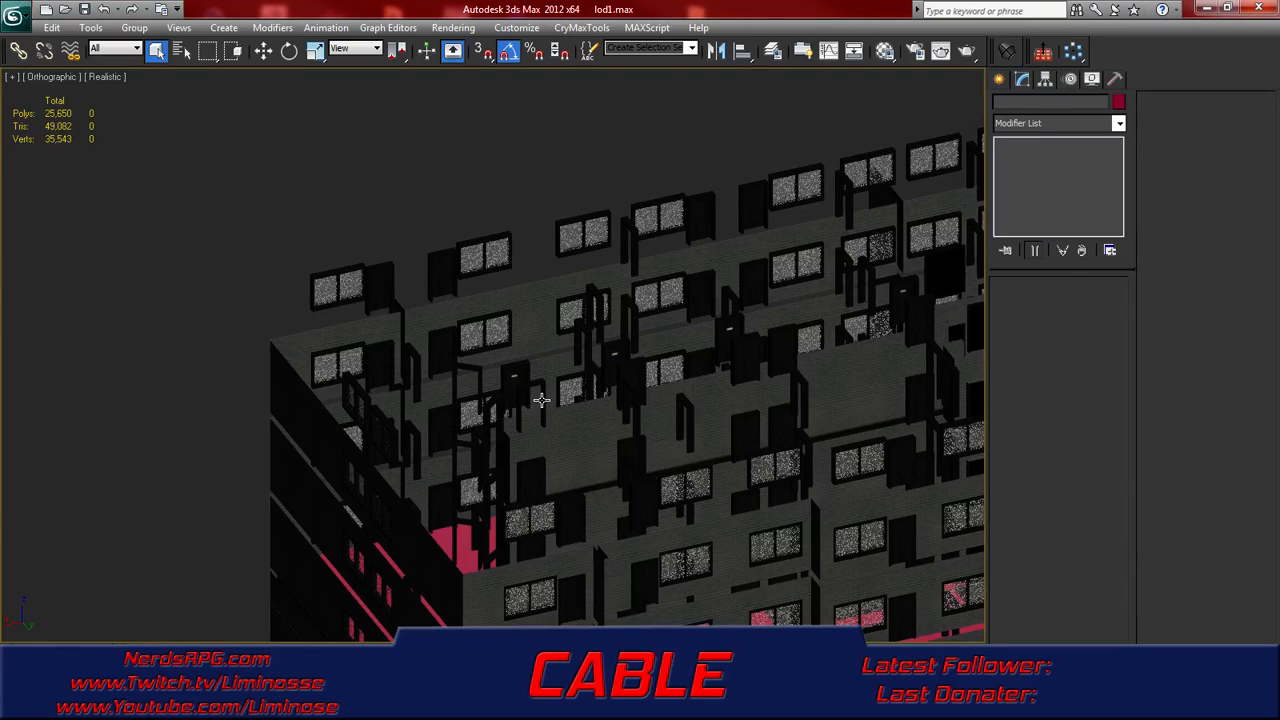
pyautogui.click(540, 400)
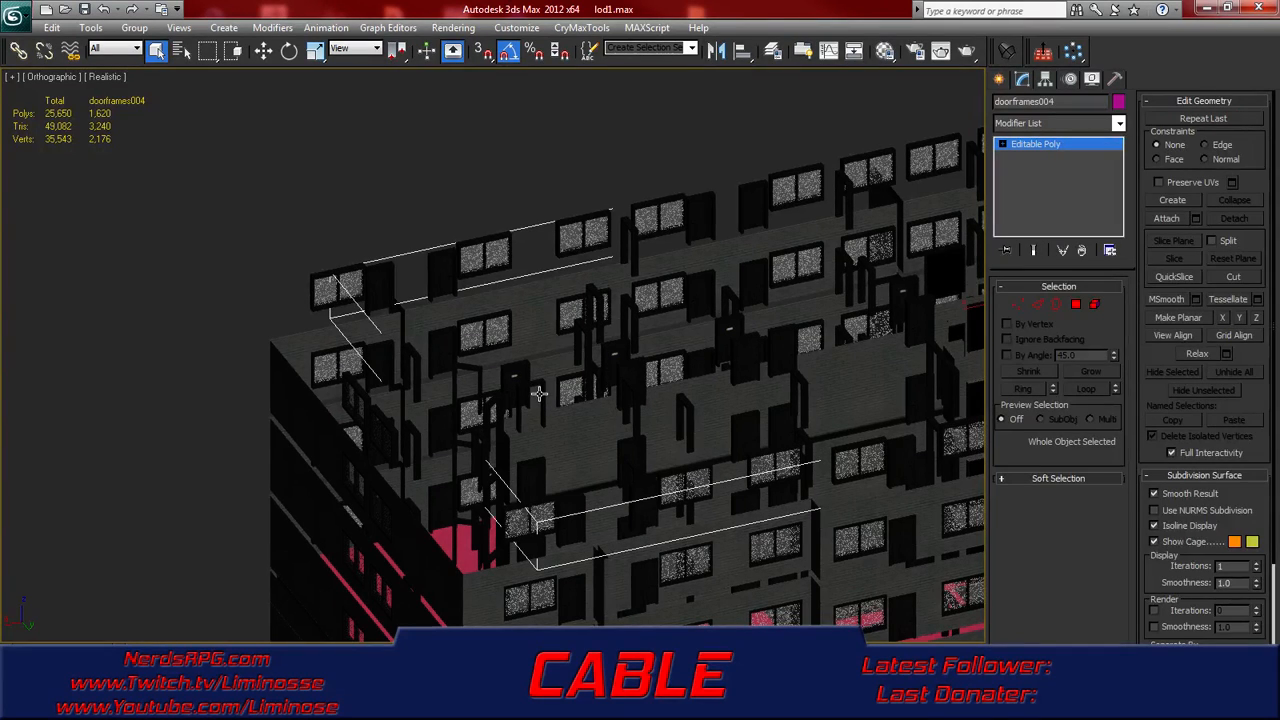
pyautogui.keyDown('alt'); pyautogui.moveTo(560, 400); pyautogui.dragTo(551, 433, button='middle'); pyautogui.keyUp('alt')
pyautogui.click(510, 396)
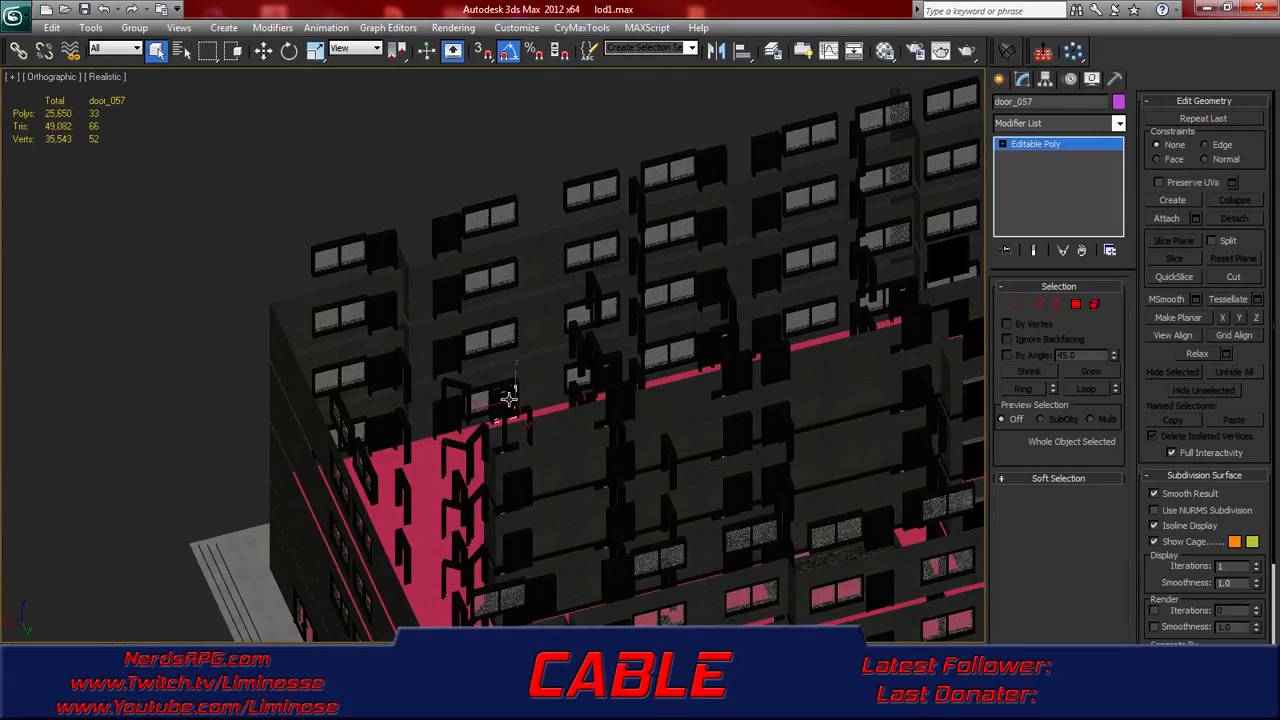
pyautogui.press('Delete')
pyautogui.click(603, 371)
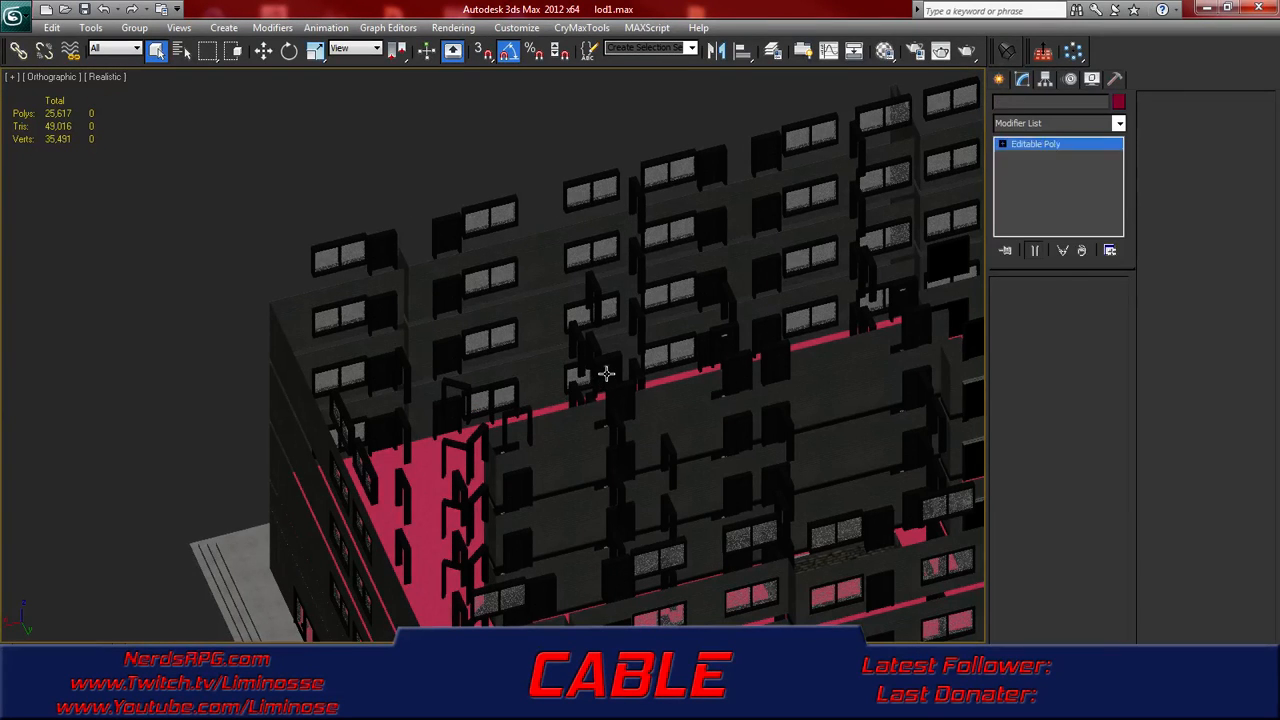
pyautogui.press('Delete')
pyautogui.click(622, 400)
pyautogui.press('Delete')
pyautogui.keyDown('alt'); pyautogui.moveTo(680, 394); pyautogui.dragTo(585, 375, button='middle'); pyautogui.keyUp('alt')
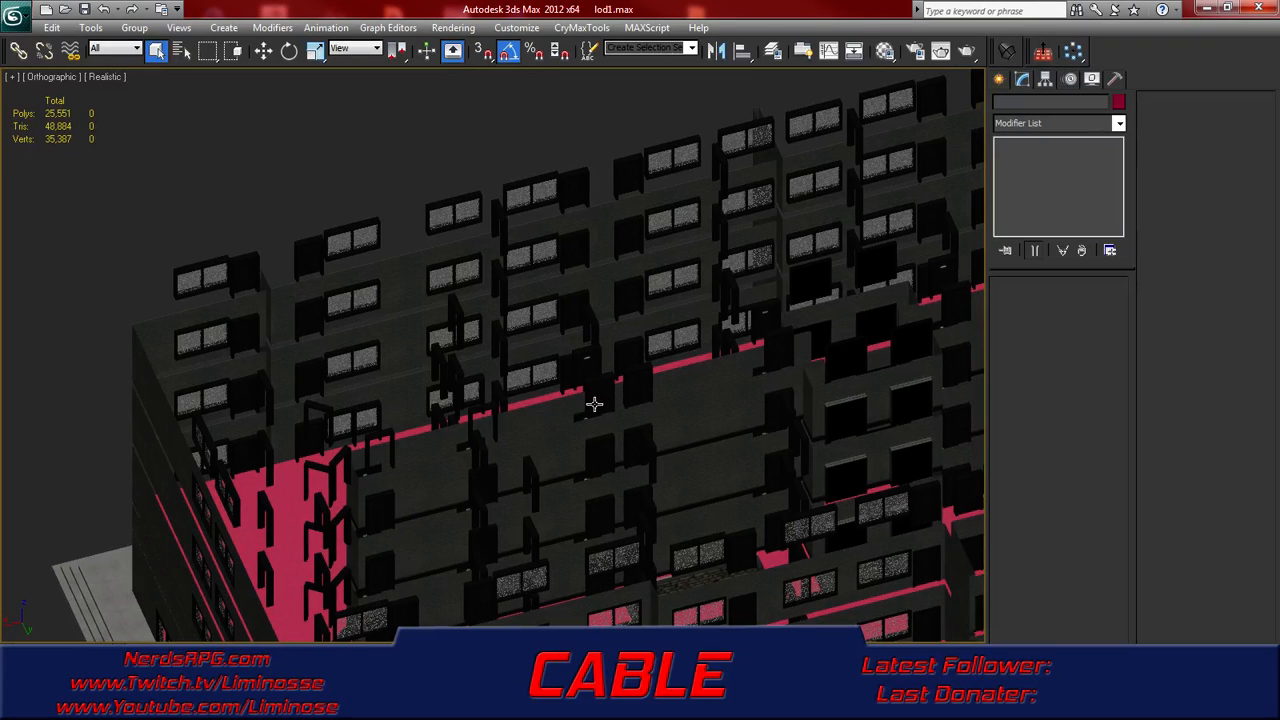
# - Select the doorframe objects of all four upper storeys, including doorframes004, and add an Edit Poly modifier to them together
pyautogui.click(539, 479)
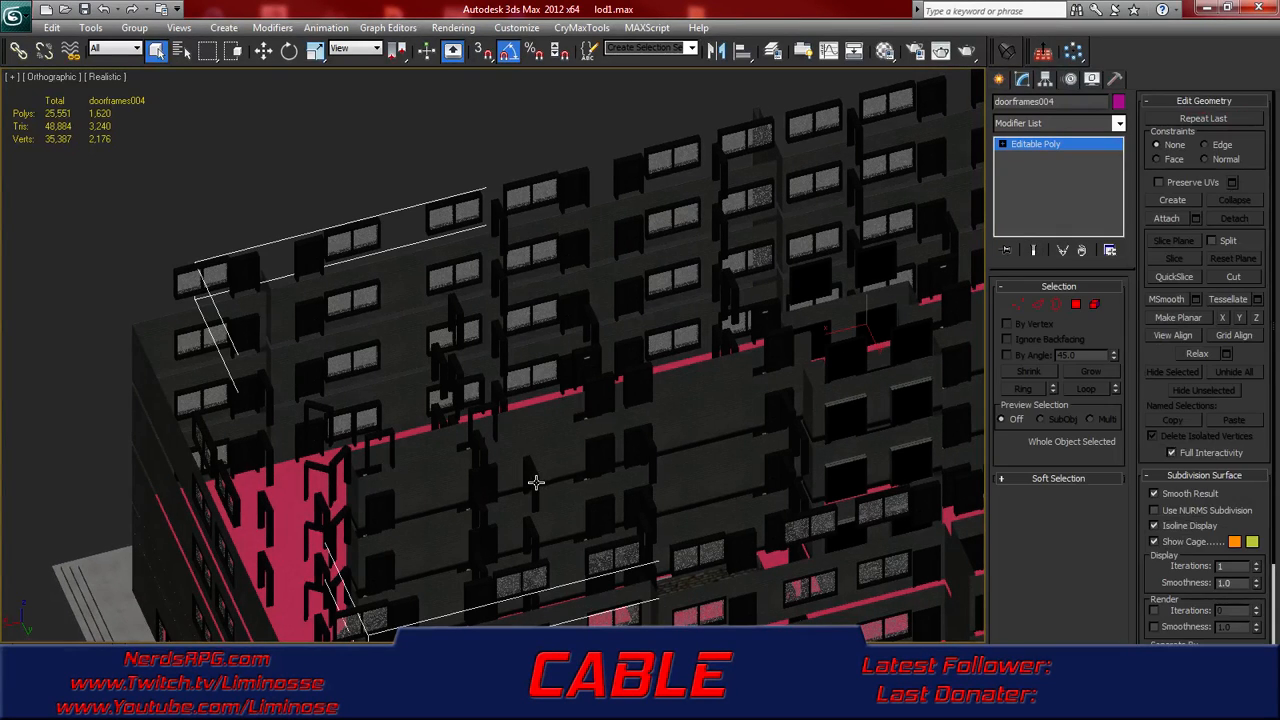
pyautogui.keyDown('ctrl'); pyautogui.click(532, 532); pyautogui.keyUp('ctrl')
pyautogui.keyDown('alt'); pyautogui.moveTo(539, 518); pyautogui.dragTo(542, 522, button='middle'); pyautogui.keyUp('alt')
pyautogui.moveTo(391, 536); pyautogui.dragTo(473, 466, button='middle')
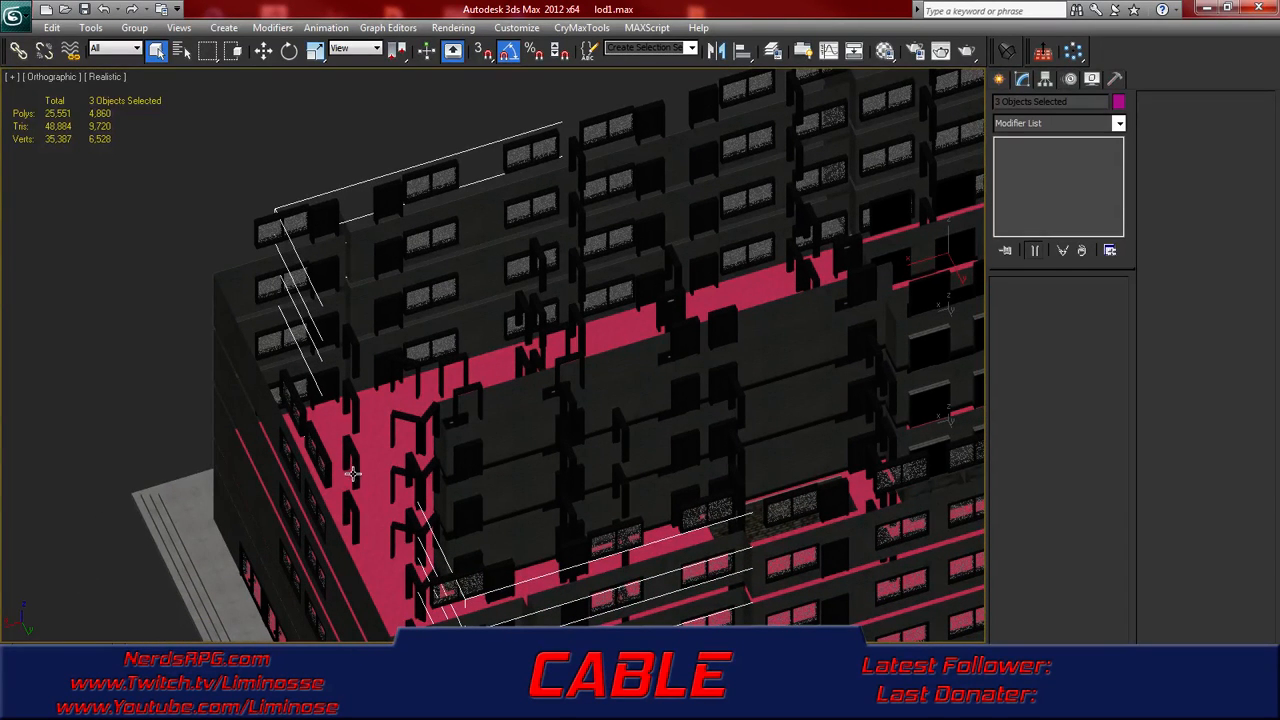
pyautogui.keyDown('alt'); pyautogui.moveTo(348, 503); pyautogui.dragTo(362, 505, button='middle'); pyautogui.keyUp('alt')
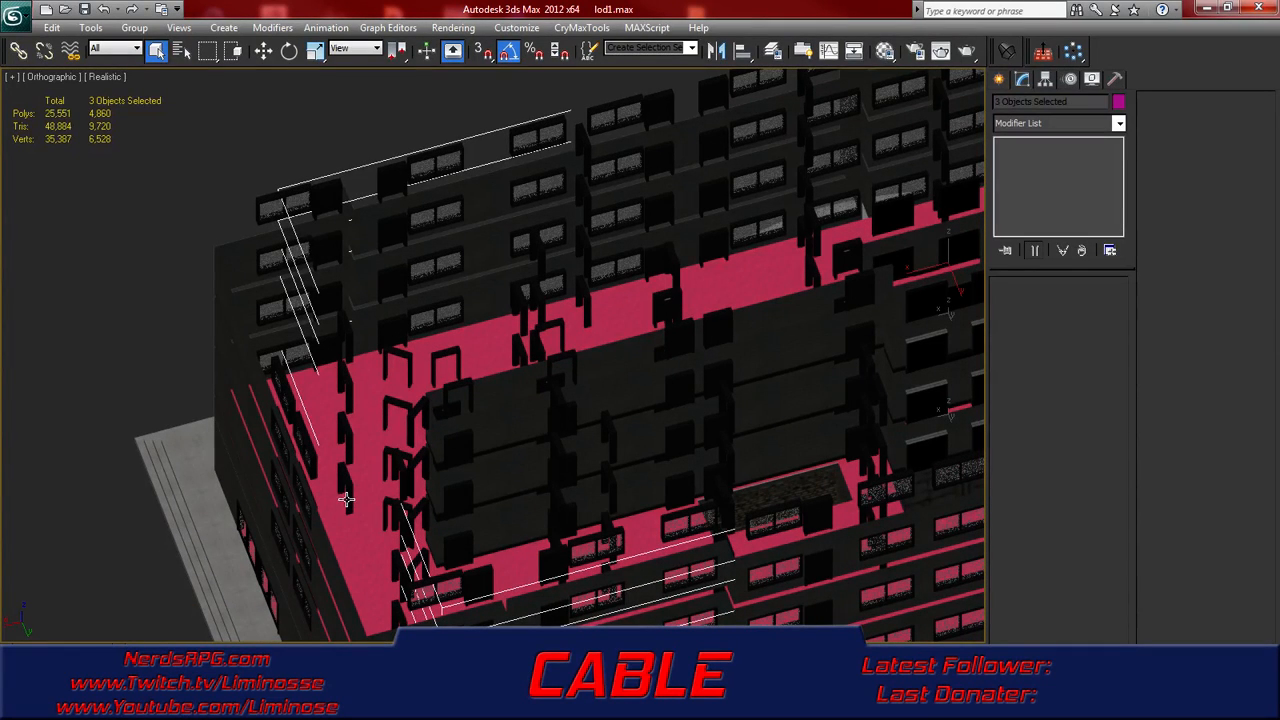
pyautogui.keyDown('alt'); pyautogui.moveTo(349, 494); pyautogui.dragTo(342, 476, button='middle'); pyautogui.keyUp('alt')
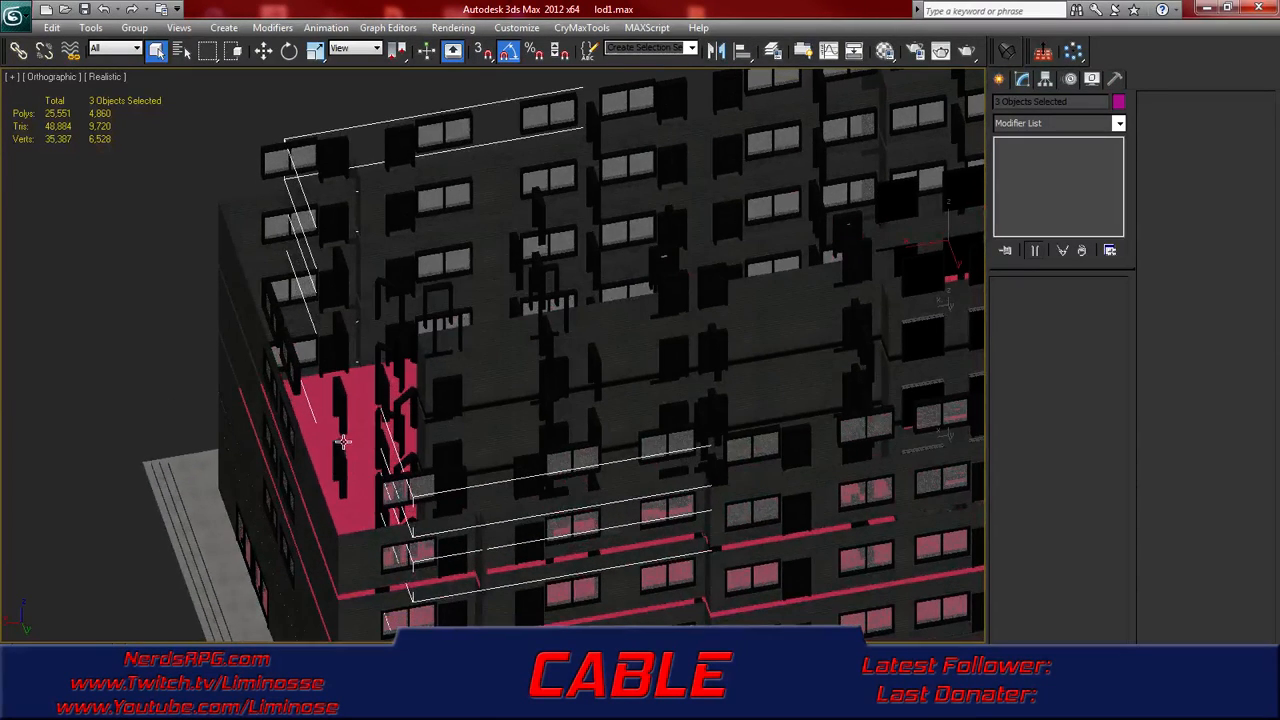
pyautogui.keyDown('ctrl'); pyautogui.click(341, 415); pyautogui.keyUp('ctrl')
pyautogui.keyDown('alt'); pyautogui.moveTo(372, 385); pyautogui.dragTo(374, 412, button='middle'); pyautogui.keyUp('alt')
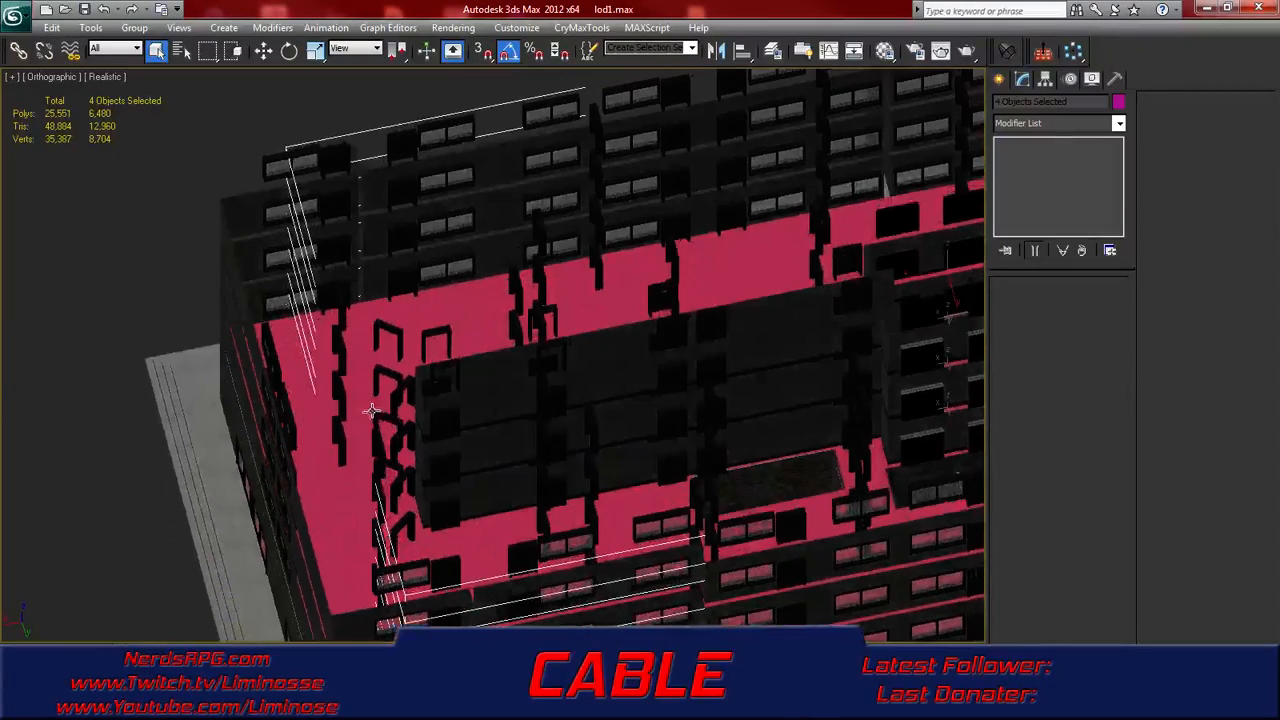
pyautogui.click(1073, 122)
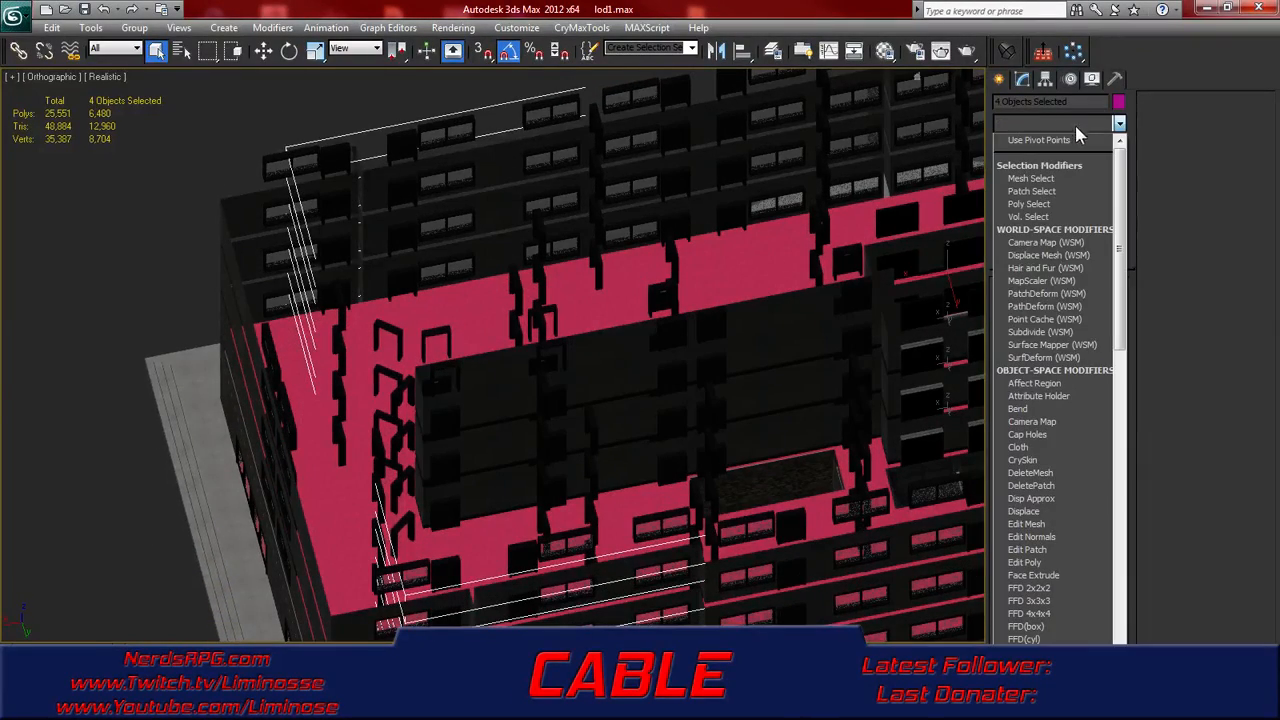
pyautogui.click(1058, 561)
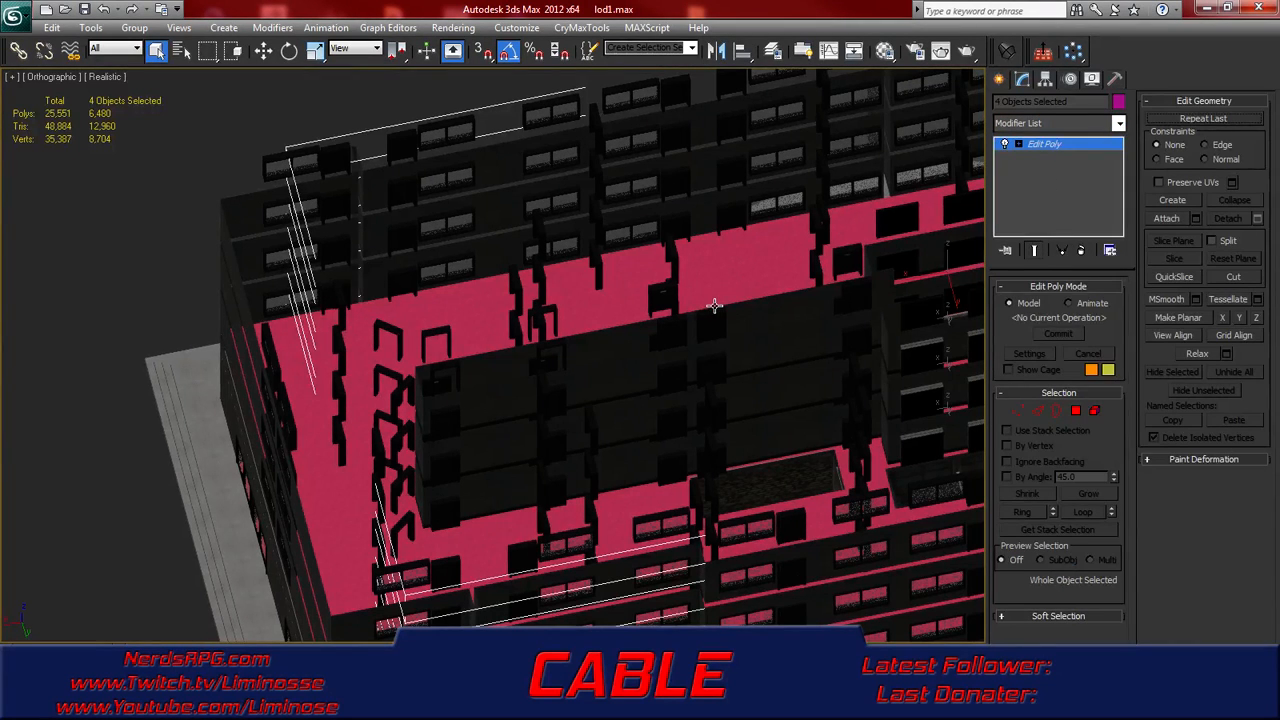
# - Delete the interior doorframe elements from the four selected objects across the whole floor plan
pyautogui.press('z')
pyautogui.press(';')
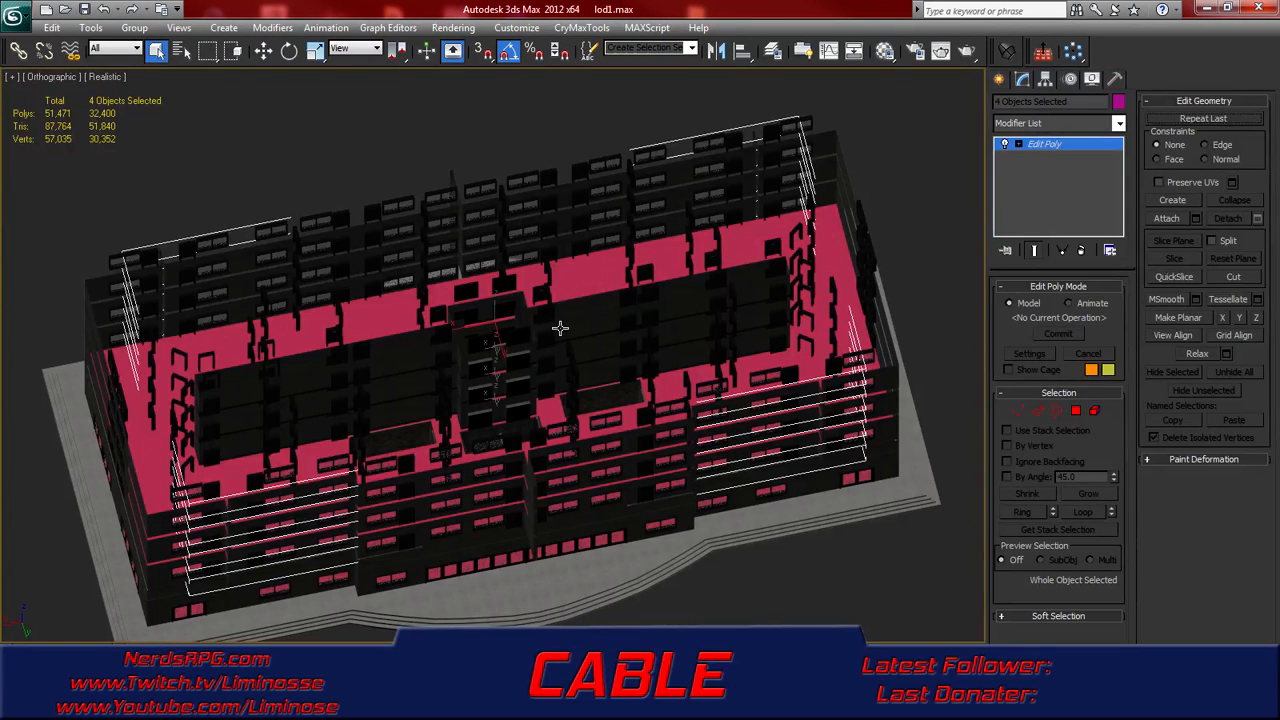
pyautogui.moveTo(427, 337); pyautogui.dragTo(586, 283, button='middle')
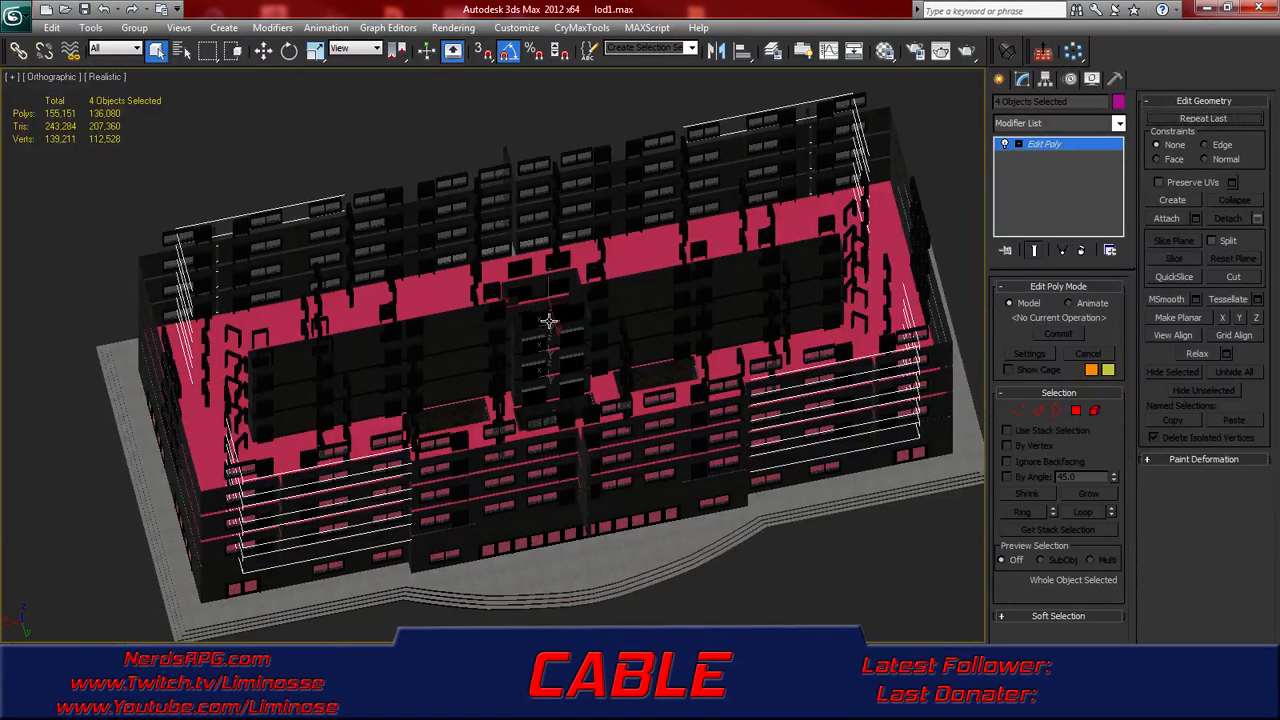
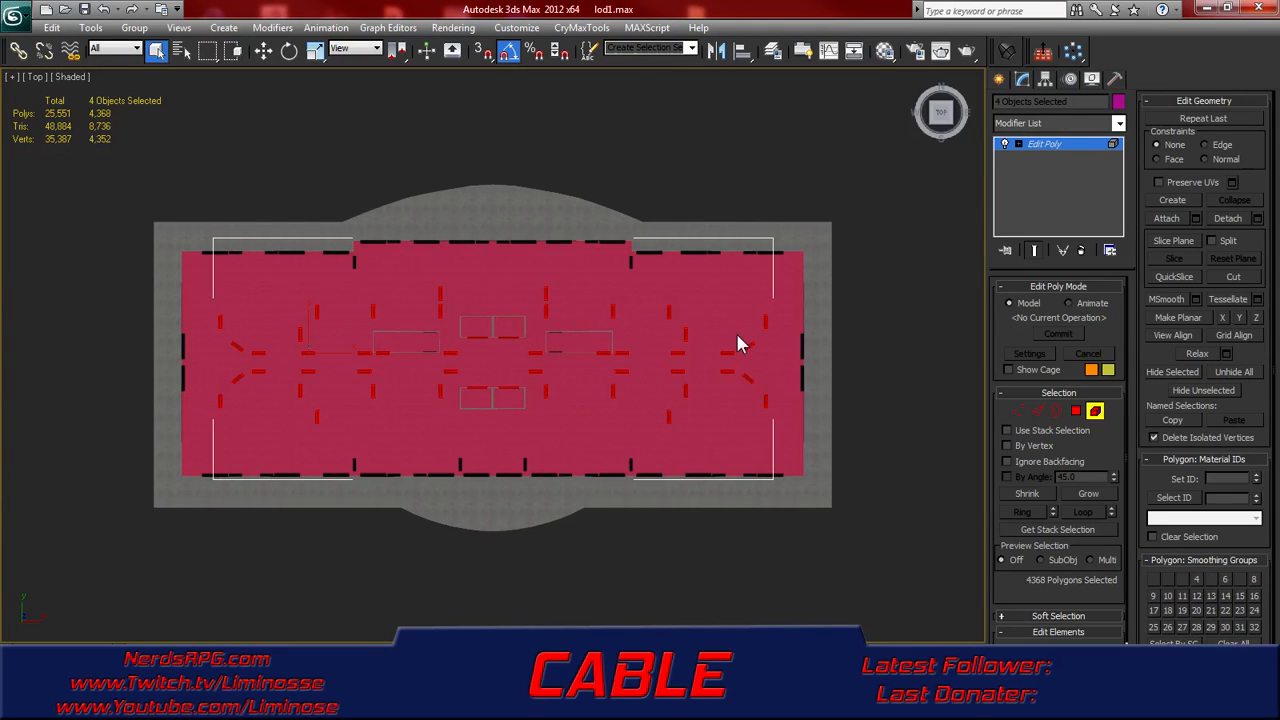
pyautogui.press('Delete')
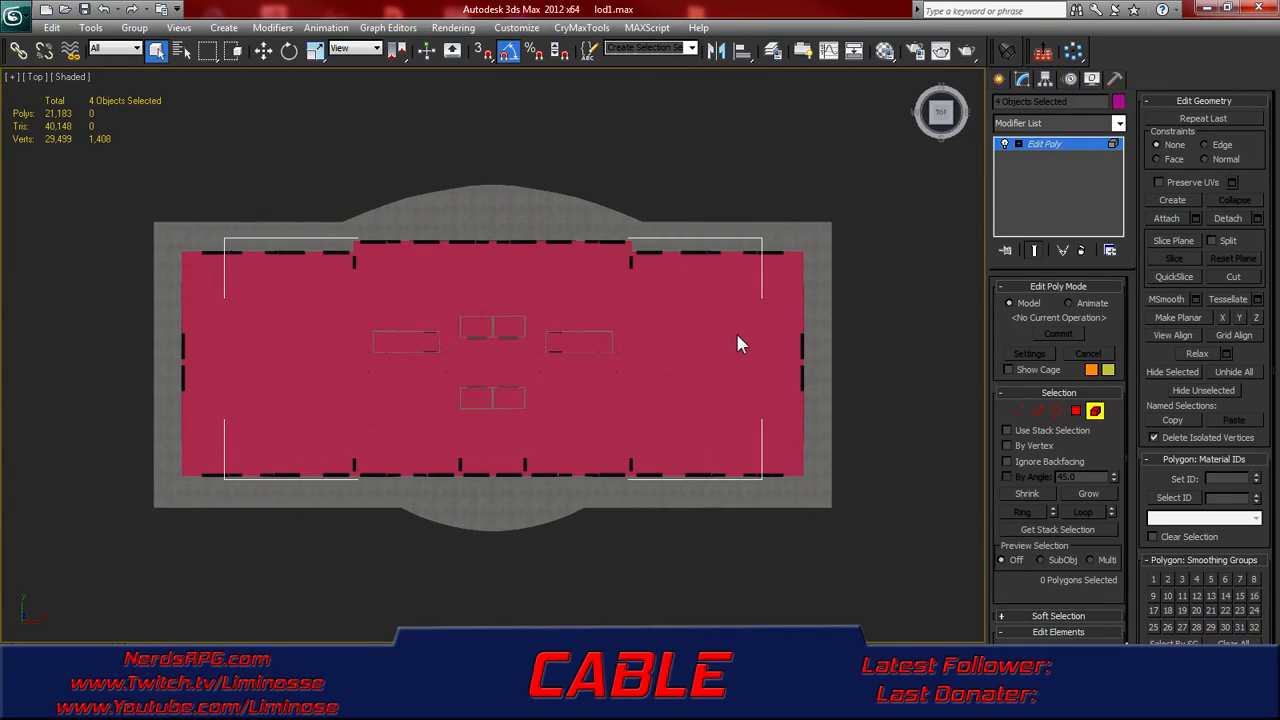
# - Leave element editing and collapse the modifier stack of the four doorframe objects
pyautogui.keyDown('alt'); pyautogui.moveTo(688, 393); pyautogui.dragTo(706, 346, button='middle'); pyautogui.keyUp('alt')
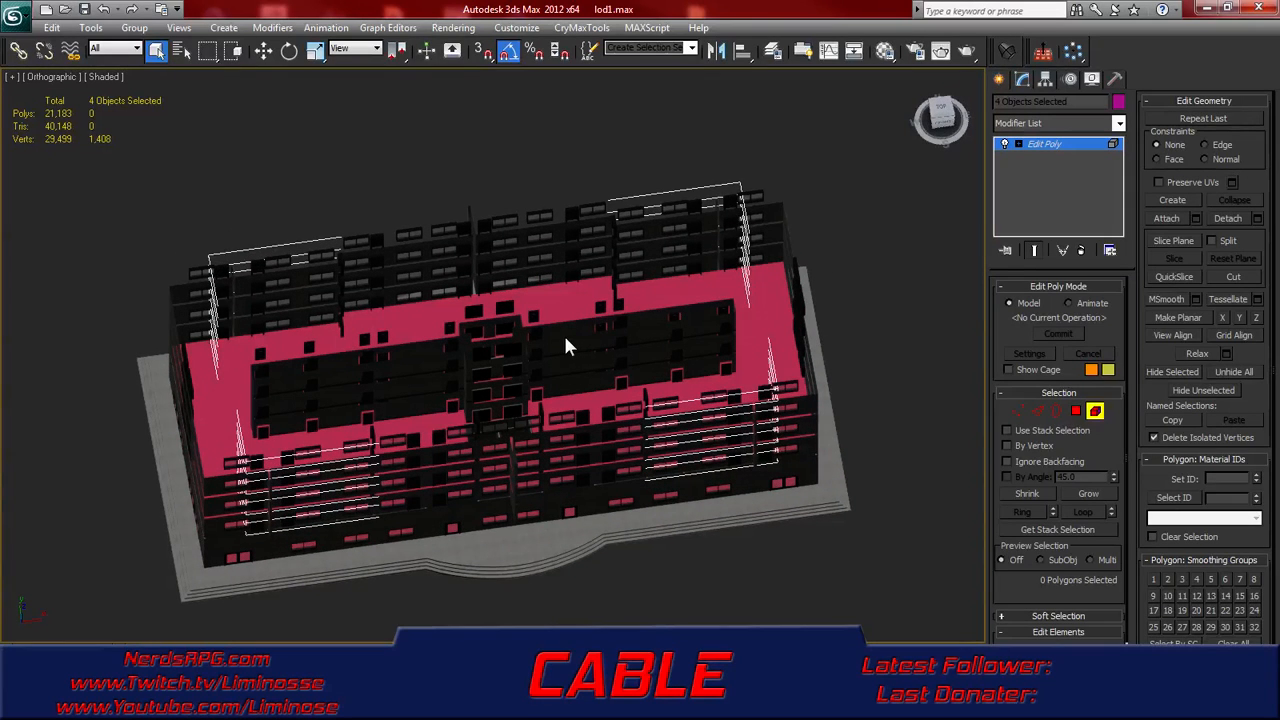
pyautogui.click(1095, 411)
pyautogui.rightClick(1036, 144)
pyautogui.click(1103, 291)
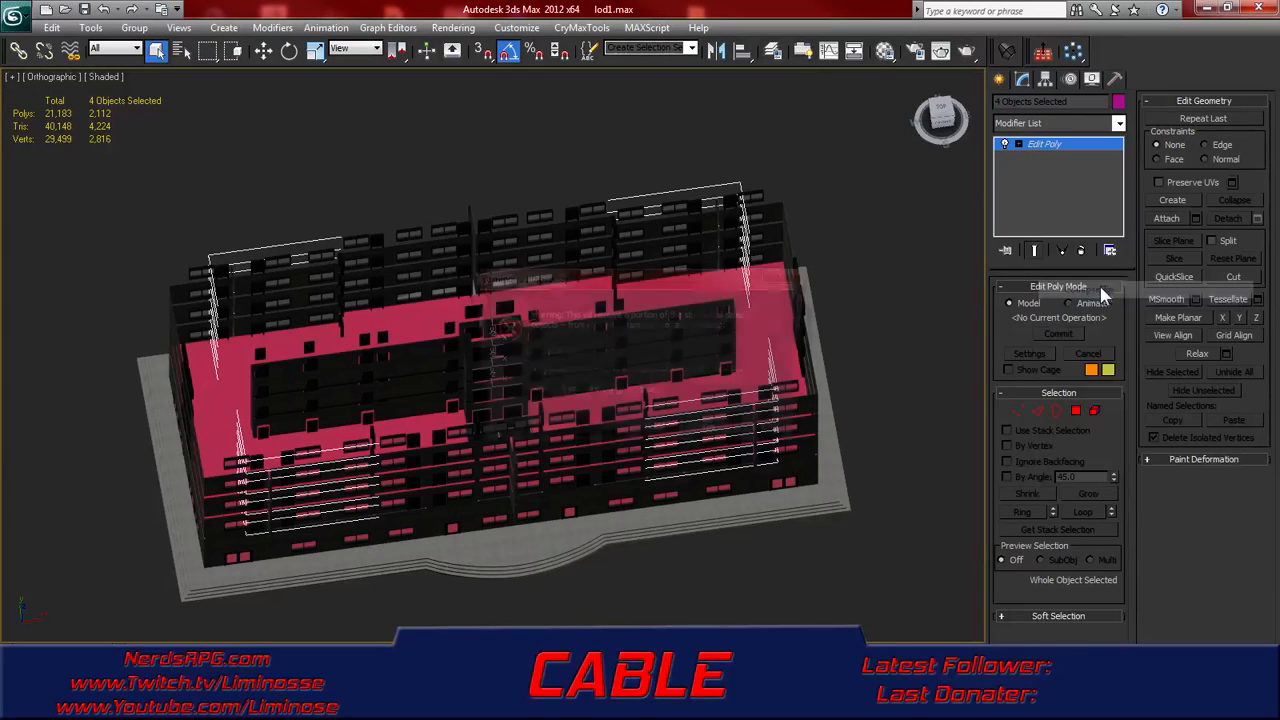
pyautogui.click(667, 433)
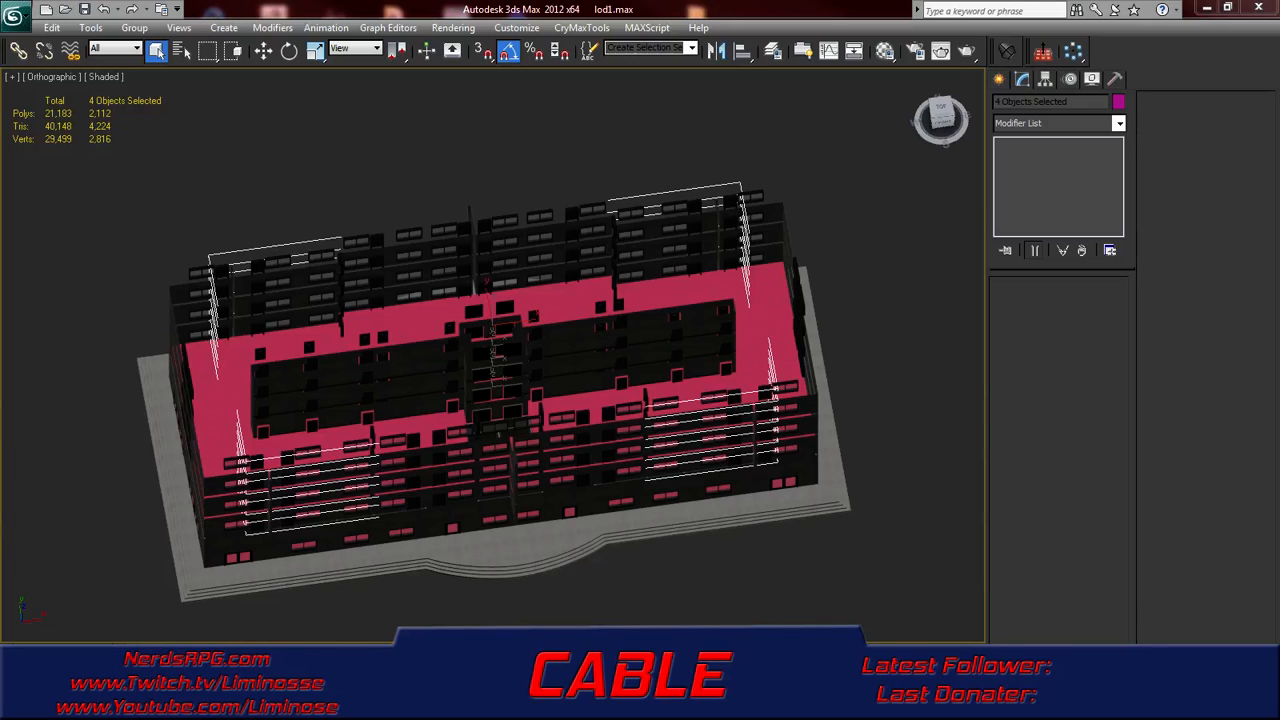
# - Hide the four remaining exterior wall objects, from wall_ext_2plus002 down to the ground storey
pyautogui.moveTo(585, 296)
pyautogui.keyDown('alt'); pyautogui.mouseDown(button='middle')
pyautogui.moveTo(589, 251)
pyautogui.moveTo(588, 327)
pyautogui.moveTo(590, 286)
pyautogui.mouseUp(button='middle'); pyautogui.keyUp('alt')
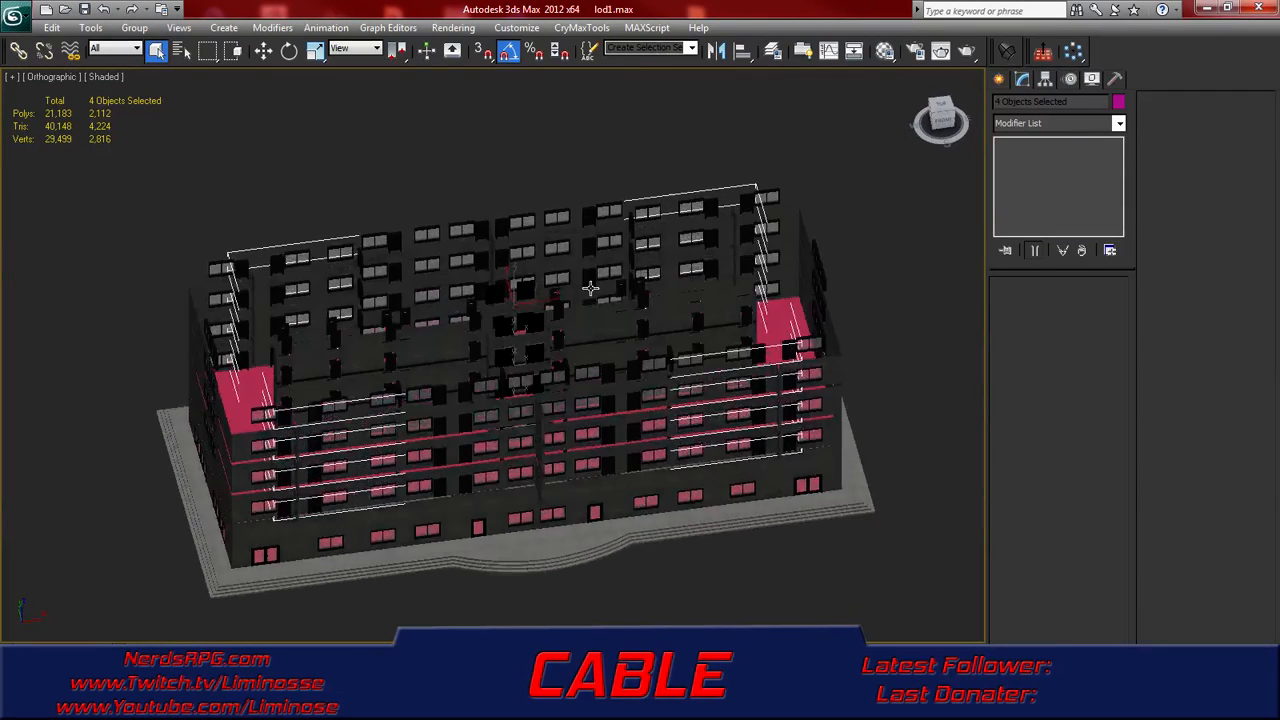
pyautogui.click(594, 385)
pyautogui.moveTo(383, 386); pyautogui.dragTo(586, 330, button='middle')
pyautogui.scroll(3, 560, 345)
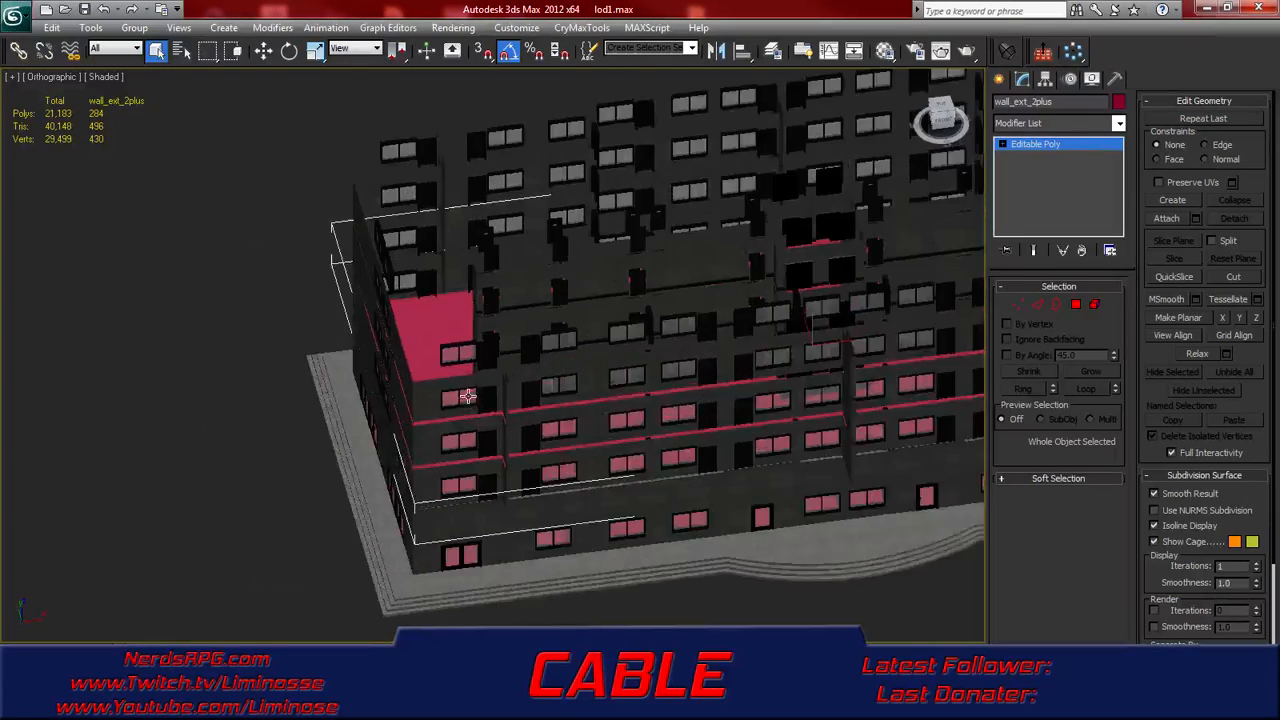
pyautogui.click(427, 405)
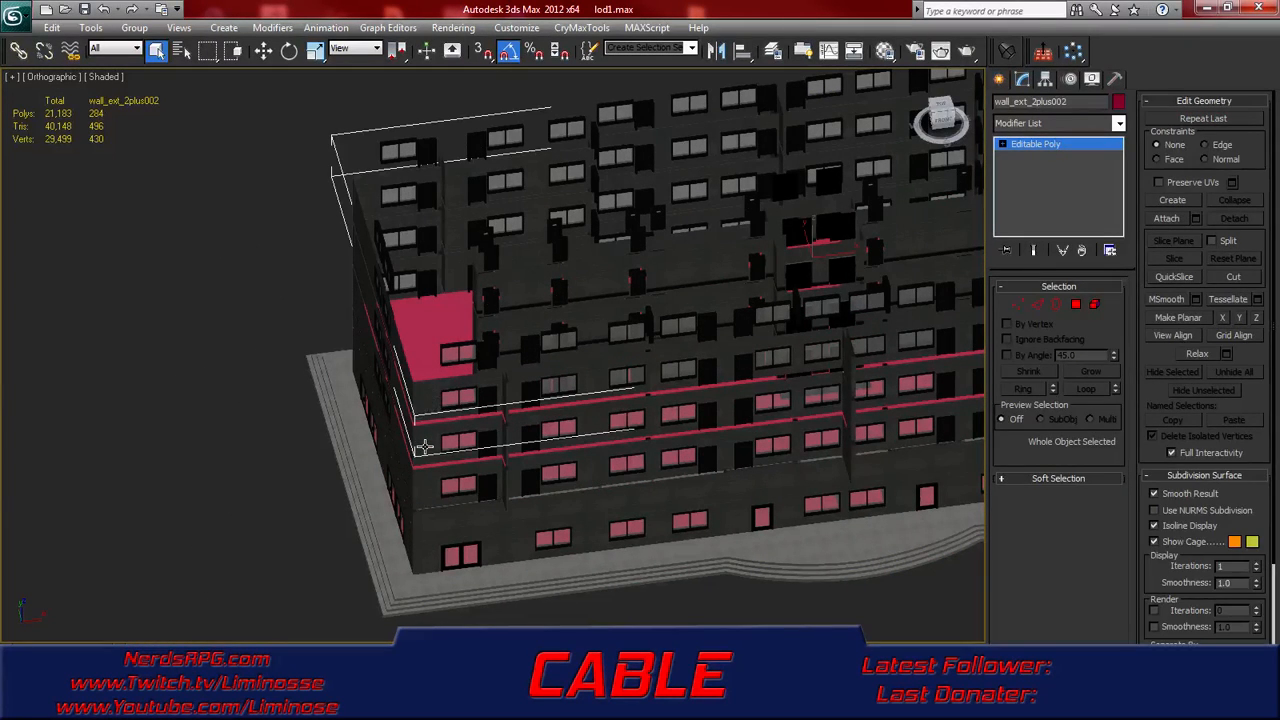
pyautogui.keyDown('ctrl'); pyautogui.click(425, 447); pyautogui.keyUp('ctrl')
pyautogui.keyDown('ctrl'); pyautogui.click(419, 502); pyautogui.keyUp('ctrl')
pyautogui.keyDown('ctrl'); pyautogui.click(419, 532); pyautogui.keyUp('ctrl')
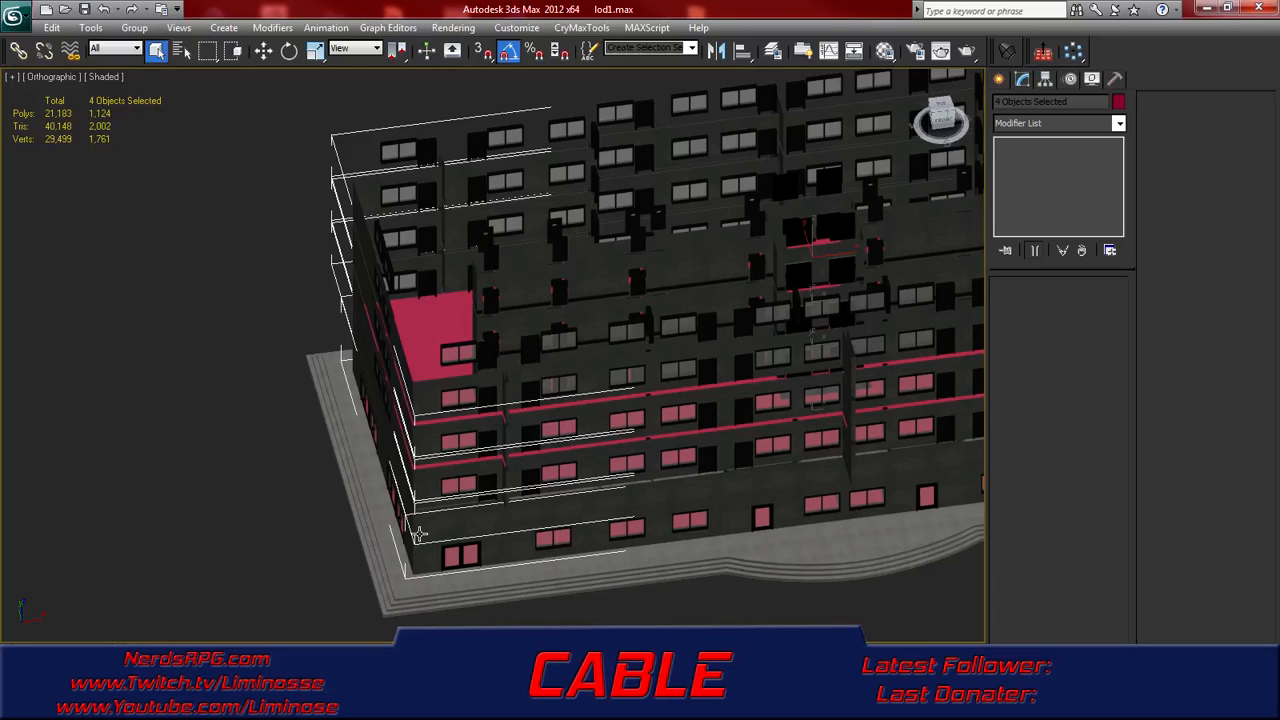
pyautogui.rightClick(415, 530)
pyautogui.click(453, 485)
# - Hide the stepped base that surrounds the ground storey
pyautogui.click(410, 545)
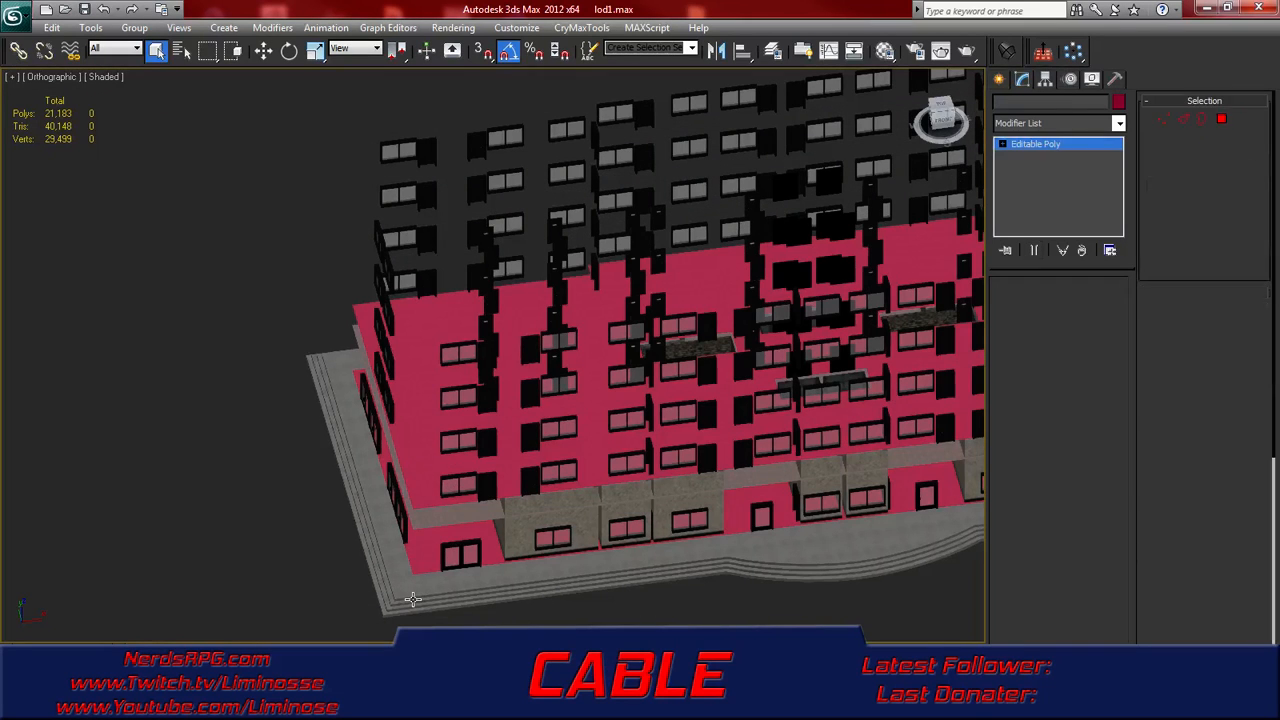
pyautogui.rightClick(409, 560)
pyautogui.click(447, 517)
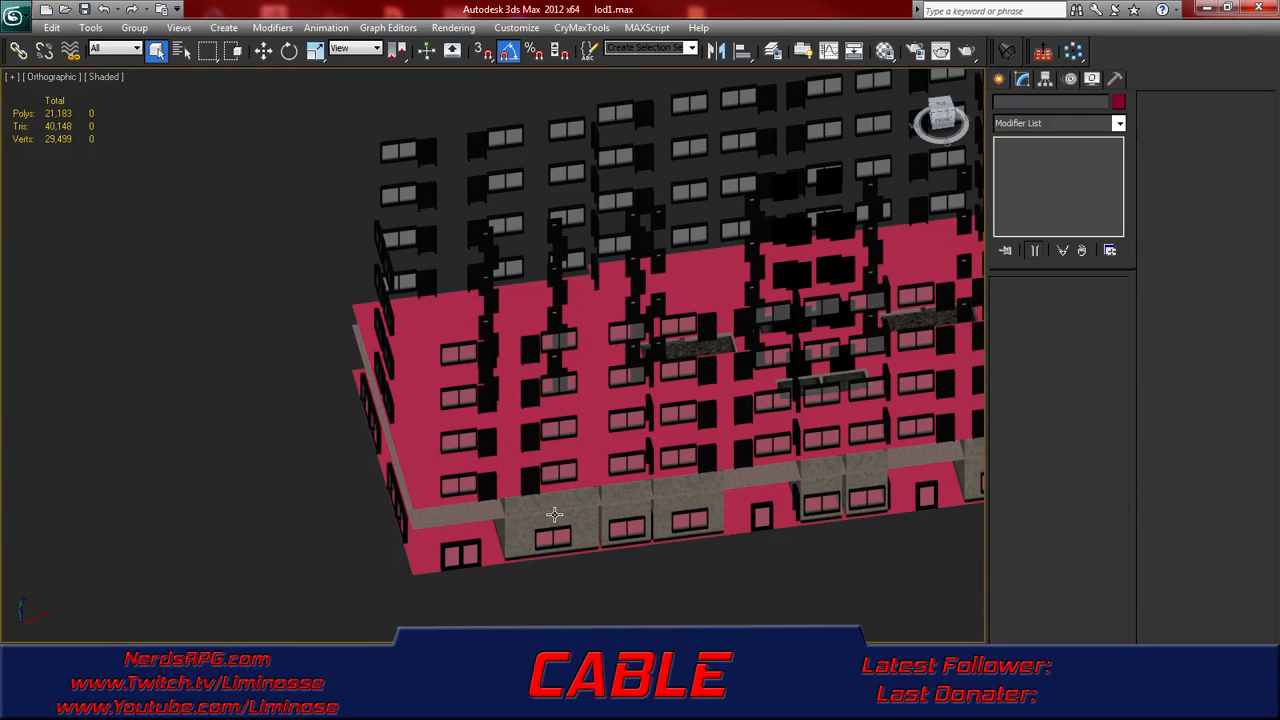
# - Delete the floor2plus object directly above the ground storey
pyautogui.click(624, 511)
pyautogui.keyDown('alt'); pyautogui.moveTo(624, 511); pyautogui.dragTo(661, 456, button='middle'); pyautogui.keyUp('alt')
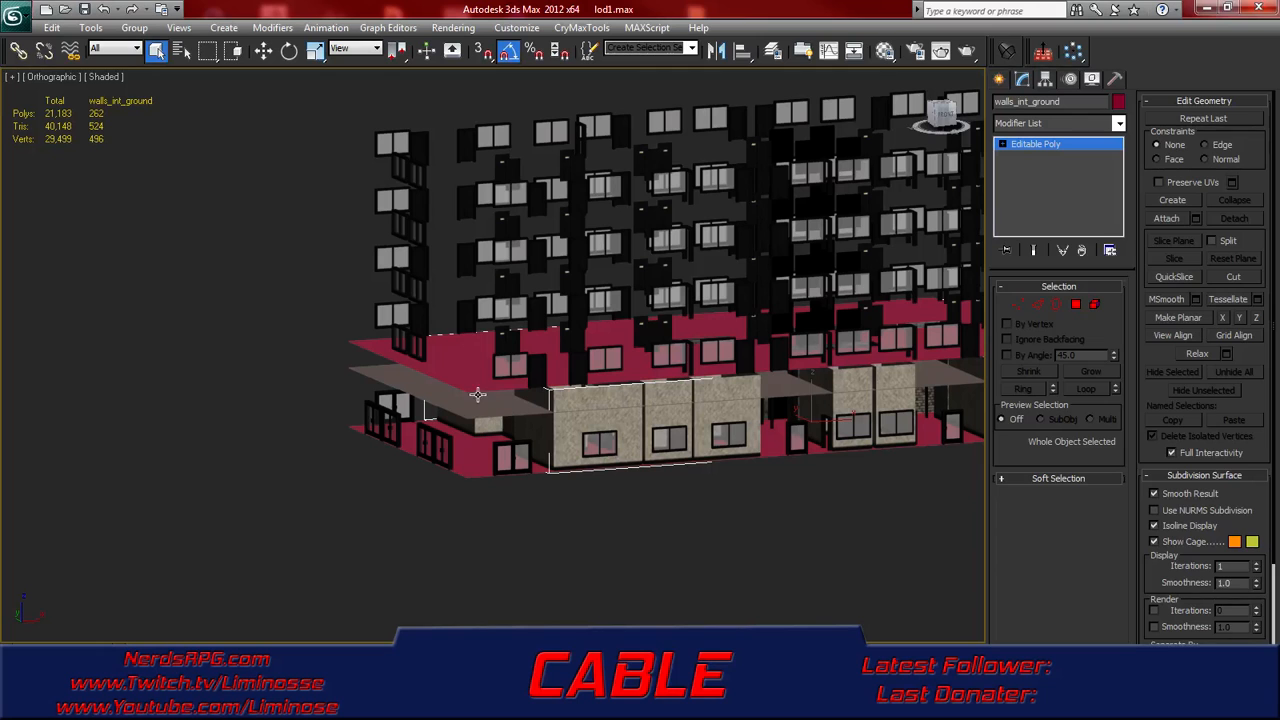
pyautogui.click(473, 381)
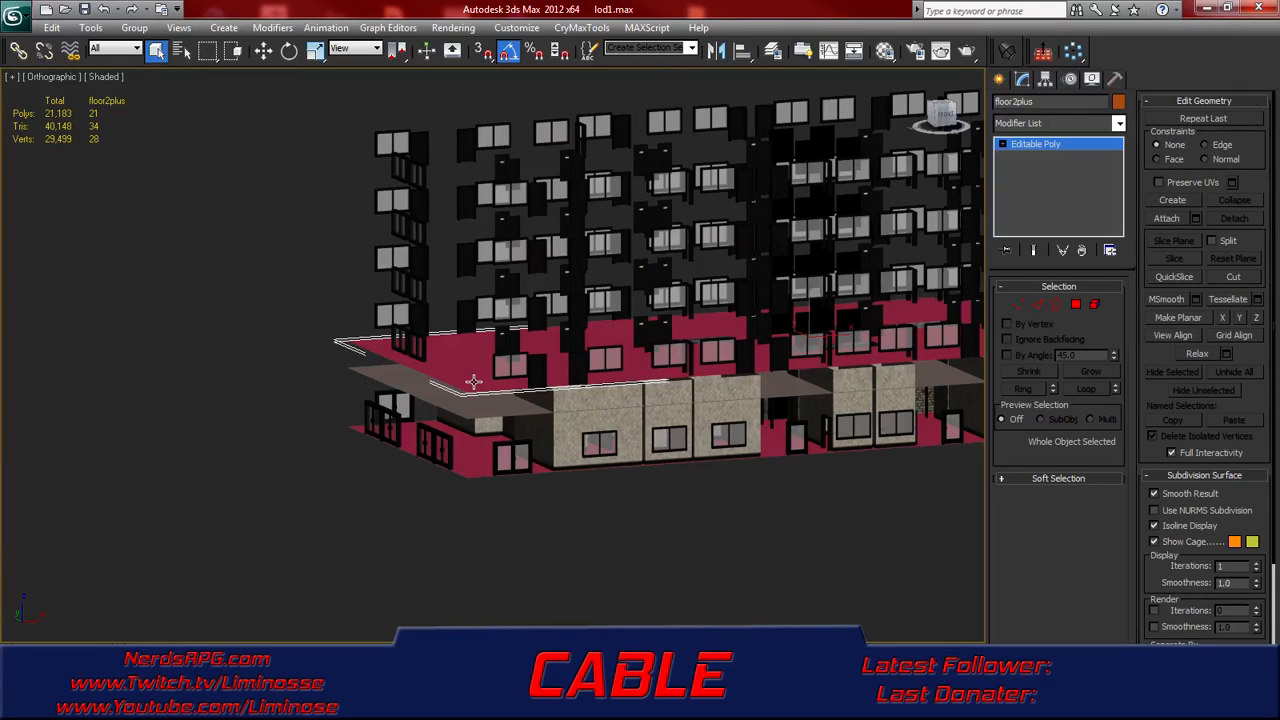
pyautogui.press('Delete')
# - Hide the ground storey's interior walls, walls_int_ground
pyautogui.click(575, 430)
pyautogui.moveTo(575, 430)
pyautogui.keyDown('alt'); pyautogui.mouseDown(button='middle')
pyautogui.moveTo(547, 402)
pyautogui.moveTo(540, 412)
pyautogui.moveTo(589, 406)
pyautogui.moveTo(597, 437)
pyautogui.mouseUp(button='middle'); pyautogui.keyUp('alt')
pyautogui.rightClick(590, 426)
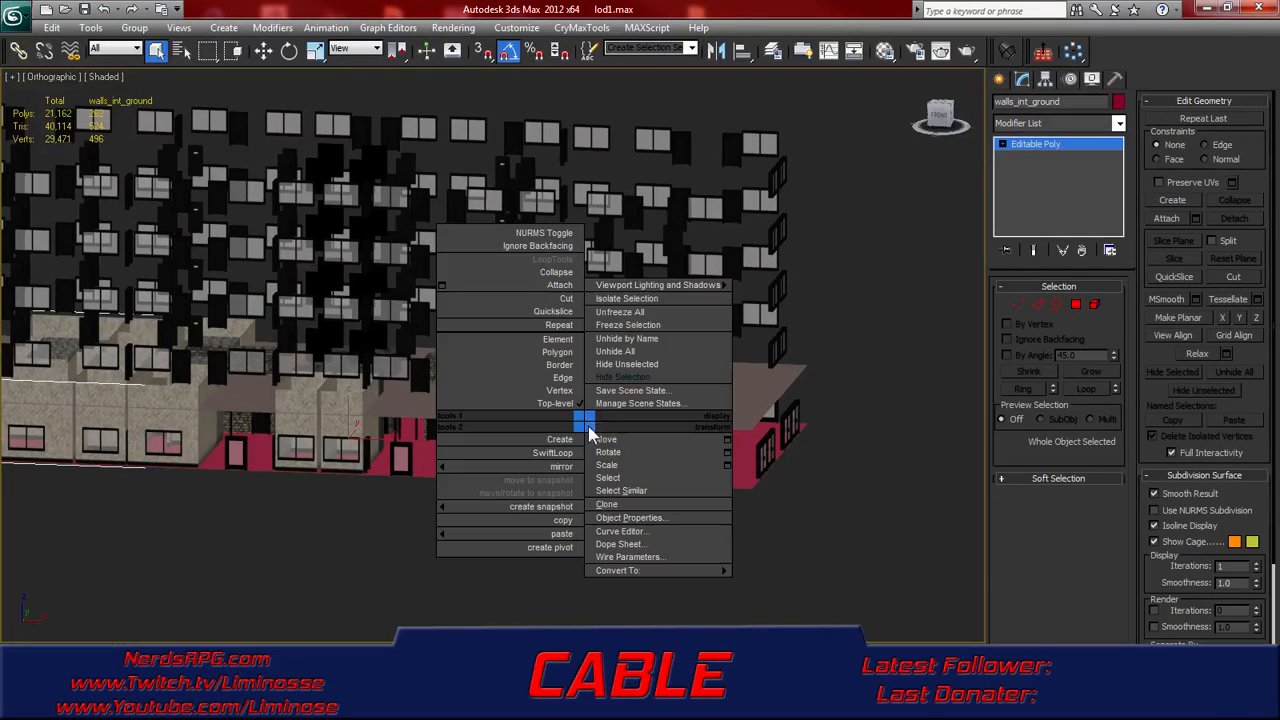
pyautogui.click(621, 377)
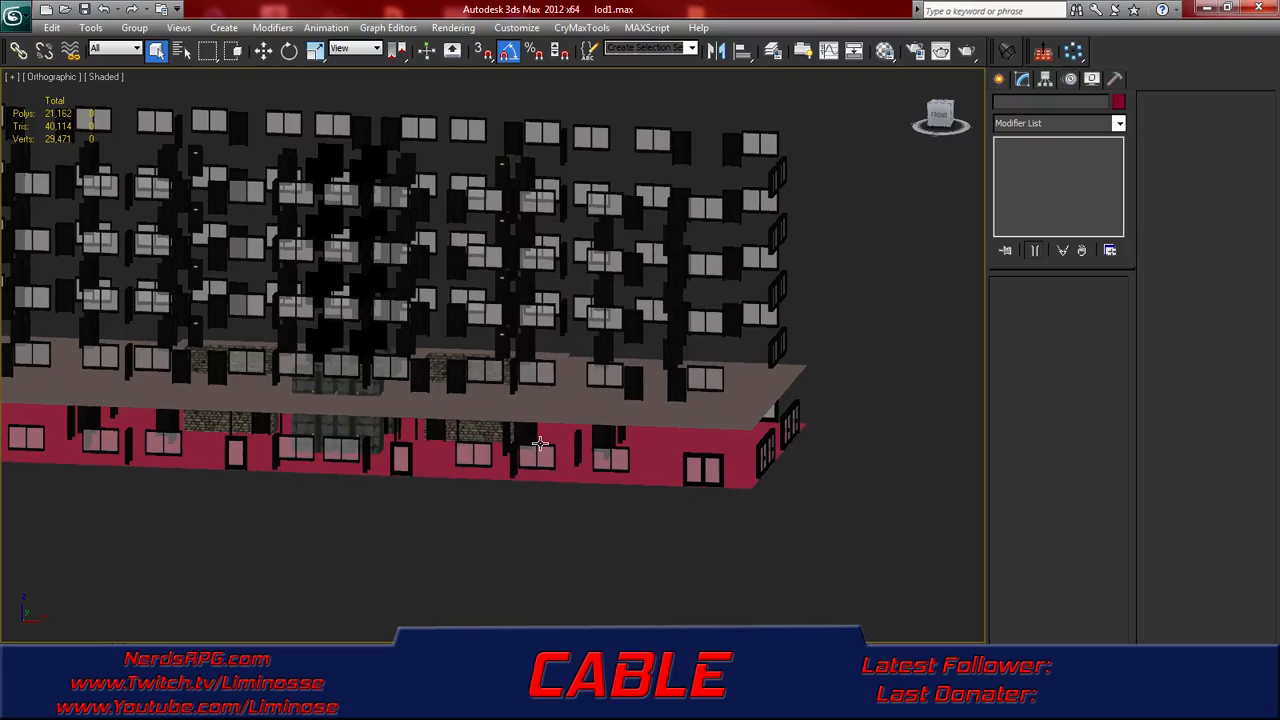
# - Hide the ceiling_ff object above the ground storey and the groundfloor object beneath it
pyautogui.click(567, 410)
pyautogui.rightClick(567, 410)
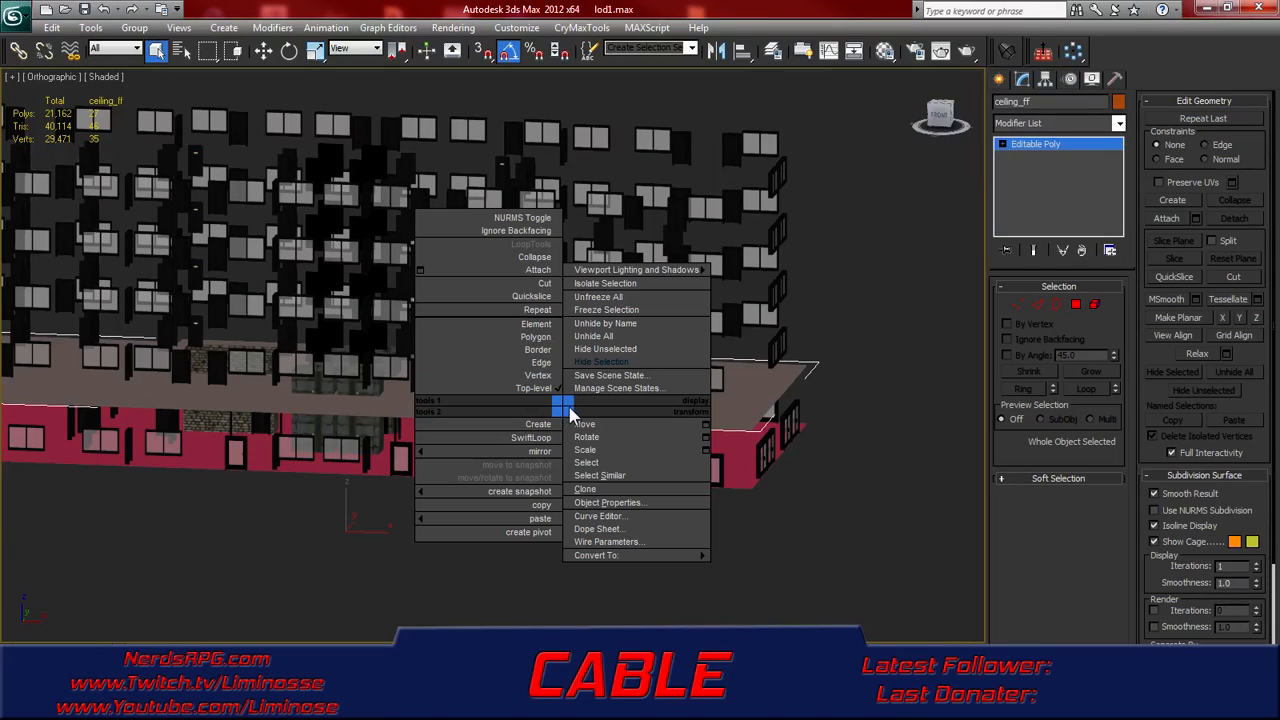
pyautogui.click(603, 362)
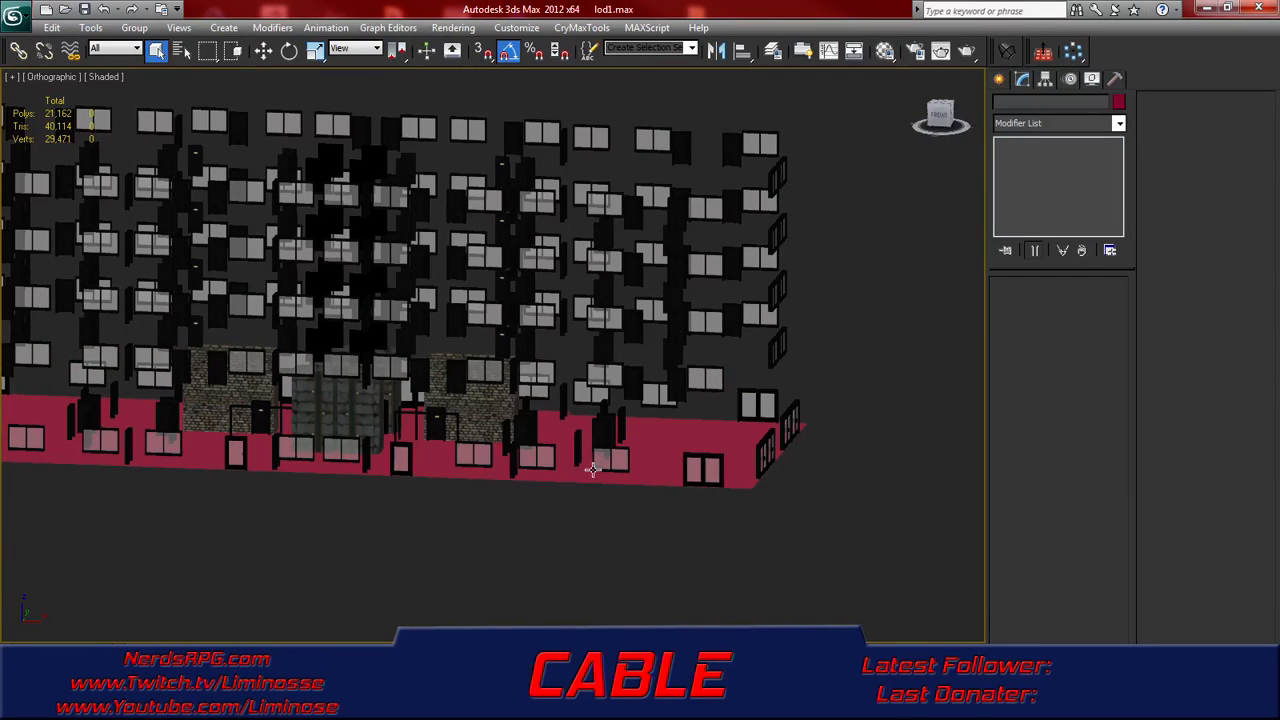
pyautogui.click(566, 471)
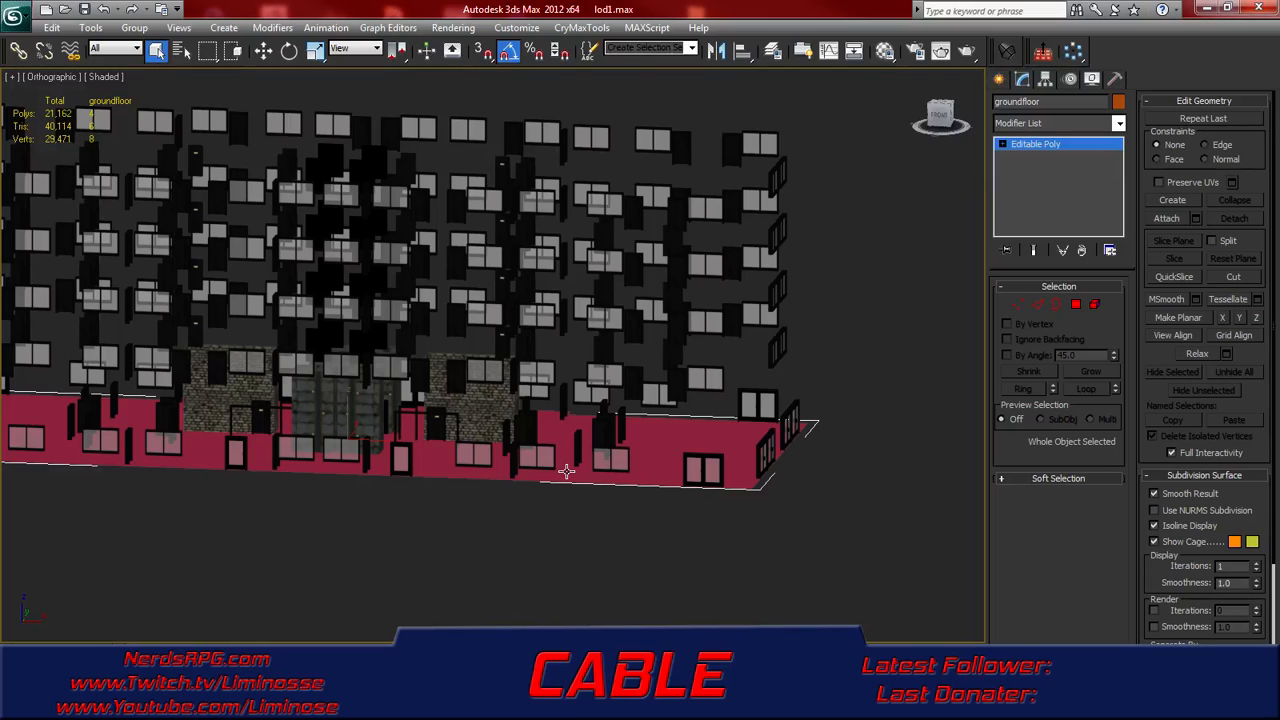
pyautogui.rightClick(566, 471)
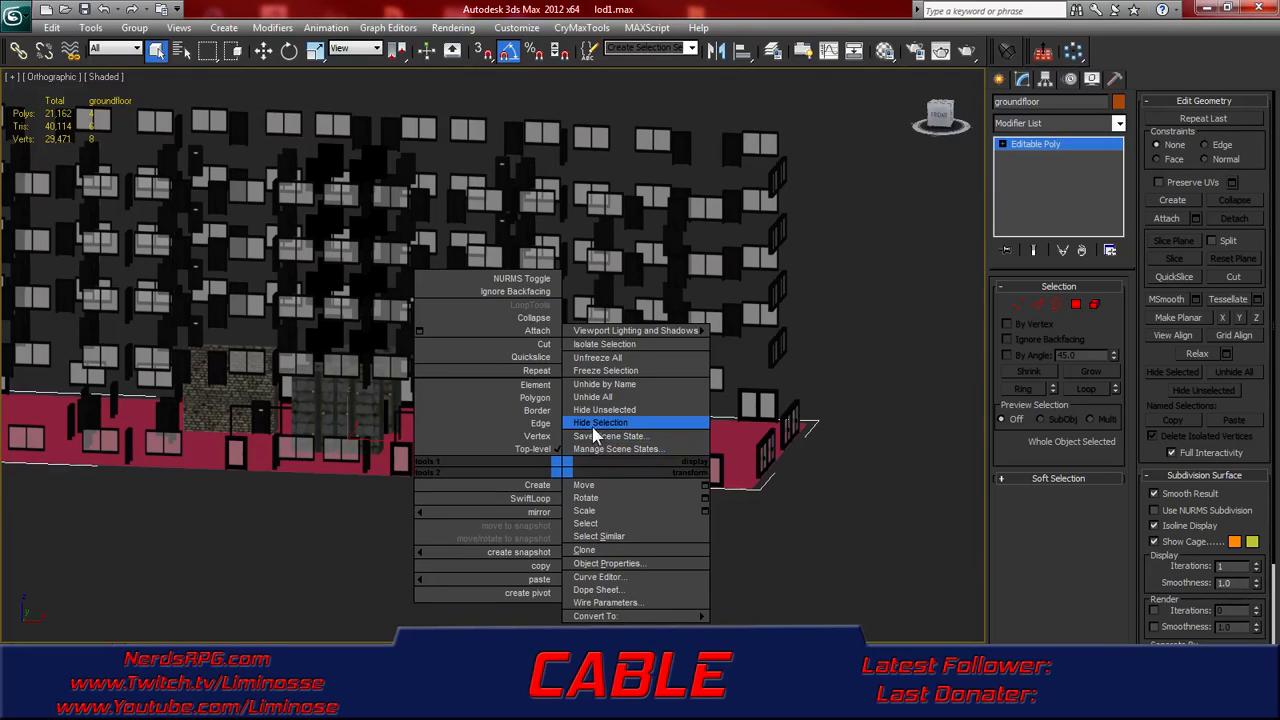
pyautogui.click(601, 424)
# - Hide the five window glass objects, from the ground storey up to the top storey
pyautogui.click(619, 455)
pyautogui.keyDown('ctrl'); pyautogui.click(614, 376); pyautogui.keyUp('ctrl')
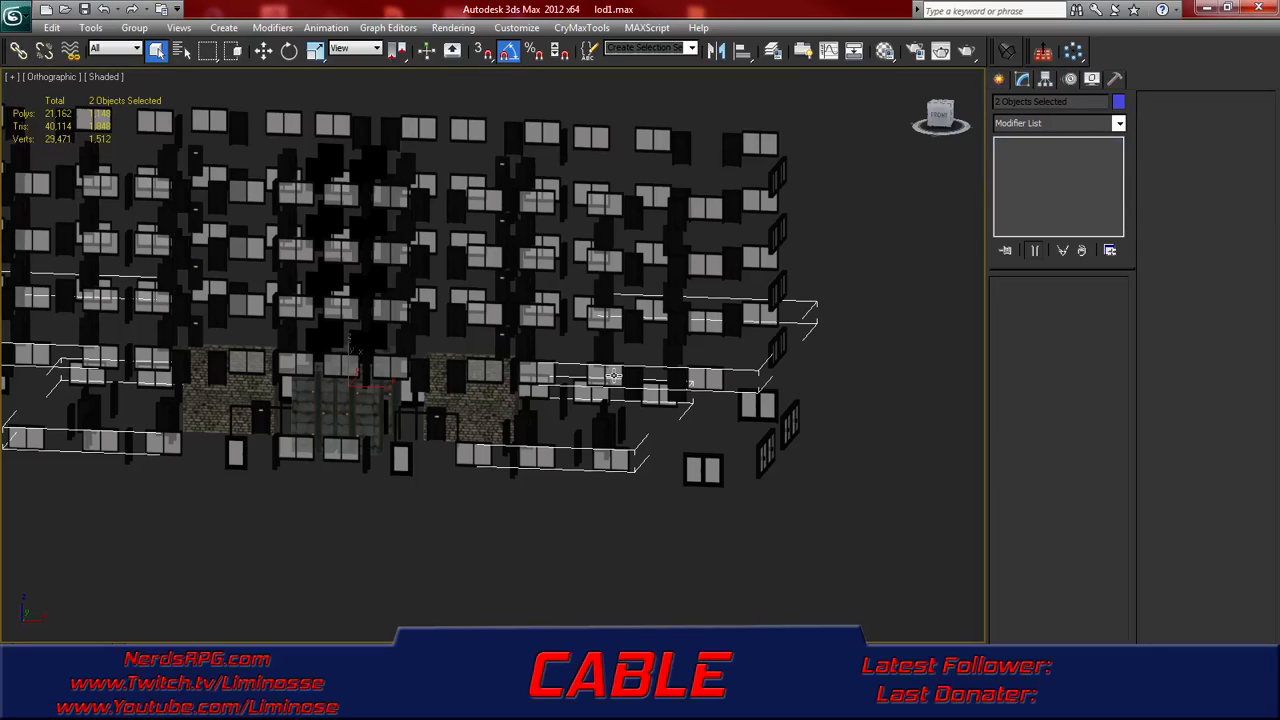
pyautogui.keyDown('alt'); pyautogui.moveTo(657, 441); pyautogui.dragTo(664, 453, button='middle'); pyautogui.keyUp('alt')
pyautogui.moveTo(638, 396); pyautogui.dragTo(648, 493, button='middle')
pyautogui.keyDown('ctrl'); pyautogui.click(632, 424); pyautogui.keyUp('ctrl')
pyautogui.keyDown('ctrl'); pyautogui.click(632, 364); pyautogui.keyUp('ctrl')
pyautogui.keyDown('ctrl'); pyautogui.click(633, 310); pyautogui.keyUp('ctrl')
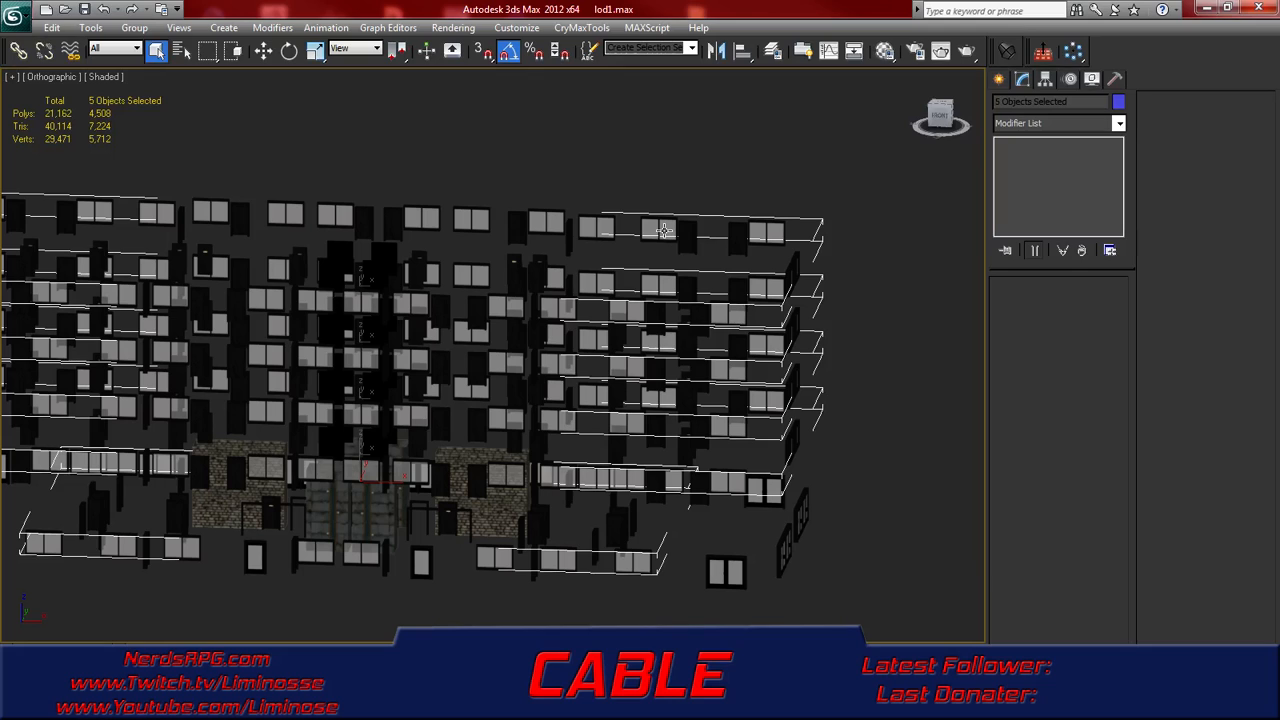
pyautogui.keyDown('alt'); pyautogui.moveTo(664, 275); pyautogui.dragTo(634, 284, button='middle'); pyautogui.keyUp('alt')
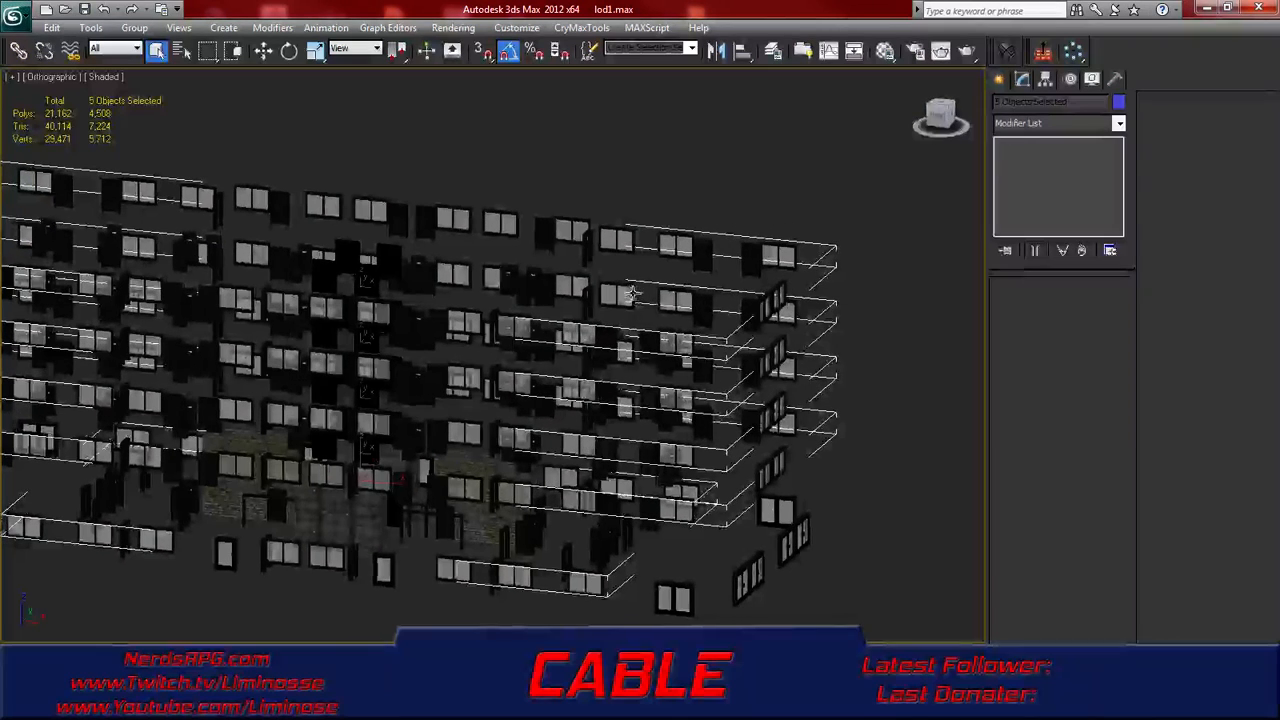
pyautogui.rightClick(637, 268)
pyautogui.click(678, 221)
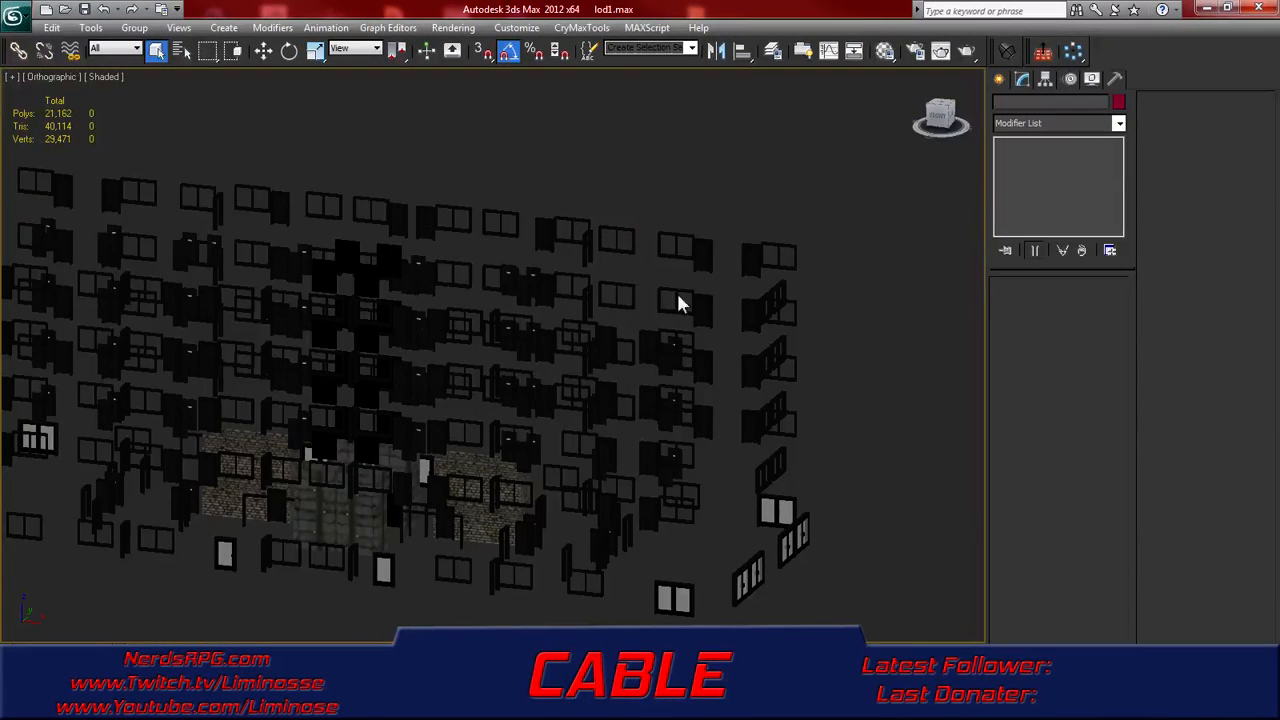
# - Delete wall_staele_ground, the textured stone walls in the middle of the ground storey
pyautogui.keyDown('alt'); pyautogui.moveTo(578, 435); pyautogui.dragTo(657, 384, button='middle'); pyautogui.keyUp('alt')
pyautogui.keyDown('alt'); pyautogui.moveTo(565, 405); pyautogui.dragTo(603, 424, button='middle'); pyautogui.keyUp('alt')
pyautogui.click(462, 457)
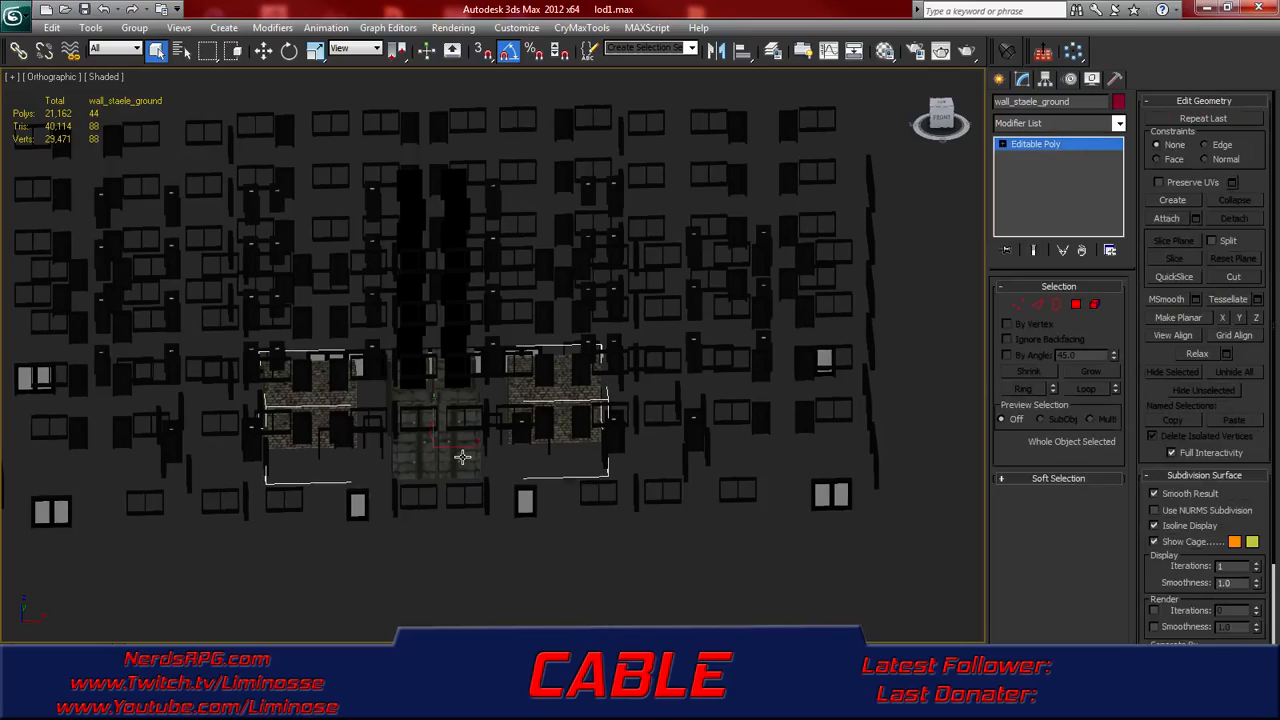
pyautogui.moveTo(462, 457)
pyautogui.keyDown('alt'); pyautogui.mouseDown(button='middle')
pyautogui.moveTo(457, 443)
pyautogui.moveTo(487, 437)
pyautogui.moveTo(443, 443)
pyautogui.mouseUp(button='middle'); pyautogui.keyUp('alt')
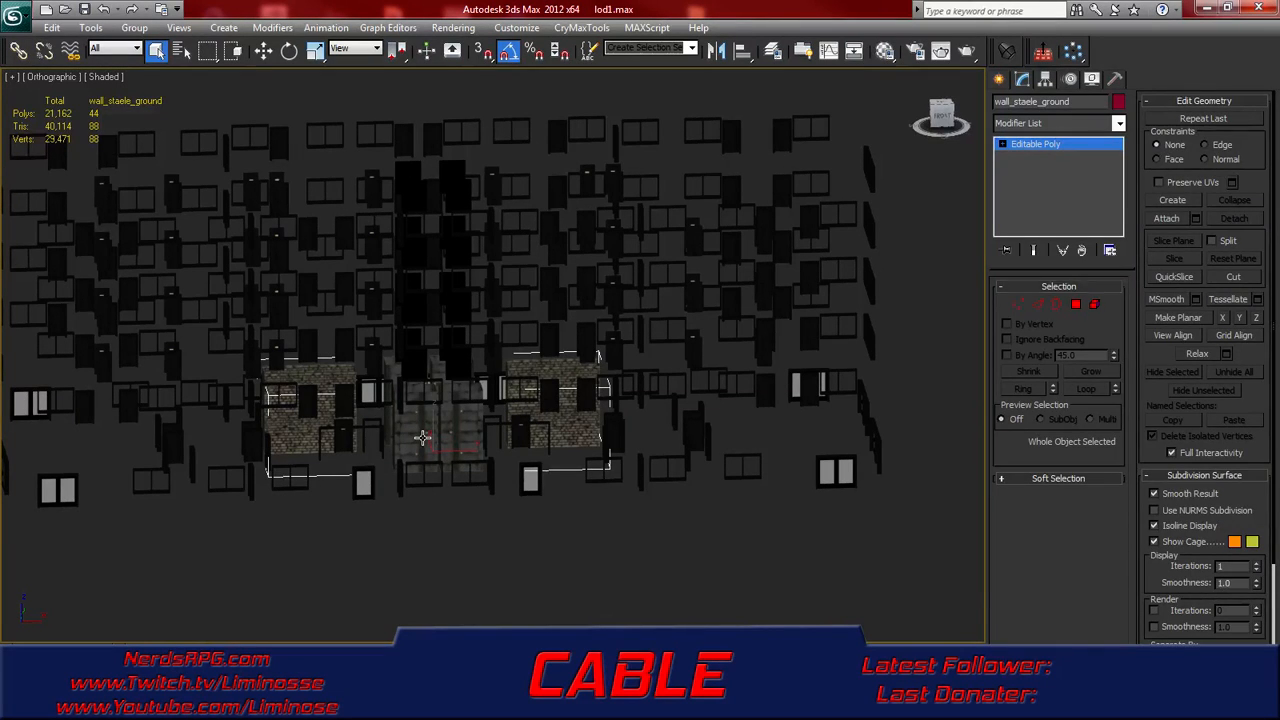
pyautogui.press('Delete')
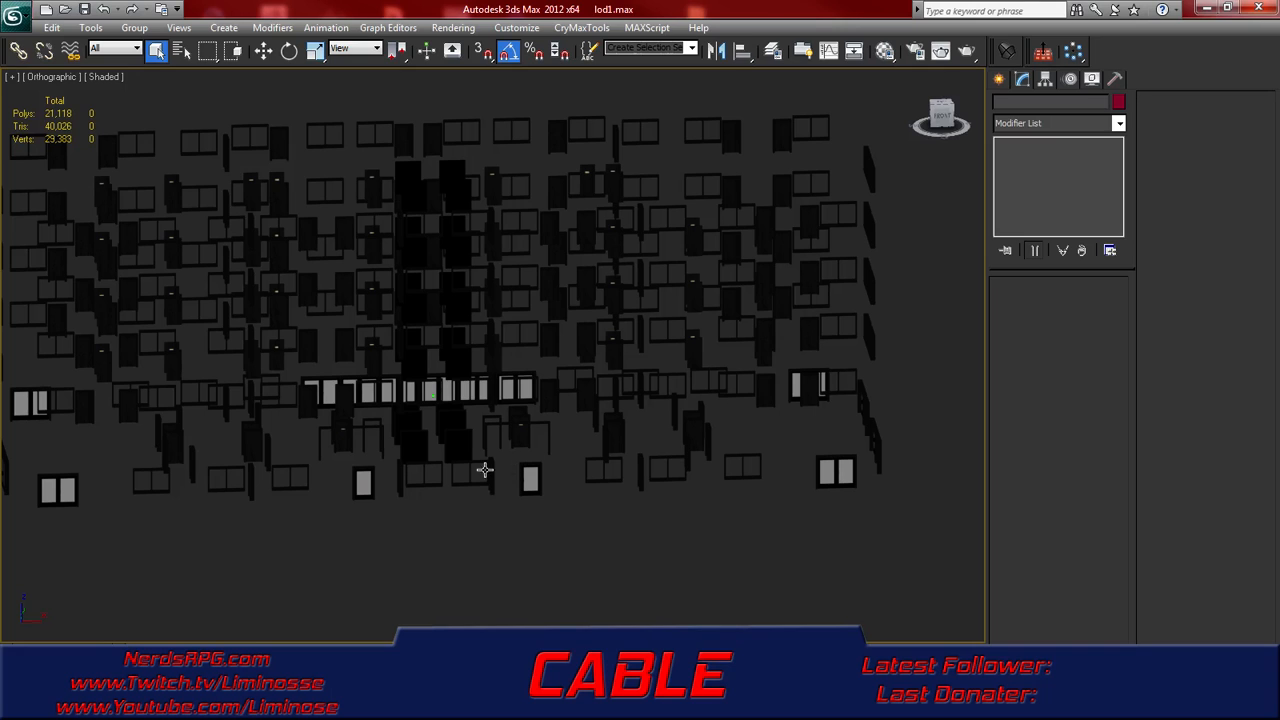
# - Delete the interior doorframe elements from the ground storey's doorframes001 object, keeping those along the exterior walls
pyautogui.click(470, 465)
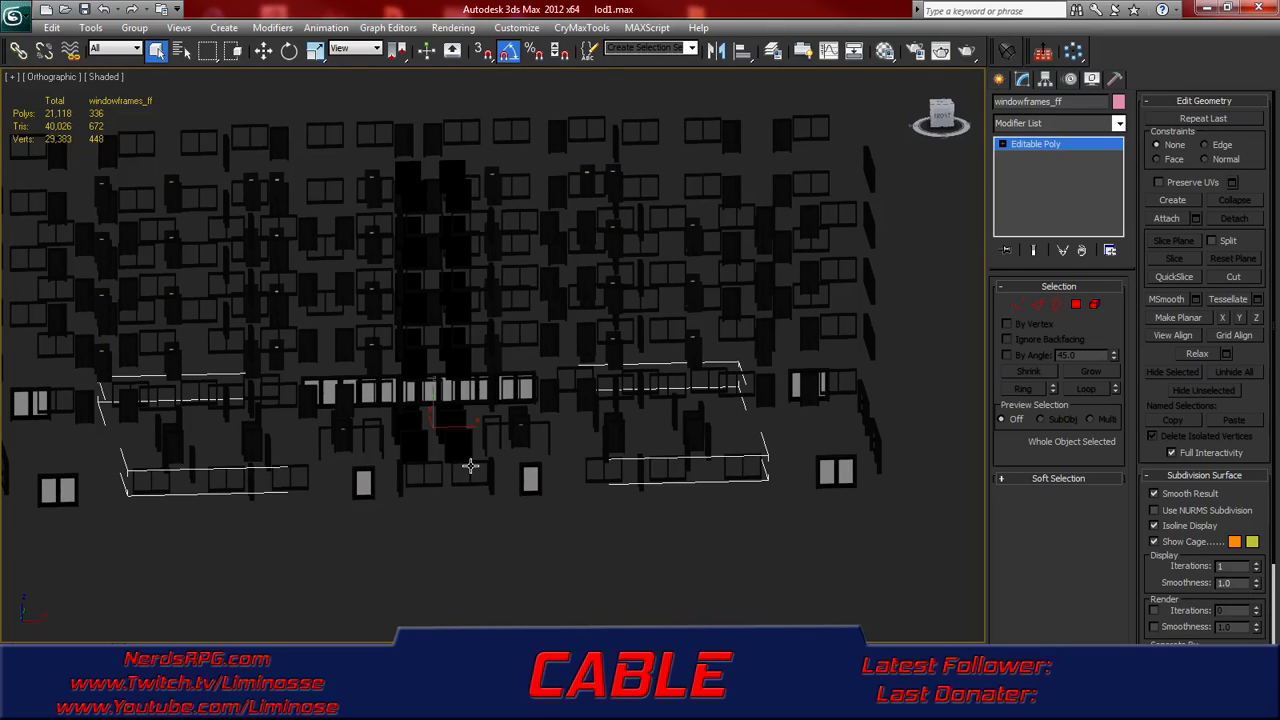
pyautogui.moveTo(573, 470)
pyautogui.keyDown('alt'); pyautogui.mouseDown(button='middle')
pyautogui.moveTo(597, 446)
pyautogui.moveTo(586, 424)
pyautogui.moveTo(578, 460)
pyautogui.mouseUp(button='middle'); pyautogui.keyUp('alt')
pyautogui.click(586, 424)
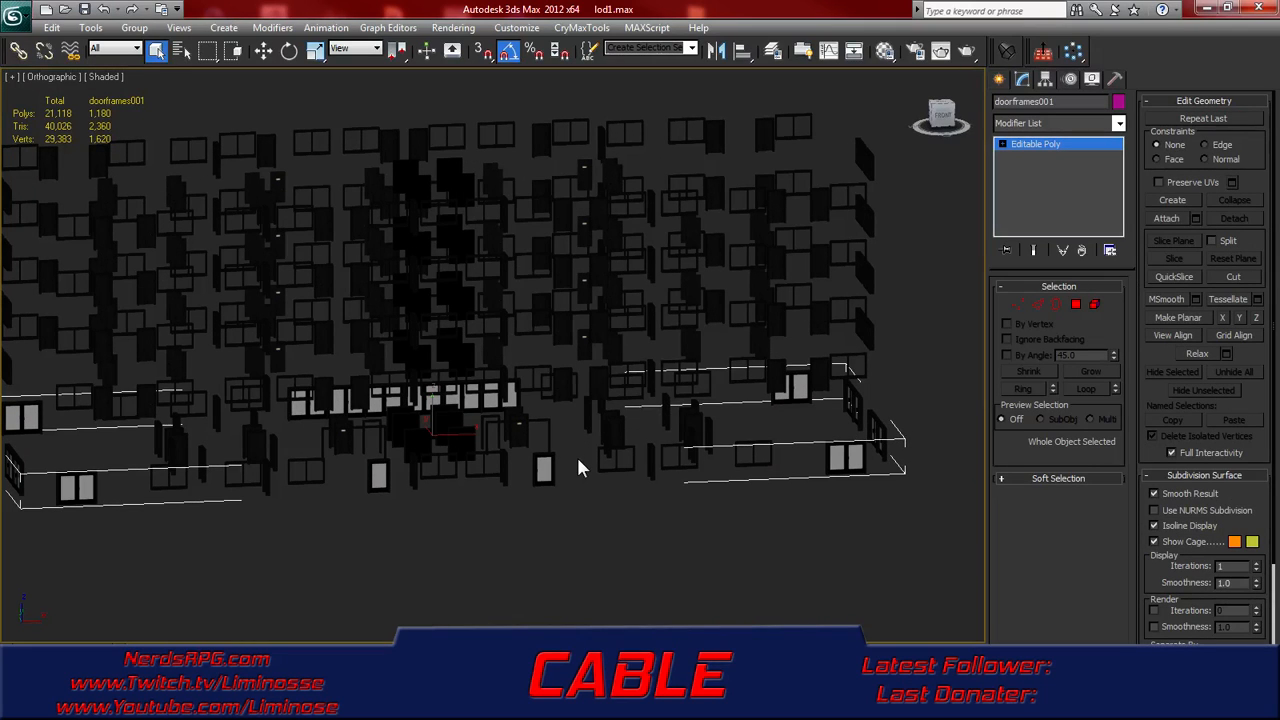
pyautogui.press('t')
pyautogui.press('z')
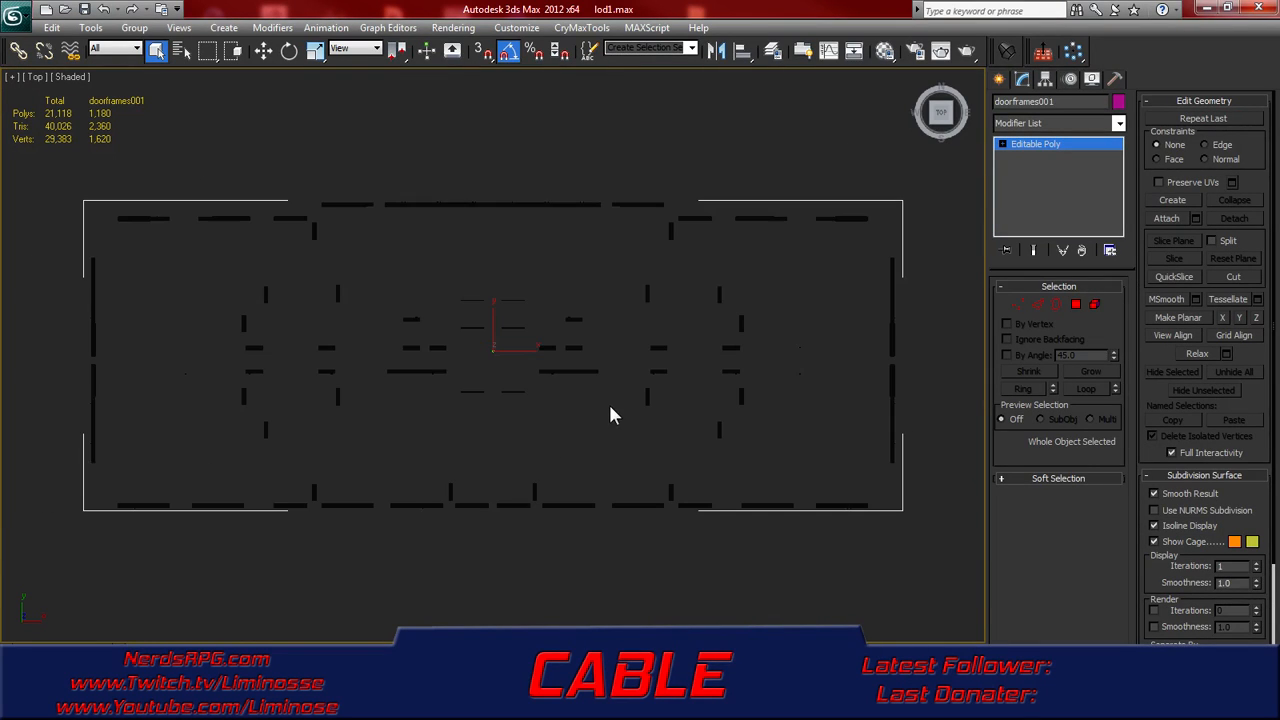
pyautogui.click(508, 52)
pyautogui.click(508, 54)
pyautogui.click(1094, 305)
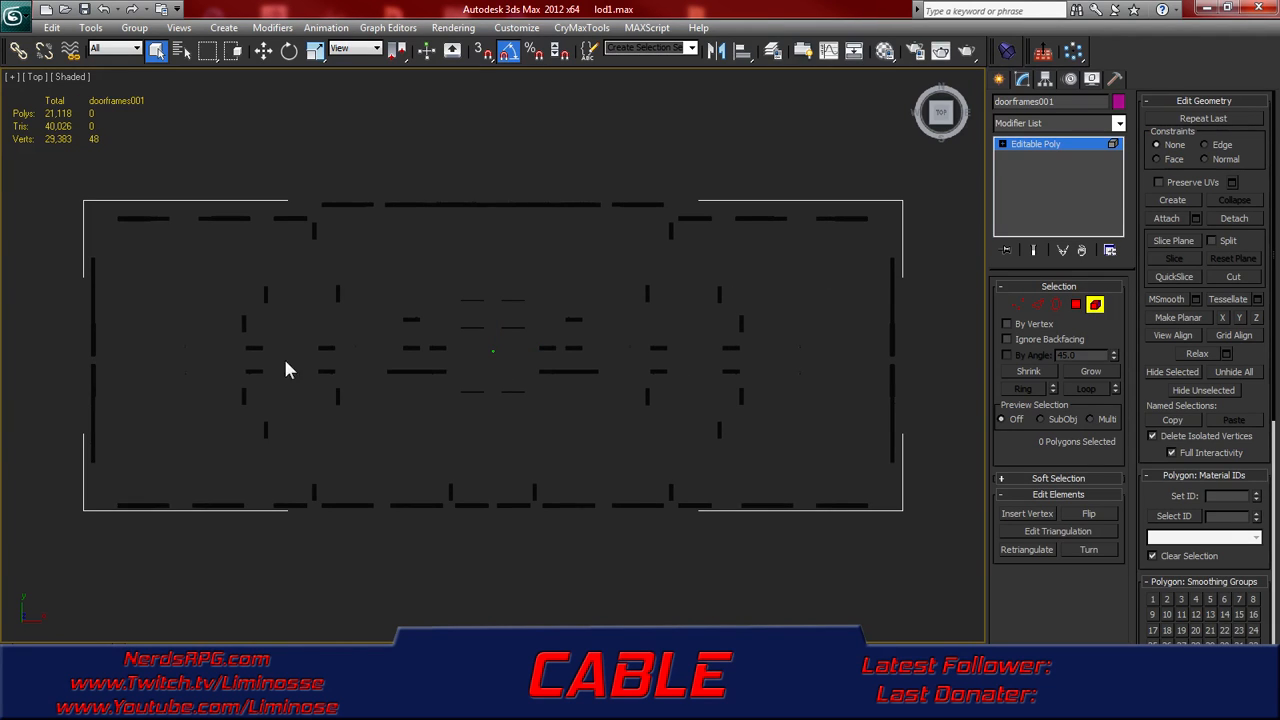
pyautogui.moveTo(305, 332); pyautogui.dragTo(338, 430)
pyautogui.press('Delete')
pyautogui.keyDown('alt'); pyautogui.moveTo(542, 353); pyautogui.dragTo(609, 343, button='middle'); pyautogui.keyUp('alt')
pyautogui.click(1094, 304)
# - Apply one shared Edit Poly modifier to the doorframe objects of the four upper storeys
pyautogui.click(697, 372)
pyautogui.keyDown('ctrl'); pyautogui.click(695, 336); pyautogui.keyUp('ctrl')
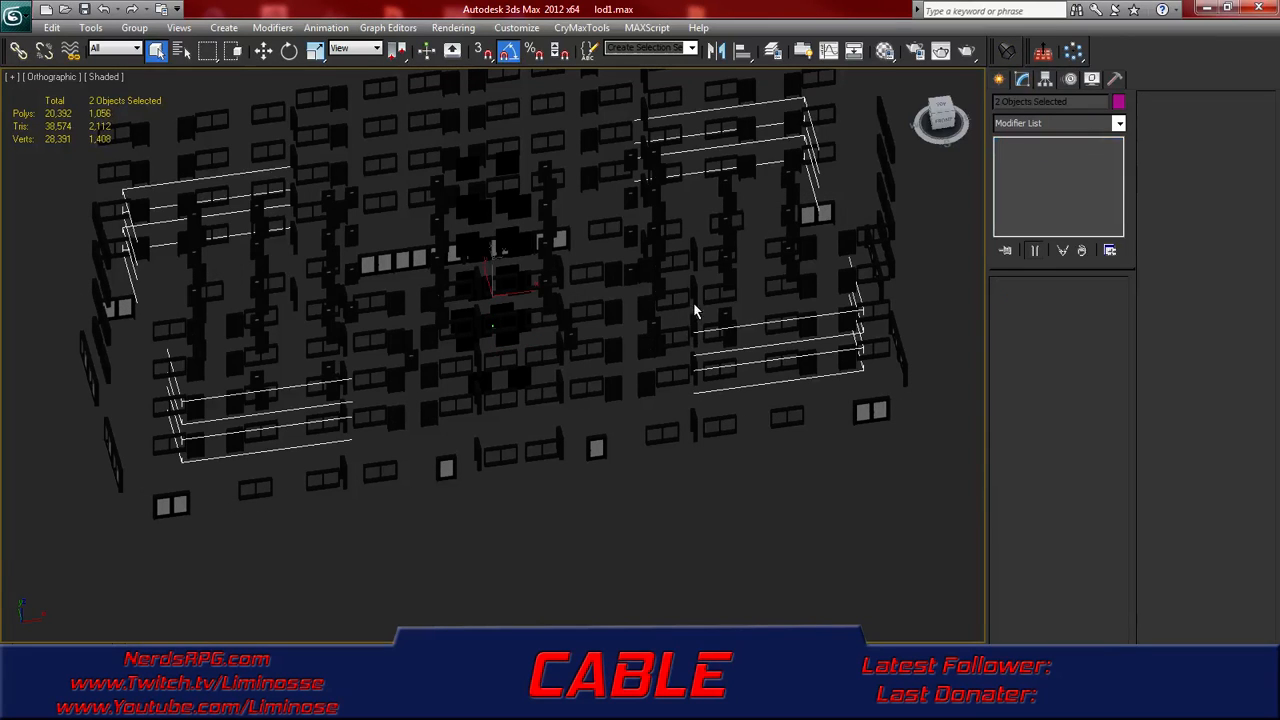
pyautogui.keyDown('ctrl'); pyautogui.click(694, 290); pyautogui.keyUp('ctrl')
pyautogui.keyDown('ctrl'); pyautogui.click(692, 262); pyautogui.keyUp('ctrl')
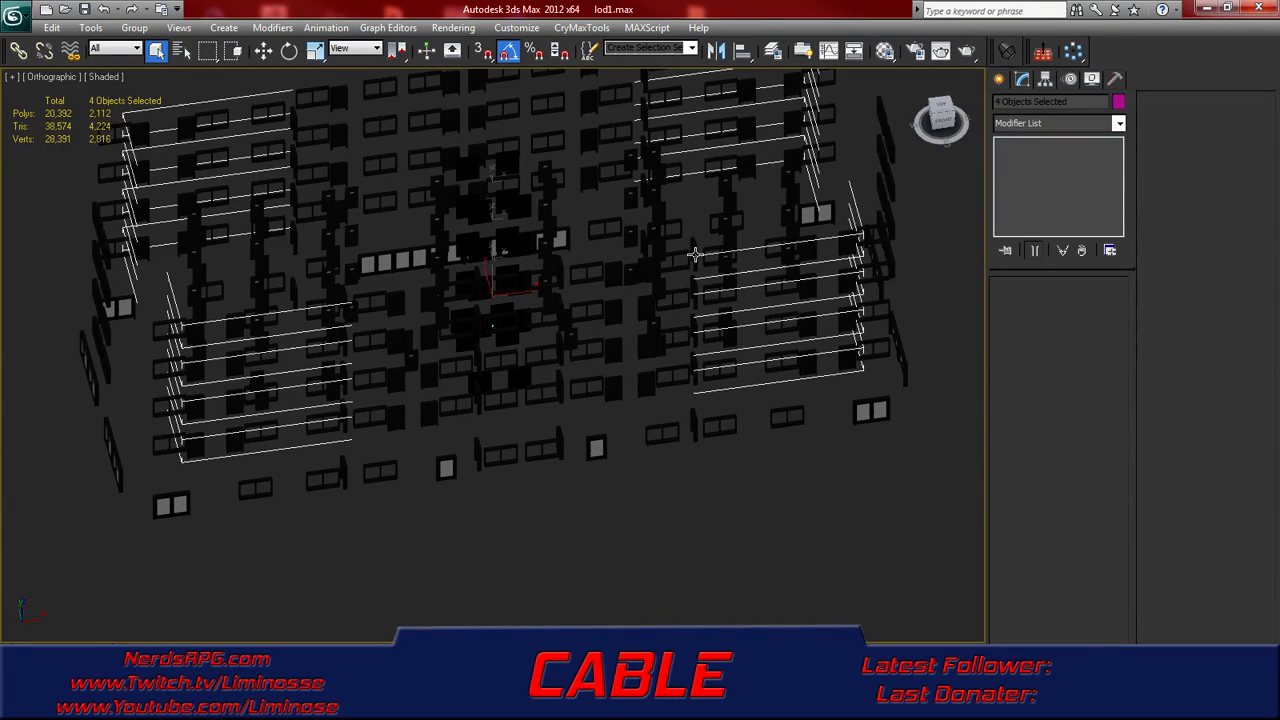
pyautogui.click(1118, 123)
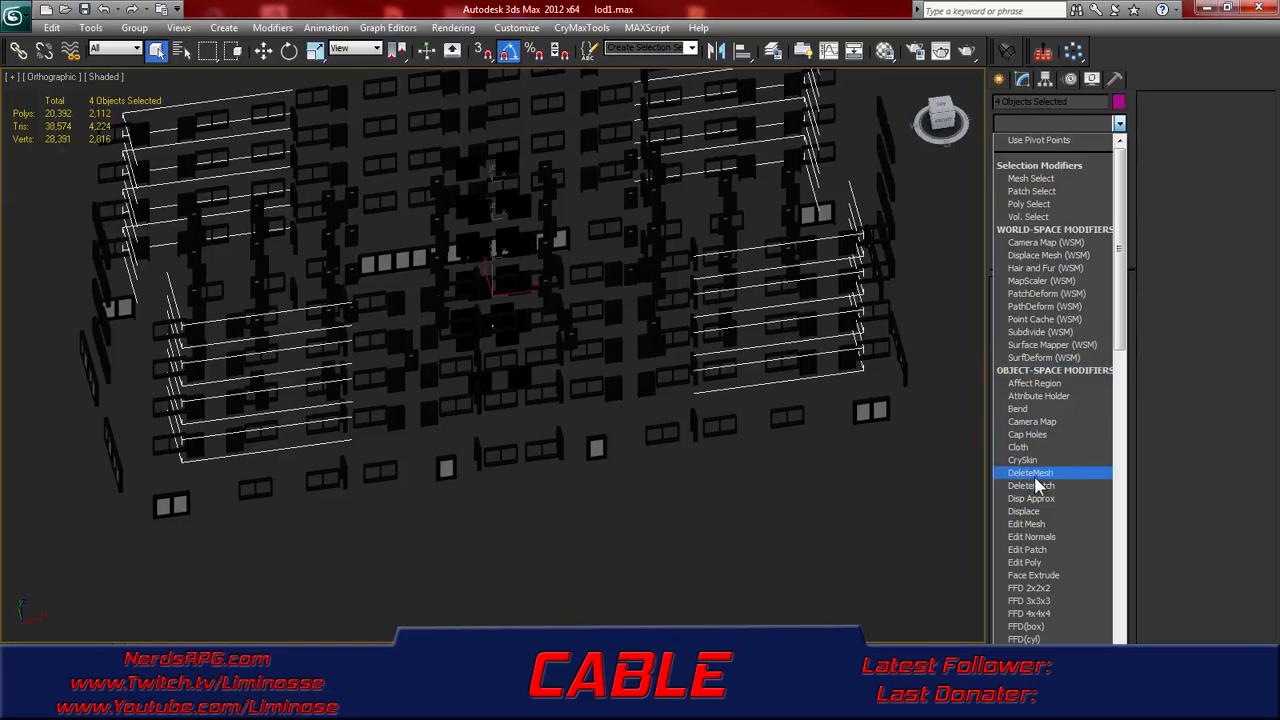
pyautogui.click(1038, 563)
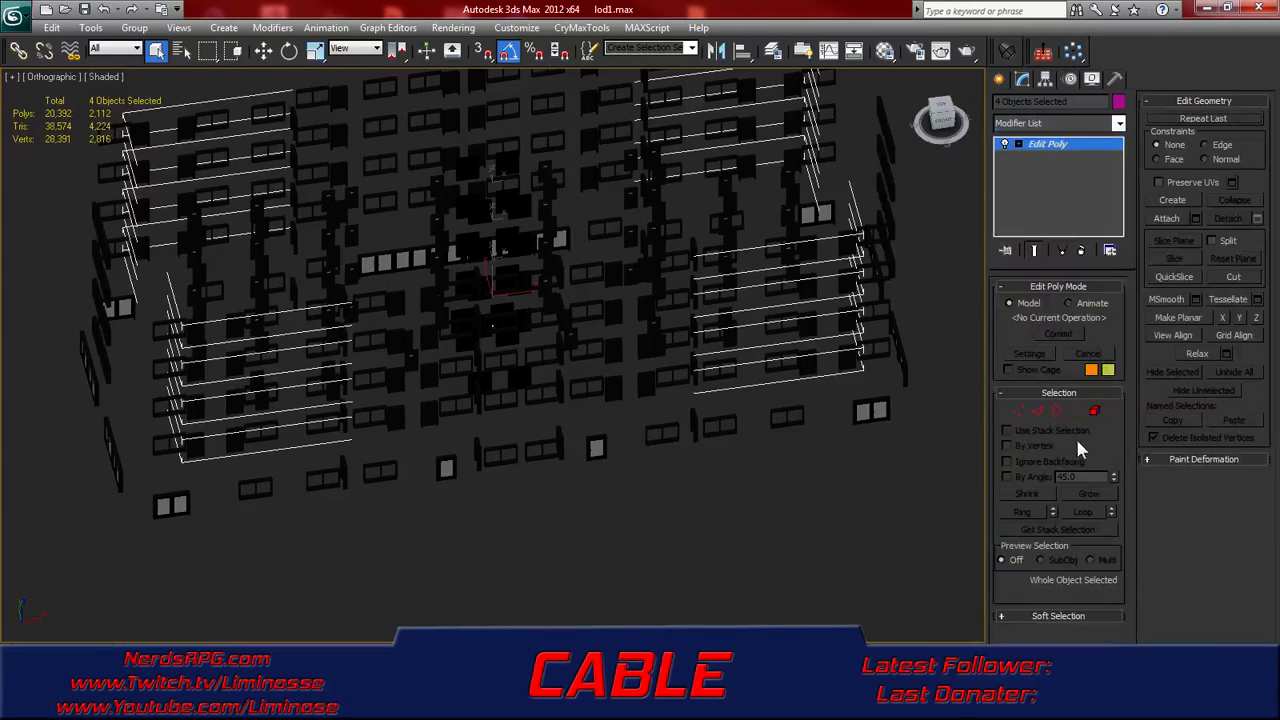
# - Delete the interior doorframe elements from the four selected upper-storey objects, keeping those along the exterior walls
pyautogui.click(1094, 410)
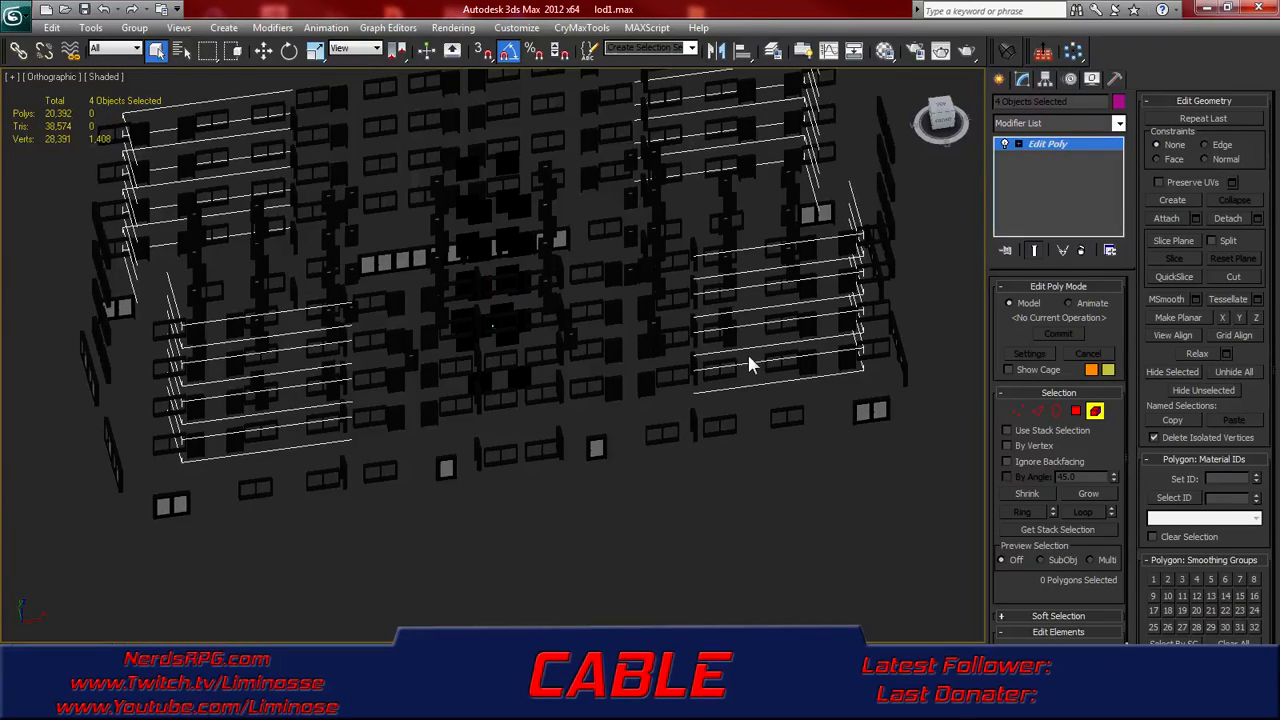
pyautogui.press('t')
pyautogui.scroll(2, 455, 310)
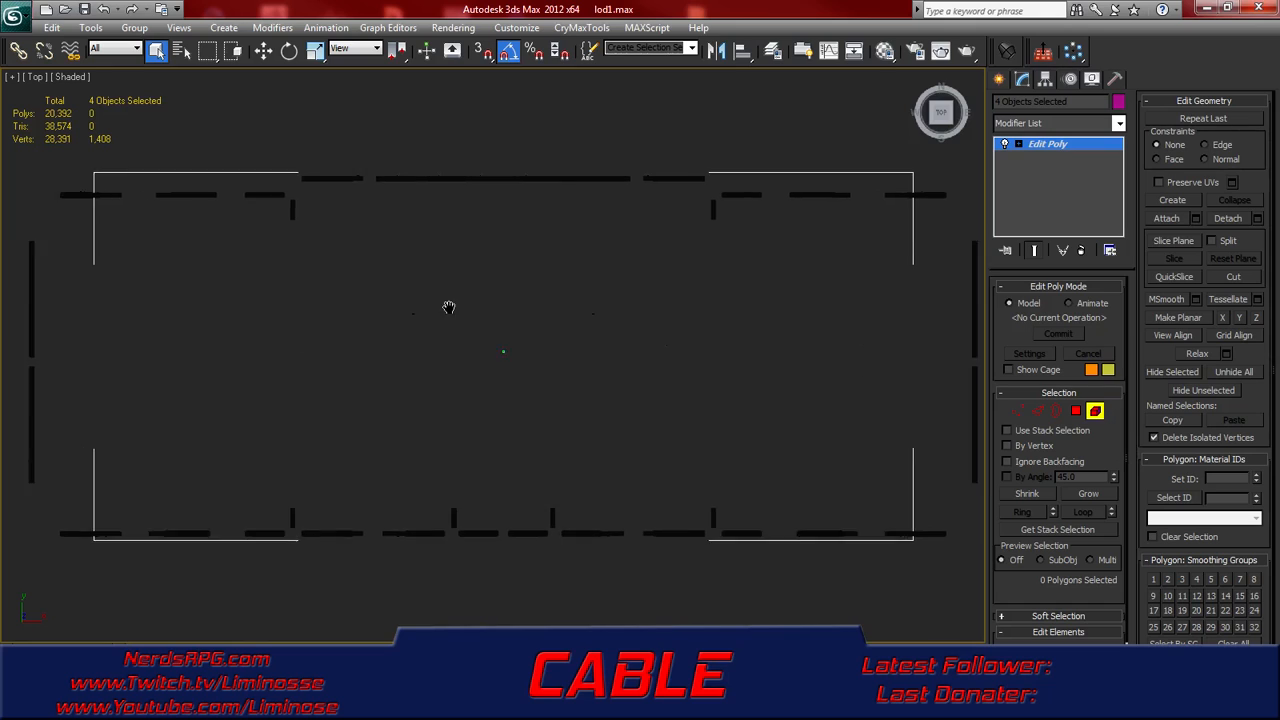
pyautogui.scroll(-2, 465, 325)
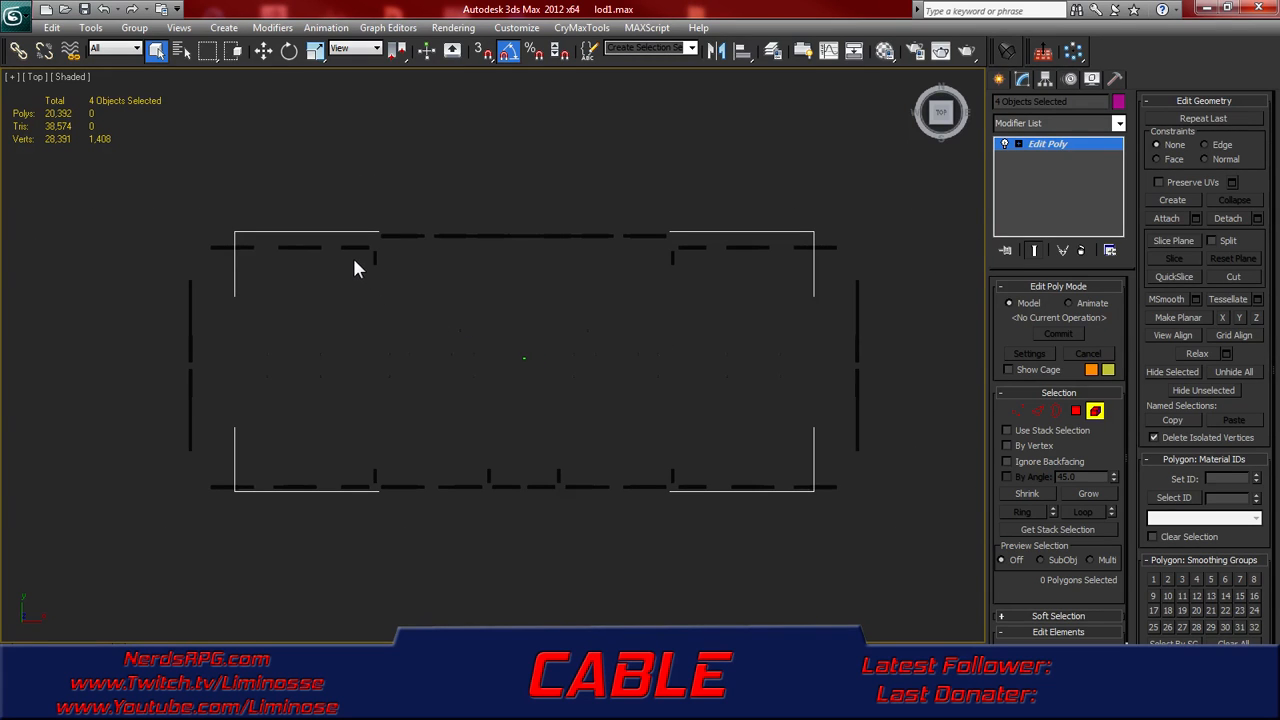
pyautogui.moveTo(701, 425); pyautogui.dragTo(700, 482)
pyautogui.press('Delete')
pyautogui.click(1094, 411)
pyautogui.keyDown('alt'); pyautogui.moveTo(725, 417); pyautogui.dragTo(599, 382, button='middle'); pyautogui.keyUp('alt')
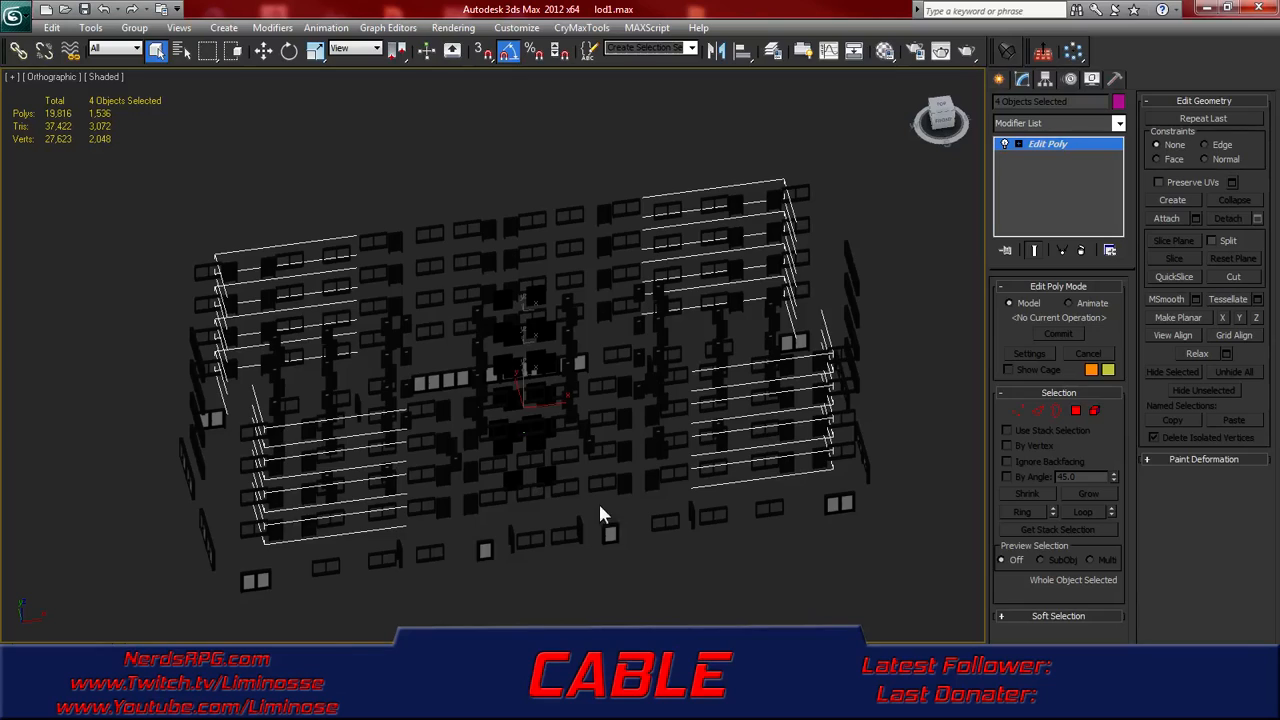
# - Collapse the Edit Poly modifier into the four doorframe objects, holding the scene as a safeguard
pyautogui.moveTo(600, 506); pyautogui.dragTo(551, 389, button='middle')
pyautogui.scroll(4, 536, 428)
pyautogui.scroll(-4, 536, 428)
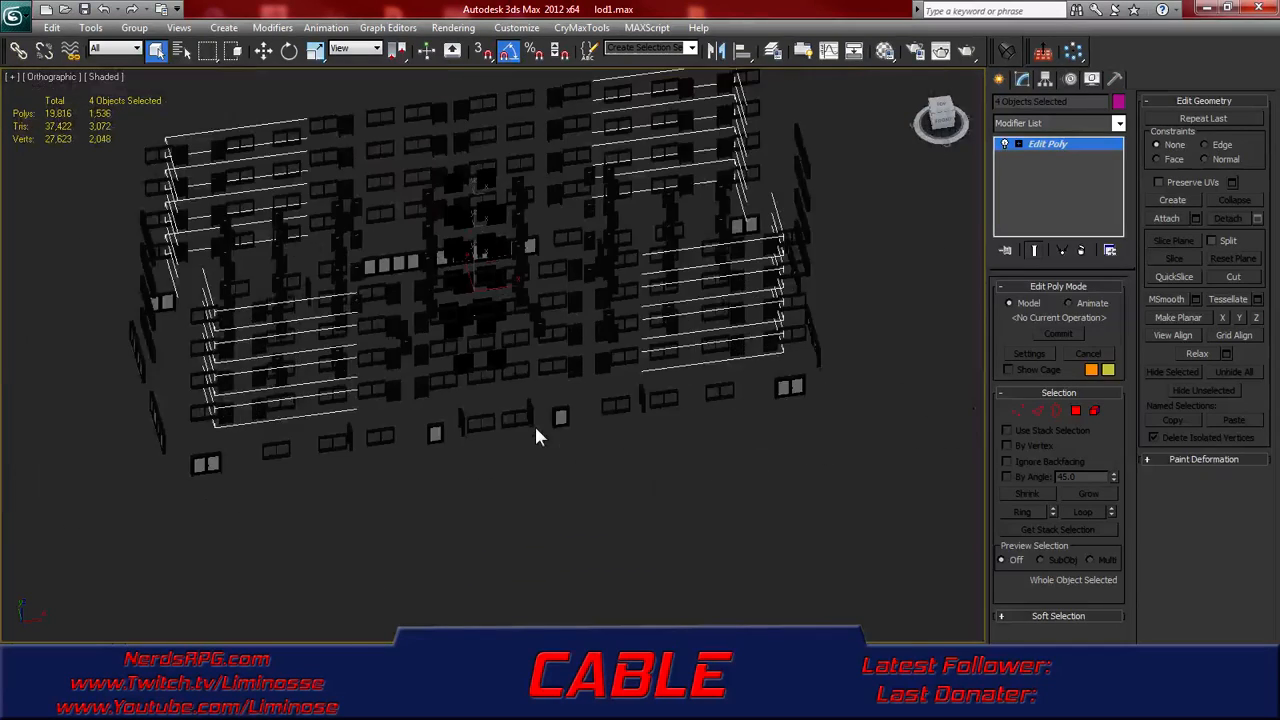
pyautogui.scroll(-2, 535, 428)
pyautogui.keyDown('alt'); pyautogui.moveTo(502, 382); pyautogui.dragTo(491, 443, button='middle'); pyautogui.keyUp('alt')
pyautogui.press('t')
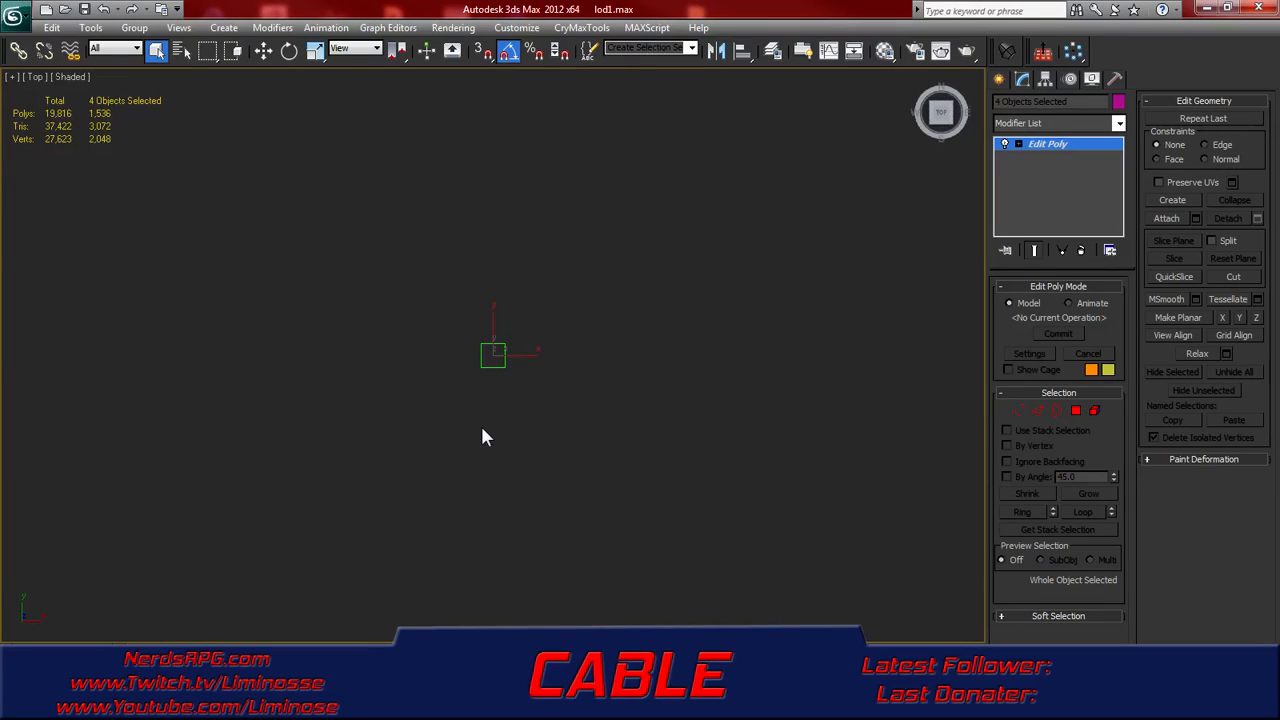
pyautogui.scroll(4, 496, 401)
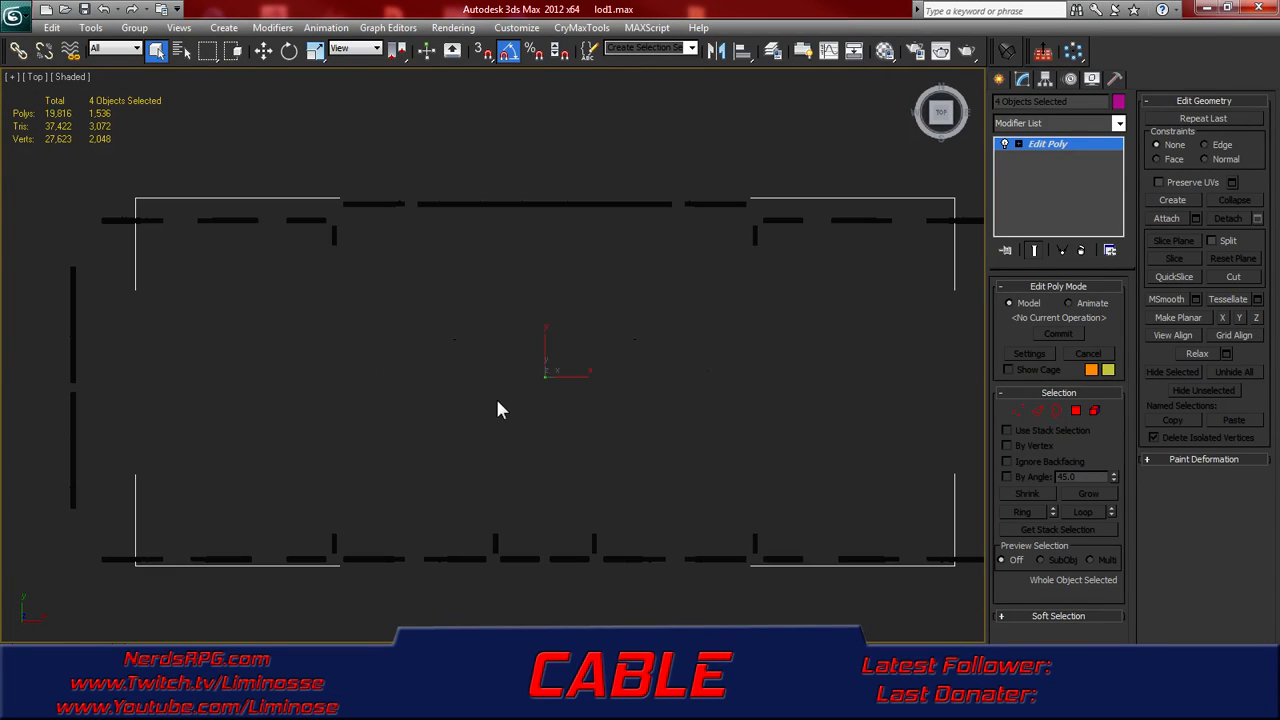
pyautogui.rightClick(1063, 157)
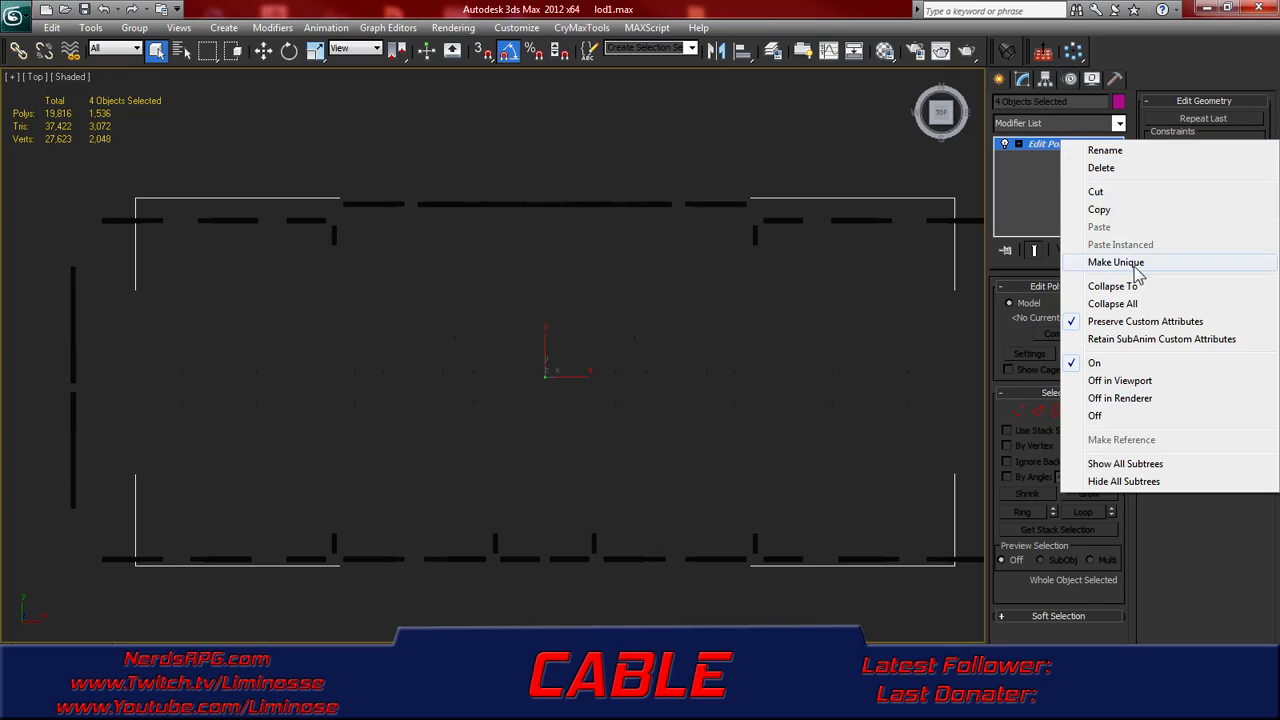
pyautogui.click(1118, 288)
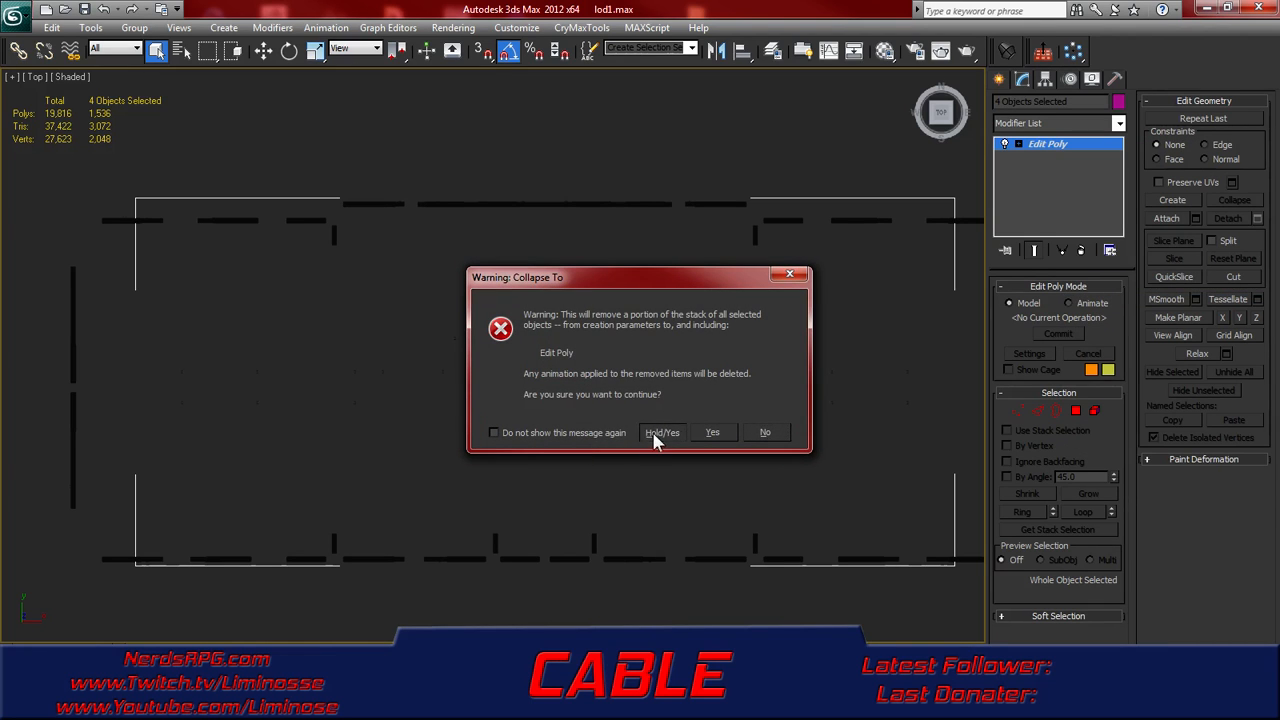
pyautogui.click(661, 433)
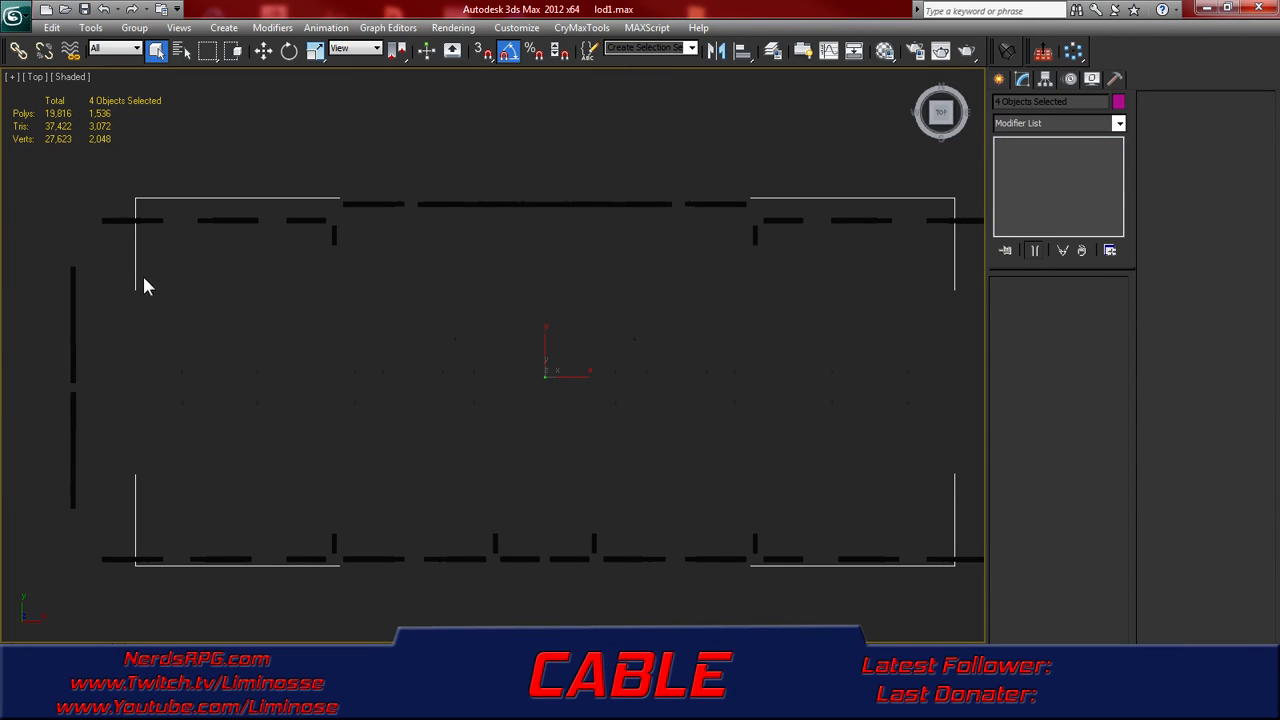
# - Delete all the interior doors left in the middle of the building on every storey
pyautogui.moveTo(413, 381); pyautogui.dragTo(886, 514)
pyautogui.moveTo(940, 523); pyautogui.dragTo(960, 529)
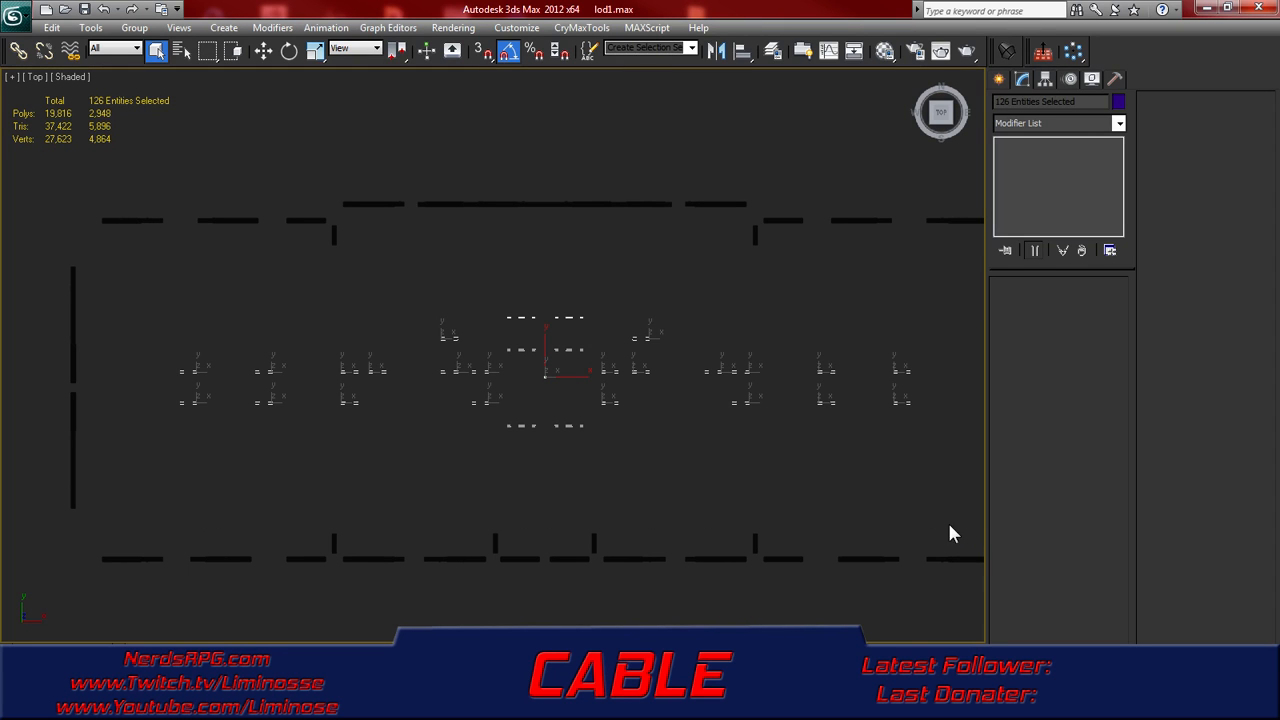
pyautogui.keyDown('alt'); pyautogui.moveTo(692, 486); pyautogui.dragTo(660, 400, button='middle'); pyautogui.keyUp('alt')
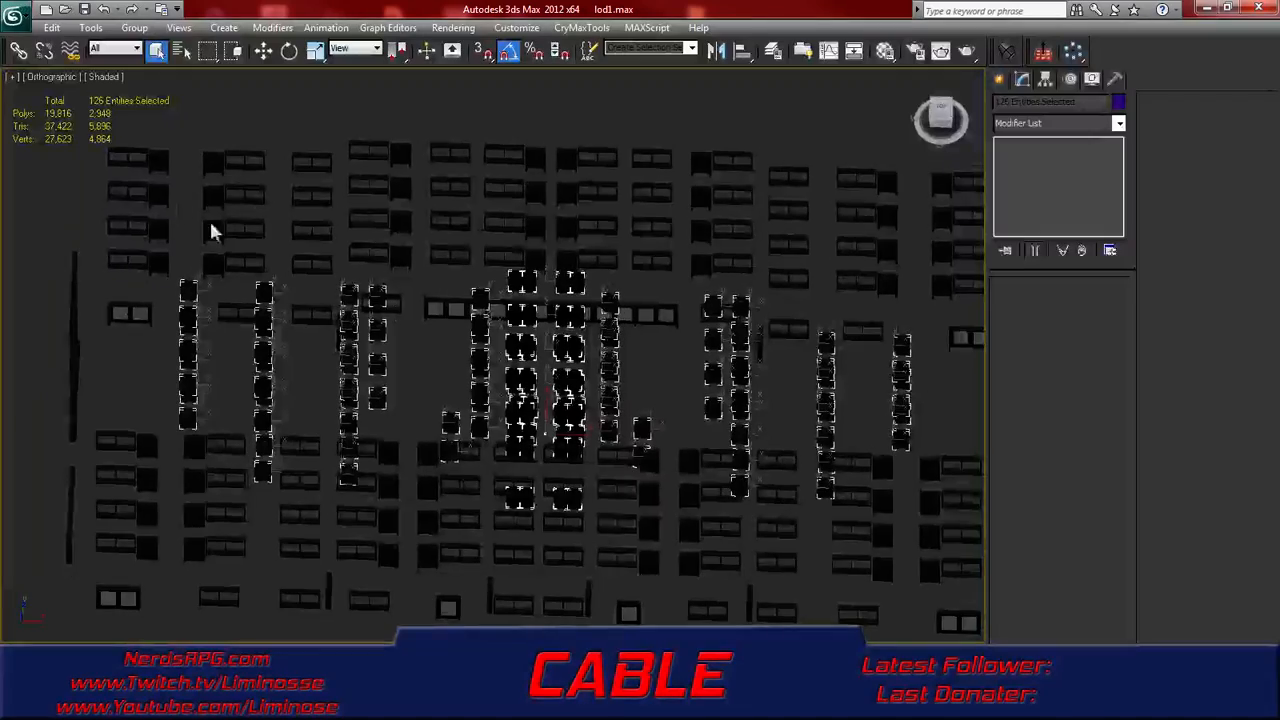
pyautogui.keyDown('alt'); pyautogui.moveTo(532, 333); pyautogui.dragTo(583, 329, button='middle'); pyautogui.keyUp('alt')
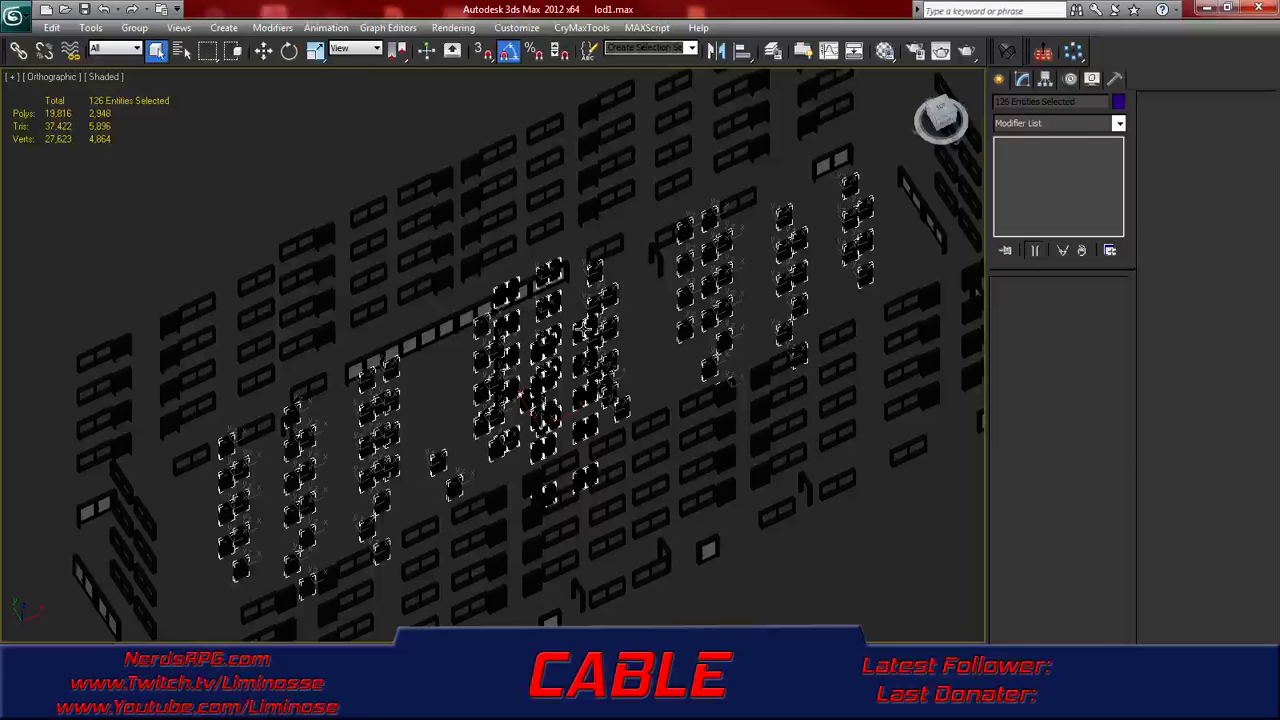
pyautogui.press('Delete')
pyautogui.moveTo(222, 432); pyautogui.dragTo(365, 316, button='middle')
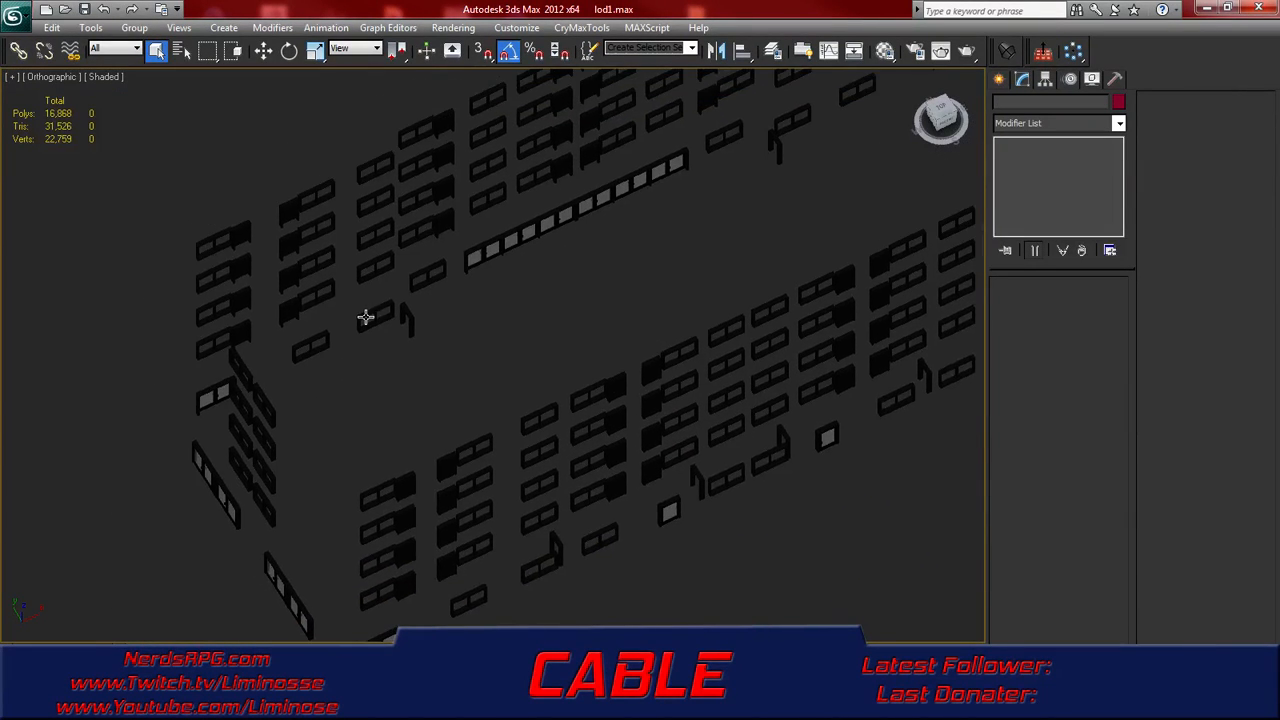
pyautogui.scroll(-4, 365, 316)
pyautogui.keyDown('alt'); pyautogui.moveTo(584, 357); pyautogui.dragTo(474, 232, button='middle'); pyautogui.keyUp('alt')
pyautogui.scroll(5, 477, 334)
pyautogui.click(465, 410)
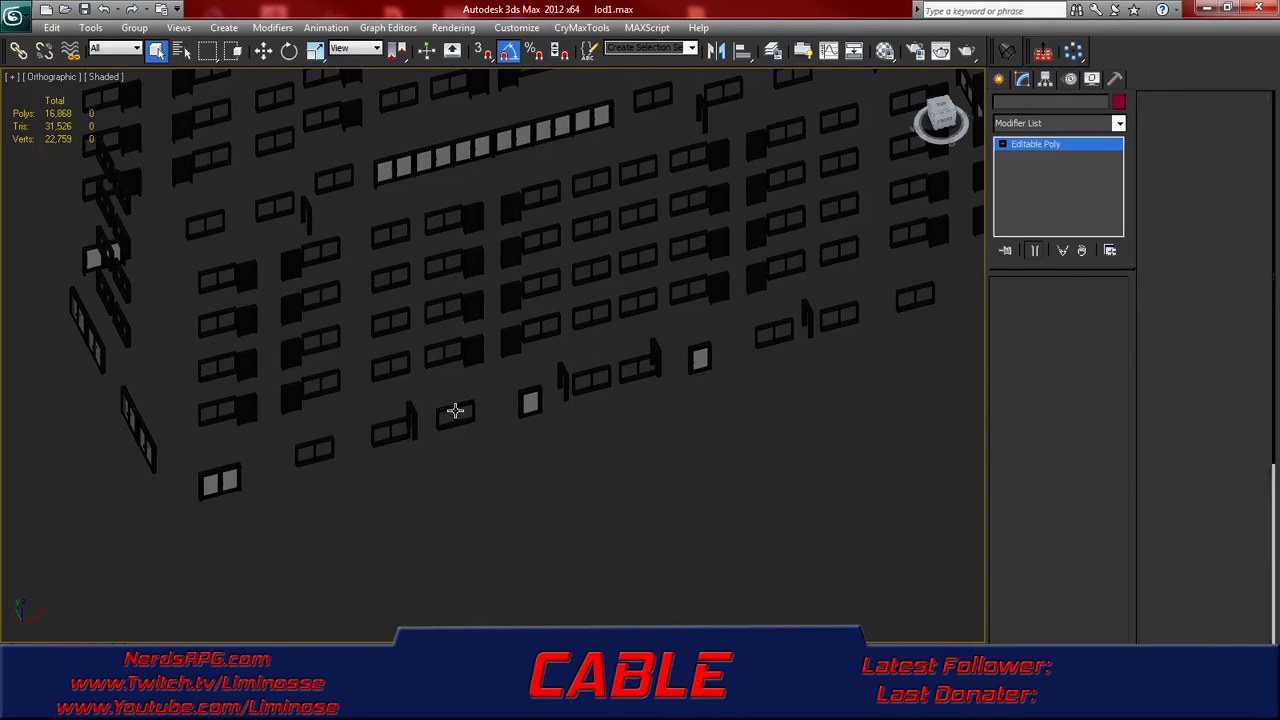
pyautogui.click(1095, 306)
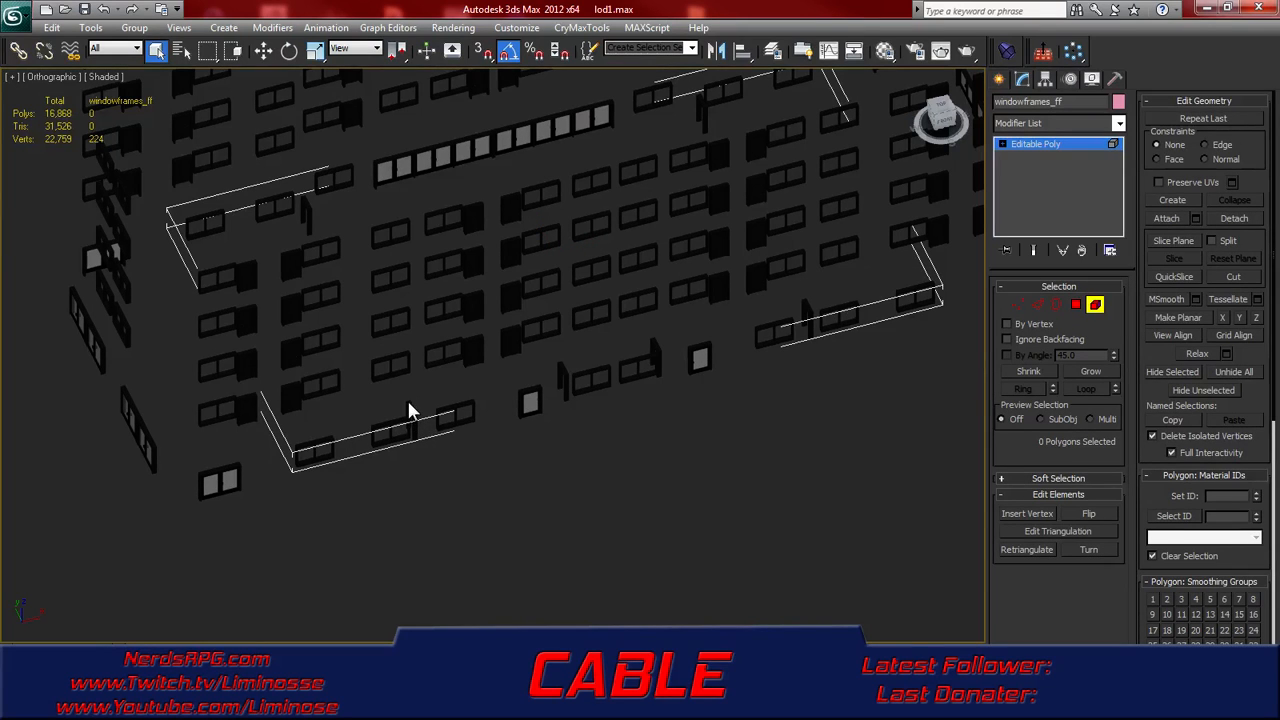
pyautogui.keyDown('alt'); pyautogui.moveTo(430, 398); pyautogui.dragTo(462, 406, button='middle'); pyautogui.keyUp('alt')
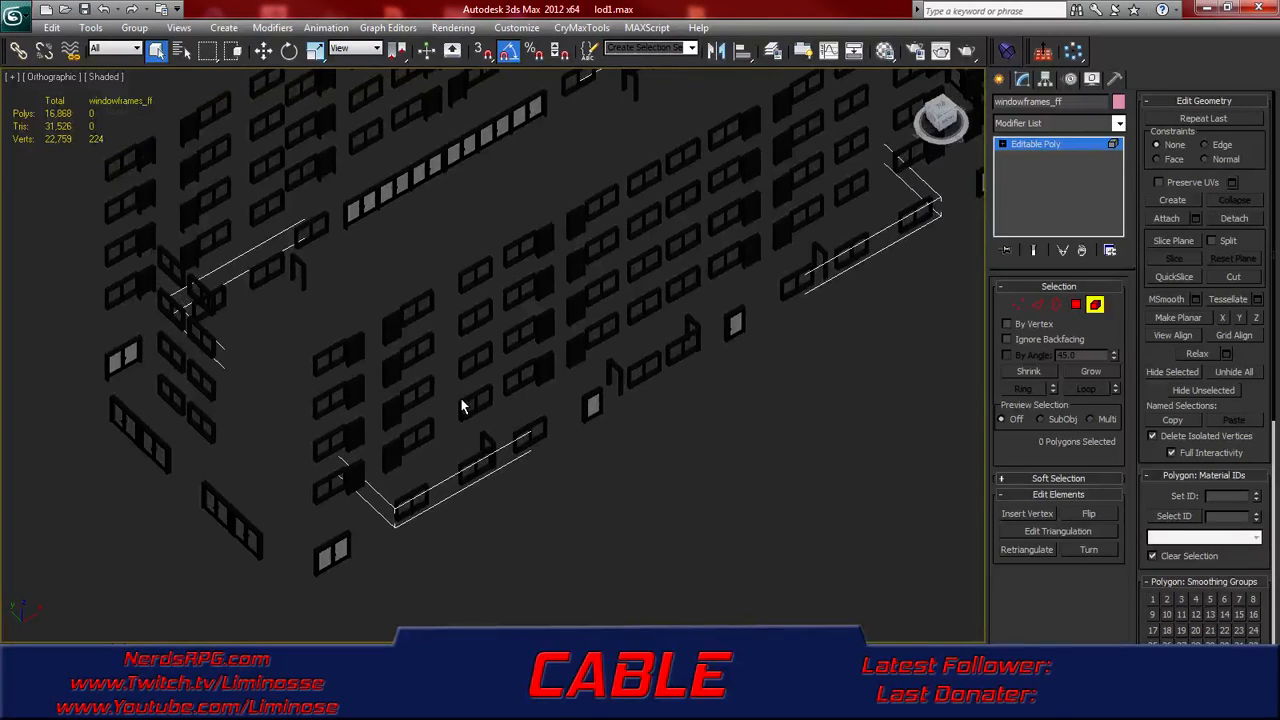
pyautogui.click(1095, 305)
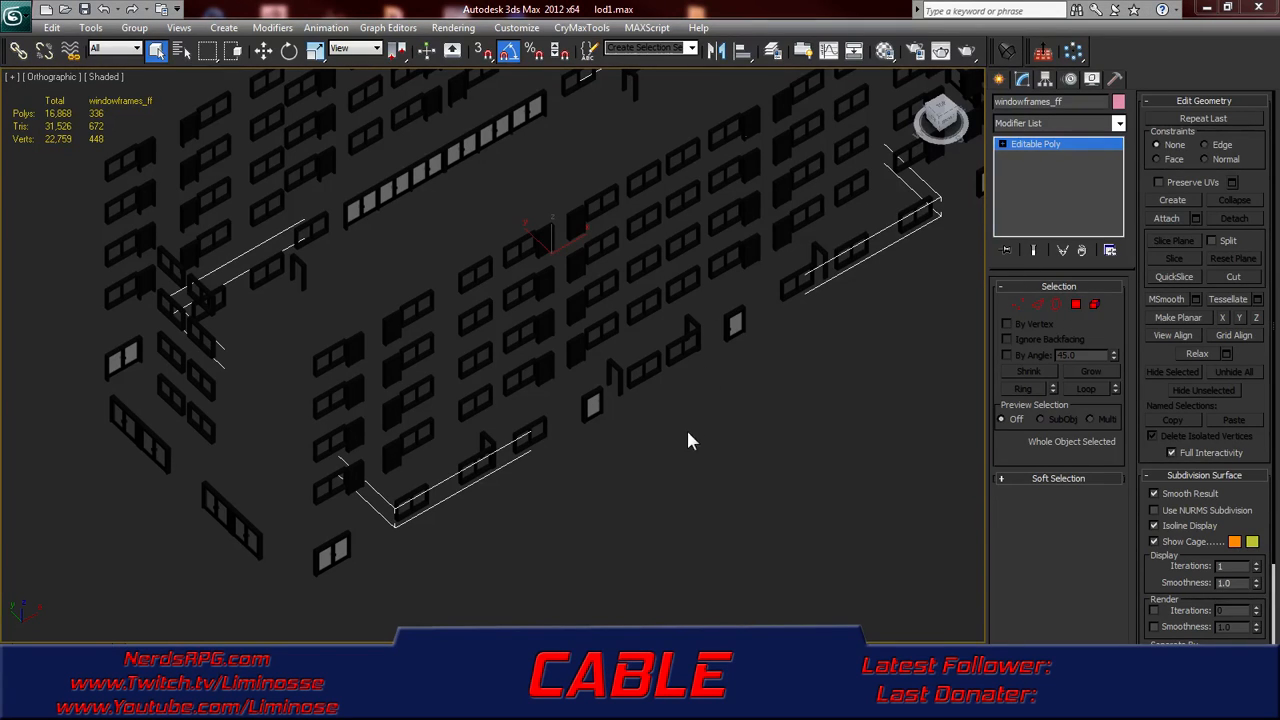
# - Delete the six leftover doorframe elements standing just inside the ground floor's long facades from the doorframes001 object
pyautogui.click(611, 368)
pyautogui.click(1094, 304)
pyautogui.click(617, 369)
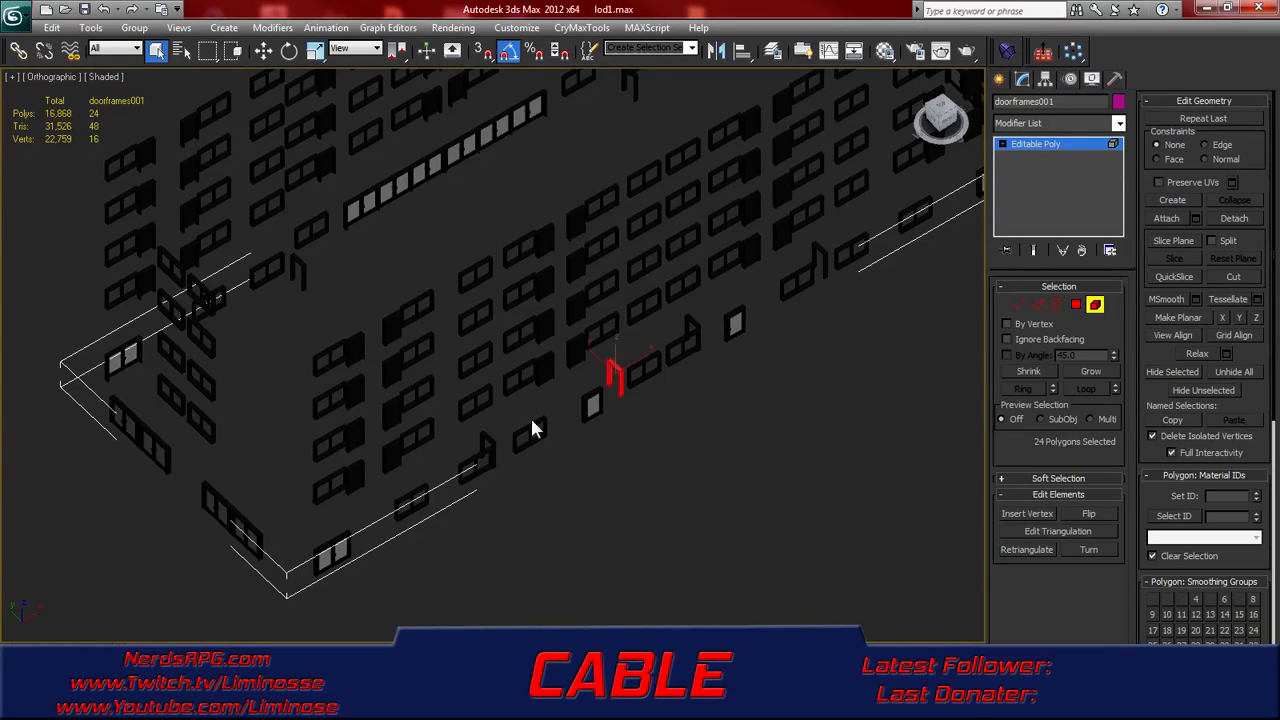
pyautogui.keyDown('ctrl'); pyautogui.click(485, 443); pyautogui.keyUp('ctrl')
pyautogui.keyDown('ctrl'); pyautogui.click(819, 252); pyautogui.keyUp('ctrl')
pyautogui.keyDown('ctrl'); pyautogui.click(689, 322); pyautogui.keyUp('ctrl')
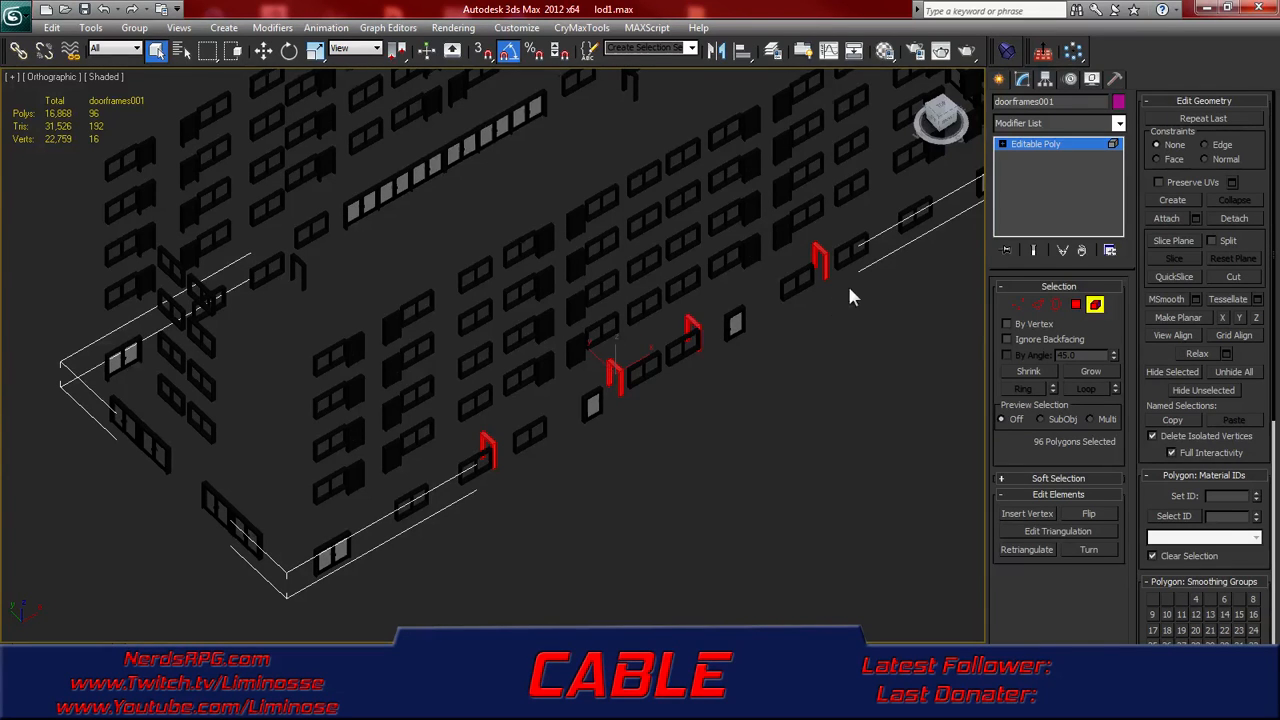
pyautogui.moveTo(850, 291); pyautogui.dragTo(723, 350, button='middle')
pyautogui.moveTo(288, 320); pyautogui.dragTo(488, 353, button='middle')
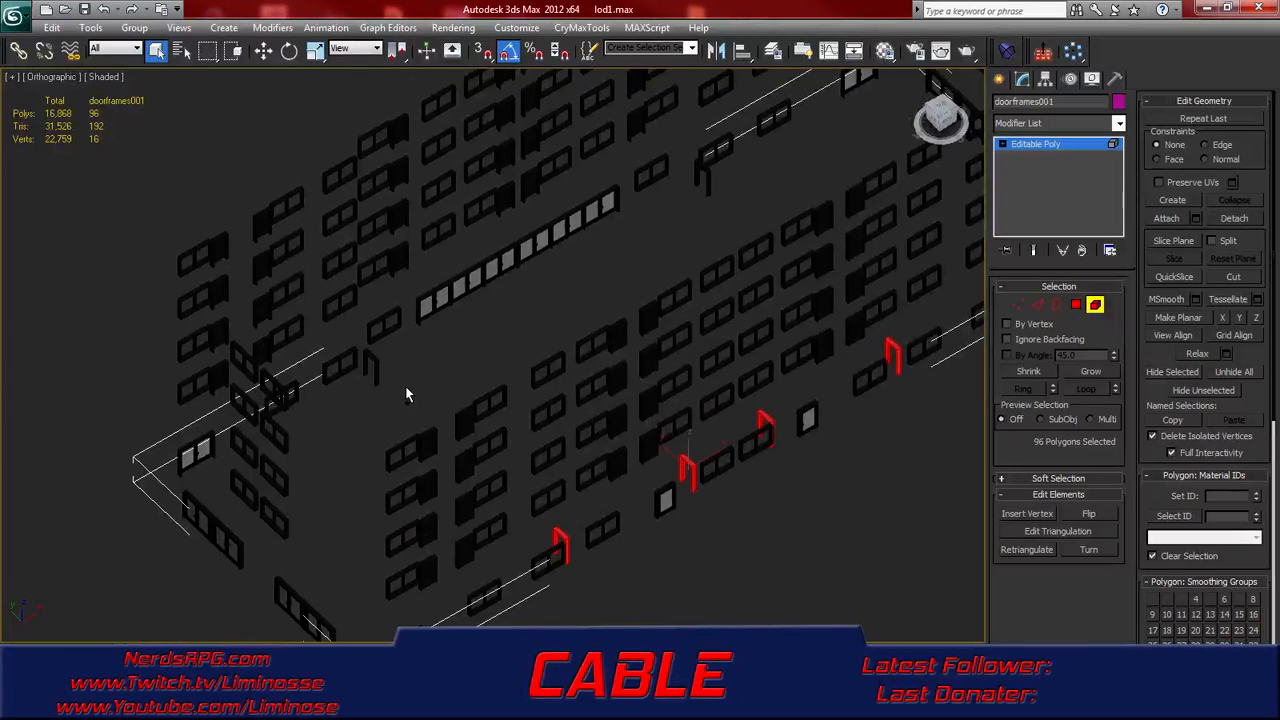
pyautogui.keyDown('ctrl'); pyautogui.click(707, 191); pyautogui.keyUp('ctrl')
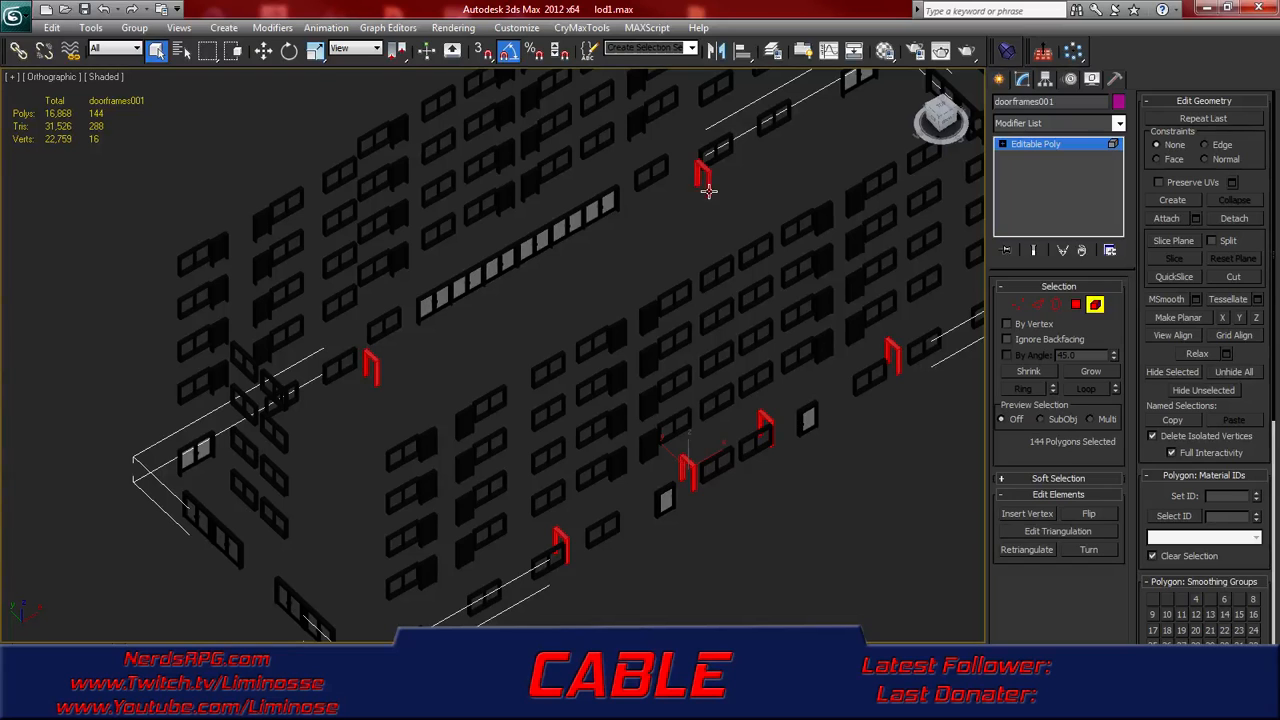
pyautogui.press('Delete')
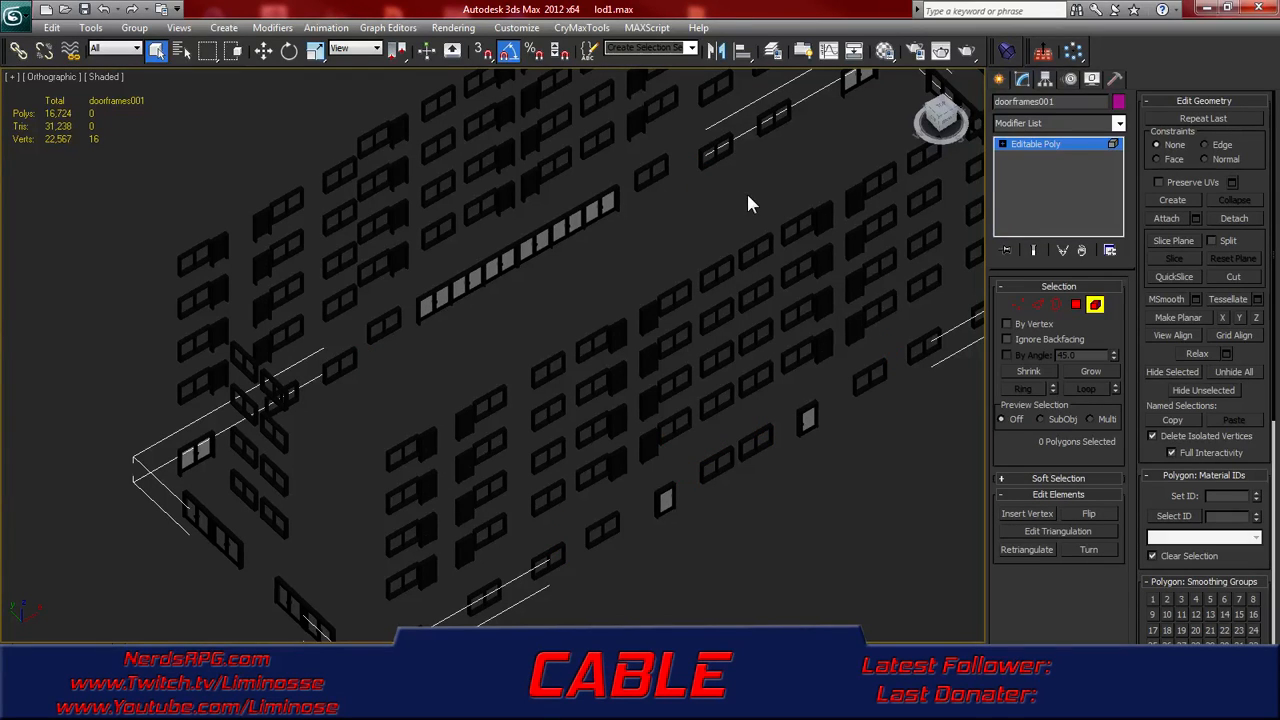
pyautogui.click(1090, 307)
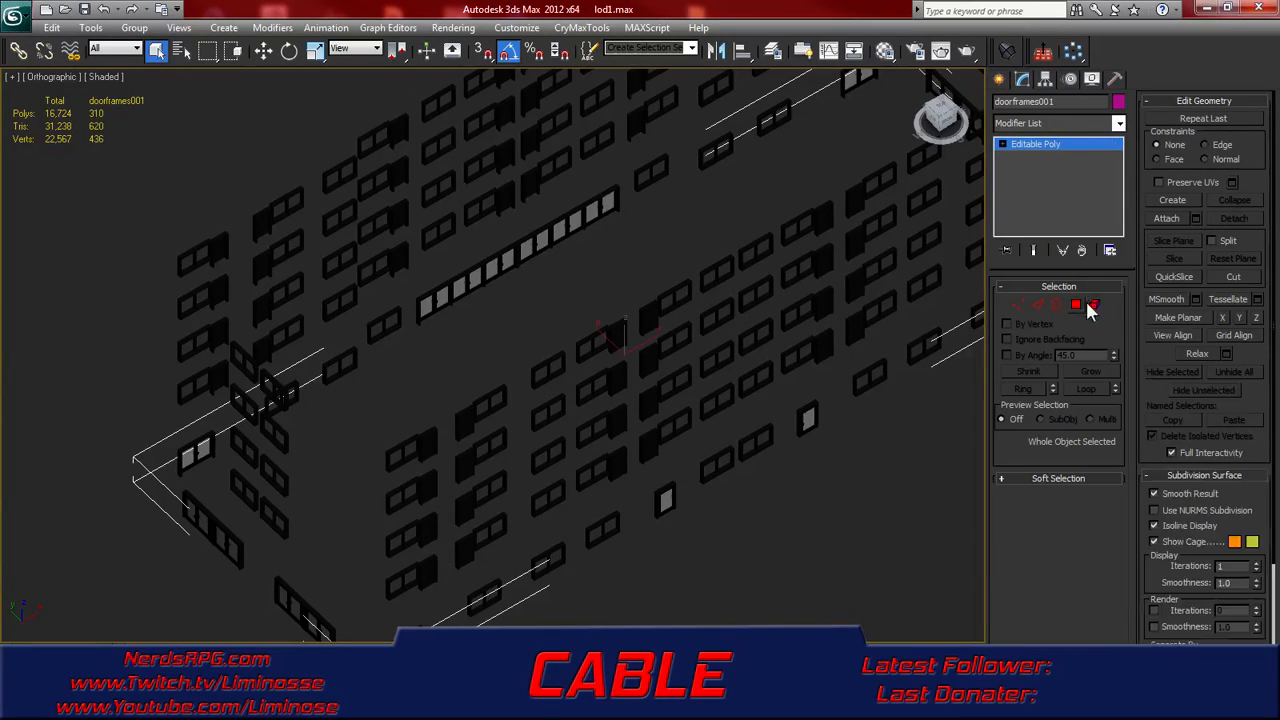
# - Examine the remaining window frames, doors and doorframes around the building from close up and from several angles
pyautogui.scroll(-5, 781, 390)
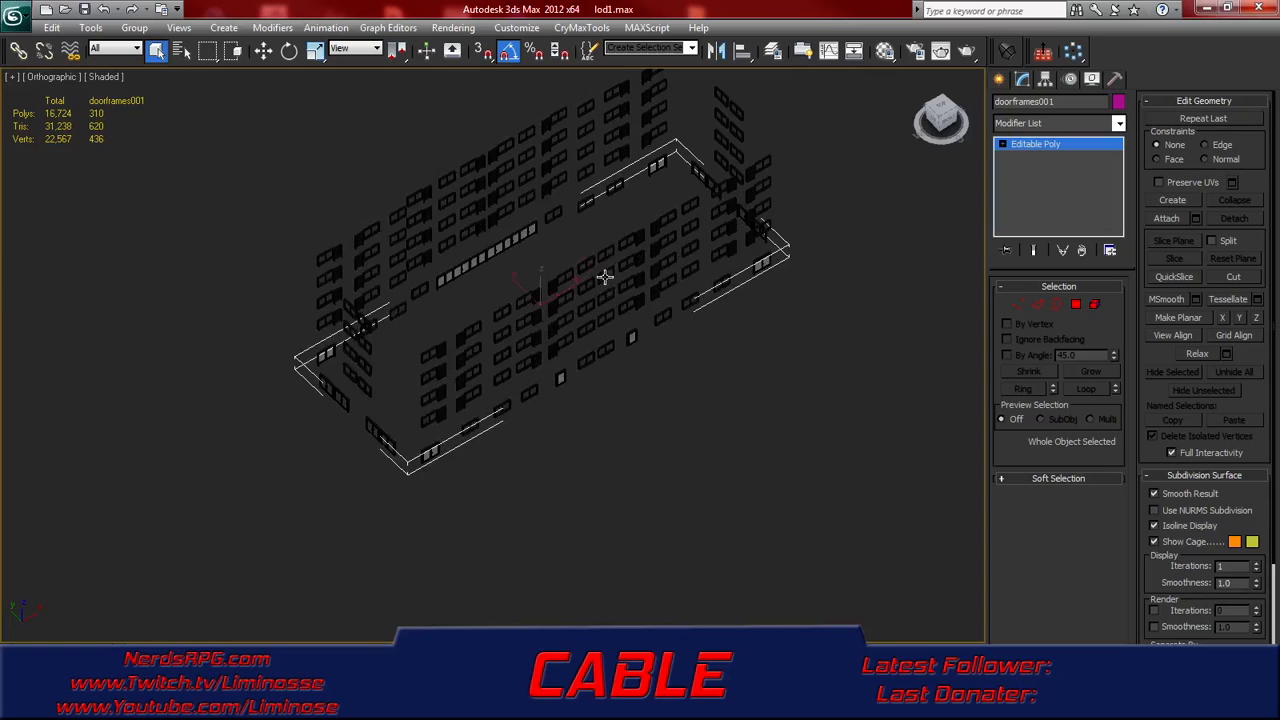
pyautogui.moveTo(560, 312); pyautogui.dragTo(555, 263, button='middle')
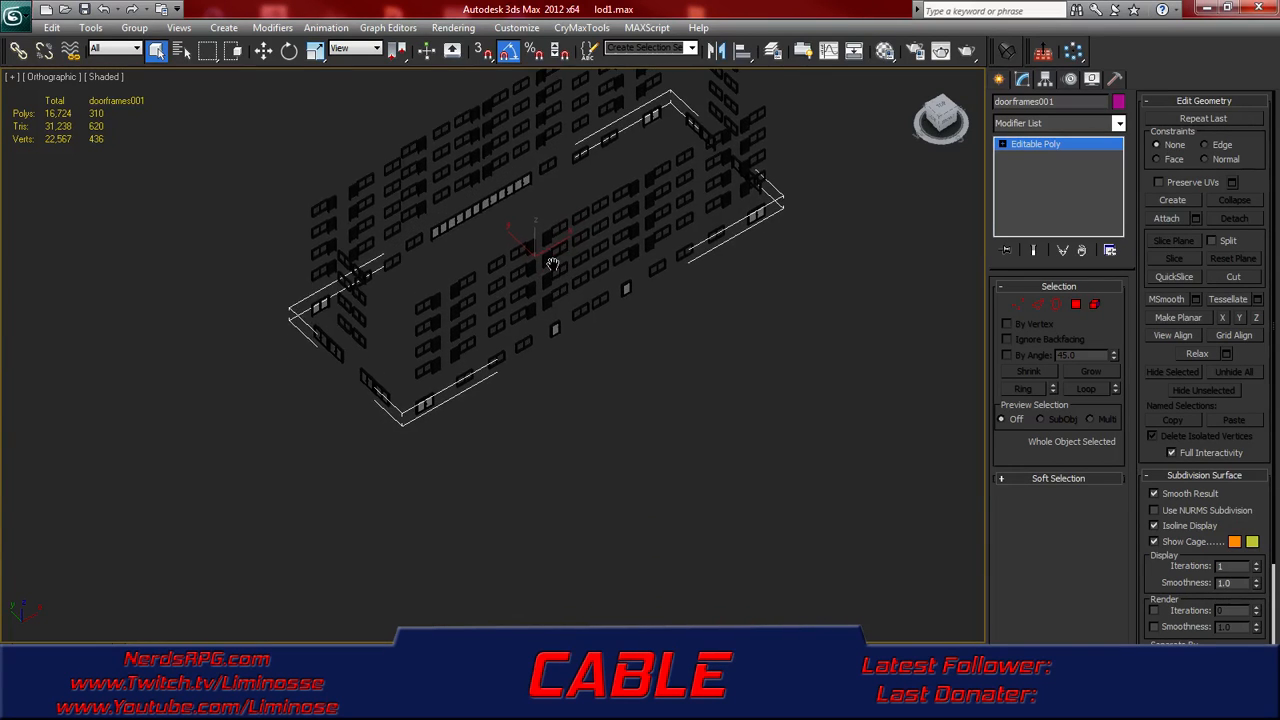
pyautogui.scroll(5, 549, 332)
pyautogui.scroll(-4, 451, 296)
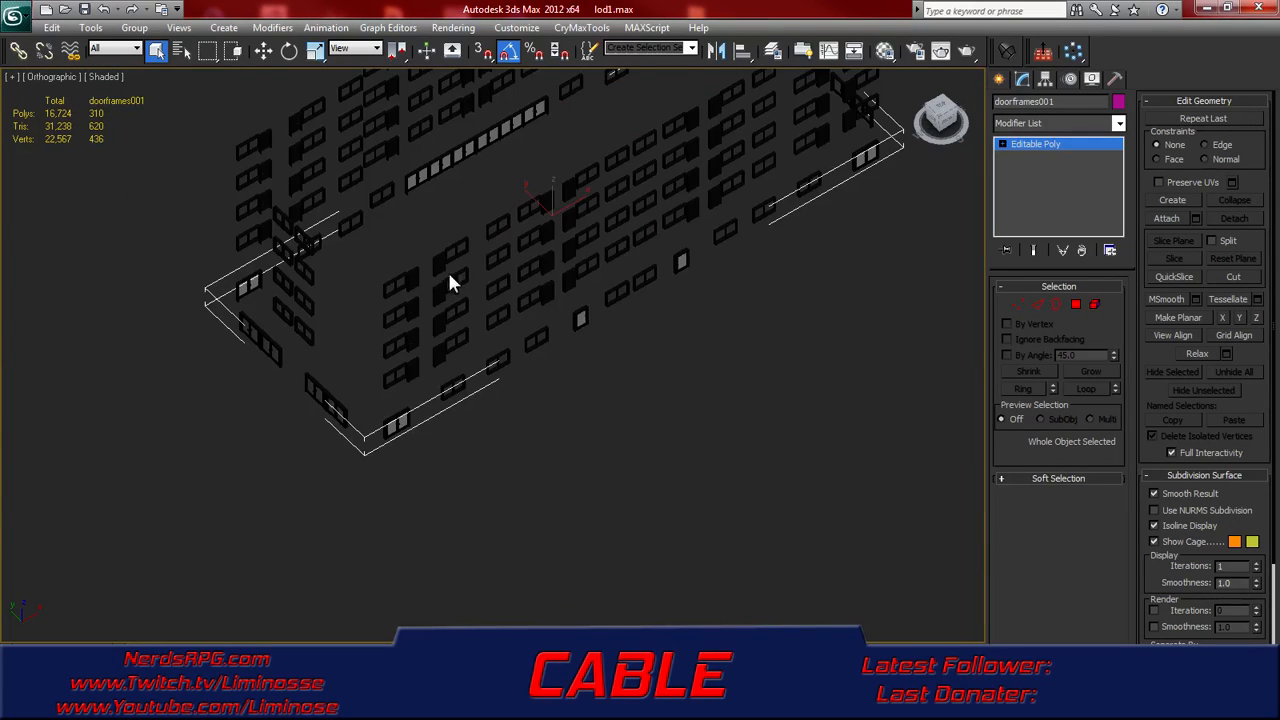
pyautogui.scroll(5, 449, 280)
pyautogui.scroll(-6, 446, 282)
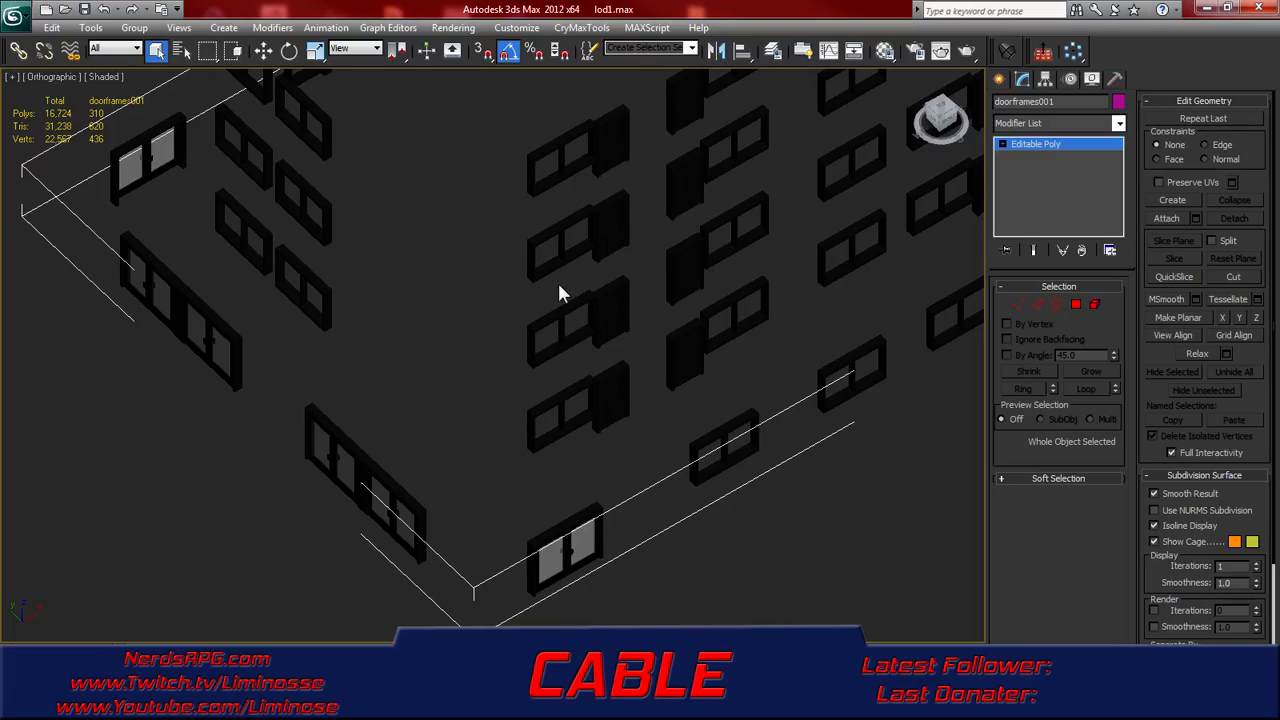
pyautogui.keyDown('alt'); pyautogui.moveTo(553, 307); pyautogui.dragTo(644, 266, button='middle'); pyautogui.keyUp('alt')
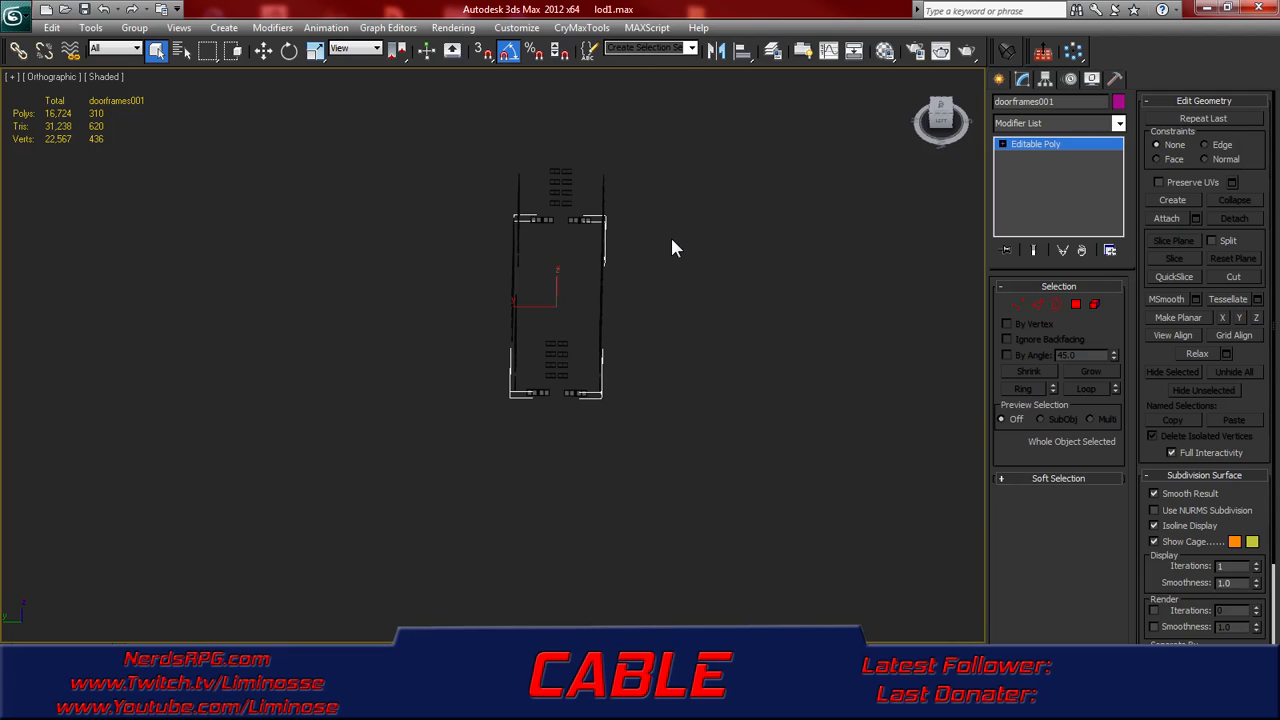
pyautogui.keyDown('alt'); pyautogui.moveTo(671, 249); pyautogui.dragTo(588, 252, button='middle'); pyautogui.keyUp('alt')
# - Unhide all objects to inspect the full building's facade and windows, and return to showing only the frames and doors
pyautogui.rightClick(391, 343)
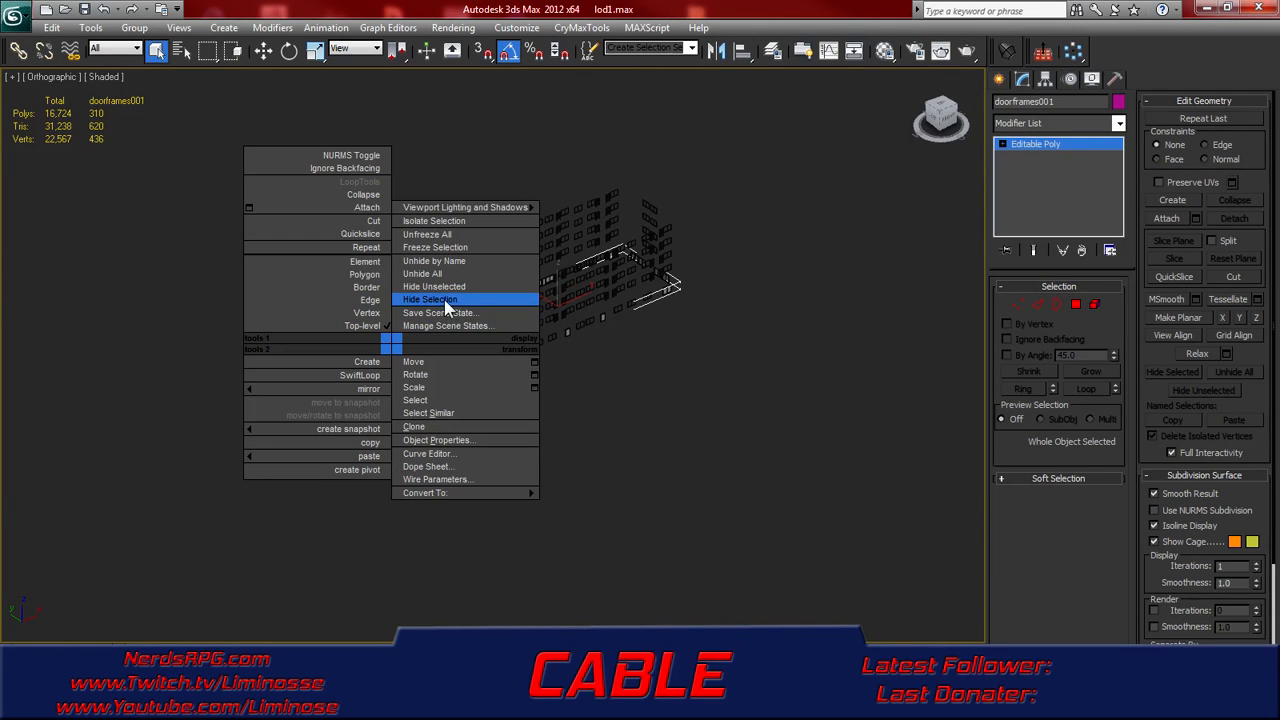
pyautogui.click(455, 271)
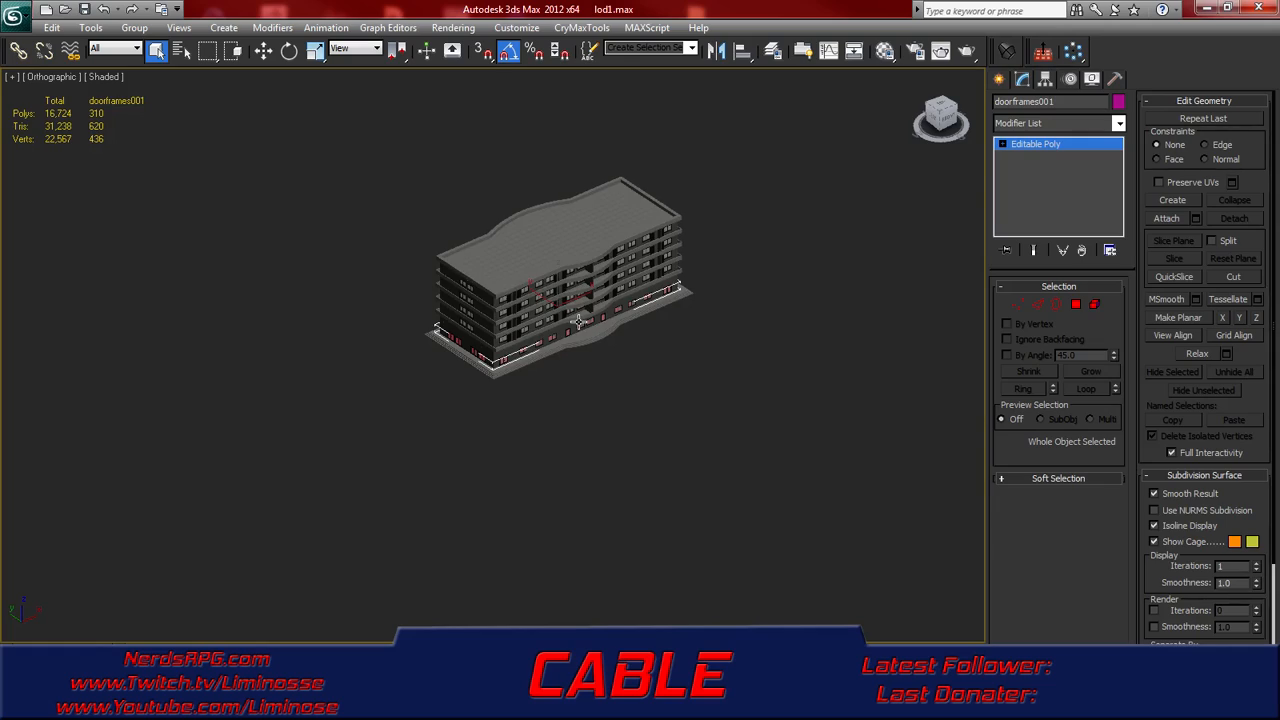
pyautogui.scroll(8, 578, 321)
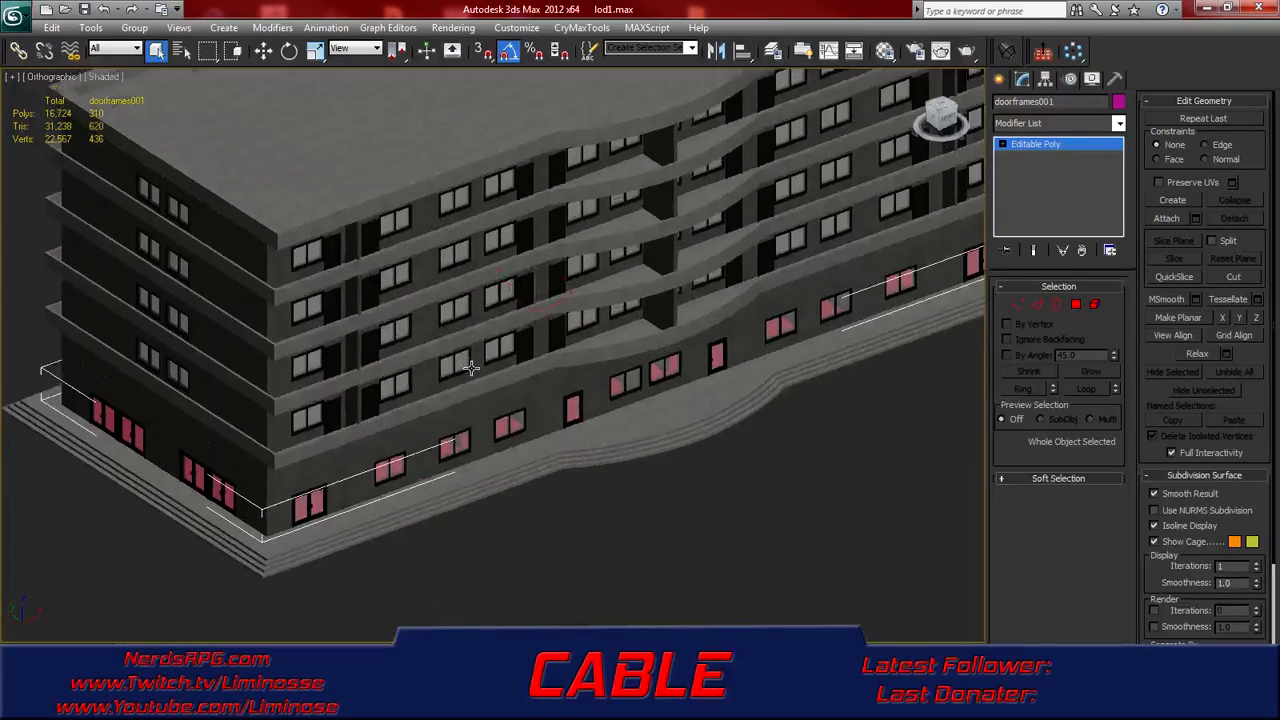
pyautogui.keyDown('alt'); pyautogui.moveTo(470, 368); pyautogui.dragTo(443, 354, button='middle'); pyautogui.keyUp('alt')
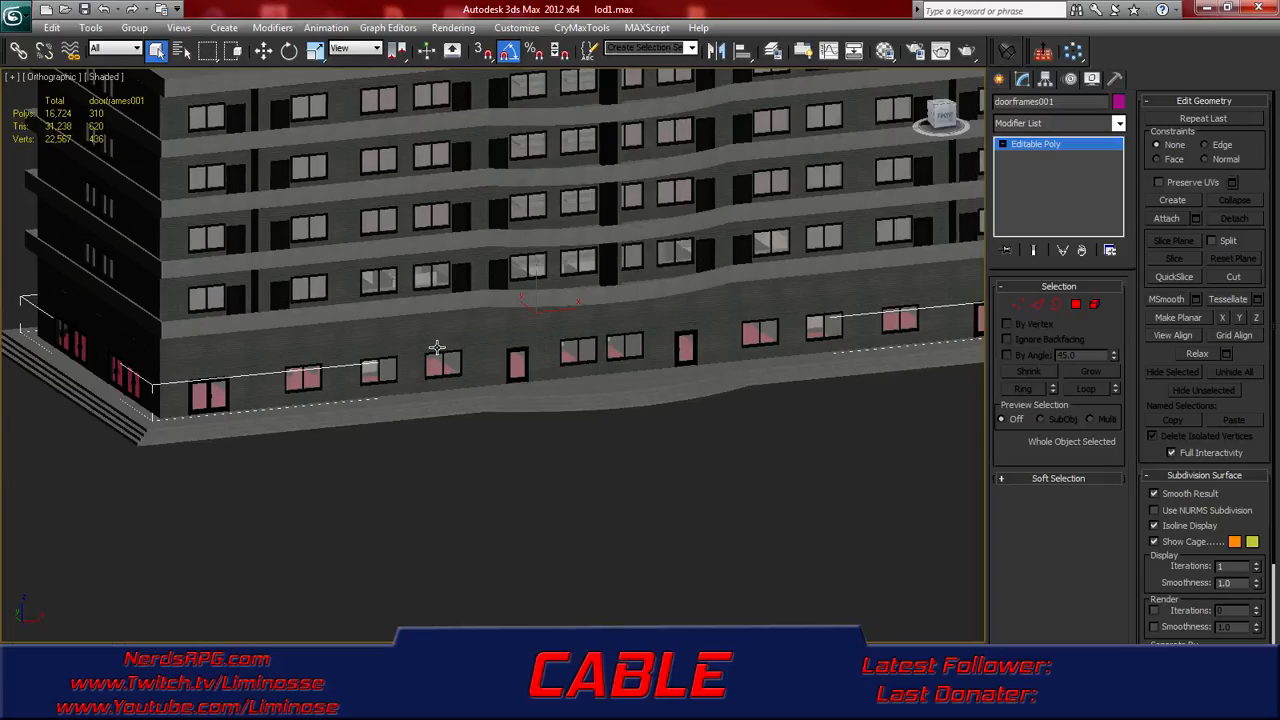
pyautogui.scroll(8, 437, 350)
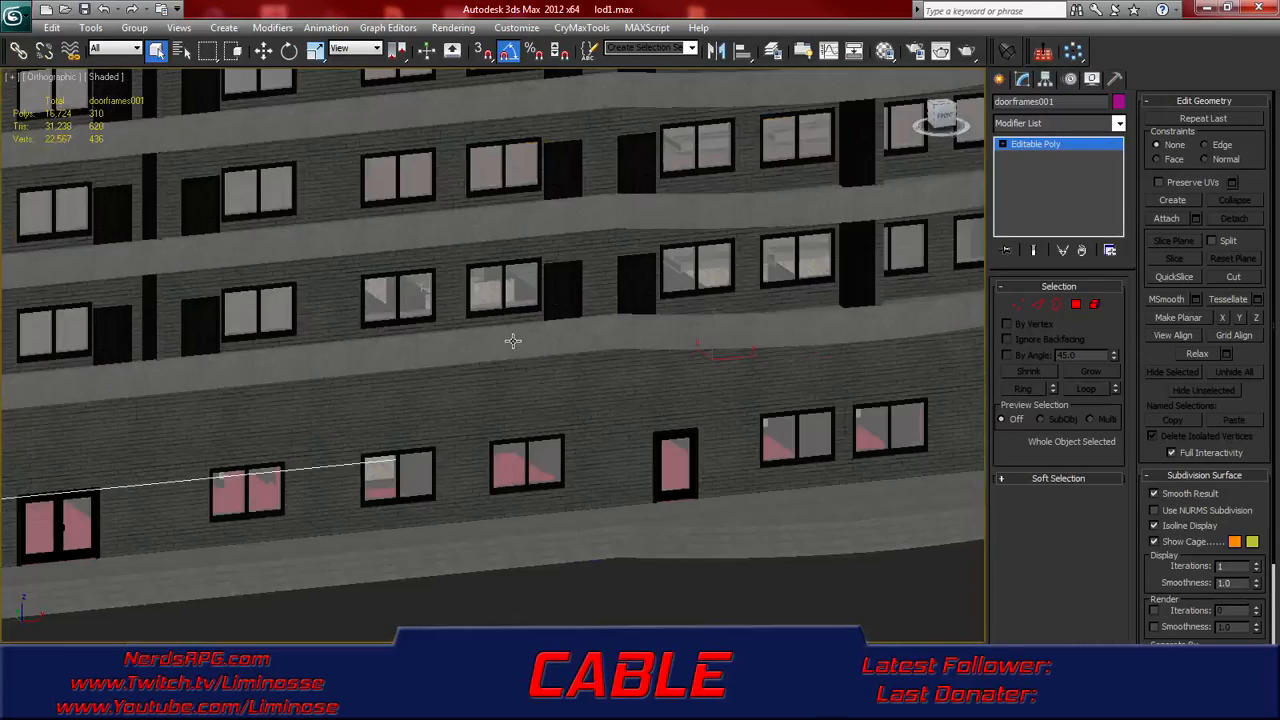
pyautogui.scroll(-3, 503, 335)
pyautogui.keyDown('alt'); pyautogui.moveTo(469, 267); pyautogui.dragTo(598, 297, button='middle'); pyautogui.keyUp('alt')
pyautogui.scroll(-3, 466, 289)
pyautogui.scroll(-5, 469, 290)
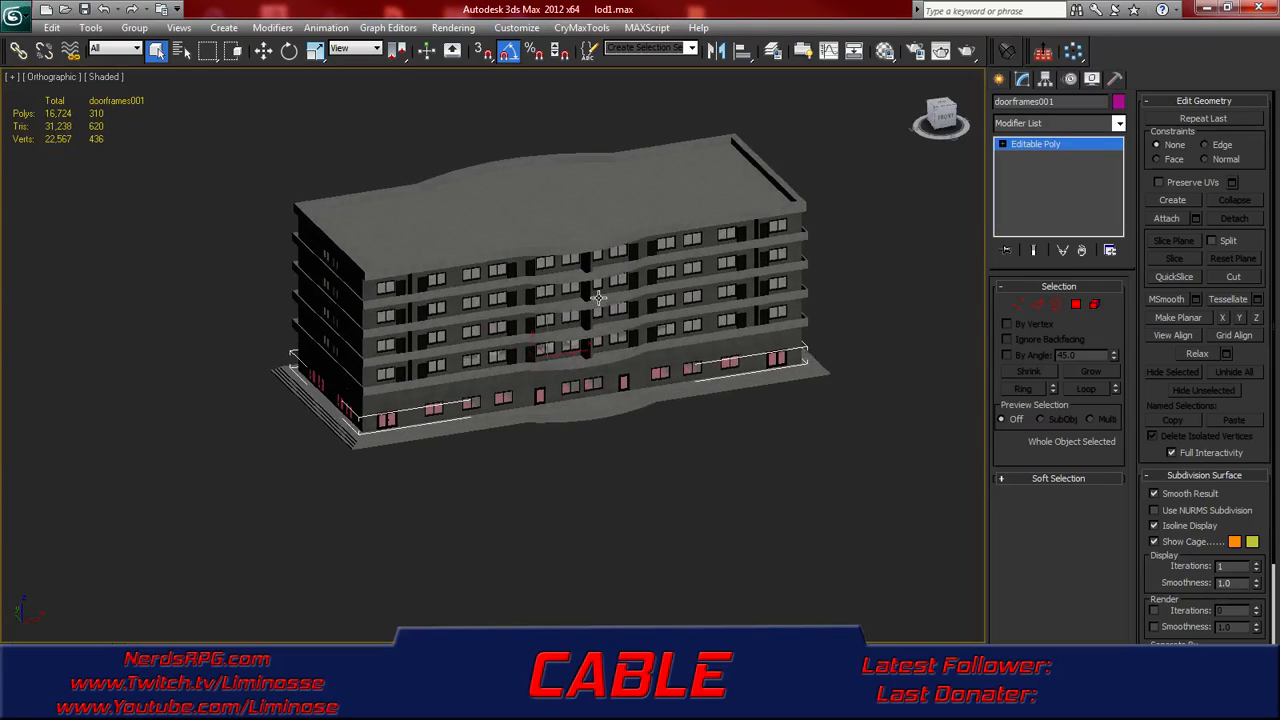
pyautogui.hotkey('alt', 'q')
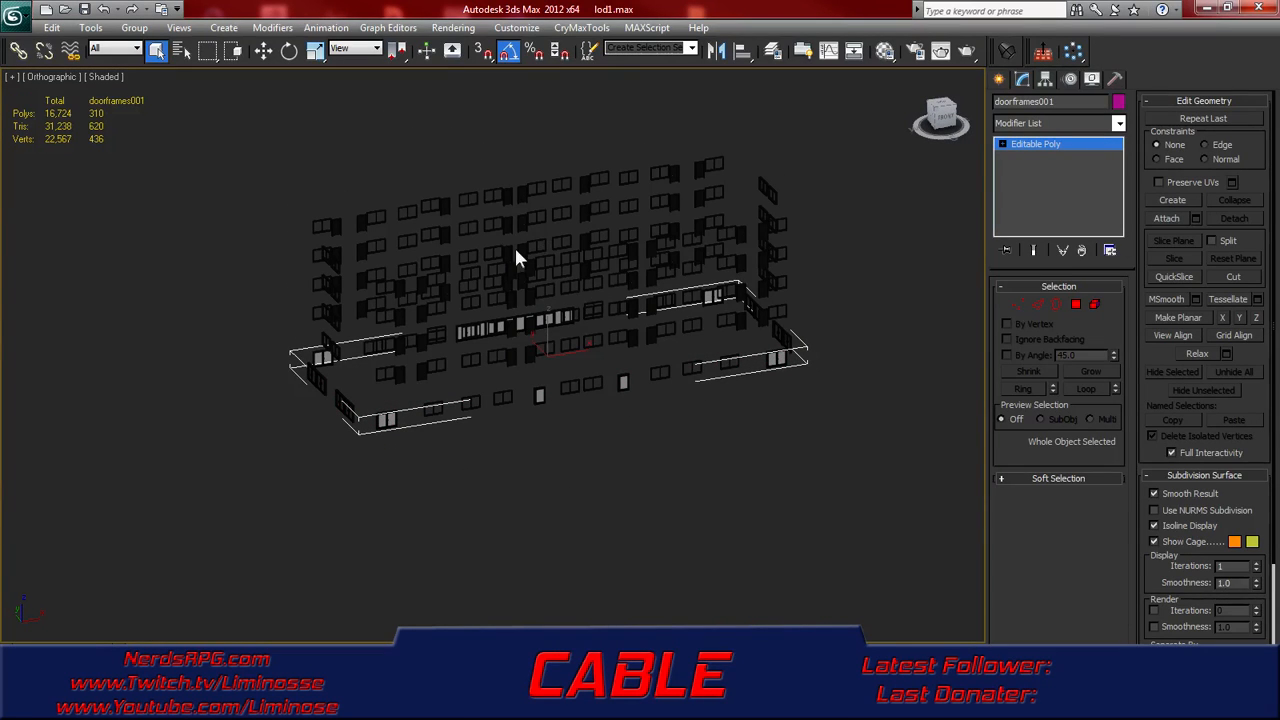
# - Select all the visible frame and door objects and apply one shared Edit Poly modifier to them
pyautogui.click(501, 286)
pyautogui.keyDown('alt'); pyautogui.moveTo(551, 306); pyautogui.dragTo(422, 241, button='middle'); pyautogui.keyUp('alt')
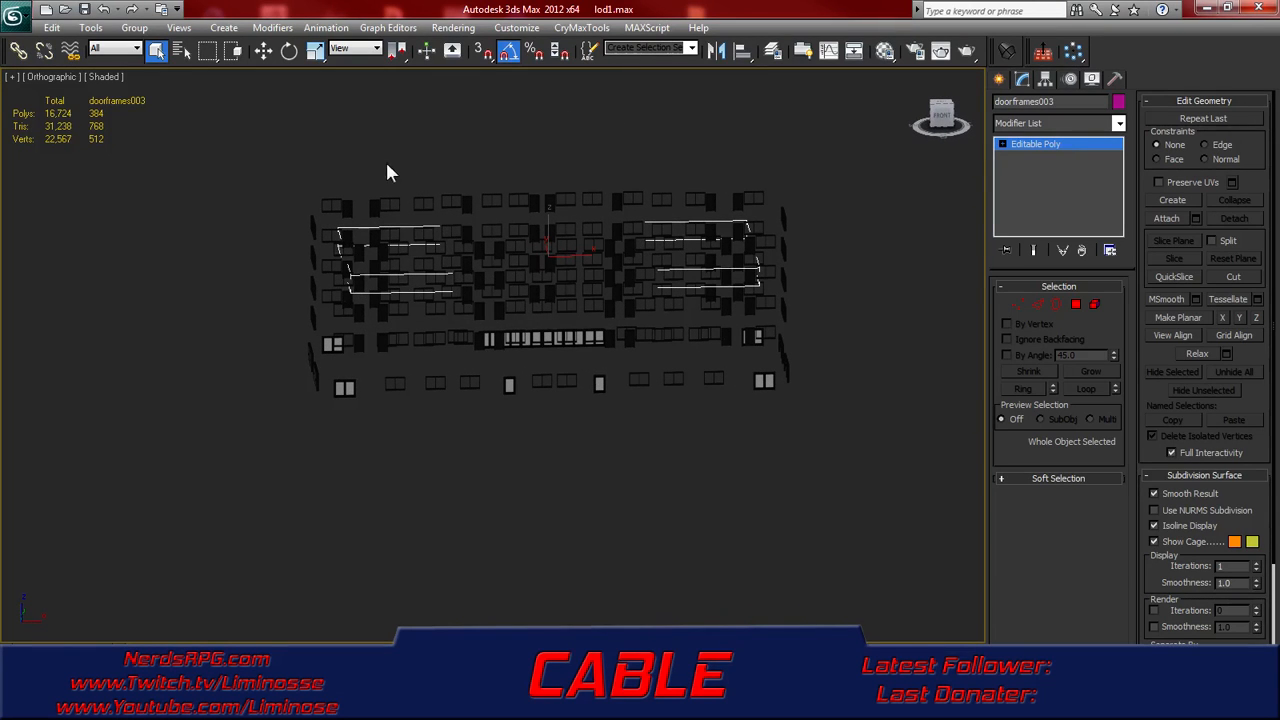
pyautogui.keyDown('alt'); pyautogui.moveTo(266, 168); pyautogui.dragTo(346, 151, button='middle'); pyautogui.keyUp('alt')
pyautogui.moveTo(247, 141); pyautogui.dragTo(1047, 597)
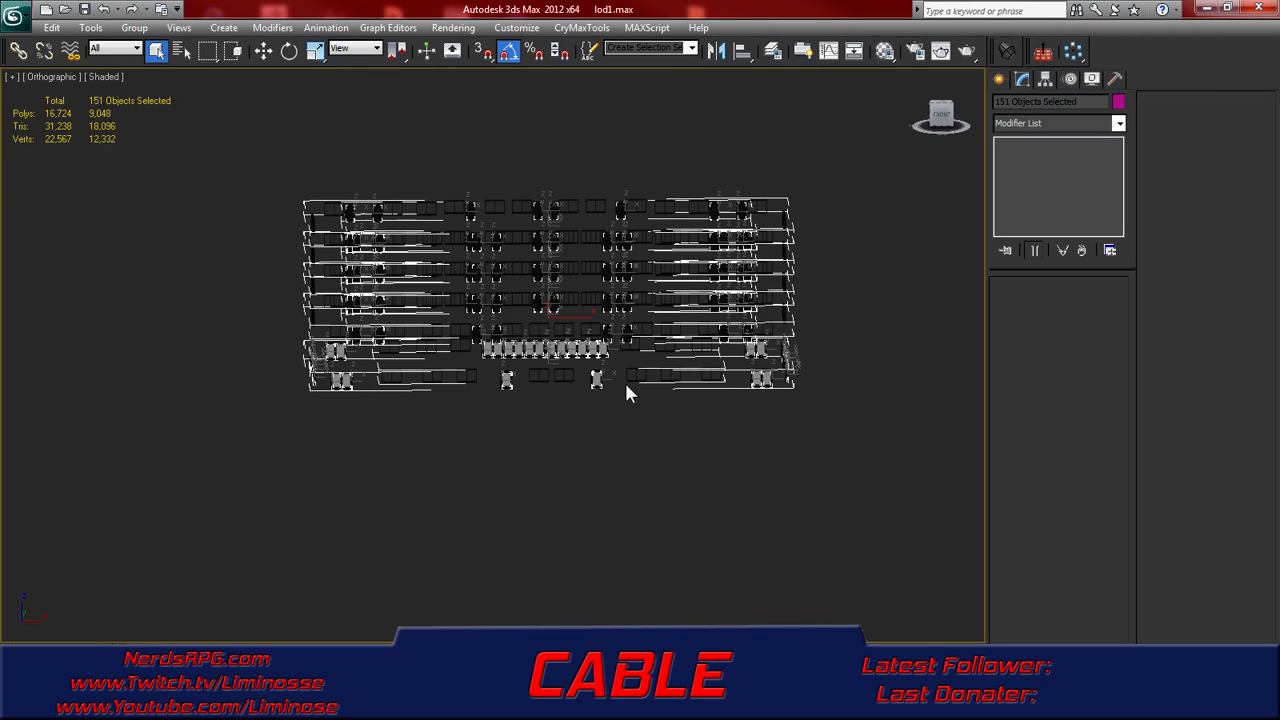
pyautogui.moveTo(795, 513); pyautogui.dragTo(928, 550)
pyautogui.press('t')
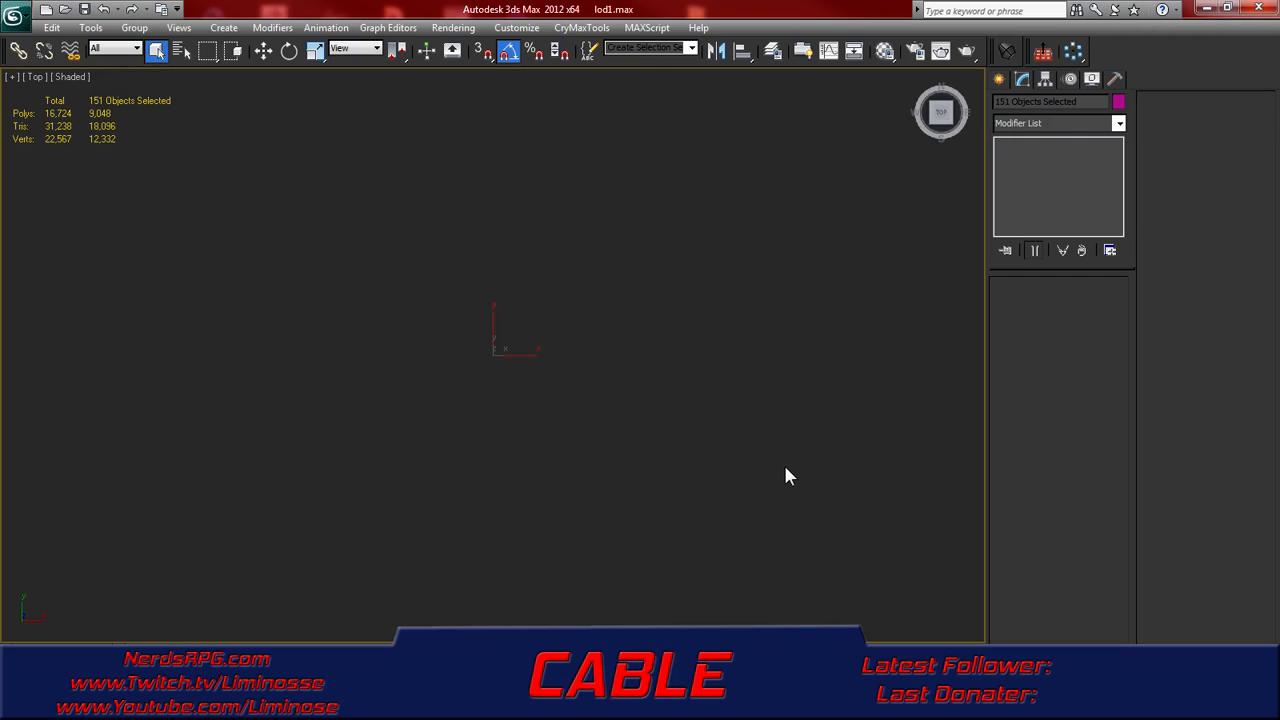
pyautogui.moveTo(589, 314); pyautogui.dragTo(480, 320, button='middle')
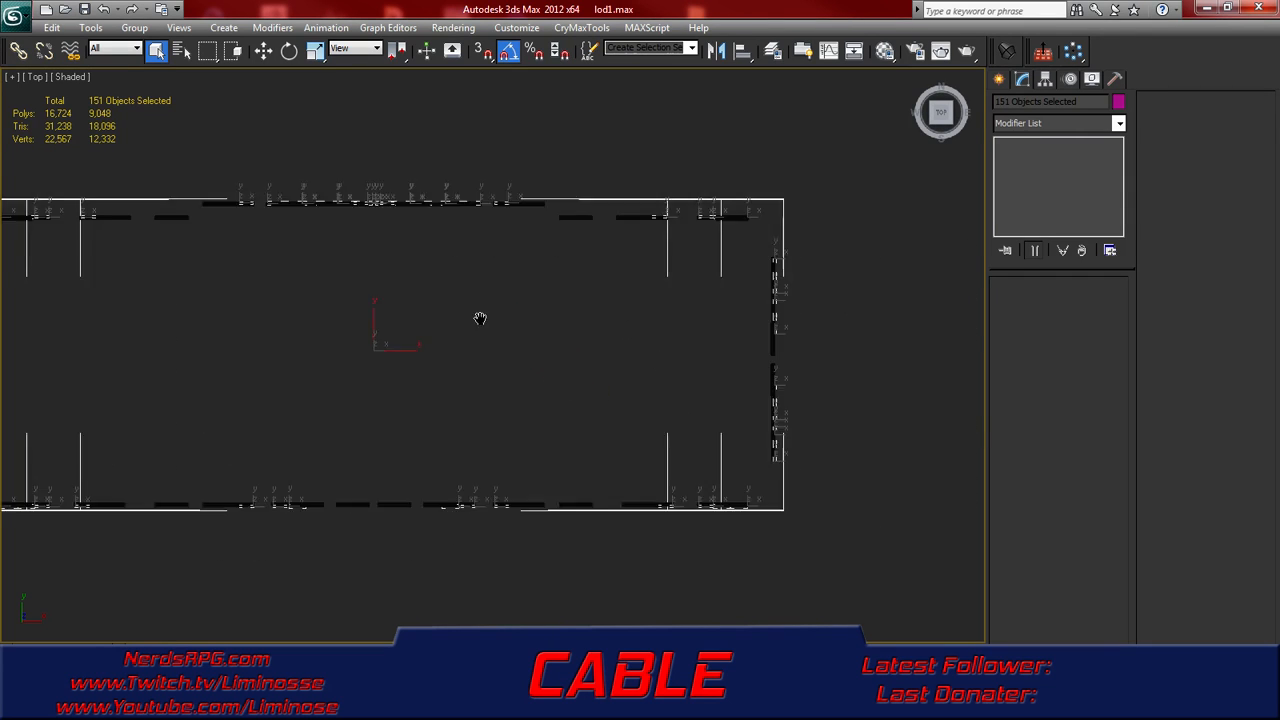
pyautogui.scroll(5, 720, 329)
pyautogui.moveTo(720, 329); pyautogui.dragTo(374, 291, button='middle')
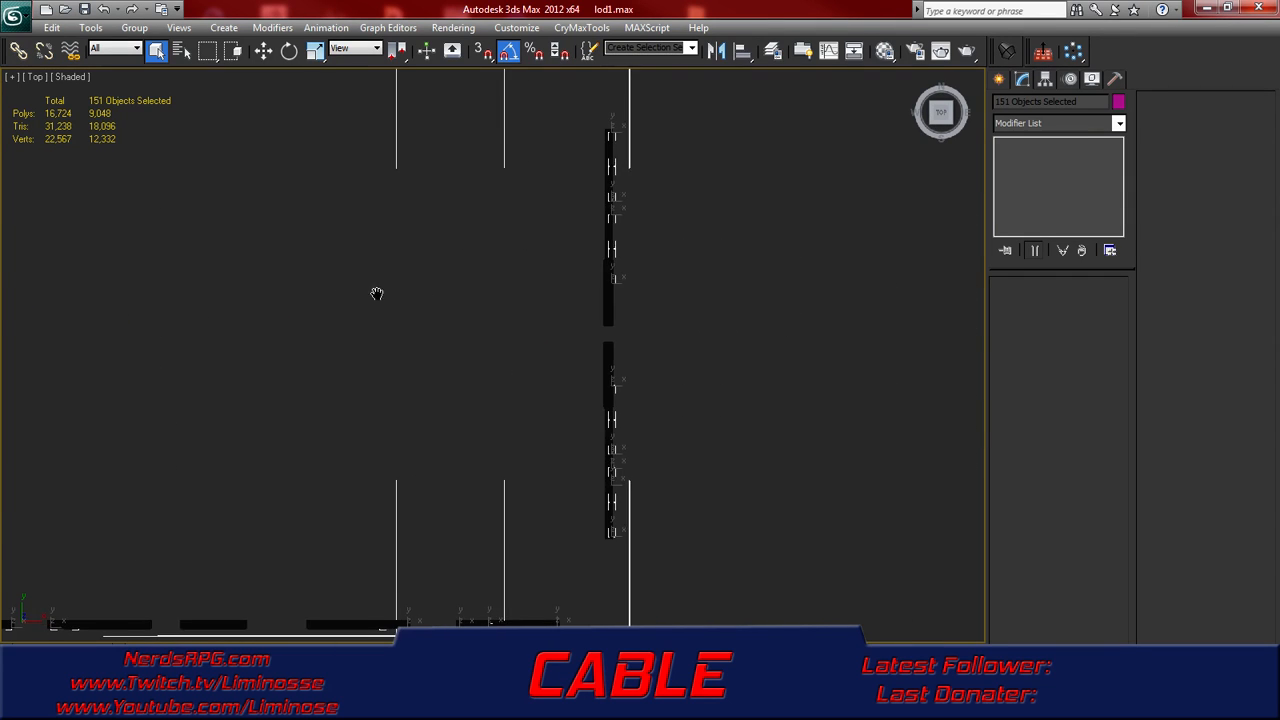
pyautogui.scroll(-2, 510, 330)
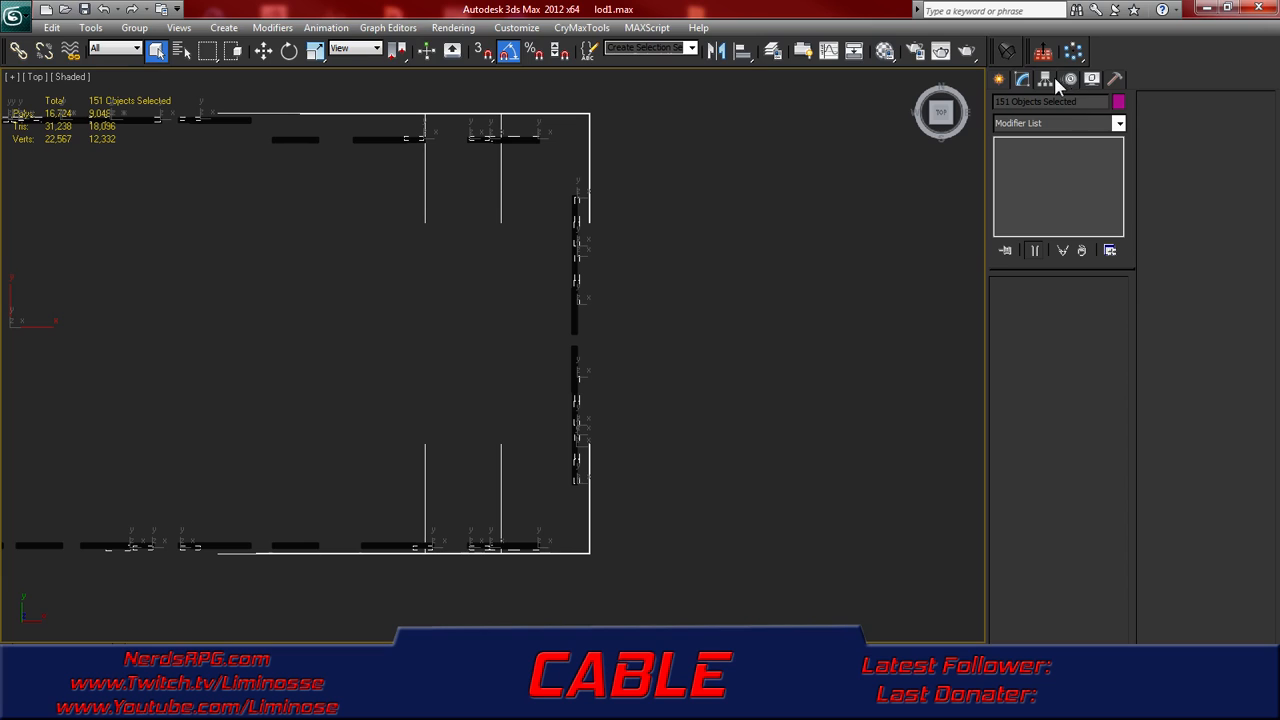
pyautogui.click(1062, 122)
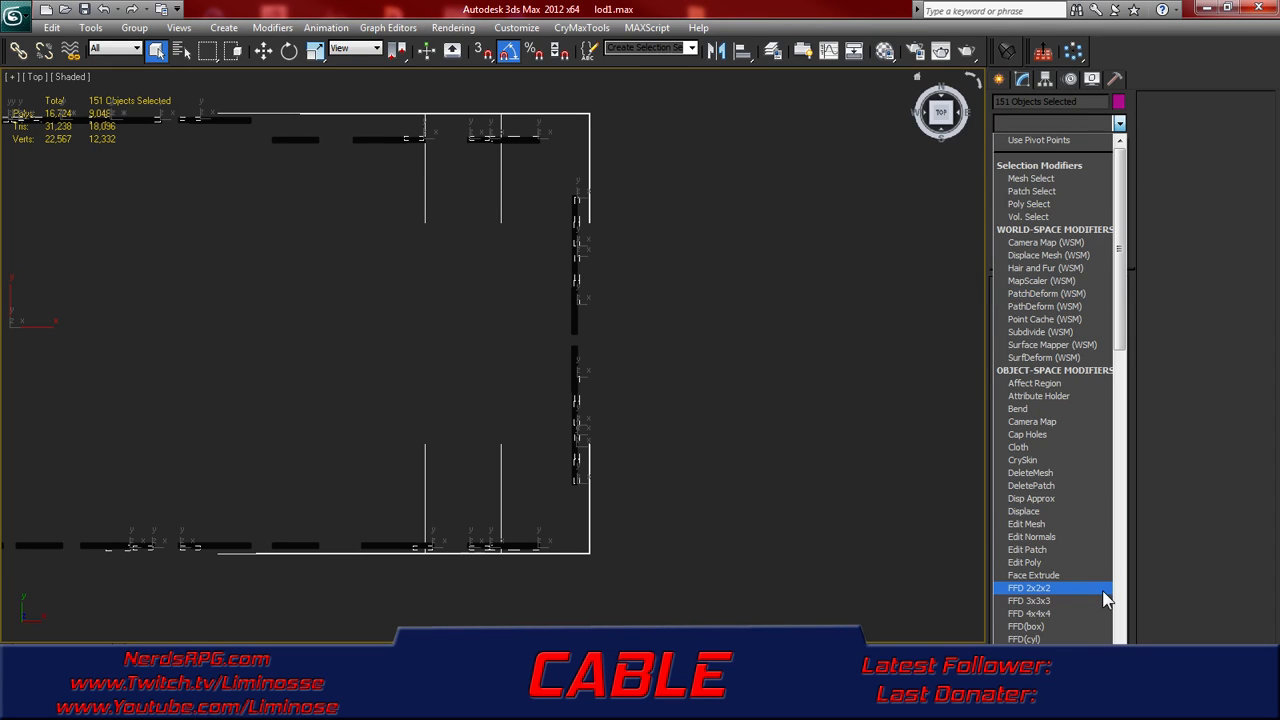
pyautogui.click(1060, 562)
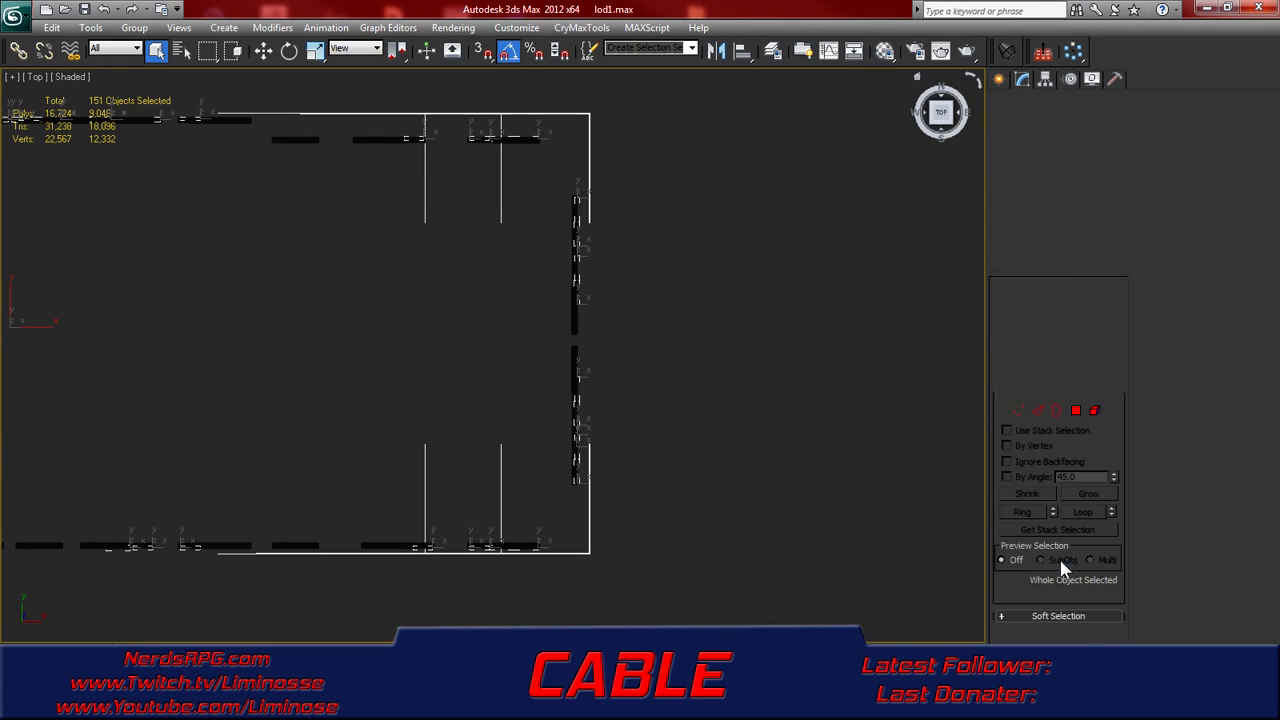
pyautogui.press('F3')
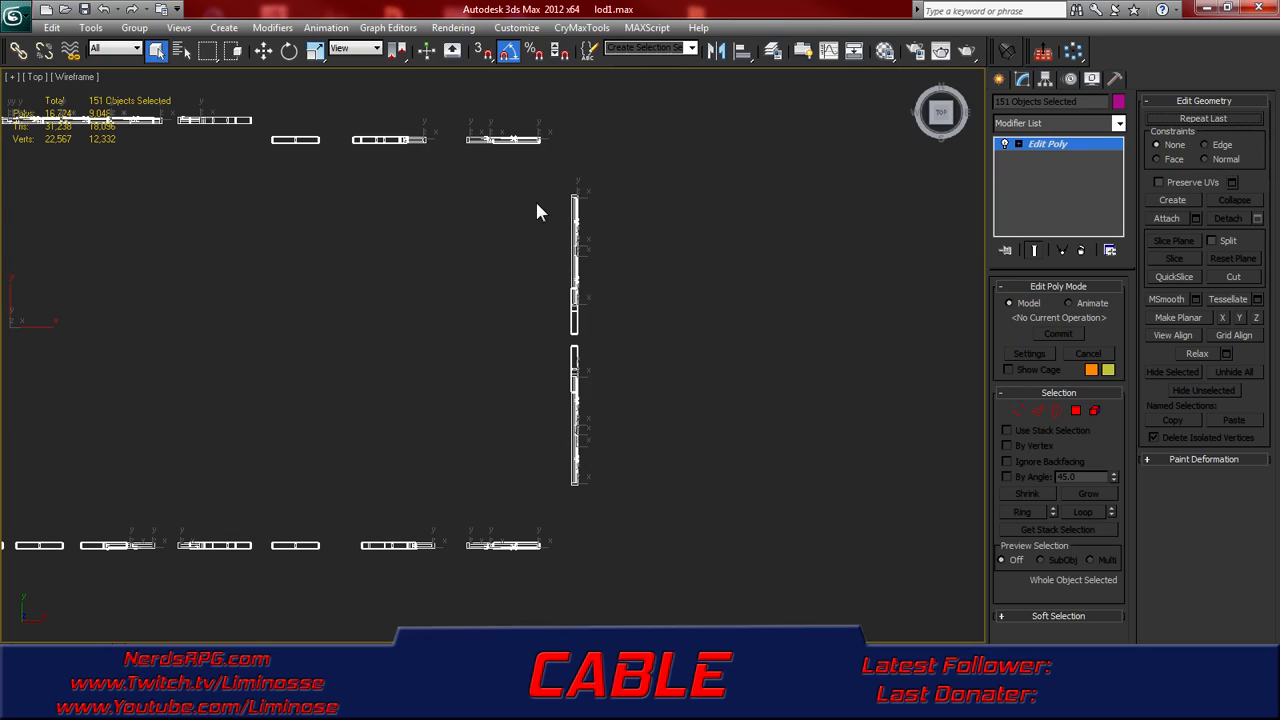
pyautogui.press('F3')
pyautogui.moveTo(560, 330); pyautogui.dragTo(576, 515)
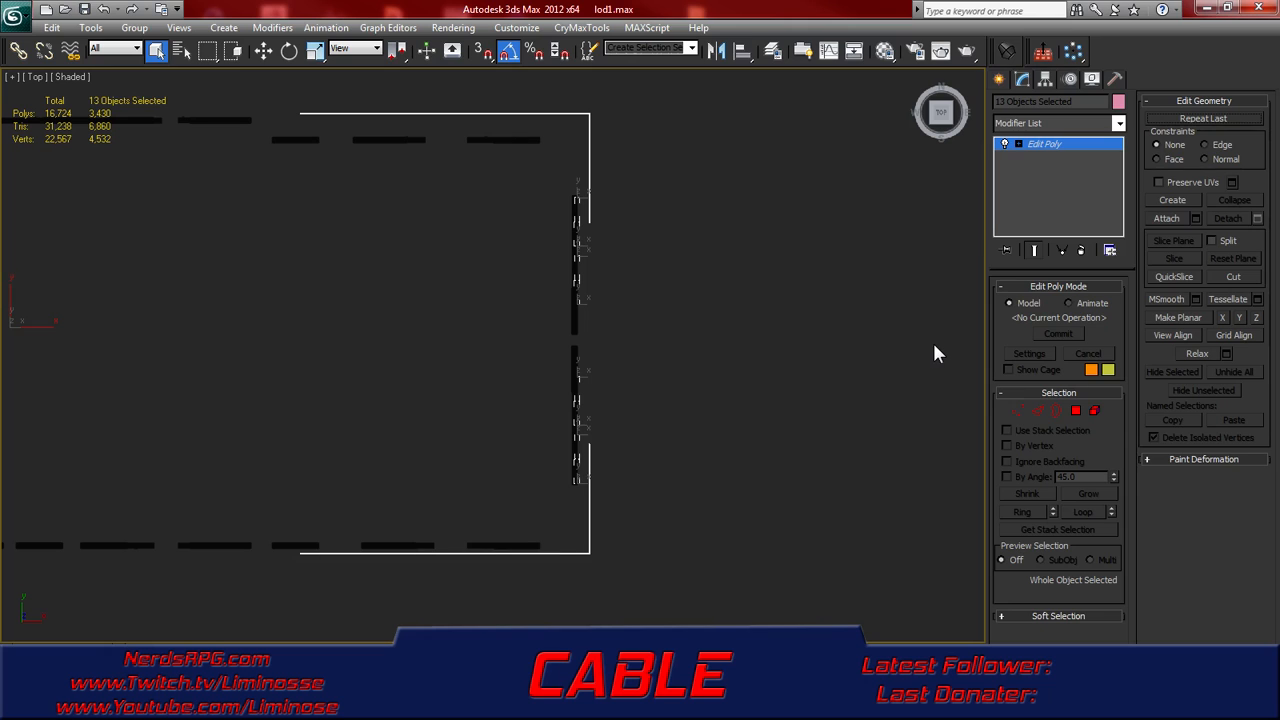
pyautogui.hotkey('ctrl', 'z')
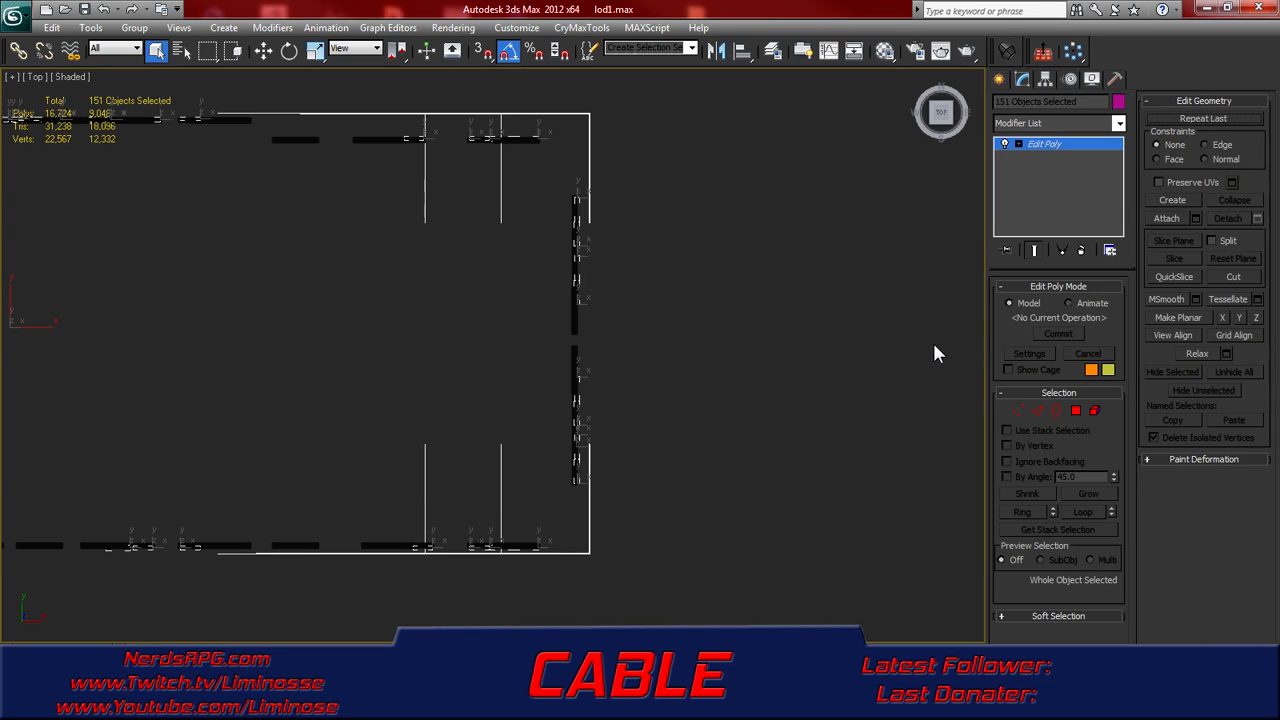
# - Select the Edit Poly polygons along the inner side of the window and door frames on the short end facade
pyautogui.click(1078, 411)
pyautogui.moveTo(542, 160); pyautogui.dragTo(582, 510)
pyautogui.scroll(6, 595, 503)
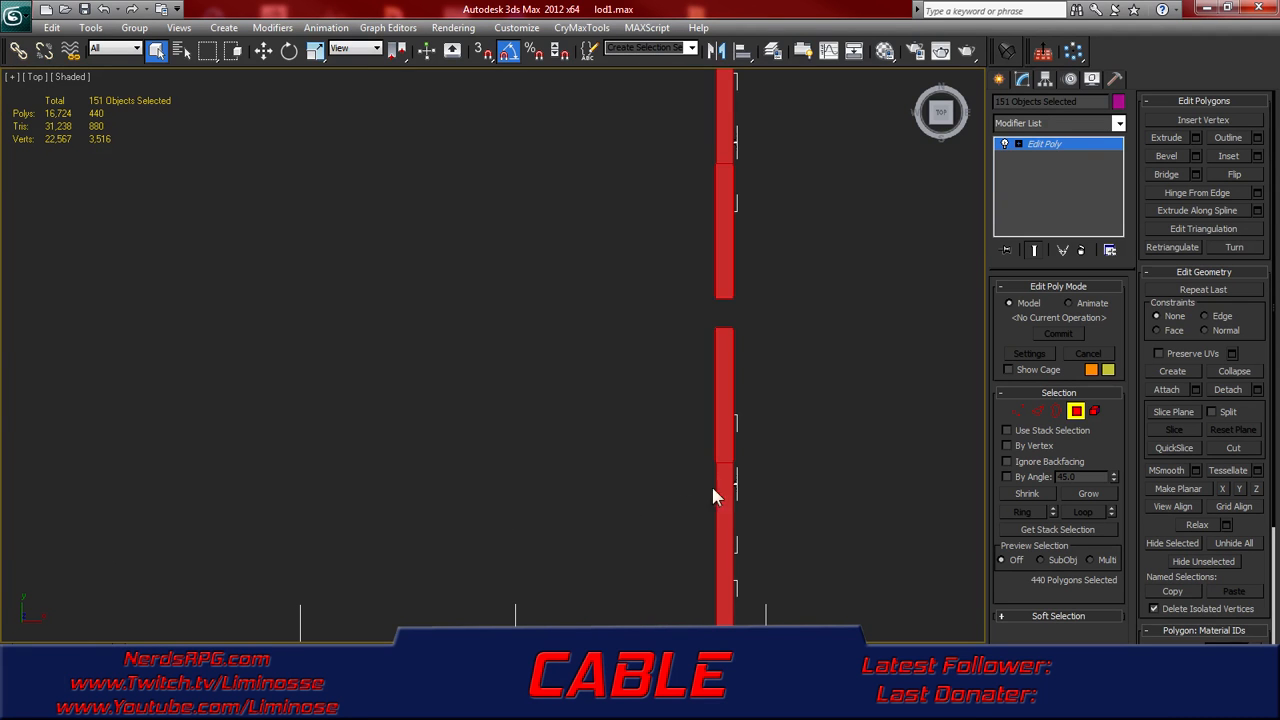
# - Examine the selected frame polygons on the end facade from an angle, in both wireframe and shaded display
pyautogui.keyDown('alt'); pyautogui.moveTo(734, 453); pyautogui.dragTo(679, 418, button='middle'); pyautogui.keyUp('alt')
pyautogui.moveTo(636, 495); pyautogui.dragTo(674, 250, button='middle')
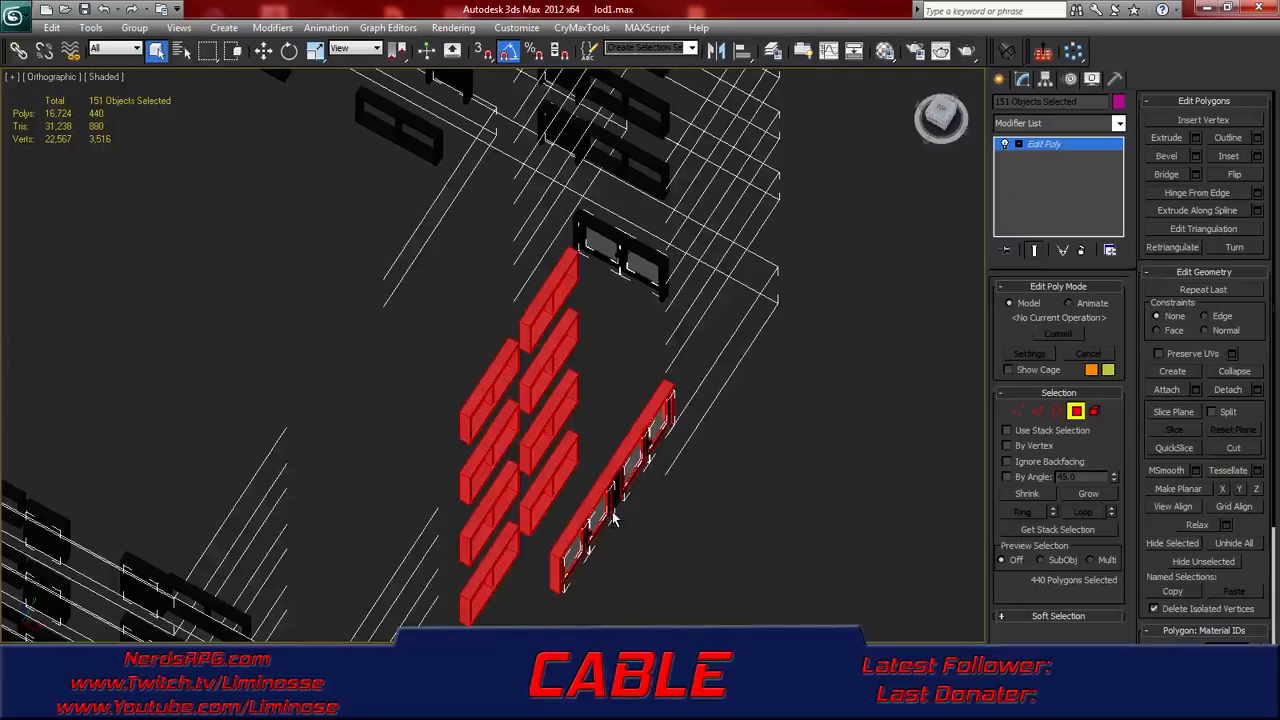
pyautogui.keyDown('alt'); pyautogui.moveTo(614, 518); pyautogui.dragTo(573, 485, button='middle'); pyautogui.keyUp('alt')
pyautogui.scroll(5, 415, 467)
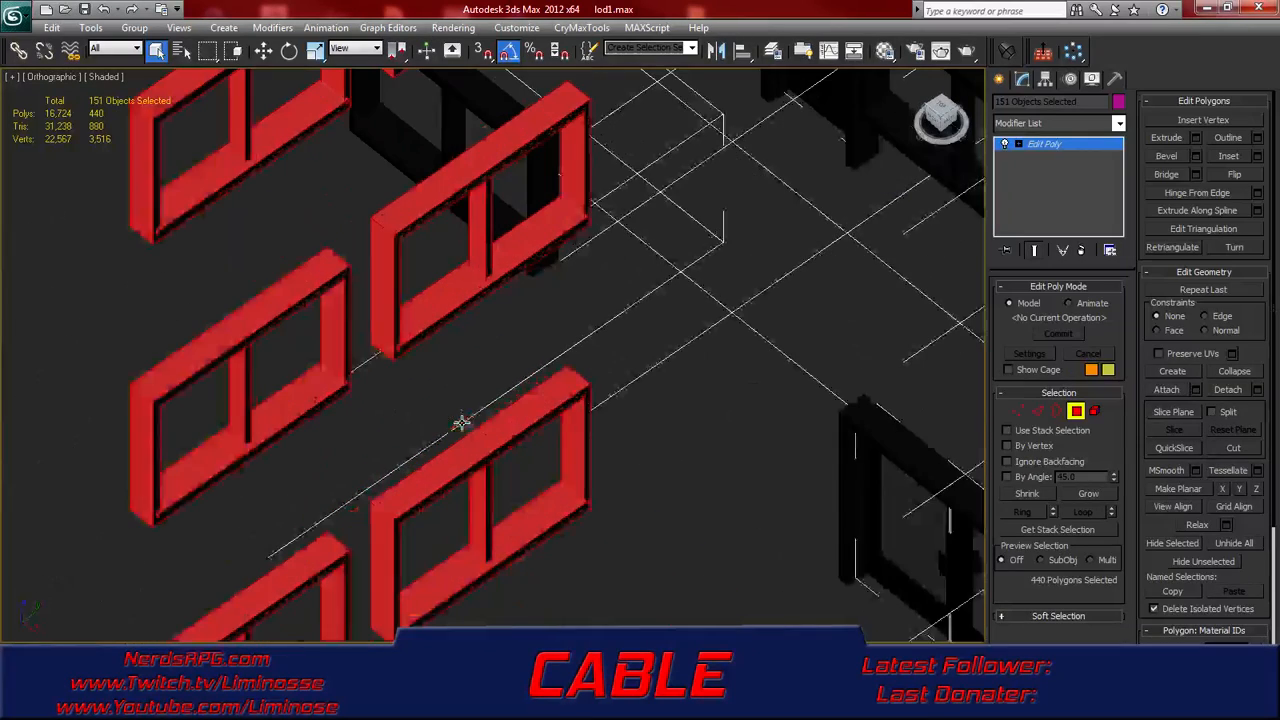
pyautogui.scroll(3, 415, 342)
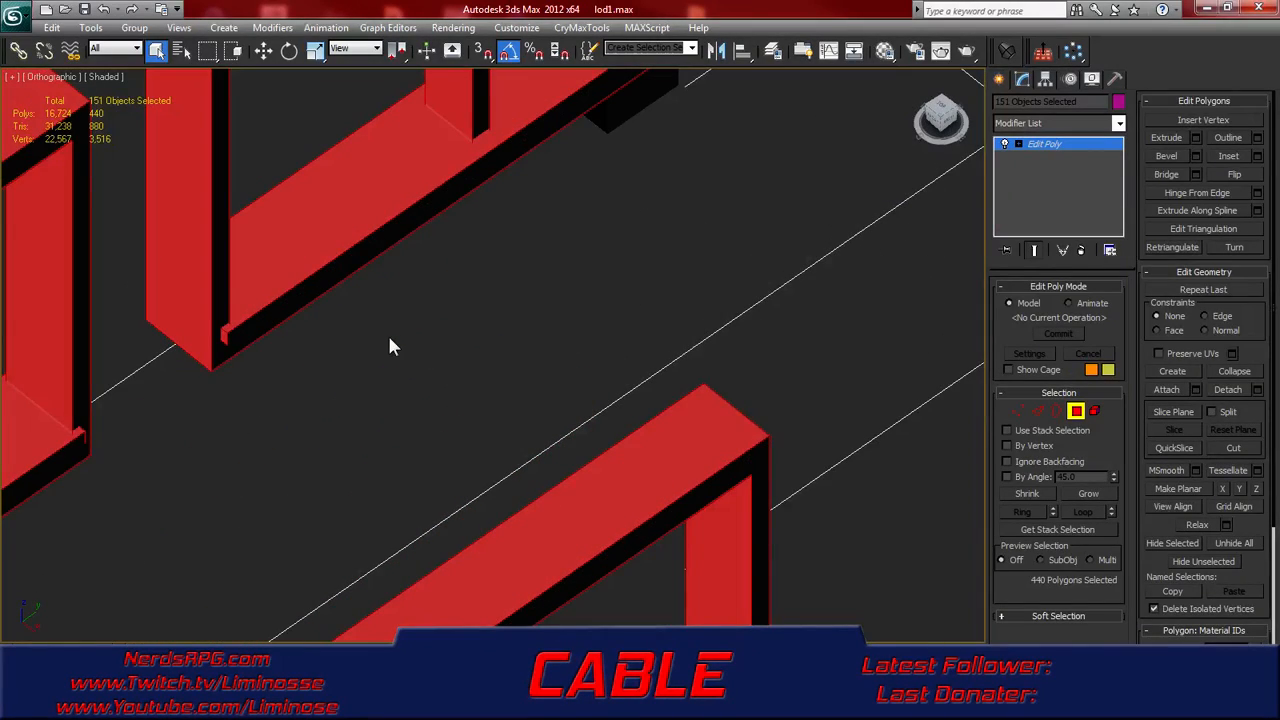
pyautogui.press('F3')
pyautogui.scroll(-3, 385, 345)
pyautogui.scroll(3, 384, 345)
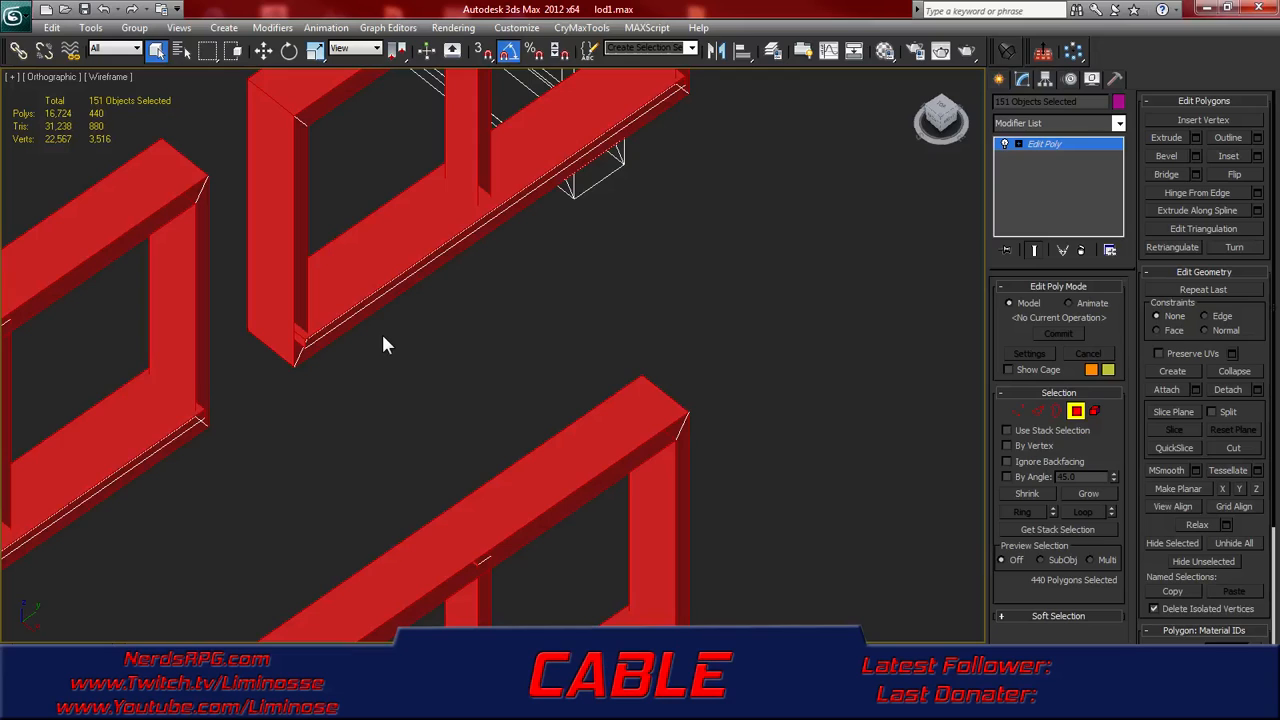
pyautogui.press('F3')
pyautogui.scroll(-5, 383, 345)
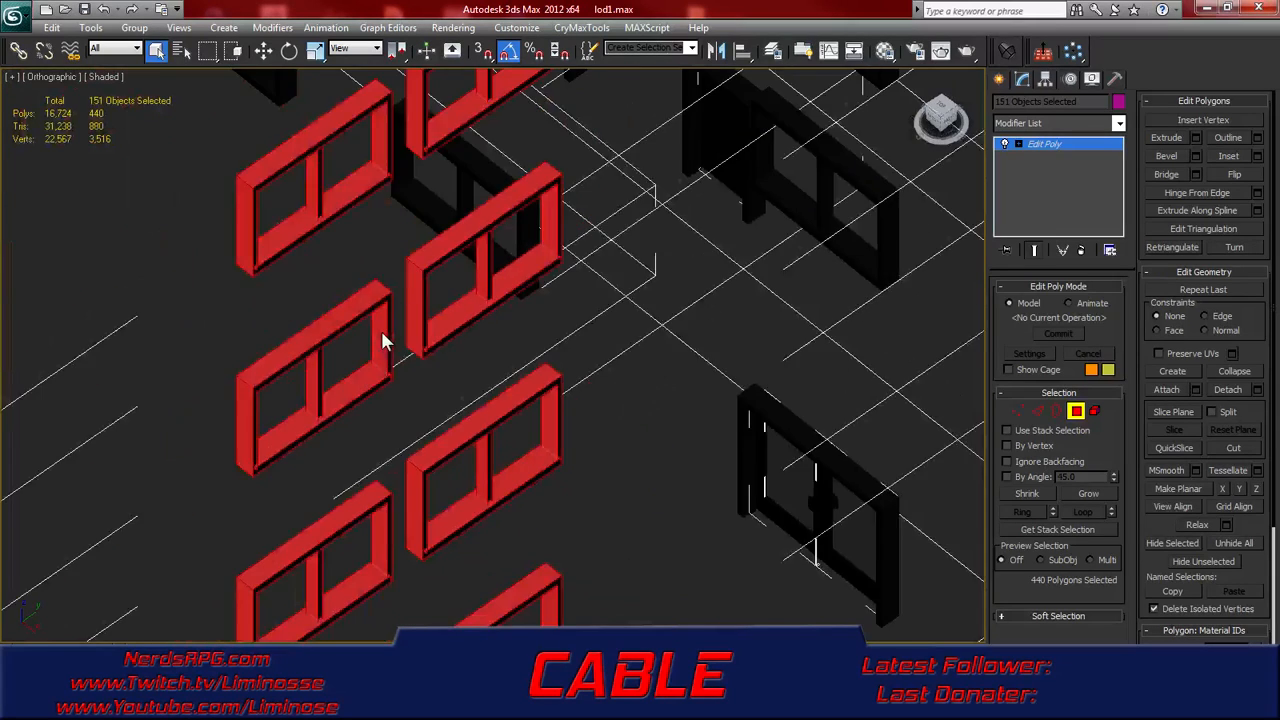
# - Remove the bottom sill polygons of seven upper-floor window frames on the end facade from the polygon selection
pyautogui.scroll(4, 402, 378)
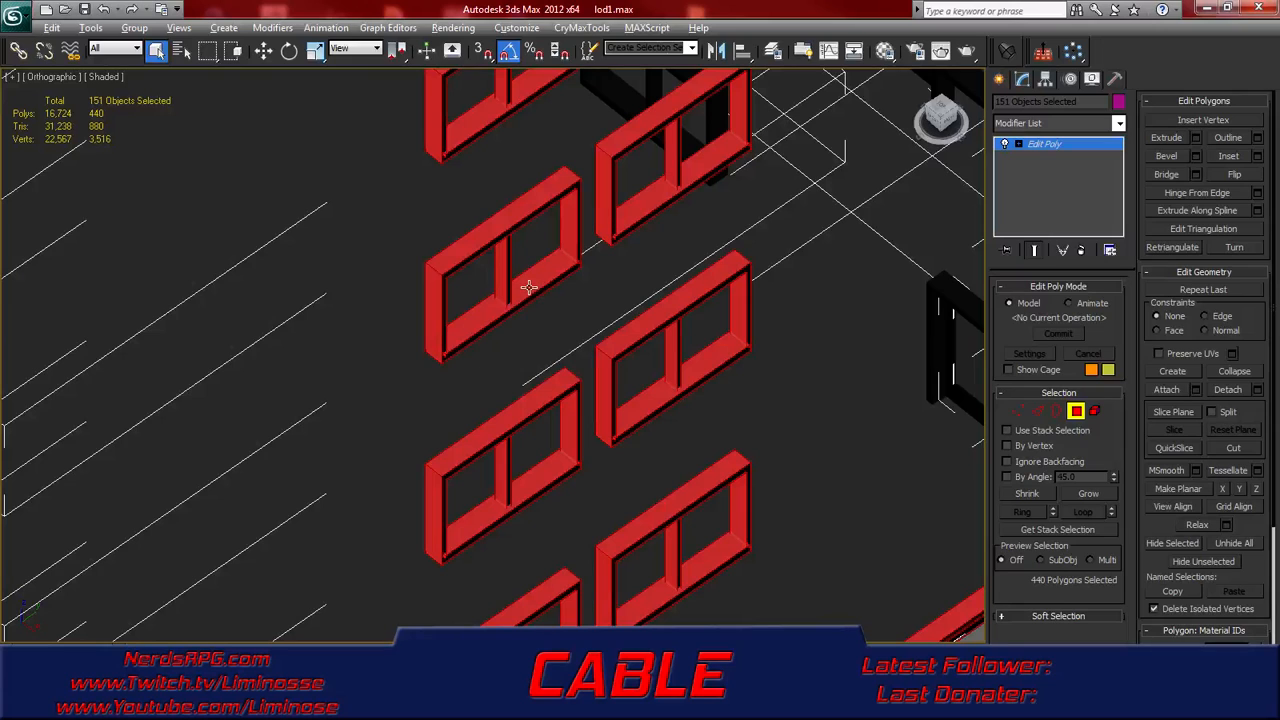
pyautogui.keyDown('alt'); pyautogui.click(525, 291); pyautogui.keyUp('alt')
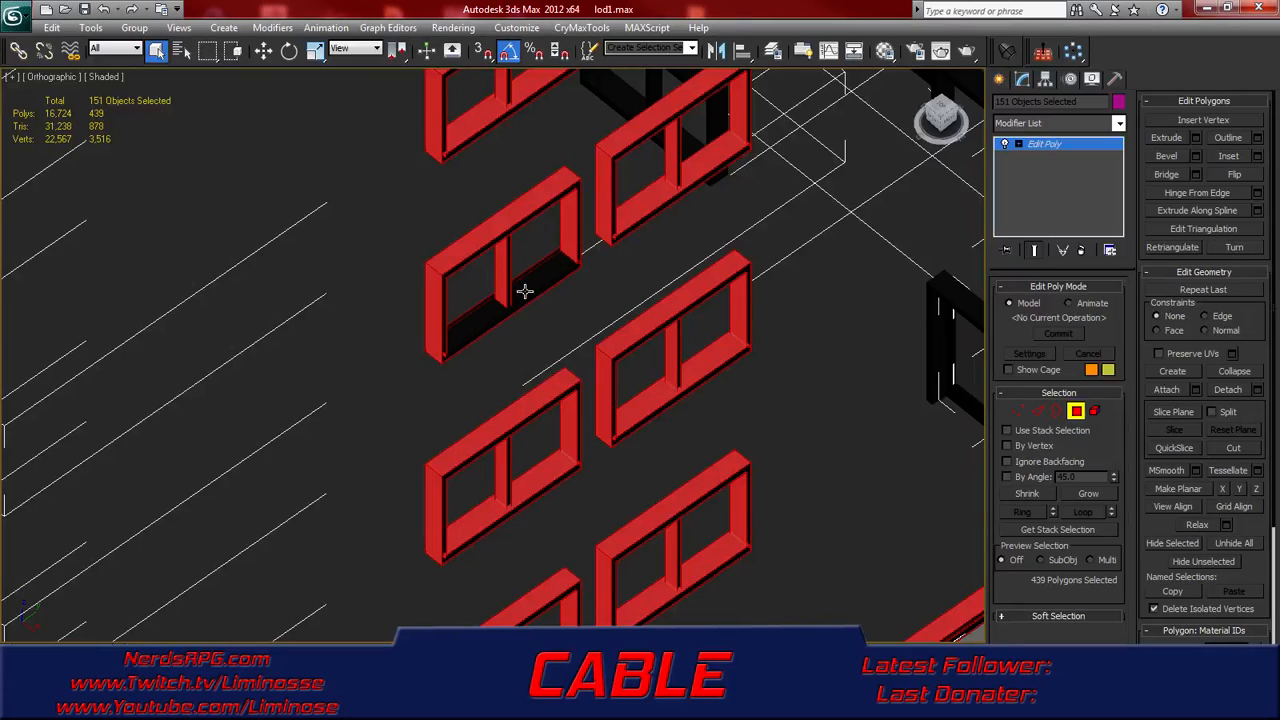
pyautogui.keyDown('alt'); pyautogui.click(632, 406); pyautogui.keyUp('alt')
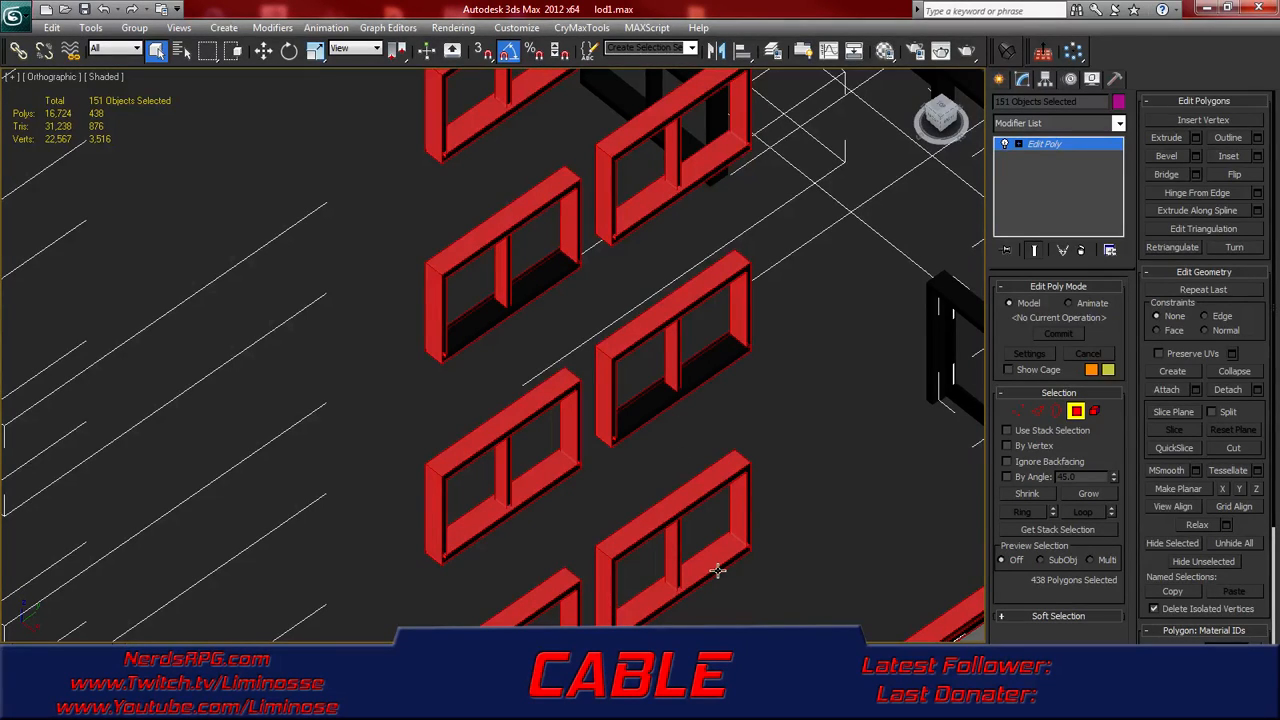
pyautogui.keyDown('alt'); pyautogui.click(648, 606); pyautogui.keyUp('alt')
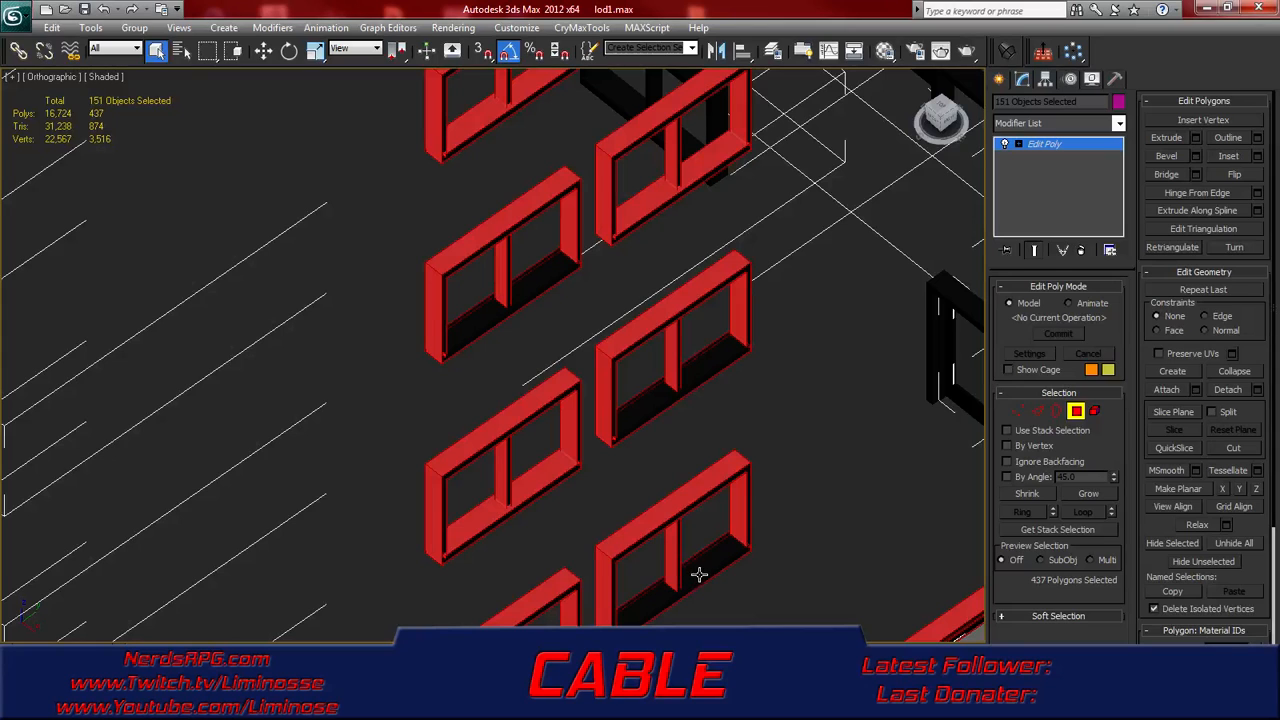
pyautogui.keyDown('alt'); pyautogui.click(526, 483); pyautogui.keyUp('alt')
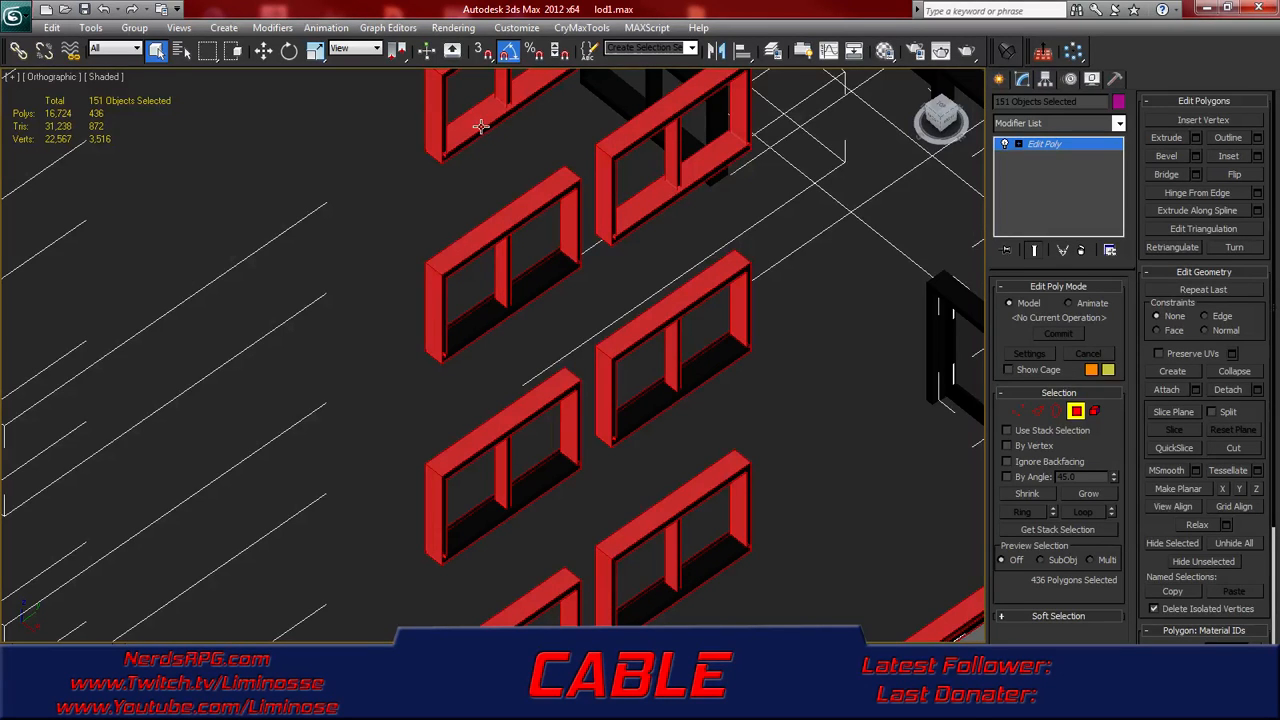
pyautogui.keyDown('alt'); pyautogui.click(640, 210); pyautogui.keyUp('alt')
pyautogui.moveTo(722, 459); pyautogui.dragTo(671, 297, button='middle')
pyautogui.moveTo(631, 405)
pyautogui.mouseDown(button='middle')
pyautogui.moveTo(586, 357)
pyautogui.moveTo(620, 400)
pyautogui.moveTo(651, 329)
pyautogui.moveTo(531, 468)
pyautogui.moveTo(656, 323)
pyautogui.moveTo(613, 391)
pyautogui.mouseUp(button='middle')
pyautogui.moveTo(527, 232); pyautogui.dragTo(553, 287, button='middle')
pyautogui.moveTo(546, 203); pyautogui.dragTo(499, 395, button='middle')
pyautogui.moveTo(492, 320); pyautogui.dragTo(420, 474, button='middle')
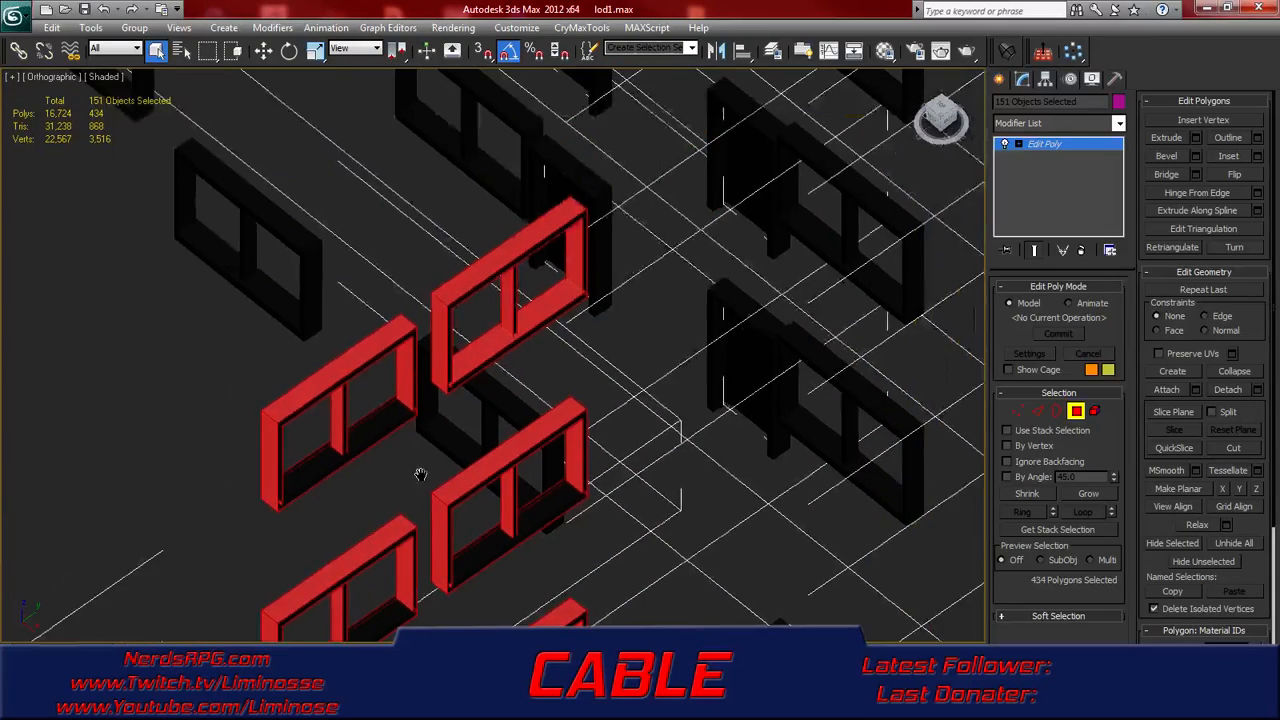
pyautogui.scroll(3, 479, 340)
pyautogui.keyDown('alt'); pyautogui.click(484, 348); pyautogui.keyUp('alt')
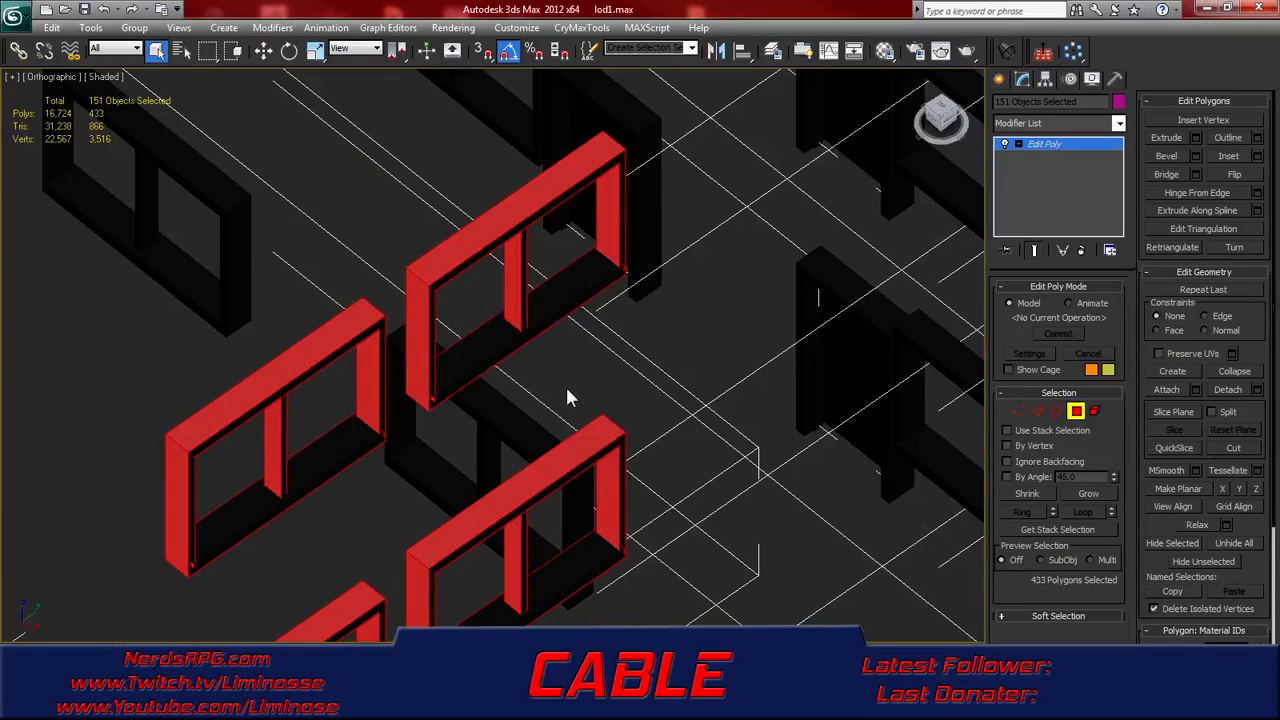
# - Try to delete the selected frame polygons on the end facade and undo the deletion
pyautogui.scroll(-6, 567, 397)
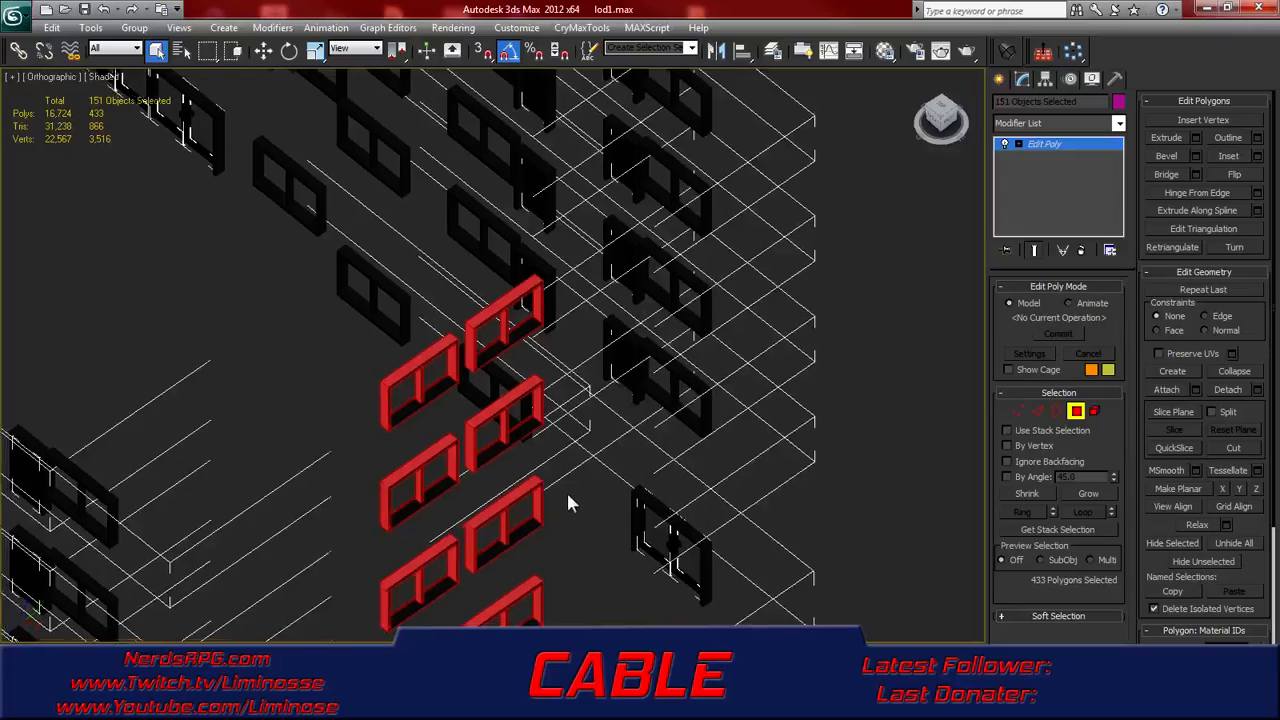
pyautogui.moveTo(565, 500); pyautogui.dragTo(620, 312, button='middle')
pyautogui.moveTo(492, 448); pyautogui.dragTo(554, 240, button='middle')
pyautogui.moveTo(526, 380); pyautogui.dragTo(593, 312, button='middle')
pyautogui.moveTo(471, 414); pyautogui.dragTo(500, 371, button='middle')
pyautogui.keyDown('alt'); pyautogui.moveTo(445, 424); pyautogui.dragTo(535, 275, button='middle'); pyautogui.keyUp('alt')
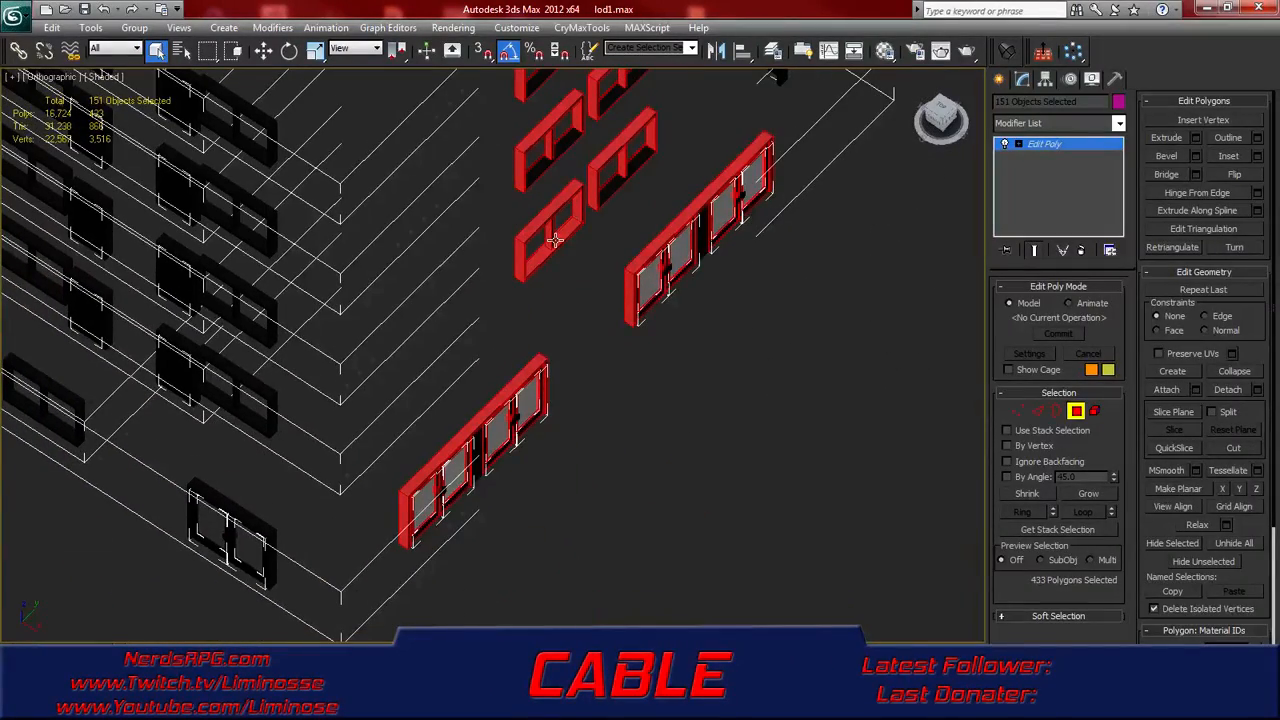
pyautogui.press('Delete')
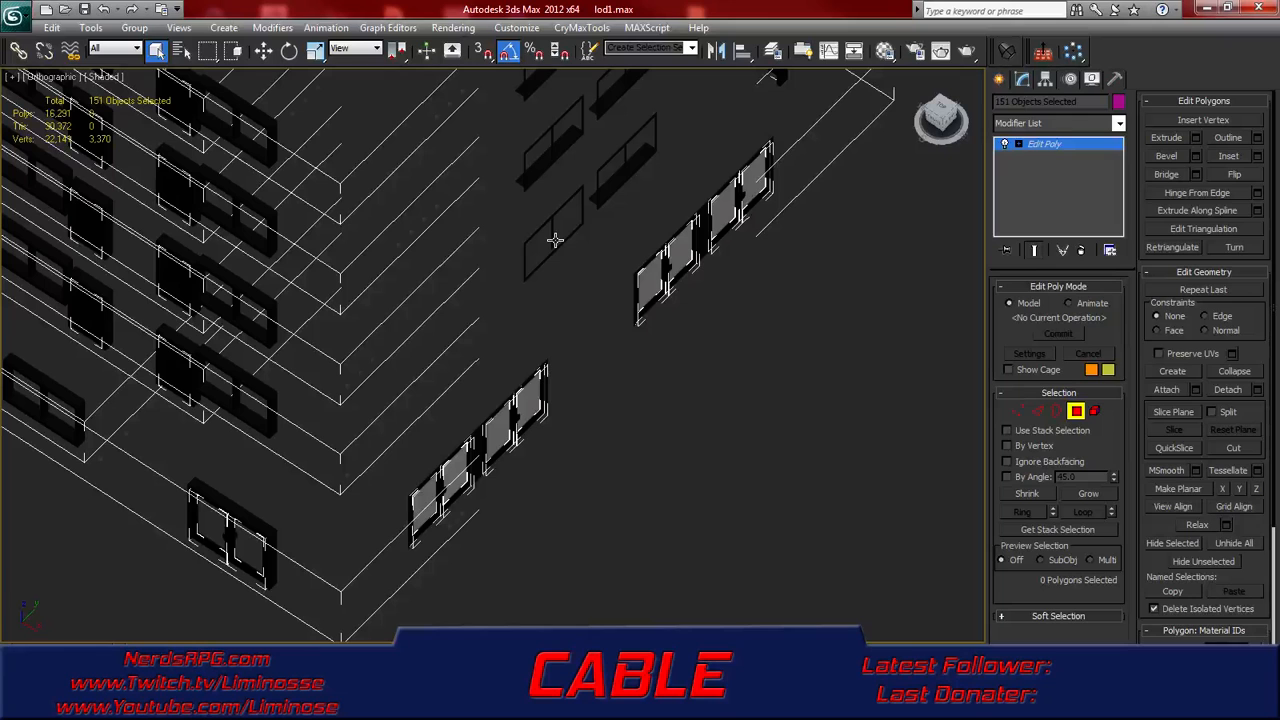
pyautogui.hotkey('ctrl', 'z')
# - Examine the selected polygons around the ground-floor double doors and their frames on the end facade
pyautogui.scroll(6, 540, 391)
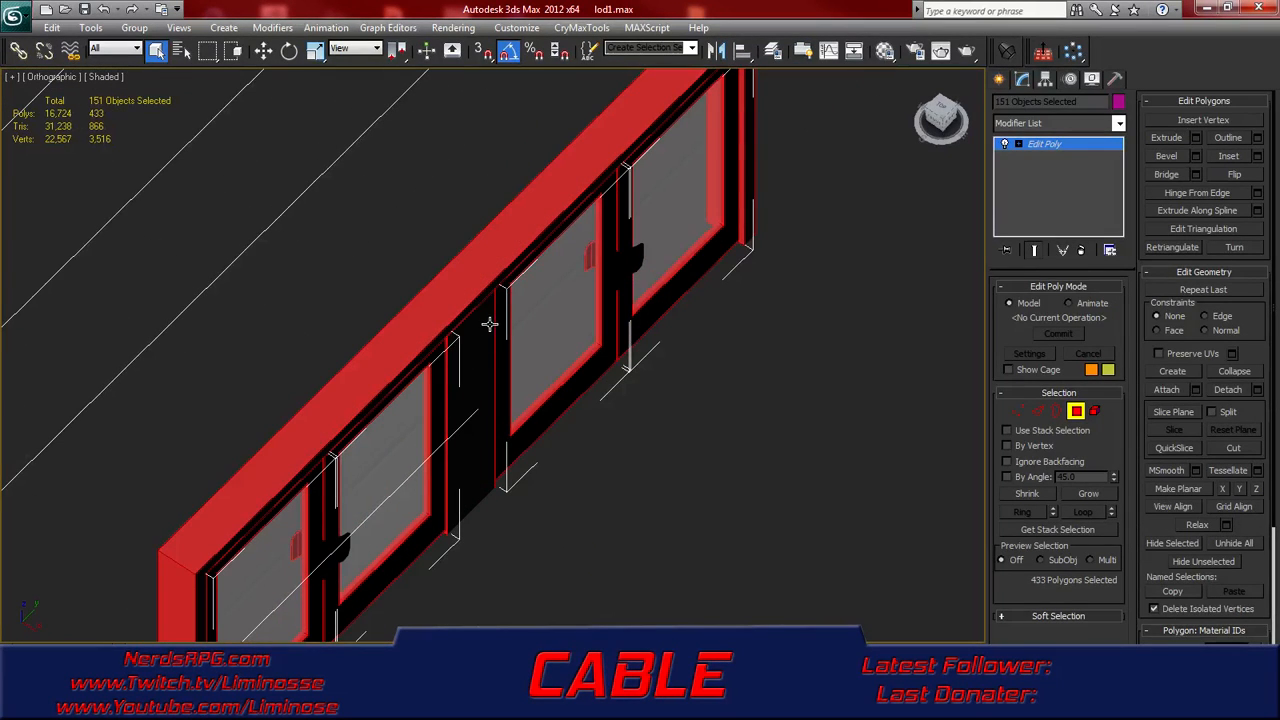
pyautogui.moveTo(504, 294); pyautogui.dragTo(511, 288, button='middle')
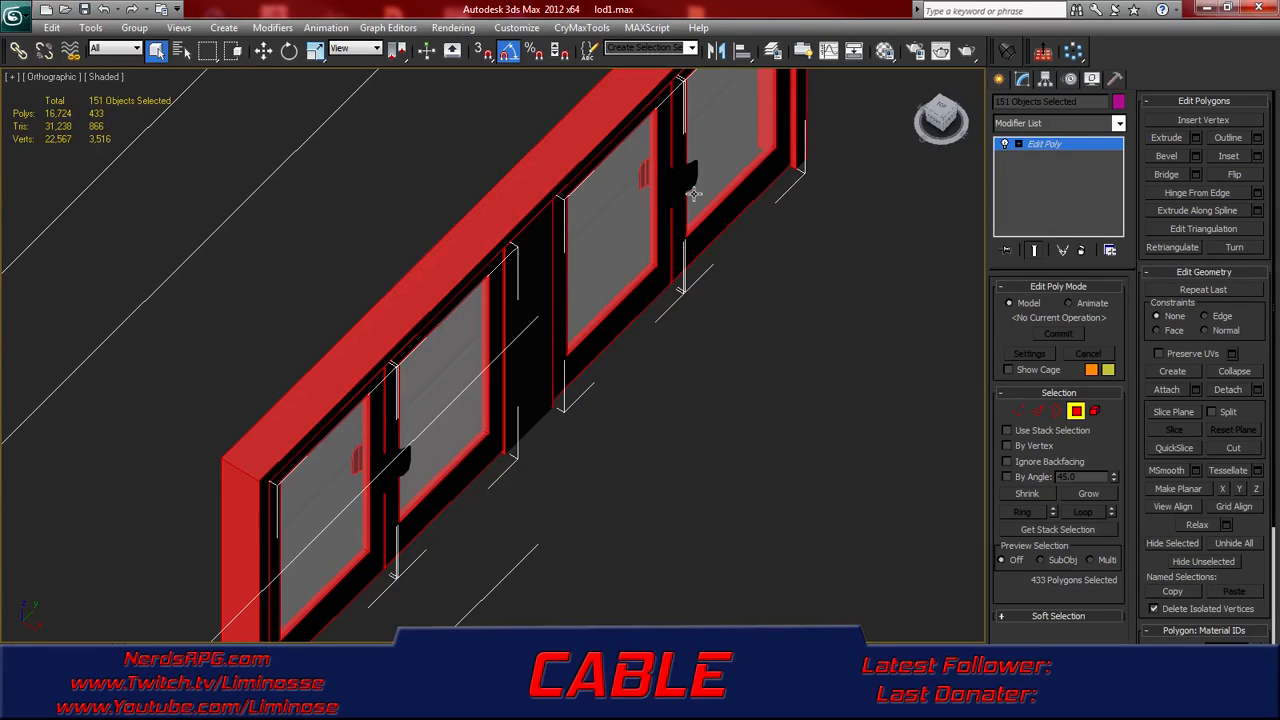
pyautogui.scroll(5, 738, 230)
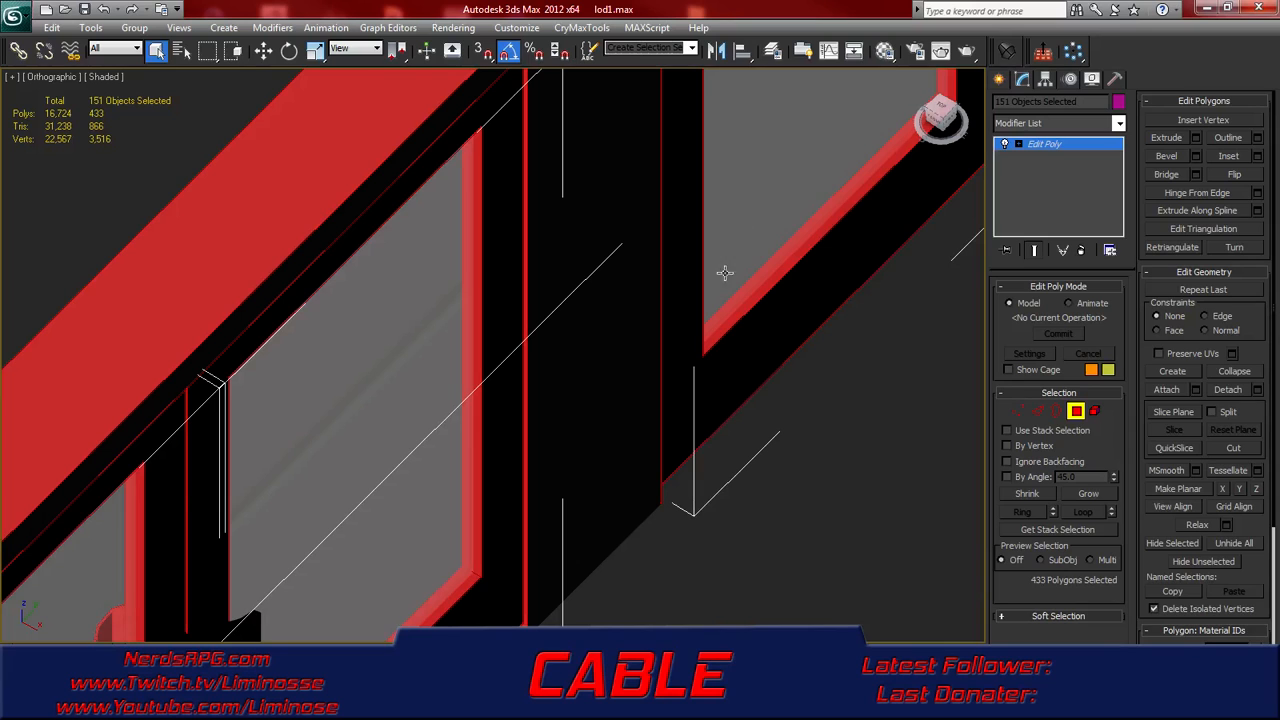
pyautogui.scroll(-5, 425, 453)
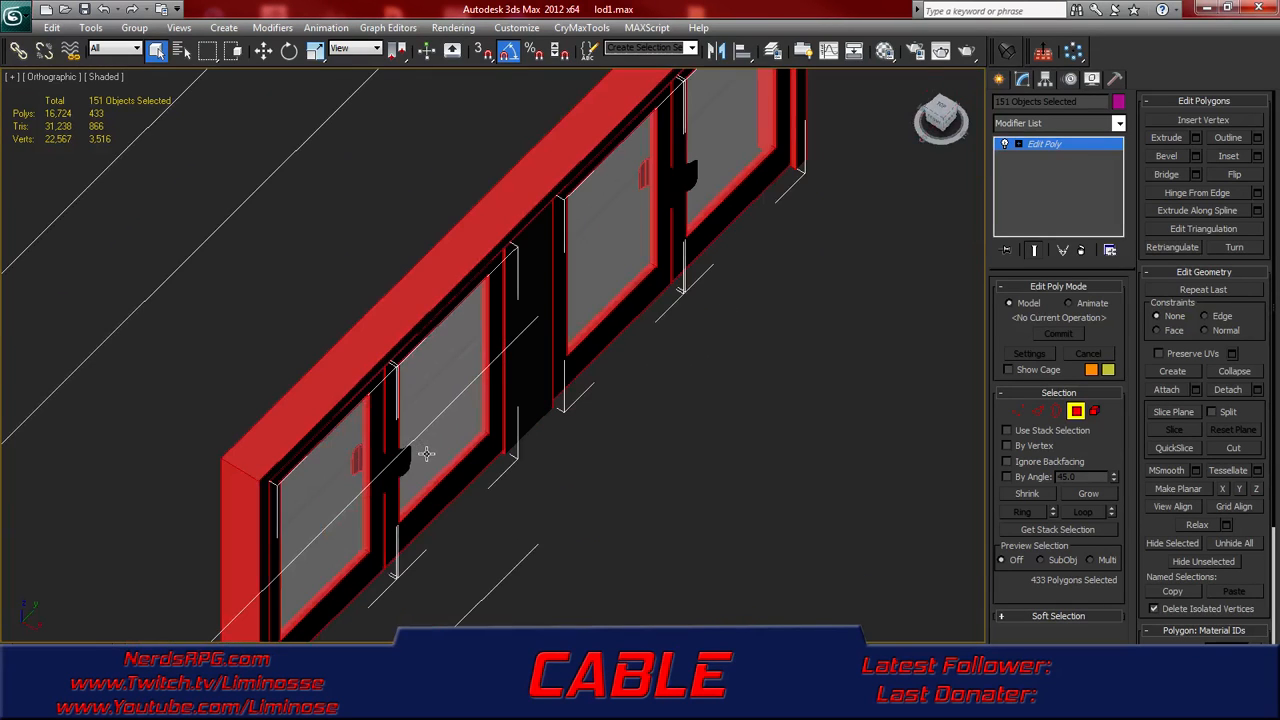
pyautogui.moveTo(713, 186); pyautogui.dragTo(519, 365, button='middle')
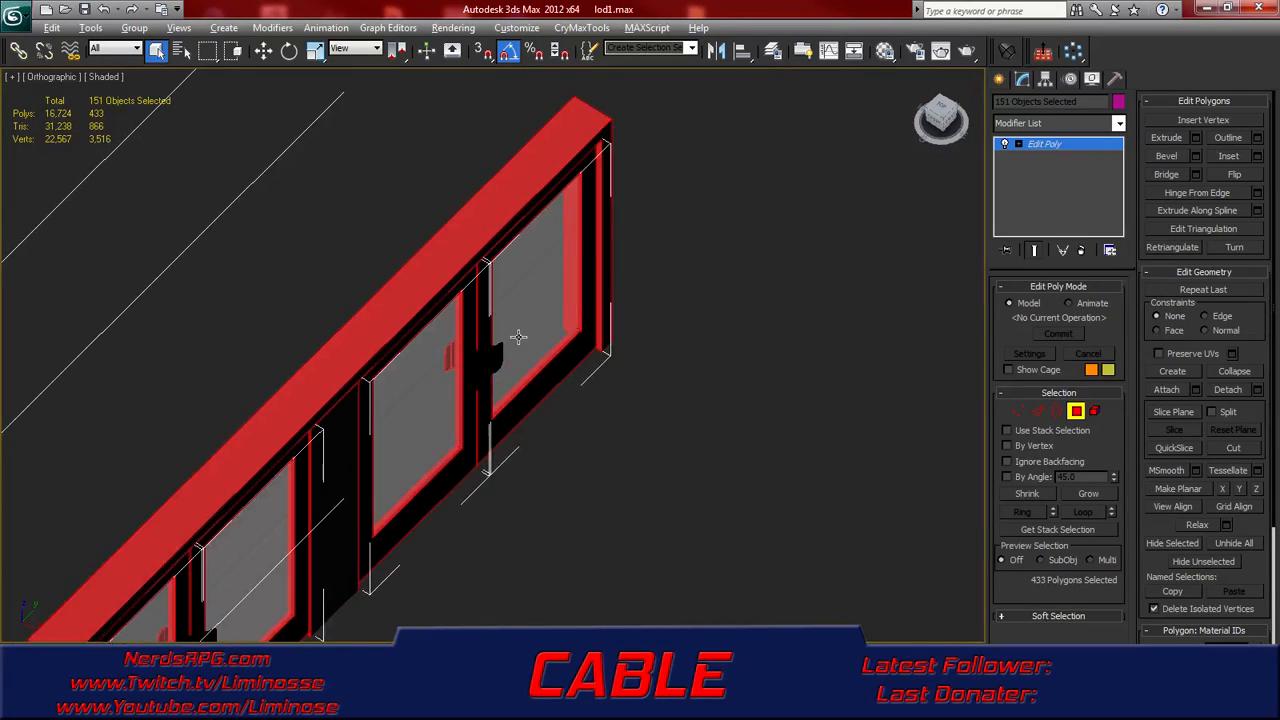
pyautogui.moveTo(705, 137); pyautogui.dragTo(507, 377, button='middle')
pyautogui.moveTo(671, 266); pyautogui.dragTo(458, 498, button='middle')
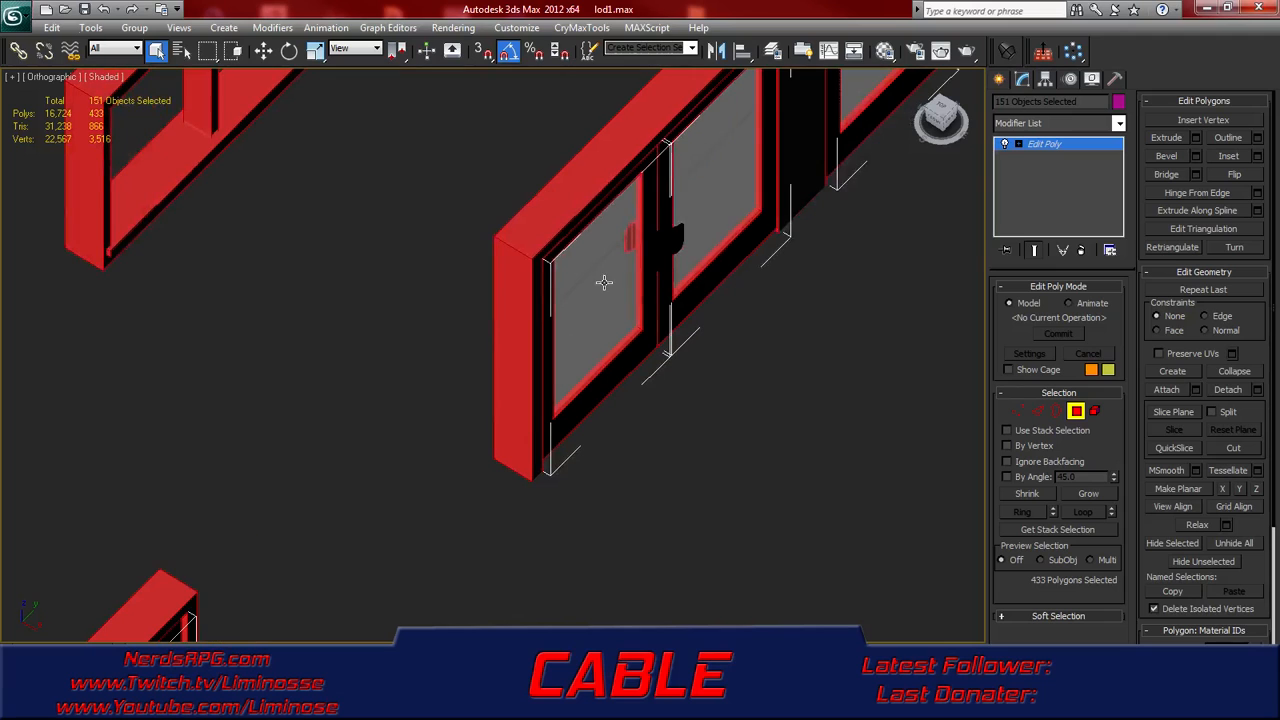
pyautogui.moveTo(730, 227); pyautogui.dragTo(692, 304, button='middle')
pyautogui.scroll(-3, 692, 304)
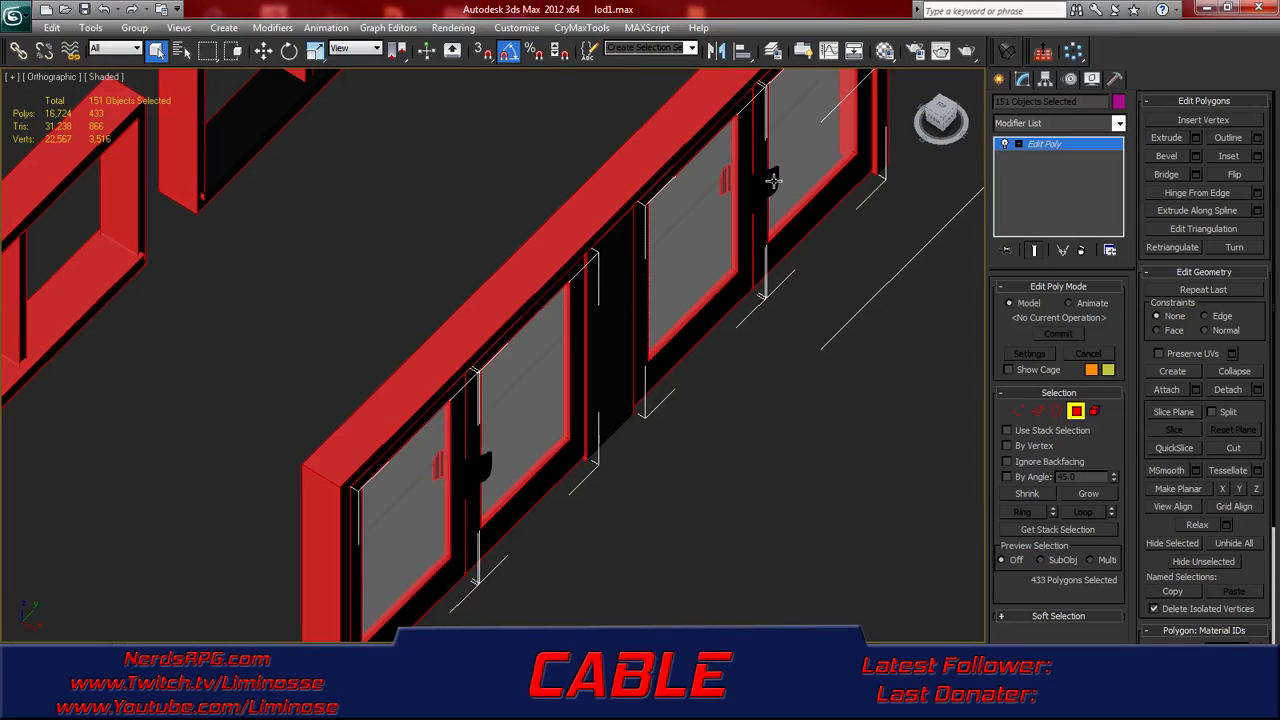
pyautogui.scroll(-3, 724, 315)
pyautogui.scroll(-3, 608, 357)
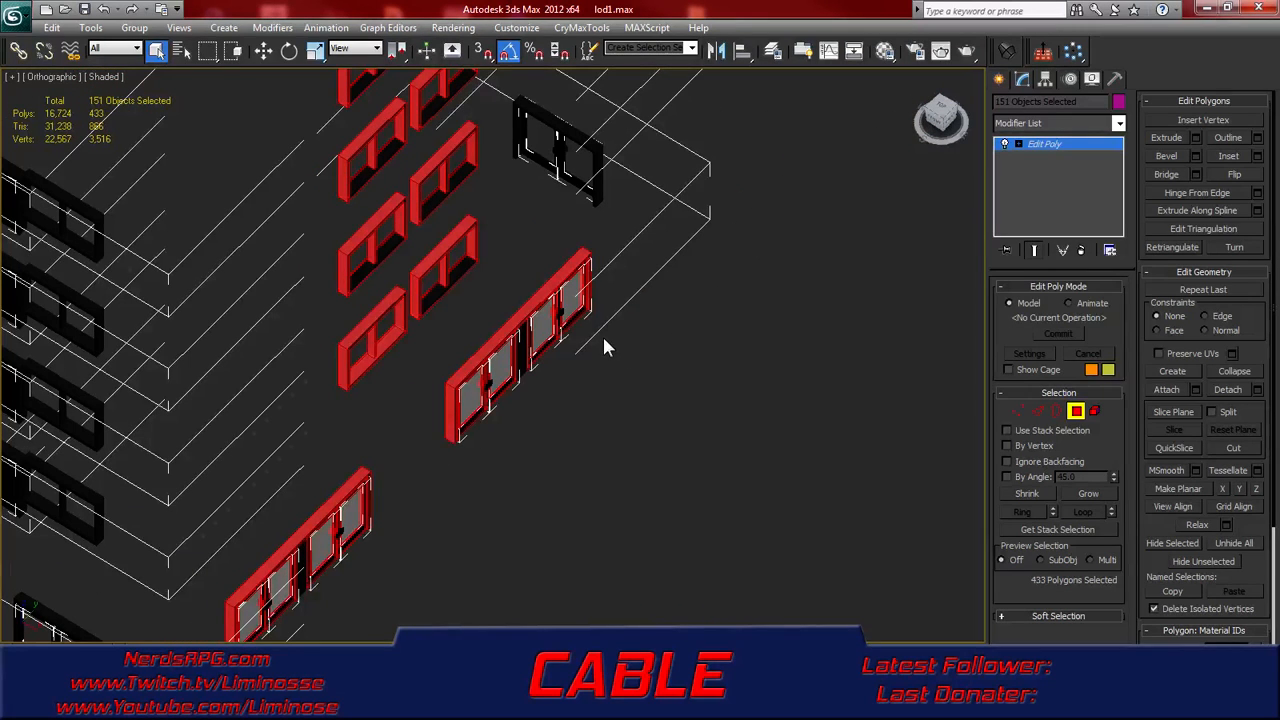
# - Deselect the sill polygon of the remaining upper window and delete the selected frame polygons on the end facade
pyautogui.moveTo(404, 398); pyautogui.dragTo(522, 340, button='middle')
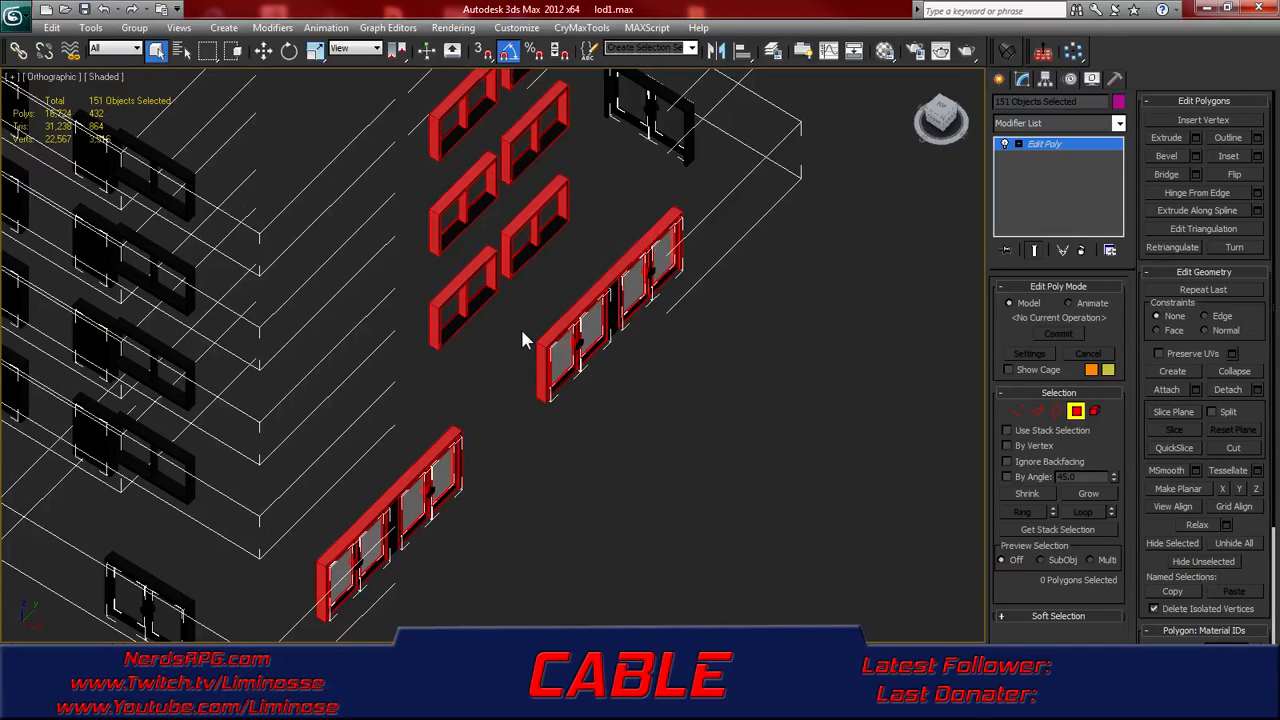
pyautogui.click(522, 340)
pyautogui.scroll(4, 611, 397)
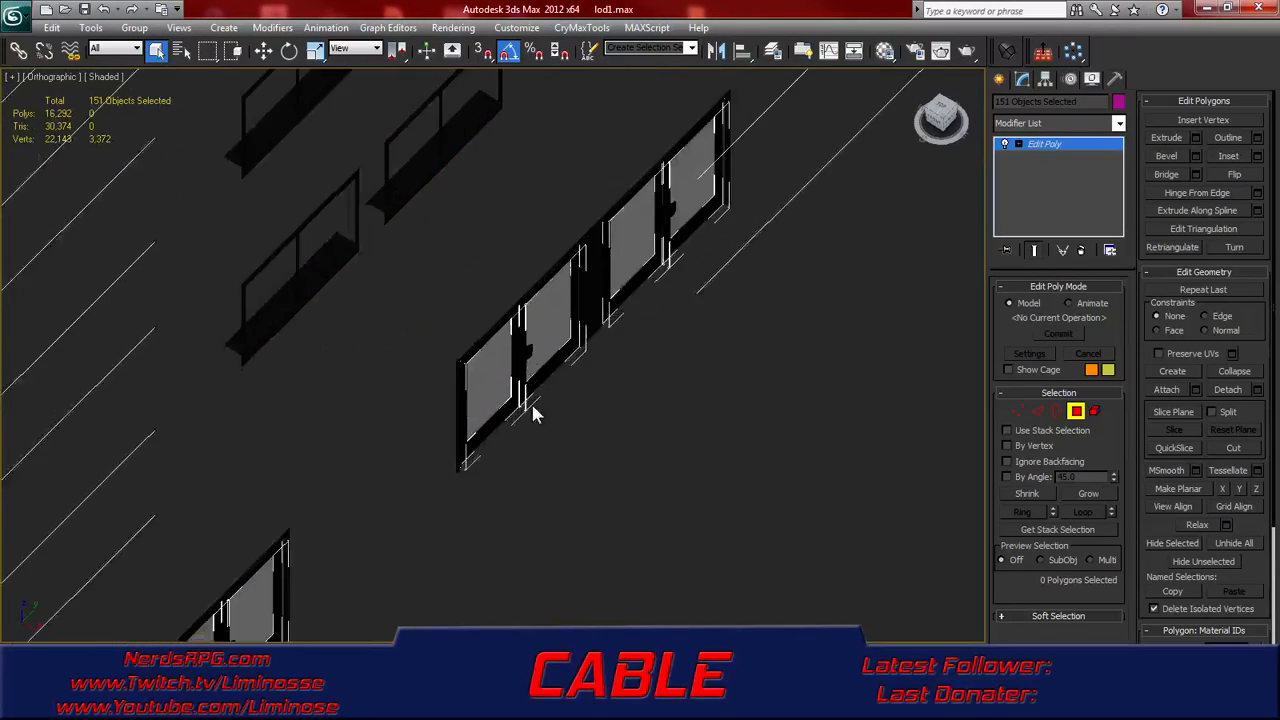
pyautogui.scroll(3, 532, 405)
pyautogui.scroll(-3, 530, 406)
# - Examine the end facade's doors and window frames for leftover geometry, from close up and from farther away
pyautogui.keyDown('alt'); pyautogui.moveTo(521, 409); pyautogui.dragTo(492, 419, button='middle'); pyautogui.keyUp('alt')
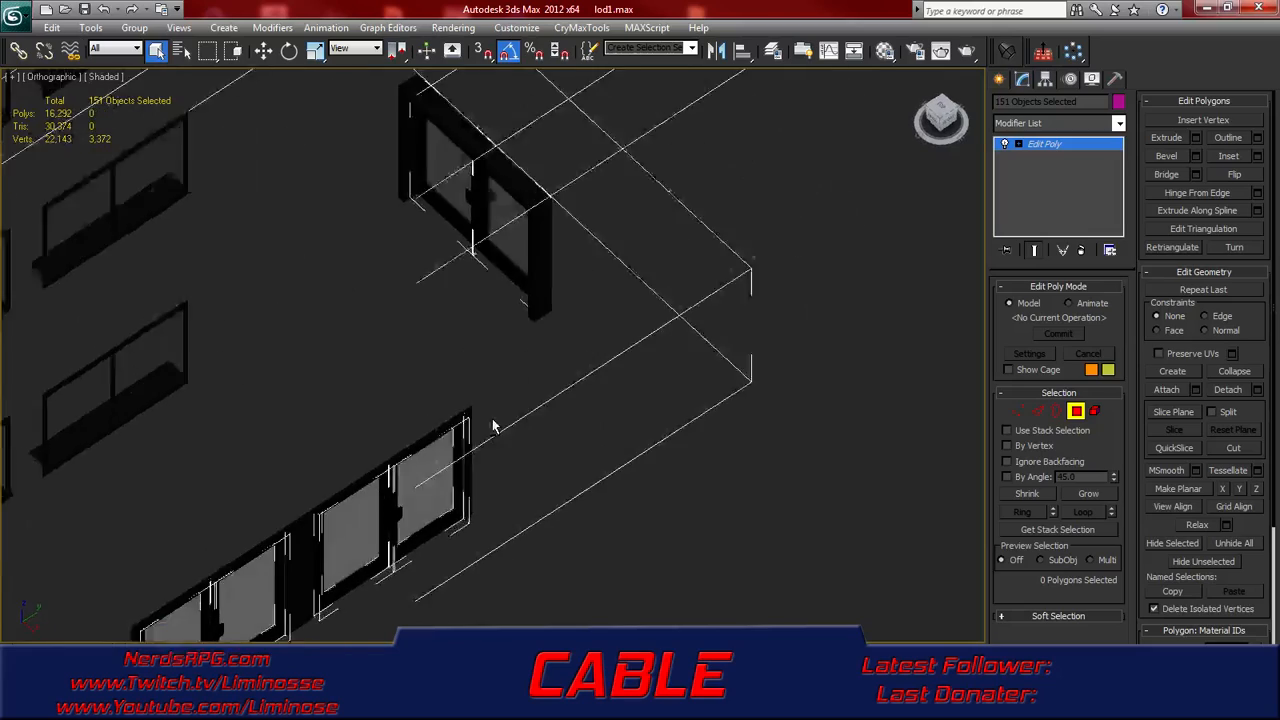
pyautogui.scroll(6, 492, 424)
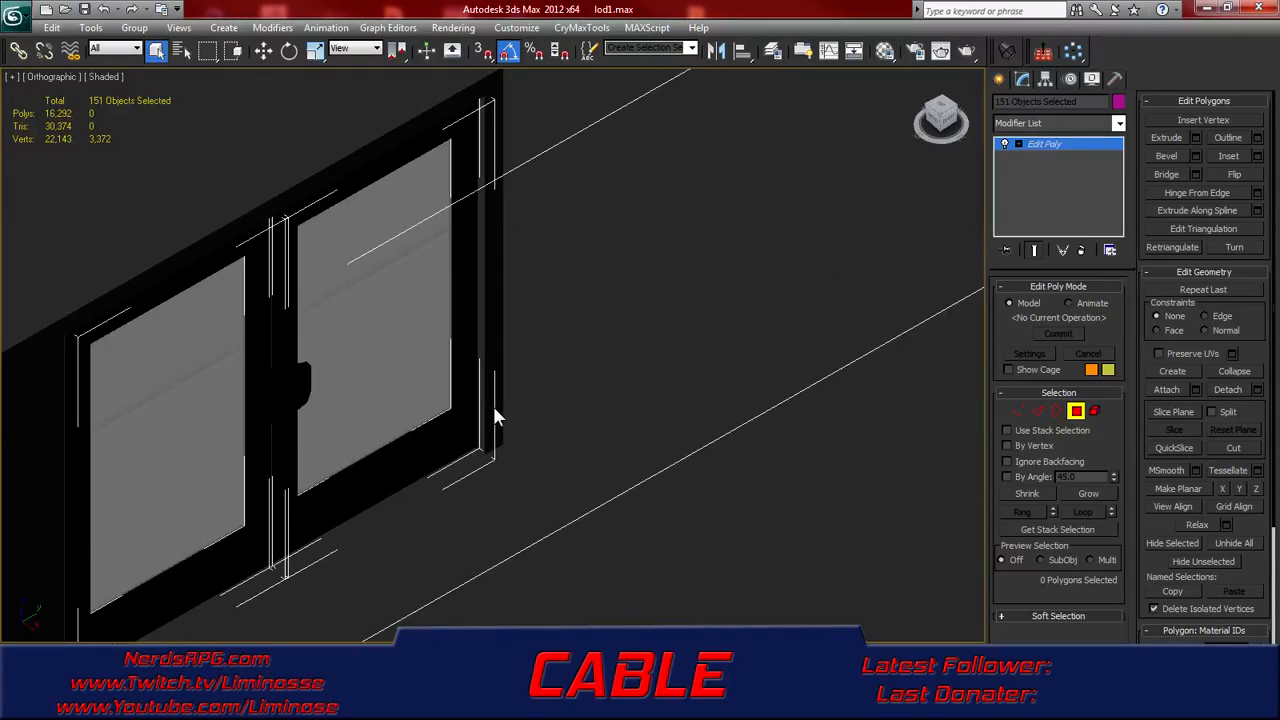
pyautogui.scroll(-8, 494, 417)
pyautogui.scroll(5, 492, 418)
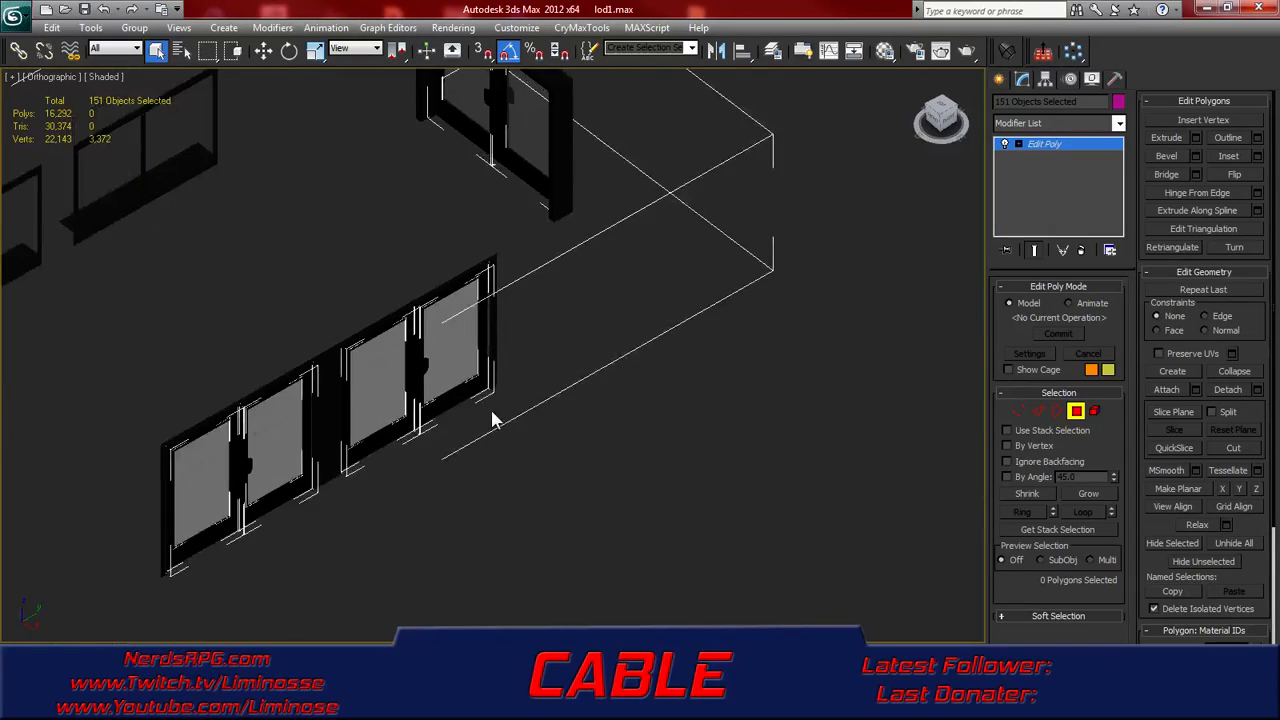
pyautogui.scroll(-6, 491, 419)
pyautogui.scroll(3, 492, 412)
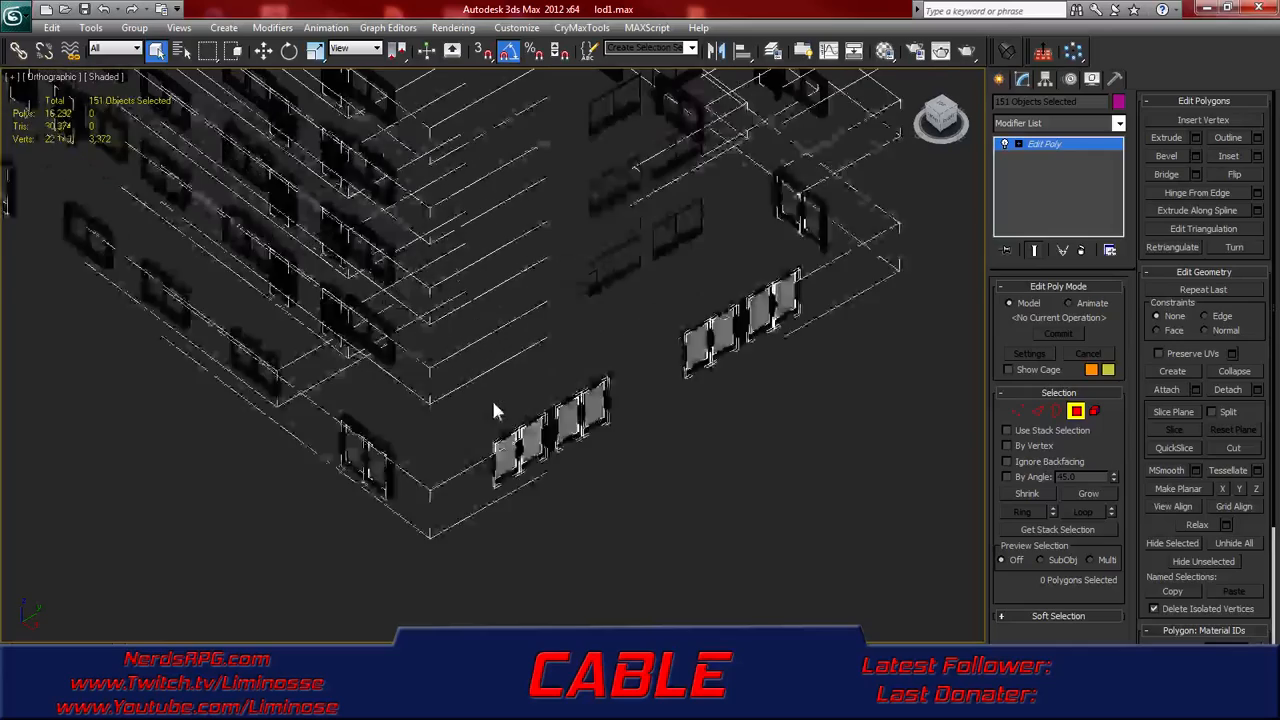
pyautogui.scroll(2, 495, 410)
pyautogui.scroll(5, 517, 409)
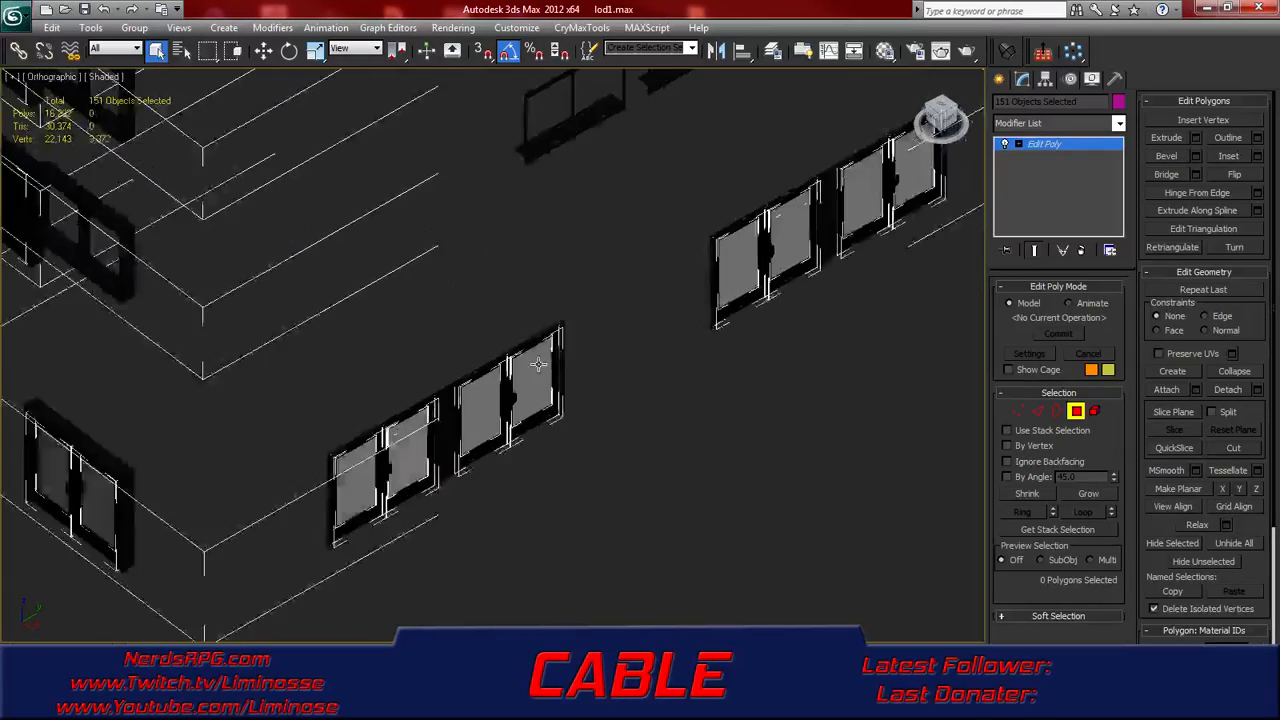
pyautogui.scroll(-5, 539, 364)
pyautogui.scroll(4, 559, 310)
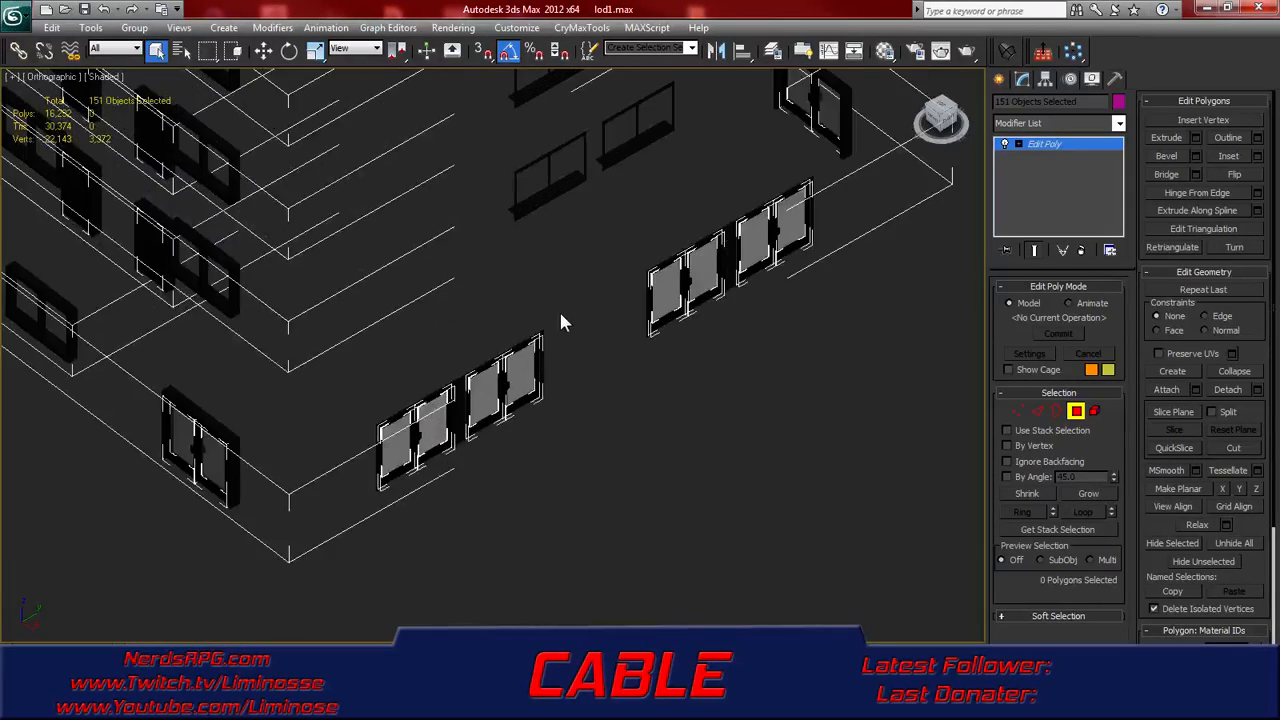
pyautogui.scroll(-4, 559, 310)
# - Unhide all objects and inspect the ground-floor doors on the end facade within the full building
pyautogui.rightClick(563, 360)
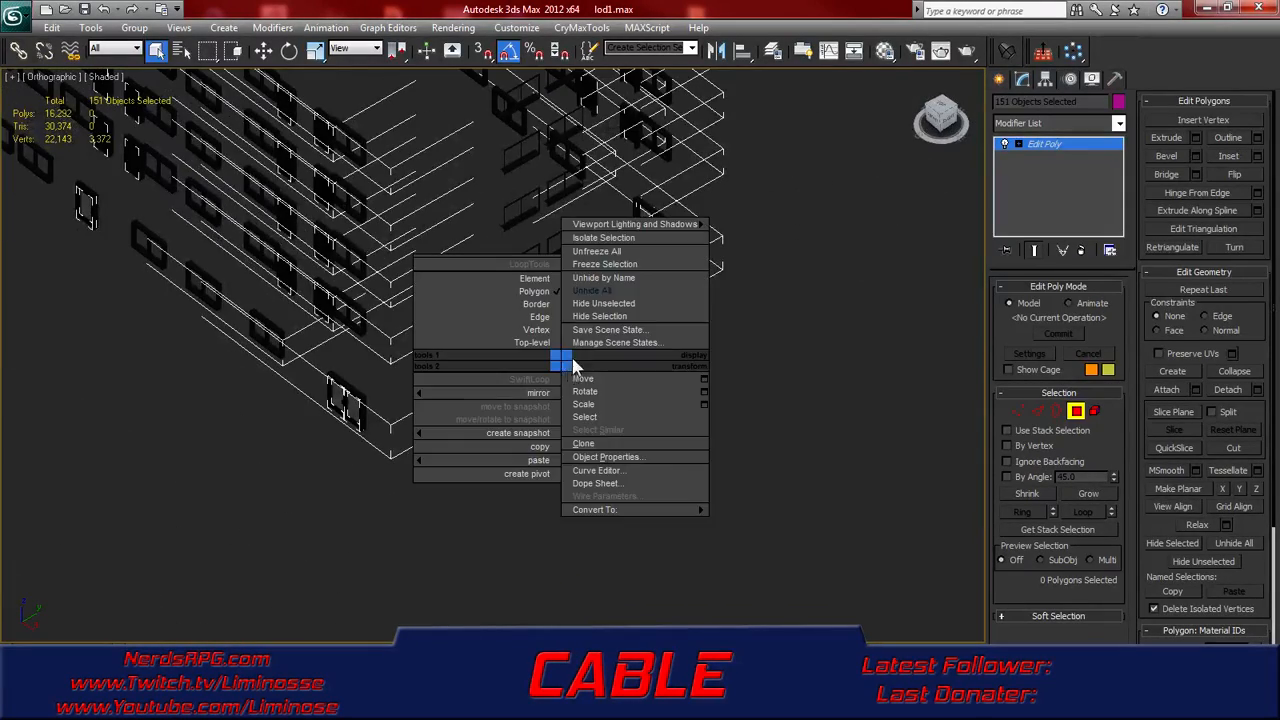
pyautogui.click(600, 290)
pyautogui.moveTo(594, 356); pyautogui.dragTo(578, 380, button='middle')
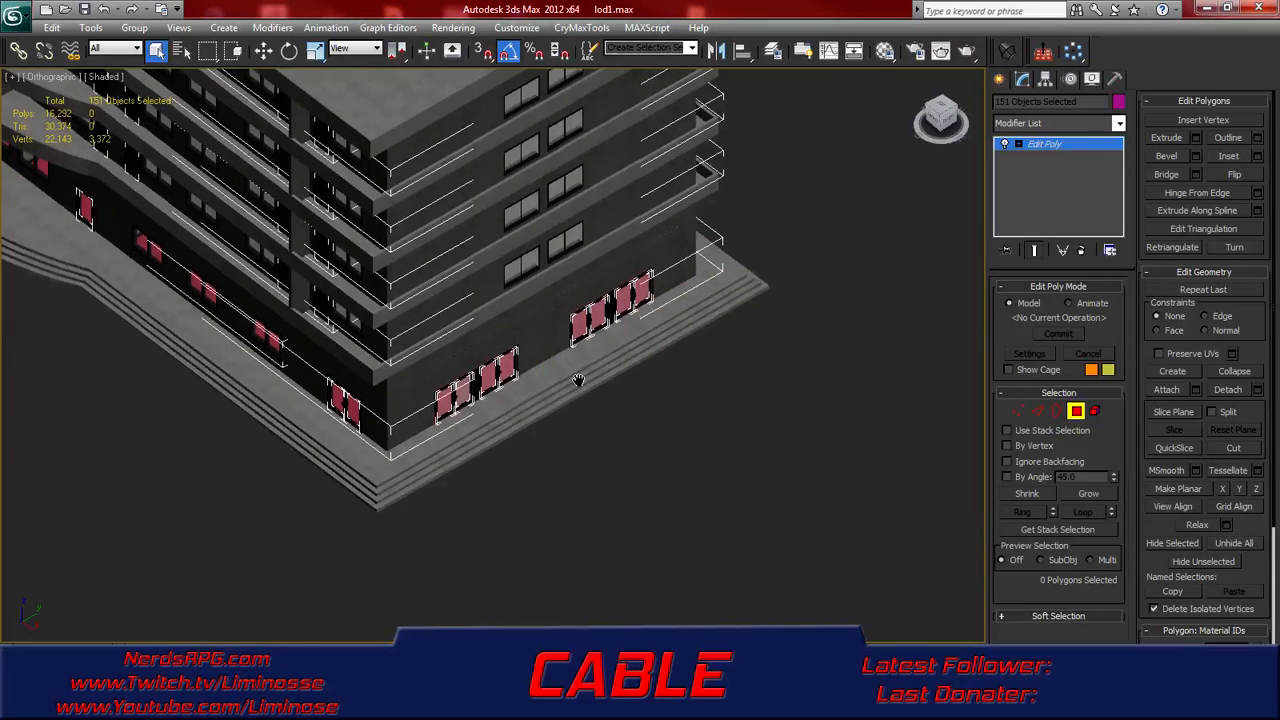
pyautogui.scroll(6, 578, 380)
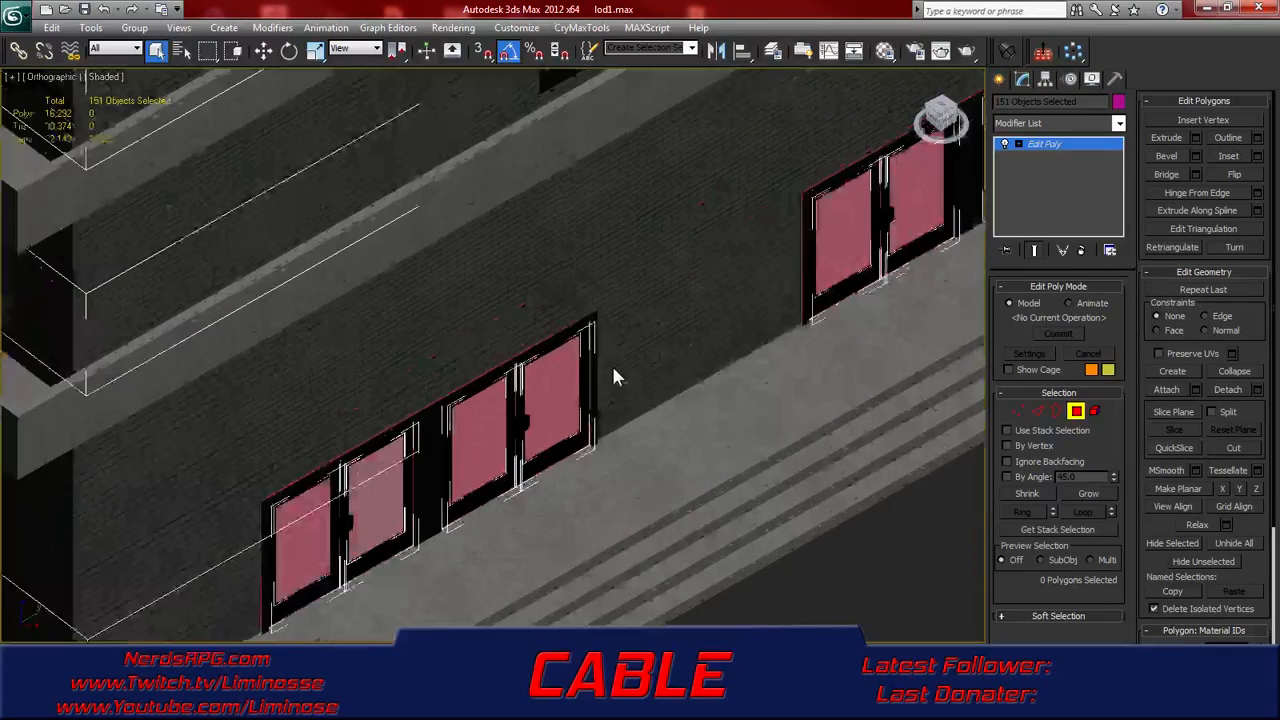
# - Examine the upper-floor window frames and the ground-floor doors on the end facade, from close up and from farther away
pyautogui.scroll(2, 613, 372)
pyautogui.scroll(-6, 655, 370)
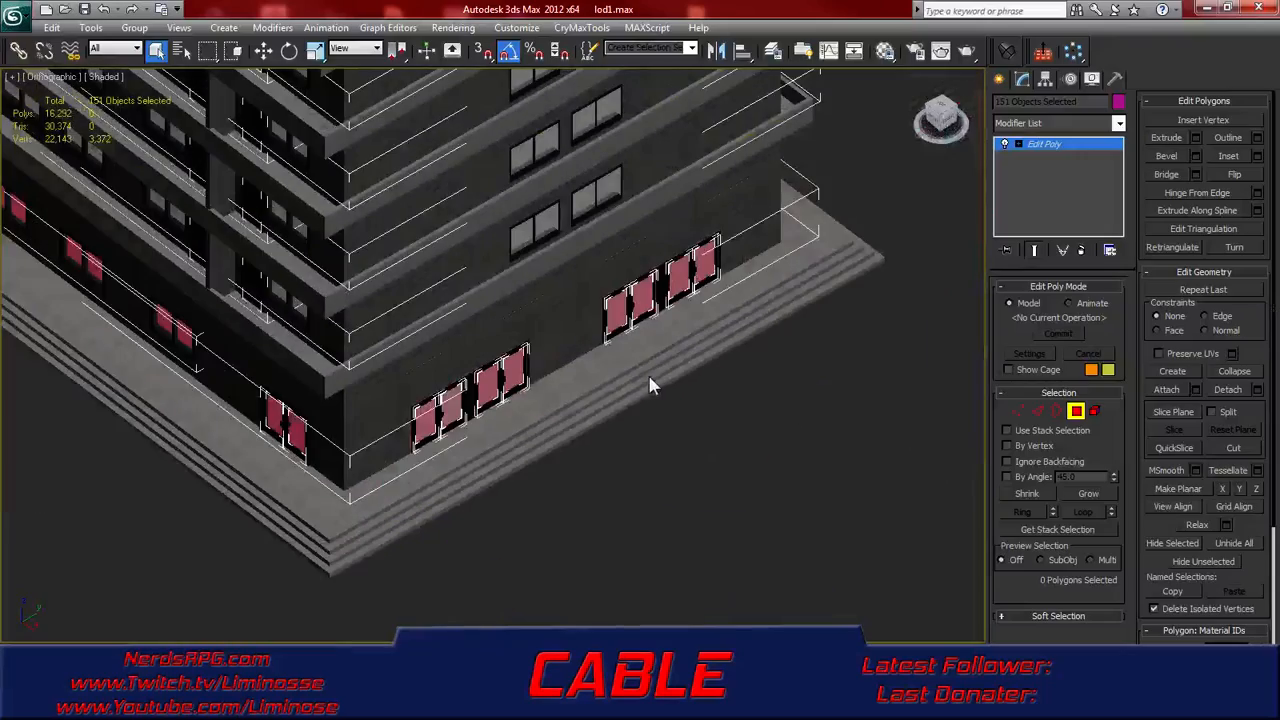
pyautogui.scroll(4, 546, 297)
pyautogui.moveTo(566, 191); pyautogui.dragTo(505, 385, button='middle')
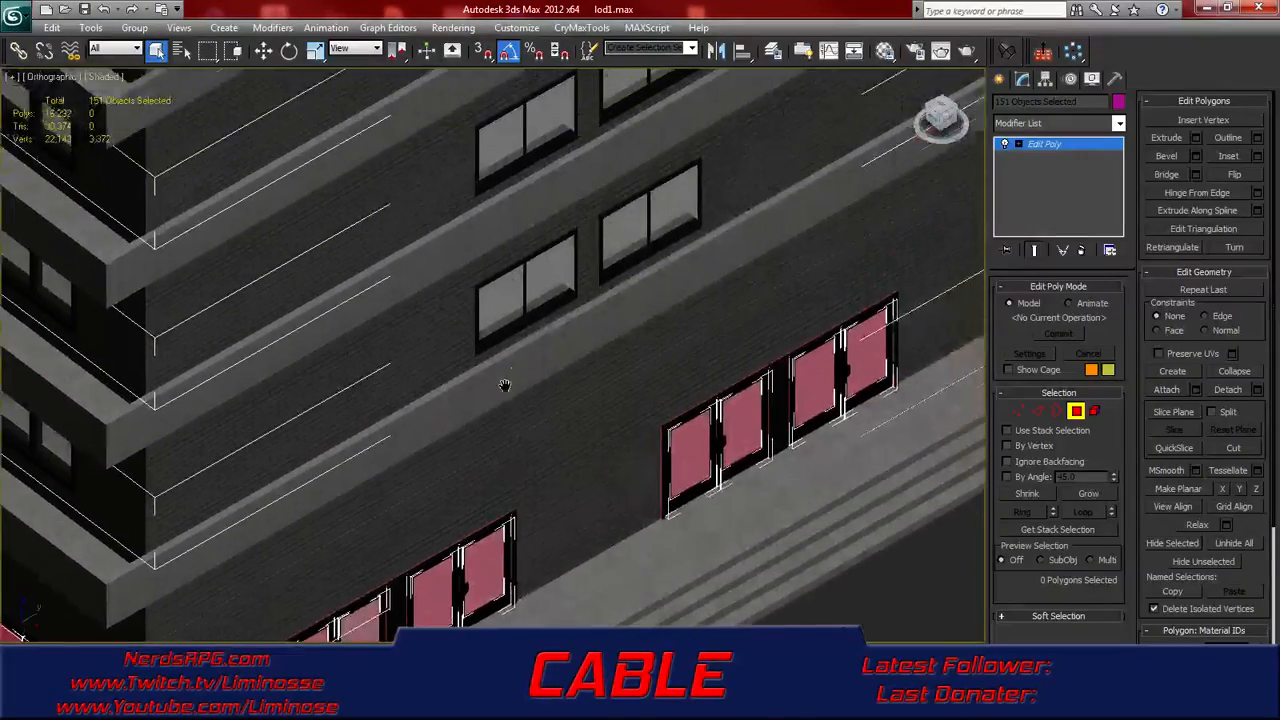
pyautogui.scroll(1, 510, 378)
pyautogui.scroll(4, 537, 330)
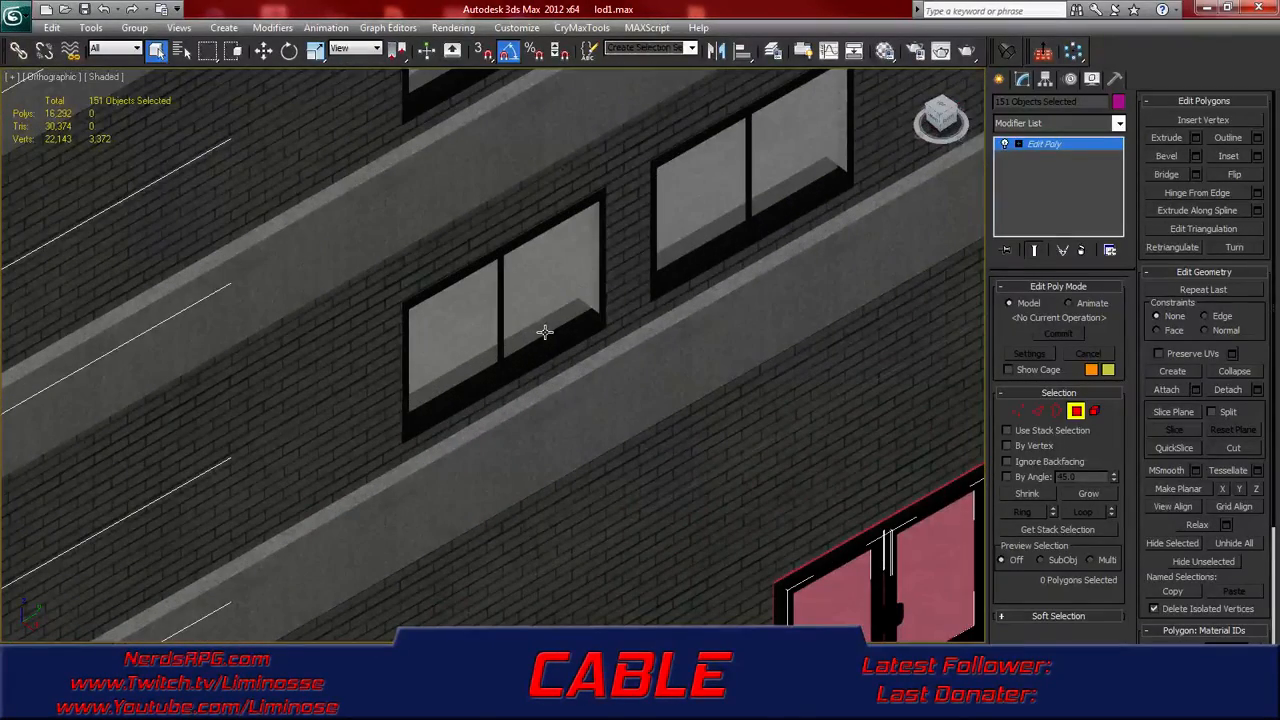
pyautogui.scroll(-5, 545, 330)
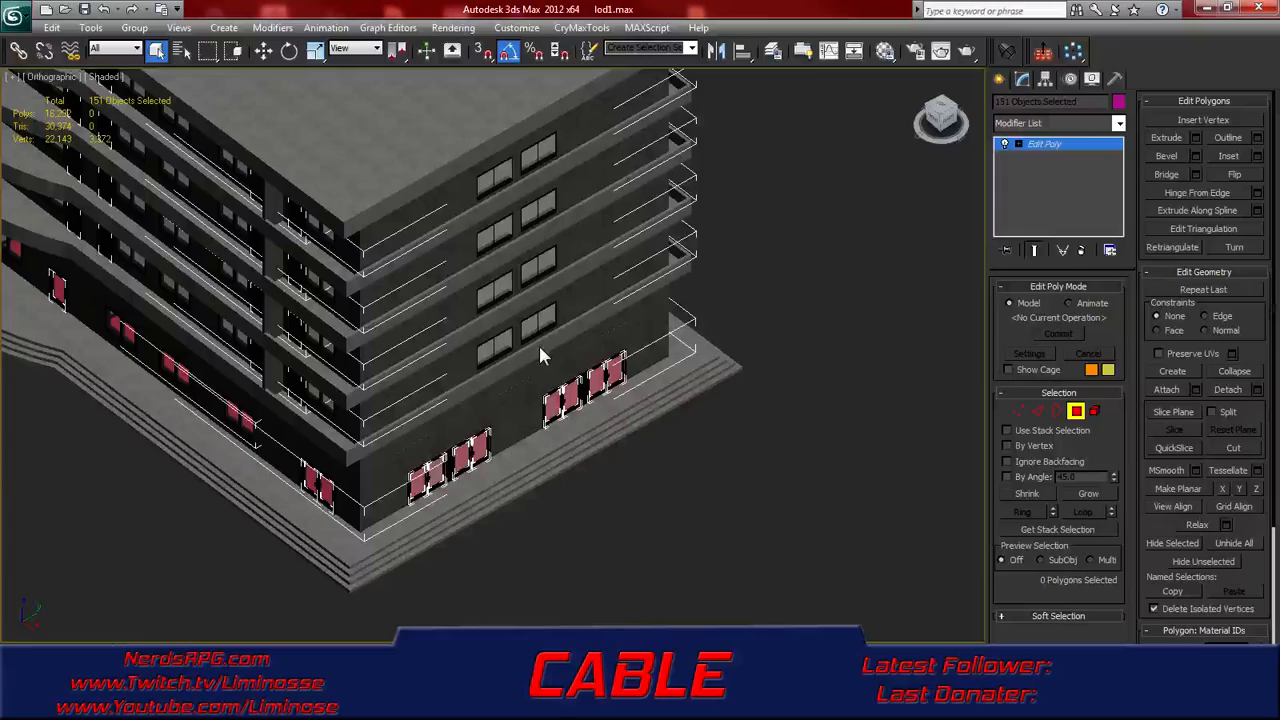
pyautogui.scroll(3, 538, 343)
pyautogui.scroll(2, 538, 355)
pyautogui.scroll(2, 557, 367)
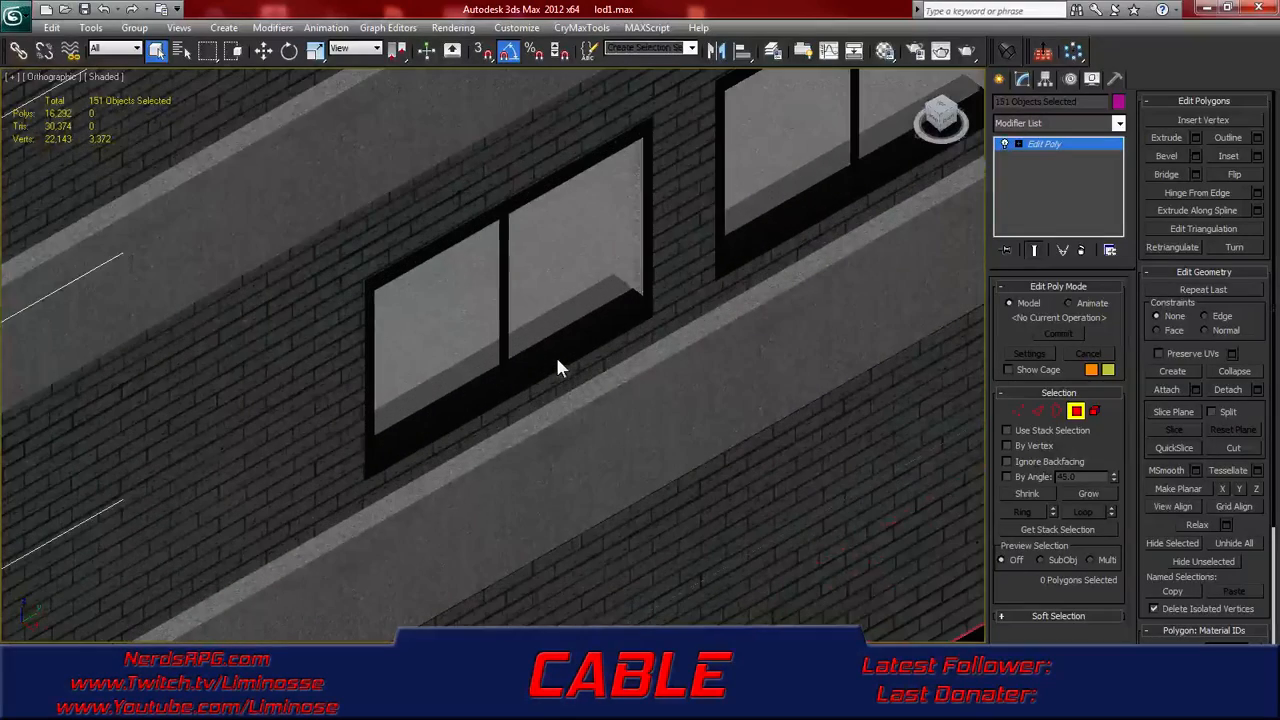
pyautogui.scroll(-4, 558, 368)
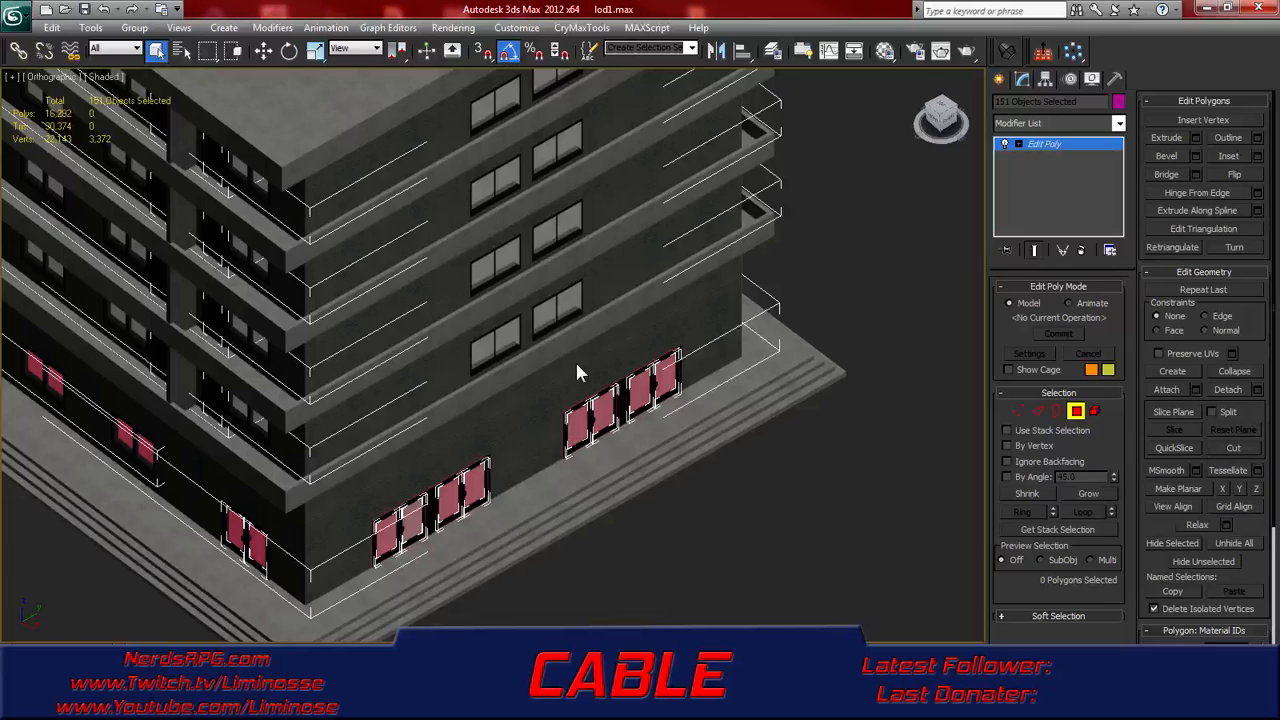
# - Undo back to before the frame polygons on the end facade were deleted, and check the restored selection on the upper windows
pyautogui.click(576, 363)
pyautogui.hotkey('ctrl', 'z')
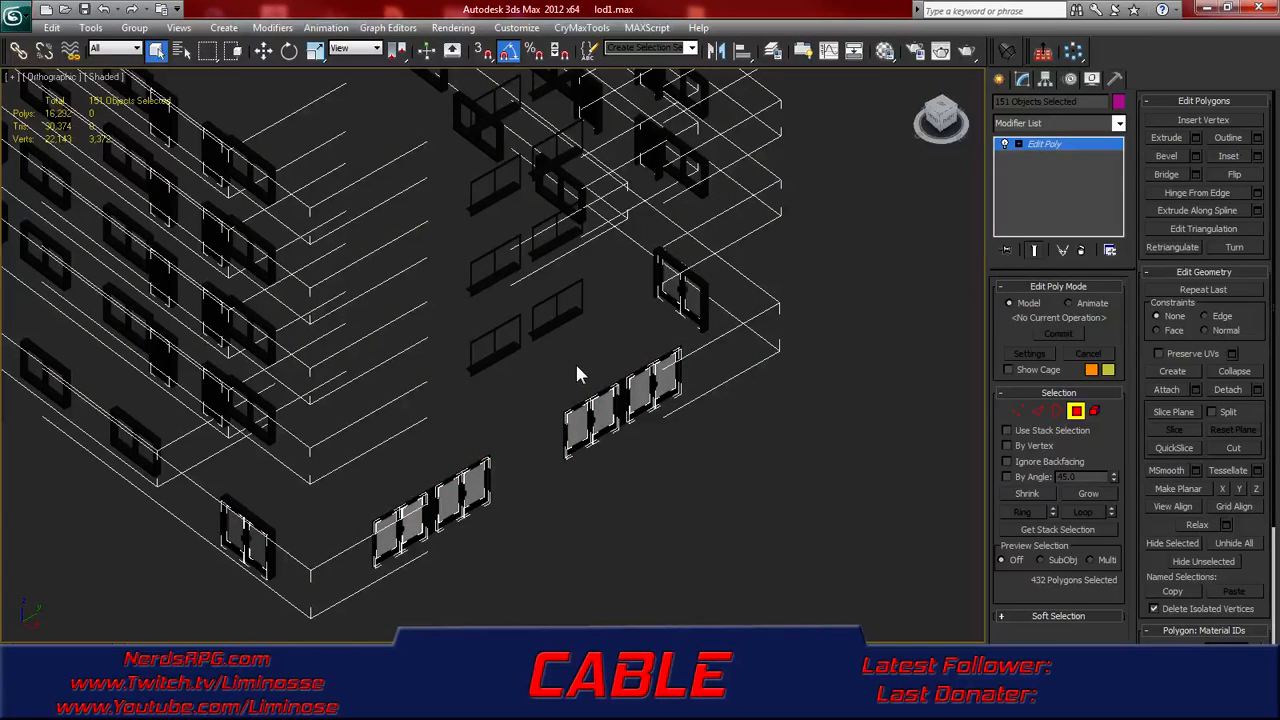
pyautogui.scroll(5, 570, 368)
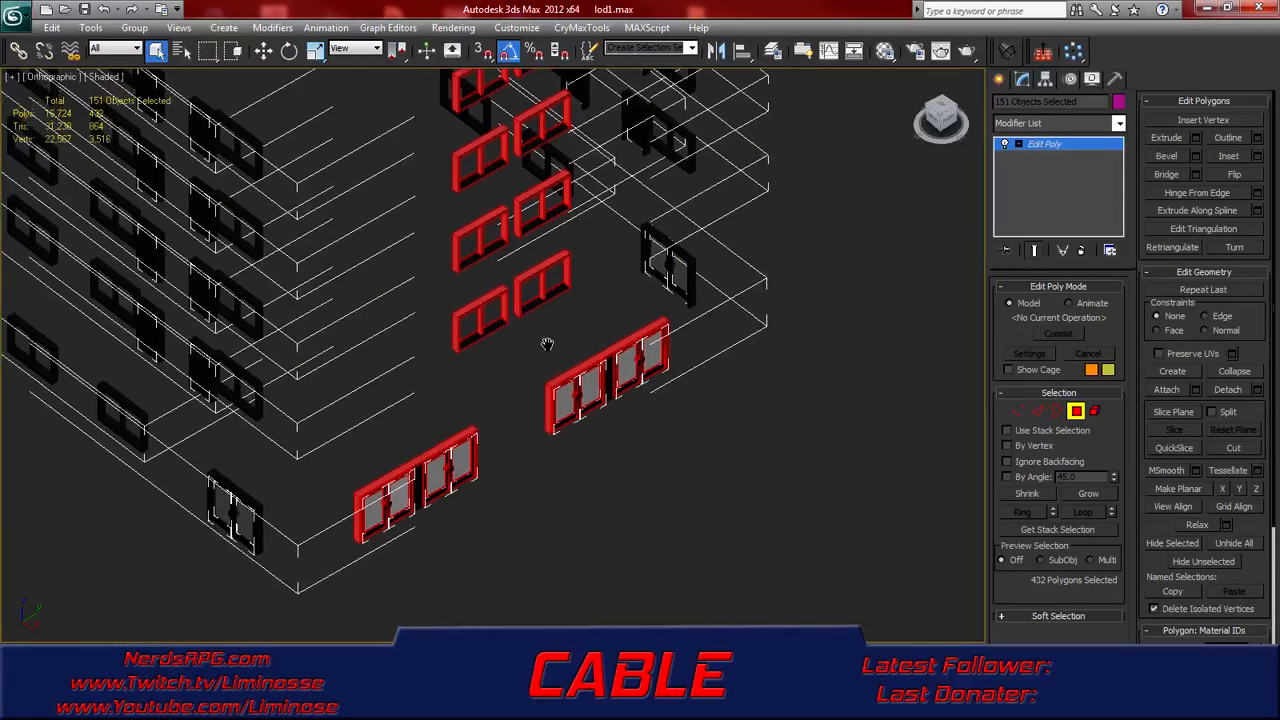
pyautogui.scroll(4, 557, 377)
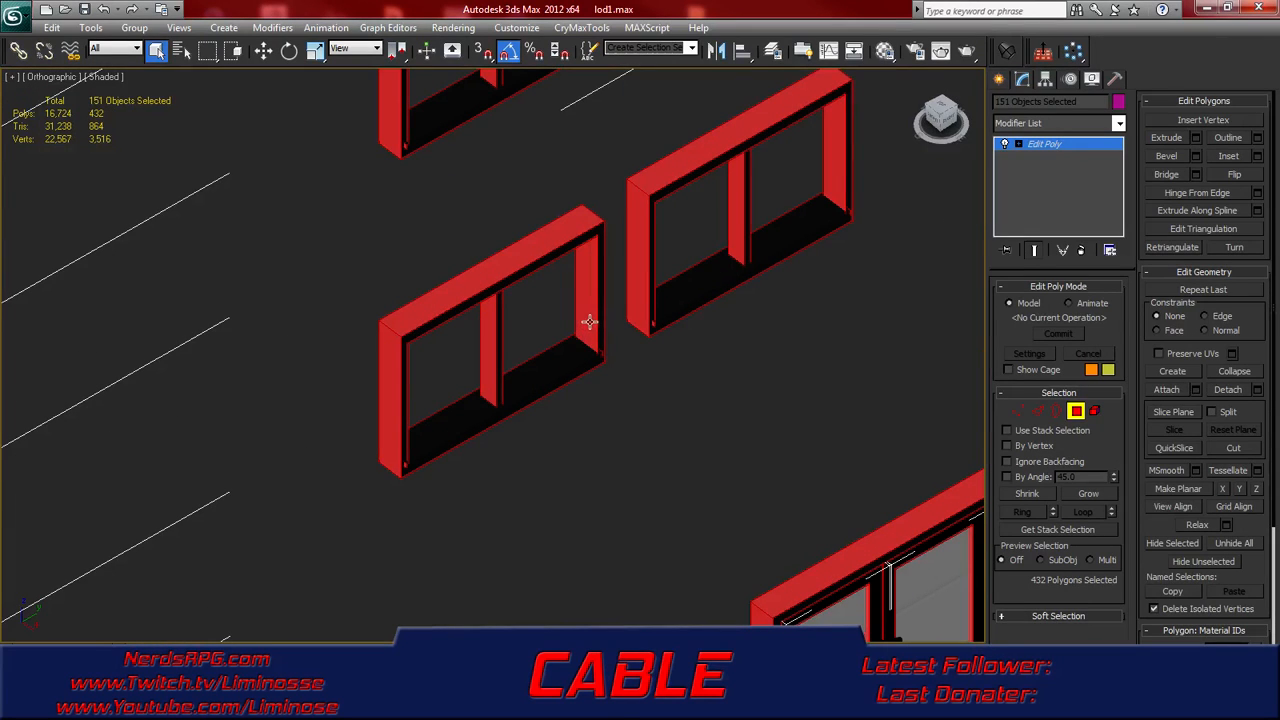
pyautogui.press('alt')
pyautogui.scroll(-5, 583, 317)
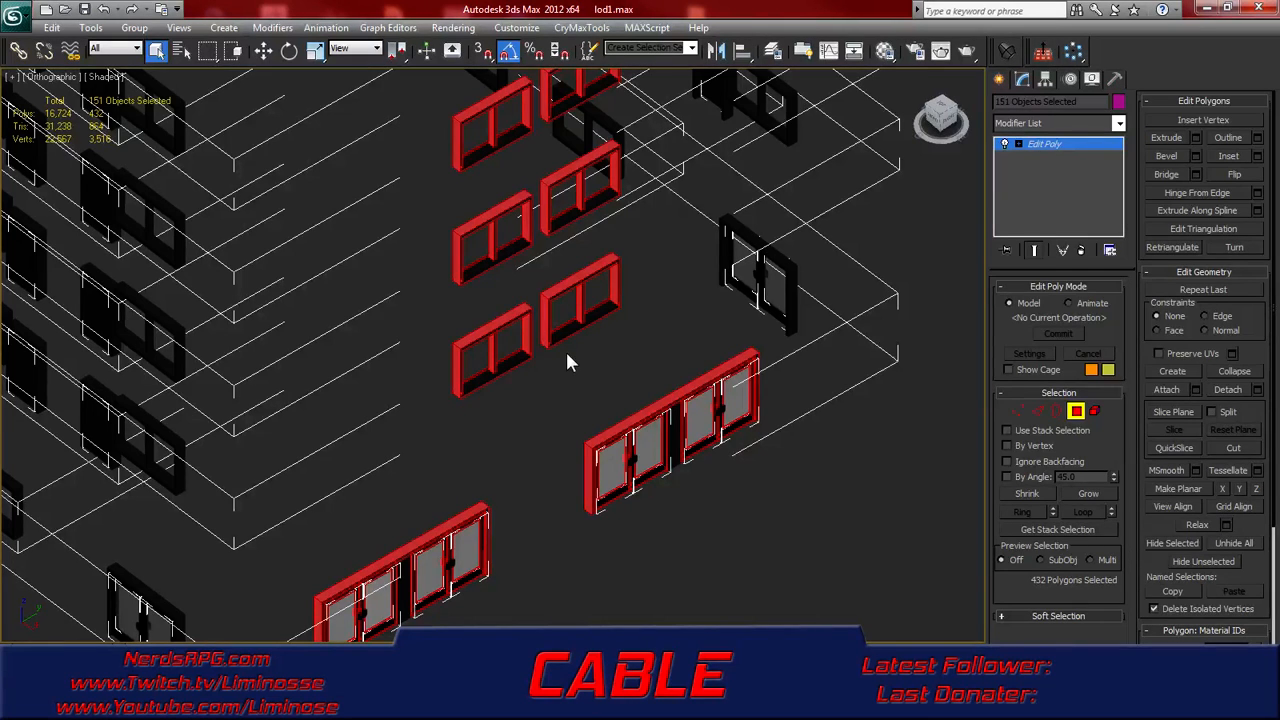
# - Deselect the upright jamb and mullion polygons of the end facade's upper-floor windows, floor by floor, in the front view
pyautogui.press('f')
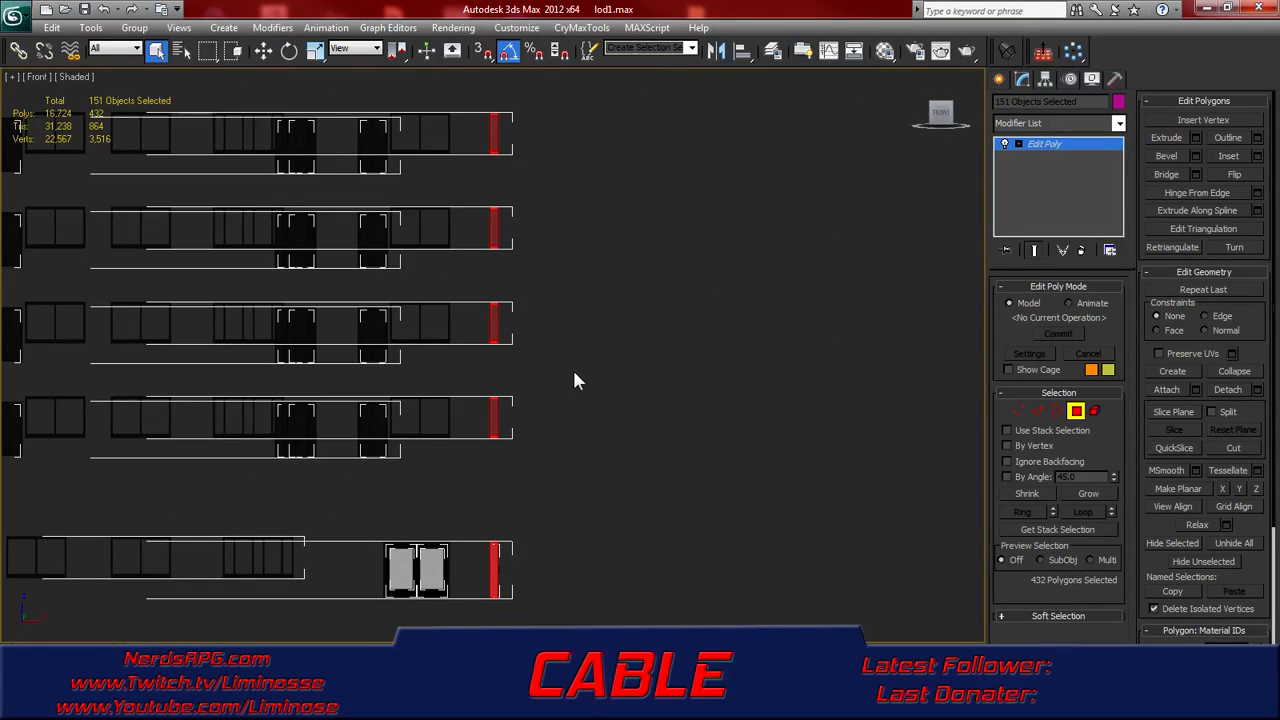
pyautogui.scroll(5, 511, 372)
pyautogui.moveTo(511, 387); pyautogui.dragTo(414, 420)
pyautogui.moveTo(579, 195); pyautogui.dragTo(543, 390, button='middle')
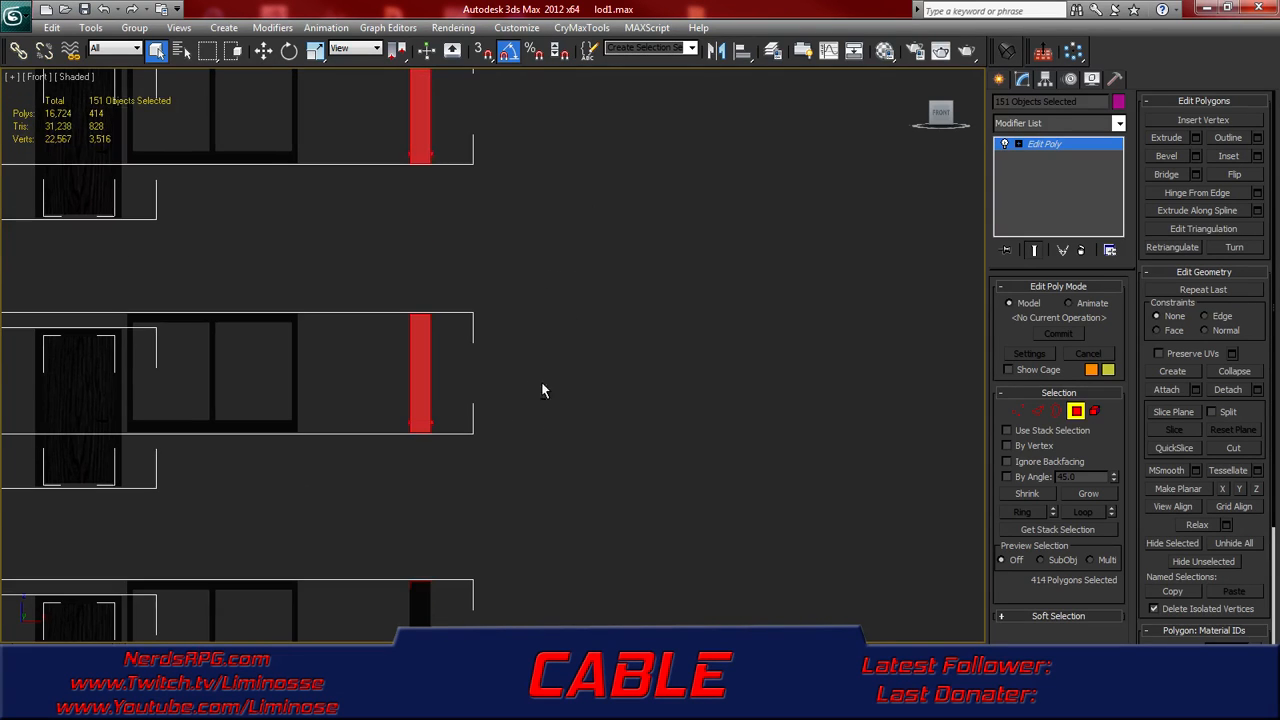
pyautogui.keyDown('alt'); pyautogui.moveTo(431, 369); pyautogui.dragTo(294, 377); pyautogui.keyUp('alt')
pyautogui.moveTo(567, 268); pyautogui.dragTo(541, 420, button='middle')
pyautogui.keyDown('alt'); pyautogui.moveTo(489, 247); pyautogui.dragTo(315, 271); pyautogui.keyUp('alt')
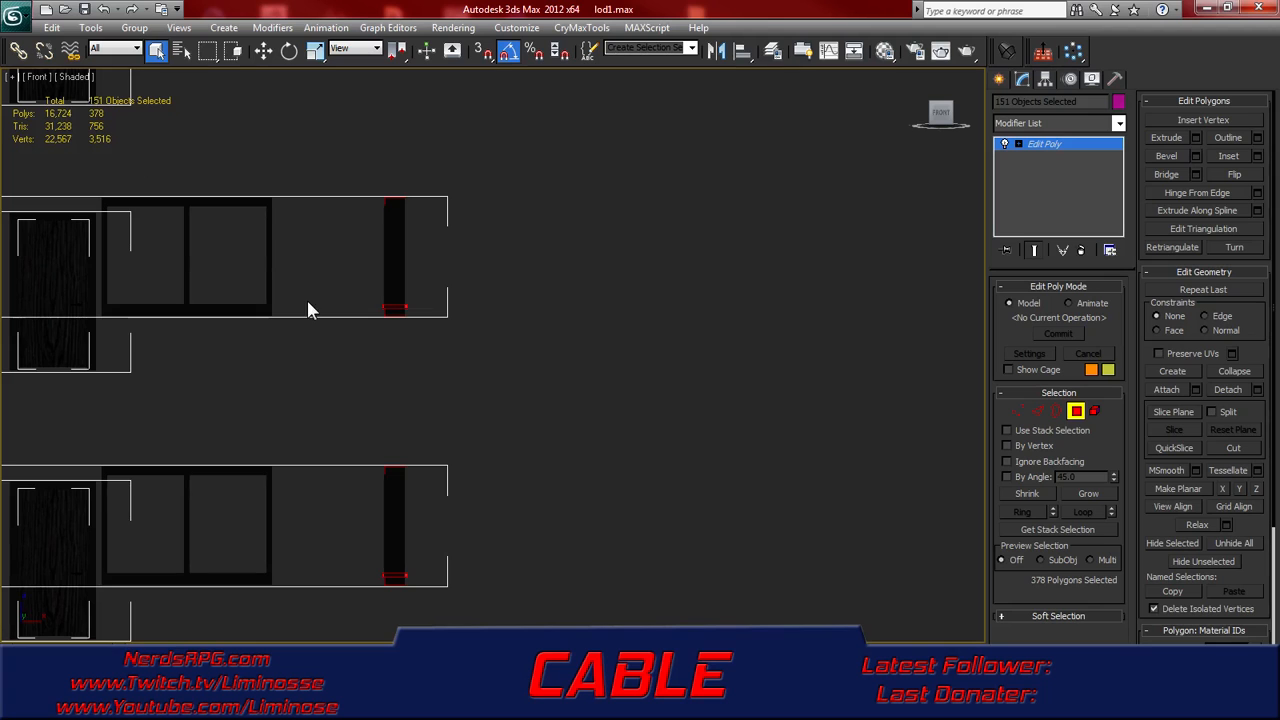
pyautogui.scroll(-4, 340, 320)
pyautogui.scroll(3, 490, 285)
pyautogui.keyDown('alt'); pyautogui.moveTo(470, 168); pyautogui.dragTo(420, 198); pyautogui.keyUp('alt')
# - Check the selected polygons around the ground-floor doors and delete the remaining frame selection on the end facade
pyautogui.moveTo(534, 545); pyautogui.dragTo(472, 278, button='middle')
pyautogui.moveTo(489, 426); pyautogui.dragTo(528, 344, button='middle')
pyautogui.scroll(-4, 517, 388)
pyautogui.keyDown('alt'); pyautogui.moveTo(517, 395); pyautogui.dragTo(408, 405, button='middle'); pyautogui.keyUp('alt')
pyautogui.scroll(4, 405, 405)
pyautogui.scroll(-2, 250, 357)
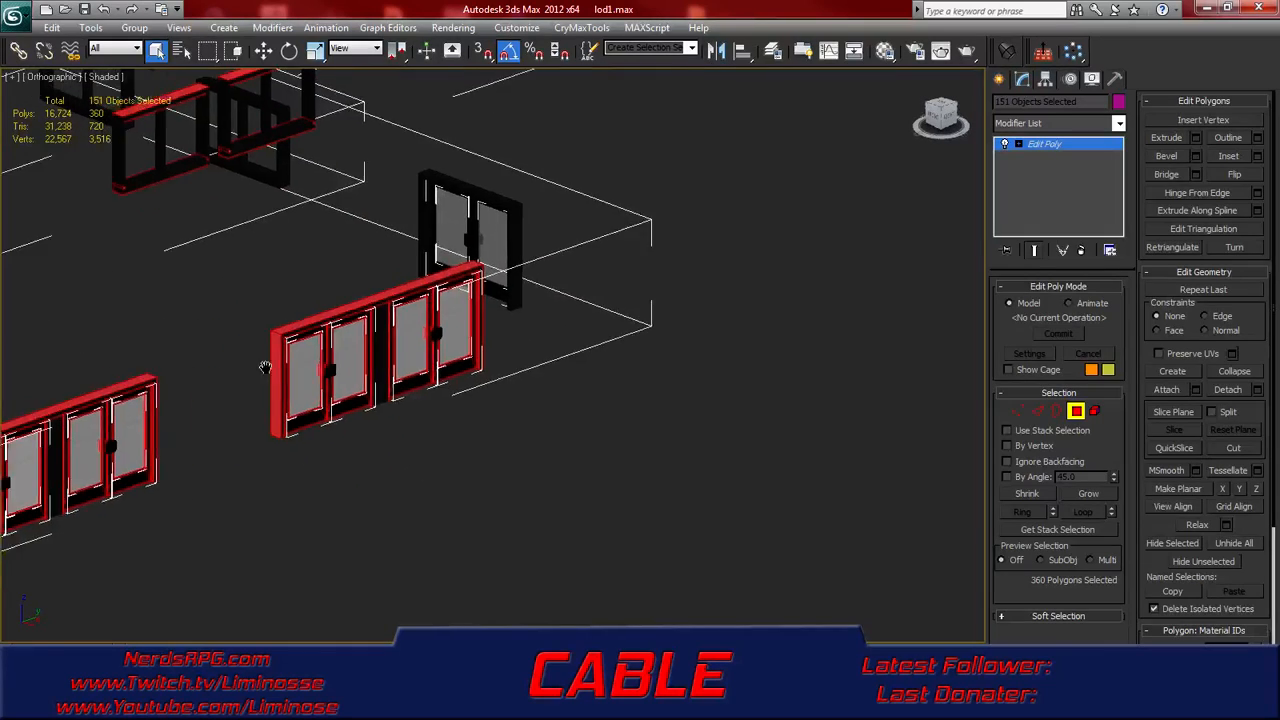
pyautogui.moveTo(250, 357); pyautogui.dragTo(389, 414, button='middle')
pyautogui.scroll(5, 405, 425)
pyautogui.scroll(-4, 410, 428)
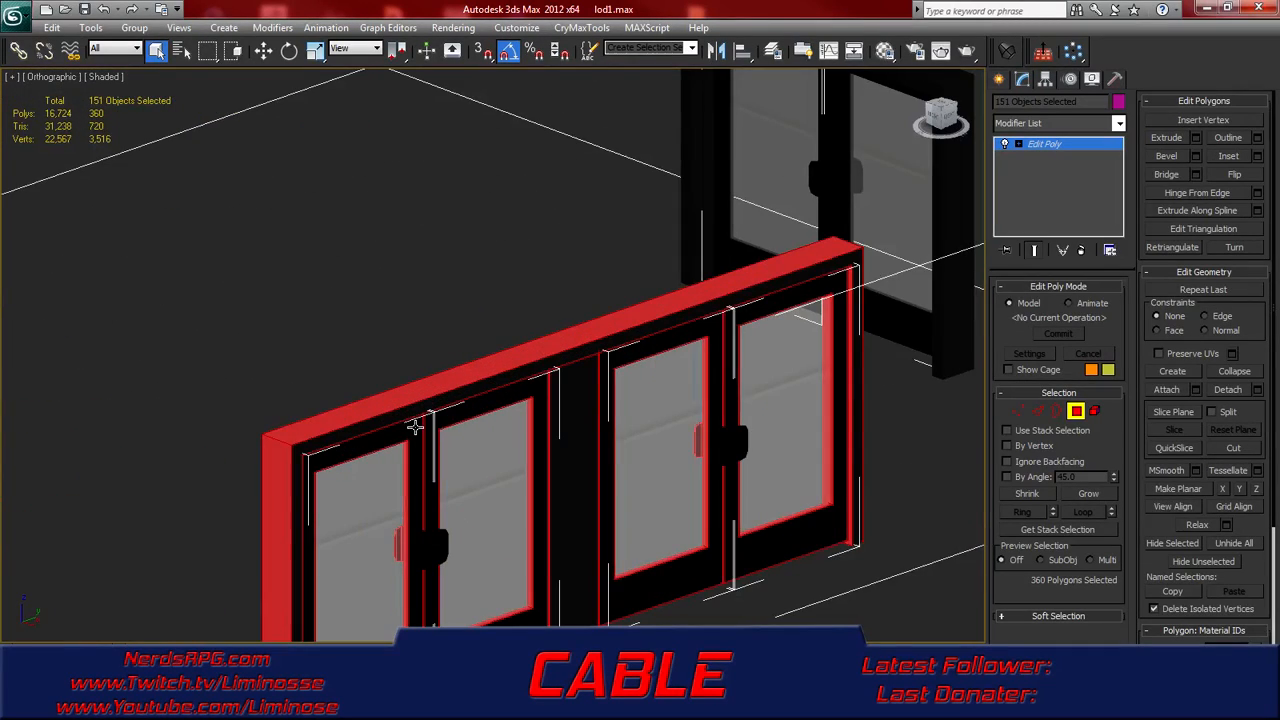
pyautogui.press('Delete')
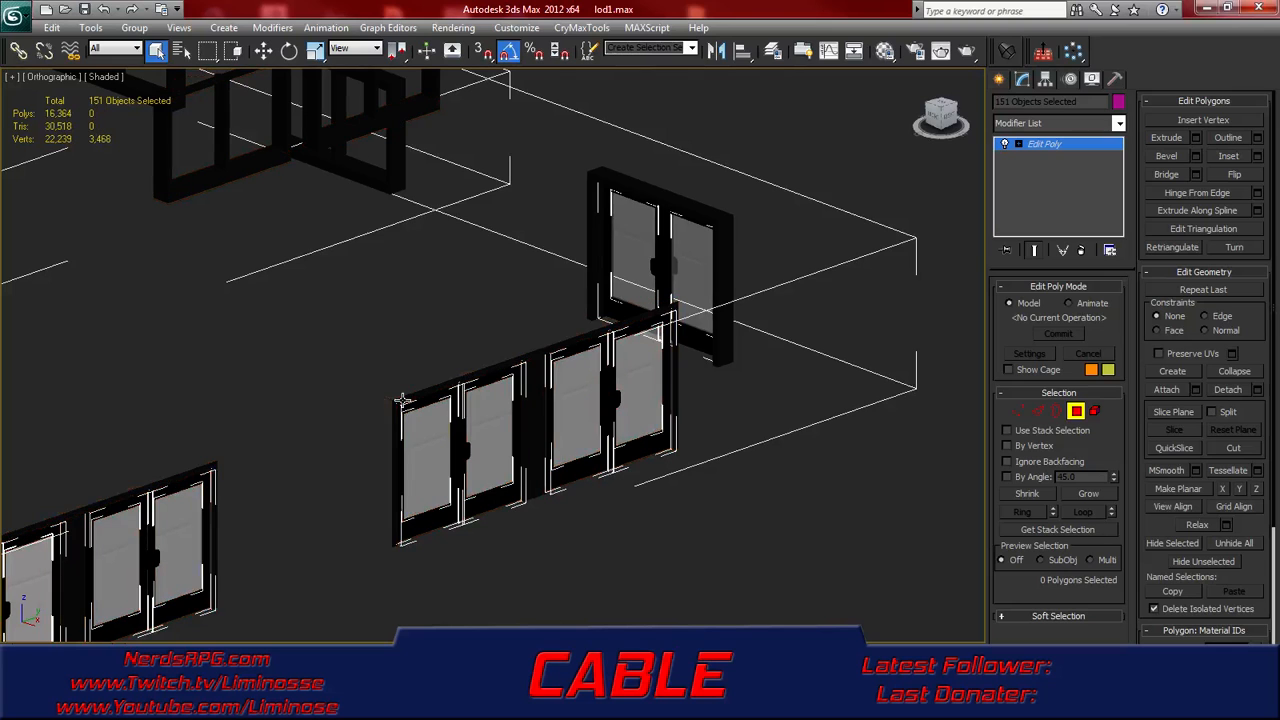
# - Inspect the remaining window frames, and show the opposite end facade's frames from above in wireframe
pyautogui.moveTo(426, 356); pyautogui.dragTo(514, 473, button='middle')
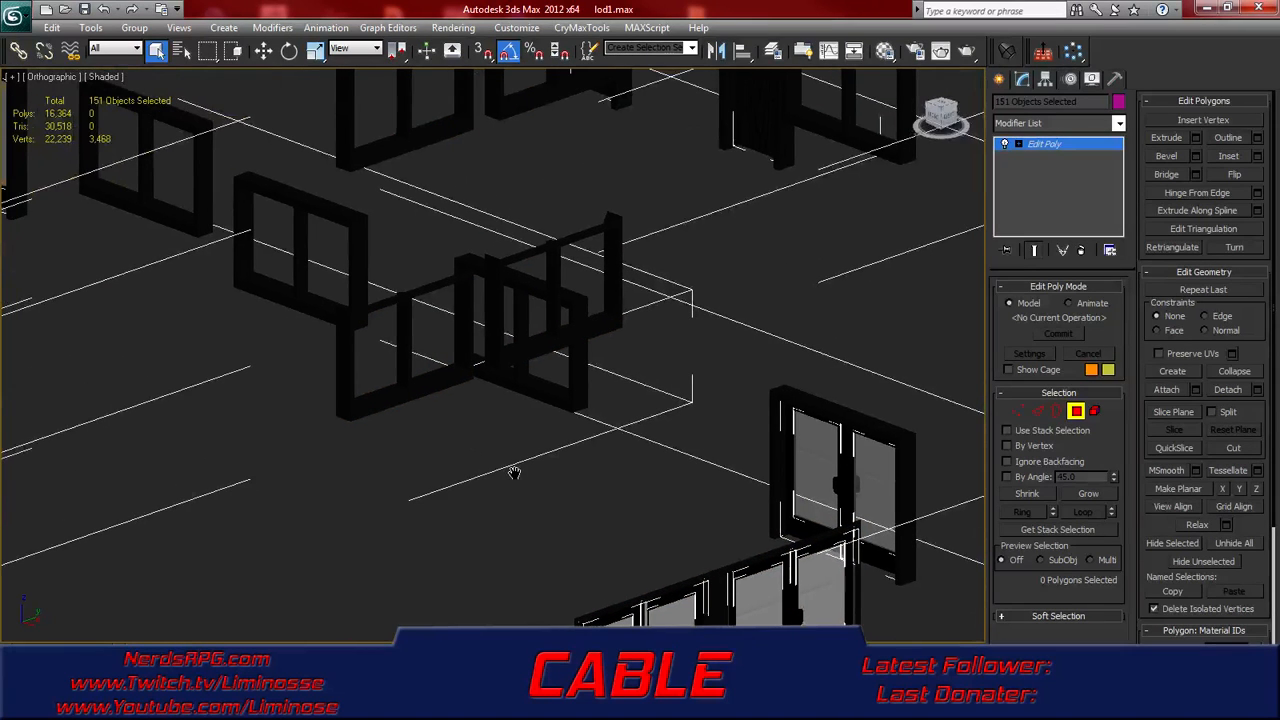
pyautogui.scroll(2, 410, 425)
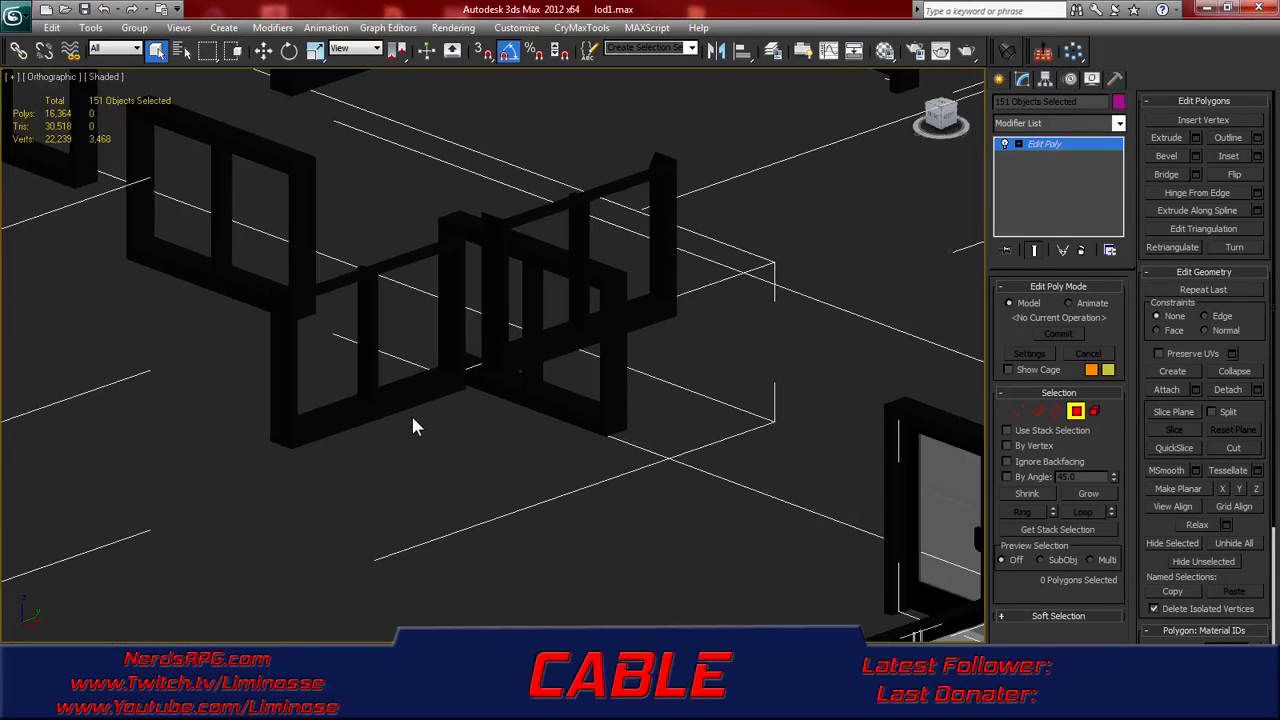
pyautogui.scroll(-6, 411, 426)
pyautogui.keyDown('alt'); pyautogui.moveTo(420, 428); pyautogui.dragTo(543, 366, button='middle'); pyautogui.keyUp('alt')
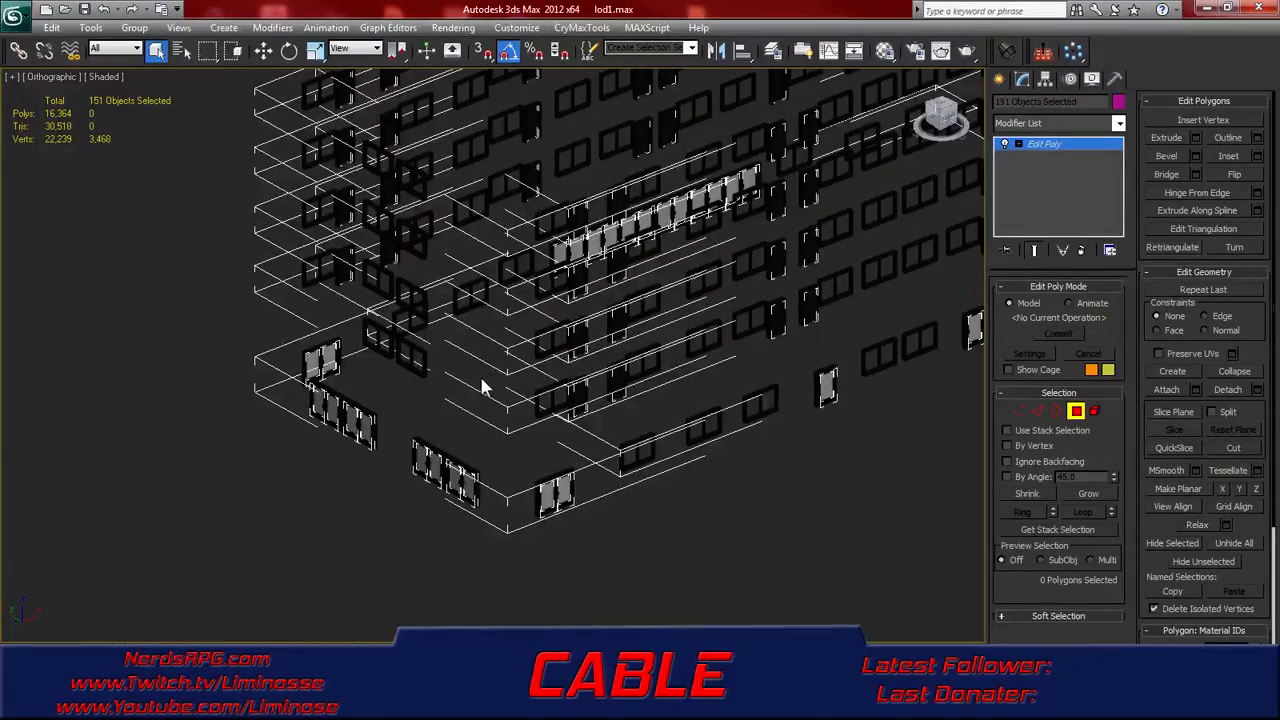
pyautogui.press('t')
pyautogui.press('z')
pyautogui.moveTo(311, 366); pyautogui.dragTo(656, 336, button='middle')
pyautogui.scroll(3, 657, 336)
pyautogui.moveTo(406, 260); pyautogui.dragTo(506, 306, button='middle')
pyautogui.press('F3')
pyautogui.scroll(-2, 457, 322)
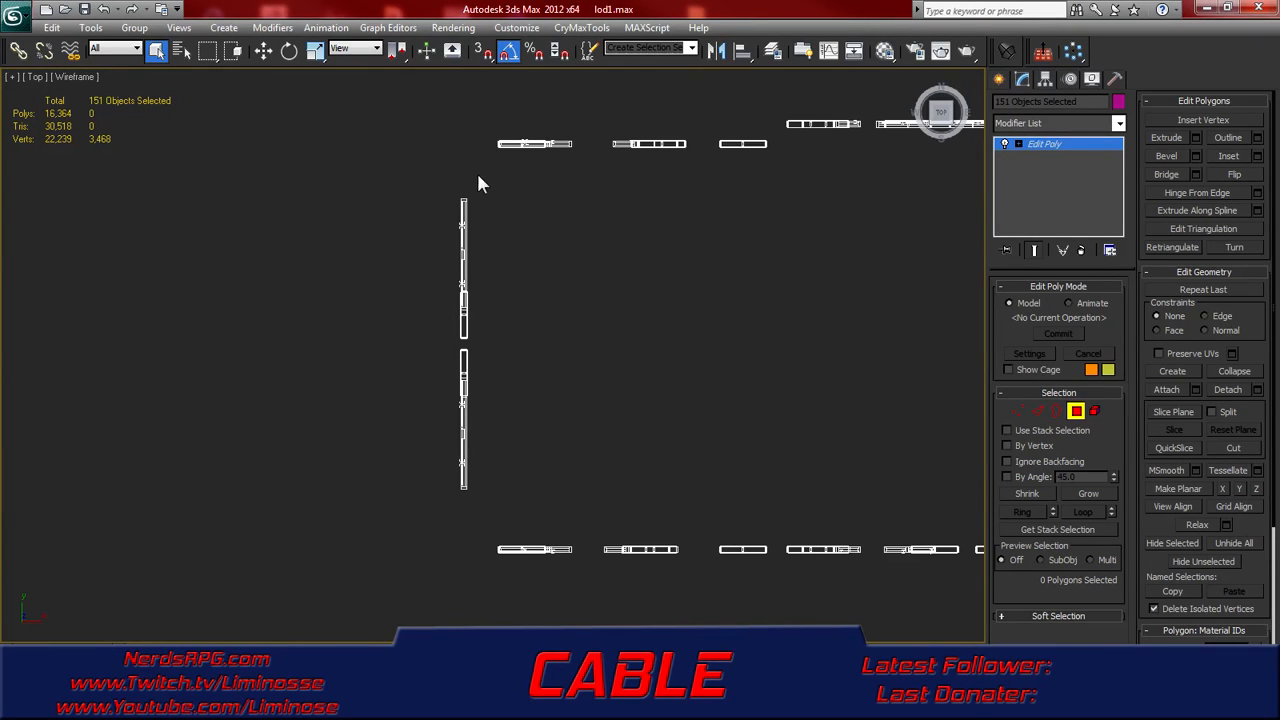
# - Select the inner-side frame polygons of all windows and doors on the opposite end facade
pyautogui.scroll(3, 484, 198)
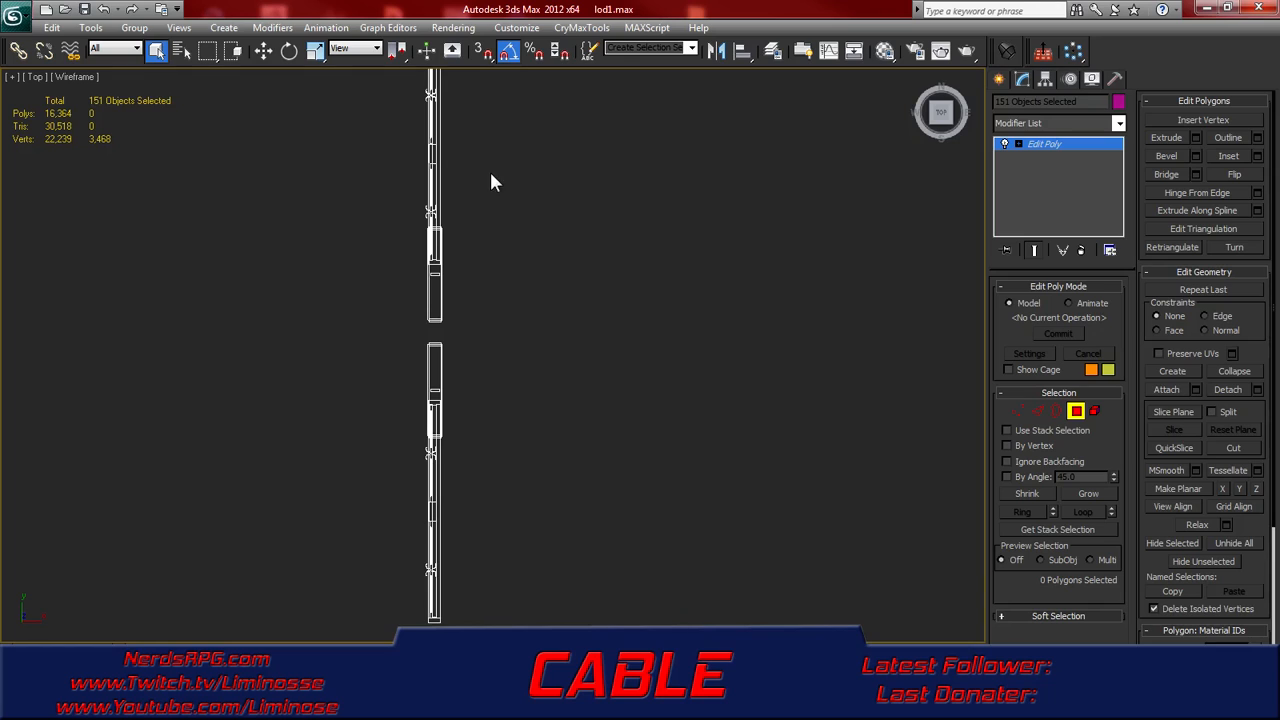
pyautogui.moveTo(490, 182); pyautogui.dragTo(480, 204, button='middle')
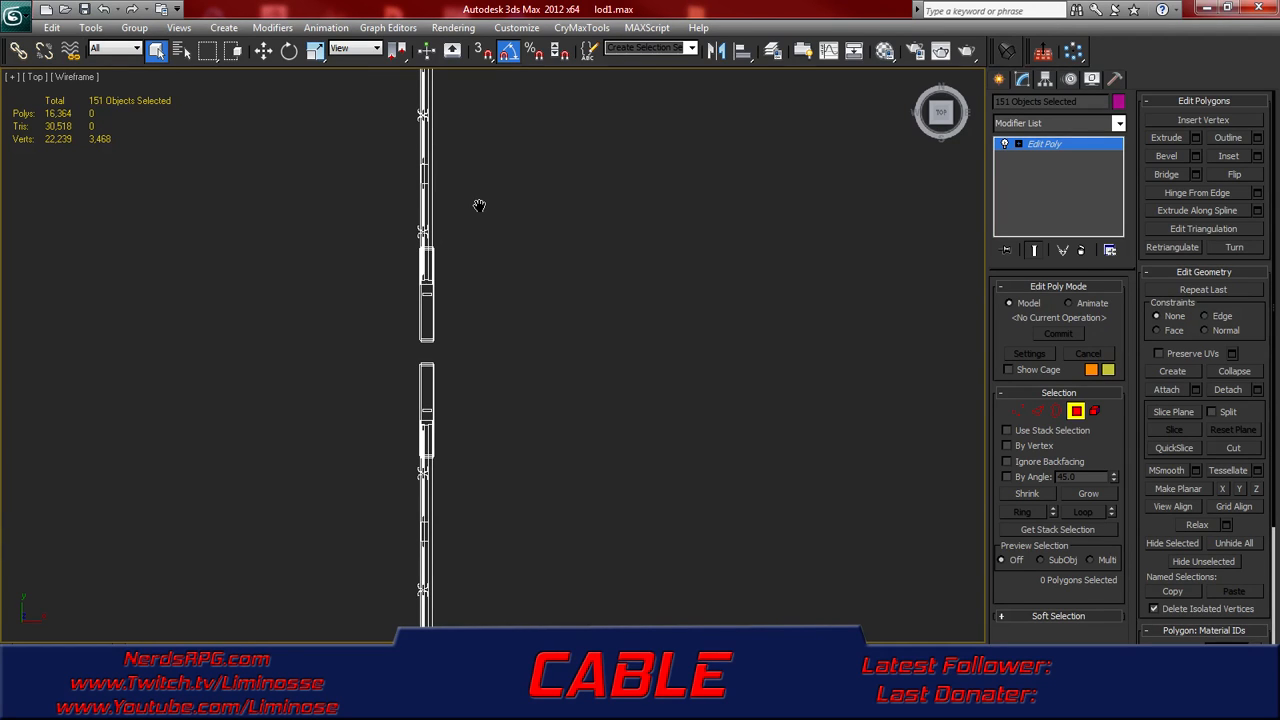
pyautogui.scroll(-1, 480, 208)
pyautogui.moveTo(474, 226); pyautogui.dragTo(449, 573)
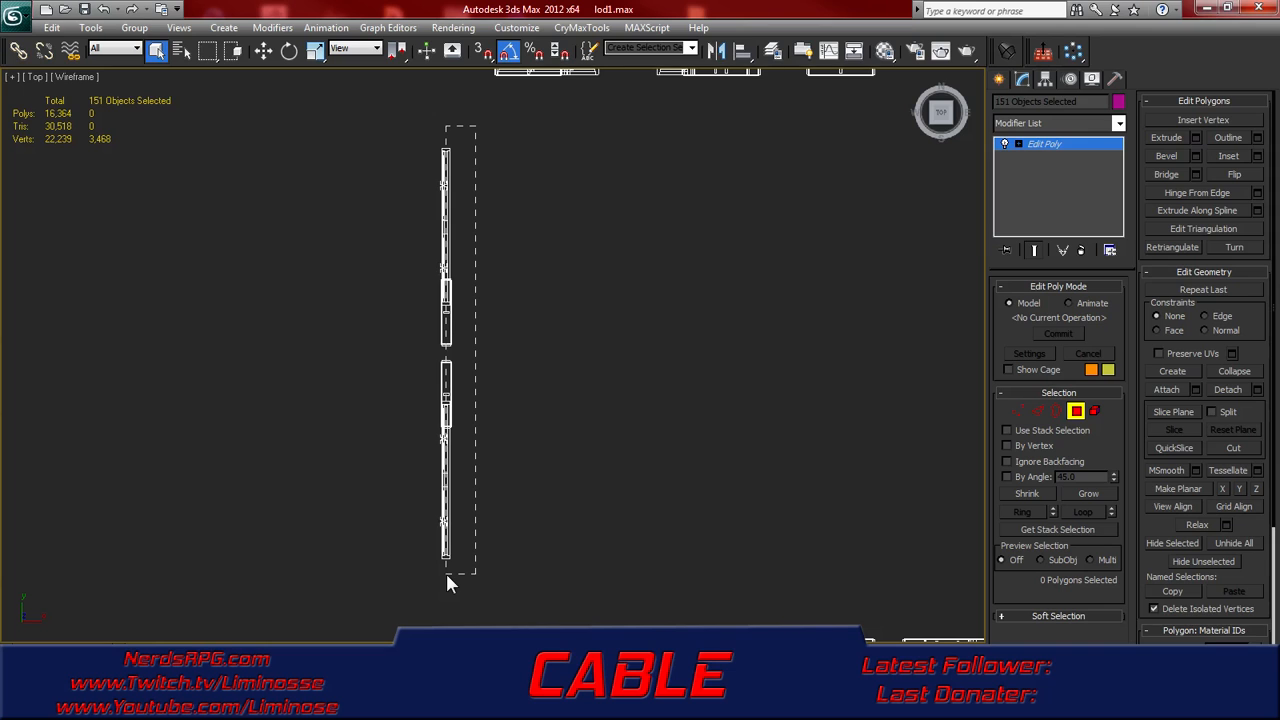
pyautogui.moveTo(445, 570); pyautogui.dragTo(445, 570)
# - Deselect the sill polygons of the upper-floor windows on the opposite end facade one by one
pyautogui.keyDown('alt'); pyautogui.moveTo(443, 563); pyautogui.dragTo(445, 425, button='middle'); pyautogui.keyUp('alt')
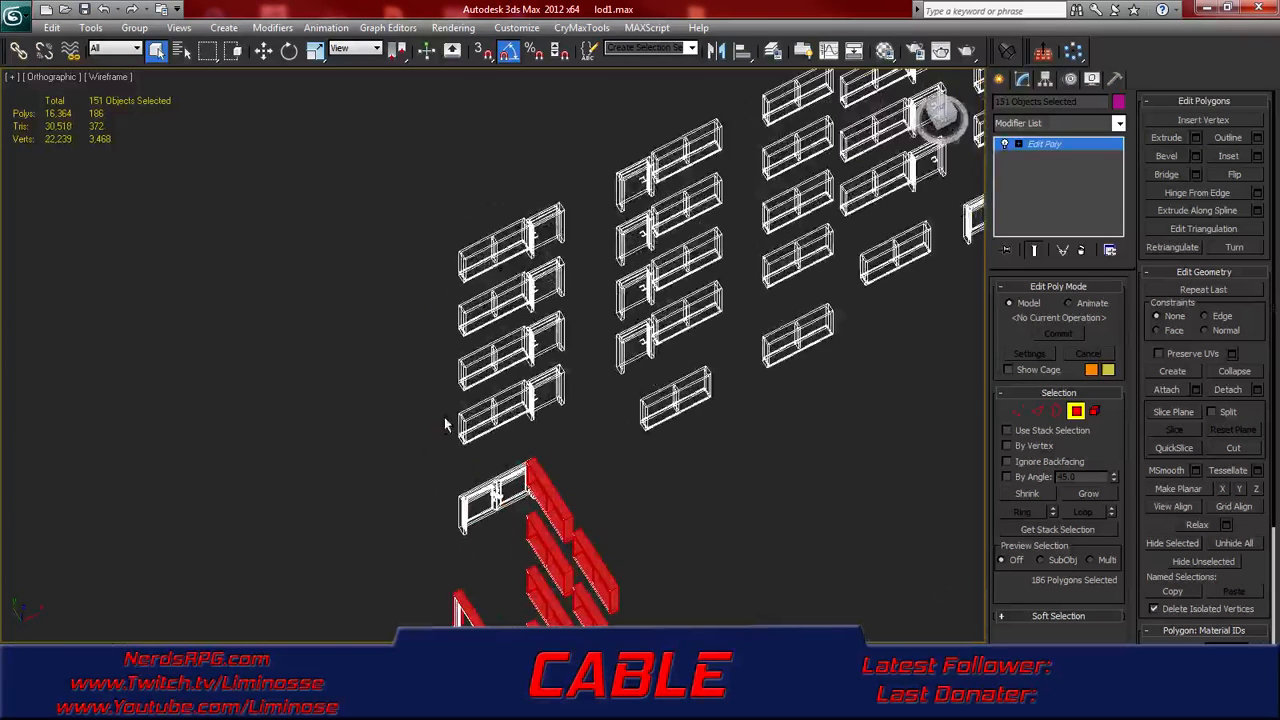
pyautogui.scroll(8, 445, 425)
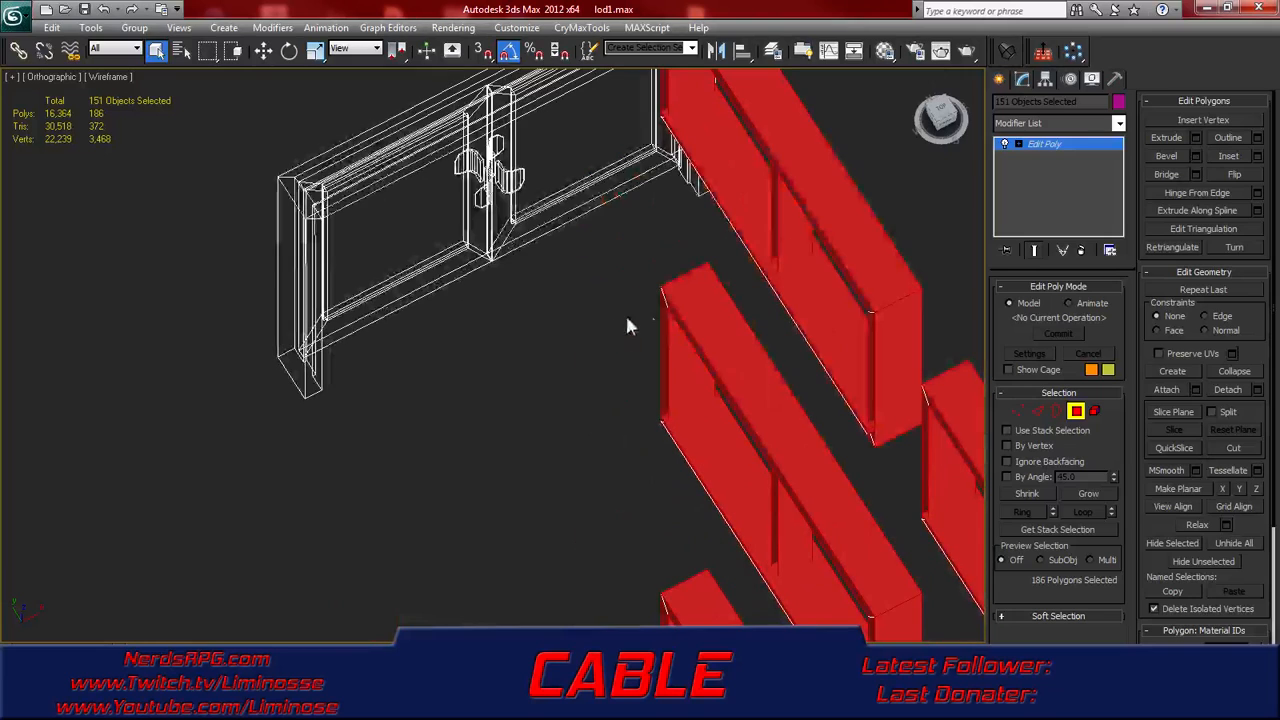
pyautogui.keyDown('alt'); pyautogui.click(746, 391); pyautogui.keyUp('alt')
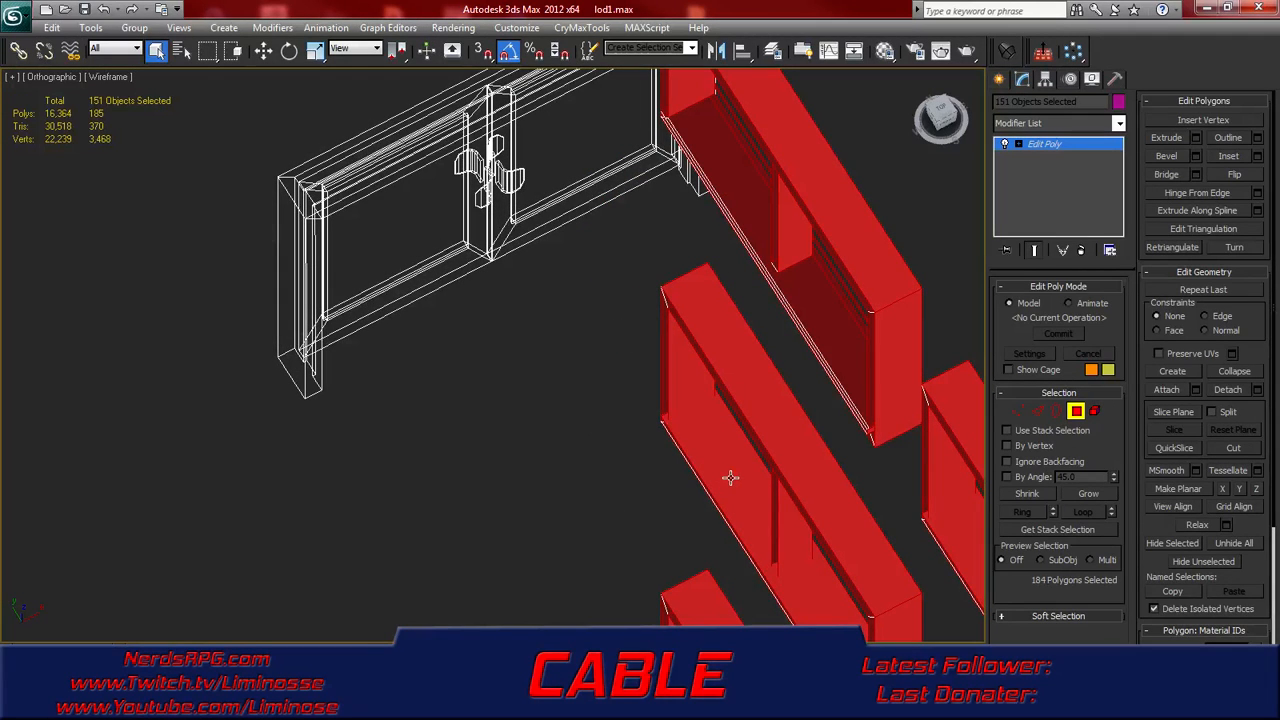
pyautogui.keyDown('alt'); pyautogui.click(730, 478); pyautogui.keyUp('alt')
pyautogui.keyDown('alt'); pyautogui.click(792, 545); pyautogui.keyUp('alt')
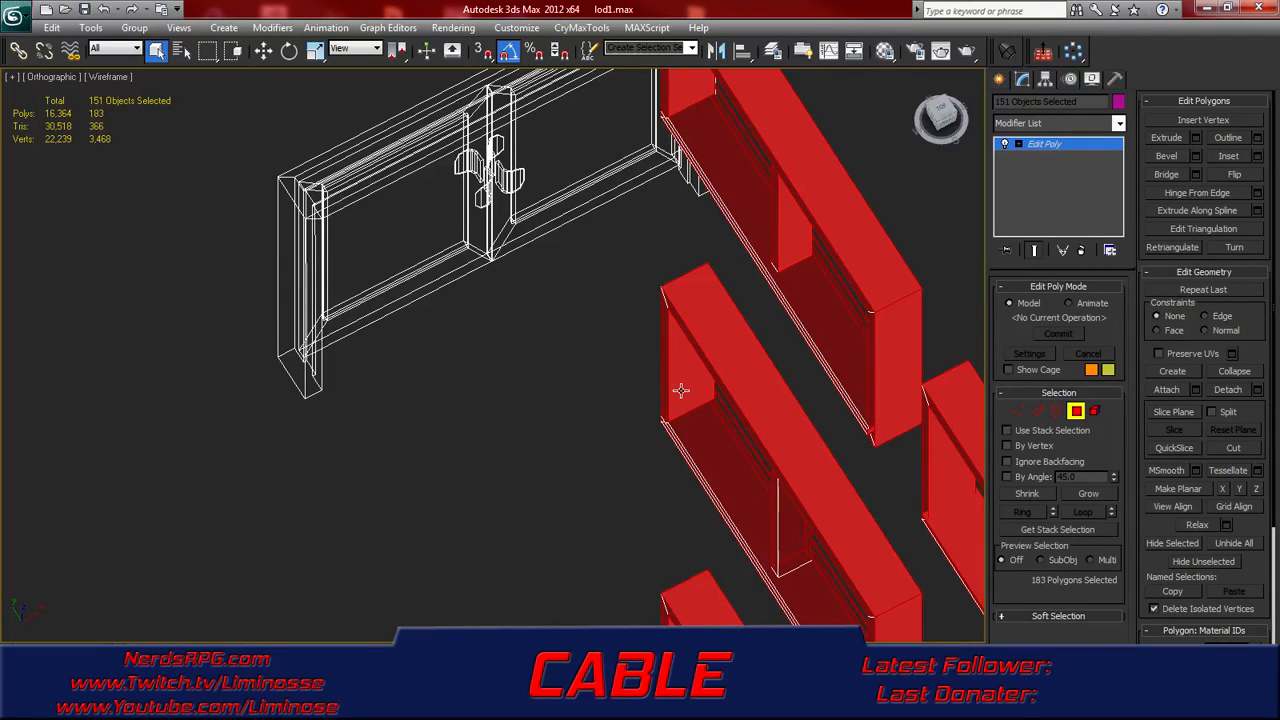
pyautogui.scroll(-5, 608, 392)
pyautogui.moveTo(605, 381); pyautogui.dragTo(606, 265, button='middle')
pyautogui.keyDown('alt'); pyautogui.click(636, 367); pyautogui.keyUp('alt')
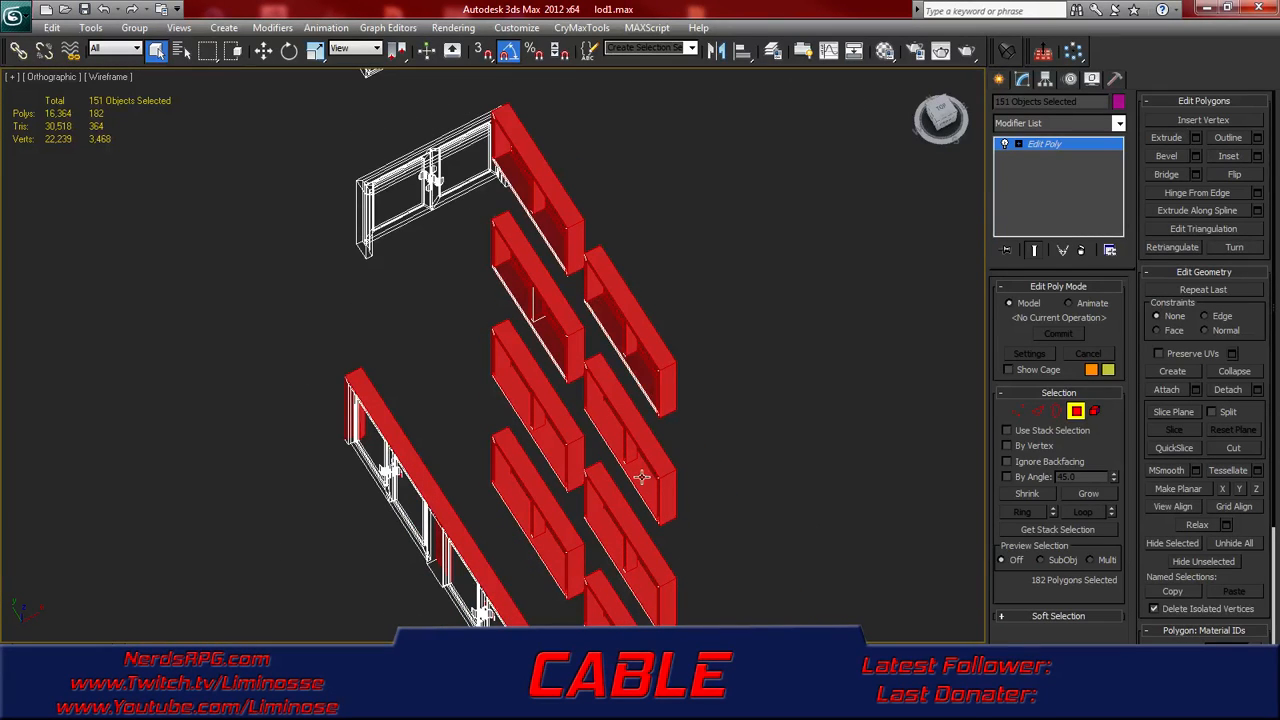
pyautogui.keyDown('alt'); pyautogui.click(630, 515); pyautogui.keyUp('alt')
pyautogui.keyDown('alt'); pyautogui.click(590, 560); pyautogui.keyUp('alt')
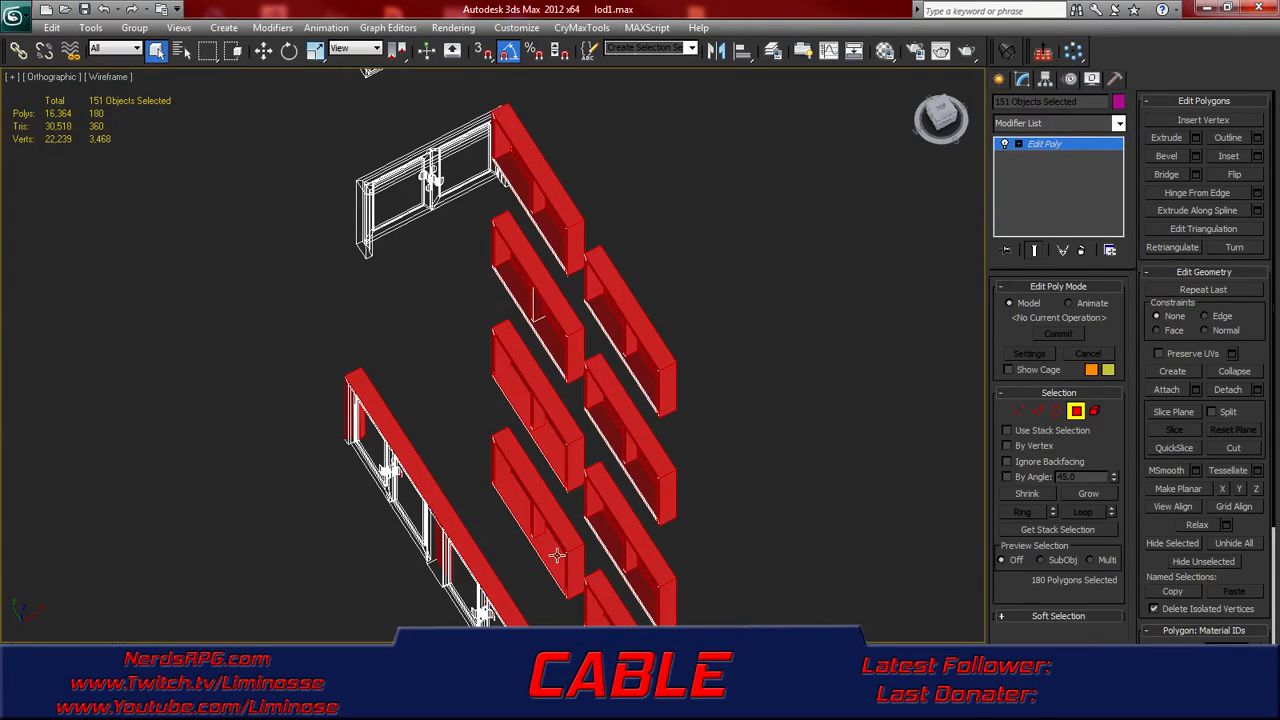
pyautogui.keyDown('alt'); pyautogui.click(540, 466); pyautogui.keyUp('alt')
pyautogui.keyDown('alt'); pyautogui.click(555, 487); pyautogui.keyUp('alt')
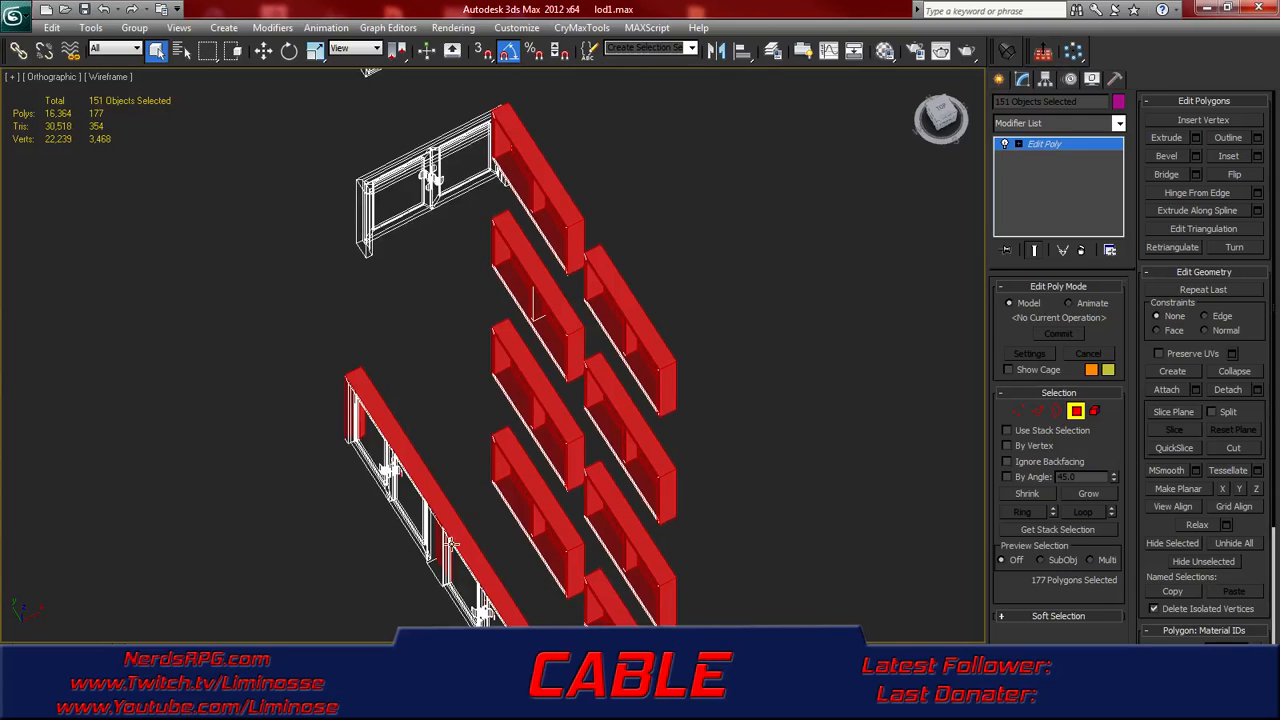
# - Inspect the selected polygons around the ground-floor doors, return to the top view and clear the polygon selection
pyautogui.scroll(5, 537, 305)
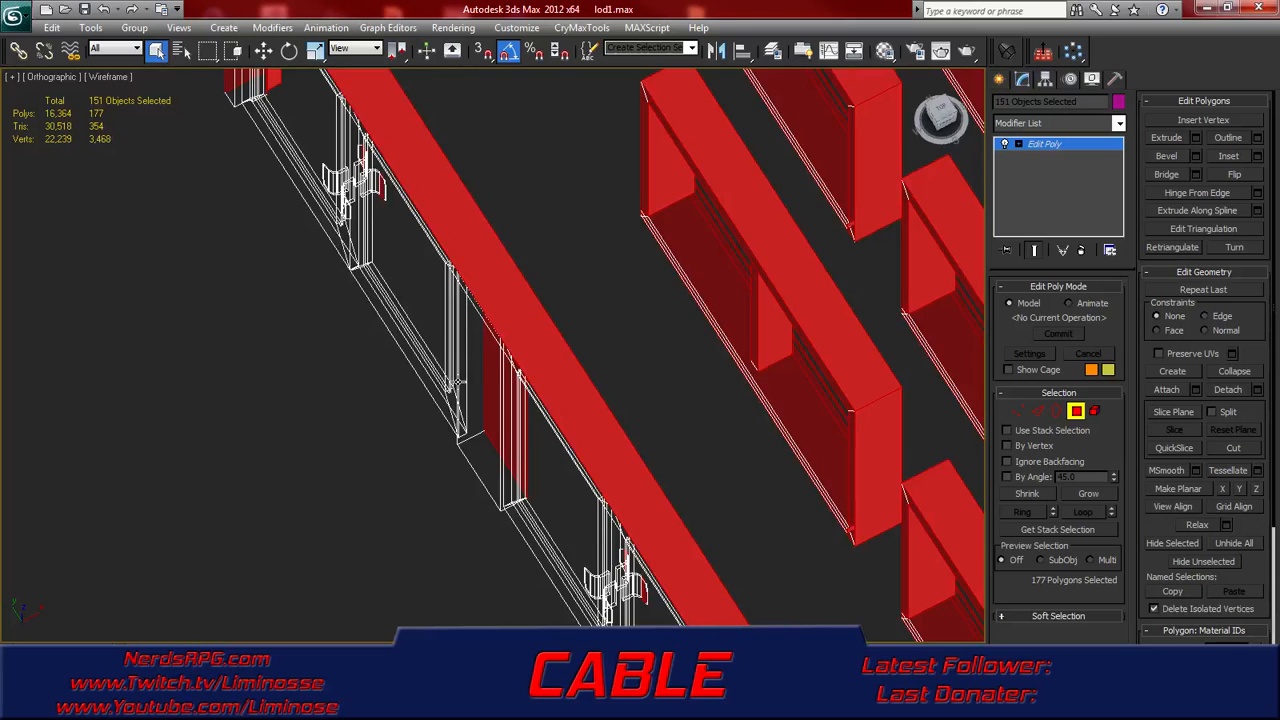
pyautogui.scroll(2, 455, 383)
pyautogui.scroll(2, 518, 426)
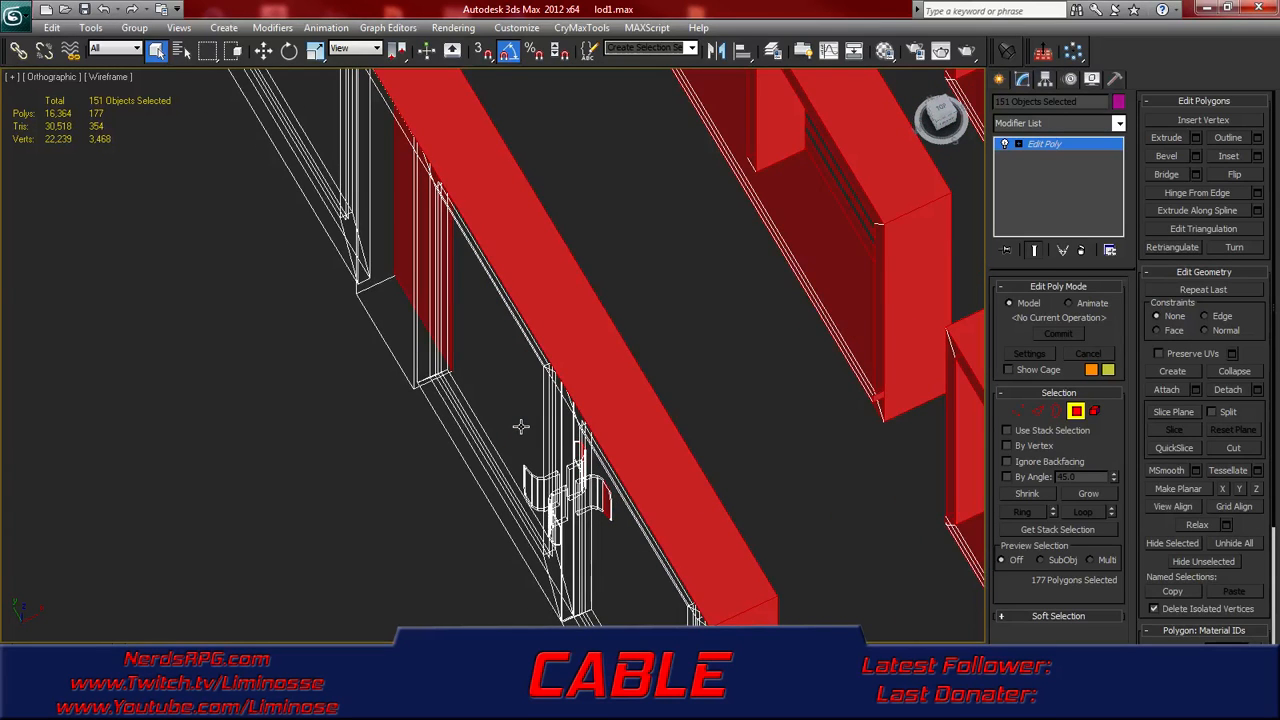
pyautogui.scroll(-5, 520, 426)
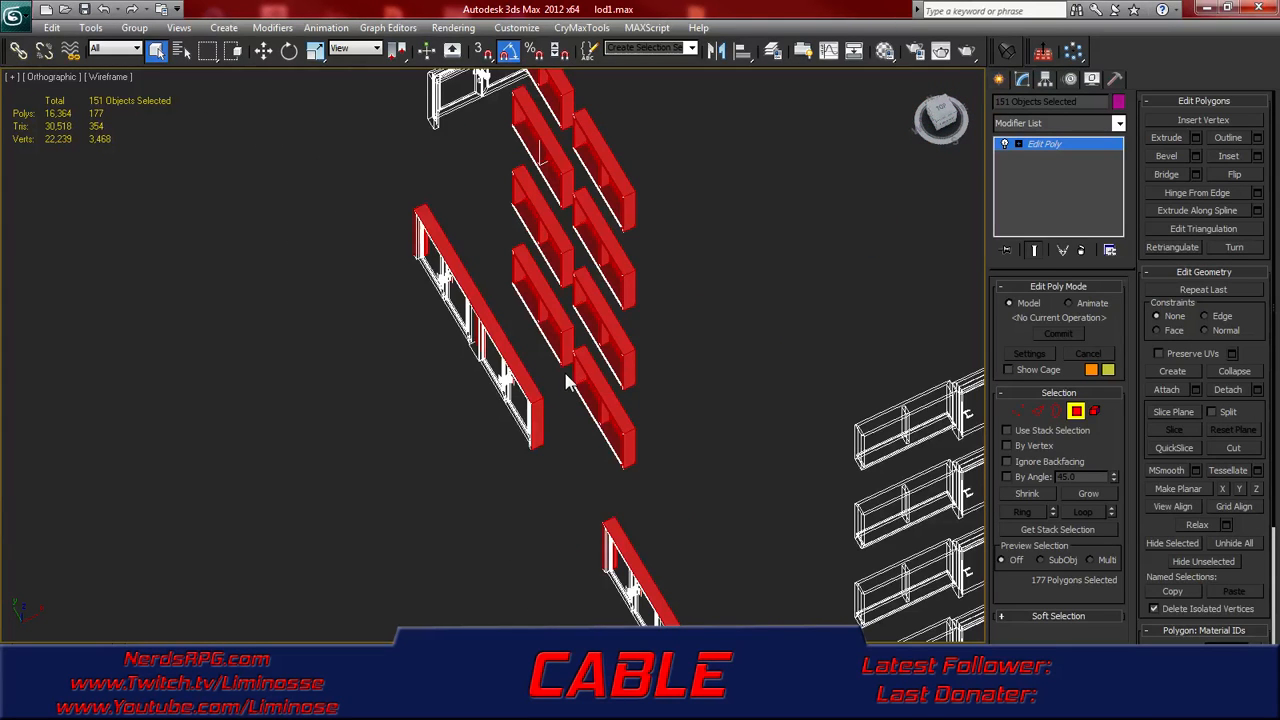
pyautogui.press('t')
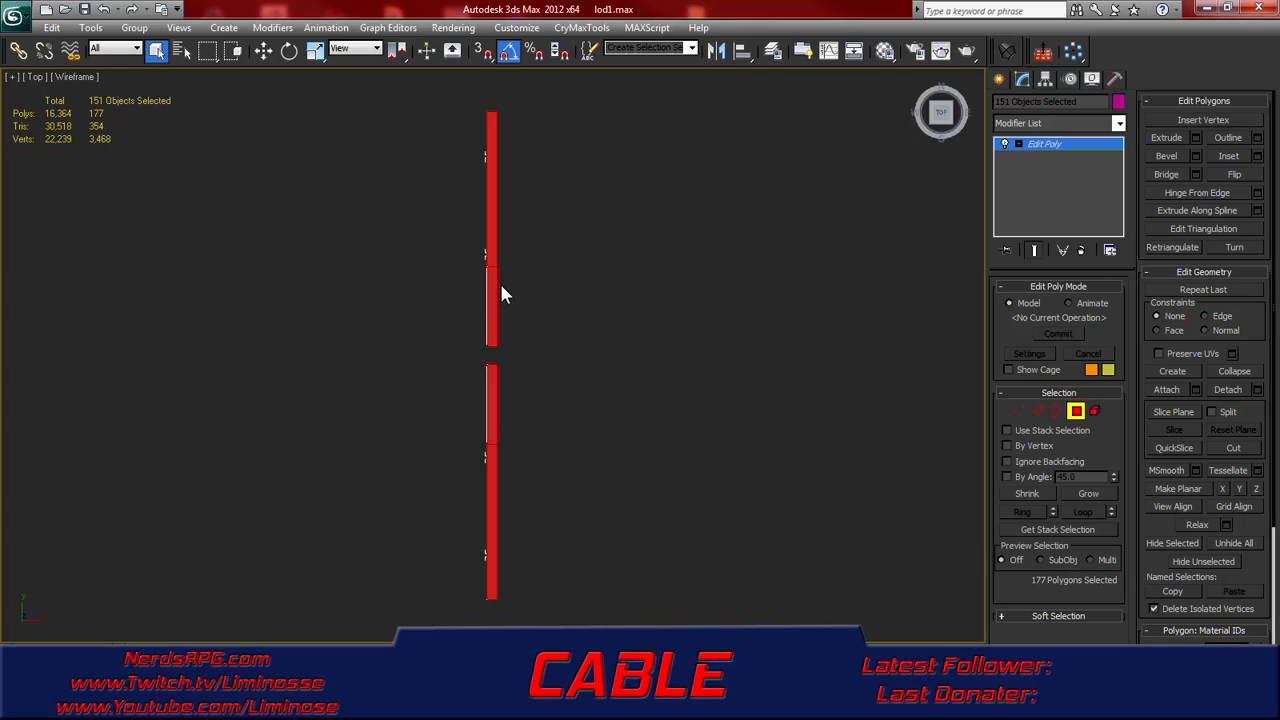
pyautogui.click(527, 142)
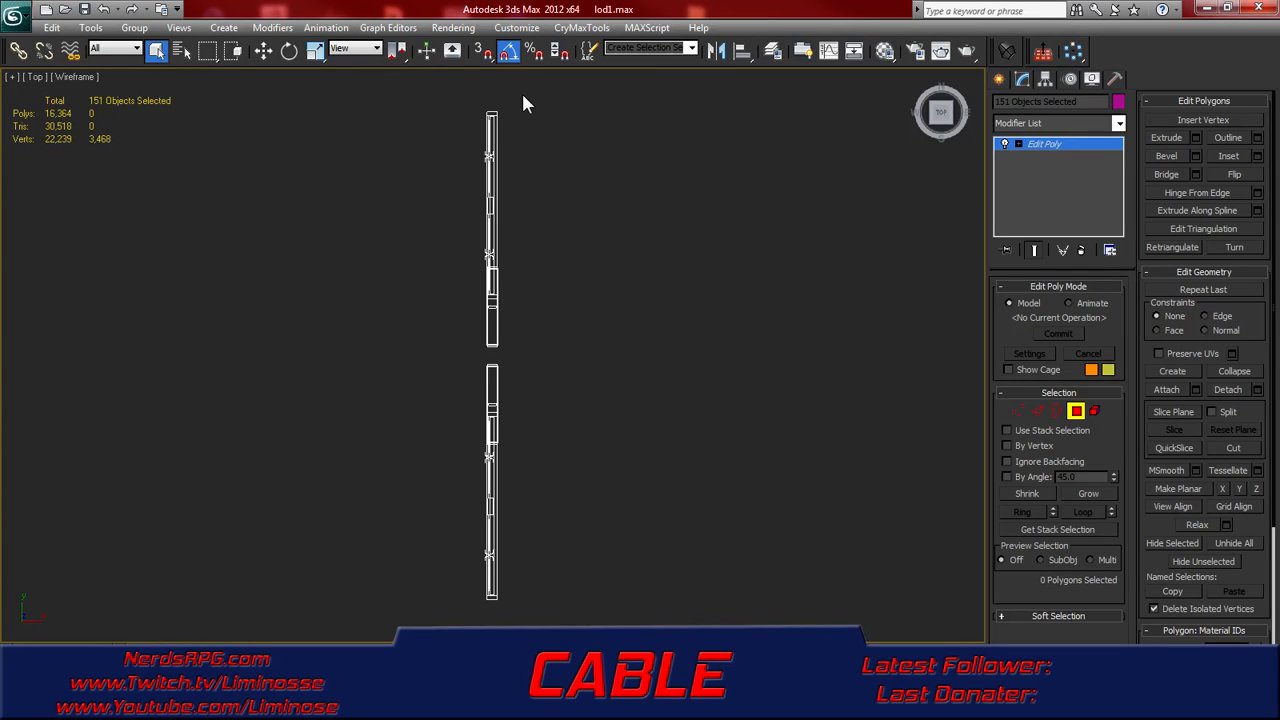
pyautogui.moveTo(519, 90); pyautogui.dragTo(492, 613)
pyautogui.moveTo(492, 620); pyautogui.dragTo(489, 610)
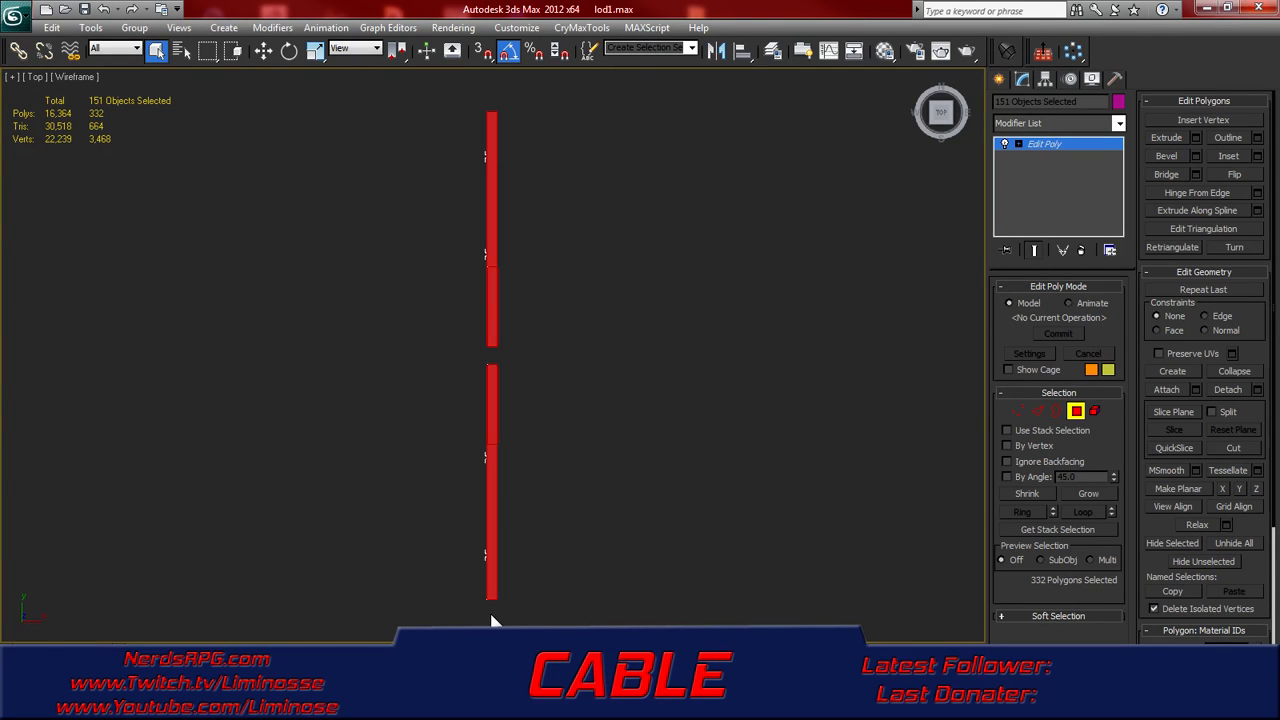
pyautogui.keyDown('alt'); pyautogui.moveTo(523, 534); pyautogui.dragTo(457, 100, button='middle'); pyautogui.keyUp('alt')
pyautogui.moveTo(529, 413); pyautogui.dragTo(463, 233, button='middle')
pyautogui.scroll(5, 470, 348)
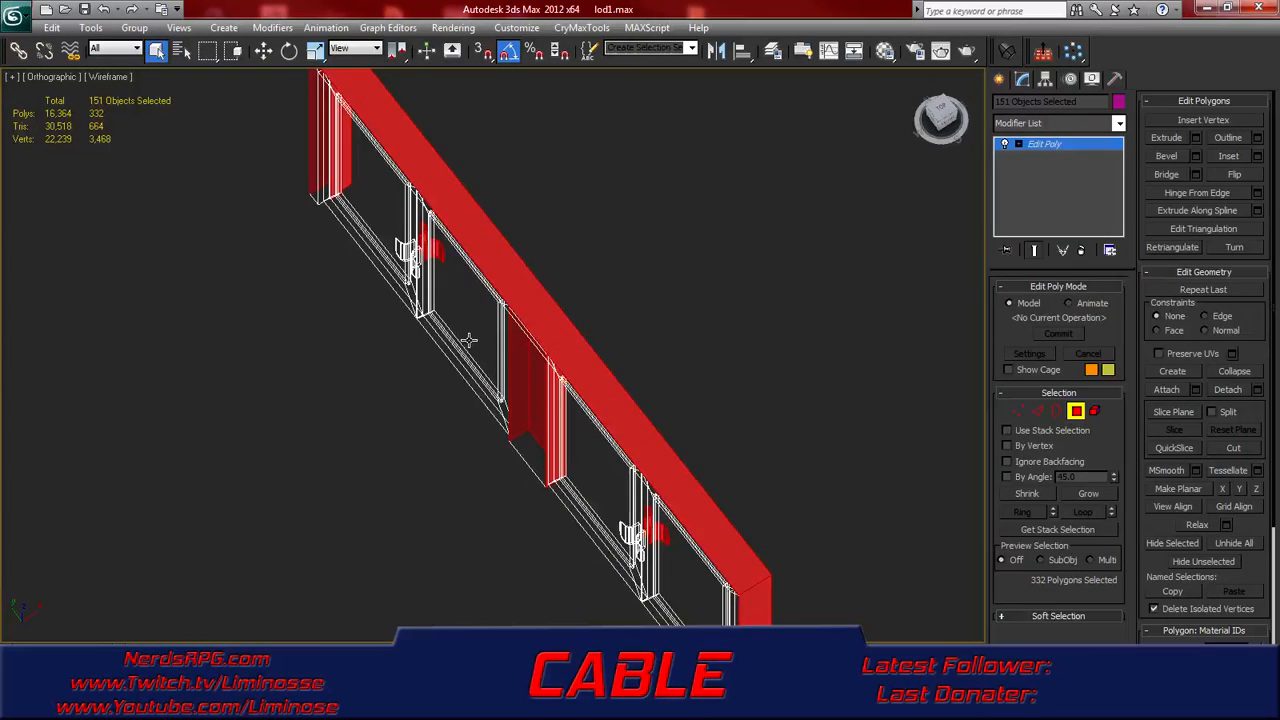
pyautogui.scroll(4, 470, 345)
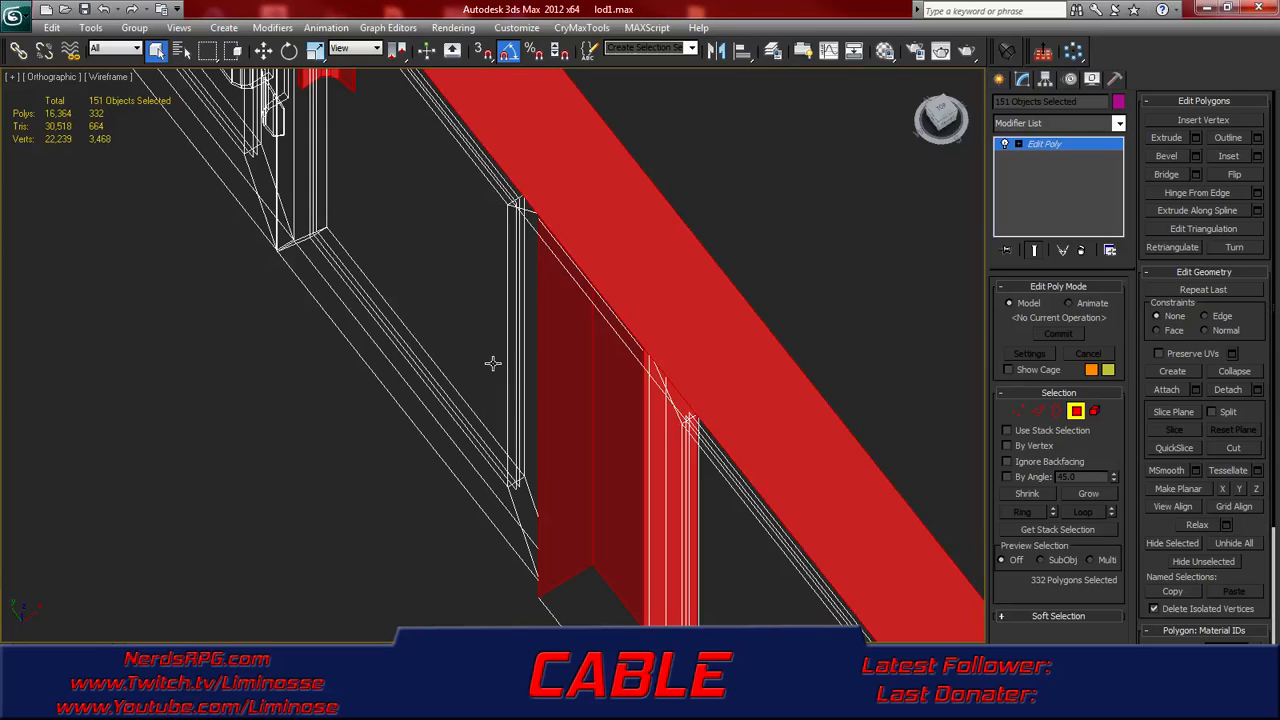
pyautogui.press('t')
pyautogui.click(525, 361)
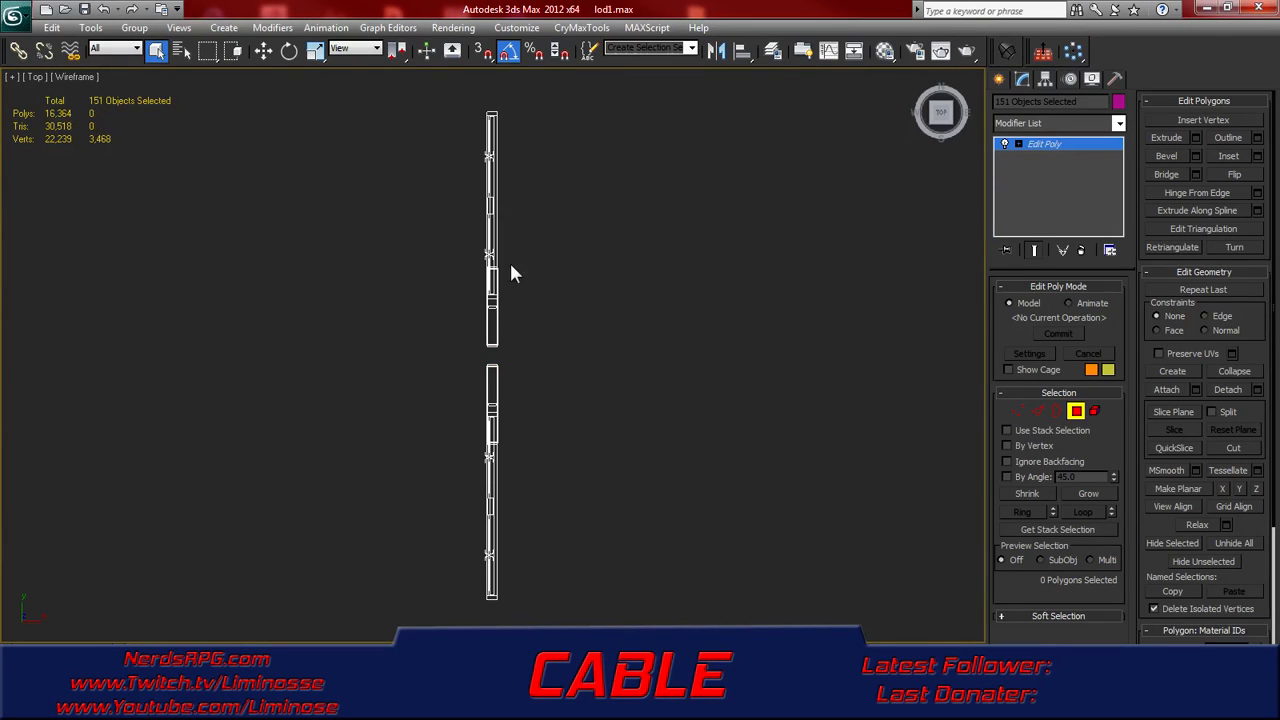
pyautogui.moveTo(520, 113); pyautogui.dragTo(512, 628)
pyautogui.moveTo(489, 626); pyautogui.dragTo(489, 626)
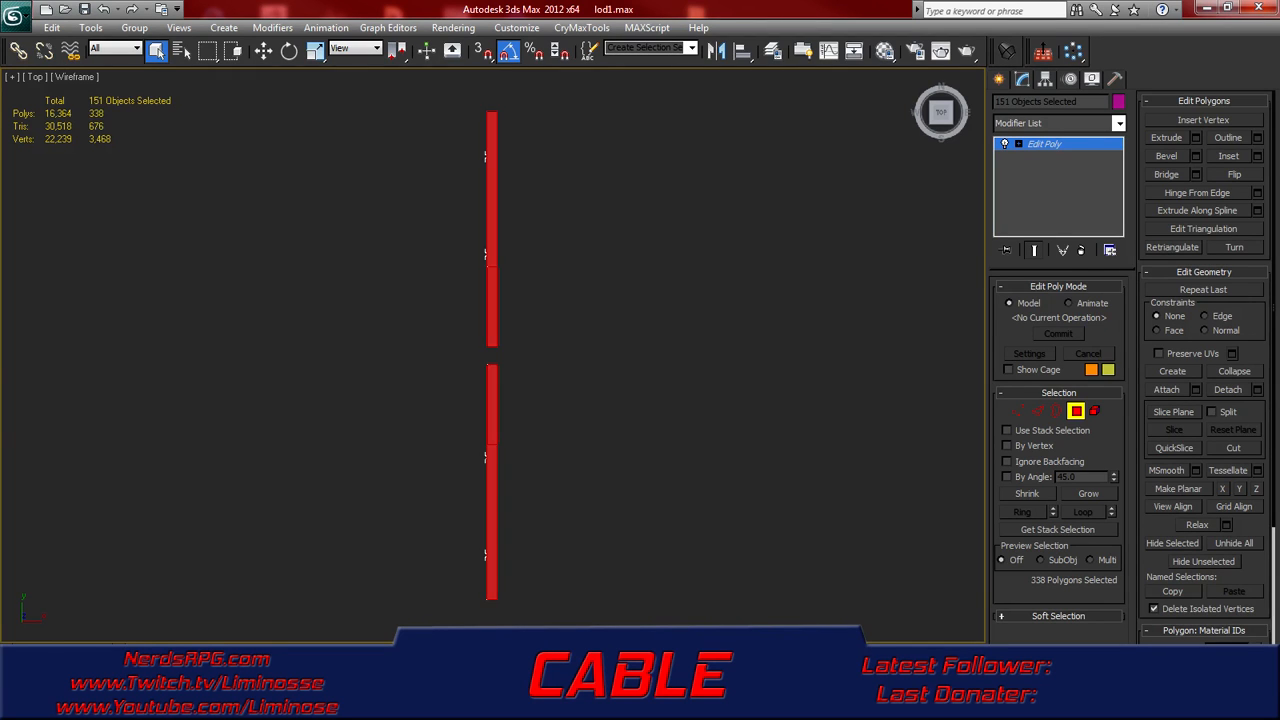
pyautogui.keyDown('alt'); pyautogui.moveTo(518, 595); pyautogui.dragTo(574, 534, button='middle'); pyautogui.keyUp('alt')
pyautogui.moveTo(646, 600); pyautogui.dragTo(601, 310, button='middle')
pyautogui.scroll(5, 591, 495)
pyautogui.scroll(3, 591, 495)
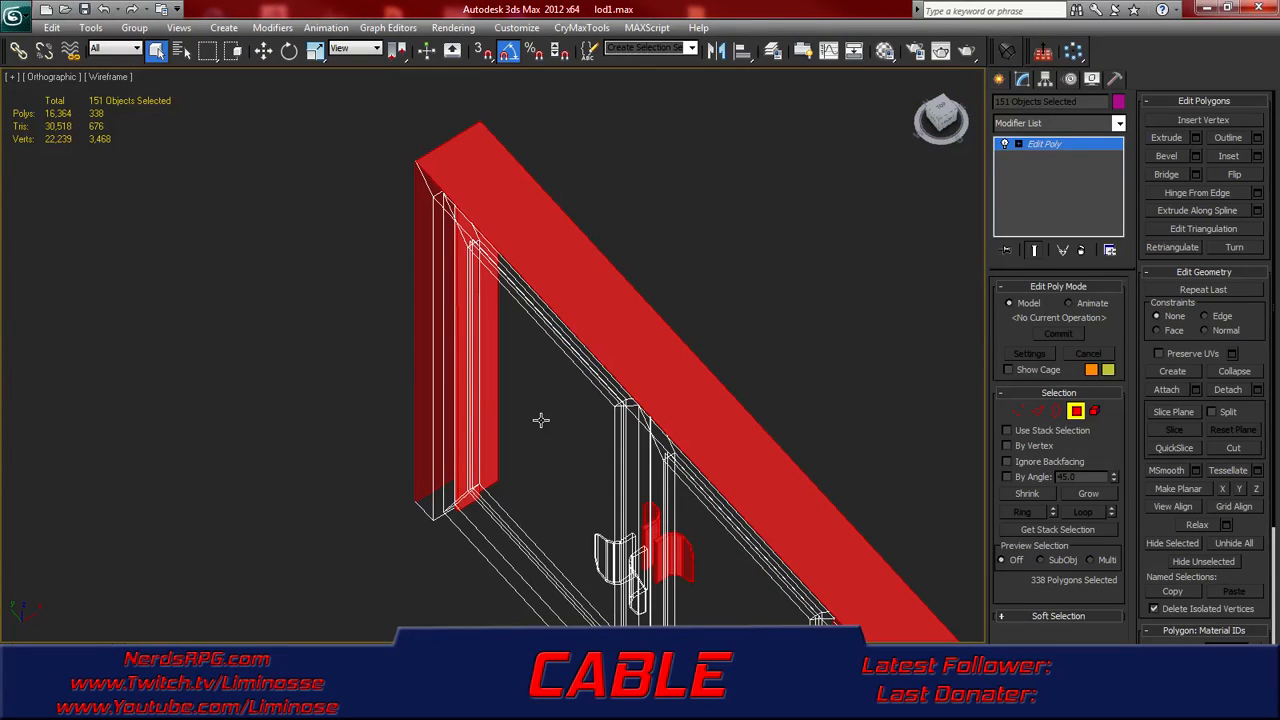
pyautogui.press('t')
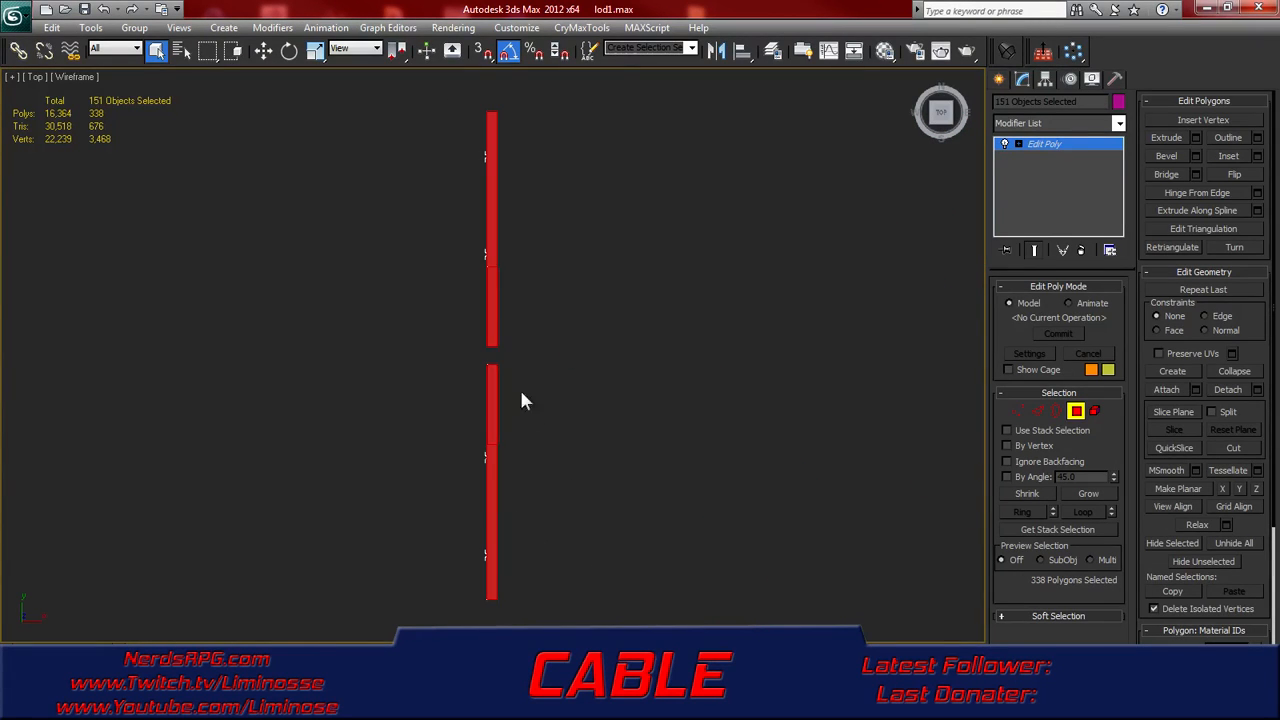
pyautogui.click(521, 89)
# - Select the inner-side frame polygons along the opposite end facade from above, and check the selection on the ground-floor doors
pyautogui.moveTo(526, 88); pyautogui.dragTo(511, 436)
pyautogui.moveTo(502, 585); pyautogui.dragTo(489, 640)
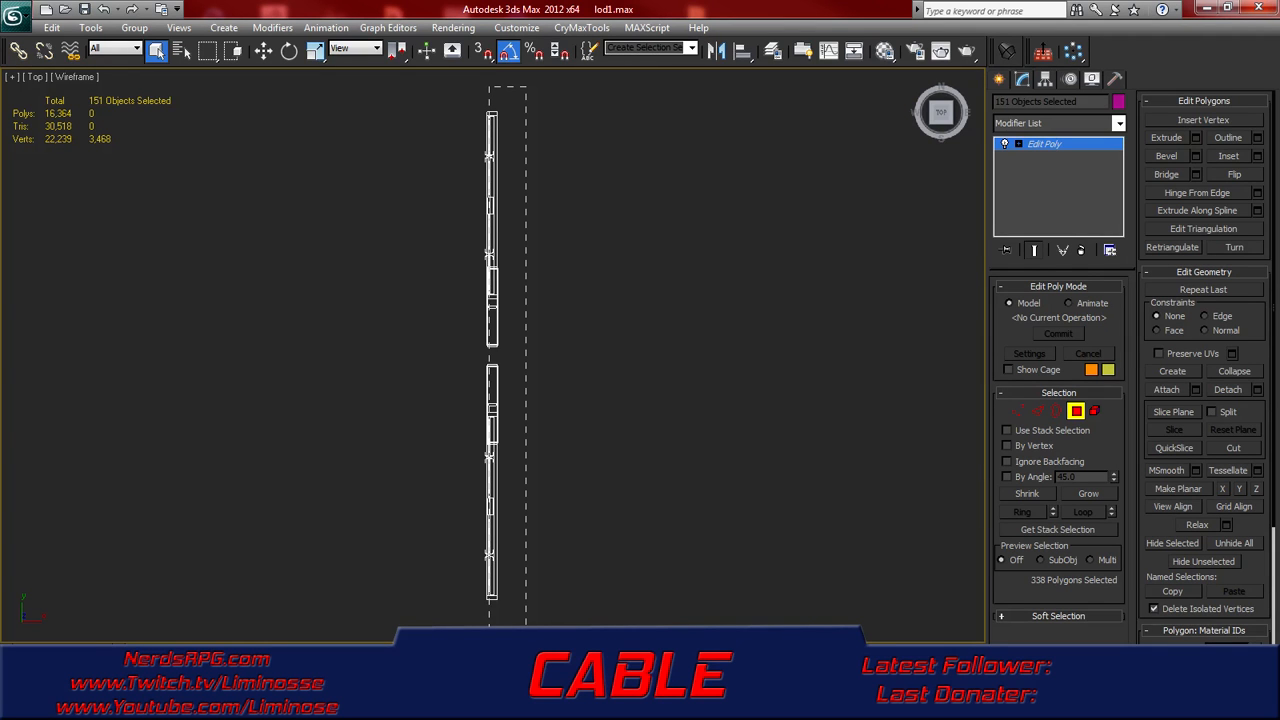
pyautogui.keyDown('alt'); pyautogui.moveTo(498, 626); pyautogui.dragTo(590, 248, button='middle'); pyautogui.keyUp('alt')
pyautogui.moveTo(568, 434); pyautogui.dragTo(538, 375, button='middle')
pyautogui.scroll(8, 538, 375)
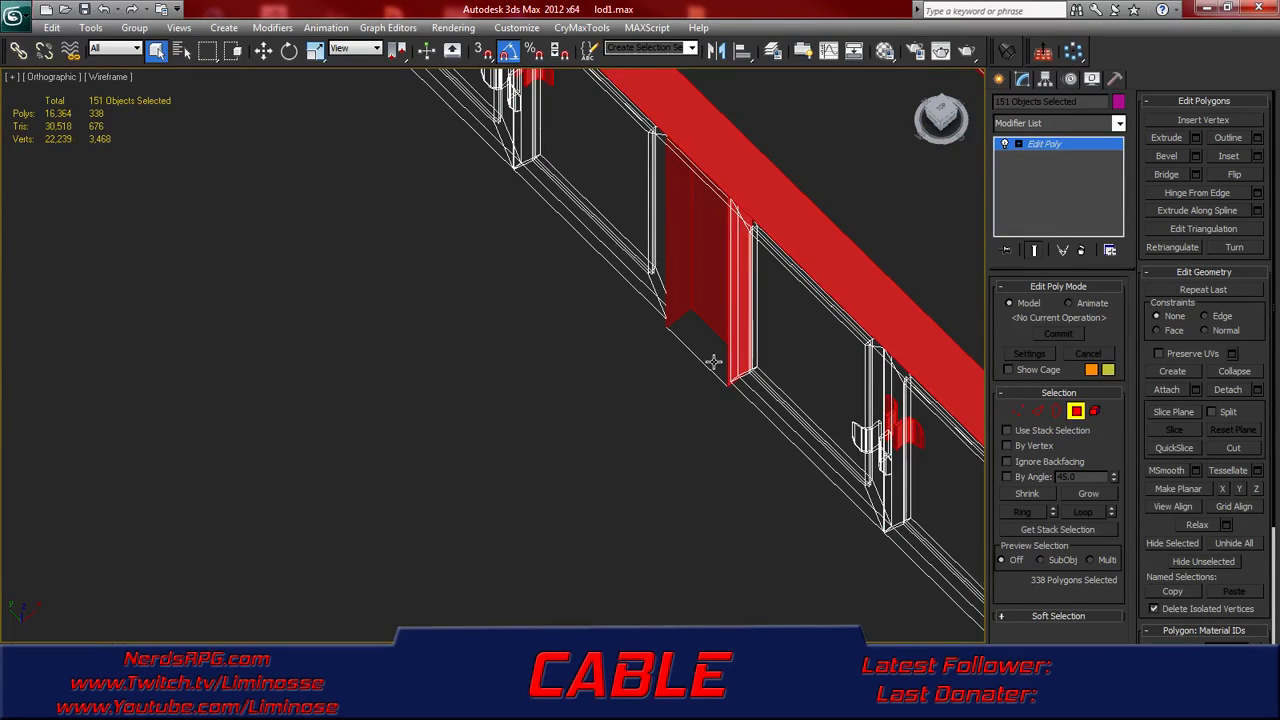
pyautogui.scroll(-6, 714, 362)
pyautogui.moveTo(758, 436); pyautogui.dragTo(529, 216, button='middle')
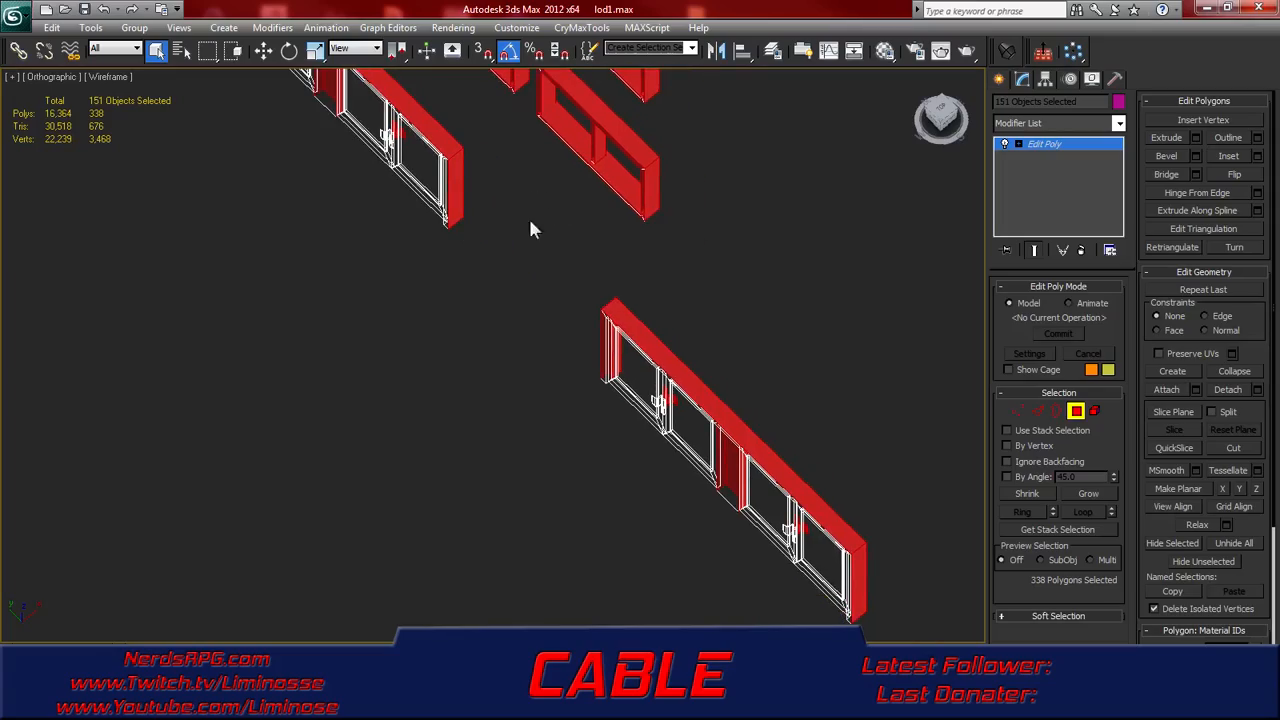
# - Examine the selected frame polygons on the end facade's windows and ground-floor doors, comparing wireframe and shaded display
pyautogui.scroll(-12, 678, 347)
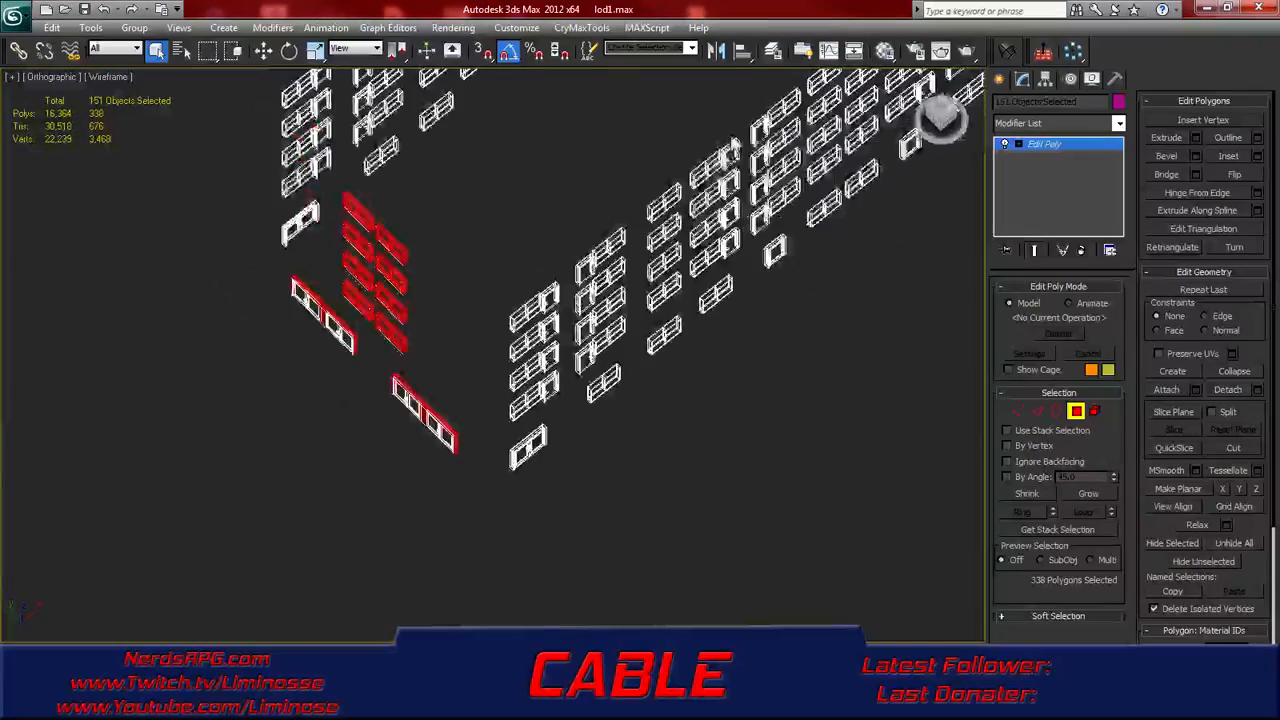
pyautogui.moveTo(608, 181); pyautogui.dragTo(391, 417, button='middle')
pyautogui.scroll(7, 385, 400)
pyautogui.press('F3')
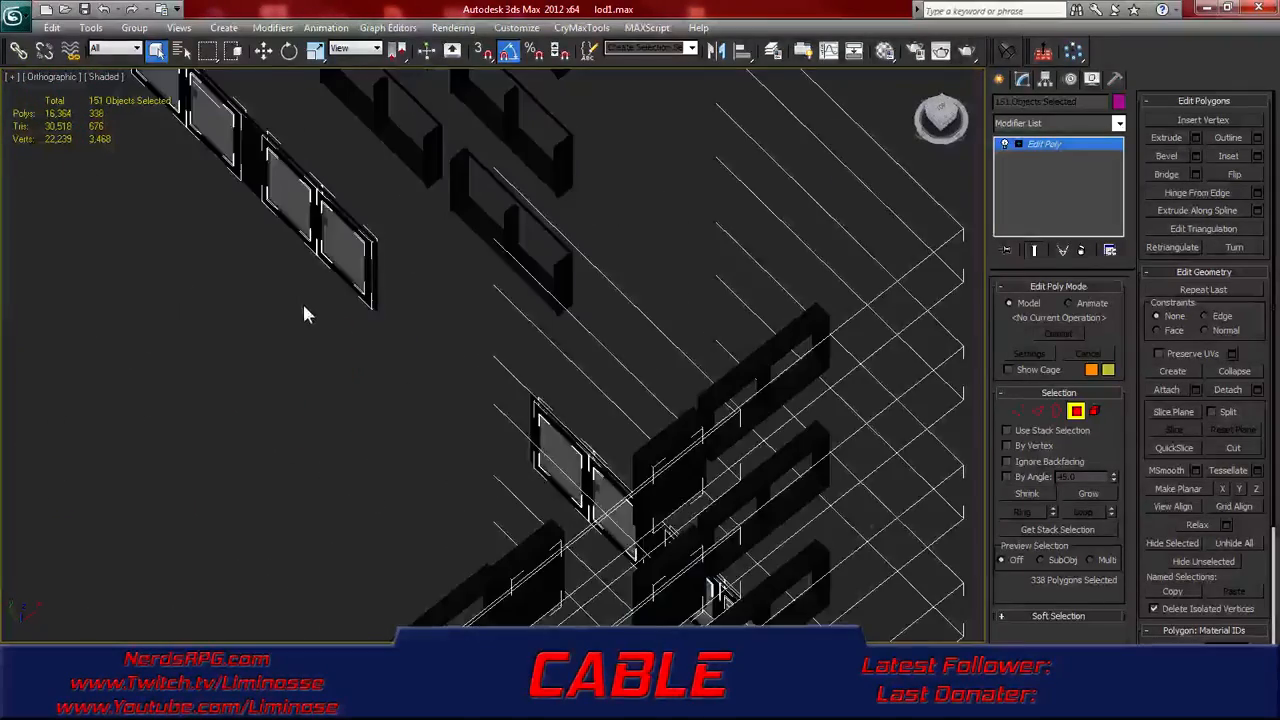
pyautogui.moveTo(300, 300); pyautogui.dragTo(577, 449, button='middle')
pyautogui.scroll(8, 590, 460)
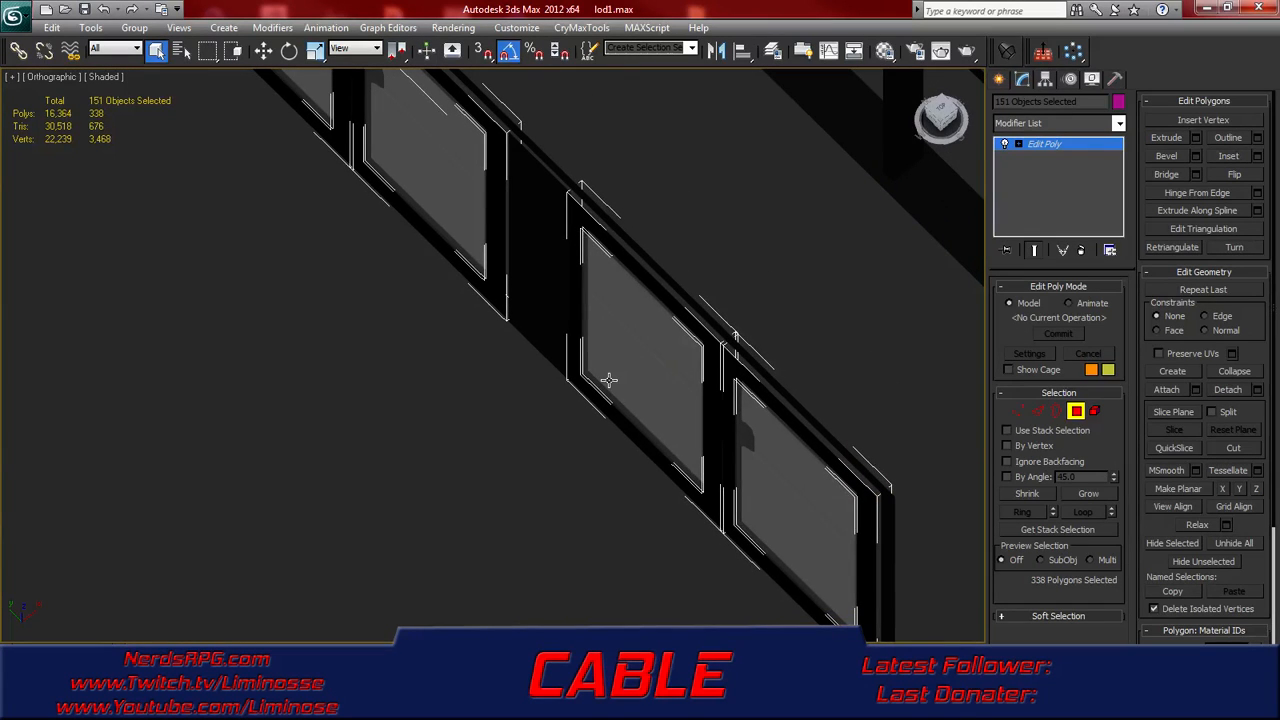
pyautogui.scroll(-10, 608, 380)
pyautogui.press('F3')
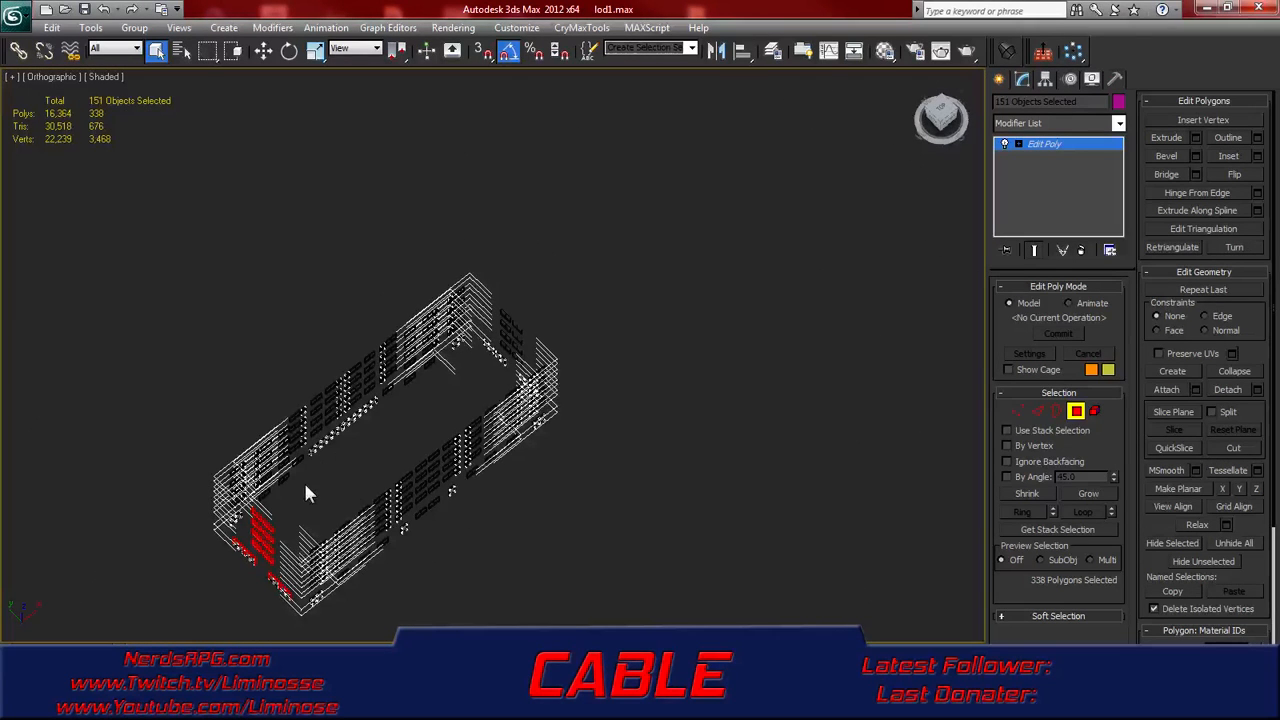
pyautogui.moveTo(305, 485); pyautogui.dragTo(592, 206, button='middle')
pyautogui.moveTo(457, 335); pyautogui.dragTo(367, 409, button='middle')
pyautogui.scroll(6, 416, 346)
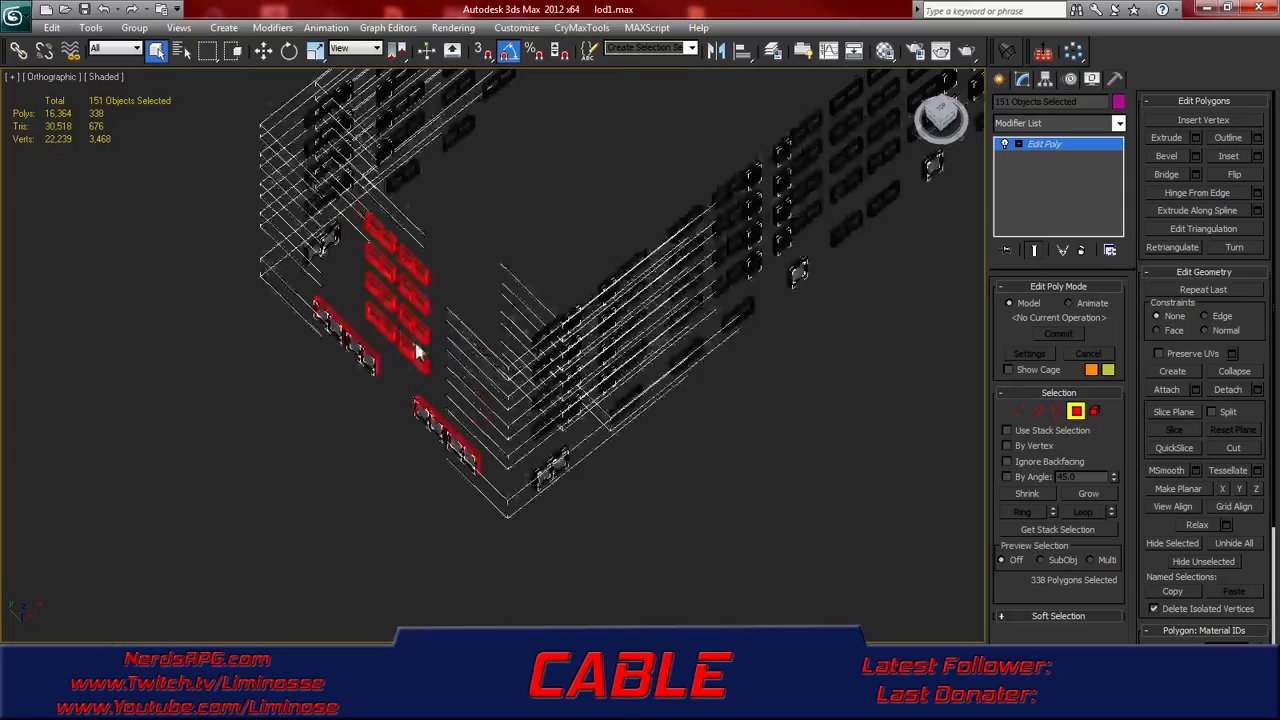
pyautogui.scroll(3, 418, 350)
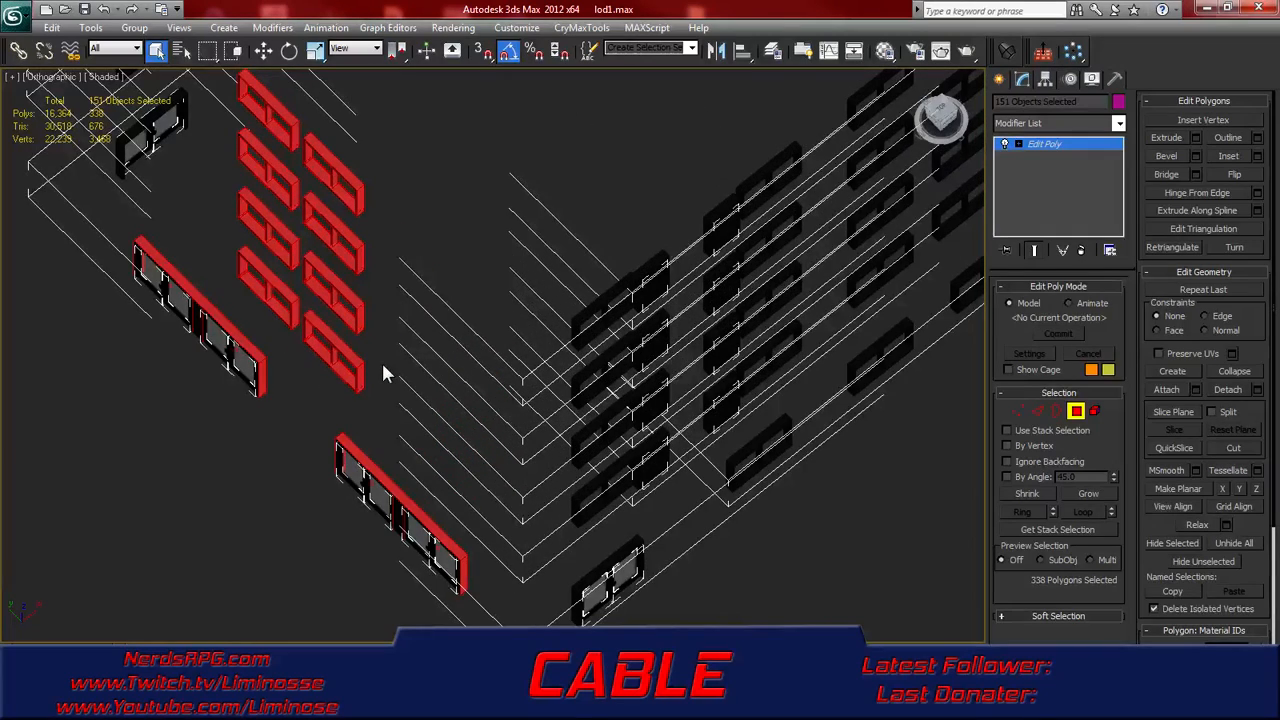
# - Deselect the sill polygons of the upper-floor windows on the end facade one by one in shaded display
pyautogui.press('F3')
pyautogui.scroll(3, 333, 374)
pyautogui.moveTo(333, 374); pyautogui.dragTo(478, 403, button='middle')
pyautogui.press('F3')
pyautogui.scroll(4, 478, 410)
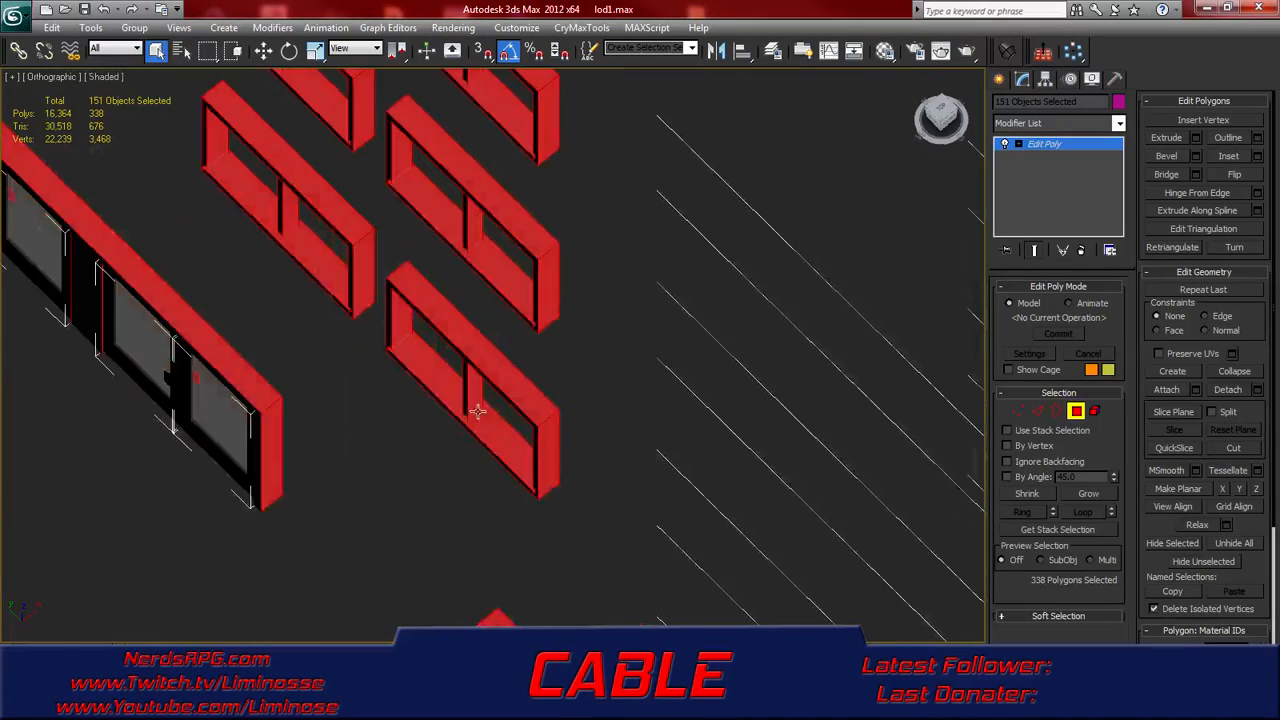
pyautogui.keyDown('alt'); pyautogui.click(467, 426); pyautogui.keyUp('alt')
pyautogui.keyDown('alt'); pyautogui.click(331, 276); pyautogui.keyUp('alt')
pyautogui.keyDown('alt'); pyautogui.click(432, 228); pyautogui.keyUp('alt')
pyautogui.keyDown('alt'); pyautogui.click(320, 110); pyautogui.keyUp('alt')
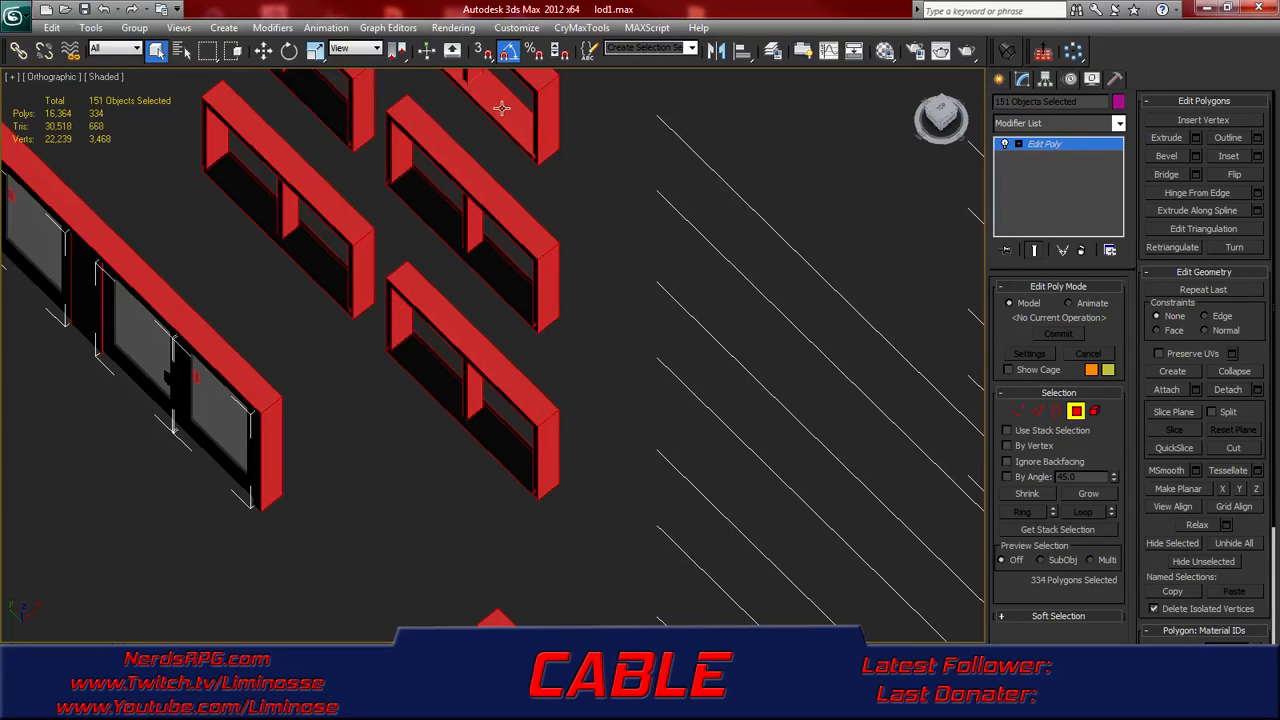
pyautogui.moveTo(526, 183); pyautogui.dragTo(541, 383, button='middle')
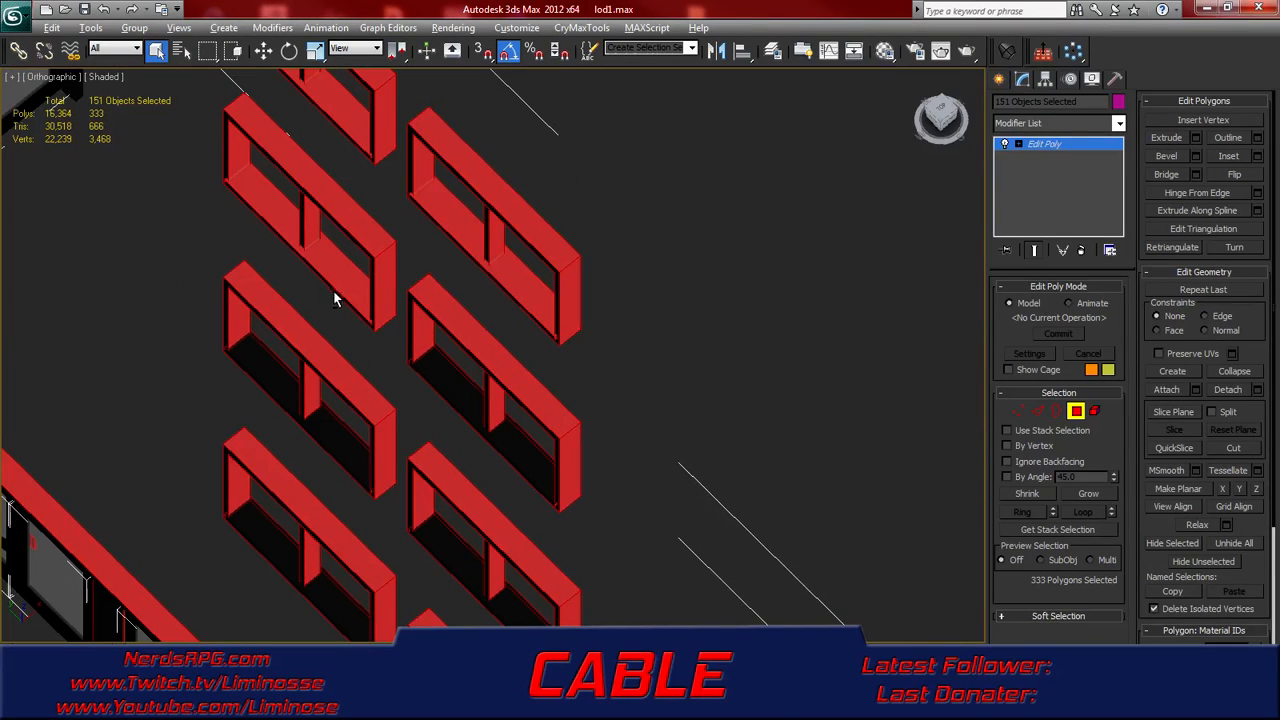
pyautogui.keyDown('alt'); pyautogui.click(362, 112); pyautogui.keyUp('alt')
pyautogui.keyDown('alt'); pyautogui.click(515, 268); pyautogui.keyUp('alt')
pyautogui.moveTo(513, 100); pyautogui.dragTo(597, 420, button='middle')
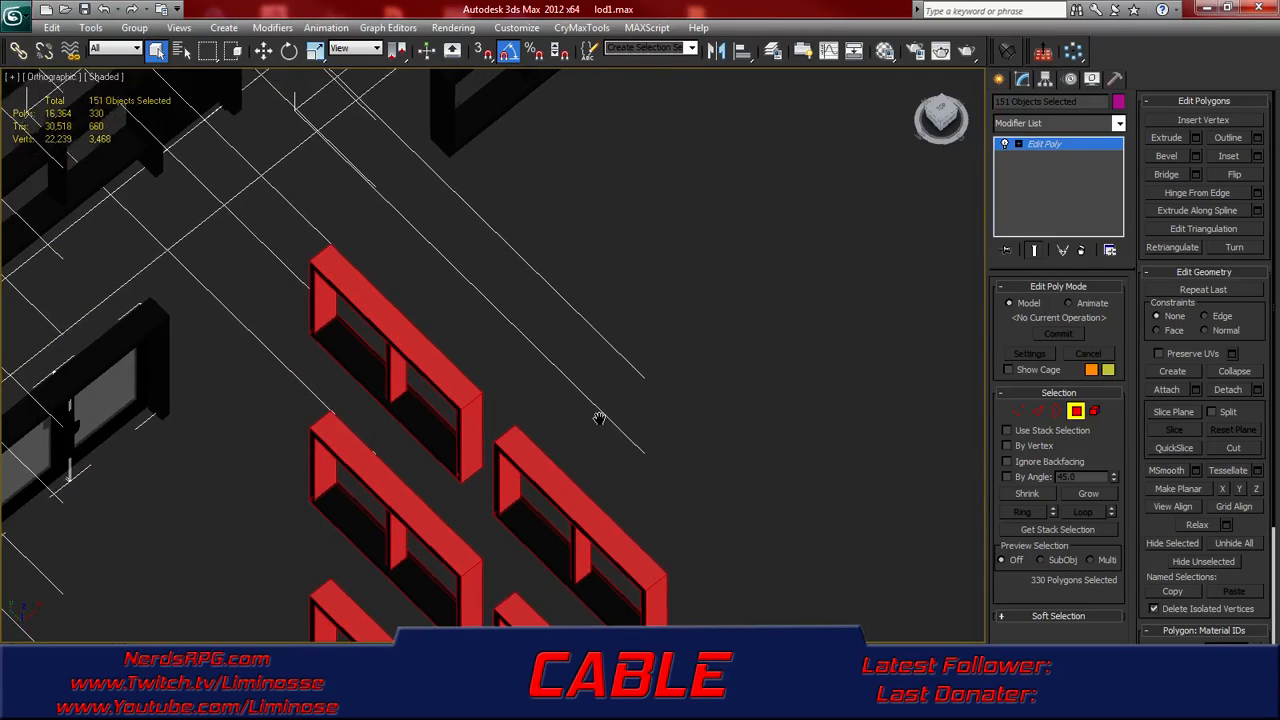
# - Deselect the upright frame polygons of the end facade's upper-floor windows, floor by floor, in the front view
pyautogui.scroll(-3, 590, 413)
pyautogui.press('f')
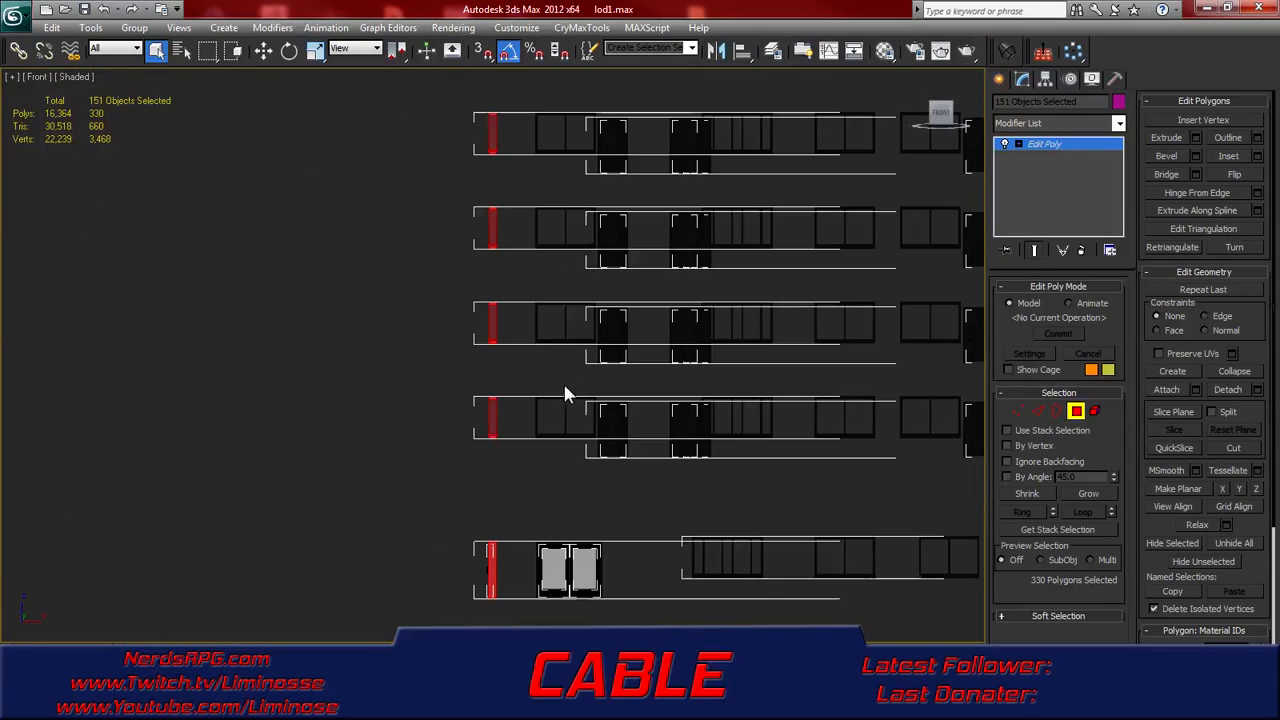
pyautogui.scroll(2, 513, 378)
pyautogui.keyDown('alt'); pyautogui.moveTo(516, 438); pyautogui.dragTo(429, 443); pyautogui.keyUp('alt')
pyautogui.keyDown('alt'); pyautogui.moveTo(443, 309); pyautogui.dragTo(440, 310); pyautogui.keyUp('alt')
pyautogui.keyDown('alt'); pyautogui.moveTo(514, 172); pyautogui.dragTo(423, 176); pyautogui.keyUp('alt')
pyautogui.moveTo(422, 286); pyautogui.dragTo(376, 316, button='middle')
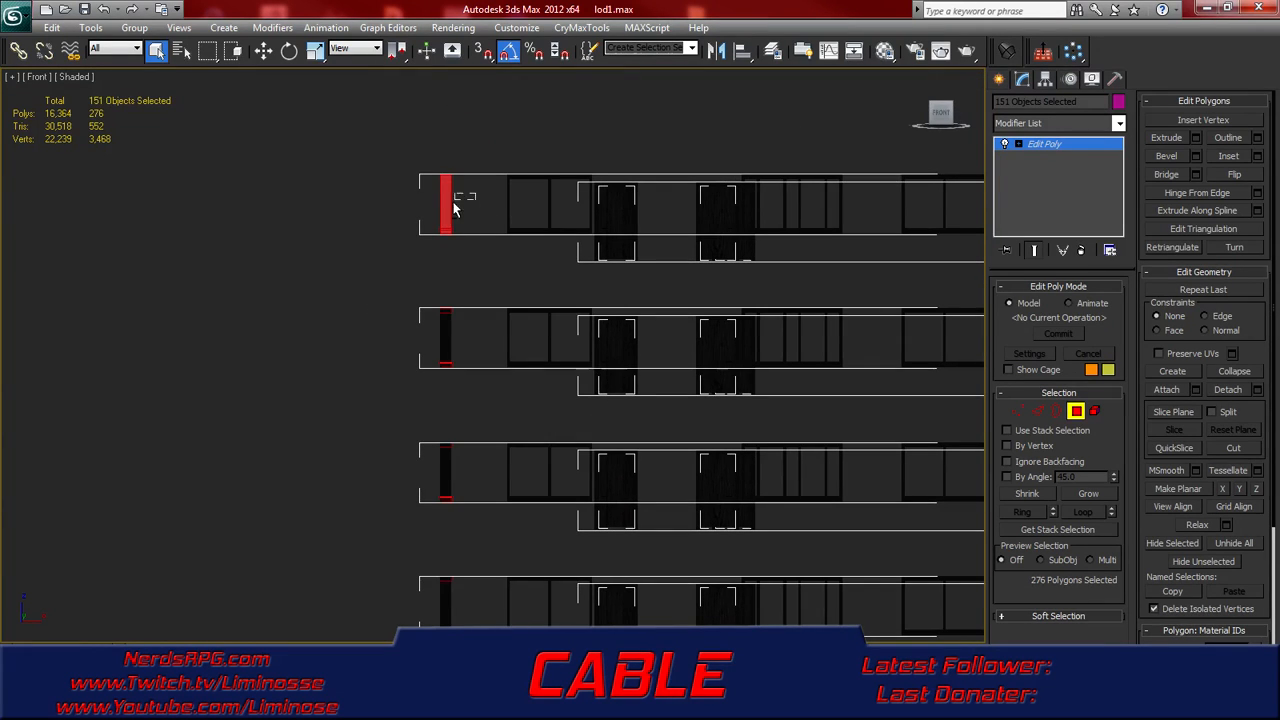
# - Check the selection around the ground-floor doors on the end facade and delete the selected hidden polygons
pyautogui.moveTo(426, 371)
pyautogui.keyDown('alt'); pyautogui.mouseDown(button='middle')
pyautogui.moveTo(420, 134)
pyautogui.moveTo(417, 314)
pyautogui.moveTo(437, 383)
pyautogui.moveTo(427, 370)
pyautogui.mouseUp(button='middle'); pyautogui.keyUp('alt')
pyautogui.scroll(5, 427, 370)
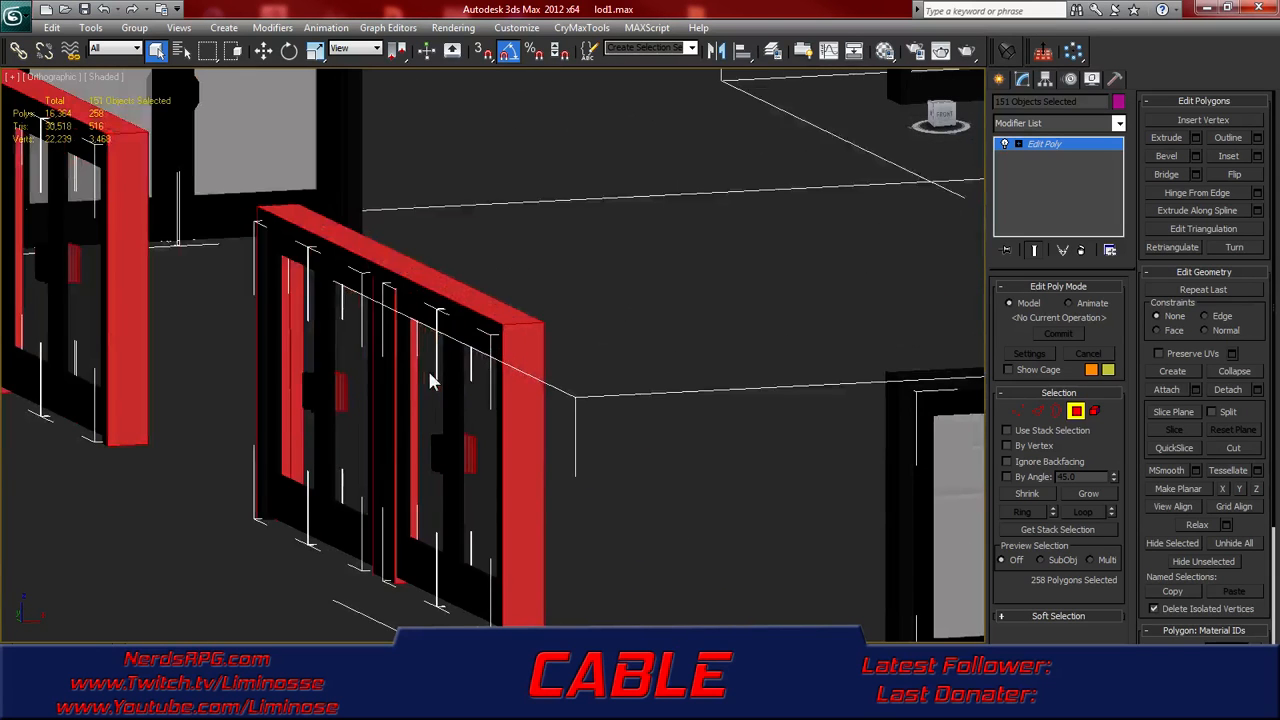
pyautogui.scroll(2, 427, 372)
pyautogui.moveTo(341, 412); pyautogui.dragTo(497, 300, button='middle')
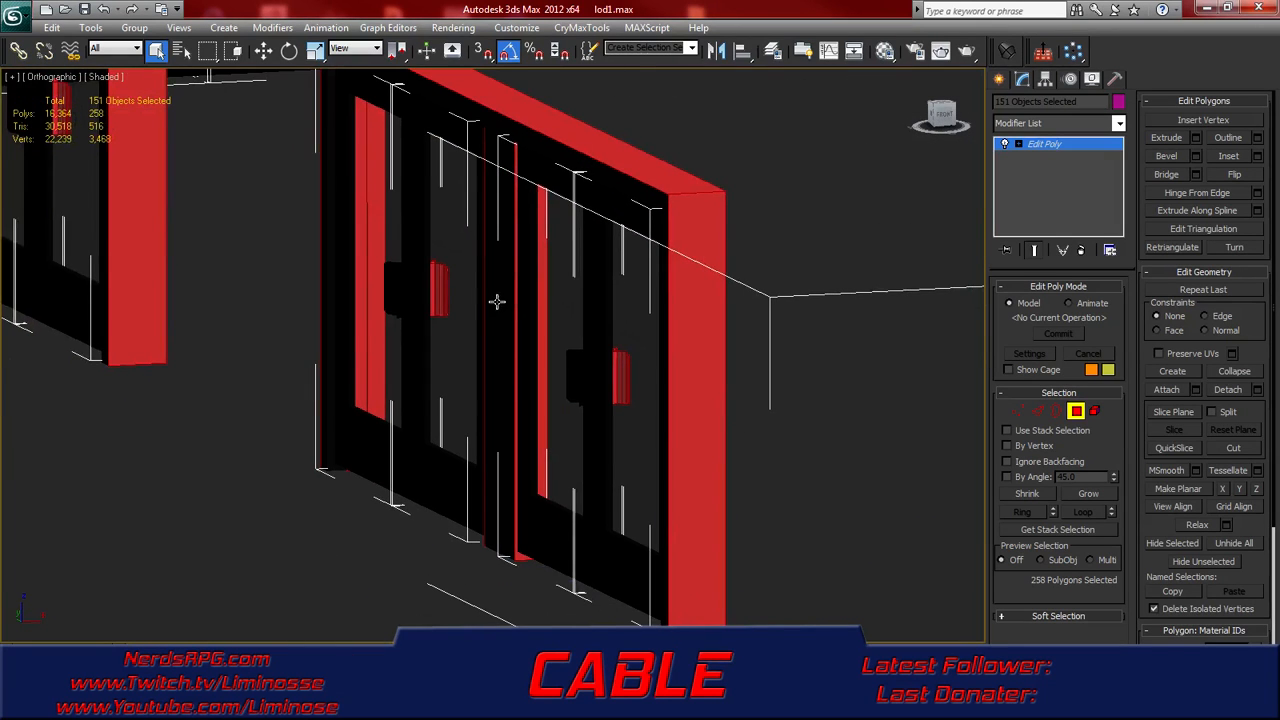
pyautogui.press('F3')
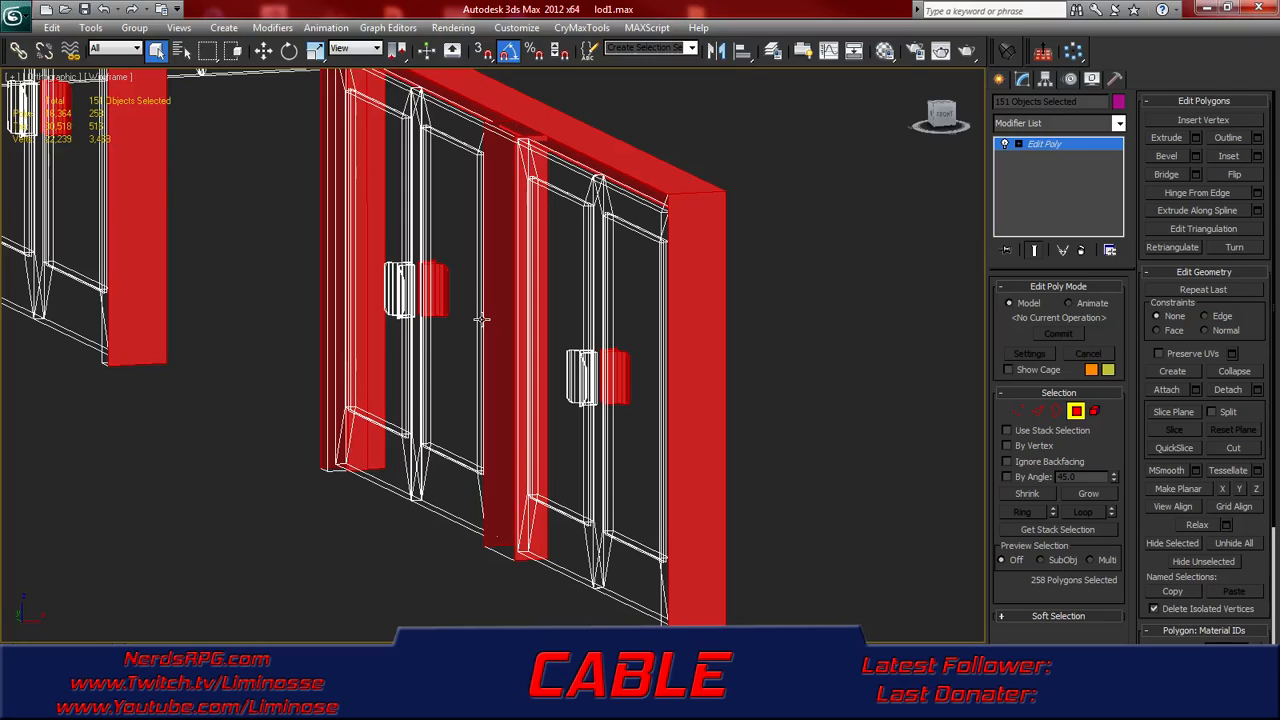
pyautogui.press('F3')
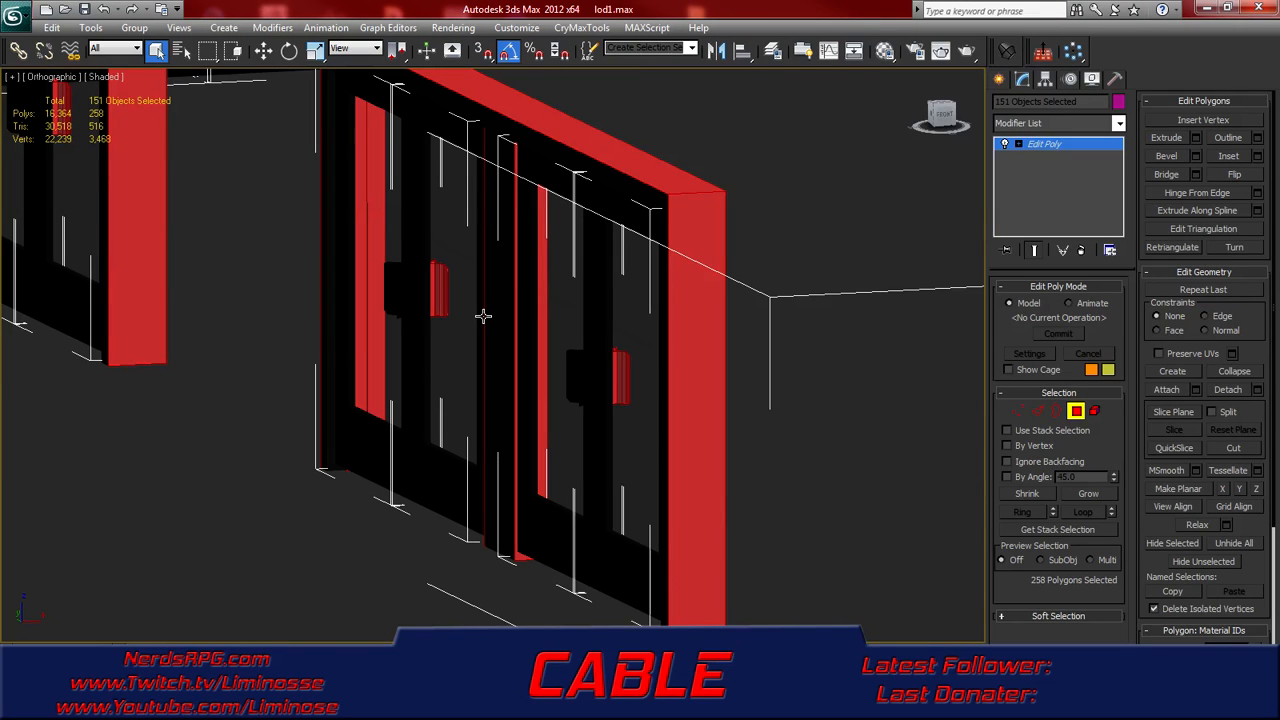
pyautogui.hotkey('ctrl', 'd')
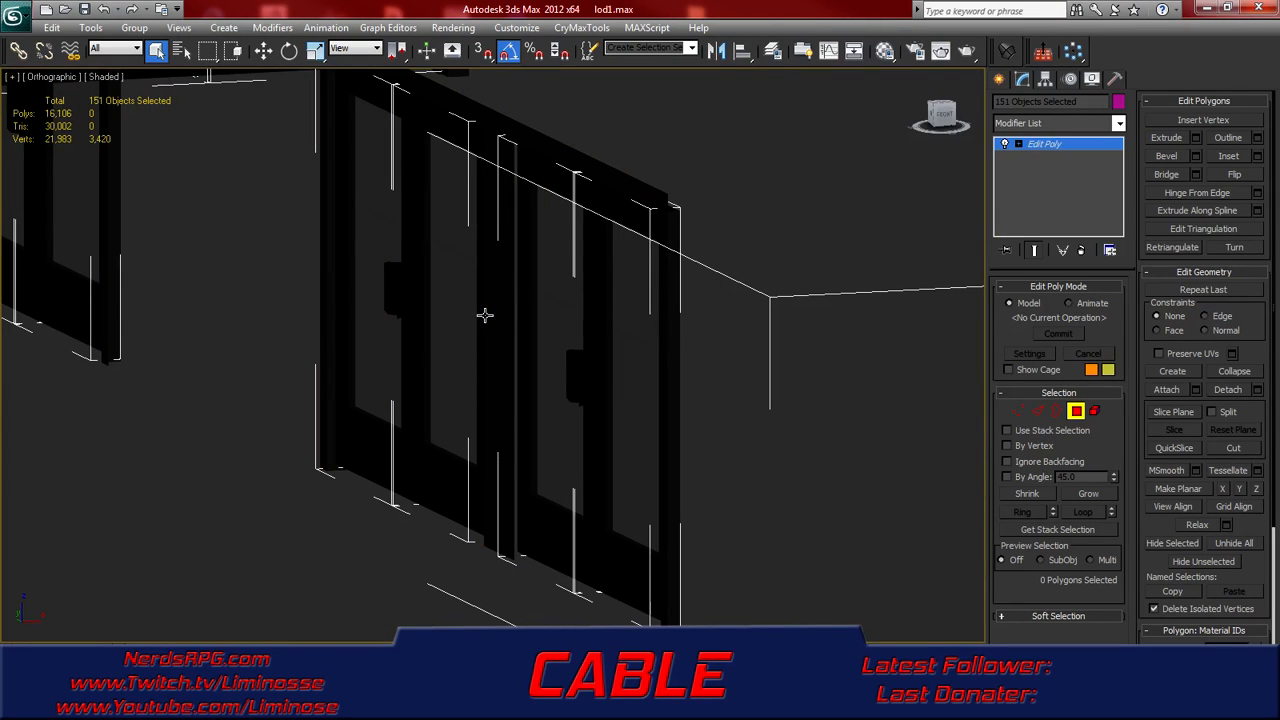
# - Inspect the end facade's remaining frames and the windows and doors along the adjoining long facade
pyautogui.scroll(-4, 484, 315)
pyautogui.keyDown('alt'); pyautogui.moveTo(479, 312); pyautogui.dragTo(524, 320, button='middle'); pyautogui.keyUp('alt')
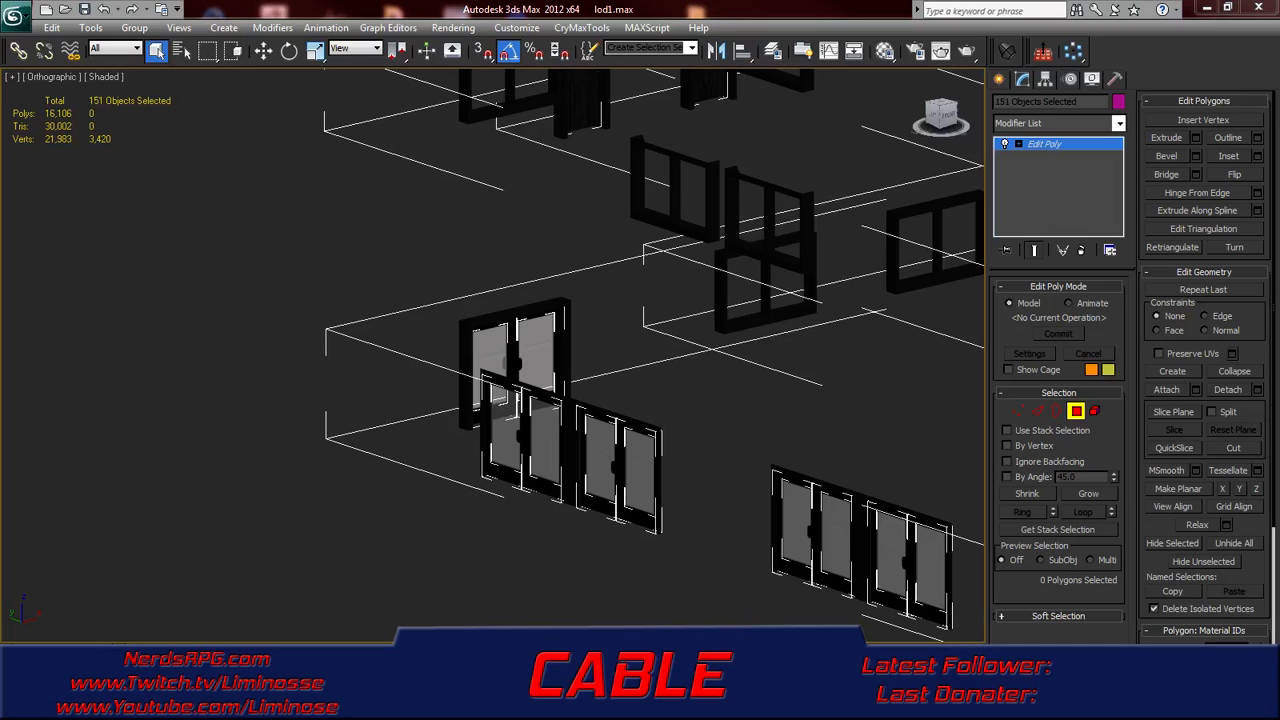
pyautogui.moveTo(817, 458); pyautogui.dragTo(634, 329, button='middle')
pyautogui.moveTo(731, 320); pyautogui.dragTo(648, 370, button='middle')
pyautogui.scroll(-2, 538, 311)
pyautogui.scroll(-4, 491, 272)
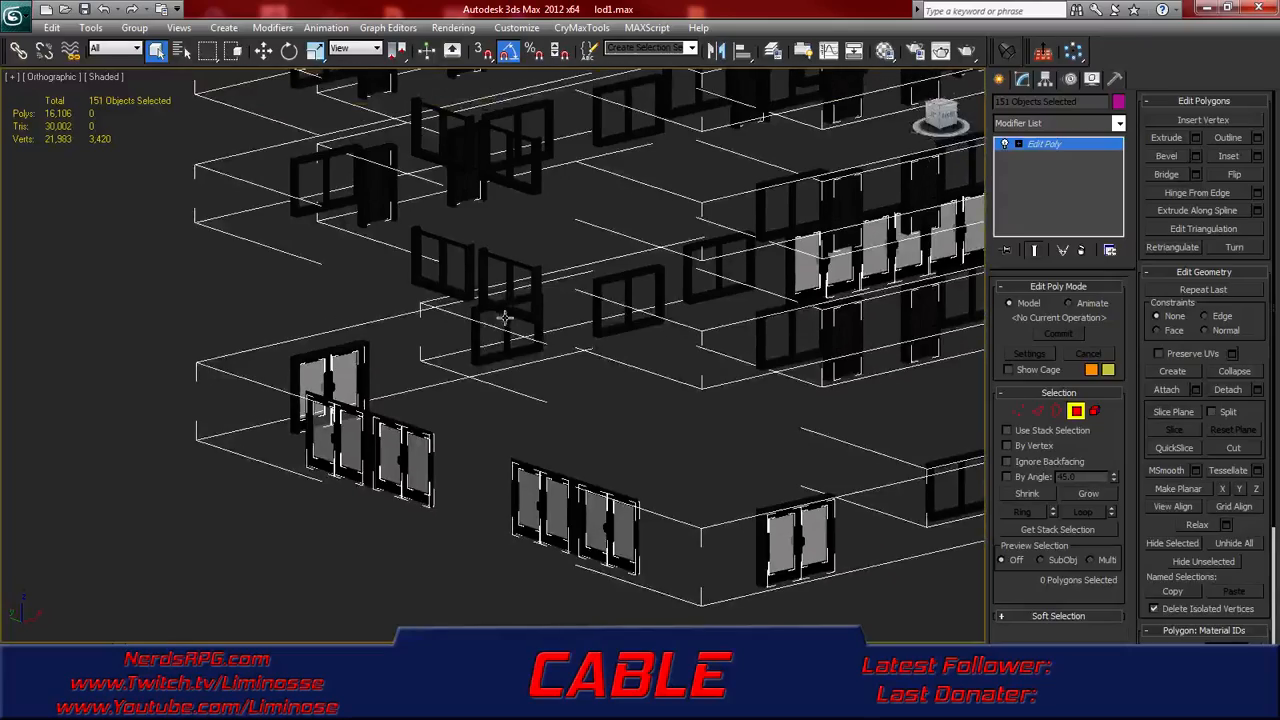
pyautogui.scroll(-2, 491, 260)
pyautogui.keyDown('alt'); pyautogui.moveTo(491, 240); pyautogui.dragTo(464, 240, button='middle'); pyautogui.keyUp('alt')
pyautogui.moveTo(394, 193)
pyautogui.keyDown('alt'); pyautogui.mouseDown(button='middle')
pyautogui.moveTo(394, 220)
pyautogui.moveTo(408, 190)
pyautogui.mouseUp(button='middle'); pyautogui.keyUp('alt')
pyautogui.moveTo(592, 227); pyautogui.dragTo(400, 165, button='middle')
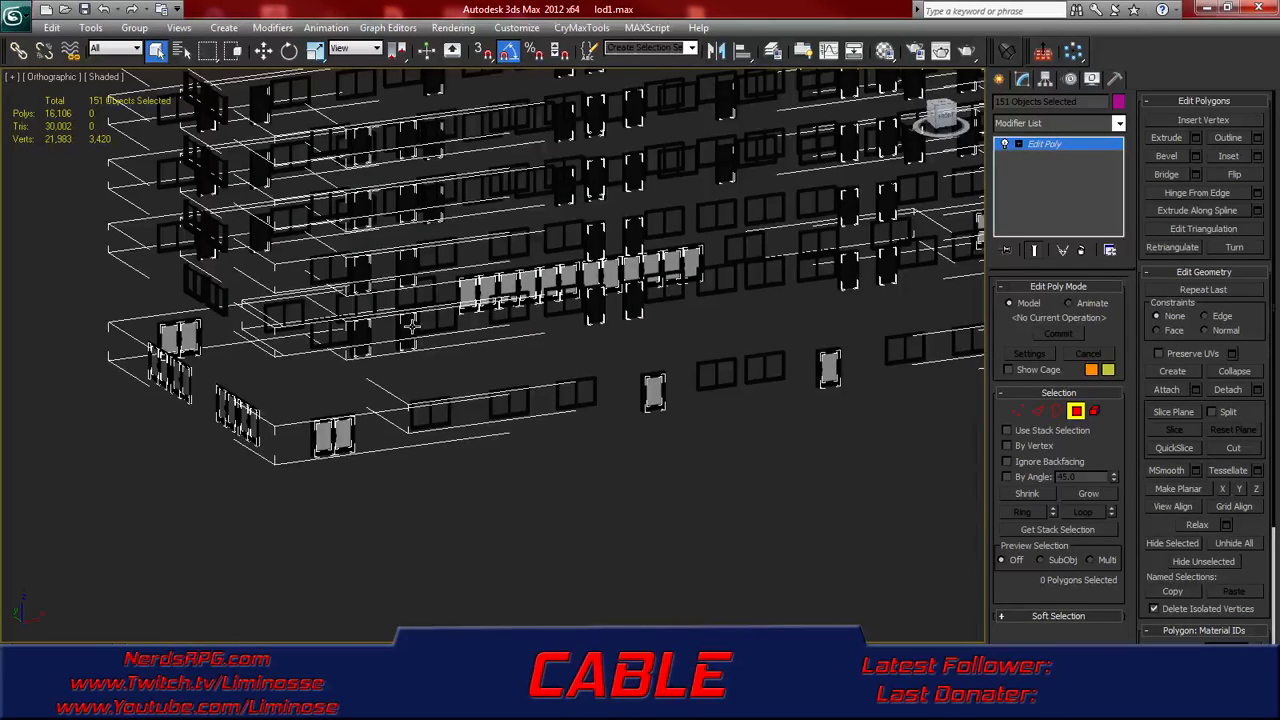
# - Show the window and door frames near the corner of the long front facade from above in wireframe
pyautogui.press('t')
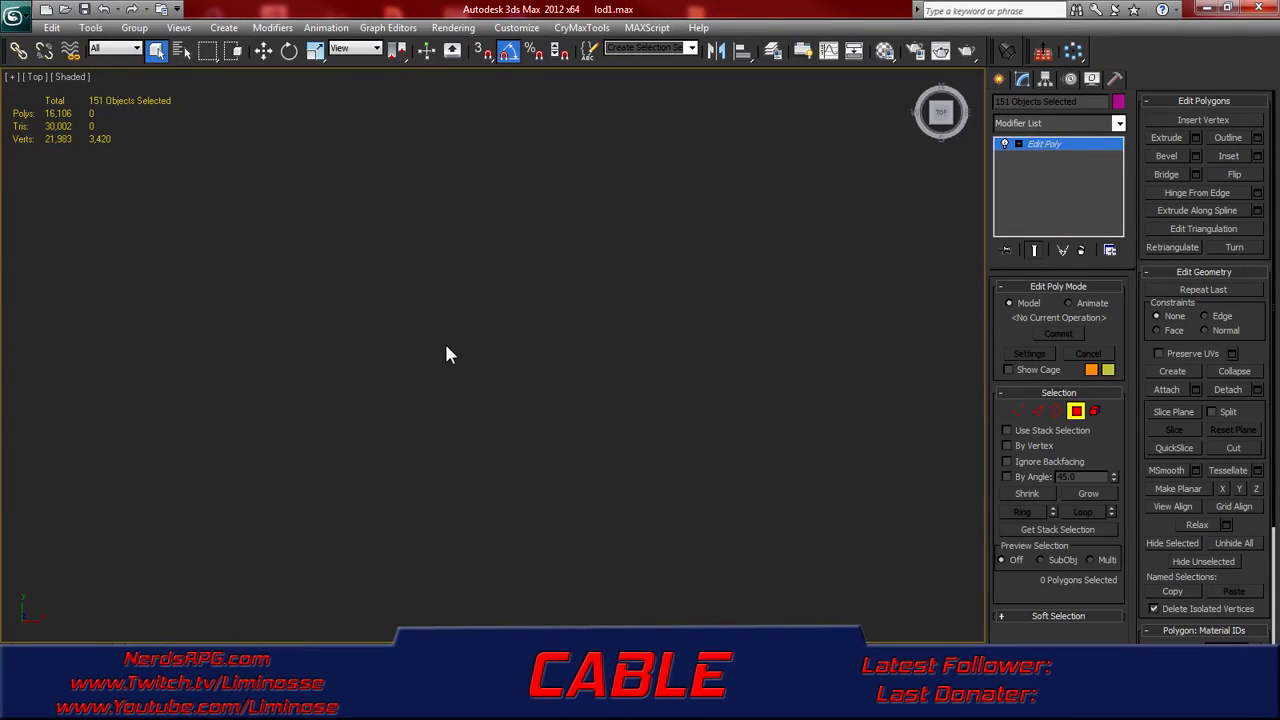
pyautogui.press('z')
pyautogui.scroll(-1, 446, 348)
pyautogui.moveTo(386, 413); pyautogui.dragTo(440, 300, button='middle')
pyautogui.scroll(2, 645, 316)
pyautogui.moveTo(866, 371); pyautogui.dragTo(451, 325, button='middle')
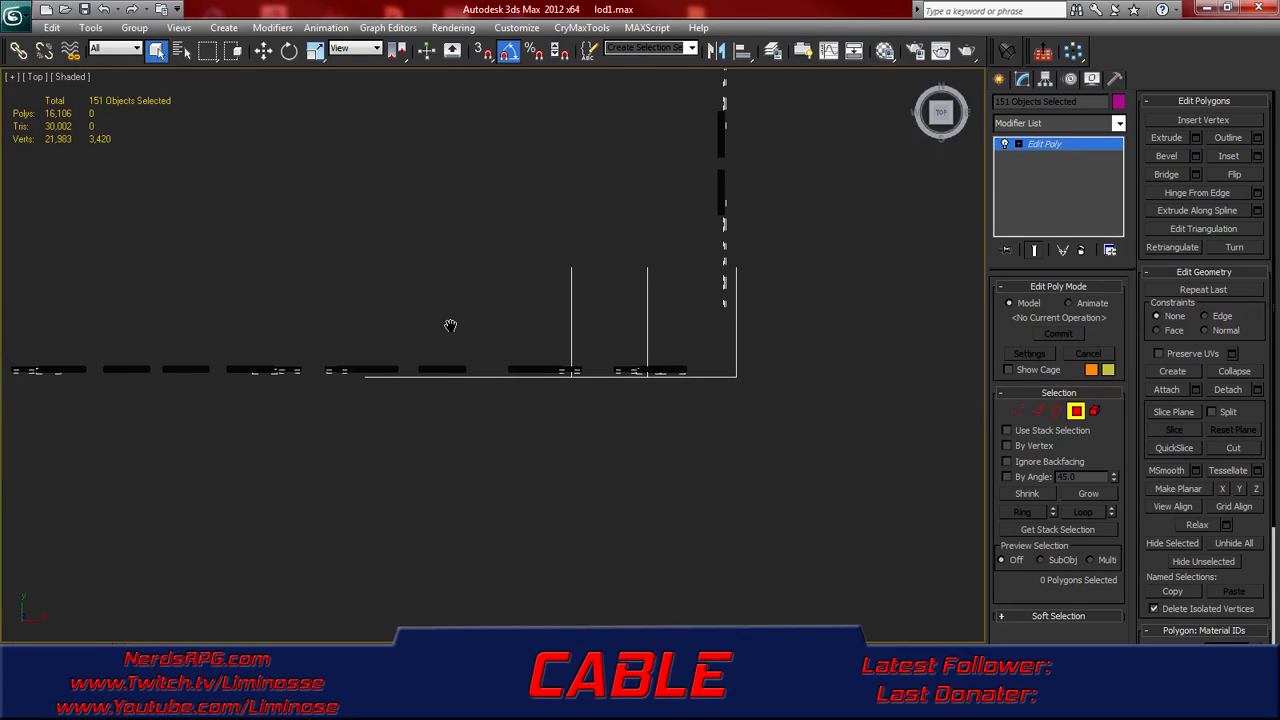
pyautogui.press('F3')
pyautogui.scroll(3, 651, 318)
pyautogui.moveTo(780, 316); pyautogui.dragTo(639, 310, button='middle')
pyautogui.moveTo(596, 389); pyautogui.dragTo(564, 382)
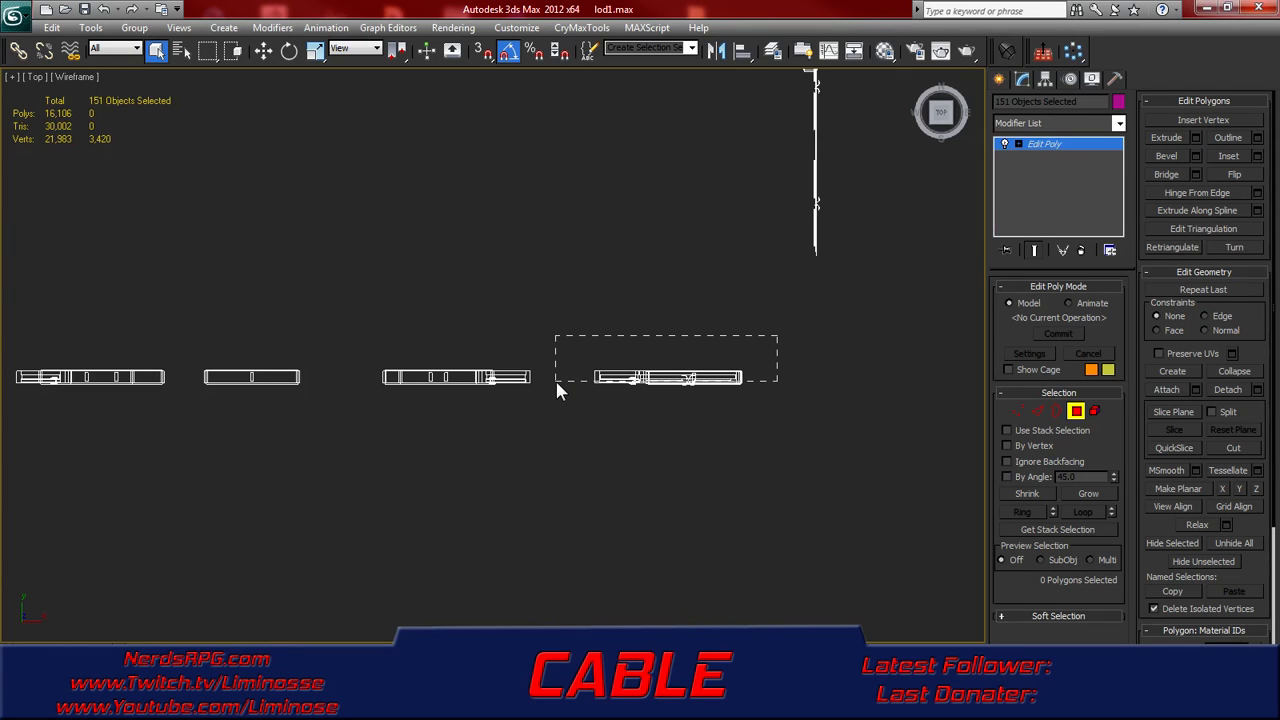
pyautogui.moveTo(555, 378); pyautogui.dragTo(555, 378)
pyautogui.scroll(5, 660, 411)
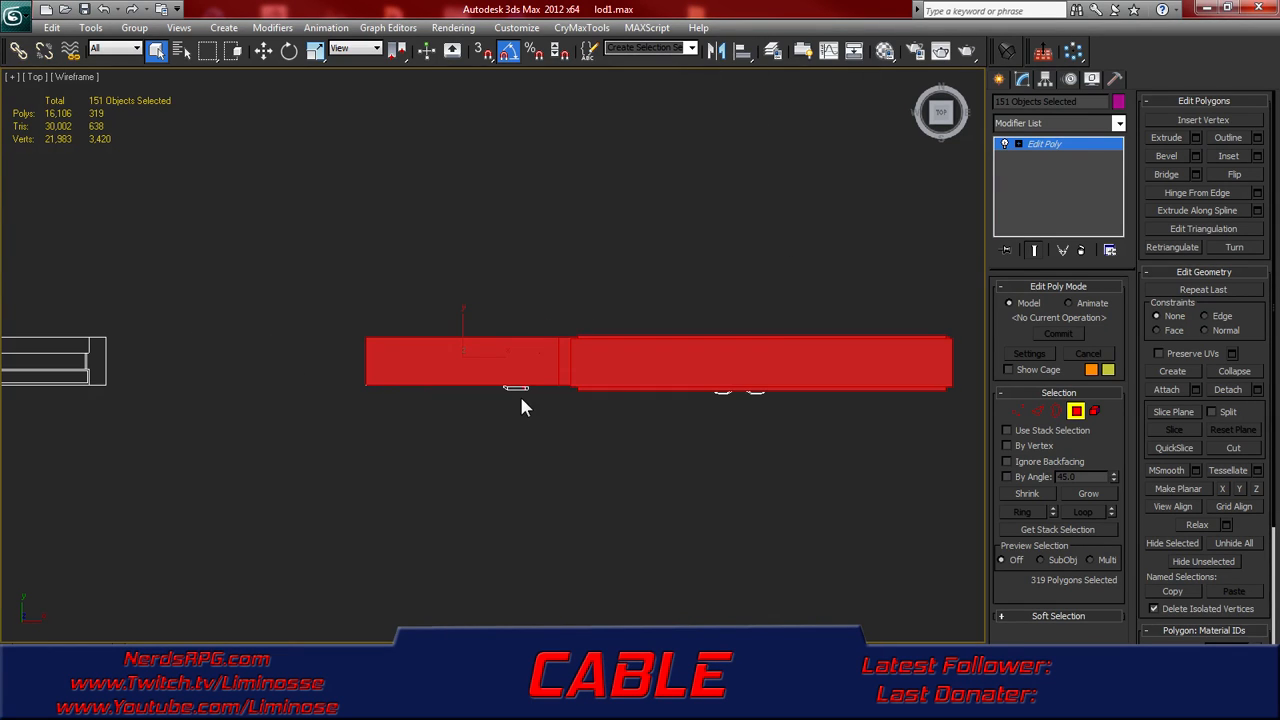
pyautogui.click(851, 271)
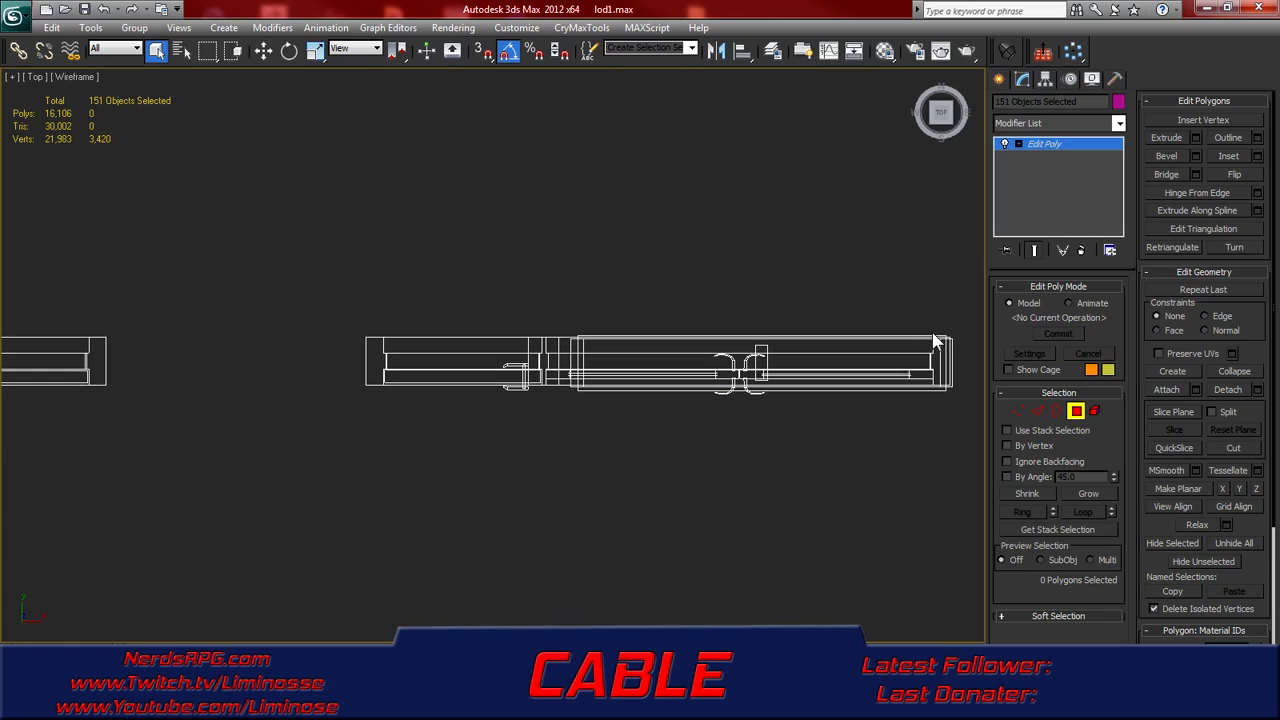
# - Select the polygons along the back edge of the window and door frames, section by section along the long front facade, in top view
pyautogui.moveTo(979, 322); pyautogui.dragTo(344, 375)
pyautogui.moveTo(336, 374); pyautogui.dragTo(336, 374)
pyautogui.moveTo(186, 357); pyautogui.dragTo(657, 298, button='middle')
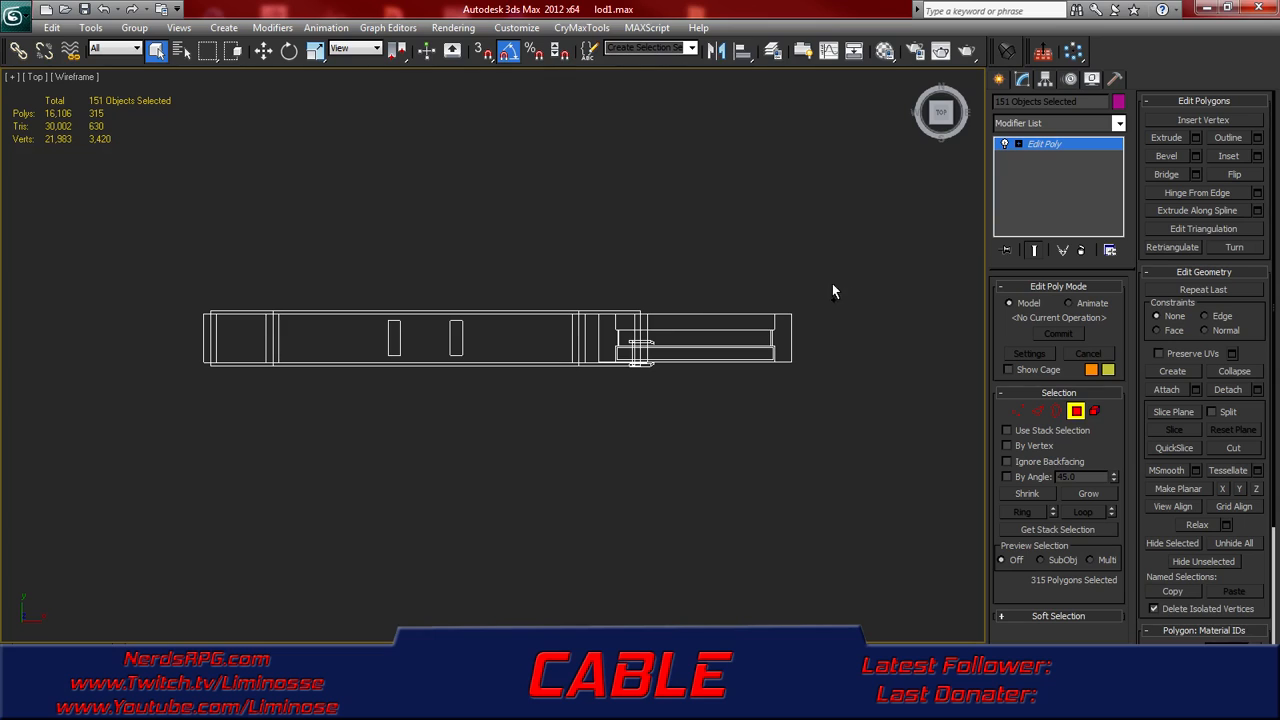
pyautogui.moveTo(849, 288); pyautogui.dragTo(178, 352)
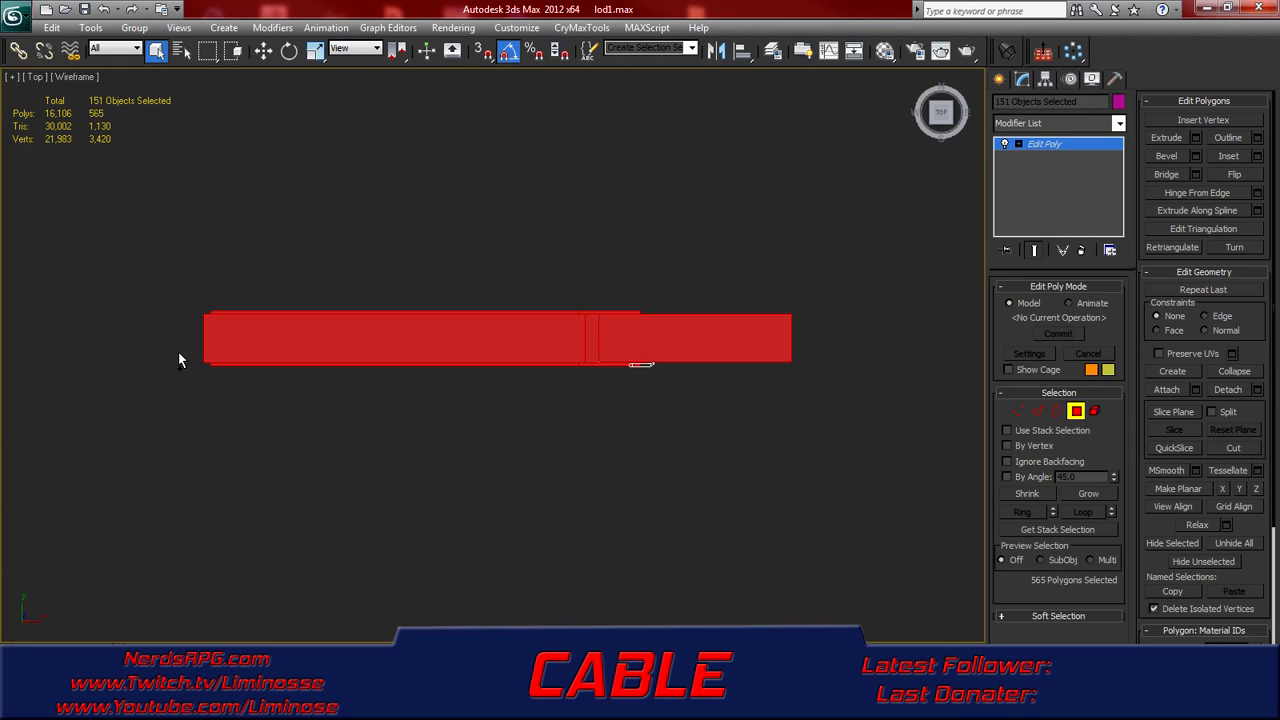
pyautogui.moveTo(260, 340)
pyautogui.mouseDown(button='middle')
pyautogui.moveTo(598, 333)
pyautogui.moveTo(571, 334)
pyautogui.mouseUp(button='middle')
pyautogui.moveTo(630, 316); pyautogui.dragTo(133, 349)
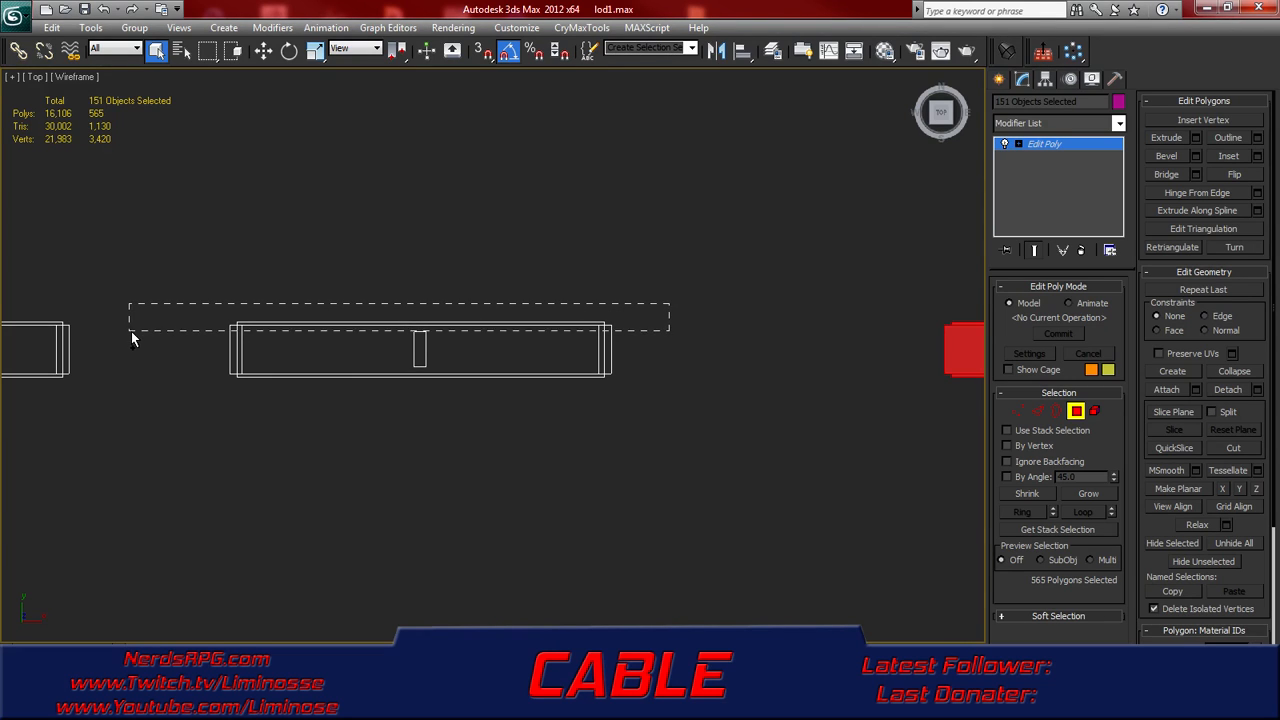
pyautogui.moveTo(131, 331); pyautogui.dragTo(130, 329)
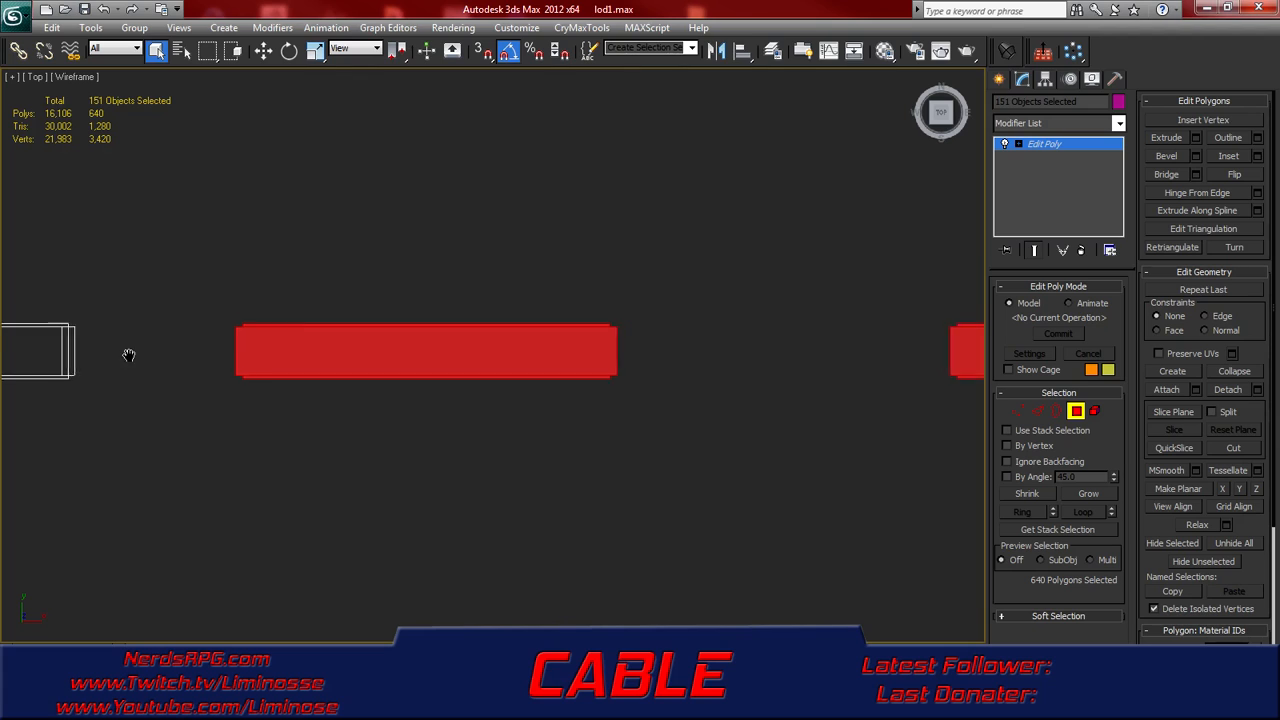
pyautogui.moveTo(124, 351); pyautogui.dragTo(664, 368, button='middle')
pyautogui.moveTo(418, 329); pyautogui.dragTo(533, 312, button='middle')
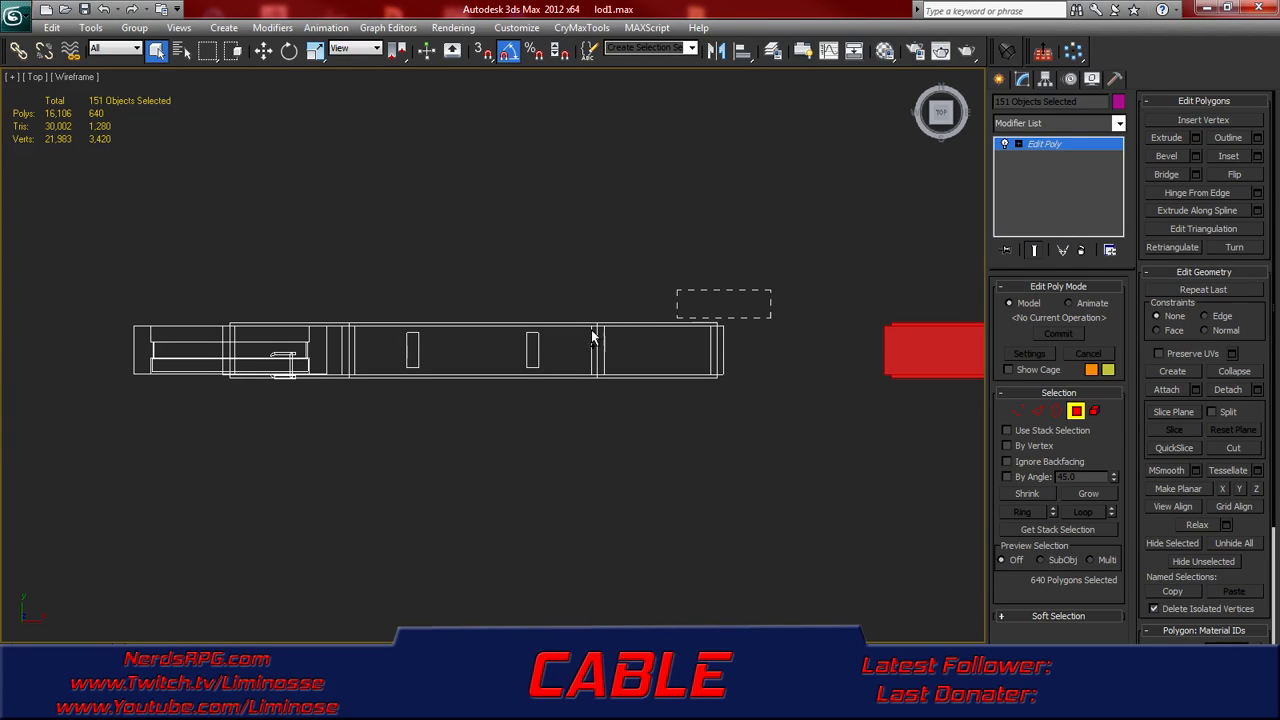
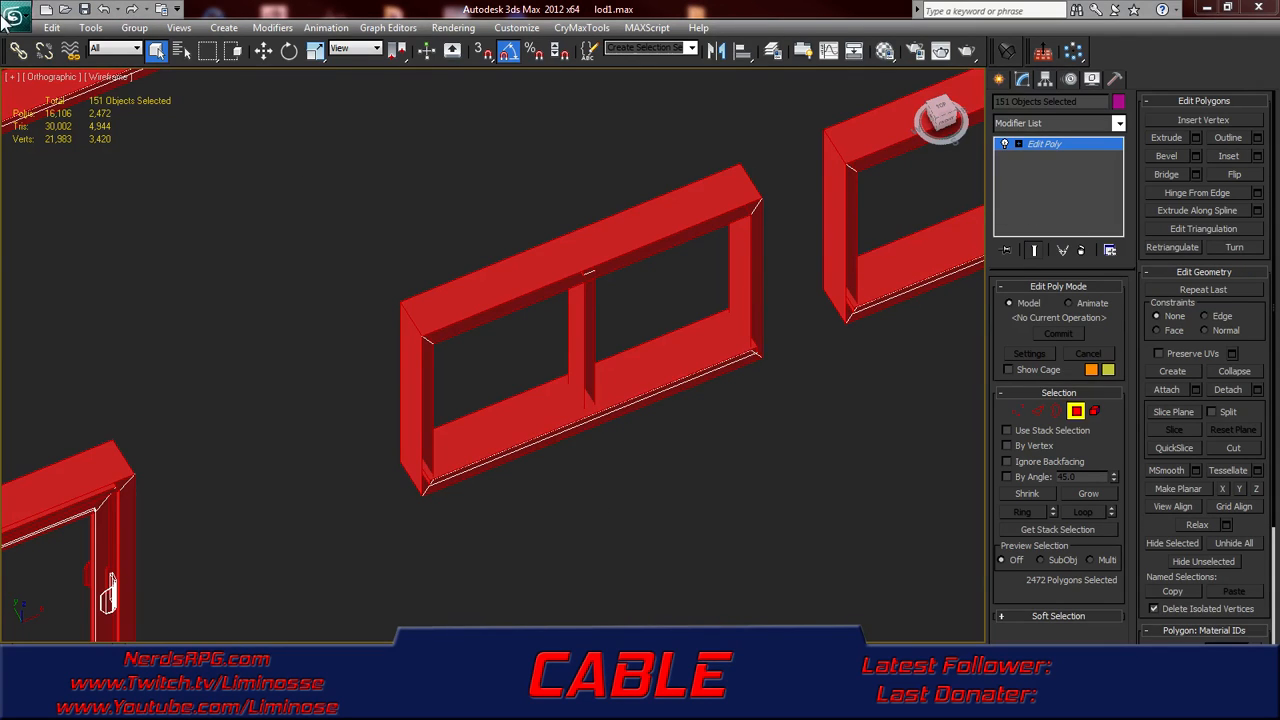
# - Save the scene as a new file named lod2 in the LODS folder
pyautogui.click(13, 17)
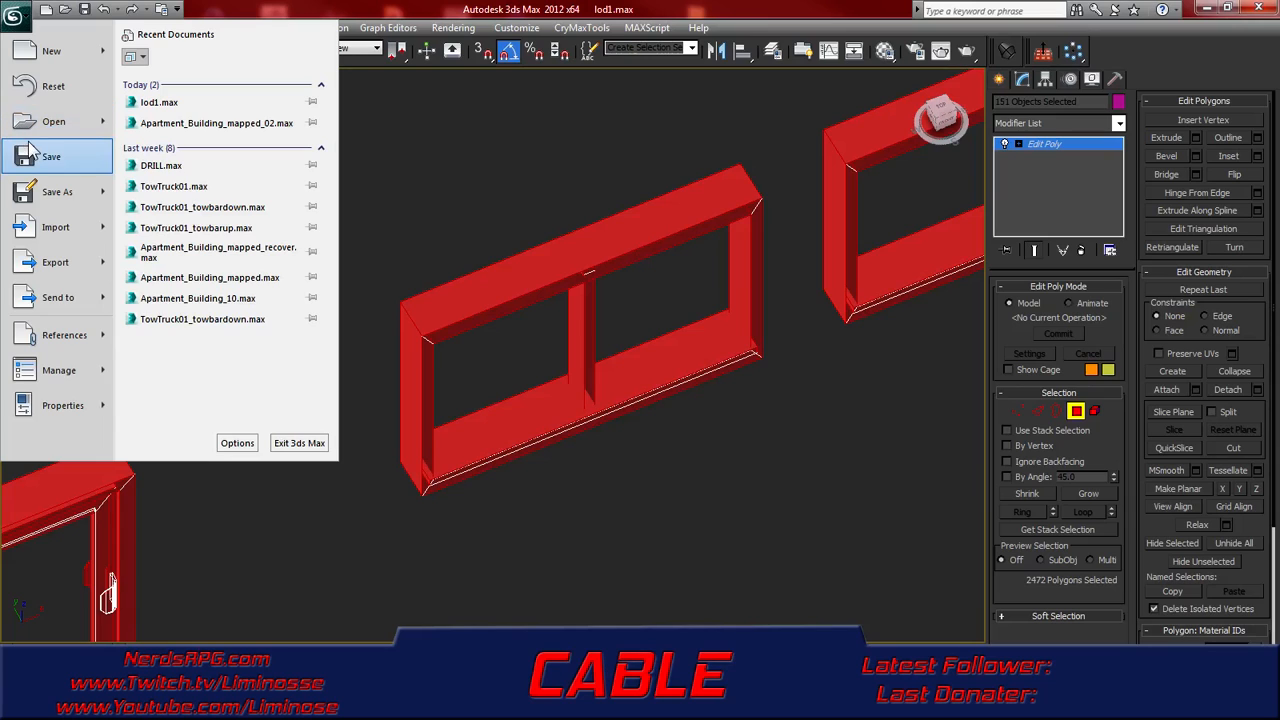
pyautogui.click(67, 195)
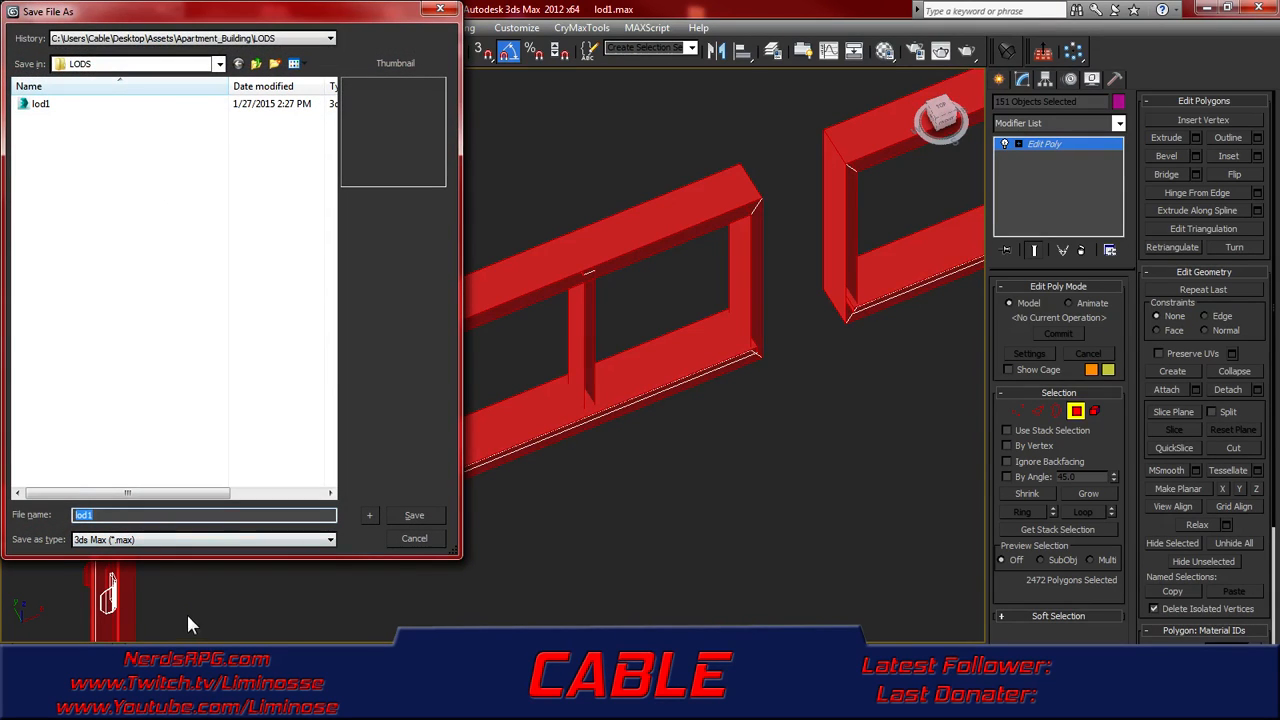
pyautogui.click(137, 516)
pyautogui.press('Return')
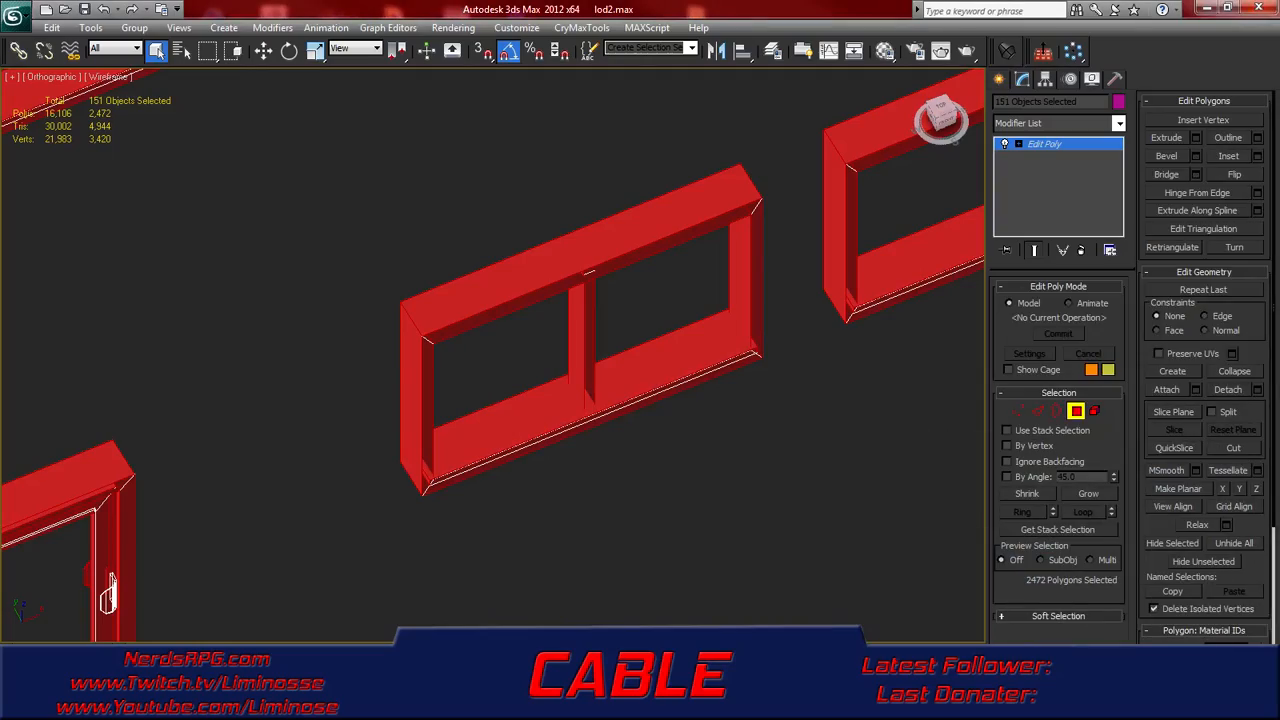
# - Try to open the Bus Stop file from the desktop in a separate 3ds Max 2012 session
pyautogui.click(1210, 7)
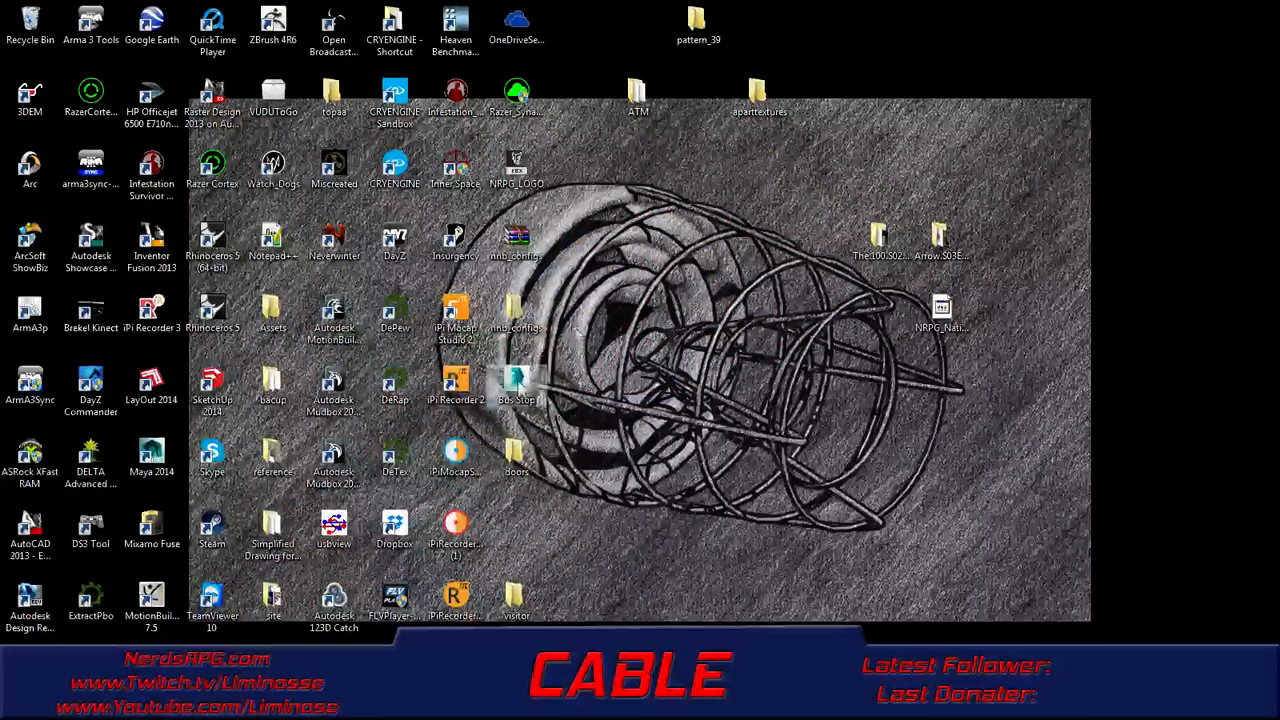
pyautogui.rightClick(519, 386)
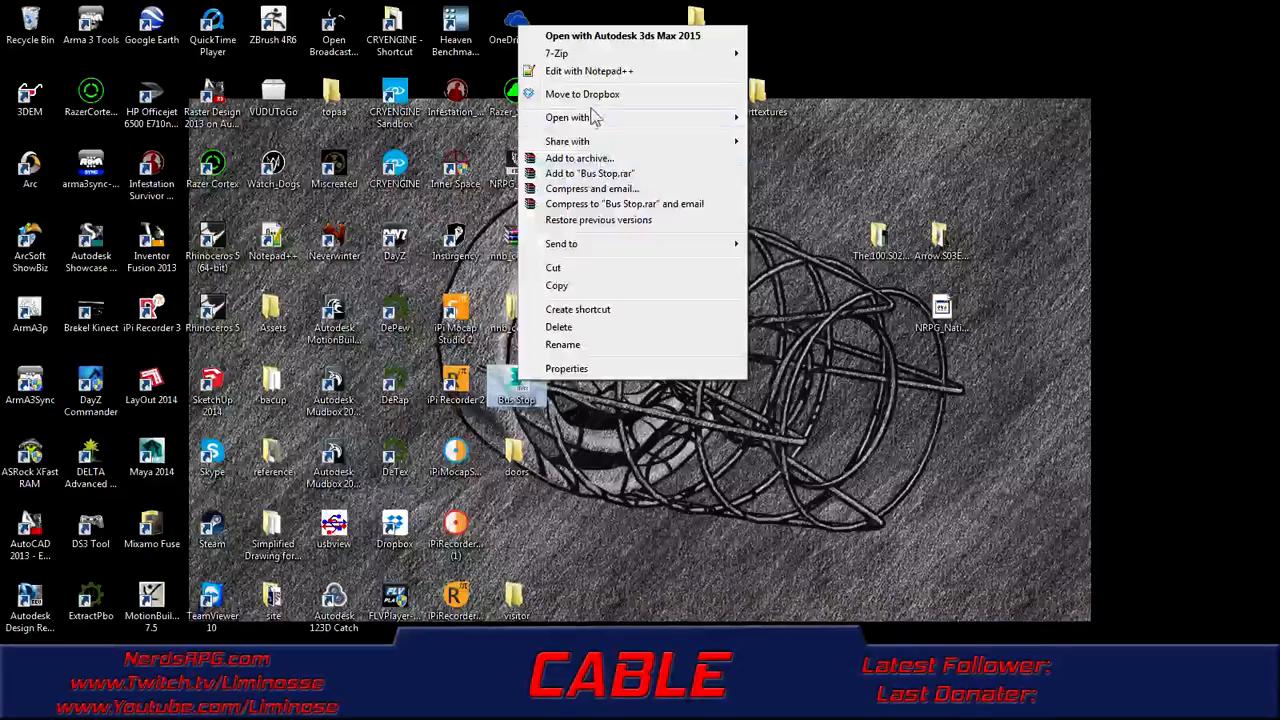
pyautogui.moveTo(588, 118)
pyautogui.click(790, 134)
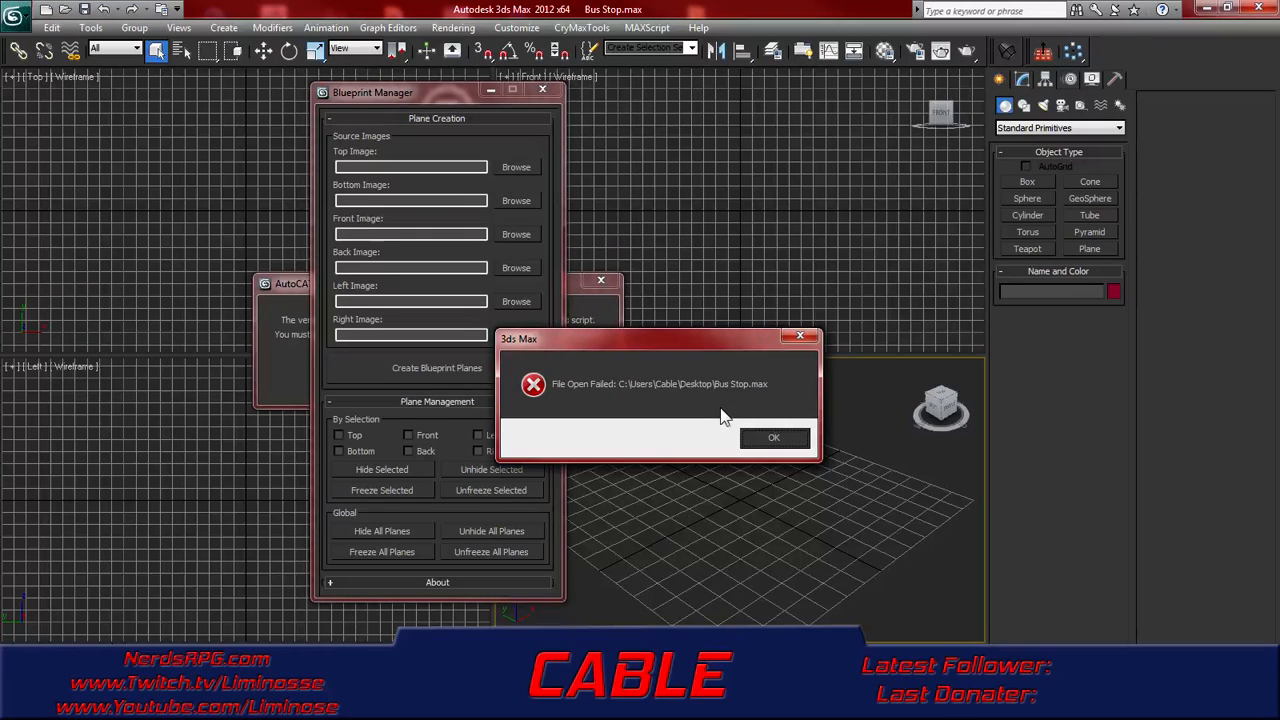
pyautogui.click(771, 445)
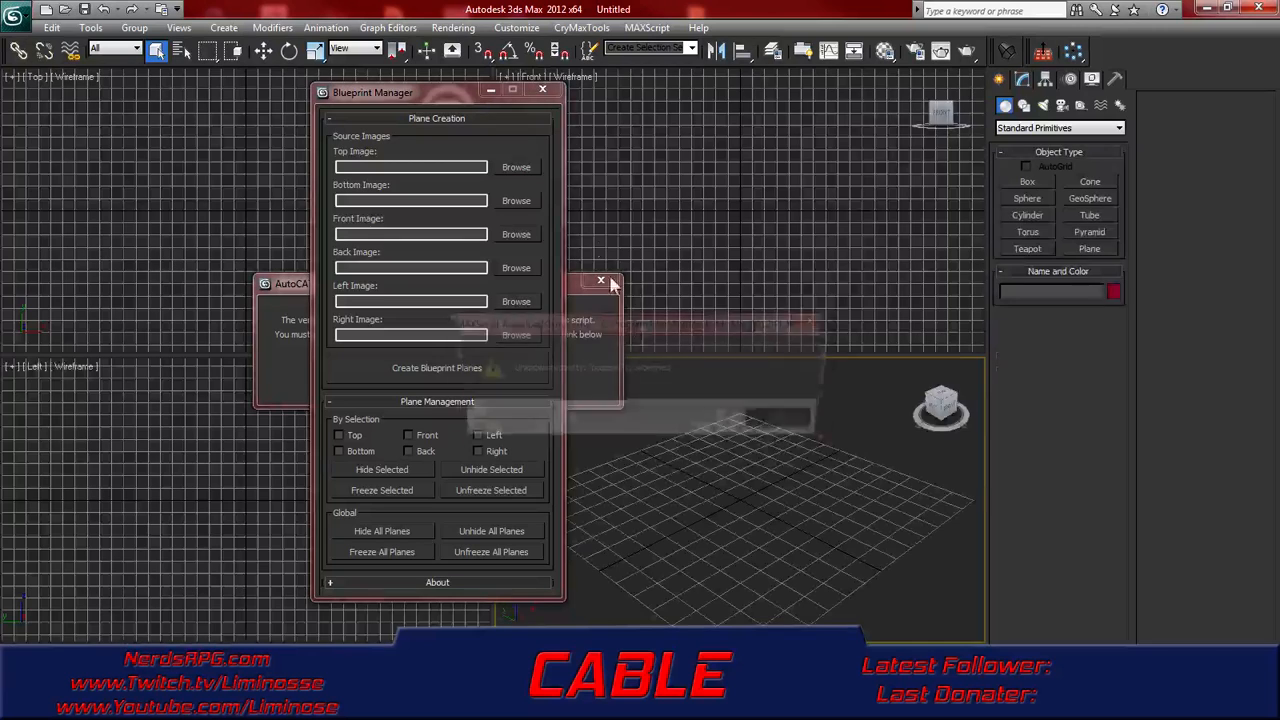
pyautogui.click(785, 422)
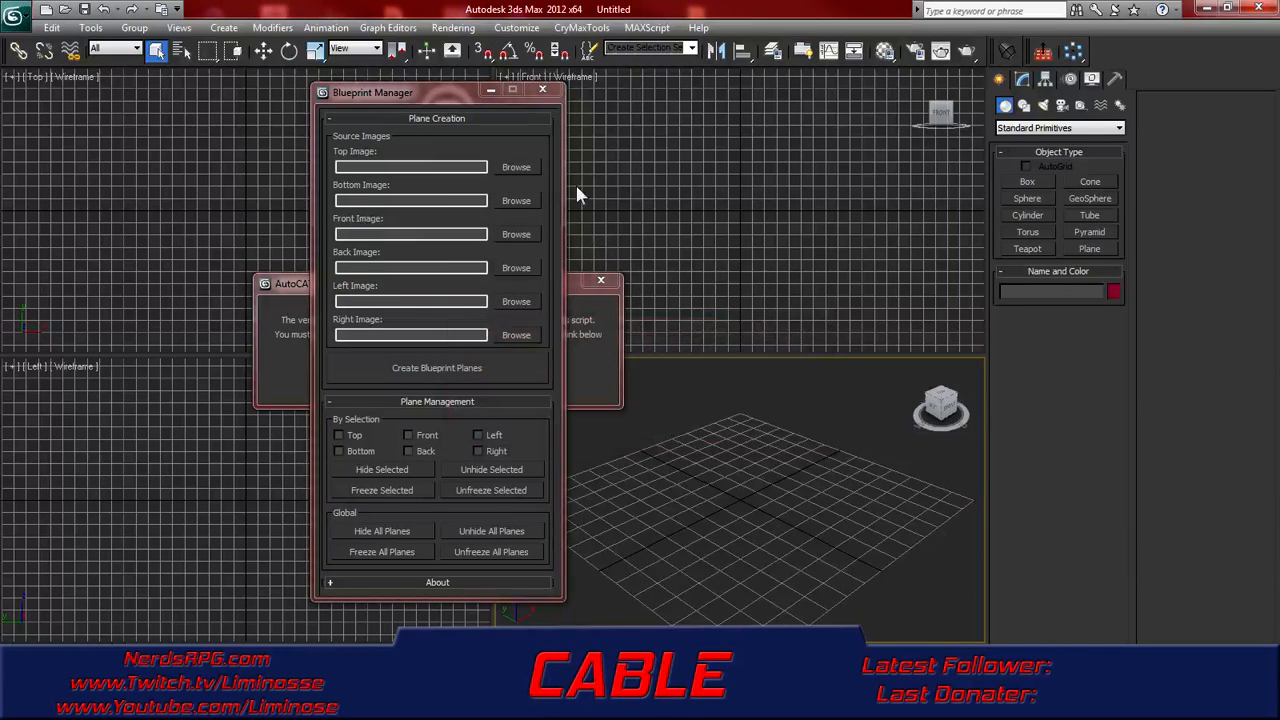
# - Close the Blueprint Manager, Auto-Biped and AutoCAT startup windows and switch back to the lod2.max session
pyautogui.click(542, 90)
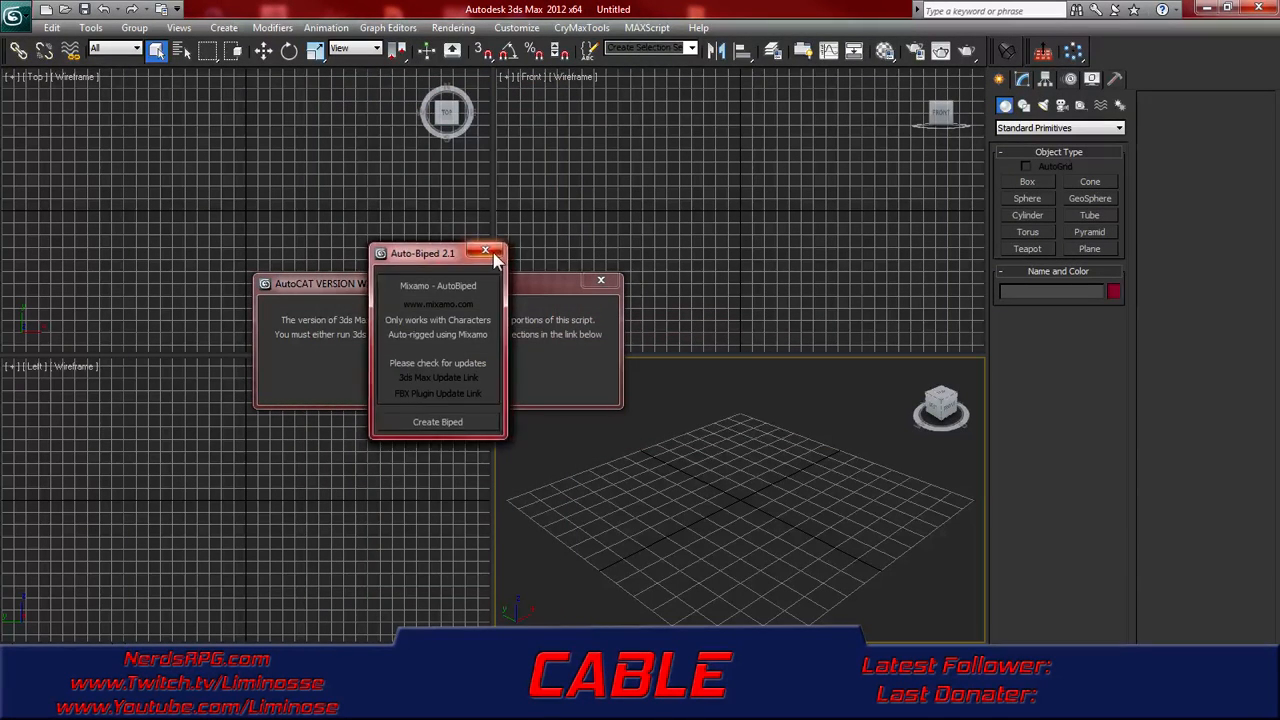
pyautogui.click(495, 252)
pyautogui.click(600, 279)
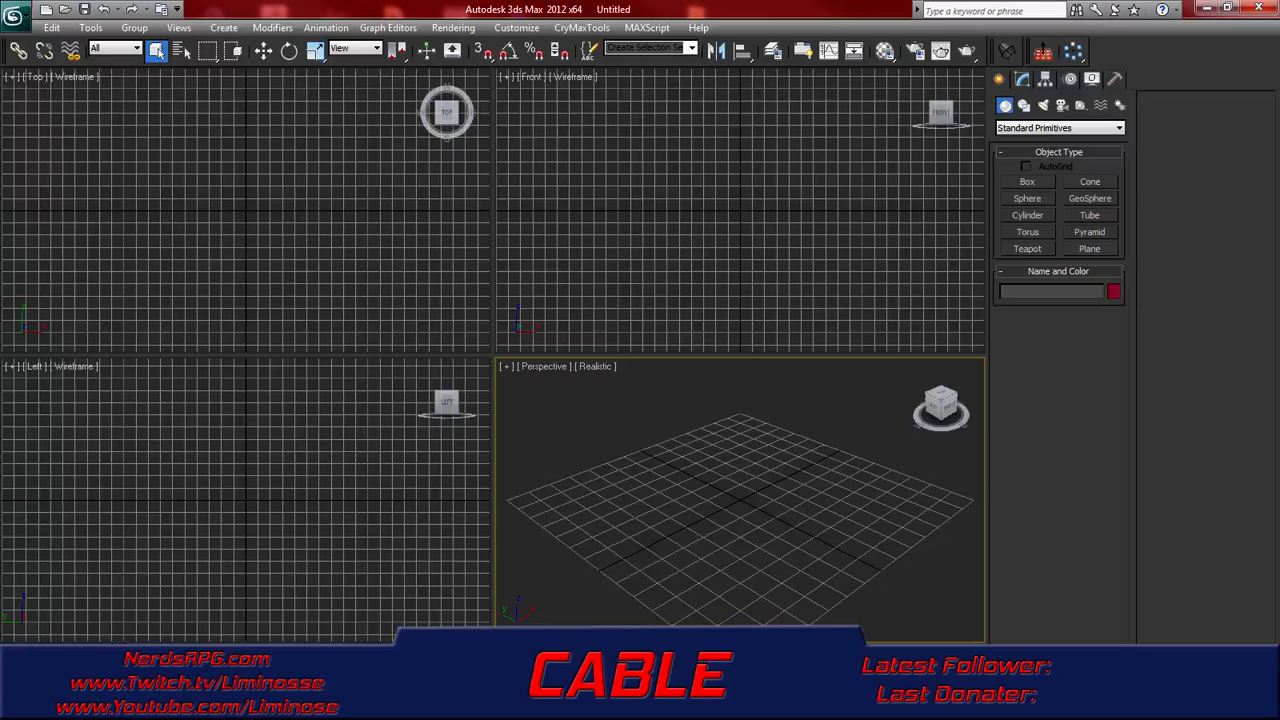
pyautogui.click(193, 705)
pyautogui.click(104, 612)
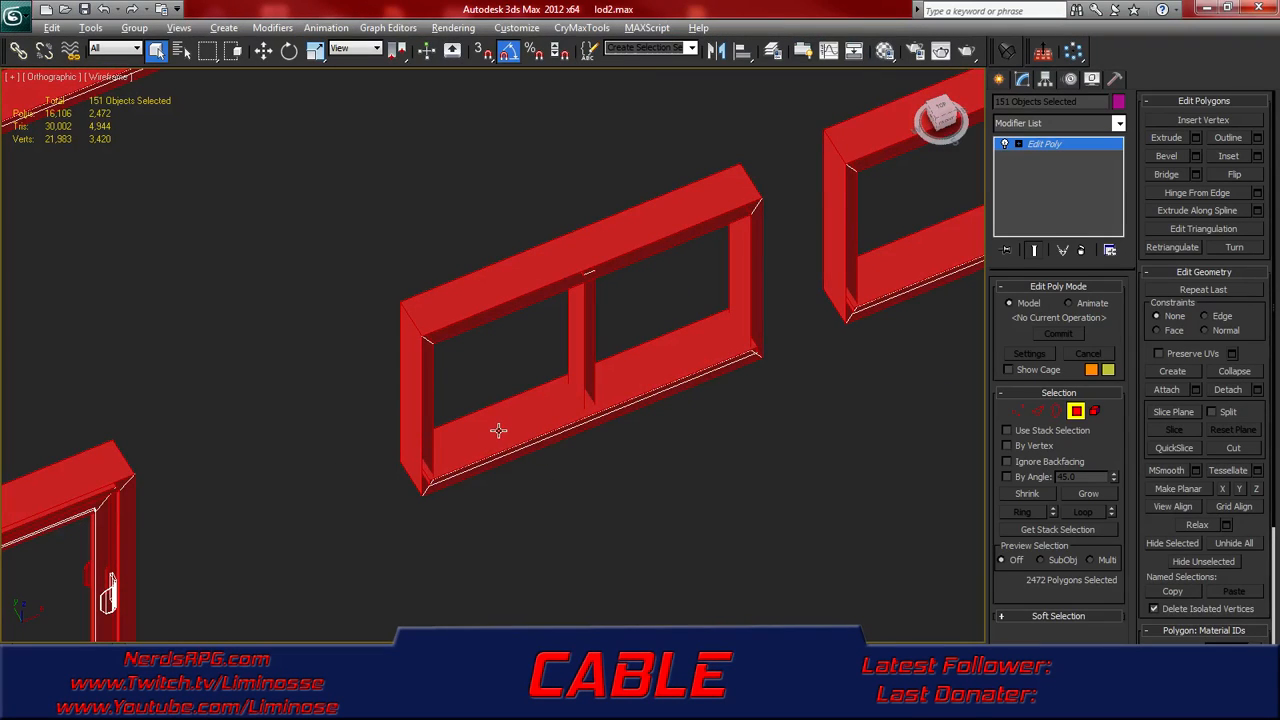
# - Shade the view and deselect the inner sill polygon of the middle ground-floor window on the long facade
pyautogui.press('F3')
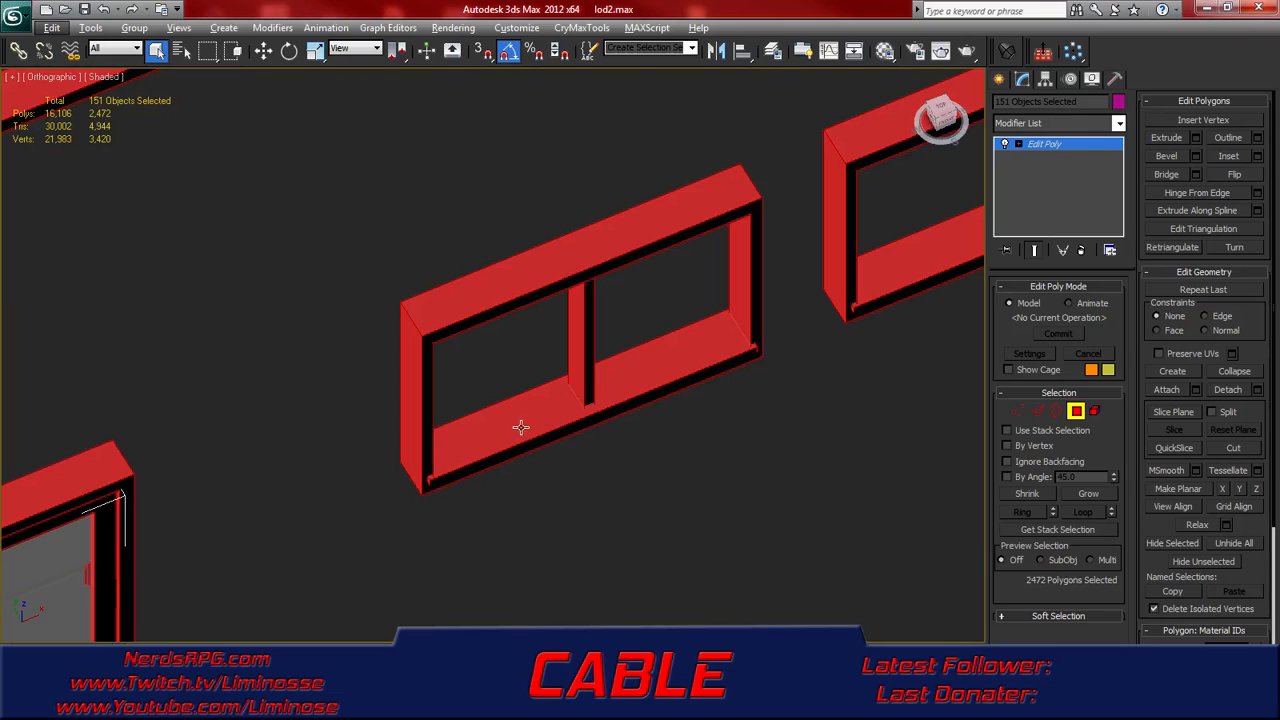
pyautogui.keyDown('alt'); pyautogui.click(450, 433); pyautogui.keyUp('alt')
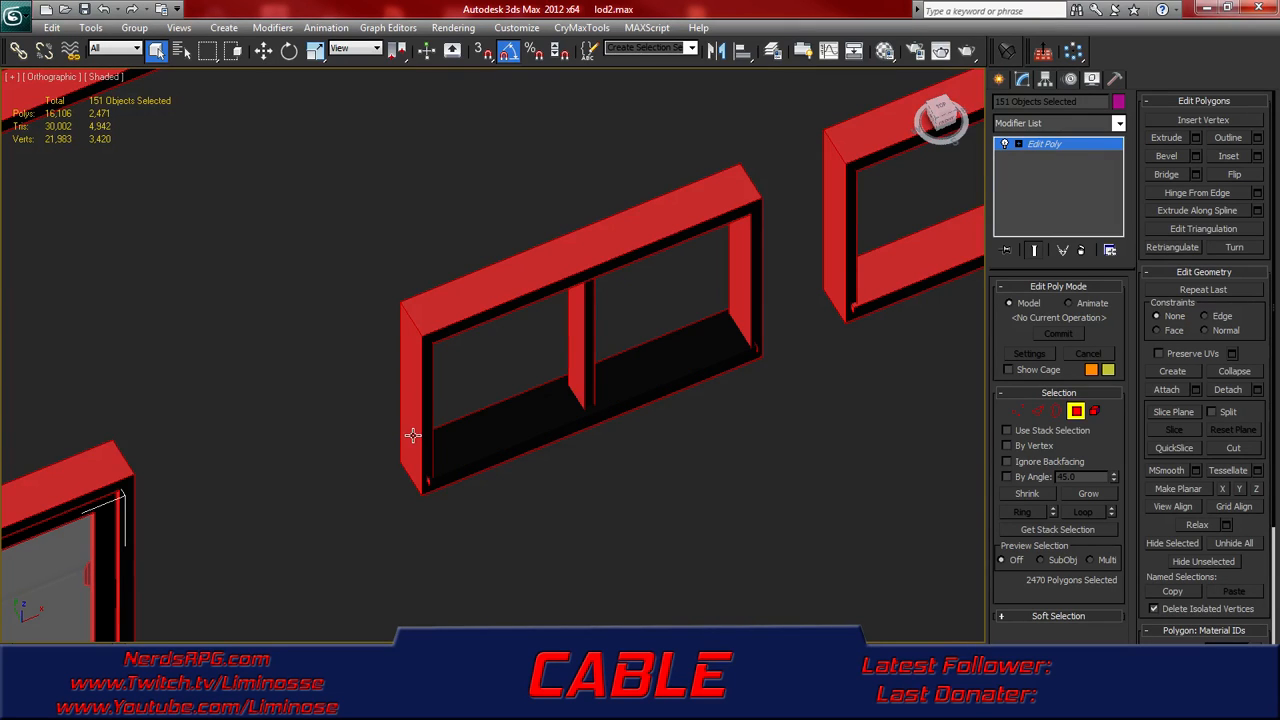
# - Try to deselect the side and mullion polygons of the two middle ground-floor windows, plus the second window's sill
pyautogui.keyDown('alt'); pyautogui.click(413, 436); pyautogui.keyUp('alt')
pyautogui.keyDown('alt'); pyautogui.click(580, 362); pyautogui.keyUp('alt')
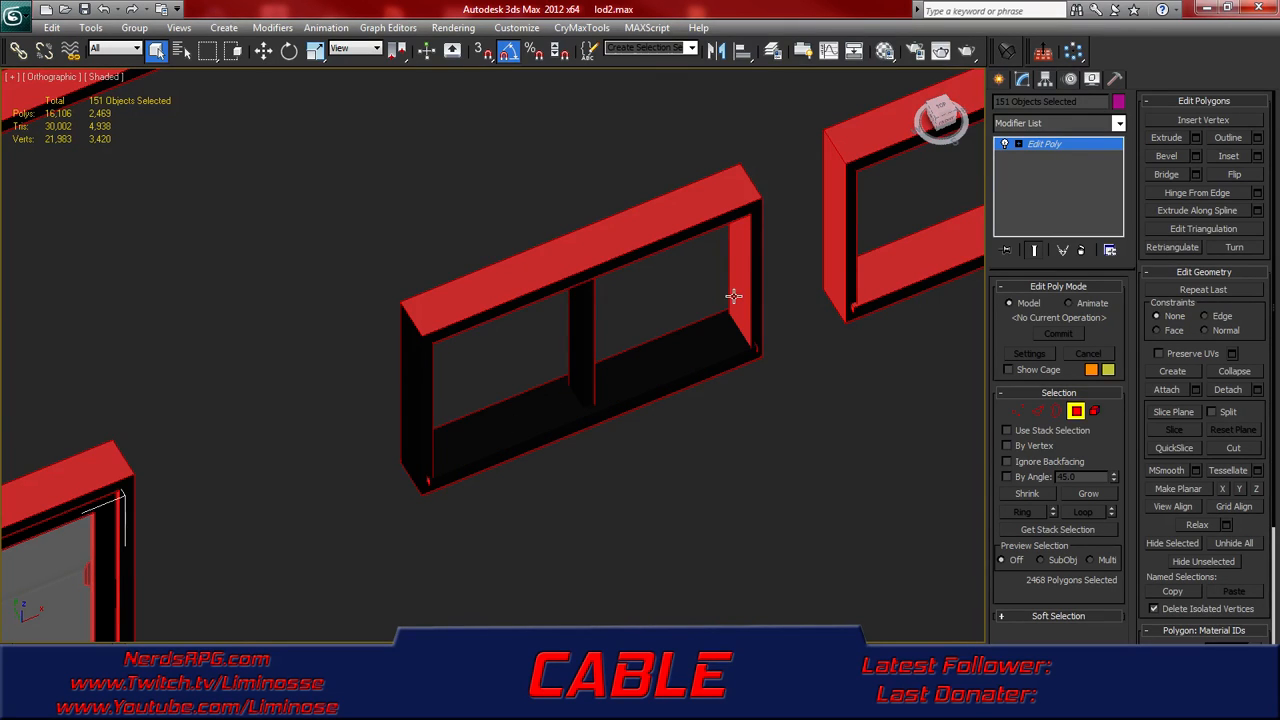
pyautogui.keyDown('alt'); pyautogui.click(730, 293); pyautogui.keyUp('alt')
pyautogui.keyDown('alt'); pyautogui.click(835, 254); pyautogui.keyUp('alt')
pyautogui.keyDown('alt'); pyautogui.click(886, 271); pyautogui.keyUp('alt')
pyautogui.moveTo(886, 271); pyautogui.dragTo(680, 386, button='middle')
pyautogui.keyDown('alt'); pyautogui.click(700, 357); pyautogui.keyUp('alt')
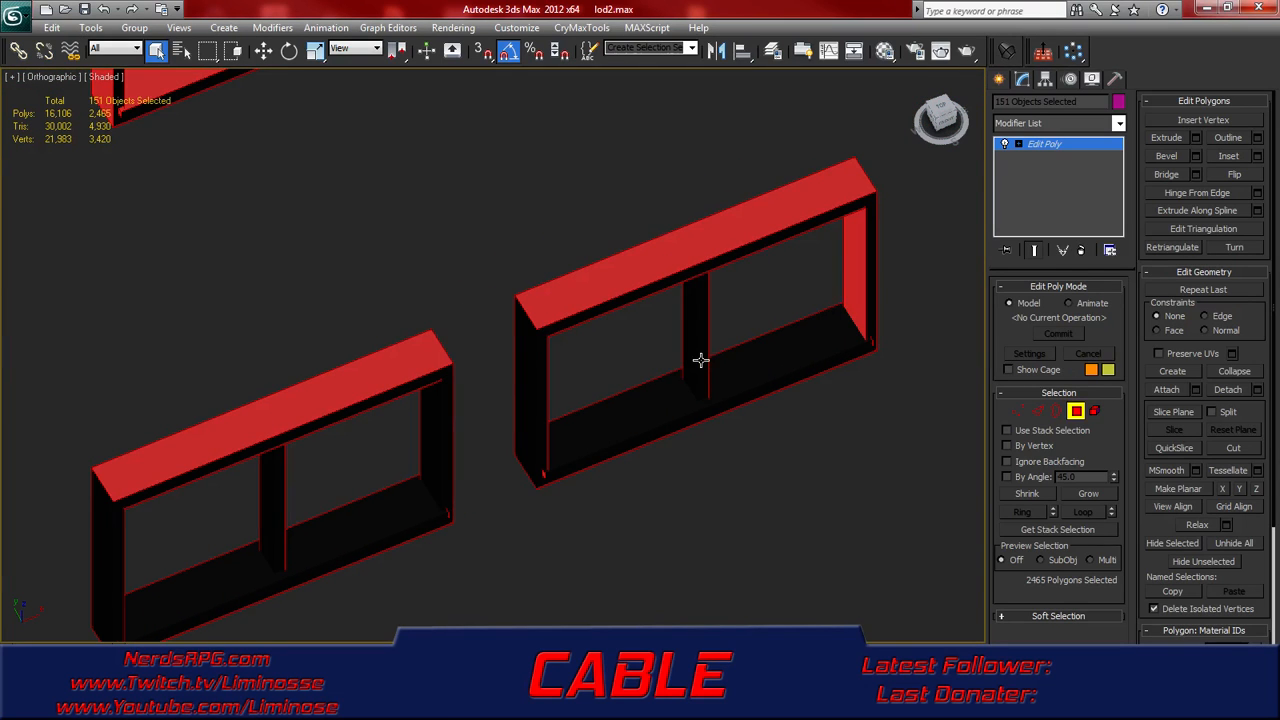
# - Undo the last deselections on the two middle ground-floor windows, keeping only the first window's sill deselected
pyautogui.scroll(-3, 702, 369)
pyautogui.scroll(-4, 571, 372)
pyautogui.scroll(2, 557, 360)
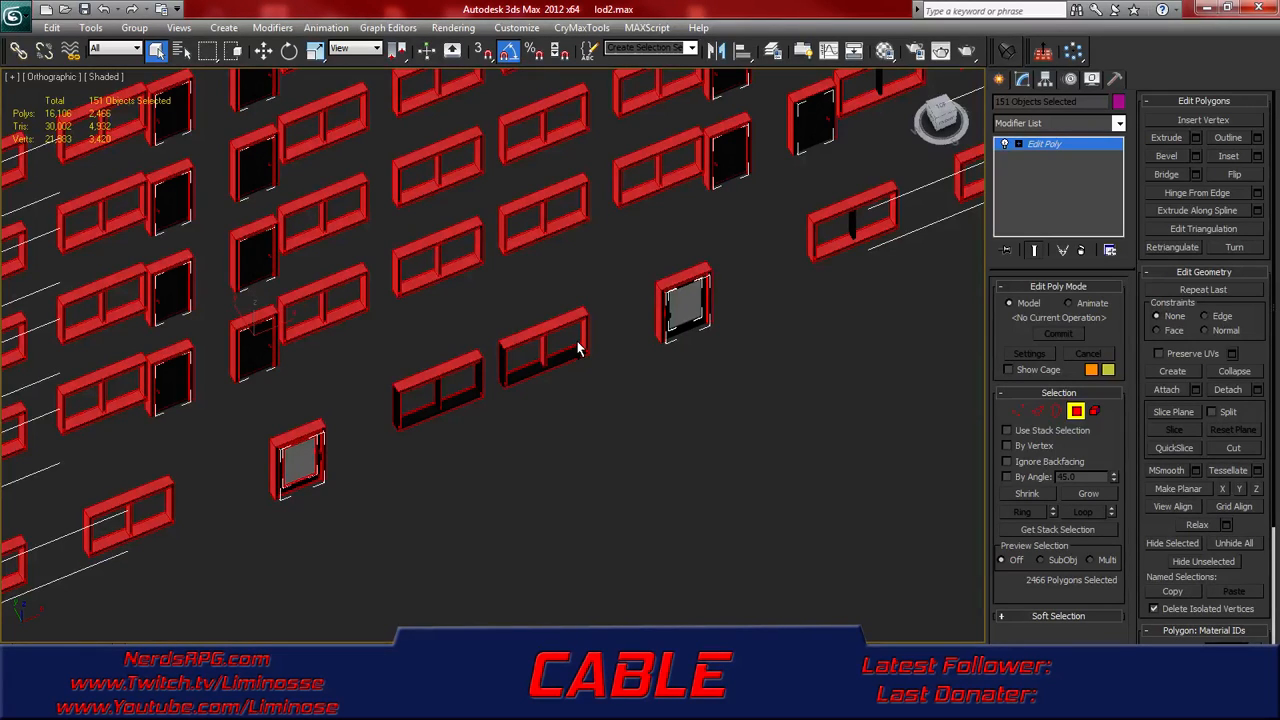
pyautogui.keyDown('ctrl'); pyautogui.click(578, 347); pyautogui.keyUp('ctrl')
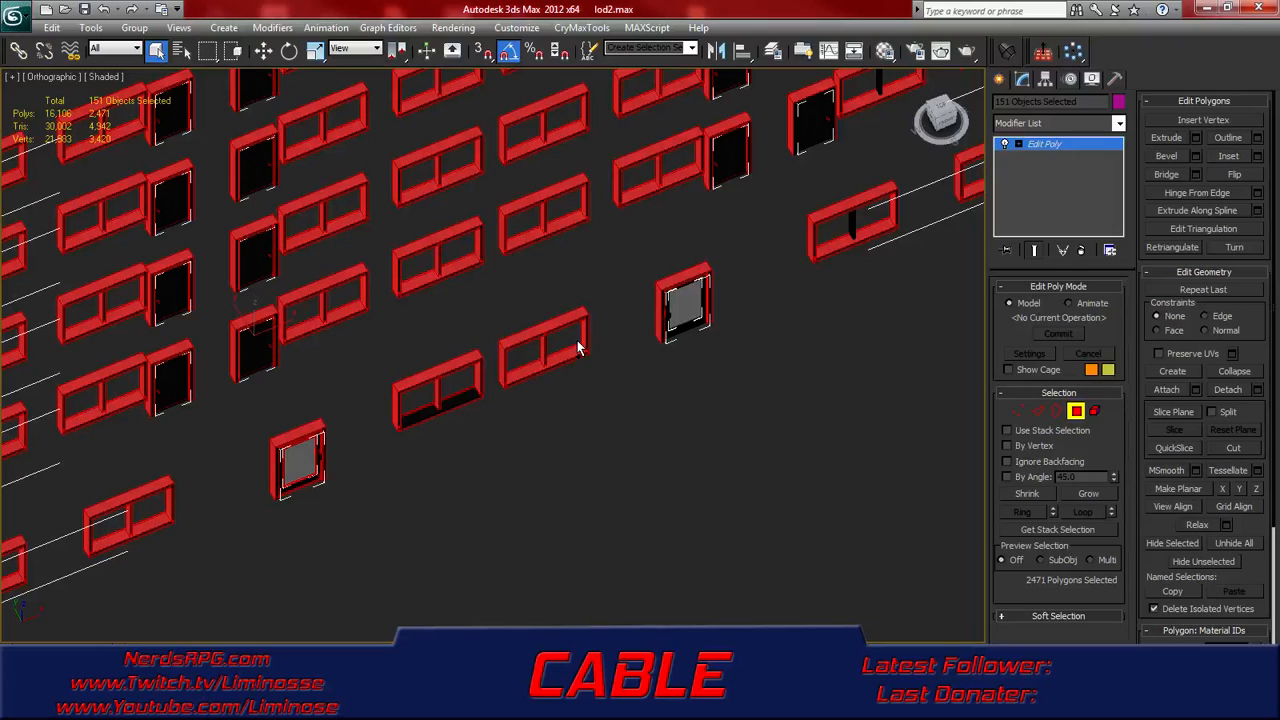
# - Deselect the inner sill polygons of the second middle ground-floor window and the windows of the floor above
pyautogui.keyDown('alt'); pyautogui.click(523, 366); pyautogui.keyUp('alt')
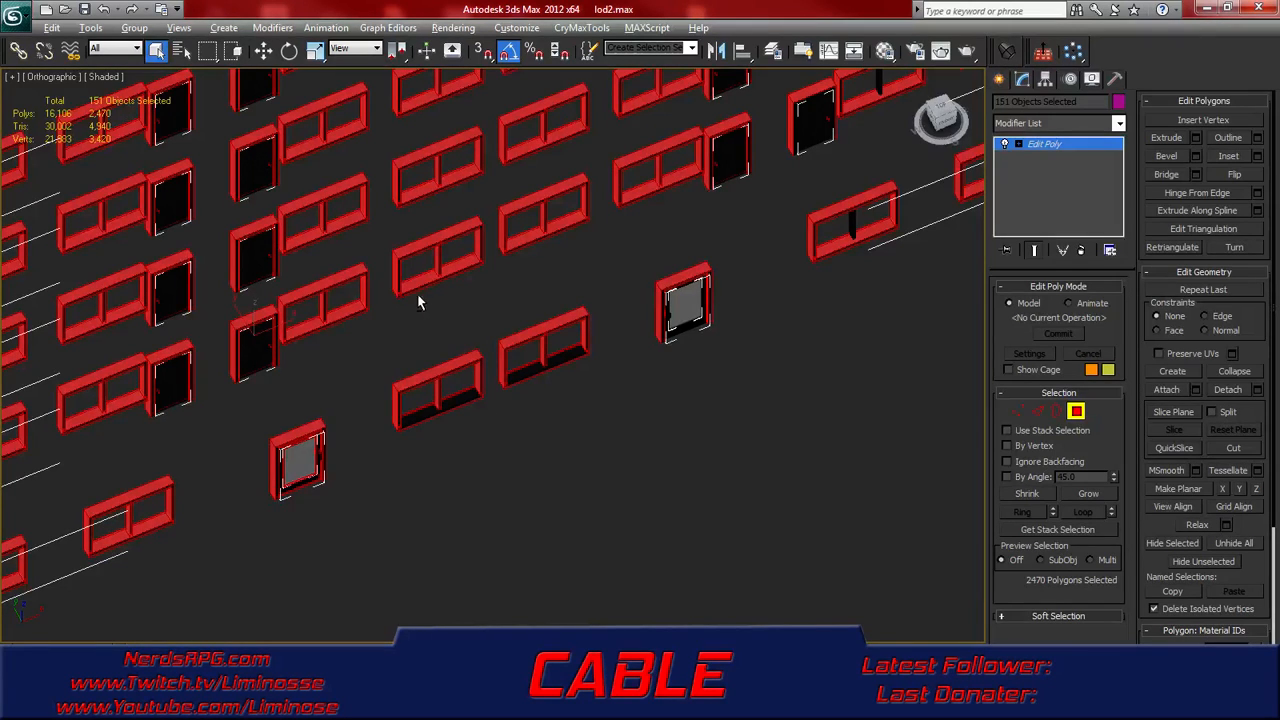
pyautogui.keyDown('alt'); pyautogui.click(410, 282); pyautogui.keyUp('alt')
pyautogui.keyDown('alt'); pyautogui.click(348, 314); pyautogui.keyUp('alt')
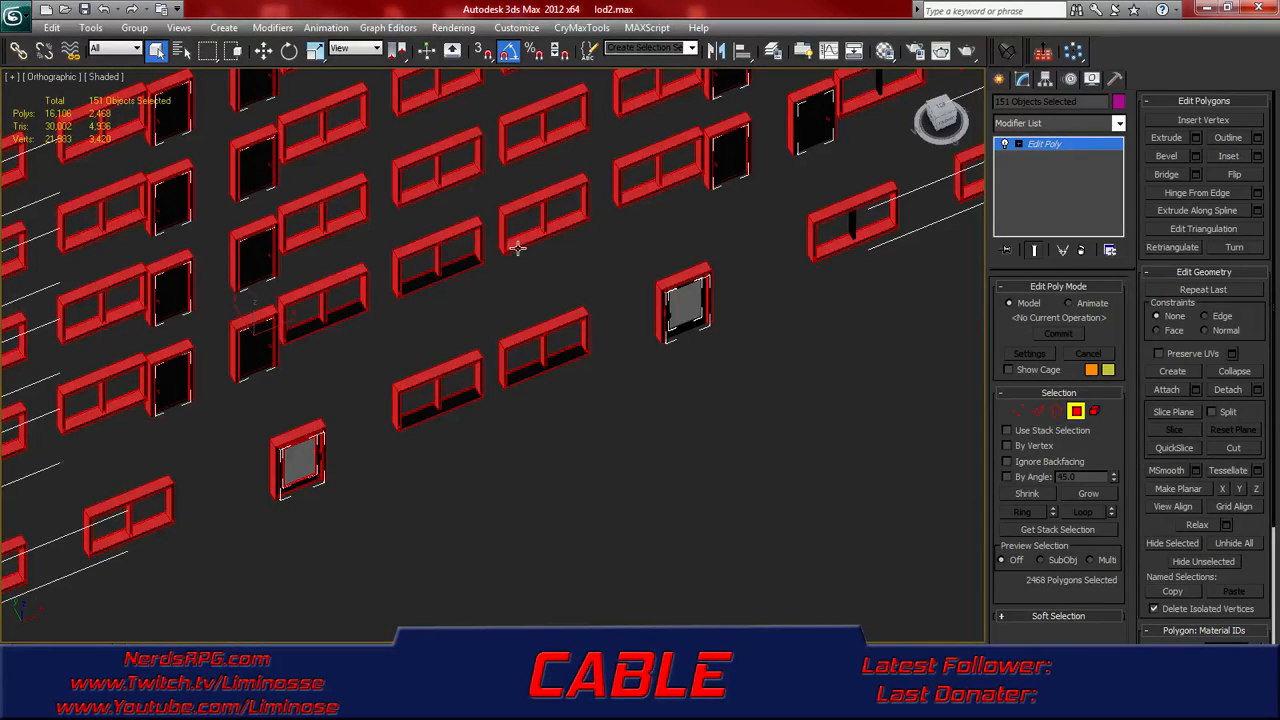
pyautogui.keyDown('alt'); pyautogui.click(586, 224); pyautogui.keyUp('alt')
pyautogui.keyDown('alt'); pyautogui.click(641, 190); pyautogui.keyUp('alt')
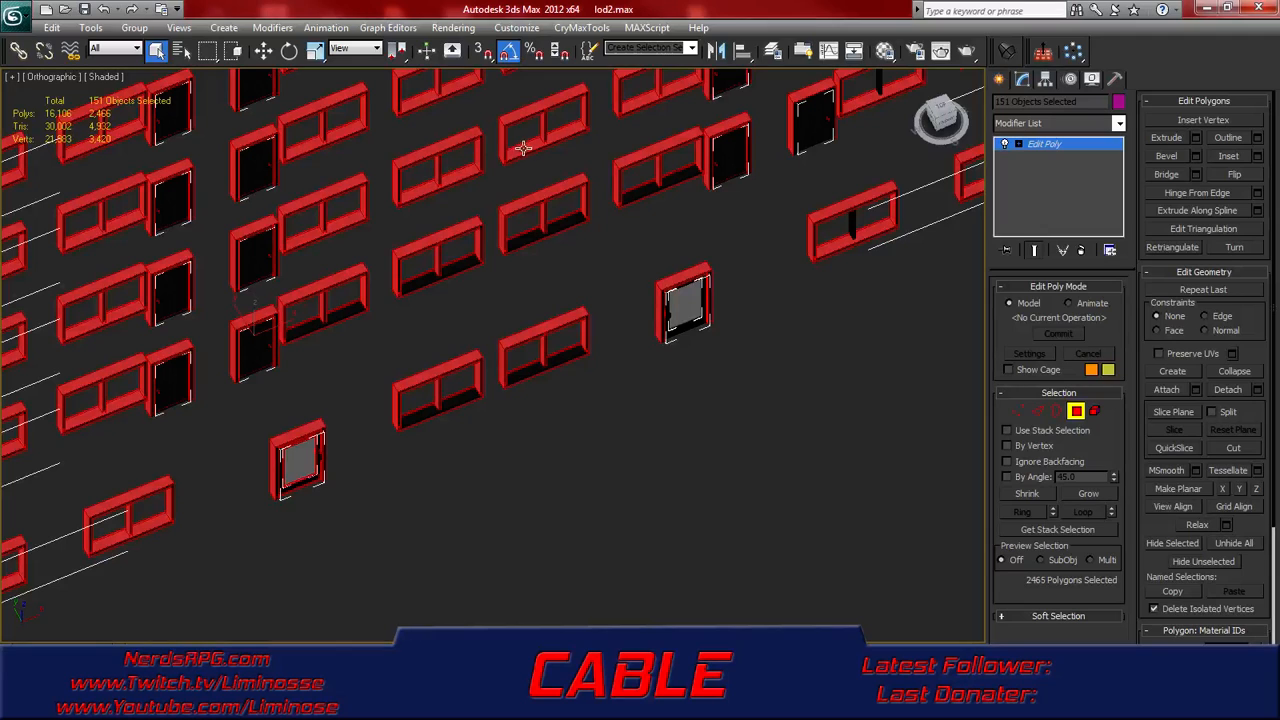
# - Deselect the inner sill polygons of the central windows on the next higher floors of the long facade
pyautogui.keyDown('alt'); pyautogui.click(582, 120); pyautogui.keyUp('alt')
pyautogui.keyDown('alt'); pyautogui.click(619, 112); pyautogui.keyUp('alt')
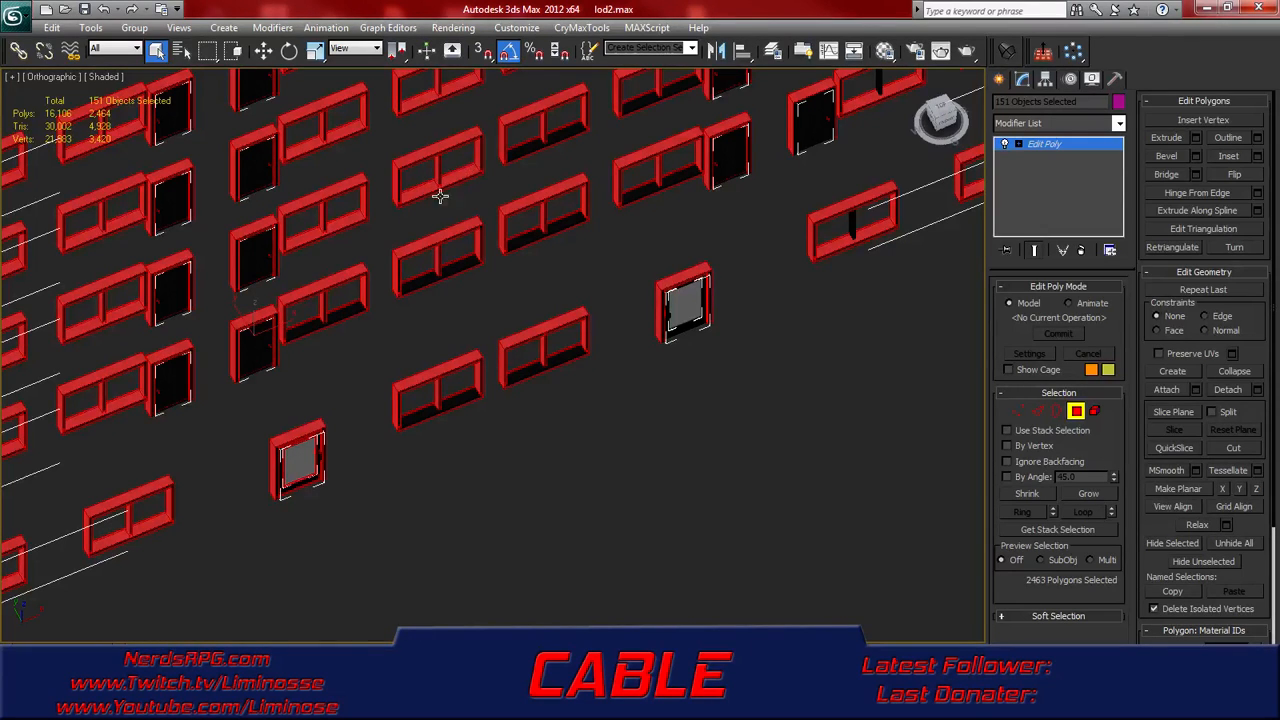
pyautogui.keyDown('alt'); pyautogui.click(440, 196); pyautogui.keyUp('alt')
pyautogui.keyDown('alt'); pyautogui.click(345, 222); pyautogui.keyUp('alt')
pyautogui.keyDown('alt'); pyautogui.click(345, 132); pyautogui.keyUp('alt')
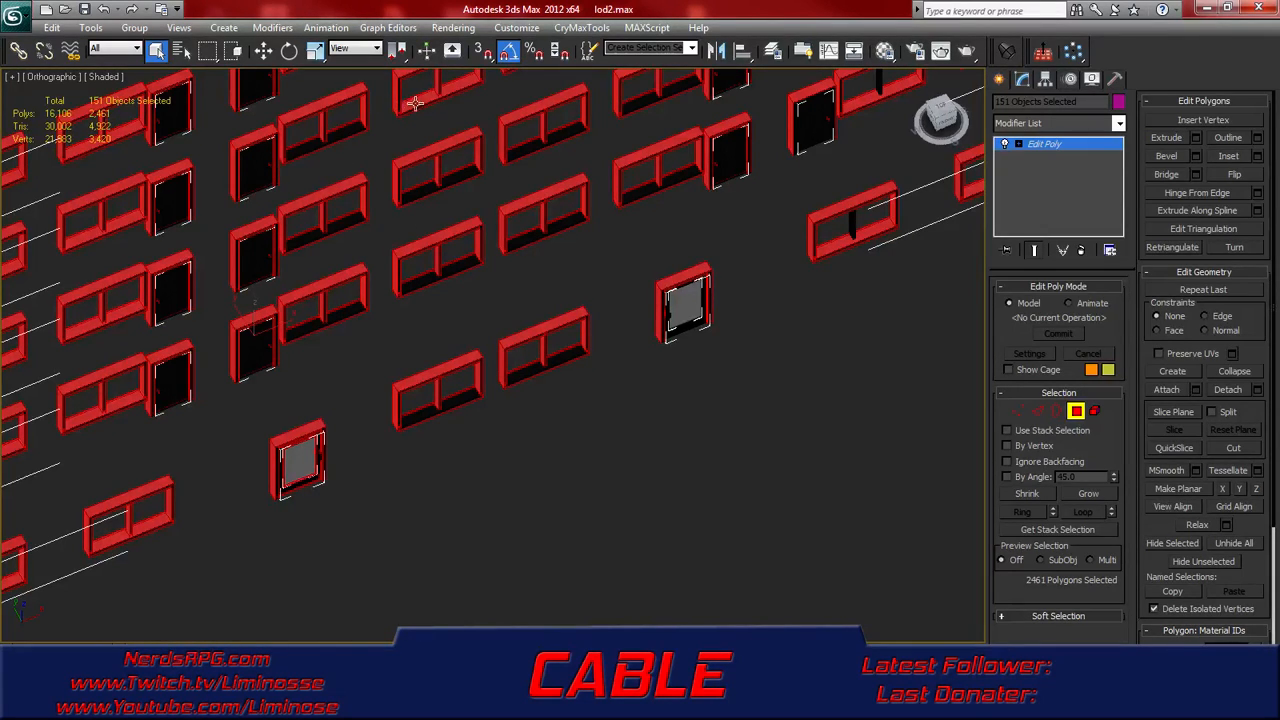
pyautogui.keyDown('alt'); pyautogui.click(438, 96); pyautogui.keyUp('alt')
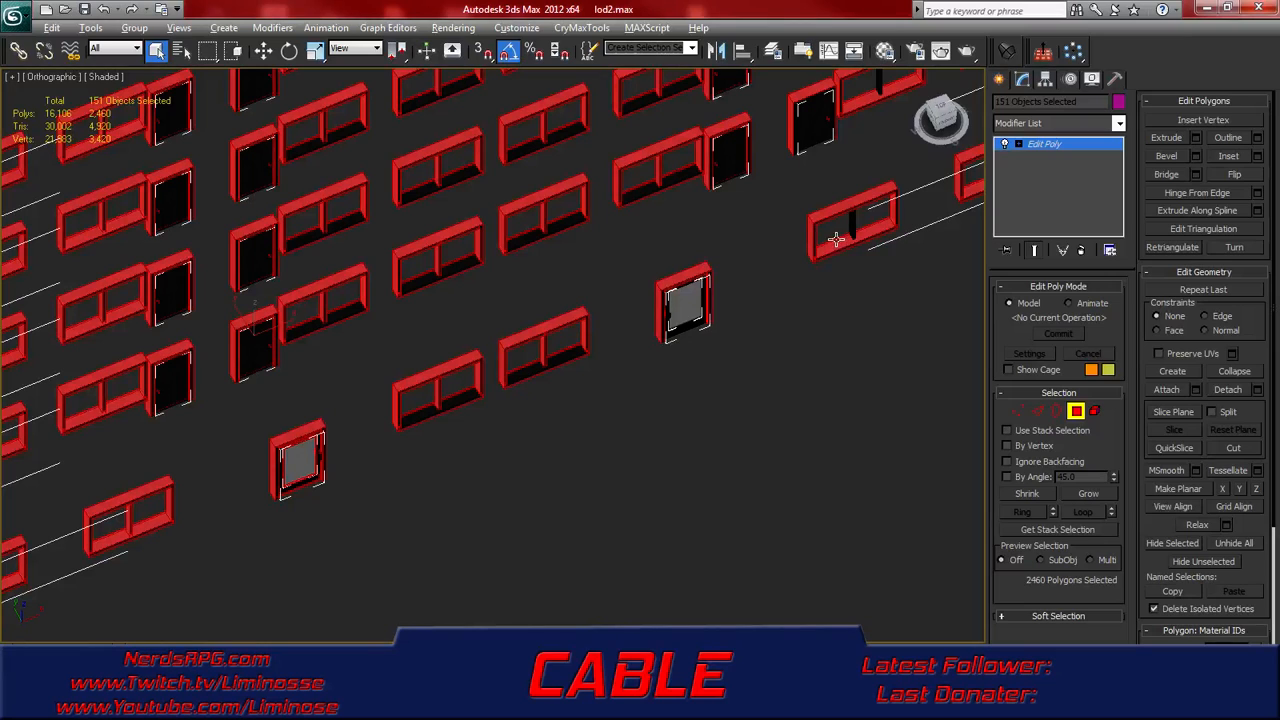
# - Deselect the inner sill polygons of the ground-floor windows beyond the glazed frames and of the window column beside the upper-floor doors
pyautogui.keyDown('alt'); pyautogui.click(836, 240); pyautogui.keyUp('alt')
pyautogui.keyDown('alt'); pyautogui.click(160, 517); pyautogui.keyUp('alt')
pyautogui.keyDown('alt'); pyautogui.click(137, 398); pyautogui.keyUp('alt')
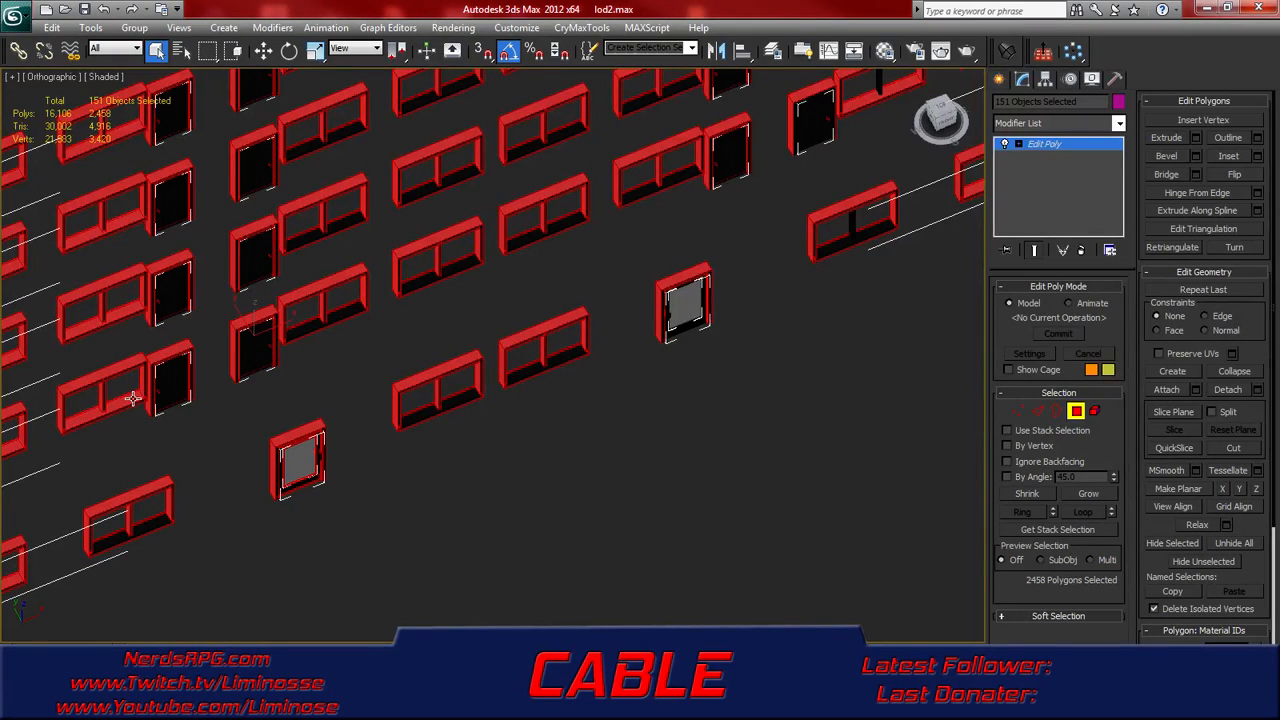
pyautogui.keyDown('alt'); pyautogui.click(128, 309); pyautogui.keyUp('alt')
pyautogui.keyDown('alt'); pyautogui.click(125, 220); pyautogui.keyUp('alt')
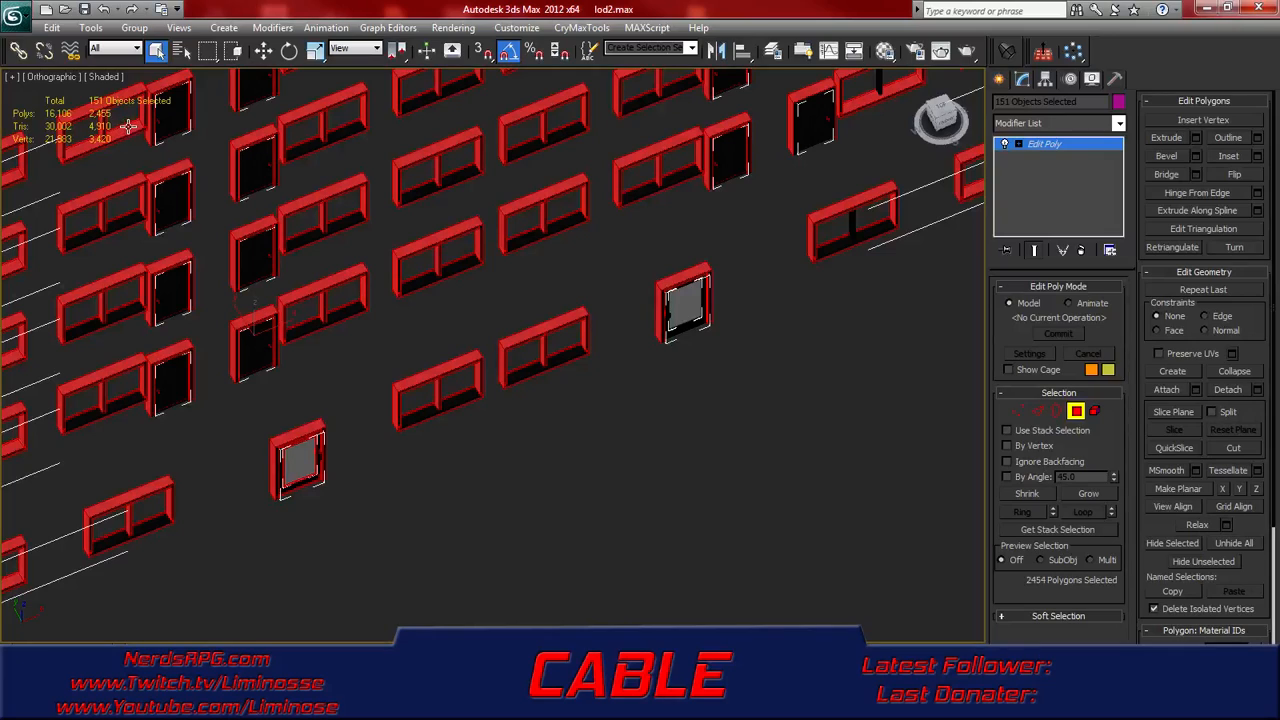
# - Deselect the inner sill polygons of the ground-floor and upper-floor windows farther along the long facade, toward the building's corner
pyautogui.keyDown('alt'); pyautogui.moveTo(250, 505); pyautogui.dragTo(347, 432, button='middle'); pyautogui.keyUp('alt')
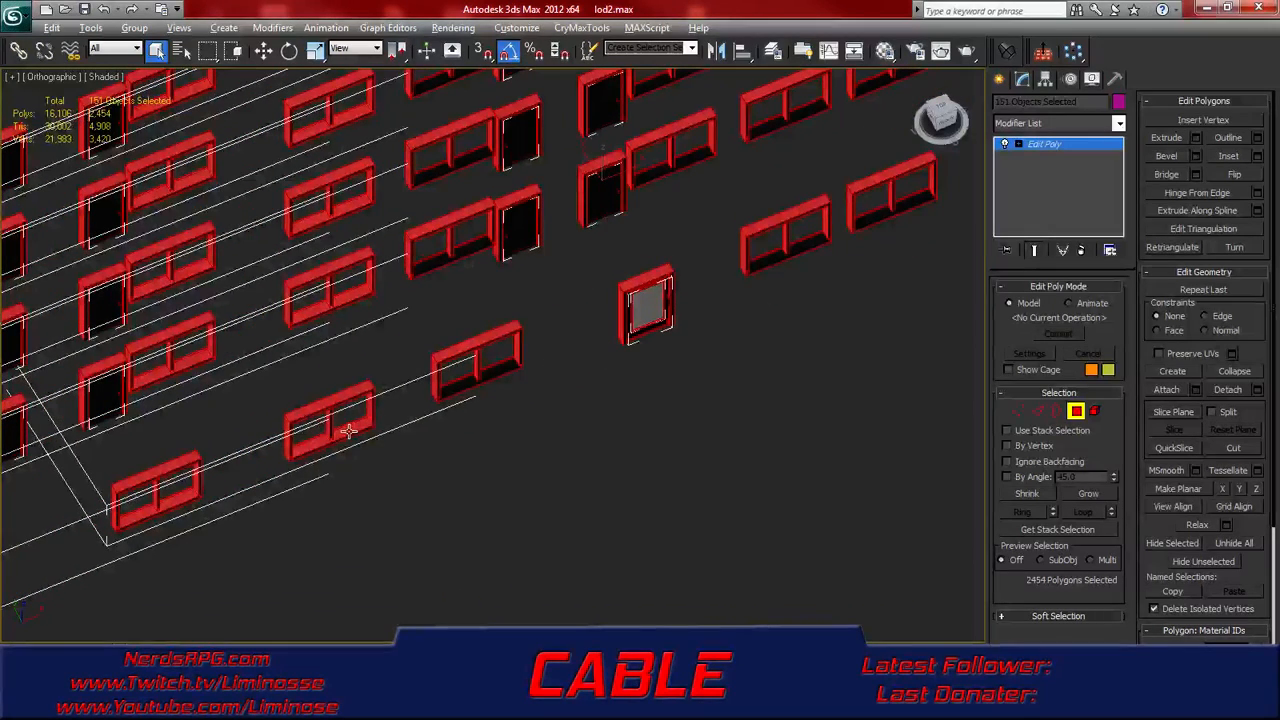
pyautogui.keyDown('alt'); pyautogui.click(347, 432); pyautogui.keyUp('alt')
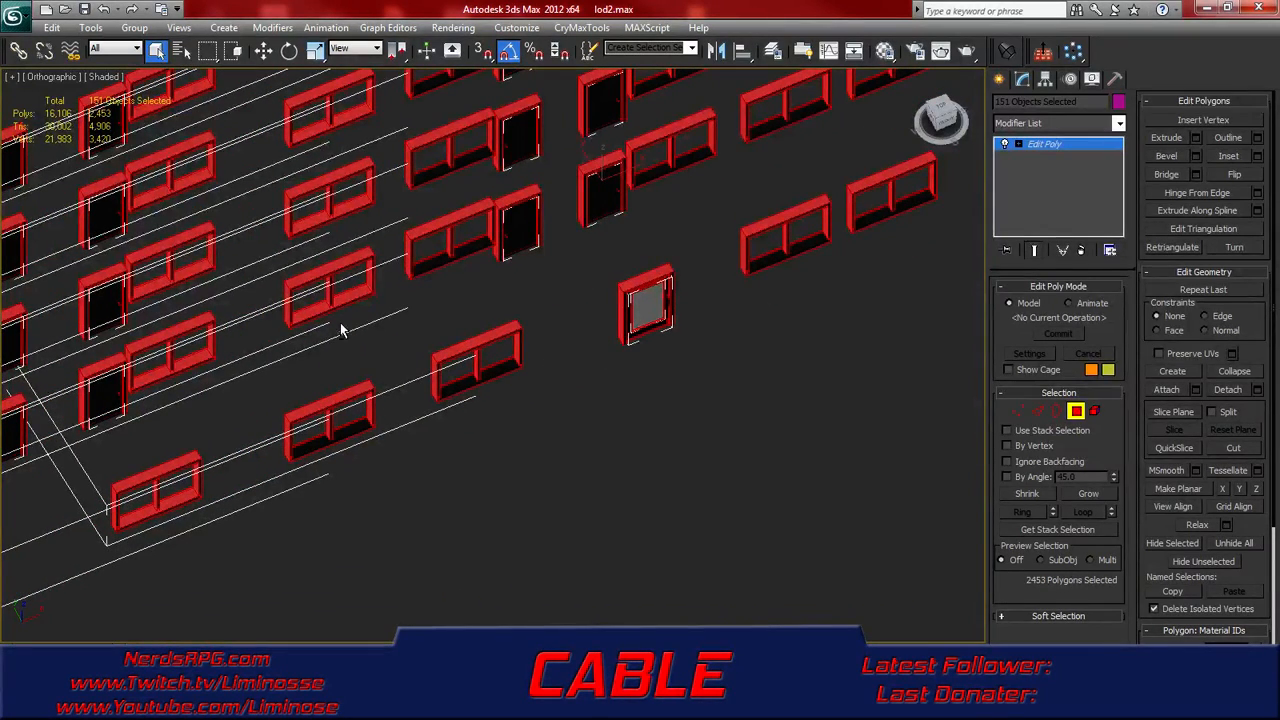
pyautogui.keyDown('alt'); pyautogui.click(345, 207); pyautogui.keyUp('alt')
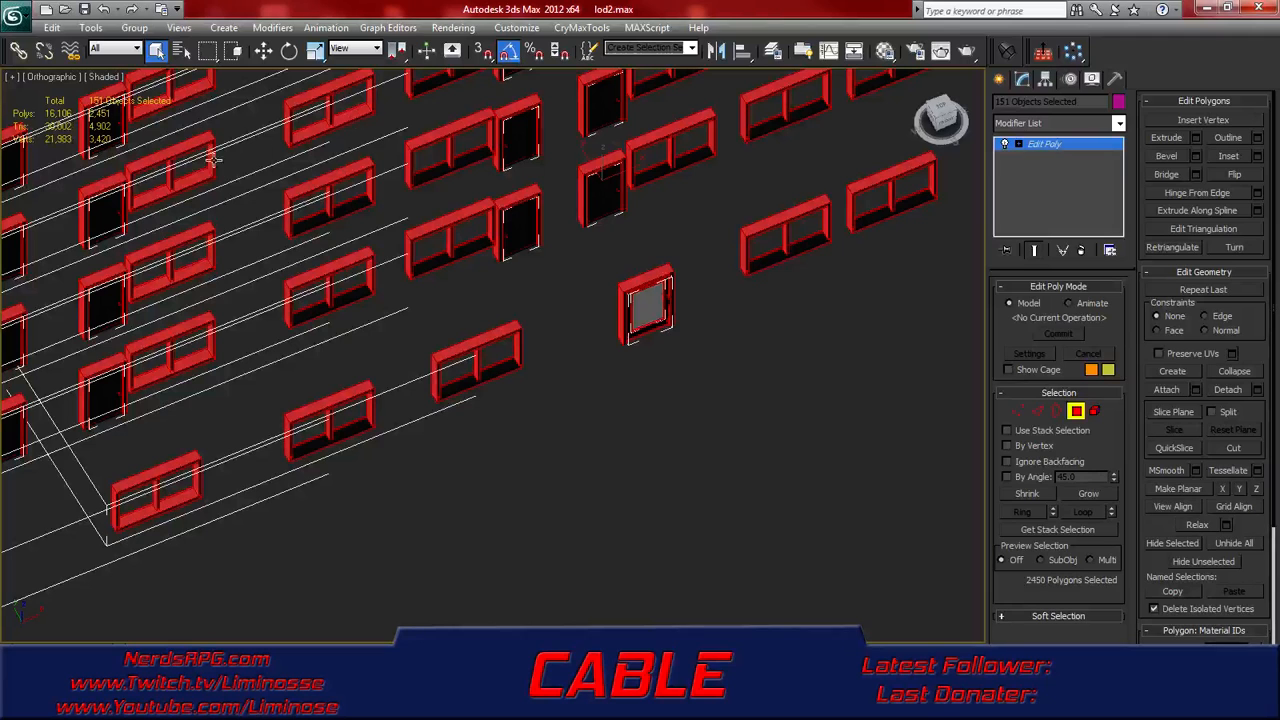
pyautogui.keyDown('alt'); pyautogui.click(192, 182); pyautogui.keyUp('alt')
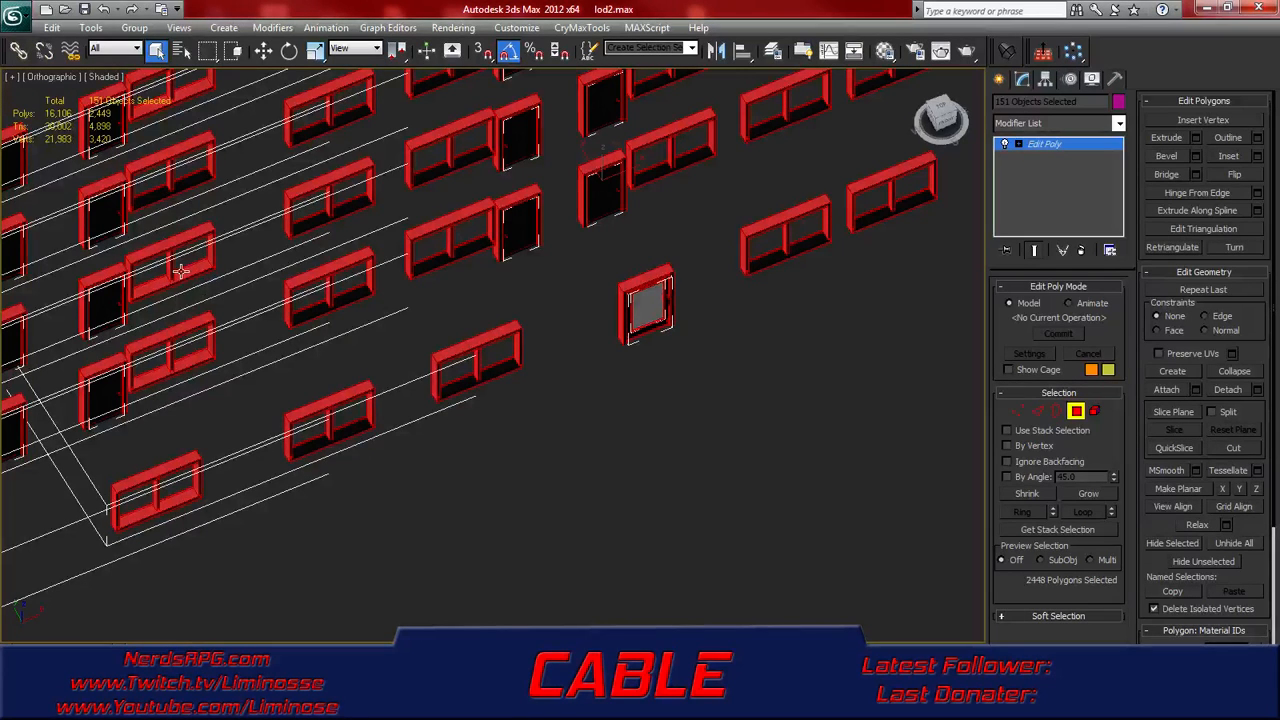
pyautogui.keyDown('alt'); pyautogui.click(180, 270); pyautogui.keyUp('alt')
pyautogui.keyDown('alt'); pyautogui.click(194, 368); pyautogui.keyUp('alt')
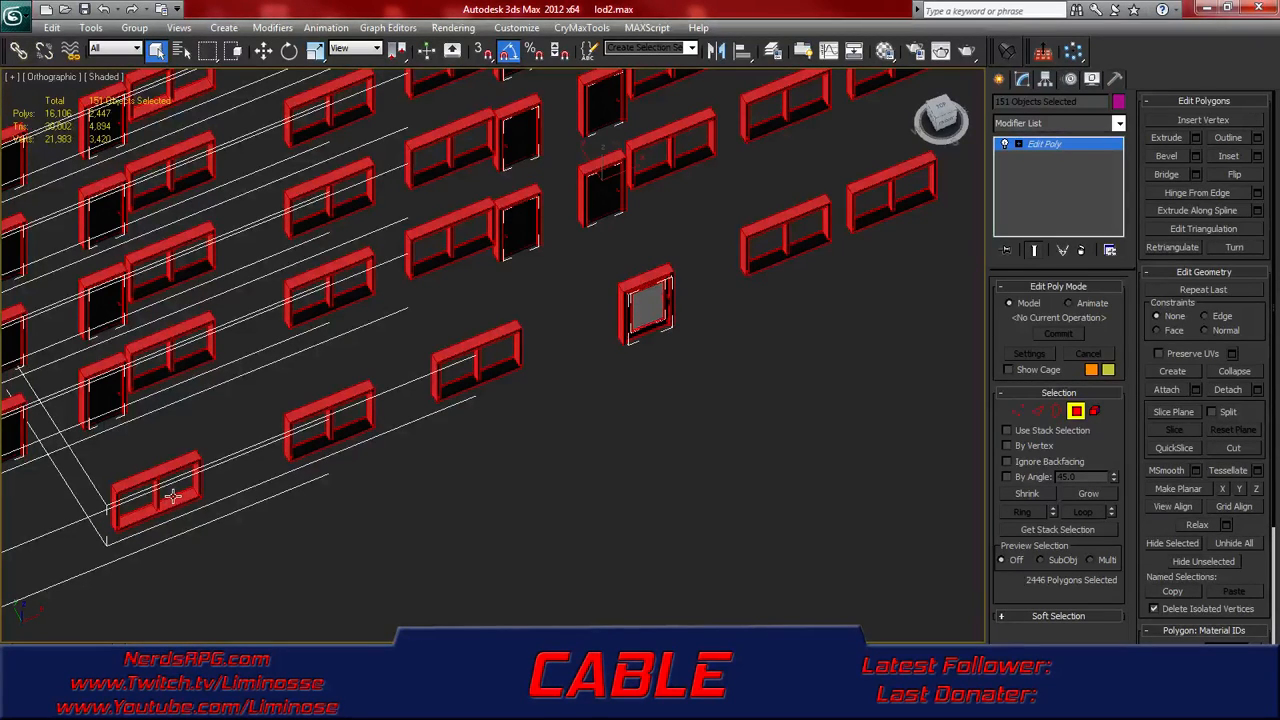
pyautogui.keyDown('alt'); pyautogui.moveTo(220, 606); pyautogui.dragTo(363, 494, button='middle'); pyautogui.keyUp('alt')
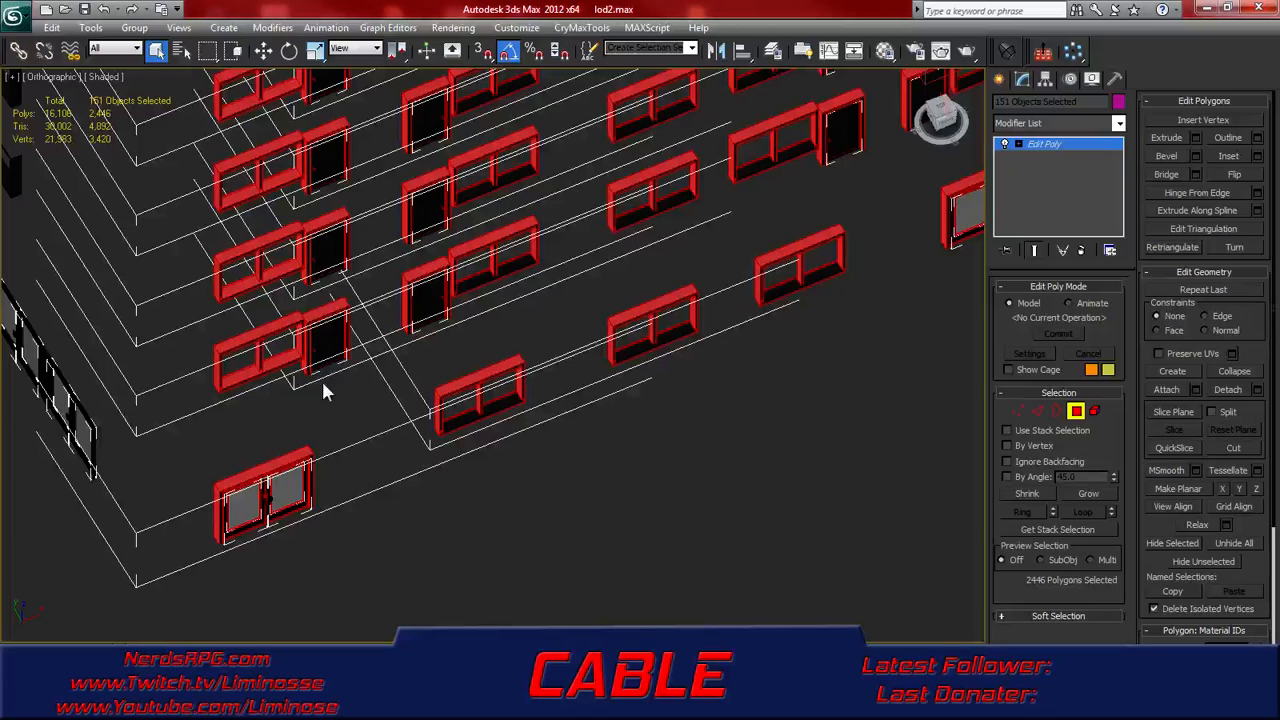
# - Deselect the inner bottom sill polygons of the upper-floor windows at the near end of the long facade
pyautogui.keyDown('alt'); pyautogui.click(281, 360); pyautogui.keyUp('alt')
pyautogui.keyDown('alt'); pyautogui.click(277, 266); pyautogui.keyUp('alt')
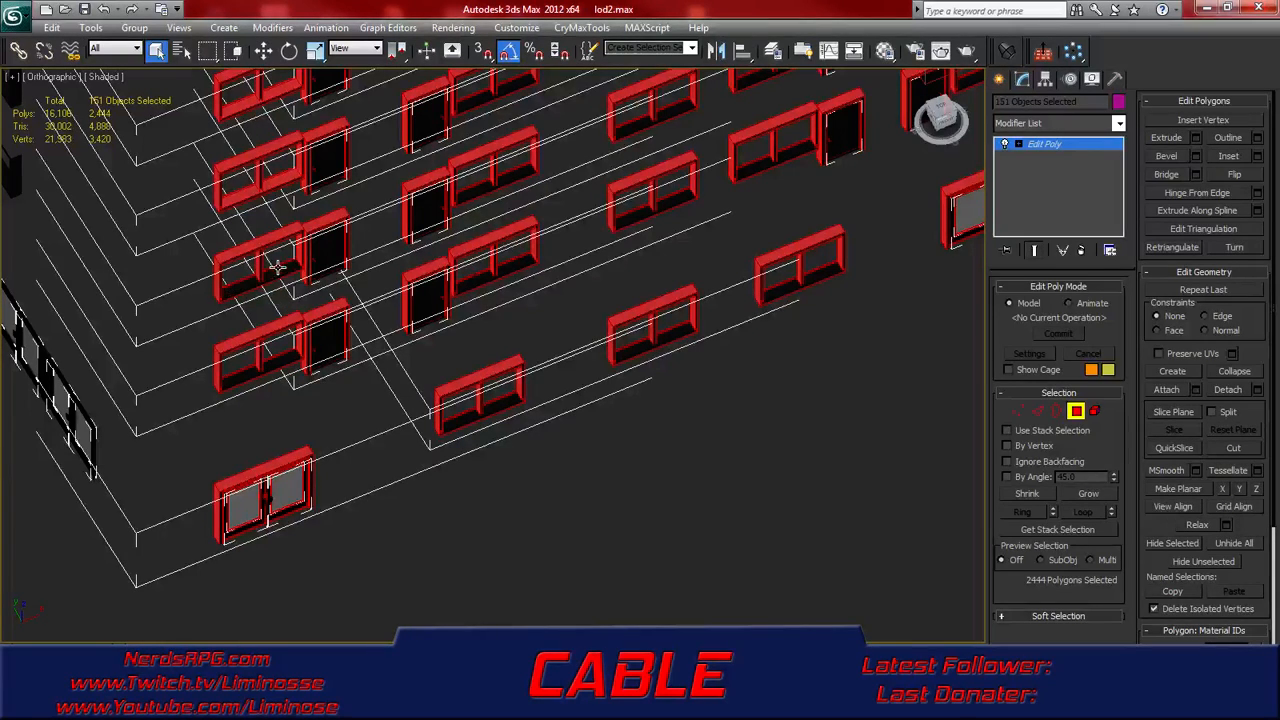
pyautogui.keyDown('alt'); pyautogui.click(272, 182); pyautogui.keyUp('alt')
pyautogui.keyDown('alt'); pyautogui.moveTo(318, 270); pyautogui.dragTo(395, 499, button='middle'); pyautogui.keyUp('alt')
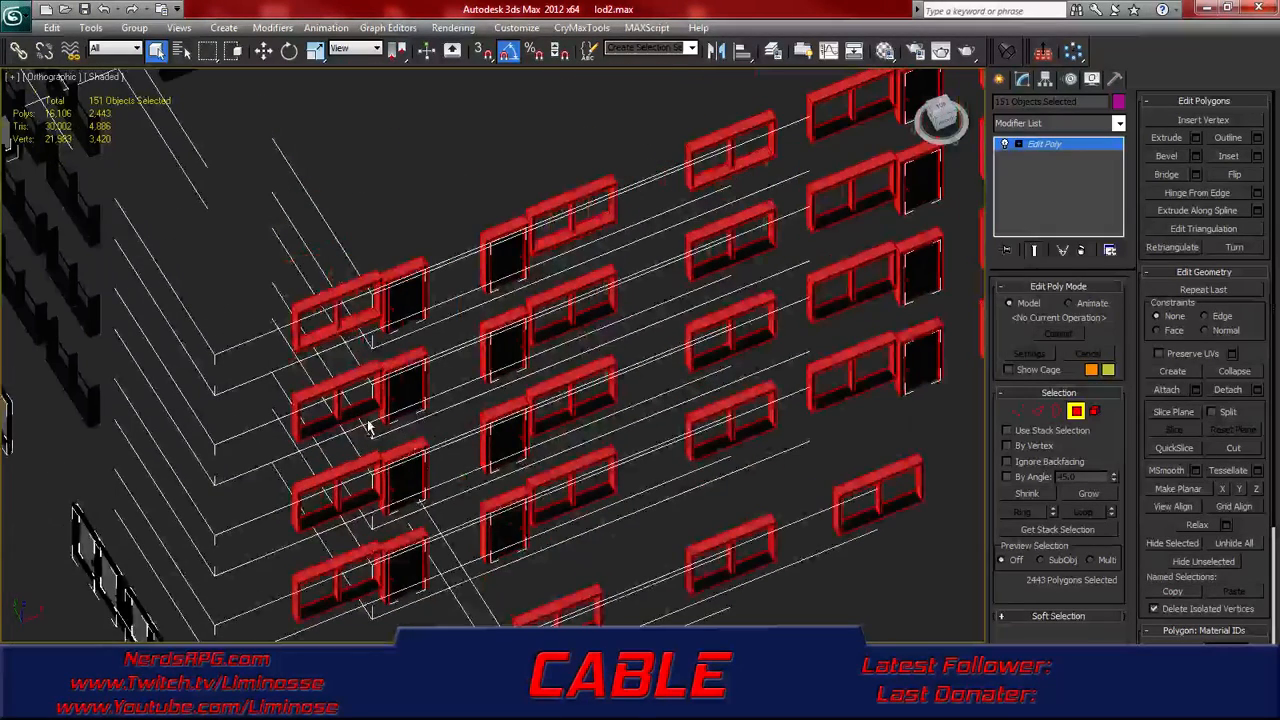
pyautogui.keyDown('alt'); pyautogui.click(355, 322); pyautogui.keyUp('alt')
pyautogui.moveTo(527, 405); pyautogui.dragTo(343, 333, button='middle')
pyautogui.keyDown('alt'); pyautogui.click(358, 305); pyautogui.keyUp('alt')
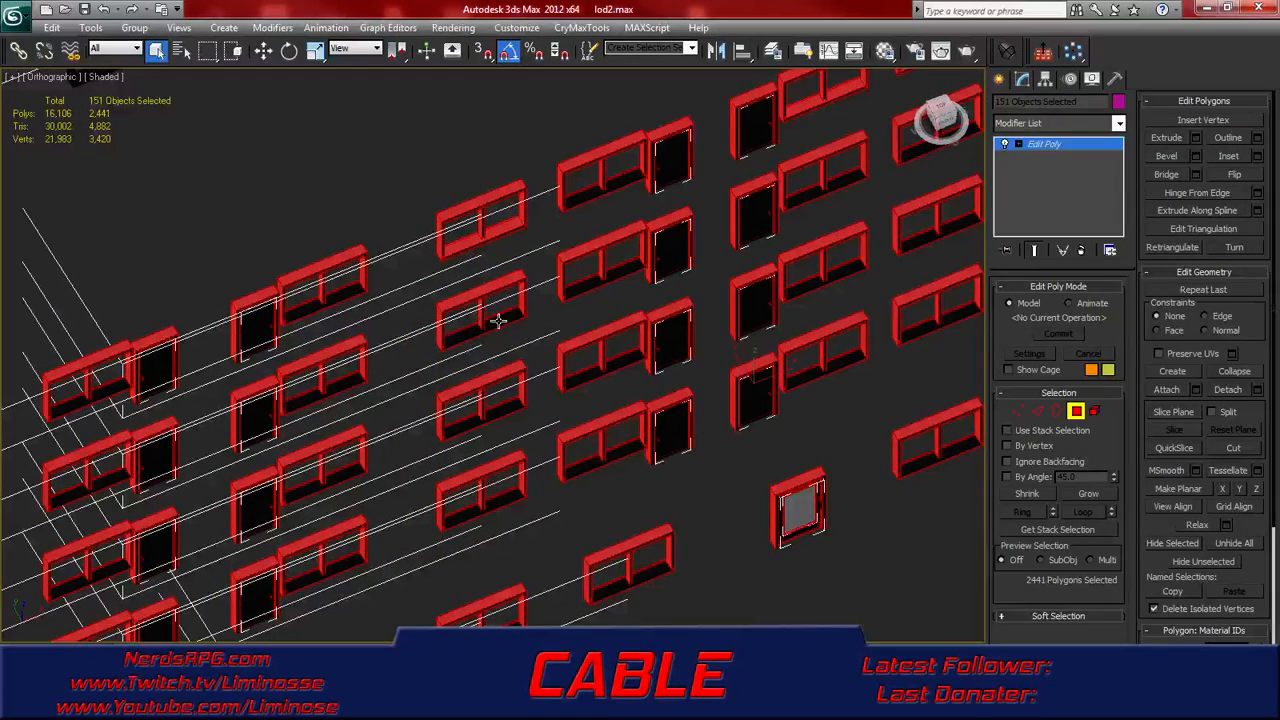
pyautogui.keyDown('alt'); pyautogui.click(465, 236); pyautogui.keyUp('alt')
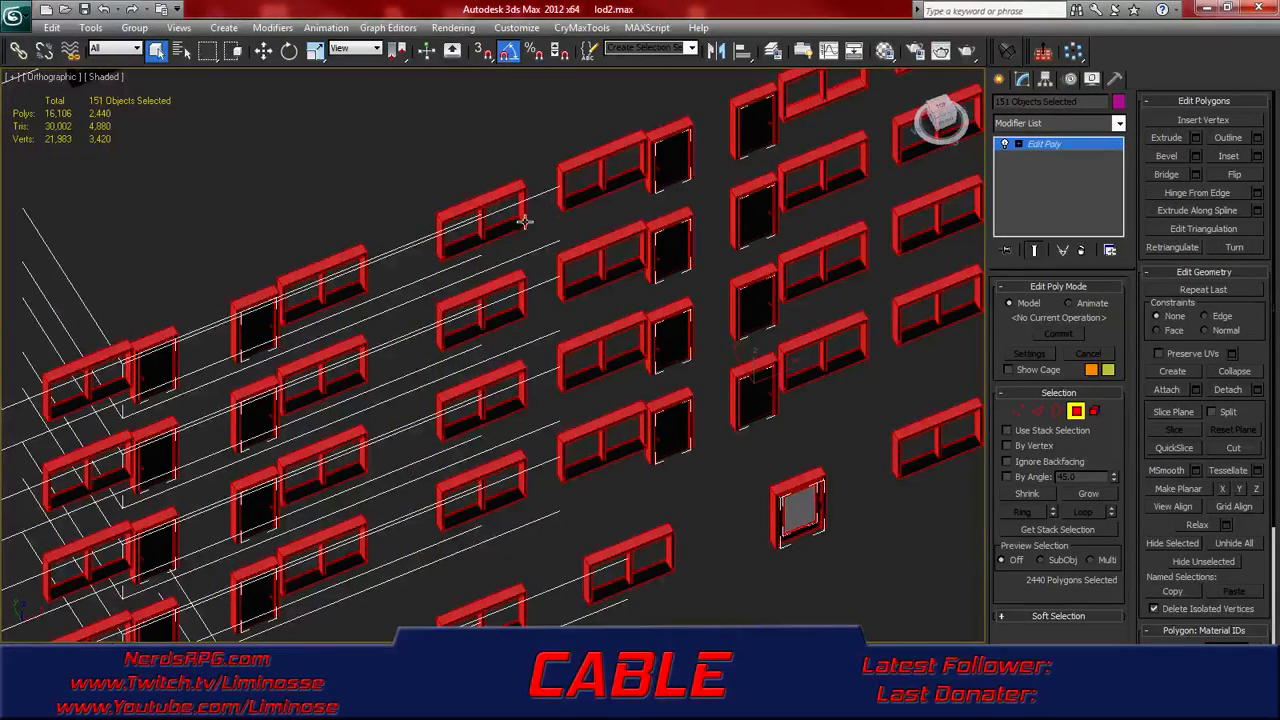
# - Remove the inner bottom sill polygons of the upper-floor windows in the facade's middle section from the selection
pyautogui.keyDown('alt'); pyautogui.moveTo(640, 234); pyautogui.dragTo(457, 274, button='middle'); pyautogui.keyUp('alt')
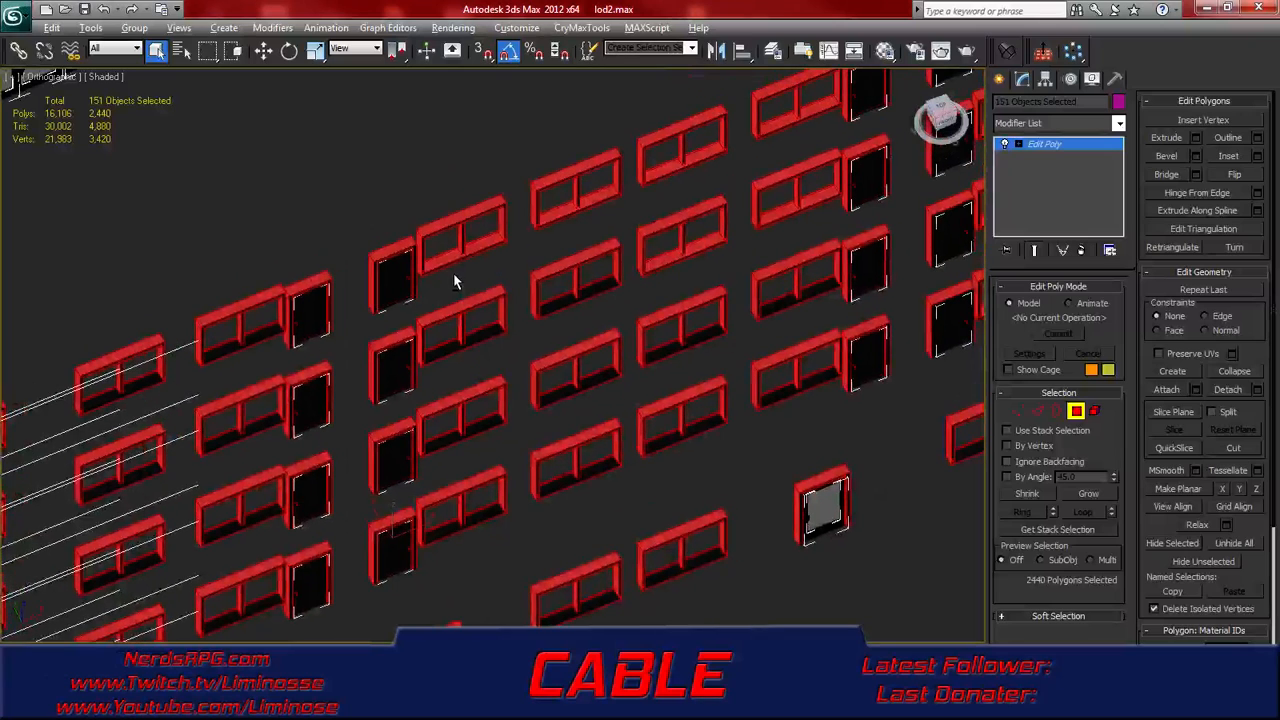
pyautogui.keyDown('alt'); pyautogui.click(446, 257); pyautogui.keyUp('alt')
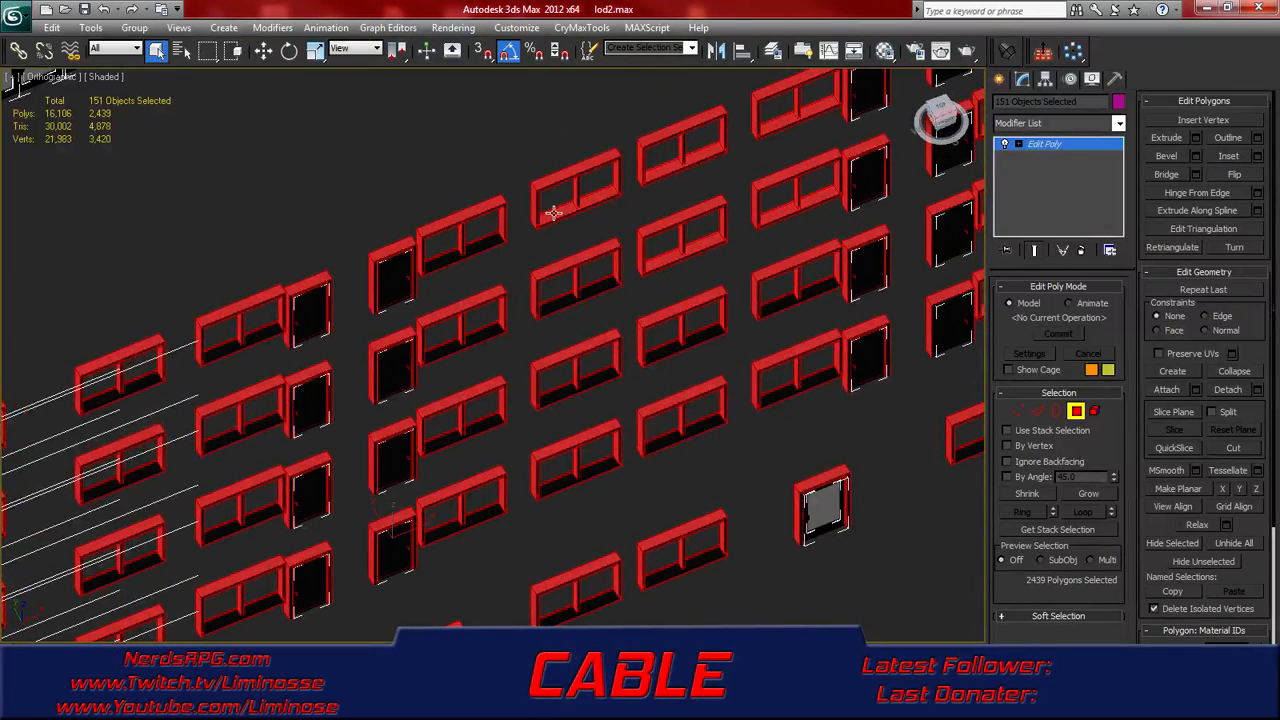
pyautogui.keyDown('alt'); pyautogui.click(660, 170); pyautogui.keyUp('alt')
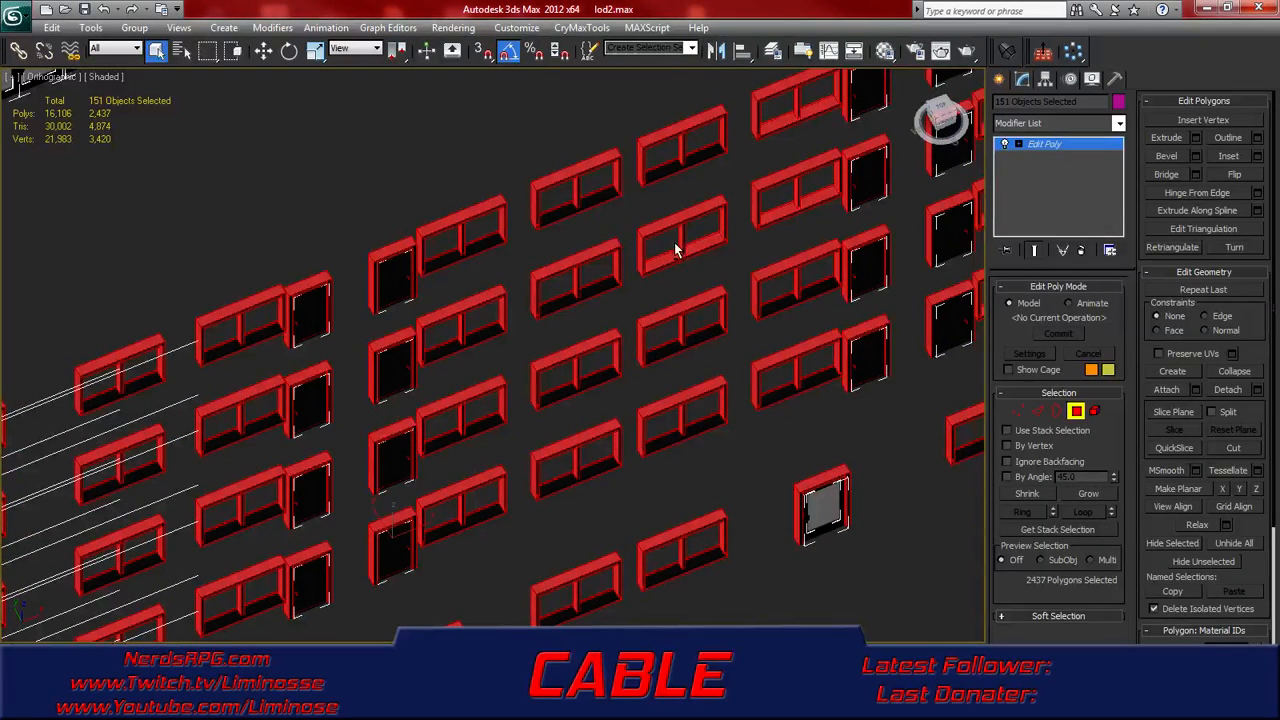
pyautogui.keyDown('alt'); pyautogui.click(768, 212); pyautogui.keyUp('alt')
pyautogui.keyDown('alt'); pyautogui.click(776, 121); pyautogui.keyUp('alt')
pyautogui.keyDown('alt'); pyautogui.moveTo(790, 385); pyautogui.dragTo(485, 407, button='middle'); pyautogui.keyUp('alt')
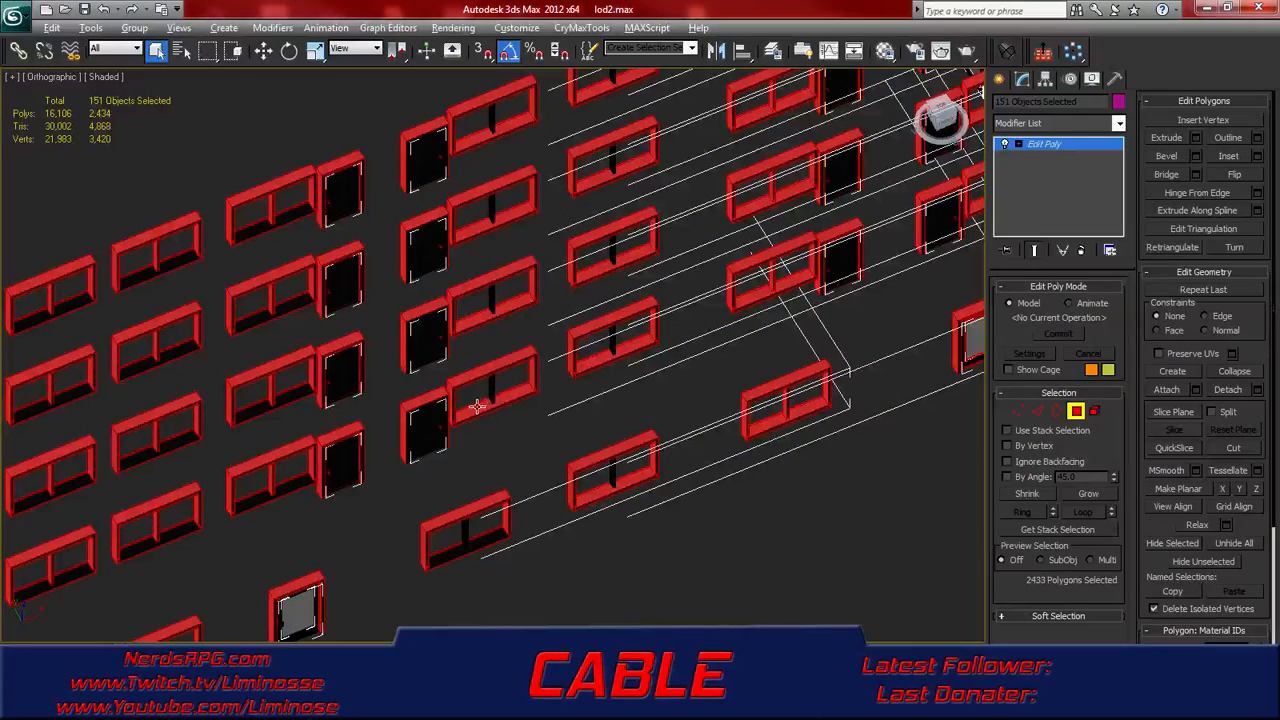
# - Deselect the inner bottom sill polygons of the two window columns beyond the facade's middle section
pyautogui.keyDown('alt'); pyautogui.click(477, 405); pyautogui.keyUp('alt')
pyautogui.keyDown('alt'); pyautogui.click(490, 306); pyautogui.keyUp('alt')
pyautogui.keyDown('alt'); pyautogui.click(480, 228); pyautogui.keyUp('alt')
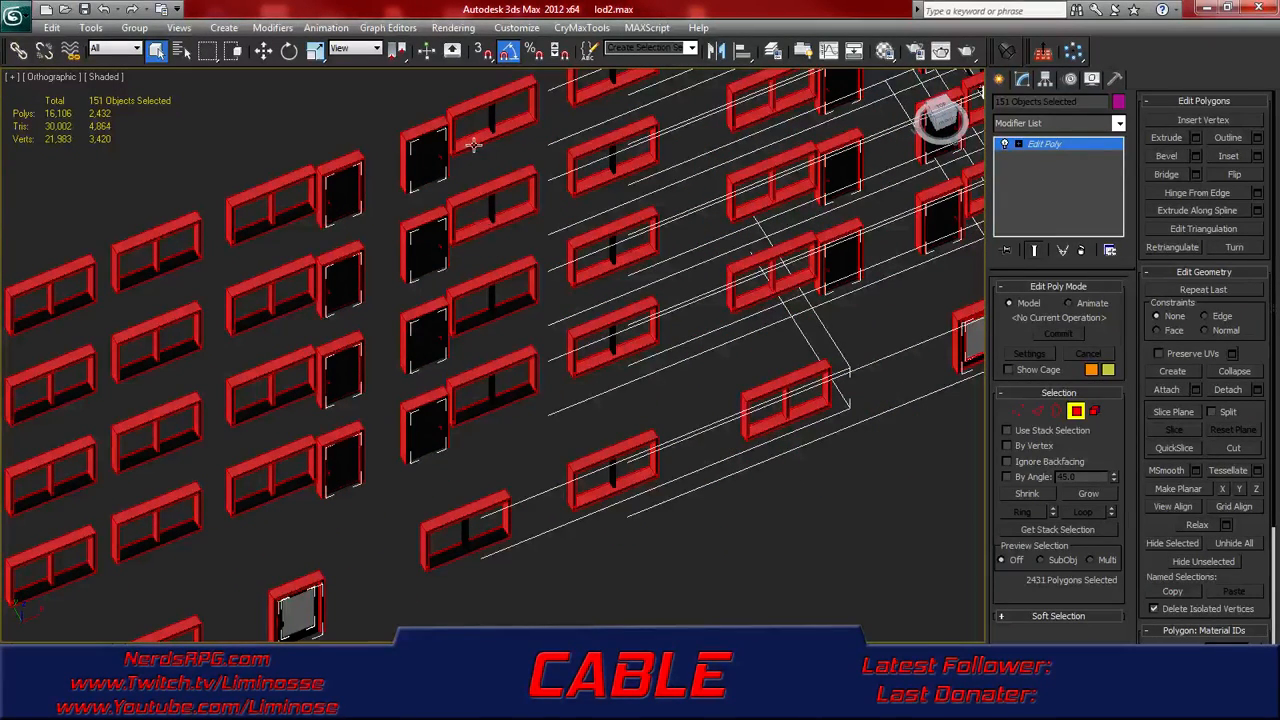
pyautogui.keyDown('alt'); pyautogui.click(474, 142); pyautogui.keyUp('alt')
pyautogui.keyDown('alt'); pyautogui.click(600, 88); pyautogui.keyUp('alt')
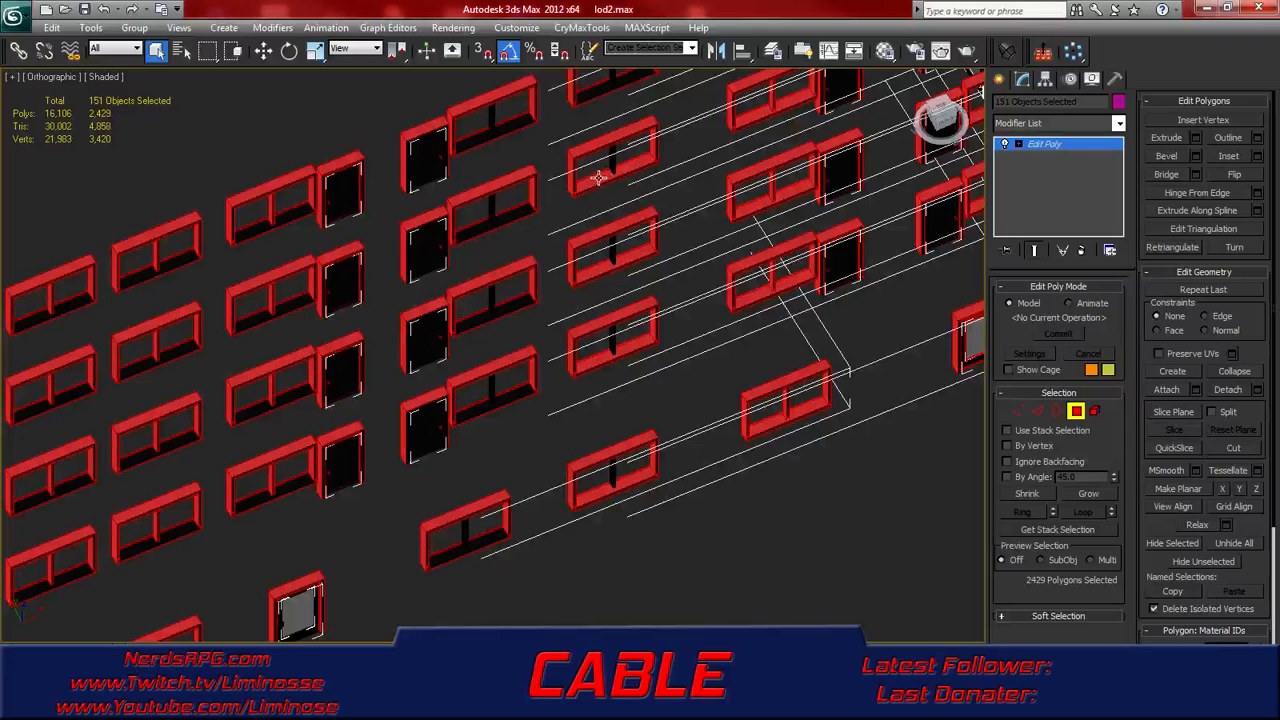
pyautogui.keyDown('alt'); pyautogui.click(605, 172); pyautogui.keyUp('alt')
pyautogui.keyDown('alt'); pyautogui.click(598, 270); pyautogui.keyUp('alt')
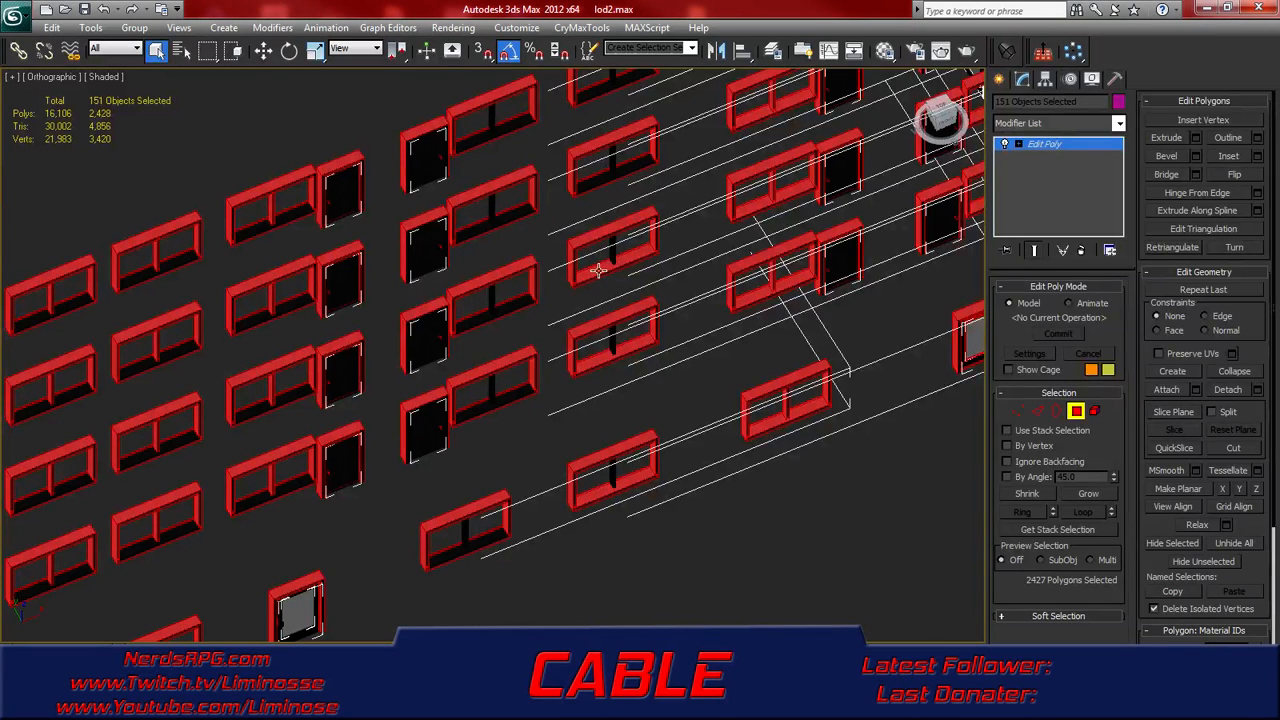
pyautogui.keyDown('alt'); pyautogui.click(602, 352); pyautogui.keyUp('alt')
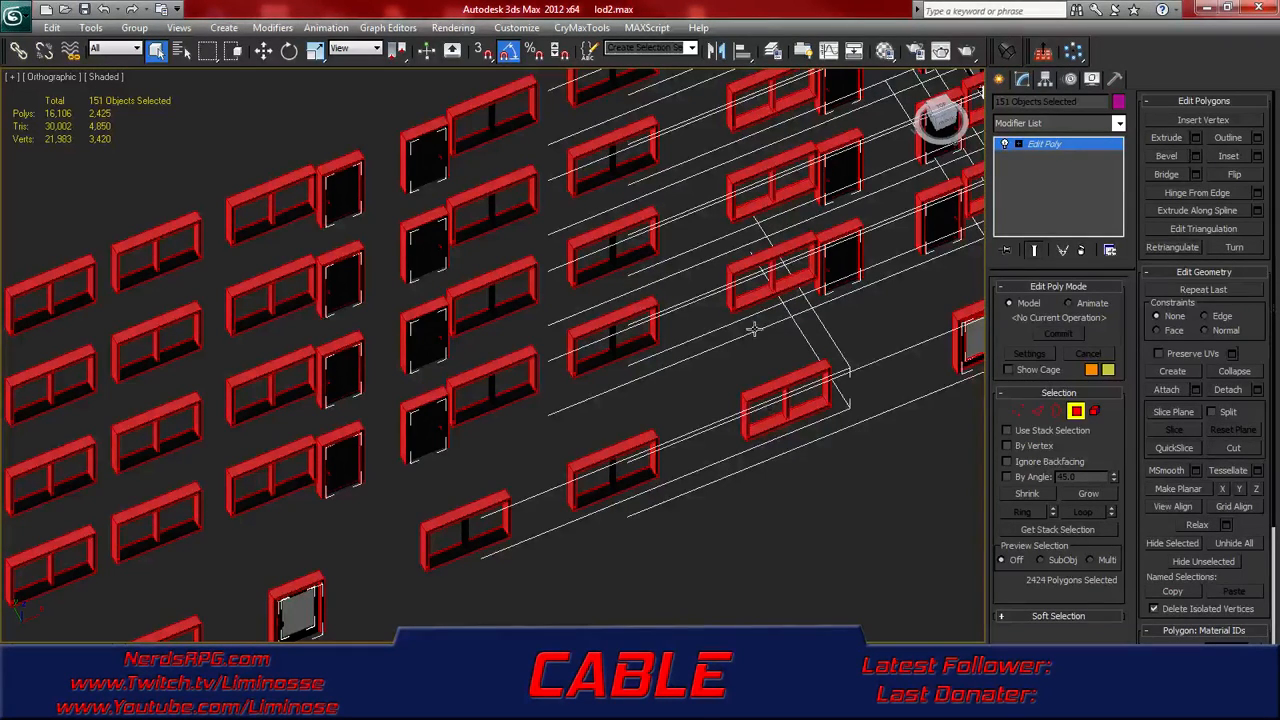
# - Deselect the remaining inner bottom sill polygons on the double windows at the far end of the facade
pyautogui.keyDown('alt'); pyautogui.click(756, 288); pyautogui.keyUp('alt')
pyautogui.keyDown('alt'); pyautogui.click(757, 205); pyautogui.keyUp('alt')
pyautogui.keyDown('alt'); pyautogui.moveTo(786, 250); pyautogui.dragTo(541, 470, button='middle'); pyautogui.keyUp('alt')
pyautogui.keyDown('alt'); pyautogui.click(512, 357); pyautogui.keyUp('alt')
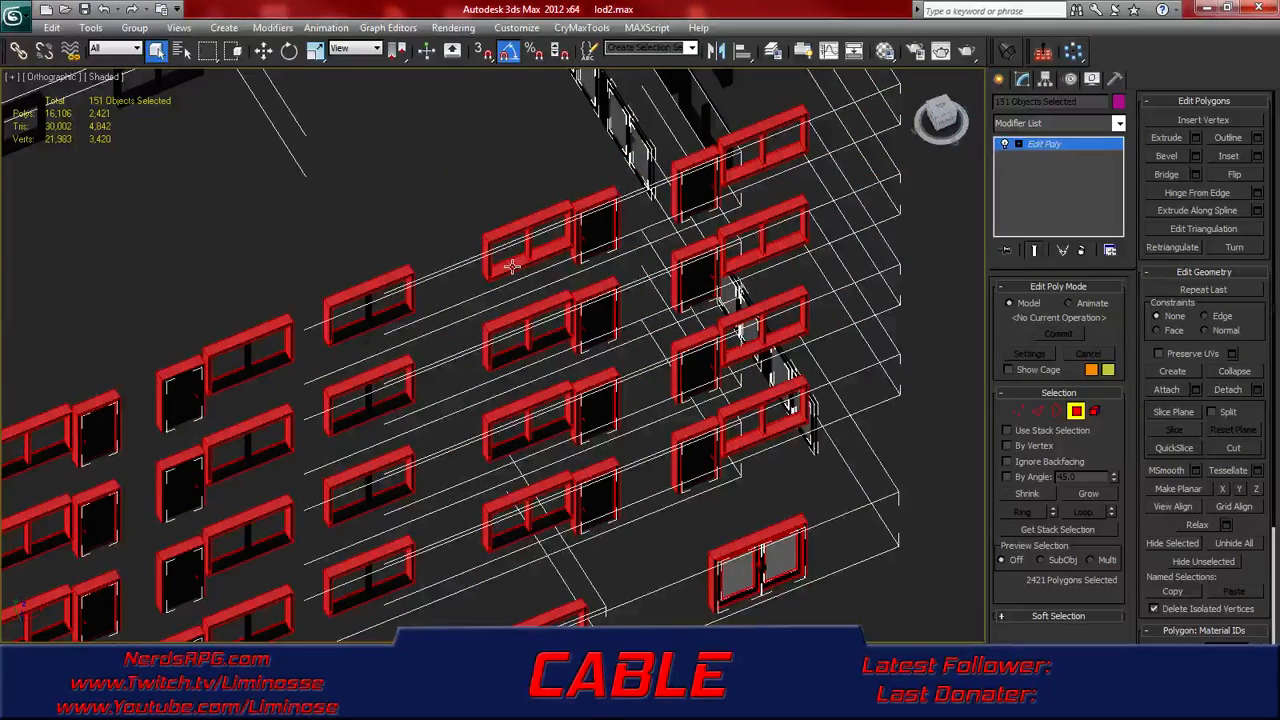
pyautogui.keyDown('alt'); pyautogui.click(503, 260); pyautogui.keyUp('alt')
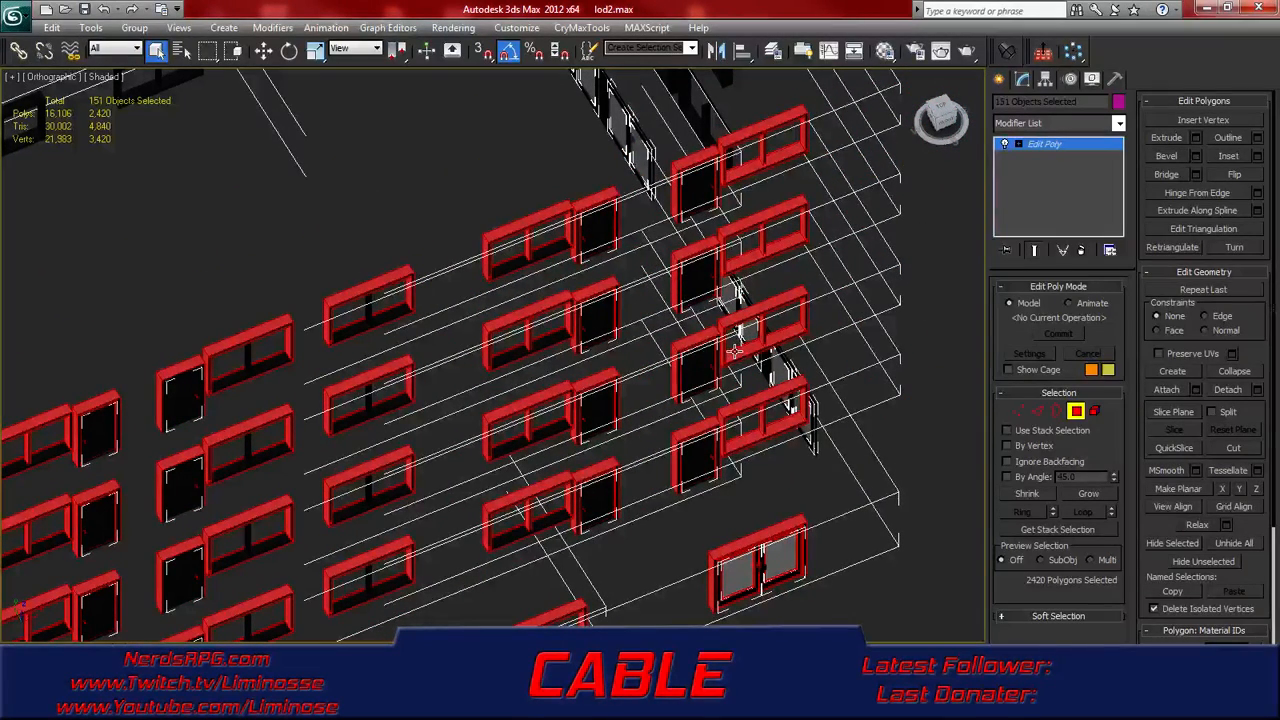
pyautogui.keyDown('alt'); pyautogui.click(734, 351); pyautogui.keyUp('alt')
pyautogui.keyDown('alt'); pyautogui.click(749, 260); pyautogui.keyUp('alt')
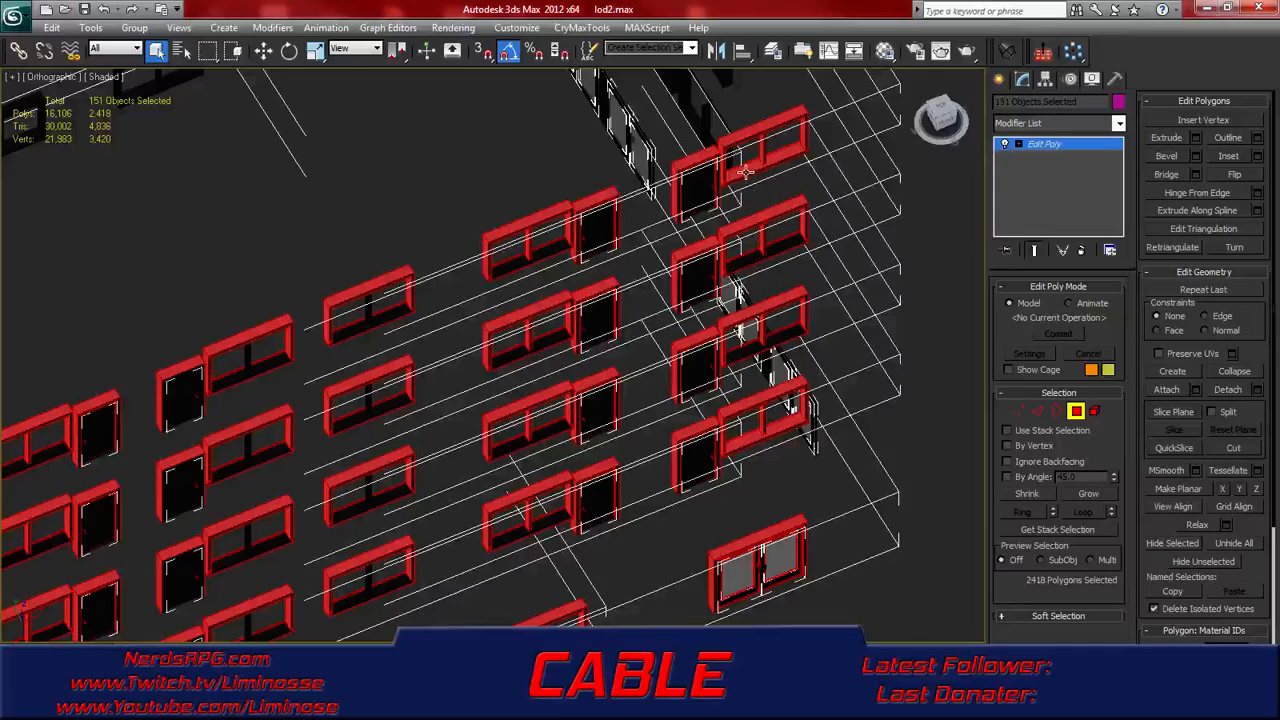
pyautogui.keyDown('alt'); pyautogui.click(760, 436); pyautogui.keyUp('alt')
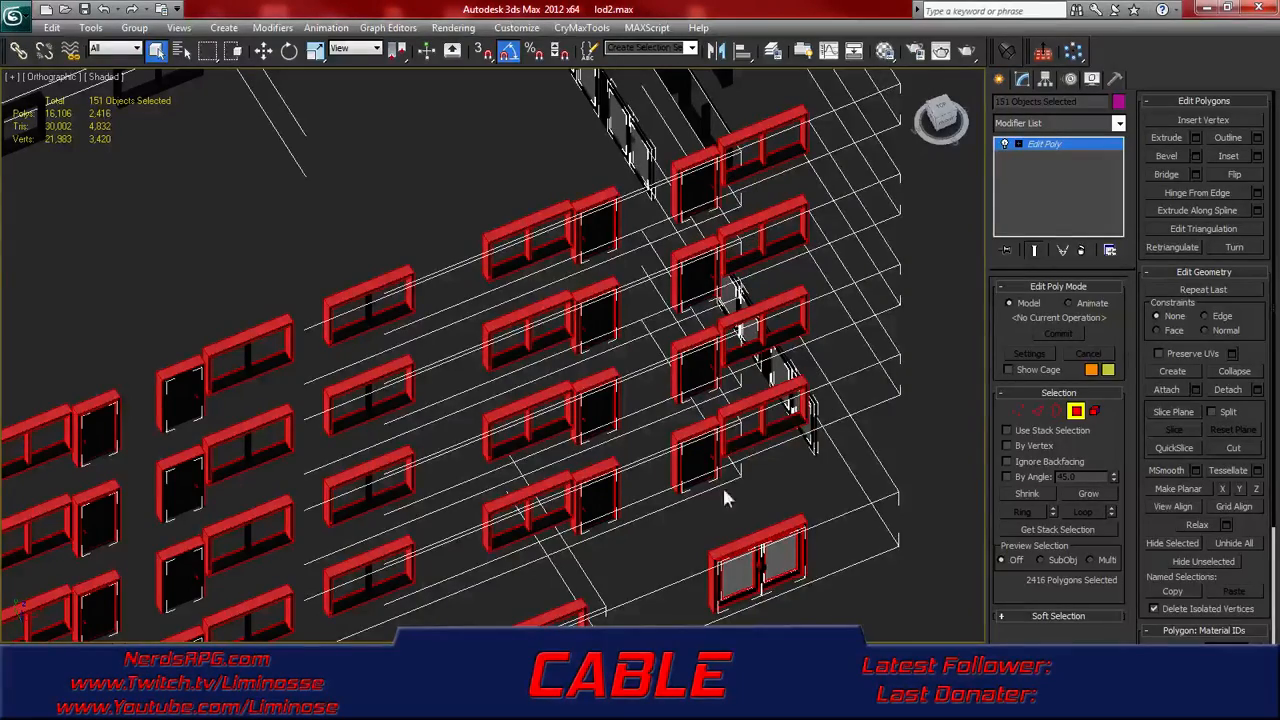
# - Delete the selected window and door frame polygons along the long facade
pyautogui.scroll(-4, 510, 487)
pyautogui.moveTo(423, 499); pyautogui.dragTo(701, 298, button='middle')
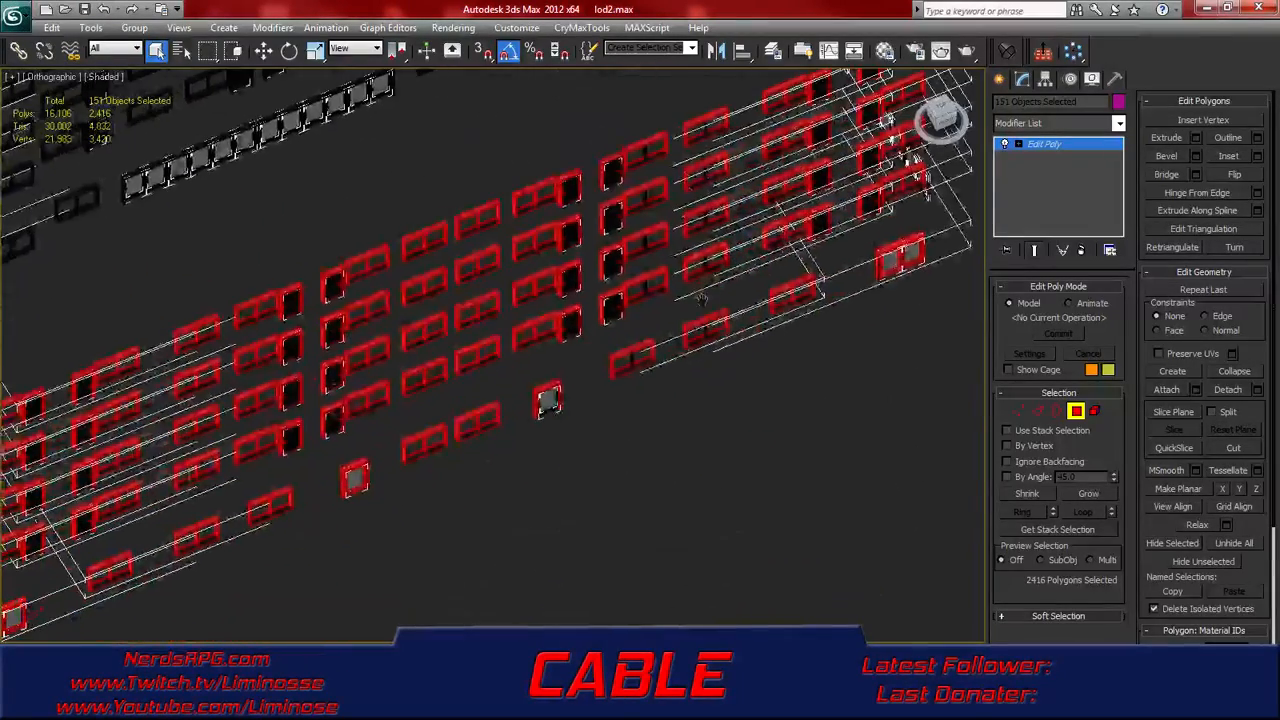
pyautogui.moveTo(473, 465); pyautogui.dragTo(578, 382, button='middle')
pyautogui.scroll(6, 468, 424)
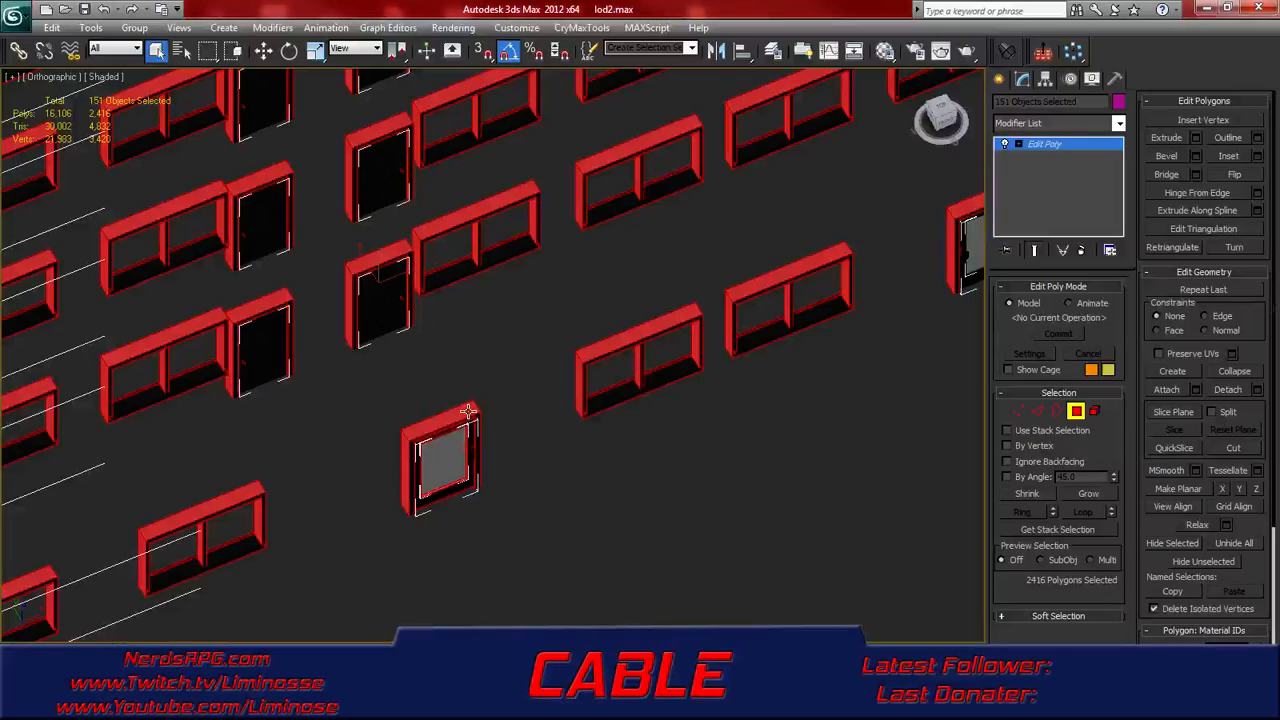
pyautogui.click(468, 411)
pyautogui.scroll(-5, 470, 412)
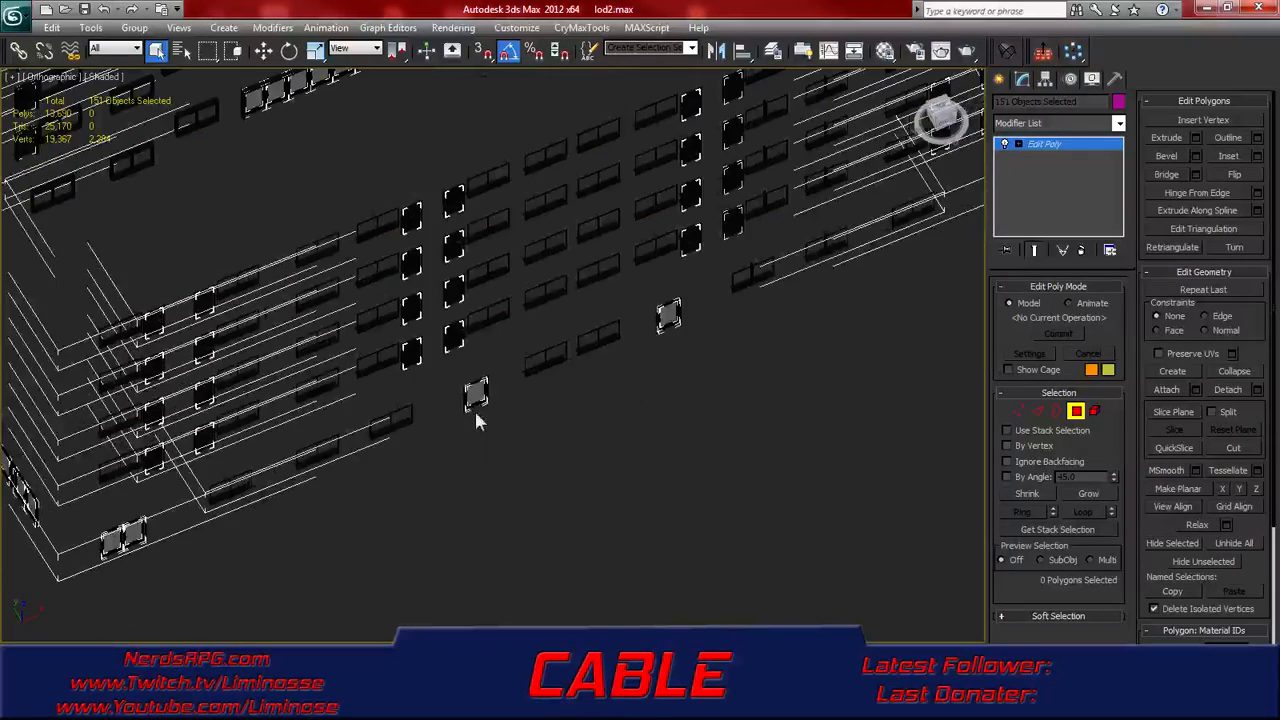
# - In a top wireframe view, select the window and door frame polygons at the right end of the upper building row
pyautogui.keyDown('alt'); pyautogui.moveTo(334, 466); pyautogui.dragTo(387, 411, button='middle'); pyautogui.keyUp('alt')
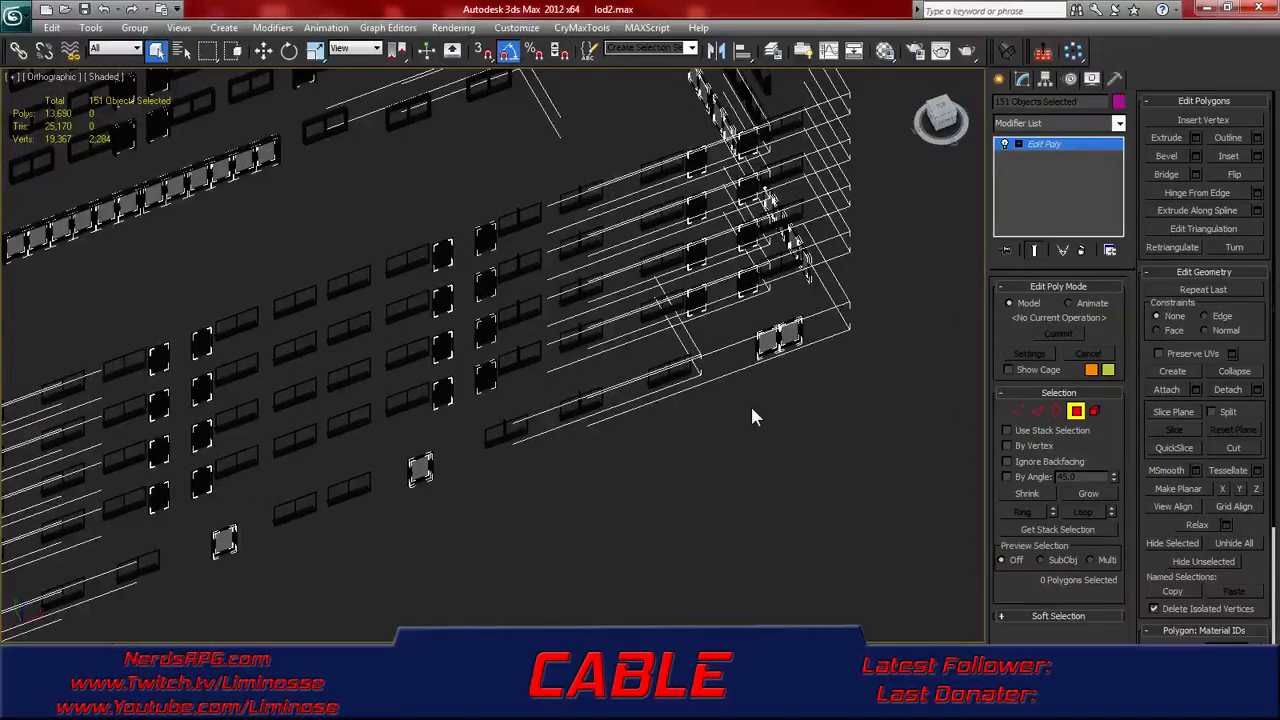
pyautogui.scroll(-3, 751, 407)
pyautogui.keyDown('alt'); pyautogui.moveTo(320, 400); pyautogui.dragTo(451, 388, button='middle'); pyautogui.keyUp('alt')
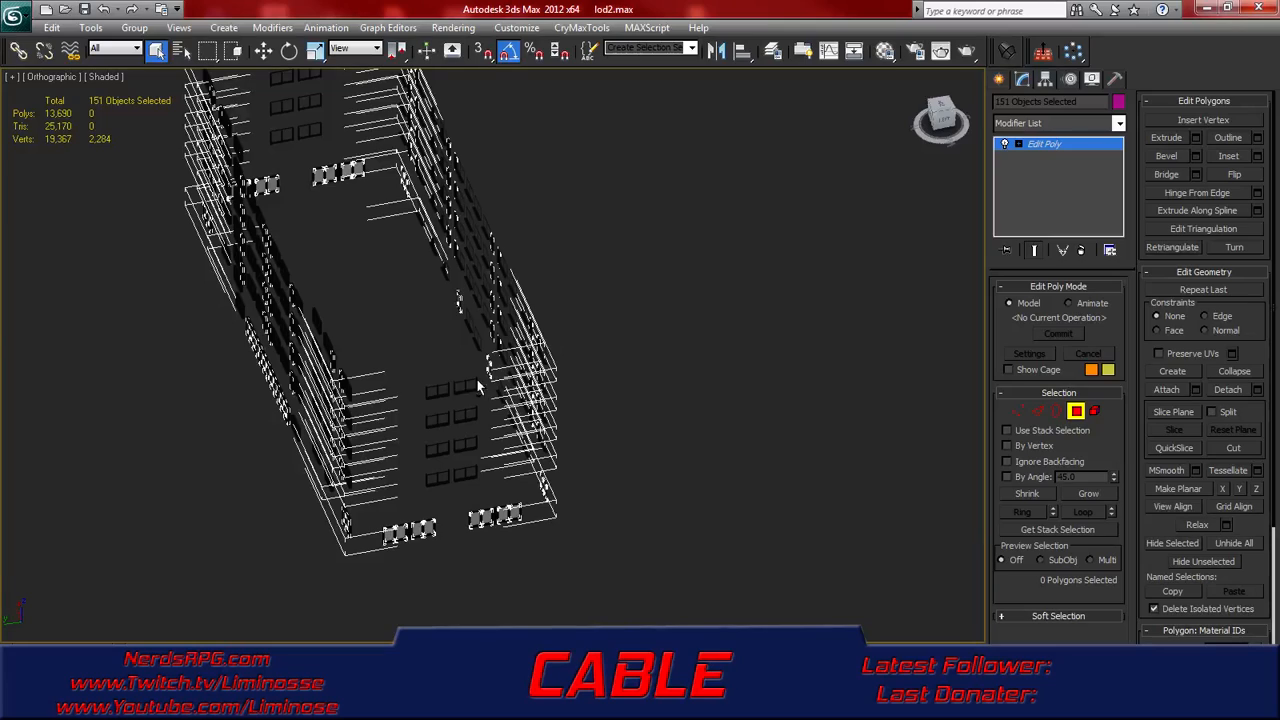
pyautogui.keyDown('alt'); pyautogui.moveTo(391, 447); pyautogui.dragTo(512, 430, button='middle'); pyautogui.keyUp('alt')
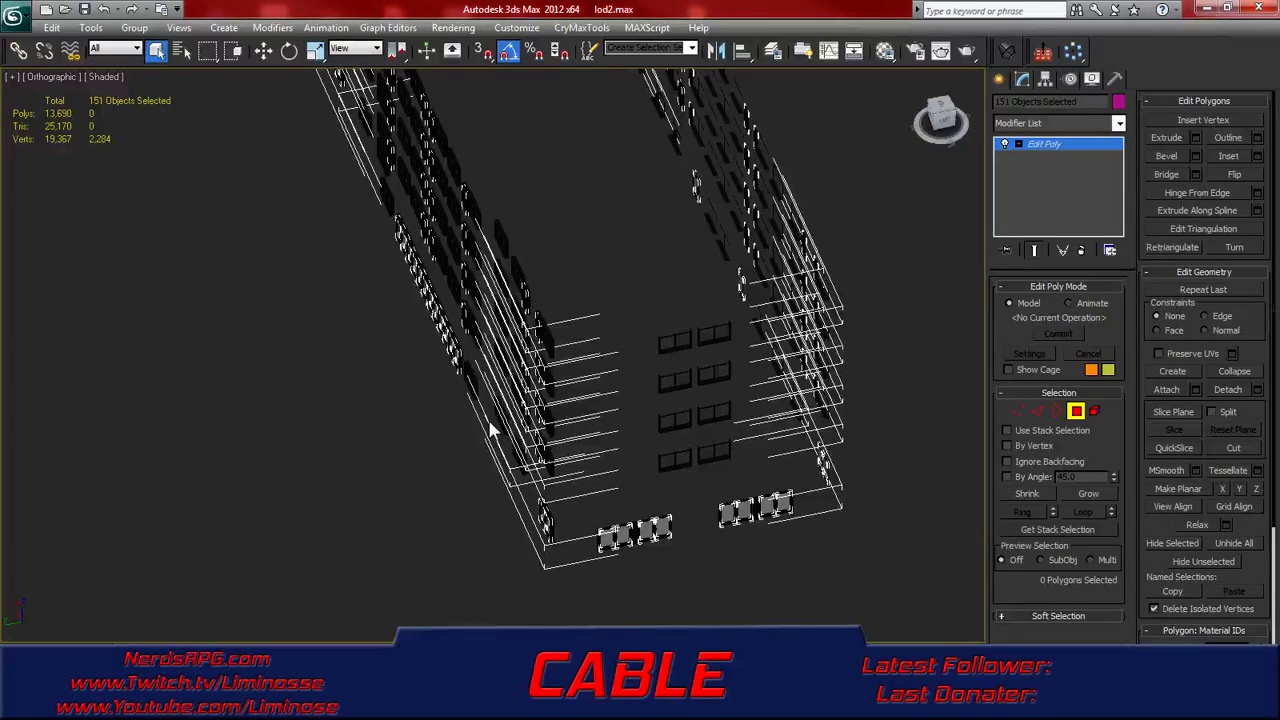
pyautogui.press('t')
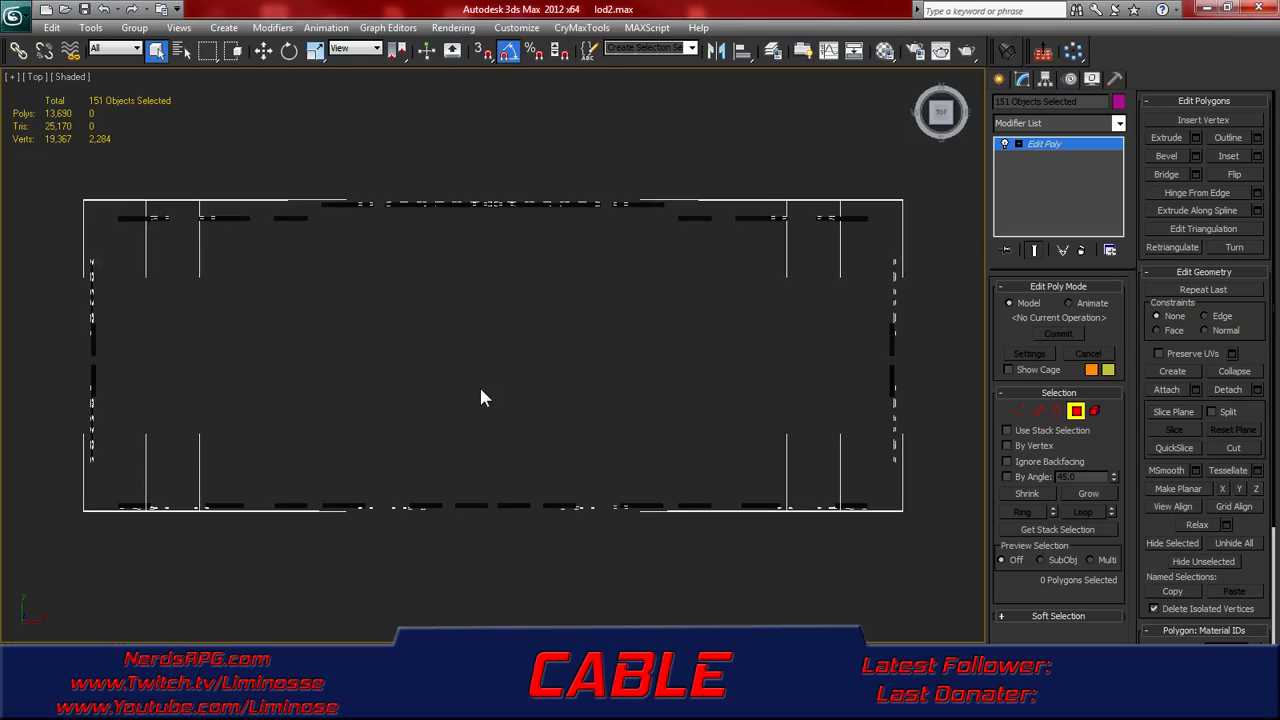
pyautogui.moveTo(594, 283); pyautogui.dragTo(376, 401, button='middle')
pyautogui.scroll(6, 376, 401)
pyautogui.moveTo(667, 264); pyautogui.dragTo(303, 306, button='middle')
pyautogui.press('F3')
pyautogui.moveTo(447, 350); pyautogui.dragTo(585, 360, button='middle')
pyautogui.scroll(4, 843, 371)
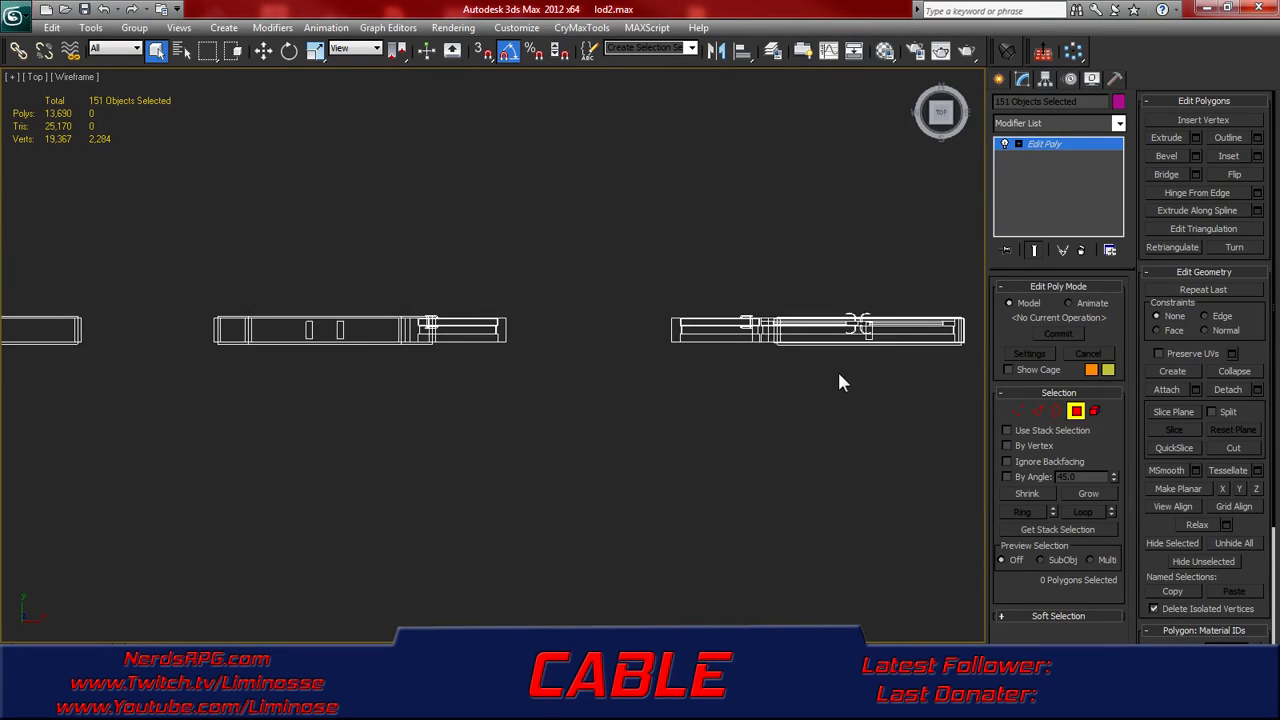
pyautogui.moveTo(876, 361); pyautogui.dragTo(467, 401, button='middle')
pyautogui.moveTo(793, 428); pyautogui.dragTo(286, 354)
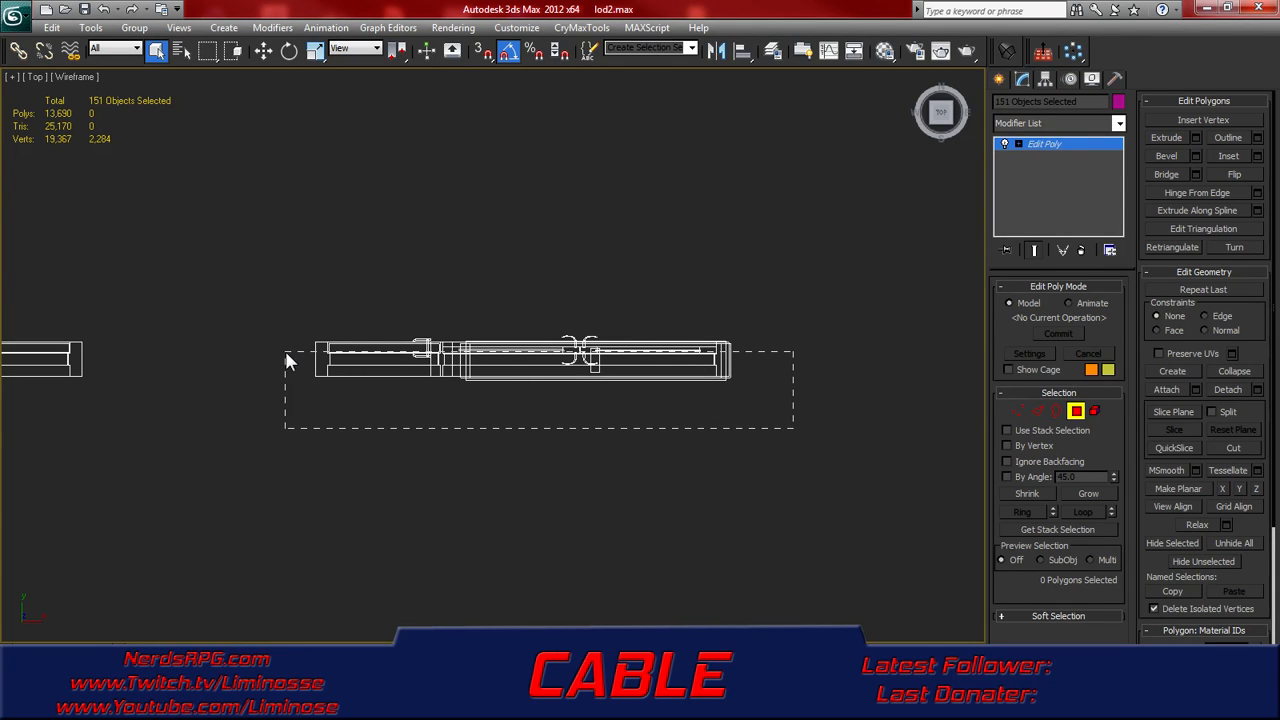
pyautogui.moveTo(286, 354); pyautogui.dragTo(286, 356)
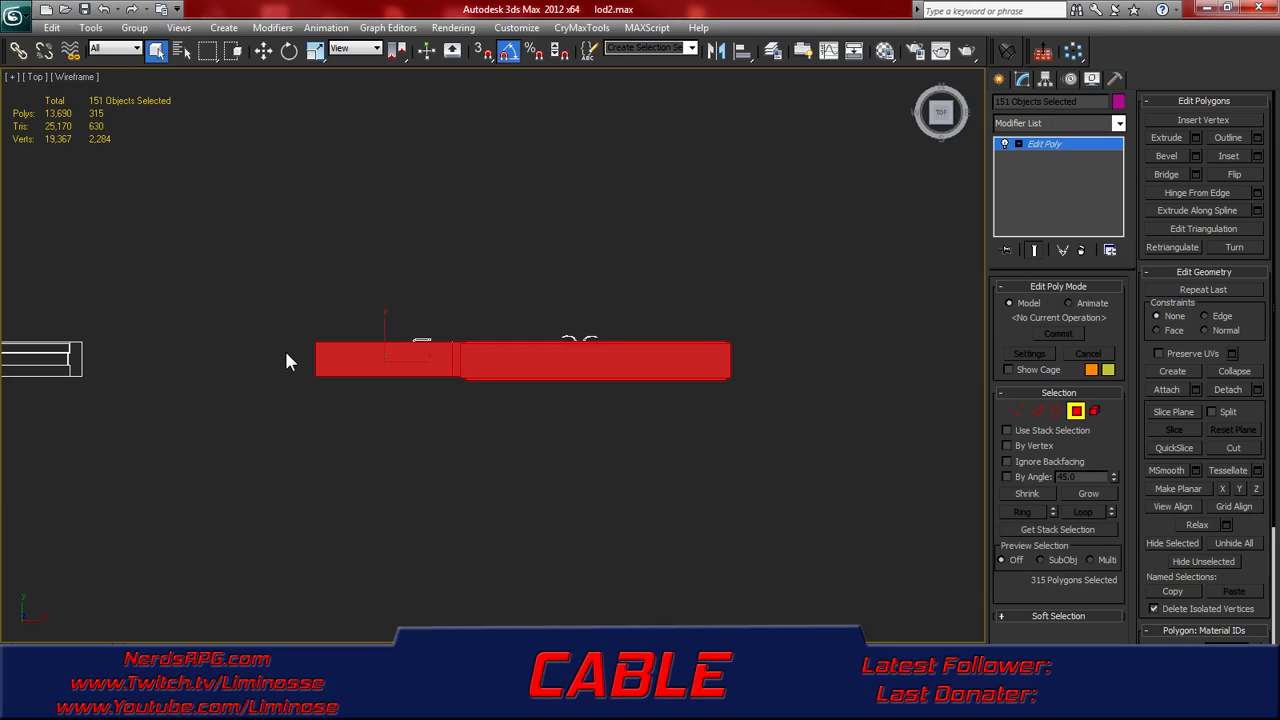
# - Add the window and door frame polygons along the upper row, up to its central section, to the selection
pyautogui.moveTo(154, 358); pyautogui.dragTo(694, 357, button='middle')
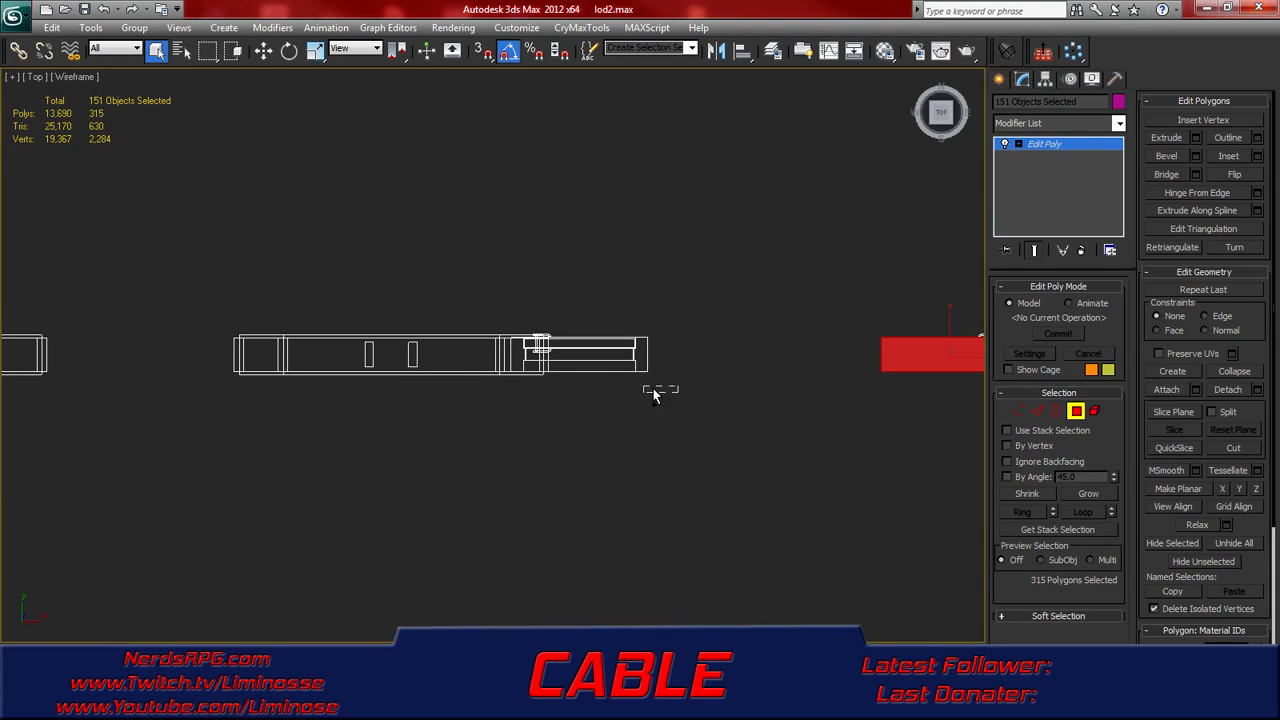
pyautogui.moveTo(653, 395); pyautogui.dragTo(200, 353)
pyautogui.moveTo(197, 355); pyautogui.dragTo(614, 386, button='middle')
pyautogui.moveTo(383, 379); pyautogui.dragTo(131, 366)
pyautogui.moveTo(131, 366); pyautogui.dragTo(708, 379, button='middle')
pyautogui.moveTo(748, 310); pyautogui.dragTo(248, 274)
pyautogui.moveTo(221, 335); pyautogui.dragTo(691, 360, button='middle')
pyautogui.moveTo(679, 350); pyautogui.dragTo(349, 290)
pyautogui.moveTo(304, 322); pyautogui.dragTo(571, 351, button='middle')
pyautogui.moveTo(594, 358); pyautogui.dragTo(28, 322)
pyautogui.moveTo(139, 359); pyautogui.dragTo(694, 347, button='middle')
pyautogui.moveTo(382, 343); pyautogui.dragTo(645, 410, button='middle')
pyautogui.moveTo(453, 416); pyautogui.dragTo(506, 387, button='middle')
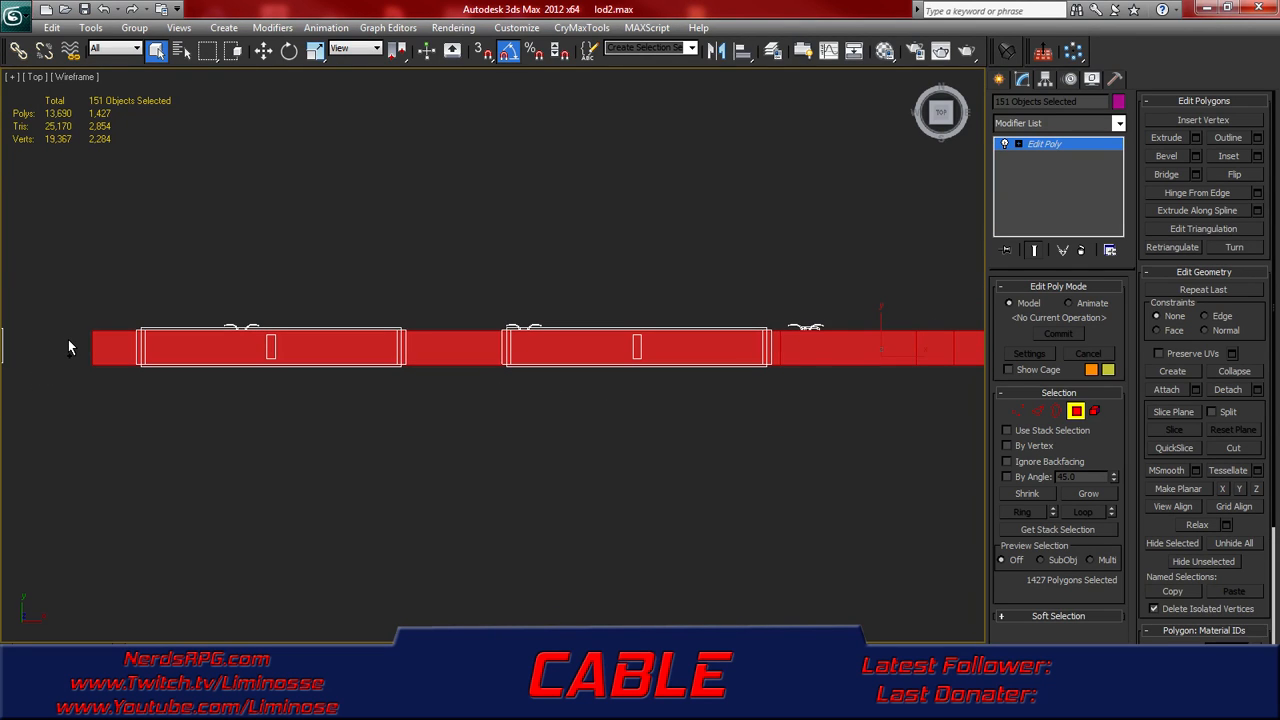
# - Turn off selected-face shading and add the frame polygons of the upper row's central windows to the selection
pyautogui.press('F2')
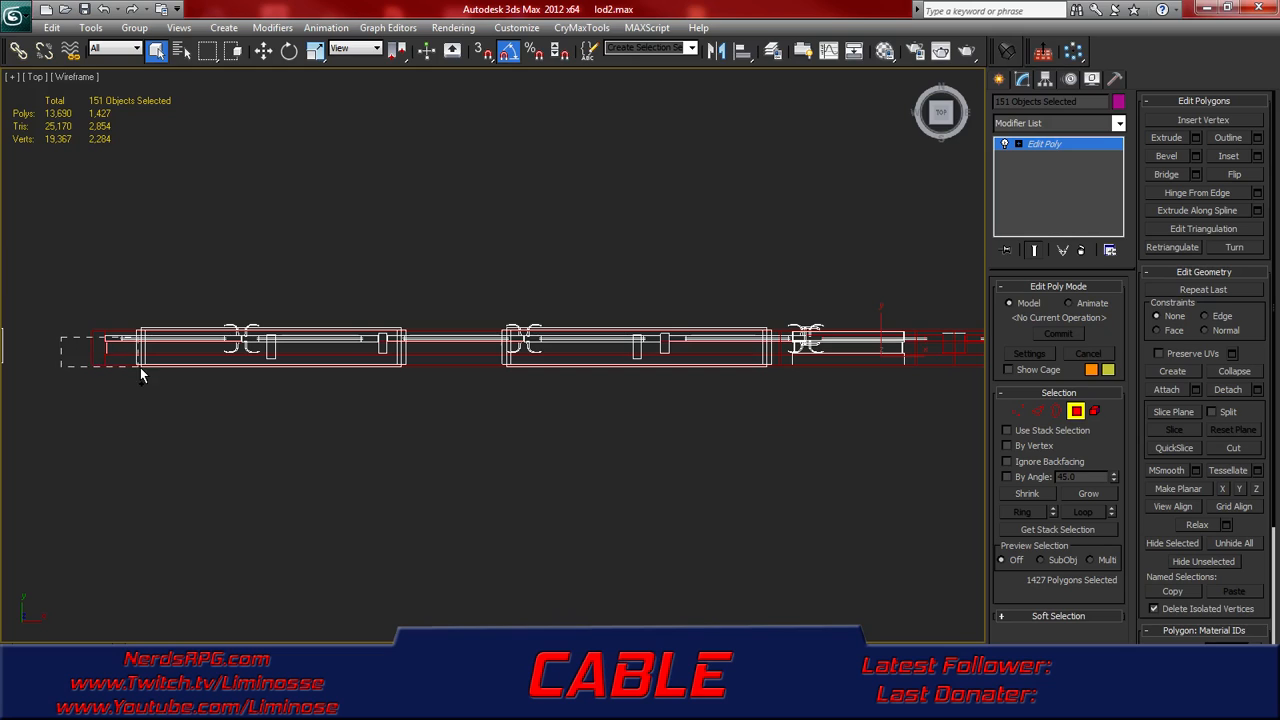
pyautogui.moveTo(74, 343); pyautogui.dragTo(918, 365)
pyautogui.moveTo(852, 418); pyautogui.dragTo(61, 343)
pyautogui.moveTo(42, 392); pyautogui.dragTo(604, 404, button='middle')
pyautogui.moveTo(504, 421); pyautogui.dragTo(592, 439, button='middle')
# - Add the window and door frame polygons from the central section to the left end of the upper row
pyautogui.moveTo(670, 437); pyautogui.dragTo(214, 370)
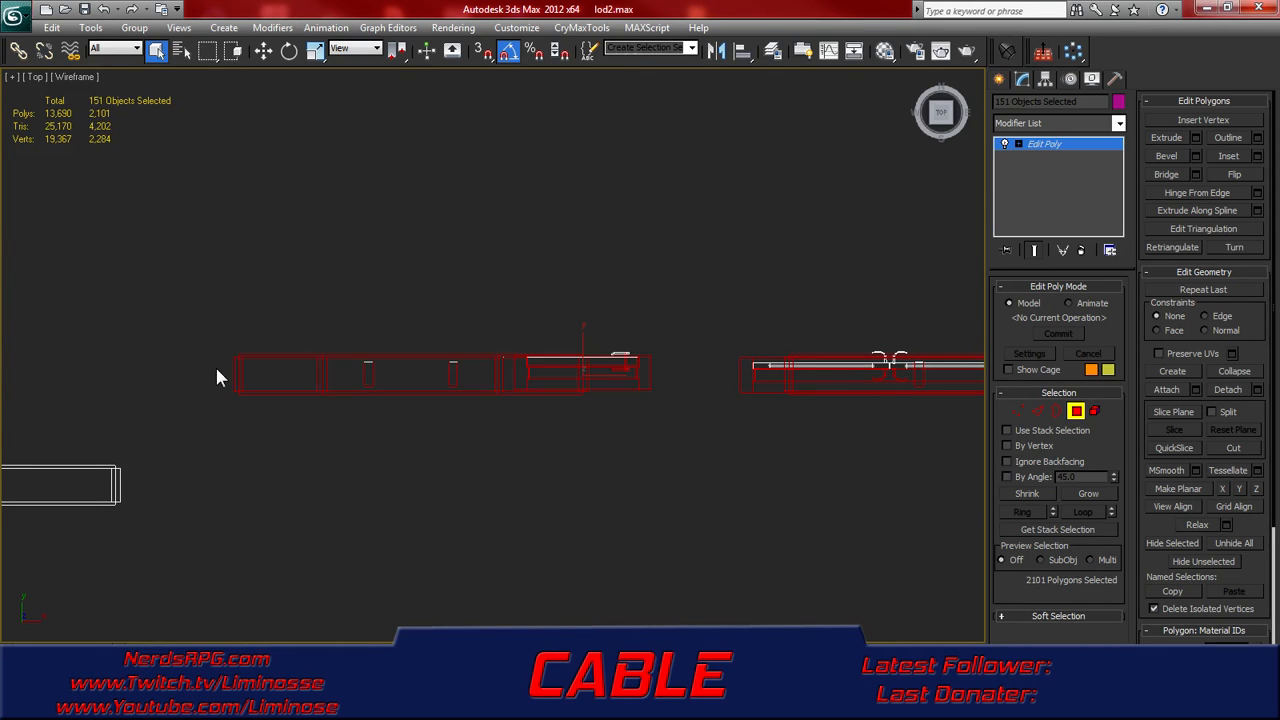
pyautogui.moveTo(214, 370); pyautogui.dragTo(701, 322, button='middle')
pyautogui.moveTo(668, 508); pyautogui.dragTo(194, 443)
pyautogui.moveTo(194, 443); pyautogui.dragTo(827, 418, button='middle')
pyautogui.moveTo(813, 418); pyautogui.dragTo(306, 358)
pyautogui.moveTo(306, 358); pyautogui.dragTo(749, 334, button='middle')
pyautogui.moveTo(397, 350); pyautogui.dragTo(134, 329)
pyautogui.moveTo(129, 329); pyautogui.dragTo(381, 355, button='middle')
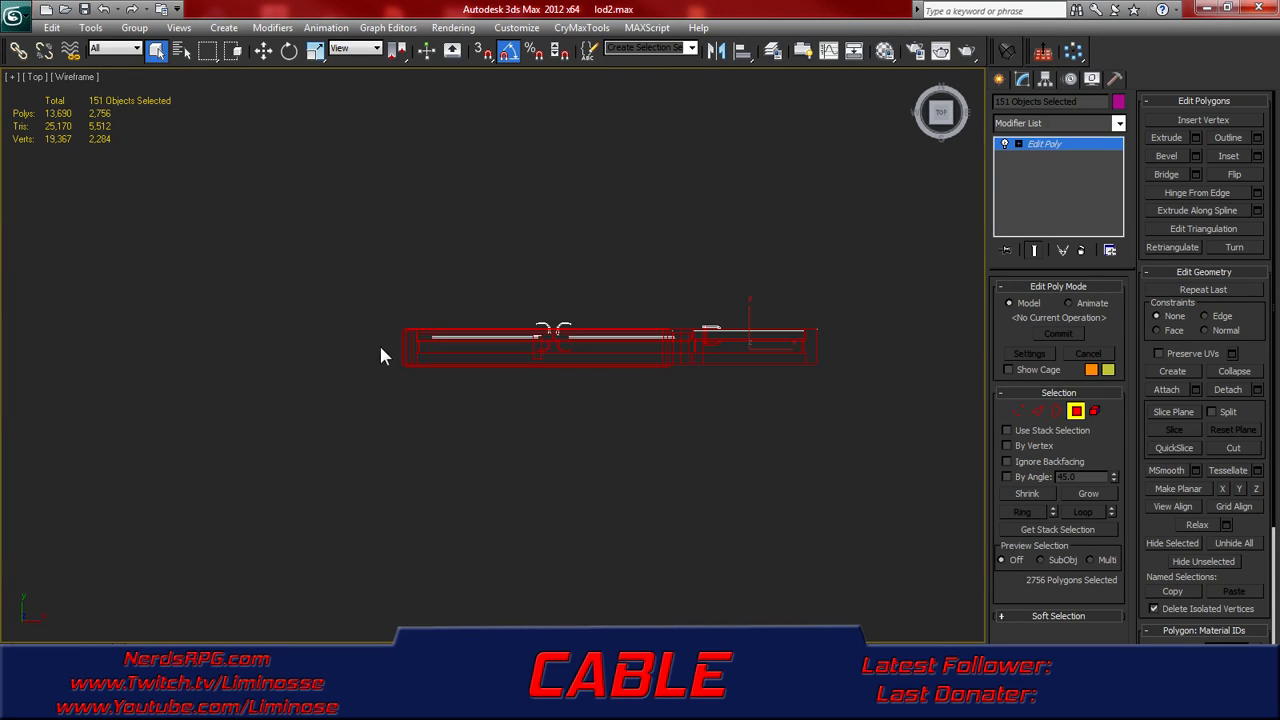
# - Inspect the selected frame polygons around the ground-floor double window in shaded and wireframe display
pyautogui.scroll(3, 381, 355)
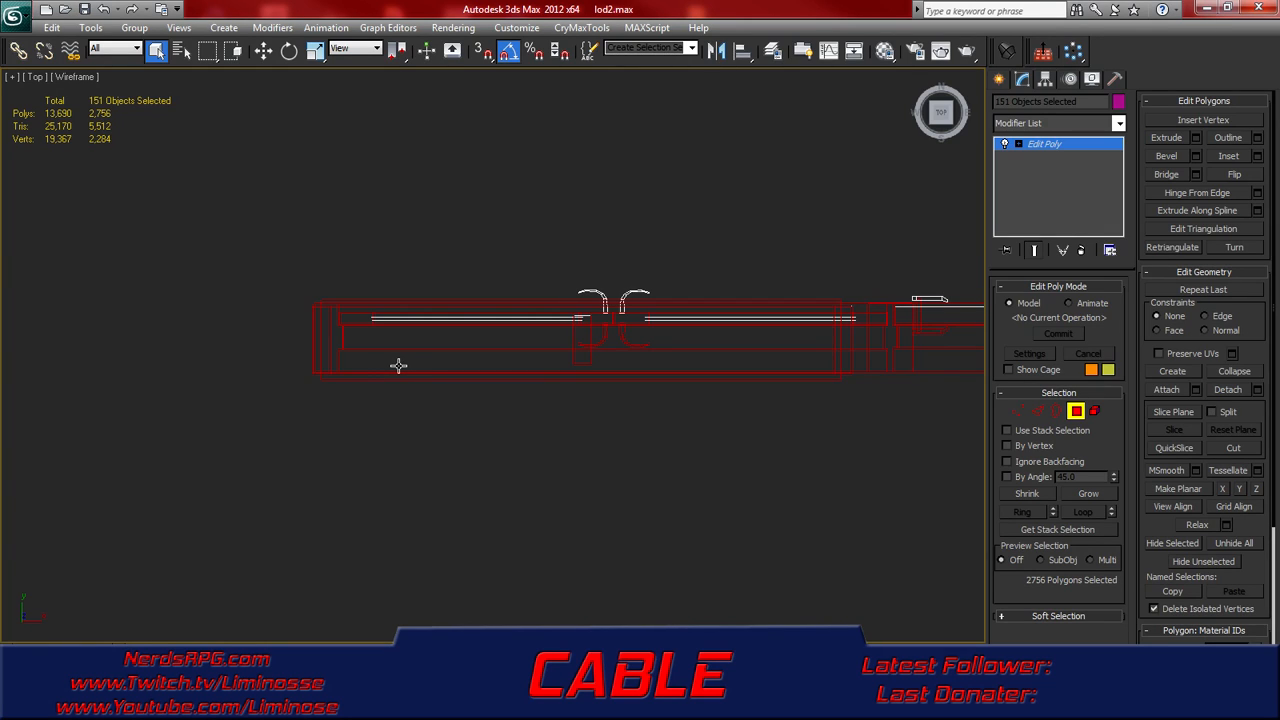
pyautogui.scroll(-3, 401, 366)
pyautogui.moveTo(202, 404); pyautogui.dragTo(718, 400, button='middle')
pyautogui.scroll(-6, 370, 392)
pyautogui.moveTo(418, 405); pyautogui.dragTo(409, 254, button='middle')
pyautogui.keyDown('alt'); pyautogui.moveTo(524, 350); pyautogui.dragTo(581, 341, button='middle'); pyautogui.keyUp('alt')
pyautogui.moveTo(682, 476)
pyautogui.keyDown('alt'); pyautogui.mouseDown(button='middle')
pyautogui.moveTo(565, 300)
pyautogui.moveTo(509, 411)
pyautogui.moveTo(770, 380)
pyautogui.moveTo(152, 250)
pyautogui.mouseUp(button='middle'); pyautogui.keyUp('alt')
pyautogui.press('F3')
pyautogui.scroll(8, 453, 274)
pyautogui.moveTo(264, 196); pyautogui.dragTo(622, 472, button='middle')
pyautogui.moveTo(473, 212); pyautogui.dragTo(541, 331, button='middle')
pyautogui.scroll(5, 523, 357)
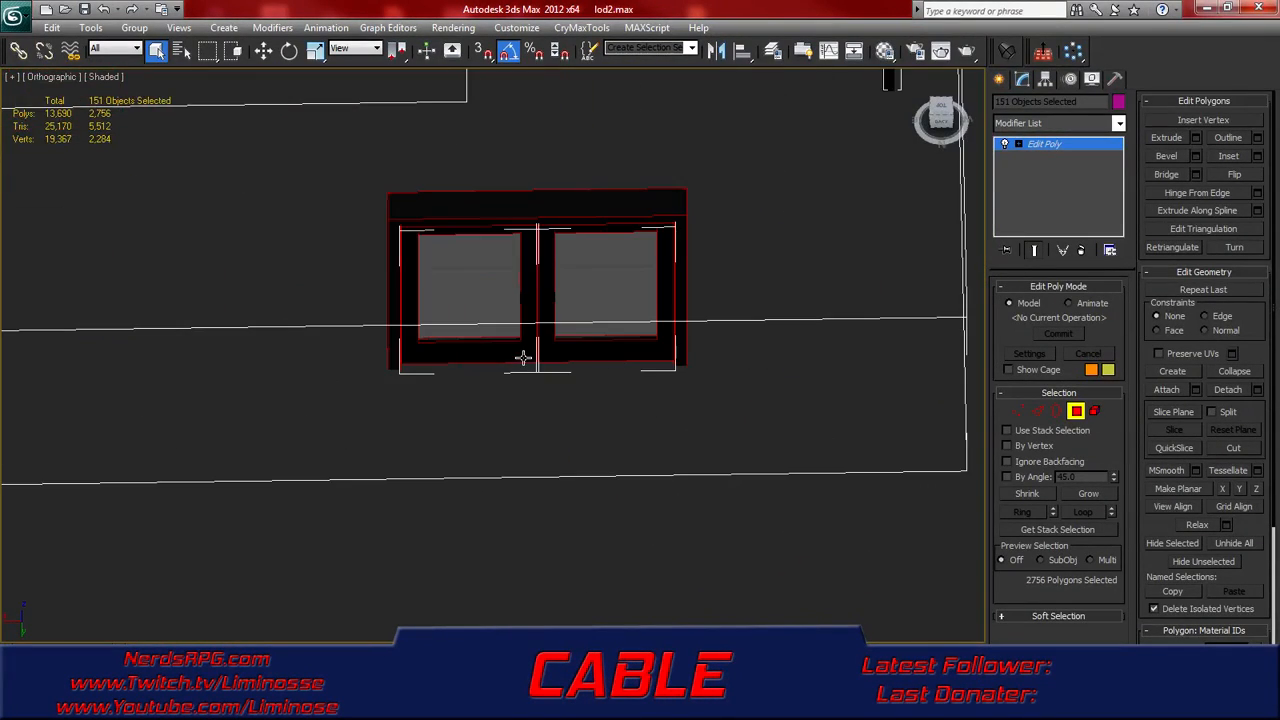
pyautogui.scroll(3, 523, 357)
pyautogui.press('F3')
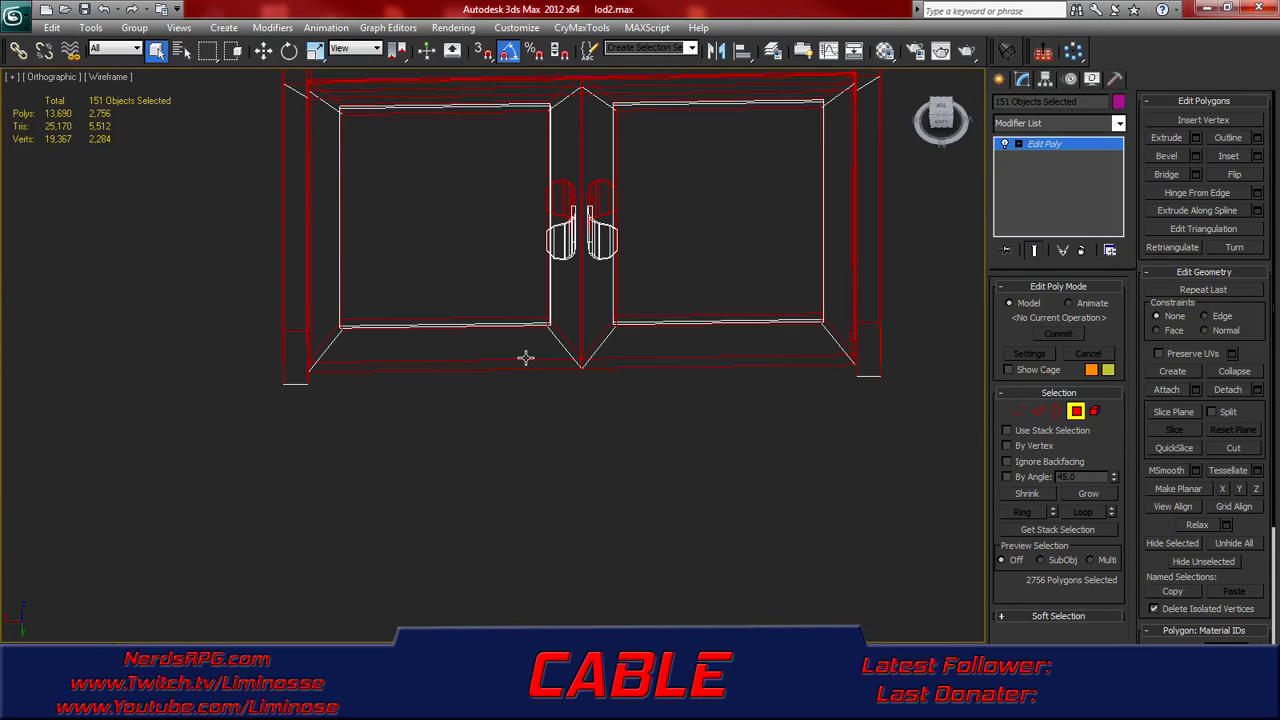
pyautogui.press('F3')
pyautogui.scroll(-6, 531, 352)
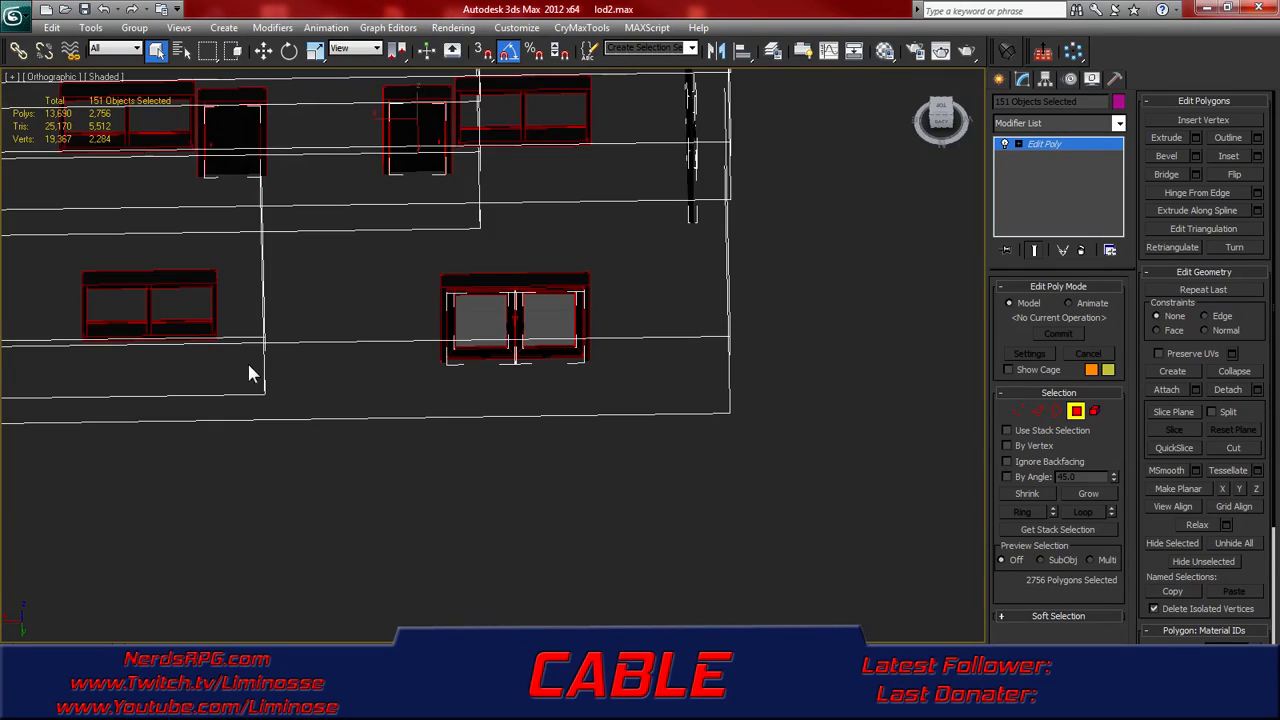
# - Turn on selected-face shading and deselect the lower sill polygons of the ground-floor and lowest upper-row windows near the facade's right end
pyautogui.moveTo(251, 371); pyautogui.dragTo(587, 393, button='middle')
pyautogui.moveTo(434, 383); pyautogui.dragTo(542, 384, button='middle')
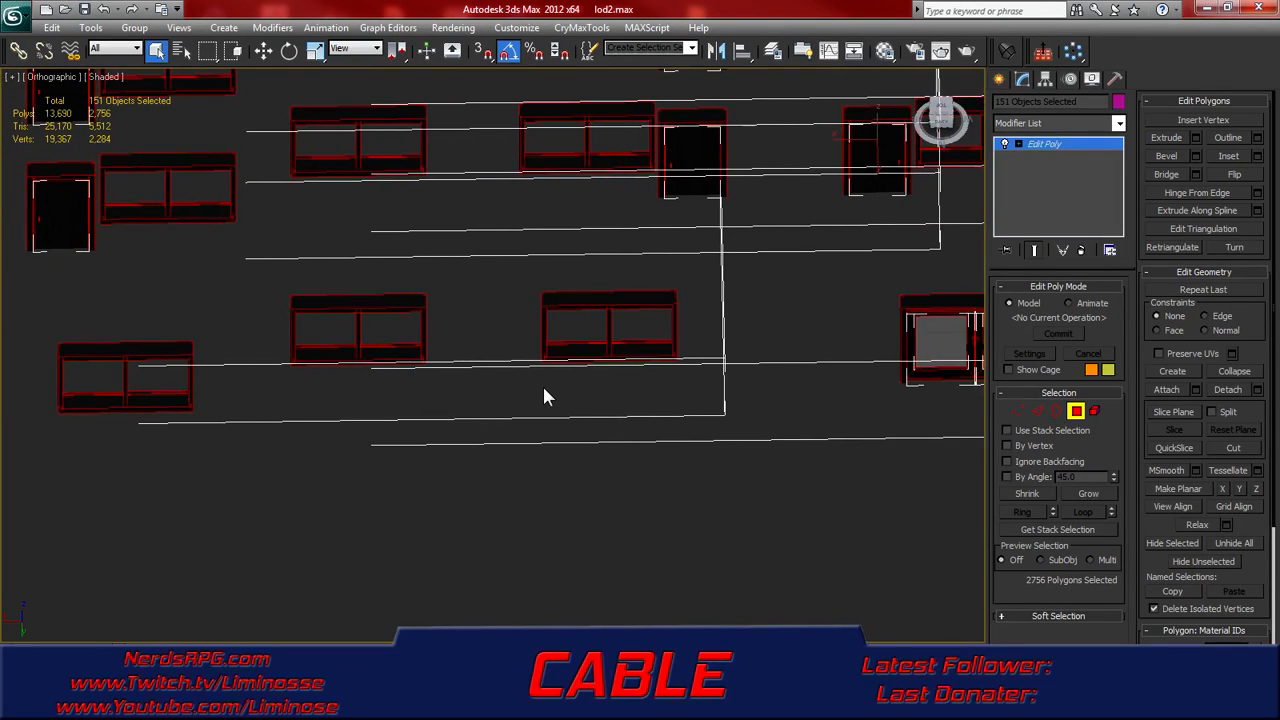
pyautogui.press('F2')
pyautogui.moveTo(716, 378); pyautogui.dragTo(561, 411, button='middle')
pyautogui.keyDown('alt'); pyautogui.click(464, 369); pyautogui.keyUp('alt')
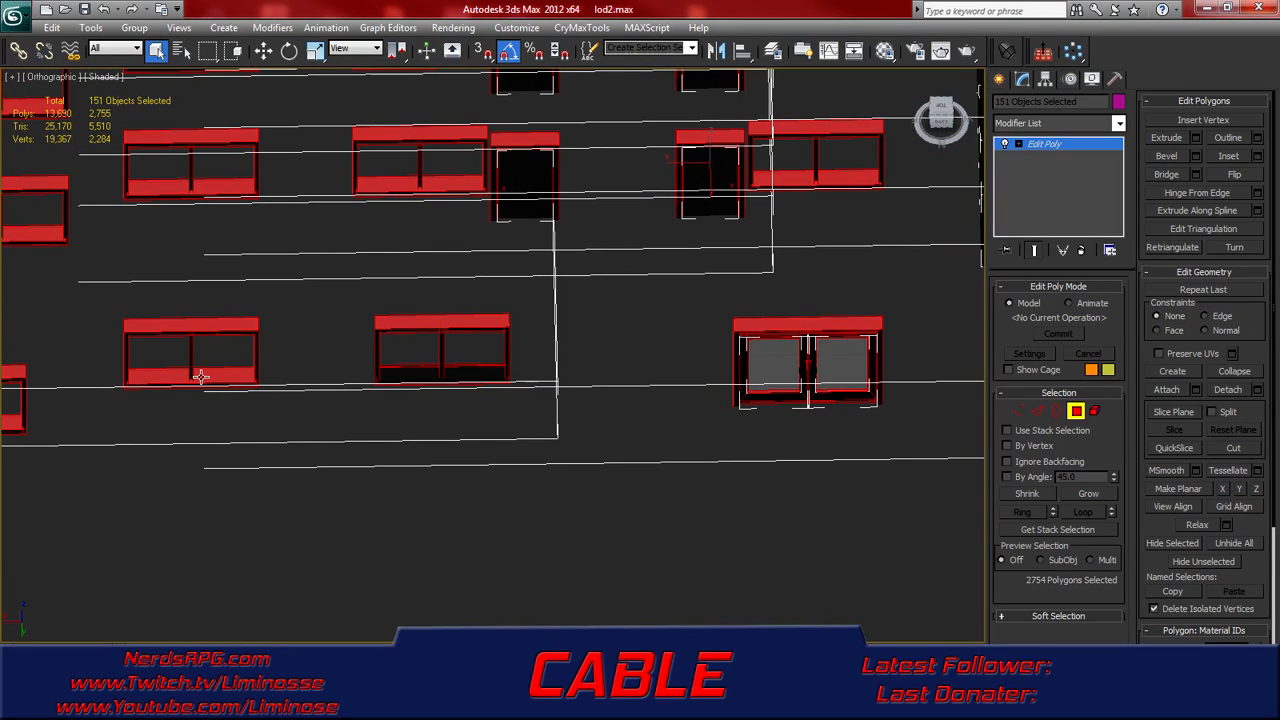
pyautogui.keyDown('alt'); pyautogui.click(200, 376); pyautogui.keyUp('alt')
pyautogui.keyDown('alt'); pyautogui.click(222, 192); pyautogui.keyUp('alt')
pyautogui.keyDown('alt'); pyautogui.click(455, 177); pyautogui.keyUp('alt')
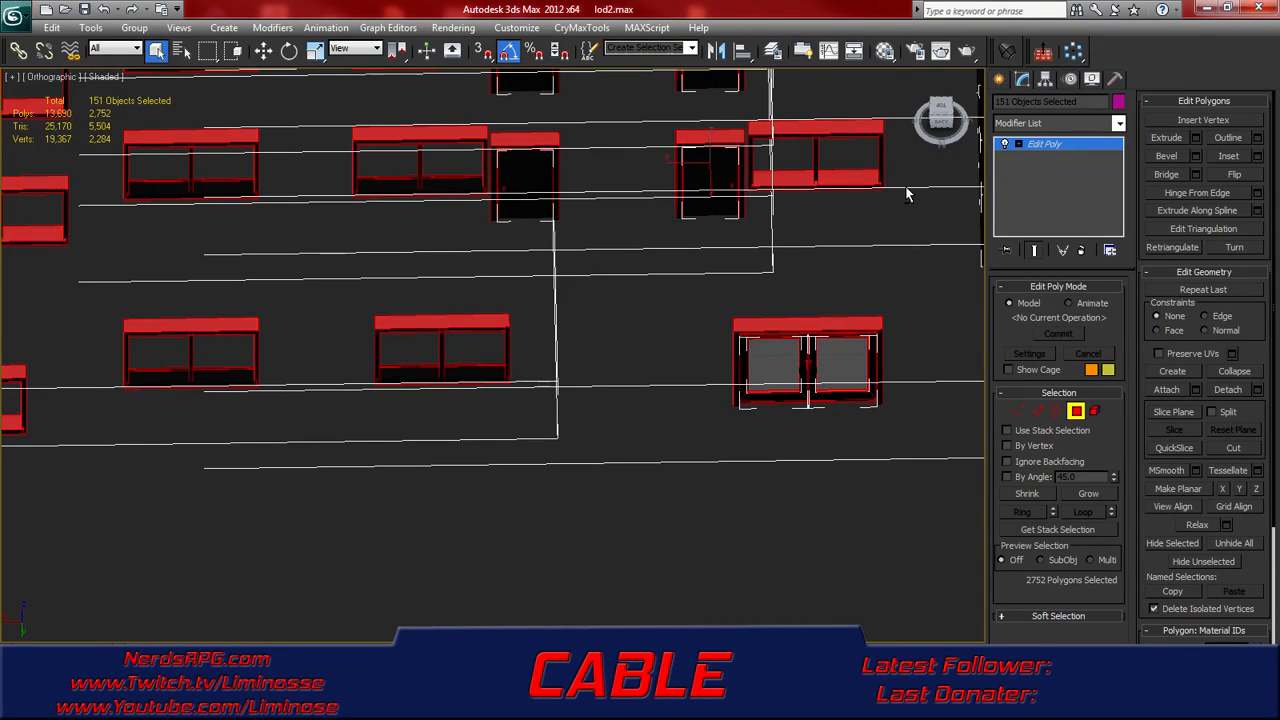
pyautogui.keyDown('alt'); pyautogui.click(829, 186); pyautogui.keyUp('alt')
# - Deselect the lower sill polygons of the remaining upper-floor windows beside the doors in the facade's right-end section
pyautogui.scroll(-3, 814, 205)
pyautogui.scroll(1, 618, 341)
pyautogui.moveTo(618, 341); pyautogui.dragTo(668, 411, button='middle')
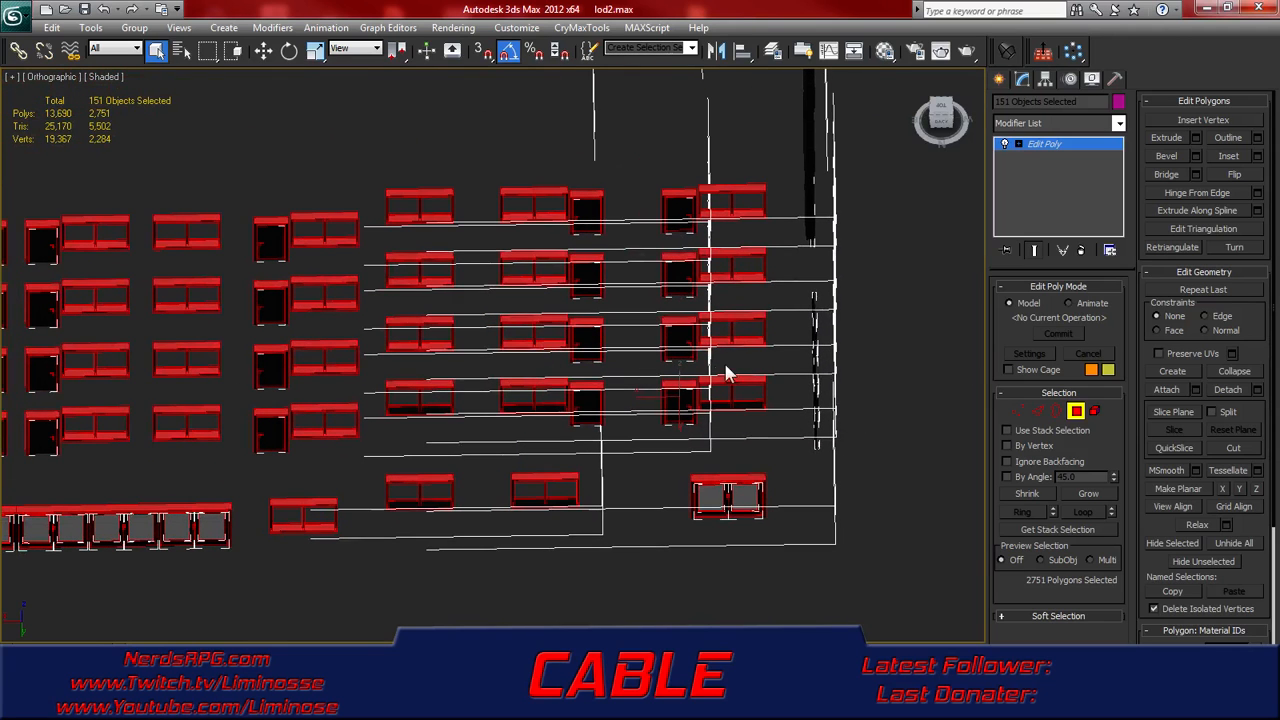
pyautogui.keyDown('alt'); pyautogui.click(745, 274); pyautogui.keyUp('alt')
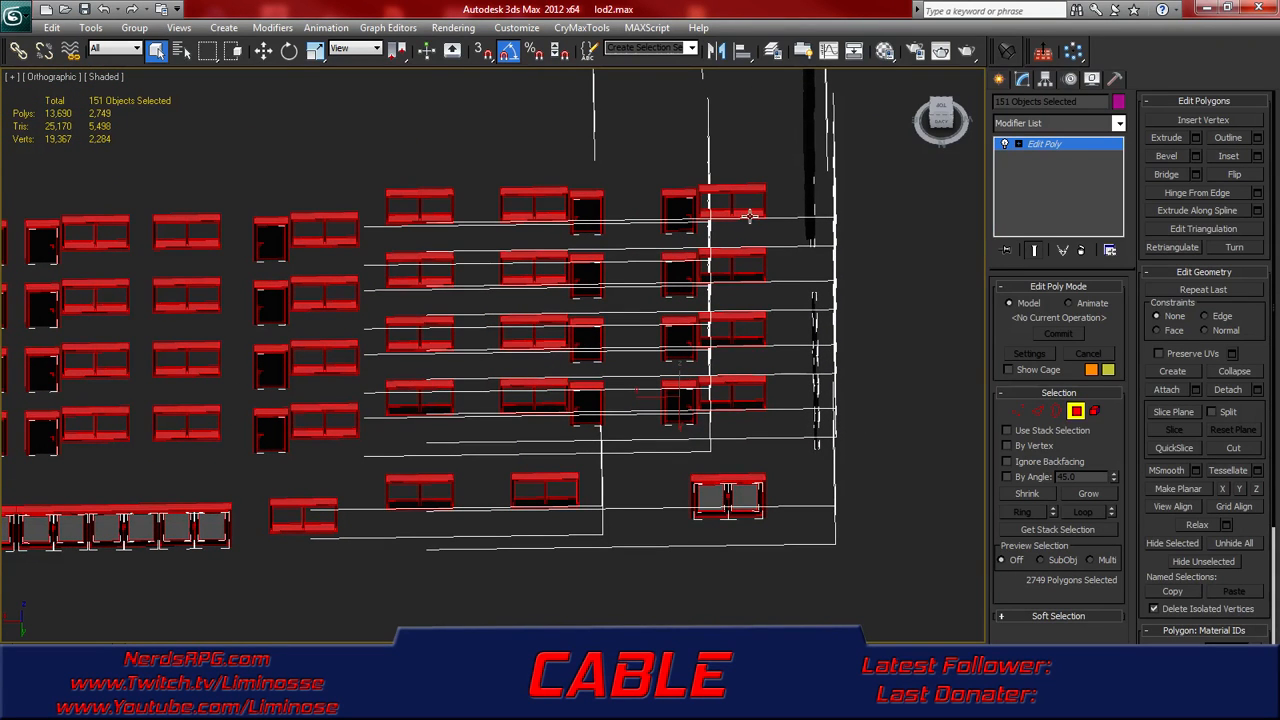
pyautogui.keyDown('alt'); pyautogui.click(748, 216); pyautogui.keyUp('alt')
pyautogui.keyDown('alt'); pyautogui.click(546, 218); pyautogui.keyUp('alt')
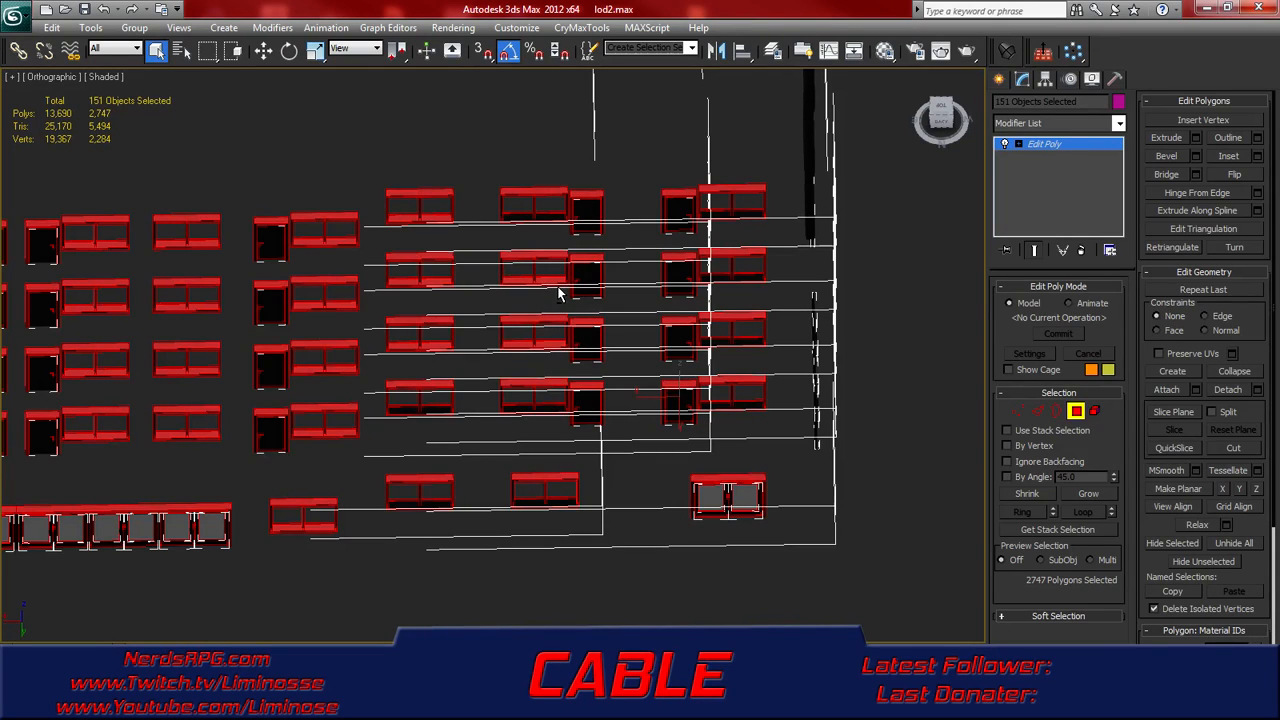
pyautogui.hotkey('ctrl', 'z')
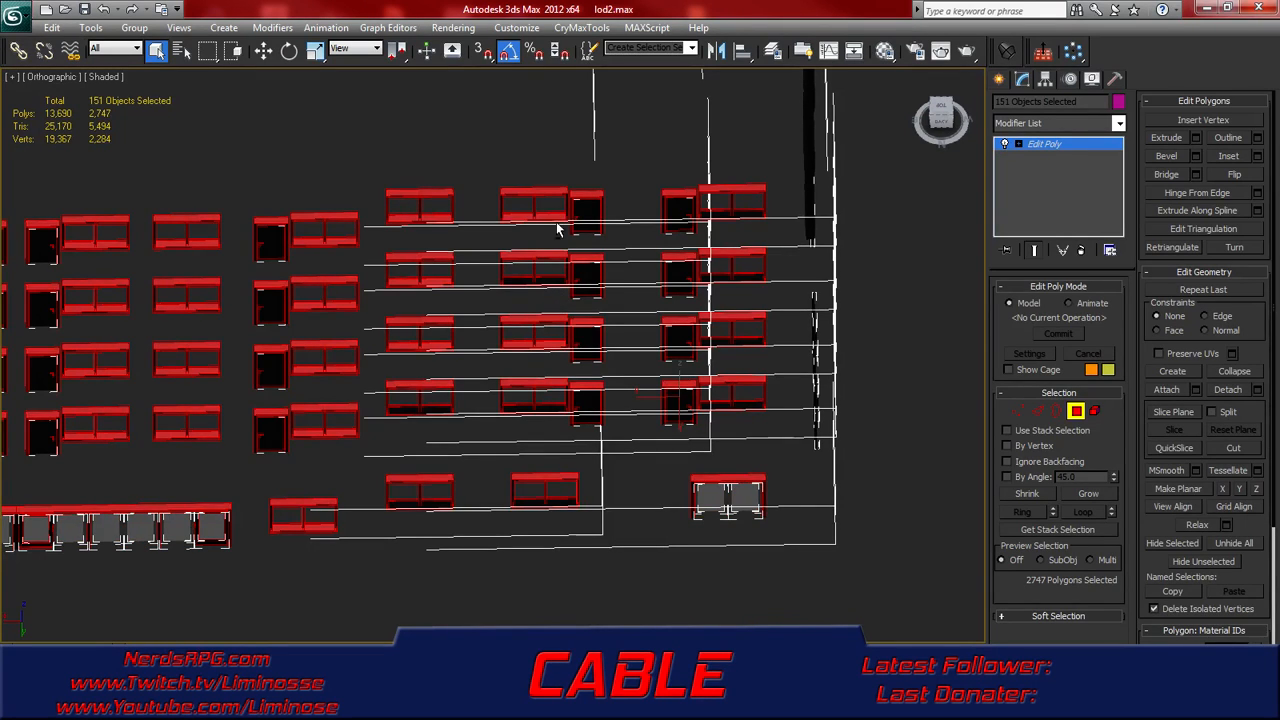
pyautogui.keyDown('alt'); pyautogui.click(551, 215); pyautogui.keyUp('alt')
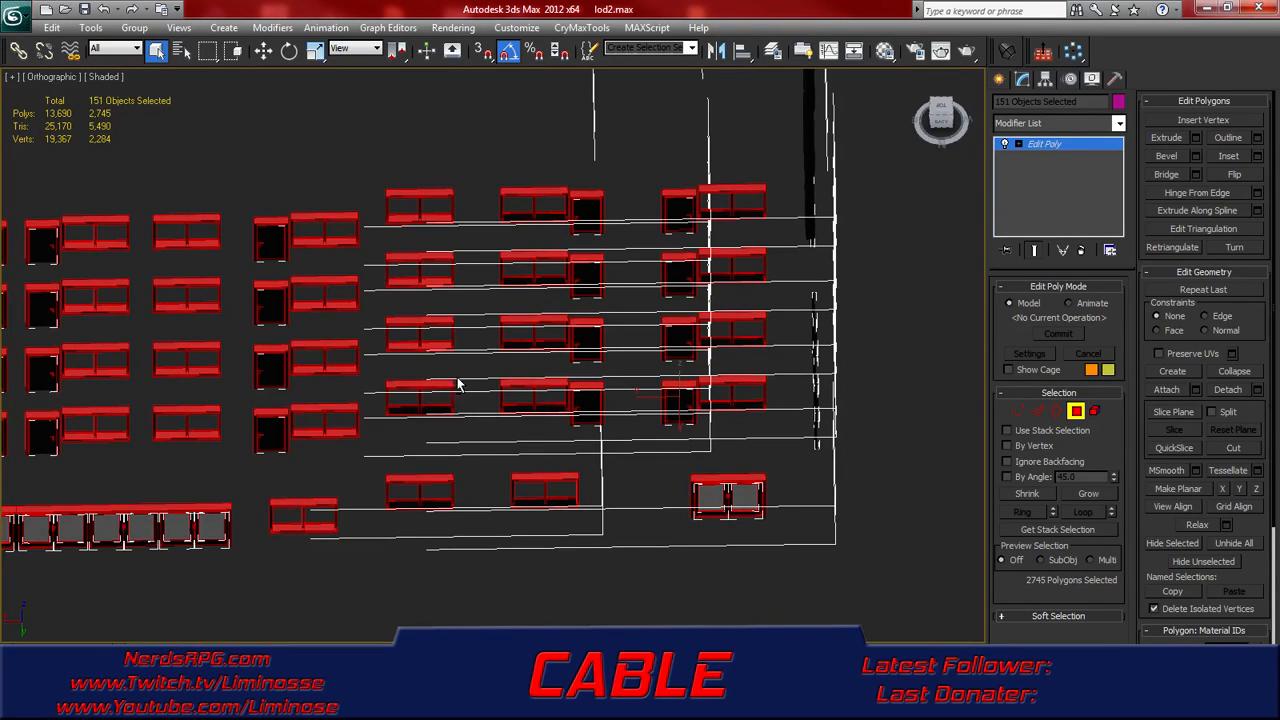
# - Deselect the sill polygons in the next two upper-floor window columns toward the centre and on the ground-floor window beside the entrance row
pyautogui.keyDown('alt'); pyautogui.click(428, 345); pyautogui.keyUp('alt')
pyautogui.keyDown('alt'); pyautogui.click(429, 281); pyautogui.keyUp('alt')
pyautogui.keyDown('alt'); pyautogui.click(437, 219); pyautogui.keyUp('alt')
pyautogui.keyDown('alt'); pyautogui.click(341, 243); pyautogui.keyUp('alt')
pyautogui.keyDown('alt'); pyautogui.click(338, 304); pyautogui.keyUp('alt')
pyautogui.keyDown('alt'); pyautogui.click(341, 369); pyautogui.keyUp('alt')
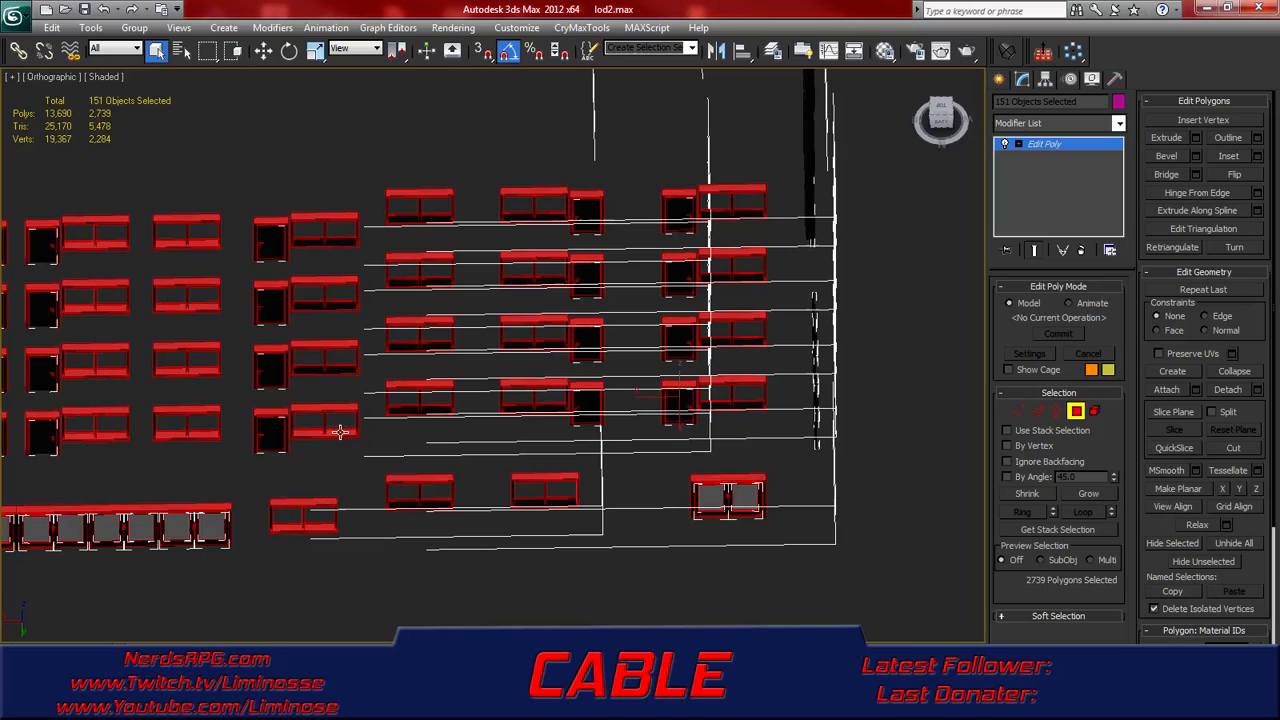
pyautogui.keyDown('alt'); pyautogui.click(308, 524); pyautogui.keyUp('alt')
# - Deselect the sill polygons of the two window columns just right of the facade's centre on the four upper floors
pyautogui.moveTo(218, 561); pyautogui.dragTo(578, 561, button='middle')
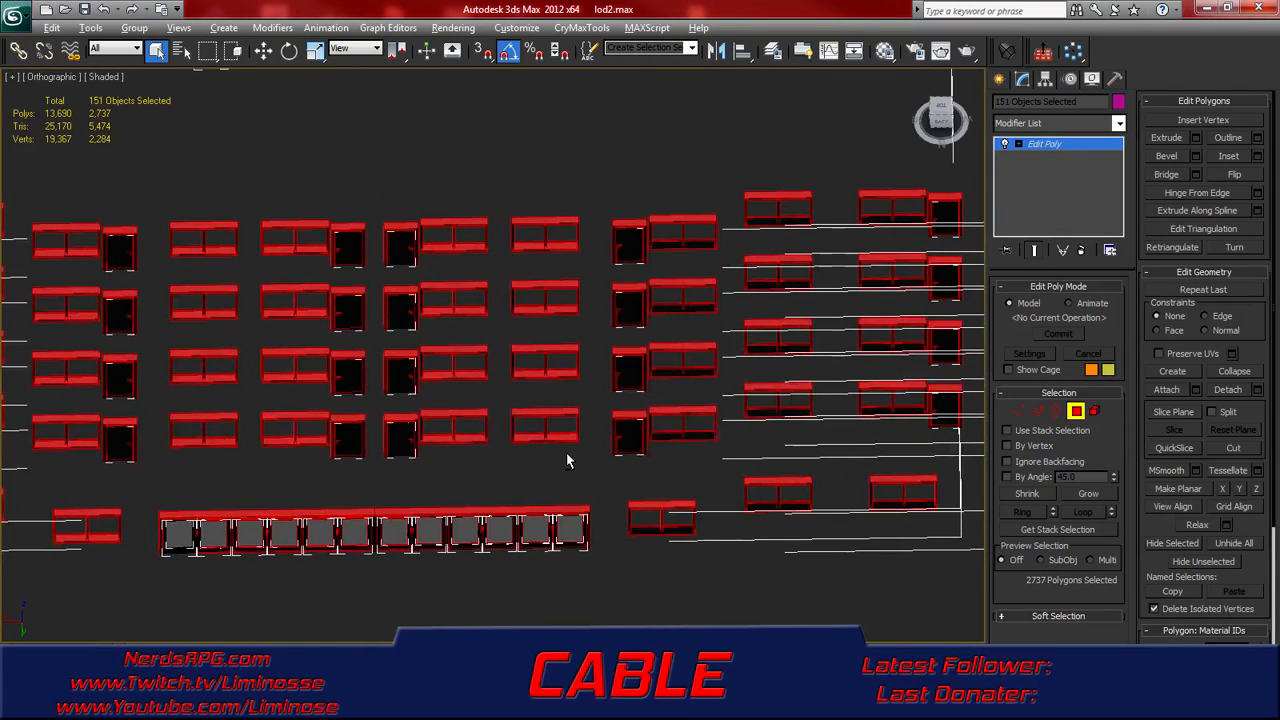
pyautogui.keyDown('alt'); pyautogui.click(466, 442); pyautogui.keyUp('alt')
pyautogui.keyDown('alt'); pyautogui.click(467, 375); pyautogui.keyUp('alt')
pyautogui.keyDown('alt'); pyautogui.click(553, 374); pyautogui.keyUp('alt')
pyautogui.keyDown('alt'); pyautogui.click(557, 311); pyautogui.keyUp('alt')
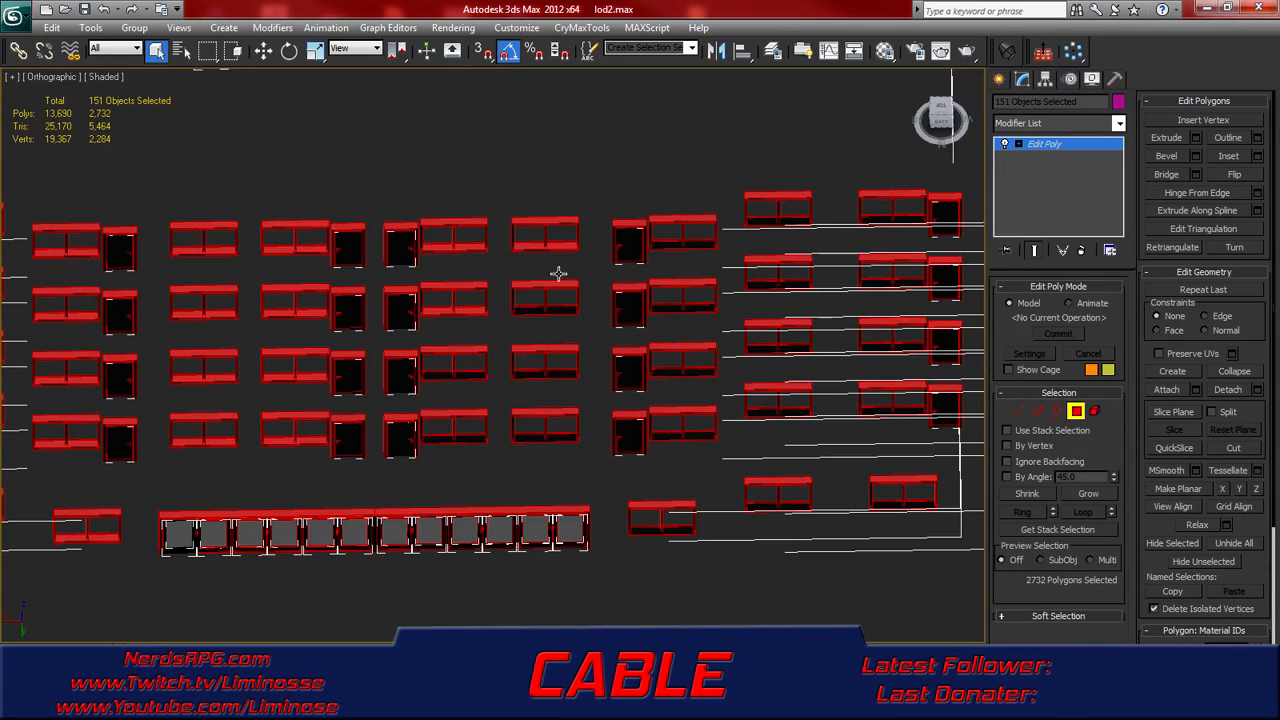
pyautogui.keyDown('alt'); pyautogui.click(559, 244); pyautogui.keyUp('alt')
pyautogui.keyDown('alt'); pyautogui.click(463, 245); pyautogui.keyUp('alt')
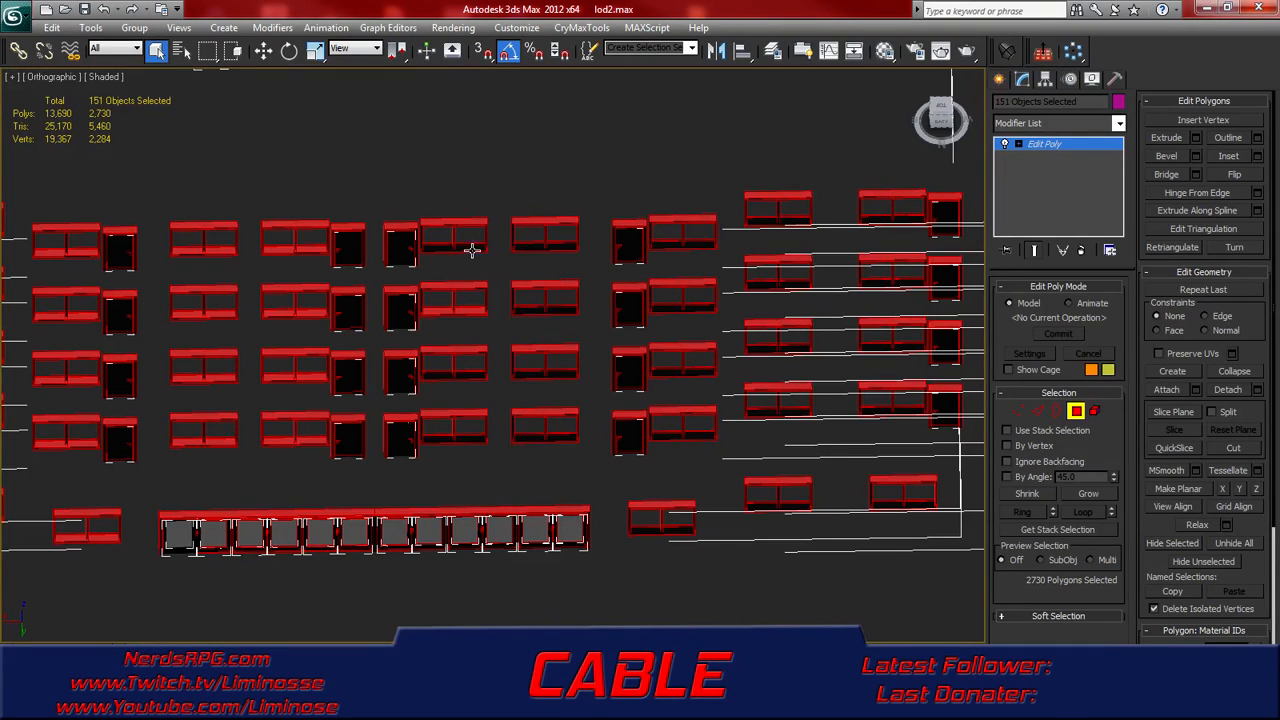
pyautogui.keyDown('alt'); pyautogui.click(463, 306); pyautogui.keyUp('alt')
# - Deselect the sill polygons of the two window columns just left of the facade's centre on the upper floors
pyautogui.moveTo(317, 381); pyautogui.dragTo(549, 377, button='middle')
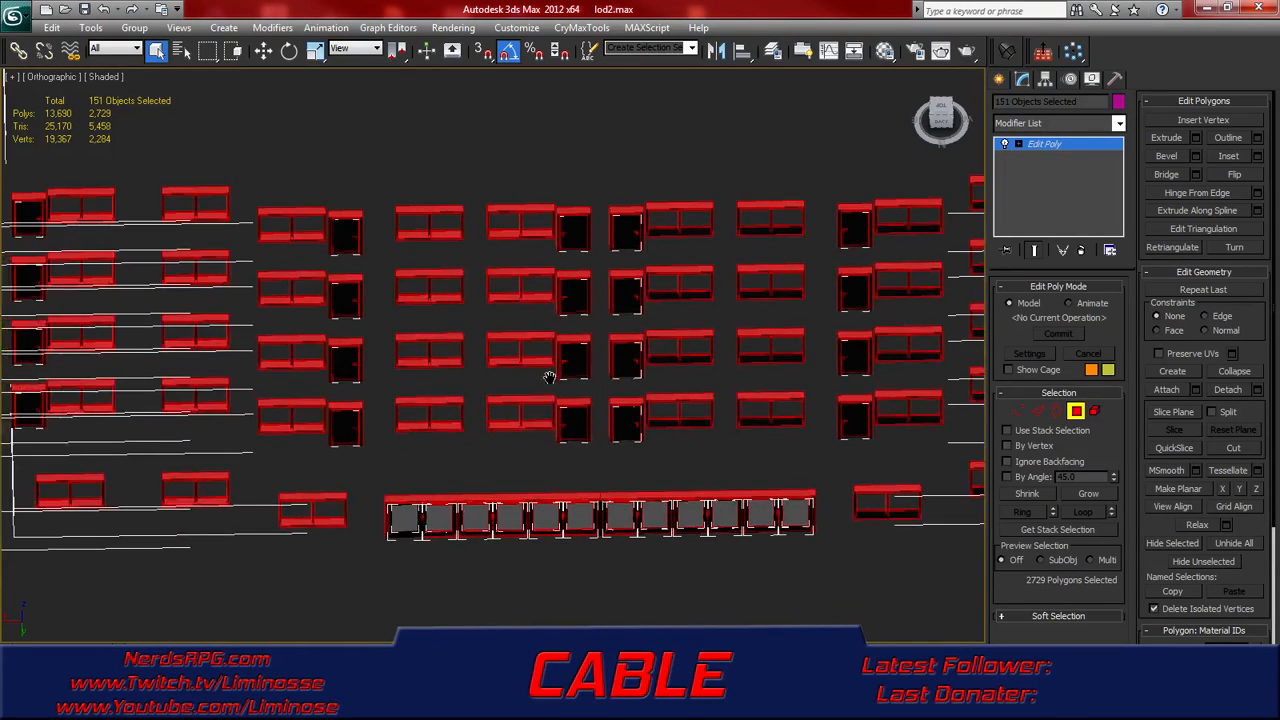
pyautogui.keyDown('alt'); pyautogui.click(535, 421); pyautogui.keyUp('alt')
pyautogui.keyDown('alt'); pyautogui.click(531, 349); pyautogui.keyUp('alt')
pyautogui.keyDown('alt'); pyautogui.click(533, 299); pyautogui.keyUp('alt')
pyautogui.keyDown('alt'); pyautogui.click(531, 232); pyautogui.keyUp('alt')
pyautogui.keyDown('alt'); pyautogui.click(445, 237); pyautogui.keyUp('alt')
pyautogui.keyDown('alt'); pyautogui.click(443, 363); pyautogui.keyUp('alt')
pyautogui.keyDown('alt'); pyautogui.click(443, 426); pyautogui.keyUp('alt')
# - Deselect the sill polygons of the two ground-floor windows left of the entrance row and the two upper-floor window columns above them
pyautogui.moveTo(280, 515); pyautogui.dragTo(490, 453, button='middle')
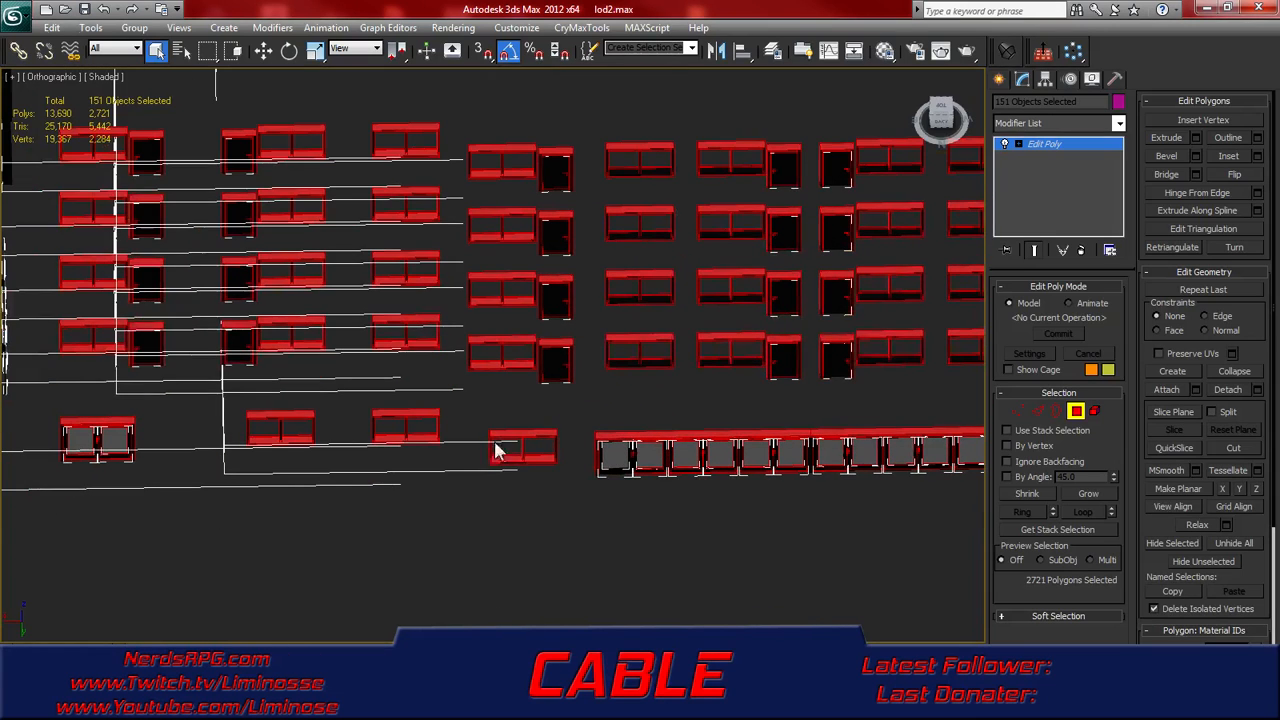
pyautogui.keyDown('alt'); pyautogui.click(527, 457); pyautogui.keyUp('alt')
pyautogui.keyDown('alt'); pyautogui.click(421, 437); pyautogui.keyUp('alt')
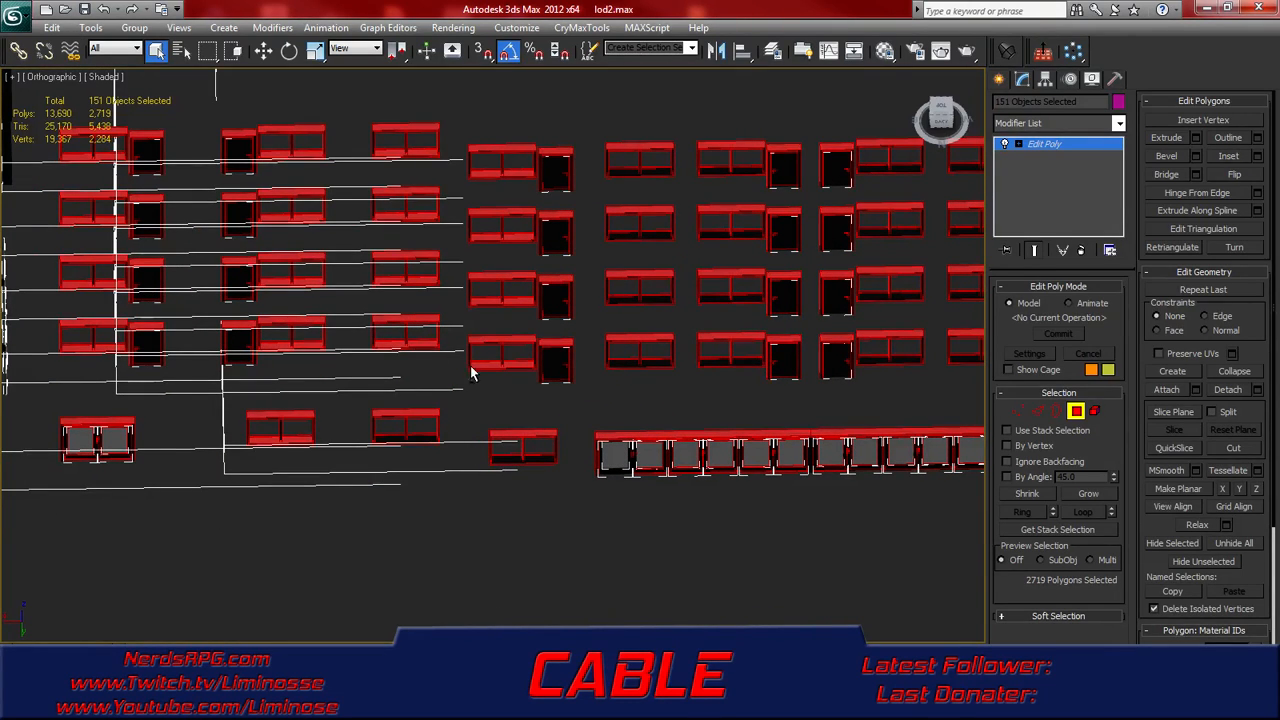
pyautogui.keyDown('alt'); pyautogui.click(481, 366); pyautogui.keyUp('alt')
pyautogui.keyDown('alt'); pyautogui.click(430, 343); pyautogui.keyUp('alt')
pyautogui.keyDown('alt'); pyautogui.click(486, 364); pyautogui.keyUp('alt')
pyautogui.keyDown('alt'); pyautogui.click(492, 297); pyautogui.keyUp('alt')
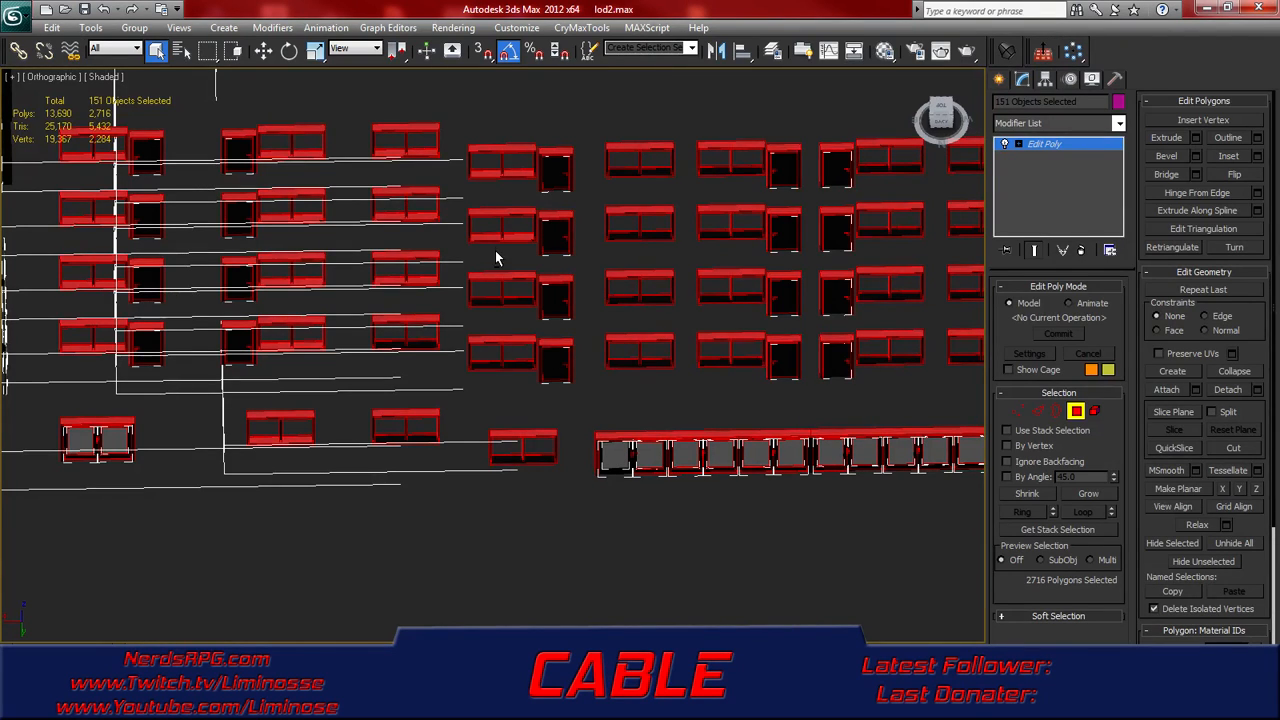
pyautogui.keyDown('alt'); pyautogui.click(488, 238); pyautogui.keyUp('alt')
pyautogui.keyDown('alt'); pyautogui.click(485, 172); pyautogui.keyUp('alt')
pyautogui.keyDown('alt'); pyautogui.click(422, 155); pyautogui.keyUp('alt')
pyautogui.keyDown('alt'); pyautogui.click(412, 220); pyautogui.keyUp('alt')
# - Deselect the sill polygons of the remaining windows in the facade's left-end section
pyautogui.moveTo(358, 330); pyautogui.dragTo(568, 350, button='middle')
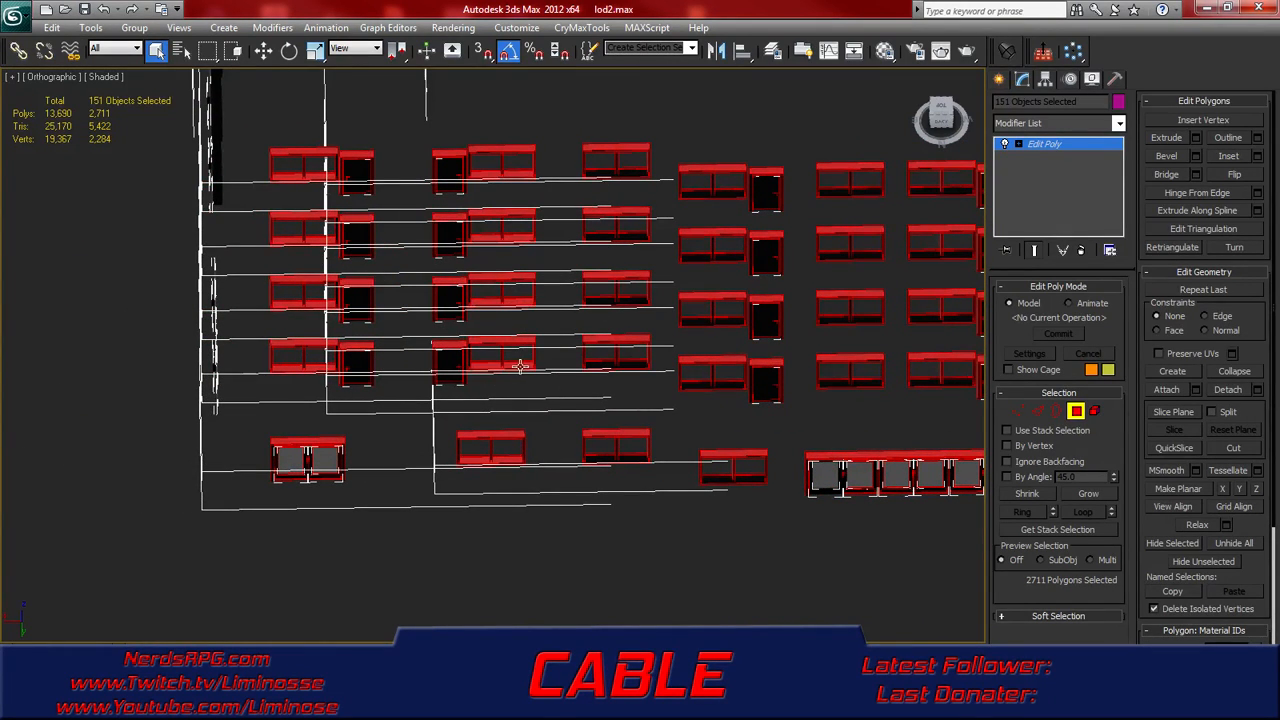
pyautogui.keyDown('alt'); pyautogui.click(509, 460); pyautogui.keyUp('alt')
pyautogui.keyDown('alt'); pyautogui.click(510, 304); pyautogui.keyUp('alt')
pyautogui.keyDown('alt'); pyautogui.click(516, 238); pyautogui.keyUp('alt')
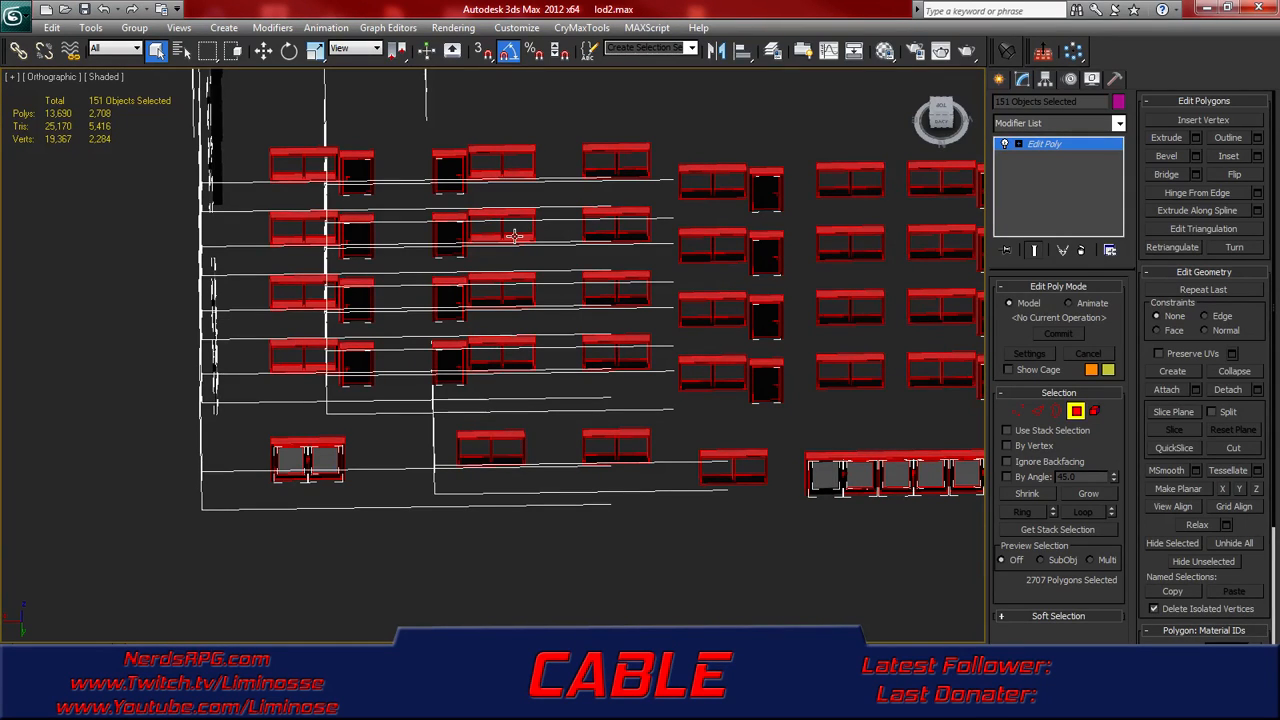
pyautogui.keyDown('alt'); pyautogui.click(517, 174); pyautogui.keyUp('alt')
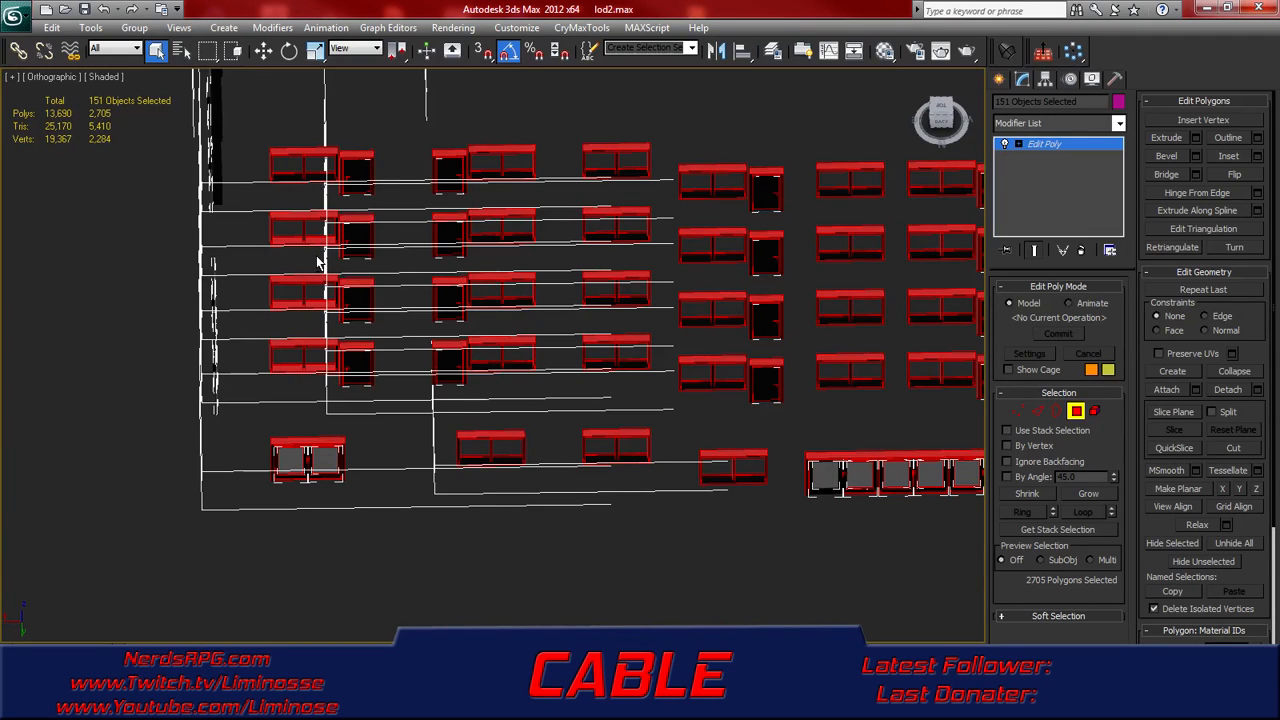
pyautogui.keyDown('alt'); pyautogui.click(323, 305); pyautogui.keyUp('alt')
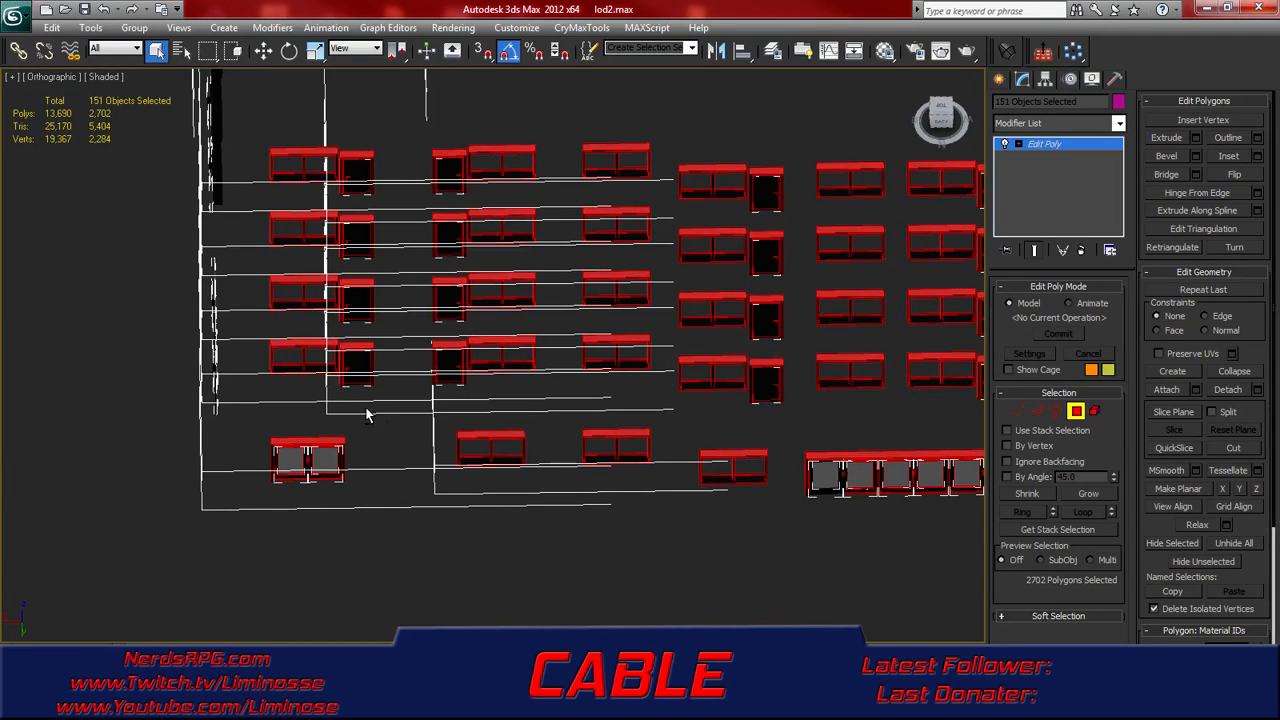
# - Check the frame selection around the building and delete the selected window and door frame polygons
pyautogui.scroll(-6, 431, 436)
pyautogui.keyDown('alt'); pyautogui.moveTo(535, 415); pyautogui.dragTo(539, 380, button='middle'); pyautogui.keyUp('alt')
pyautogui.scroll(5, 491, 378)
pyautogui.scroll(3, 495, 378)
pyautogui.scroll(4, 539, 380)
pyautogui.scroll(-6, 535, 382)
pyautogui.scroll(-2, 527, 385)
pyautogui.press('Delete')
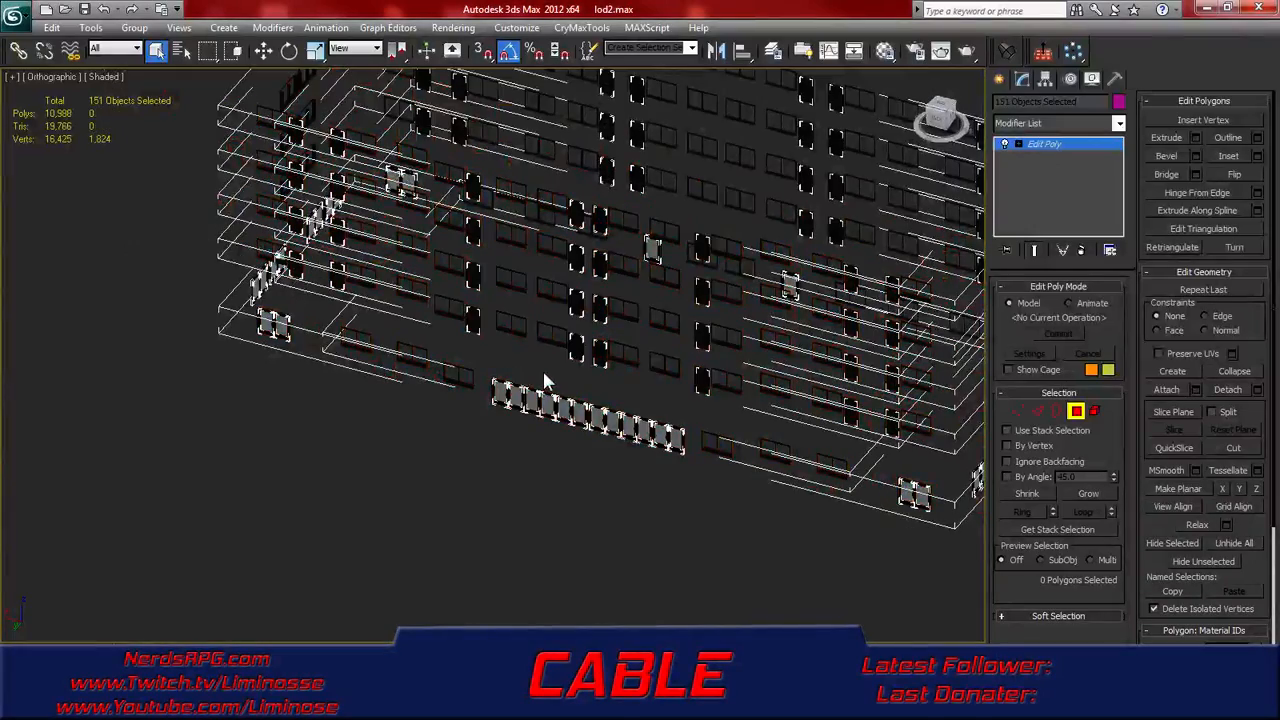
# - Collapse the Edit Poly modifier into the selected objects, holding the scene first
pyautogui.moveTo(613, 392); pyautogui.dragTo(568, 455, button='middle')
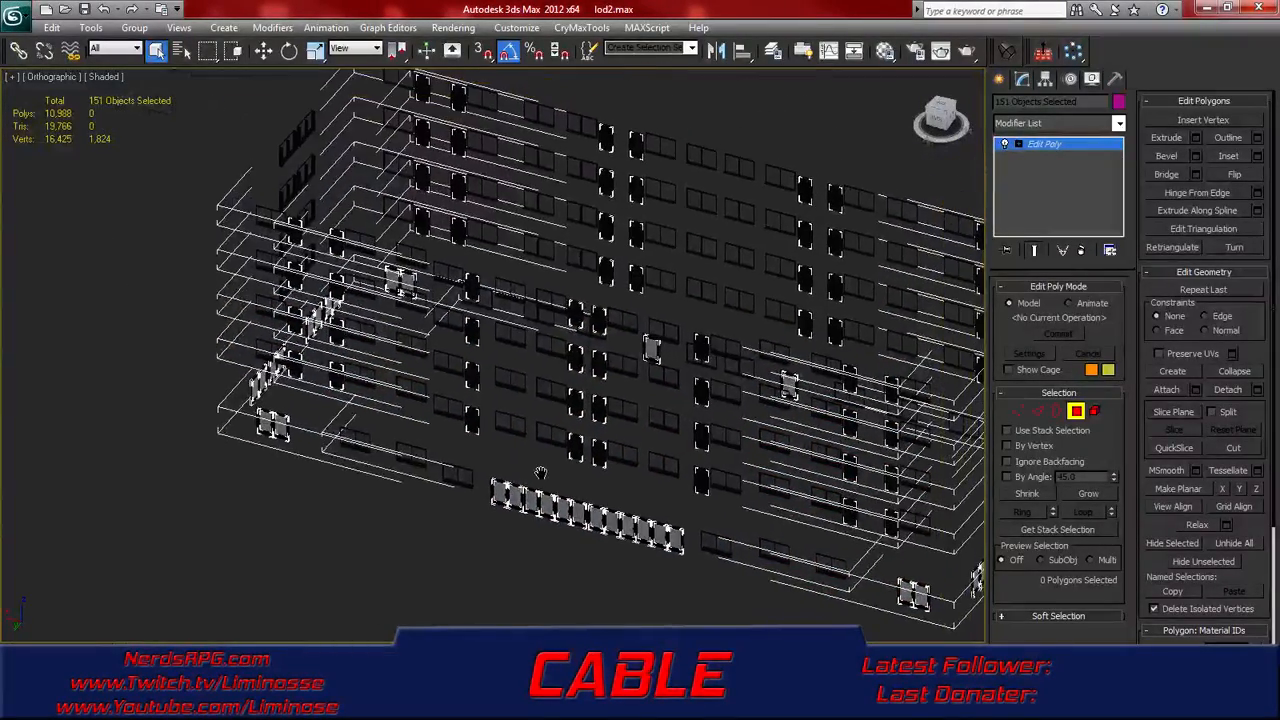
pyautogui.rightClick(1021, 150)
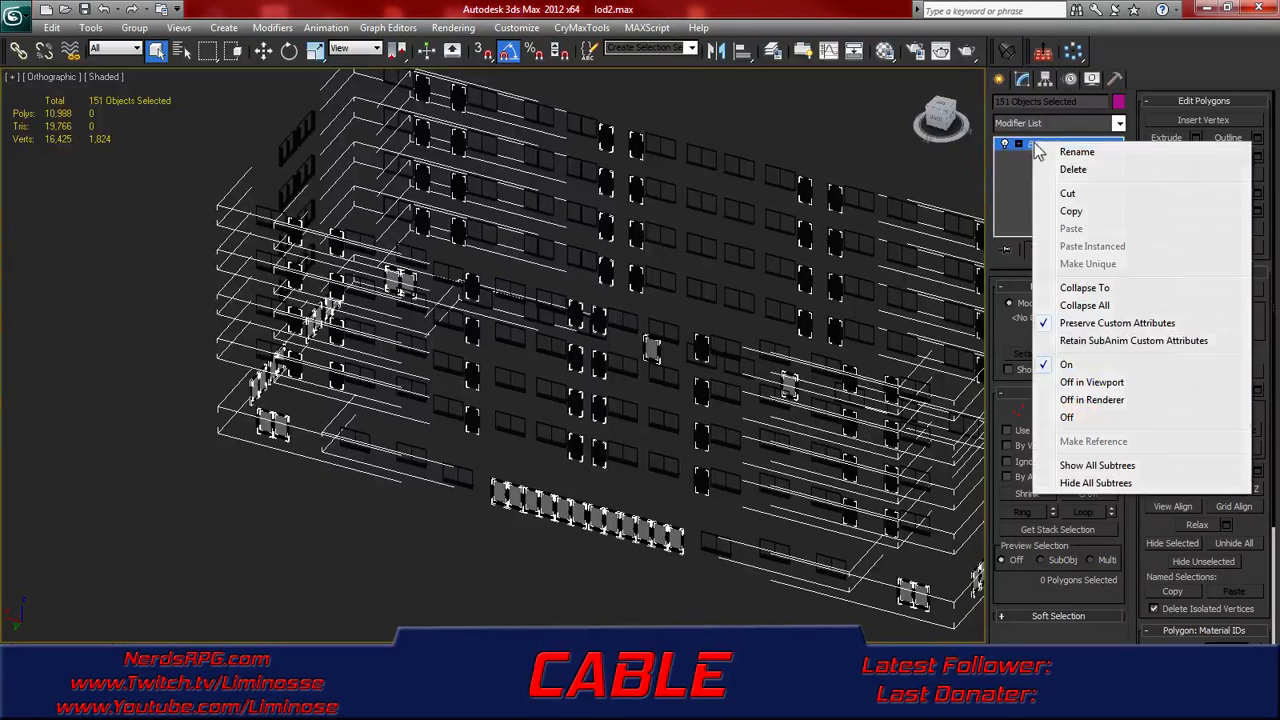
pyautogui.click(1089, 293)
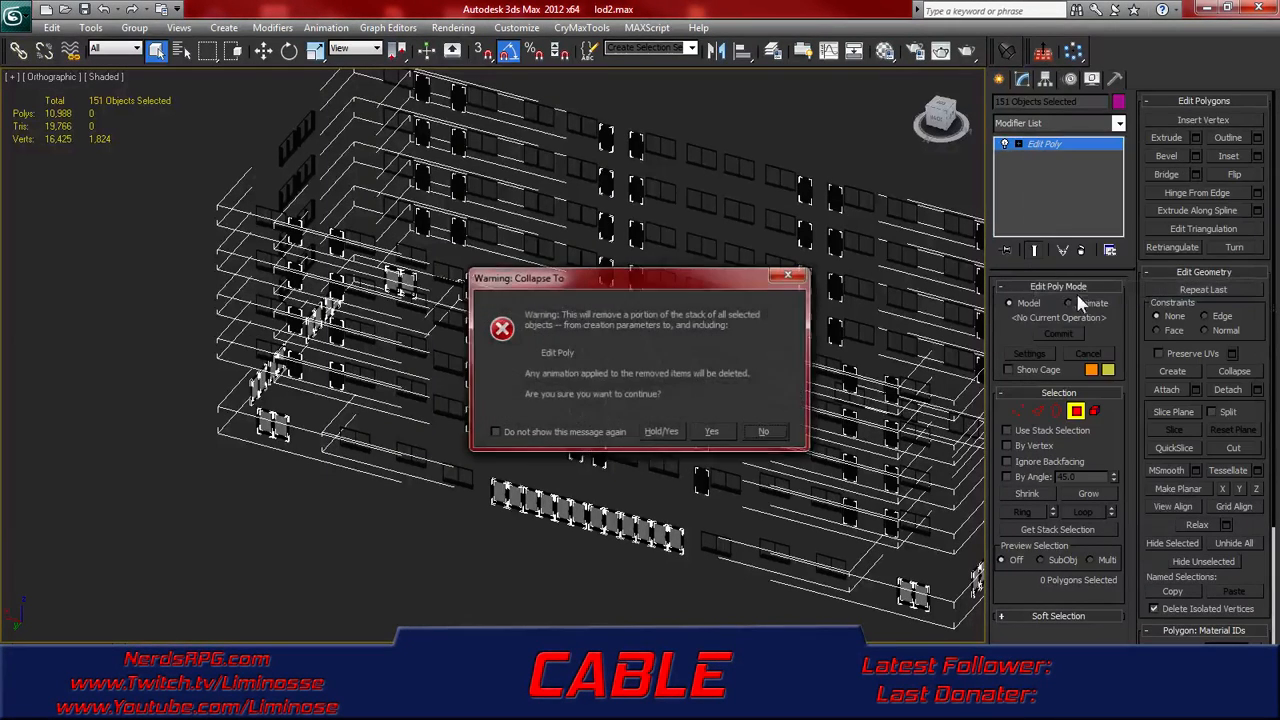
pyautogui.click(657, 431)
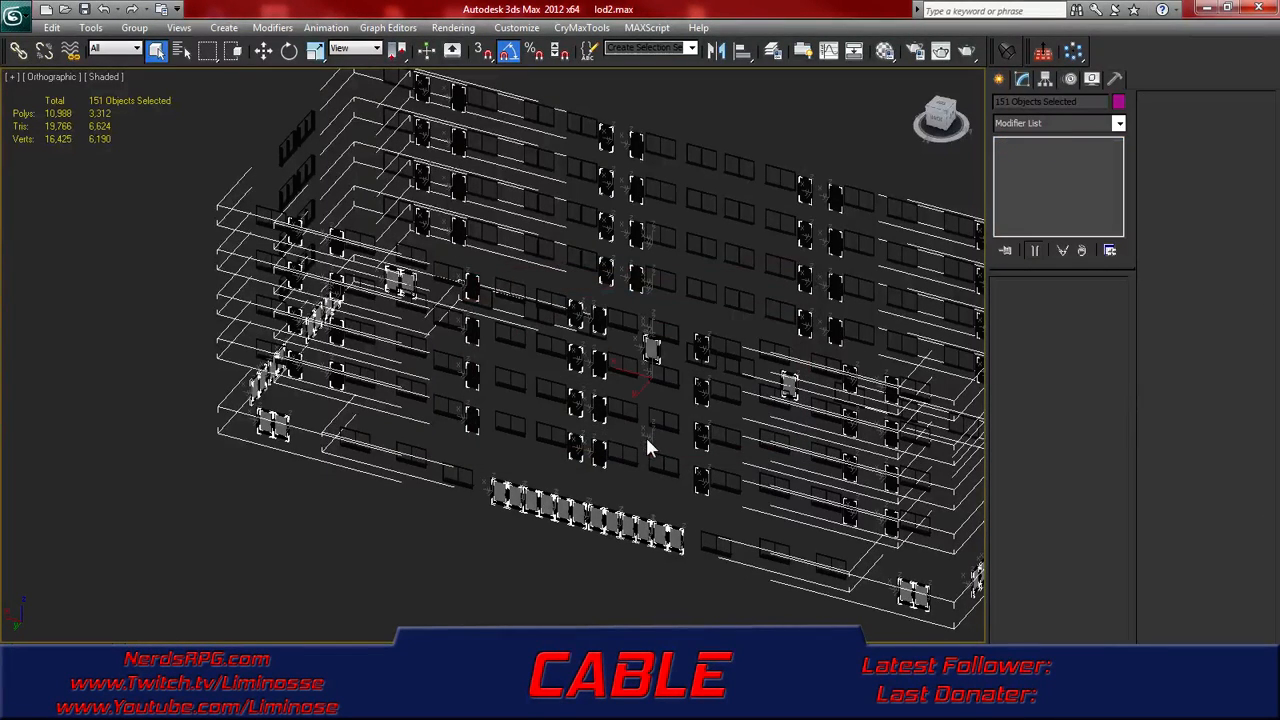
# - Clear the object selection and unhide all objects in the scene
pyautogui.click(305, 543)
pyautogui.rightClick(338, 513)
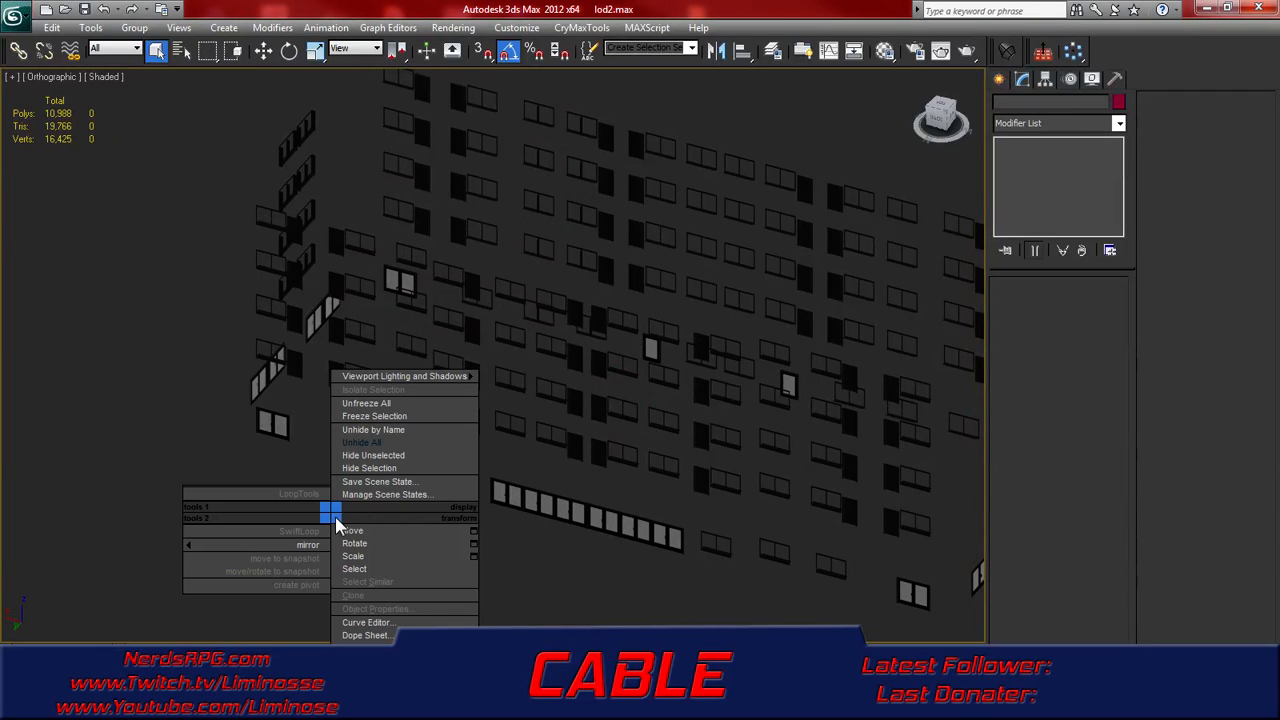
pyautogui.click(403, 443)
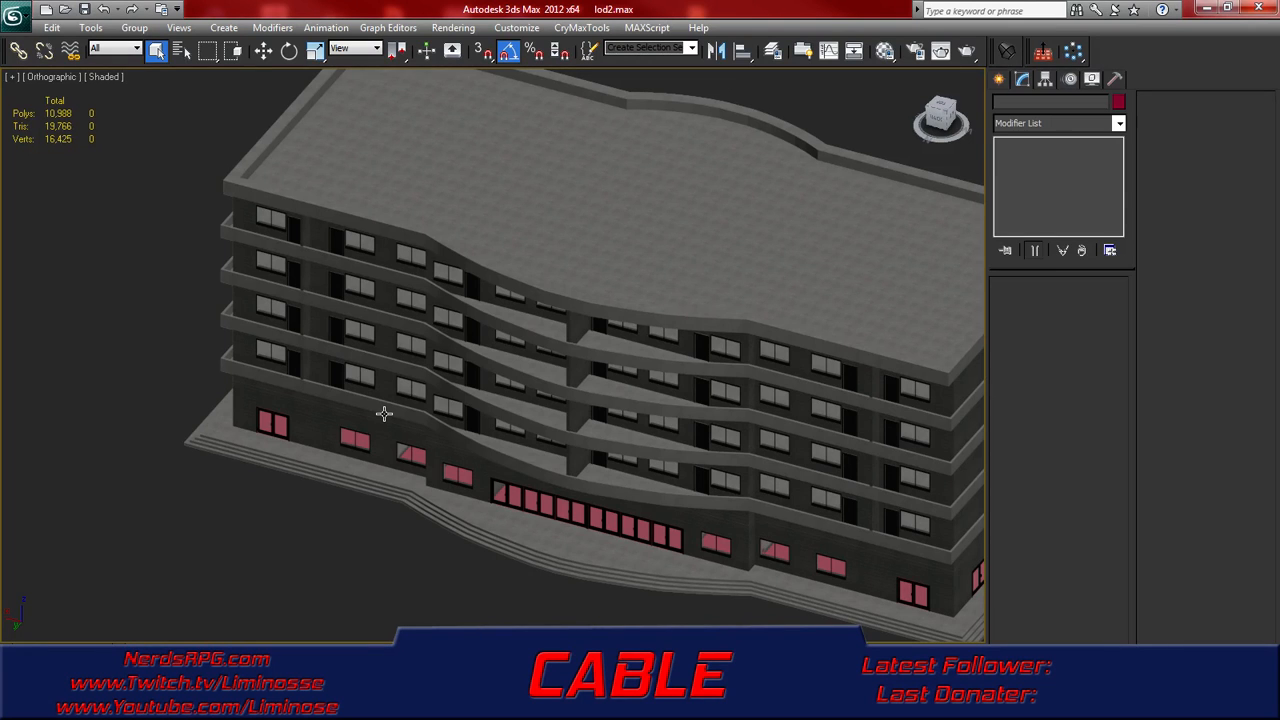
# - Examine the complete building from the front, back and distant angles to judge the reduced windows and doors
pyautogui.click(485, 423)
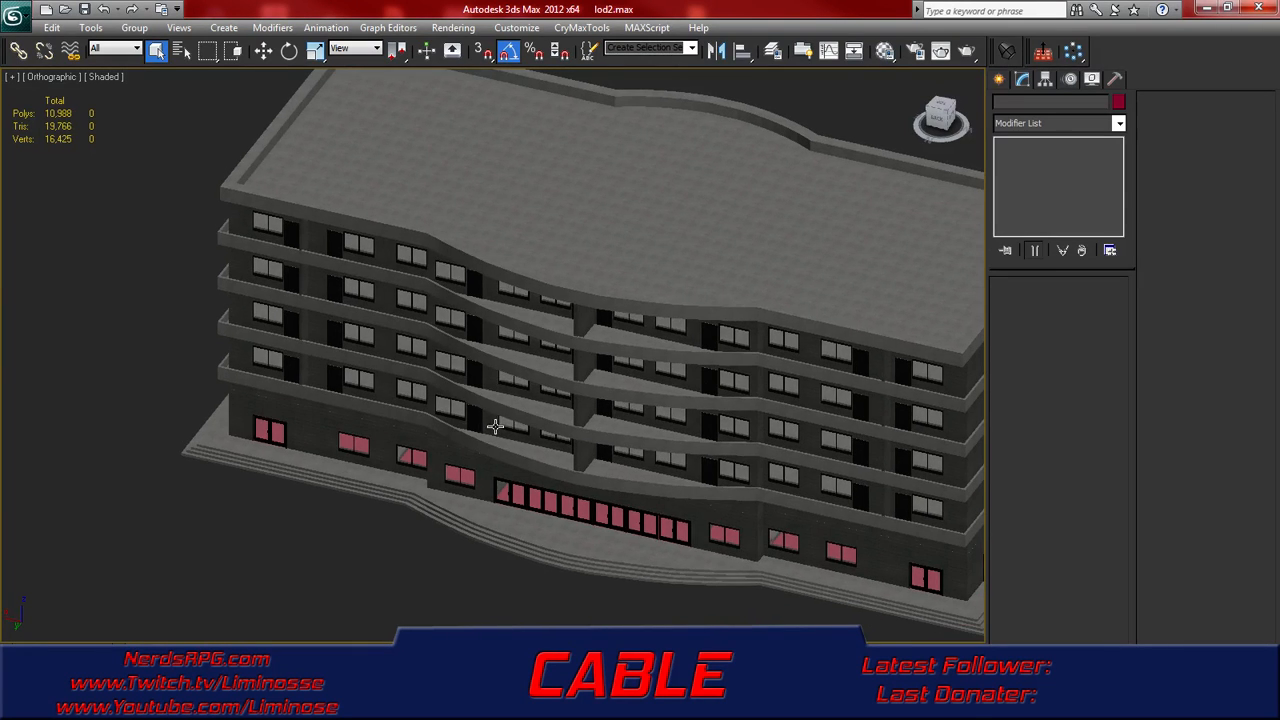
pyautogui.keyDown('alt'); pyautogui.moveTo(537, 451); pyautogui.dragTo(343, 410, button='middle'); pyautogui.keyUp('alt')
pyautogui.scroll(-3, 583, 429)
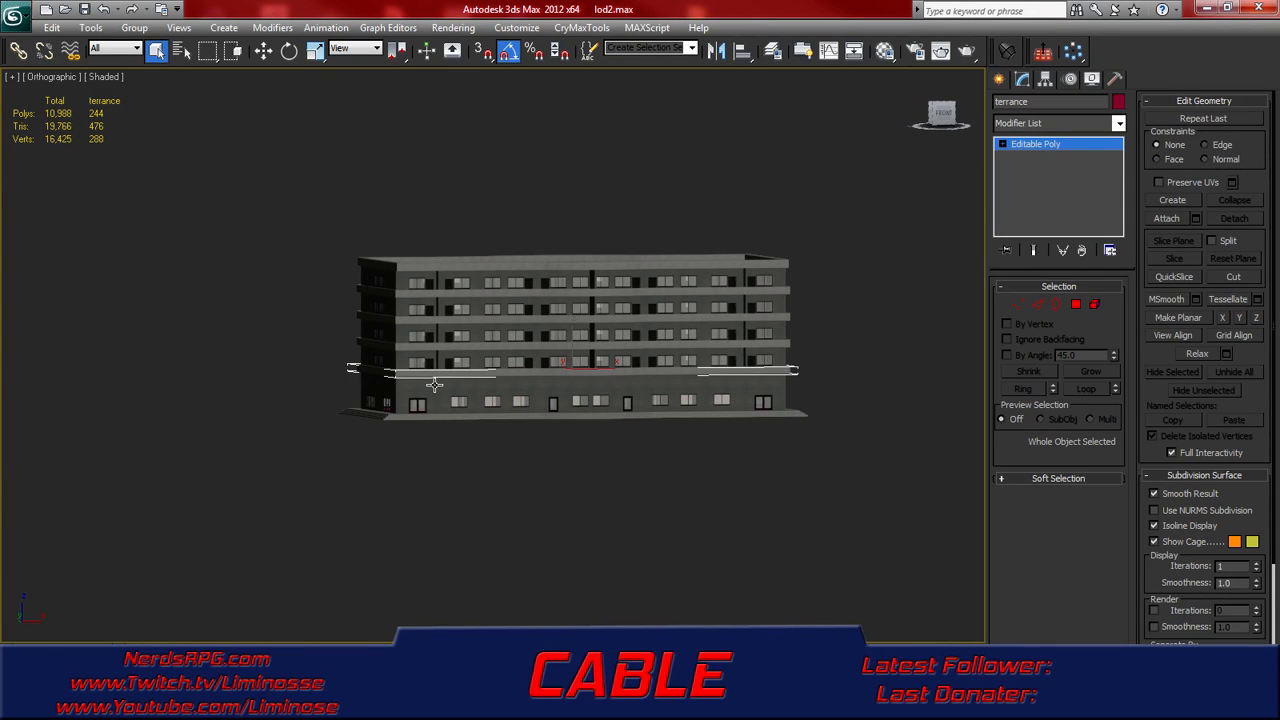
pyautogui.scroll(4, 434, 384)
pyautogui.scroll(-4, 430, 380)
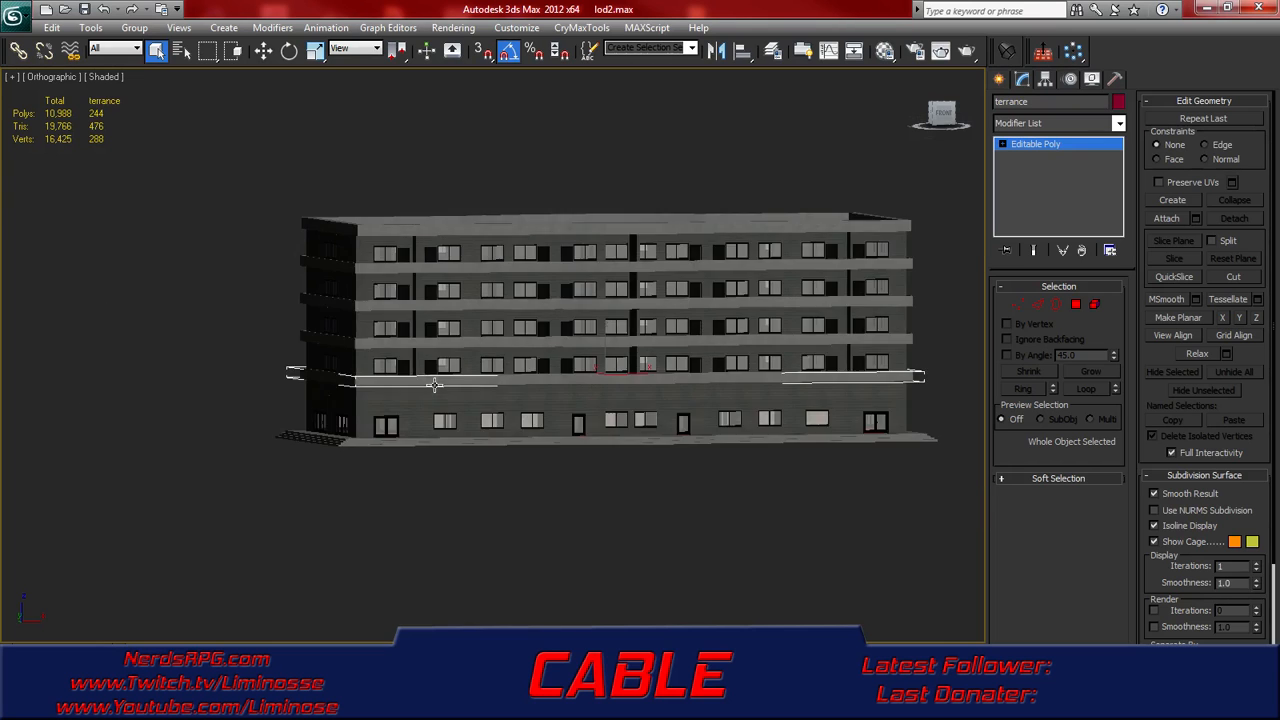
pyautogui.keyDown('alt'); pyautogui.moveTo(428, 380); pyautogui.dragTo(642, 410, button='middle'); pyautogui.keyUp('alt')
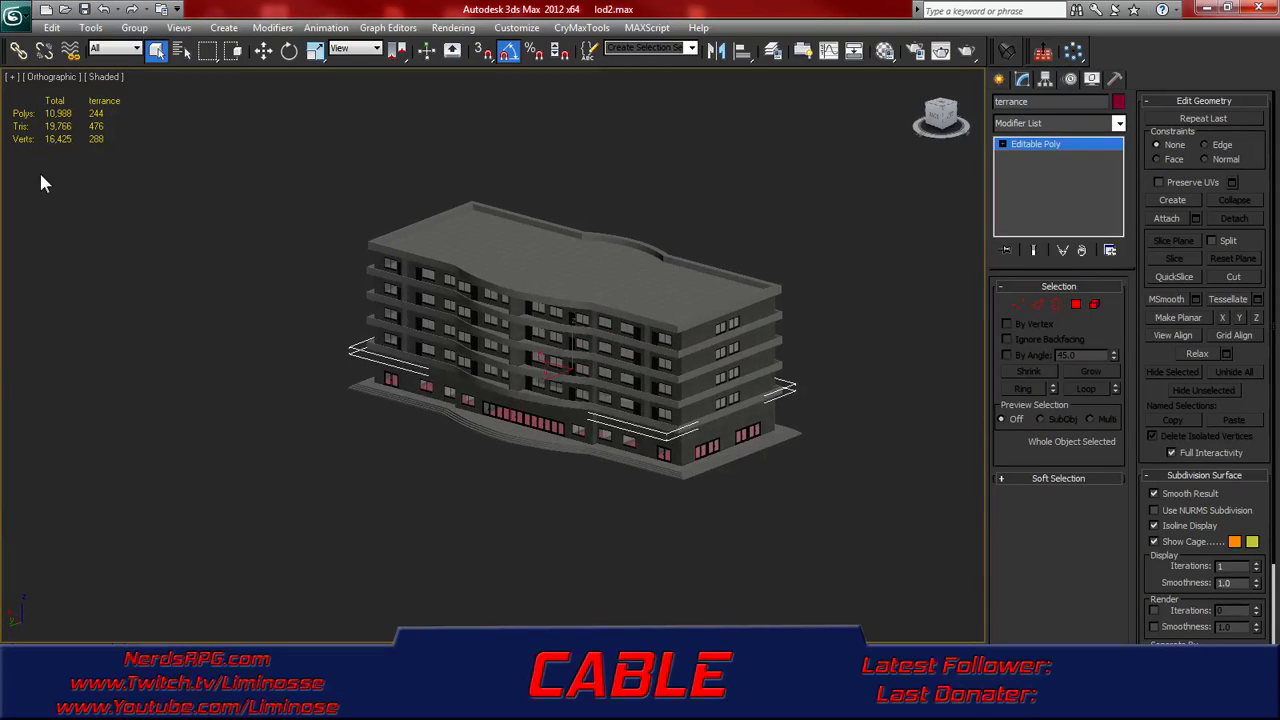
pyautogui.click(249, 302)
pyautogui.keyDown('alt'); pyautogui.moveTo(305, 318); pyautogui.dragTo(283, 346, button='middle'); pyautogui.keyUp('alt')
pyautogui.scroll(2, 289, 350)
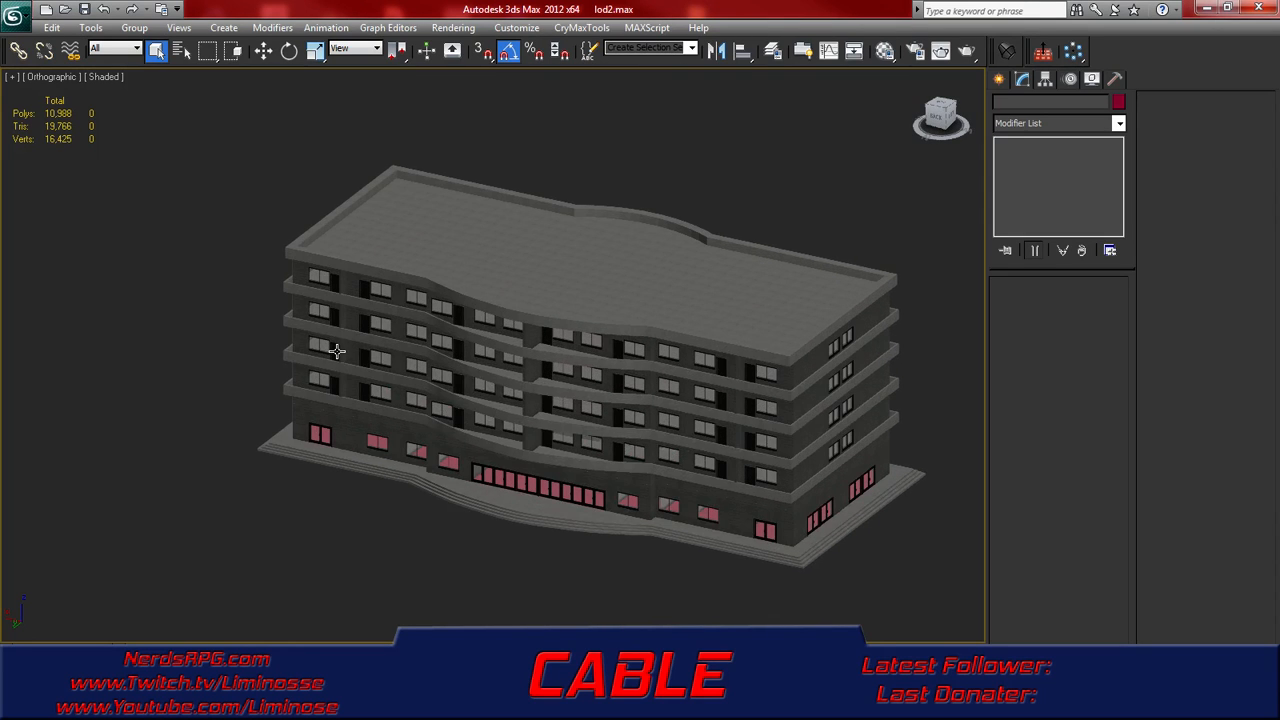
pyautogui.scroll(-2, 338, 350)
pyautogui.keyDown('alt'); pyautogui.moveTo(347, 355); pyautogui.dragTo(359, 340, button='middle'); pyautogui.keyUp('alt')
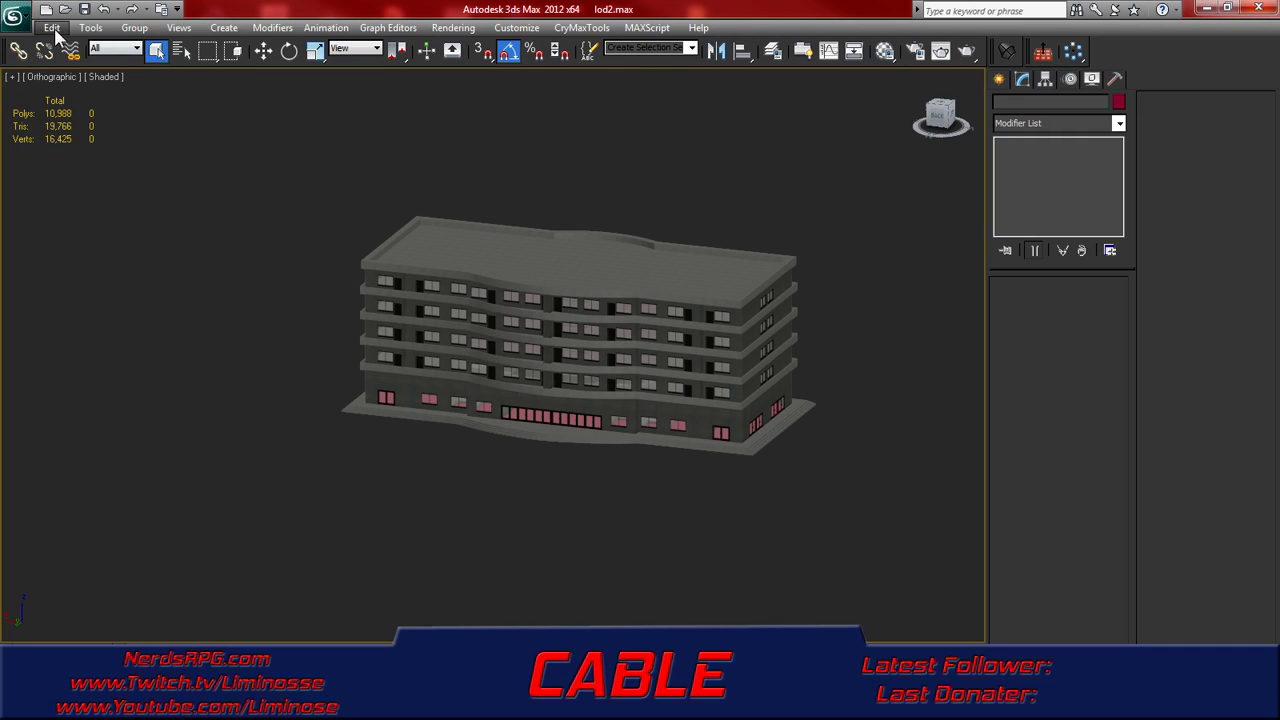
# - Save the building scene as lod2 in the LODS folder, replacing the existing file
pyautogui.click(13, 20)
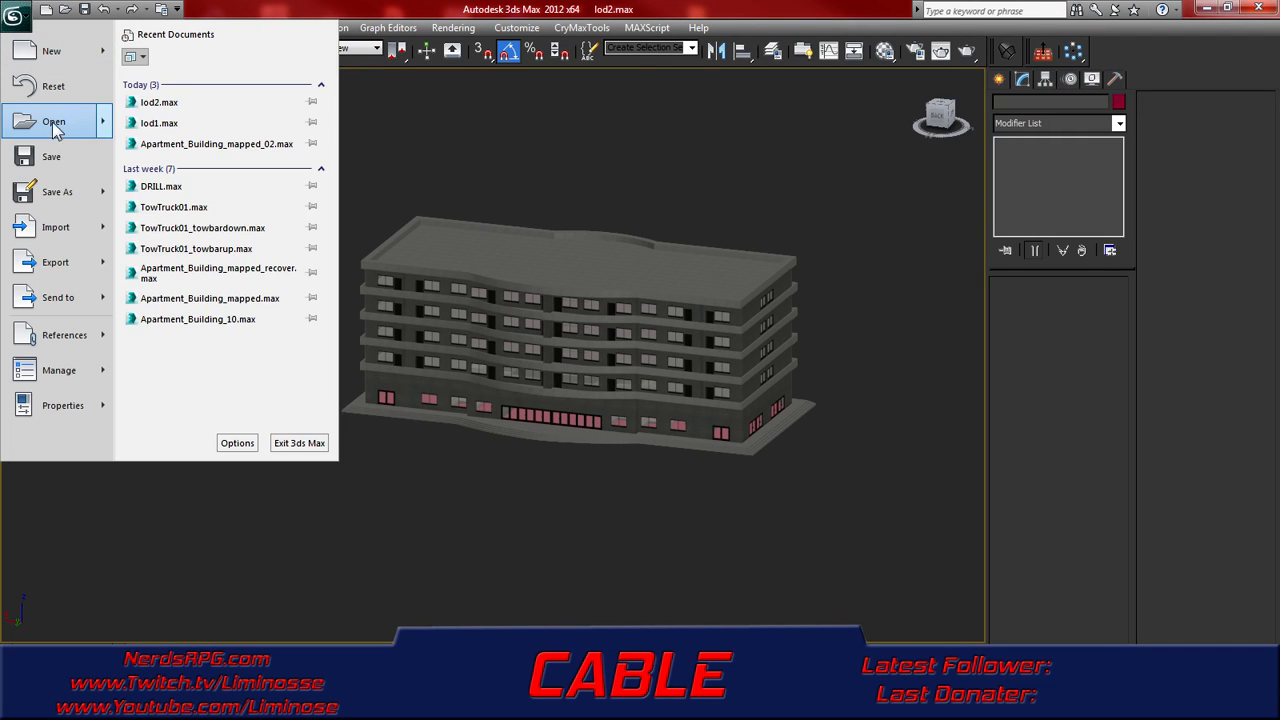
pyautogui.click(64, 193)
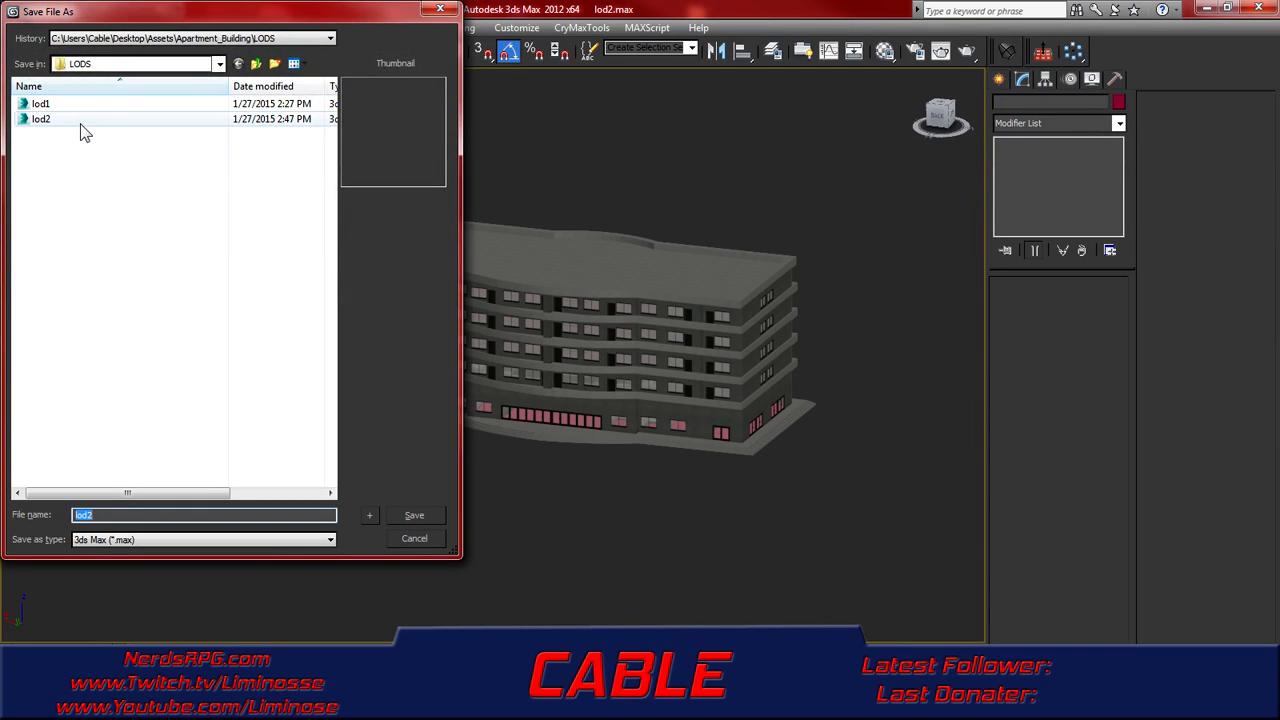
pyautogui.doubleClick(45, 120)
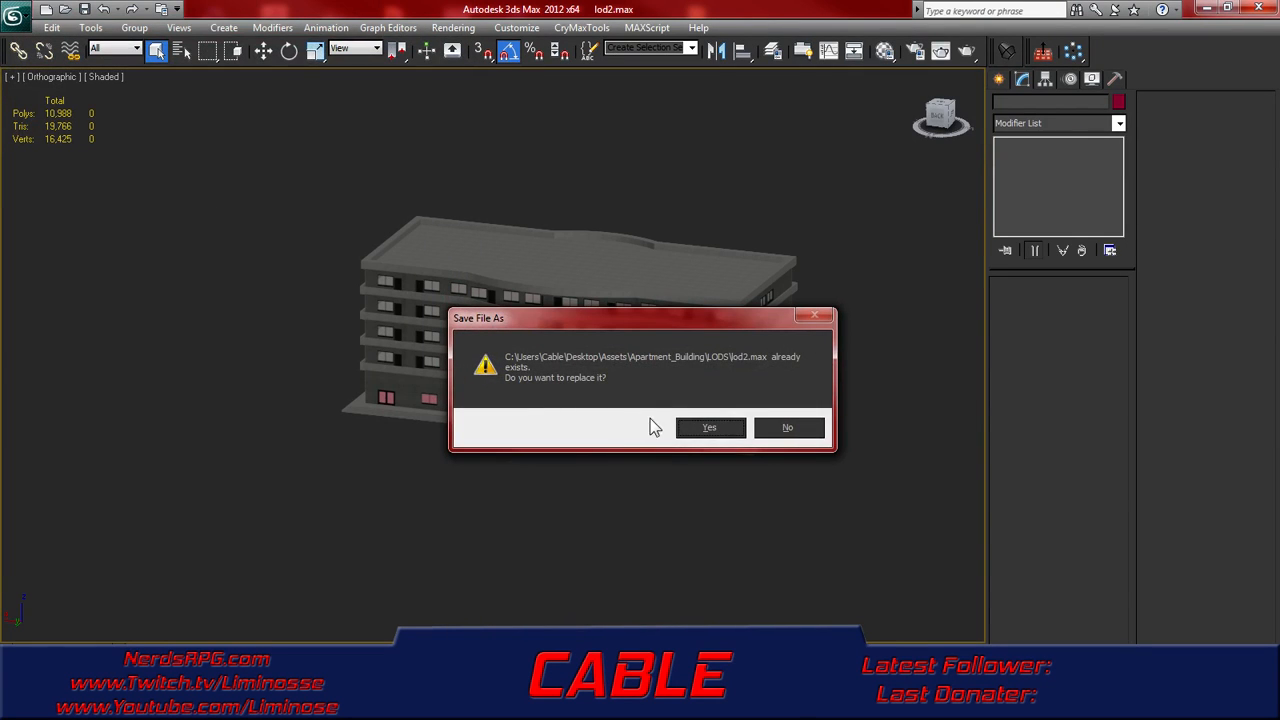
pyautogui.click(699, 430)
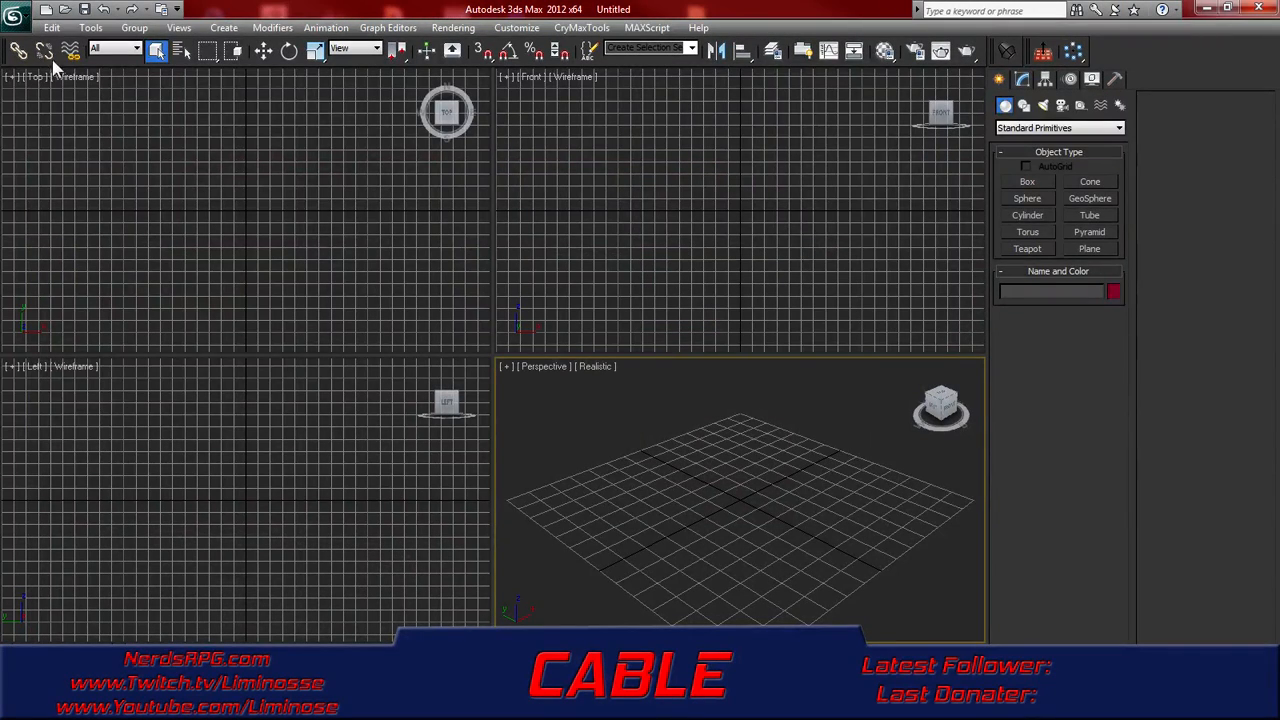
# - Open Bus Stop(2) from the Desktop folder, loading it despite missing DLLs and adopting the file's unit scale
pyautogui.hotkey('alt', 'f')
pyautogui.click(57, 119)
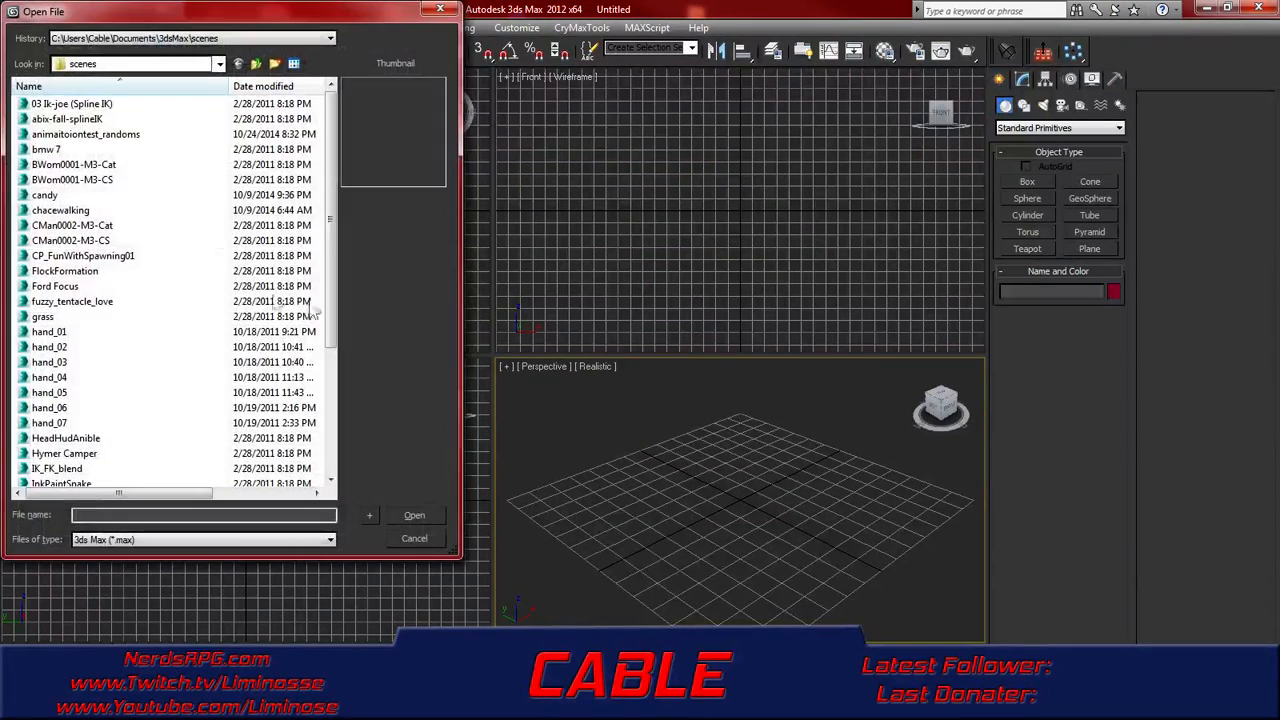
pyautogui.click(161, 38)
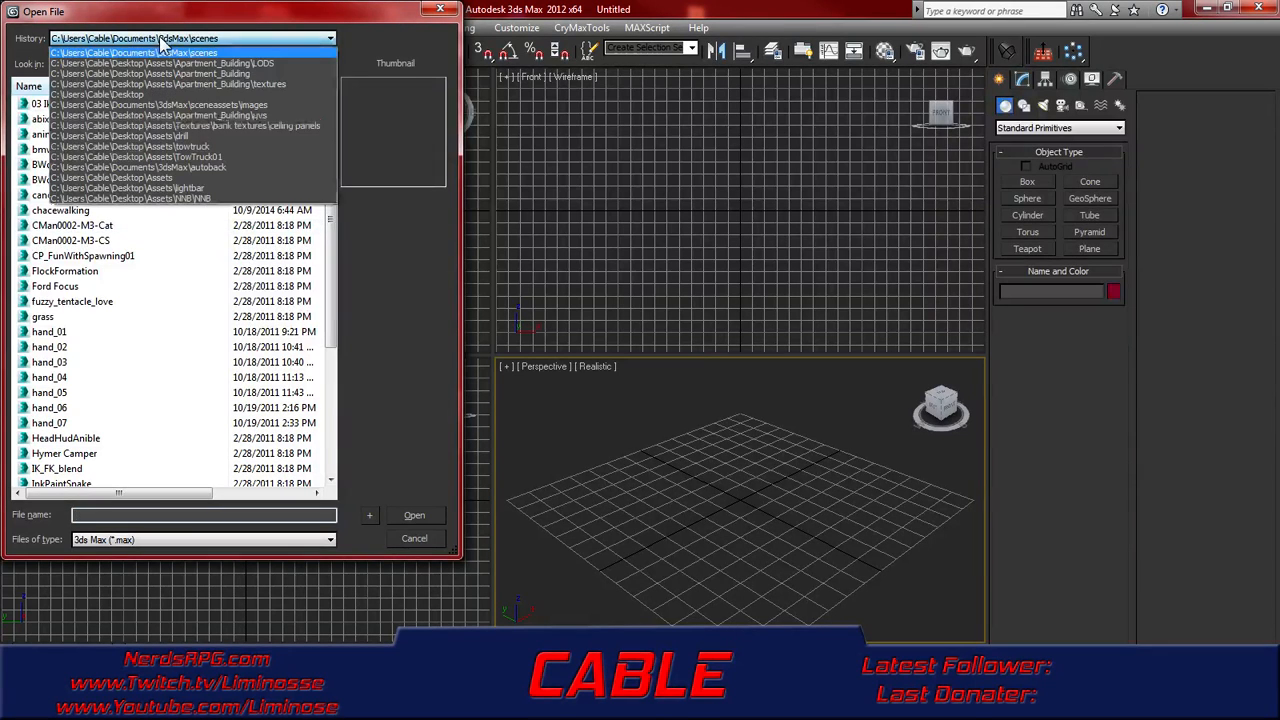
pyautogui.click(158, 94)
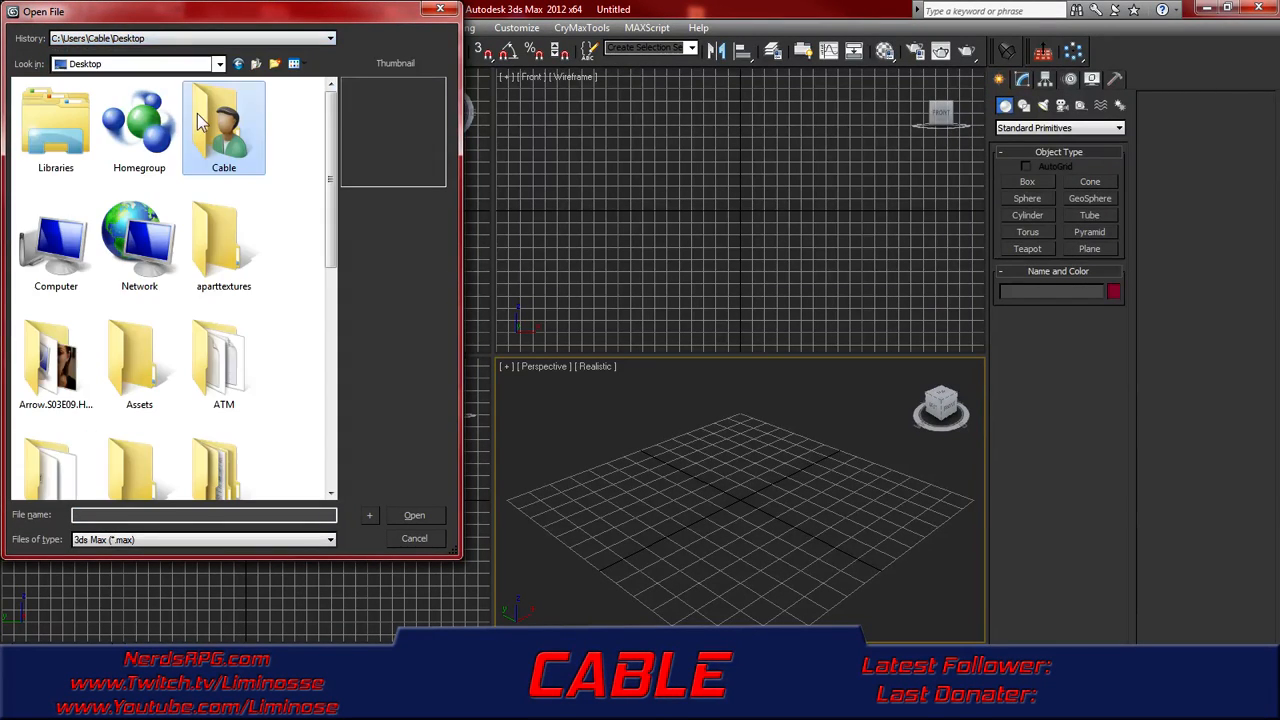
pyautogui.scroll(-5, 181, 253)
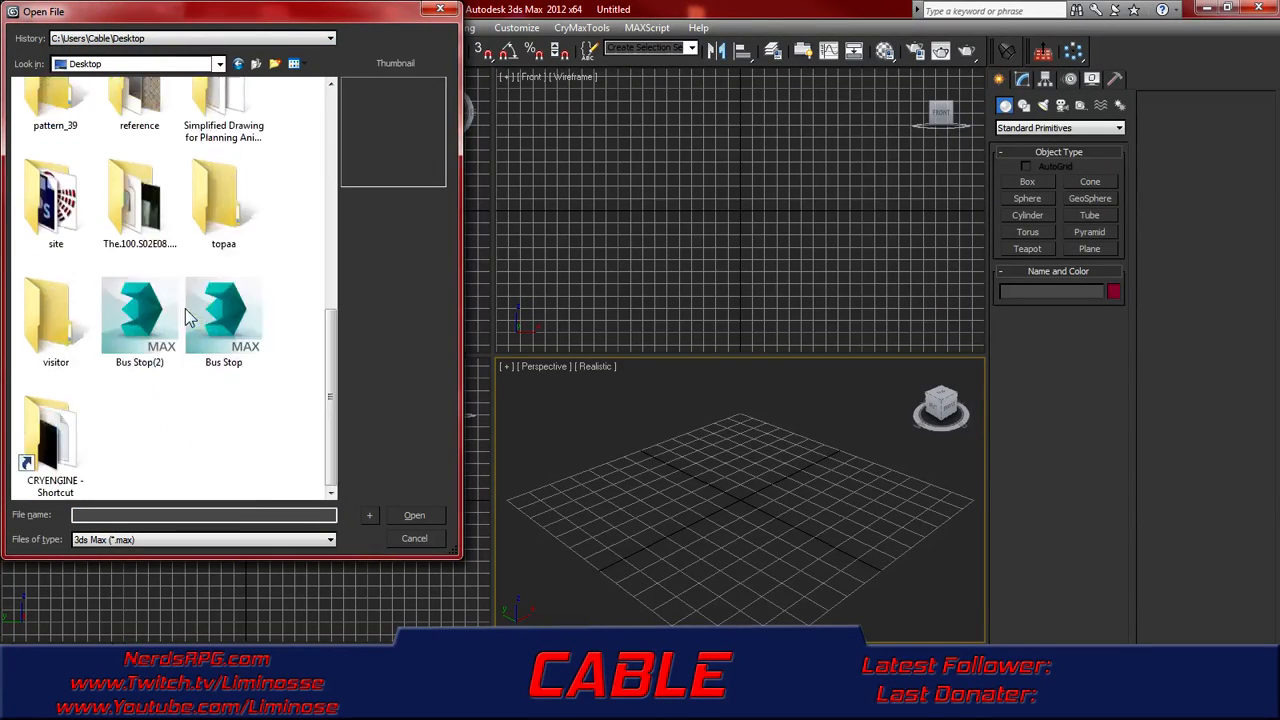
pyautogui.doubleClick(120, 325)
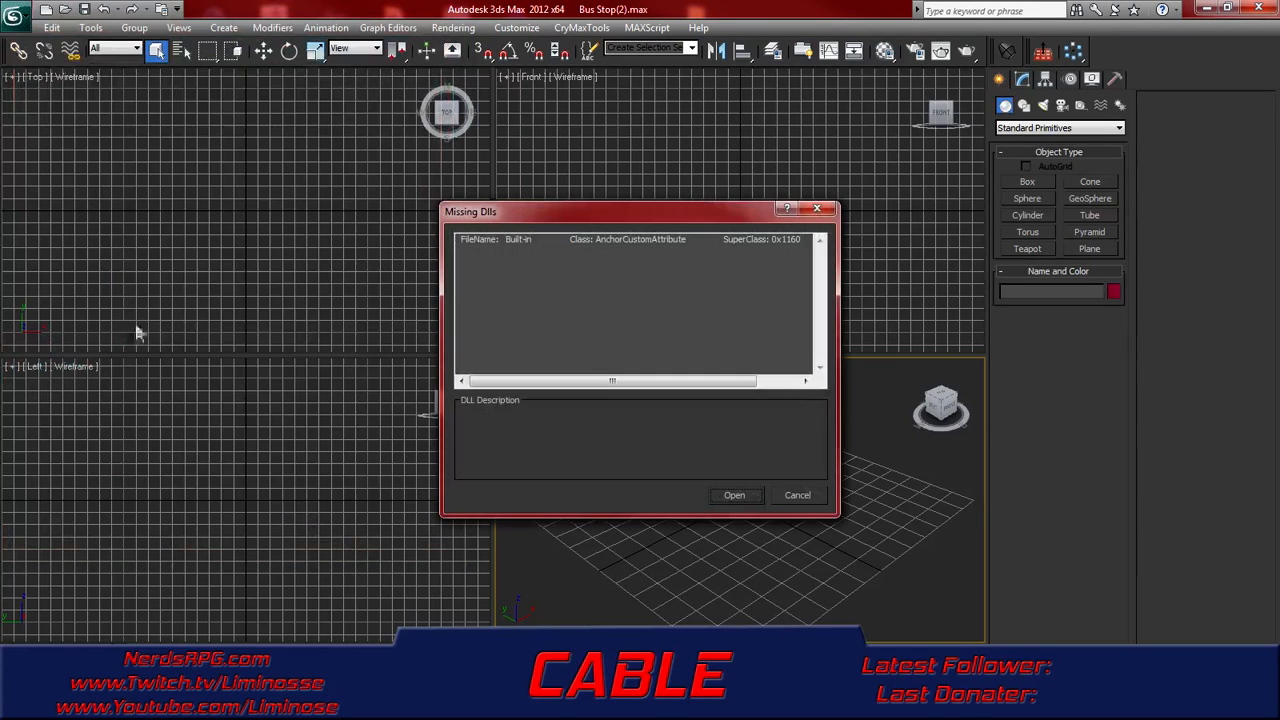
pyautogui.click(736, 498)
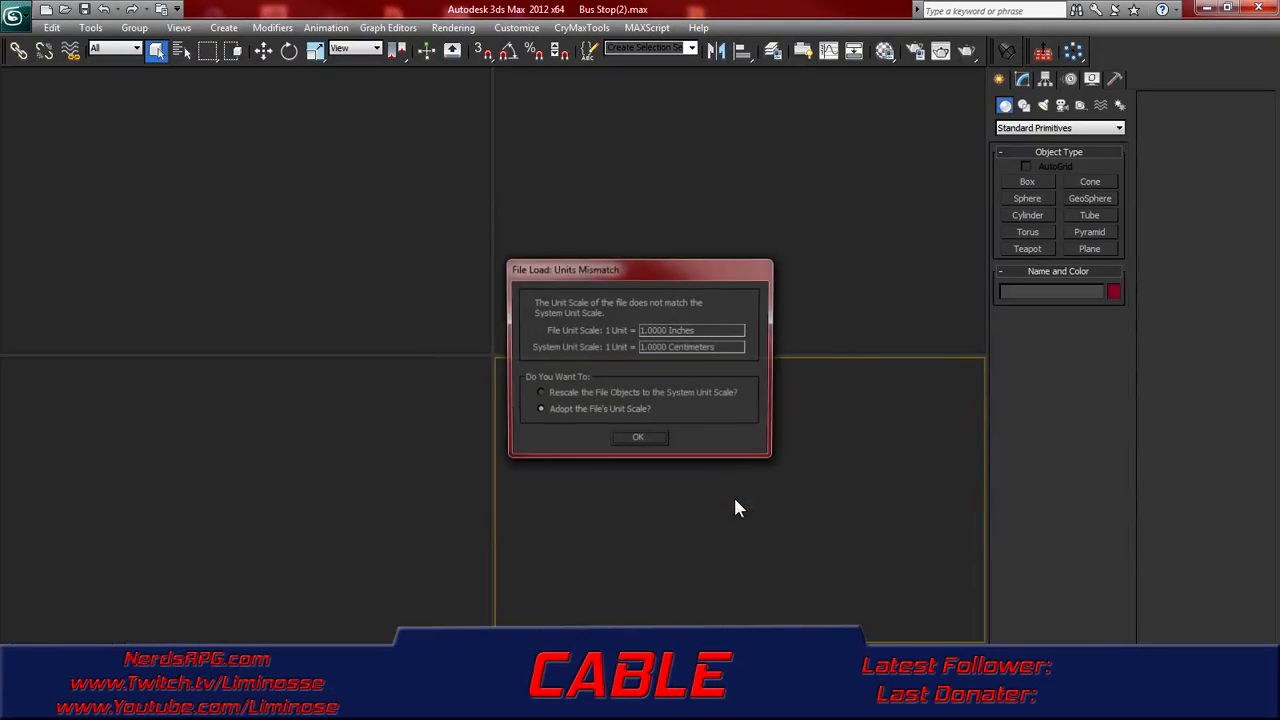
pyautogui.click(649, 440)
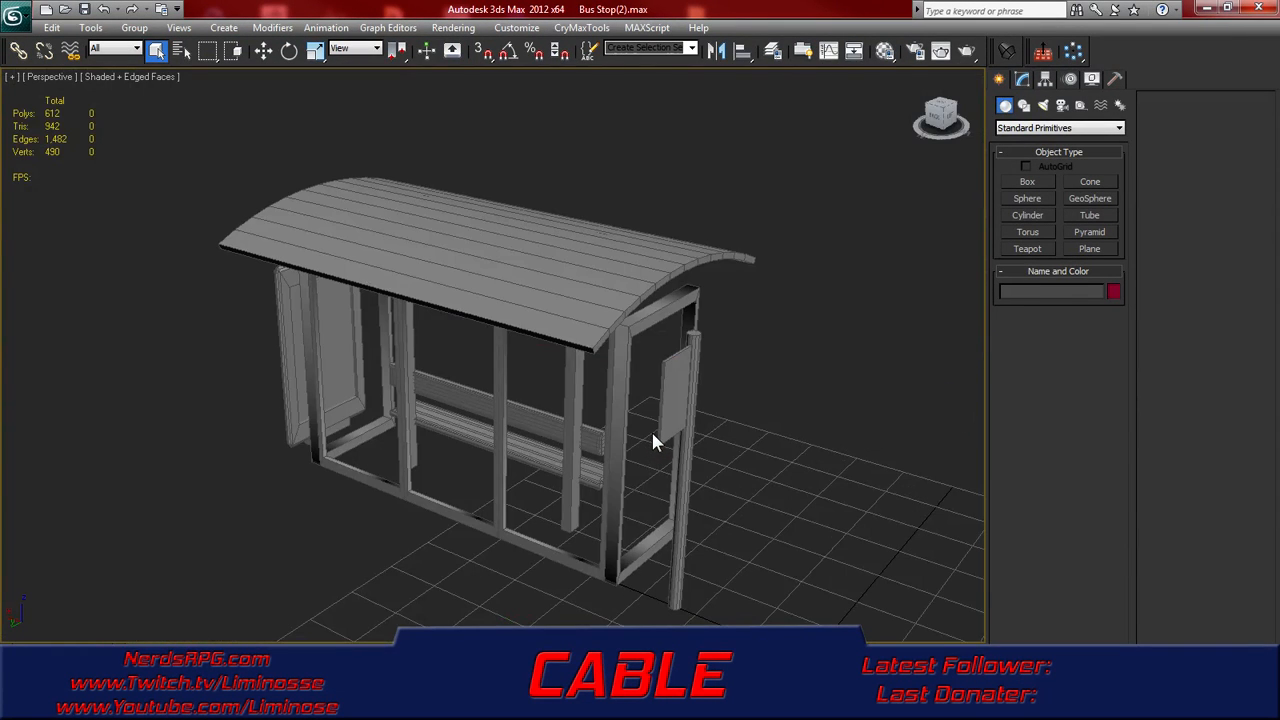
# - Select the bus stop's roof and examine the shelter from its side
pyautogui.click(589, 316)
pyautogui.keyDown('alt'); pyautogui.moveTo(605, 335); pyautogui.dragTo(790, 331, button='middle'); pyautogui.keyUp('alt')
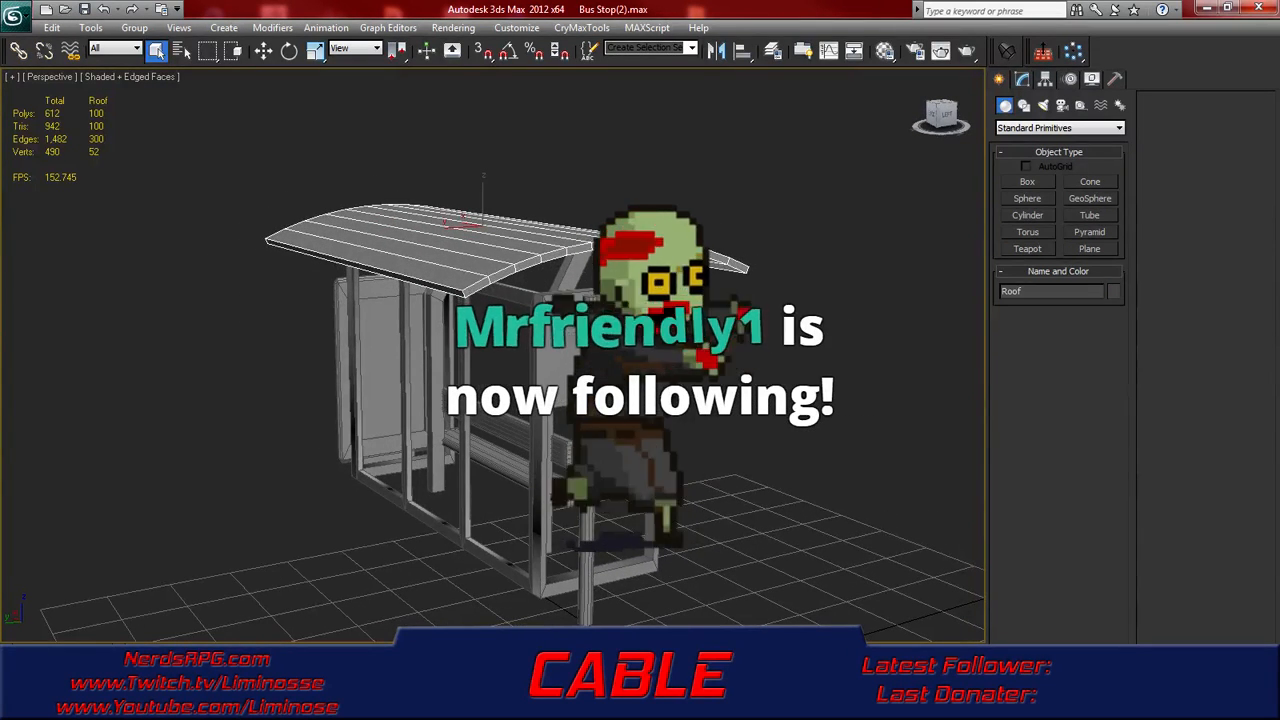
# - Check the Nerds RPG Development Team conversation in Skype and return to the bus stop scene
pyautogui.moveTo(815, 706)
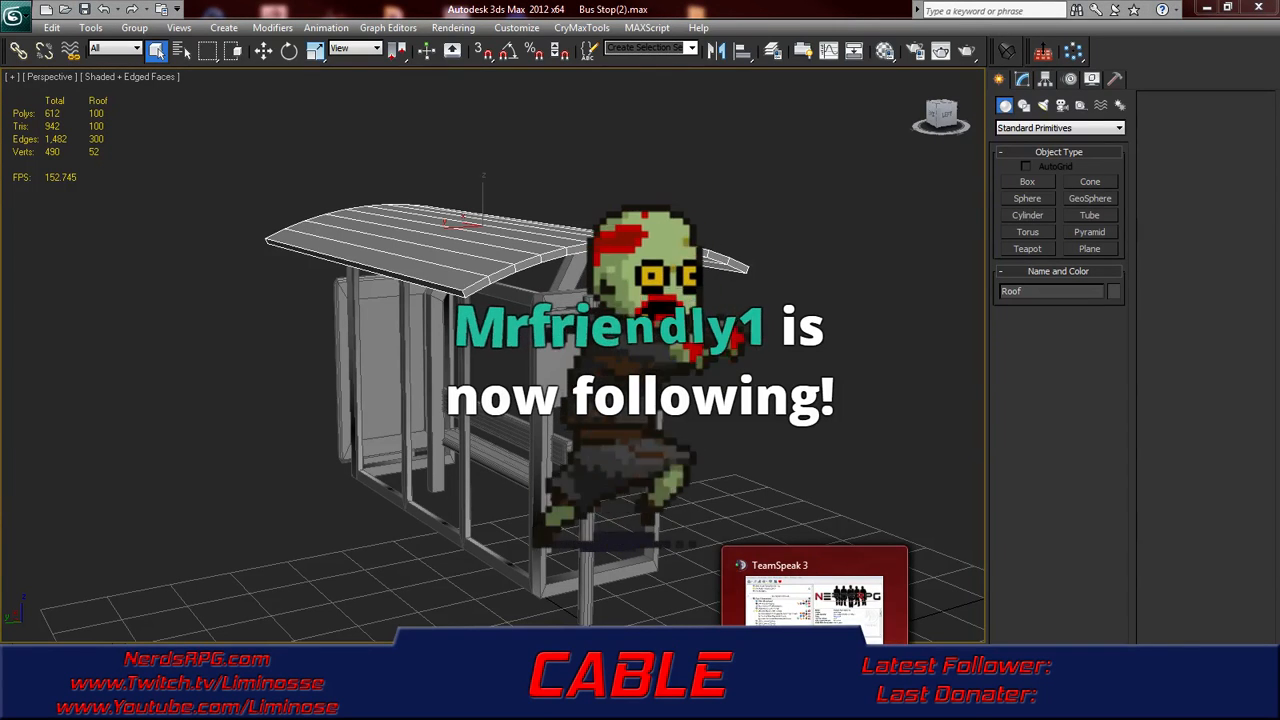
pyautogui.click(773, 706)
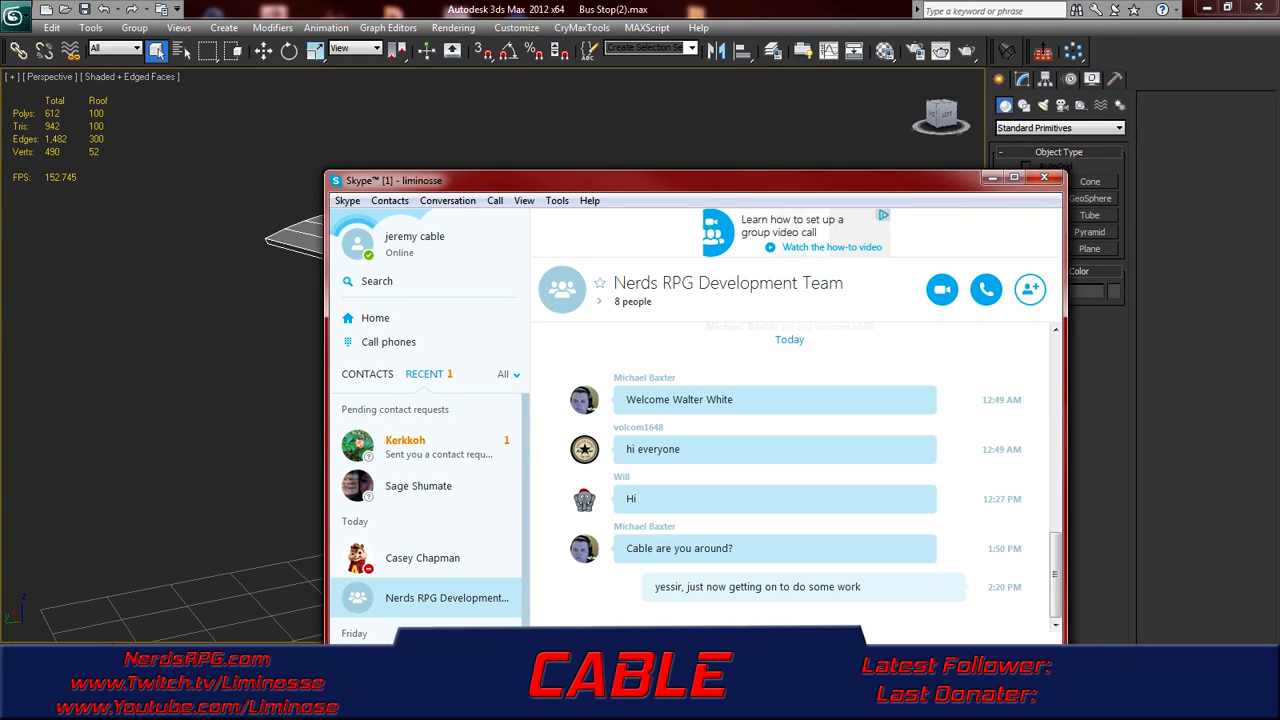
pyautogui.click(771, 706)
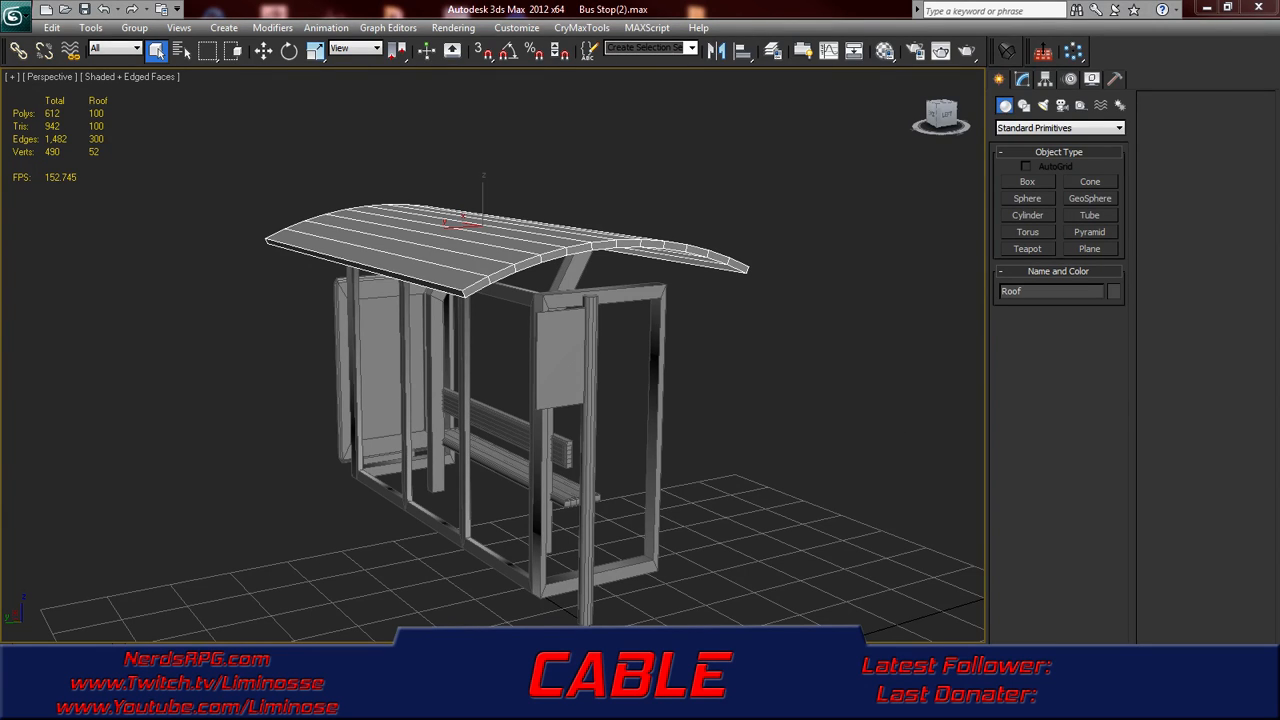
# - Select the seat back rest and examine the edge layout of its bevelled end up close
pyautogui.click(584, 480)
pyautogui.keyDown('alt'); pyautogui.moveTo(588, 474); pyautogui.dragTo(540, 378, button='middle'); pyautogui.keyUp('alt')
pyautogui.scroll(5, 523, 385)
pyautogui.click(529, 387)
pyautogui.scroll(4, 623, 394)
pyautogui.keyDown('alt'); pyautogui.moveTo(763, 368); pyautogui.dragTo(746, 388, button='middle'); pyautogui.keyUp('alt')
pyautogui.scroll(3, 644, 367)
pyautogui.moveTo(833, 380); pyautogui.dragTo(647, 380, button='middle')
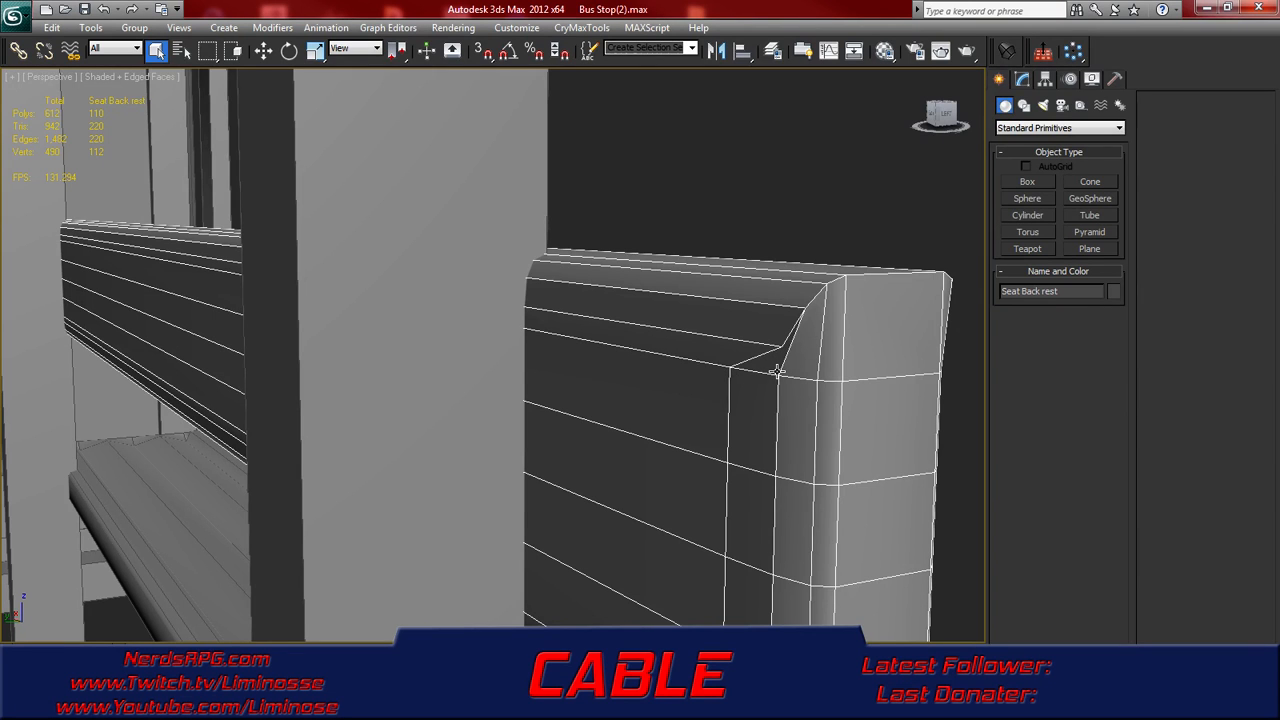
pyautogui.moveTo(777, 373); pyautogui.dragTo(680, 354, button='middle')
pyautogui.scroll(3, 681, 355)
pyautogui.scroll(-8, 717, 346)
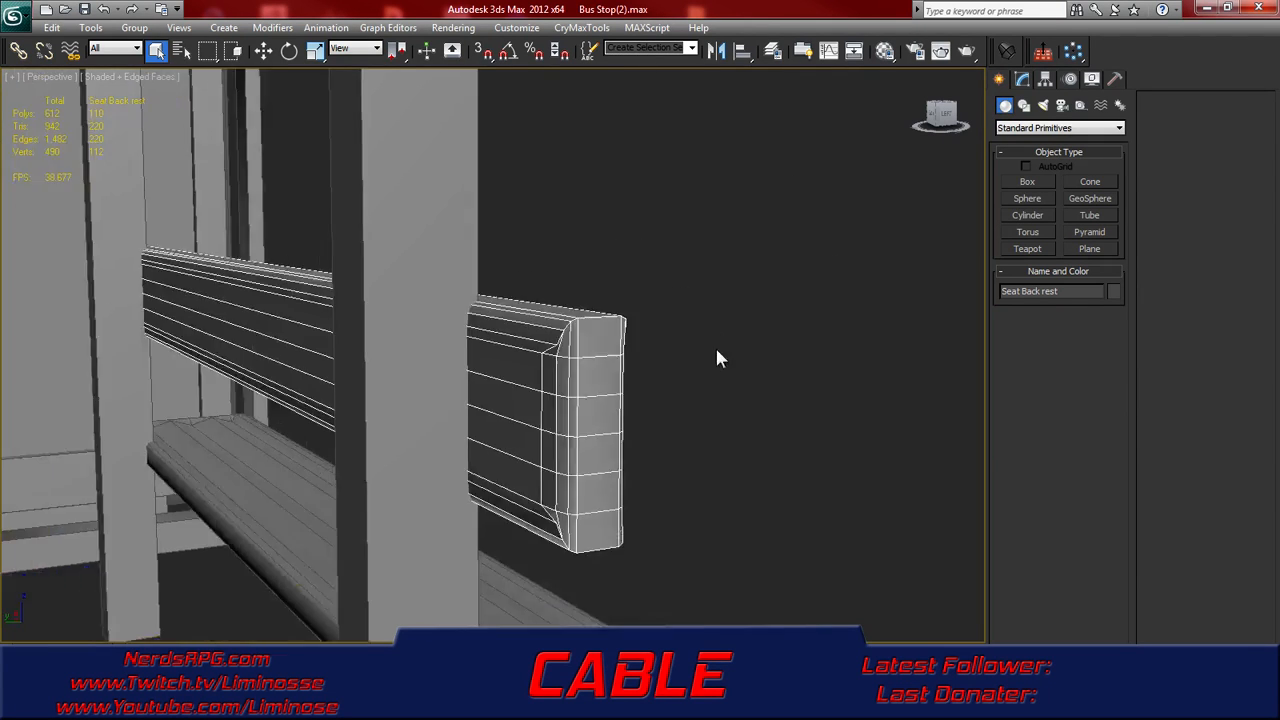
# - Examine the topology at the end of the bench seat, including its bevelled corner
pyautogui.scroll(-2, 577, 391)
pyautogui.keyDown('alt'); pyautogui.moveTo(463, 417); pyautogui.dragTo(526, 469, button='middle'); pyautogui.keyUp('alt')
pyautogui.moveTo(612, 470); pyautogui.dragTo(528, 398, button='middle')
pyautogui.scroll(4, 604, 429)
pyautogui.moveTo(655, 437); pyautogui.dragTo(585, 353, button='middle')
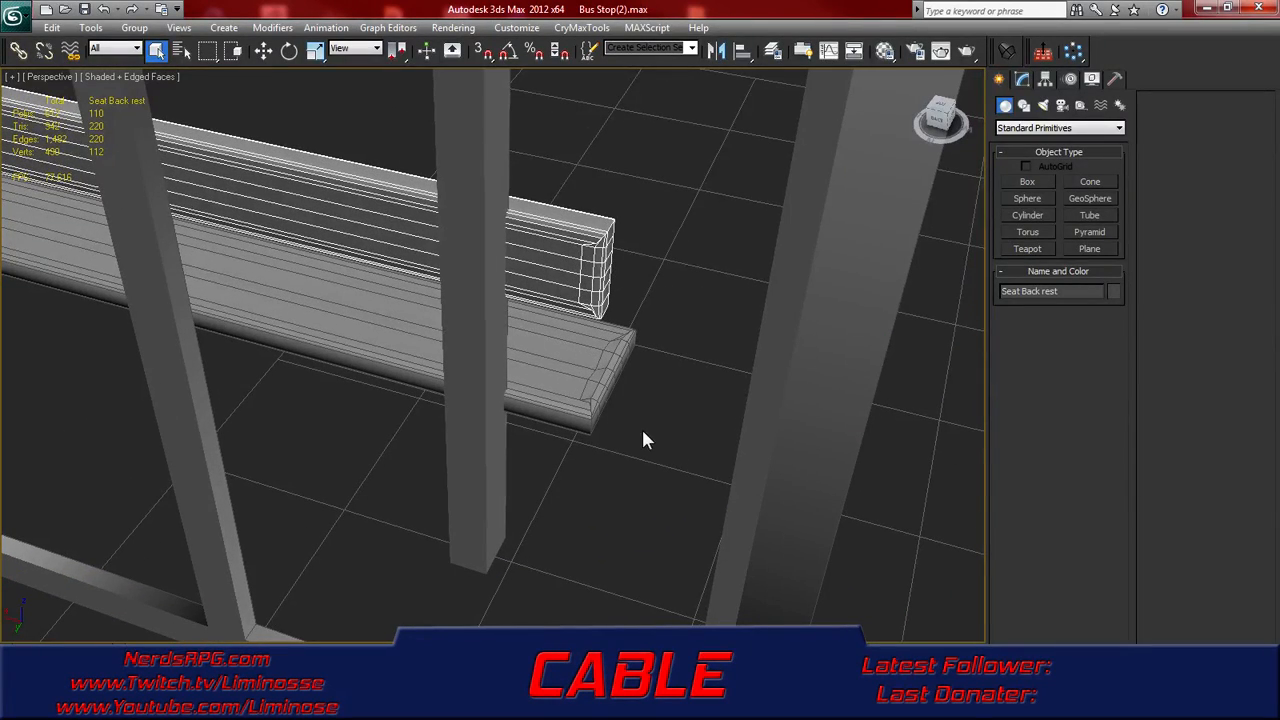
pyautogui.moveTo(598, 426); pyautogui.dragTo(553, 371, button='middle')
pyautogui.scroll(3, 553, 370)
pyautogui.scroll(2, 616, 376)
pyautogui.scroll(-2, 620, 378)
pyautogui.scroll(4, 621, 366)
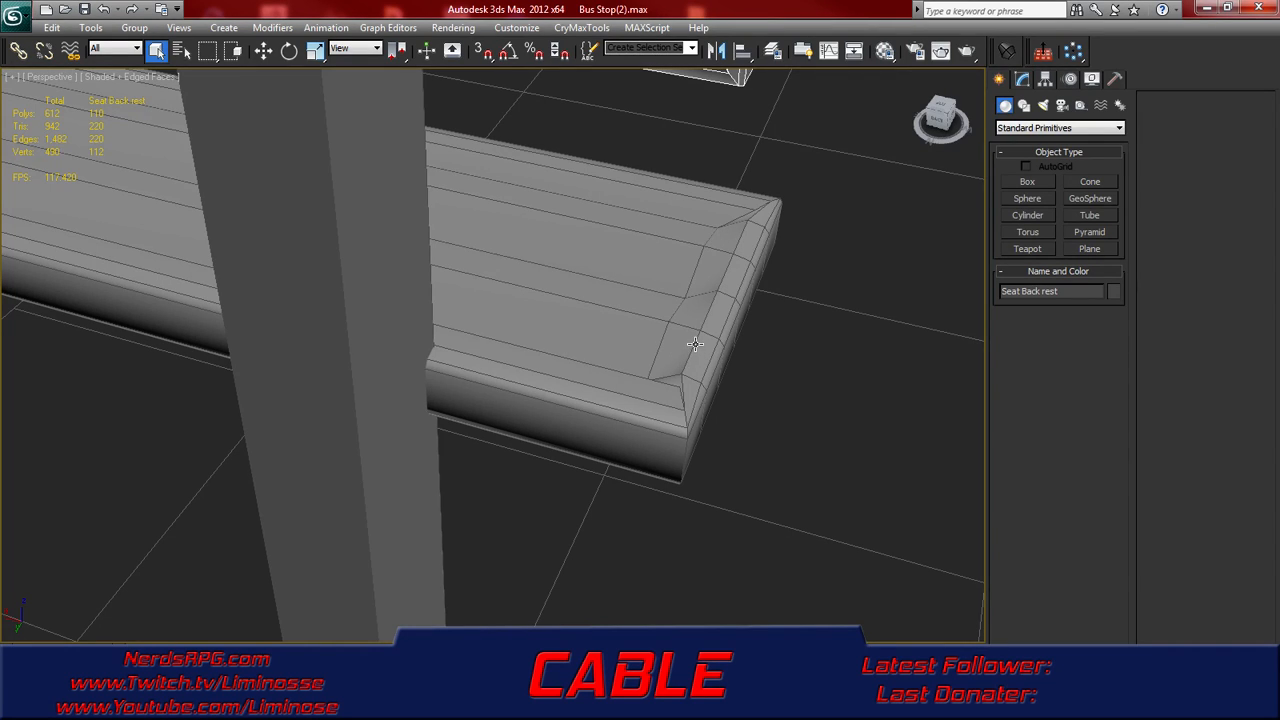
pyautogui.scroll(-10, 695, 342)
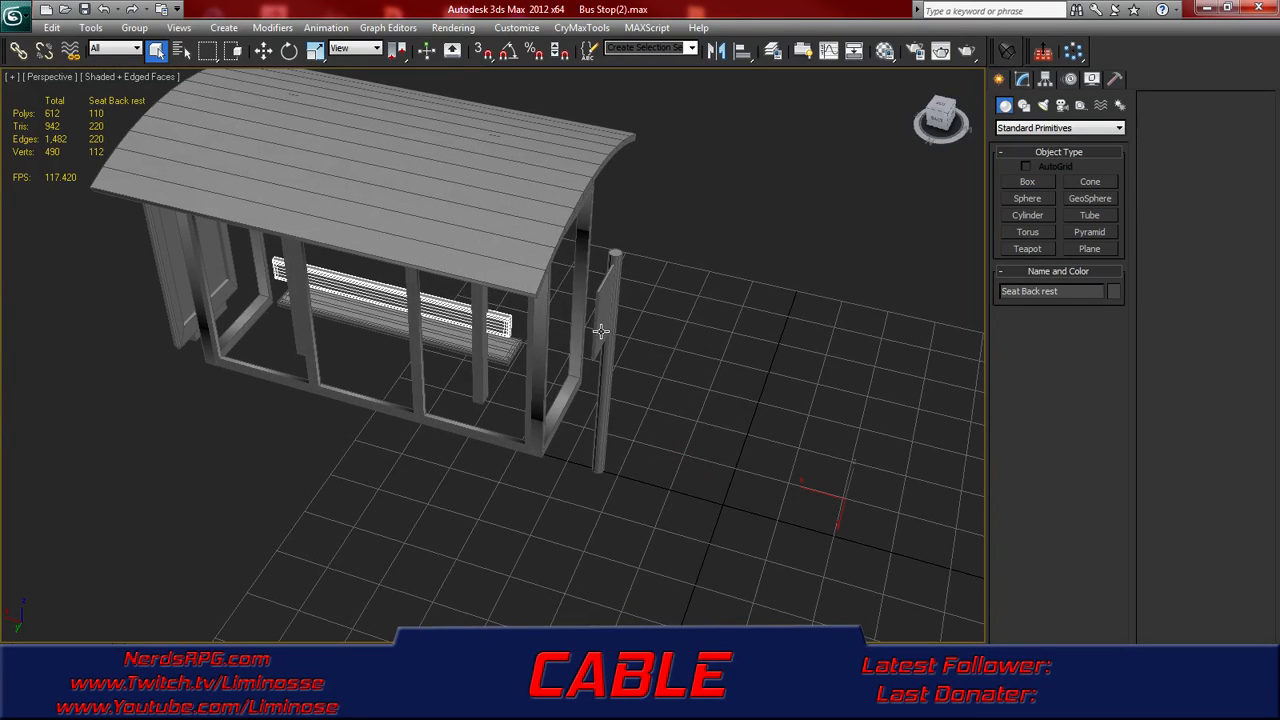
# - Inspect the sign, roof, left wall and back left wall by selecting each part and comparing its polygon statistics
pyautogui.click(605, 315)
pyautogui.keyDown('alt'); pyautogui.moveTo(605, 318); pyautogui.dragTo(443, 292, button='middle'); pyautogui.keyUp('alt')
pyautogui.keyDown('alt'); pyautogui.moveTo(566, 332); pyautogui.dragTo(536, 330, button='middle'); pyautogui.keyUp('alt')
pyautogui.moveTo(536, 330); pyautogui.dragTo(434, 322, button='middle')
pyautogui.scroll(5, 482, 347)
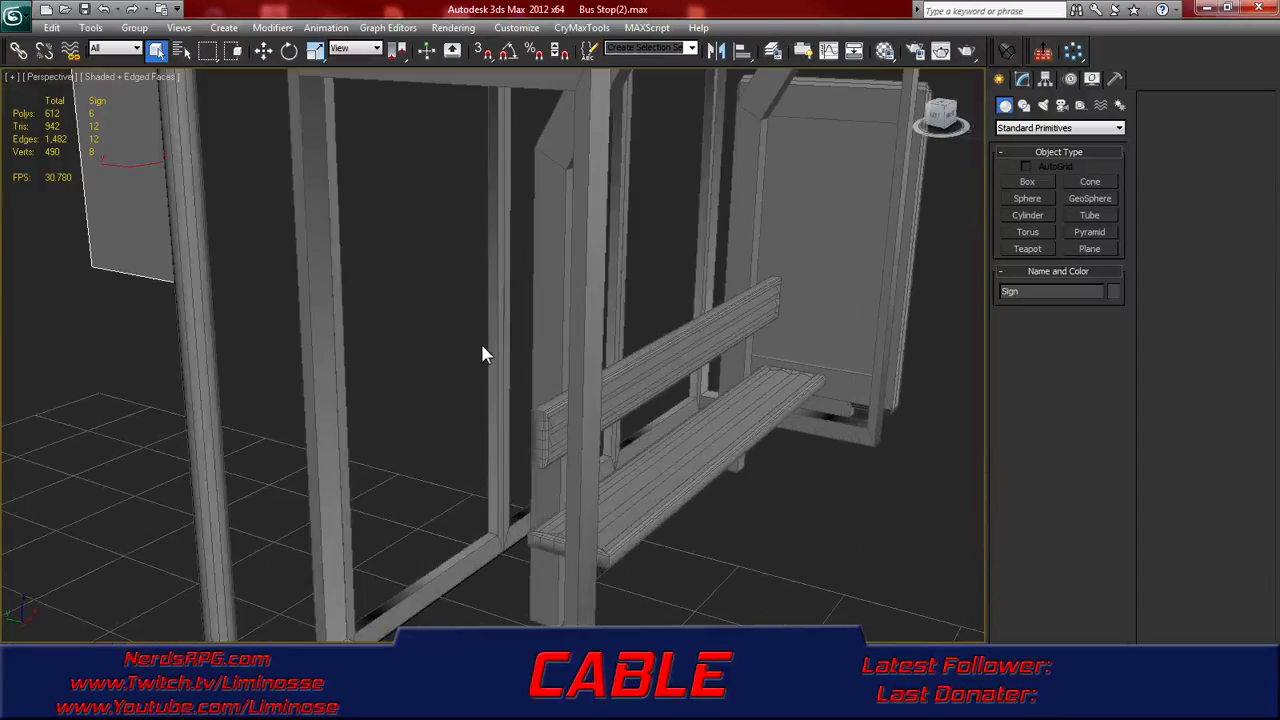
pyautogui.scroll(-10, 580, 343)
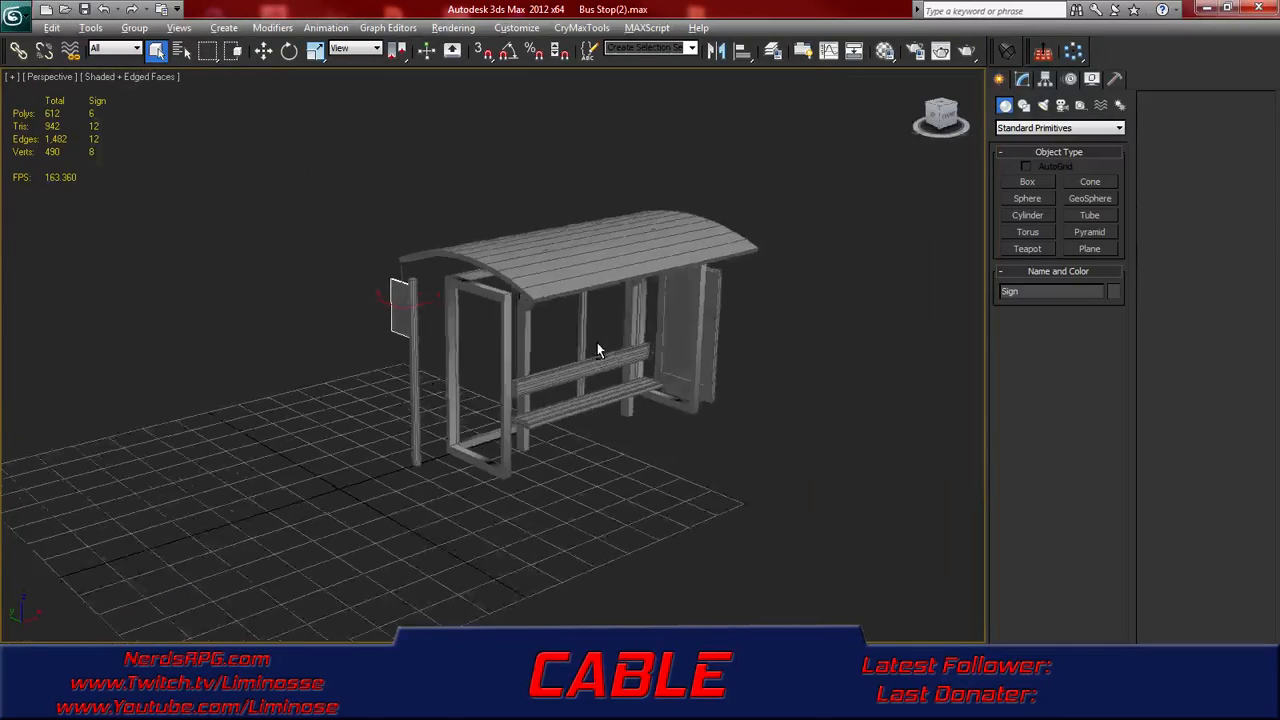
pyautogui.keyDown('alt'); pyautogui.moveTo(597, 350); pyautogui.dragTo(572, 337, button='middle'); pyautogui.keyUp('alt')
pyautogui.click(675, 268)
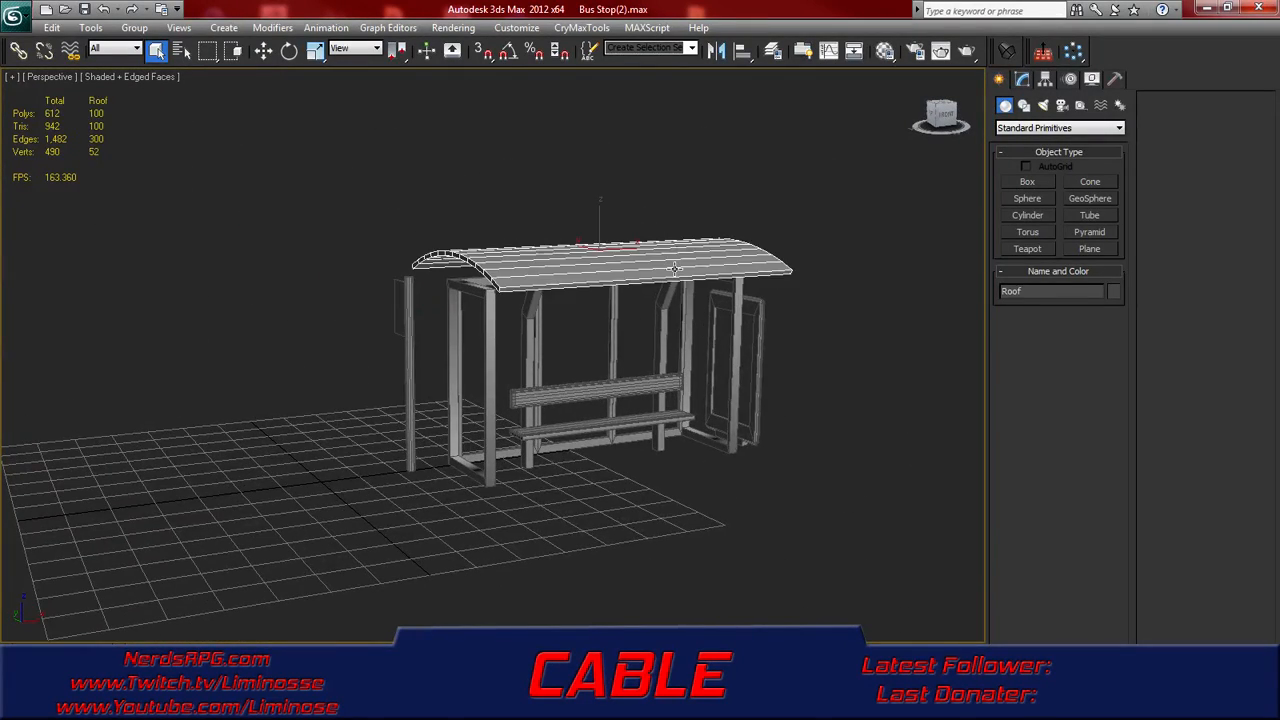
pyautogui.click(494, 338)
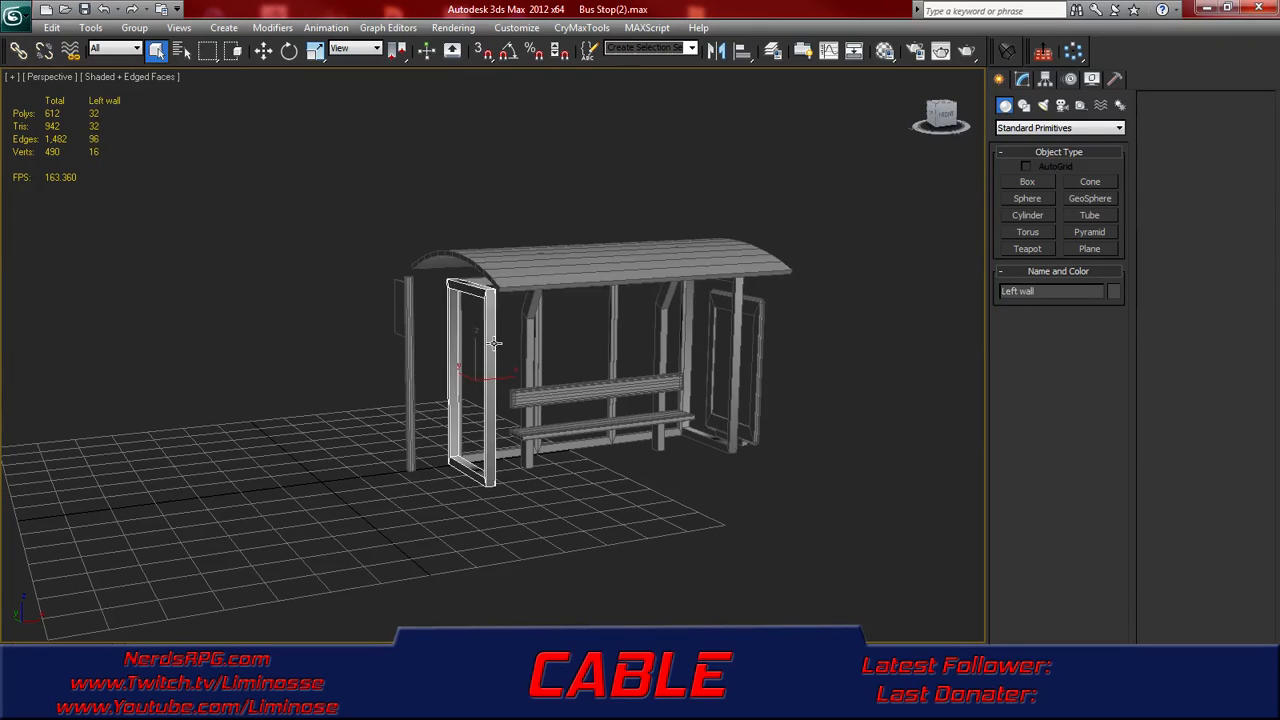
pyautogui.click(473, 281)
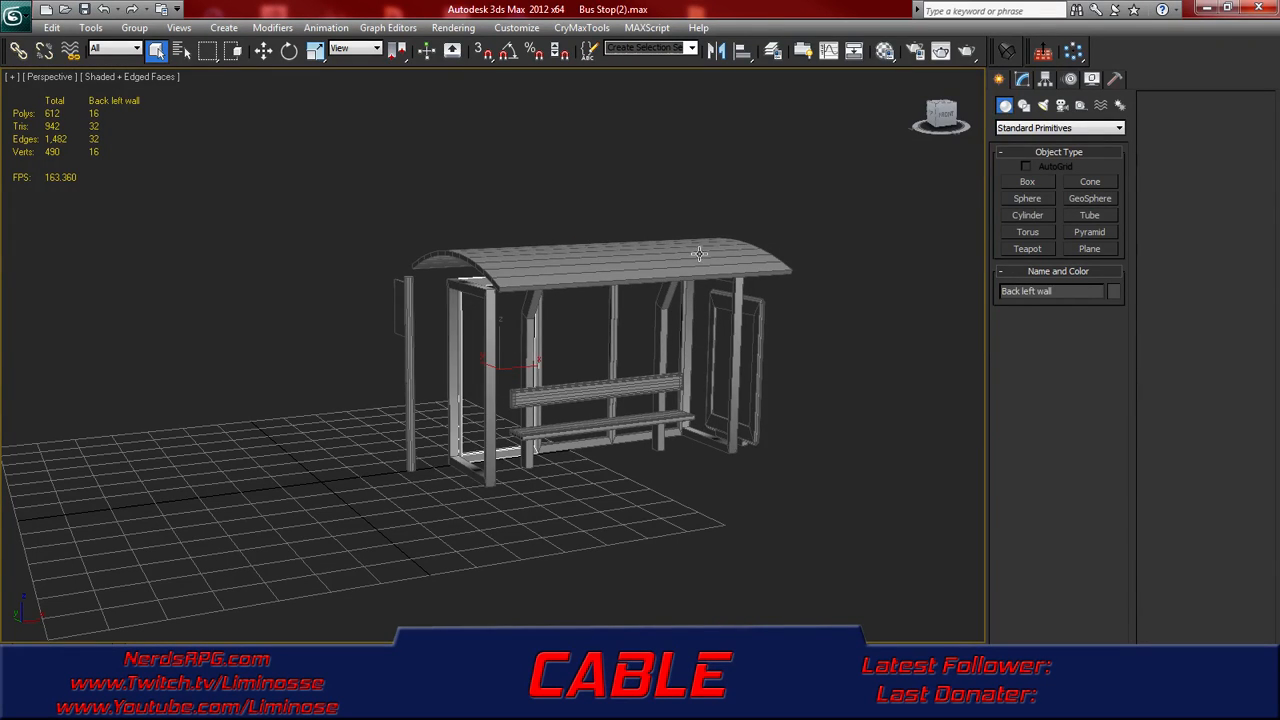
# - Select the 15 bus stop objects together and apply an Unwrap UVW modifier to show their UV layout
pyautogui.moveTo(567, 397); pyautogui.dragTo(193, 558)
pyautogui.click(1022, 79)
pyautogui.click(1052, 122)
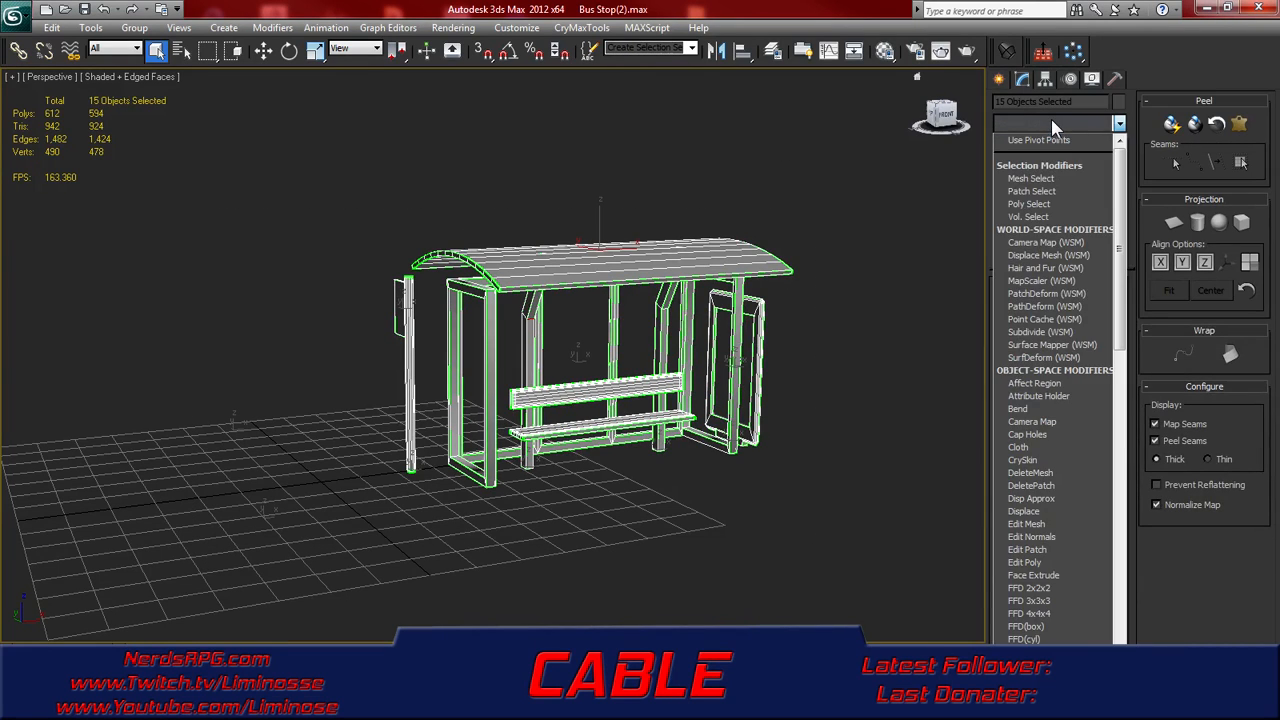
pyautogui.click(1052, 123)
pyautogui.click(1074, 476)
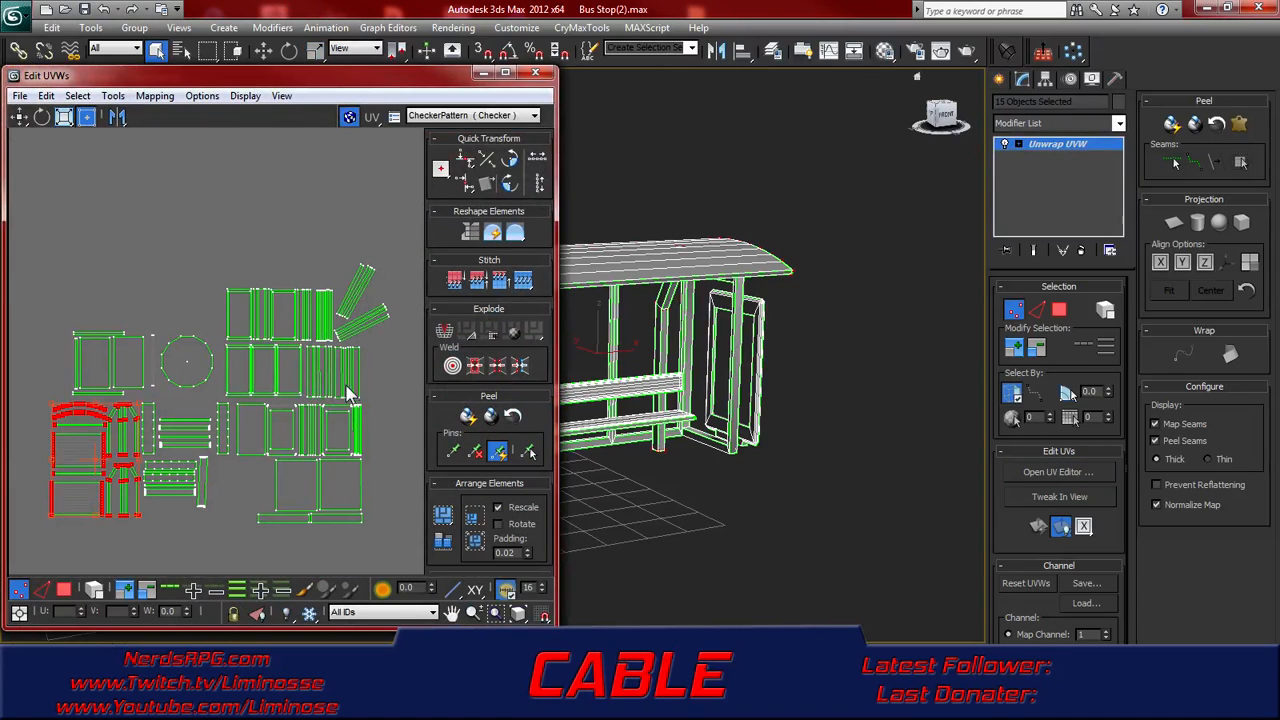
# - Switch the unwrap to polygon selection and select the seat back rest's faces
pyautogui.scroll(-2, 329, 387)
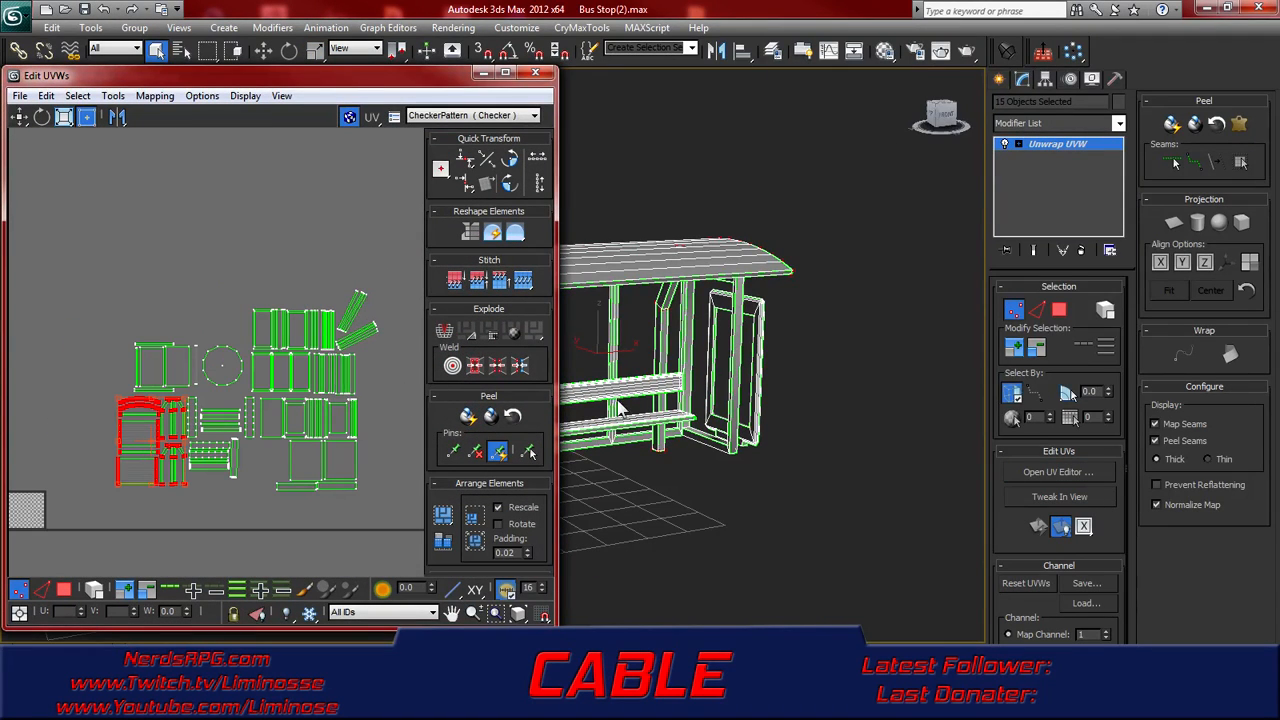
pyautogui.click(1059, 310)
pyautogui.scroll(2, 654, 387)
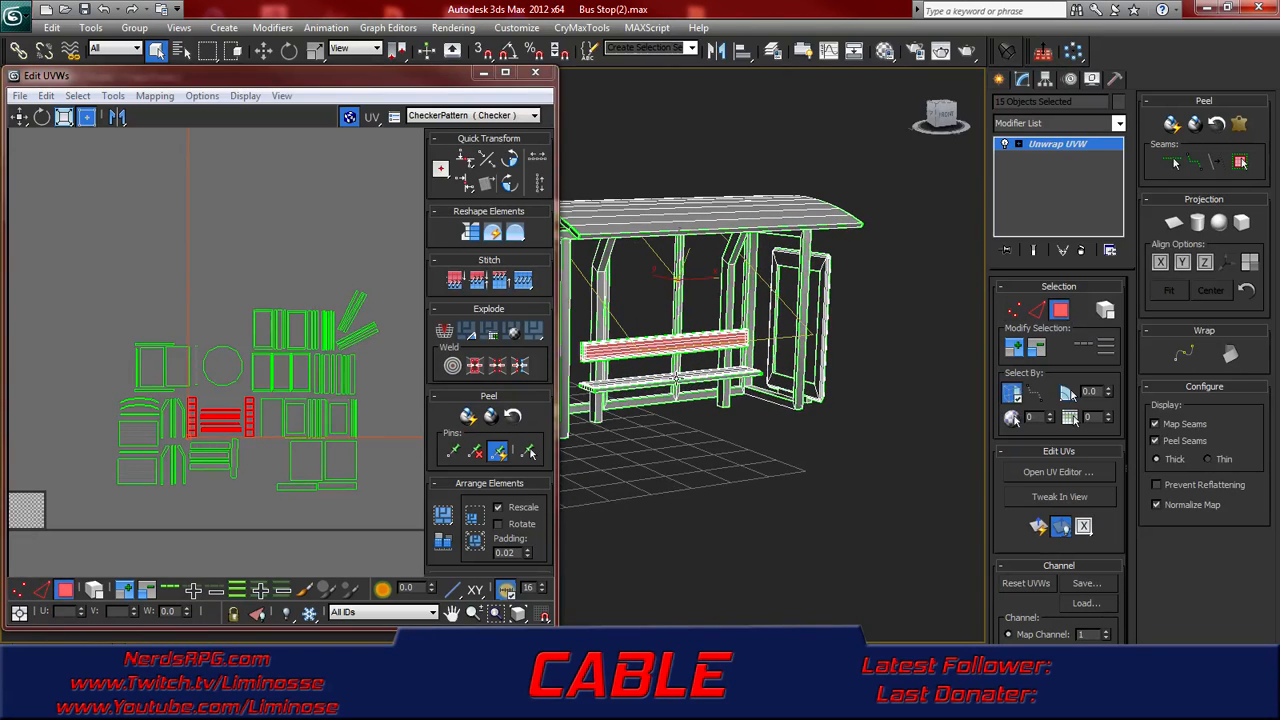
pyautogui.scroll(2, 706, 360)
pyautogui.scroll(5, 706, 378)
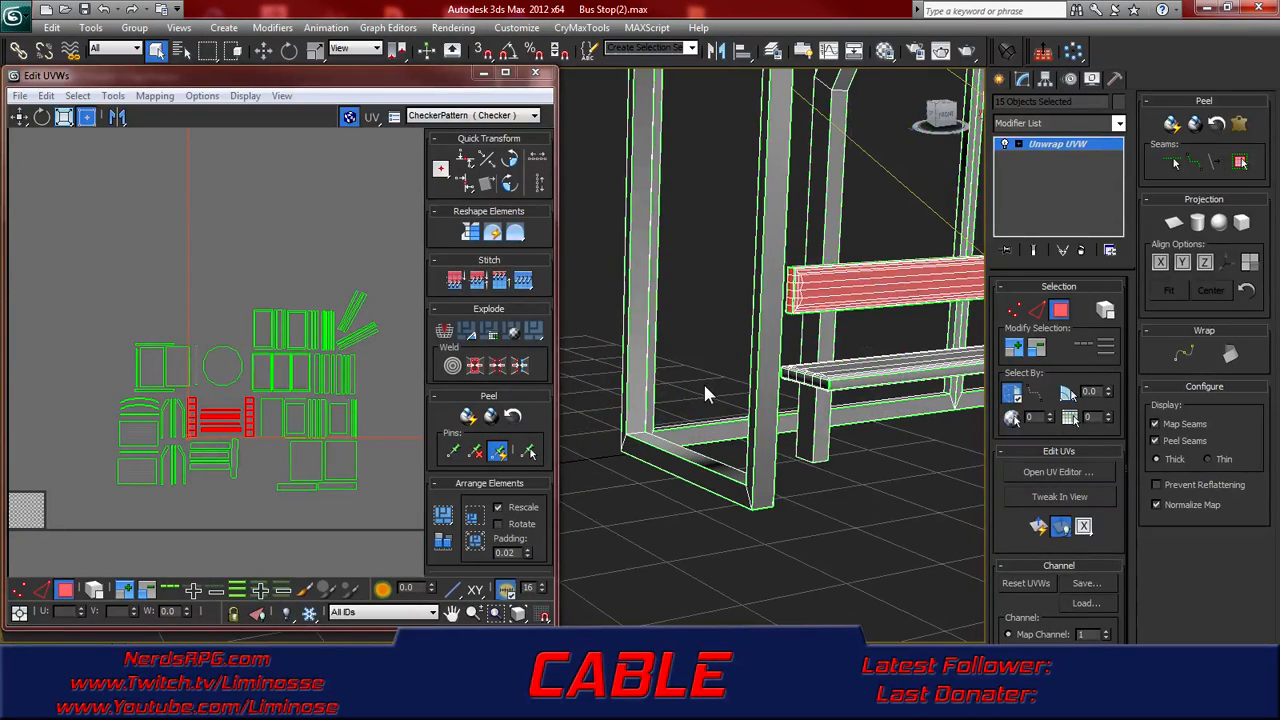
pyautogui.moveTo(704, 387); pyautogui.dragTo(692, 357, button='middle')
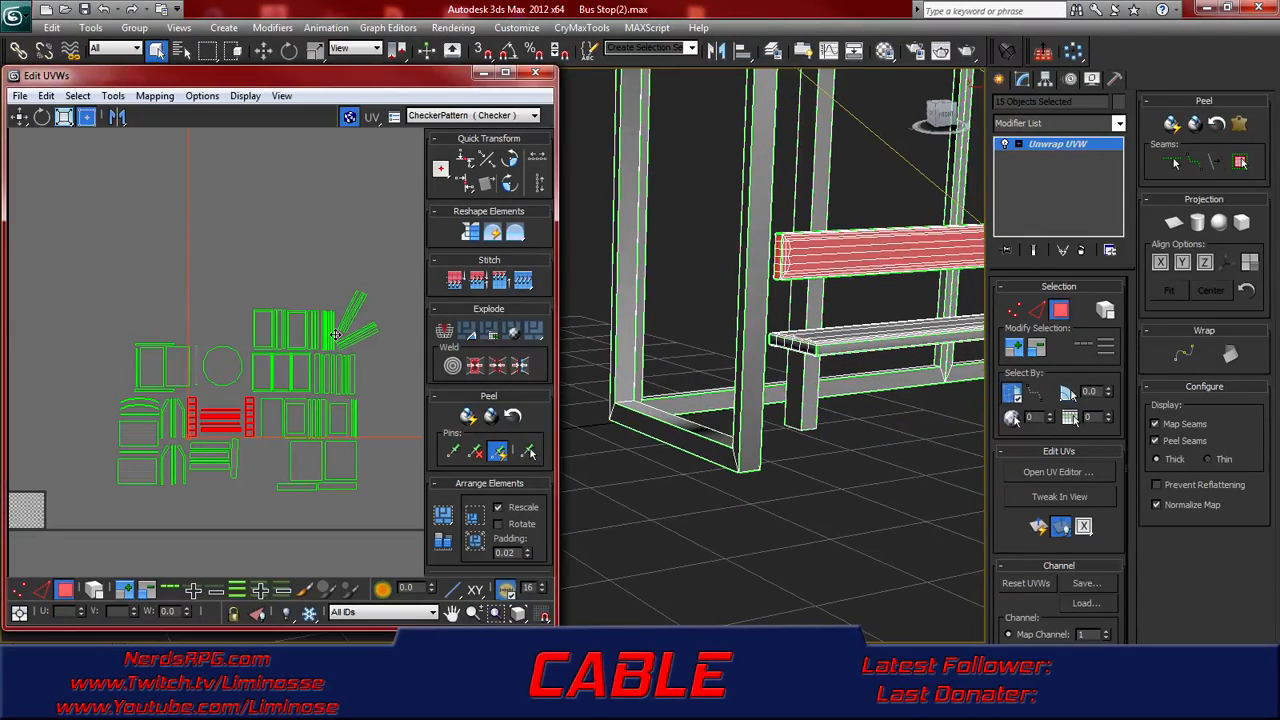
# - Examine the bus stop's UV layout, including the tiny stray shell and the seat back rest's shells
pyautogui.scroll(-5, 335, 342)
pyautogui.scroll(5, 340, 320)
pyautogui.scroll(3, 245, 291)
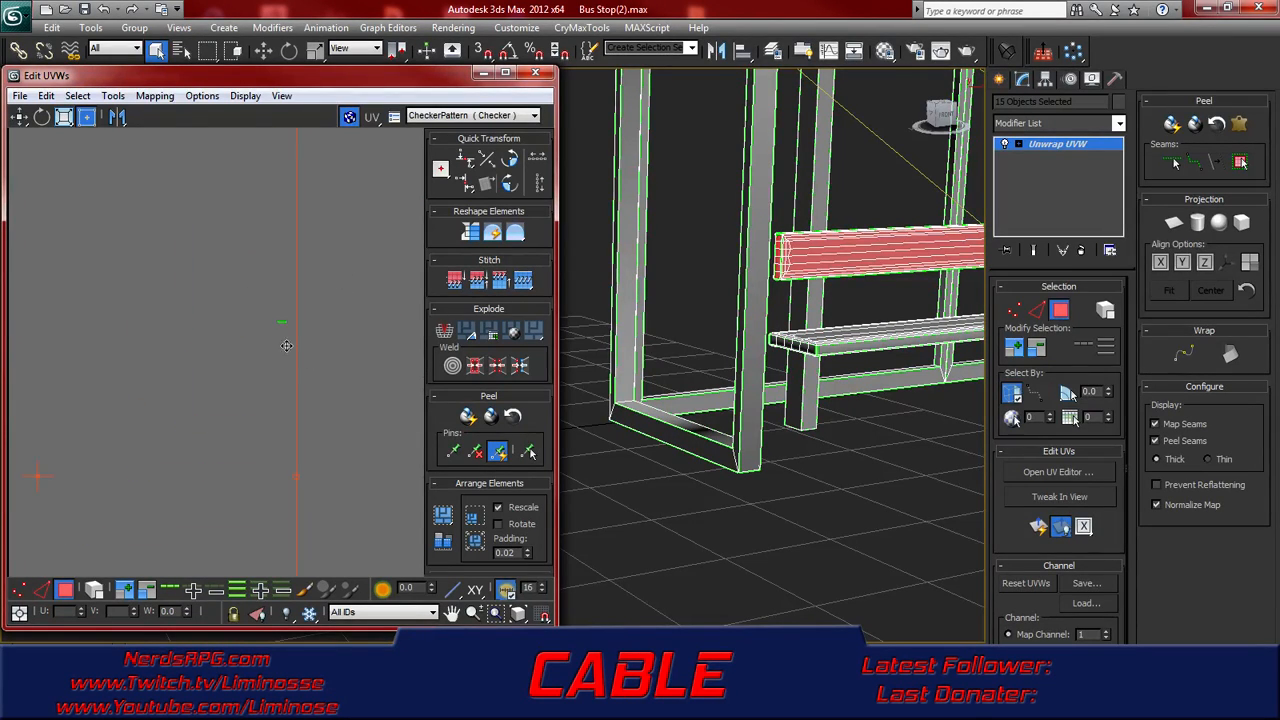
pyautogui.scroll(5, 250, 283)
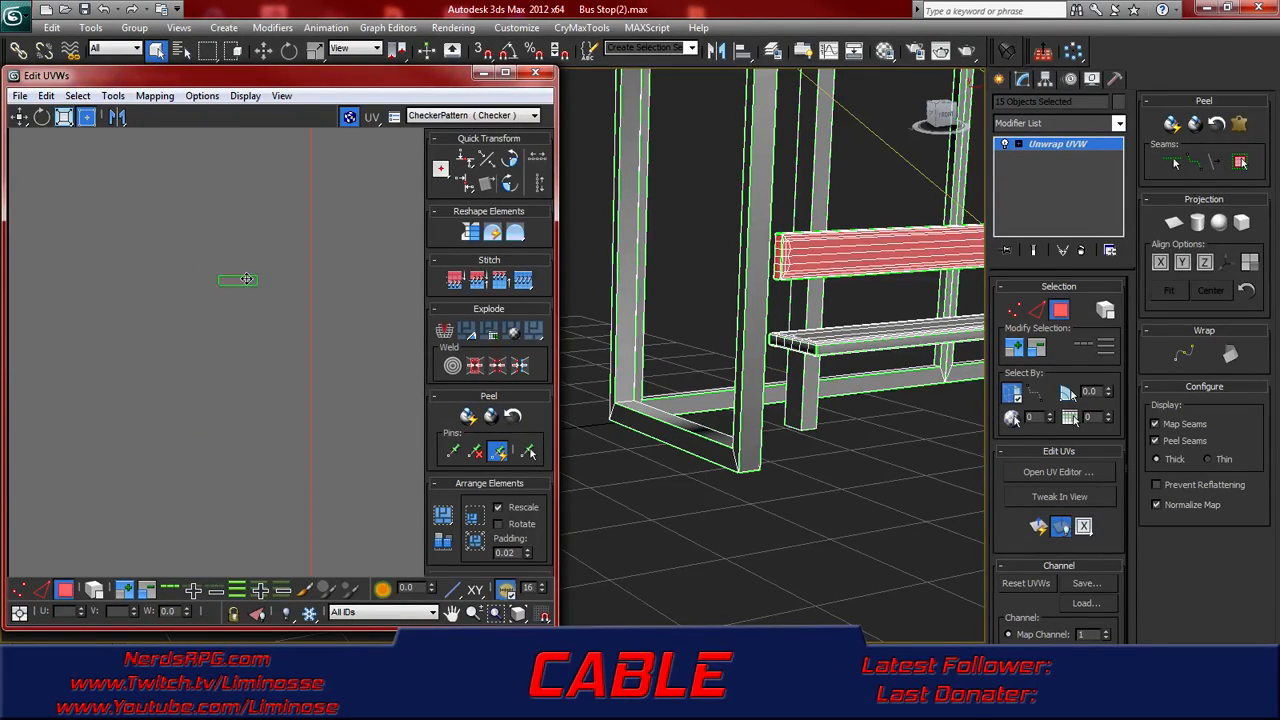
pyautogui.scroll(1, 266, 278)
pyautogui.scroll(-6, 267, 277)
pyautogui.scroll(-1, 271, 275)
pyautogui.scroll(-3, 260, 330)
pyautogui.scroll(2, 273, 347)
pyautogui.moveTo(142, 372); pyautogui.dragTo(253, 360, button='middle')
pyautogui.scroll(3, 254, 362)
pyautogui.scroll(2, 282, 284)
pyautogui.scroll(4, 285, 330)
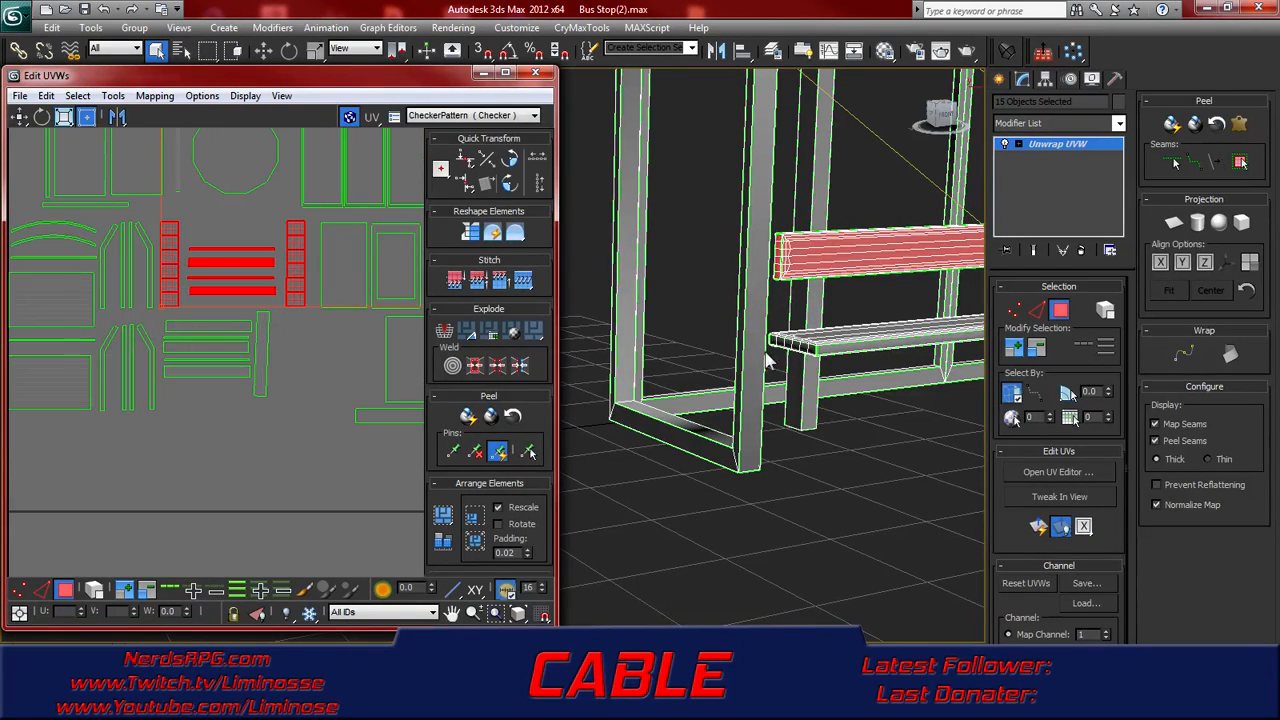
# - Enable whole-element selection and select the bench seat to examine its shells in the UV layout
pyautogui.click(1106, 312)
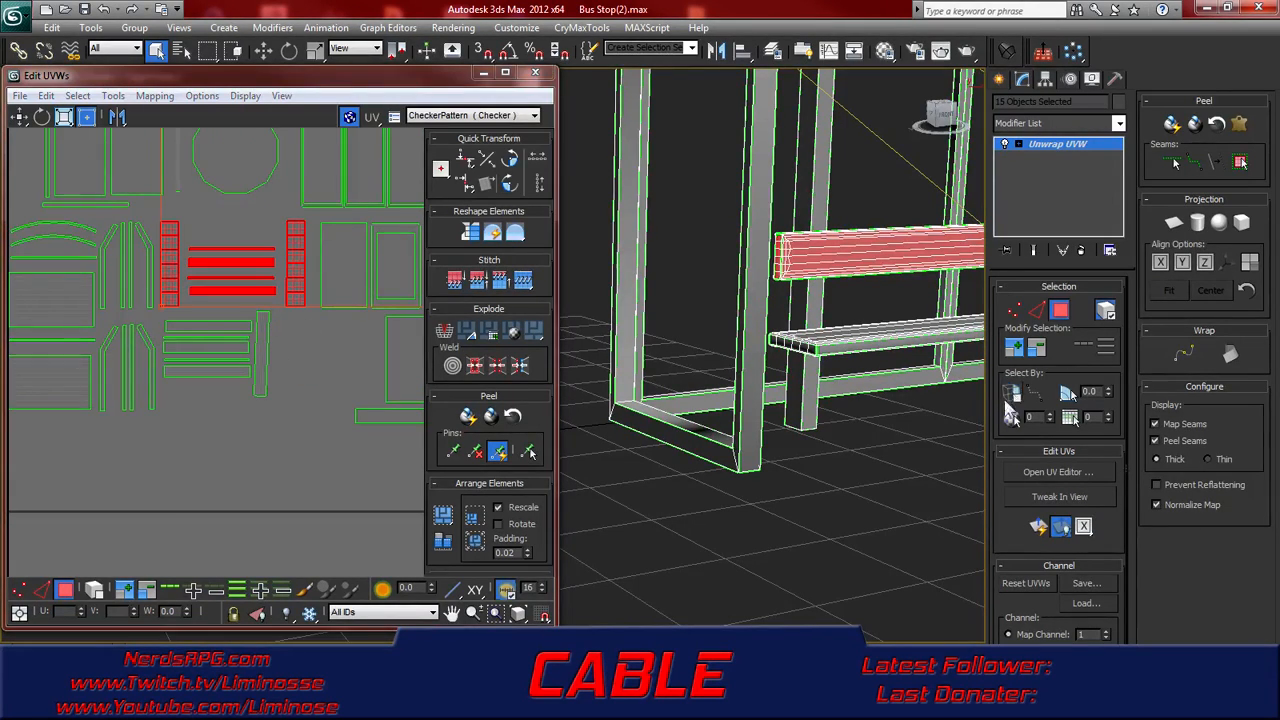
pyautogui.click(860, 348)
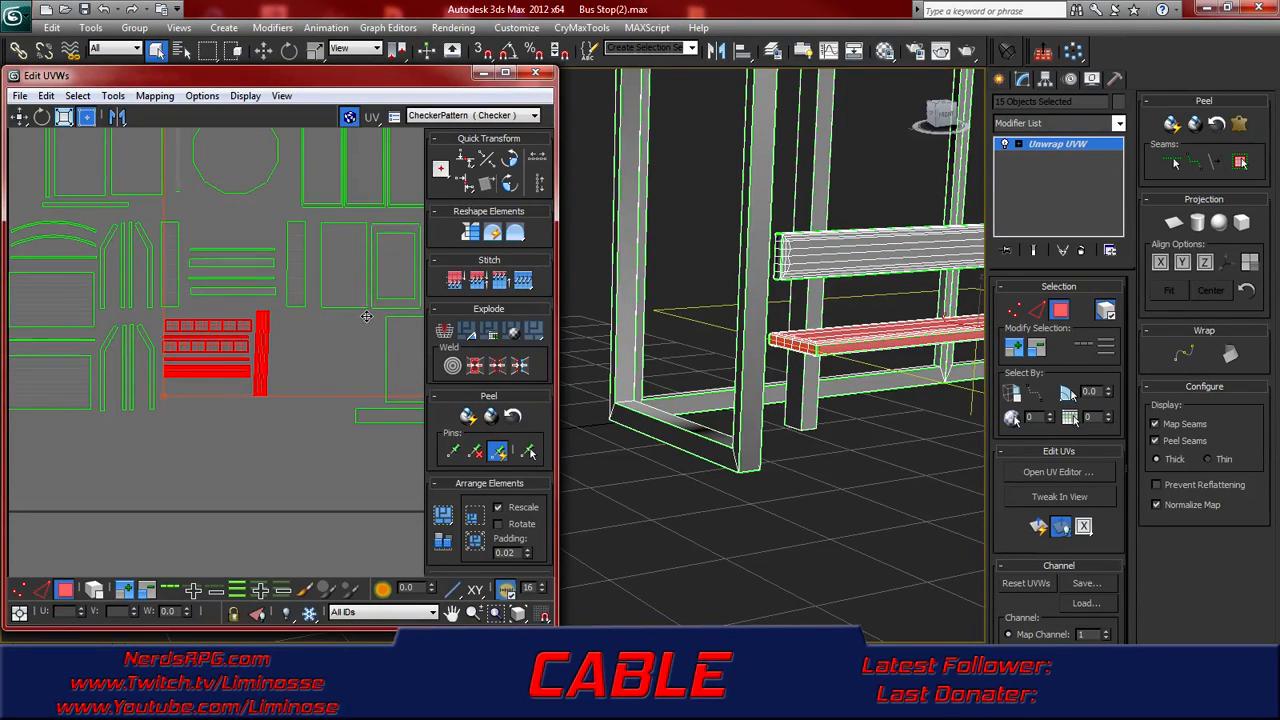
pyautogui.scroll(6, 291, 320)
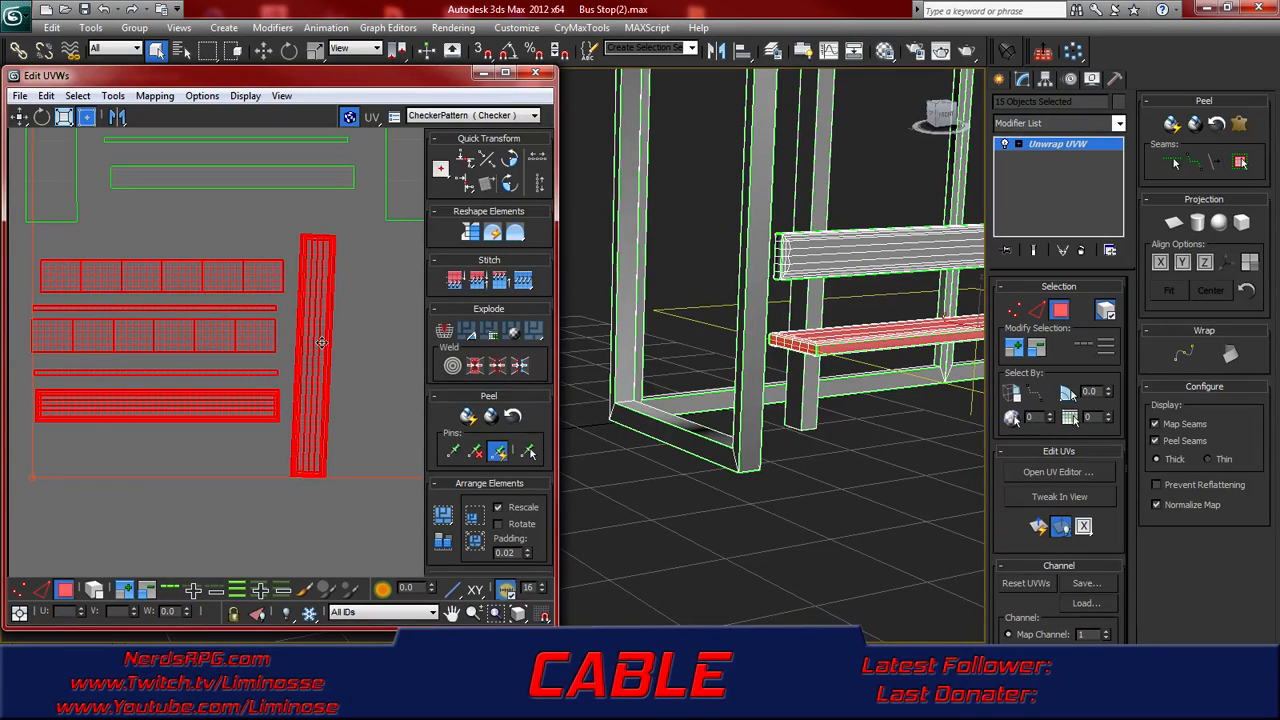
pyautogui.scroll(2, 321, 343)
pyautogui.scroll(-10, 325, 320)
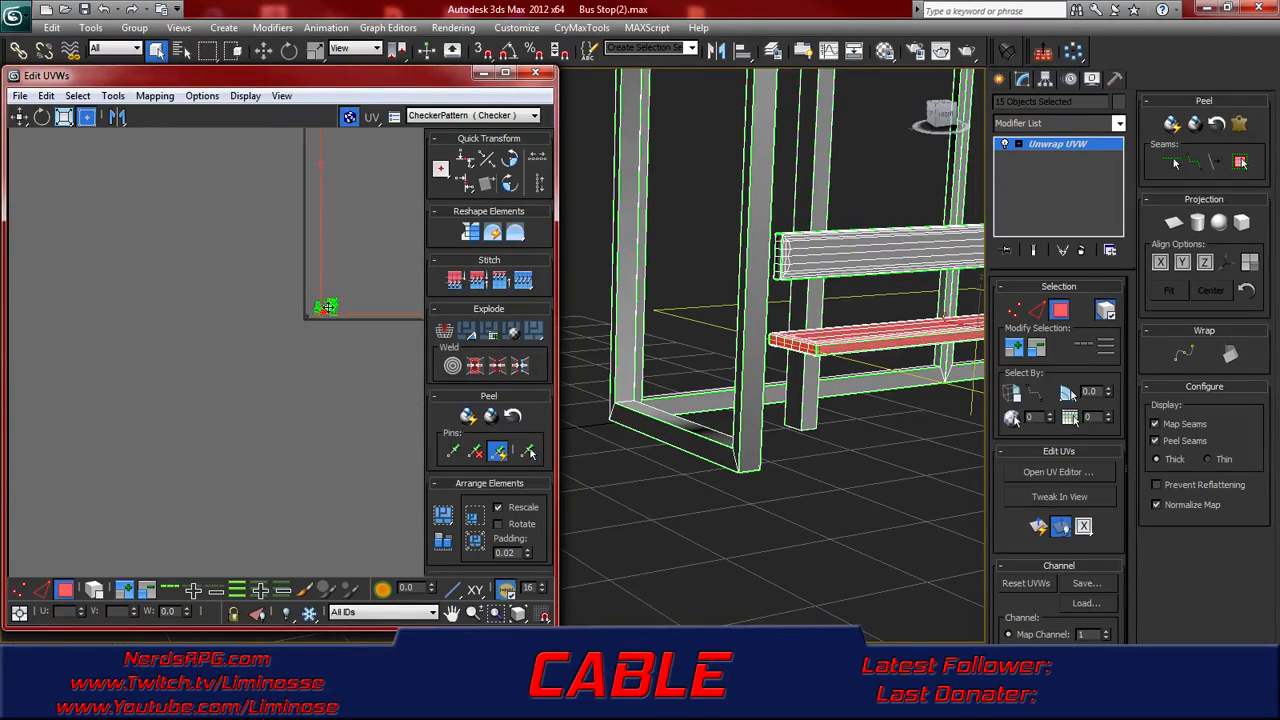
# - Select the tiny stray shell away from the main UV cluster and examine its overlapping faces up close
pyautogui.moveTo(408, 135); pyautogui.dragTo(108, 502, button='middle')
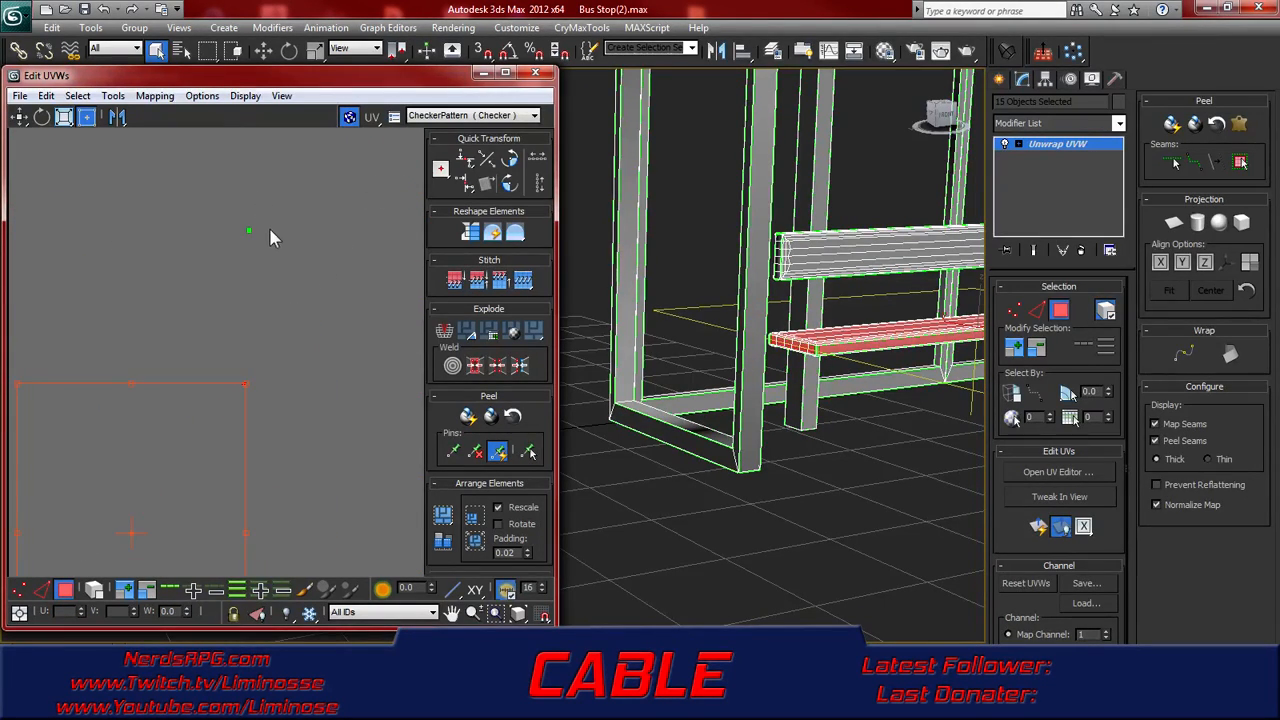
pyautogui.moveTo(230, 258); pyautogui.dragTo(235, 258)
pyautogui.moveTo(270, 246); pyautogui.dragTo(310, 328, button='middle')
pyautogui.scroll(2, 310, 328)
pyautogui.scroll(3, 253, 325)
pyautogui.scroll(2, 335, 330)
pyautogui.scroll(2, 335, 330)
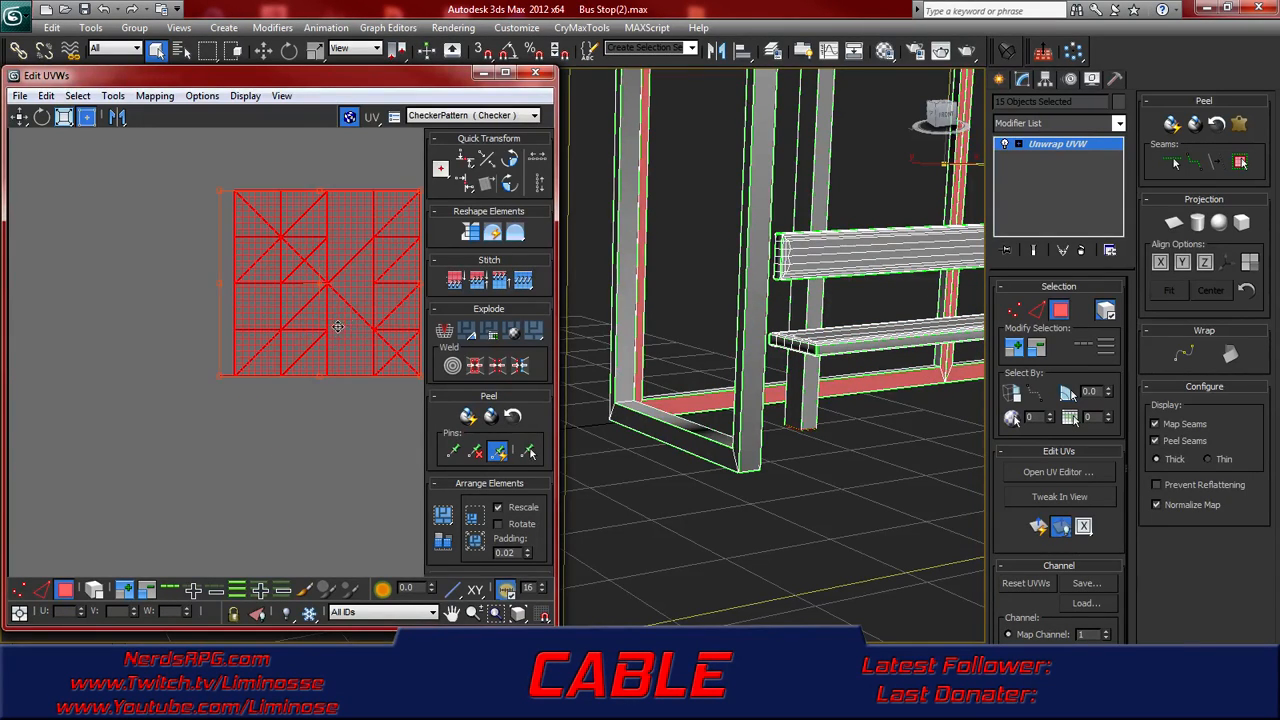
# - Inspect the wall frame under the roof, selecting its upper rail faces to locate them in the stray UV shell
pyautogui.moveTo(717, 325); pyautogui.dragTo(677, 391, button='middle')
pyautogui.scroll(-6, 720, 334)
pyautogui.scroll(6, 720, 352)
pyautogui.moveTo(784, 365); pyautogui.dragTo(672, 400, button='middle')
pyautogui.scroll(3, 672, 400)
pyautogui.moveTo(808, 348); pyautogui.dragTo(719, 363, button='middle')
pyautogui.click(755, 348)
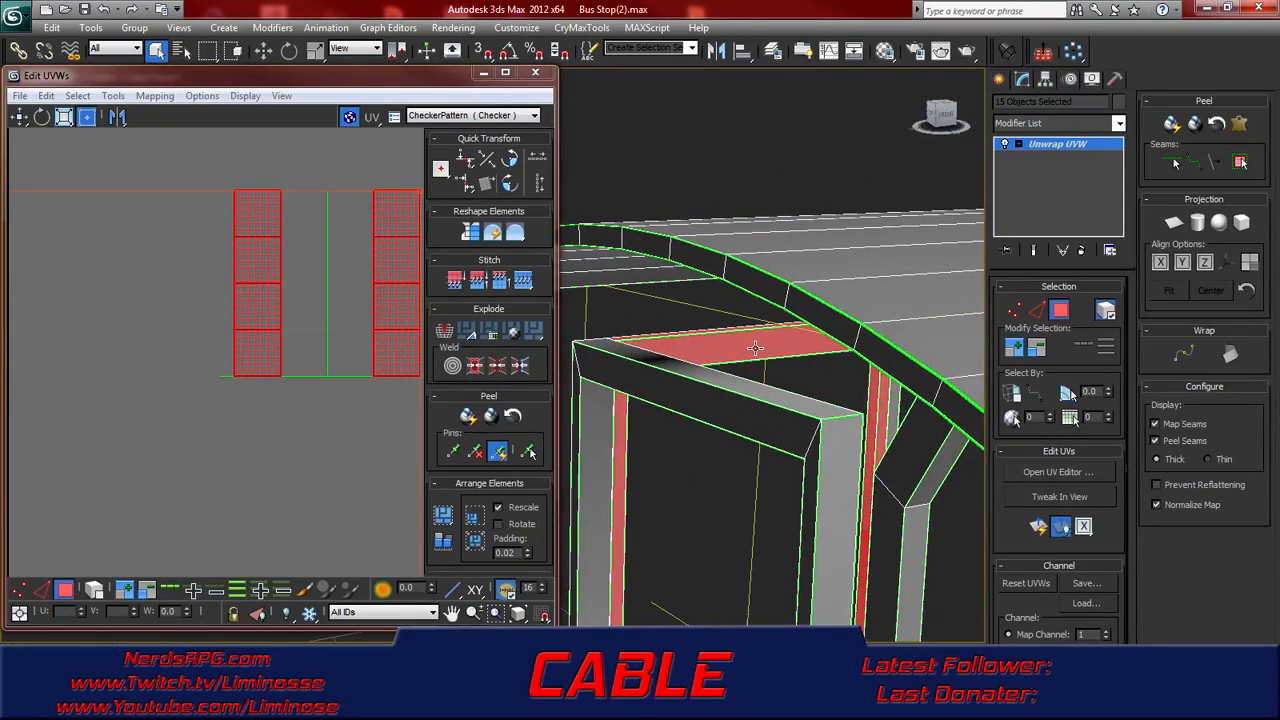
pyautogui.scroll(-5, 702, 395)
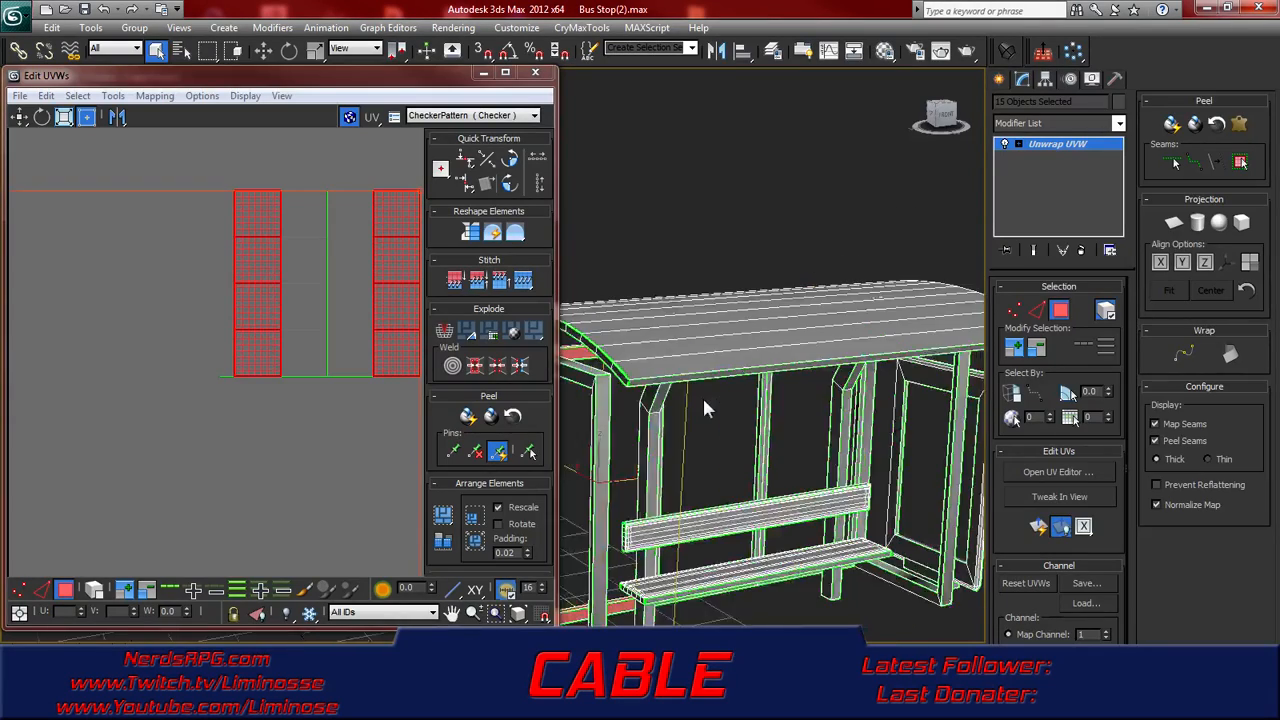
pyautogui.keyDown('alt'); pyautogui.moveTo(702, 395); pyautogui.dragTo(842, 370, button='middle'); pyautogui.keyUp('alt')
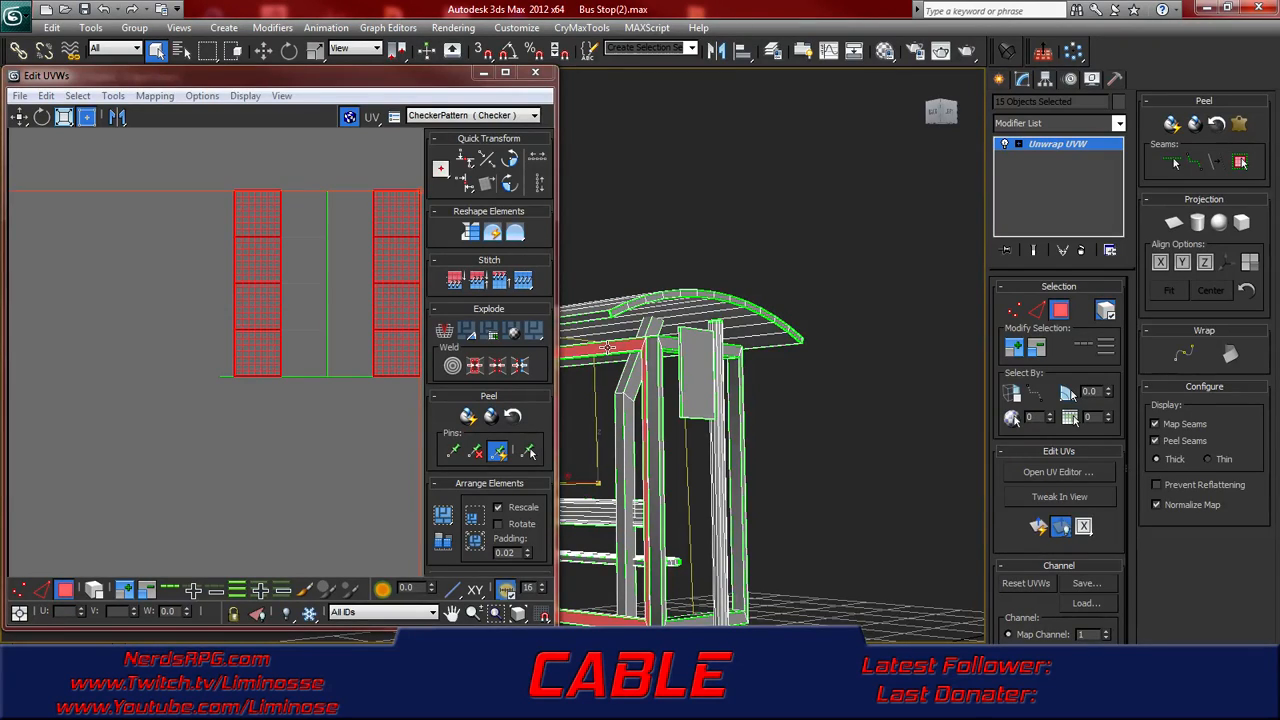
# - Select the inner faces of the side wall frame beside the bench to compare their UV placement
pyautogui.keyDown('alt'); pyautogui.moveTo(607, 347); pyautogui.dragTo(537, 410, button='middle'); pyautogui.keyUp('alt')
pyautogui.moveTo(717, 567); pyautogui.dragTo(748, 478, button='middle')
pyautogui.scroll(4, 640, 326)
pyautogui.moveTo(722, 588); pyautogui.dragTo(681, 476, button='middle')
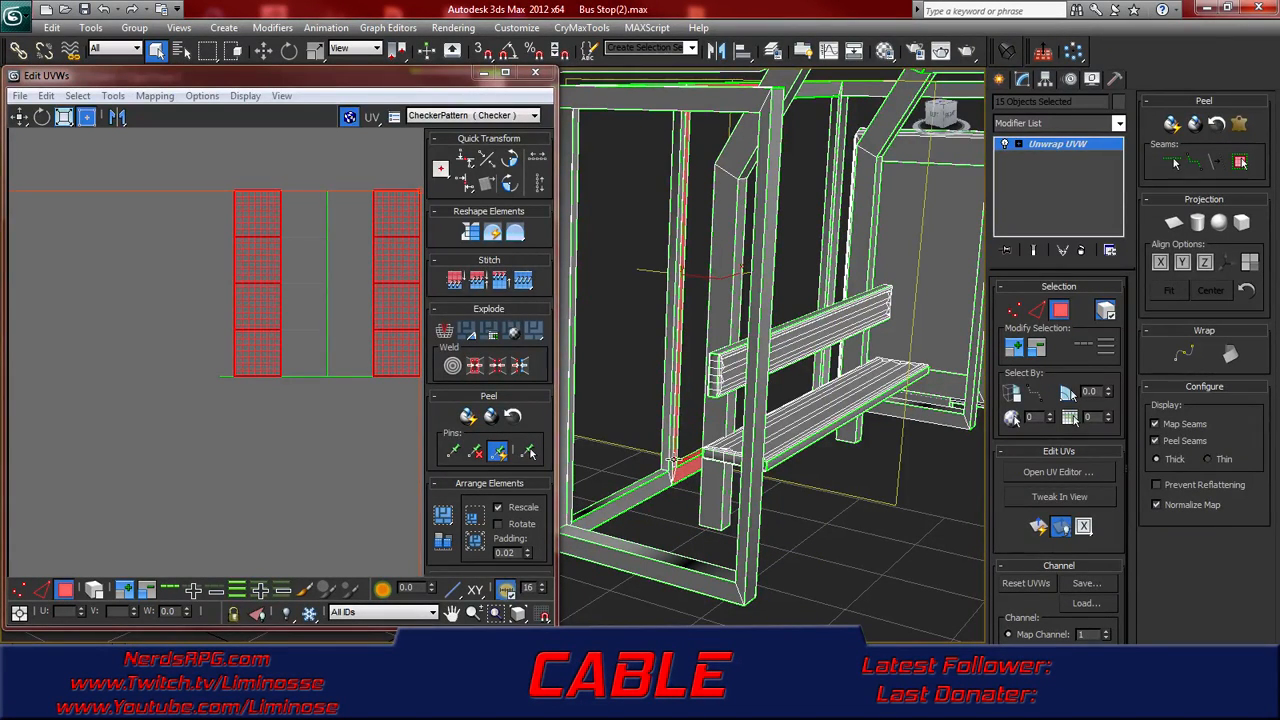
pyautogui.click(671, 462)
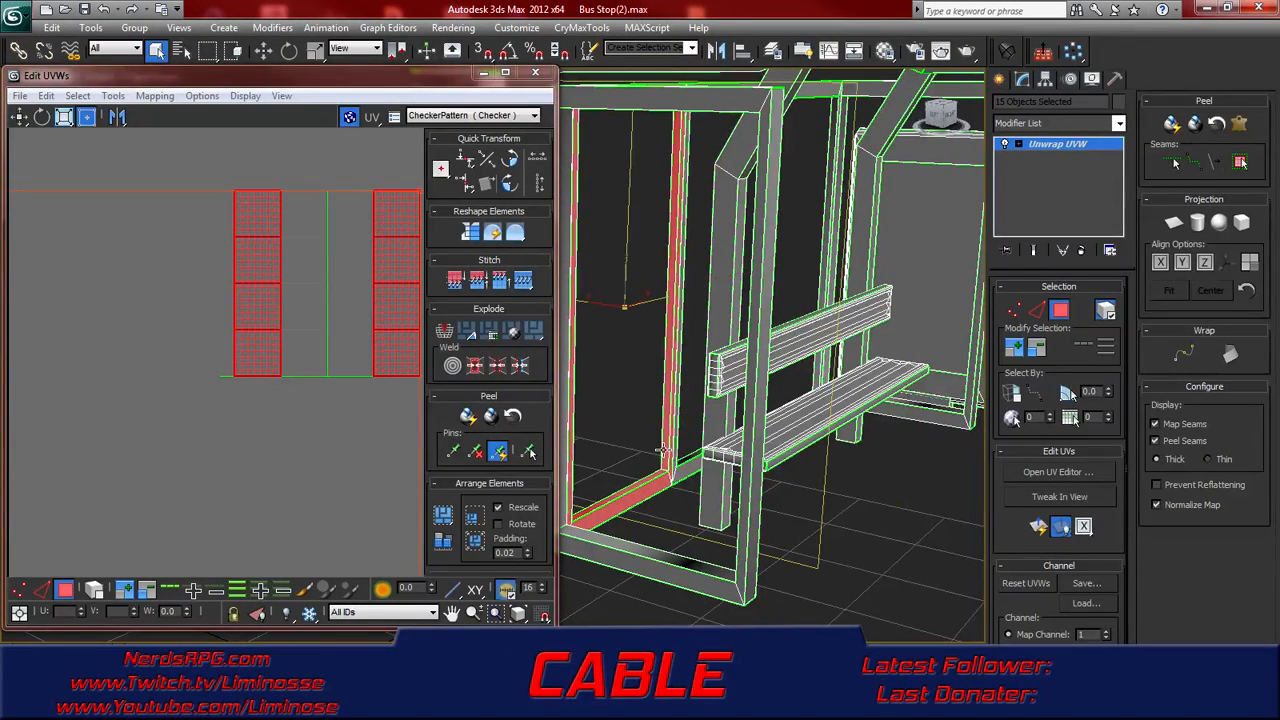
# - Examine the main cluster of UV shells, from the large wall panels to the bench shells
pyautogui.scroll(-5, 199, 457)
pyautogui.scroll(-5, 199, 457)
pyautogui.moveTo(165, 485); pyautogui.dragTo(354, 254, button='middle')
pyautogui.scroll(-7, 245, 423)
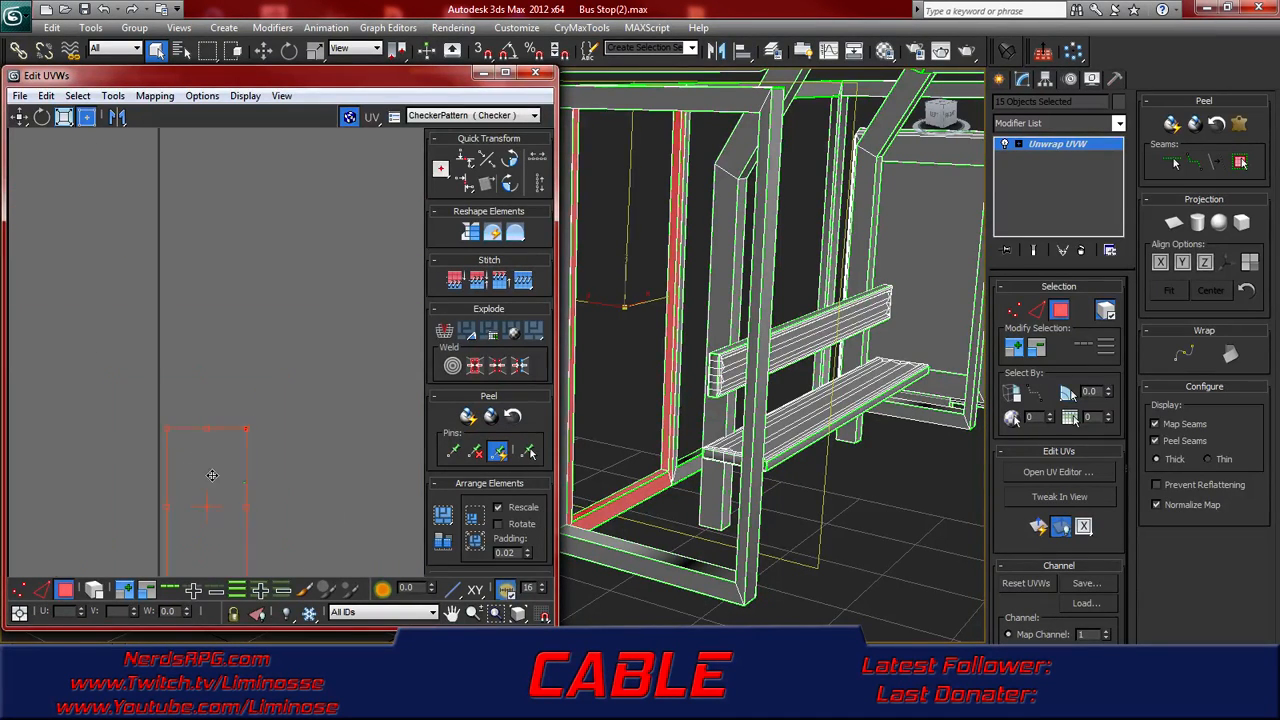
pyautogui.moveTo(211, 506); pyautogui.dragTo(237, 320, button='middle')
pyautogui.scroll(3, 212, 360)
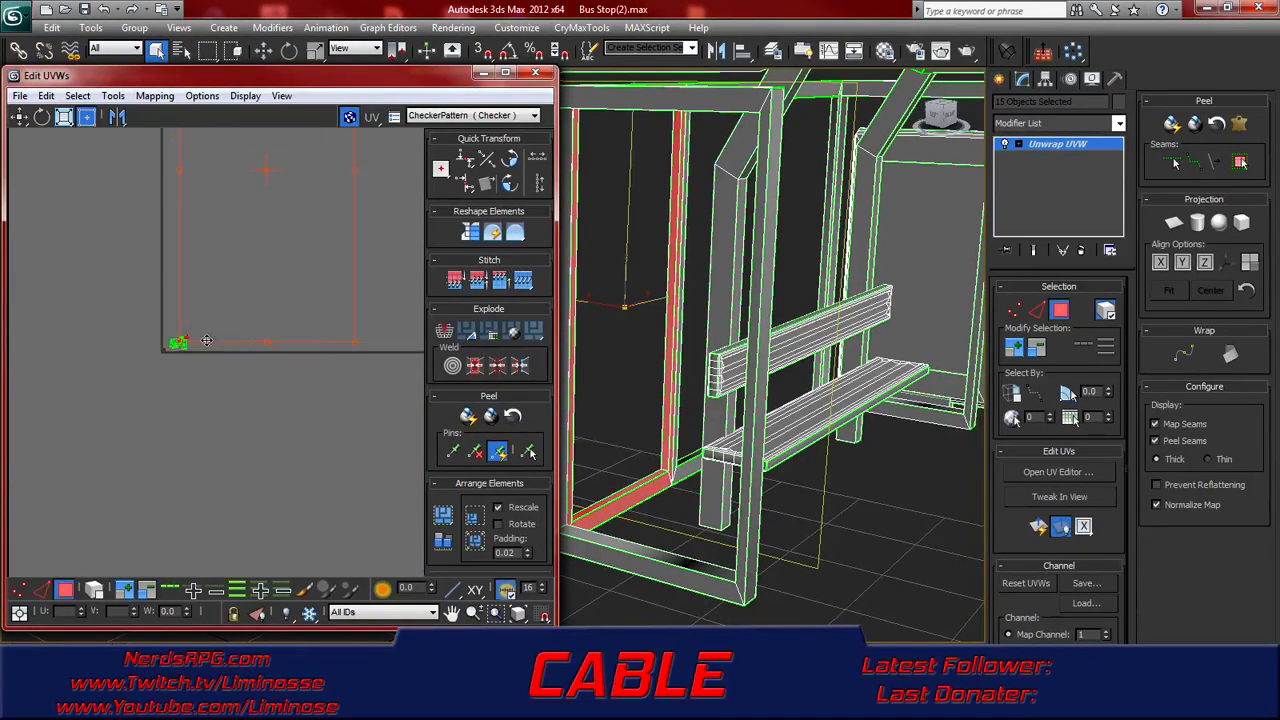
pyautogui.scroll(10, 163, 366)
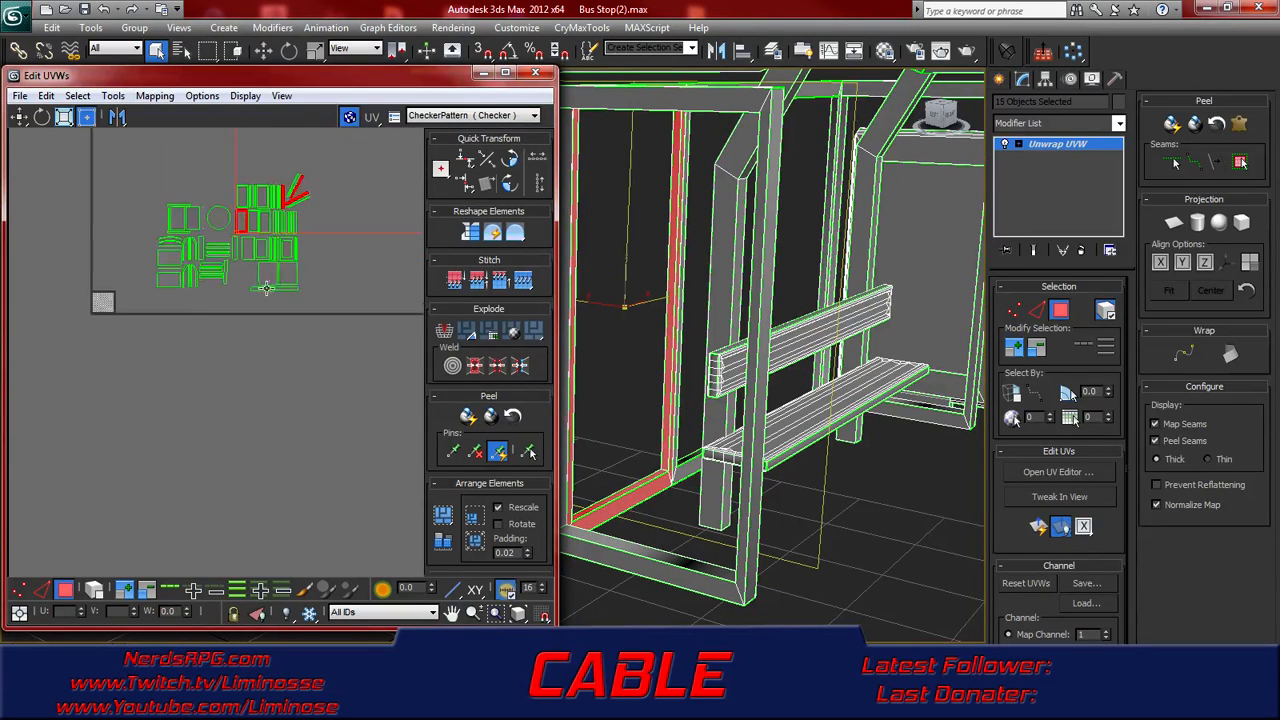
pyautogui.scroll(2, 275, 283)
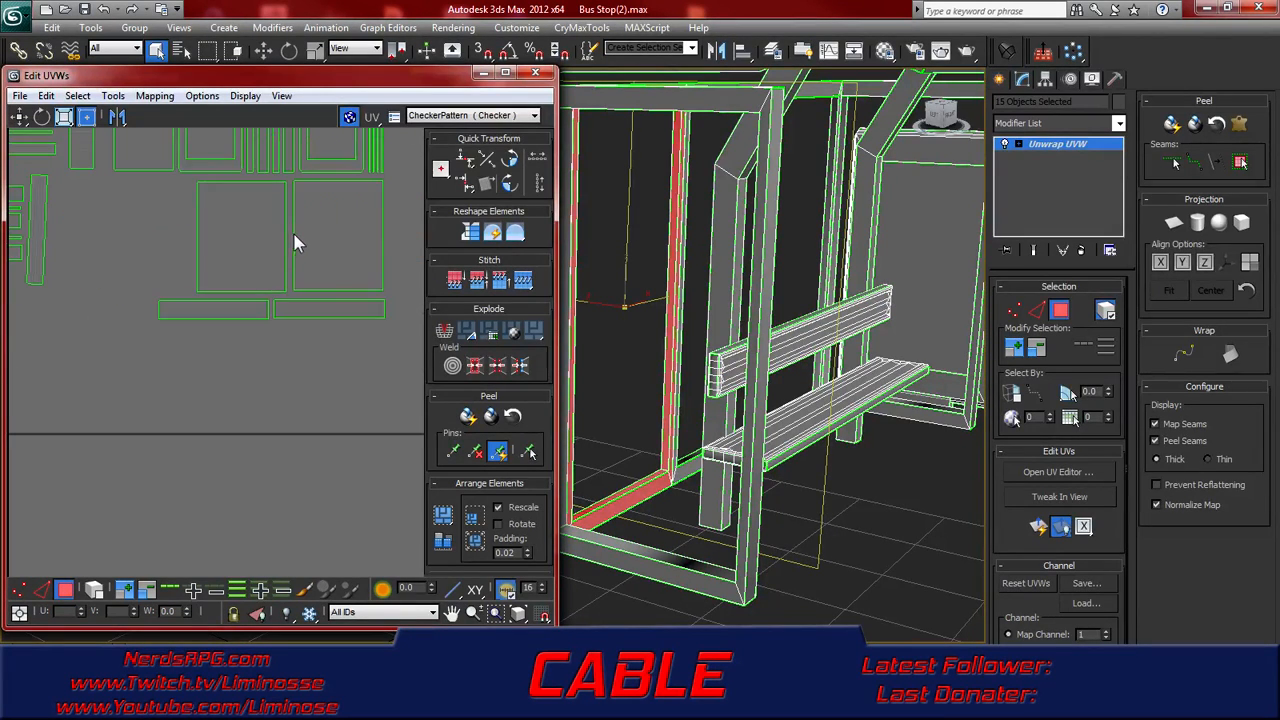
pyautogui.moveTo(181, 300); pyautogui.dragTo(334, 423, button='middle')
pyautogui.moveTo(195, 328); pyautogui.dragTo(268, 366, button='middle')
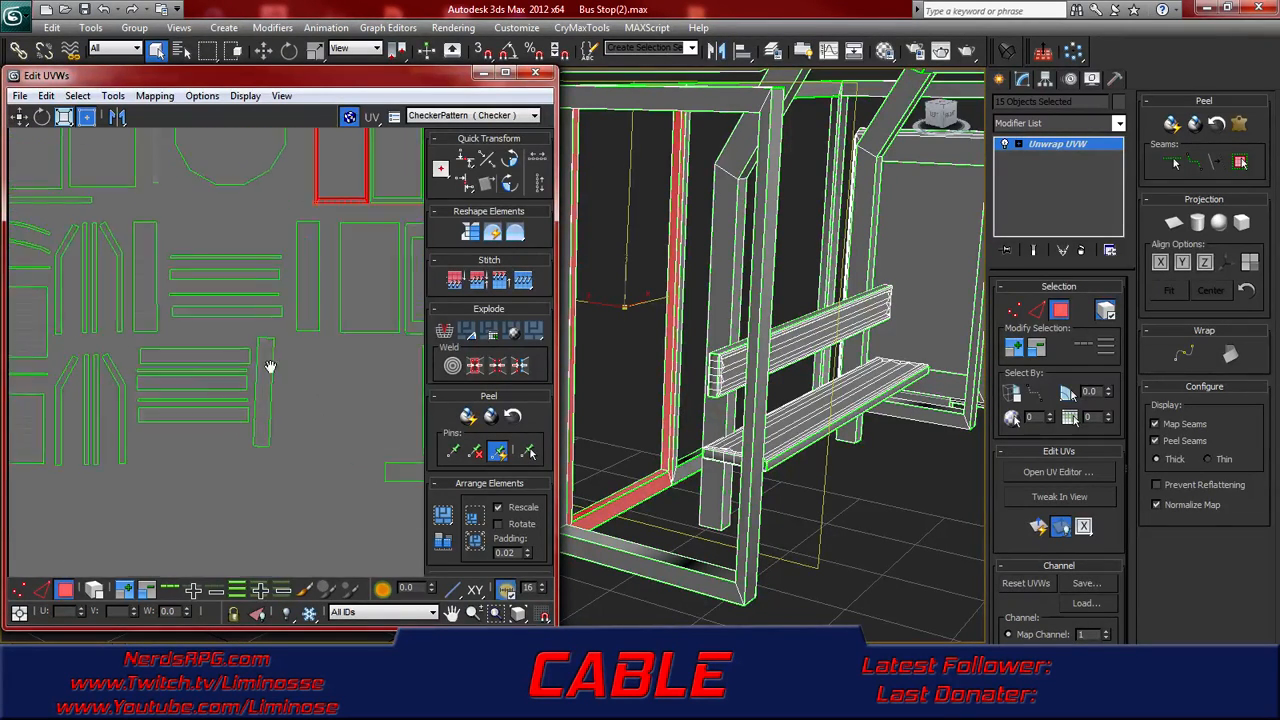
# - Select the bench seat and the back rest in turn and examine each part's UV shells
pyautogui.click(800, 428)
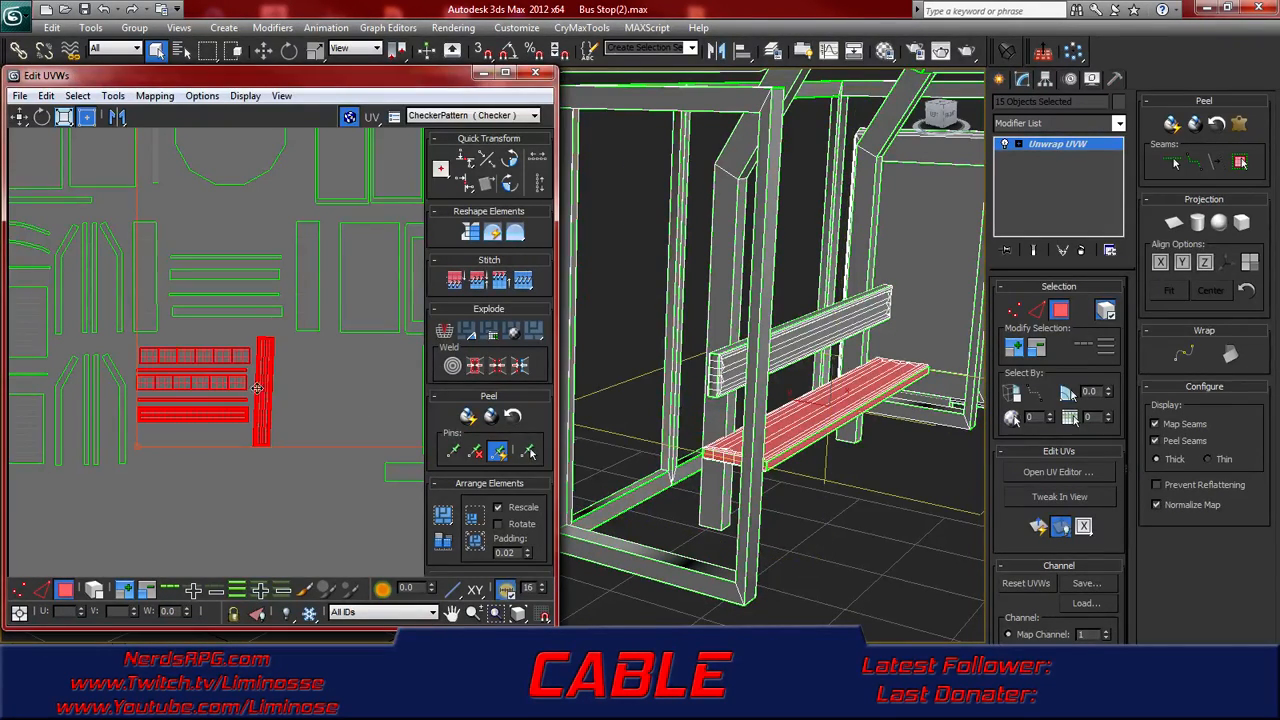
pyautogui.scroll(5, 268, 372)
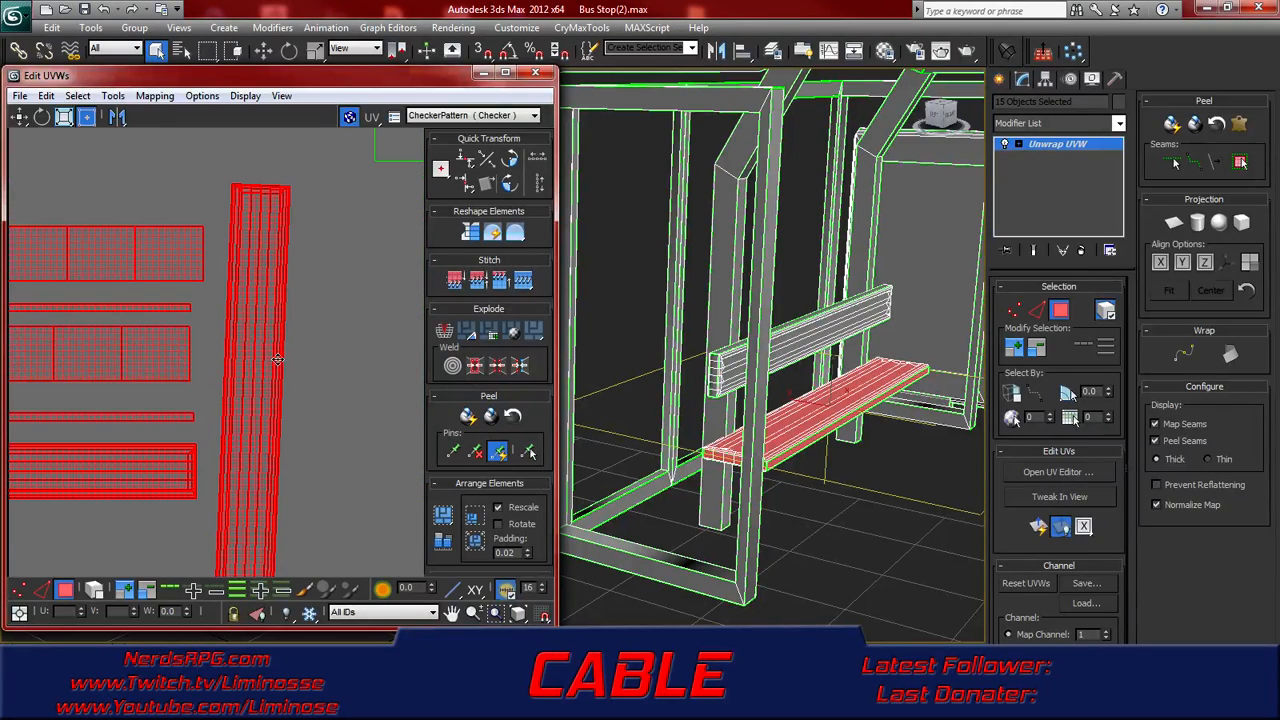
pyautogui.scroll(3, 278, 359)
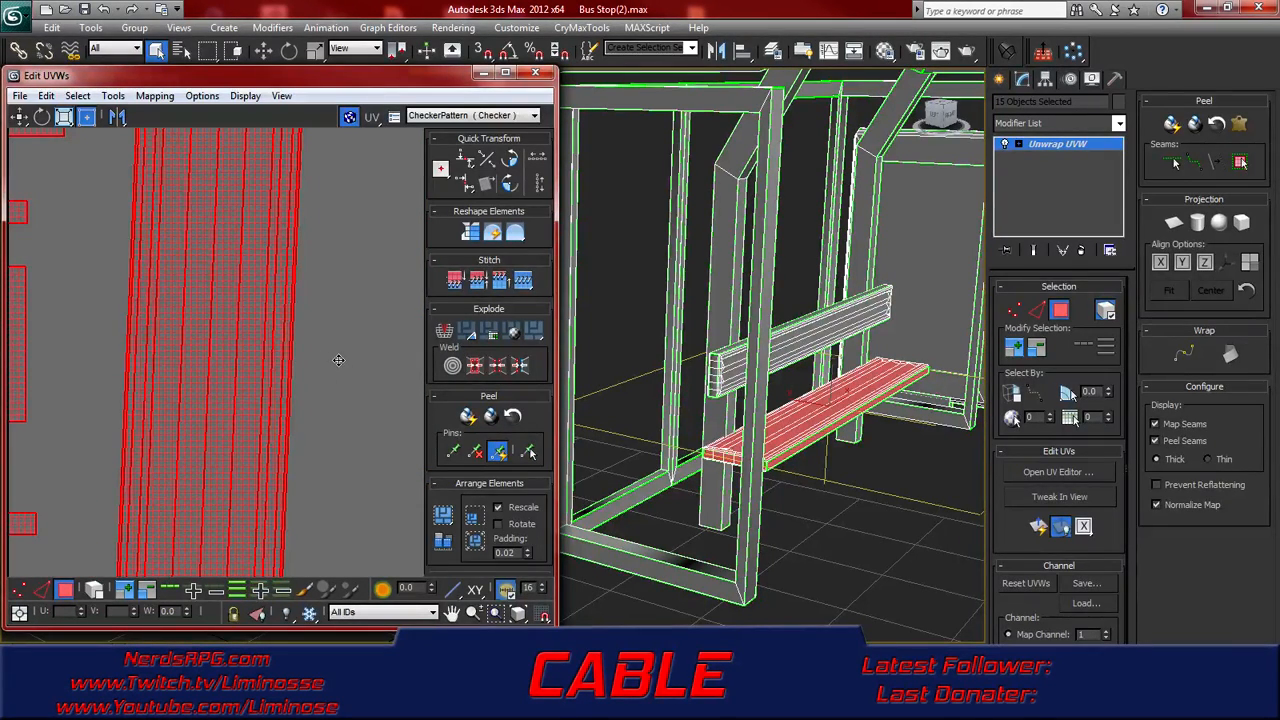
pyautogui.scroll(-6, 338, 360)
pyautogui.click(693, 370)
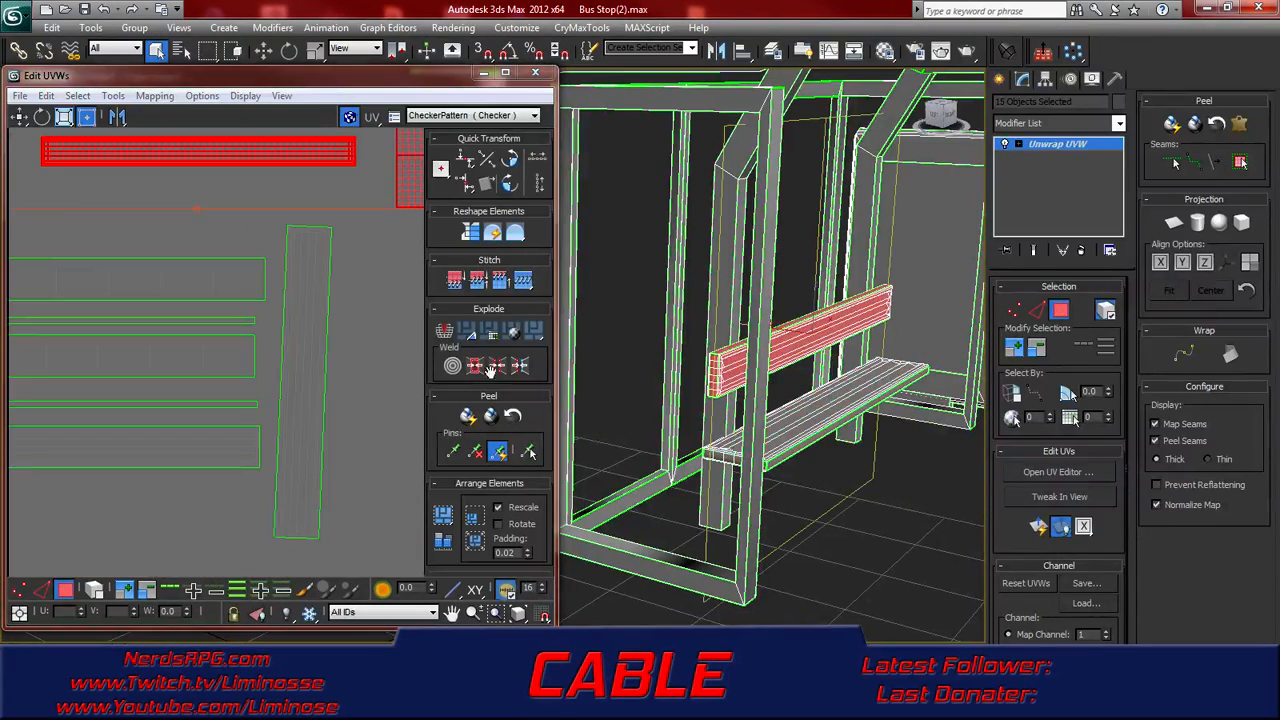
pyautogui.scroll(-3, 252, 339)
pyautogui.moveTo(263, 270); pyautogui.dragTo(266, 407, button='middle')
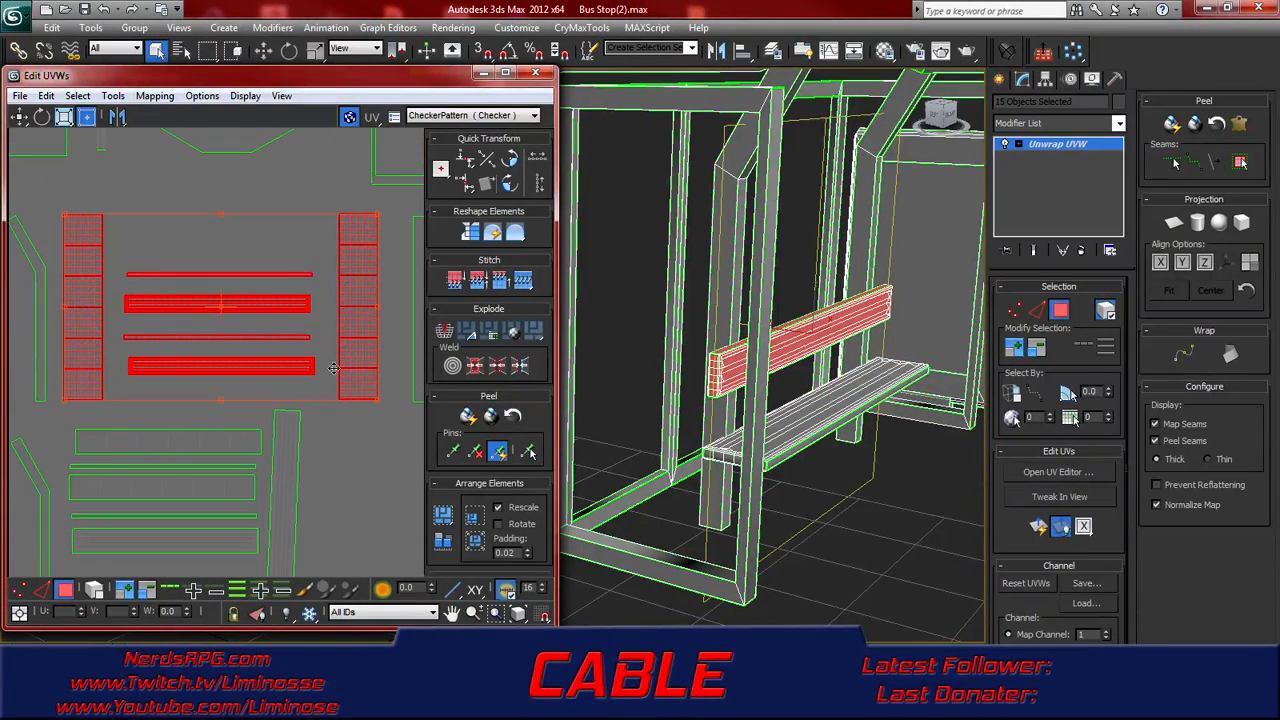
# - Disable whole-element selection and pick individual faces on the back rest's end cap to locate them in the UV layout
pyautogui.moveTo(766, 412)
pyautogui.keyDown('alt'); pyautogui.mouseDown(button='middle')
pyautogui.moveTo(725, 415)
pyautogui.moveTo(774, 413)
pyautogui.mouseUp(button='middle'); pyautogui.keyUp('alt')
pyautogui.scroll(8, 774, 414)
pyautogui.keyDown('alt'); pyautogui.moveTo(750, 389); pyautogui.dragTo(700, 397, button='middle'); pyautogui.keyUp('alt')
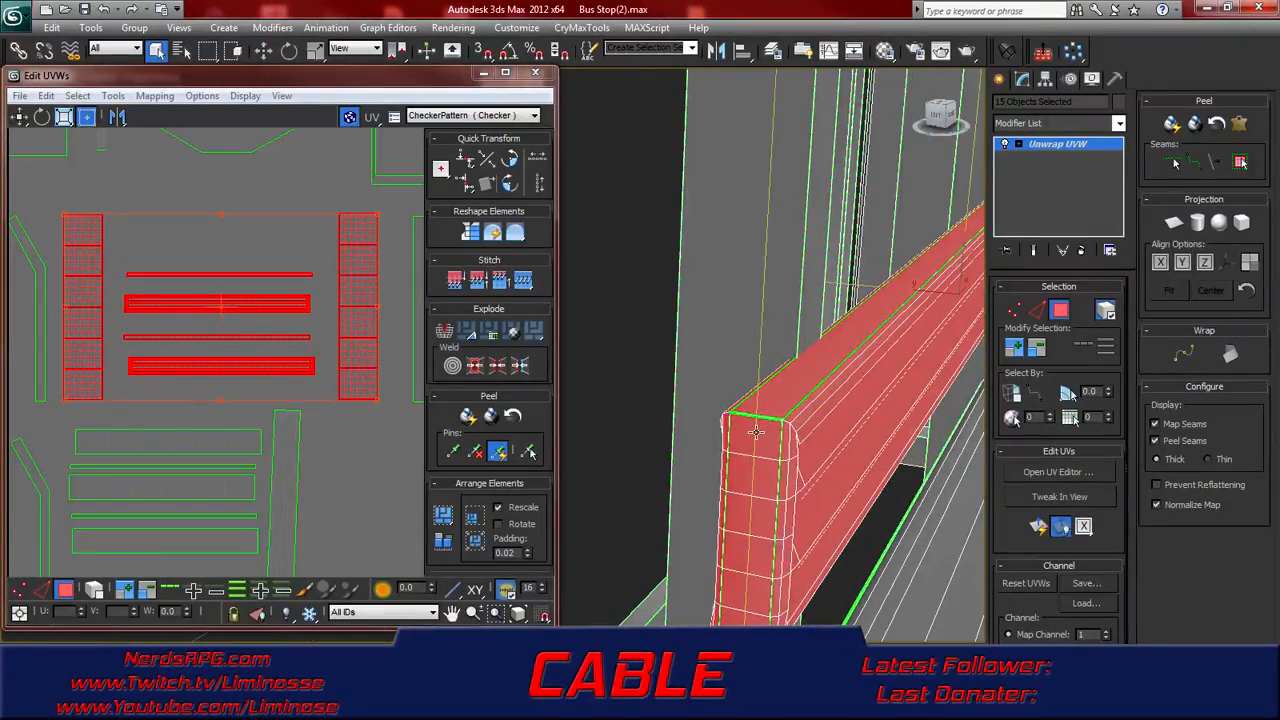
pyautogui.click(693, 383)
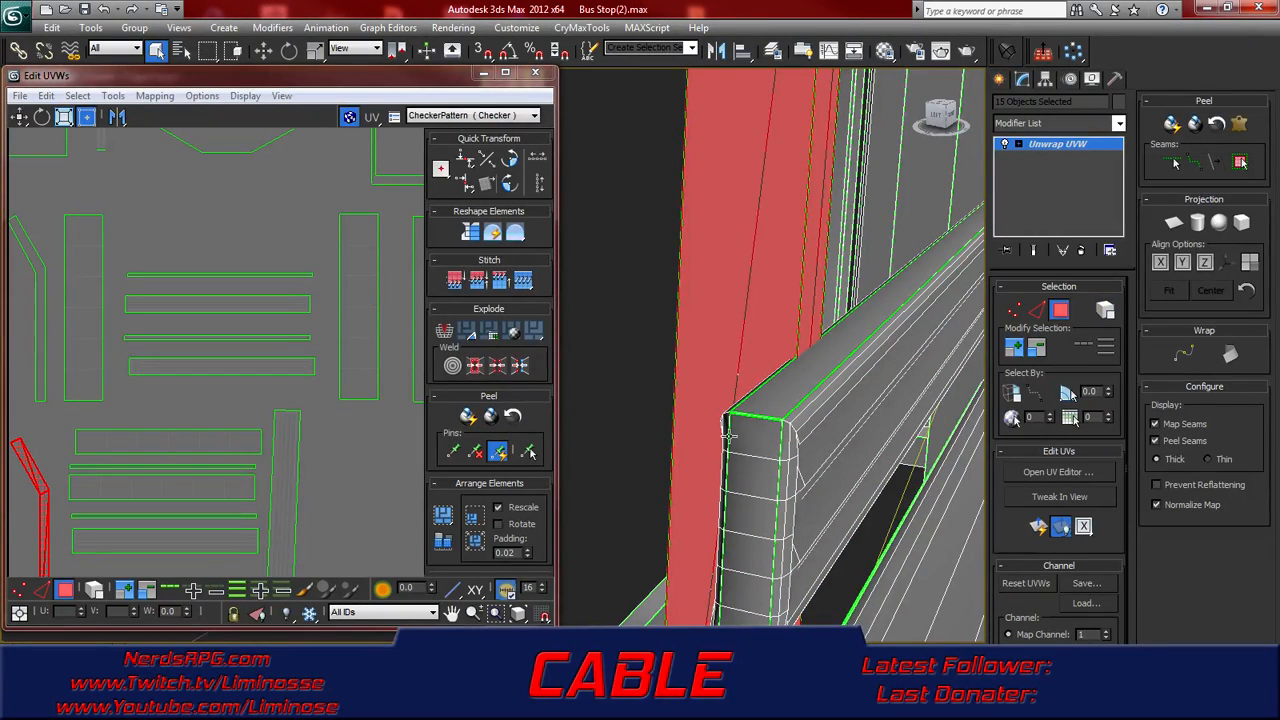
pyautogui.click(753, 436)
pyautogui.click(757, 476)
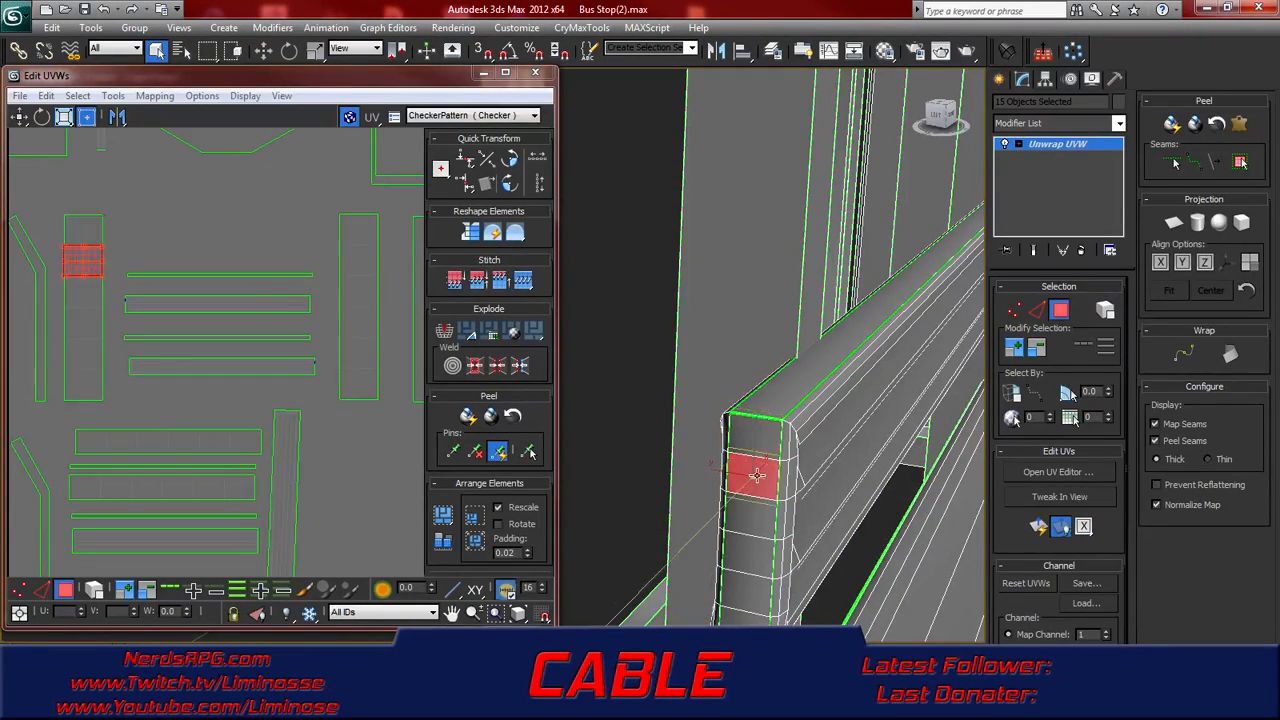
pyautogui.click(758, 499)
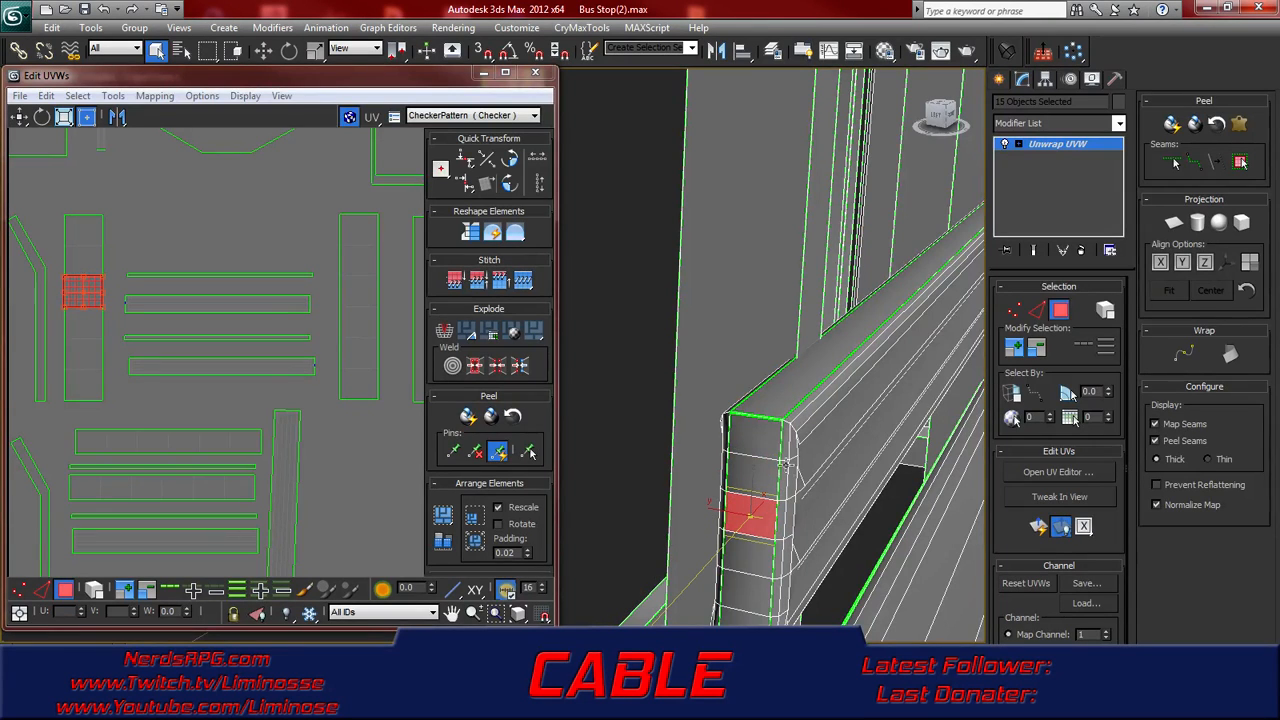
# - Select individual long strips on the back rest's front to identify their matching UV shells
pyautogui.scroll(-5, 787, 466)
pyautogui.scroll(2, 684, 434)
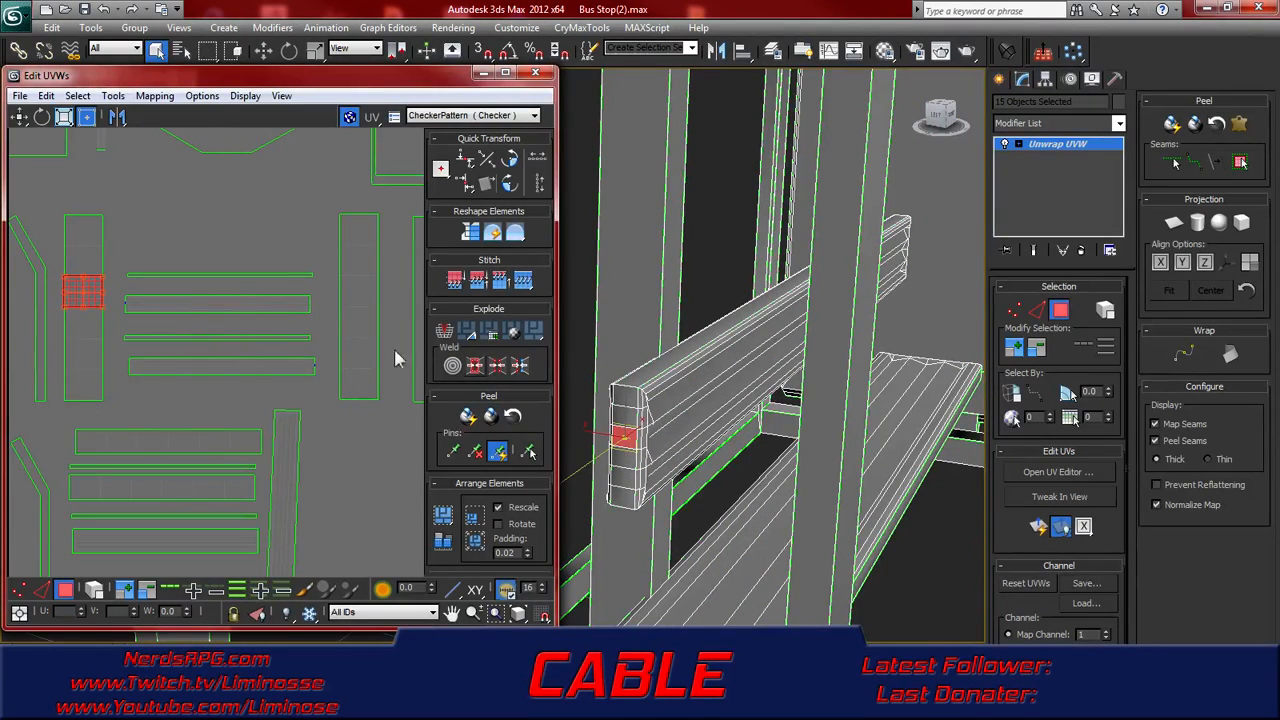
pyautogui.click(706, 384)
pyautogui.click(697, 407)
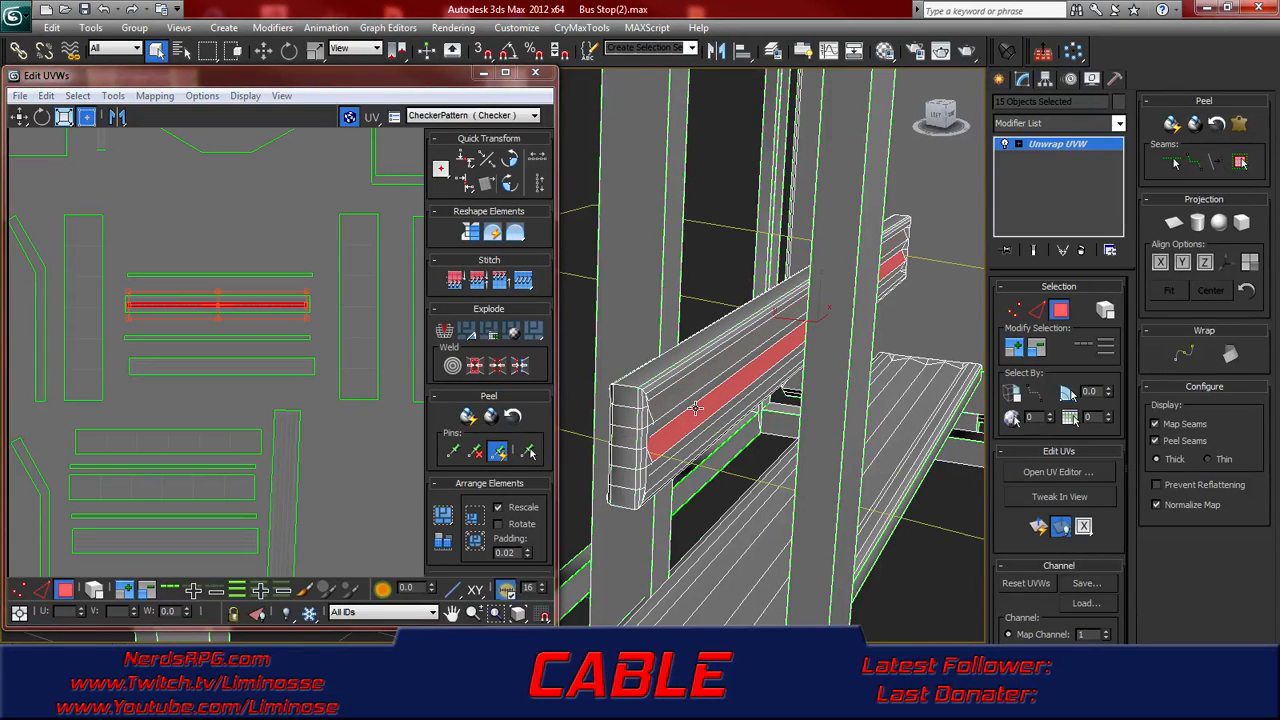
pyautogui.click(695, 427)
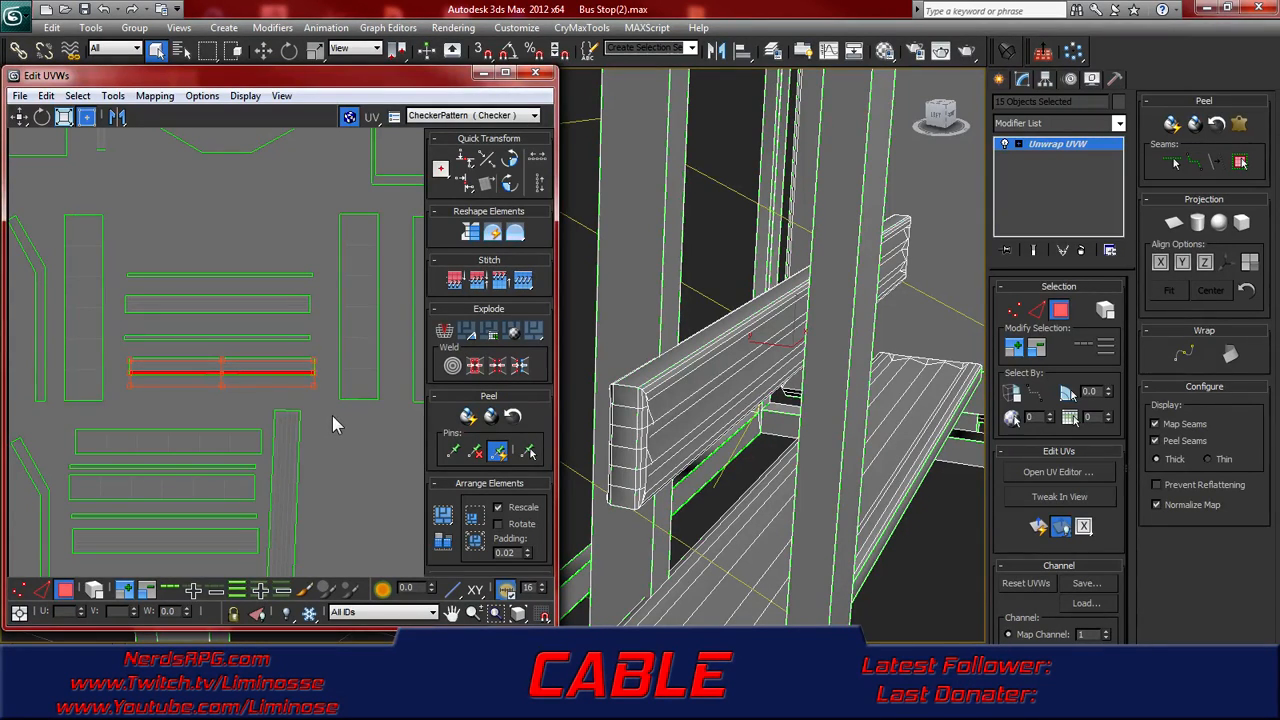
# - Review the overall UV layout and turn off Normalize Map for the unwrap
pyautogui.scroll(-6, 332, 424)
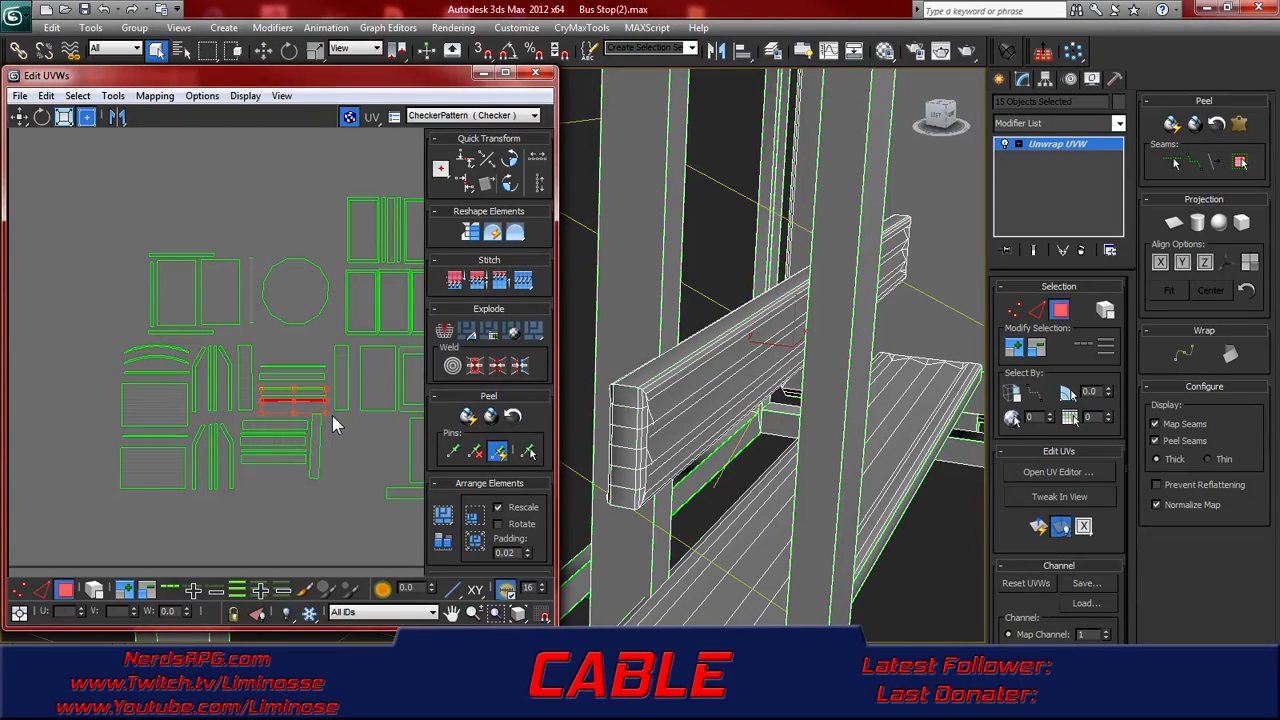
pyautogui.scroll(-2, 334, 424)
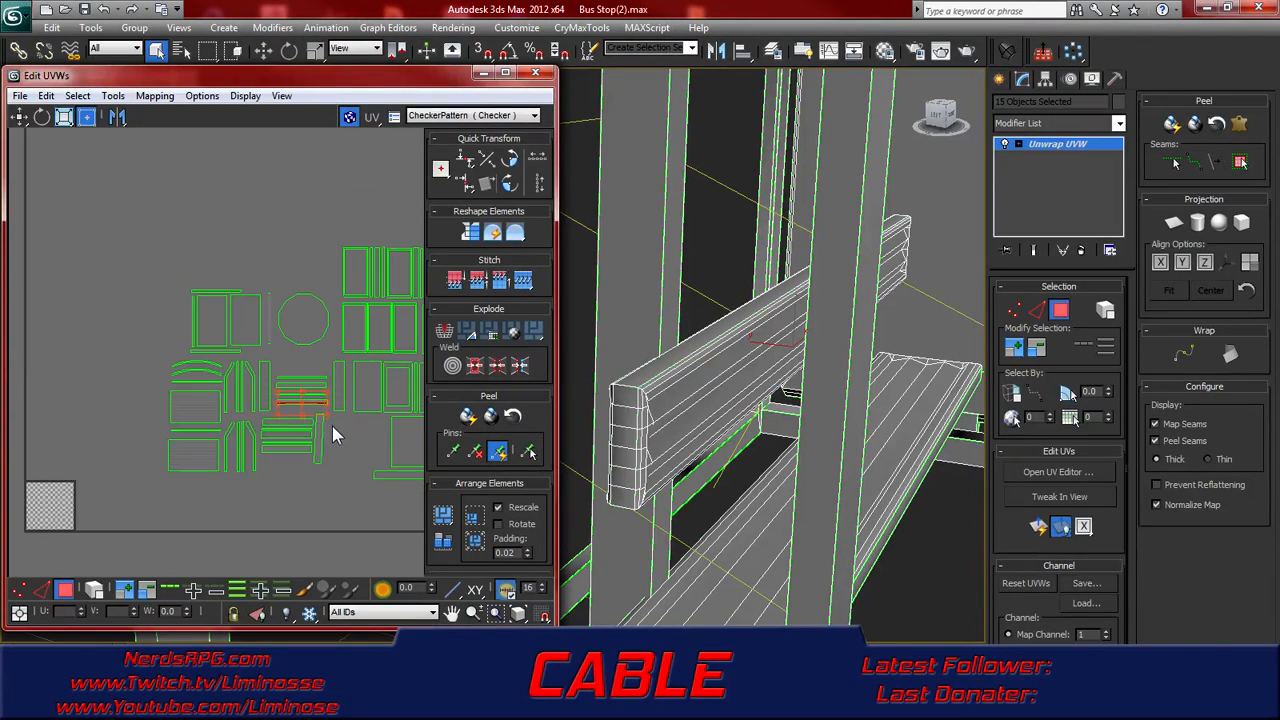
pyautogui.scroll(-3, 345, 451)
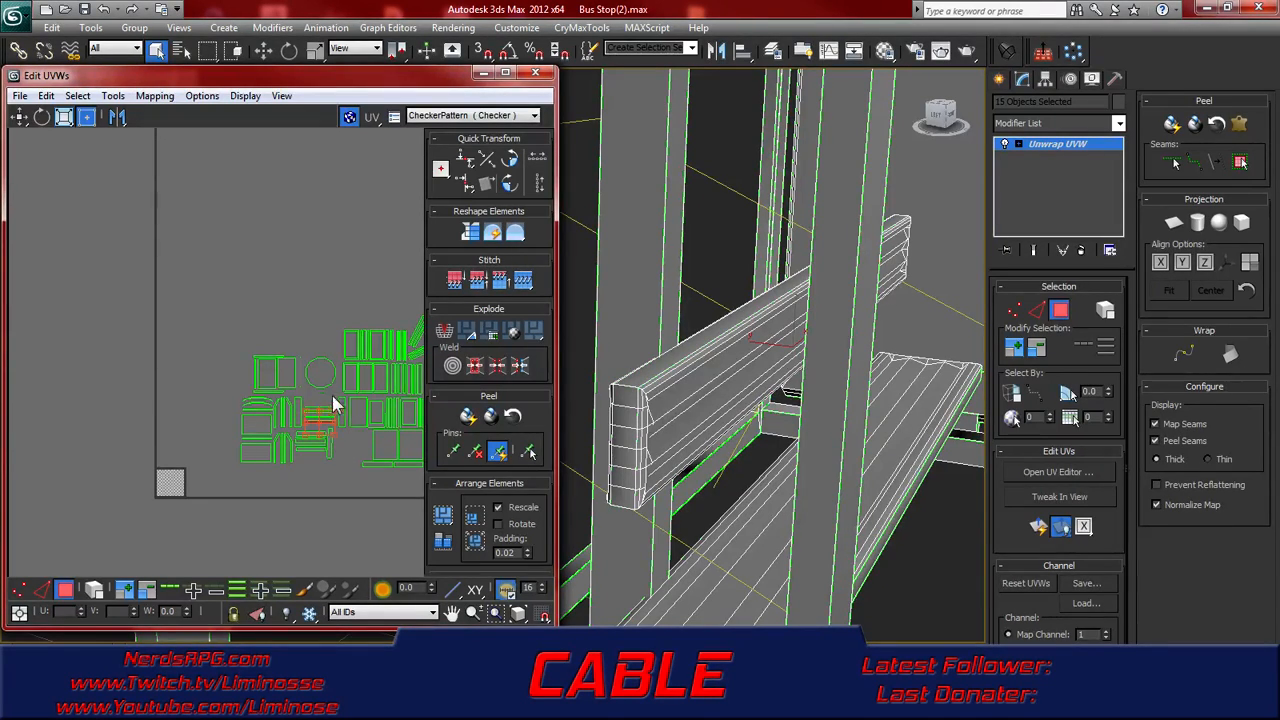
pyautogui.click(1156, 503)
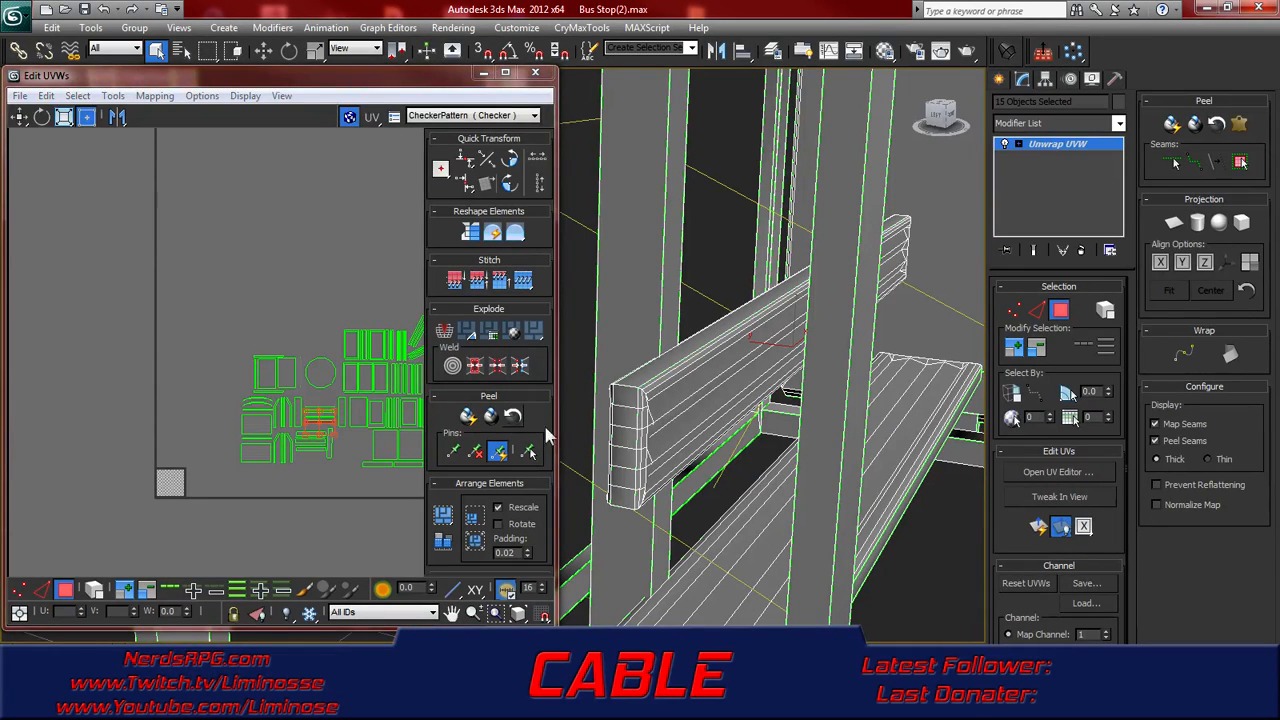
pyautogui.click(205, 77)
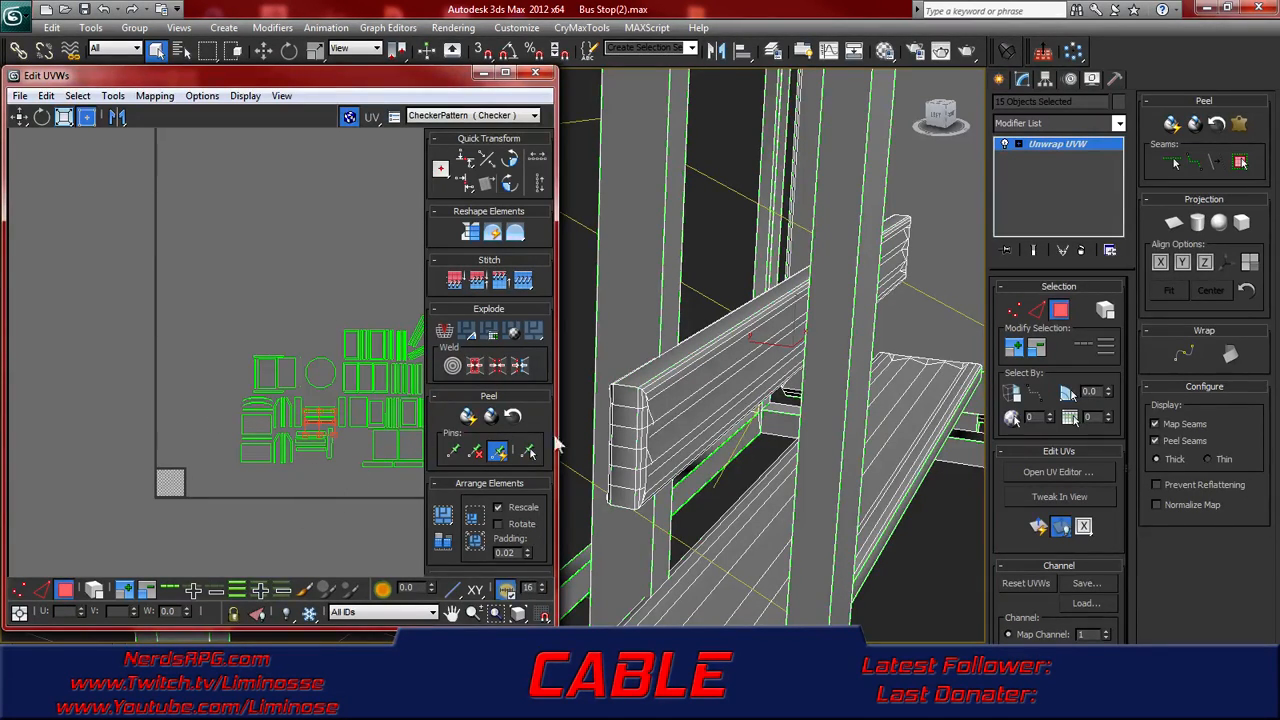
# - Select a long strip on the back rest's front to check its matching UV shell
pyautogui.moveTo(648, 415); pyautogui.dragTo(641, 396, button='middle')
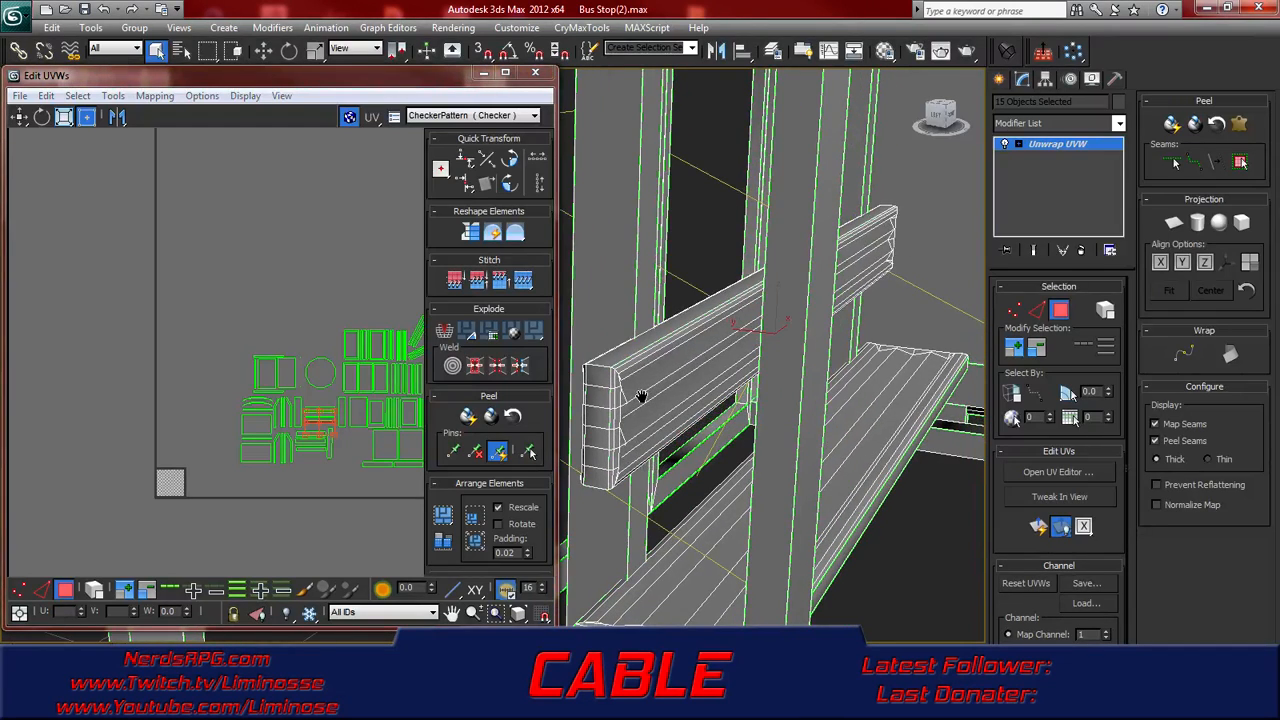
pyautogui.scroll(5, 641, 396)
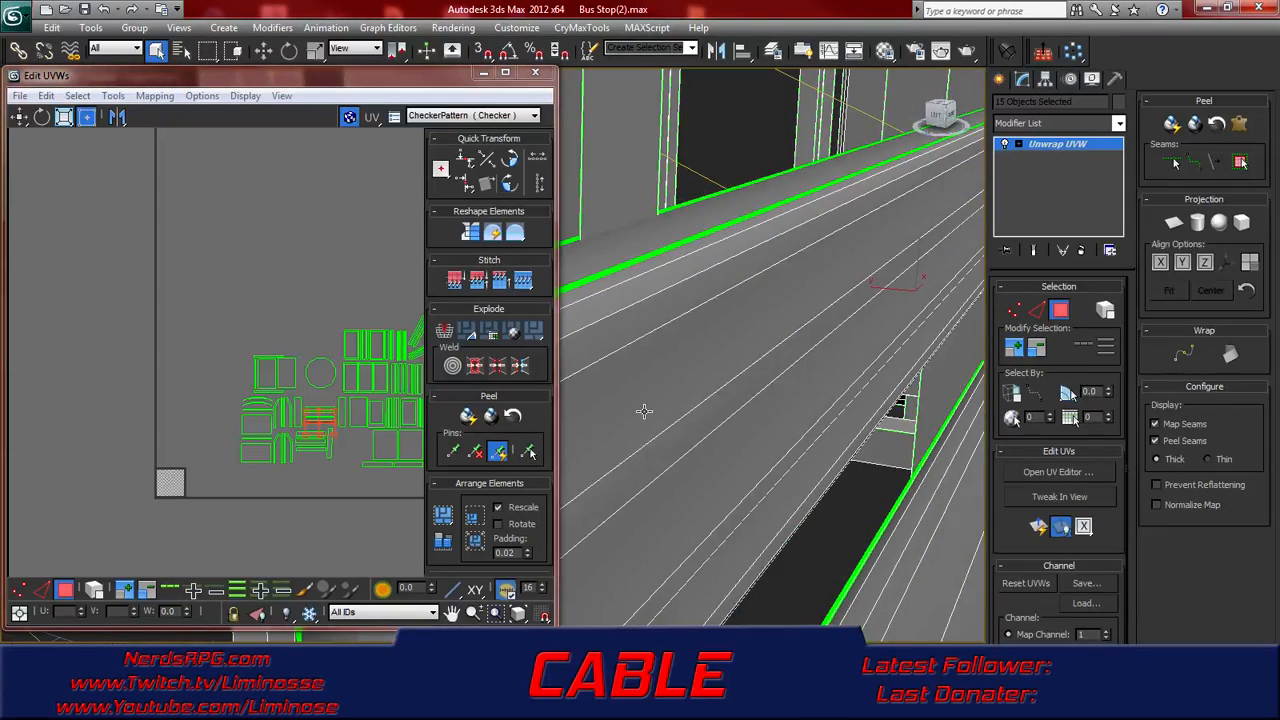
pyautogui.click(646, 409)
pyautogui.moveTo(733, 453)
pyautogui.mouseDown(button='middle')
pyautogui.moveTo(800, 450)
pyautogui.moveTo(737, 445)
pyautogui.mouseUp(button='middle')
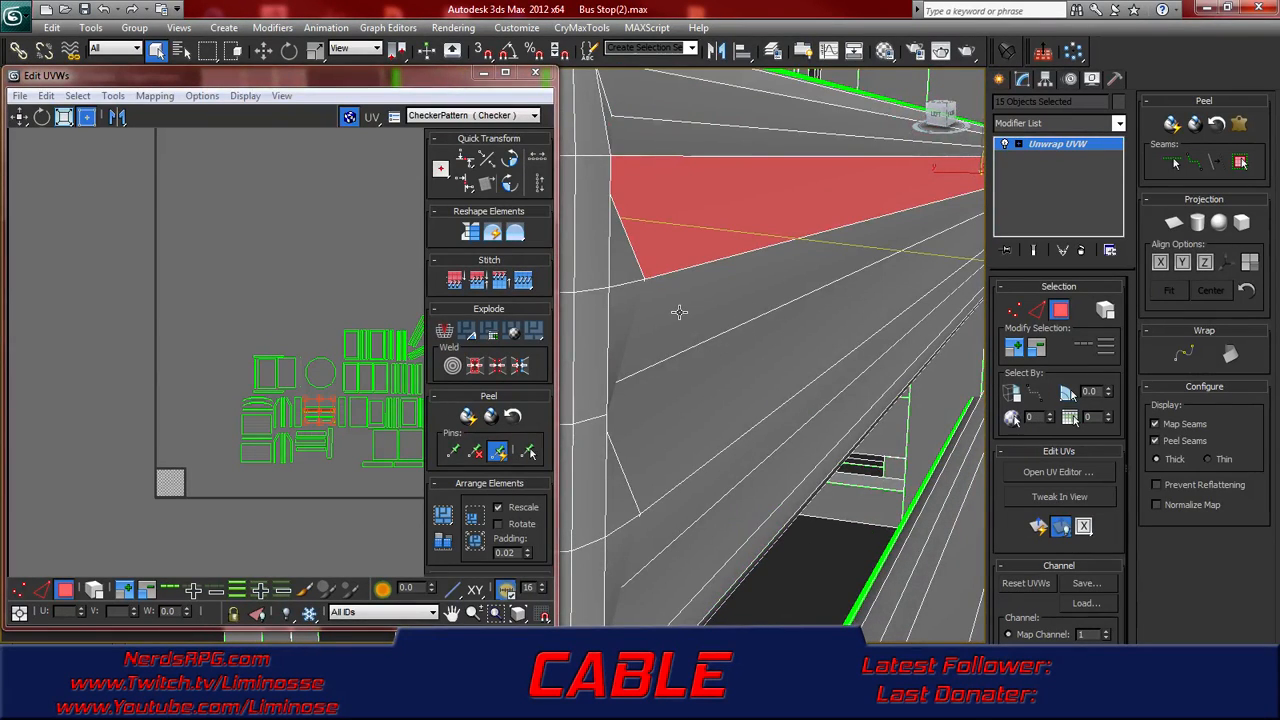
pyautogui.scroll(-4, 677, 312)
pyautogui.keyDown('alt'); pyautogui.moveTo(658, 320); pyautogui.dragTo(712, 334, button='middle'); pyautogui.keyUp('alt')
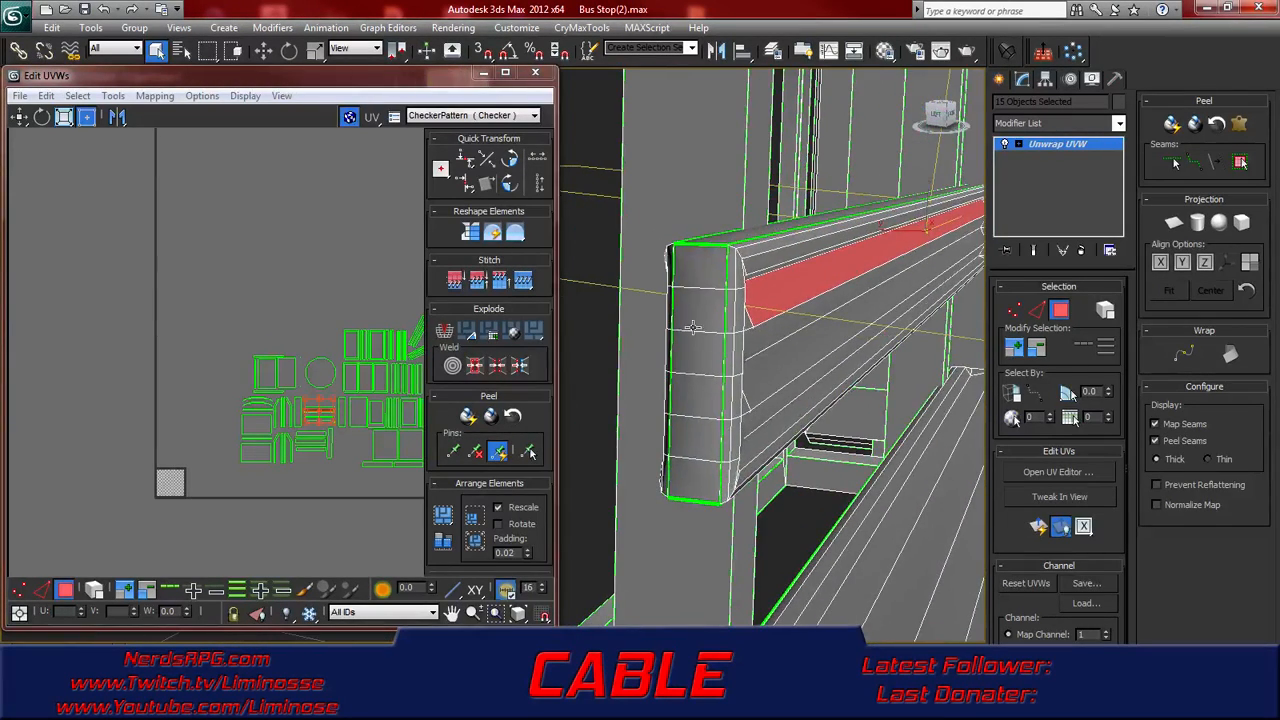
# - Quick planar-map the column of six faces on the back rest's end cap and move the new shell above the layout
pyautogui.click(700, 268)
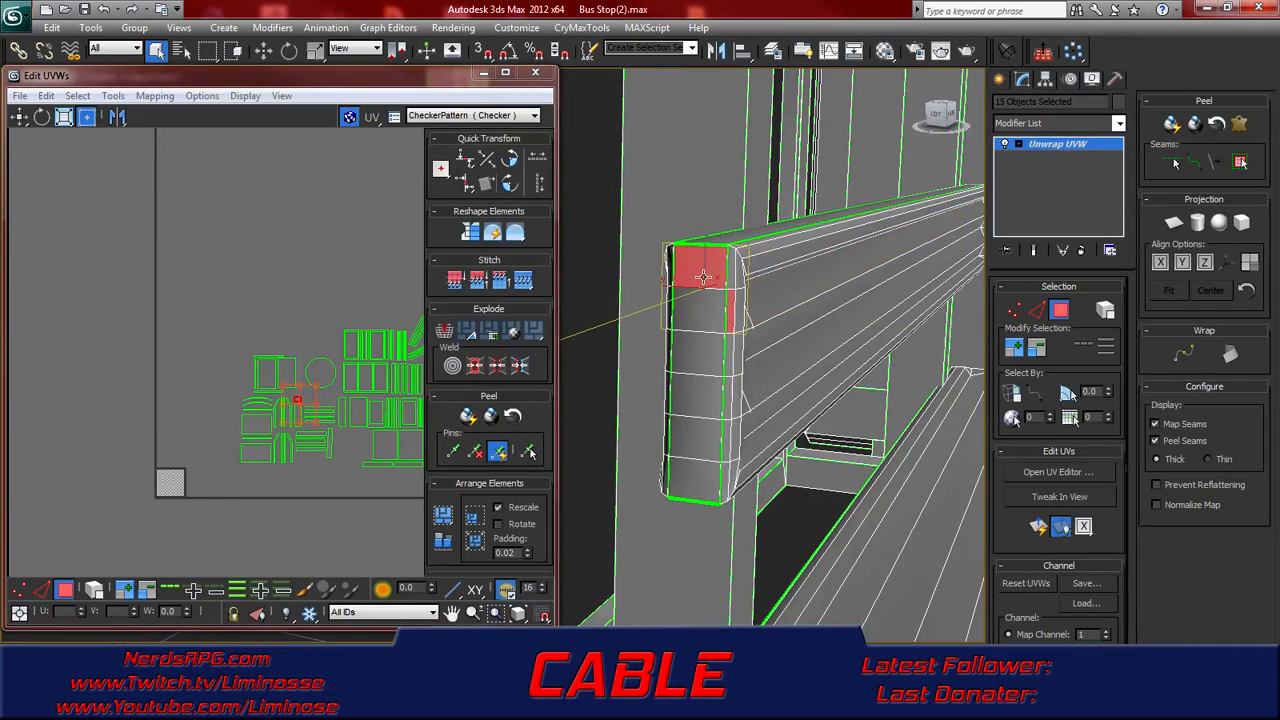
pyautogui.keyDown('ctrl'); pyautogui.click(703, 314); pyautogui.keyUp('ctrl')
pyautogui.keyDown('ctrl'); pyautogui.click(703, 355); pyautogui.keyUp('ctrl')
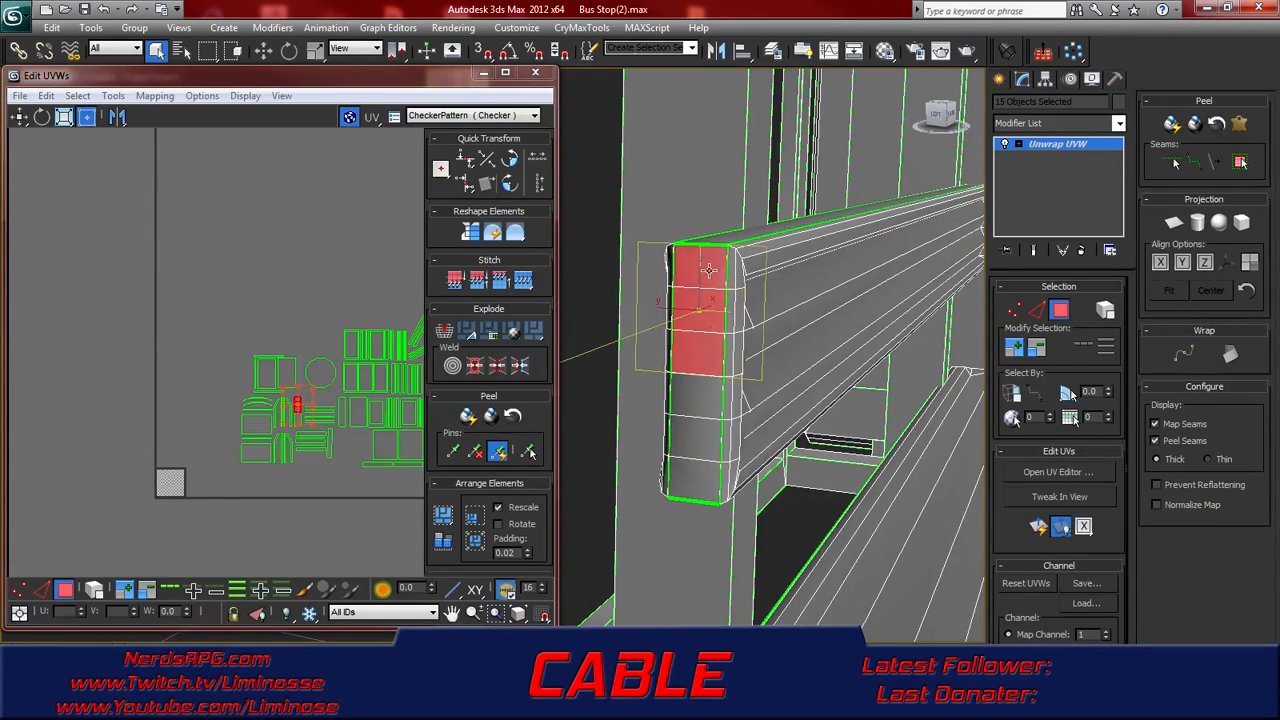
pyautogui.keyDown('ctrl'); pyautogui.click(707, 393); pyautogui.keyUp('ctrl')
pyautogui.keyDown('ctrl'); pyautogui.click(701, 437); pyautogui.keyUp('ctrl')
pyautogui.keyDown('ctrl'); pyautogui.click(695, 482); pyautogui.keyUp('ctrl')
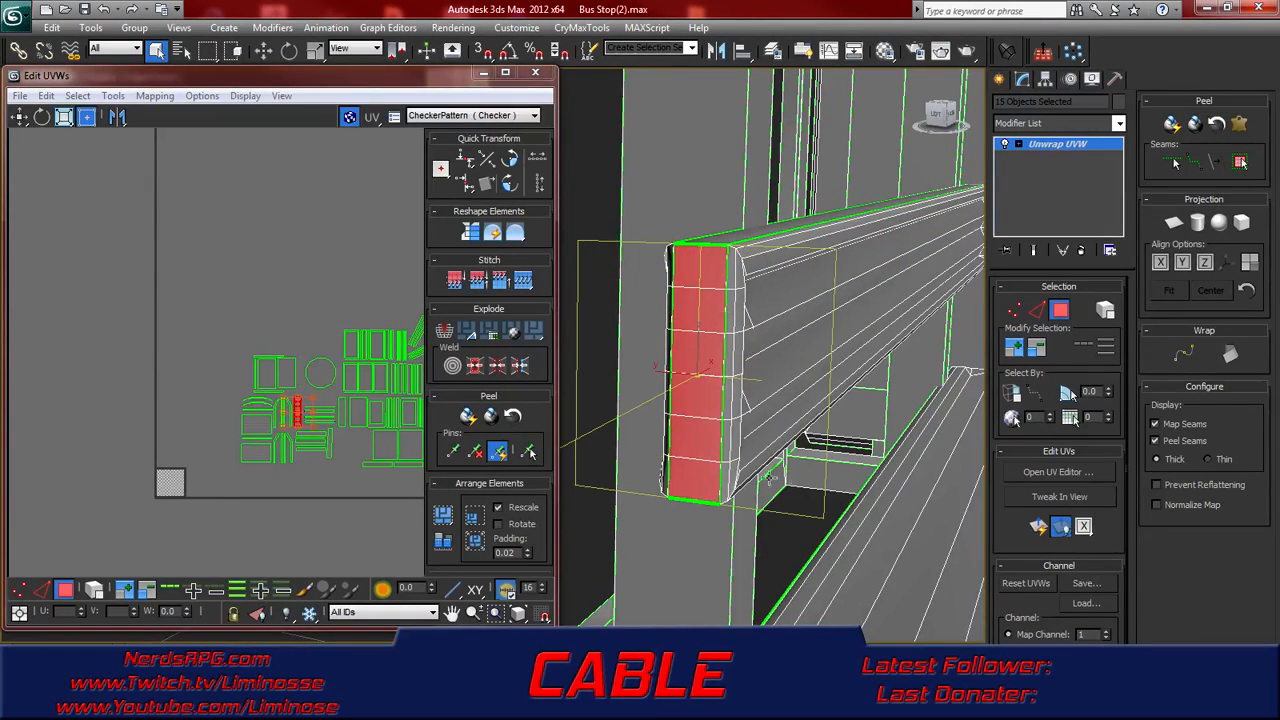
pyautogui.click(1038, 527)
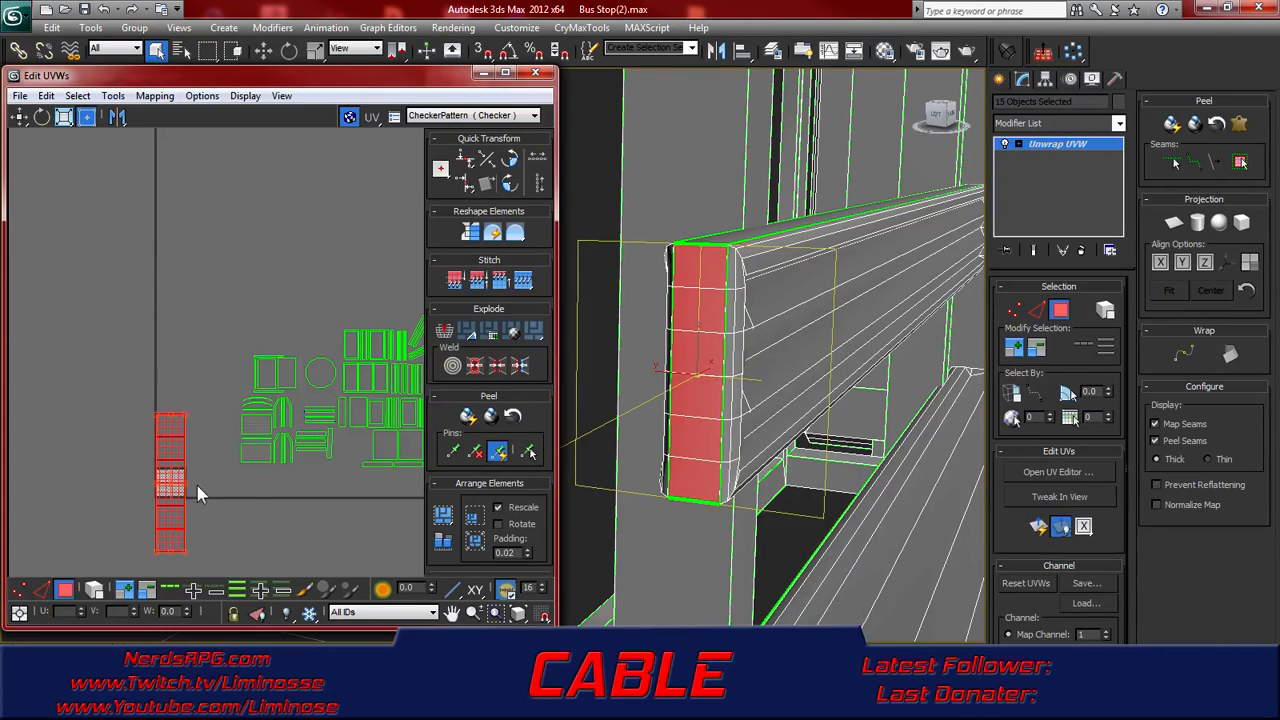
pyautogui.moveTo(197, 485); pyautogui.dragTo(183, 273)
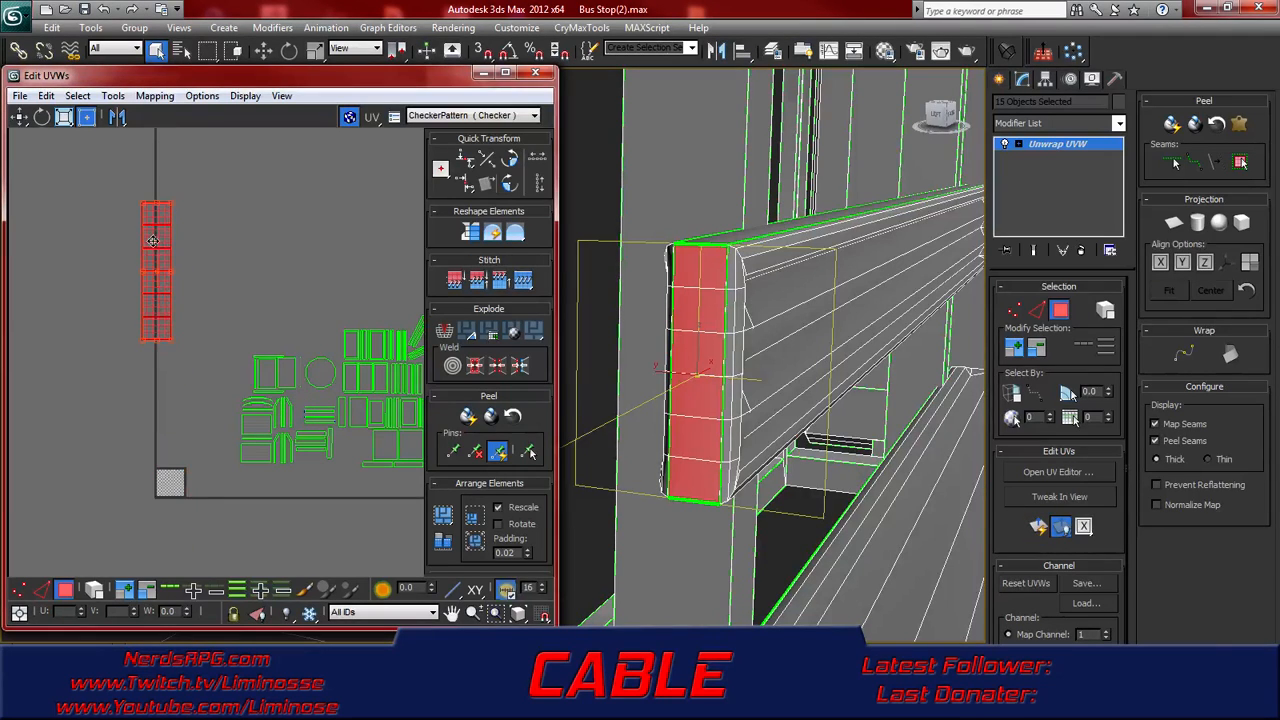
# - Quick planar-map the six narrow bevel faces beside the end cap and place their shell alongside the end cap's shell
pyautogui.click(731, 277)
pyautogui.keyDown('ctrl'); pyautogui.click(732, 311); pyautogui.keyUp('ctrl')
pyautogui.keyDown('ctrl'); pyautogui.click(732, 343); pyautogui.keyUp('ctrl')
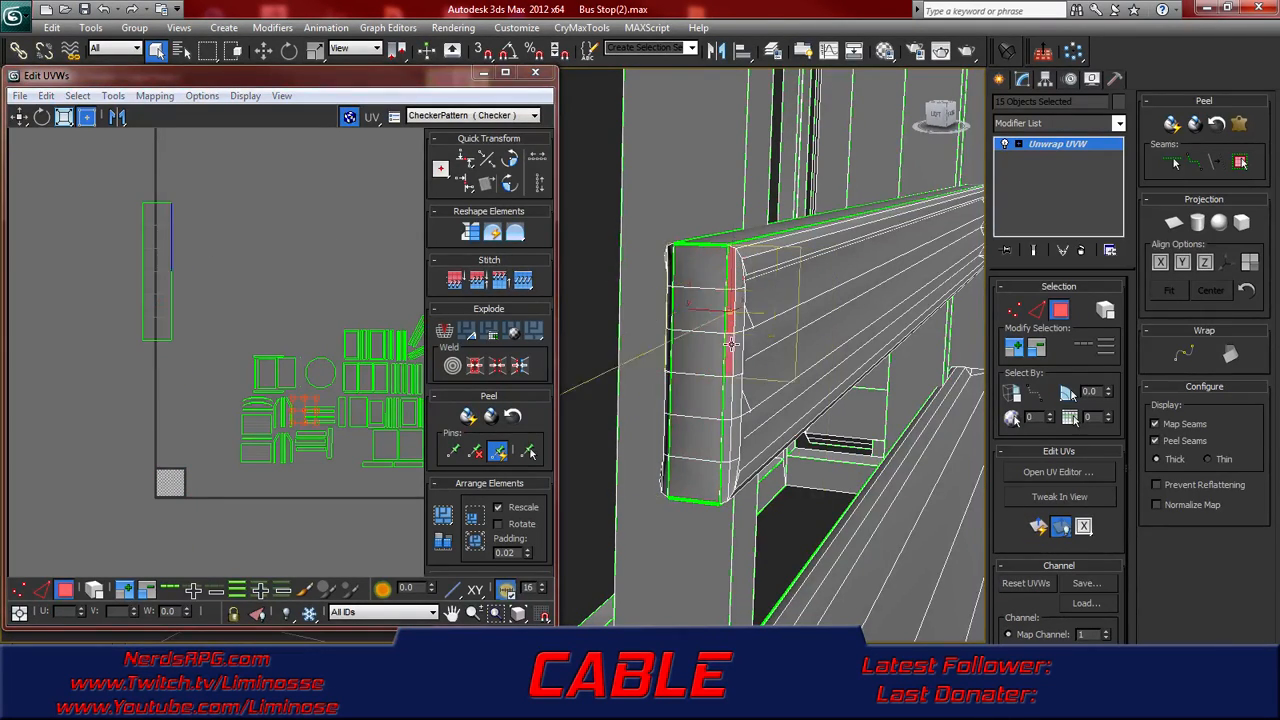
pyautogui.keyDown('ctrl'); pyautogui.click(725, 395); pyautogui.keyUp('ctrl')
pyautogui.keyDown('ctrl'); pyautogui.click(726, 440); pyautogui.keyUp('ctrl')
pyautogui.keyDown('ctrl'); pyautogui.click(729, 478); pyautogui.keyUp('ctrl')
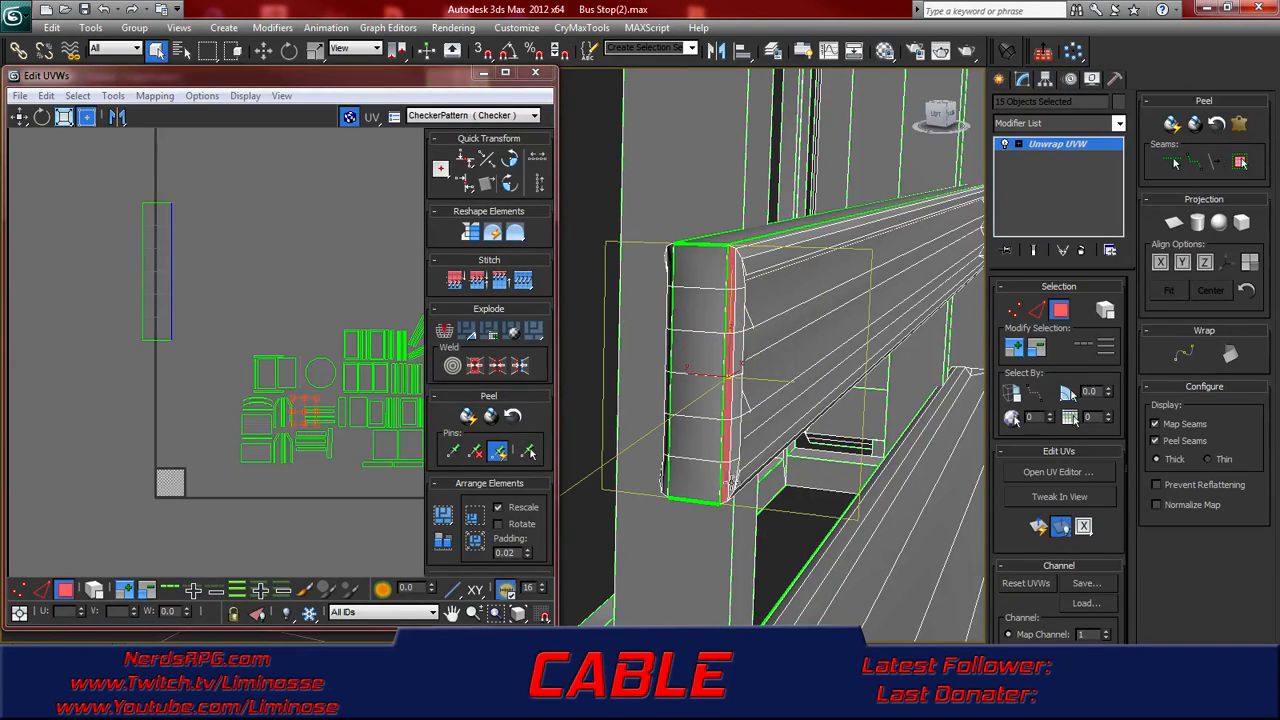
pyautogui.click(1038, 527)
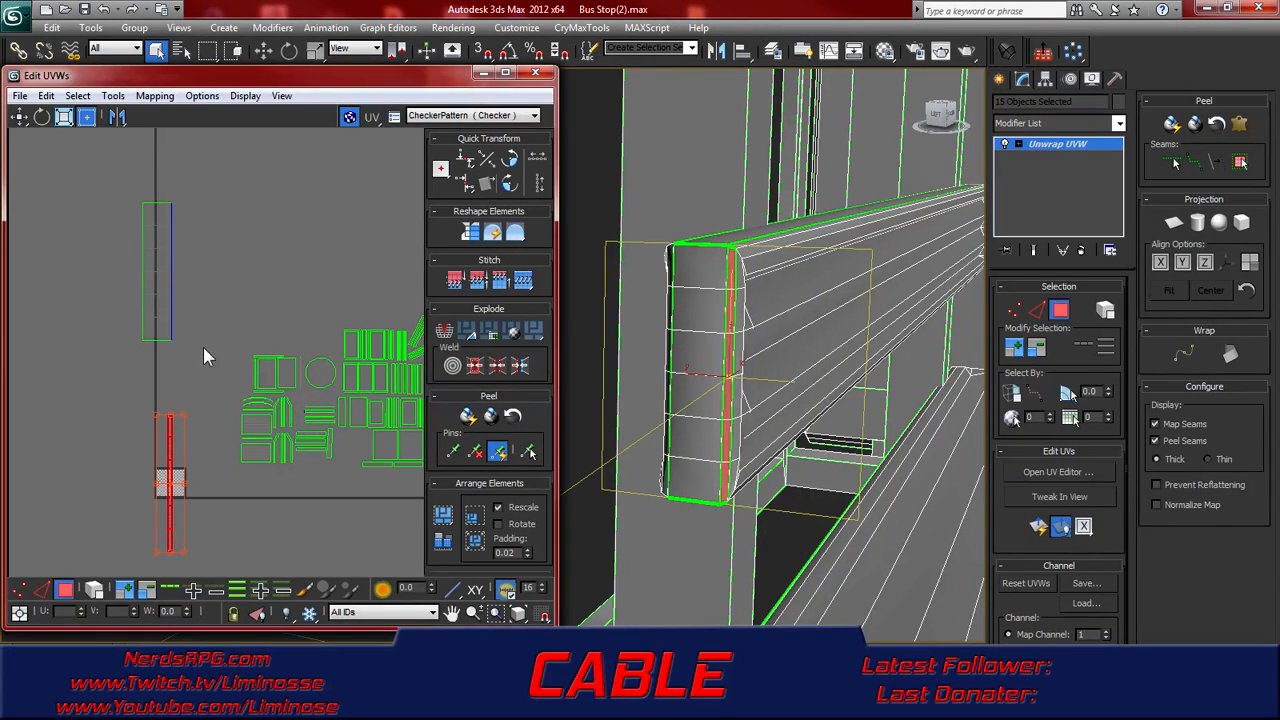
pyautogui.moveTo(172, 462); pyautogui.dragTo(210, 236)
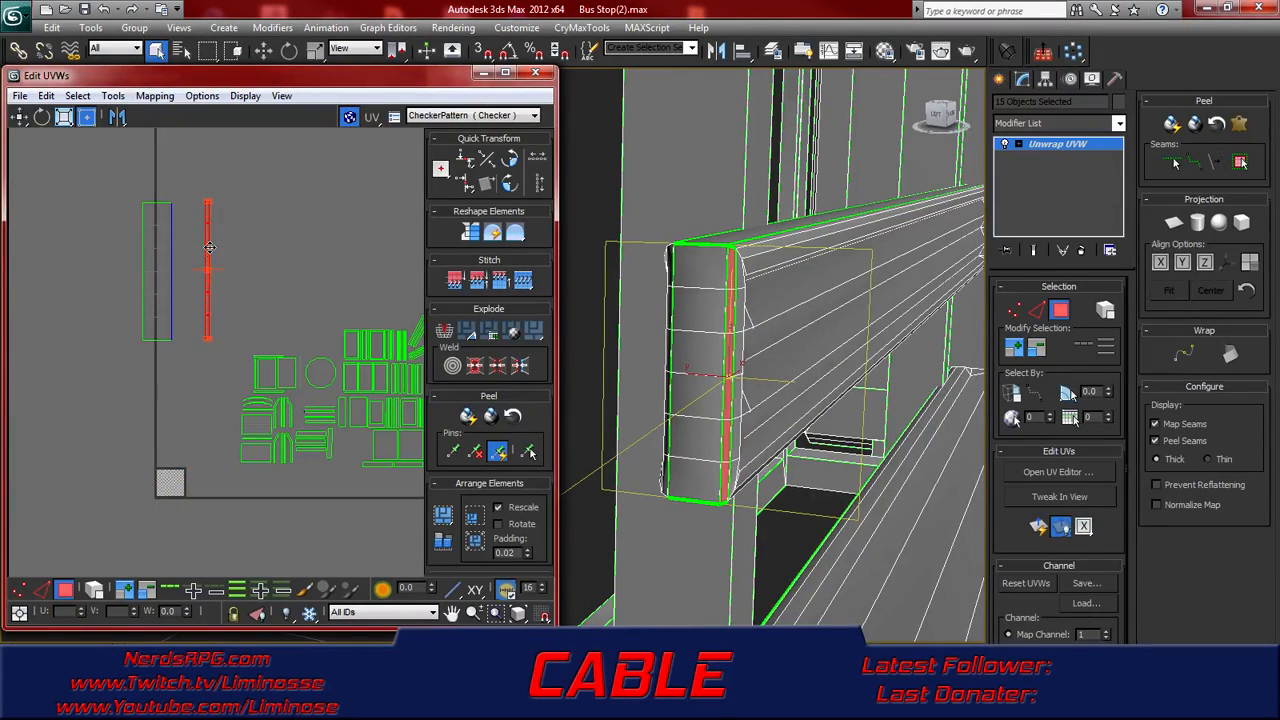
# - Stitch the narrow bevel shell onto the end cap shell along all of their shared edges
pyautogui.moveTo(167, 281); pyautogui.dragTo(213, 315, button='middle')
pyautogui.scroll(2, 213, 315)
pyautogui.press('2')
pyautogui.click(221, 387)
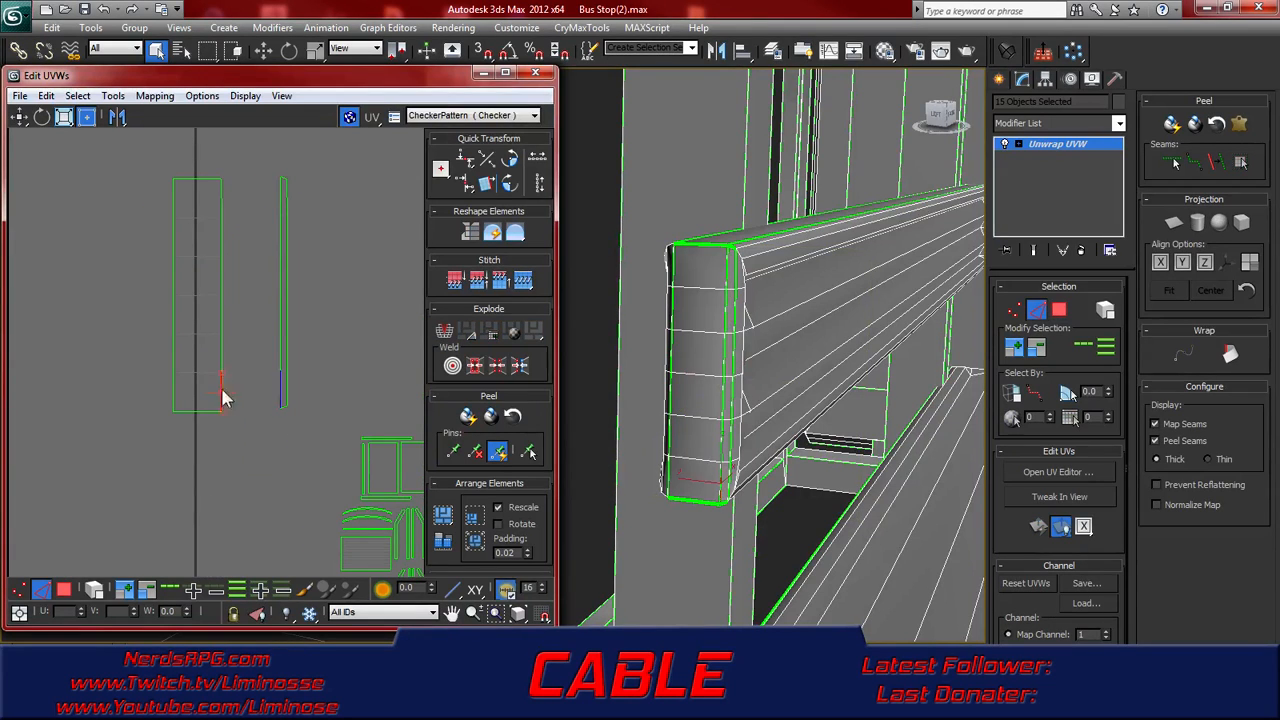
pyautogui.click(523, 280)
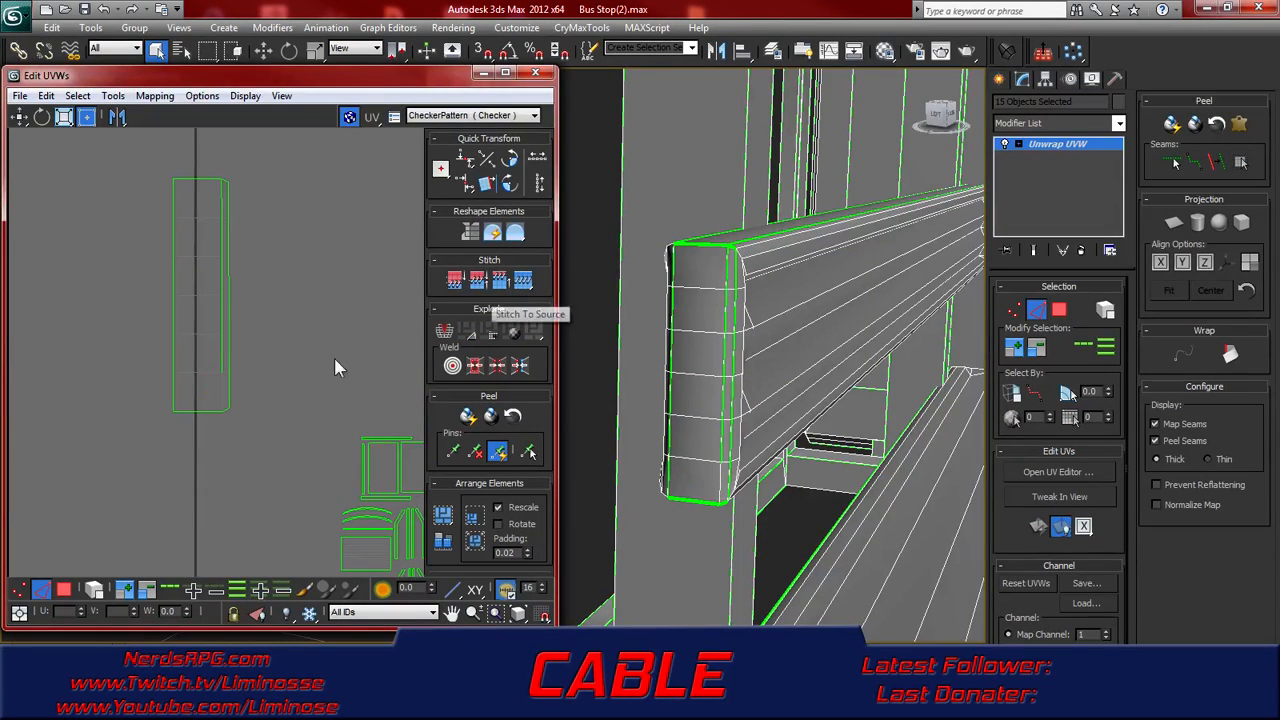
pyautogui.click(222, 321)
pyautogui.click(523, 280)
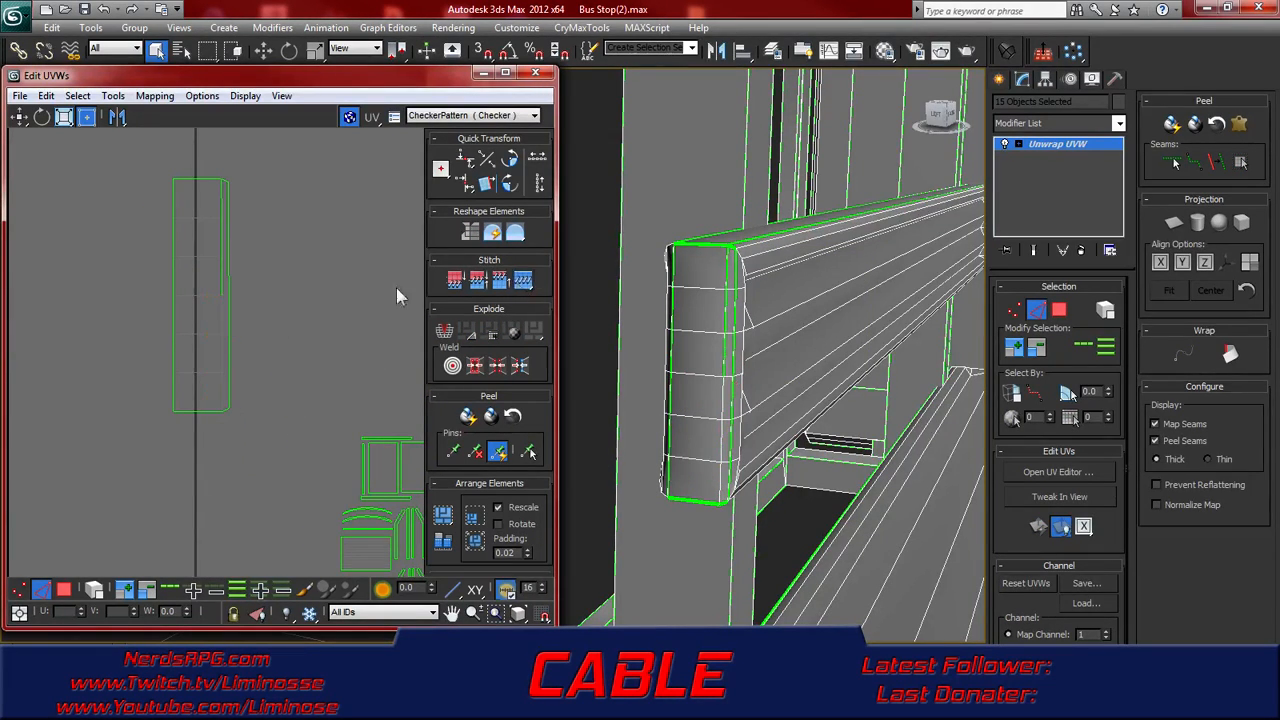
pyautogui.click(222, 237)
pyautogui.click(523, 280)
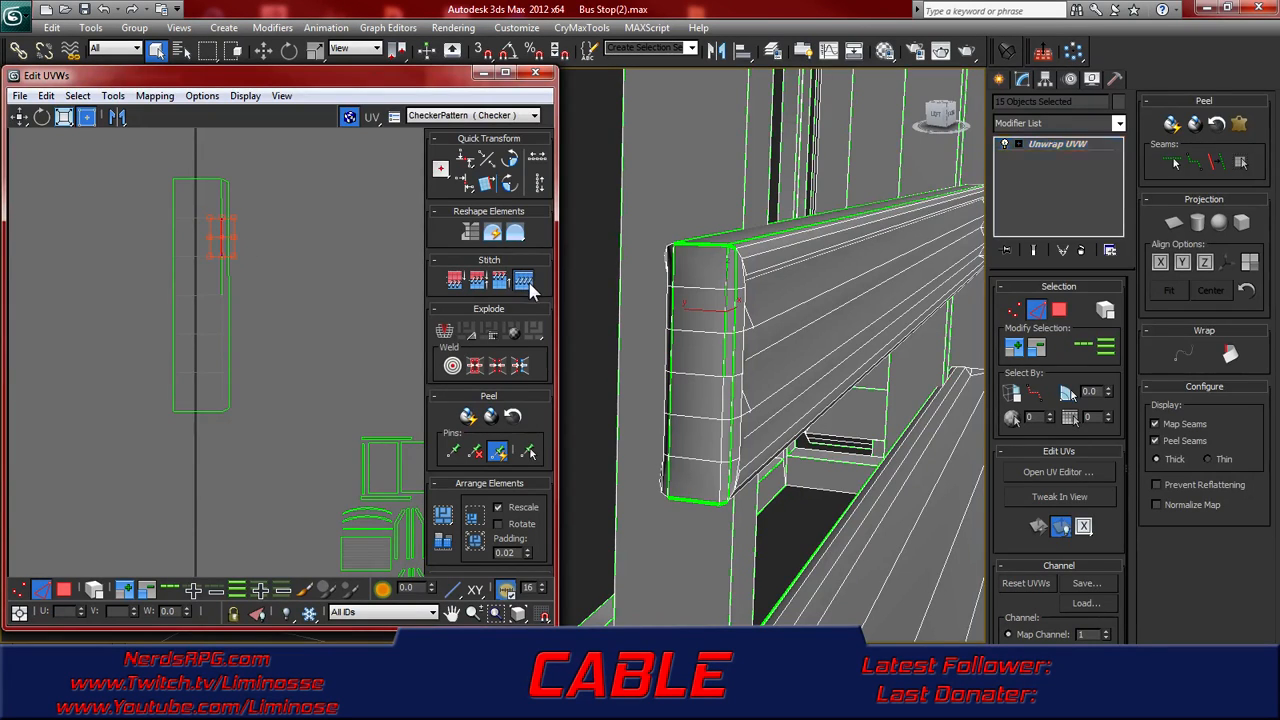
pyautogui.click(222, 207)
pyautogui.click(523, 280)
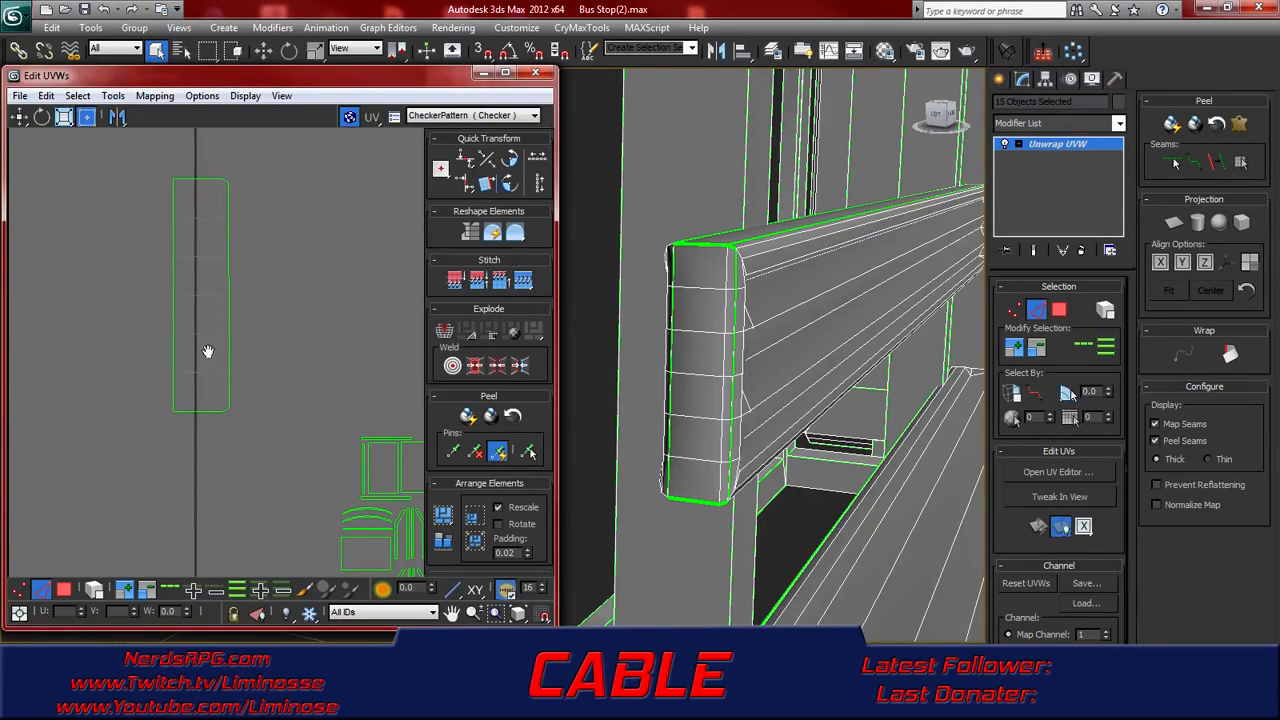
pyautogui.scroll(-3, 207, 351)
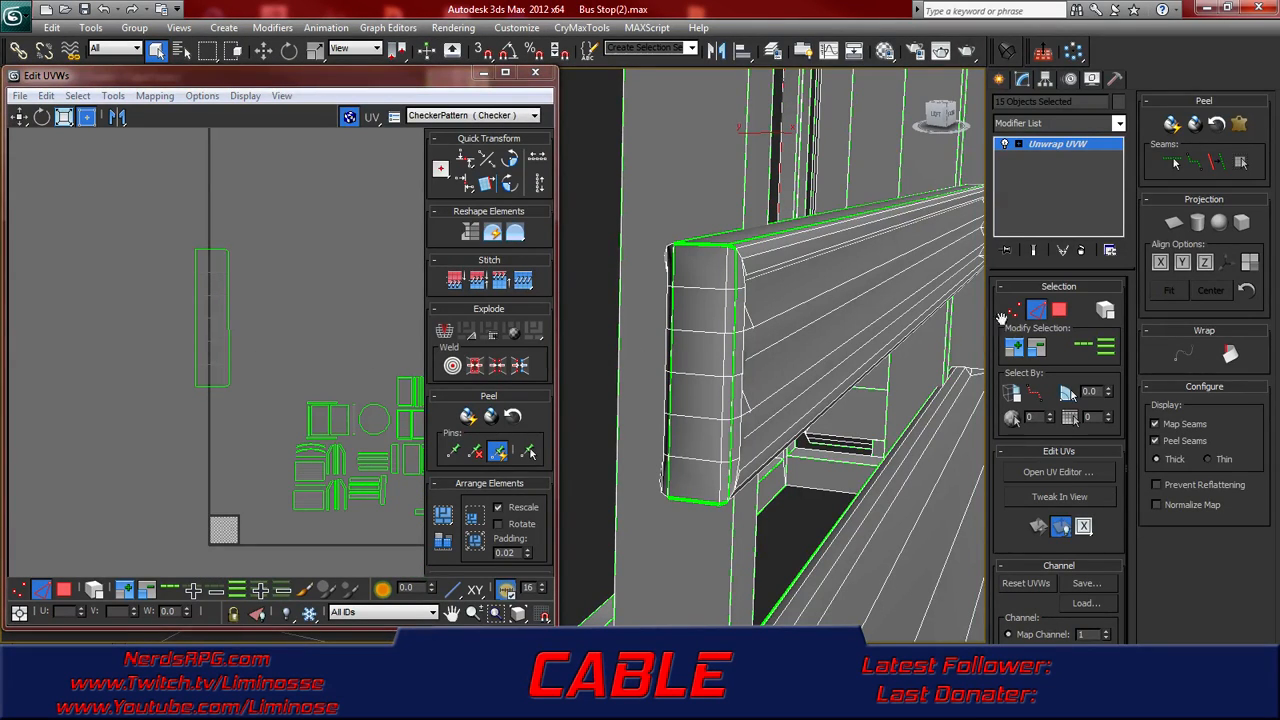
# - Pick individual long strips and small end faces on the back rest's front to examine how they map in the UV layout
pyautogui.click(1059, 310)
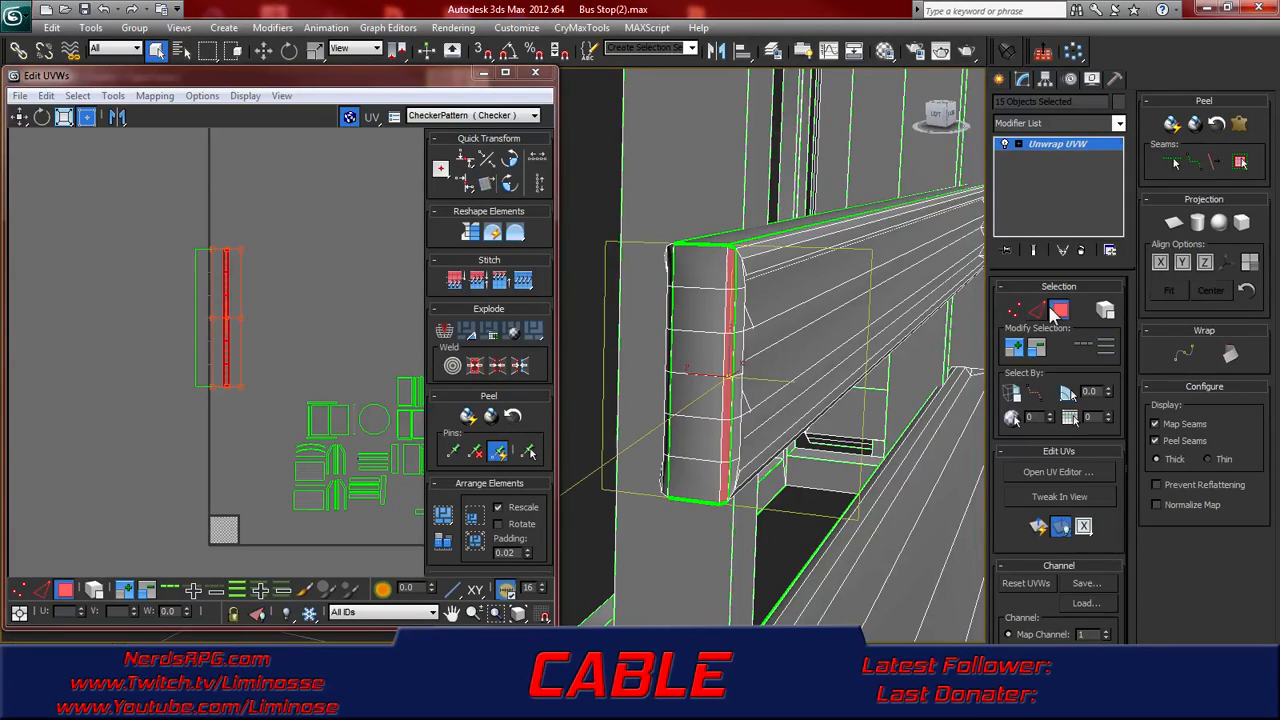
pyautogui.click(776, 294)
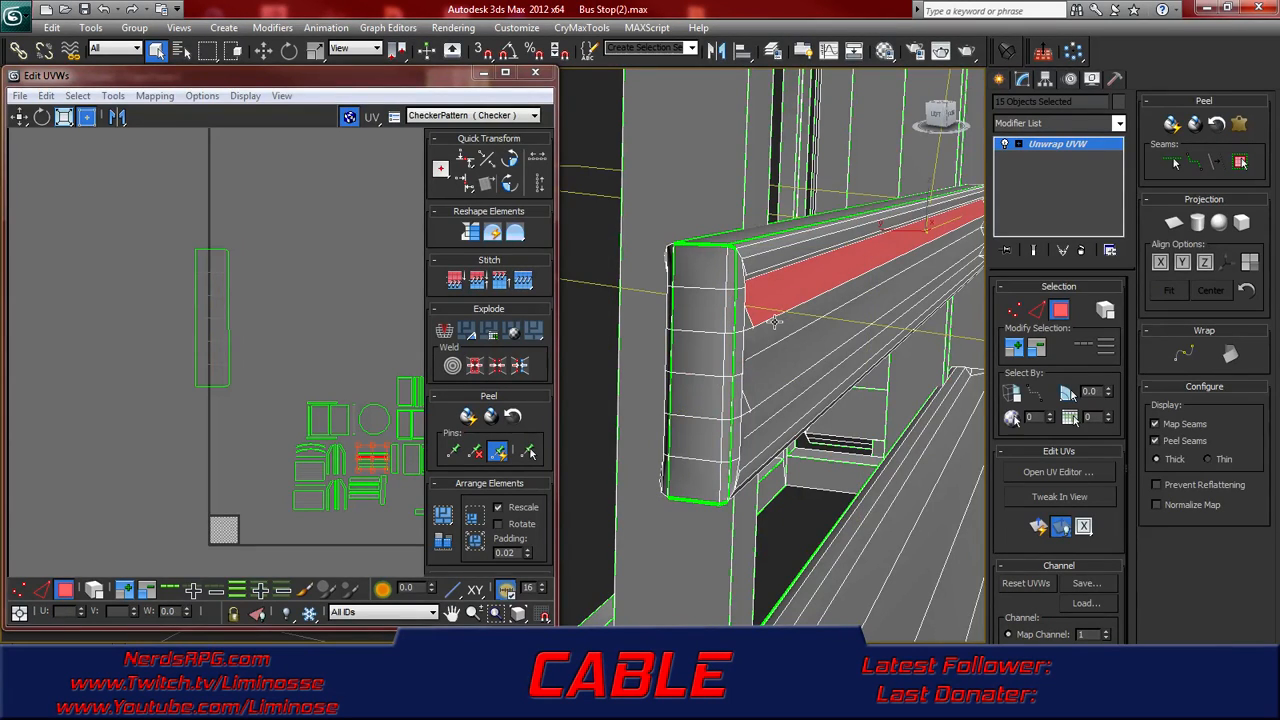
pyautogui.click(776, 322)
pyautogui.click(798, 343)
pyautogui.moveTo(792, 386)
pyautogui.keyDown('alt'); pyautogui.mouseDown(button='middle')
pyautogui.moveTo(757, 400)
pyautogui.moveTo(780, 371)
pyautogui.moveTo(785, 382)
pyautogui.mouseUp(button='middle'); pyautogui.keyUp('alt')
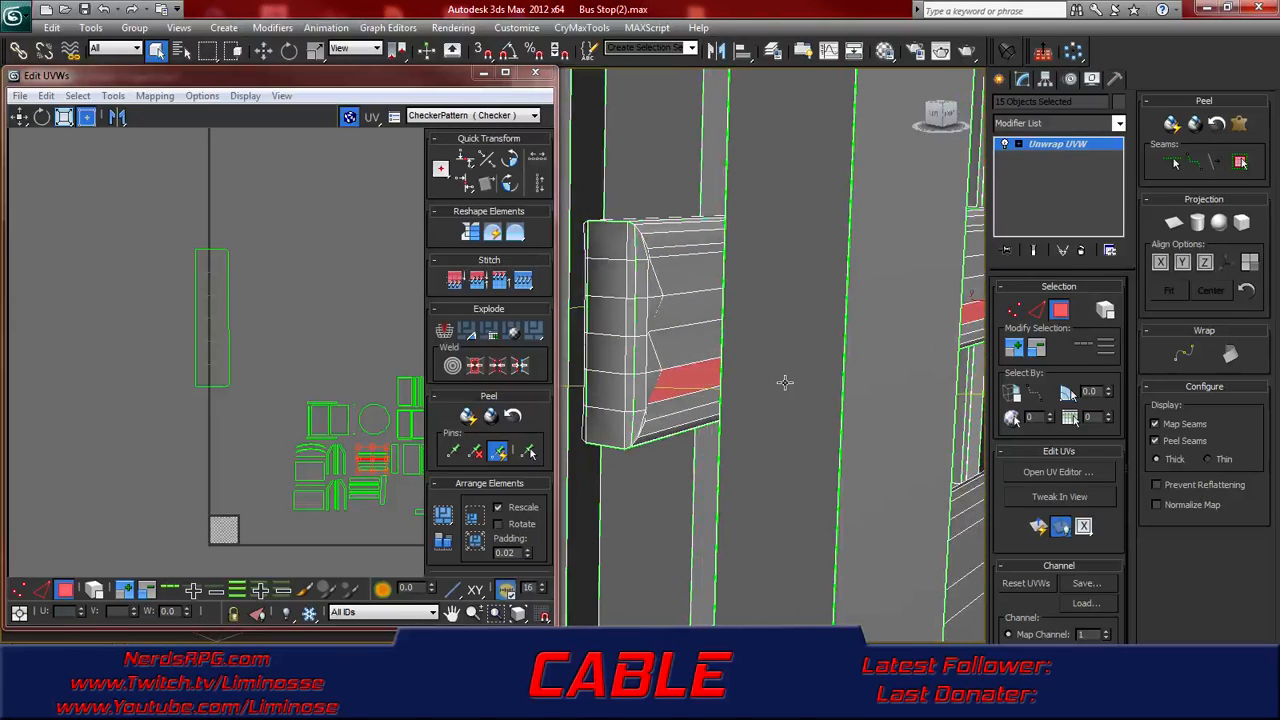
pyautogui.click(655, 358)
pyautogui.moveTo(655, 358)
pyautogui.keyDown('alt'); pyautogui.mouseDown(button='middle')
pyautogui.moveTo(591, 389)
pyautogui.moveTo(574, 320)
pyautogui.moveTo(585, 343)
pyautogui.moveTo(682, 370)
pyautogui.moveTo(667, 378)
pyautogui.mouseUp(button='middle'); pyautogui.keyUp('alt')
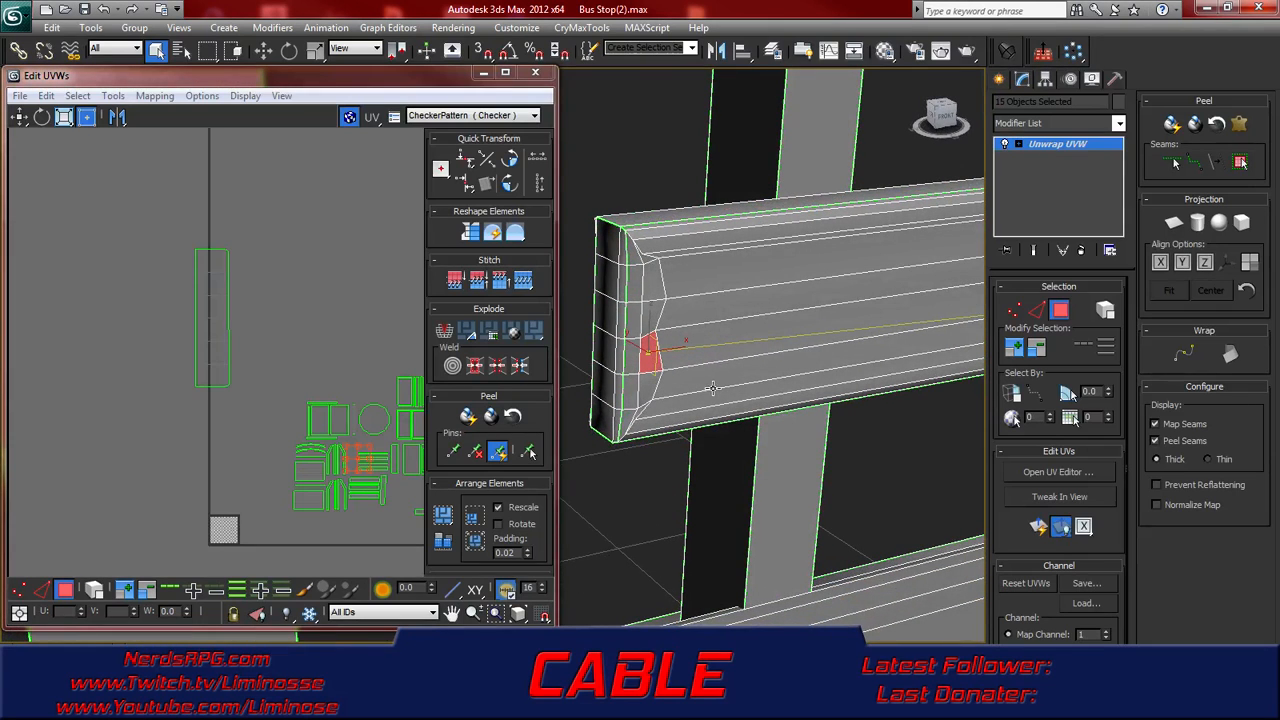
pyautogui.click(704, 381)
pyautogui.click(704, 347)
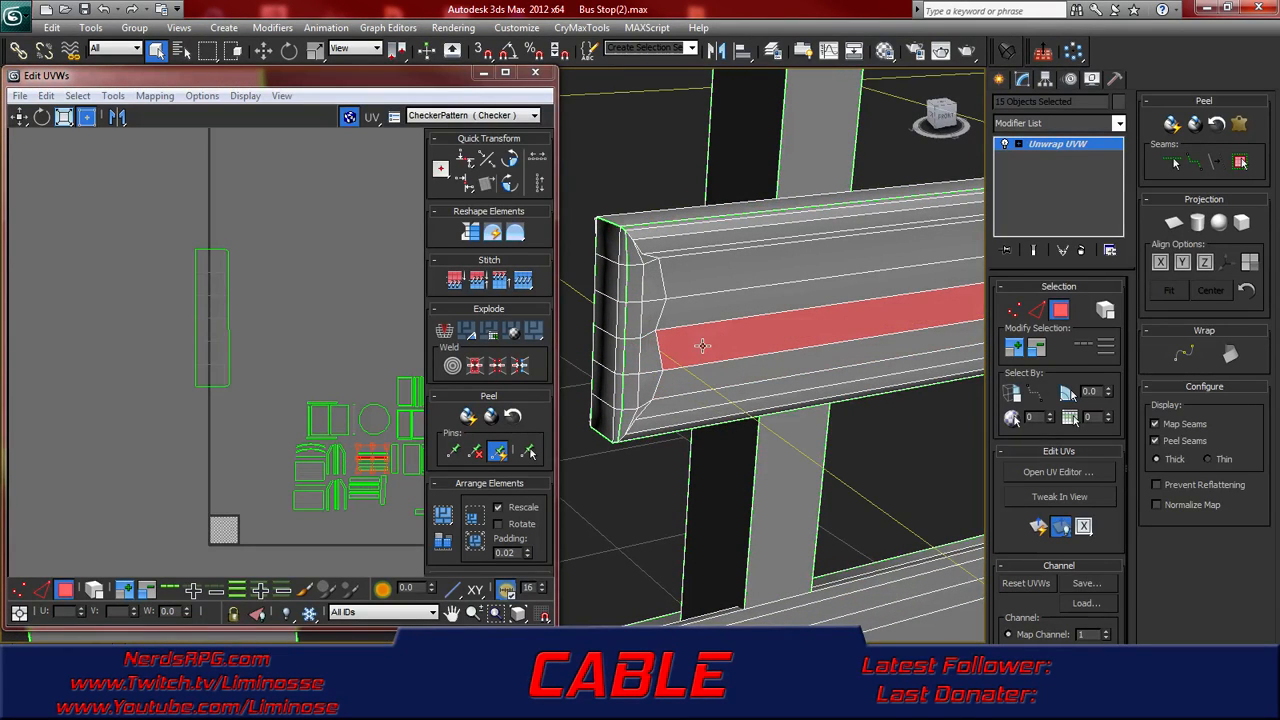
pyautogui.click(713, 376)
pyautogui.click(650, 382)
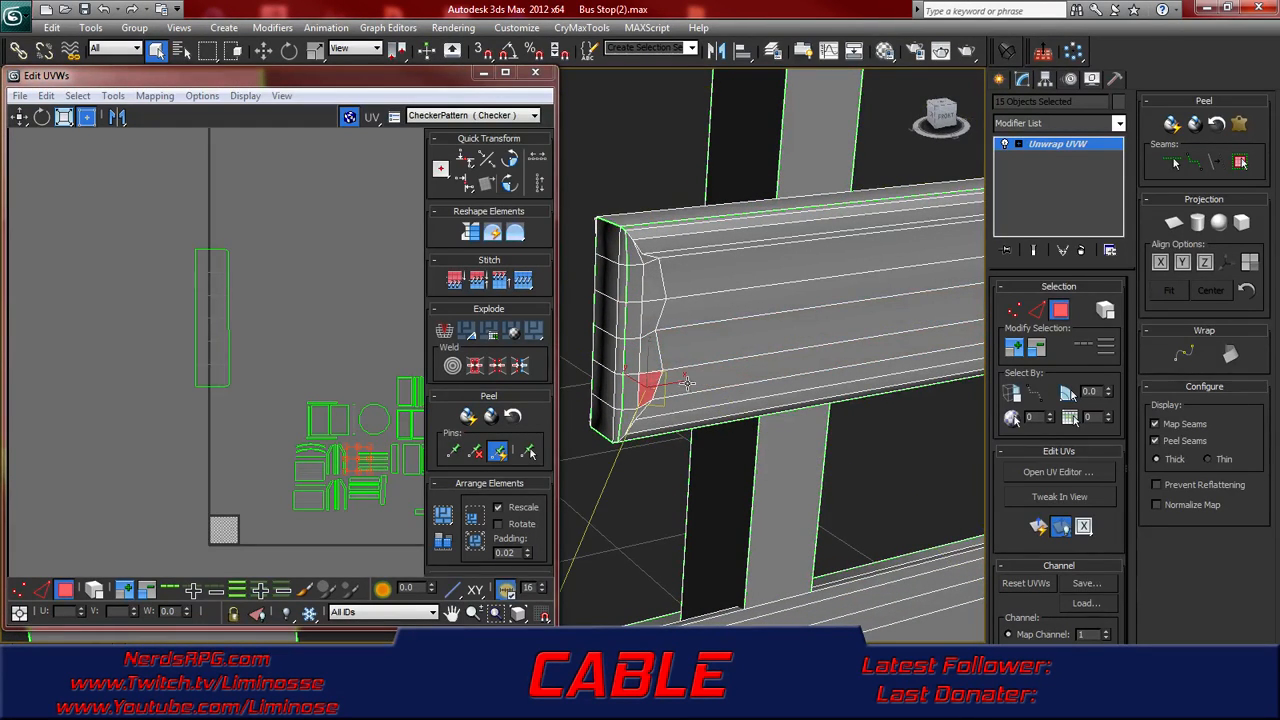
pyautogui.click(700, 378)
# - Quick planar-map all long strips and small end faces of the back rest's front together and move the new shell up
pyautogui.click(647, 384)
pyautogui.keyDown('ctrl'); pyautogui.click(696, 383); pyautogui.keyUp('ctrl')
pyautogui.keyDown('ctrl'); pyautogui.click(699, 356); pyautogui.keyUp('ctrl')
pyautogui.keyDown('ctrl'); pyautogui.click(656, 356); pyautogui.keyUp('ctrl')
pyautogui.keyDown('ctrl'); pyautogui.click(683, 320); pyautogui.keyUp('ctrl')
pyautogui.keyDown('ctrl'); pyautogui.click(650, 317); pyautogui.keyUp('ctrl')
pyautogui.keyDown('ctrl'); pyautogui.click(683, 296); pyautogui.keyUp('ctrl')
pyautogui.keyDown('ctrl'); pyautogui.click(642, 285); pyautogui.keyUp('ctrl')
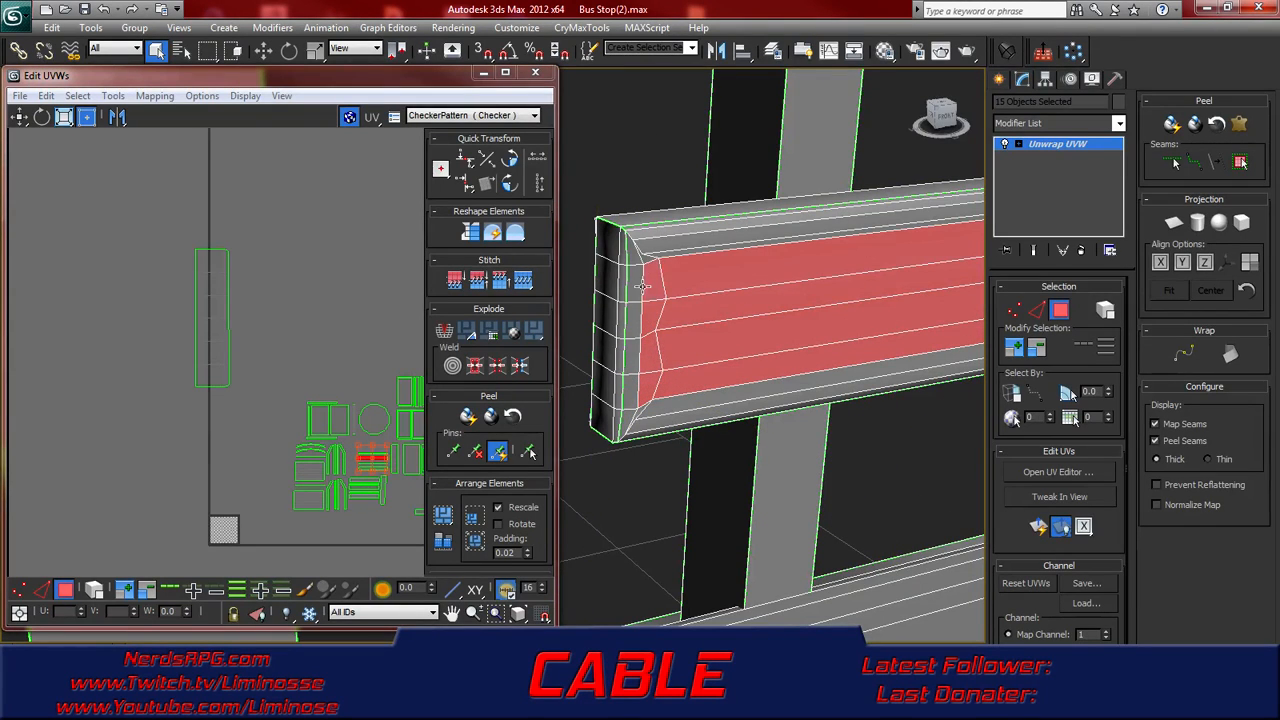
pyautogui.keyDown('alt'); pyautogui.moveTo(698, 293); pyautogui.dragTo(670, 382, button='middle'); pyautogui.keyUp('alt')
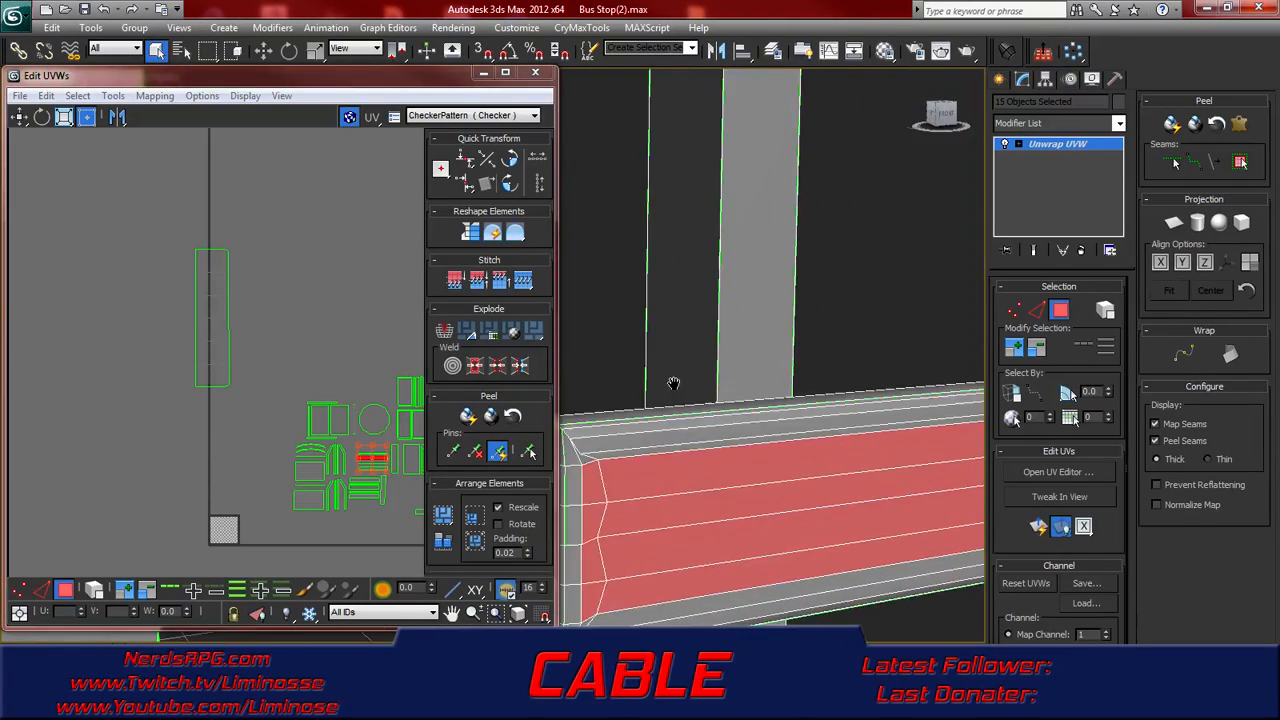
pyautogui.keyDown('ctrl'); pyautogui.click(622, 453); pyautogui.keyUp('ctrl')
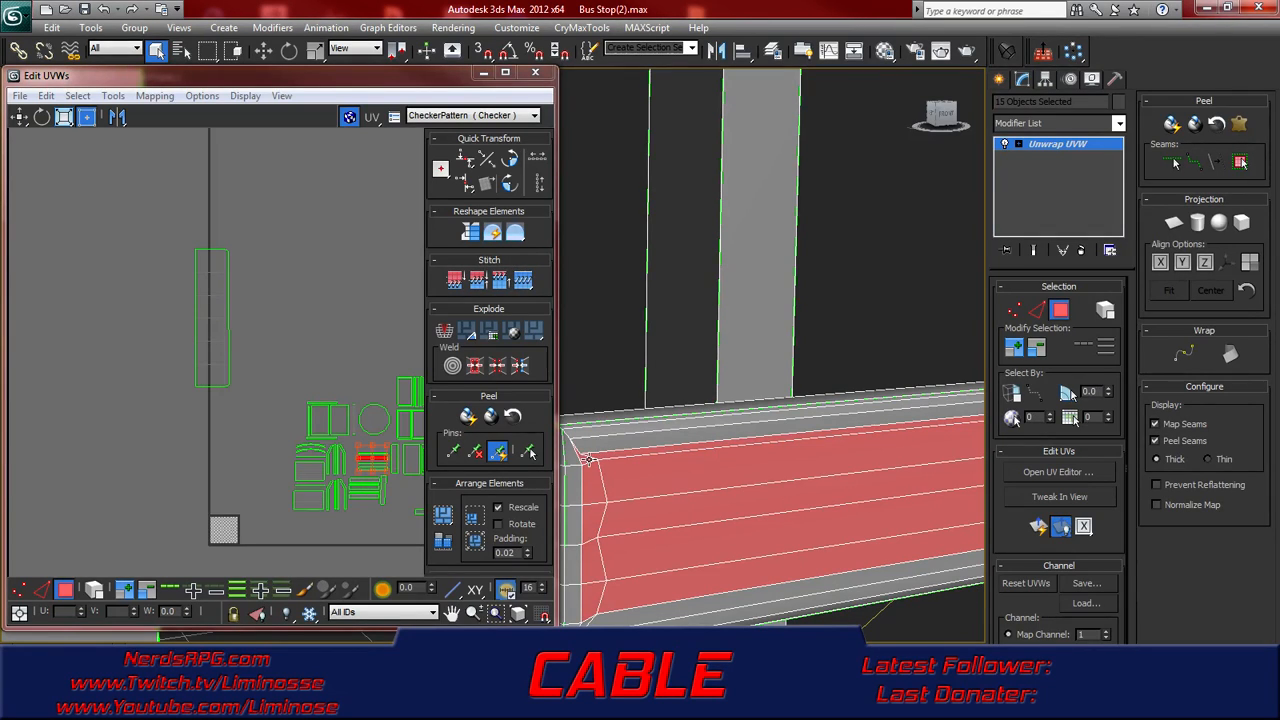
pyautogui.click(1038, 528)
pyautogui.moveTo(214, 457); pyautogui.dragTo(214, 217)
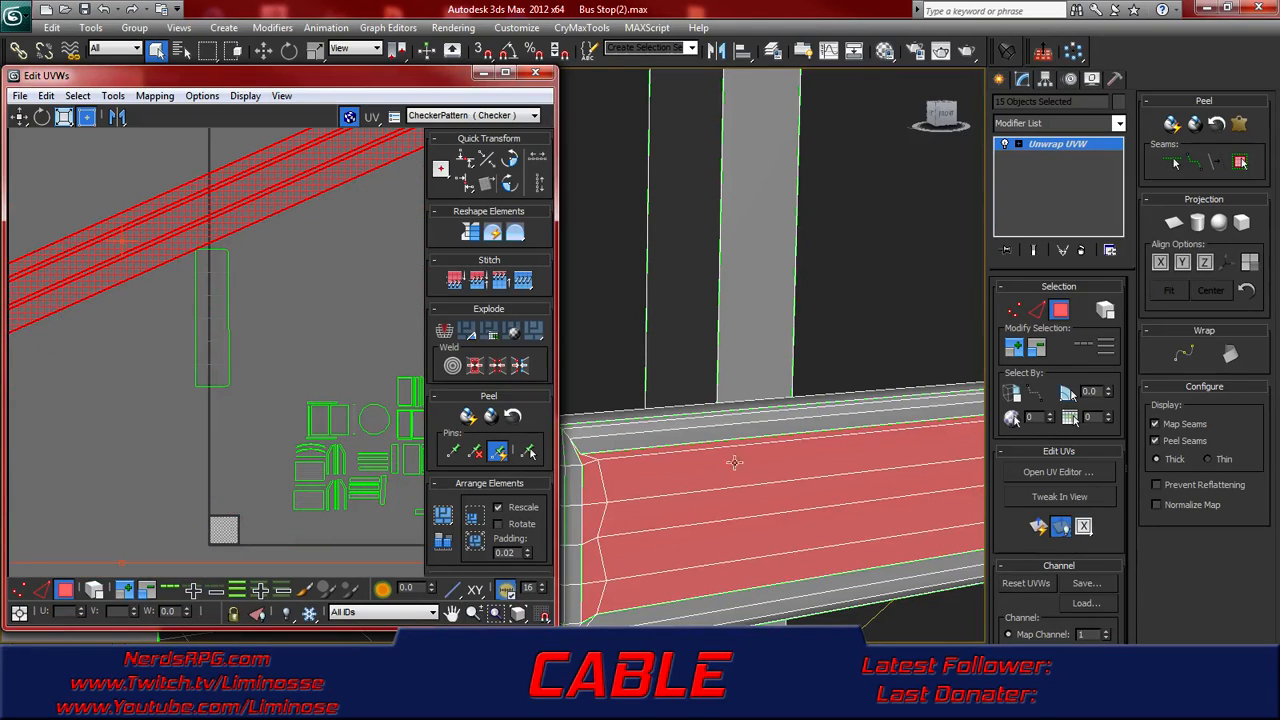
# - Quick planar-map the narrow strip along the back rest's upper bevel, switching the projection alignment from X to averaged normals
pyautogui.moveTo(615, 433); pyautogui.dragTo(680, 432, button='middle')
pyautogui.click(690, 428)
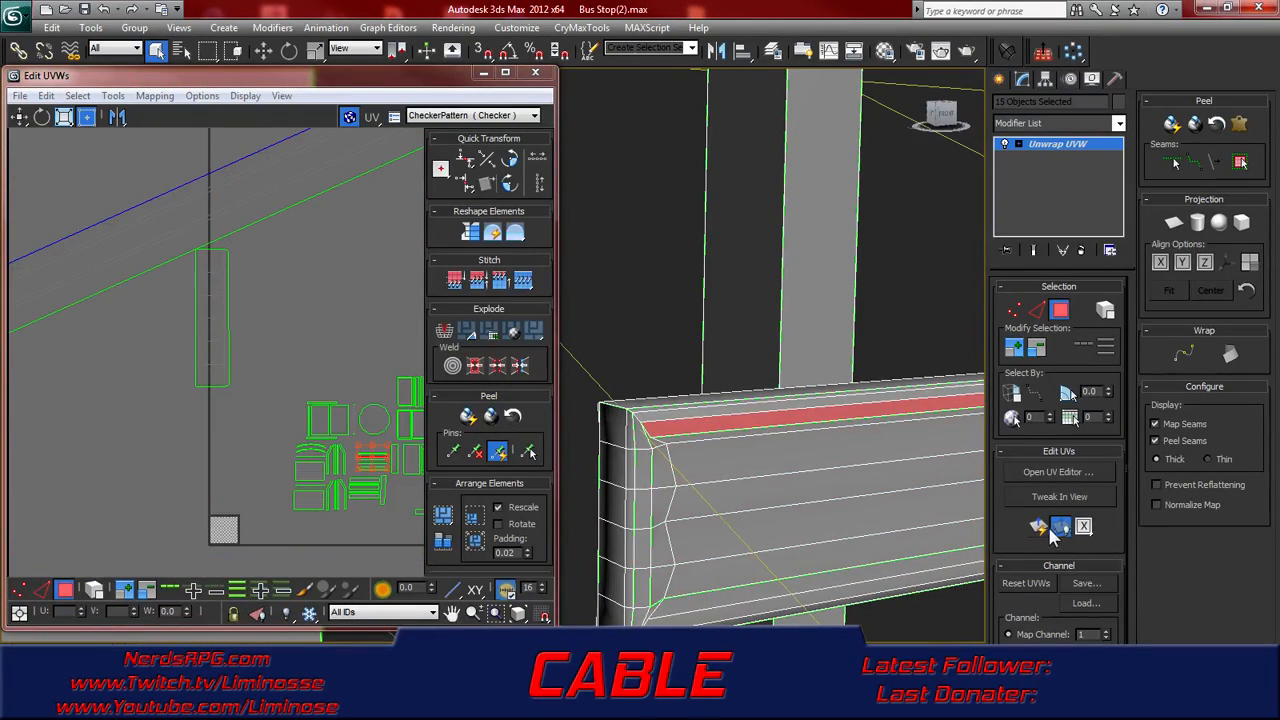
pyautogui.click(701, 414)
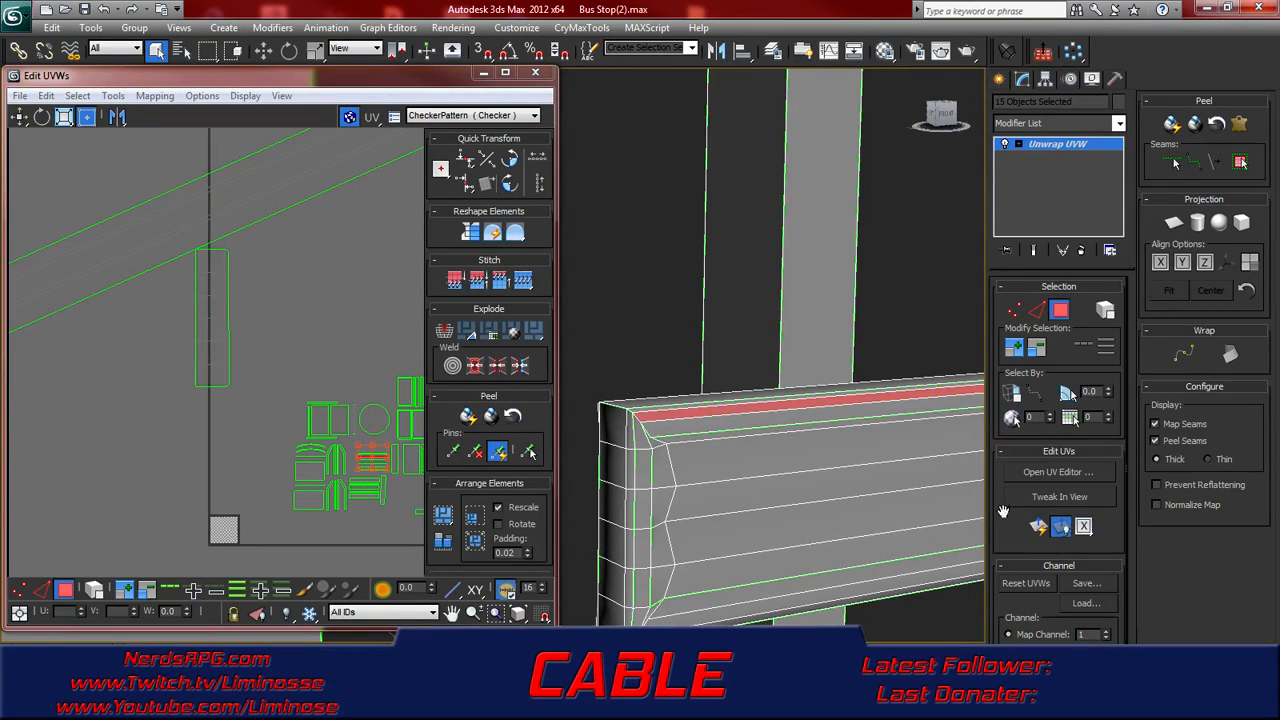
pyautogui.click(1038, 528)
pyautogui.scroll(-5, 772, 415)
pyautogui.scroll(4, 765, 405)
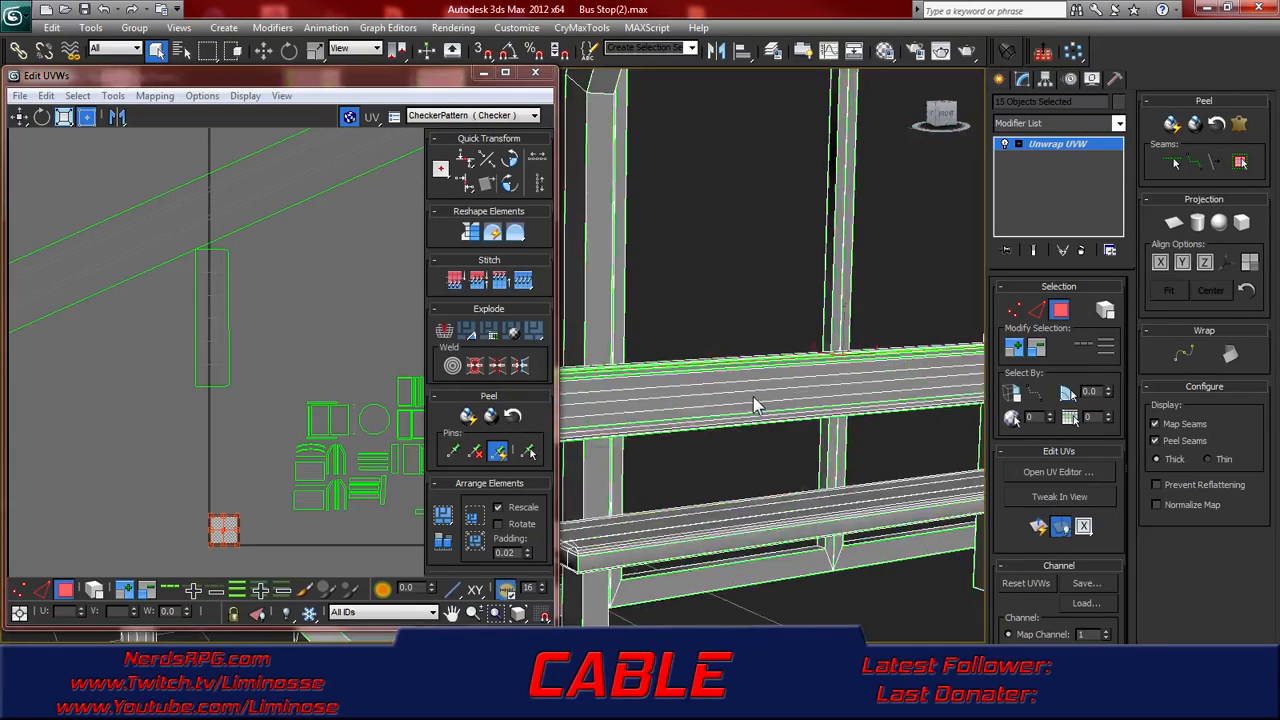
pyautogui.keyDown('alt'); pyautogui.moveTo(787, 402); pyautogui.dragTo(847, 394, button='middle'); pyautogui.keyUp('alt')
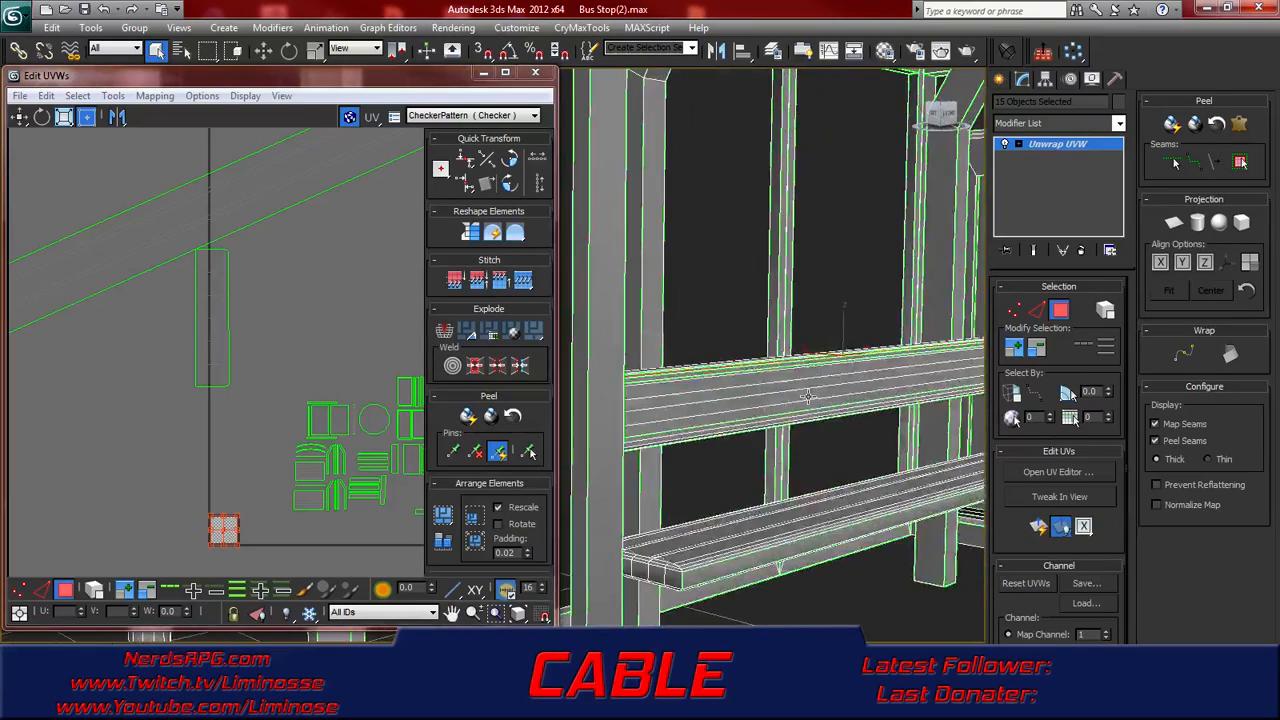
pyautogui.moveTo(1083, 526); pyautogui.dragTo(1089, 601)
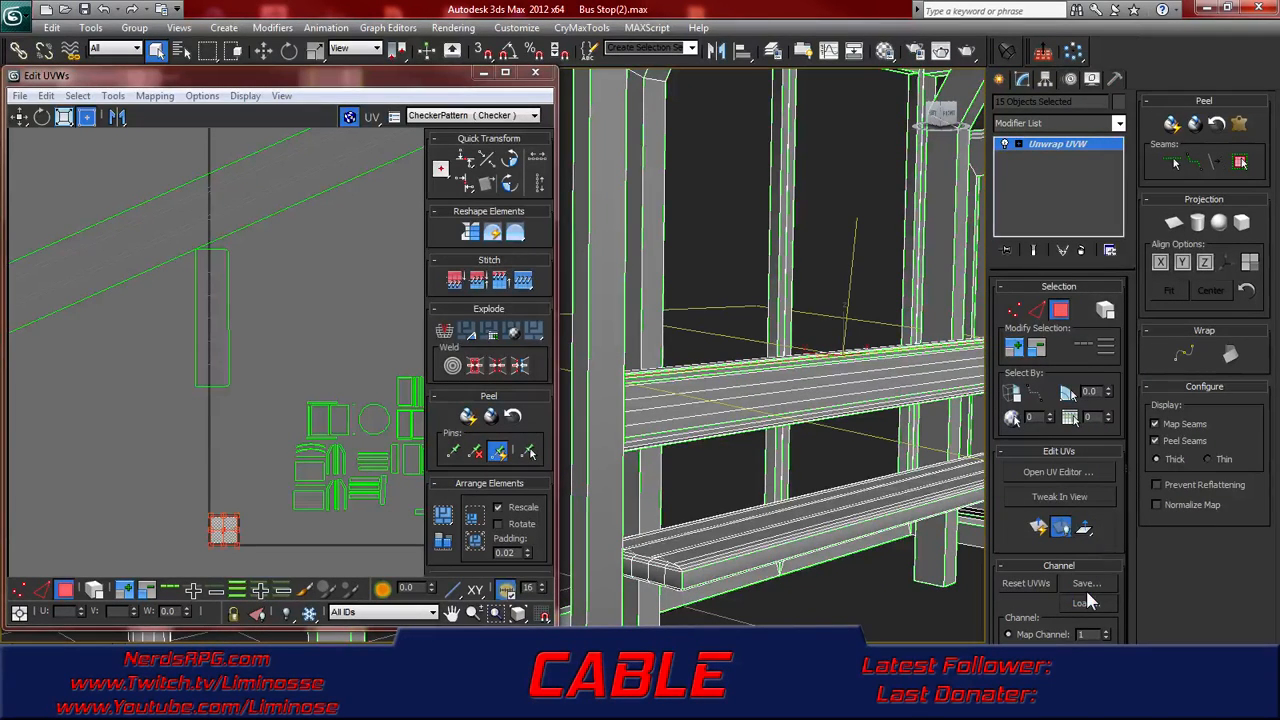
pyautogui.click(1038, 527)
# - Quick planar-map the bevel strip, the thin strip above it and the top strip of the back rest one by one
pyautogui.moveTo(678, 377); pyautogui.dragTo(640, 409, button='middle')
pyautogui.scroll(5, 726, 394)
pyautogui.scroll(3, 886, 434)
pyautogui.click(843, 457)
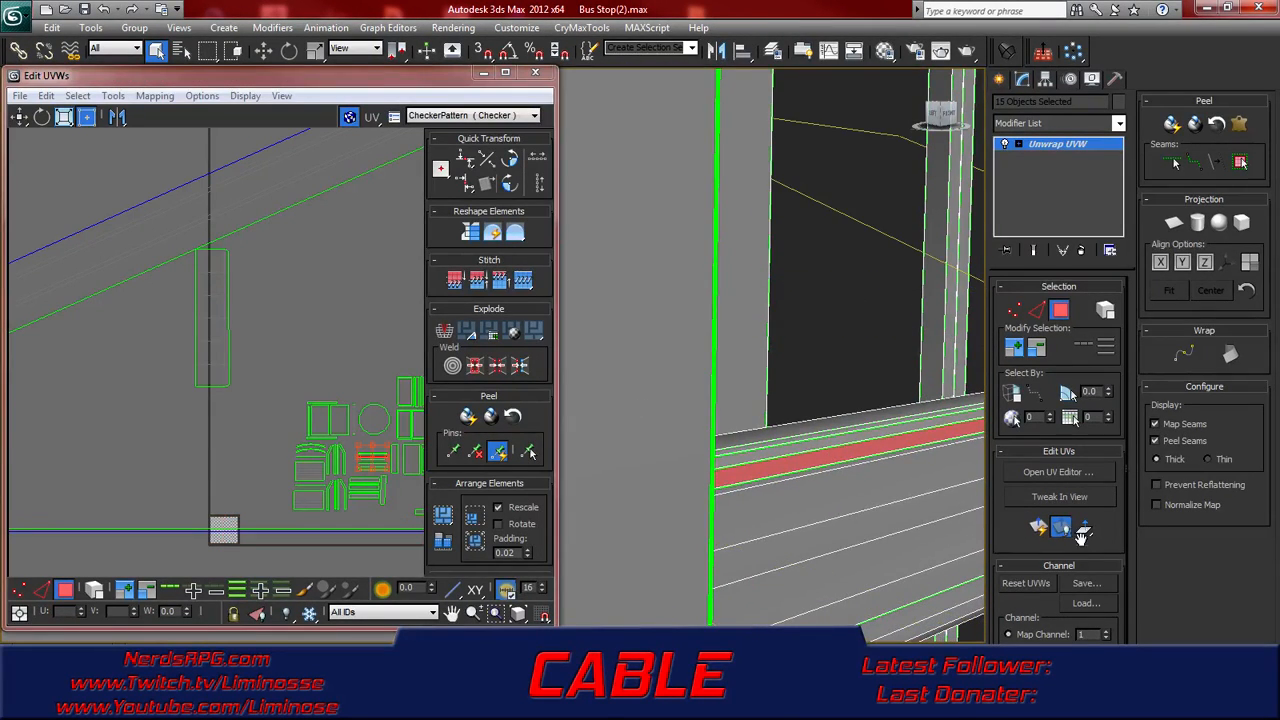
pyautogui.click(1043, 530)
pyautogui.click(789, 440)
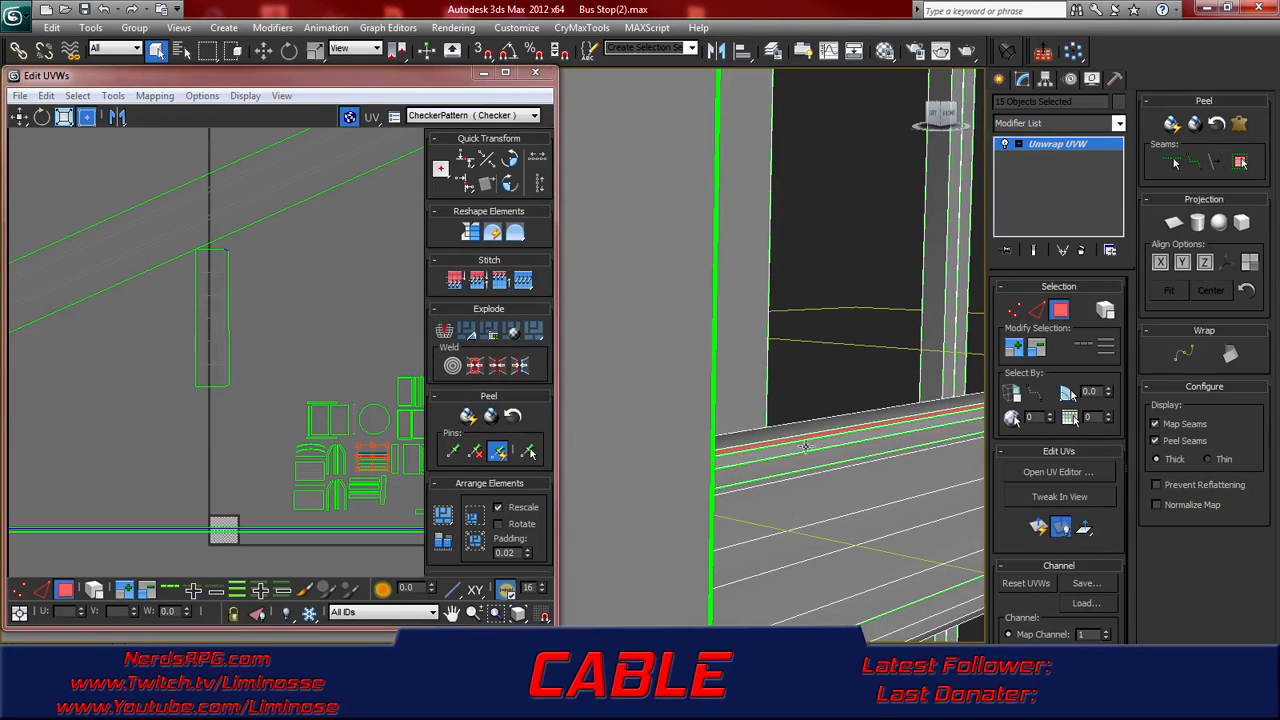
pyautogui.click(1061, 530)
pyautogui.click(822, 427)
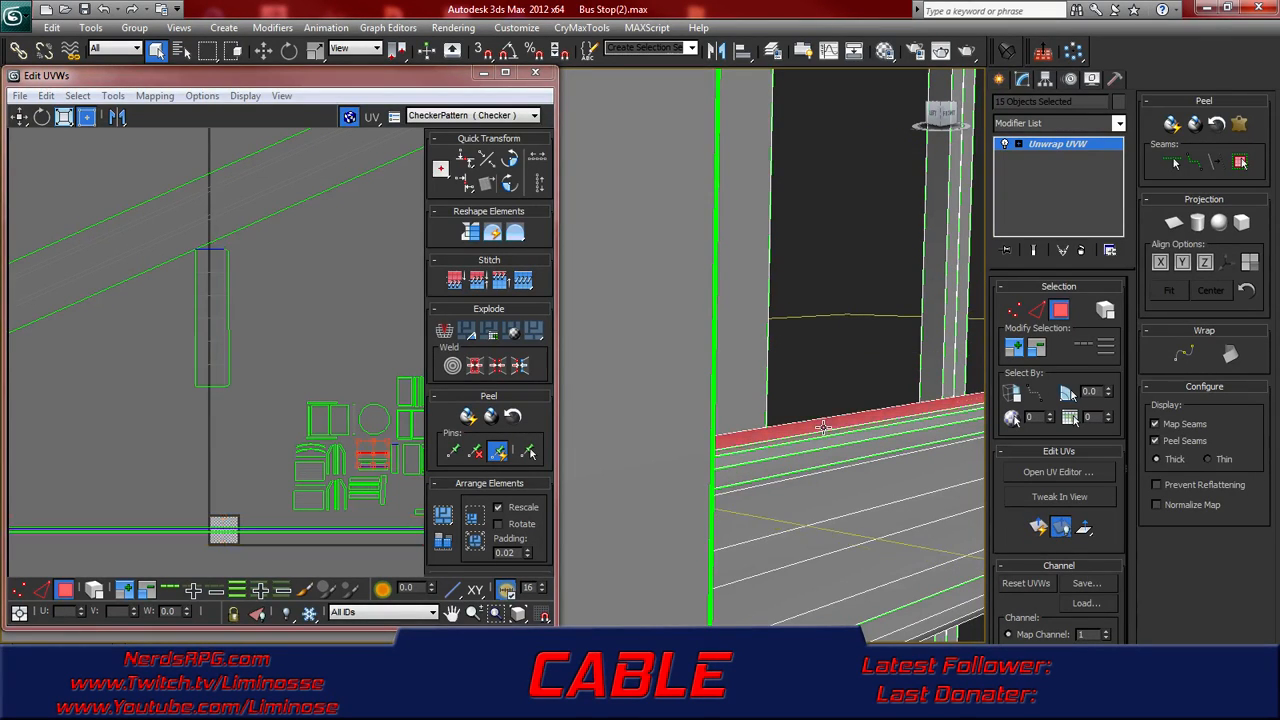
pyautogui.click(1061, 528)
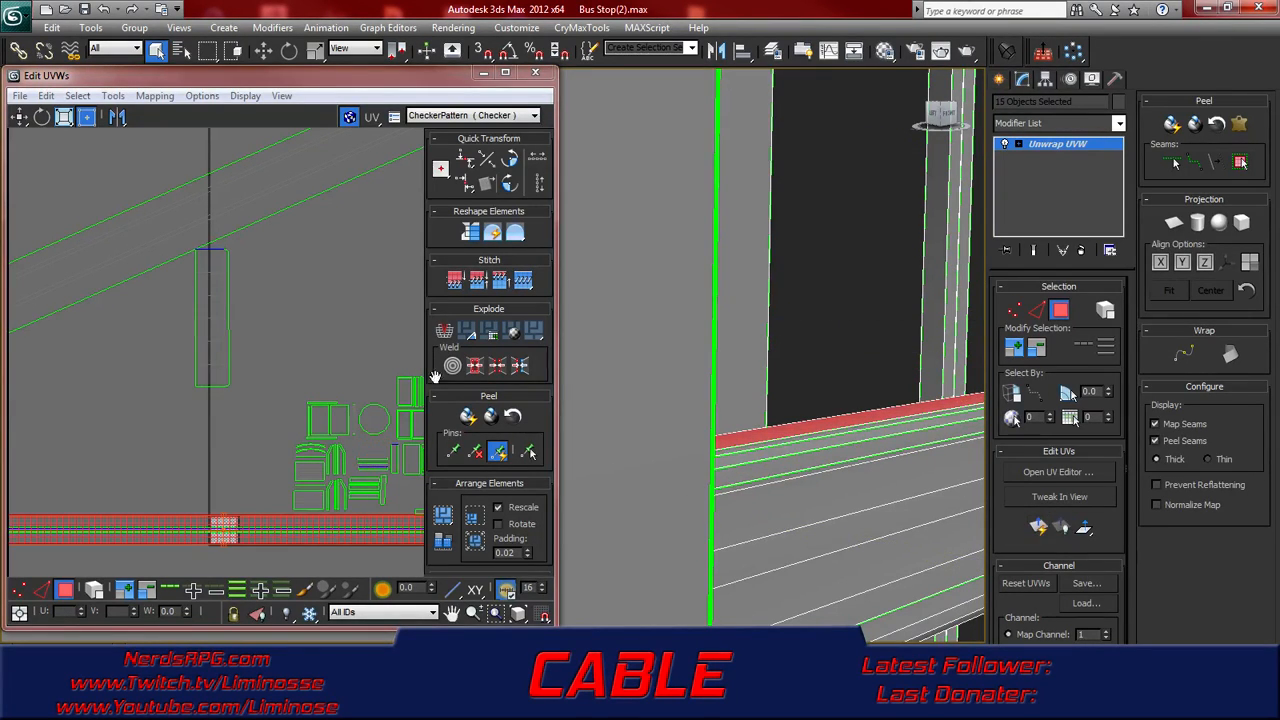
# - Stitch the newly mapped upper strips onto the back rest's long diagonal shell, one shared long edge after another
pyautogui.moveTo(204, 324); pyautogui.dragTo(240, 360, button='middle')
pyautogui.press('2')
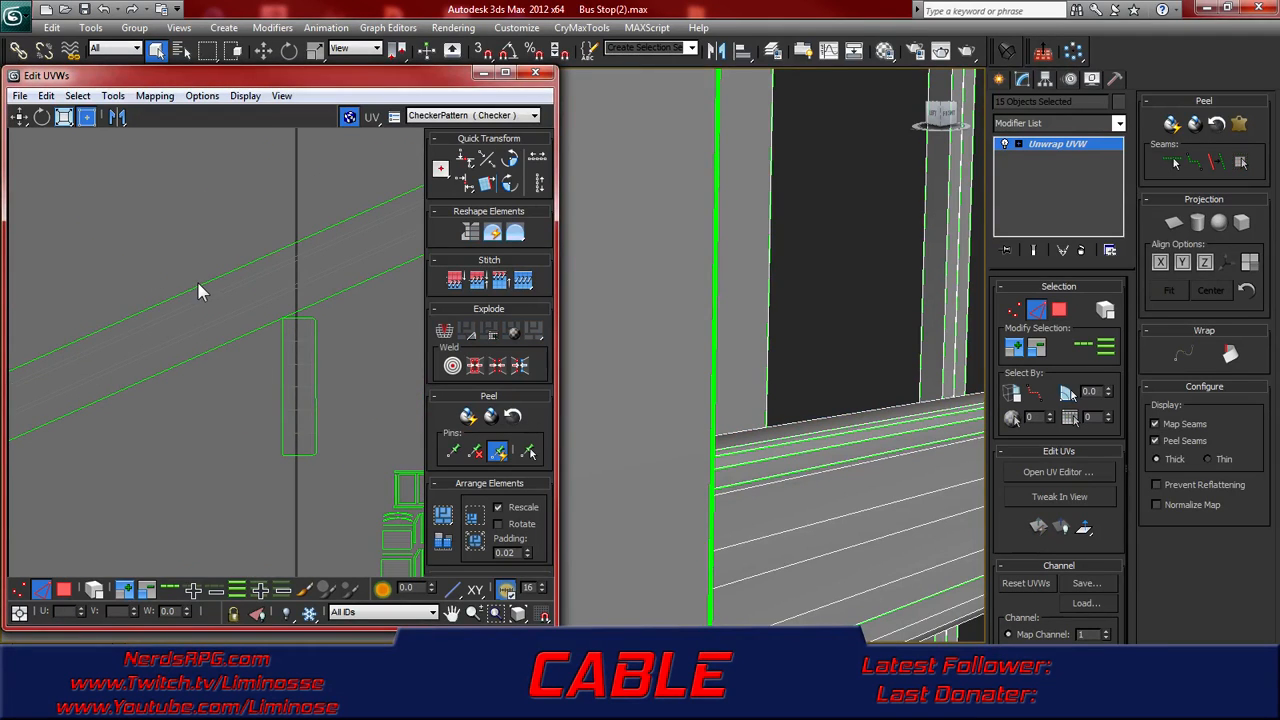
pyautogui.click(199, 284)
pyautogui.click(300, 268)
pyautogui.click(220, 270)
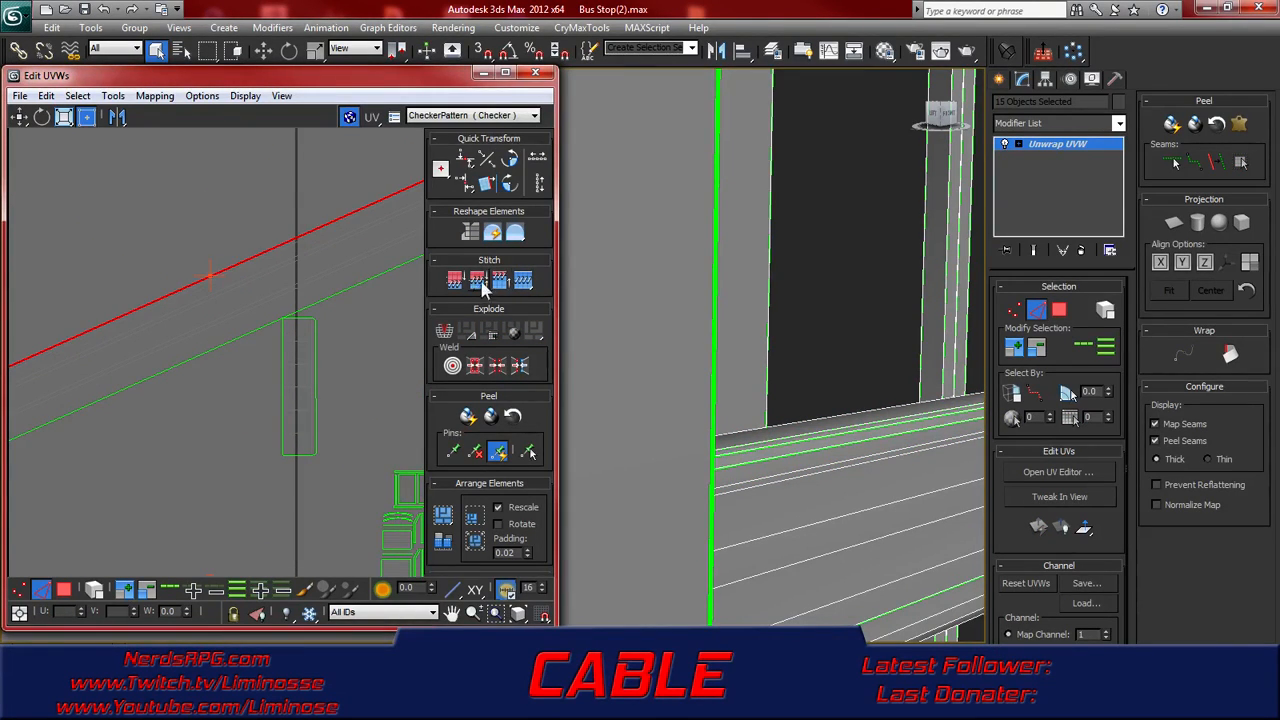
pyautogui.click(263, 284)
pyautogui.click(216, 279)
pyautogui.click(262, 289)
pyautogui.click(218, 266)
pyautogui.click(522, 282)
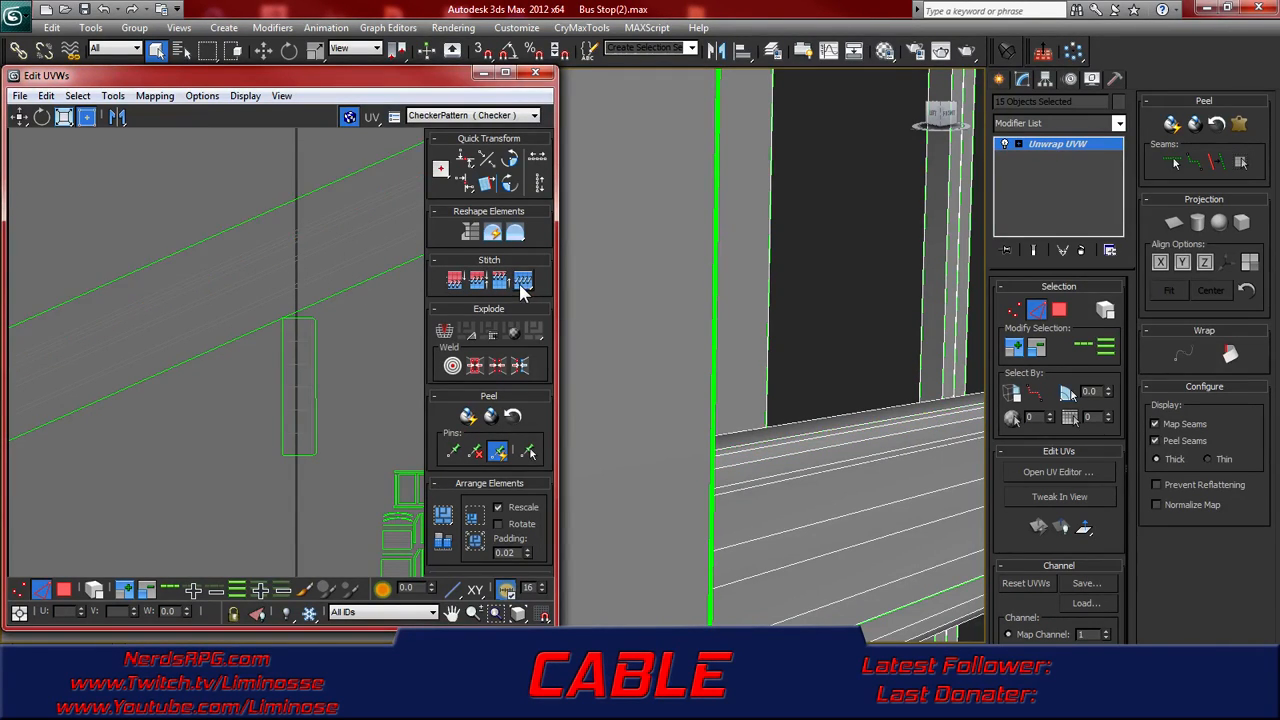
# - Close the UV editor, leave the Unwrap UVW sub-object level and deselect all of the bus stop's objects
pyautogui.scroll(-5, 312, 310)
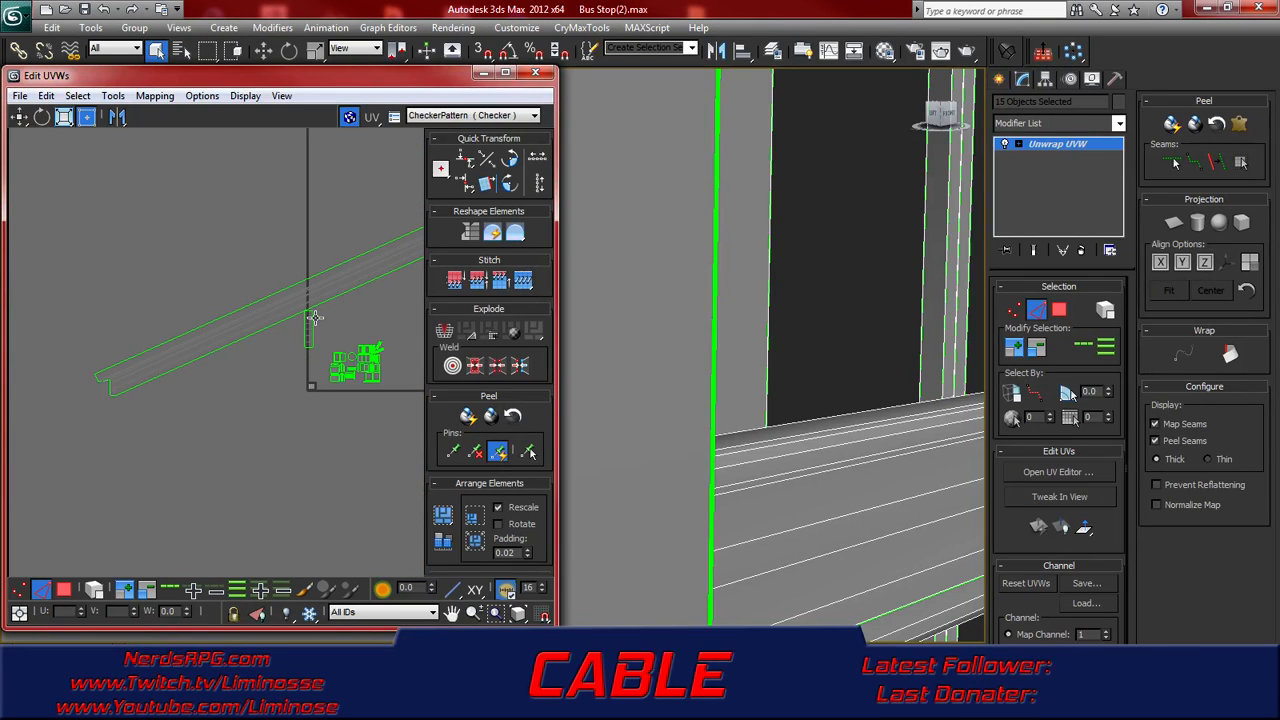
pyautogui.scroll(5, 710, 430)
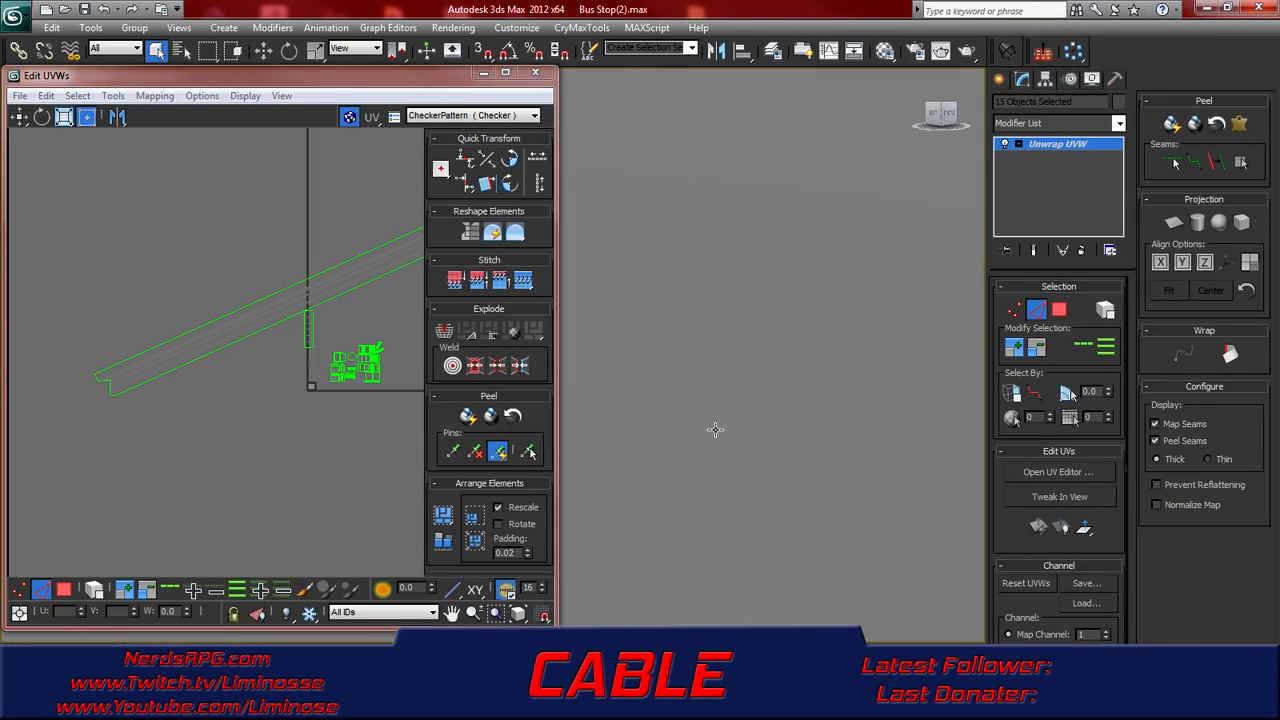
pyautogui.scroll(-5, 713, 426)
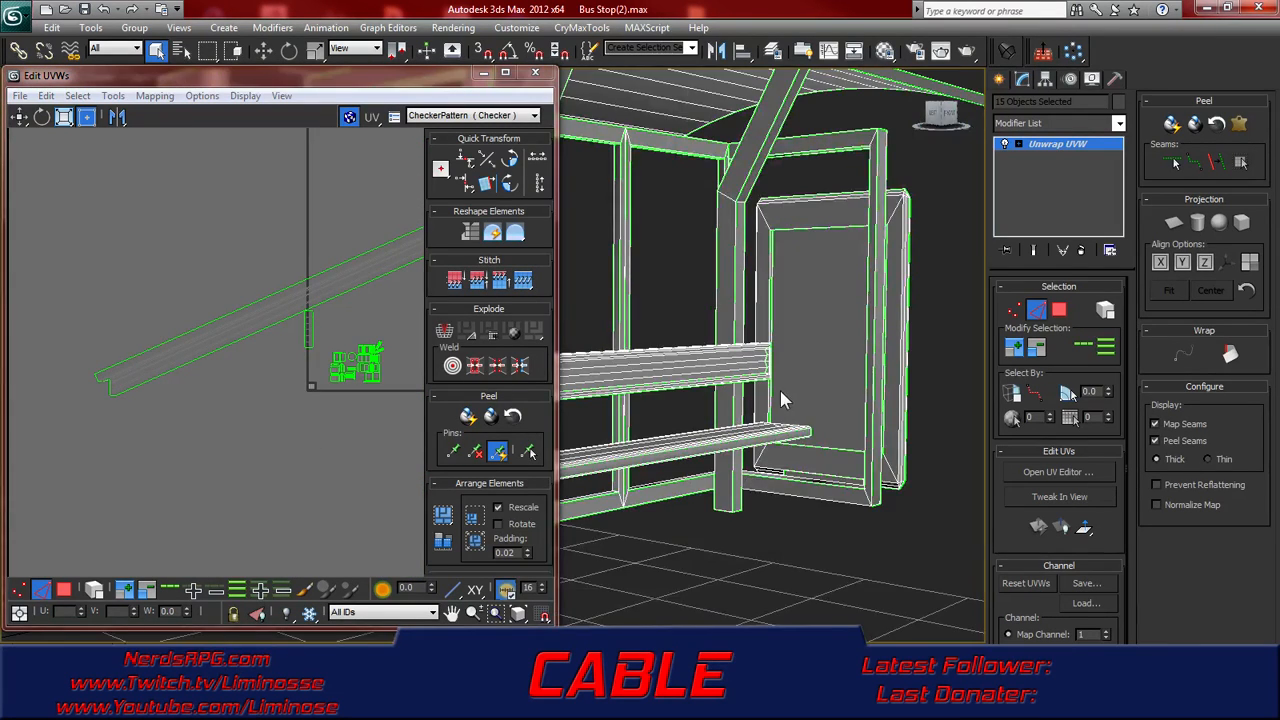
pyautogui.click(535, 73)
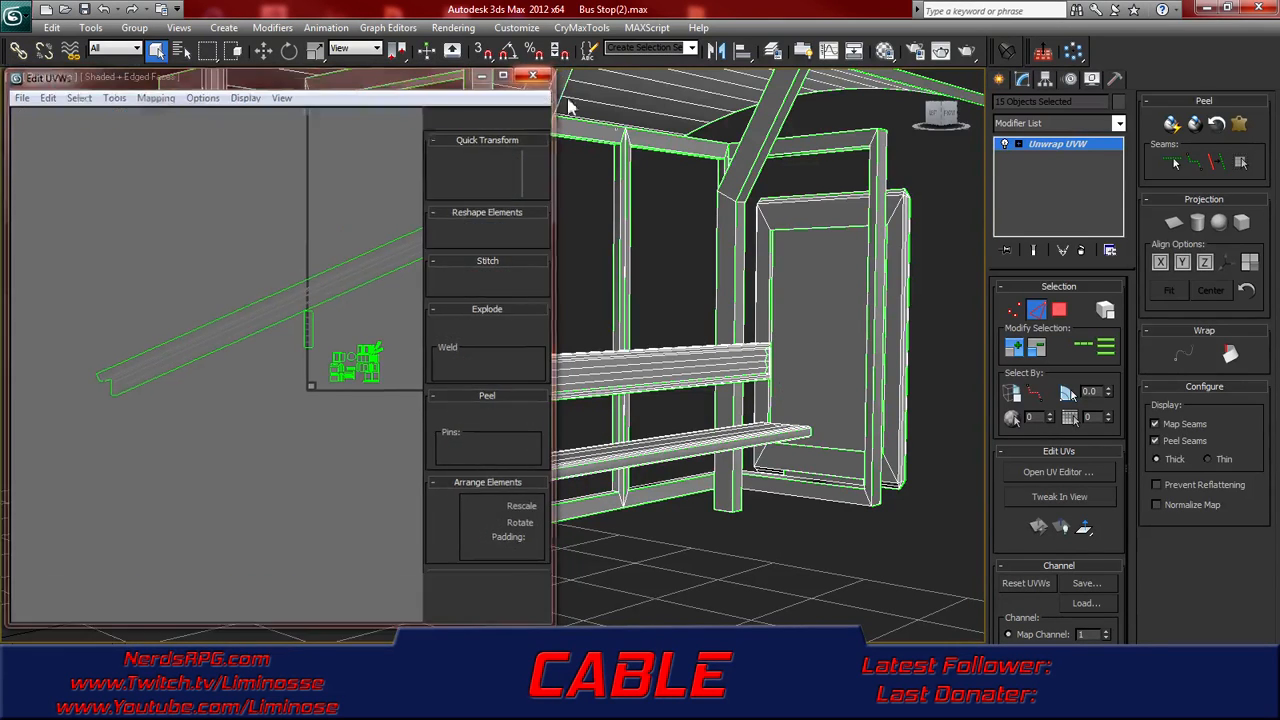
pyautogui.moveTo(543, 375); pyautogui.dragTo(575, 316, button='middle')
pyautogui.click(511, 447)
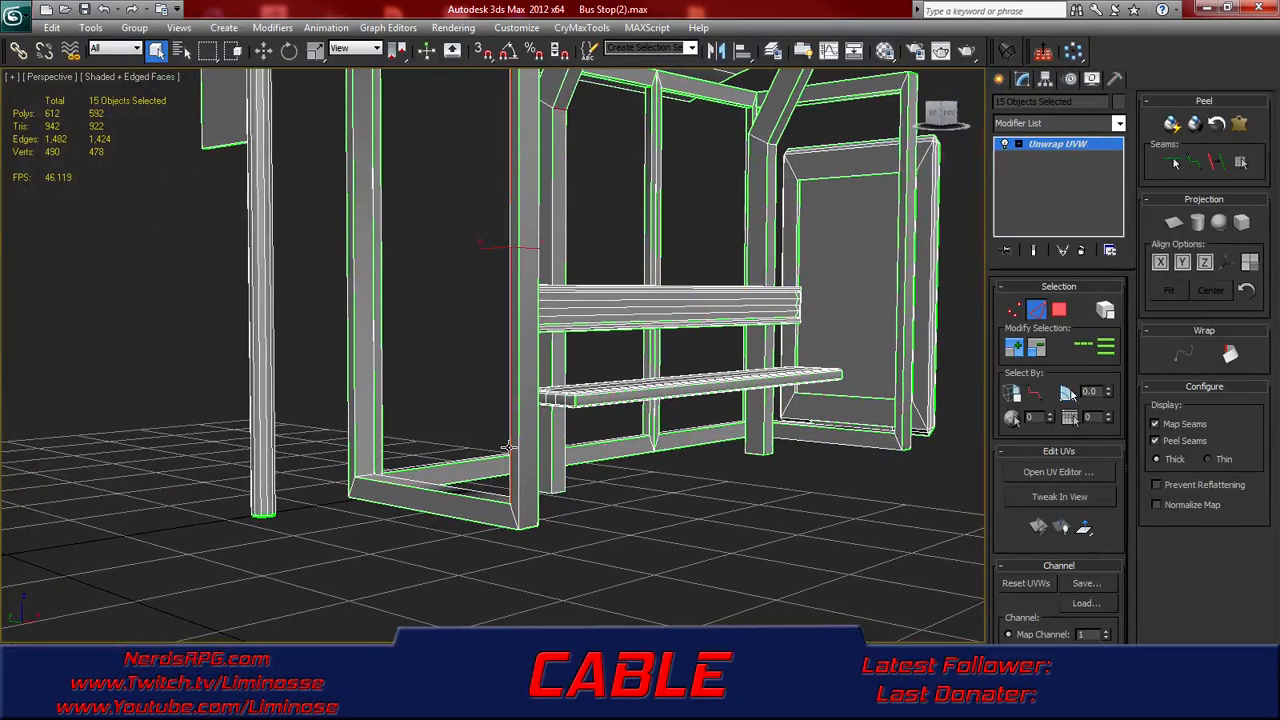
pyautogui.click(796, 316)
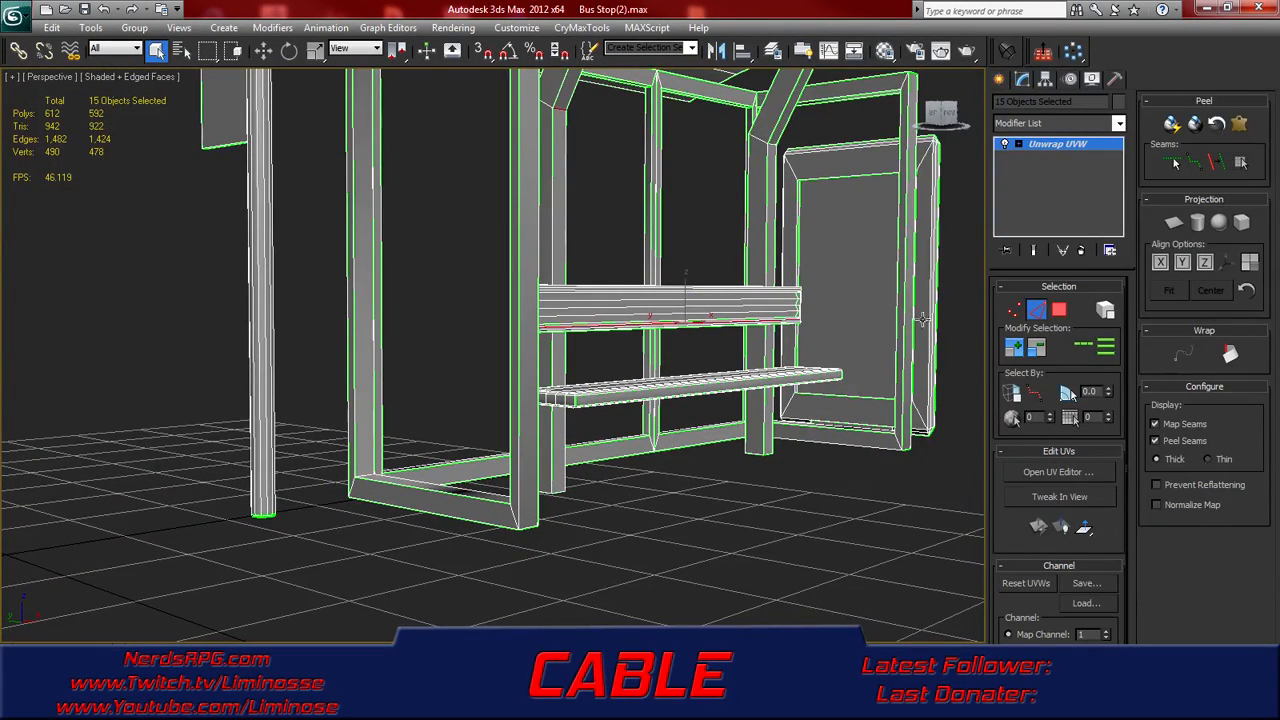
pyautogui.click(1078, 147)
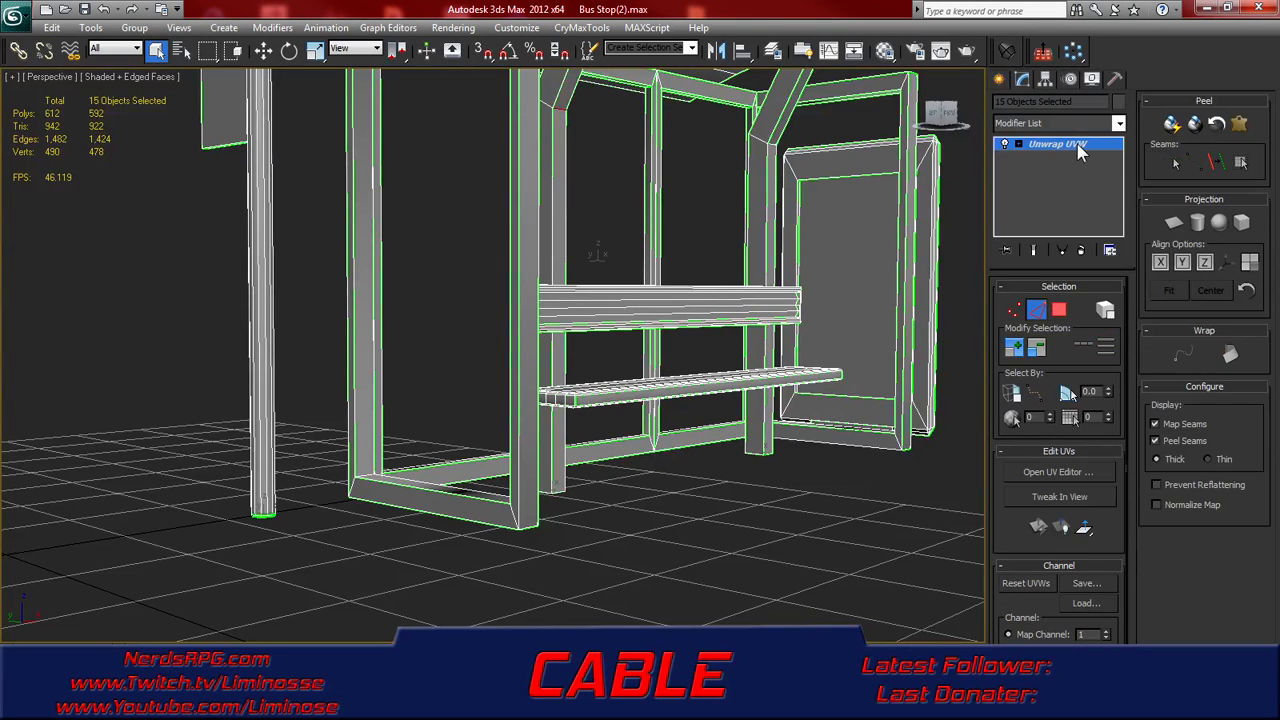
pyautogui.click(955, 338)
pyautogui.moveTo(814, 380); pyautogui.dragTo(728, 416, button='middle')
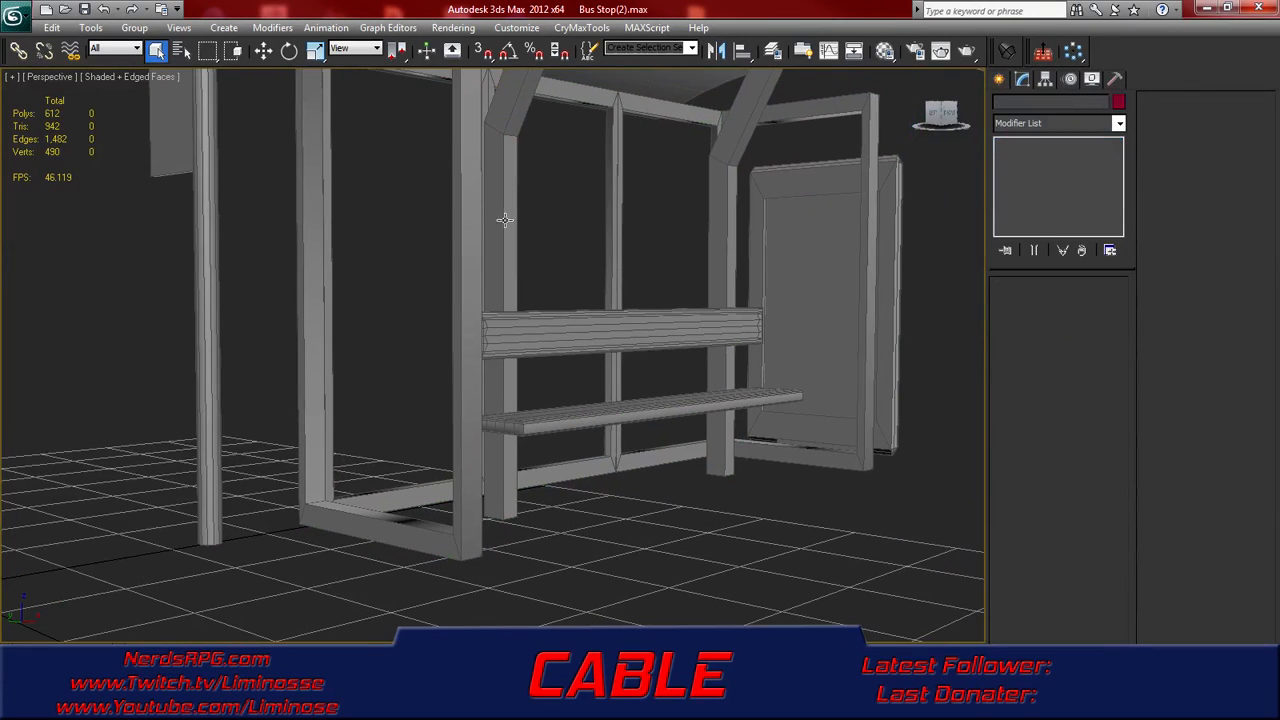
# - Select the bench's seat bottom on its own and isolate it from the rest of the bus stop
pyautogui.click(545, 324)
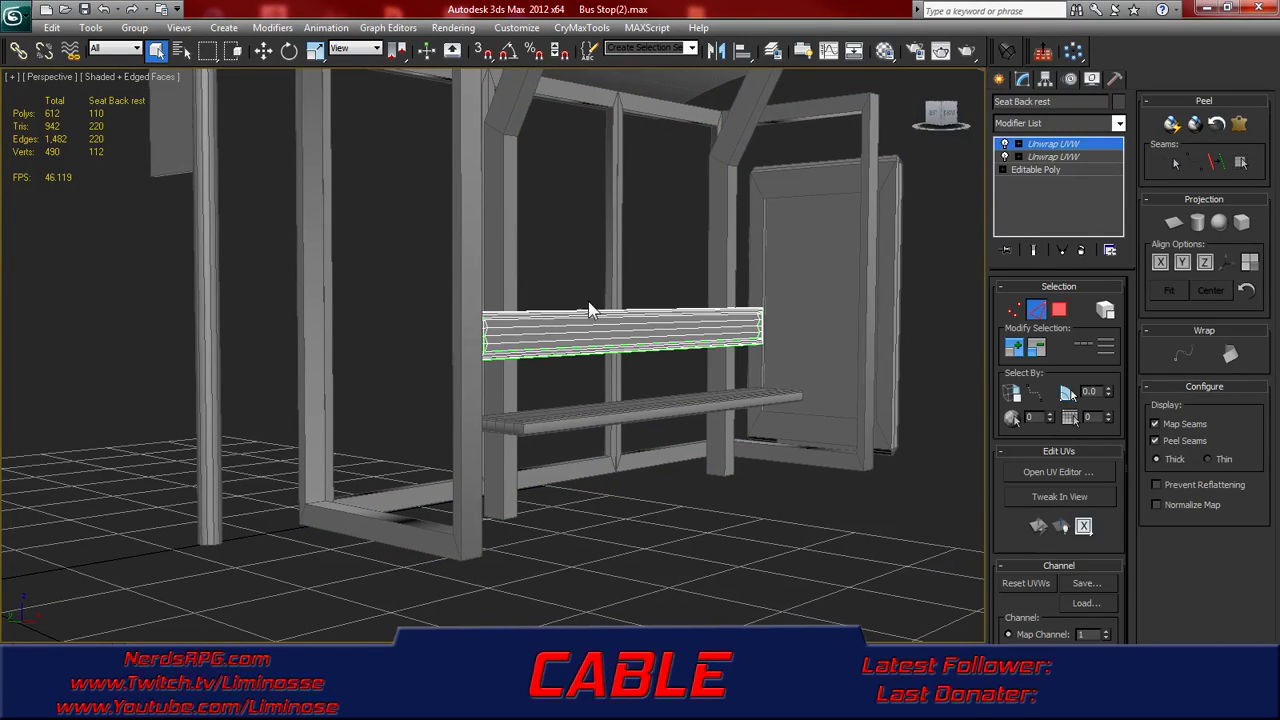
pyautogui.click(566, 414)
pyautogui.rightClick(563, 410)
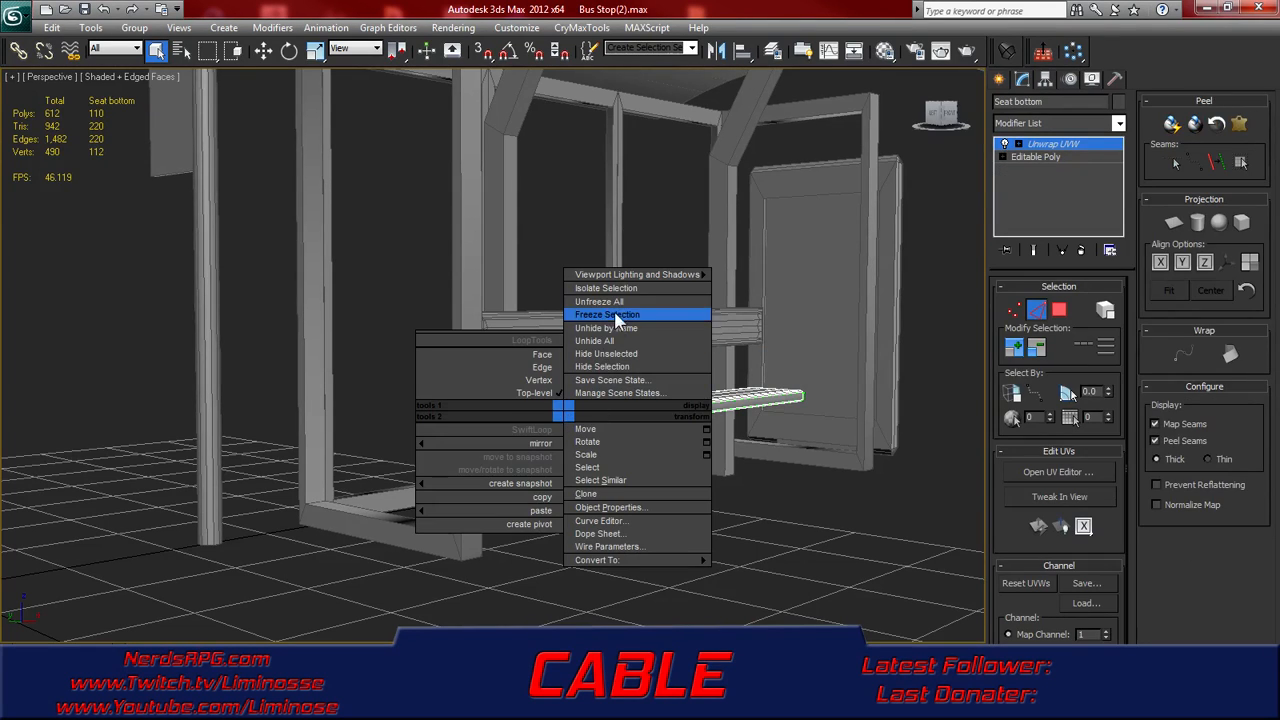
pyautogui.click(618, 288)
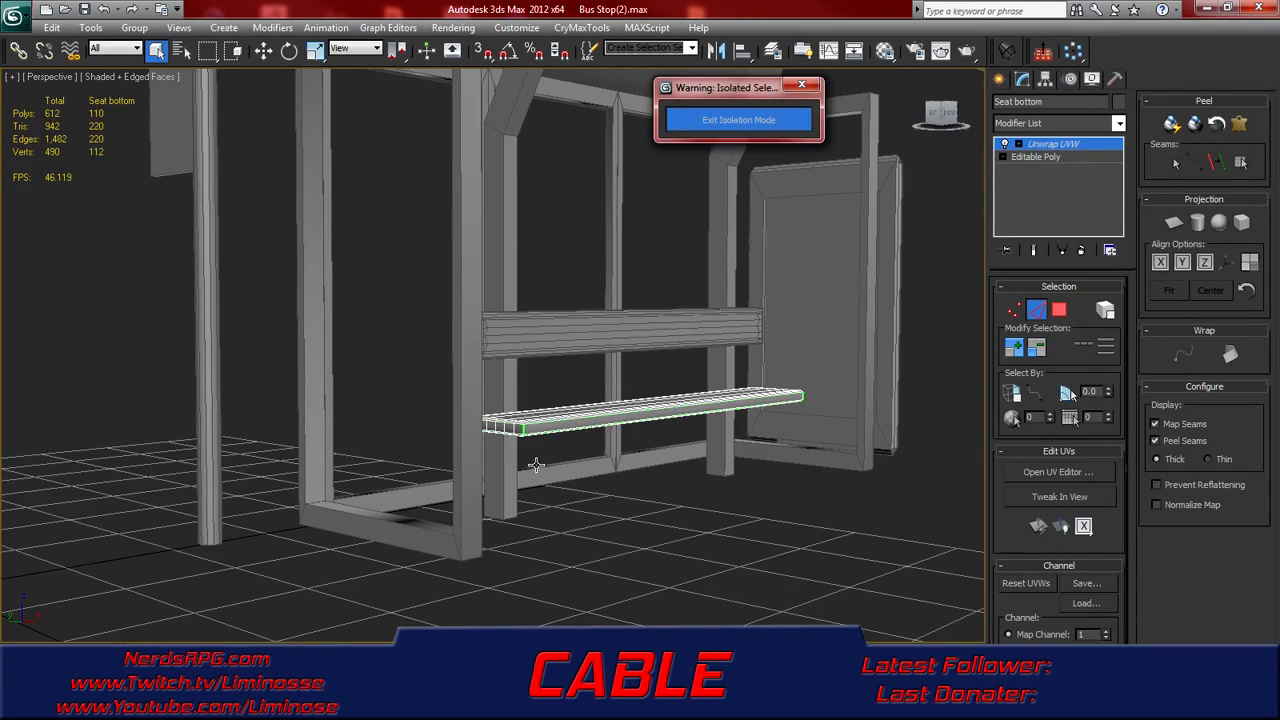
pyautogui.keyDown('alt'); pyautogui.moveTo(494, 424); pyautogui.dragTo(368, 474, button='middle'); pyautogui.keyUp('alt')
pyautogui.scroll(3, 350, 430)
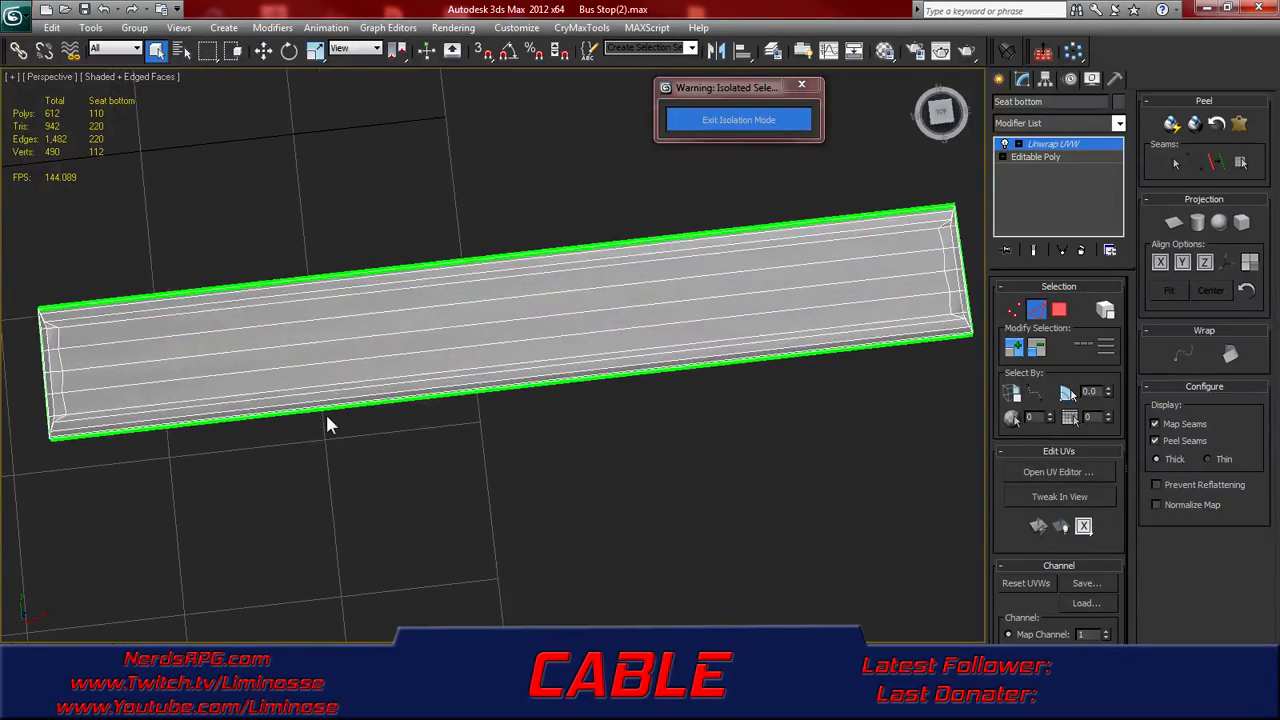
pyautogui.moveTo(203, 406); pyautogui.dragTo(343, 393, button='middle')
pyautogui.scroll(2, 343, 393)
pyautogui.scroll(-1, 160, 429)
pyautogui.moveTo(154, 430); pyautogui.dragTo(730, 292, button='middle')
pyautogui.scroll(-4, 426, 361)
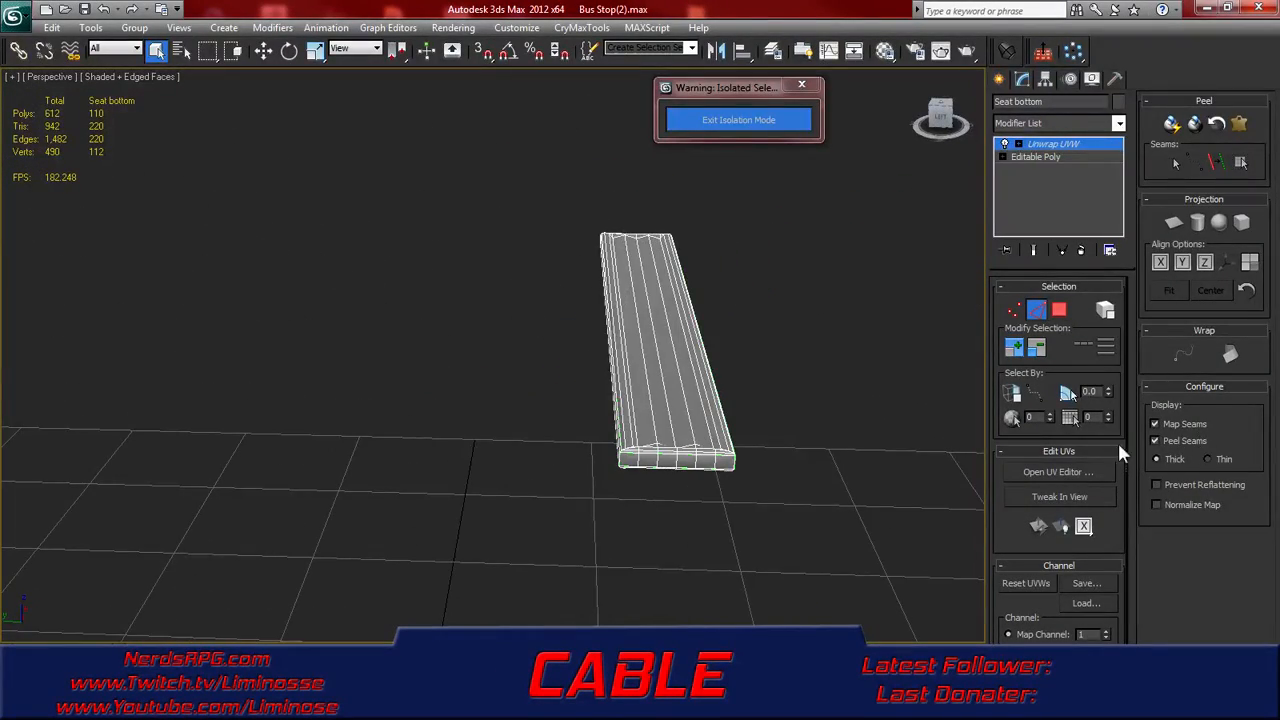
# - Open the UV editor for the seat bottom and select all of its polygons
pyautogui.click(1058, 472)
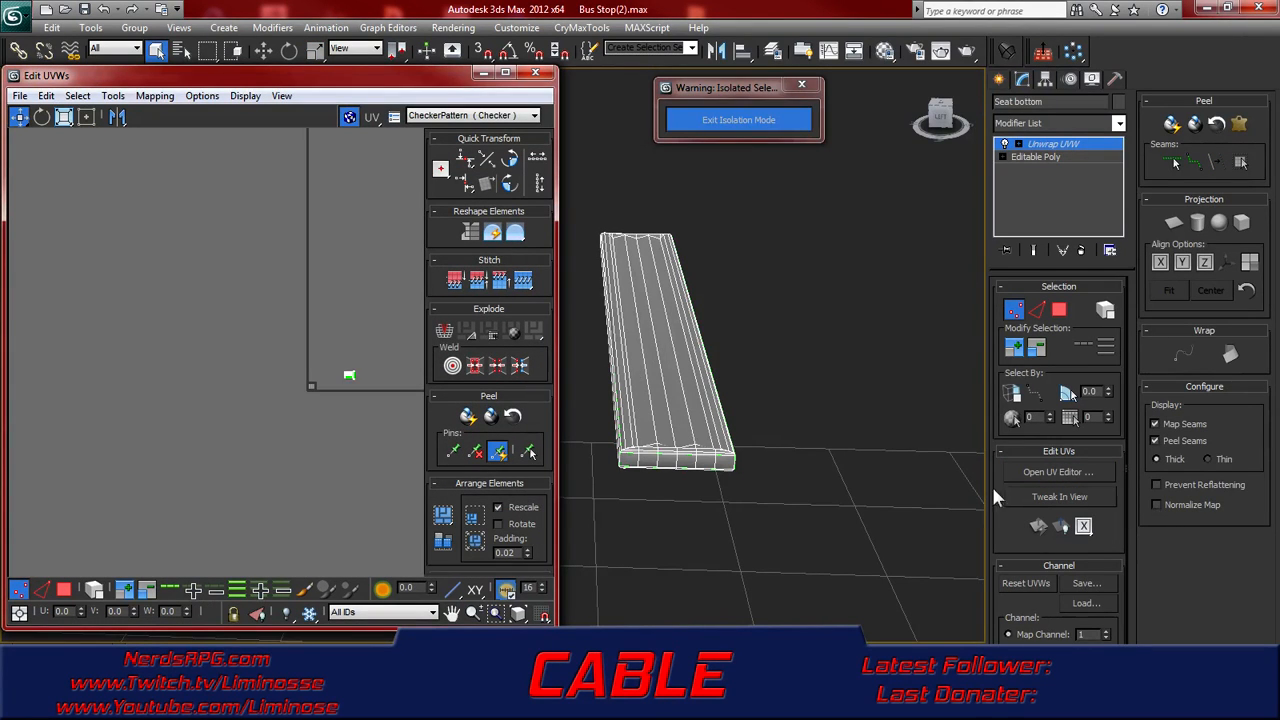
pyautogui.moveTo(667, 246); pyautogui.dragTo(687, 258, button='middle')
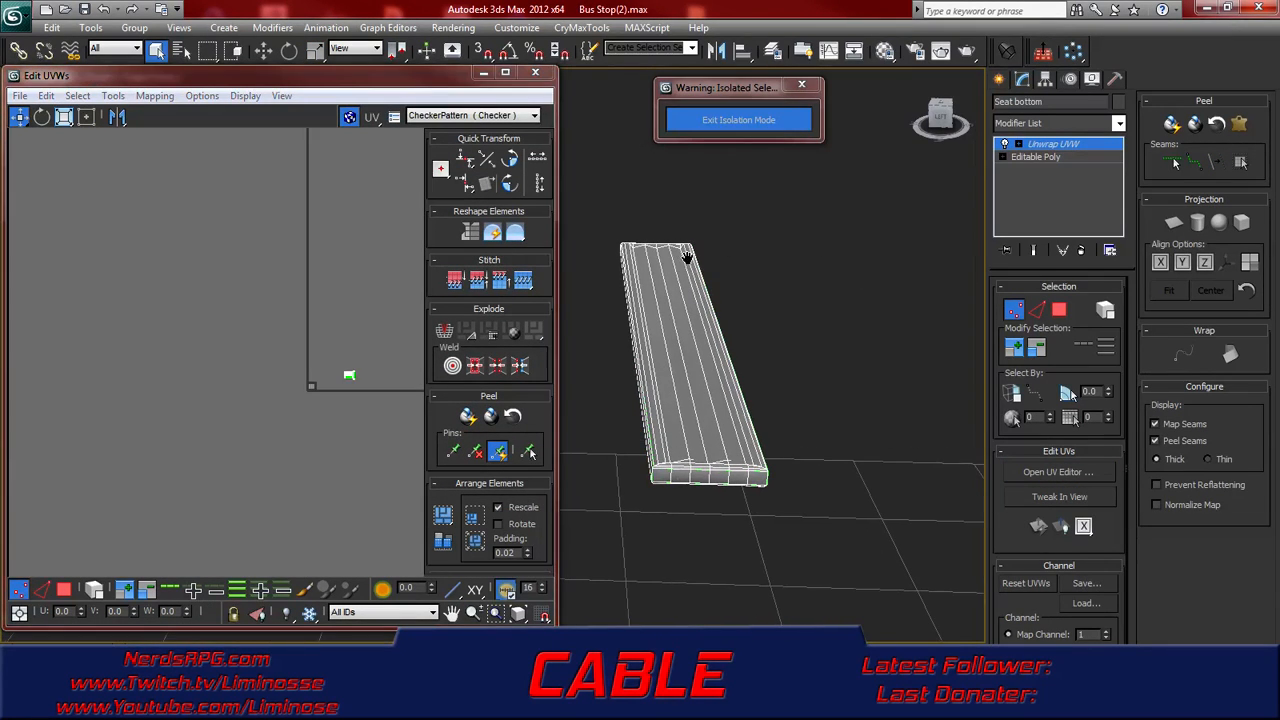
pyautogui.click(1060, 310)
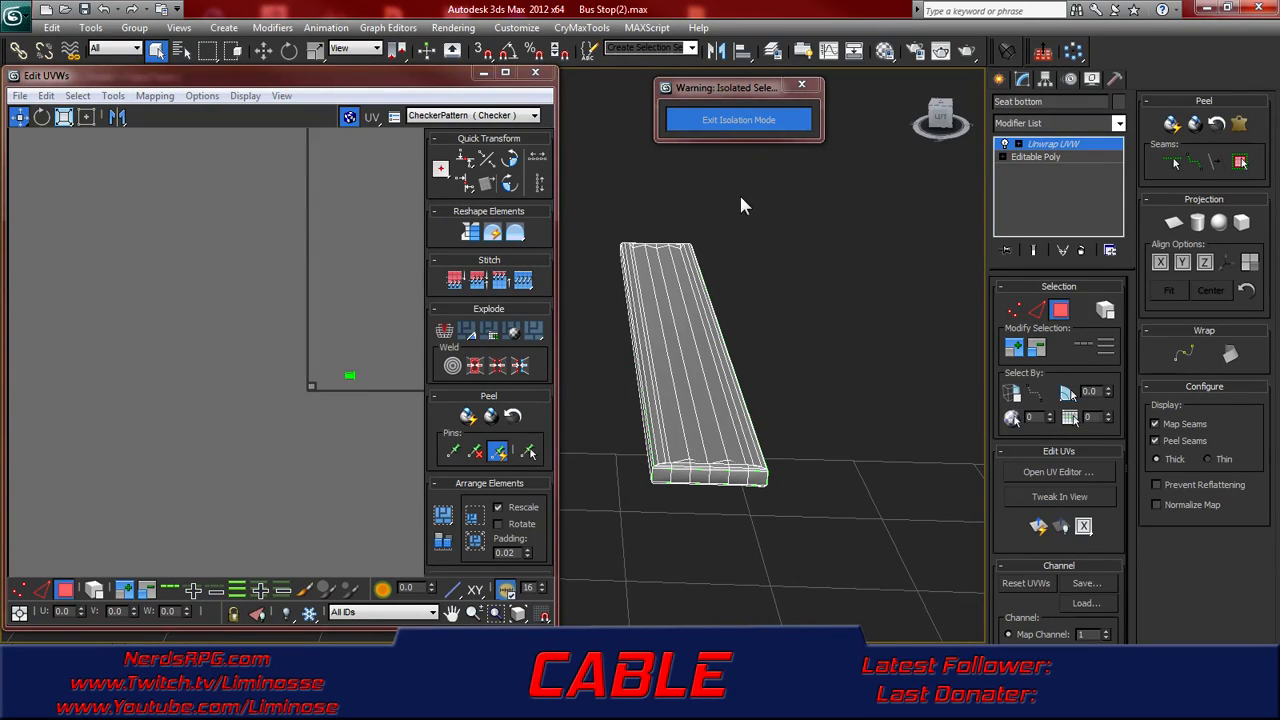
pyautogui.moveTo(529, 620); pyautogui.dragTo(527, 622)
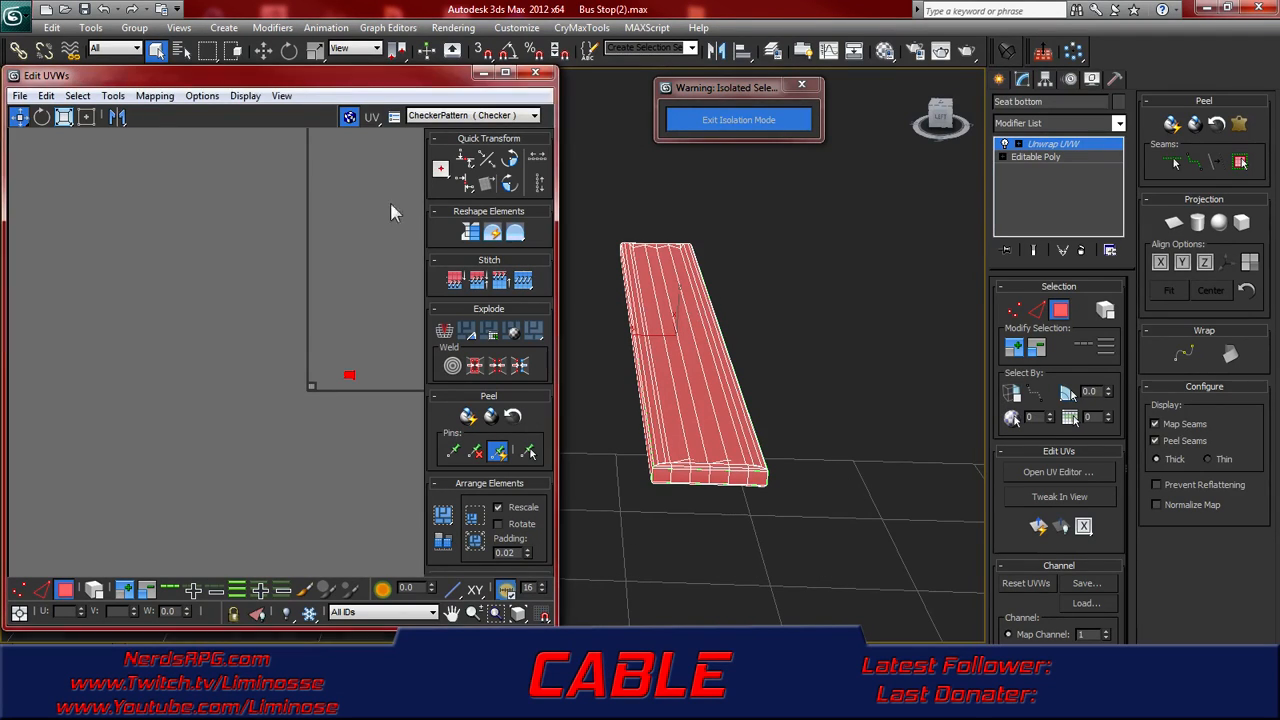
pyautogui.scroll(5, 300, 350)
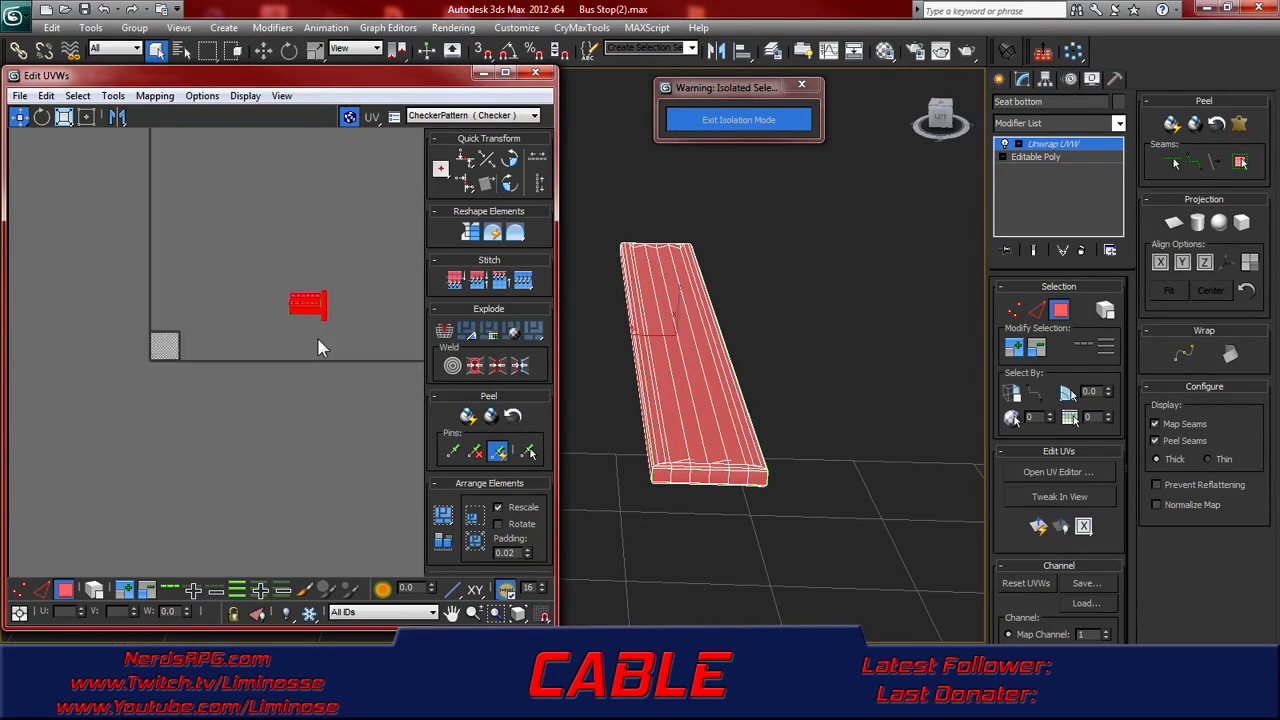
pyautogui.scroll(2, 318, 340)
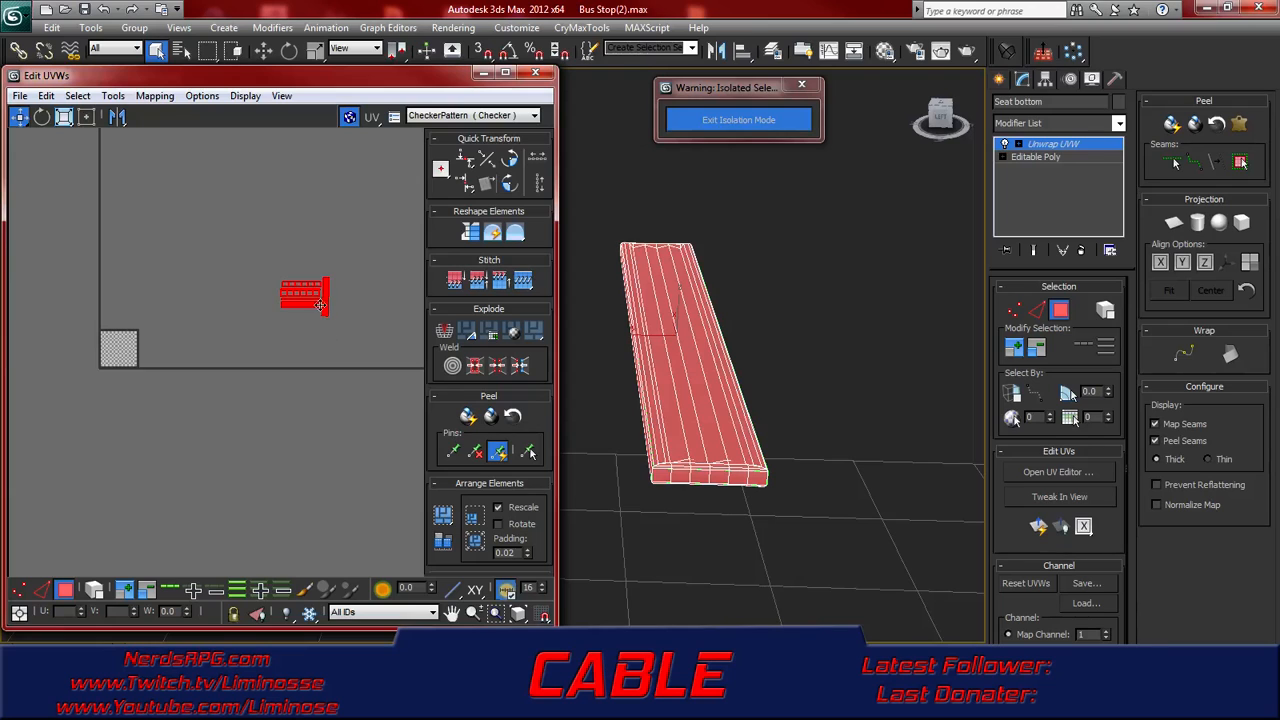
# - Box-map all of the seat bottom's polygons and move the resulting UVs up, above the layout's lower border
pyautogui.click(1242, 223)
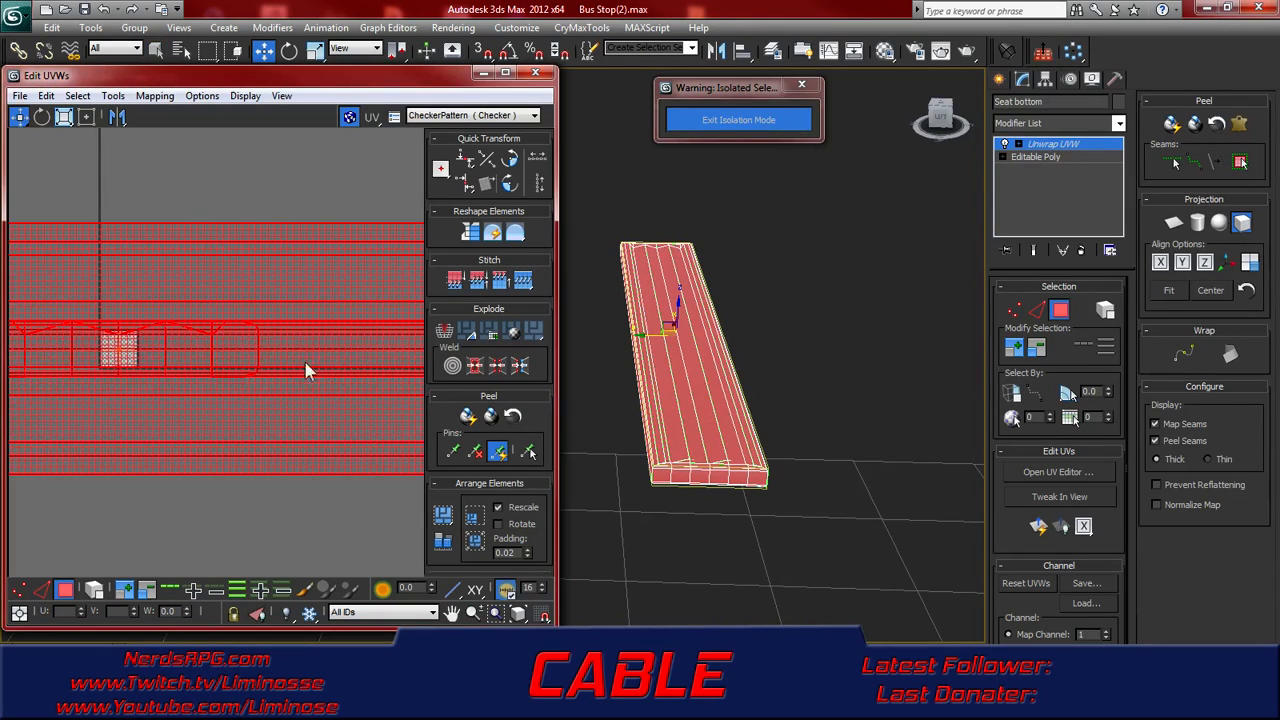
pyautogui.scroll(-5, 249, 371)
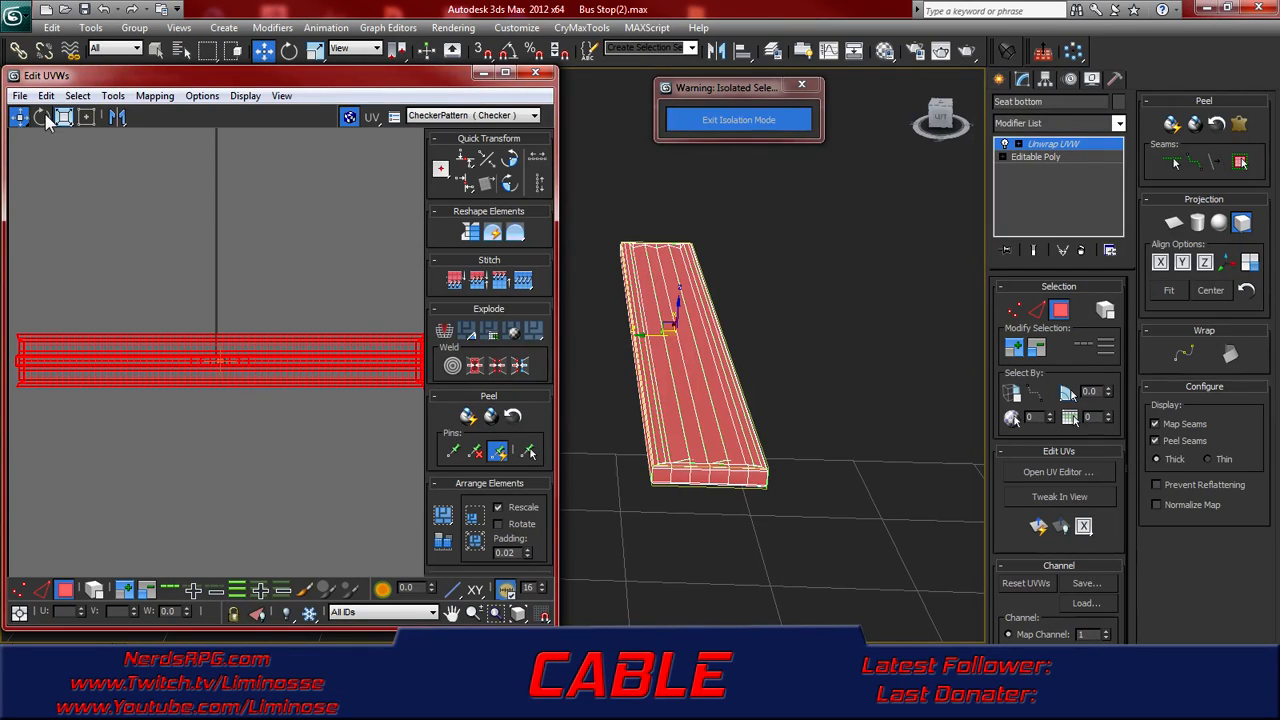
pyautogui.click(1242, 223)
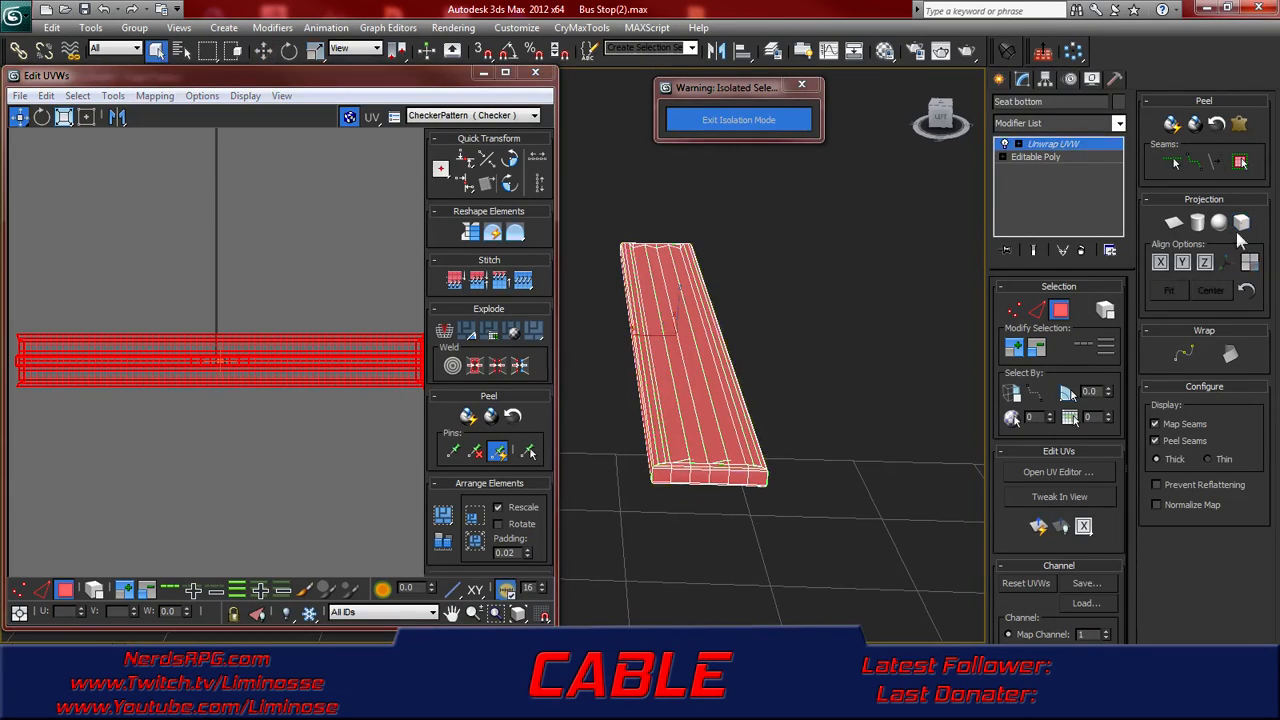
pyautogui.moveTo(199, 362); pyautogui.dragTo(207, 267)
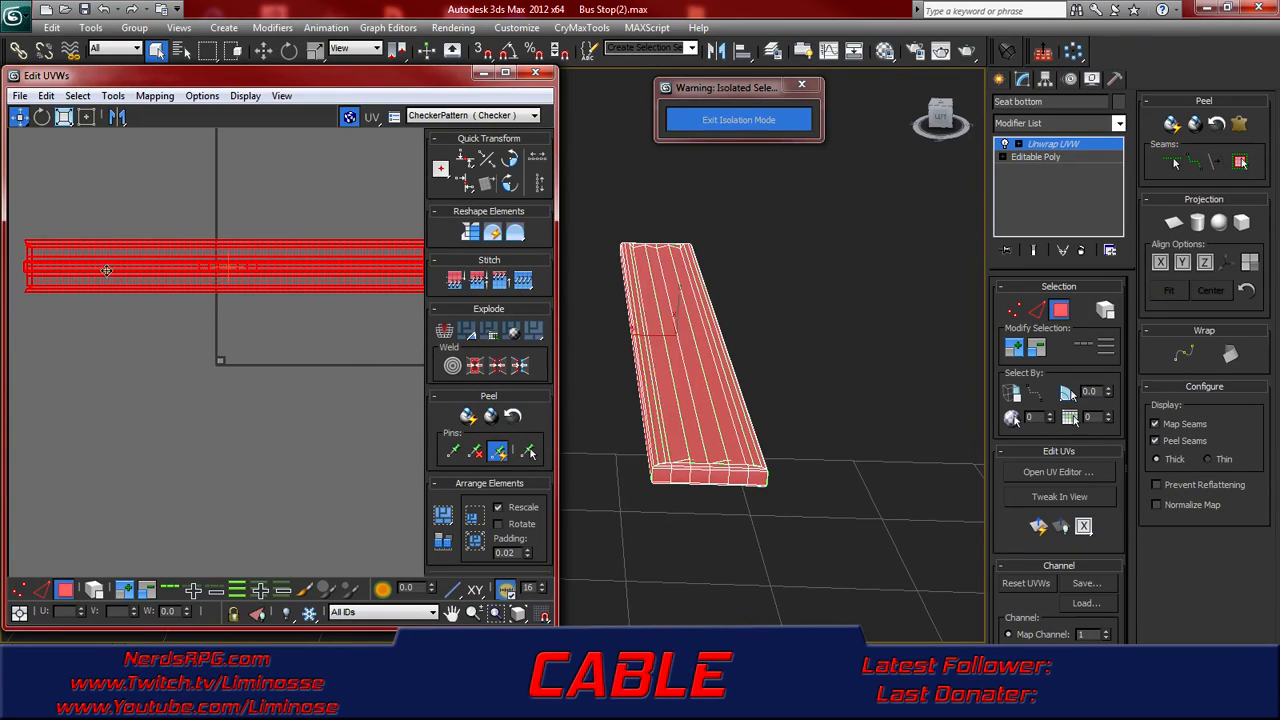
pyautogui.moveTo(106, 270); pyautogui.dragTo(200, 300, button='middle')
pyautogui.scroll(4, 115, 360)
pyautogui.moveTo(211, 218); pyautogui.dragTo(203, 359, button='middle')
pyautogui.scroll(2, 204, 359)
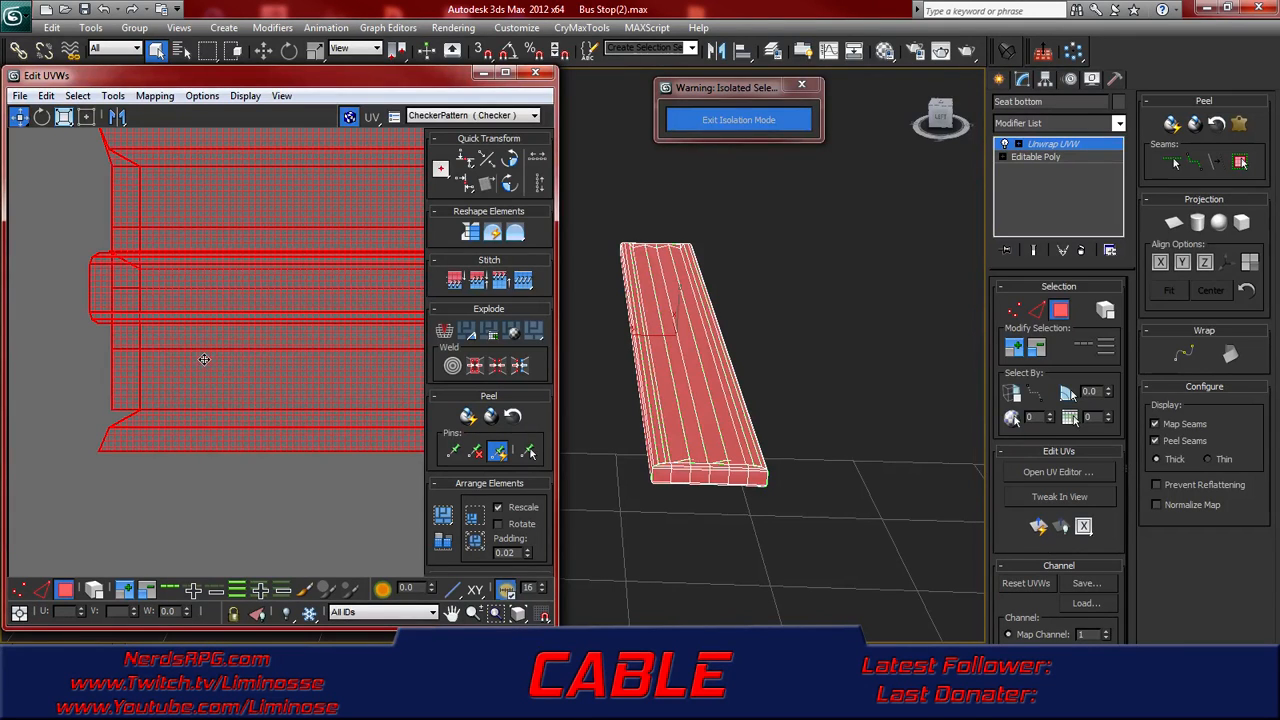
# - Apply a cylindrical projection aligned to the Y axis to all of the seat bottom's polygons and inspect the resulting UVs
pyautogui.keyDown('alt'); pyautogui.moveTo(676, 487); pyautogui.dragTo(716, 467, button='middle'); pyautogui.keyUp('alt')
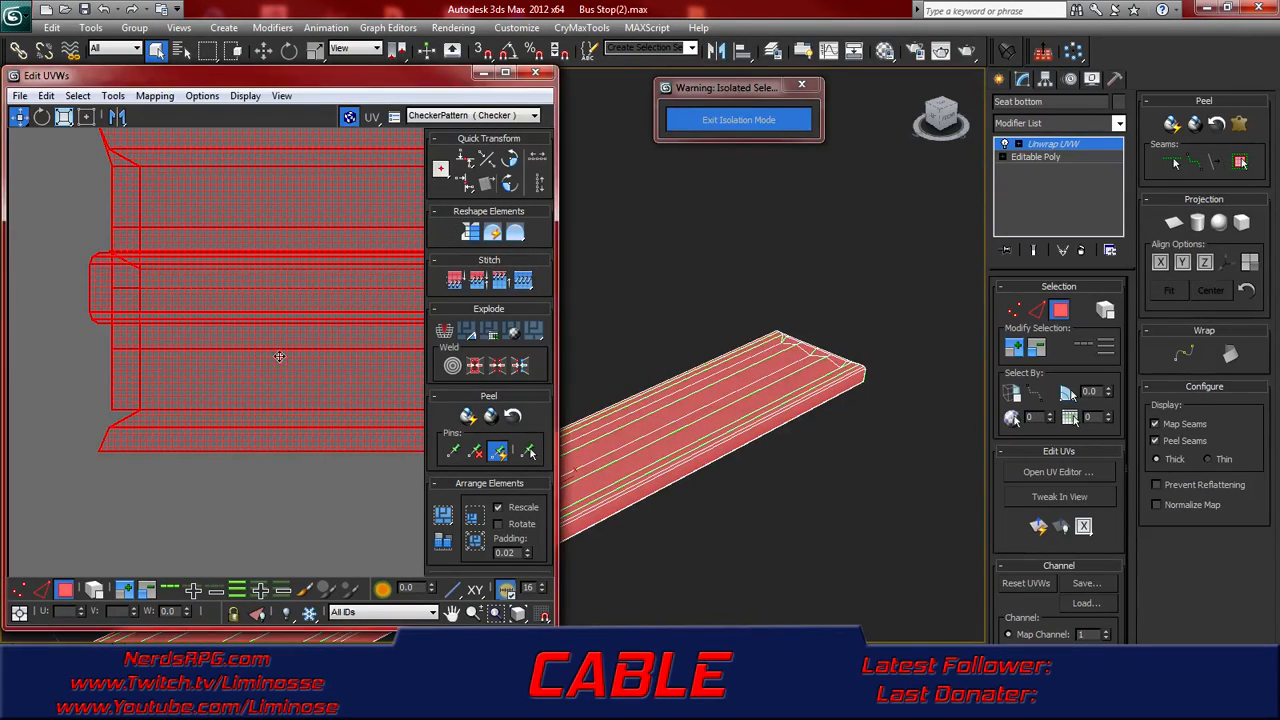
pyautogui.scroll(-3, 274, 363)
pyautogui.click(1200, 224)
pyautogui.moveTo(860, 396); pyautogui.dragTo(910, 372, button='middle')
pyautogui.click(1188, 263)
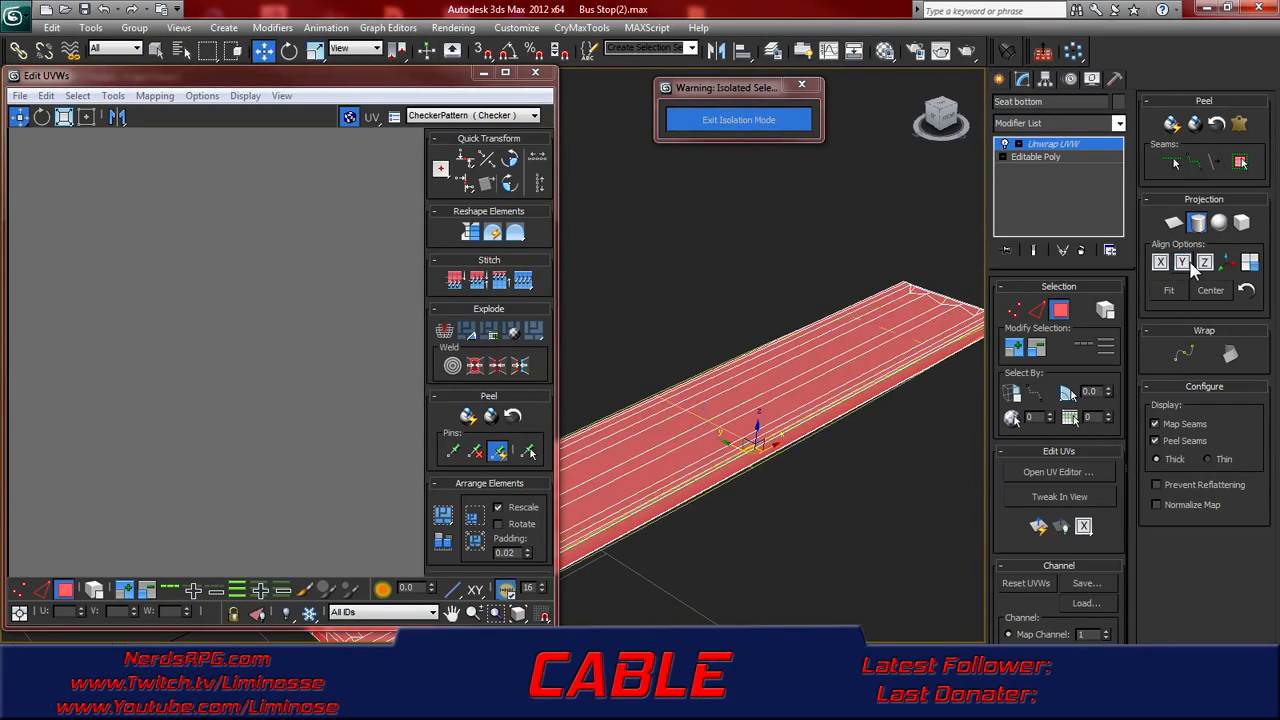
pyautogui.moveTo(726, 478); pyautogui.dragTo(896, 413, button='middle')
pyautogui.scroll(-3, 745, 498)
pyautogui.keyDown('alt'); pyautogui.moveTo(745, 498); pyautogui.dragTo(788, 497, button='middle'); pyautogui.keyUp('alt')
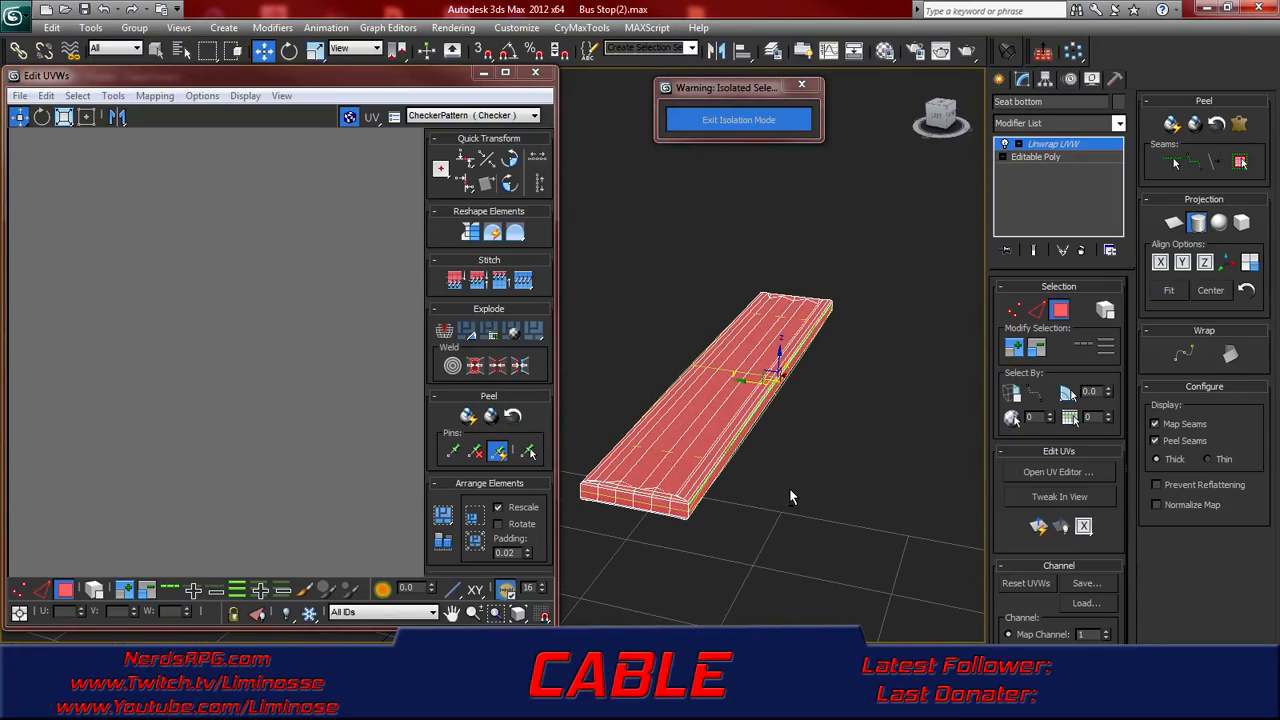
pyautogui.moveTo(272, 377); pyautogui.dragTo(255, 369, button='middle')
pyautogui.moveTo(296, 446); pyautogui.dragTo(94, 366, button='middle')
pyautogui.scroll(-1, 260, 386)
pyautogui.moveTo(328, 376); pyautogui.dragTo(177, 377, button='middle')
pyautogui.scroll(-1, 267, 384)
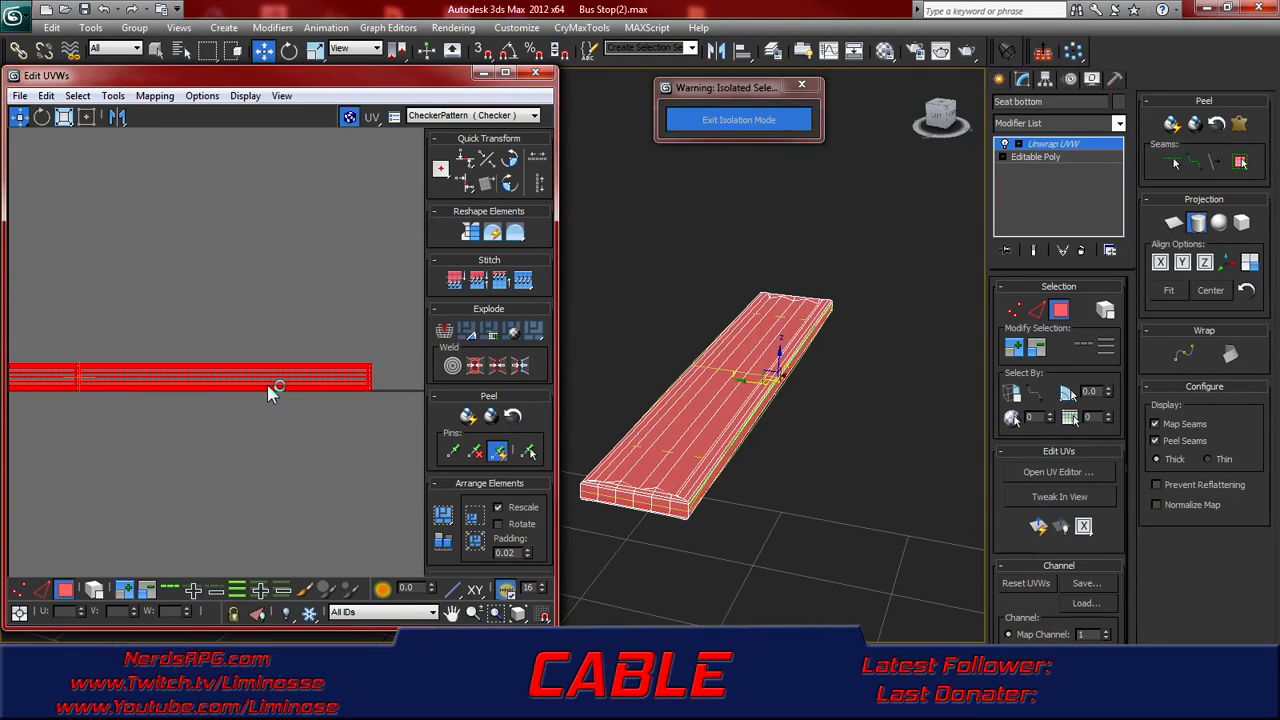
# - Align the seat bottom's cylindrical projection to the X axis, inspect the resulting UVs and finish the mapping
pyautogui.scroll(3, 275, 387)
pyautogui.keyDown('alt'); pyautogui.moveTo(673, 440); pyautogui.dragTo(727, 455, button='middle'); pyautogui.keyUp('alt')
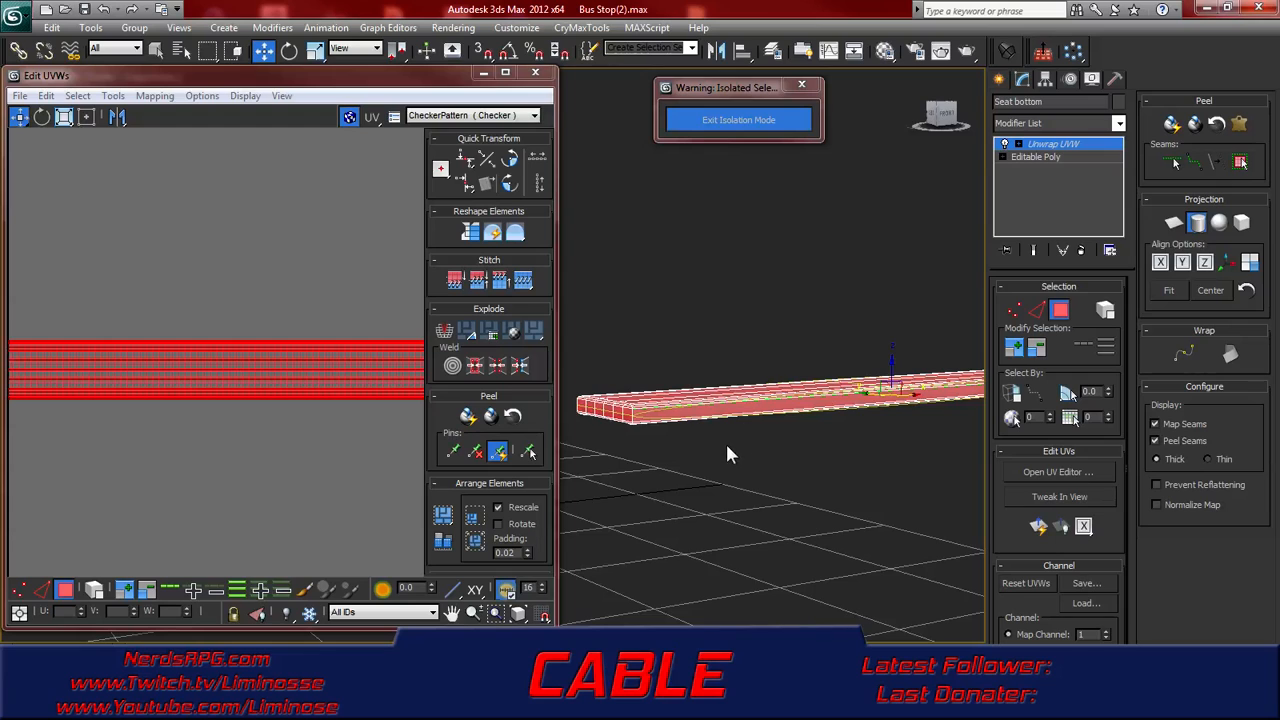
pyautogui.click(1161, 263)
pyautogui.moveTo(224, 400); pyautogui.dragTo(289, 417, button='middle')
pyautogui.scroll(-6, 242, 430)
pyautogui.scroll(10, 207, 431)
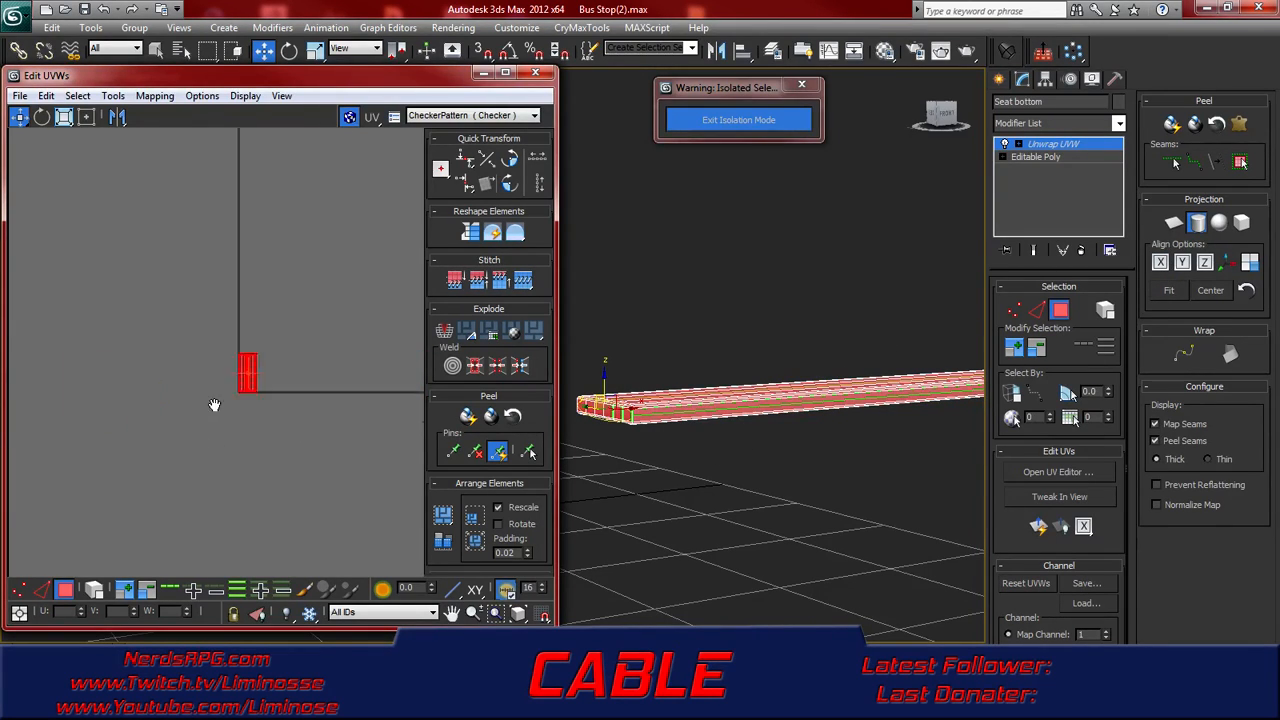
pyautogui.scroll(5, 288, 333)
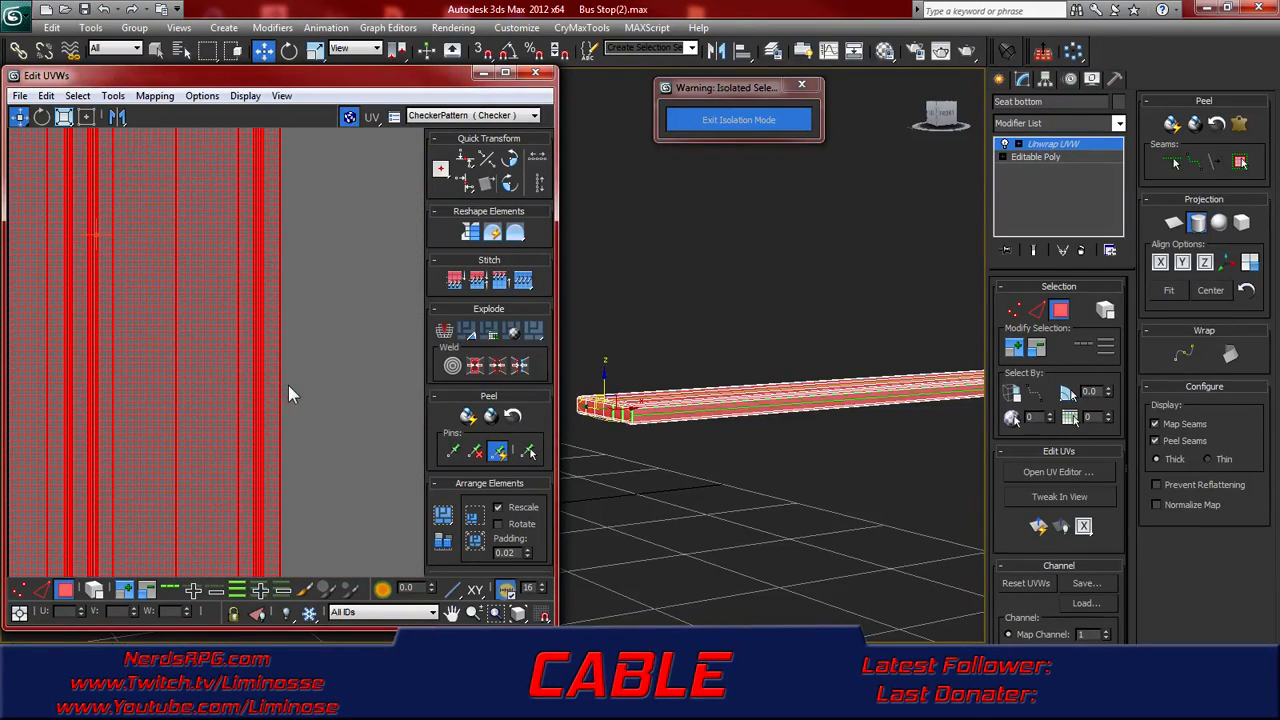
pyautogui.scroll(-2, 288, 393)
pyautogui.keyDown('alt'); pyautogui.moveTo(727, 435); pyautogui.dragTo(675, 484, button='middle'); pyautogui.keyUp('alt')
pyautogui.scroll(3, 790, 415)
pyautogui.moveTo(794, 410); pyautogui.dragTo(713, 485, button='middle')
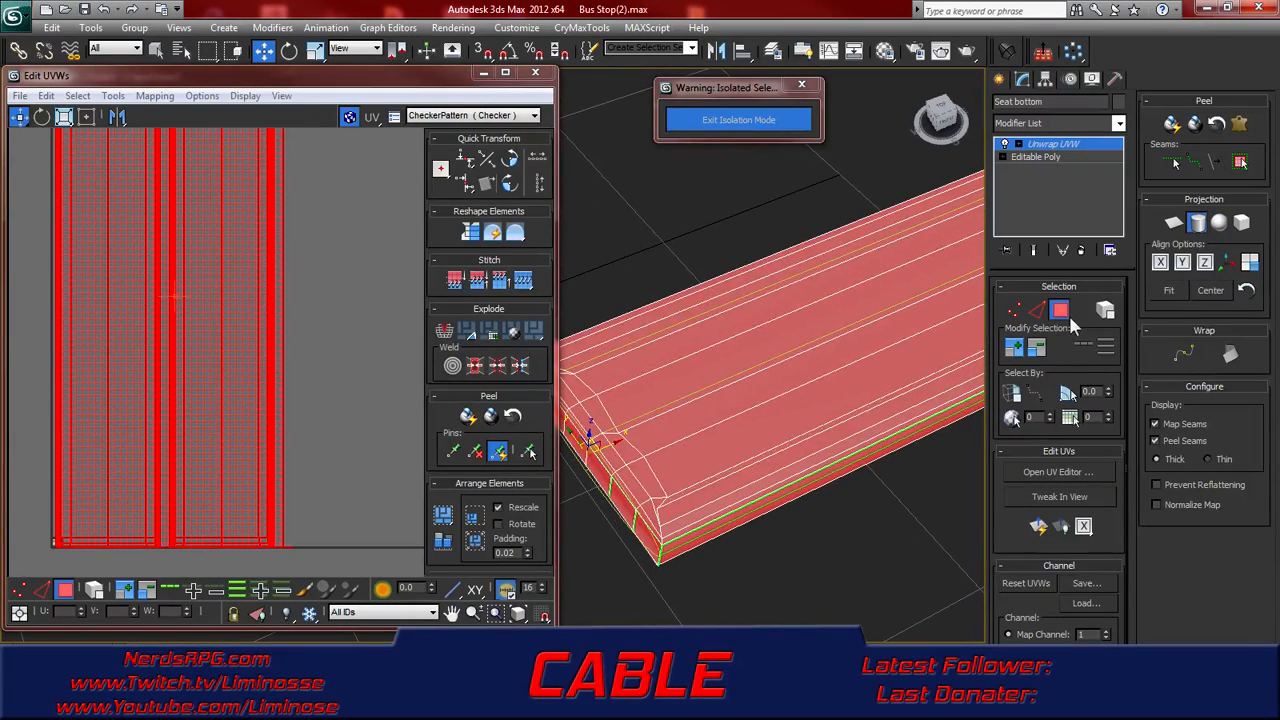
pyautogui.click(1198, 225)
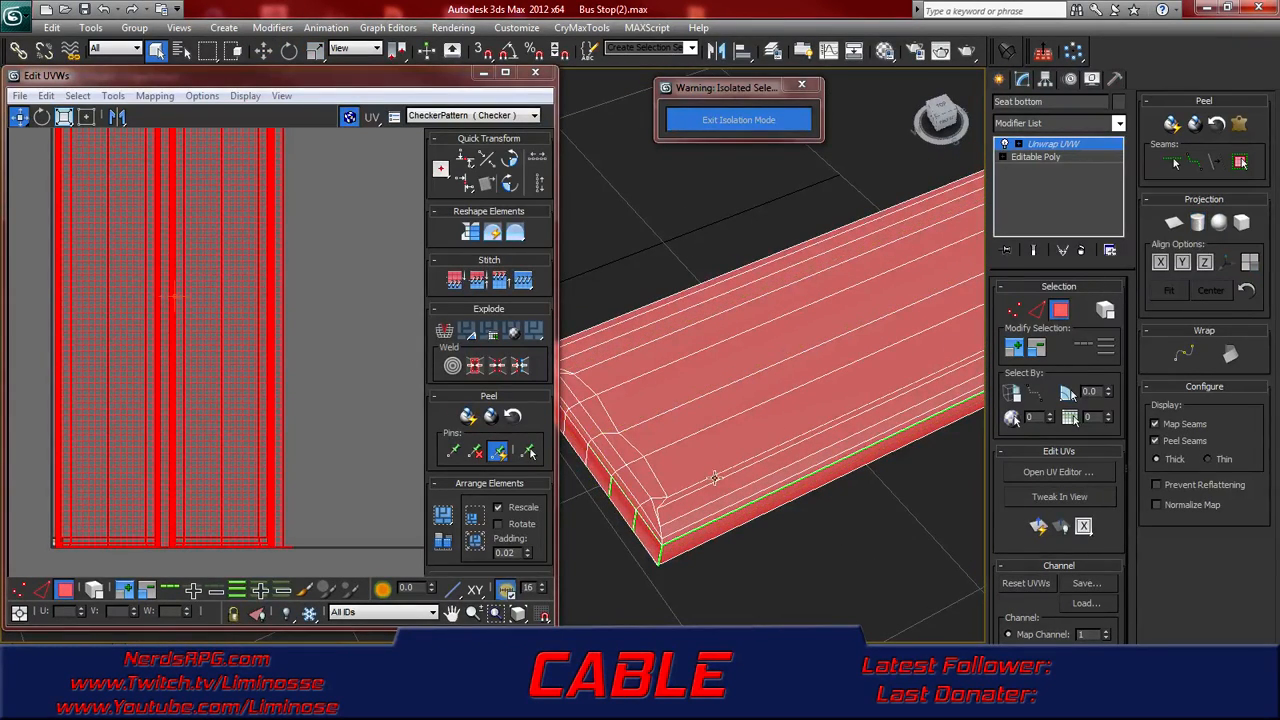
# - Select the long polygon strips on the seat bottom's top surface, including the strips near its front edge
pyautogui.click(701, 463)
pyautogui.keyDown('ctrl'); pyautogui.click(674, 430); pyautogui.keyUp('ctrl')
pyautogui.keyDown('ctrl'); pyautogui.click(641, 405); pyautogui.keyUp('ctrl')
pyautogui.keyDown('ctrl'); pyautogui.click(618, 370); pyautogui.keyUp('ctrl')
pyautogui.keyDown('ctrl'); pyautogui.click(609, 351); pyautogui.keyUp('ctrl')
pyautogui.keyDown('ctrl'); pyautogui.click(599, 341); pyautogui.keyUp('ctrl')
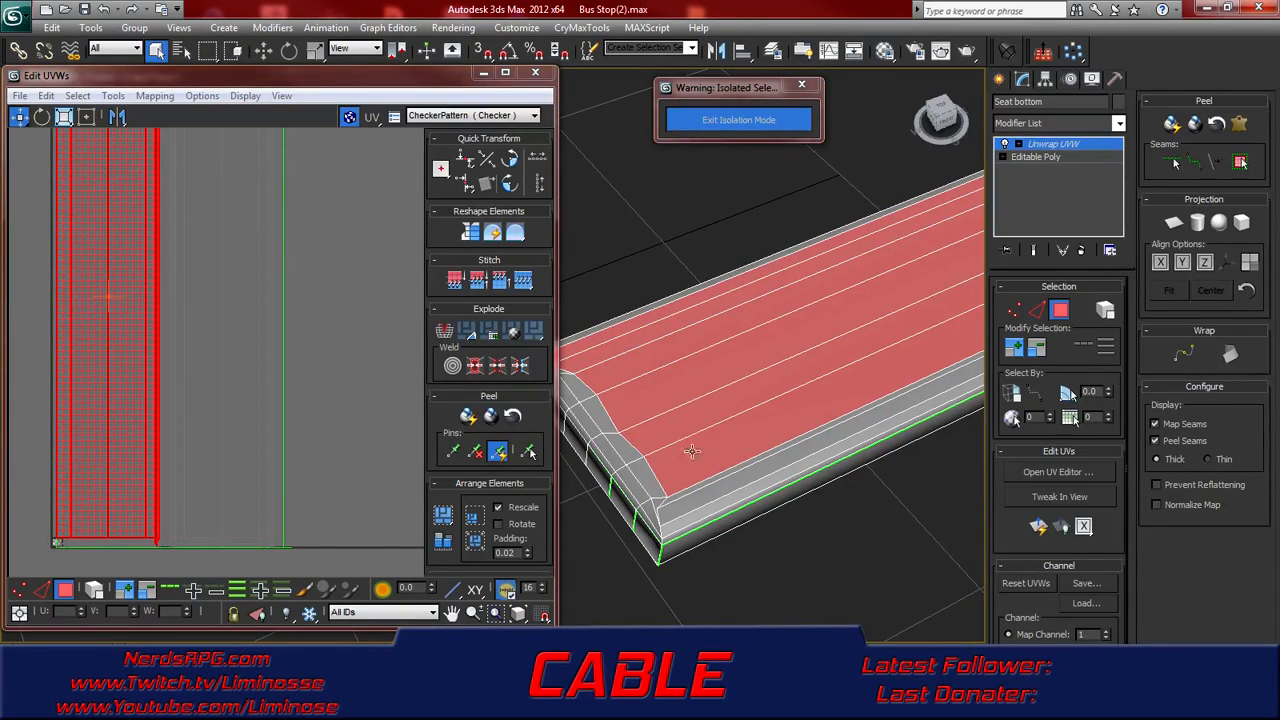
pyautogui.keyDown('ctrl'); pyautogui.click(700, 481); pyautogui.keyUp('ctrl')
pyautogui.keyDown('ctrl'); pyautogui.click(708, 492); pyautogui.keyUp('ctrl')
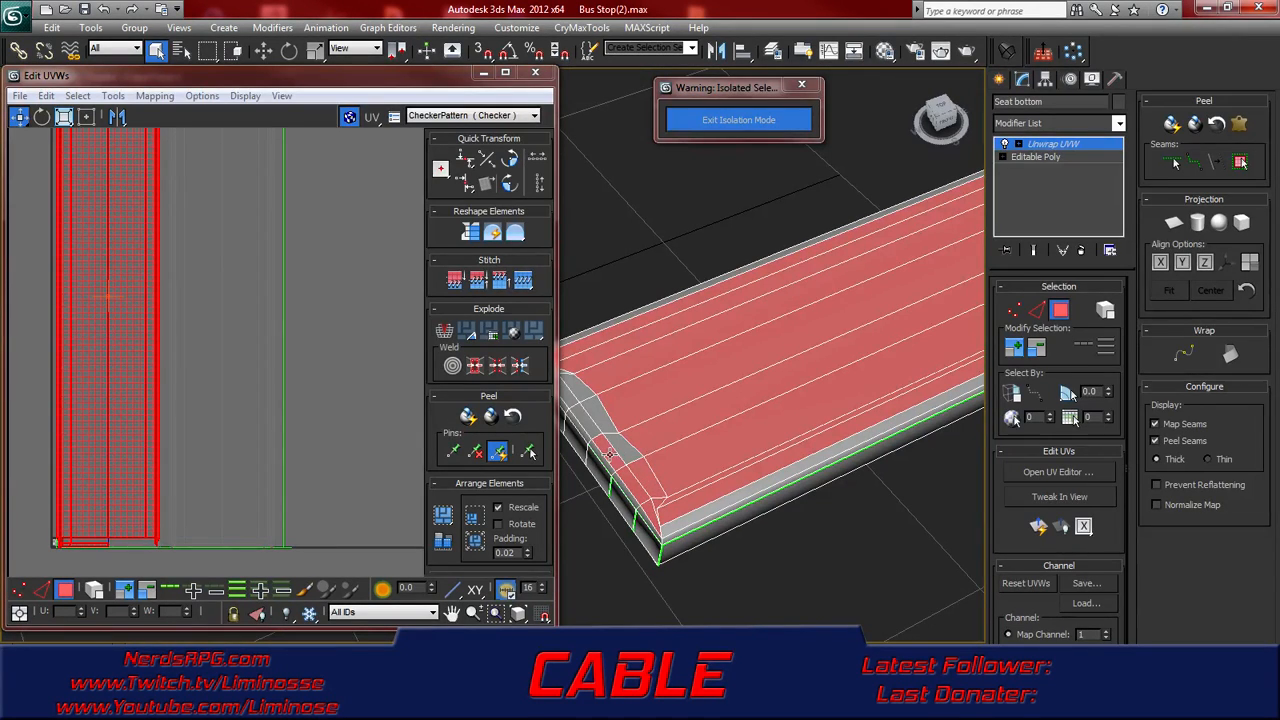
# - Add the remaining bevel polygons at both ends of the seat's top surface to the selection
pyautogui.keyDown('alt'); pyautogui.moveTo(588, 420); pyautogui.dragTo(615, 412, button='middle'); pyautogui.keyUp('alt')
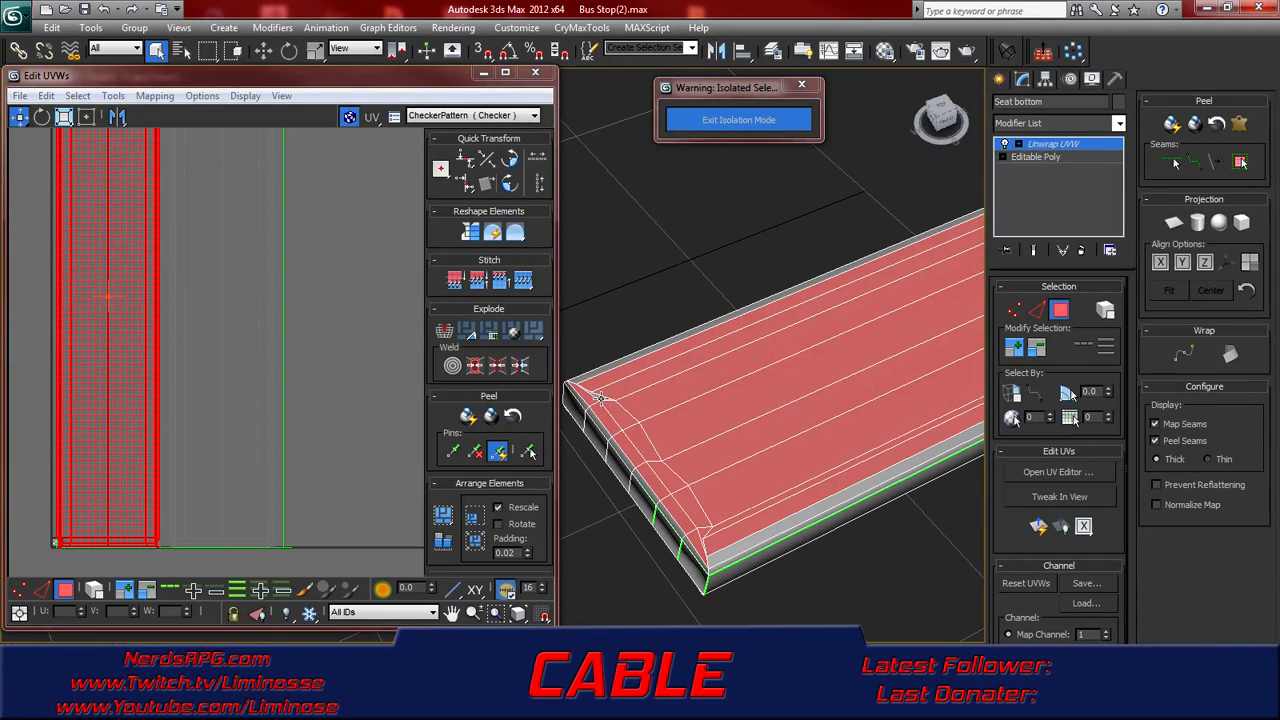
pyautogui.moveTo(740, 392)
pyautogui.mouseDown(button='middle')
pyautogui.moveTo(610, 440)
pyautogui.moveTo(643, 424)
pyautogui.mouseUp(button='middle')
pyautogui.moveTo(780, 406)
pyautogui.mouseDown(button='middle')
pyautogui.moveTo(660, 450)
pyautogui.moveTo(695, 449)
pyautogui.mouseUp(button='middle')
pyautogui.moveTo(871, 355); pyautogui.dragTo(783, 381, button='middle')
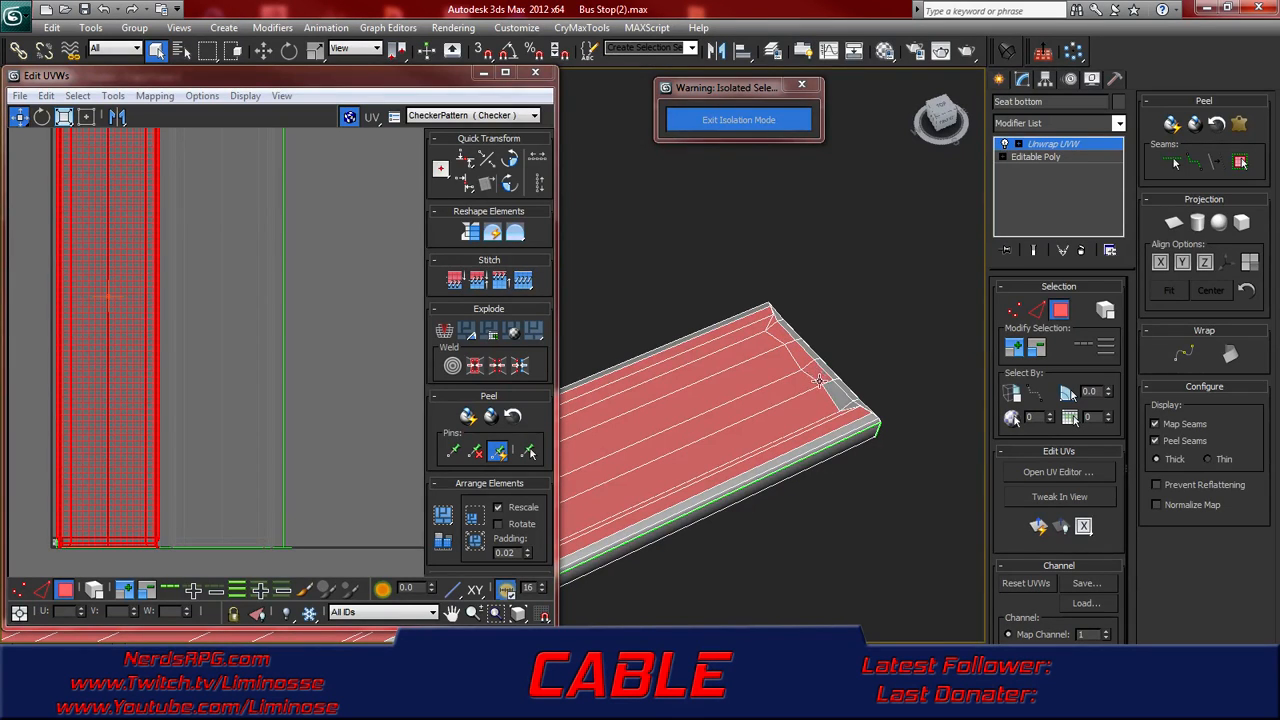
pyautogui.moveTo(850, 404); pyautogui.dragTo(779, 506, button='middle')
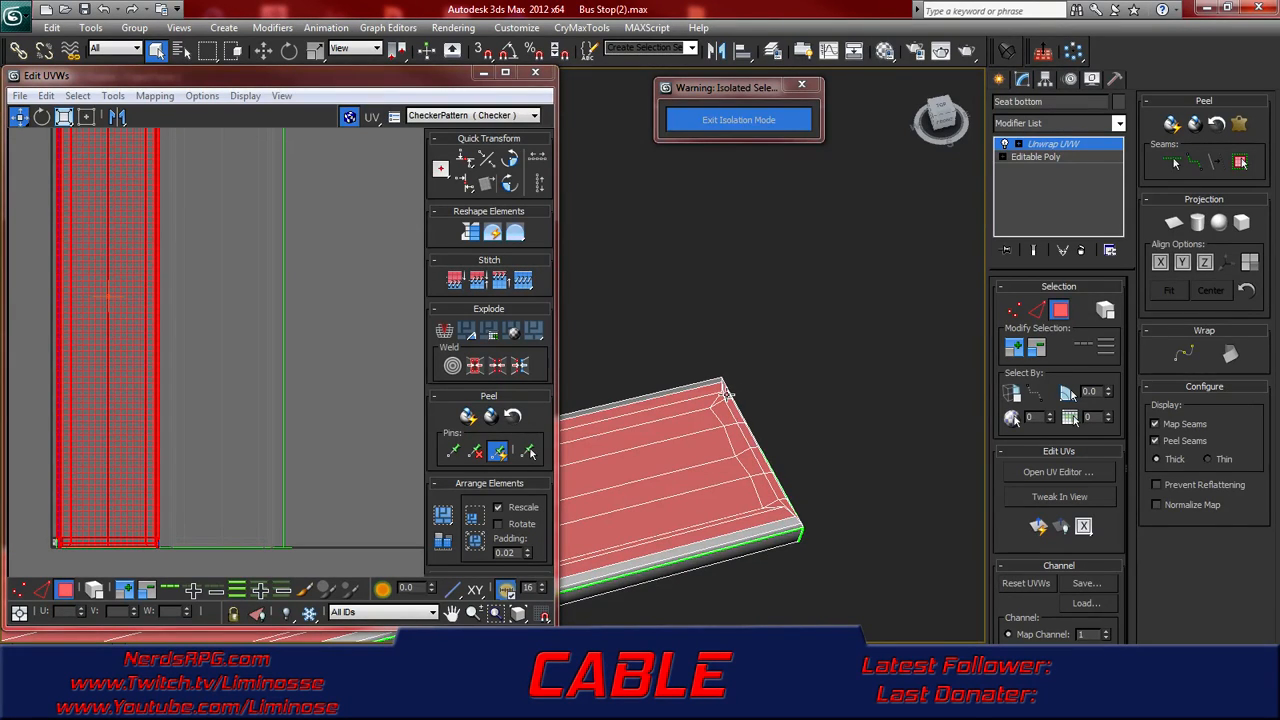
pyautogui.moveTo(660, 445); pyautogui.dragTo(893, 408, button='middle')
pyautogui.moveTo(622, 468); pyautogui.dragTo(1017, 439, button='middle')
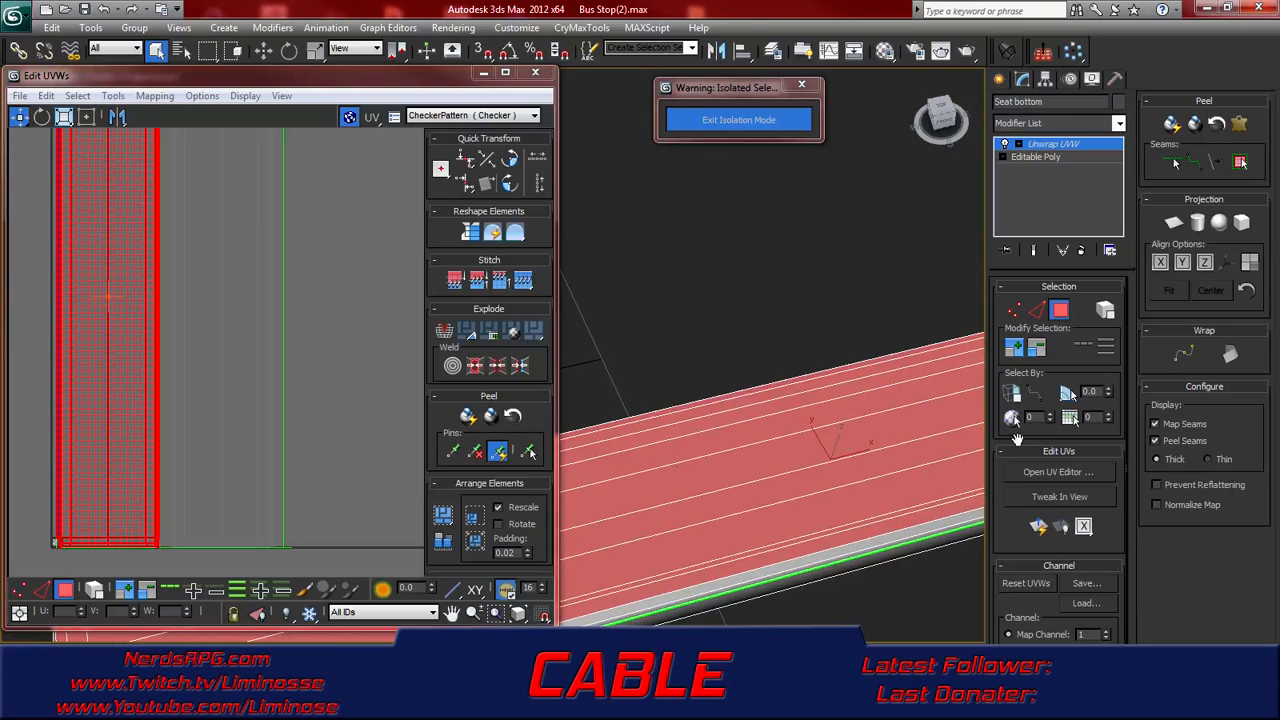
# - Apply a quick planar map to the selected top surface and move its shell below the layout's lower border
pyautogui.click(1038, 527)
pyautogui.moveTo(262, 497); pyautogui.dragTo(325, 420, button='middle')
pyautogui.scroll(-2, 325, 420)
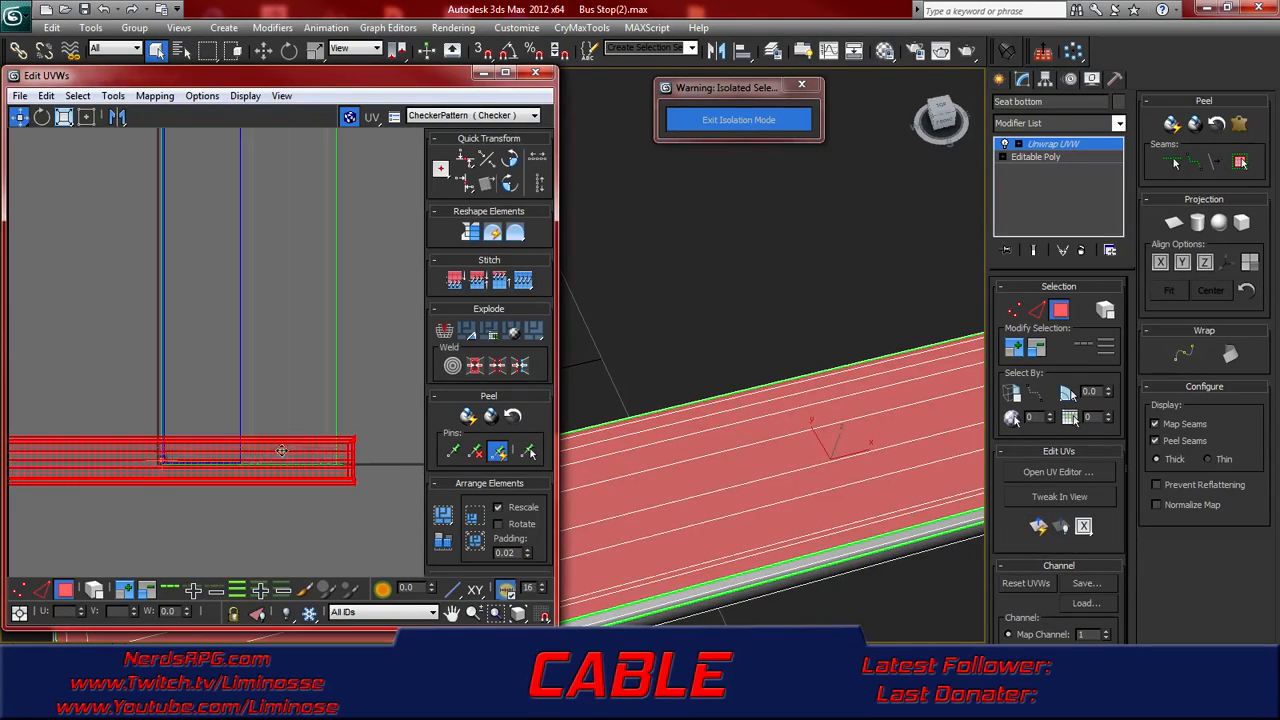
pyautogui.moveTo(209, 463); pyautogui.dragTo(289, 531)
pyautogui.moveTo(289, 531); pyautogui.dragTo(251, 413, button='middle')
# - Select the narrow bevel polygons running along the upper edge of the seat bottom's short end
pyautogui.keyDown('alt'); pyautogui.moveTo(665, 496); pyautogui.dragTo(766, 377, button='middle'); pyautogui.keyUp('alt')
pyautogui.keyDown('alt'); pyautogui.moveTo(727, 489); pyautogui.dragTo(797, 419, button='middle'); pyautogui.keyUp('alt')
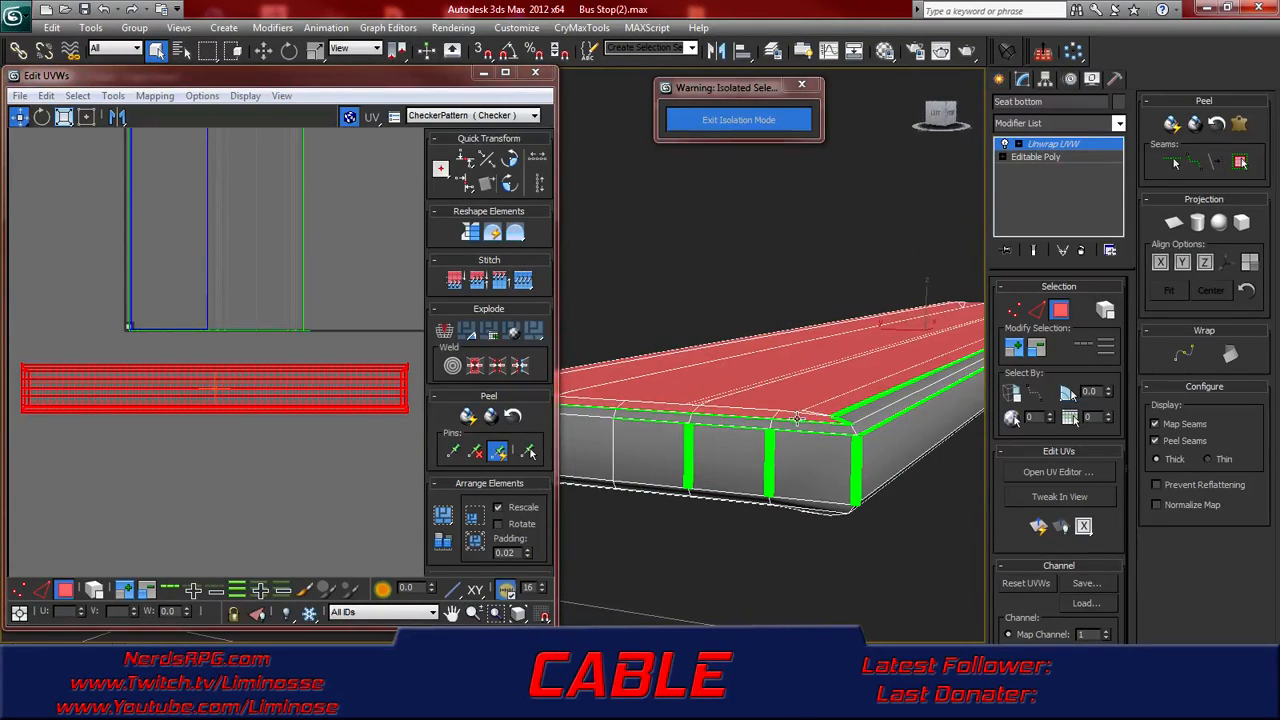
pyautogui.click(768, 452)
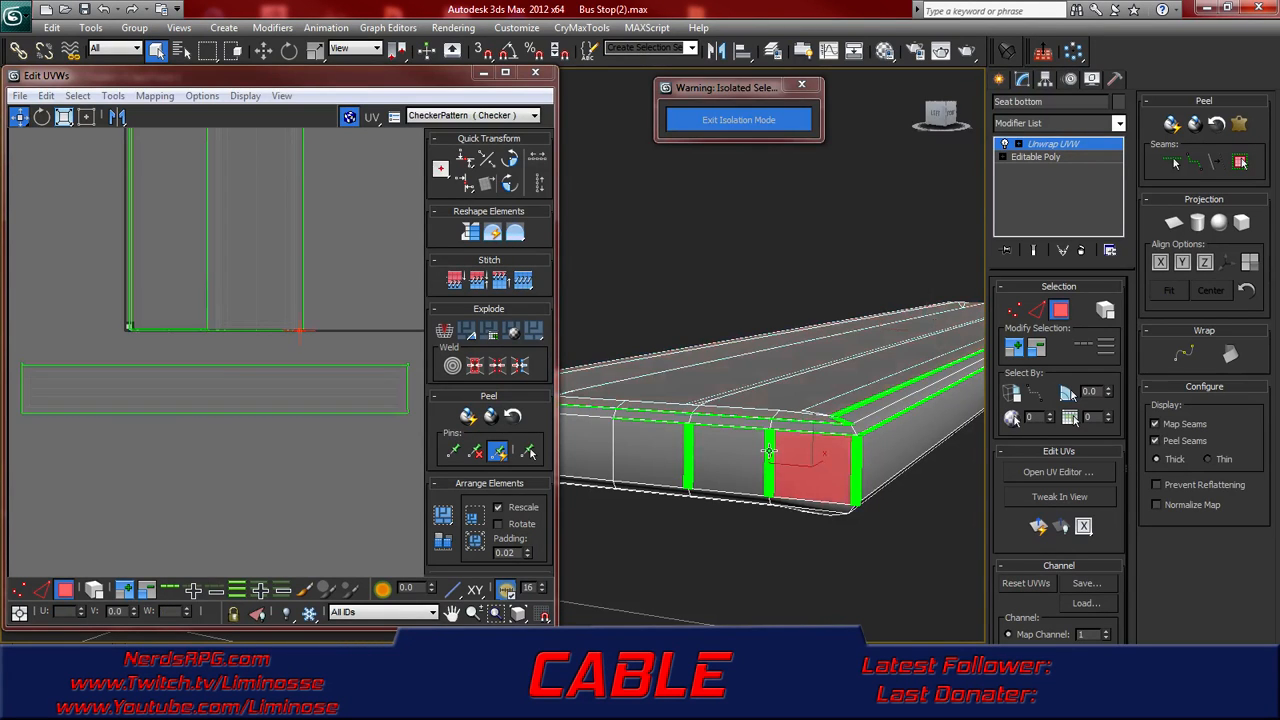
pyautogui.keyDown('alt'); pyautogui.moveTo(748, 466); pyautogui.dragTo(756, 522, button='middle'); pyautogui.keyUp('alt')
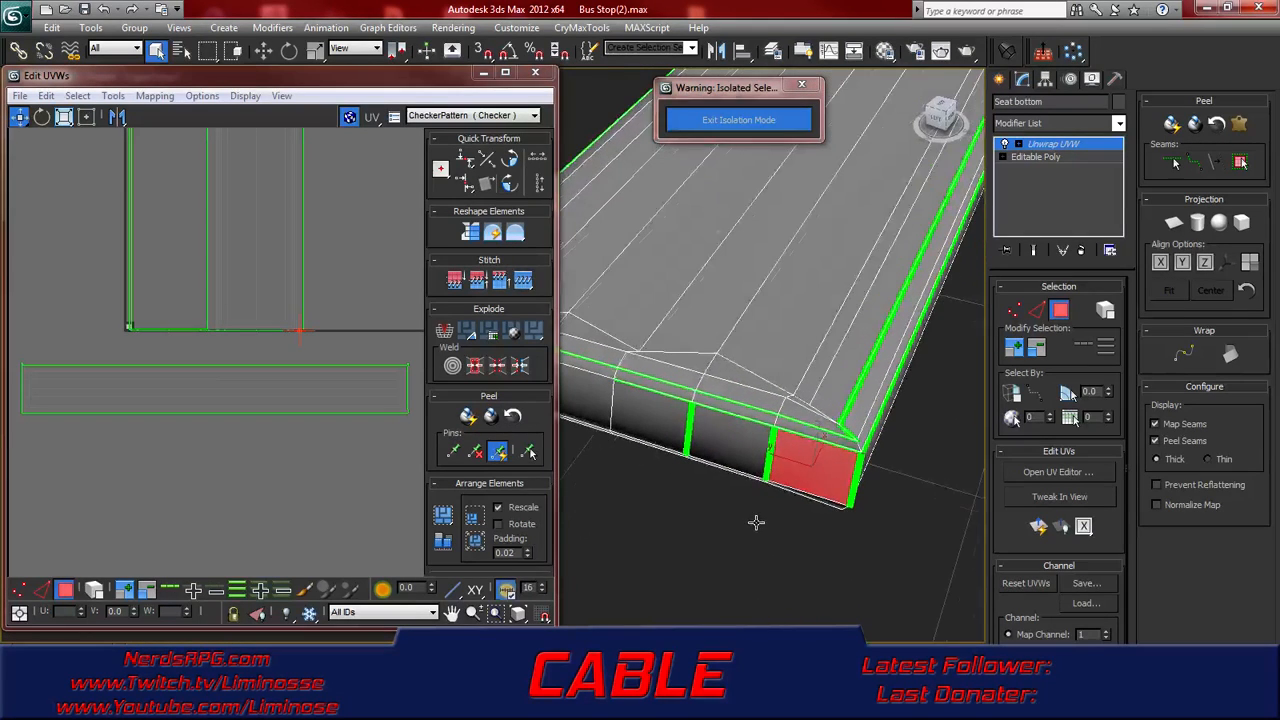
pyautogui.click(816, 430)
pyautogui.keyDown('ctrl'); pyautogui.click(741, 413); pyautogui.keyUp('ctrl')
pyautogui.click(660, 390)
pyautogui.keyDown('alt'); pyautogui.moveTo(647, 419); pyautogui.dragTo(803, 443, button='middle'); pyautogui.keyUp('alt')
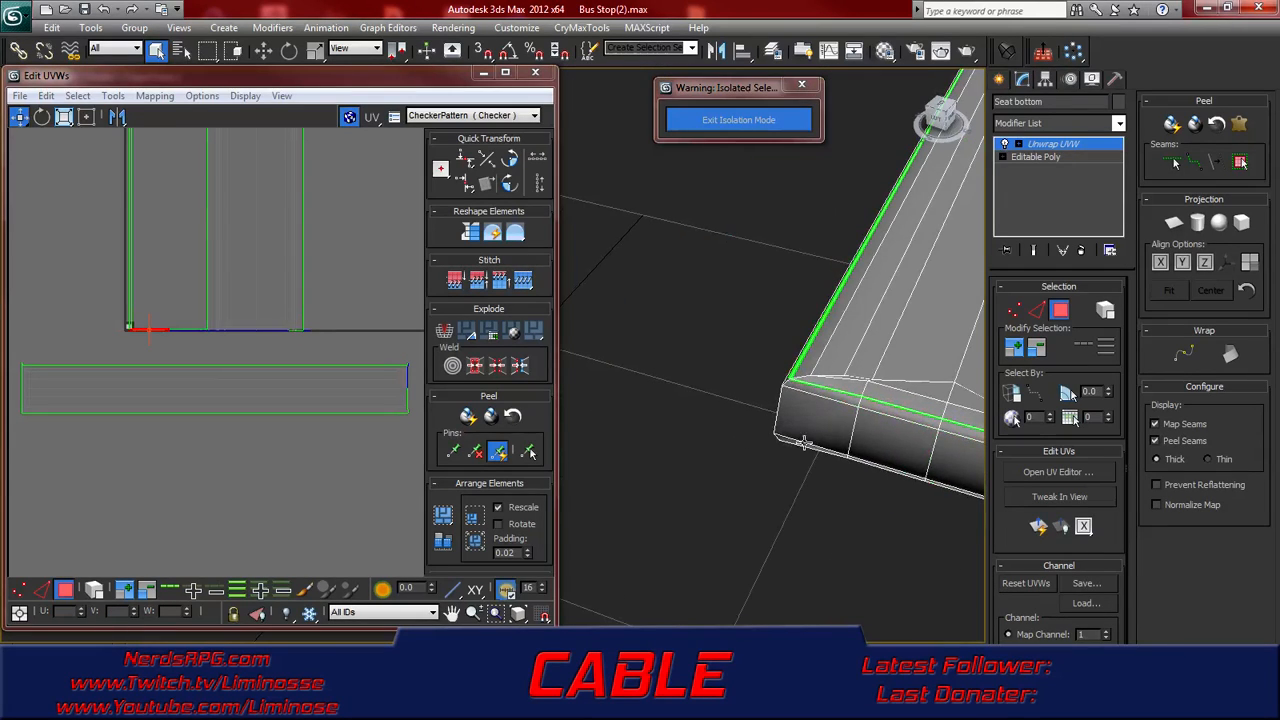
pyautogui.keyDown('ctrl'); pyautogui.click(862, 408); pyautogui.keyUp('ctrl')
pyautogui.keyDown('alt'); pyautogui.moveTo(878, 410); pyautogui.dragTo(787, 430, button='middle'); pyautogui.keyUp('alt')
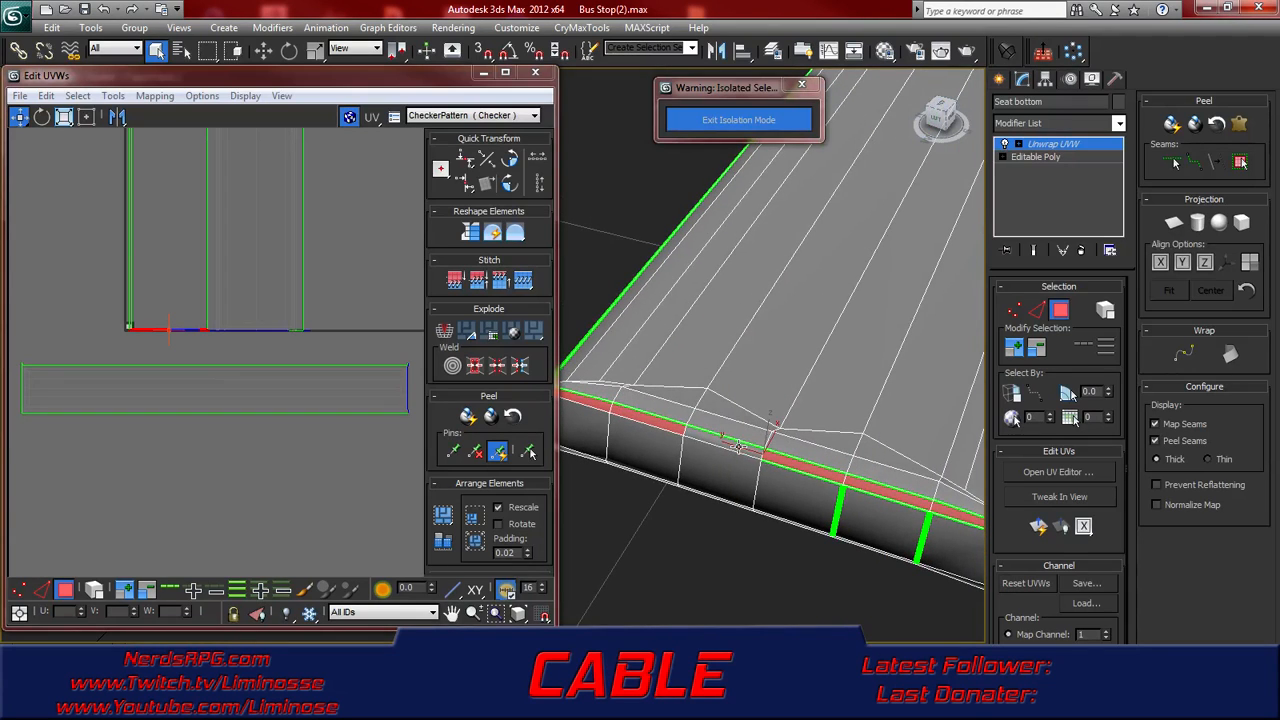
# - Add the short end's side polygons to the selection and apply a quick planar map to the whole end face
pyautogui.keyDown('ctrl'); pyautogui.click(585, 428); pyautogui.keyUp('ctrl')
pyautogui.keyDown('ctrl'); pyautogui.click(631, 441); pyautogui.keyUp('ctrl')
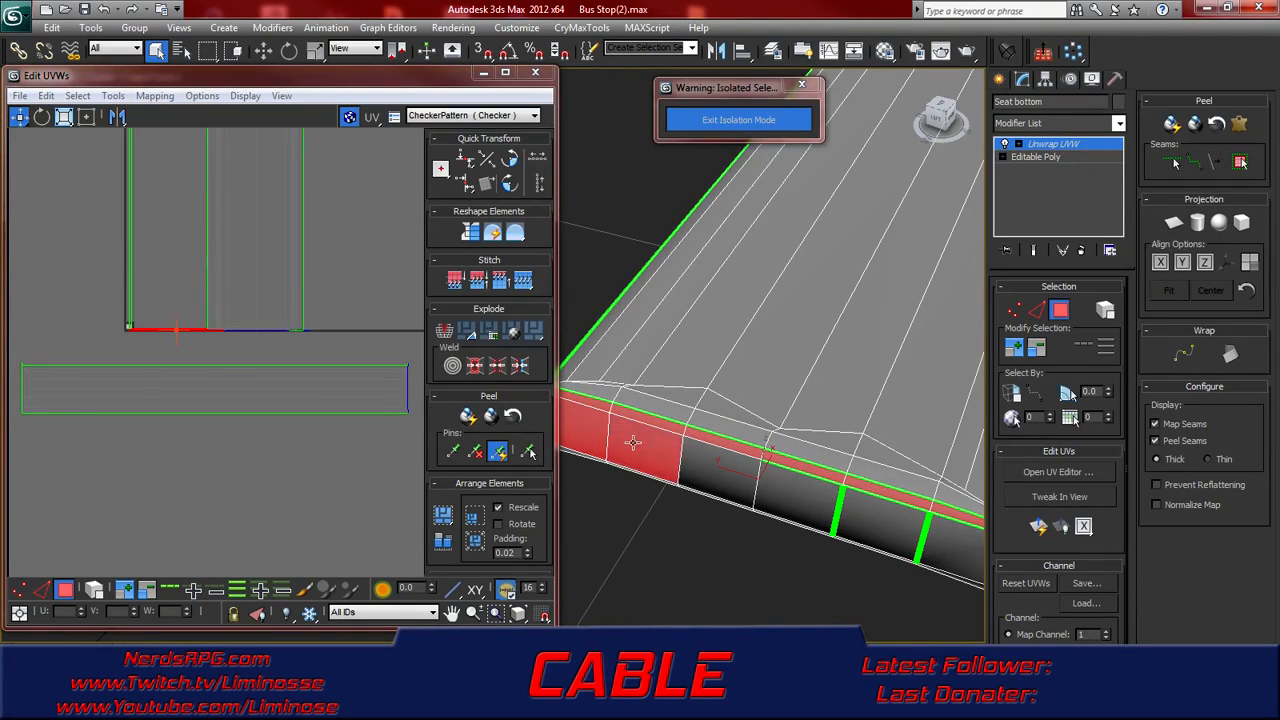
pyautogui.keyDown('ctrl'); pyautogui.click(706, 466); pyautogui.keyUp('ctrl')
pyautogui.keyDown('ctrl'); pyautogui.click(763, 480); pyautogui.keyUp('ctrl')
pyautogui.keyDown('ctrl'); pyautogui.click(841, 512); pyautogui.keyUp('ctrl')
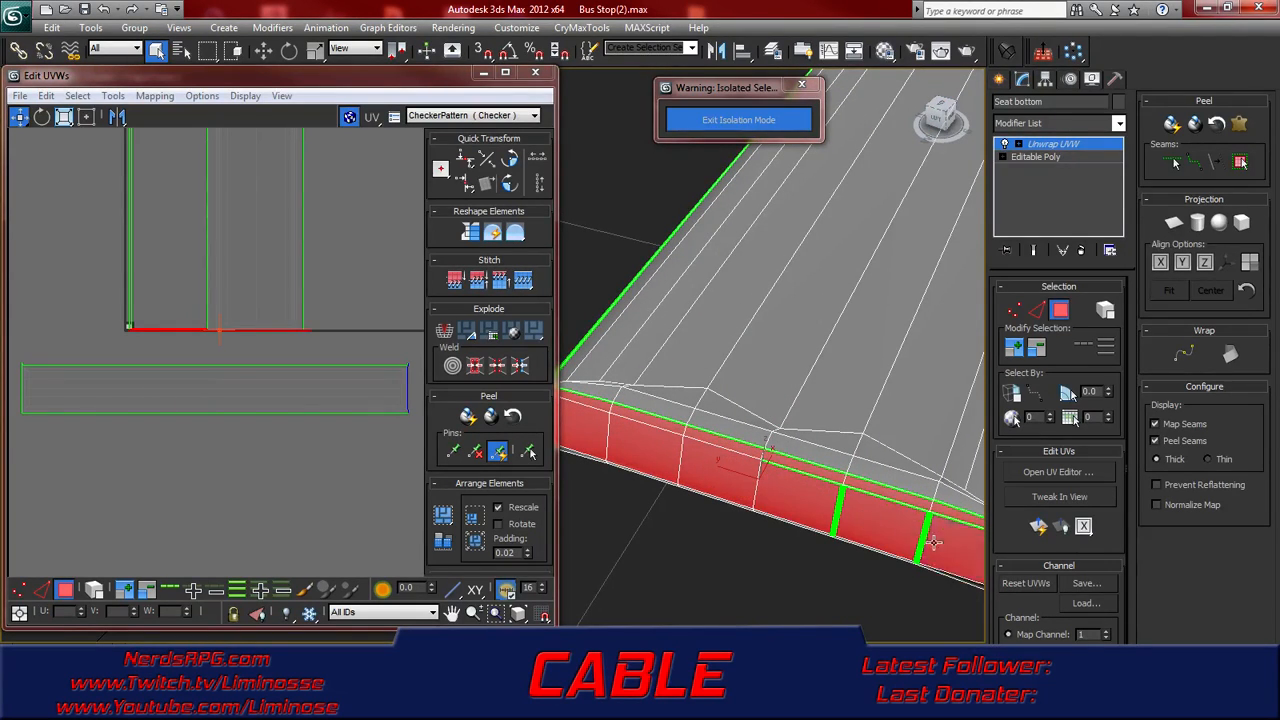
pyautogui.keyDown('alt'); pyautogui.moveTo(923, 537); pyautogui.dragTo(897, 434, button='middle'); pyautogui.keyUp('alt')
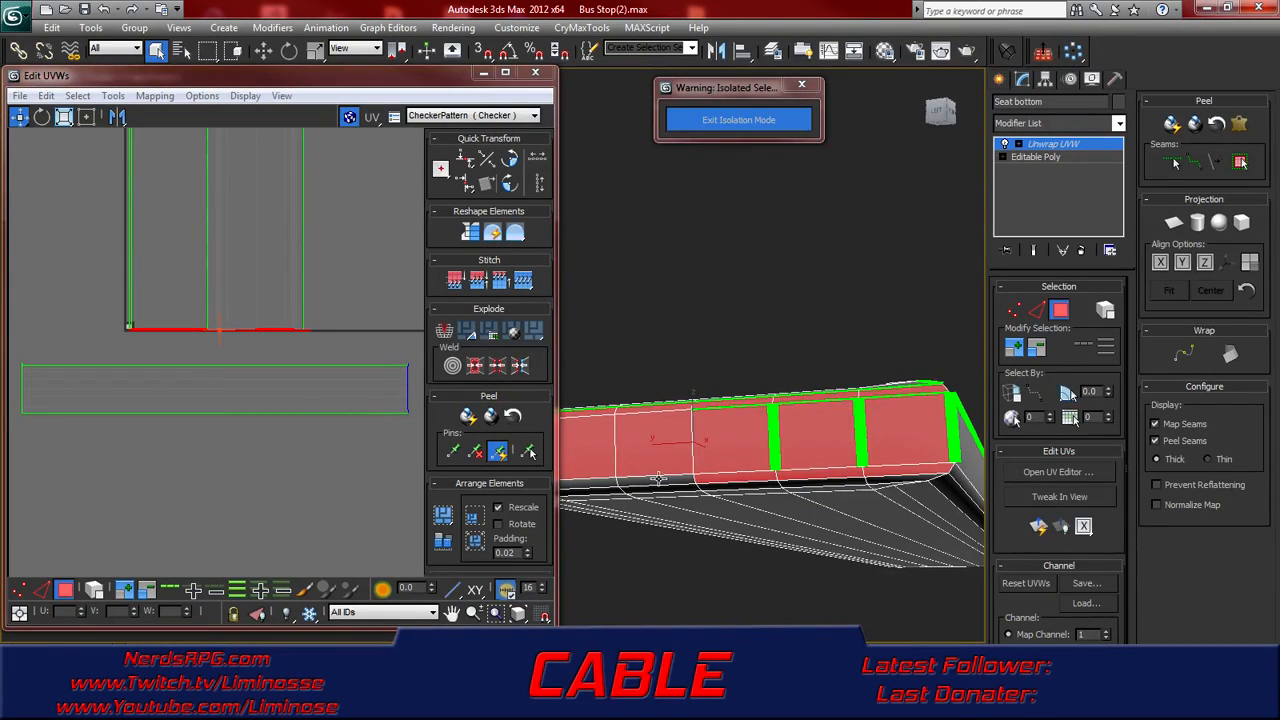
pyautogui.moveTo(604, 488); pyautogui.dragTo(723, 491, button='middle')
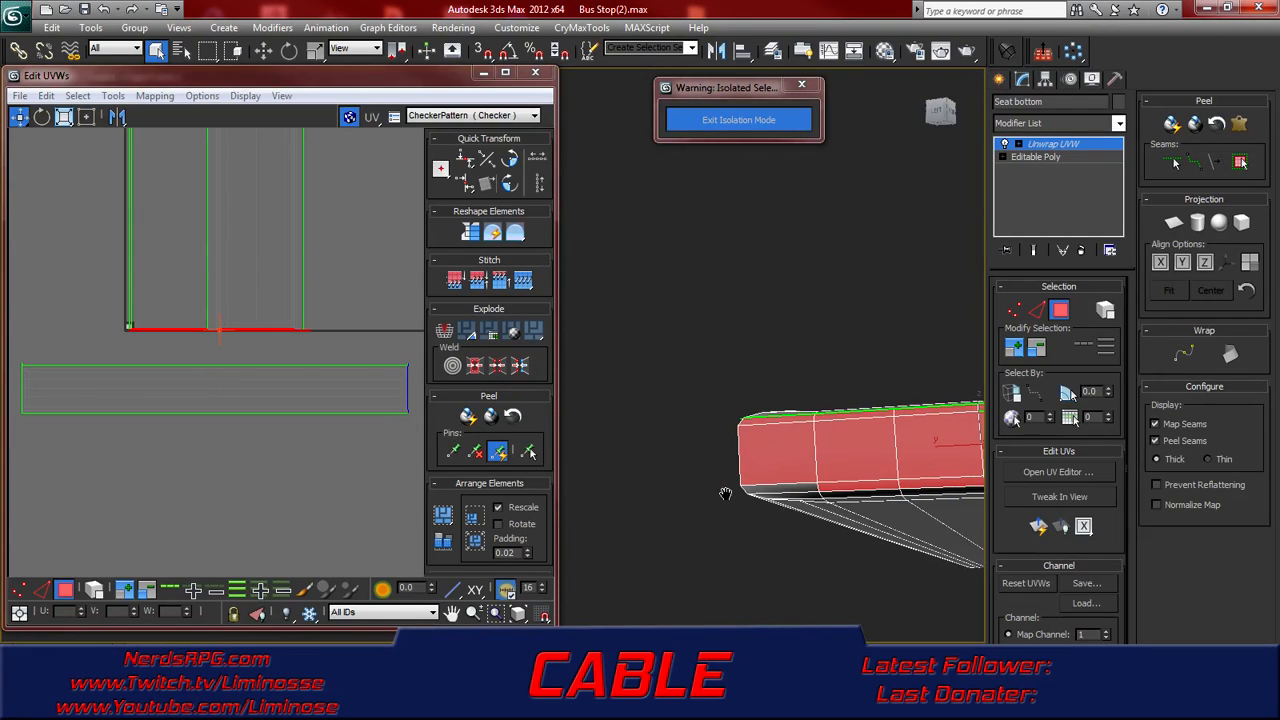
pyautogui.moveTo(733, 510); pyautogui.dragTo(648, 495, button='middle')
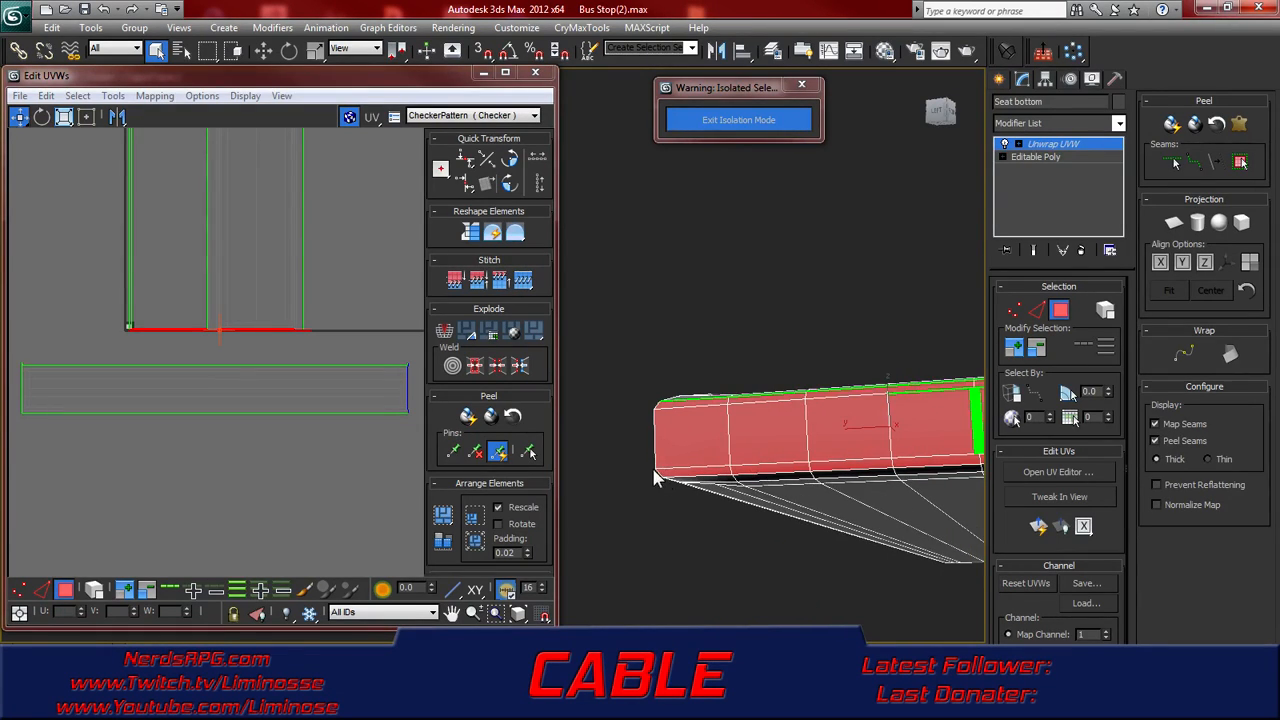
pyautogui.click(1039, 526)
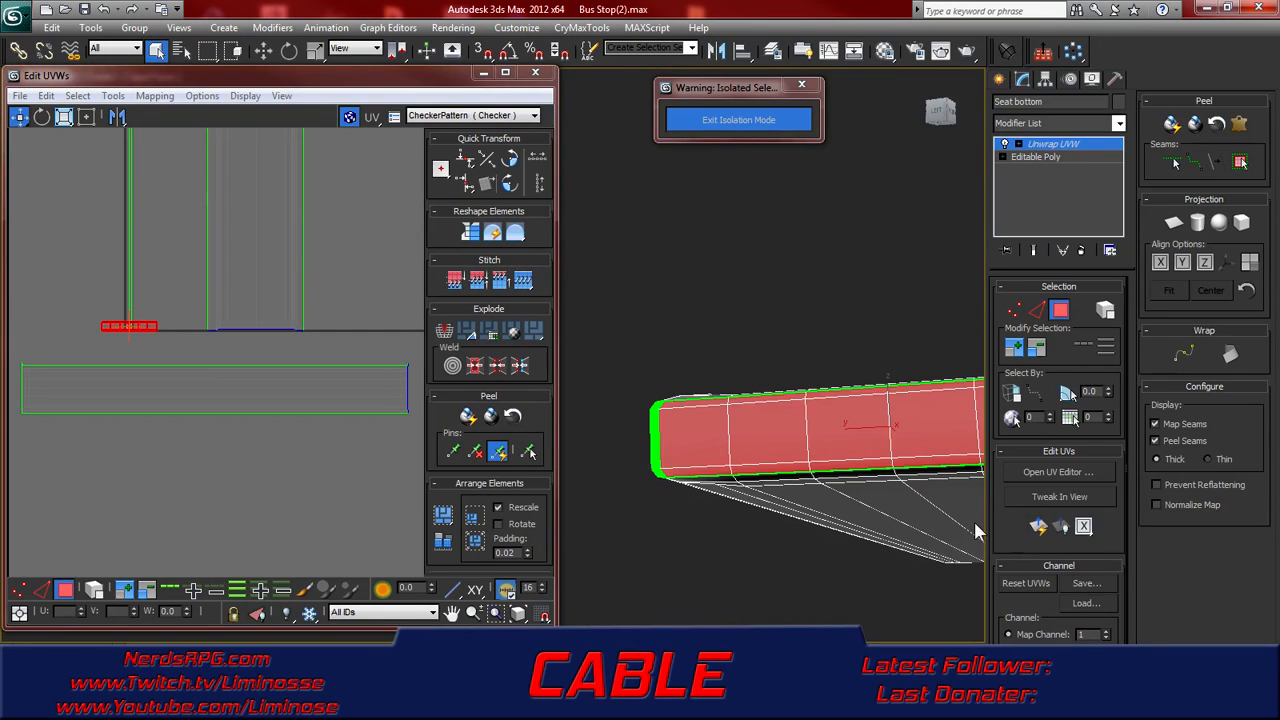
# - Try to stitch the adjoining piece onto the left short edge of the top surface's shell
pyautogui.moveTo(147, 411); pyautogui.dragTo(234, 389, button='middle')
pyautogui.scroll(4, 126, 405)
pyautogui.moveTo(57, 369); pyautogui.dragTo(159, 409, button='middle')
pyautogui.press('2')
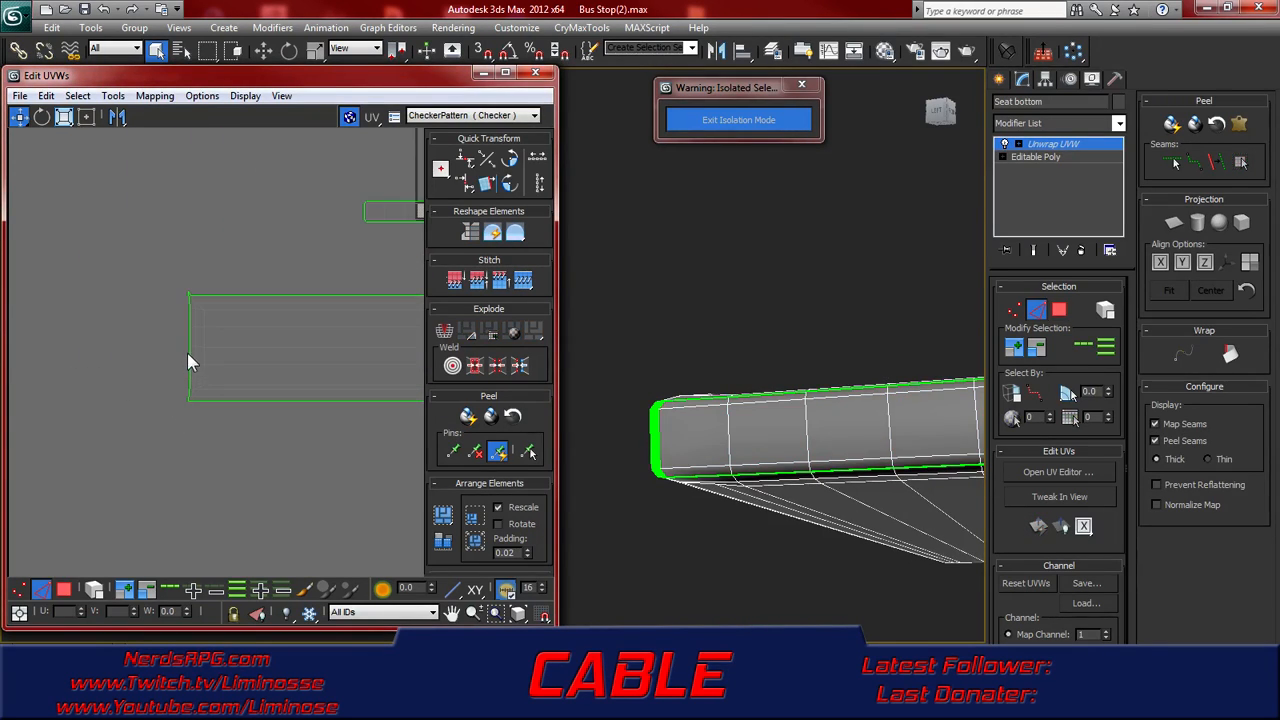
pyautogui.click(189, 353)
pyautogui.click(519, 283)
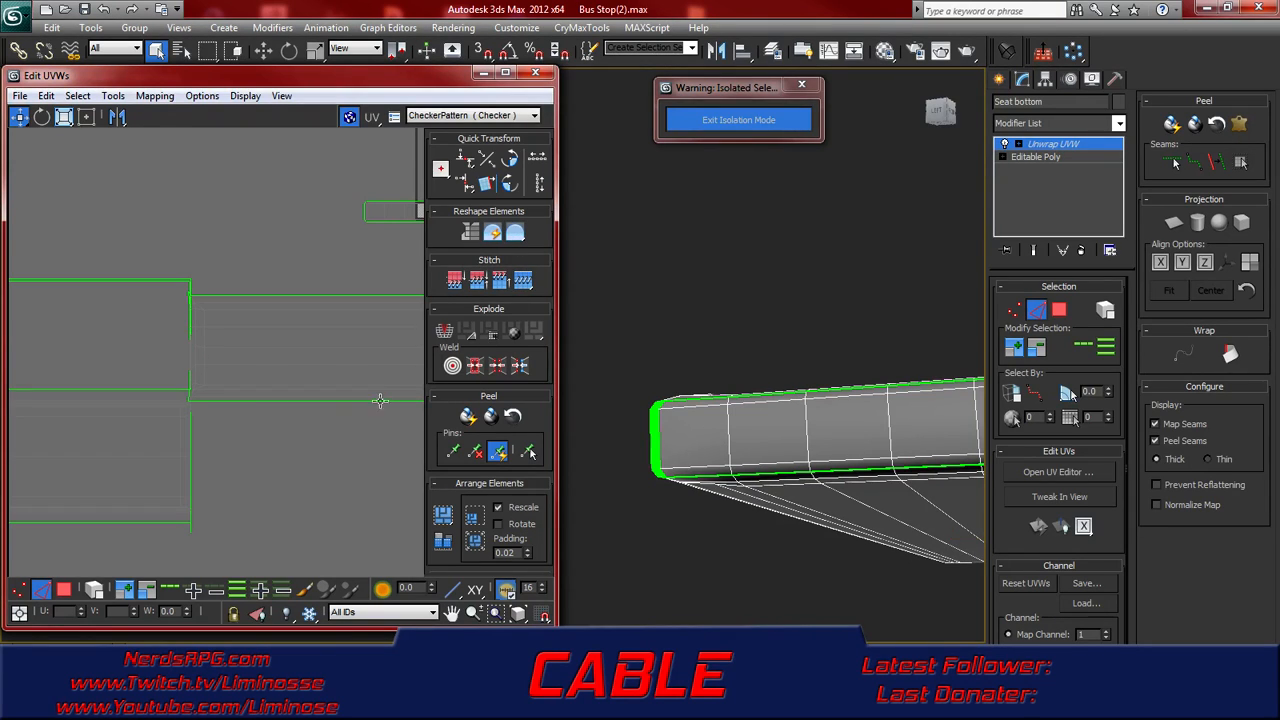
pyautogui.hotkey('ctrl', 'z')
# - Stitch the end face's shell onto the right short edge of the top surface's shell
pyautogui.scroll(-4, 250, 402)
pyautogui.moveTo(329, 394); pyautogui.dragTo(294, 383, button='middle')
pyautogui.scroll(6, 300, 382)
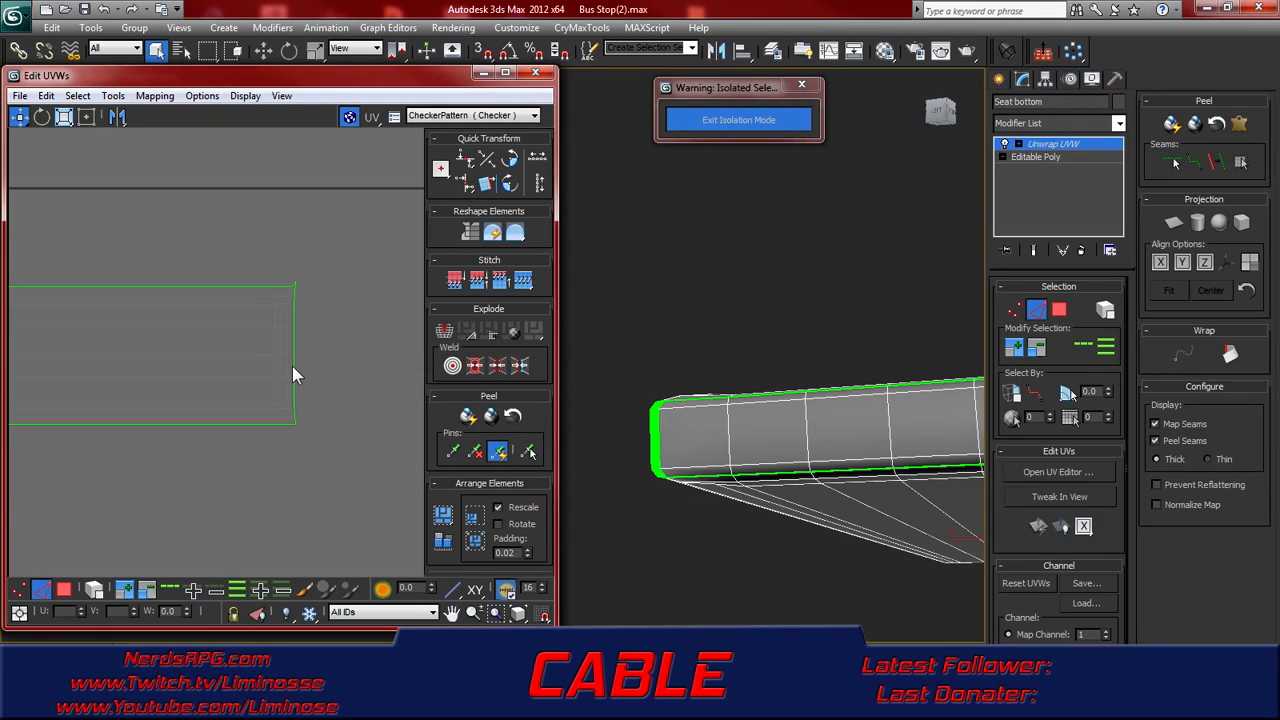
pyautogui.click(523, 281)
# - Check which model edges correspond to the top shell's two long edges and its remaining open short edge
pyautogui.scroll(-10, 734, 446)
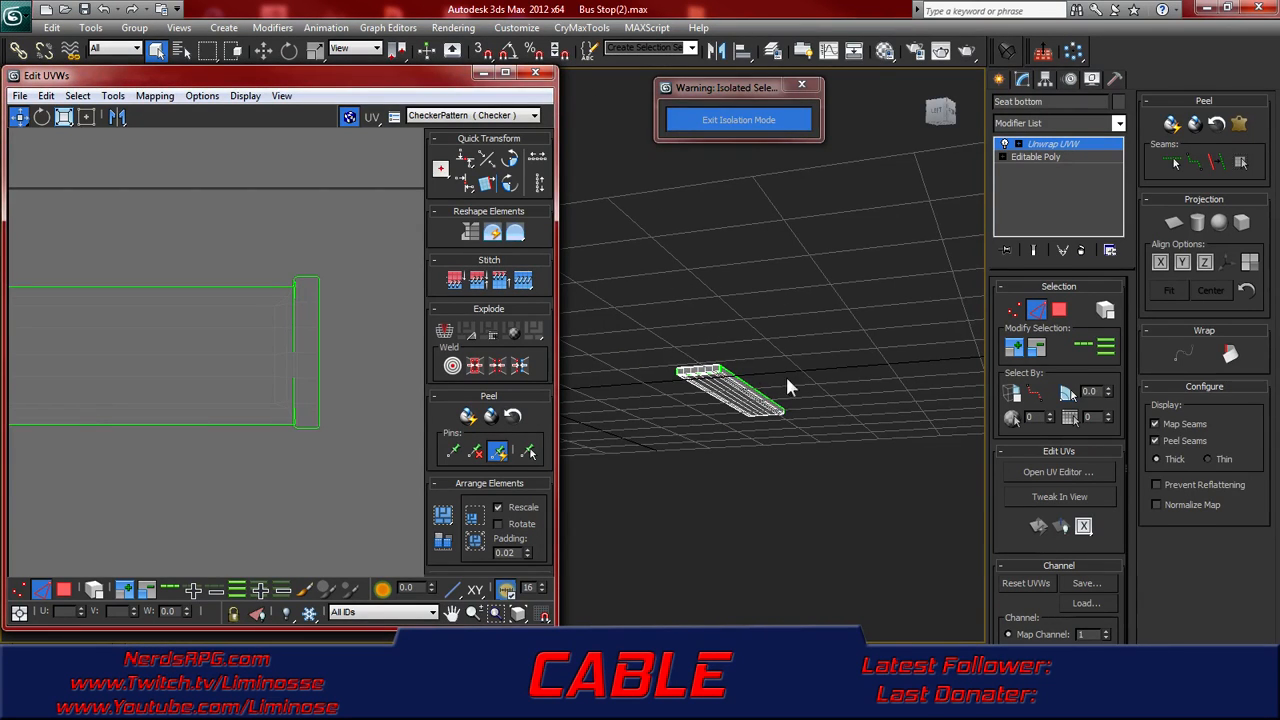
pyautogui.keyDown('alt'); pyautogui.moveTo(739, 390); pyautogui.dragTo(728, 388, button='middle'); pyautogui.keyUp('alt')
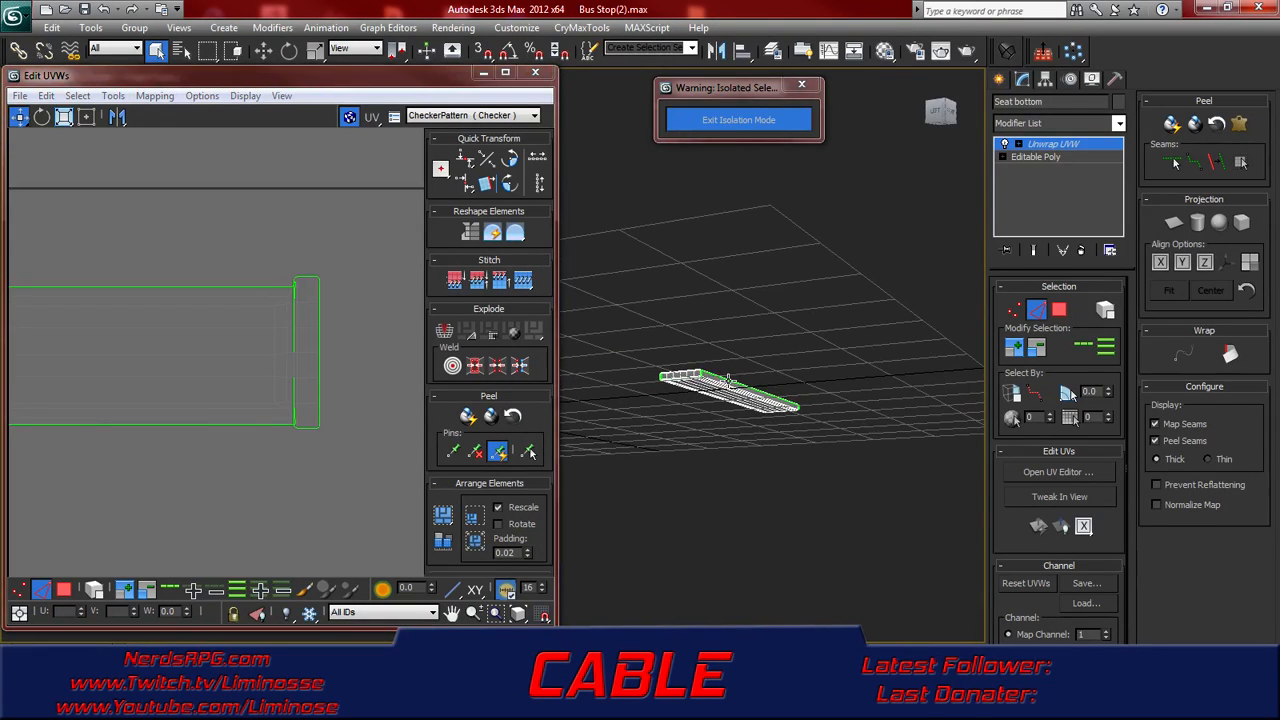
pyautogui.click(144, 425)
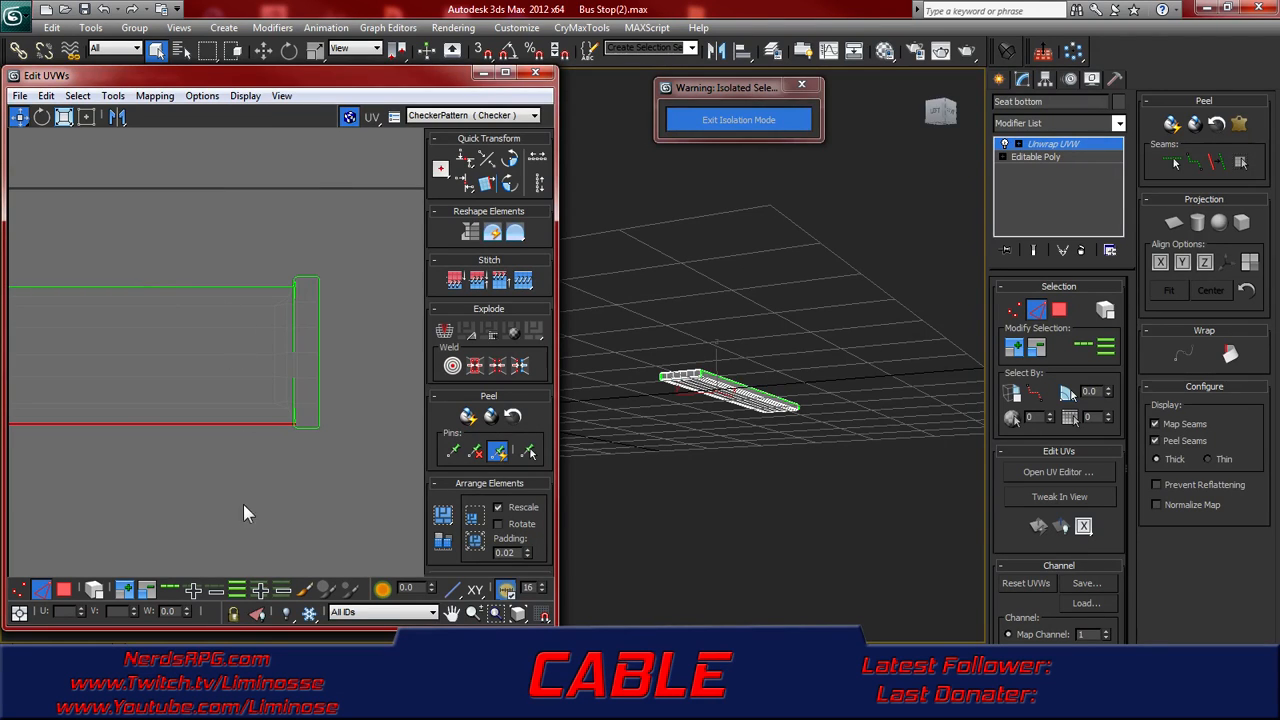
pyautogui.scroll(5, 362, 443)
pyautogui.scroll(-5, 225, 451)
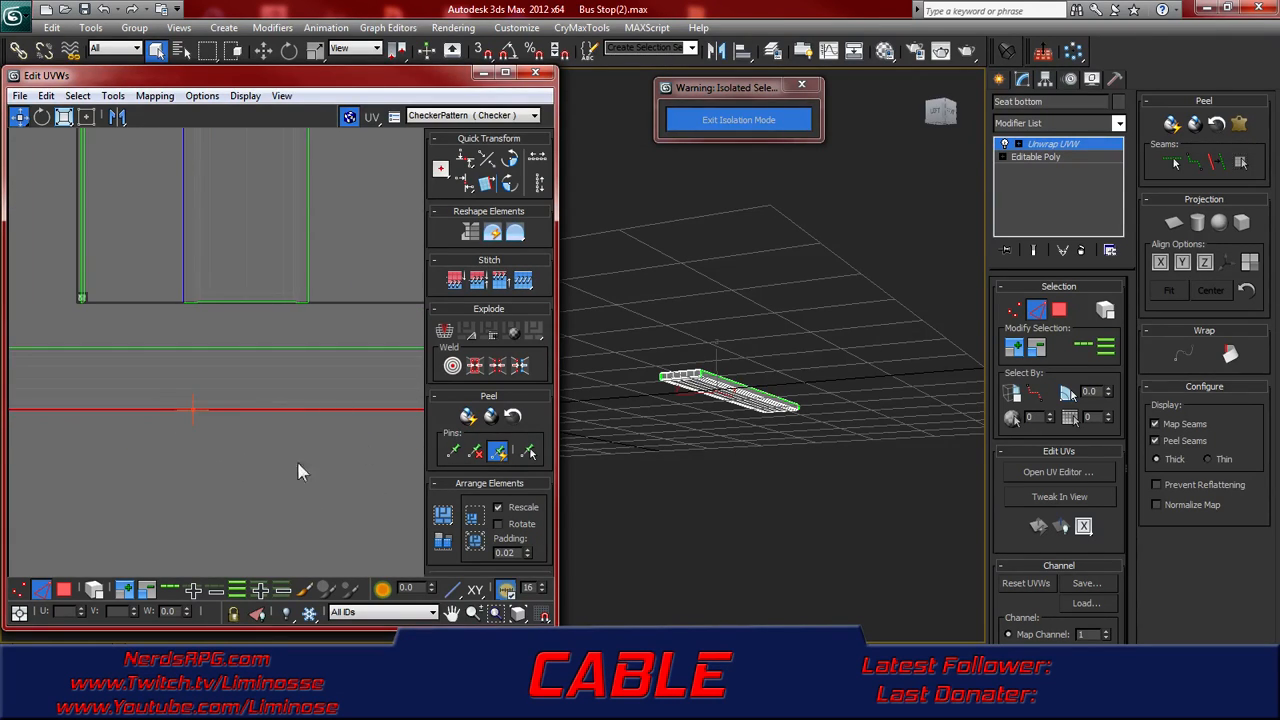
pyautogui.click(223, 348)
pyautogui.moveTo(177, 417); pyautogui.dragTo(233, 412, button='middle')
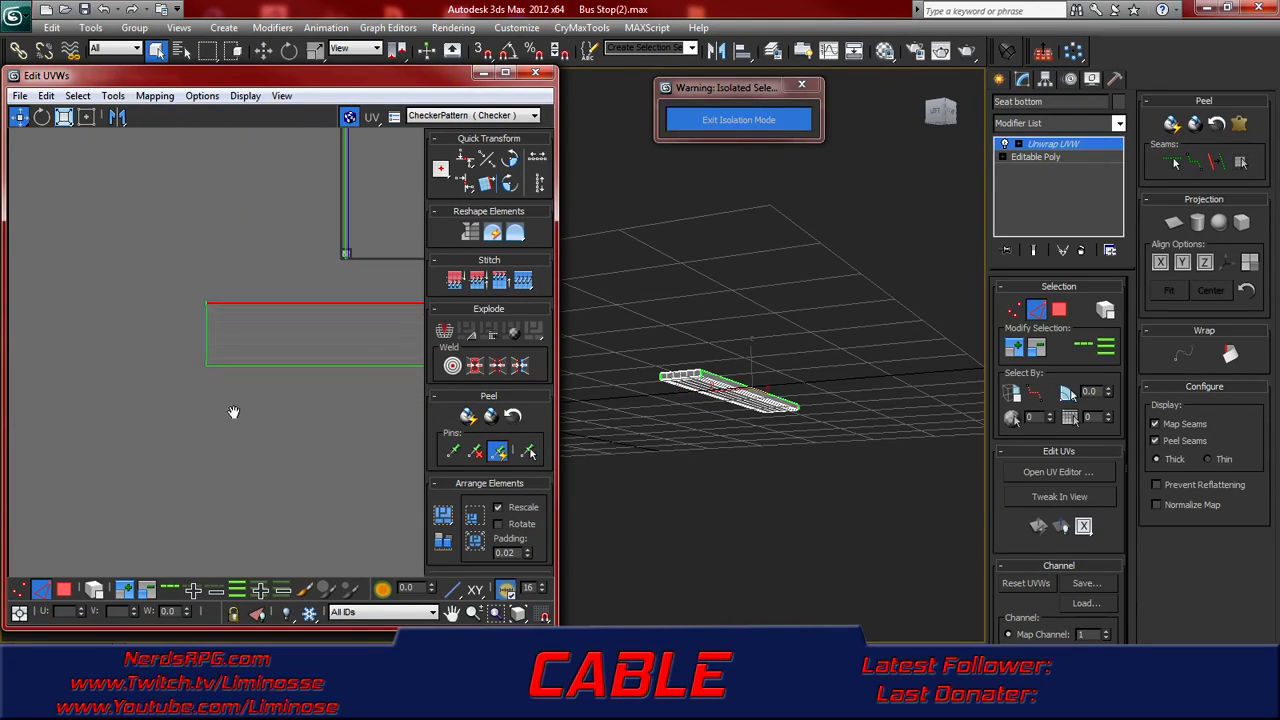
pyautogui.click(205, 333)
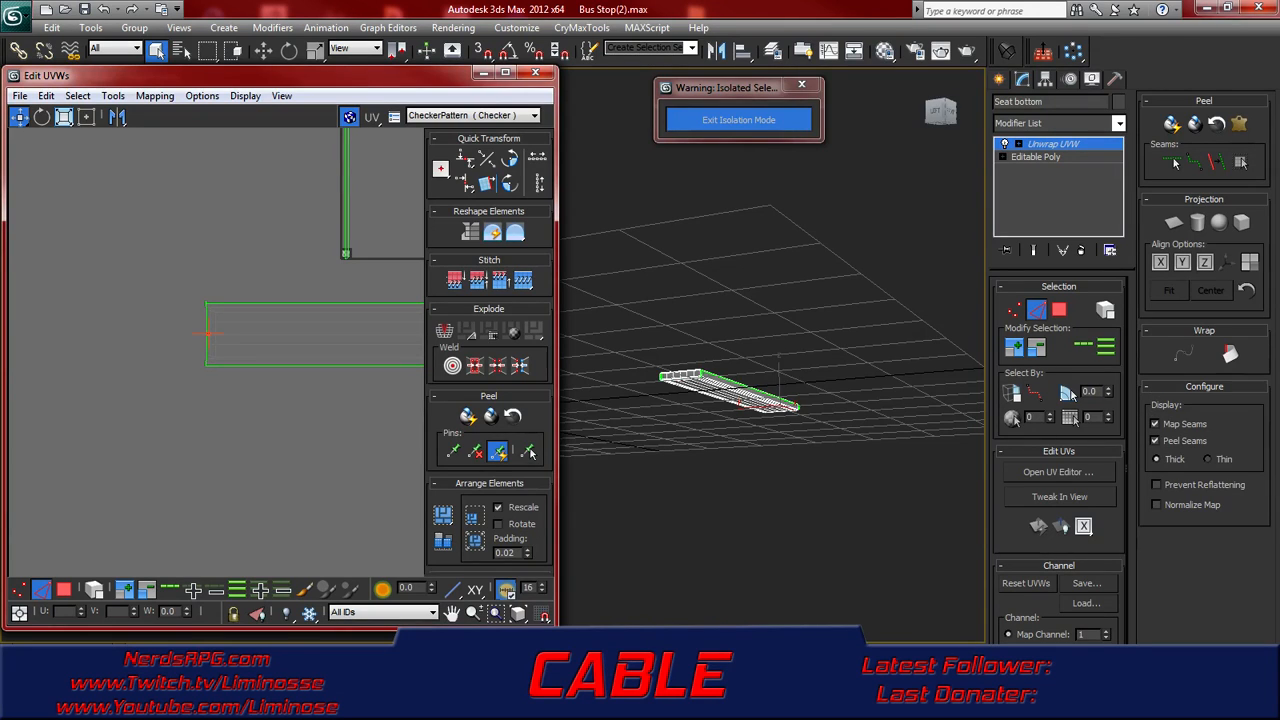
pyautogui.moveTo(350, 376); pyautogui.dragTo(181, 435, button='middle')
pyautogui.scroll(-2, 203, 436)
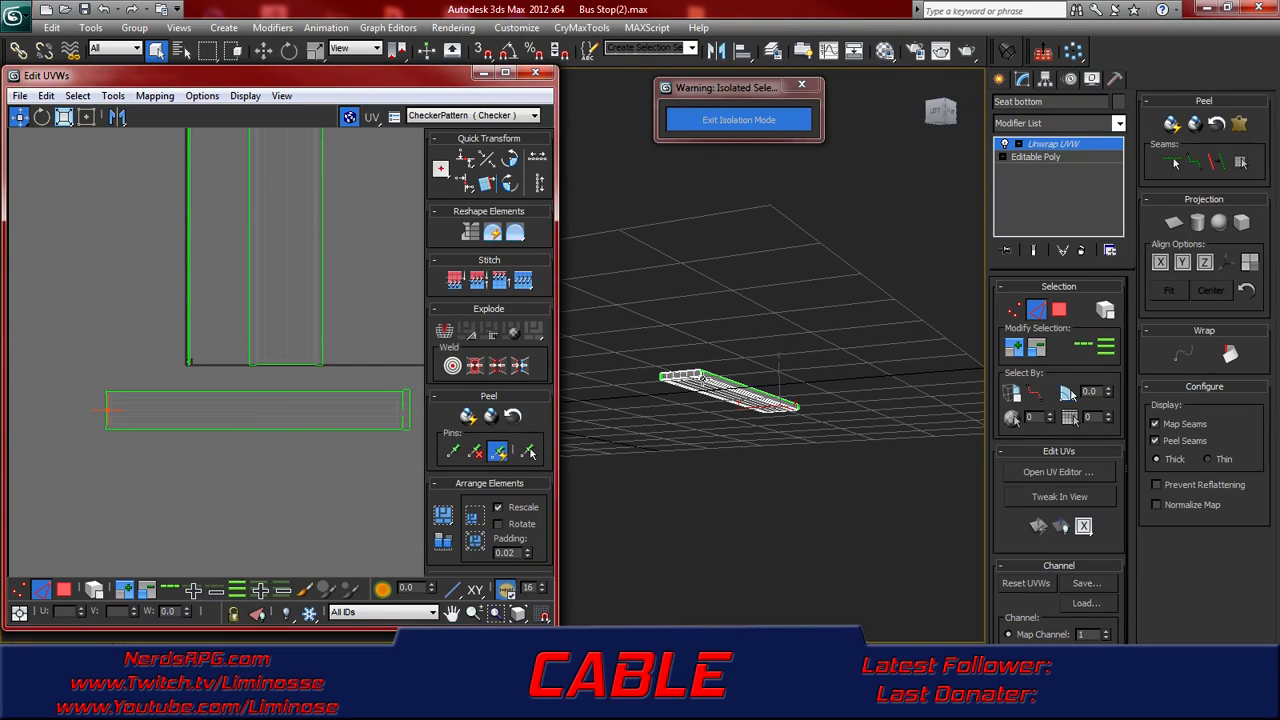
pyautogui.scroll(5, 703, 390)
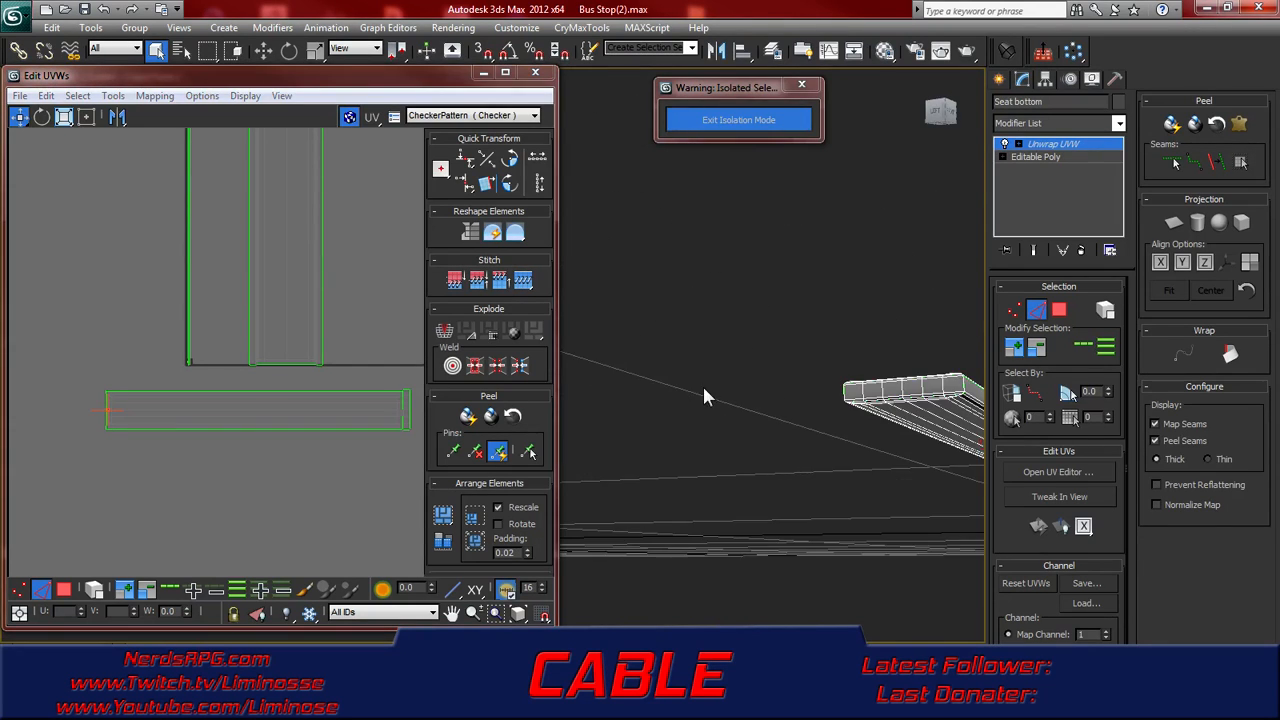
pyautogui.moveTo(872, 381); pyautogui.dragTo(754, 380, button='middle')
pyautogui.scroll(-1, 756, 381)
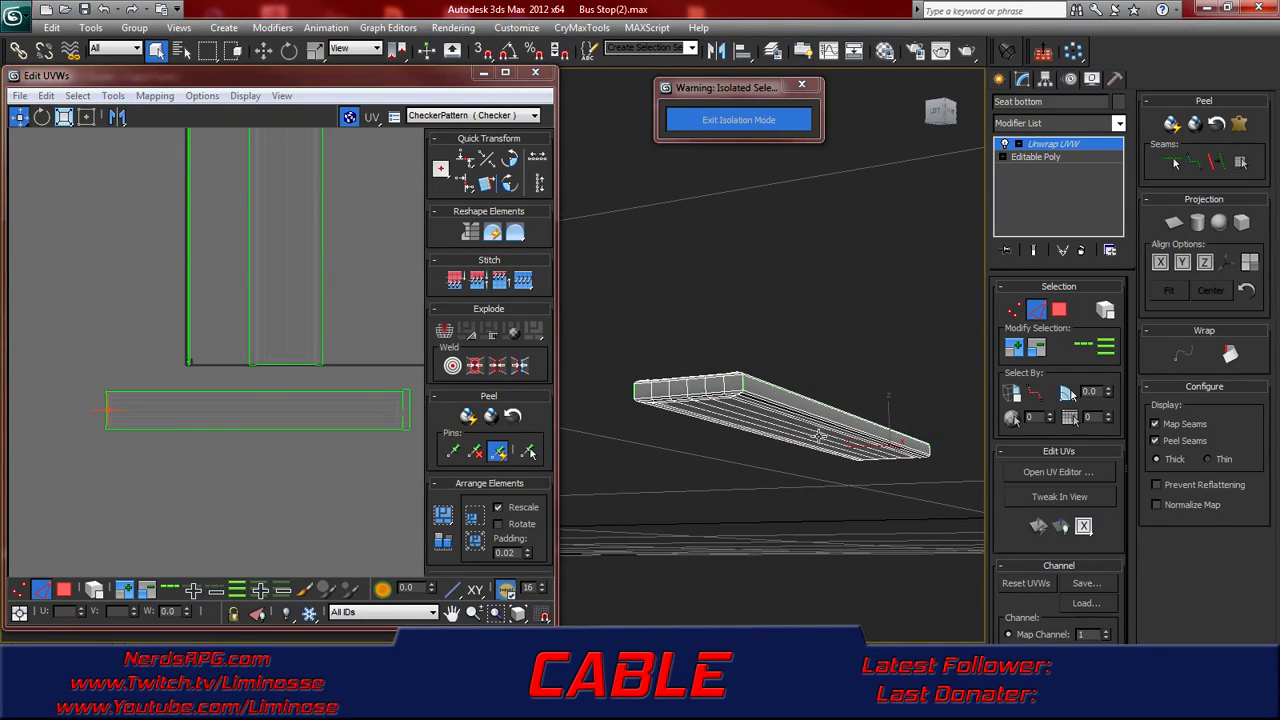
# - Check which model edge matches the upper long edge of the top surface's shell, and clear the edge selection
pyautogui.moveTo(823, 434); pyautogui.dragTo(777, 432, button='middle')
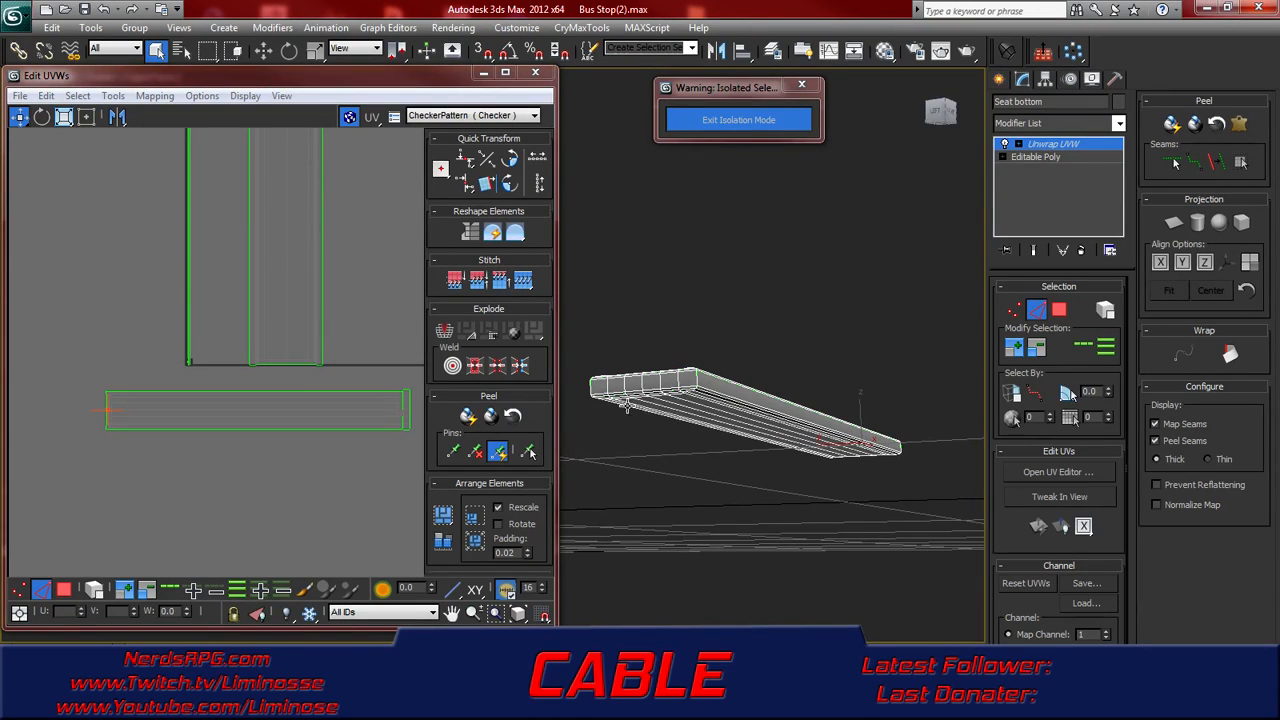
pyautogui.click(289, 391)
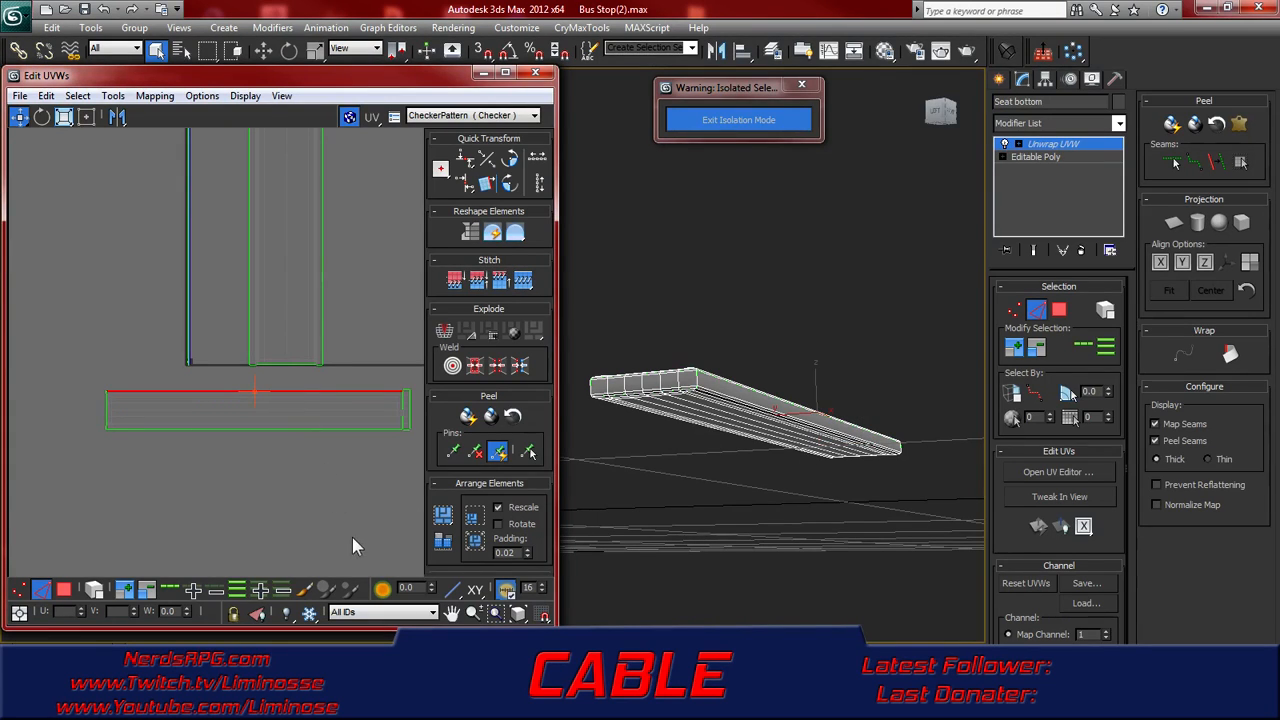
pyautogui.click(341, 574)
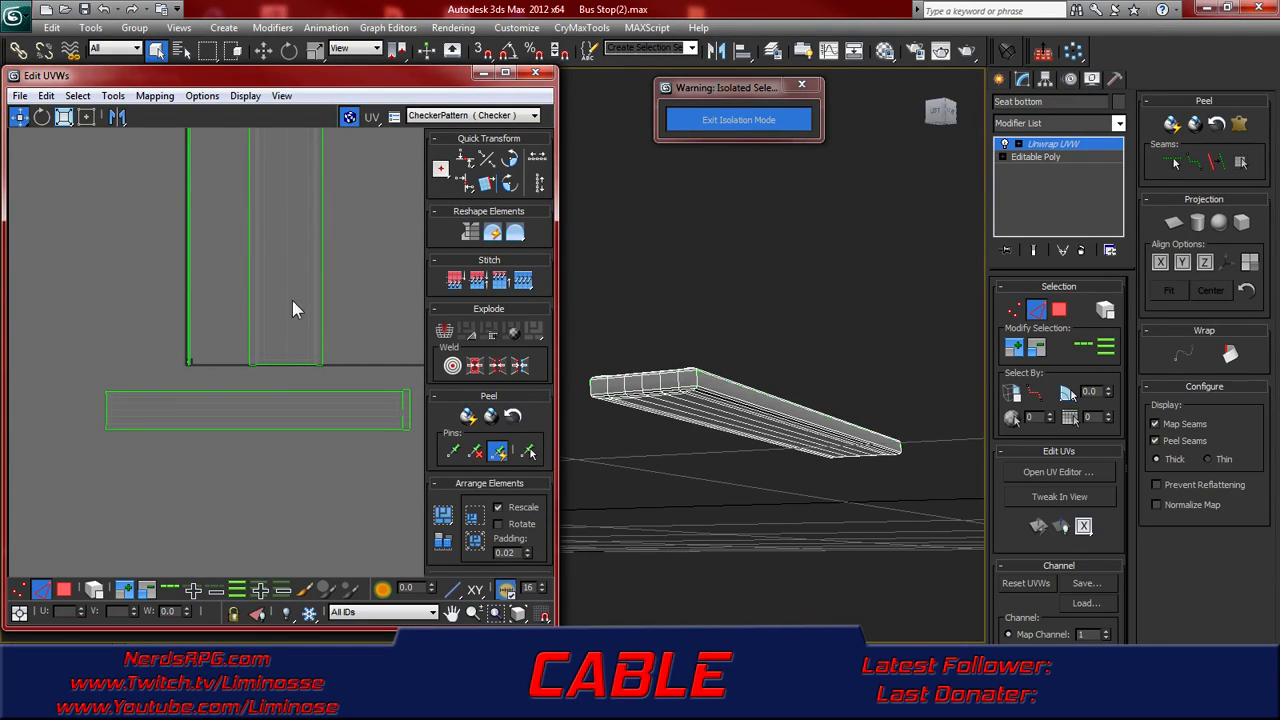
# - Close the UV editor and exit isolation mode to bring back the whole bus stop
pyautogui.click(535, 73)
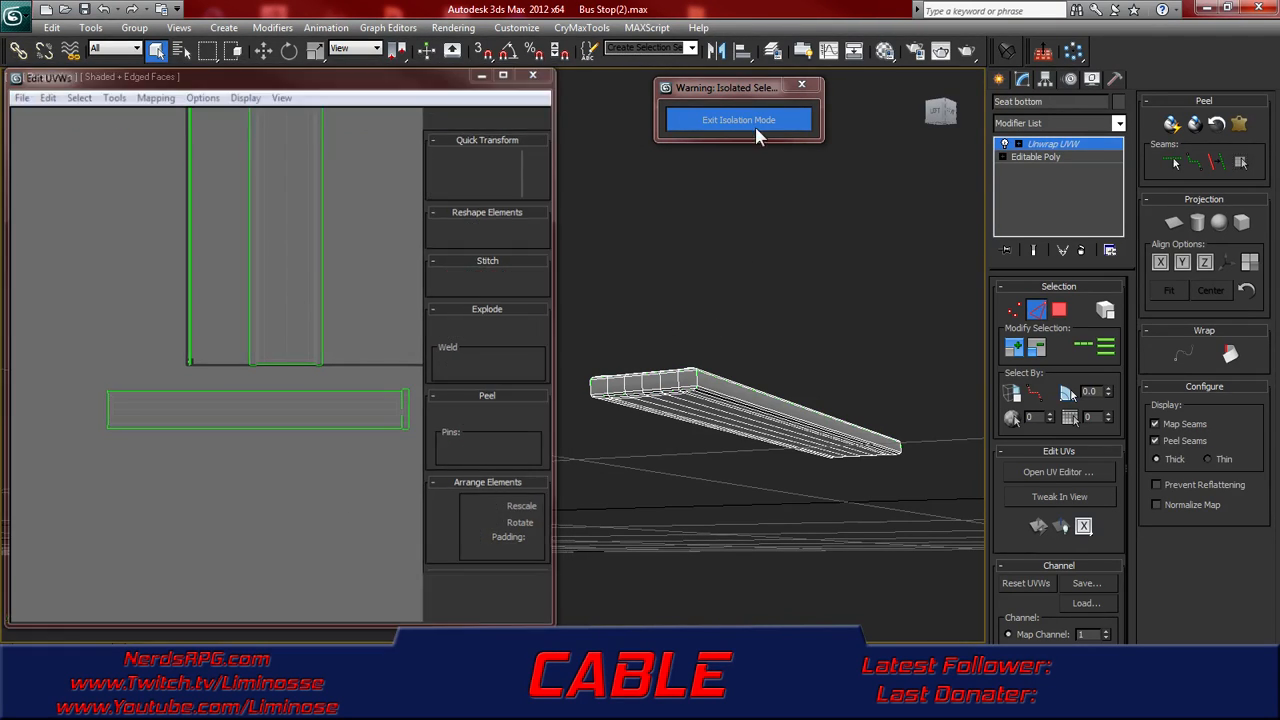
pyautogui.click(752, 125)
pyautogui.scroll(-4, 519, 390)
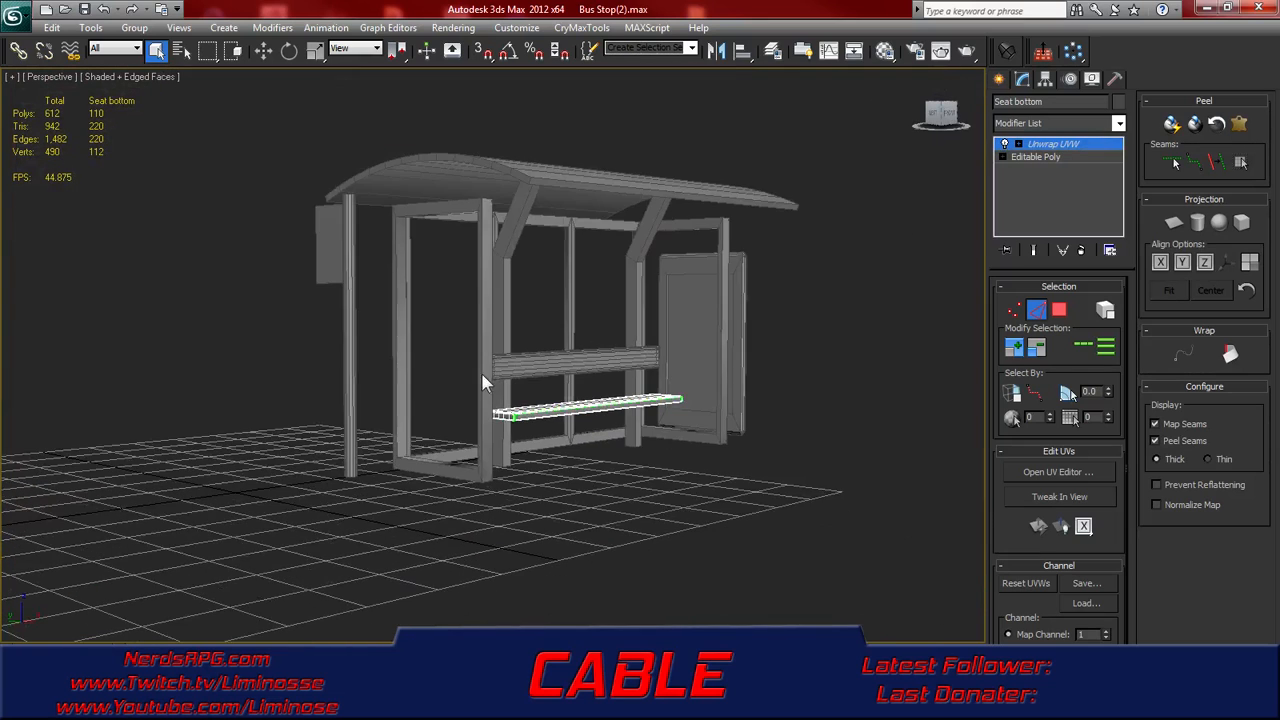
pyautogui.moveTo(491, 383); pyautogui.dragTo(449, 360, button='middle')
pyautogui.scroll(2, 449, 362)
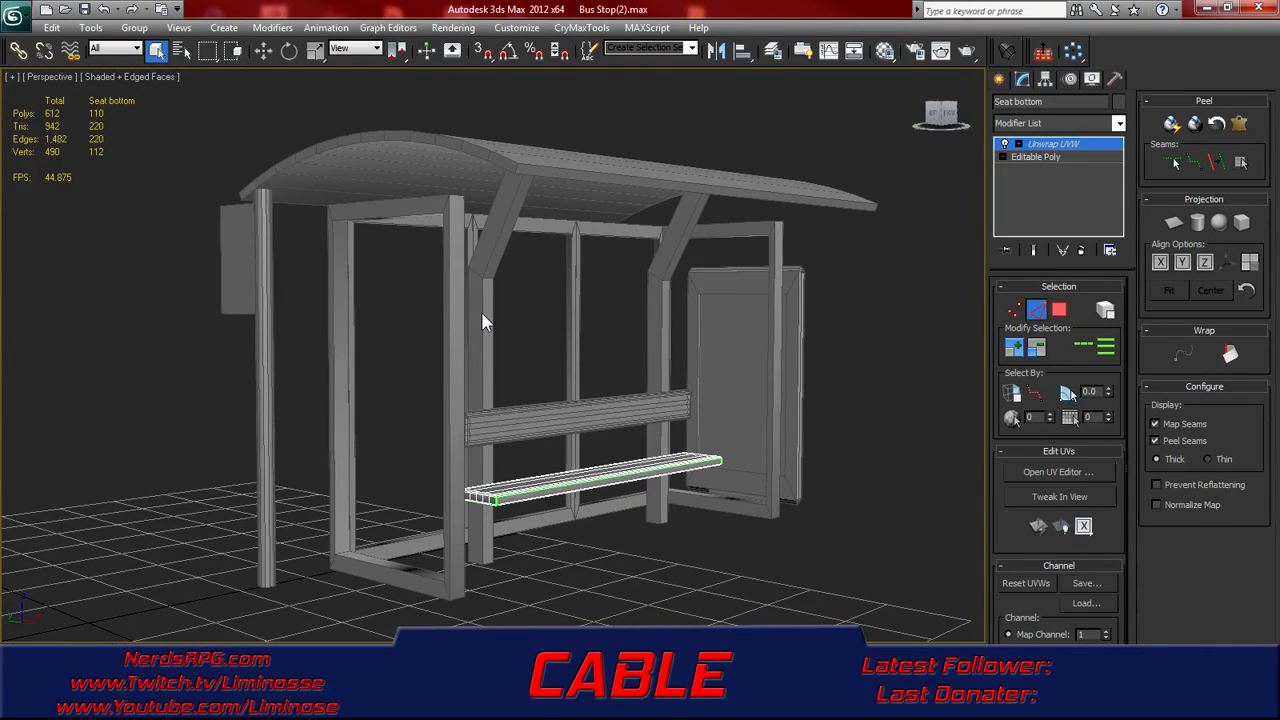
# - Select the left strut supporting the roof and isolate it
pyautogui.click(1026, 158)
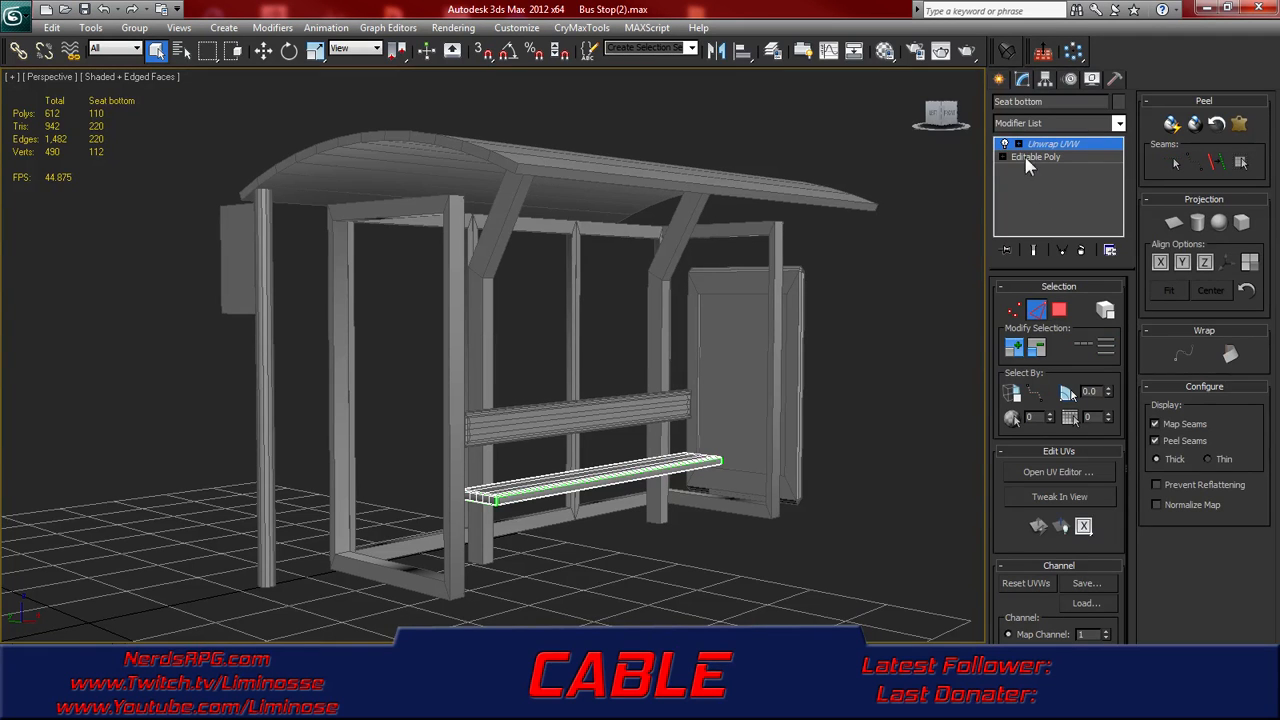
pyautogui.click(477, 292)
pyautogui.keyDown('alt'); pyautogui.moveTo(520, 345); pyautogui.dragTo(495, 362, button='middle'); pyautogui.keyUp('alt')
pyautogui.rightClick(482, 346)
pyautogui.click(527, 306)
pyautogui.hotkey('ctrl', 'z')
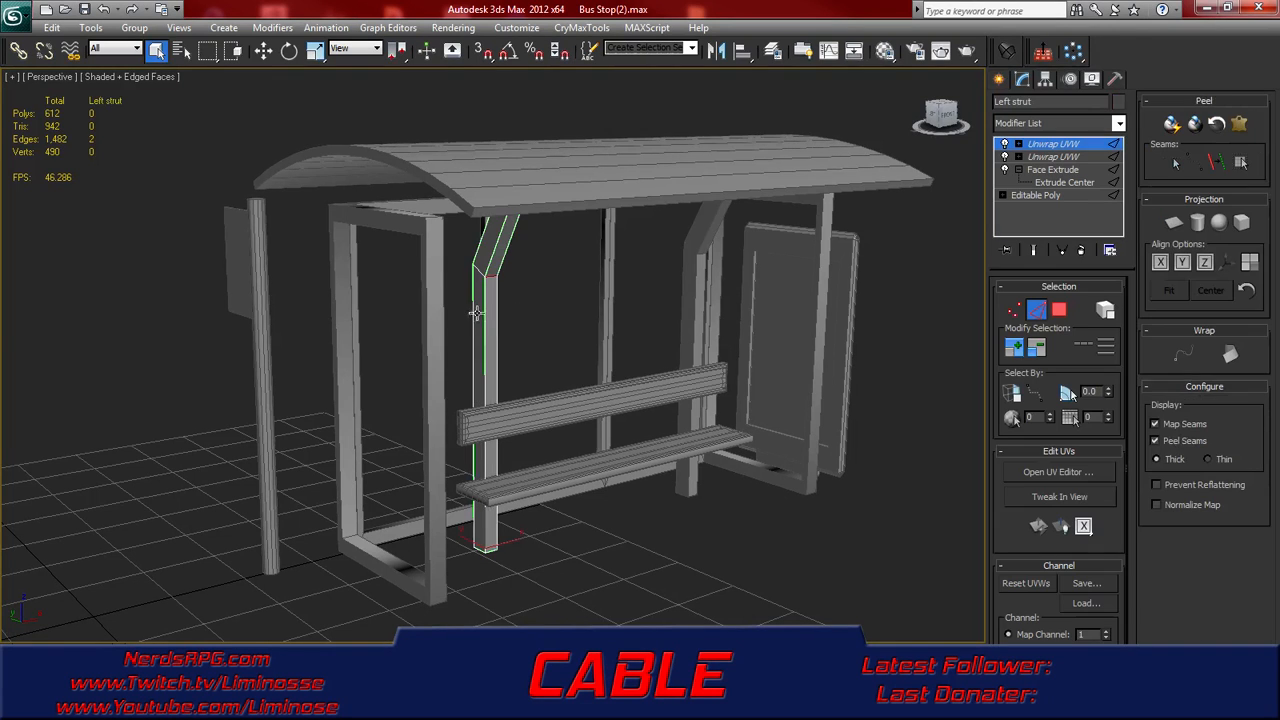
pyautogui.rightClick(482, 312)
pyautogui.click(515, 185)
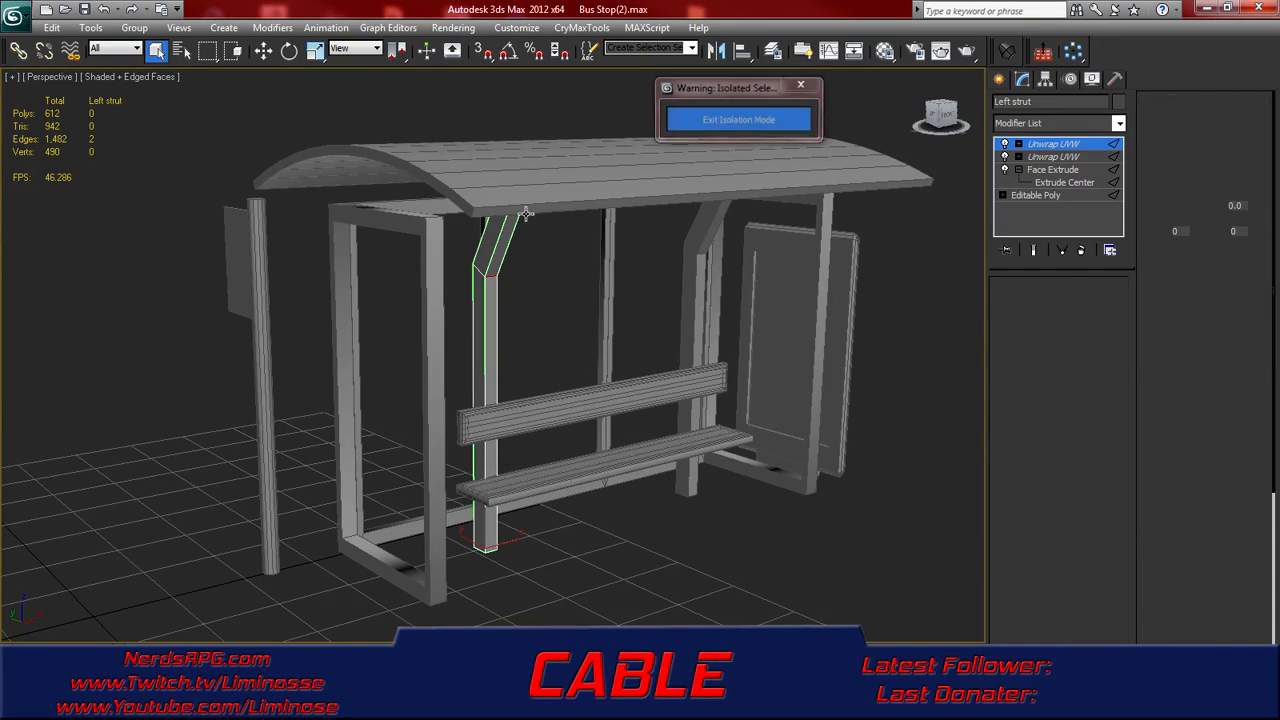
# - Examine how the left strut's upper and lower segment faces select at polygon level on its first two sides
pyautogui.keyDown('alt'); pyautogui.moveTo(512, 382); pyautogui.dragTo(562, 358, button='middle'); pyautogui.keyUp('alt')
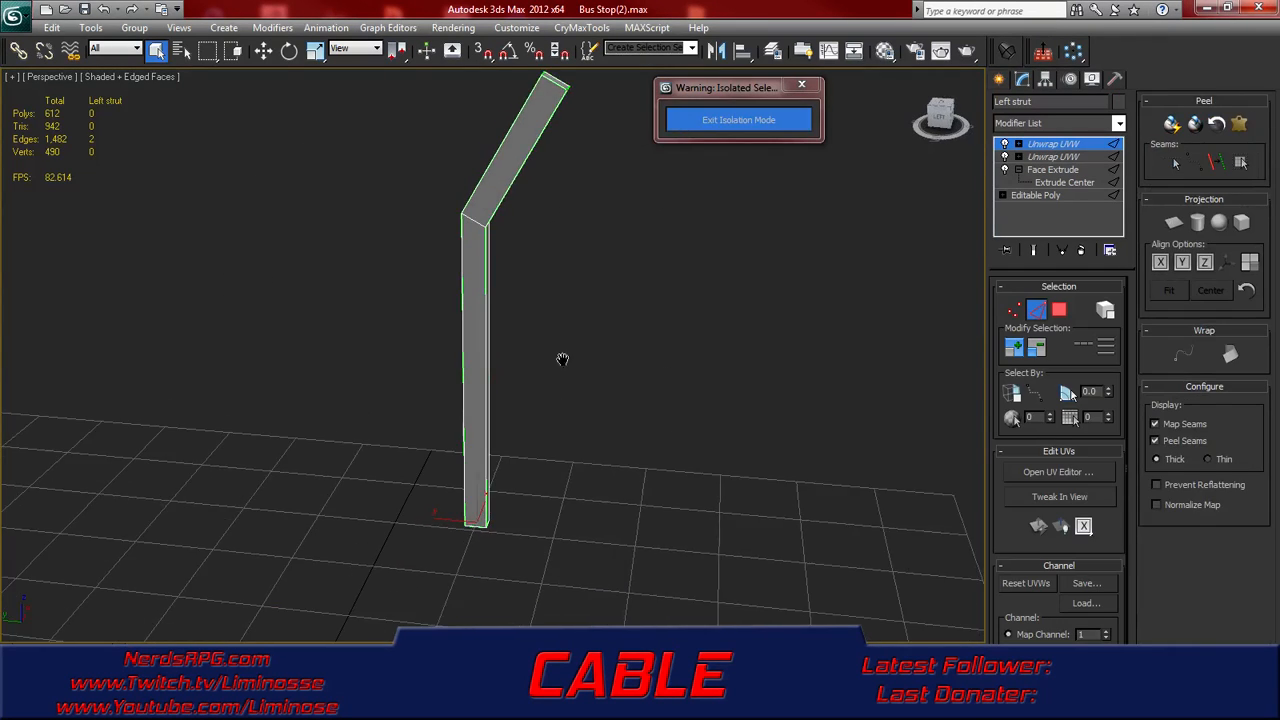
pyautogui.click(1060, 311)
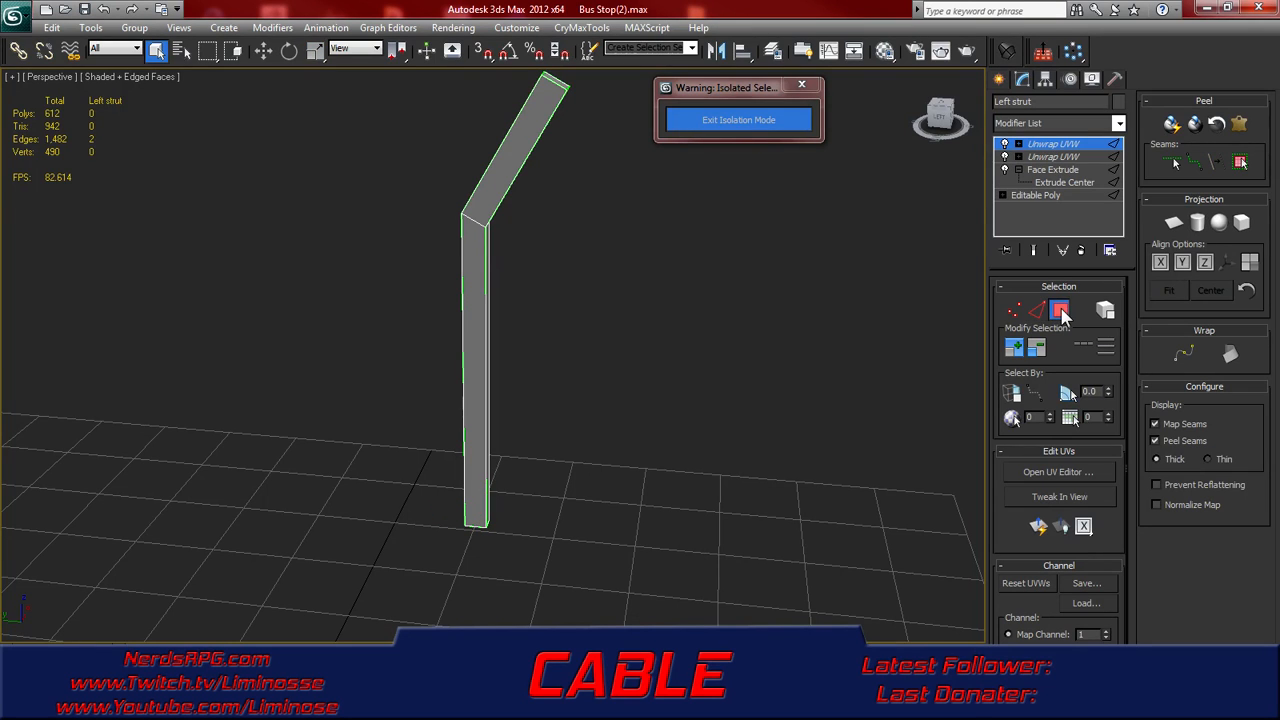
pyautogui.click(468, 452)
pyautogui.keyDown('ctrl'); pyautogui.click(480, 196); pyautogui.keyUp('ctrl')
pyautogui.keyDown('alt'); pyautogui.moveTo(586, 316); pyautogui.dragTo(899, 376, button='middle'); pyautogui.keyUp('alt')
pyautogui.keyDown('alt'); pyautogui.moveTo(462, 344); pyautogui.dragTo(513, 367, button='middle'); pyautogui.keyUp('alt')
pyautogui.click(471, 216)
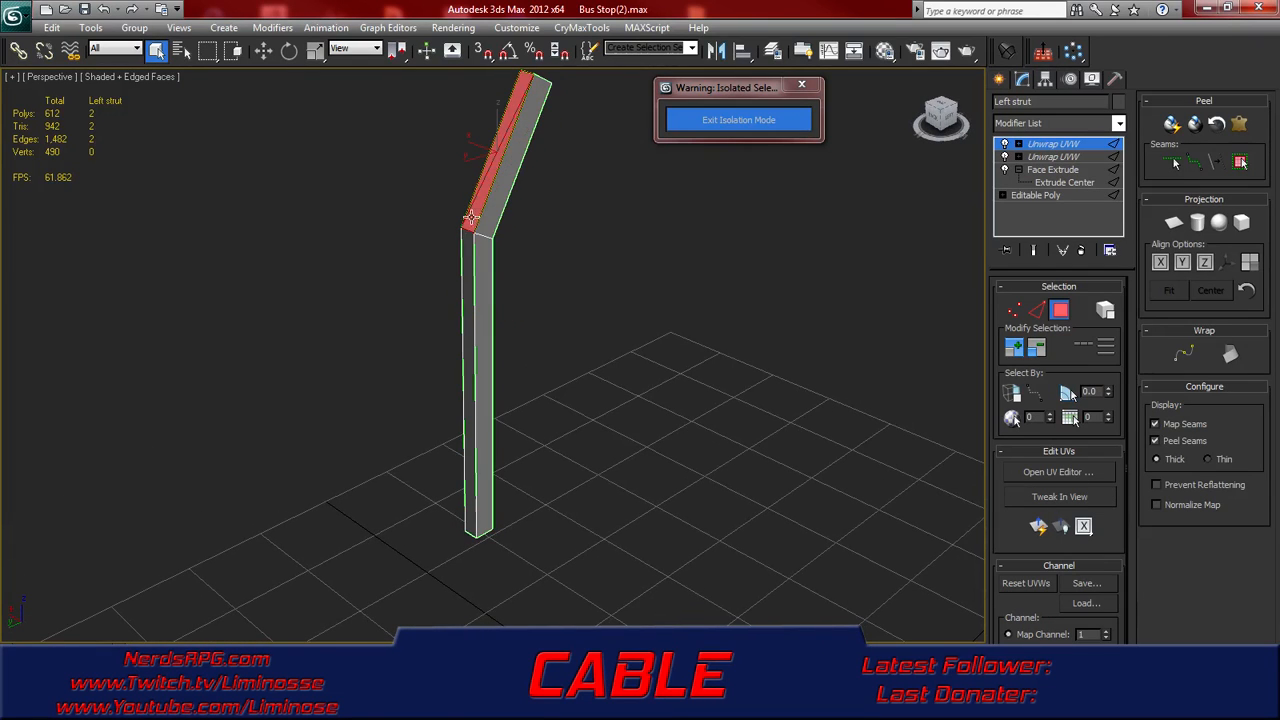
pyautogui.keyDown('ctrl'); pyautogui.click(469, 263); pyautogui.keyUp('ctrl')
pyautogui.keyDown('alt'); pyautogui.moveTo(627, 362); pyautogui.dragTo(553, 285, button='middle'); pyautogui.keyUp('alt')
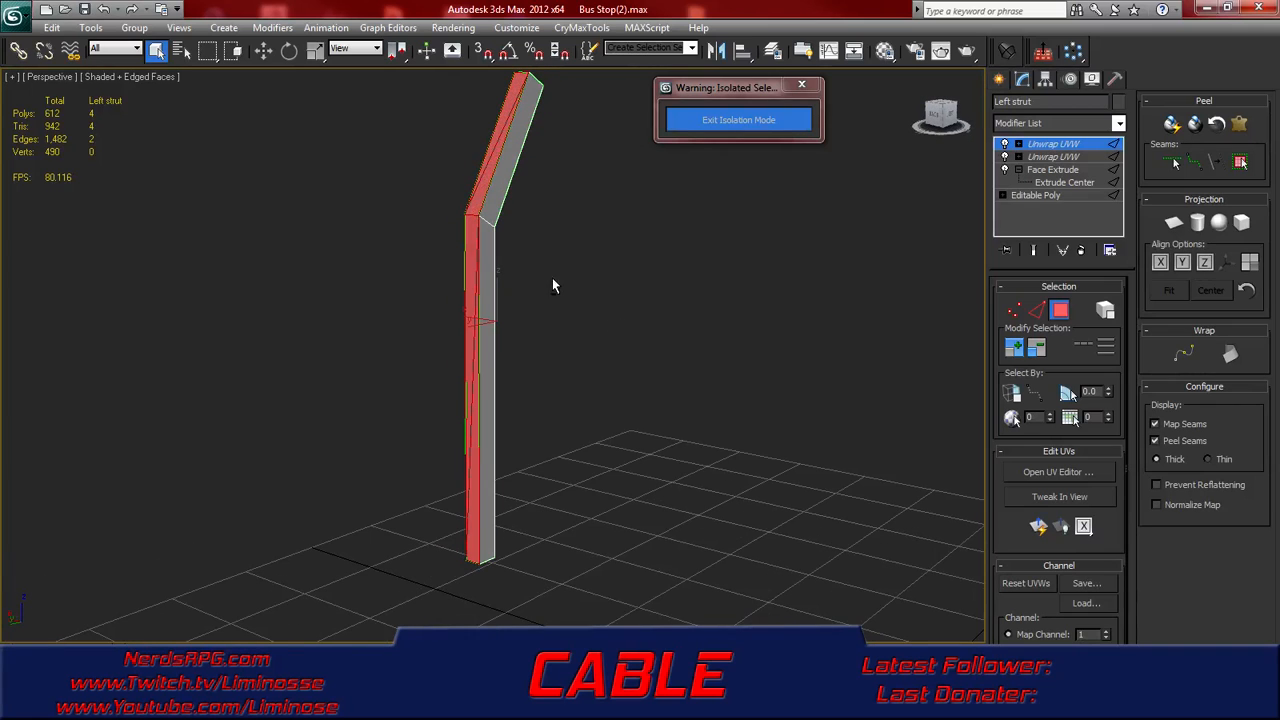
pyautogui.click(473, 197)
pyautogui.click(469, 258)
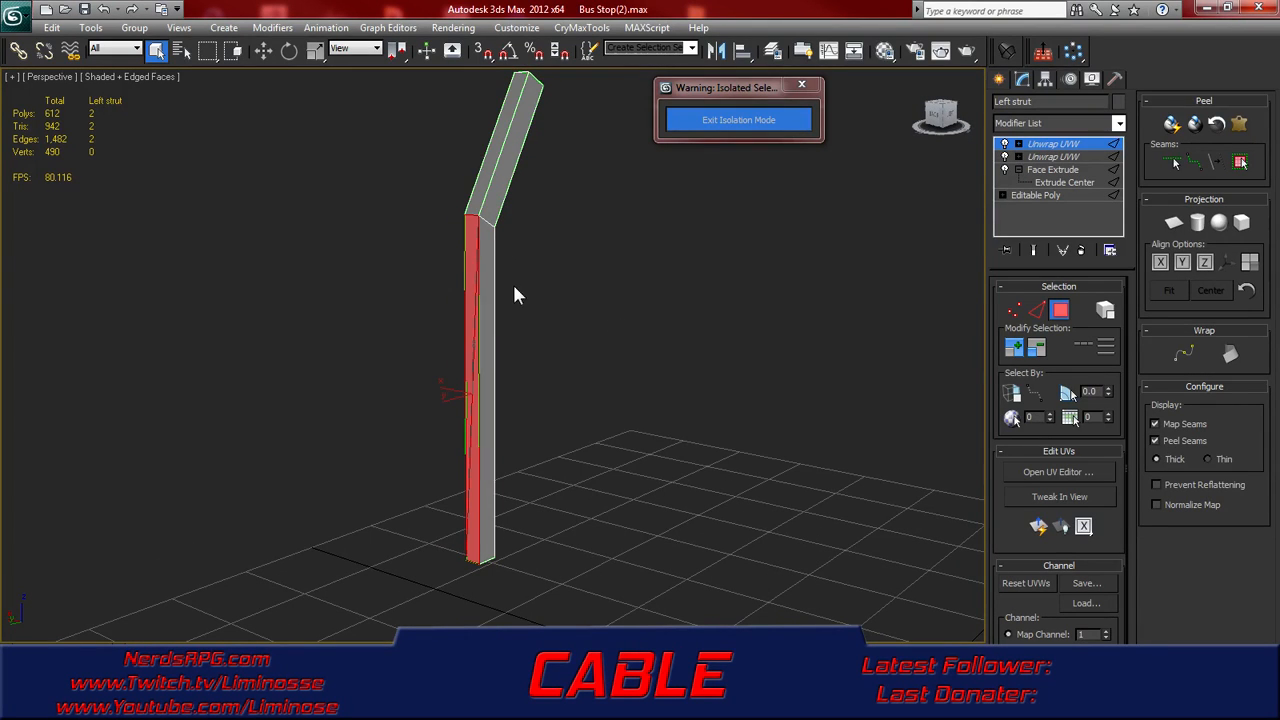
# - Inspect the strut's remaining long faces and top end by selecting their polygons, and clear the selection
pyautogui.keyDown('alt'); pyautogui.moveTo(623, 395); pyautogui.dragTo(540, 525, button='middle'); pyautogui.keyUp('alt')
pyautogui.click(483, 492)
pyautogui.keyDown('alt'); pyautogui.moveTo(545, 440); pyautogui.dragTo(481, 427, button='middle'); pyautogui.keyUp('alt')
pyautogui.click(481, 427)
pyautogui.moveTo(511, 277); pyautogui.dragTo(521, 436, button='middle')
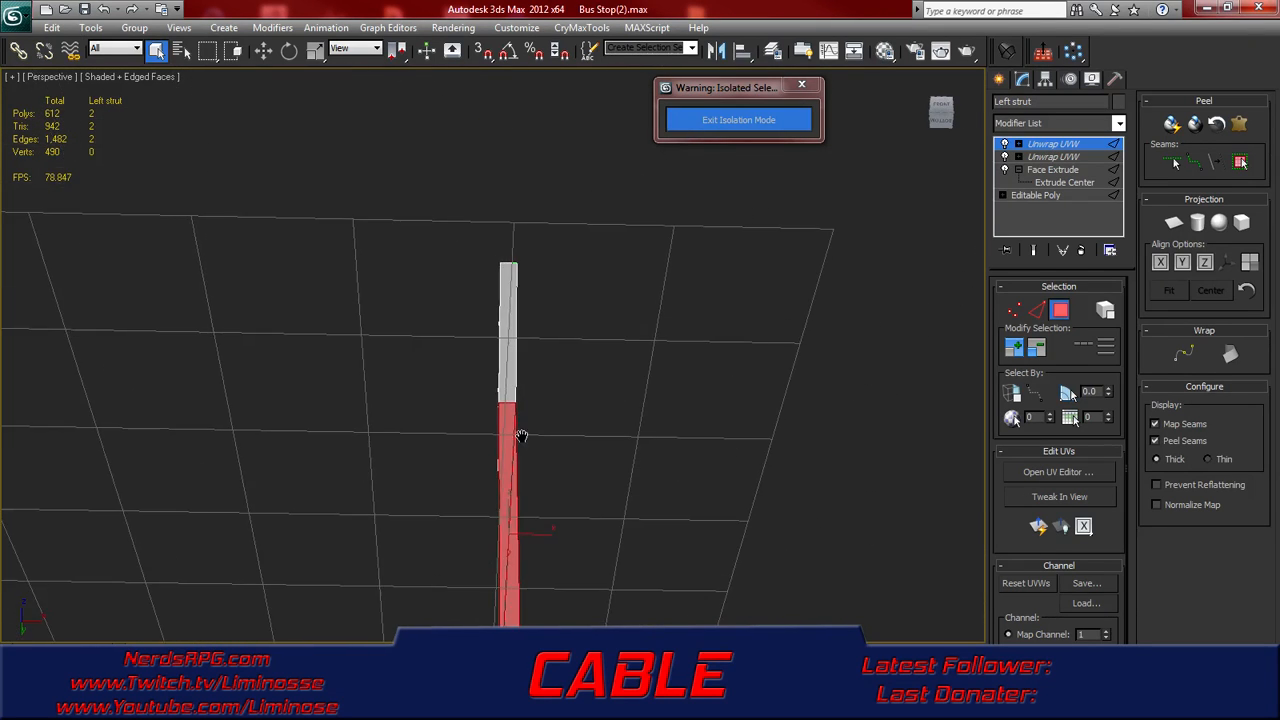
pyautogui.click(503, 352)
pyautogui.keyDown('alt'); pyautogui.moveTo(495, 380); pyautogui.dragTo(507, 513, button='middle'); pyautogui.keyUp('alt')
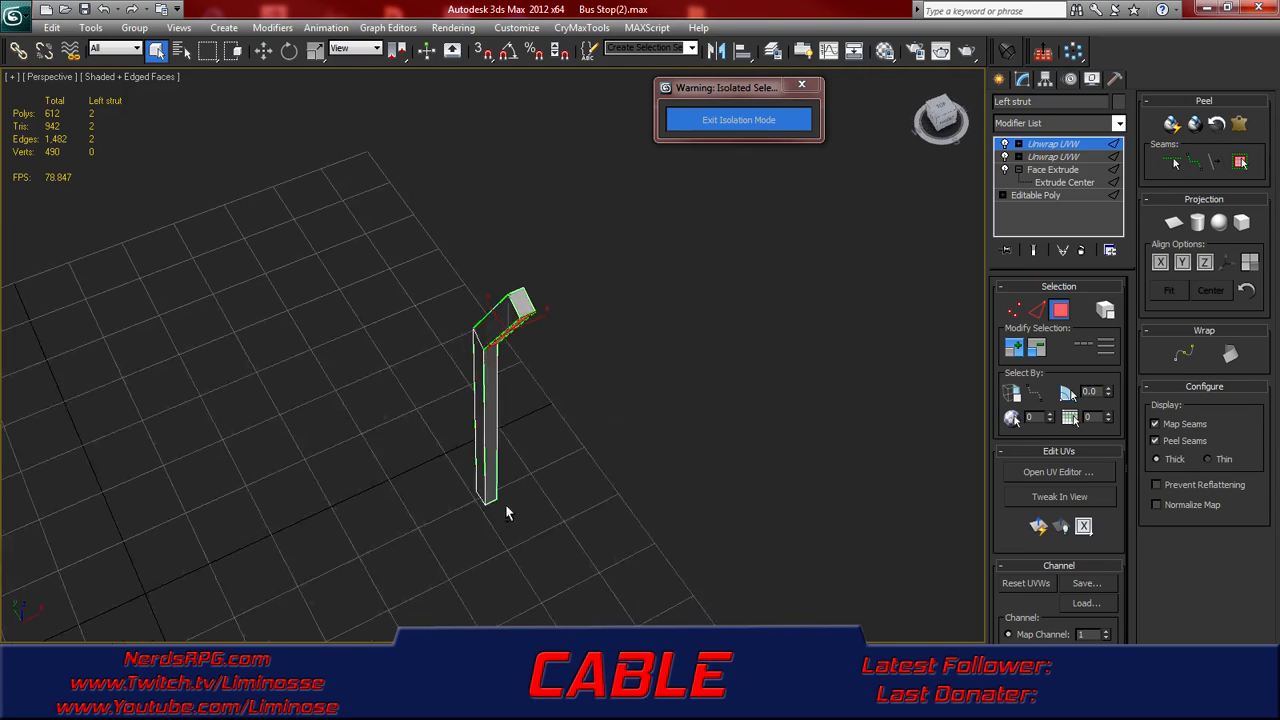
pyautogui.click(522, 305)
pyautogui.keyDown('alt'); pyautogui.moveTo(522, 305); pyautogui.dragTo(893, 312, button='middle'); pyautogui.keyUp('alt')
pyautogui.click(570, 391)
pyautogui.keyDown('ctrl'); pyautogui.click(584, 452); pyautogui.keyUp('ctrl')
pyautogui.keyDown('alt'); pyautogui.moveTo(584, 455); pyautogui.dragTo(562, 300, button='middle'); pyautogui.keyUp('alt')
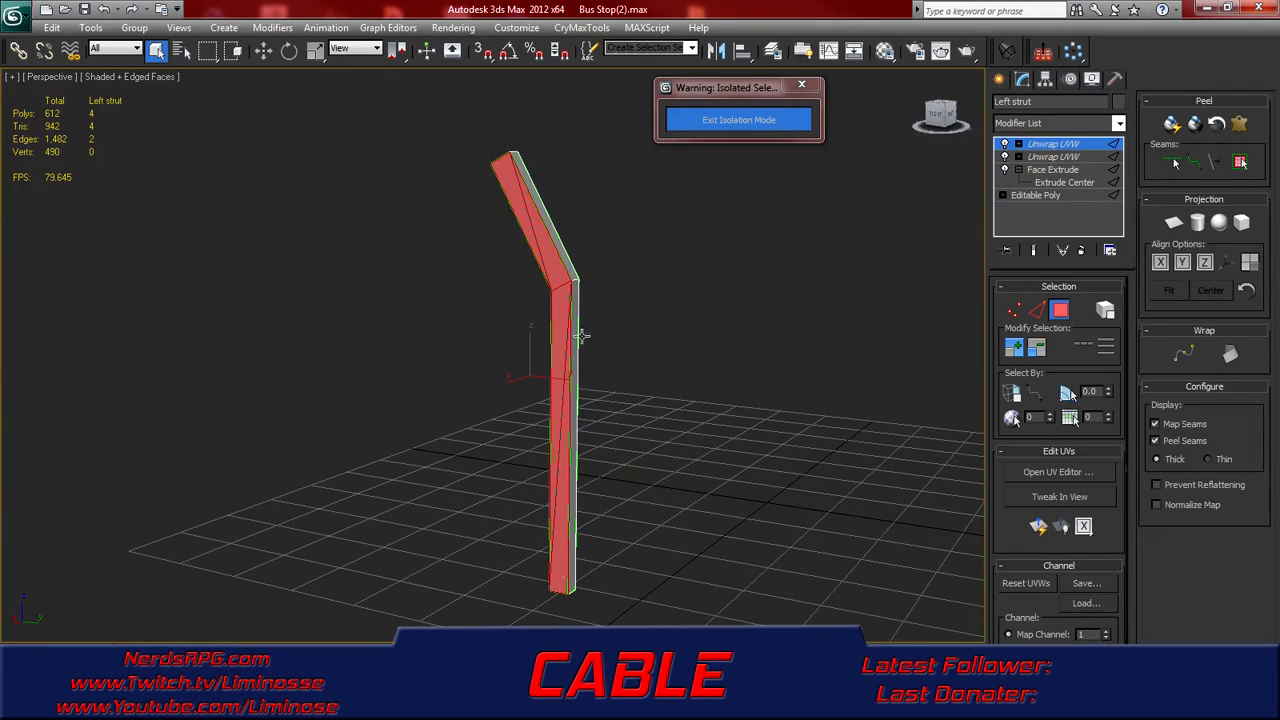
pyautogui.keyDown('alt'); pyautogui.moveTo(670, 318); pyautogui.dragTo(587, 369, button='middle'); pyautogui.keyUp('alt')
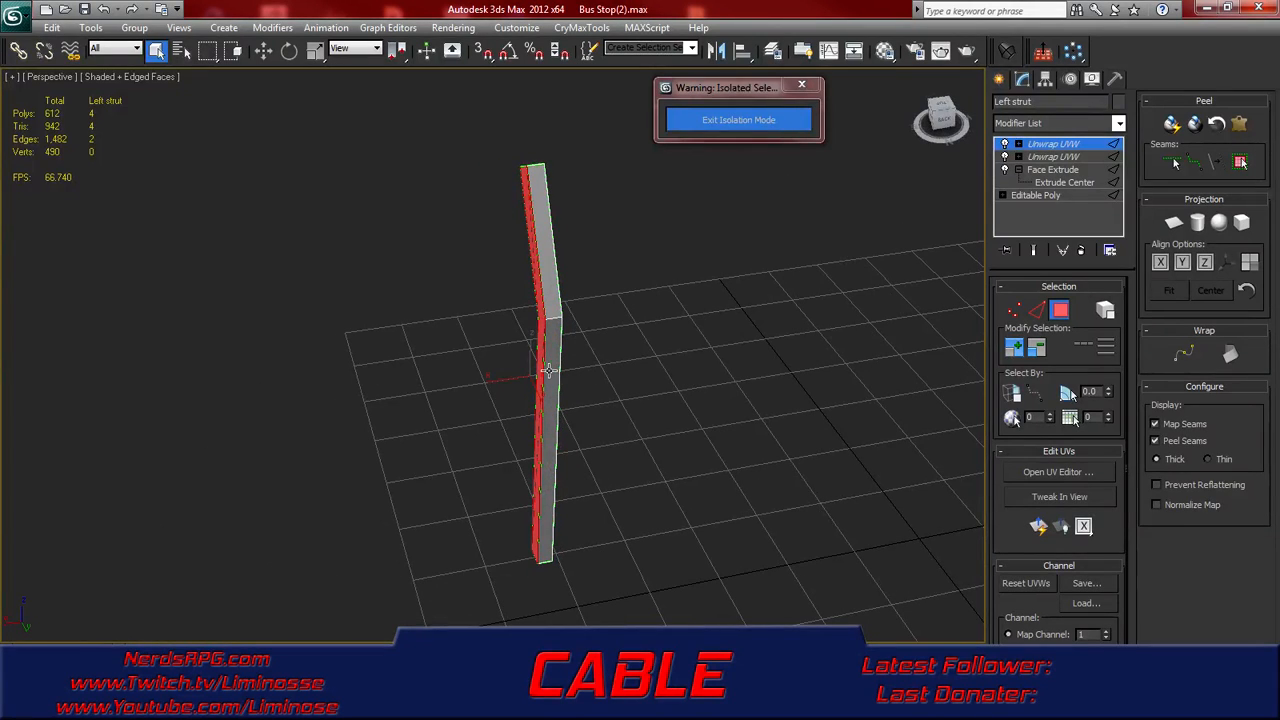
pyautogui.keyDown('alt'); pyautogui.moveTo(535, 285); pyautogui.dragTo(672, 331, button='middle'); pyautogui.keyUp('alt')
pyautogui.click(688, 326)
pyautogui.keyDown('alt'); pyautogui.moveTo(574, 360); pyautogui.dragTo(828, 332, button='middle'); pyautogui.keyUp('alt')
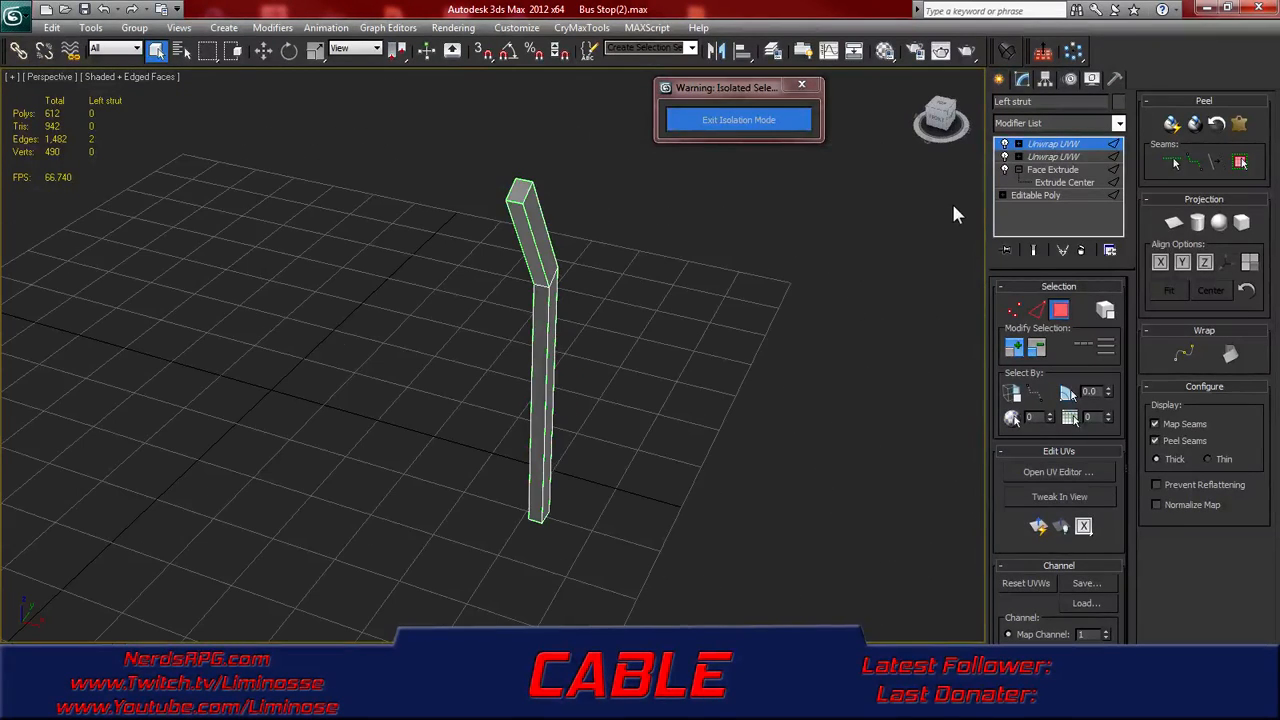
# - Exit isolation mode and select the round stop pole beside the shelter frame
pyautogui.click(680, 121)
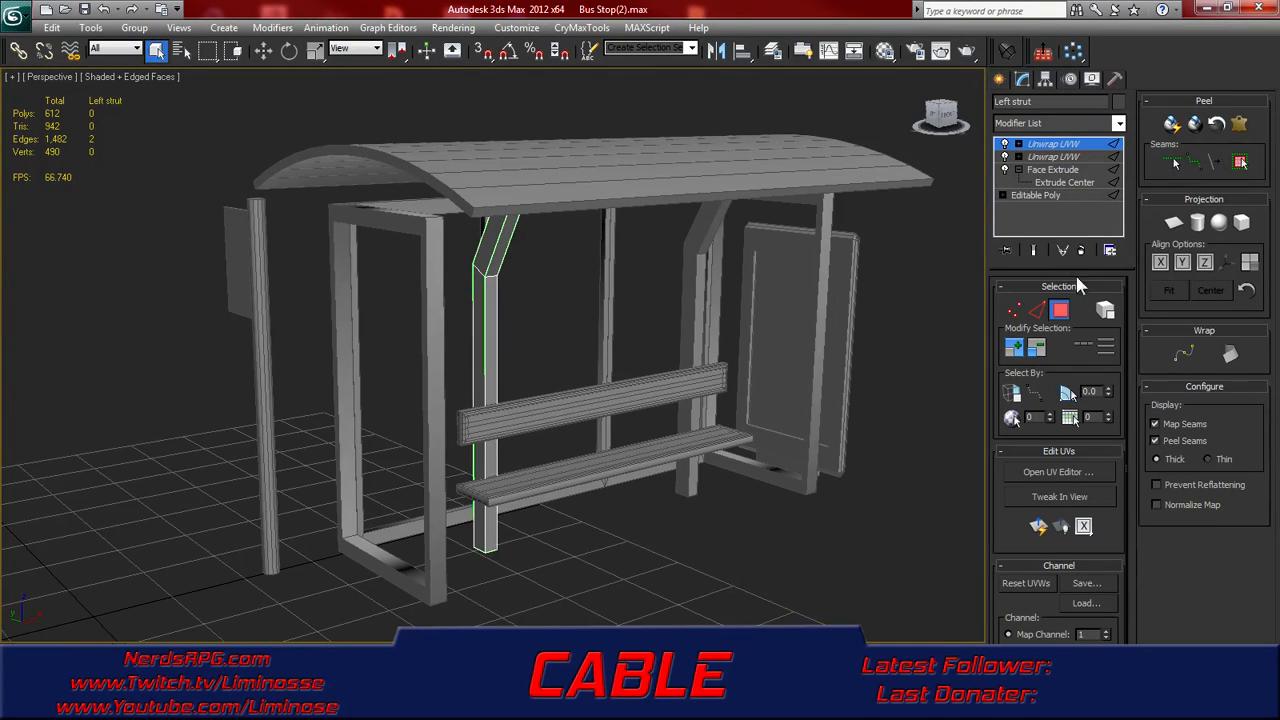
pyautogui.click(515, 211)
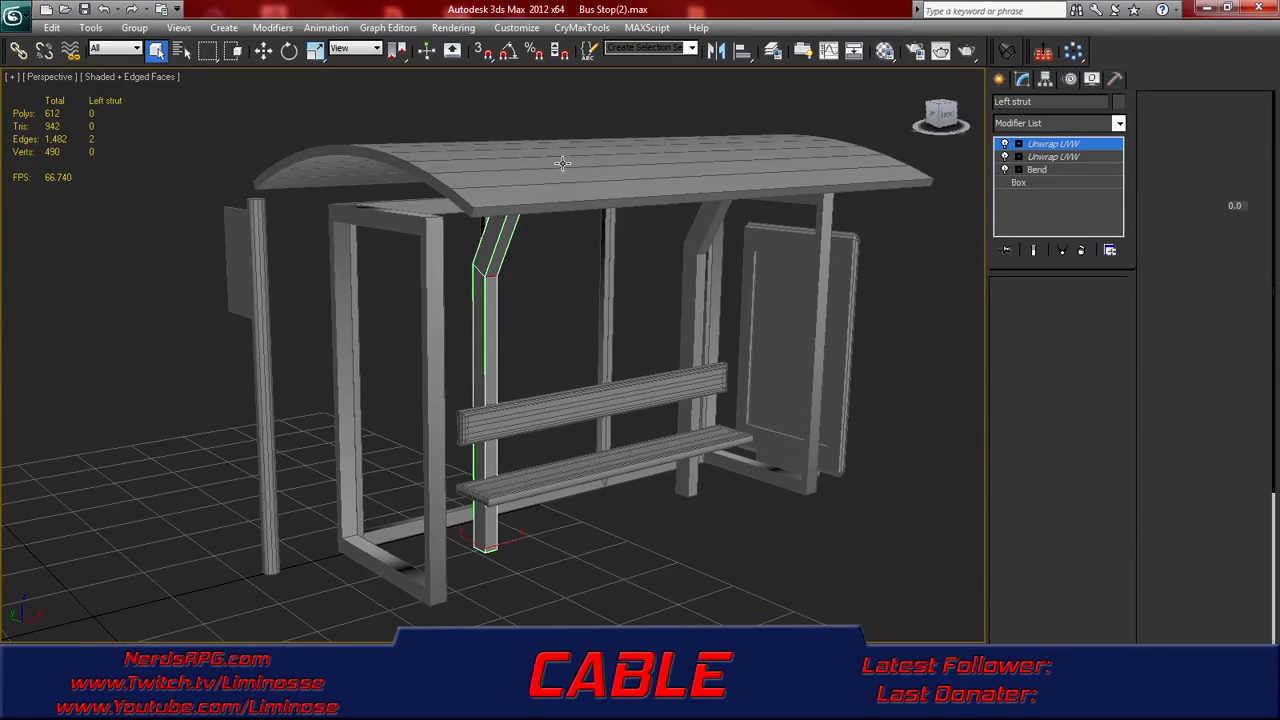
pyautogui.keyDown('alt'); pyautogui.moveTo(515, 211); pyautogui.dragTo(431, 378, button='middle'); pyautogui.keyUp('alt')
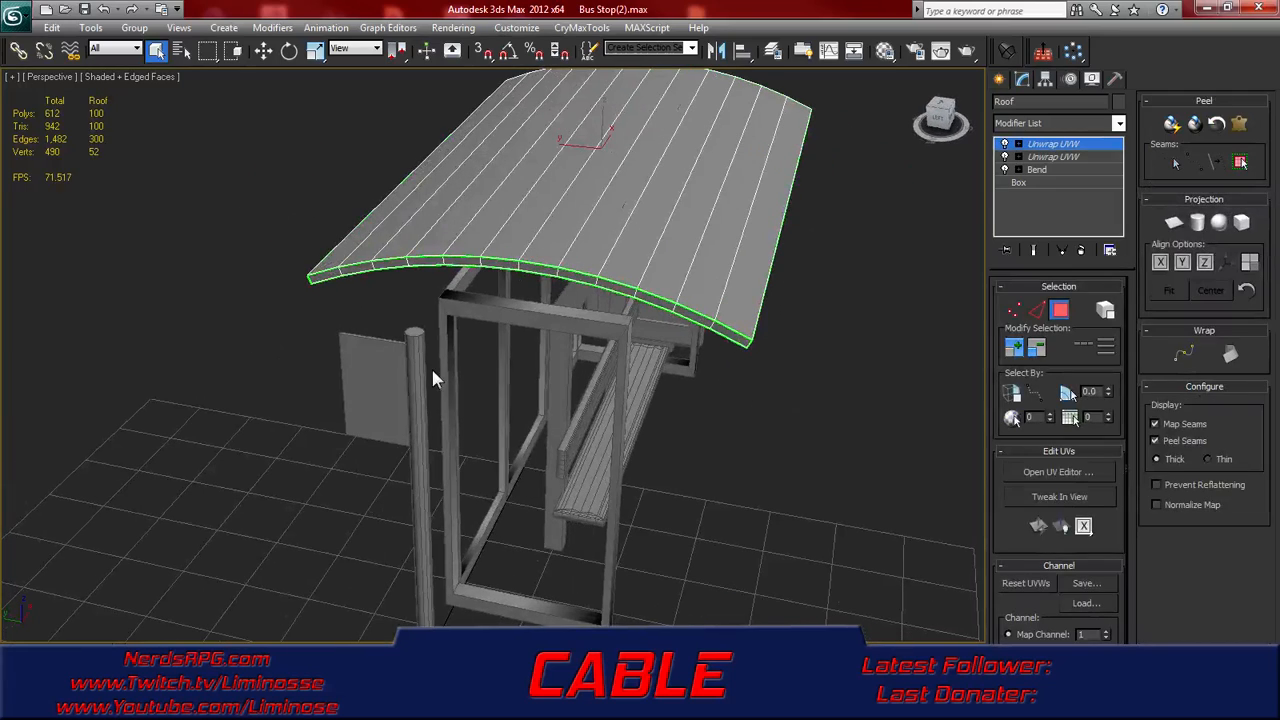
pyautogui.click(412, 365)
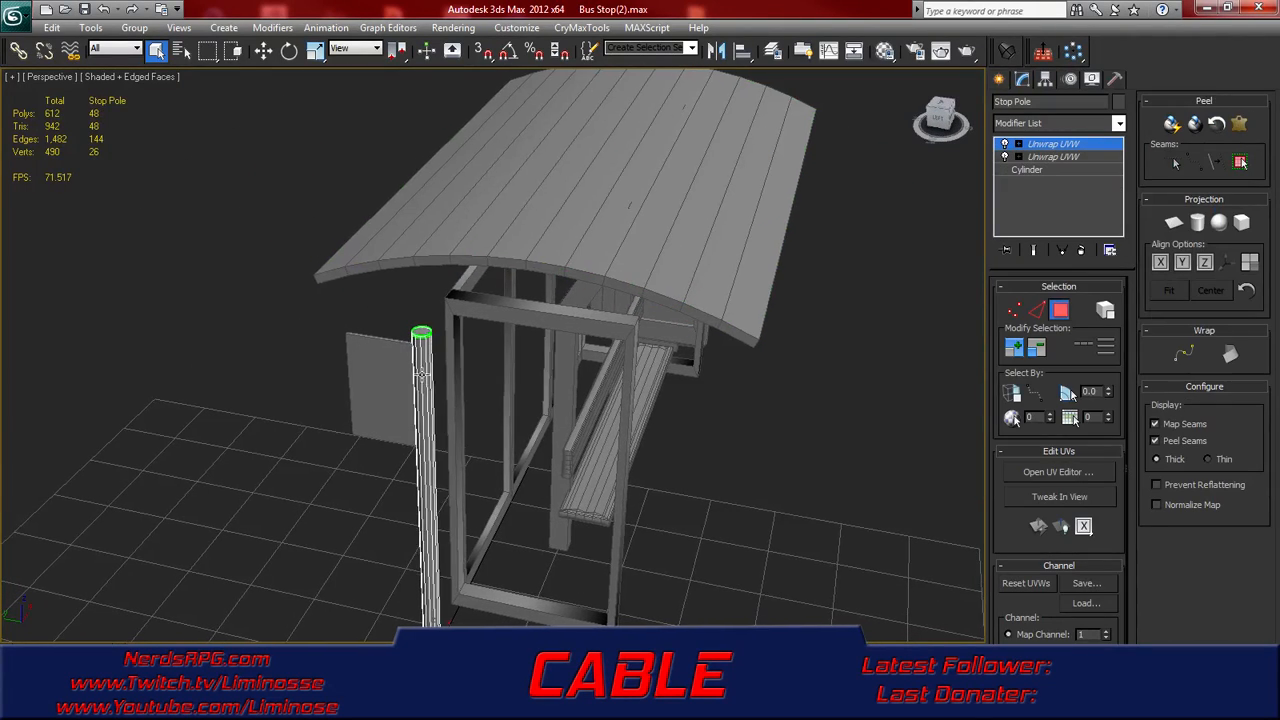
pyautogui.scroll(3, 418, 366)
pyautogui.scroll(6, 418, 366)
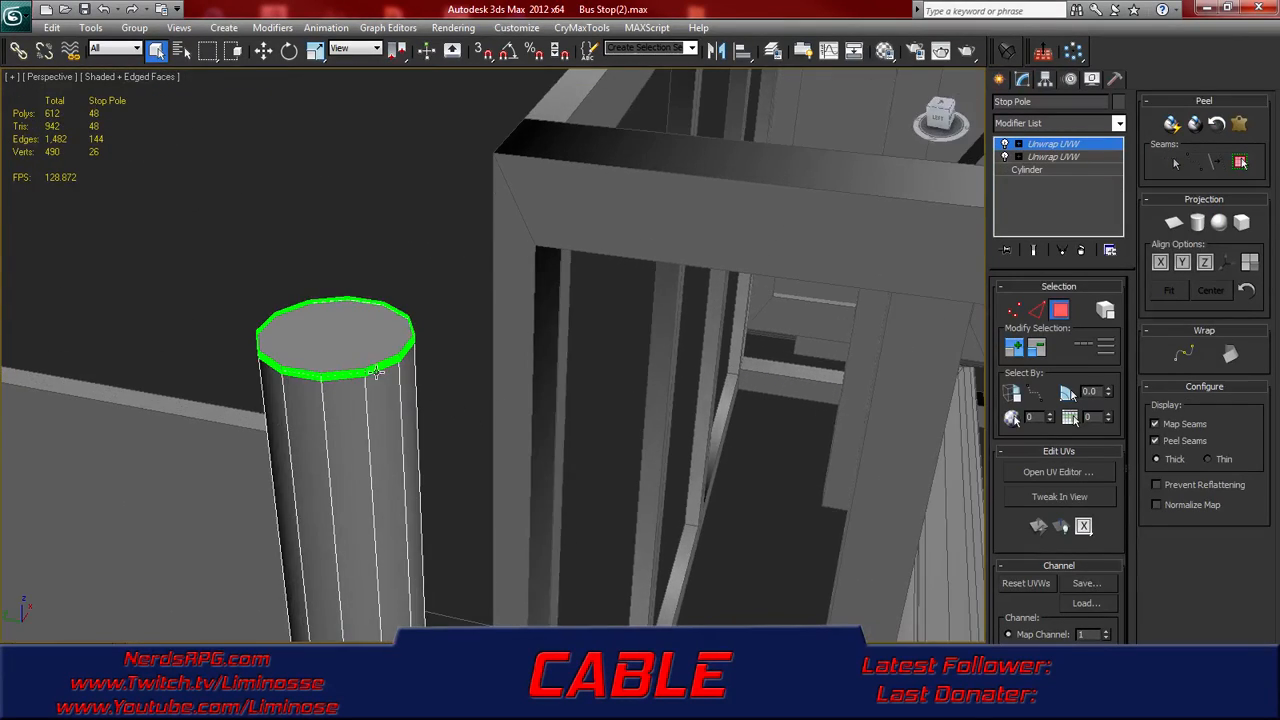
pyautogui.scroll(-8, 335, 372)
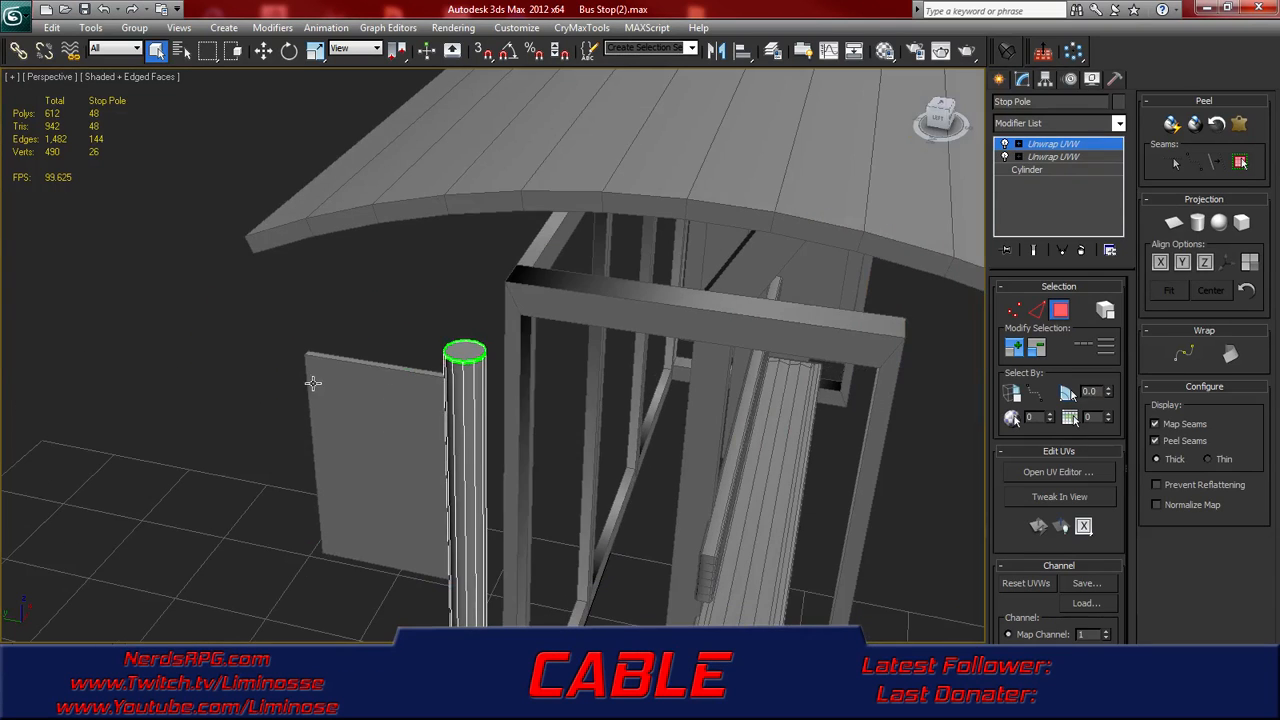
pyautogui.scroll(-3, 418, 396)
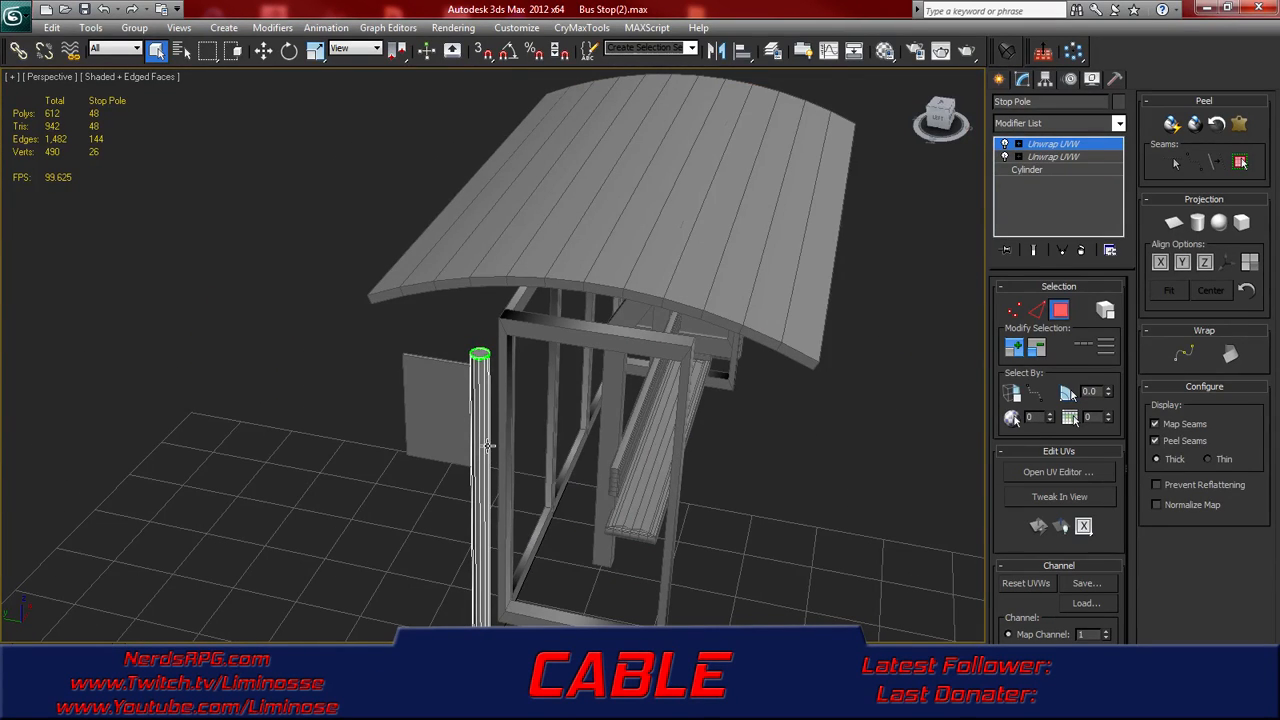
# - Select all the side polygons around the stop pole, leaving out its end caps
pyautogui.click(1012, 393)
pyautogui.moveTo(541, 576); pyautogui.dragTo(554, 457, button='middle')
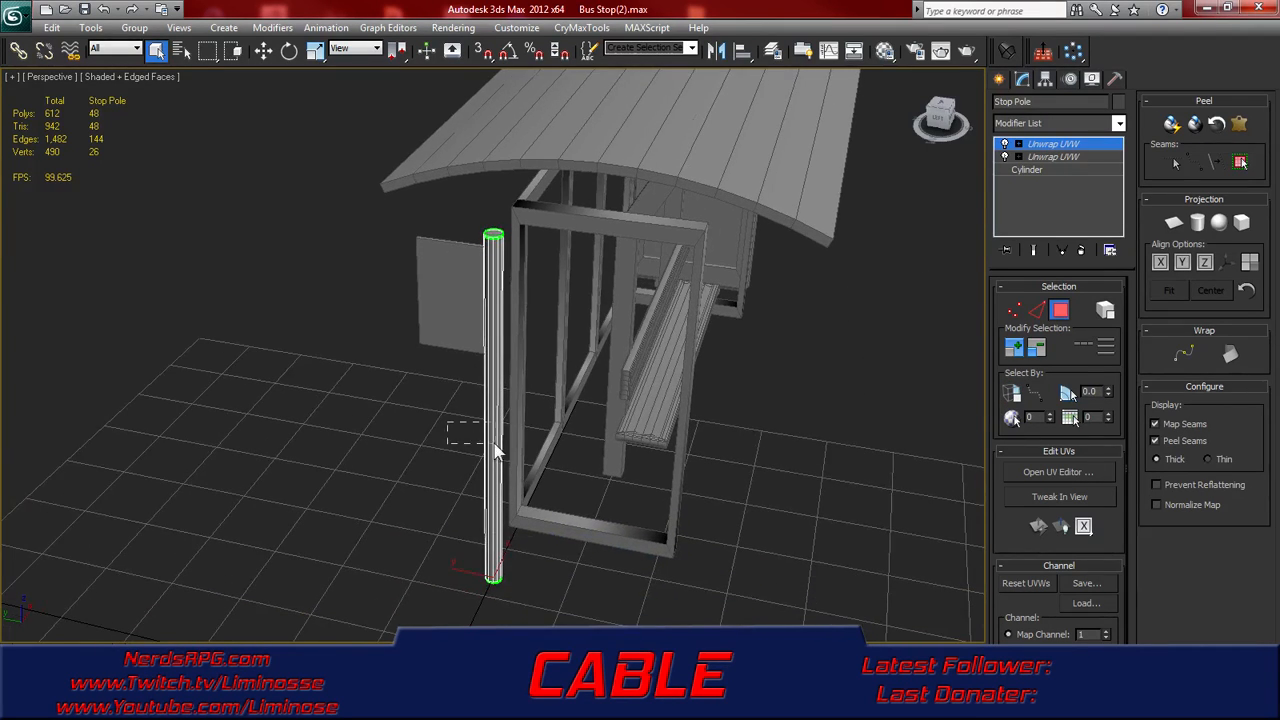
pyautogui.moveTo(514, 459); pyautogui.dragTo(555, 457)
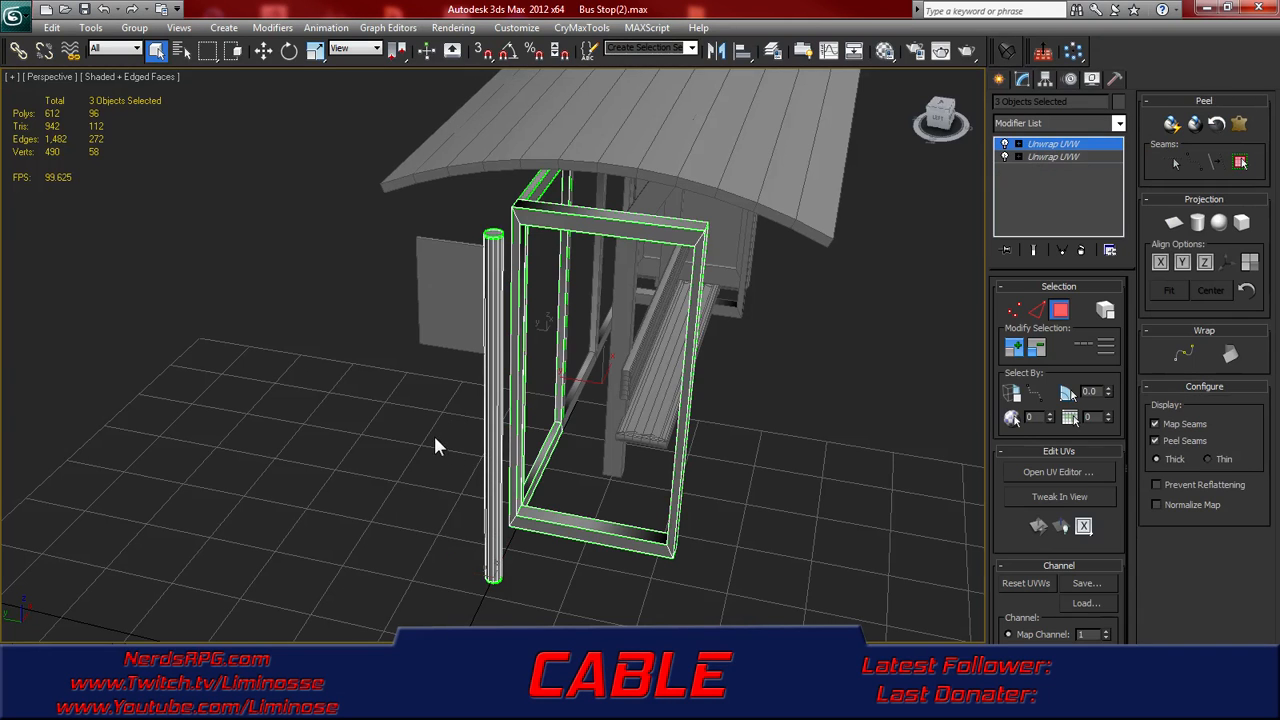
pyautogui.click(497, 450)
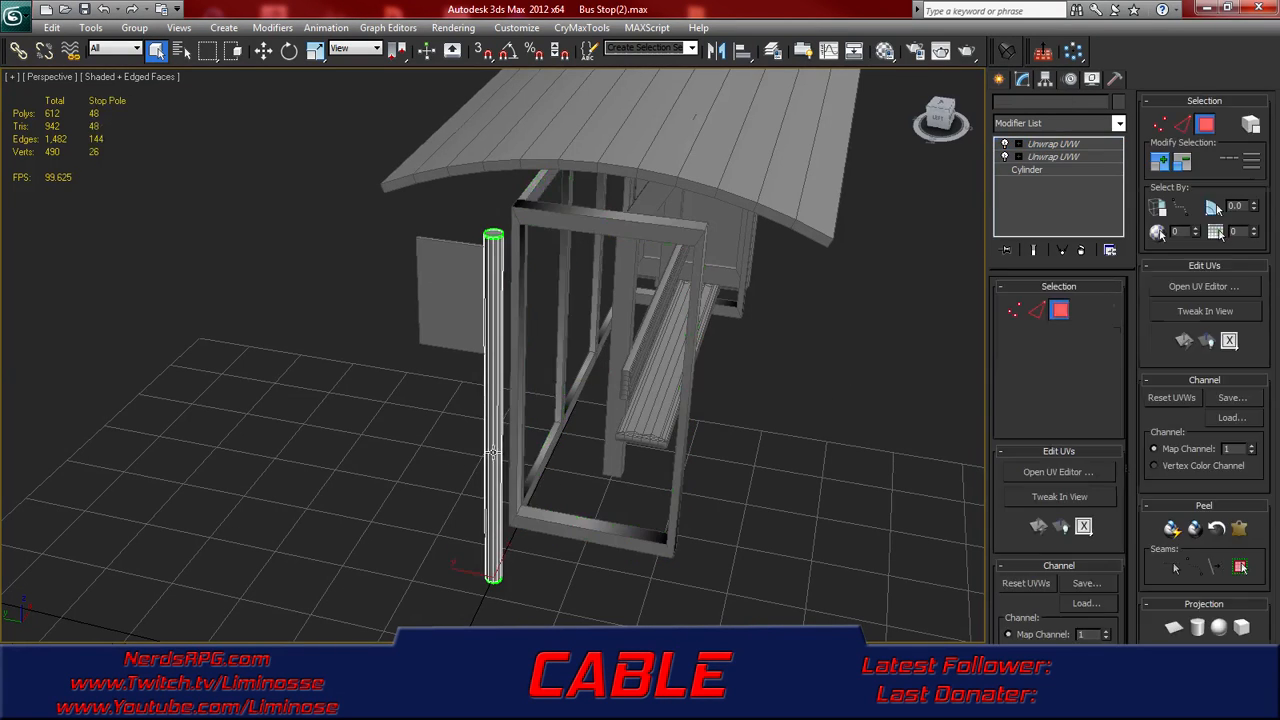
pyautogui.click(1062, 316)
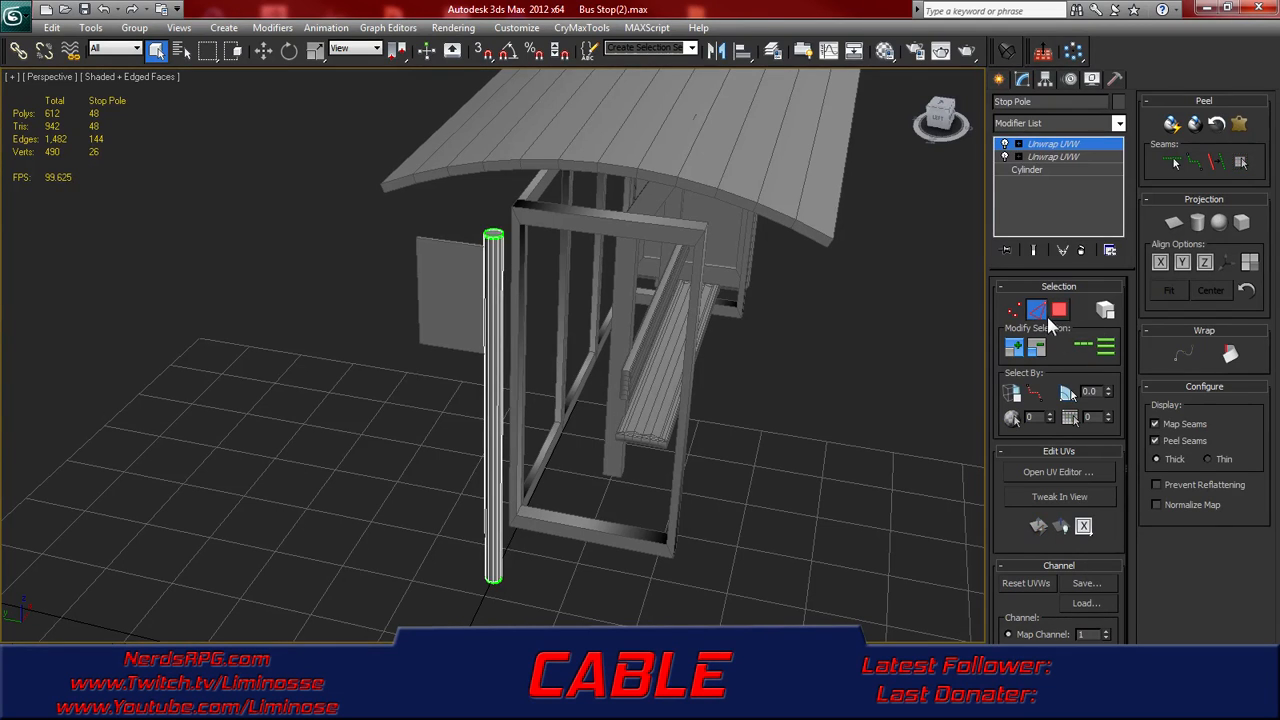
pyautogui.moveTo(433, 411); pyautogui.dragTo(665, 527)
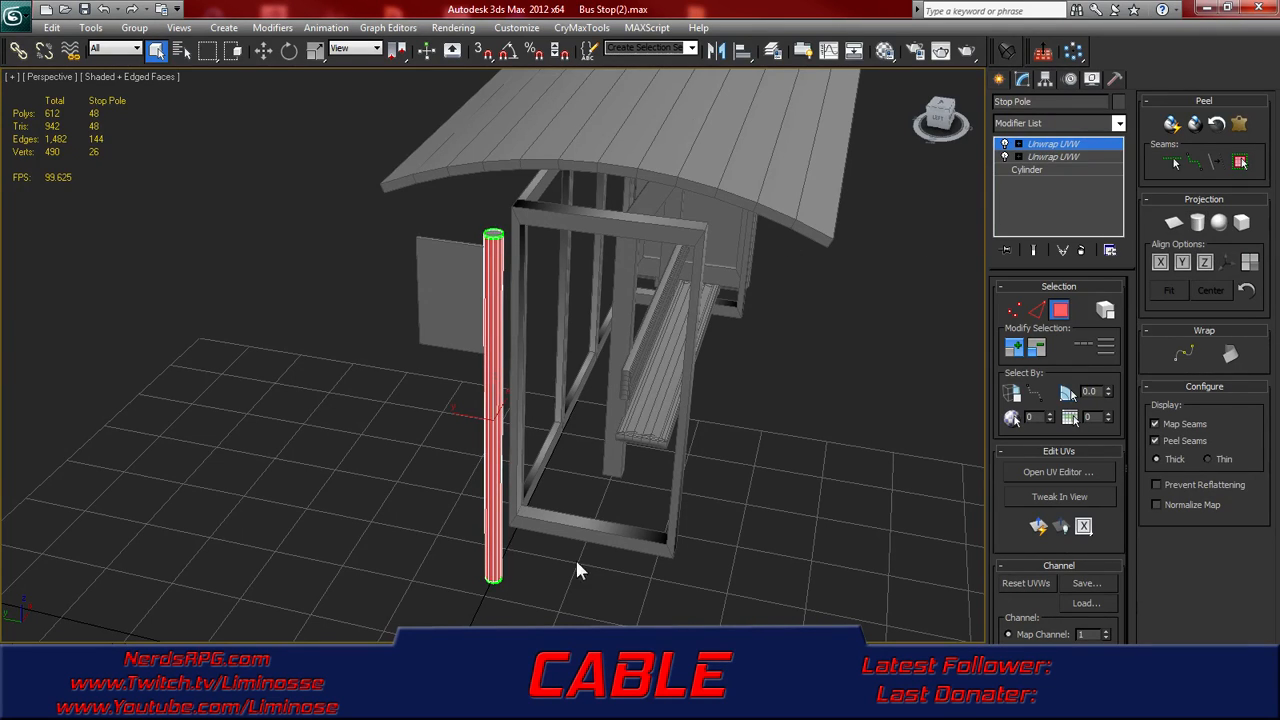
# - Open the stop pole's UVs in the UV editor and apply a cylindrical projection to the selected side polygons
pyautogui.click(1047, 473)
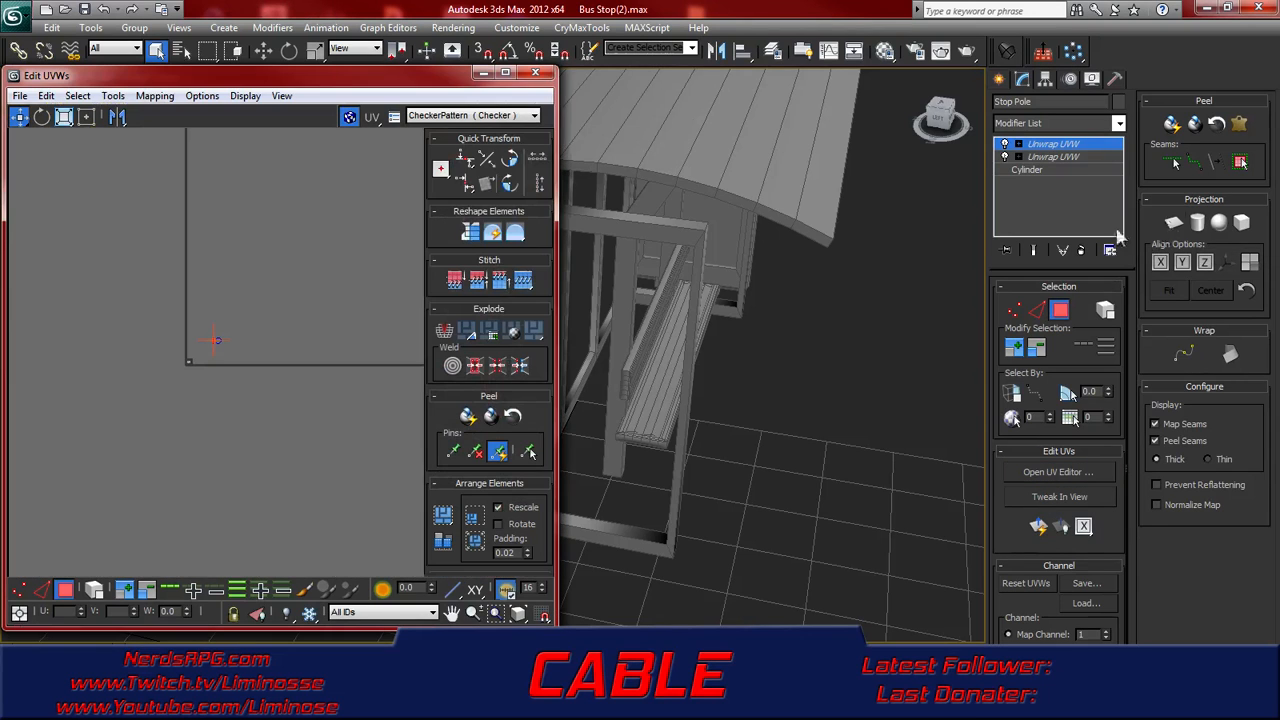
pyautogui.scroll(-2, 281, 426)
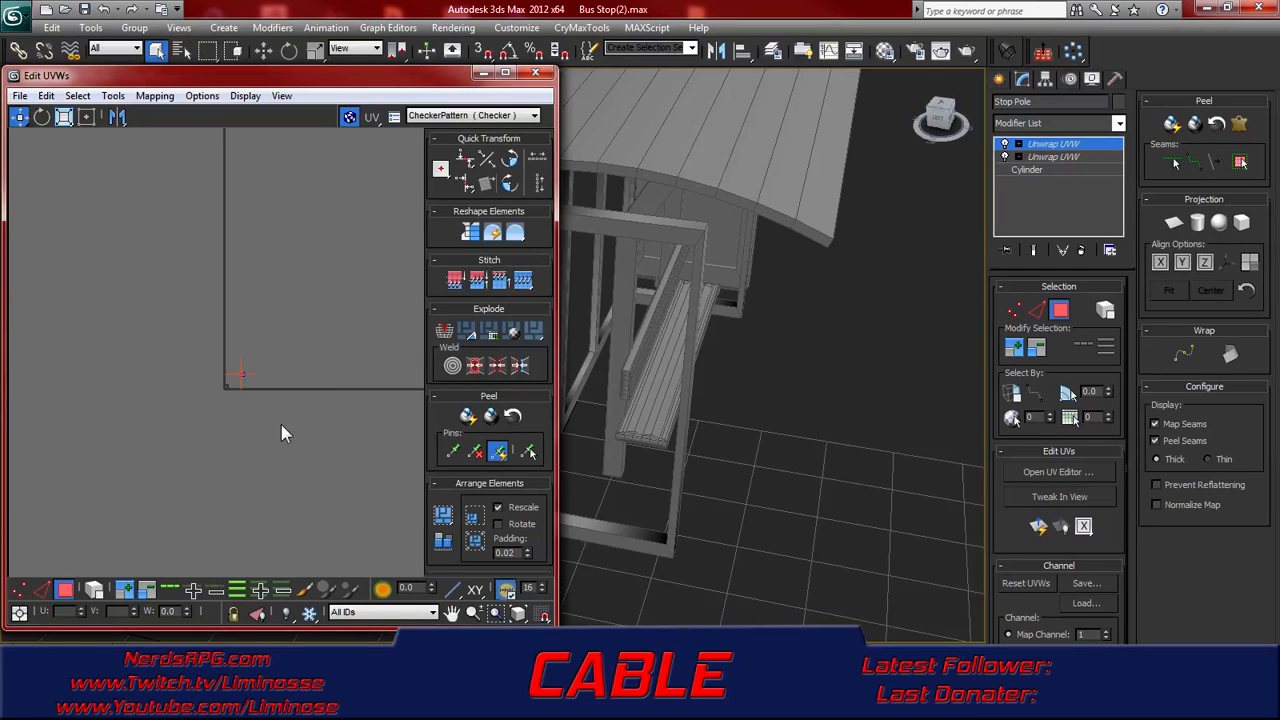
pyautogui.click(1196, 224)
pyautogui.scroll(2, 282, 340)
pyautogui.scroll(5, 278, 357)
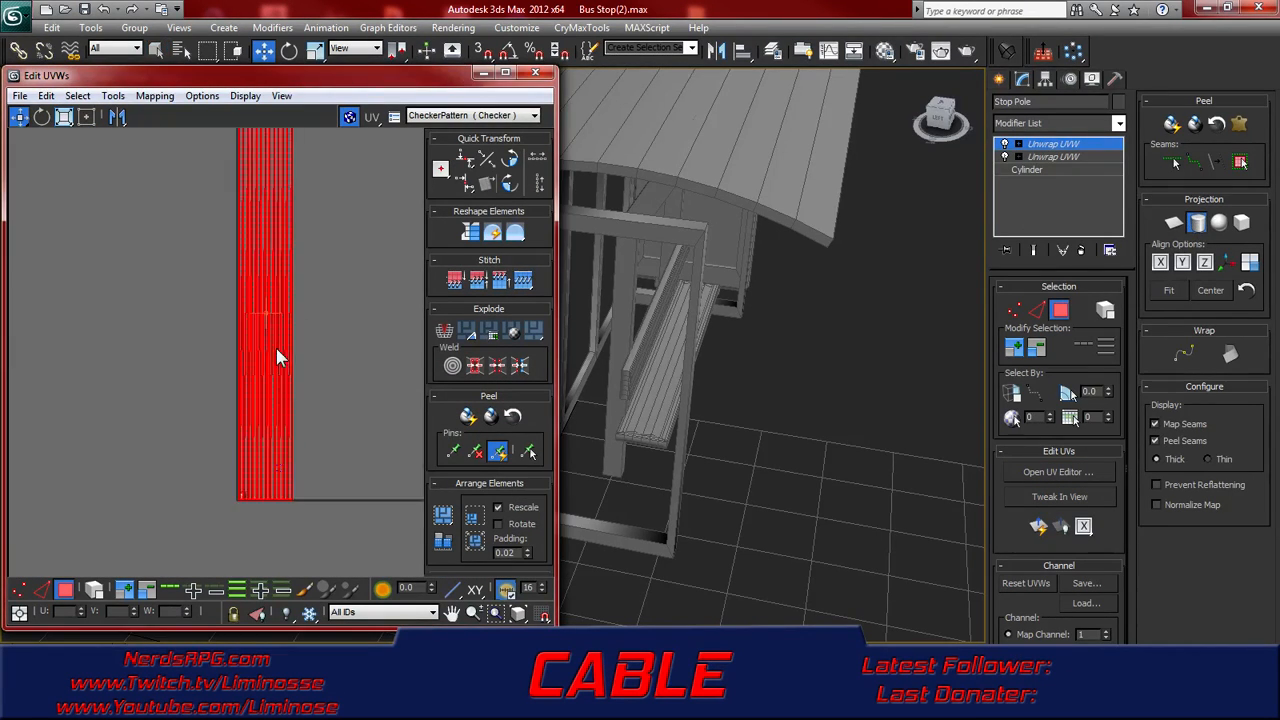
pyautogui.scroll(-5, 278, 350)
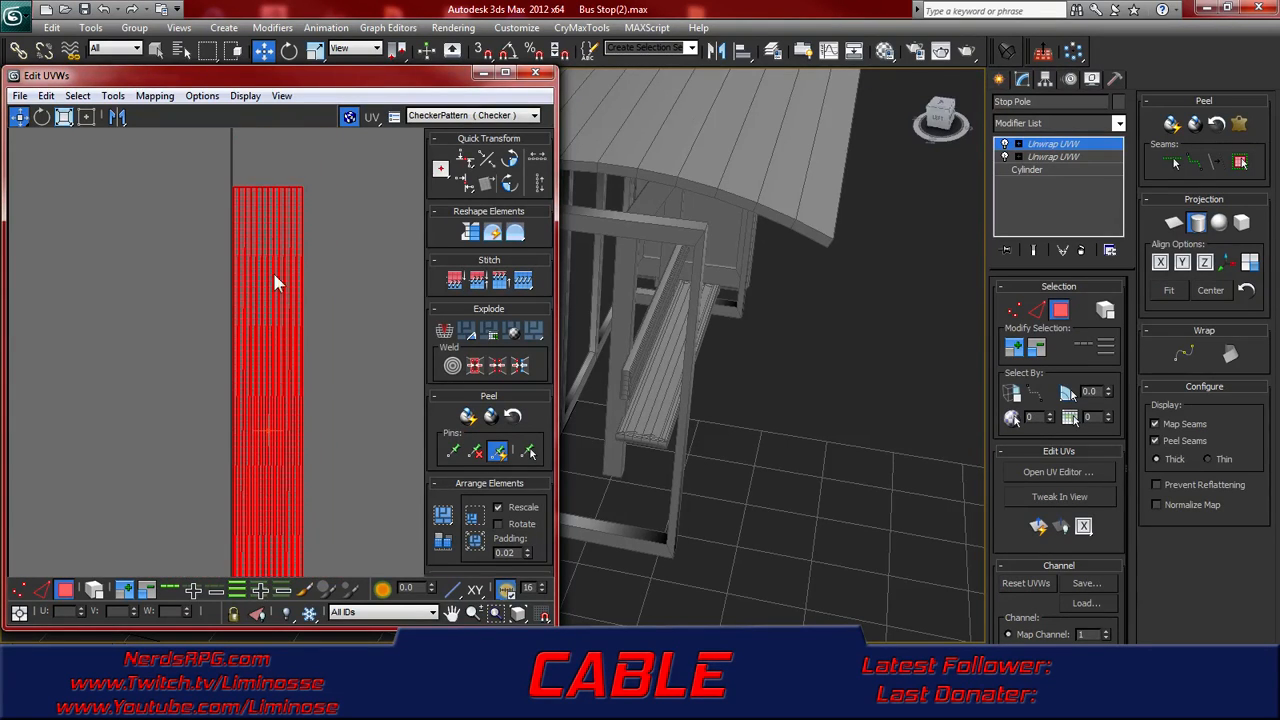
# - Check the stop pole's unwrapped side shell, end the cylindrical projection and close the UV editor
pyautogui.moveTo(276, 283); pyautogui.dragTo(283, 429, button='middle')
pyautogui.scroll(4, 289, 457)
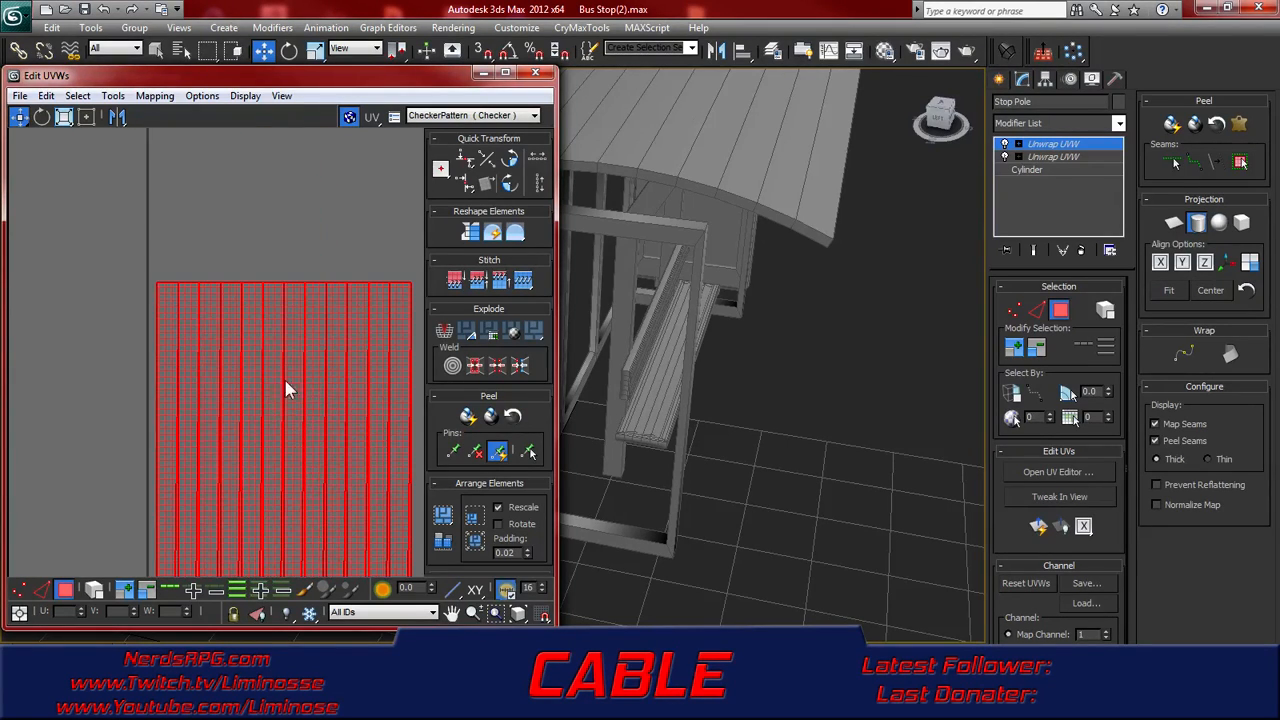
pyautogui.scroll(-3, 300, 380)
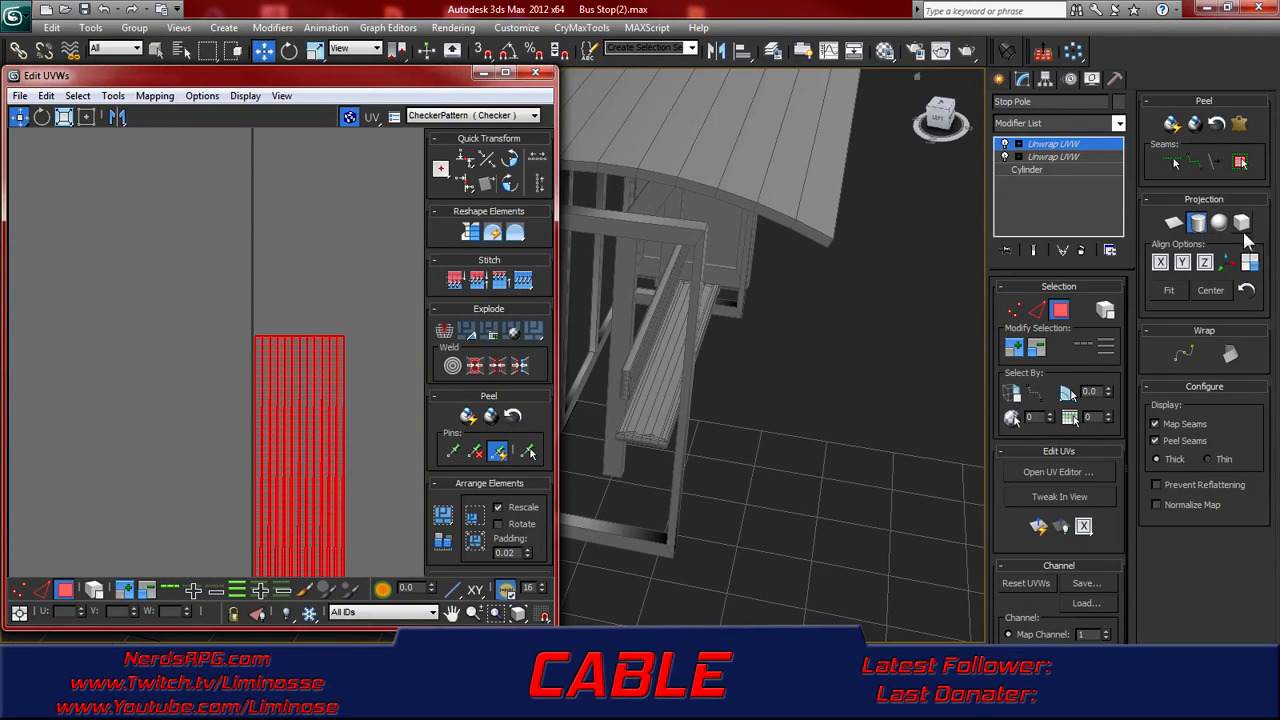
pyautogui.click(1197, 224)
pyautogui.click(541, 76)
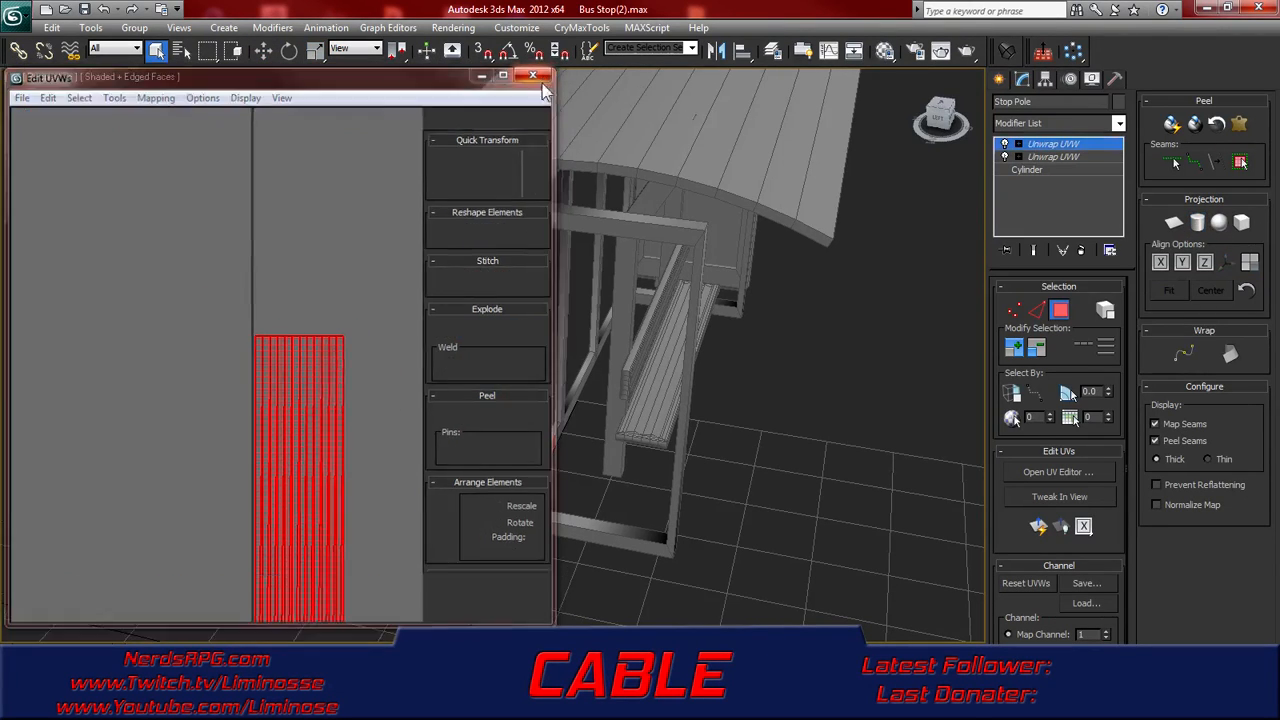
# - Select the polygons of the stop pole's top cap, and switch the selection to its bottom cap
pyautogui.moveTo(500, 410); pyautogui.dragTo(507, 388, button='middle')
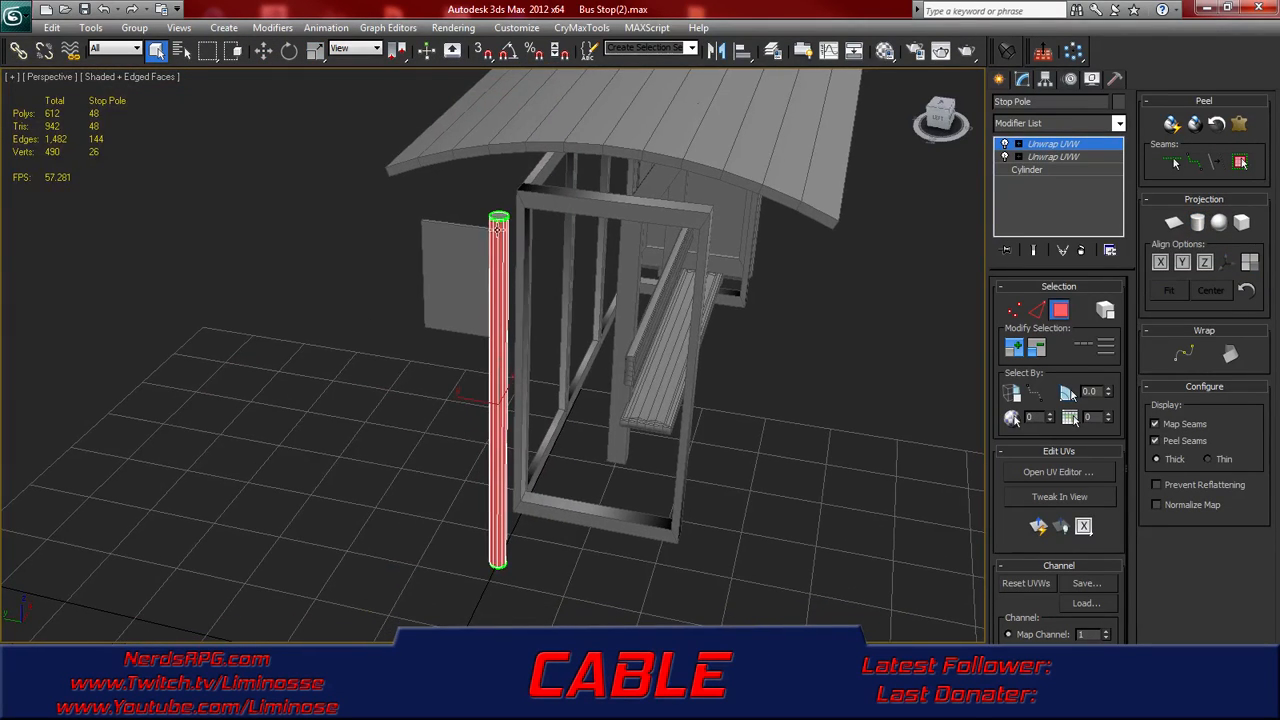
pyautogui.click(497, 215)
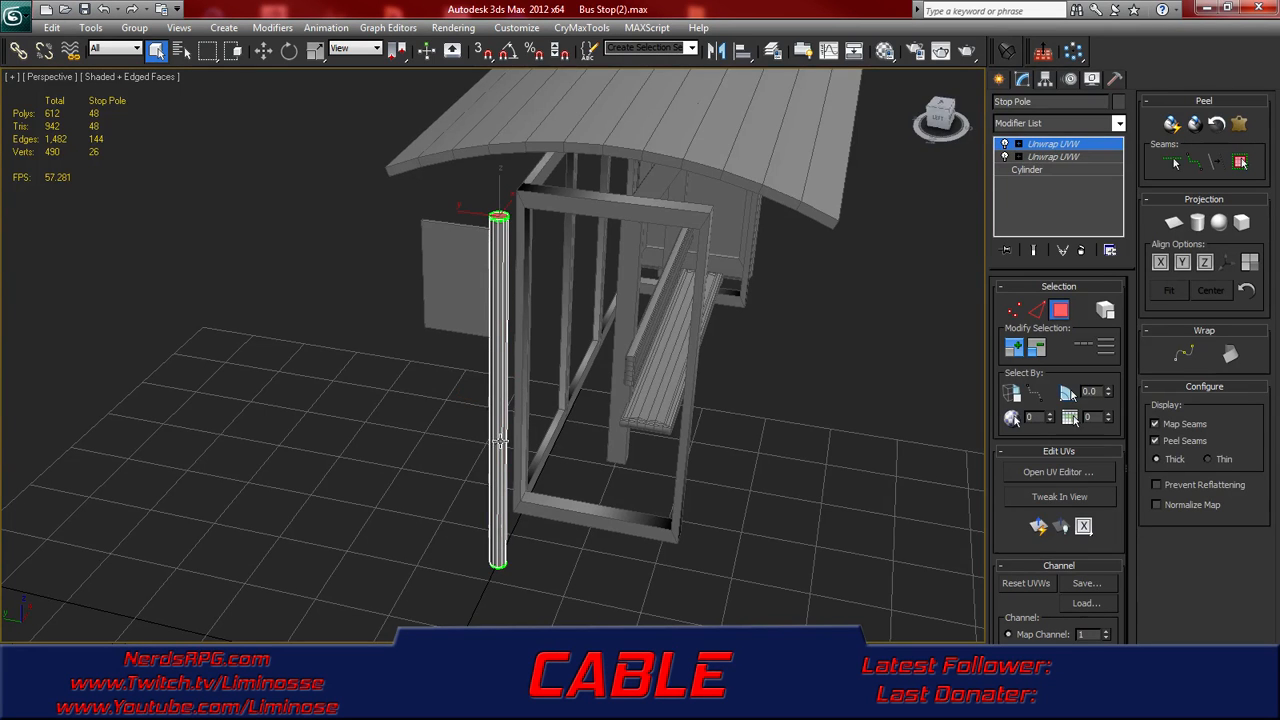
pyautogui.keyDown('alt'); pyautogui.moveTo(531, 467); pyautogui.dragTo(529, 344, button='middle'); pyautogui.keyUp('alt')
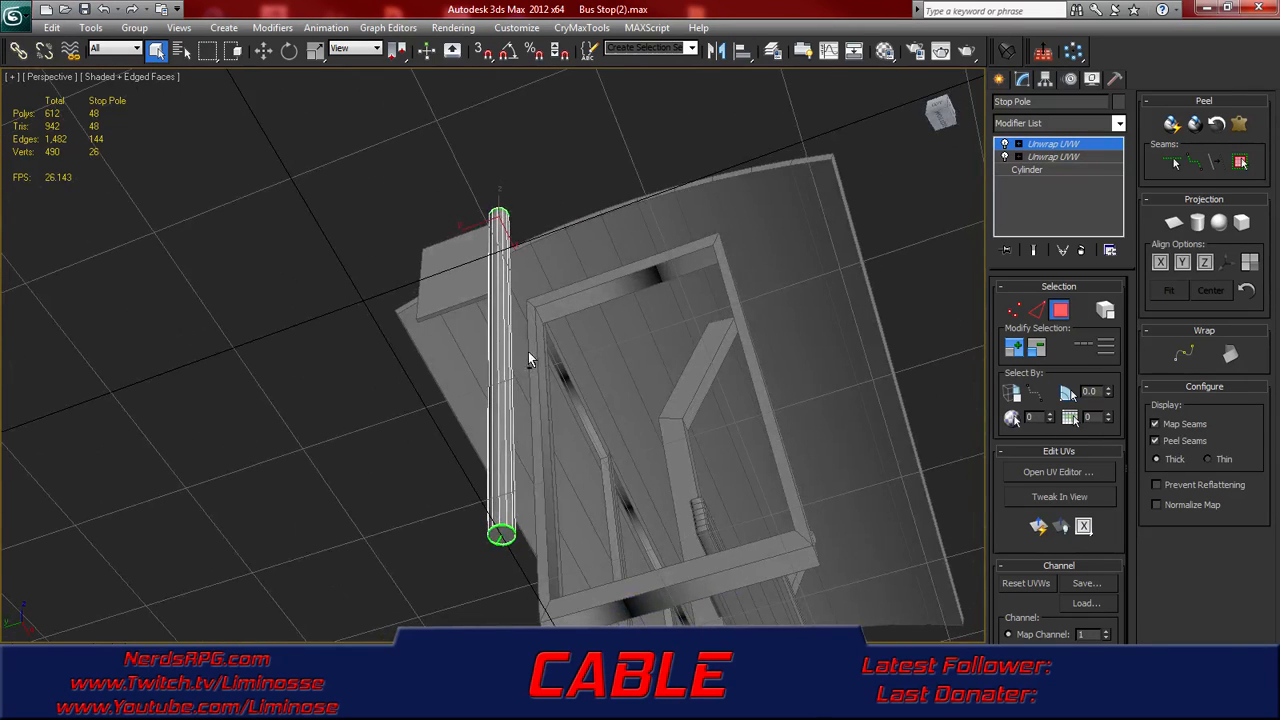
pyautogui.click(500, 534)
# - Examine the stop pole's bottom cap and seam edges up close, and decline switching to its Cylinder base level
pyautogui.moveTo(538, 560); pyautogui.dragTo(518, 495, button='middle')
pyautogui.scroll(4, 485, 496)
pyautogui.scroll(-6, 483, 496)
pyautogui.scroll(3, 477, 415)
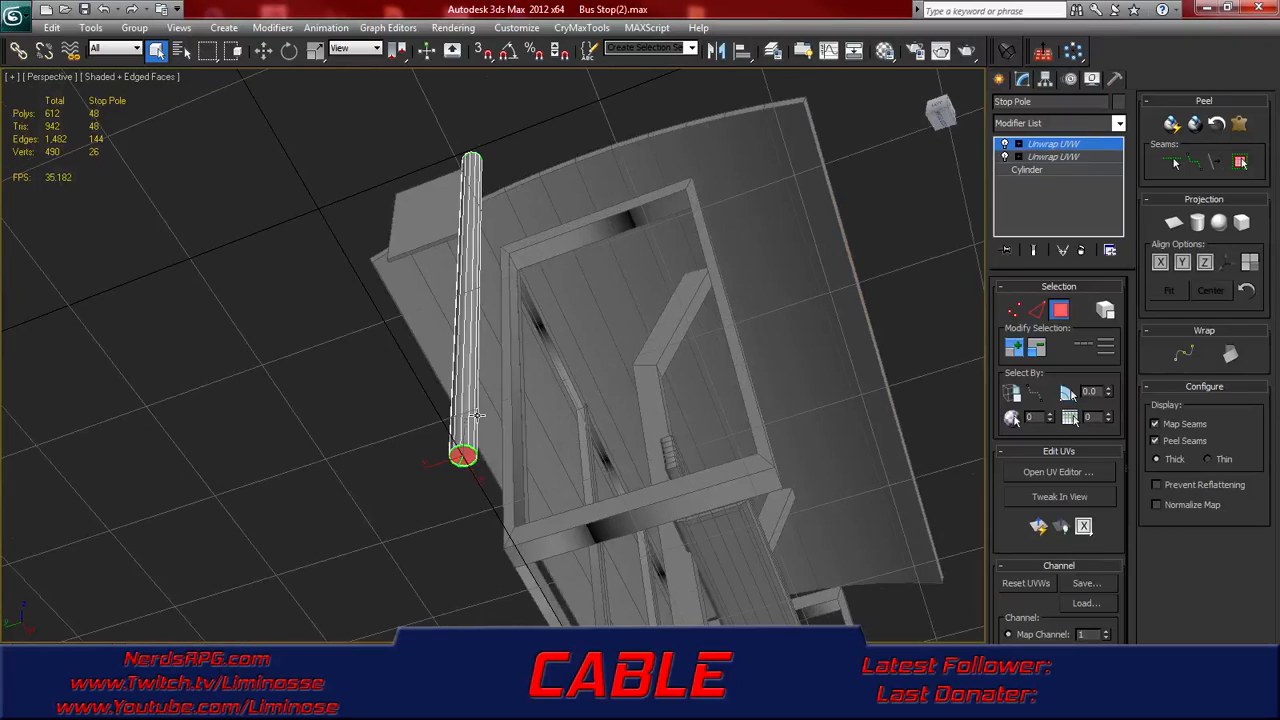
pyautogui.scroll(3, 467, 497)
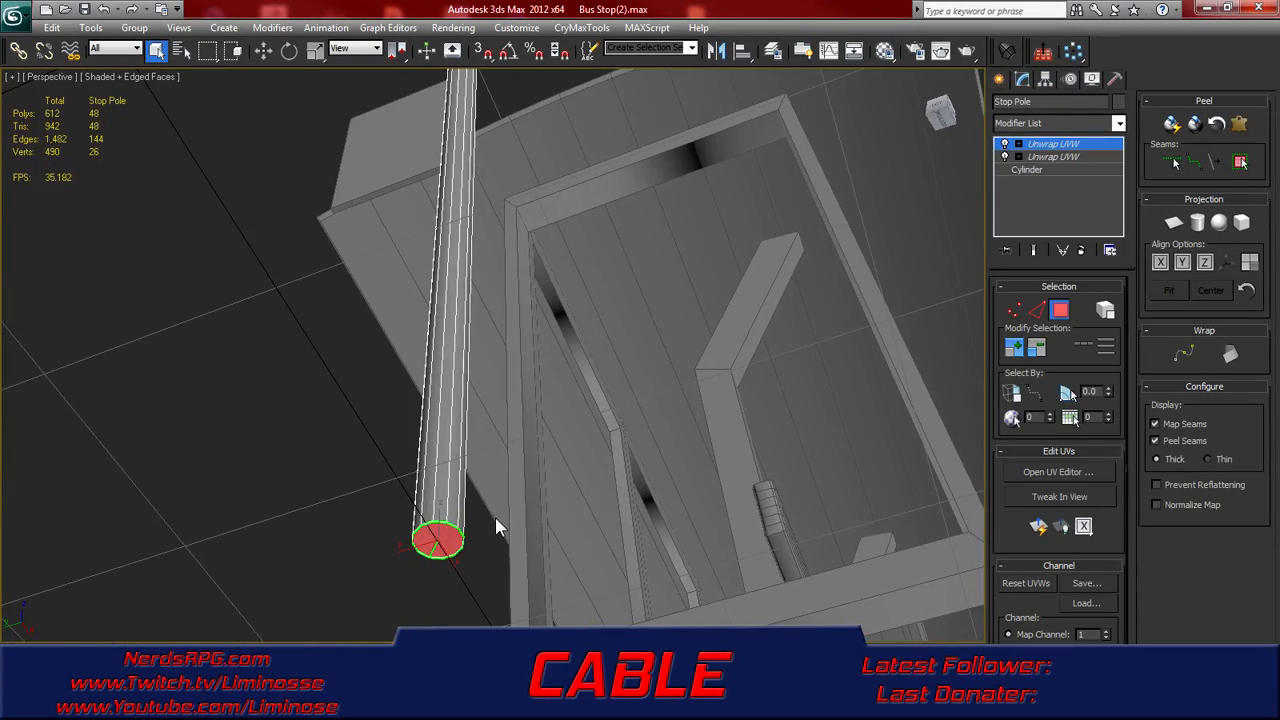
pyautogui.scroll(-5, 493, 517)
pyautogui.scroll(3, 505, 496)
pyautogui.moveTo(507, 496); pyautogui.dragTo(522, 447, button='middle')
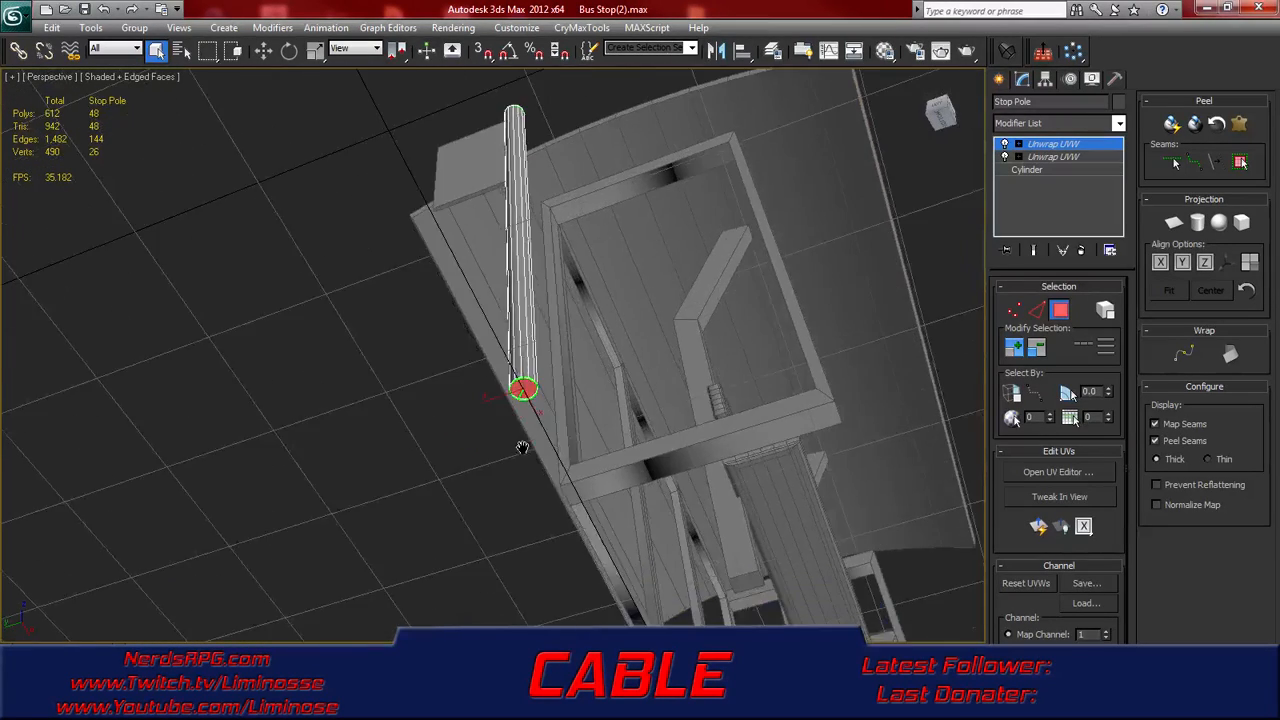
pyautogui.scroll(8, 514, 471)
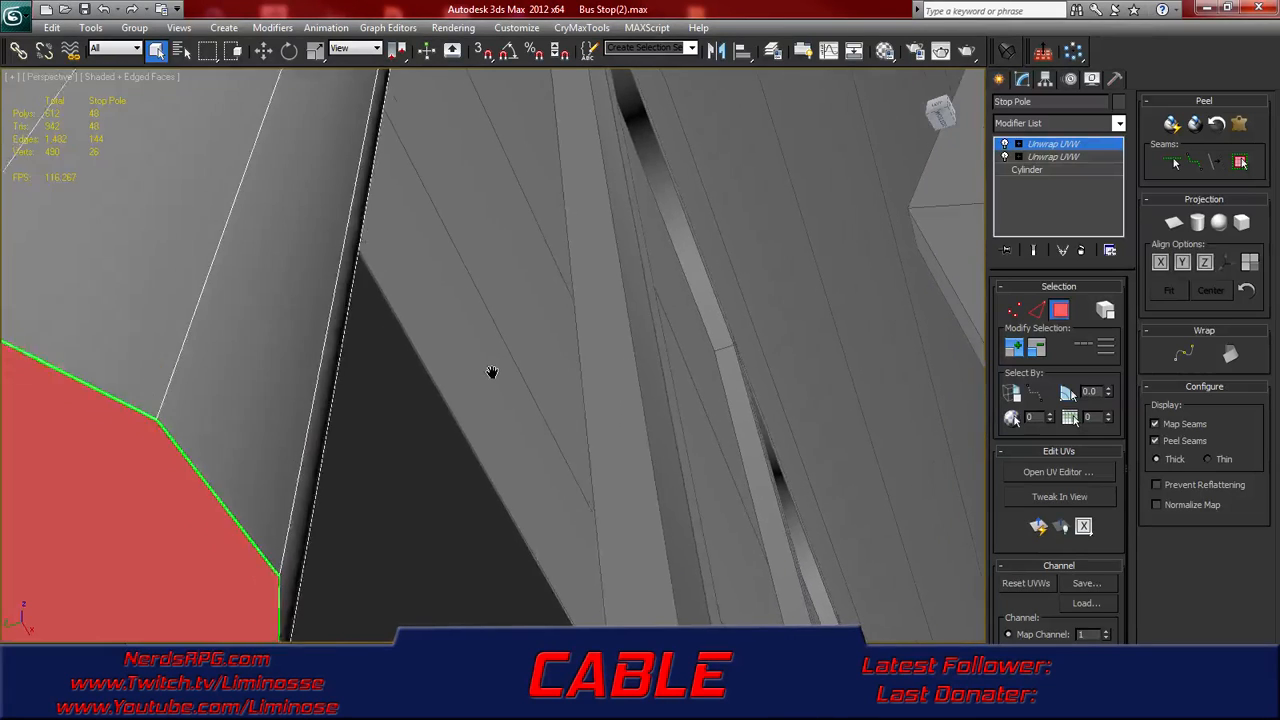
pyautogui.moveTo(491, 372); pyautogui.dragTo(538, 363, button='middle')
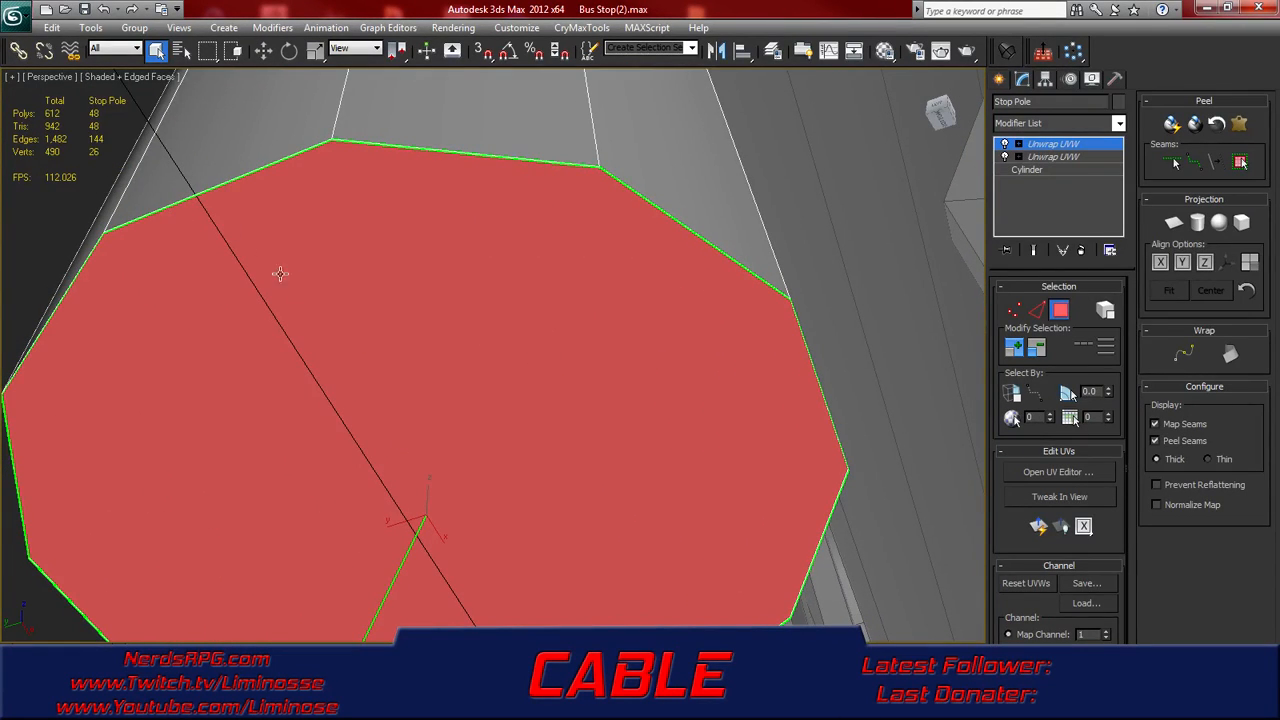
pyautogui.scroll(-6, 351, 366)
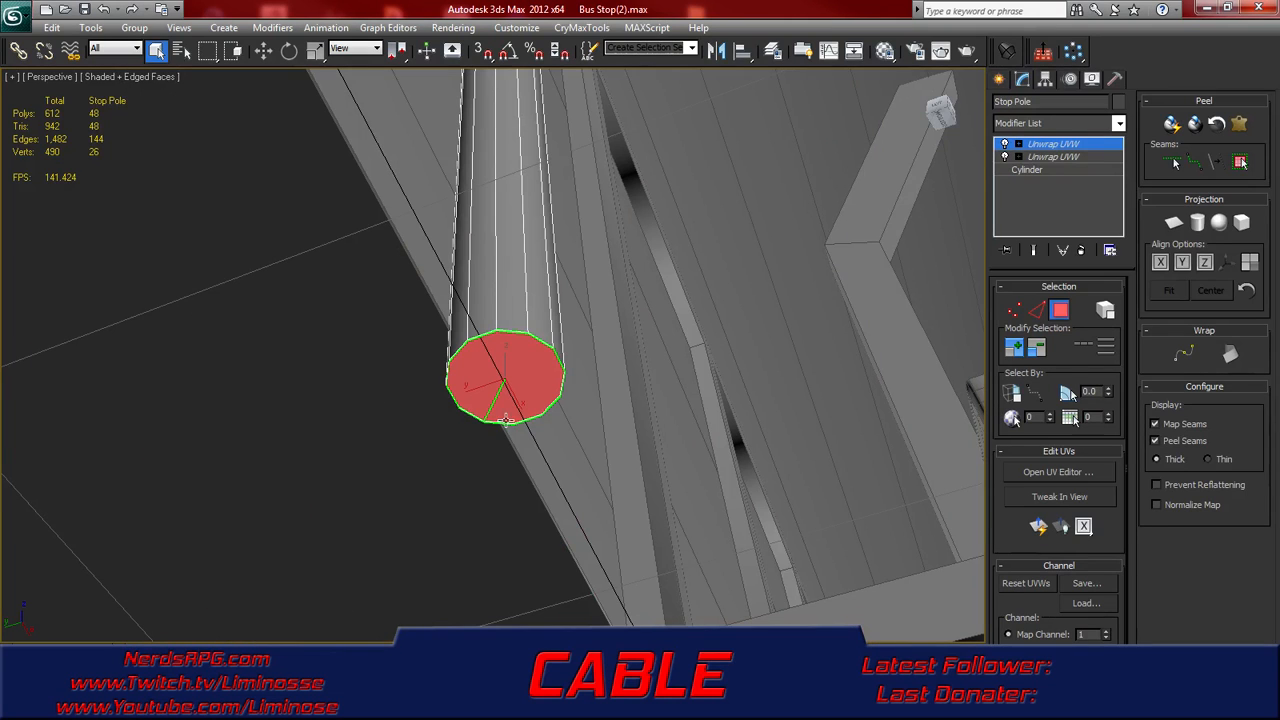
pyautogui.scroll(-3, 522, 381)
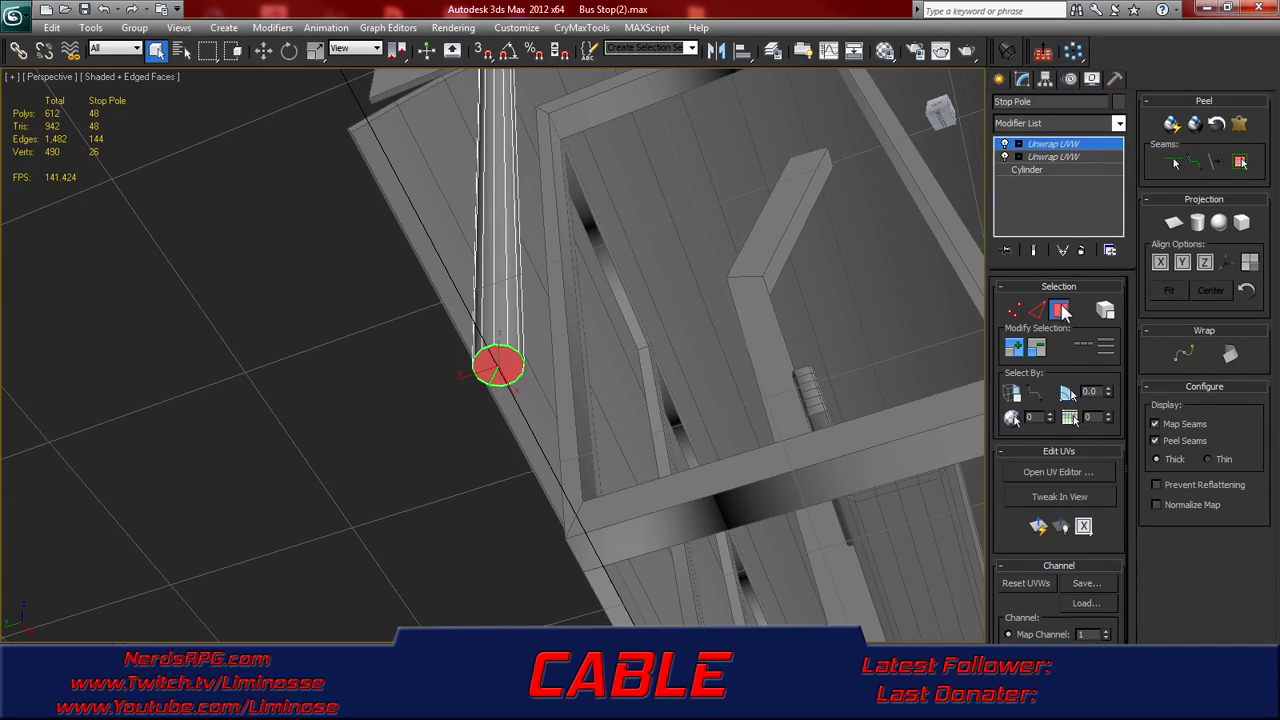
pyautogui.click(1038, 172)
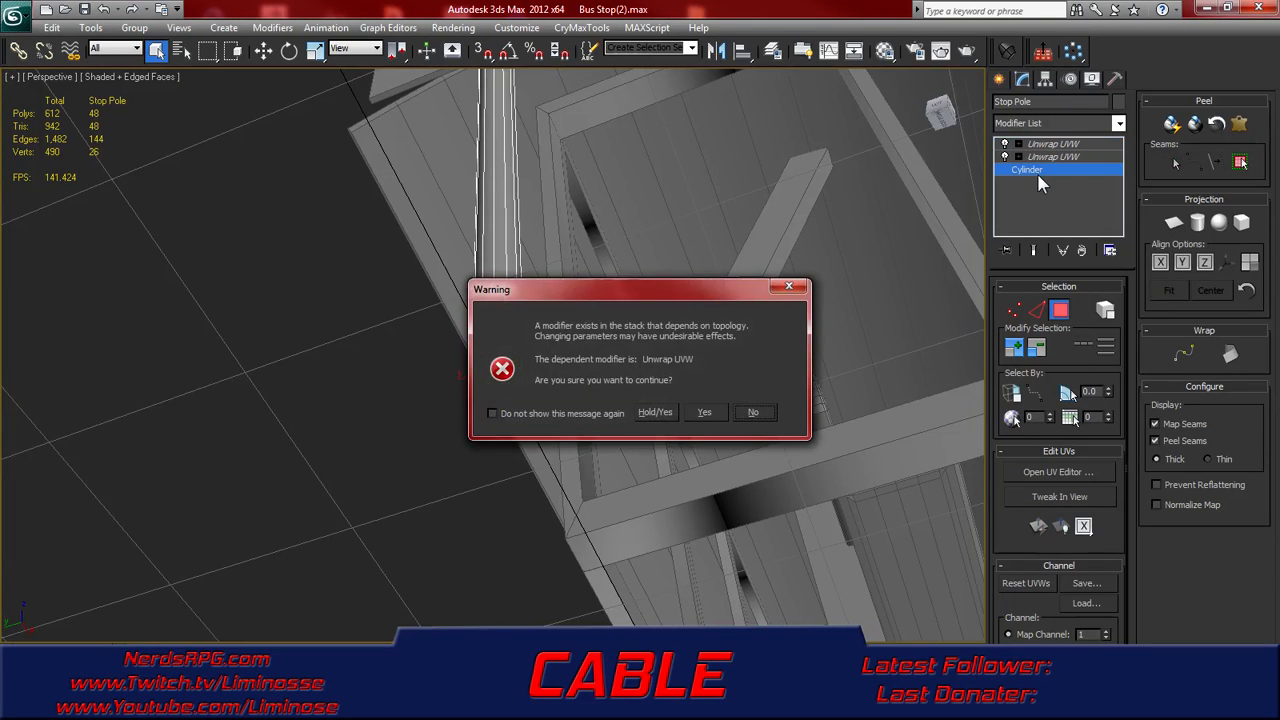
pyautogui.click(765, 416)
# - Inspect the shelter's two struts by selecting one and then the left strut
pyautogui.keyDown('alt'); pyautogui.moveTo(558, 370); pyautogui.dragTo(532, 466, button='middle'); pyautogui.keyUp('alt')
pyautogui.keyDown('alt'); pyautogui.moveTo(527, 364); pyautogui.dragTo(523, 442, button='middle'); pyautogui.keyUp('alt')
pyautogui.keyDown('alt'); pyautogui.moveTo(571, 390); pyautogui.dragTo(561, 276, button='middle'); pyautogui.keyUp('alt')
pyautogui.click(622, 343)
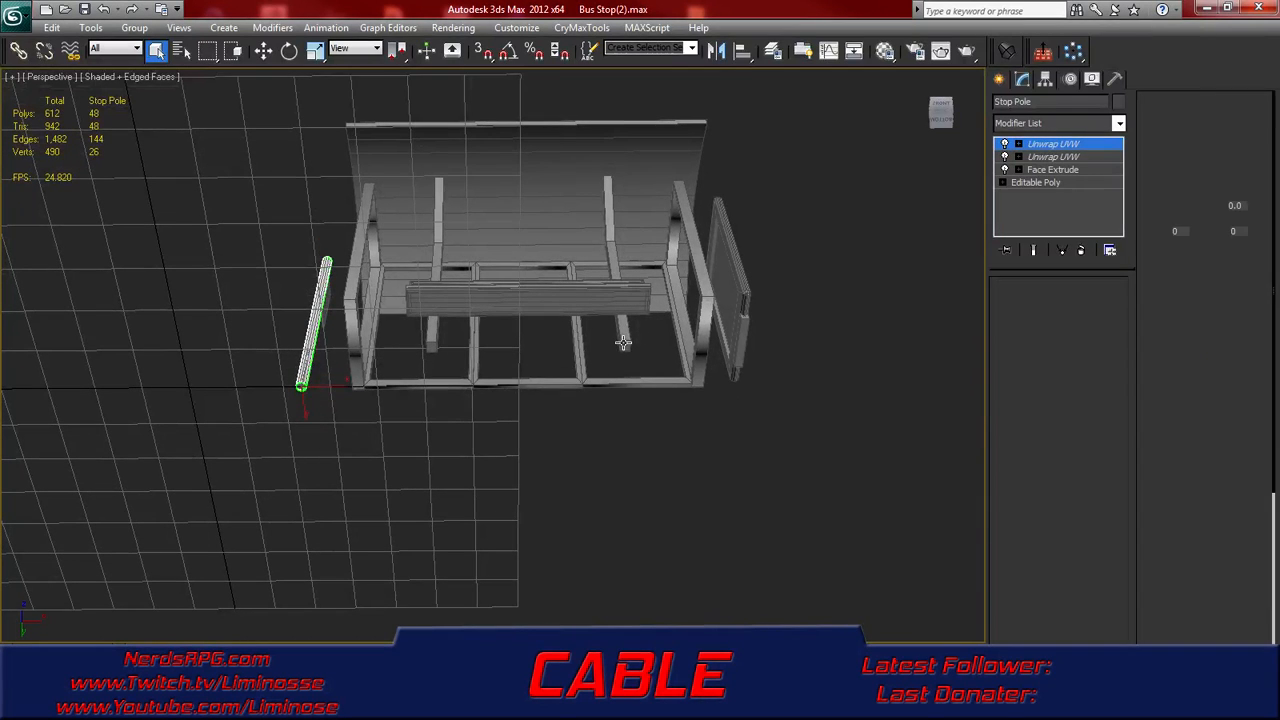
pyautogui.click(430, 347)
pyautogui.moveTo(600, 416); pyautogui.dragTo(543, 426, button='middle')
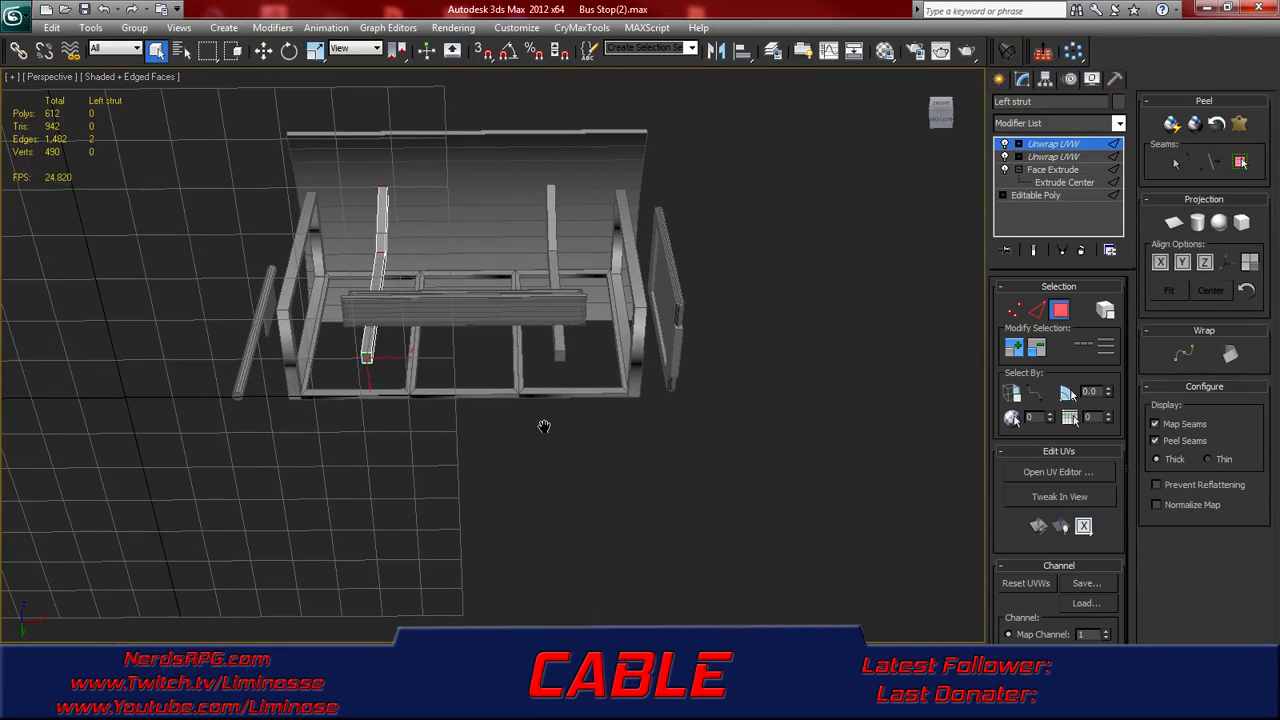
pyautogui.scroll(3, 406, 414)
pyautogui.moveTo(415, 320); pyautogui.dragTo(378, 326, button='middle')
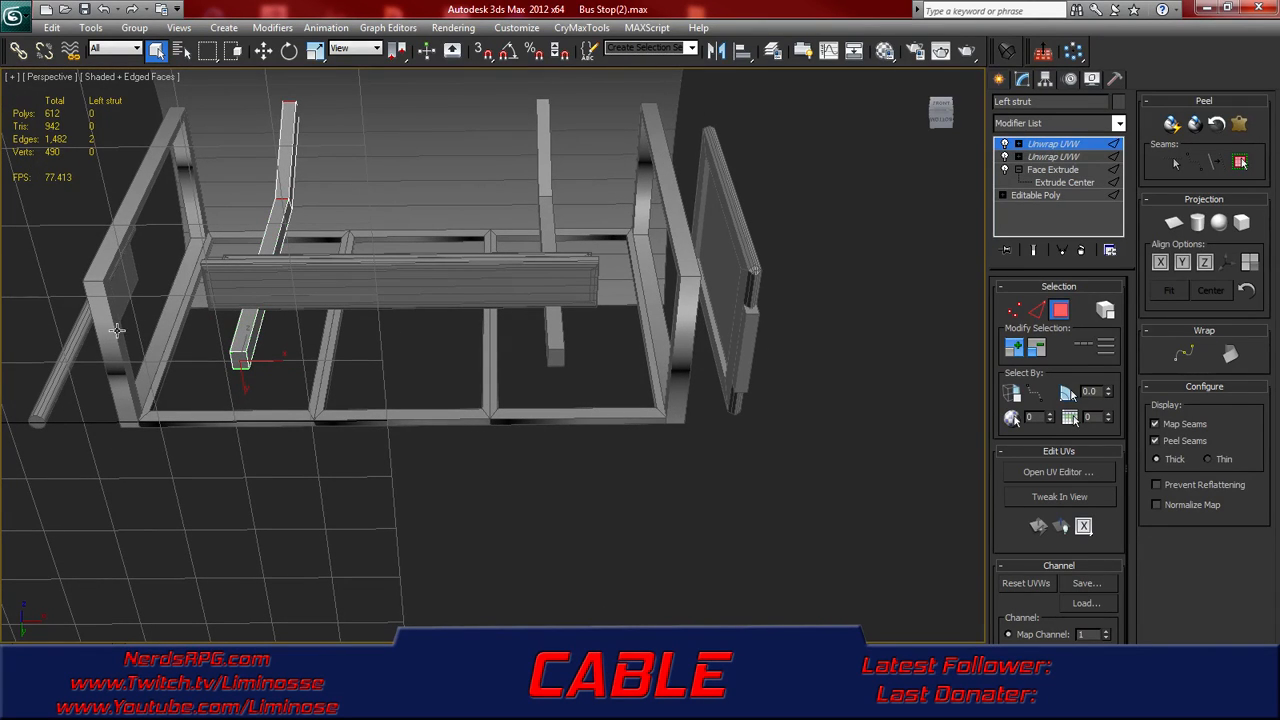
# - Inspect the base of the advert sign and the advert frame by selecting them one after the other
pyautogui.click(754, 359)
pyautogui.keyDown('alt'); pyautogui.moveTo(748, 349); pyautogui.dragTo(638, 421, button='middle'); pyautogui.keyUp('alt')
pyautogui.scroll(5, 638, 421)
pyautogui.moveTo(846, 423); pyautogui.dragTo(632, 393, button='middle')
pyautogui.scroll(-2, 614, 405)
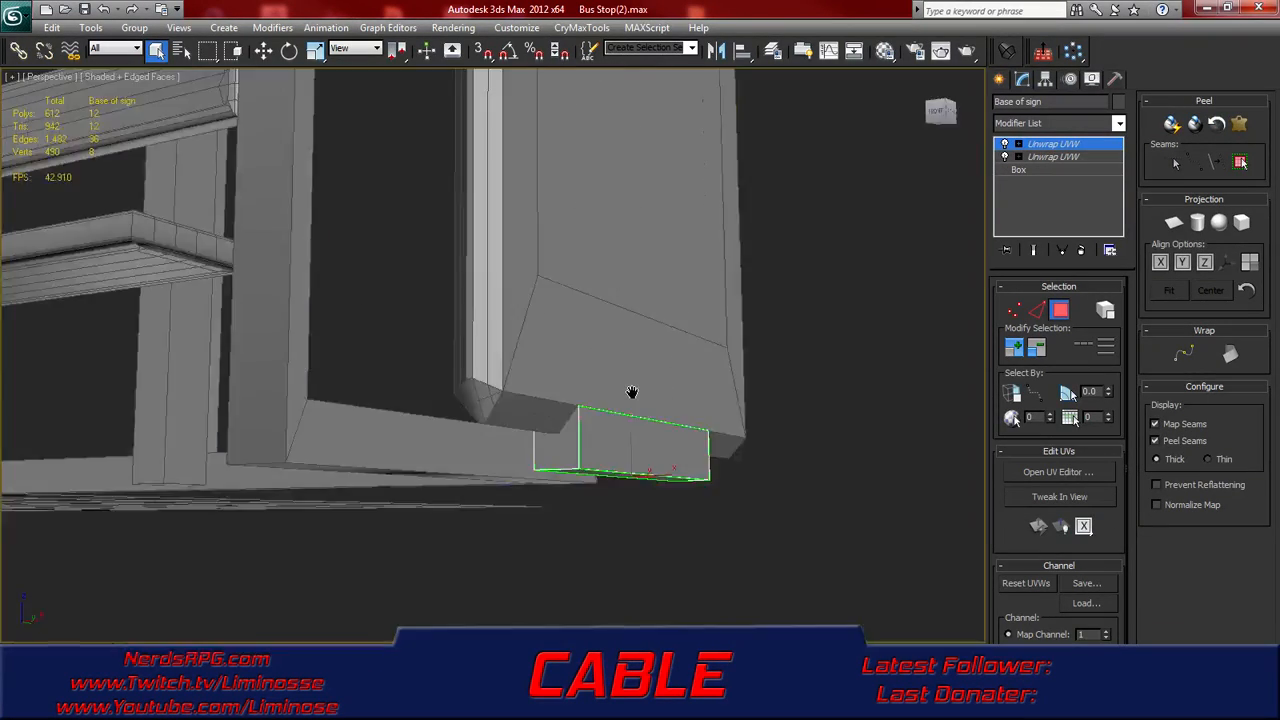
pyautogui.click(496, 393)
pyautogui.scroll(-5, 604, 352)
pyautogui.keyDown('alt'); pyautogui.moveTo(604, 362); pyautogui.dragTo(593, 388, button='middle'); pyautogui.keyUp('alt')
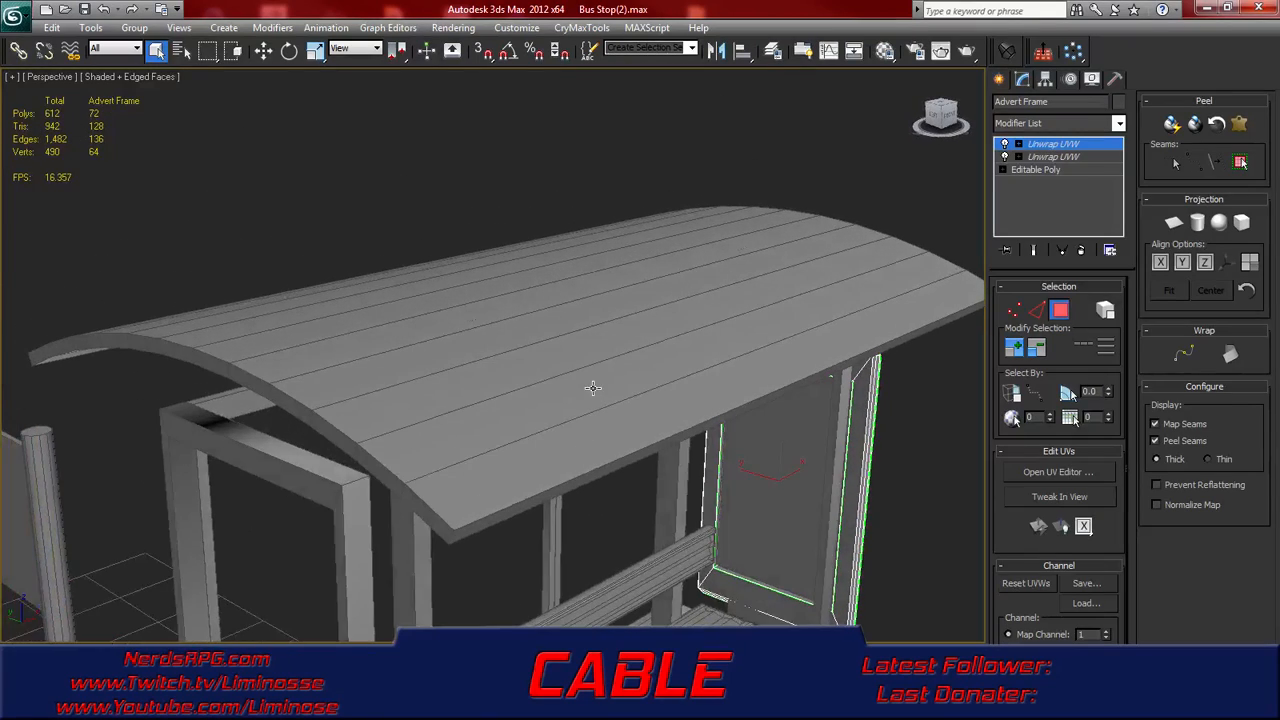
# - Select the roof and examine its seams and underside, checking it briefly in wireframe display
pyautogui.click(471, 491)
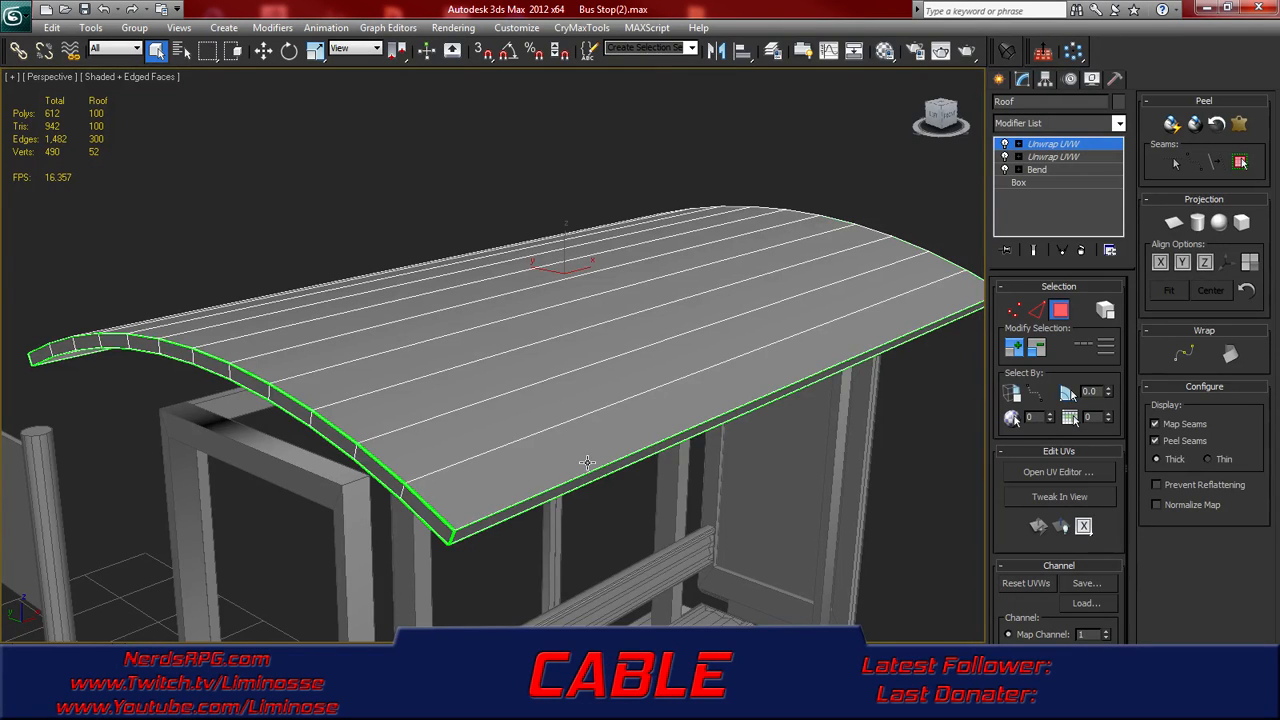
pyautogui.press('F3')
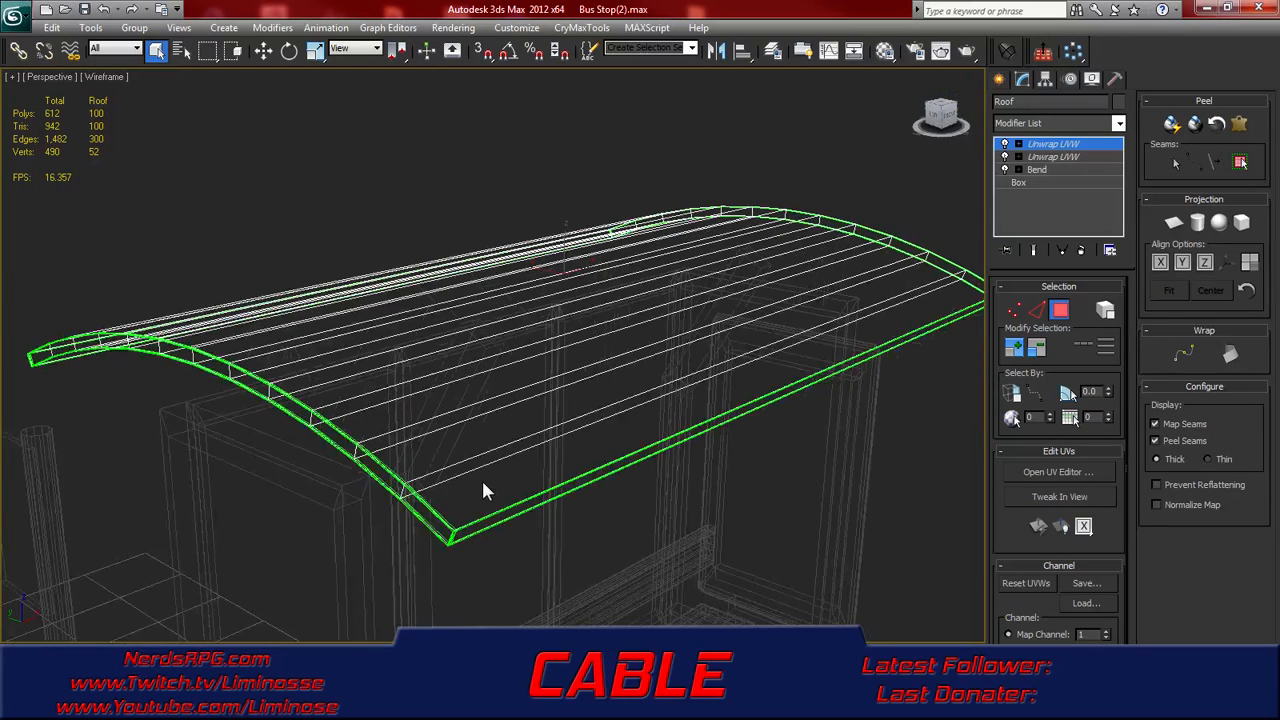
pyautogui.press('F3')
pyautogui.keyDown('alt'); pyautogui.moveTo(456, 437); pyautogui.dragTo(532, 425, button='middle'); pyautogui.keyUp('alt')
pyautogui.scroll(1, 532, 425)
pyautogui.scroll(-1, 558, 428)
pyautogui.keyDown('alt'); pyautogui.moveTo(550, 432); pyautogui.dragTo(528, 437, button='middle'); pyautogui.keyUp('alt')
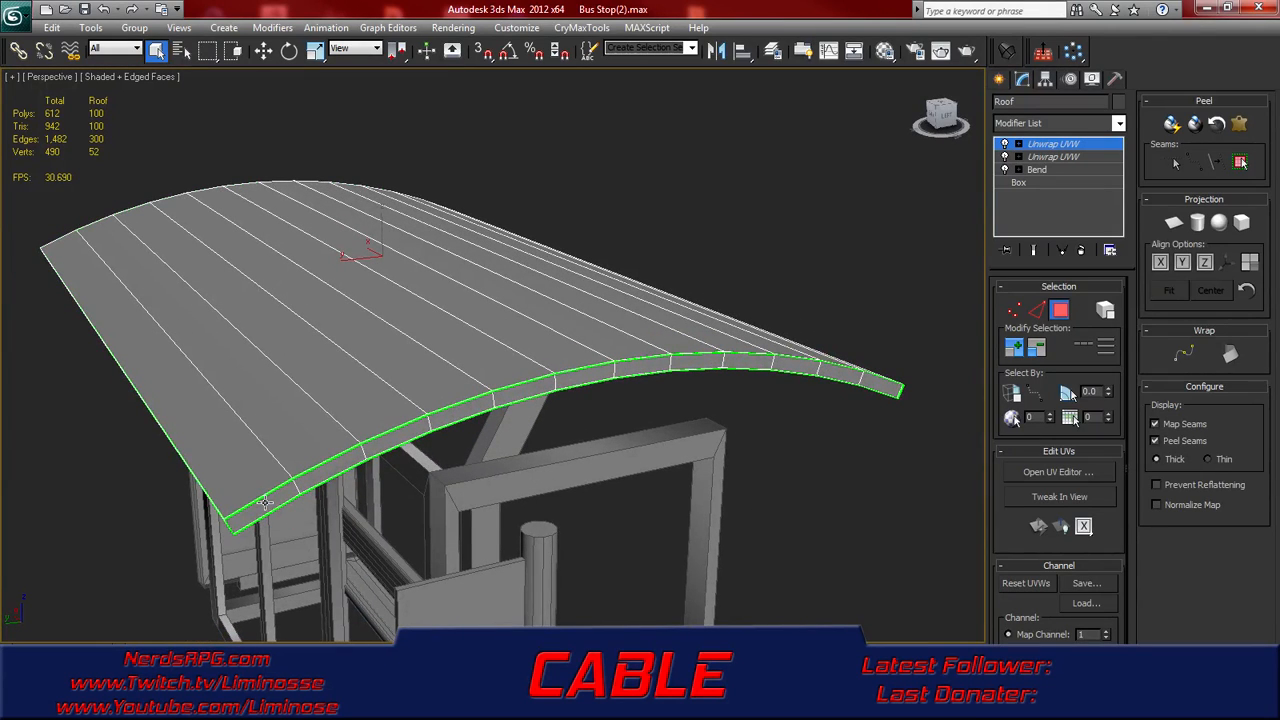
pyautogui.keyDown('alt'); pyautogui.moveTo(262, 458); pyautogui.dragTo(400, 428, button='middle'); pyautogui.keyUp('alt')
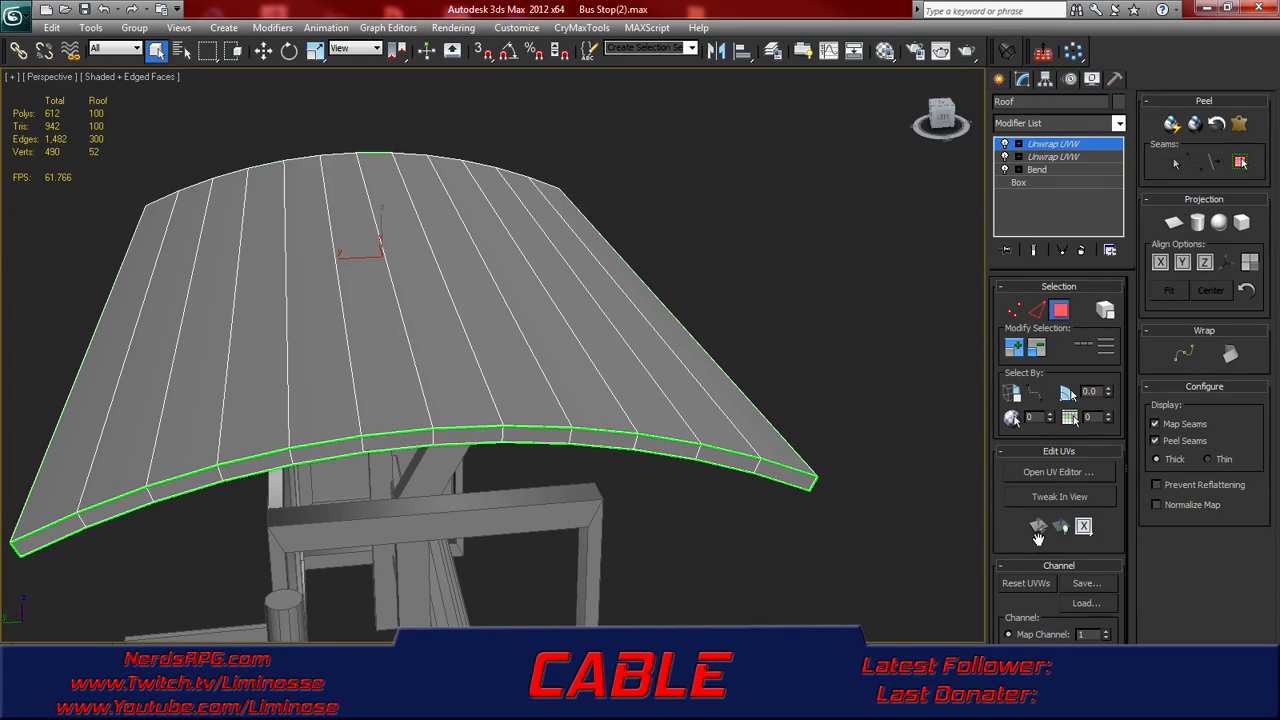
pyautogui.keyDown('alt'); pyautogui.moveTo(413, 449); pyautogui.dragTo(625, 361, button='middle'); pyautogui.keyUp('alt')
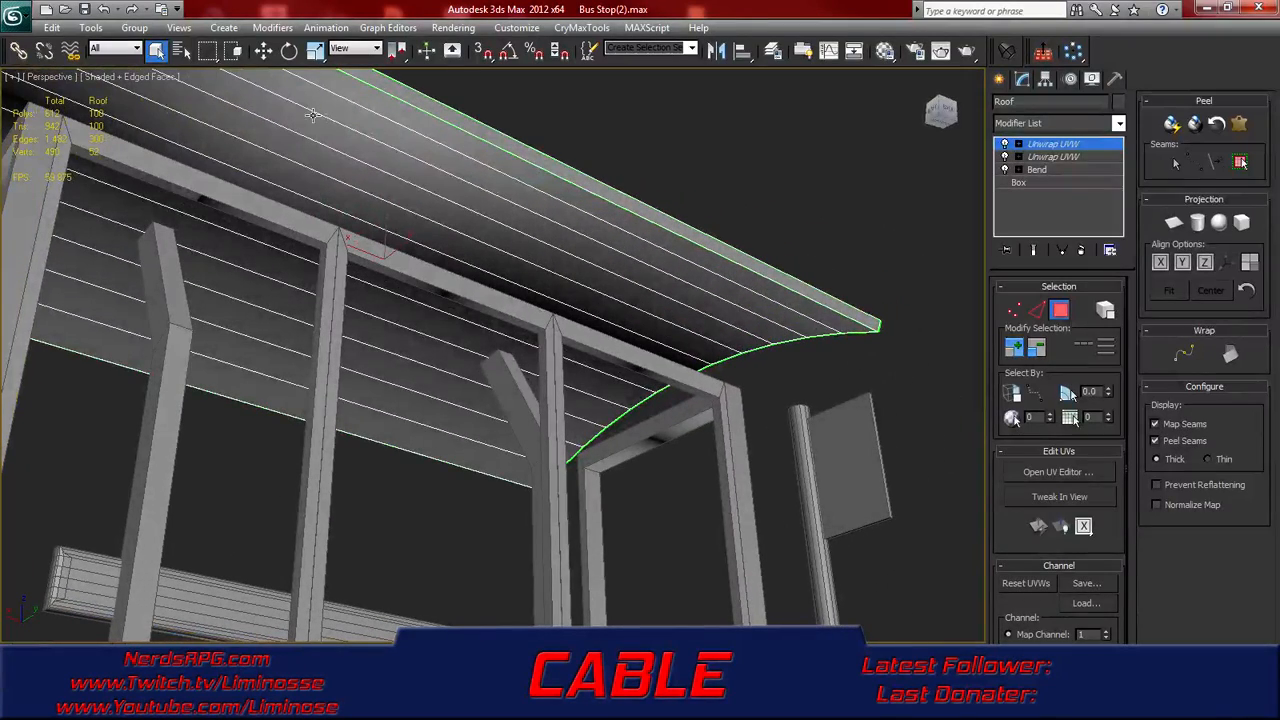
# - Deselect and reselect the roof, and examine its narrow side edges and curved ends
pyautogui.click(558, 163)
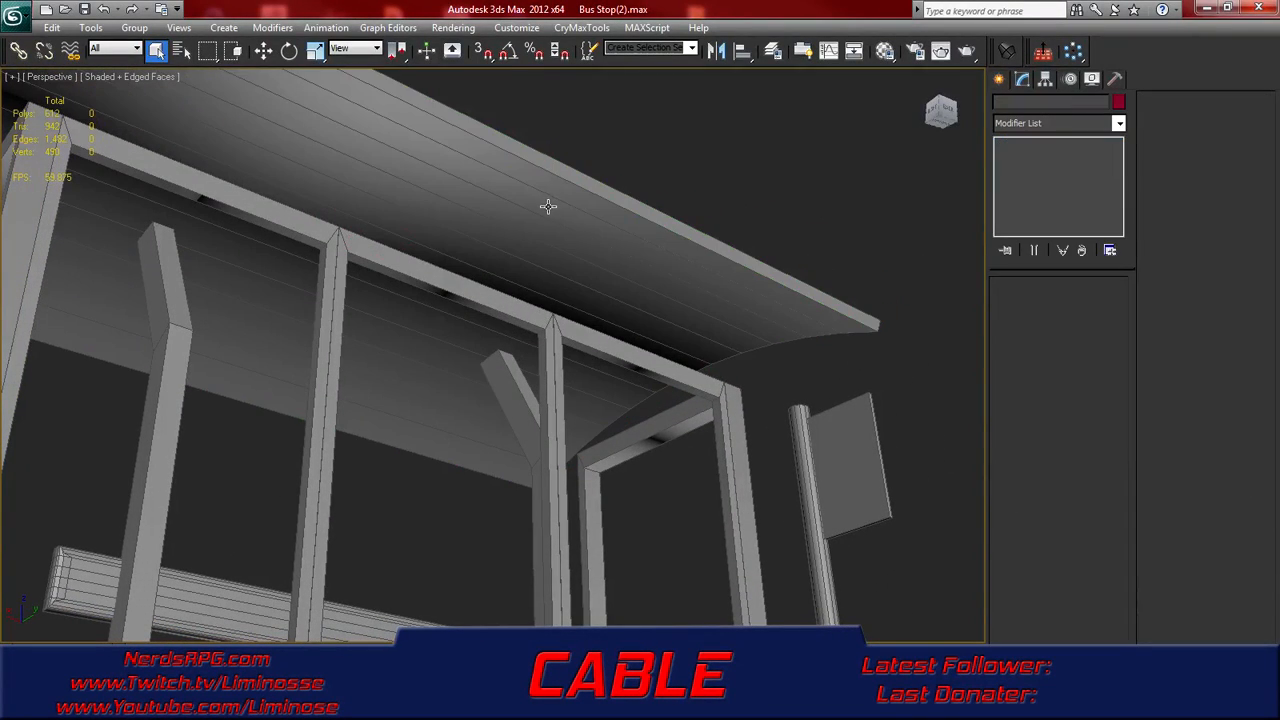
pyautogui.keyDown('alt'); pyautogui.moveTo(182, 460); pyautogui.dragTo(258, 465, button='middle'); pyautogui.keyUp('alt')
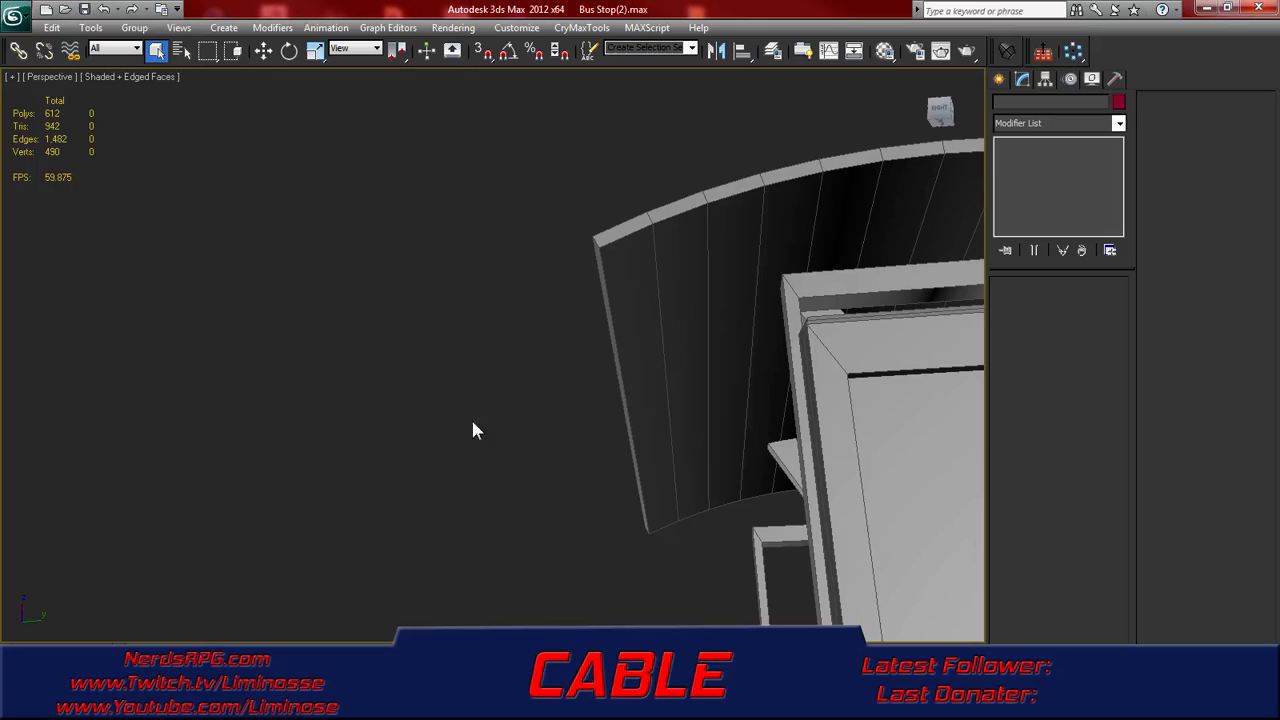
pyautogui.click(613, 354)
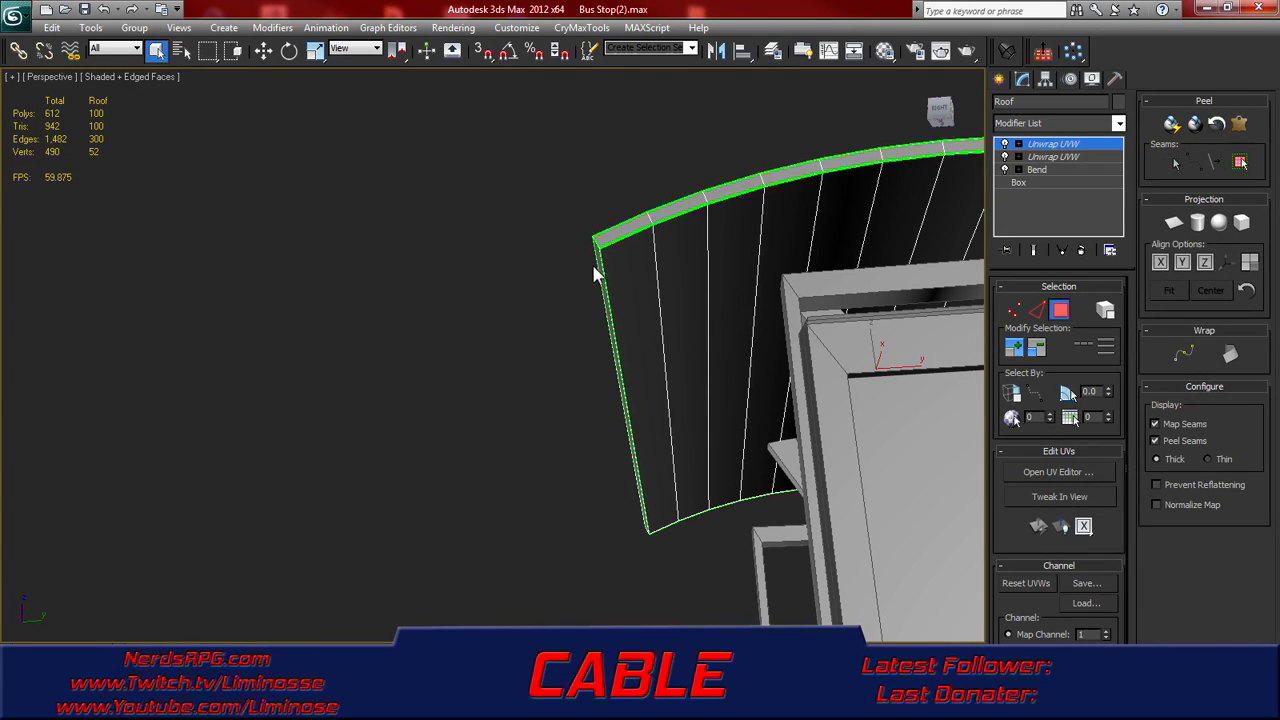
pyautogui.moveTo(658, 370); pyautogui.dragTo(552, 446, button='middle')
pyautogui.scroll(-6, 561, 404)
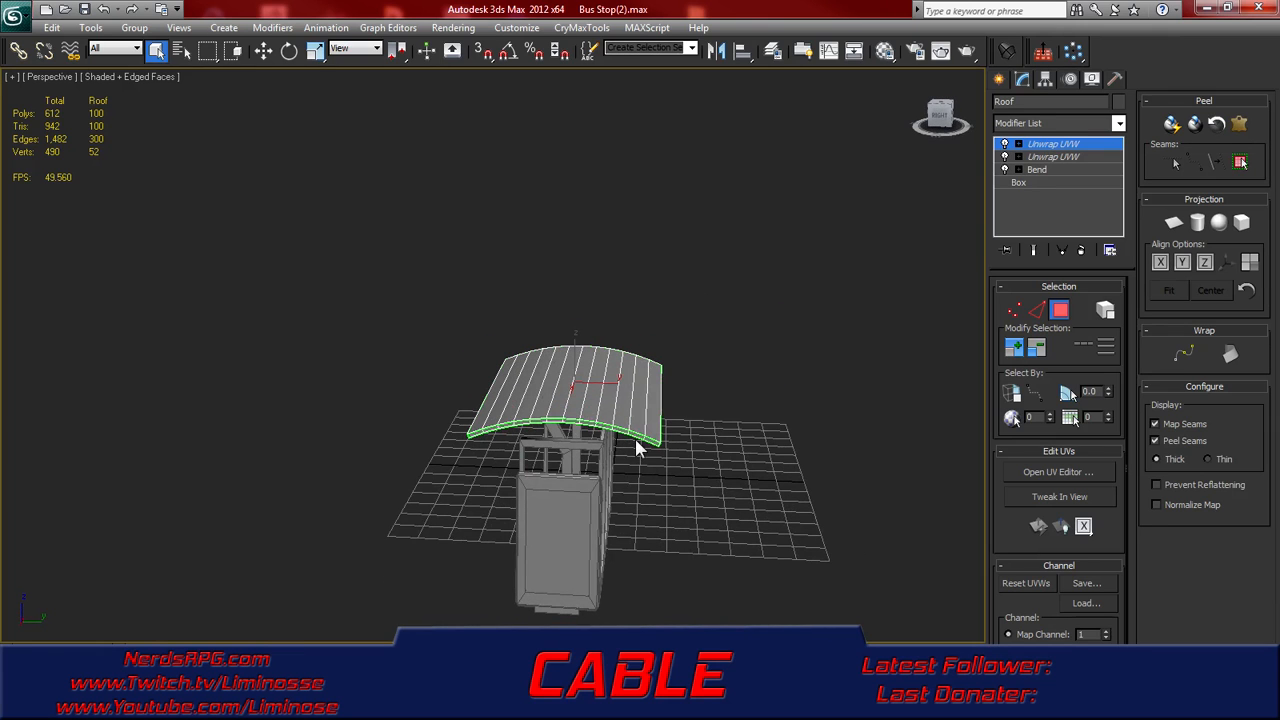
pyautogui.keyDown('alt'); pyautogui.moveTo(680, 466); pyautogui.dragTo(520, 463, button='middle'); pyautogui.keyUp('alt')
pyautogui.keyDown('alt'); pyautogui.moveTo(624, 439); pyautogui.dragTo(569, 463, button='middle'); pyautogui.keyUp('alt')
pyautogui.scroll(4, 474, 504)
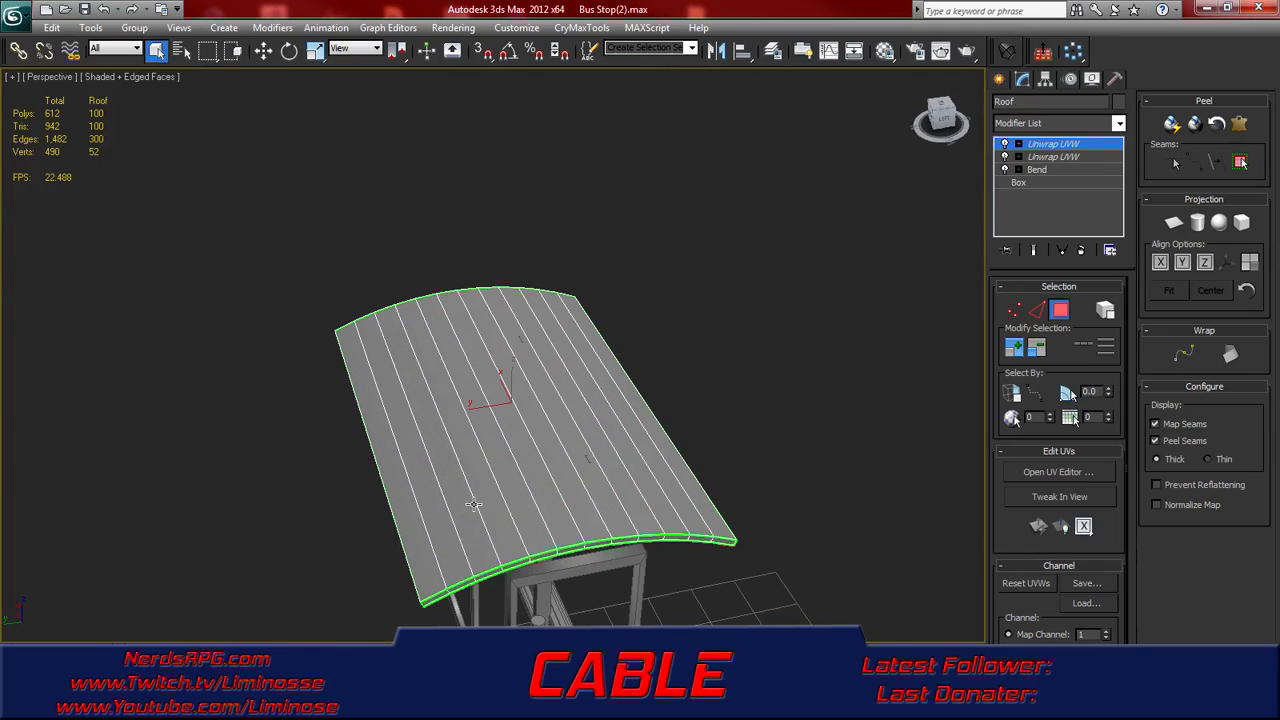
pyautogui.moveTo(558, 523); pyautogui.dragTo(549, 431, button='middle')
pyautogui.scroll(4, 473, 464)
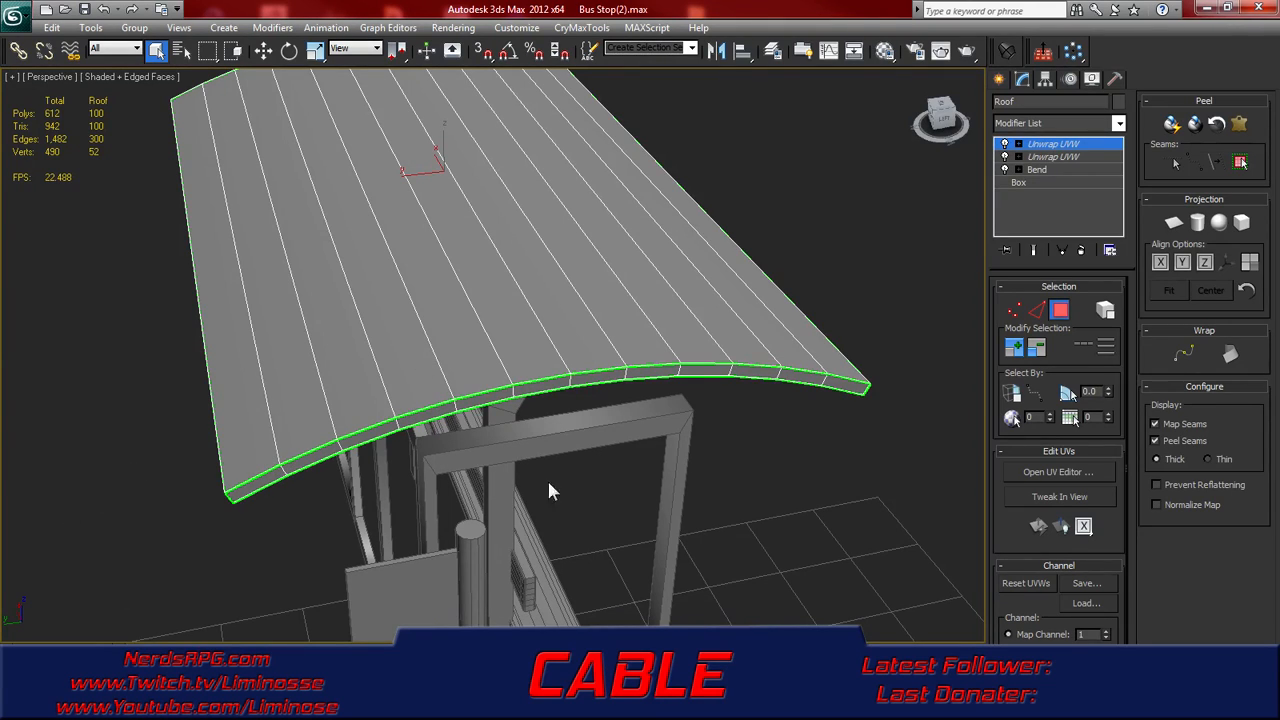
# - Select the advert image plane and inspect it together with the bevelled corner of its surrounding frame
pyautogui.keyDown('alt'); pyautogui.moveTo(492, 470); pyautogui.dragTo(509, 333, button='middle'); pyautogui.keyUp('alt')
pyautogui.keyDown('alt'); pyautogui.moveTo(652, 340); pyautogui.dragTo(518, 381, button='middle'); pyautogui.keyUp('alt')
pyautogui.moveTo(486, 505); pyautogui.dragTo(477, 356, button='middle')
pyautogui.scroll(5, 482, 510)
pyautogui.scroll(-5, 480, 523)
pyautogui.click(549, 431)
pyautogui.keyDown('alt'); pyautogui.moveTo(537, 425); pyautogui.dragTo(534, 484, button='middle'); pyautogui.keyUp('alt')
pyautogui.moveTo(530, 328); pyautogui.dragTo(463, 399, button='middle')
pyautogui.scroll(3, 491, 387)
pyautogui.scroll(-3, 491, 387)
pyautogui.scroll(-3, 450, 390)
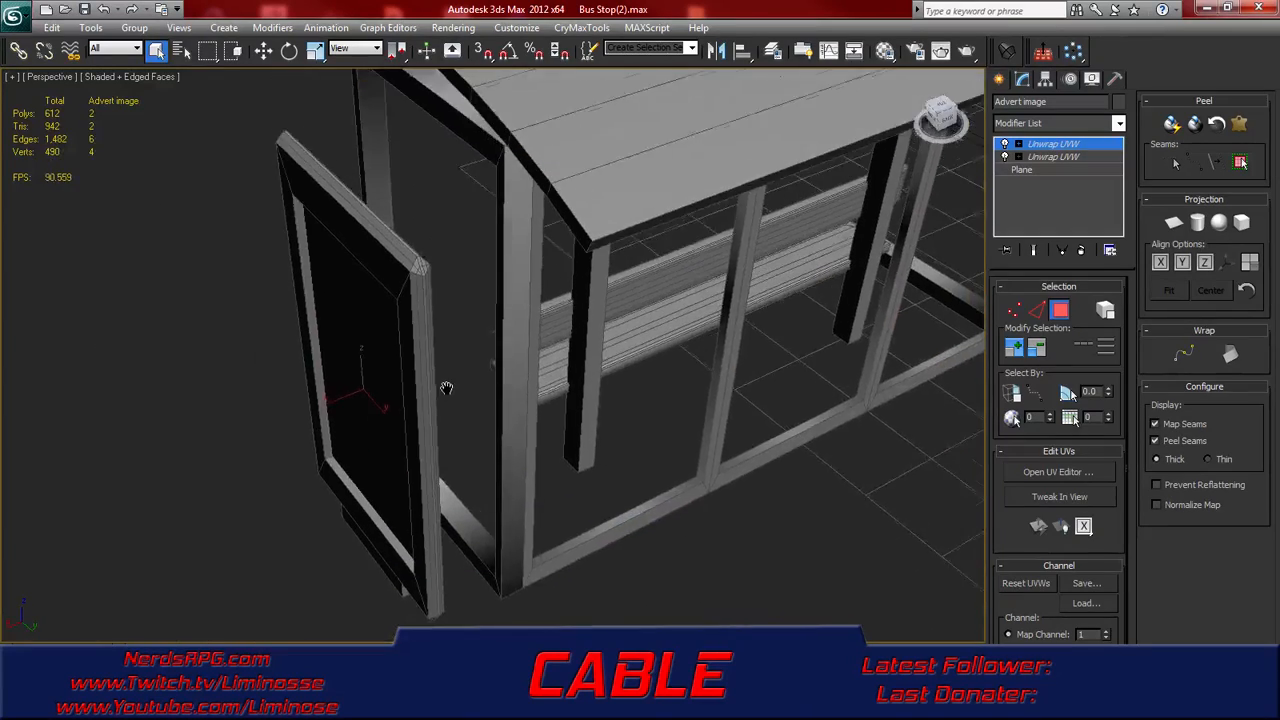
pyautogui.scroll(6, 445, 402)
pyautogui.moveTo(373, 323); pyautogui.dragTo(560, 445, button='middle')
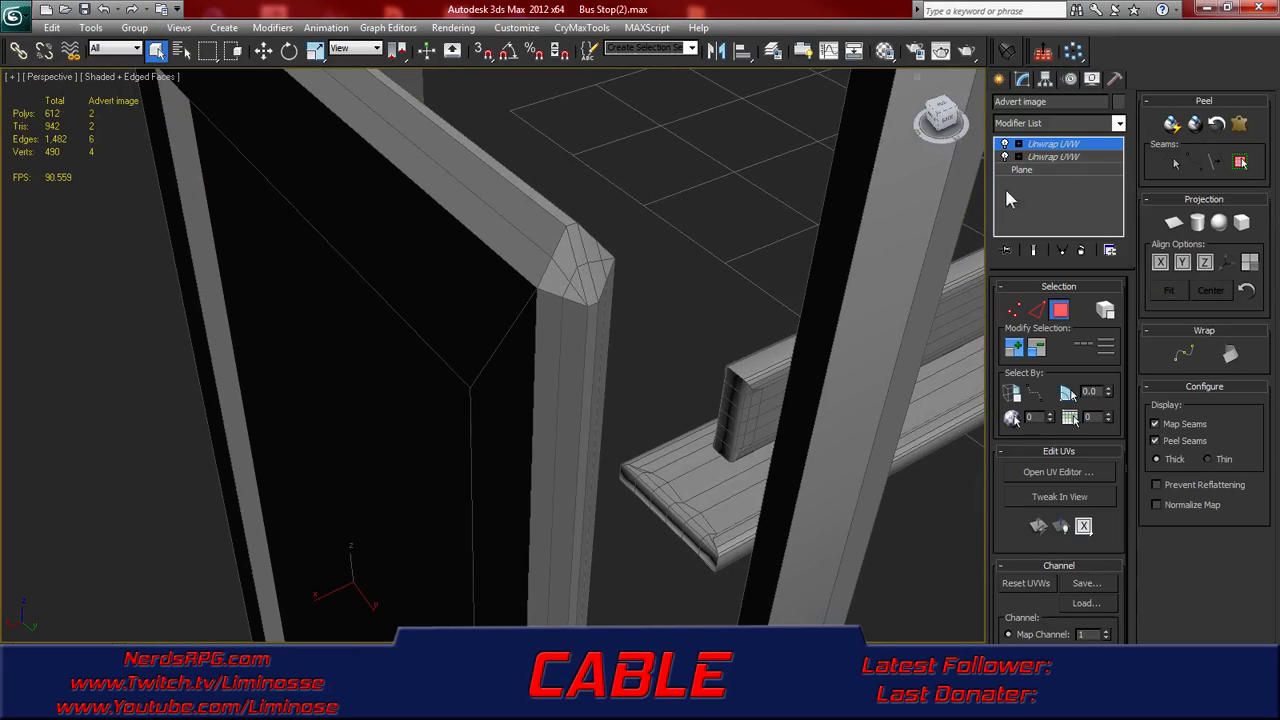
pyautogui.scroll(-8, 838, 307)
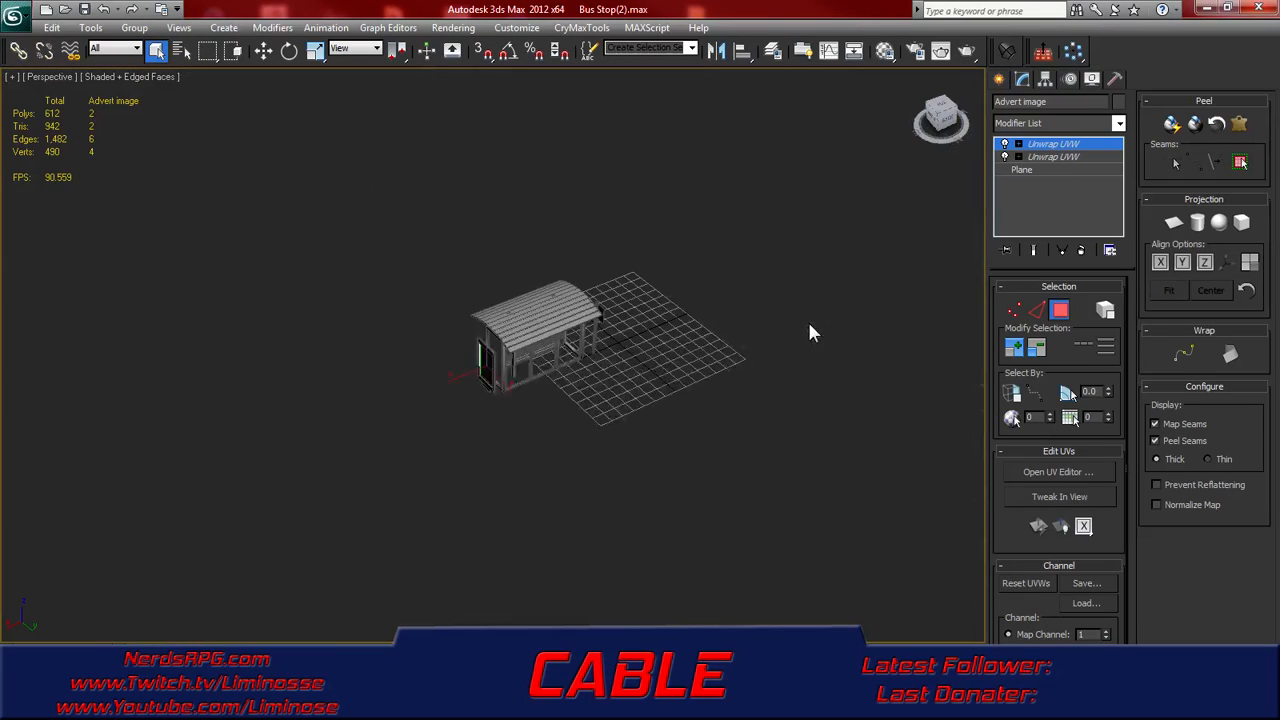
# - Leave polygon selection in the advert image's upper Unwrap UVW and go to the lower Unwrap UVW modifier
pyautogui.click(1060, 147)
pyautogui.moveTo(557, 380); pyautogui.dragTo(560, 385)
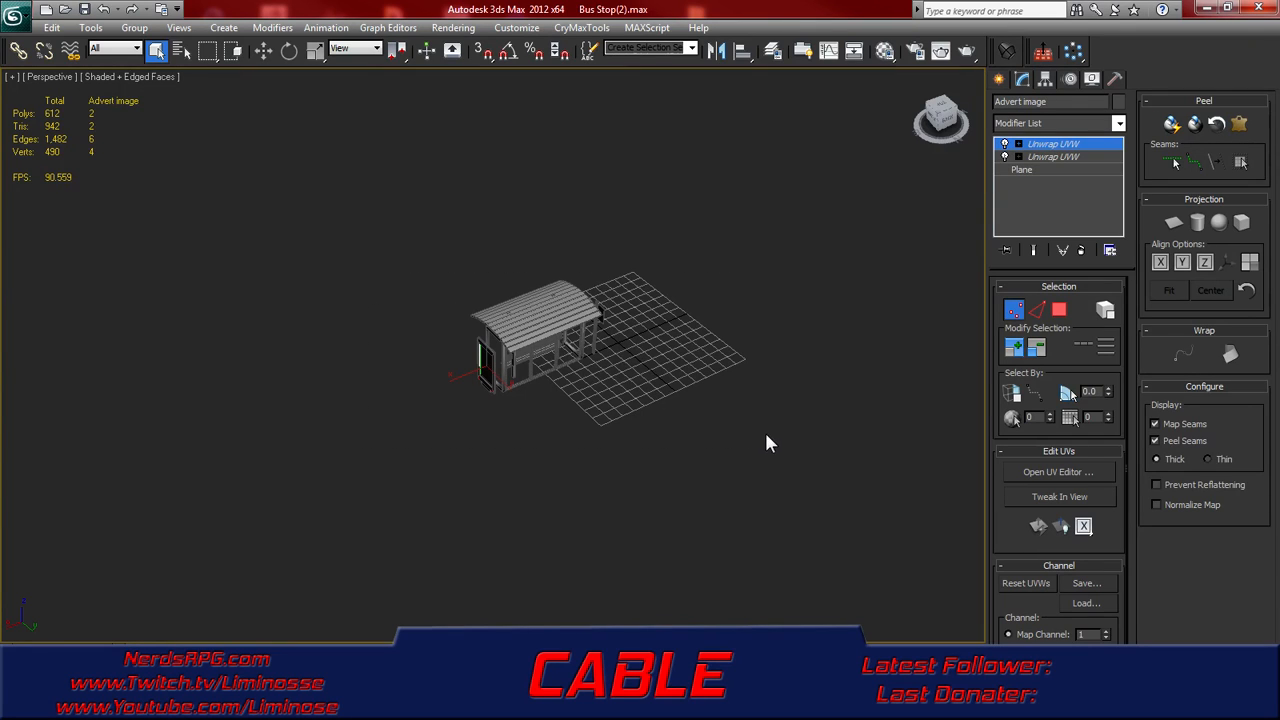
pyautogui.press('r')
pyautogui.click(791, 379)
pyautogui.moveTo(767, 568); pyautogui.dragTo(777, 568)
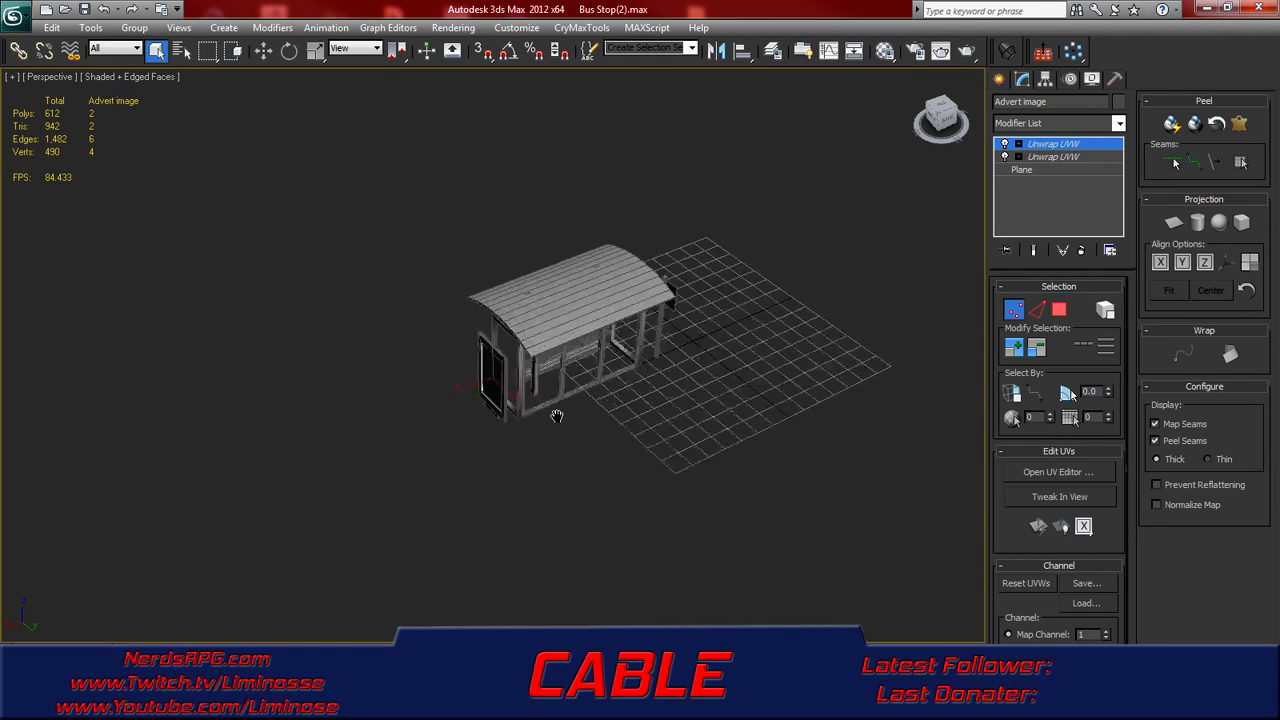
pyautogui.press('z')
pyautogui.scroll(-4, 752, 354)
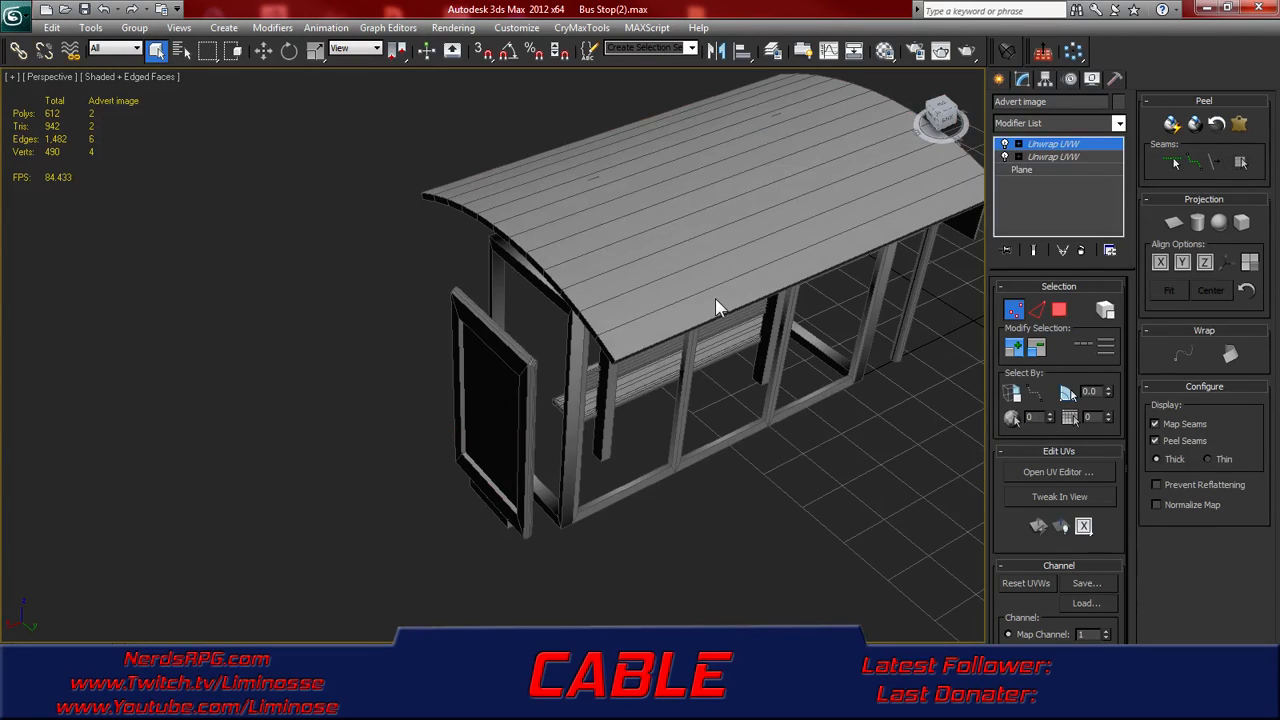
pyautogui.click(1060, 157)
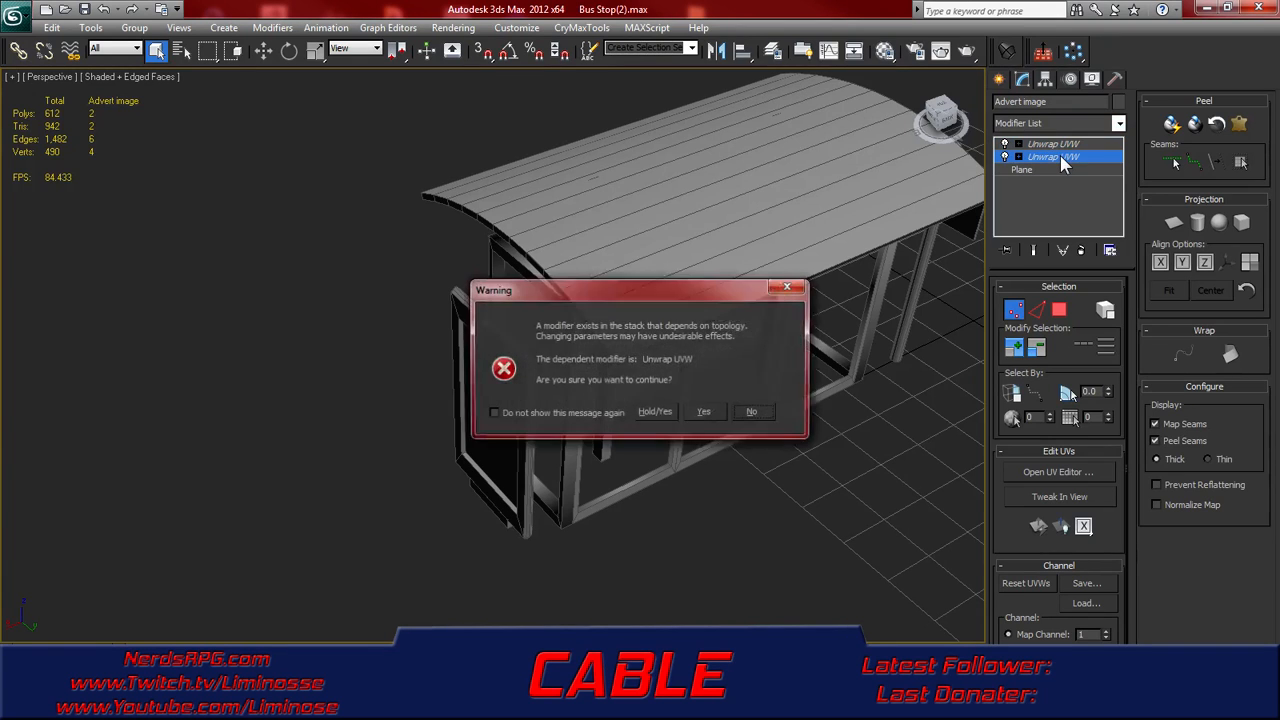
# - Keep the current Unwrap UVW modifier level, select all the bus stop parts, and open their shared unwrap in the UV editor
pyautogui.click(753, 412)
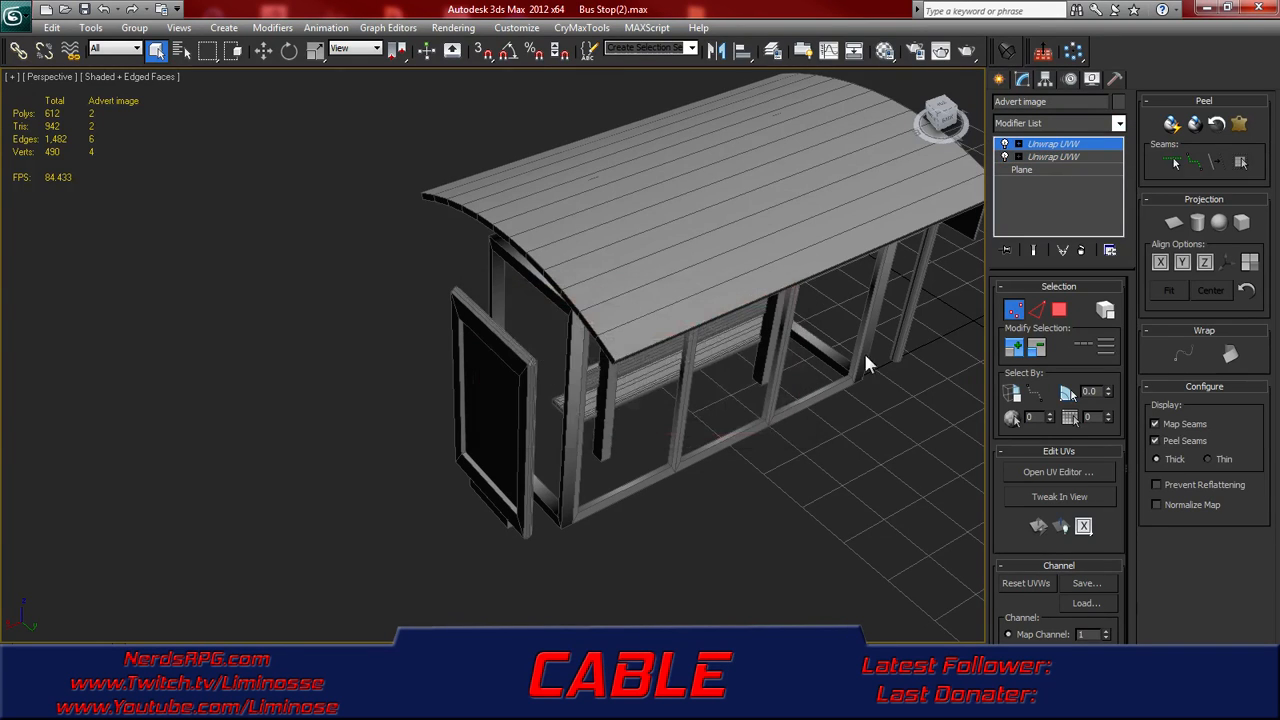
pyautogui.click(624, 310)
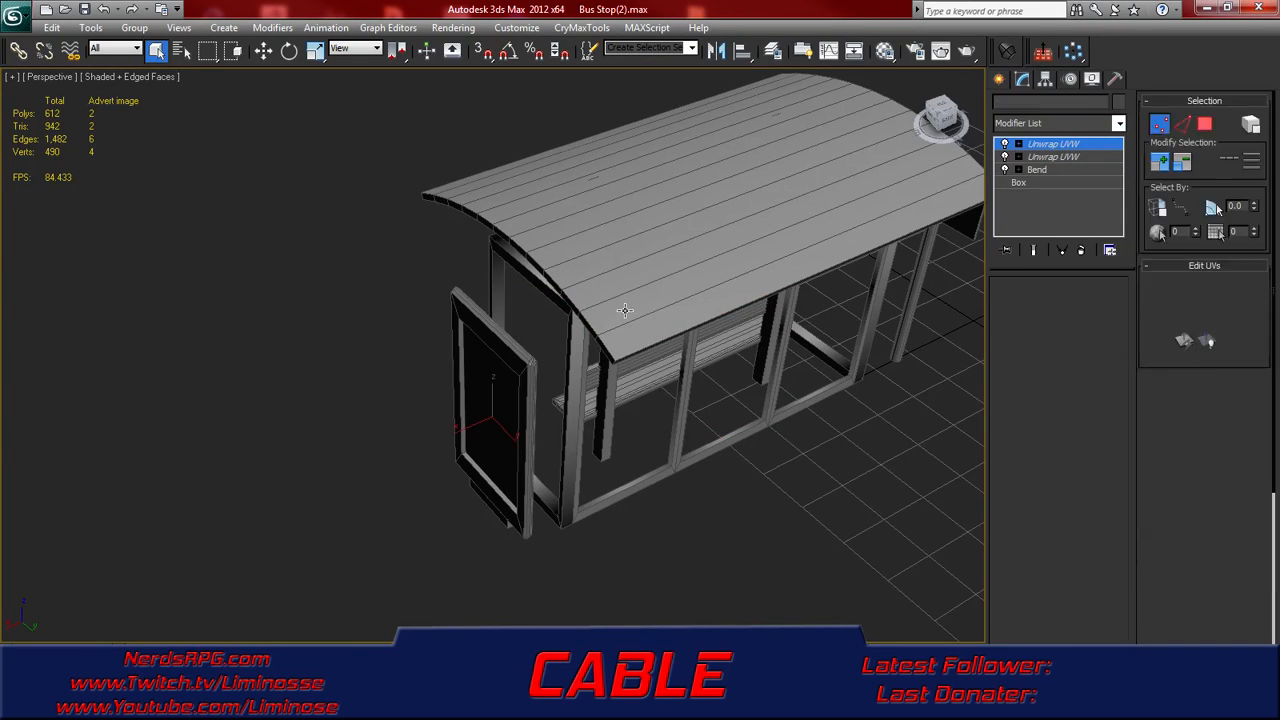
pyautogui.moveTo(323, 122); pyautogui.dragTo(1066, 598)
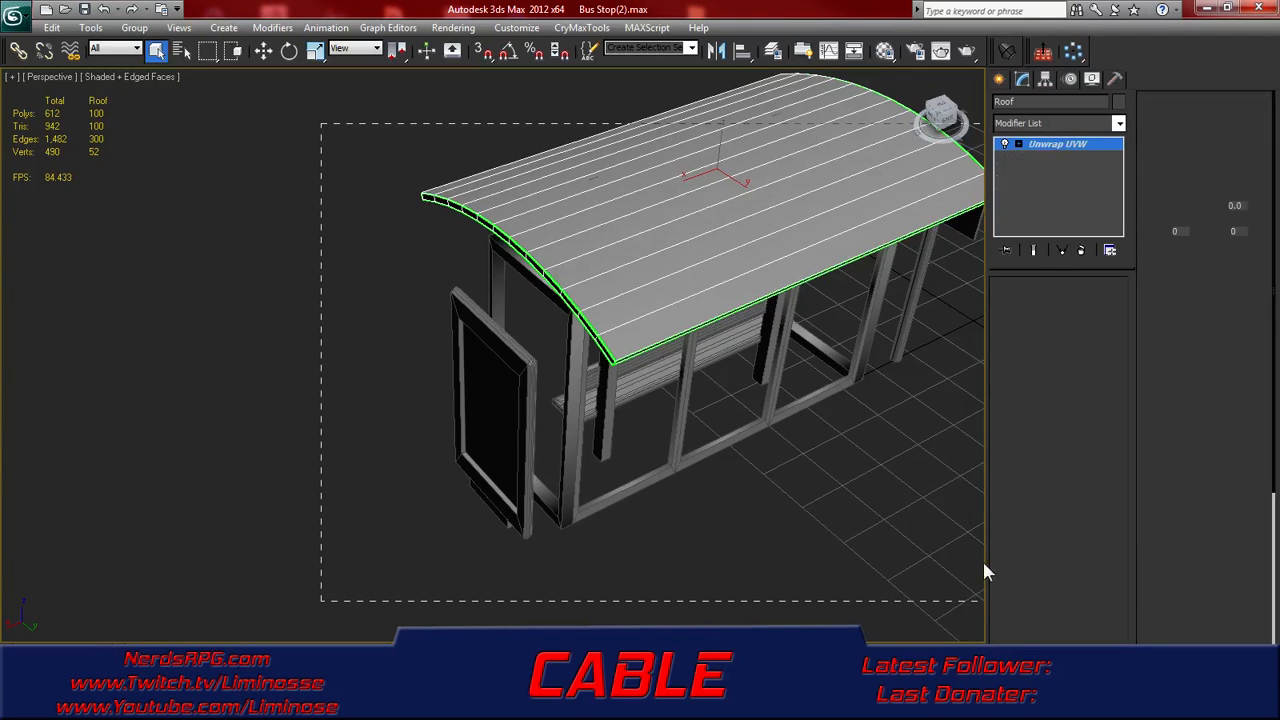
pyautogui.rightClick(667, 205)
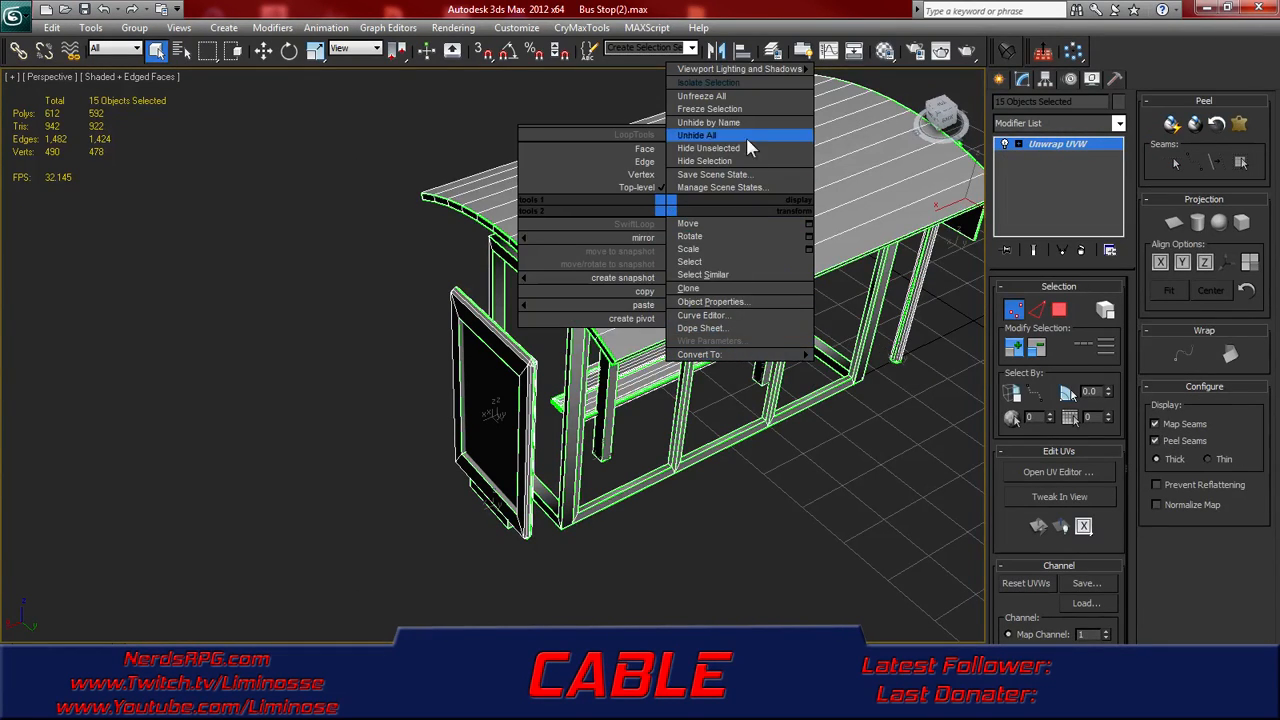
pyautogui.click(1079, 470)
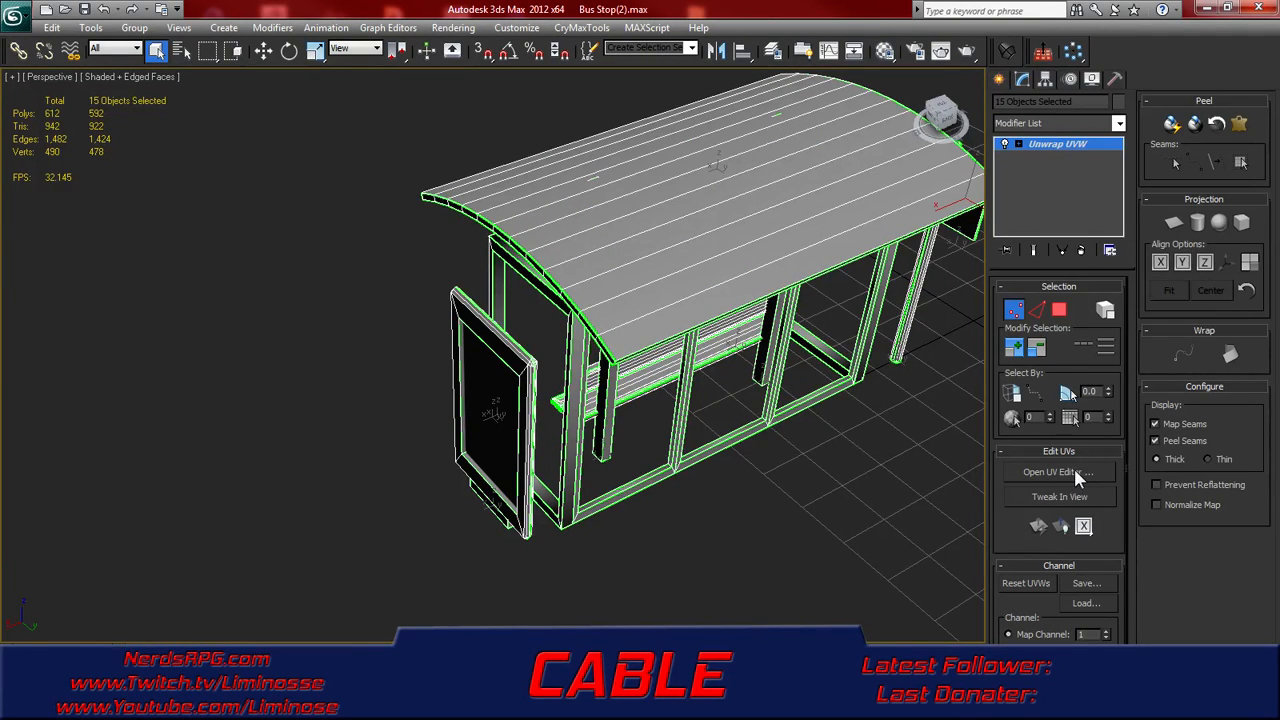
pyautogui.click(1069, 469)
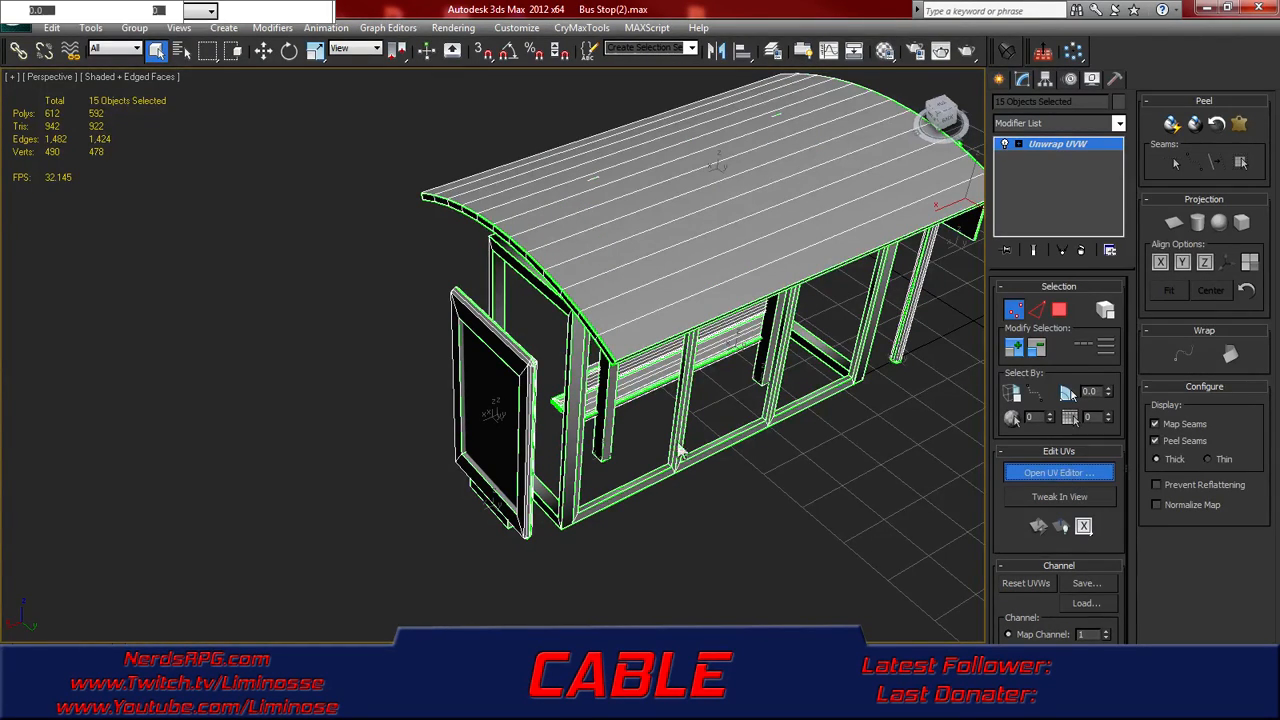
# - Examine the combined UV layout of the bus stop, from the overall arrangement down to the small rectangular and angled shells
pyautogui.scroll(-2, 284, 398)
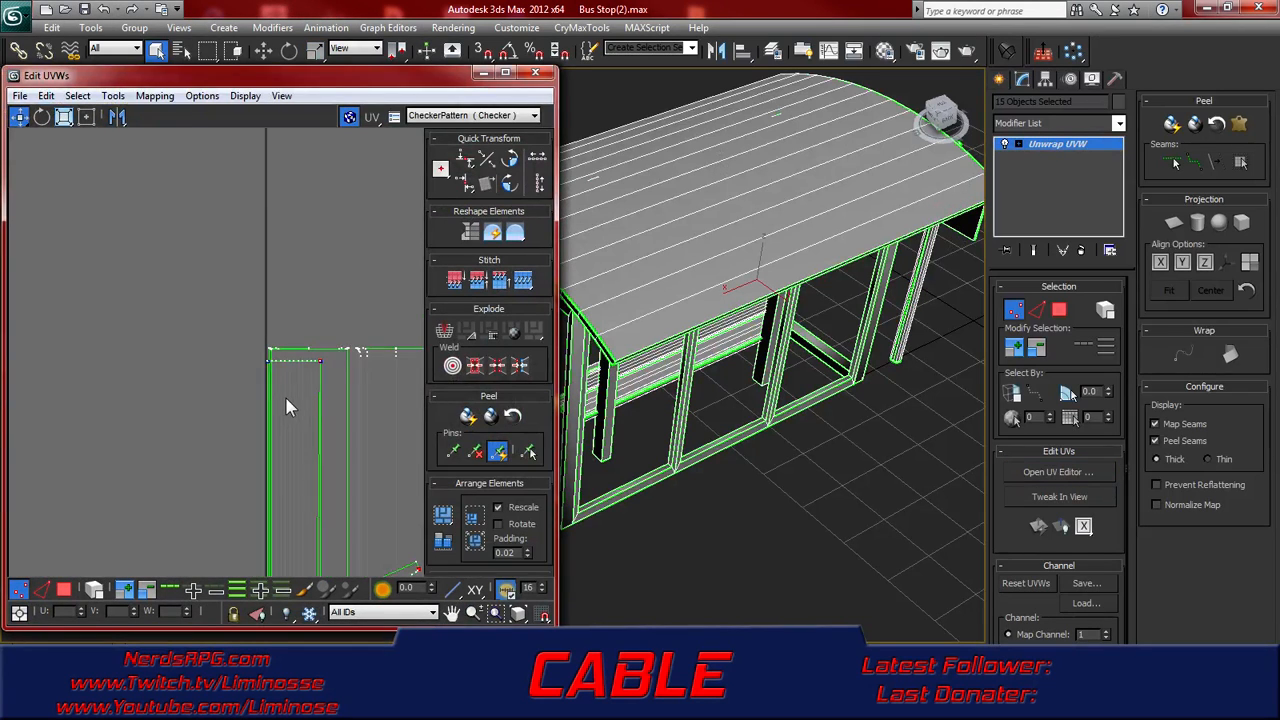
pyautogui.moveTo(314, 380); pyautogui.dragTo(150, 233, button='middle')
pyautogui.scroll(-2, 252, 289)
pyautogui.scroll(-1, 262, 305)
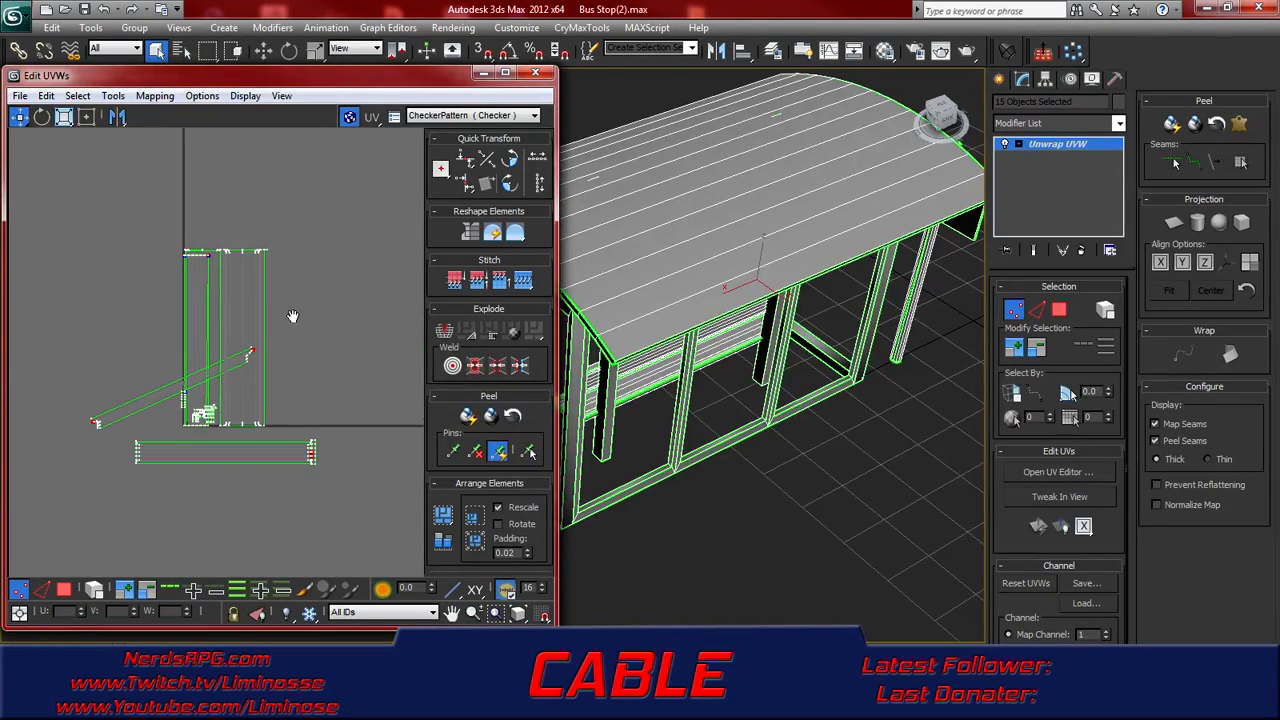
pyautogui.moveTo(246, 416); pyautogui.dragTo(256, 347, button='middle')
pyautogui.moveTo(218, 303); pyautogui.dragTo(294, 271, button='middle')
pyautogui.scroll(3, 253, 297)
pyautogui.moveTo(366, 303); pyautogui.dragTo(248, 293, button='middle')
pyautogui.scroll(4, 201, 342)
pyautogui.scroll(6, 201, 342)
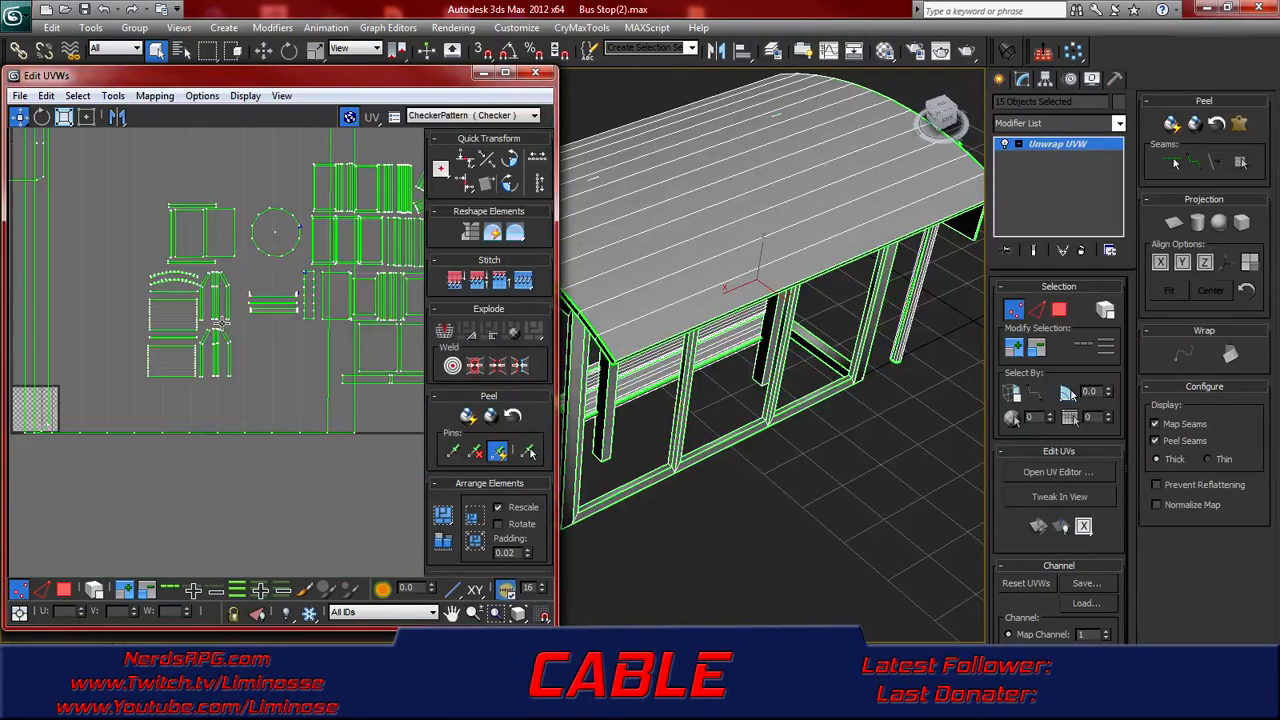
pyautogui.moveTo(147, 320); pyautogui.dragTo(220, 313, button='middle')
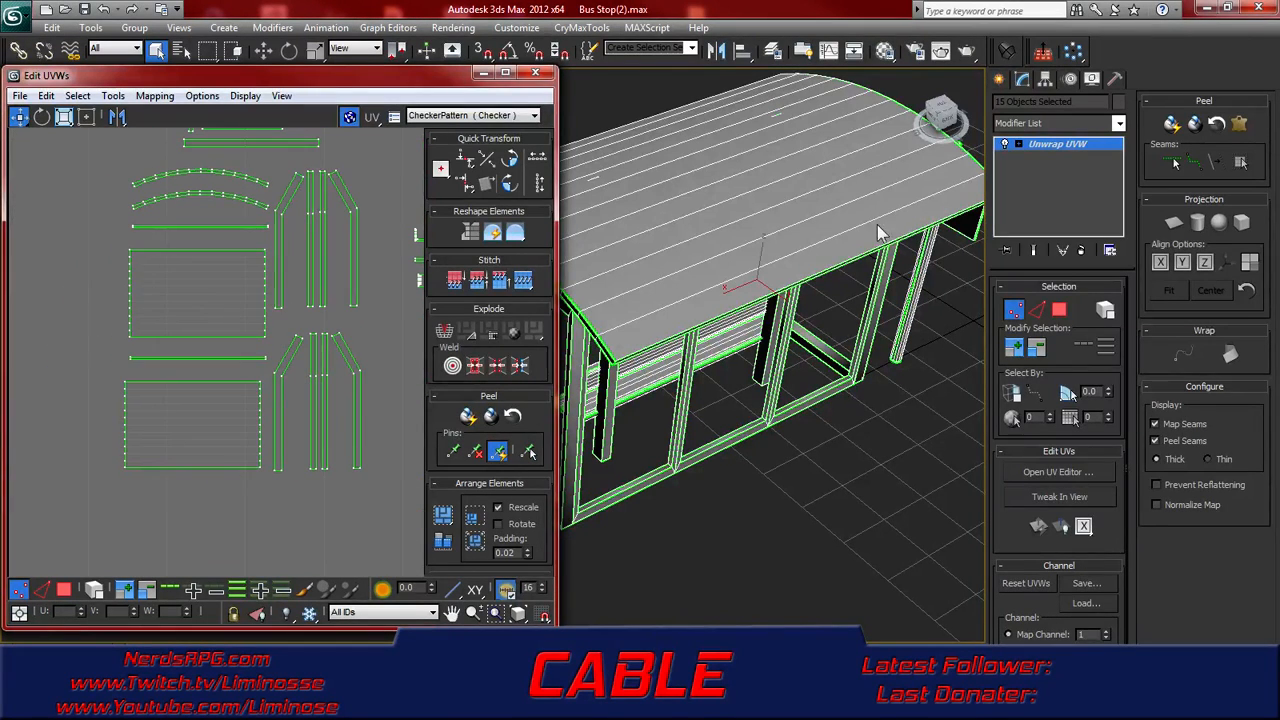
# - Identify which UV shells belong to the roof by selecting polygons in the layout and on the roof's front edge
pyautogui.click(1059, 311)
pyautogui.click(190, 318)
pyautogui.moveTo(240, 310); pyautogui.dragTo(246, 307)
pyautogui.scroll(6, 251, 307)
pyautogui.scroll(-3, 259, 294)
pyautogui.moveTo(130, 311); pyautogui.dragTo(132, 309)
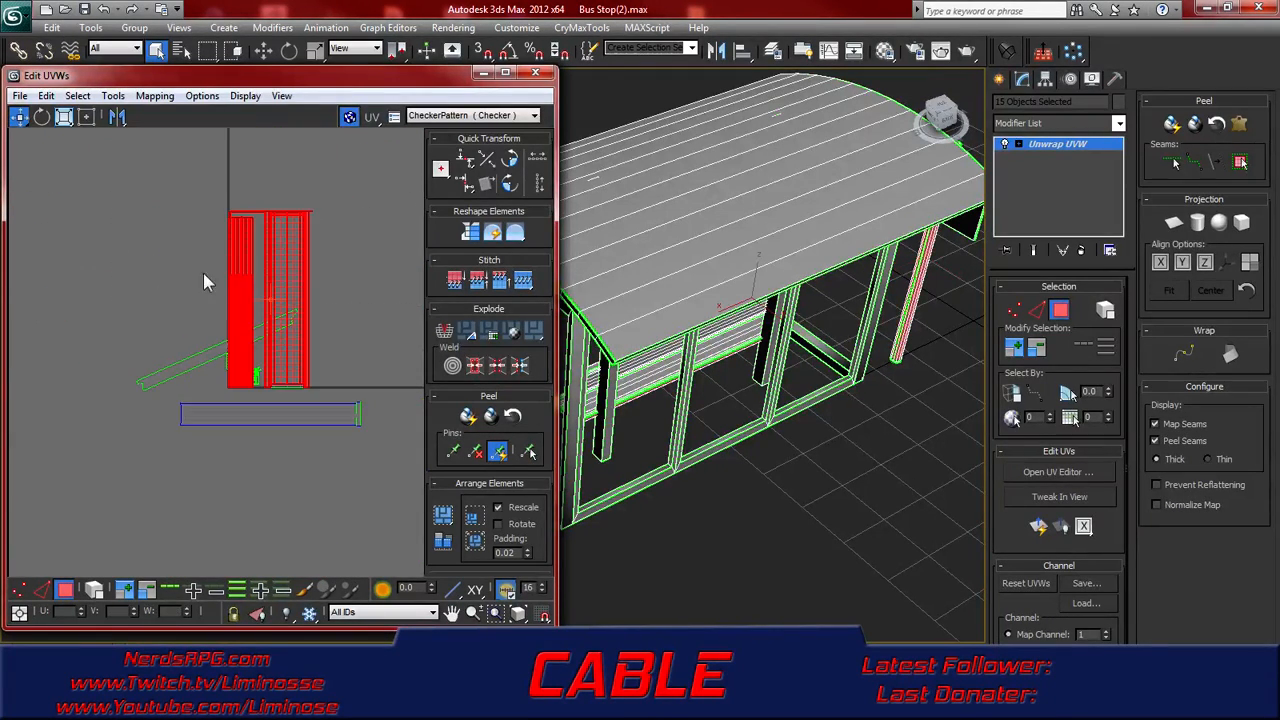
pyautogui.moveTo(299, 256); pyautogui.dragTo(4, 320)
pyautogui.scroll(5, 210, 380)
pyautogui.scroll(3, 210, 356)
pyautogui.click(192, 354)
pyautogui.moveTo(616, 254); pyautogui.dragTo(642, 275, button='middle')
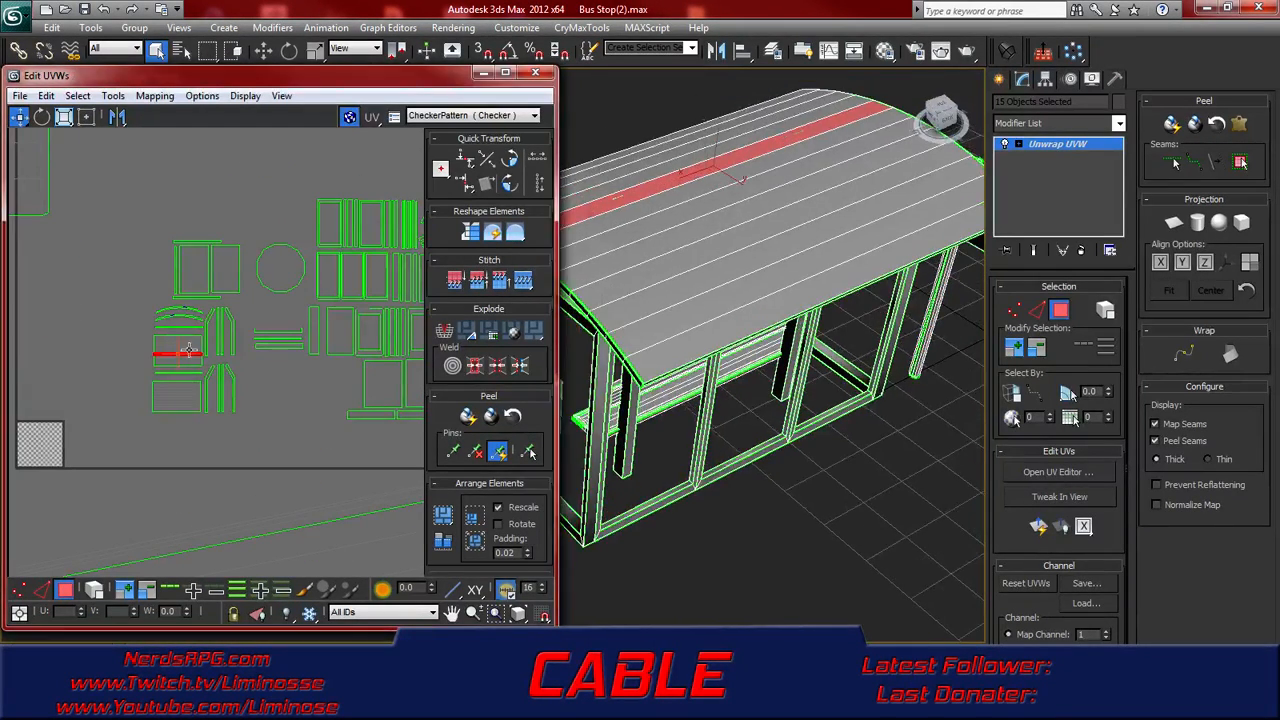
pyautogui.scroll(4, 54, 362)
pyautogui.click(314, 309)
pyautogui.click(318, 340)
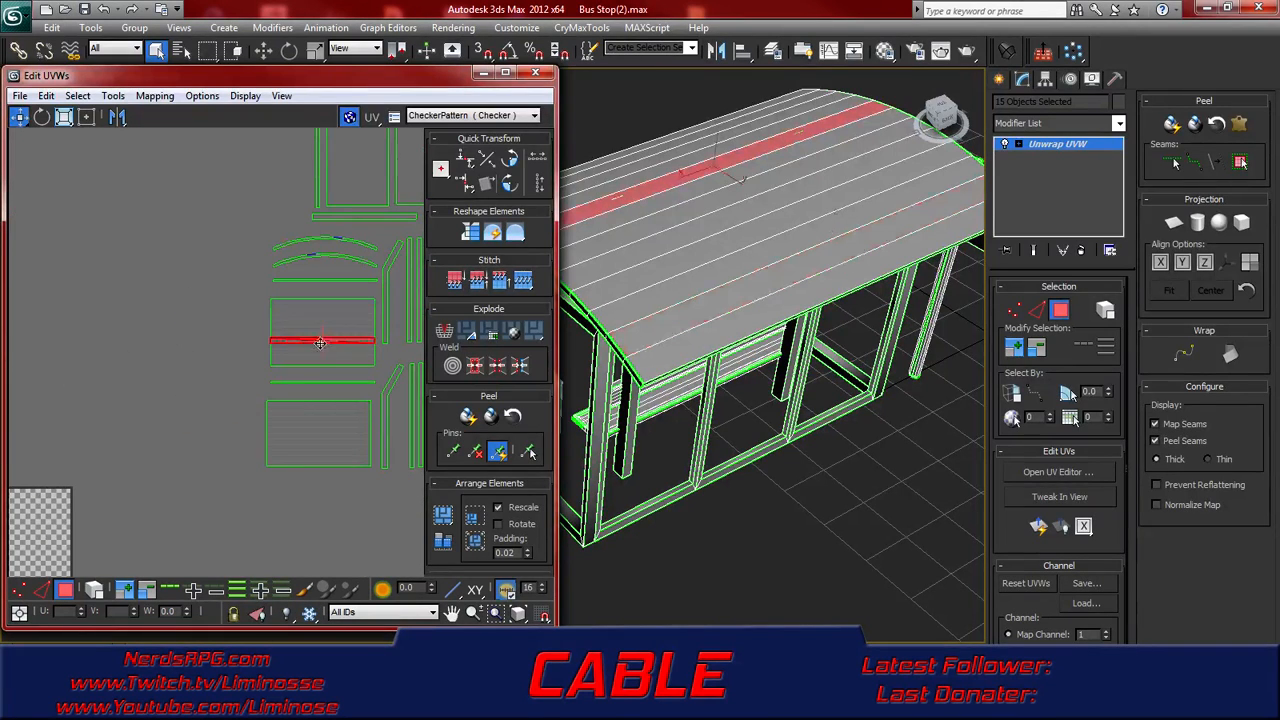
pyautogui.click(652, 382)
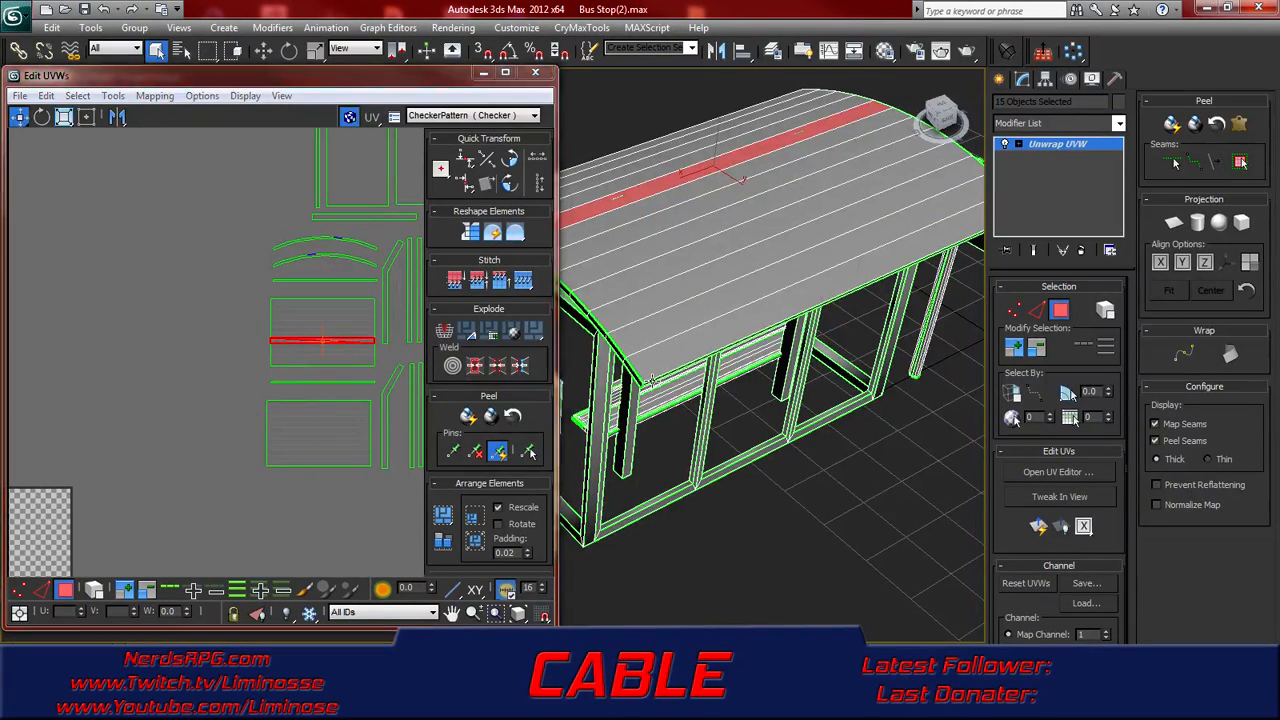
# - Stitch the two large roof shells and their thin edge strips together along their long edges into one shell
pyautogui.moveTo(296, 393); pyautogui.dragTo(268, 389, button='middle')
pyautogui.scroll(3, 268, 388)
pyautogui.scroll(2, 267, 380)
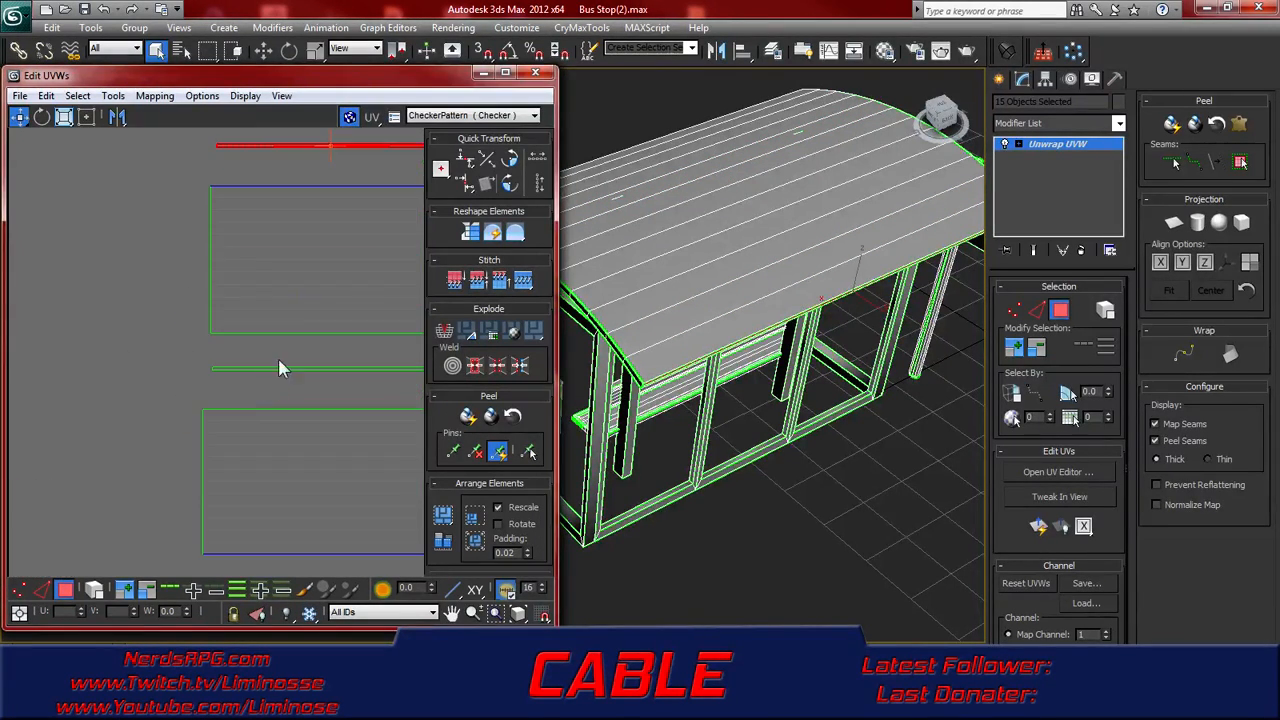
pyautogui.press('2')
pyautogui.click(333, 334)
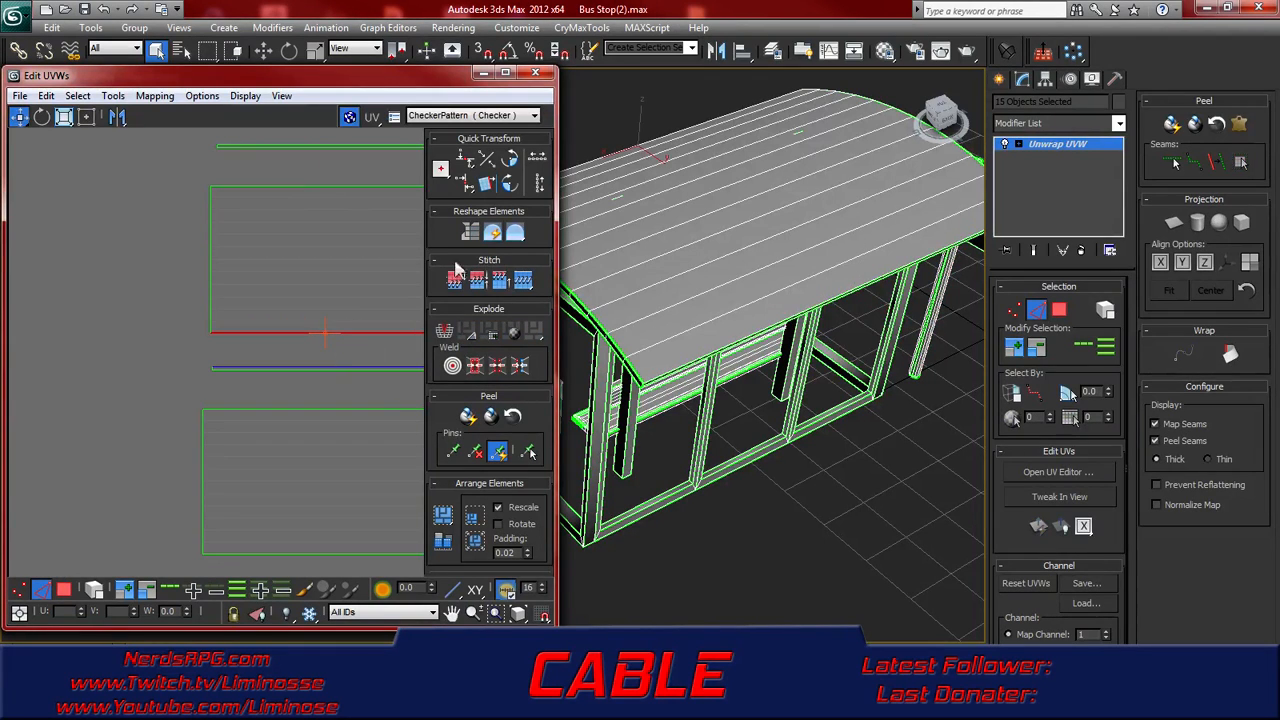
pyautogui.click(523, 283)
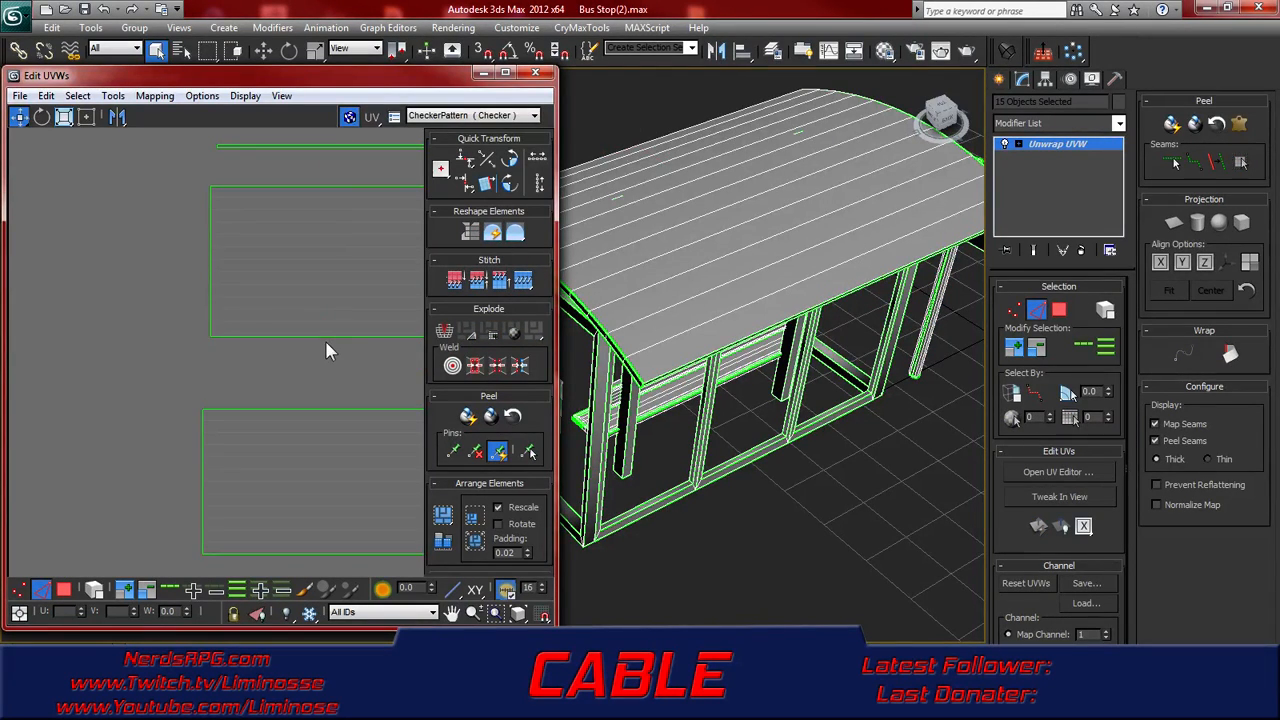
pyautogui.click(326, 334)
pyautogui.click(526, 284)
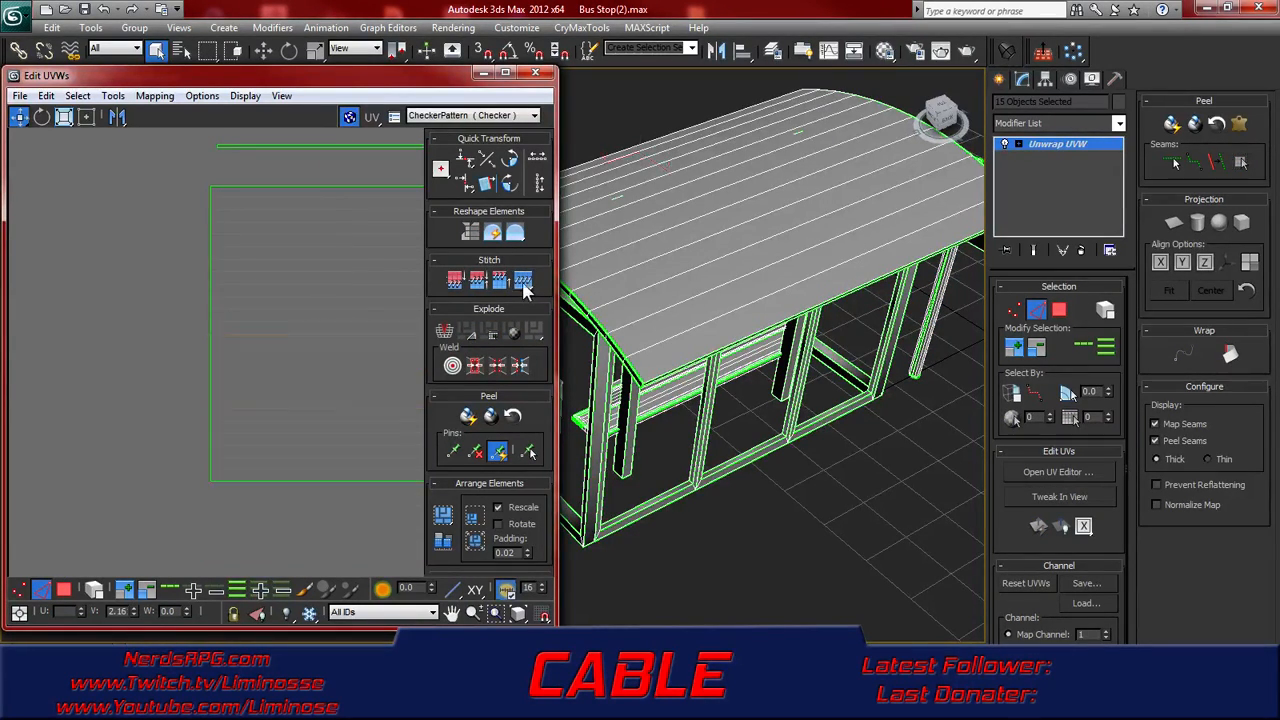
pyautogui.click(287, 481)
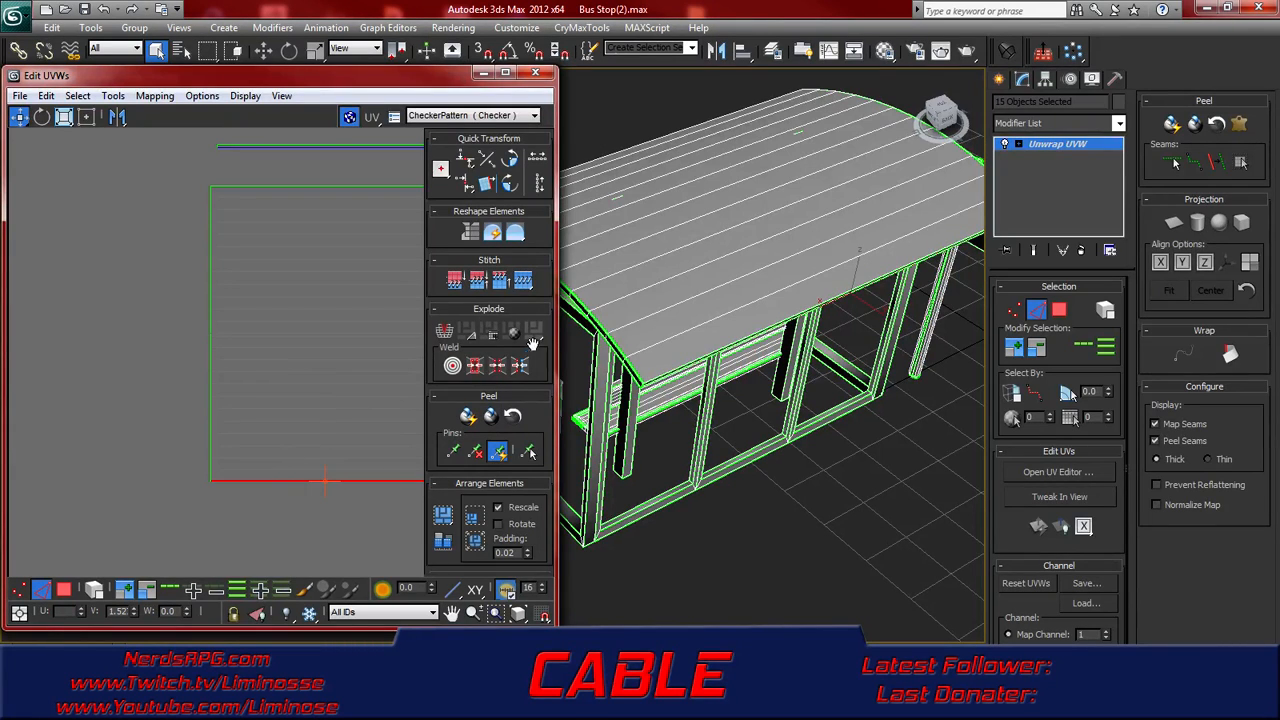
pyautogui.moveTo(277, 420); pyautogui.dragTo(117, 420, button='middle')
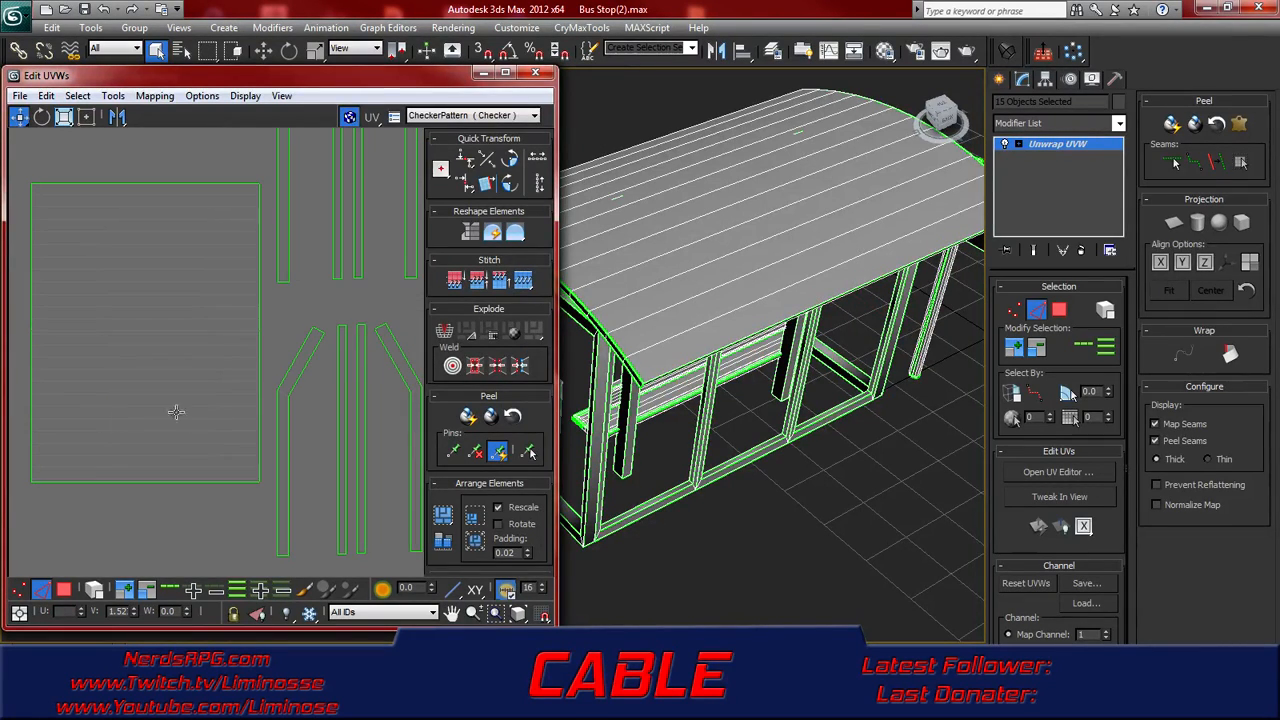
# - Stitch the adjacent straight strip onto the outer long edge of the angled shell of the support post beside the bench
pyautogui.moveTo(241, 346); pyautogui.dragTo(262, 396, button='middle')
pyautogui.scroll(-2, 262, 396)
pyautogui.moveTo(331, 304); pyautogui.dragTo(308, 334, button='middle')
pyautogui.scroll(2, 311, 298)
pyautogui.moveTo(333, 279); pyautogui.dragTo(277, 306, button='middle')
pyautogui.scroll(1, 298, 318)
pyautogui.click(347, 317)
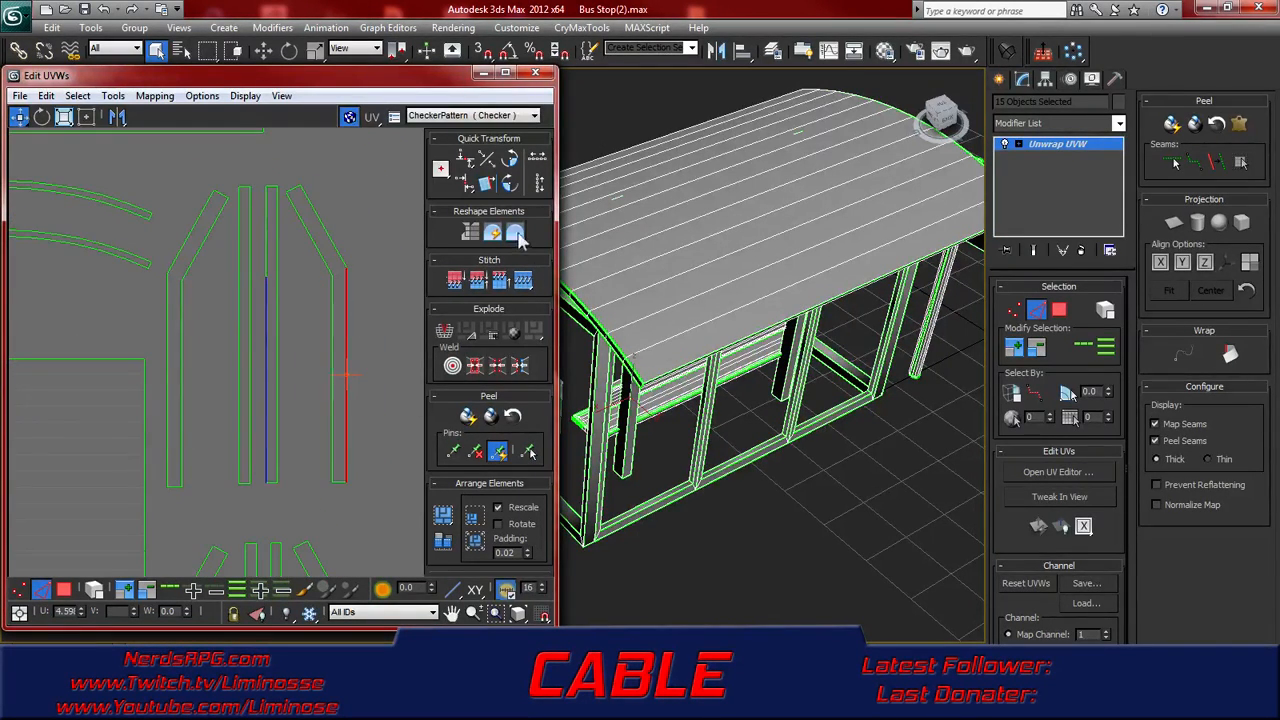
pyautogui.click(523, 281)
pyautogui.moveTo(368, 318); pyautogui.dragTo(340, 316, button='middle')
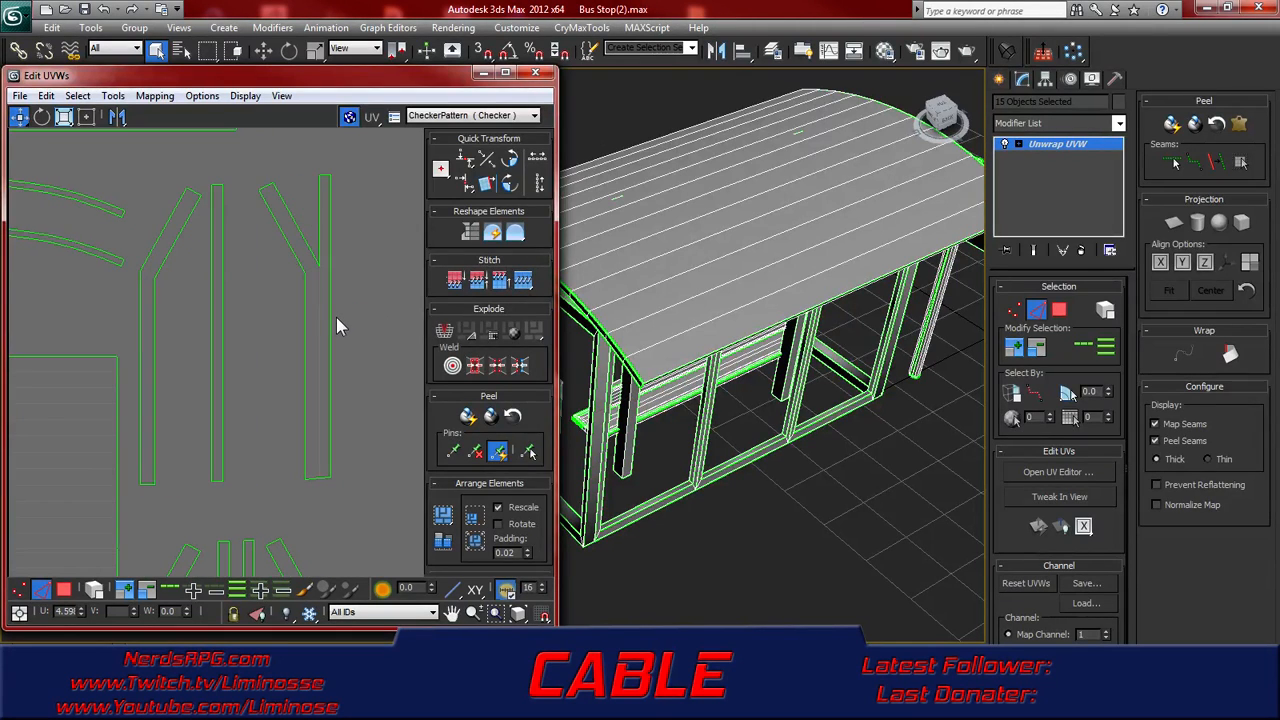
# - Stitch the post's remaining angled and straight strips onto the joined shell along their long lower edges
pyautogui.click(331, 319)
pyautogui.click(522, 282)
pyautogui.moveTo(237, 433); pyautogui.dragTo(206, 298, button='middle')
pyautogui.moveTo(244, 391); pyautogui.dragTo(237, 461, button='middle')
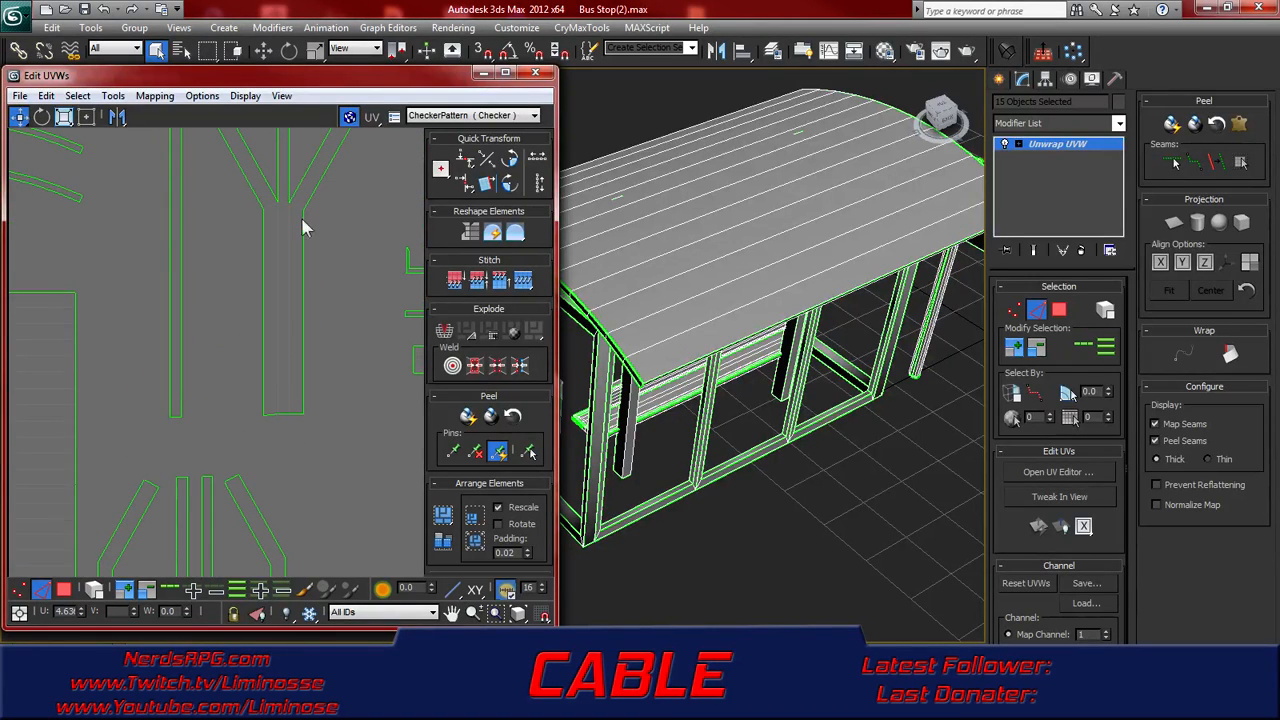
pyautogui.click(304, 276)
pyautogui.click(304, 341)
pyautogui.click(528, 282)
pyautogui.moveTo(304, 239); pyautogui.dragTo(296, 331, button='middle')
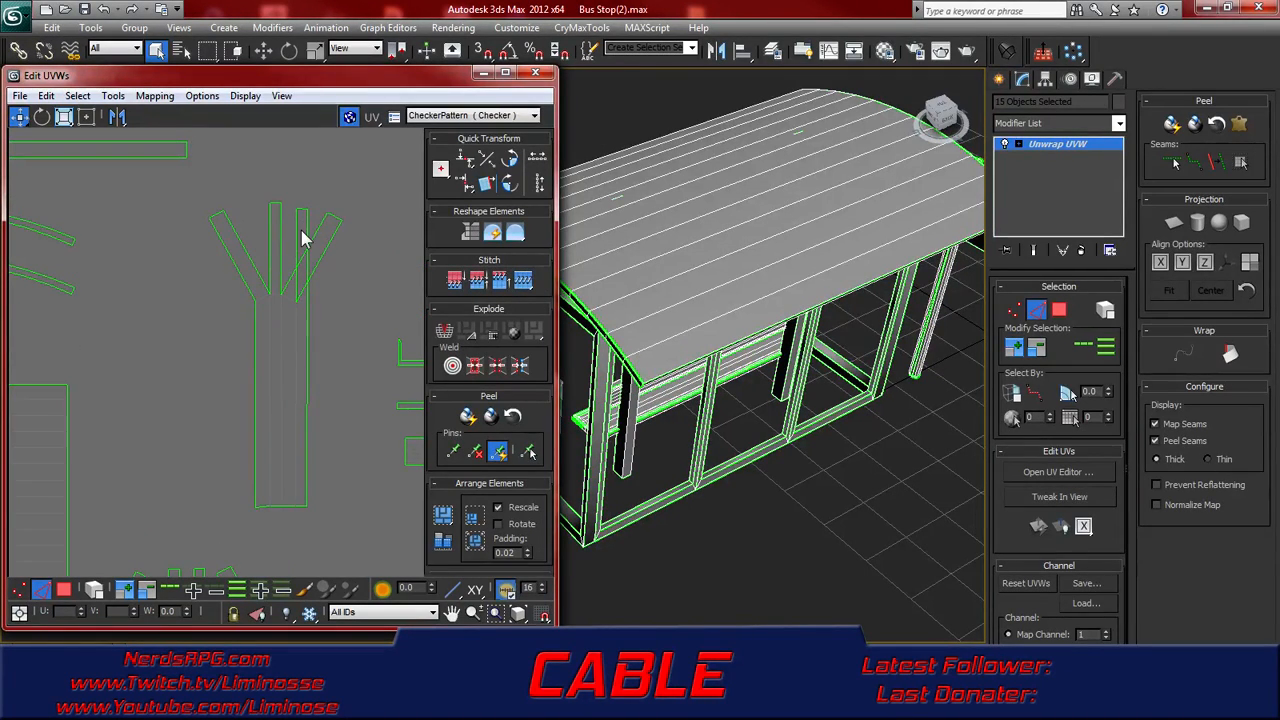
# - Break off the upper straight face that overlaps the angled arm of the post shell and move it clear of the shell
pyautogui.click(1059, 311)
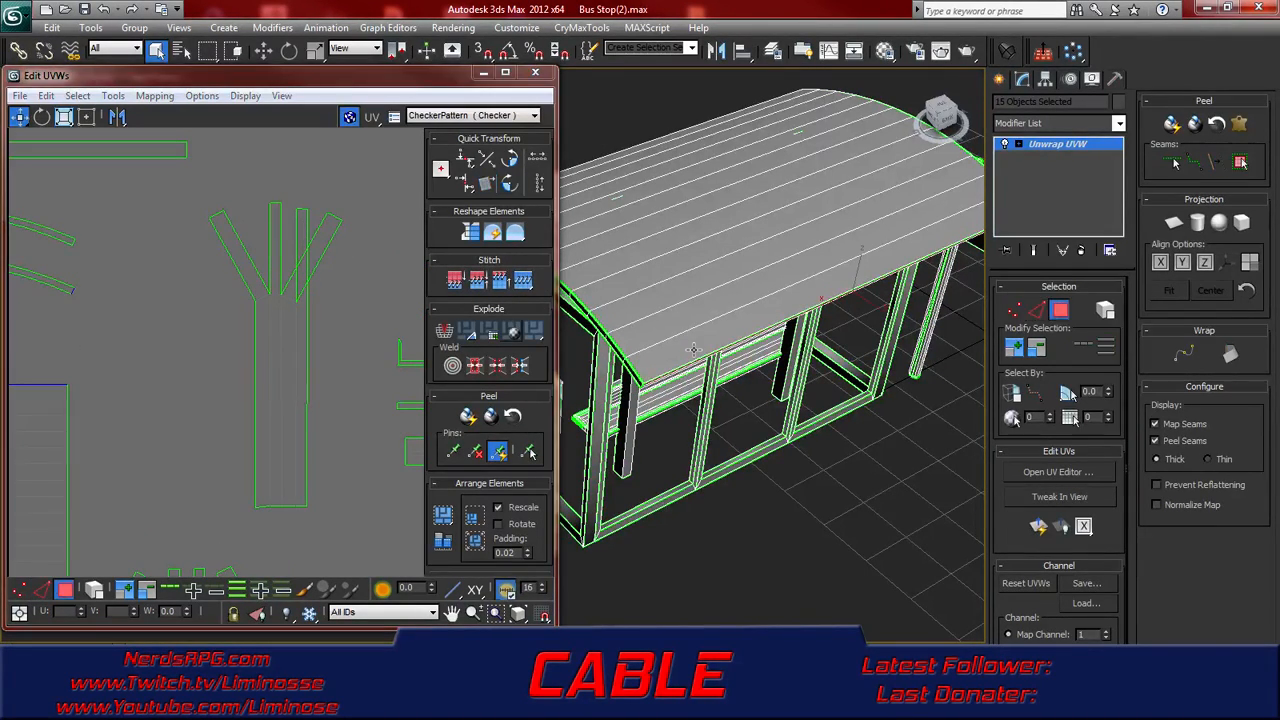
pyautogui.click(301, 238)
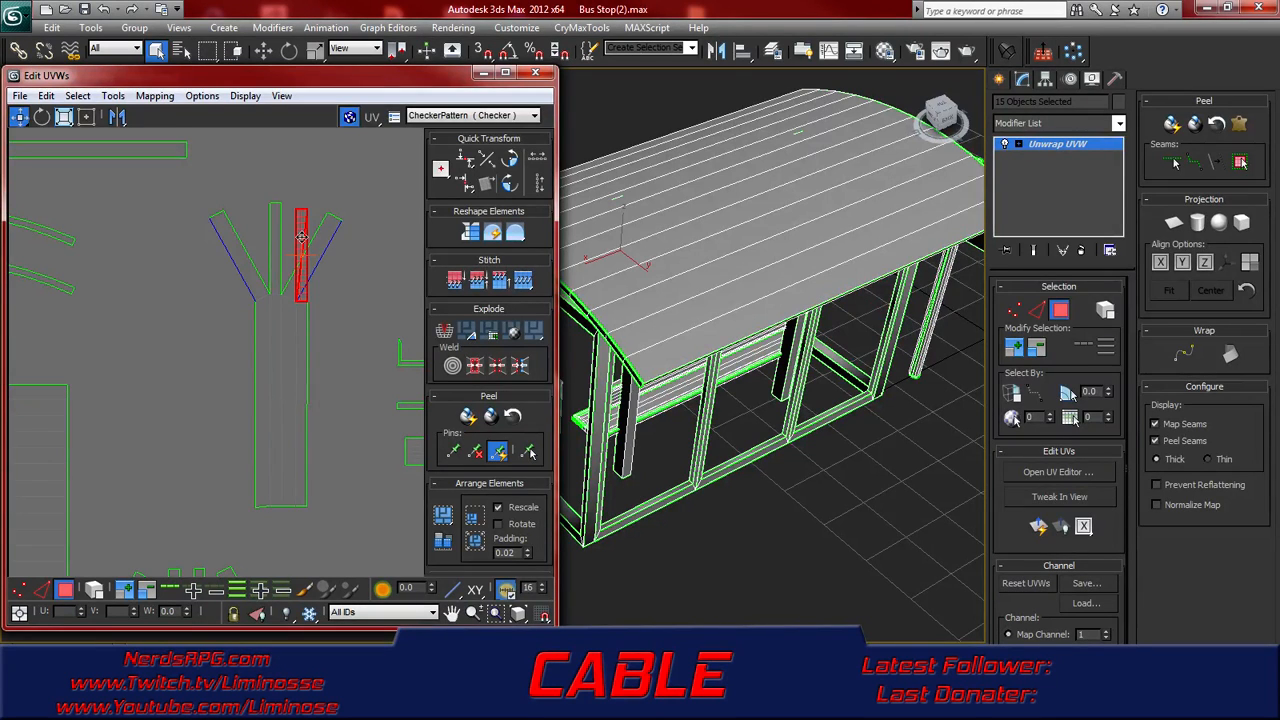
pyautogui.rightClick(301, 238)
pyautogui.click(271, 291)
pyautogui.moveTo(301, 275); pyautogui.dragTo(355, 305)
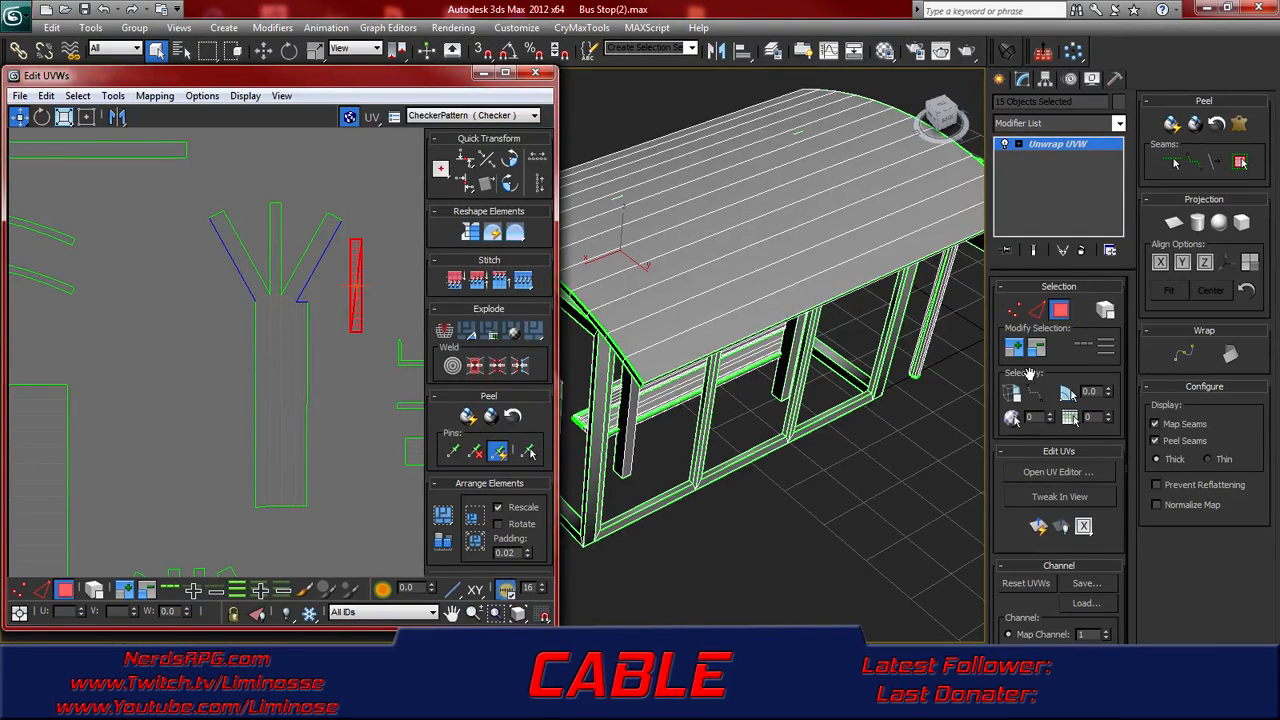
# - Try stitching the detached post face to the outer edge of the left angled arm, and undo the stitch
pyautogui.click(1035, 312)
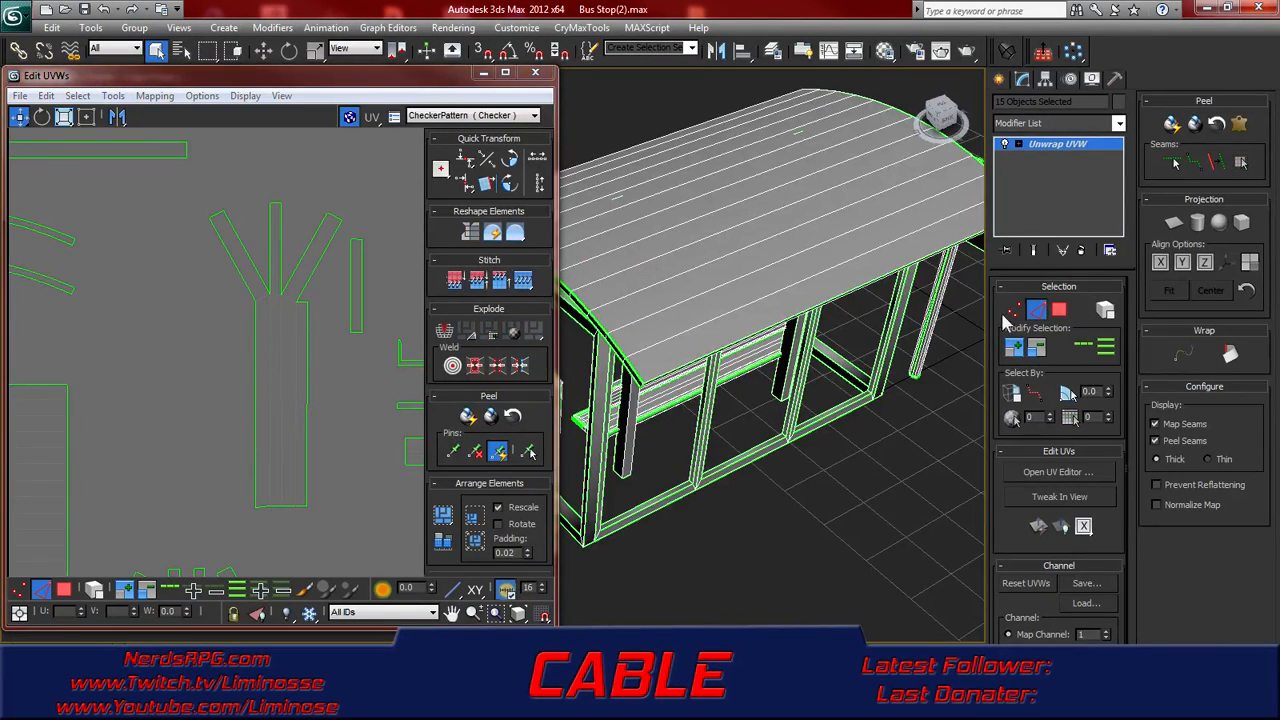
pyautogui.click(313, 269)
pyautogui.click(242, 278)
pyautogui.click(525, 285)
pyautogui.moveTo(240, 366); pyautogui.dragTo(225, 303, button='middle')
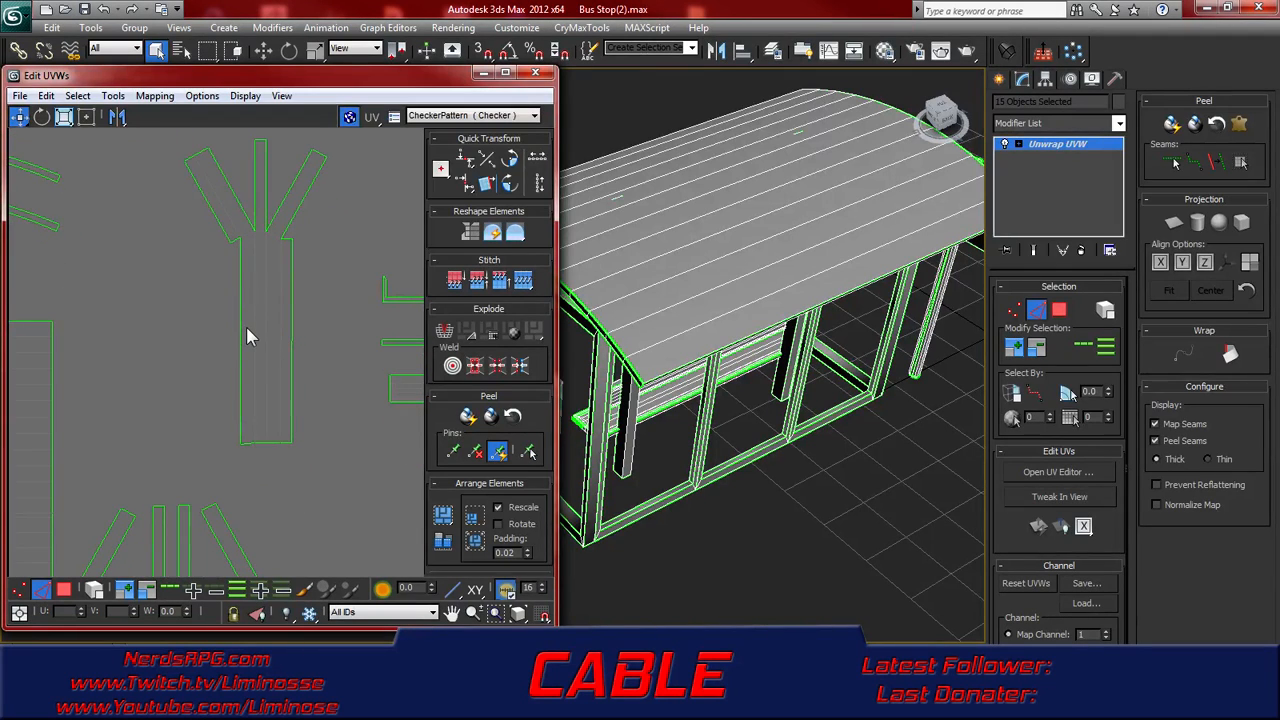
pyautogui.scroll(-2, 250, 344)
pyautogui.moveTo(335, 314); pyautogui.dragTo(266, 356, button='middle')
pyautogui.scroll(-2, 196, 343)
pyautogui.moveTo(187, 329); pyautogui.dragTo(201, 349, button='middle')
pyautogui.hotkey('ctrl', 'z')
# - Stitch the detached post face onto the outer edge of the right angled arm
pyautogui.moveTo(188, 300); pyautogui.dragTo(241, 368, button='middle')
pyautogui.scroll(2, 246, 371)
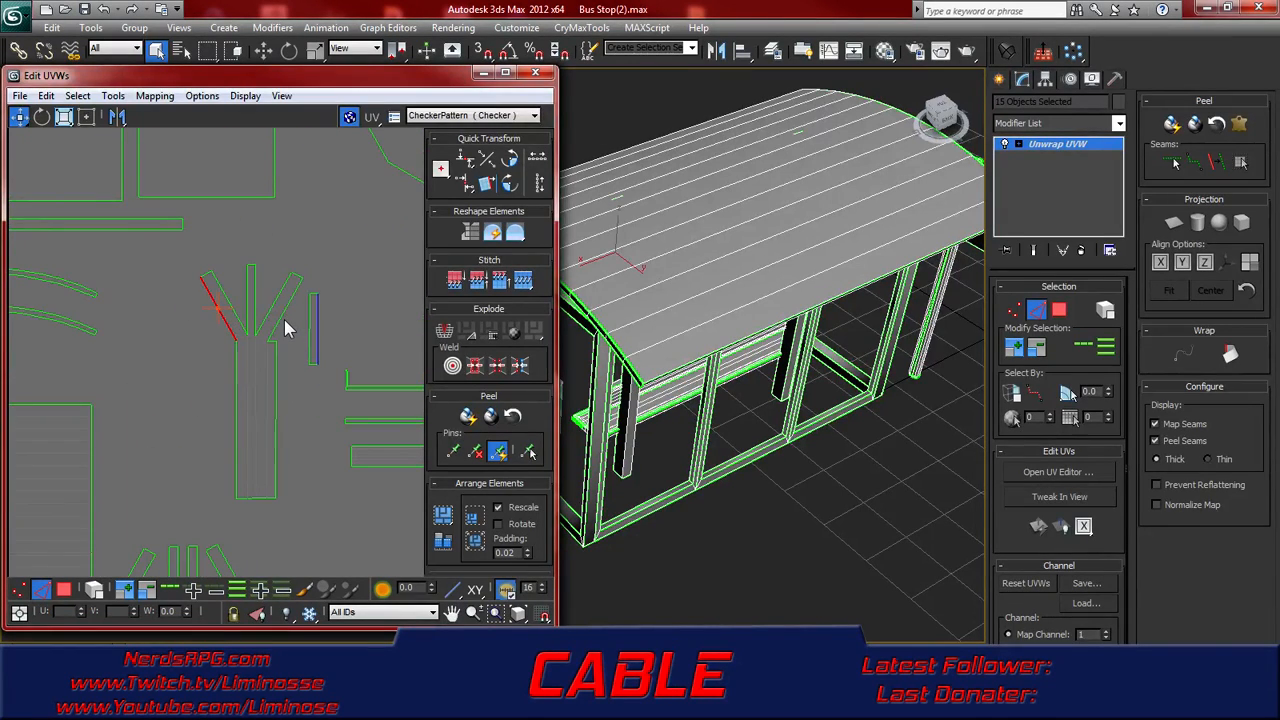
pyautogui.click(524, 283)
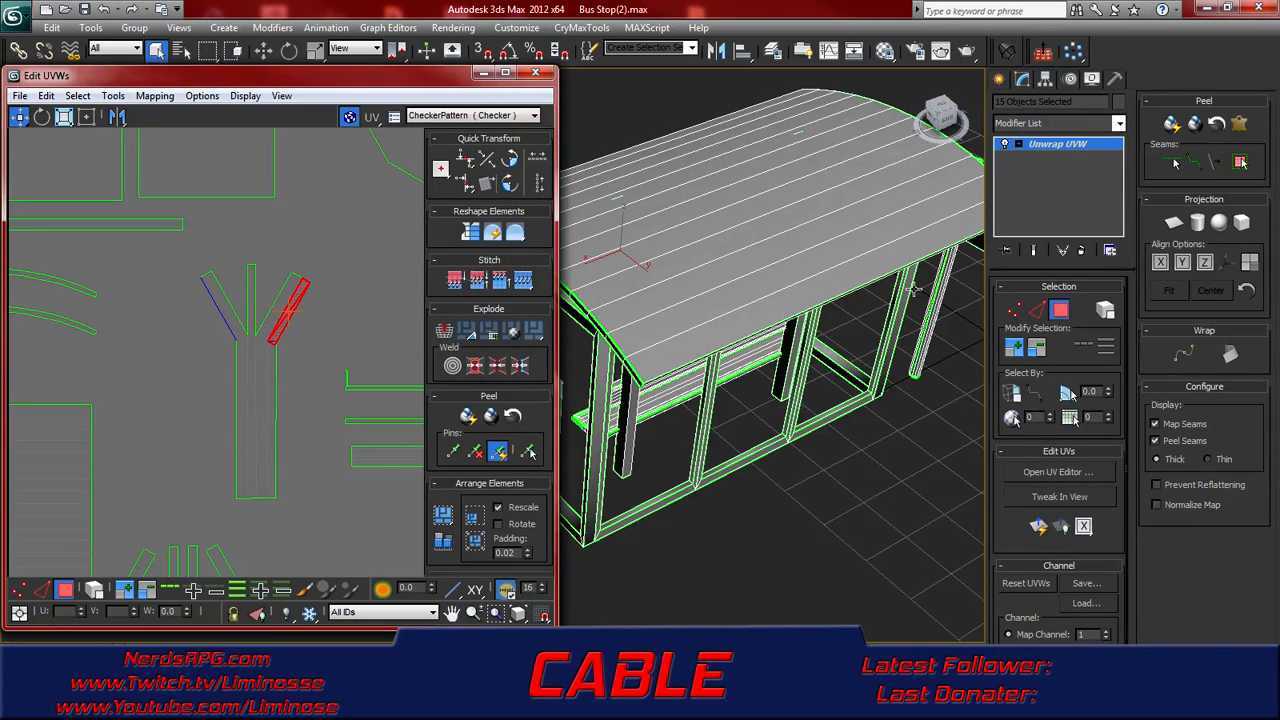
# - Try straightening the whole stitched post shell with the Straighten Selection reshape tool, and undo it
pyautogui.moveTo(172, 276); pyautogui.dragTo(303, 502)
pyautogui.click(470, 232)
pyautogui.hotkey('ctrl', 'z')
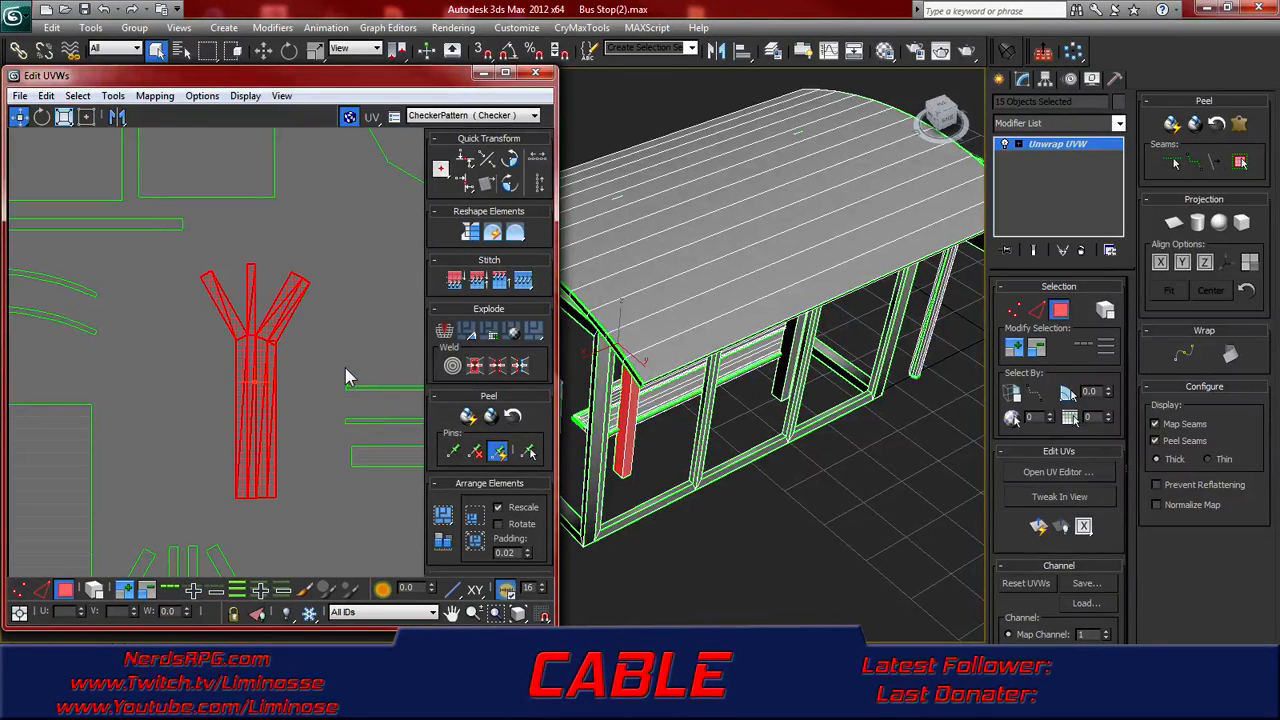
pyautogui.click(303, 358)
pyautogui.press('1')
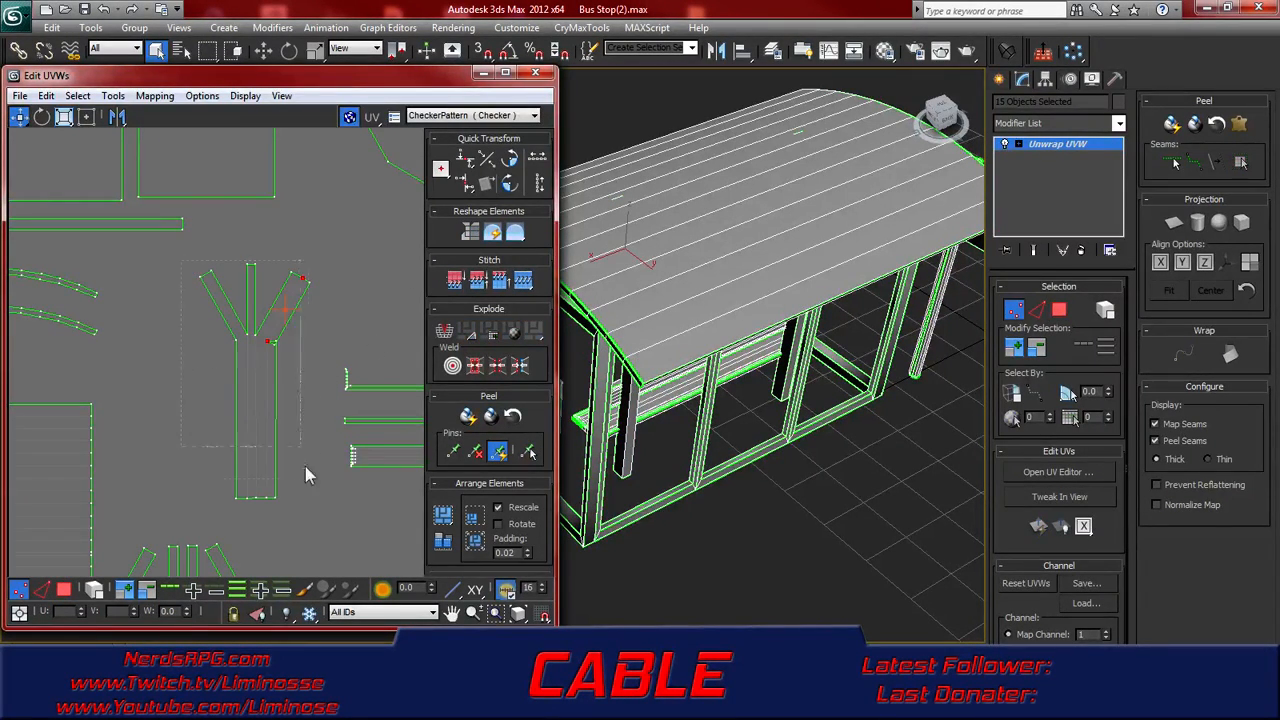
pyautogui.moveTo(310, 522); pyautogui.dragTo(310, 520)
pyautogui.press('3')
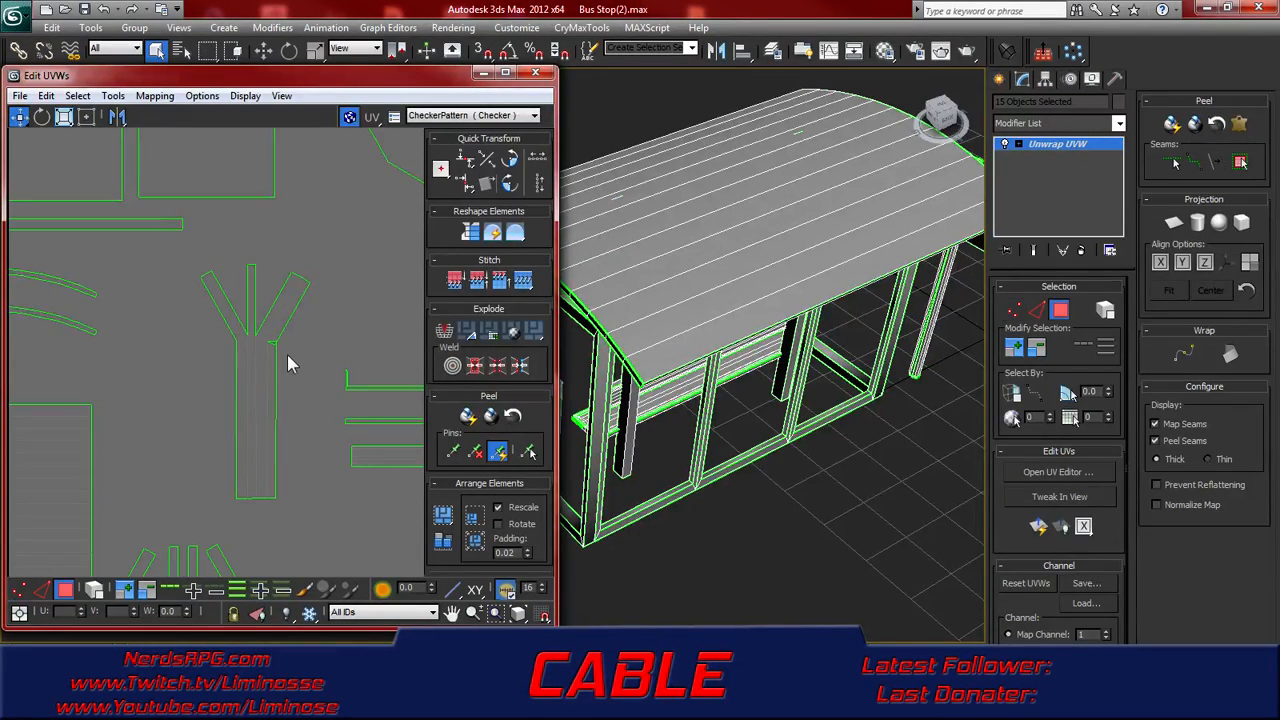
pyautogui.moveTo(287, 351); pyautogui.dragTo(286, 286, button='middle')
pyautogui.moveTo(282, 360); pyautogui.dragTo(279, 271, button='middle')
pyautogui.moveTo(301, 438); pyautogui.dragTo(209, 446, button='middle')
pyautogui.moveTo(292, 316); pyautogui.dragTo(186, 384, button='middle')
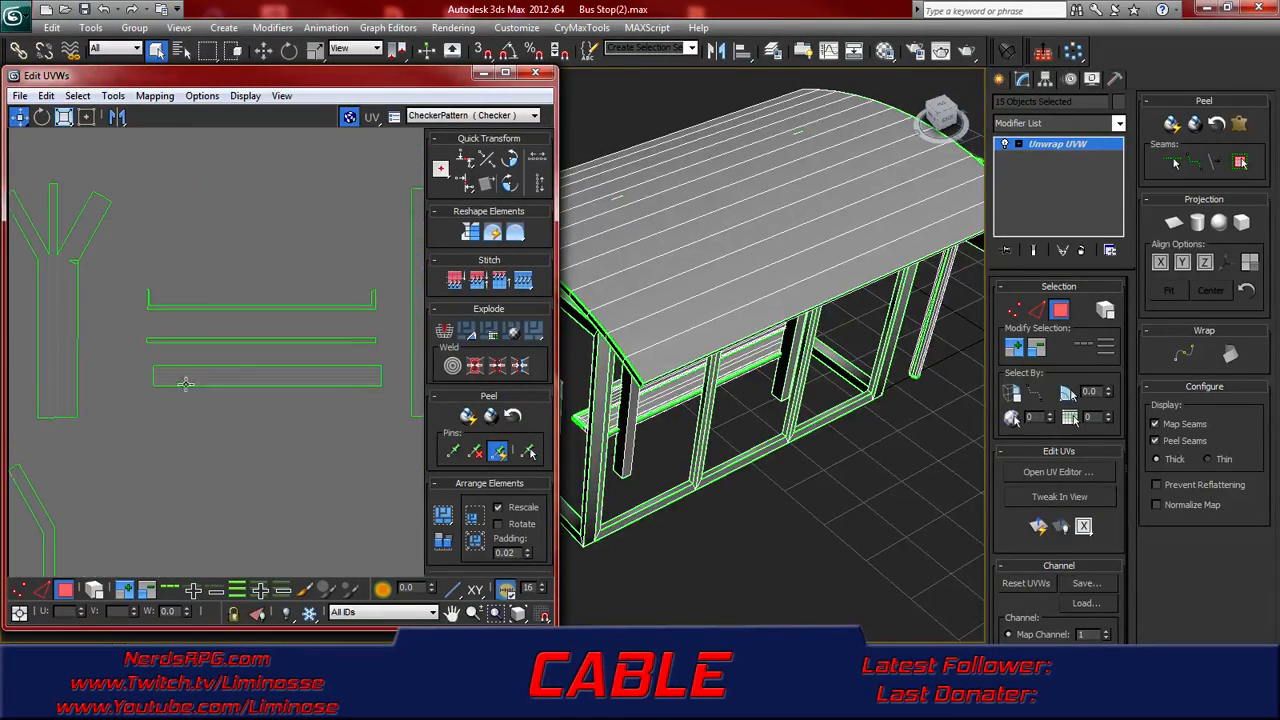
# - Select the top frame face of the advertising board in the model and find its shell in the UV layout
pyautogui.moveTo(256, 302); pyautogui.dragTo(255, 408, button='middle')
pyautogui.scroll(-6, 141, 383)
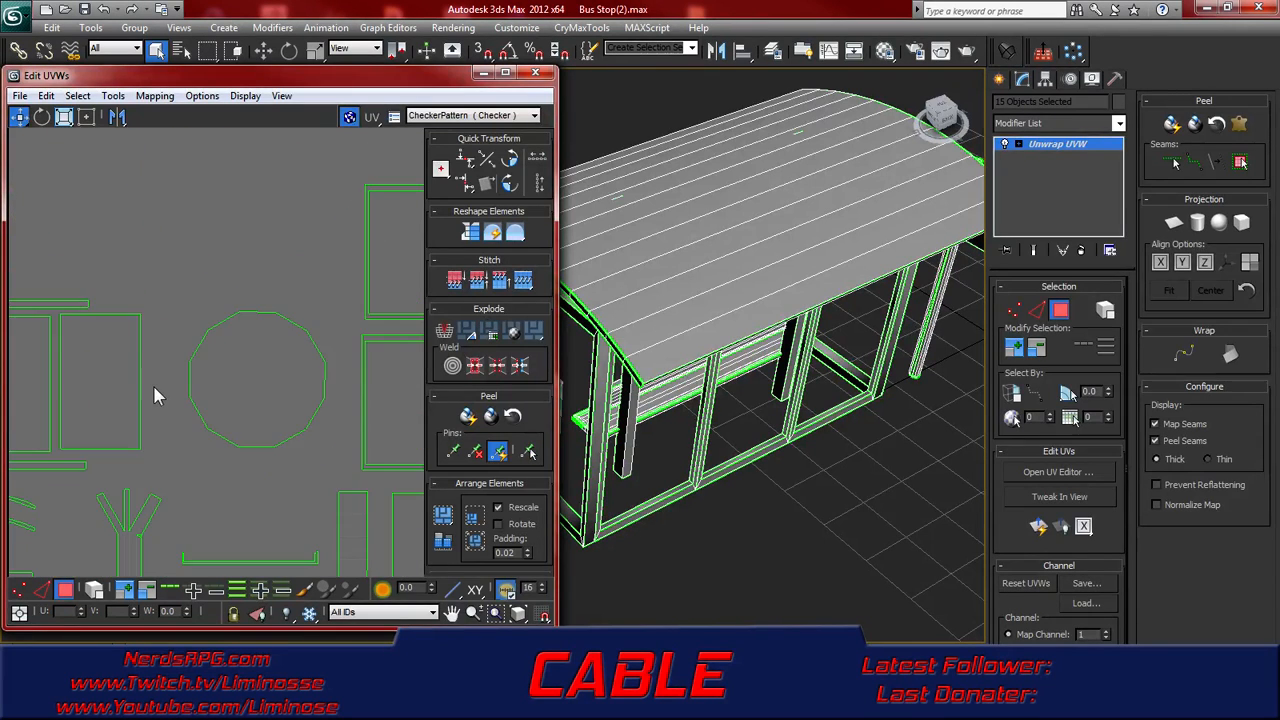
pyautogui.moveTo(110, 432); pyautogui.dragTo(208, 403, button='middle')
pyautogui.moveTo(289, 403); pyautogui.dragTo(168, 410, button='middle')
pyautogui.scroll(6, 330, 393)
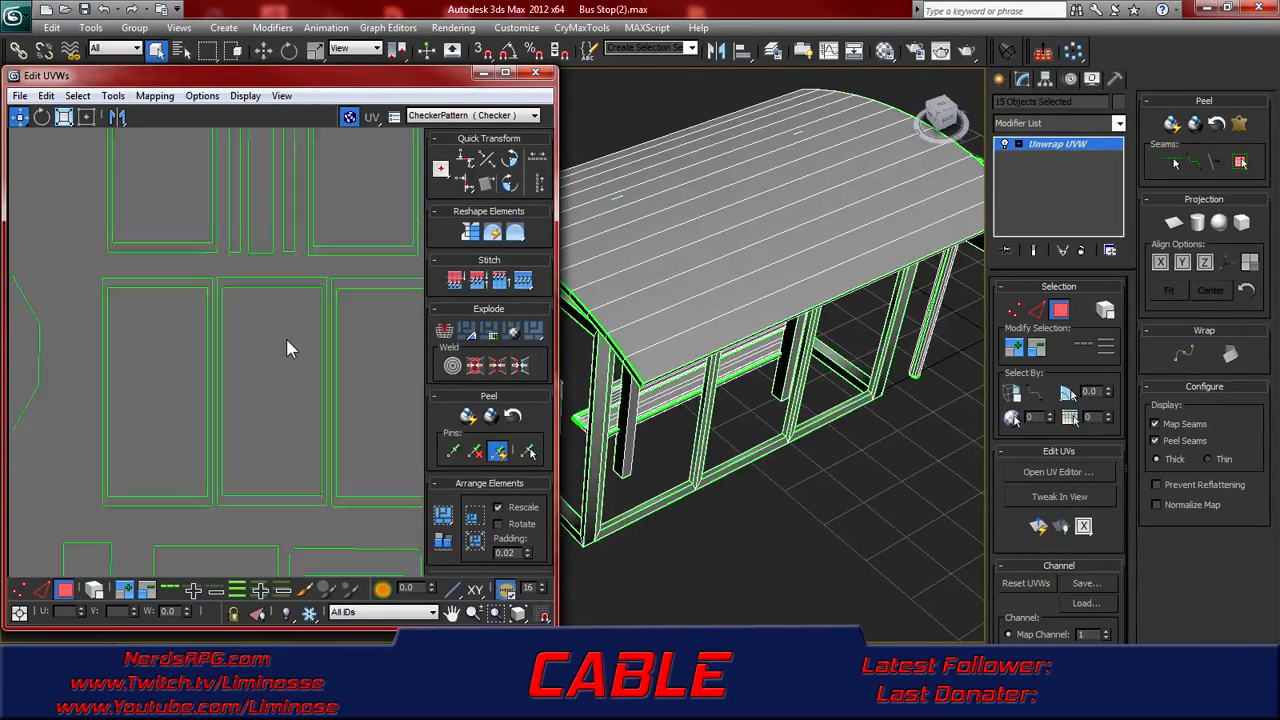
pyautogui.keyDown('alt'); pyautogui.moveTo(769, 387); pyautogui.dragTo(685, 441, button='middle'); pyautogui.keyUp('alt')
pyautogui.click(681, 362)
pyautogui.keyDown('alt'); pyautogui.moveTo(670, 392); pyautogui.dragTo(797, 375, button='middle'); pyautogui.keyUp('alt')
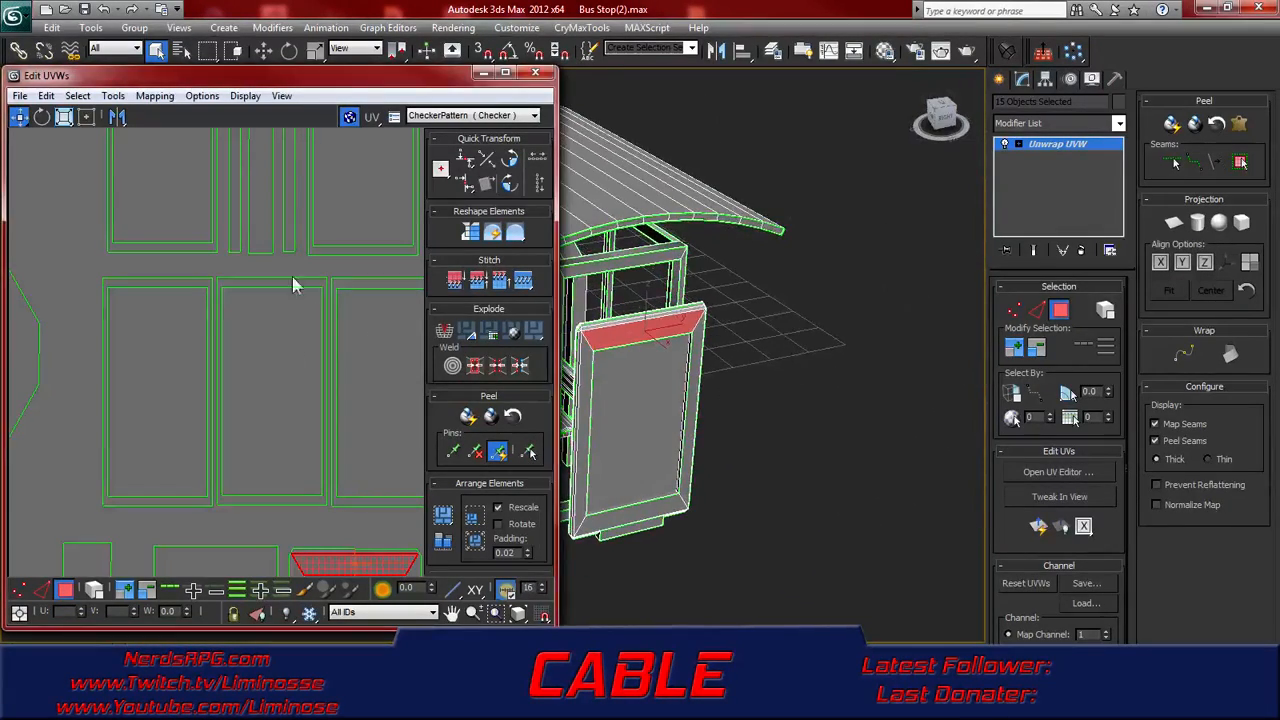
pyautogui.scroll(-4, 200, 400)
pyautogui.moveTo(239, 425); pyautogui.dragTo(203, 332, button='middle')
pyautogui.moveTo(216, 438); pyautogui.dragTo(272, 281, button='middle')
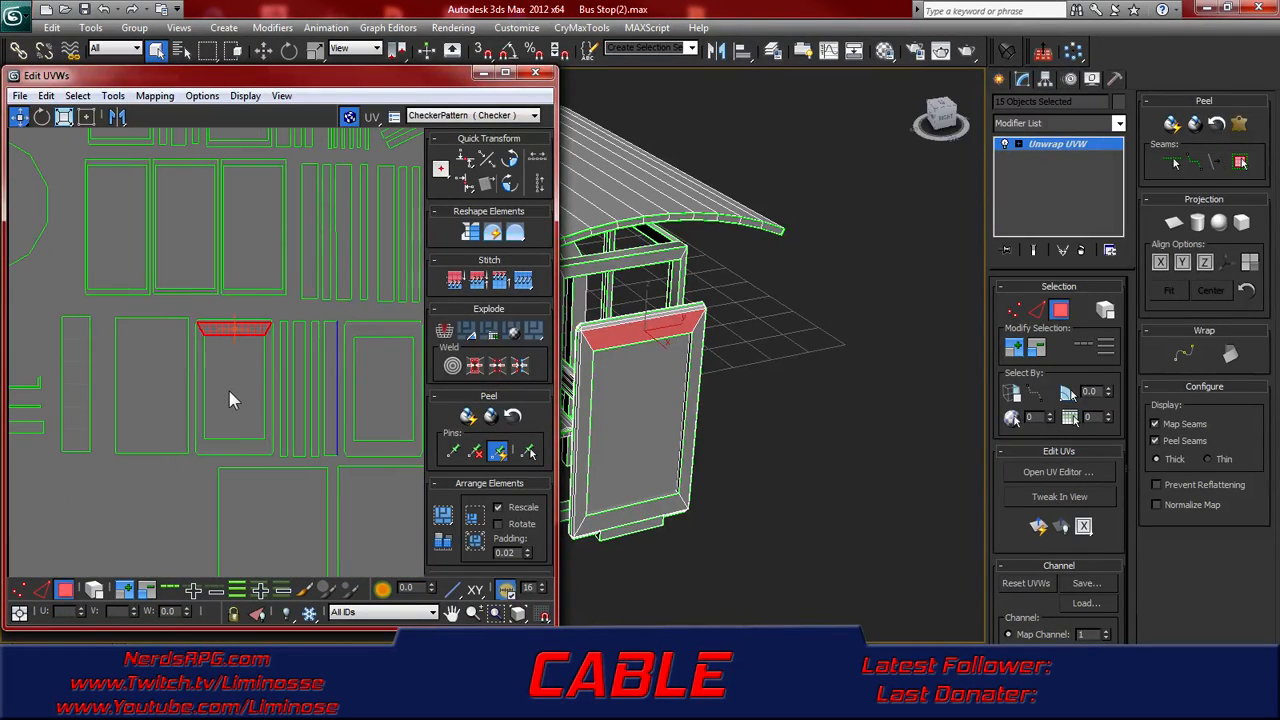
pyautogui.moveTo(601, 400); pyautogui.dragTo(636, 420, button='middle')
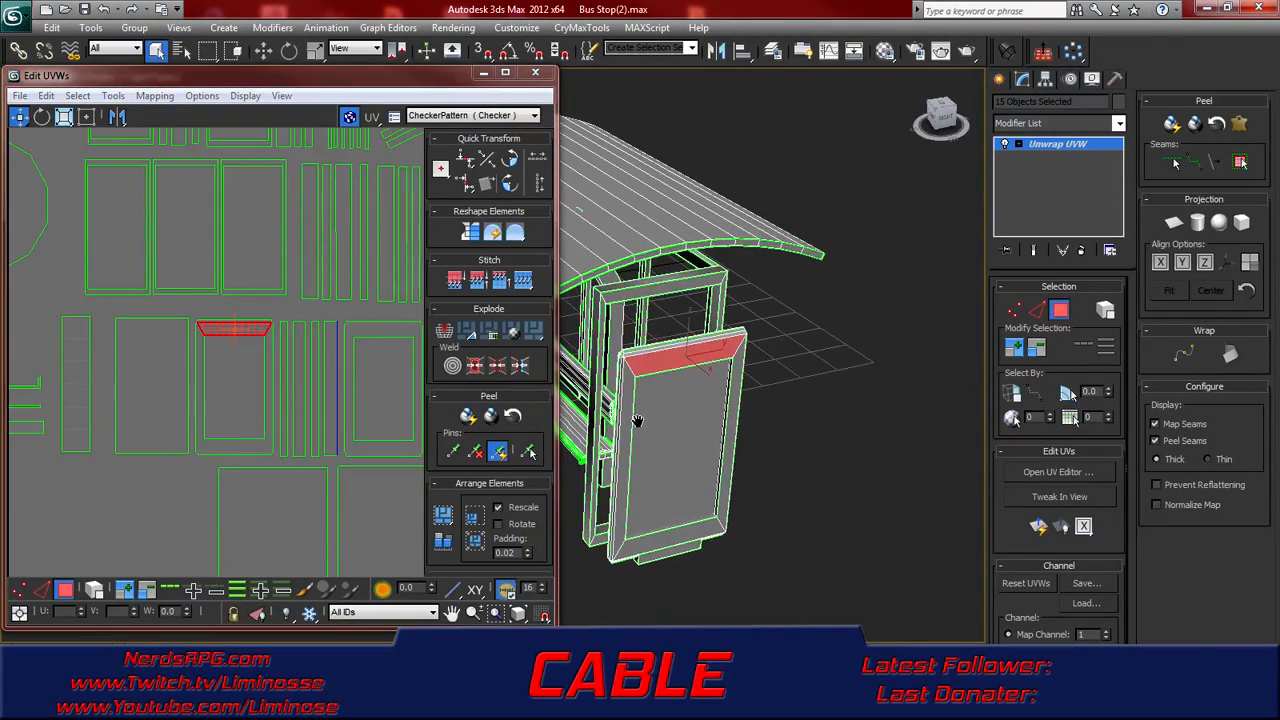
# - Select the top rail face of the shelter's end frame and examine its shell and the surrounding layout up to the curved roof strips
pyautogui.click(636, 289)
pyautogui.moveTo(259, 221); pyautogui.dragTo(255, 405, button='middle')
pyautogui.keyDown('alt'); pyautogui.moveTo(682, 312); pyautogui.dragTo(570, 326, button='middle'); pyautogui.keyUp('alt')
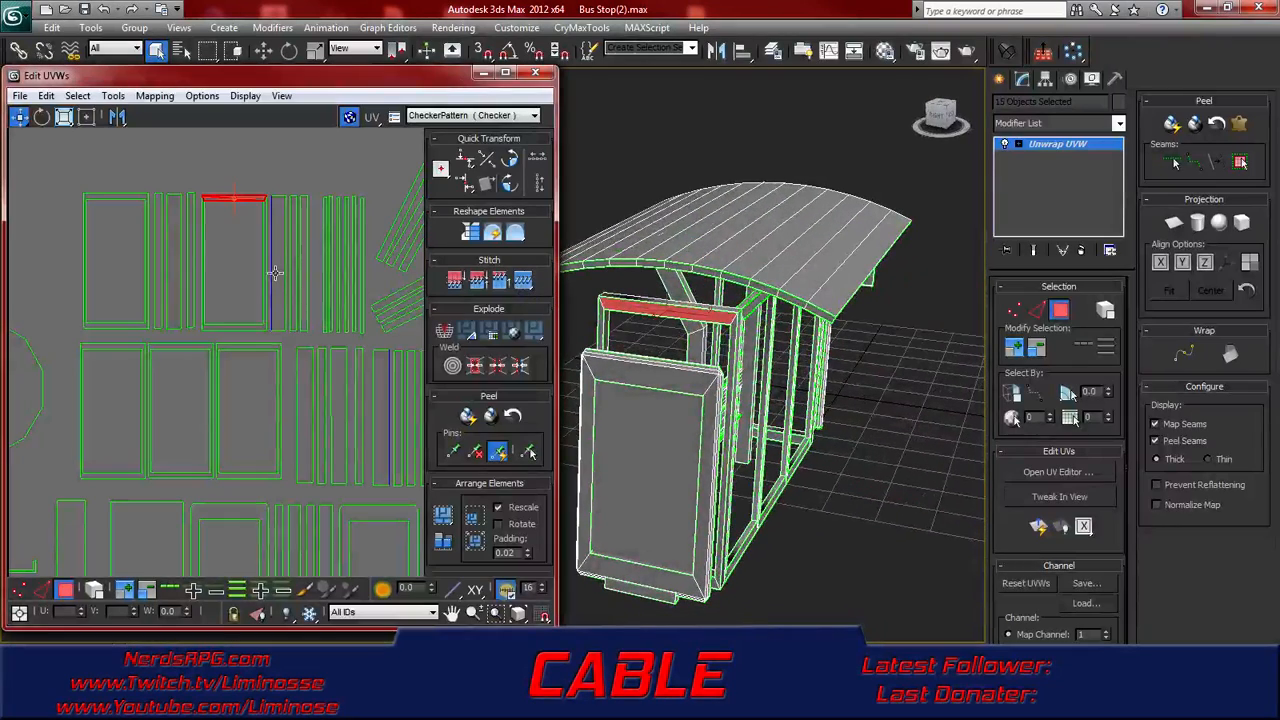
pyautogui.moveTo(287, 335); pyautogui.dragTo(300, 257, button='middle')
pyautogui.scroll(-2, 277, 312)
pyautogui.moveTo(277, 343); pyautogui.dragTo(238, 247, button='middle')
pyautogui.scroll(1, 266, 323)
pyautogui.scroll(-2, 272, 334)
pyautogui.moveTo(194, 369); pyautogui.dragTo(336, 319, button='middle')
pyautogui.moveTo(152, 314); pyautogui.dragTo(242, 338, button='middle')
pyautogui.moveTo(175, 295); pyautogui.dragTo(228, 291, button='middle')
pyautogui.scroll(1, 234, 325)
pyautogui.scroll(2, 200, 276)
pyautogui.scroll(-1, 238, 294)
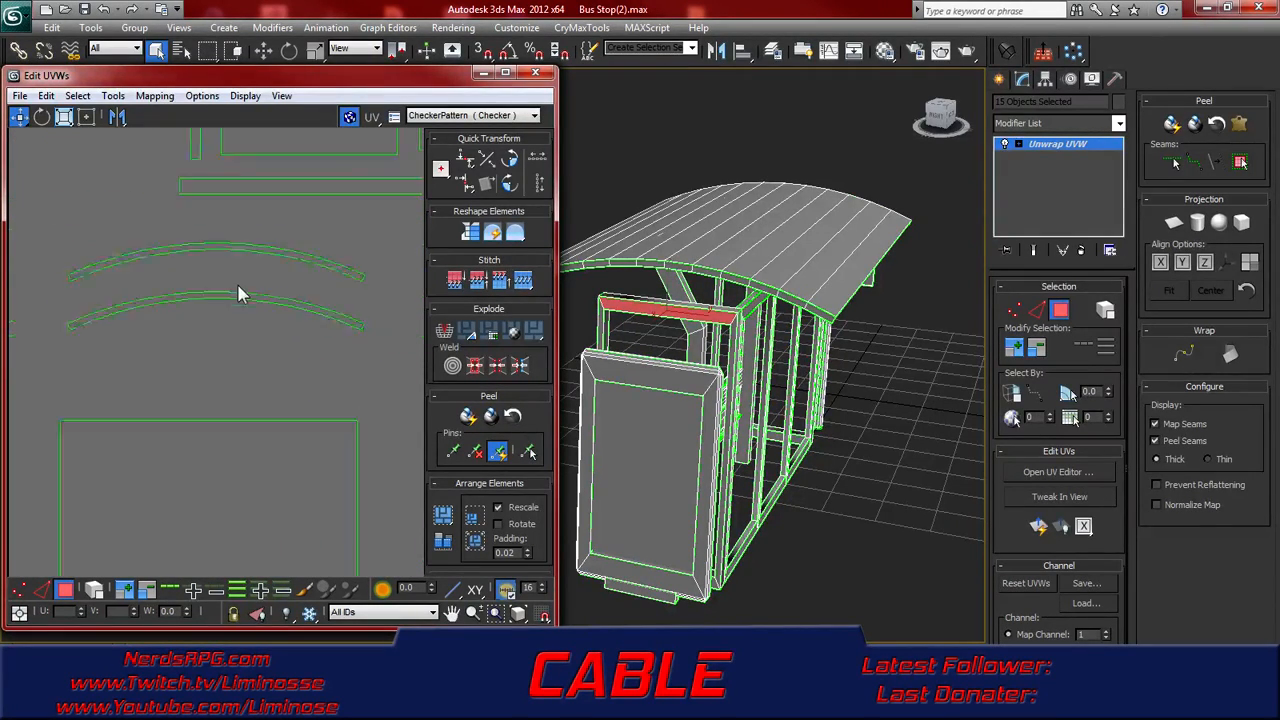
# - Check which flat rectangular shells belong to the post's sign and to the advertising board's panel by selecting them
pyautogui.scroll(-5, 238, 291)
pyautogui.moveTo(269, 230); pyautogui.dragTo(192, 327, button='middle')
pyautogui.scroll(2, 192, 327)
pyautogui.click(205, 308)
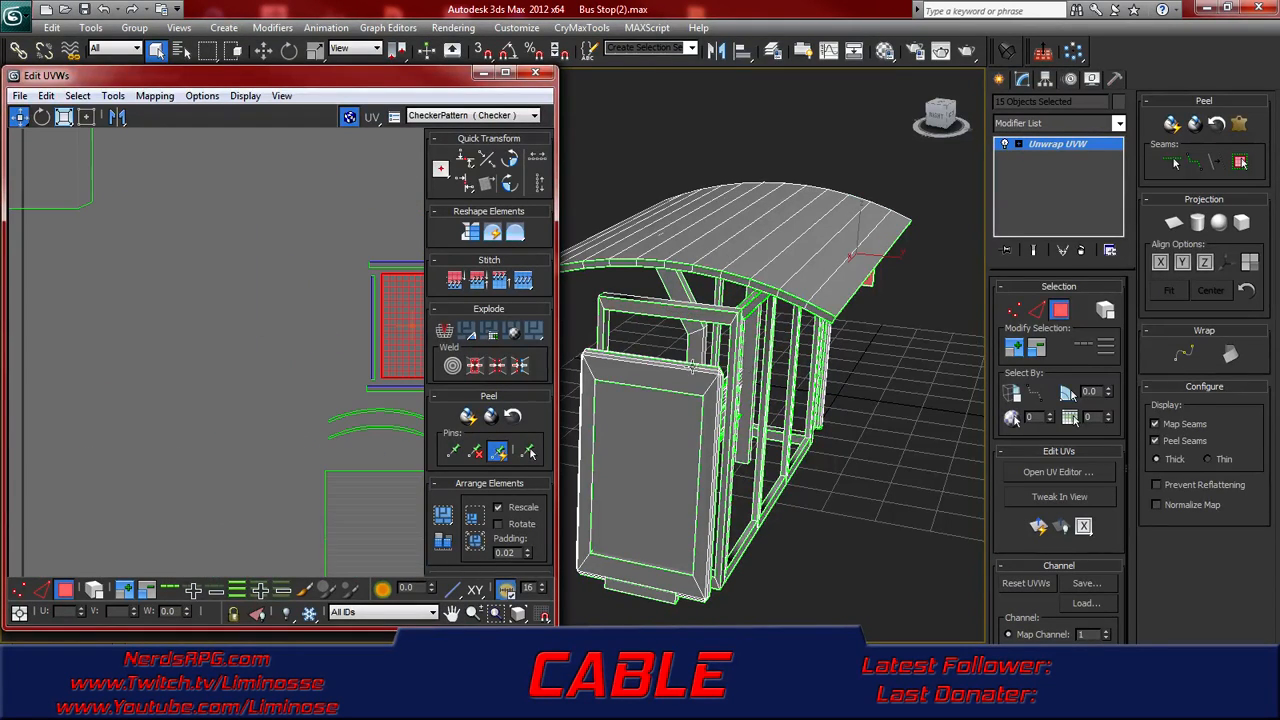
pyautogui.keyDown('alt'); pyautogui.moveTo(665, 382); pyautogui.dragTo(493, 388, button='middle'); pyautogui.keyUp('alt')
pyautogui.moveTo(654, 334); pyautogui.dragTo(670, 370, button='middle')
pyautogui.click(641, 336)
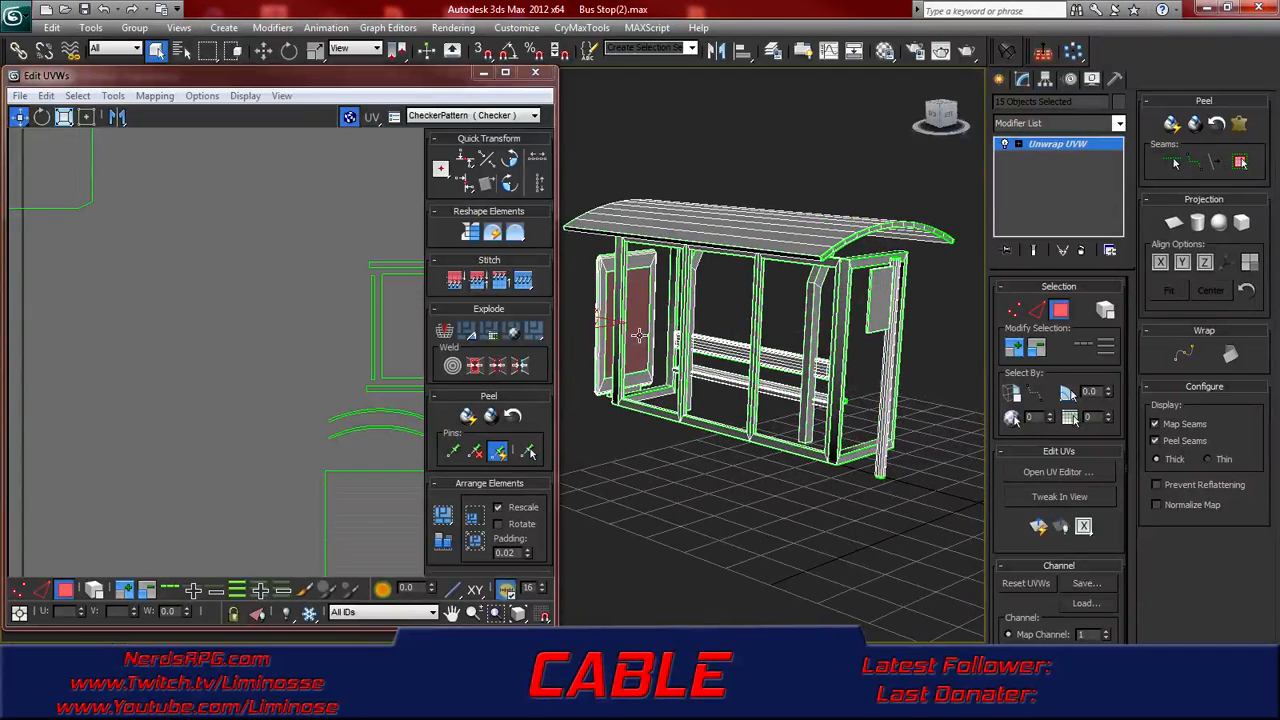
pyautogui.scroll(-6, 197, 351)
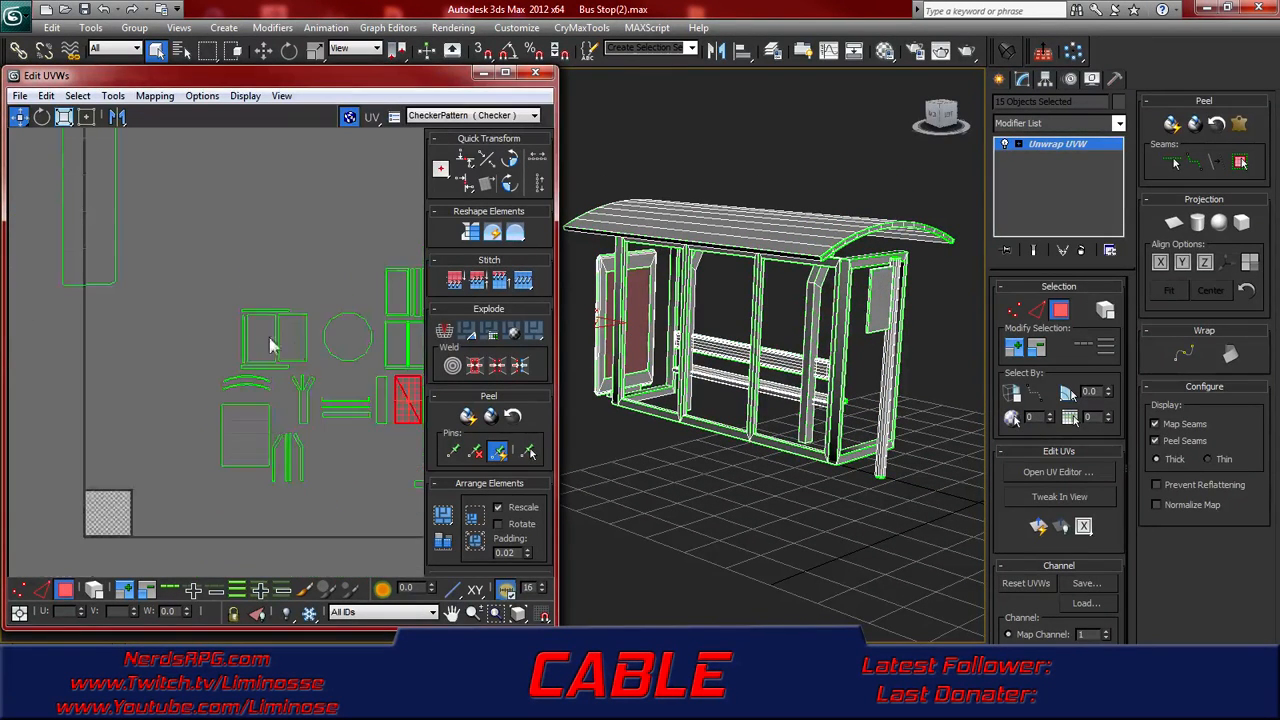
pyautogui.click(228, 341)
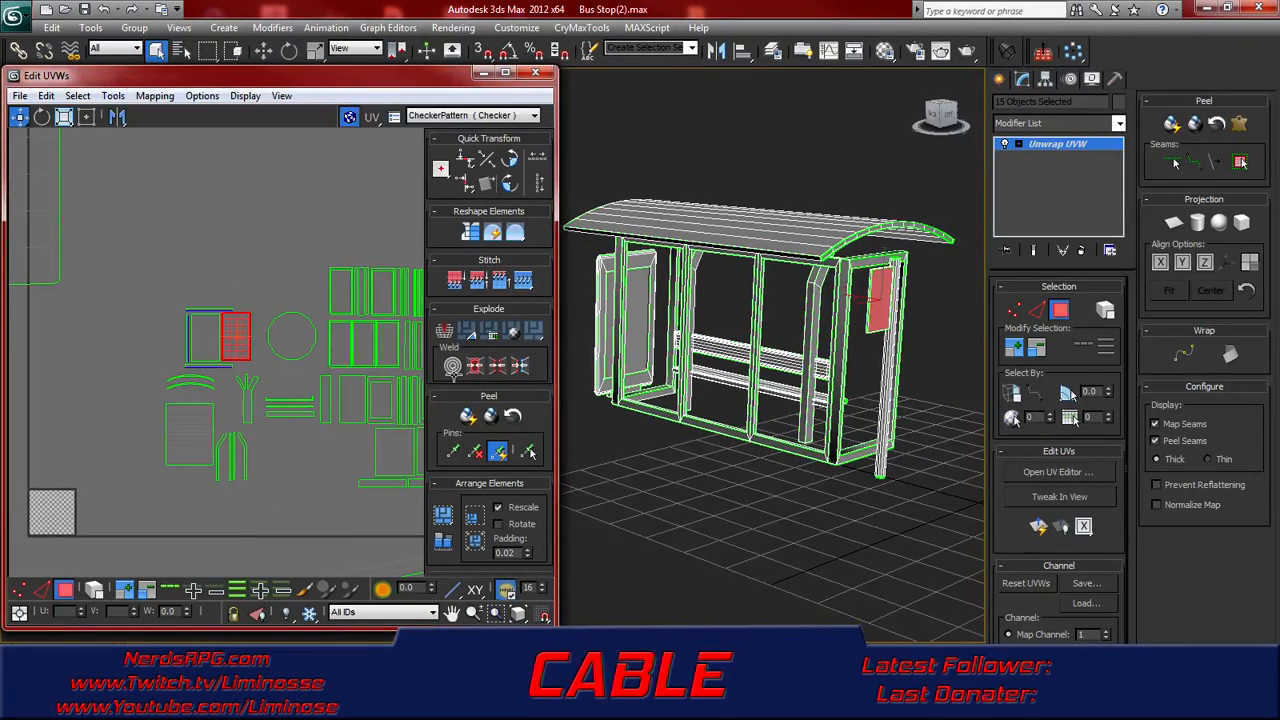
# - Select all faces of the small sign mounted on the round post and check them against their UV shells
pyautogui.moveTo(765, 385); pyautogui.dragTo(722, 383, button='middle')
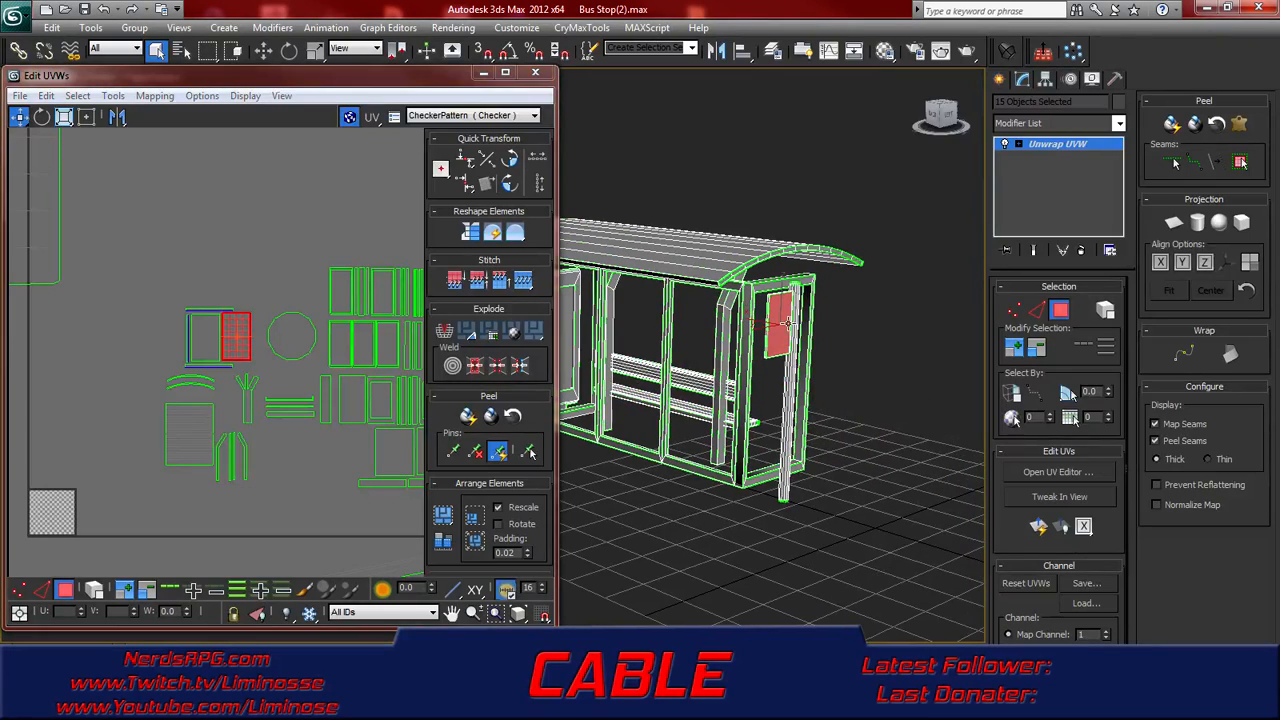
pyautogui.keyDown('alt'); pyautogui.moveTo(778, 338); pyautogui.dragTo(601, 381, button='middle'); pyautogui.keyUp('alt')
pyautogui.moveTo(710, 367); pyautogui.dragTo(630, 392, button='middle')
pyautogui.scroll(6, 736, 364)
pyautogui.moveTo(838, 350); pyautogui.dragTo(560, 416, button='middle')
pyautogui.click(739, 403)
pyautogui.keyDown('alt'); pyautogui.moveTo(645, 344); pyautogui.dragTo(590, 335, button='middle'); pyautogui.keyUp('alt')
pyautogui.moveTo(594, 320); pyautogui.dragTo(638, 449)
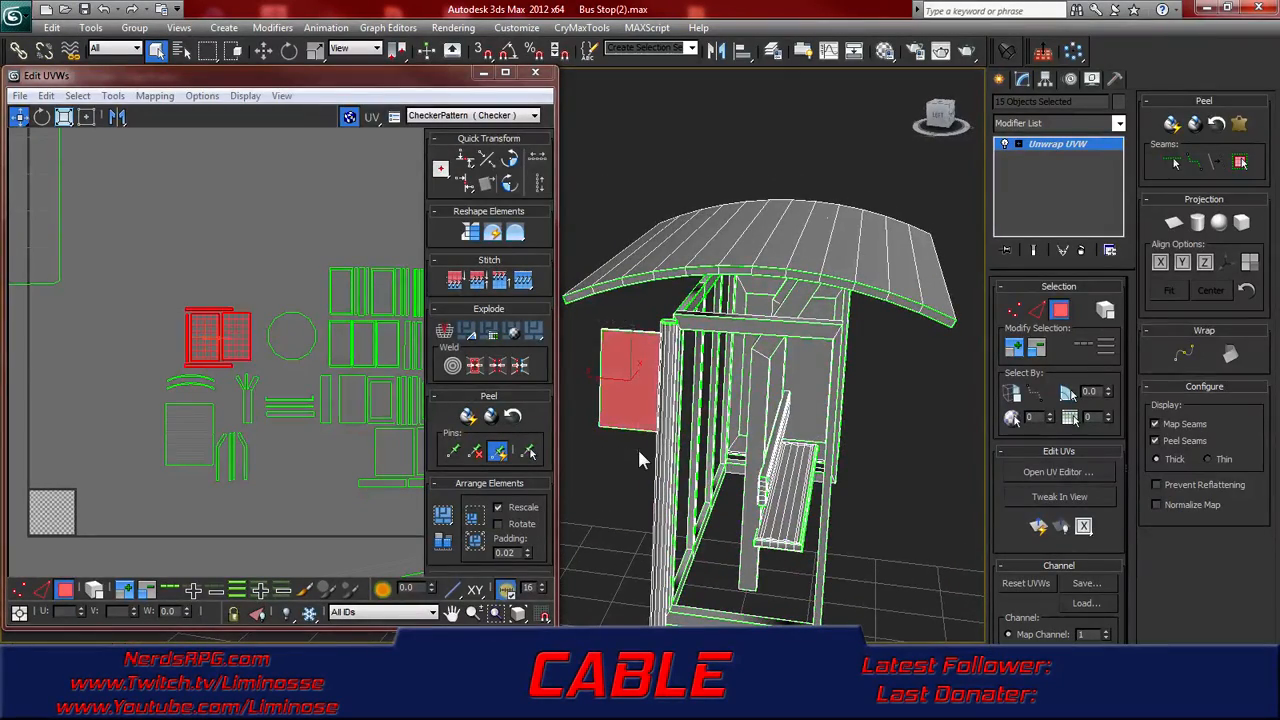
# - Select the round post's side faces and its circular cap shell to check where each lies in the UV layout
pyautogui.keyDown('alt'); pyautogui.moveTo(717, 451); pyautogui.dragTo(660, 359, button='middle'); pyautogui.keyUp('alt')
pyautogui.moveTo(297, 361); pyautogui.dragTo(250, 340, button='middle')
pyautogui.click(614, 388)
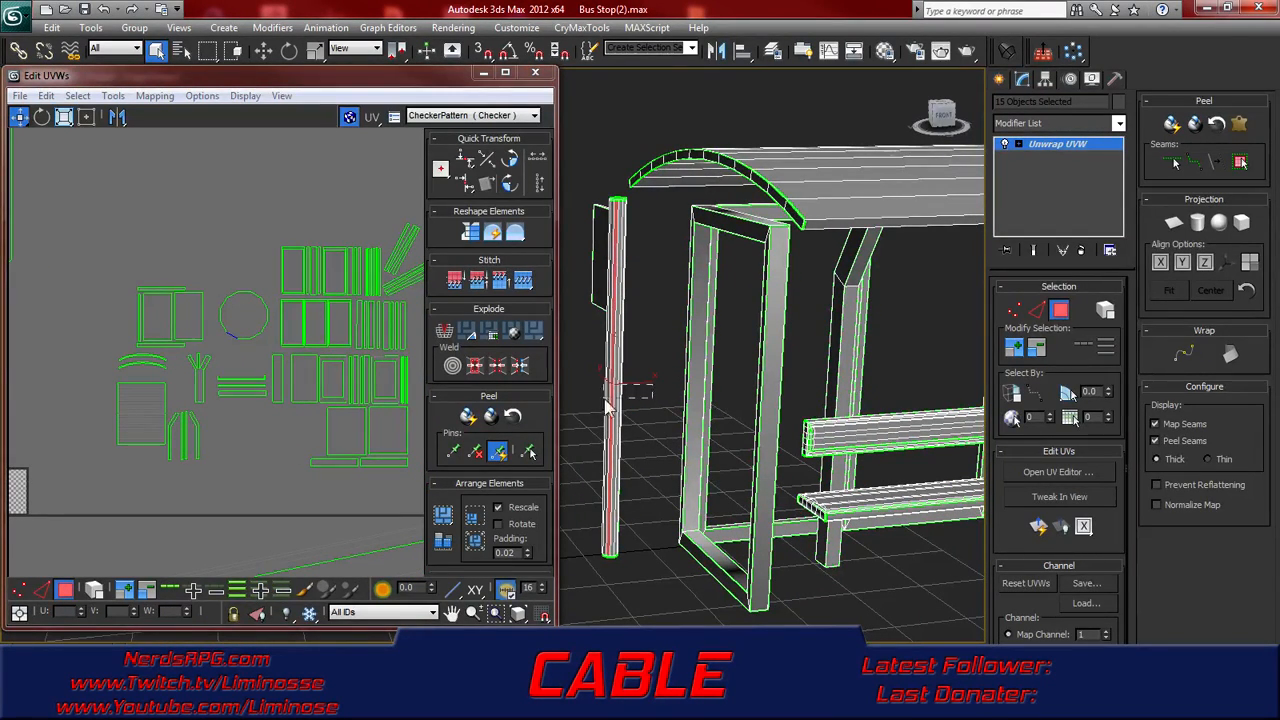
pyautogui.scroll(-3, 285, 395)
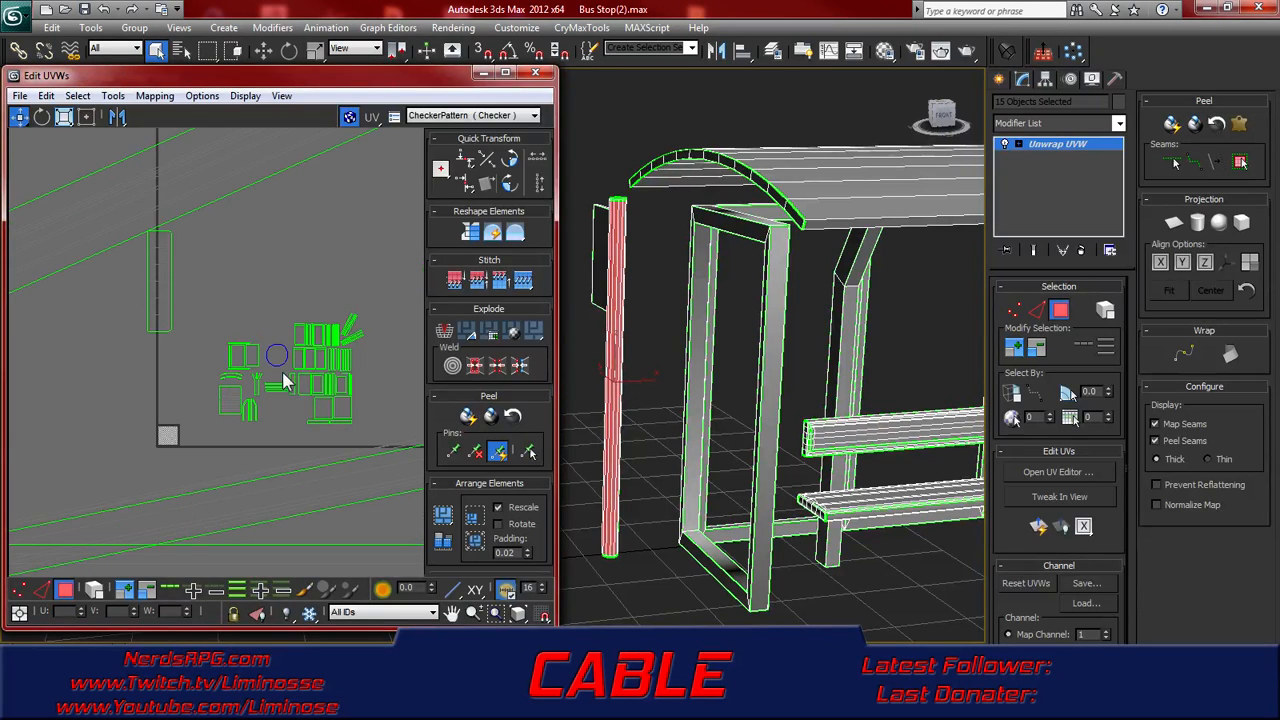
pyautogui.scroll(5, 283, 380)
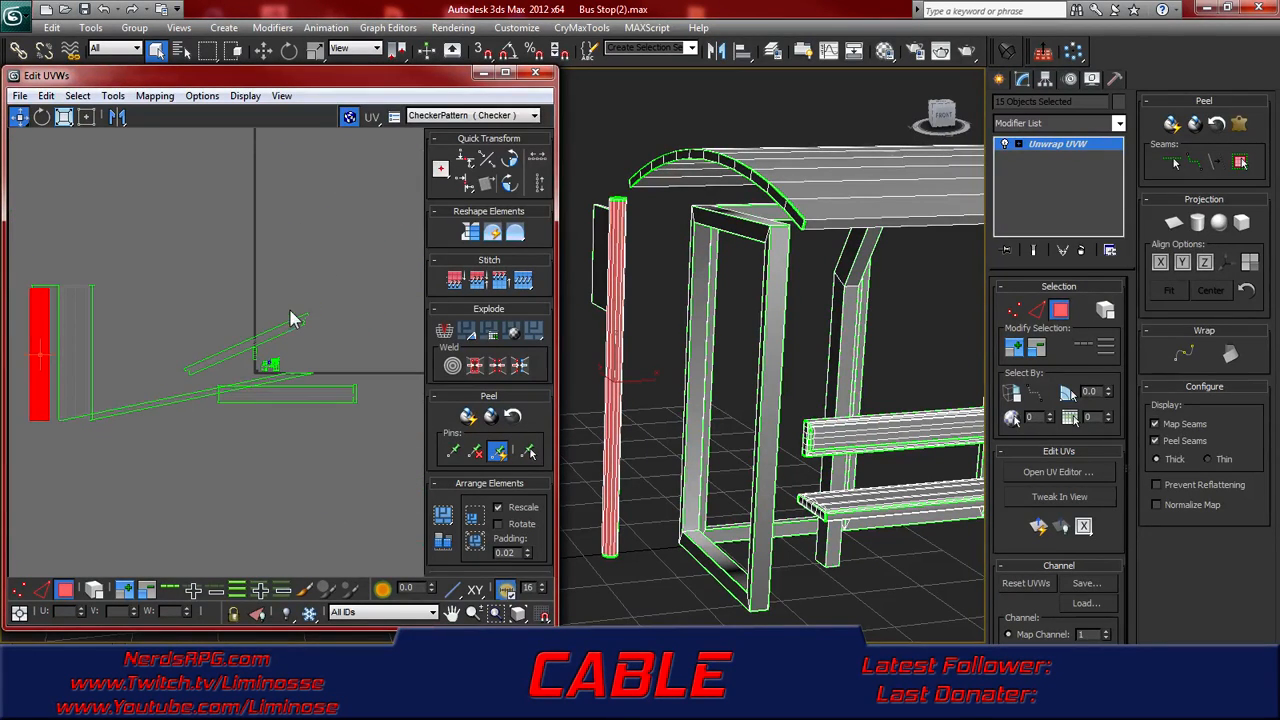
pyautogui.scroll(-5, 290, 320)
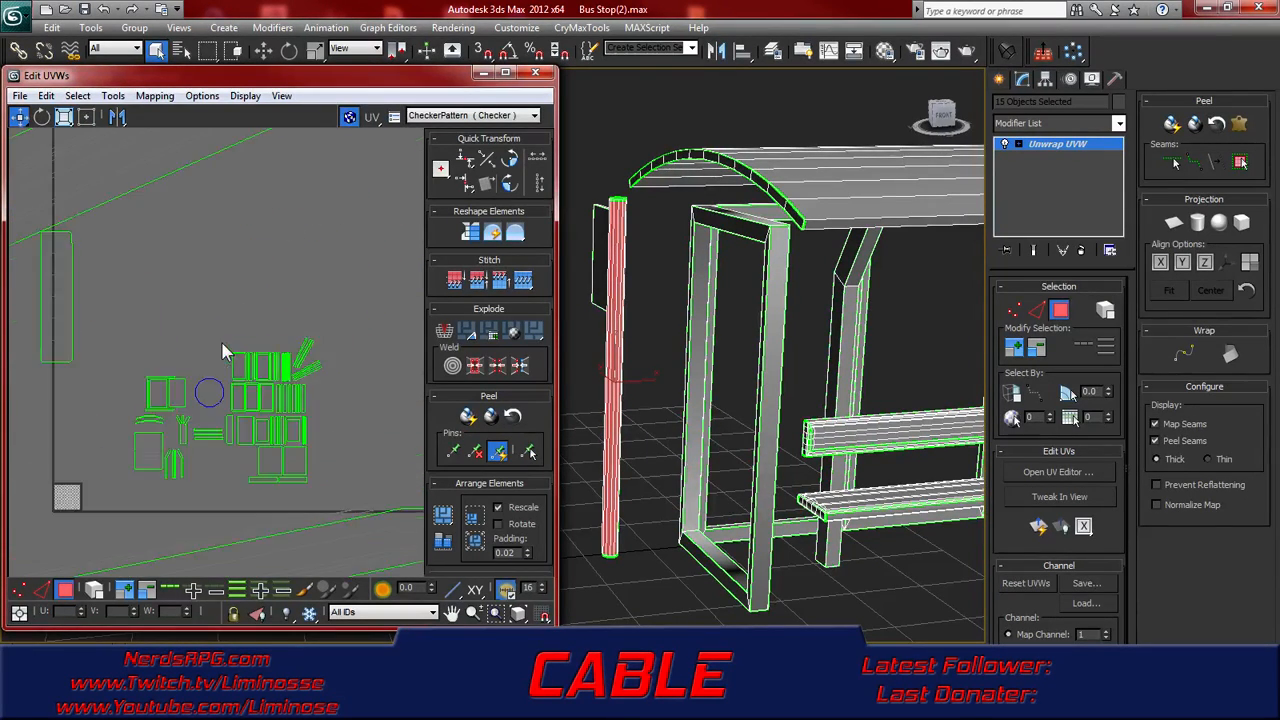
pyautogui.scroll(5, 228, 390)
pyautogui.click(208, 313)
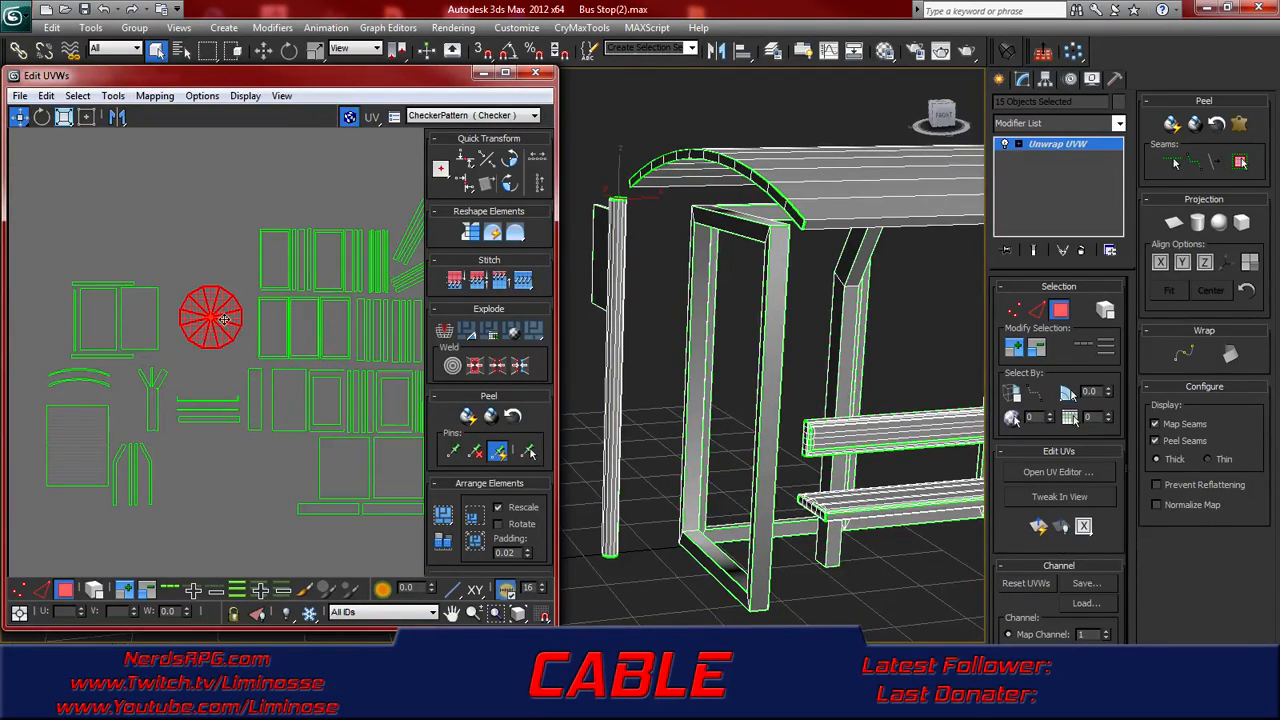
pyautogui.moveTo(668, 345); pyautogui.dragTo(588, 395)
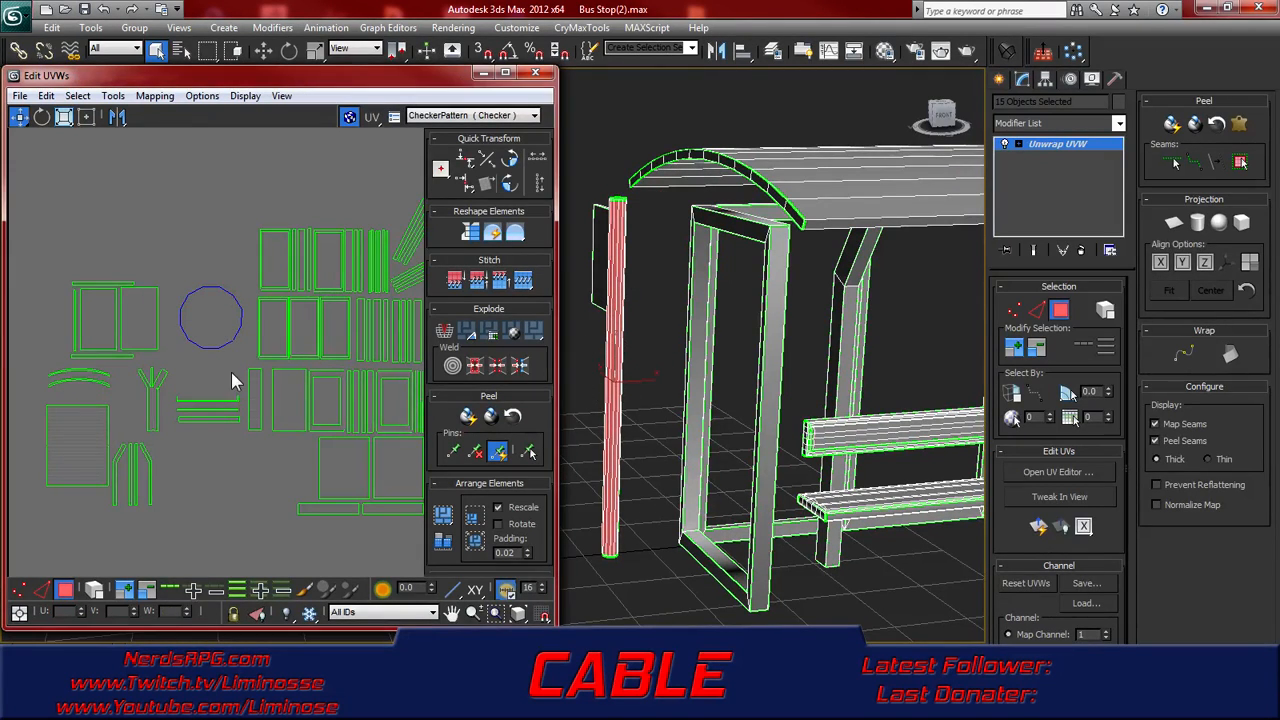
# - Select the large square panel, roof and sign shells to identify their model parts, and check the round post's side faces again
pyautogui.moveTo(275, 348); pyautogui.dragTo(235, 302, button='middle')
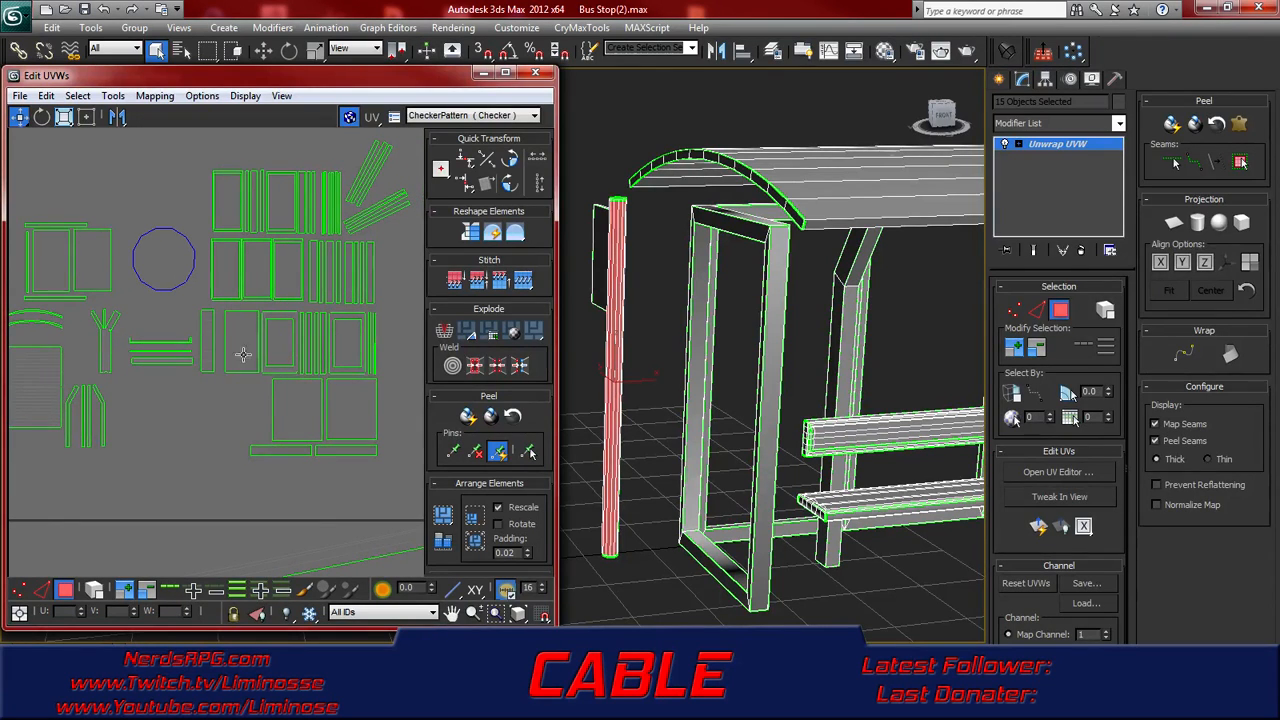
pyautogui.click(306, 405)
pyautogui.moveTo(91, 389); pyautogui.dragTo(190, 405, button='middle')
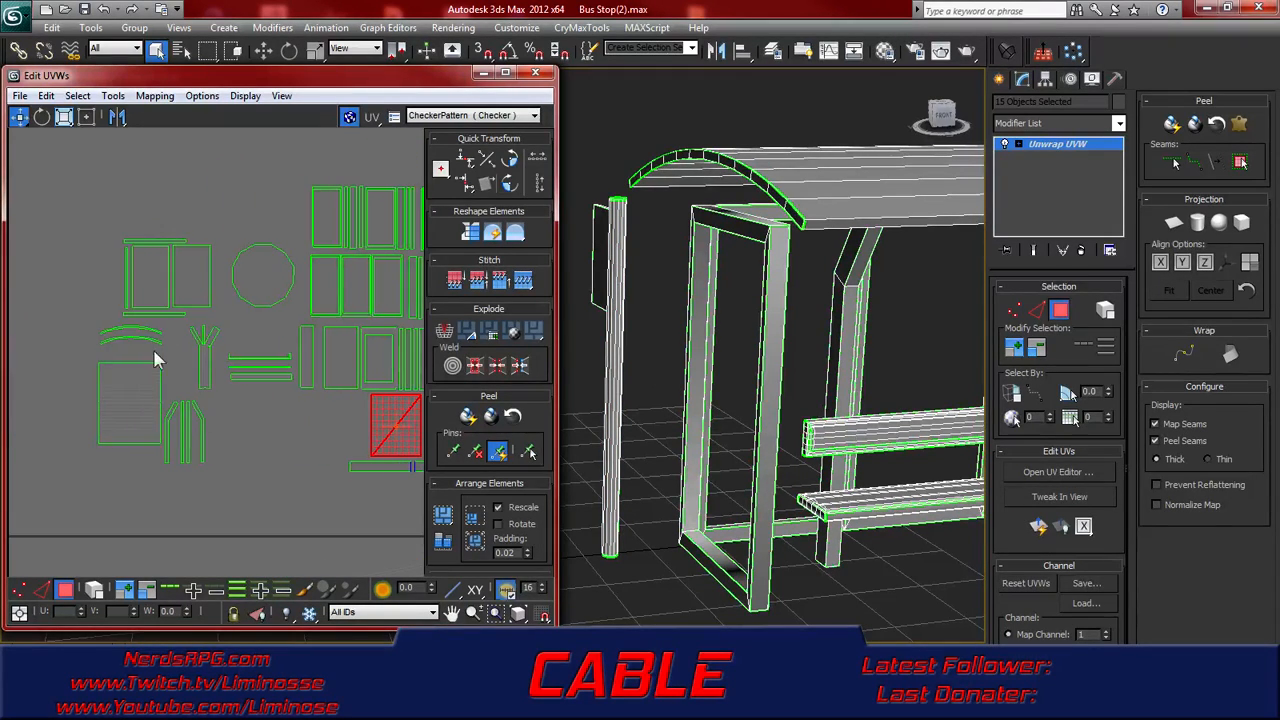
pyautogui.click(141, 450)
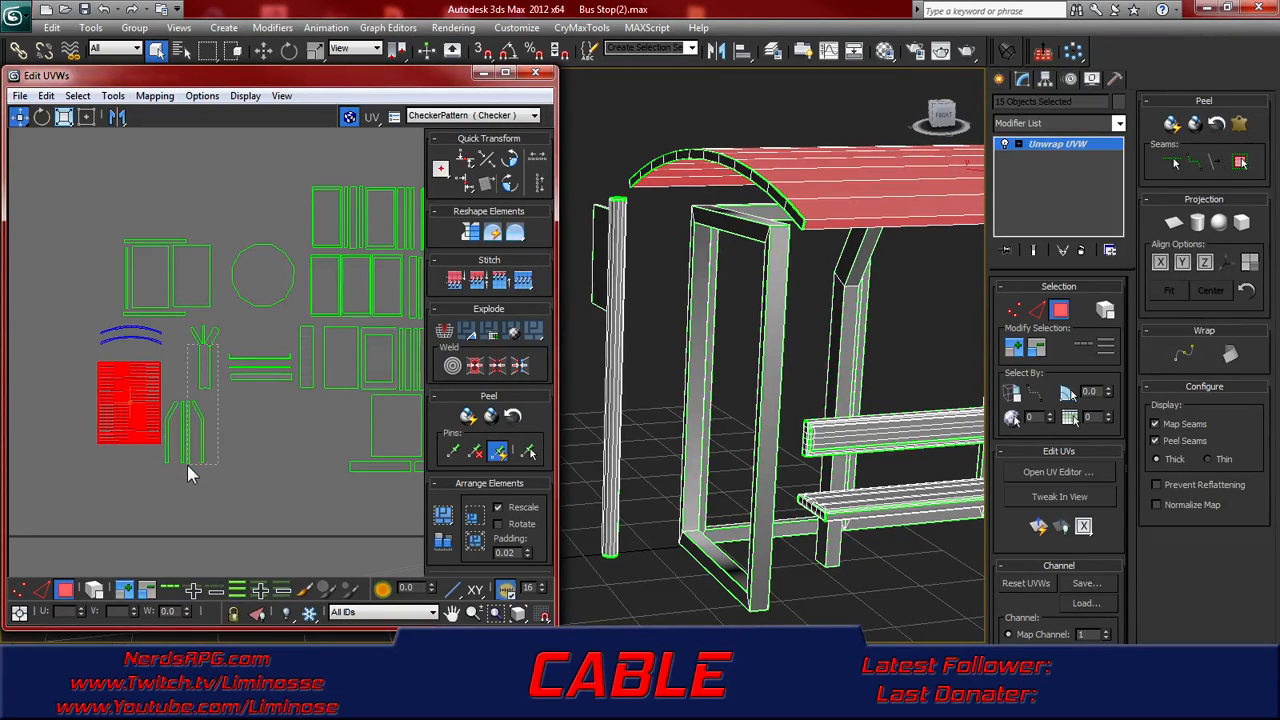
pyautogui.click(190, 466)
pyautogui.click(149, 268)
pyautogui.moveTo(72, 213); pyautogui.dragTo(207, 322)
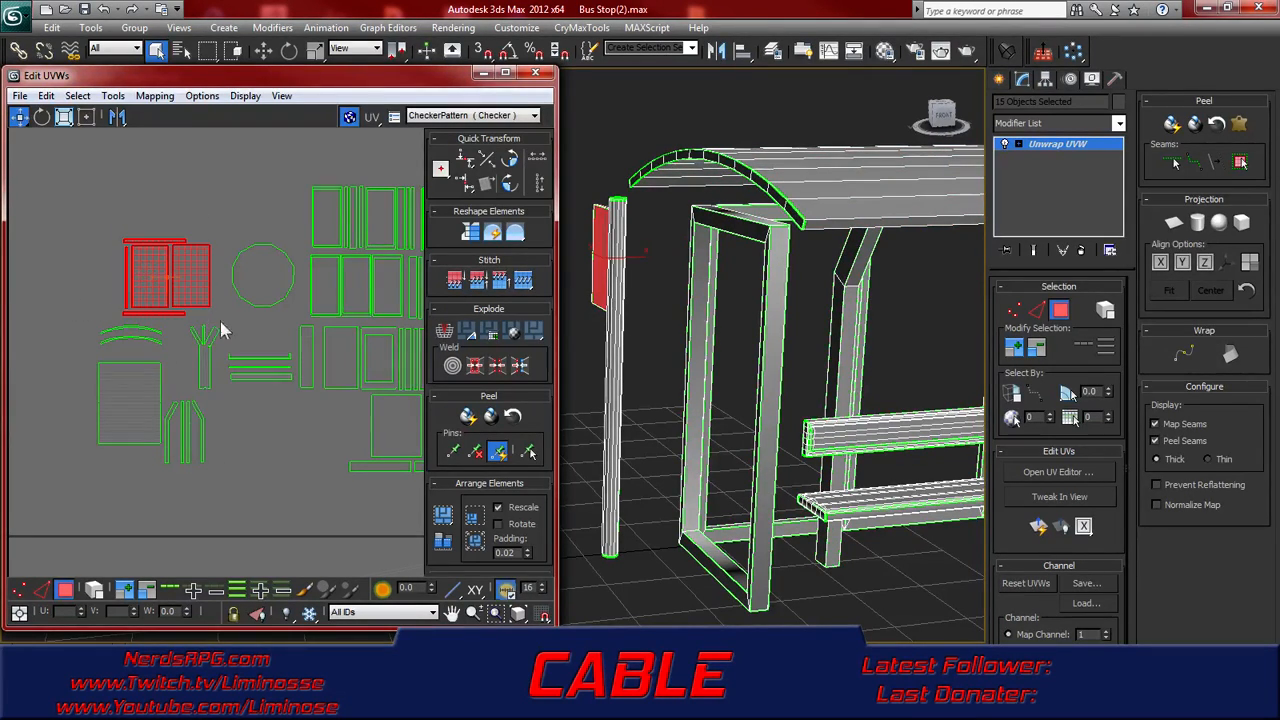
pyautogui.click(606, 366)
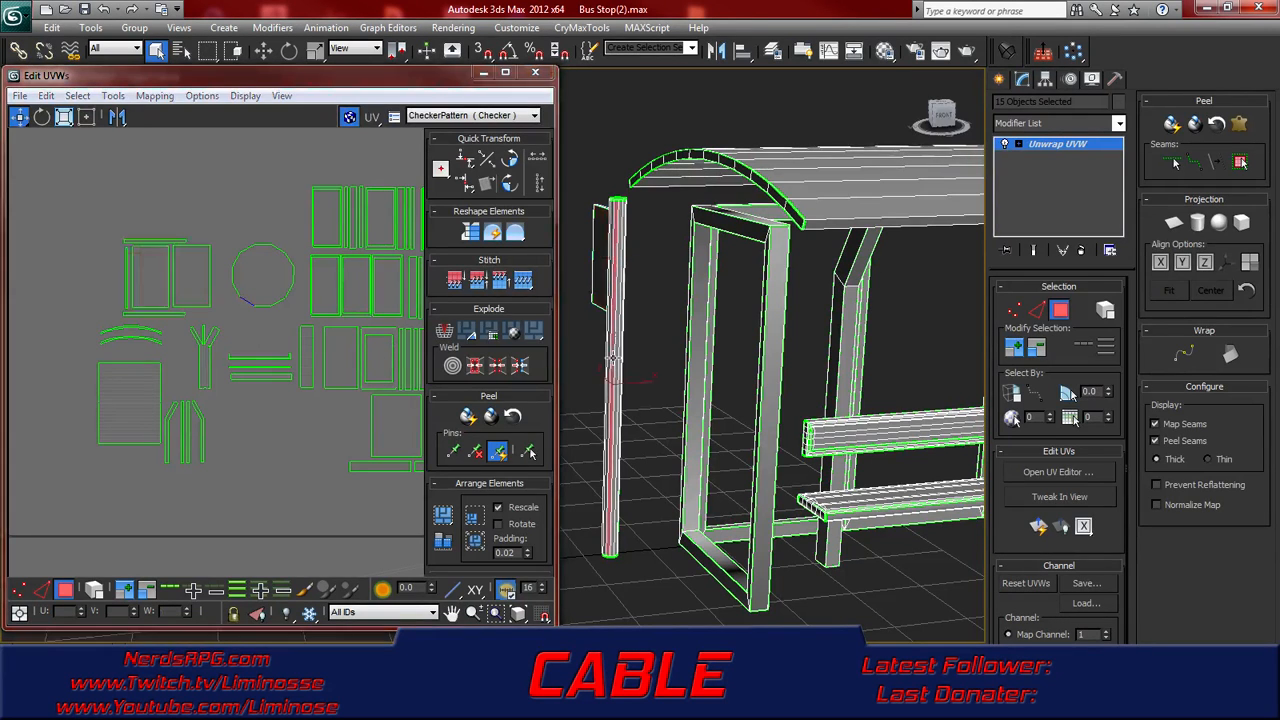
pyautogui.moveTo(586, 377); pyautogui.dragTo(586, 377)
# - Select the bench backrest faces in the model and check which horizontal strip shells they occupy in the UV layout
pyautogui.moveTo(668, 386); pyautogui.dragTo(548, 342, button='middle')
pyautogui.scroll(-3, 658, 373)
pyautogui.moveTo(692, 390); pyautogui.dragTo(606, 363, button='middle')
pyautogui.moveTo(338, 361); pyautogui.dragTo(209, 348, button='middle')
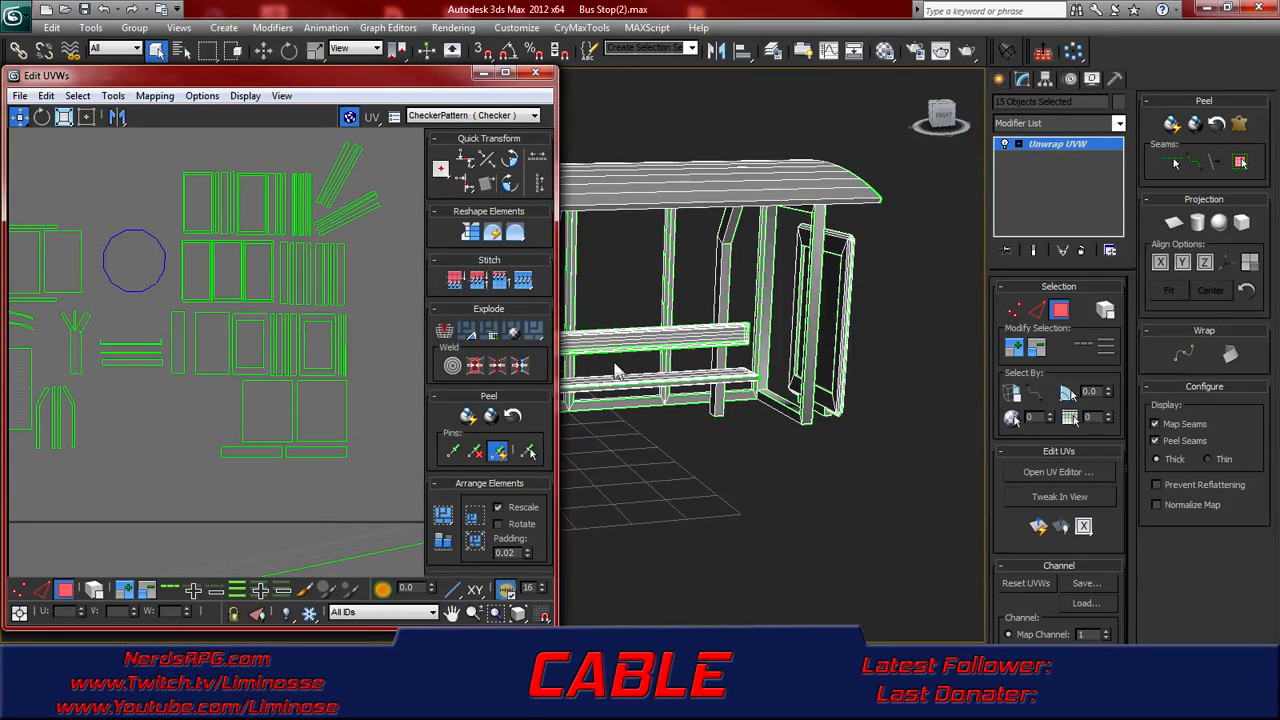
pyautogui.click(612, 338)
pyautogui.scroll(4, 606, 339)
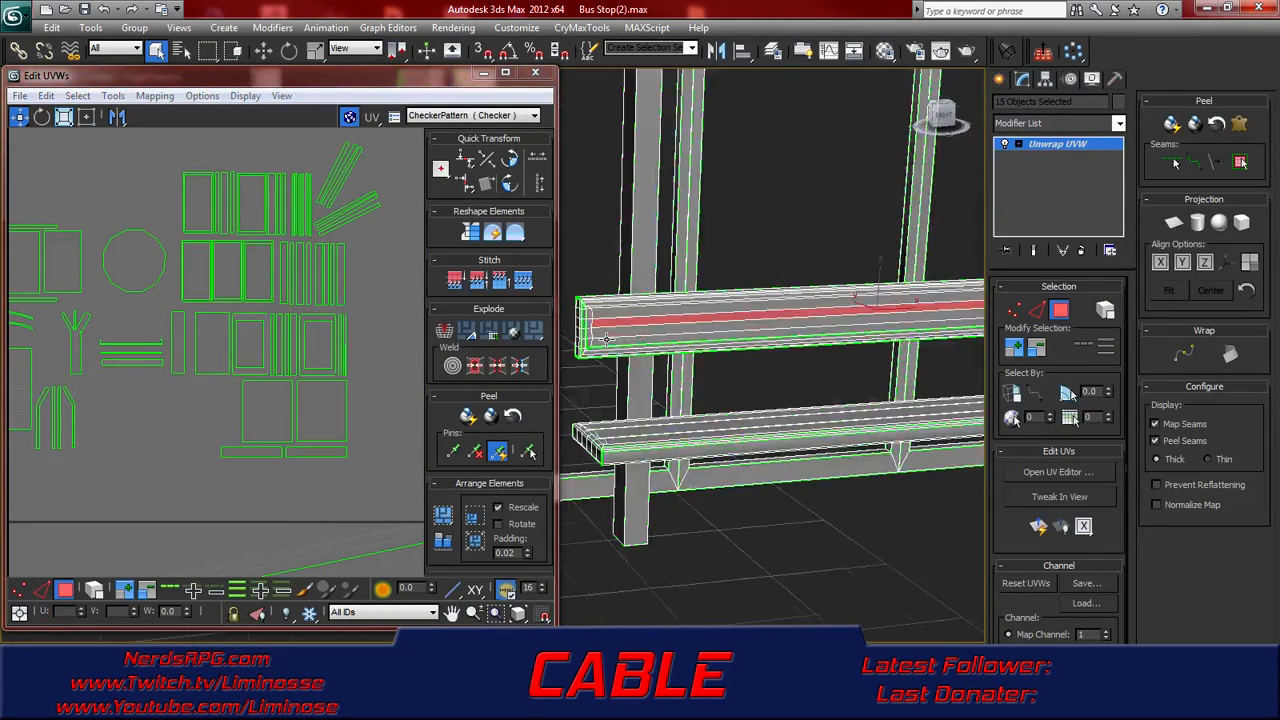
pyautogui.scroll(-1, 613, 344)
pyautogui.moveTo(644, 293); pyautogui.dragTo(645, 355)
pyautogui.click(187, 399)
pyautogui.moveTo(138, 400); pyautogui.dragTo(187, 401, button='middle')
pyautogui.moveTo(642, 331); pyautogui.dragTo(688, 348, button='middle')
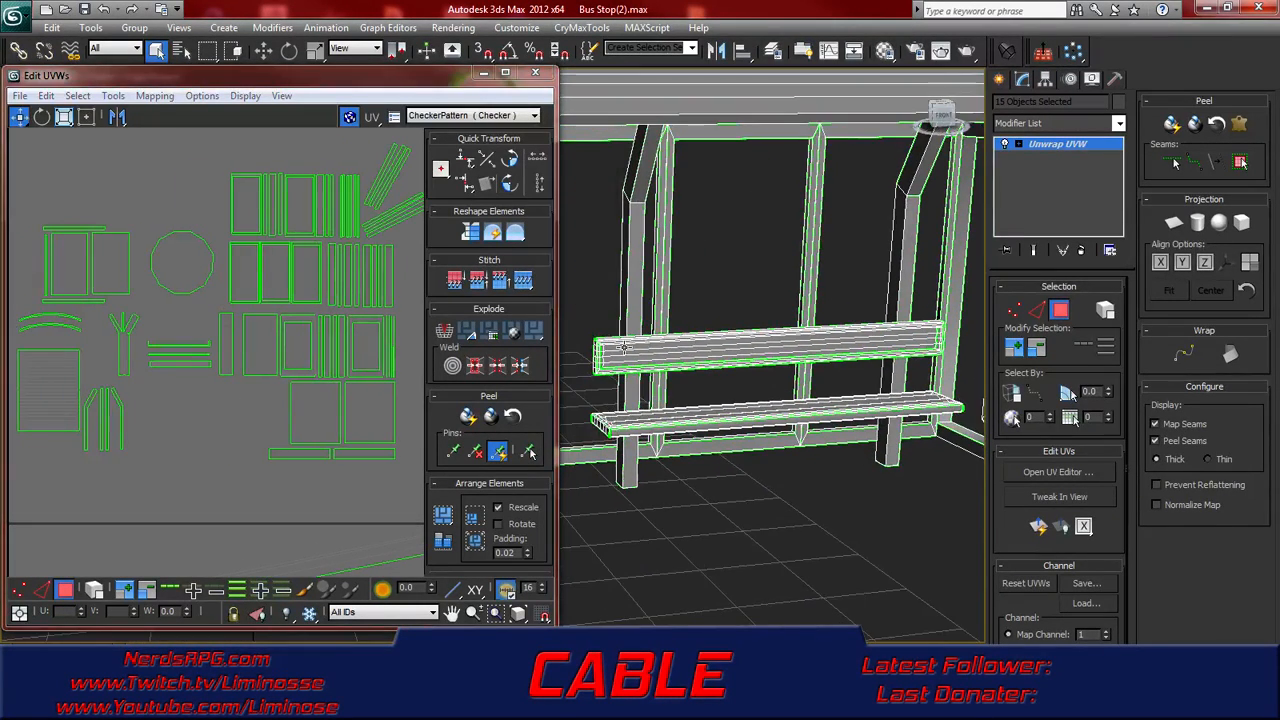
pyautogui.moveTo(577, 332); pyautogui.dragTo(604, 383)
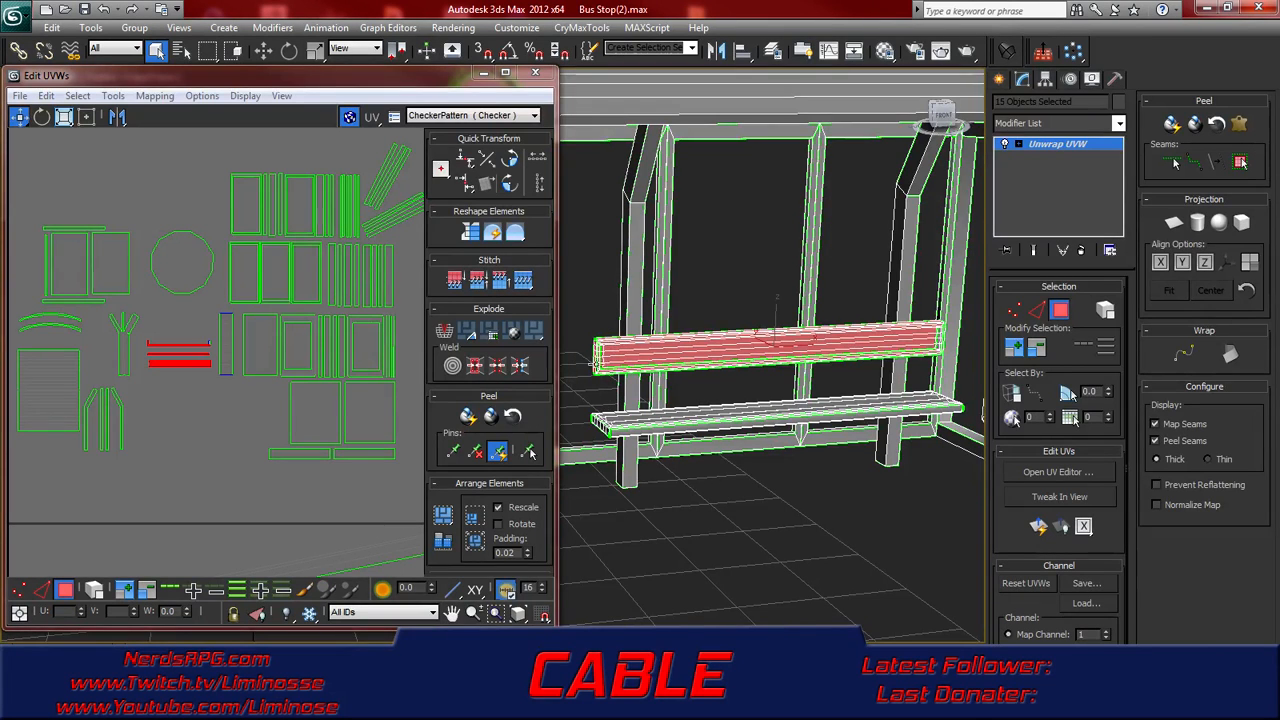
# - Select the inner faces of the back wall frame's first intermediate upright and the bottom rail sections on both sides of it
pyautogui.keyDown('alt'); pyautogui.moveTo(766, 348); pyautogui.dragTo(687, 357, button='middle'); pyautogui.keyUp('alt')
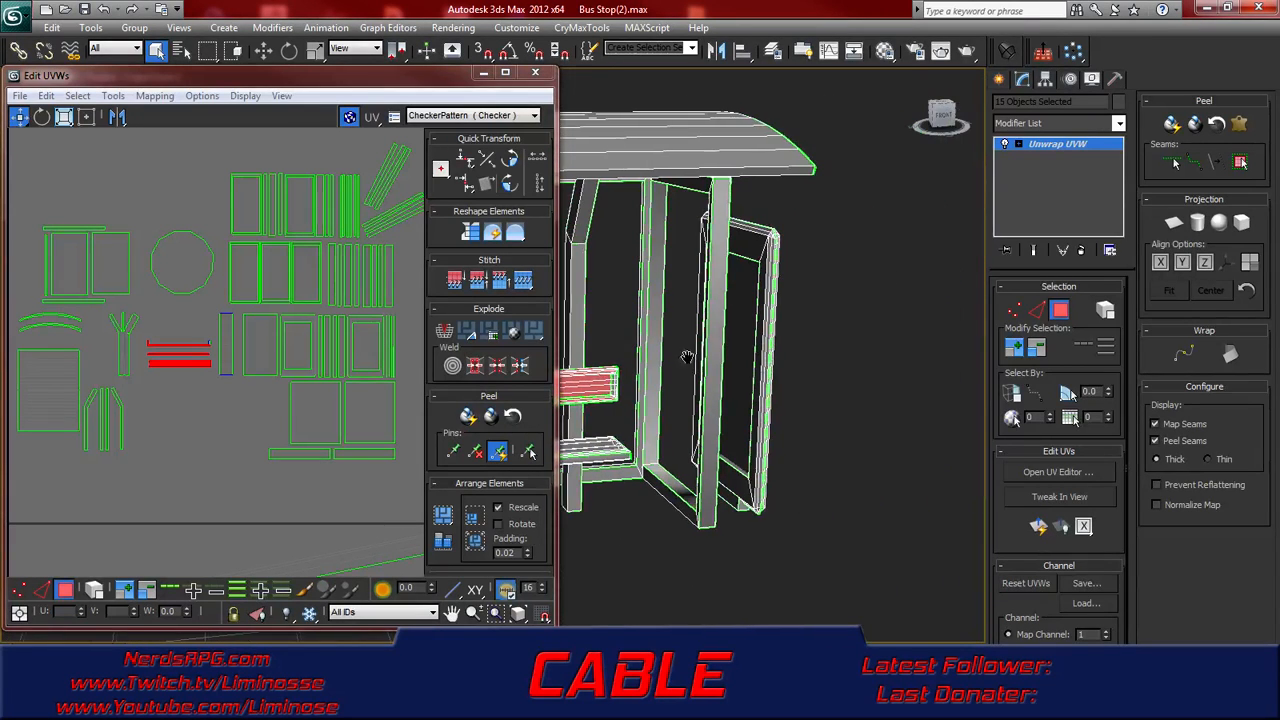
pyautogui.moveTo(694, 284); pyautogui.dragTo(823, 306, button='middle')
pyautogui.keyDown('alt'); pyautogui.moveTo(708, 343); pyautogui.dragTo(745, 415, button='middle'); pyautogui.keyUp('alt')
pyautogui.click(646, 425)
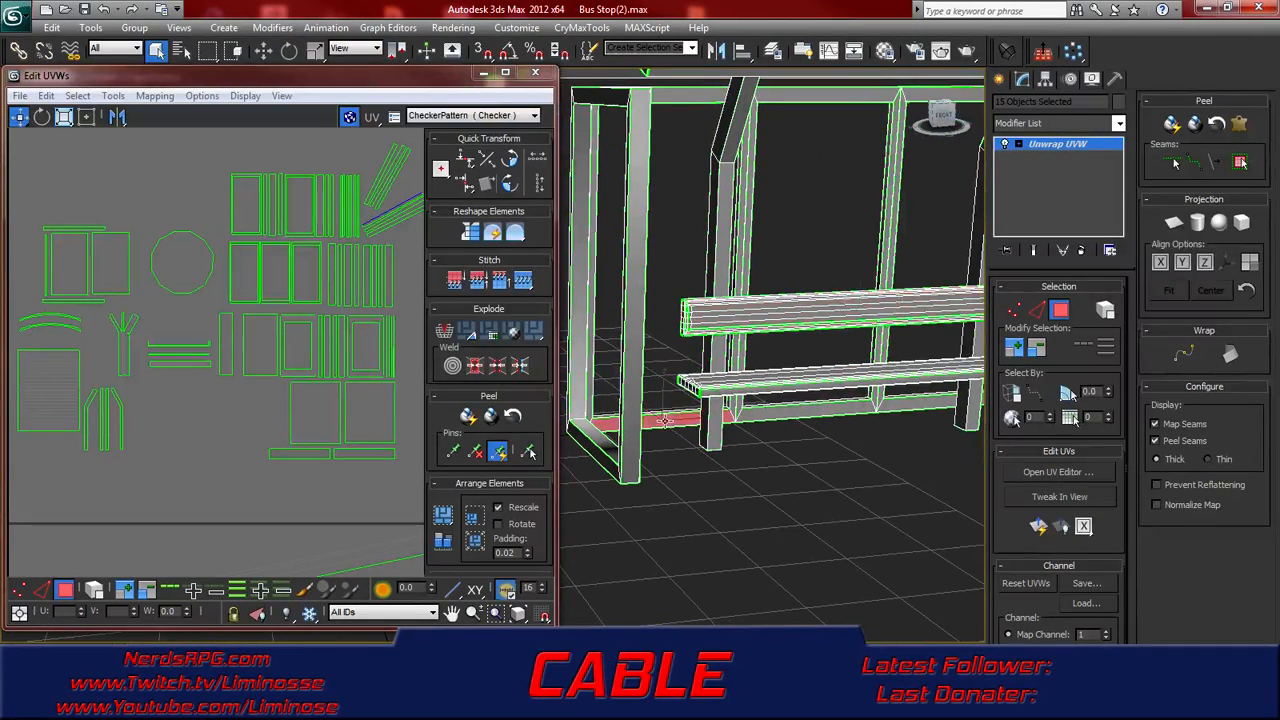
pyautogui.keyDown('alt'); pyautogui.moveTo(717, 241); pyautogui.dragTo(718, 338, button='middle'); pyautogui.keyUp('alt')
pyautogui.click(741, 404)
pyautogui.keyDown('ctrl'); pyautogui.click(748, 406); pyautogui.keyUp('ctrl')
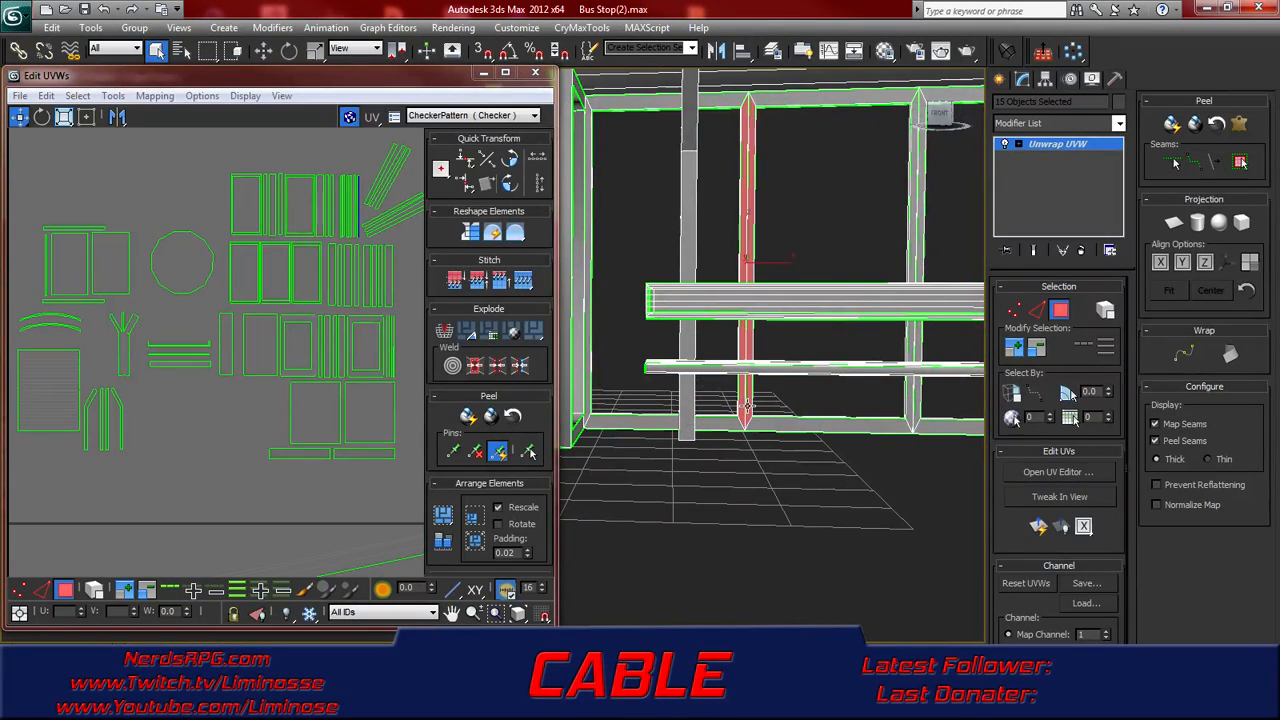
pyautogui.keyDown('ctrl'); pyautogui.click(717, 426); pyautogui.keyUp('ctrl')
pyautogui.keyDown('ctrl'); pyautogui.click(791, 427); pyautogui.keyUp('ctrl')
# - Add the remaining bottom rail section, the second intermediate upright and the end upright of the back wall frame to the face selection
pyautogui.moveTo(862, 431); pyautogui.dragTo(694, 434, button='middle')
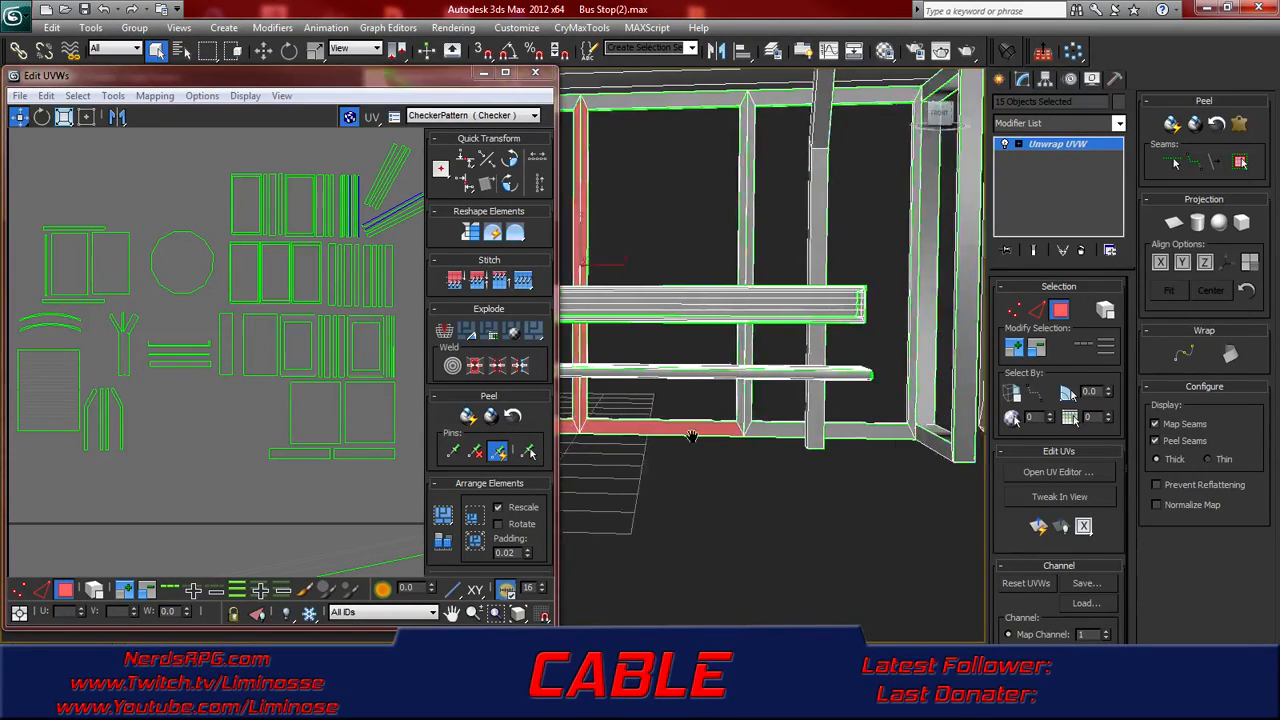
pyautogui.keyDown('ctrl'); pyautogui.click(776, 431); pyautogui.keyUp('ctrl')
pyautogui.keyDown('ctrl'); pyautogui.click(744, 419); pyautogui.keyUp('ctrl')
pyautogui.keyDown('ctrl'); pyautogui.click(742, 417); pyautogui.keyUp('ctrl')
pyautogui.keyDown('ctrl'); pyautogui.click(904, 427); pyautogui.keyUp('ctrl')
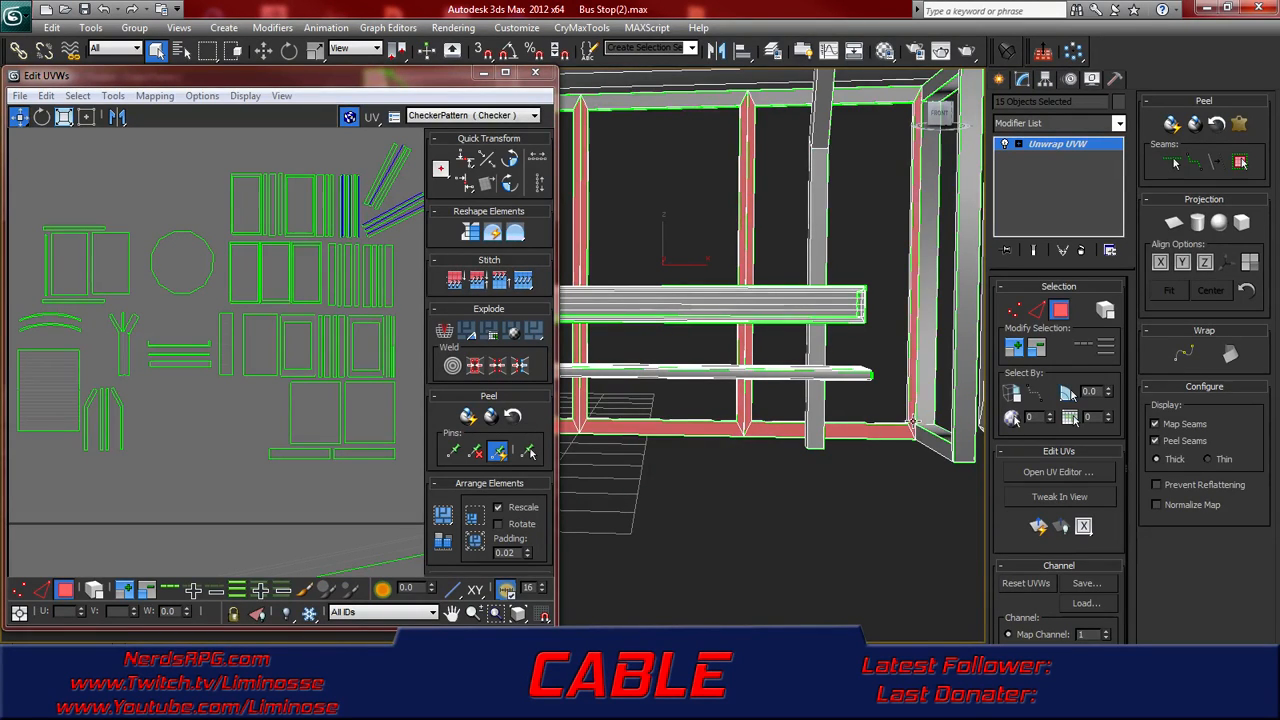
# - Add the three top rail sections of the back wall frame to the face selection
pyautogui.moveTo(891, 409); pyautogui.dragTo(860, 432, button='middle')
pyautogui.keyDown('ctrl'); pyautogui.click(777, 287); pyautogui.keyUp('ctrl')
pyautogui.keyDown('ctrl'); pyautogui.click(711, 287); pyautogui.keyUp('ctrl')
pyautogui.moveTo(634, 333); pyautogui.dragTo(825, 350, button='middle')
pyautogui.keyDown('ctrl'); pyautogui.click(595, 301); pyautogui.keyUp('ctrl')
pyautogui.moveTo(617, 353); pyautogui.dragTo(761, 357, button='middle')
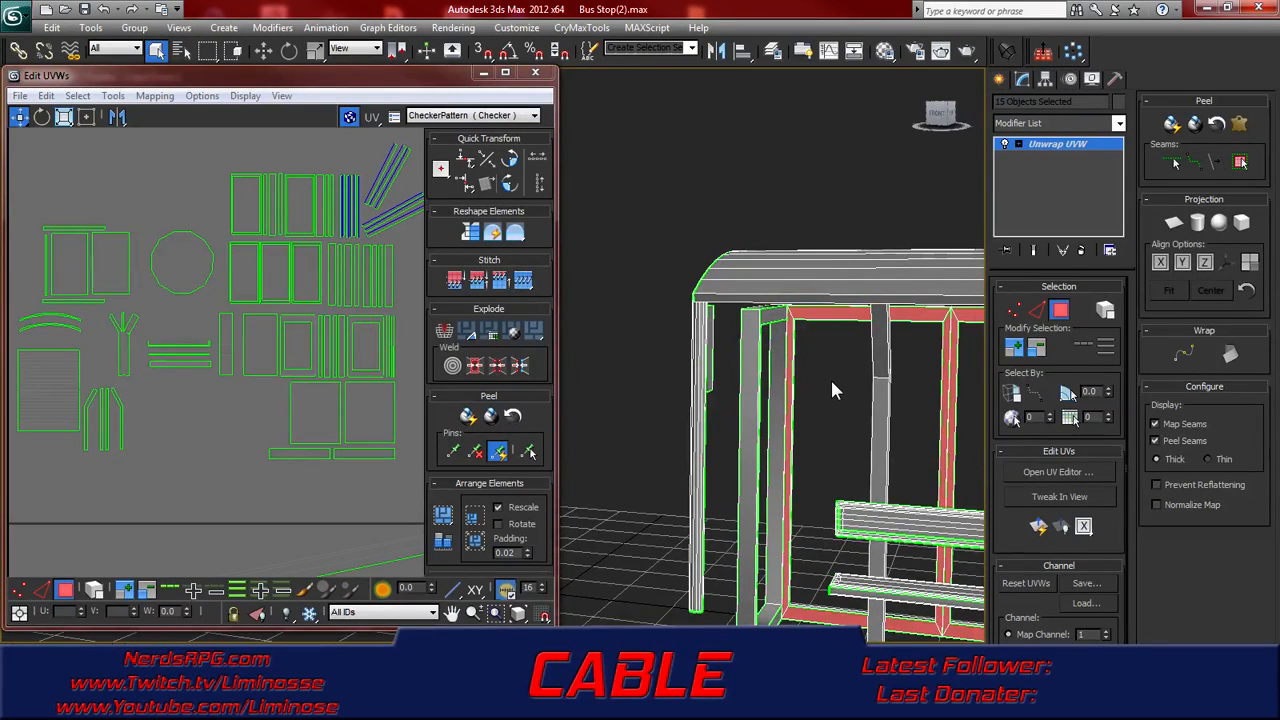
pyautogui.scroll(-5, 831, 389)
pyautogui.moveTo(831, 389)
pyautogui.keyDown('alt'); pyautogui.mouseDown(button='middle')
pyautogui.moveTo(845, 408)
pyautogui.moveTo(838, 392)
pyautogui.mouseUp(button='middle'); pyautogui.keyUp('alt')
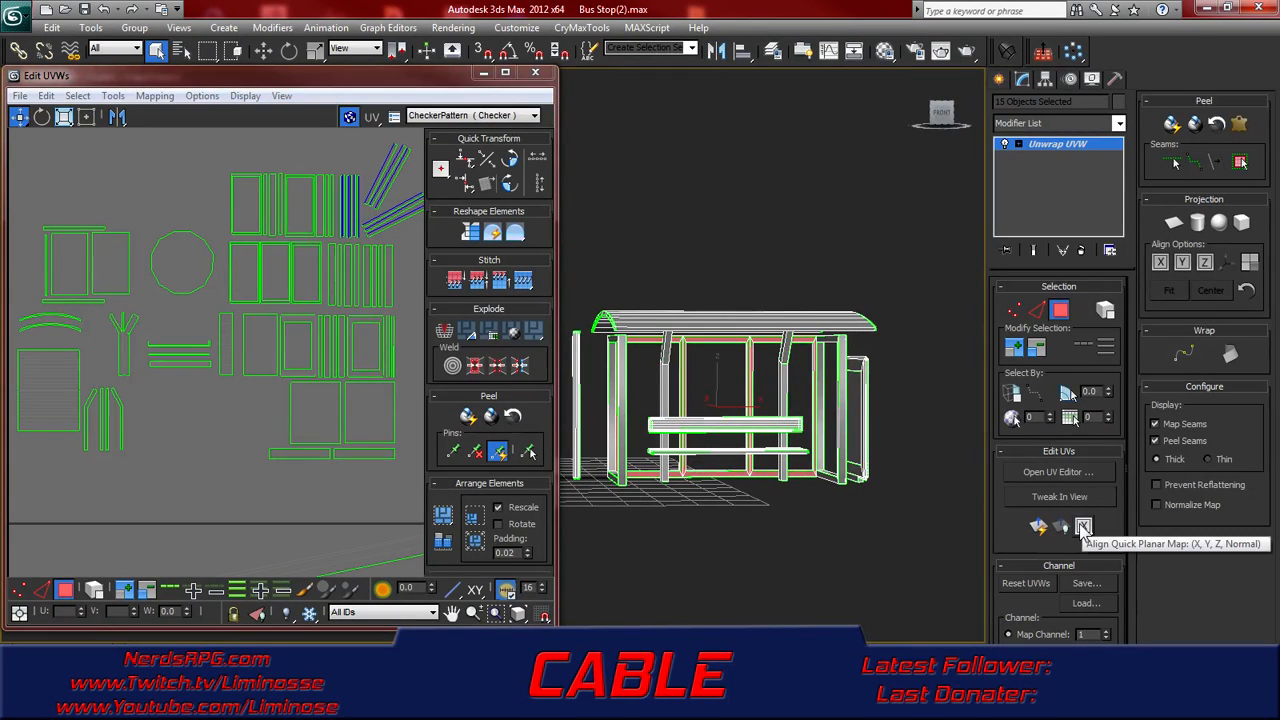
# - Apply a quick planar map aligned to the normals to the selected back wall frame faces and move their shell clear above the layout
pyautogui.moveTo(1083, 527); pyautogui.dragTo(1086, 595)
pyautogui.scroll(-5, 253, 389)
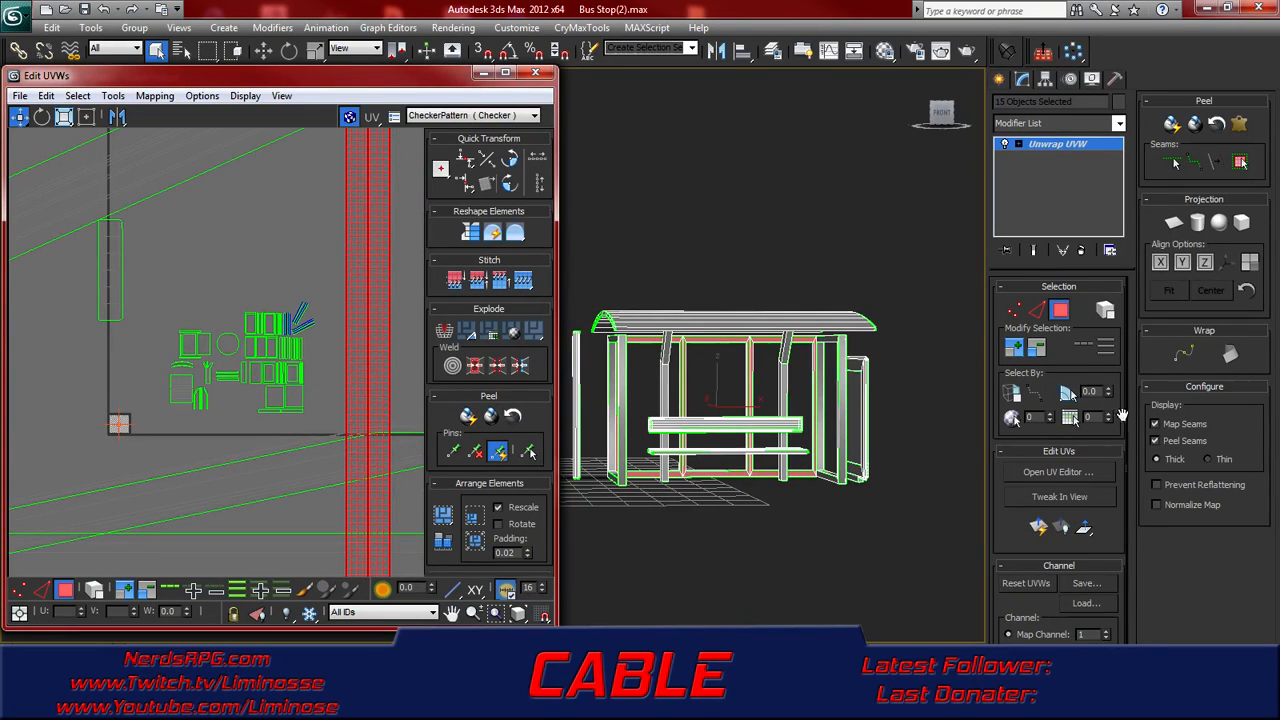
pyautogui.scroll(8, 195, 360)
pyautogui.scroll(-2, 186, 353)
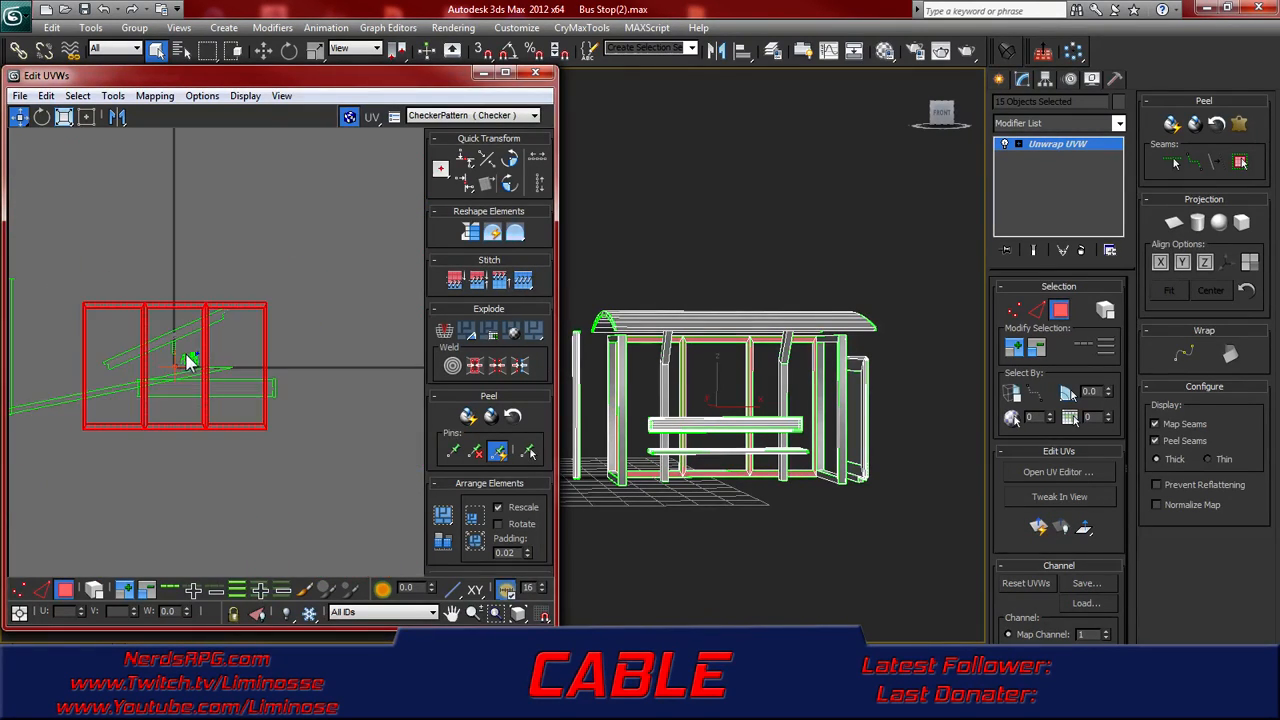
pyautogui.moveTo(198, 305); pyautogui.dragTo(208, 139)
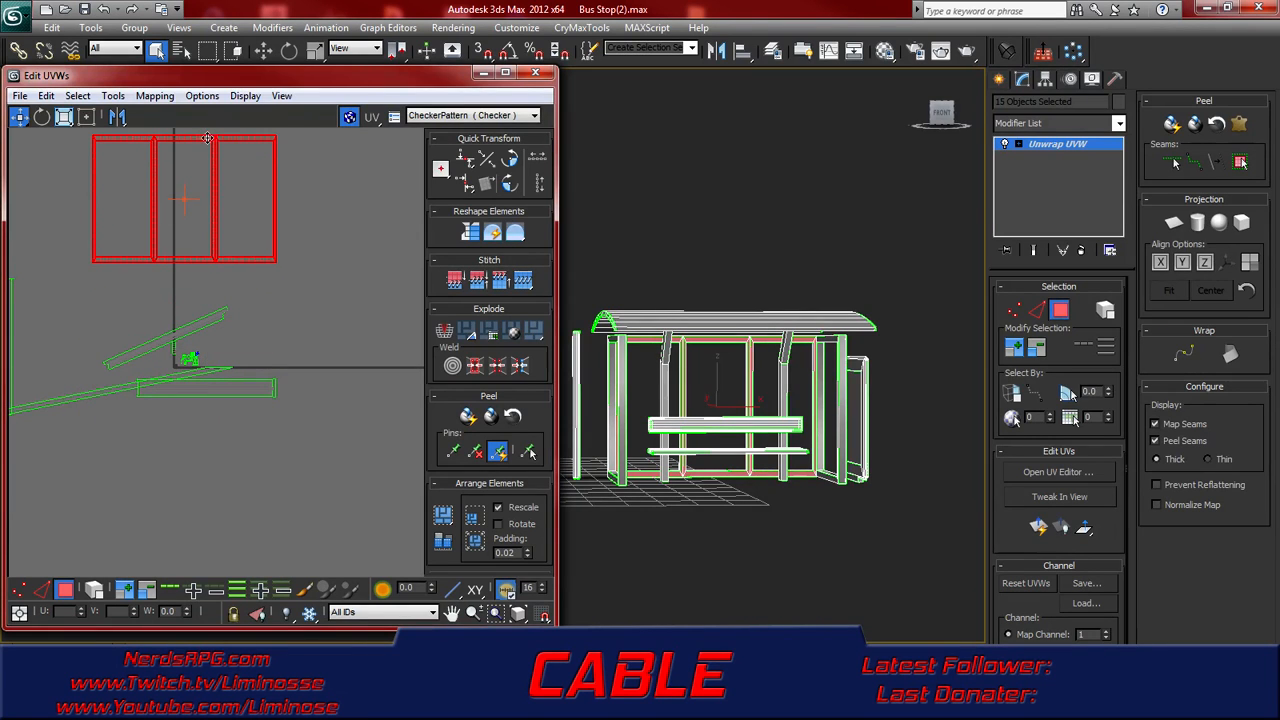
# - Select the narrow side faces of the back wall frame's uprights and check where they lie in the UV layout
pyautogui.keyDown('alt'); pyautogui.moveTo(795, 452); pyautogui.dragTo(715, 455, button='middle'); pyautogui.keyUp('alt')
pyautogui.scroll(10, 700, 437)
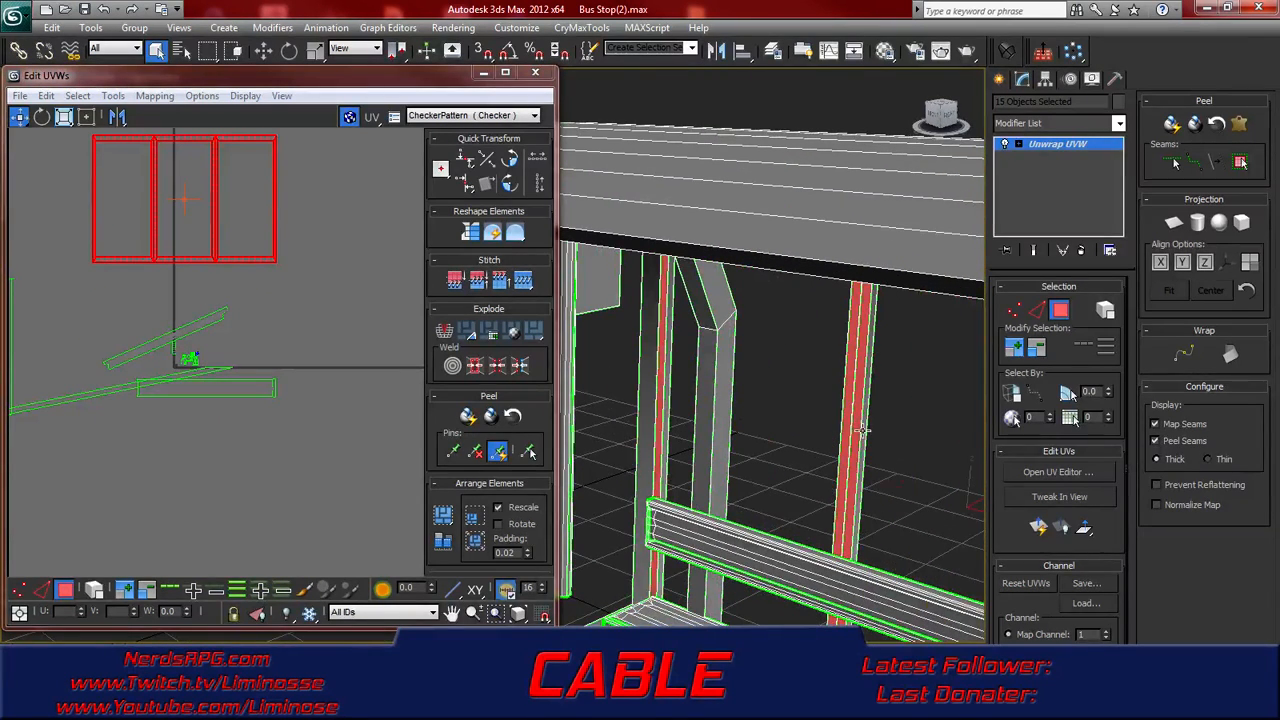
pyautogui.click(862, 430)
pyautogui.click(658, 433)
pyautogui.click(666, 446)
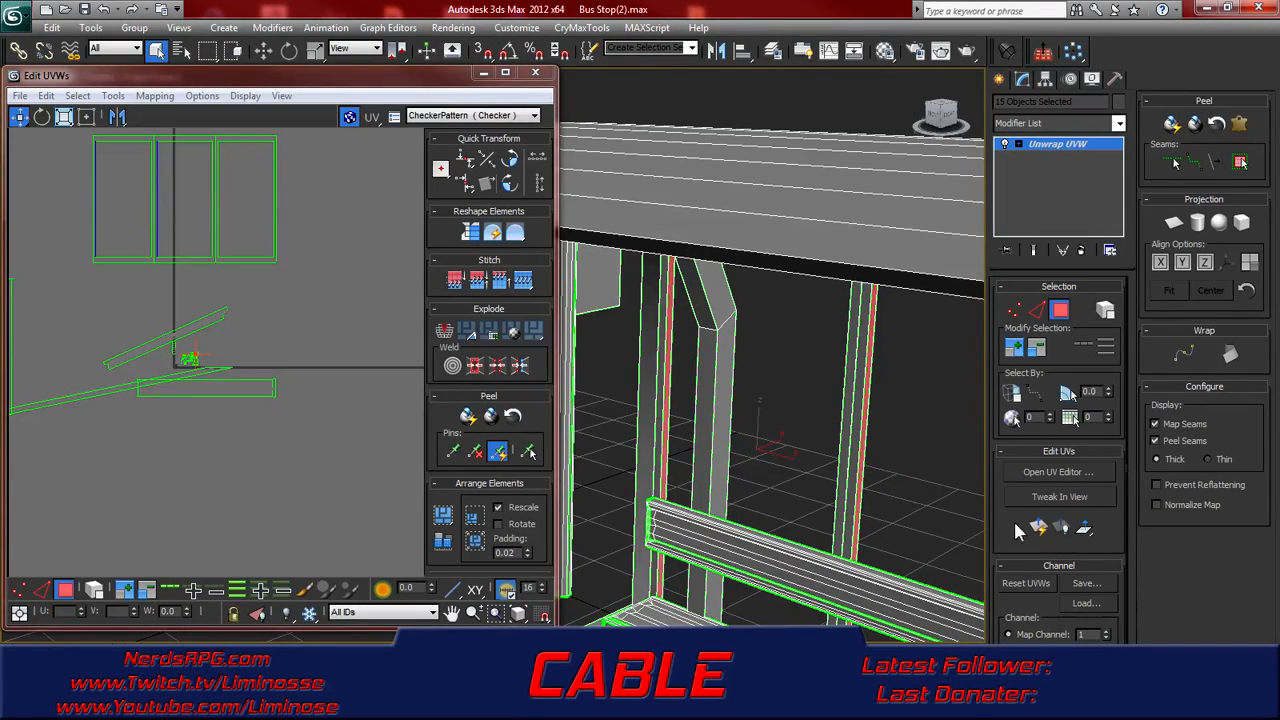
# - Switch to edge selection and check the edges around the uprights of the planar-mapped back wall frame shell
pyautogui.moveTo(131, 351); pyautogui.dragTo(265, 460, button='middle')
pyautogui.scroll(3, 255, 430)
pyautogui.press('2')
pyautogui.moveTo(236, 310); pyautogui.dragTo(241, 314)
pyautogui.click(324, 335)
pyautogui.click(341, 329)
pyautogui.moveTo(341, 329); pyautogui.dragTo(346, 330)
pyautogui.click(356, 342)
pyautogui.moveTo(362, 362); pyautogui.dragTo(264, 362, button='middle')
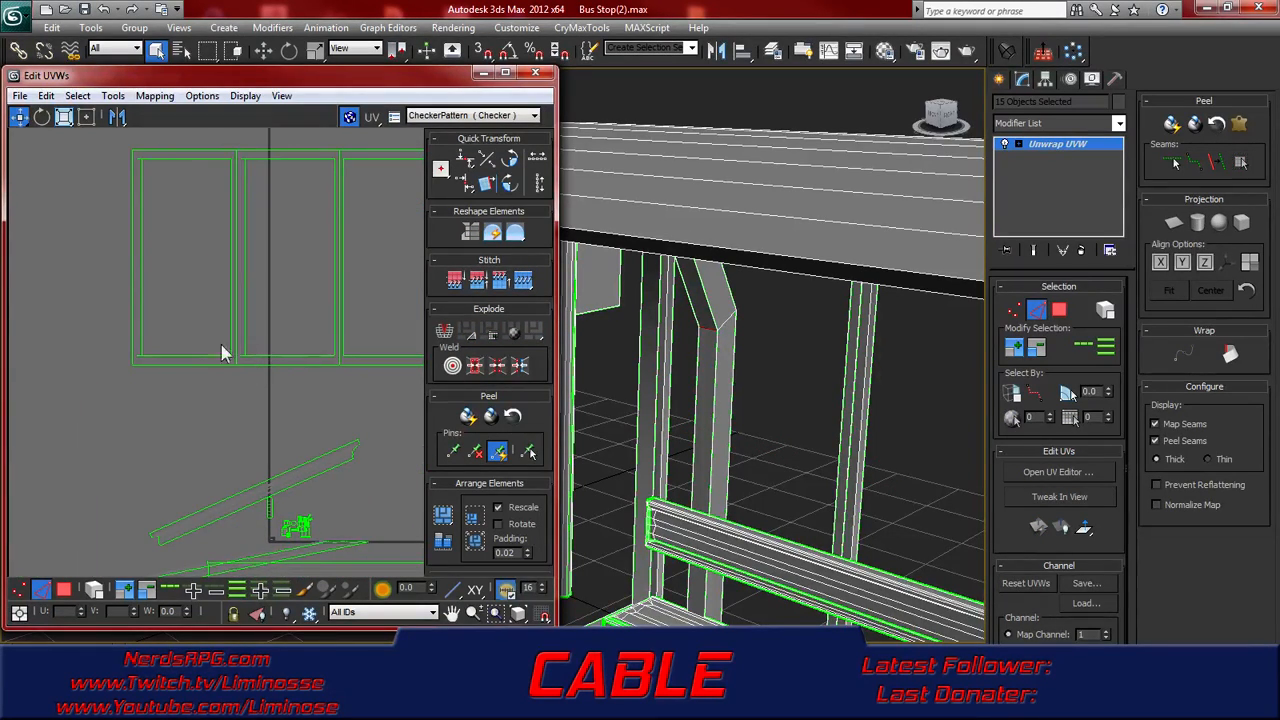
pyautogui.scroll(-3, 212, 337)
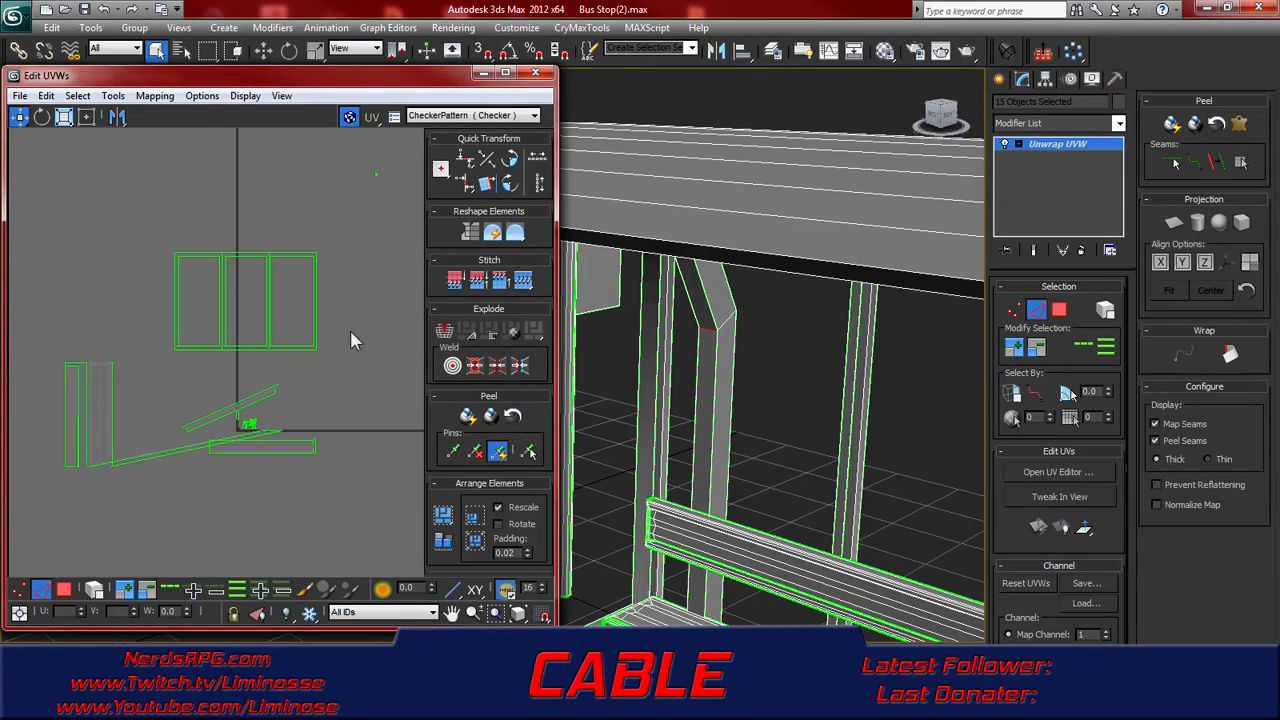
# - Examine the bus stop's back wall frame, side panel and bench from the front, side and rear
pyautogui.scroll(-5, 727, 395)
pyautogui.moveTo(636, 388); pyautogui.dragTo(735, 386, button='middle')
pyautogui.moveTo(680, 350); pyautogui.dragTo(696, 294, button='middle')
pyautogui.moveTo(664, 431)
pyautogui.keyDown('alt'); pyautogui.mouseDown(button='middle')
pyautogui.moveTo(644, 433)
pyautogui.moveTo(688, 435)
pyautogui.mouseUp(button='middle'); pyautogui.keyUp('alt')
pyautogui.scroll(3, 283, 408)
pyautogui.scroll(3, 332, 394)
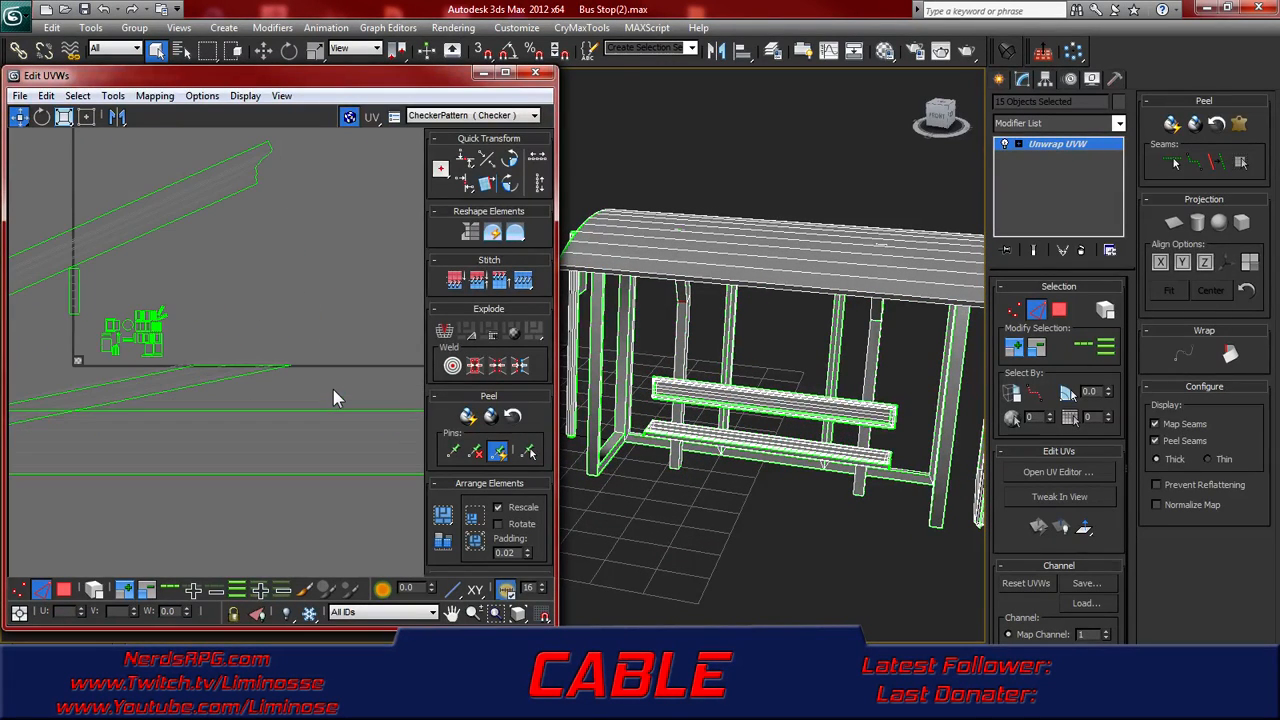
pyautogui.scroll(-3, 919, 416)
pyautogui.keyDown('alt'); pyautogui.moveTo(831, 408); pyautogui.dragTo(741, 413, button='middle'); pyautogui.keyUp('alt')
pyautogui.scroll(3, 727, 413)
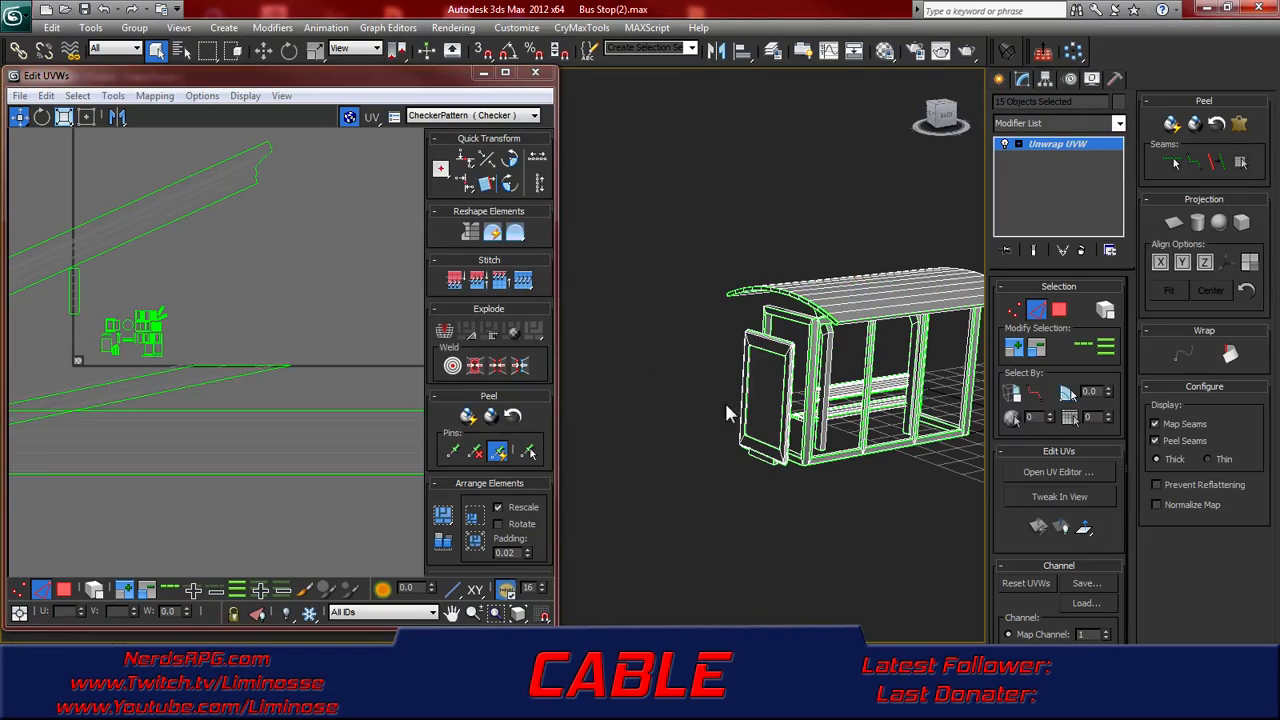
pyautogui.moveTo(806, 389); pyautogui.dragTo(695, 388, button='middle')
pyautogui.scroll(4, 705, 388)
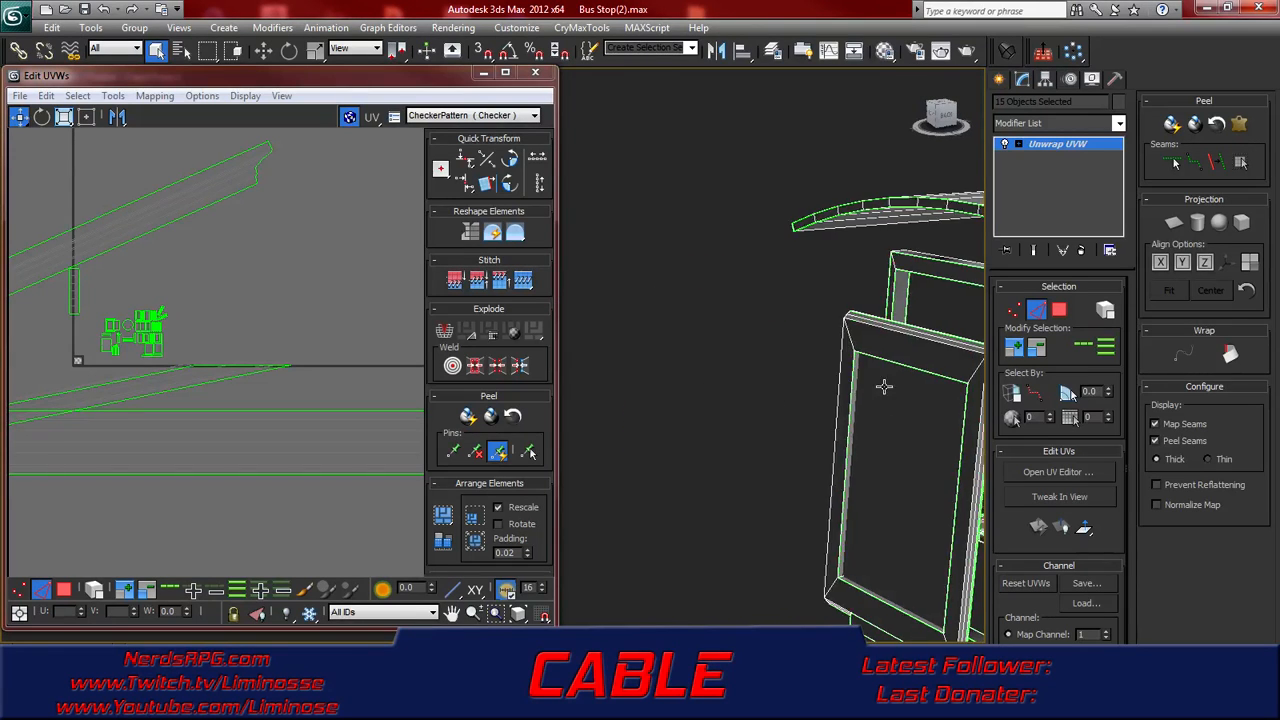
pyautogui.moveTo(935, 386); pyautogui.dragTo(680, 359, button='middle')
pyautogui.moveTo(832, 314); pyautogui.dragTo(642, 326, button='middle')
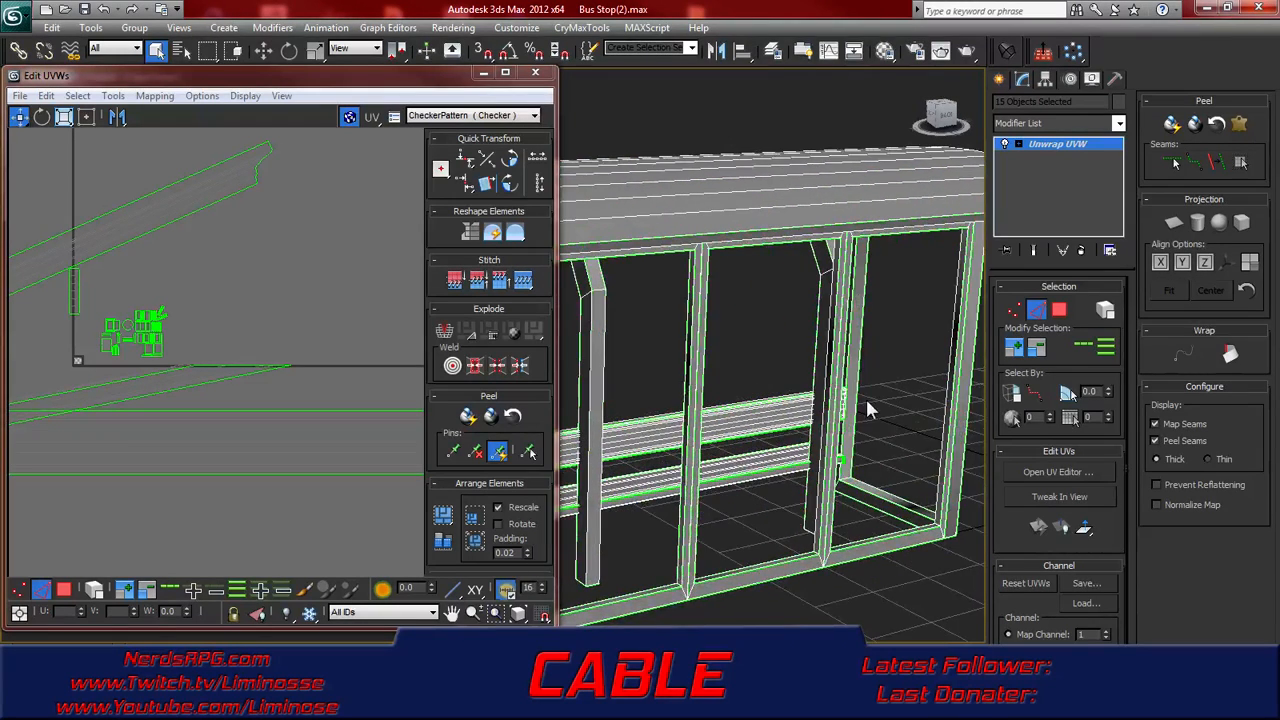
pyautogui.click(474, 107)
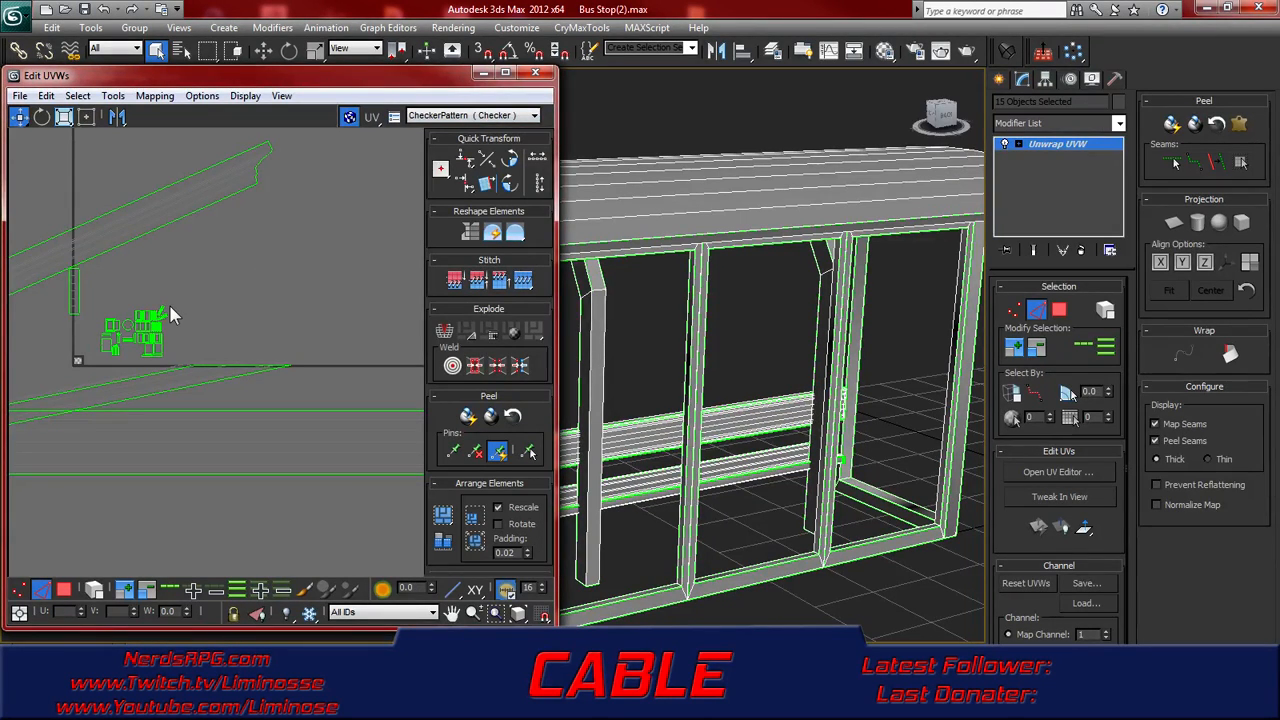
pyautogui.moveTo(785, 346); pyautogui.dragTo(700, 400, button='middle')
pyautogui.moveTo(788, 443); pyautogui.dragTo(703, 340, button='middle')
pyautogui.moveTo(816, 337); pyautogui.dragTo(709, 381, button='middle')
pyautogui.keyDown('alt'); pyautogui.moveTo(640, 355); pyautogui.dragTo(720, 340, button='middle'); pyautogui.keyUp('alt')
# - Examine the small packed shells in the UV layout, including the panels, circle, arcs and strips
pyautogui.moveTo(29, 337); pyautogui.dragTo(90, 348, button='middle')
pyautogui.scroll(10, 139, 357)
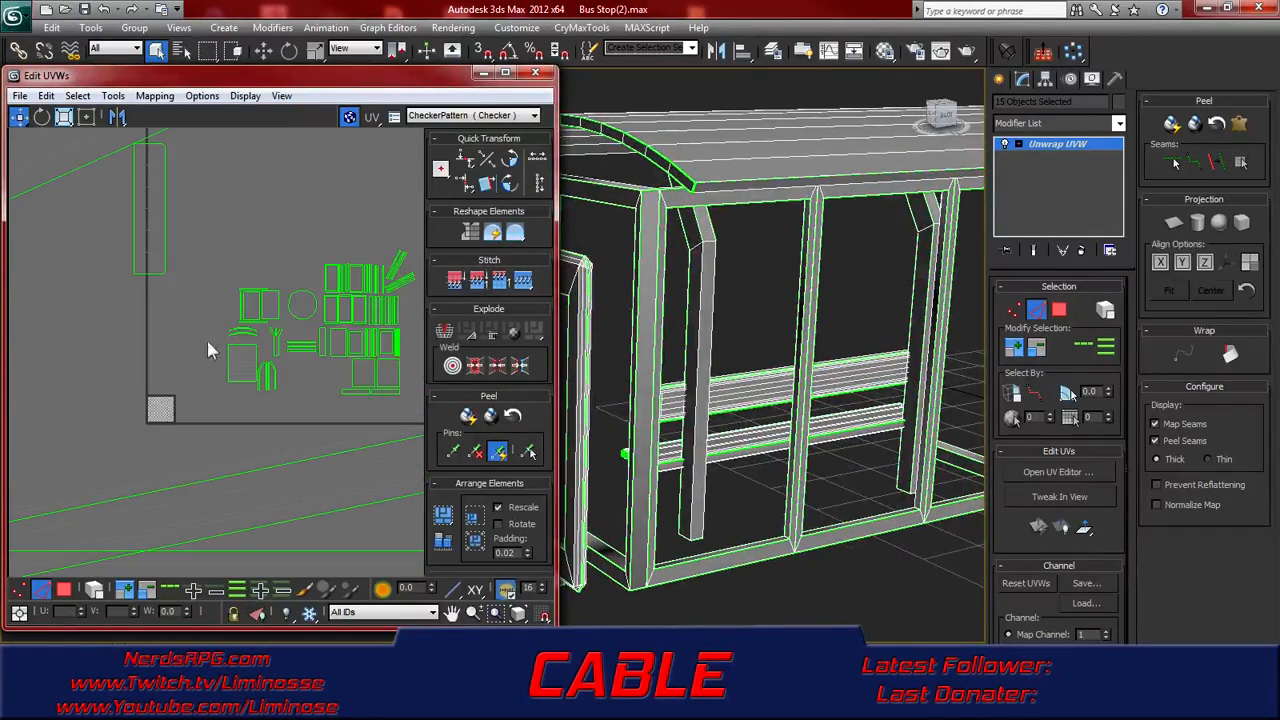
pyautogui.scroll(5, 234, 302)
pyautogui.moveTo(294, 318); pyautogui.dragTo(170, 277, button='middle')
pyautogui.moveTo(315, 267); pyautogui.dragTo(338, 349, button='middle')
pyautogui.moveTo(165, 381); pyautogui.dragTo(302, 323, button='middle')
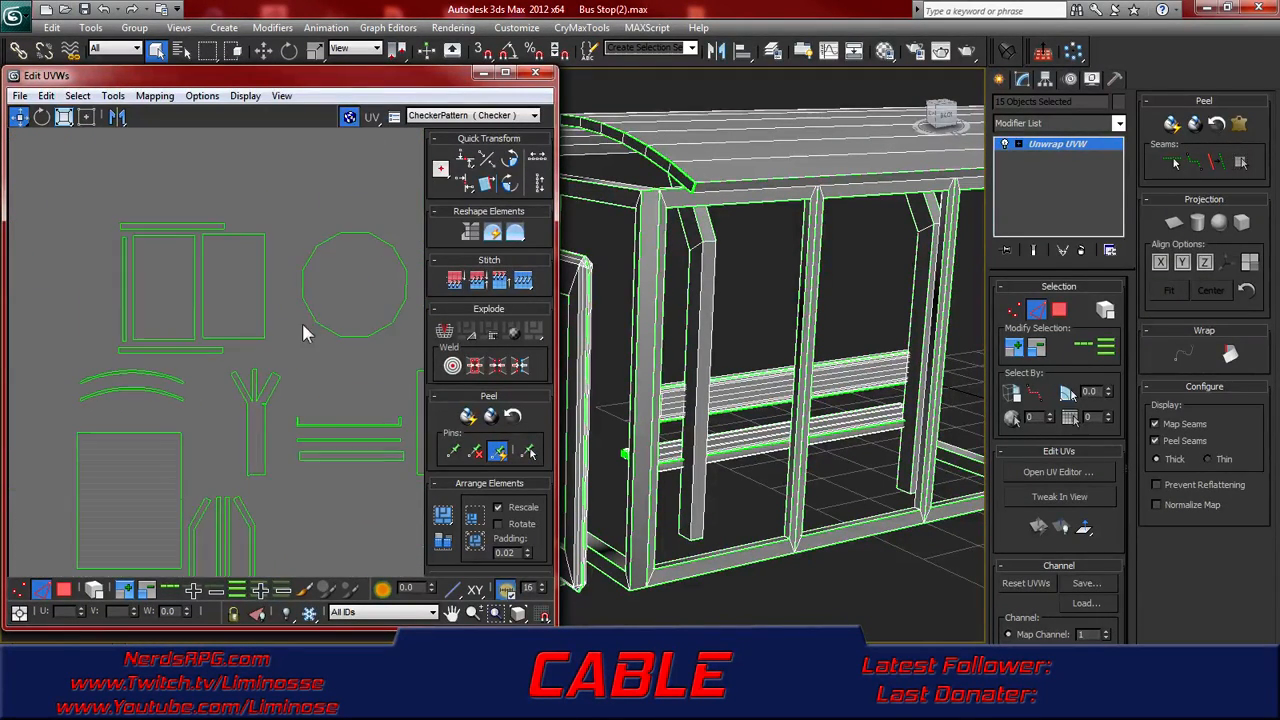
pyautogui.scroll(-5, 310, 330)
pyautogui.moveTo(264, 317); pyautogui.dragTo(254, 315, button='middle')
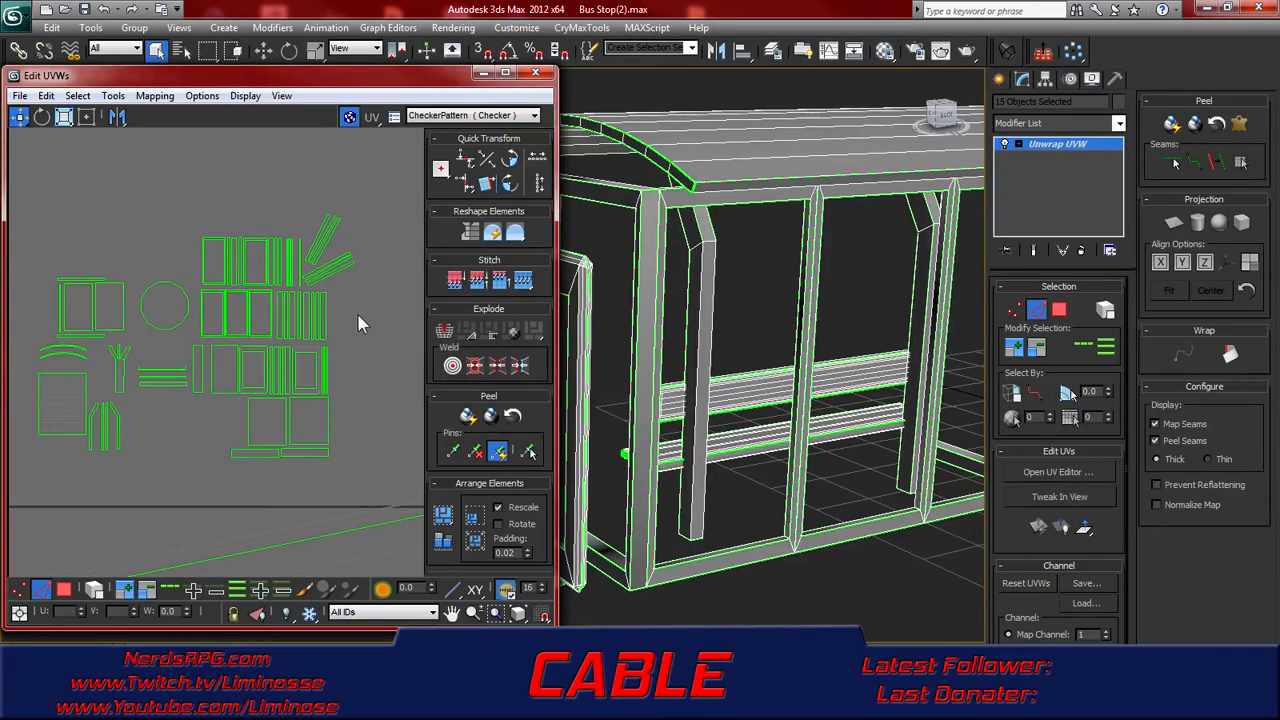
# - Select the middle row of panel and strip shells as faces and check which parts of the model they cover
pyautogui.click(278, 314)
pyautogui.scroll(-2, 692, 405)
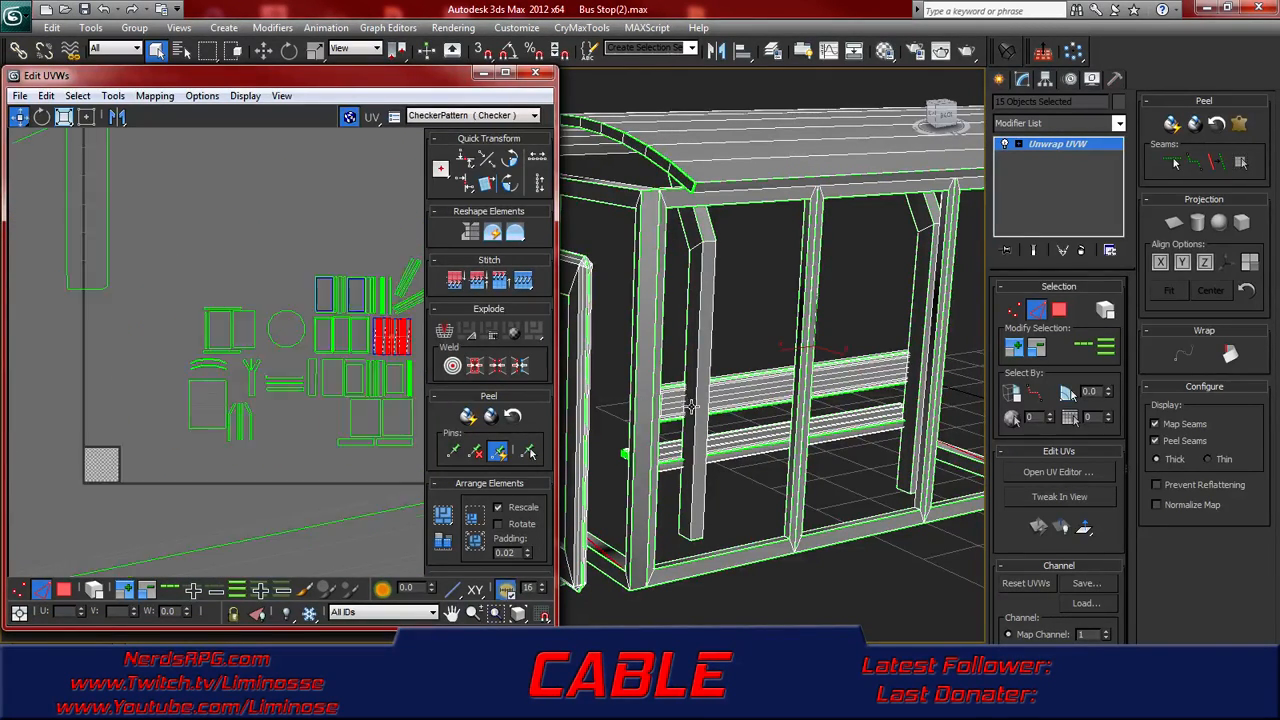
pyautogui.middleClick(723, 428)
pyautogui.scroll(-3, 740, 430)
pyautogui.keyDown('alt'); pyautogui.moveTo(742, 416); pyautogui.dragTo(878, 432, button='middle'); pyautogui.keyUp('alt')
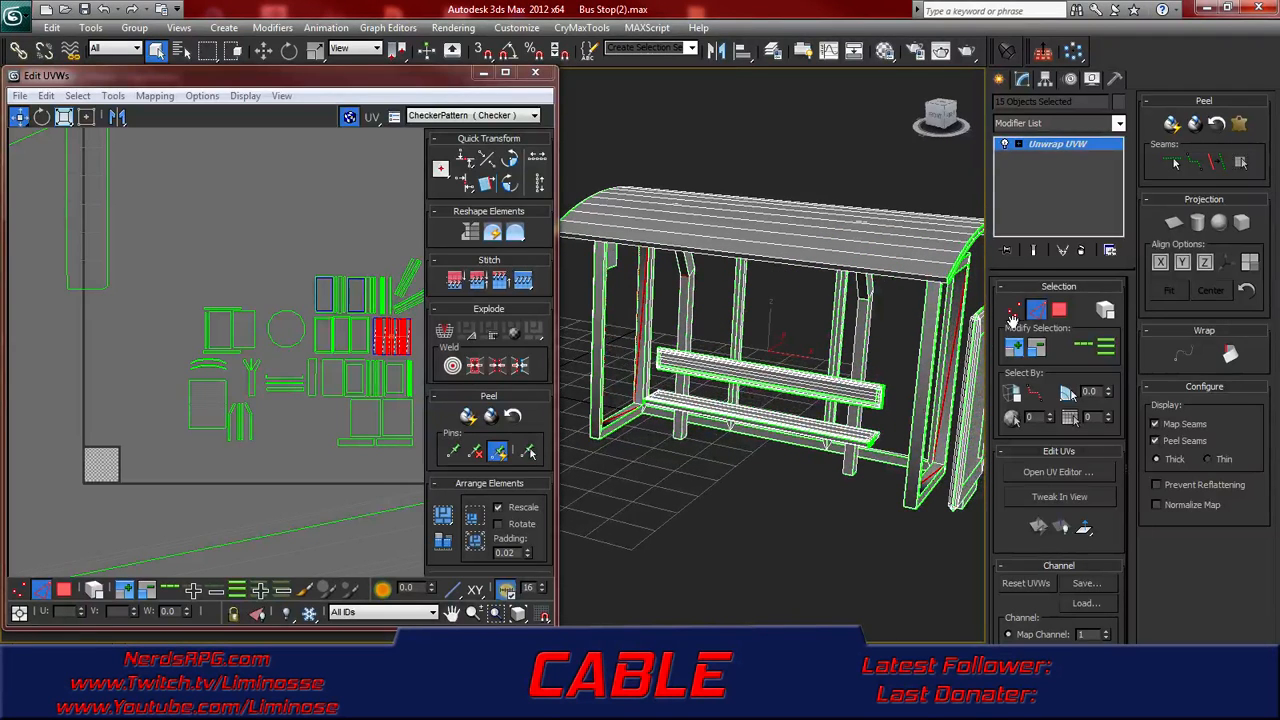
pyautogui.click(1058, 311)
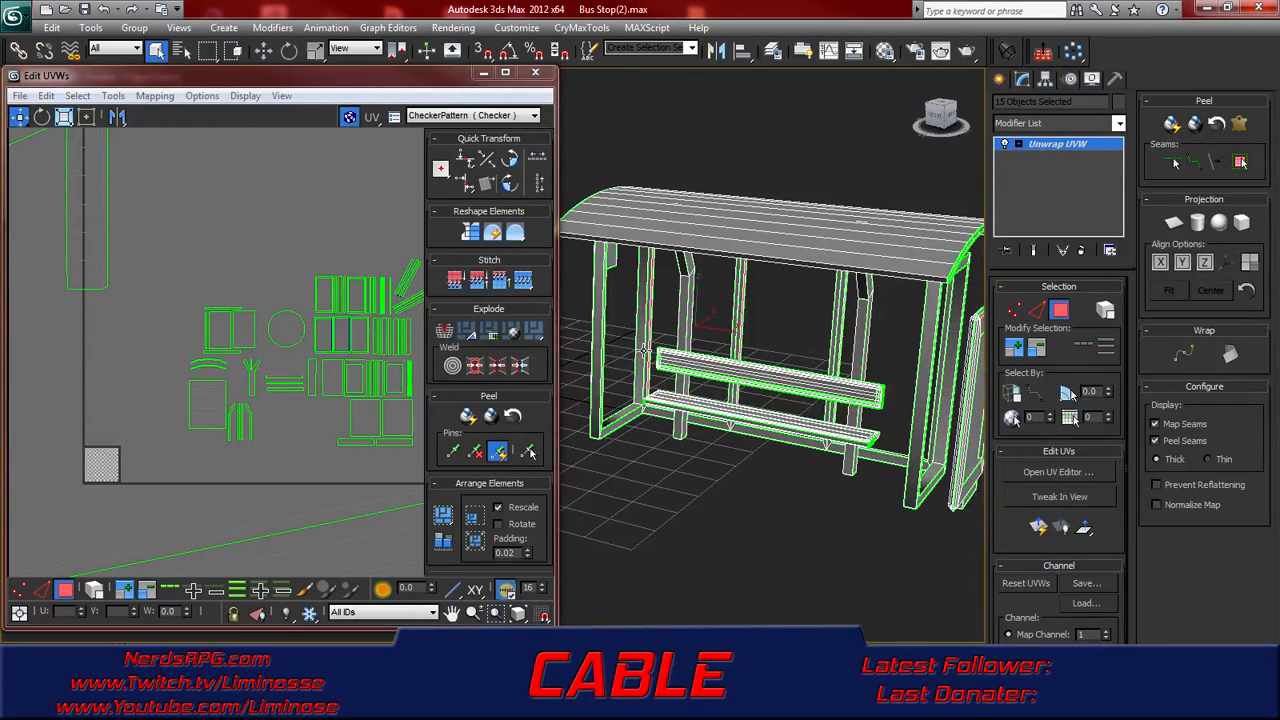
pyautogui.moveTo(410, 333); pyautogui.dragTo(314, 349)
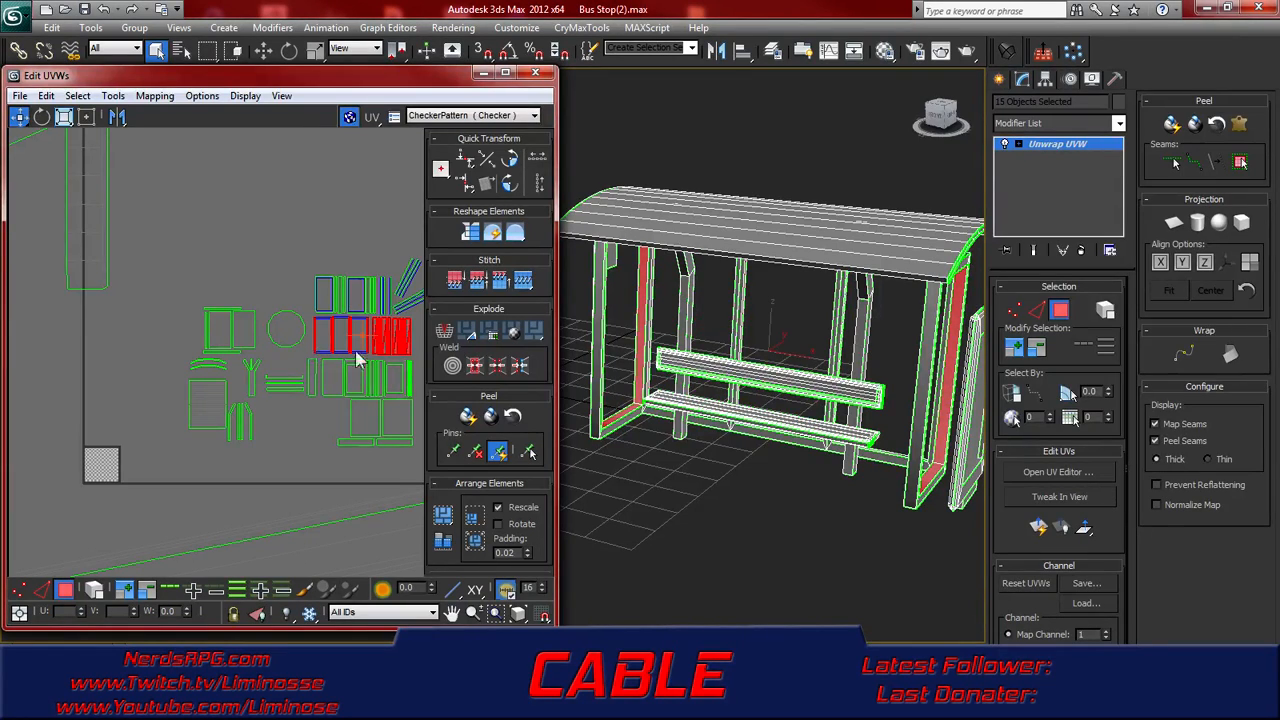
pyautogui.moveTo(710, 406)
pyautogui.keyDown('alt'); pyautogui.mouseDown(button='middle')
pyautogui.moveTo(652, 408)
pyautogui.moveTo(723, 409)
pyautogui.mouseUp(button='middle'); pyautogui.keyUp('alt')
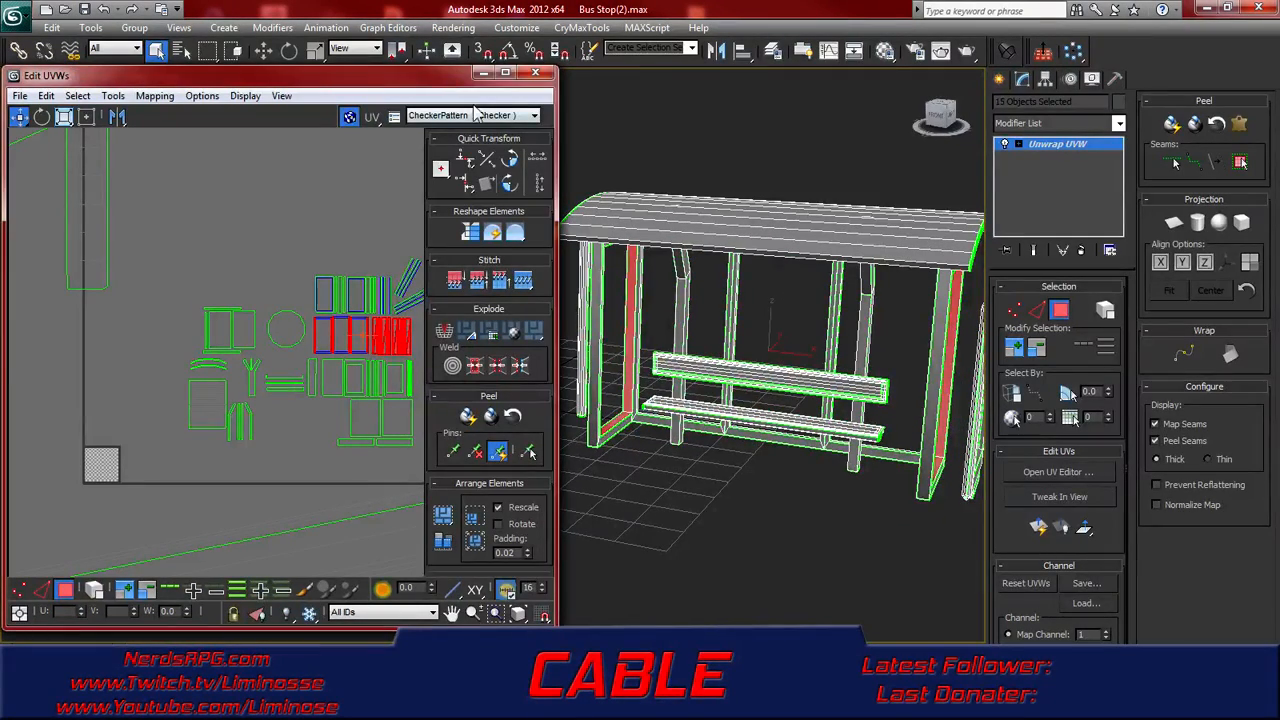
# - Close the UV editor and exit the bus stop scene without saving its changes
pyautogui.click(533, 74)
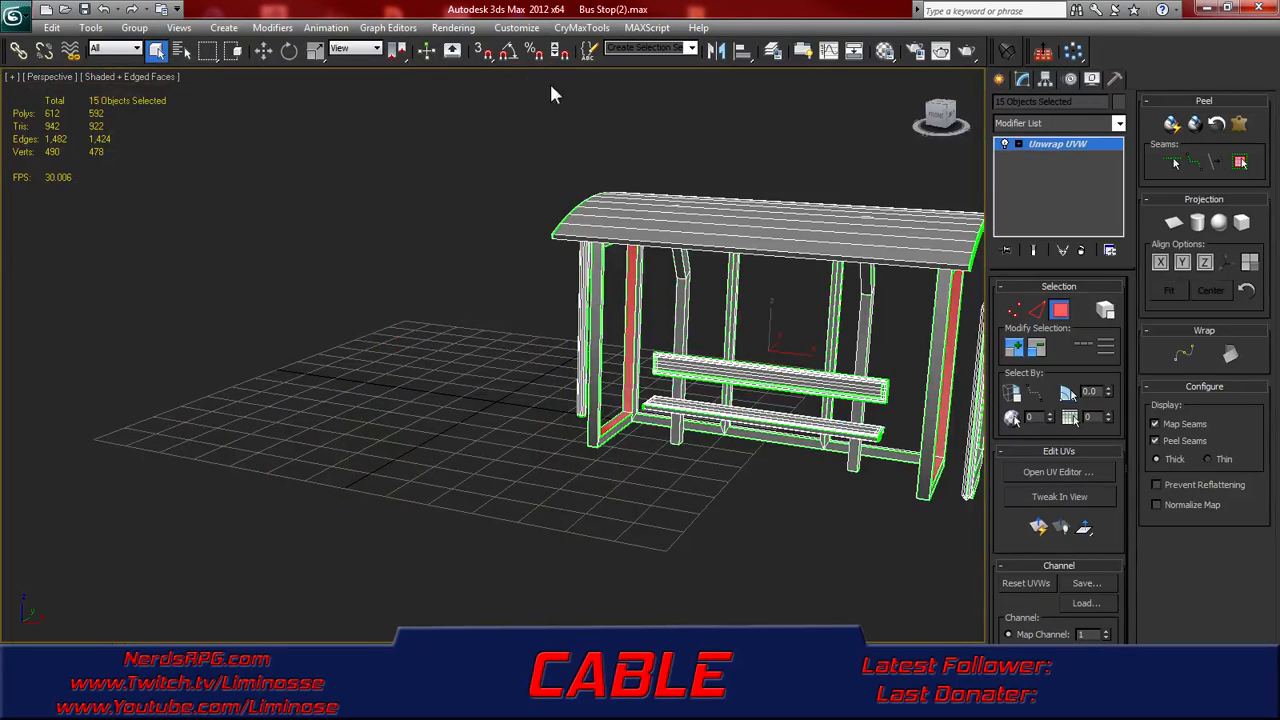
pyautogui.click(1259, 9)
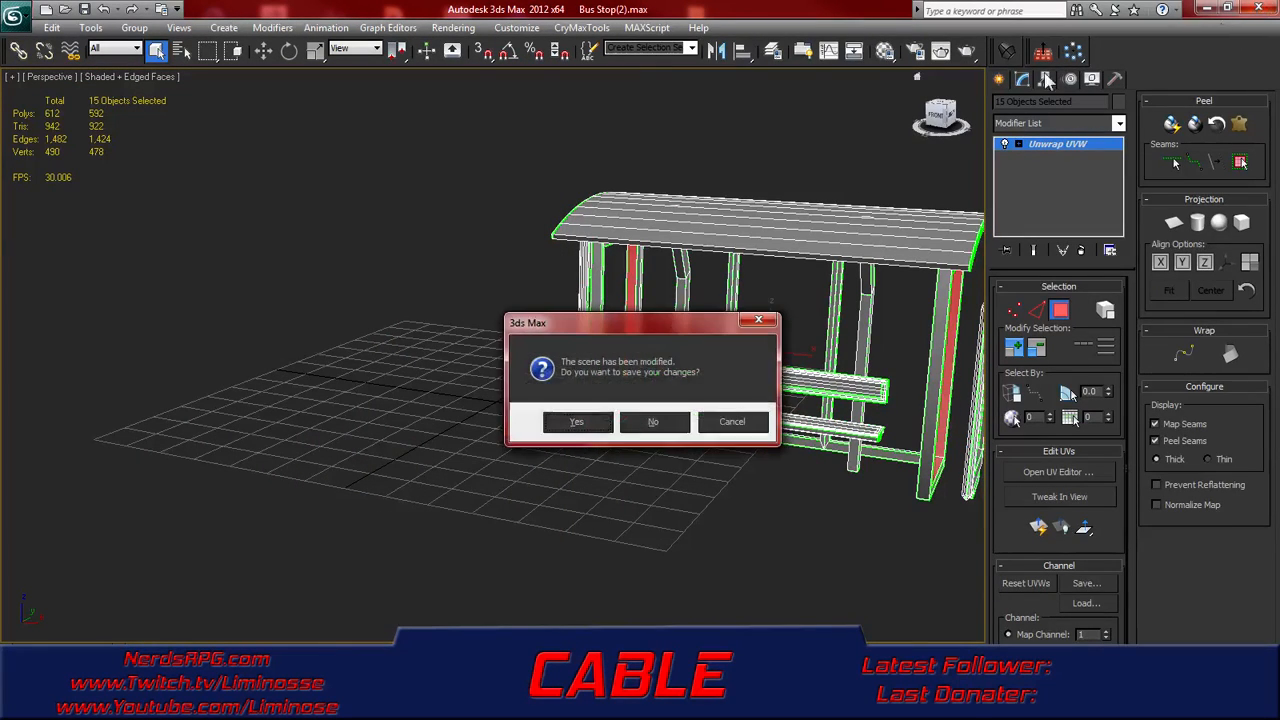
pyautogui.click(654, 421)
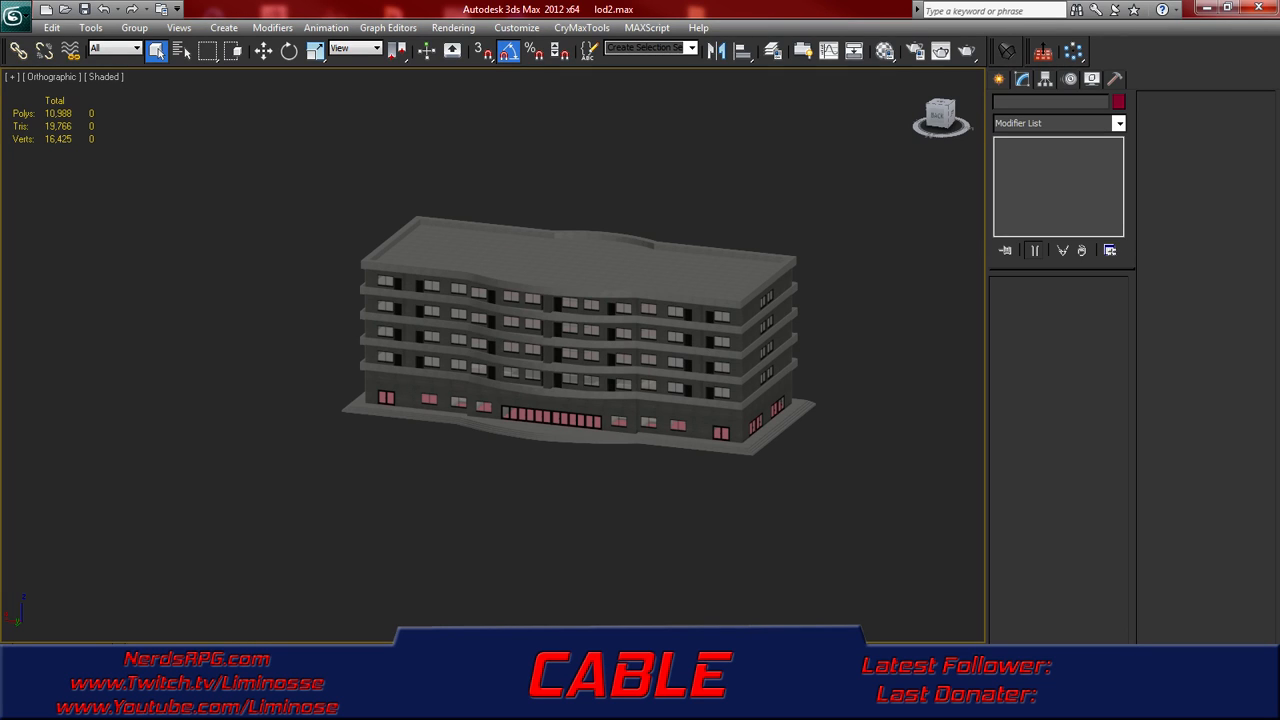
# - Delete the ground-floor window frames (windowframes_ff) and door frames (doorframes001) from the lod2 building
pyautogui.moveTo(328, 244); pyautogui.dragTo(266, 248, button='middle')
pyautogui.keyDown('alt'); pyautogui.moveTo(569, 282); pyautogui.dragTo(640, 278, button='middle'); pyautogui.keyUp('alt')
pyautogui.moveTo(732, 267); pyautogui.dragTo(639, 272, button='middle')
pyautogui.click(531, 308)
pyautogui.moveTo(381, 475); pyautogui.dragTo(473, 340, button='middle')
pyautogui.scroll(6, 372, 428)
pyautogui.scroll(3, 414, 394)
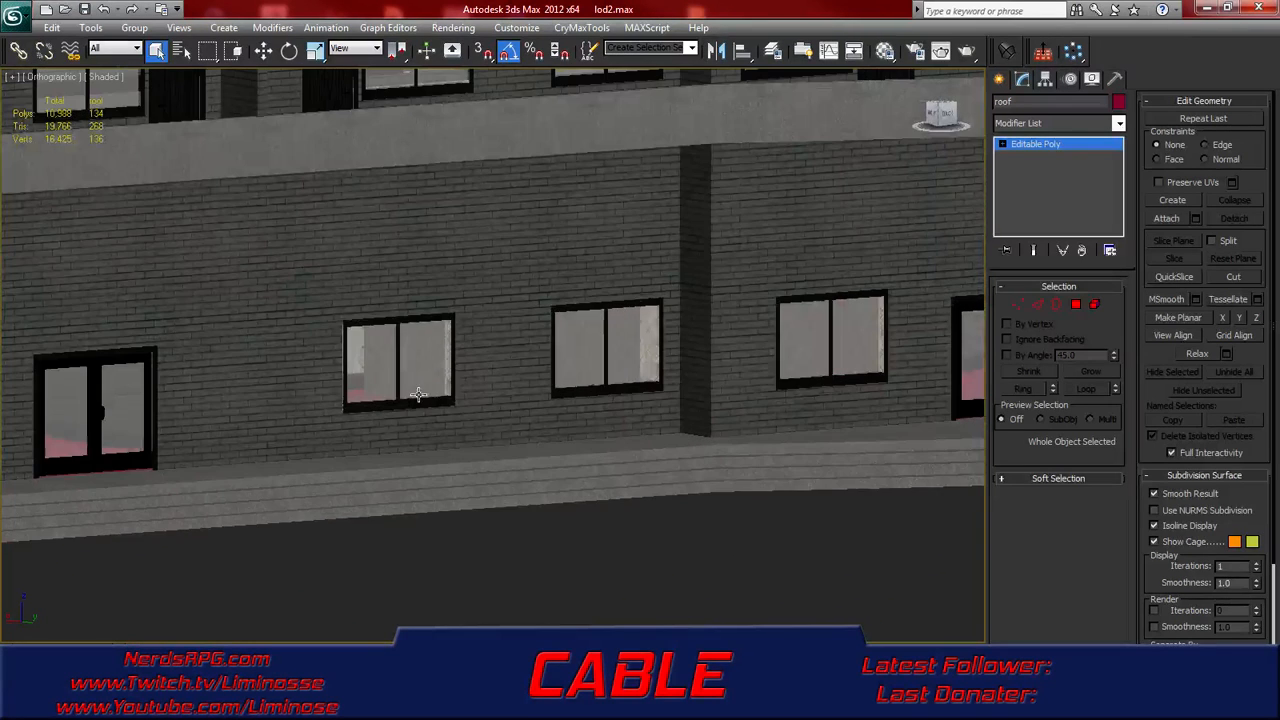
pyautogui.click(417, 403)
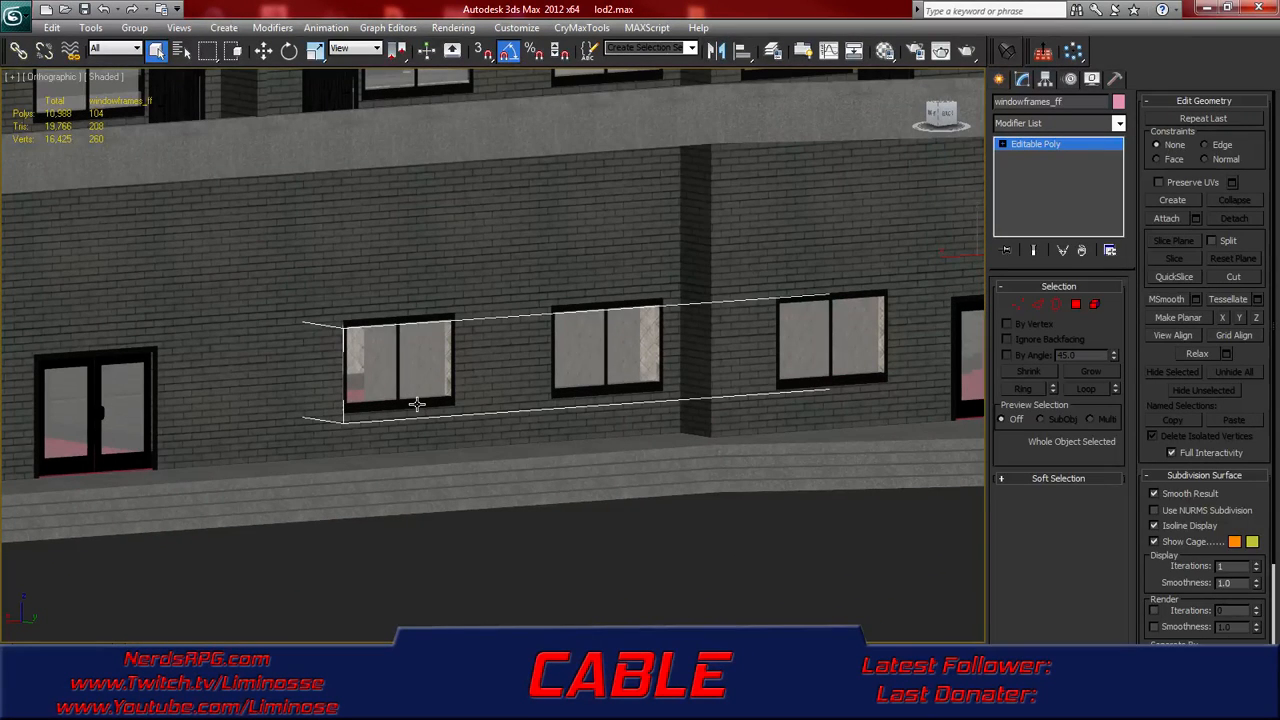
pyautogui.press('Delete')
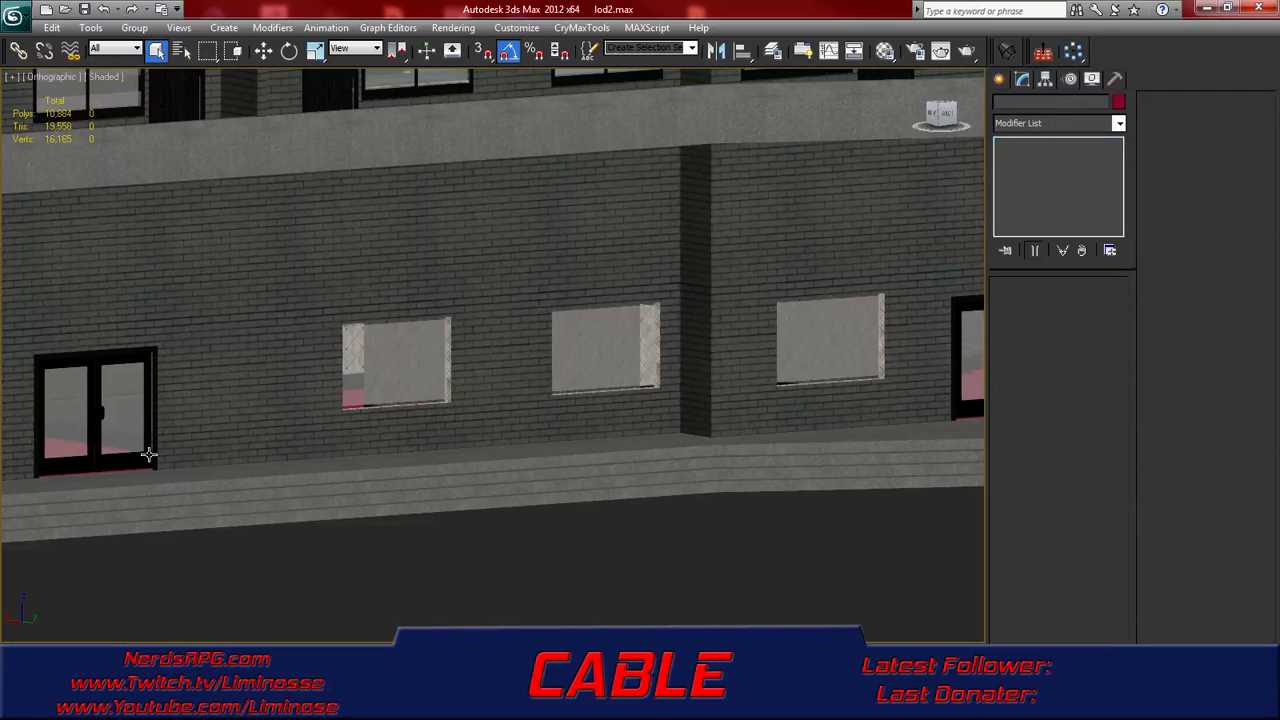
pyautogui.click(156, 448)
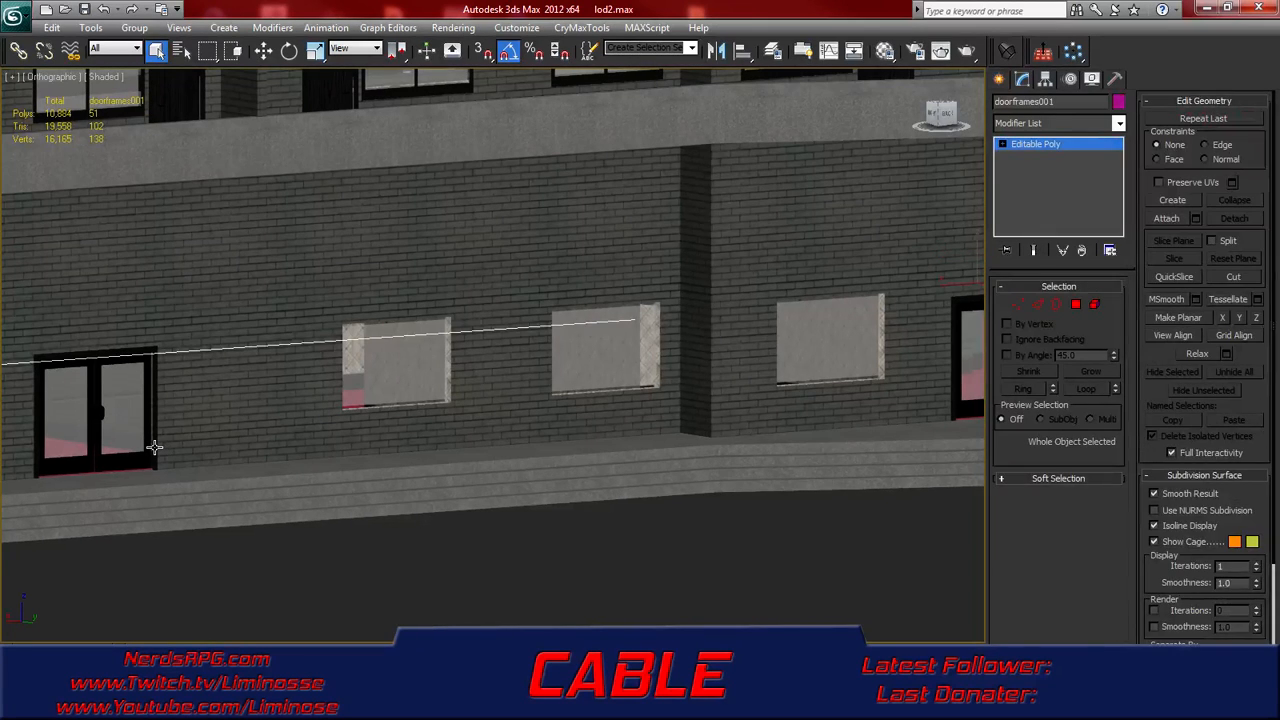
pyautogui.press('Delete')
# - Delete the door frames and window frames on the first upper floor of the building
pyautogui.moveTo(197, 329); pyautogui.dragTo(258, 434, button='middle')
pyautogui.moveTo(233, 311); pyautogui.dragTo(272, 415, button='middle')
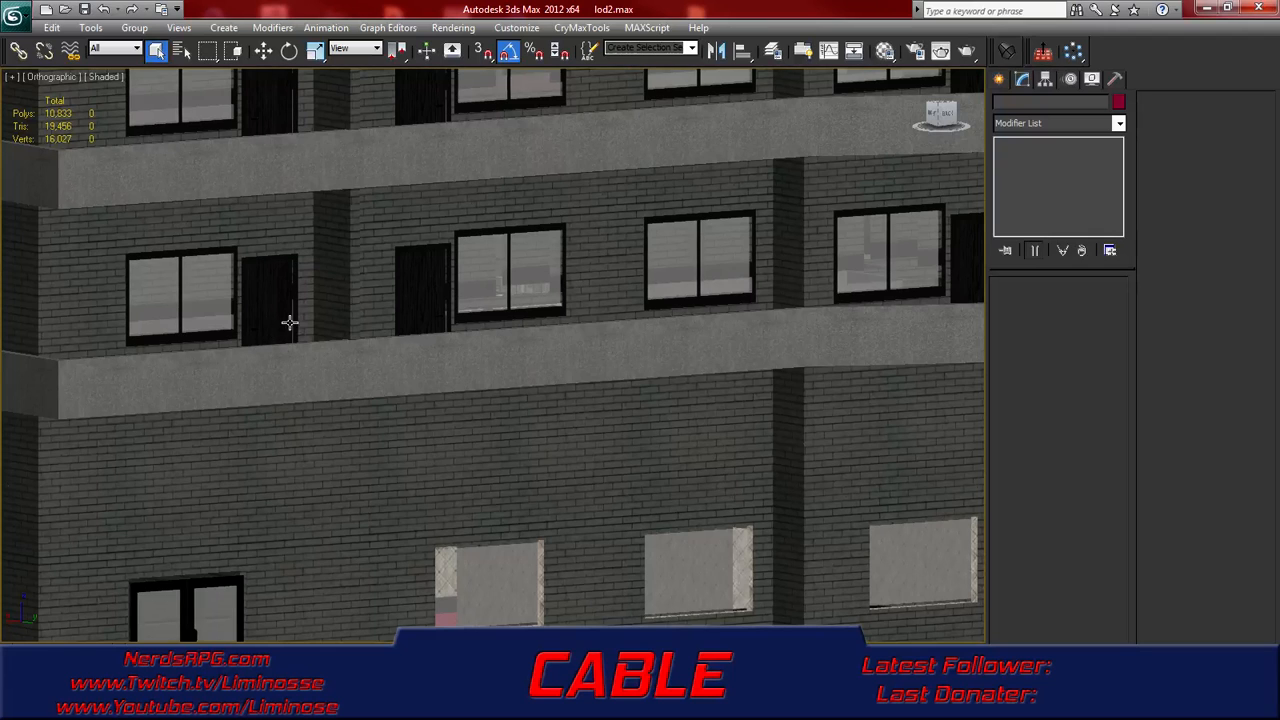
pyautogui.click(293, 320)
pyautogui.press('Delete')
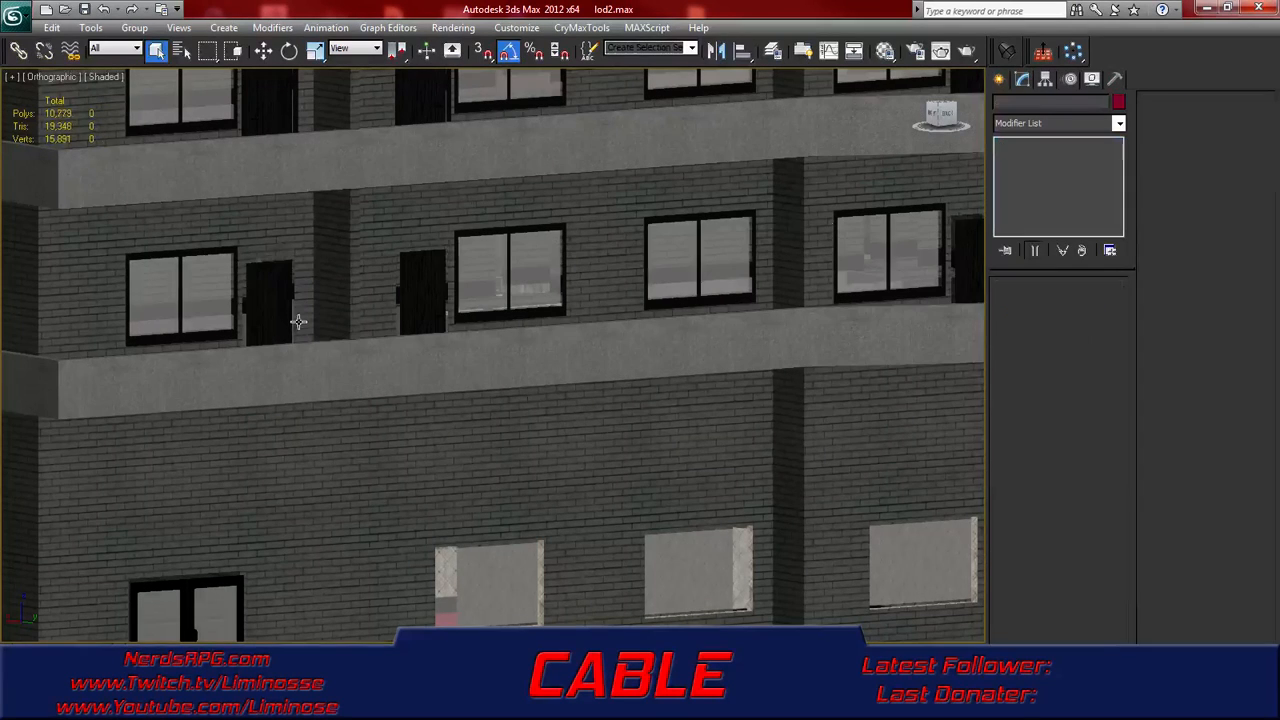
pyautogui.click(236, 316)
pyautogui.press('Delete')
# - Delete the window frames (windowframes001) and door frames on the second upper floor
pyautogui.moveTo(334, 240); pyautogui.dragTo(366, 363, button='middle')
pyautogui.click(462, 307)
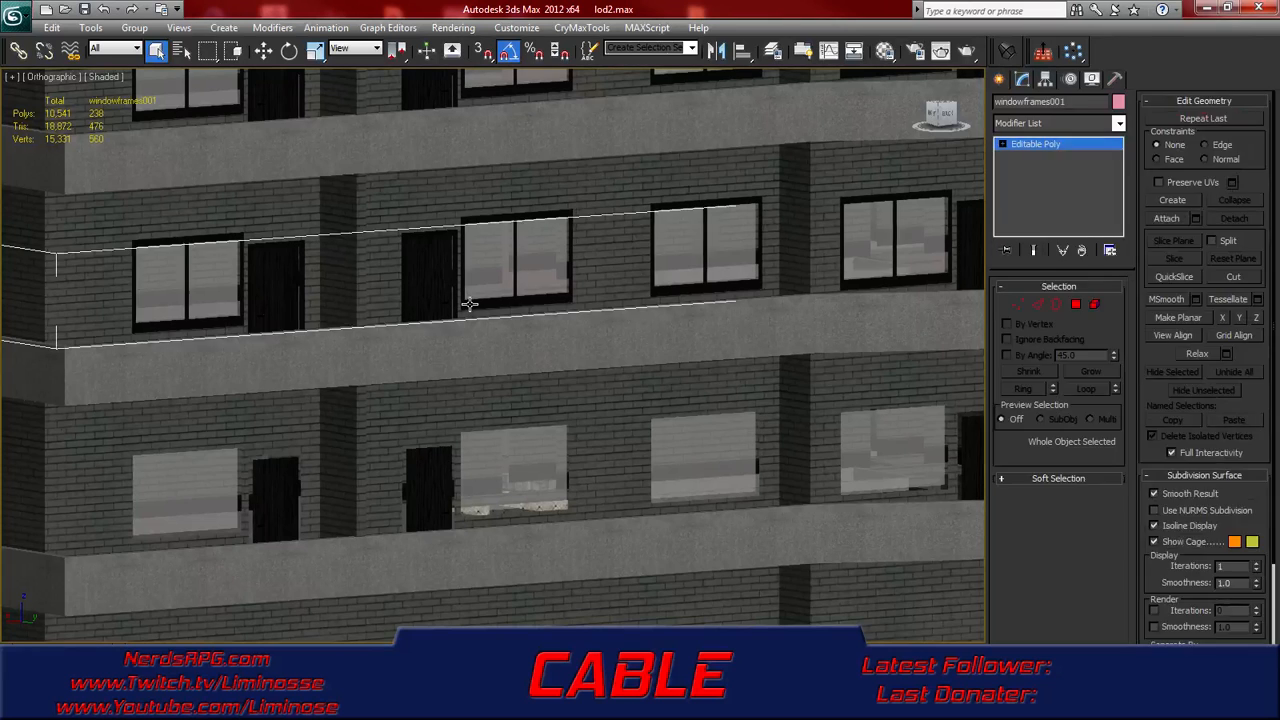
pyautogui.press('Delete')
pyautogui.click(458, 303)
pyautogui.press('Delete')
# - Delete the remaining window and door frames on the two top floors of the building
pyautogui.moveTo(443, 251); pyautogui.dragTo(431, 415, button='middle')
pyautogui.click(444, 286)
pyautogui.press('Delete')
pyautogui.moveTo(454, 212); pyautogui.dragTo(421, 296, button='middle')
pyautogui.click(422, 282)
pyautogui.press('Delete')
# - Examine the upper floors, ground-floor entrance and roof of the building after the frame removal
pyautogui.moveTo(449, 215); pyautogui.dragTo(539, 262, button='middle')
pyautogui.moveTo(661, 294); pyautogui.dragTo(587, 240, button='middle')
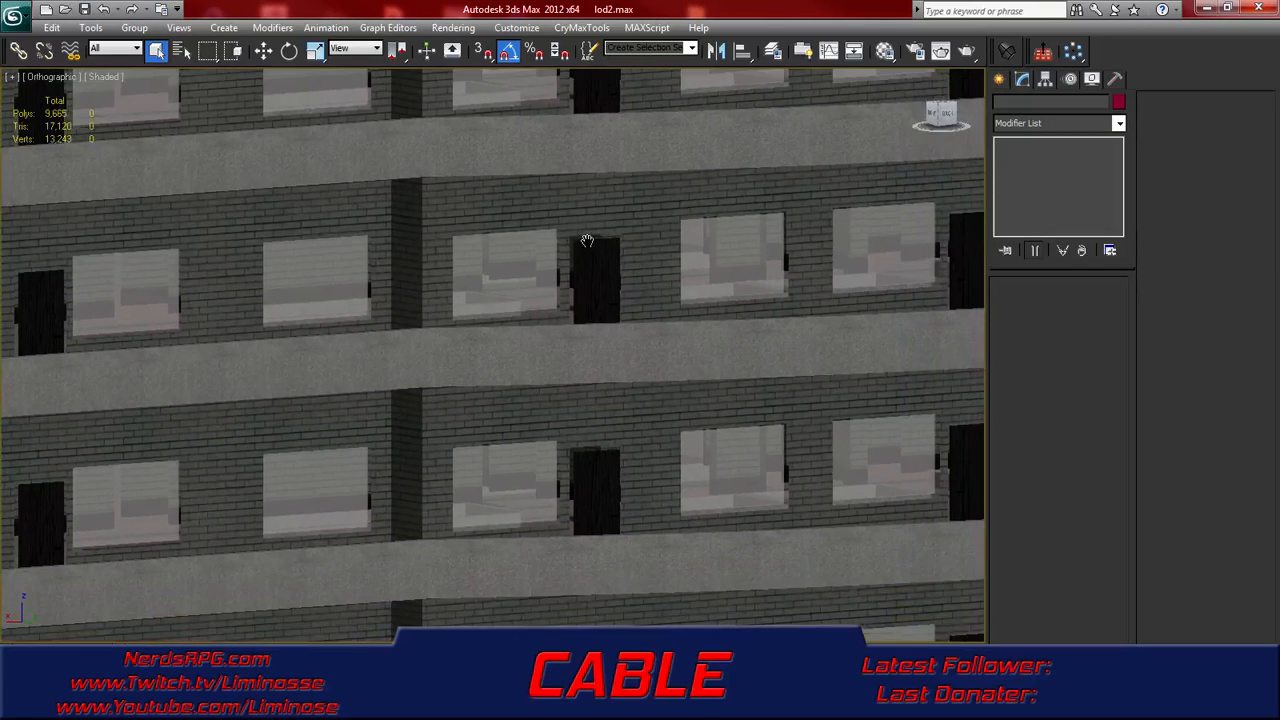
pyautogui.scroll(-6, 563, 369)
pyautogui.moveTo(573, 463); pyautogui.dragTo(516, 311, button='middle')
pyautogui.moveTo(527, 372); pyautogui.dragTo(499, 335, button='middle')
pyautogui.scroll(4, 519, 392)
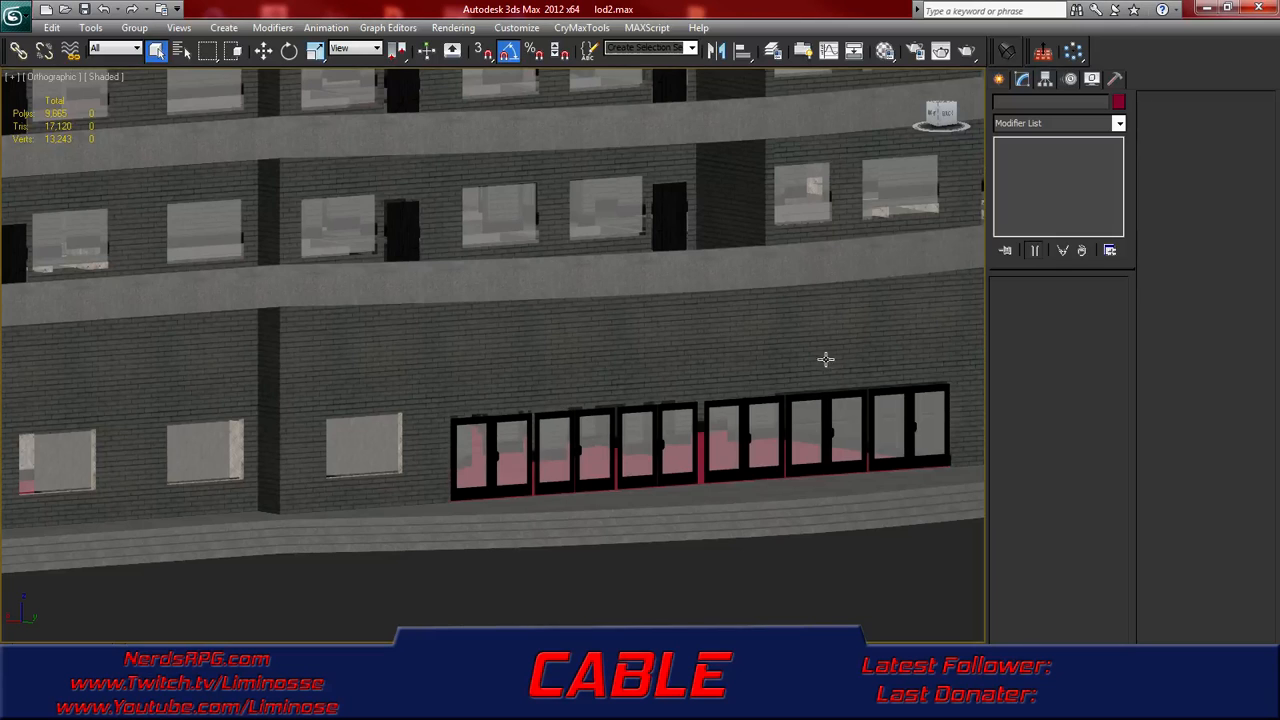
pyautogui.moveTo(433, 453); pyautogui.dragTo(653, 429, button='middle')
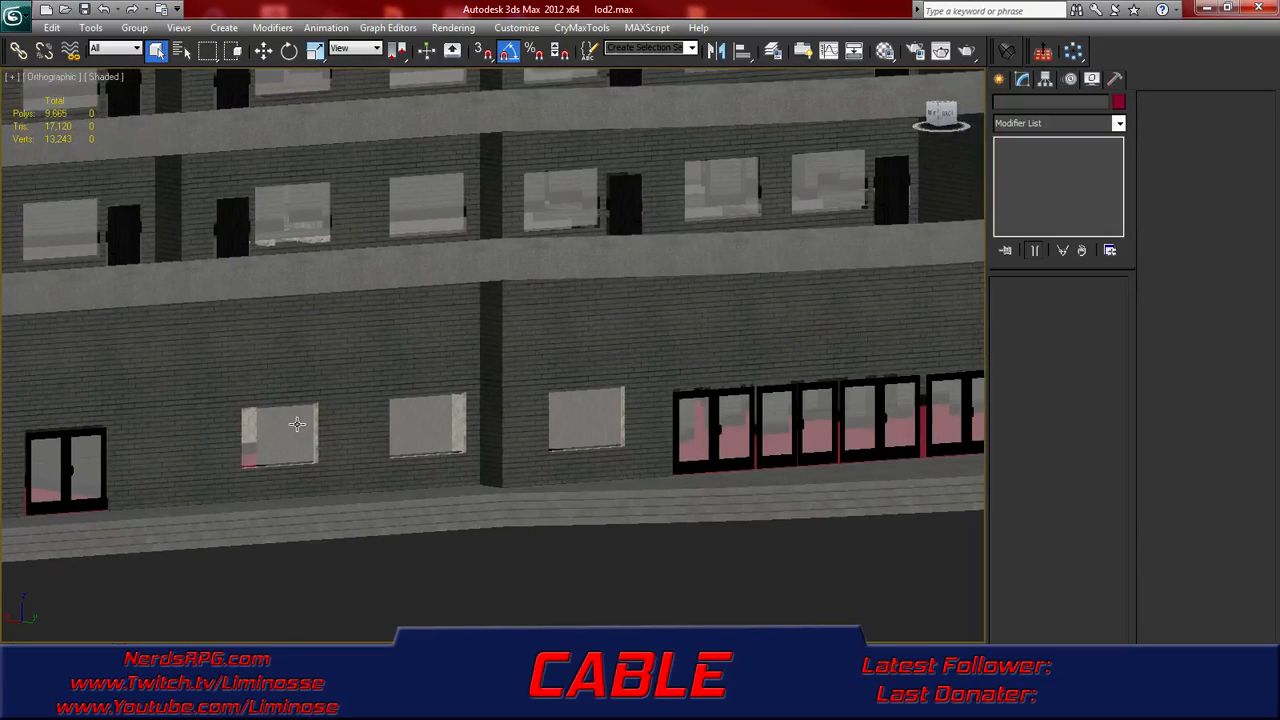
pyautogui.scroll(-4, 296, 423)
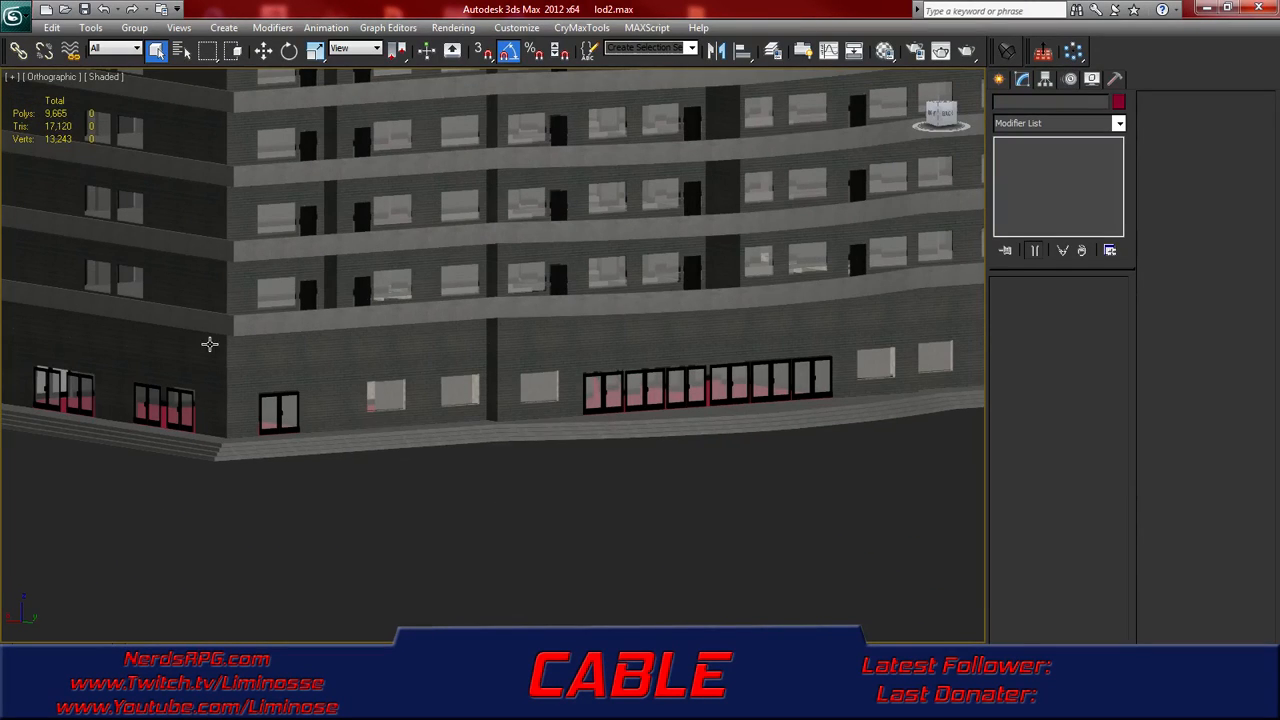
pyautogui.keyDown('alt'); pyautogui.moveTo(430, 281); pyautogui.dragTo(404, 327, button='middle'); pyautogui.keyUp('alt')
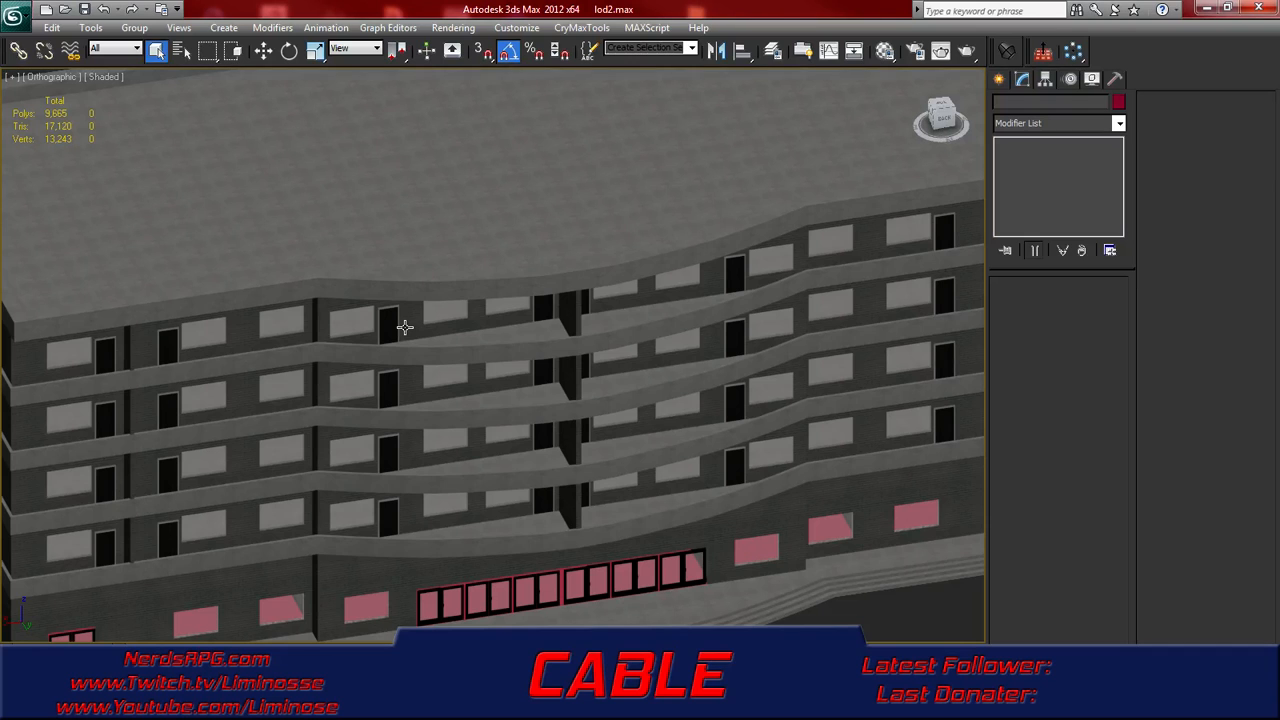
# - Leave element-level editing of the five selected objects and examine the building's walls and floors from several sides
pyautogui.moveTo(388, 341); pyautogui.dragTo(431, 297, button='middle')
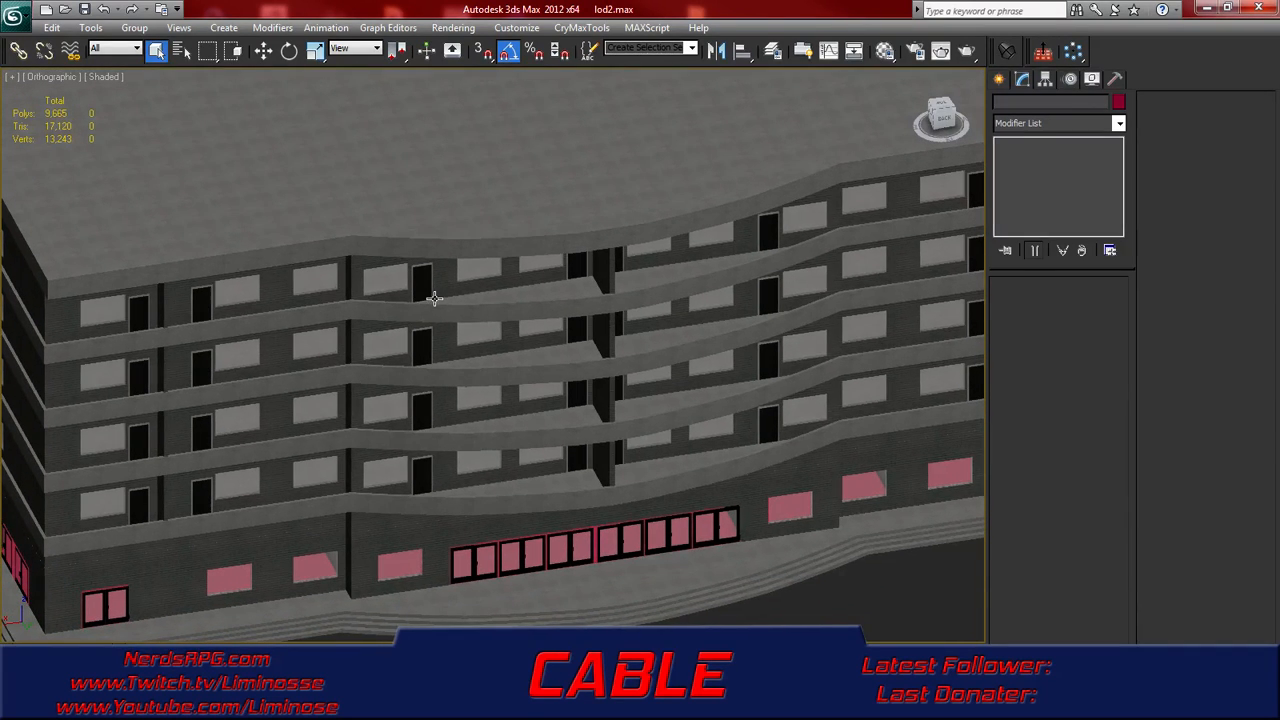
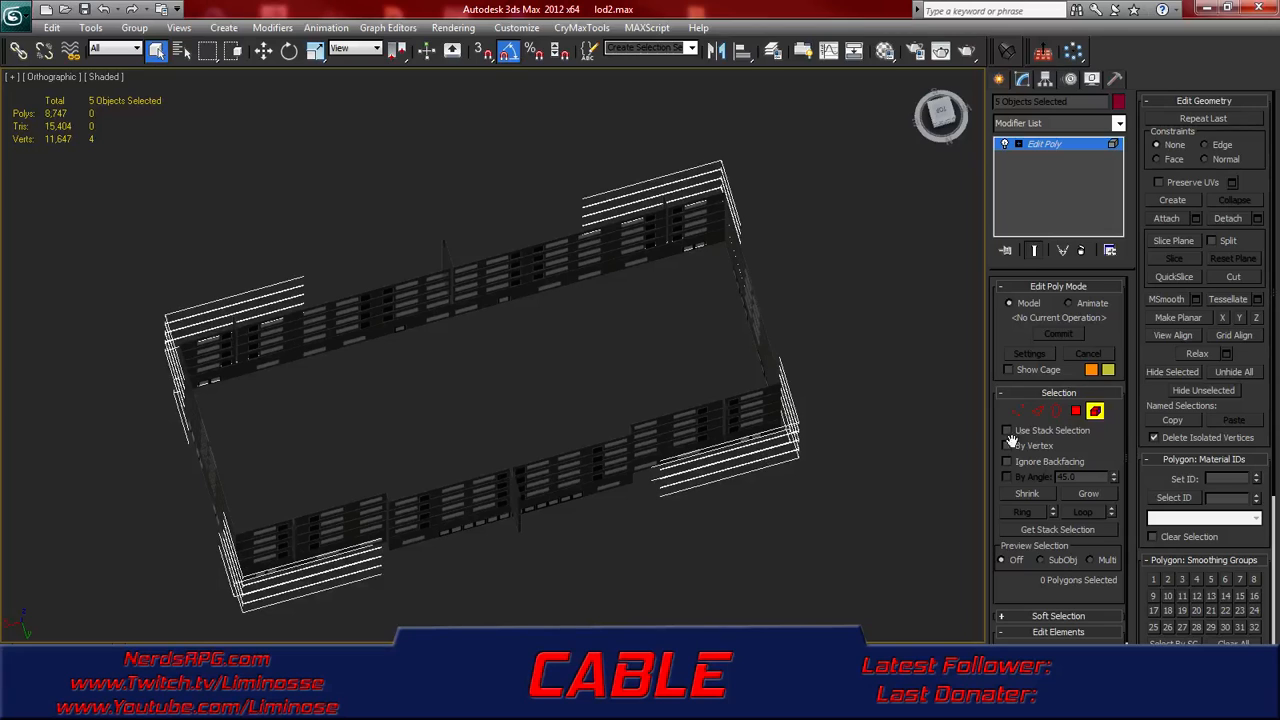
pyautogui.click(1094, 410)
pyautogui.keyDown('alt'); pyautogui.moveTo(596, 464); pyautogui.dragTo(595, 439, button='middle'); pyautogui.keyUp('alt')
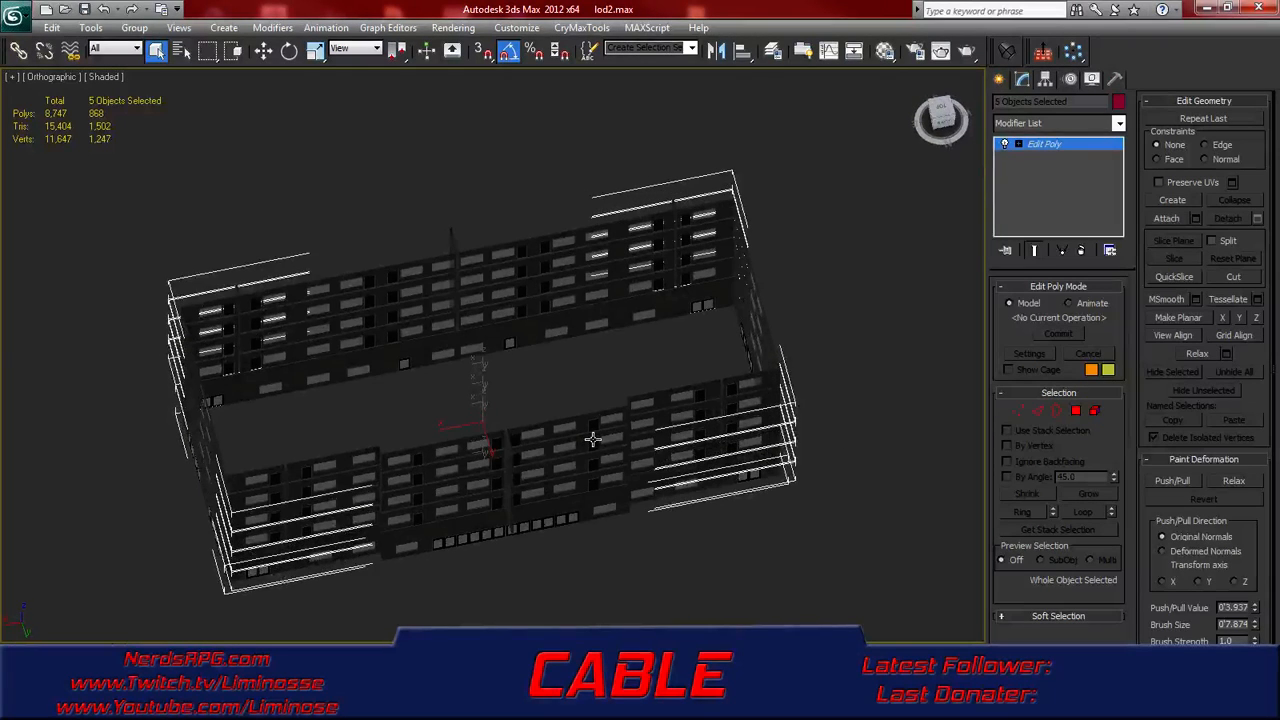
pyautogui.scroll(8, 432, 352)
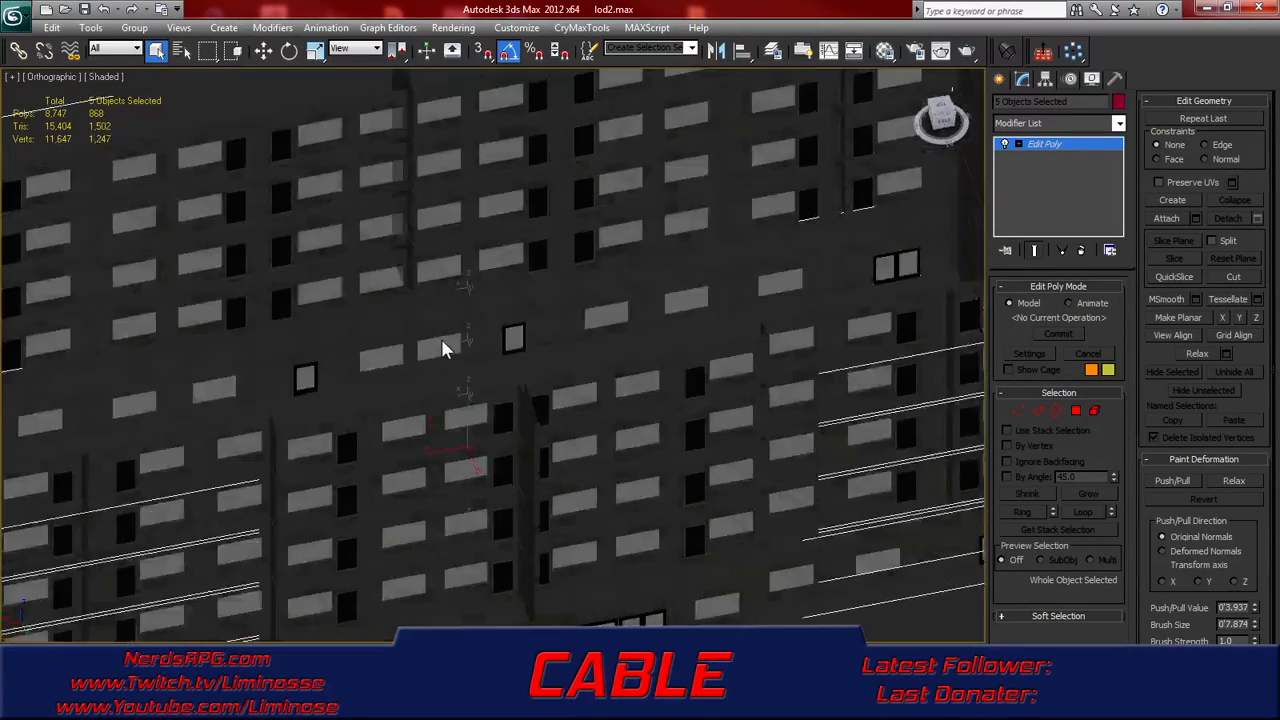
pyautogui.keyDown('alt'); pyautogui.moveTo(441, 338); pyautogui.dragTo(463, 309, button='middle'); pyautogui.keyUp('alt')
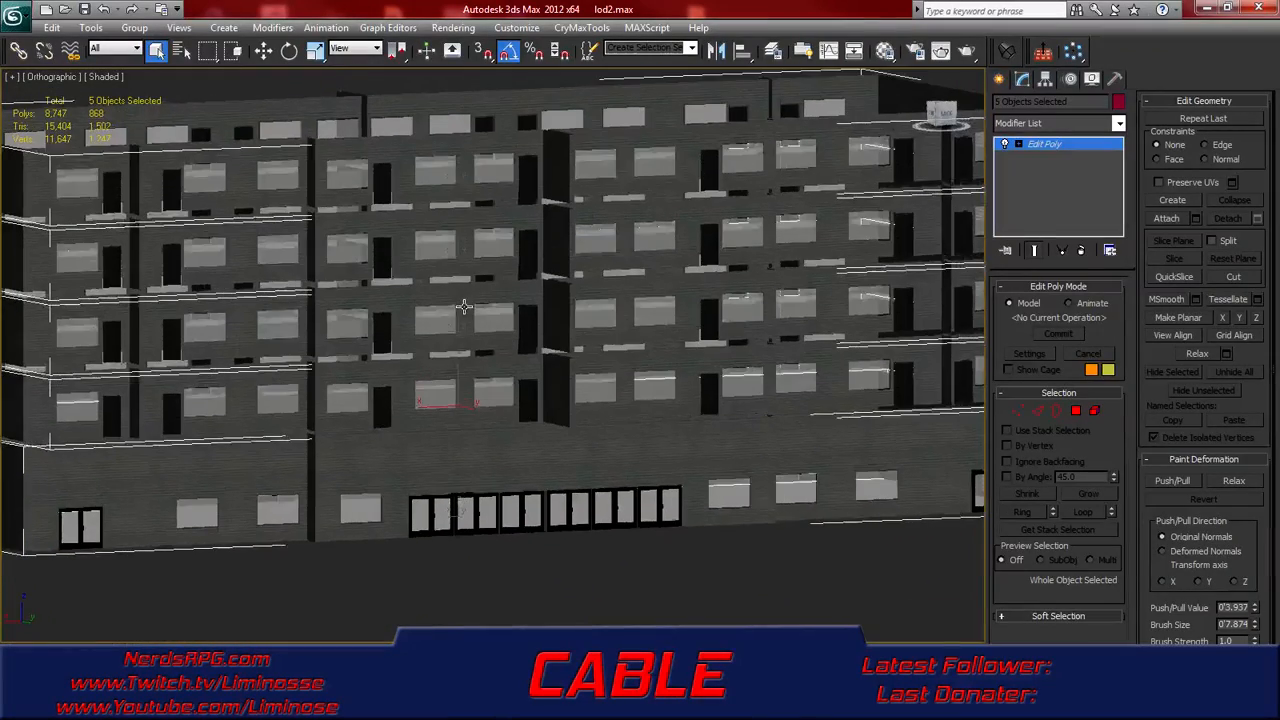
pyautogui.scroll(-5, 358, 442)
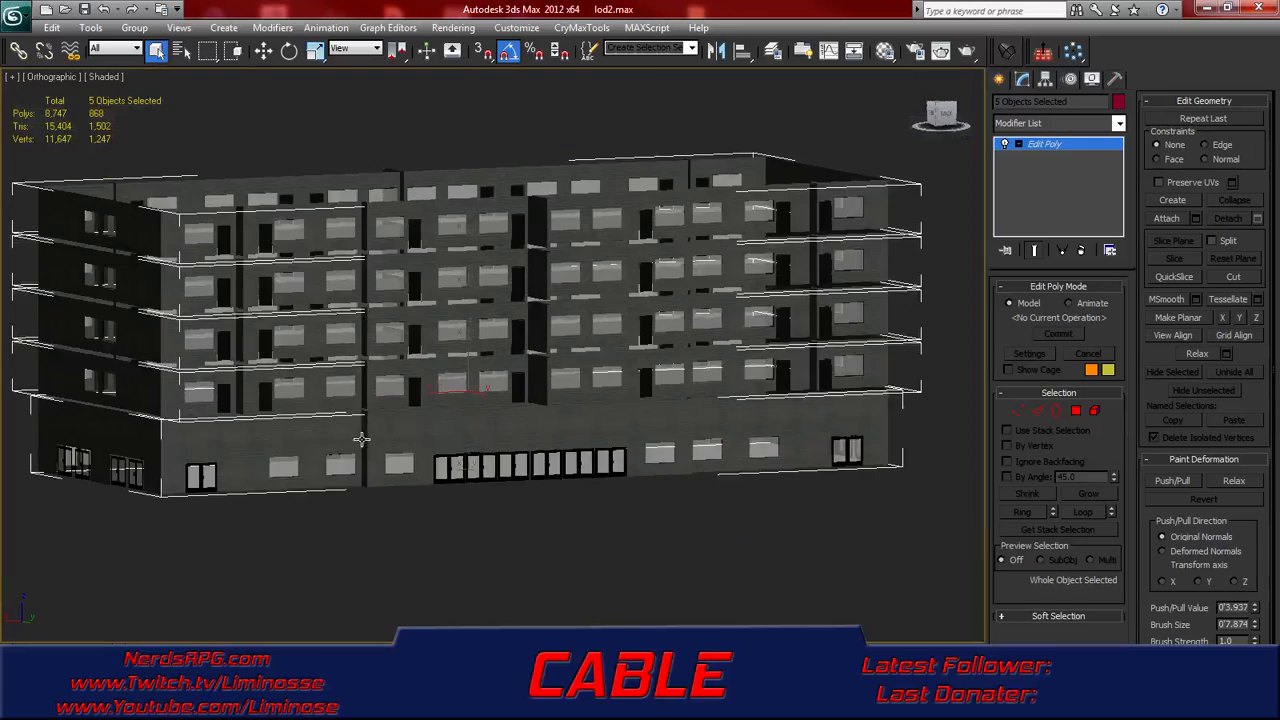
pyautogui.keyDown('alt'); pyautogui.moveTo(400, 423); pyautogui.dragTo(421, 437, button='middle'); pyautogui.keyUp('alt')
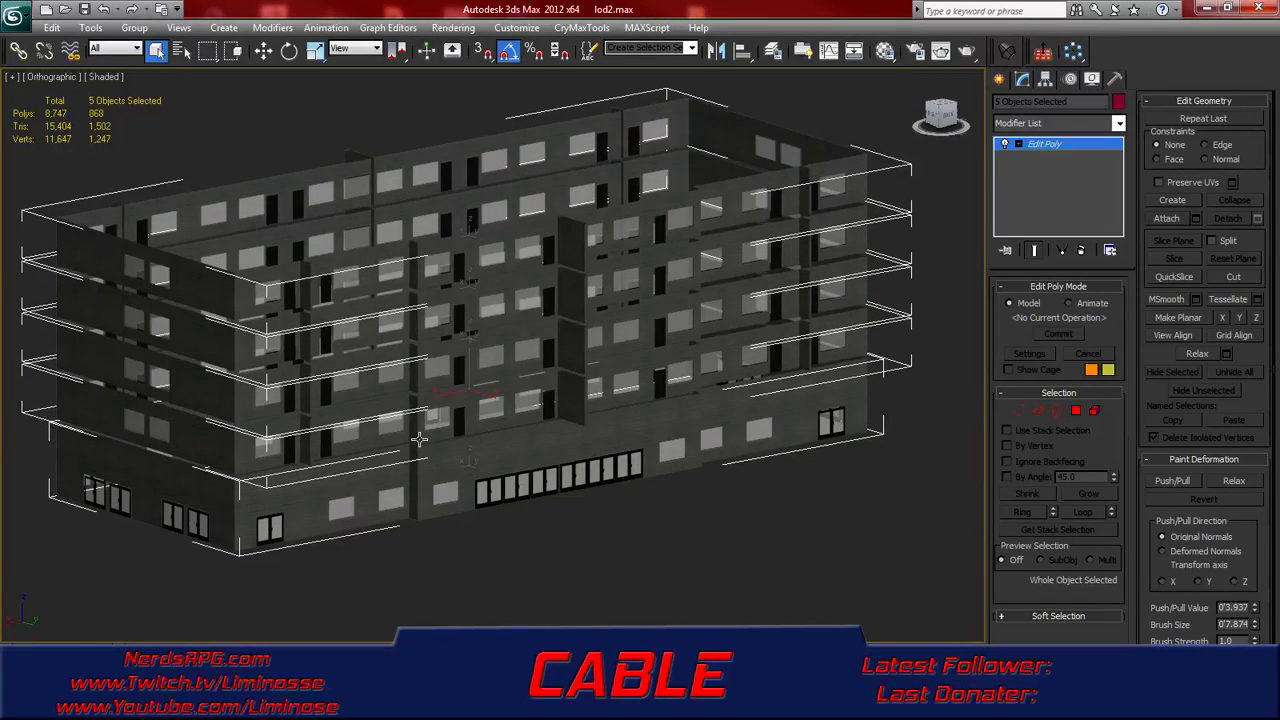
# - Turn on edged-face display and examine the mesh edges around the building's windows, doors and corners
pyautogui.press('F4')
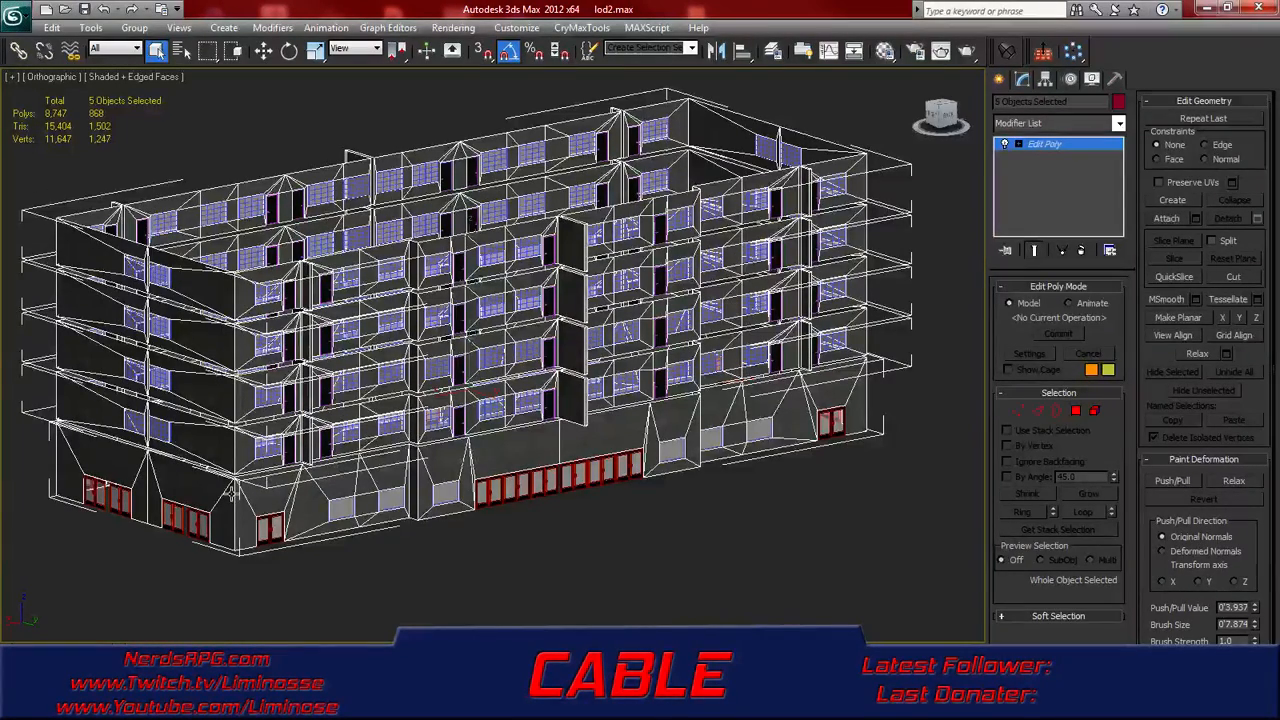
pyautogui.scroll(6, 230, 490)
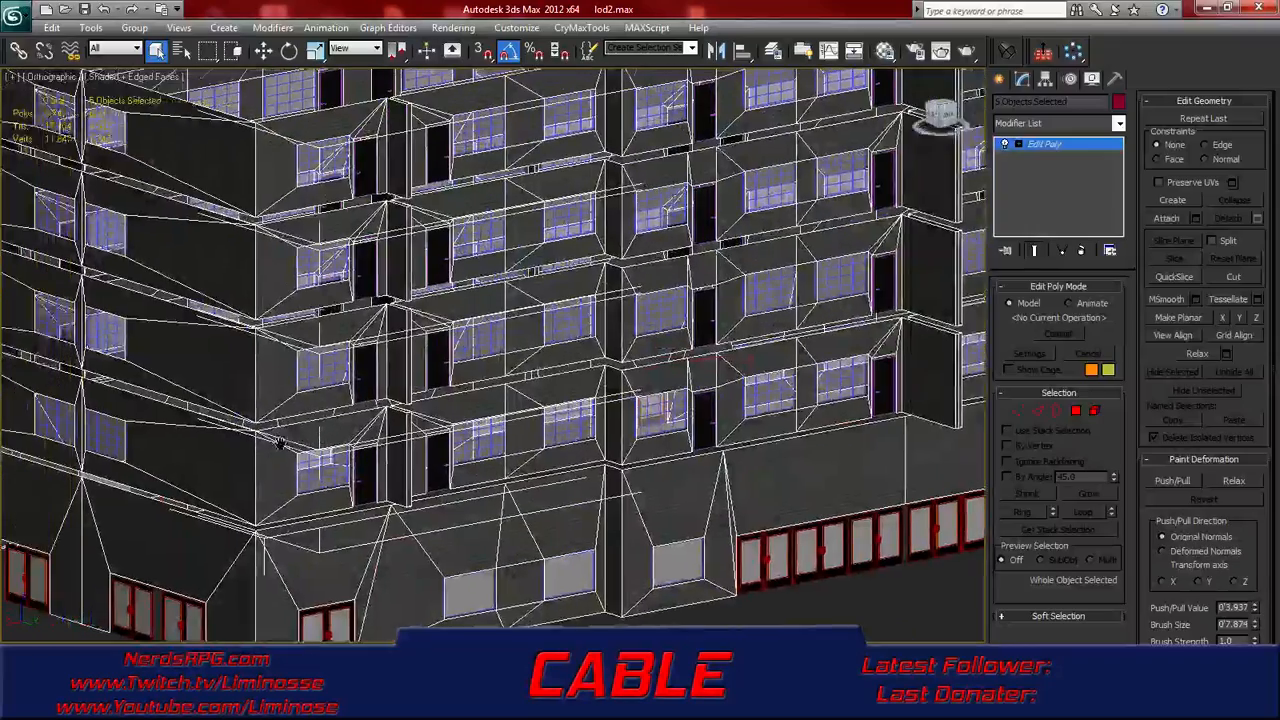
pyautogui.keyDown('alt'); pyautogui.moveTo(280, 443); pyautogui.dragTo(330, 406, button='middle'); pyautogui.keyUp('alt')
pyautogui.scroll(4, 330, 408)
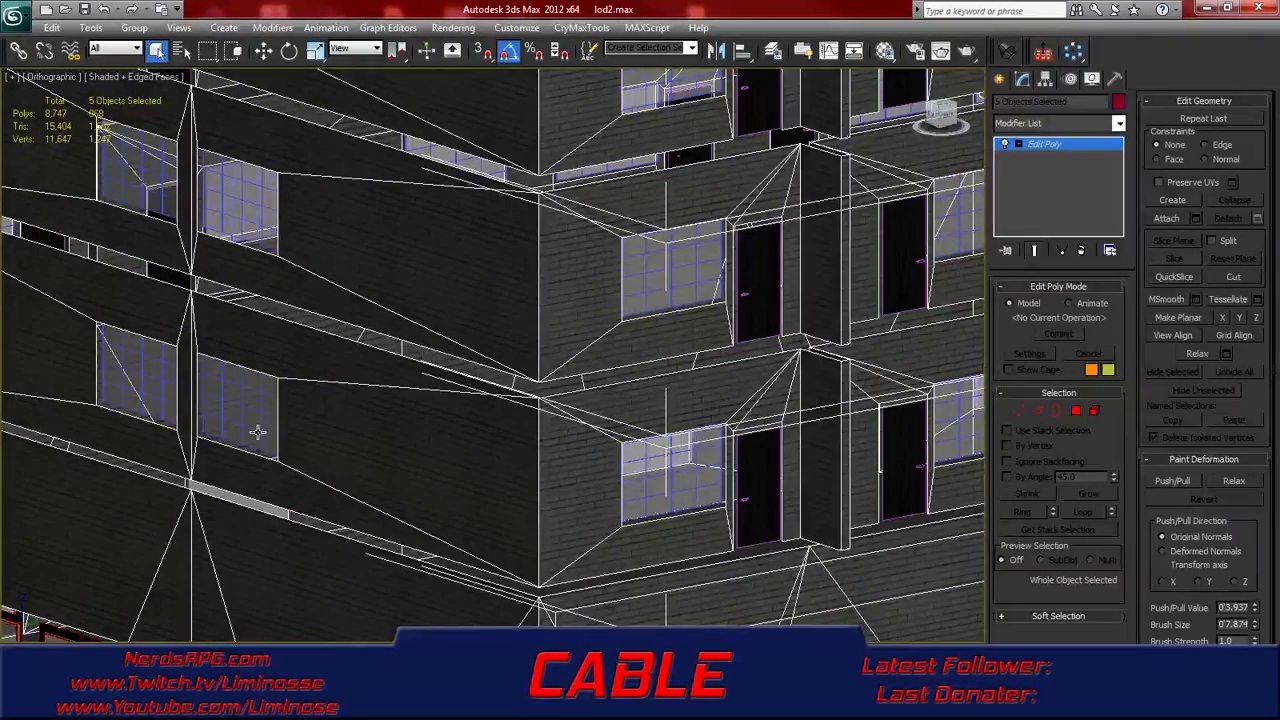
pyautogui.scroll(-5, 257, 432)
pyautogui.moveTo(415, 428); pyautogui.dragTo(321, 426, button='middle')
pyautogui.moveTo(563, 374); pyautogui.dragTo(550, 403, button='middle')
pyautogui.scroll(-4, 486, 385)
pyautogui.scroll(3, 463, 404)
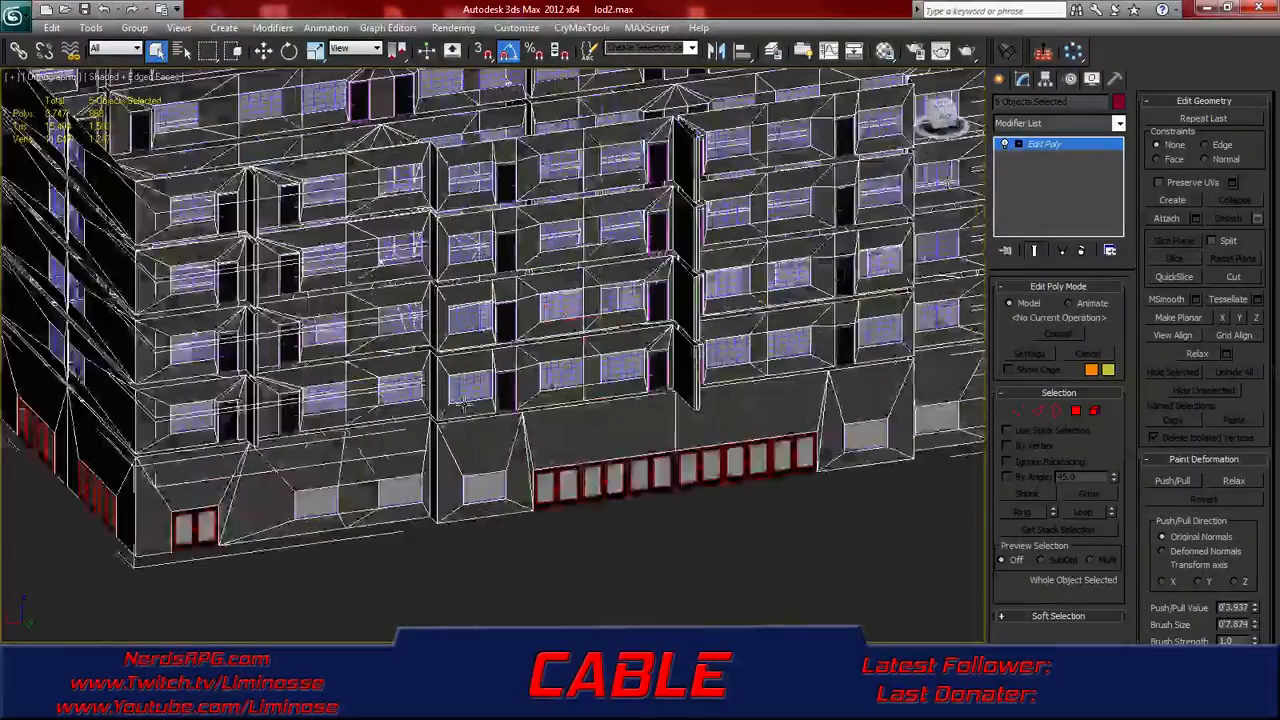
pyautogui.scroll(3, 463, 404)
# - Select the window glass objects of all four upper floors, starting with Glass_2plus, and isolate them
pyautogui.click(462, 401)
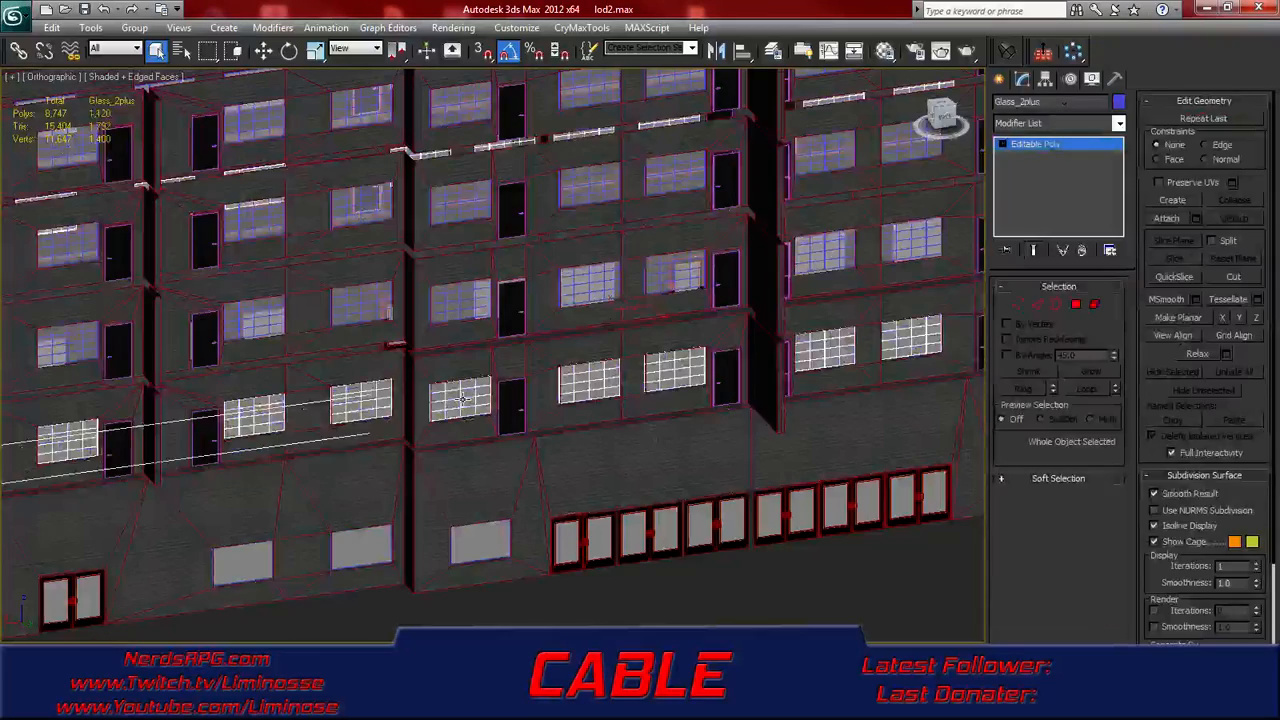
pyautogui.scroll(-4, 469, 401)
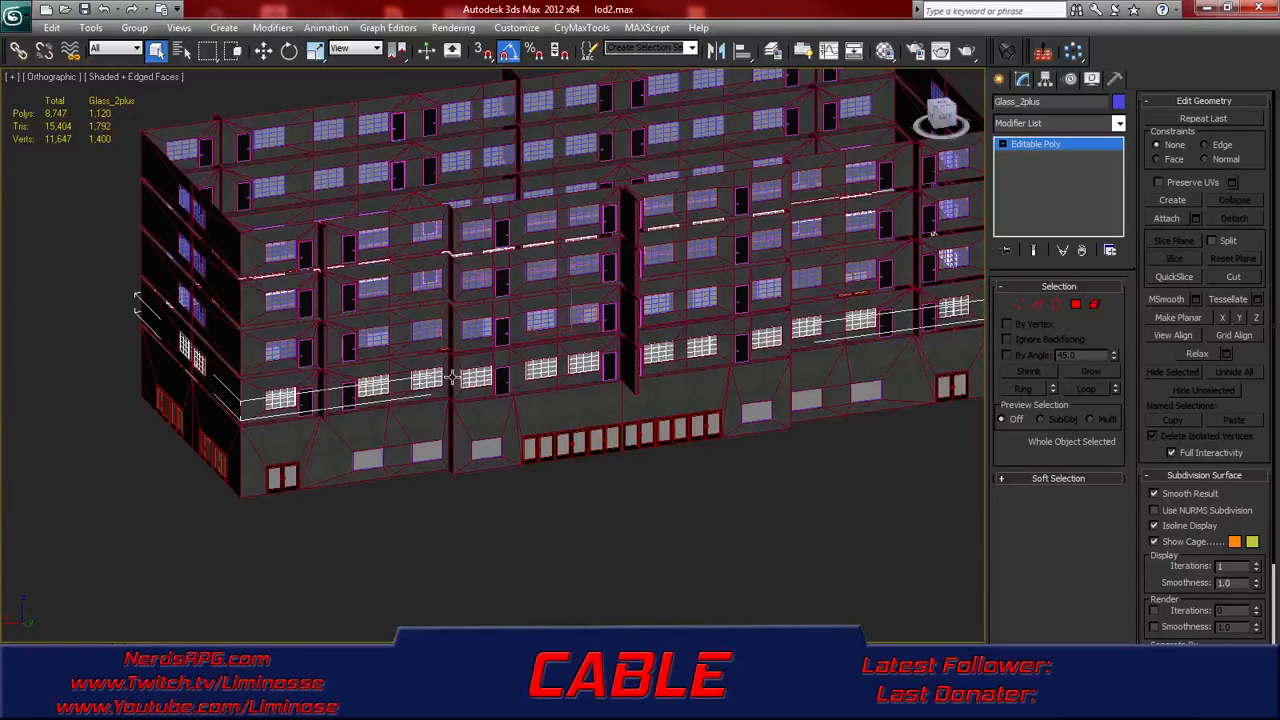
pyautogui.keyDown('ctrl'); pyautogui.click(426, 336); pyautogui.keyUp('ctrl')
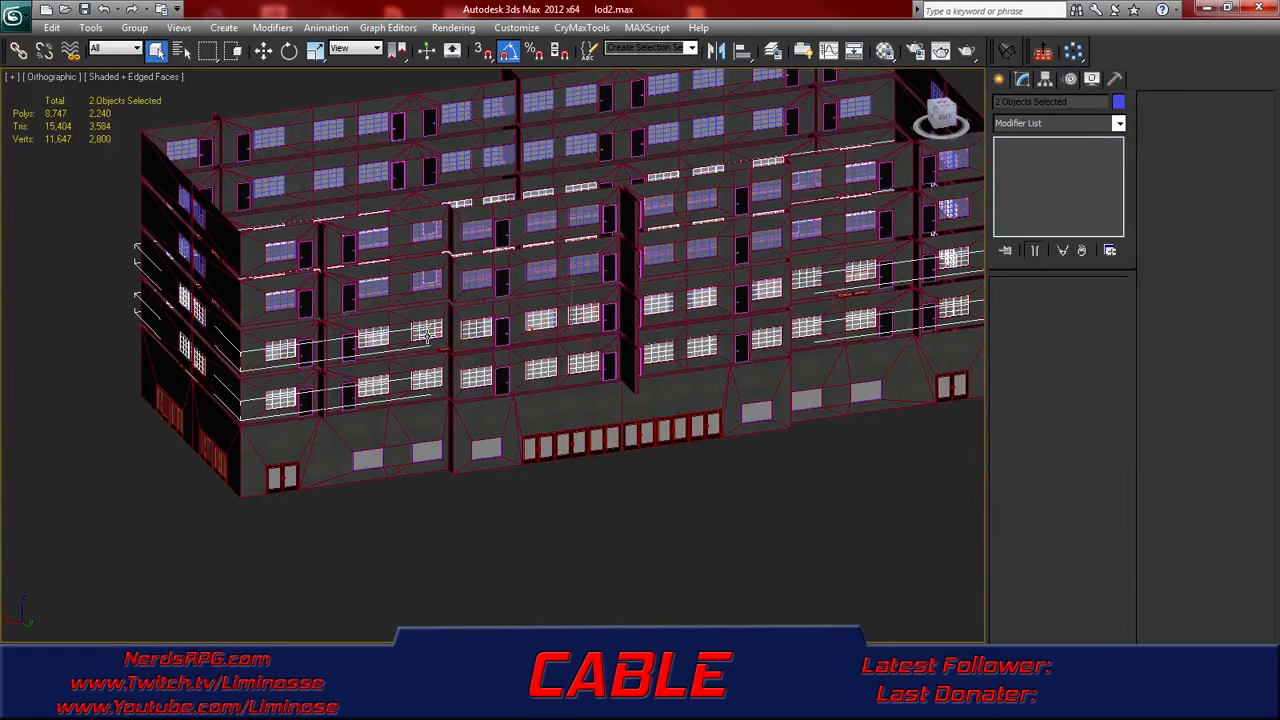
pyautogui.keyDown('ctrl'); pyautogui.click(429, 281); pyautogui.keyUp('ctrl')
pyautogui.keyDown('ctrl'); pyautogui.click(438, 240); pyautogui.keyUp('ctrl')
pyautogui.moveTo(580, 311)
pyautogui.keyDown('alt'); pyautogui.mouseDown(button='middle')
pyautogui.moveTo(549, 290)
pyautogui.moveTo(608, 306)
pyautogui.moveTo(560, 296)
pyautogui.mouseUp(button='middle'); pyautogui.keyUp('alt')
pyautogui.rightClick(505, 285)
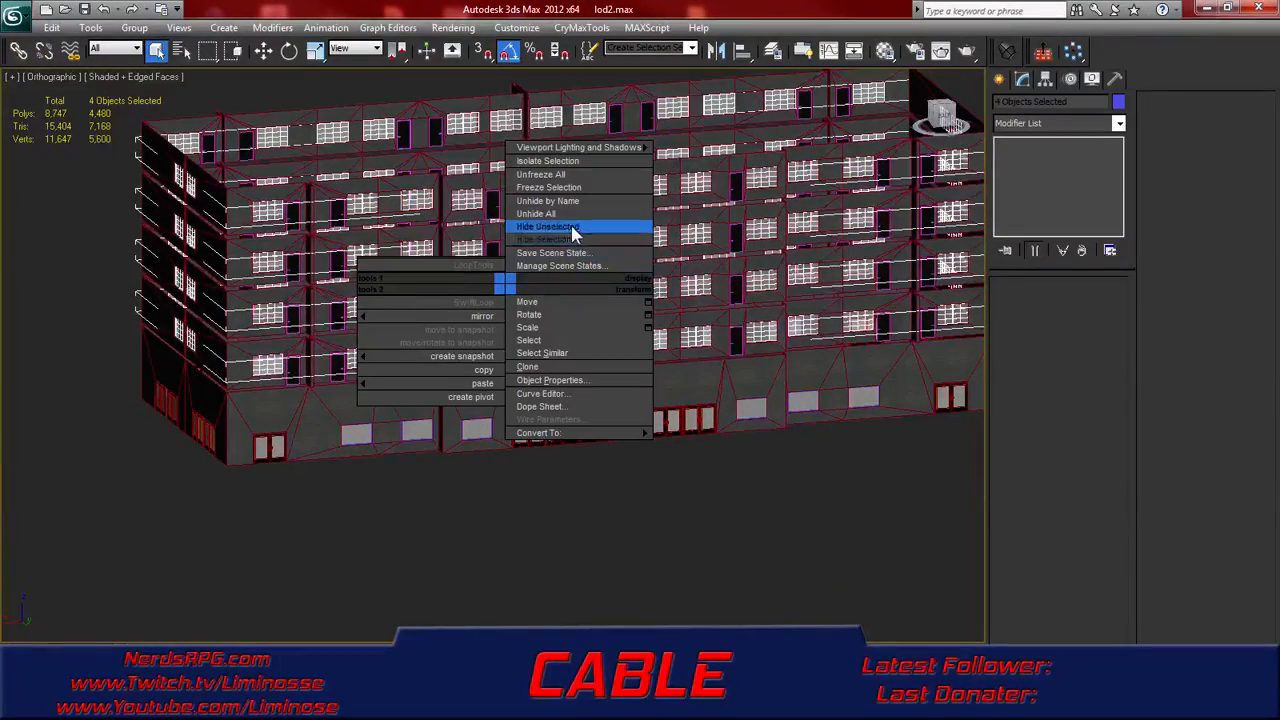
pyautogui.click(575, 162)
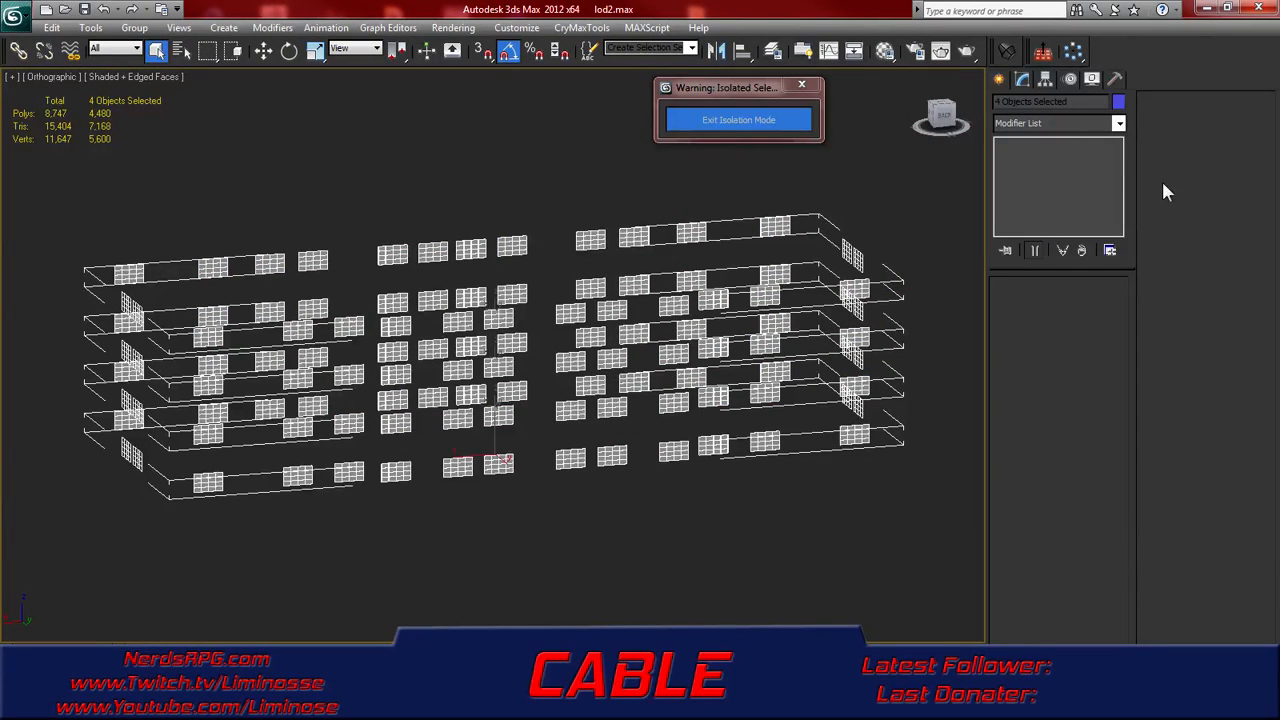
# - Apply an Edit Poly modifier to the four isolated glass objects and switch to element-level selection
pyautogui.click(1056, 120)
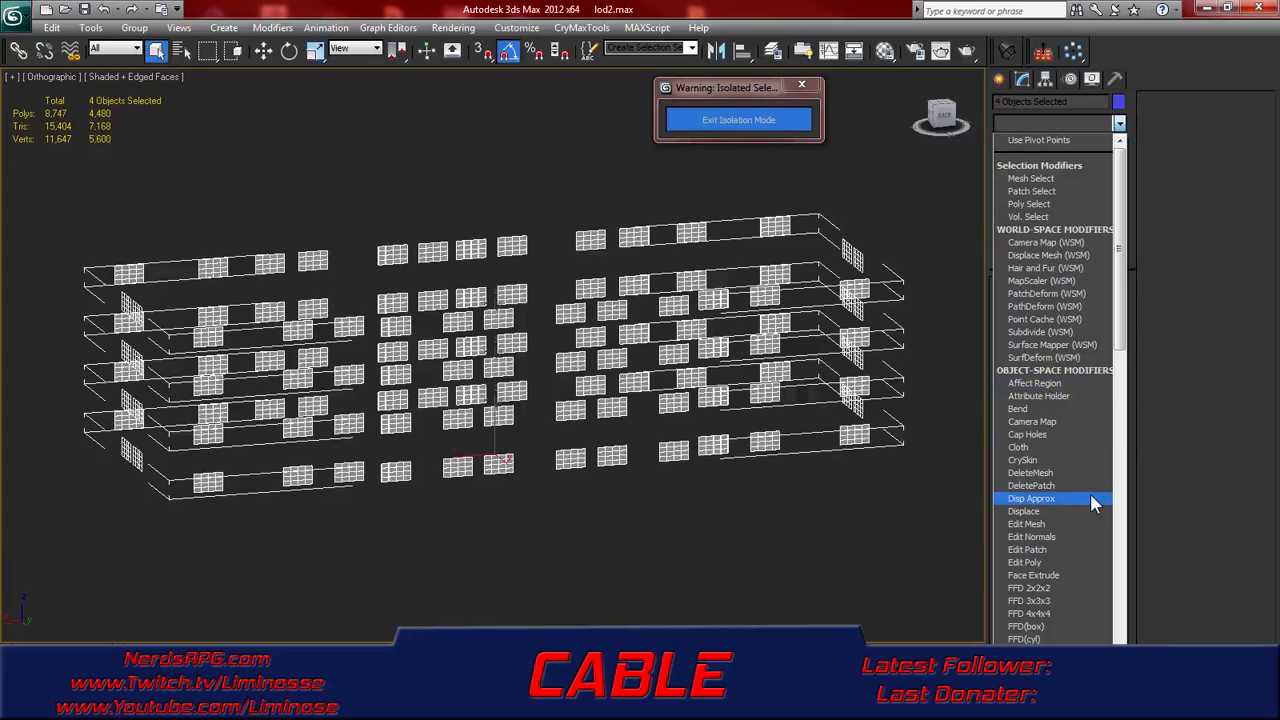
pyautogui.click(1057, 564)
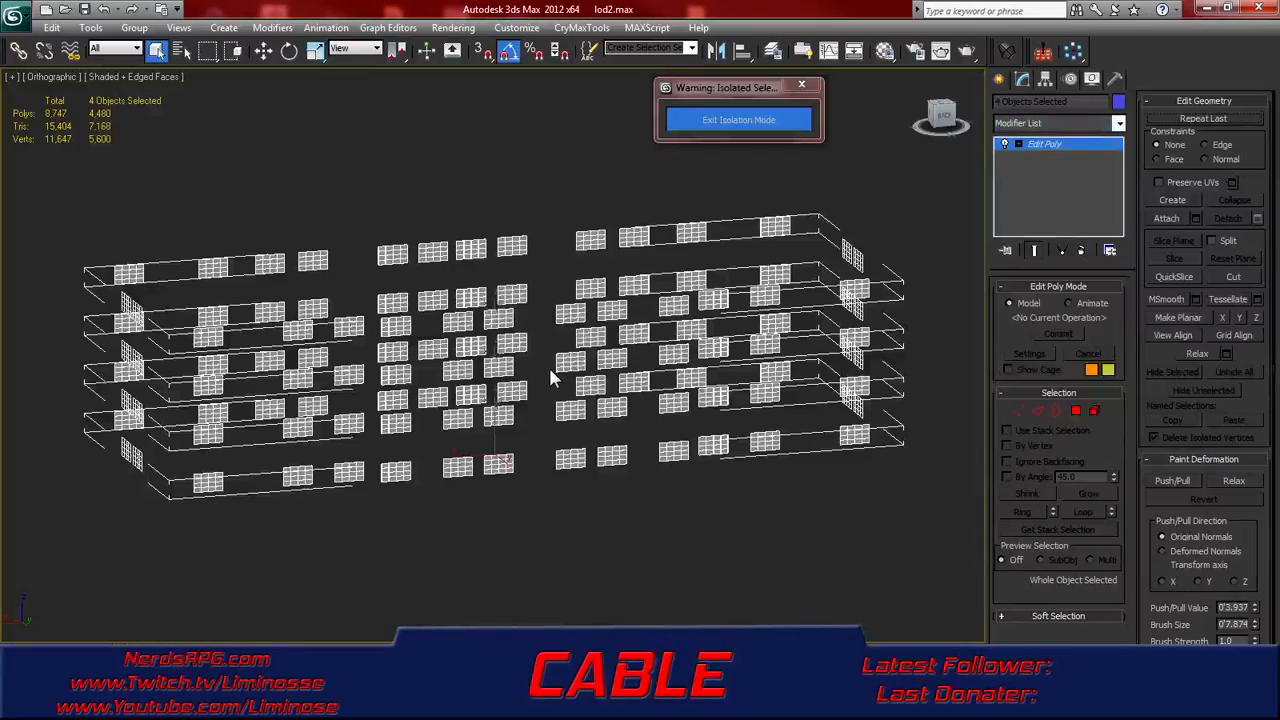
pyautogui.keyDown('alt'); pyautogui.moveTo(475, 370); pyautogui.dragTo(432, 327, button='middle'); pyautogui.keyUp('alt')
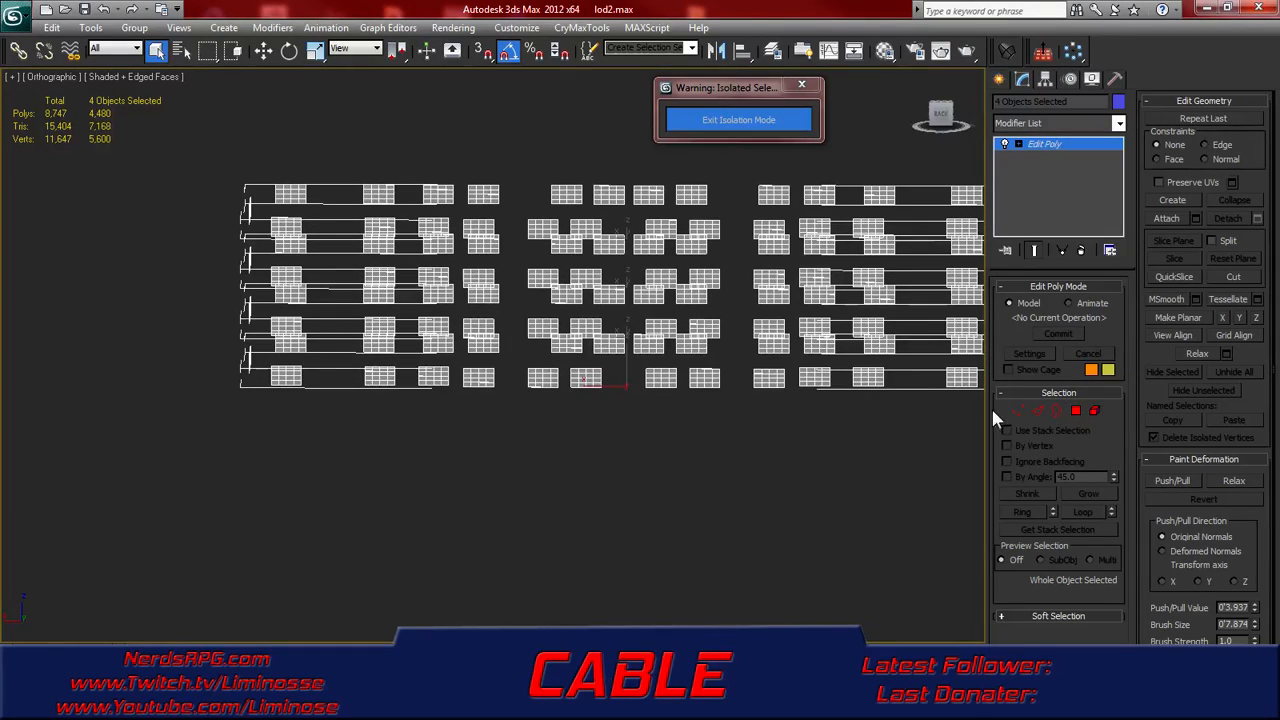
pyautogui.keyDown('alt'); pyautogui.moveTo(634, 360); pyautogui.dragTo(587, 420, button='middle'); pyautogui.keyUp('alt')
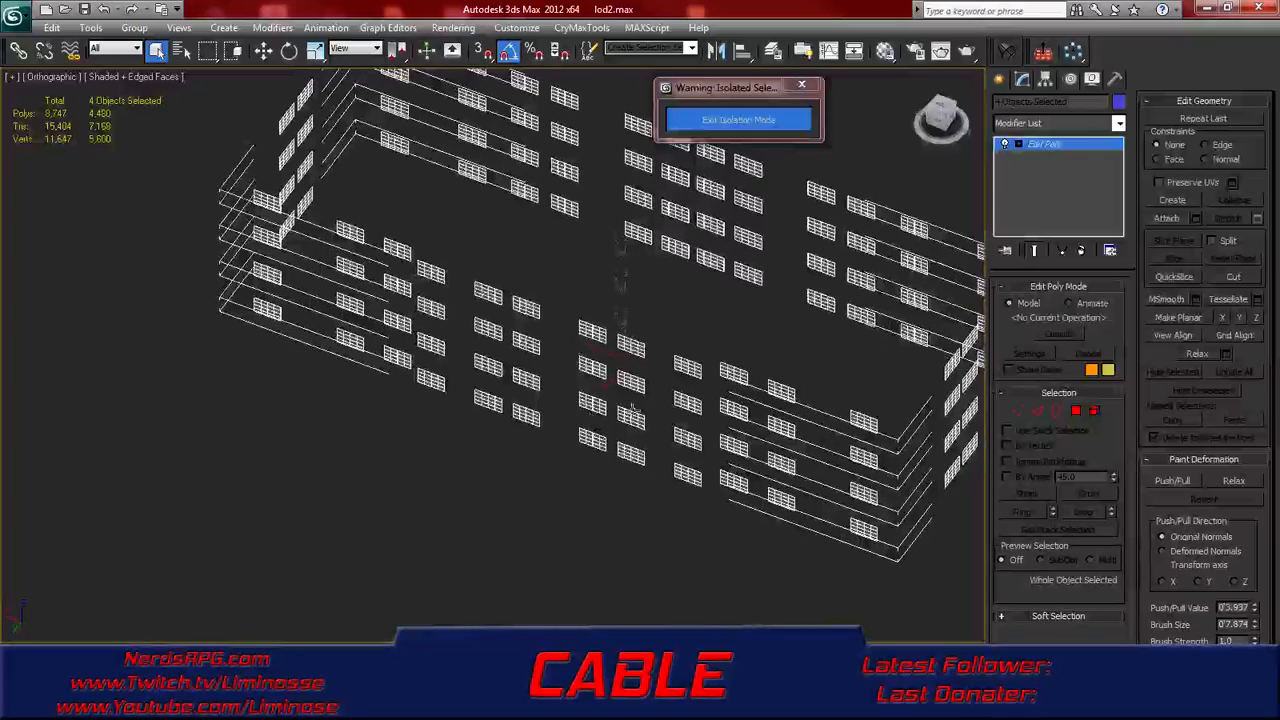
pyautogui.click(1094, 410)
# - Select all eight glass pane elements in the top row of the first two window groups on the far long facade
pyautogui.moveTo(422, 235); pyautogui.dragTo(457, 445, button='middle')
pyautogui.scroll(5, 444, 378)
pyautogui.moveTo(366, 201); pyautogui.dragTo(414, 423, button='middle')
pyautogui.scroll(10, 340, 390)
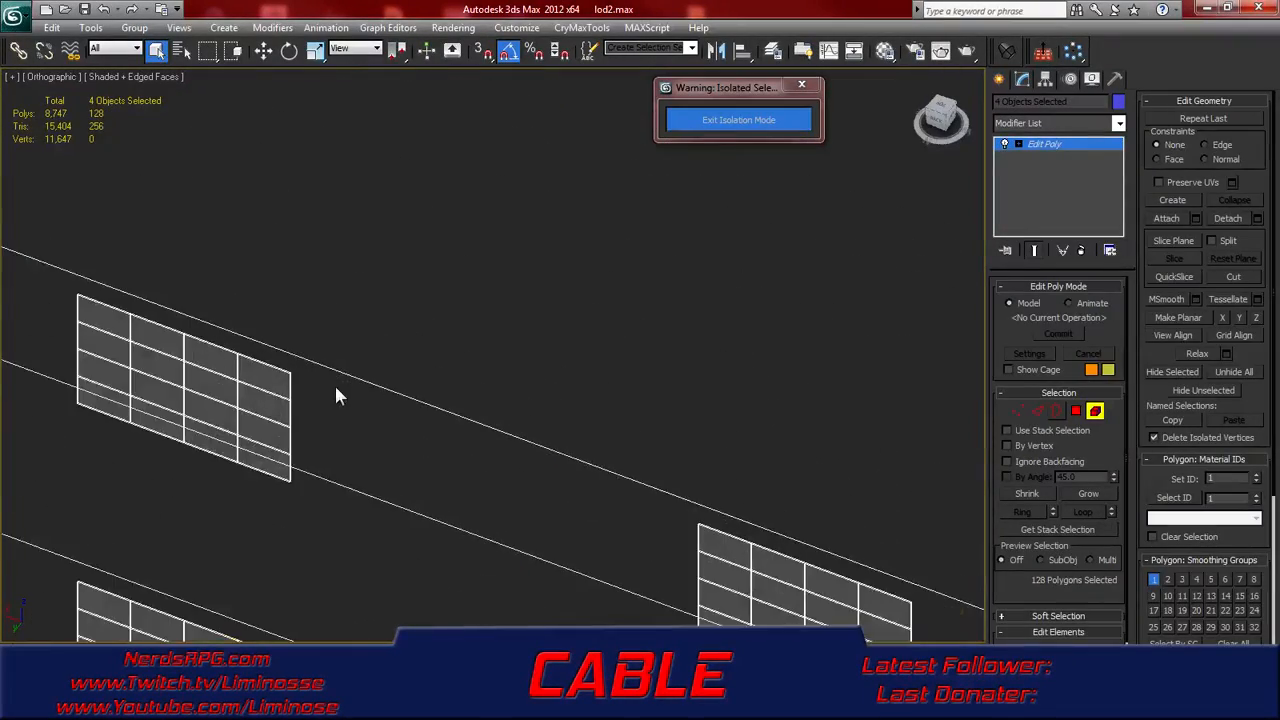
pyautogui.scroll(-10, 260, 431)
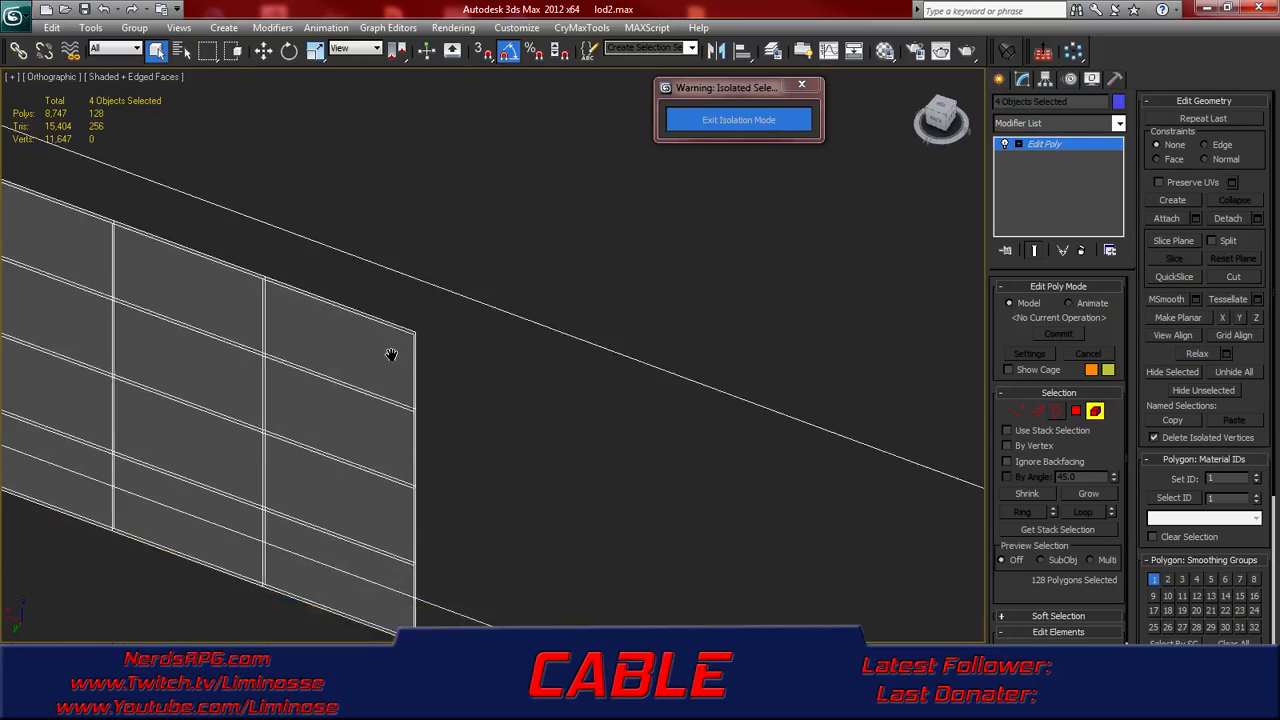
pyautogui.click(437, 350)
pyautogui.scroll(-3, 590, 415)
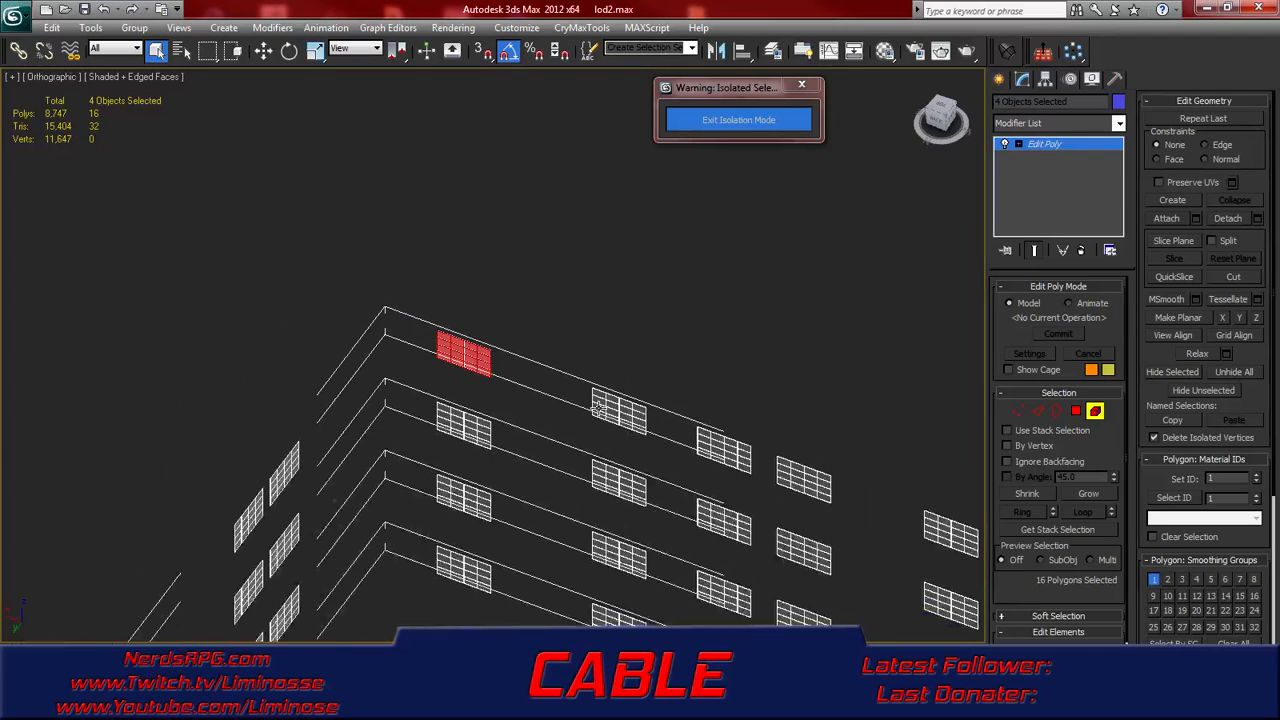
pyautogui.keyDown('ctrl'); pyautogui.click(632, 421); pyautogui.keyUp('ctrl')
pyautogui.keyDown('ctrl'); pyautogui.click(720, 455); pyautogui.keyUp('ctrl')
pyautogui.keyDown('ctrl'); pyautogui.click(802, 484); pyautogui.keyUp('ctrl')
pyautogui.moveTo(785, 508); pyautogui.dragTo(535, 344, button='middle')
pyautogui.keyDown('ctrl'); pyautogui.click(686, 370); pyautogui.keyUp('ctrl')
pyautogui.keyDown('ctrl'); pyautogui.click(783, 406); pyautogui.keyUp('ctrl')
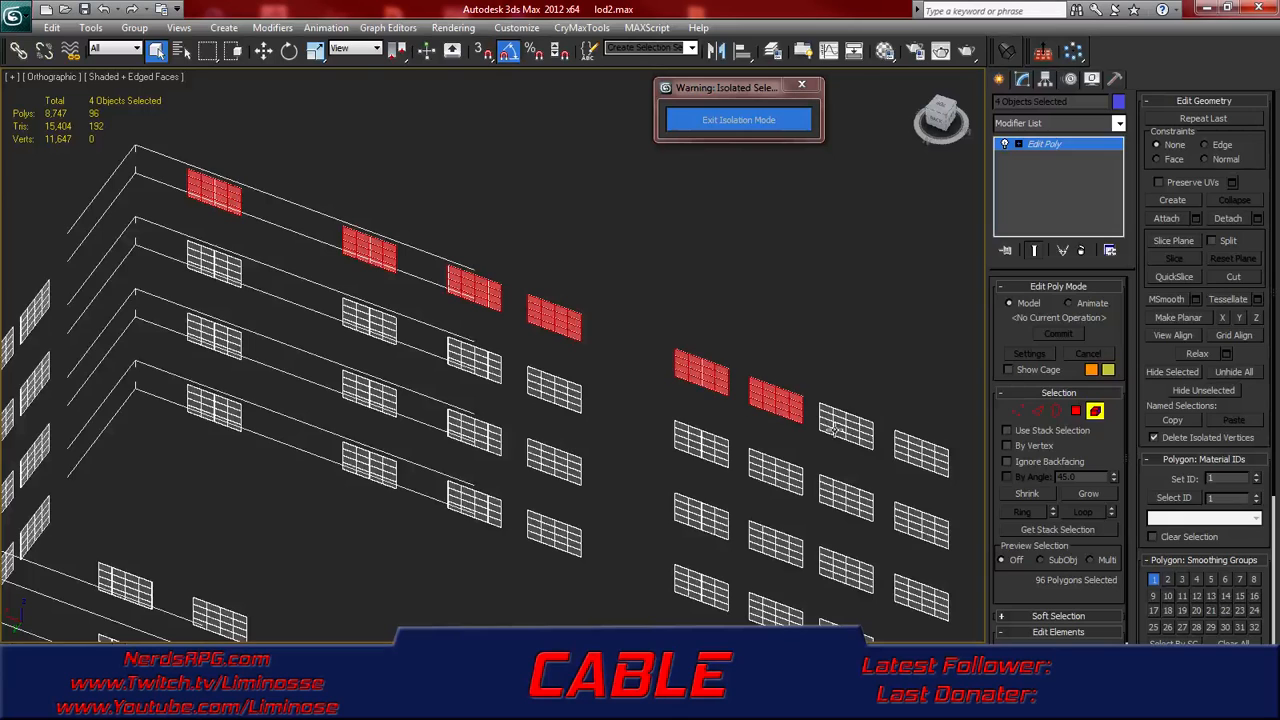
pyautogui.keyDown('ctrl'); pyautogui.click(852, 437); pyautogui.keyUp('ctrl')
pyautogui.keyDown('ctrl'); pyautogui.click(908, 455); pyautogui.keyUp('ctrl')
# - Add the eight glass panes directly below, in the second row from the top, to the element selection
pyautogui.keyDown('ctrl'); pyautogui.click(921, 528); pyautogui.keyUp('ctrl')
pyautogui.keyDown('ctrl'); pyautogui.click(848, 503); pyautogui.keyUp('ctrl')
pyautogui.keyDown('ctrl'); pyautogui.click(788, 482); pyautogui.keyUp('ctrl')
pyautogui.keyDown('ctrl'); pyautogui.click(712, 447); pyautogui.keyUp('ctrl')
pyautogui.keyDown('ctrl'); pyautogui.click(563, 392); pyautogui.keyUp('ctrl')
pyautogui.keyDown('ctrl'); pyautogui.click(453, 352); pyautogui.keyUp('ctrl')
pyautogui.keyDown('ctrl'); pyautogui.click(355, 318); pyautogui.keyUp('ctrl')
pyautogui.keyDown('ctrl'); pyautogui.click(226, 270); pyautogui.keyUp('ctrl')
# - Add the third- and fourth-row panes of the facade's first four window columns to the element selection
pyautogui.keyDown('ctrl'); pyautogui.click(214, 338); pyautogui.keyUp('ctrl')
pyautogui.keyDown('ctrl'); pyautogui.click(215, 400); pyautogui.keyUp('ctrl')
pyautogui.keyDown('ctrl'); pyautogui.click(356, 399); pyautogui.keyUp('ctrl')
pyautogui.keyDown('ctrl'); pyautogui.click(370, 460); pyautogui.keyUp('ctrl')
pyautogui.keyDown('ctrl'); pyautogui.click(452, 504); pyautogui.keyUp('ctrl')
pyautogui.keyDown('ctrl'); pyautogui.click(480, 437); pyautogui.keyUp('ctrl')
pyautogui.keyDown('ctrl'); pyautogui.click(551, 472); pyautogui.keyUp('ctrl')
pyautogui.keyDown('ctrl'); pyautogui.click(545, 532); pyautogui.keyUp('ctrl')
# - Add the third- and fourth-row panes of the facade's next four window columns to the element selection
pyautogui.keyDown('ctrl'); pyautogui.click(720, 526); pyautogui.keyUp('ctrl')
pyautogui.moveTo(744, 503); pyautogui.dragTo(590, 385, button='middle')
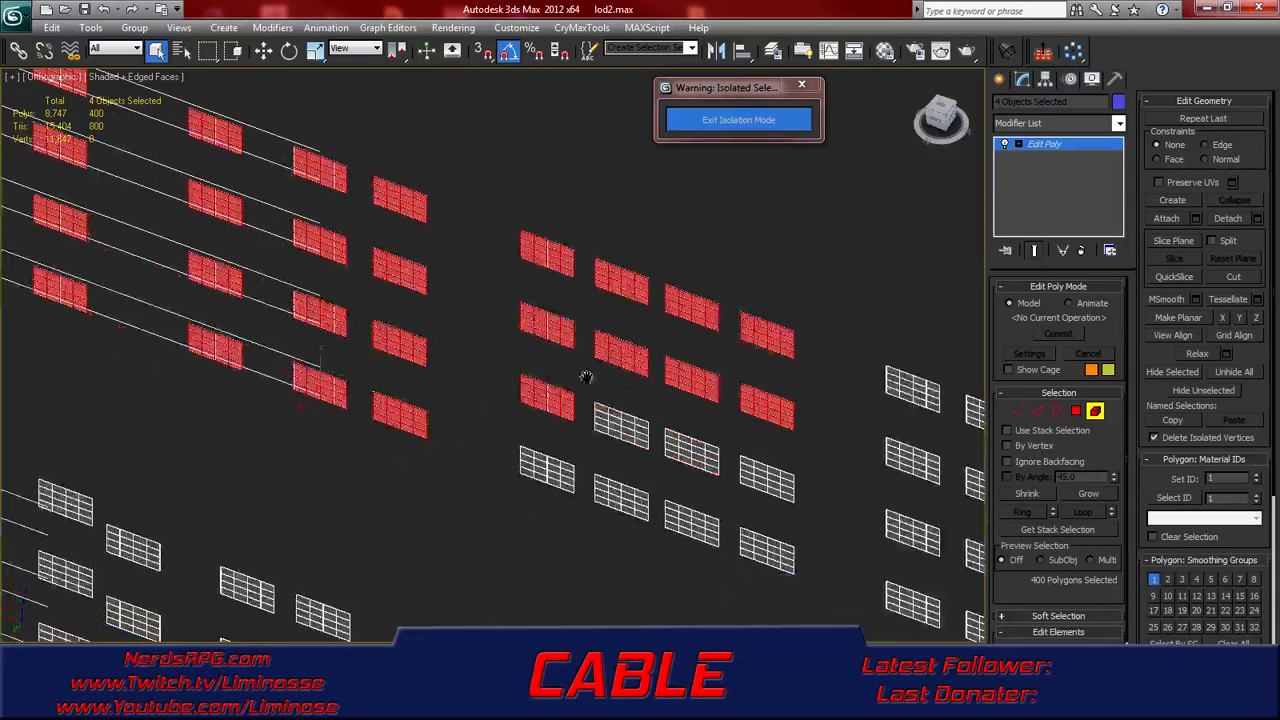
pyautogui.keyDown('ctrl'); pyautogui.click(604, 440); pyautogui.keyUp('ctrl')
pyautogui.keyDown('ctrl'); pyautogui.click(558, 471); pyautogui.keyUp('ctrl')
pyautogui.keyDown('ctrl'); pyautogui.click(616, 499); pyautogui.keyUp('ctrl')
pyautogui.keyDown('ctrl'); pyautogui.click(685, 522); pyautogui.keyUp('ctrl')
pyautogui.keyDown('ctrl'); pyautogui.click(702, 466); pyautogui.keyUp('ctrl')
pyautogui.keyDown('ctrl'); pyautogui.click(775, 487); pyautogui.keyUp('ctrl')
pyautogui.keyDown('ctrl'); pyautogui.click(775, 552); pyautogui.keyUp('ctrl')
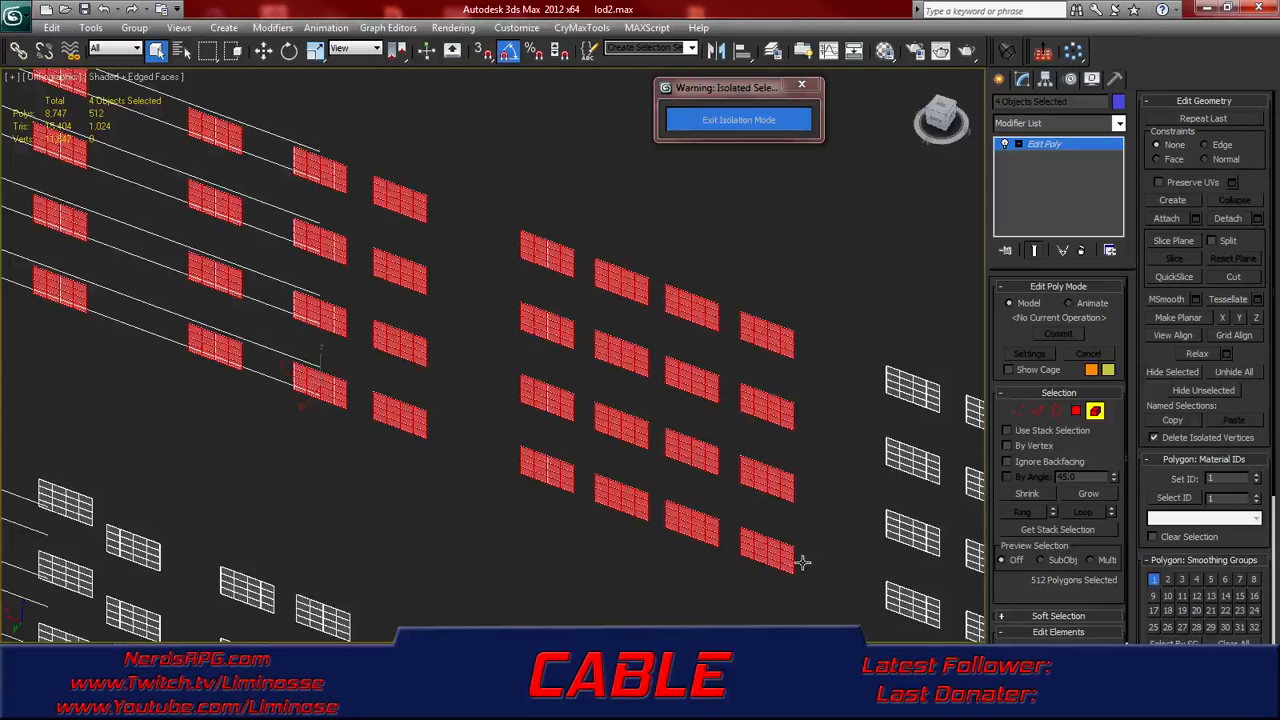
# - Add the panes on all four floors of the facade's next three window columns to the element selection
pyautogui.moveTo(800, 560); pyautogui.dragTo(447, 397, button='middle')
pyautogui.keyDown('ctrl'); pyautogui.click(580, 462); pyautogui.keyUp('ctrl')
pyautogui.keyDown('ctrl'); pyautogui.click(590, 398); pyautogui.keyUp('ctrl')
pyautogui.keyDown('ctrl'); pyautogui.click(598, 325); pyautogui.keyUp('ctrl')
pyautogui.keyDown('ctrl'); pyautogui.click(600, 254); pyautogui.keyUp('ctrl')
pyautogui.keyDown('ctrl'); pyautogui.click(676, 282); pyautogui.keyUp('ctrl')
pyautogui.keyDown('ctrl'); pyautogui.click(665, 352); pyautogui.keyUp('ctrl')
pyautogui.keyDown('ctrl'); pyautogui.click(670, 430); pyautogui.keyUp('ctrl')
pyautogui.keyDown('ctrl'); pyautogui.click(670, 492); pyautogui.keyUp('ctrl')
pyautogui.keyDown('ctrl'); pyautogui.click(774, 532); pyautogui.keyUp('ctrl')
pyautogui.keyDown('ctrl'); pyautogui.click(783, 466); pyautogui.keyUp('ctrl')
pyautogui.keyDown('ctrl'); pyautogui.click(783, 390); pyautogui.keyUp('ctrl')
pyautogui.keyDown('ctrl'); pyautogui.click(786, 322); pyautogui.keyUp('ctrl')
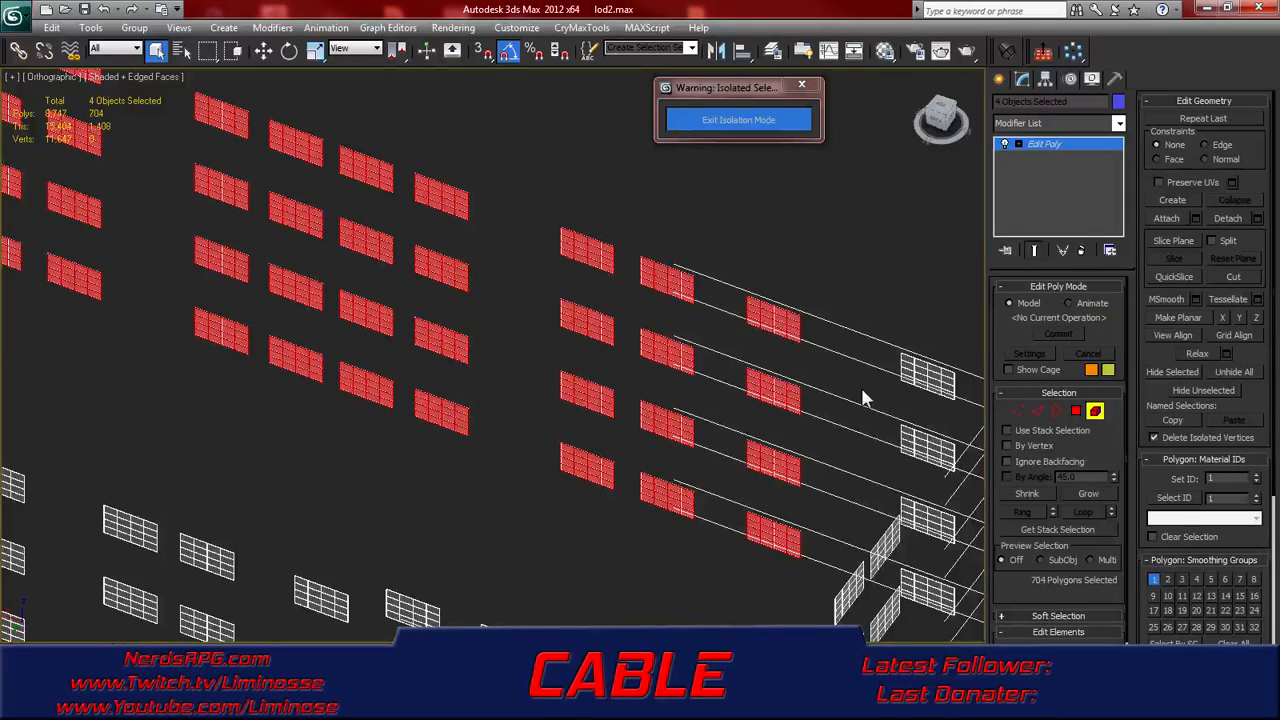
# - Add the four panes of the long facade's last window column, beside the building corner, to the element selection
pyautogui.moveTo(863, 397); pyautogui.dragTo(686, 306, button='middle')
pyautogui.keyDown('ctrl'); pyautogui.click(750, 498); pyautogui.keyUp('ctrl')
pyautogui.keyDown('ctrl'); pyautogui.click(766, 432); pyautogui.keyUp('ctrl')
pyautogui.keyDown('ctrl'); pyautogui.click(772, 354); pyautogui.keyUp('ctrl')
pyautogui.keyDown('ctrl'); pyautogui.click(762, 284); pyautogui.keyUp('ctrl')
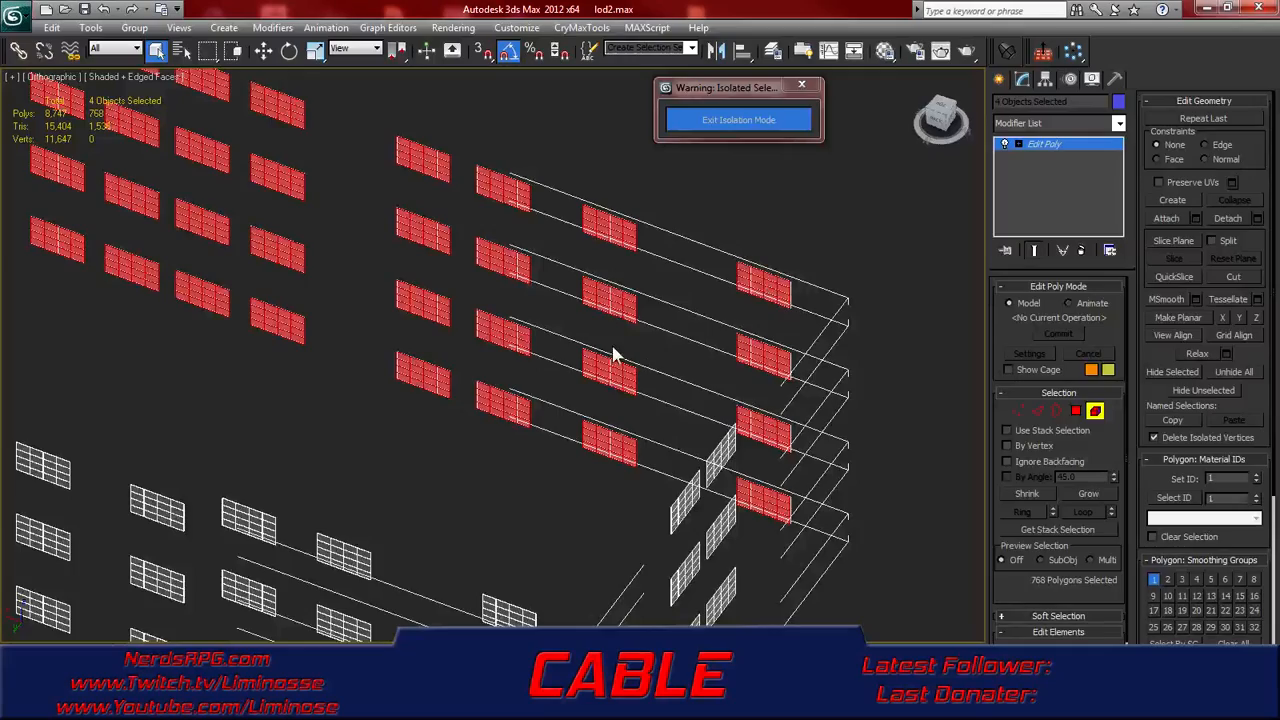
# - Add all eight glass panes of the adjoining short end wall, two per floor, to the element selection
pyautogui.moveTo(612, 352); pyautogui.dragTo(675, 400, button='middle')
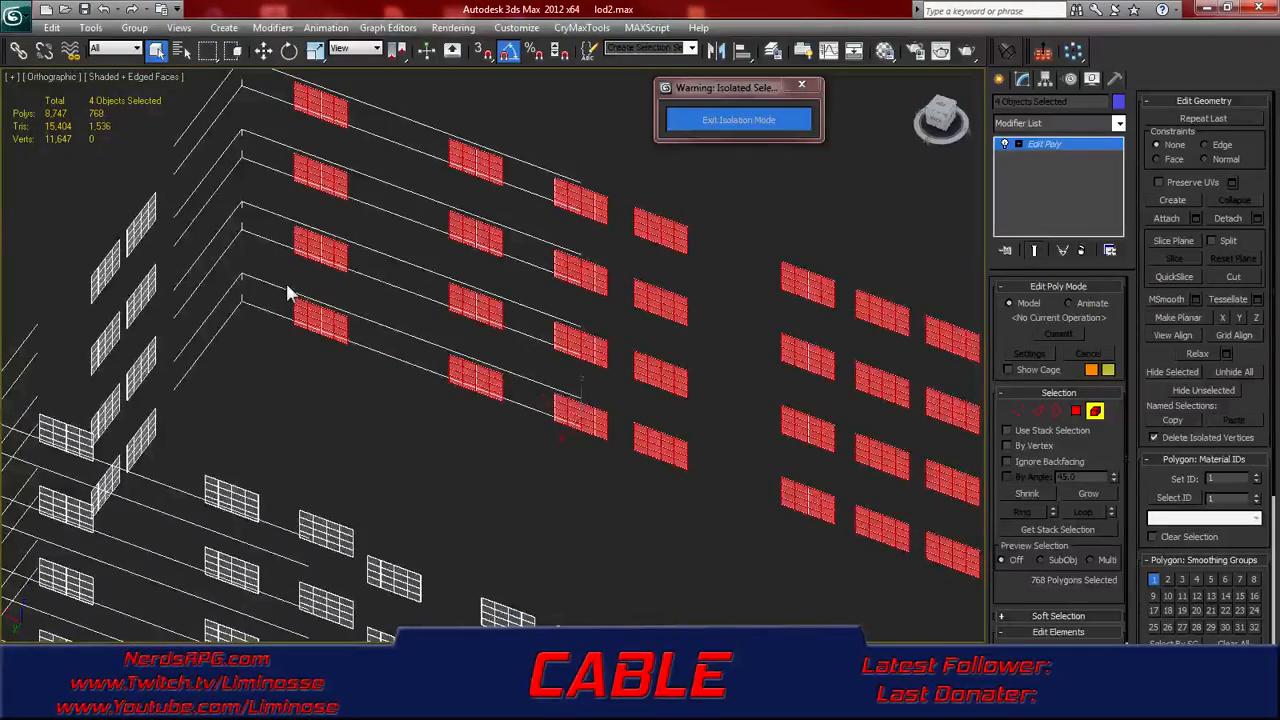
pyautogui.keyDown('alt'); pyautogui.moveTo(303, 277); pyautogui.dragTo(248, 275, button='middle'); pyautogui.keyUp('alt')
pyautogui.moveTo(289, 140); pyautogui.dragTo(359, 405, button='middle')
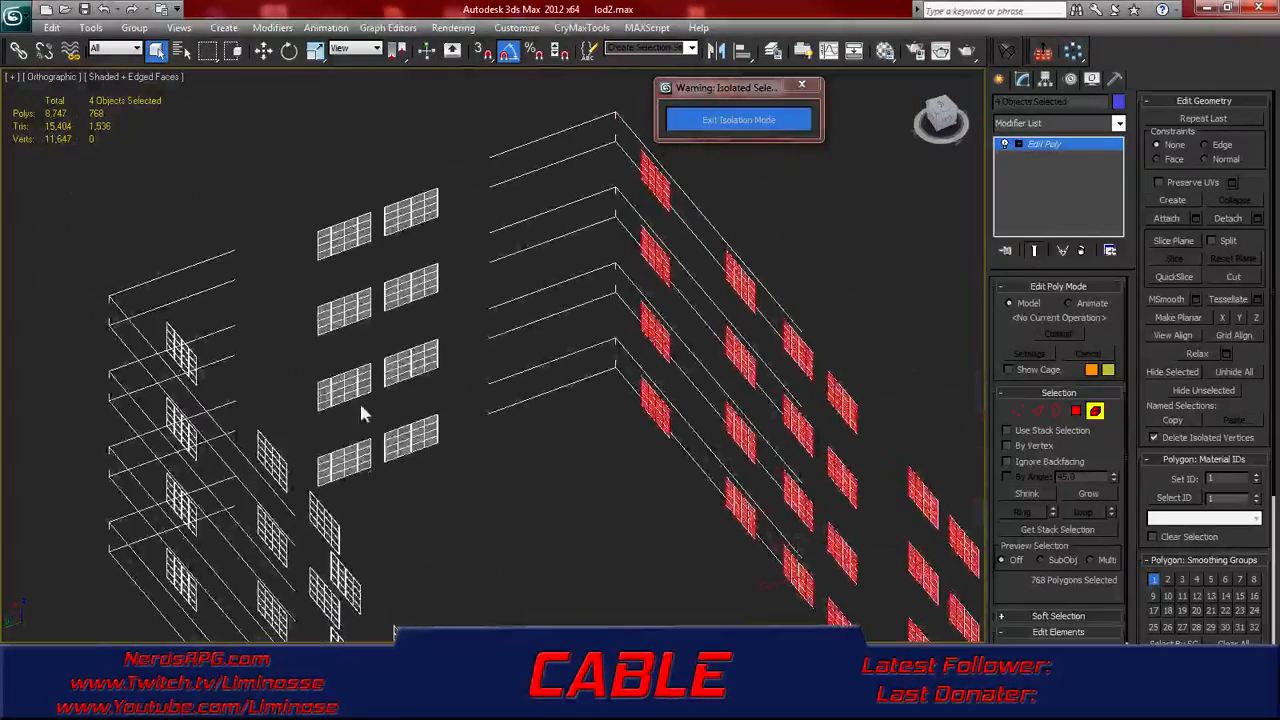
pyautogui.keyDown('ctrl'); pyautogui.click(346, 234); pyautogui.keyUp('ctrl')
pyautogui.keyDown('ctrl'); pyautogui.click(410, 212); pyautogui.keyUp('ctrl')
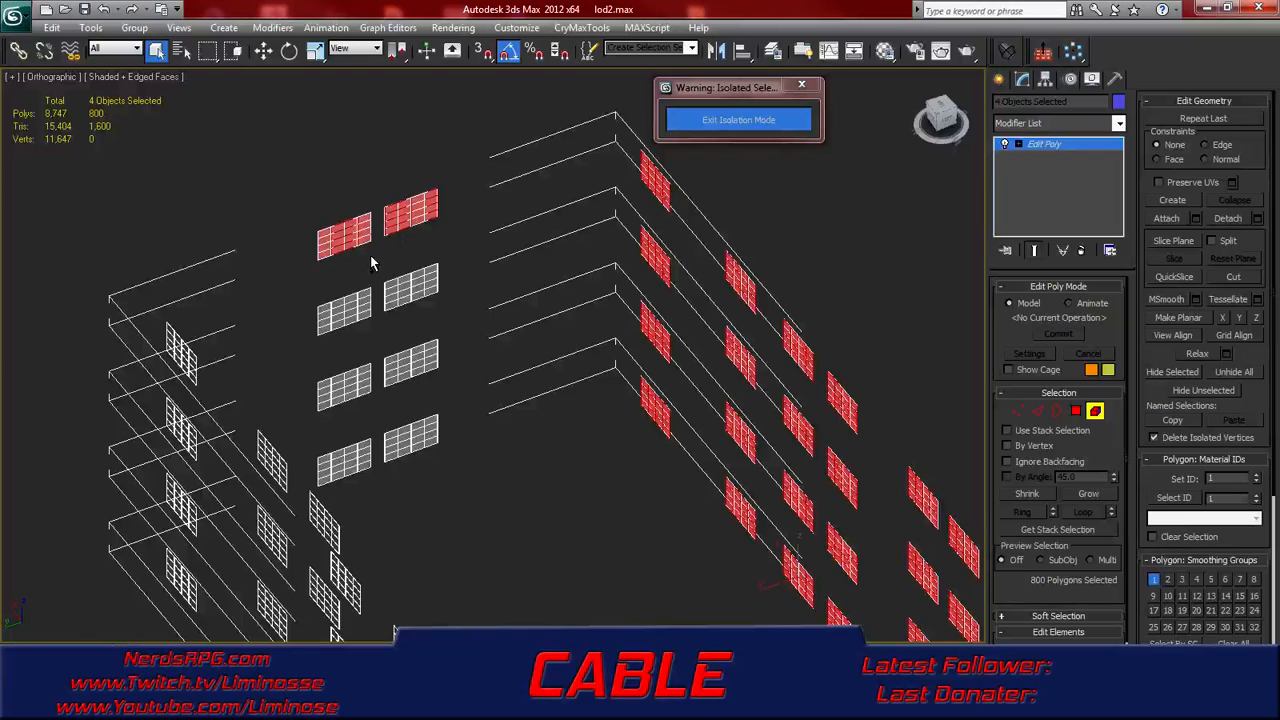
pyautogui.moveTo(385, 290); pyautogui.dragTo(389, 346, button='middle')
pyautogui.scroll(2, 387, 342)
pyautogui.moveTo(348, 303); pyautogui.dragTo(428, 247, button='middle')
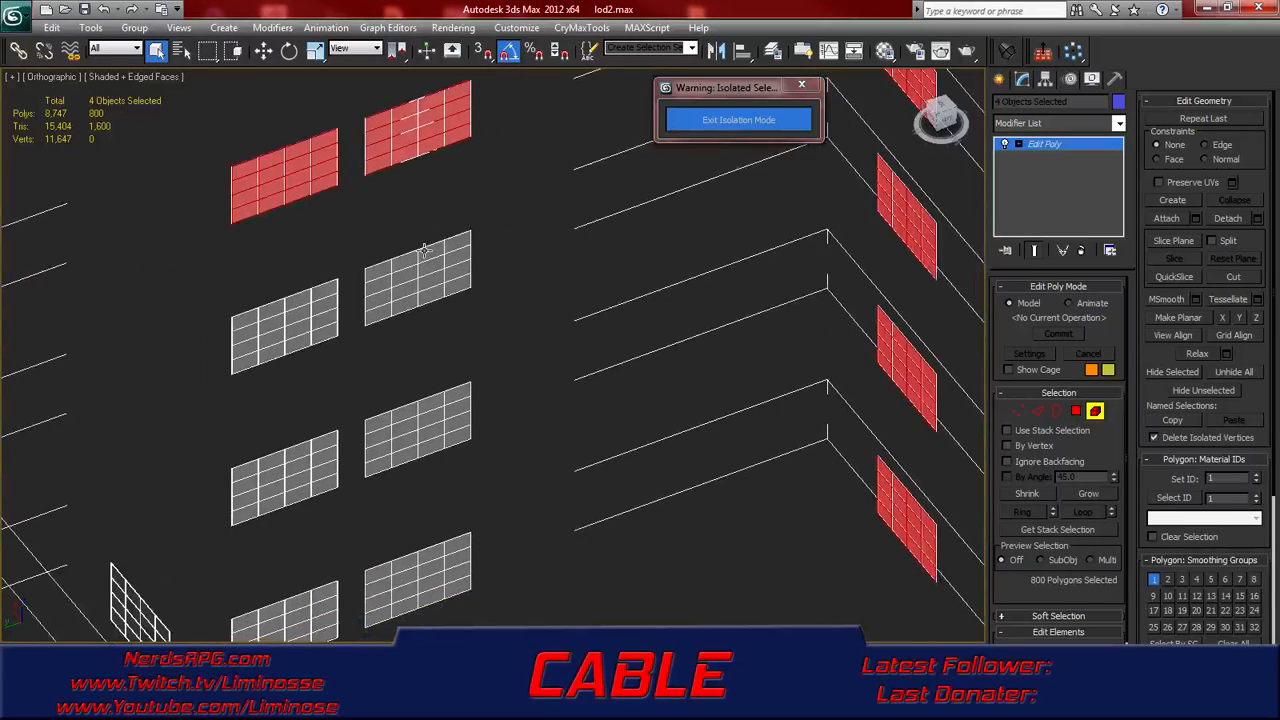
pyautogui.scroll(-1, 424, 300)
pyautogui.keyDown('ctrl'); pyautogui.click(425, 310); pyautogui.keyUp('ctrl')
pyautogui.keyDown('ctrl'); pyautogui.click(345, 339); pyautogui.keyUp('ctrl')
pyautogui.keyDown('ctrl'); pyautogui.click(370, 466); pyautogui.keyUp('ctrl')
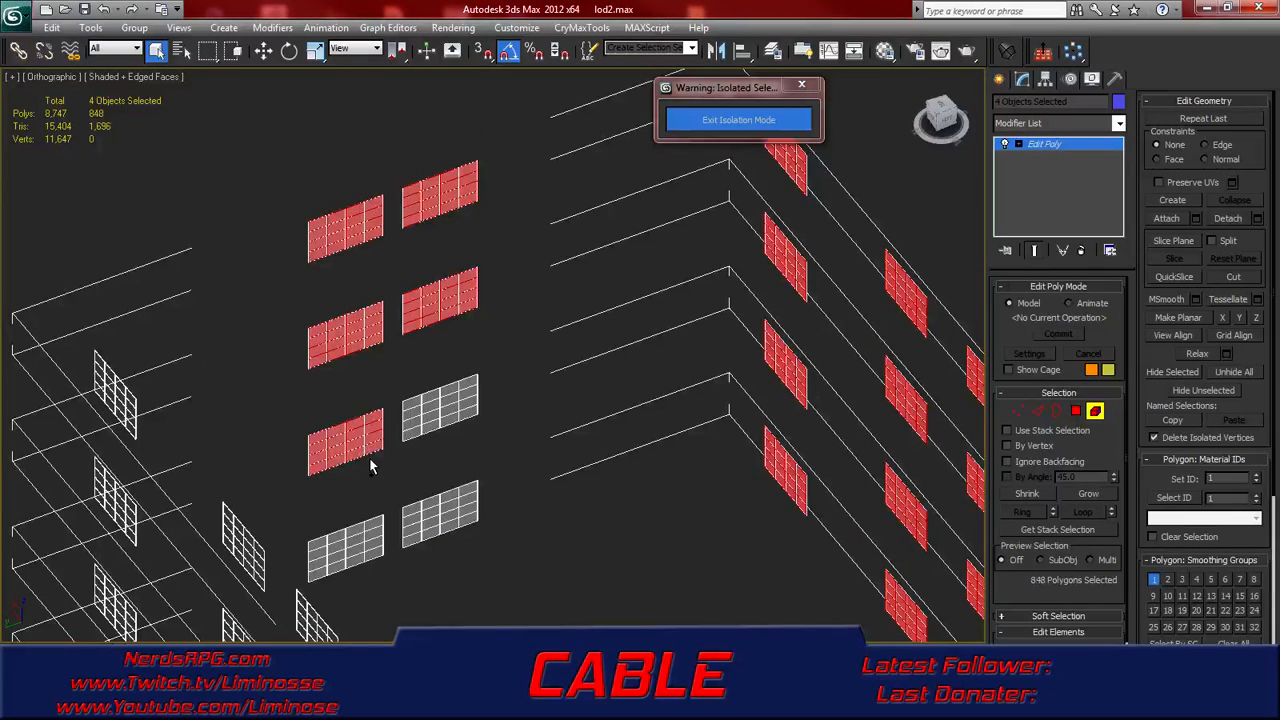
pyautogui.keyDown('ctrl'); pyautogui.click(367, 540); pyautogui.keyUp('ctrl')
pyautogui.keyDown('ctrl'); pyautogui.click(445, 522); pyautogui.keyUp('ctrl')
pyautogui.keyDown('ctrl'); pyautogui.click(419, 410); pyautogui.keyUp('ctrl')
# - Add all eight glass panes of the opposite short end wall, two per floor, to the element selection
pyautogui.moveTo(410, 468); pyautogui.dragTo(447, 331, button='middle')
pyautogui.scroll(-3, 448, 320)
pyautogui.scroll(-2, 500, 366)
pyautogui.keyDown('alt'); pyautogui.moveTo(521, 408); pyautogui.dragTo(520, 366, button='middle'); pyautogui.keyUp('alt')
pyautogui.scroll(4, 714, 271)
pyautogui.moveTo(714, 271); pyautogui.dragTo(453, 372, button='middle')
pyautogui.scroll(2, 453, 372)
pyautogui.keyDown('ctrl'); pyautogui.click(492, 393); pyautogui.keyUp('ctrl')
pyautogui.keyDown('ctrl'); pyautogui.click(414, 350); pyautogui.keyUp('ctrl')
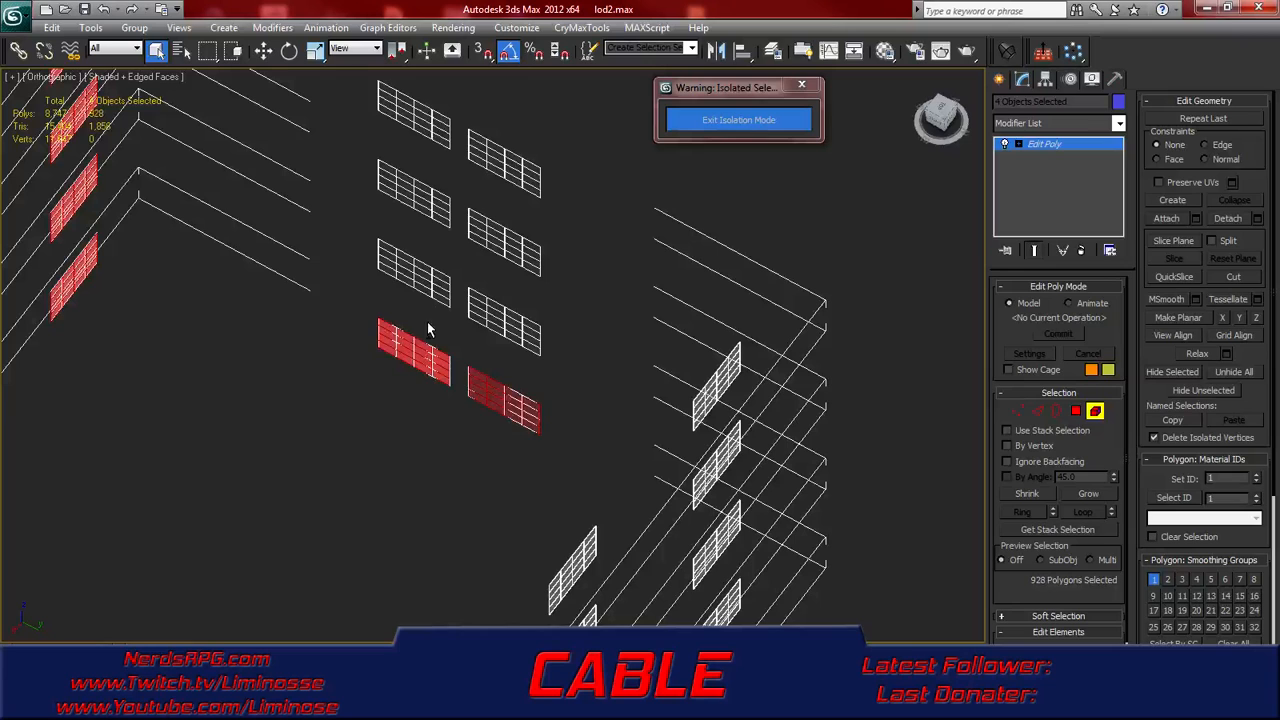
pyautogui.keyDown('ctrl'); pyautogui.click(430, 288); pyautogui.keyUp('ctrl')
pyautogui.keyDown('ctrl'); pyautogui.click(506, 316); pyautogui.keyUp('ctrl')
pyautogui.keyDown('ctrl'); pyautogui.click(495, 240); pyautogui.keyUp('ctrl')
pyautogui.keyDown('ctrl'); pyautogui.click(428, 175); pyautogui.keyUp('ctrl')
pyautogui.keyDown('ctrl'); pyautogui.click(428, 133); pyautogui.keyUp('ctrl')
pyautogui.keyDown('ctrl'); pyautogui.click(505, 157); pyautogui.keyUp('ctrl')
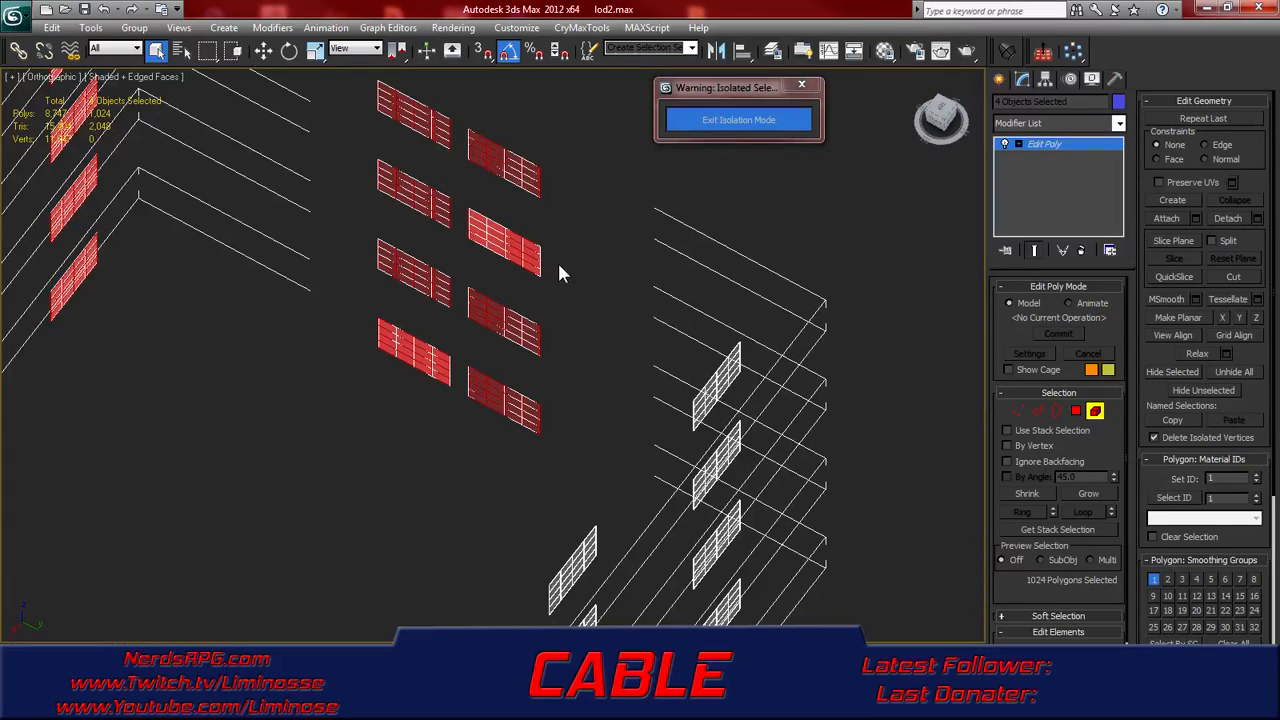
# - Add the panes on all four floors of the opposite long facade's first two window columns to the element selection
pyautogui.scroll(-5, 557, 274)
pyautogui.keyDown('alt'); pyautogui.moveTo(551, 294); pyautogui.dragTo(373, 329, button='middle'); pyautogui.keyUp('alt')
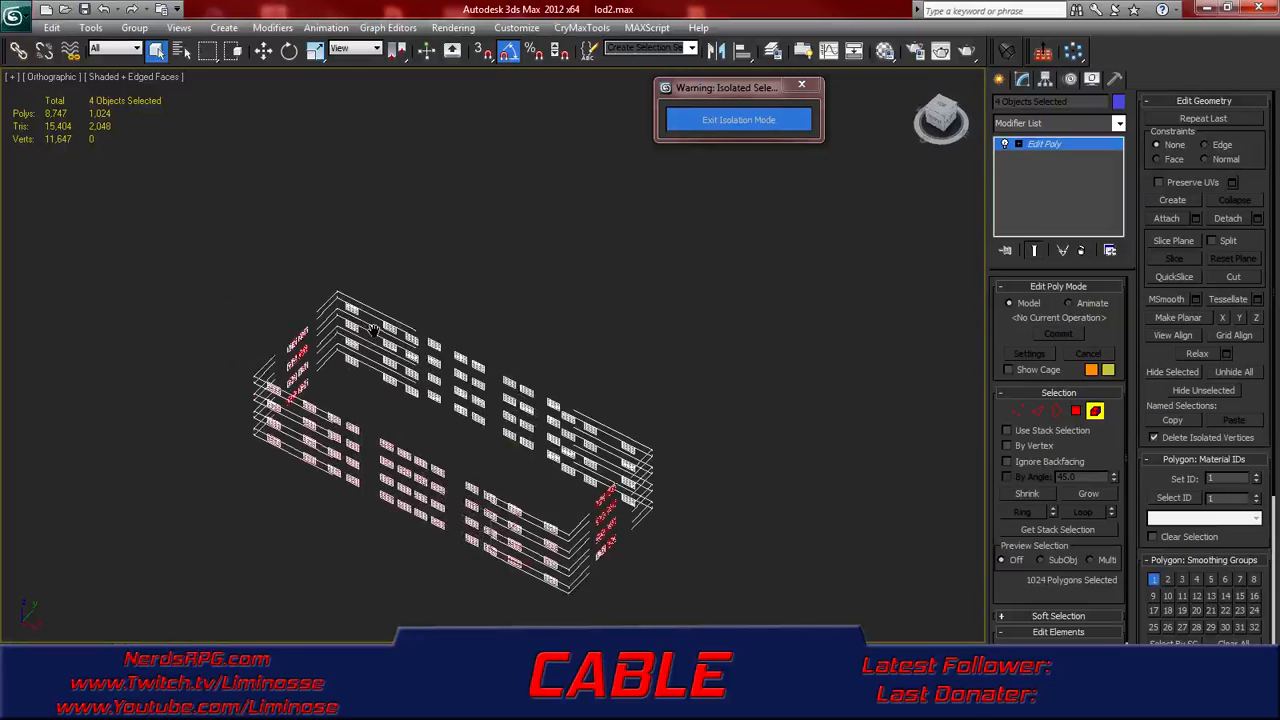
pyautogui.scroll(2, 374, 330)
pyautogui.keyDown('ctrl'); pyautogui.click(303, 362); pyautogui.keyUp('ctrl')
pyautogui.keyDown('ctrl'); pyautogui.click(303, 339); pyautogui.keyUp('ctrl')
pyautogui.keyDown('ctrl'); pyautogui.click(303, 316); pyautogui.keyUp('ctrl')
pyautogui.keyDown('ctrl'); pyautogui.click(303, 290); pyautogui.keyUp('ctrl')
pyautogui.keyDown('ctrl'); pyautogui.click(357, 317); pyautogui.keyUp('ctrl')
pyautogui.keyDown('ctrl'); pyautogui.click(357, 341); pyautogui.keyUp('ctrl')
pyautogui.keyDown('ctrl'); pyautogui.click(357, 365); pyautogui.keyUp('ctrl')
pyautogui.keyDown('ctrl'); pyautogui.click(357, 390); pyautogui.keyUp('ctrl')
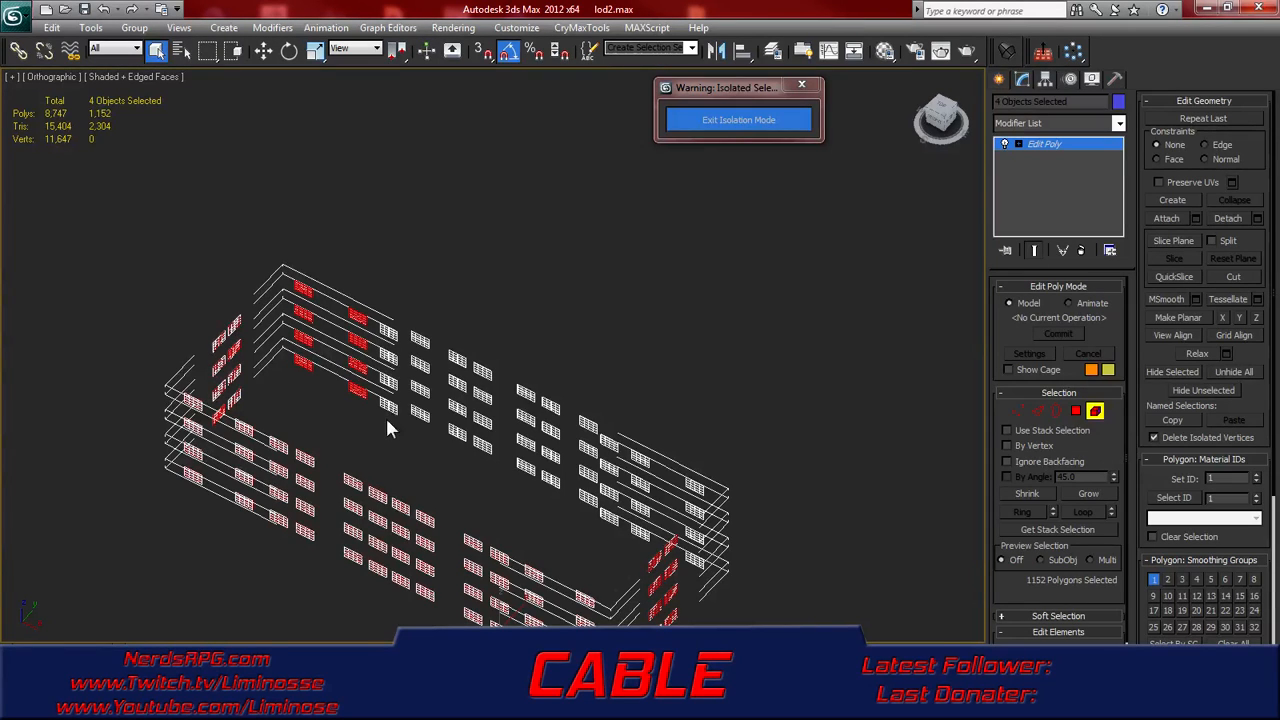
# - Add the panes on all four floors of this facade's third and fourth window columns to the element selection
pyautogui.scroll(4, 388, 428)
pyautogui.keyDown('ctrl'); pyautogui.click(284, 458); pyautogui.keyUp('ctrl')
pyautogui.keyDown('ctrl'); pyautogui.click(285, 405); pyautogui.keyUp('ctrl')
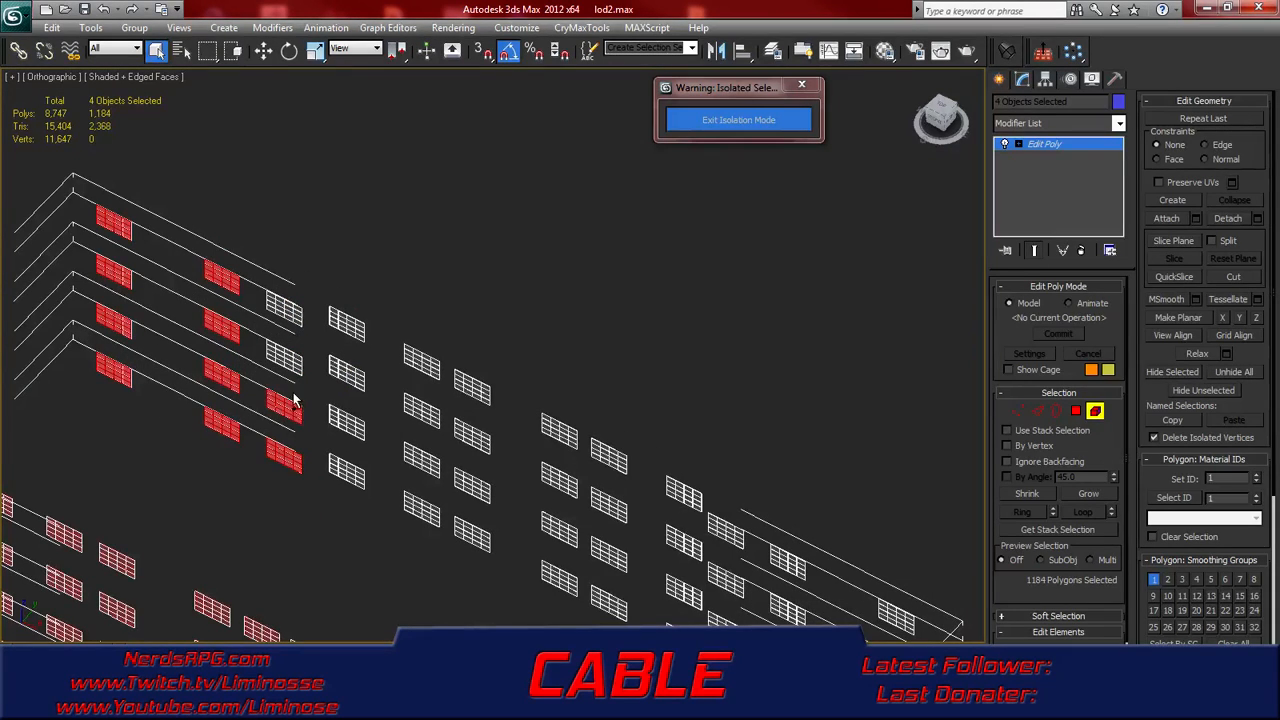
pyautogui.keyDown('ctrl'); pyautogui.click(290, 358); pyautogui.keyUp('ctrl')
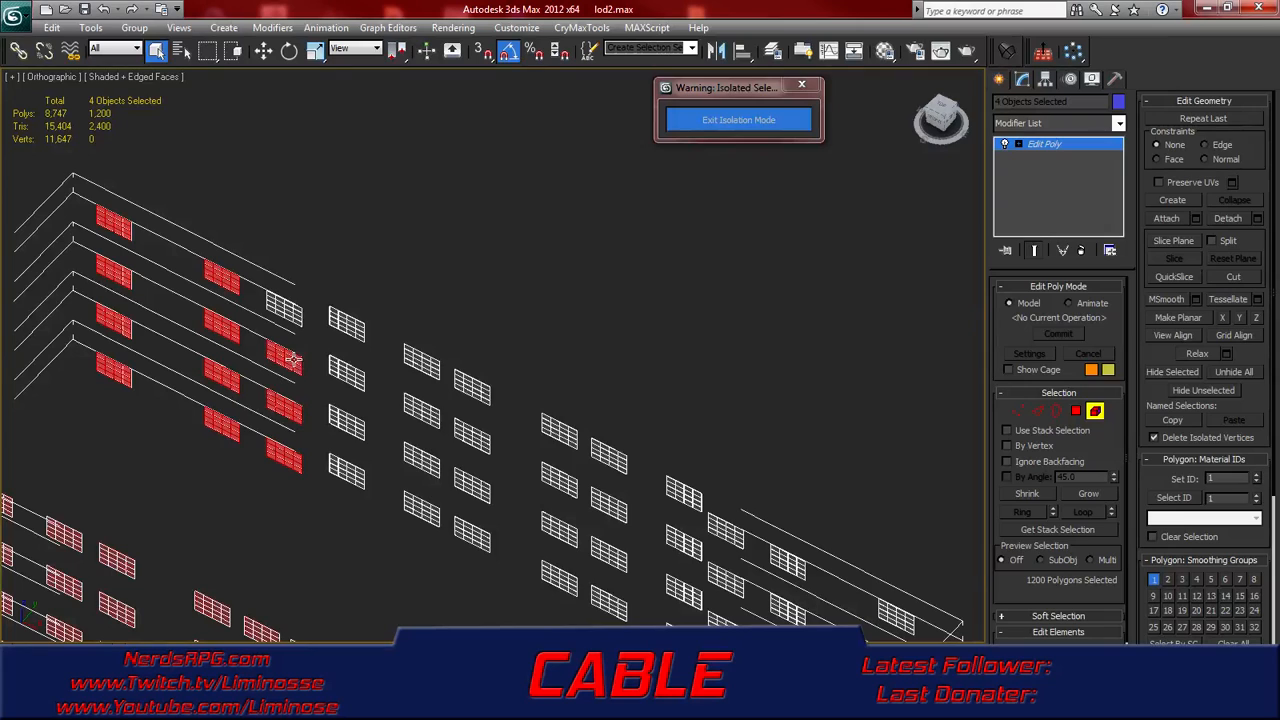
pyautogui.keyDown('ctrl'); pyautogui.click(285, 312); pyautogui.keyUp('ctrl')
pyautogui.keyDown('ctrl'); pyautogui.click(348, 327); pyautogui.keyUp('ctrl')
pyautogui.keyDown('ctrl'); pyautogui.click(350, 374); pyautogui.keyUp('ctrl')
pyautogui.keyDown('ctrl'); pyautogui.click(349, 425); pyautogui.keyUp('ctrl')
pyautogui.keyDown('ctrl'); pyautogui.click(360, 477); pyautogui.keyUp('ctrl')
# - Add the eight panes of this facade's fifth and sixth window columns to the element selection
pyautogui.keyDown('ctrl'); pyautogui.click(421, 508); pyautogui.keyUp('ctrl')
pyautogui.keyDown('ctrl'); pyautogui.click(422, 458); pyautogui.keyUp('ctrl')
pyautogui.keyDown('ctrl'); pyautogui.click(421, 410); pyautogui.keyUp('ctrl')
pyautogui.keyDown('ctrl'); pyautogui.click(421, 362); pyautogui.keyUp('ctrl')
pyautogui.keyDown('ctrl'); pyautogui.click(472, 387); pyautogui.keyUp('ctrl')
pyautogui.keyDown('ctrl'); pyautogui.click(470, 430); pyautogui.keyUp('ctrl')
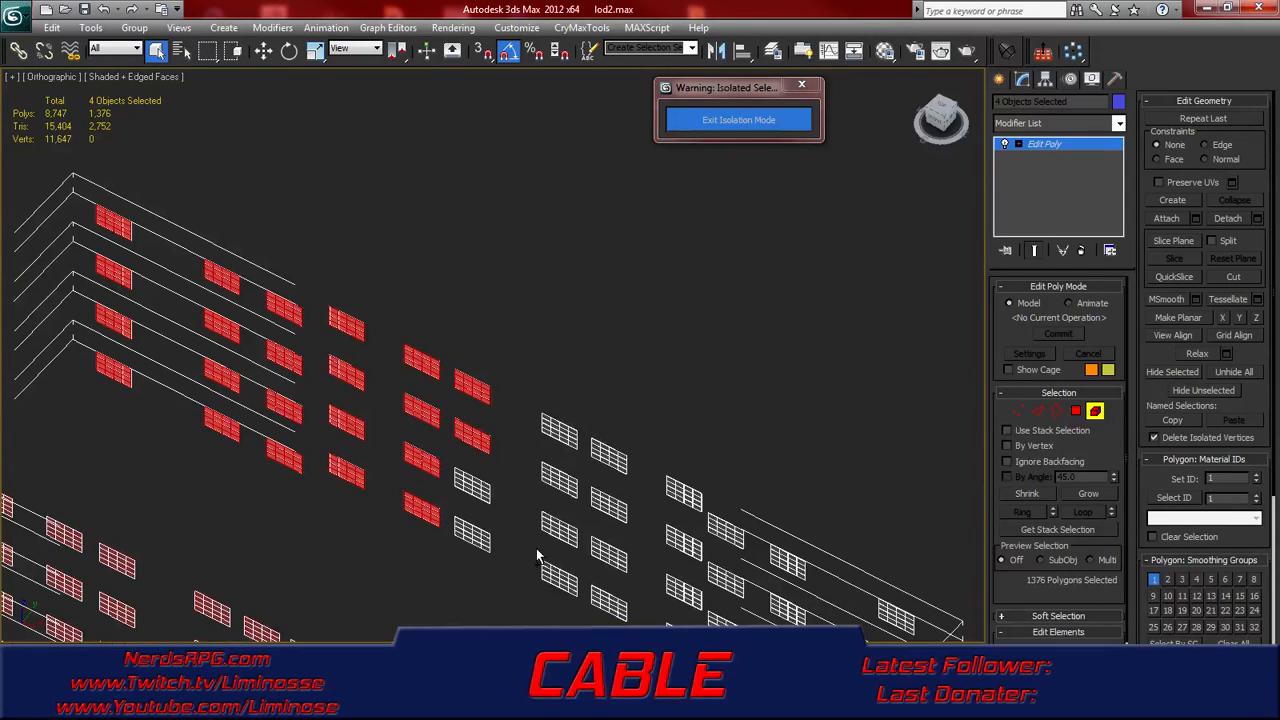
pyautogui.keyDown('ctrl'); pyautogui.click(479, 489); pyautogui.keyUp('ctrl')
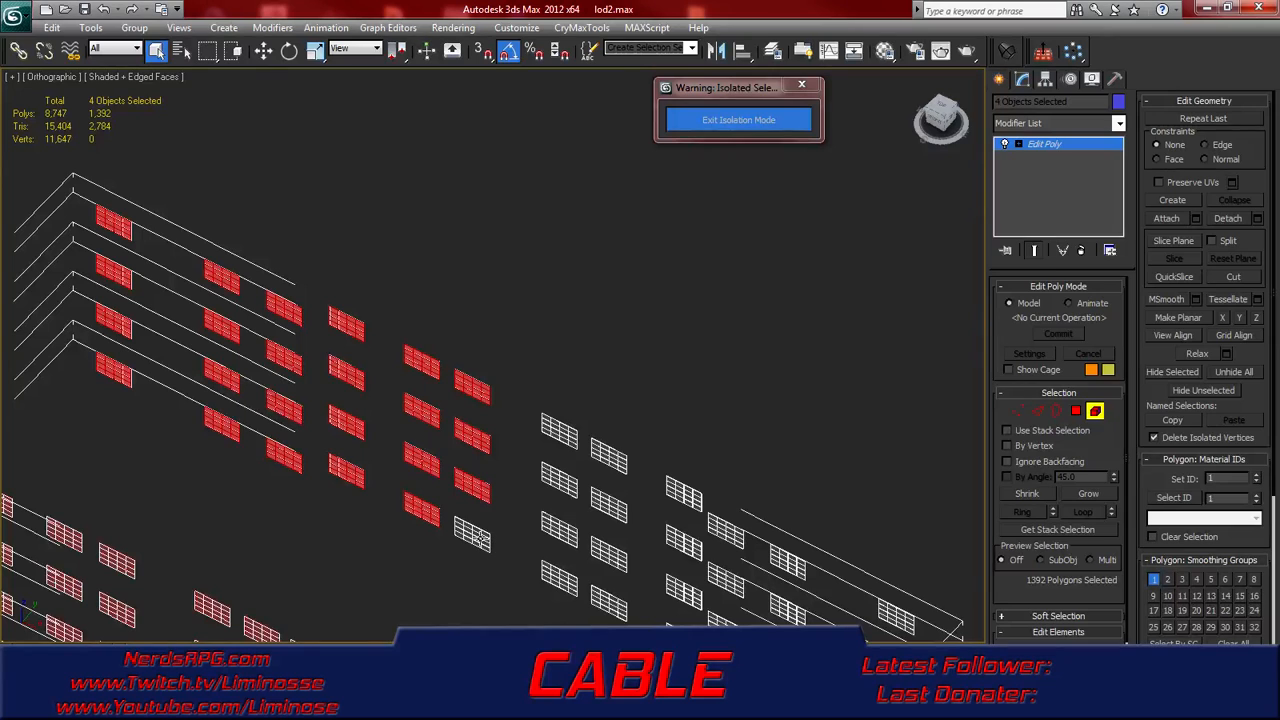
pyautogui.keyDown('ctrl'); pyautogui.click(479, 537); pyautogui.keyUp('ctrl')
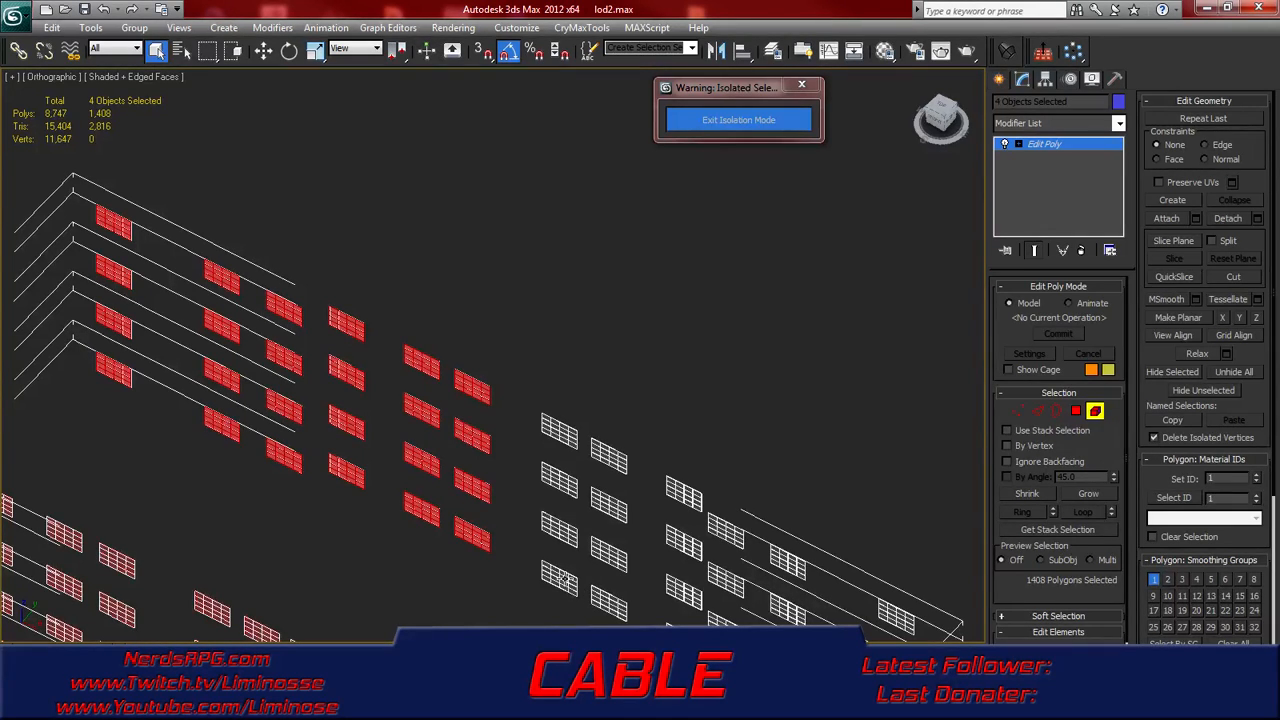
# - Add the eight panes of this facade's seventh and eighth window columns to the element selection
pyautogui.keyDown('ctrl'); pyautogui.click(563, 578); pyautogui.keyUp('ctrl')
pyautogui.keyDown('ctrl'); pyautogui.click(562, 530); pyautogui.keyUp('ctrl')
pyautogui.keyDown('ctrl'); pyautogui.click(562, 483); pyautogui.keyUp('ctrl')
pyautogui.keyDown('ctrl'); pyautogui.click(562, 434); pyautogui.keyUp('ctrl')
pyautogui.keyDown('ctrl'); pyautogui.click(610, 458); pyautogui.keyUp('ctrl')
pyautogui.keyDown('ctrl'); pyautogui.click(612, 505); pyautogui.keyUp('ctrl')
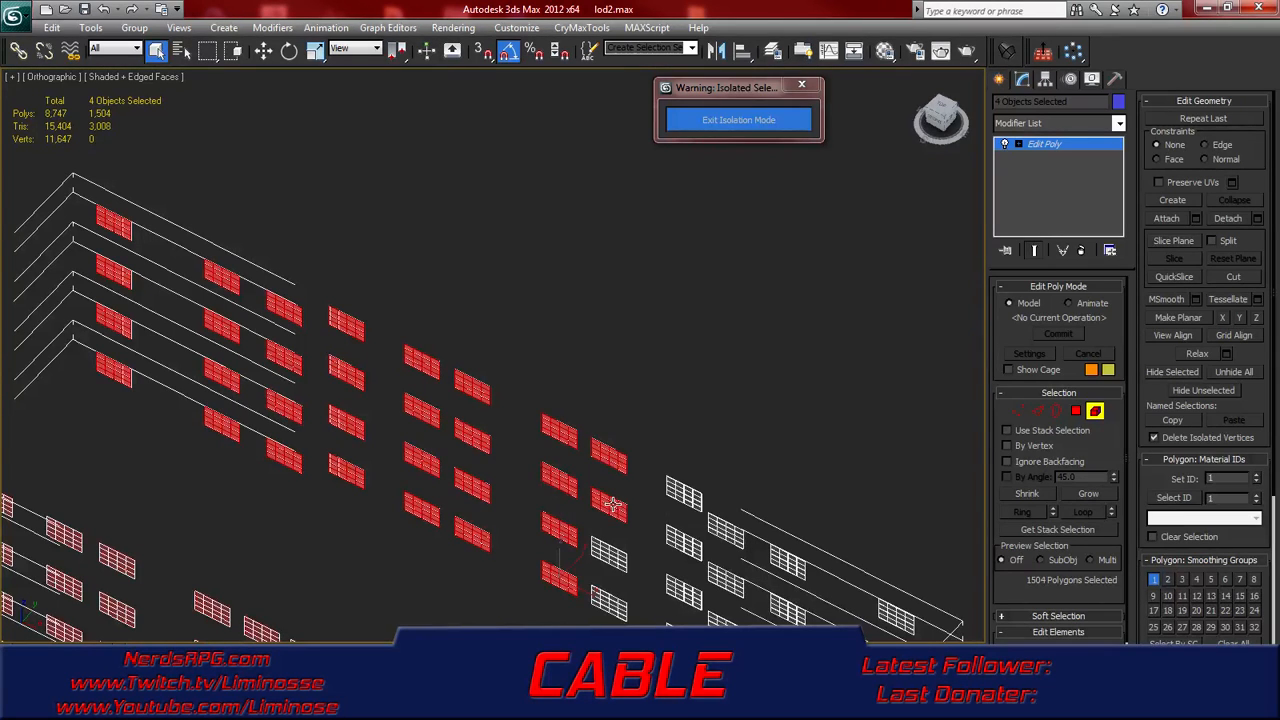
pyautogui.keyDown('ctrl'); pyautogui.click(609, 556); pyautogui.keyUp('ctrl')
pyautogui.keyDown('ctrl'); pyautogui.click(609, 605); pyautogui.keyUp('ctrl')
# - Add the eight panes of this facade's ninth and tenth window columns to the element selection
pyautogui.moveTo(609, 605); pyautogui.dragTo(538, 410, button='middle')
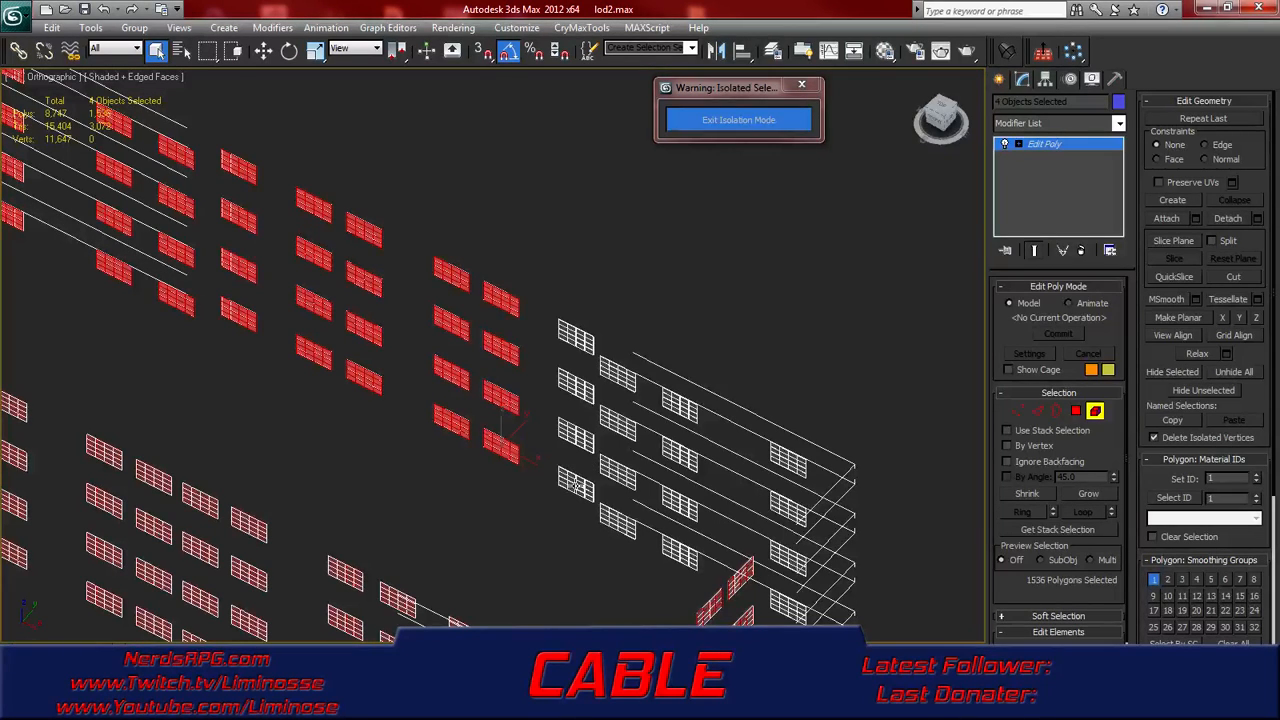
pyautogui.keyDown('ctrl'); pyautogui.click(579, 487); pyautogui.keyUp('ctrl')
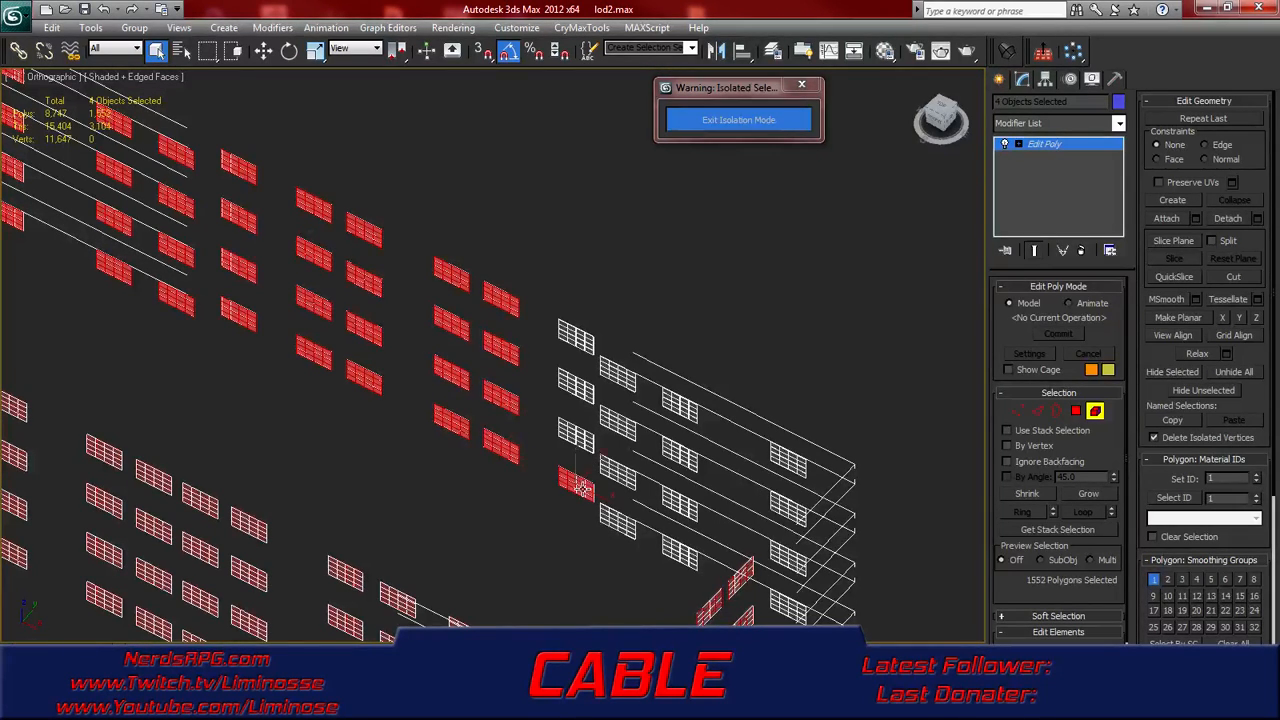
pyautogui.keyDown('ctrl'); pyautogui.click(585, 437); pyautogui.keyUp('ctrl')
pyautogui.keyDown('ctrl'); pyautogui.click(582, 389); pyautogui.keyUp('ctrl')
pyautogui.keyDown('ctrl'); pyautogui.click(578, 342); pyautogui.keyUp('ctrl')
pyautogui.keyDown('ctrl'); pyautogui.click(622, 375); pyautogui.keyUp('ctrl')
pyautogui.keyDown('ctrl'); pyautogui.click(619, 424); pyautogui.keyUp('ctrl')
pyautogui.keyDown('ctrl'); pyautogui.click(621, 469); pyautogui.keyUp('ctrl')
pyautogui.keyDown('ctrl'); pyautogui.click(619, 526); pyautogui.keyUp('ctrl')
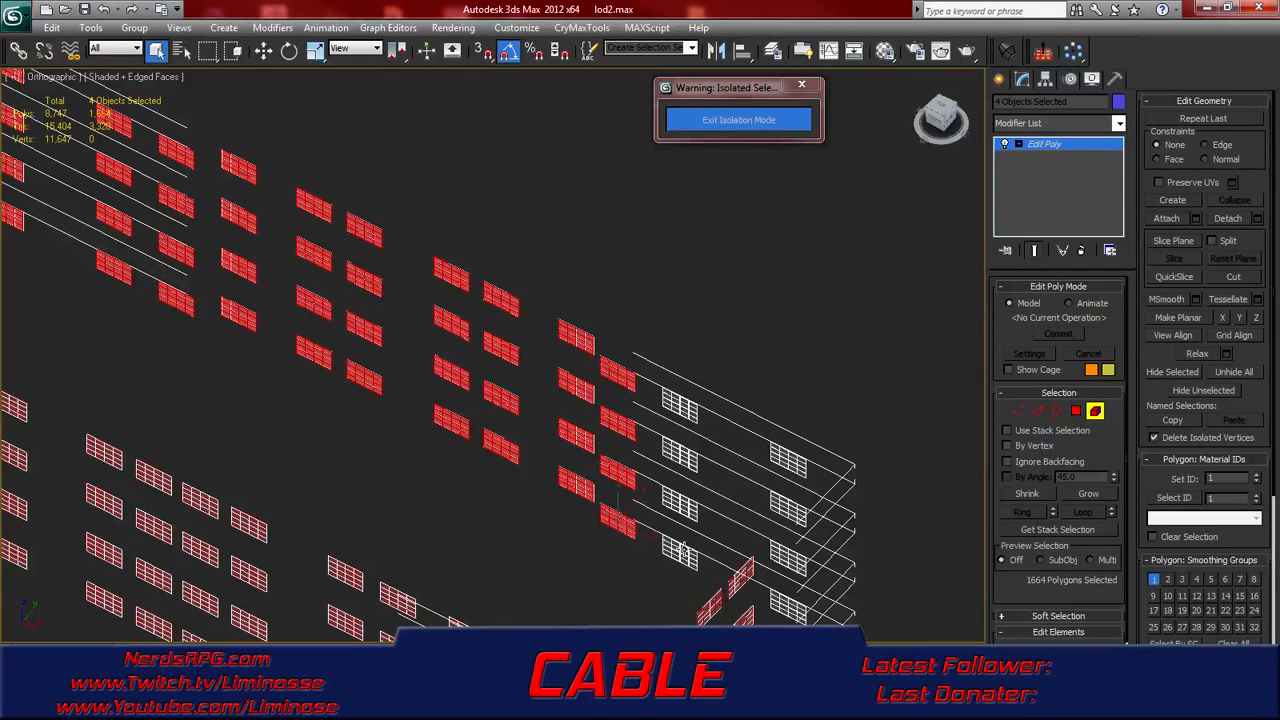
# - Add the panes on all four floors of this facade's last two window columns, up to the building corner, to the selection
pyautogui.keyDown('ctrl'); pyautogui.click(688, 552); pyautogui.keyUp('ctrl')
pyautogui.keyDown('ctrl'); pyautogui.click(688, 503); pyautogui.keyUp('ctrl')
pyautogui.keyDown('ctrl'); pyautogui.click(687, 458); pyautogui.keyUp('ctrl')
pyautogui.keyDown('ctrl'); pyautogui.click(688, 414); pyautogui.keyUp('ctrl')
pyautogui.keyDown('ctrl'); pyautogui.click(778, 464); pyautogui.keyUp('ctrl')
pyautogui.keyDown('ctrl'); pyautogui.click(787, 510); pyautogui.keyUp('ctrl')
pyautogui.keyDown('ctrl'); pyautogui.click(789, 556); pyautogui.keyUp('ctrl')
pyautogui.keyDown('ctrl'); pyautogui.click(799, 610); pyautogui.keyUp('ctrl')
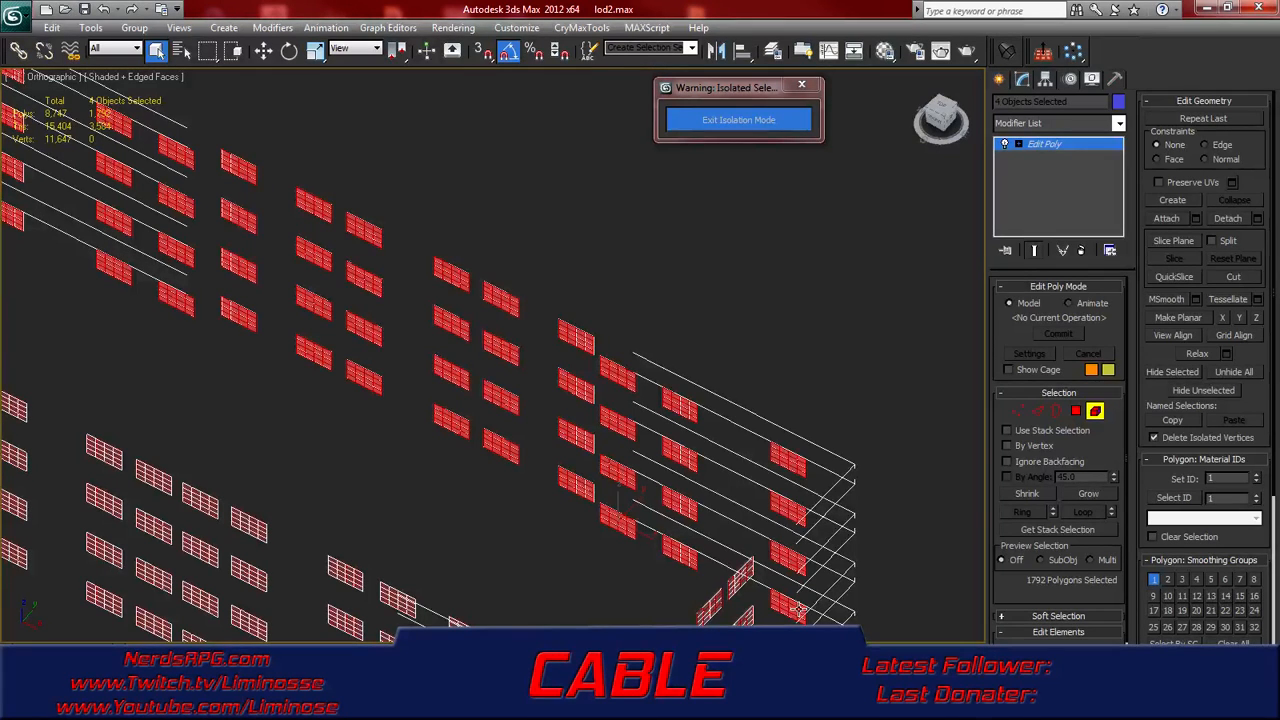
# - Delete the selected glass elements around the building and switch to edge sub-object editing for the remaining panes
pyautogui.hotkey('ctrl', 'd')
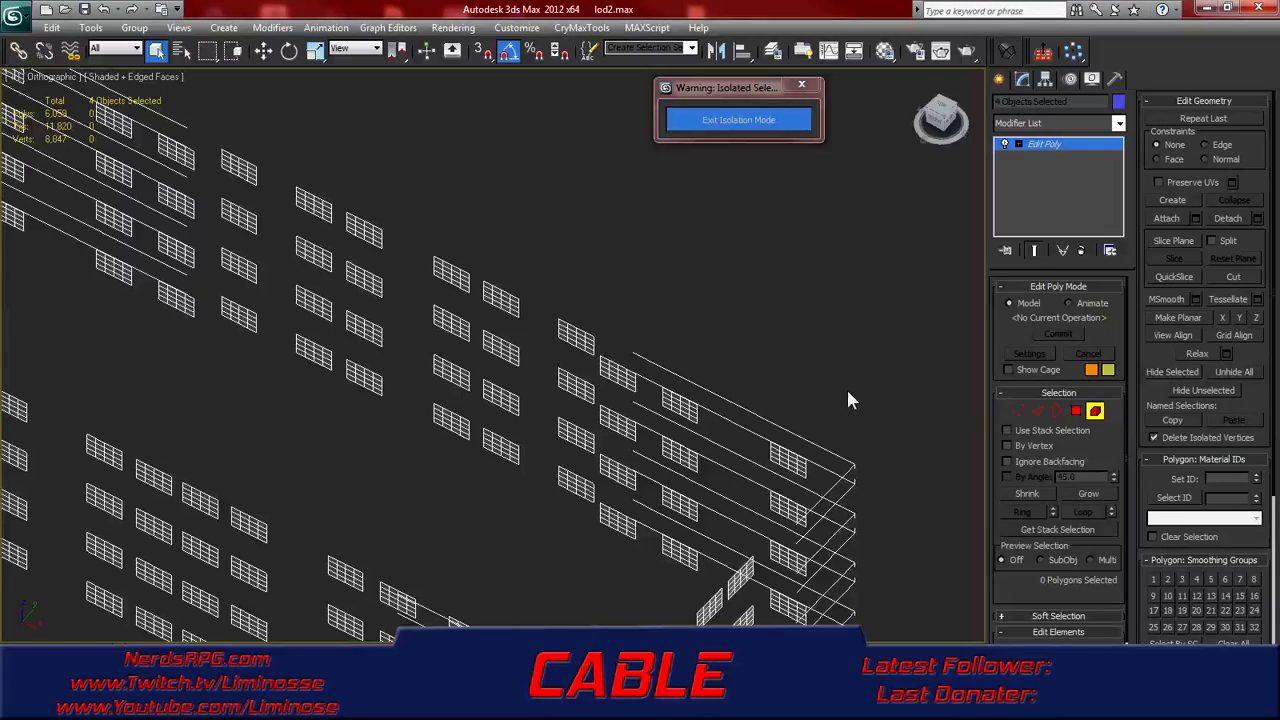
pyautogui.click(1037, 411)
pyautogui.moveTo(467, 483); pyautogui.dragTo(497, 213, button='middle')
pyautogui.moveTo(534, 392); pyautogui.dragTo(451, 290, button='middle')
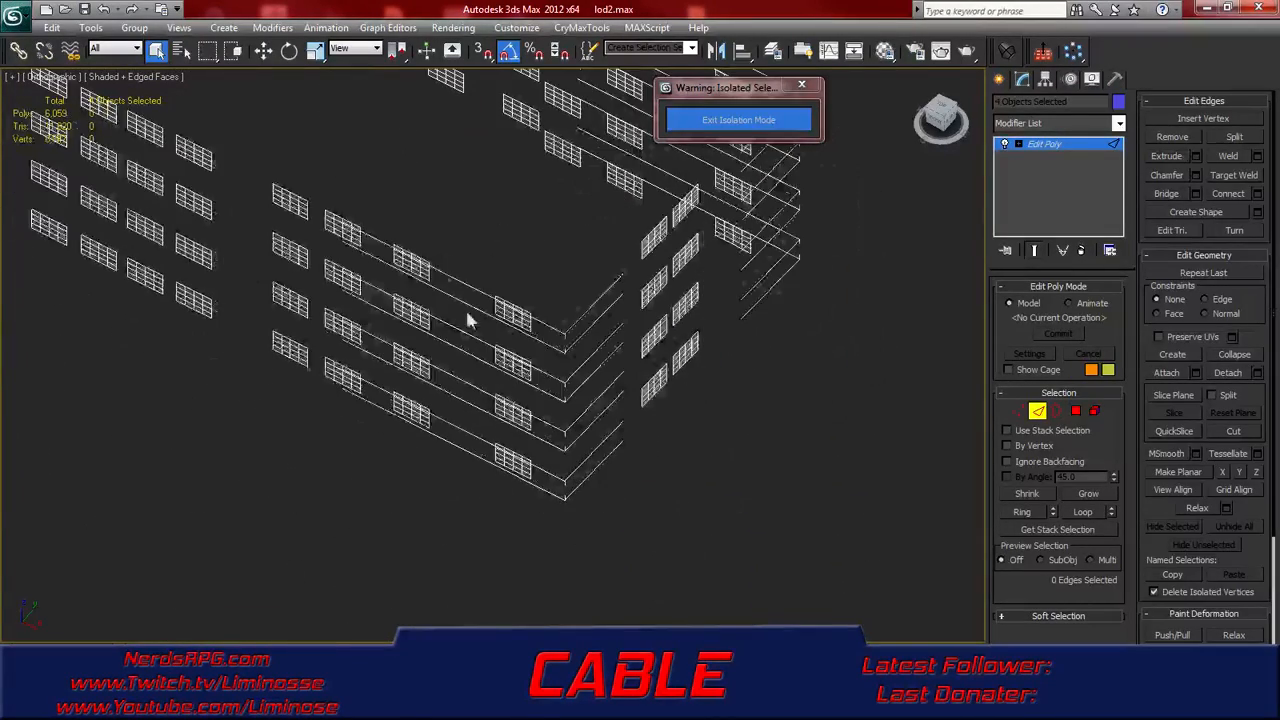
pyautogui.scroll(4, 497, 357)
pyautogui.moveTo(566, 449); pyautogui.dragTo(537, 352, button='middle')
pyautogui.hotkey('alt', 'Tab')
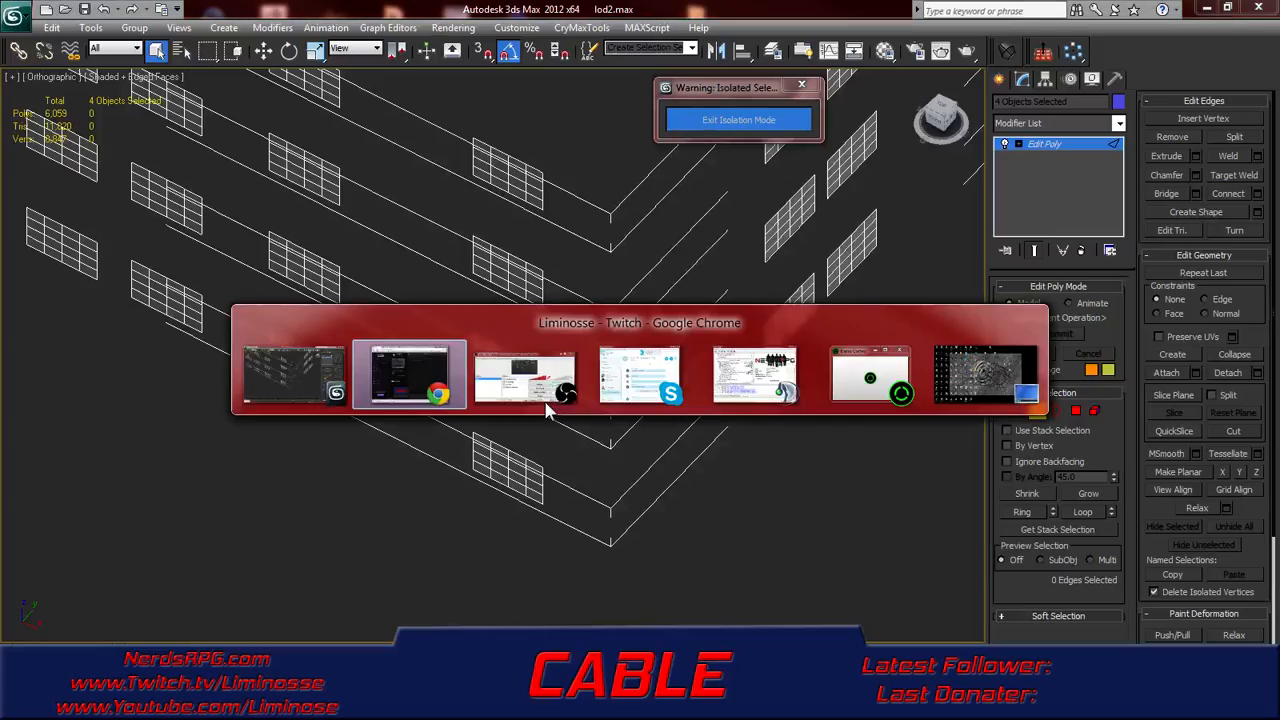
pyautogui.hotkey('alt', 'Tab')
pyautogui.hotkey('alt', 'Tab')
pyautogui.hotkey('alt', 'Tab')
pyautogui.hotkey('alt', 'Tab')
pyautogui.hotkey('alt', 'Tab')
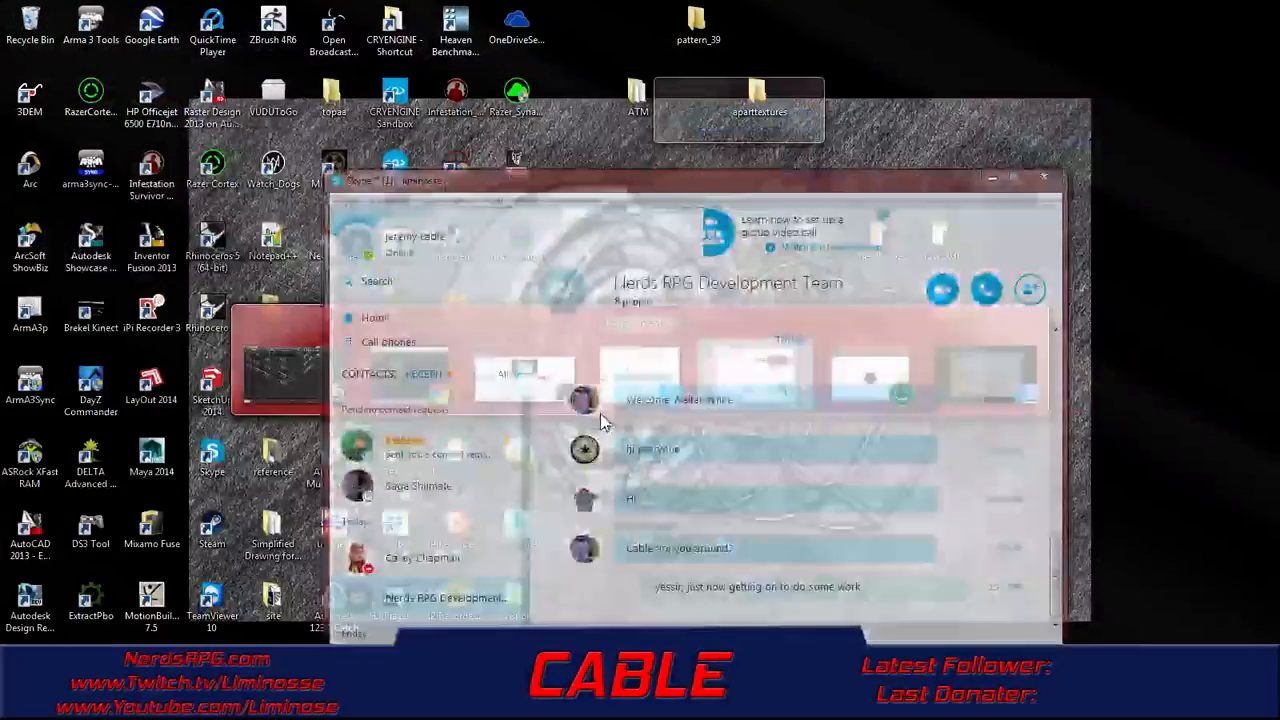
pyautogui.hotkey('alt', 'Tab')
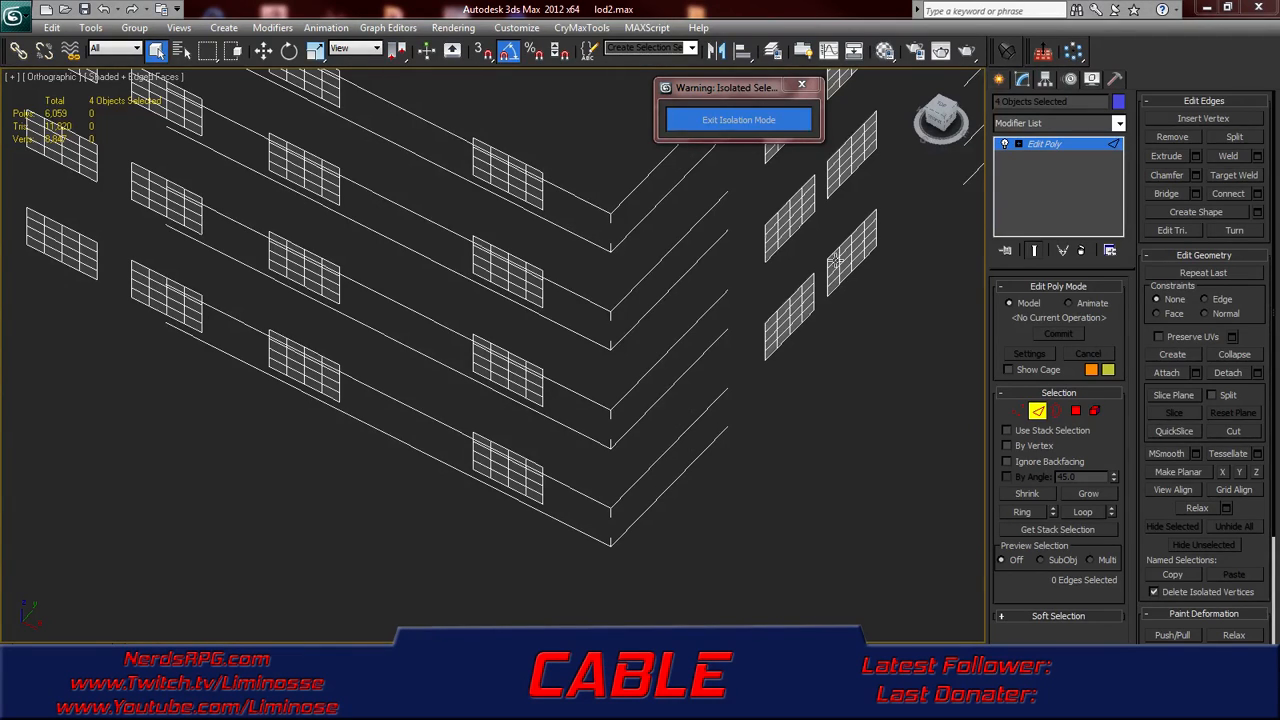
# - Exit isolation, turn off the edged-faces display and examine the upper-floor doors and windows of the shaded building
pyautogui.moveTo(498, 305); pyautogui.dragTo(522, 335, button='middle')
pyautogui.scroll(-2, 522, 335)
pyautogui.scroll(-6, 531, 281)
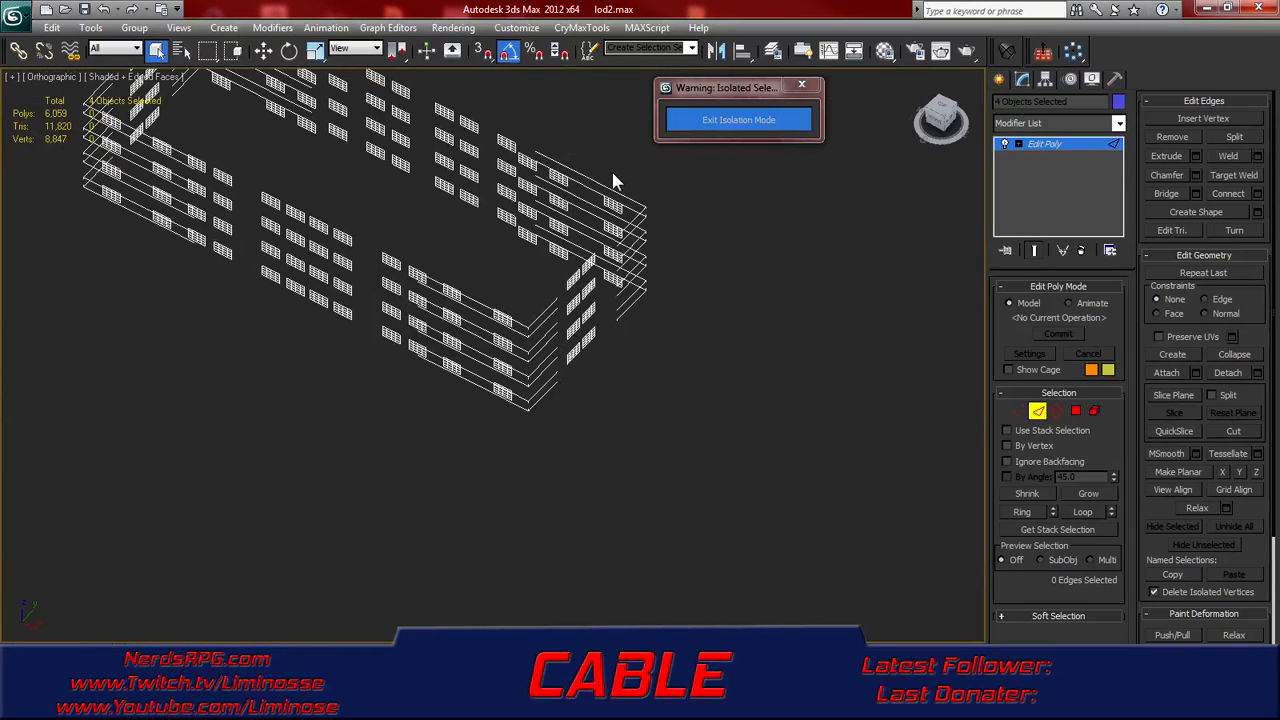
pyautogui.click(686, 128)
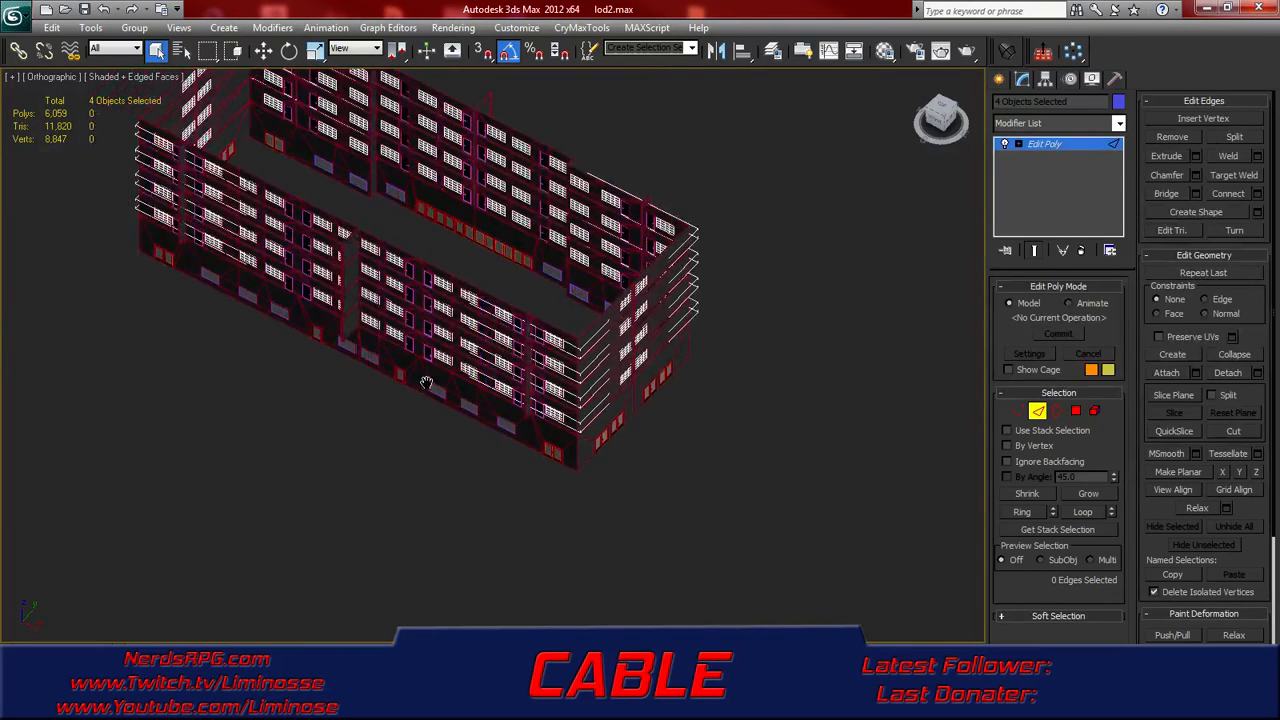
pyautogui.scroll(10, 466, 391)
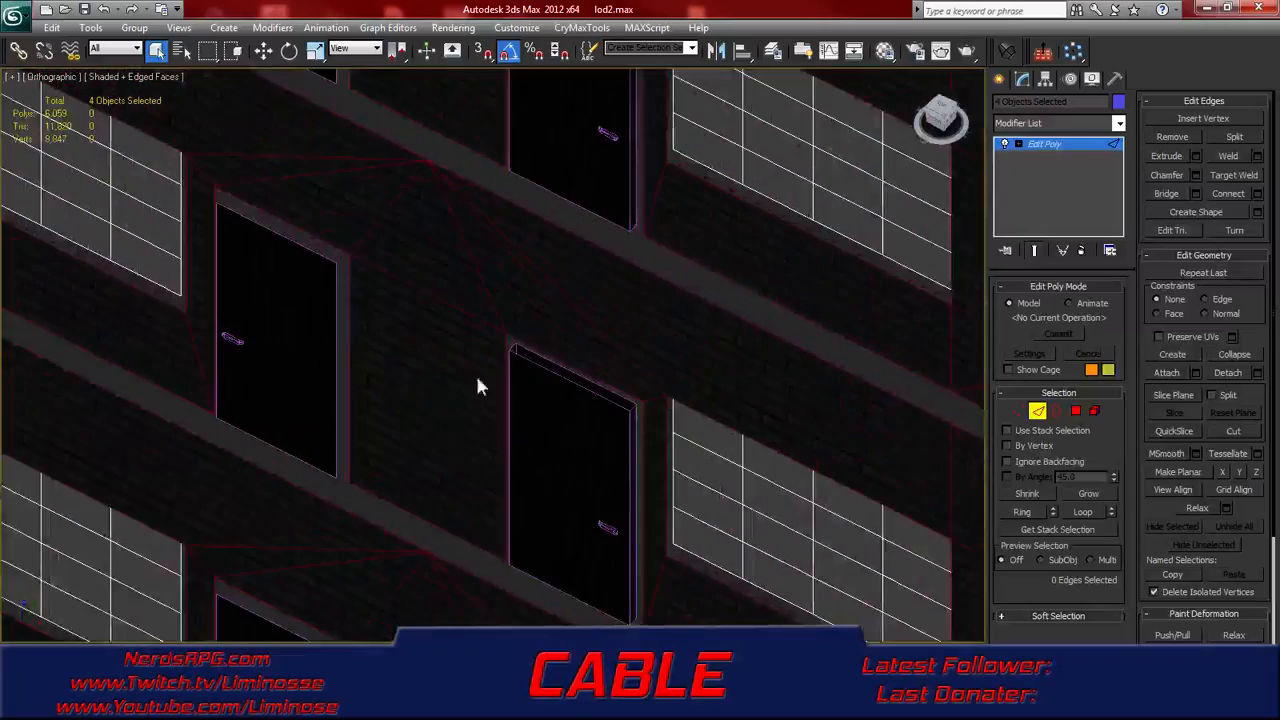
pyautogui.press('F4')
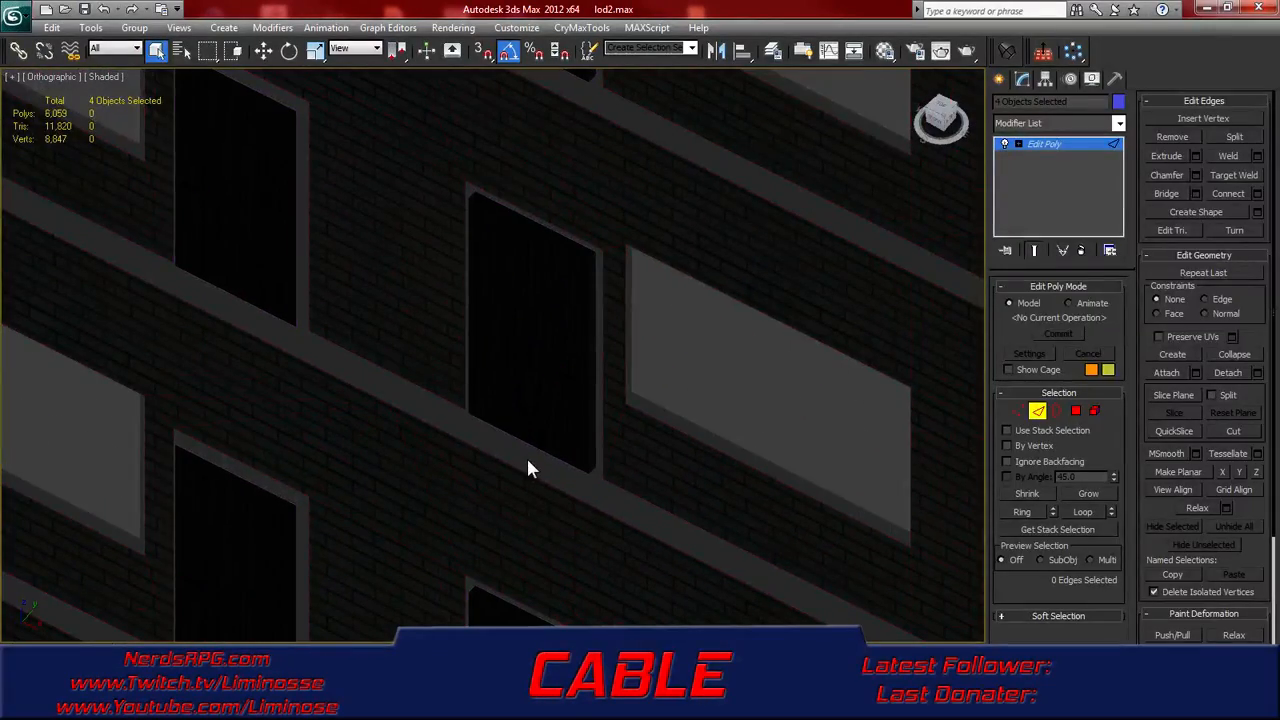
pyautogui.keyDown('alt'); pyautogui.moveTo(614, 447); pyautogui.dragTo(646, 432, button='middle'); pyautogui.keyUp('alt')
pyautogui.scroll(-2, 629, 437)
pyautogui.scroll(2, 651, 343)
pyautogui.scroll(2, 629, 496)
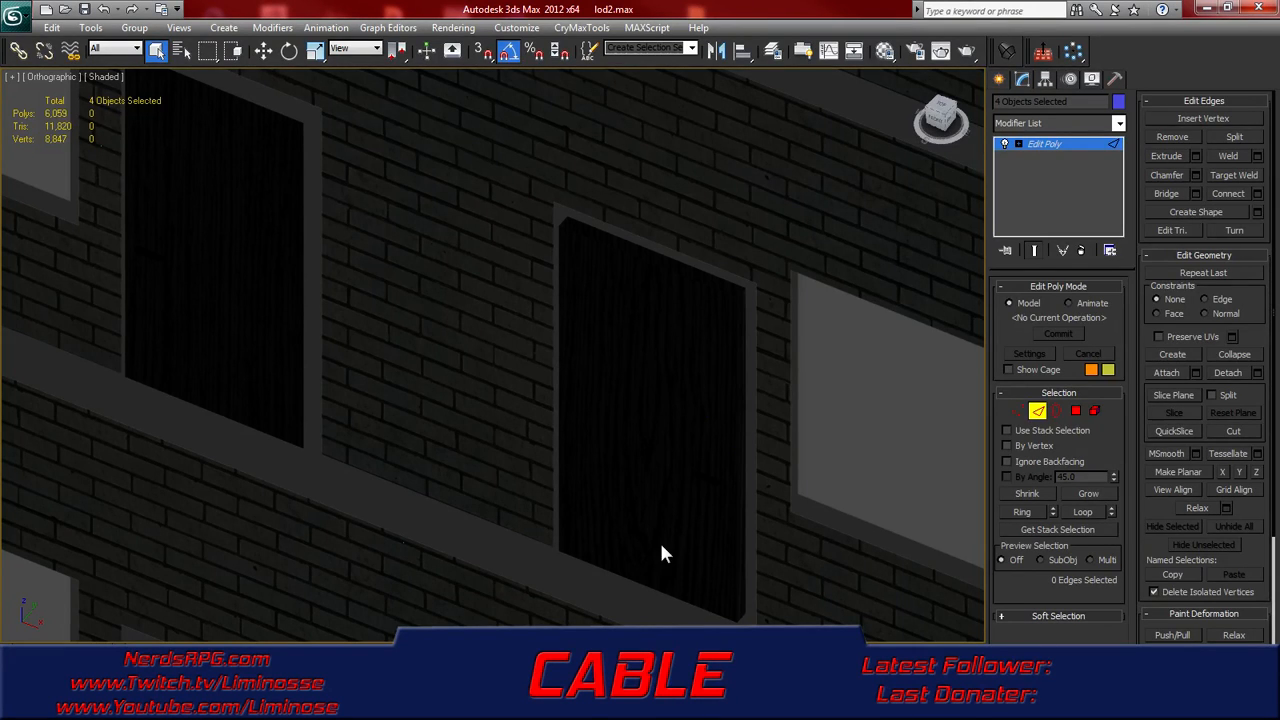
pyautogui.scroll(-2, 645, 375)
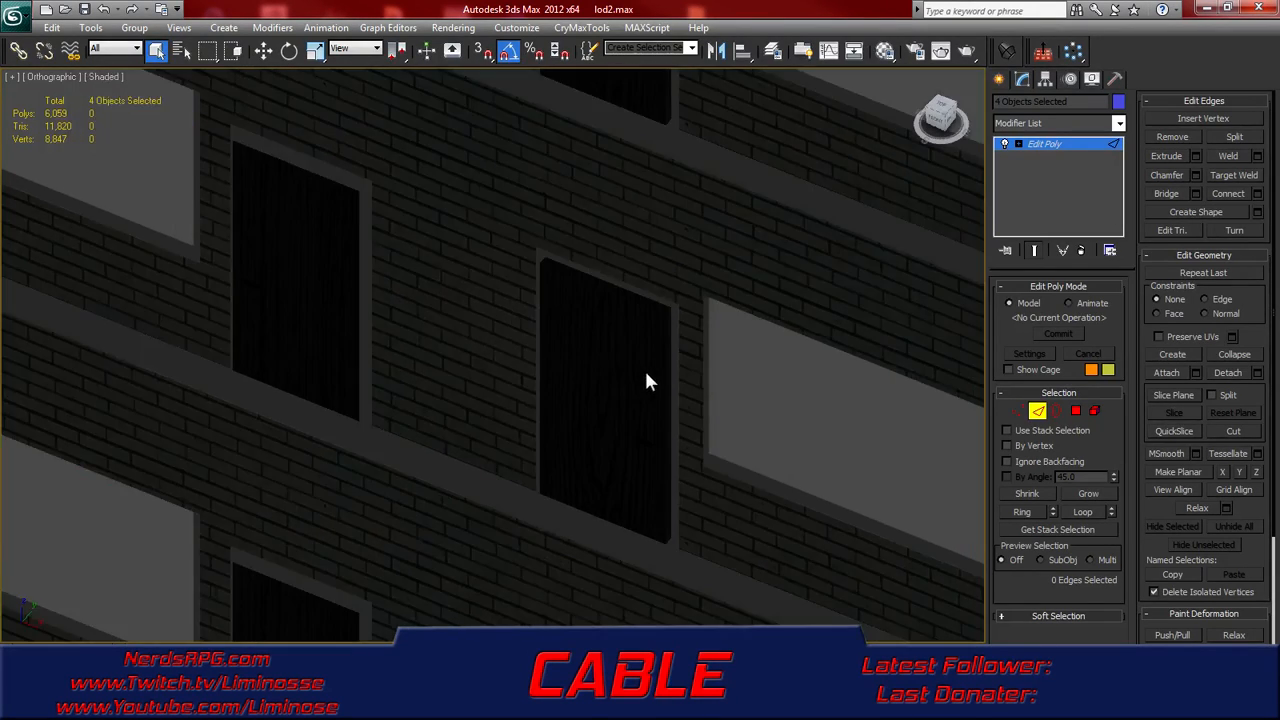
pyautogui.scroll(4, 646, 376)
pyautogui.scroll(-2, 647, 376)
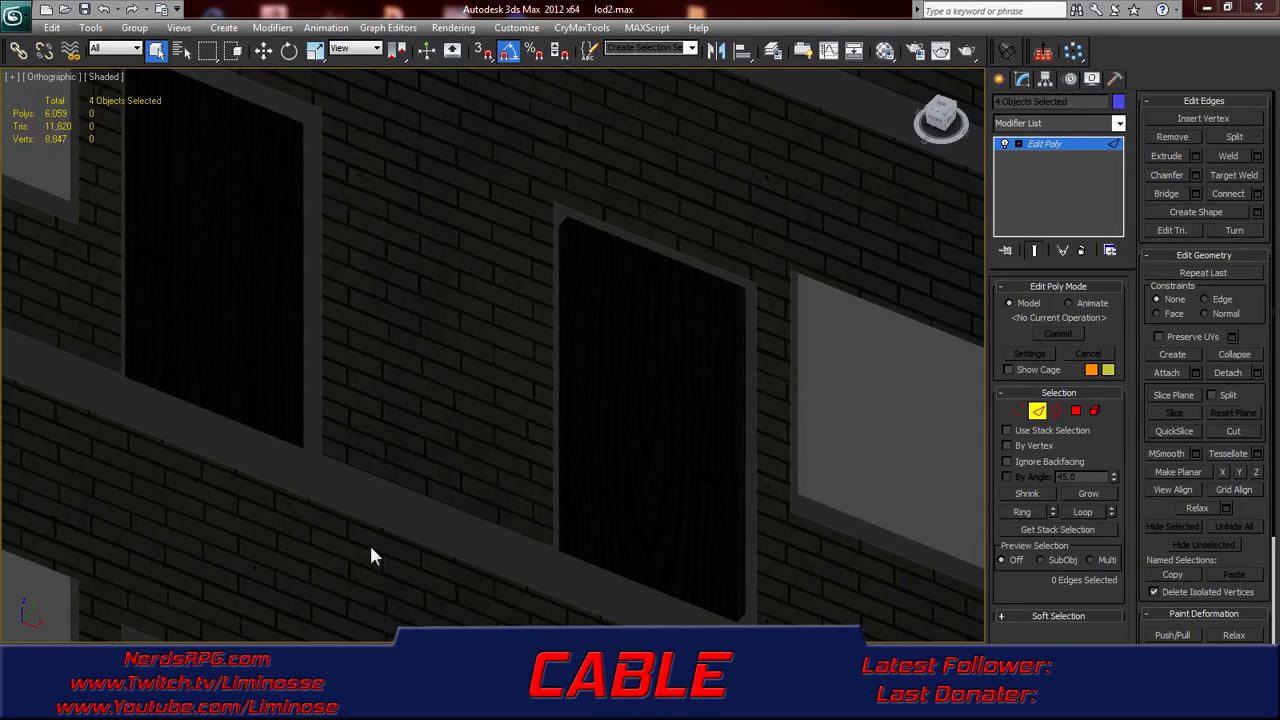
pyautogui.scroll(-8, 470, 412)
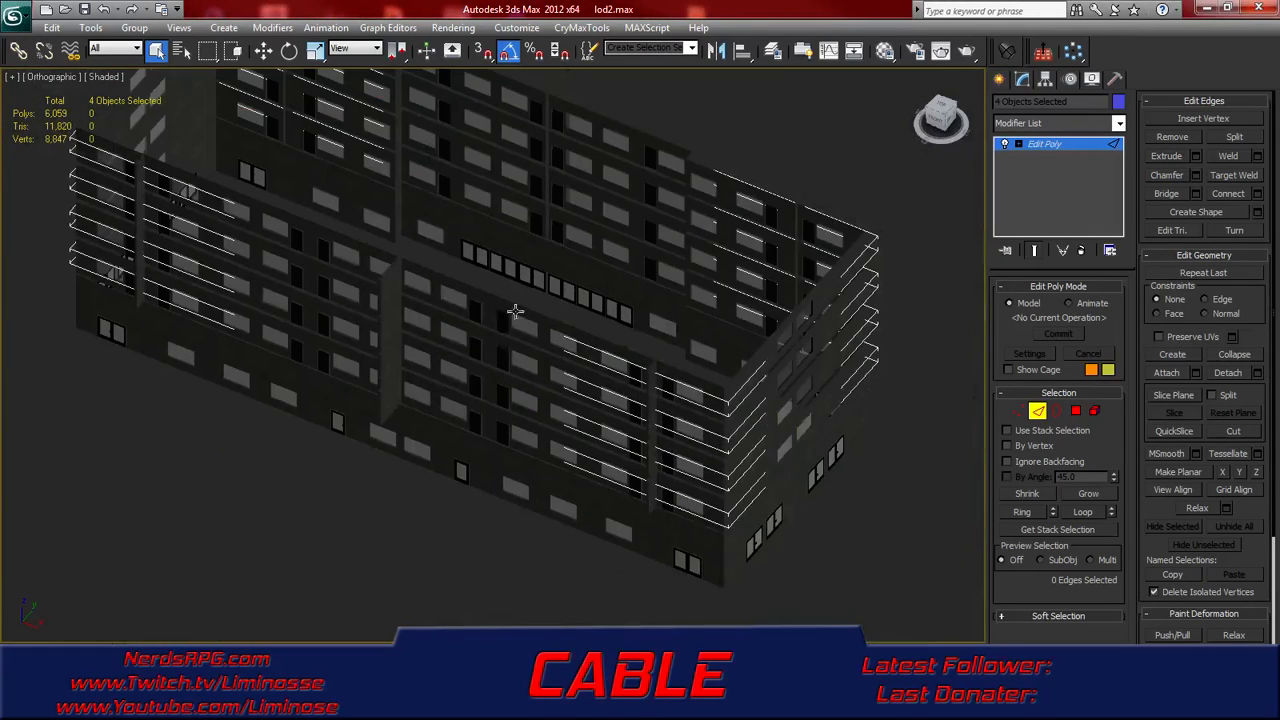
pyautogui.moveTo(563, 337)
pyautogui.keyDown('alt'); pyautogui.mouseDown(button='middle')
pyautogui.moveTo(591, 360)
pyautogui.moveTo(595, 348)
pyautogui.moveTo(541, 341)
pyautogui.mouseUp(button='middle'); pyautogui.keyUp('alt')
# - Isolate the selected glass objects again and display them in wireframe
pyautogui.rightClick(579, 372)
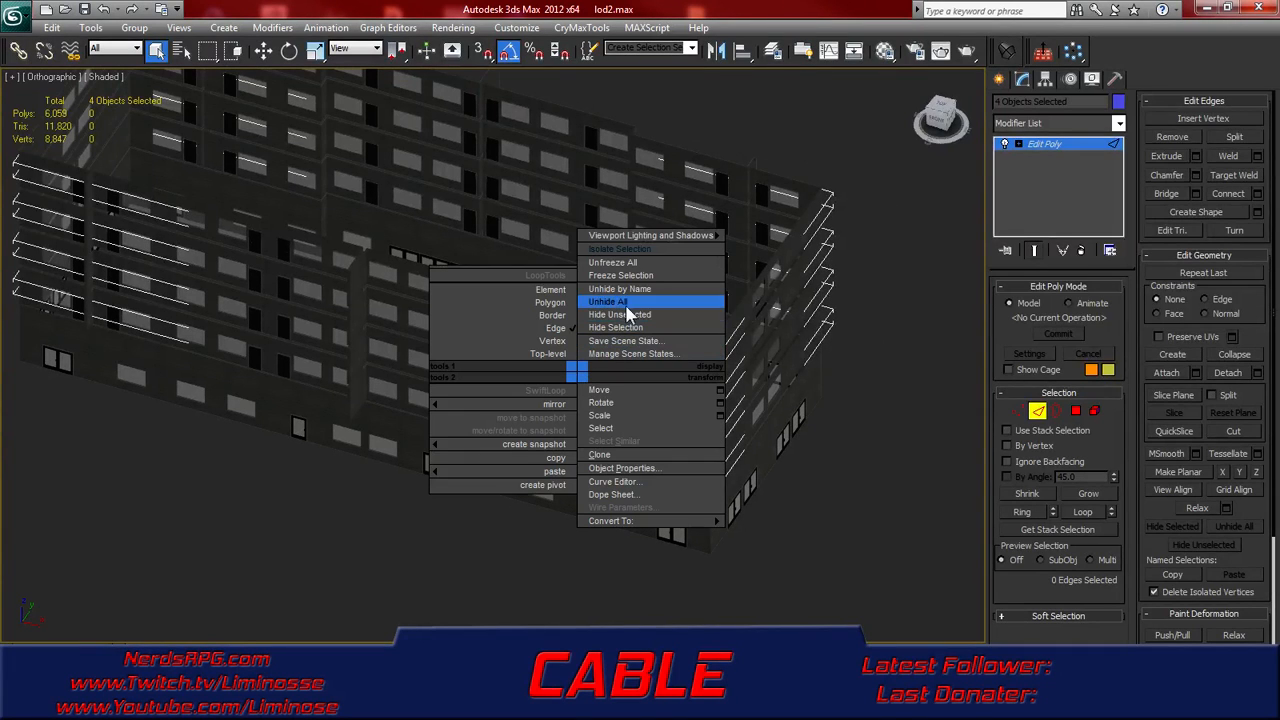
pyautogui.click(637, 253)
pyautogui.scroll(5, 537, 337)
pyautogui.press('F3')
pyautogui.scroll(3, 566, 314)
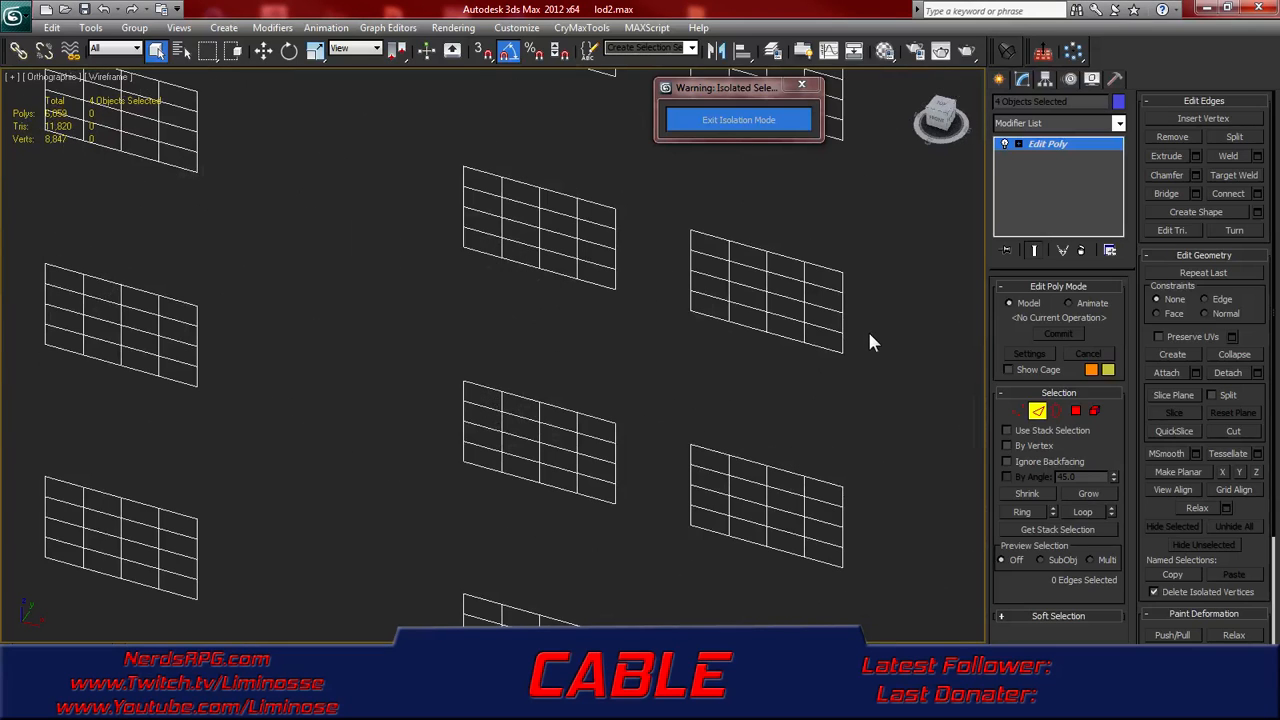
# - Select interior grid edges on four neighbouring glass panes, two window columns wide across two floors
pyautogui.press('2')
pyautogui.press('2')
pyautogui.click(765, 318)
pyautogui.moveTo(818, 282); pyautogui.dragTo(717, 310)
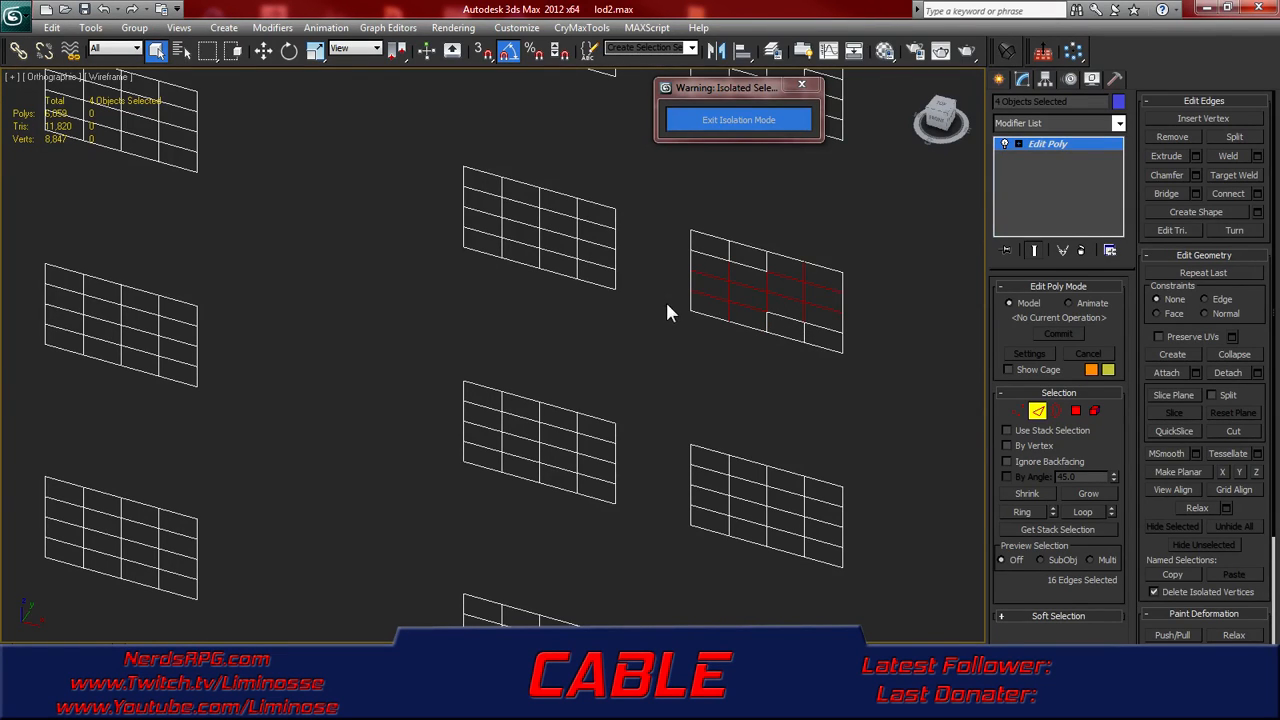
pyautogui.keyDown('ctrl'); pyautogui.moveTo(588, 218); pyautogui.dragTo(491, 247); pyautogui.keyUp('ctrl')
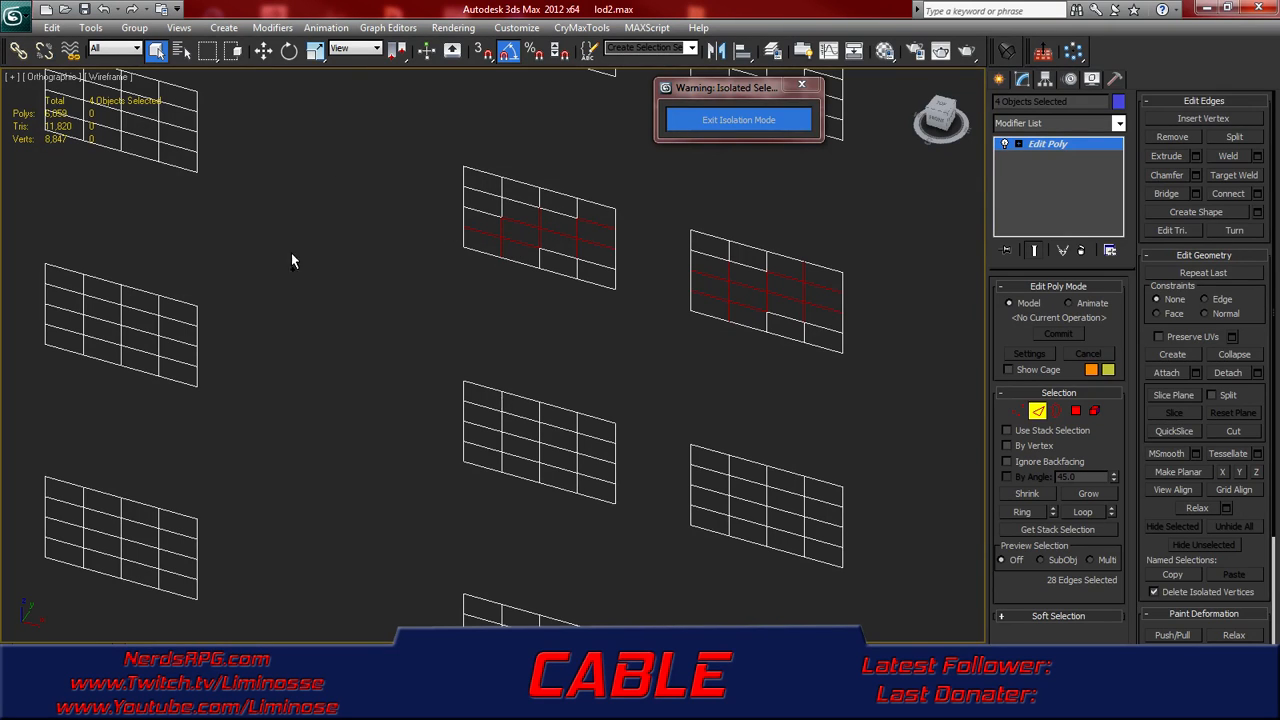
pyautogui.keyDown('ctrl'); pyautogui.moveTo(489, 405); pyautogui.dragTo(548, 477); pyautogui.keyUp('ctrl')
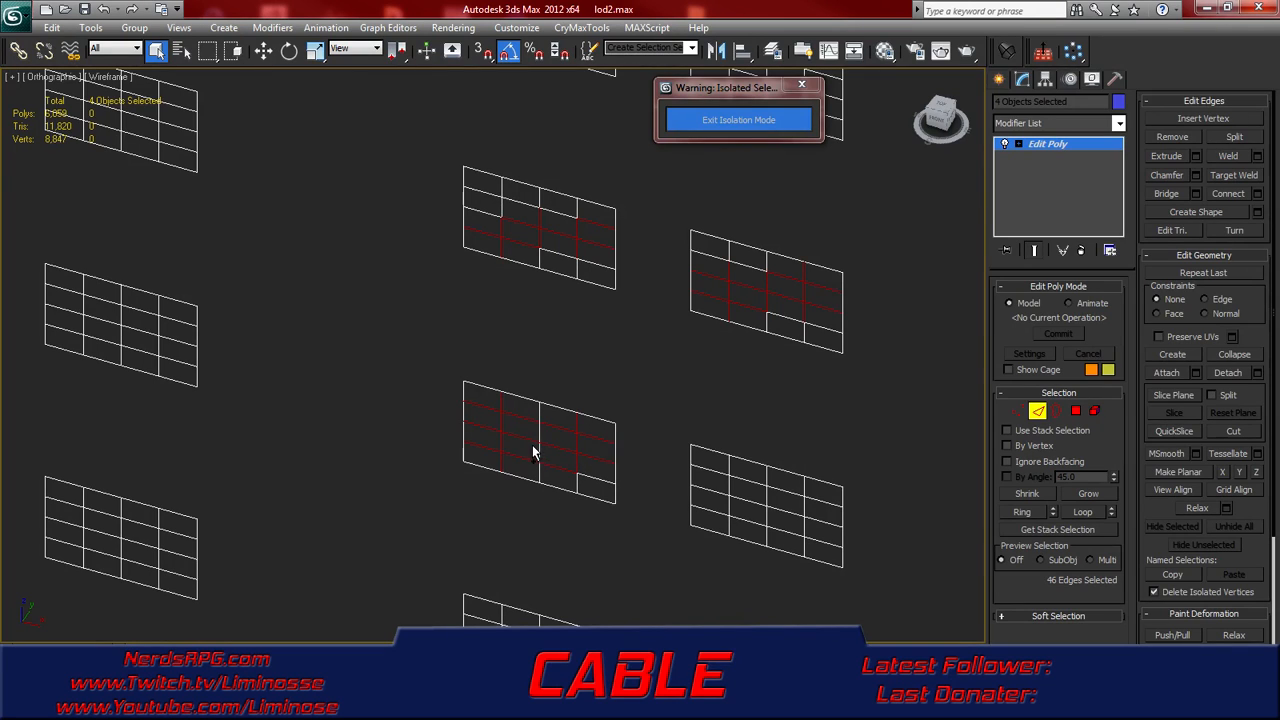
pyautogui.keyDown('ctrl'); pyautogui.moveTo(718, 467); pyautogui.dragTo(748, 526); pyautogui.keyUp('ctrl')
pyautogui.keyDown('ctrl'); pyautogui.moveTo(816, 500); pyautogui.dragTo(758, 532); pyautogui.keyUp('ctrl')
# - Add inner edges of the two panes one floor below and extend the edge selection to full loops
pyautogui.moveTo(714, 592); pyautogui.dragTo(682, 366, button='middle')
pyautogui.keyDown('ctrl'); pyautogui.click(774, 485); pyautogui.keyUp('ctrl')
pyautogui.keyDown('ctrl'); pyautogui.moveTo(774, 484); pyautogui.dragTo(680, 508); pyautogui.keyUp('ctrl')
pyautogui.keyDown('ctrl'); pyautogui.moveTo(563, 420); pyautogui.dragTo(456, 452); pyautogui.keyUp('ctrl')
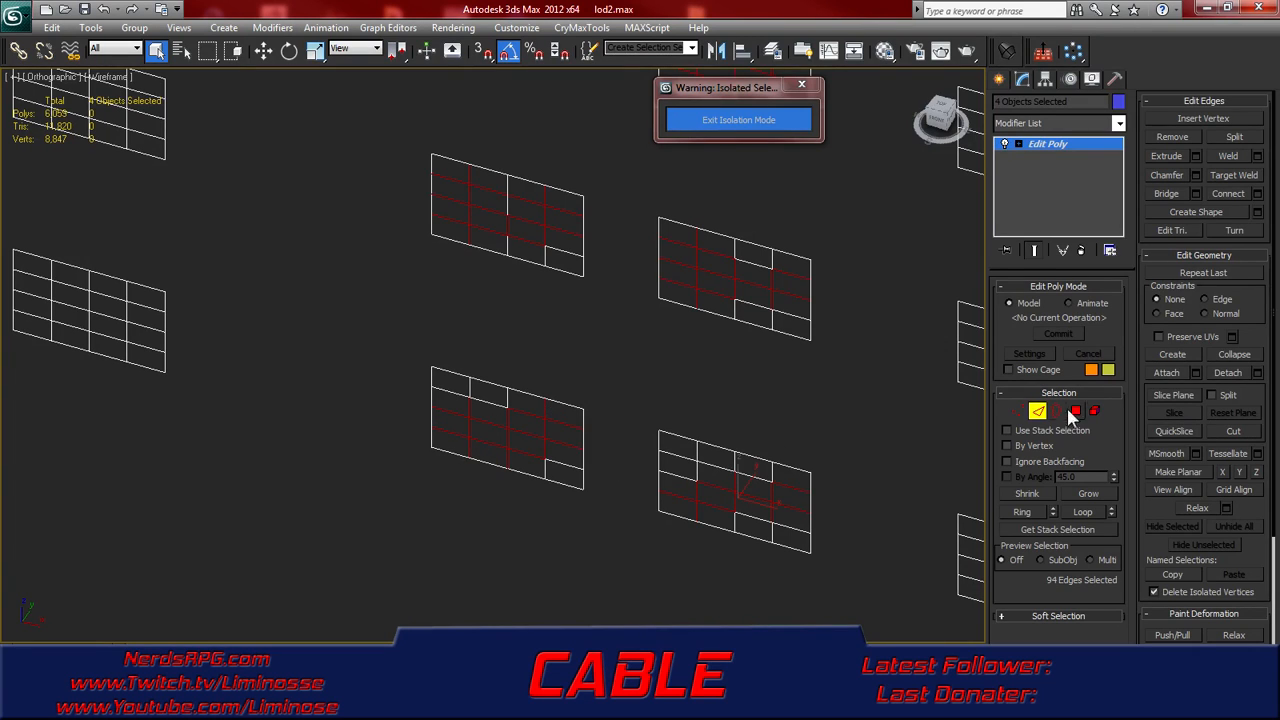
pyautogui.click(1086, 511)
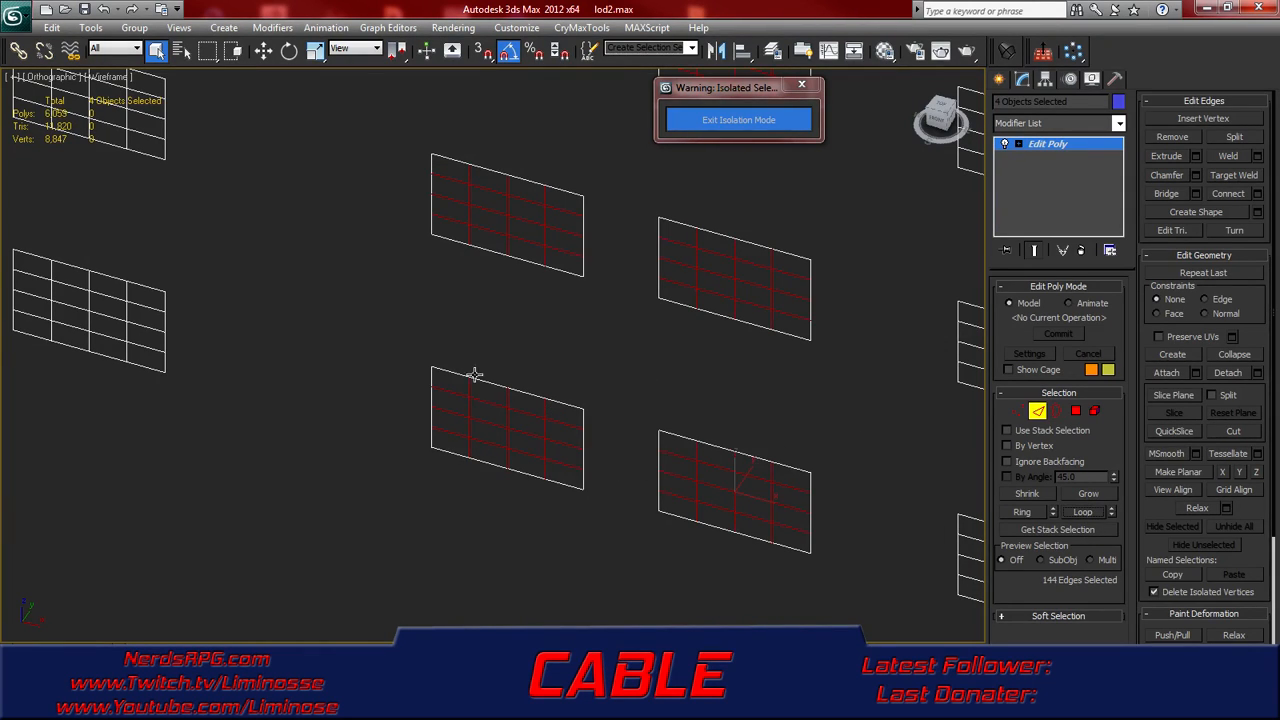
# - Add inner grid edges of four panes in the next two window columns and extend the selection to full loops
pyautogui.moveTo(325, 336); pyautogui.dragTo(737, 409, button='middle')
pyautogui.keyDown('ctrl'); pyautogui.moveTo(553, 367); pyautogui.dragTo(451, 409); pyautogui.keyUp('ctrl')
pyautogui.moveTo(491, 303); pyautogui.dragTo(535, 419, button='middle')
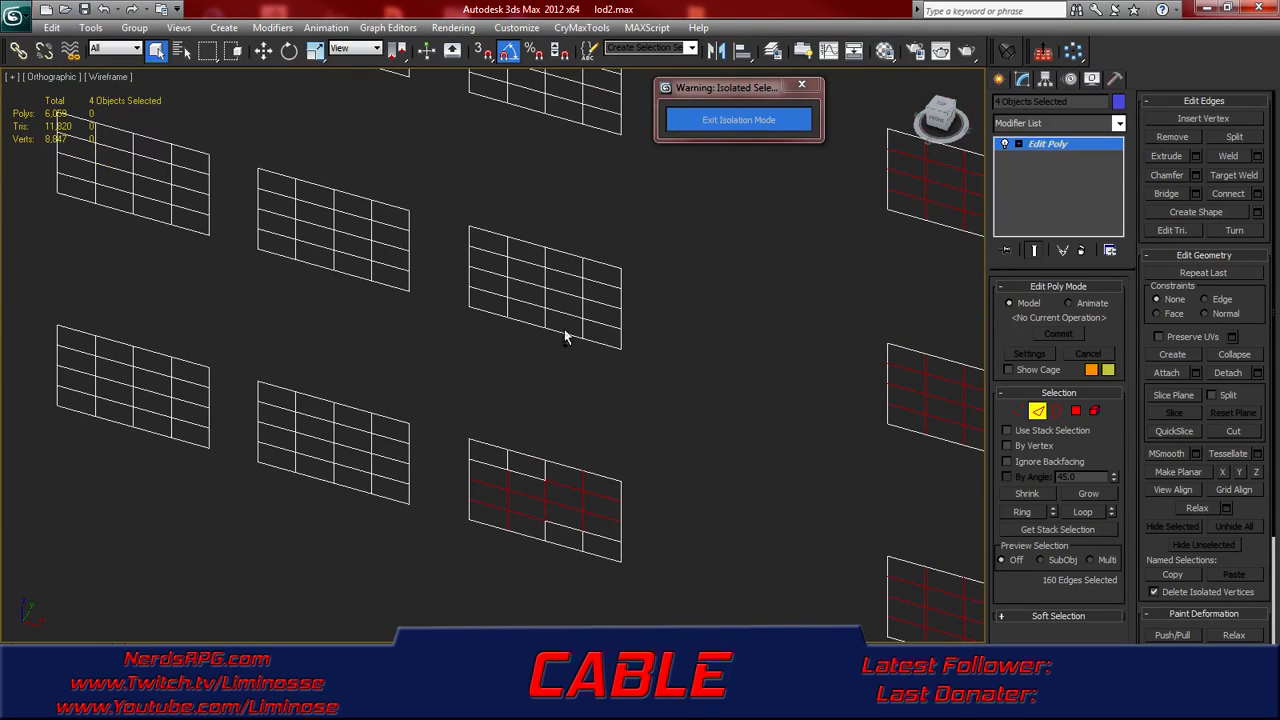
pyautogui.keyDown('ctrl'); pyautogui.moveTo(595, 273); pyautogui.dragTo(494, 306); pyautogui.keyUp('ctrl')
pyautogui.moveTo(494, 306); pyautogui.dragTo(573, 363, button='middle')
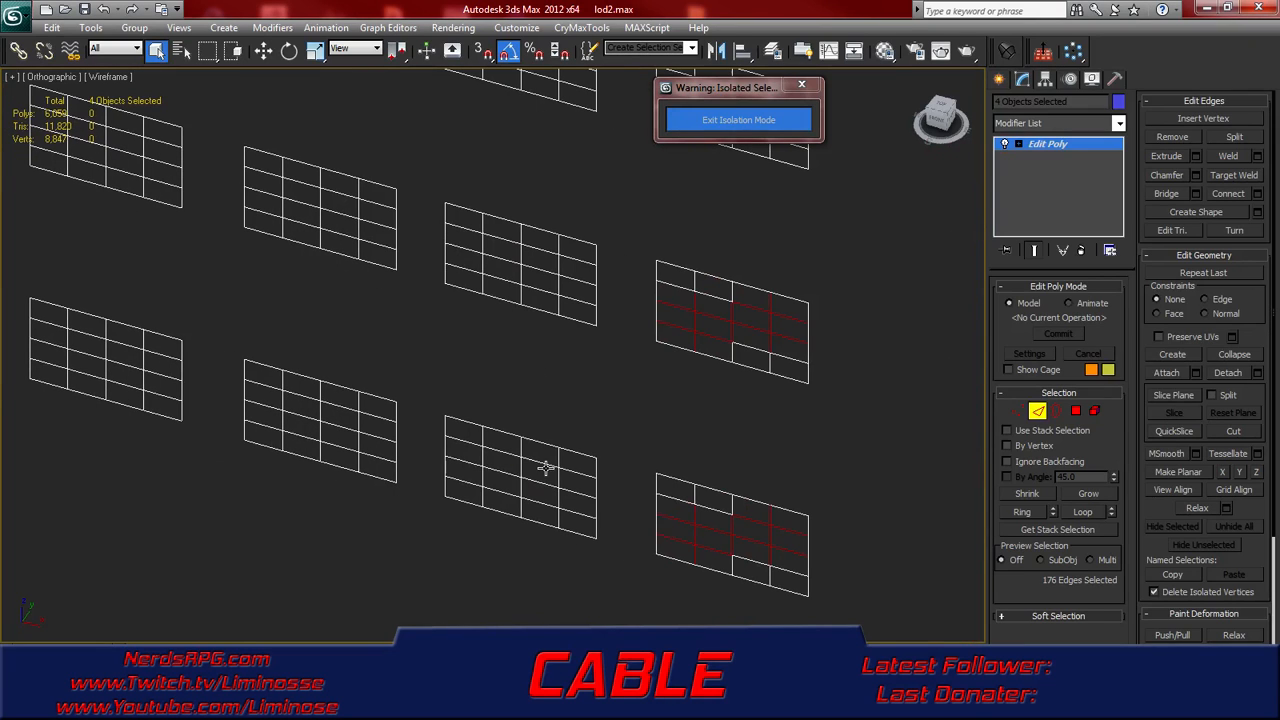
pyautogui.keyDown('ctrl'); pyautogui.moveTo(565, 468); pyautogui.dragTo(471, 508); pyautogui.keyUp('ctrl')
pyautogui.keyDown('ctrl'); pyautogui.moveTo(568, 251); pyautogui.dragTo(468, 285); pyautogui.keyUp('ctrl')
pyautogui.click(1083, 511)
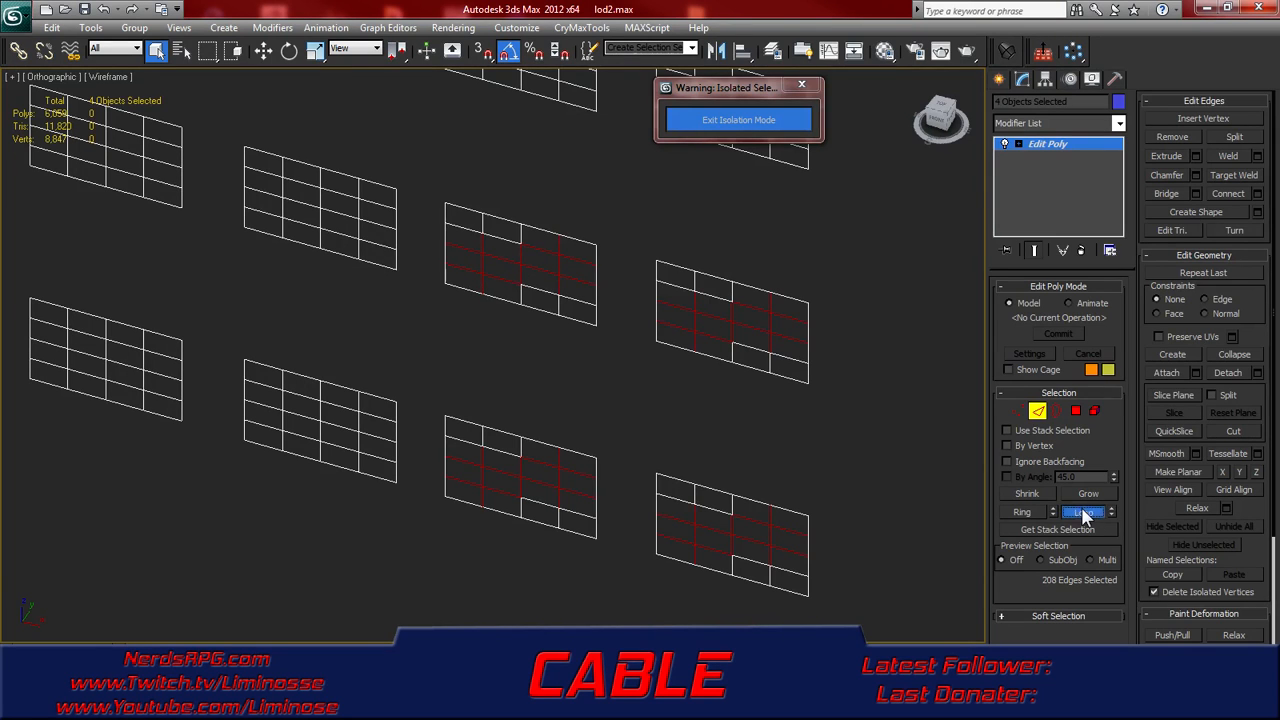
# - Add the inner grid edges of four panes in the next two window columns, across two floors, to the selection
pyautogui.moveTo(287, 312); pyautogui.dragTo(499, 378, button='middle')
pyautogui.keyDown('ctrl'); pyautogui.moveTo(583, 259); pyautogui.dragTo(481, 297); pyautogui.keyUp('ctrl')
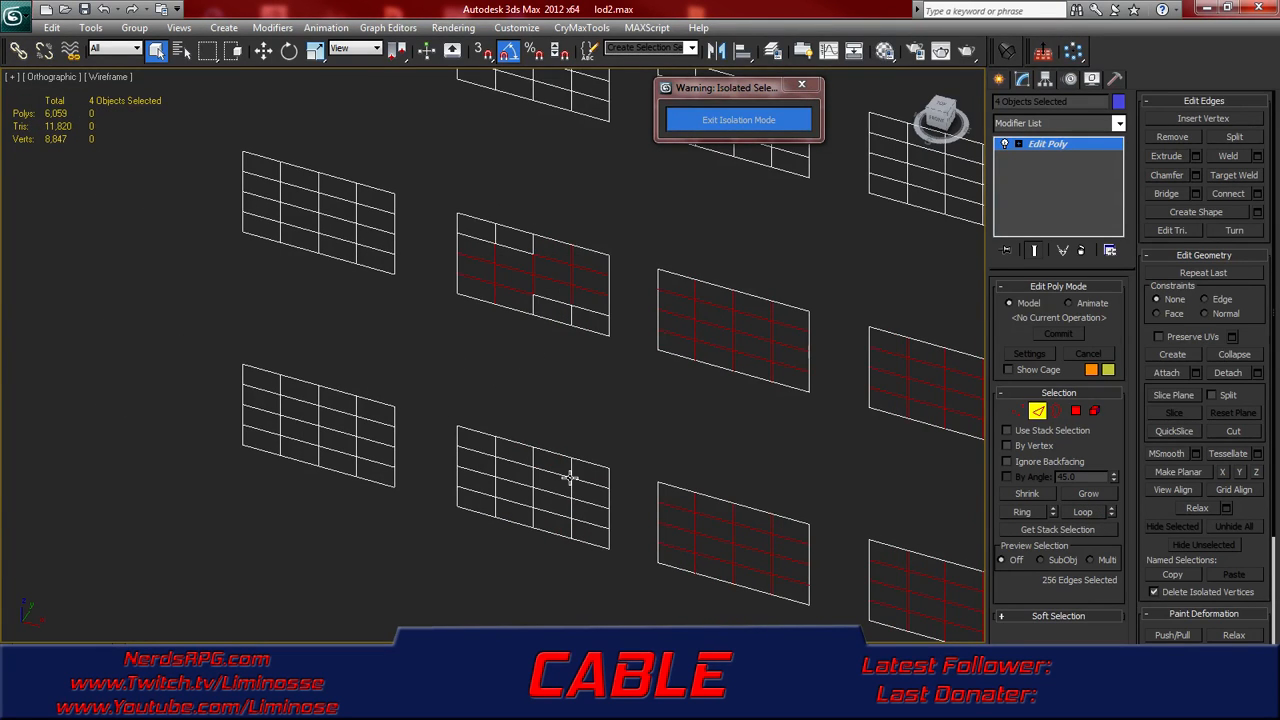
pyautogui.keyDown('ctrl'); pyautogui.moveTo(583, 475); pyautogui.dragTo(490, 512); pyautogui.keyUp('ctrl')
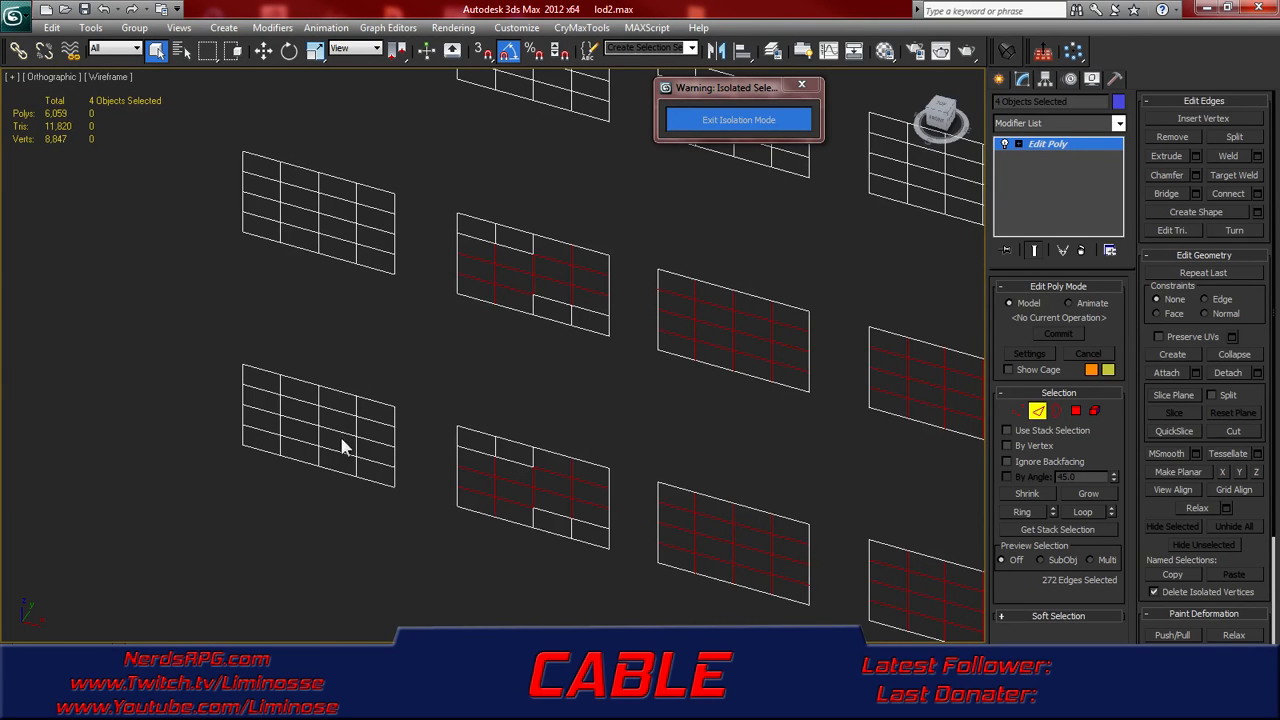
pyautogui.moveTo(408, 477); pyautogui.dragTo(480, 469, button='middle')
pyautogui.keyDown('ctrl'); pyautogui.moveTo(519, 444); pyautogui.dragTo(423, 466); pyautogui.keyUp('ctrl')
pyautogui.moveTo(460, 355); pyautogui.dragTo(516, 378, button='middle')
pyautogui.keyDown('ctrl'); pyautogui.moveTo(557, 300); pyautogui.dragTo(449, 334); pyautogui.keyUp('ctrl')
# - Add the inner grid edges of three adjacent panes on the floor above to the selection
pyautogui.moveTo(509, 274); pyautogui.dragTo(496, 370, button='middle')
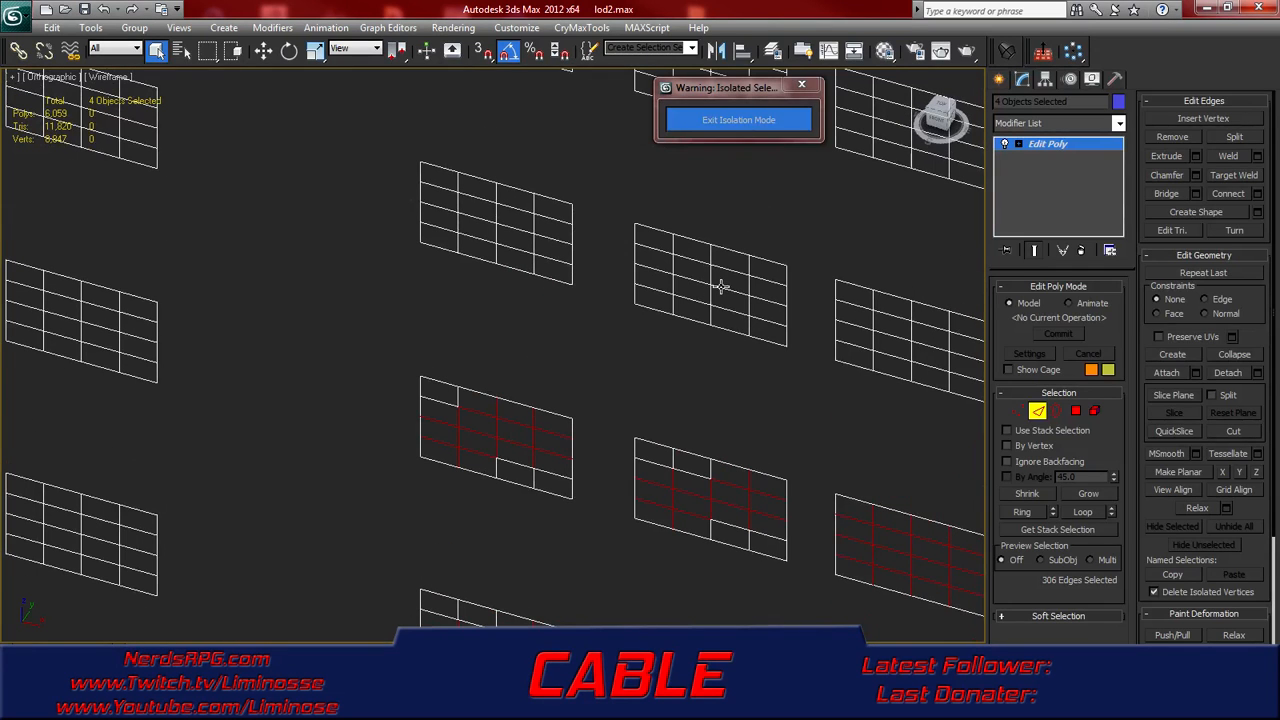
pyautogui.keyDown('ctrl'); pyautogui.moveTo(765, 269); pyautogui.dragTo(668, 307); pyautogui.keyUp('ctrl')
pyautogui.moveTo(694, 303); pyautogui.dragTo(465, 306, button='middle')
pyautogui.keyDown('ctrl'); pyautogui.moveTo(740, 332); pyautogui.dragTo(653, 354); pyautogui.keyUp('ctrl')
pyautogui.moveTo(717, 368); pyautogui.dragTo(491, 370, button='middle')
pyautogui.keyDown('ctrl'); pyautogui.moveTo(728, 391); pyautogui.dragTo(642, 412); pyautogui.keyUp('ctrl')
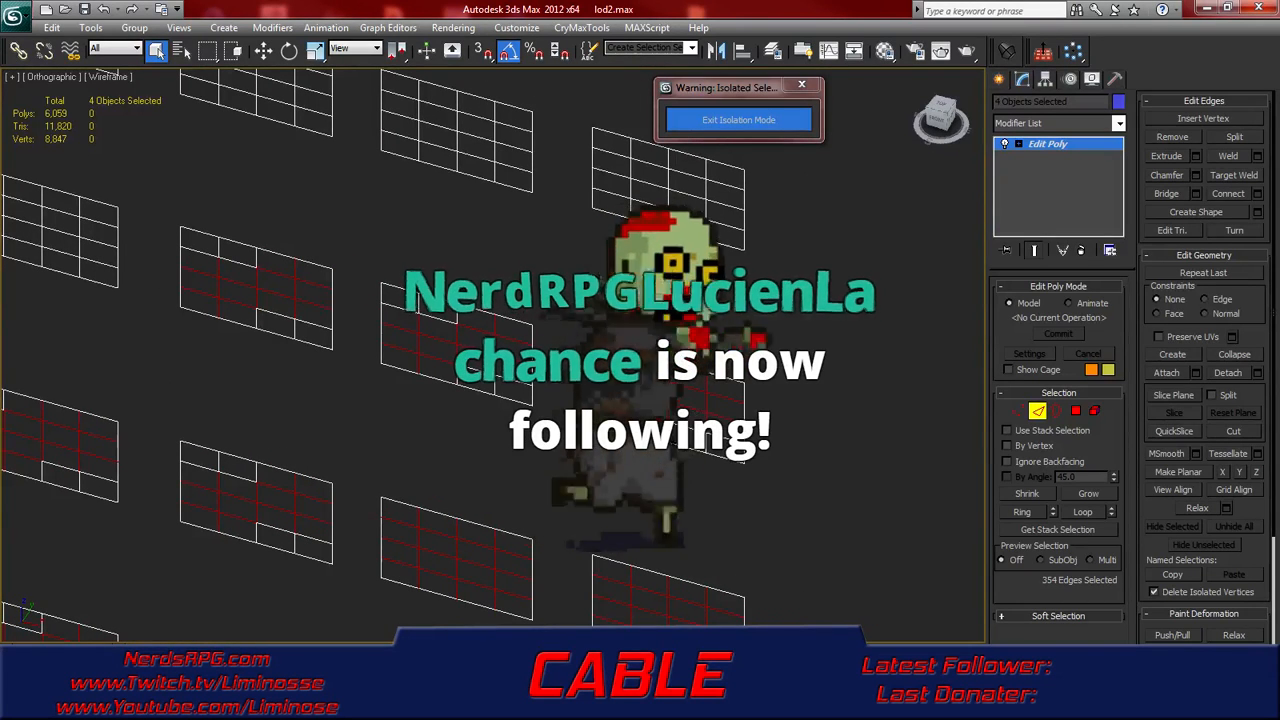
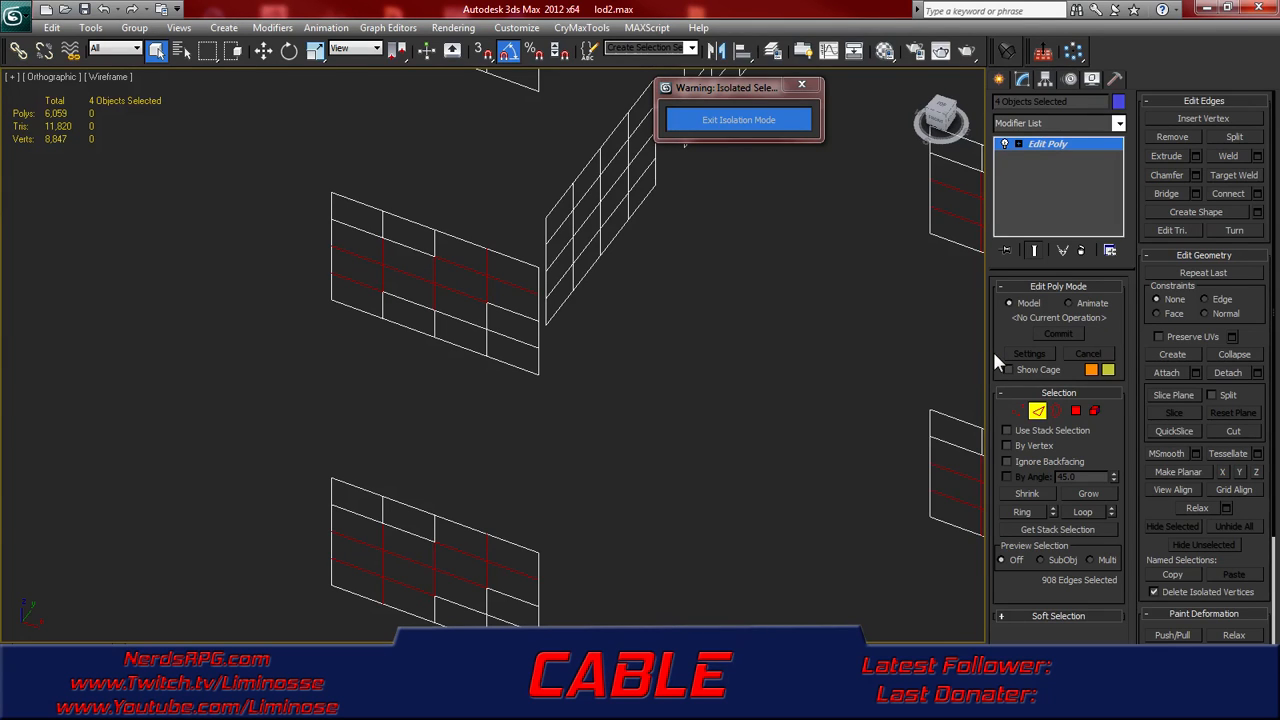
# - Add the uppermost corner pane's inner edges and extend the whole edge selection to full loops
pyautogui.moveTo(627, 222); pyautogui.dragTo(614, 448, button='middle')
pyautogui.moveTo(490, 211); pyautogui.dragTo(360, 243)
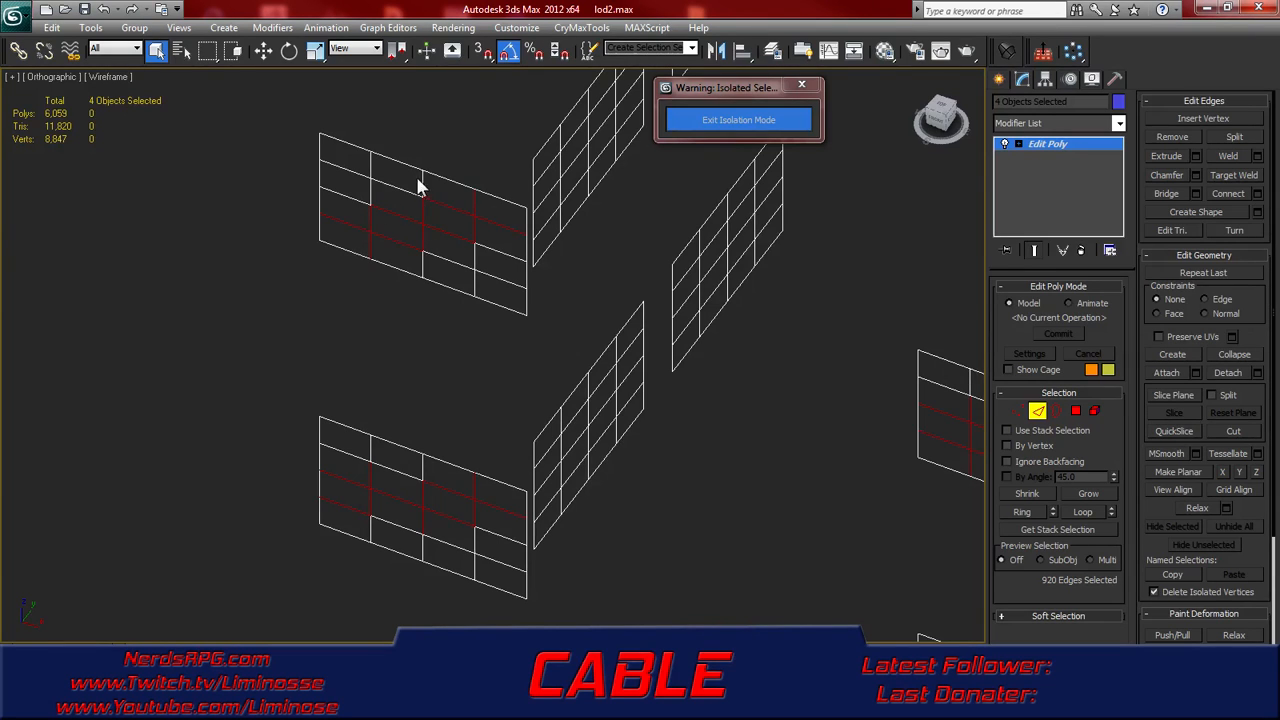
pyautogui.moveTo(403, 209); pyautogui.dragTo(424, 292, button='middle')
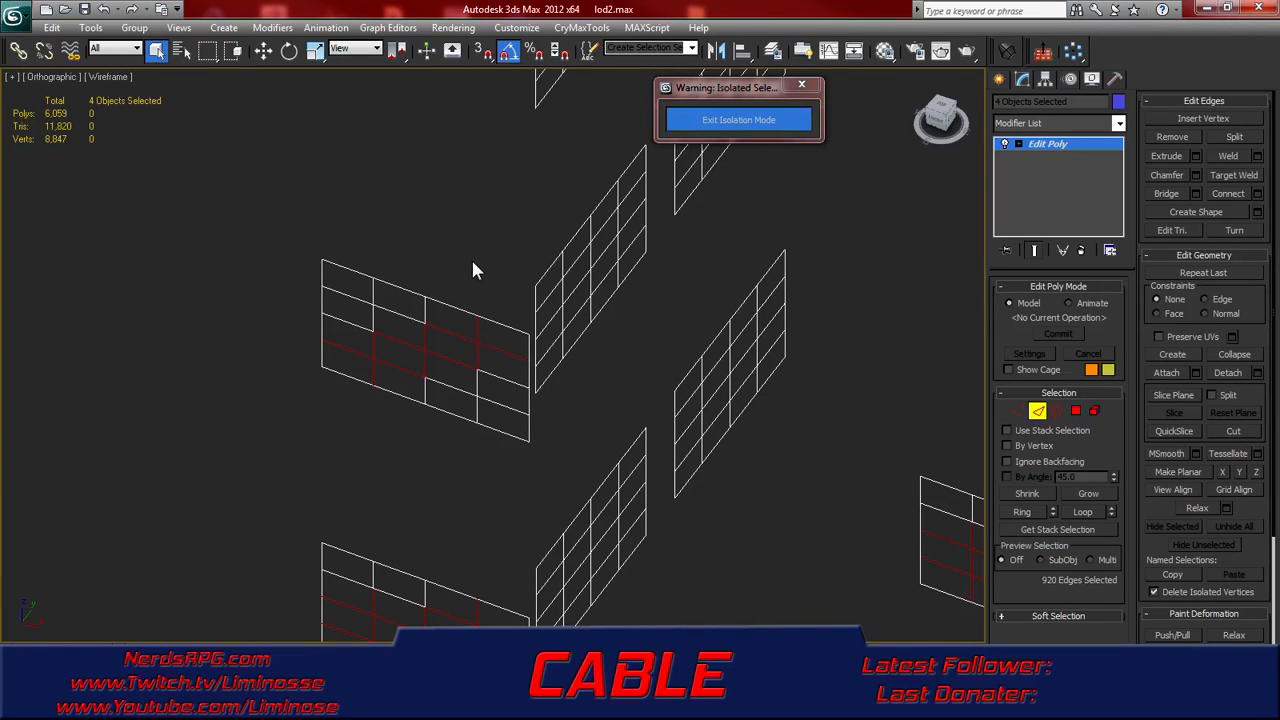
pyautogui.scroll(-5, 525, 186)
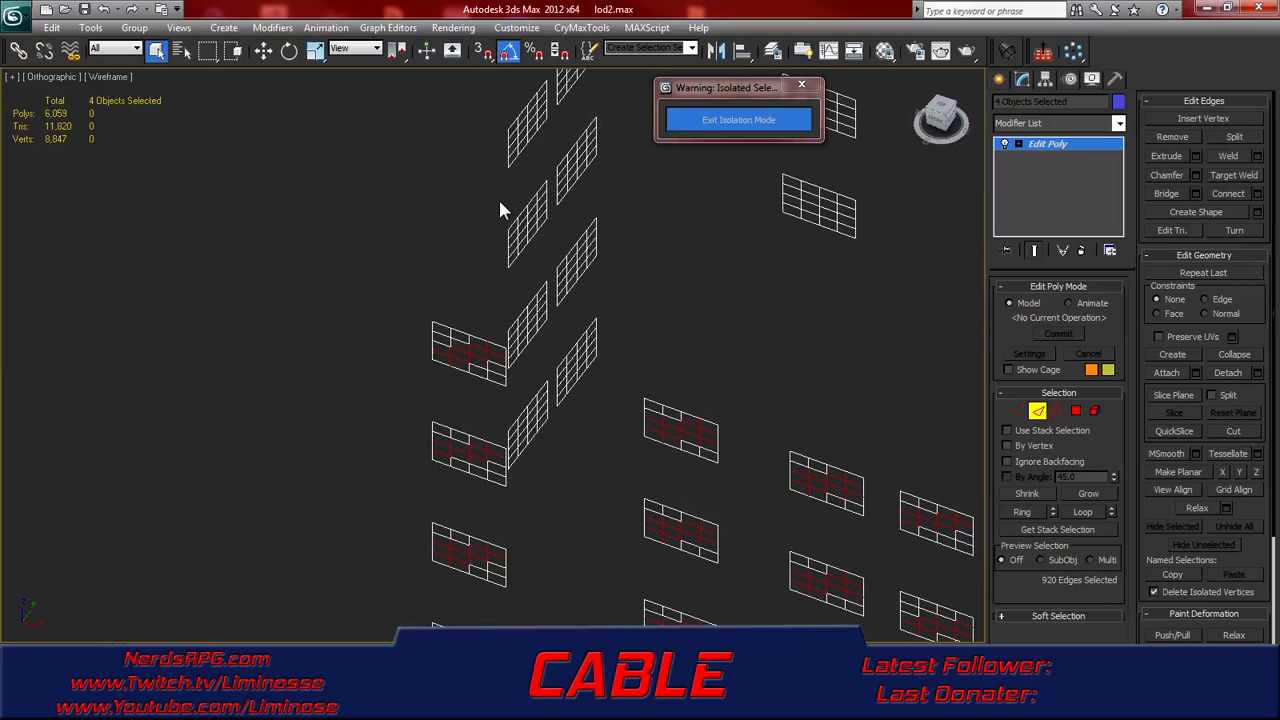
pyautogui.click(1081, 512)
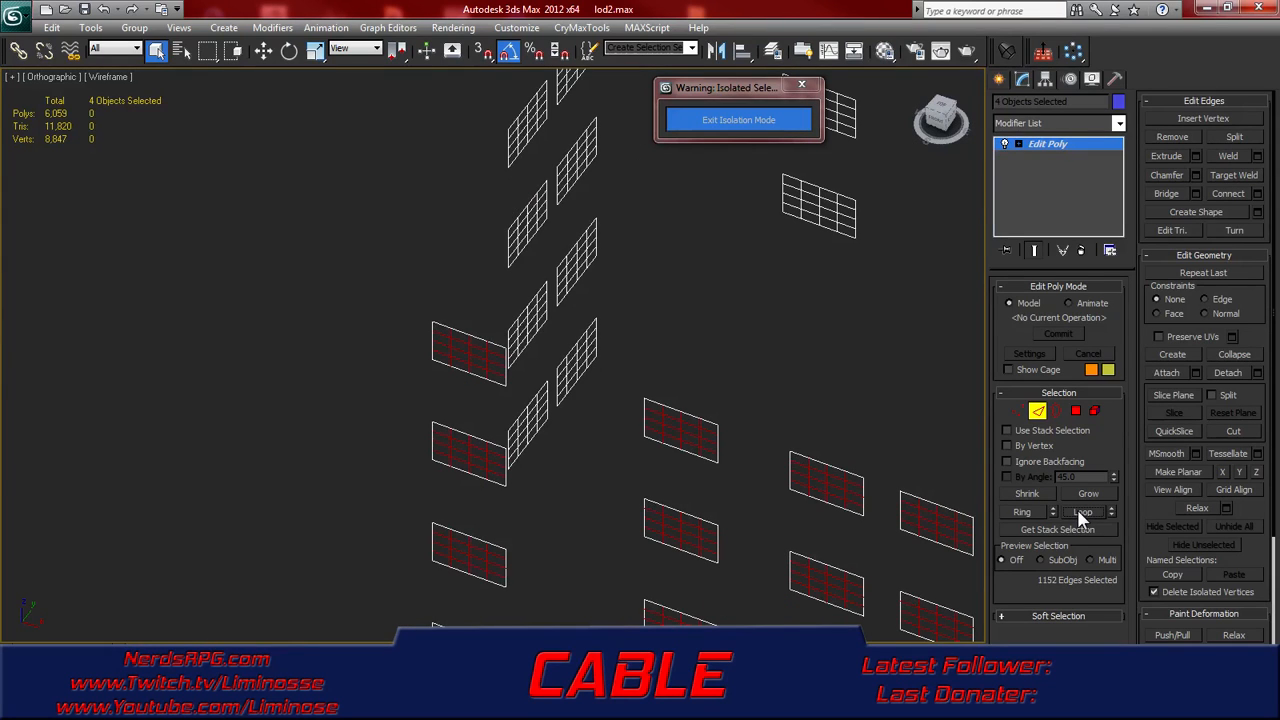
# - Remove the selected inner grid edges from all panes on this long facade
pyautogui.scroll(-4, 759, 484)
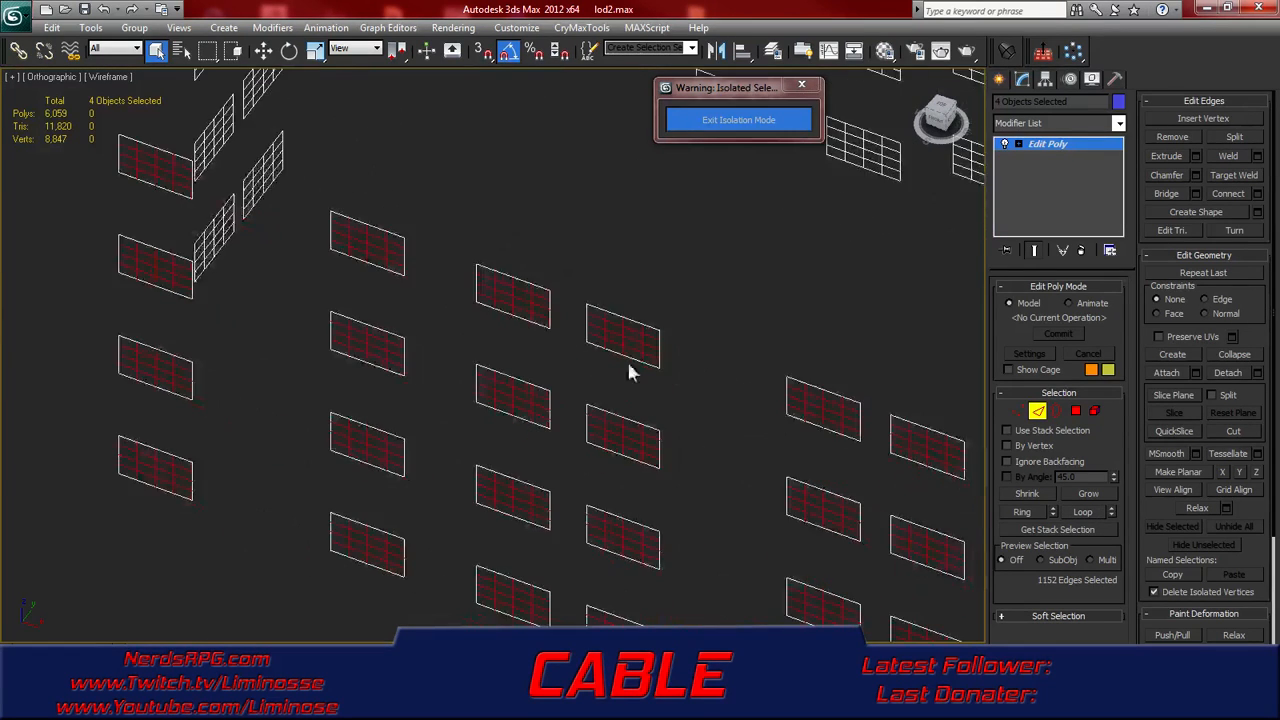
pyautogui.keyDown('alt'); pyautogui.moveTo(668, 396); pyautogui.dragTo(676, 356, button='middle'); pyautogui.keyUp('alt')
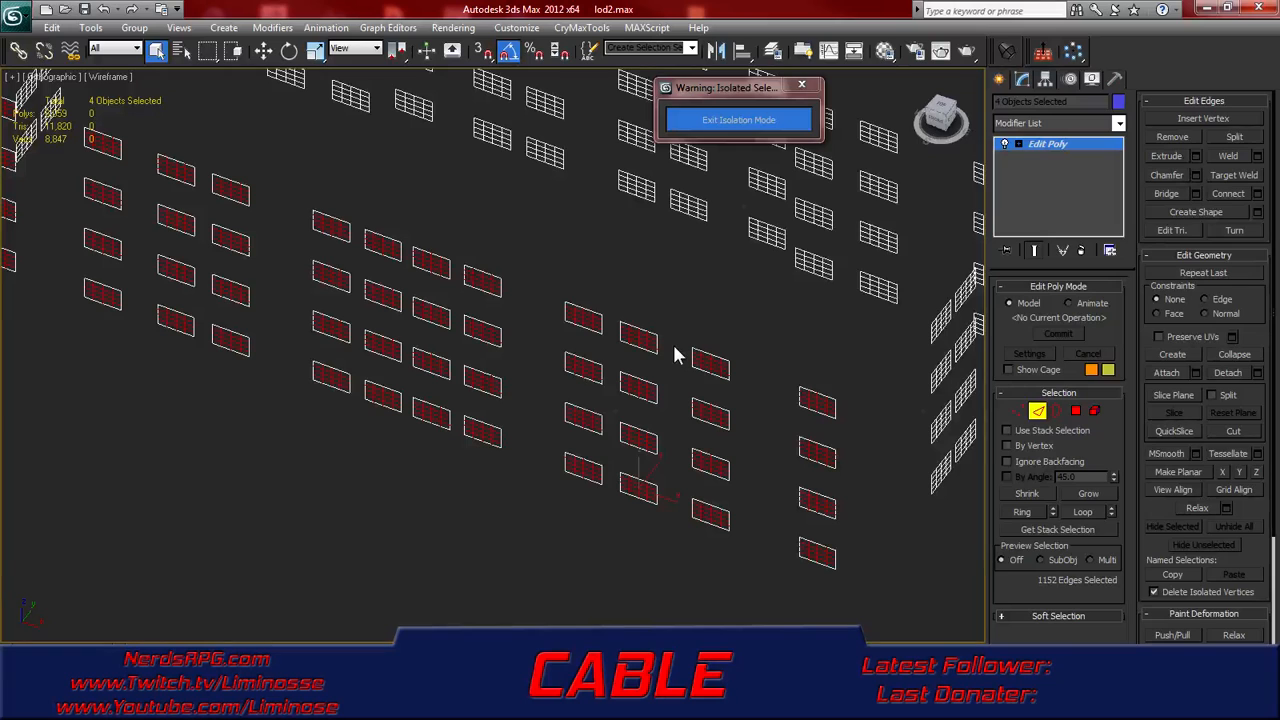
pyautogui.click(674, 355)
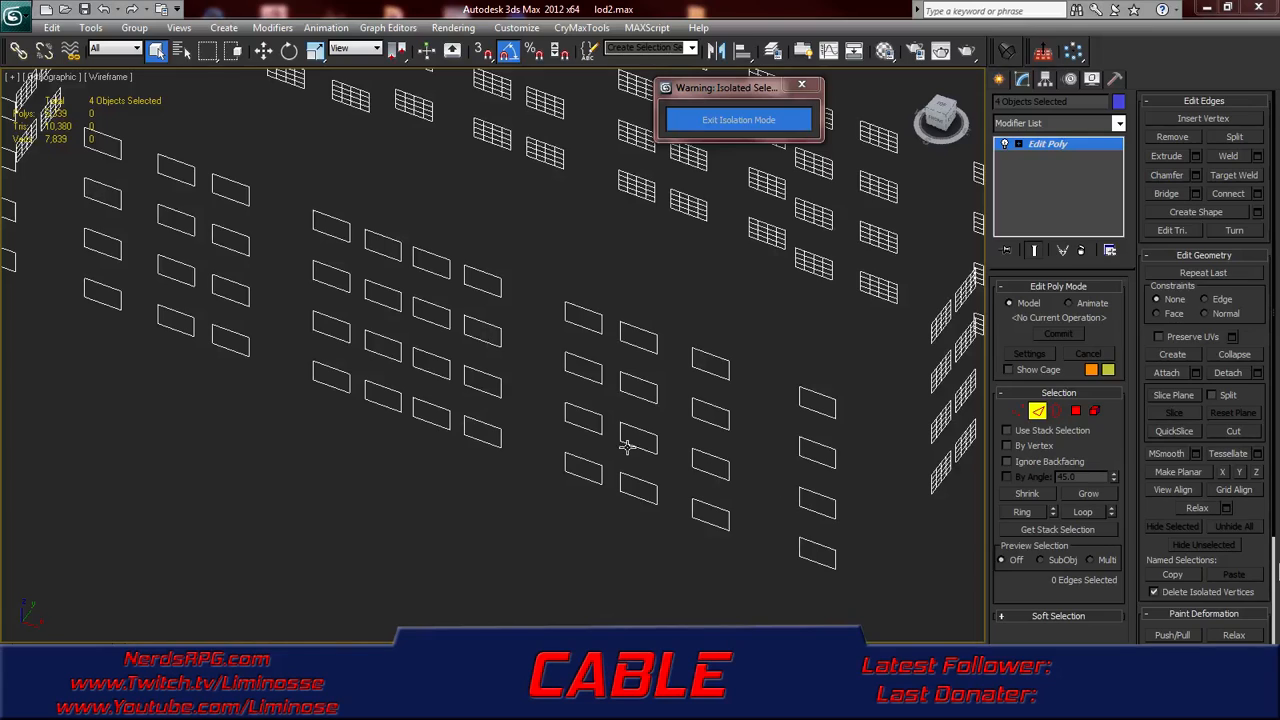
pyautogui.moveTo(813, 372); pyautogui.dragTo(586, 343, button='middle')
pyautogui.scroll(2, 447, 382)
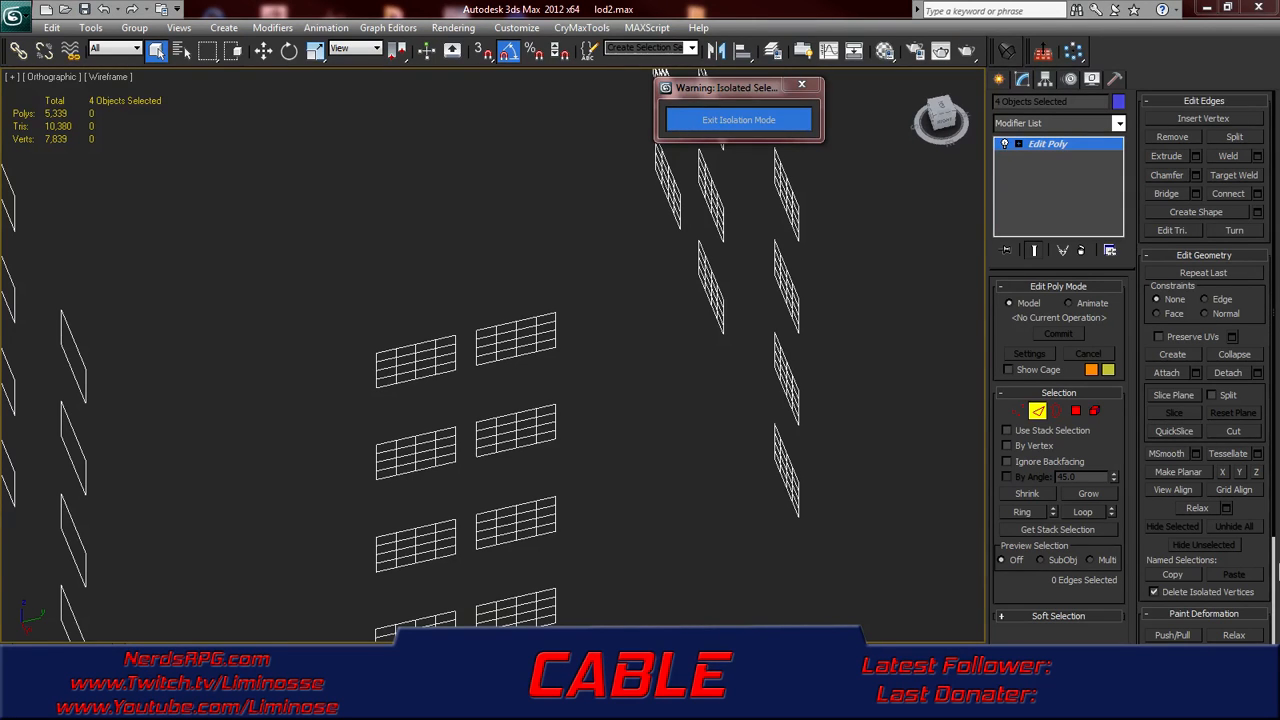
pyautogui.moveTo(1278, 572); pyautogui.dragTo(500, 160)
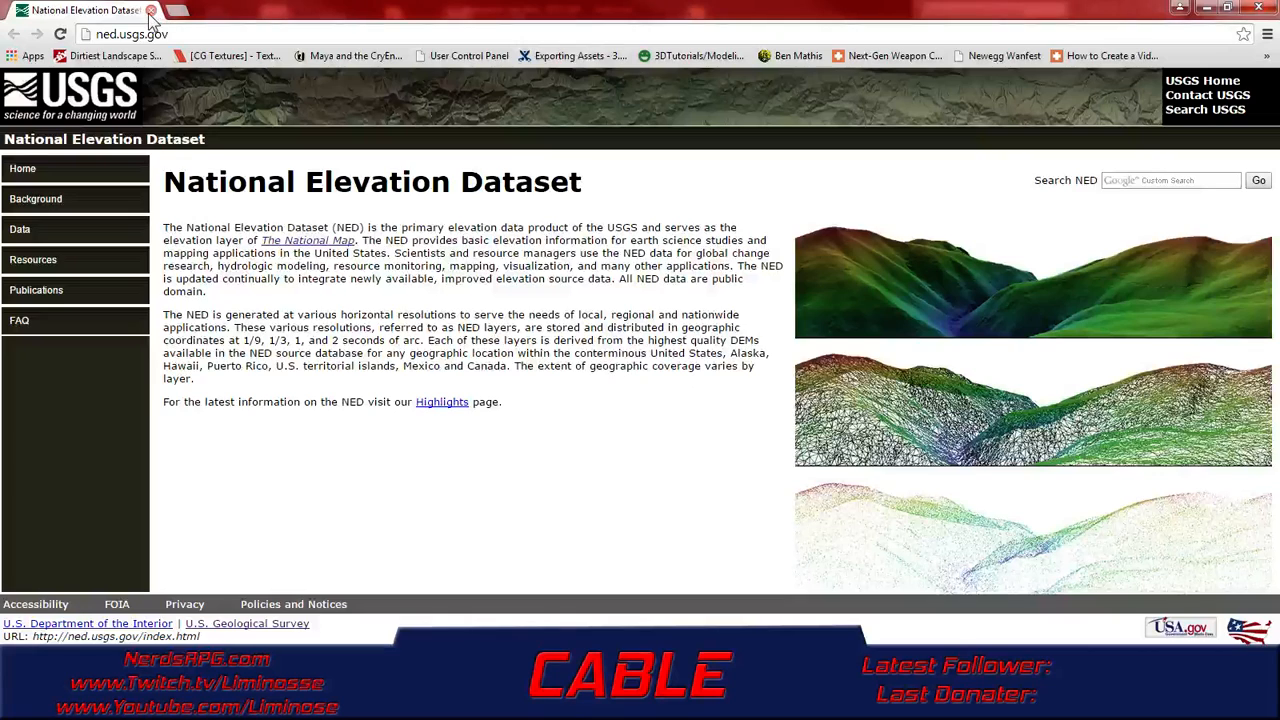
pyautogui.hotkey('alt', 'Tab')
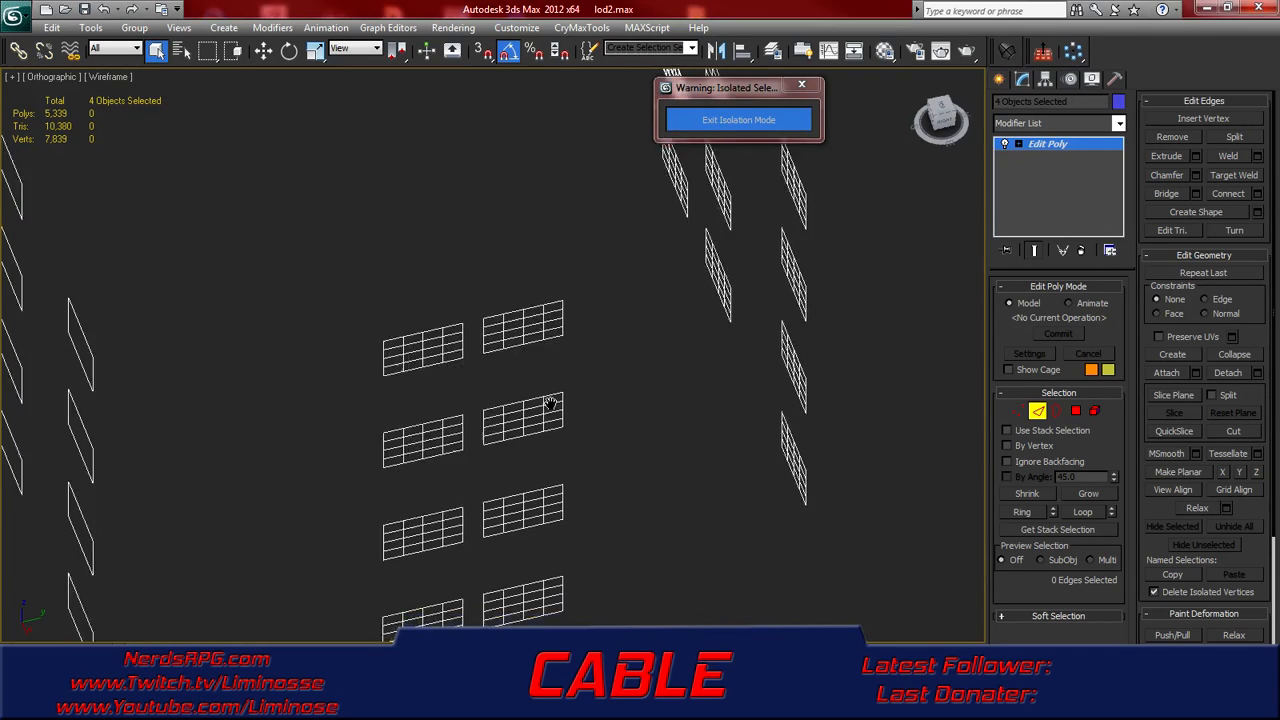
# - Select the inner grid edges of the four panes on the two lower floors of the end facade's two-column window group
pyautogui.scroll(6, 500, 380)
pyautogui.moveTo(453, 457); pyautogui.dragTo(498, 257, button='middle')
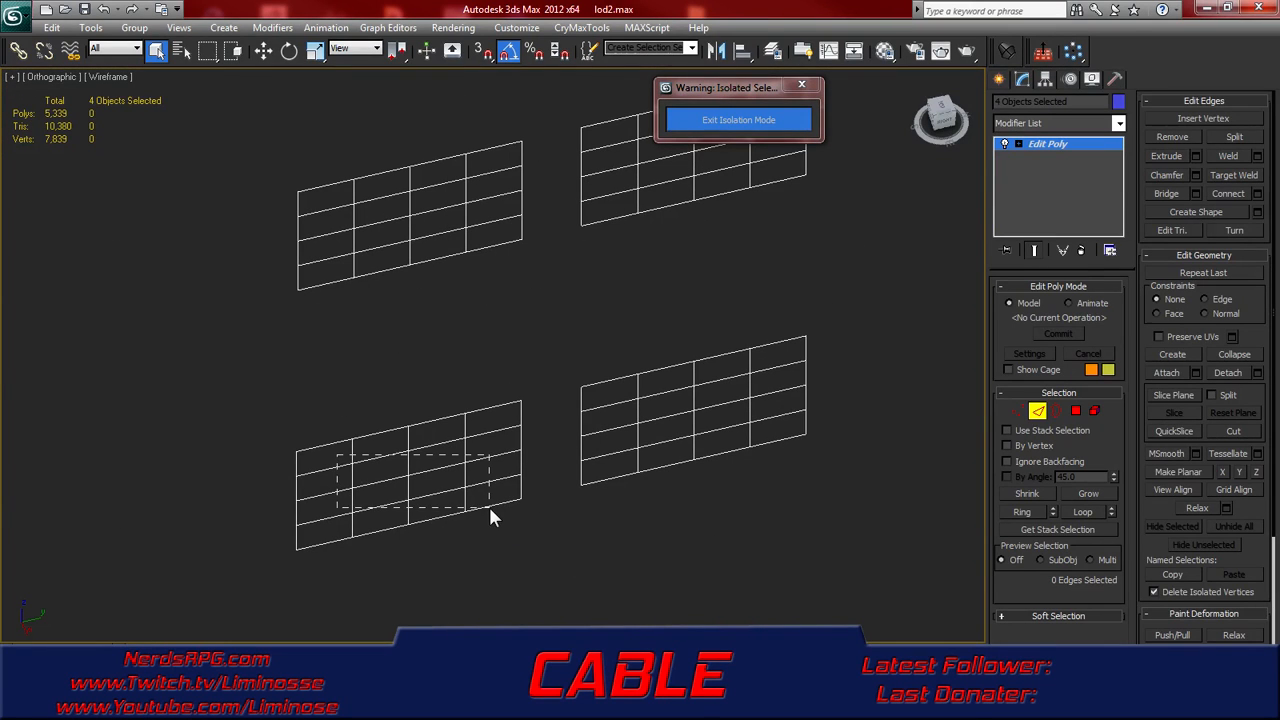
pyautogui.moveTo(488, 505); pyautogui.dragTo(489, 506)
pyautogui.keyDown('ctrl'); pyautogui.moveTo(636, 400); pyautogui.dragTo(766, 446); pyautogui.keyUp('ctrl')
pyautogui.moveTo(607, 303); pyautogui.dragTo(756, 488, button='middle')
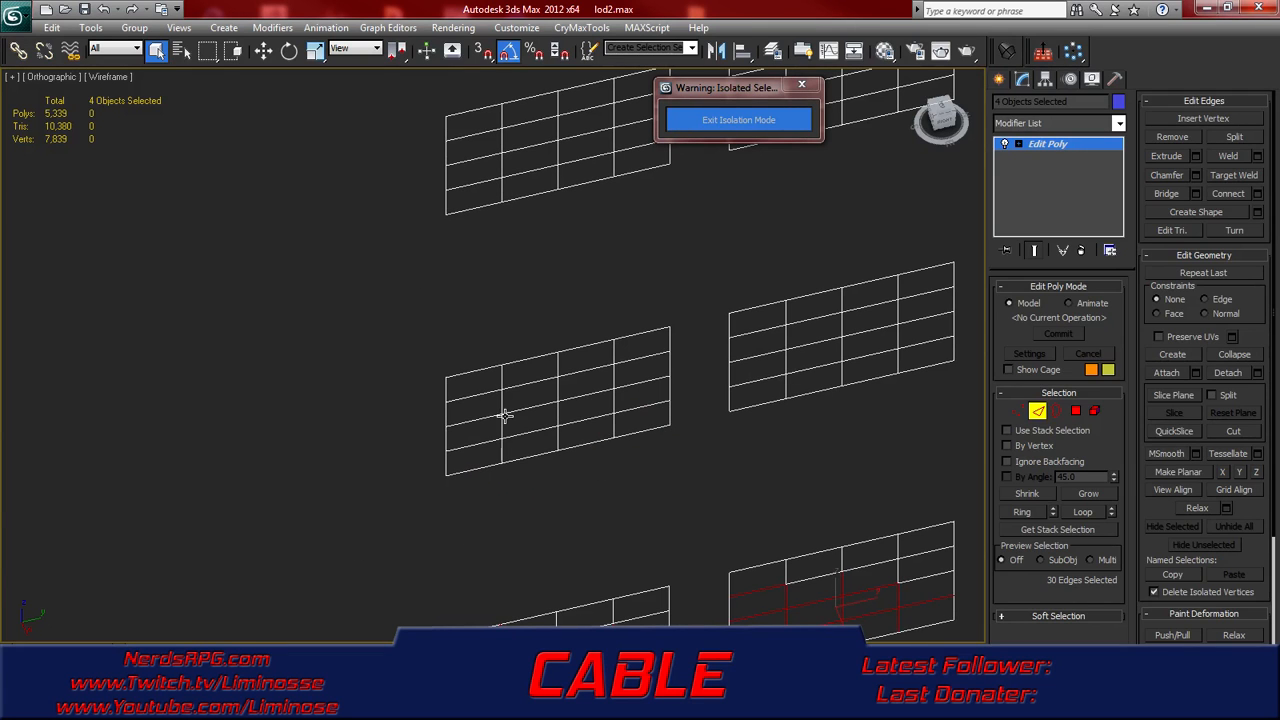
pyautogui.moveTo(484, 383); pyautogui.dragTo(632, 428)
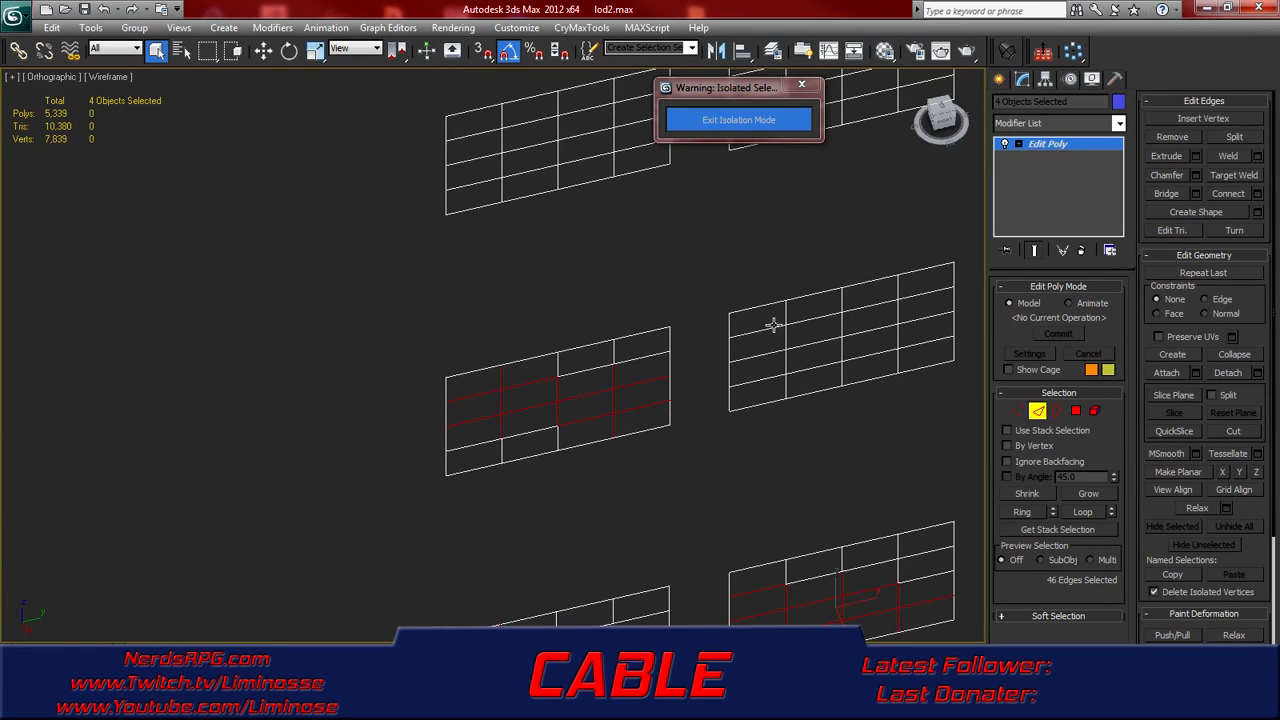
pyautogui.keyDown('ctrl'); pyautogui.moveTo(772, 324); pyautogui.dragTo(905, 364); pyautogui.keyUp('ctrl')
# - Add the inner grid edges of the four panes on the two upper floors of the same window group
pyautogui.moveTo(906, 339); pyautogui.dragTo(784, 511, button='middle')
pyautogui.keyDown('ctrl'); pyautogui.moveTo(375, 297); pyautogui.dragTo(509, 337); pyautogui.keyUp('ctrl')
pyautogui.moveTo(509, 337); pyautogui.dragTo(540, 340, button='middle')
pyautogui.keyDown('ctrl'); pyautogui.moveTo(540, 340); pyautogui.dragTo(680, 371); pyautogui.keyUp('ctrl')
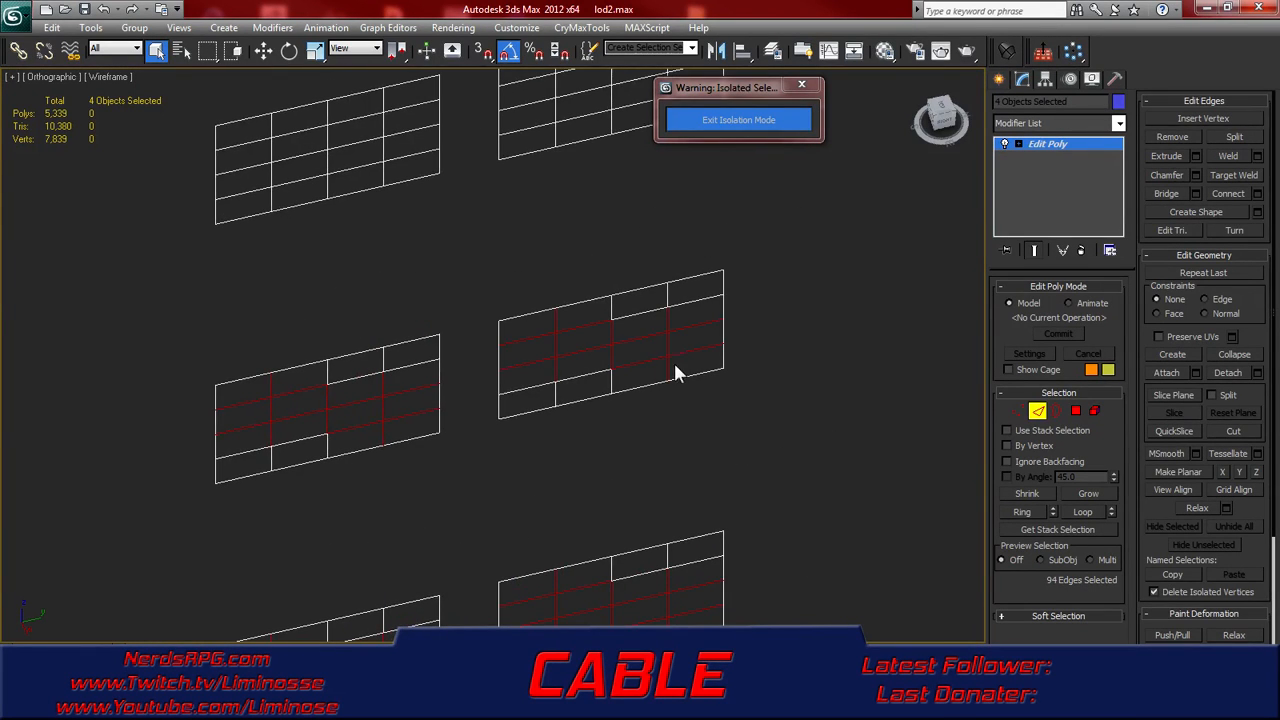
pyautogui.moveTo(680, 371); pyautogui.dragTo(581, 466, button='middle')
pyautogui.keyDown('ctrl'); pyautogui.moveTo(309, 333); pyautogui.dragTo(442, 378); pyautogui.keyUp('ctrl')
pyautogui.keyDown('ctrl'); pyautogui.moveTo(686, 298); pyautogui.dragTo(743, 303); pyautogui.keyUp('ctrl')
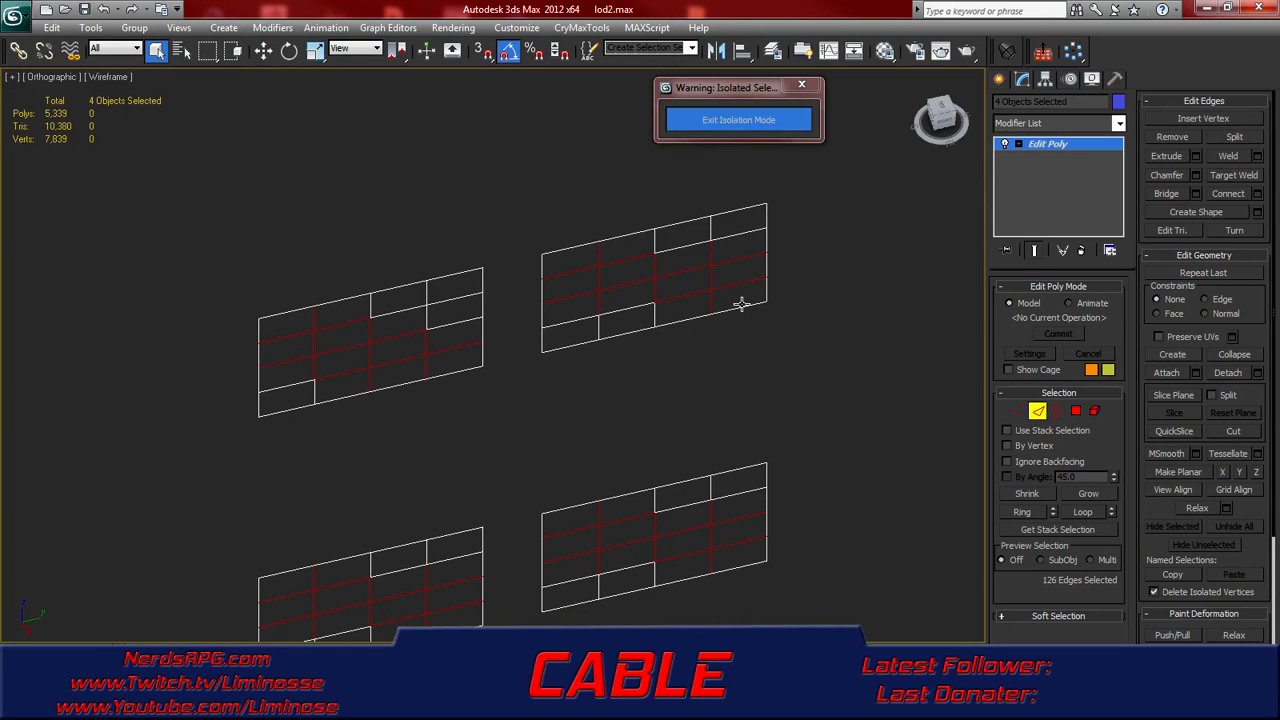
# - Add the inner grid edges of the two lowest panes in the other two-column window group facing the same way
pyautogui.scroll(-4, 737, 319)
pyautogui.scroll(-3, 500, 325)
pyautogui.moveTo(345, 193); pyautogui.dragTo(456, 395, button='middle')
pyautogui.moveTo(400, 120); pyautogui.dragTo(430, 290, button='middle')
pyautogui.moveTo(369, 163); pyautogui.dragTo(370, 212, button='middle')
pyautogui.scroll(3, 339, 198)
pyautogui.scroll(2, 335, 190)
pyautogui.moveTo(285, 102); pyautogui.dragTo(542, 420, button='middle')
pyautogui.scroll(4, 518, 375)
pyautogui.scroll(2, 484, 438)
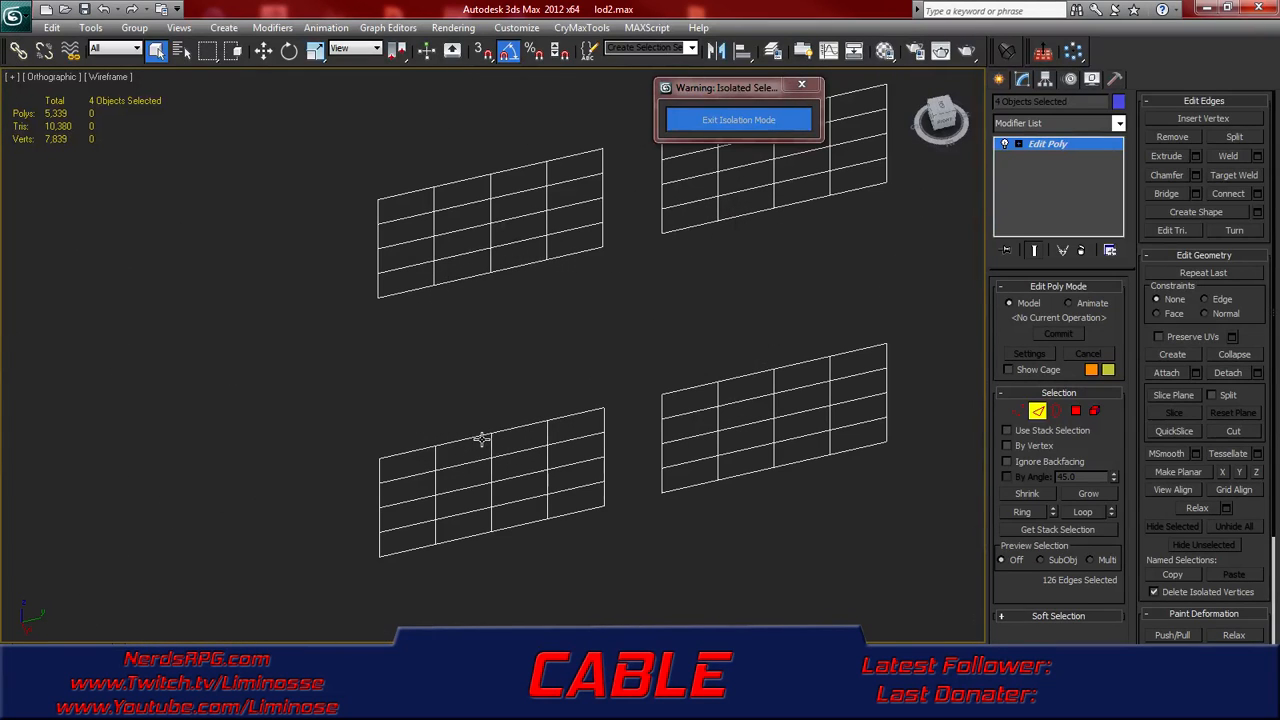
pyautogui.moveTo(565, 513); pyautogui.dragTo(566, 512)
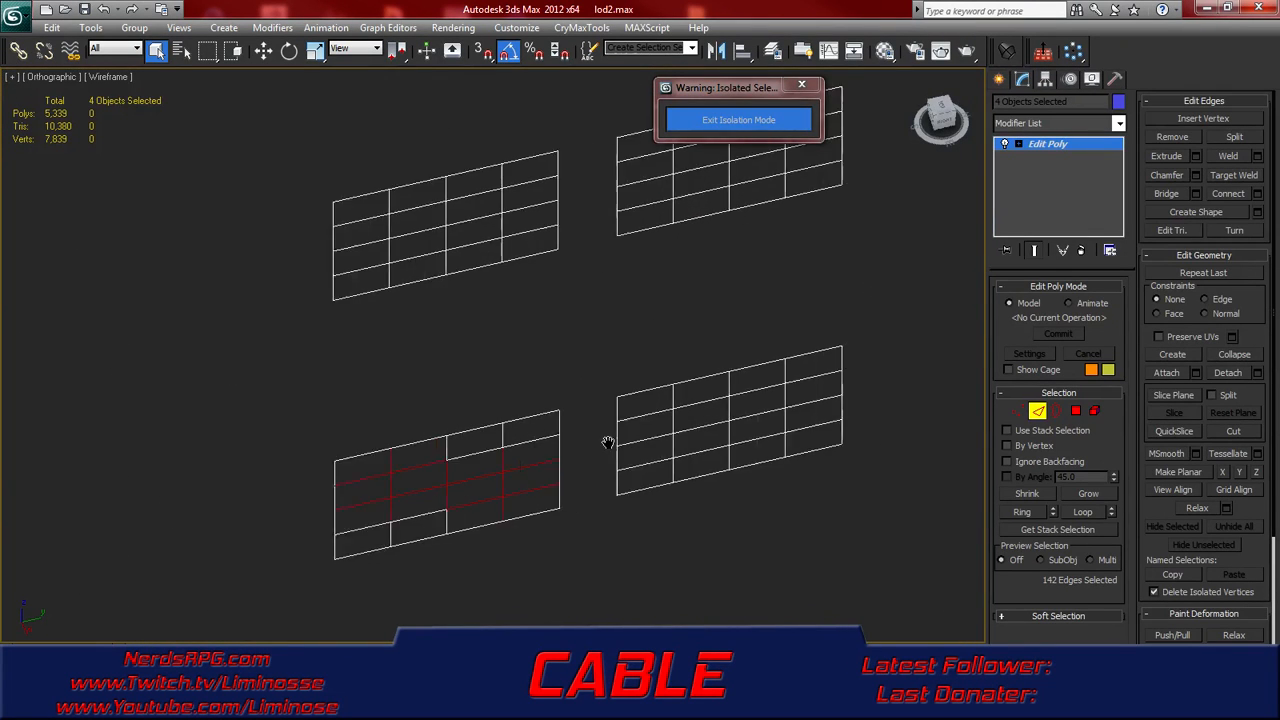
pyautogui.moveTo(606, 443); pyautogui.dragTo(475, 395, button='middle')
pyautogui.moveTo(640, 440); pyautogui.dragTo(650, 434)
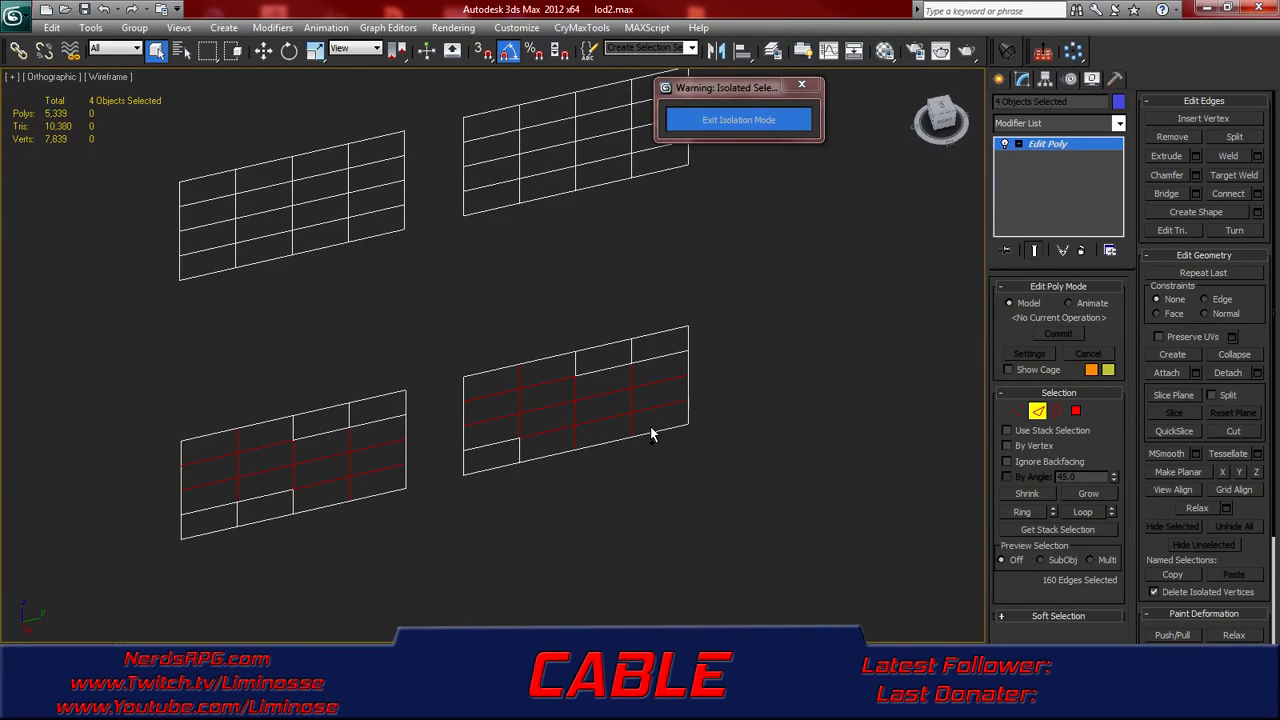
# - Add the inner grid edges of the four panes in the second and third rows of this window group
pyautogui.moveTo(206, 190); pyautogui.dragTo(364, 232)
pyautogui.moveTo(480, 160); pyautogui.dragTo(152, 310, button='middle')
pyautogui.moveTo(180, 283); pyautogui.dragTo(315, 322)
pyautogui.moveTo(218, 252); pyautogui.dragTo(454, 382, button='middle')
pyautogui.moveTo(183, 248); pyautogui.dragTo(337, 338, button='middle')
pyautogui.moveTo(278, 304); pyautogui.dragTo(432, 332)
pyautogui.moveTo(575, 242); pyautogui.dragTo(385, 276, button='middle')
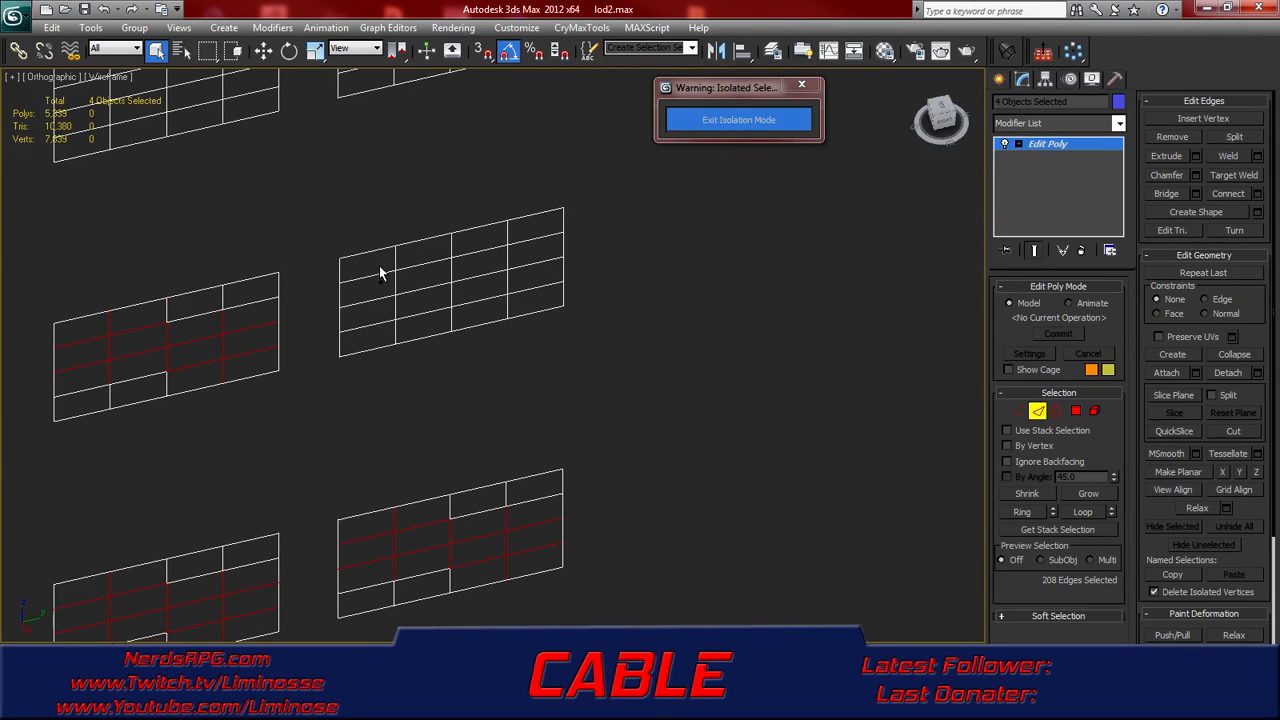
pyautogui.moveTo(526, 301); pyautogui.dragTo(528, 304)
# - Add the inner grid edges of both top-row panes in this window group to the selection
pyautogui.moveTo(369, 212); pyautogui.dragTo(506, 400, button='middle')
pyautogui.moveTo(236, 268); pyautogui.dragTo(390, 308)
pyautogui.moveTo(489, 255); pyautogui.dragTo(331, 308, button='middle')
pyautogui.moveTo(343, 265); pyautogui.dragTo(508, 303)
# - Extend the edge selection to full loops and remove the selected edges from both two-column window groups
pyautogui.scroll(-2, 513, 303)
pyautogui.moveTo(611, 336); pyautogui.dragTo(363, 289, button='middle')
pyautogui.scroll(-1, 389, 314)
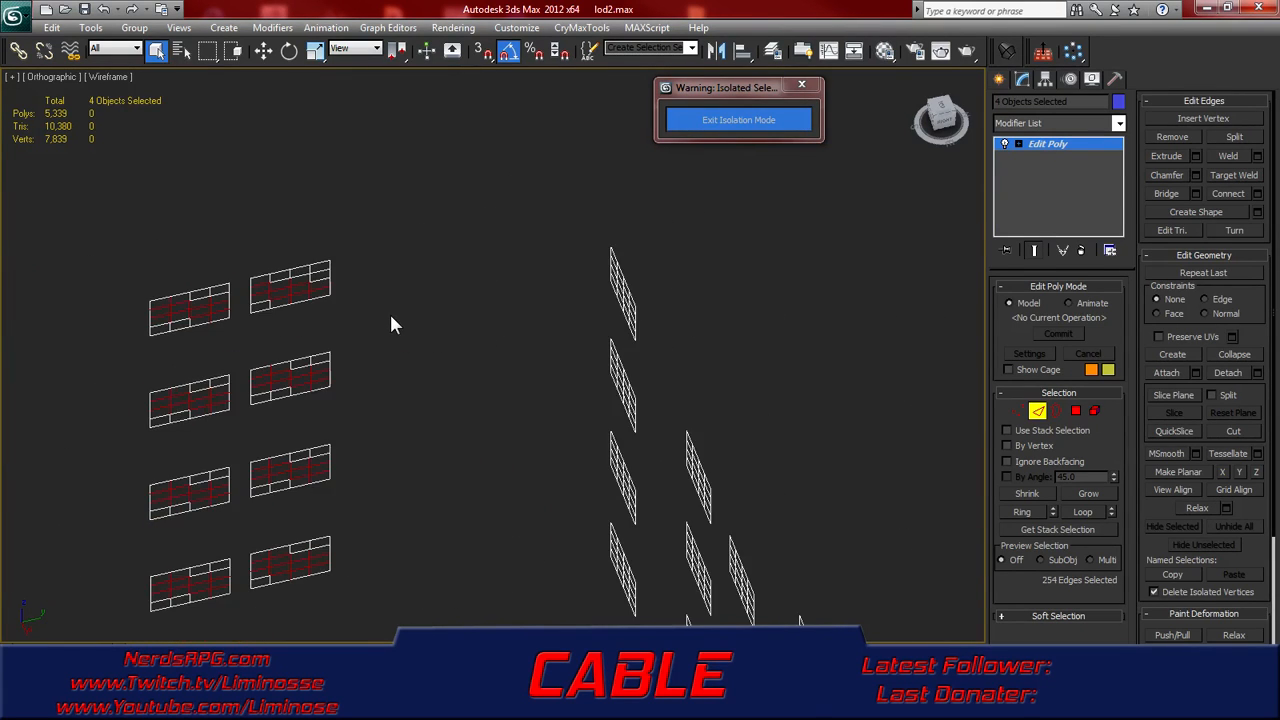
pyautogui.scroll(-1, 400, 326)
pyautogui.moveTo(442, 397); pyautogui.dragTo(461, 288, button='middle')
pyautogui.moveTo(598, 399); pyautogui.dragTo(531, 300, button='middle')
pyautogui.moveTo(536, 471); pyautogui.dragTo(497, 303, button='middle')
pyautogui.scroll(3, 570, 470)
pyautogui.moveTo(573, 477); pyautogui.dragTo(442, 334, button='middle')
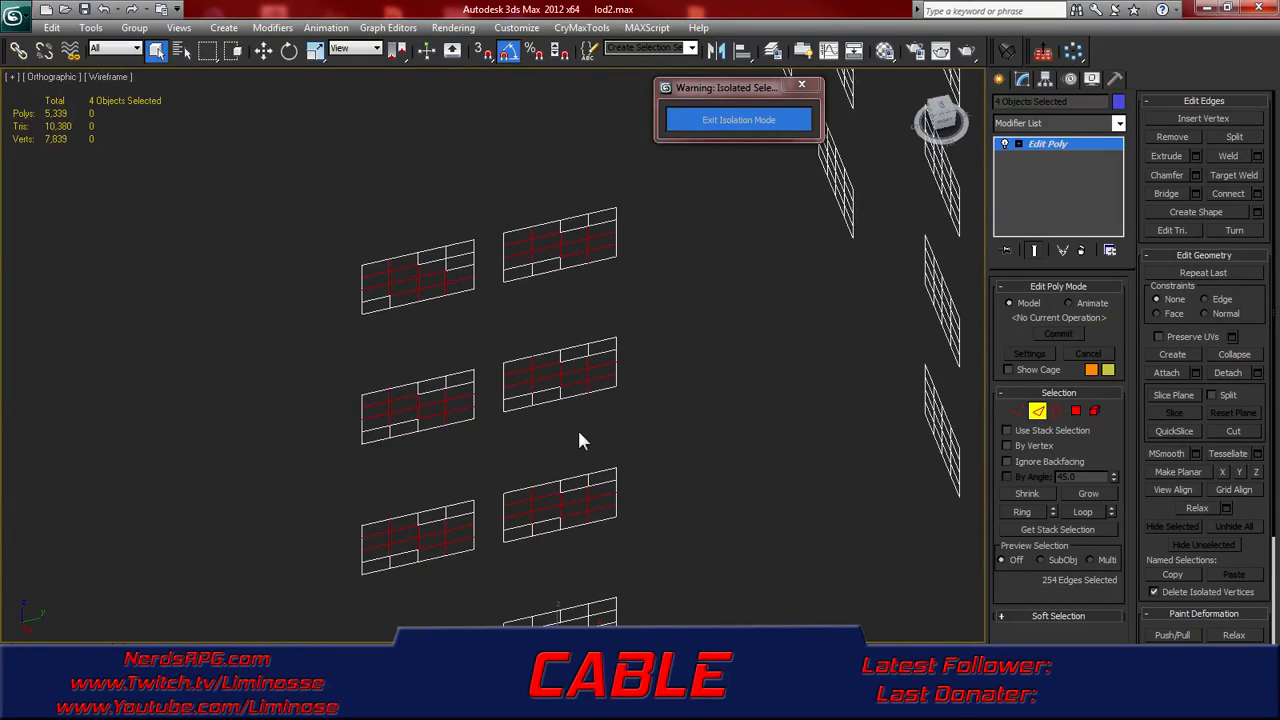
pyautogui.click(1082, 511)
pyautogui.scroll(-5, 630, 350)
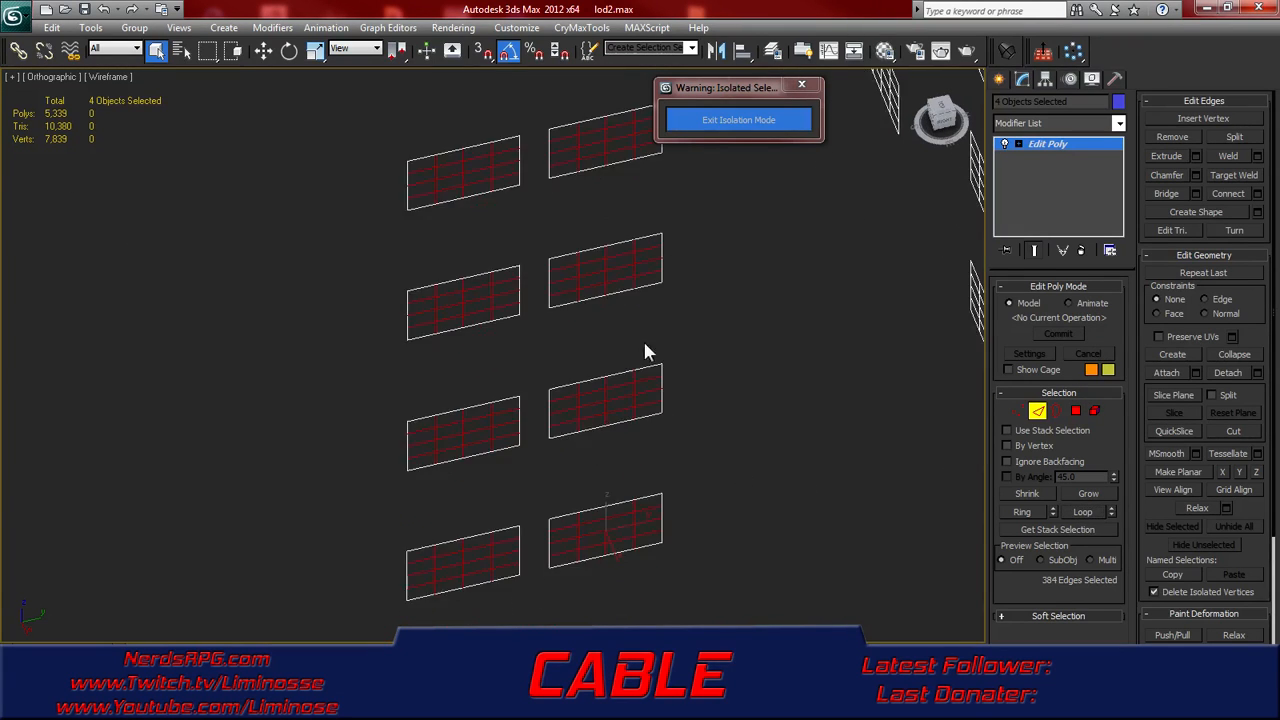
pyautogui.moveTo(520, 340); pyautogui.dragTo(532, 353, button='middle')
pyautogui.hotkey('ctrl', 'BackSpace')
pyautogui.click(783, 377)
# - Select the inner grid edges of all four panes in the first window column of the next long facade
pyautogui.keyDown('alt'); pyautogui.moveTo(674, 426); pyautogui.dragTo(760, 428, button='middle'); pyautogui.keyUp('alt')
pyautogui.moveTo(536, 145); pyautogui.dragTo(465, 476, button='middle')
pyautogui.moveTo(408, 272); pyautogui.dragTo(701, 515, button='middle')
pyautogui.scroll(3, 415, 294)
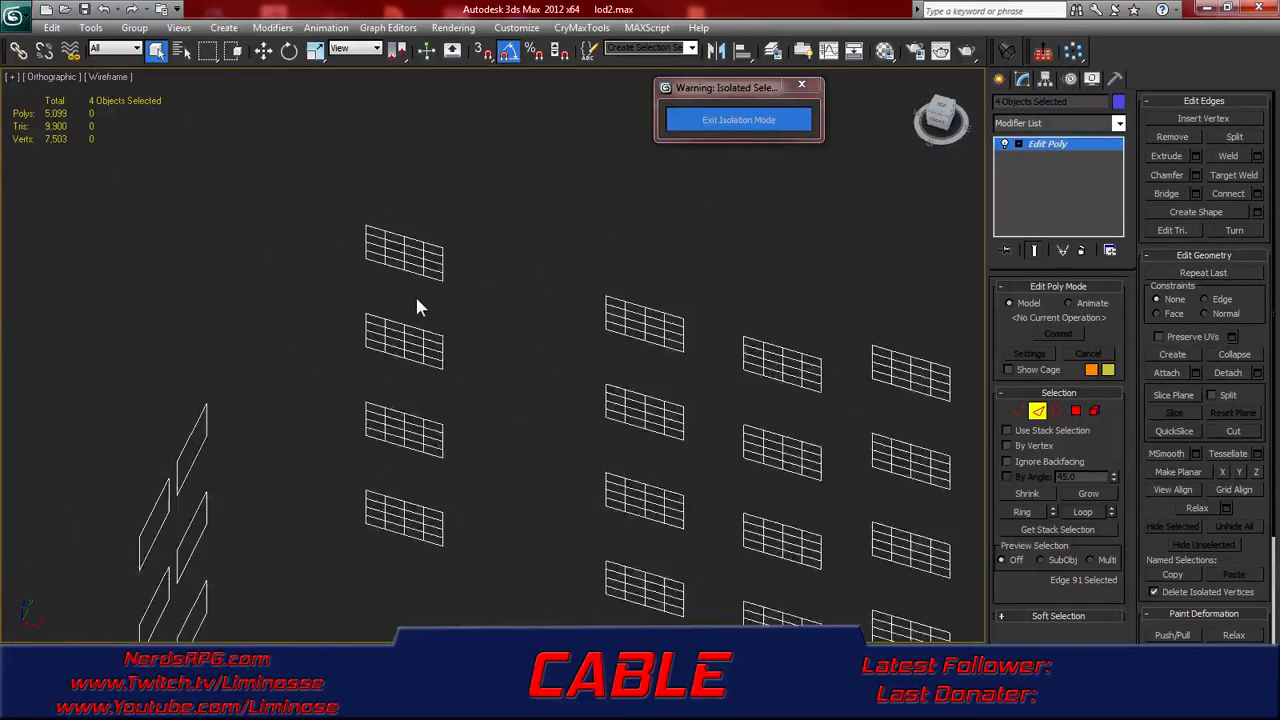
pyautogui.scroll(2, 336, 232)
pyautogui.moveTo(369, 220); pyautogui.dragTo(444, 276)
pyautogui.keyDown('ctrl'); pyautogui.moveTo(374, 351); pyautogui.dragTo(394, 381); pyautogui.keyUp('ctrl')
pyautogui.keyDown('alt'); pyautogui.moveTo(486, 408); pyautogui.dragTo(513, 410, button='middle'); pyautogui.keyUp('alt')
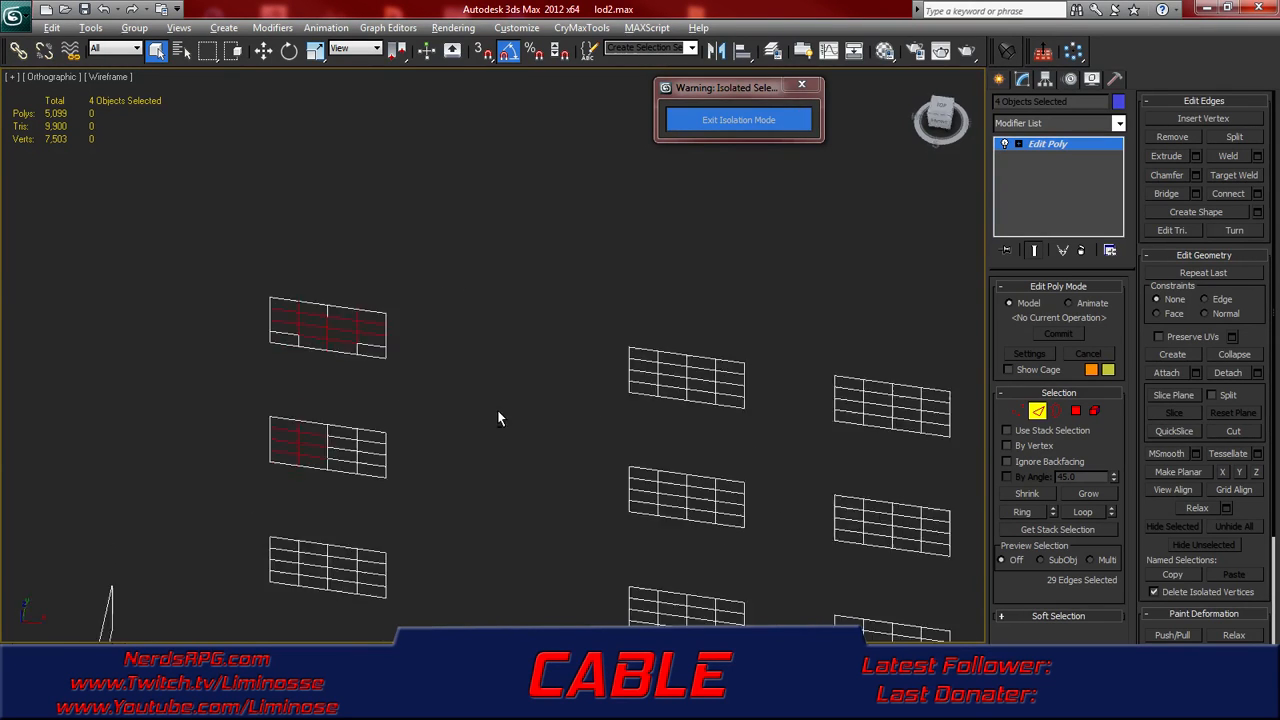
pyautogui.moveTo(492, 462); pyautogui.dragTo(576, 307, button='middle')
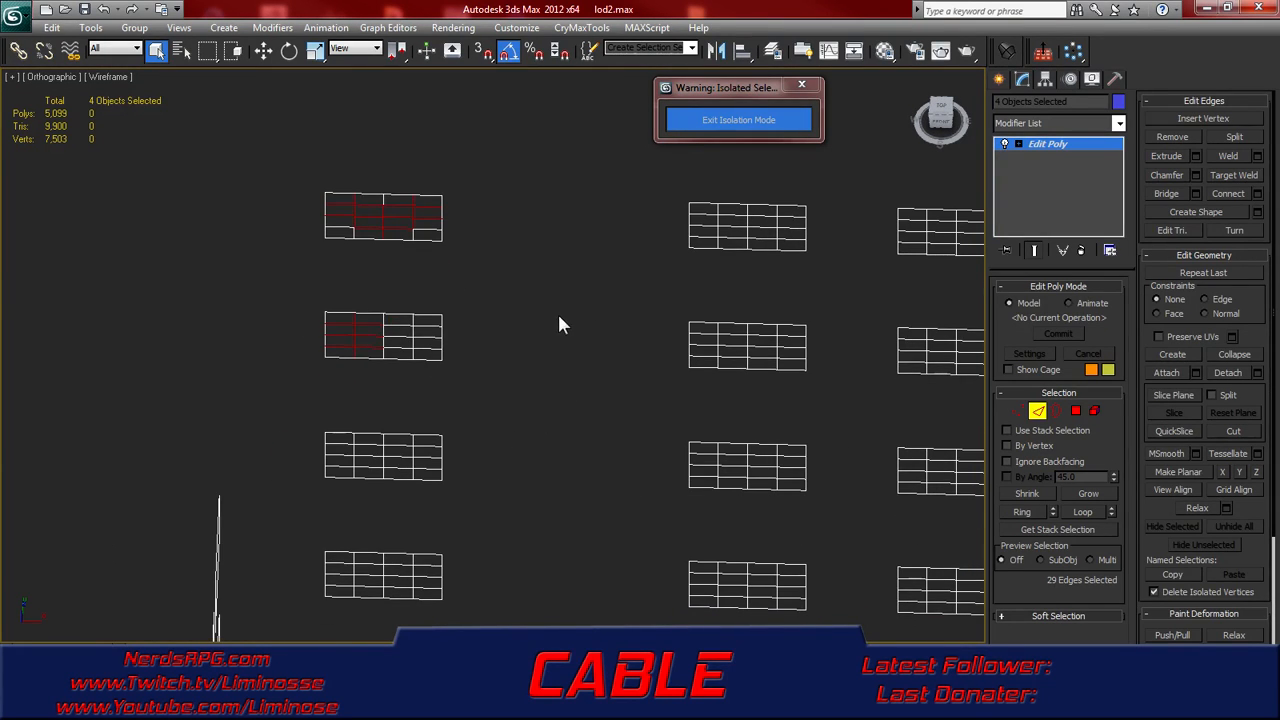
pyautogui.keyDown('ctrl'); pyautogui.moveTo(420, 328); pyautogui.dragTo(383, 354); pyautogui.keyUp('ctrl')
pyautogui.keyDown('ctrl'); pyautogui.moveTo(343, 447); pyautogui.dragTo(413, 495); pyautogui.keyUp('ctrl')
pyautogui.keyDown('ctrl'); pyautogui.moveTo(344, 560); pyautogui.dragTo(425, 597); pyautogui.keyUp('ctrl')
# - Add the inner grid edges of all four panes in the second window column to the selection
pyautogui.keyDown('ctrl'); pyautogui.moveTo(704, 457); pyautogui.dragTo(791, 493); pyautogui.keyUp('ctrl')
pyautogui.keyDown('ctrl'); pyautogui.click(709, 571); pyautogui.keyUp('ctrl')
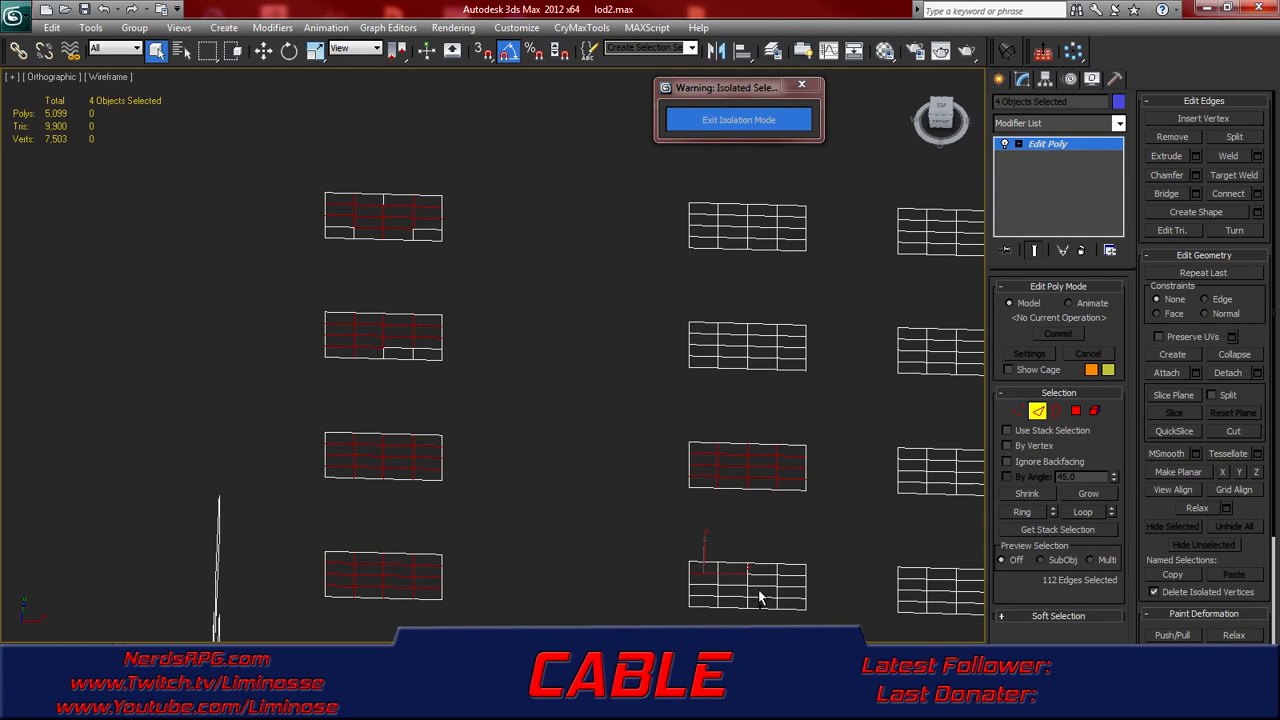
pyautogui.keyDown('ctrl'); pyautogui.moveTo(785, 607); pyautogui.dragTo(789, 600); pyautogui.keyUp('ctrl')
pyautogui.keyDown('ctrl'); pyautogui.moveTo(709, 338); pyautogui.dragTo(785, 346); pyautogui.keyUp('ctrl')
pyautogui.keyDown('ctrl'); pyautogui.moveTo(704, 213); pyautogui.dragTo(789, 253); pyautogui.keyUp('ctrl')
# - Add the inner grid edges of all four panes in the third window column to the selection
pyautogui.moveTo(855, 280); pyautogui.dragTo(573, 207, button='middle')
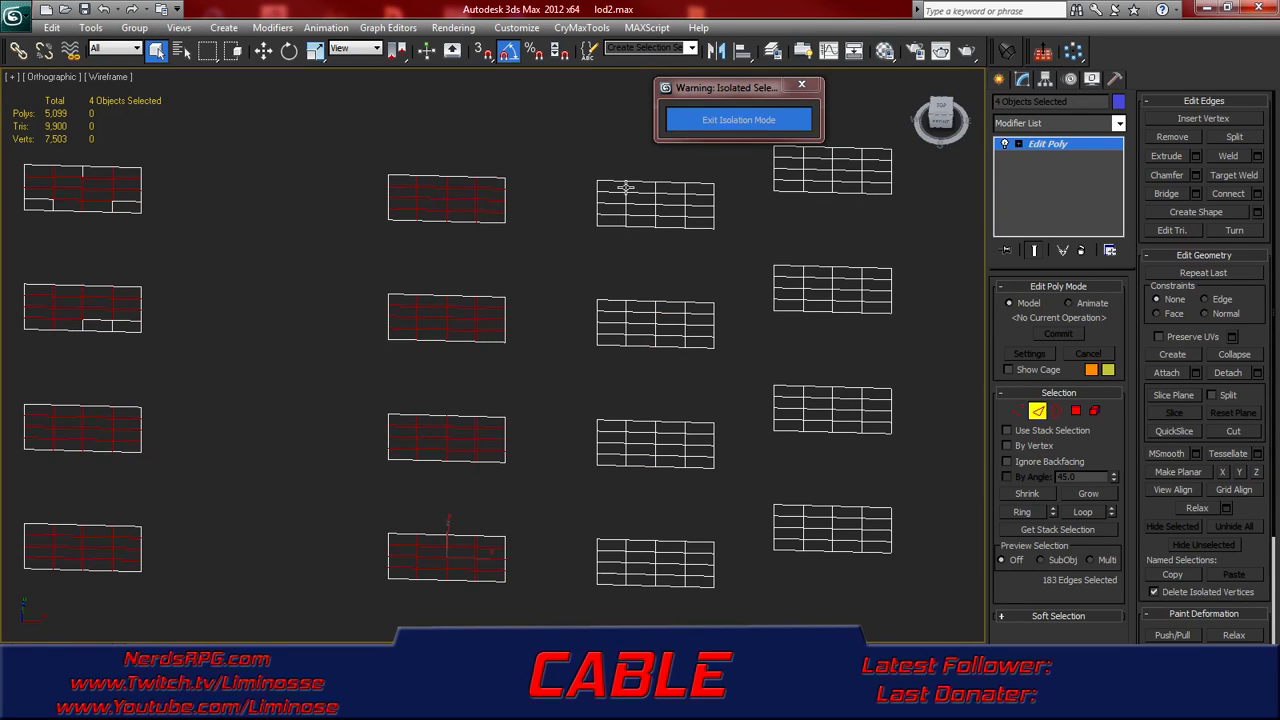
pyautogui.keyDown('ctrl'); pyautogui.moveTo(620, 193); pyautogui.dragTo(699, 226); pyautogui.keyUp('ctrl')
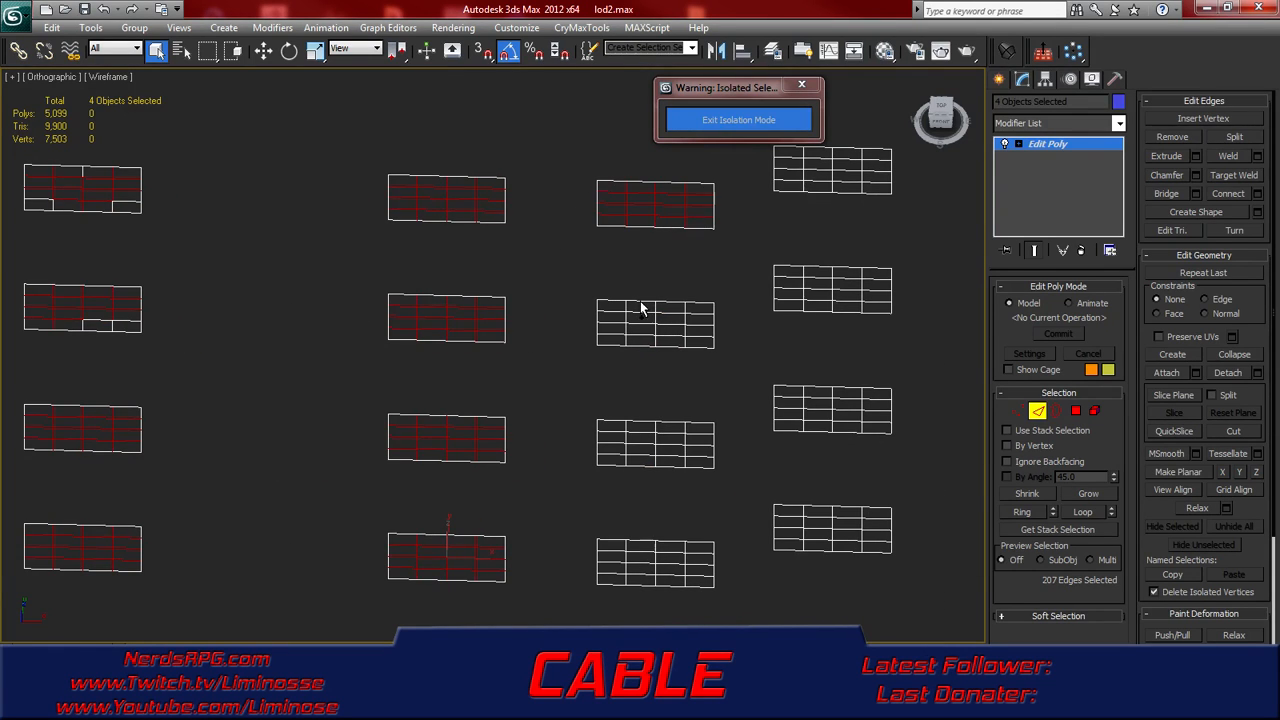
pyautogui.keyDown('ctrl'); pyautogui.moveTo(615, 313); pyautogui.dragTo(645, 314); pyautogui.keyUp('ctrl')
pyautogui.moveTo(654, 408); pyautogui.dragTo(587, 295, button='middle')
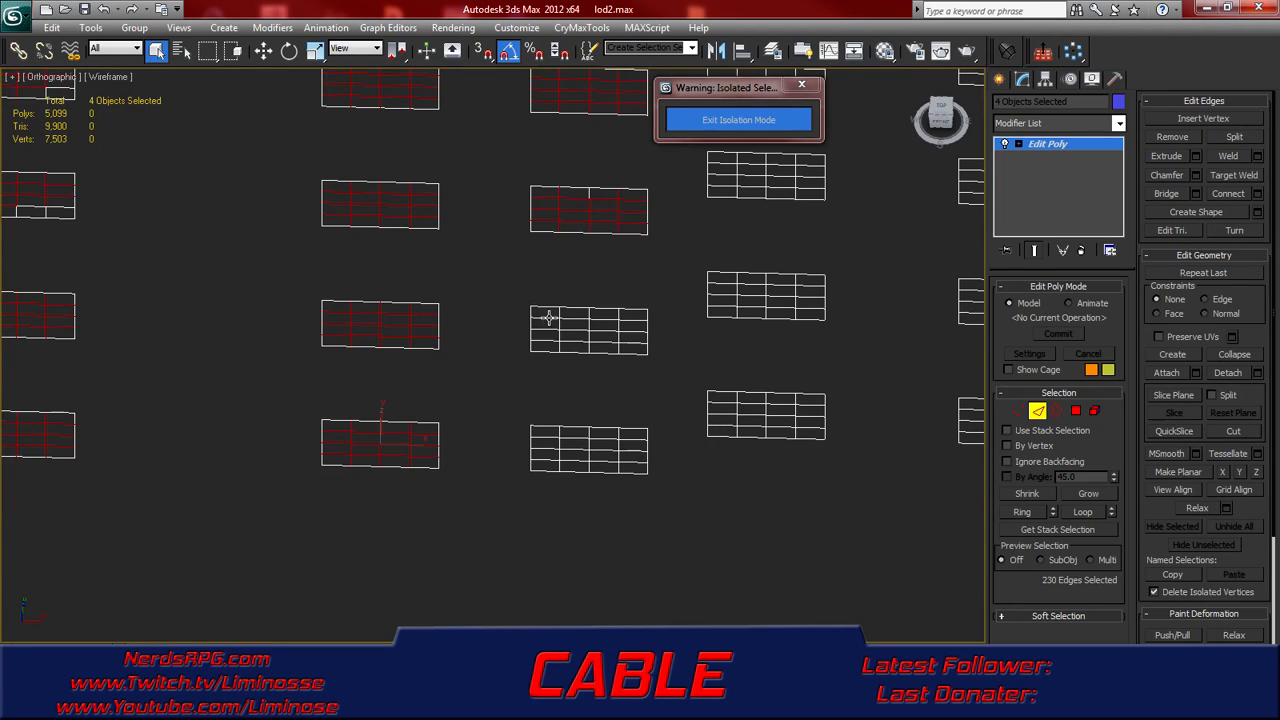
pyautogui.keyDown('ctrl'); pyautogui.moveTo(547, 316); pyautogui.dragTo(626, 349); pyautogui.keyUp('ctrl')
pyautogui.moveTo(622, 388); pyautogui.dragTo(584, 317, button='middle')
pyautogui.keyDown('ctrl'); pyautogui.moveTo(511, 374); pyautogui.dragTo(600, 408); pyautogui.keyUp('ctrl')
pyautogui.moveTo(637, 391); pyautogui.dragTo(505, 321, button='middle')
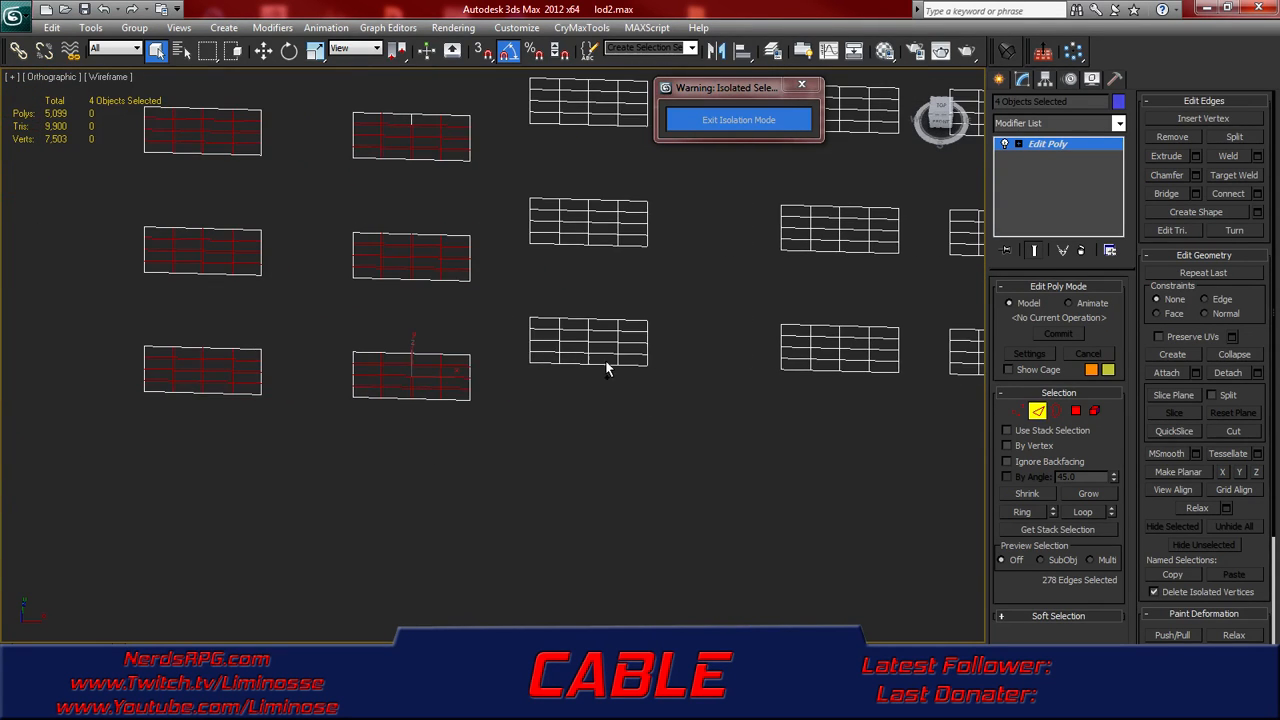
# - Add the inner grid edges of all four panes in the fourth window column to the selection
pyautogui.keyDown('ctrl'); pyautogui.moveTo(628, 358); pyautogui.dragTo(548, 324); pyautogui.keyUp('ctrl')
pyautogui.moveTo(565, 272); pyautogui.dragTo(514, 323, button='middle')
pyautogui.keyDown('ctrl'); pyautogui.moveTo(517, 323); pyautogui.dragTo(440, 295); pyautogui.keyUp('ctrl')
pyautogui.moveTo(431, 223); pyautogui.dragTo(494, 332, button='middle')
pyautogui.keyDown('ctrl'); pyautogui.moveTo(500, 327); pyautogui.dragTo(423, 304); pyautogui.keyUp('ctrl')
pyautogui.moveTo(440, 209); pyautogui.dragTo(459, 297, button='middle')
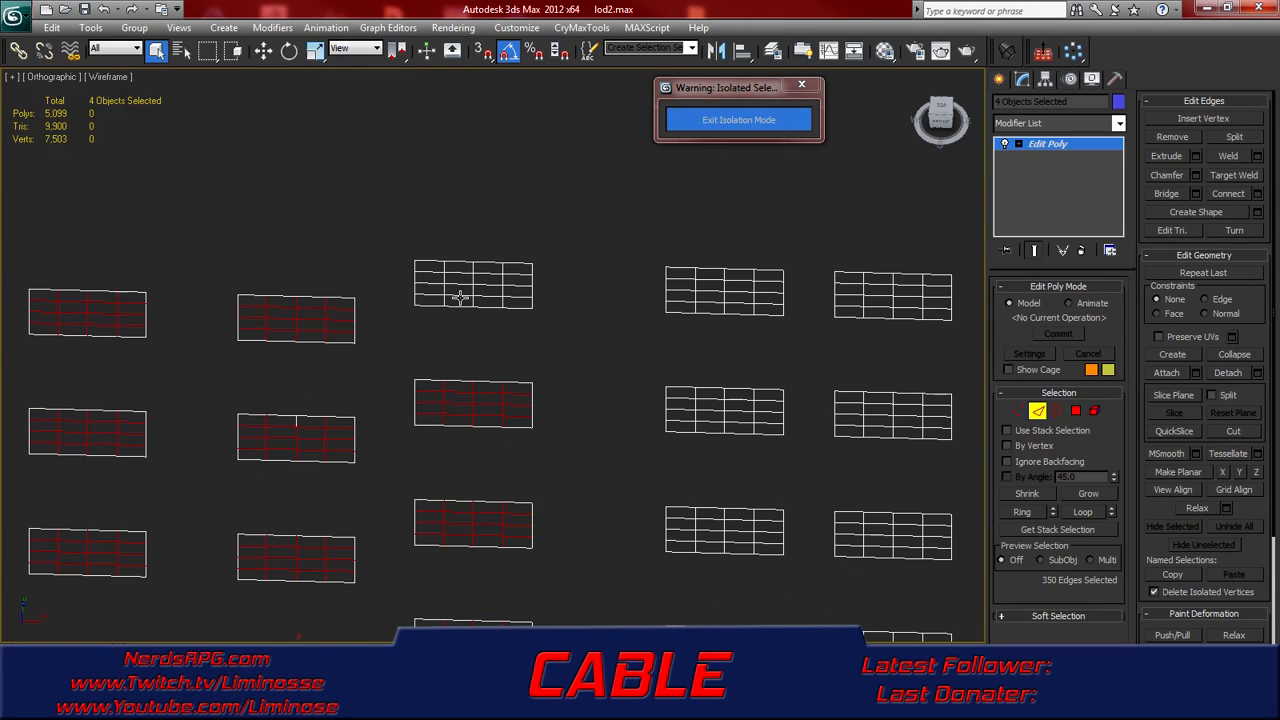
pyautogui.keyDown('ctrl'); pyautogui.moveTo(511, 300); pyautogui.dragTo(434, 273); pyautogui.keyUp('ctrl')
# - Add the inner grid edges of all four panes in the fifth window column to the selection
pyautogui.moveTo(653, 275); pyautogui.dragTo(443, 240, button='middle')
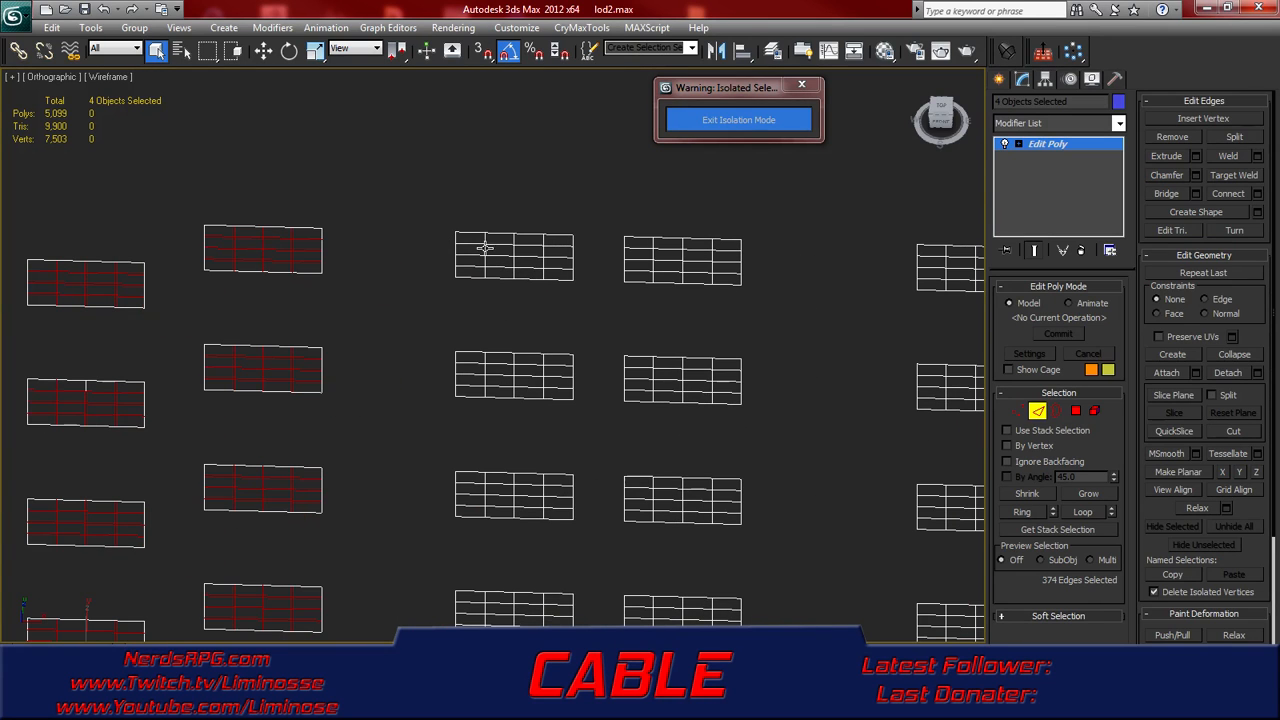
pyautogui.keyDown('ctrl'); pyautogui.moveTo(477, 238); pyautogui.dragTo(558, 278); pyautogui.keyUp('ctrl')
pyautogui.moveTo(556, 326); pyautogui.dragTo(518, 268, button='middle')
pyautogui.keyDown('ctrl'); pyautogui.moveTo(435, 301); pyautogui.dragTo(517, 341); pyautogui.keyUp('ctrl')
pyautogui.moveTo(469, 430); pyautogui.dragTo(446, 325, button='middle')
pyautogui.keyDown('ctrl'); pyautogui.moveTo(418, 322); pyautogui.dragTo(497, 354); pyautogui.keyUp('ctrl')
pyautogui.moveTo(499, 393); pyautogui.dragTo(480, 299, button='middle')
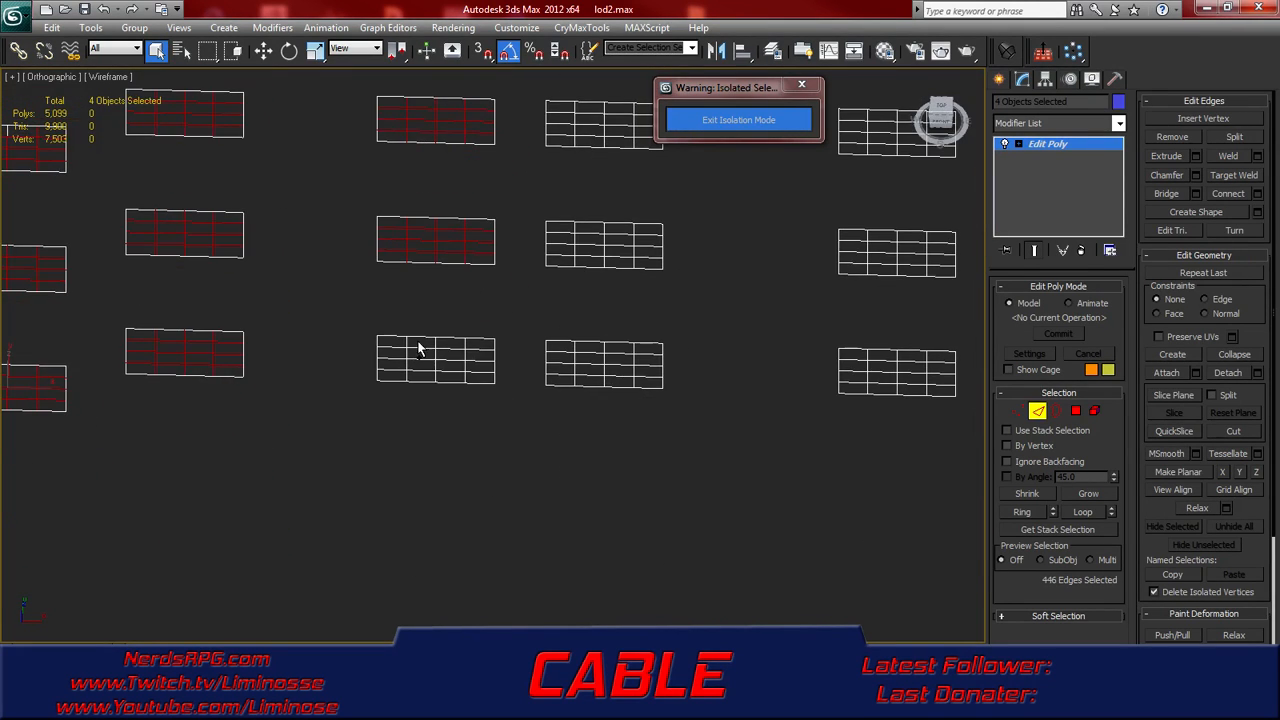
pyautogui.keyDown('ctrl'); pyautogui.moveTo(397, 345); pyautogui.dragTo(478, 382); pyautogui.keyUp('ctrl')
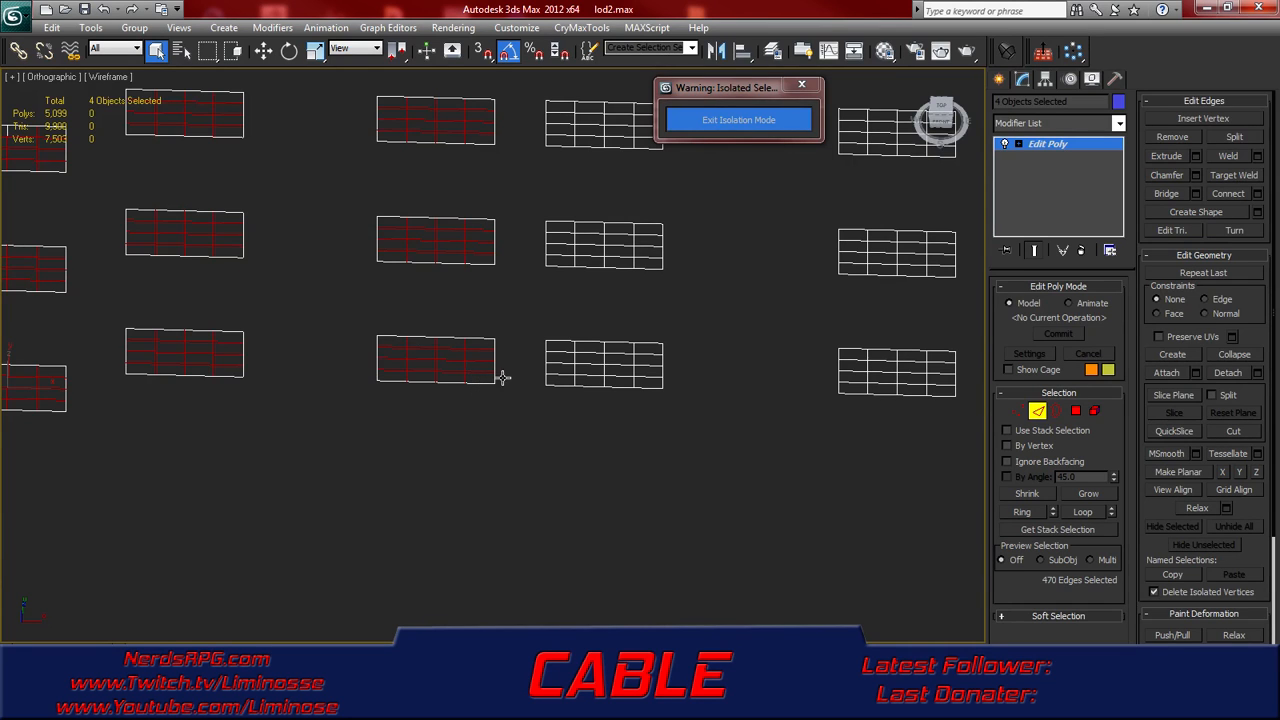
# - Add the inner grid edges of all four panes in the sixth window column to the selection
pyautogui.keyDown('ctrl'); pyautogui.moveTo(573, 355); pyautogui.dragTo(648, 390); pyautogui.keyUp('ctrl')
pyautogui.moveTo(631, 343); pyautogui.dragTo(509, 342, button='middle')
pyautogui.keyDown('ctrl'); pyautogui.moveTo(496, 296); pyautogui.dragTo(556, 330); pyautogui.keyUp('ctrl')
pyautogui.keyDown('ctrl'); pyautogui.click(559, 307); pyautogui.keyUp('ctrl')
pyautogui.moveTo(530, 270); pyautogui.dragTo(477, 289, button='middle')
pyautogui.keyDown('ctrl'); pyautogui.moveTo(451, 230); pyautogui.dragTo(540, 272); pyautogui.keyUp('ctrl')
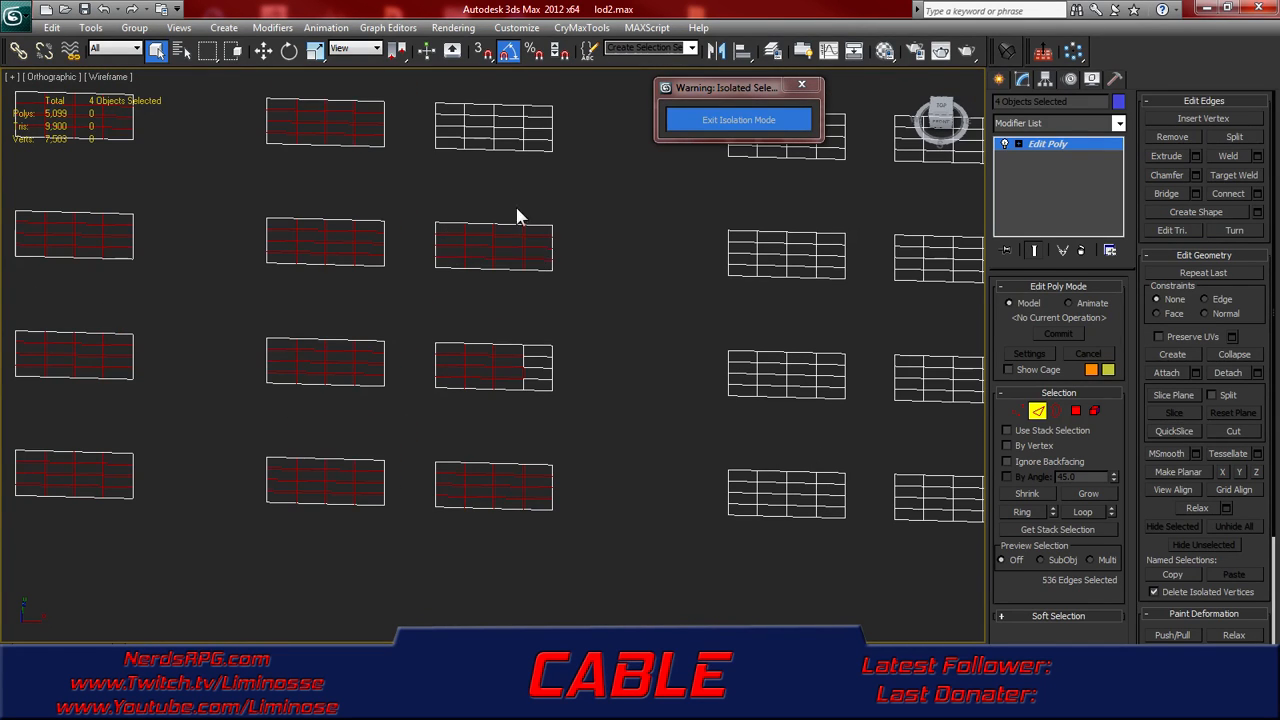
pyautogui.moveTo(526, 229); pyautogui.dragTo(469, 263, button='middle')
pyautogui.keyDown('ctrl'); pyautogui.moveTo(425, 207); pyautogui.dragTo(528, 248); pyautogui.keyUp('ctrl')
# - Add the inner grid edges of all four panes in the seventh window column to the selection
pyautogui.moveTo(605, 236); pyautogui.dragTo(358, 189, button='middle')
pyautogui.keyDown('ctrl'); pyautogui.moveTo(472, 160); pyautogui.dragTo(550, 201); pyautogui.keyUp('ctrl')
pyautogui.keyDown('ctrl'); pyautogui.moveTo(472, 286); pyautogui.dragTo(545, 322); pyautogui.keyUp('ctrl')
pyautogui.moveTo(546, 371); pyautogui.dragTo(463, 320, button='middle')
pyautogui.keyDown('ctrl'); pyautogui.moveTo(434, 300); pyautogui.dragTo(518, 357); pyautogui.keyUp('ctrl')
pyautogui.moveTo(518, 357); pyautogui.dragTo(487, 283, button='middle')
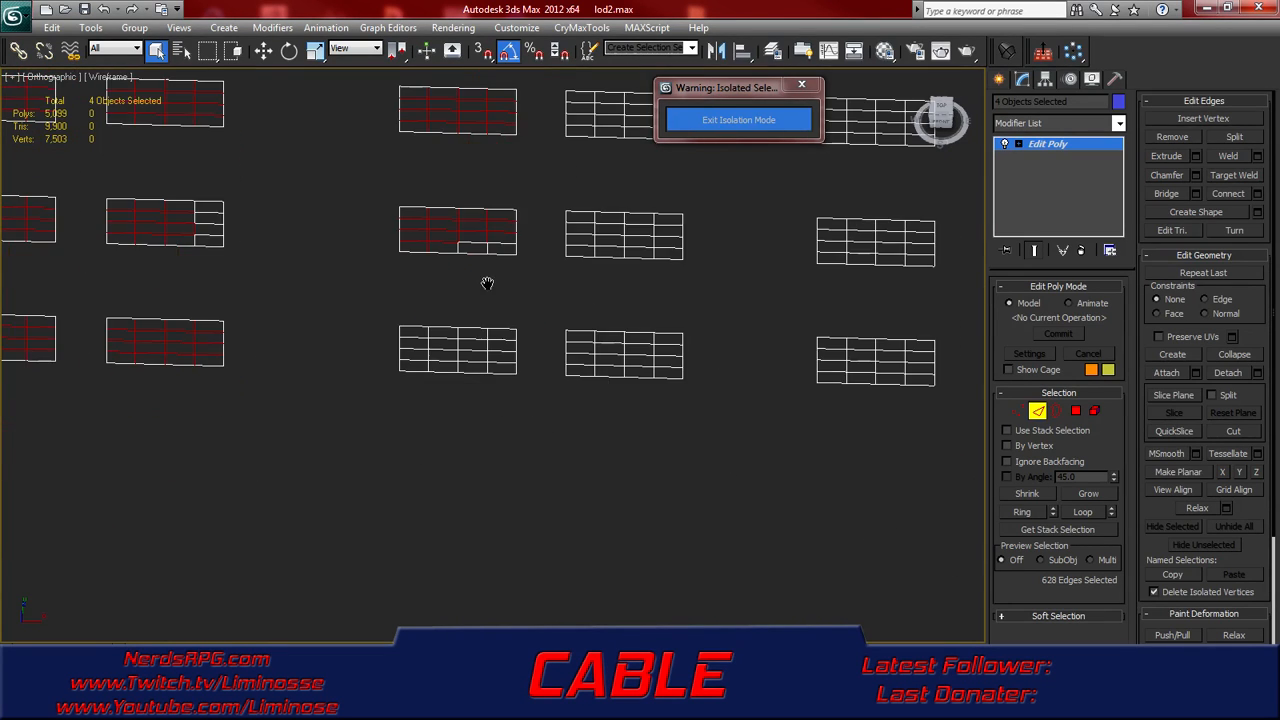
pyautogui.keyDown('ctrl'); pyautogui.moveTo(424, 340); pyautogui.dragTo(497, 371); pyautogui.keyUp('ctrl')
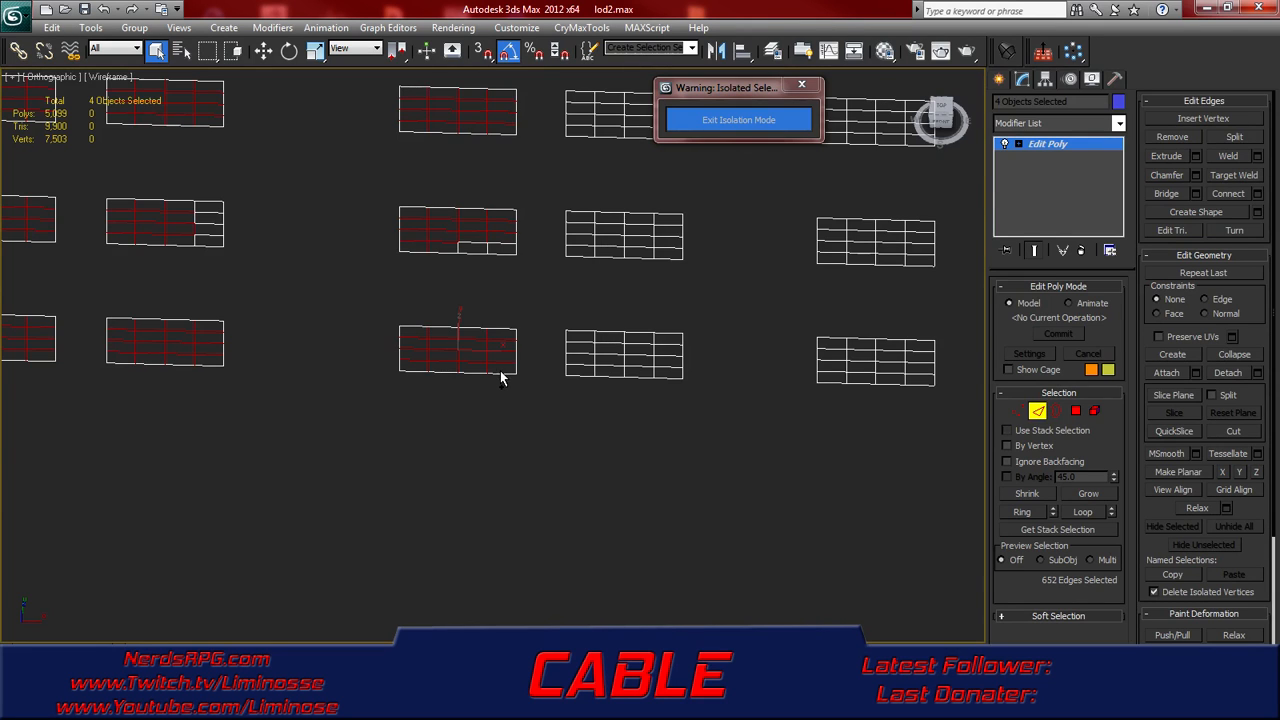
# - Add the inner grid edges of all four panes in the eighth window column to the selection
pyautogui.moveTo(594, 366); pyautogui.dragTo(480, 326, button='middle')
pyautogui.keyDown('ctrl'); pyautogui.moveTo(476, 318); pyautogui.dragTo(556, 360); pyautogui.keyUp('ctrl')
pyautogui.moveTo(506, 229); pyautogui.dragTo(432, 302, button='middle')
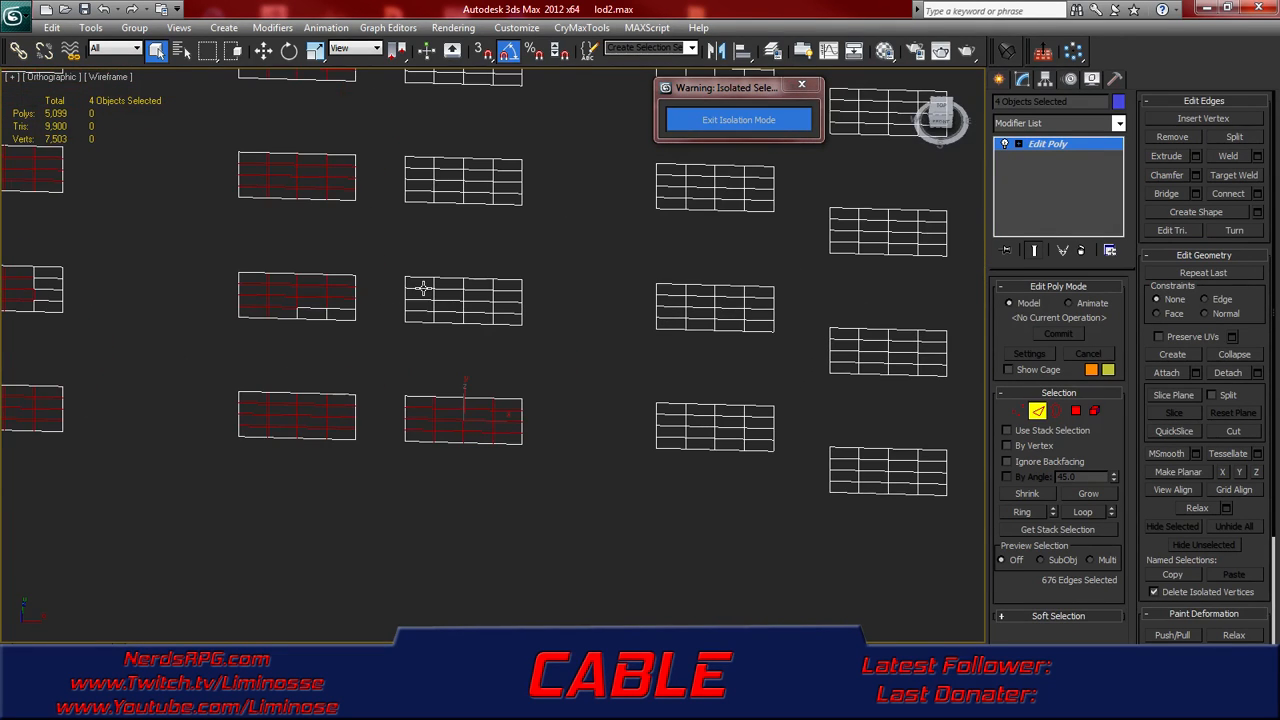
pyautogui.keyDown('ctrl'); pyautogui.moveTo(433, 292); pyautogui.dragTo(504, 317); pyautogui.keyUp('ctrl')
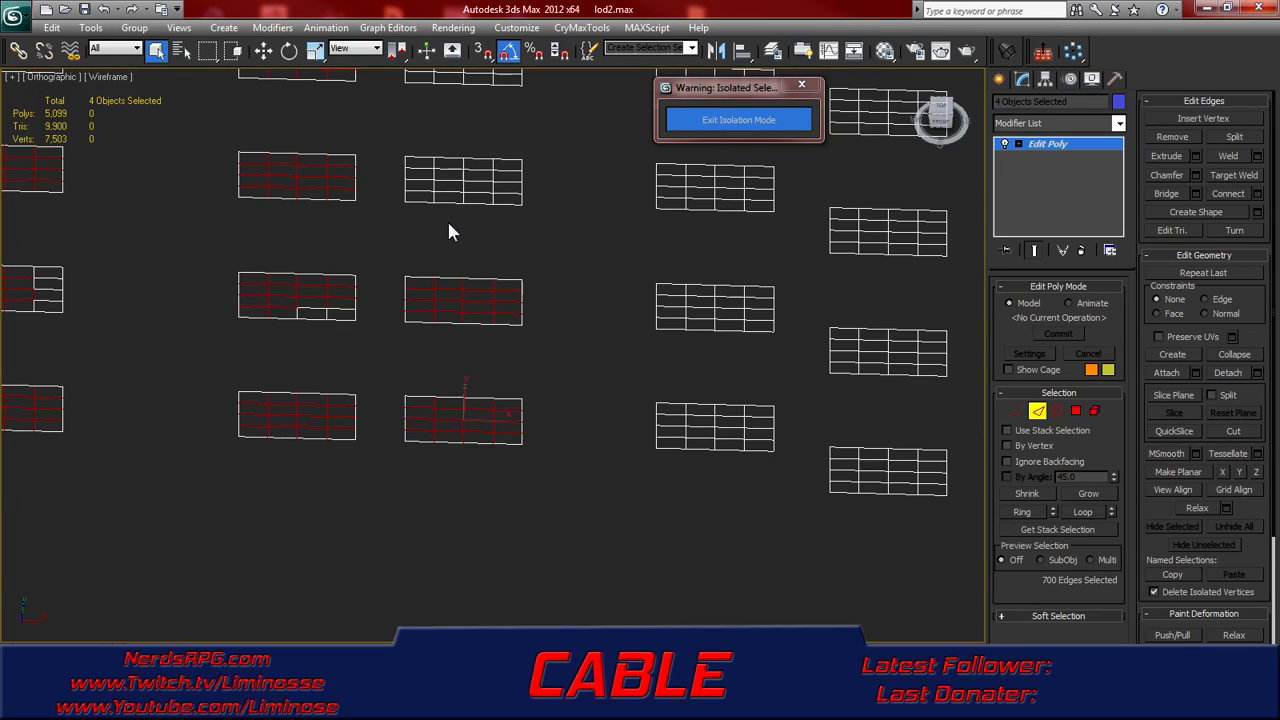
pyautogui.moveTo(447, 219); pyautogui.dragTo(367, 271, button='middle')
pyautogui.keyDown('ctrl'); pyautogui.moveTo(360, 257); pyautogui.dragTo(446, 289); pyautogui.keyUp('ctrl')
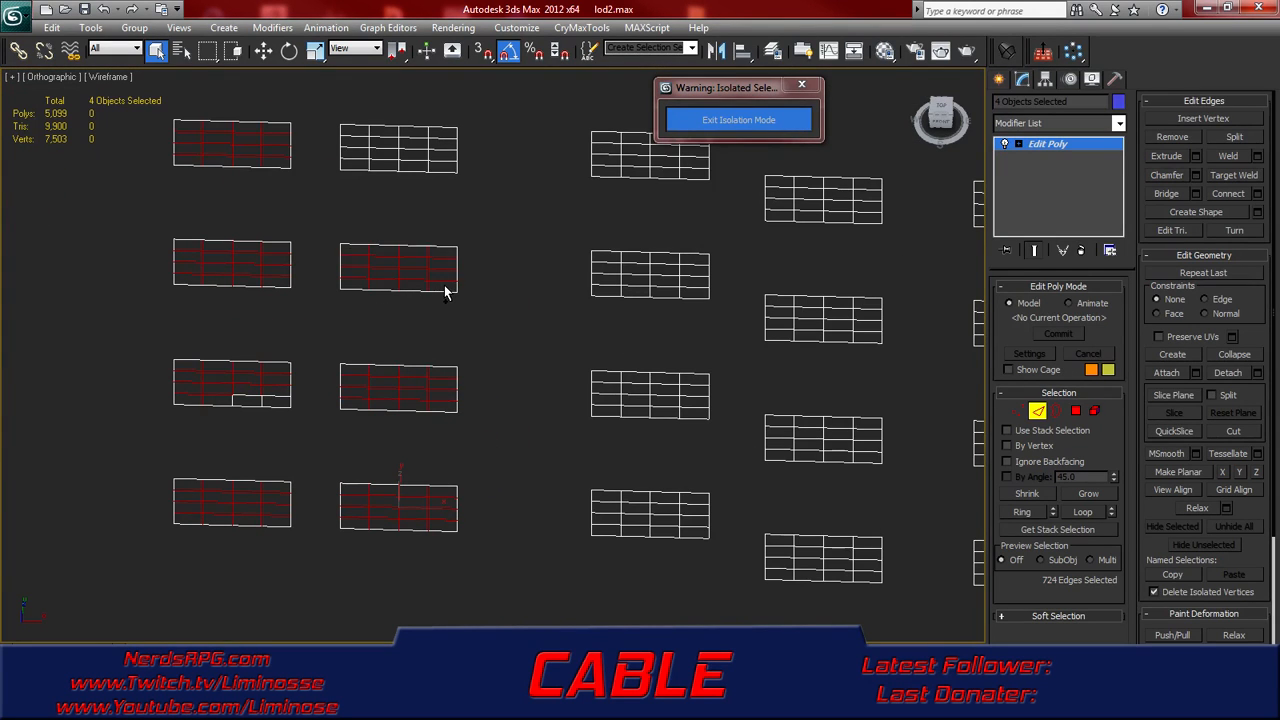
pyautogui.moveTo(395, 158); pyautogui.dragTo(357, 238, button='middle')
pyautogui.keyDown('ctrl'); pyautogui.moveTo(320, 214); pyautogui.dragTo(410, 253); pyautogui.keyUp('ctrl')
# - Add the inner grid edges of all four panes in the ninth window column and the lowest pane of the tenth to the selection
pyautogui.moveTo(410, 253); pyautogui.dragTo(223, 233, button='middle')
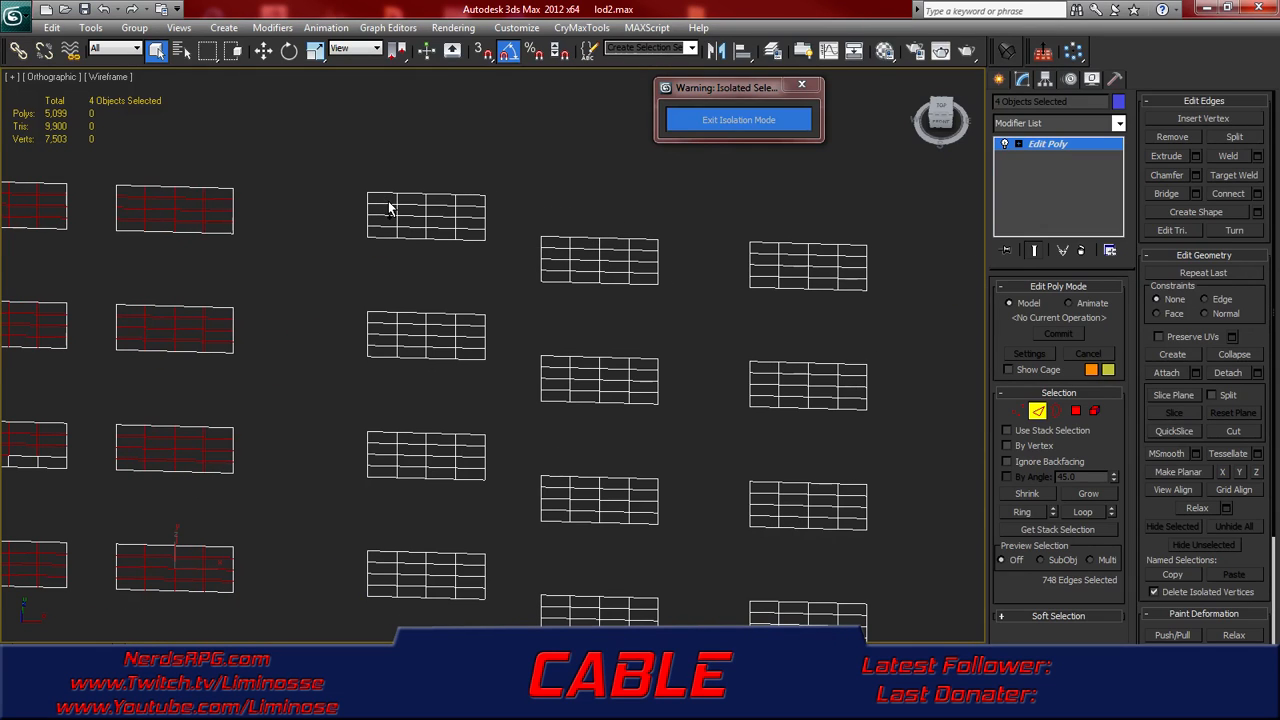
pyautogui.keyDown('ctrl'); pyautogui.moveTo(470, 236); pyautogui.dragTo(471, 238); pyautogui.keyUp('ctrl')
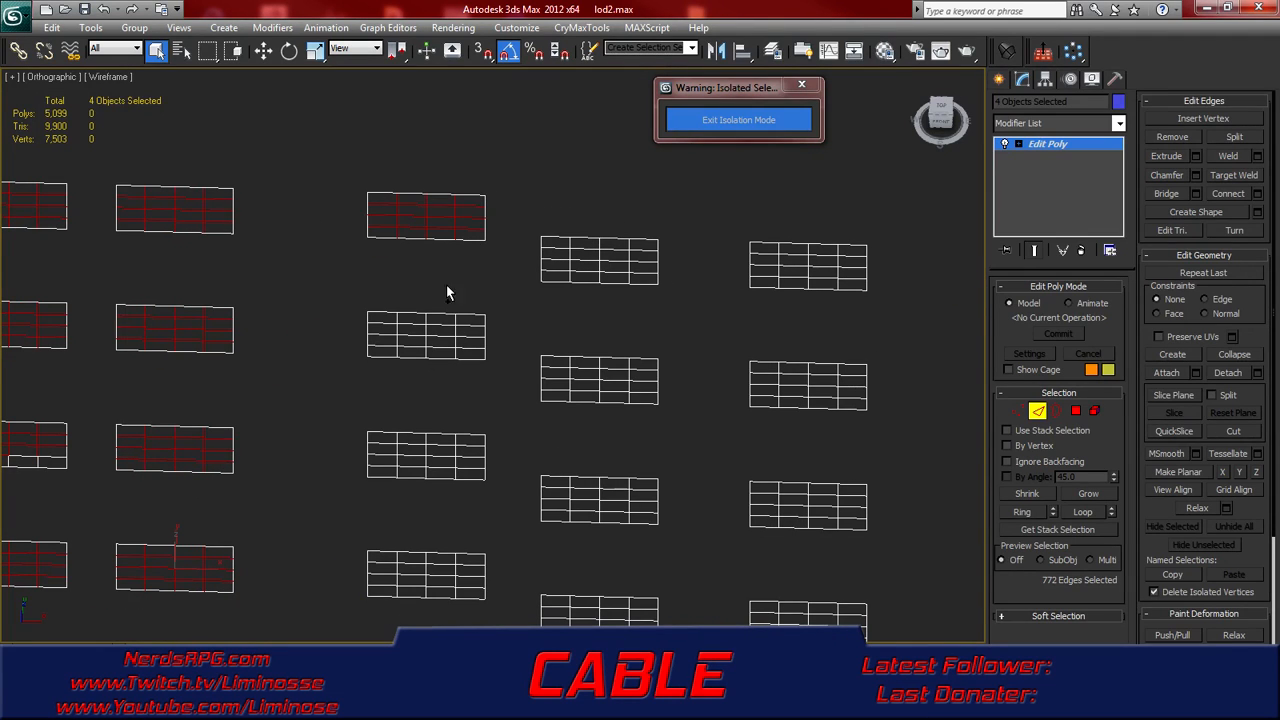
pyautogui.keyDown('ctrl'); pyautogui.moveTo(425, 345); pyautogui.dragTo(471, 355); pyautogui.keyUp('ctrl')
pyautogui.moveTo(410, 415); pyautogui.dragTo(386, 281, button='middle')
pyautogui.keyDown('ctrl'); pyautogui.moveTo(366, 314); pyautogui.dragTo(443, 343); pyautogui.keyUp('ctrl')
pyautogui.moveTo(443, 343); pyautogui.dragTo(377, 268, button='middle')
pyautogui.keyDown('ctrl'); pyautogui.moveTo(316, 292); pyautogui.dragTo(567, 373); pyautogui.keyUp('ctrl')
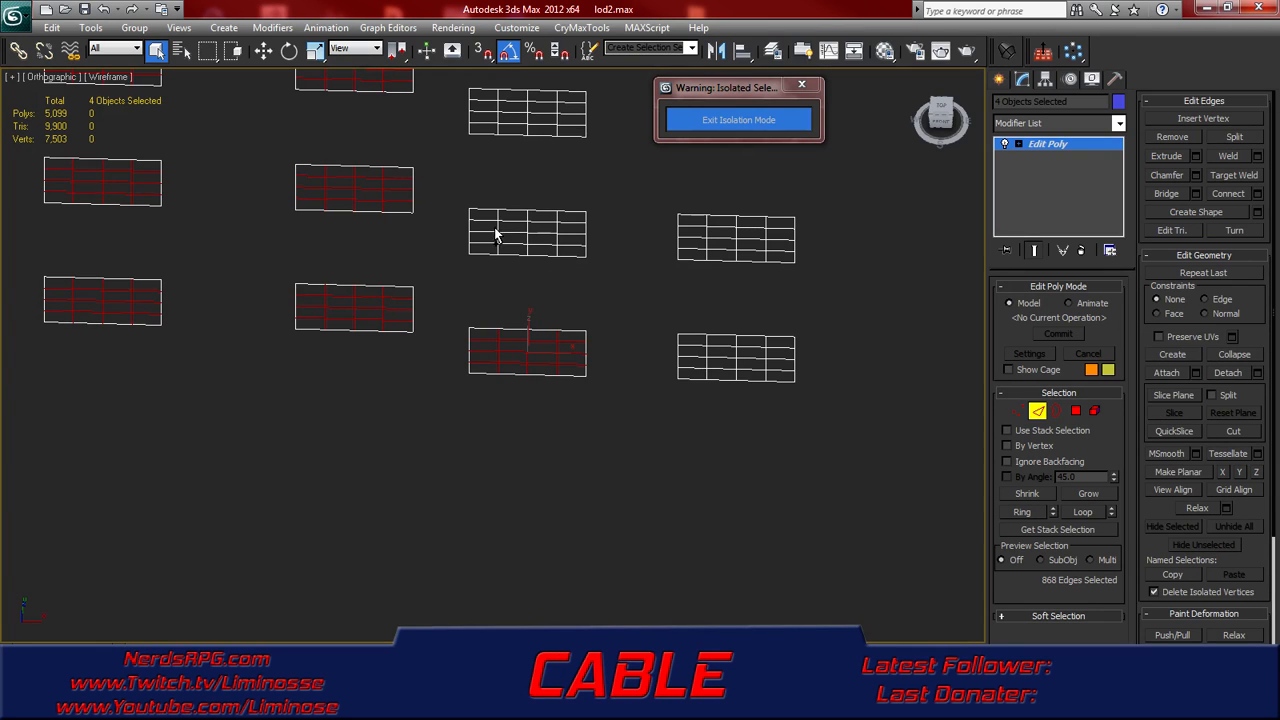
# - Add the inner grid edges of the upper three panes in the tenth window column to the selection
pyautogui.keyDown('ctrl'); pyautogui.moveTo(487, 219); pyautogui.dragTo(571, 249); pyautogui.keyUp('ctrl')
pyautogui.moveTo(519, 159); pyautogui.dragTo(427, 271, button='middle')
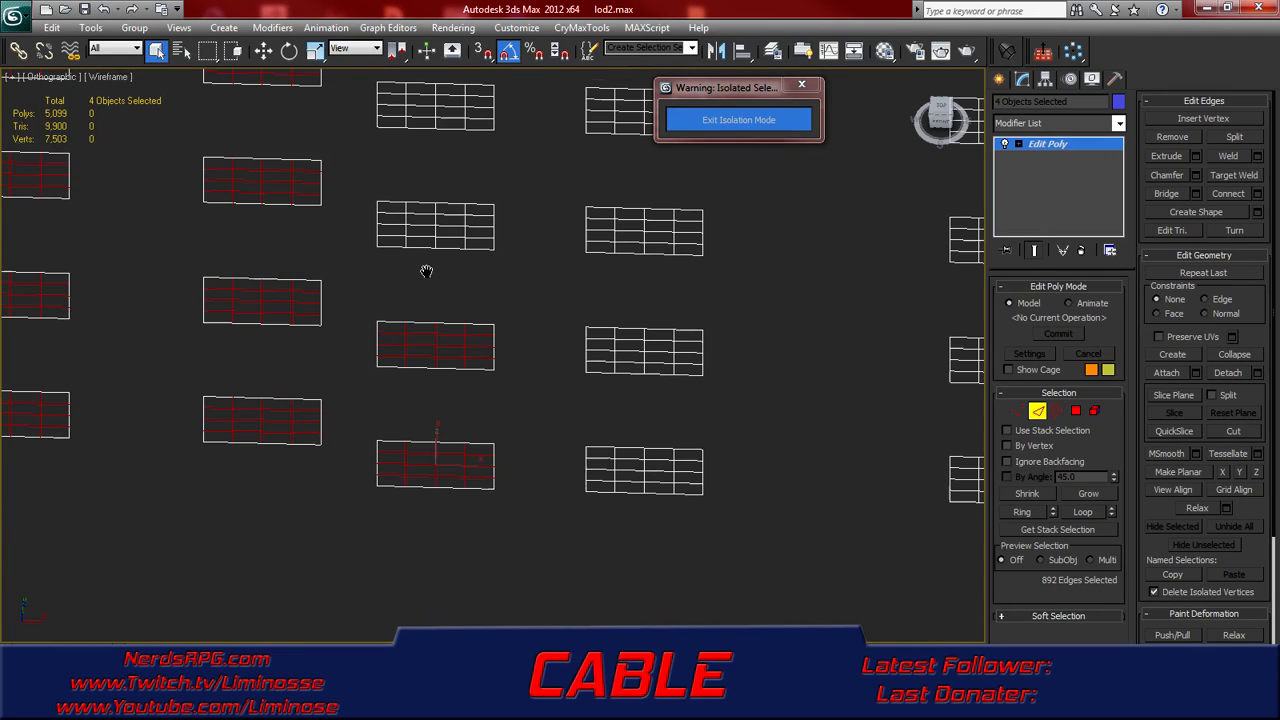
pyautogui.keyDown('ctrl'); pyautogui.moveTo(391, 206); pyautogui.dragTo(475, 242); pyautogui.keyUp('ctrl')
pyautogui.moveTo(404, 116); pyautogui.dragTo(362, 226, button='middle')
pyautogui.keyDown('ctrl'); pyautogui.moveTo(355, 205); pyautogui.dragTo(500, 234); pyautogui.keyUp('ctrl')
# - Add the inner grid edges of all four panes in the eleventh window column to the selection
pyautogui.moveTo(559, 225); pyautogui.dragTo(412, 211, button='middle')
pyautogui.keyDown('ctrl'); pyautogui.moveTo(425, 192); pyautogui.dragTo(498, 236); pyautogui.keyUp('ctrl')
pyautogui.keyDown('ctrl'); pyautogui.moveTo(424, 303); pyautogui.dragTo(497, 352); pyautogui.keyUp('ctrl')
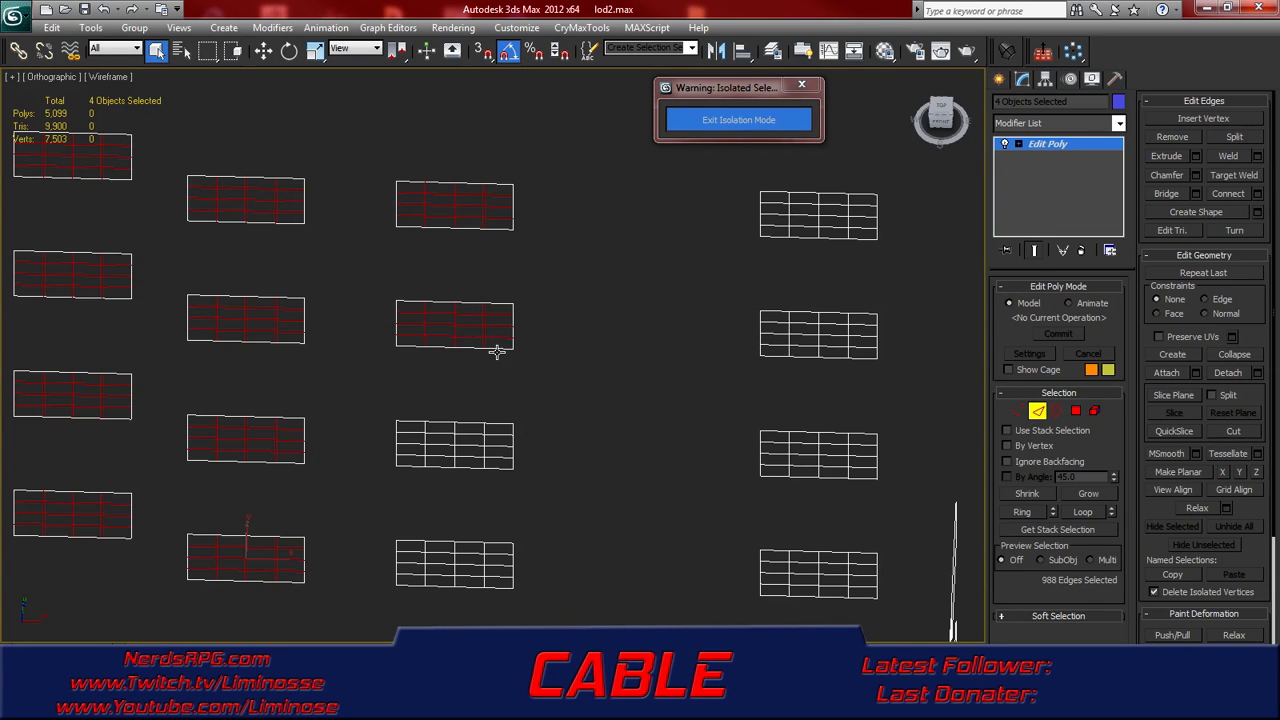
pyautogui.moveTo(497, 352); pyautogui.dragTo(449, 250, button='middle')
pyautogui.keyDown('ctrl'); pyautogui.moveTo(380, 342); pyautogui.dragTo(449, 363); pyautogui.keyUp('ctrl')
pyautogui.moveTo(449, 363); pyautogui.dragTo(421, 253, button='middle')
pyautogui.keyDown('ctrl'); pyautogui.moveTo(341, 335); pyautogui.dragTo(416, 366); pyautogui.keyUp('ctrl')
pyautogui.keyDown('ctrl'); pyautogui.moveTo(424, 372); pyautogui.dragTo(426, 370); pyautogui.keyUp('ctrl')
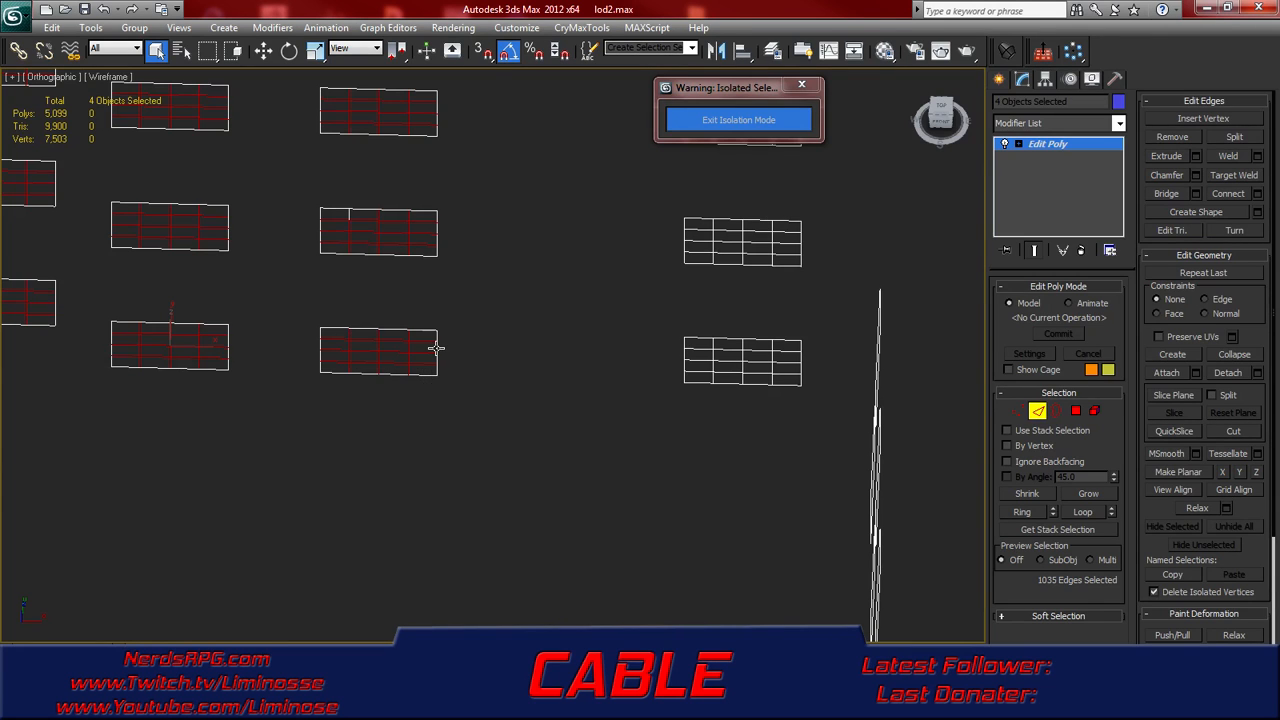
# - Add the inner grid edges of all four panes in the last window column of the facade to the selection
pyautogui.moveTo(710, 361); pyautogui.dragTo(457, 349, button='middle')
pyautogui.keyDown('ctrl'); pyautogui.moveTo(451, 335); pyautogui.dragTo(531, 371); pyautogui.keyUp('ctrl')
pyautogui.moveTo(491, 289); pyautogui.dragTo(384, 353, button='middle')
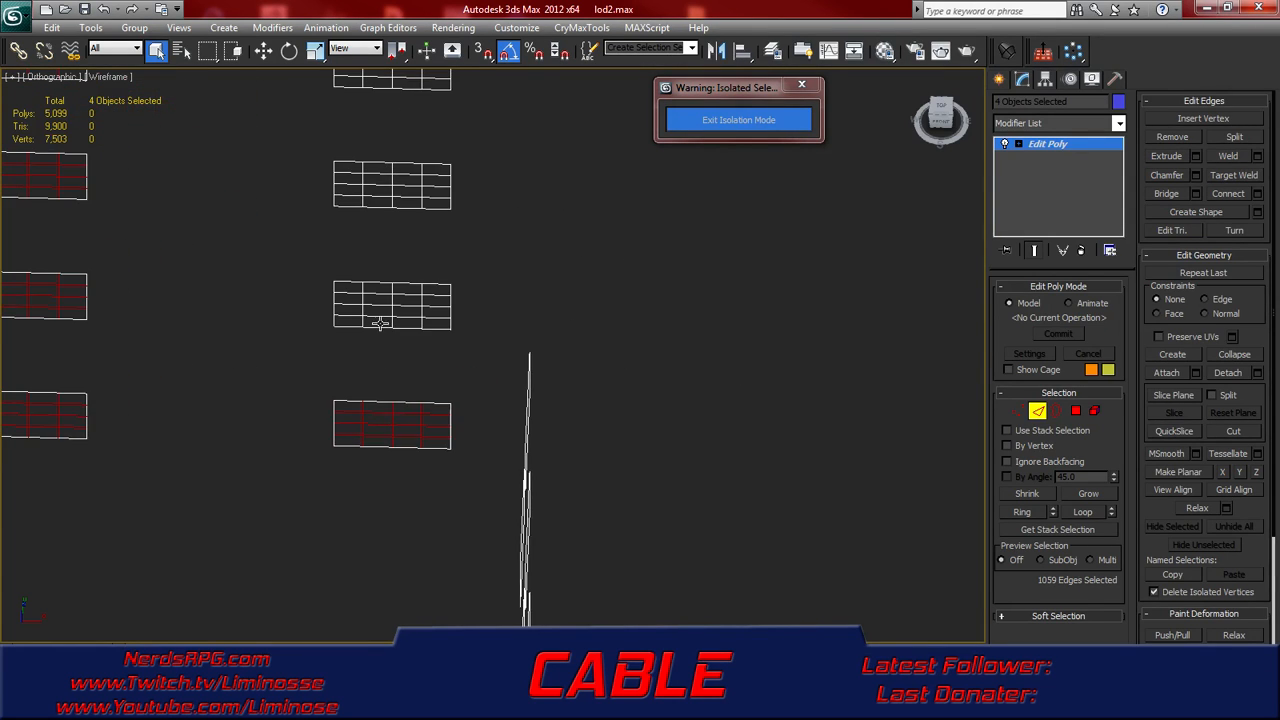
pyautogui.keyDown('ctrl'); pyautogui.moveTo(347, 288); pyautogui.dragTo(429, 311); pyautogui.keyUp('ctrl')
pyautogui.moveTo(429, 311); pyautogui.dragTo(306, 277, button='middle')
pyautogui.moveTo(310, 261); pyautogui.dragTo(390, 297)
pyautogui.moveTo(310, 181); pyautogui.dragTo(300, 265, button='middle')
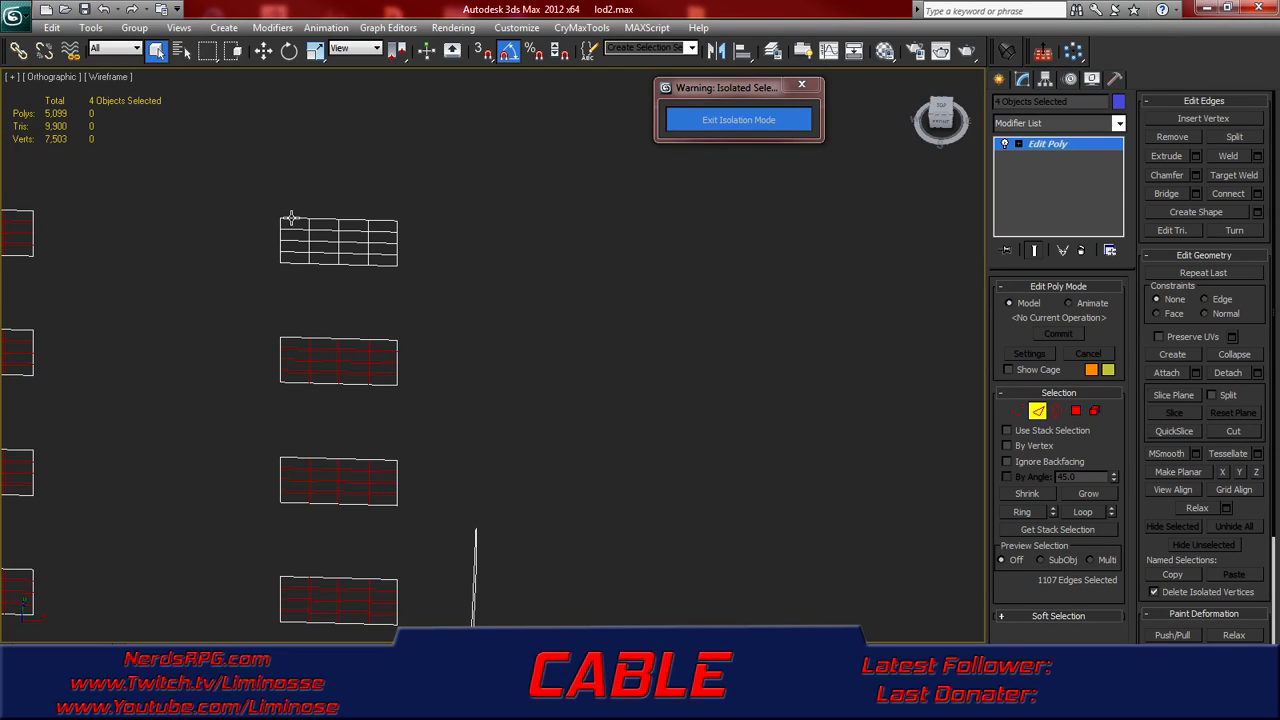
pyautogui.moveTo(304, 232); pyautogui.dragTo(388, 262)
# - Extend the edge selection to full loops and remove the selected edges from the long facade's window panes
pyautogui.scroll(-5, 420, 330)
pyautogui.scroll(2, 651, 305)
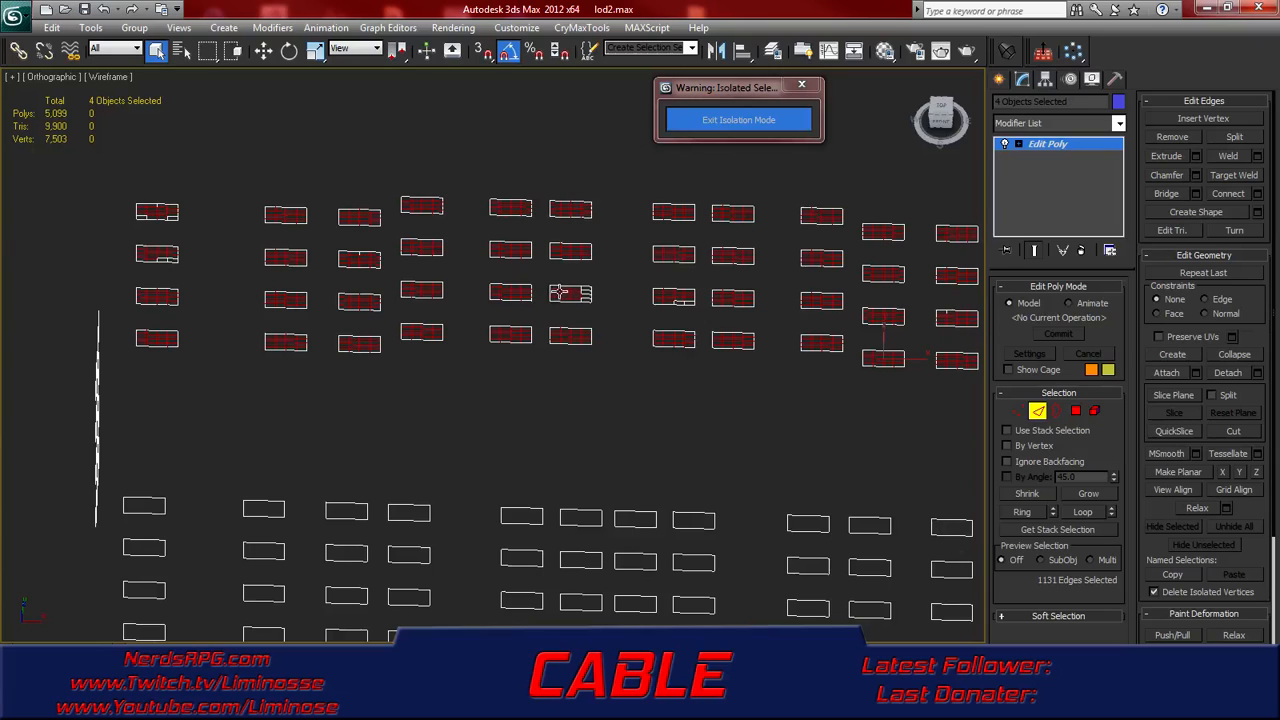
pyautogui.click(1086, 512)
pyautogui.hotkey('ctrl', 'BackSpace')
pyautogui.moveTo(718, 490); pyautogui.dragTo(585, 335, button='middle')
pyautogui.click(685, 330)
pyautogui.keyDown('alt'); pyautogui.moveTo(679, 332); pyautogui.dragTo(601, 346, button='middle'); pyautogui.keyUp('alt')
pyautogui.scroll(-5, 472, 343)
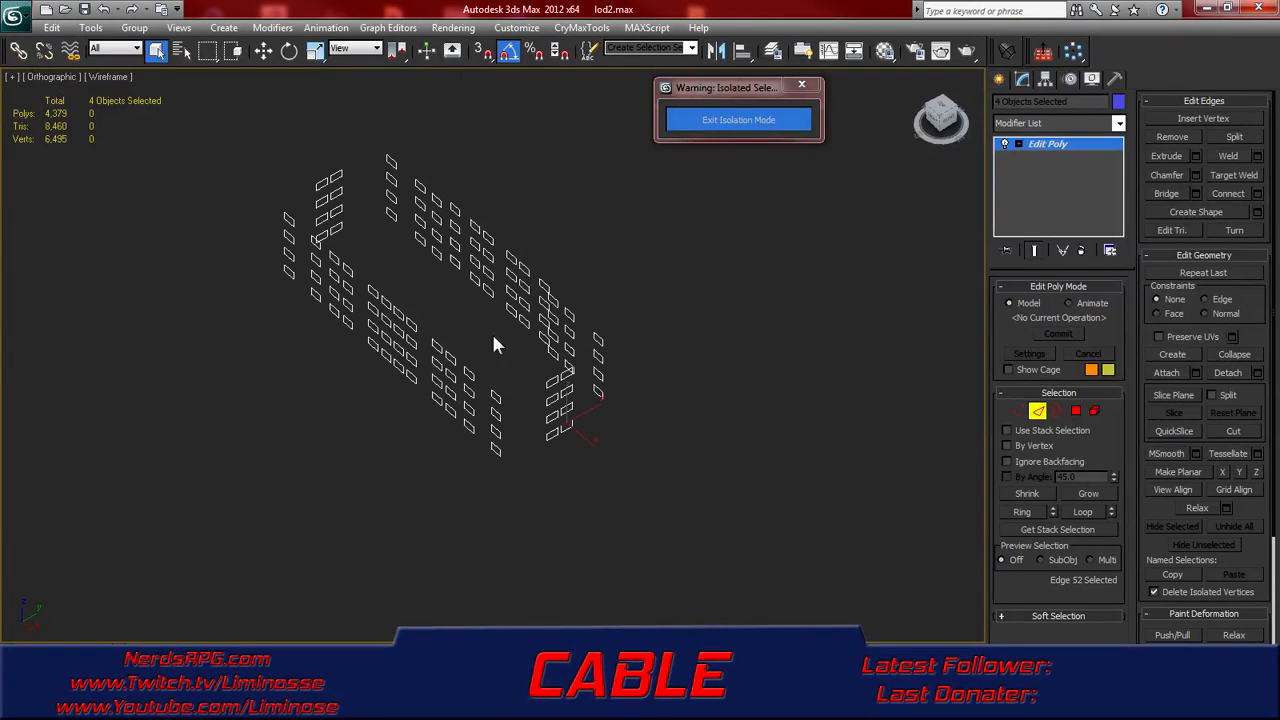
pyautogui.moveTo(368, 311); pyautogui.dragTo(524, 333, button='middle')
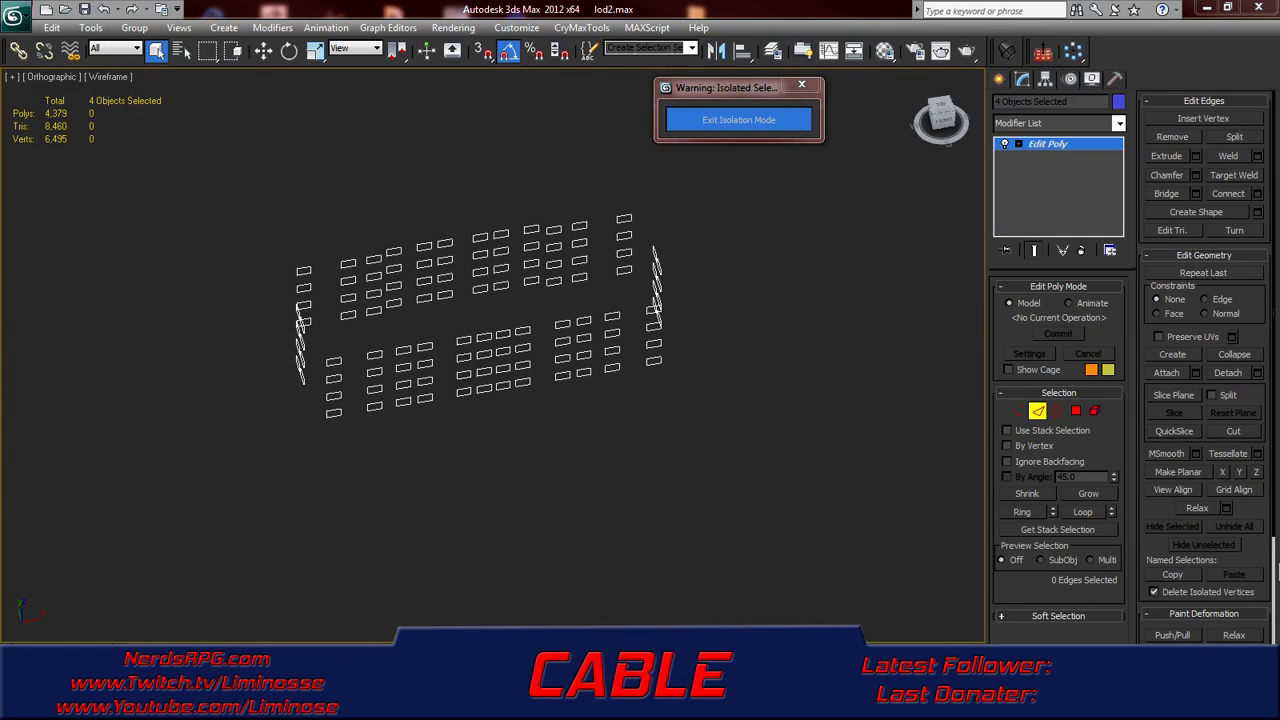
# - Switch to the web browser, read through the Clark County GIS Management Office page, and close it
pyautogui.moveTo(1279, 20); pyautogui.dragTo(193, 191)
pyautogui.doubleClick(193, 190)
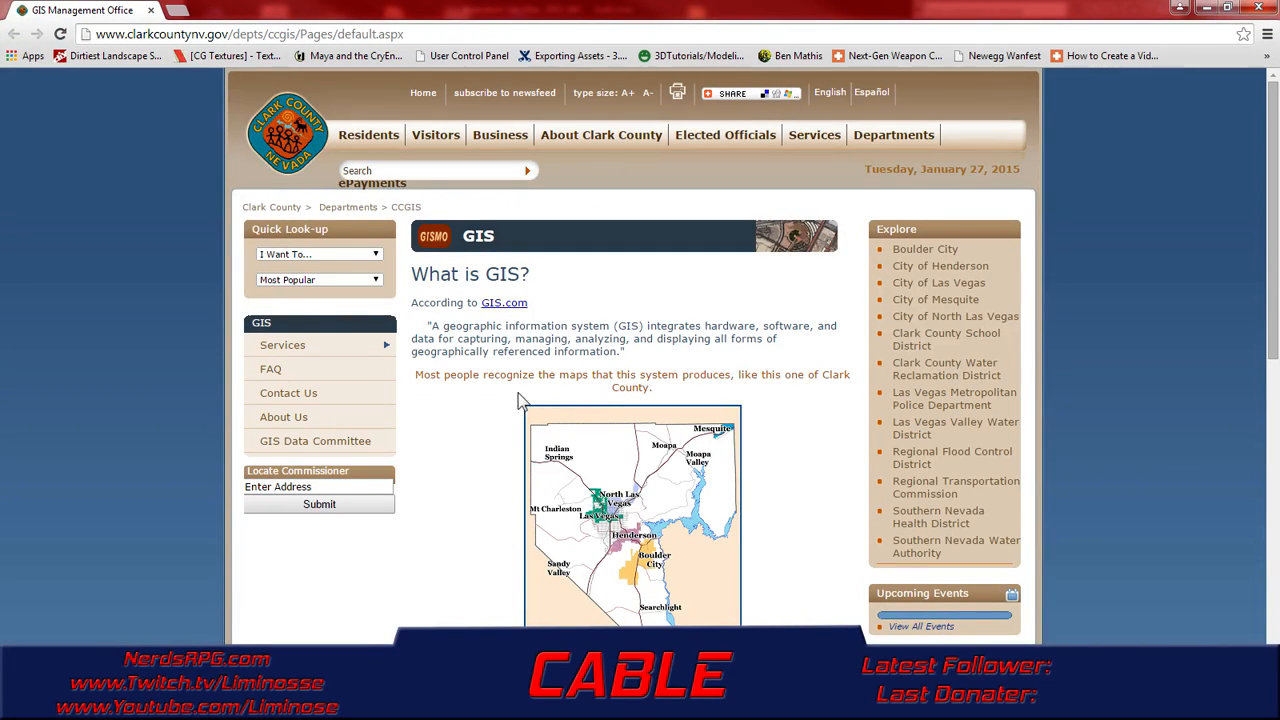
pyautogui.scroll(-3, 508, 412)
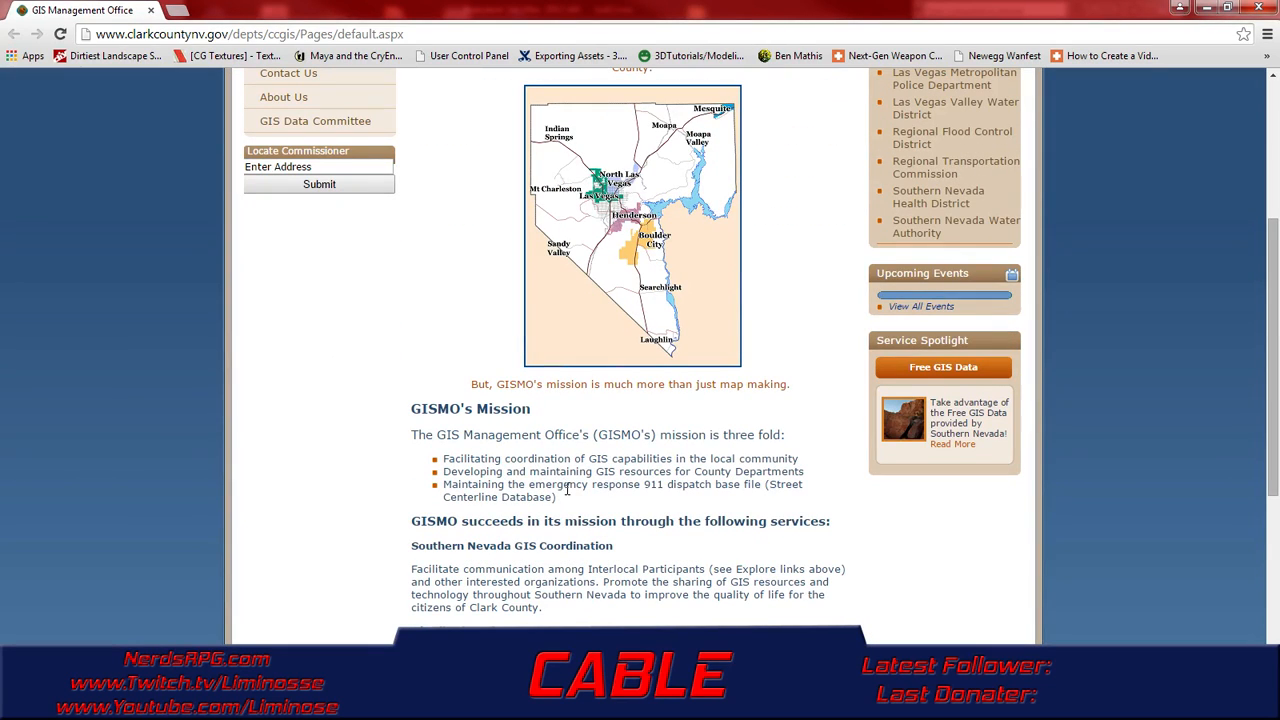
pyautogui.scroll(-1, 575, 505)
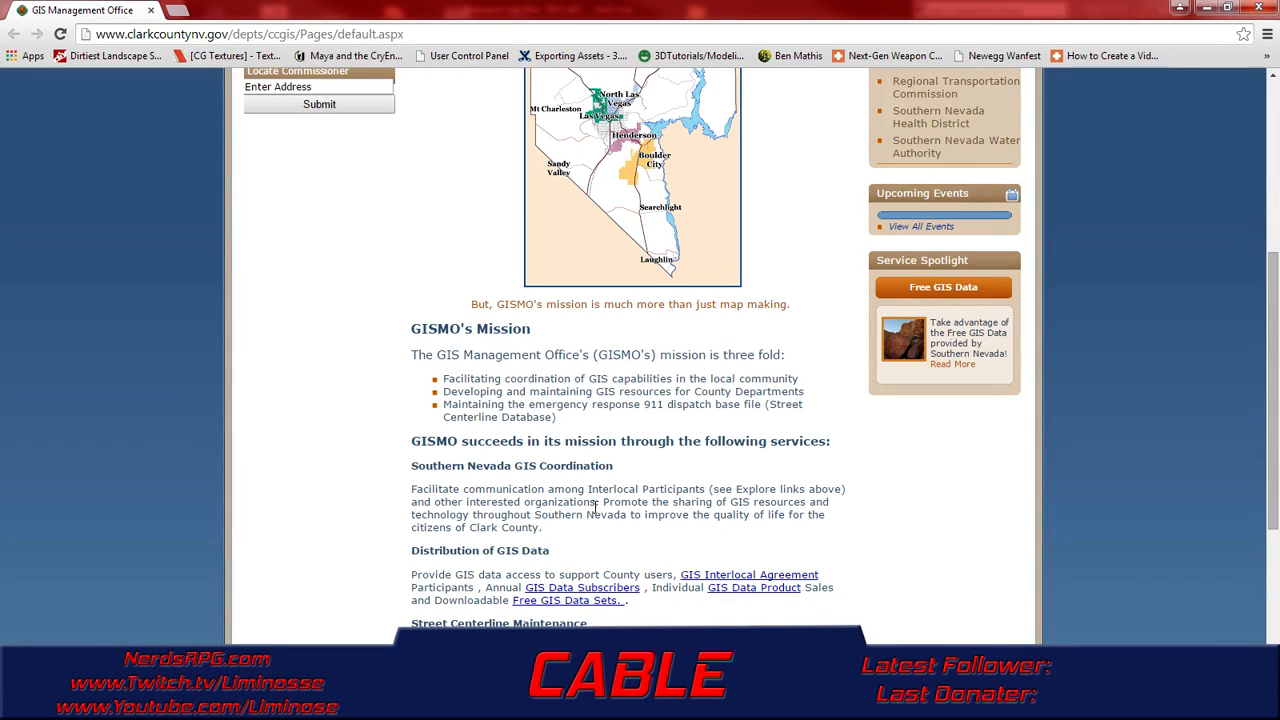
pyautogui.scroll(-1, 596, 509)
pyautogui.scroll(-2, 597, 511)
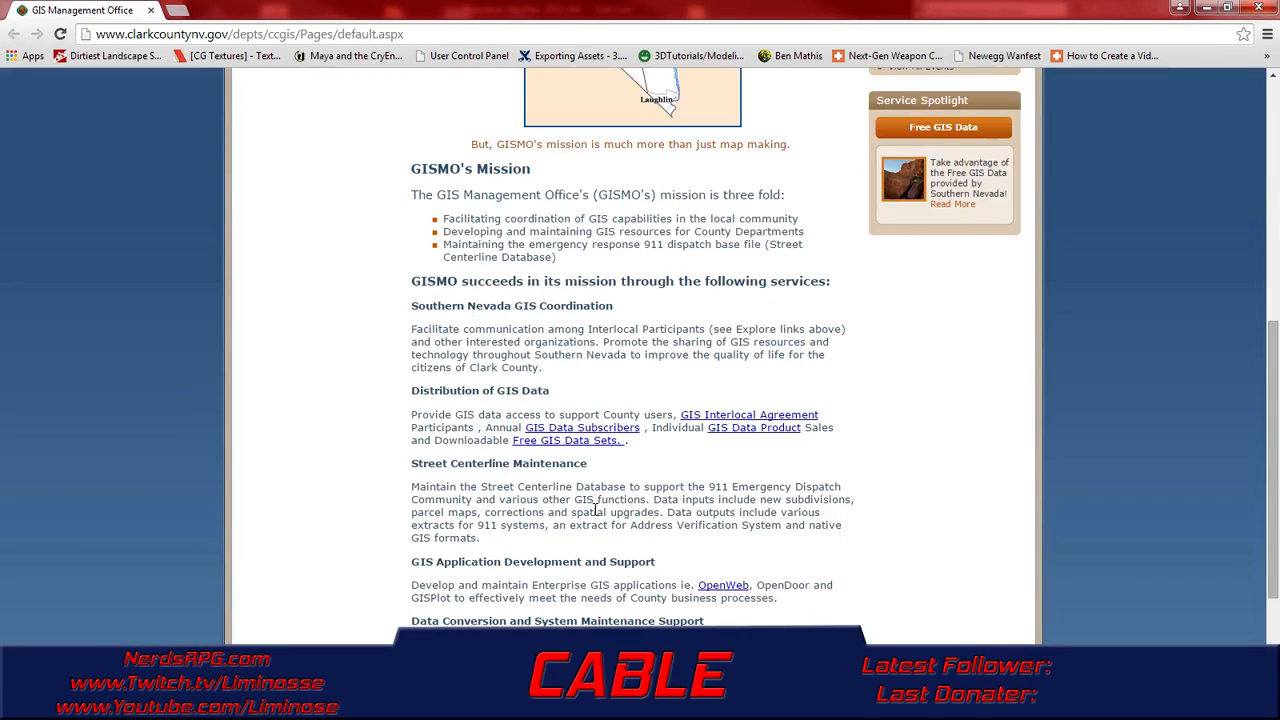
pyautogui.scroll(-1, 597, 508)
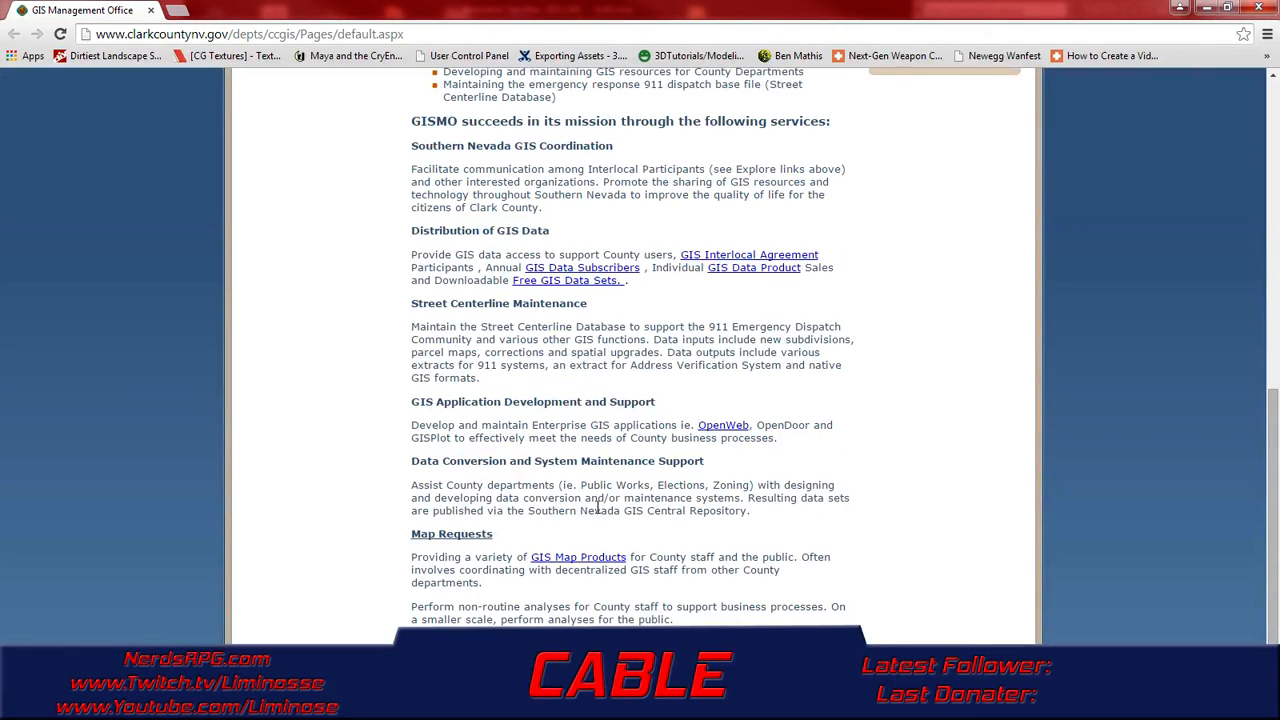
pyautogui.scroll(-1, 600, 505)
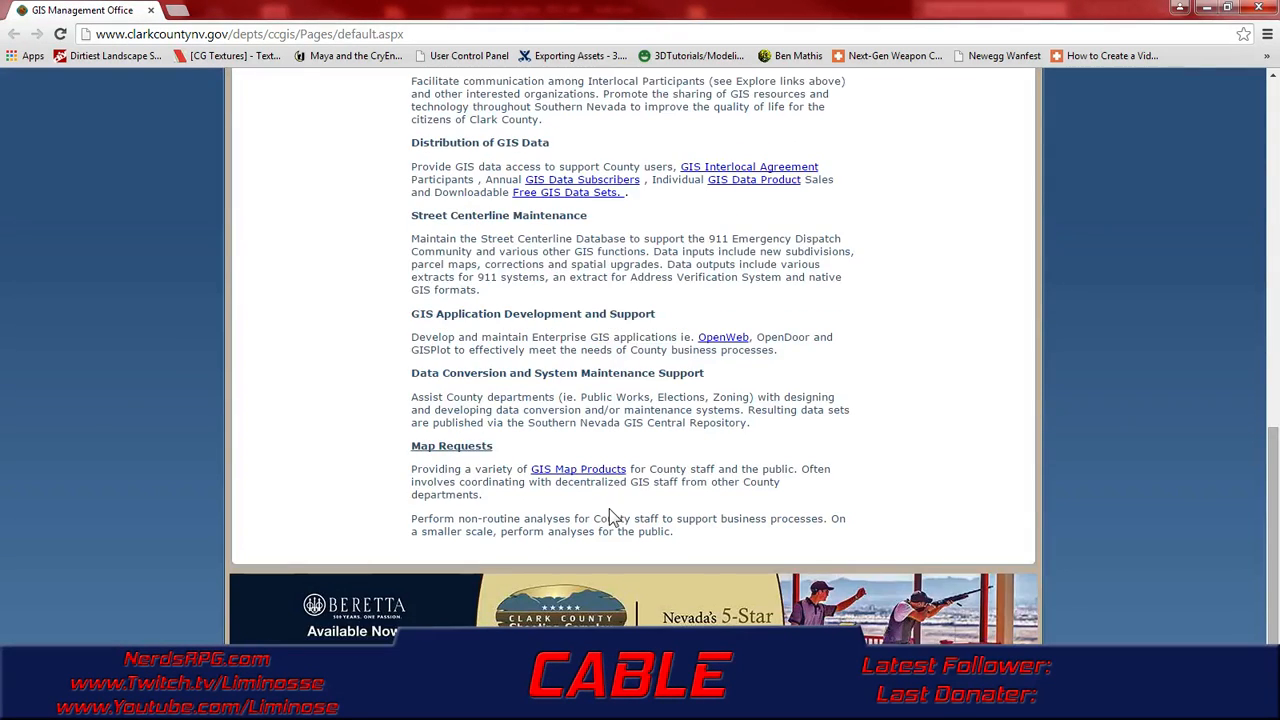
pyautogui.scroll(7, 531, 517)
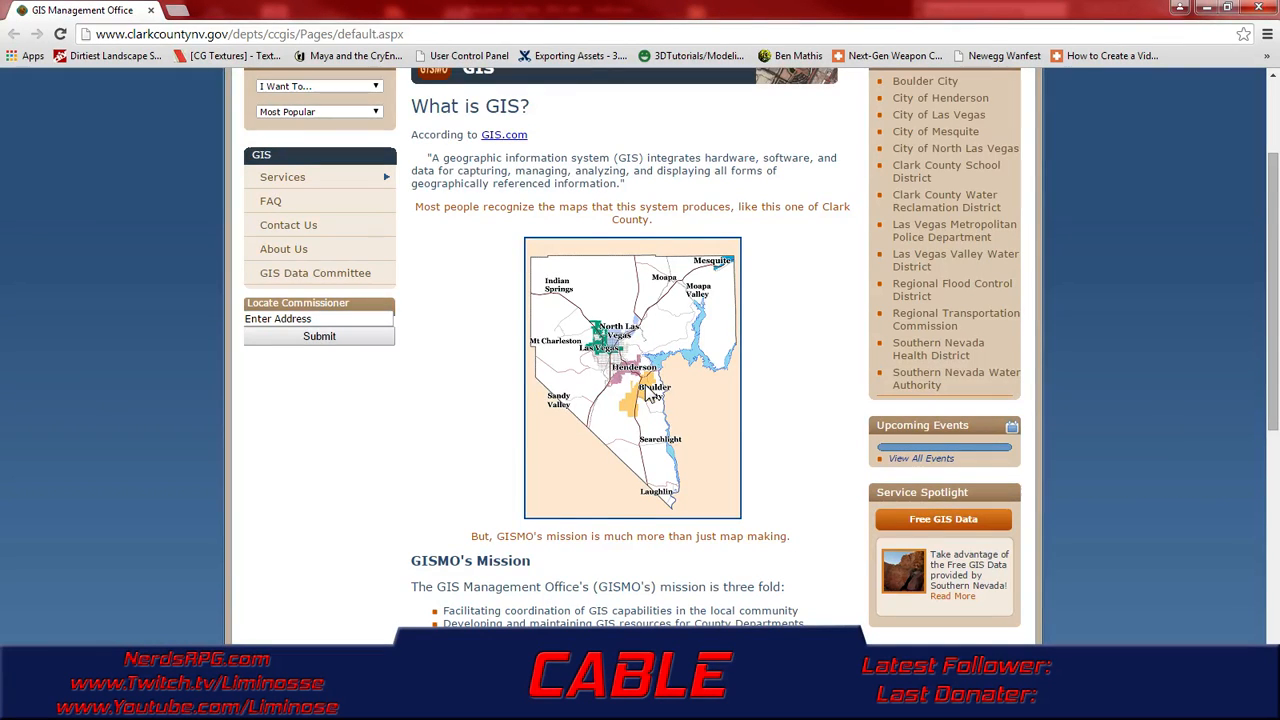
pyautogui.scroll(2, 648, 395)
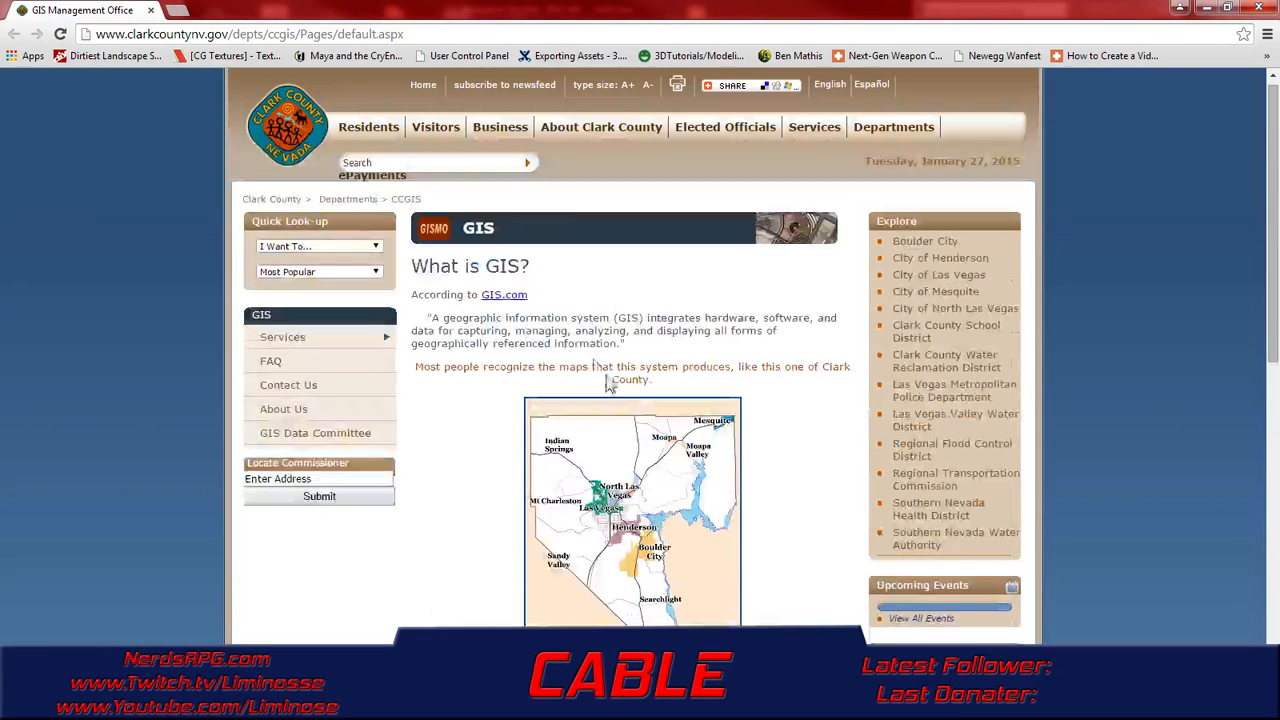
pyautogui.click(151, 11)
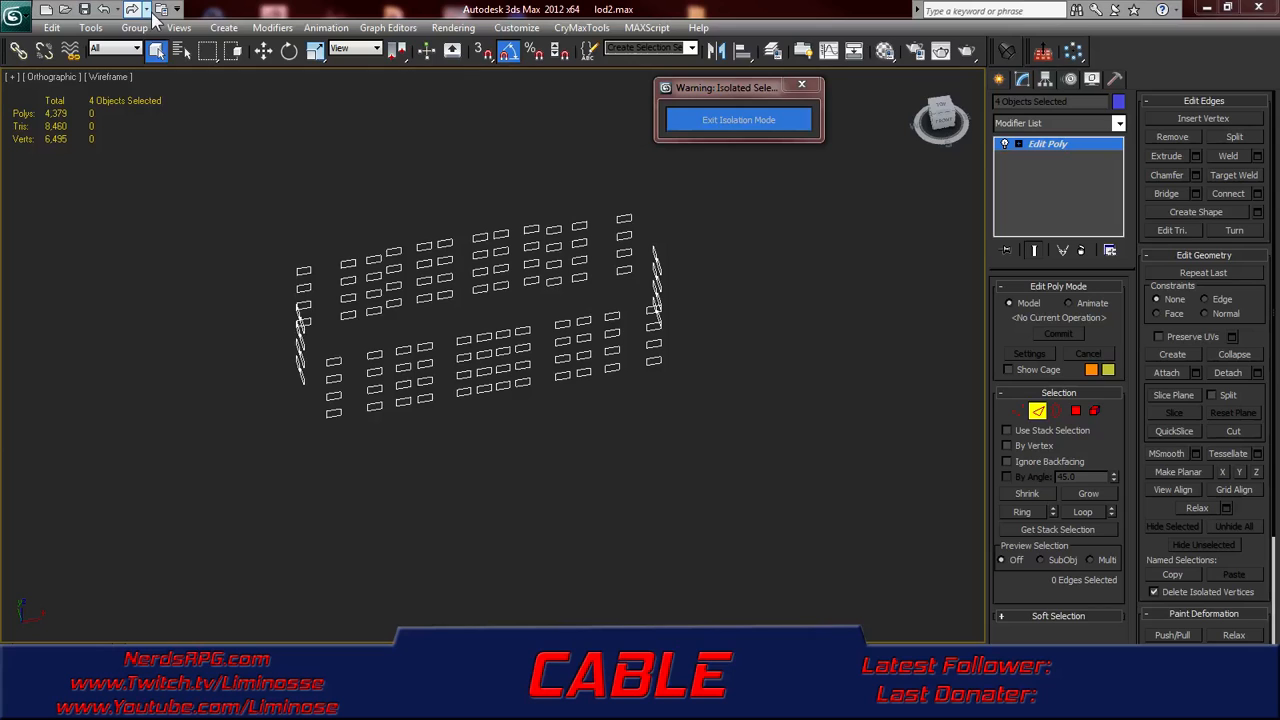
# - Collapse the Edit Poly modifier into the isolated window panes and exit isolation mode
pyautogui.moveTo(517, 344); pyautogui.dragTo(559, 340, button='middle')
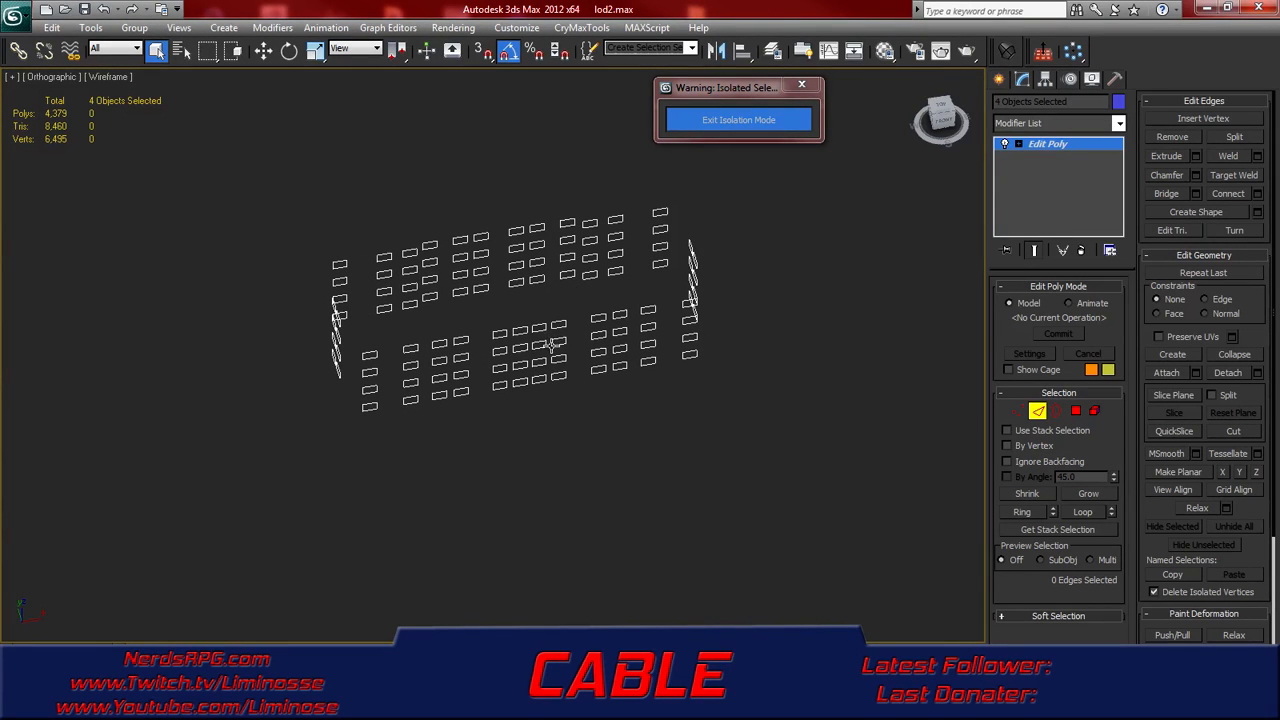
pyautogui.keyDown('alt'); pyautogui.moveTo(458, 374); pyautogui.dragTo(559, 354, button='middle'); pyautogui.keyUp('alt')
pyautogui.scroll(3, 578, 344)
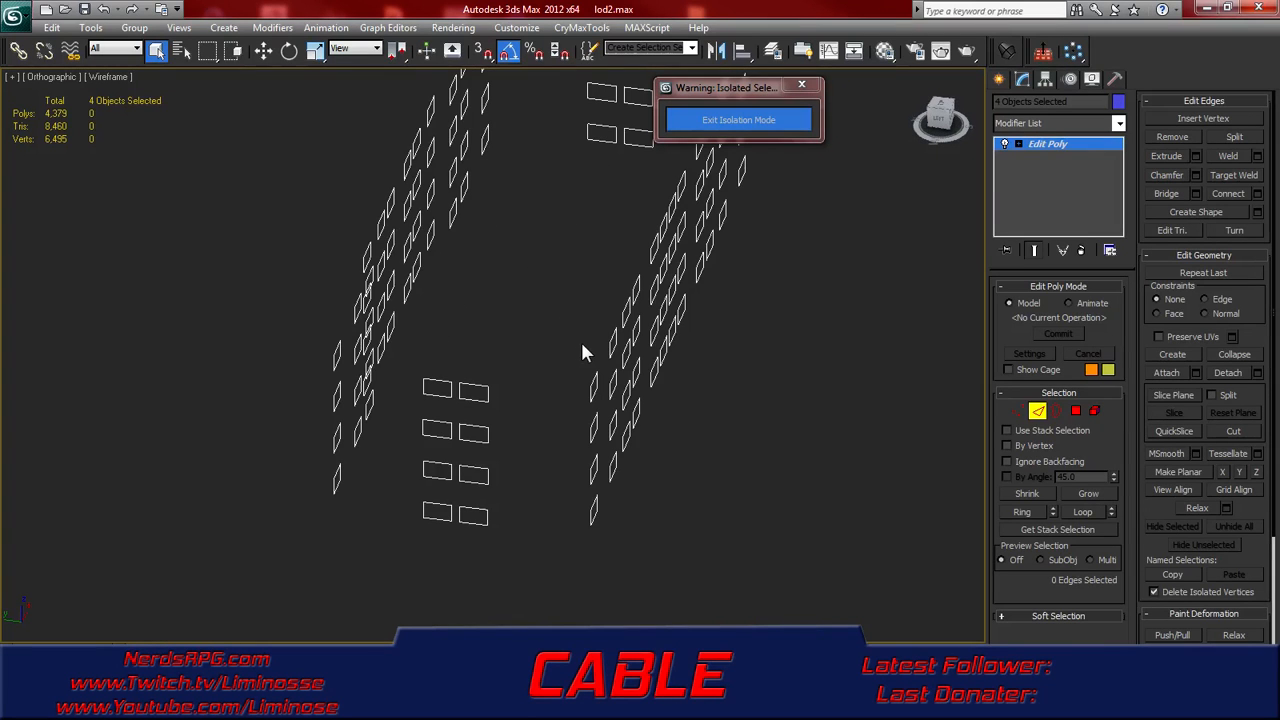
pyautogui.keyDown('alt'); pyautogui.moveTo(689, 352); pyautogui.dragTo(486, 329, button='middle'); pyautogui.keyUp('alt')
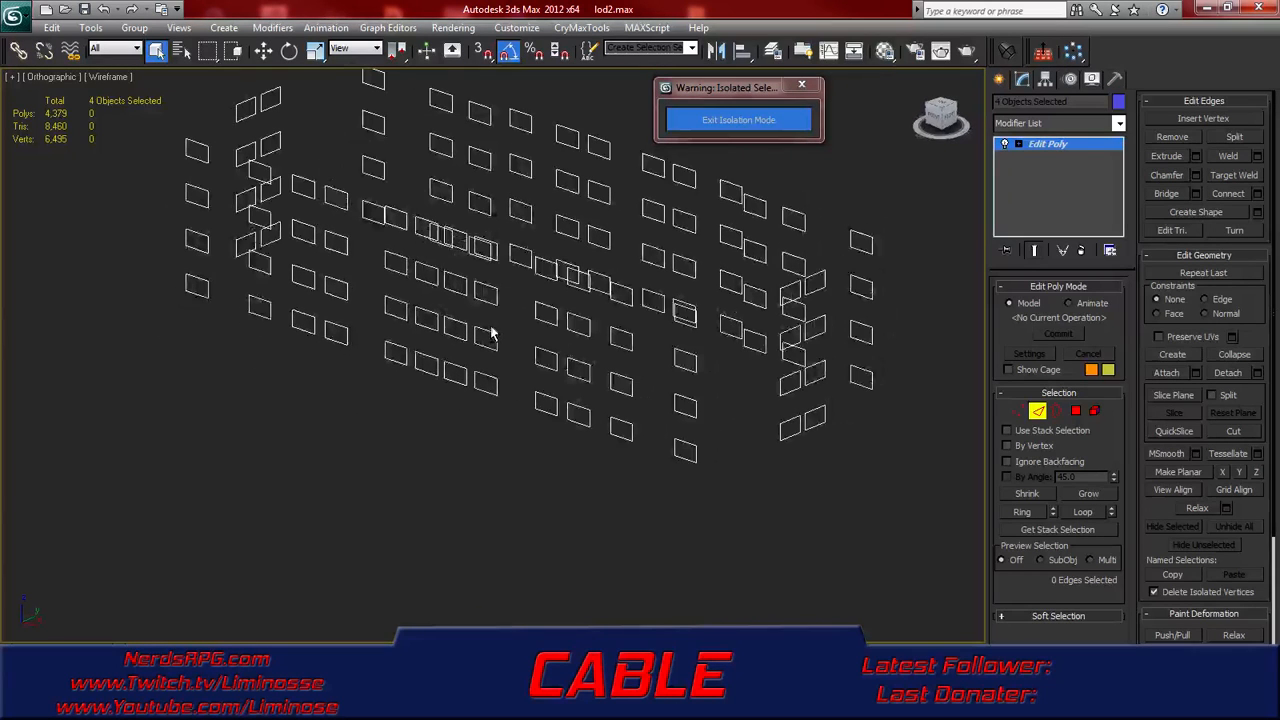
pyautogui.rightClick(1048, 147)
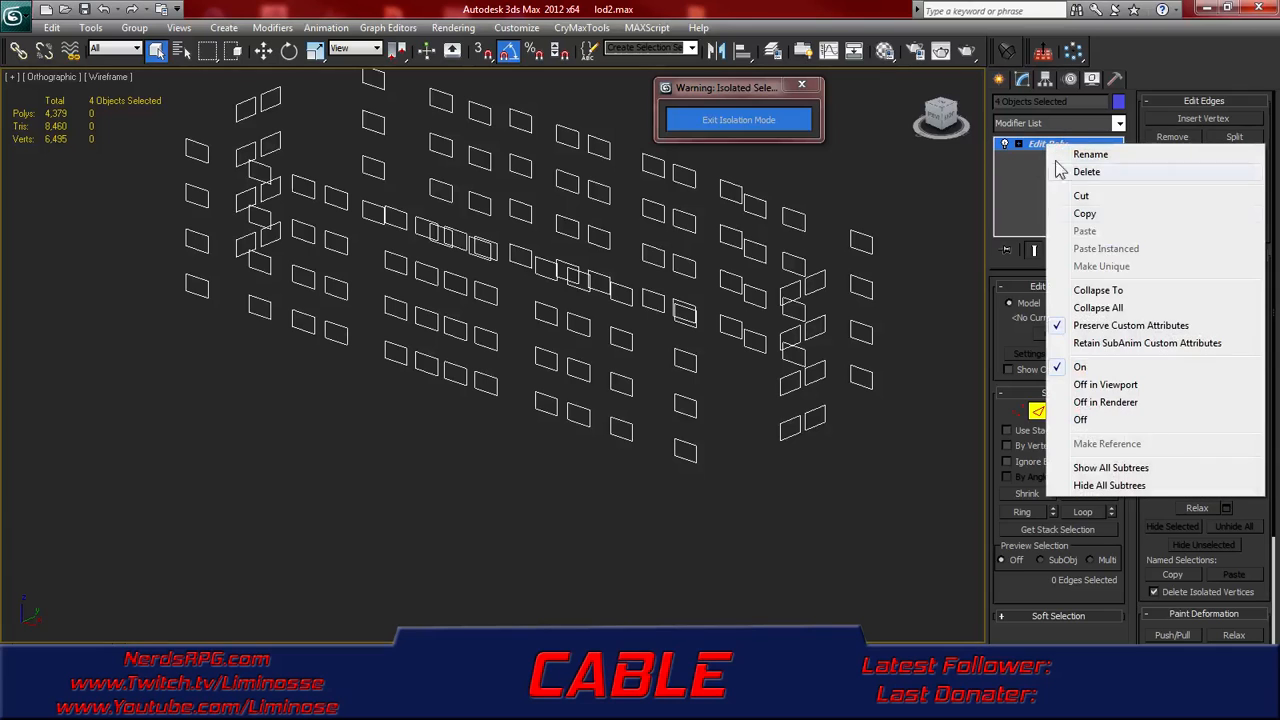
pyautogui.click(1097, 290)
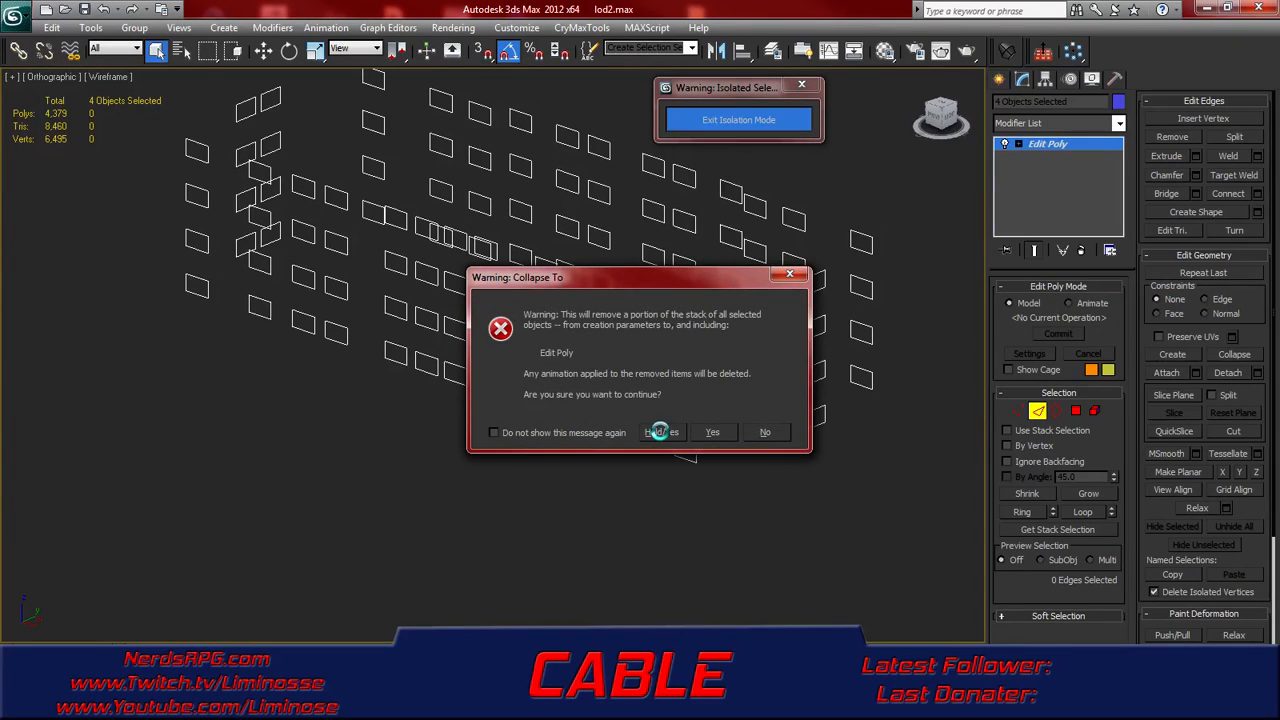
pyautogui.click(660, 432)
pyautogui.click(724, 121)
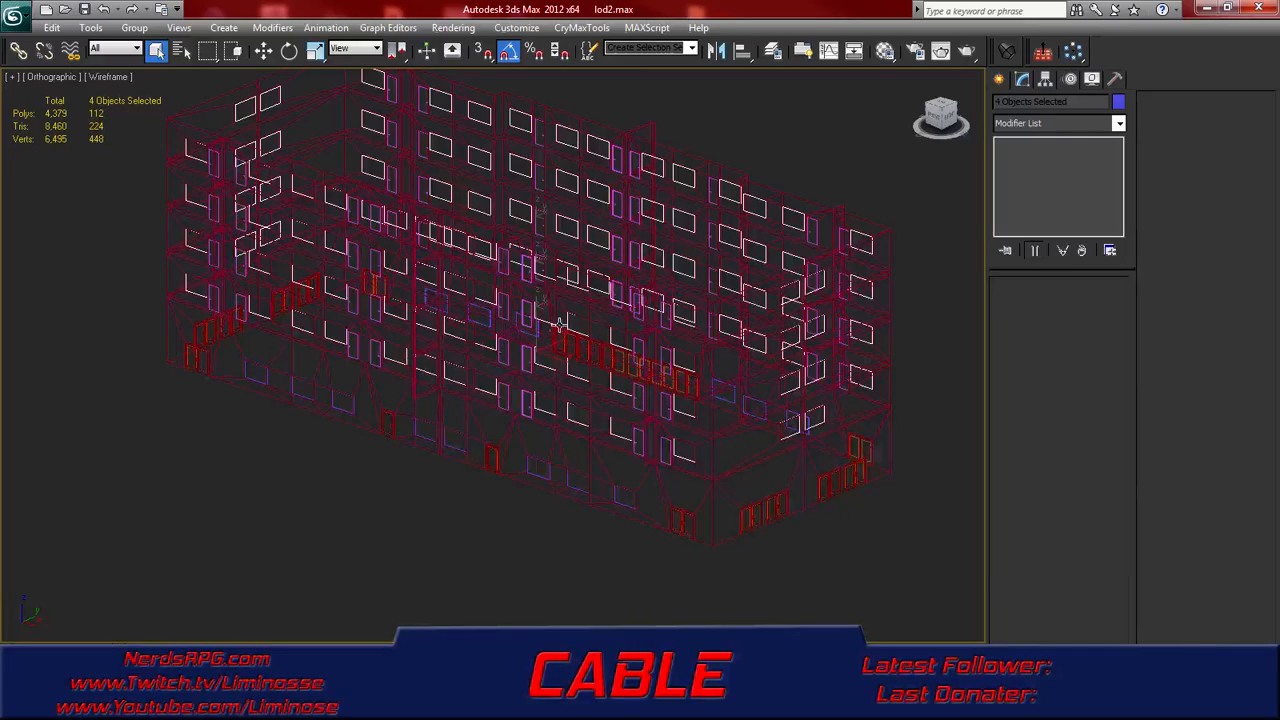
# - Display the building shaded and select the first six glass panes in the row of ground-floor doors on the long facade
pyautogui.press('F3')
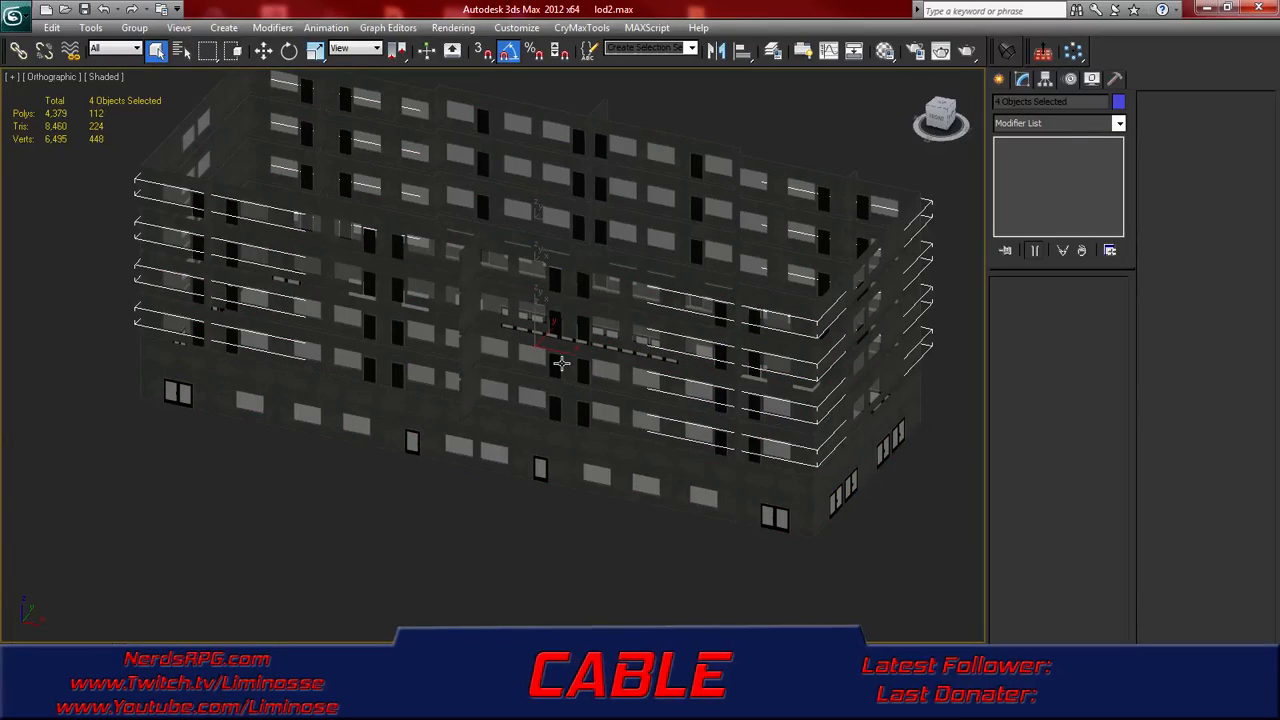
pyautogui.keyDown('alt'); pyautogui.moveTo(471, 380); pyautogui.dragTo(569, 378, button='middle'); pyautogui.keyUp('alt')
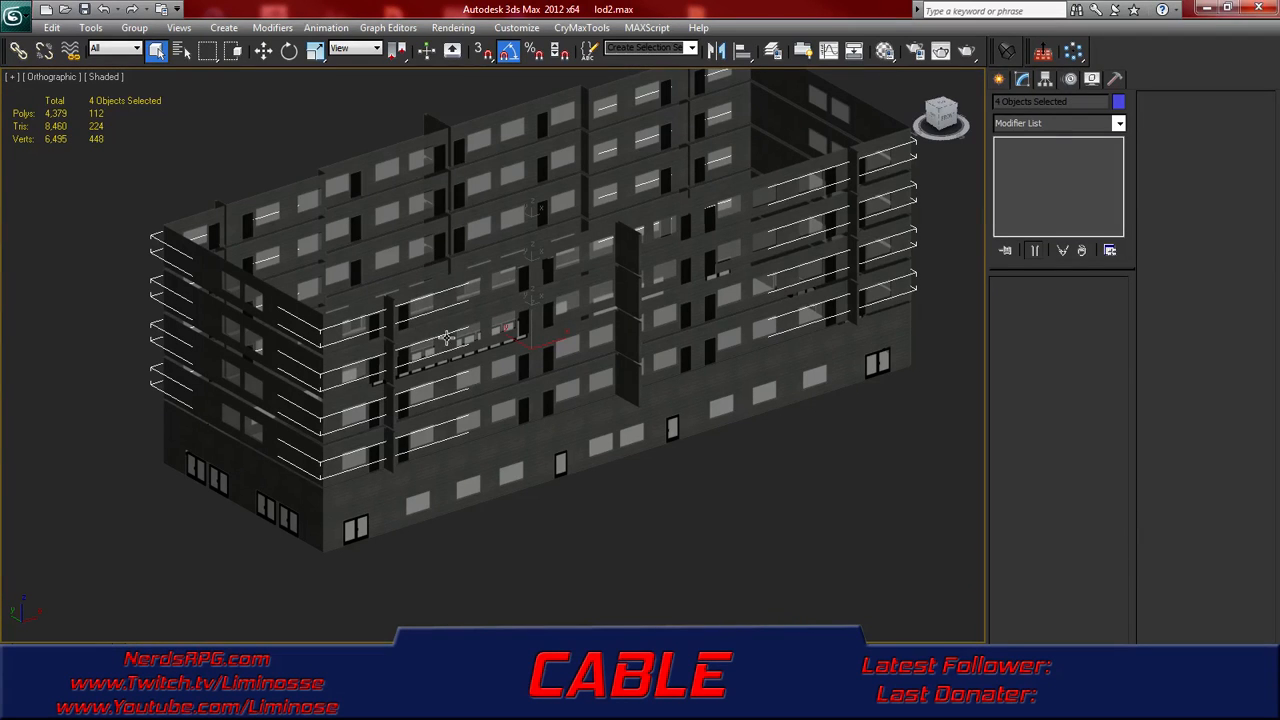
pyautogui.moveTo(558, 412); pyautogui.dragTo(414, 406, button='middle')
pyautogui.scroll(5, 335, 380)
pyautogui.moveTo(325, 335); pyautogui.dragTo(509, 371, button='middle')
pyautogui.click(591, 297)
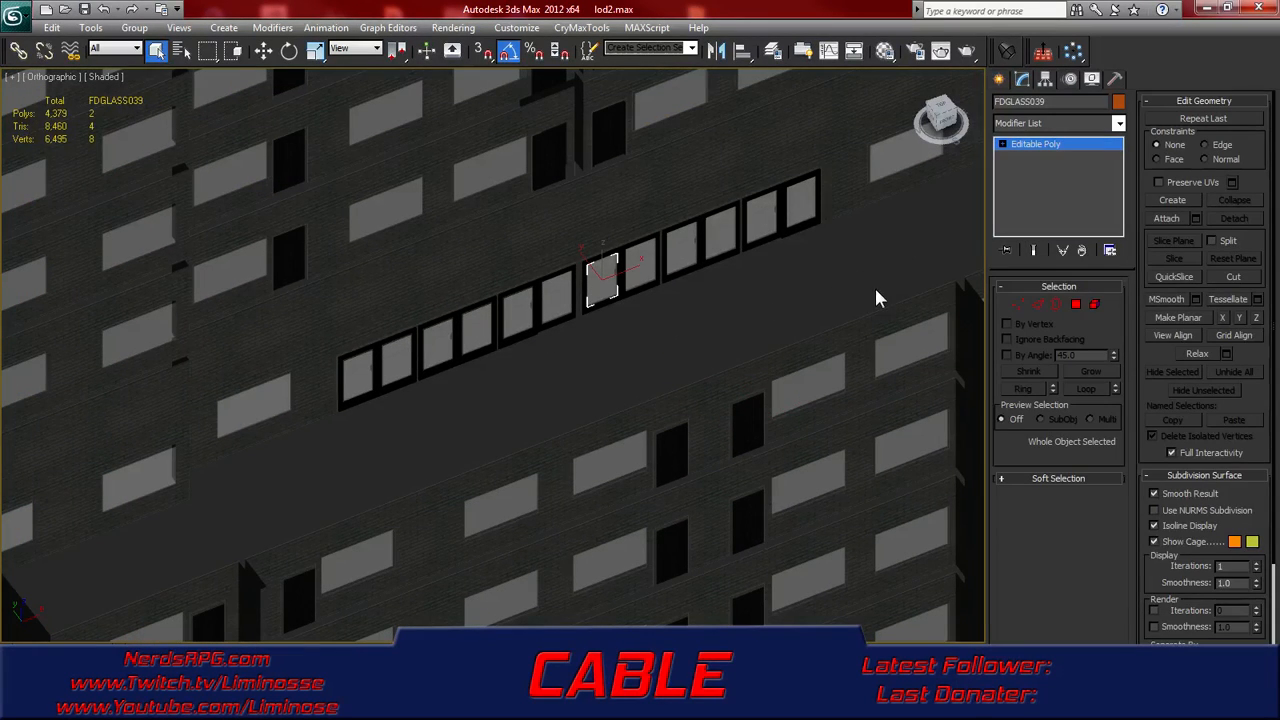
pyautogui.click(627, 311)
pyautogui.click(360, 374)
pyautogui.keyDown('ctrl'); pyautogui.click(395, 372); pyautogui.keyUp('ctrl')
pyautogui.keyDown('ctrl'); pyautogui.click(440, 350); pyautogui.keyUp('ctrl')
pyautogui.keyDown('ctrl'); pyautogui.click(478, 332); pyautogui.keyUp('ctrl')
pyautogui.keyDown('ctrl'); pyautogui.click(520, 314); pyautogui.keyUp('ctrl')
pyautogui.keyDown('ctrl'); pyautogui.click(558, 299); pyautogui.keyUp('ctrl')
# - Add the remaining six glass panes of the ground-floor door row to the selection
pyautogui.keyDown('ctrl'); pyautogui.click(600, 280); pyautogui.keyUp('ctrl')
pyautogui.keyDown('ctrl'); pyautogui.click(641, 264); pyautogui.keyUp('ctrl')
pyautogui.keyDown('ctrl'); pyautogui.click(681, 247); pyautogui.keyUp('ctrl')
pyautogui.keyDown('ctrl'); pyautogui.click(720, 232); pyautogui.keyUp('ctrl')
pyautogui.keyDown('ctrl'); pyautogui.click(761, 215); pyautogui.keyUp('ctrl')
pyautogui.keyDown('ctrl'); pyautogui.click(798, 207); pyautogui.keyUp('ctrl')
pyautogui.scroll(-5, 831, 237)
pyautogui.keyDown('ctrl'); pyautogui.click(812, 226); pyautogui.keyUp('ctrl')
# - Add the glass panes of the facade's corner door and the eight ground-floor door panes of the adjoining end wall to the selection
pyautogui.keyDown('alt'); pyautogui.moveTo(812, 228); pyautogui.dragTo(500, 390, button='middle'); pyautogui.keyUp('alt')
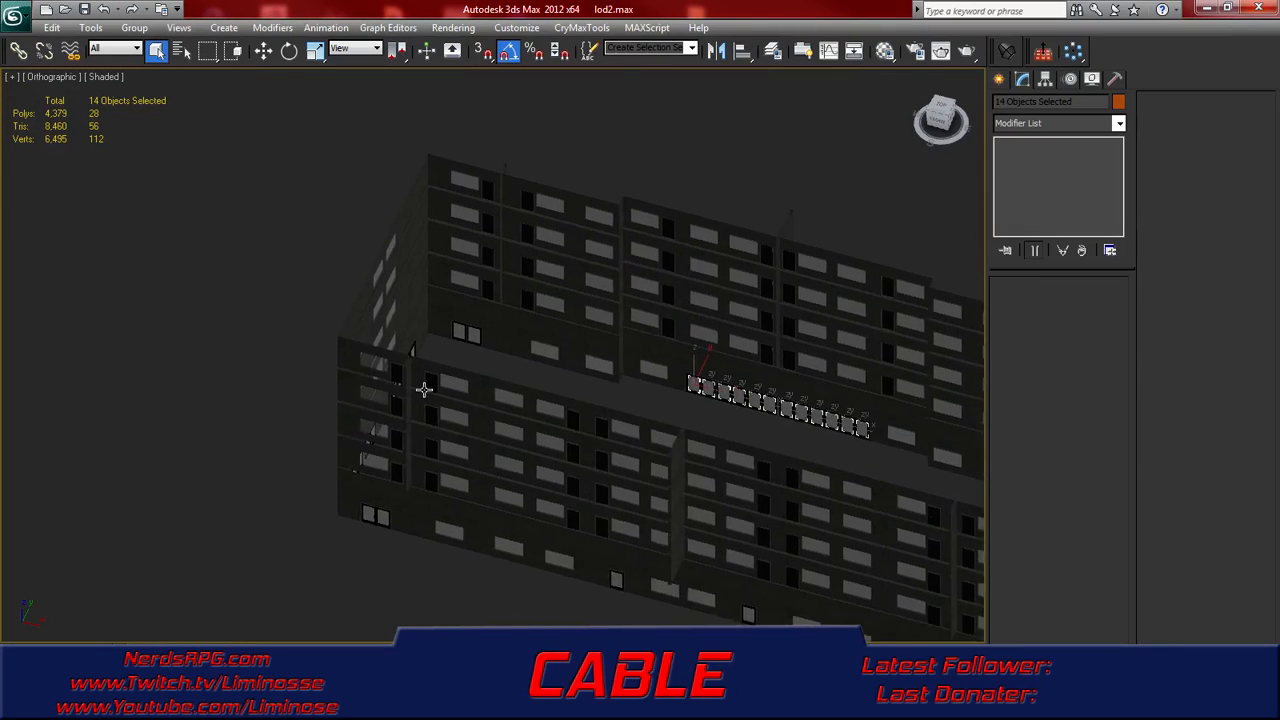
pyautogui.scroll(4, 500, 390)
pyautogui.keyDown('ctrl'); pyautogui.click(425, 313); pyautogui.keyUp('ctrl')
pyautogui.keyDown('alt'); pyautogui.moveTo(470, 355); pyautogui.dragTo(683, 370, button='middle'); pyautogui.keyUp('alt')
pyautogui.keyDown('ctrl'); pyautogui.click(686, 306); pyautogui.keyUp('ctrl')
pyautogui.keyDown('ctrl'); pyautogui.click(645, 308); pyautogui.keyUp('ctrl')
pyautogui.keyDown('ctrl'); pyautogui.click(607, 308); pyautogui.keyUp('ctrl')
pyautogui.keyDown('ctrl'); pyautogui.click(575, 308); pyautogui.keyUp('ctrl')
pyautogui.keyDown('ctrl'); pyautogui.click(450, 320); pyautogui.keyUp('ctrl')
pyautogui.keyDown('ctrl'); pyautogui.click(420, 320); pyautogui.keyUp('ctrl')
pyautogui.keyDown('ctrl'); pyautogui.click(370, 328); pyautogui.keyUp('ctrl')
pyautogui.keyDown('ctrl'); pyautogui.click(346, 328); pyautogui.keyUp('ctrl')
# - Add the six ground-floor door panes of the opposite long facade, two pairs and two singles, to the selection
pyautogui.keyDown('alt'); pyautogui.moveTo(346, 330); pyautogui.dragTo(445, 362, button='middle'); pyautogui.keyUp('alt')
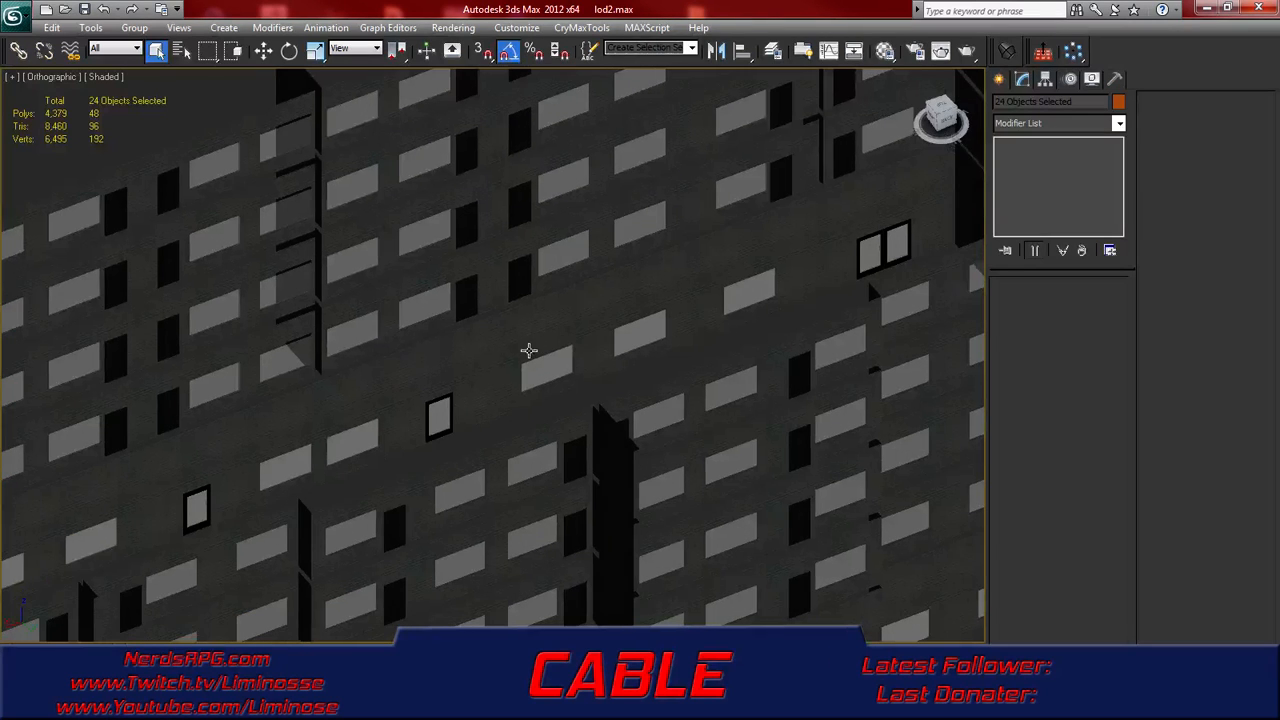
pyautogui.keyDown('ctrl'); pyautogui.click(888, 246); pyautogui.keyUp('ctrl')
pyautogui.keyDown('ctrl'); pyautogui.click(870, 252); pyautogui.keyUp('ctrl')
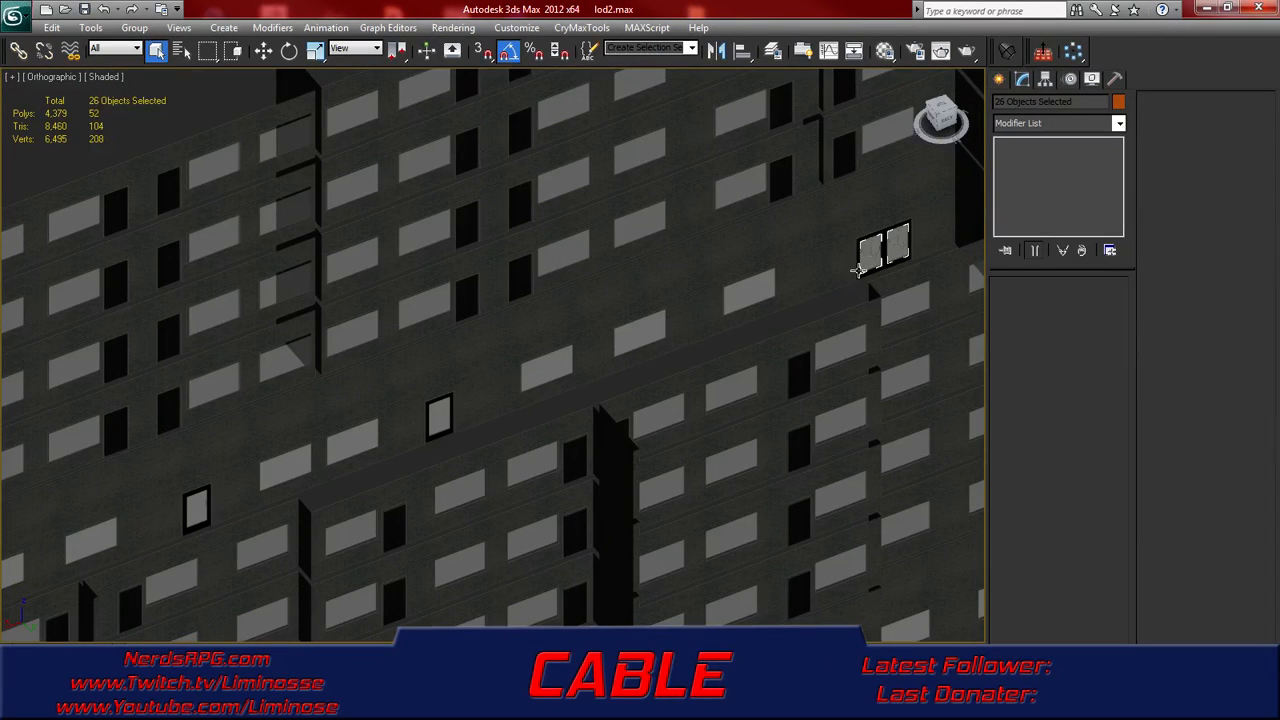
pyautogui.keyDown('ctrl'); pyautogui.click(441, 416); pyautogui.keyUp('ctrl')
pyautogui.keyDown('ctrl'); pyautogui.click(196, 508); pyautogui.keyUp('ctrl')
pyautogui.keyDown('alt'); pyautogui.moveTo(198, 510); pyautogui.dragTo(497, 563, button='middle'); pyautogui.keyUp('alt')
pyautogui.keyDown('ctrl'); pyautogui.click(349, 441); pyautogui.keyUp('ctrl')
pyautogui.keyDown('ctrl'); pyautogui.click(321, 441); pyautogui.keyUp('ctrl')
# - Add the two outer pairs of ground-floor door panes on the other end wall to the selection
pyautogui.keyDown('alt'); pyautogui.moveTo(367, 451); pyautogui.dragTo(297, 463, button='middle'); pyautogui.keyUp('alt')
pyautogui.moveTo(700, 289); pyautogui.dragTo(486, 635, button='middle')
pyautogui.keyDown('ctrl'); pyautogui.click(531, 428); pyautogui.keyUp('ctrl')
pyautogui.keyDown('ctrl'); pyautogui.click(504, 445); pyautogui.keyUp('ctrl')
pyautogui.keyDown('alt'); pyautogui.moveTo(504, 445); pyautogui.dragTo(480, 436, button='middle'); pyautogui.keyUp('alt')
pyautogui.keyDown('ctrl'); pyautogui.click(450, 435); pyautogui.keyUp('ctrl')
pyautogui.keyDown('ctrl'); pyautogui.click(488, 431); pyautogui.keyUp('ctrl')
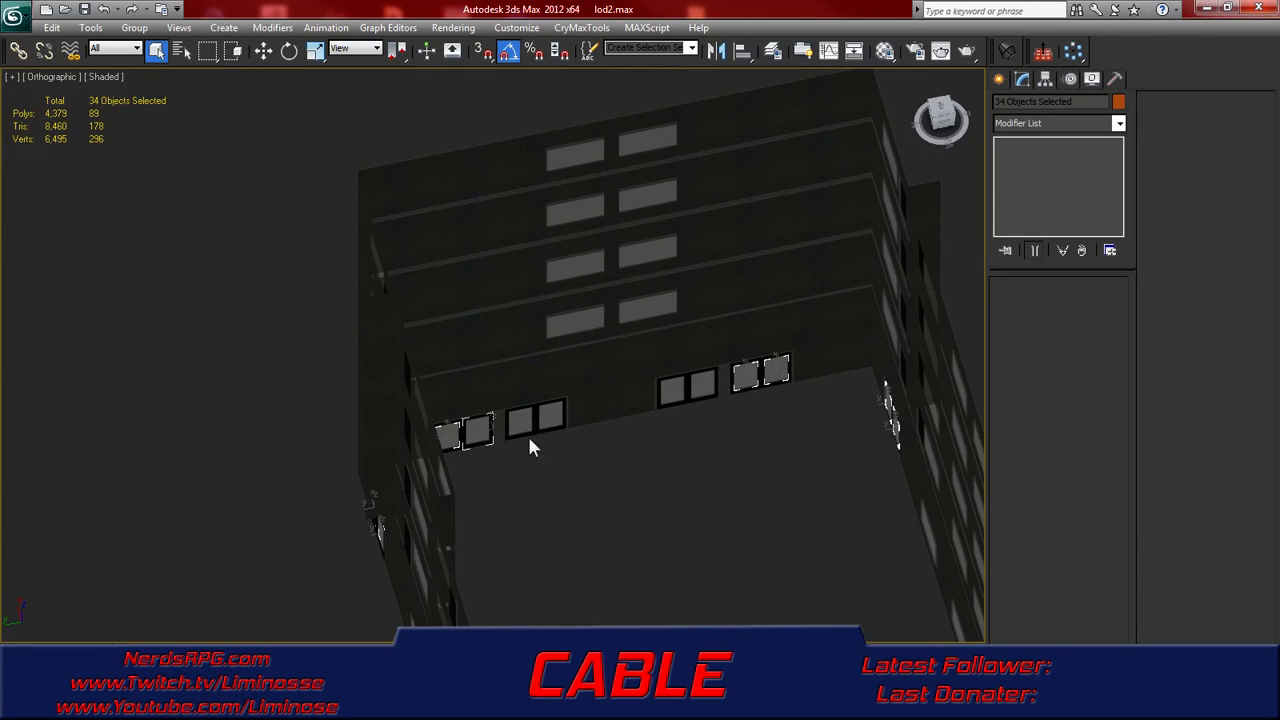
# - Add the two inner pairs of door panes on the same end wall to the selection
pyautogui.keyDown('ctrl'); pyautogui.click(522, 424); pyautogui.keyUp('ctrl')
pyautogui.keyDown('alt'); pyautogui.moveTo(548, 420); pyautogui.dragTo(542, 451, button='middle'); pyautogui.keyUp('alt')
pyautogui.press('F3')
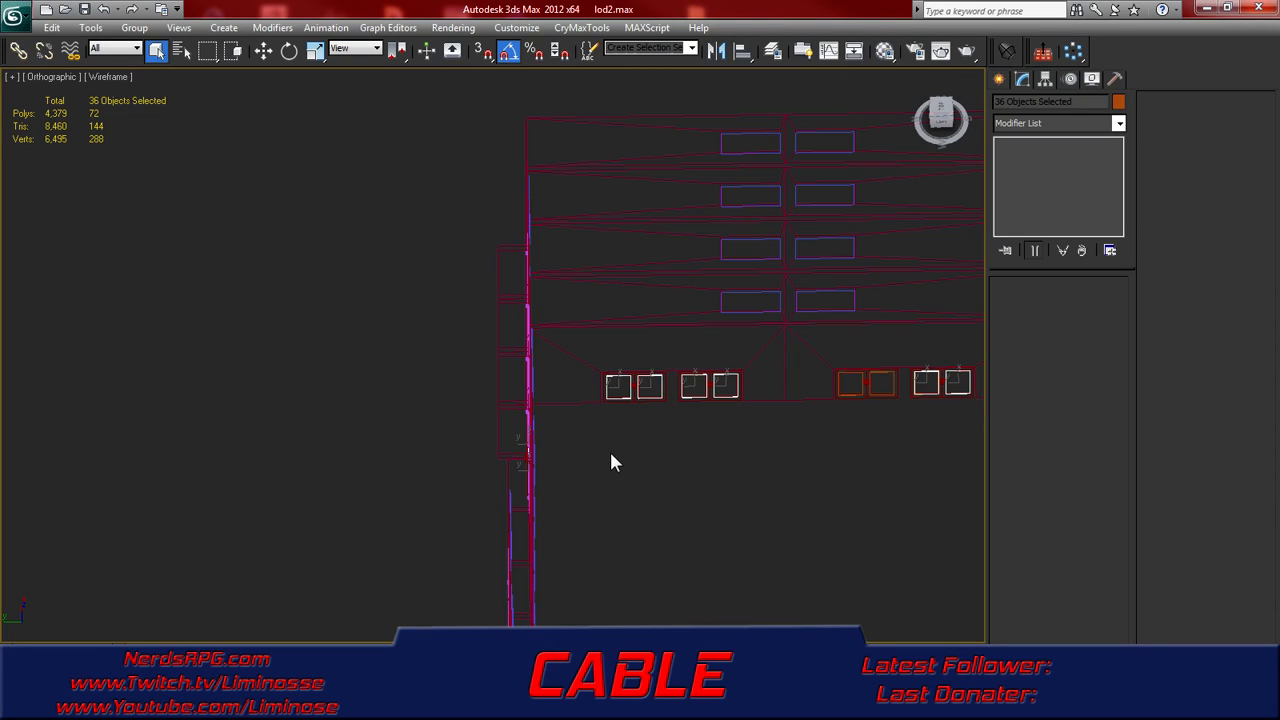
pyautogui.moveTo(715, 458)
pyautogui.mouseDown(button='middle')
pyautogui.moveTo(634, 426)
pyautogui.moveTo(585, 425)
pyautogui.mouseUp(button='middle')
pyautogui.press('F3')
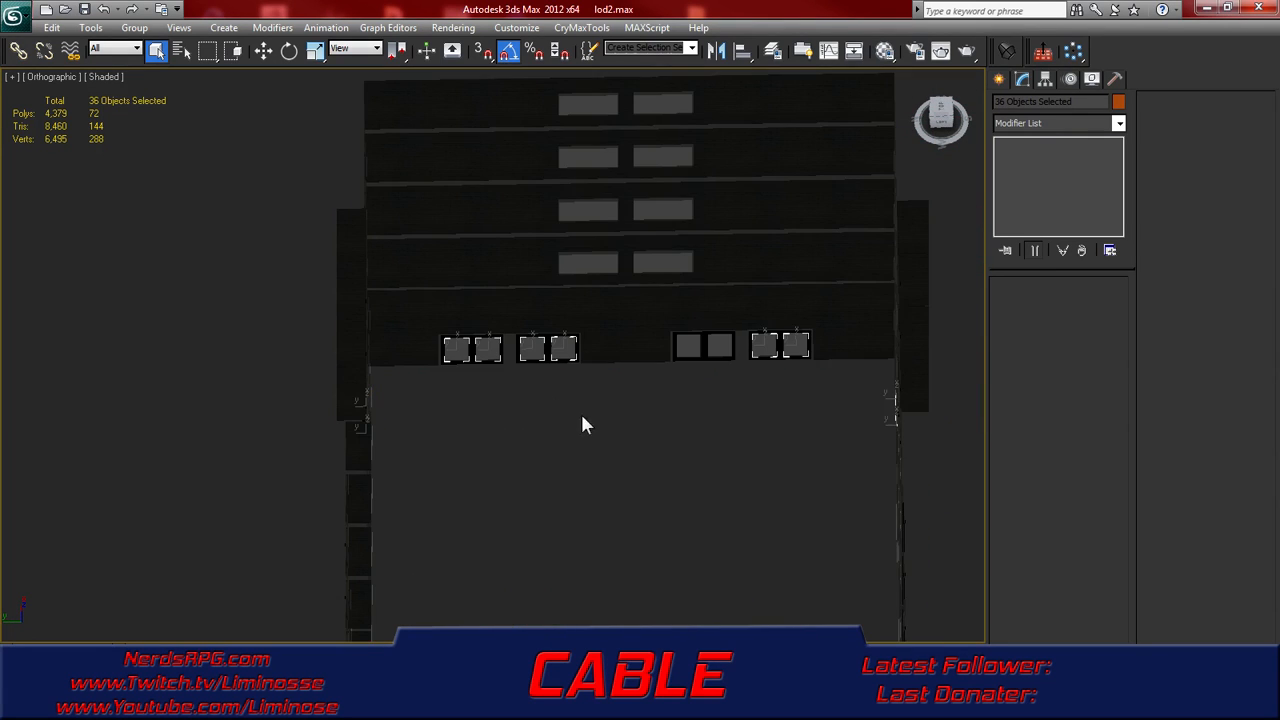
pyautogui.keyDown('ctrl'); pyautogui.click(720, 346); pyautogui.keyUp('ctrl')
pyautogui.keyDown('ctrl'); pyautogui.click(689, 346); pyautogui.keyUp('ctrl')
# - Apply an Edit Poly modifier to the selected door glass and switch to polygon editing
pyautogui.keyDown('alt'); pyautogui.moveTo(689, 346); pyautogui.dragTo(640, 372, button='middle'); pyautogui.keyUp('alt')
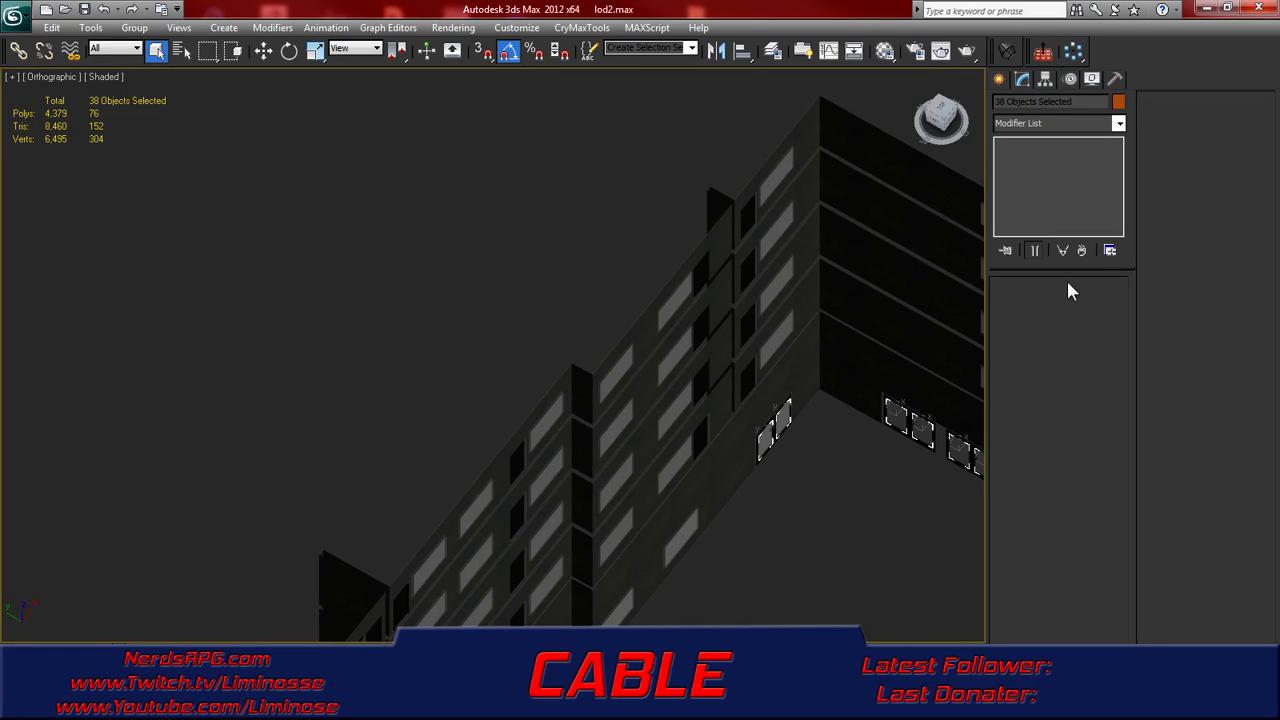
pyautogui.click(1050, 120)
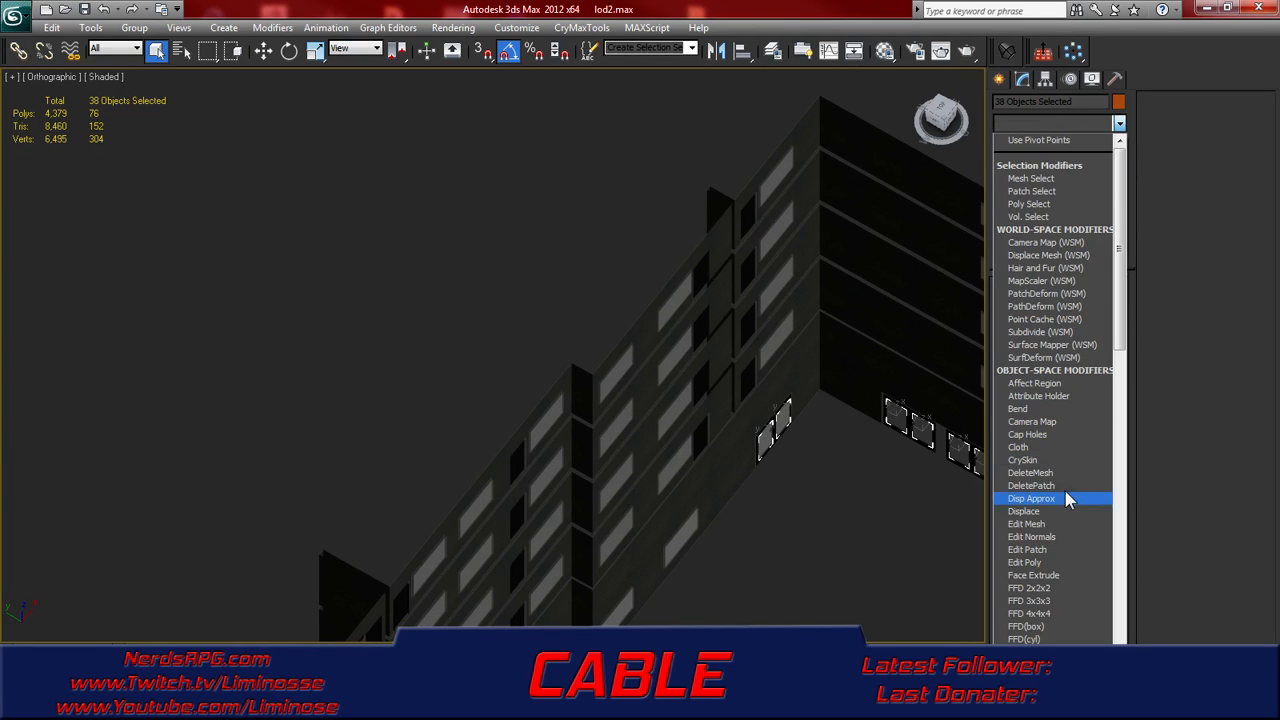
pyautogui.click(1070, 563)
pyautogui.click(1075, 411)
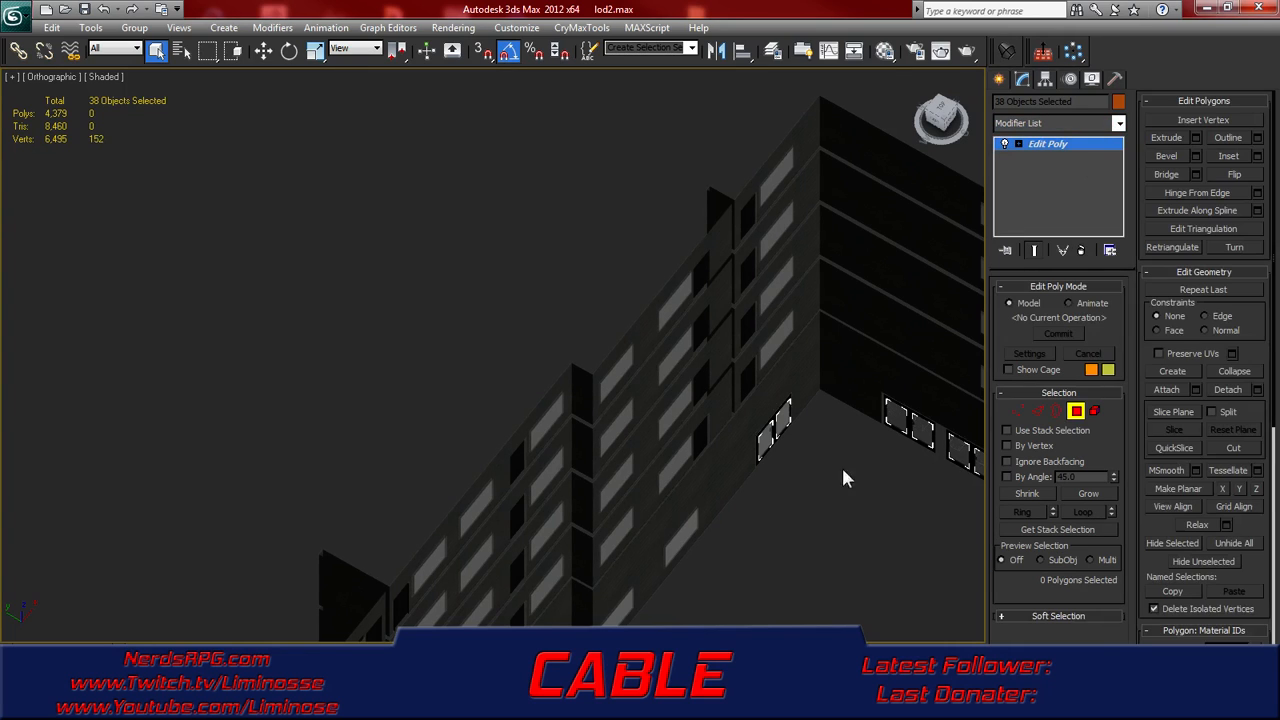
# - Select the inward-facing polygons of the corner door pair and of all eight door panes on the adjoining end wall
pyautogui.click(766, 440)
pyautogui.keyDown('ctrl'); pyautogui.click(780, 420); pyautogui.keyUp('ctrl')
pyautogui.keyDown('ctrl'); pyautogui.click(896, 418); pyautogui.keyUp('ctrl')
pyautogui.keyDown('ctrl'); pyautogui.click(921, 434); pyautogui.keyUp('ctrl')
pyautogui.moveTo(917, 482); pyautogui.dragTo(770, 420, button='middle')
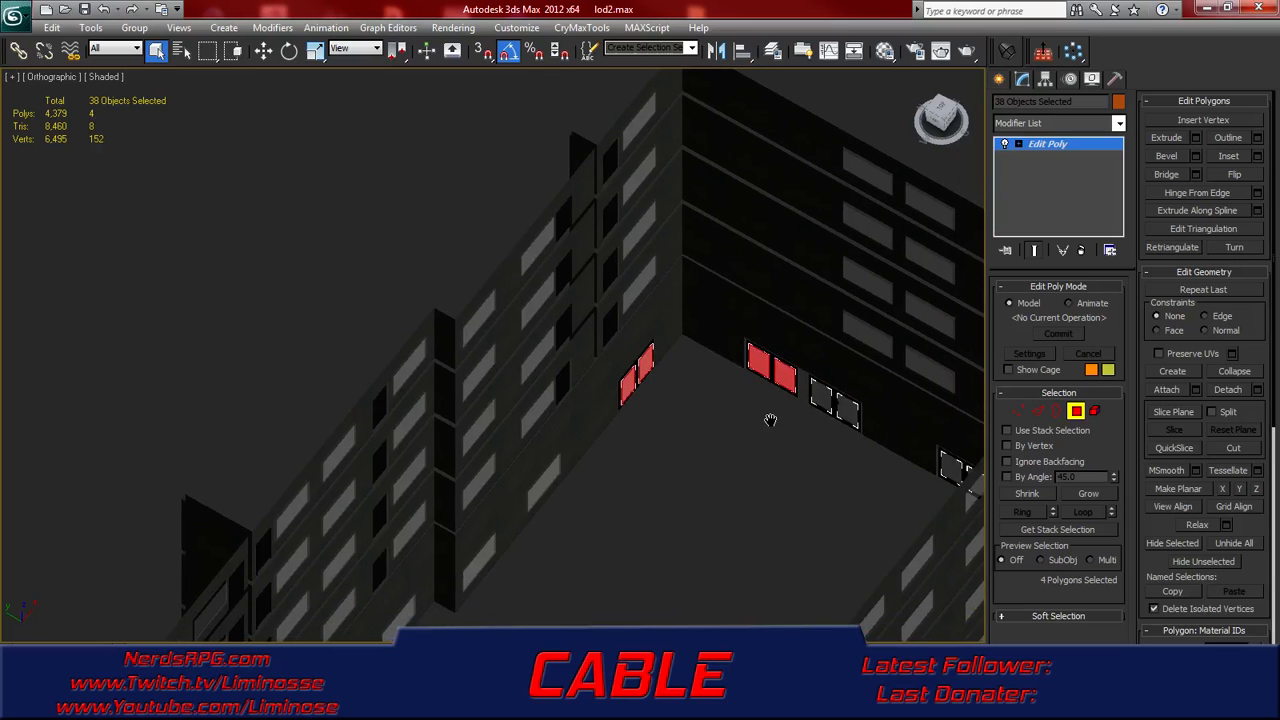
pyautogui.keyDown('ctrl'); pyautogui.click(820, 397); pyautogui.keyUp('ctrl')
pyautogui.keyDown('ctrl'); pyautogui.click(846, 411); pyautogui.keyUp('ctrl')
pyautogui.keyDown('ctrl'); pyautogui.click(948, 468); pyautogui.keyUp('ctrl')
pyautogui.keyDown('alt'); pyautogui.moveTo(948, 468); pyautogui.dragTo(975, 498, button='middle'); pyautogui.keyUp('alt')
pyautogui.keyDown('ctrl'); pyautogui.click(649, 321); pyautogui.keyUp('ctrl')
pyautogui.keyDown('ctrl'); pyautogui.click(693, 320); pyautogui.keyUp('ctrl')
pyautogui.keyDown('ctrl'); pyautogui.click(725, 320); pyautogui.keyUp('ctrl')
# - Add the inward-facing polygons of the six door panes along the next long facade to the selection
pyautogui.keyDown('alt'); pyautogui.moveTo(727, 343); pyautogui.dragTo(708, 420, button='middle'); pyautogui.keyUp('alt')
pyautogui.keyDown('ctrl'); pyautogui.click(322, 322); pyautogui.keyUp('ctrl')
pyautogui.keyDown('ctrl'); pyautogui.click(350, 336); pyautogui.keyUp('ctrl')
pyautogui.keyDown('alt'); pyautogui.moveTo(555, 470); pyautogui.dragTo(585, 475, button='middle'); pyautogui.keyUp('alt')
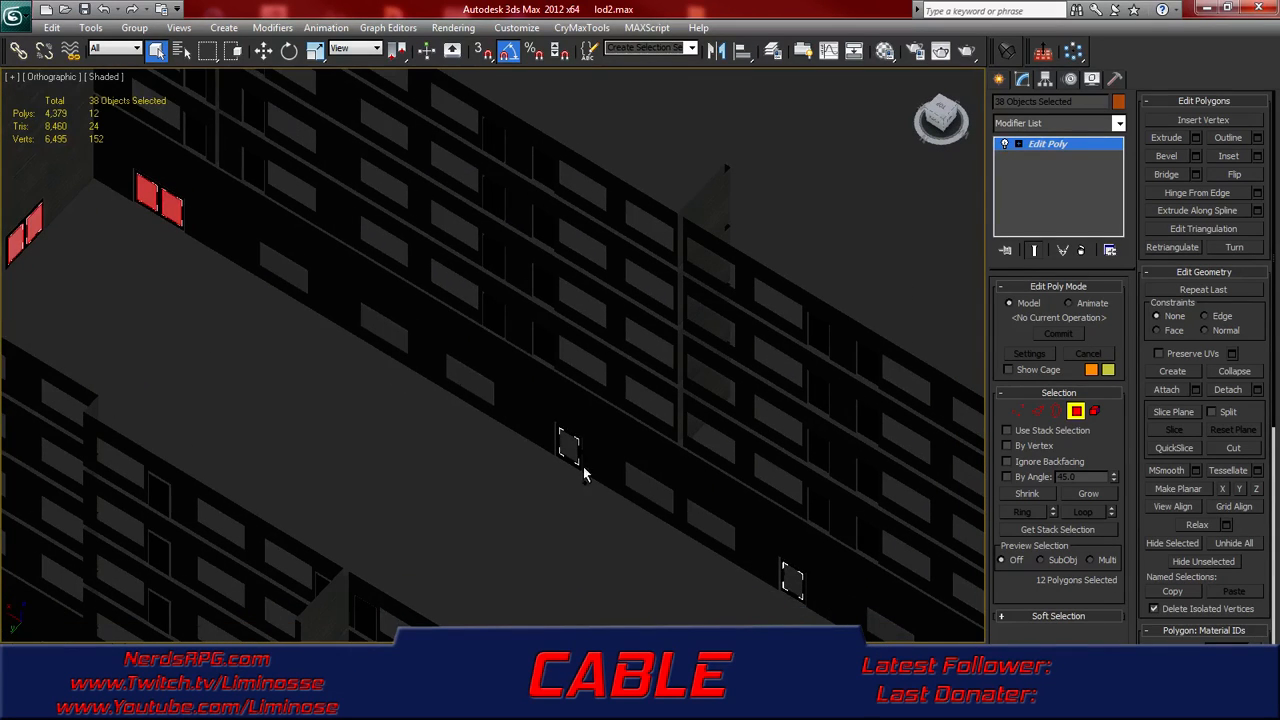
pyautogui.keyDown('ctrl'); pyautogui.click(567, 447); pyautogui.keyUp('ctrl')
pyautogui.keyDown('ctrl'); pyautogui.click(792, 583); pyautogui.keyUp('ctrl')
pyautogui.moveTo(822, 594); pyautogui.dragTo(290, 306, button='middle')
pyautogui.keyDown('alt'); pyautogui.moveTo(354, 362); pyautogui.dragTo(560, 565, button='middle'); pyautogui.keyUp('alt')
pyautogui.keyDown('ctrl'); pyautogui.click(557, 208); pyautogui.keyUp('ctrl')
pyautogui.keyDown('ctrl'); pyautogui.click(584, 205); pyautogui.keyUp('ctrl')
# - Add the inward-facing polygons of the eight door panes on the second end wall to the selection
pyautogui.keyDown('alt'); pyautogui.moveTo(584, 205); pyautogui.dragTo(428, 369, button='middle'); pyautogui.keyUp('alt')
pyautogui.keyDown('ctrl'); pyautogui.click(285, 289); pyautogui.keyUp('ctrl')
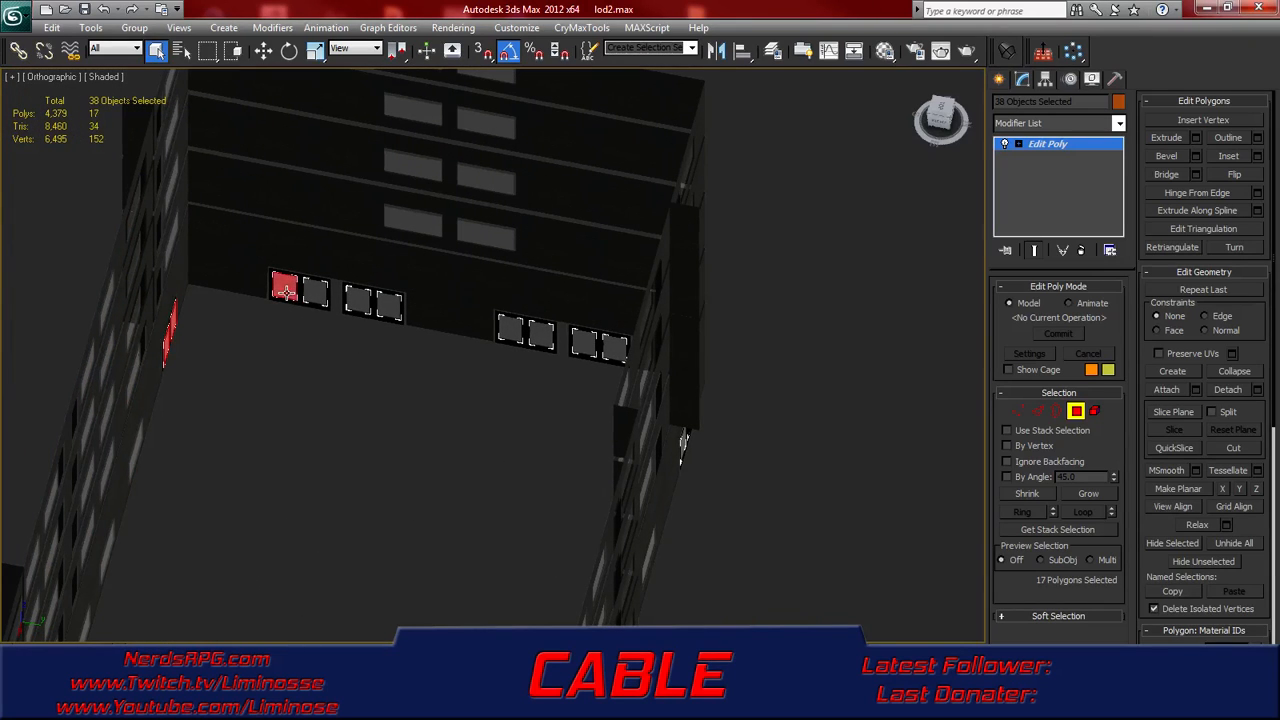
pyautogui.keyDown('ctrl'); pyautogui.click(314, 292); pyautogui.keyUp('ctrl')
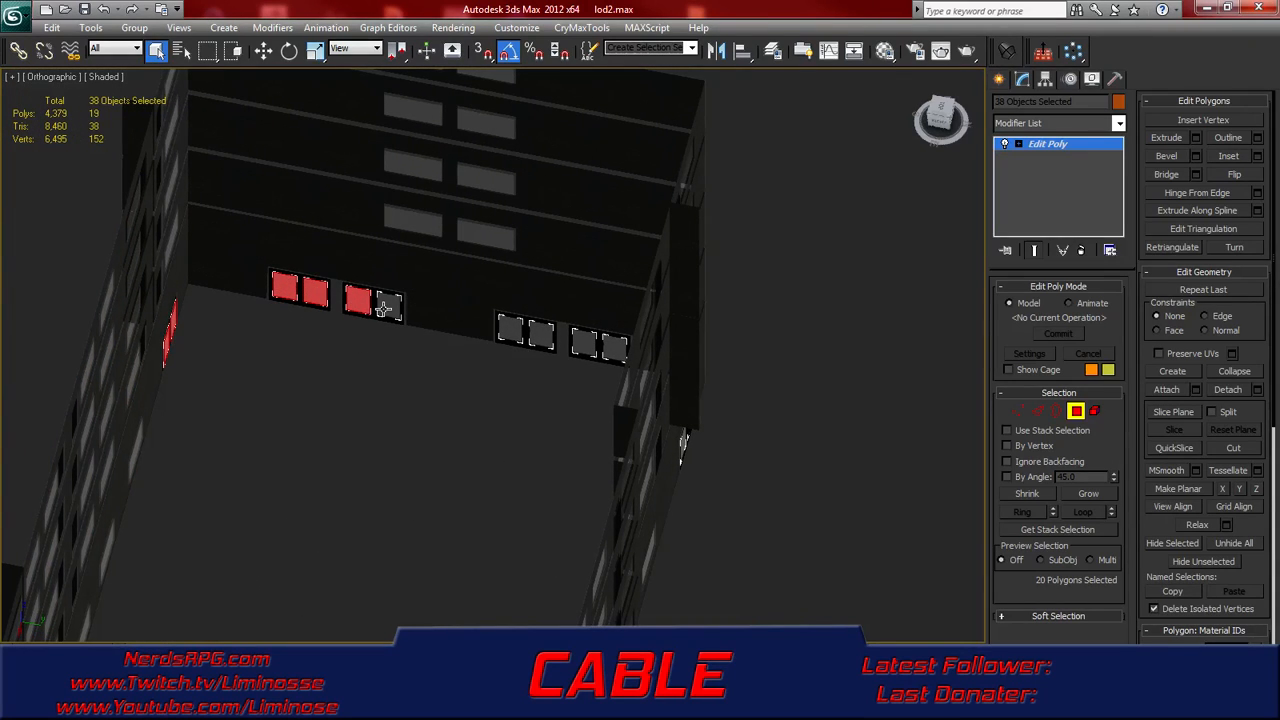
pyautogui.keyDown('ctrl'); pyautogui.click(387, 306); pyautogui.keyUp('ctrl')
pyautogui.keyDown('ctrl'); pyautogui.click(510, 328); pyautogui.keyUp('ctrl')
pyautogui.keyDown('ctrl'); pyautogui.click(540, 337); pyautogui.keyUp('ctrl')
pyautogui.keyDown('ctrl'); pyautogui.click(585, 344); pyautogui.keyUp('ctrl')
pyautogui.keyDown('ctrl'); pyautogui.click(610, 347); pyautogui.keyUp('ctrl')
# - Add the inward-facing polygons of the remaining corner door pair and of the first four panes in the long door row
pyautogui.keyDown('alt'); pyautogui.moveTo(527, 404); pyautogui.dragTo(314, 343, button='middle'); pyautogui.keyUp('alt')
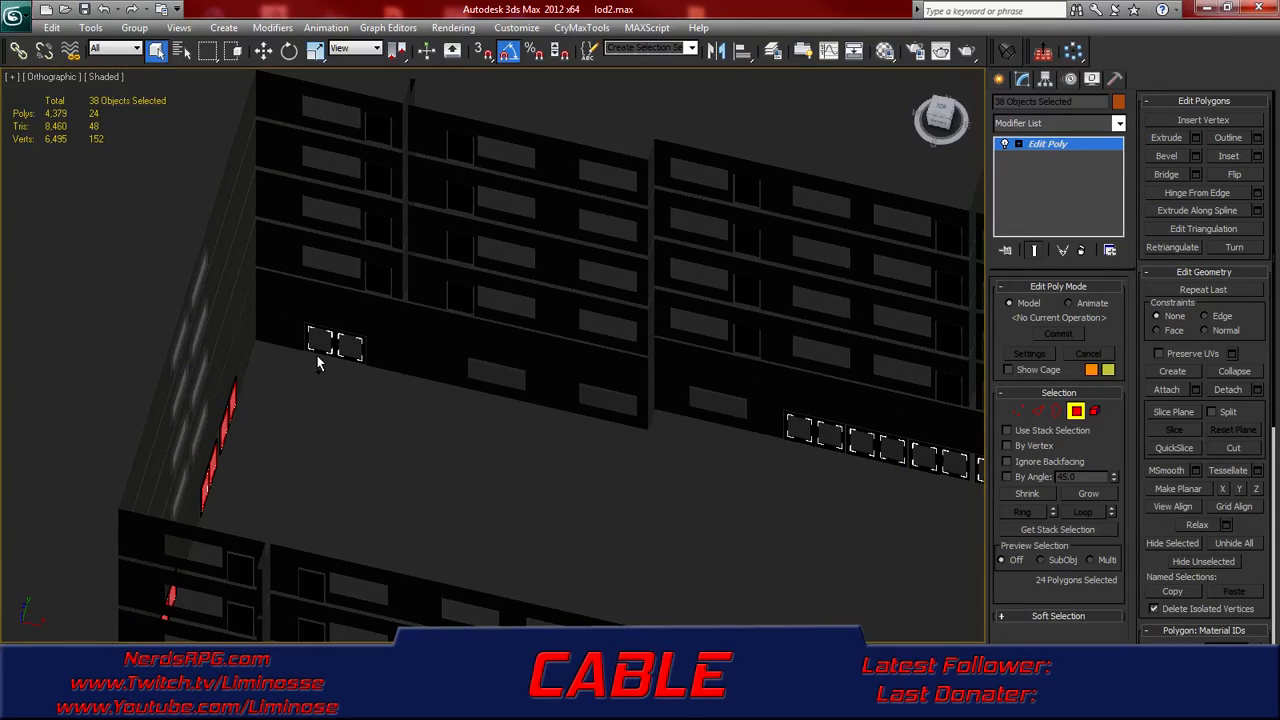
pyautogui.keyDown('ctrl'); pyautogui.click(319, 341); pyautogui.keyUp('ctrl')
pyautogui.keyDown('ctrl'); pyautogui.click(348, 346); pyautogui.keyUp('ctrl')
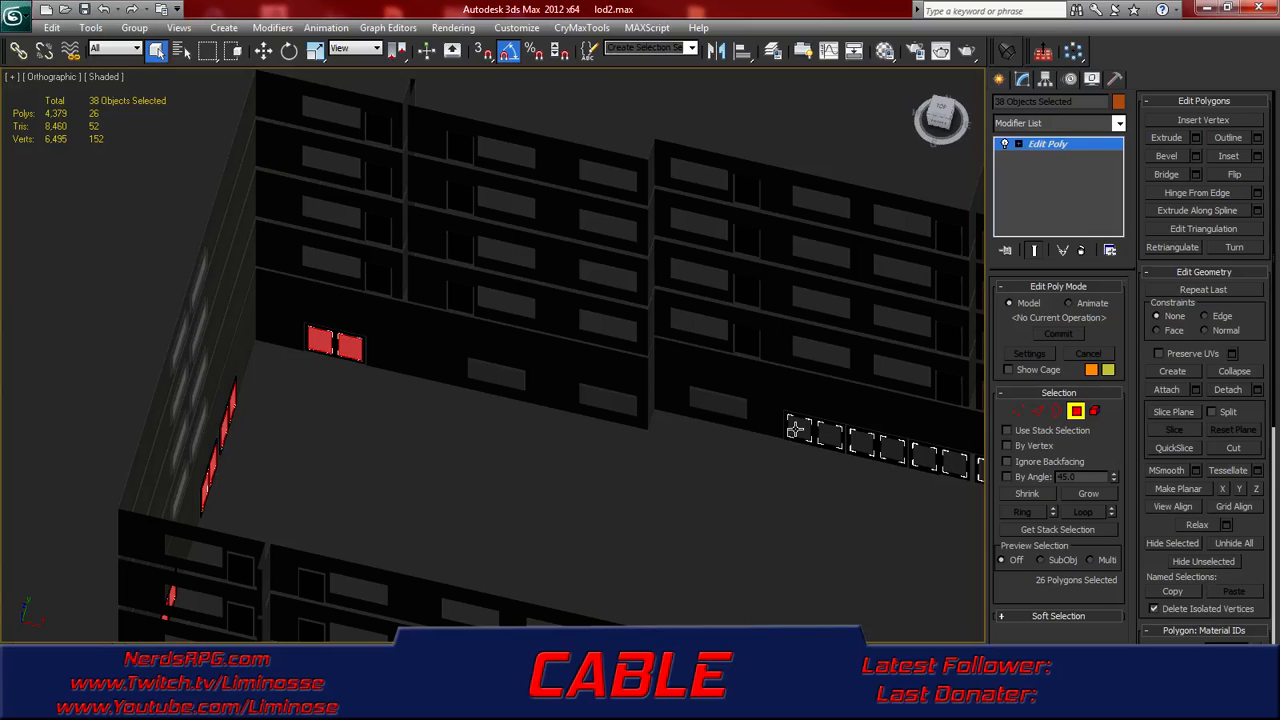
pyautogui.keyDown('ctrl'); pyautogui.click(828, 444); pyautogui.keyUp('ctrl')
pyautogui.keyDown('ctrl'); pyautogui.click(857, 446); pyautogui.keyUp('ctrl')
pyautogui.keyDown('ctrl'); pyautogui.click(889, 449); pyautogui.keyUp('ctrl')
pyautogui.moveTo(874, 480); pyautogui.dragTo(524, 390, button='middle')
# - Add the inward-facing polygons of the other eight panes in the long door row to the selection
pyautogui.keyDown('ctrl'); pyautogui.click(575, 372); pyautogui.keyUp('ctrl')
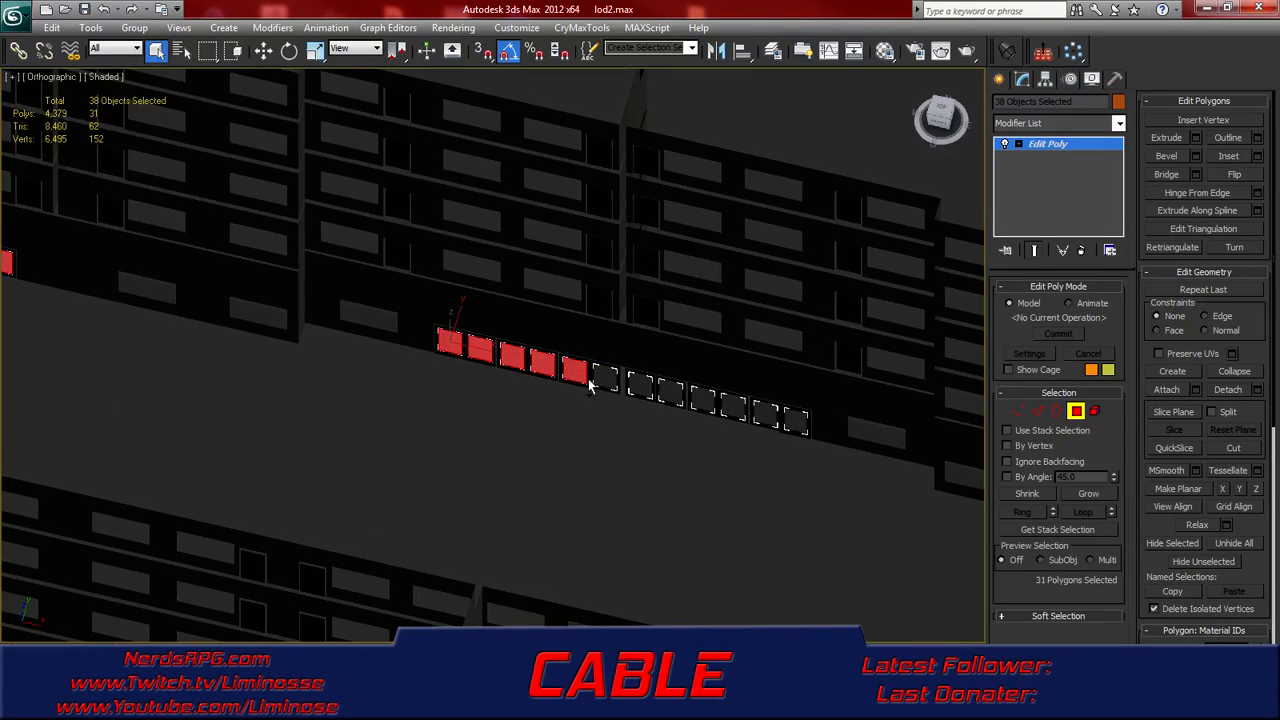
pyautogui.keyDown('ctrl'); pyautogui.click(606, 376); pyautogui.keyUp('ctrl')
pyautogui.keyDown('ctrl'); pyautogui.click(640, 386); pyautogui.keyUp('ctrl')
pyautogui.keyDown('ctrl'); pyautogui.click(670, 394); pyautogui.keyUp('ctrl')
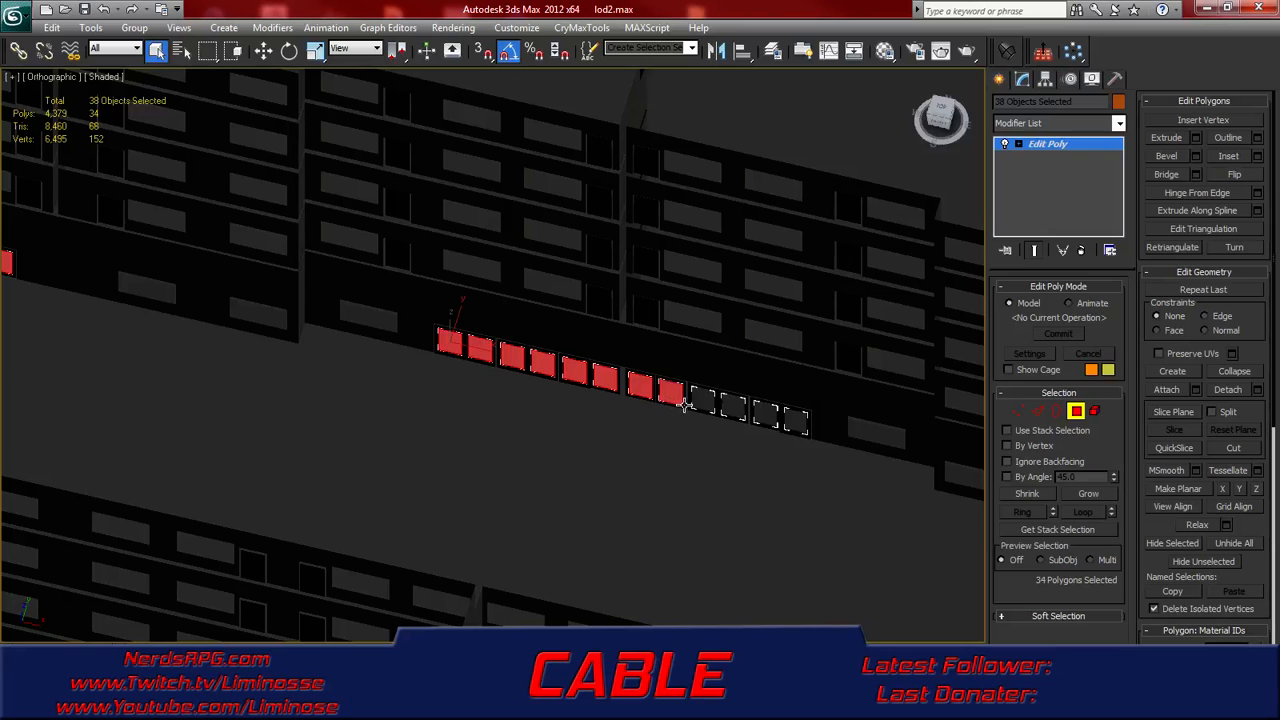
pyautogui.keyDown('ctrl'); pyautogui.click(705, 401); pyautogui.keyUp('ctrl')
pyautogui.keyDown('ctrl'); pyautogui.click(733, 407); pyautogui.keyUp('ctrl')
pyautogui.keyDown('ctrl'); pyautogui.click(765, 414); pyautogui.keyUp('ctrl')
pyautogui.keyDown('ctrl'); pyautogui.click(793, 422); pyautogui.keyUp('ctrl')
# - Delete the selected inward-facing glass polygons and collapse the Edit Poly modifier into the door panes
pyautogui.keyDown('alt'); pyautogui.moveTo(791, 423); pyautogui.dragTo(495, 385, button='middle'); pyautogui.keyUp('alt')
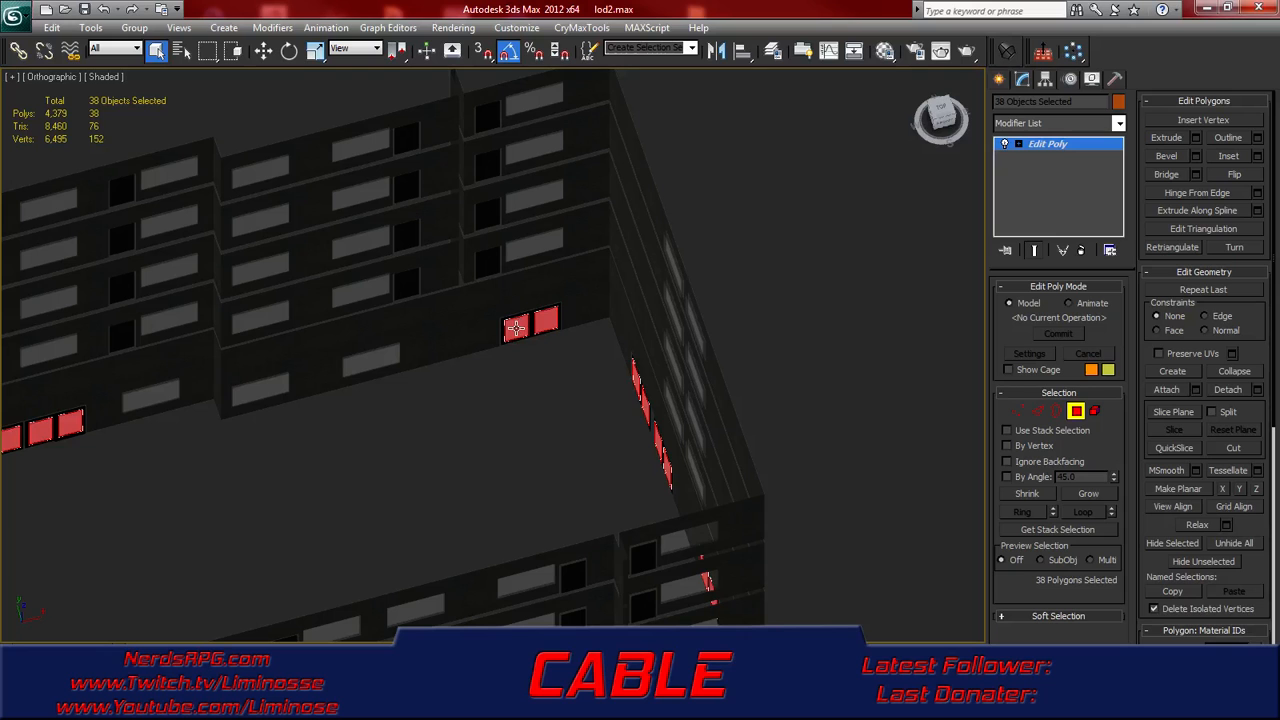
pyautogui.keyDown('alt'); pyautogui.moveTo(543, 321); pyautogui.dragTo(390, 340, button='middle'); pyautogui.keyUp('alt')
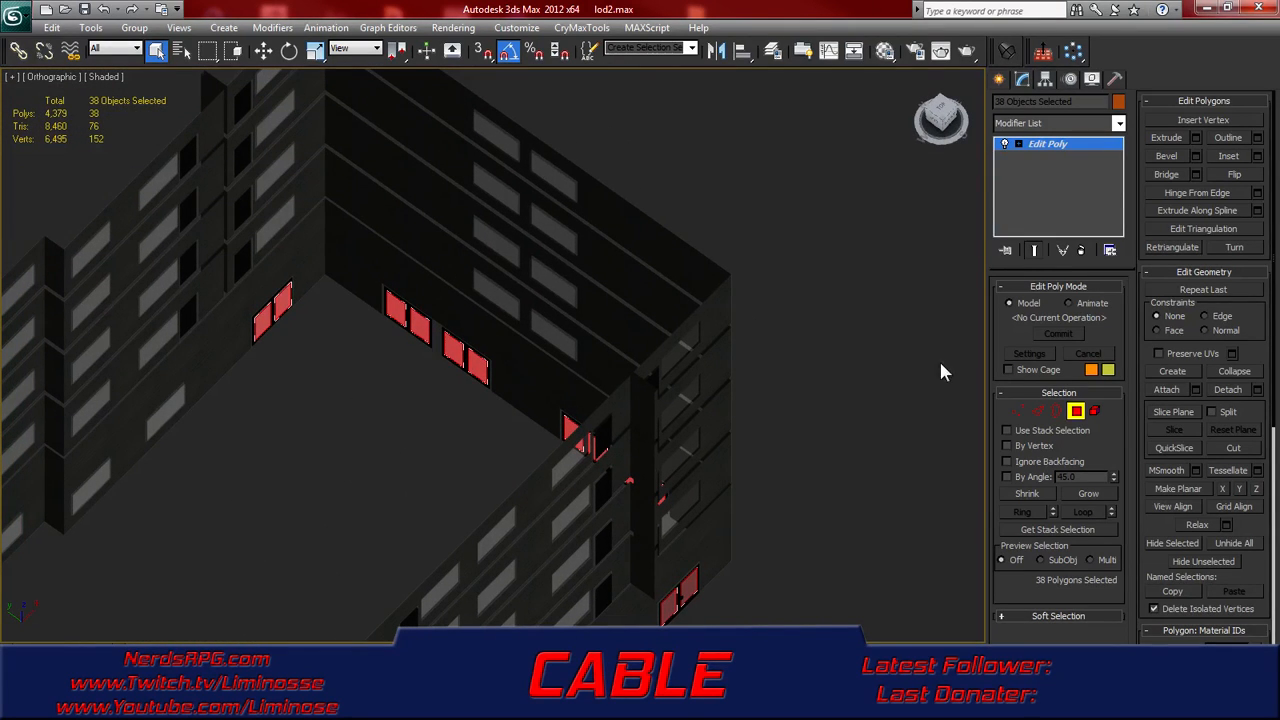
pyautogui.press('Delete')
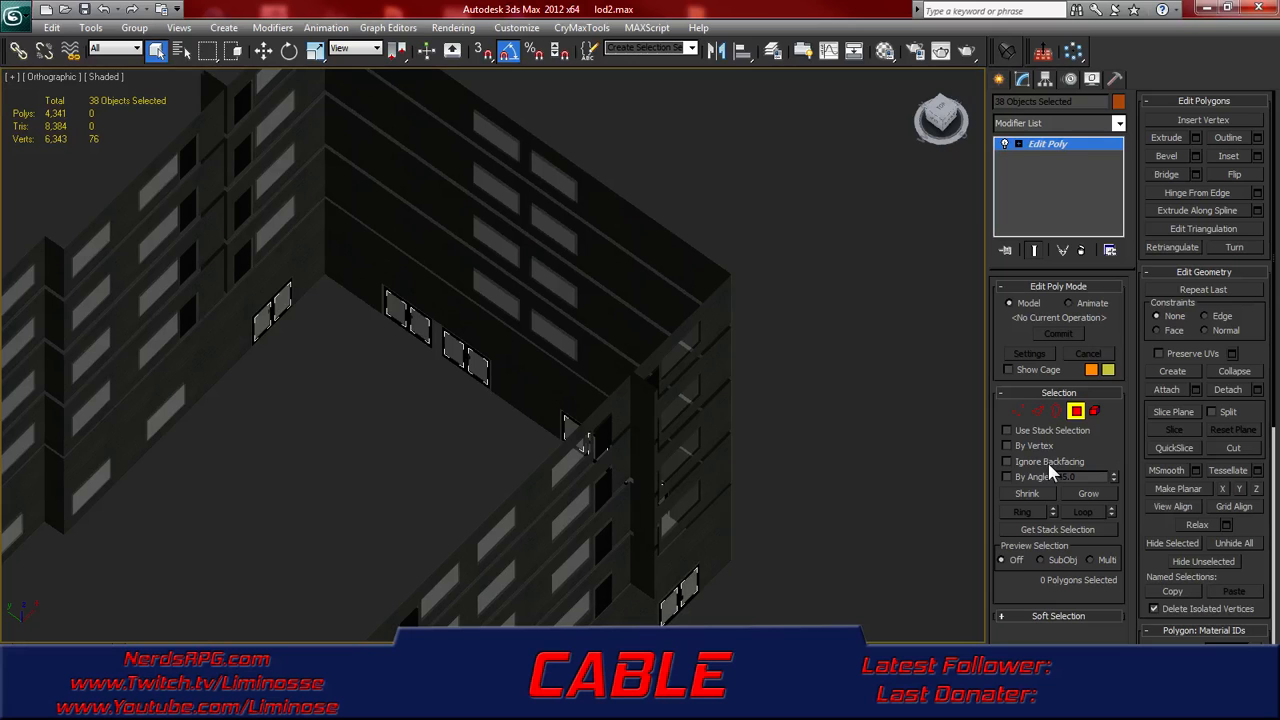
pyautogui.rightClick(1040, 150)
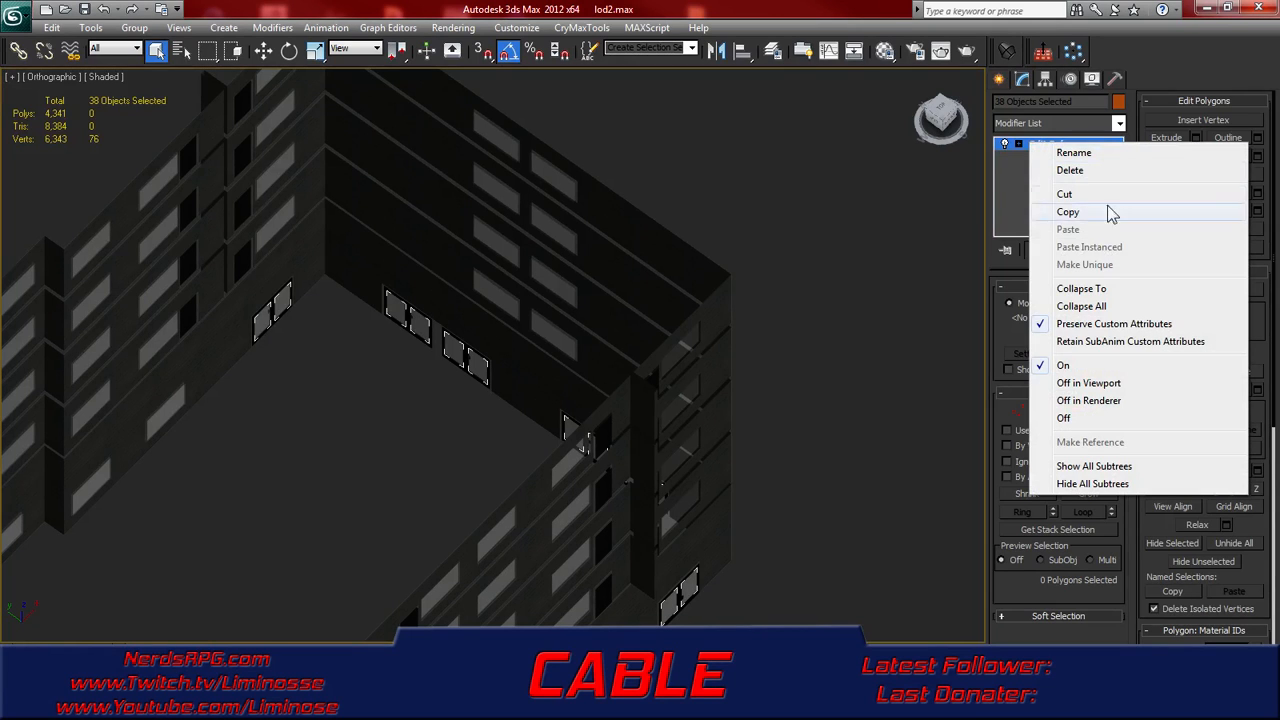
pyautogui.click(1095, 290)
pyautogui.click(665, 430)
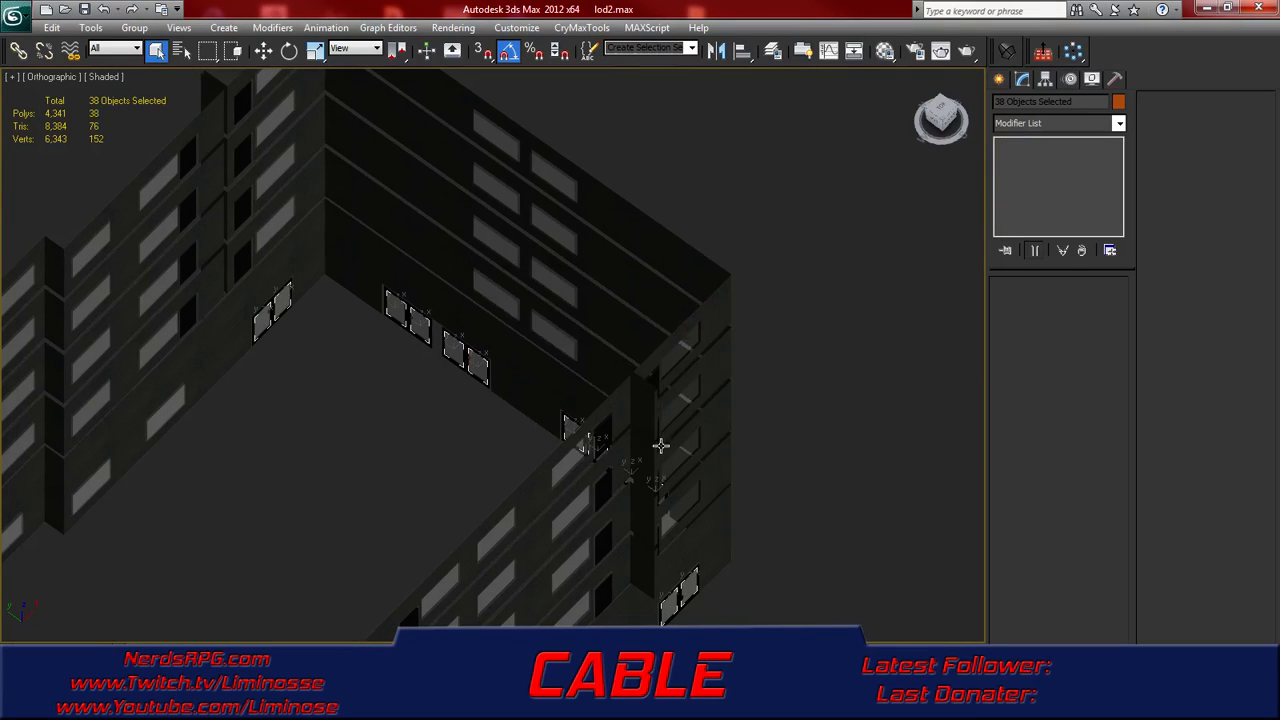
# - Deselect the door glass and unhide all hidden parts of the building
pyautogui.scroll(-8, 600, 400)
pyautogui.keyDown('alt'); pyautogui.moveTo(541, 408); pyautogui.dragTo(519, 357, button='middle'); pyautogui.keyUp('alt')
pyautogui.click(656, 448)
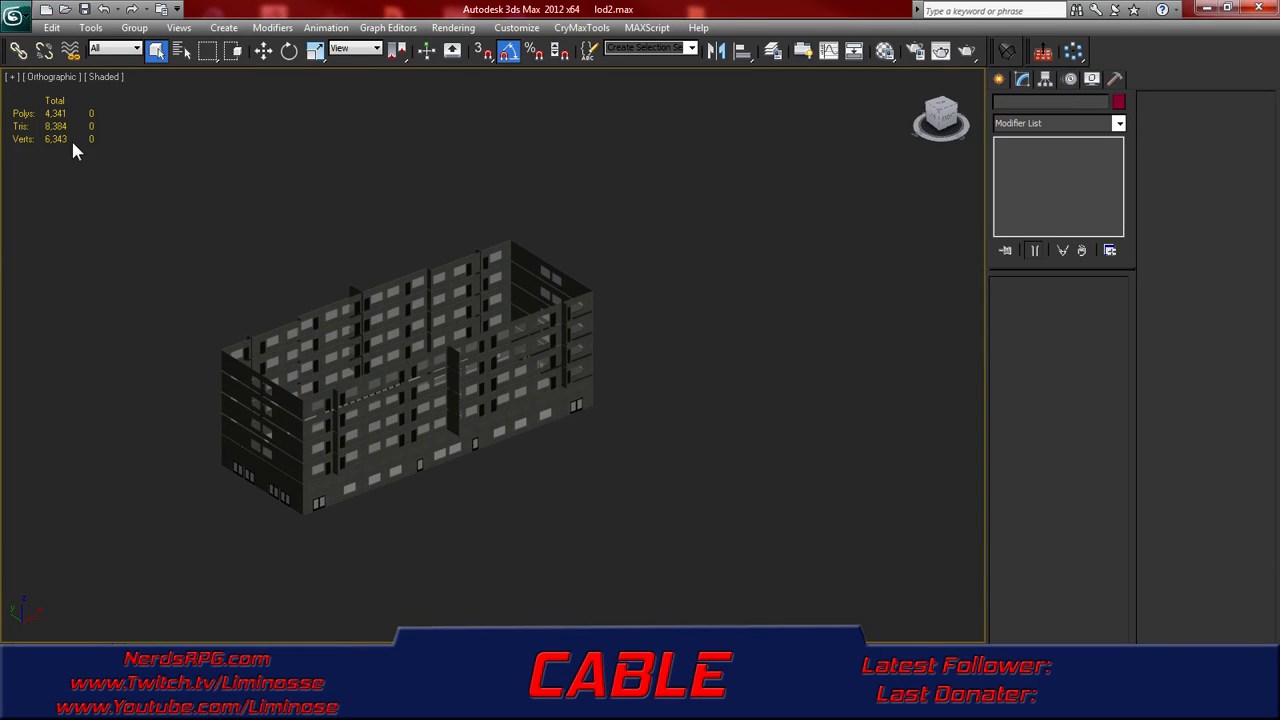
pyautogui.rightClick(512, 360)
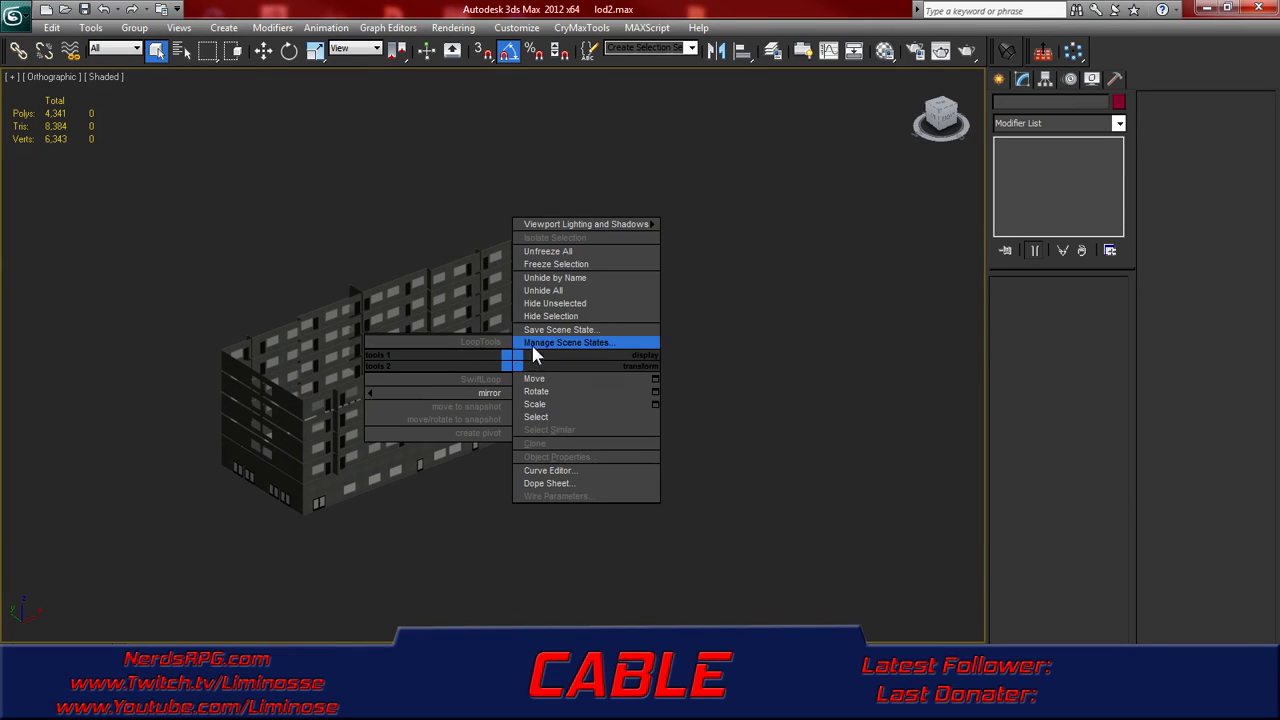
pyautogui.click(558, 290)
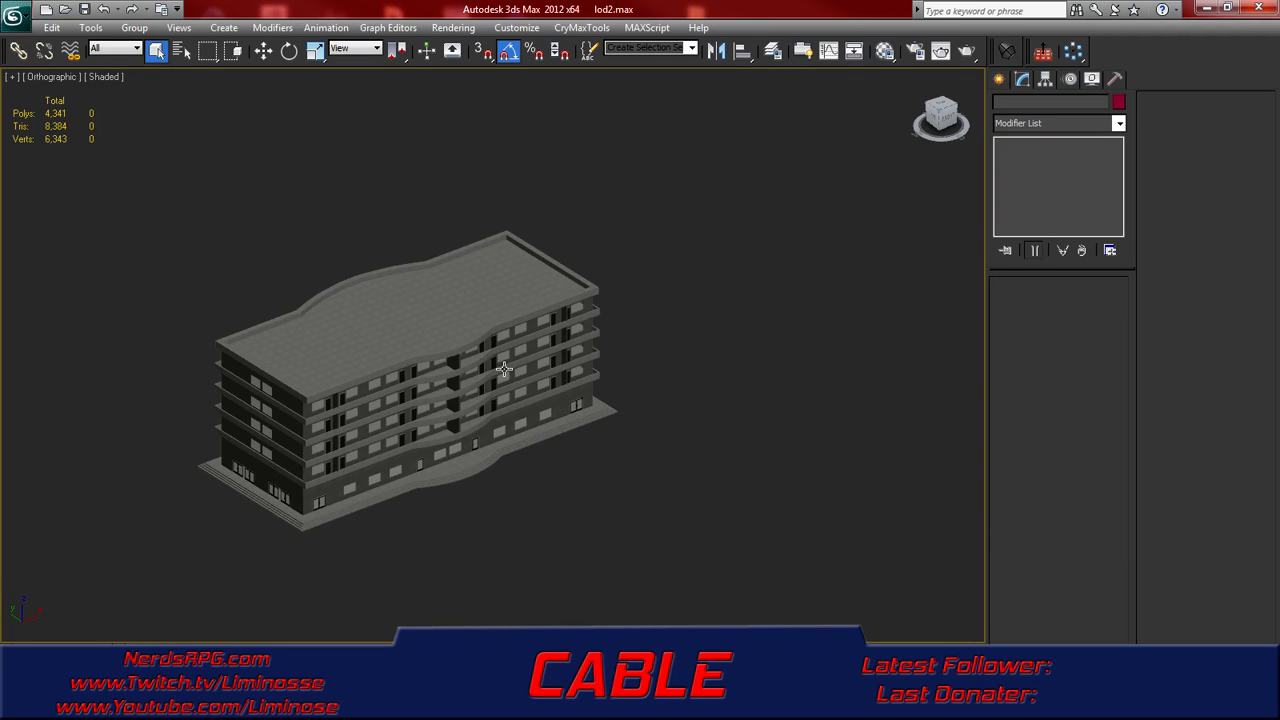
pyautogui.moveTo(500, 363); pyautogui.dragTo(472, 410, button='middle')
pyautogui.scroll(2, 420, 420)
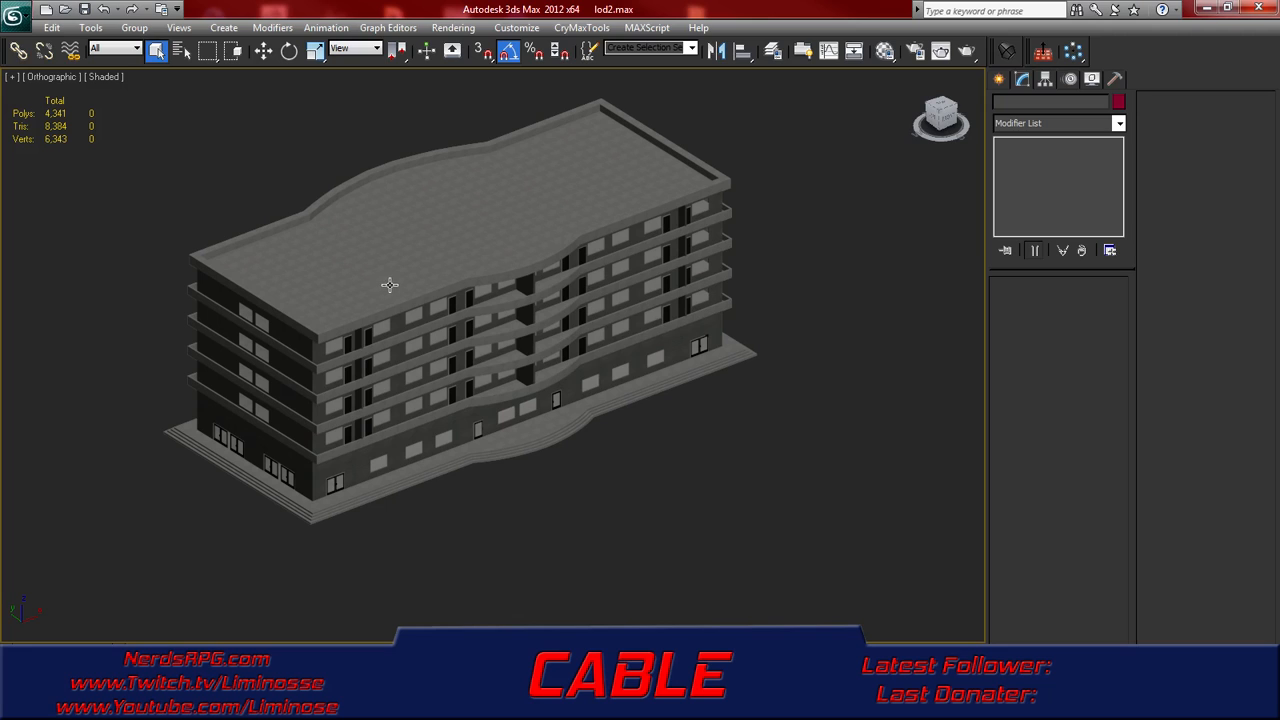
pyautogui.click(516, 301)
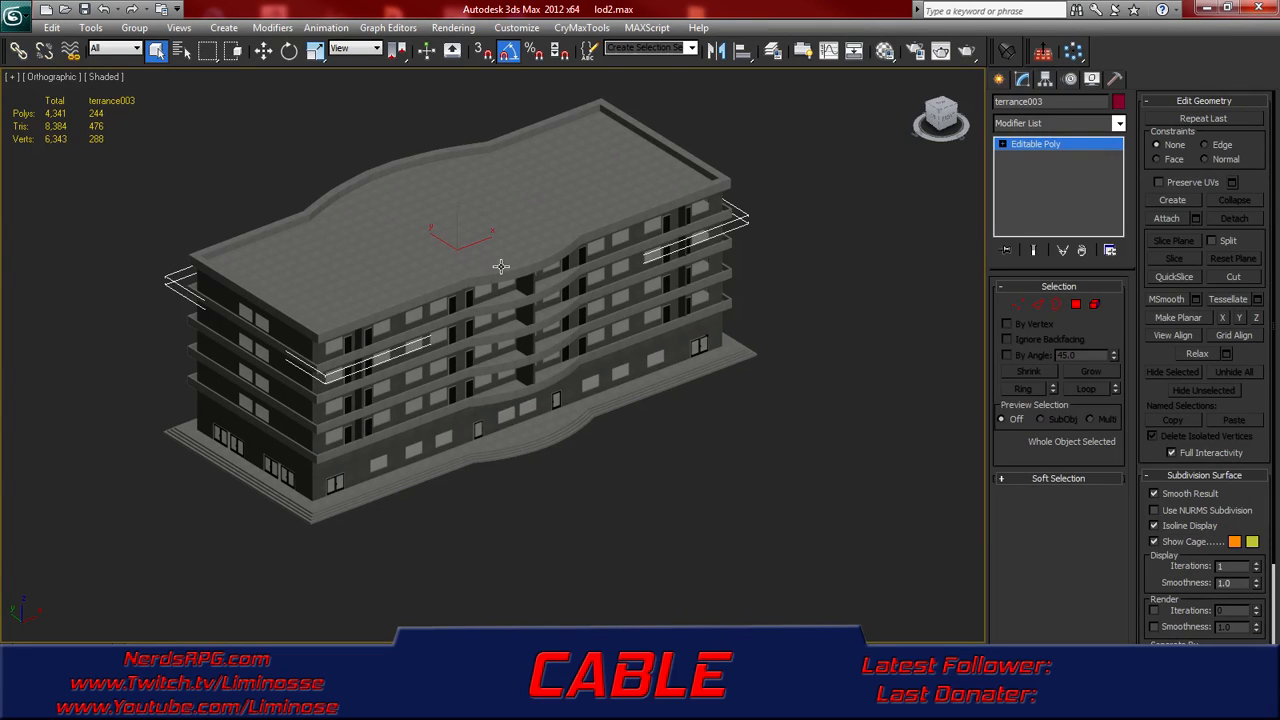
pyautogui.keyDown('ctrl'); pyautogui.click(504, 271); pyautogui.keyUp('ctrl')
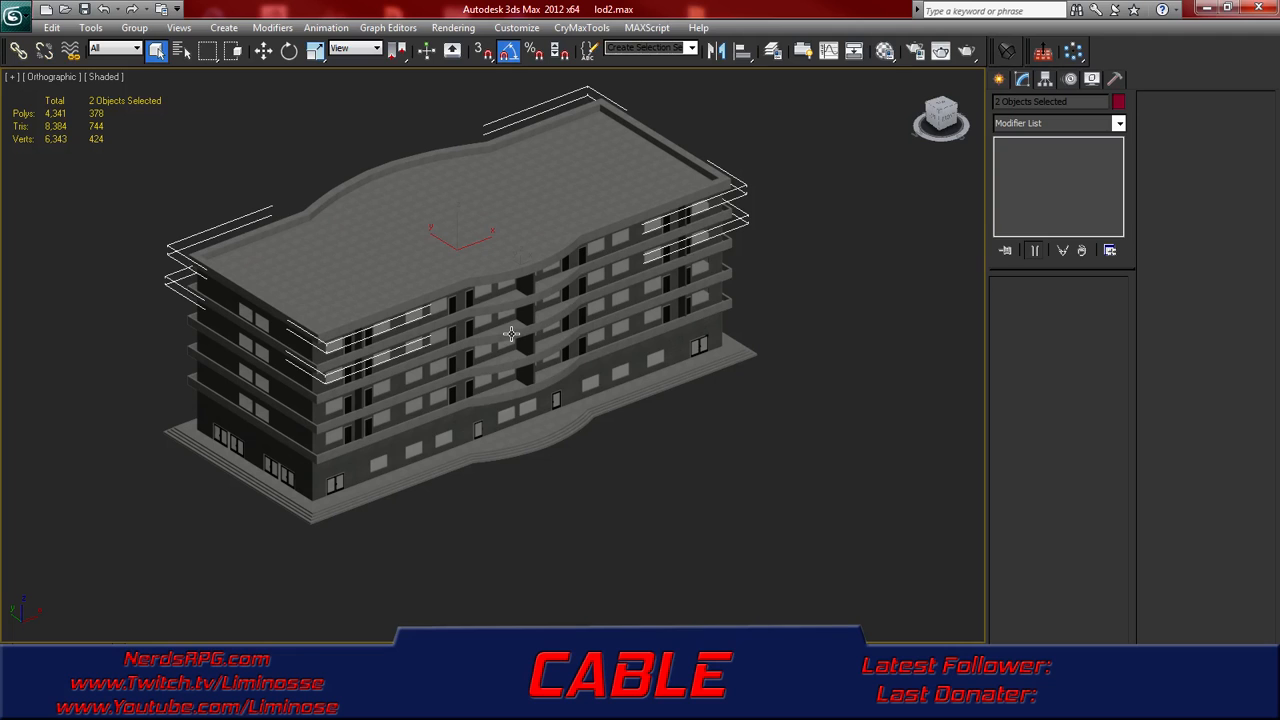
pyautogui.click(508, 304)
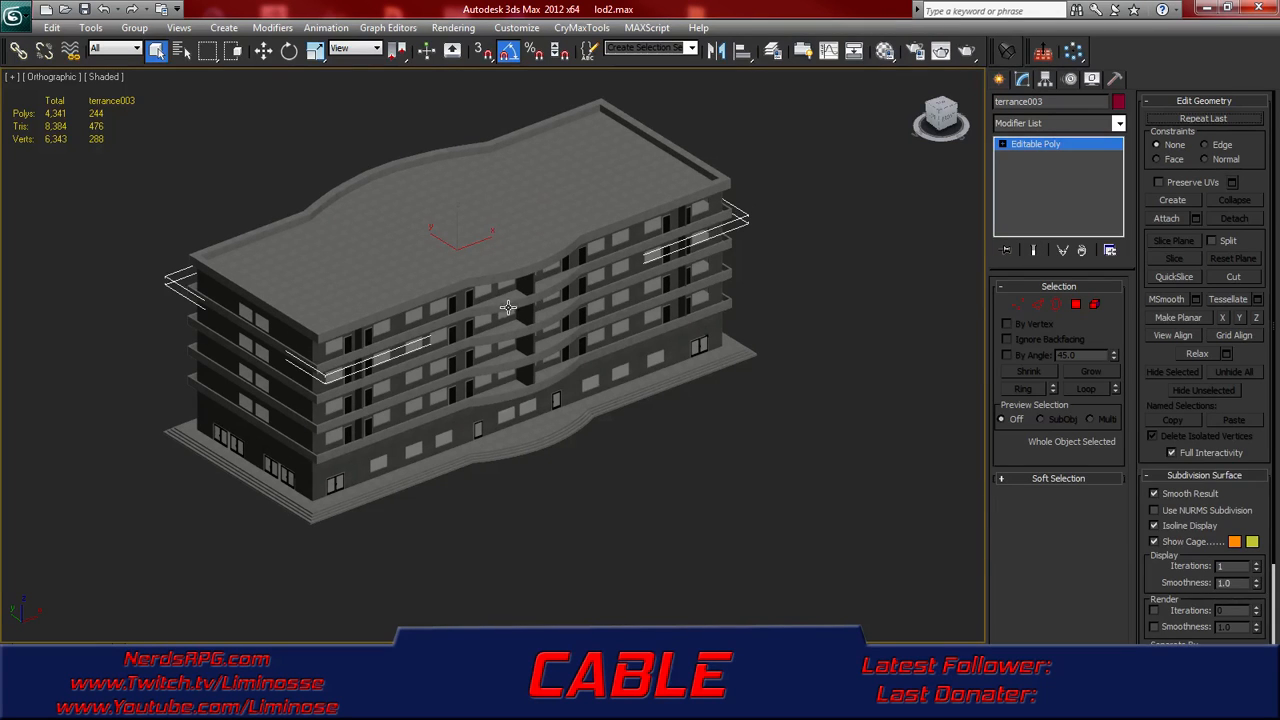
pyautogui.click(509, 303)
pyautogui.keyDown('ctrl'); pyautogui.click(503, 335); pyautogui.keyUp('ctrl')
pyautogui.keyDown('ctrl'); pyautogui.click(502, 363); pyautogui.keyUp('ctrl')
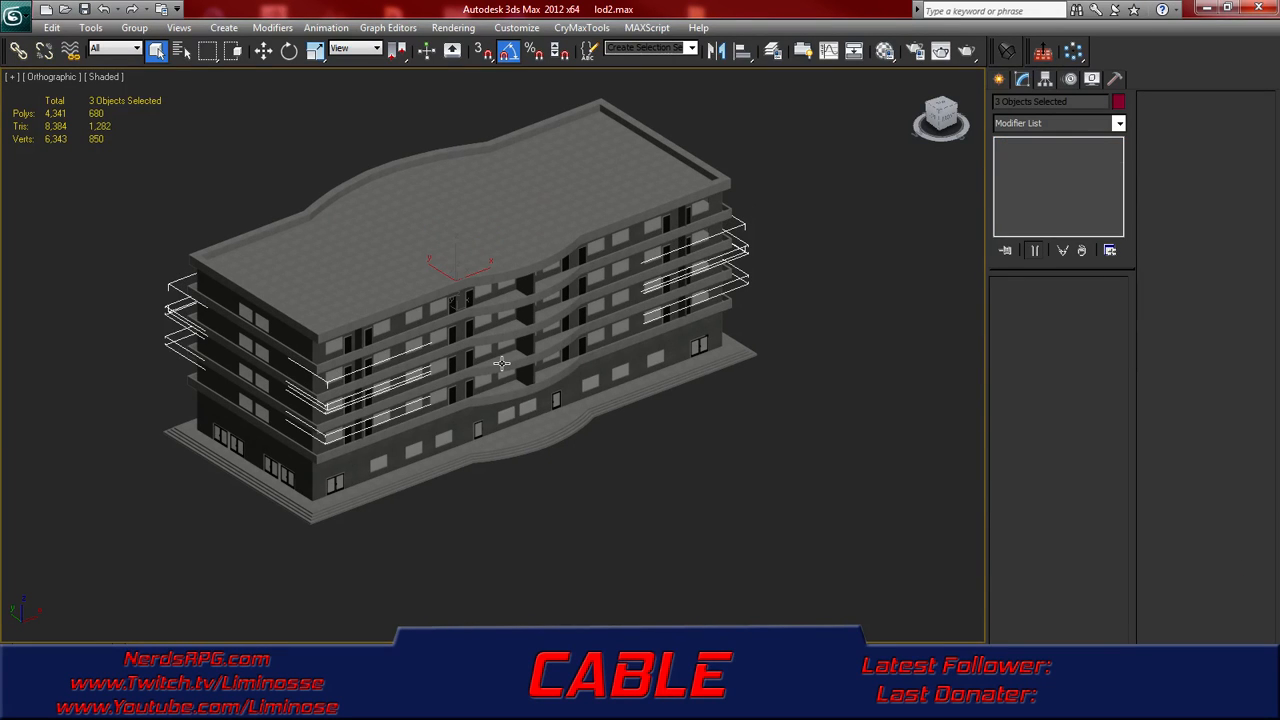
pyautogui.keyDown('ctrl'); pyautogui.click(507, 397); pyautogui.keyUp('ctrl')
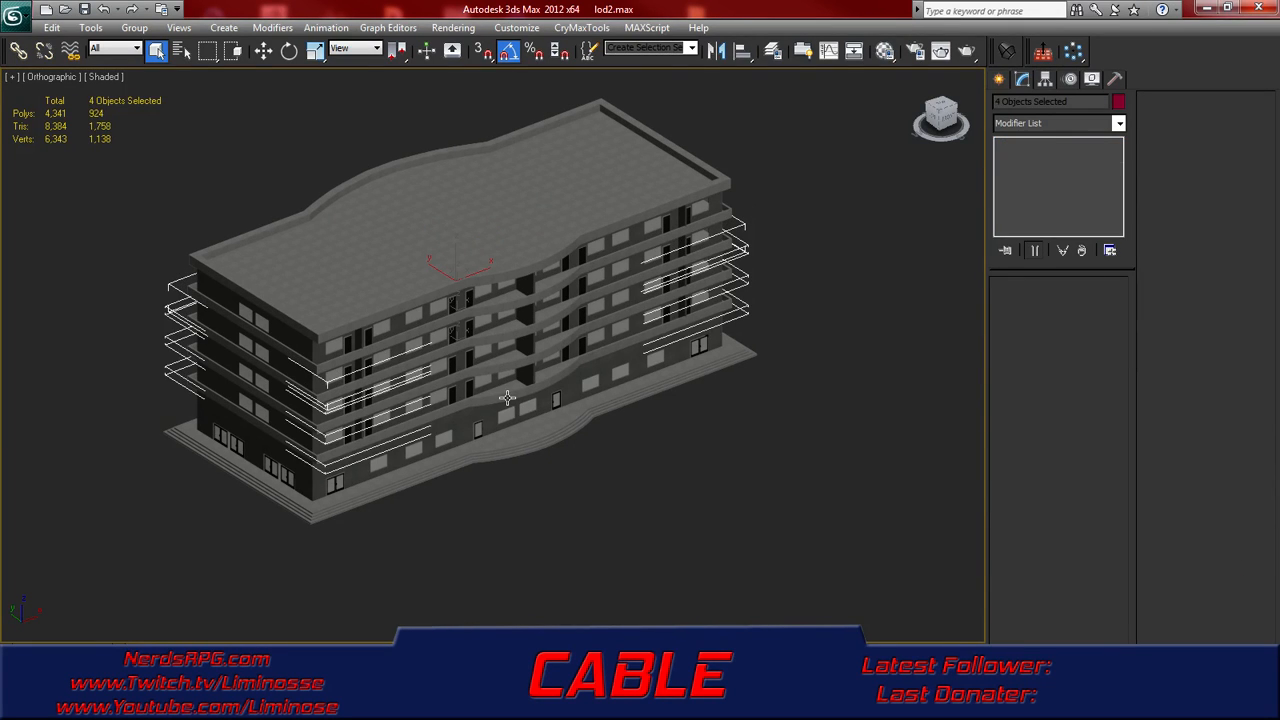
# - Select the four stacked terraces on the upper floors of the building and isolate them
pyautogui.click(512, 342)
pyautogui.keyDown('ctrl'); pyautogui.click(509, 305); pyautogui.keyUp('ctrl')
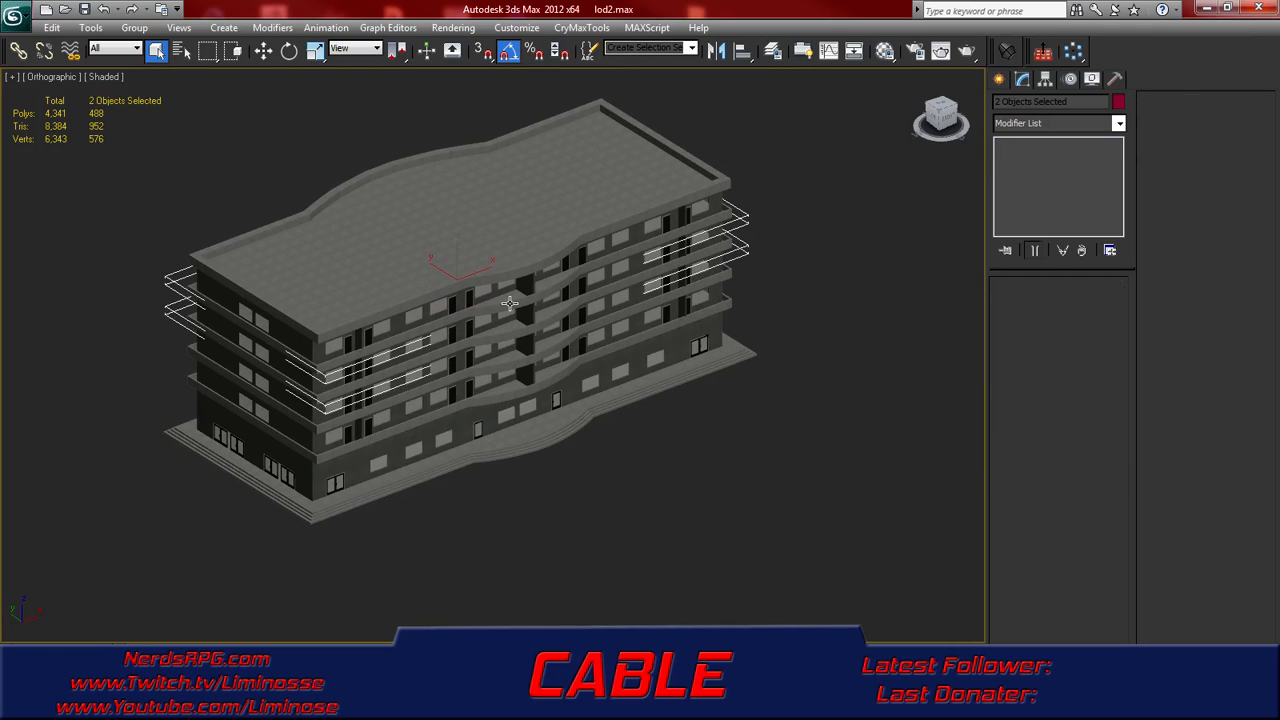
pyautogui.keyDown('ctrl'); pyautogui.click(513, 364); pyautogui.keyUp('ctrl')
pyautogui.keyDown('ctrl'); pyautogui.click(515, 388); pyautogui.keyUp('ctrl')
pyautogui.rightClick(522, 395)
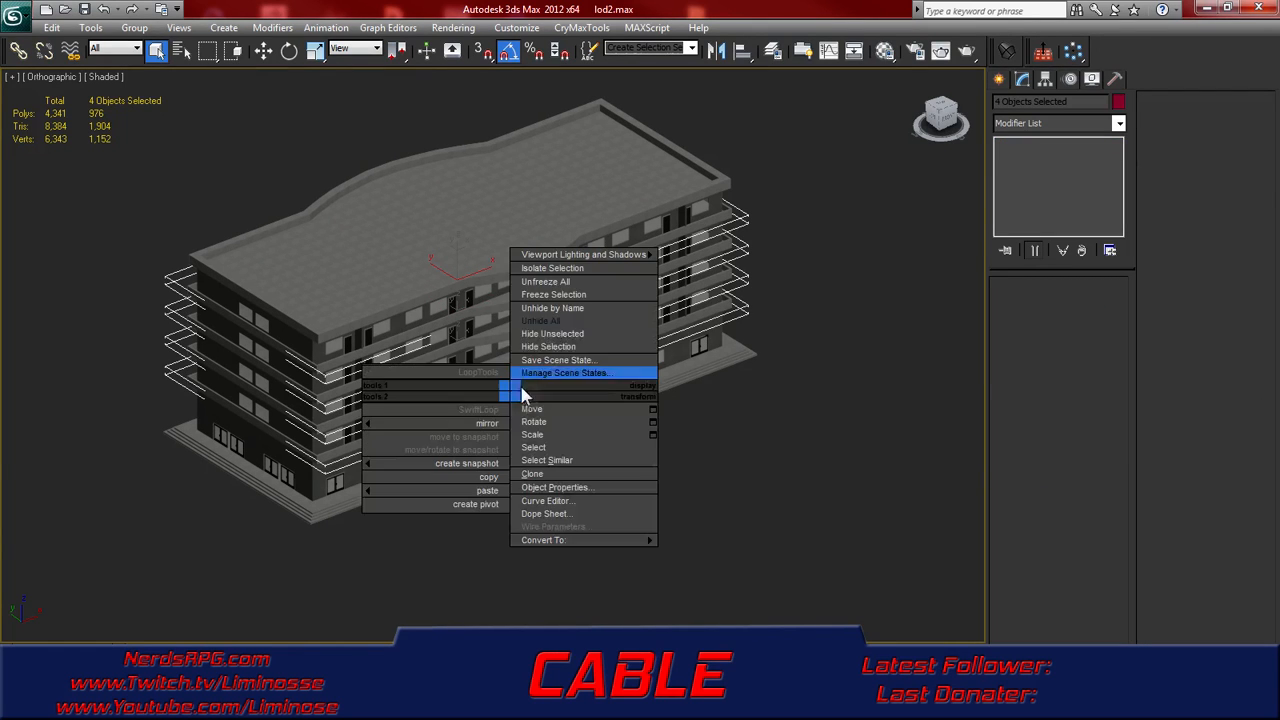
pyautogui.click(570, 268)
# - Add an Edit Poly modifier to the four isolated terraces and switch to polygon selection
pyautogui.keyDown('alt'); pyautogui.moveTo(638, 347); pyautogui.dragTo(680, 391, button='middle'); pyautogui.keyUp('alt')
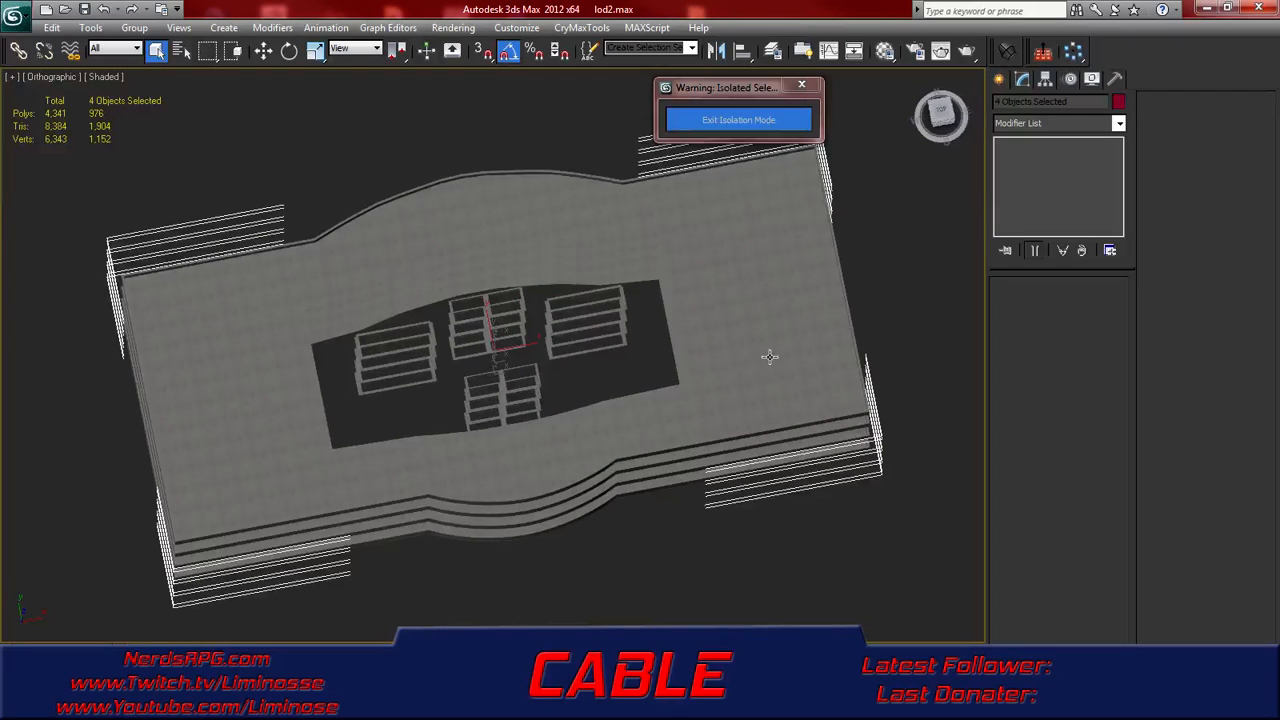
pyautogui.click(1119, 123)
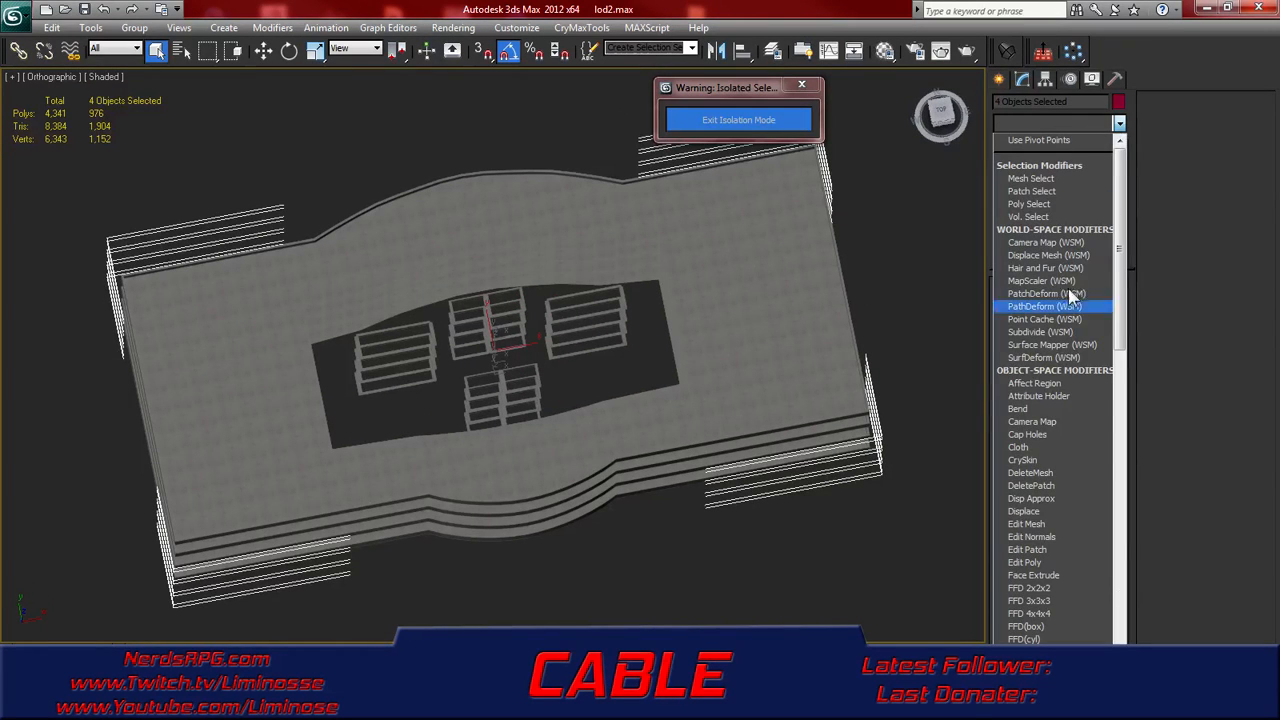
pyautogui.click(1066, 562)
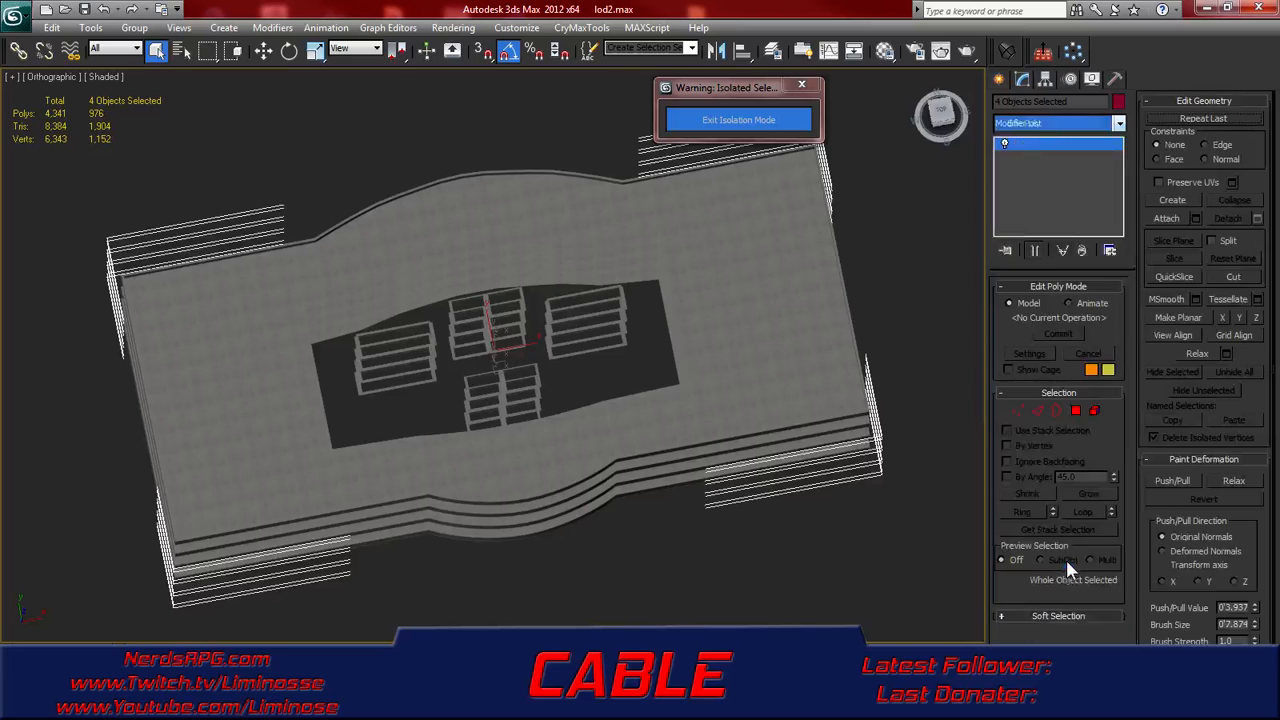
pyautogui.click(1075, 411)
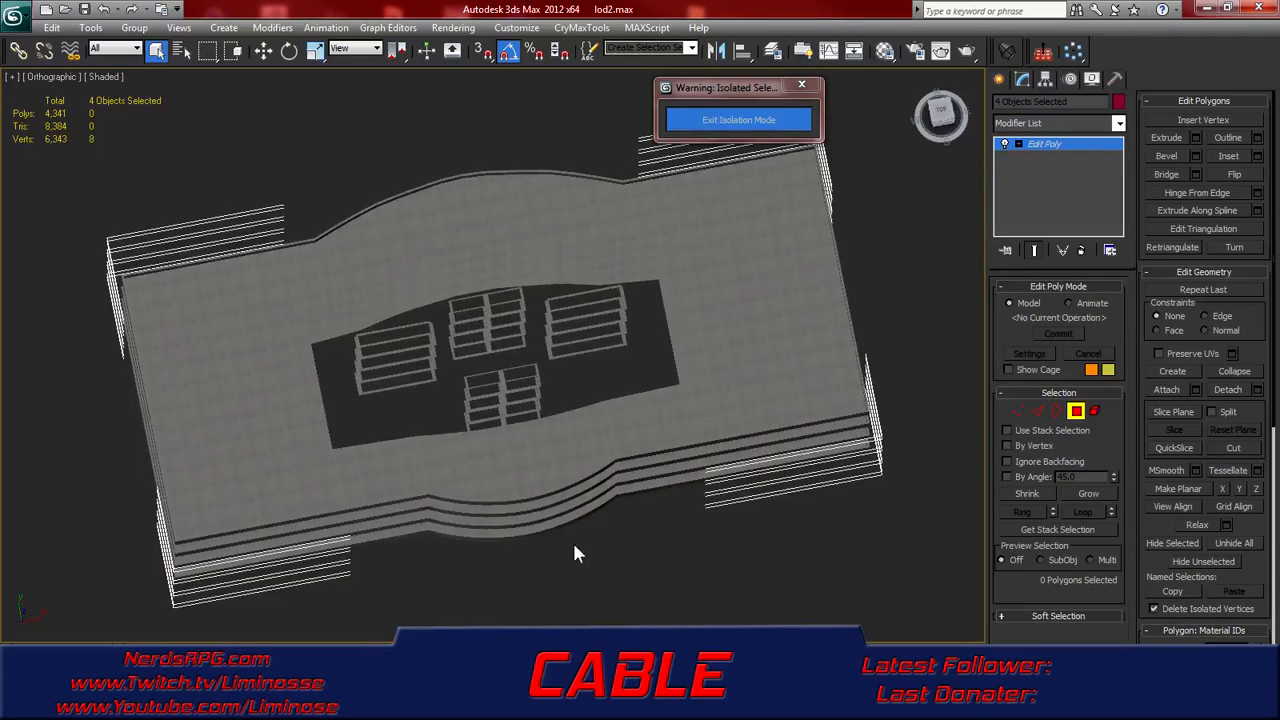
# - Select the flat floor polygons of all four terraces in the top view, including the inner openings, and delete them
pyautogui.press('t')
pyautogui.press('z')
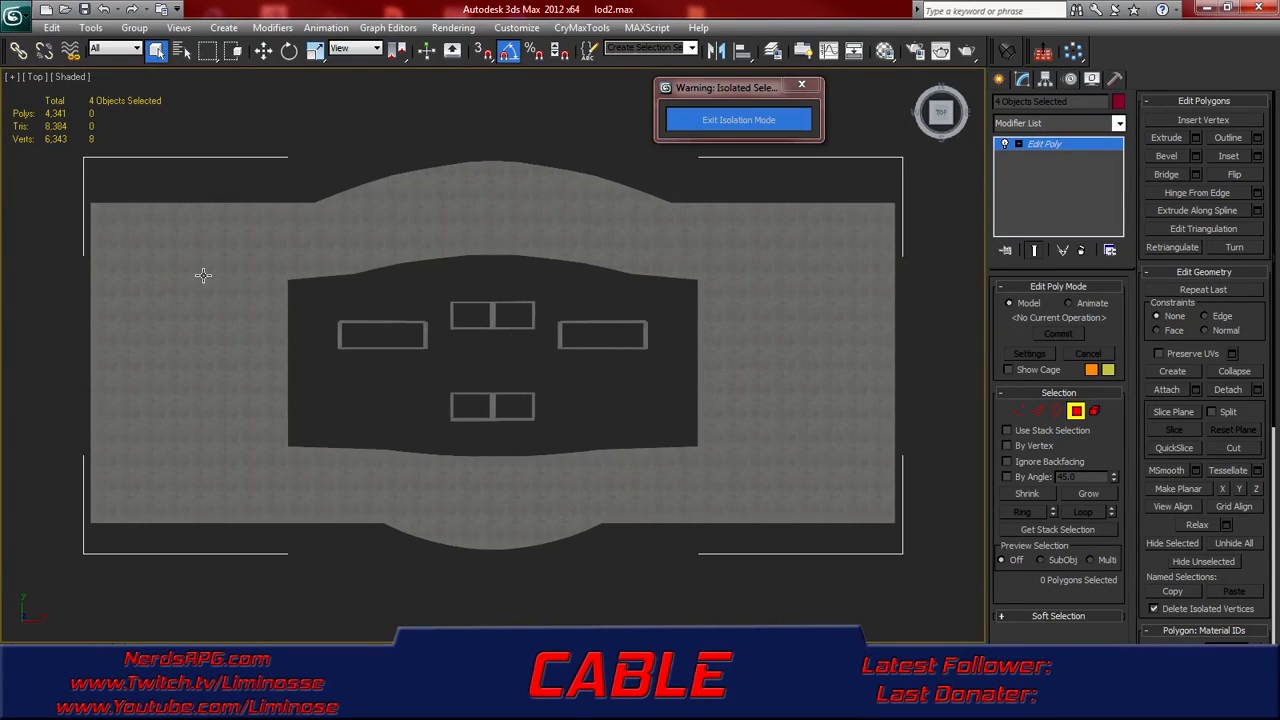
pyautogui.moveTo(148, 236); pyautogui.dragTo(393, 330)
pyautogui.moveTo(830, 493); pyautogui.dragTo(820, 508)
pyautogui.keyDown('alt'); pyautogui.moveTo(820, 508); pyautogui.dragTo(790, 420, button='middle'); pyautogui.keyUp('alt')
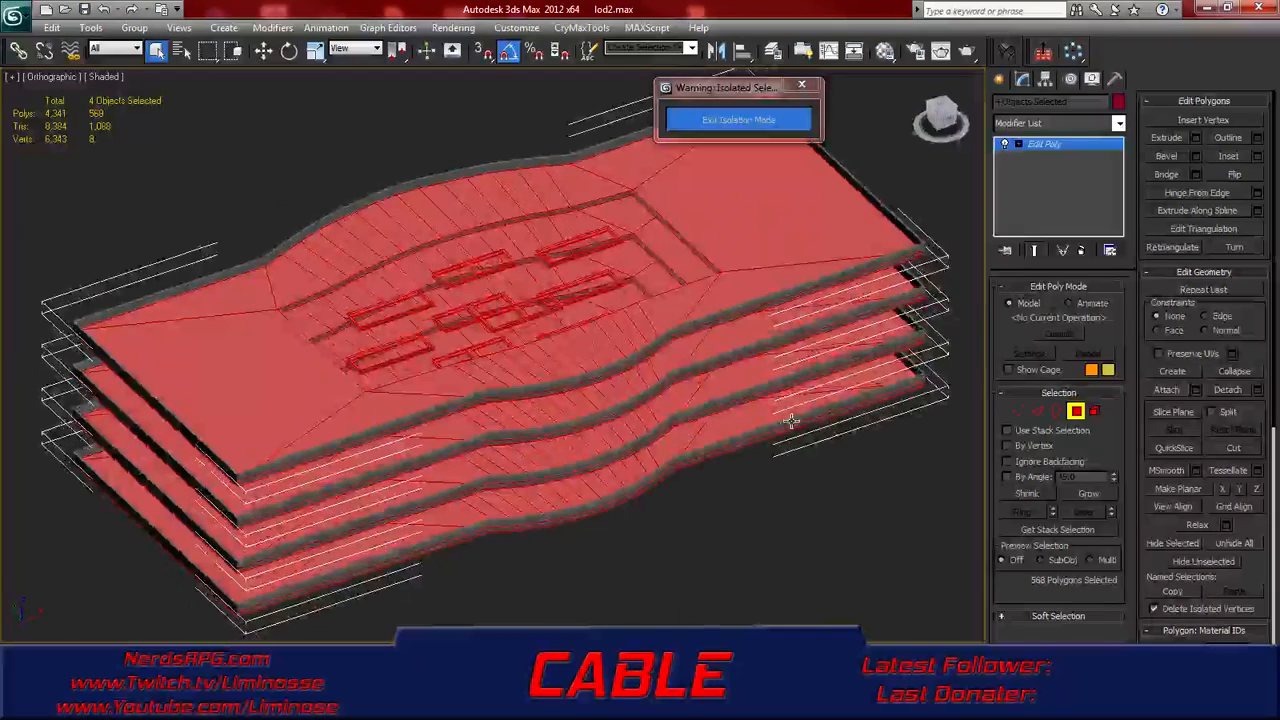
pyautogui.press('Delete')
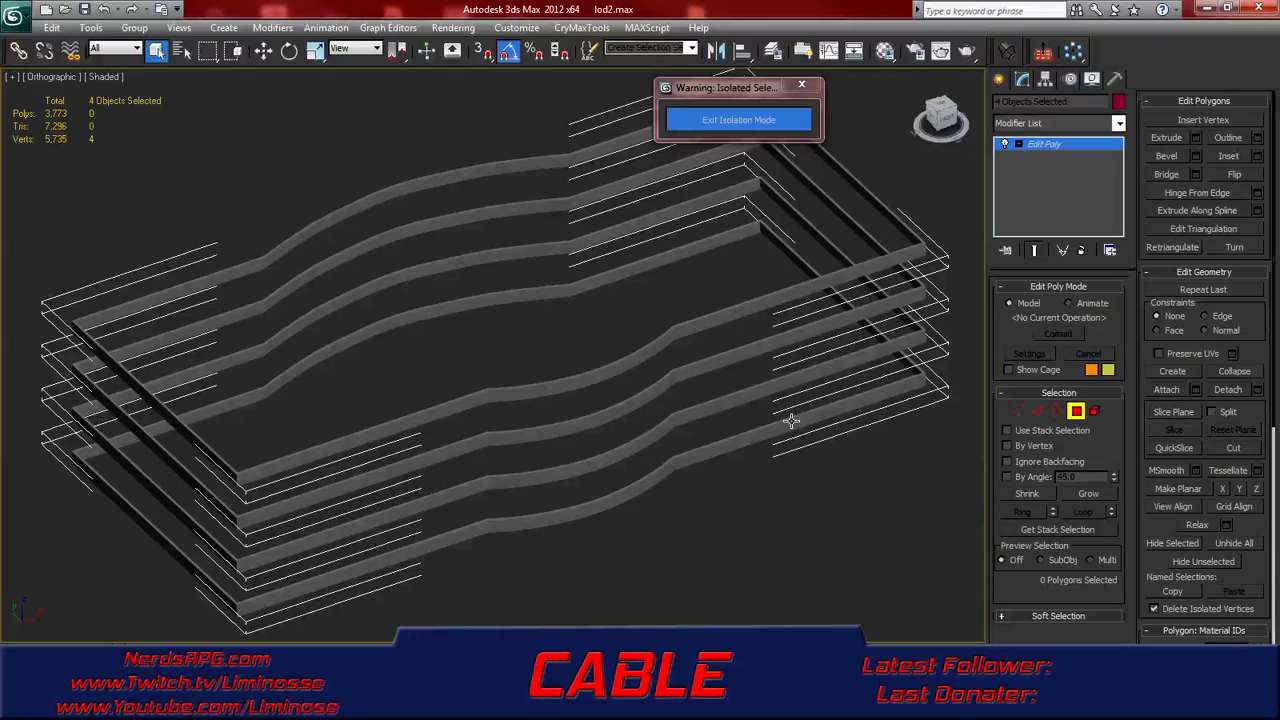
pyautogui.moveTo(472, 202); pyautogui.dragTo(553, 302, button='middle')
pyautogui.scroll(2, 521, 280)
pyautogui.click(507, 240)
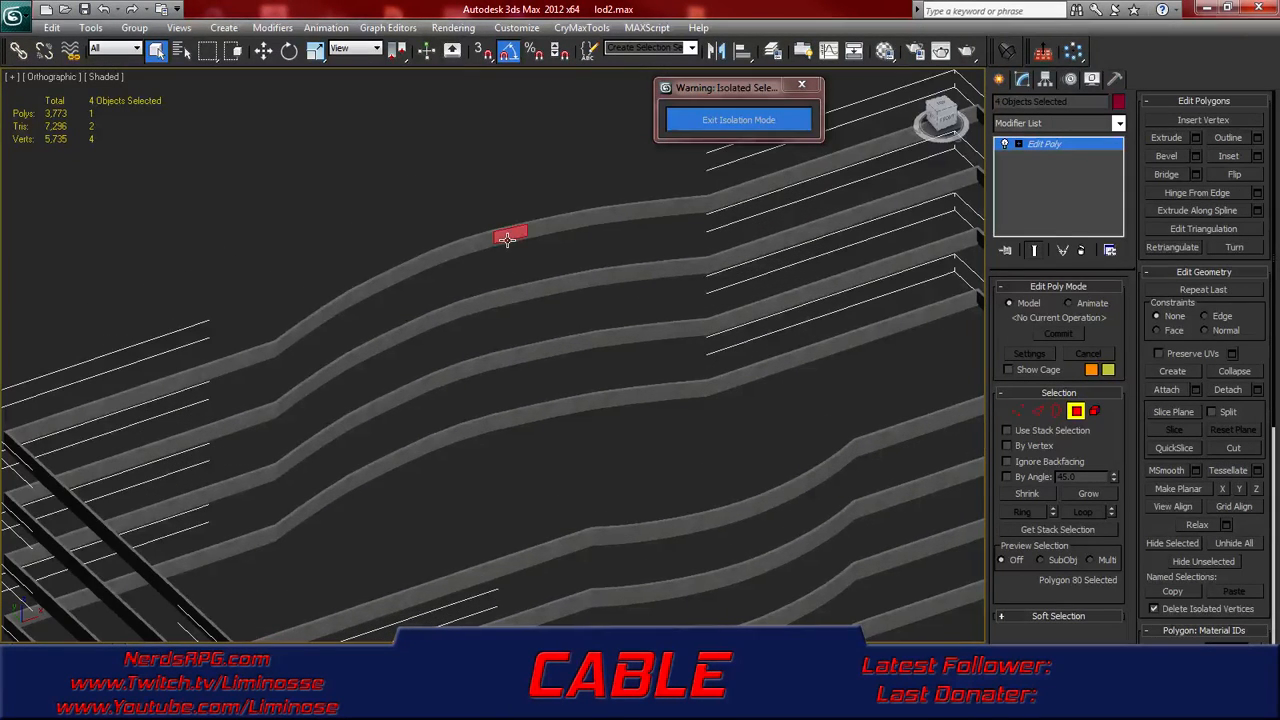
pyautogui.scroll(2, 501, 251)
pyautogui.scroll(-1, 501, 252)
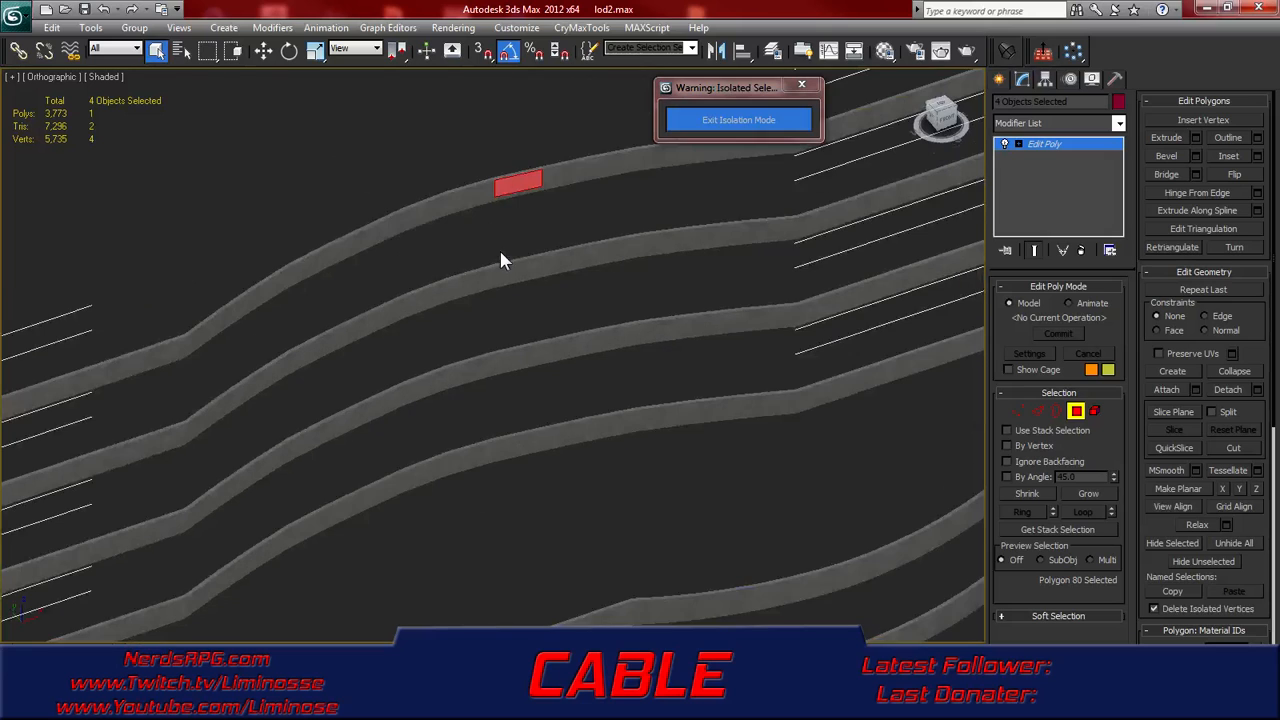
pyautogui.keyDown('ctrl'); pyautogui.click(482, 196); pyautogui.keyUp('ctrl')
pyautogui.keyDown('ctrl'); pyautogui.click(443, 208); pyautogui.keyUp('ctrl')
pyautogui.keyDown('ctrl'); pyautogui.click(565, 176); pyautogui.keyUp('ctrl')
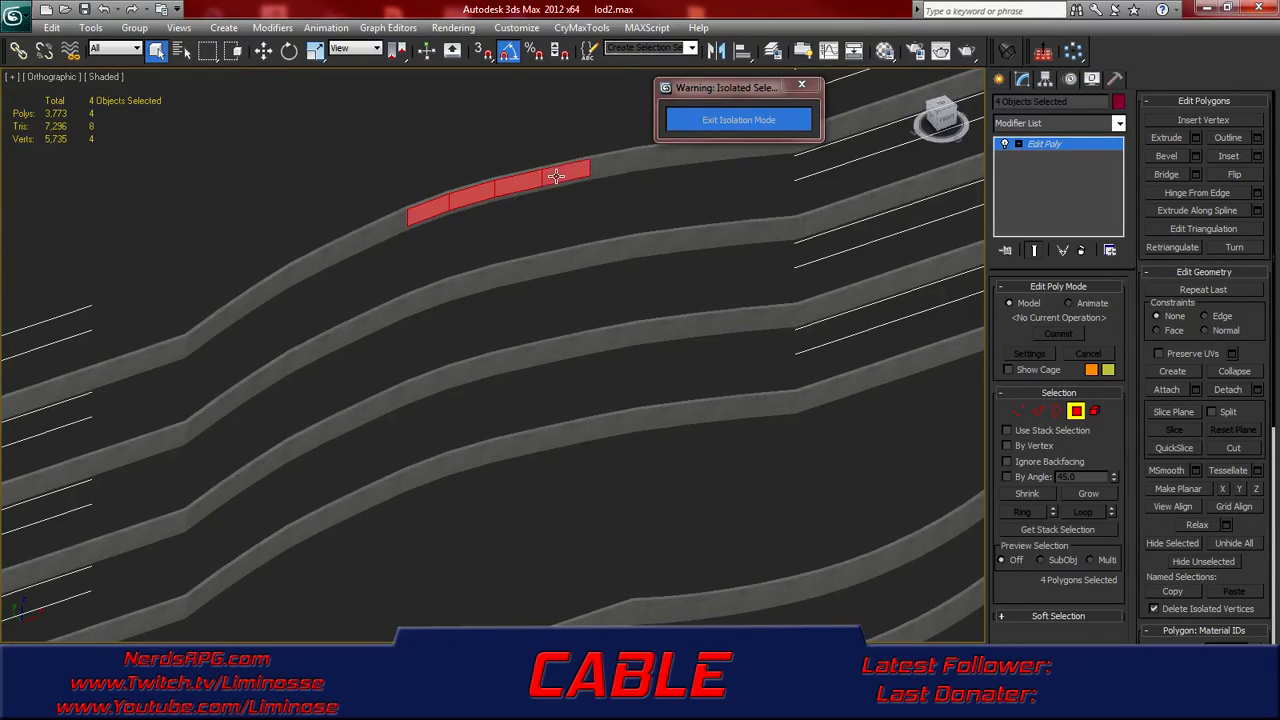
pyautogui.keyDown('ctrl'); pyautogui.click(618, 164); pyautogui.keyUp('ctrl')
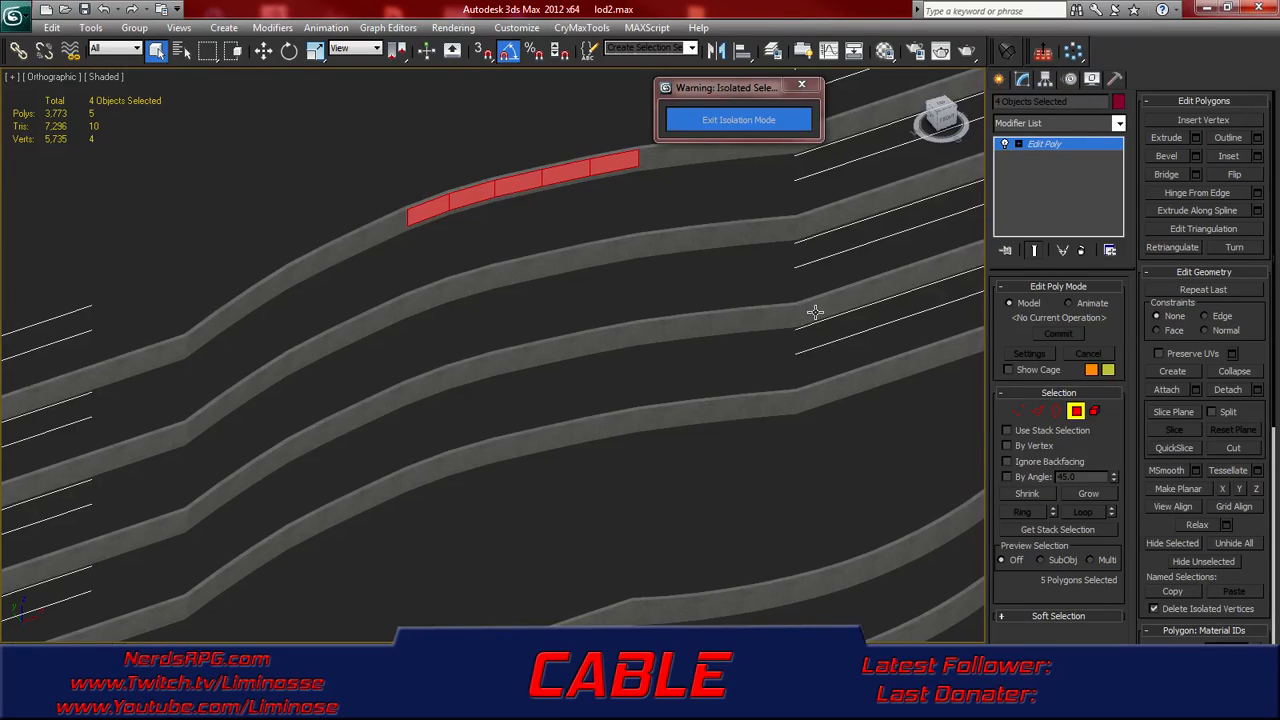
pyautogui.click(666, 239)
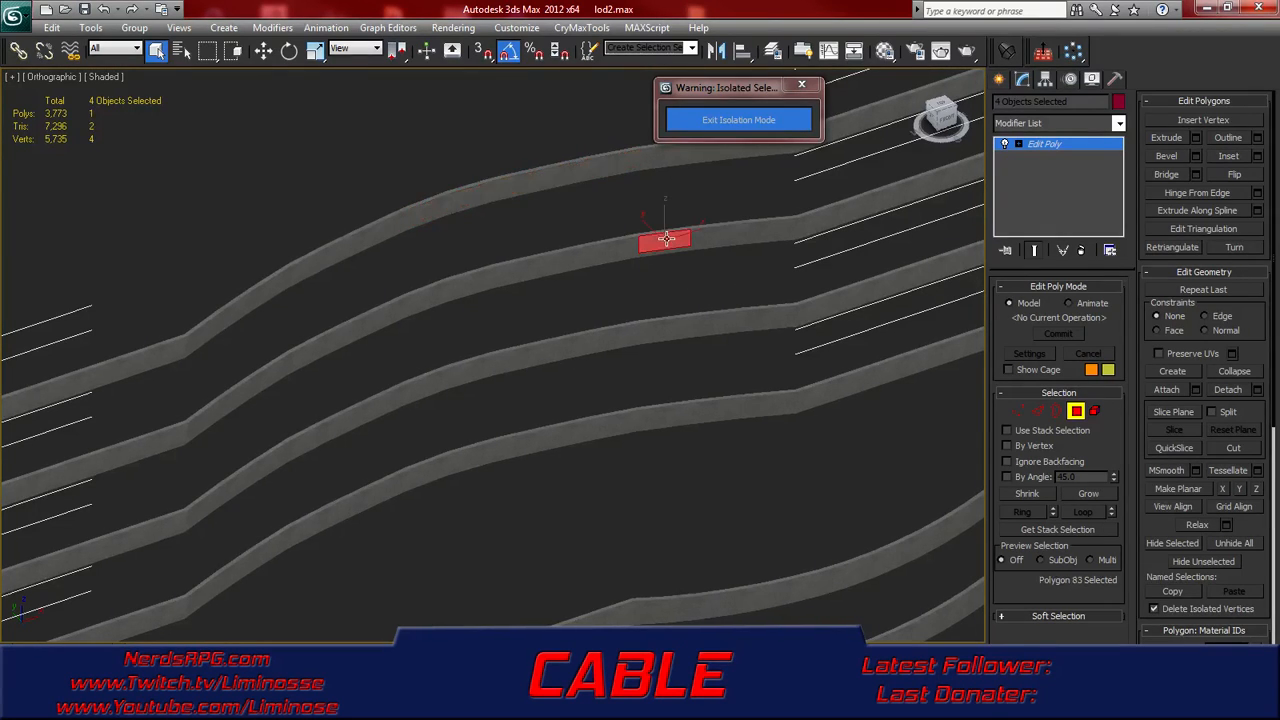
# - Collapse the Edit Poly modifier into the meshes of the four terraces
pyautogui.rightClick(1064, 147)
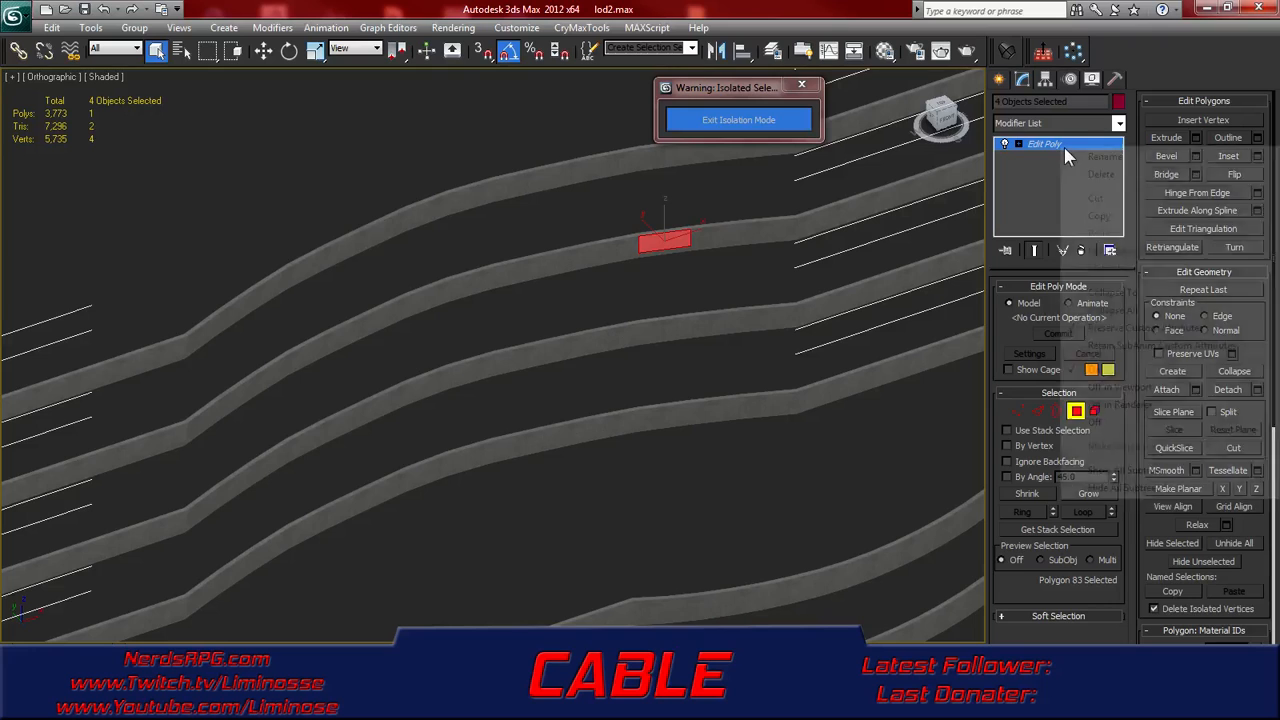
pyautogui.click(1112, 297)
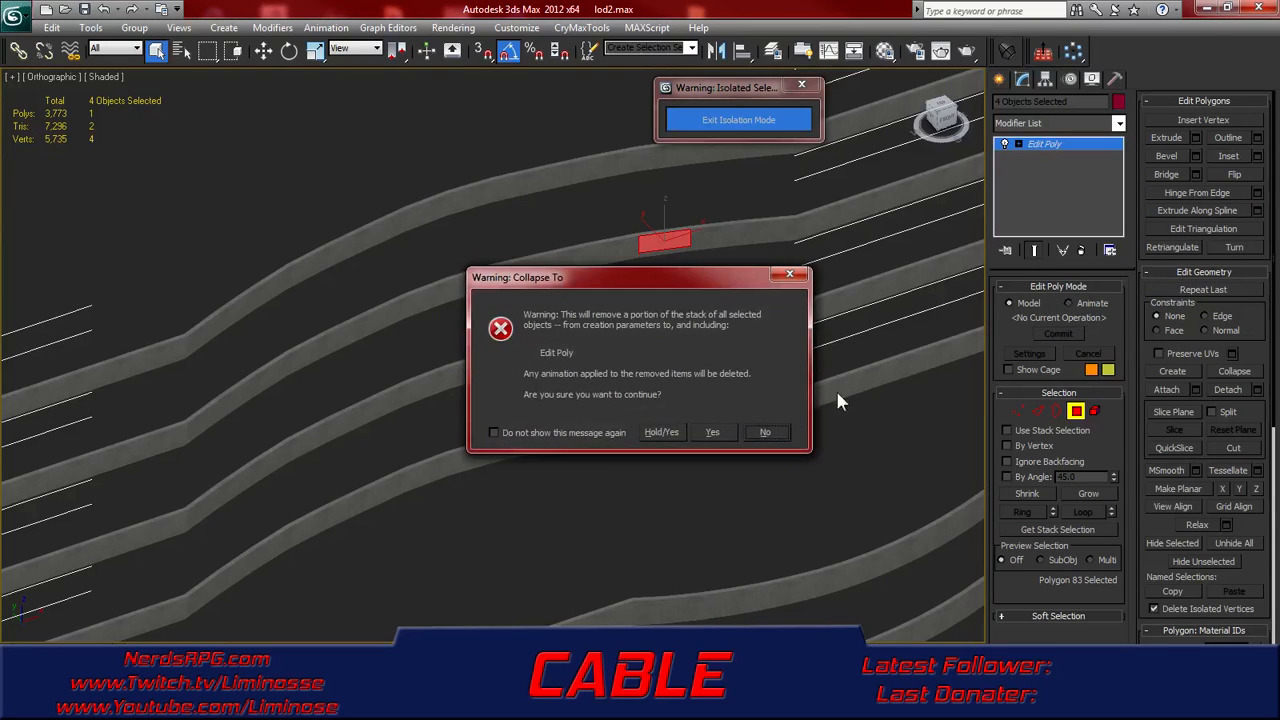
pyautogui.click(660, 434)
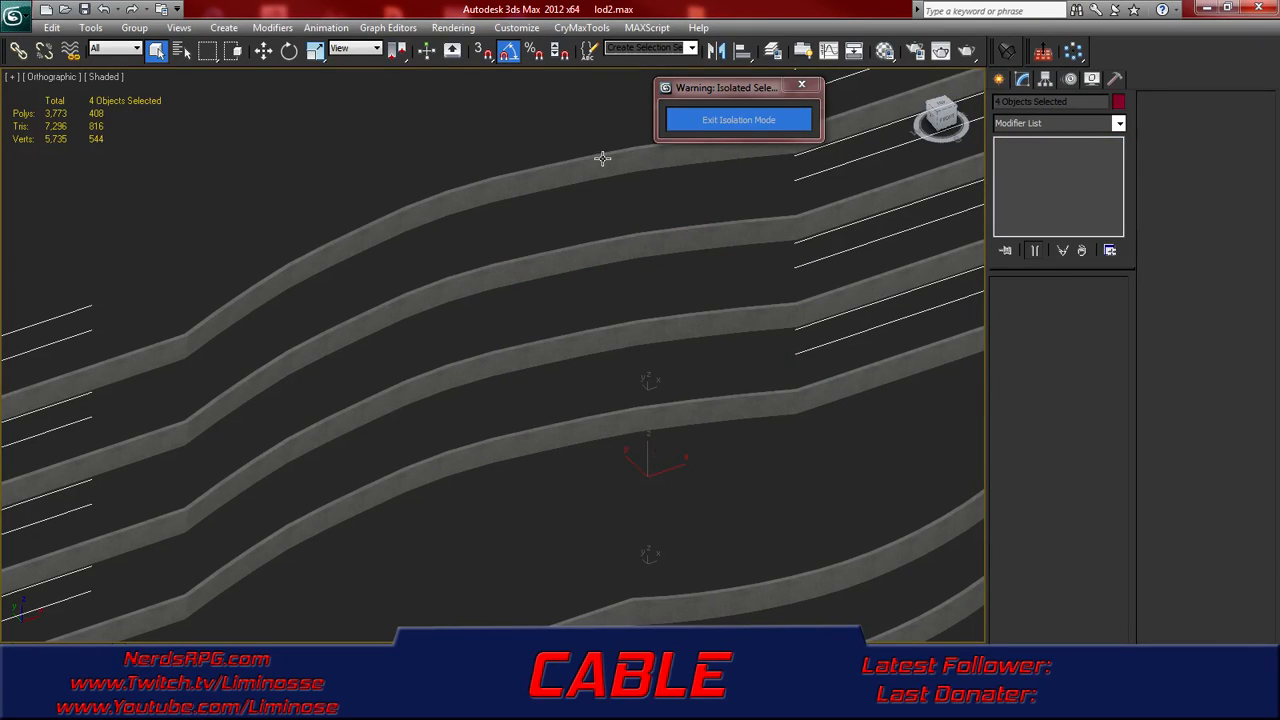
# - Delete the full loop of inward-facing side polygons from the uppermost terrace band
pyautogui.click(1076, 308)
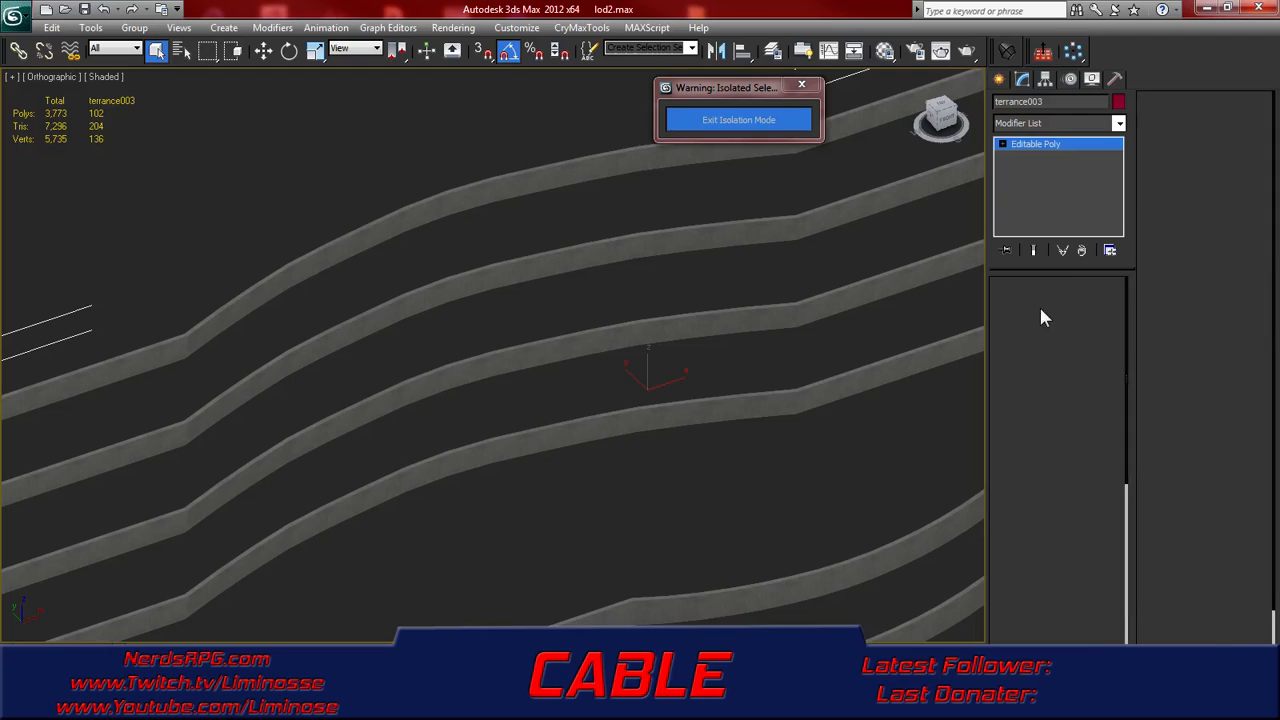
pyautogui.click(553, 178)
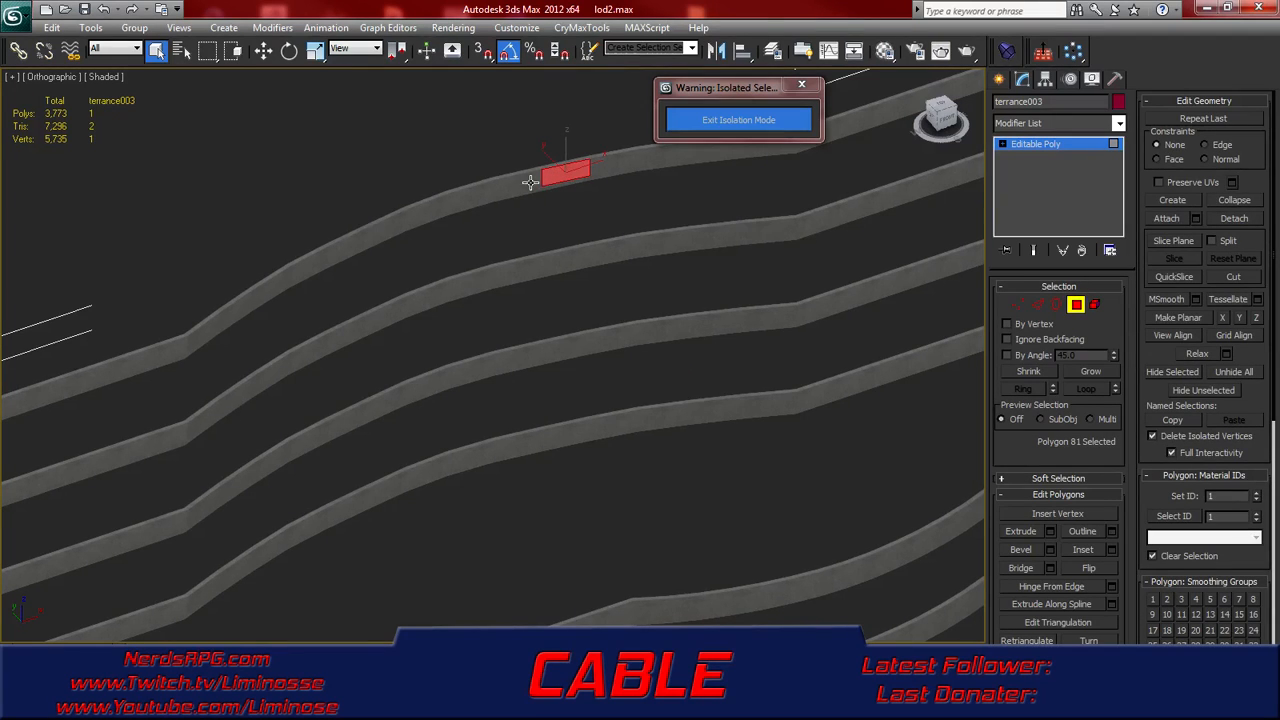
pyautogui.keyDown('shift'); pyautogui.click(530, 184); pyautogui.keyUp('shift')
pyautogui.press('Delete')
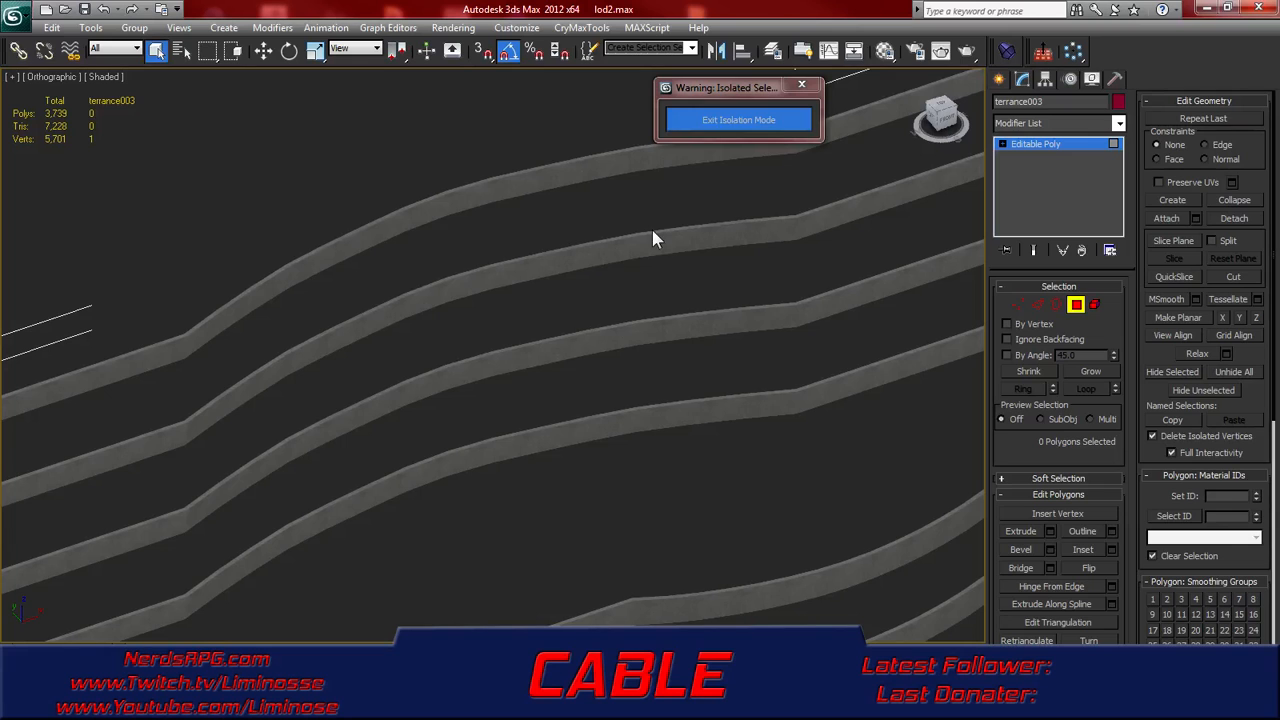
pyautogui.click(1076, 306)
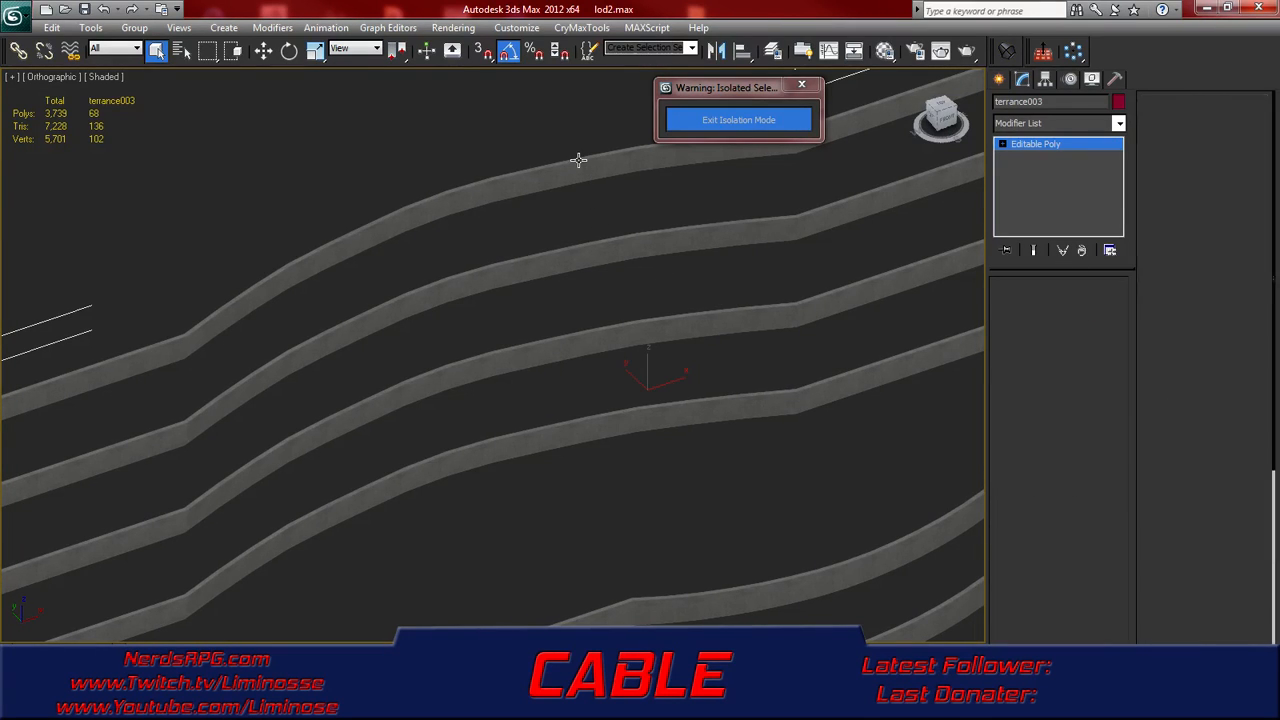
# - Delete the full loop of narrow top rim polygons from the uppermost terrace band and leave polygon selection
pyautogui.scroll(4, 505, 300)
pyautogui.scroll(3, 510, 326)
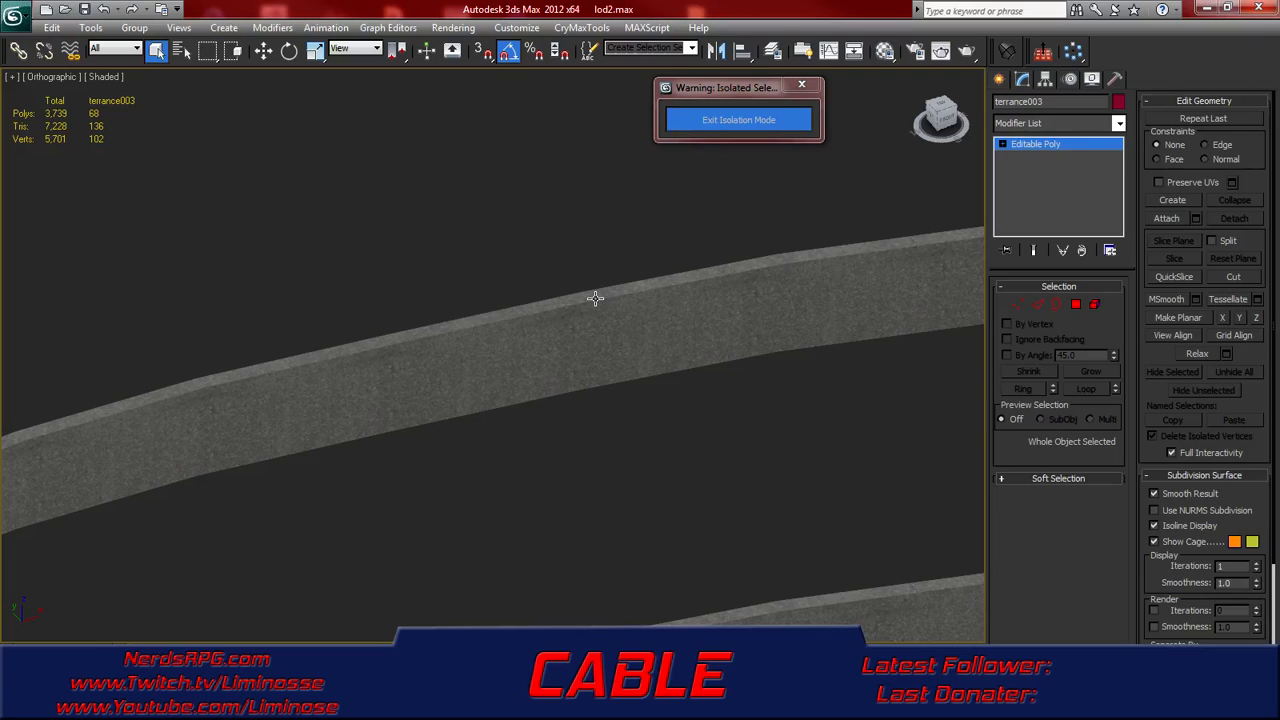
pyautogui.click(1075, 304)
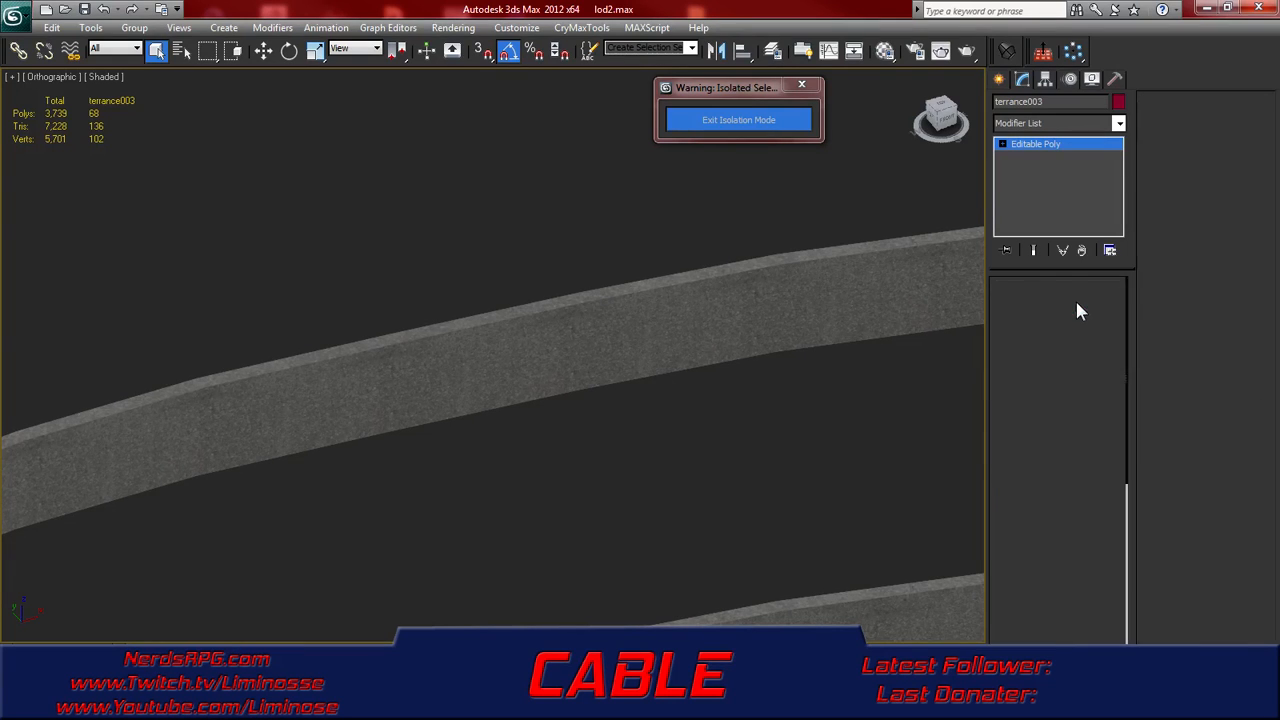
pyautogui.click(646, 284)
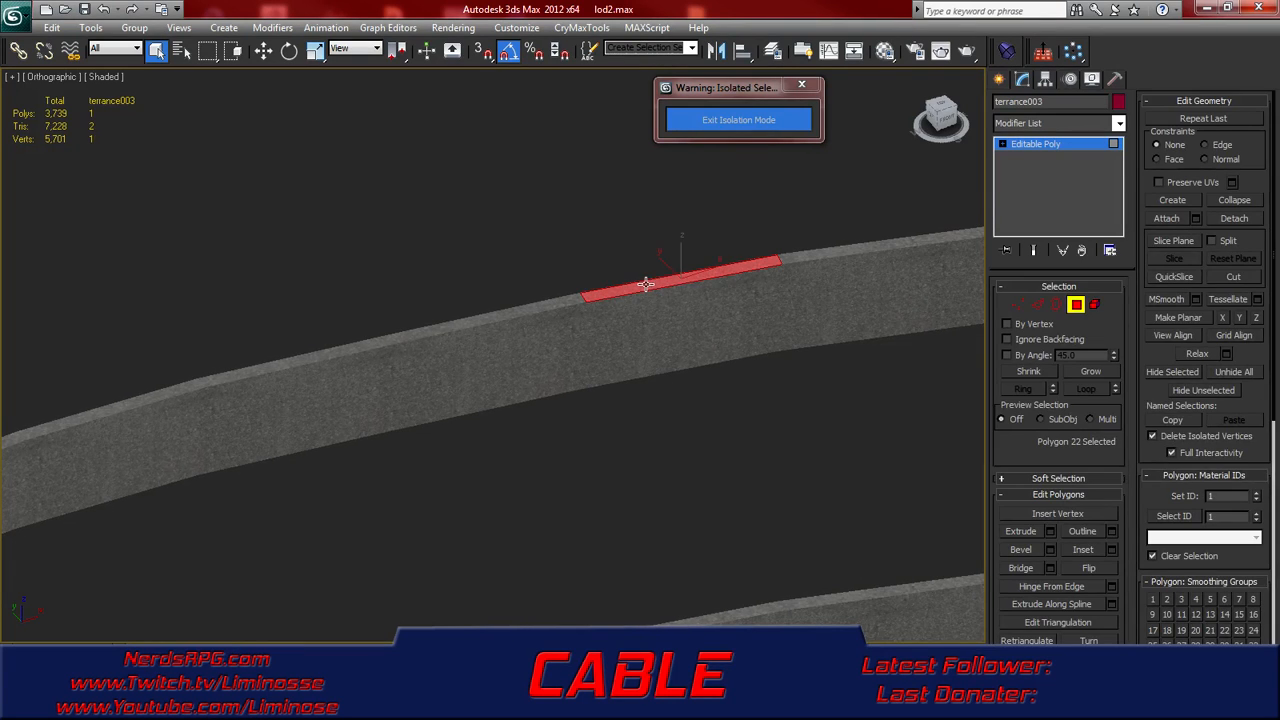
pyautogui.keyDown('shift'); pyautogui.click(800, 260); pyautogui.keyUp('shift')
pyautogui.press('Delete')
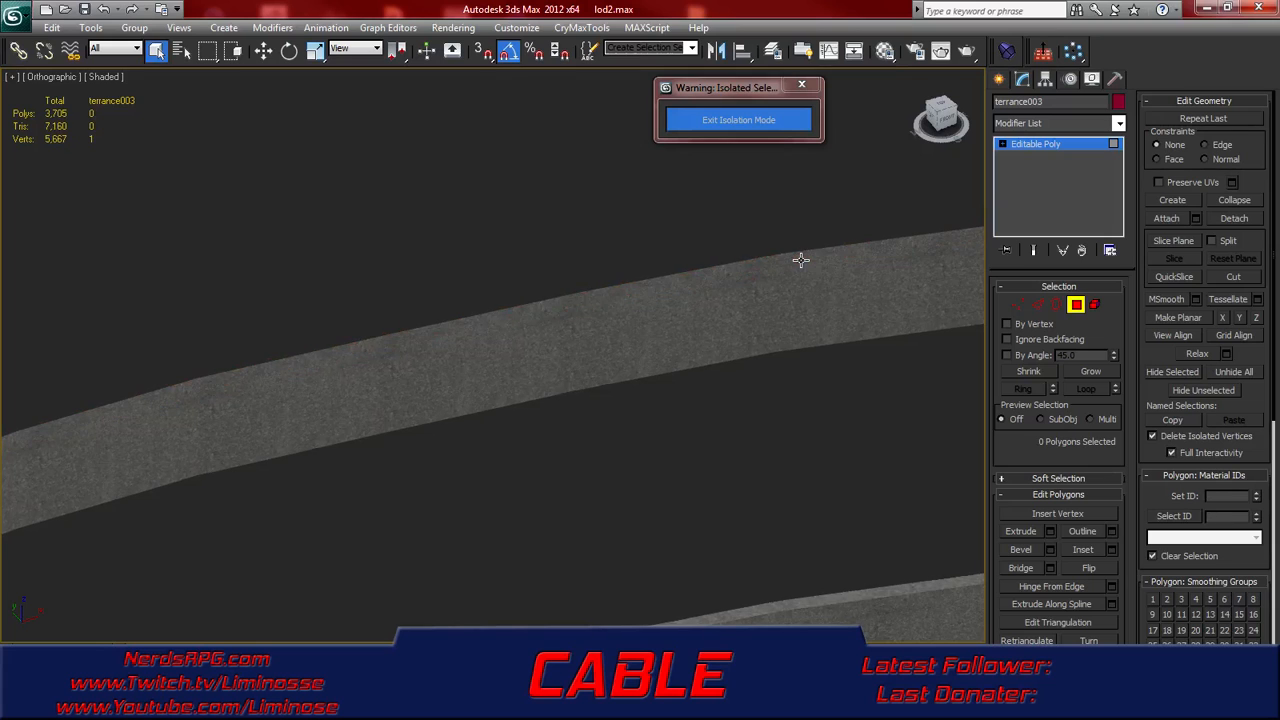
pyautogui.click(1075, 304)
# - Delete the full loop of inward-facing side polygons from the second terrace band from the top
pyautogui.moveTo(751, 429); pyautogui.dragTo(698, 481, button='middle')
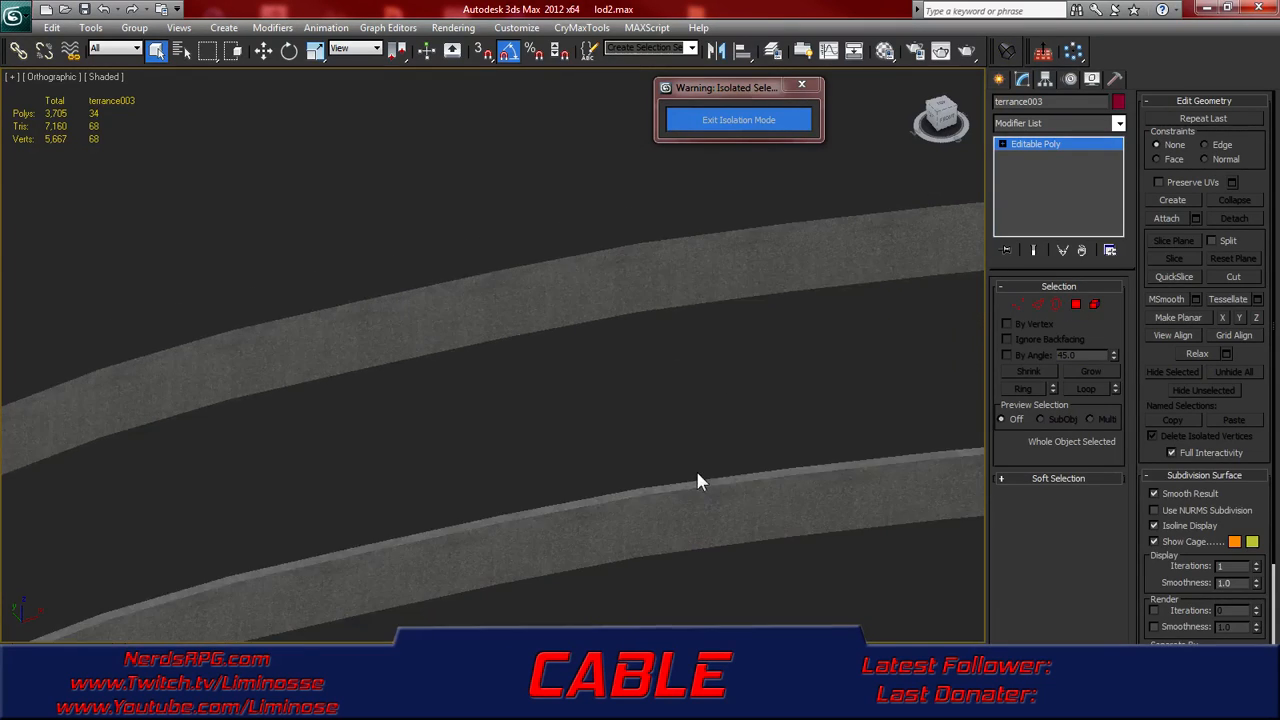
pyautogui.scroll(-3, 698, 481)
pyautogui.click(657, 469)
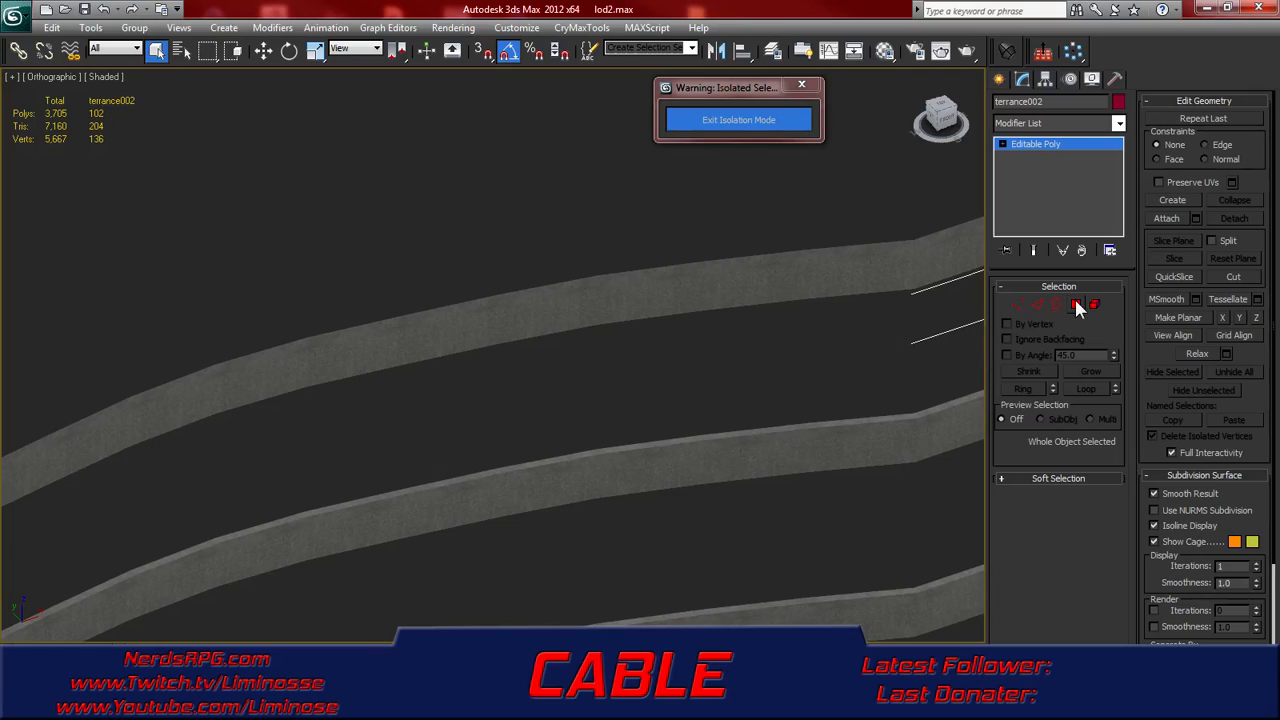
pyautogui.click(1075, 304)
pyautogui.click(645, 462)
pyautogui.moveTo(574, 480); pyautogui.dragTo(550, 438, button='middle')
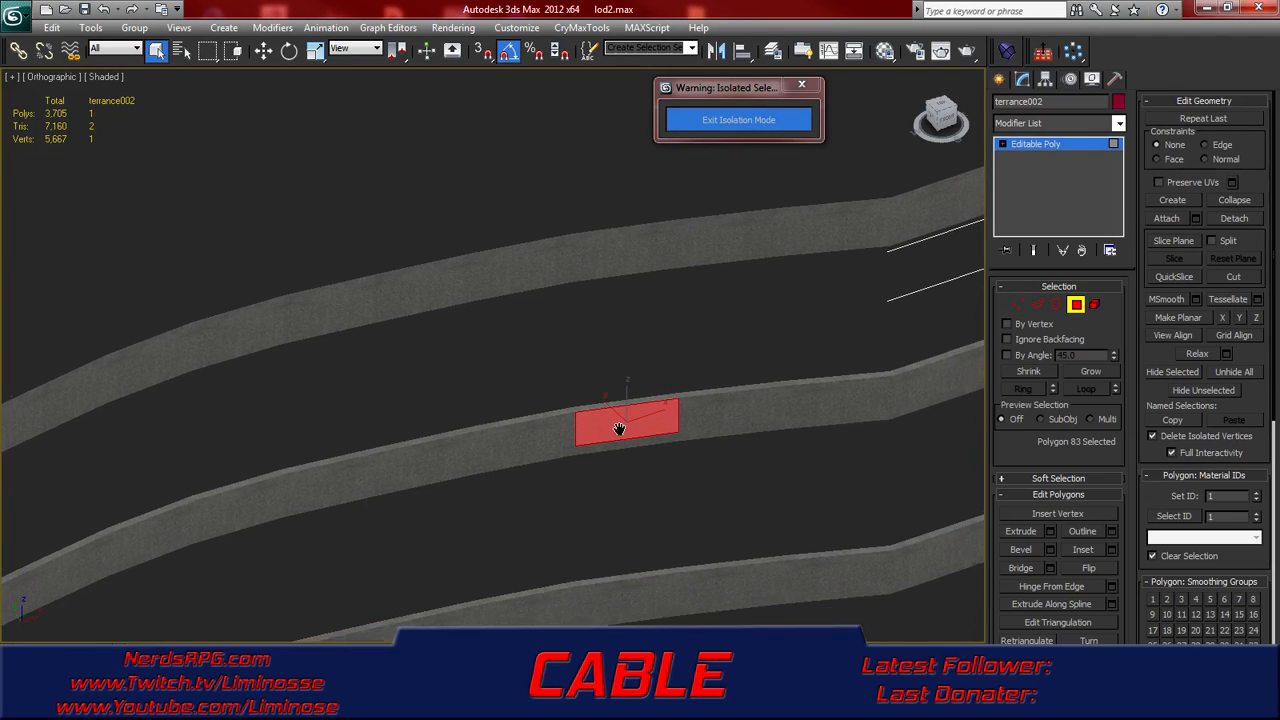
pyautogui.keyDown('shift'); pyautogui.click(550, 438); pyautogui.keyUp('shift')
pyautogui.press('Delete')
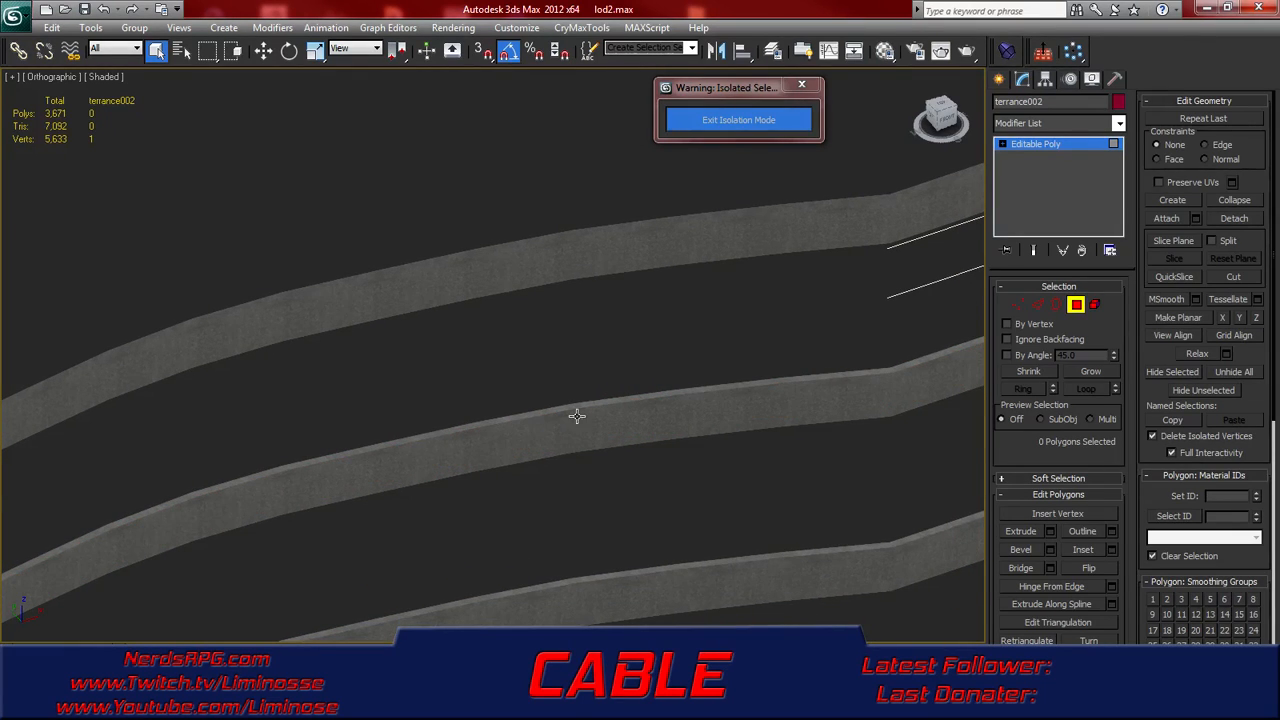
# - Delete the full loop of narrow top rim polygons from the second terrace band from the top
pyautogui.click(591, 402)
pyautogui.keyDown('shift'); pyautogui.click(564, 408); pyautogui.keyUp('shift')
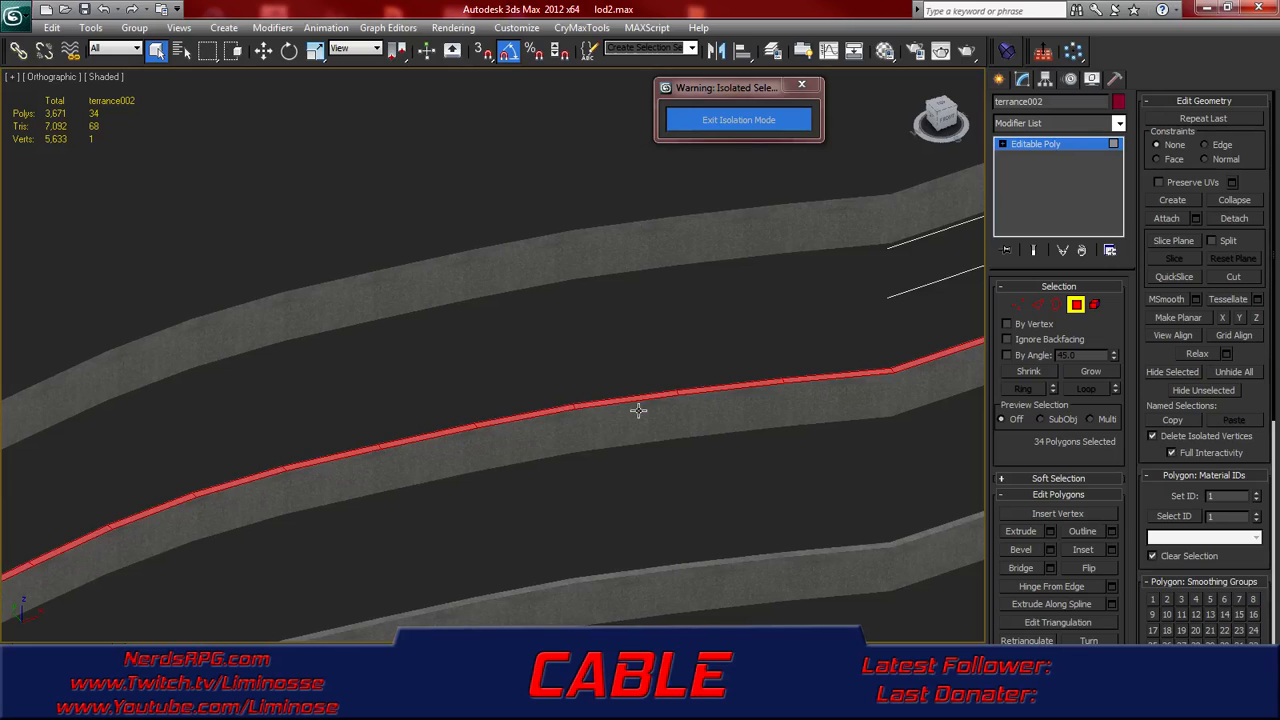
pyautogui.press('Delete')
pyautogui.keyDown('alt'); pyautogui.moveTo(737, 520); pyautogui.dragTo(698, 323, button='middle'); pyautogui.keyUp('alt')
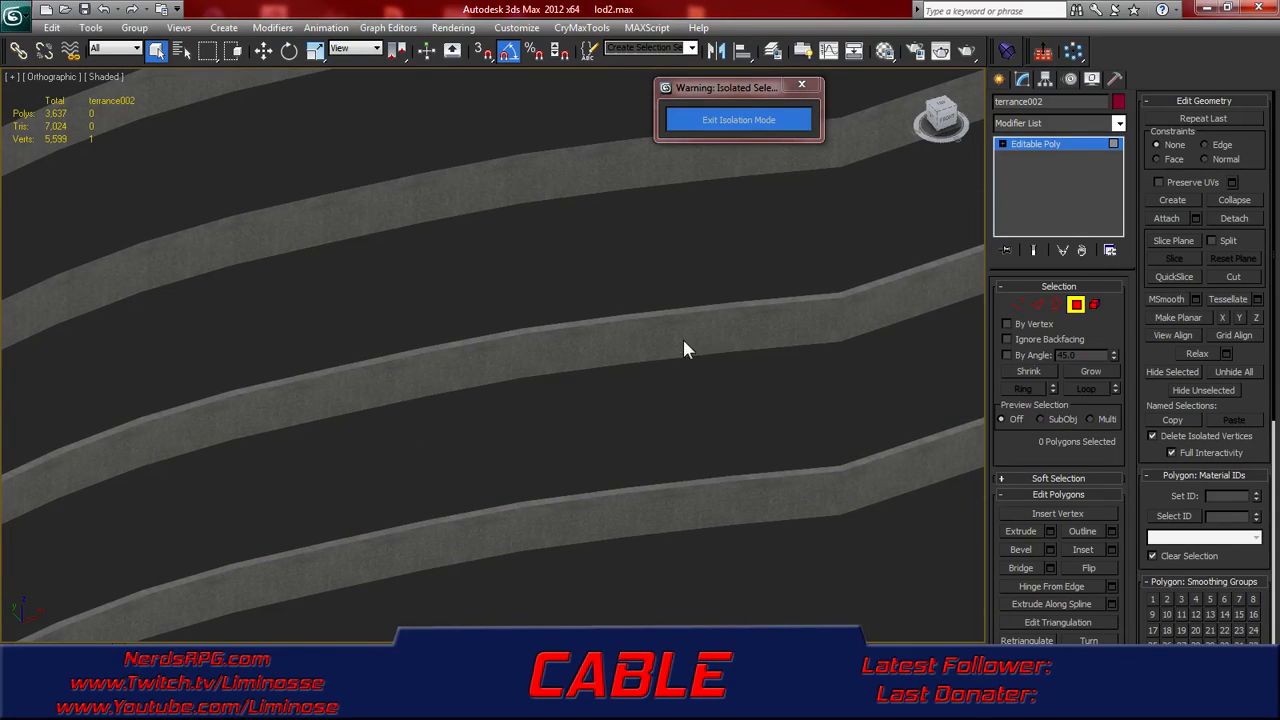
# - Select the full run of polygons along the terrance001 balcony strip at polygon level
pyautogui.click(1074, 304)
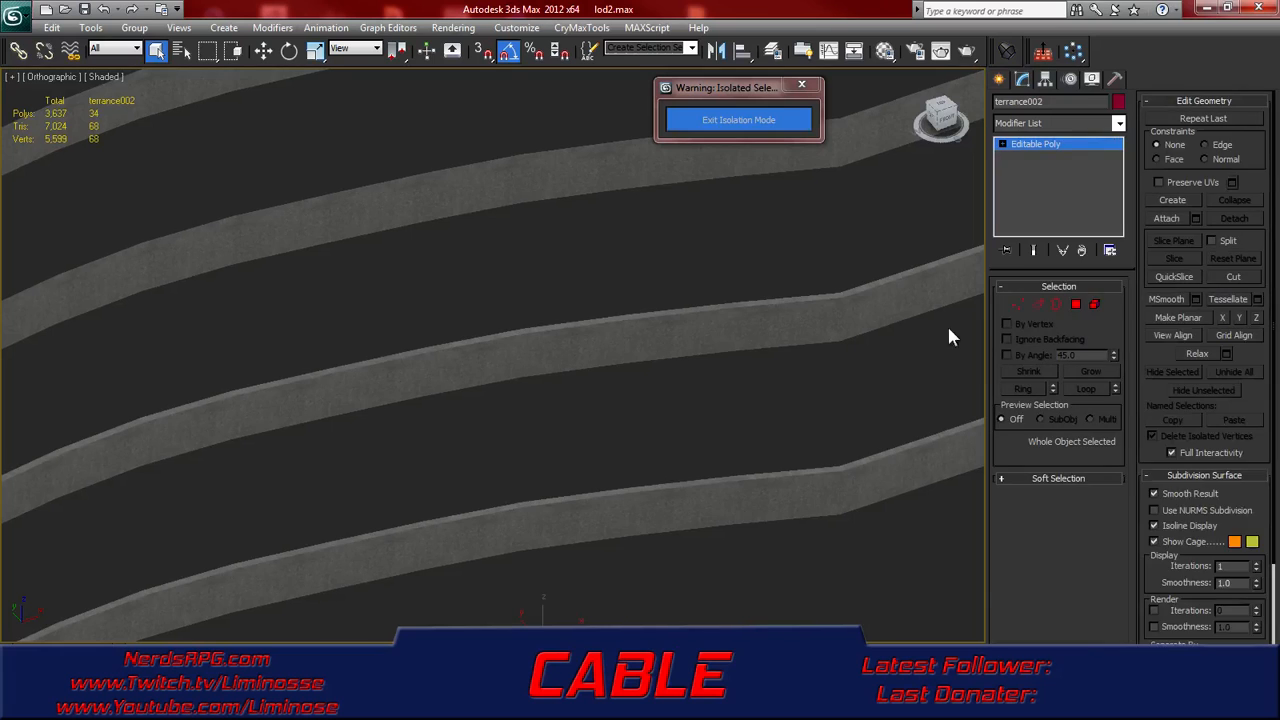
pyautogui.click(549, 333)
pyautogui.click(1078, 305)
pyautogui.click(649, 329)
pyautogui.keyDown('shift'); pyautogui.click(618, 336); pyautogui.keyUp('shift')
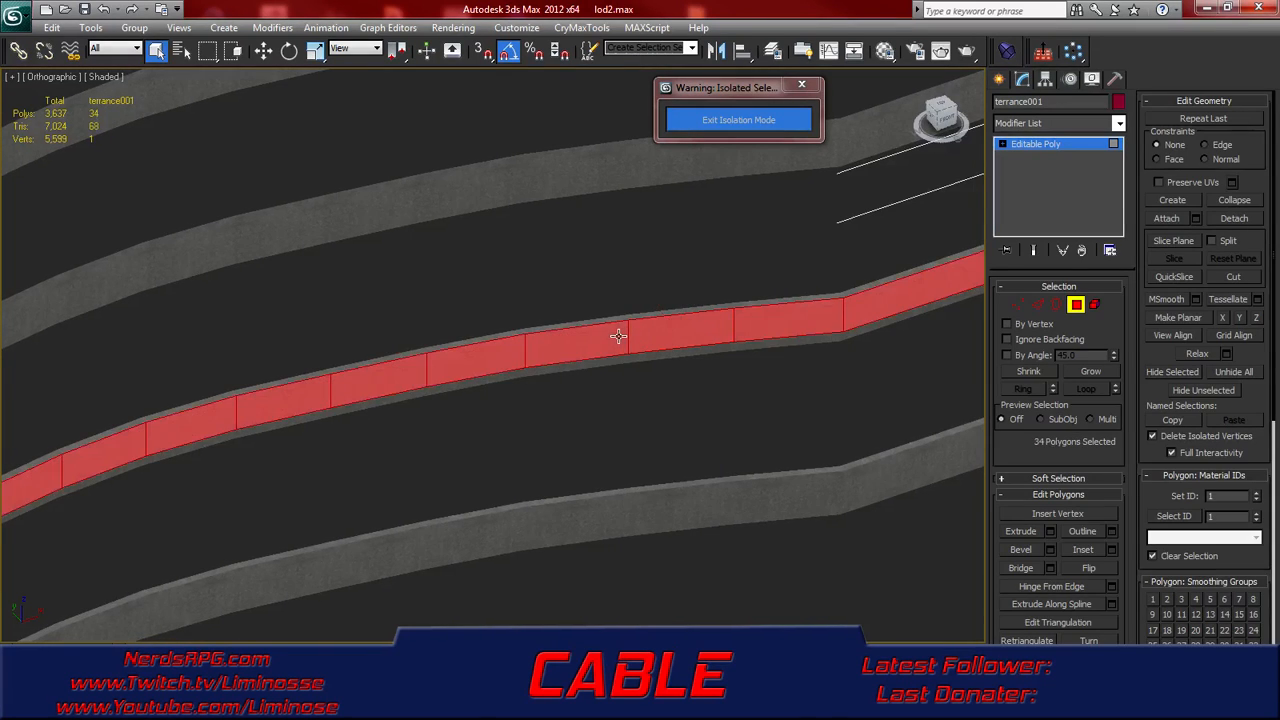
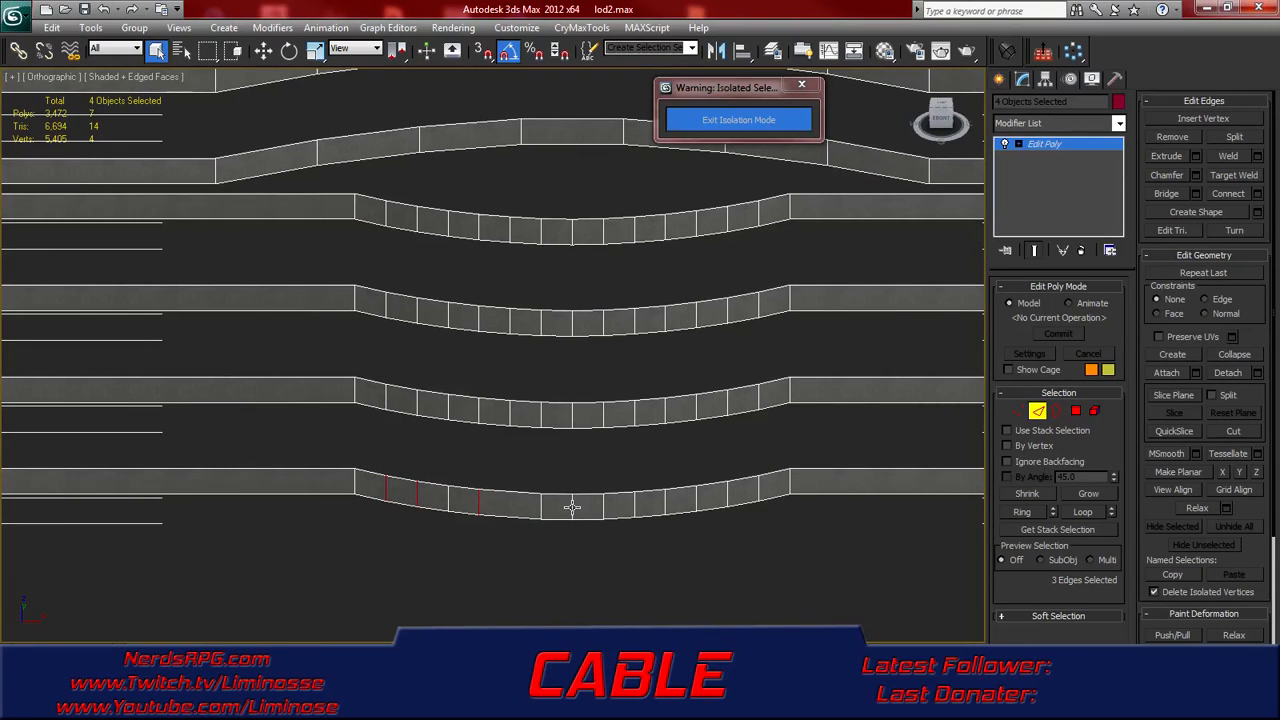
# - Add the surplus vertical edges from the middle to the far end of the lowest terrace's curve to the edge selection
pyautogui.keyDown('ctrl'); pyautogui.click(572, 507); pyautogui.keyUp('ctrl')
pyautogui.keyDown('ctrl'); pyautogui.click(603, 508); pyautogui.keyUp('ctrl')
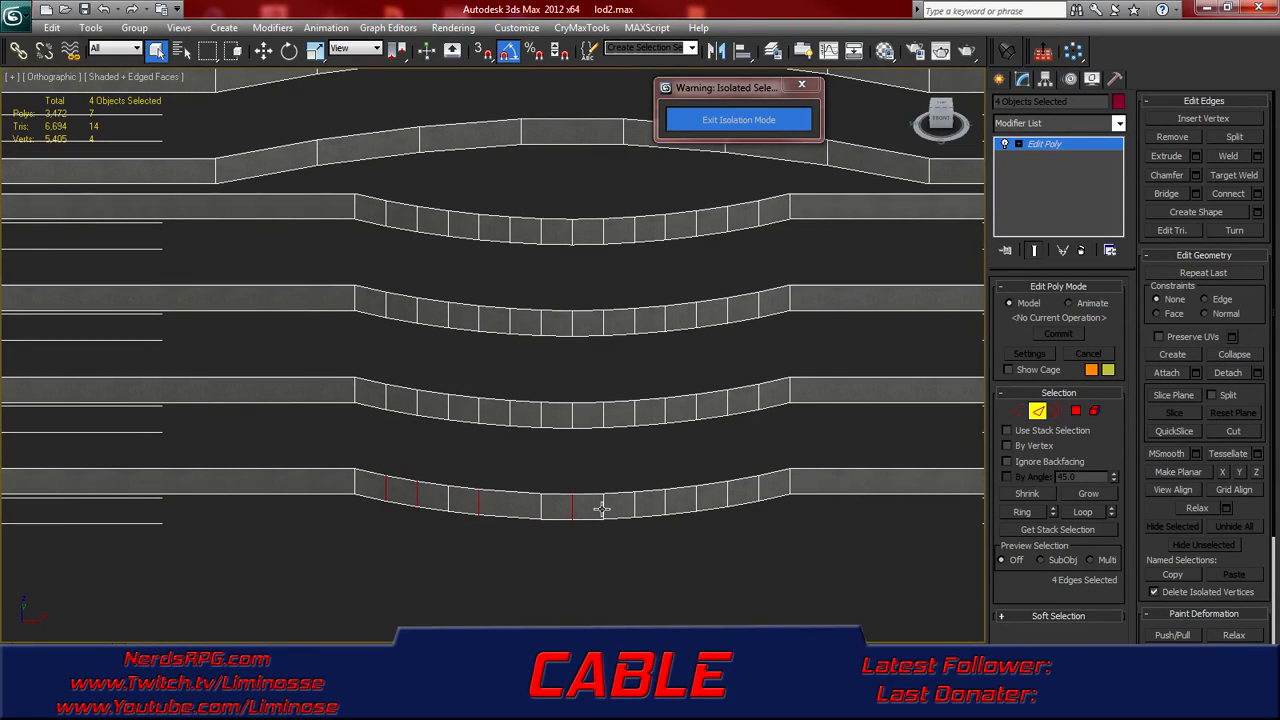
pyautogui.keyDown('ctrl'); pyautogui.click(665, 505); pyautogui.keyUp('ctrl')
pyautogui.keyDown('ctrl'); pyautogui.click(697, 506); pyautogui.keyUp('ctrl')
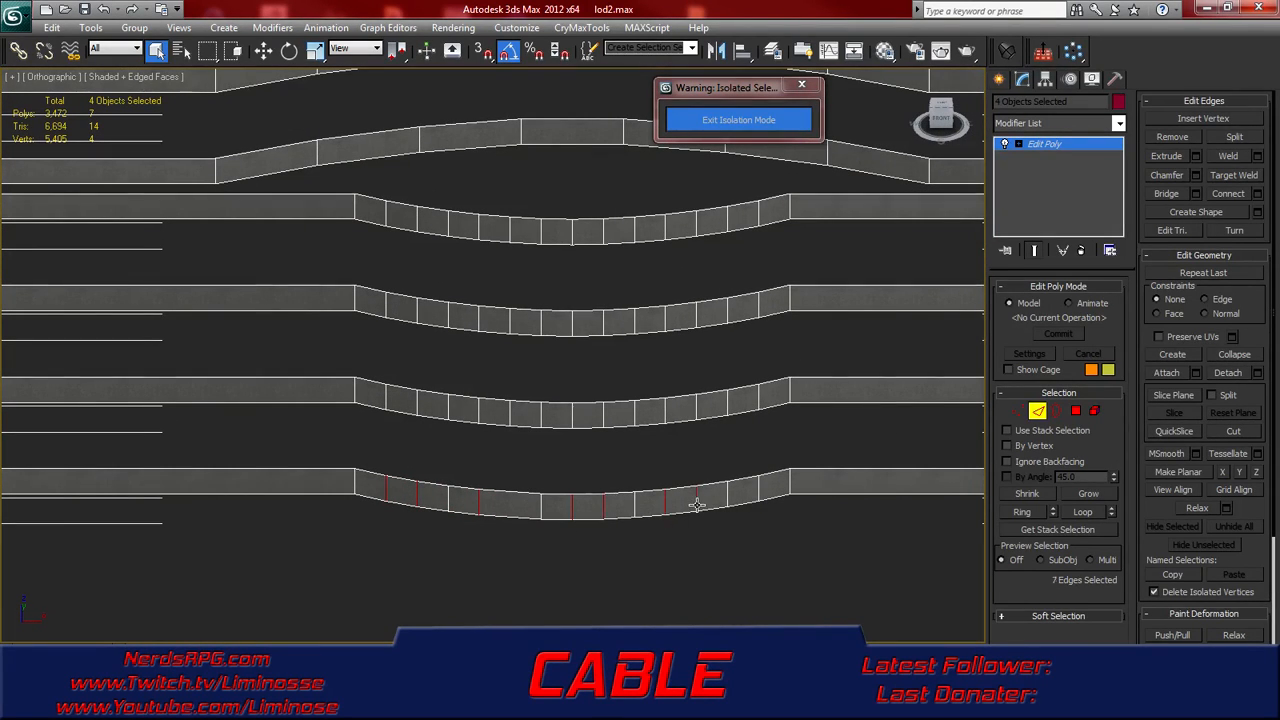
pyautogui.keyDown('ctrl'); pyautogui.click(758, 490); pyautogui.keyUp('ctrl')
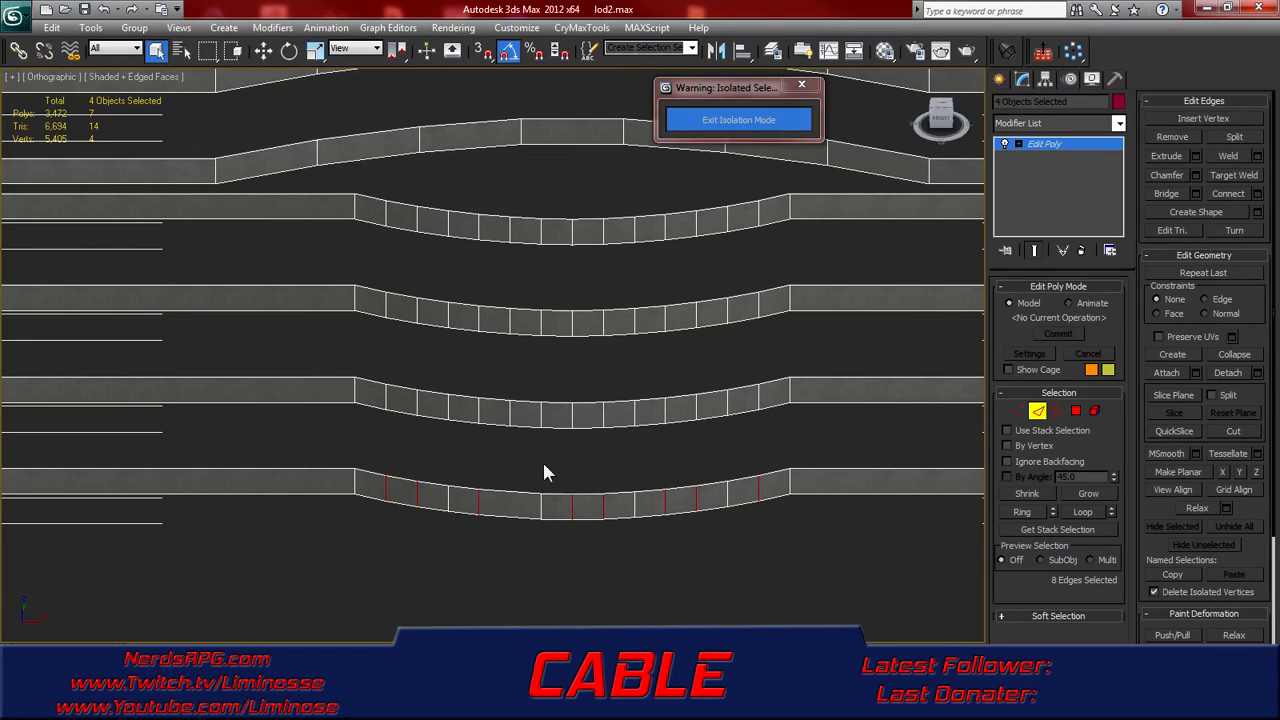
# - Add the surplus vertical edges along the curve of the second-lowest terrace to the edge selection
pyautogui.keyDown('ctrl'); pyautogui.click(386, 400); pyautogui.keyUp('ctrl')
pyautogui.keyDown('ctrl'); pyautogui.click(417, 403); pyautogui.keyUp('ctrl')
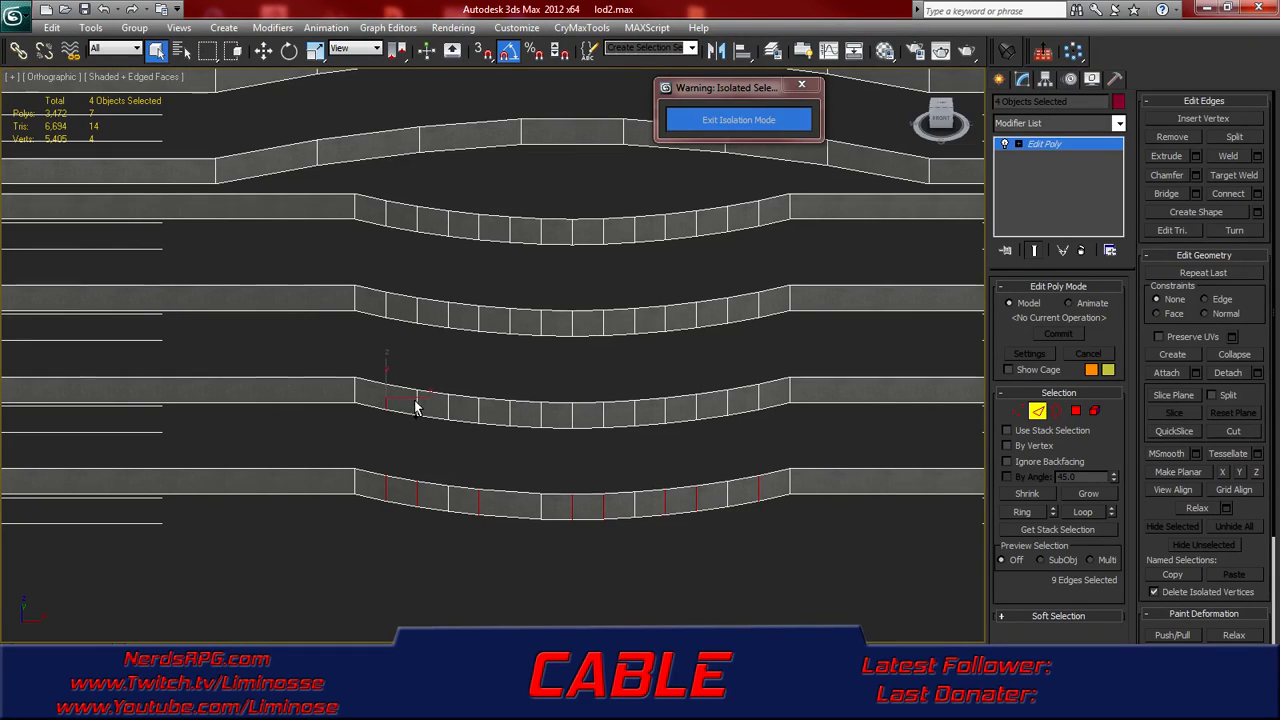
pyautogui.keyDown('ctrl'); pyautogui.click(479, 411); pyautogui.keyUp('ctrl')
pyautogui.keyDown('ctrl'); pyautogui.click(510, 413); pyautogui.keyUp('ctrl')
pyautogui.keyDown('ctrl'); pyautogui.moveTo(578, 420); pyautogui.dragTo(556, 420); pyautogui.keyUp('ctrl')
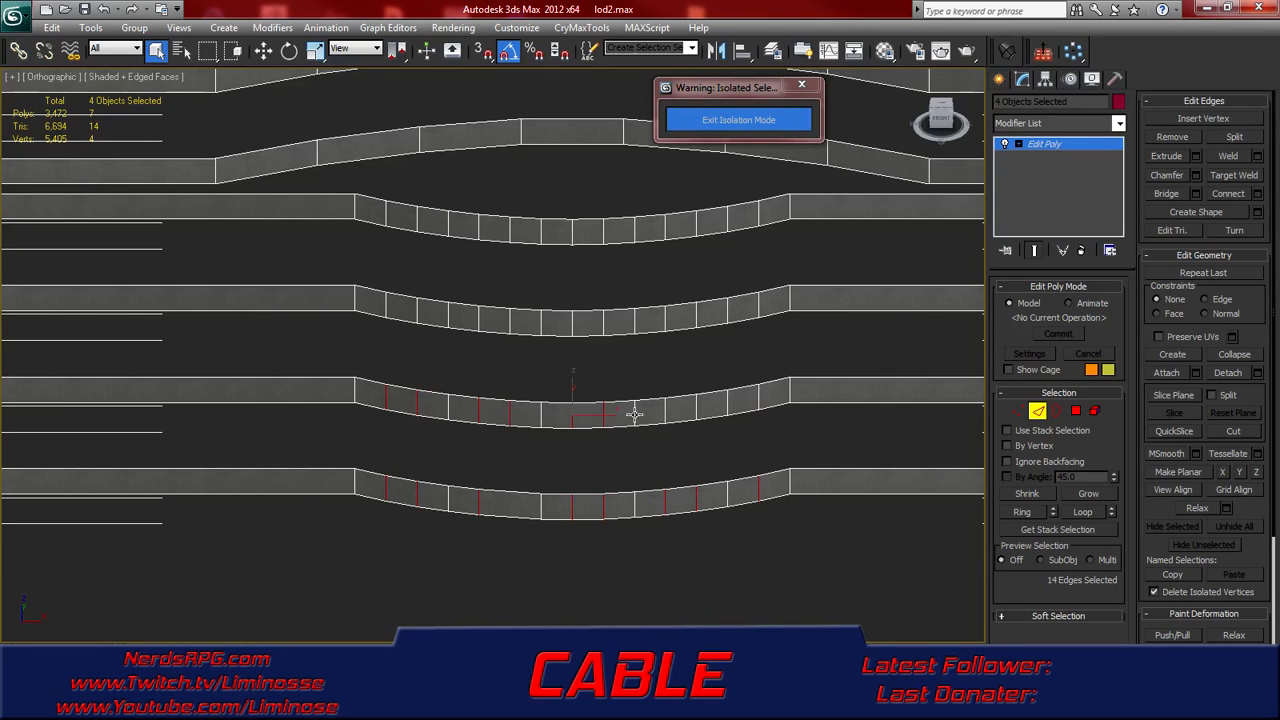
pyautogui.keyDown('ctrl'); pyautogui.moveTo(707, 403); pyautogui.dragTo(653, 413); pyautogui.keyUp('ctrl')
pyautogui.keyDown('ctrl'); pyautogui.click(757, 403); pyautogui.keyUp('ctrl')
pyautogui.moveTo(684, 412)
pyautogui.keyDown('alt'); pyautogui.mouseDown(button='middle')
pyautogui.moveTo(663, 414)
pyautogui.moveTo(666, 394)
pyautogui.moveTo(668, 418)
pyautogui.mouseUp(button='middle'); pyautogui.keyUp('alt')
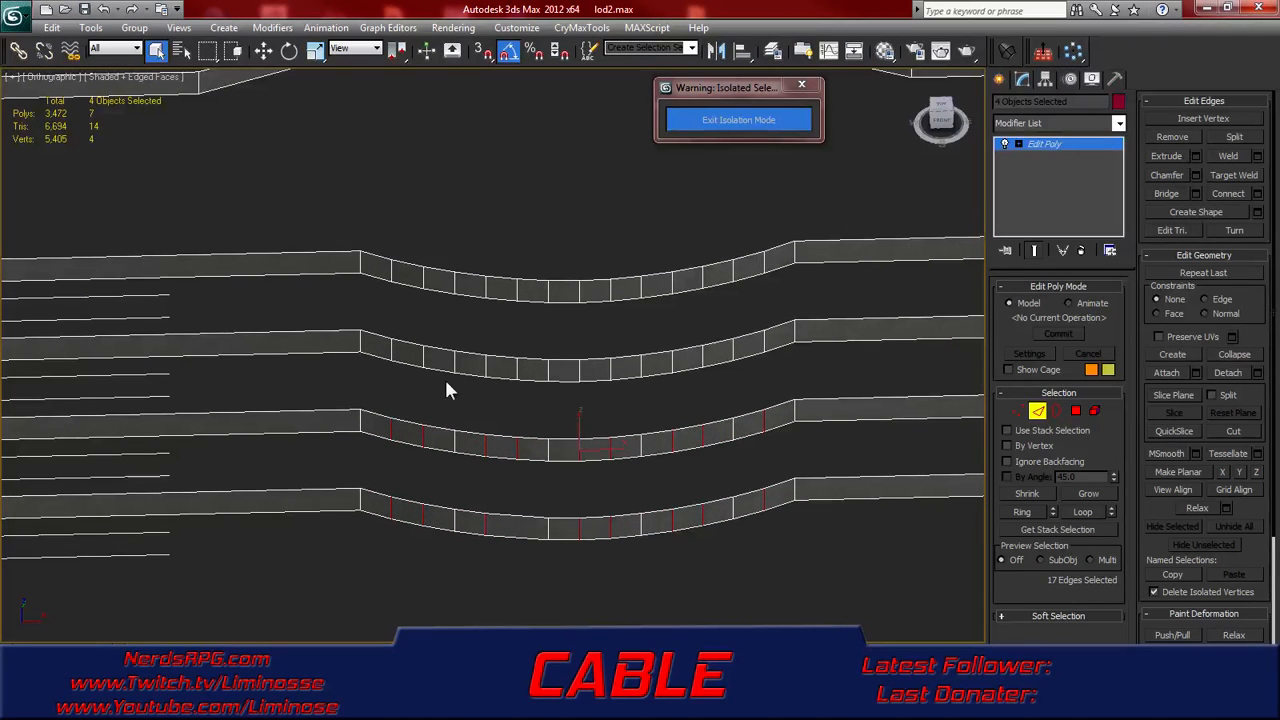
# - Extend the edge selection with the surplus vertical edges along the third terrace's curve, counting from the lowest
pyautogui.keyDown('ctrl'); pyautogui.click(391, 351); pyautogui.keyUp('ctrl')
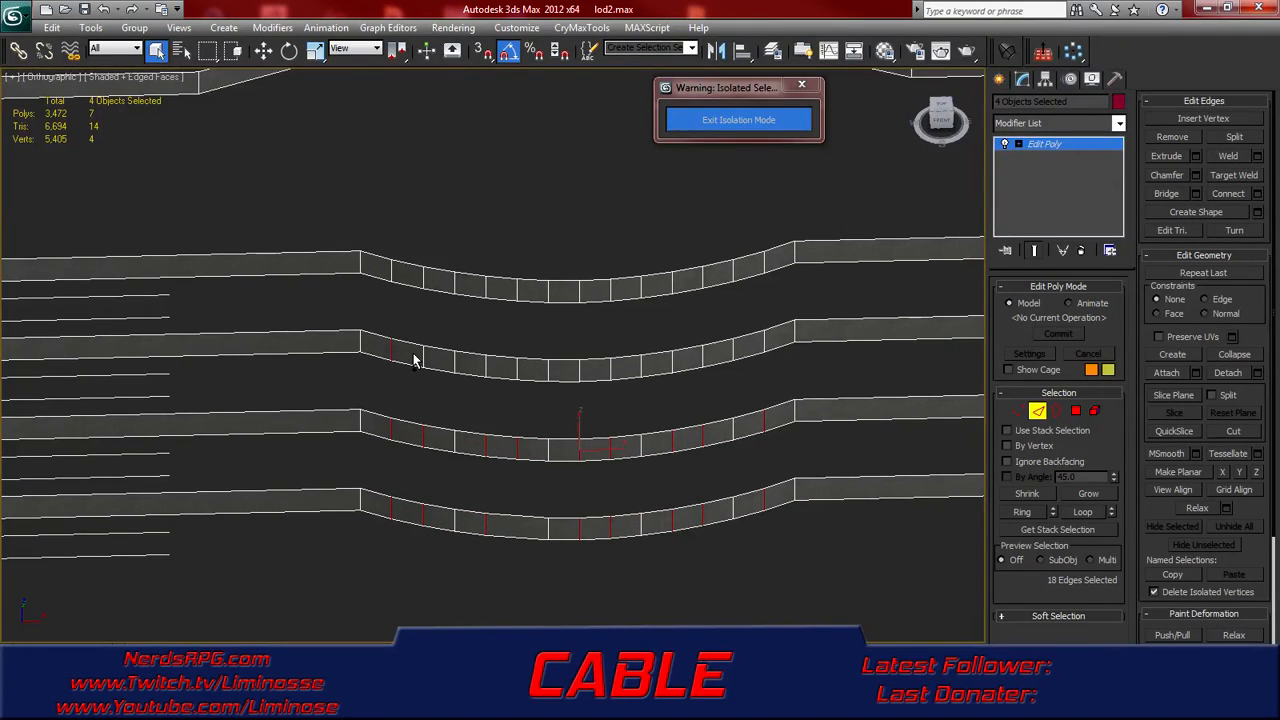
pyautogui.keyDown('ctrl'); pyautogui.click(486, 370); pyautogui.keyUp('ctrl')
pyautogui.keyDown('ctrl'); pyautogui.click(518, 371); pyautogui.keyUp('ctrl')
pyautogui.keyDown('ctrl'); pyautogui.click(584, 374); pyautogui.keyUp('ctrl')
pyautogui.keyDown('ctrl'); pyautogui.click(614, 370); pyautogui.keyUp('ctrl')
pyautogui.keyDown('ctrl'); pyautogui.click(670, 363); pyautogui.keyUp('ctrl')
pyautogui.keyDown('ctrl'); pyautogui.click(702, 356); pyautogui.keyUp('ctrl')
pyautogui.keyDown('ctrl'); pyautogui.click(766, 341); pyautogui.keyUp('ctrl')
# - Add the uppermost terrace's surplus curve edges to the selection, and remove all selected edges together with their vertices
pyautogui.keyDown('ctrl'); pyautogui.click(764, 262); pyautogui.keyUp('ctrl')
pyautogui.keyDown('ctrl'); pyautogui.click(611, 289); pyautogui.keyUp('ctrl')
pyautogui.keyDown('ctrl'); pyautogui.click(579, 291); pyautogui.keyUp('ctrl')
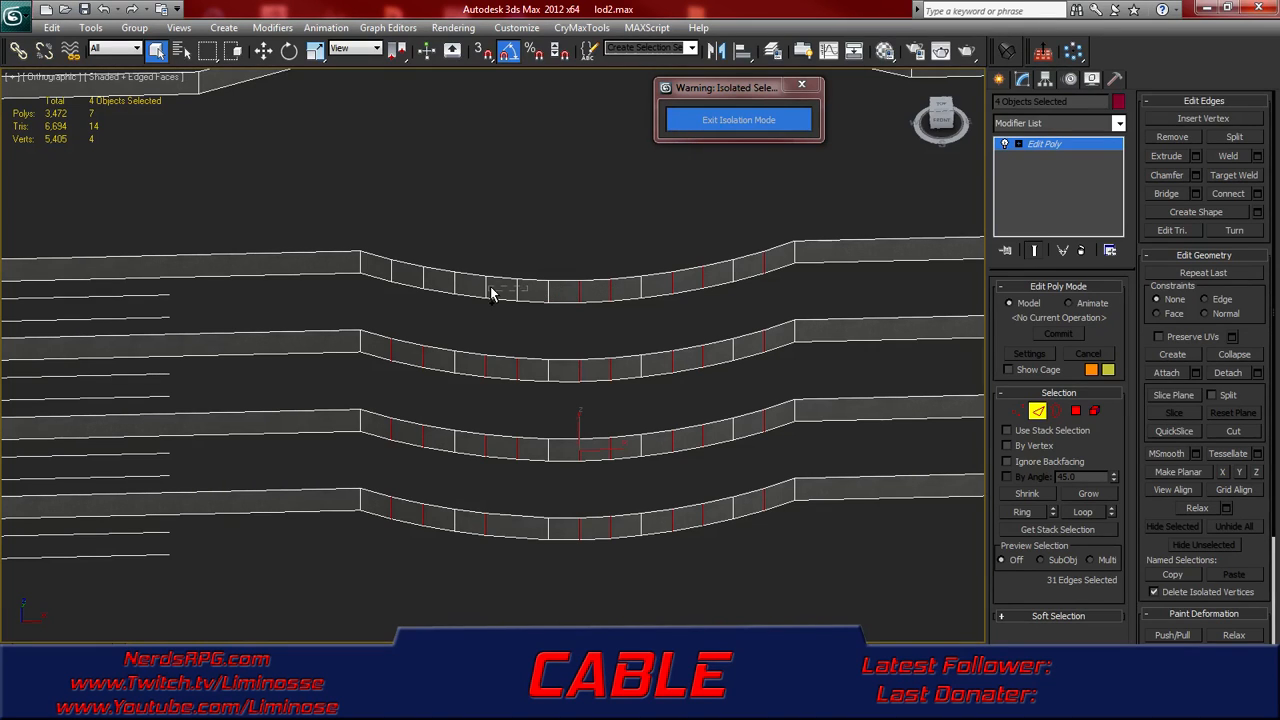
pyautogui.keyDown('ctrl'); pyautogui.moveTo(484, 286); pyautogui.dragTo(401, 273); pyautogui.keyUp('ctrl')
pyautogui.hotkey('ctrl', 'BackSpace')
pyautogui.scroll(1, 528, 373)
pyautogui.scroll(-3, 528, 373)
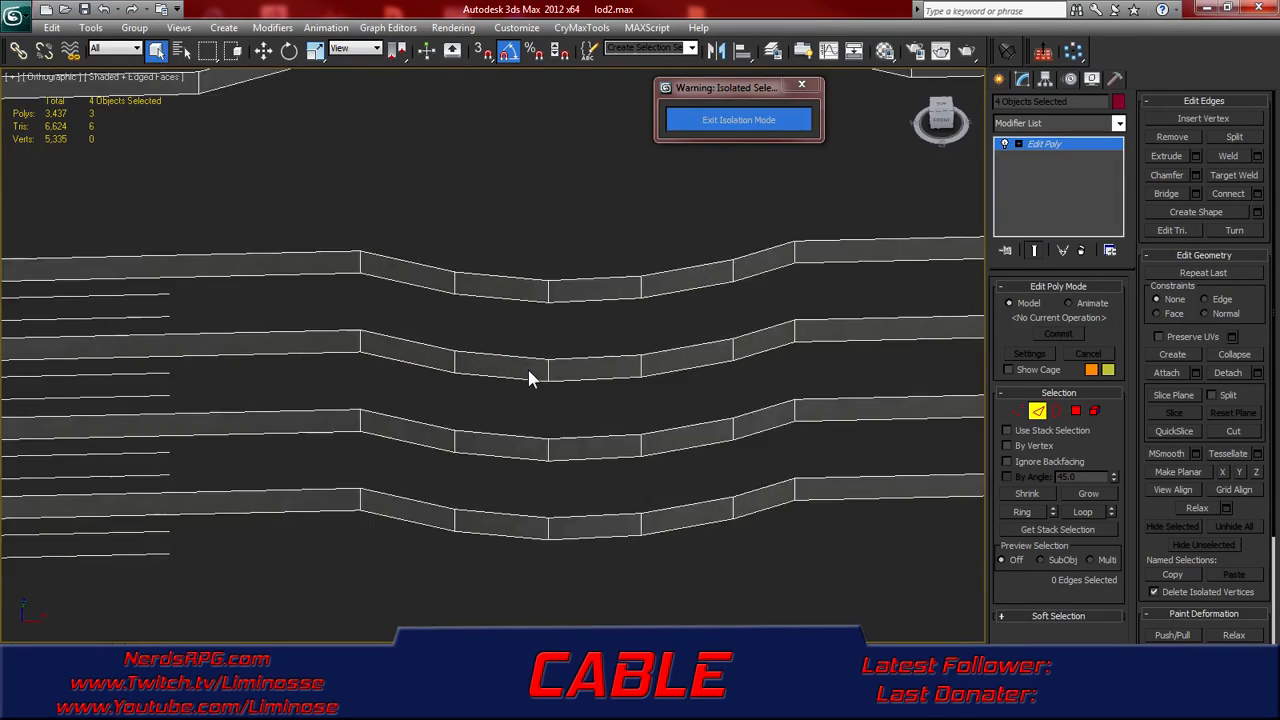
# - Collapse the Edit Poly modifier on the four terraces and exit isolation mode
pyautogui.keyDown('alt'); pyautogui.moveTo(528, 373); pyautogui.dragTo(757, 323, button='middle'); pyautogui.keyUp('alt')
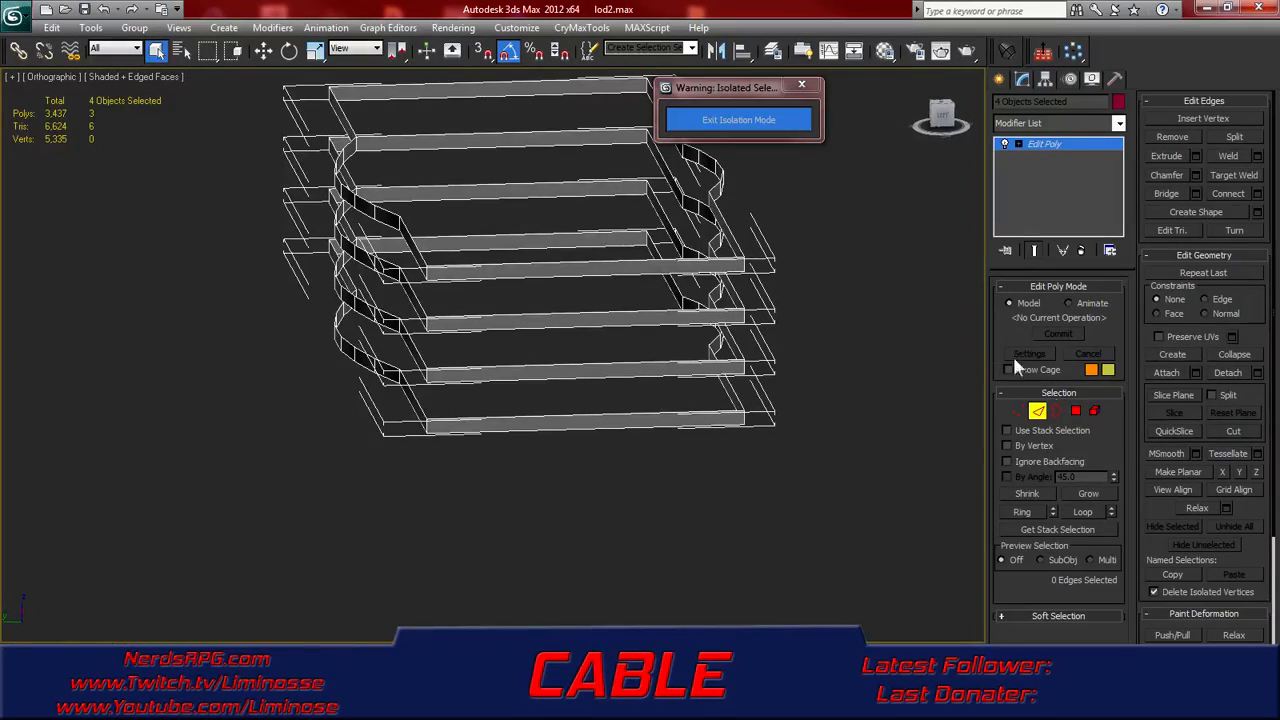
pyautogui.click(1040, 411)
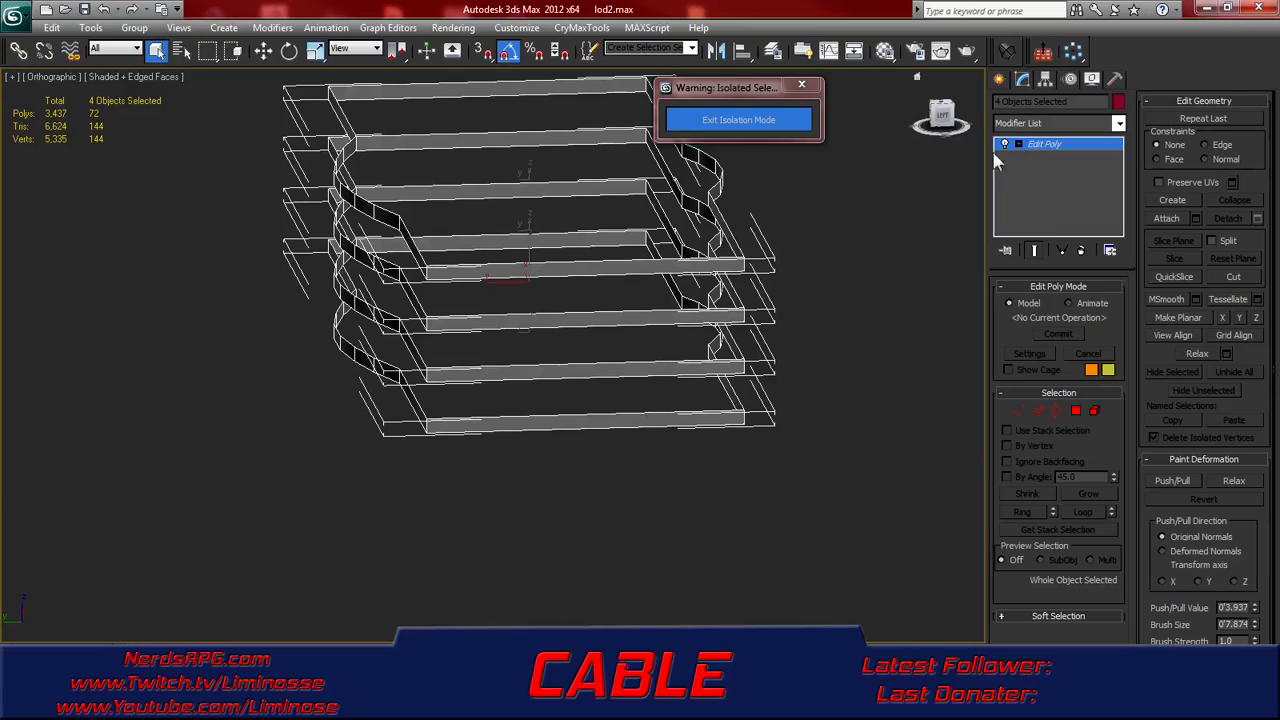
pyautogui.rightClick(1054, 143)
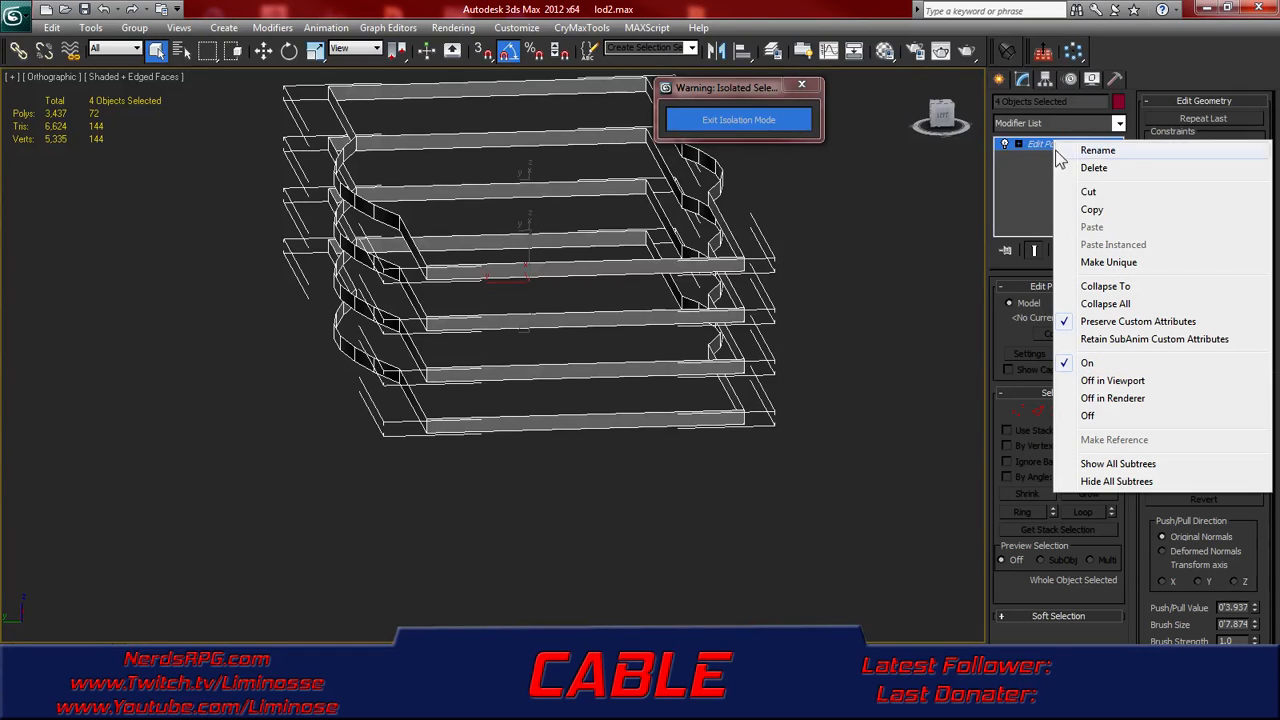
pyautogui.click(1105, 287)
pyautogui.click(661, 432)
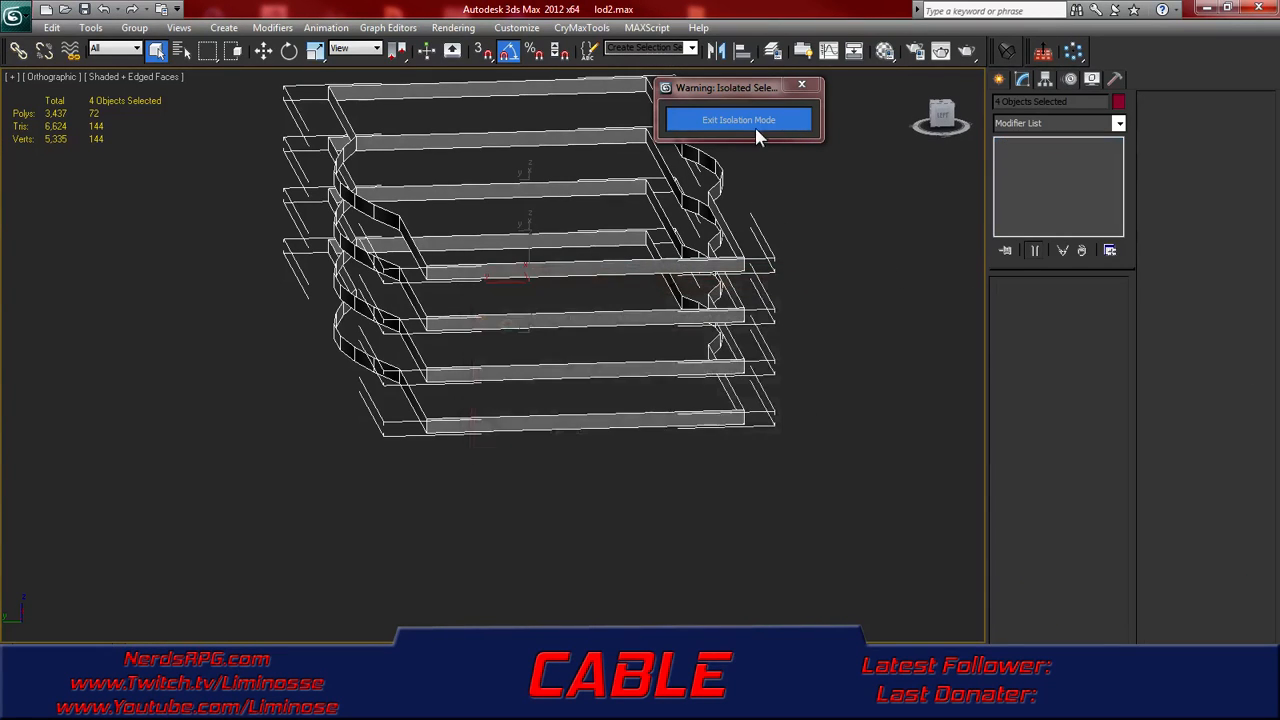
pyautogui.click(757, 123)
# - Examine the simplified balconies, roof and ground-level steps on the full building for remaining dense geometry
pyautogui.keyDown('alt'); pyautogui.moveTo(530, 316); pyautogui.dragTo(654, 328, button='middle'); pyautogui.keyUp('alt')
pyautogui.moveTo(577, 394); pyautogui.dragTo(622, 351, button='middle')
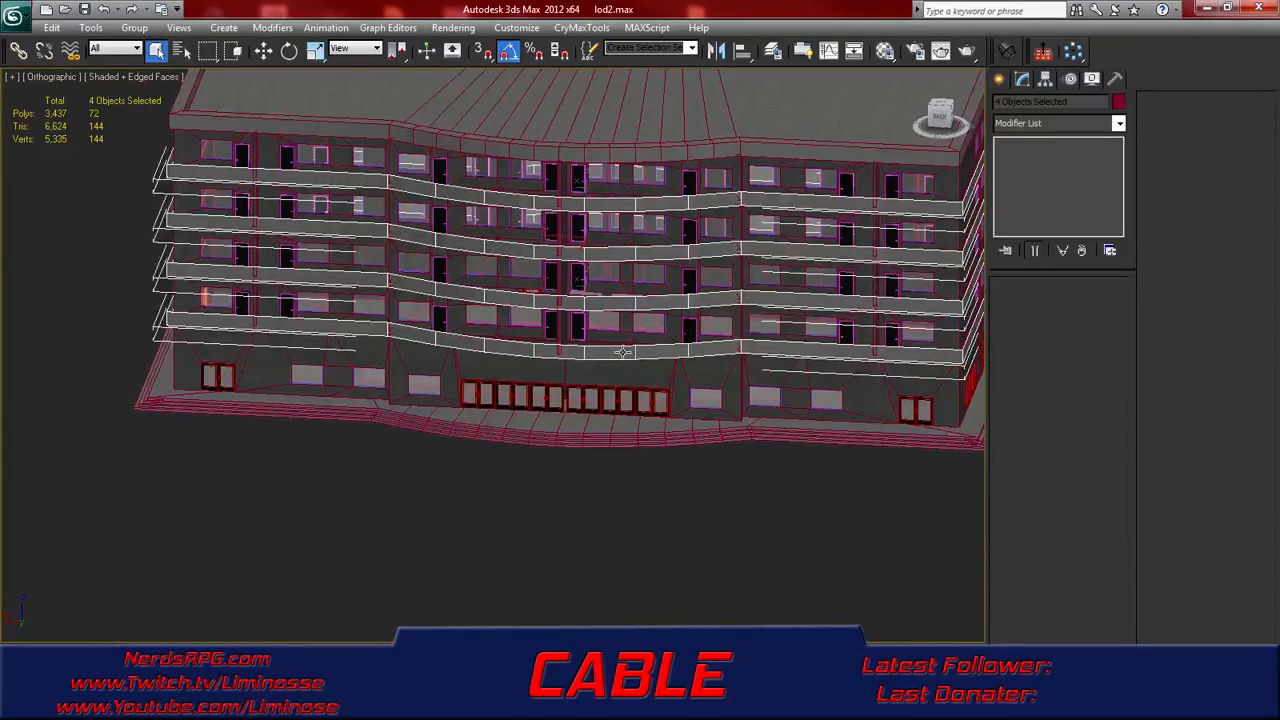
pyautogui.moveTo(457, 443); pyautogui.dragTo(556, 424, button='middle')
pyautogui.scroll(3, 556, 424)
pyautogui.moveTo(246, 416); pyautogui.dragTo(390, 395, button='middle')
pyautogui.scroll(1, 389, 395)
pyautogui.scroll(-2, 385, 394)
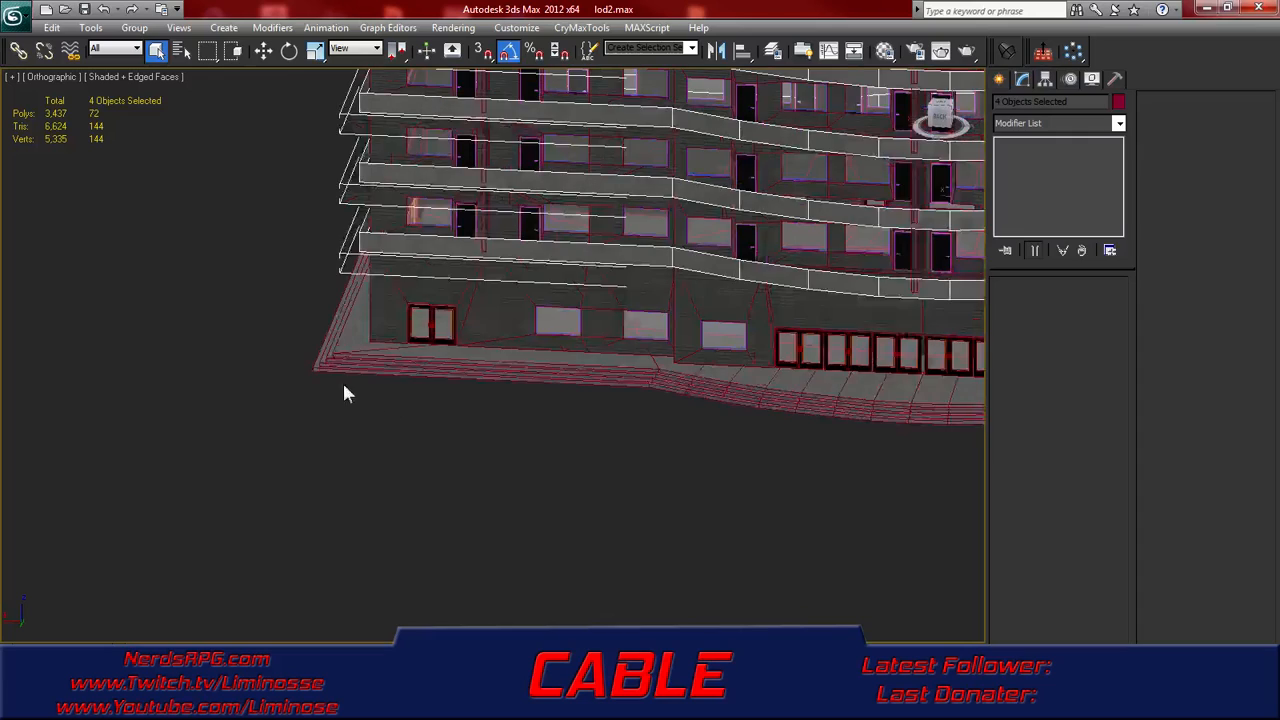
pyautogui.moveTo(478, 275); pyautogui.dragTo(343, 316, button='middle')
pyautogui.scroll(-2, 370, 328)
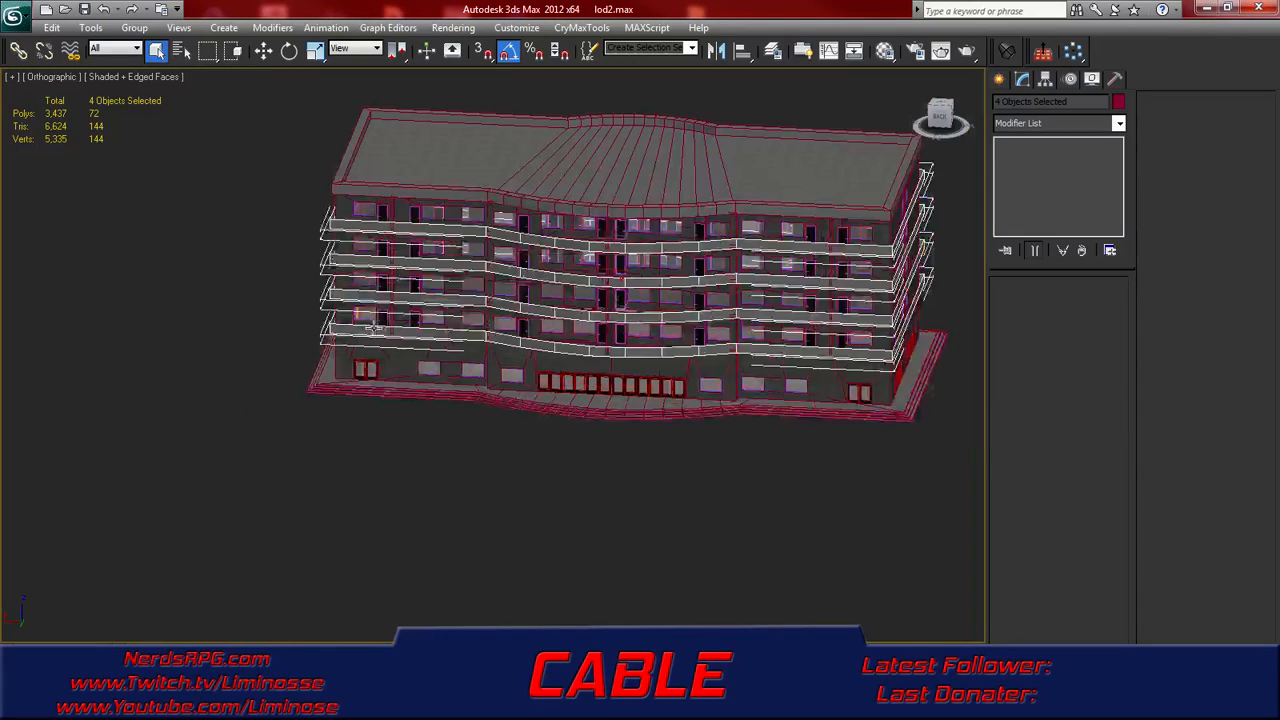
pyautogui.moveTo(519, 302); pyautogui.dragTo(371, 303, button='middle')
pyautogui.scroll(2, 370, 303)
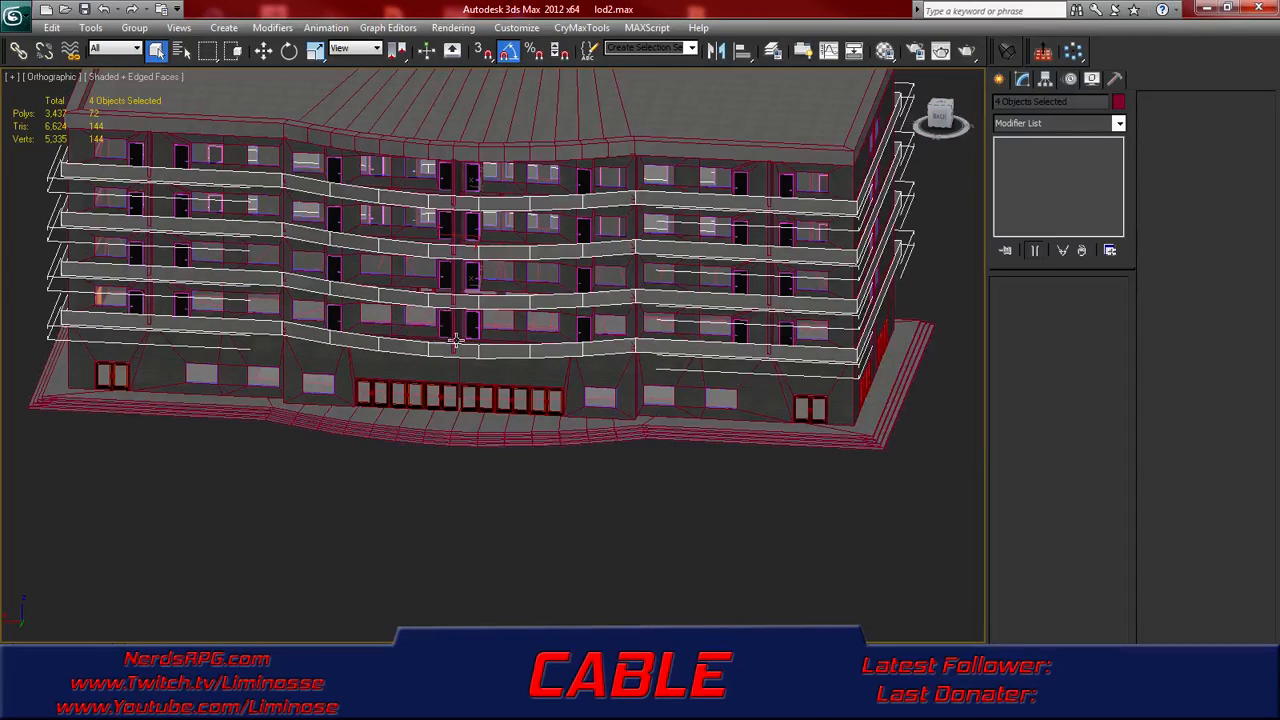
pyautogui.keyDown('alt'); pyautogui.moveTo(478, 321); pyautogui.dragTo(454, 389, button='middle'); pyautogui.keyUp('alt')
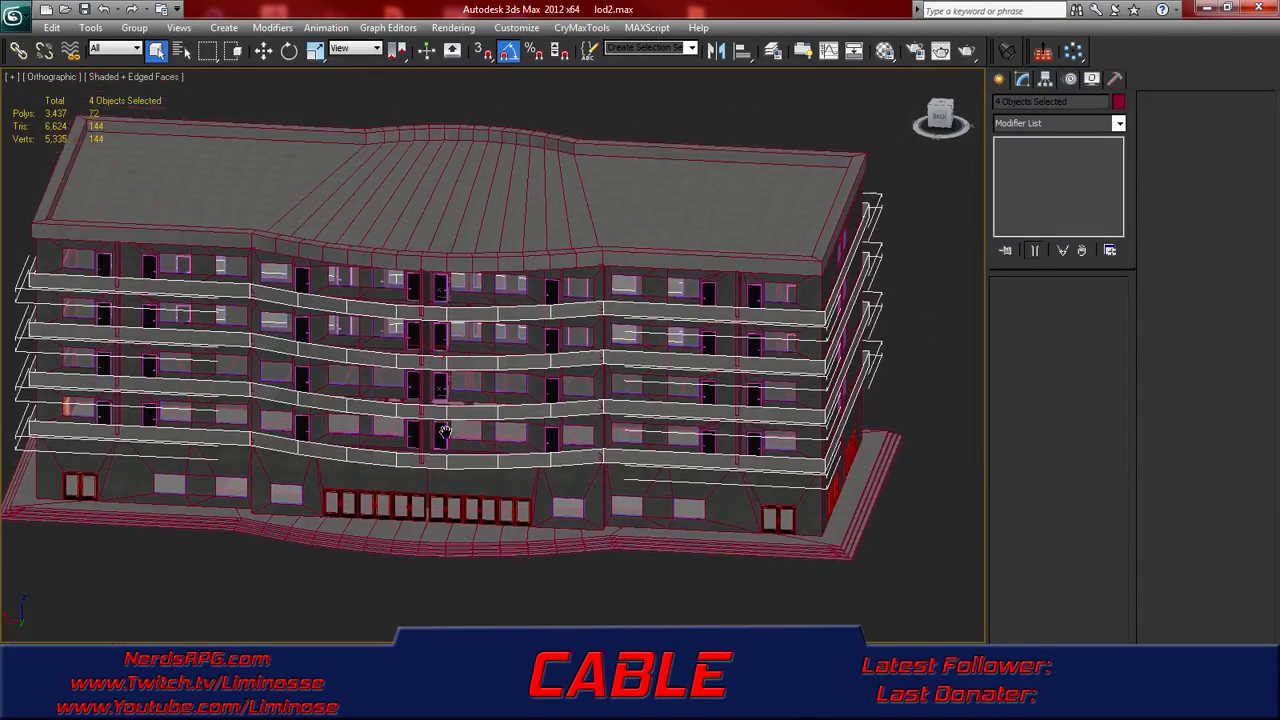
pyautogui.click(510, 238)
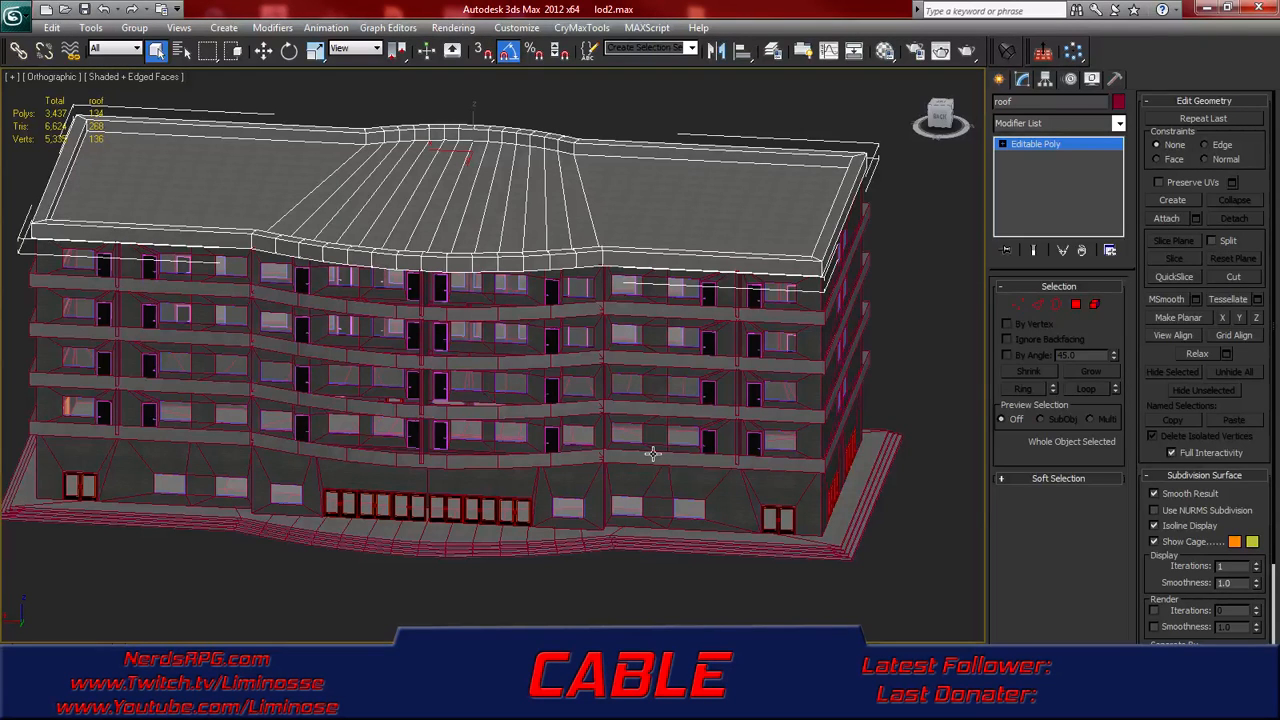
# - Select the steps object around the building's base and isolate it
pyautogui.scroll(3, 519, 506)
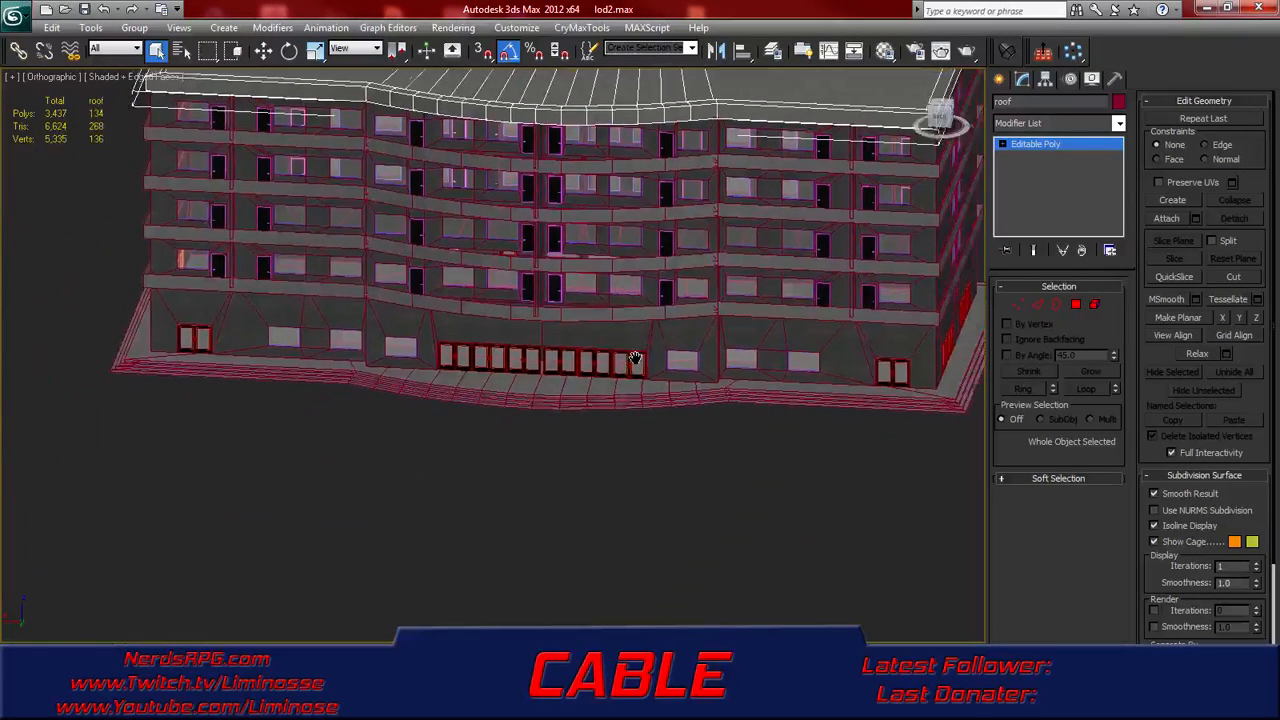
pyautogui.scroll(3, 559, 425)
pyautogui.click(551, 452)
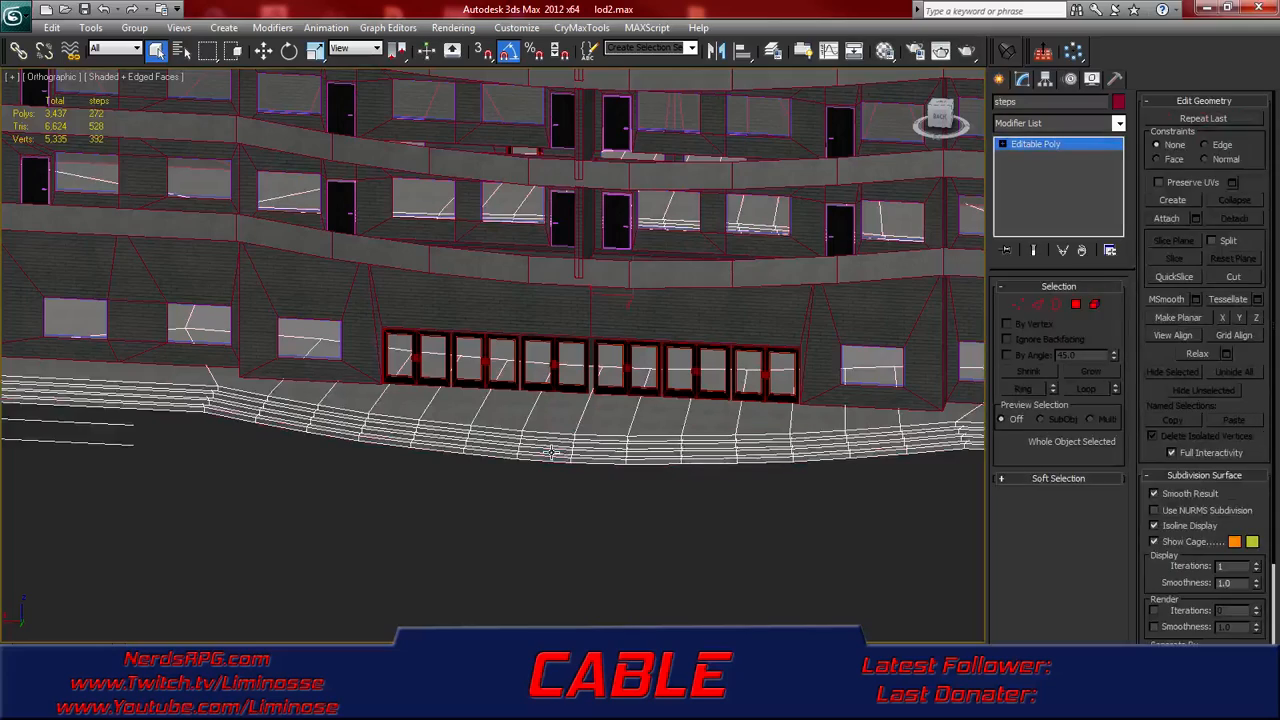
pyautogui.keyDown('alt'); pyautogui.moveTo(634, 420); pyautogui.dragTo(652, 458, button='middle'); pyautogui.keyUp('alt')
pyautogui.rightClick(652, 468)
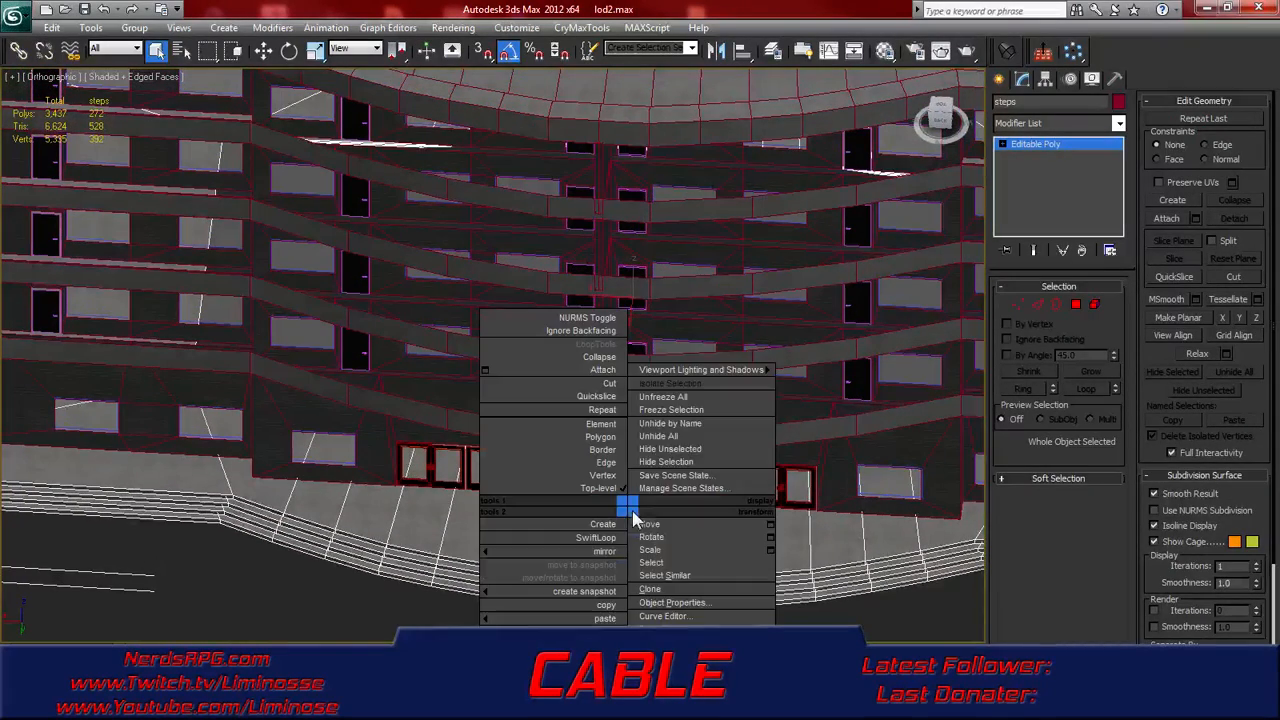
pyautogui.click(706, 386)
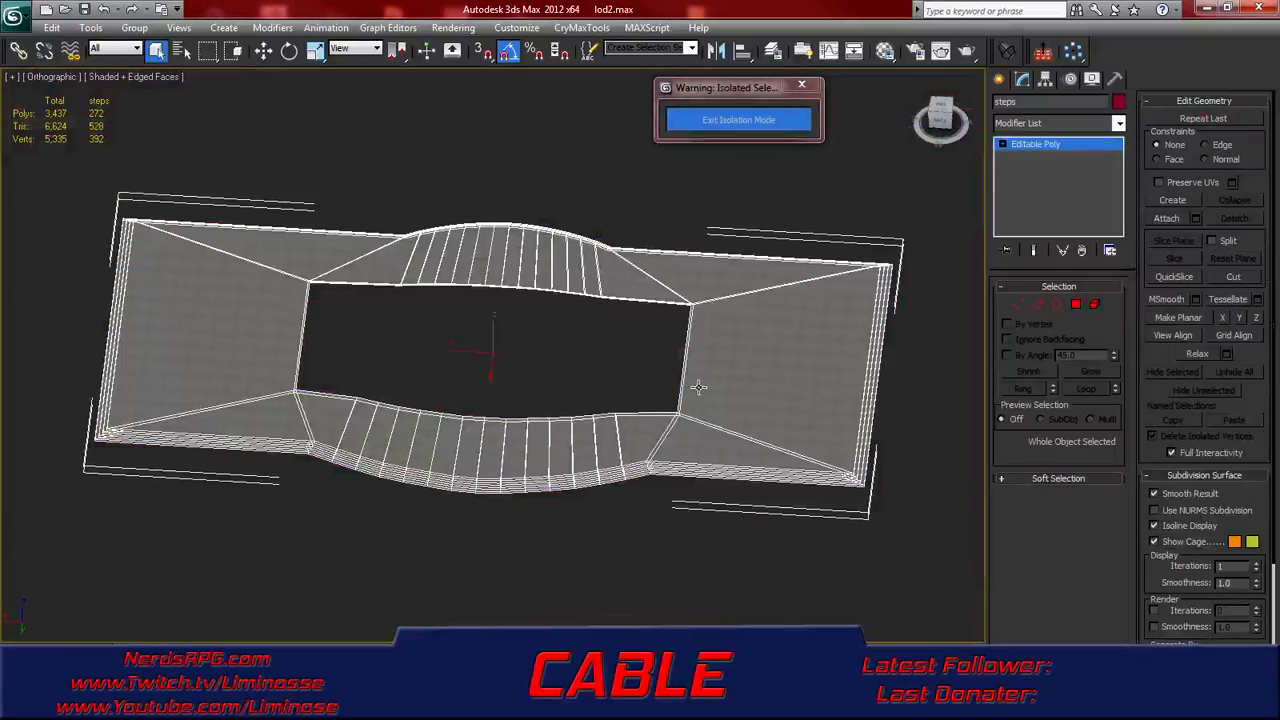
# - In the Top view, region-select the steps' polygons around the central opening at polygon level
pyautogui.keyDown('alt'); pyautogui.moveTo(543, 447); pyautogui.dragTo(565, 553, button='middle'); pyautogui.keyUp('alt')
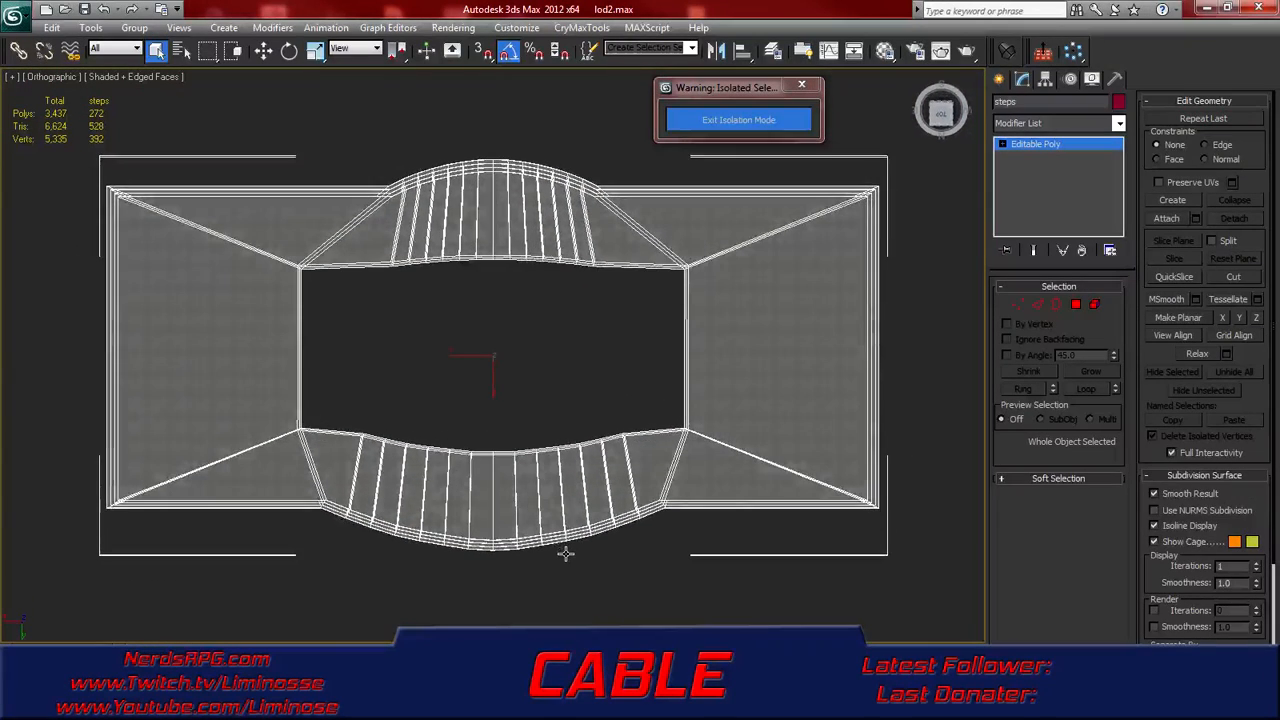
pyautogui.press('t')
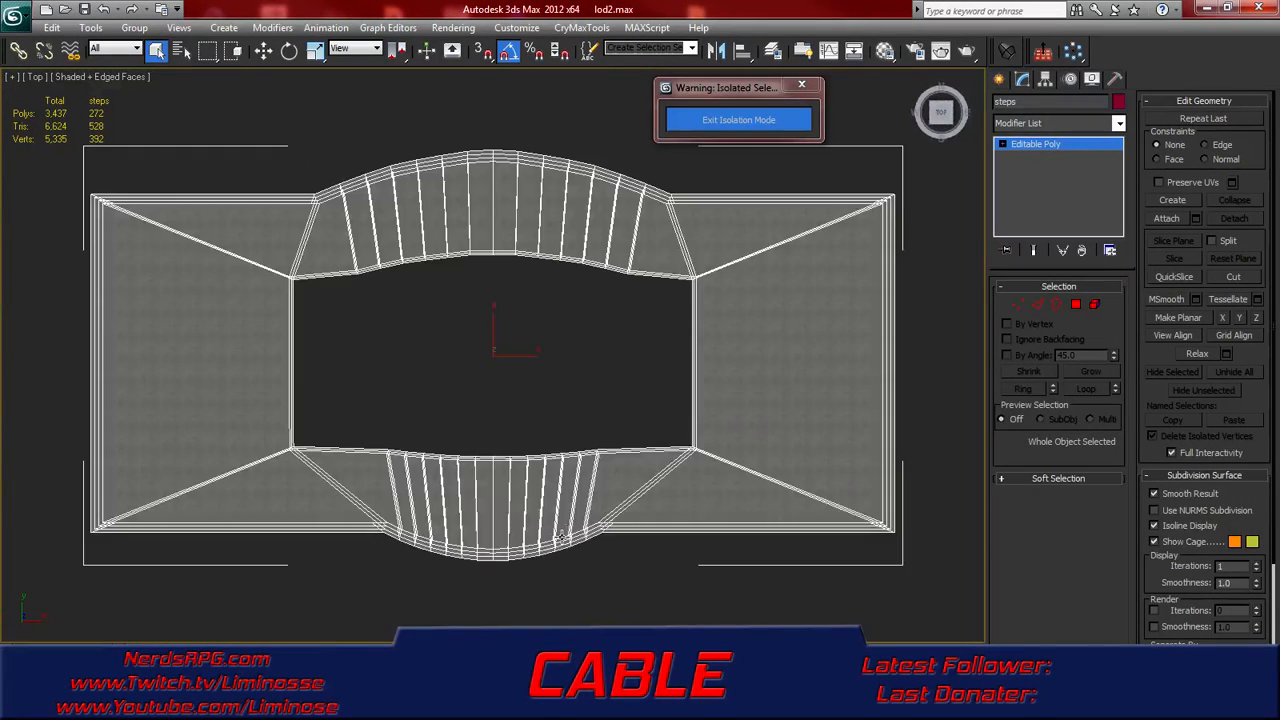
pyautogui.scroll(5, 300, 340)
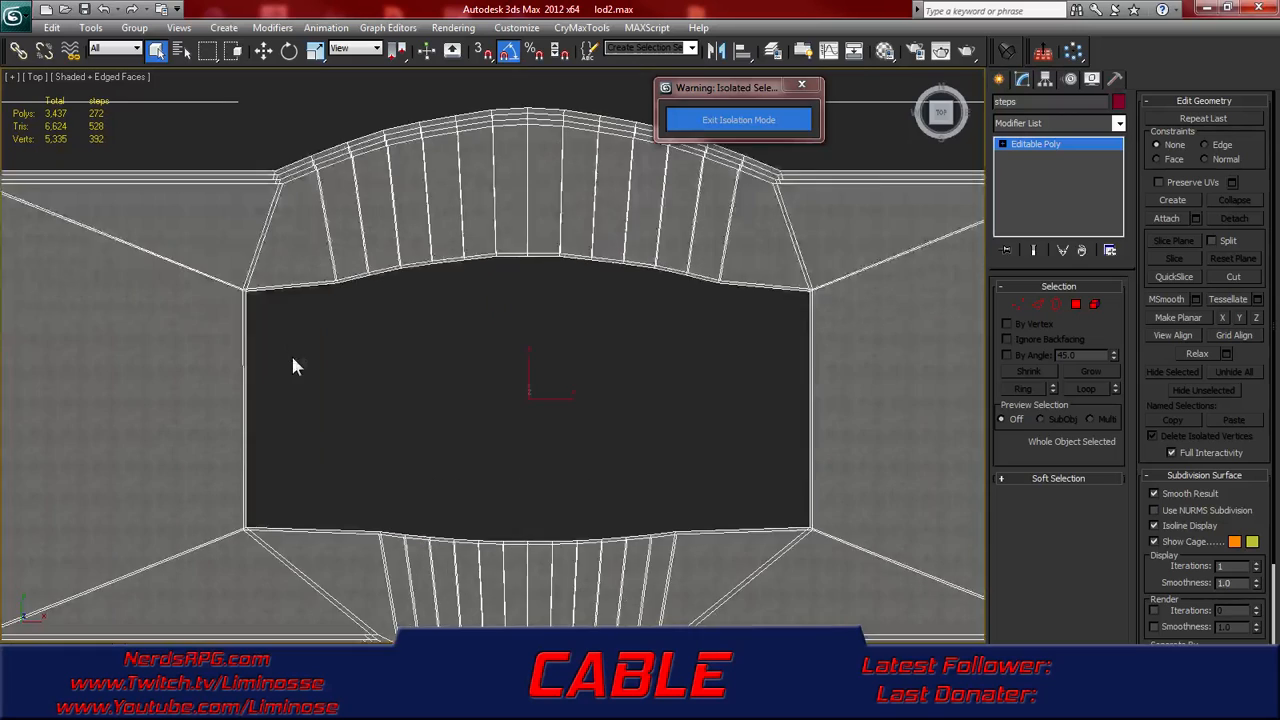
pyautogui.press('z')
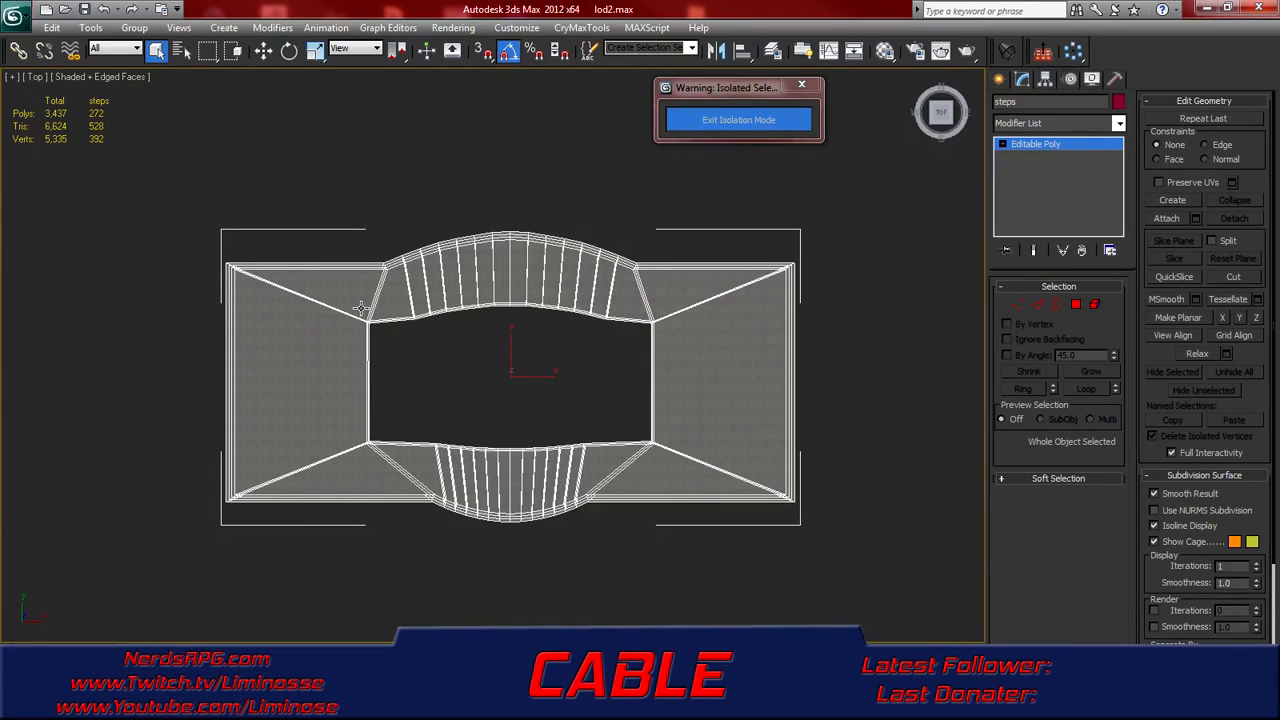
pyautogui.click(1075, 304)
pyautogui.hotkey('ctrl', 'a')
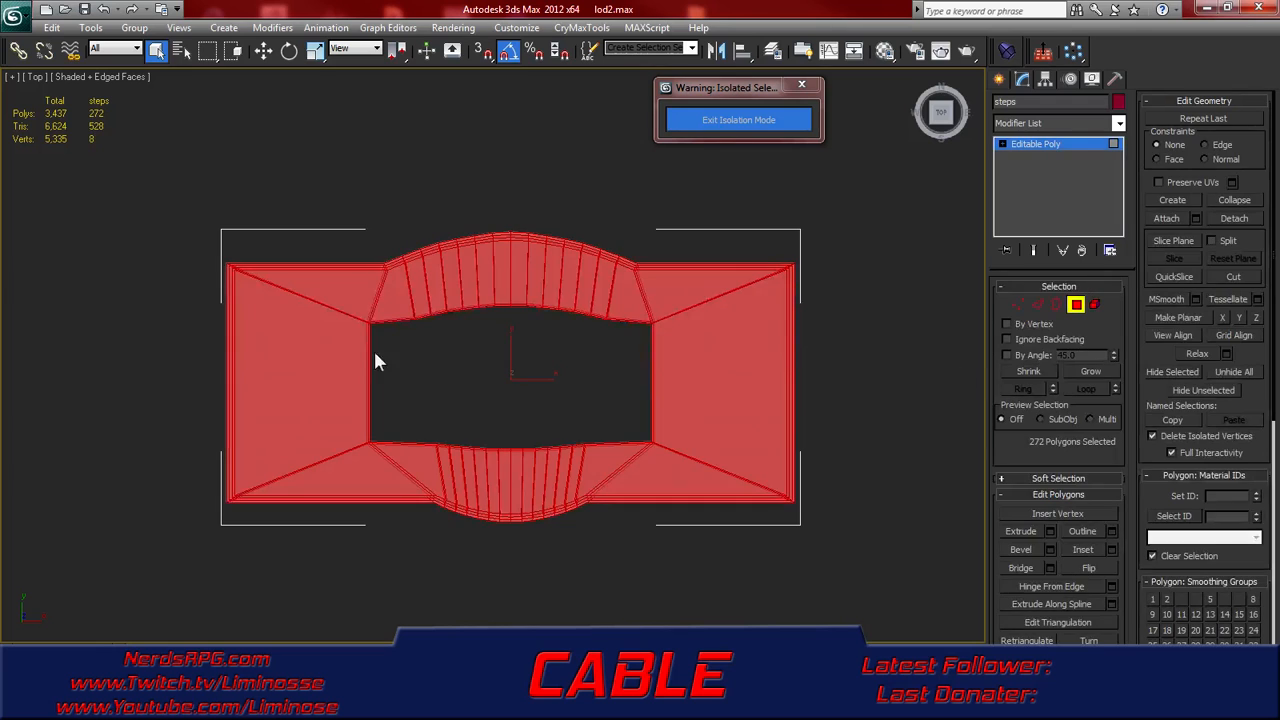
pyautogui.moveTo(703, 461); pyautogui.dragTo(704, 461)
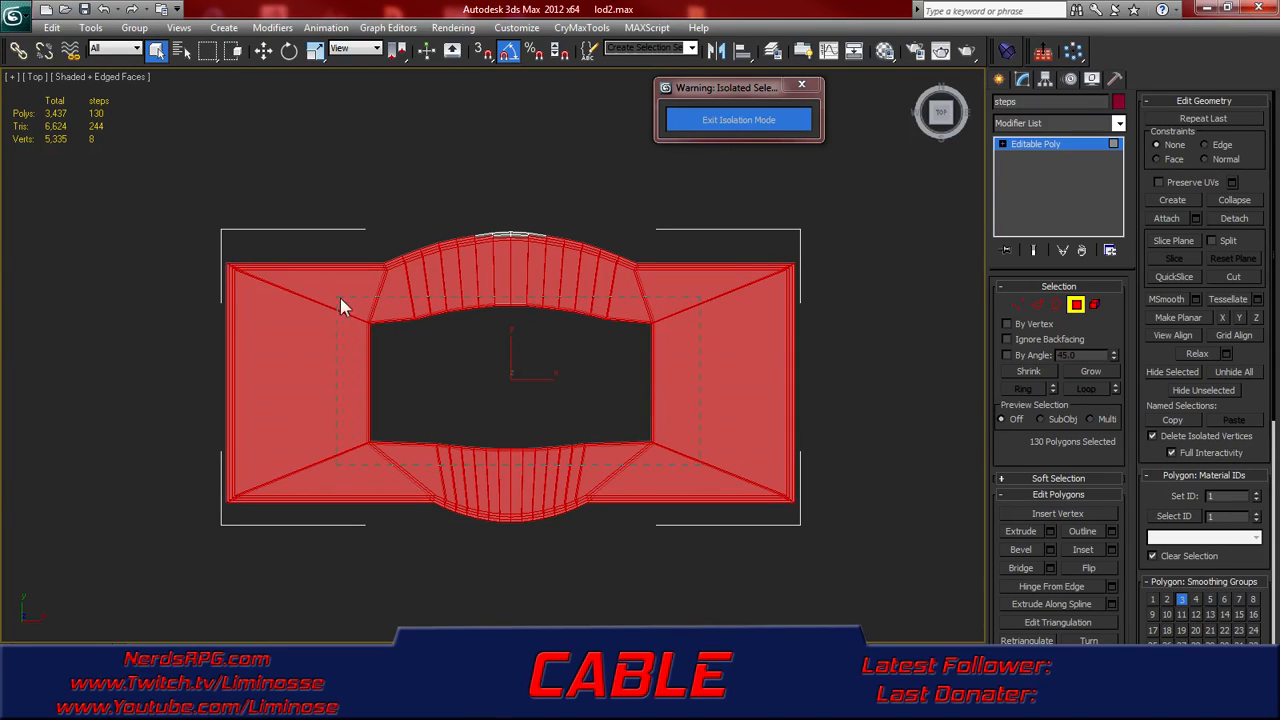
pyautogui.keyDown('ctrl'); pyautogui.moveTo(315, 285); pyautogui.dragTo(314, 284); pyautogui.keyUp('ctrl')
pyautogui.scroll(2, 605, 442)
# - Deselect all top-surface polygons around the steps' opening, delete the polygons still selected, and exit isolation mode
pyautogui.keyDown('alt'); pyautogui.click(726, 526); pyautogui.keyUp('alt')
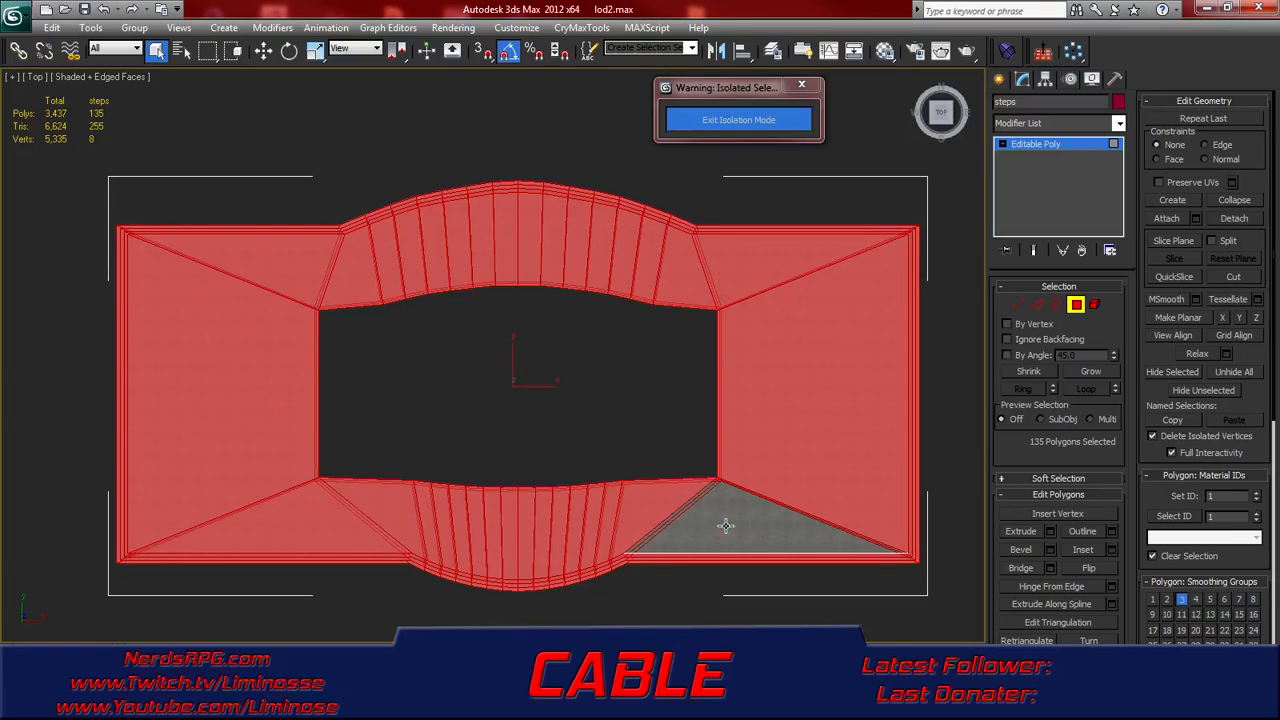
pyautogui.keyDown('alt'); pyautogui.click(656, 512); pyautogui.keyUp('alt')
pyautogui.keyDown('alt'); pyautogui.click(587, 522); pyautogui.keyUp('alt')
pyautogui.keyDown('alt'); pyautogui.click(561, 522); pyautogui.keyUp('alt')
pyautogui.keyDown('alt'); pyautogui.click(600, 527); pyautogui.keyUp('alt')
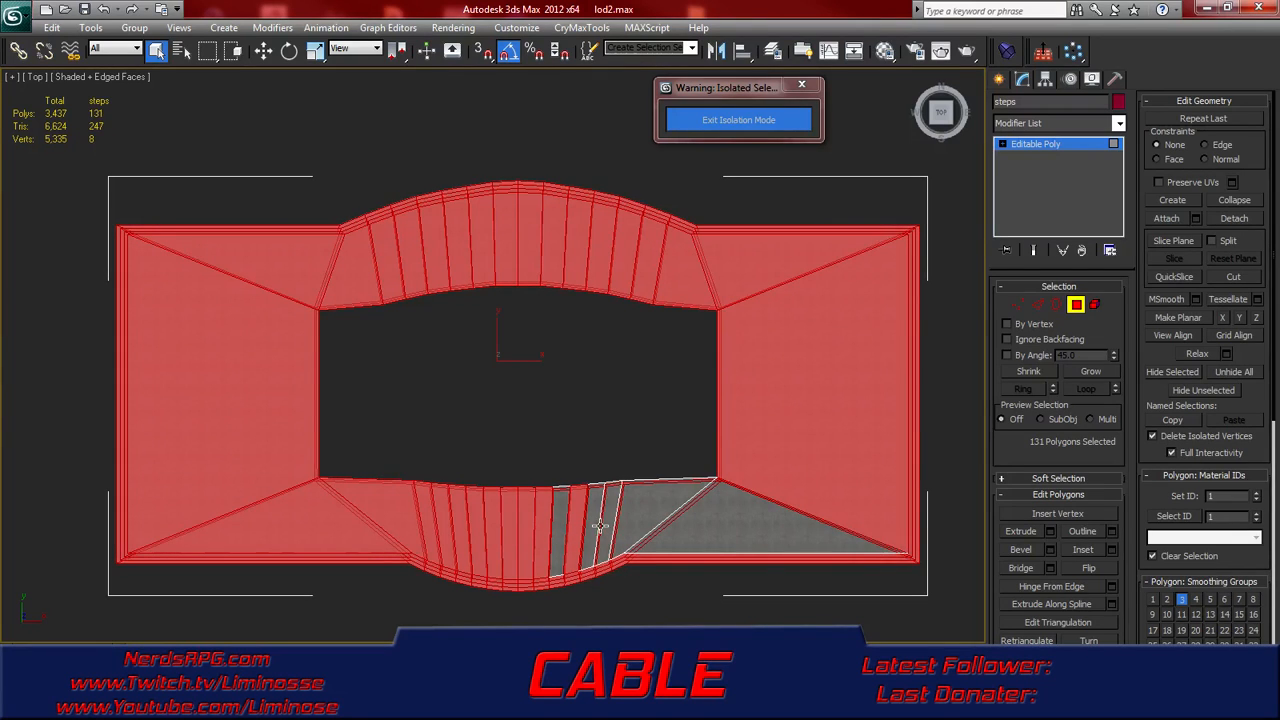
pyautogui.keyDown('alt'); pyautogui.click(580, 528); pyautogui.keyUp('alt')
pyautogui.keyDown('alt'); pyautogui.click(541, 534); pyautogui.keyUp('alt')
pyautogui.keyDown('alt'); pyautogui.click(510, 540); pyautogui.keyUp('alt')
pyautogui.keyDown('alt'); pyautogui.click(525, 540); pyautogui.keyUp('alt')
pyautogui.keyDown('alt'); pyautogui.click(493, 540); pyautogui.keyUp('alt')
pyautogui.keyDown('alt'); pyautogui.click(476, 538); pyautogui.keyUp('alt')
pyautogui.keyDown('alt'); pyautogui.click(458, 540); pyautogui.keyUp('alt')
pyautogui.keyDown('alt'); pyautogui.click(428, 542); pyautogui.keyUp('alt')
pyautogui.keyDown('alt'); pyautogui.click(443, 545); pyautogui.keyUp('alt')
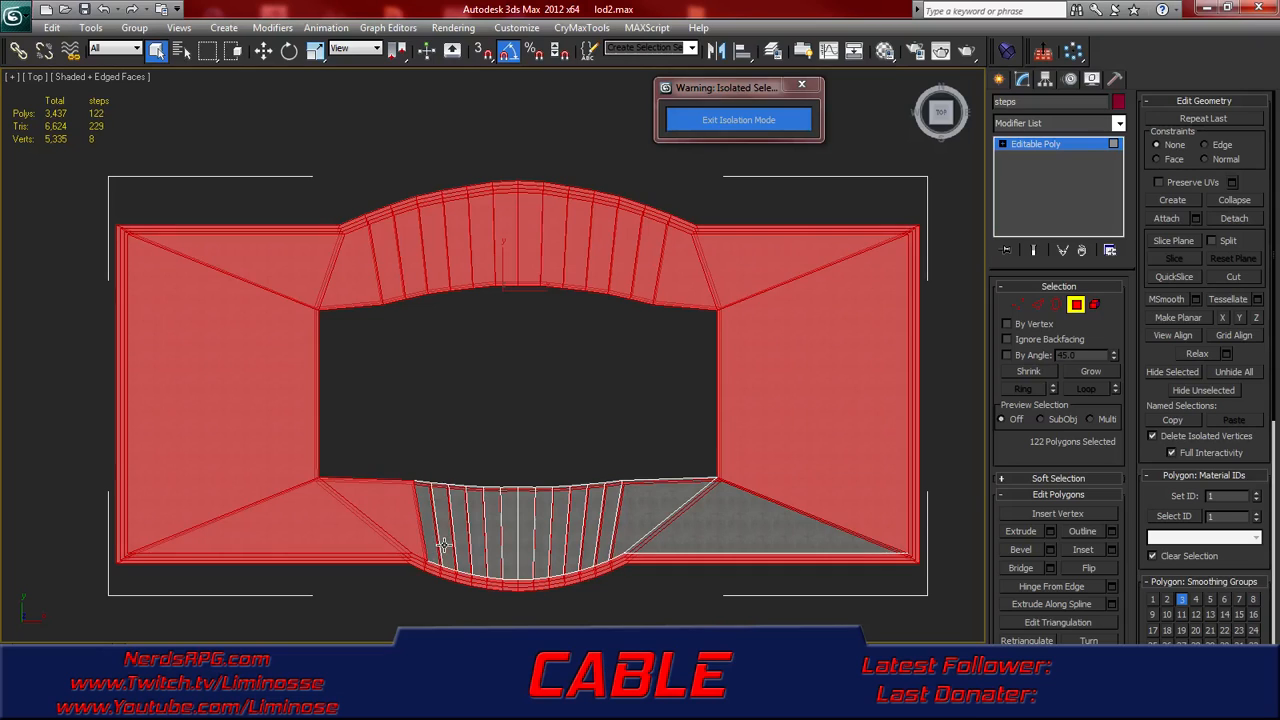
pyautogui.keyDown('alt'); pyautogui.click(375, 518); pyautogui.keyUp('alt')
pyautogui.keyDown('alt'); pyautogui.click(340, 528); pyautogui.keyUp('alt')
pyautogui.keyDown('alt'); pyautogui.click(261, 428); pyautogui.keyUp('alt')
pyautogui.keyDown('alt'); pyautogui.click(295, 297); pyautogui.keyUp('alt')
pyautogui.keyDown('alt'); pyautogui.click(332, 295); pyautogui.keyUp('alt')
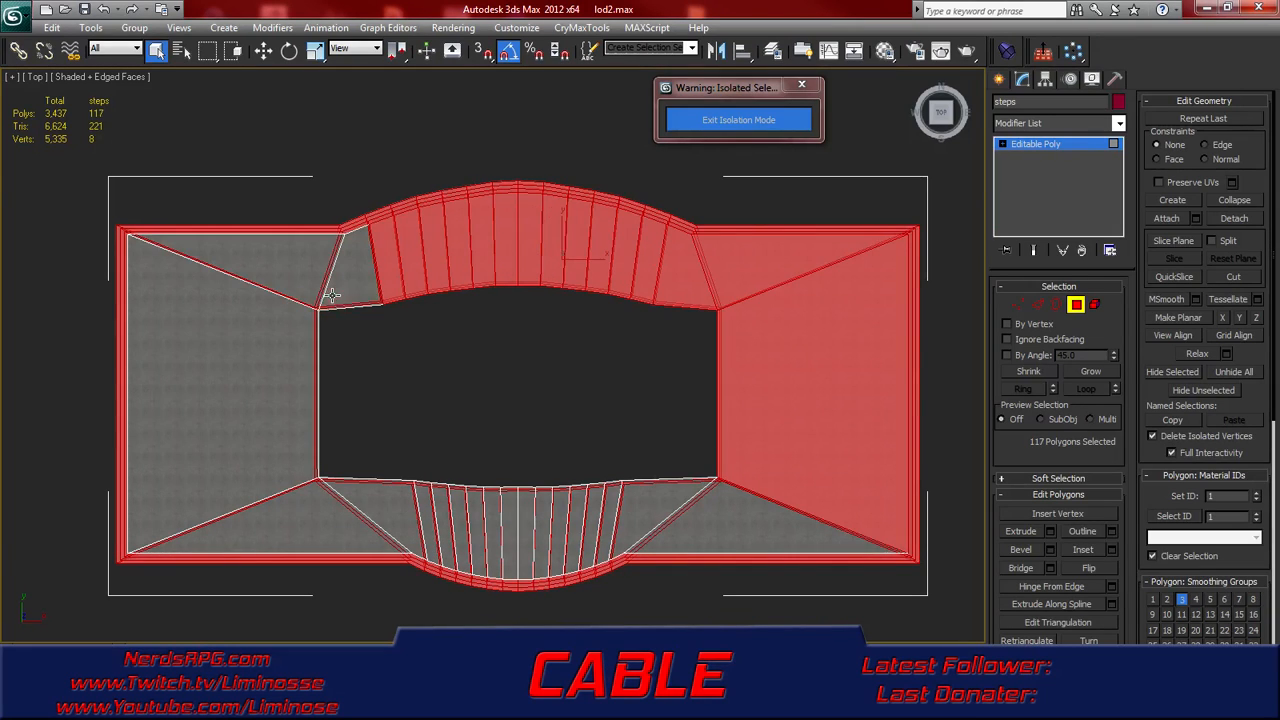
pyautogui.keyDown('alt'); pyautogui.click(383, 265); pyautogui.keyUp('alt')
pyautogui.keyDown('alt'); pyautogui.click(412, 262); pyautogui.keyUp('alt')
pyautogui.keyDown('alt'); pyautogui.click(457, 260); pyautogui.keyUp('alt')
pyautogui.keyDown('alt'); pyautogui.click(482, 256); pyautogui.keyUp('alt')
pyautogui.keyDown('alt'); pyautogui.click(505, 256); pyautogui.keyUp('alt')
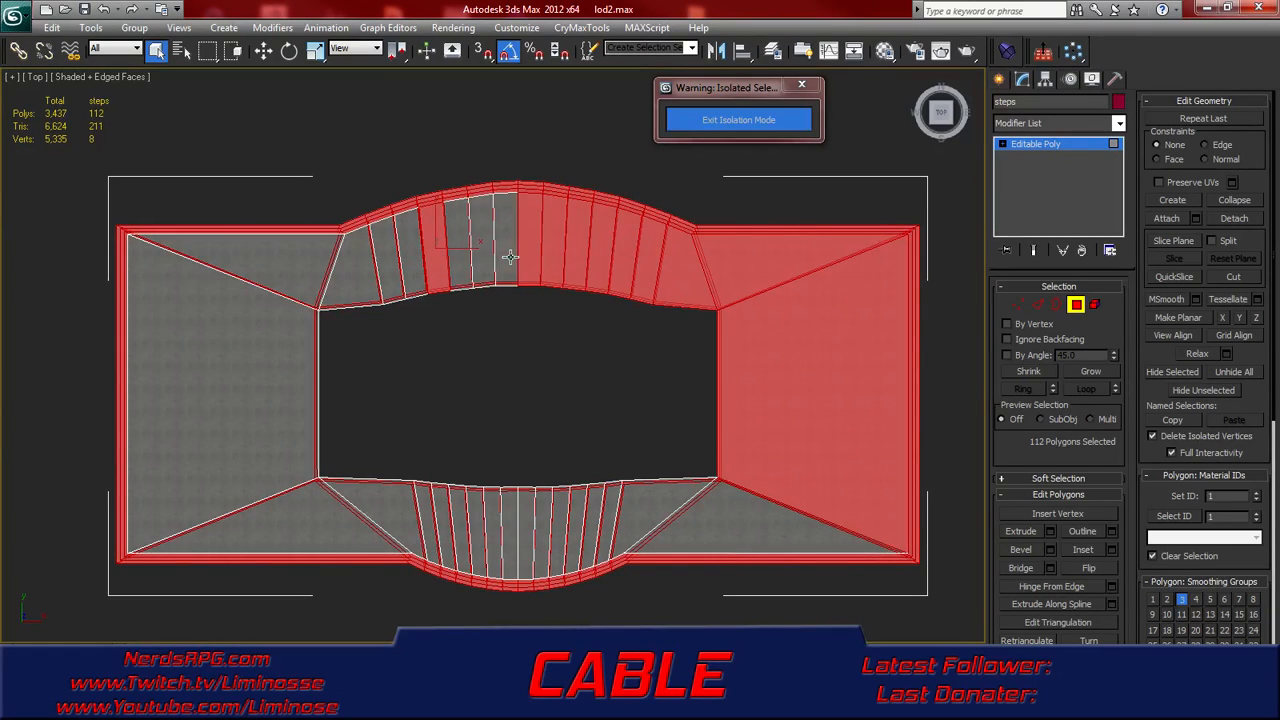
pyautogui.keyDown('alt'); pyautogui.click(530, 255); pyautogui.keyUp('alt')
pyautogui.keyDown('alt'); pyautogui.click(554, 258); pyautogui.keyUp('alt')
pyautogui.keyDown('alt'); pyautogui.click(580, 261); pyautogui.keyUp('alt')
pyautogui.keyDown('alt'); pyautogui.click(604, 265); pyautogui.keyUp('alt')
pyautogui.keyDown('alt'); pyautogui.click(628, 270); pyautogui.keyUp('alt')
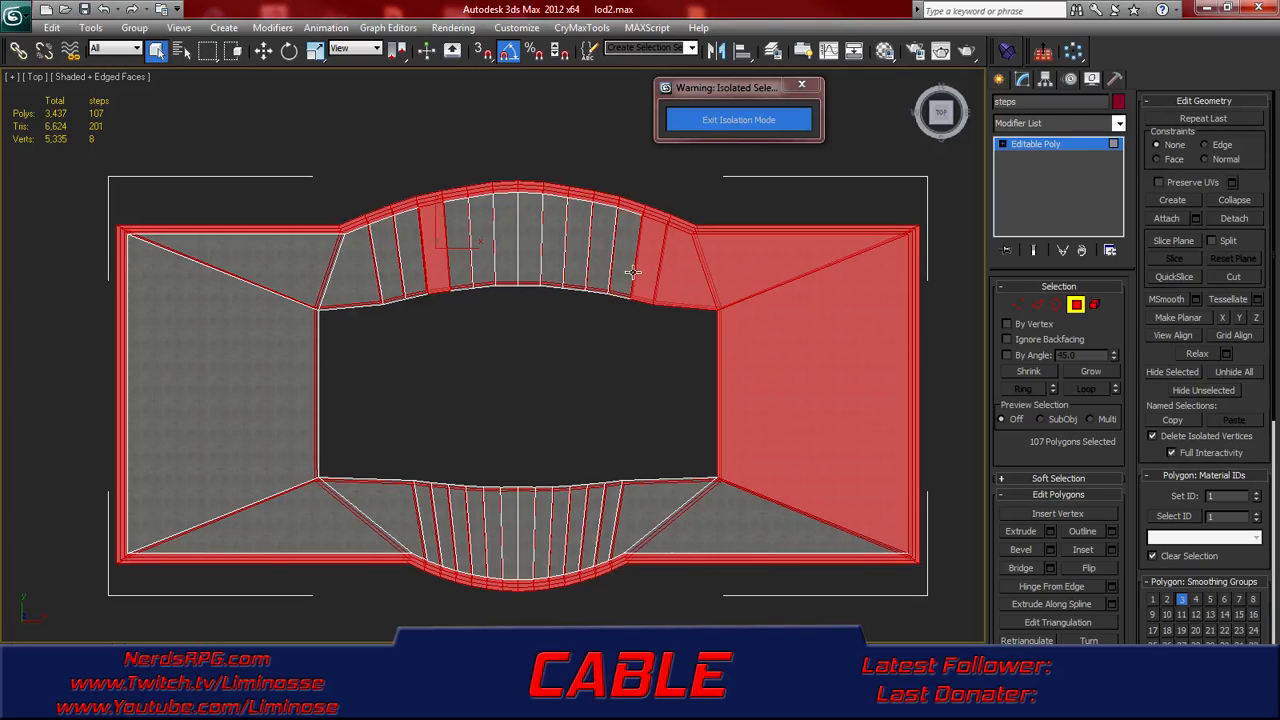
pyautogui.keyDown('alt'); pyautogui.click(645, 272); pyautogui.keyUp('alt')
pyautogui.keyDown('alt'); pyautogui.click(680, 268); pyautogui.keyUp('alt')
pyautogui.keyDown('alt'); pyautogui.click(789, 280); pyautogui.keyUp('alt')
pyautogui.keyDown('alt'); pyautogui.click(790, 375); pyautogui.keyUp('alt')
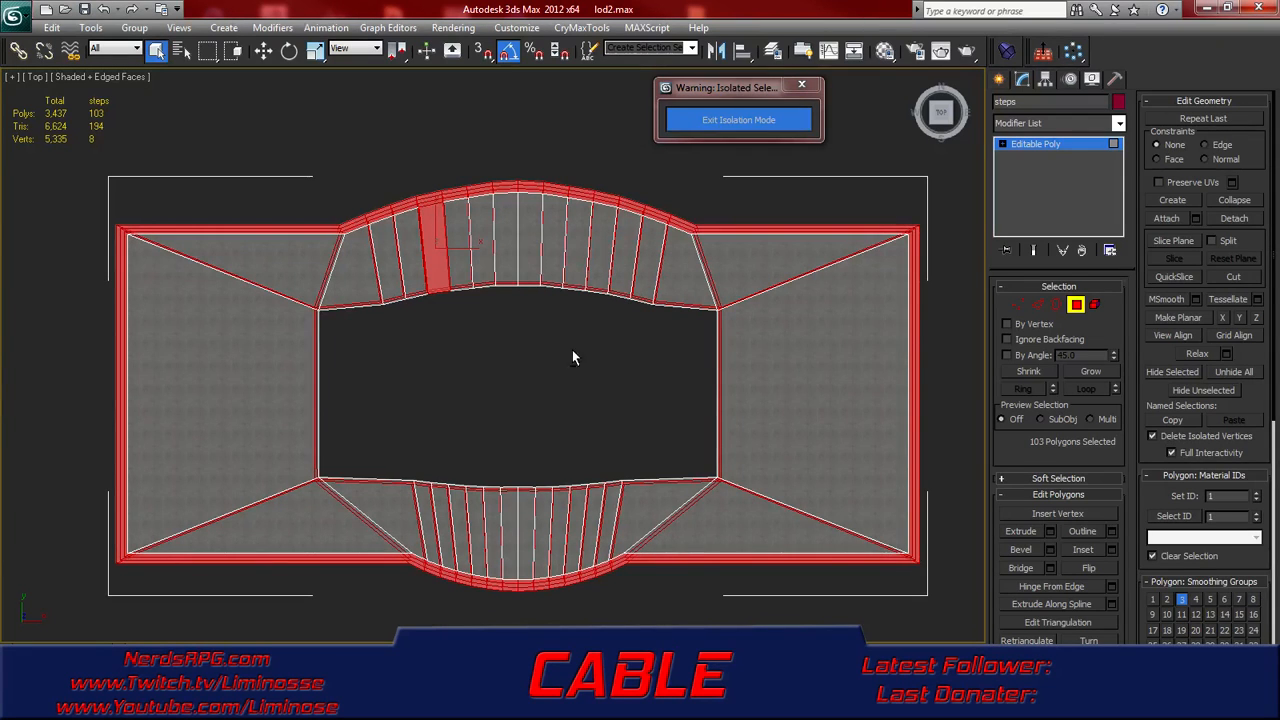
pyautogui.keyDown('alt'); pyautogui.click(425, 258); pyautogui.keyUp('alt')
pyautogui.keyDown('alt'); pyautogui.moveTo(470, 400); pyautogui.dragTo(668, 378, button='middle'); pyautogui.keyUp('alt')
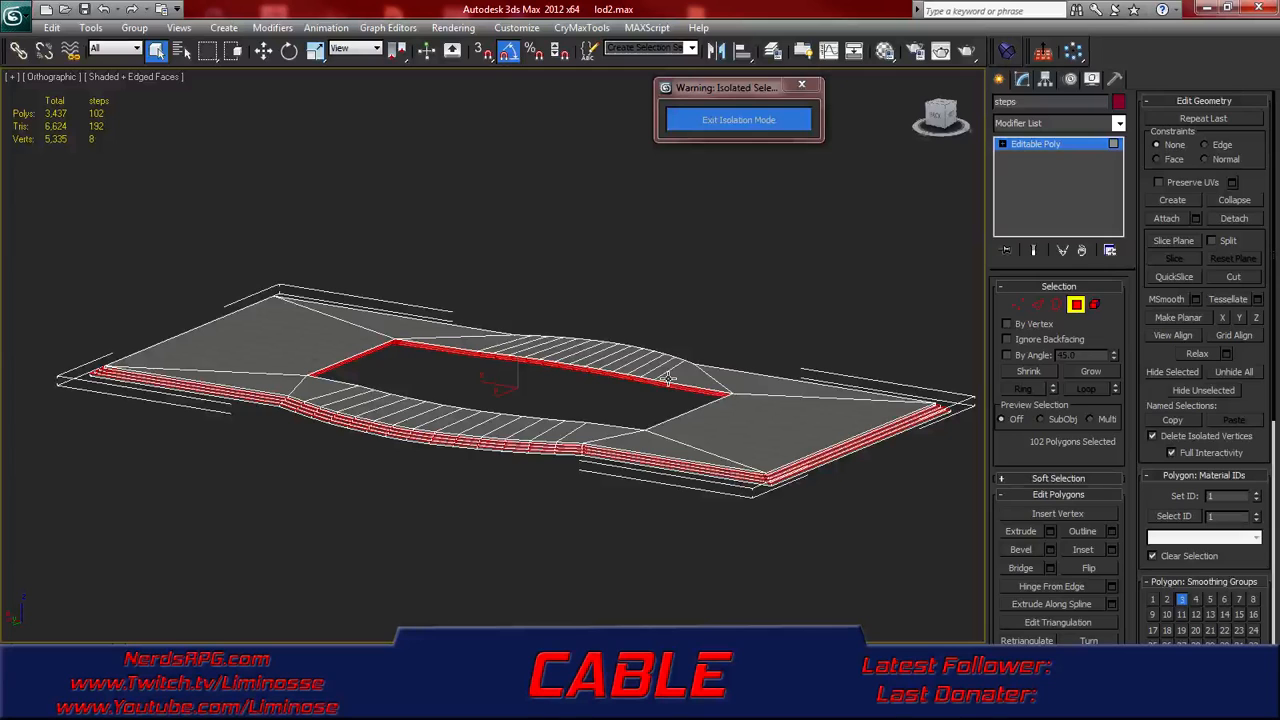
pyautogui.press('Delete')
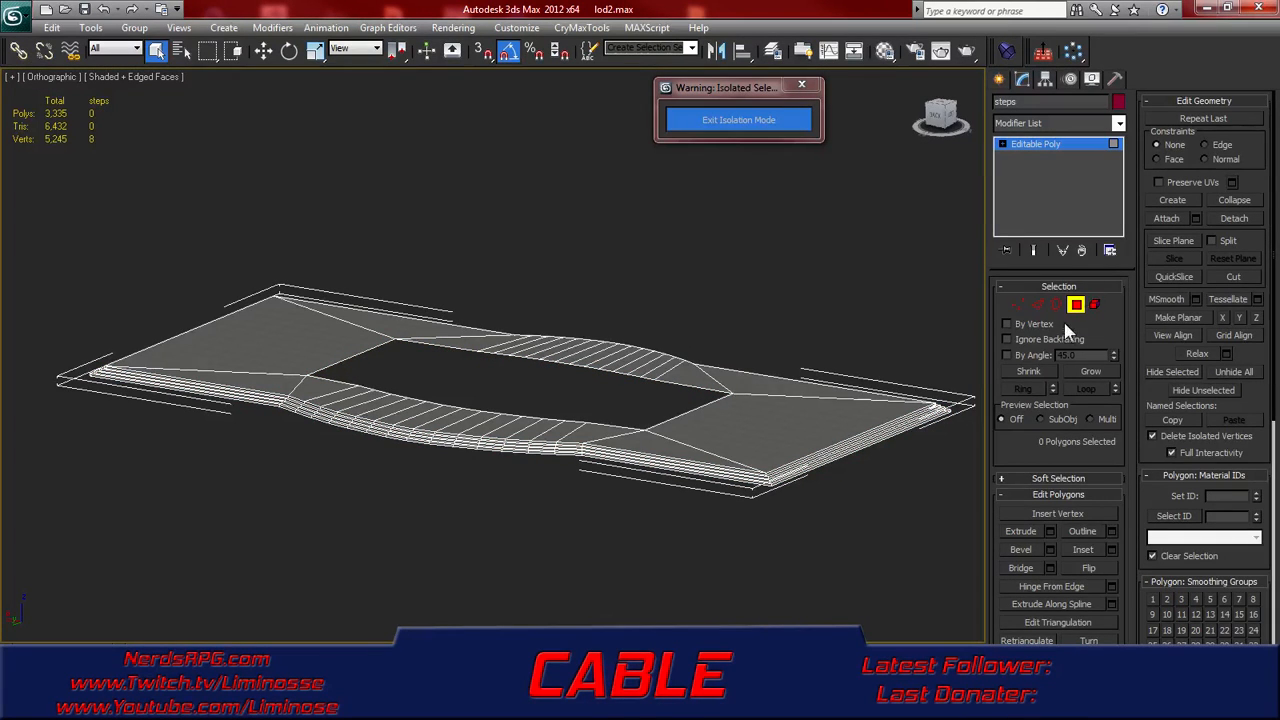
pyautogui.click(1075, 306)
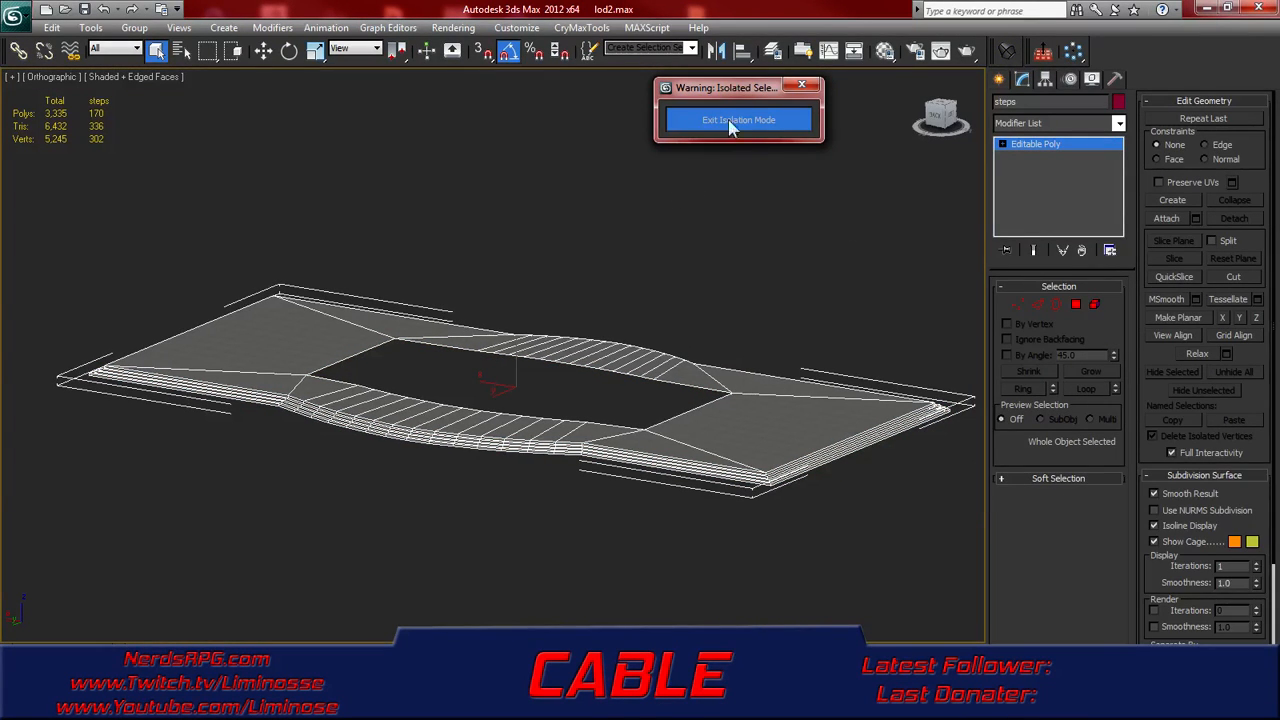
pyautogui.click(760, 121)
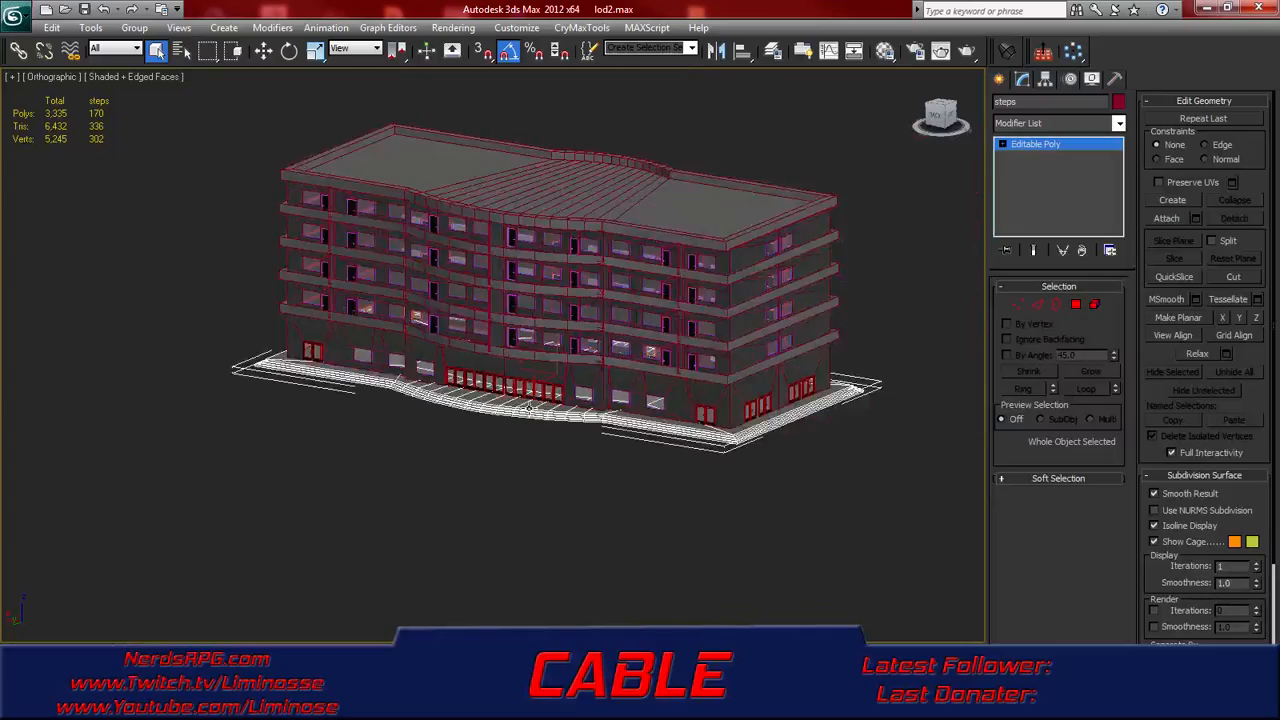
# - Examine the full building's facade, balconies, roof and surrounding steps from close up and from several angles
pyautogui.scroll(6, 555, 442)
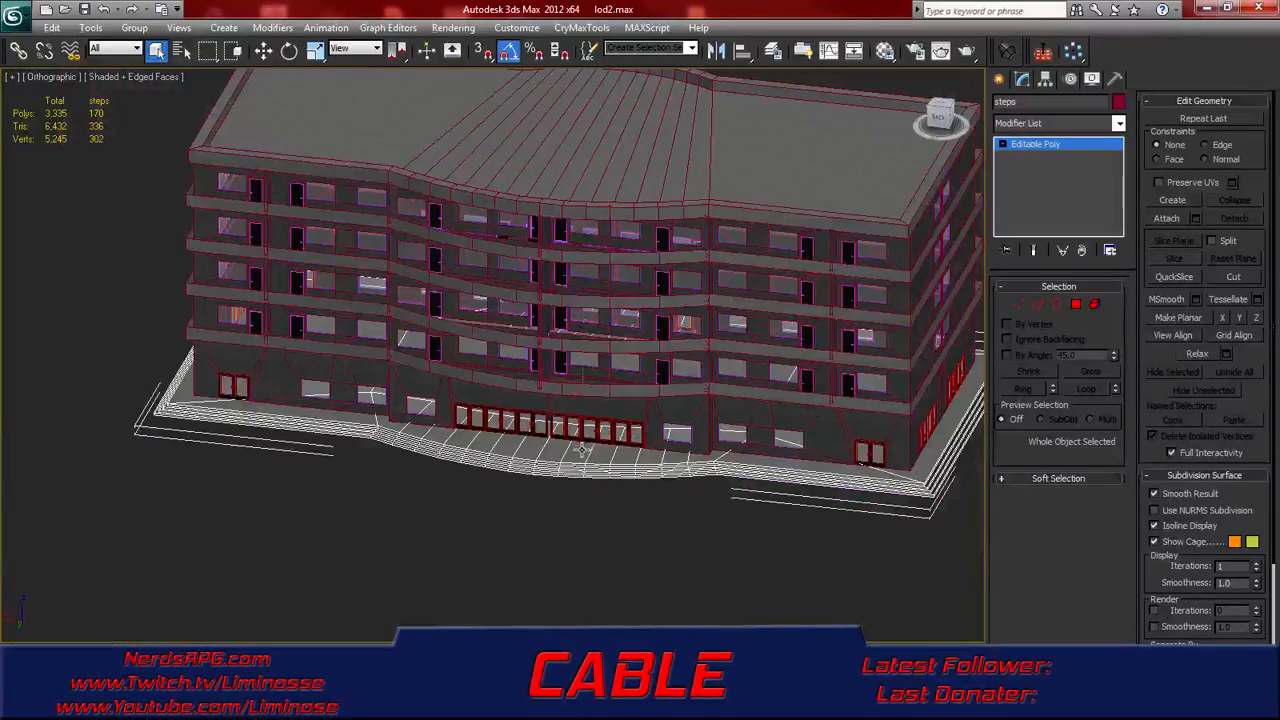
pyautogui.moveTo(583, 450)
pyautogui.keyDown('alt'); pyautogui.mouseDown(button='middle')
pyautogui.moveTo(586, 472)
pyautogui.moveTo(570, 465)
pyautogui.mouseUp(button='middle'); pyautogui.keyUp('alt')
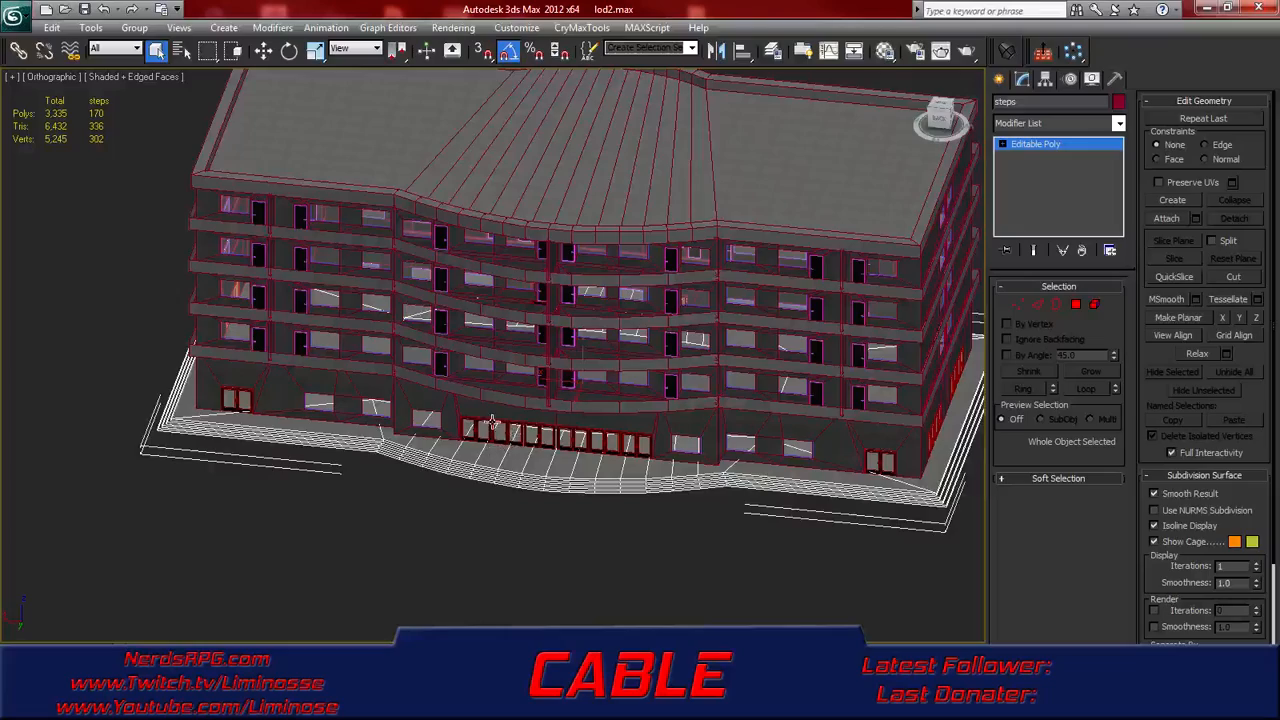
pyautogui.moveTo(494, 424); pyautogui.dragTo(456, 425, button='middle')
pyautogui.scroll(5, 457, 422)
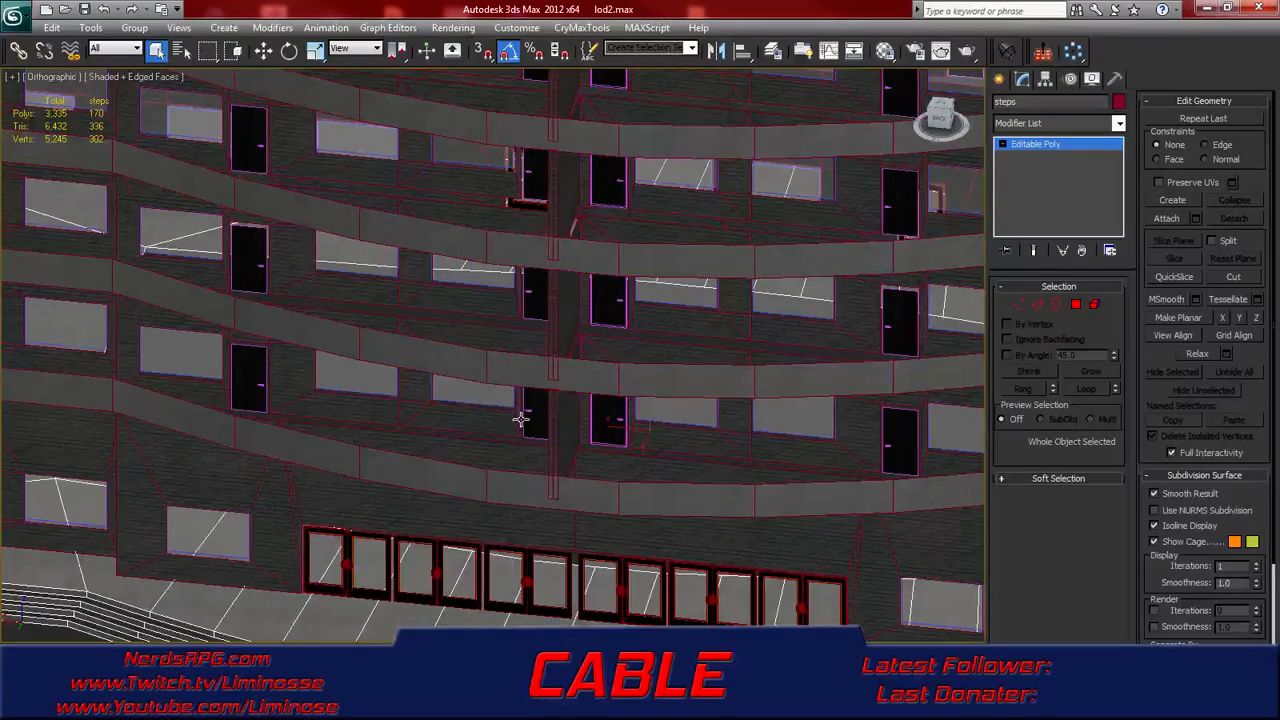
pyautogui.scroll(2, 520, 420)
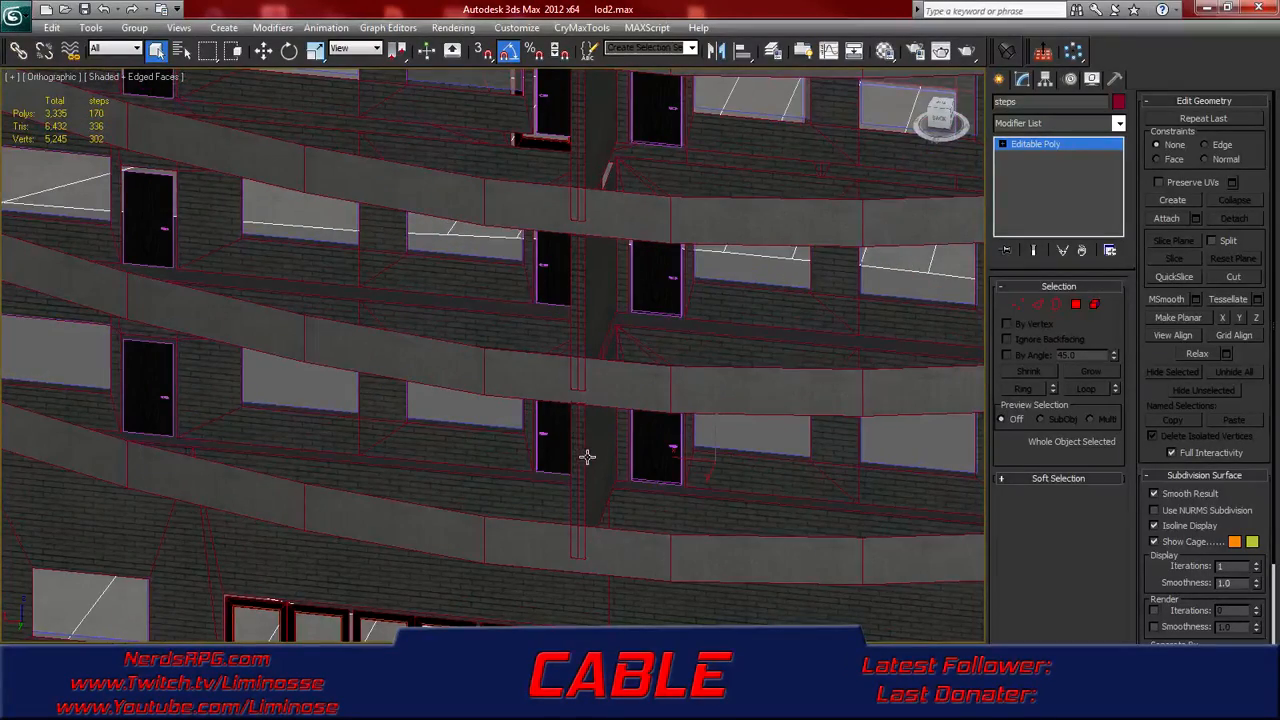
pyautogui.scroll(-4, 586, 458)
pyautogui.scroll(-7, 587, 465)
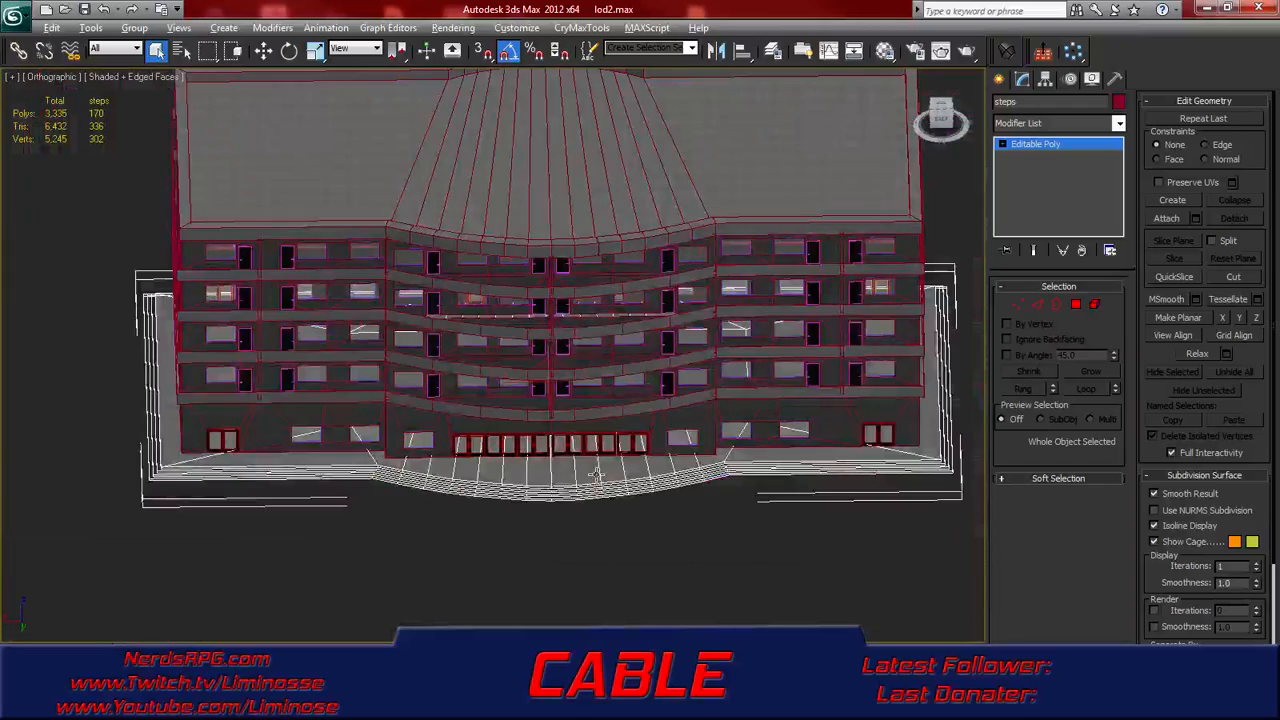
pyautogui.keyDown('alt'); pyautogui.moveTo(596, 474); pyautogui.dragTo(630, 432, button='middle'); pyautogui.keyUp('alt')
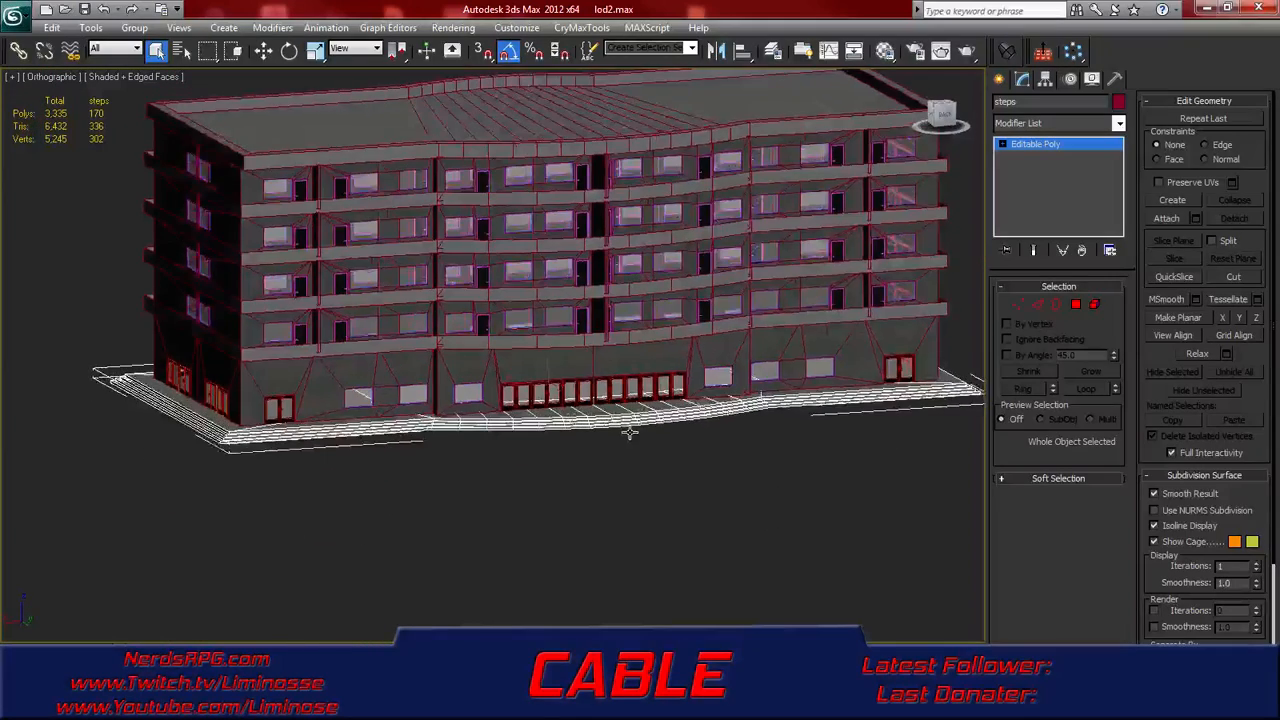
pyautogui.scroll(-5, 630, 433)
pyautogui.scroll(-3, 630, 441)
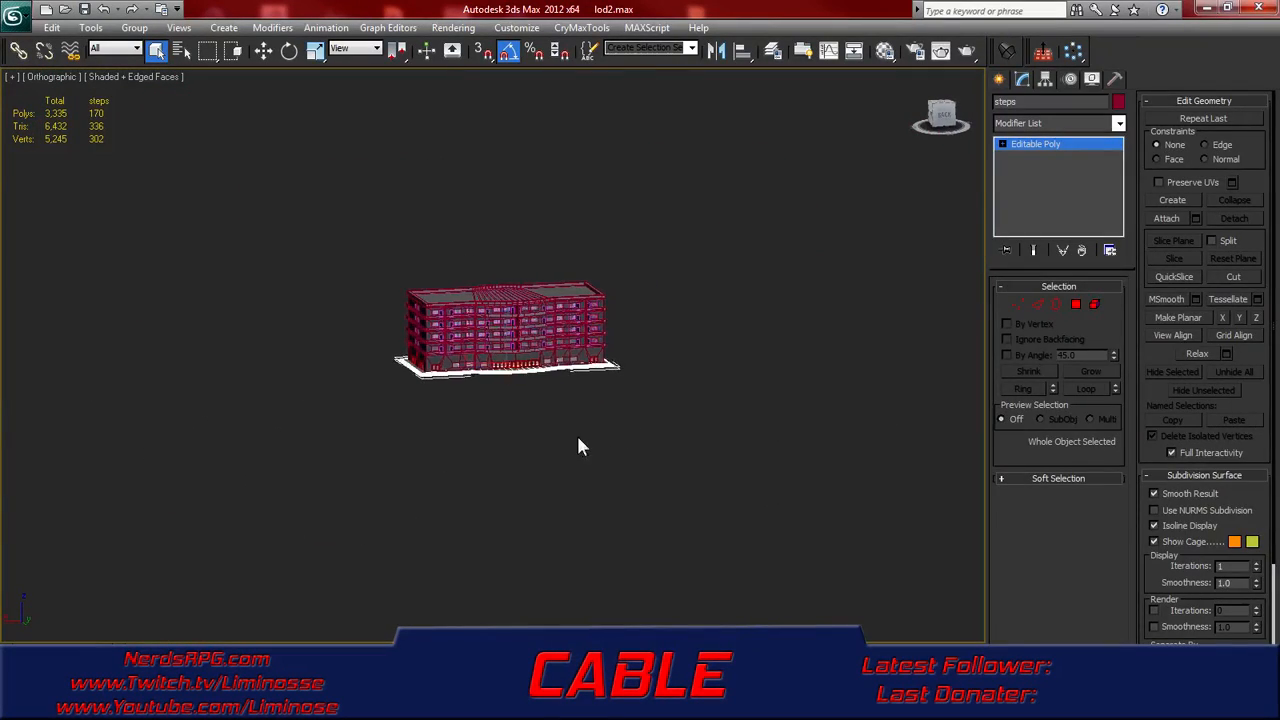
# - Clear the selection, turn off the edged-faces display and inspect the shaded building from far away and nearer
pyautogui.click(576, 432)
pyautogui.scroll(-4, 567, 443)
pyautogui.scroll(-3, 566, 451)
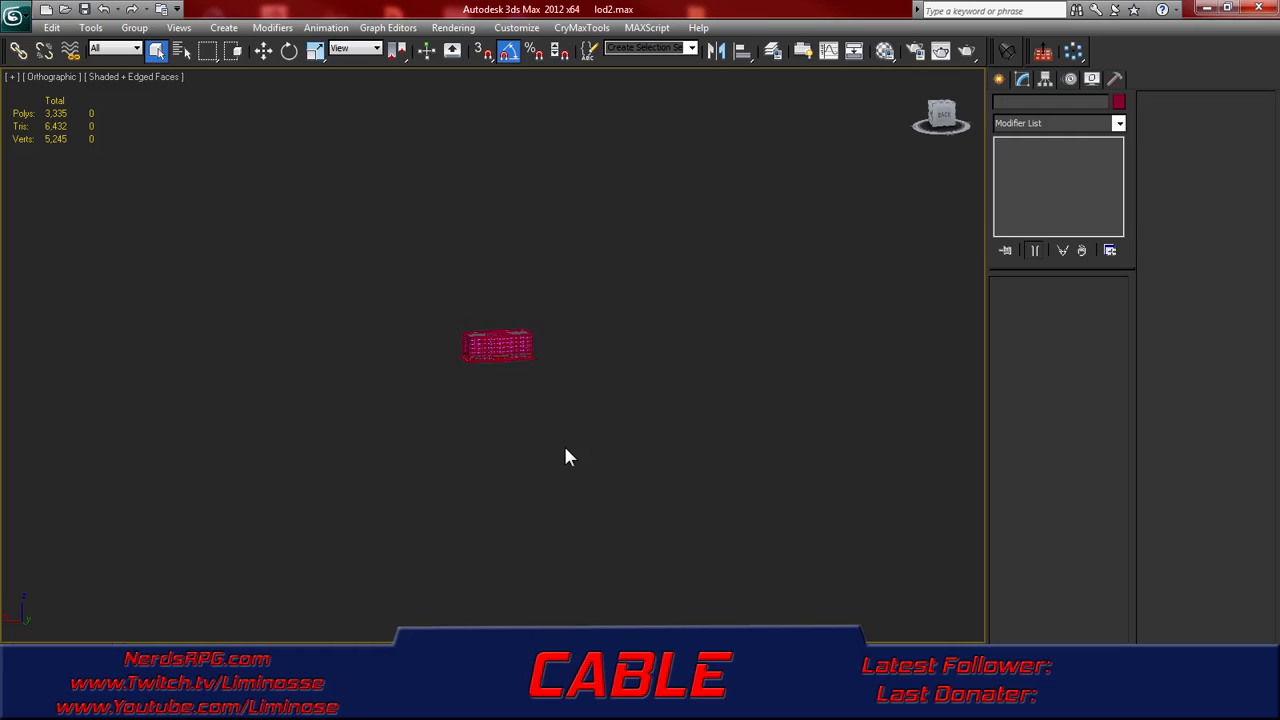
pyautogui.keyDown('alt'); pyautogui.moveTo(563, 450); pyautogui.dragTo(474, 357, button='middle'); pyautogui.keyUp('alt')
pyautogui.click(503, 379)
pyautogui.click(490, 386)
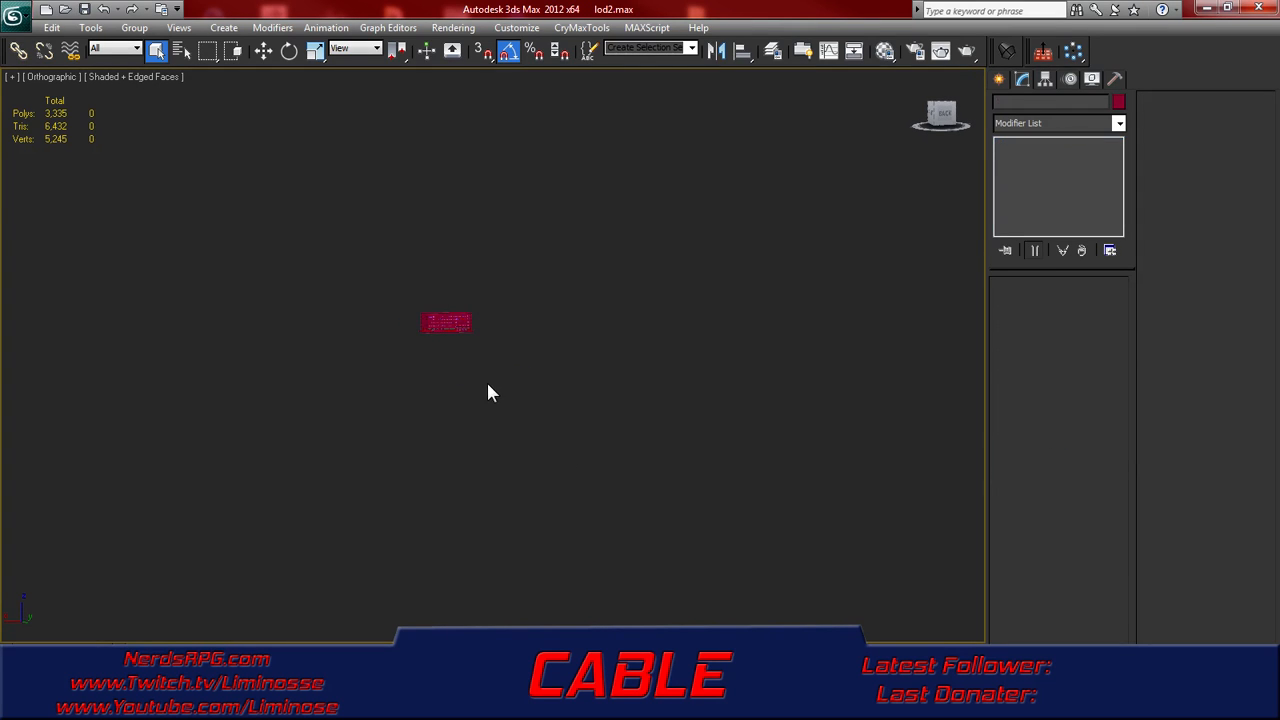
pyautogui.press('F4')
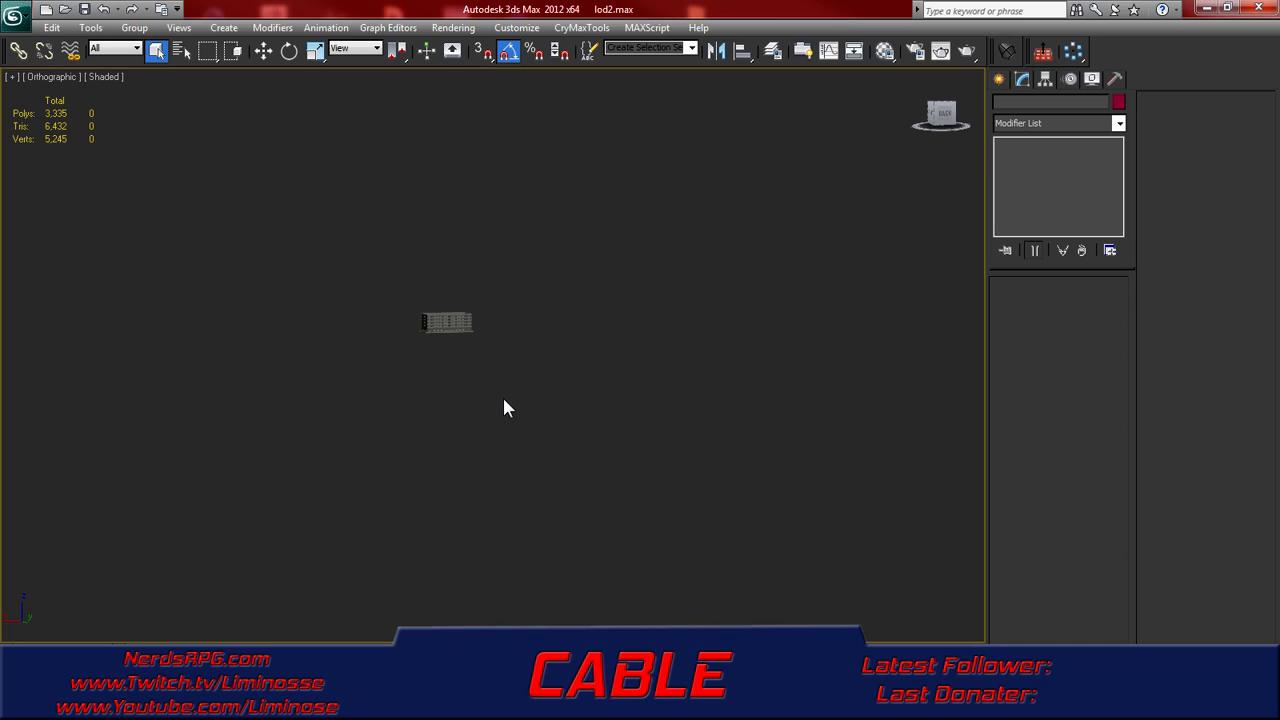
pyautogui.keyDown('alt'); pyautogui.moveTo(515, 398); pyautogui.dragTo(522, 399, button='middle'); pyautogui.keyUp('alt')
pyautogui.moveTo(350, 358); pyautogui.dragTo(558, 384, button='middle')
pyautogui.scroll(5, 523, 377)
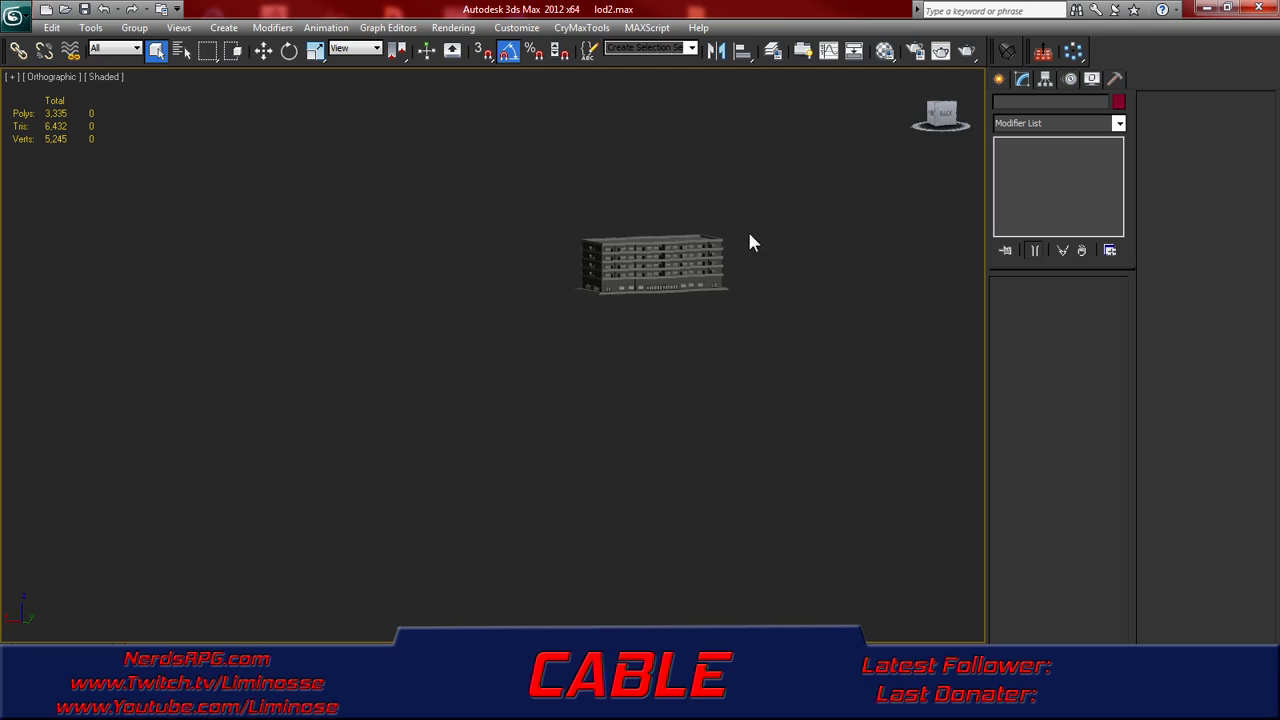
pyautogui.scroll(3, 733, 246)
pyautogui.moveTo(786, 184); pyautogui.dragTo(458, 367, button='middle')
pyautogui.scroll(3, 459, 366)
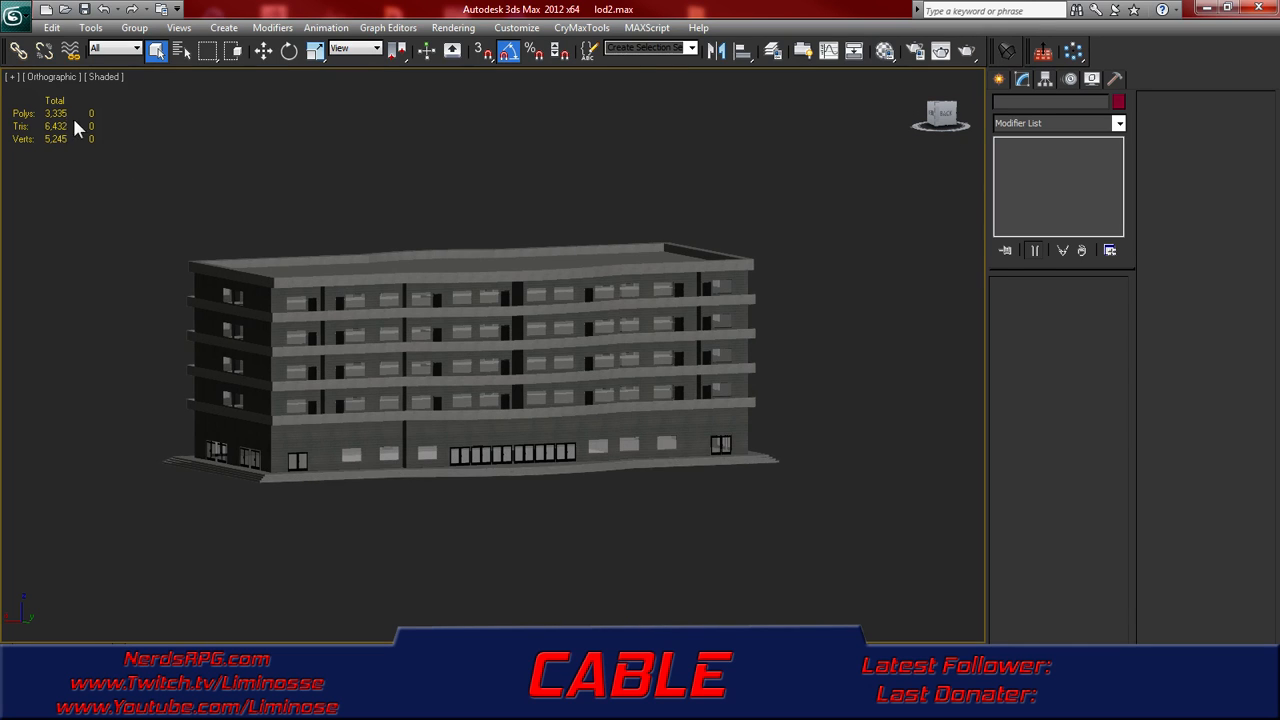
# - Save the scene as a new file named lod3 in the LODS folder
pyautogui.click(14, 18)
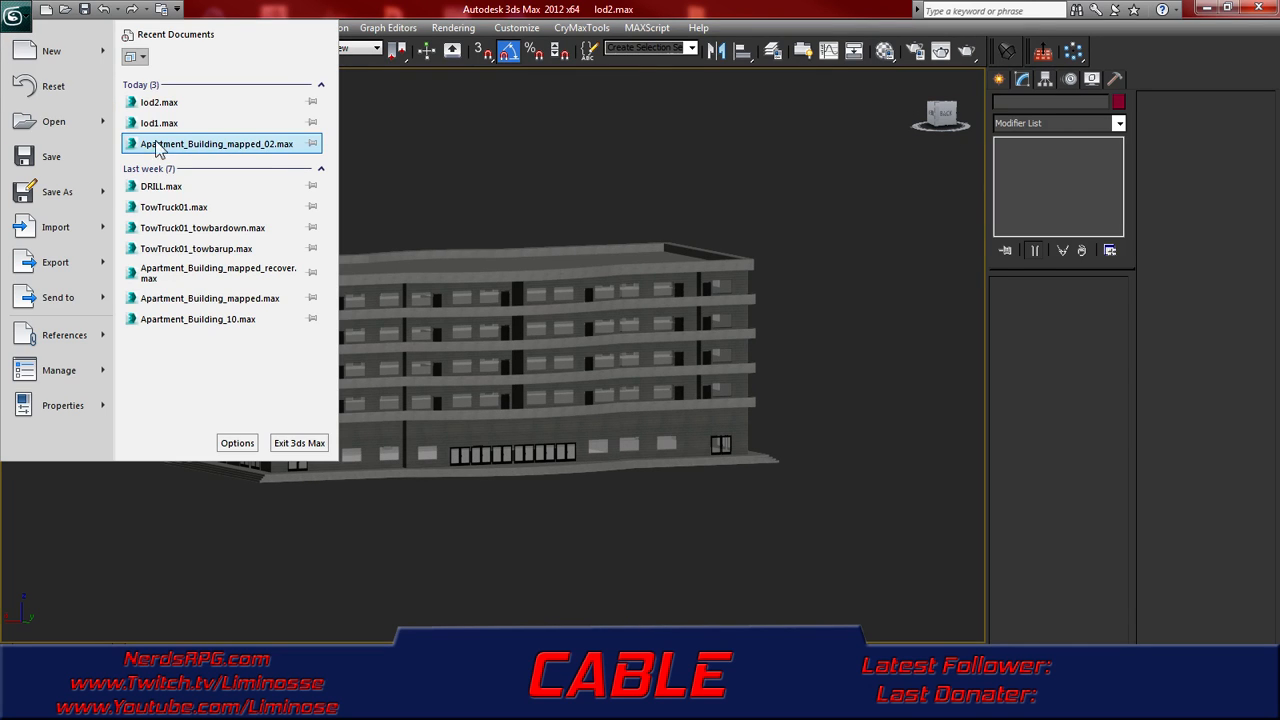
pyautogui.click(62, 190)
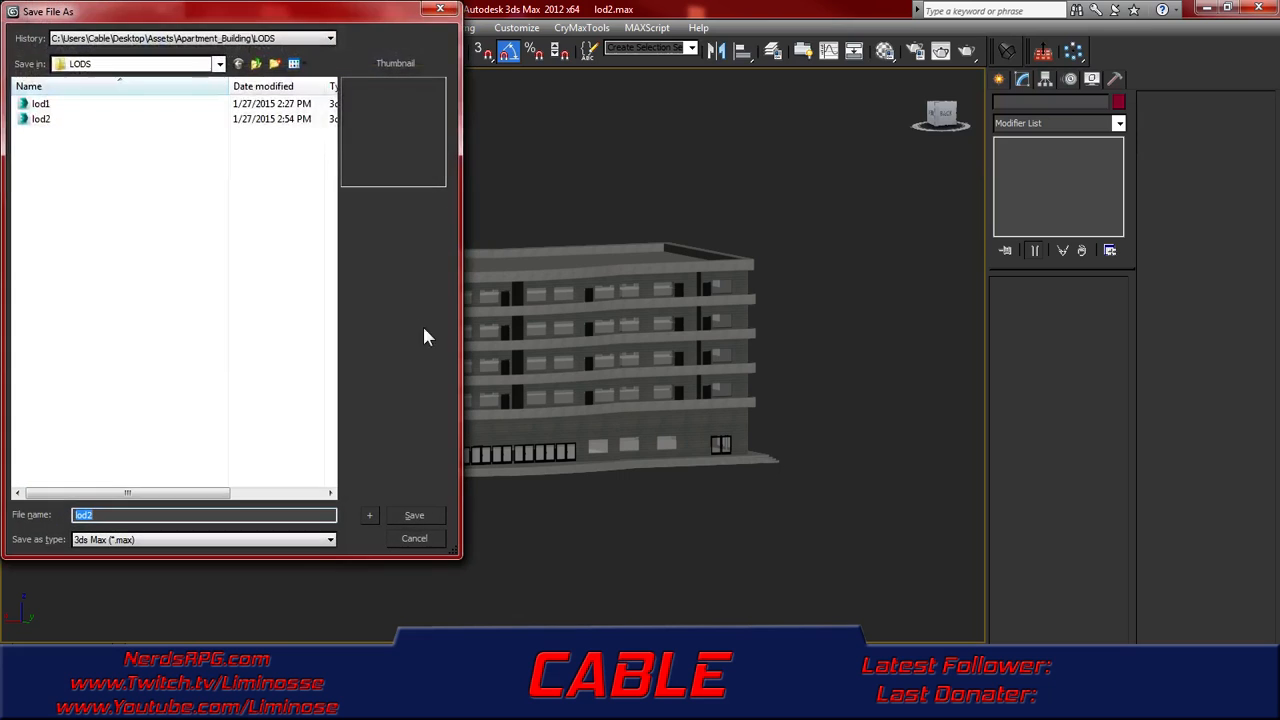
pyautogui.write('lod')
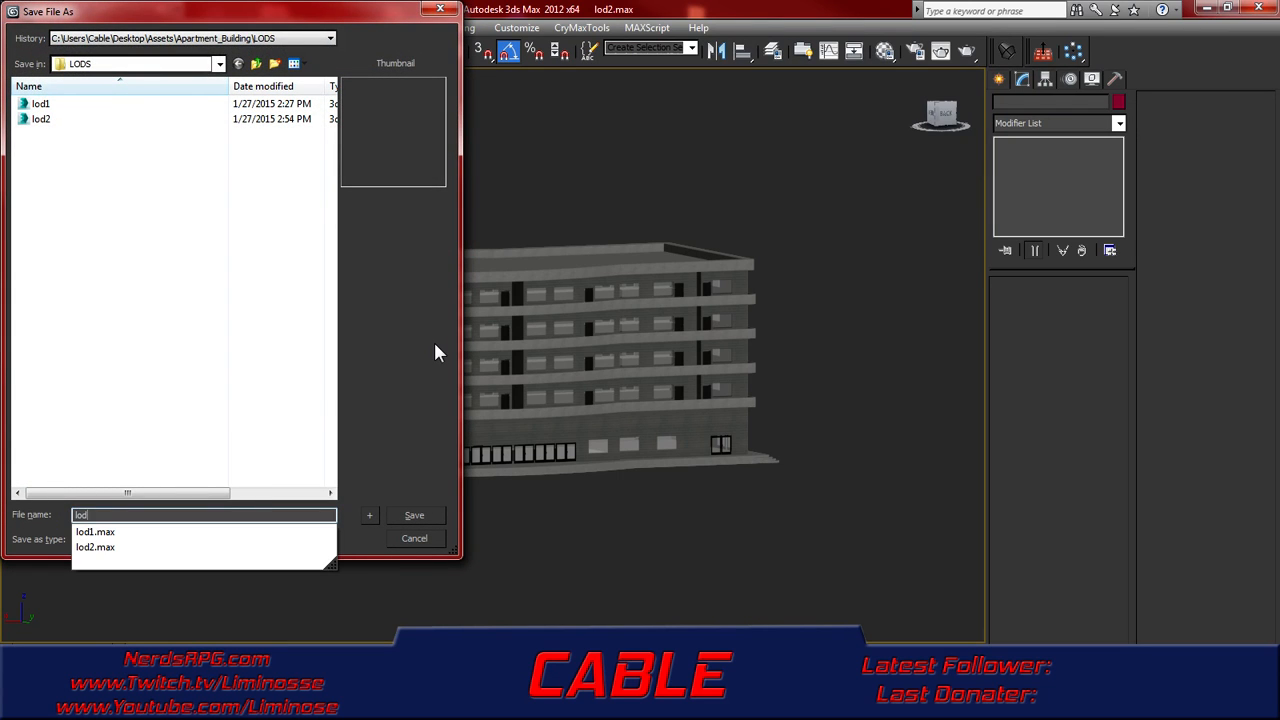
pyautogui.write('3')
pyautogui.press('Return')
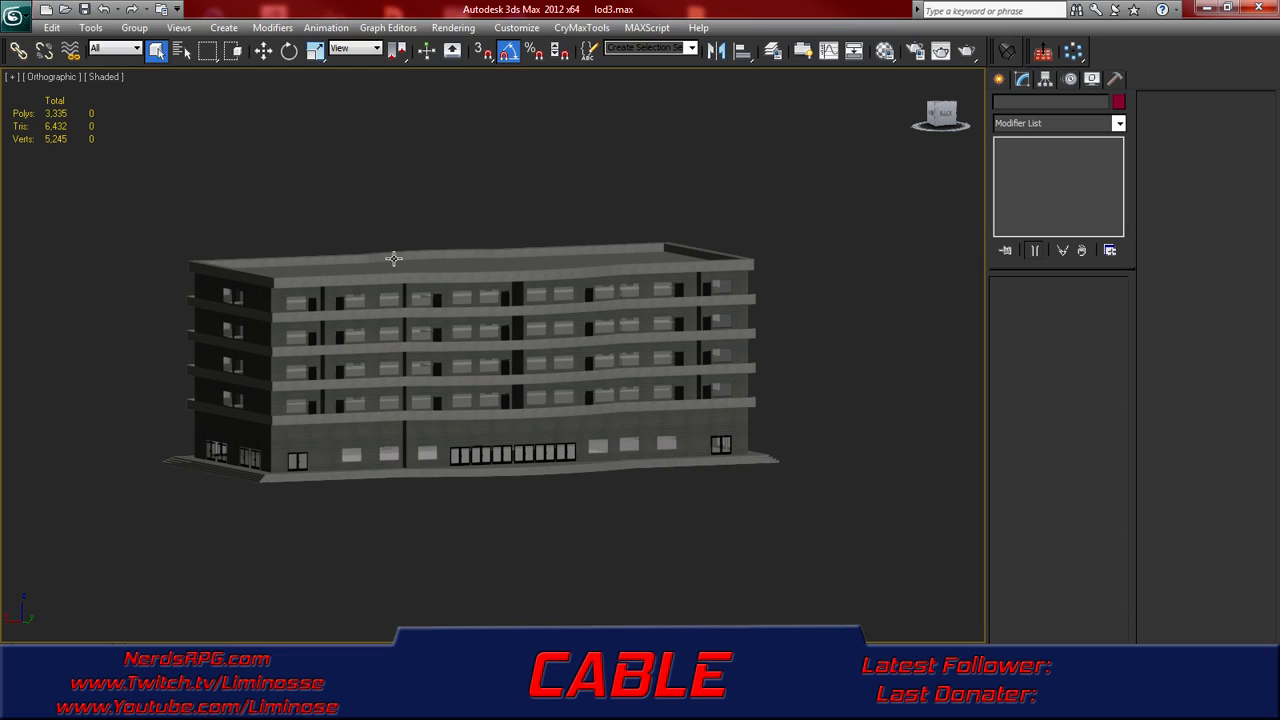
# - Reset the scene and open the recent file lod1.max, discarding changes and continuing past the missing DLLs
pyautogui.click(14, 15)
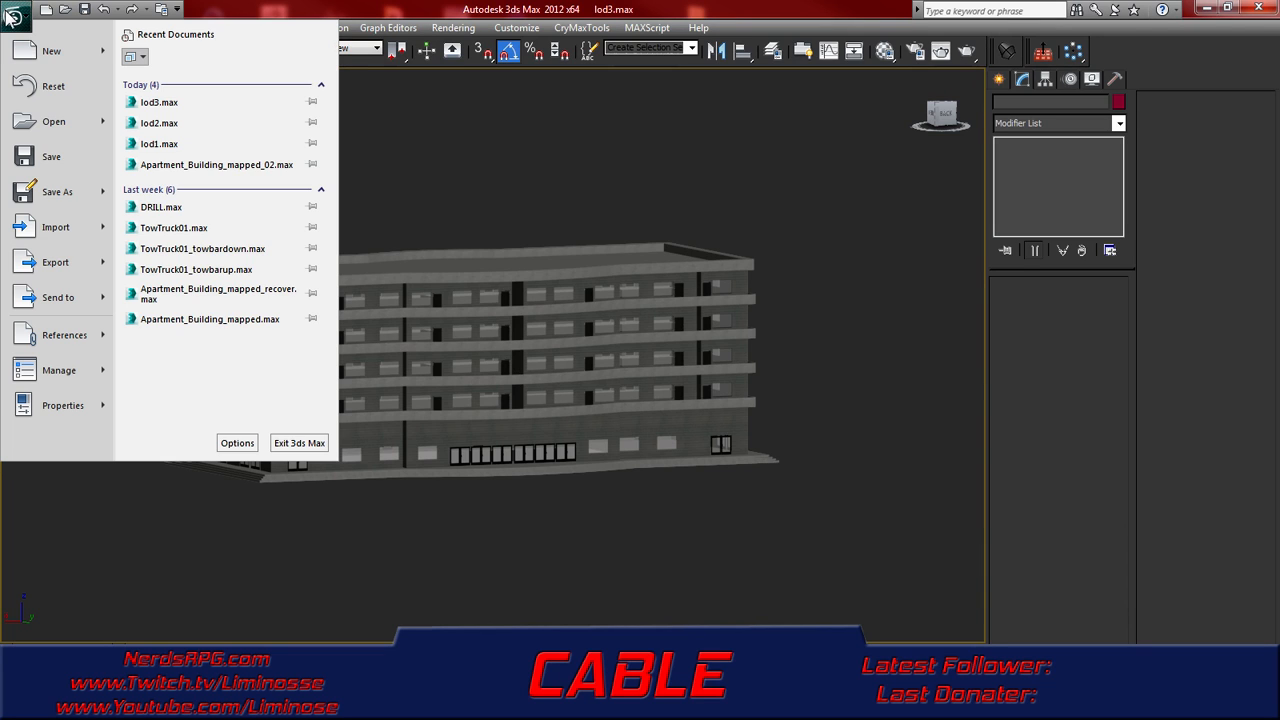
pyautogui.click(52, 84)
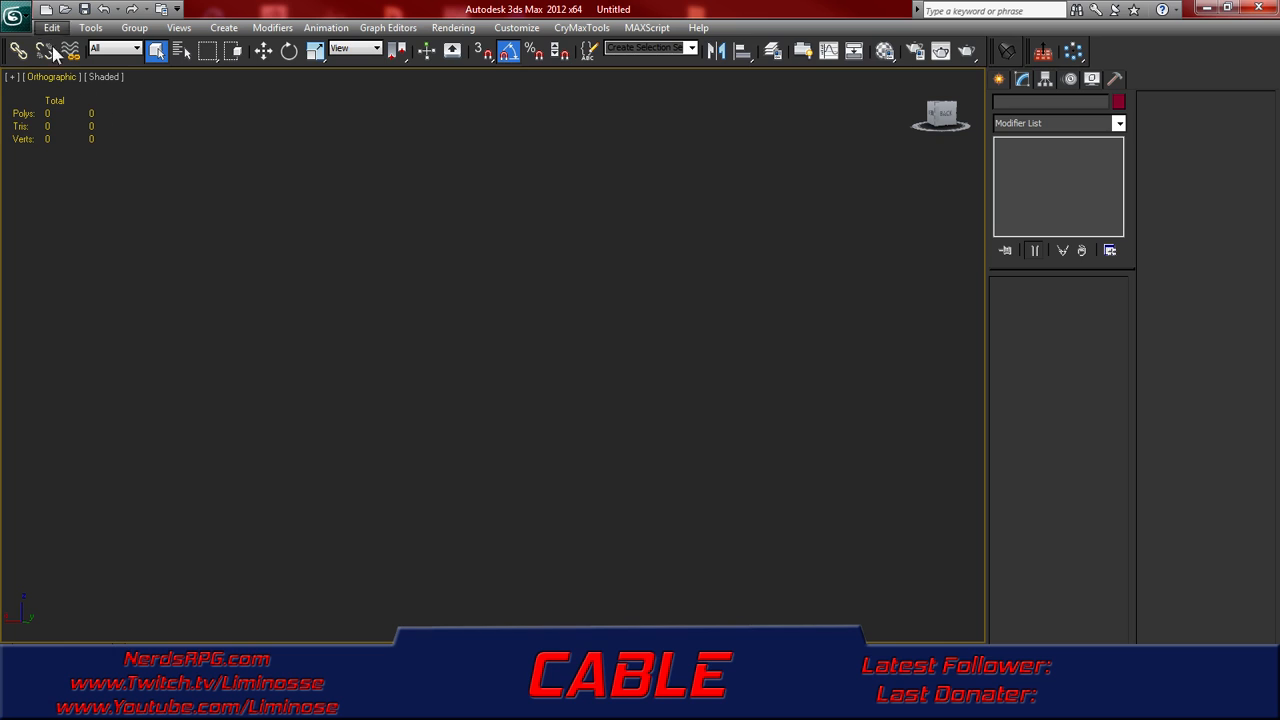
pyautogui.click(12, 20)
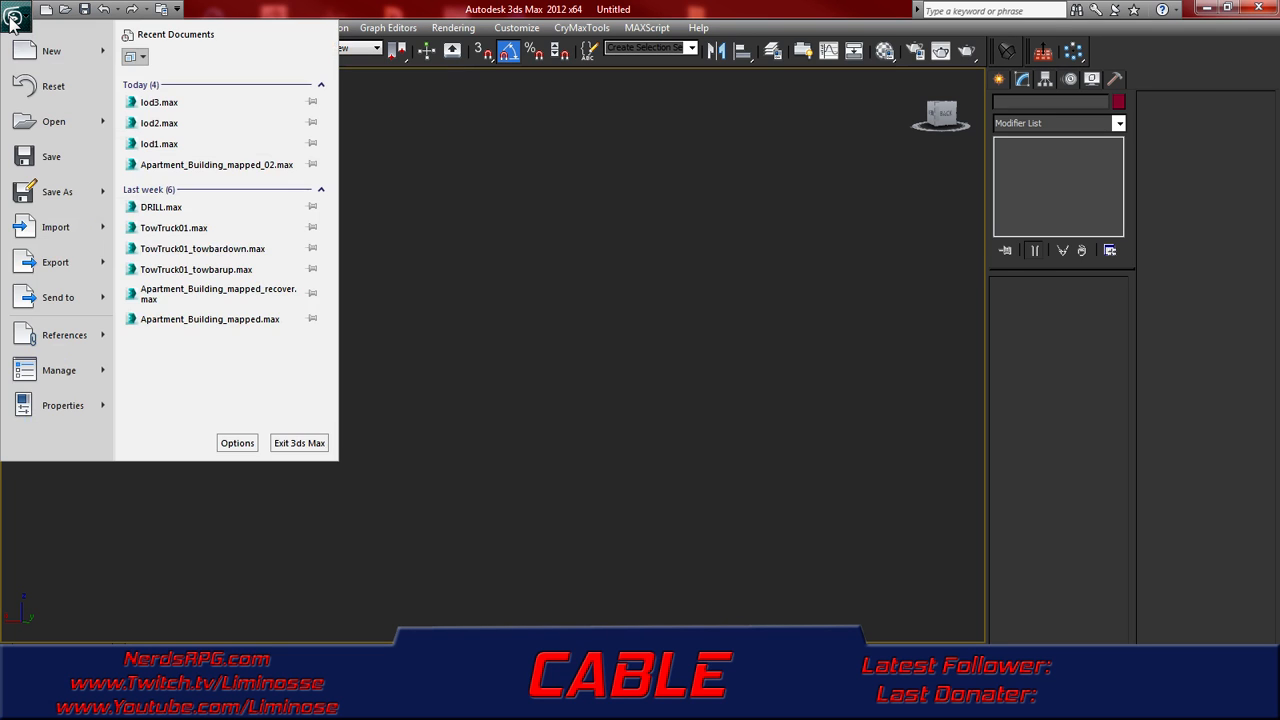
pyautogui.click(216, 148)
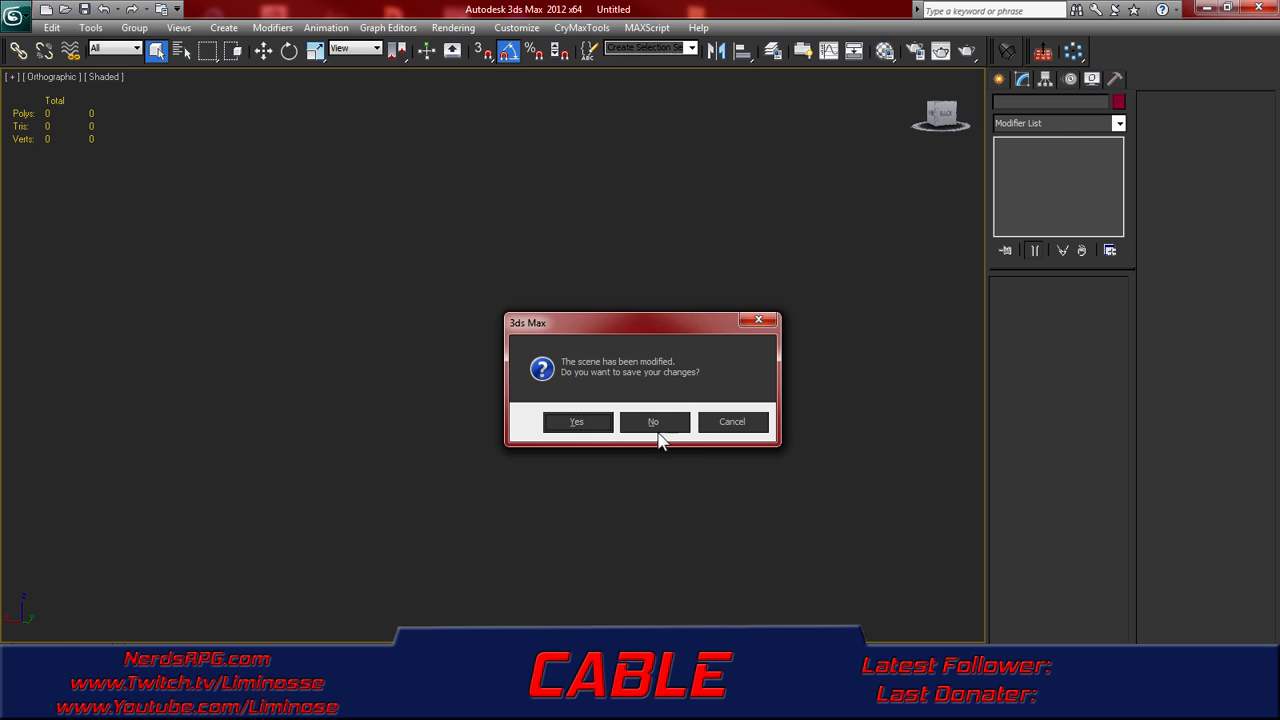
pyautogui.click(650, 423)
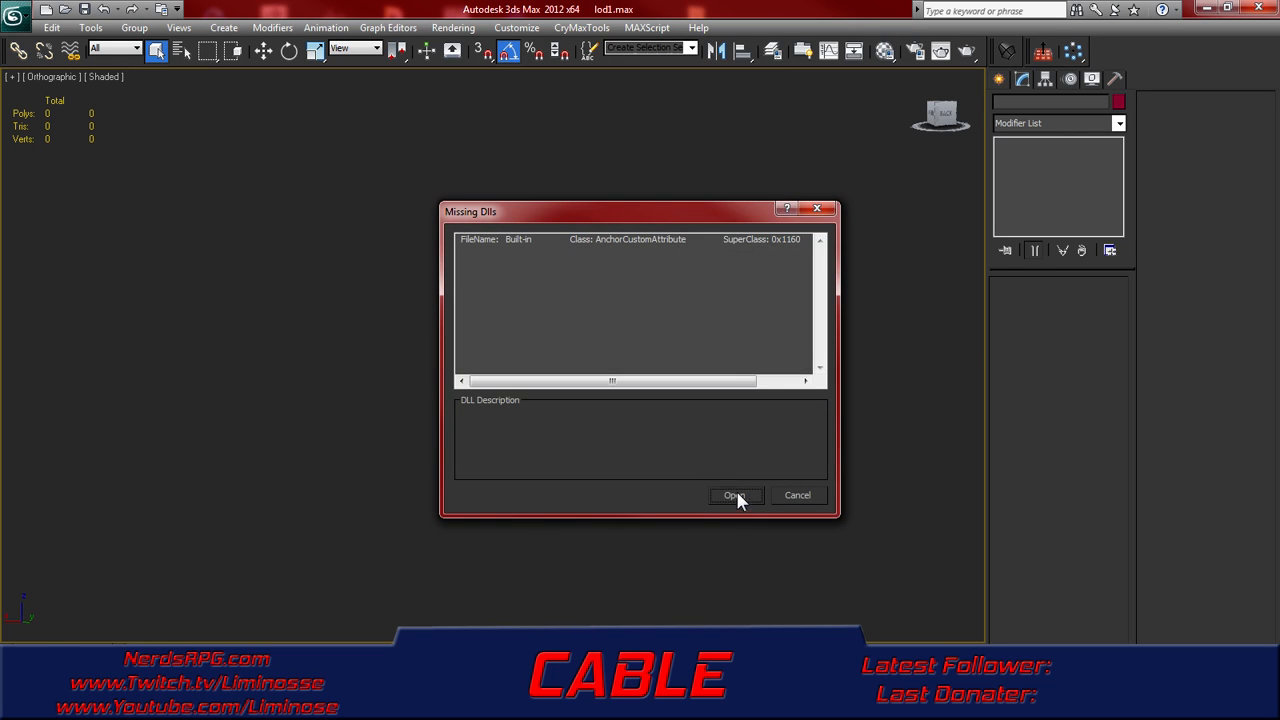
pyautogui.click(738, 494)
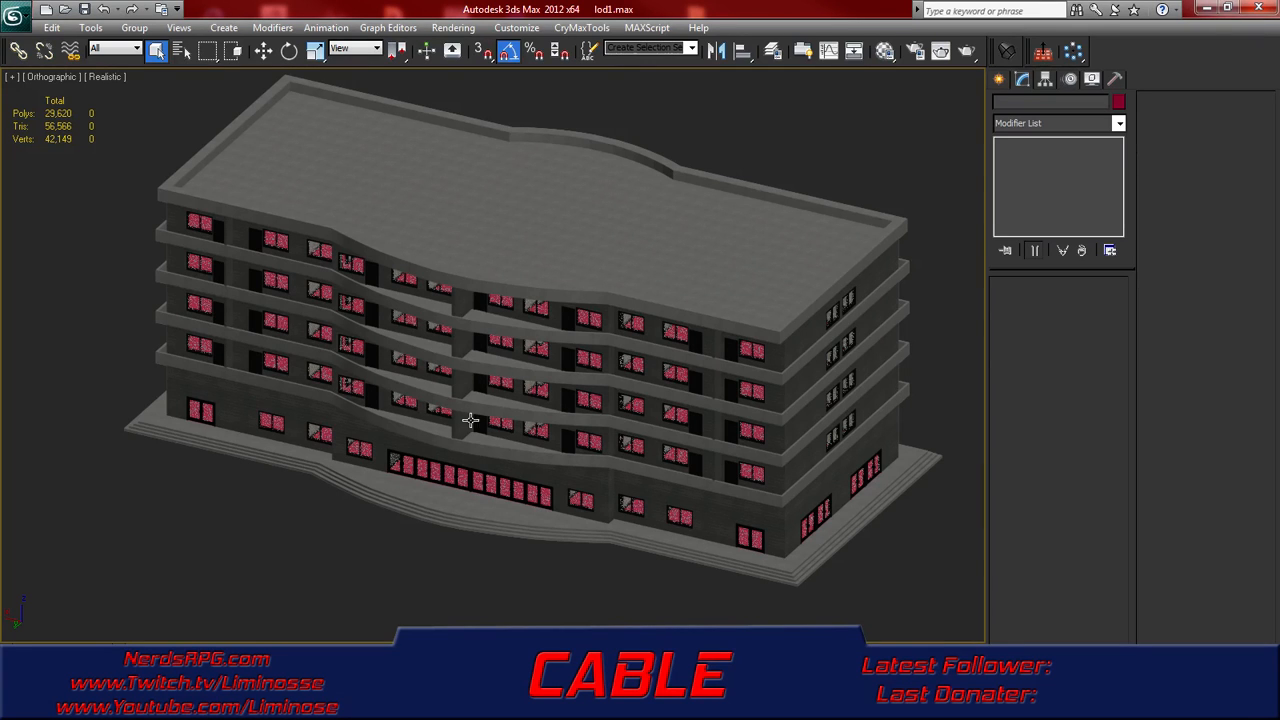
# - Select the object walls_int_2plus by name and zoom to it so the building is back in view
pyautogui.moveTo(519, 396)
pyautogui.mouseDown(button='middle')
pyautogui.moveTo(550, 375)
pyautogui.moveTo(529, 379)
pyautogui.mouseUp(button='middle')
pyautogui.scroll(1, 507, 394)
pyautogui.scroll(-3, 498, 404)
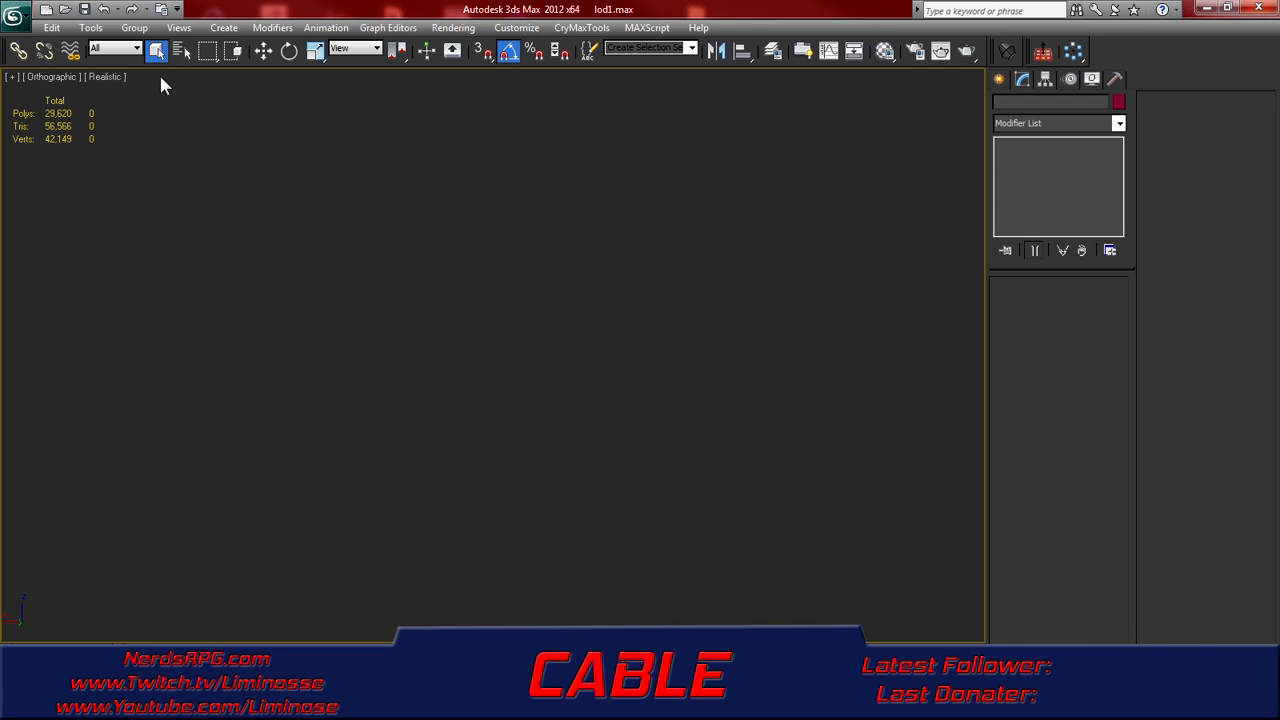
pyautogui.click(181, 52)
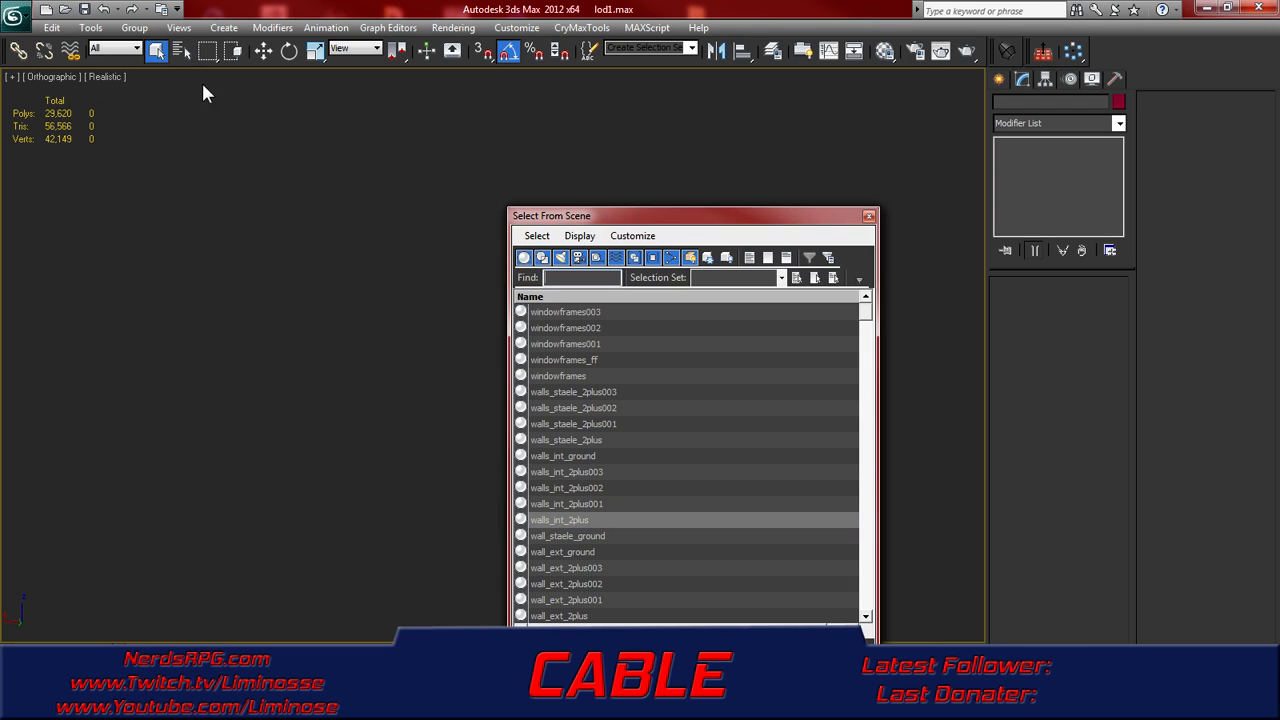
pyautogui.doubleClick(572, 519)
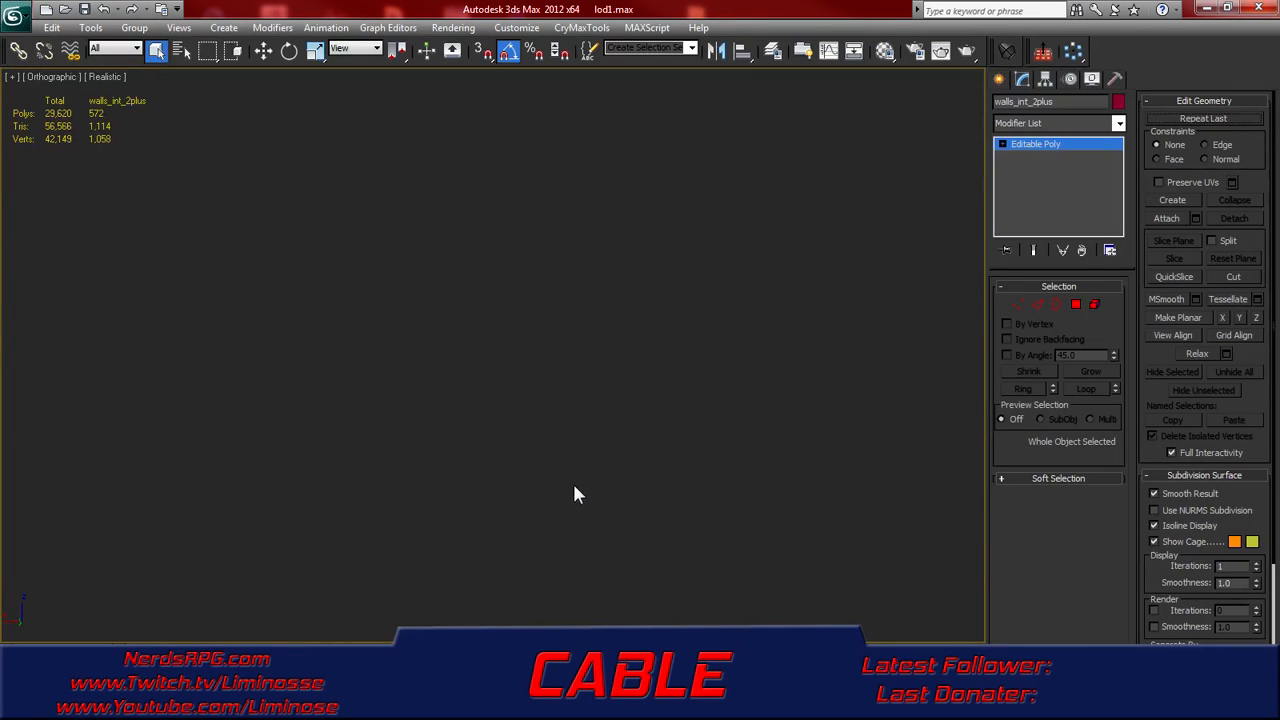
pyautogui.press('z')
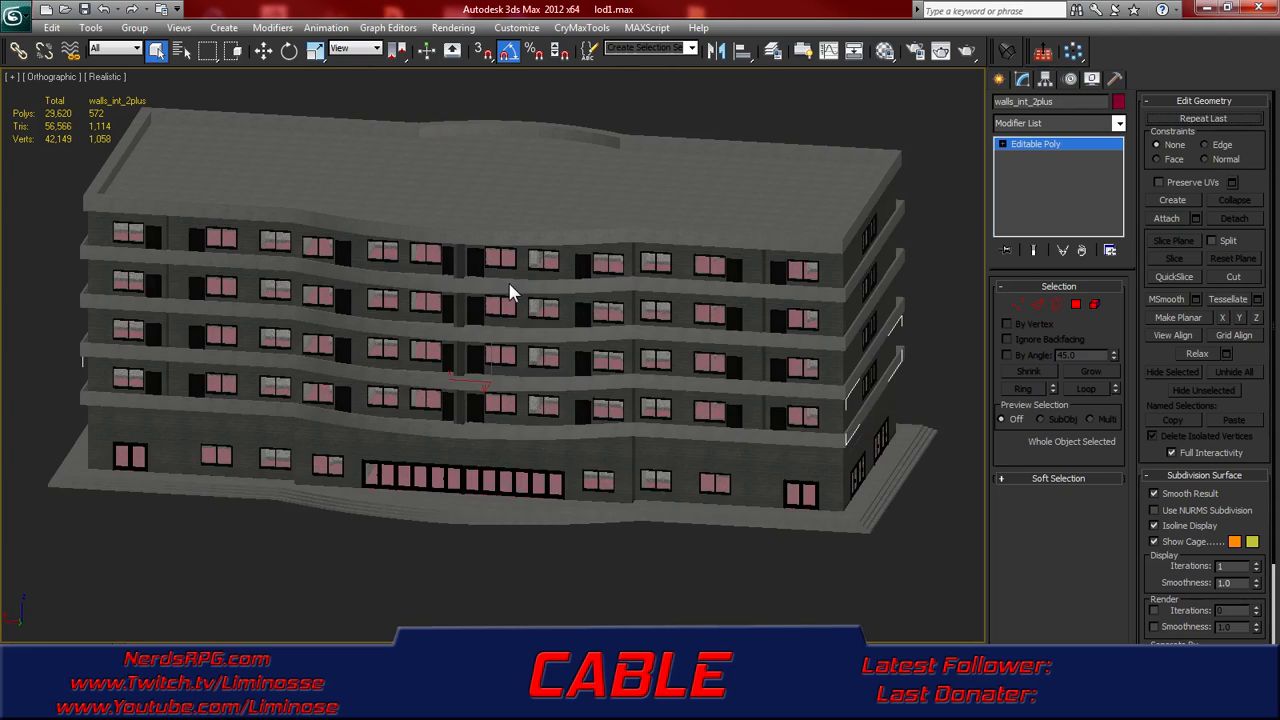
pyautogui.keyDown('alt'); pyautogui.moveTo(509, 283); pyautogui.dragTo(577, 326, button='middle'); pyautogui.keyUp('alt')
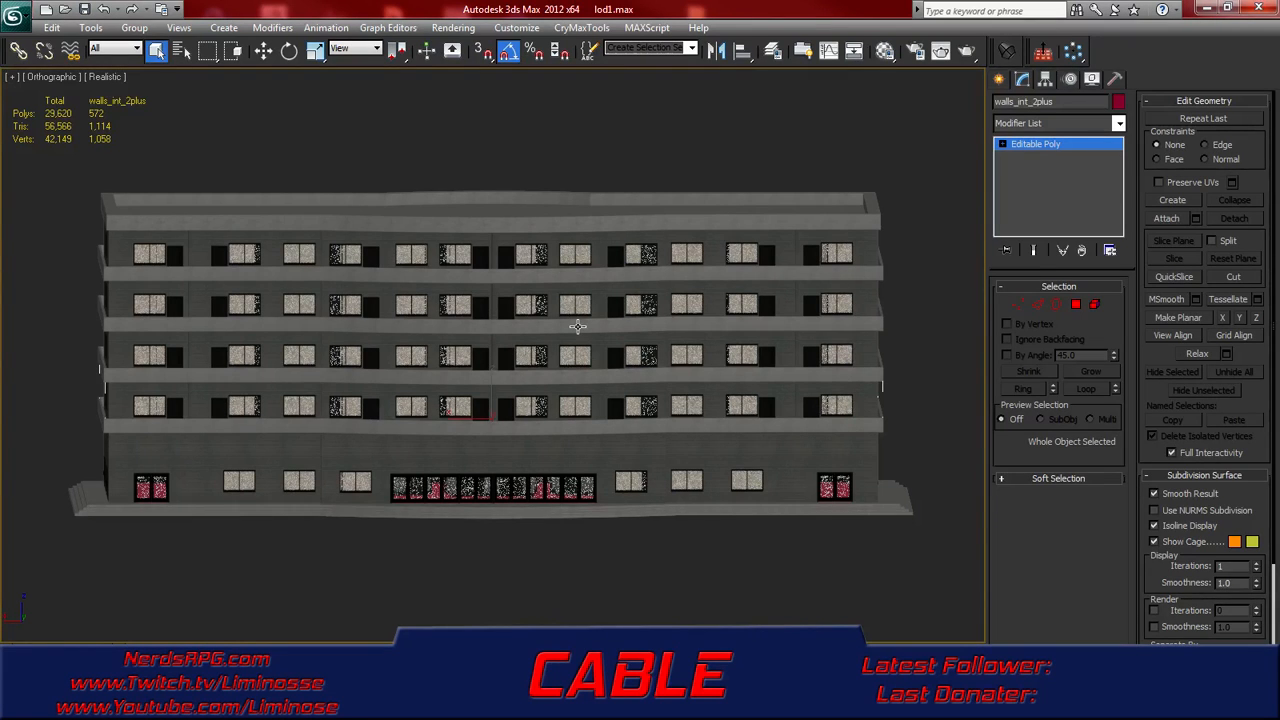
# - Frame the whole building in the Front view and open the render setup
pyautogui.press('f')
pyautogui.scroll(-15, 549, 335)
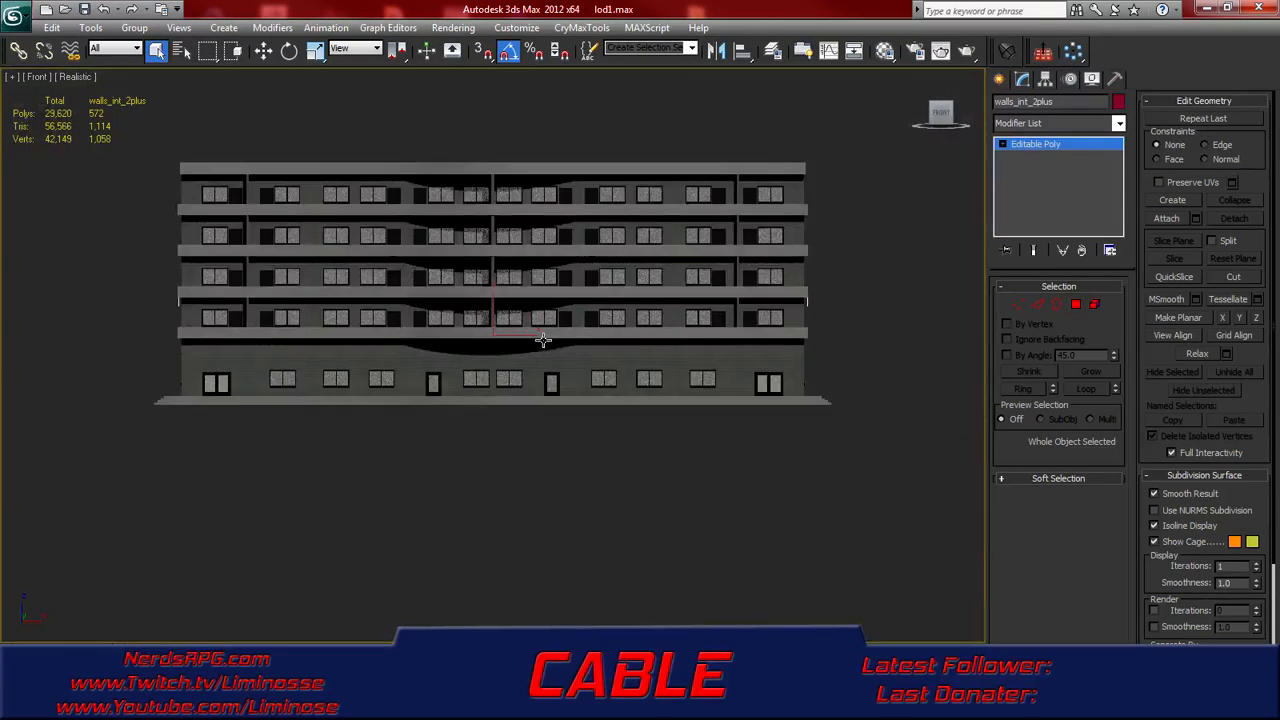
pyautogui.scroll(-1, 540, 343)
pyautogui.scroll(1, 318, 204)
pyautogui.moveTo(379, 180); pyautogui.dragTo(374, 211, button='middle')
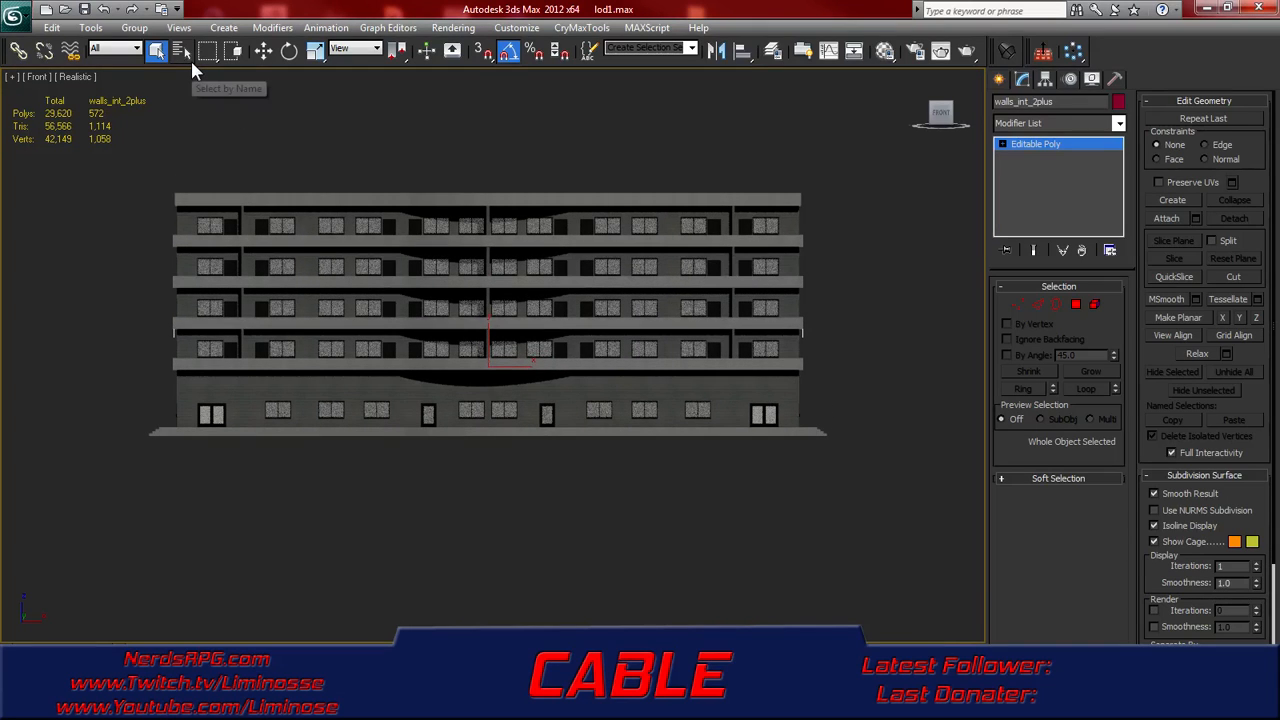
pyautogui.moveTo(410, 163); pyautogui.dragTo(440, 212, button='middle')
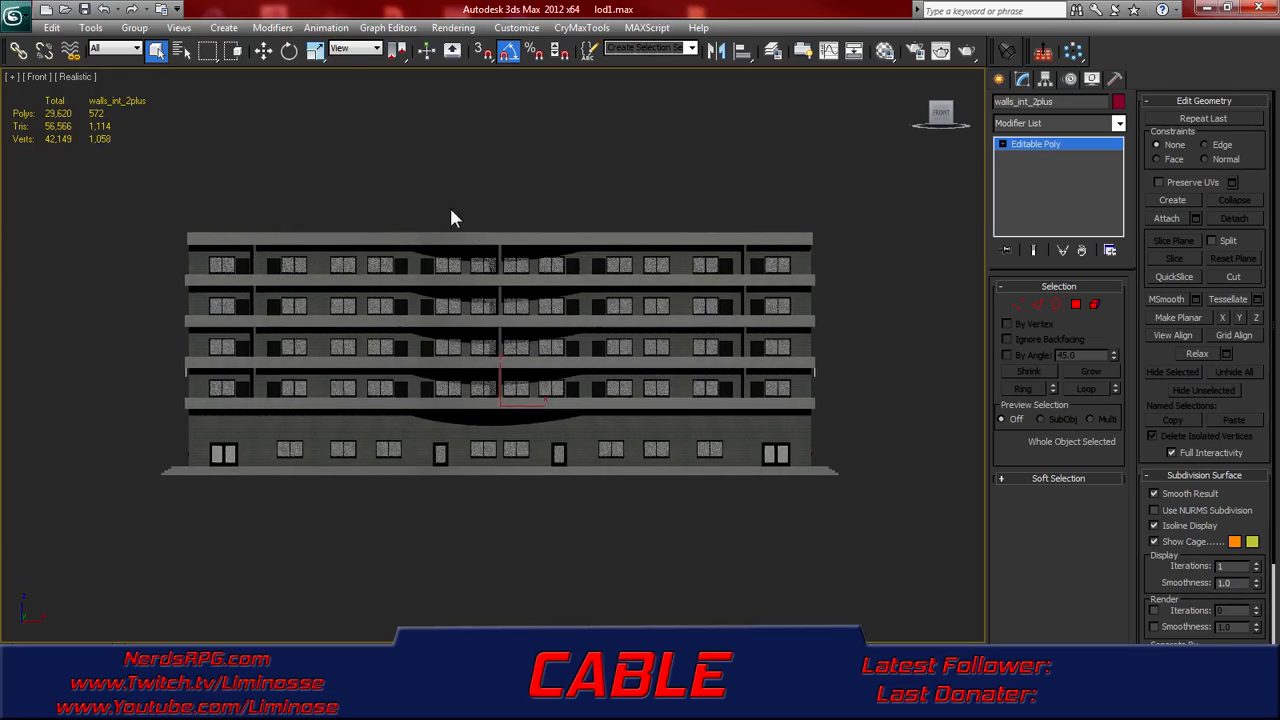
pyautogui.scroll(3, 544, 310)
pyautogui.scroll(-3, 544, 310)
pyautogui.scroll(2, 484, 415)
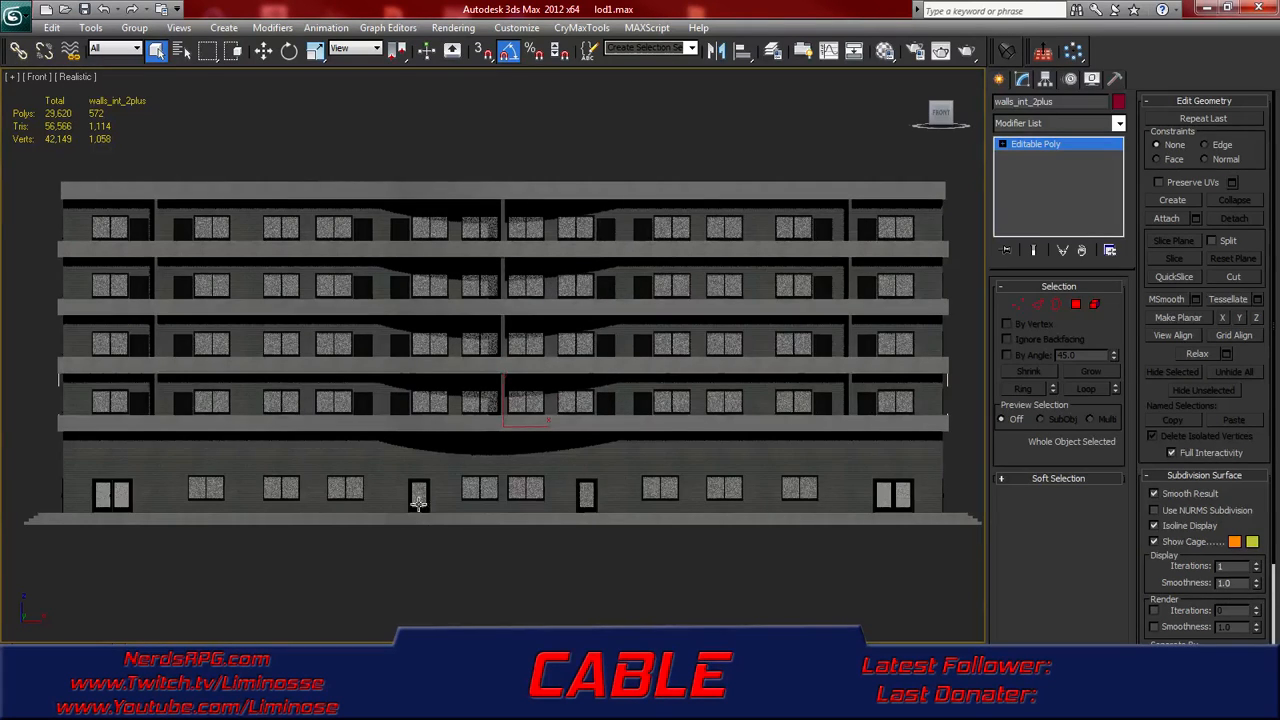
pyautogui.scroll(-2, 420, 491)
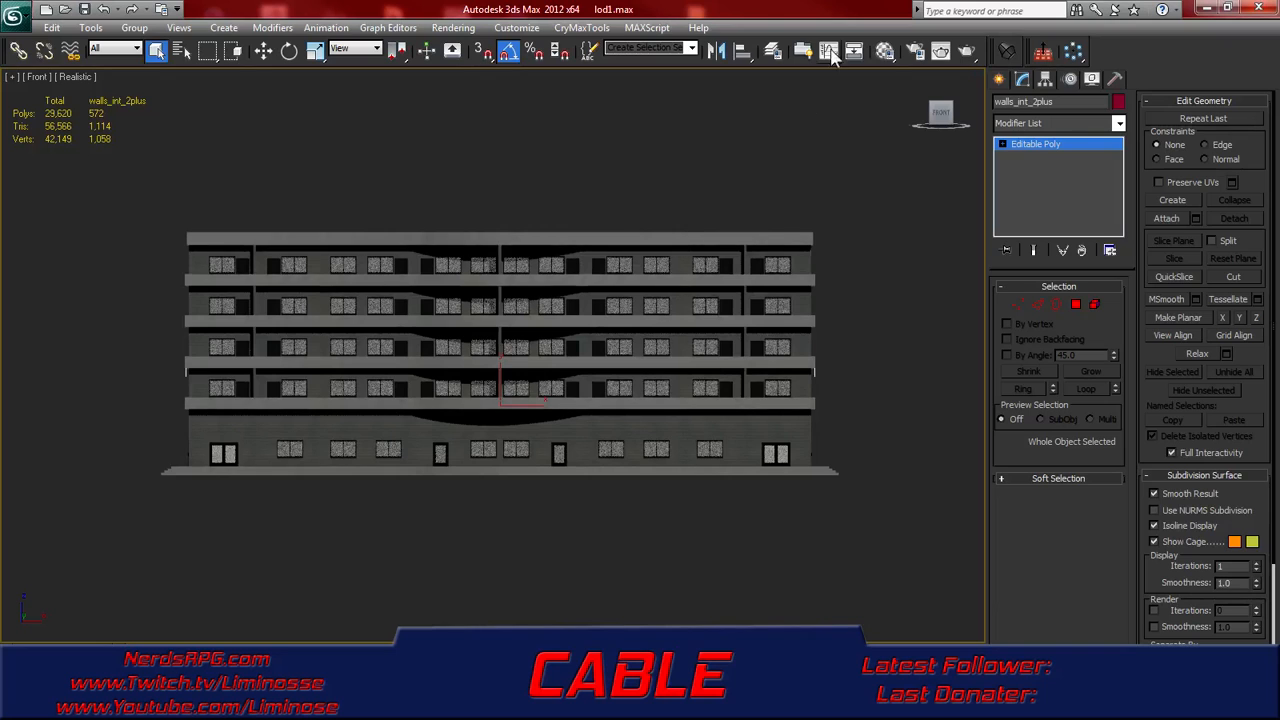
pyautogui.click(453, 27)
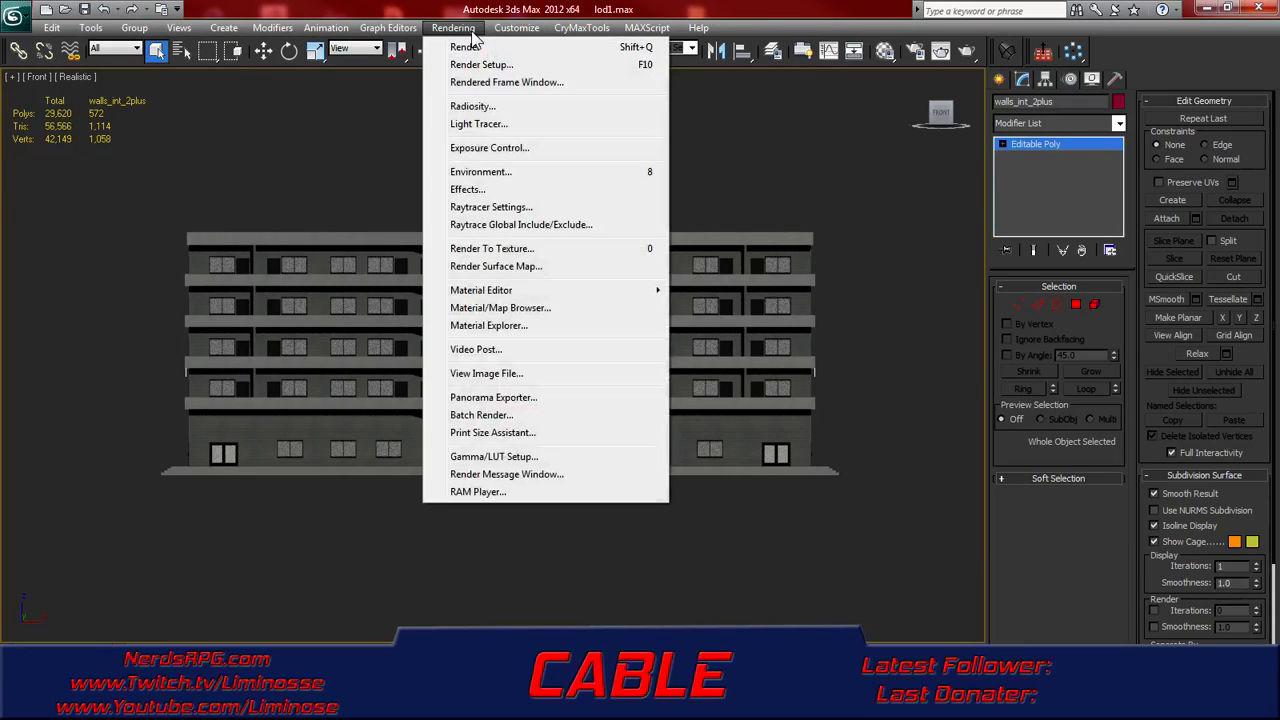
pyautogui.click(548, 61)
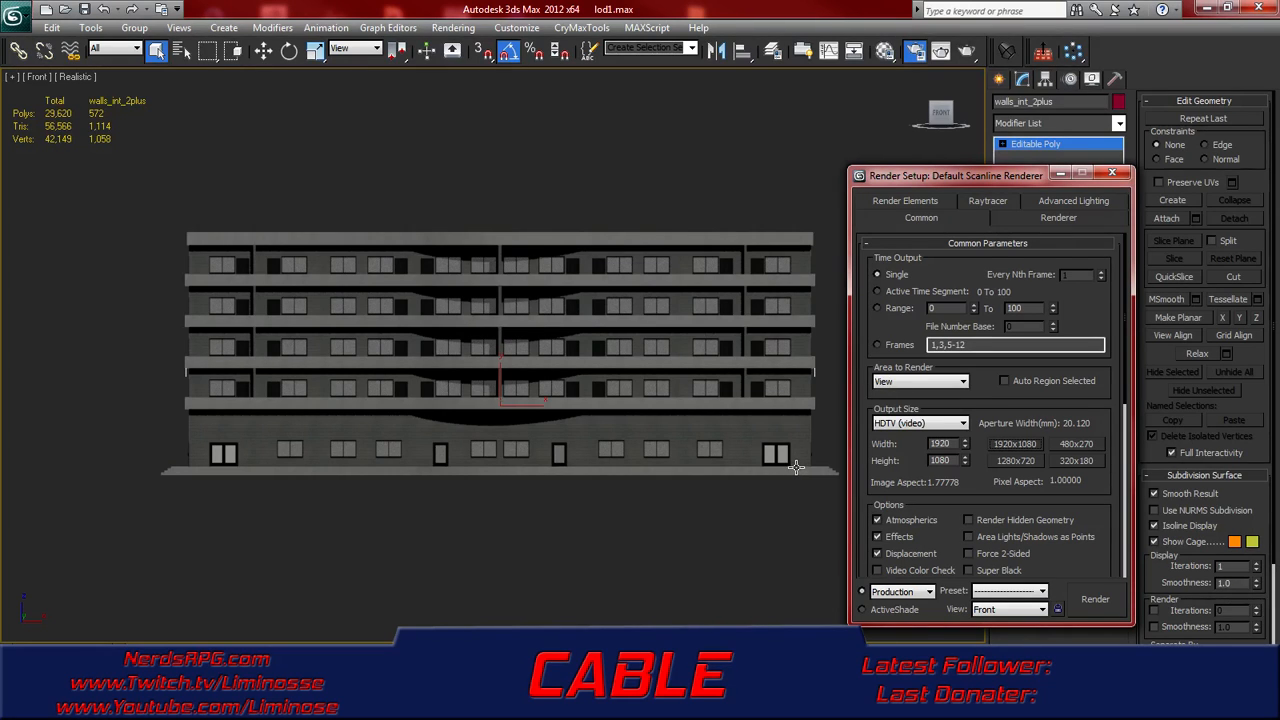
# - Try the VistaVision and 70mm IMAX presets for the render output size, keeping View as the area to render
pyautogui.click(950, 425)
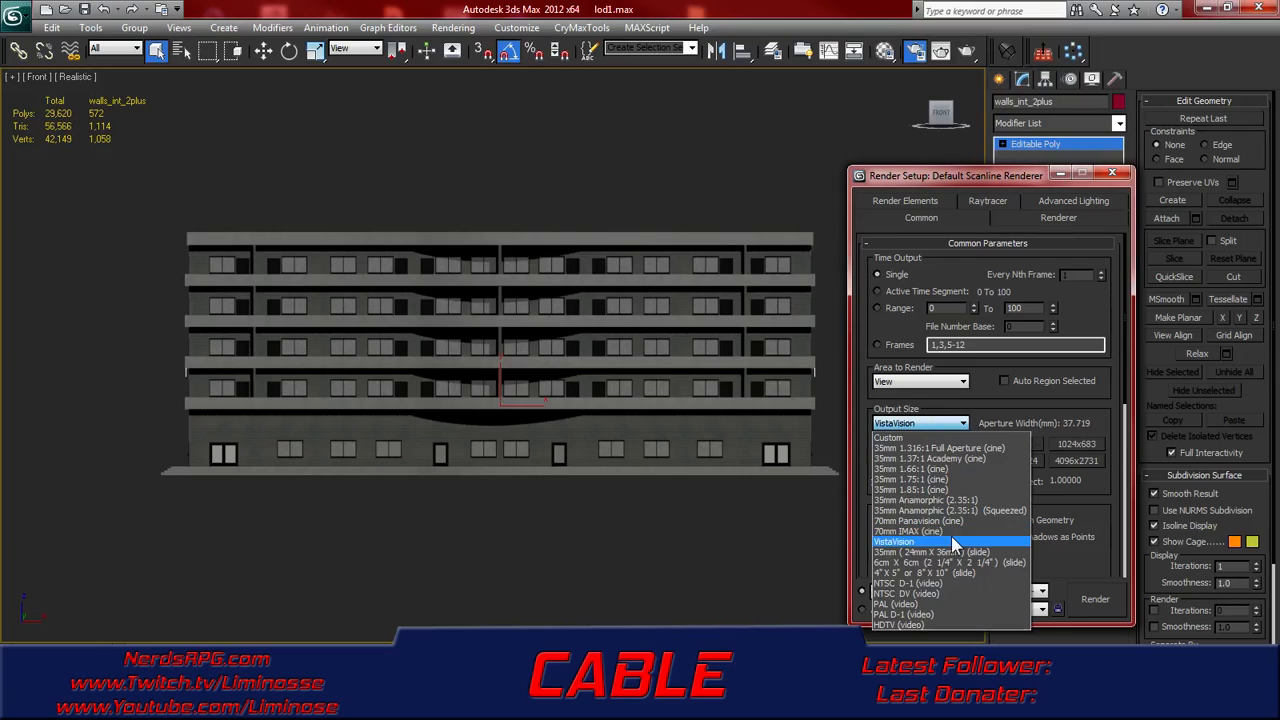
pyautogui.click(951, 540)
pyautogui.click(933, 383)
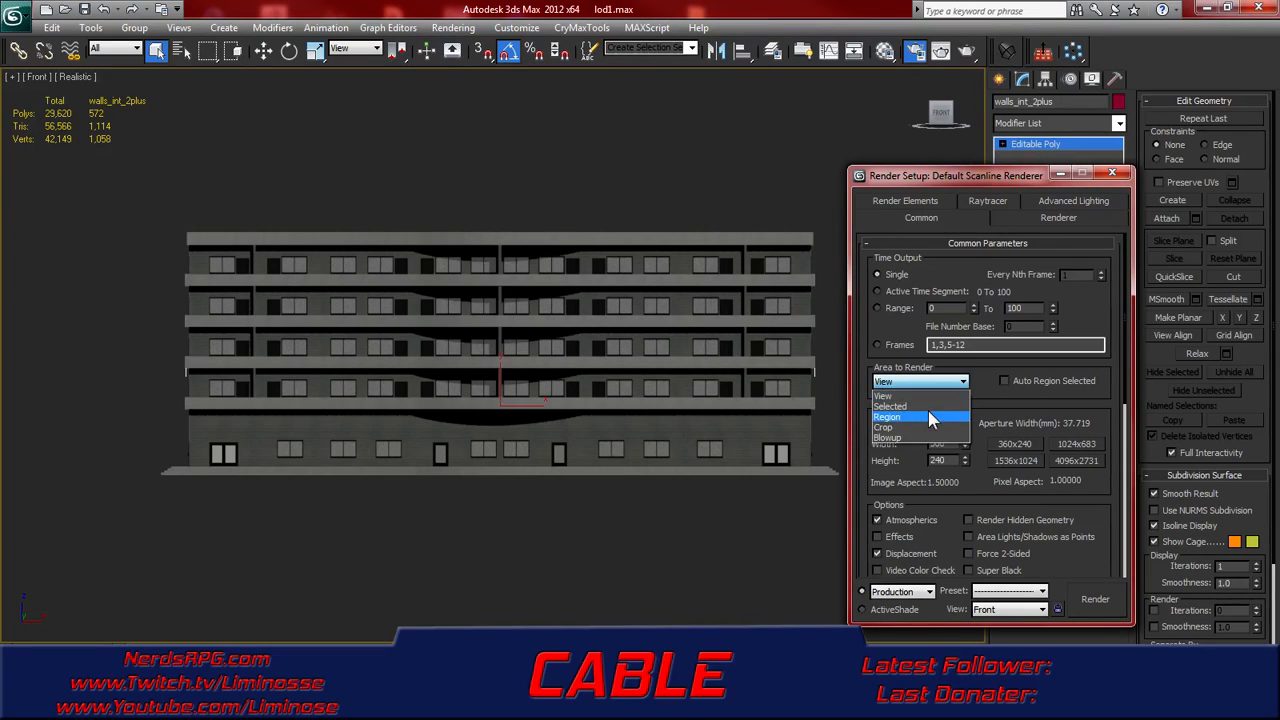
pyautogui.click(936, 383)
pyautogui.click(915, 425)
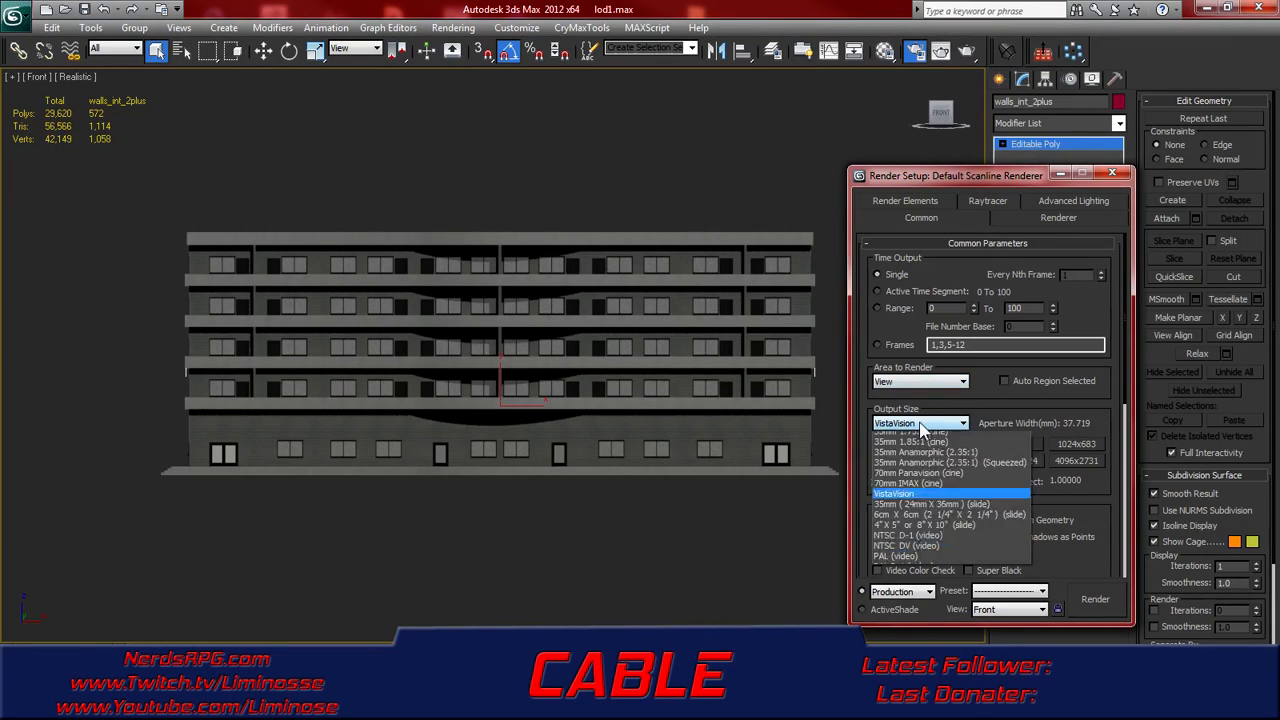
pyautogui.click(935, 528)
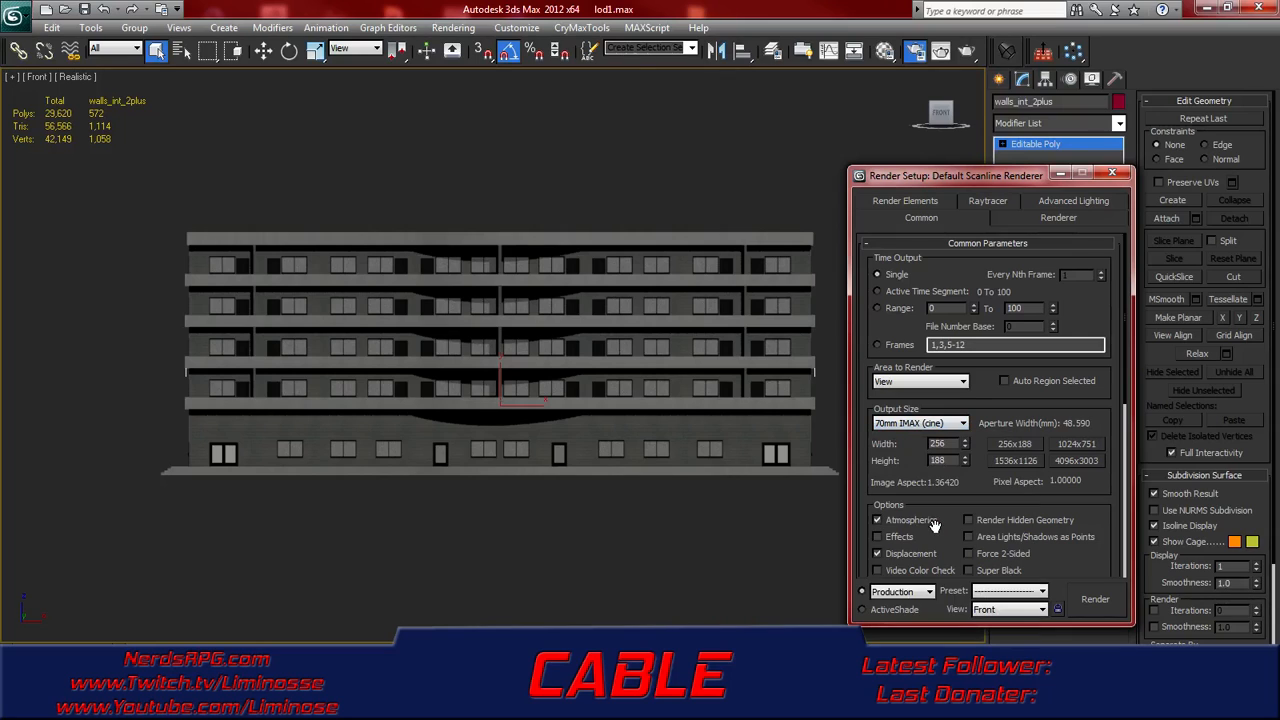
pyautogui.click(1077, 464)
pyautogui.click(943, 425)
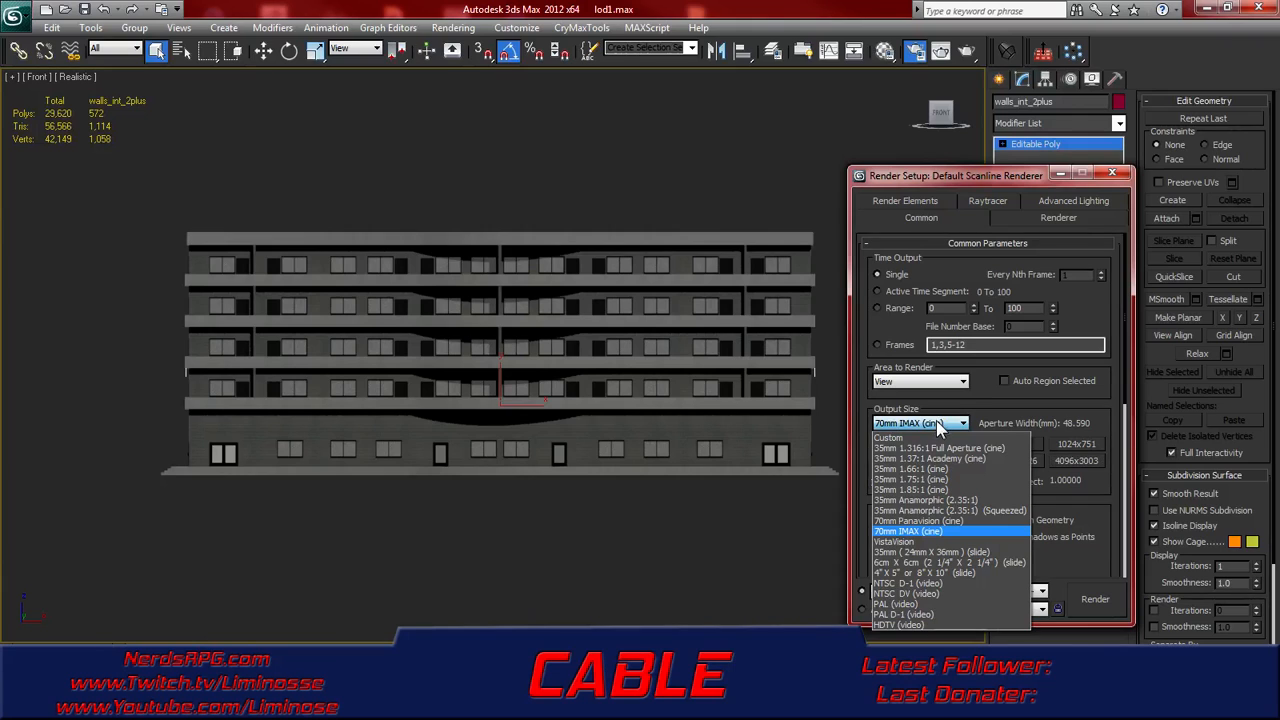
pyautogui.click(941, 542)
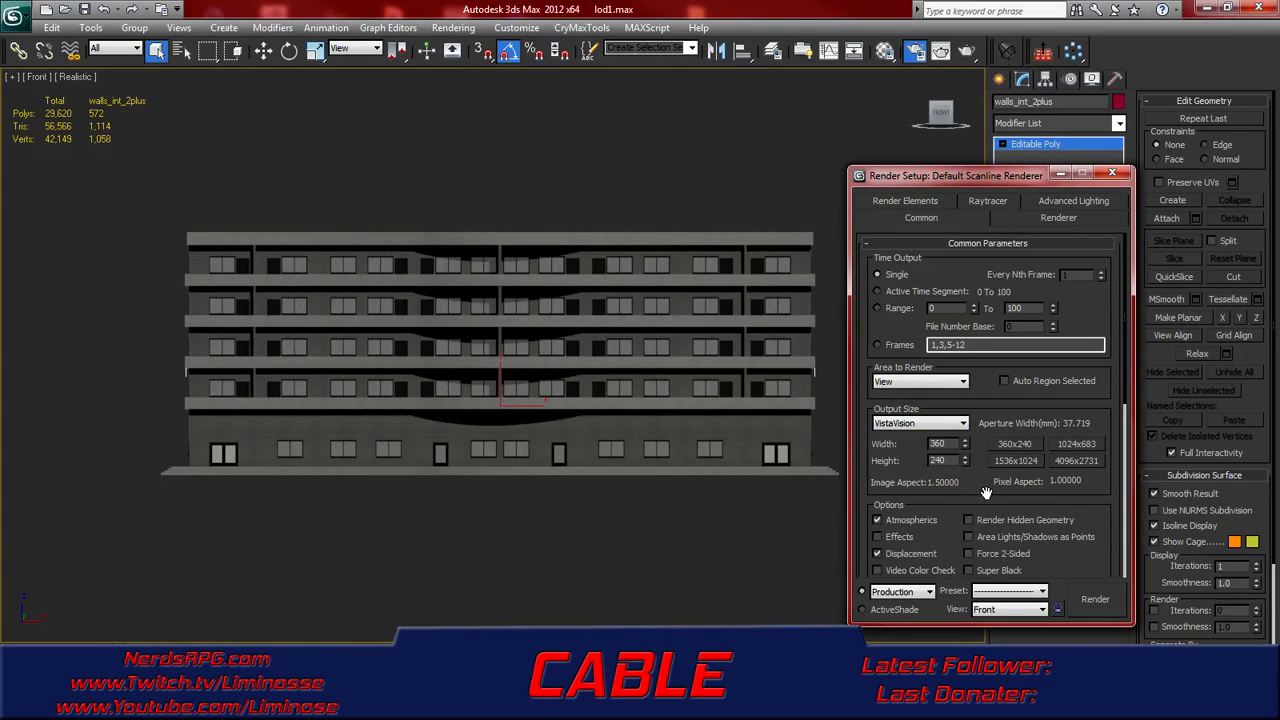
# - Set a custom output size of 3000 by 2048, render the Front view and inspect the image up close
pyautogui.click(943, 425)
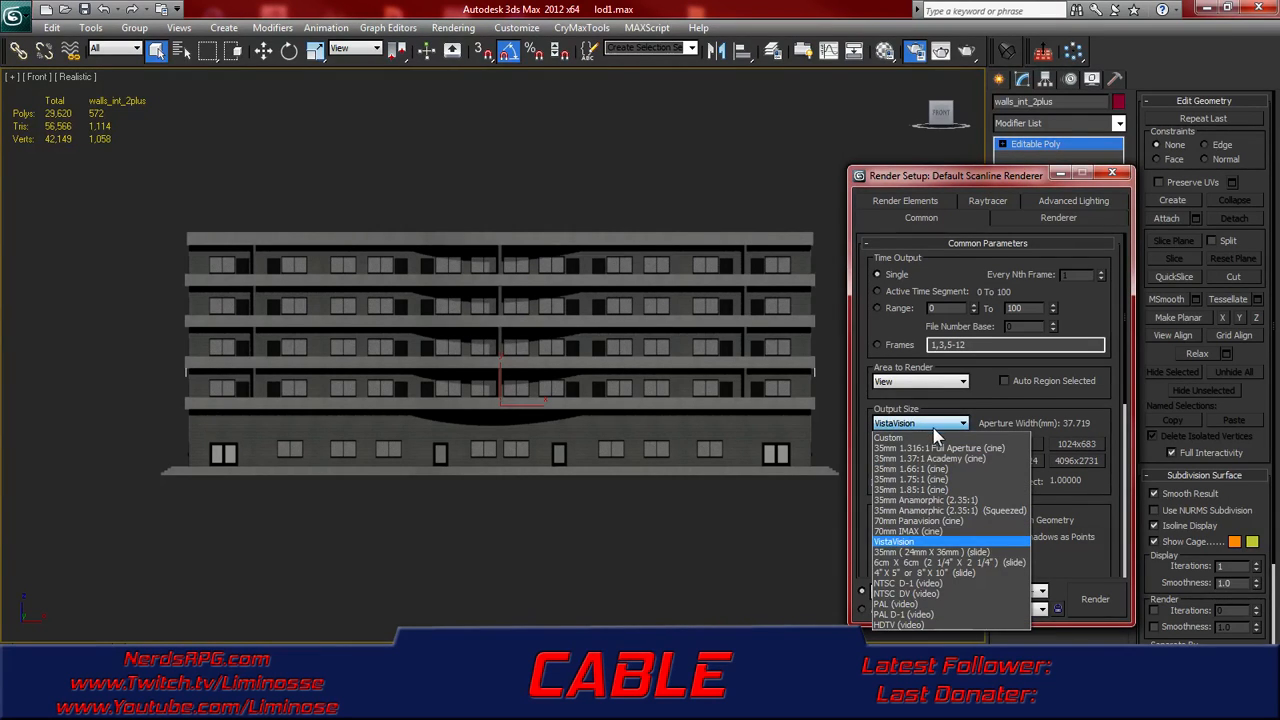
pyautogui.click(929, 437)
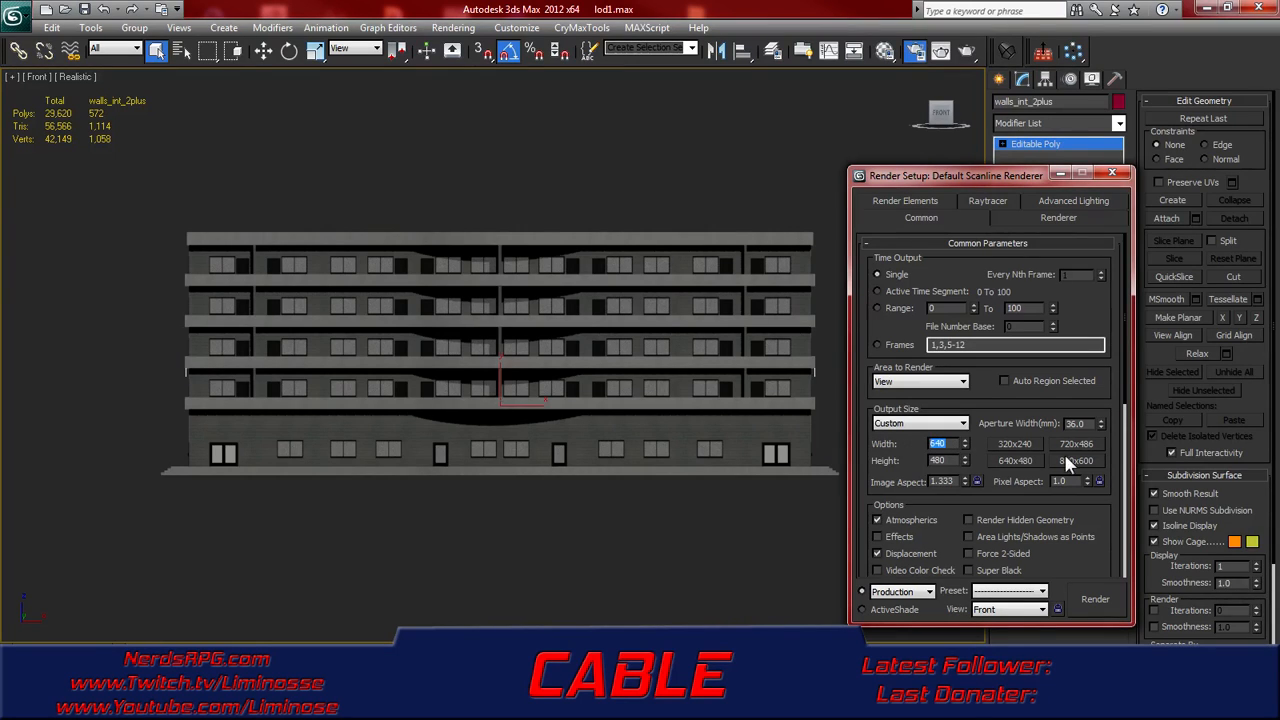
pyautogui.doubleClick(938, 460)
pyautogui.write('20')
pyautogui.doubleClick(937, 443)
pyautogui.write('540')
pyautogui.write('3000')
pyautogui.click(1090, 599)
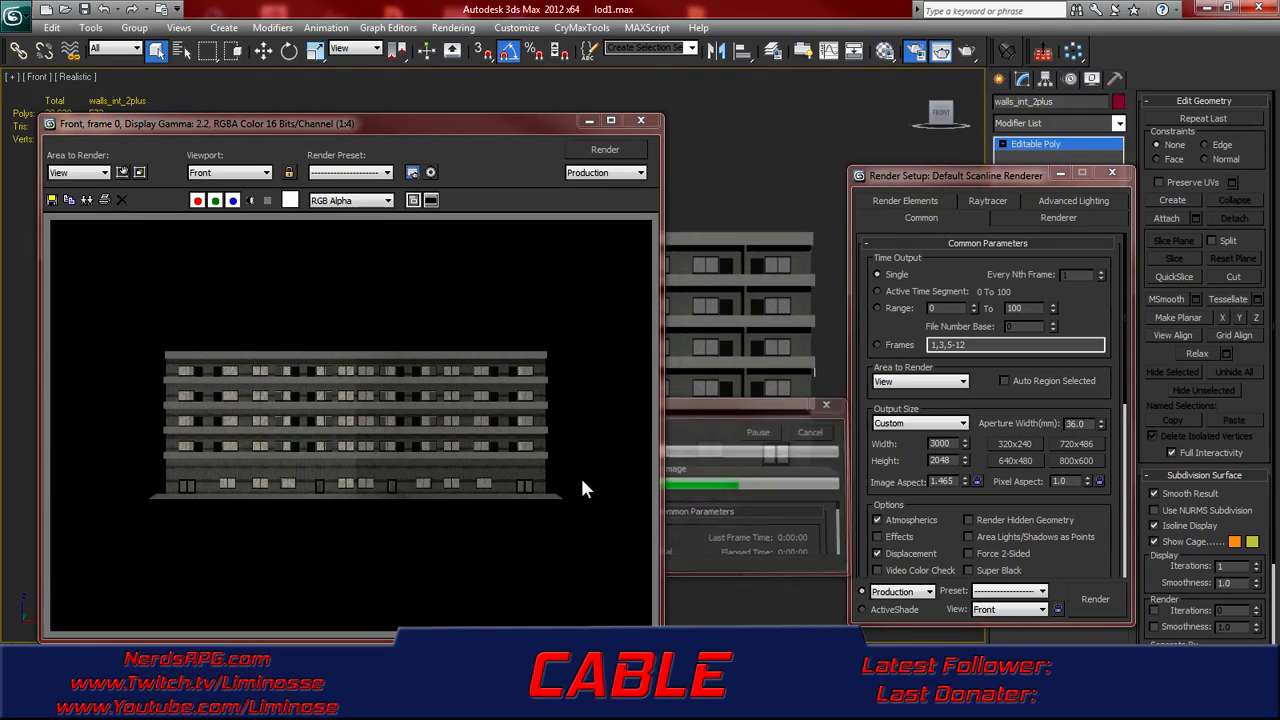
pyautogui.scroll(4, 491, 486)
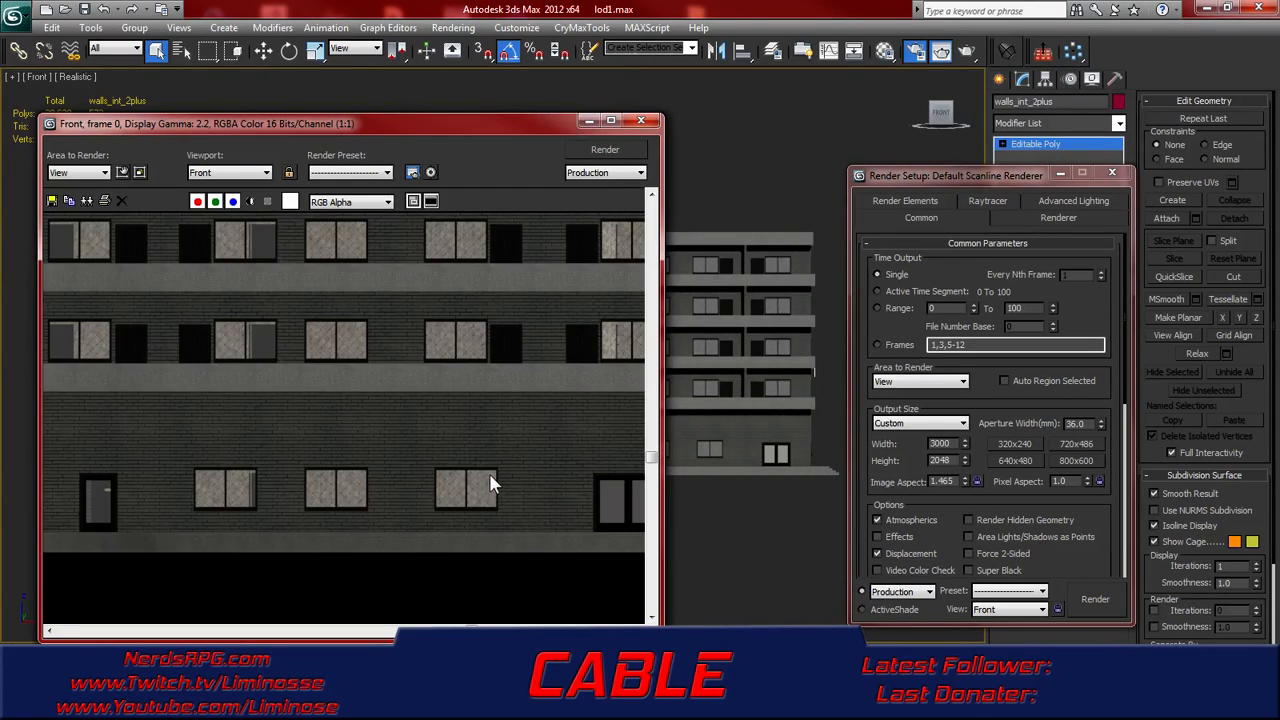
pyautogui.scroll(-6, 486, 474)
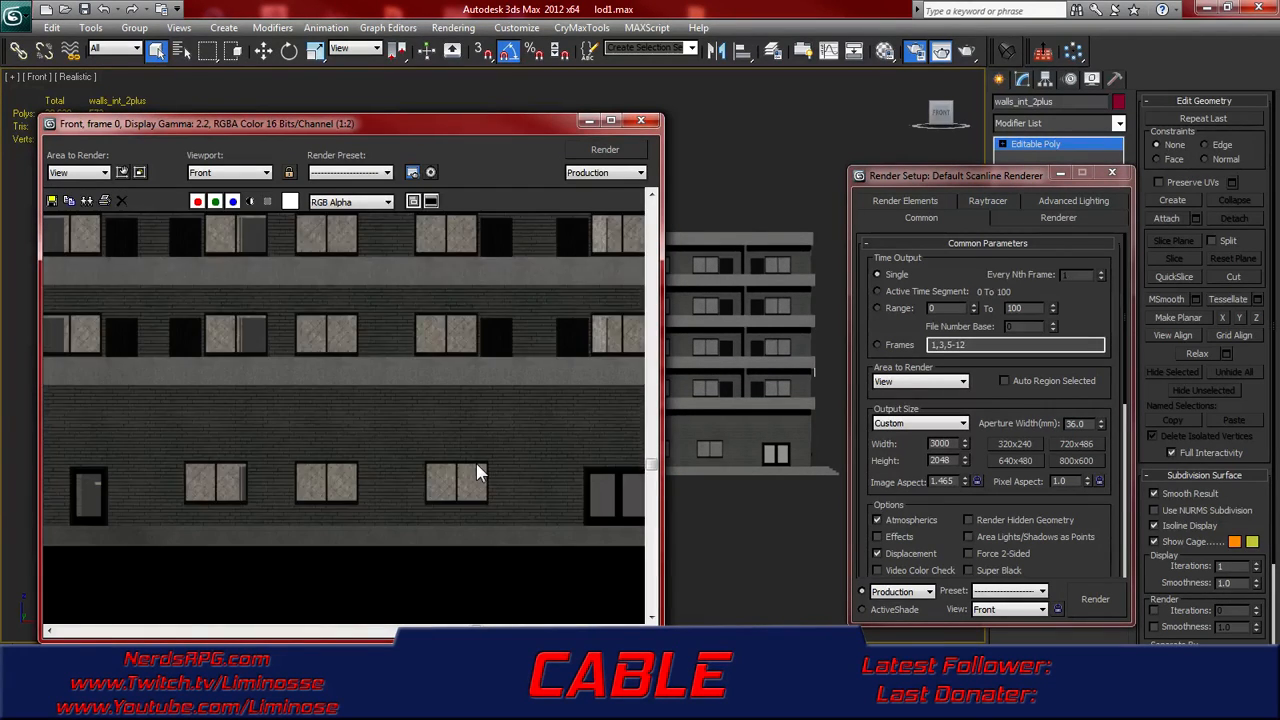
# - Start saving the rendered image and create and open a new folder named renders inside Apartment_Building
pyautogui.click(52, 201)
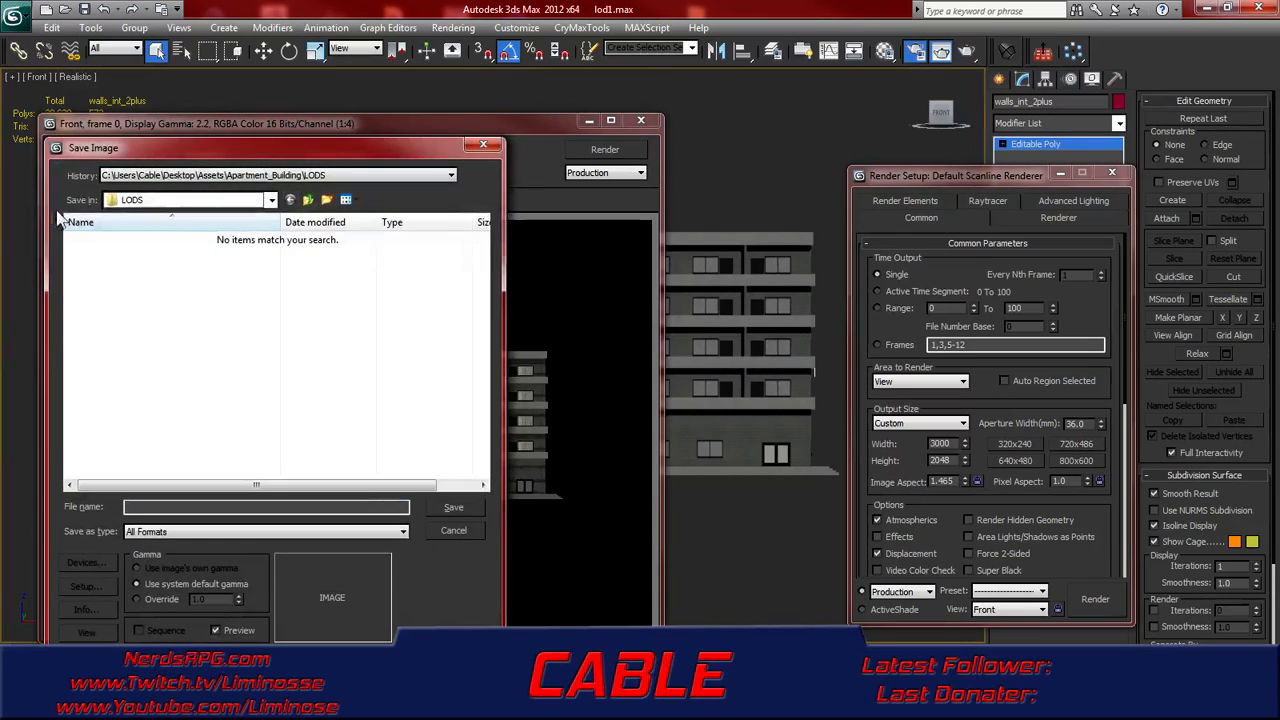
pyautogui.click(308, 200)
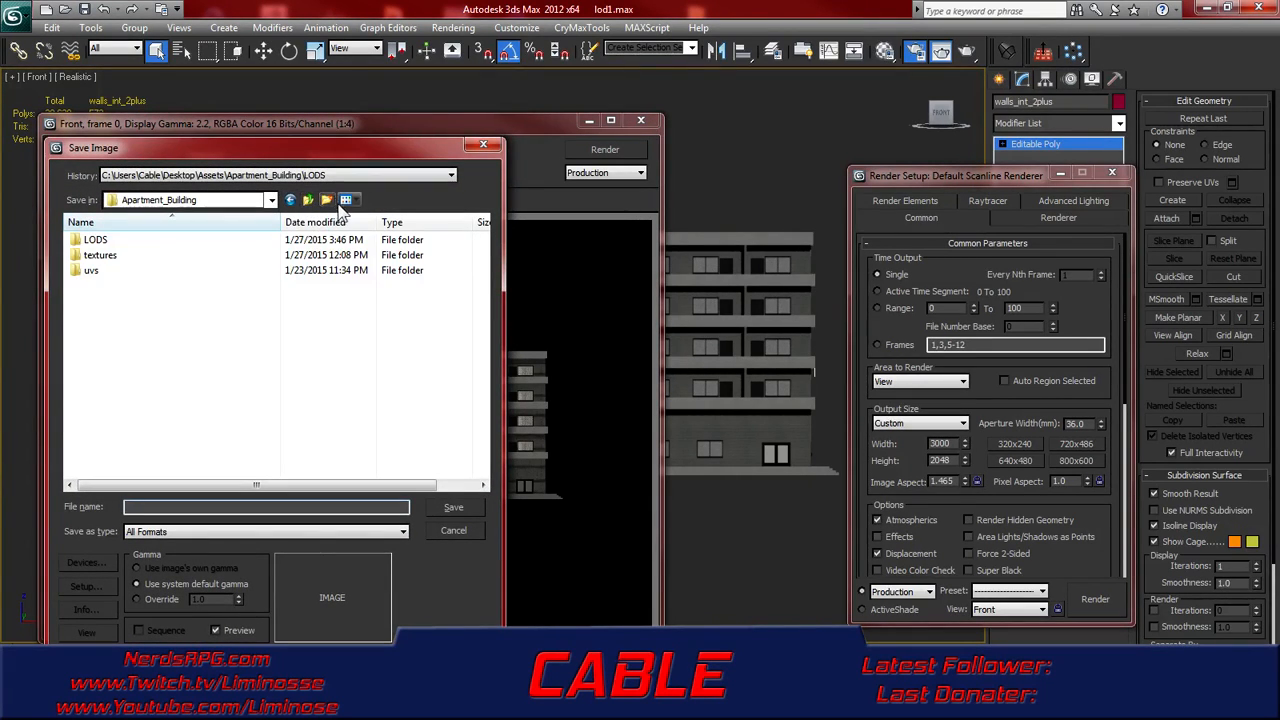
pyautogui.click(327, 200)
pyautogui.write('renders')
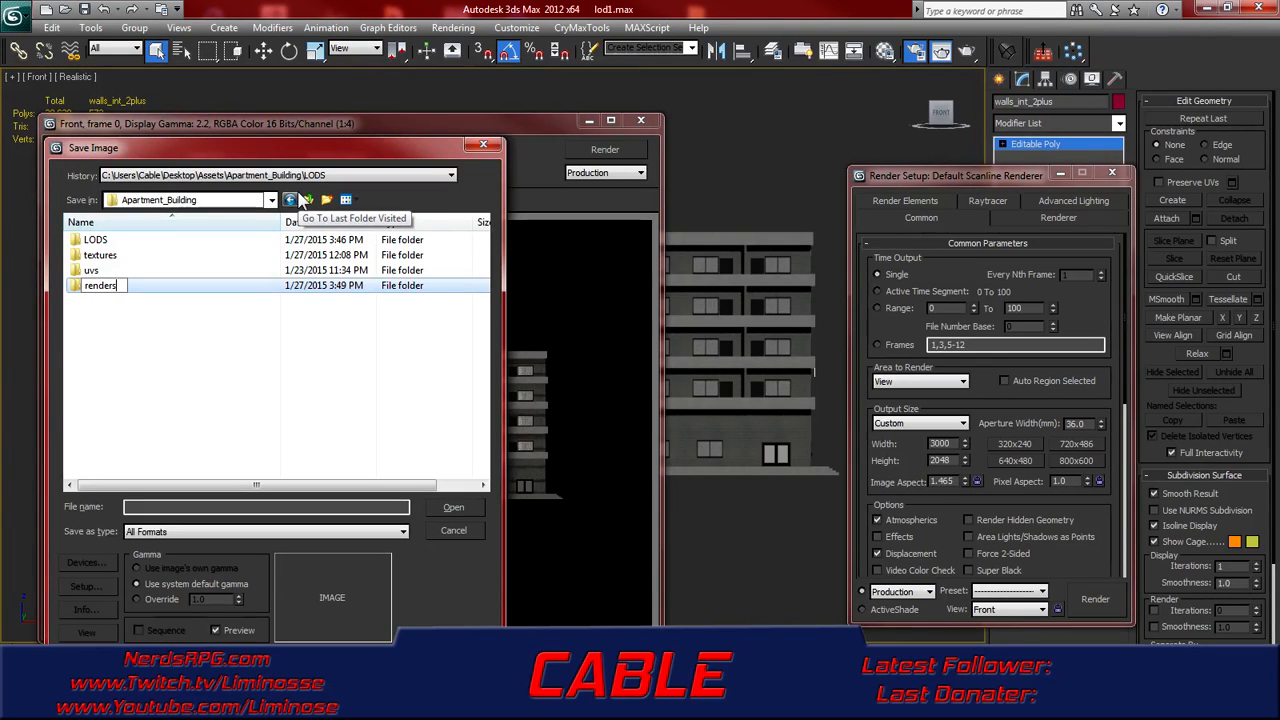
pyautogui.press('Return')
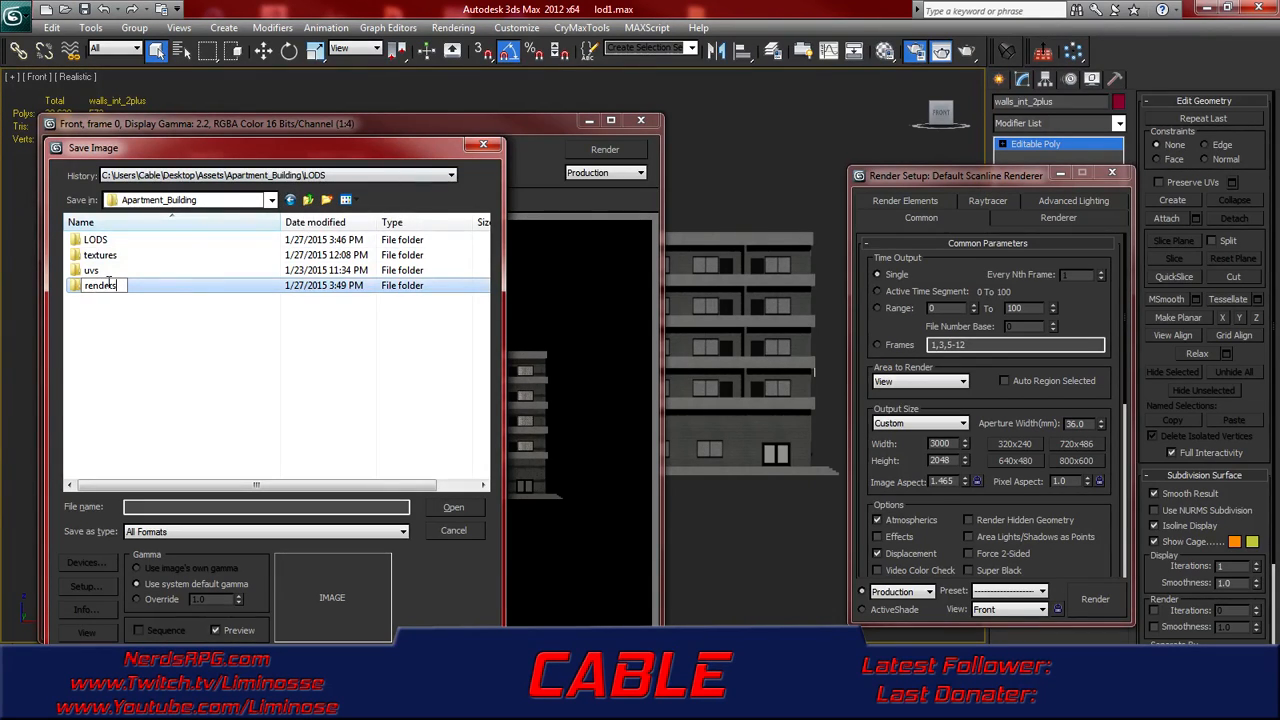
pyautogui.doubleClick(80, 287)
# - Save the render as back.png with RGB 24 bit colours and alpha channel, and close the rendered image
pyautogui.click(257, 505)
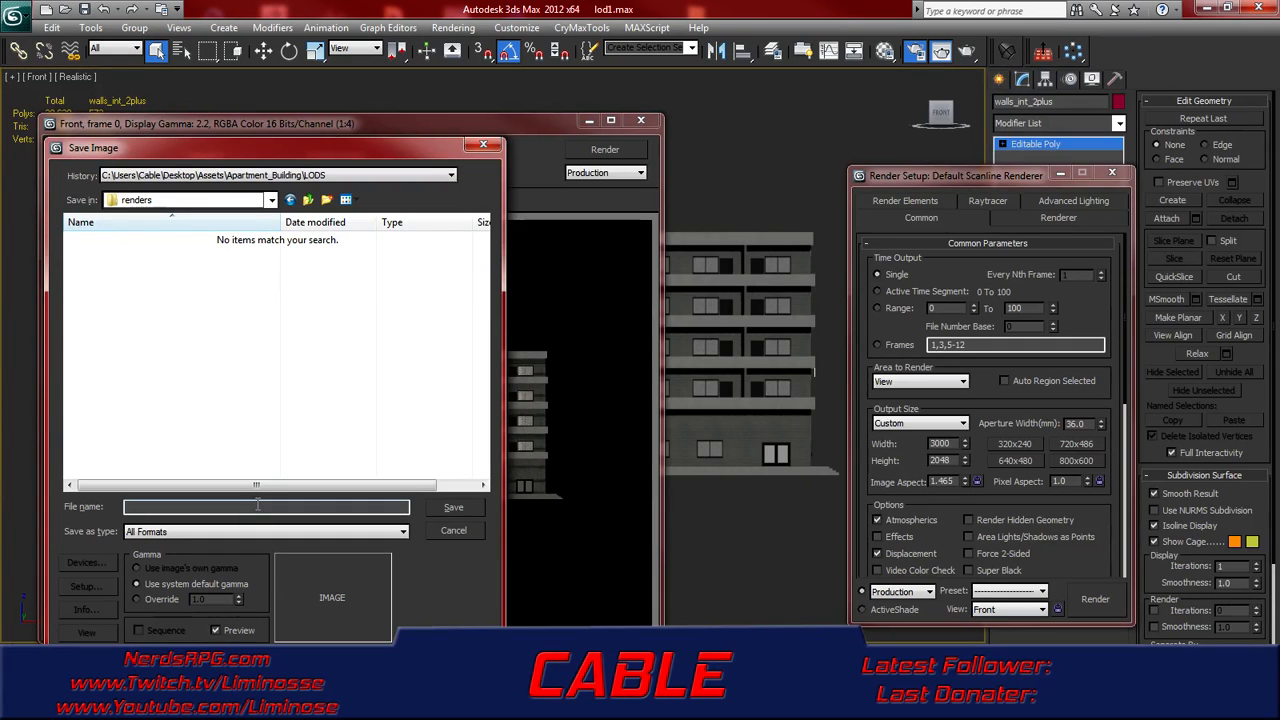
pyautogui.write('back.png')
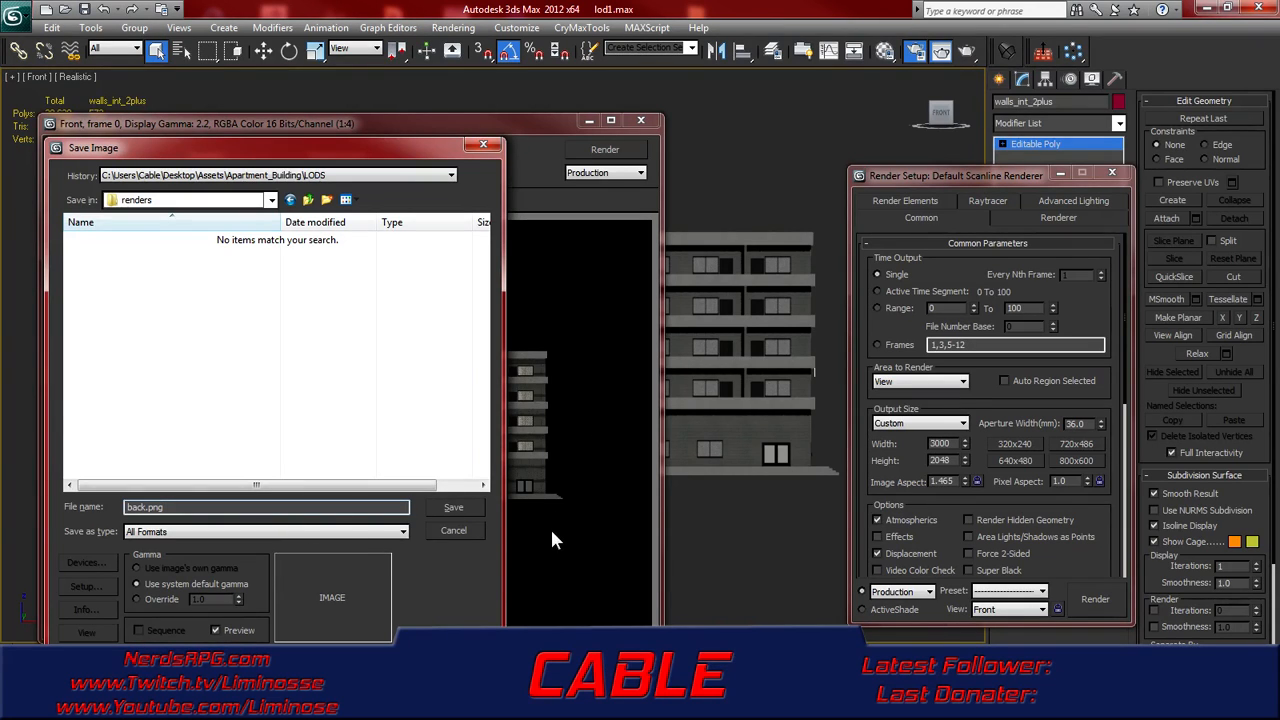
pyautogui.click(464, 508)
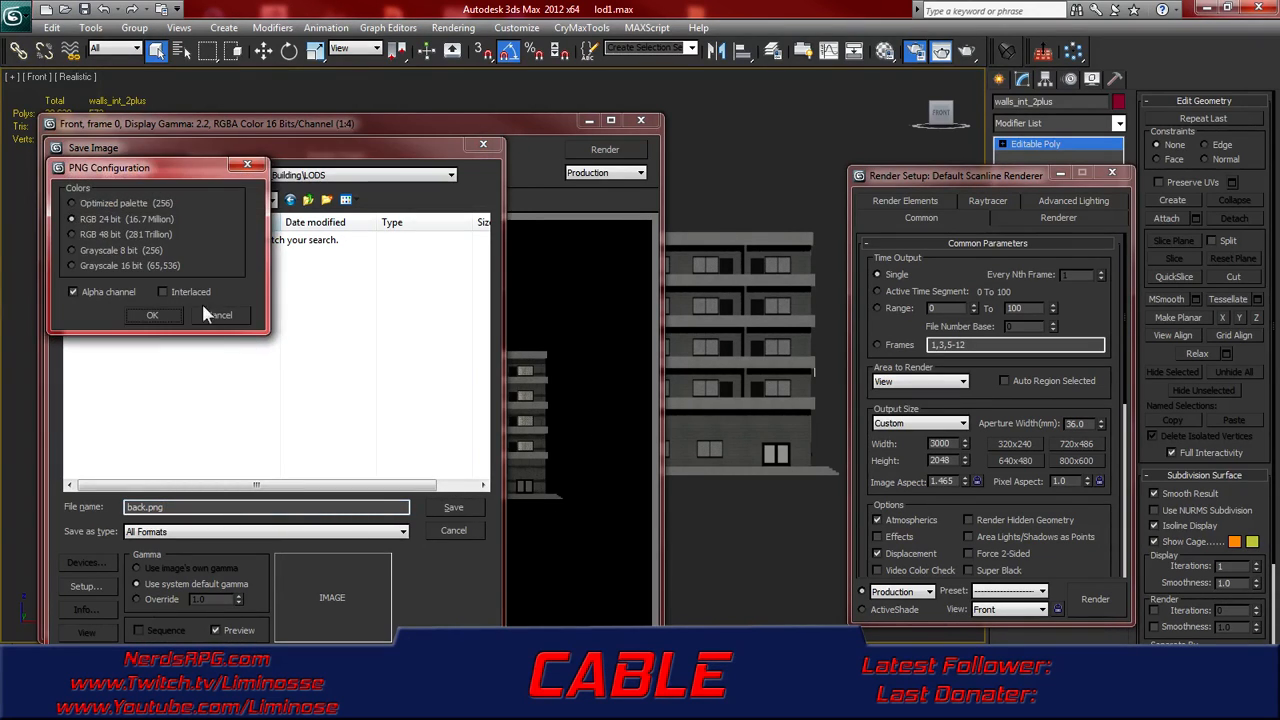
pyautogui.click(155, 315)
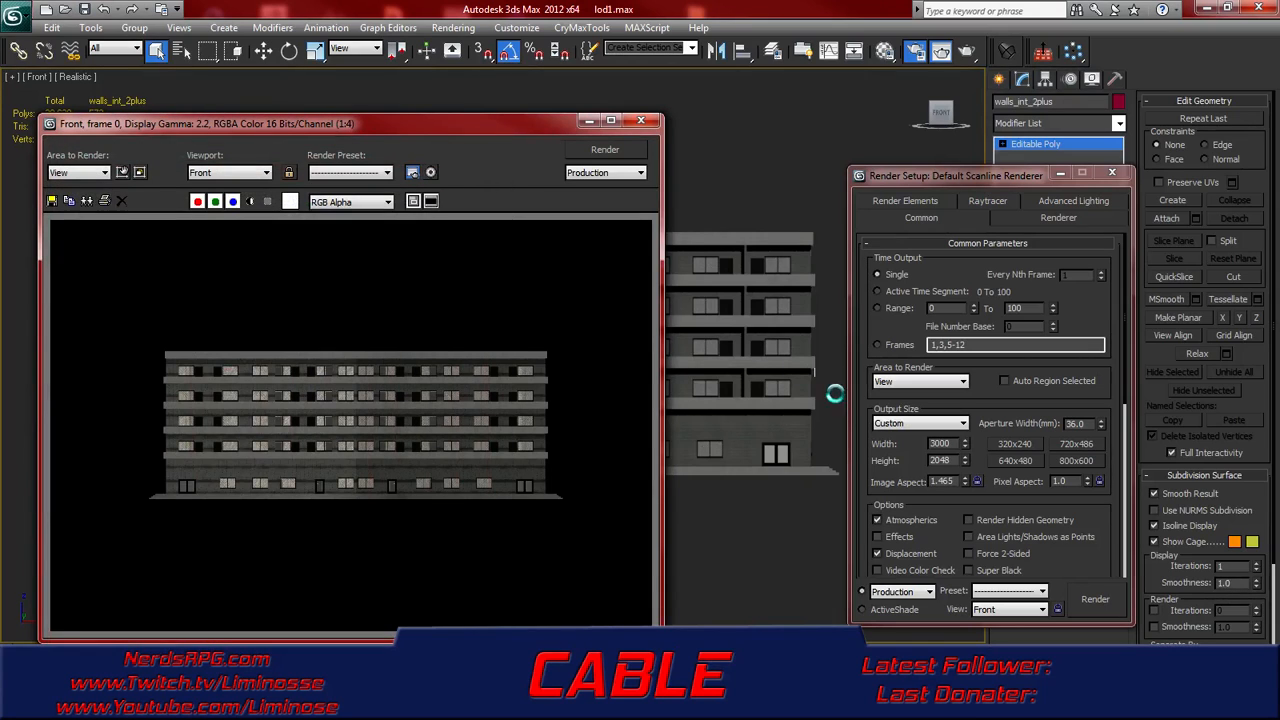
pyautogui.click(642, 121)
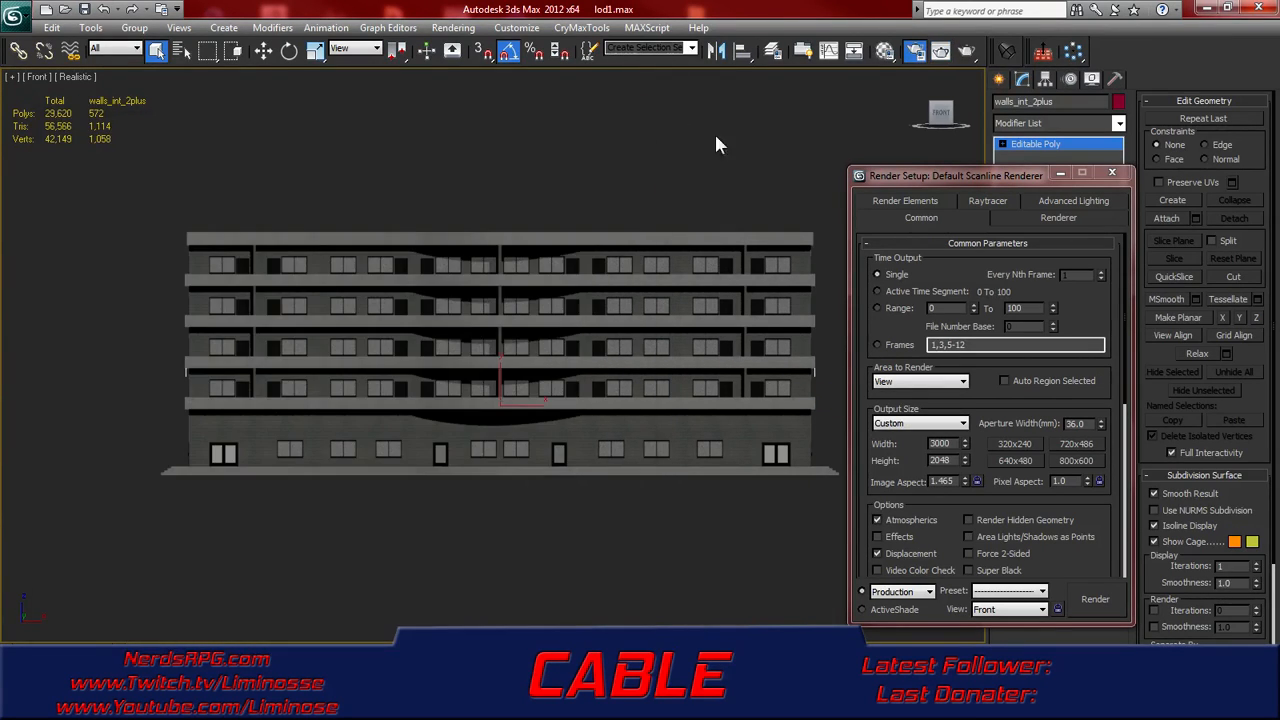
# - Close the render setup and switch the viewport to the Back view of the building
pyautogui.click(1111, 173)
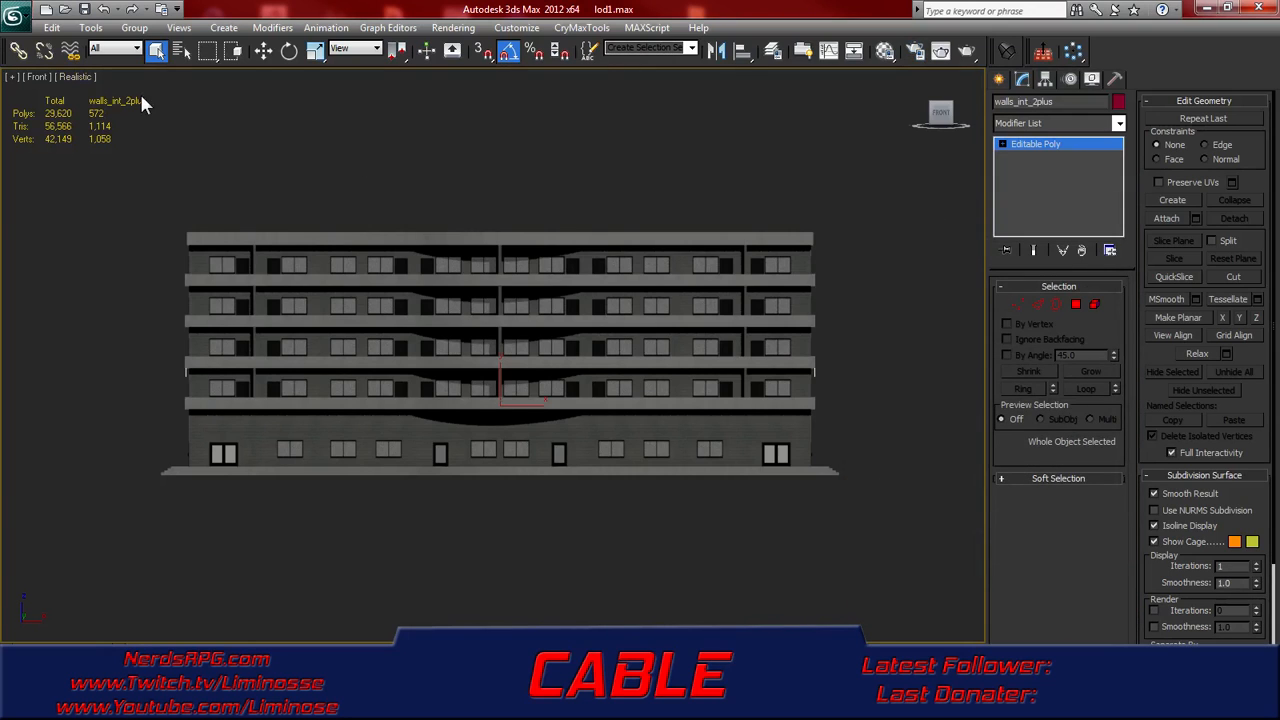
pyautogui.click(44, 79)
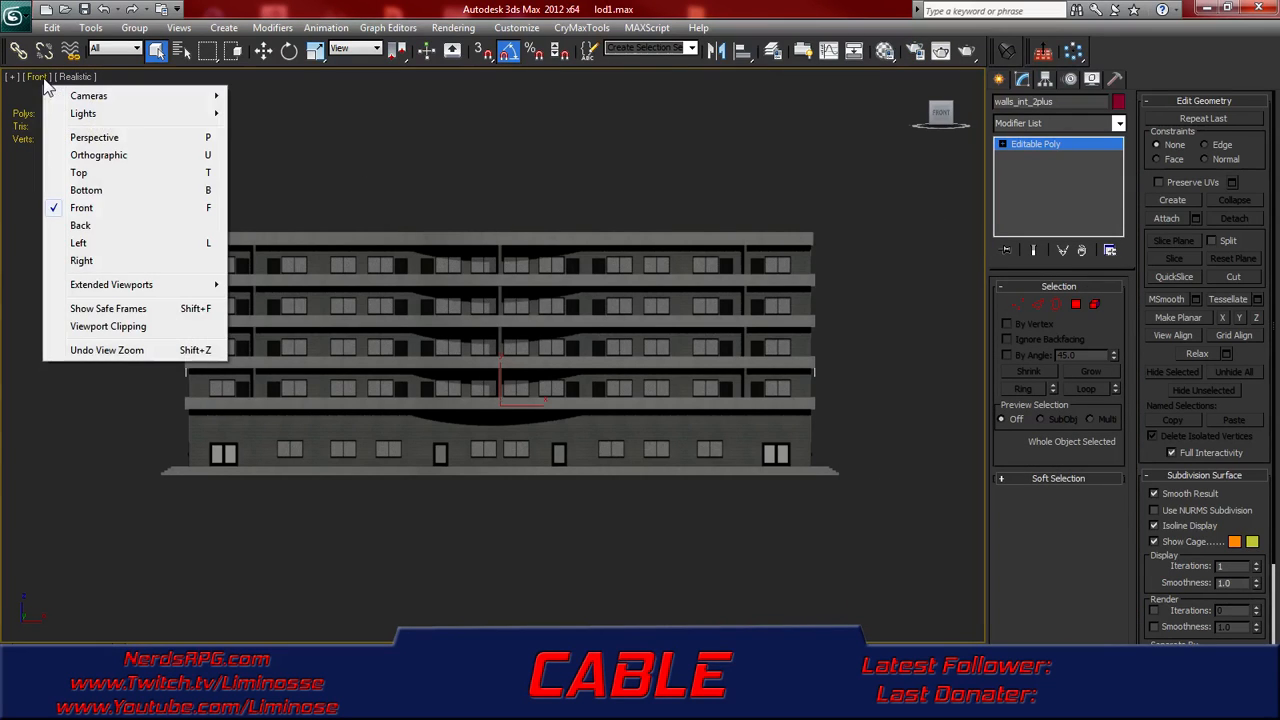
pyautogui.click(82, 227)
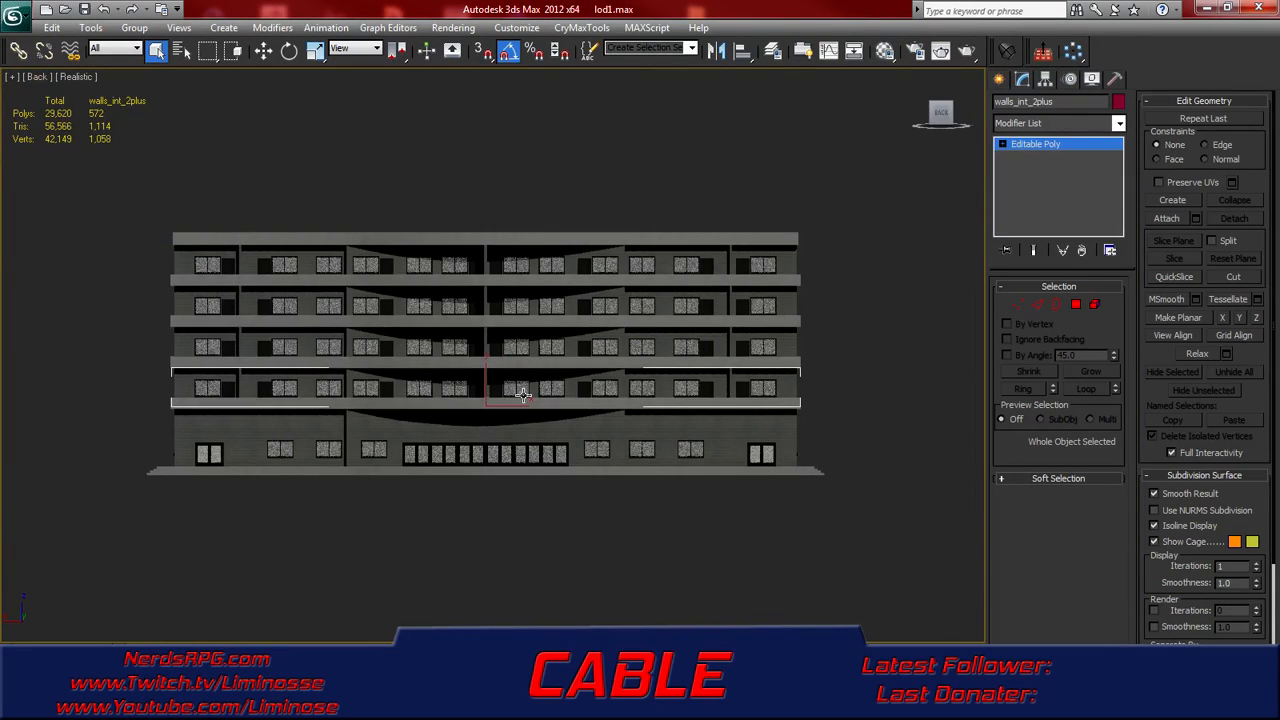
# - Render the Back view and save the image as front in the renders folder
pyautogui.click(966, 51)
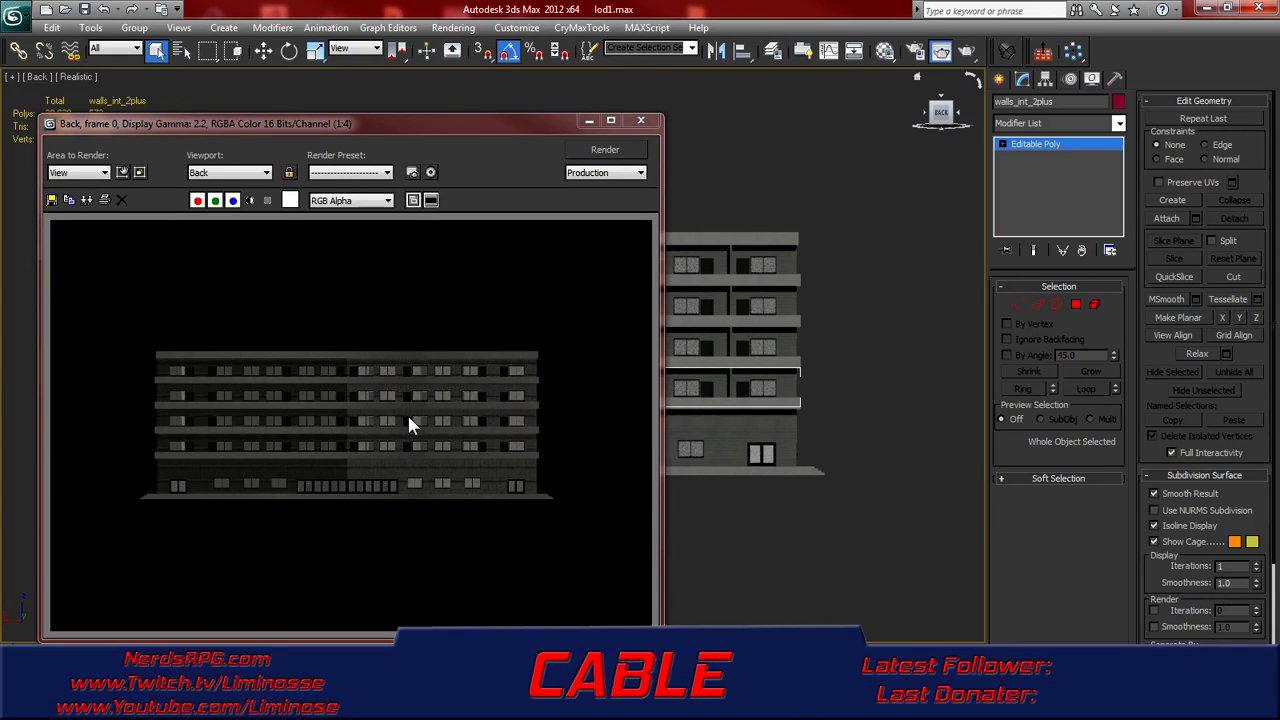
pyautogui.click(52, 200)
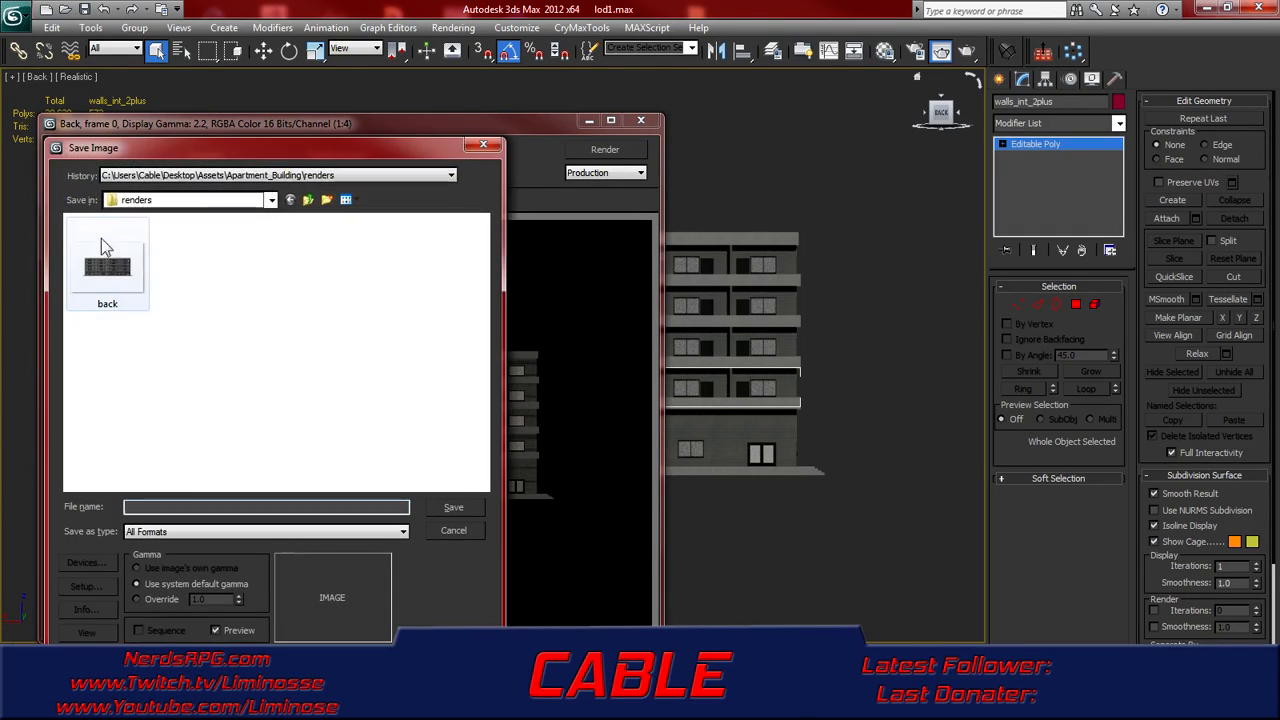
pyautogui.doubleClick(168, 507)
pyautogui.click(444, 507)
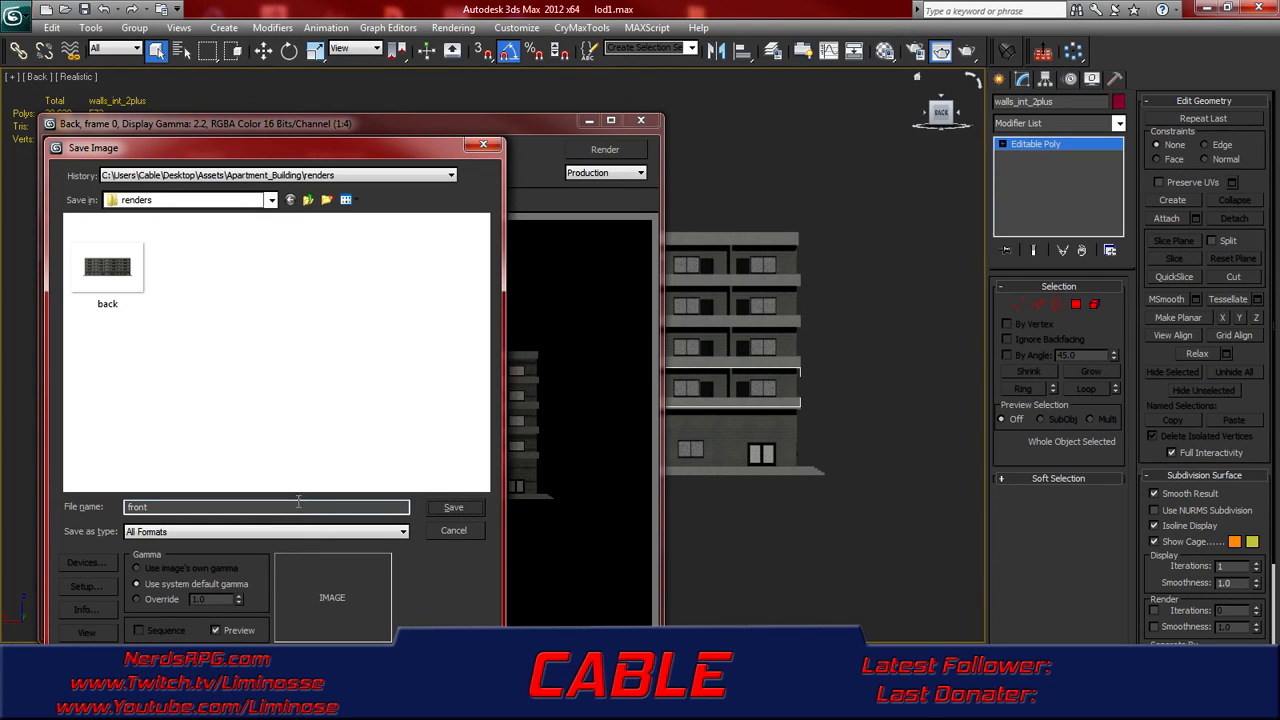
pyautogui.click(240, 508)
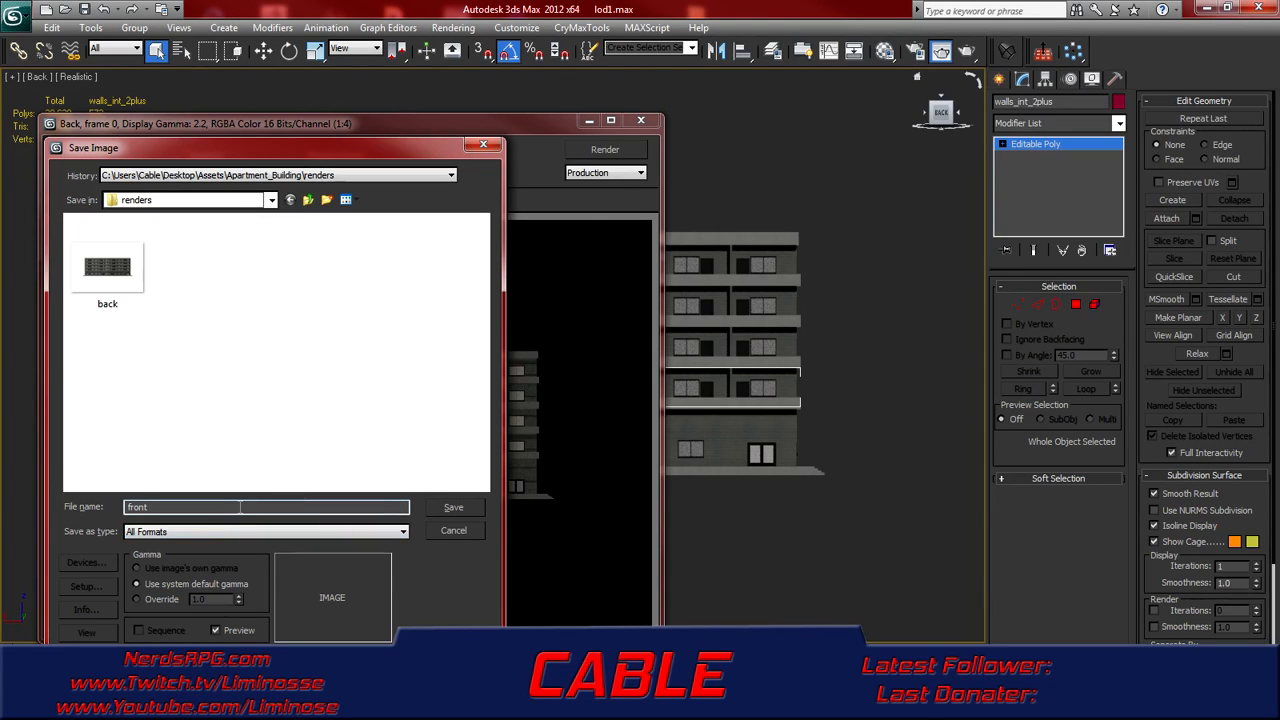
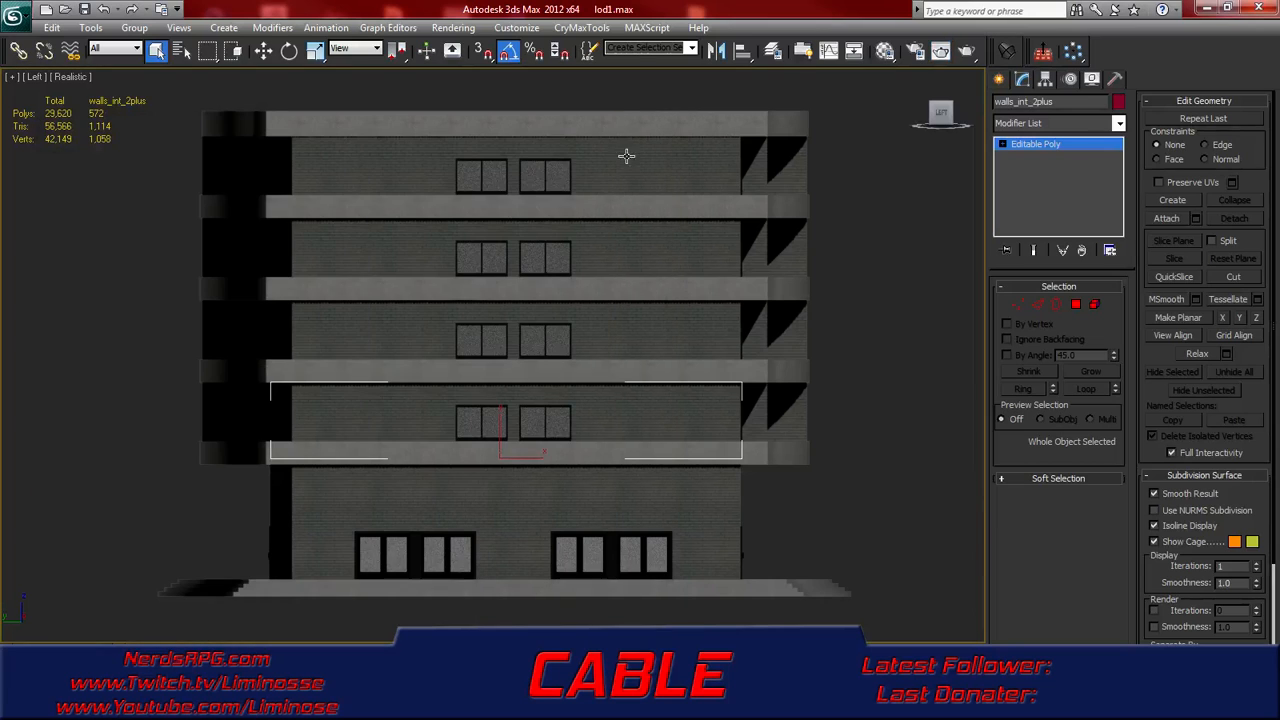
# - Switch the viewport to the Top view with the whole roof in frame and clear the object selection
pyautogui.press('t')
pyautogui.scroll(-5, 595, 312)
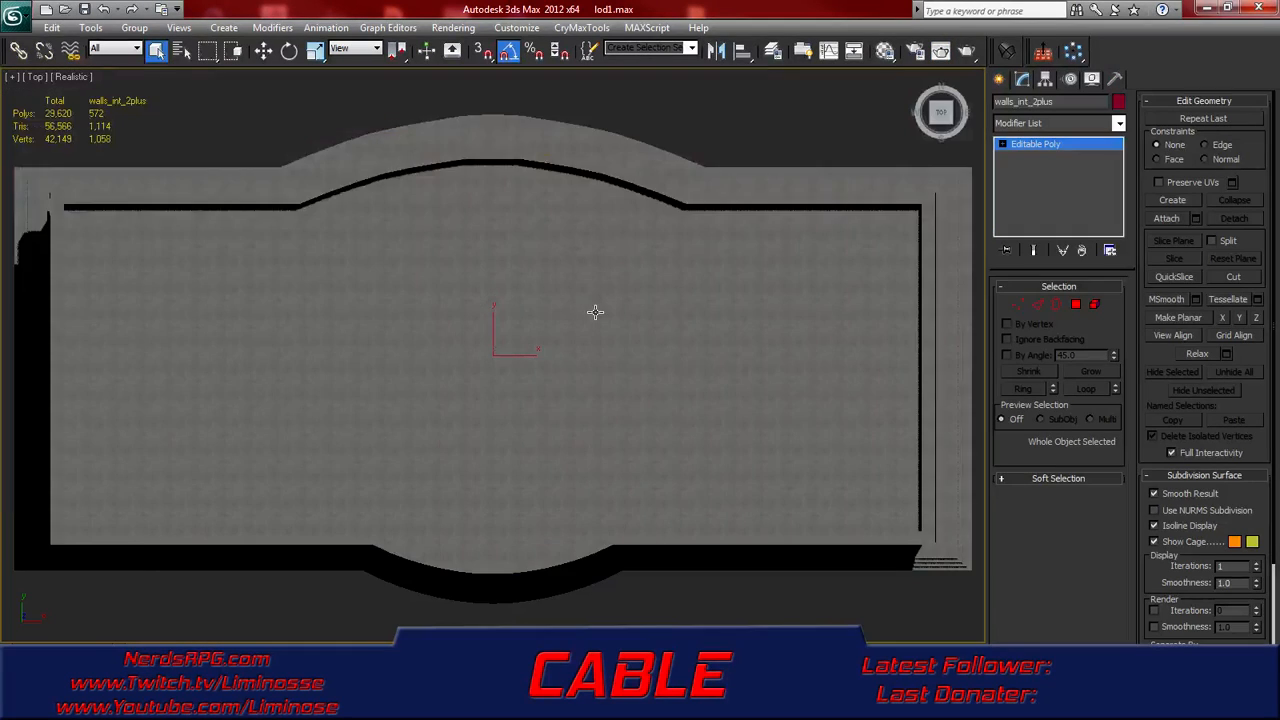
pyautogui.click(847, 255)
pyautogui.scroll(2, 771, 271)
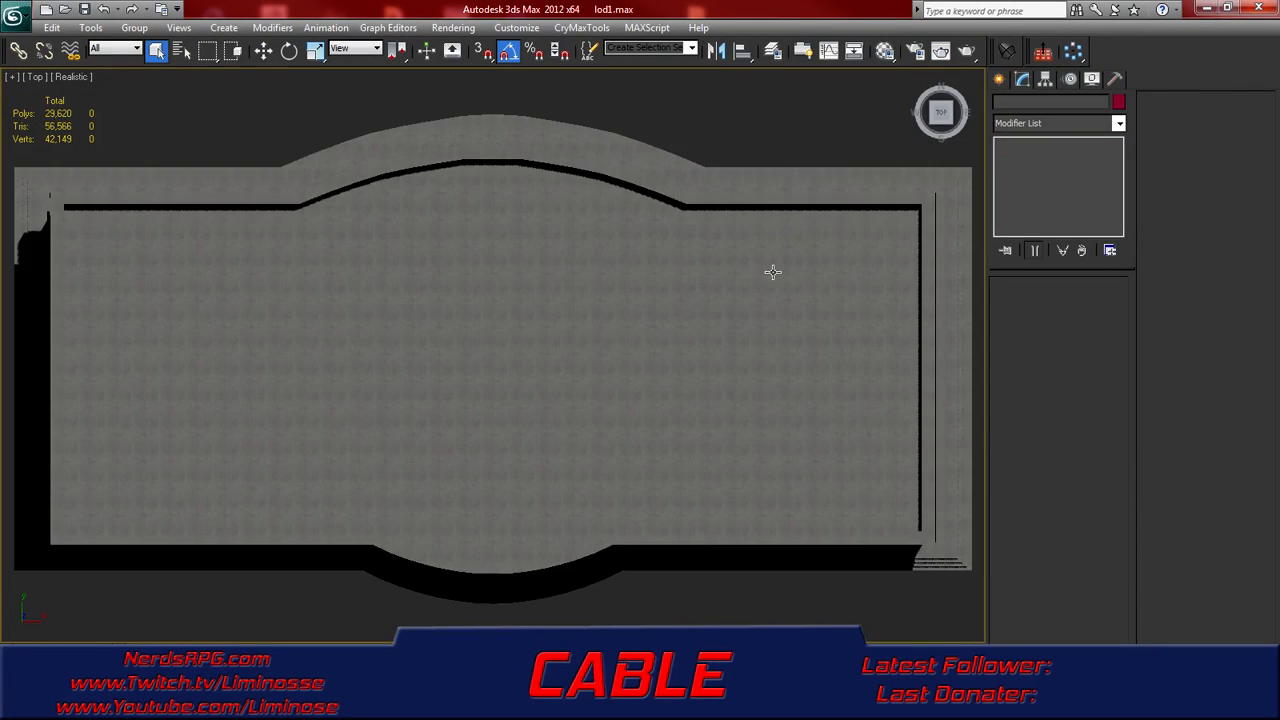
pyautogui.scroll(-2, 771, 271)
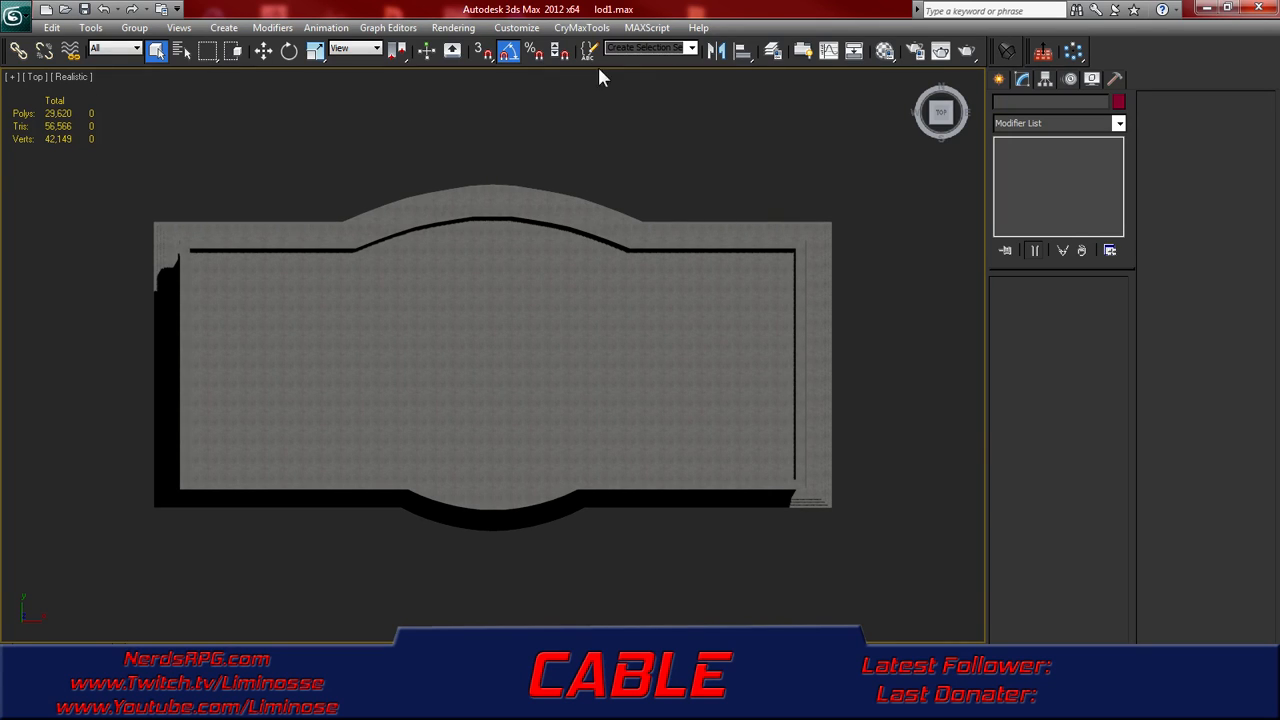
# - Try the Shaded display style on the Top view and return it to Realistic
pyautogui.click(69, 77)
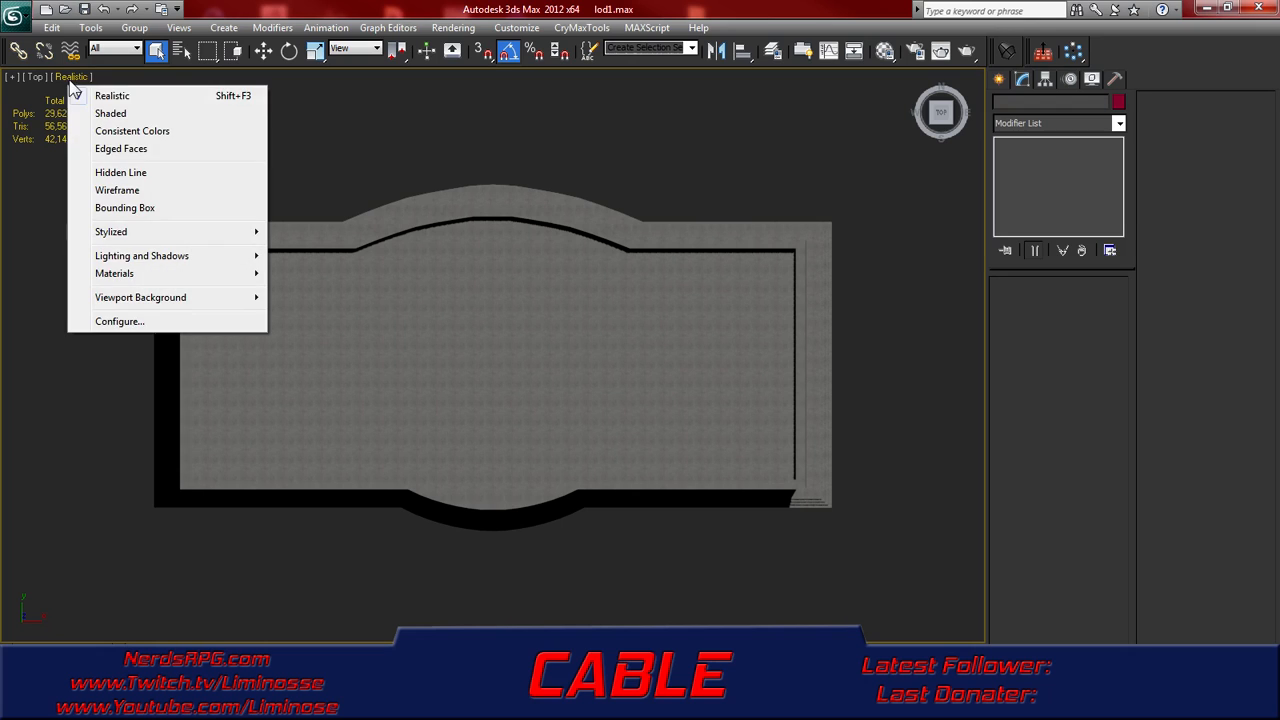
pyautogui.click(124, 113)
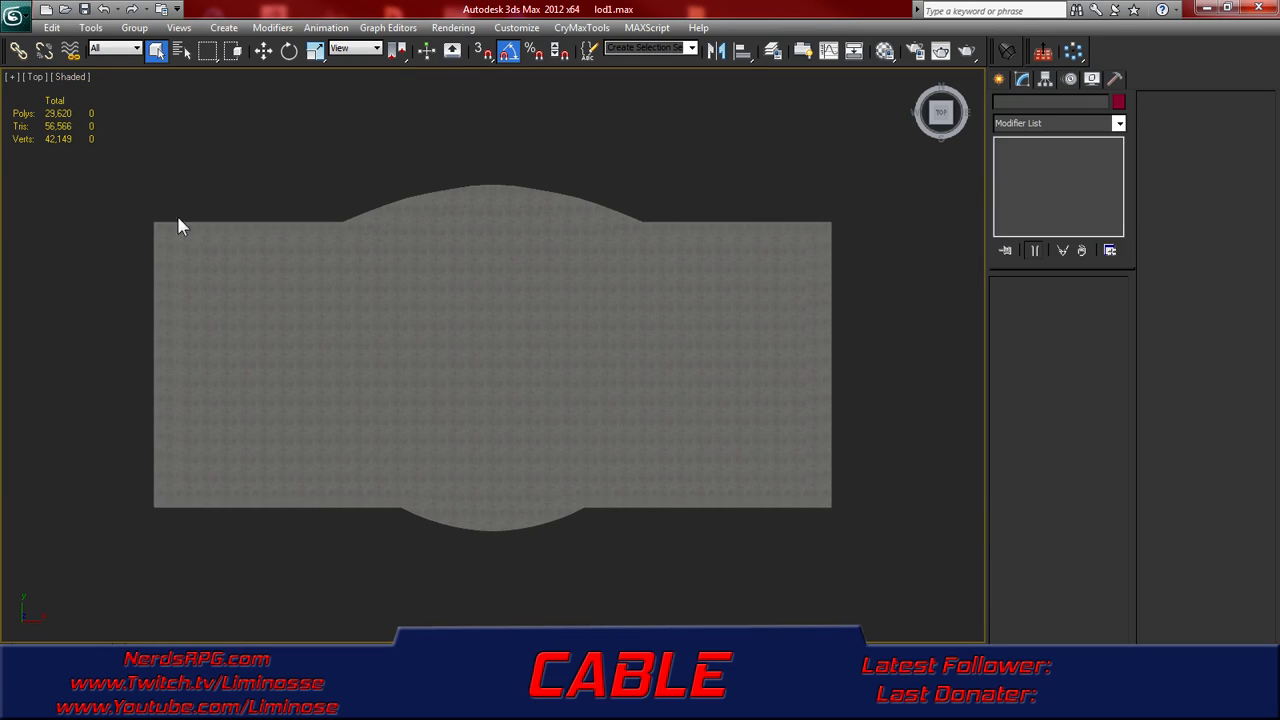
pyautogui.click(80, 78)
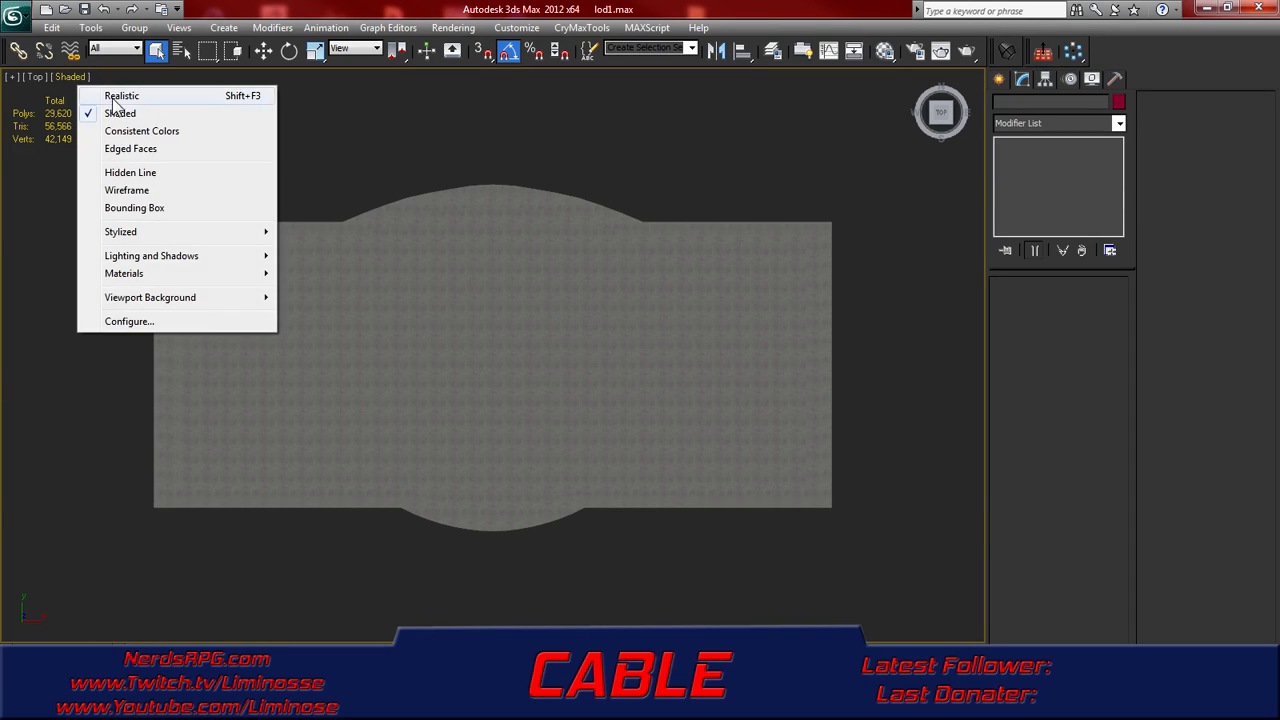
pyautogui.click(108, 94)
# - Render the Top view, save it as top.png with RGB 24 bit colours and alpha channel, and close the rendered image
pyautogui.click(967, 51)
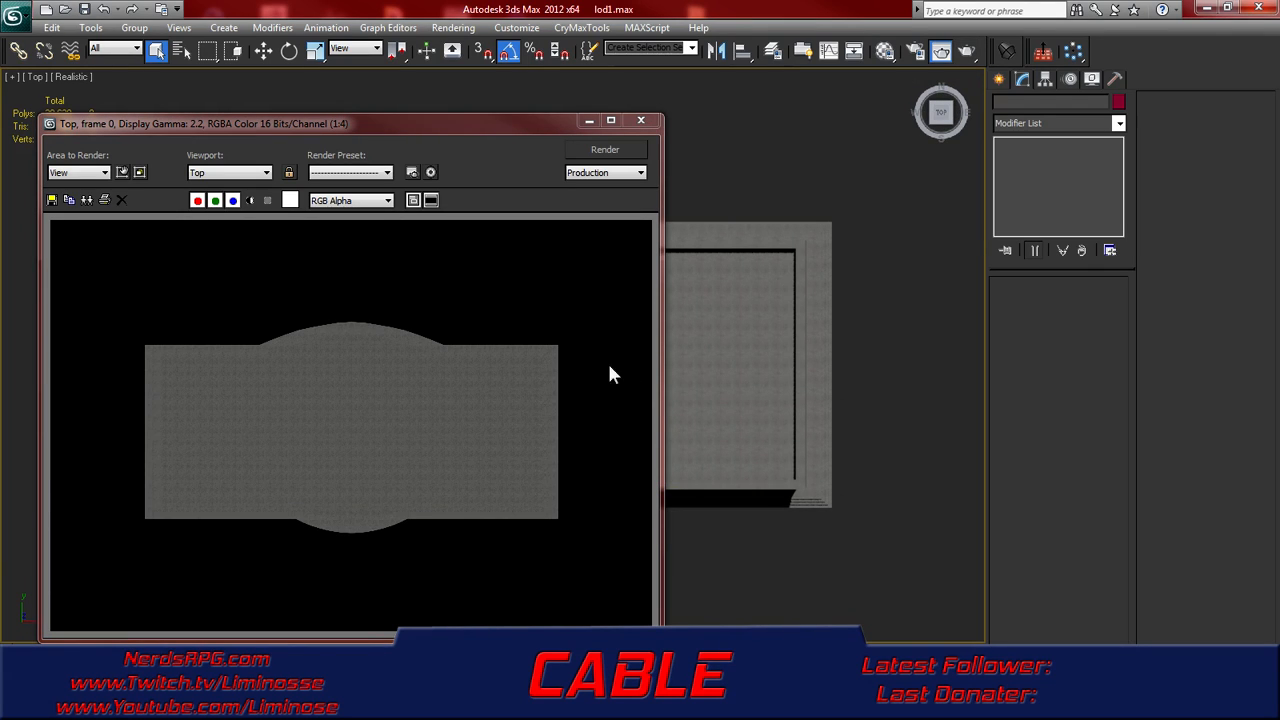
pyautogui.click(53, 201)
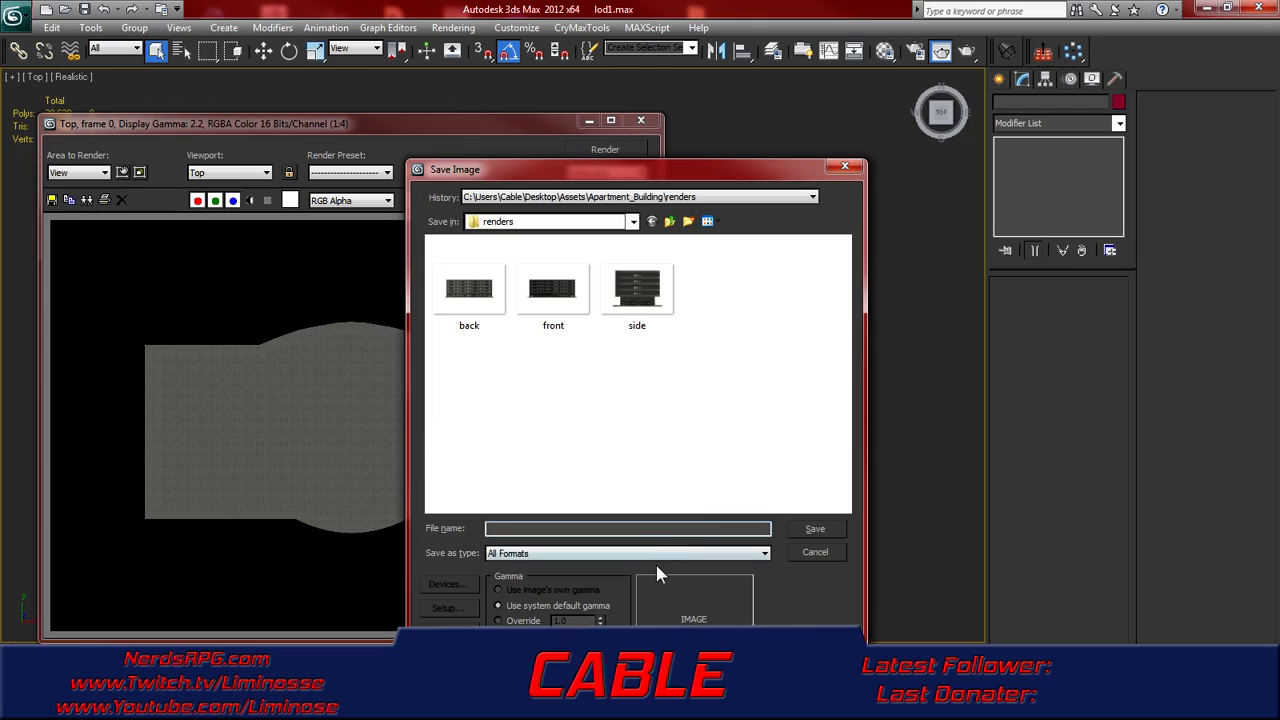
pyautogui.write('top')
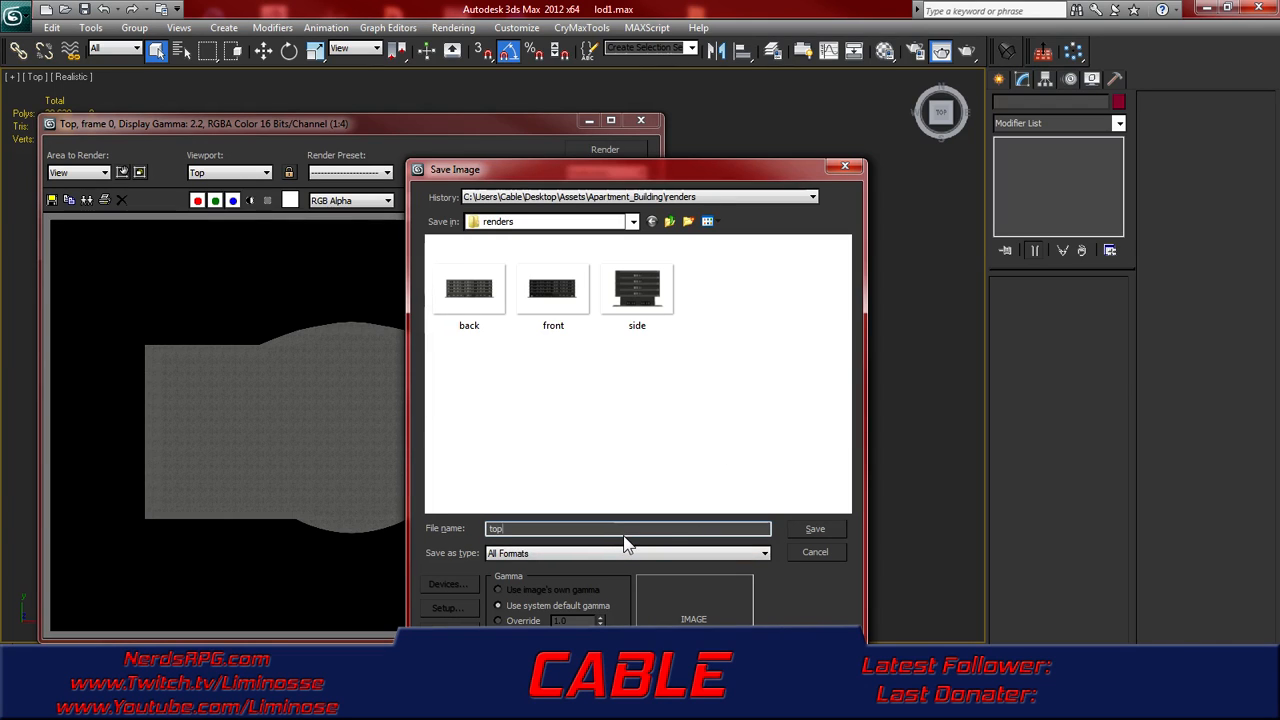
pyautogui.write('.pi')
pyautogui.write('ng')
pyautogui.press('Return')
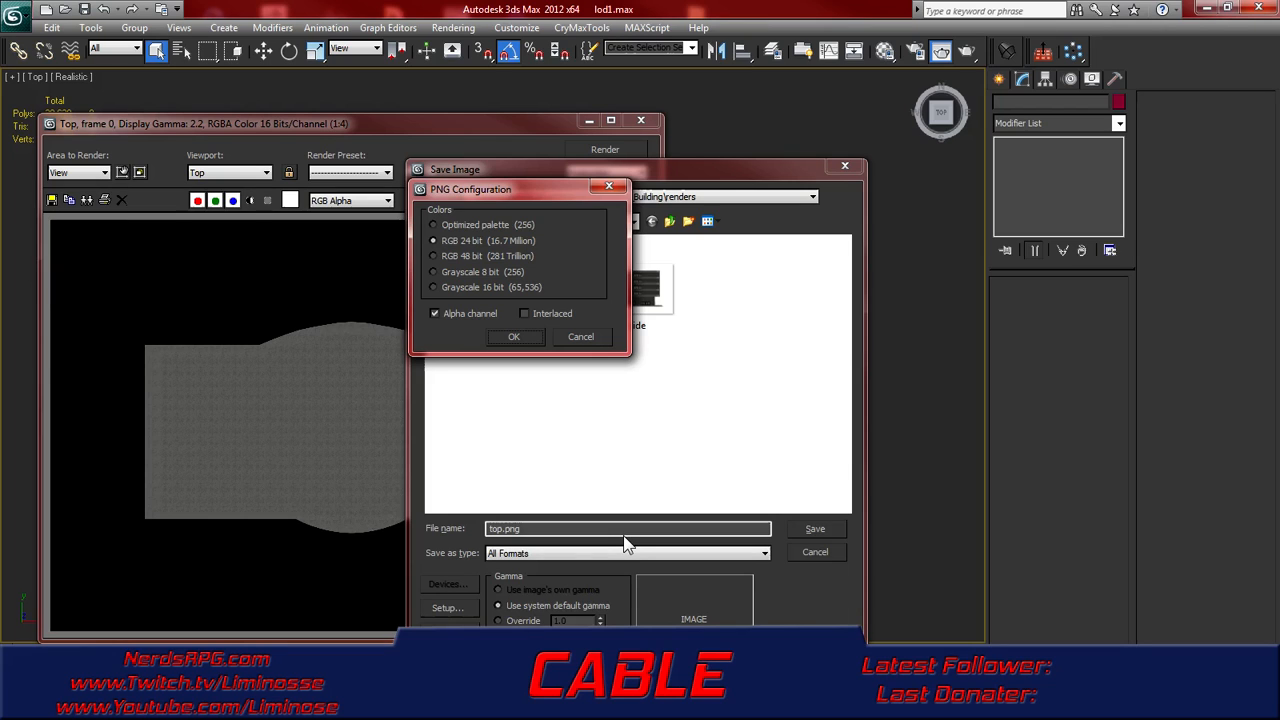
pyautogui.click(513, 336)
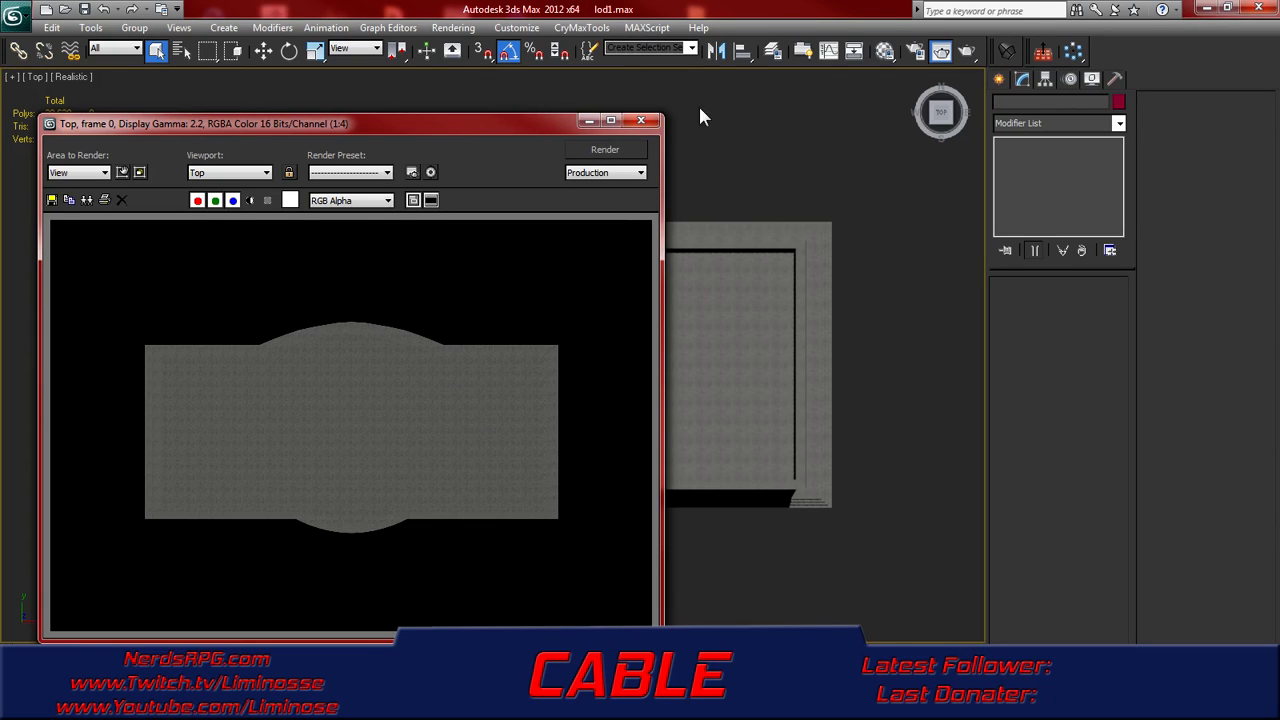
pyautogui.click(641, 120)
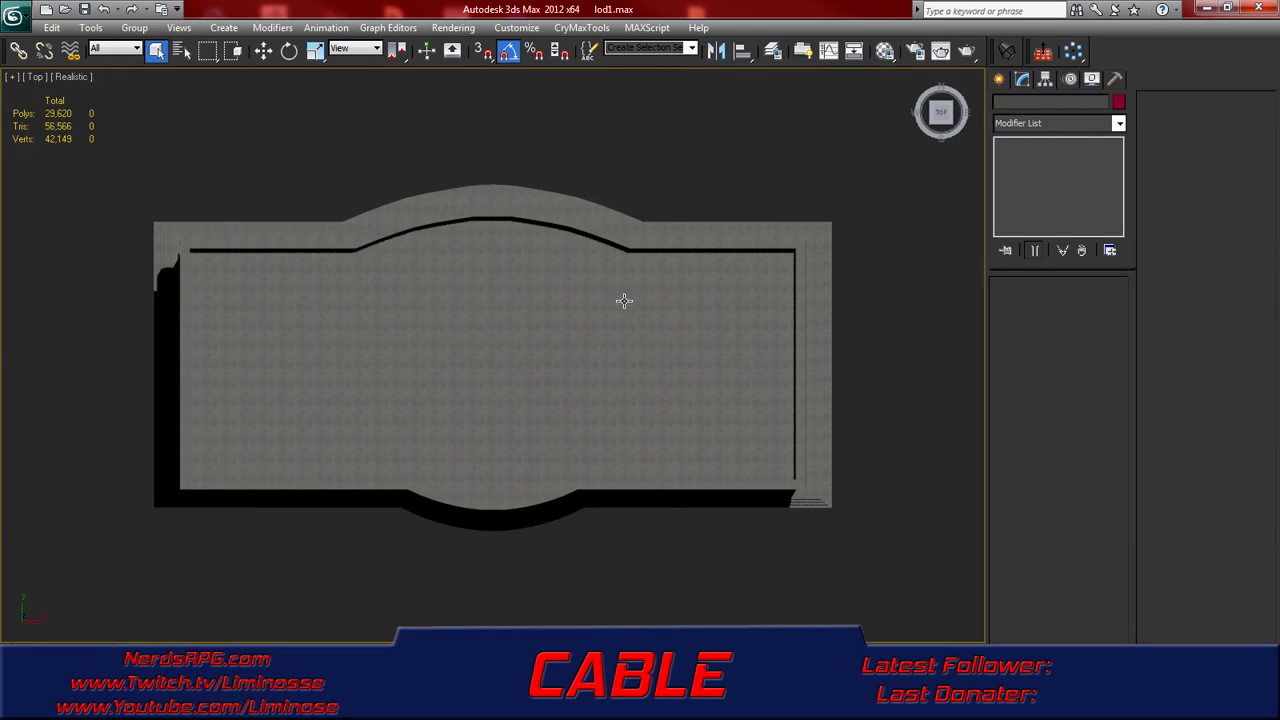
# - Create a box over the building, about 57' long, 196' wide and 78' high
pyautogui.keyDown('alt'); pyautogui.moveTo(527, 447); pyautogui.dragTo(623, 323, button='middle'); pyautogui.keyUp('alt')
pyautogui.scroll(3, 574, 400)
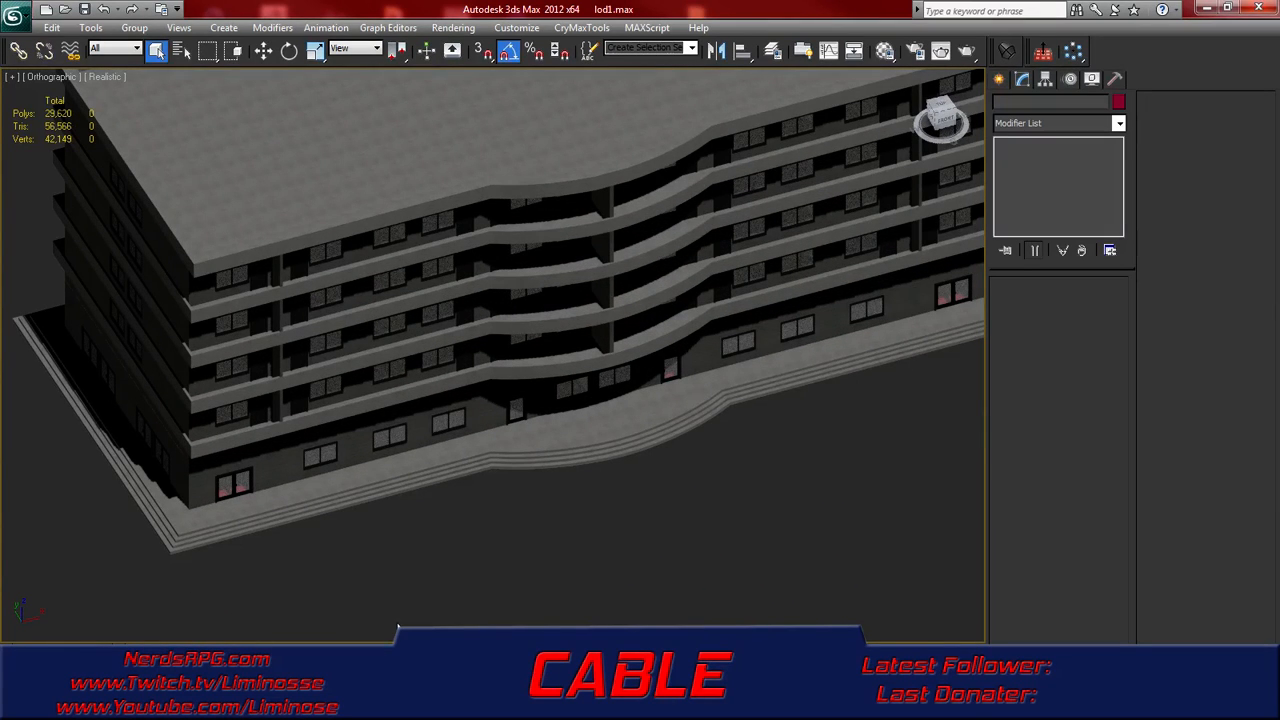
pyautogui.scroll(-5, 478, 469)
pyautogui.keyDown('alt'); pyautogui.moveTo(477, 464); pyautogui.dragTo(530, 420, button='middle'); pyautogui.keyUp('alt')
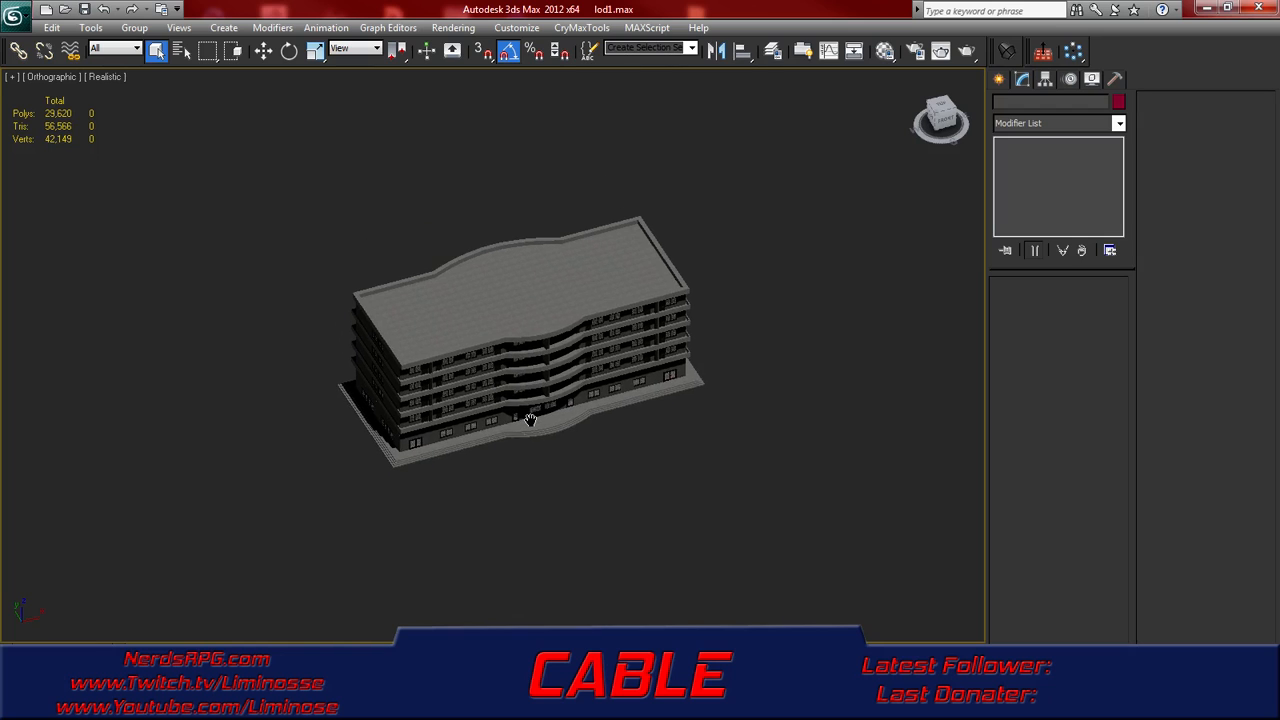
pyautogui.click(1004, 75)
pyautogui.click(1027, 182)
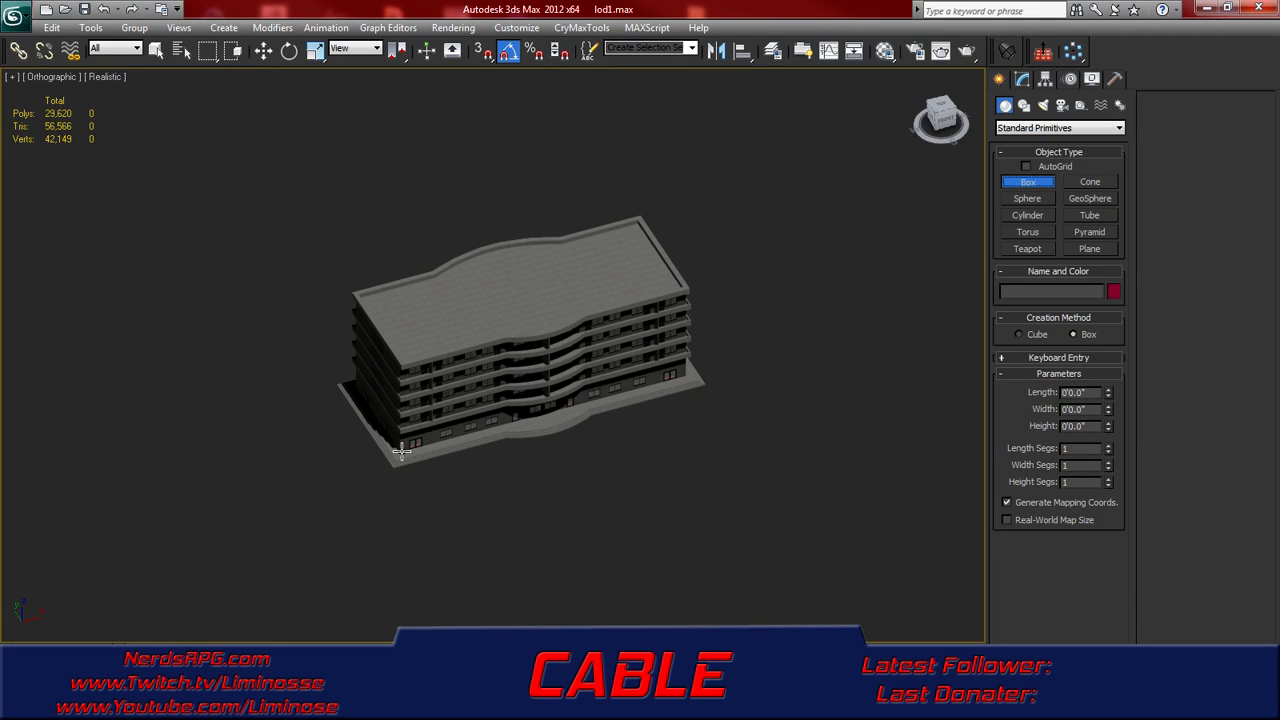
pyautogui.moveTo(399, 452)
pyautogui.mouseDown()
pyautogui.moveTo(518, 370)
pyautogui.moveTo(670, 317)
pyautogui.mouseUp()
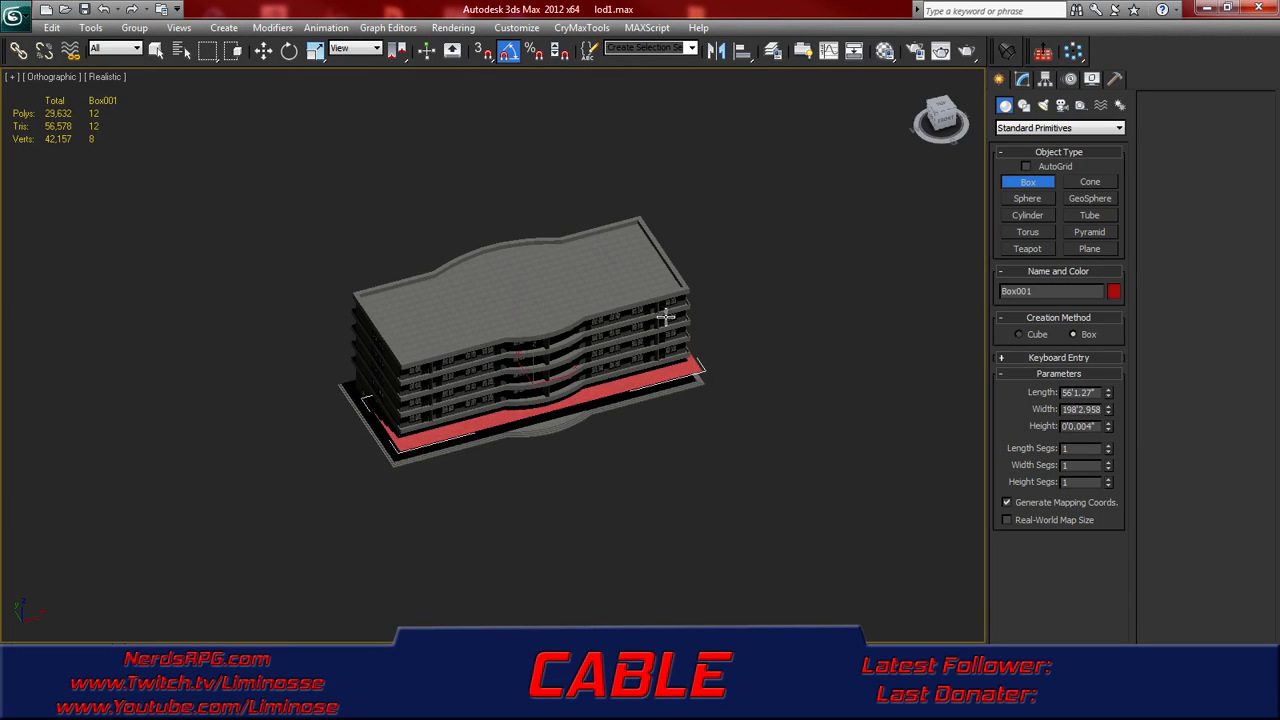
pyautogui.click(644, 189)
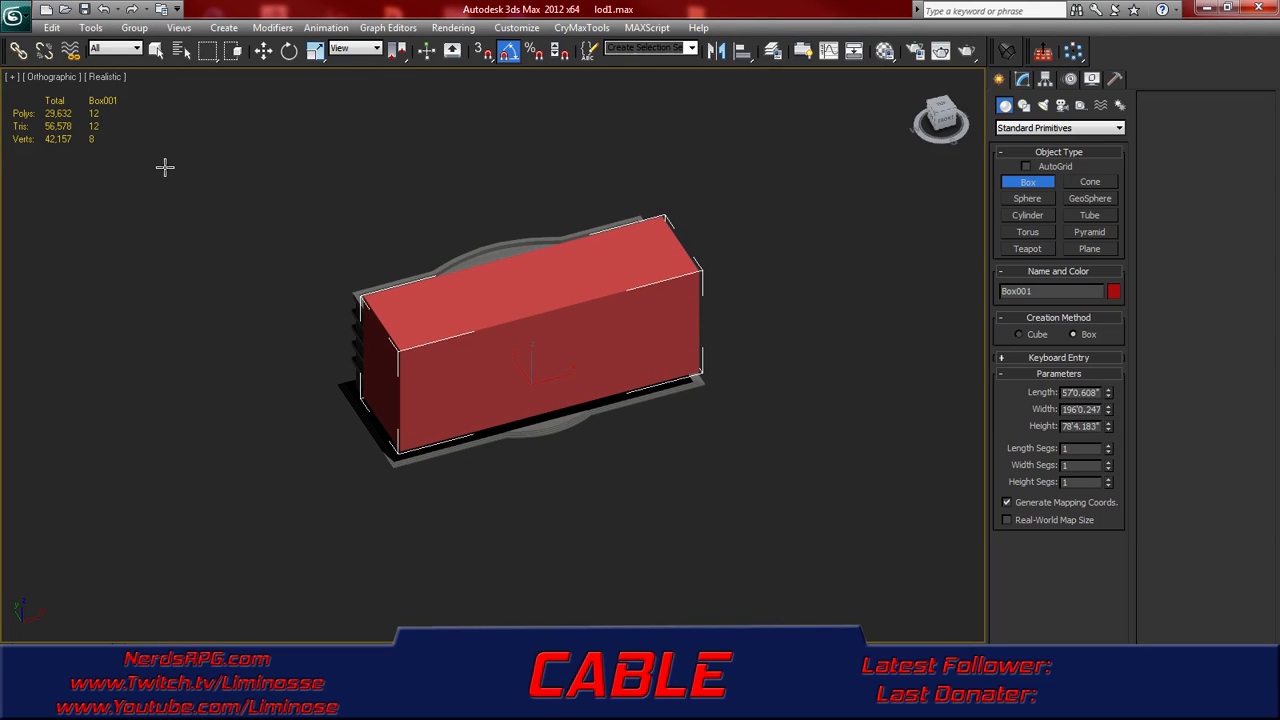
# - Move the box straight down until its underside lines up with the bottom of the building's base steps
pyautogui.click(264, 51)
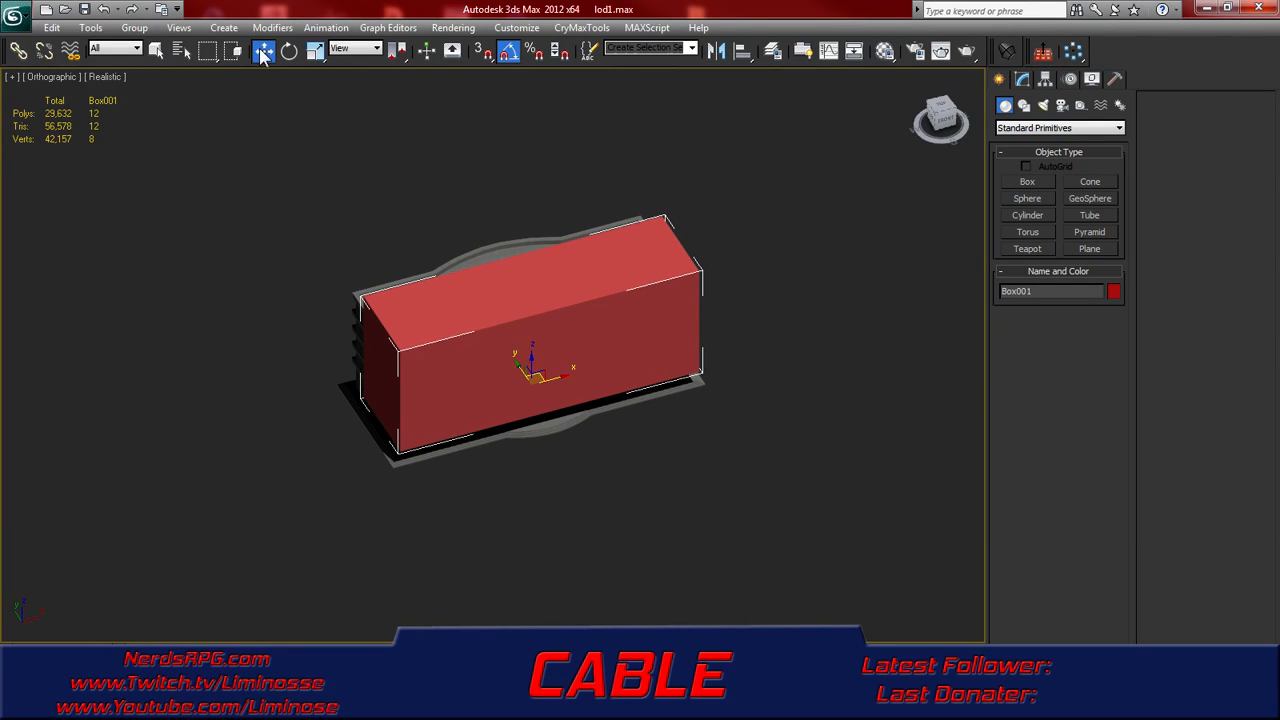
pyautogui.keyDown('alt'); pyautogui.moveTo(562, 311); pyautogui.dragTo(543, 261, button='middle'); pyautogui.keyUp('alt')
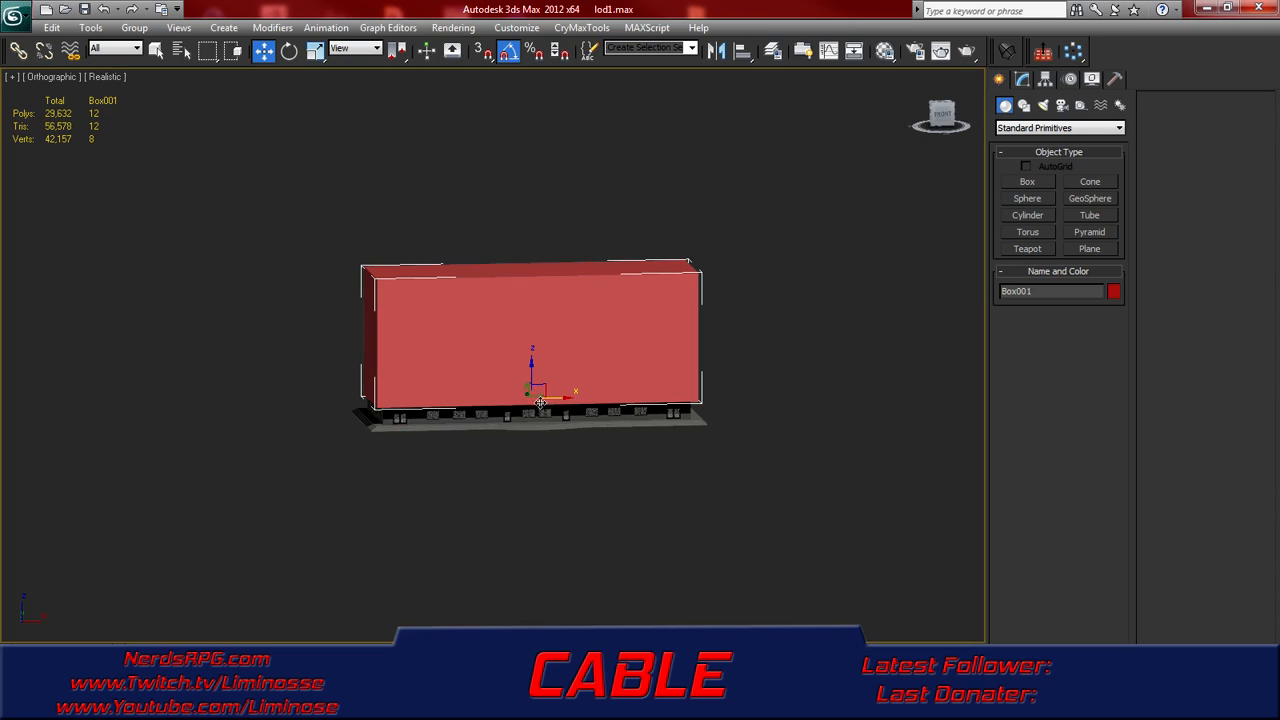
pyautogui.moveTo(529, 370); pyautogui.dragTo(527, 380)
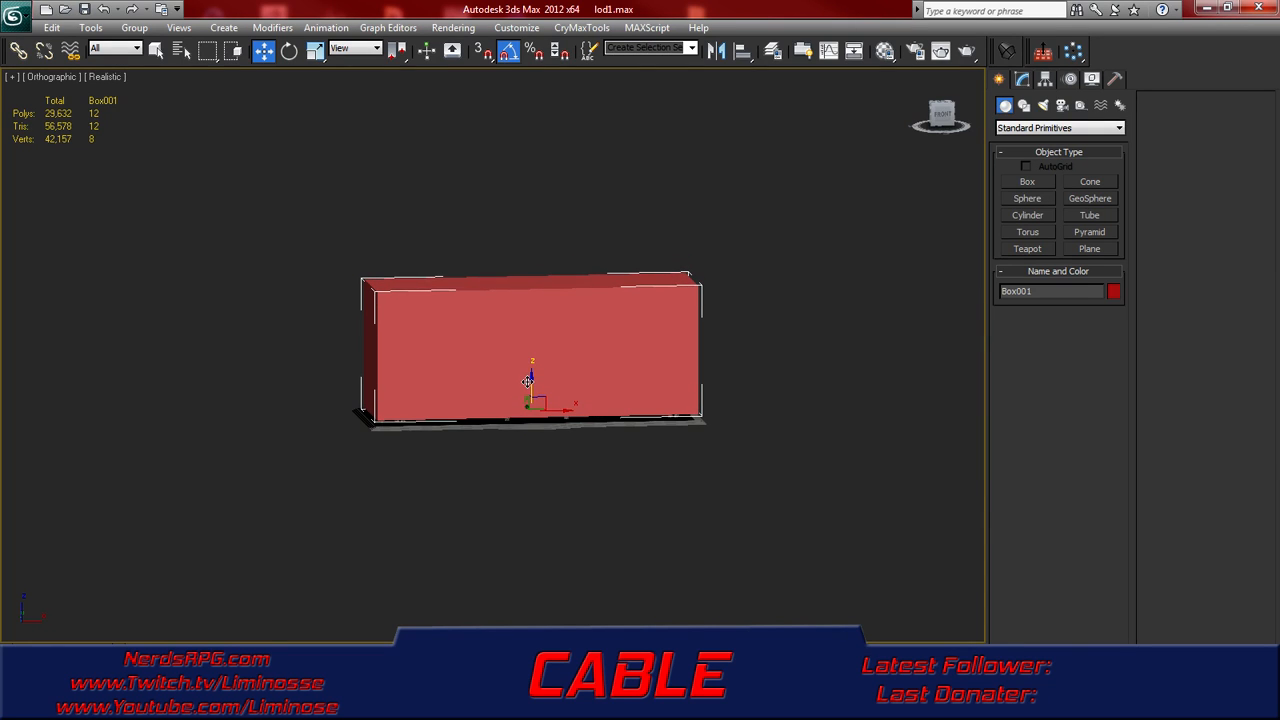
pyautogui.press('f')
pyautogui.scroll(-3, 494, 394)
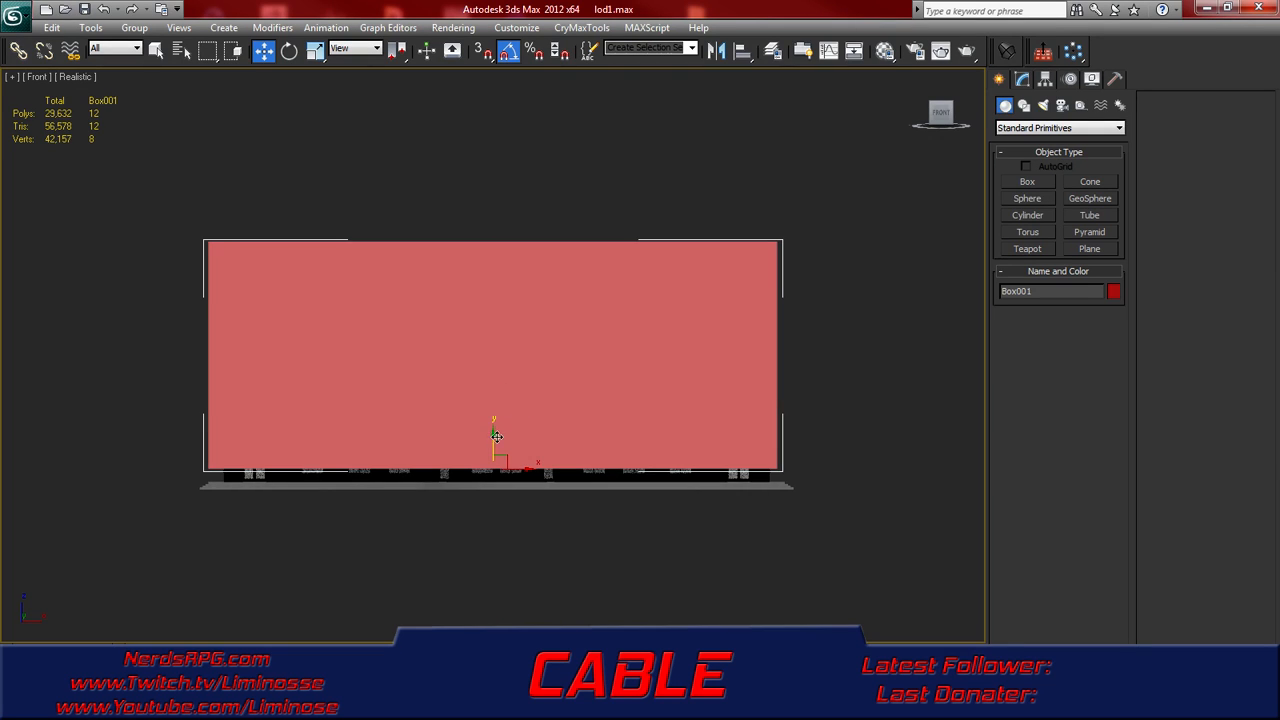
pyautogui.moveTo(490, 447); pyautogui.dragTo(493, 455)
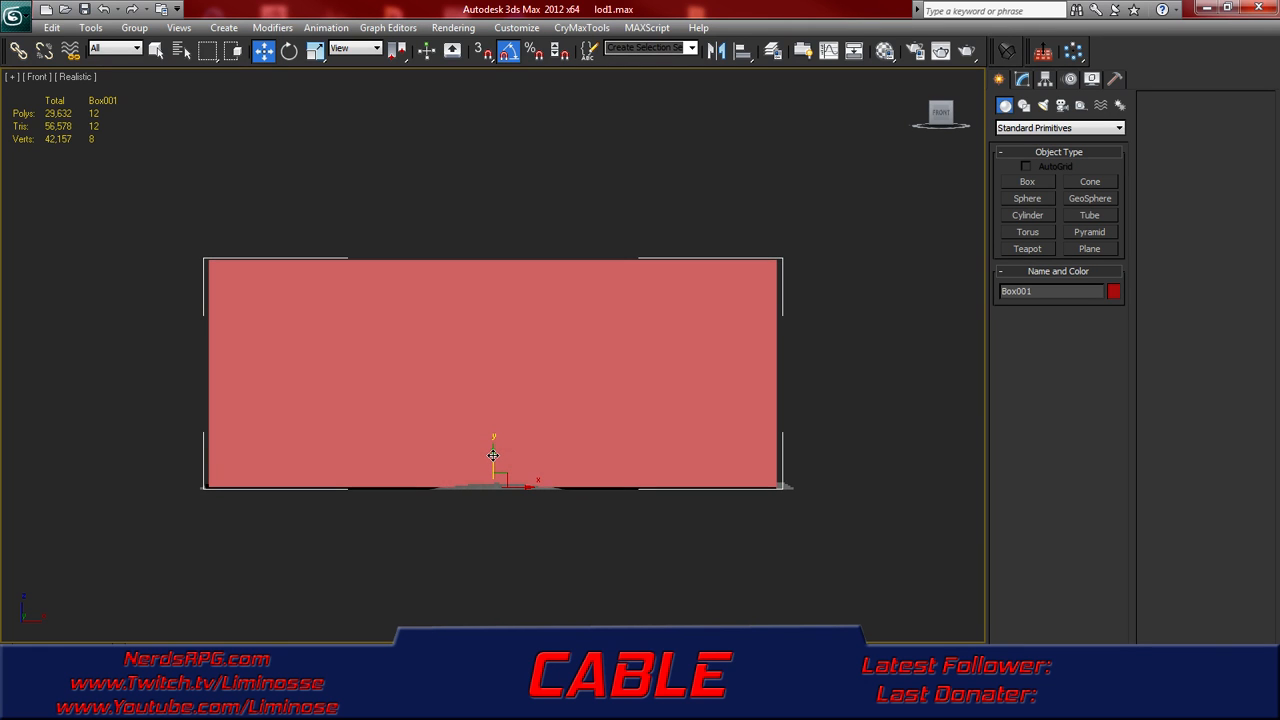
pyautogui.press('F3')
pyautogui.scroll(2, 459, 381)
pyautogui.scroll(4, 459, 381)
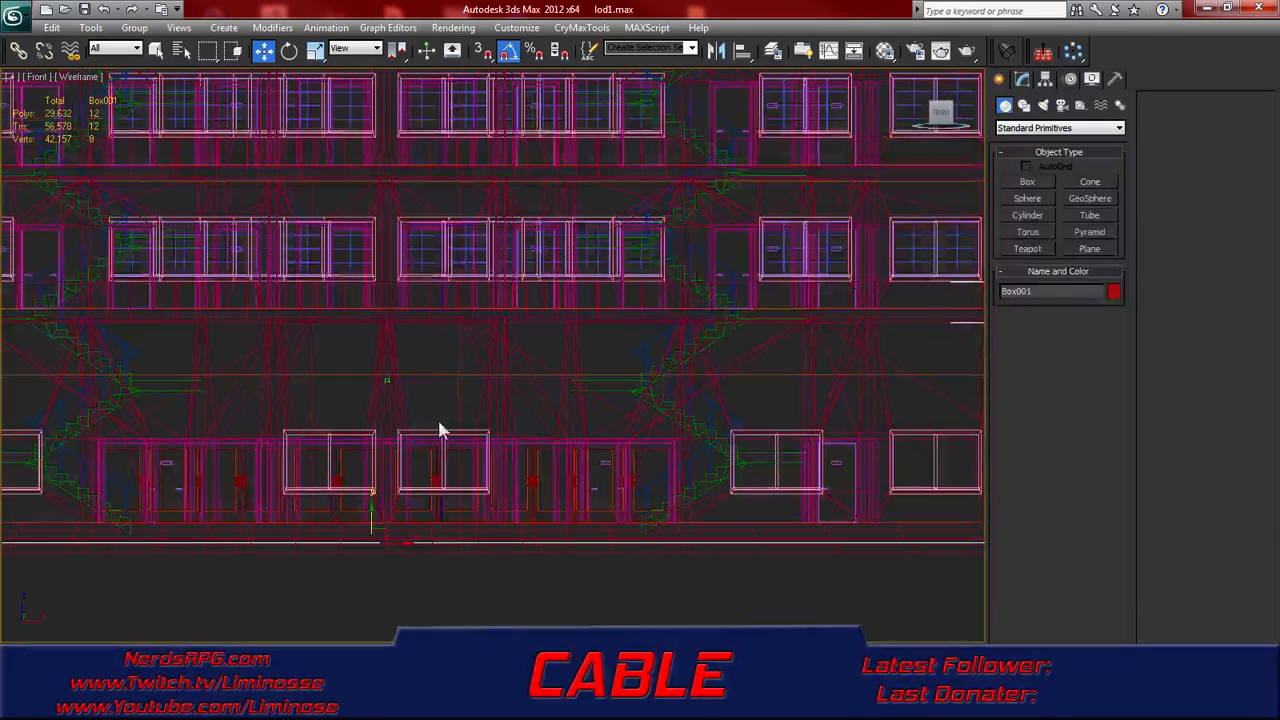
pyautogui.moveTo(370, 515); pyautogui.dragTo(370, 523)
pyautogui.press('F3')
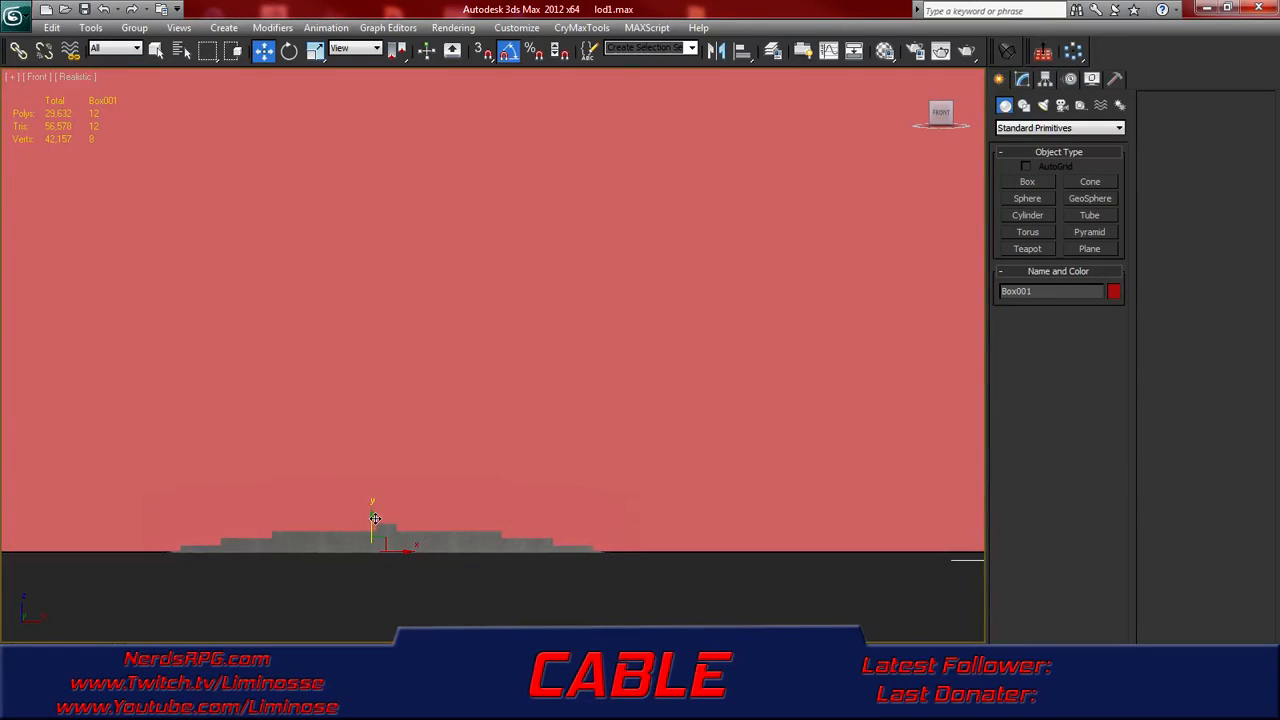
# - Check the box's lower edge against the building in wireframe and convert the box to an Editable Poly
pyautogui.scroll(-2, 440, 503)
pyautogui.scroll(-2, 366, 437)
pyautogui.scroll(1, 400, 431)
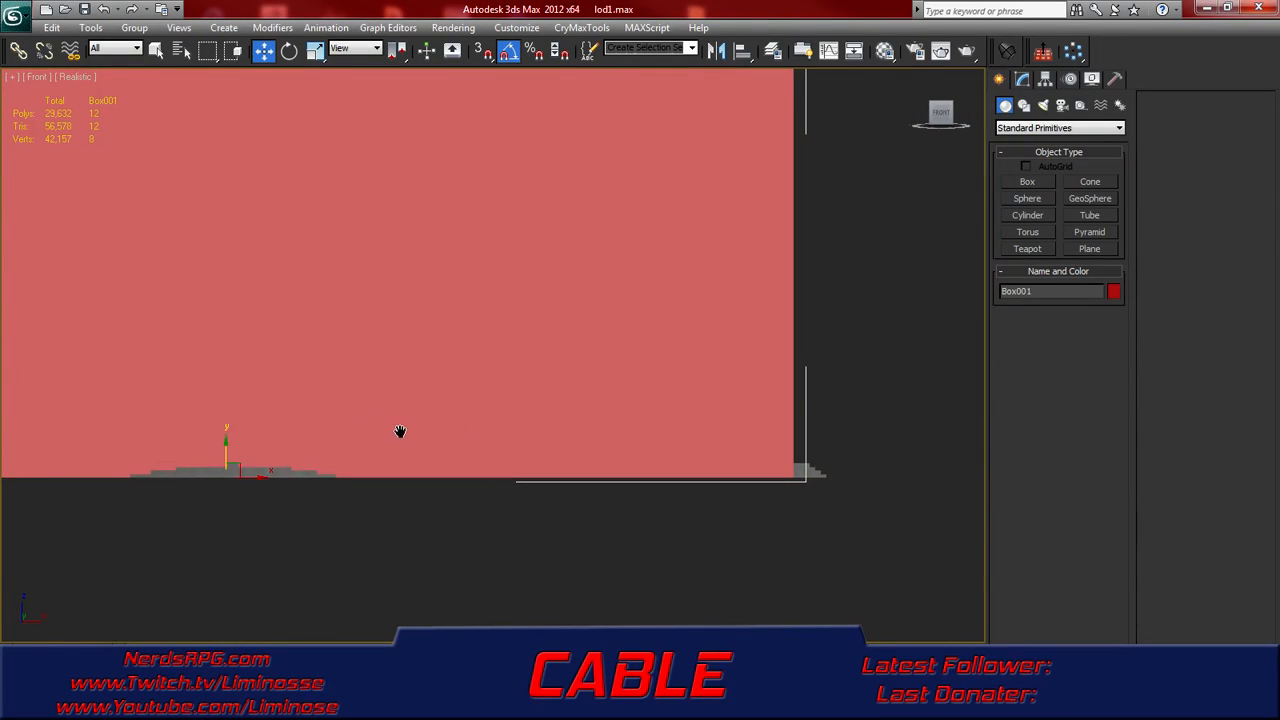
pyautogui.press('F3')
pyautogui.moveTo(437, 449); pyautogui.dragTo(657, 465, button='middle')
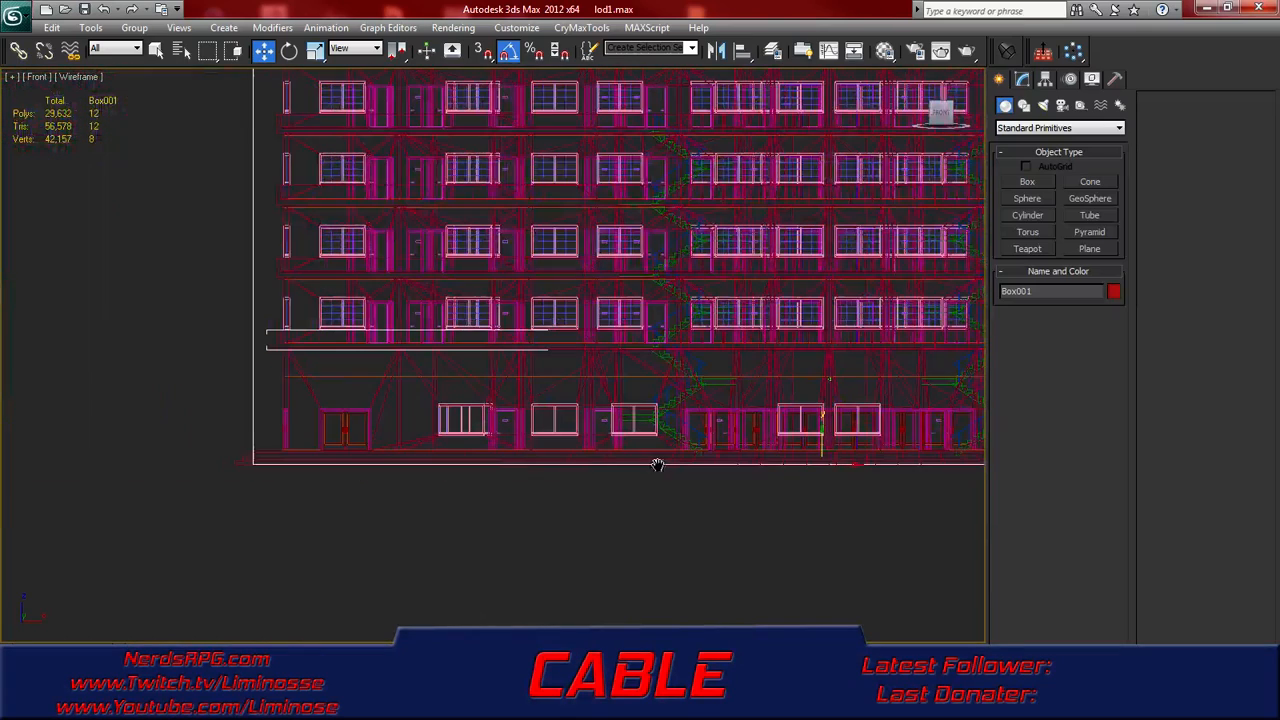
pyautogui.rightClick(463, 462)
pyautogui.moveTo(551, 611)
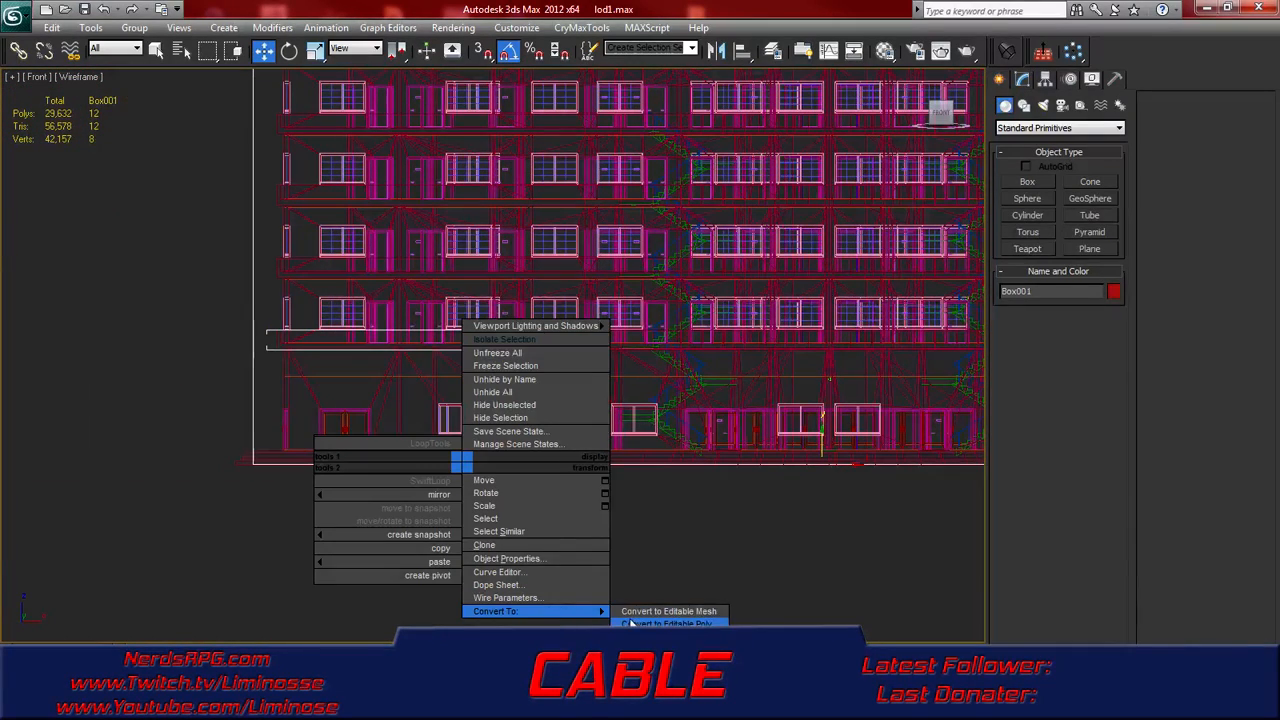
pyautogui.click(630, 624)
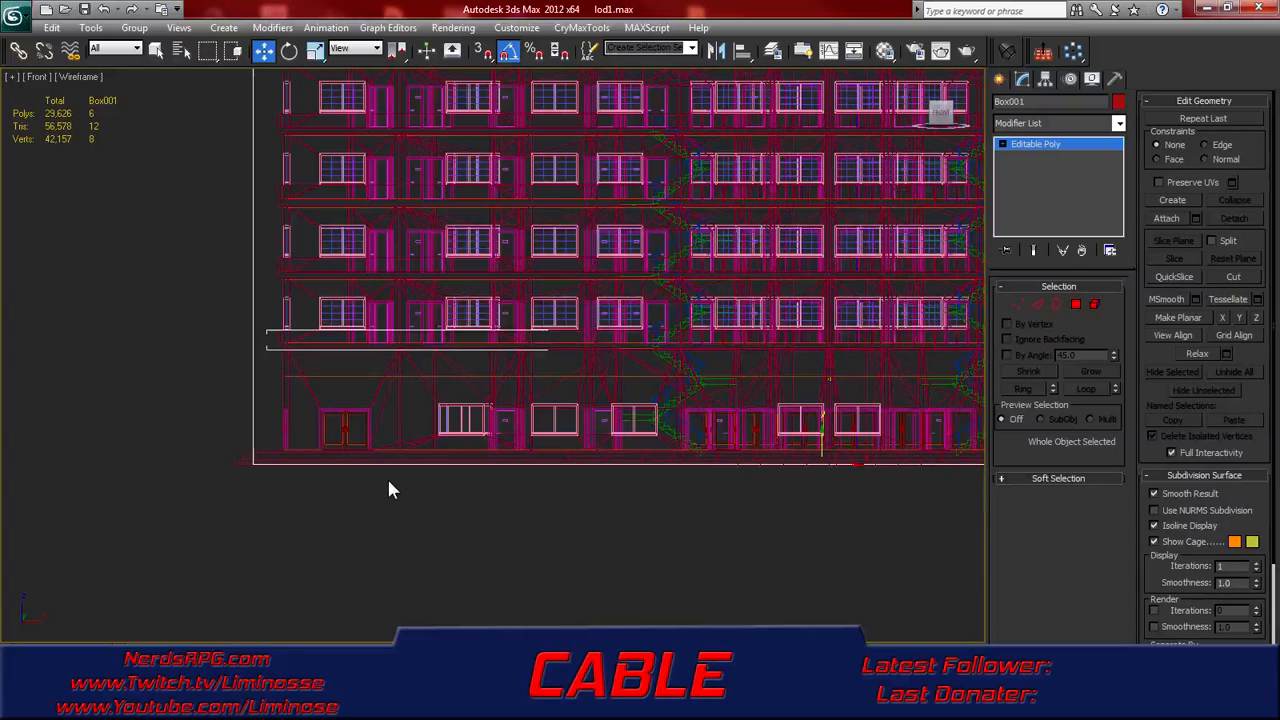
# - Lower the top vertices of the box in the Front view until its upper edge meets the building's roofline
pyautogui.scroll(-3, 389, 480)
pyautogui.moveTo(614, 287); pyautogui.dragTo(482, 454, button='middle')
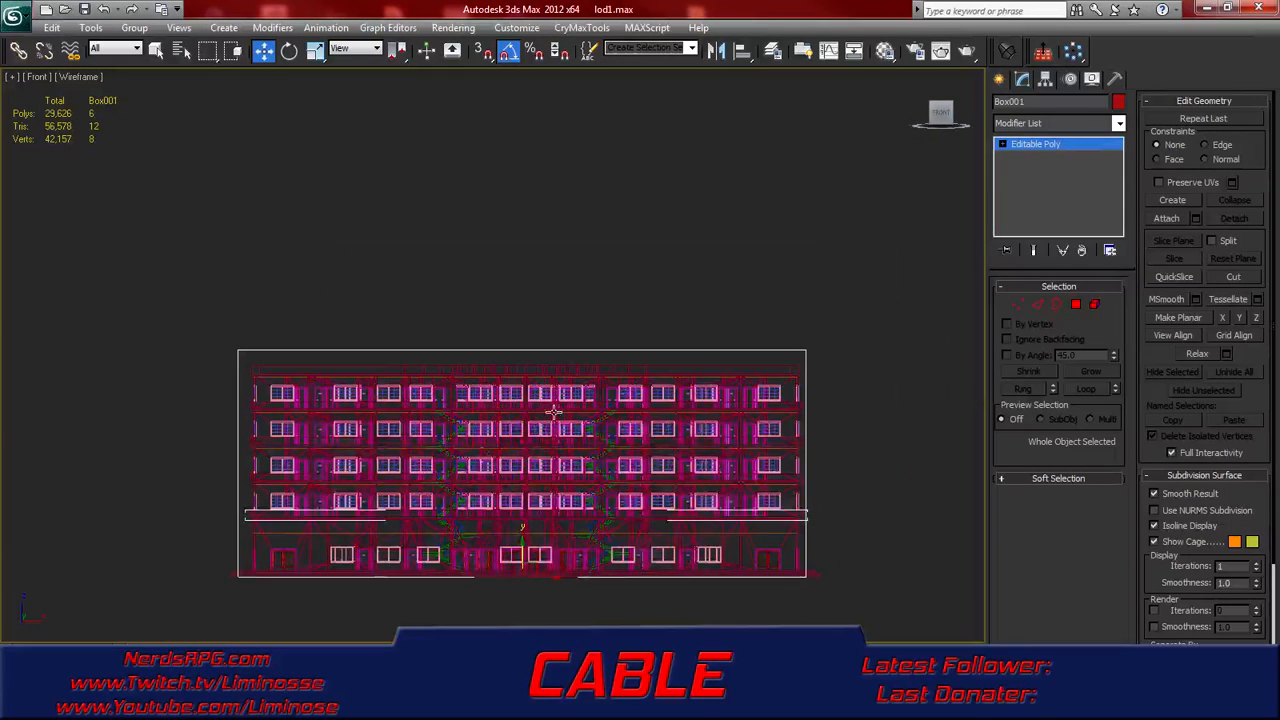
pyautogui.moveTo(909, 283); pyautogui.dragTo(153, 418)
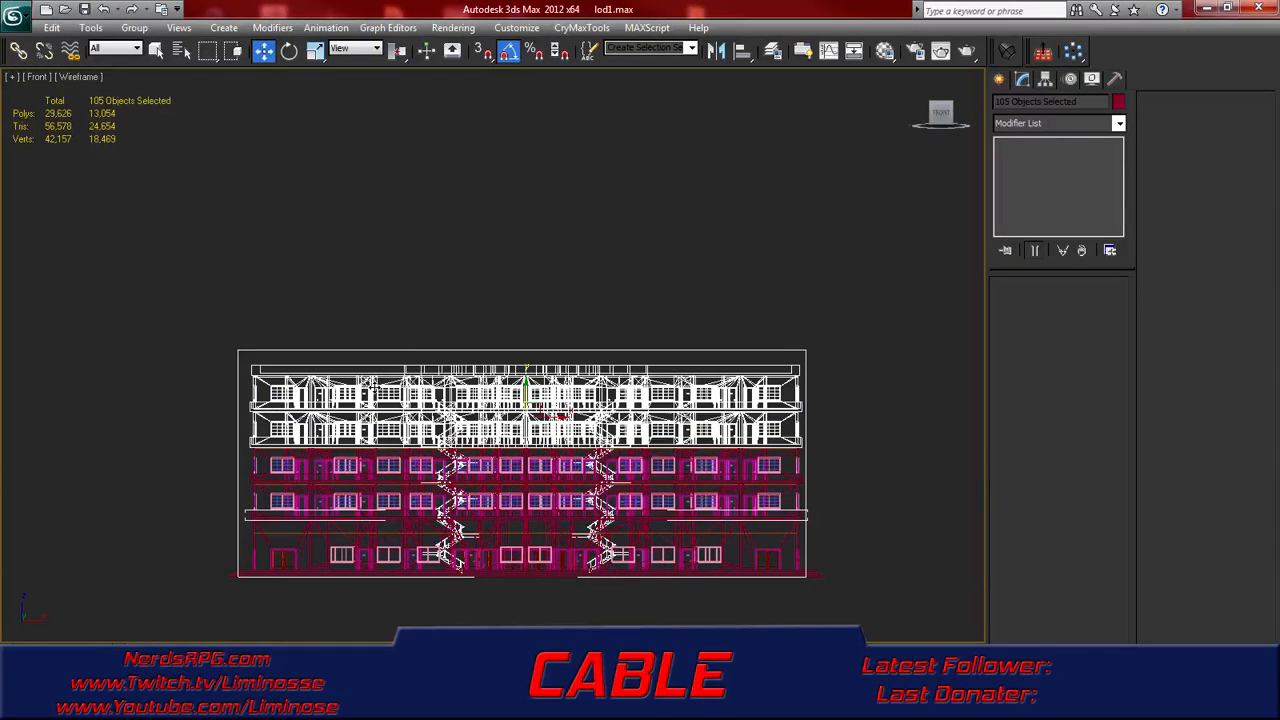
pyautogui.click(733, 353)
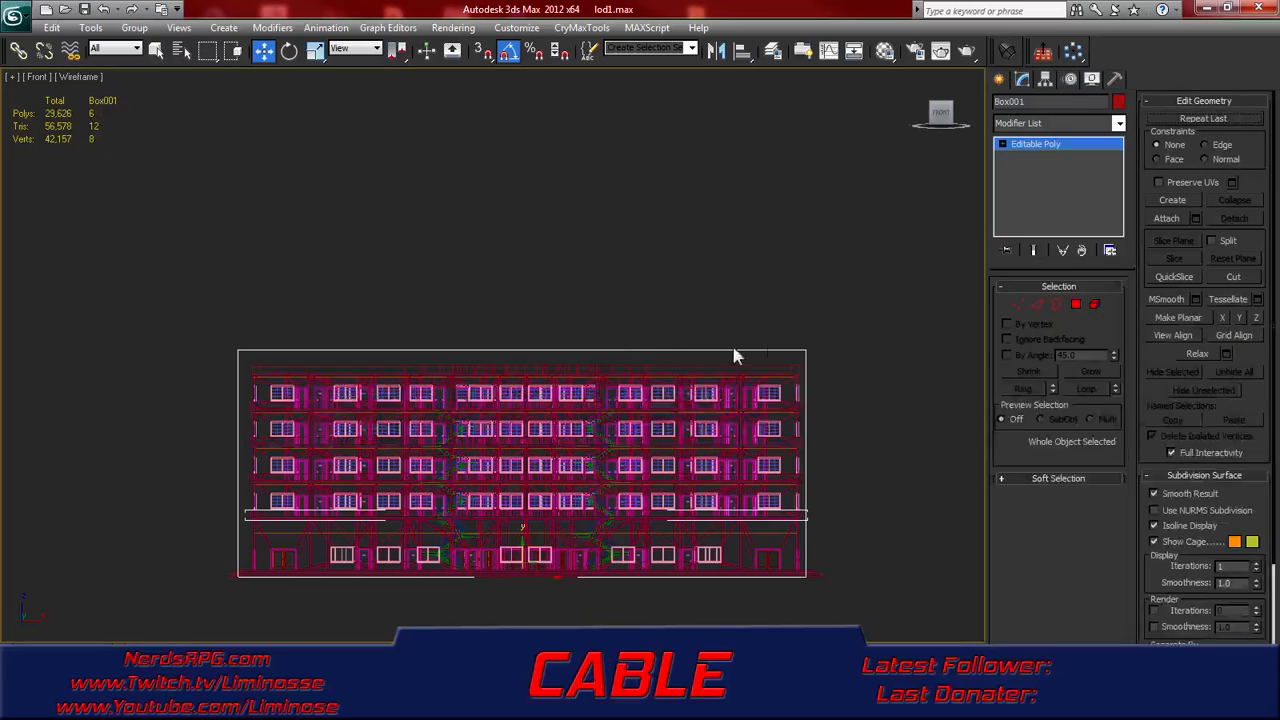
pyautogui.click(1018, 304)
pyautogui.moveTo(895, 272); pyautogui.dragTo(2, 466)
pyautogui.moveTo(522, 316); pyautogui.dragTo(519, 329)
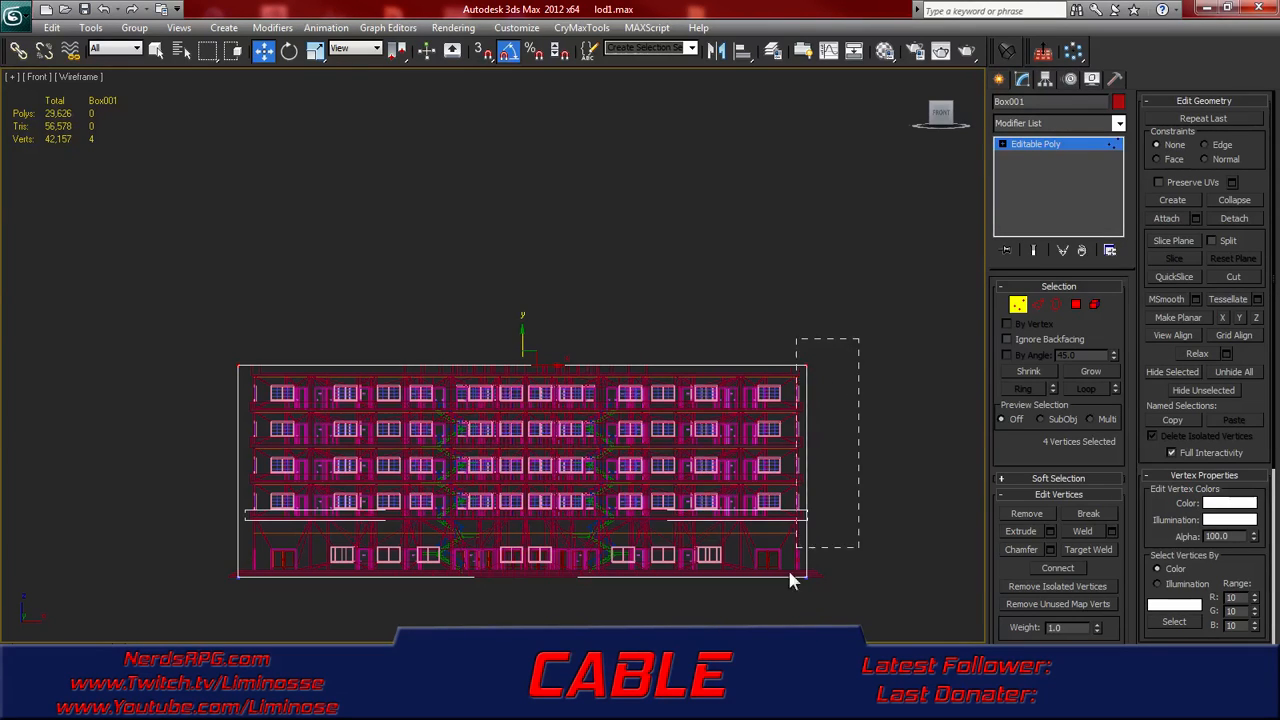
# - Move the four vertices at the box's right end inward in the Front view to line up with the building's end wall
pyautogui.moveTo(785, 601); pyautogui.dragTo(785, 606)
pyautogui.moveTo(765, 527); pyautogui.dragTo(599, 468, button='middle')
pyautogui.scroll(2, 599, 468)
pyautogui.moveTo(748, 495); pyautogui.dragTo(602, 411, button='middle')
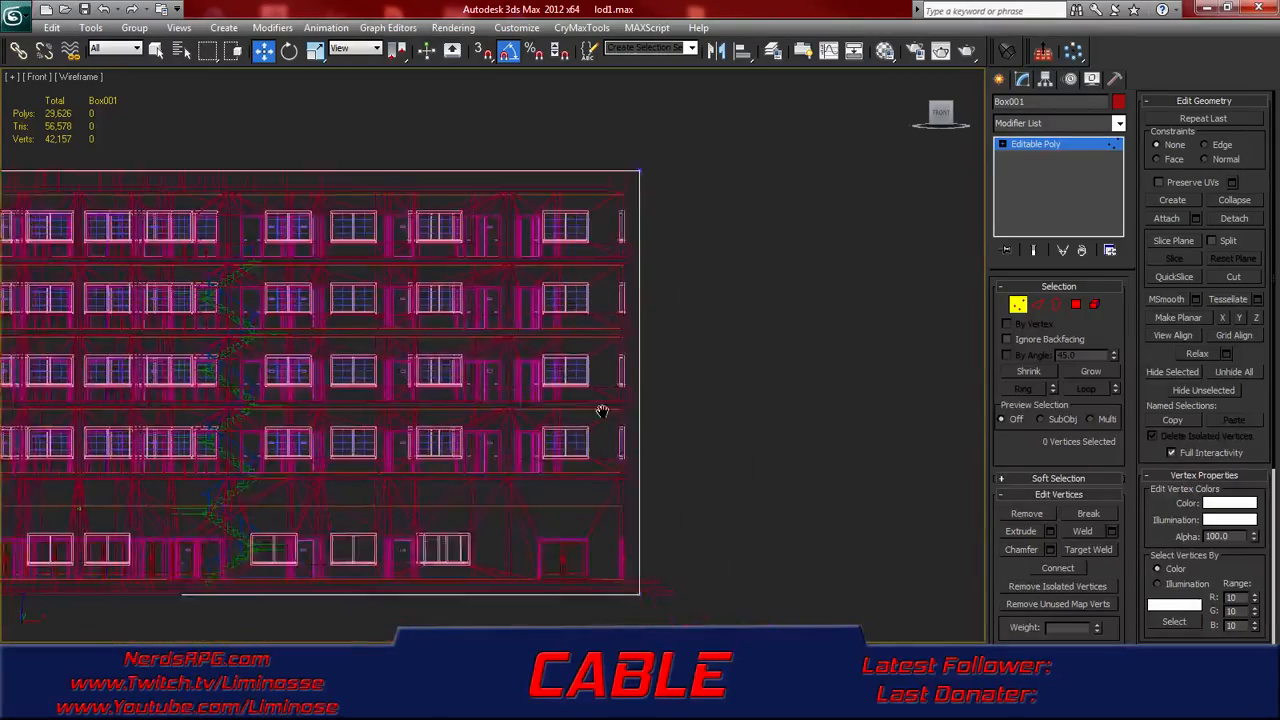
pyautogui.scroll(1, 602, 411)
pyautogui.scroll(-3, 613, 440)
pyautogui.keyDown('alt'); pyautogui.moveTo(553, 440); pyautogui.dragTo(510, 486, button='middle'); pyautogui.keyUp('alt')
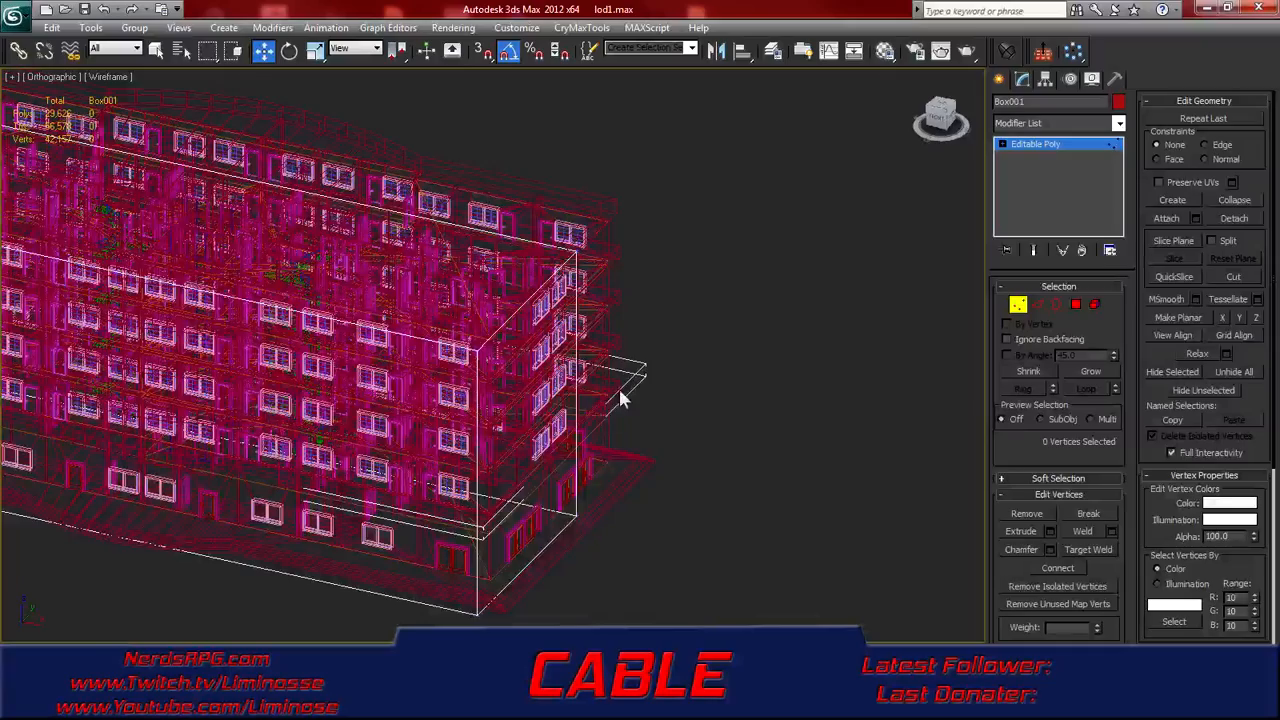
pyautogui.keyDown('alt'); pyautogui.moveTo(562, 438); pyautogui.dragTo(622, 372, button='middle'); pyautogui.keyUp('alt')
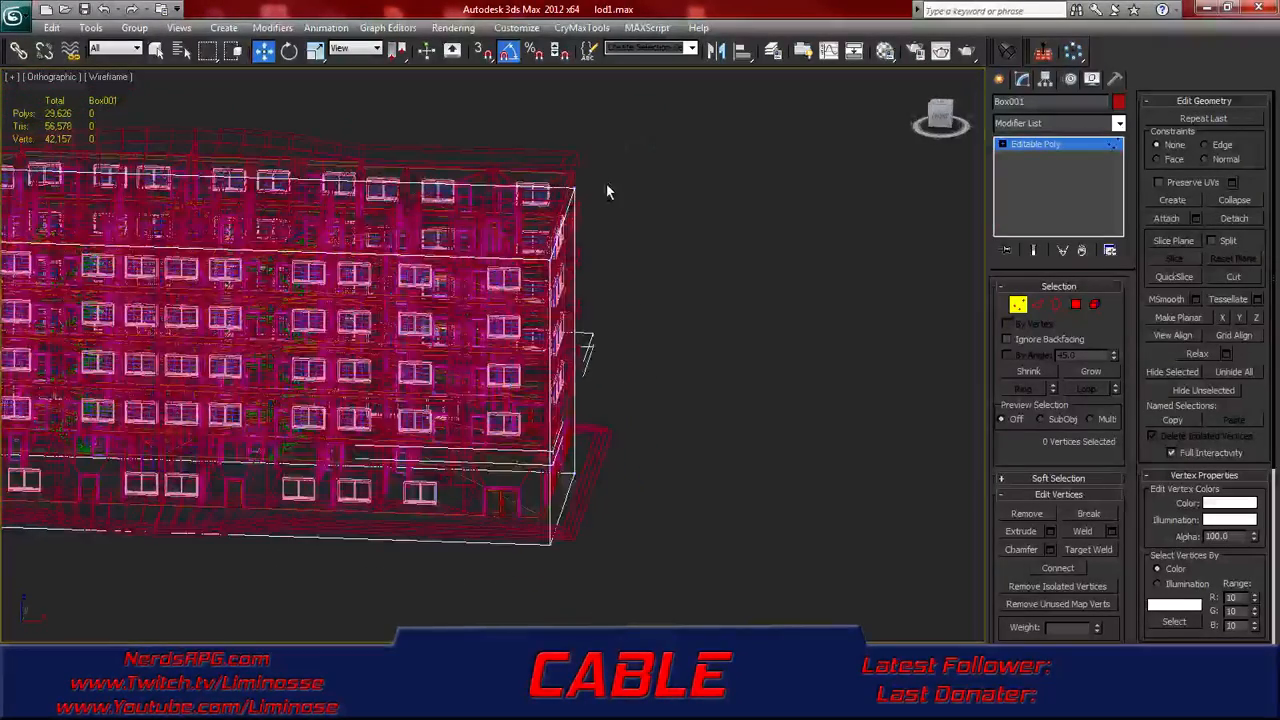
pyautogui.moveTo(648, 157); pyautogui.dragTo(420, 620)
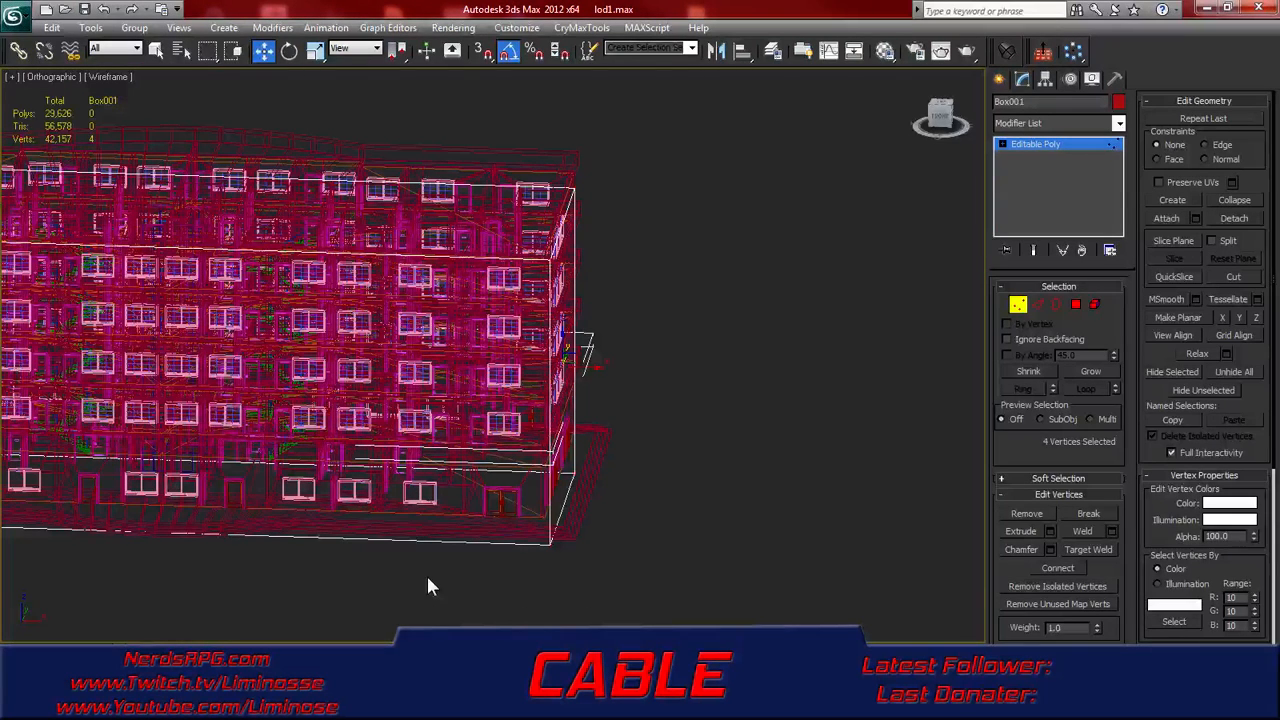
pyautogui.press('f')
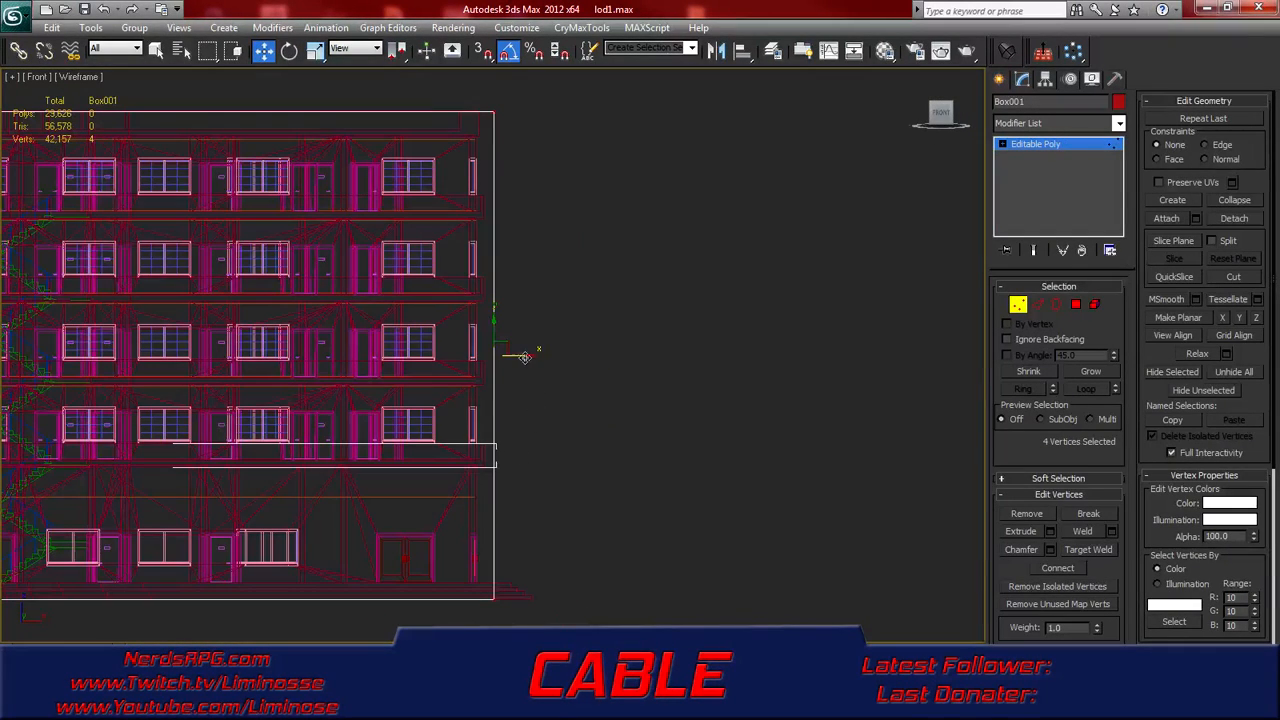
pyautogui.moveTo(525, 355); pyautogui.dragTo(507, 357)
# - Move the four vertices at the box's left end inward in the Front view to line up with the building's opposite end wall
pyautogui.moveTo(303, 477); pyautogui.dragTo(677, 446, button='middle')
pyautogui.moveTo(31, 268); pyautogui.dragTo(523, 322, button='middle')
pyautogui.moveTo(195, 228); pyautogui.dragTo(328, 238, button='middle')
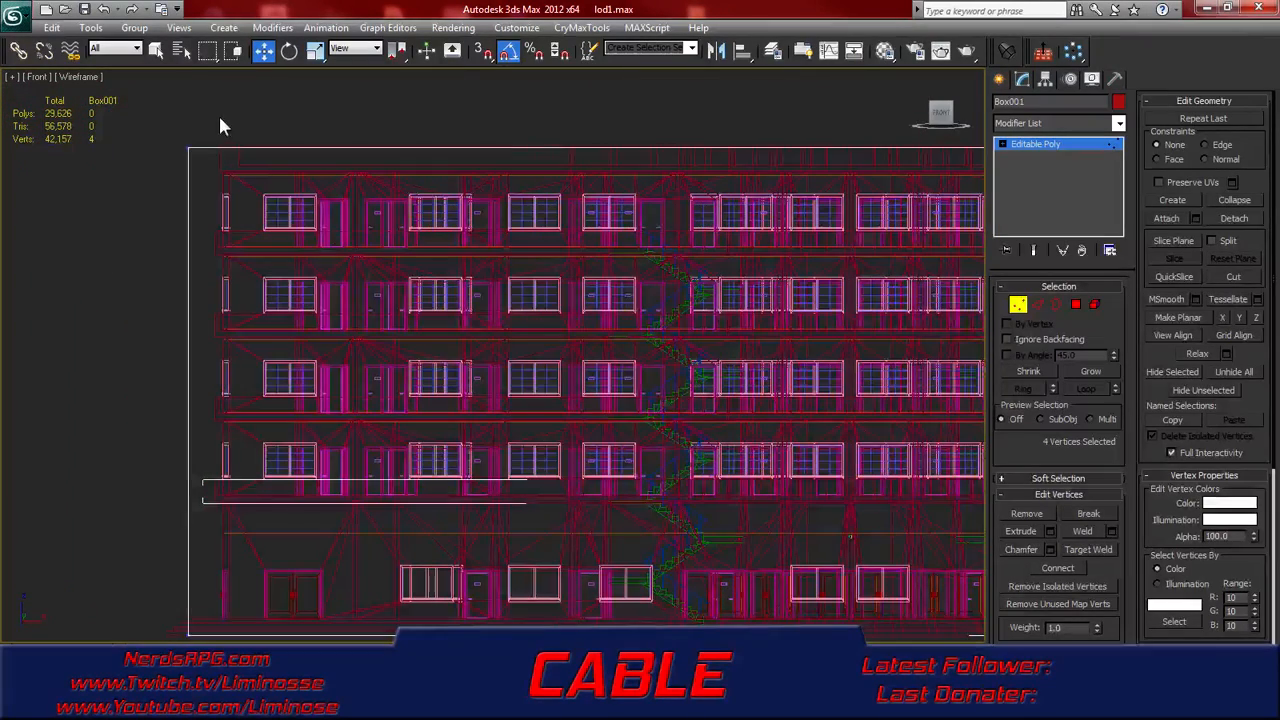
pyautogui.scroll(-2, 281, 287)
pyautogui.moveTo(311, 164); pyautogui.dragTo(218, 548)
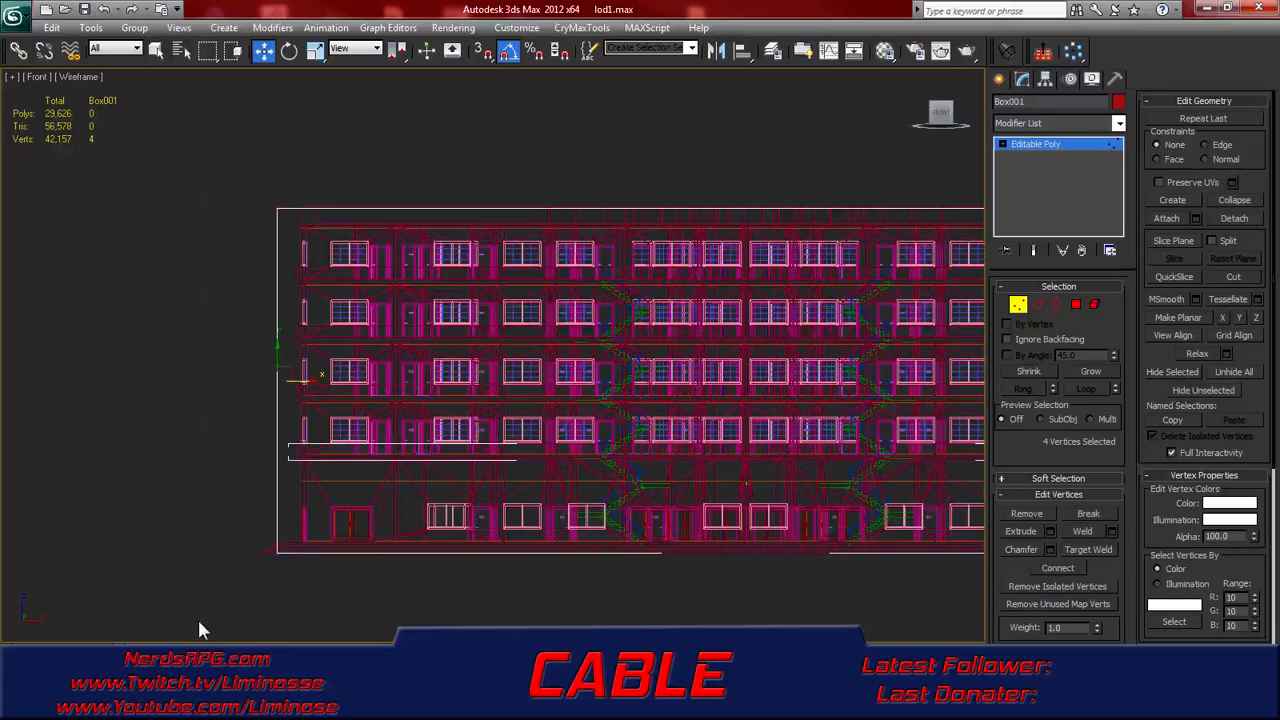
pyautogui.moveTo(199, 628); pyautogui.dragTo(199, 628)
pyautogui.scroll(4, 311, 411)
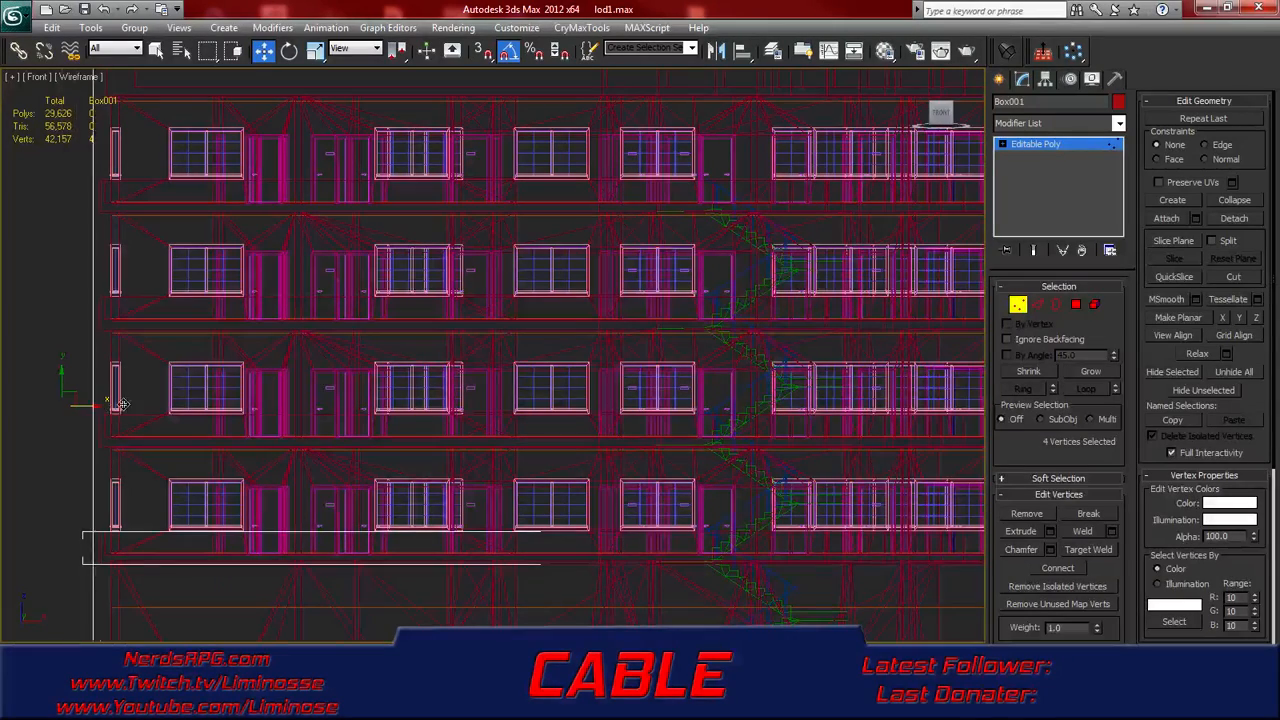
pyautogui.scroll(-2, 172, 370)
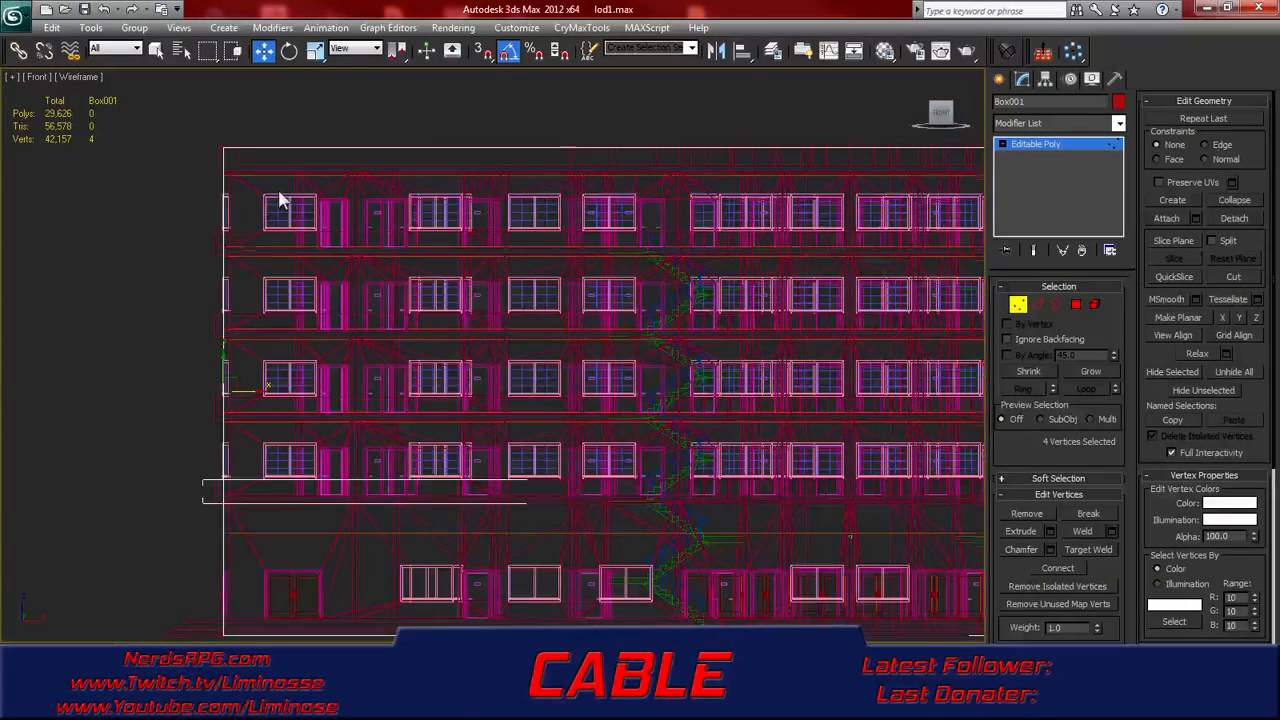
pyautogui.scroll(-1, 280, 200)
pyautogui.scroll(-2, 300, 228)
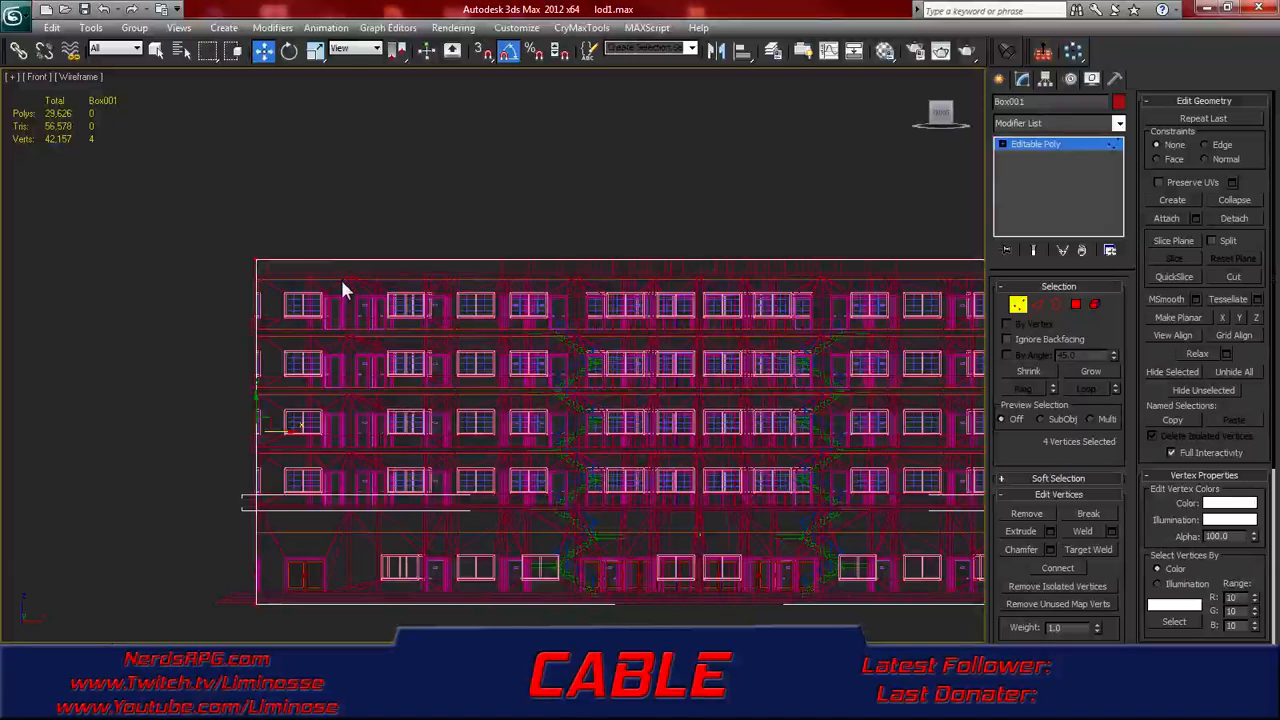
pyautogui.scroll(-2, 342, 290)
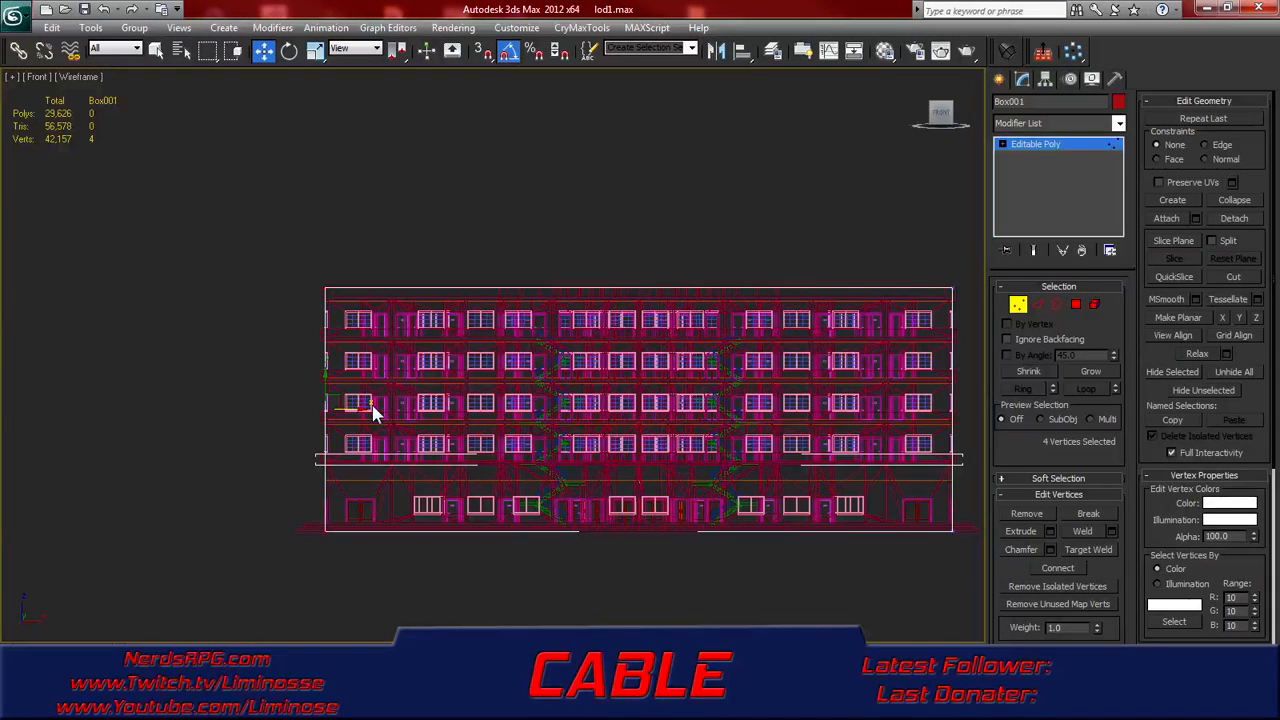
# - Move the box's rear vertices outward in the Top view to line up with the building's rear window wall
pyautogui.press('t')
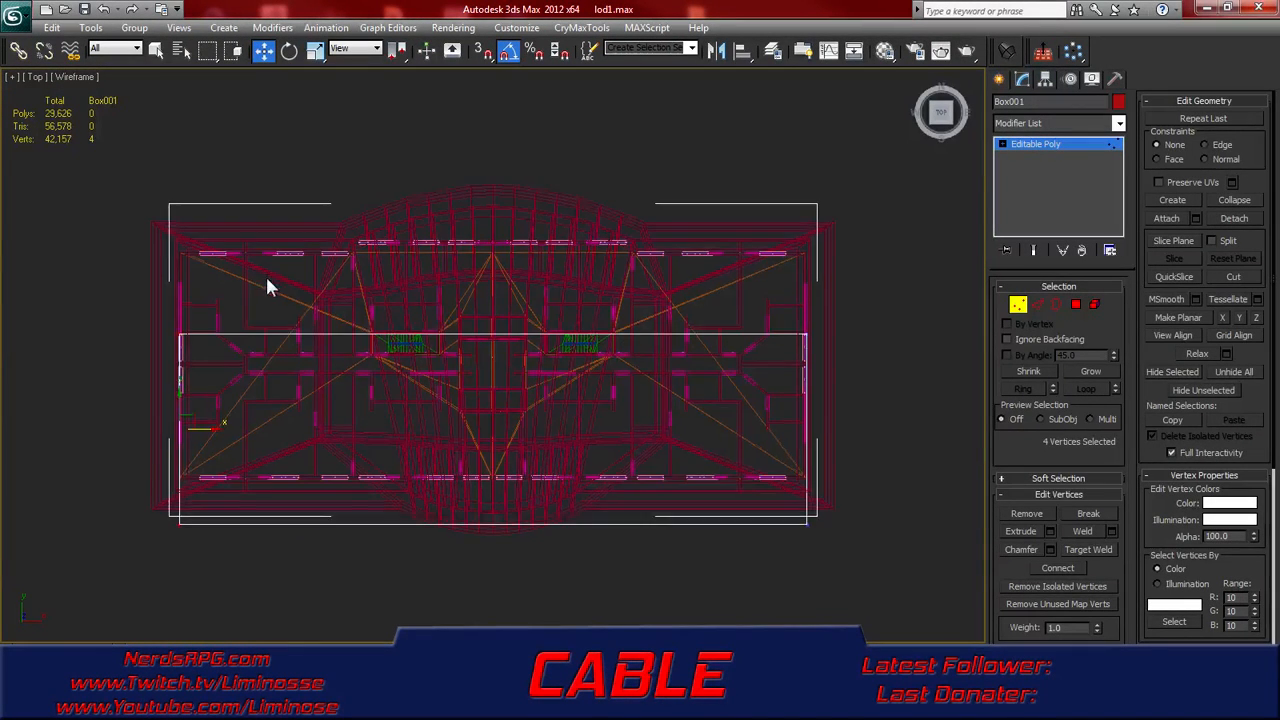
pyautogui.moveTo(265, 274); pyautogui.dragTo(325, 308, button='middle')
pyautogui.moveTo(171, 323); pyautogui.dragTo(868, 416)
pyautogui.scroll(5, 674, 426)
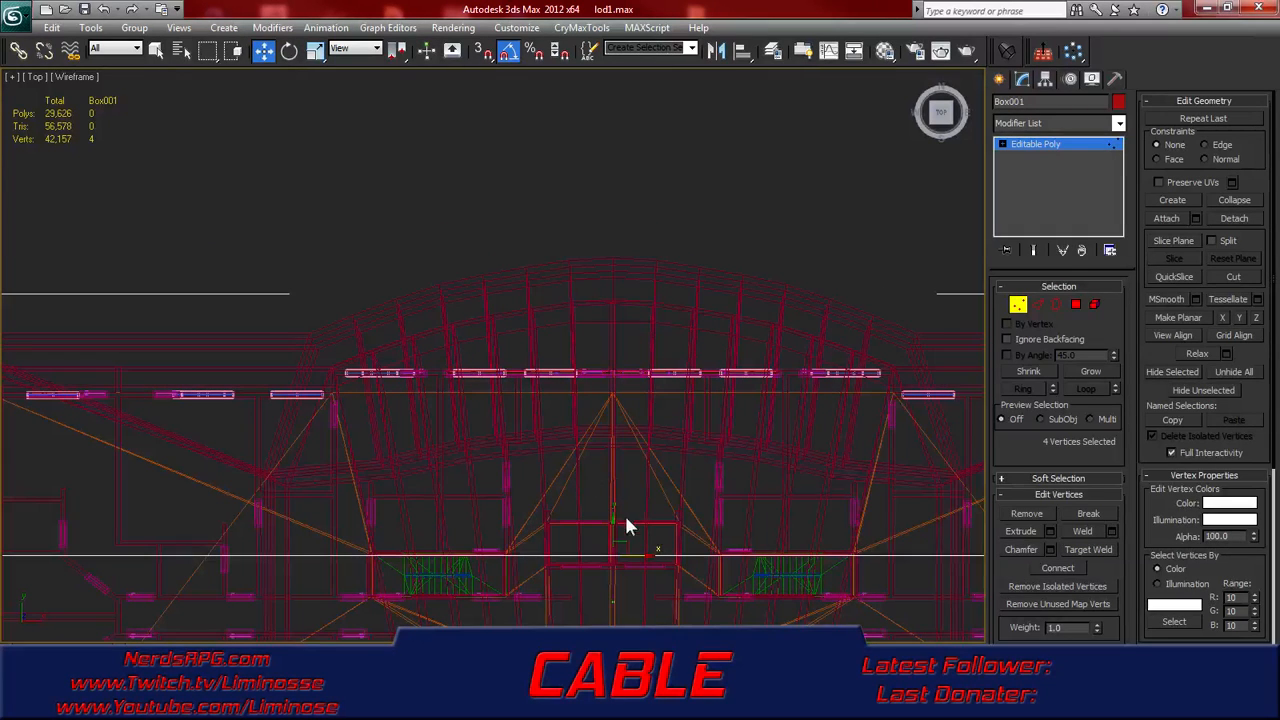
pyautogui.moveTo(613, 519); pyautogui.dragTo(617, 336)
pyautogui.scroll(-8, 625, 374)
# - Move the box's front vertices inward in the Top view to line up with the building's front window wall
pyautogui.moveTo(523, 457); pyautogui.dragTo(364, 407, button='middle')
pyautogui.scroll(2, 140, 462)
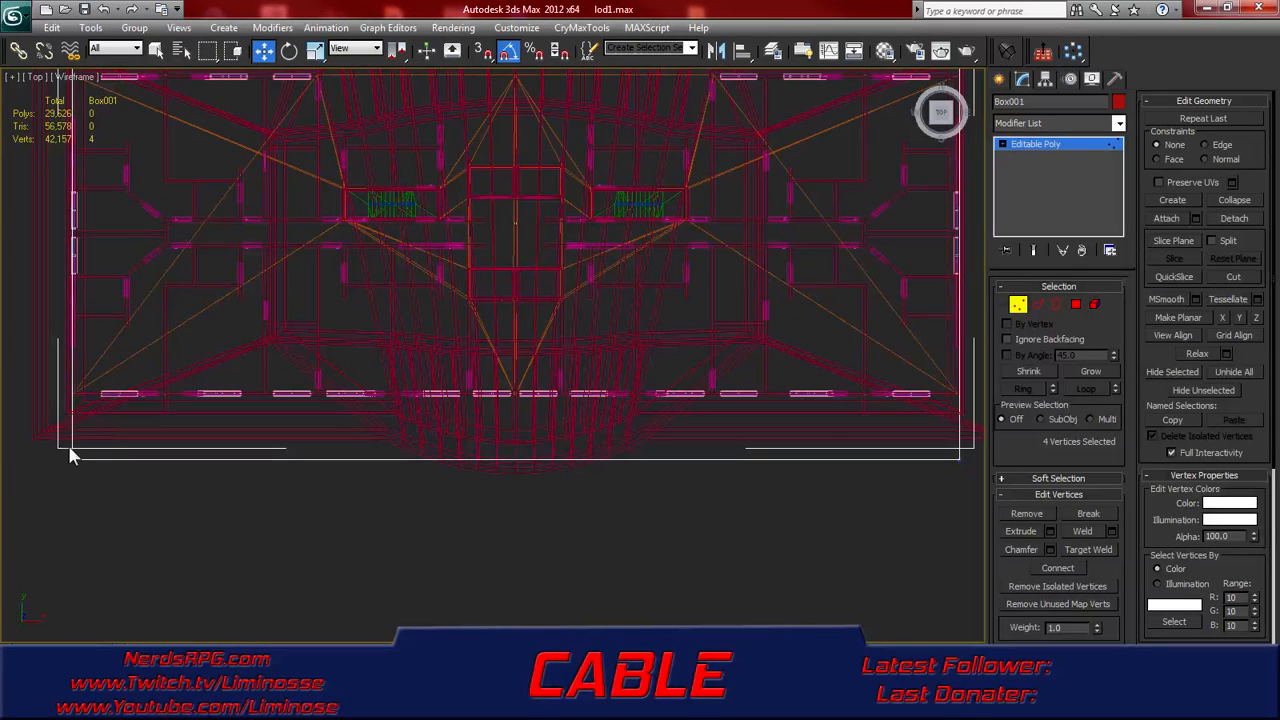
pyautogui.scroll(-2, 80, 447)
pyautogui.moveTo(813, 470); pyautogui.dragTo(123, 414)
pyautogui.moveTo(510, 400); pyautogui.dragTo(501, 354)
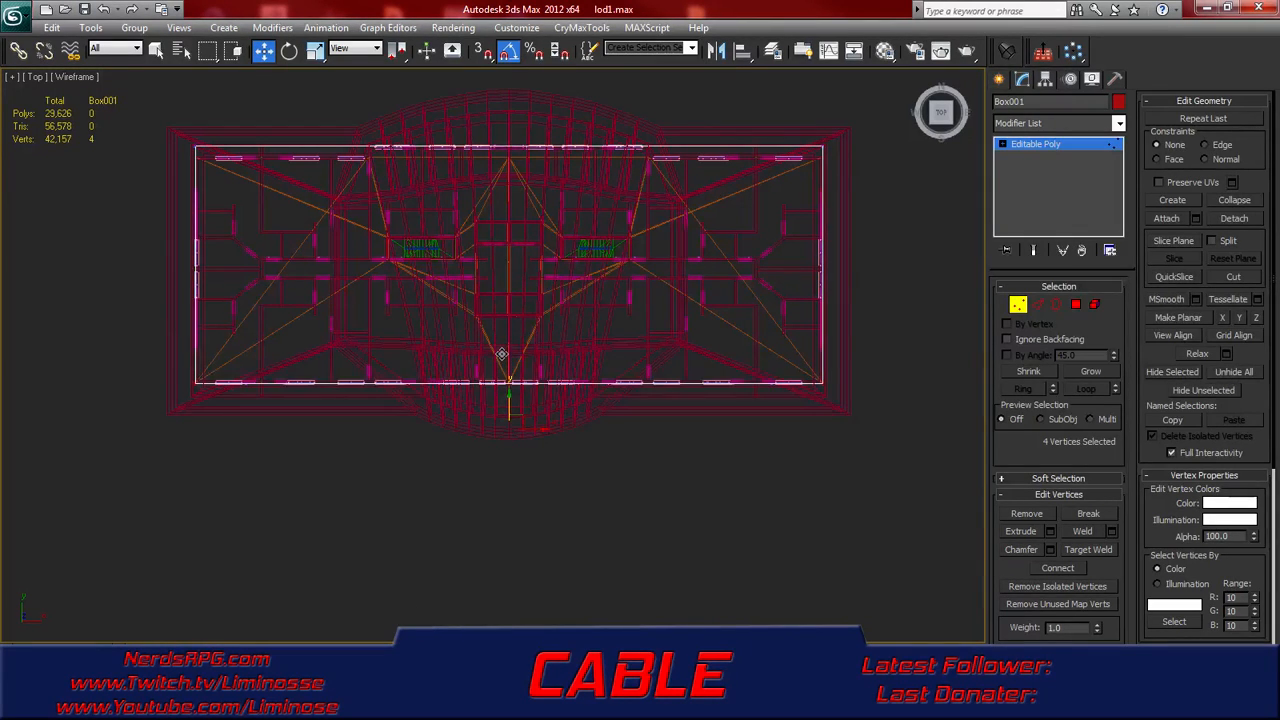
# - Rename the box as lod4, leave vertex editing and hide the box
pyautogui.keyDown('alt'); pyautogui.moveTo(610, 470); pyautogui.dragTo(650, 403, button='middle'); pyautogui.keyUp('alt')
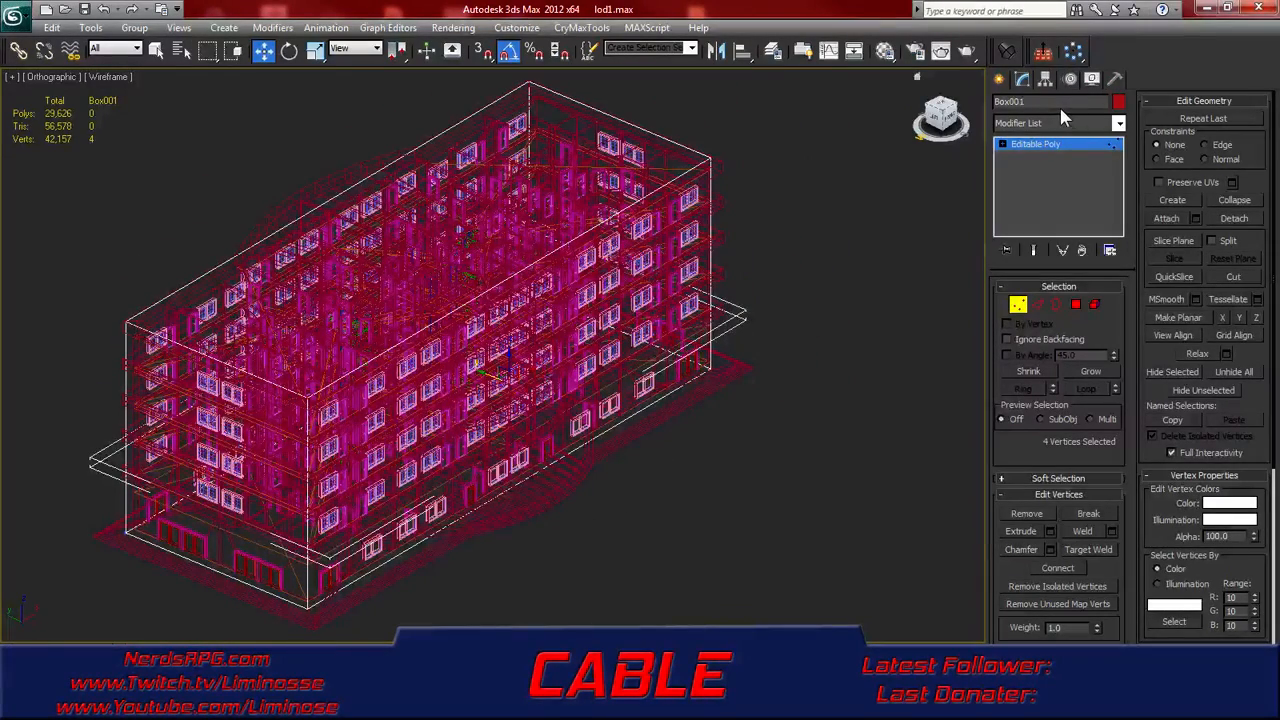
pyautogui.moveTo(1059, 104); pyautogui.dragTo(982, 113)
pyautogui.write('lod4')
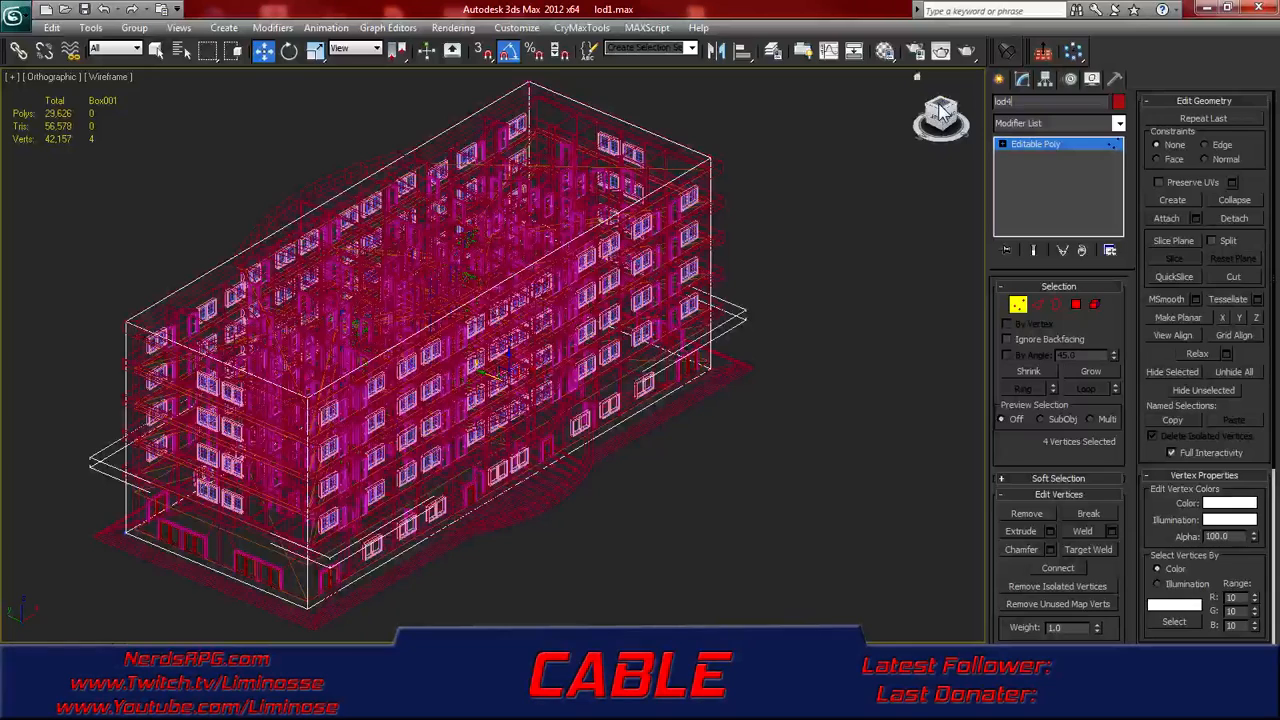
pyautogui.click(1017, 304)
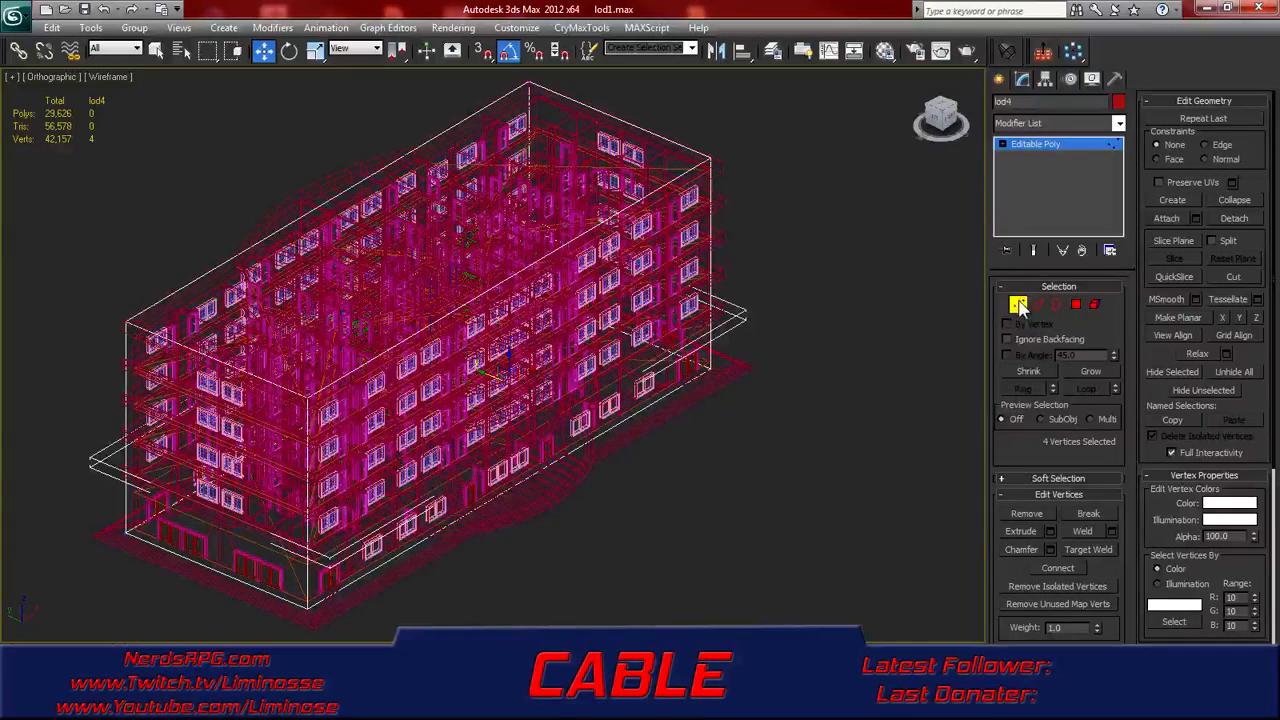
pyautogui.rightClick(538, 265)
pyautogui.click(592, 232)
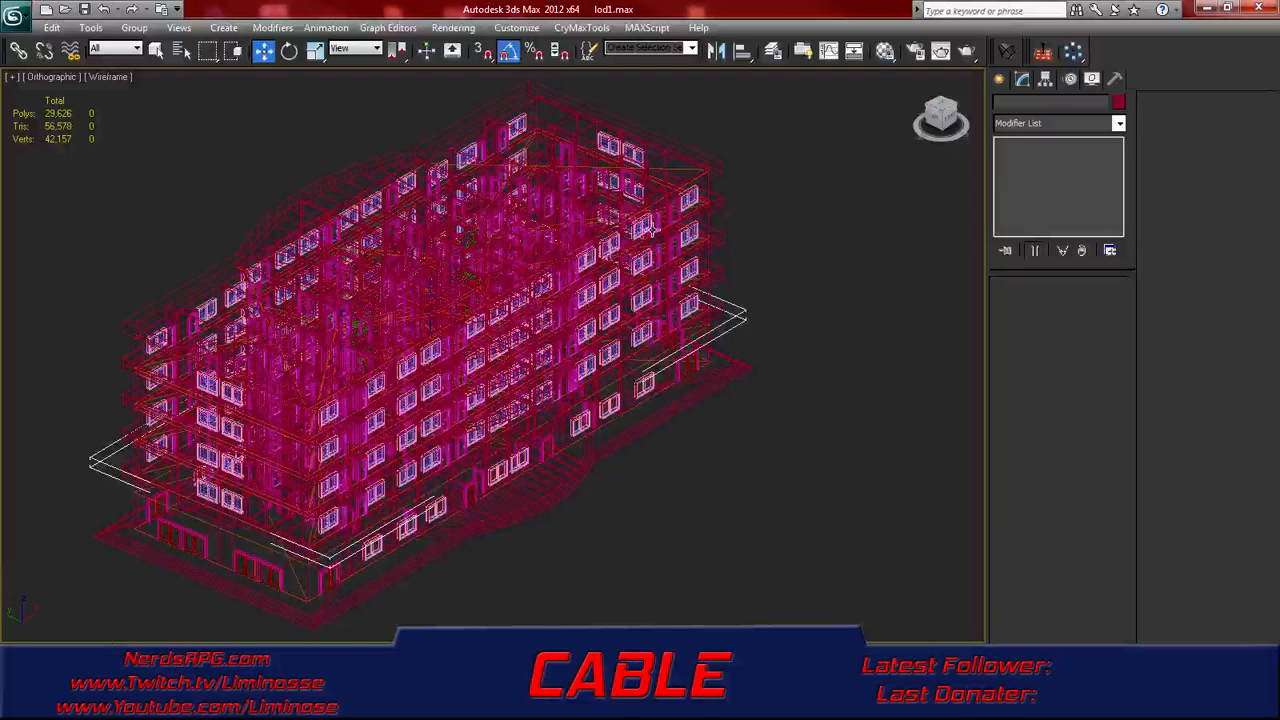
# - Delete all the visible building objects, then unhide the lod4 box and select it
pyautogui.press('z')
pyautogui.hotkey('ctrl', 'a')
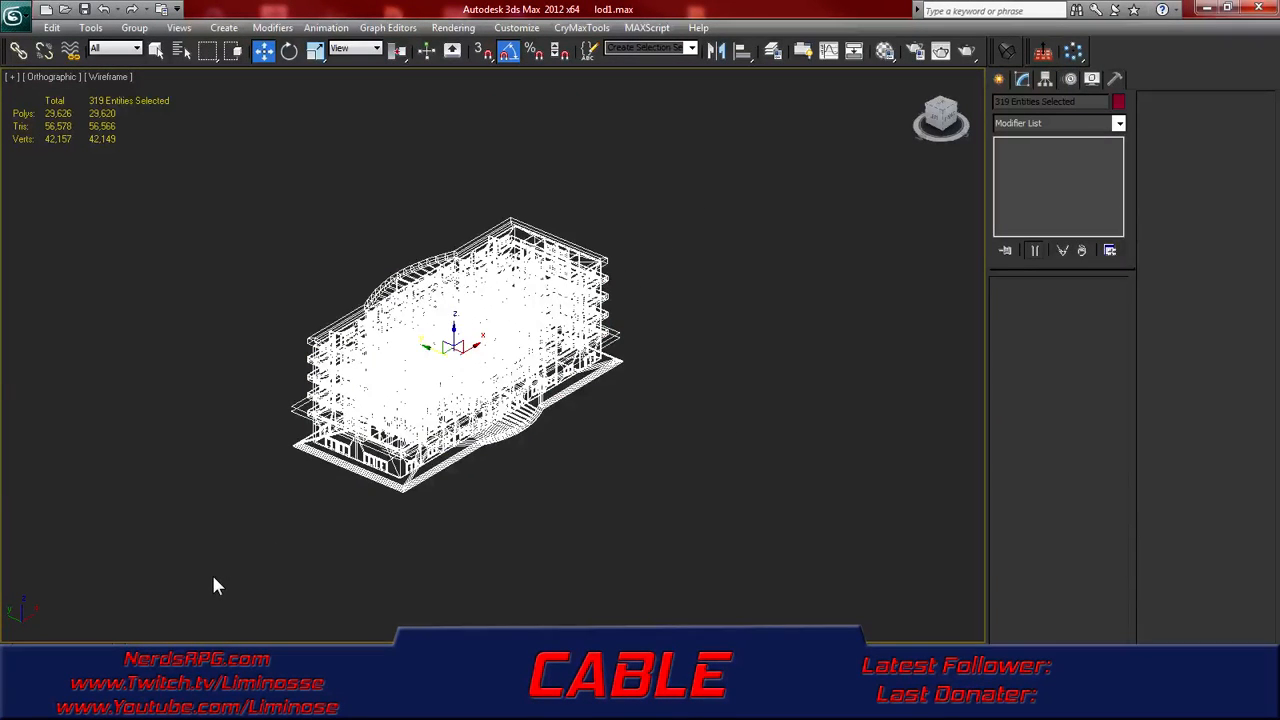
pyautogui.press('Delete')
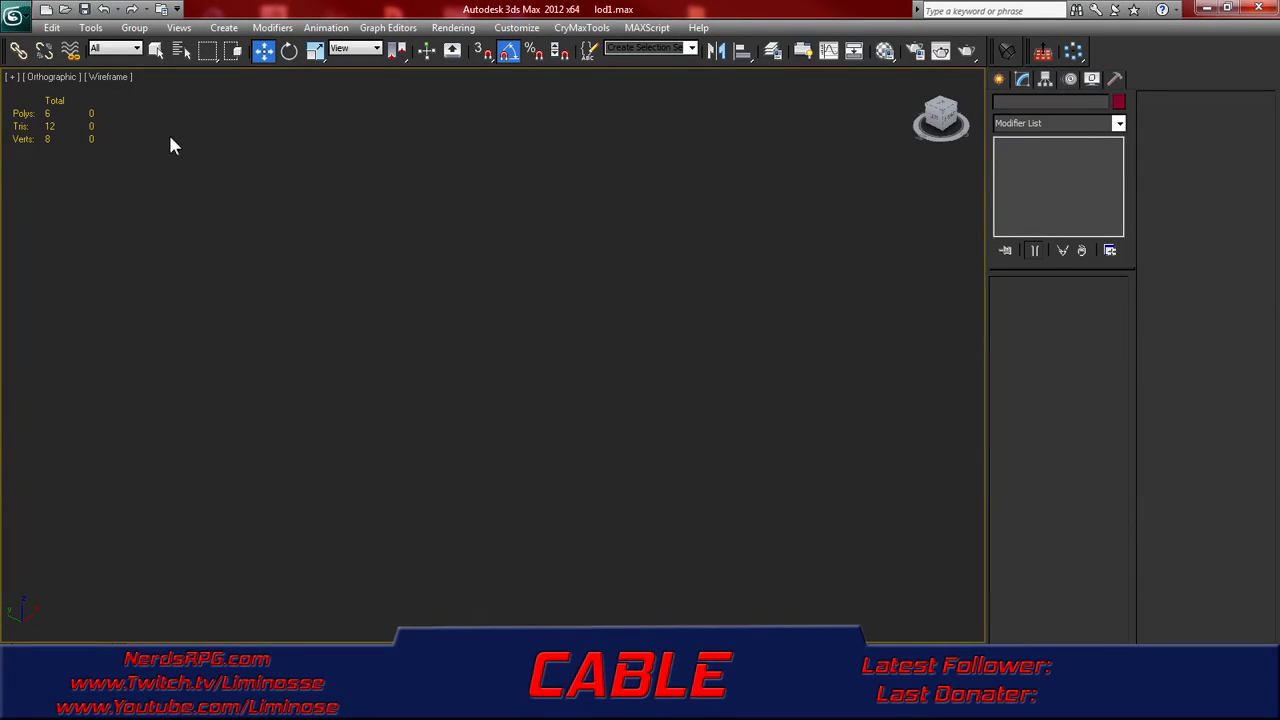
pyautogui.rightClick(317, 321)
pyautogui.click(385, 252)
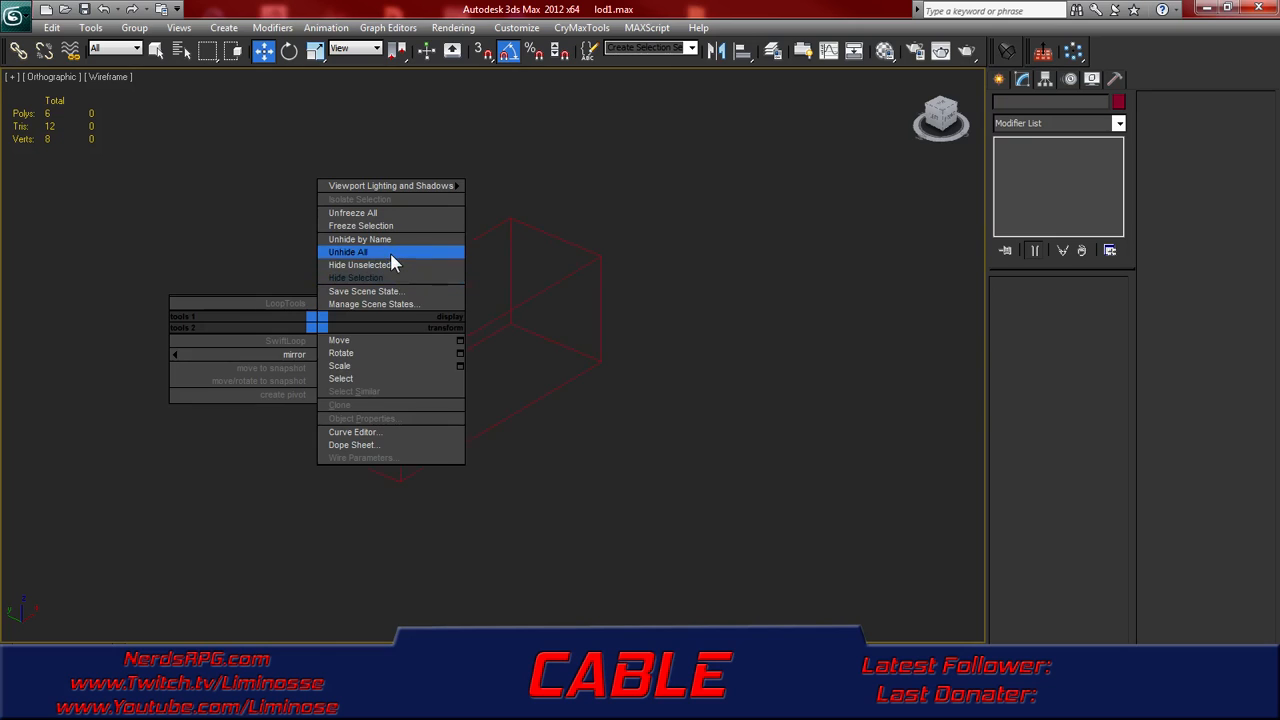
pyautogui.click(424, 364)
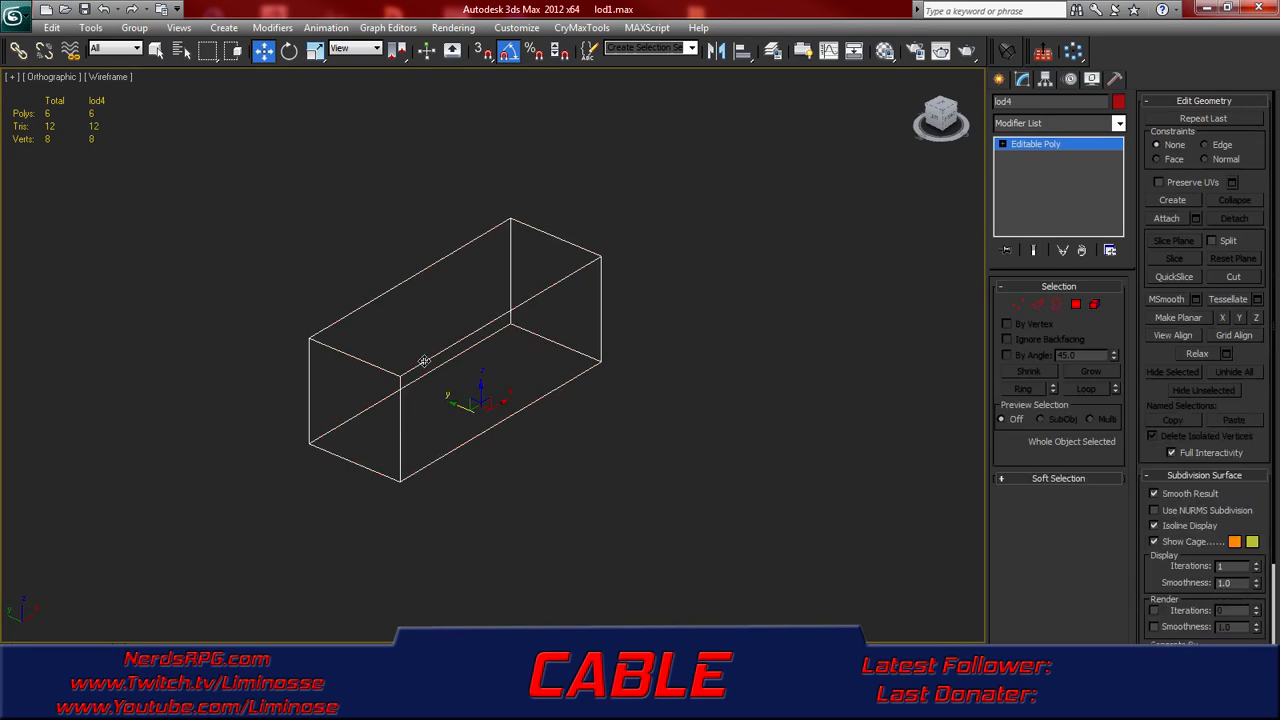
# - Add an Unwrap UVW modifier to the lod4 box
pyautogui.scroll(2, 444, 393)
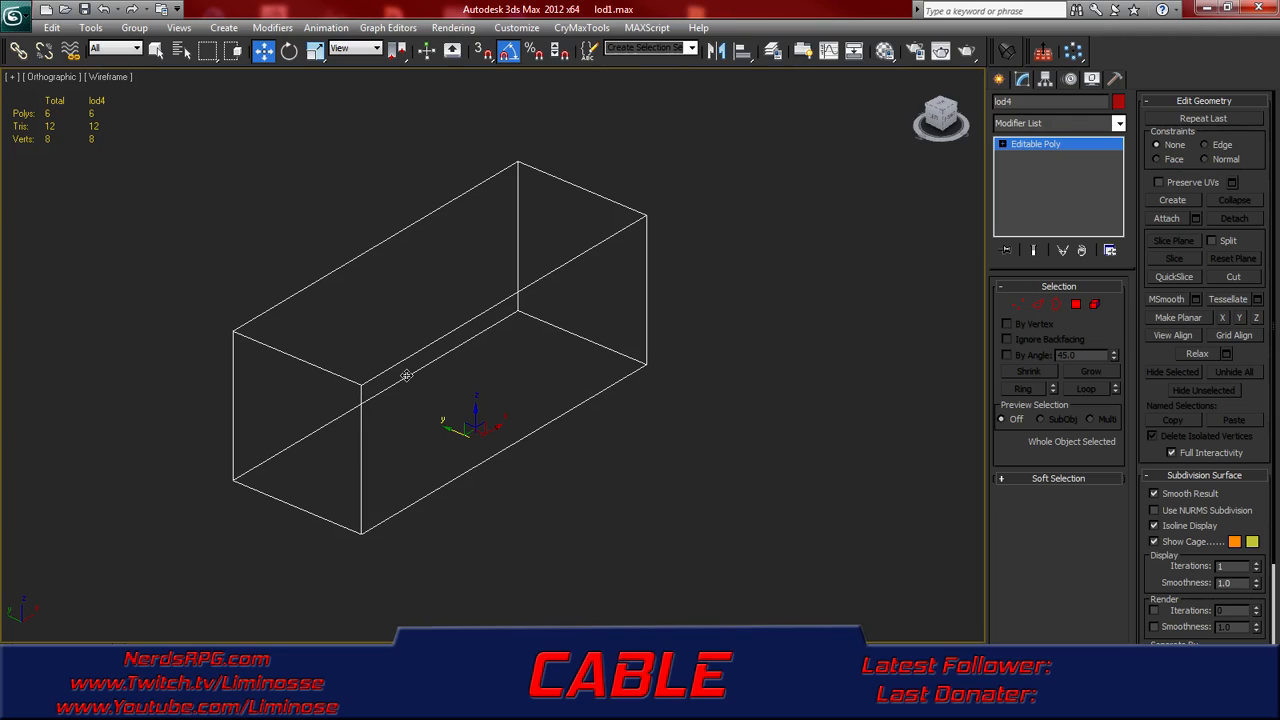
pyautogui.moveTo(371, 391); pyautogui.dragTo(390, 345, button='middle')
pyautogui.scroll(-2, 388, 358)
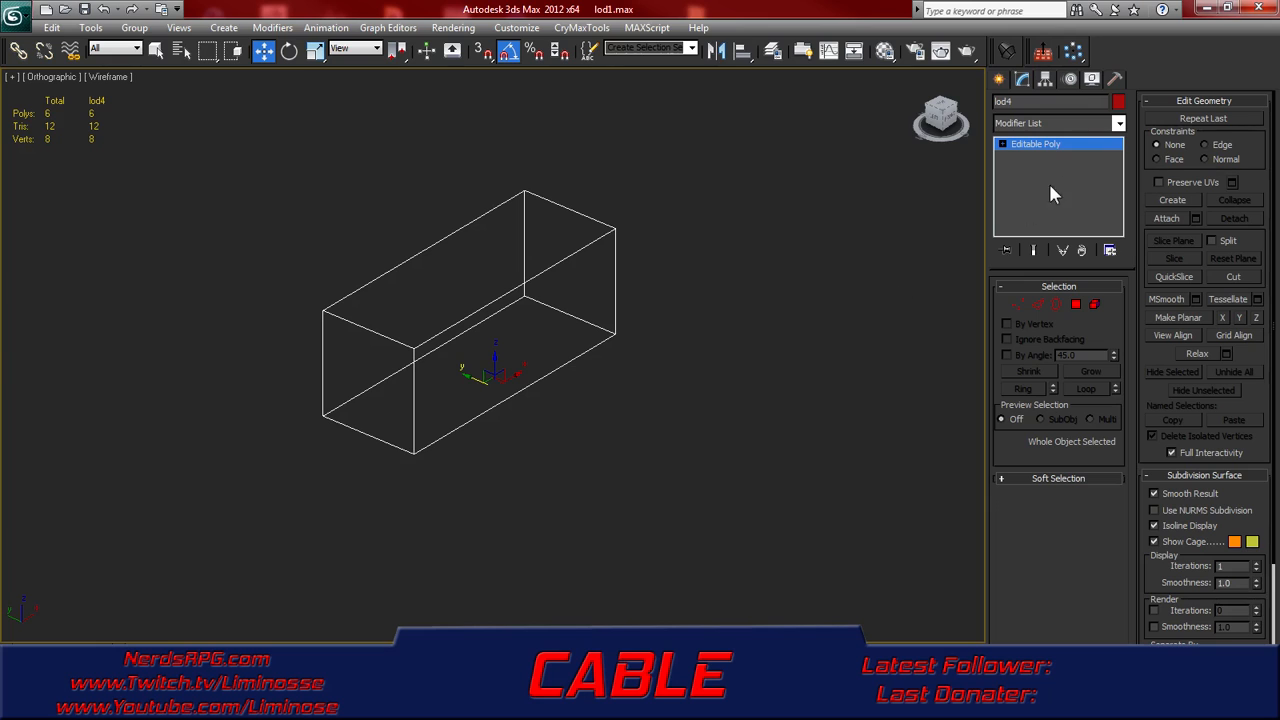
pyautogui.click(1090, 125)
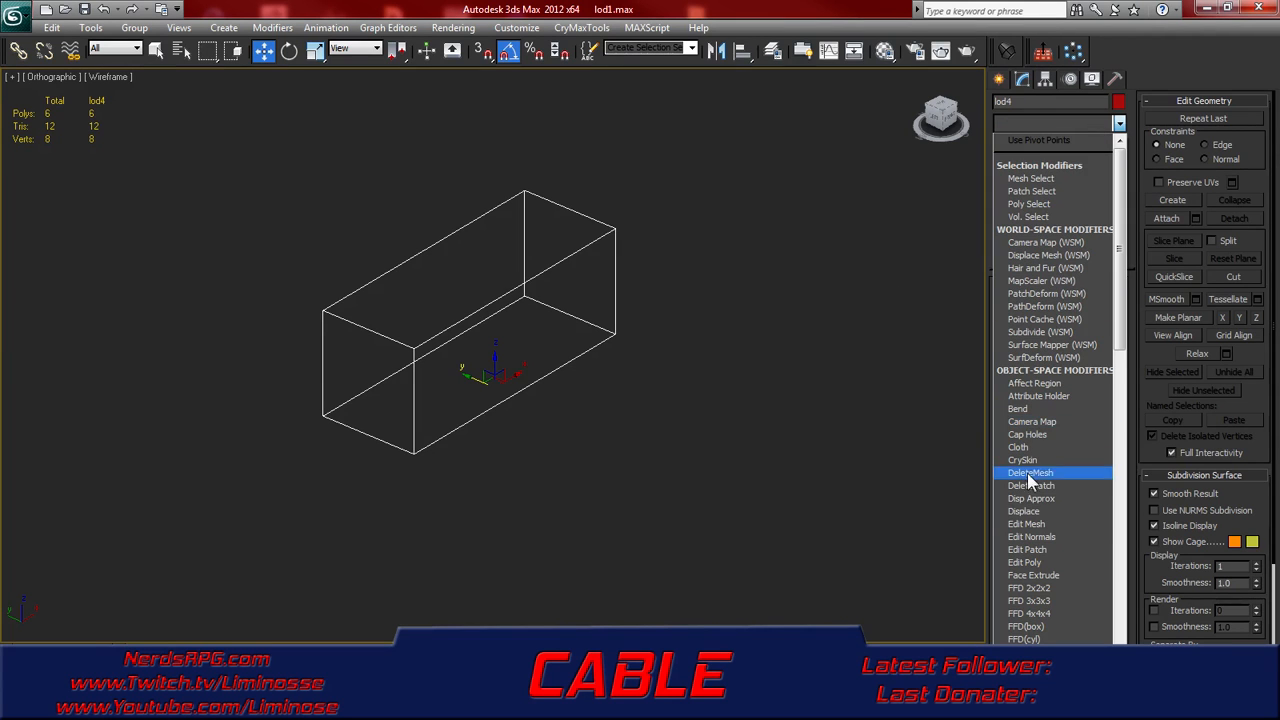
pyautogui.press('u')
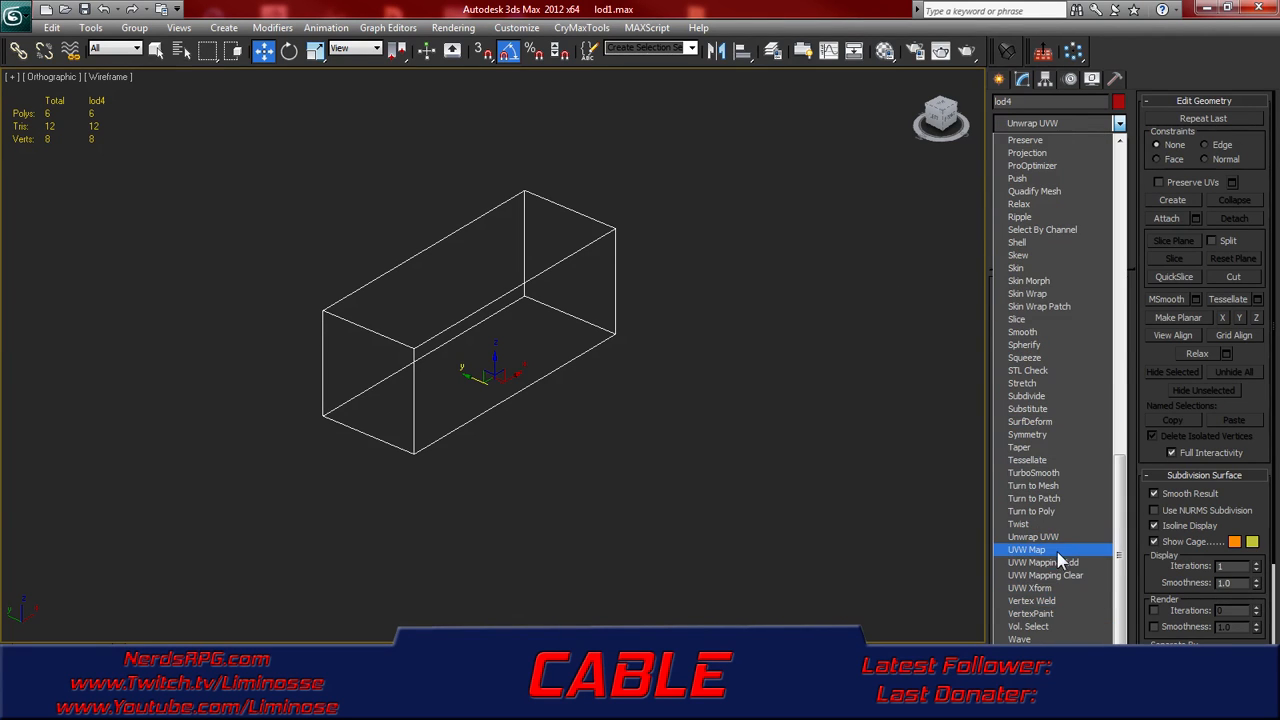
pyautogui.click(1050, 536)
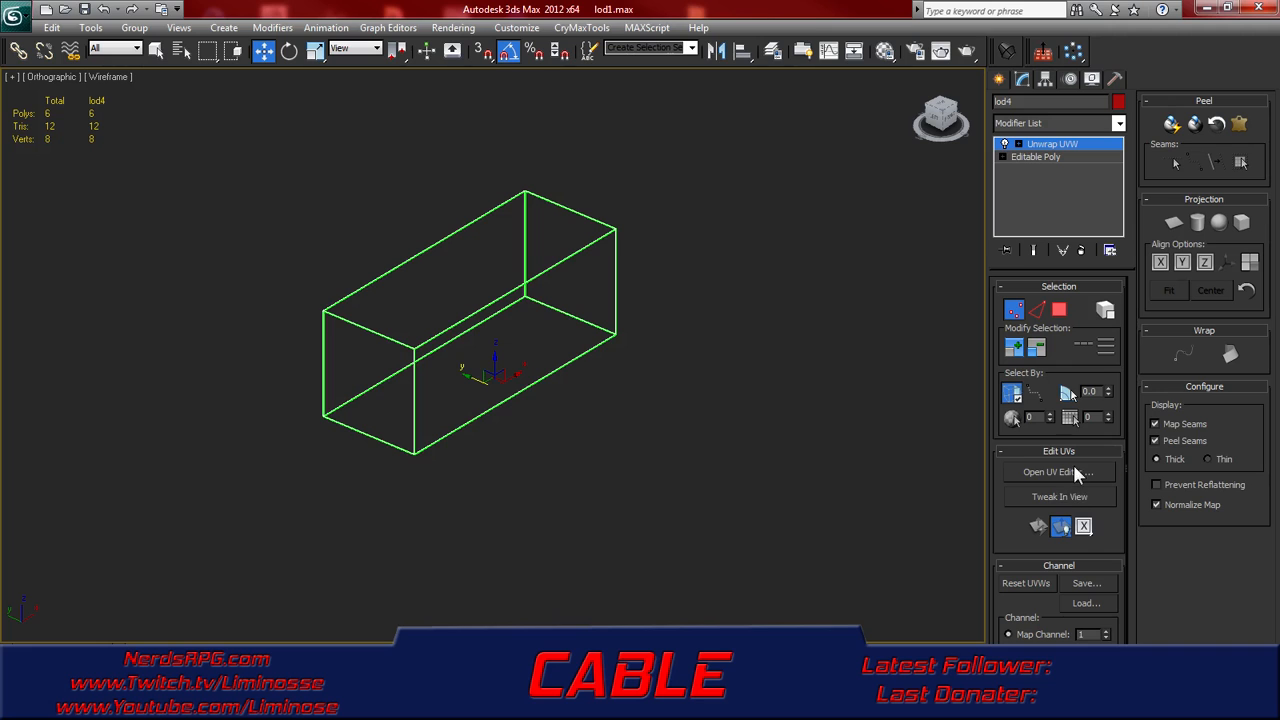
# - Open the UV editor for lod4 and select the box's top face in polygon mode
pyautogui.moveTo(578, 405); pyautogui.dragTo(791, 443, button='middle')
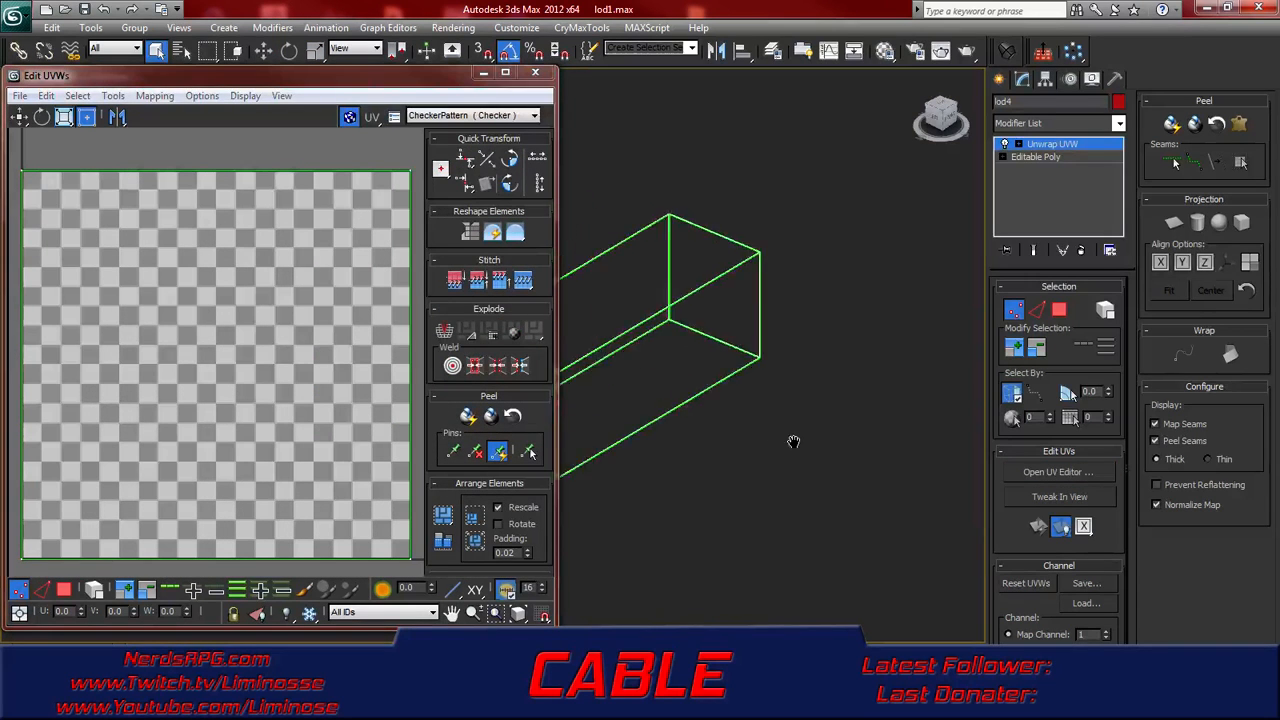
pyautogui.moveTo(676, 431); pyautogui.dragTo(730, 446, button='middle')
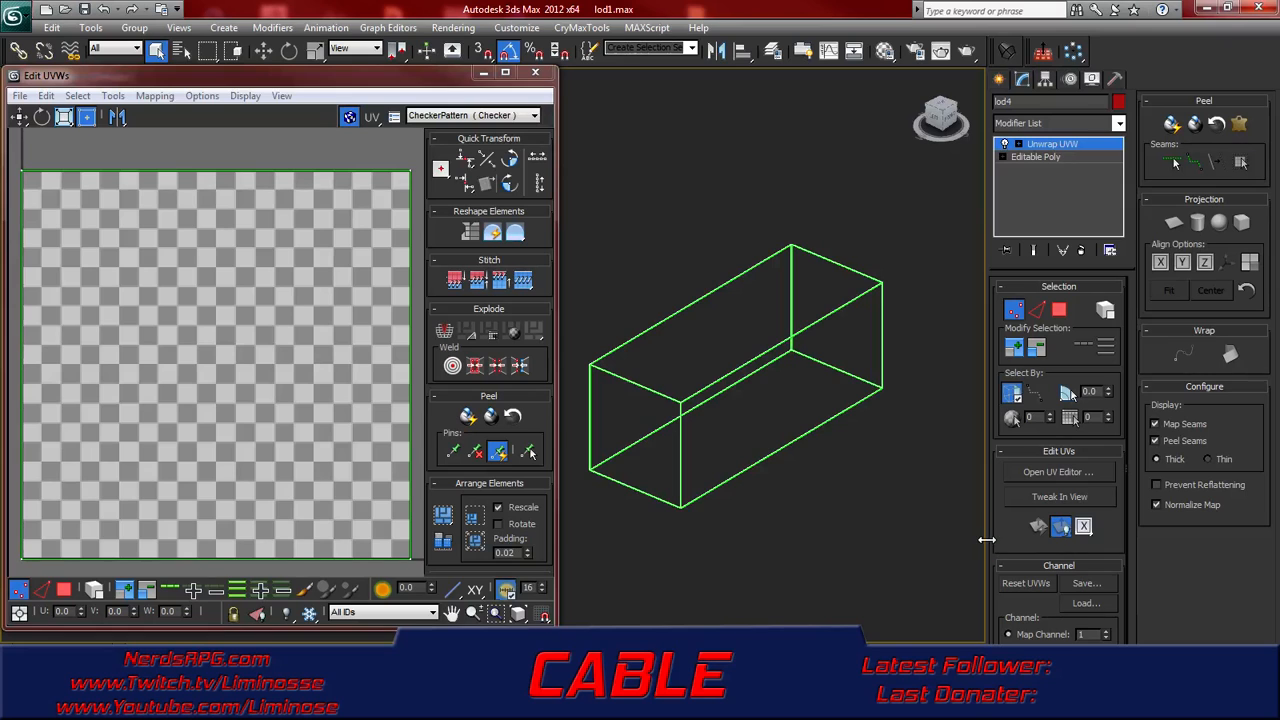
pyautogui.click(1061, 312)
pyautogui.click(697, 339)
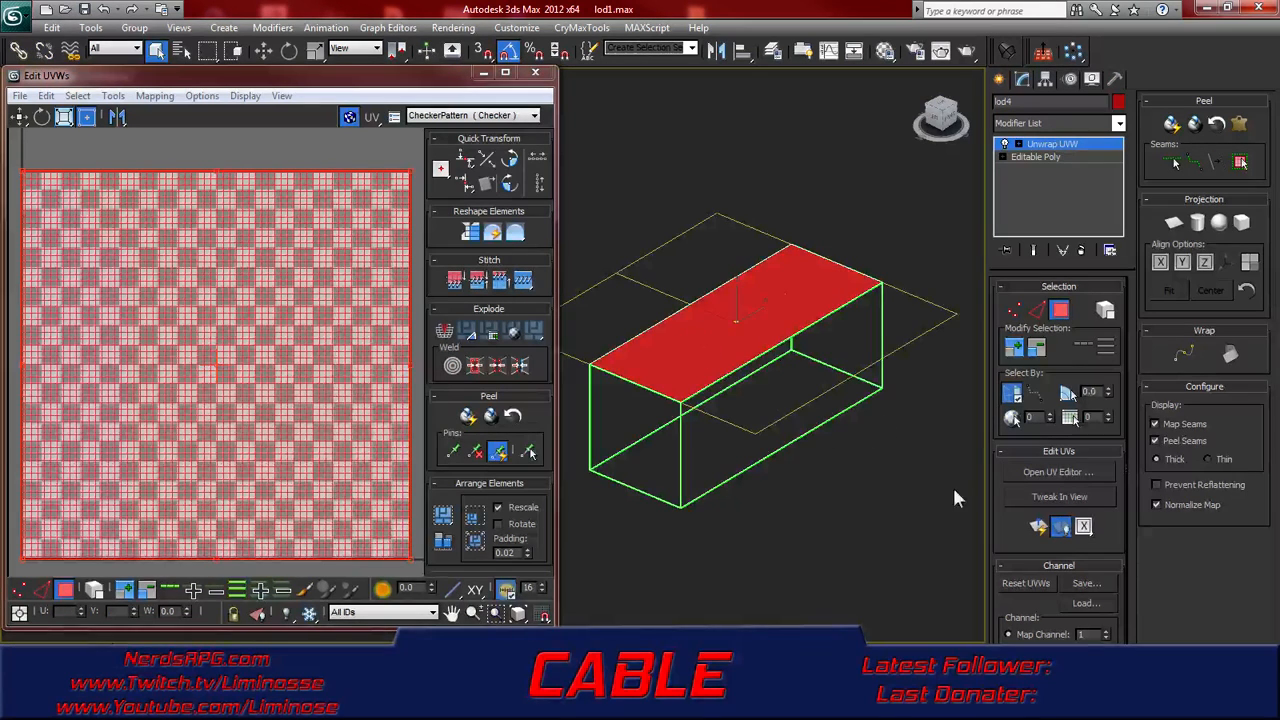
# - Disable Normalize Map, apply Quick Planar Map to the top face and move its UV shell up away from the origin
pyautogui.click(1156, 504)
pyautogui.scroll(-8, 262, 422)
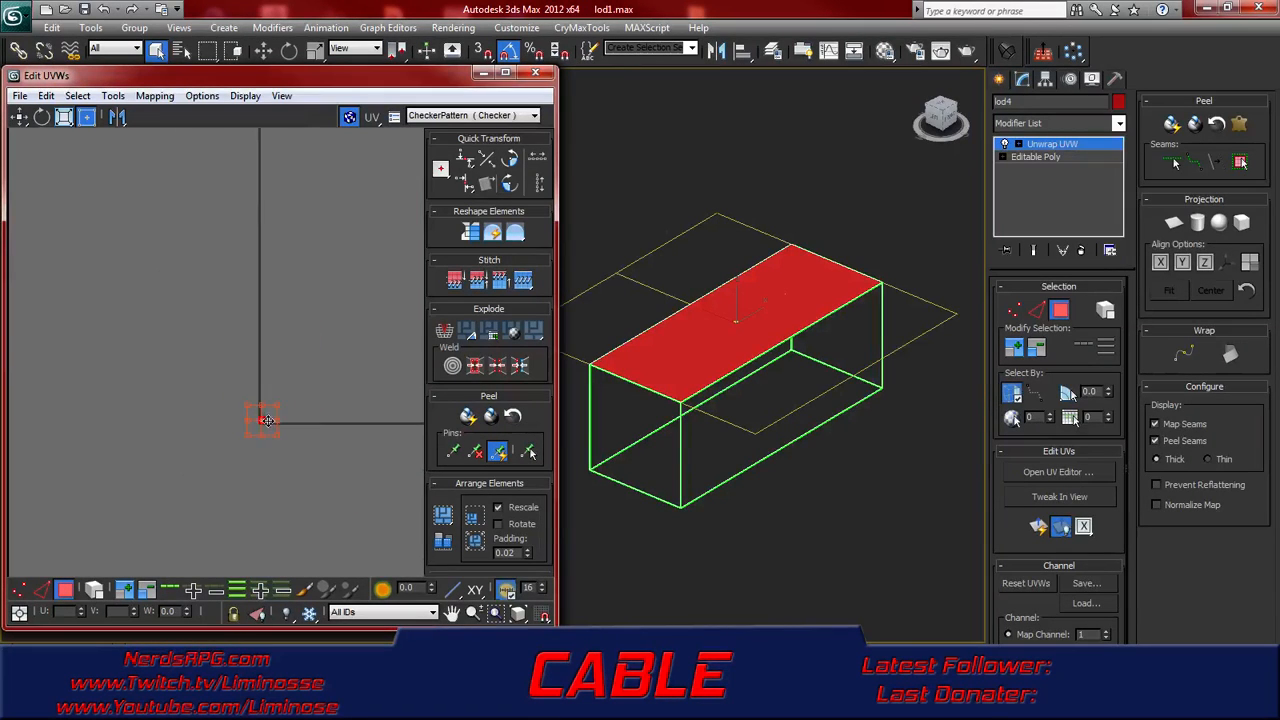
pyautogui.click(1039, 528)
pyautogui.scroll(-5, 291, 396)
pyautogui.scroll(-5, 291, 396)
pyautogui.moveTo(298, 404); pyautogui.dragTo(354, 277)
# - Quick Planar Map the box's front long side and place its UV shell directly below the top face's shell
pyautogui.click(732, 398)
pyautogui.click(1039, 527)
pyautogui.moveTo(307, 391); pyautogui.dragTo(359, 316)
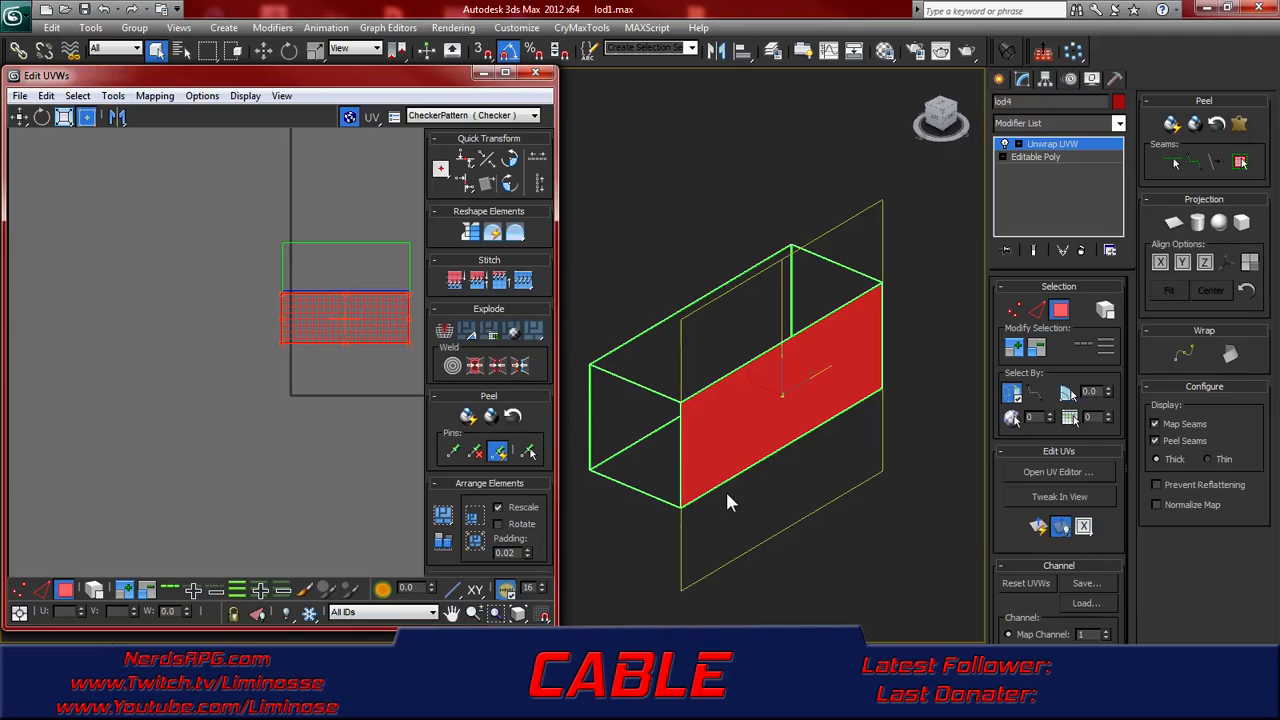
# - Quick Planar Map the opposite long side and stack its UV shell below the other two
pyautogui.keyDown('alt'); pyautogui.moveTo(625, 500); pyautogui.dragTo(777, 497, button='middle'); pyautogui.keyUp('alt')
pyautogui.click(772, 492)
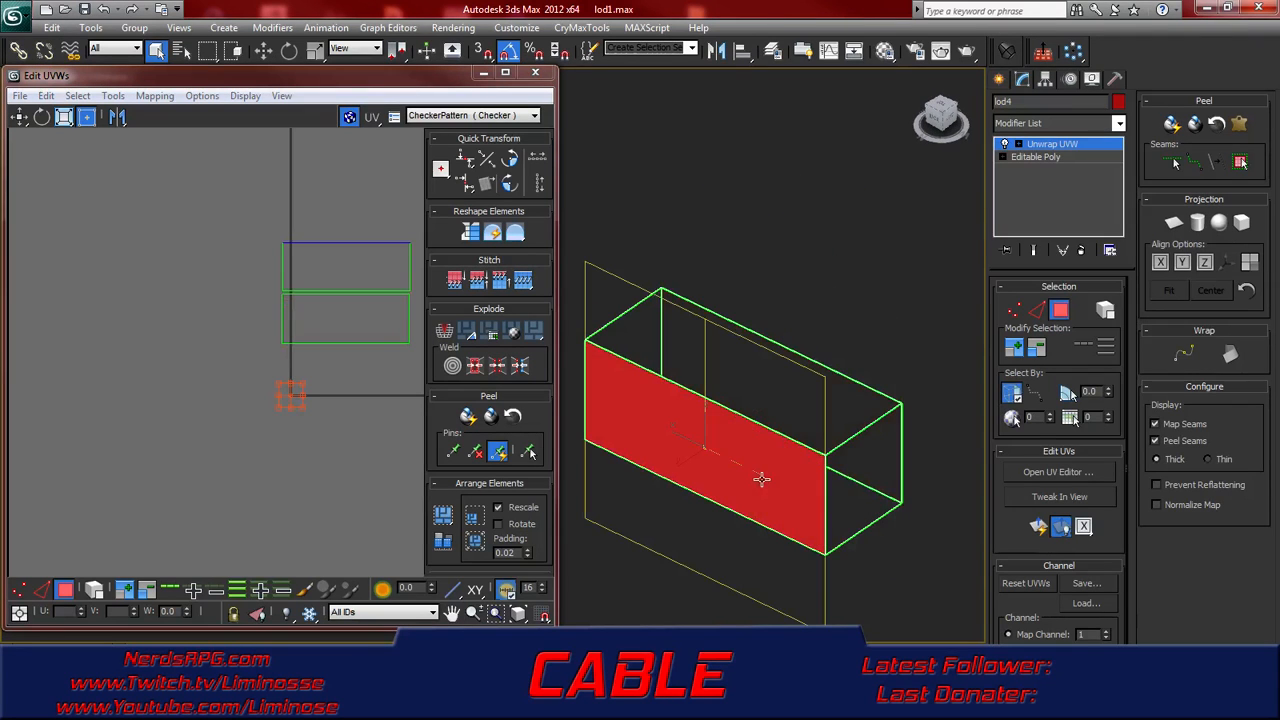
pyautogui.click(1038, 526)
pyautogui.moveTo(256, 395); pyautogui.dragTo(307, 375)
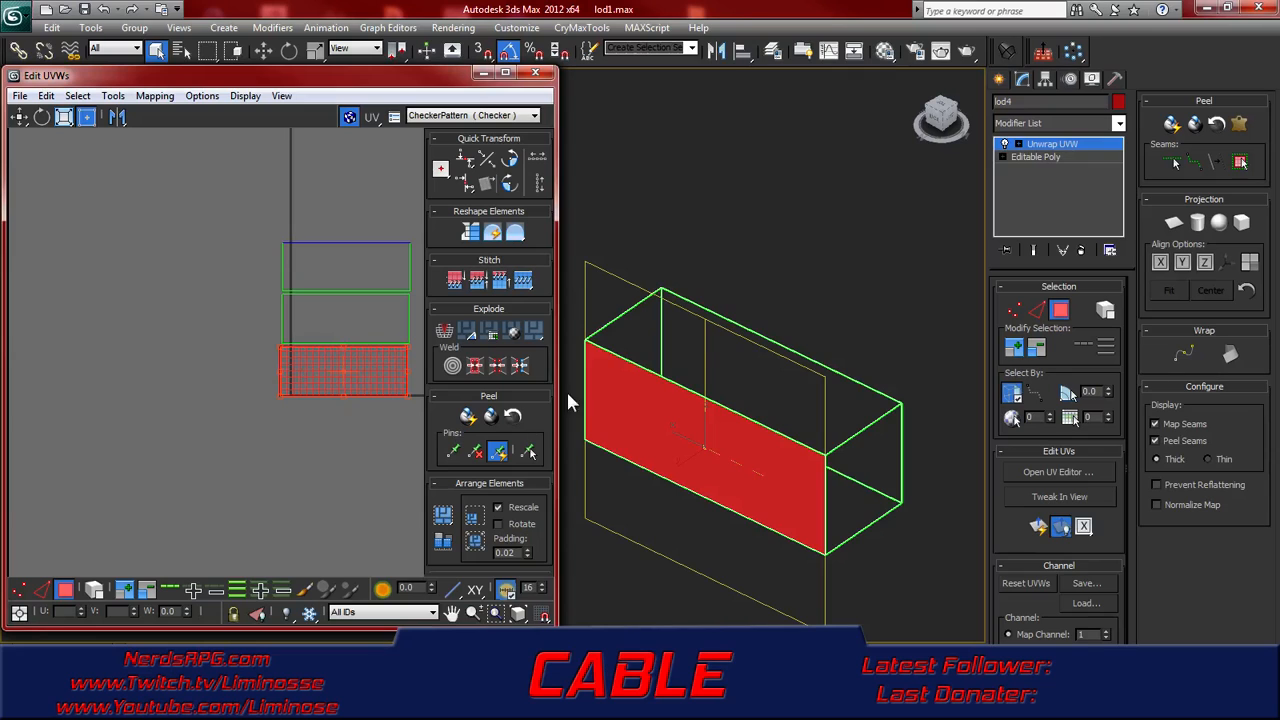
# - Quick Planar Map each of the box's two short end faces
pyautogui.click(873, 480)
pyautogui.click(1039, 527)
pyautogui.keyDown('alt'); pyautogui.moveTo(962, 556); pyautogui.dragTo(670, 517, button='middle'); pyautogui.keyUp('alt')
pyautogui.moveTo(948, 509); pyautogui.dragTo(871, 509, button='middle')
pyautogui.click(932, 524)
pyautogui.click(1037, 531)
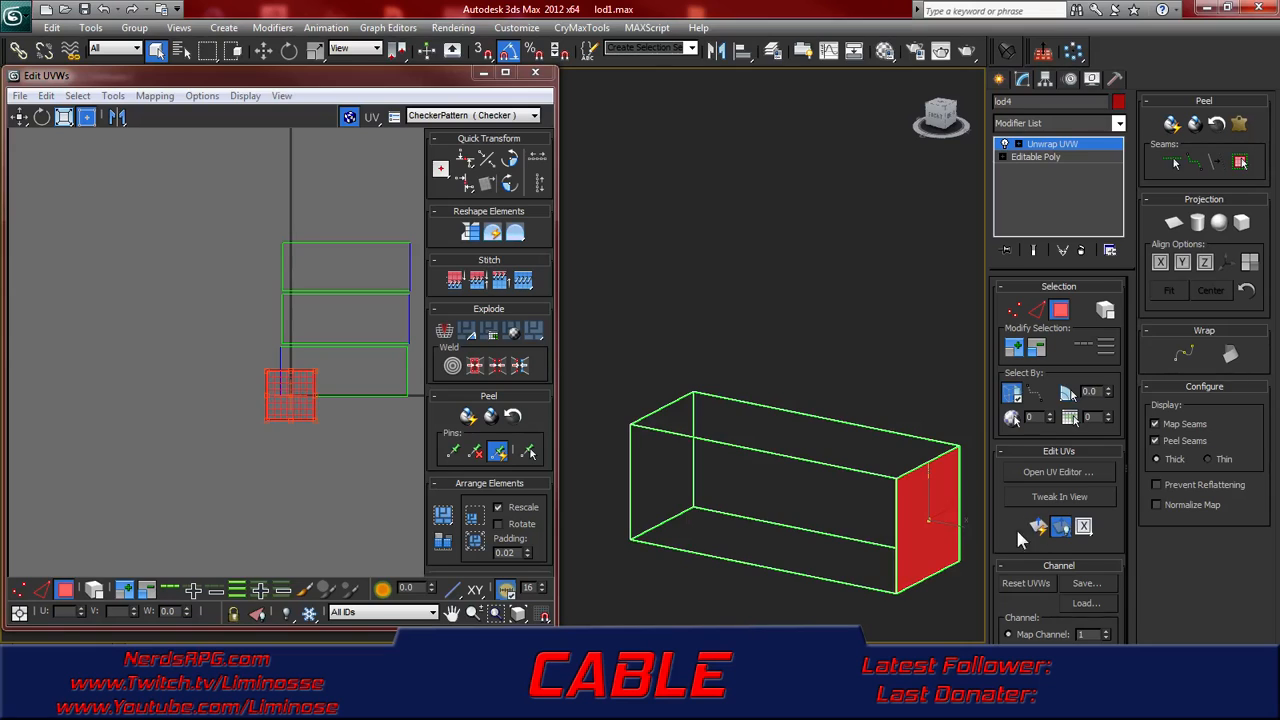
# - Try stitching the end faces and a long shell to the middle UV shell along its side and upper edges
pyautogui.moveTo(282, 421); pyautogui.dragTo(203, 427, button='middle')
pyautogui.scroll(1, 332, 409)
pyautogui.moveTo(303, 363); pyautogui.dragTo(311, 452, button='middle')
pyautogui.scroll(1, 311, 453)
pyautogui.press('2')
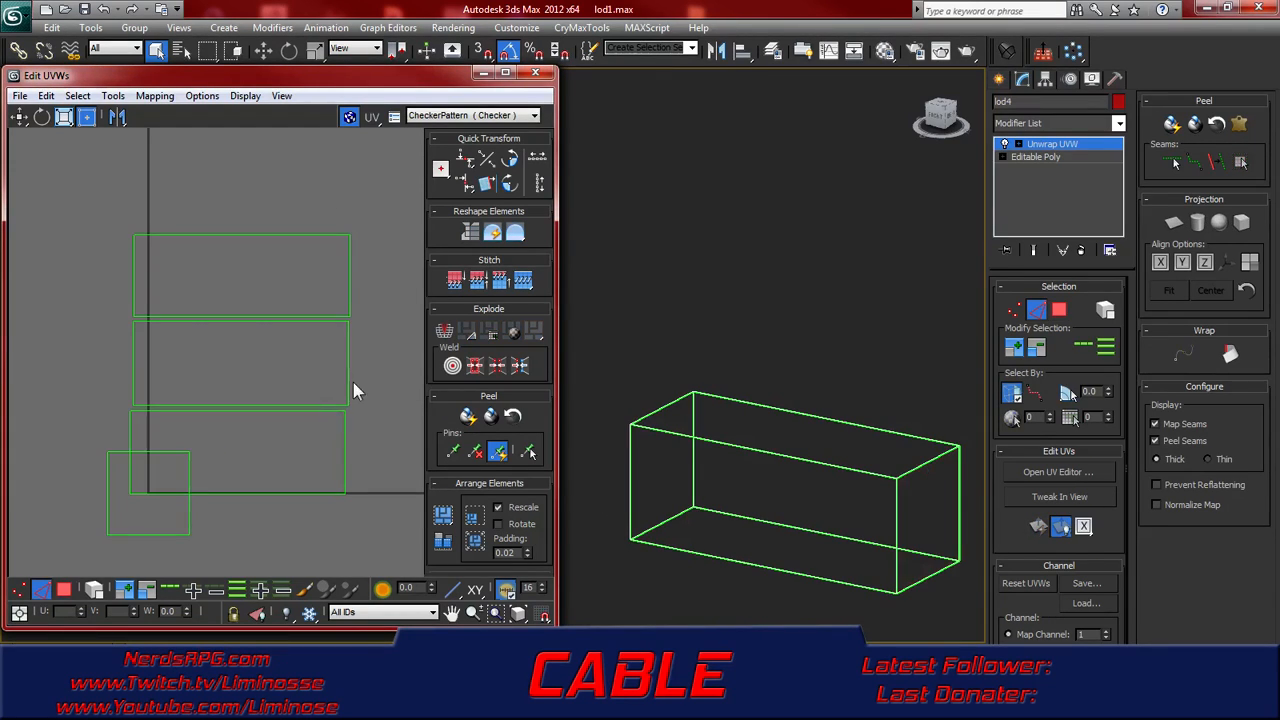
pyautogui.click(347, 367)
pyautogui.press('s')
pyautogui.click(306, 320)
pyautogui.press('s')
pyautogui.click(133, 380)
pyautogui.press('s')
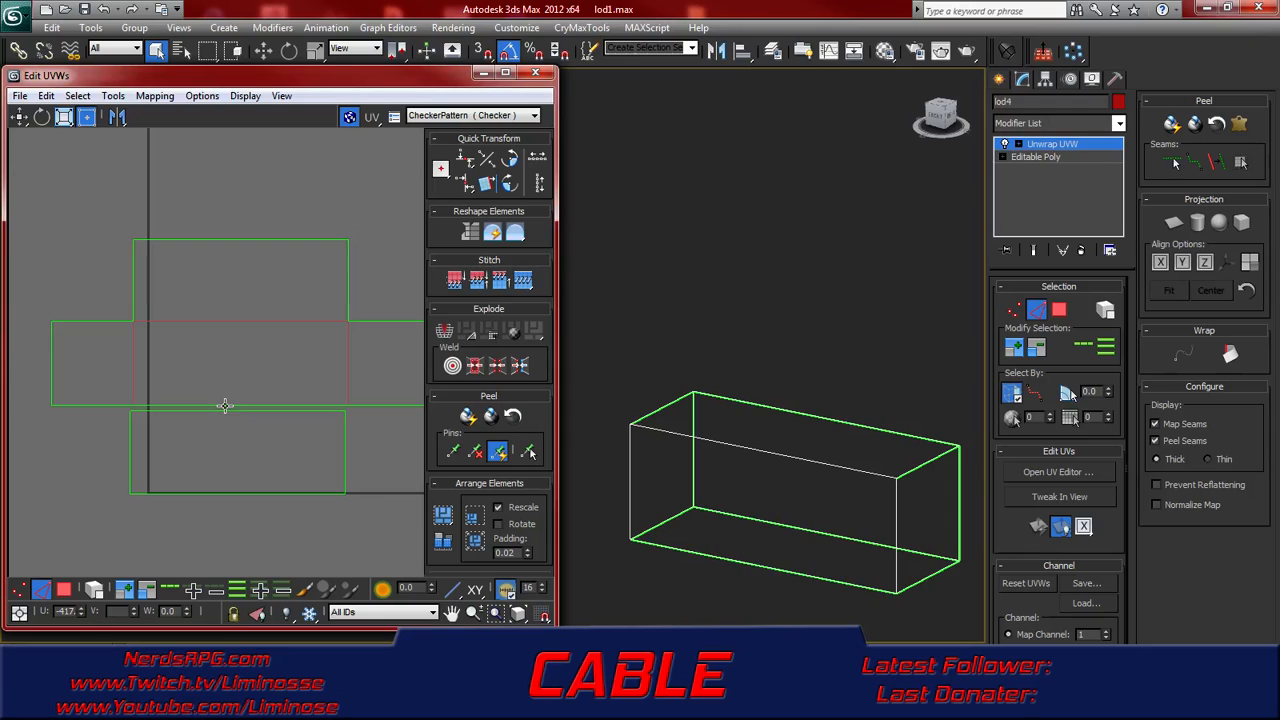
# - Undo the stitches made around the middle UV shell
pyautogui.hotkey('ctrl', 'z')
pyautogui.hotkey('ctrl', 'z')
pyautogui.hotkey('ctrl', 'z')
pyautogui.hotkey('ctrl', 'z')
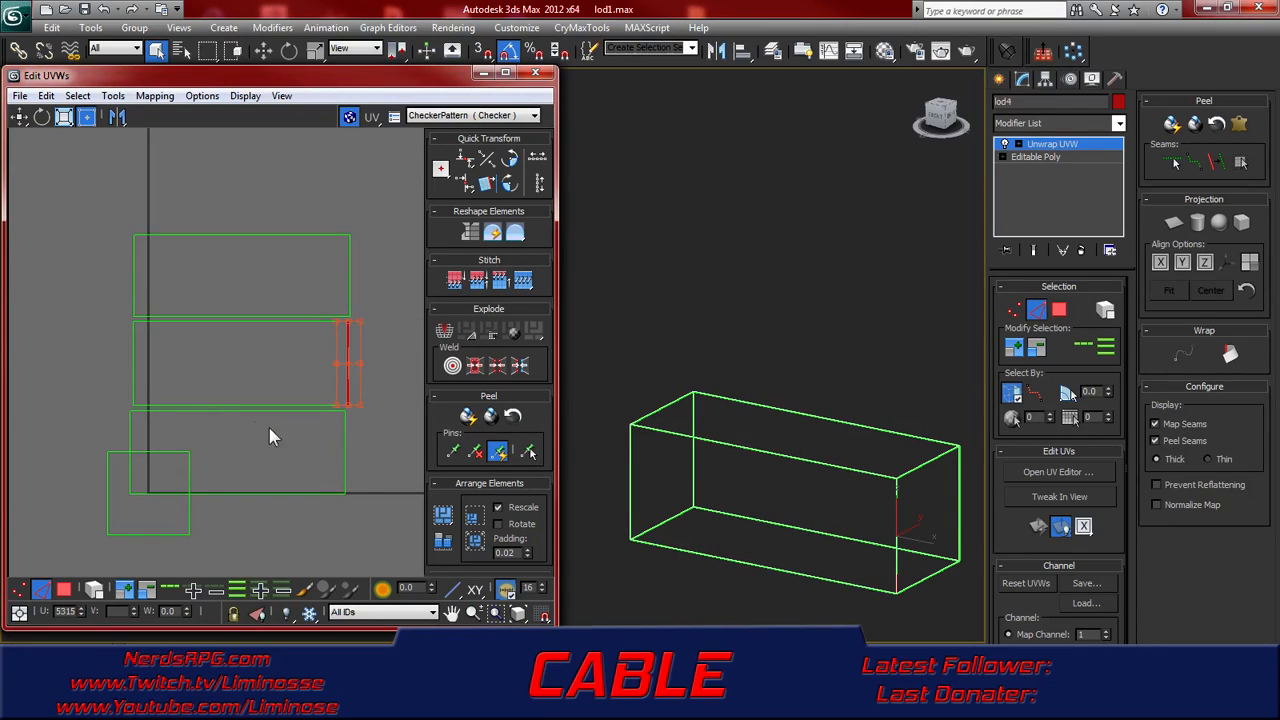
# - Select the box's short end face in polygon mode to check which UV shell belongs to it
pyautogui.moveTo(699, 520); pyautogui.dragTo(744, 475, button='middle')
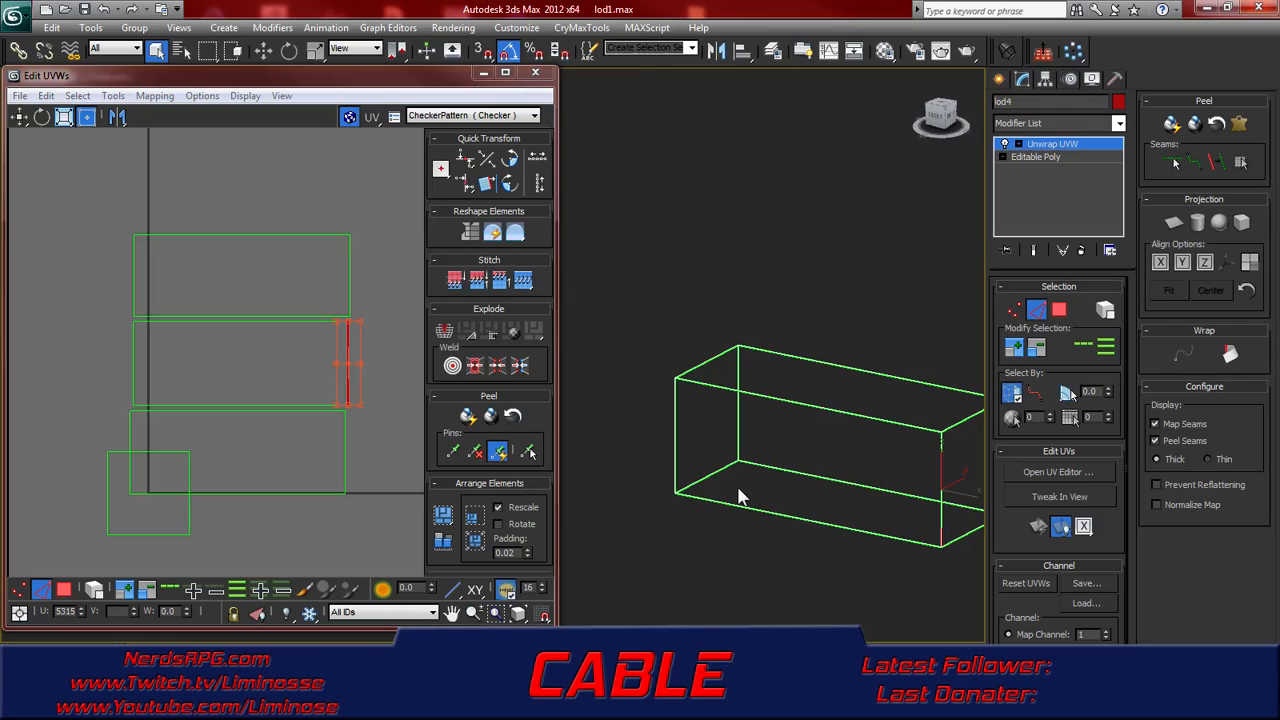
pyautogui.press('f')
pyautogui.scroll(-5, 738, 499)
pyautogui.moveTo(694, 436); pyautogui.dragTo(780, 467, button='middle')
pyautogui.keyDown('alt'); pyautogui.moveTo(671, 450); pyautogui.dragTo(859, 458, button='middle'); pyautogui.keyUp('alt')
pyautogui.click(917, 408)
pyautogui.press('3')
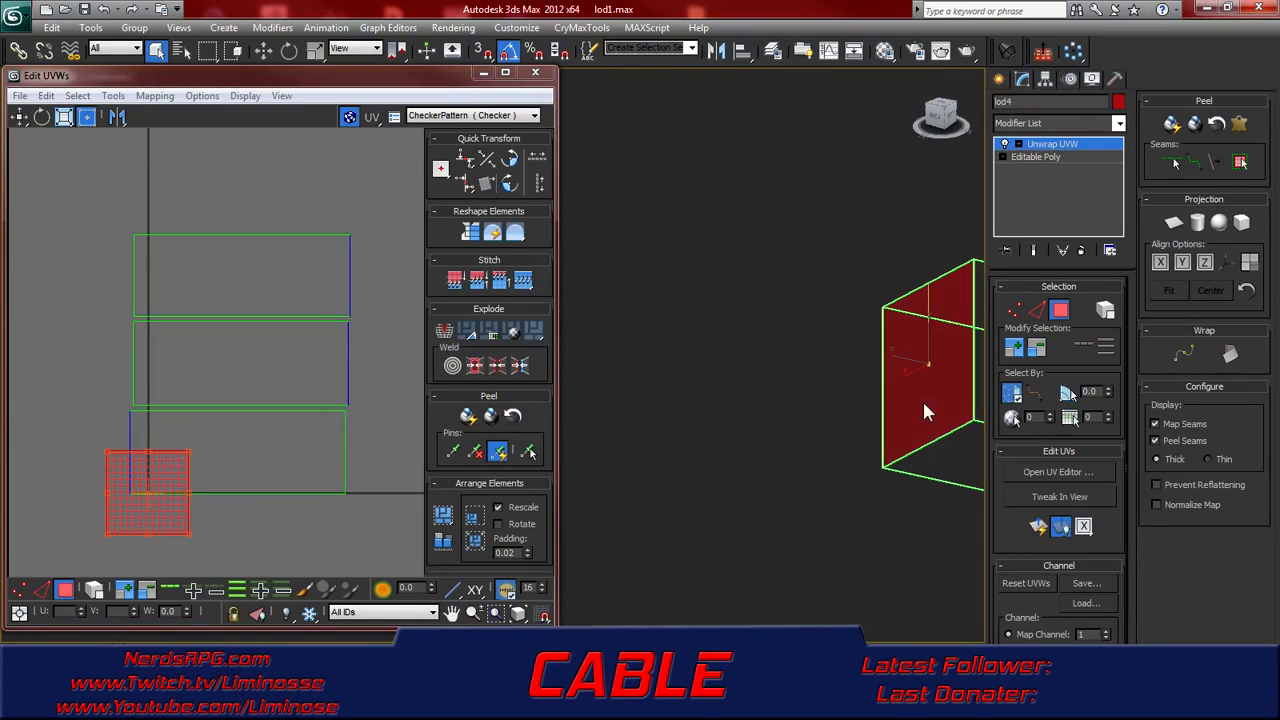
pyautogui.click(923, 402)
pyautogui.moveTo(730, 452); pyautogui.dragTo(689, 437, button='middle')
# - Stitch both end faces to the sides of the lowest UV shell and join the two other long shells above it
pyautogui.moveTo(276, 444); pyautogui.dragTo(266, 383, button='middle')
pyautogui.scroll(3, 284, 399)
pyautogui.press('2')
pyautogui.moveTo(383, 395); pyautogui.dragTo(430, 402)
pyautogui.moveTo(239, 426); pyautogui.dragTo(290, 441, button='middle')
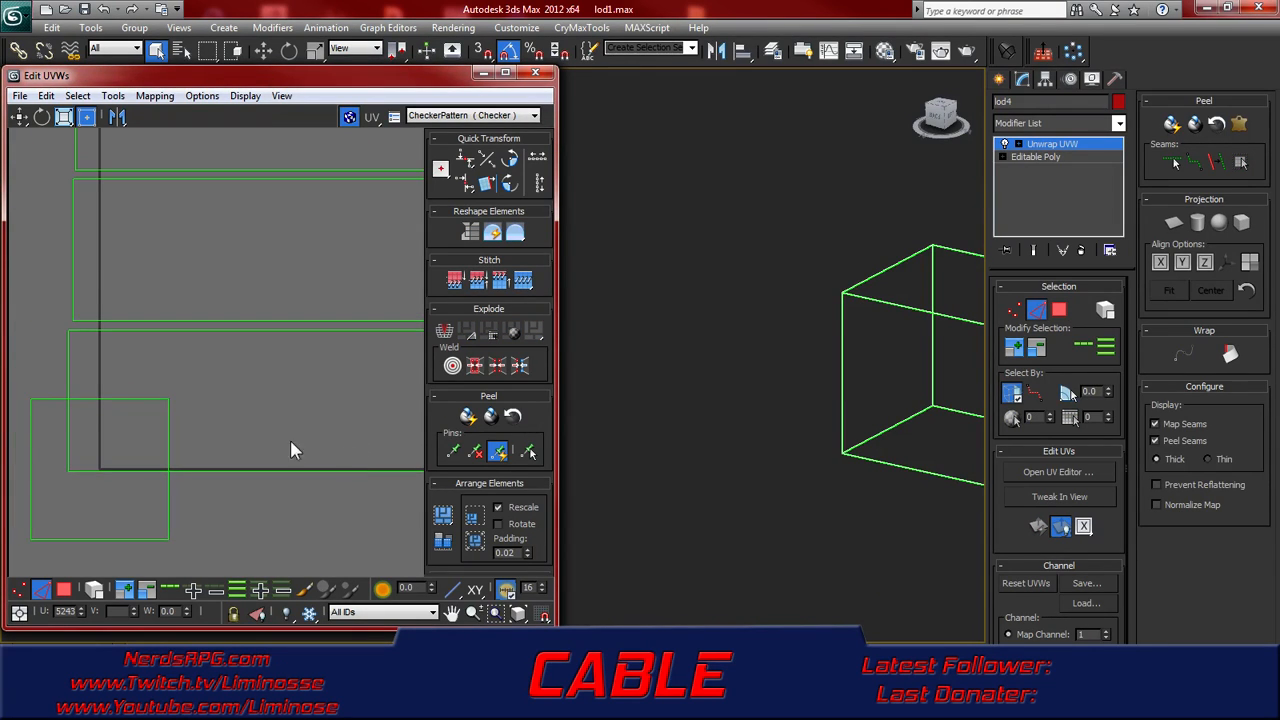
pyautogui.click(69, 370)
pyautogui.scroll(-3, 140, 370)
pyautogui.click(167, 350)
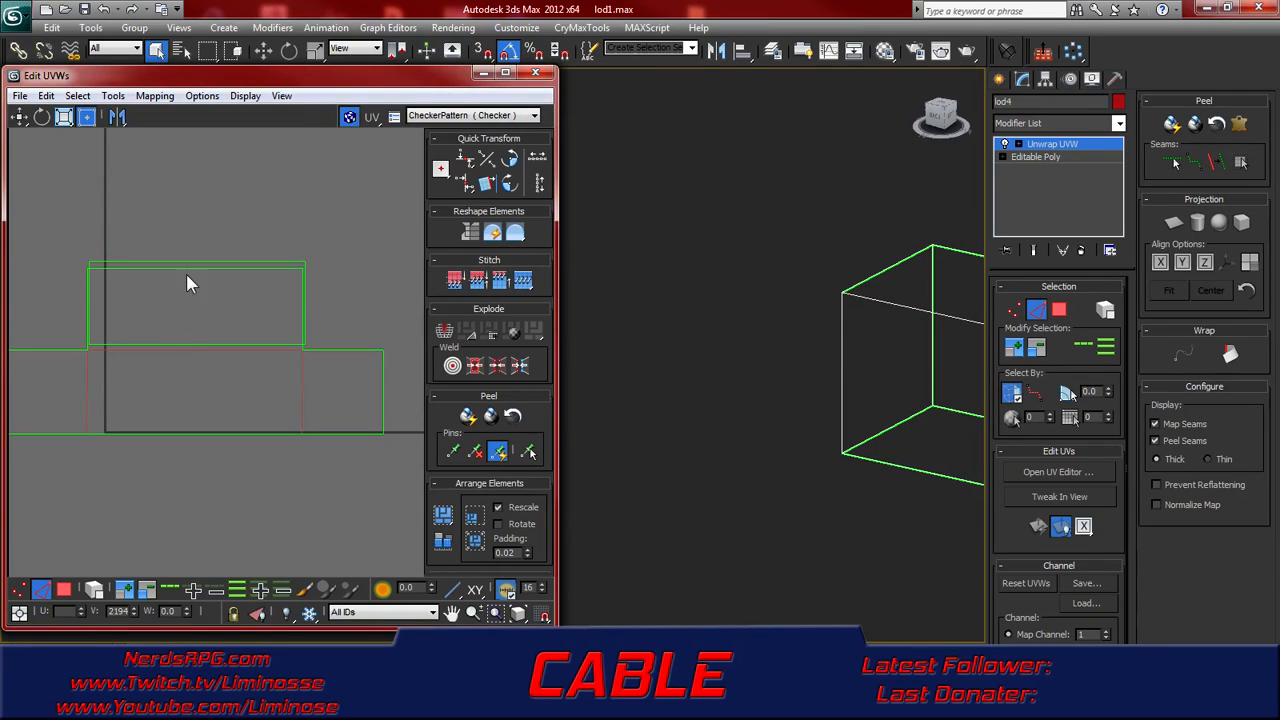
pyautogui.click(189, 266)
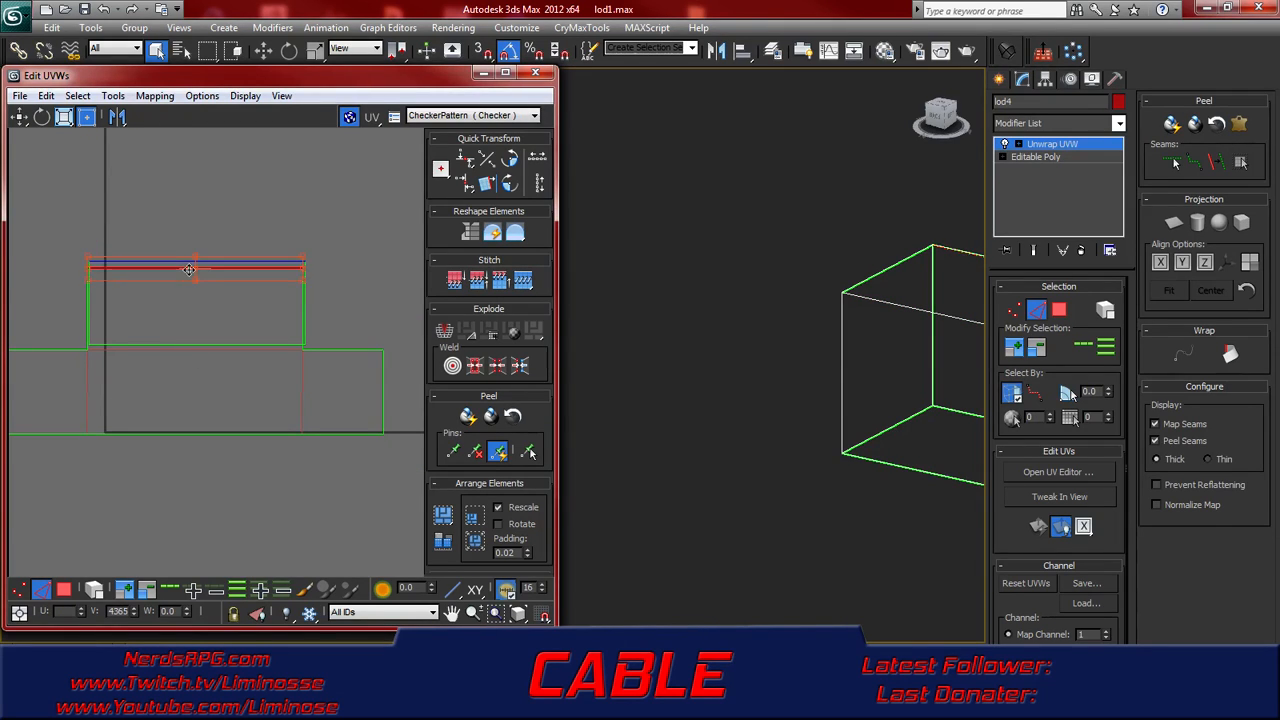
pyautogui.scroll(-2, 243, 354)
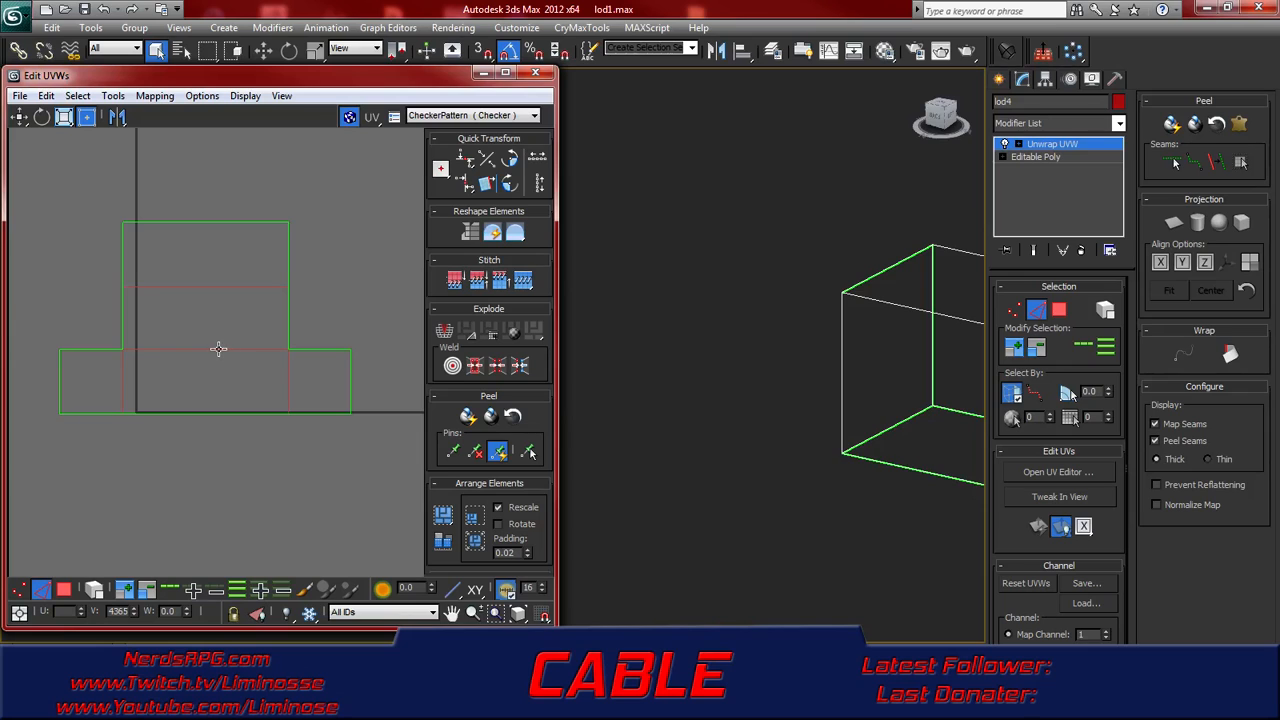
# - Select all the UV faces, shrink the joined layout and move it onto the UV origin
pyautogui.press('3')
pyautogui.click(219, 355)
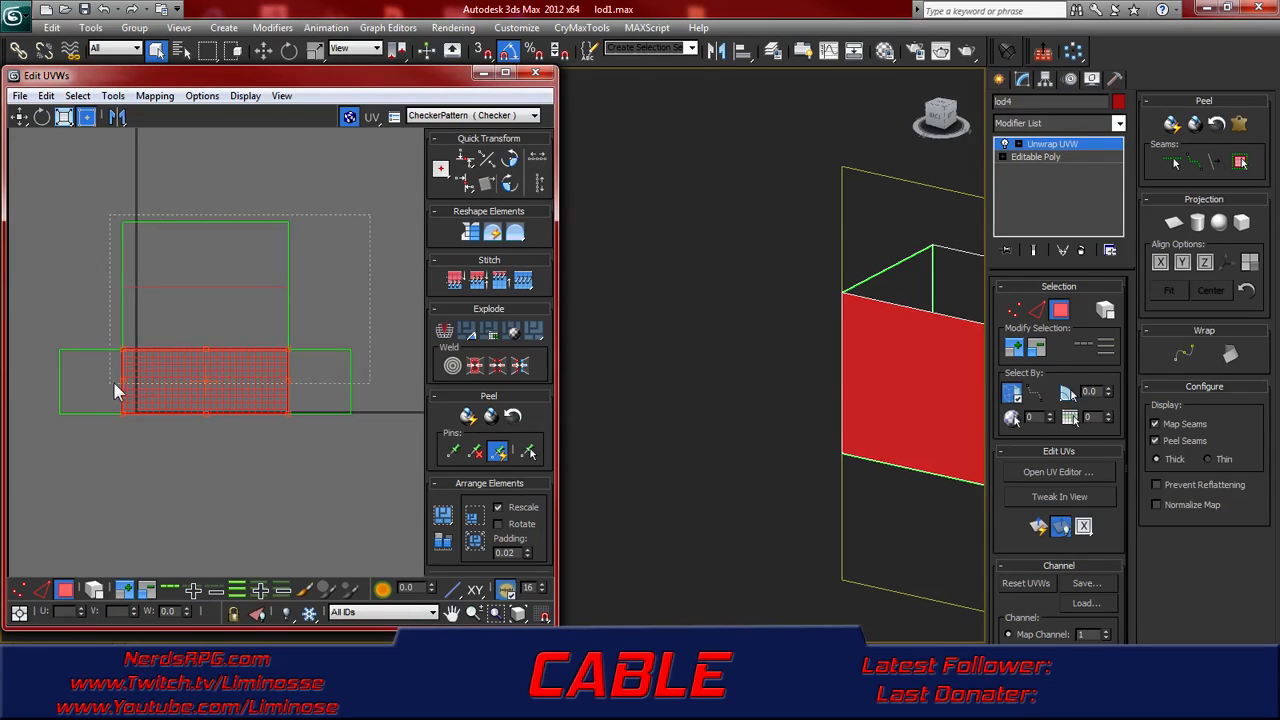
pyautogui.hotkey('ctrl', 'a')
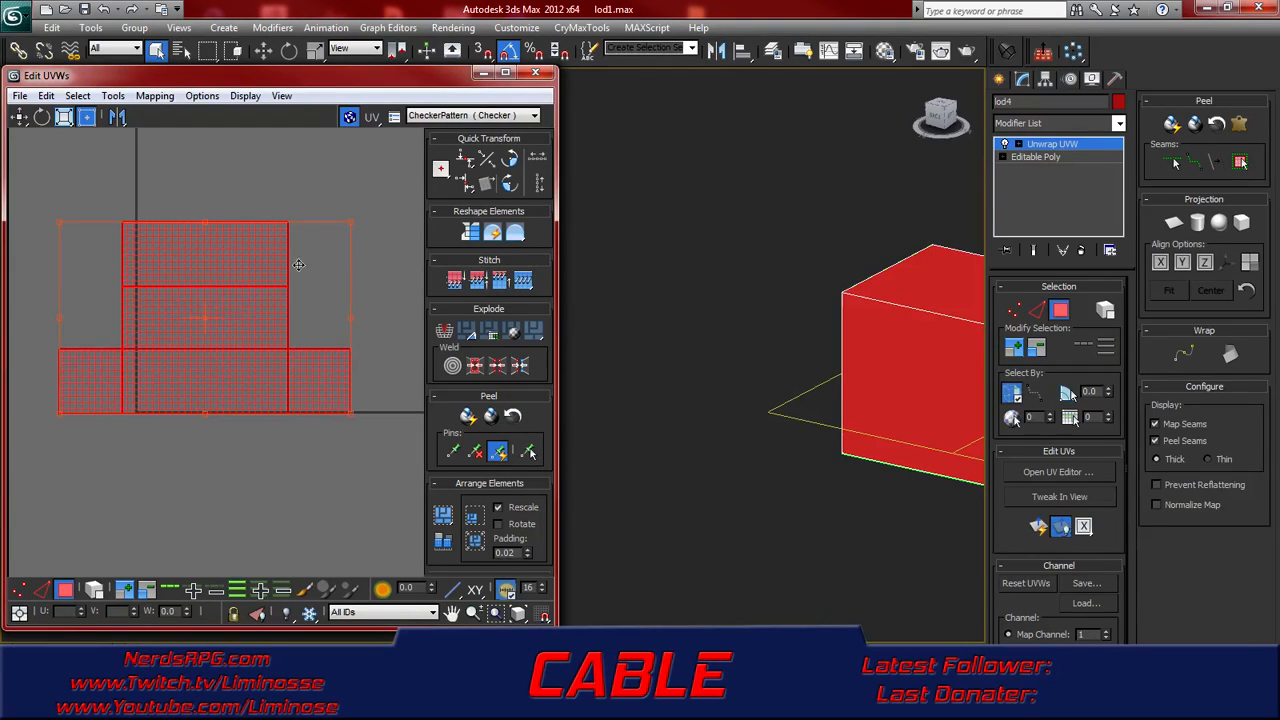
pyautogui.moveTo(354, 225); pyautogui.dragTo(102, 448)
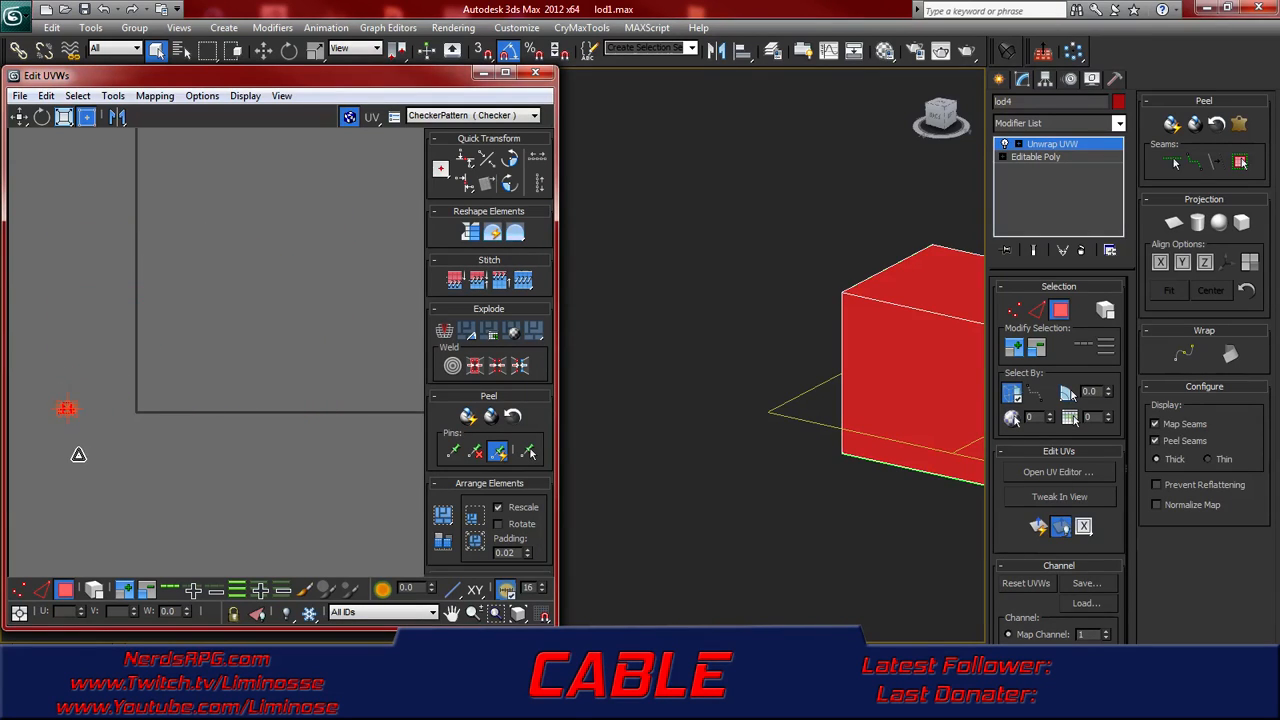
pyautogui.moveTo(79, 402); pyautogui.dragTo(146, 421)
pyautogui.scroll(5, 146, 421)
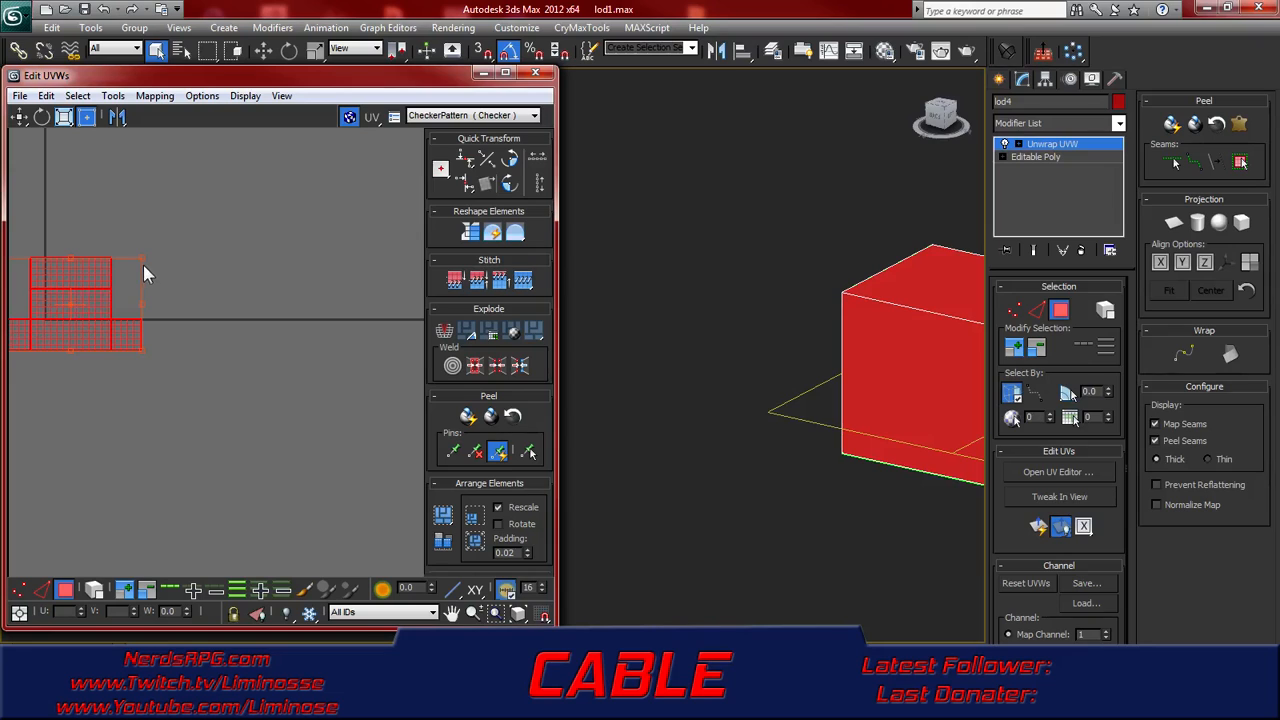
pyautogui.scroll(-5, 103, 286)
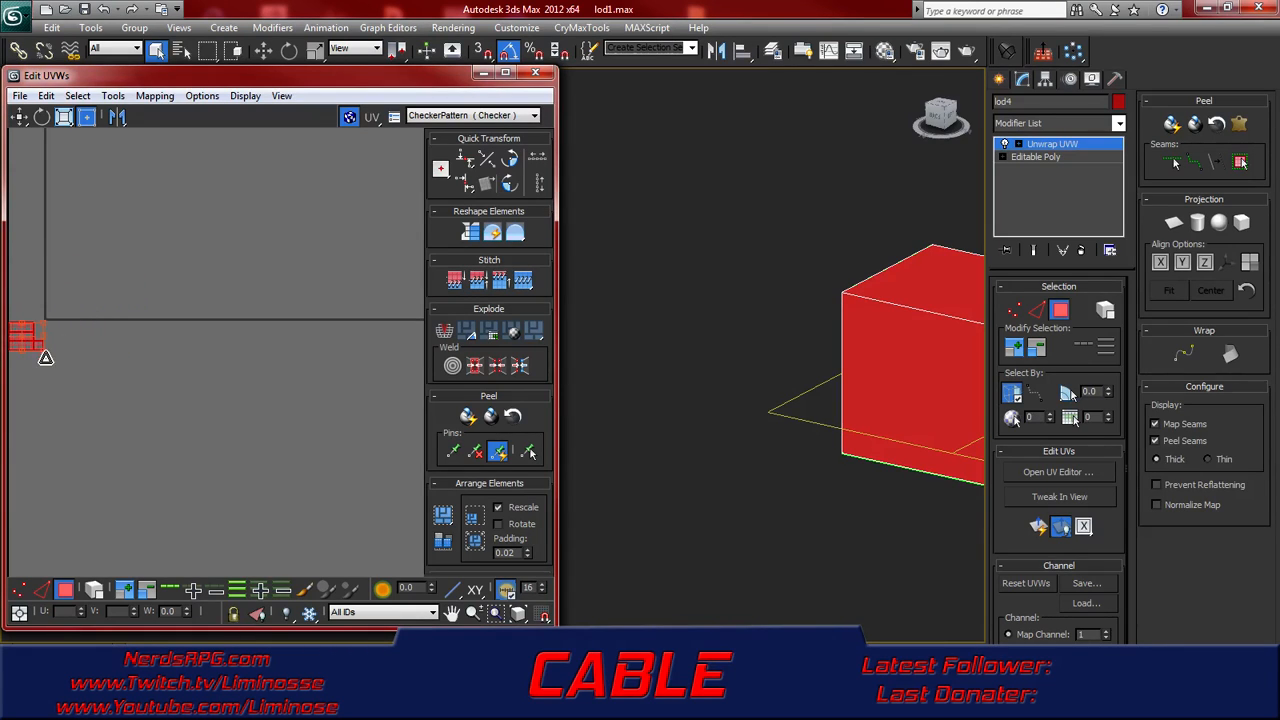
pyautogui.moveTo(56, 373); pyautogui.dragTo(206, 423, button='middle')
pyautogui.scroll(5, 235, 380)
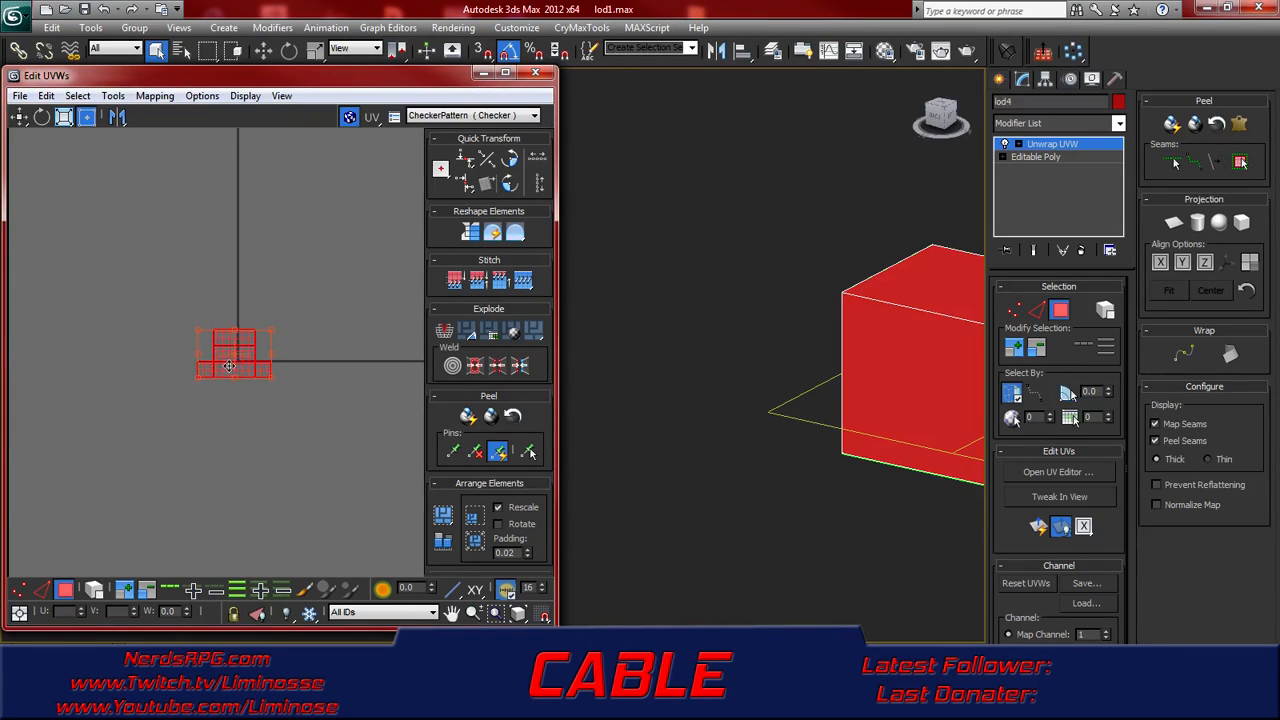
# - Align the UV layout with the texture tile's lower corner and scale it until its full width fits inside the tile
pyautogui.moveTo(331, 263); pyautogui.dragTo(247, 357)
pyautogui.scroll(5, 247, 357)
pyautogui.moveTo(323, 210); pyautogui.dragTo(186, 334)
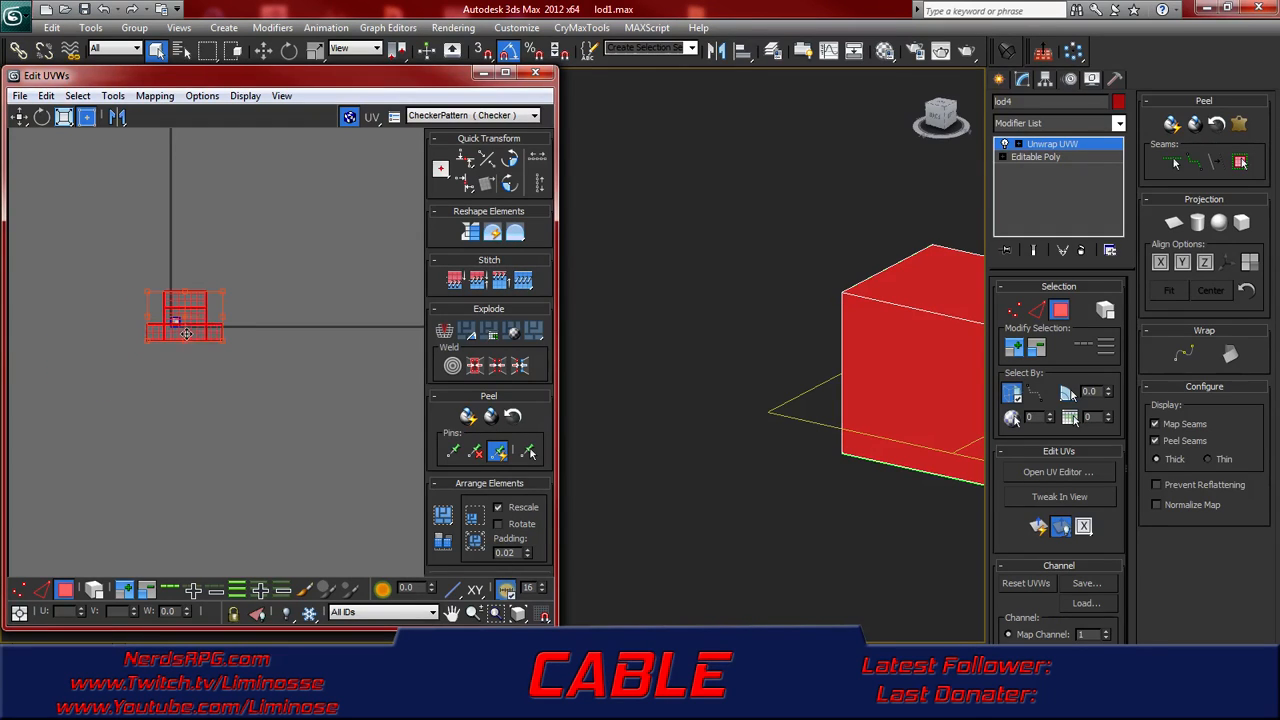
pyautogui.moveTo(222, 291)
pyautogui.mouseDown()
pyautogui.moveTo(157, 338)
pyautogui.moveTo(223, 278)
pyautogui.mouseUp()
pyautogui.scroll(4, 156, 351)
pyautogui.scroll(8, 208, 274)
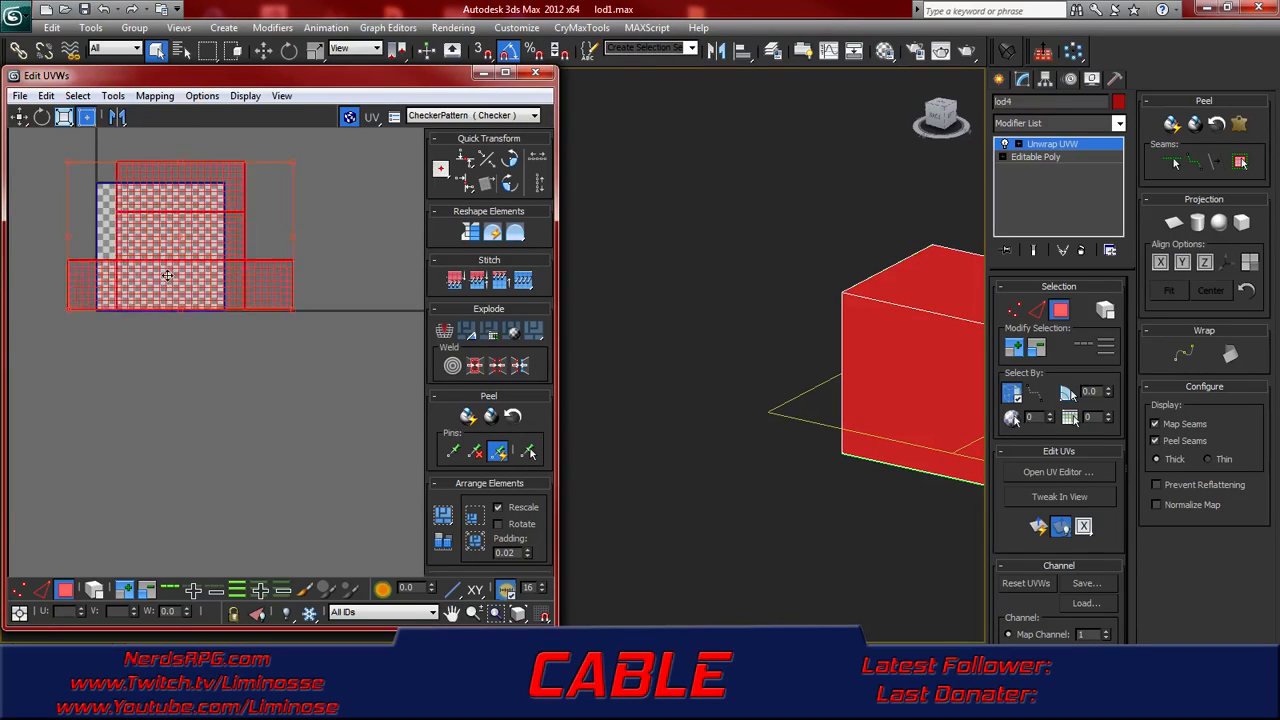
pyautogui.moveTo(198, 273); pyautogui.dragTo(200, 271)
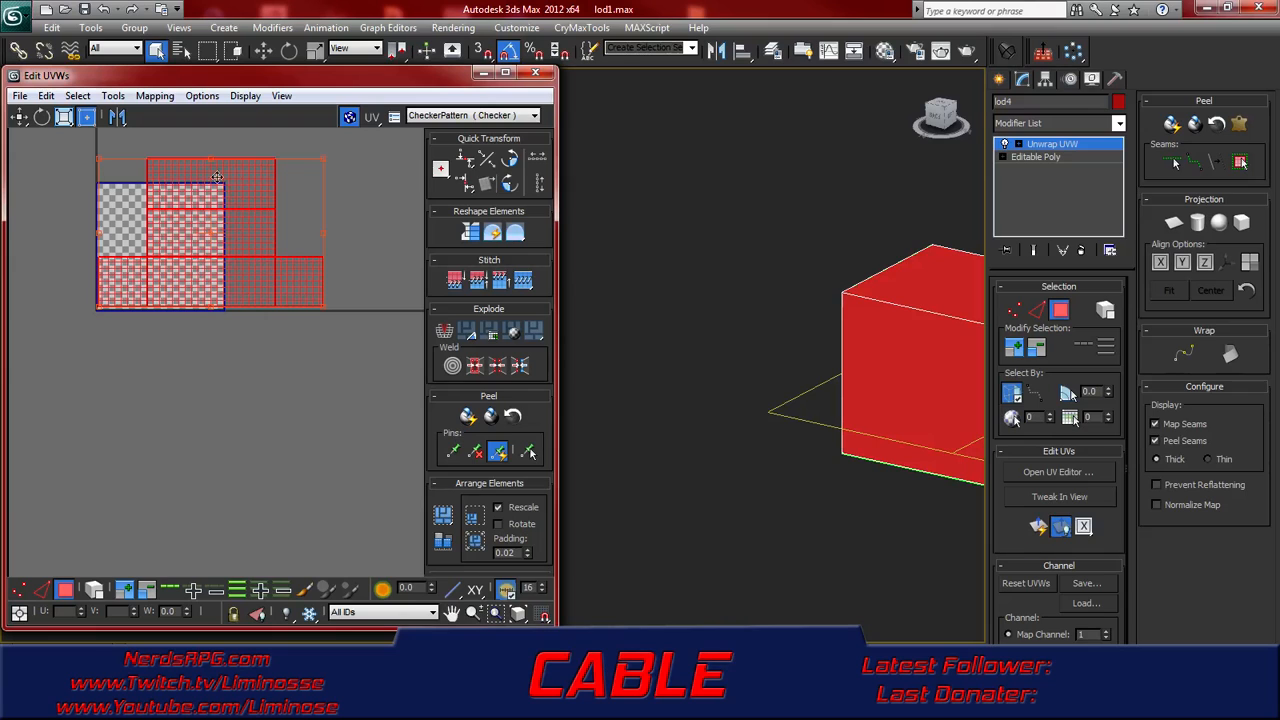
pyautogui.moveTo(323, 159); pyautogui.dragTo(208, 226)
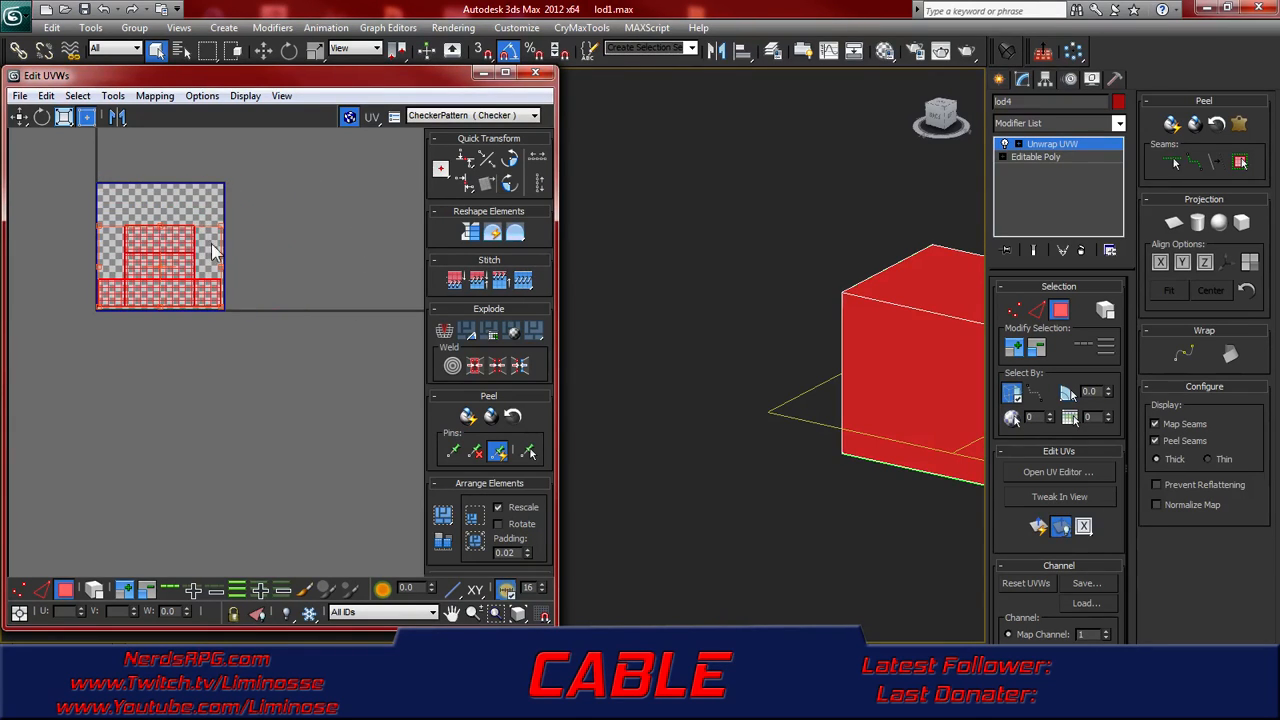
# - Enlarge the UV layout until the three long strips reach the tile's far edge, leaving one end face overhanging
pyautogui.moveTo(216, 255); pyautogui.dragTo(229, 314, button='middle')
pyautogui.scroll(2, 230, 316)
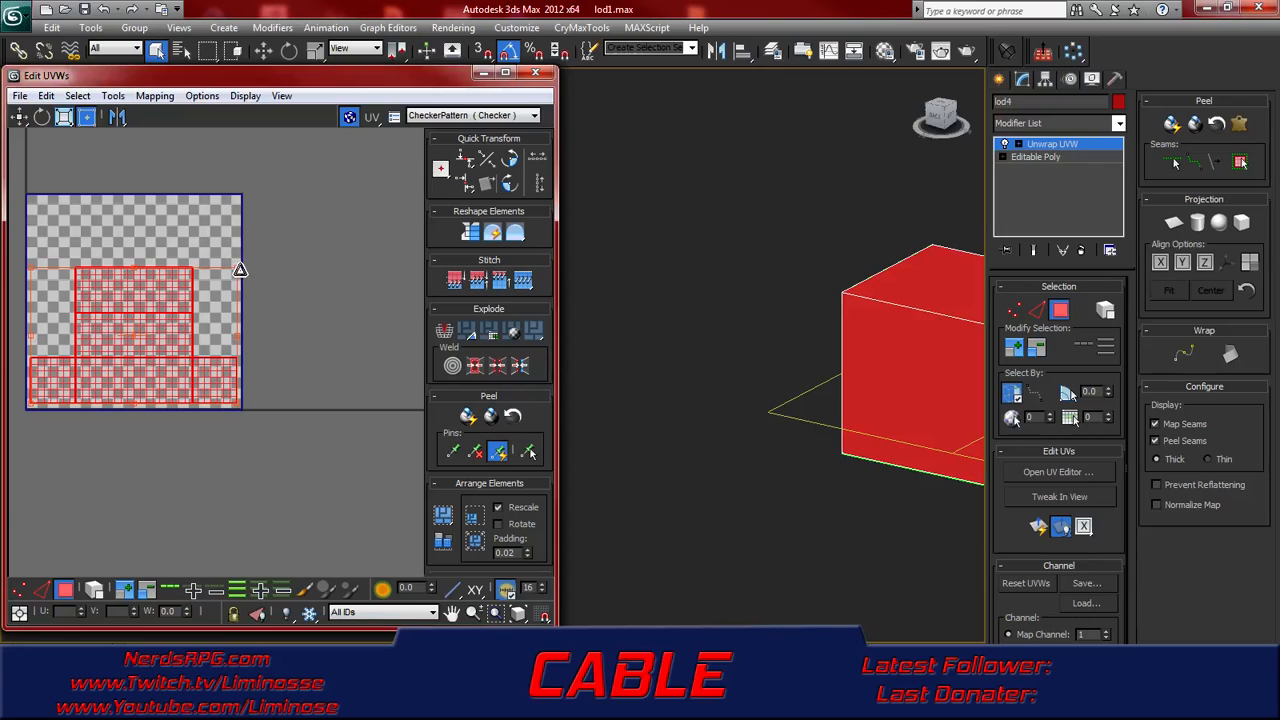
pyautogui.moveTo(238, 272); pyautogui.dragTo(270, 233)
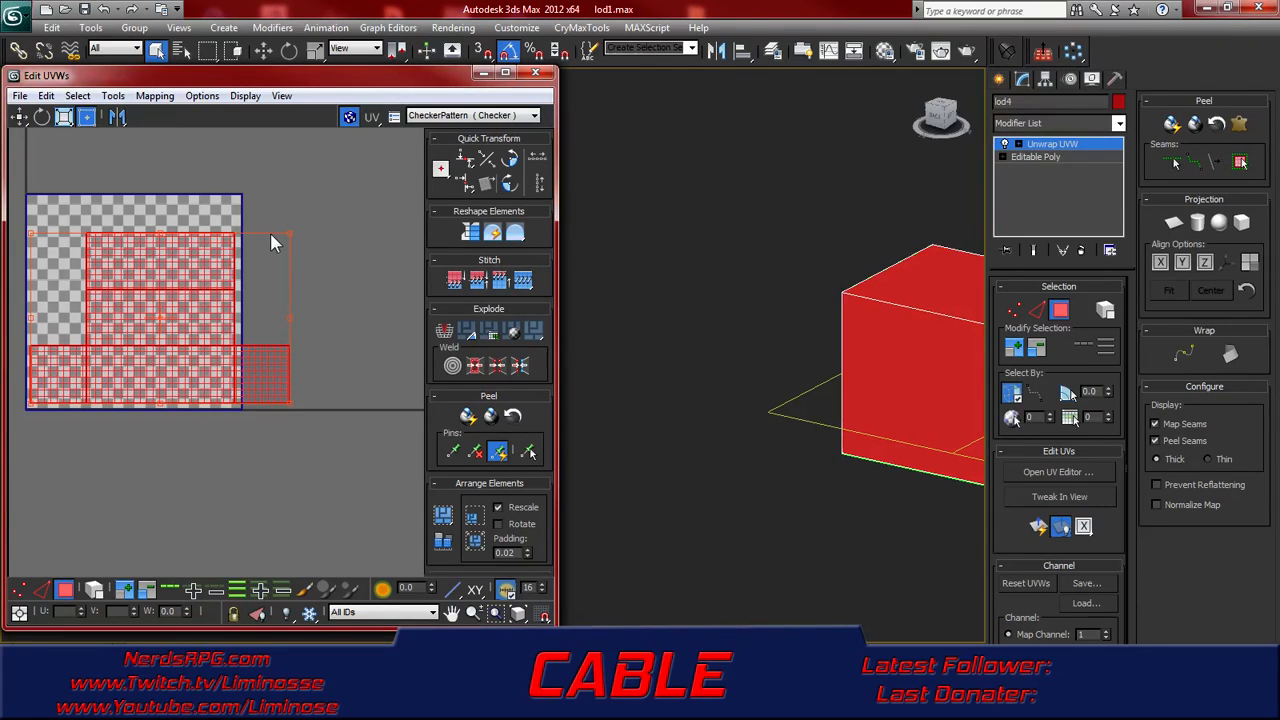
pyautogui.moveTo(293, 235); pyautogui.dragTo(293, 232)
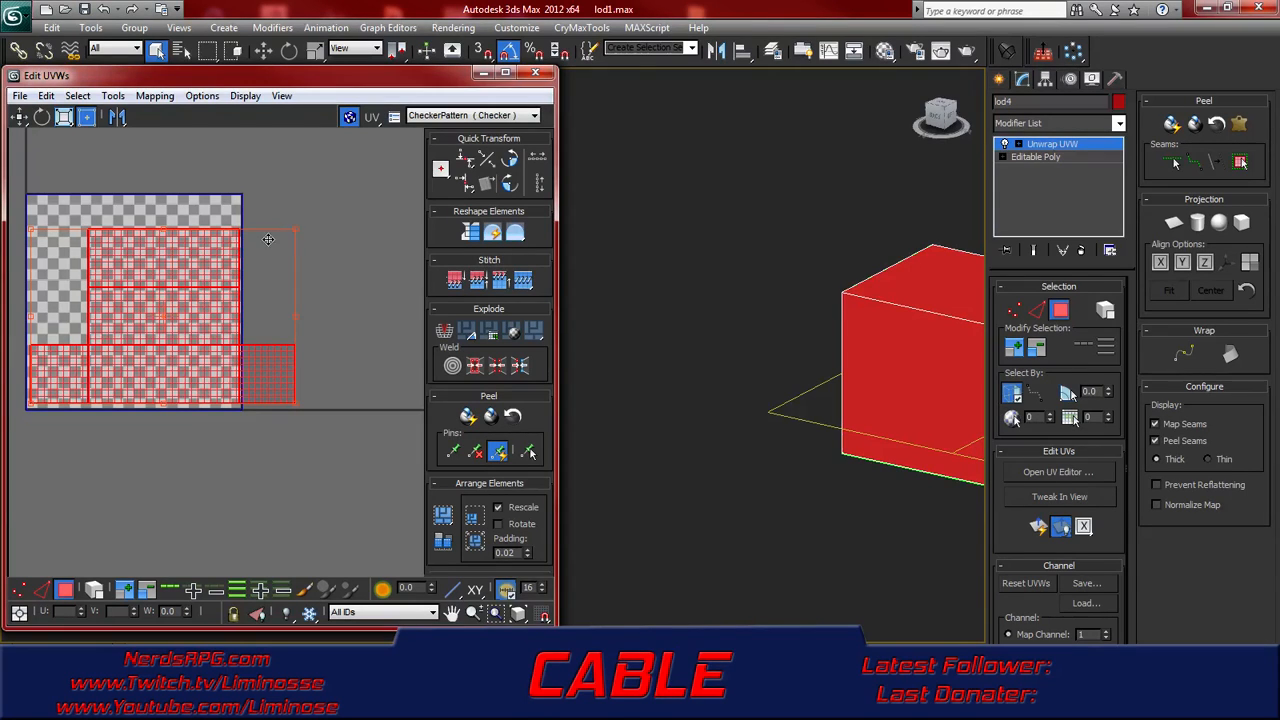
pyautogui.moveTo(214, 268); pyautogui.dragTo(214, 271)
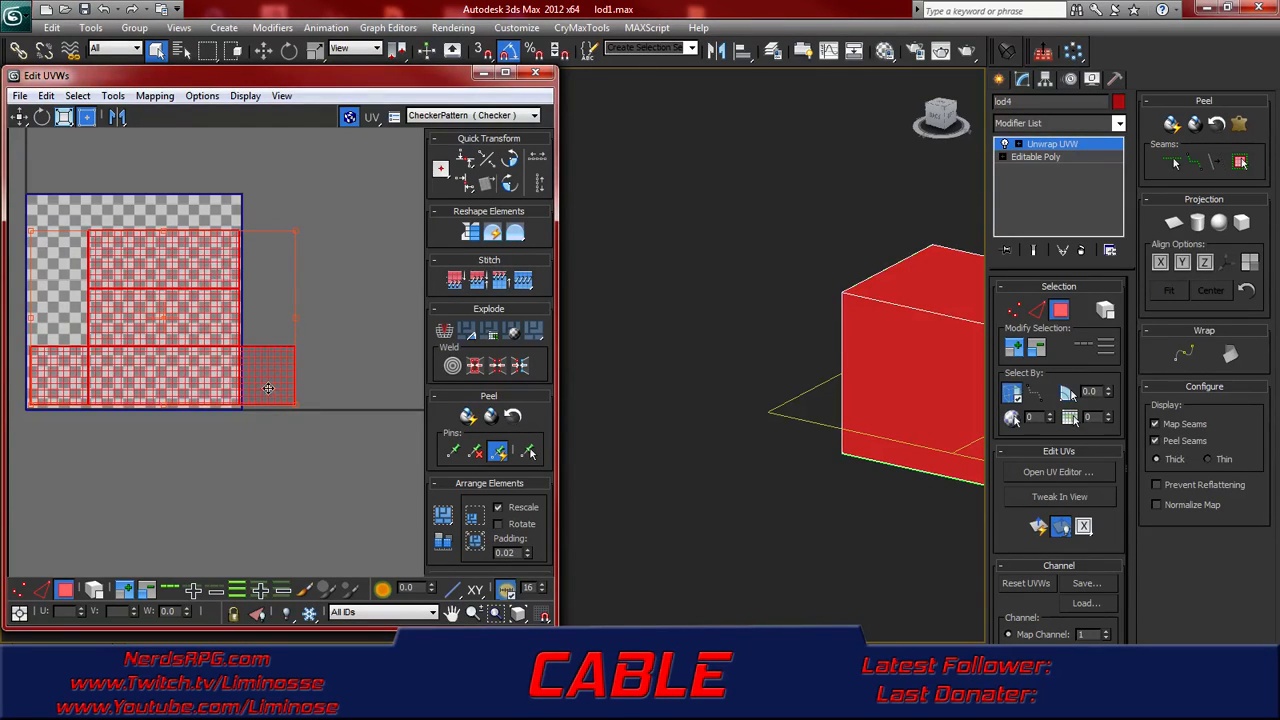
# - Detach the overhanging end face's UVs and move them into the empty tile space beside the uppermost strip
pyautogui.scroll(1, 268, 388)
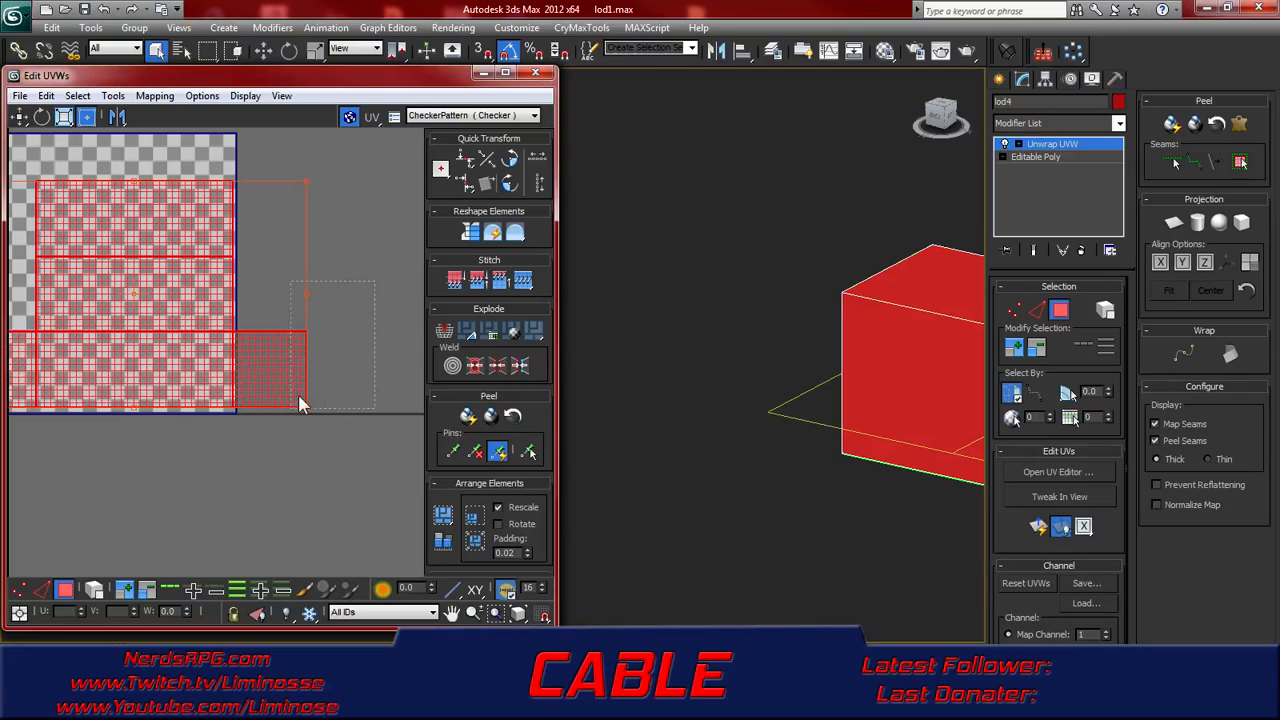
pyautogui.click(264, 442)
pyautogui.rightClick(271, 385)
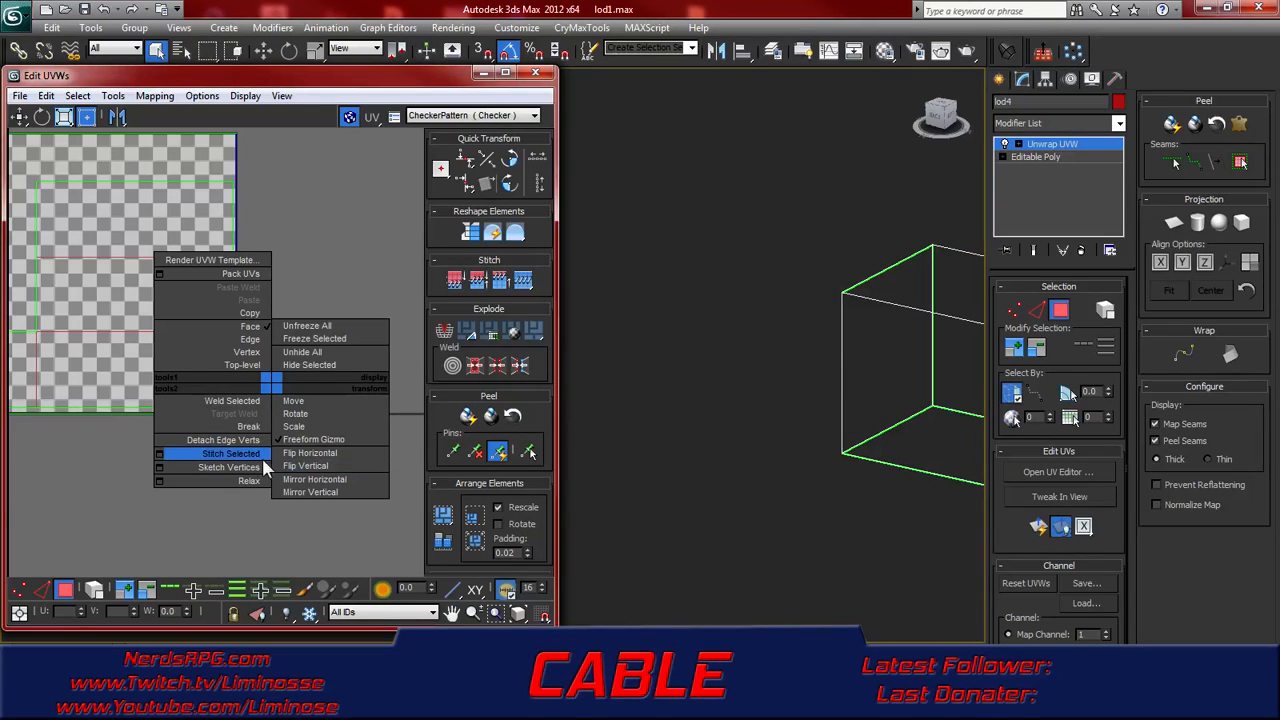
pyautogui.click(240, 440)
pyautogui.moveTo(242, 384); pyautogui.dragTo(326, 438, button='middle')
pyautogui.moveTo(326, 438); pyautogui.dragTo(74, 269)
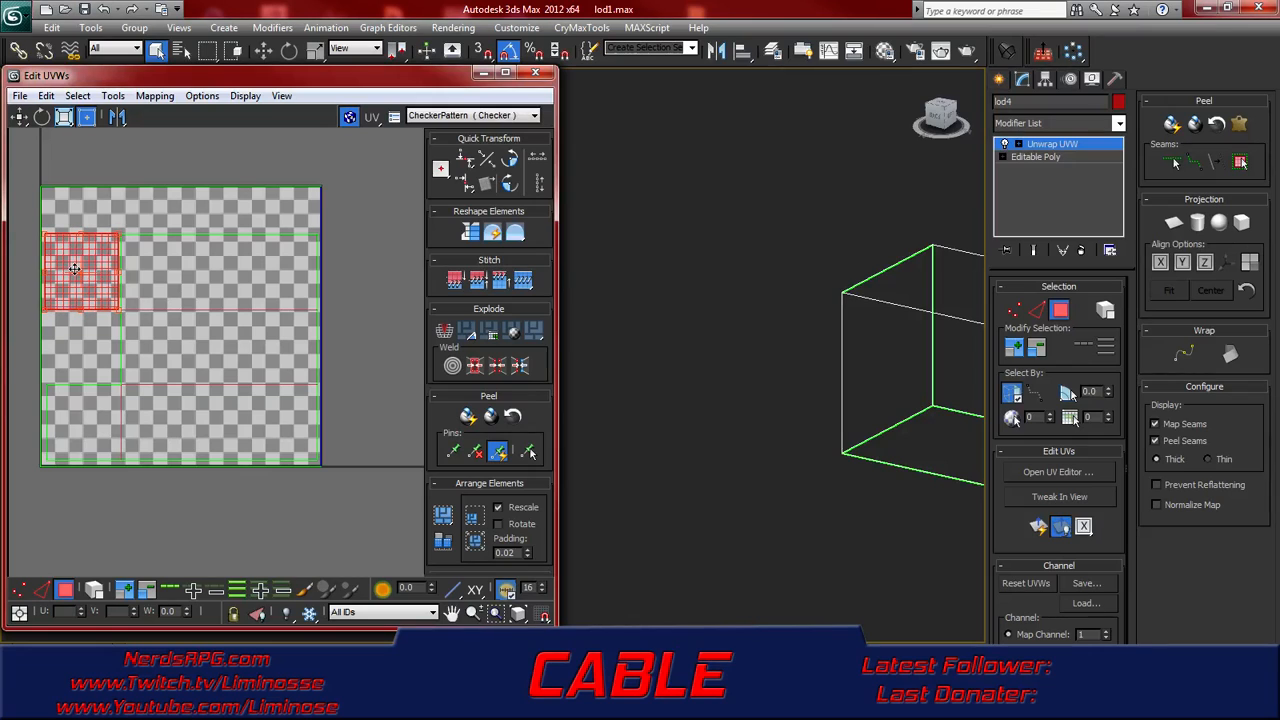
# - Clear the face selection and render the box's UV layout as a 4096 by 4096 UVW template
pyautogui.click(358, 347)
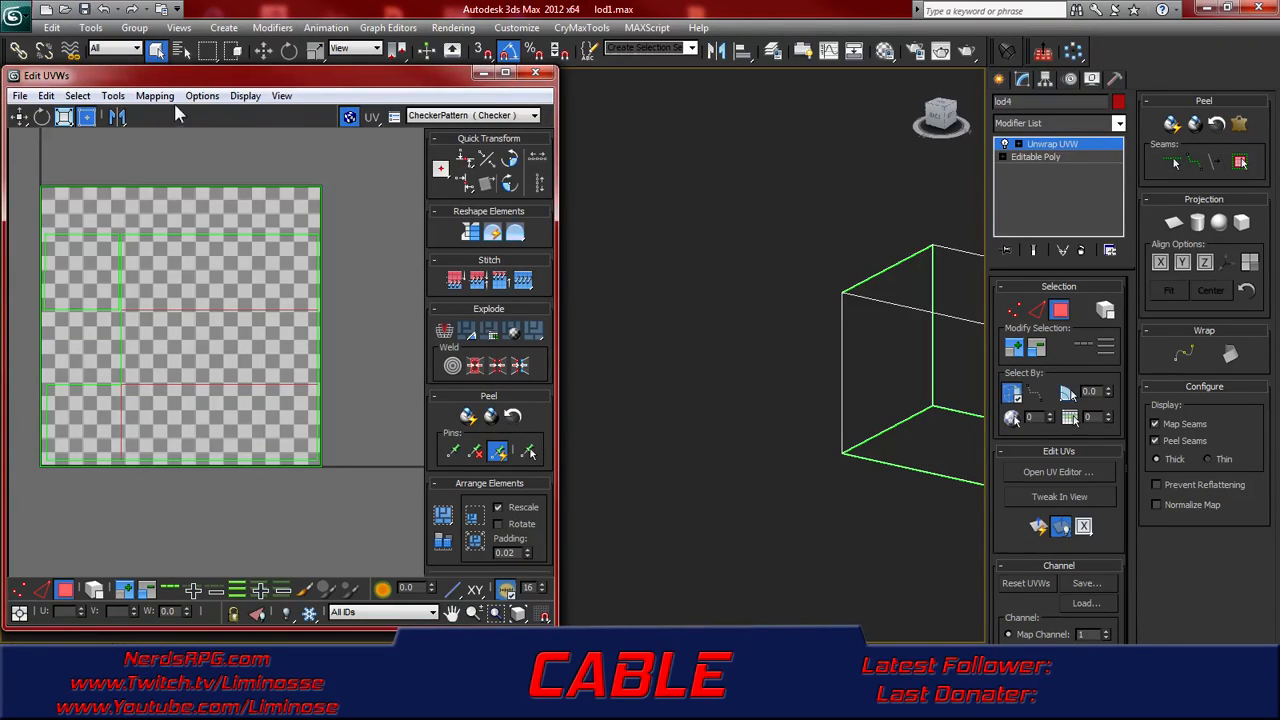
pyautogui.click(78, 97)
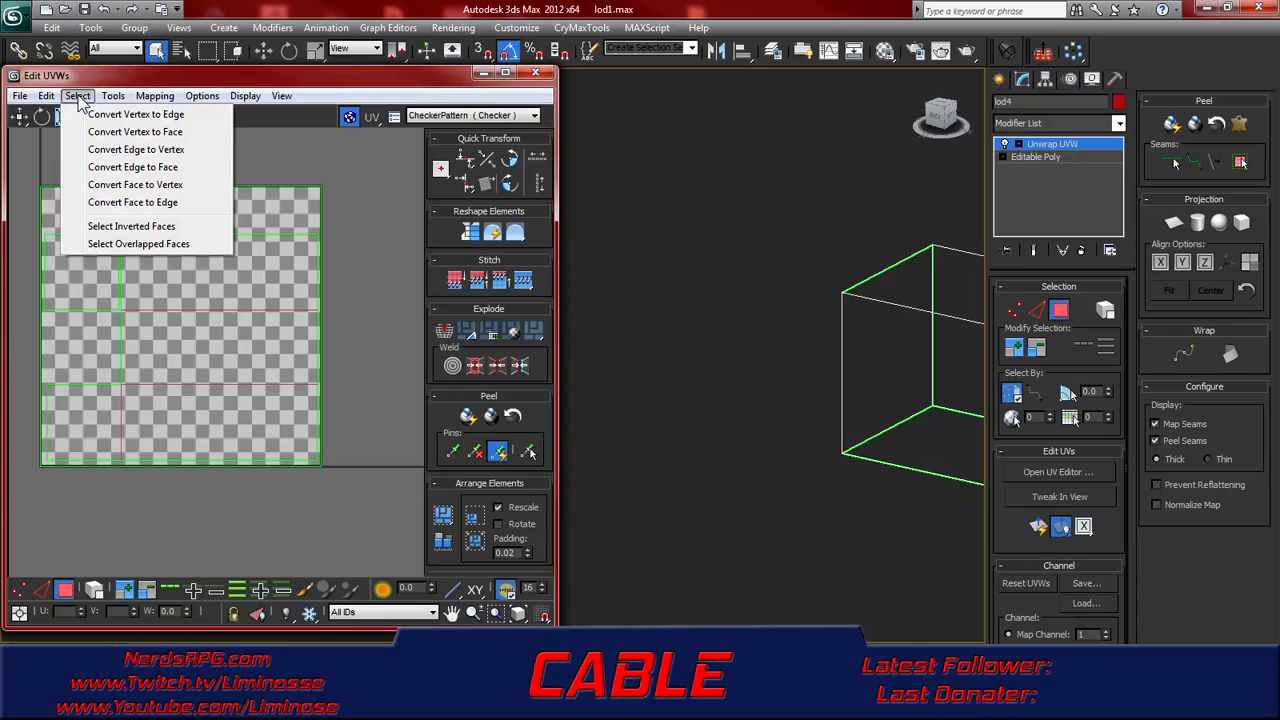
pyautogui.moveTo(155, 97)
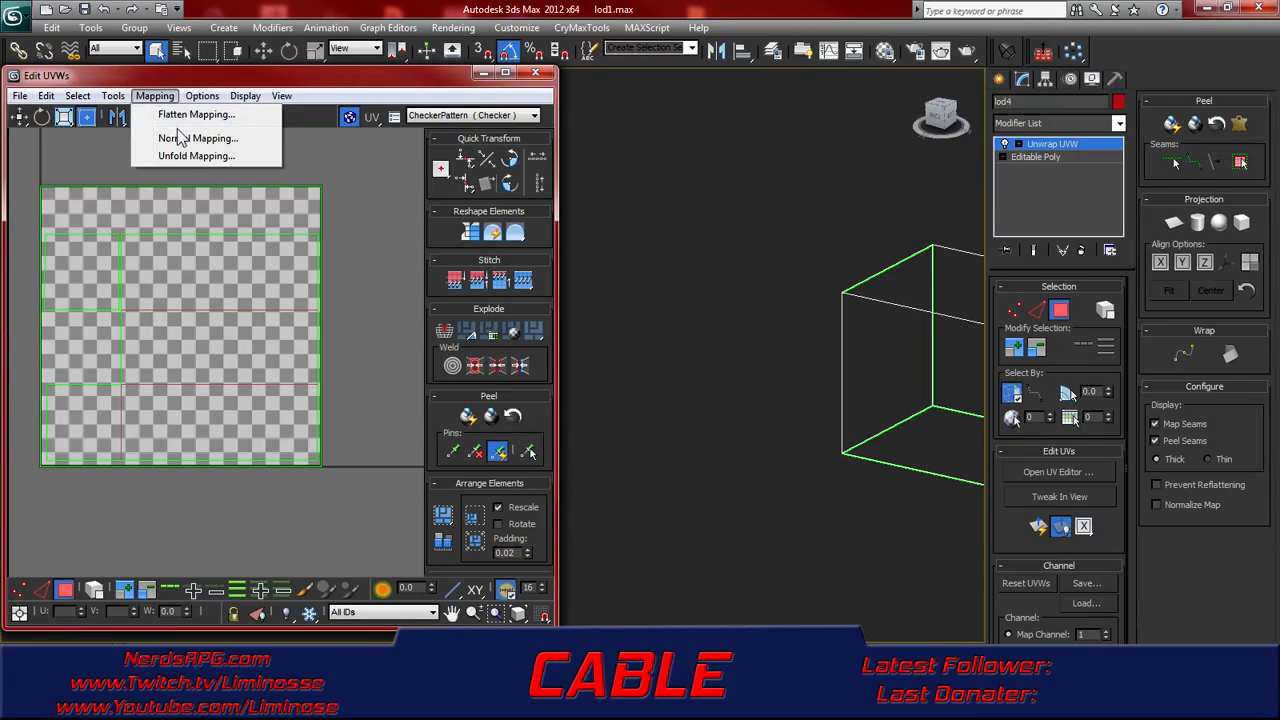
pyautogui.moveTo(112, 96)
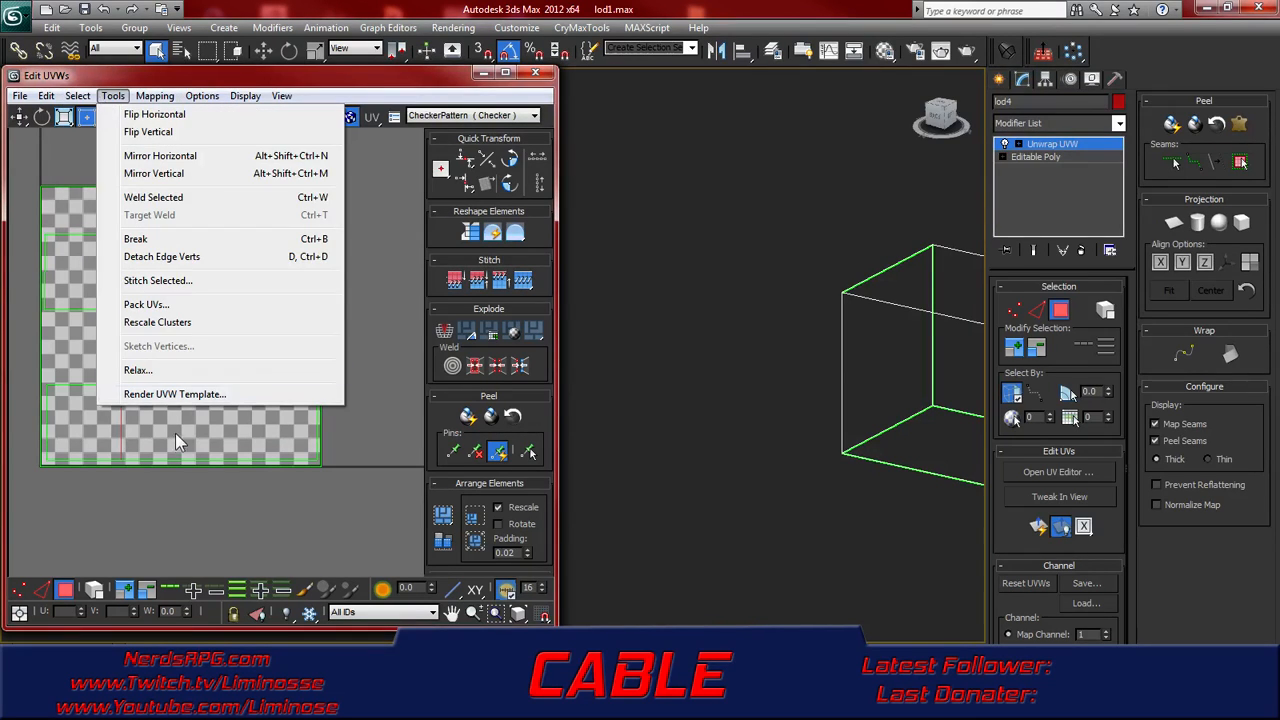
pyautogui.click(167, 396)
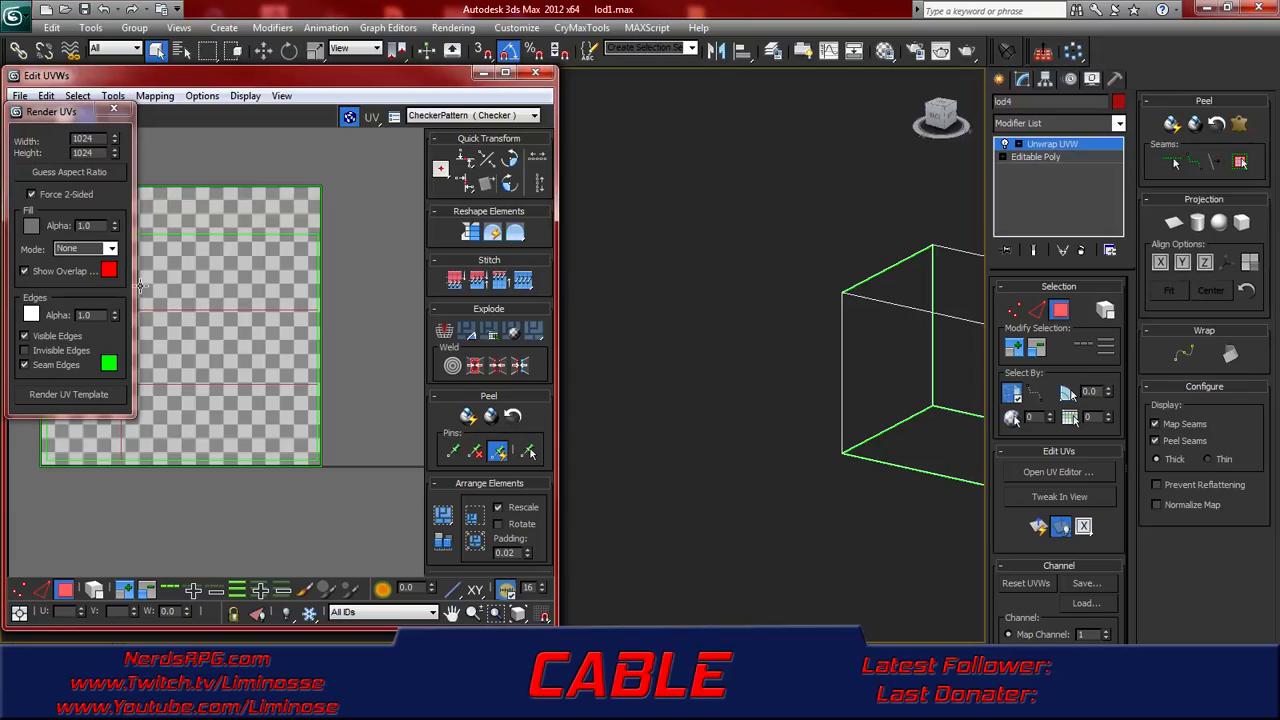
pyautogui.click(95, 140)
pyautogui.moveTo(103, 142); pyautogui.dragTo(14, 130)
pyautogui.write('4096')
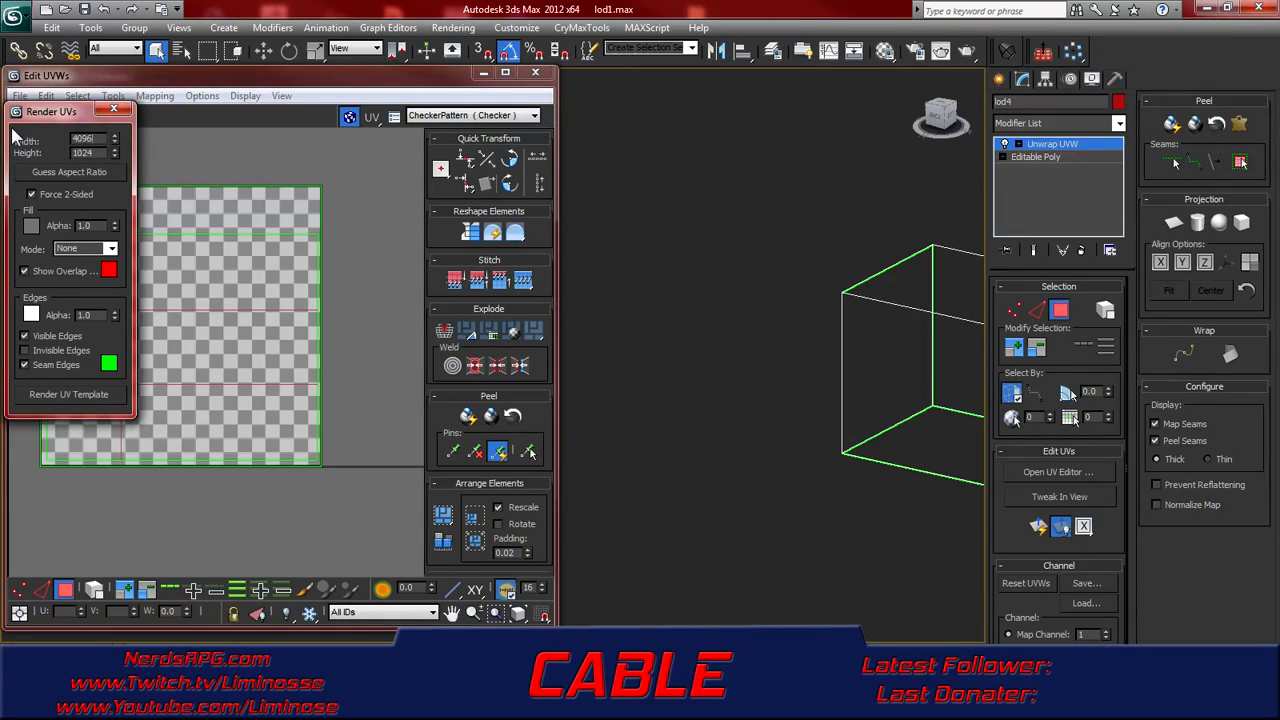
pyautogui.press('Tab')
pyautogui.click(74, 397)
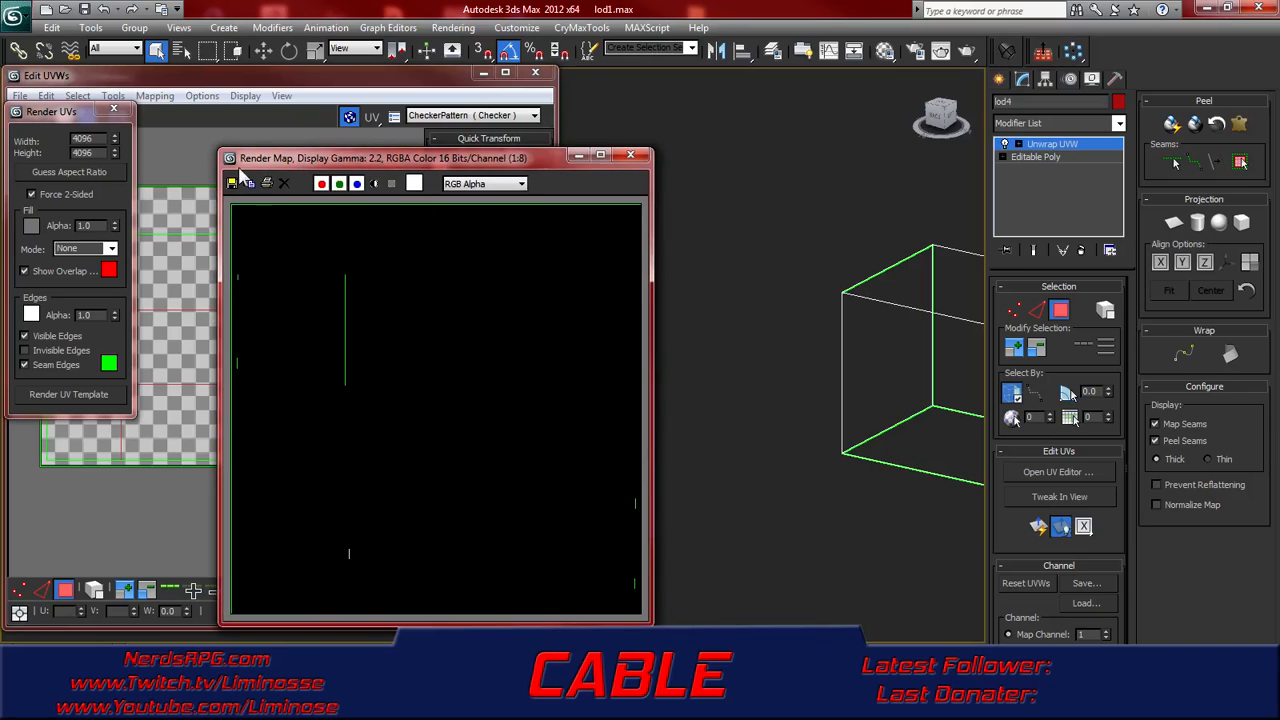
# - Save the rendered template as lod4.png in the uvs folder as 24-bit RGB with alpha, and close the render and UV editing windows
pyautogui.click(232, 184)
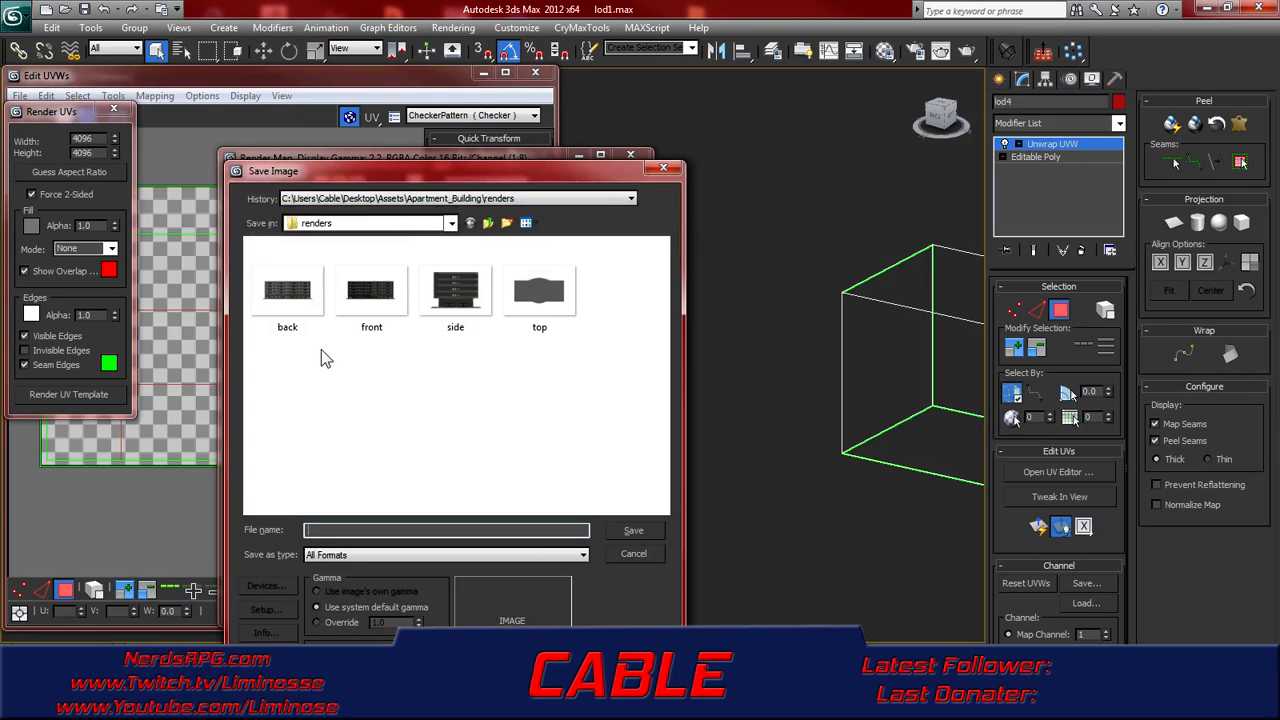
pyautogui.click(488, 223)
pyautogui.click(273, 310)
pyautogui.doubleClick(275, 313)
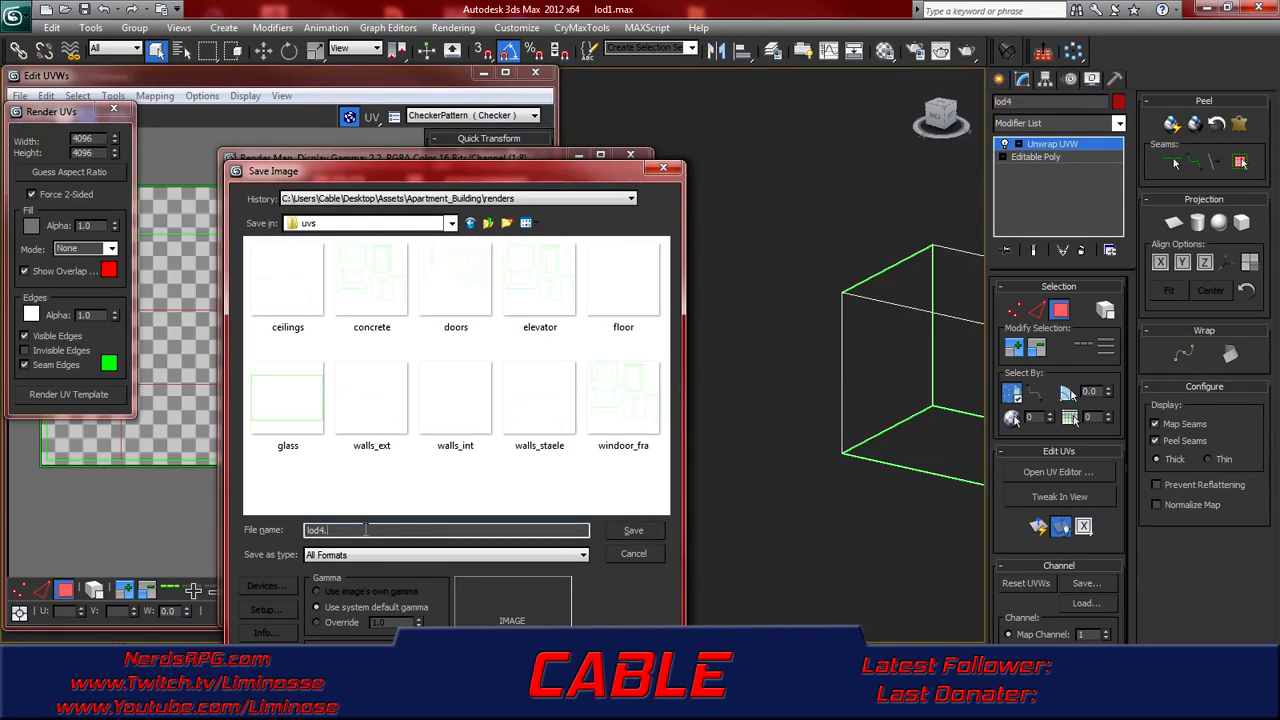
pyautogui.write('g')
pyautogui.press('Return')
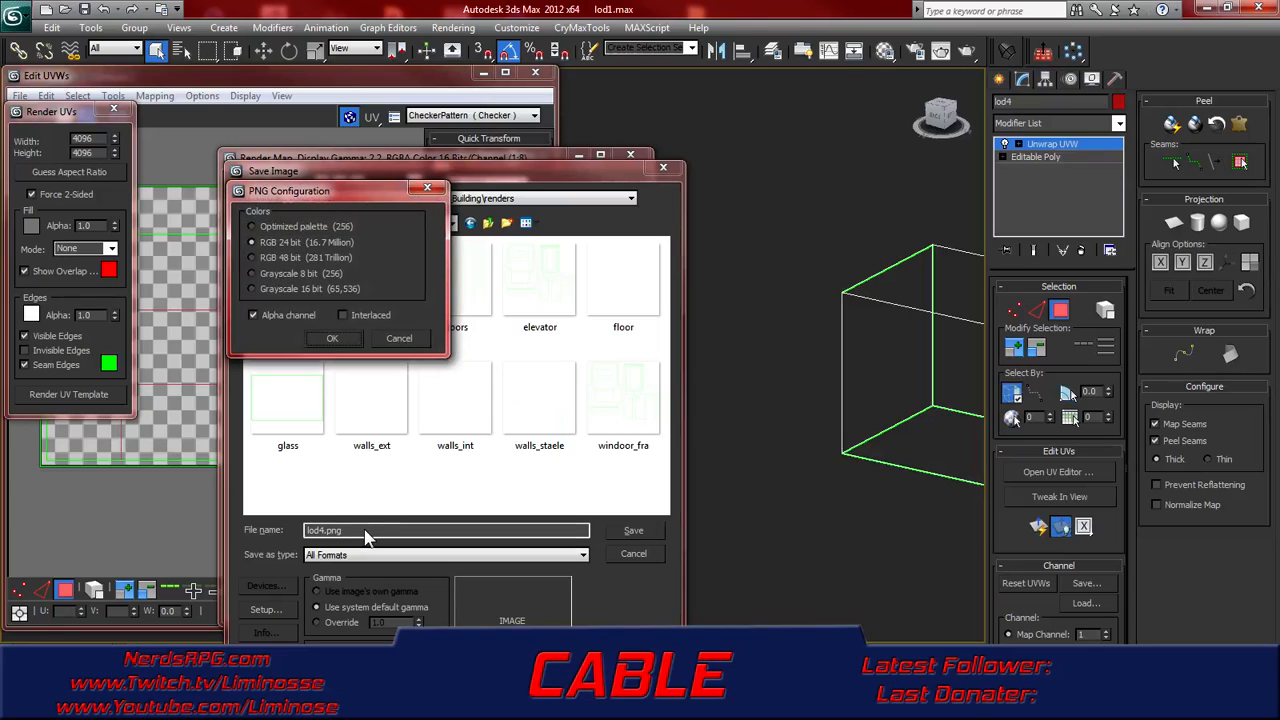
pyautogui.click(332, 338)
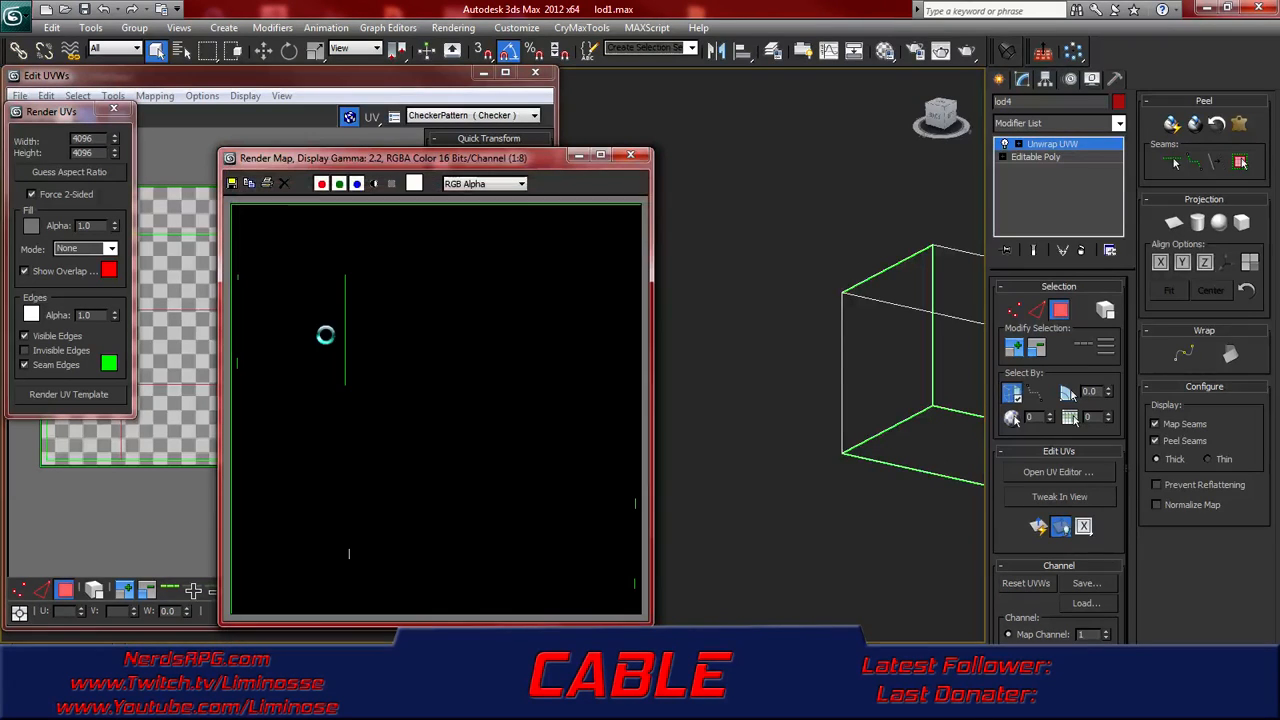
pyautogui.click(631, 157)
pyautogui.click(535, 73)
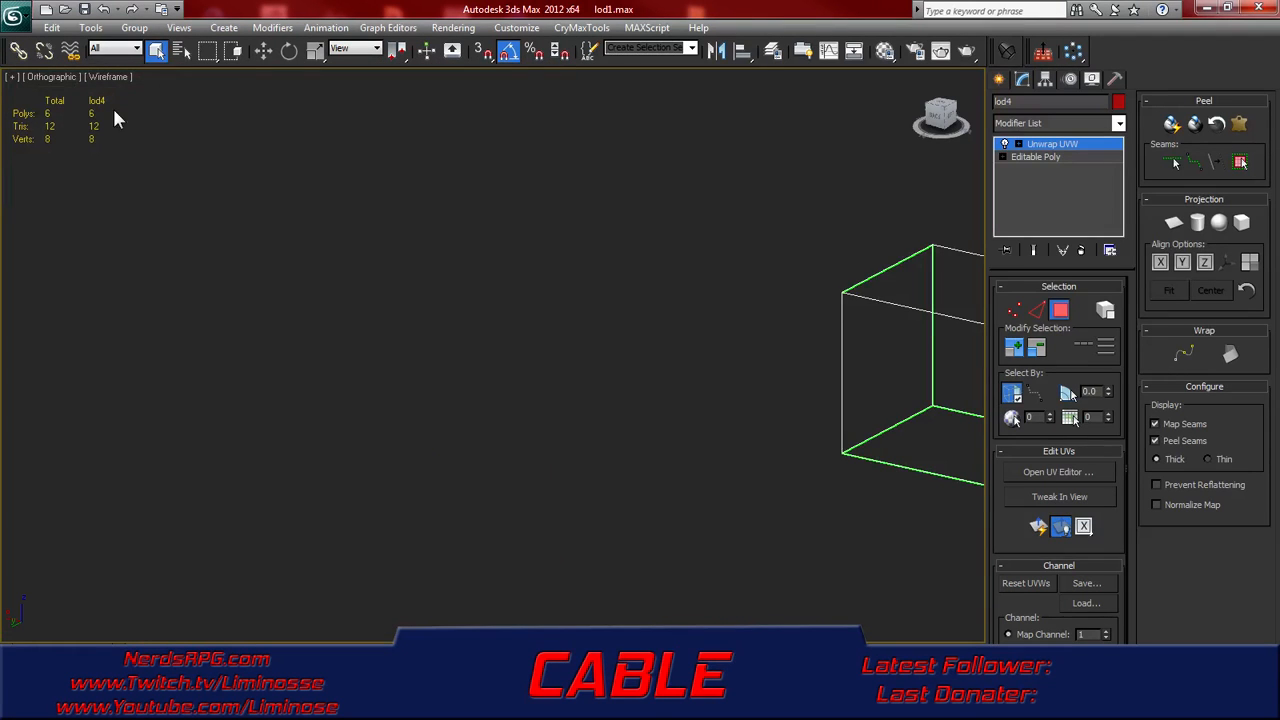
# - Pick an unused standard material in the Material Editor and name it lod4
pyautogui.moveTo(718, 343); pyautogui.dragTo(237, 334, button='middle')
pyautogui.press('m')
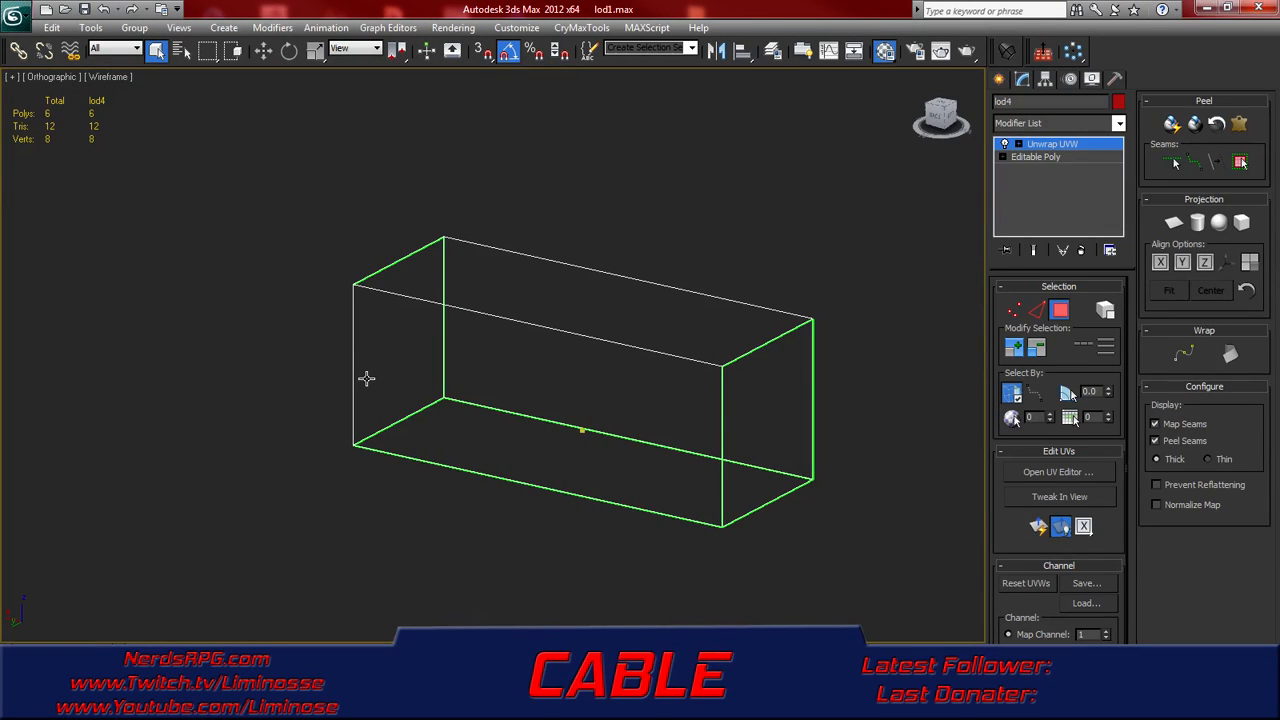
pyautogui.click(866, 187)
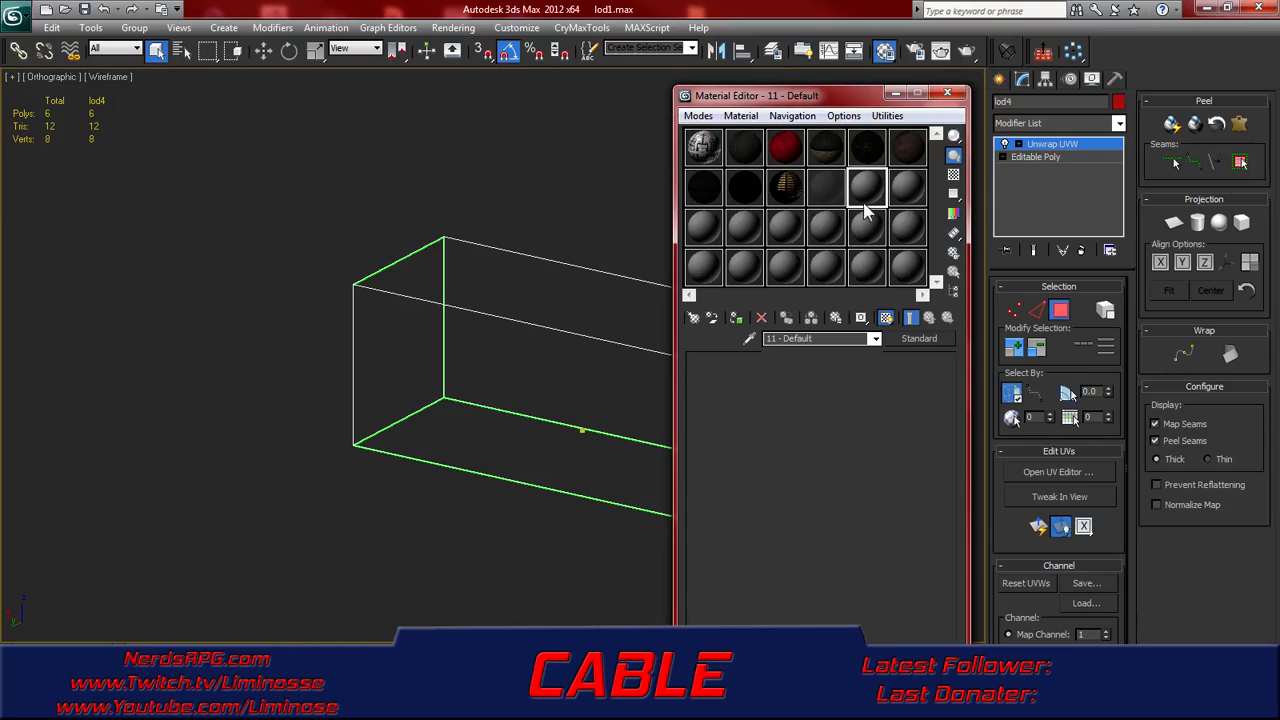
pyautogui.moveTo(814, 338); pyautogui.dragTo(706, 333)
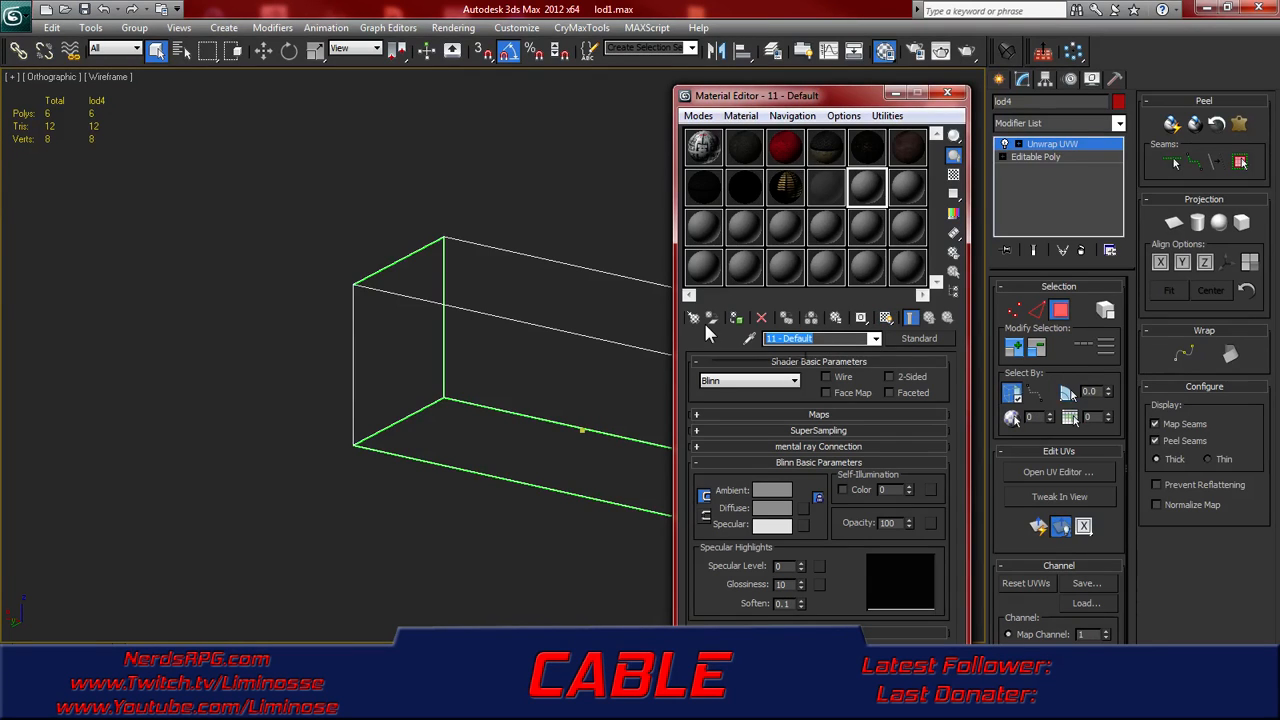
pyautogui.write('lod4')
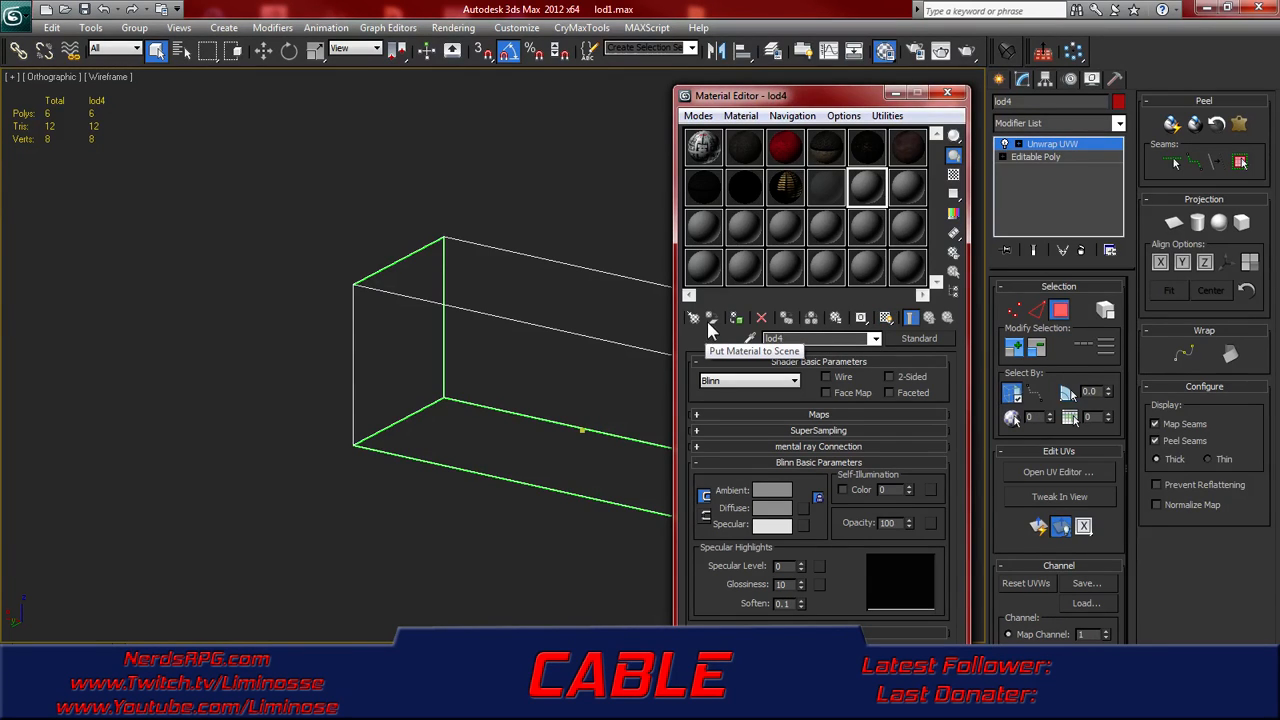
# - Show the box shaded, assign the lod4 material to it and close the Material Editor
pyautogui.moveTo(590, 408); pyautogui.dragTo(508, 411, button='middle')
pyautogui.press('F3')
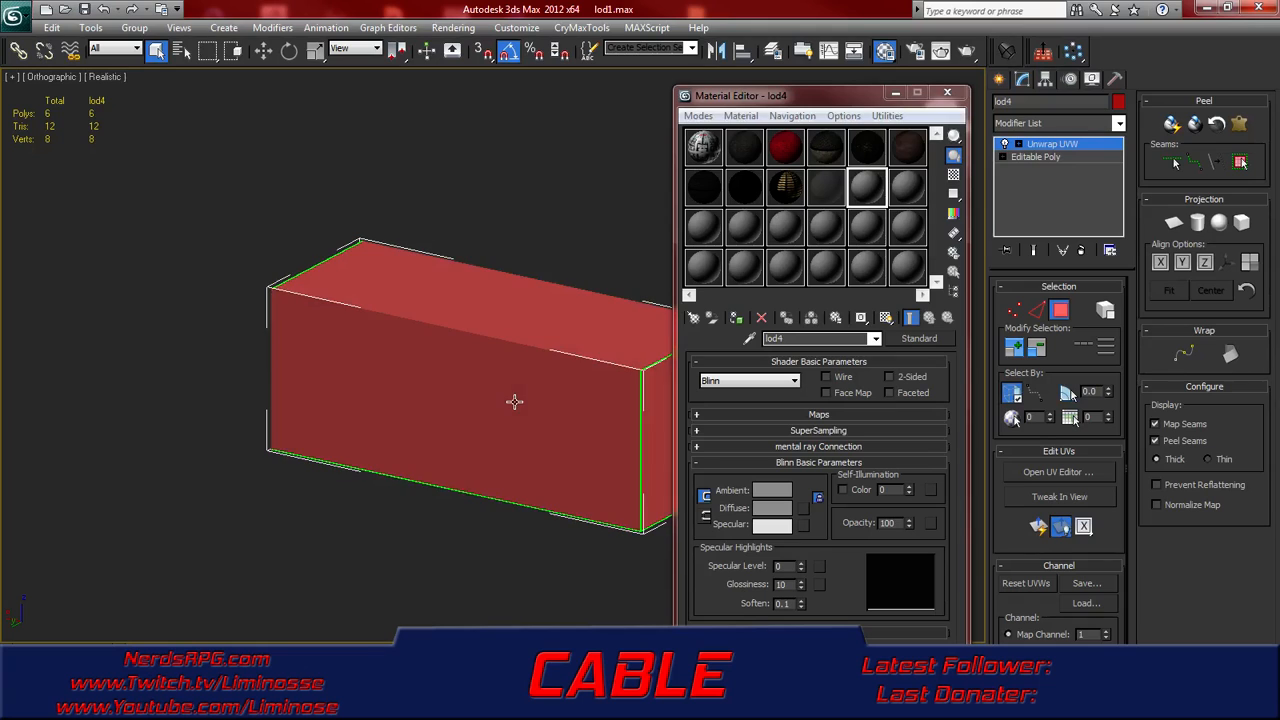
pyautogui.moveTo(875, 193); pyautogui.dragTo(566, 413)
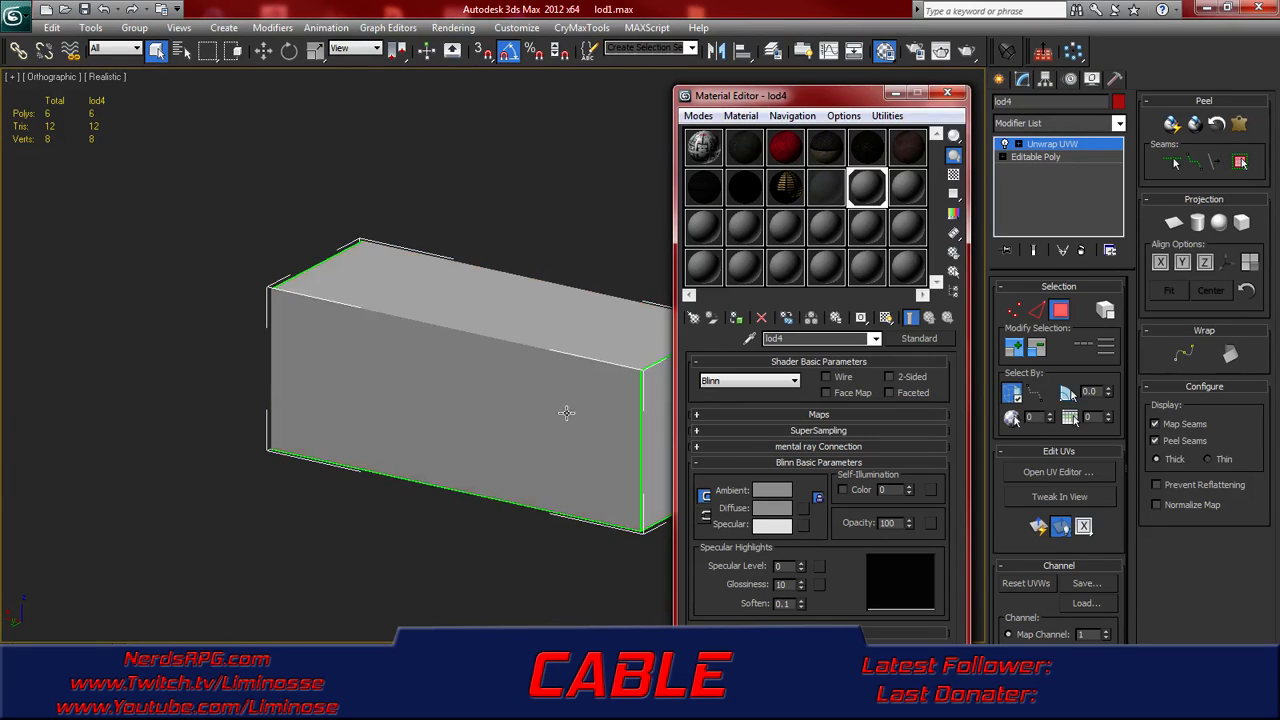
pyautogui.click(947, 93)
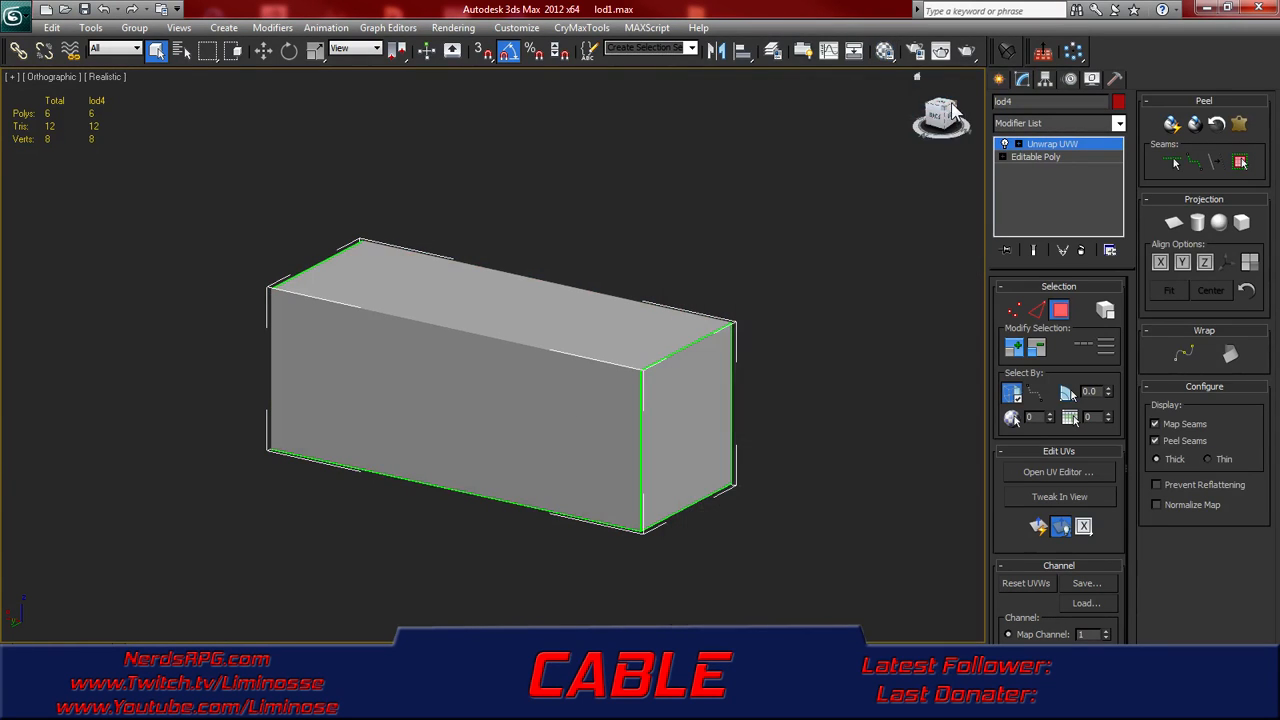
# - Collapse the box's Unwrap UVW modifier into the Editable Poly
pyautogui.rightClick(1047, 147)
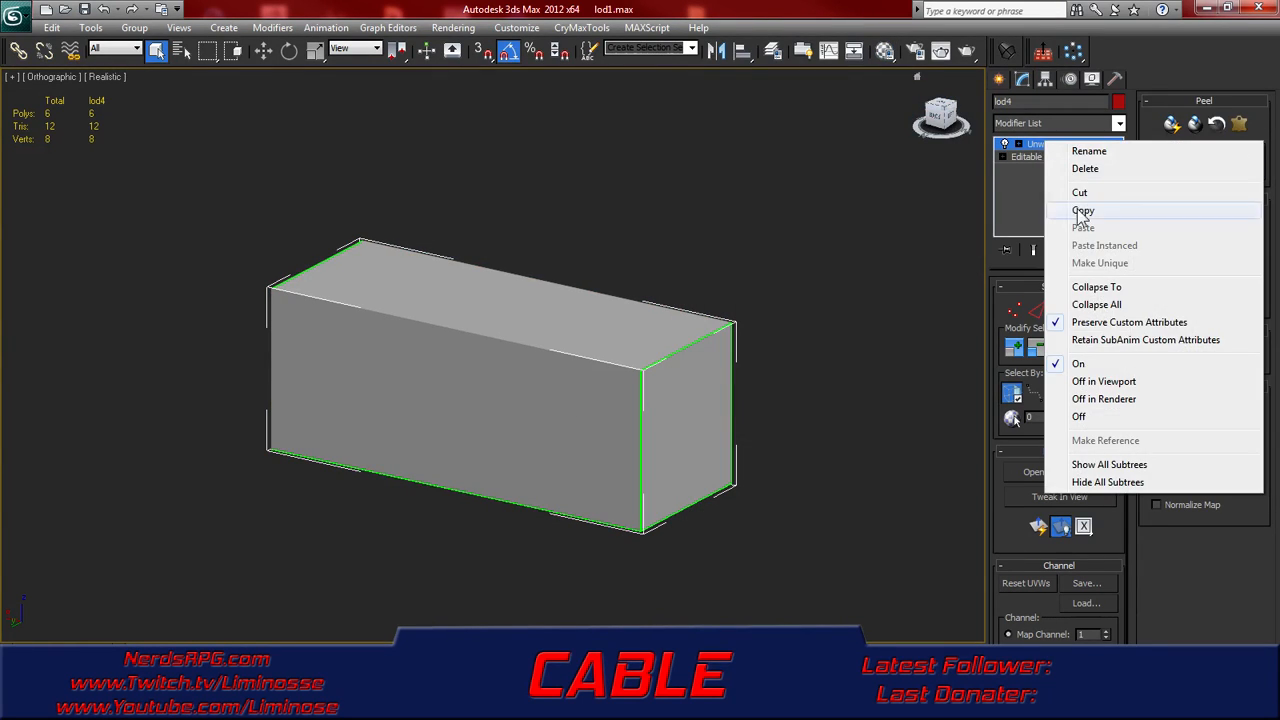
pyautogui.click(1100, 288)
pyautogui.click(657, 432)
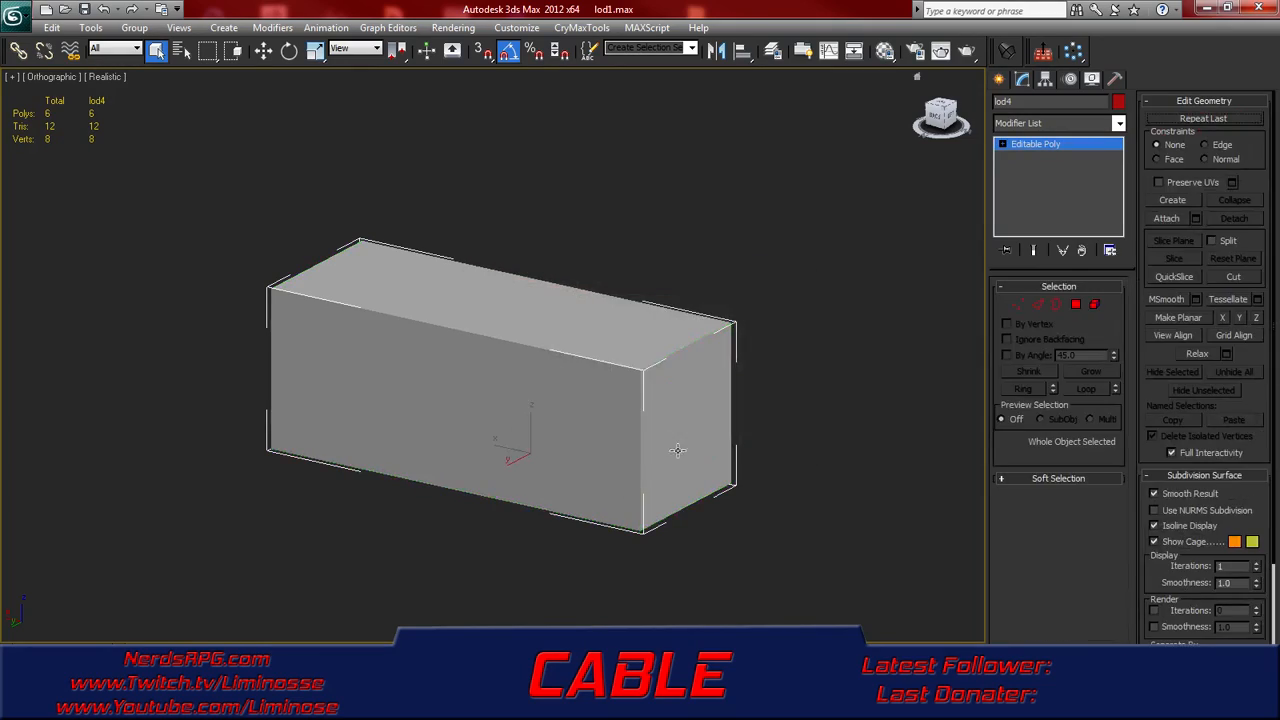
pyautogui.hotkey('alt', 'Tab')
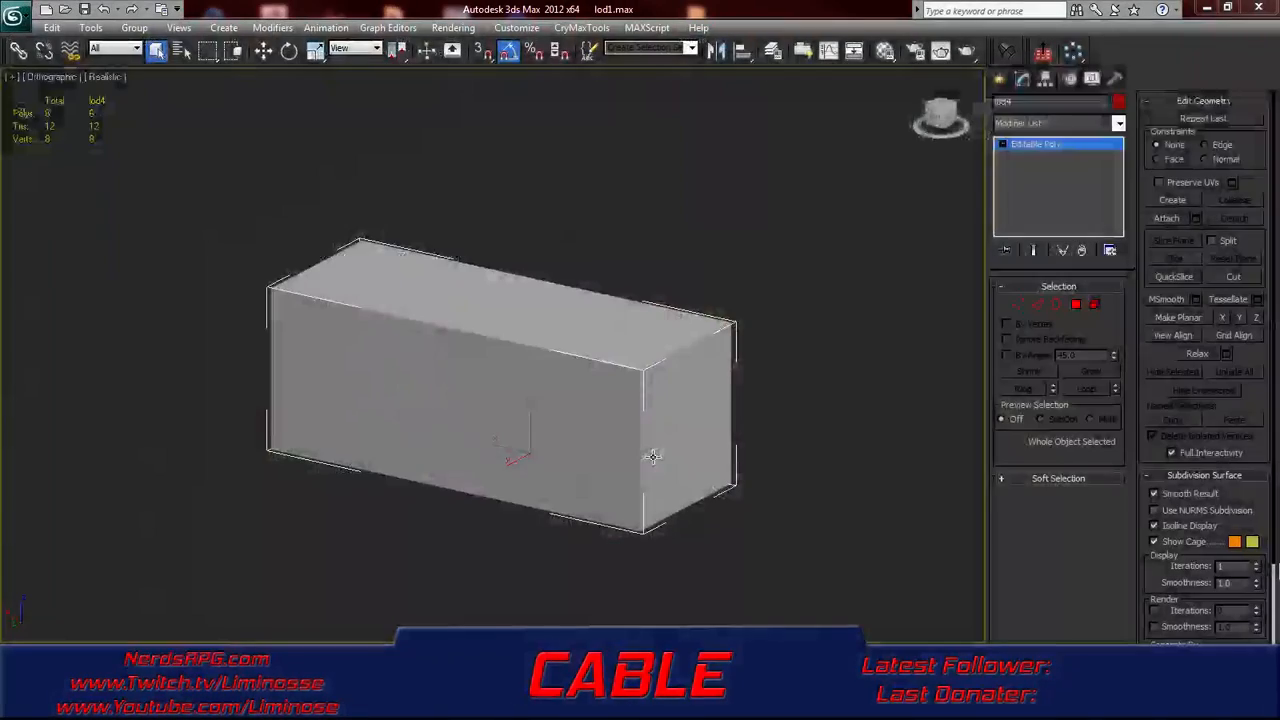
pyautogui.hotkey('alt', 'Tab')
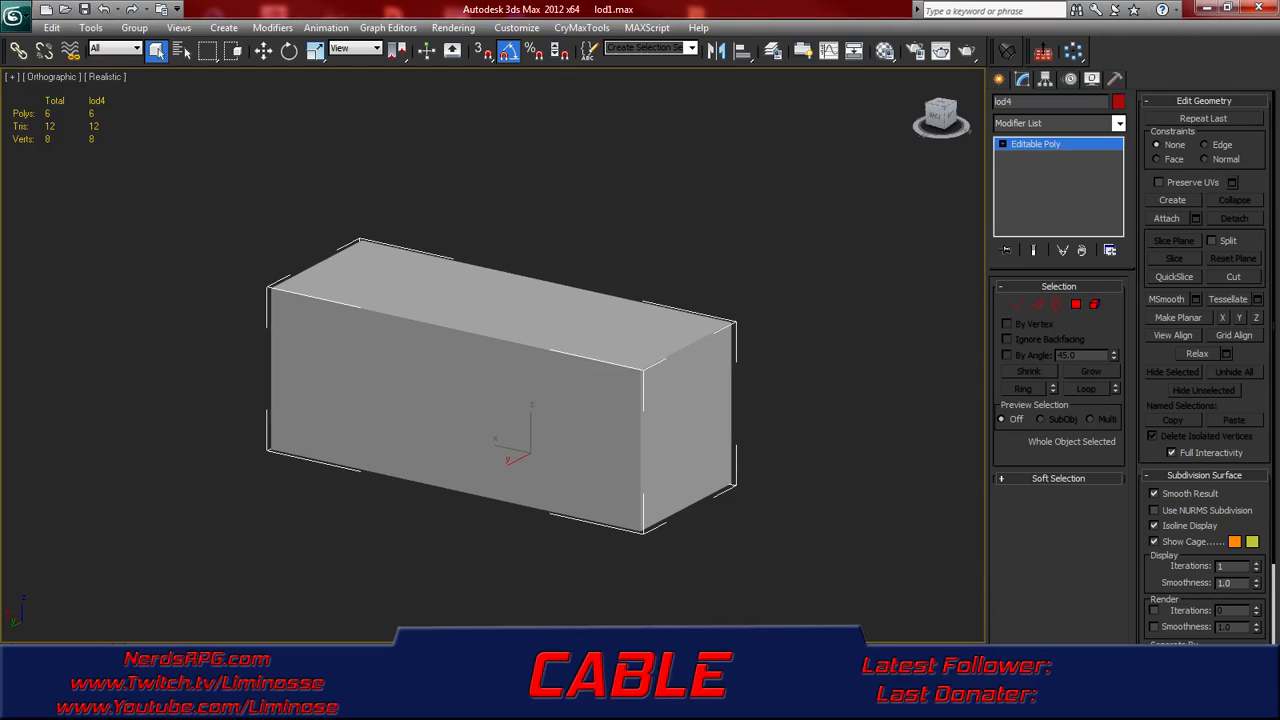
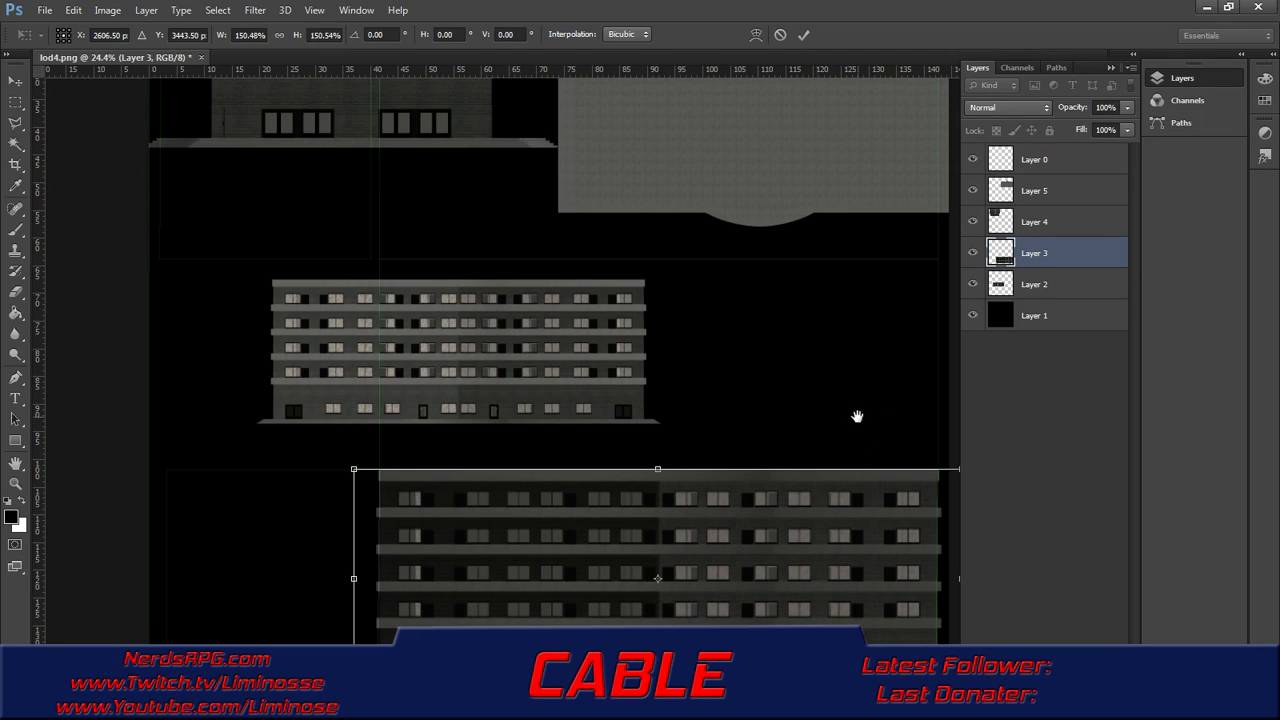
# - Enlarge the Layer 3 facade to about 151% so it spans its UV strip, and apply the transform
pyautogui.moveTo(854, 415); pyautogui.dragTo(783, 411)
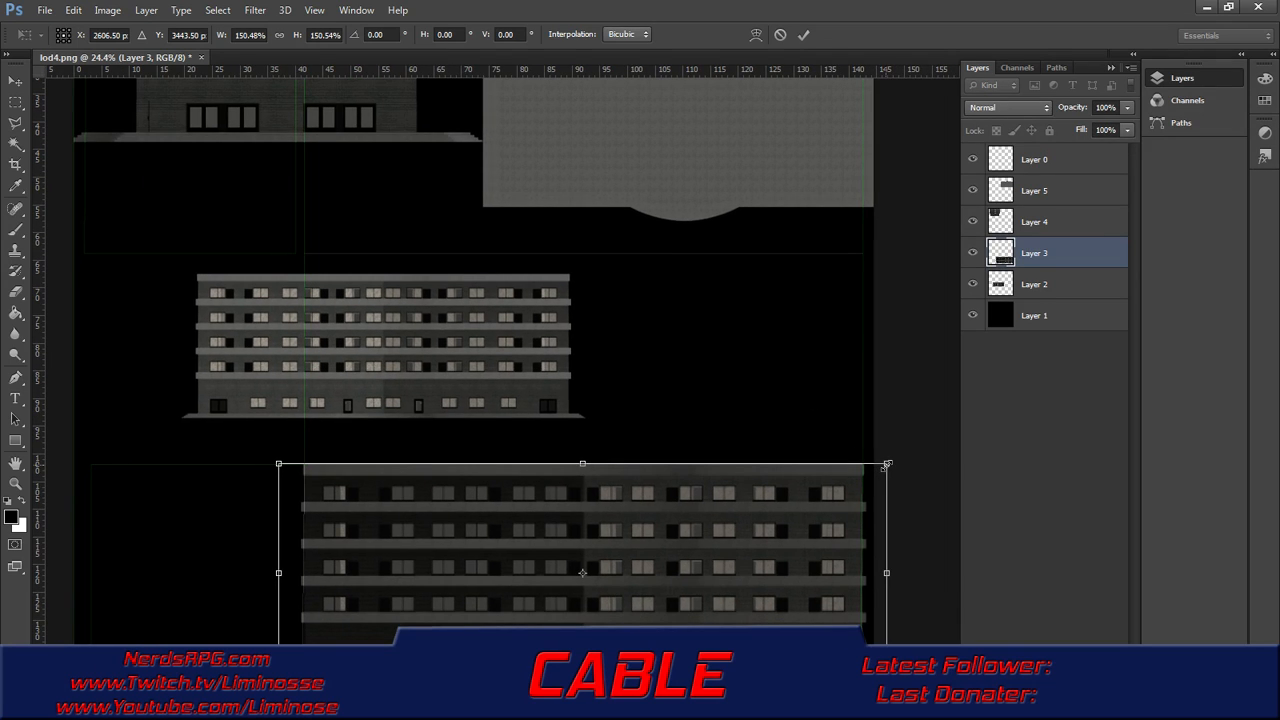
pyautogui.moveTo(887, 464); pyautogui.dragTo(888, 463)
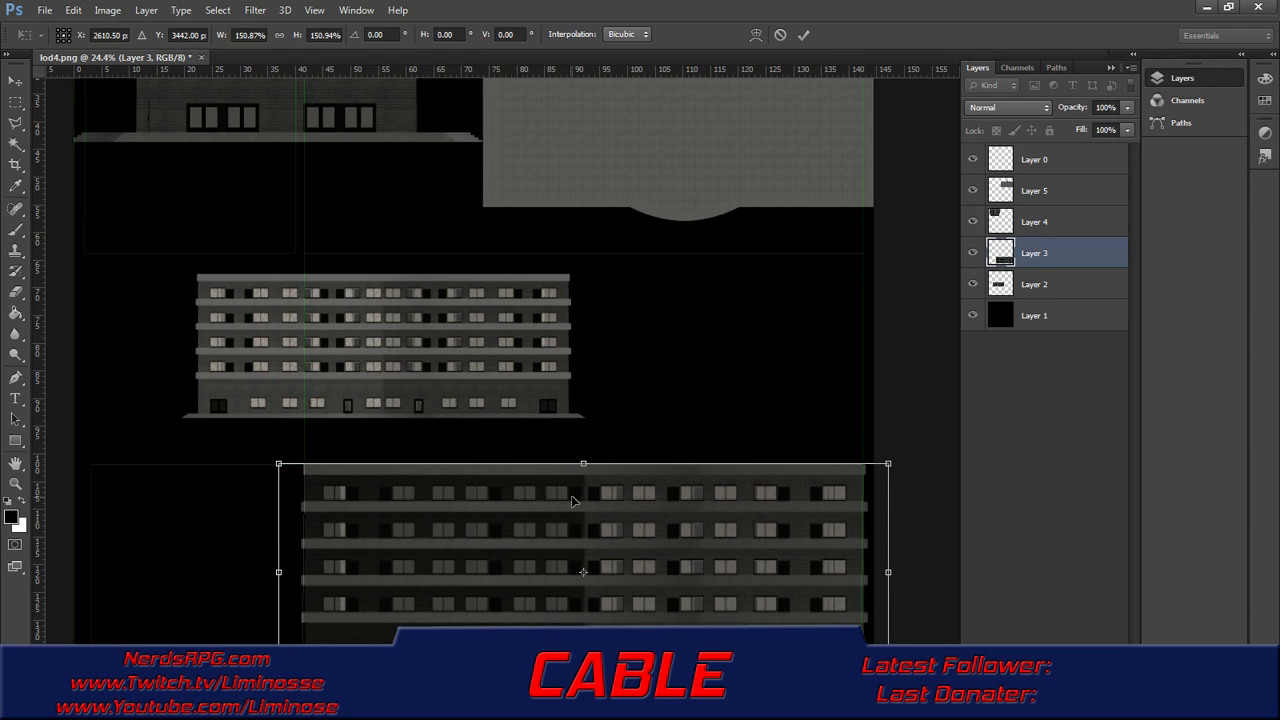
pyautogui.press('Return')
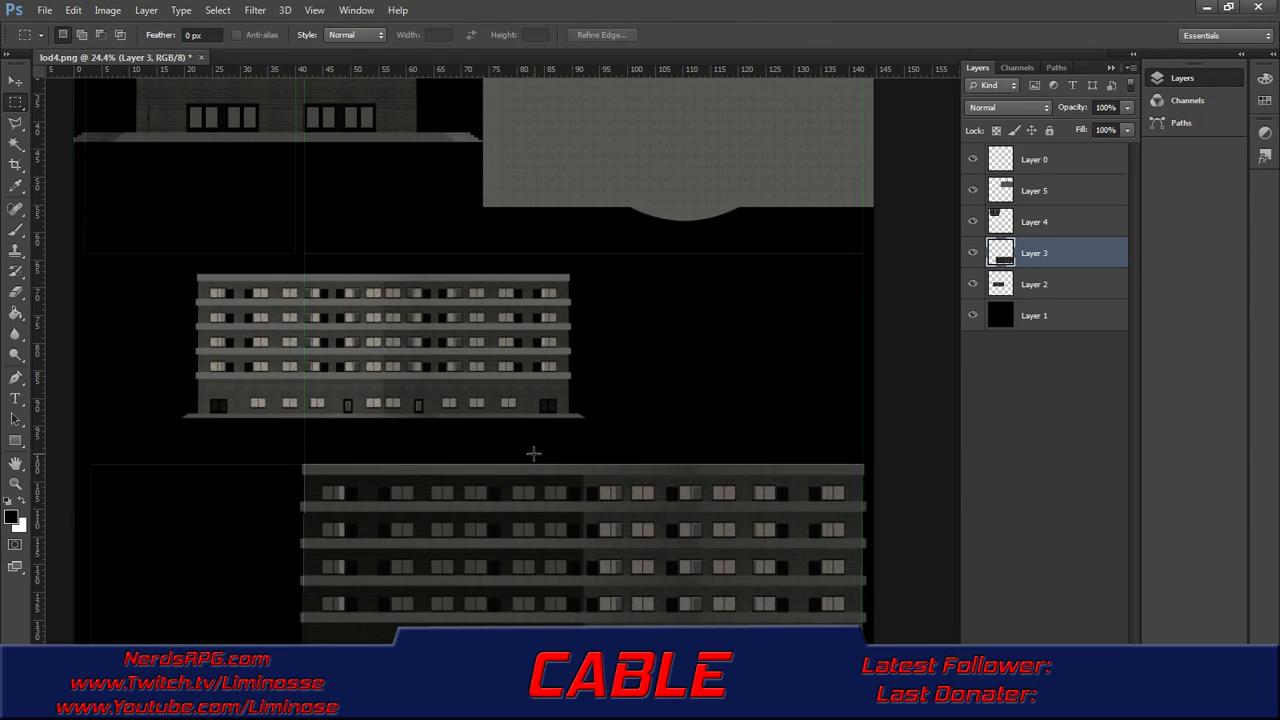
# - Move the Layer 4 side facade down to the lower end-face area of the template, beside the Layer 3 facade
pyautogui.click(1012, 222)
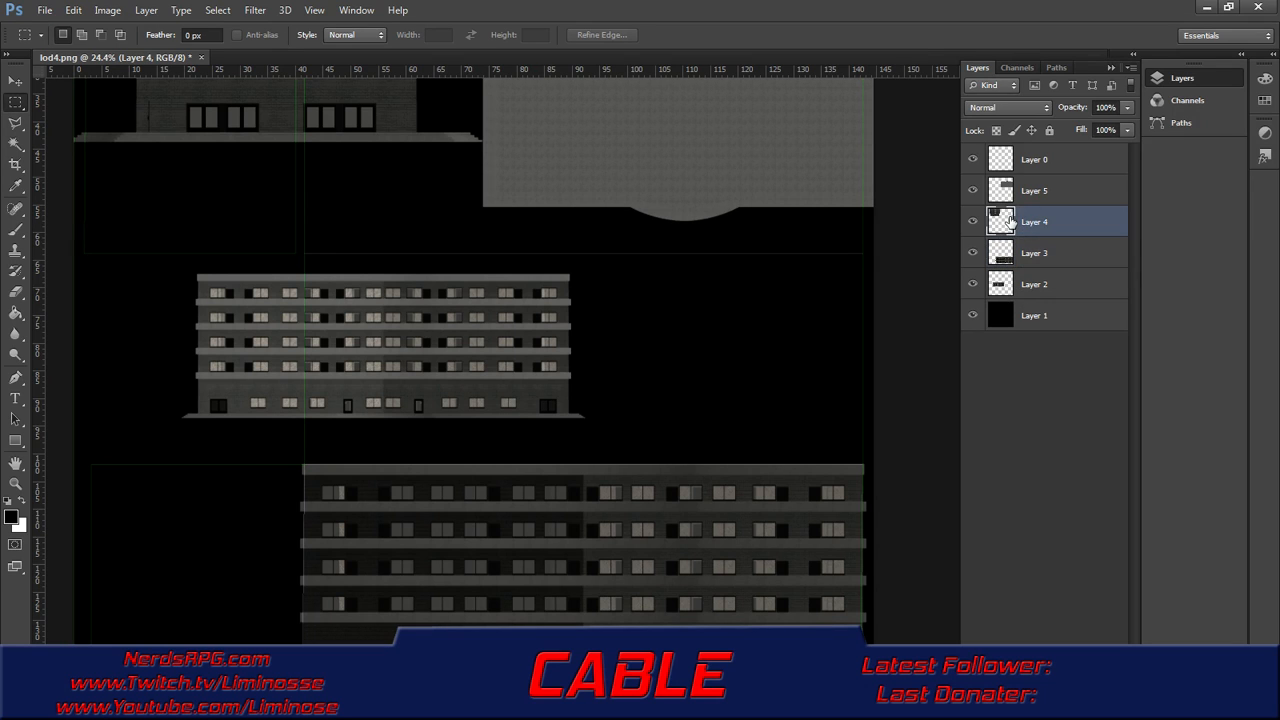
pyautogui.scroll(-1, 354, 292)
pyautogui.scroll(4, 343, 269)
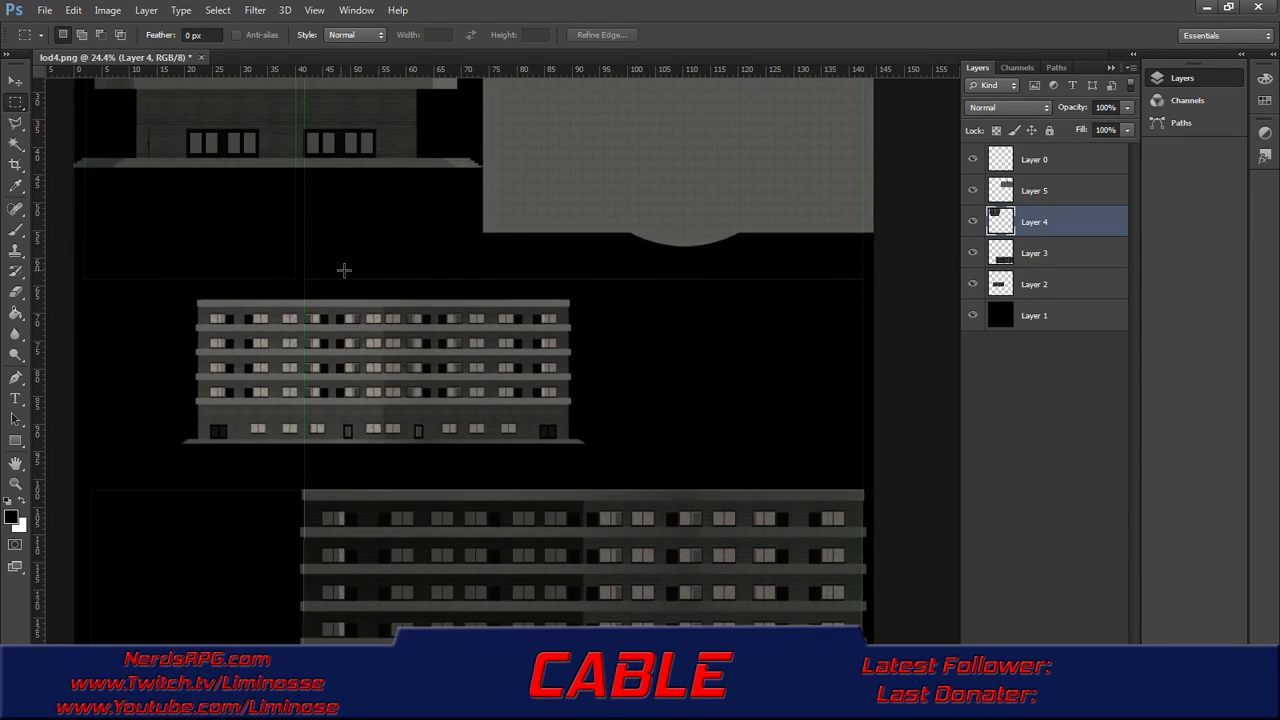
pyautogui.click(16, 81)
pyautogui.moveTo(238, 157); pyautogui.dragTo(175, 590)
pyautogui.hotkey('ctrl', '-')
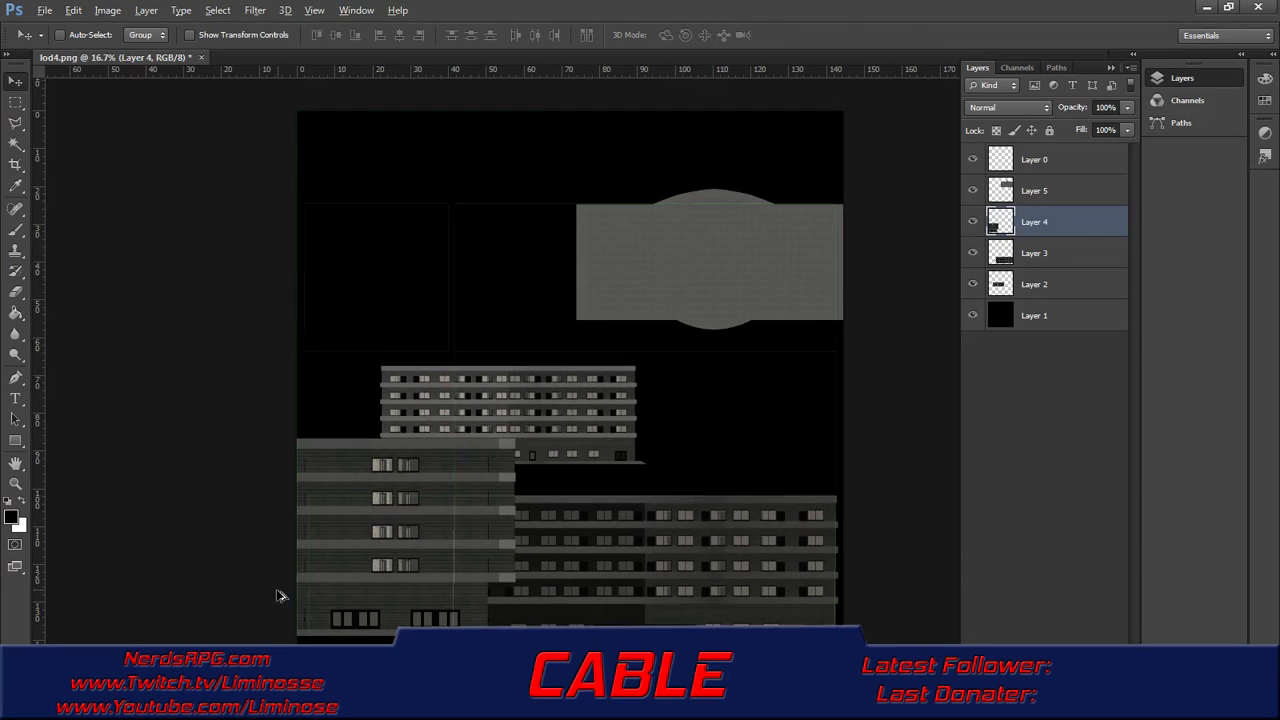
pyautogui.moveTo(368, 557)
pyautogui.mouseDown()
pyautogui.moveTo(408, 589)
pyautogui.moveTo(379, 570)
pyautogui.mouseUp()
# - Free Transform the Layer 4 side facade down to about 75.4% so its floors line up with the Layer 3 facade
pyautogui.click(14, 106)
pyautogui.rightClick(369, 594)
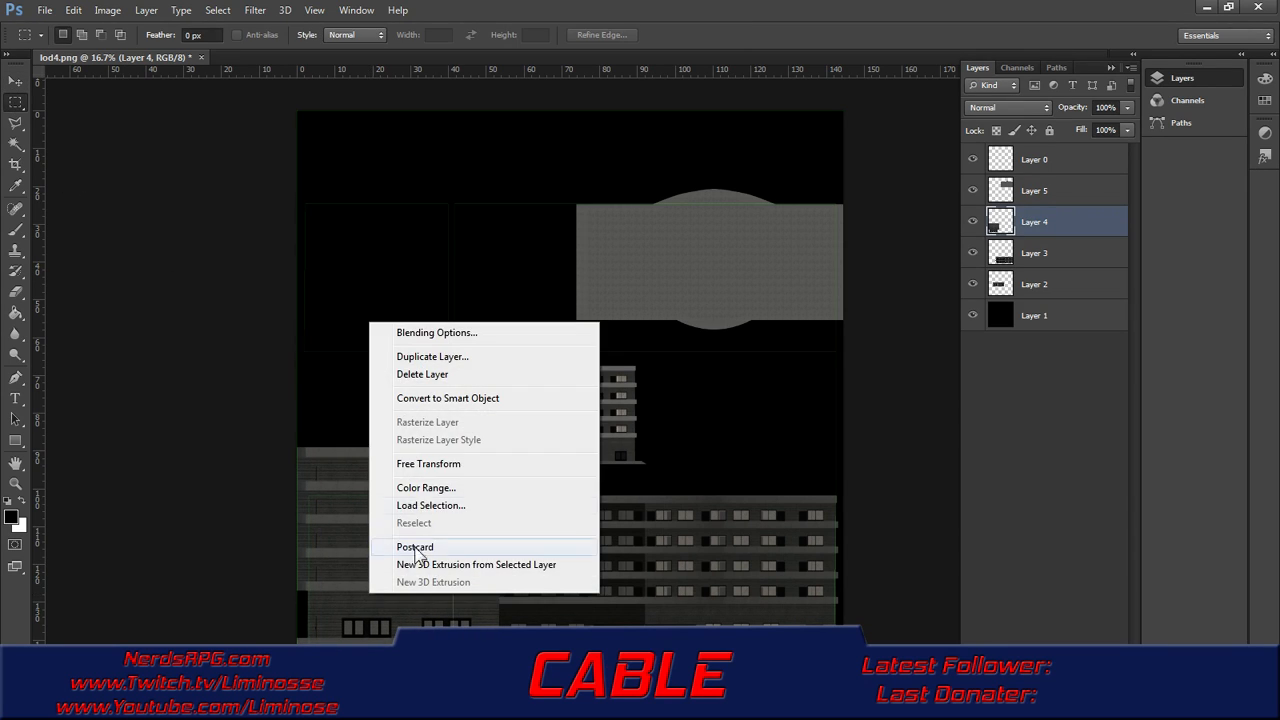
pyautogui.click(438, 468)
pyautogui.keyDown('alt'); pyautogui.scroll(1, 500, 556); pyautogui.keyUp('alt')
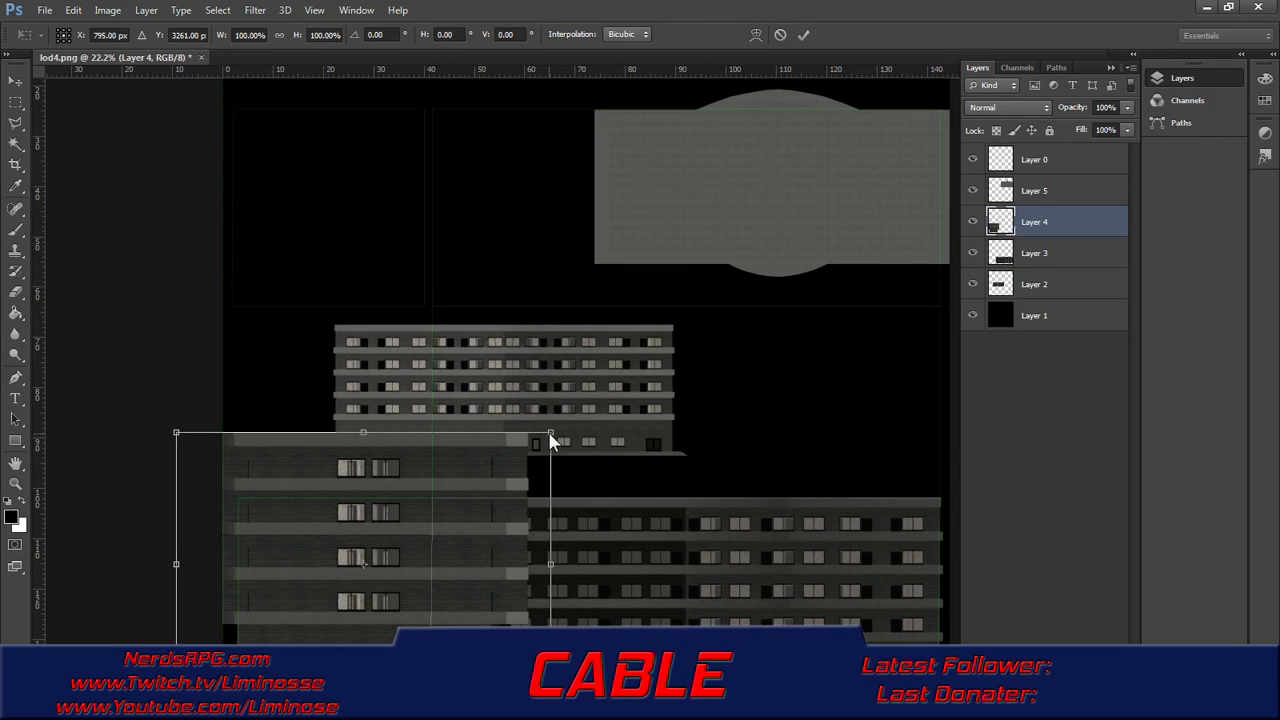
pyautogui.moveTo(551, 432); pyautogui.dragTo(470, 513)
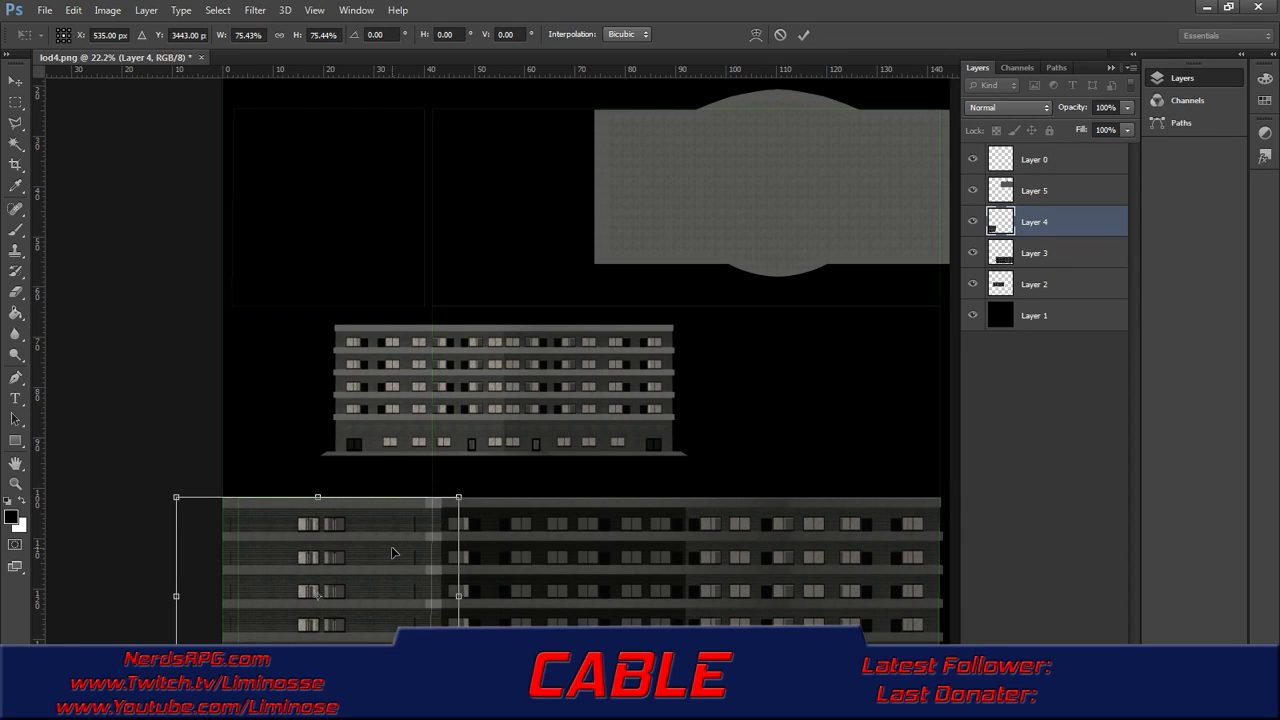
# - Shift the Layer 4 side facade horizontally to X 630 px over its end-face area and apply the transform
pyautogui.press('Right')
pyautogui.press('Right')
pyautogui.press('Right')
pyautogui.press('Right')
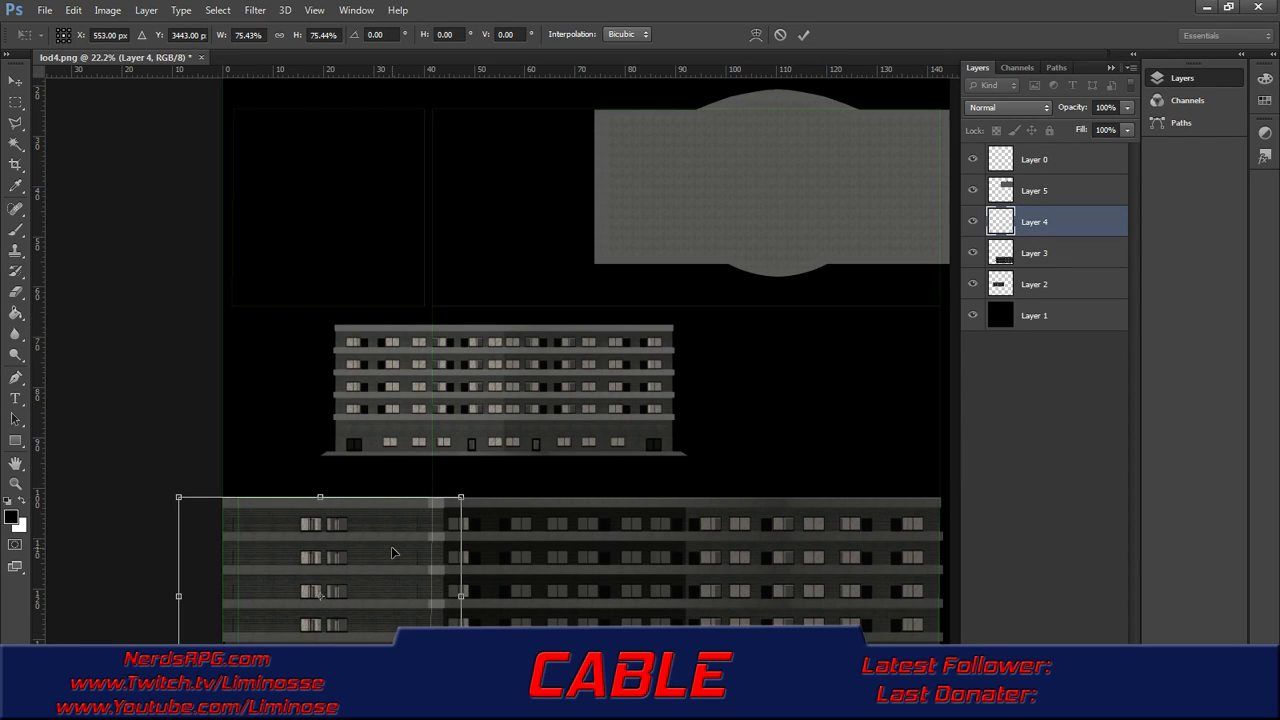
pyautogui.press('Right')
pyautogui.press('Right')
pyautogui.press('Right')
pyautogui.press('Right')
pyautogui.press('Right')
pyautogui.press('Right')
pyautogui.press('Right')
pyautogui.press('Right')
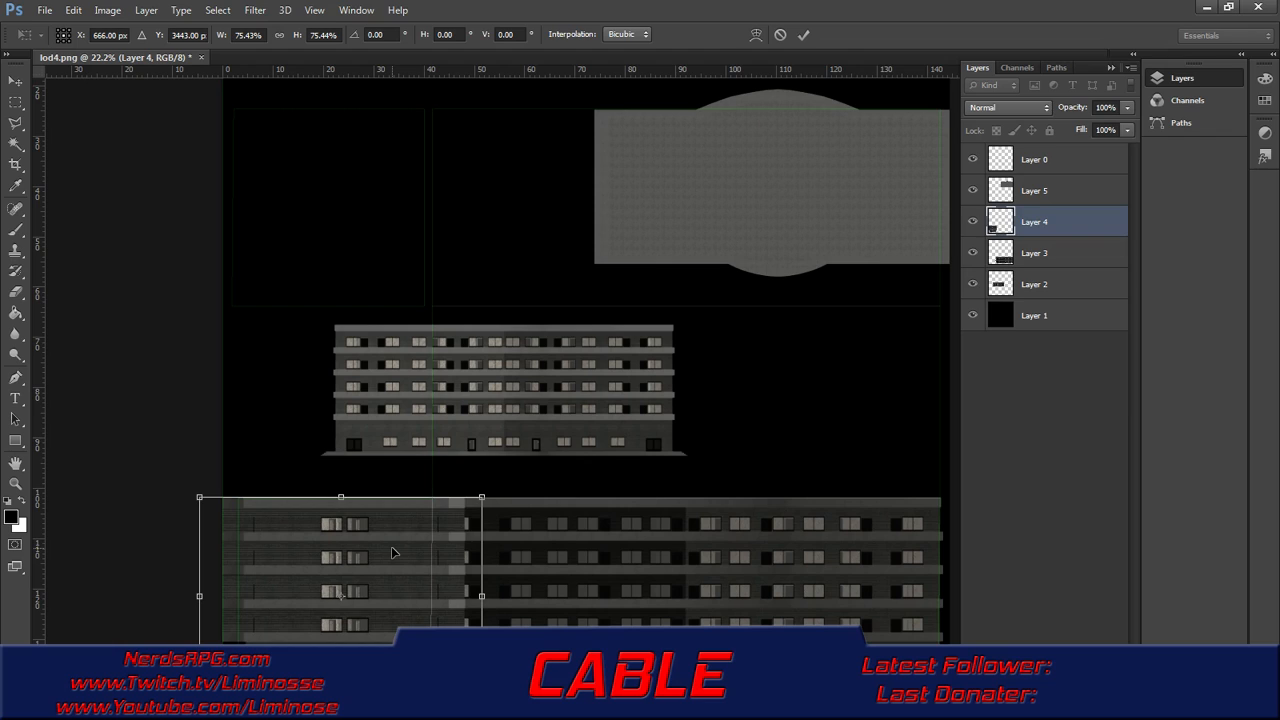
pyautogui.press('Left')
pyautogui.press('Left')
pyautogui.press('Left')
pyautogui.press('Left')
pyautogui.press('Left')
pyautogui.press('Left')
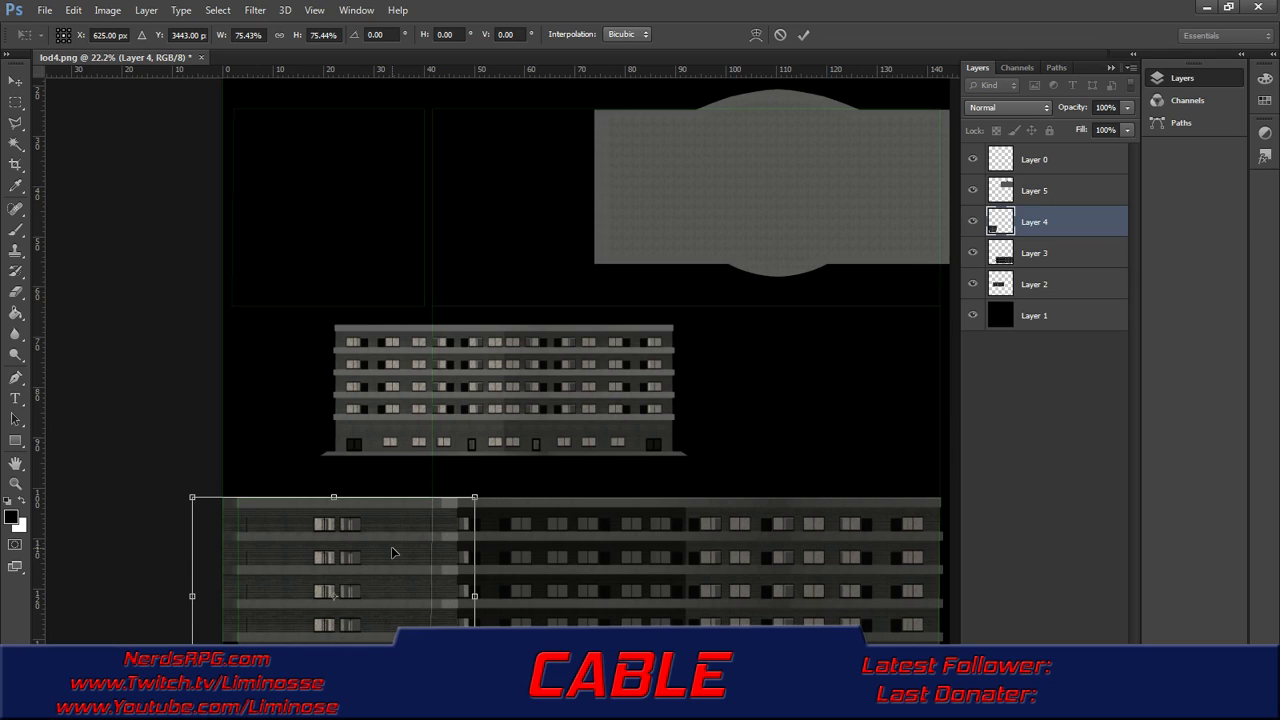
pyautogui.press('Right')
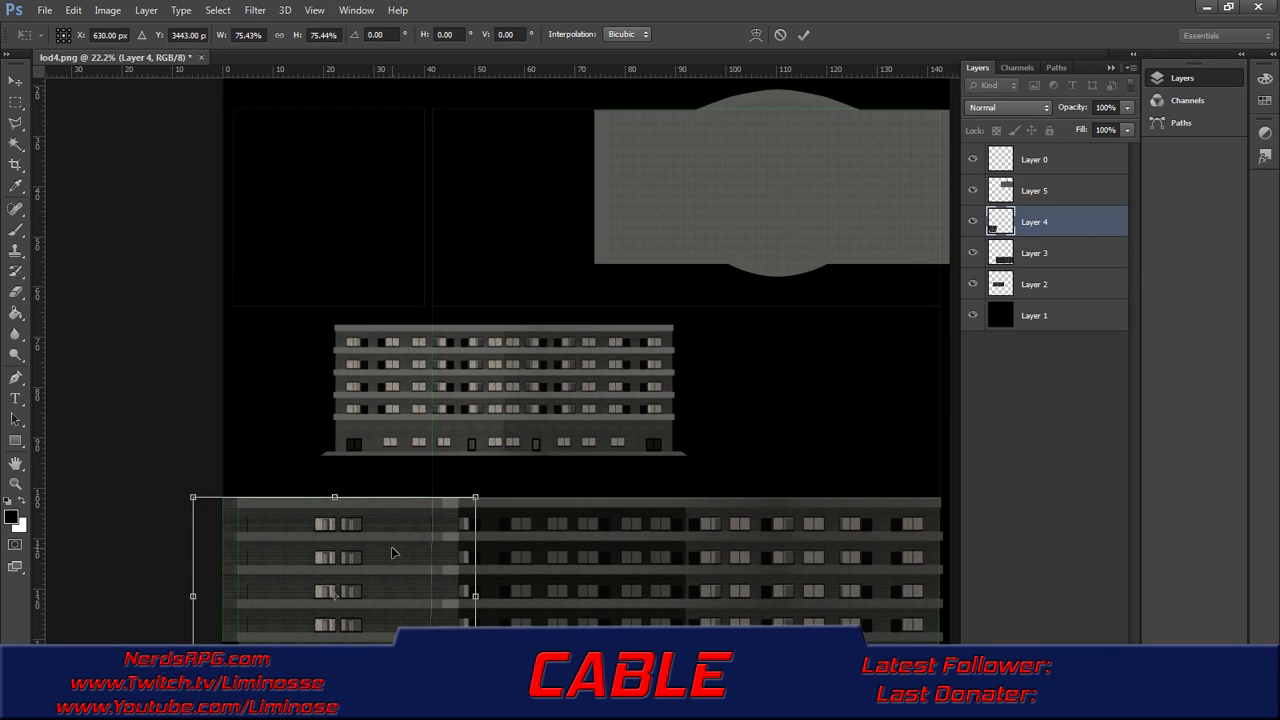
pyautogui.scroll(-1, 400, 547)
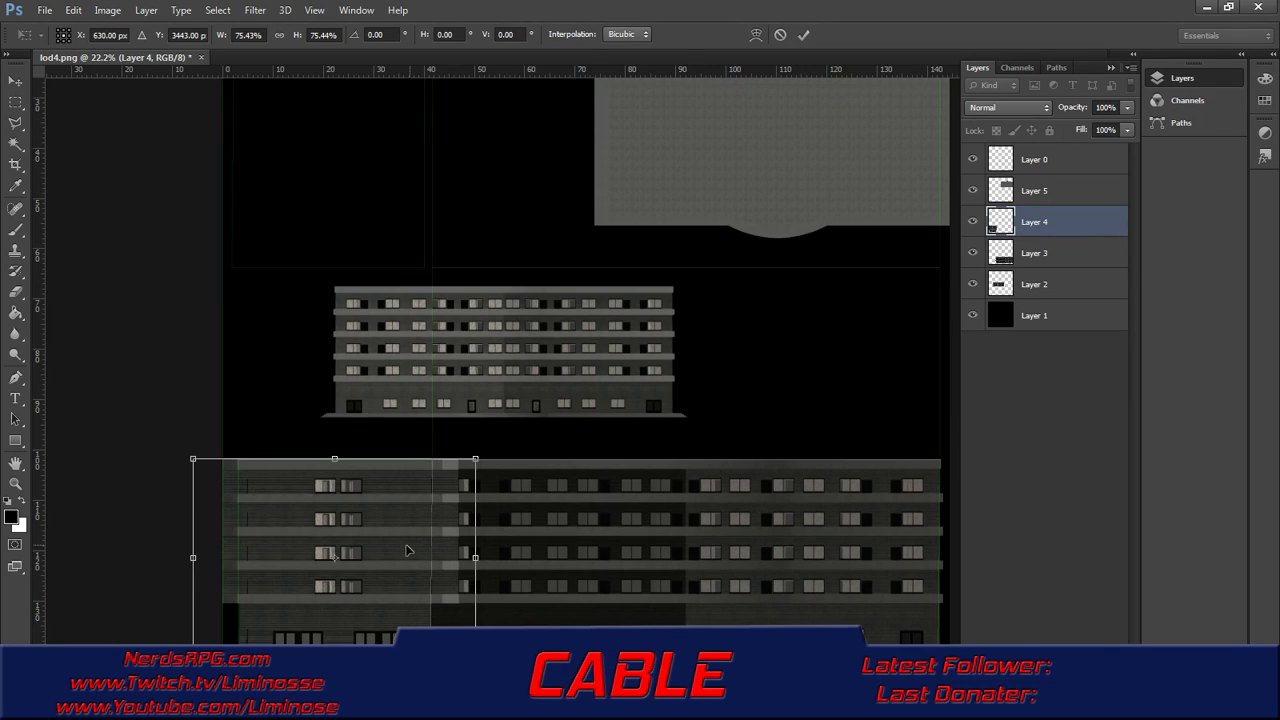
pyautogui.press('Return')
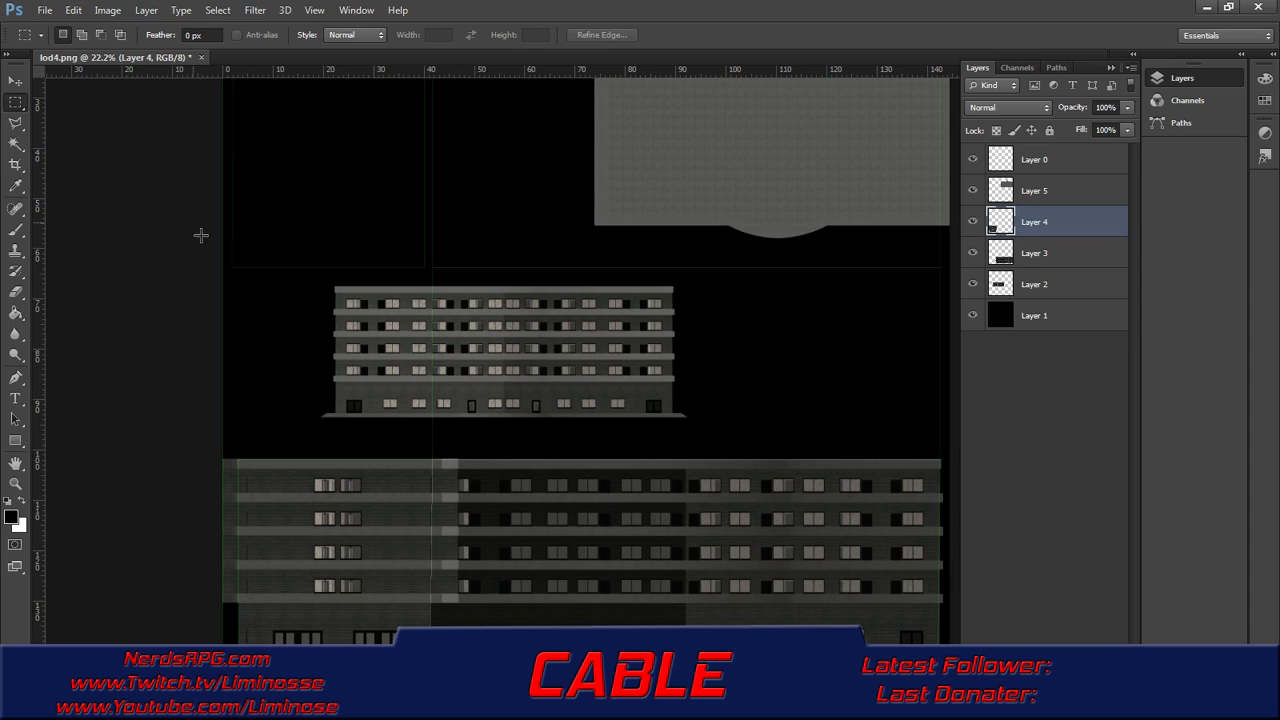
# - Duplicate the Layer 4 side facade, placing the copy up over the middle of the template
pyautogui.moveTo(643, 408); pyautogui.dragTo(625, 623)
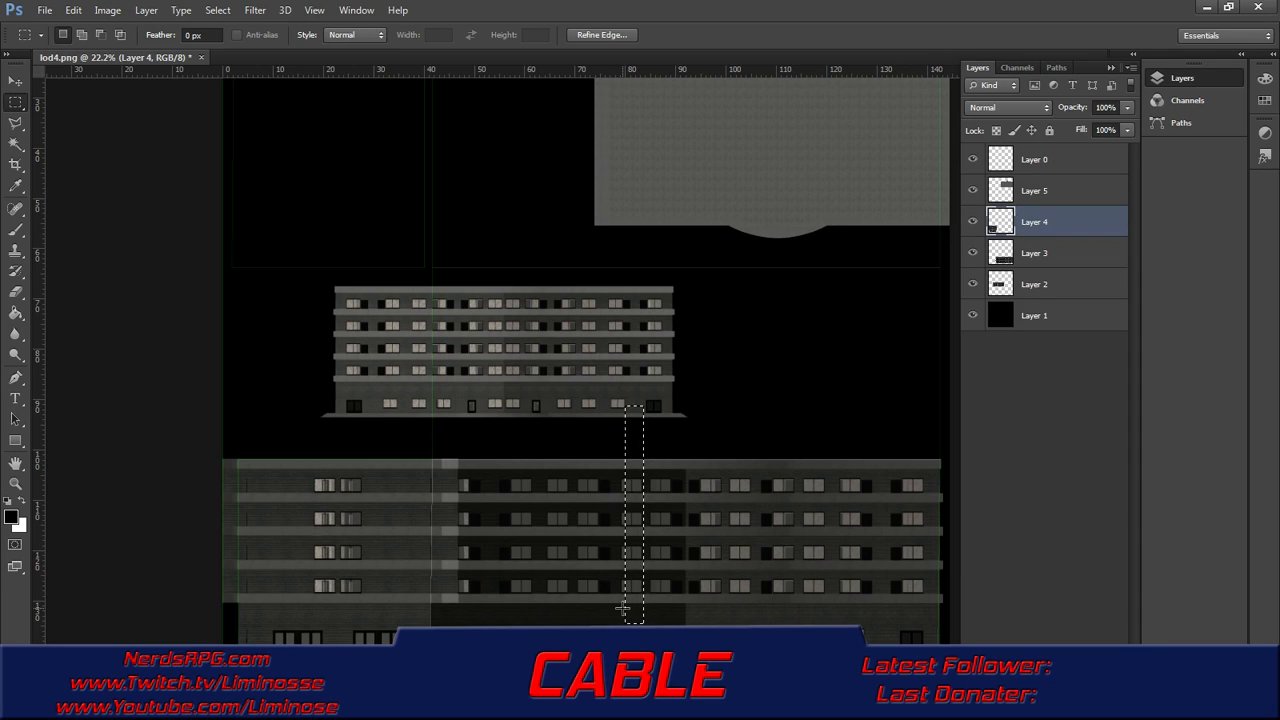
pyautogui.click(856, 486)
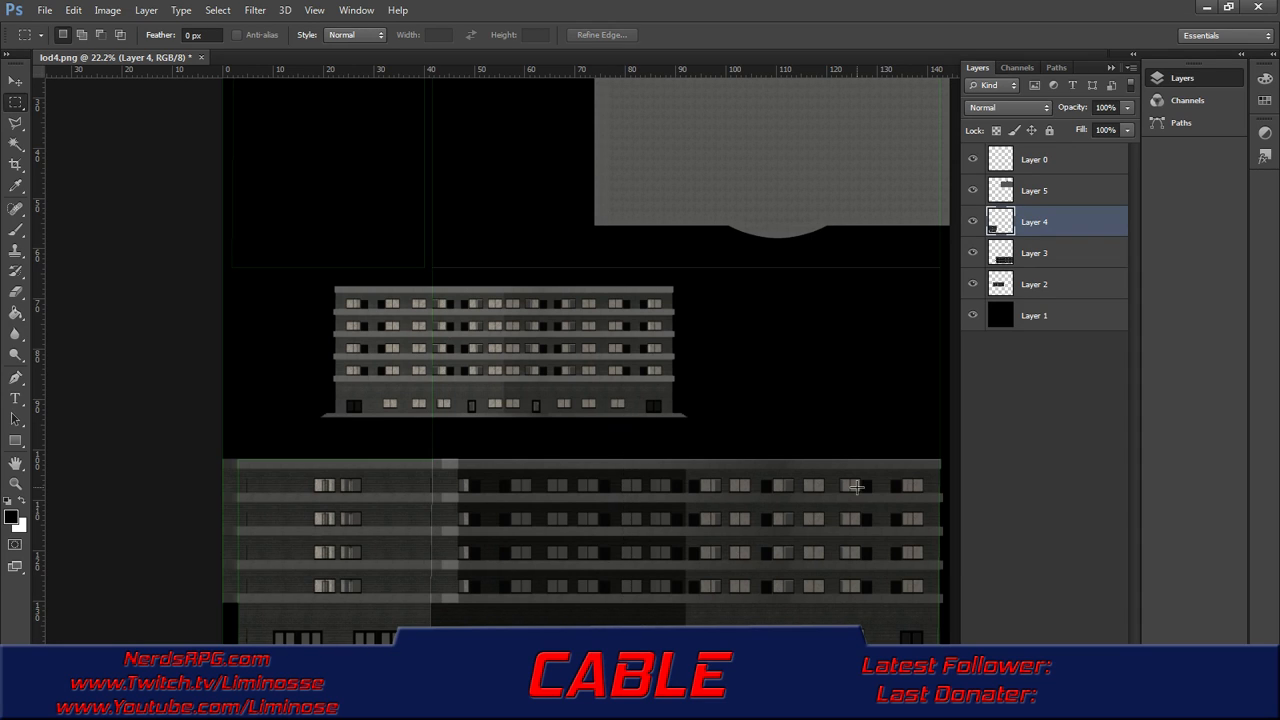
pyautogui.click(15, 80)
pyautogui.keyDown('alt'); pyautogui.moveTo(362, 571); pyautogui.dragTo(641, 282); pyautogui.keyUp('alt')
# - Delete the part of the original Layer 4 side facade that overlaps the long Layer 3 facade, and clear the selection
pyautogui.click(1056, 253)
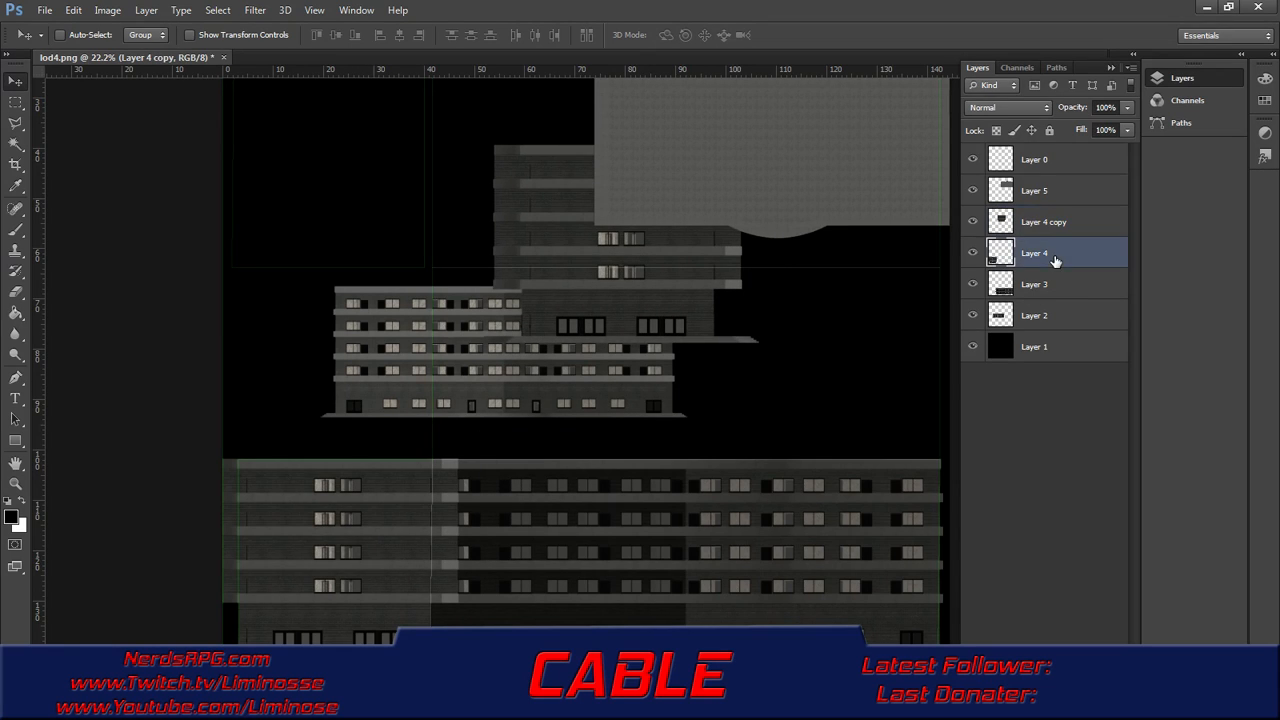
pyautogui.click(15, 102)
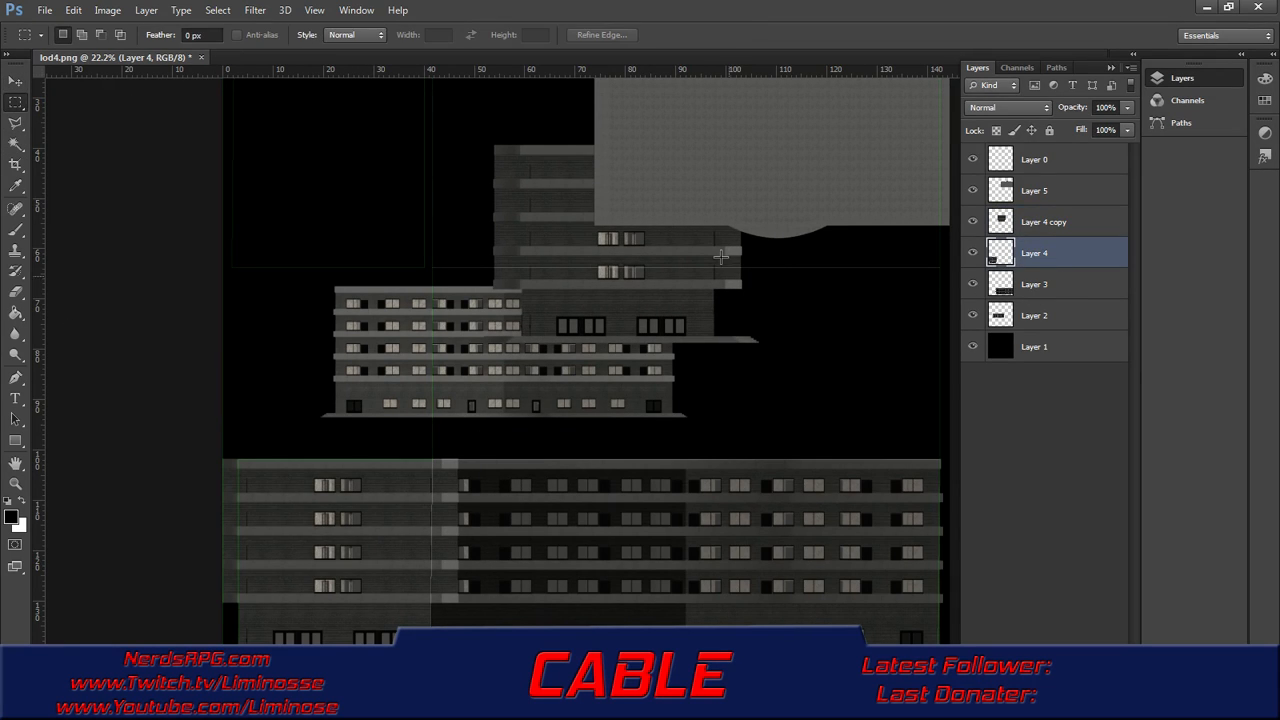
pyautogui.moveTo(575, 403); pyautogui.dragTo(432, 572)
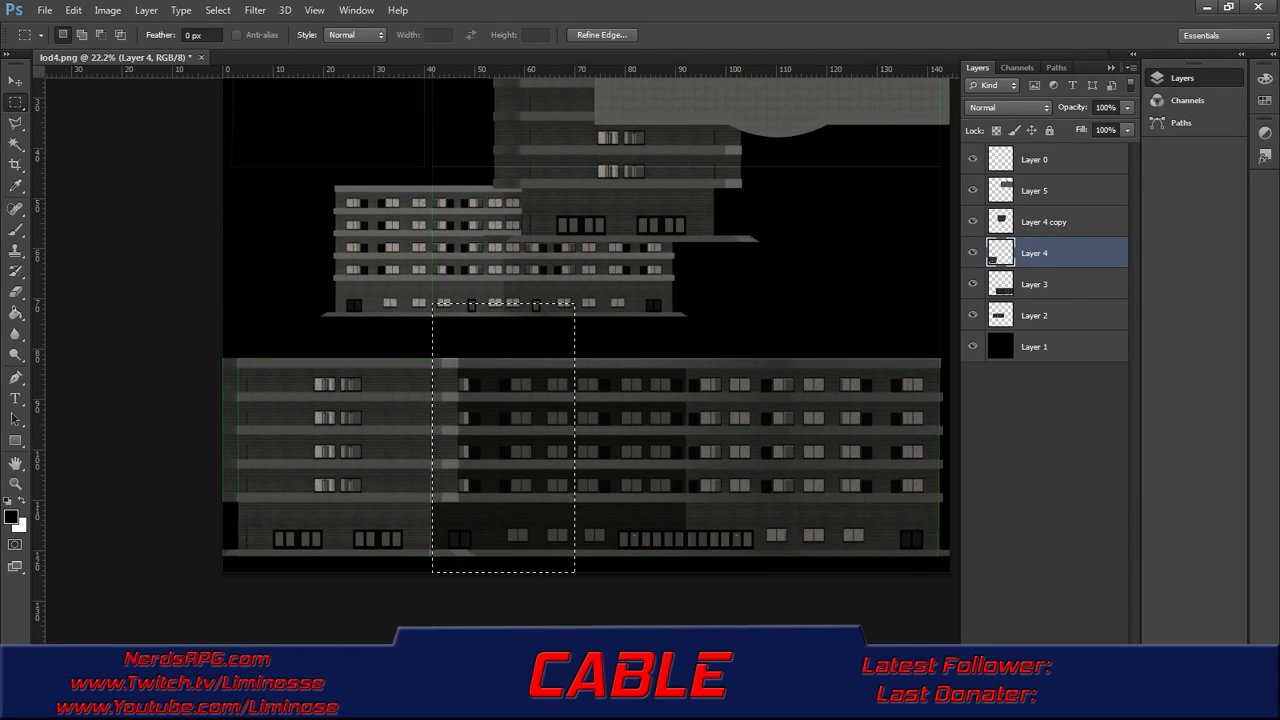
pyautogui.press('Delete')
pyautogui.hotkey('ctrl', 'd')
# - Move the Layer 4 copy into the upper end-face area of the template and nudge it to match the UV outline
pyautogui.scroll(3, 677, 382)
pyautogui.scroll(5, 677, 382)
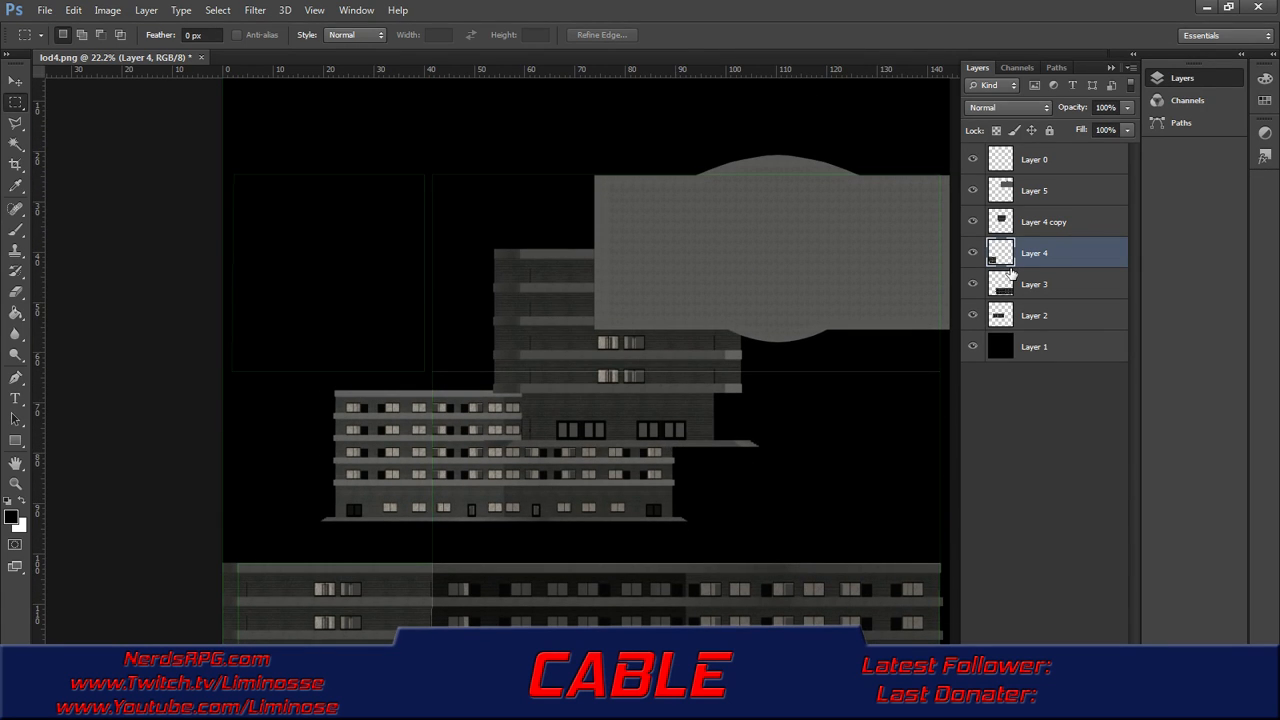
pyautogui.click(1004, 218)
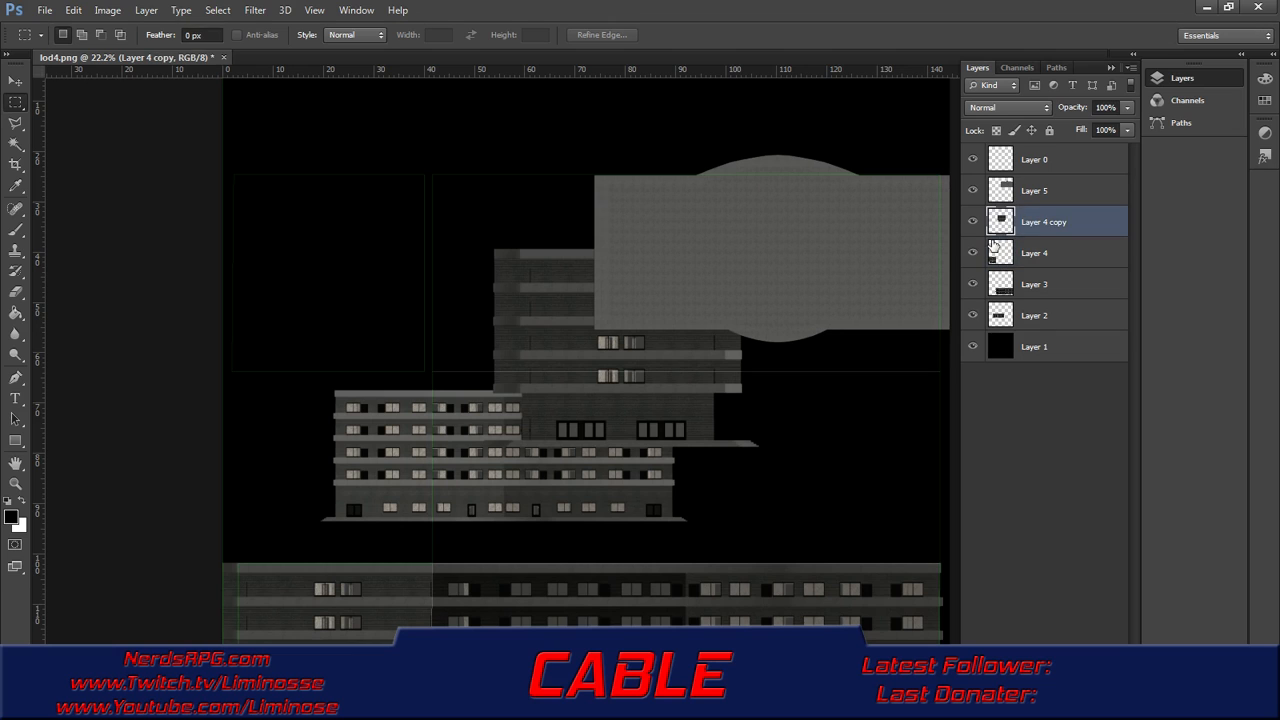
pyautogui.press('v')
pyautogui.moveTo(606, 376); pyautogui.dragTo(310, 298)
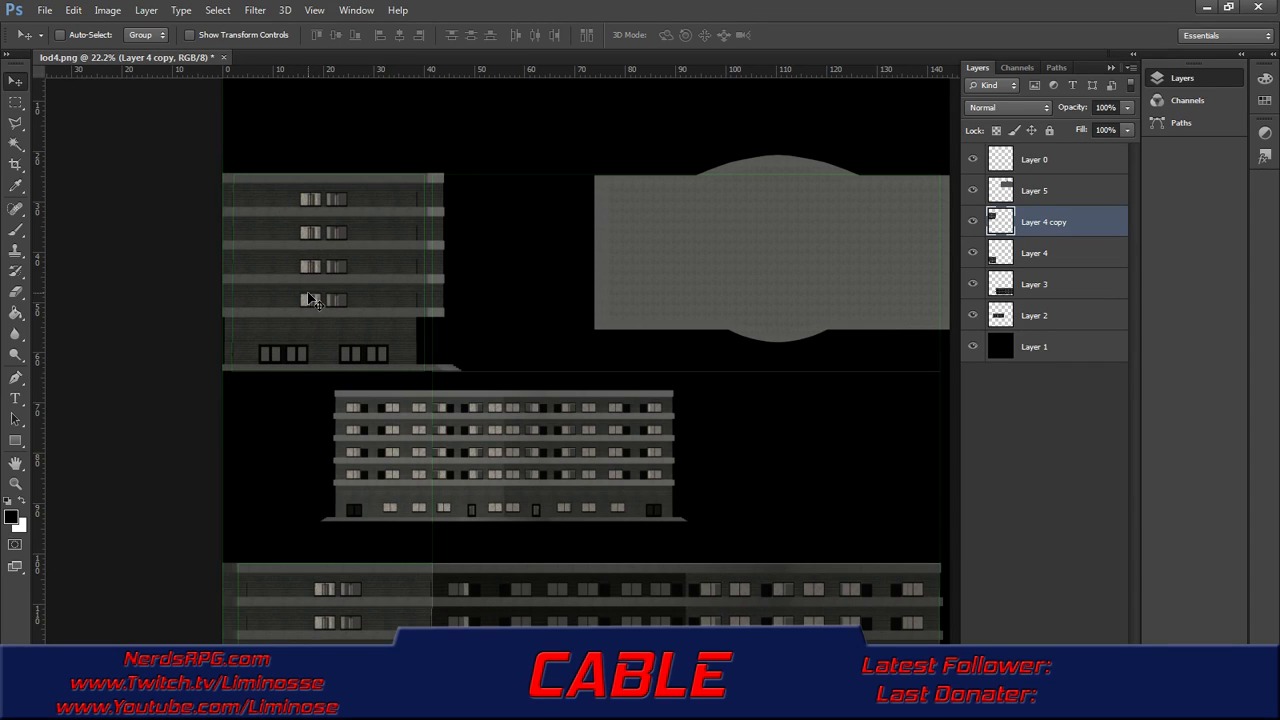
pyautogui.hotkey('shift', 'Down')
pyautogui.hotkey('shift', 'Right')
pyautogui.hotkey('shift', 'Right')
pyautogui.hotkey('shift', 'Right')
pyautogui.hotkey('shift', 'Right')
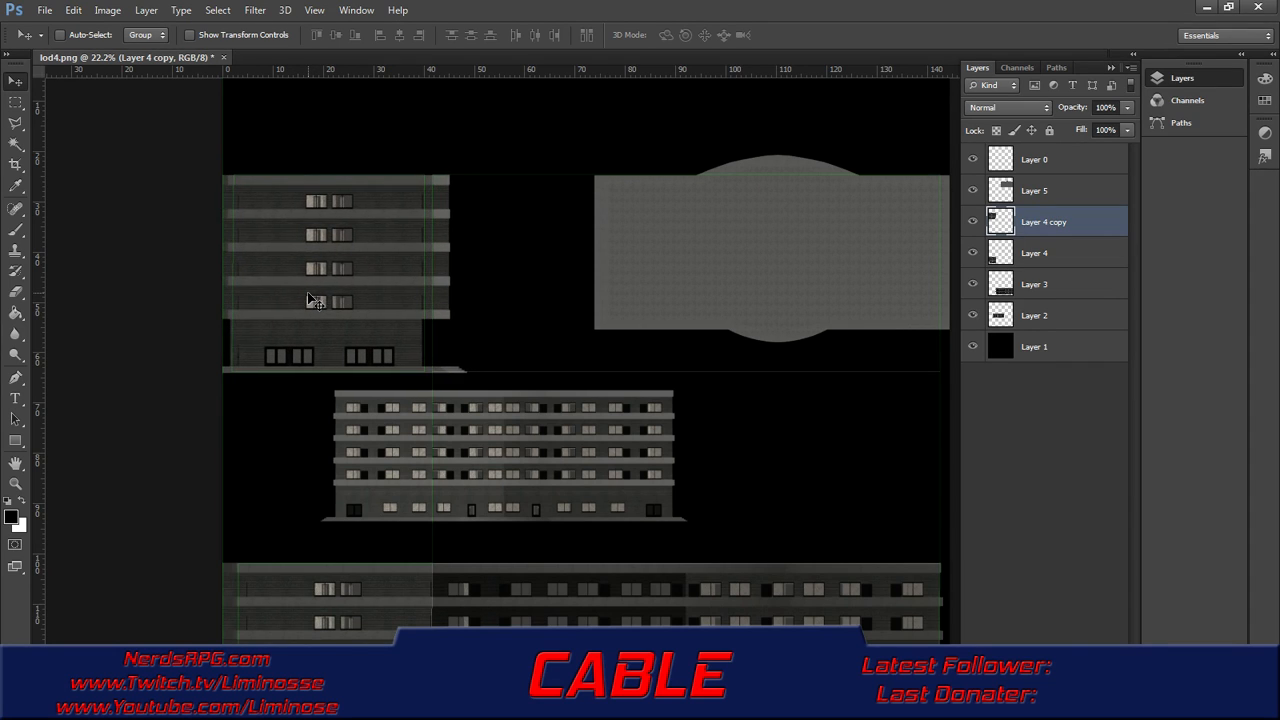
pyautogui.hotkey('shift', 'Right')
pyautogui.hotkey('shift', 'Up')
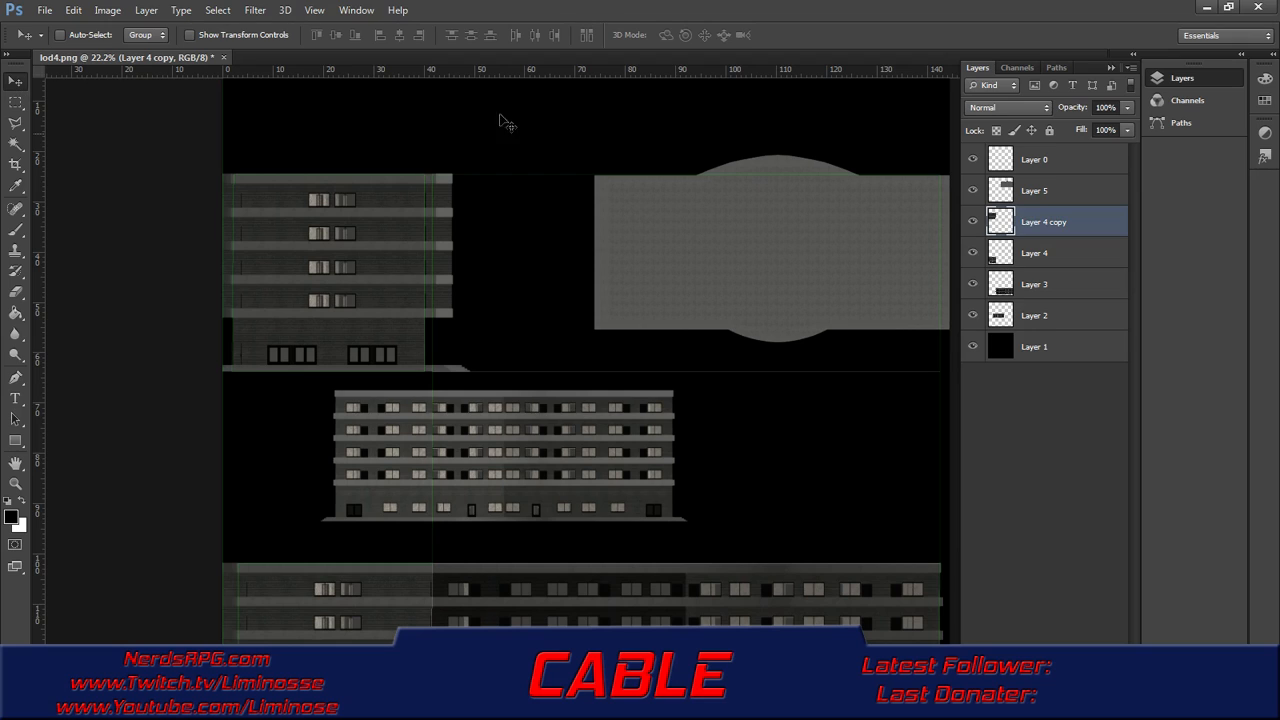
# - Move the Layer 2 facade up beside the Layer 4 copy, and move the Layer 5 roof image down out of its way
pyautogui.click(1031, 255)
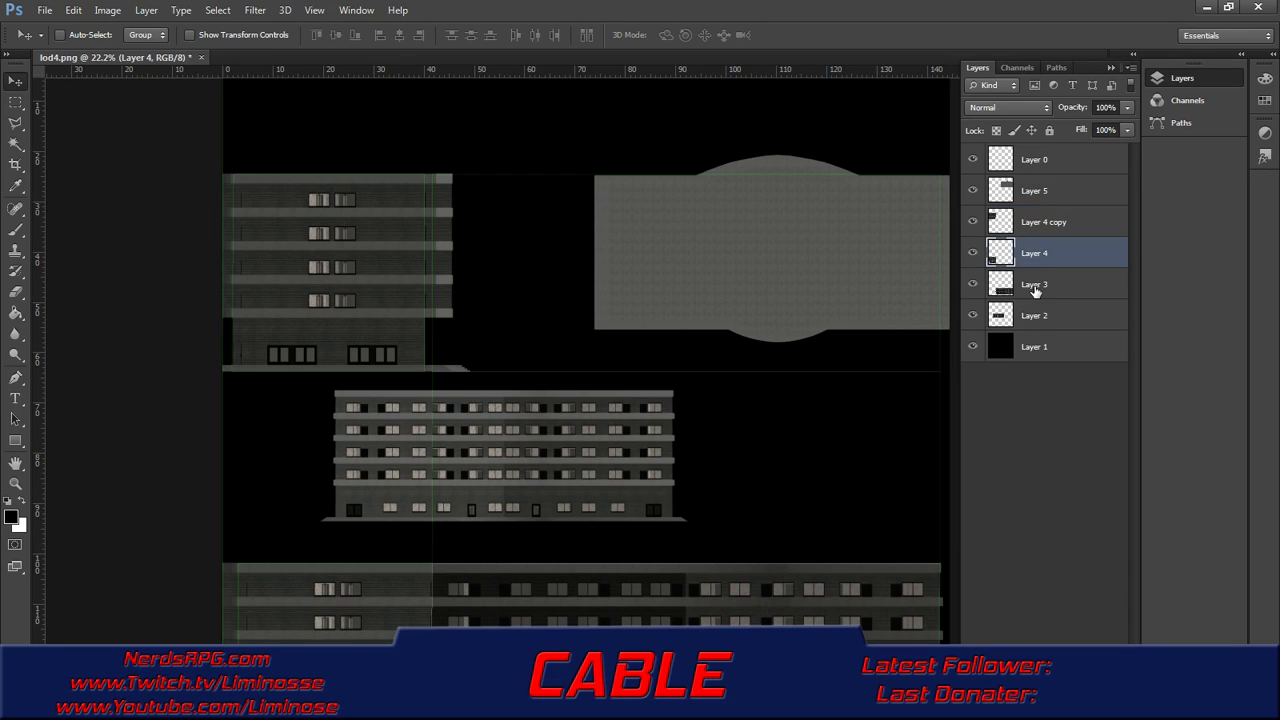
pyautogui.click(1038, 196)
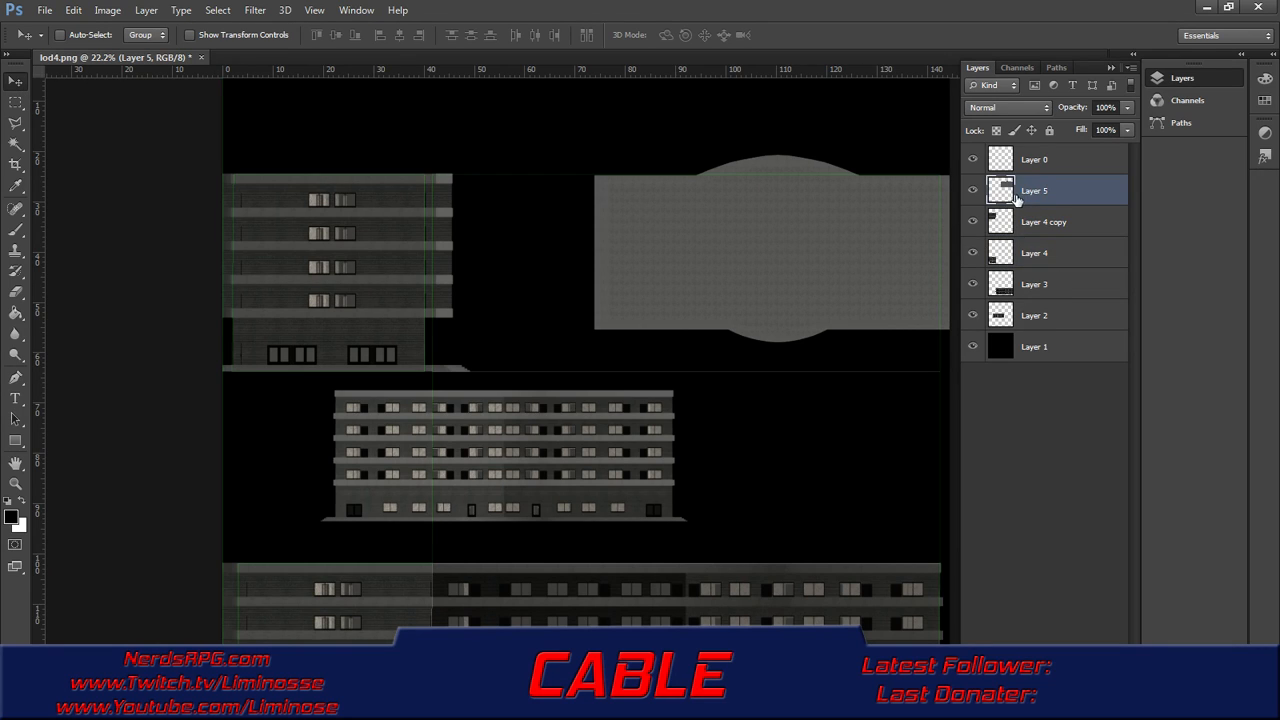
pyautogui.click(1040, 222)
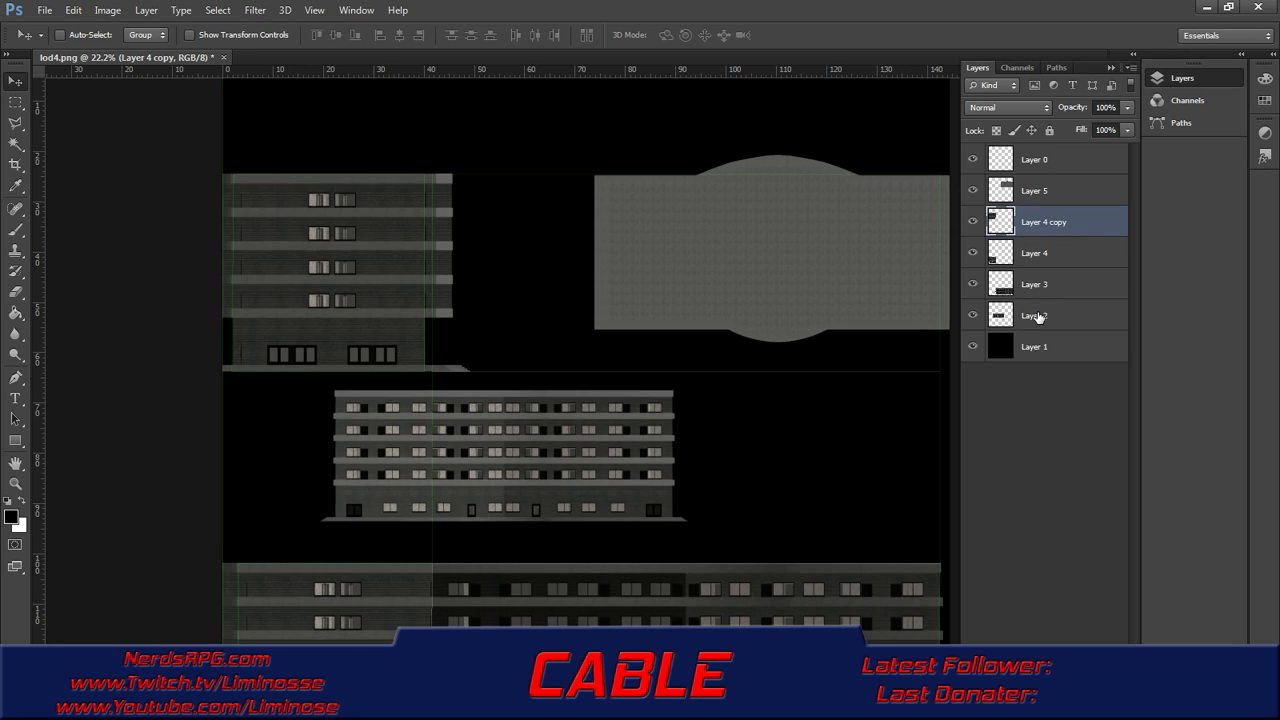
pyautogui.click(1038, 315)
pyautogui.moveTo(497, 453); pyautogui.dragTo(588, 314)
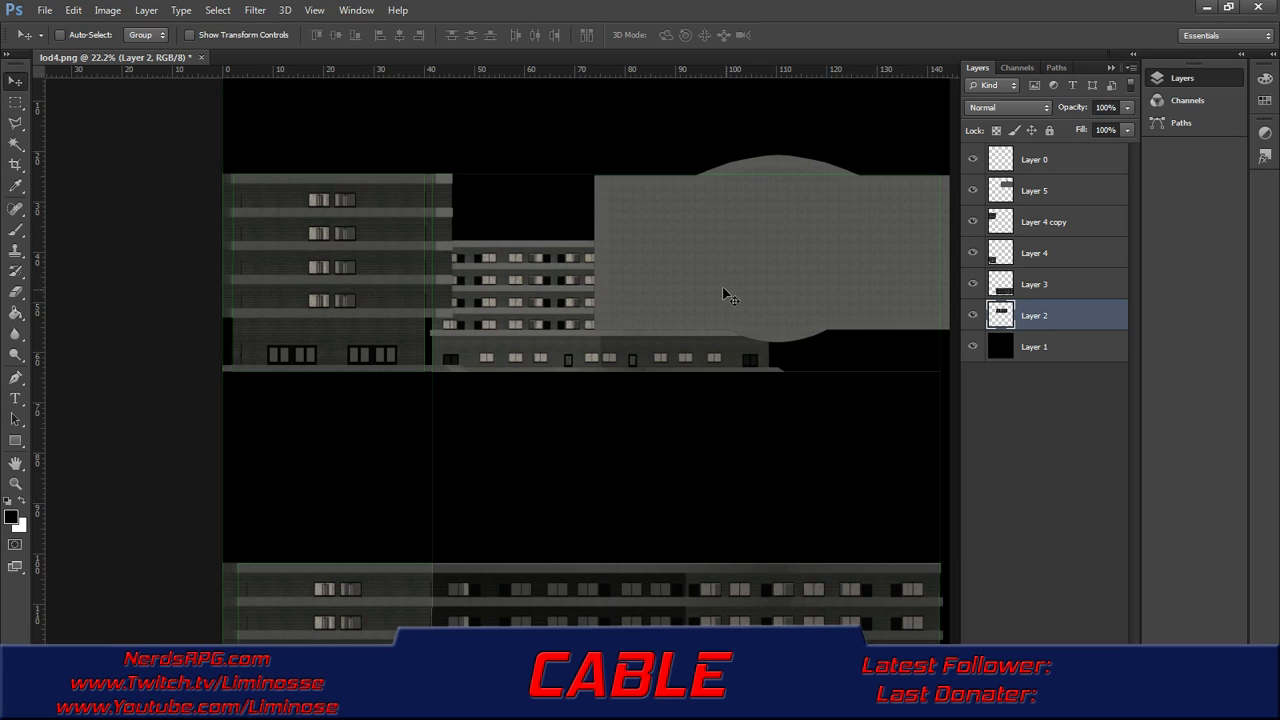
pyautogui.click(1042, 191)
pyautogui.moveTo(800, 222); pyautogui.dragTo(617, 542)
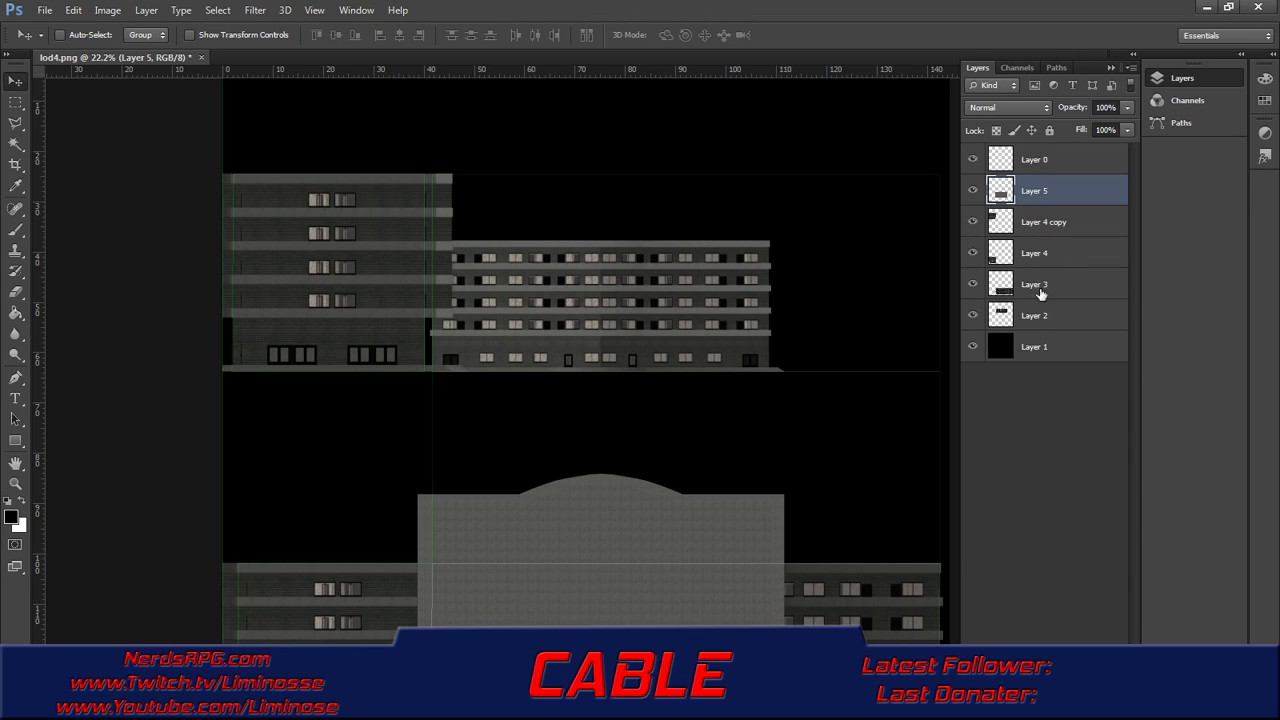
# - Free Transform the Layer 2 facade up to about 151% so its floors line up with the Layer 4 copy, and apply it
pyautogui.click(1036, 318)
pyautogui.press('m')
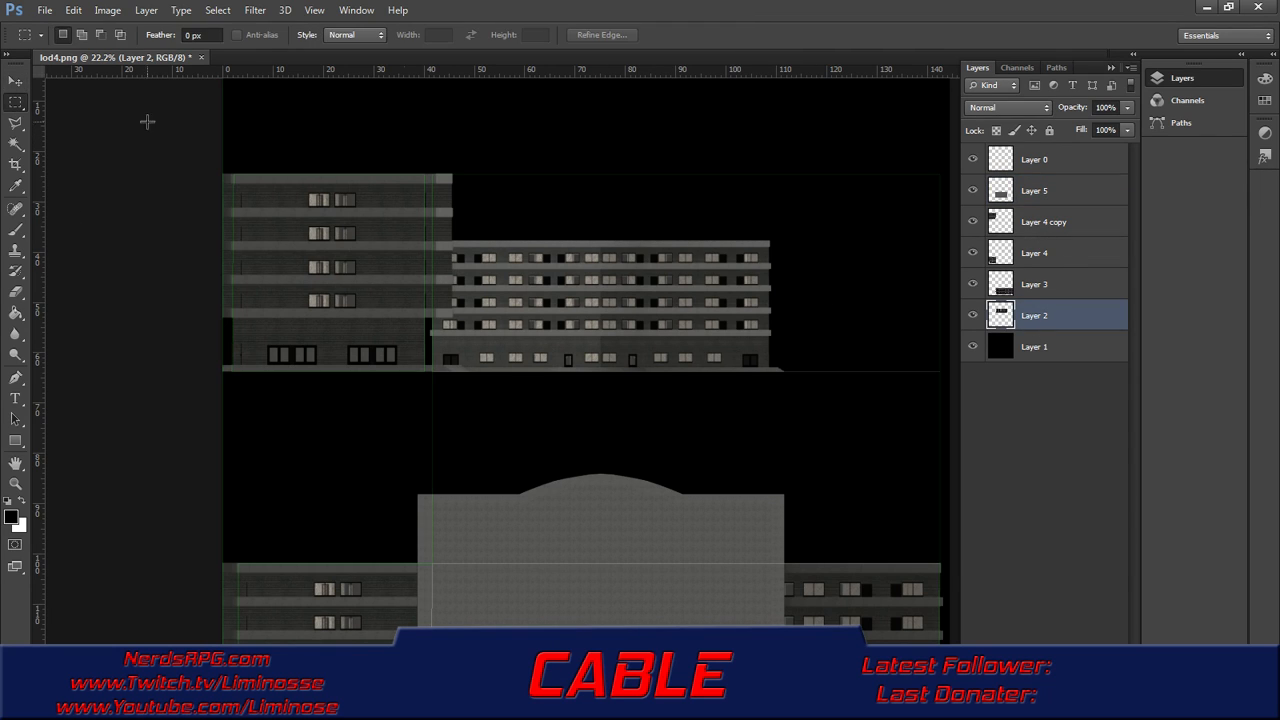
pyautogui.rightClick(565, 265)
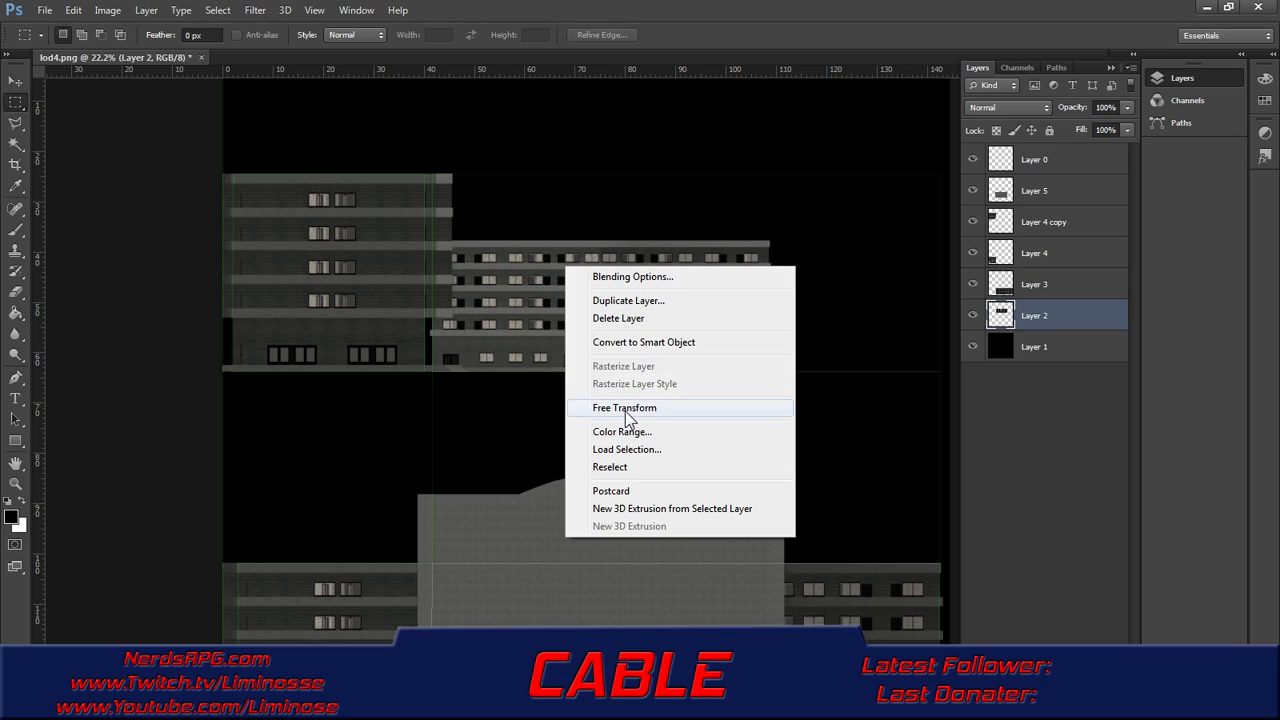
pyautogui.click(620, 411)
pyautogui.moveTo(786, 241); pyautogui.dragTo(965, 150)
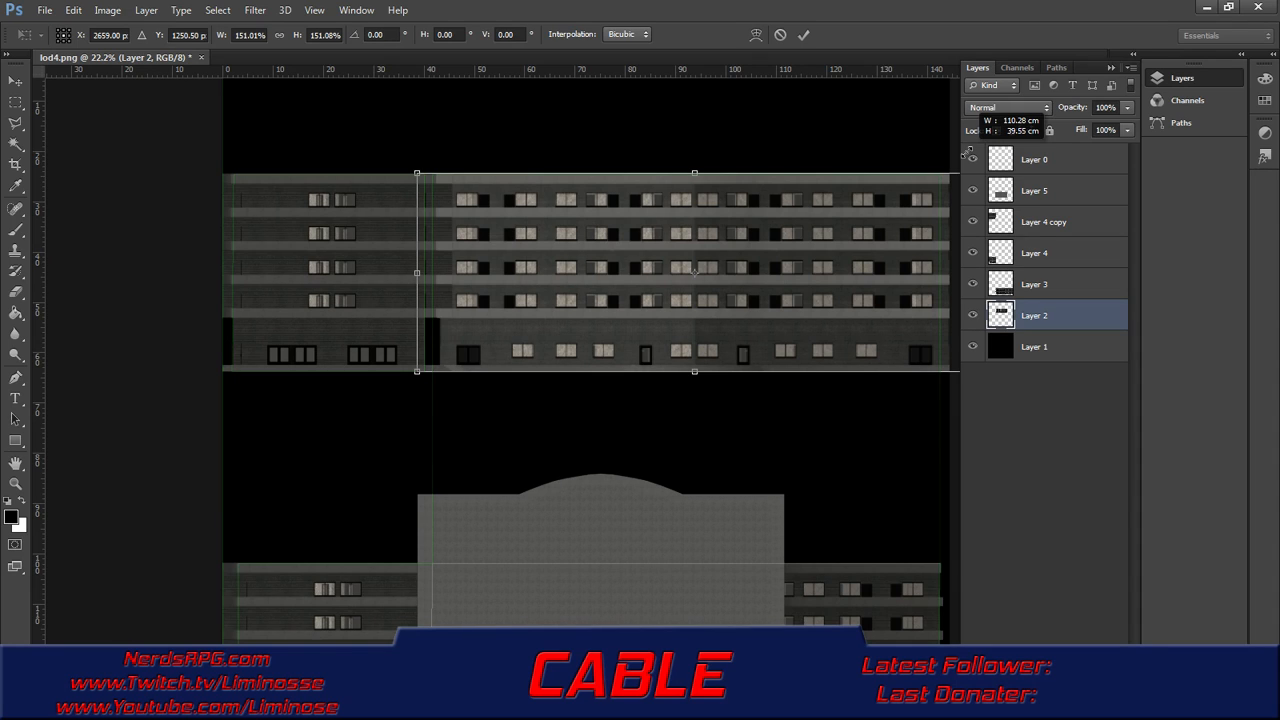
pyautogui.moveTo(966, 150); pyautogui.dragTo(964, 157)
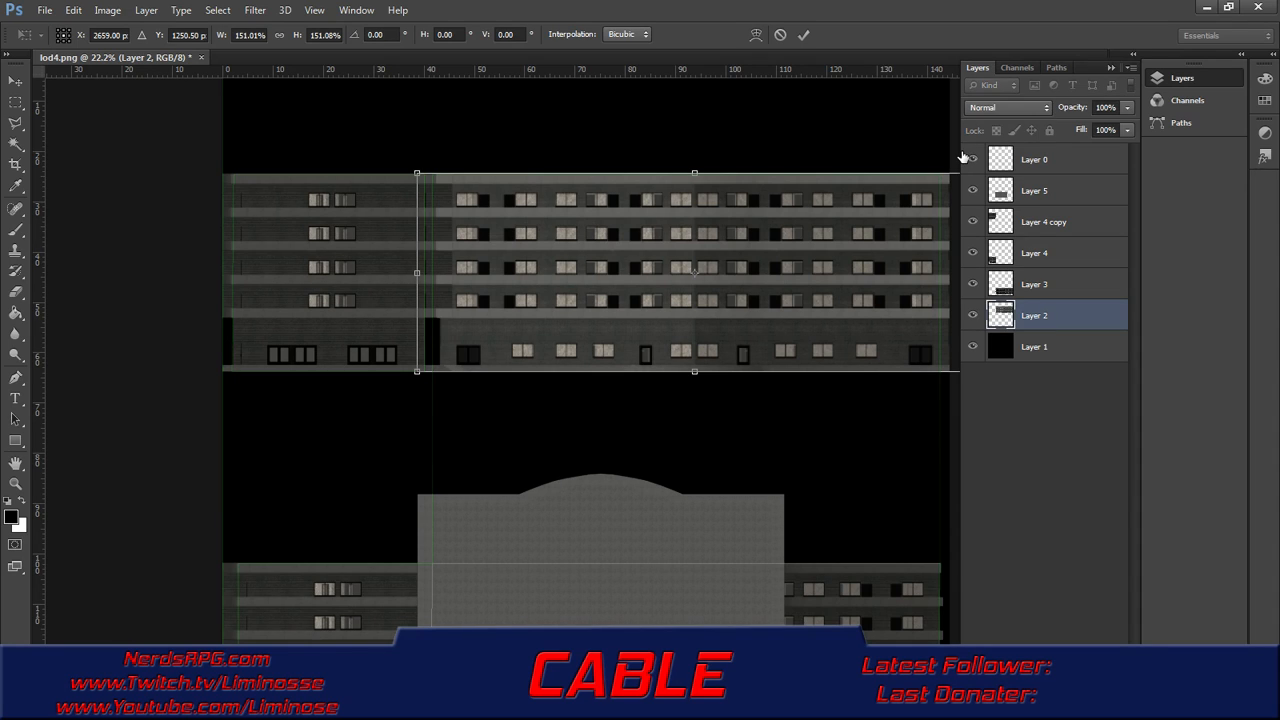
pyautogui.press('Return')
pyautogui.press('m')
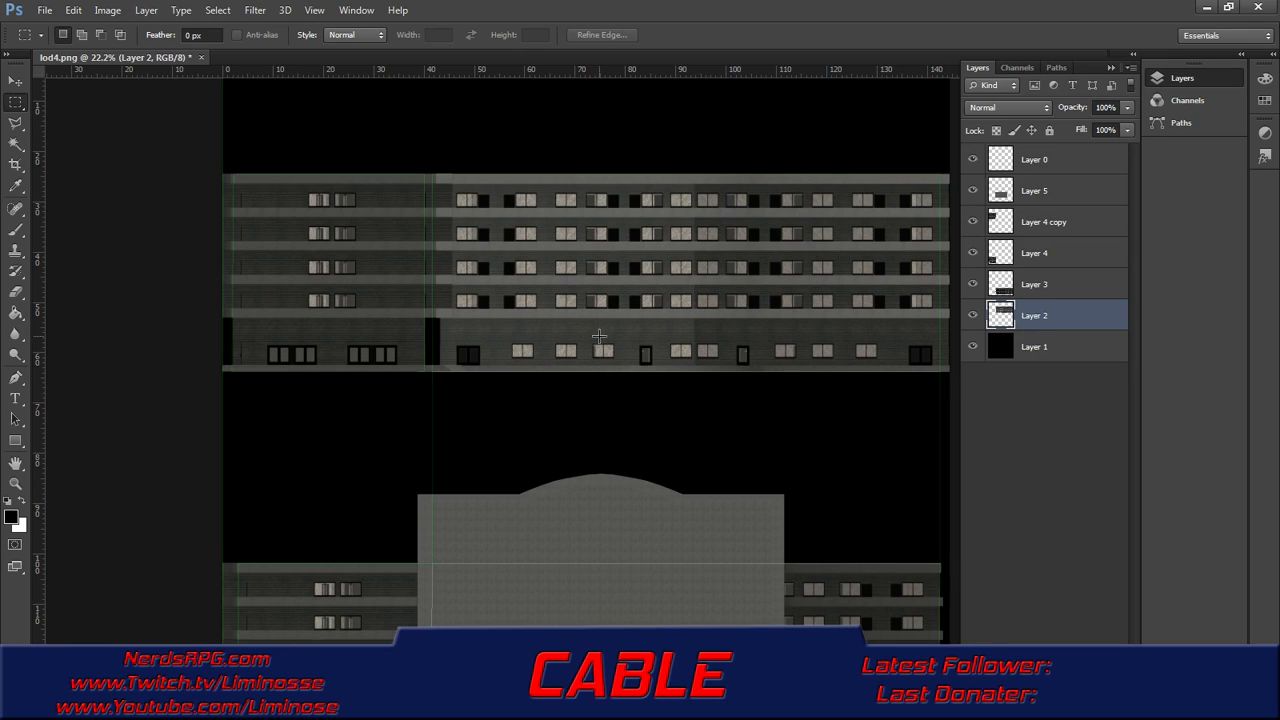
# - Delete the strip of the Layer 4 copy that overlaps the Layer 2 facade, and clear the selection
pyautogui.click(973, 221)
pyautogui.click(973, 221)
pyautogui.click(1065, 226)
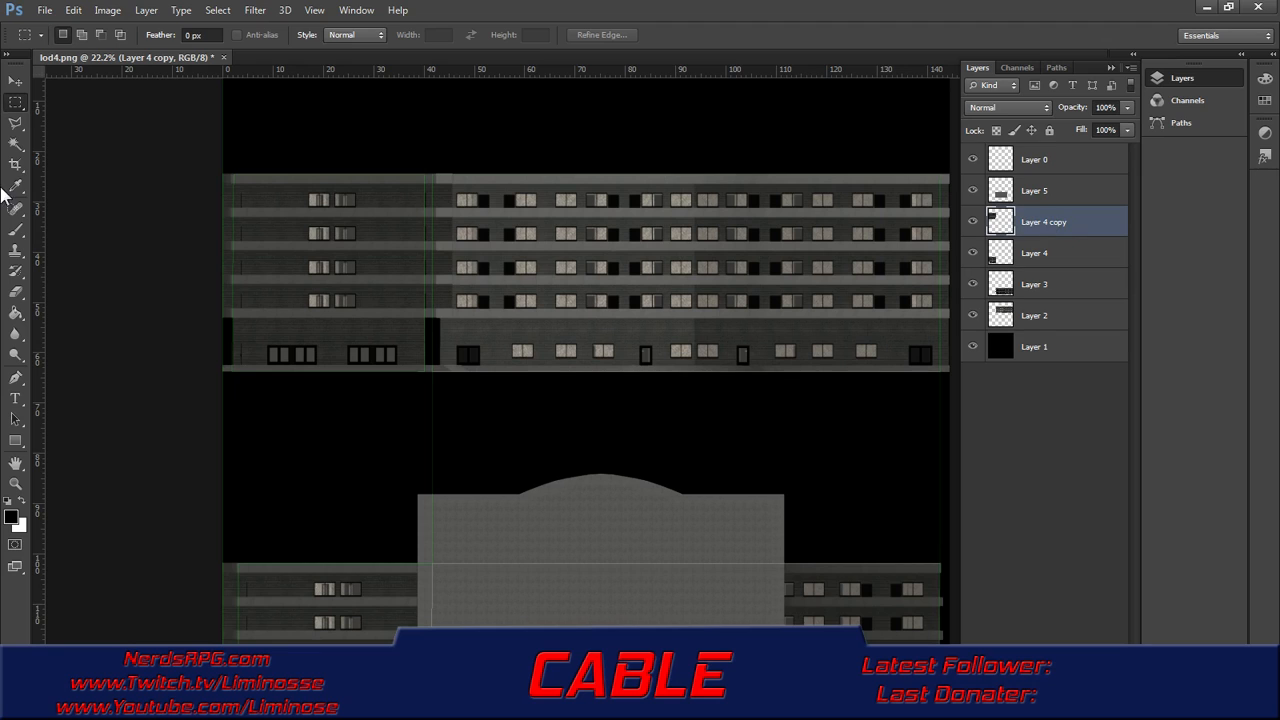
pyautogui.moveTo(550, 134); pyautogui.dragTo(428, 394)
pyautogui.press('Delete')
pyautogui.hotkey('ctrl', 'd')
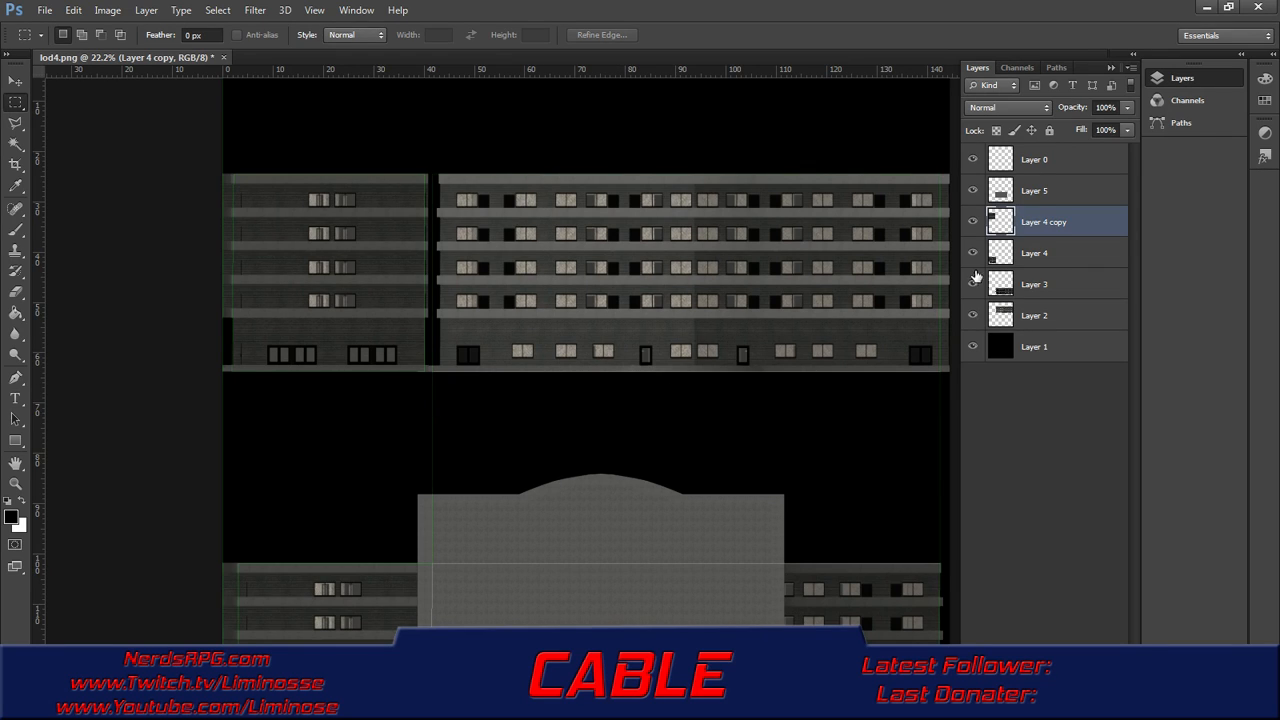
# - Select Layer 5 and switch its visibility off and on to check which image it holds
pyautogui.click(1047, 255)
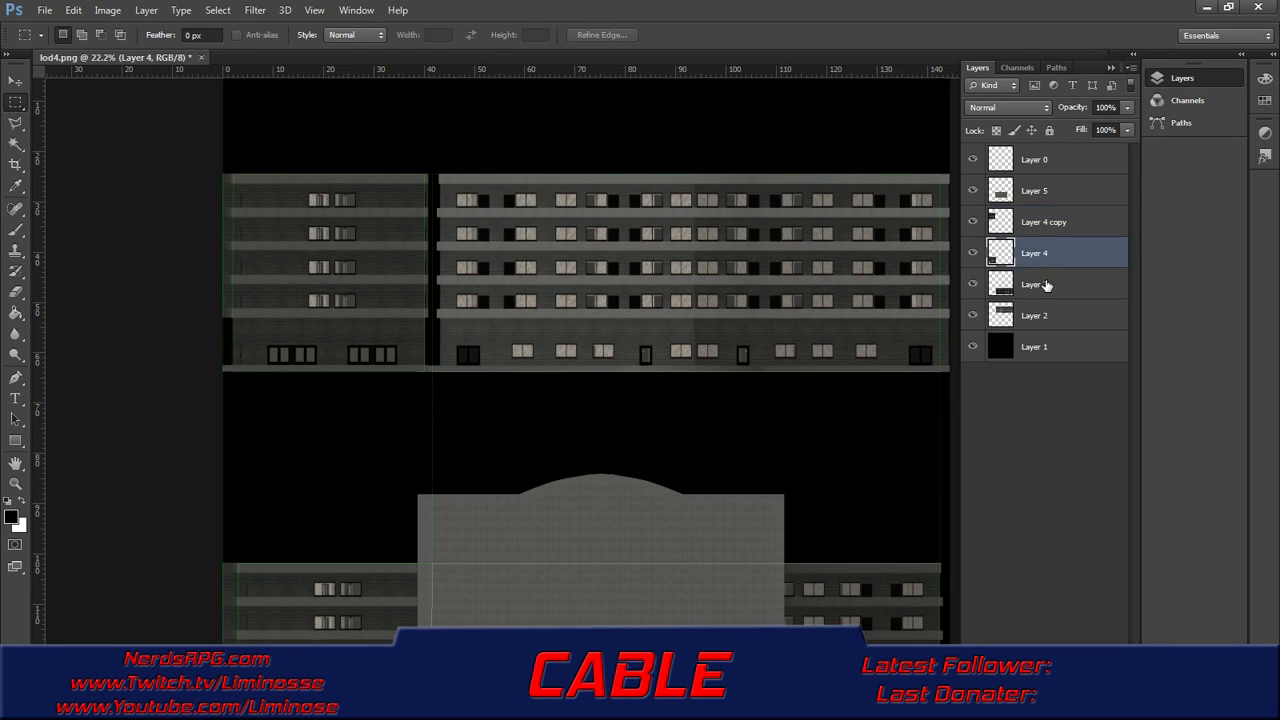
pyautogui.click(1026, 200)
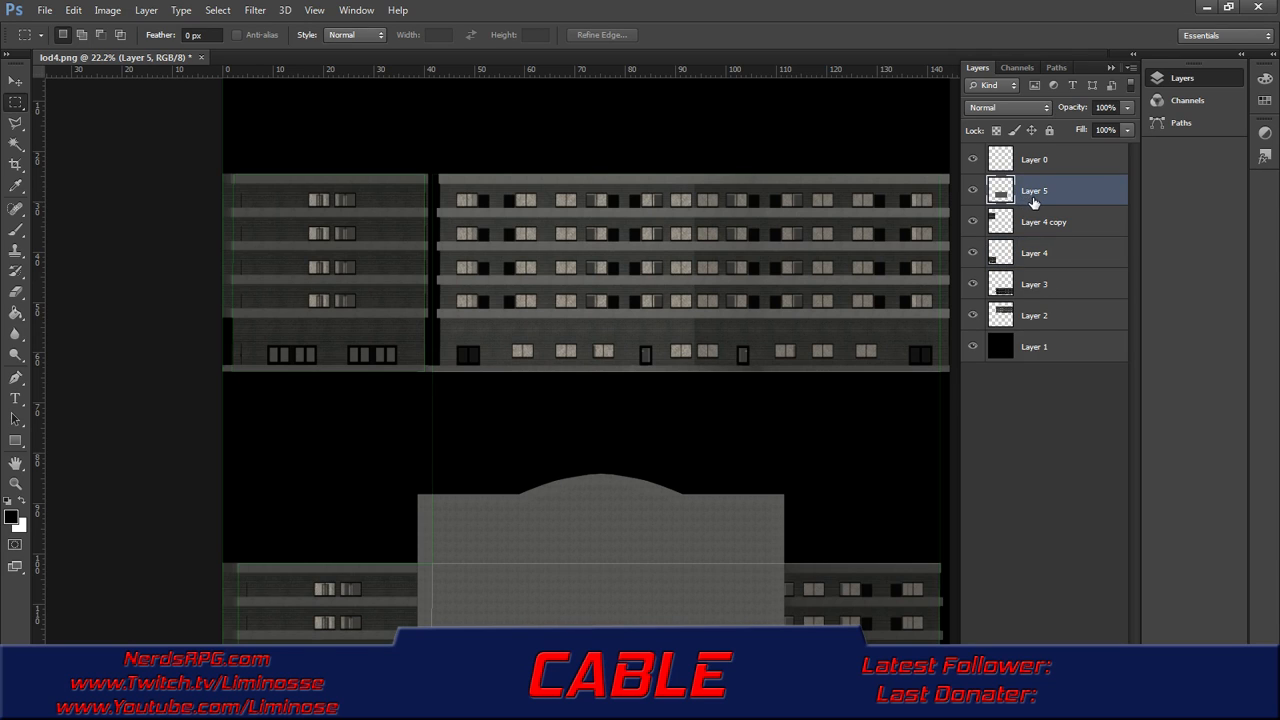
pyautogui.click(974, 196)
pyautogui.click(974, 196)
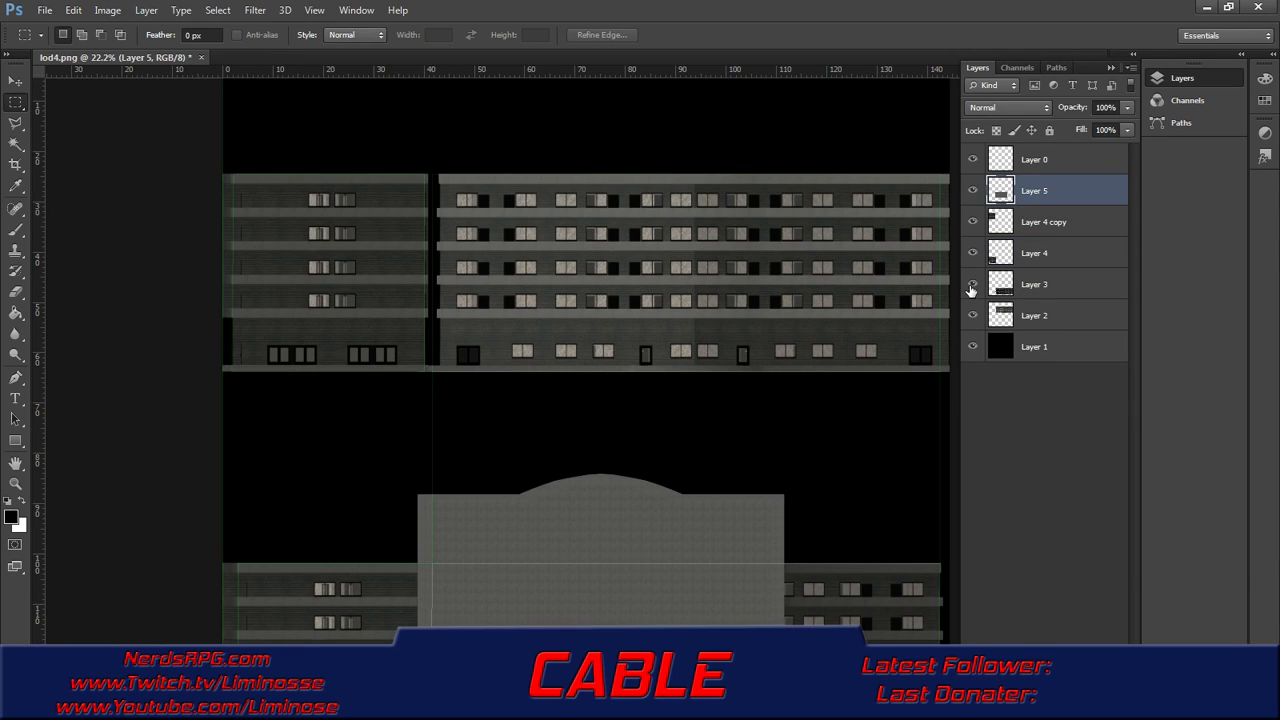
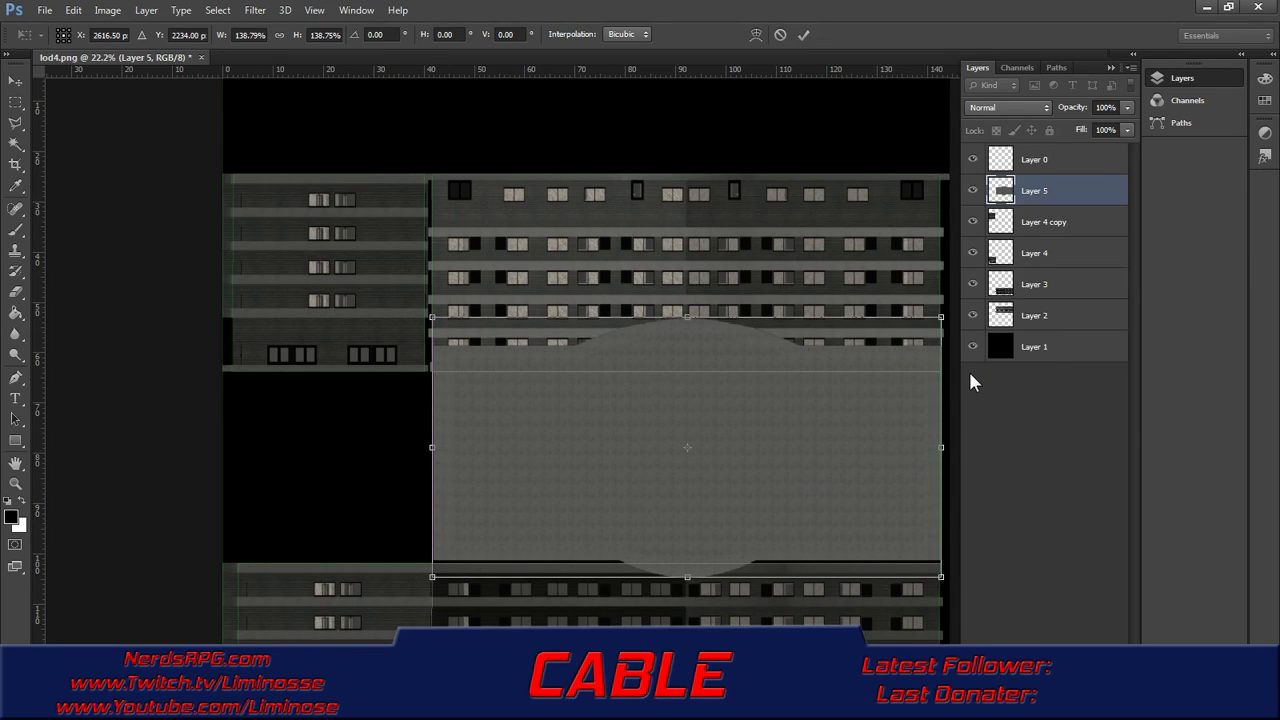
# - Apply the Layer 5 roof image's enlargement to about 138.8% and nudge the roof down to meet the lower facade strip
pyautogui.press('m')
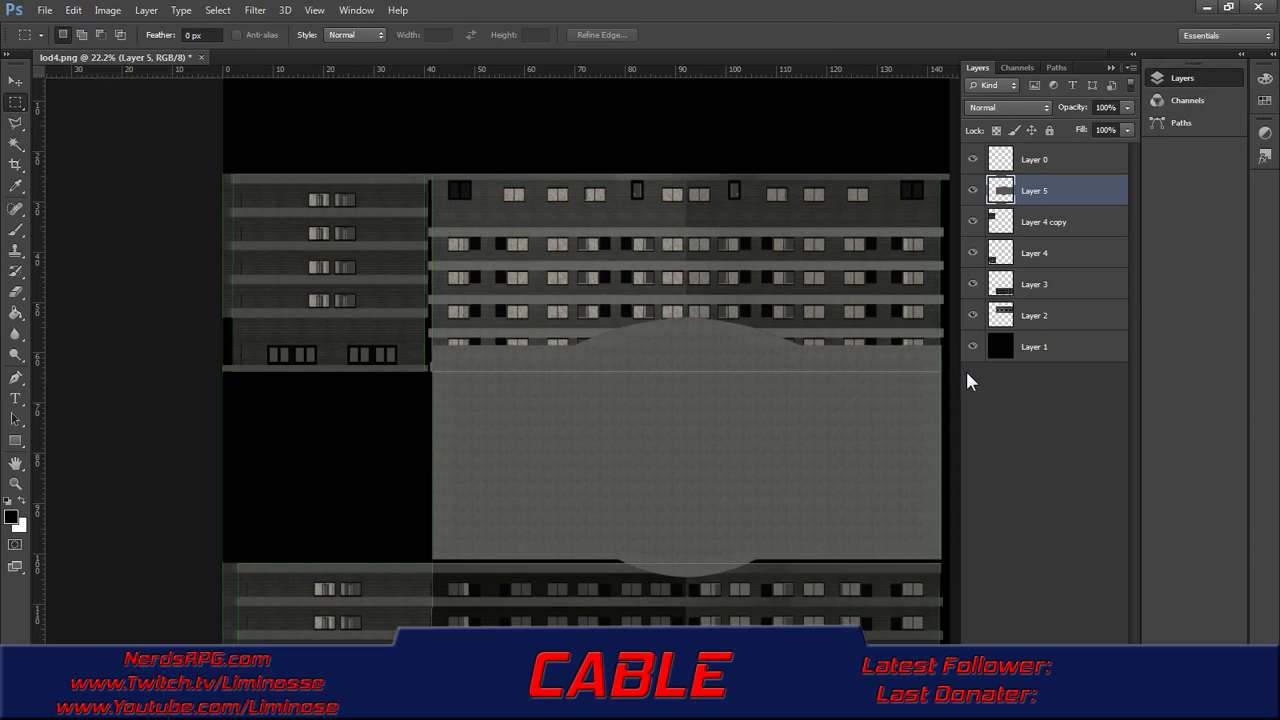
pyautogui.click(16, 82)
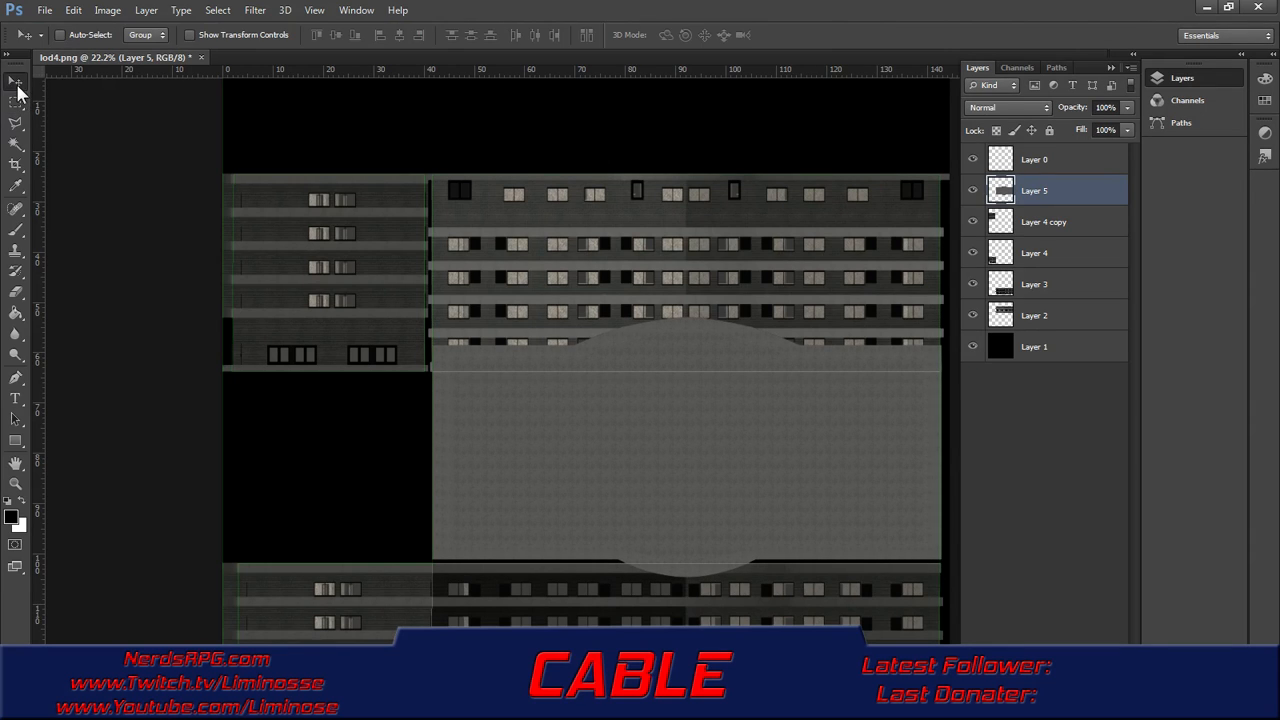
pyautogui.hotkey('shift', 'Down')
pyautogui.hotkey('shift', 'Down')
pyautogui.hotkey('shift', 'Down')
pyautogui.hotkey('shift', 'Down')
pyautogui.hotkey('shift', 'Down')
pyautogui.hotkey('shift', 'Down')
pyautogui.hotkey('shift', 'Down')
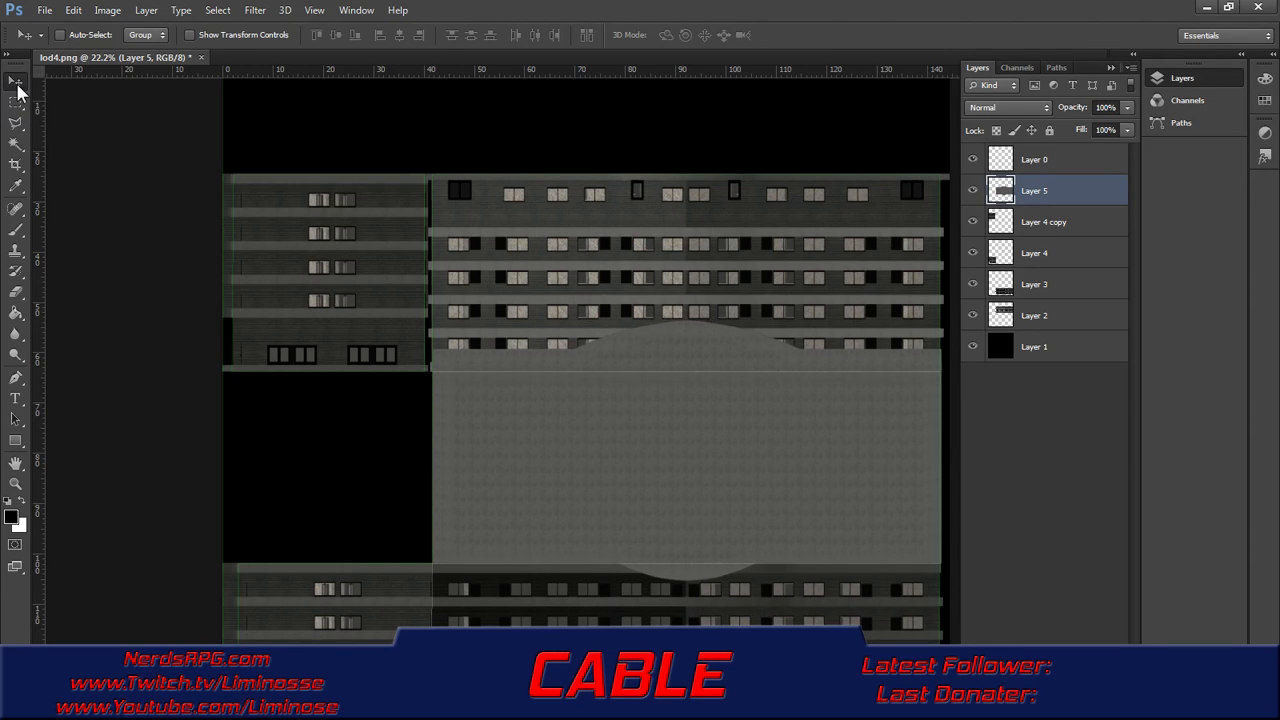
# - Nudge the Layer 5 roof image further down and move Layer 5 beneath Layer 2 in the layer order
pyautogui.hotkey('shift', 'Down')
pyautogui.hotkey('shift', 'Down')
pyautogui.hotkey('shift', 'Down')
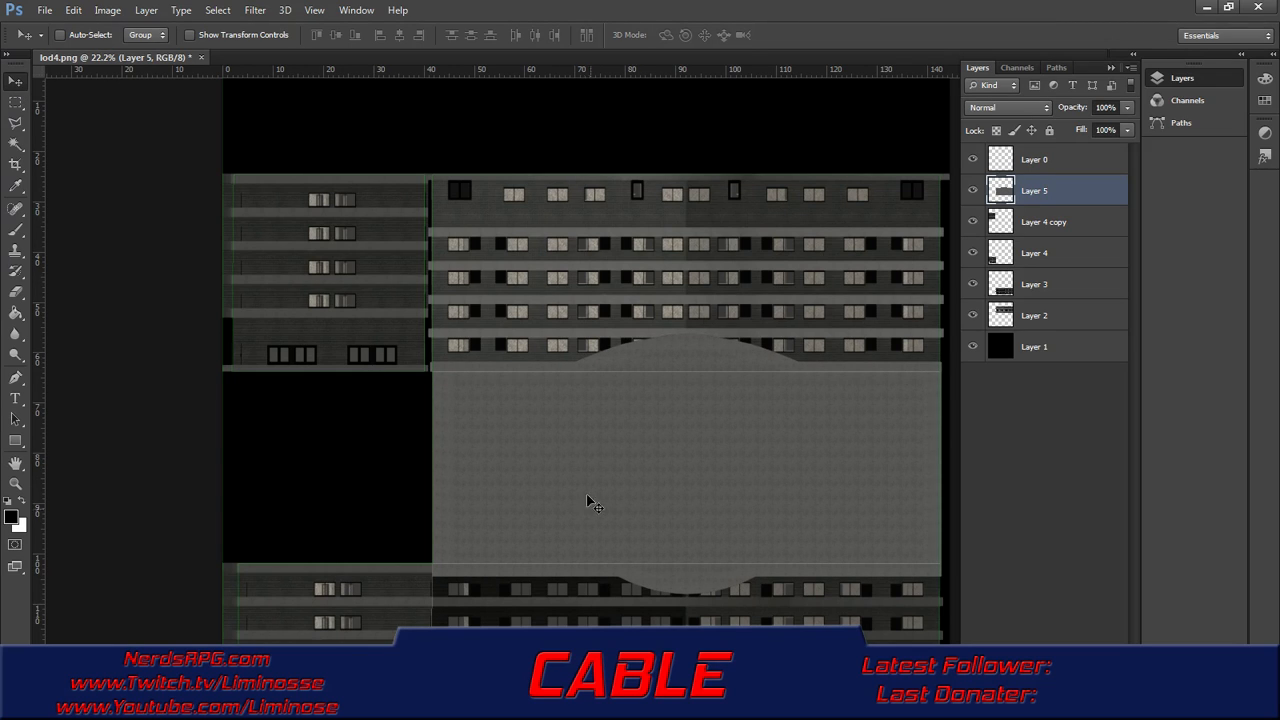
pyautogui.moveTo(1003, 192); pyautogui.dragTo(1039, 331)
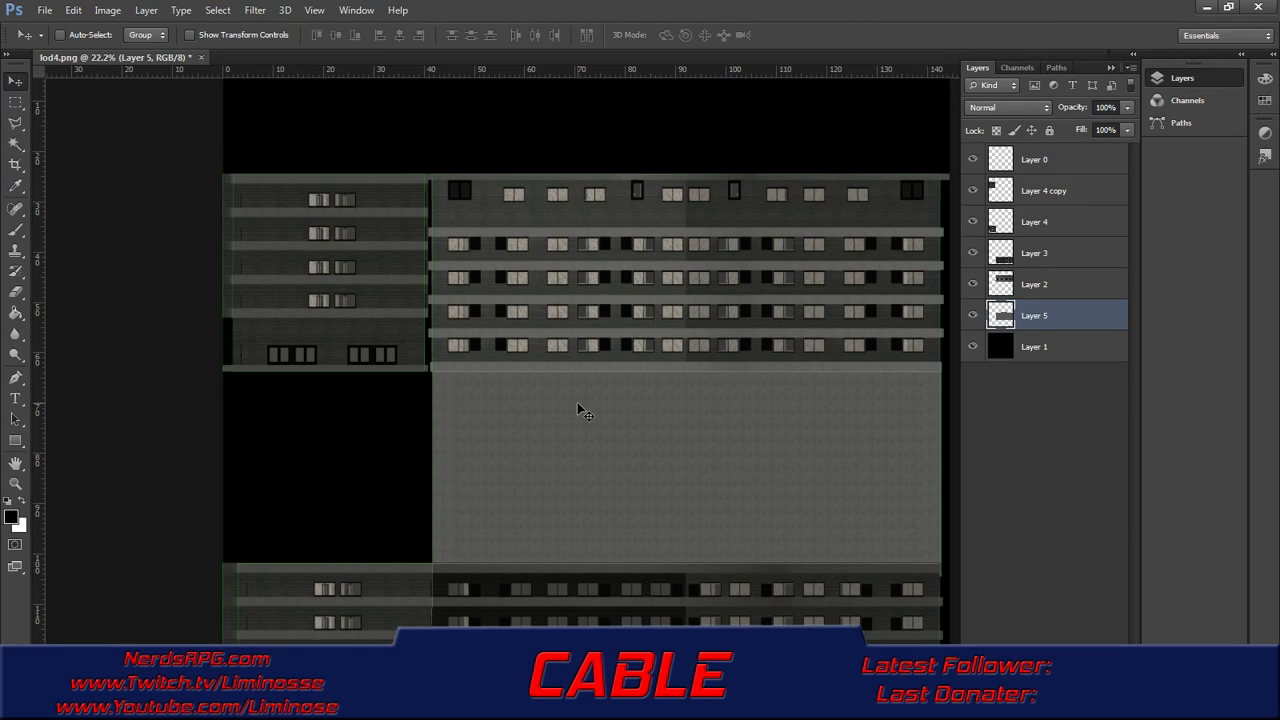
# - Hide the Layer 0 UV template and save the texture as lod4.tga in the textures folder, Targa format at 24 bits/pixel
pyautogui.click(972, 159)
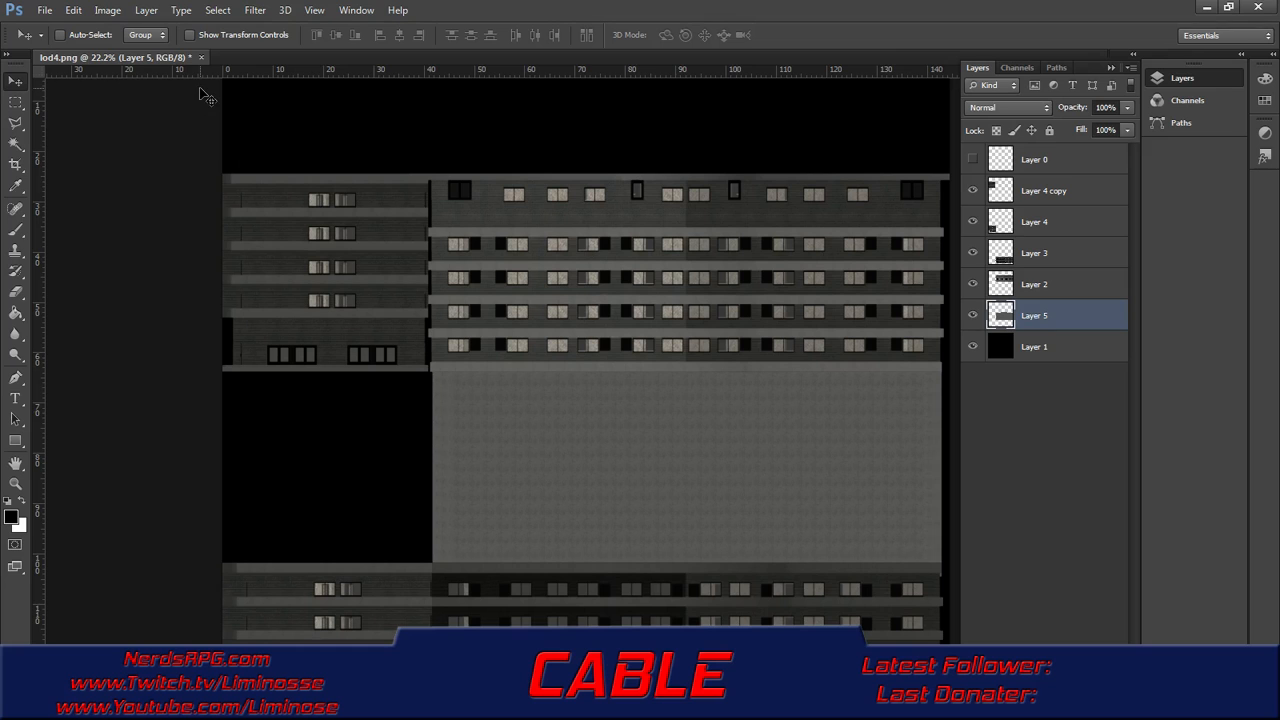
pyautogui.click(46, 12)
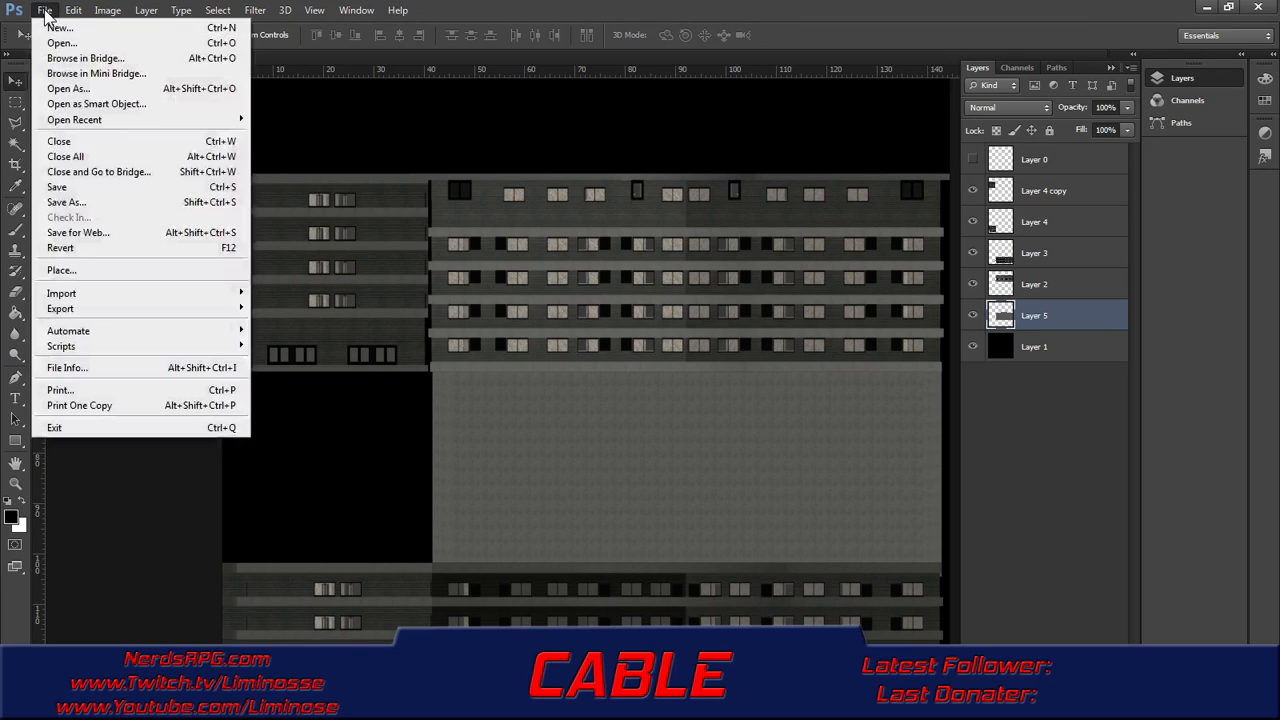
pyautogui.click(101, 202)
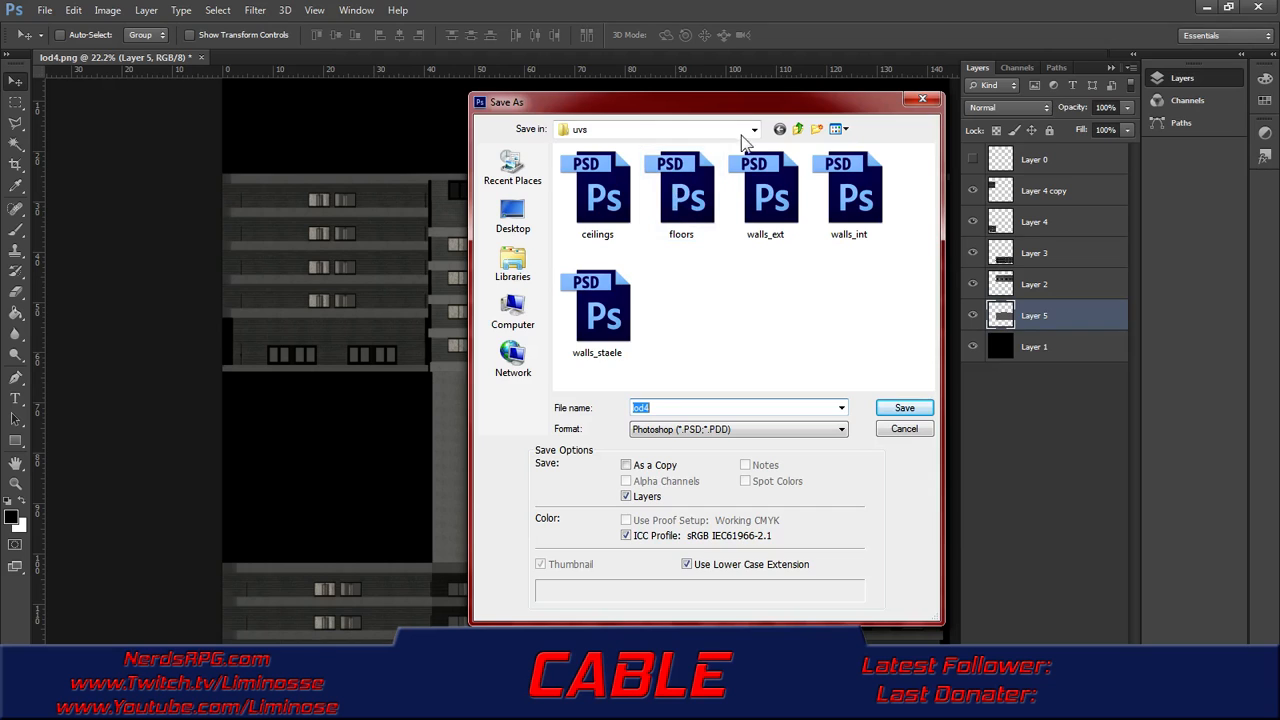
pyautogui.click(797, 129)
pyautogui.doubleClick(595, 202)
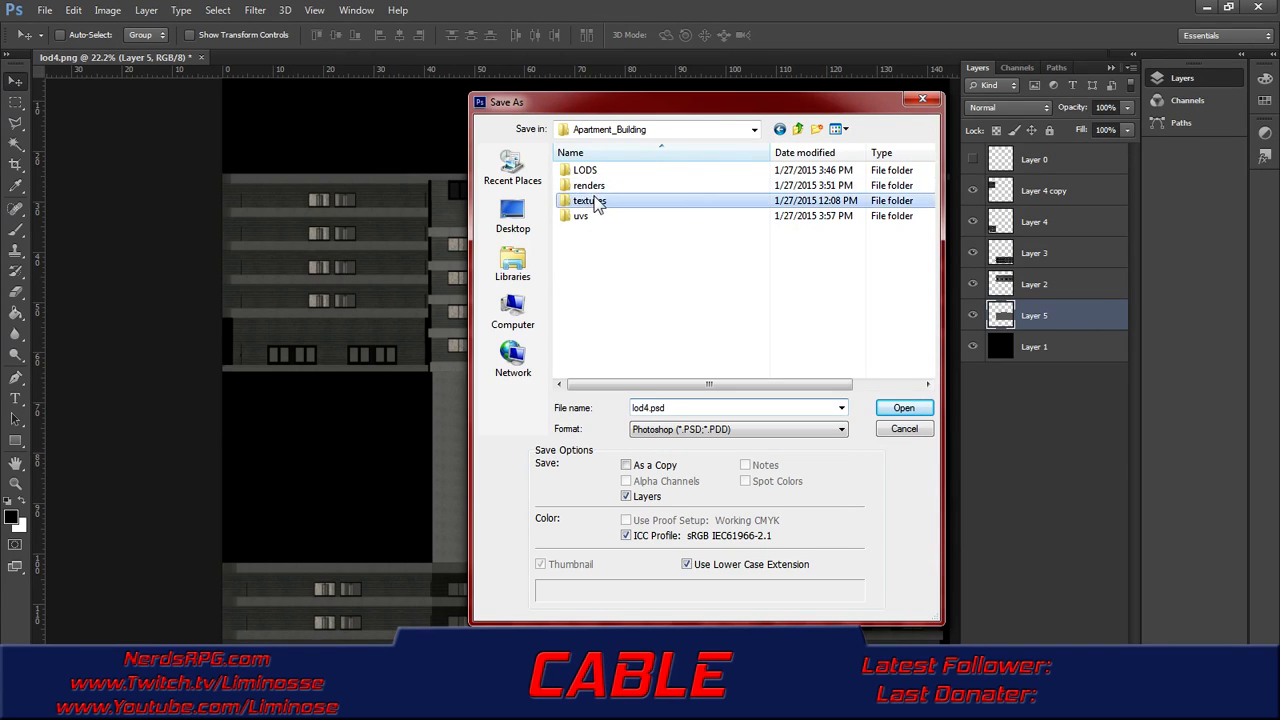
pyautogui.click(712, 430)
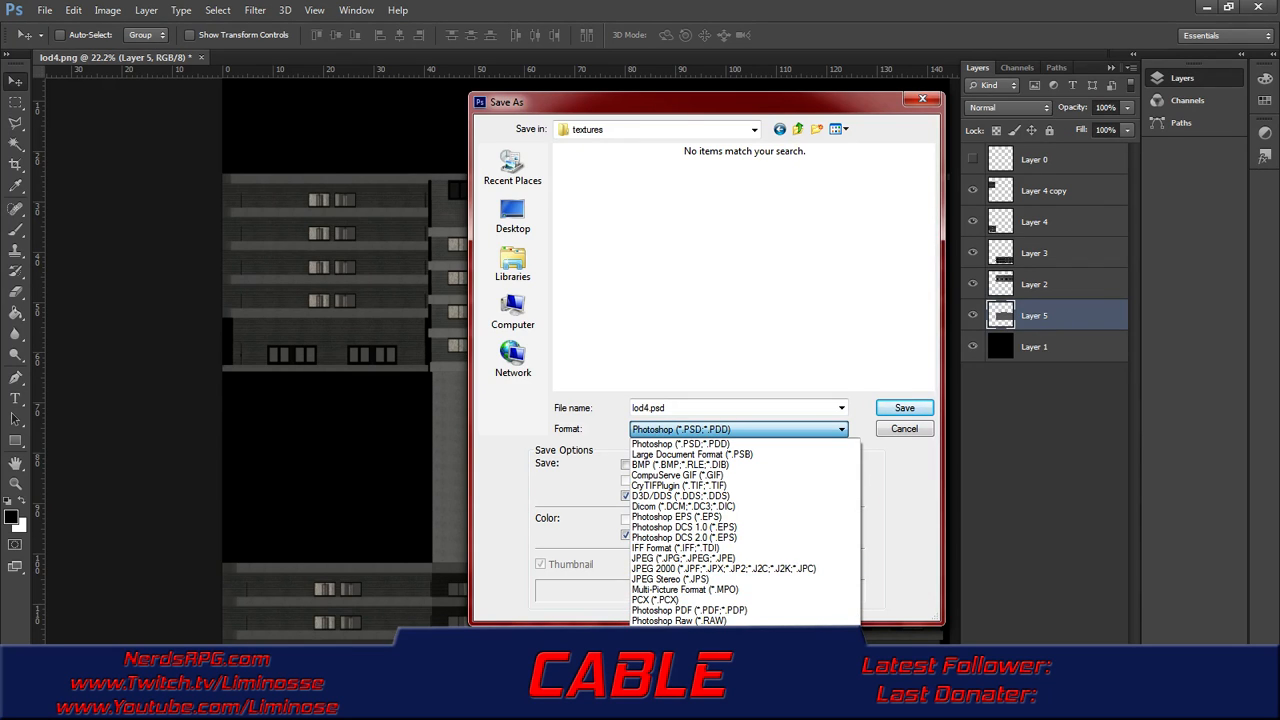
pyautogui.click(708, 673)
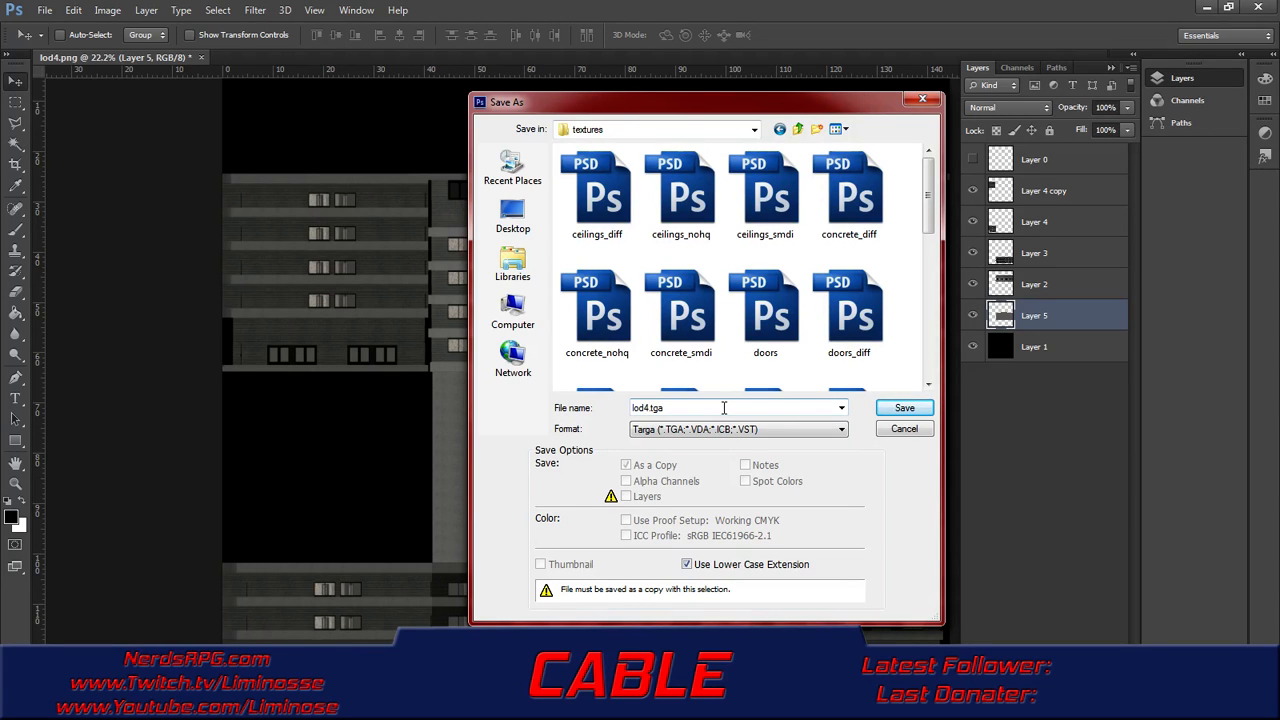
pyautogui.click(905, 409)
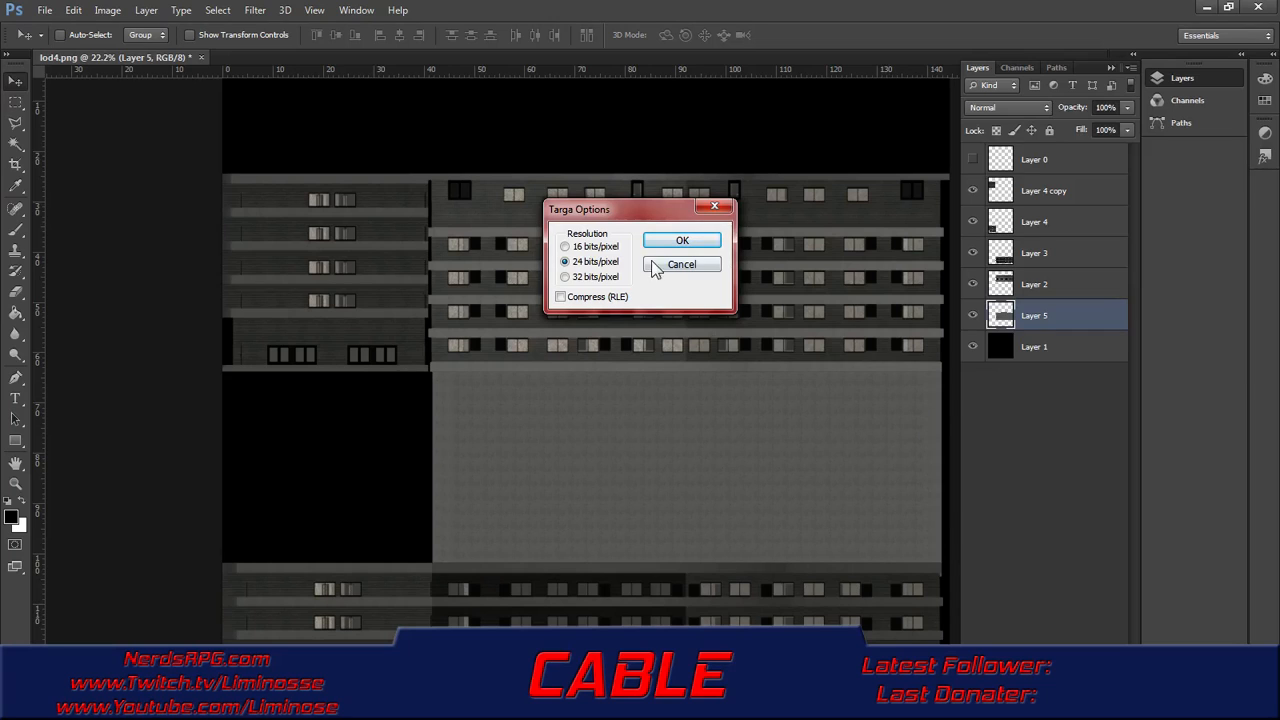
pyautogui.click(683, 242)
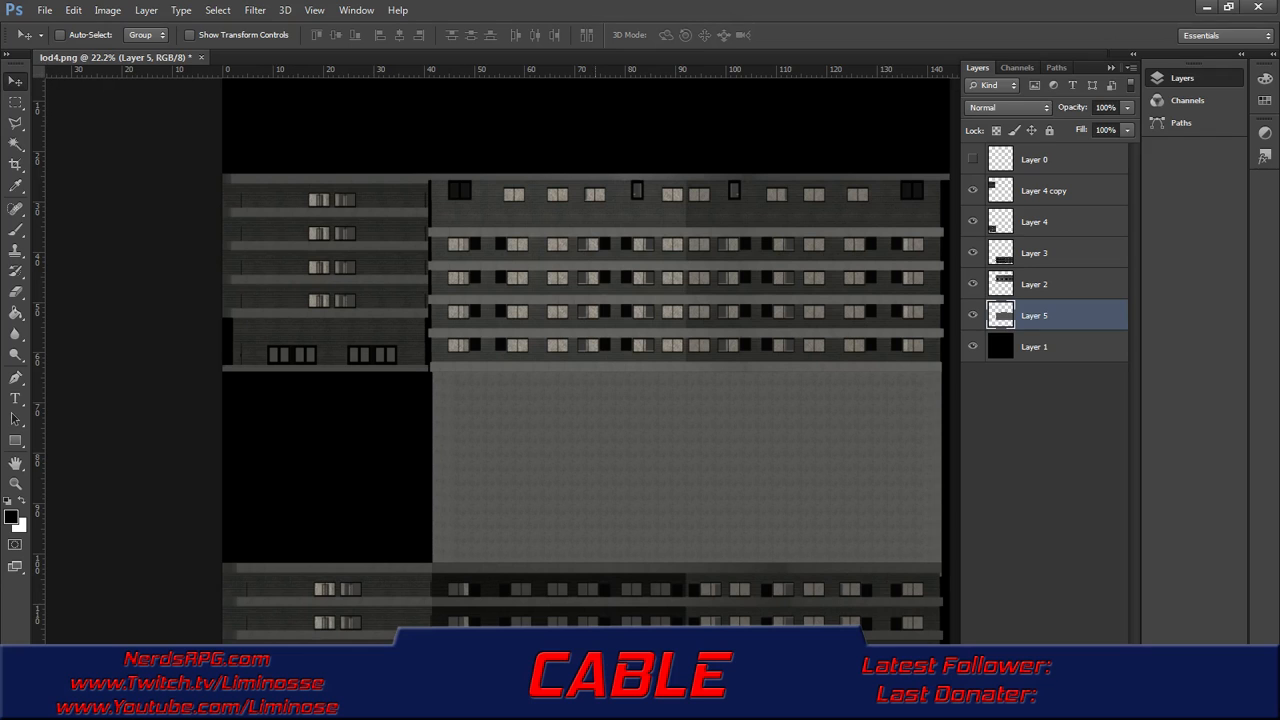
# - Save the layered document as lod4 in Photoshop format in the uvs folder
pyautogui.click(45, 12)
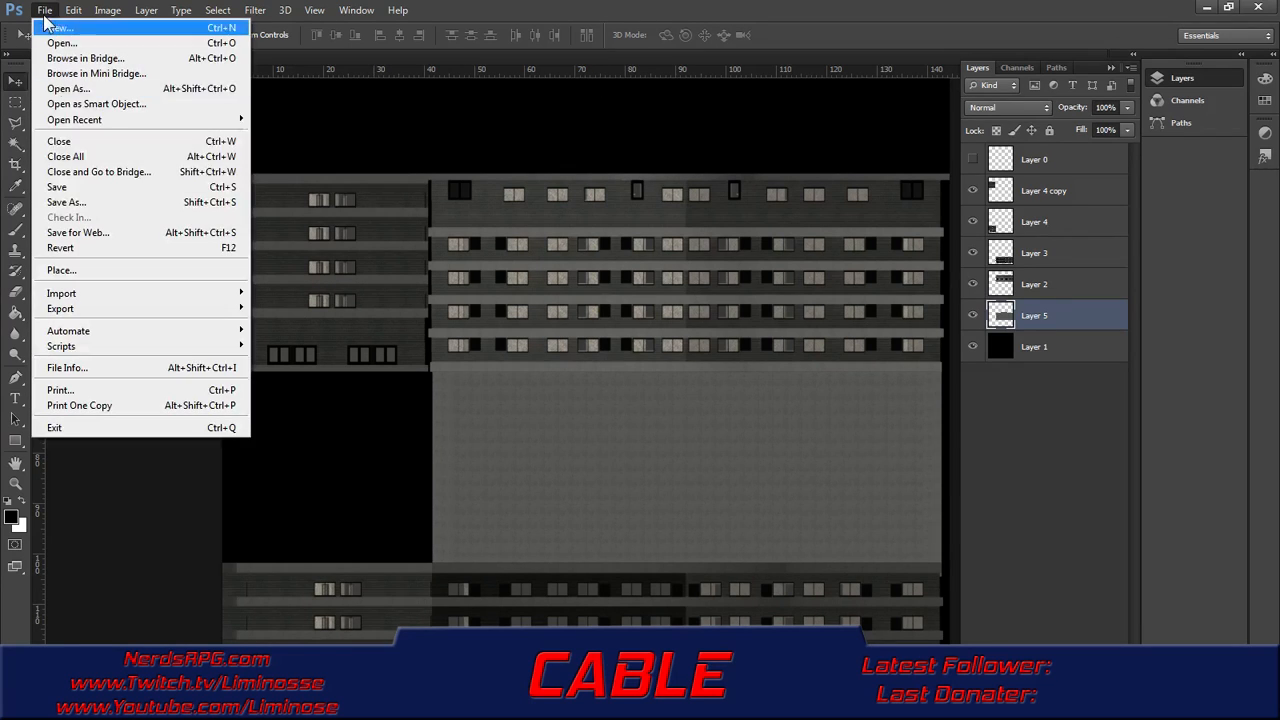
pyautogui.click(106, 203)
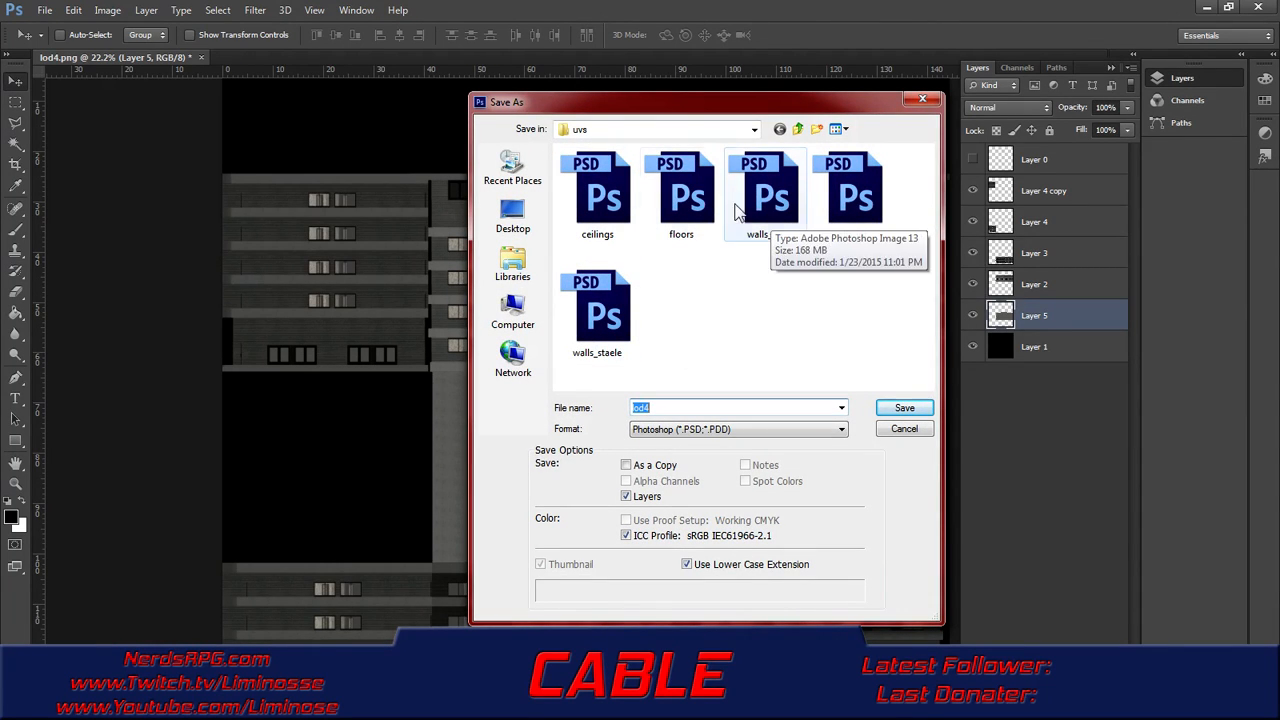
pyautogui.click(912, 411)
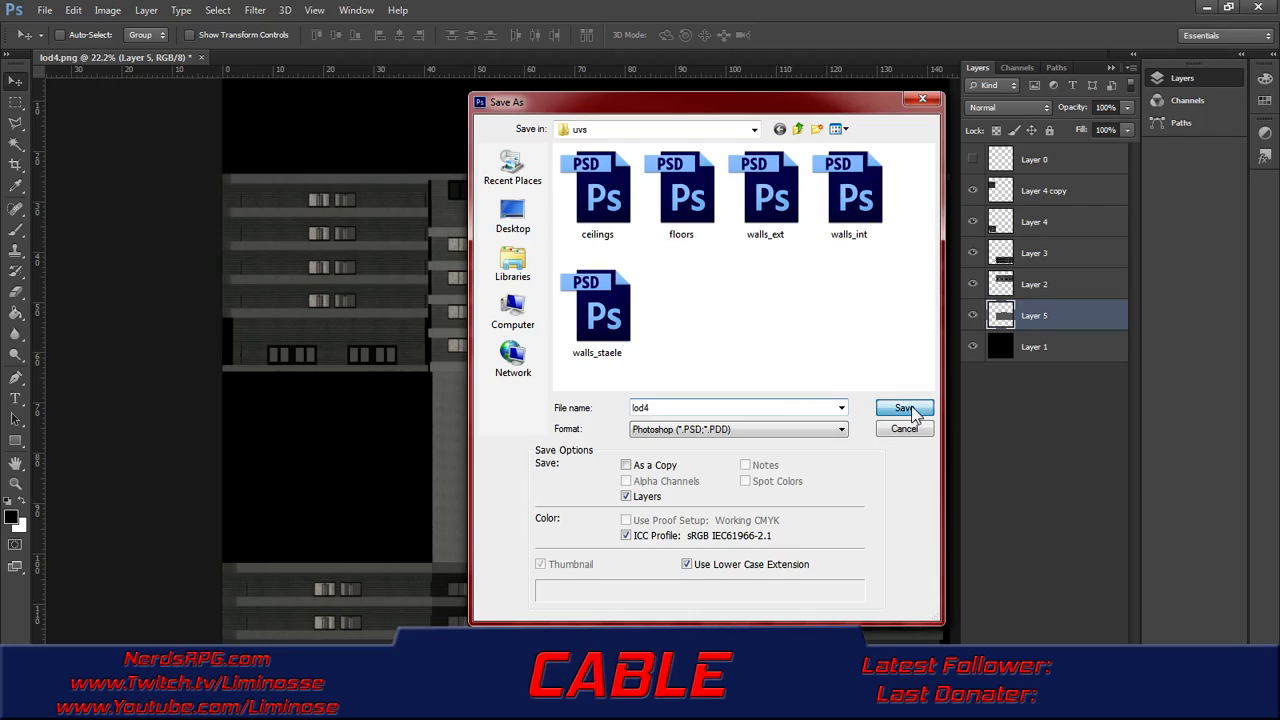
pyautogui.click(824, 214)
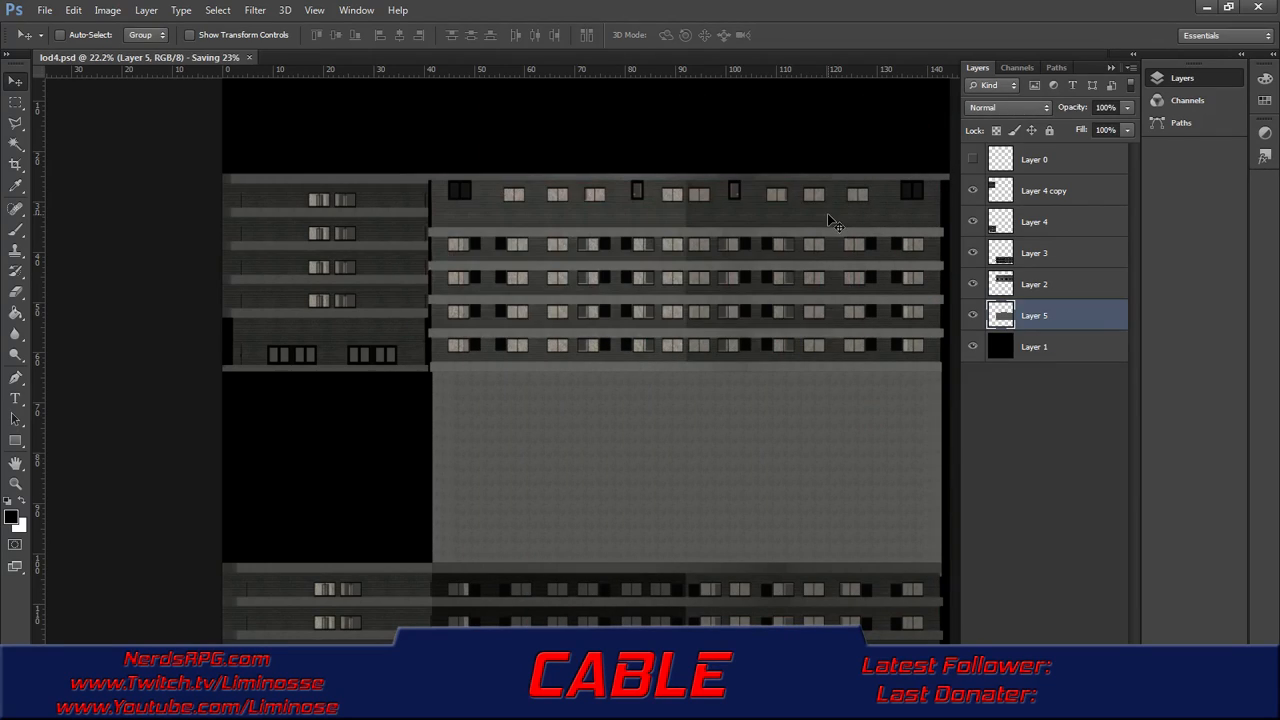
# - Switch to 3ds Max and open the Material Editor on the lod4 material
pyautogui.click(1207, 9)
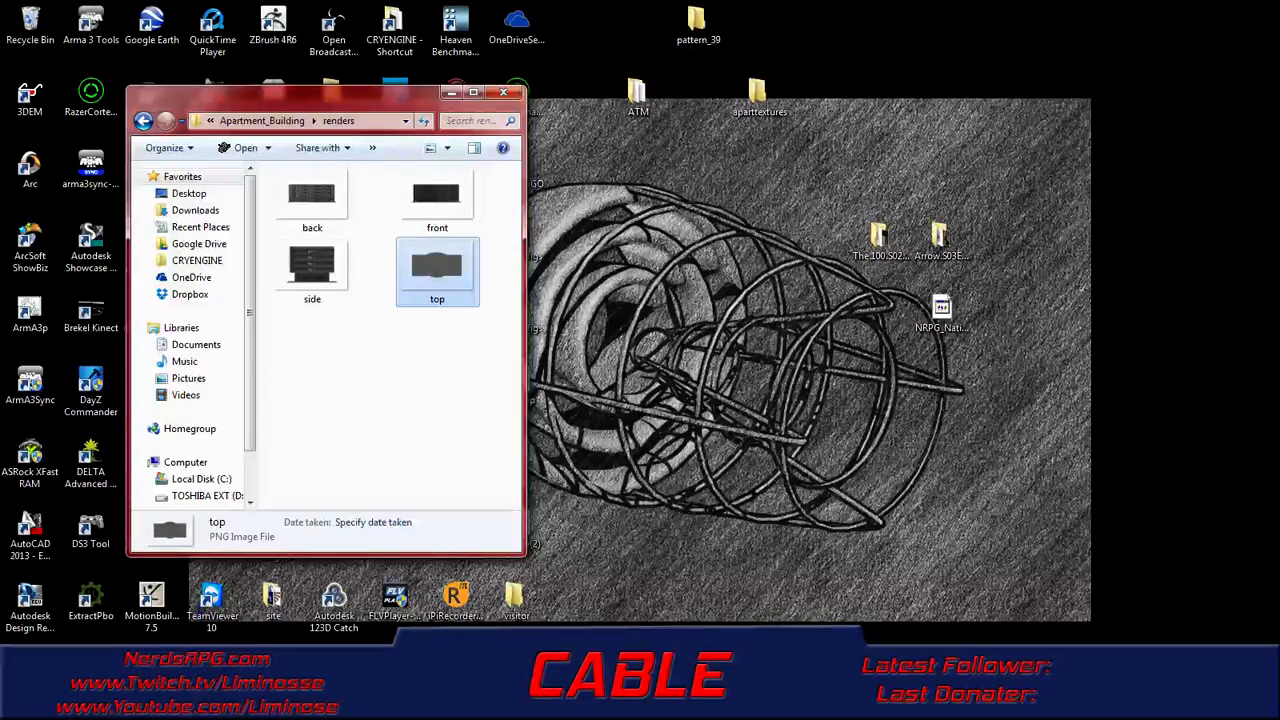
pyautogui.moveTo(864, 706)
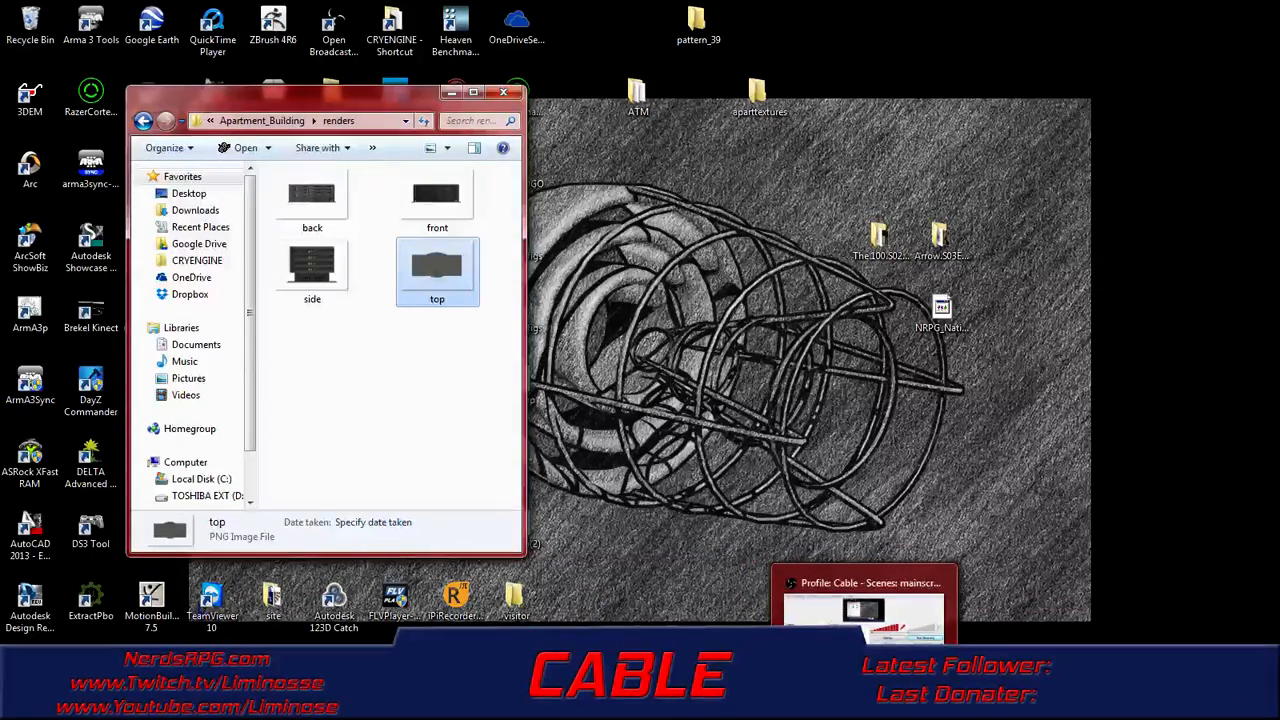
pyautogui.moveTo(815, 706)
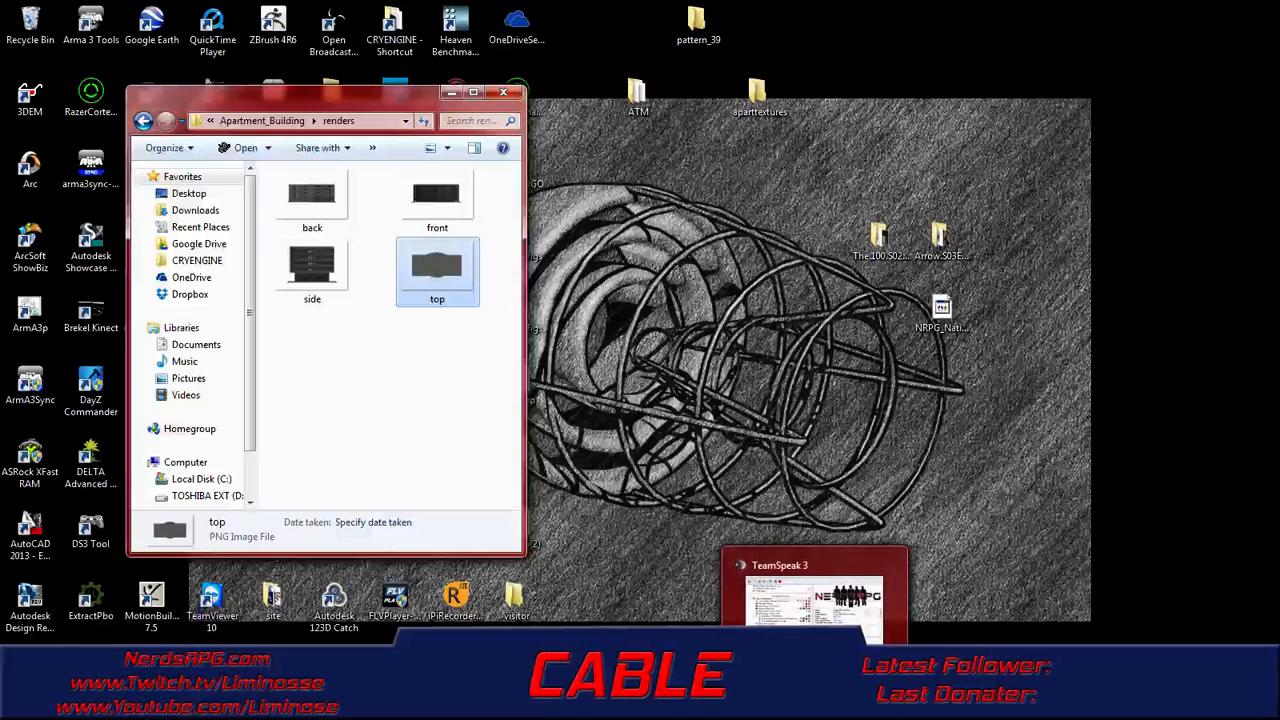
pyautogui.moveTo(565, 706)
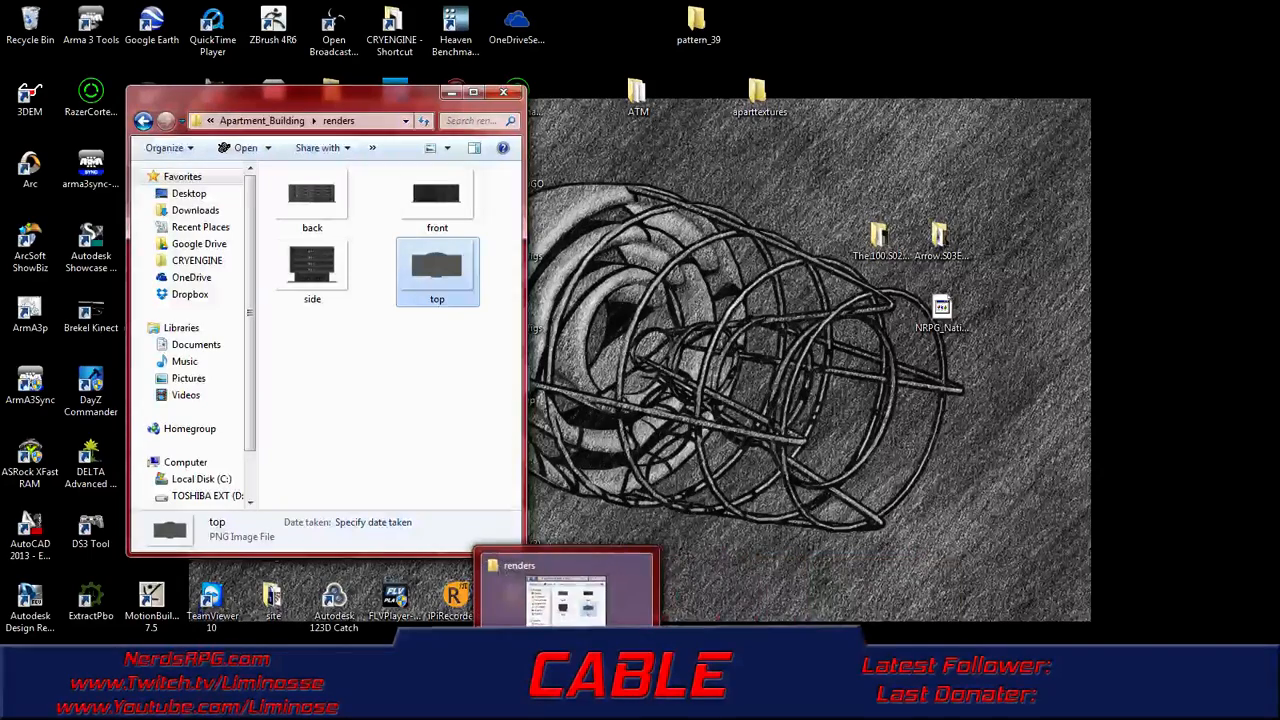
pyautogui.click(500, 706)
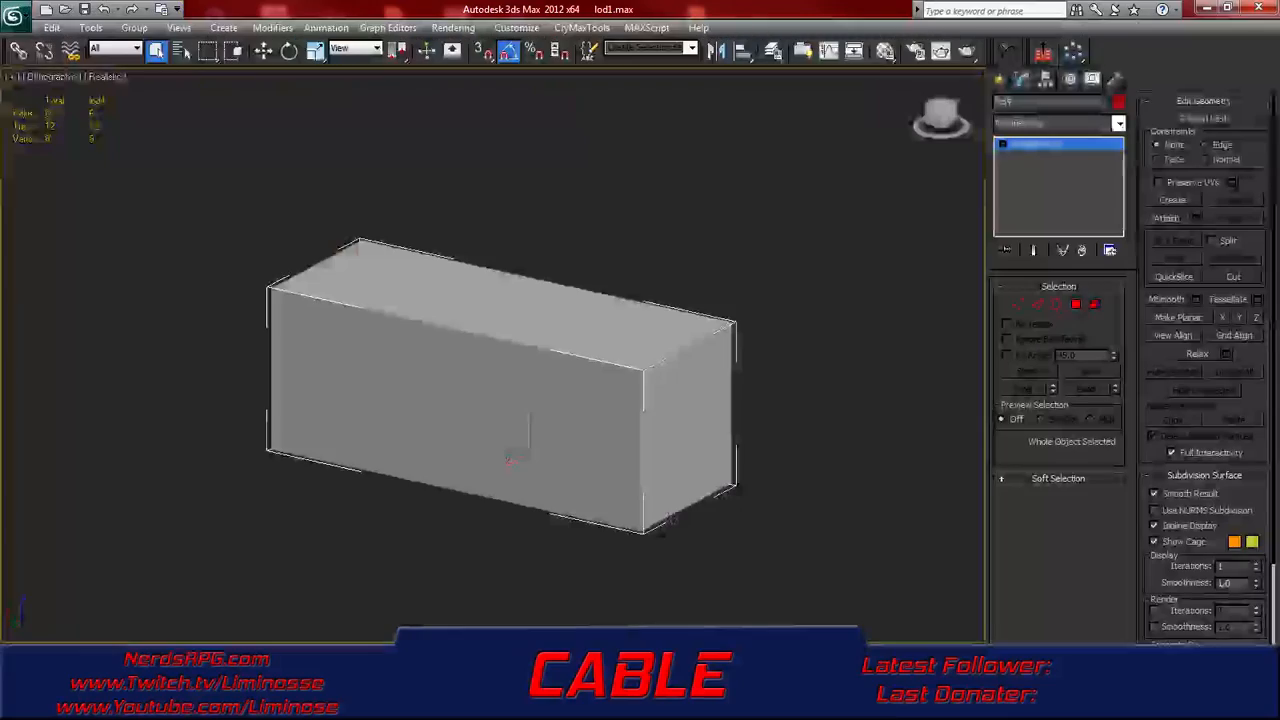
pyautogui.press('m')
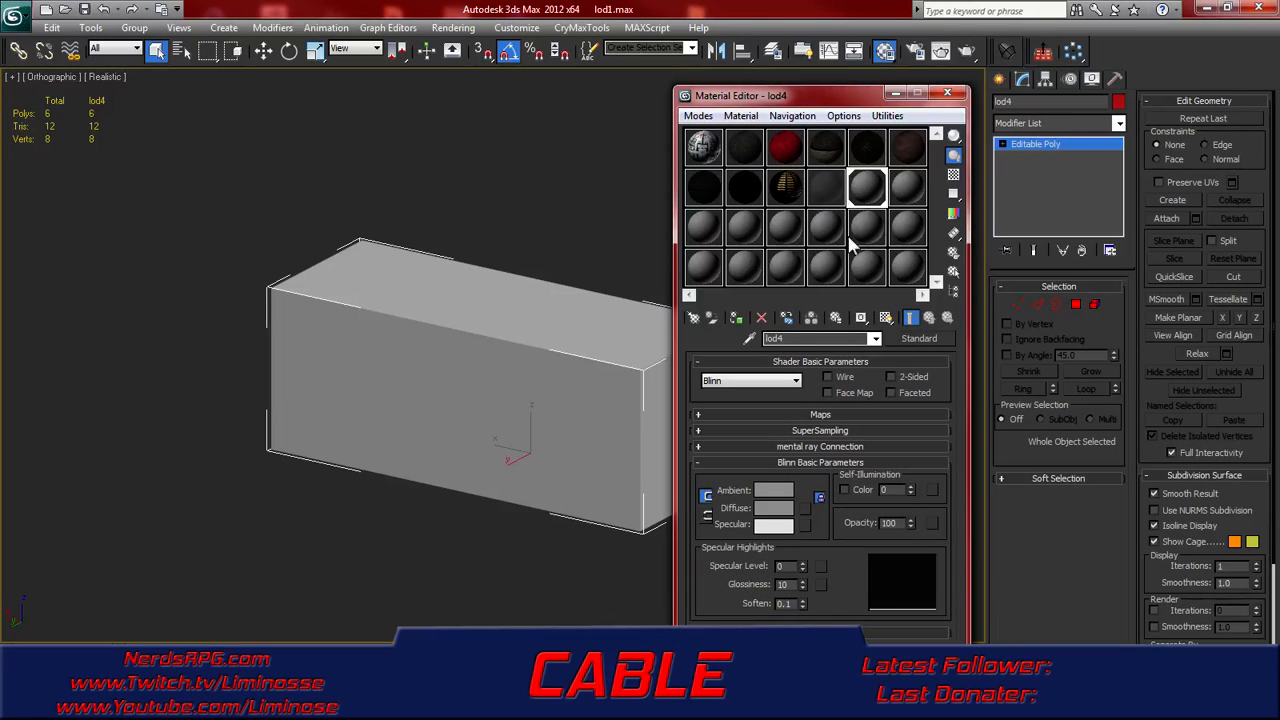
# - Load lod4.tga from the Apartment_Building textures folder as the lod4 material's Diffuse Color bitmap
pyautogui.click(849, 414)
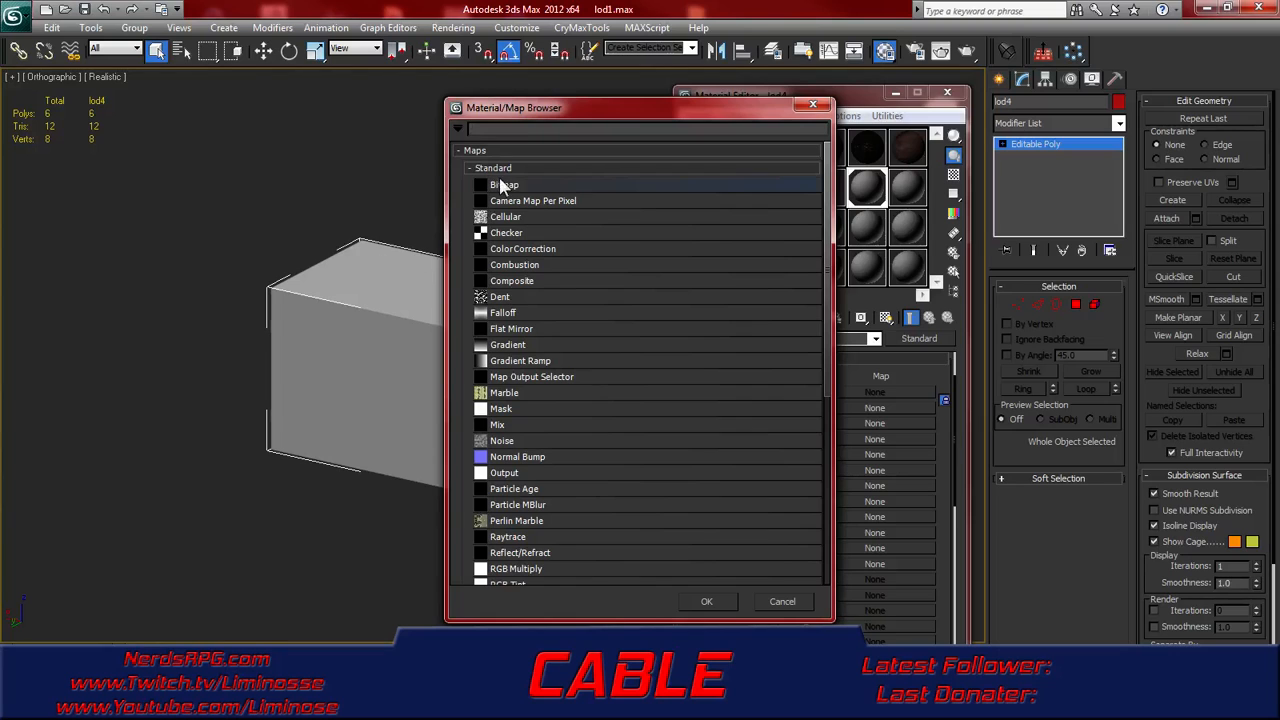
pyautogui.doubleClick(503, 213)
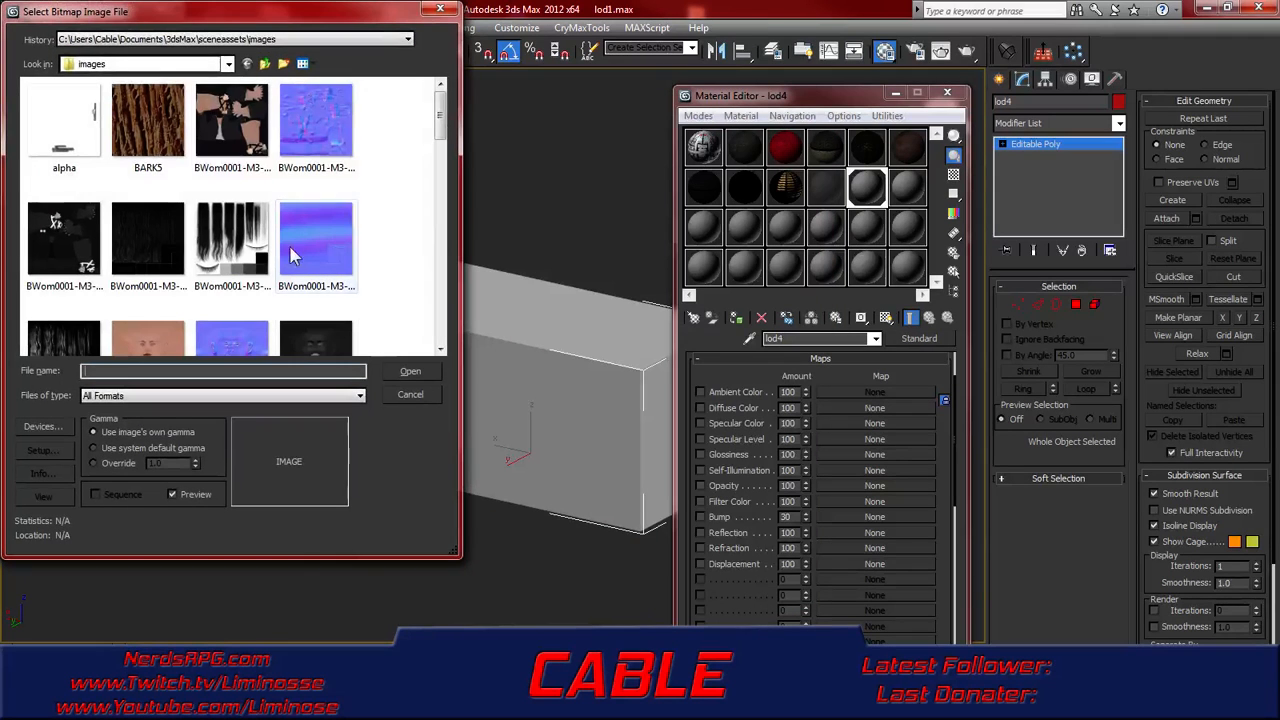
pyautogui.click(258, 40)
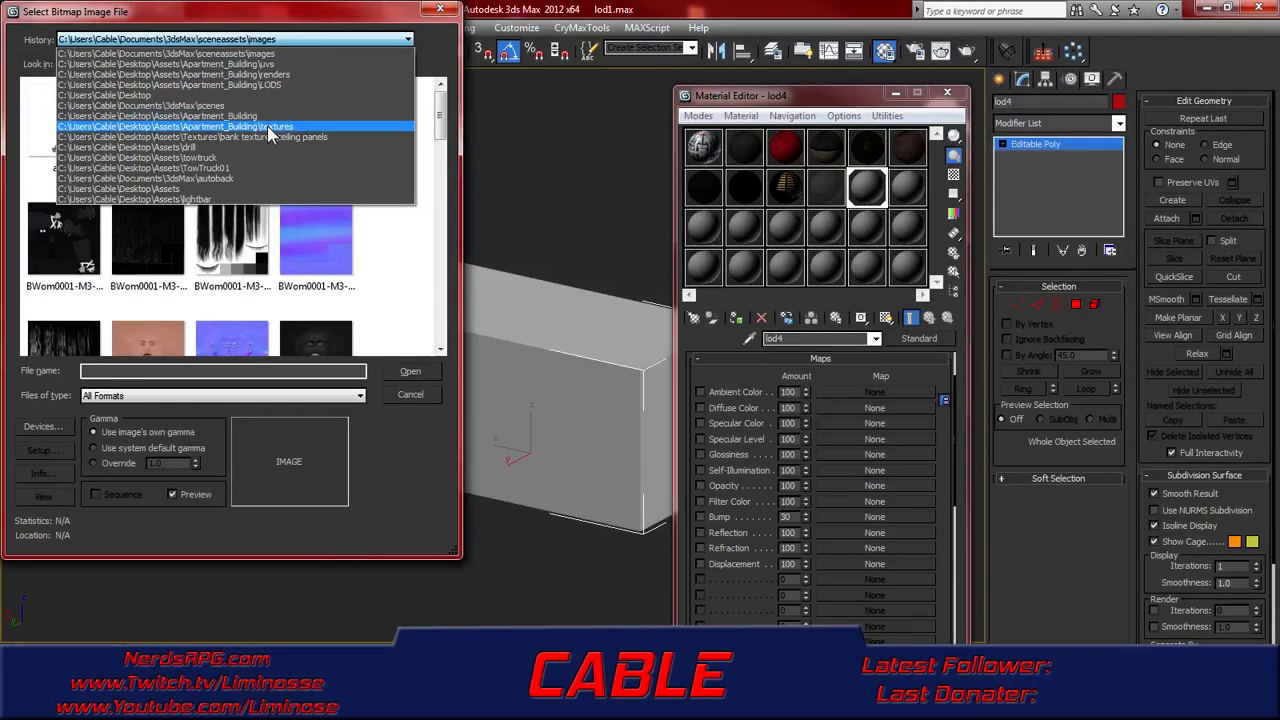
pyautogui.click(273, 127)
pyautogui.click(242, 276)
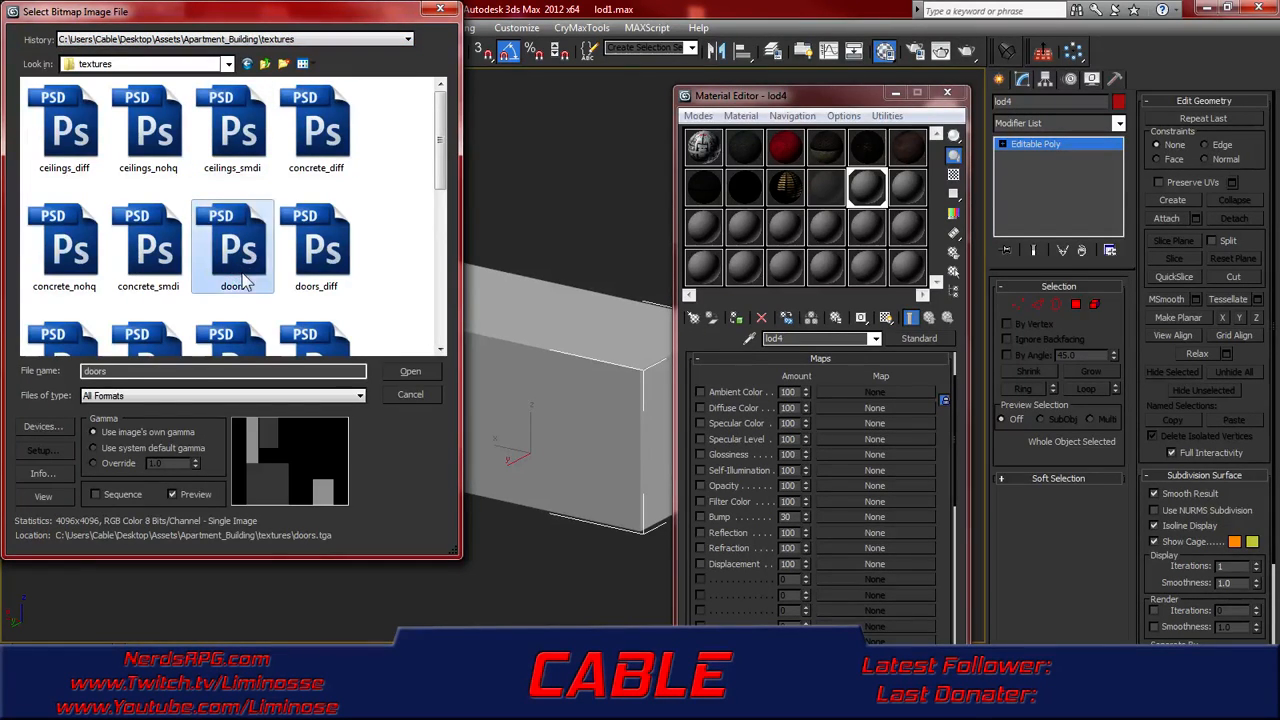
pyautogui.scroll(-1, 247, 283)
pyautogui.scroll(-3, 247, 283)
pyautogui.click(65, 195)
pyautogui.doubleClick(65, 195)
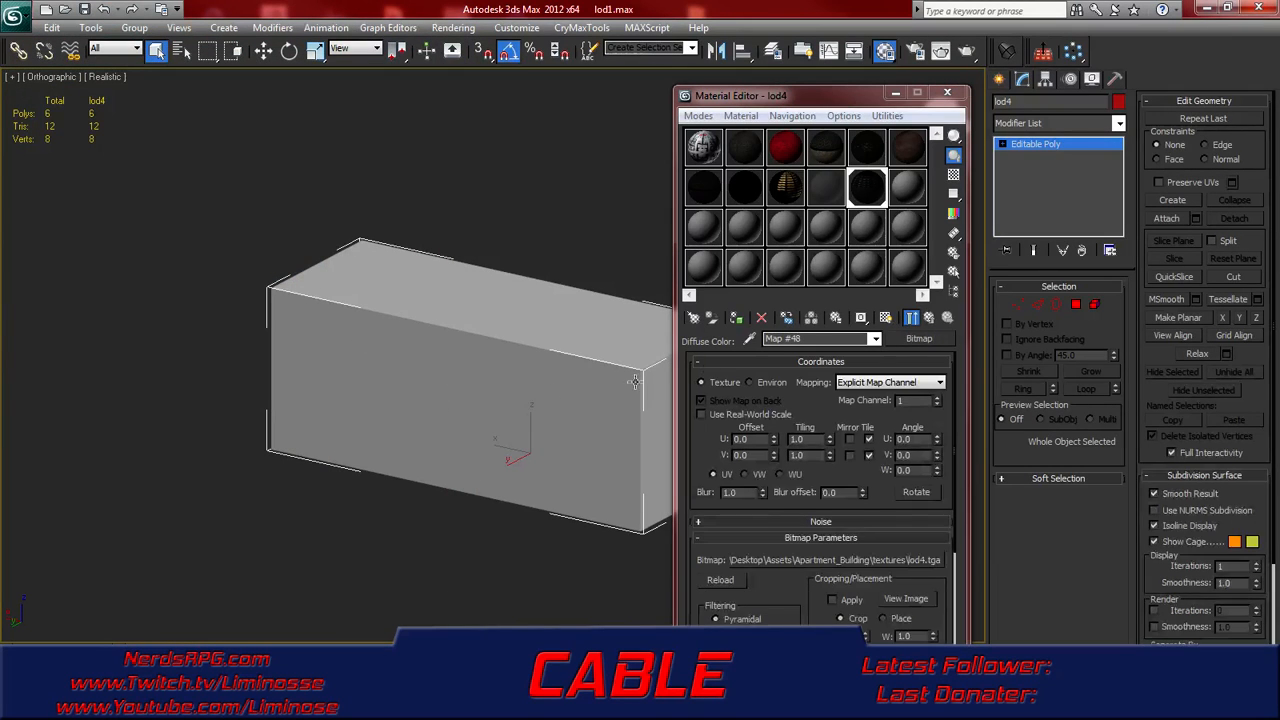
# - Return to the parent lod4 material, show its texture on the box in the viewport, and close the Material Editor
pyautogui.click(930, 318)
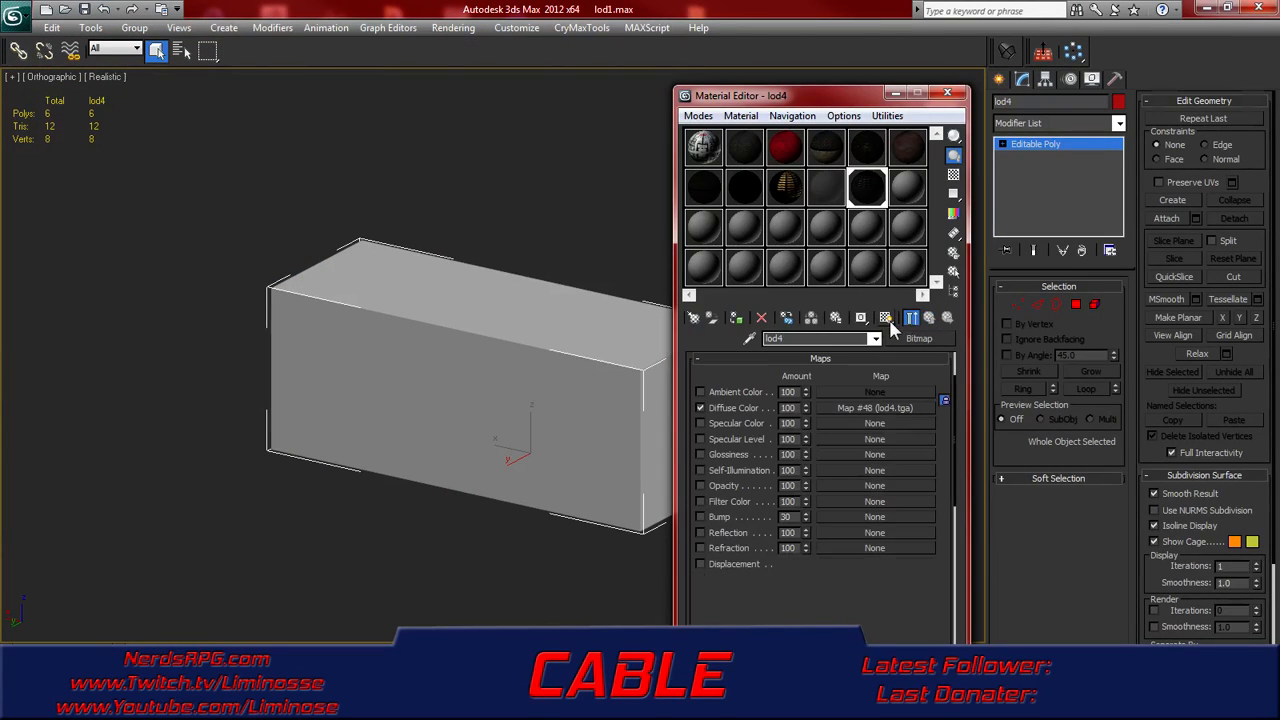
pyautogui.click(885, 318)
pyautogui.moveTo(449, 423)
pyautogui.mouseDown(button='middle')
pyautogui.moveTo(370, 401)
pyautogui.moveTo(325, 407)
pyautogui.mouseUp(button='middle')
pyautogui.click(949, 94)
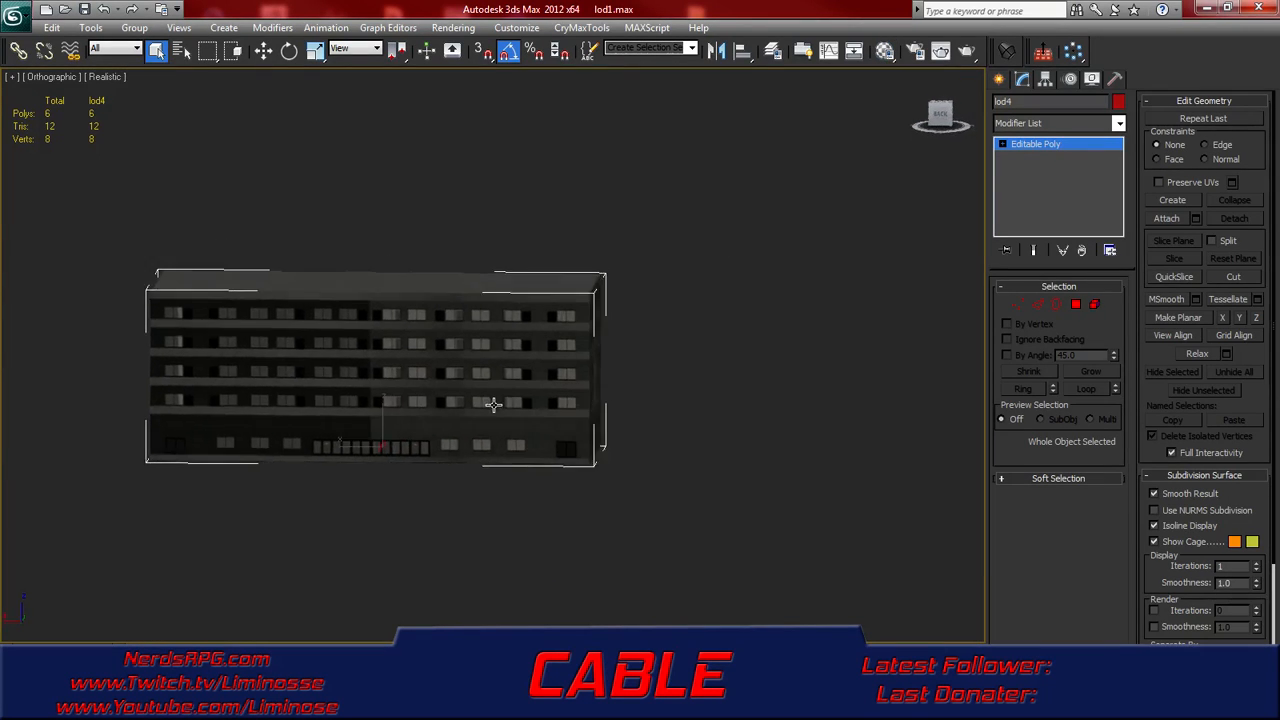
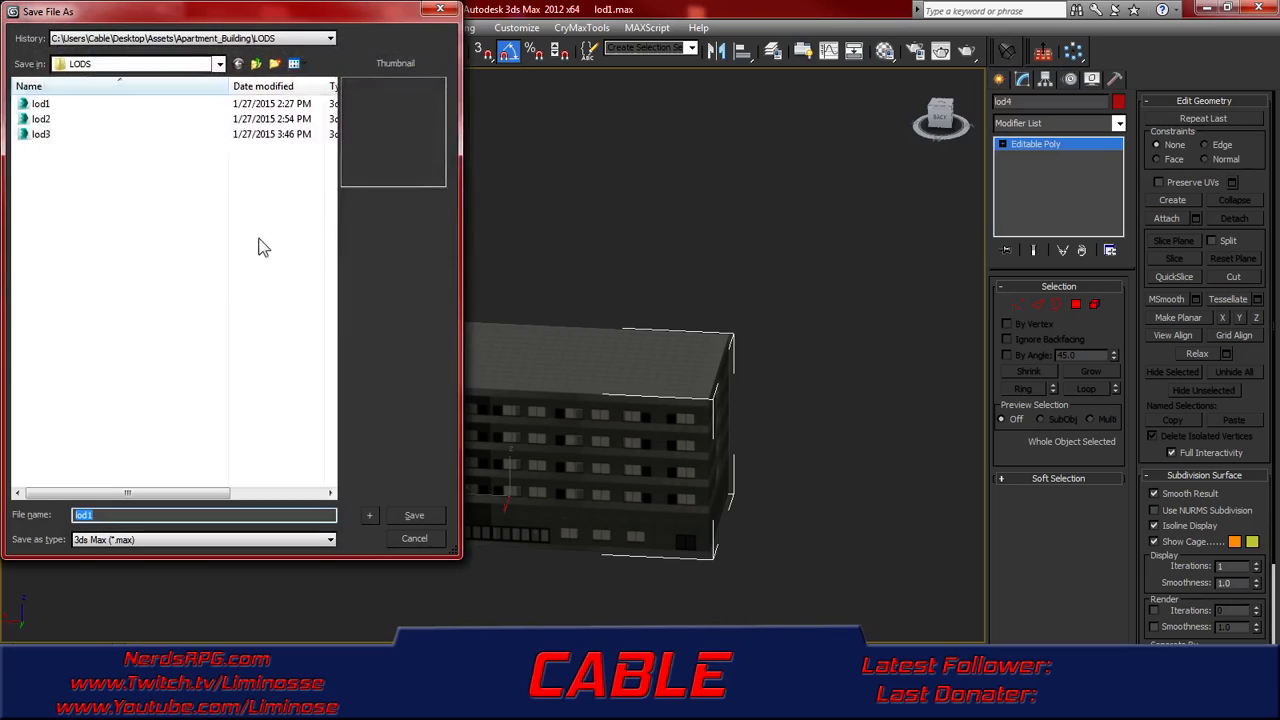
# - Save the scene as lod4 in the LODS folder
pyautogui.click(130, 516)
pyautogui.press('BackSpace')
pyautogui.write('4')
pyautogui.press('Return')
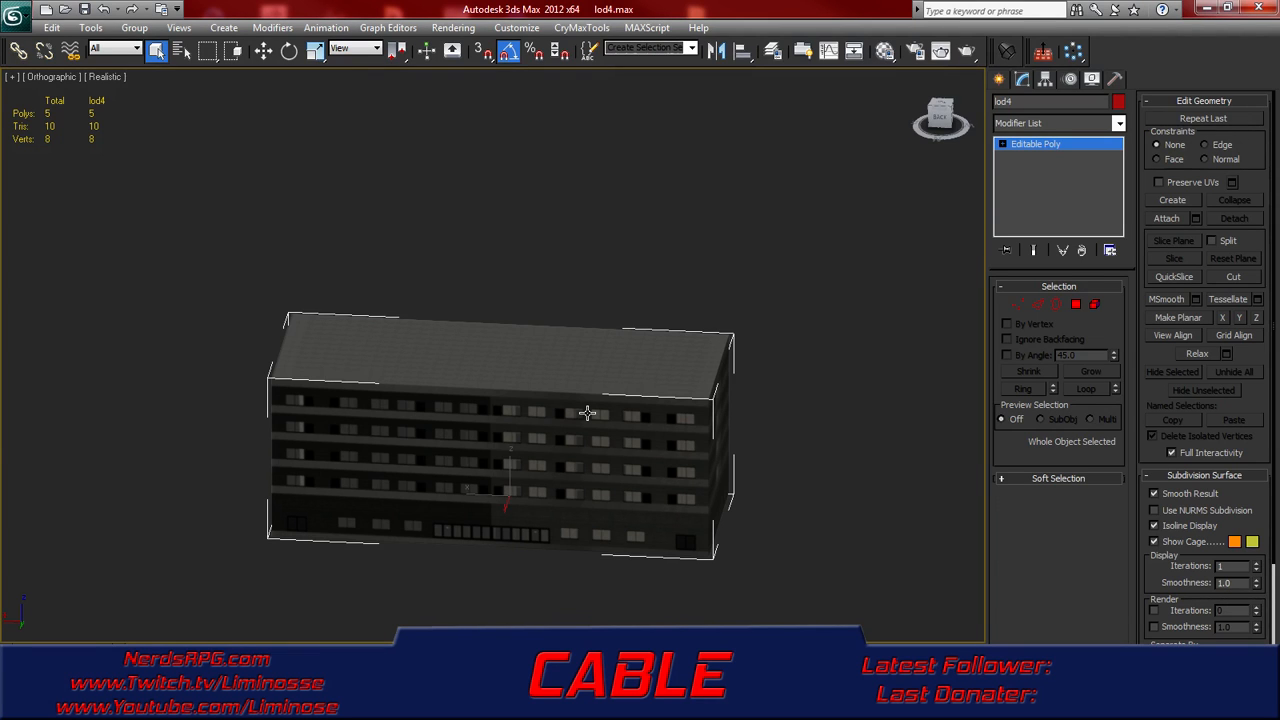
# - Examine how the facade and roof textures fit on the lod4 building from several angles and distances
pyautogui.keyDown('alt'); pyautogui.moveTo(571, 511); pyautogui.dragTo(606, 458, button='middle'); pyautogui.keyUp('alt')
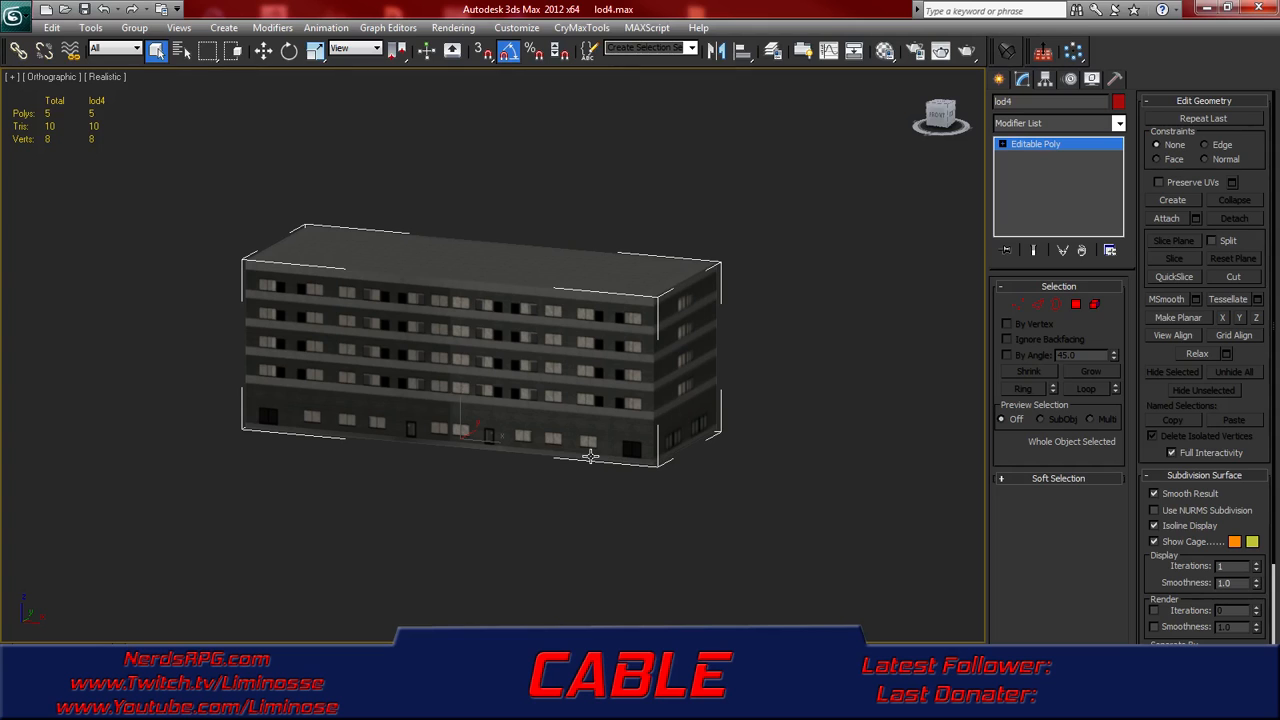
pyautogui.moveTo(480, 443); pyautogui.dragTo(480, 456, button='middle')
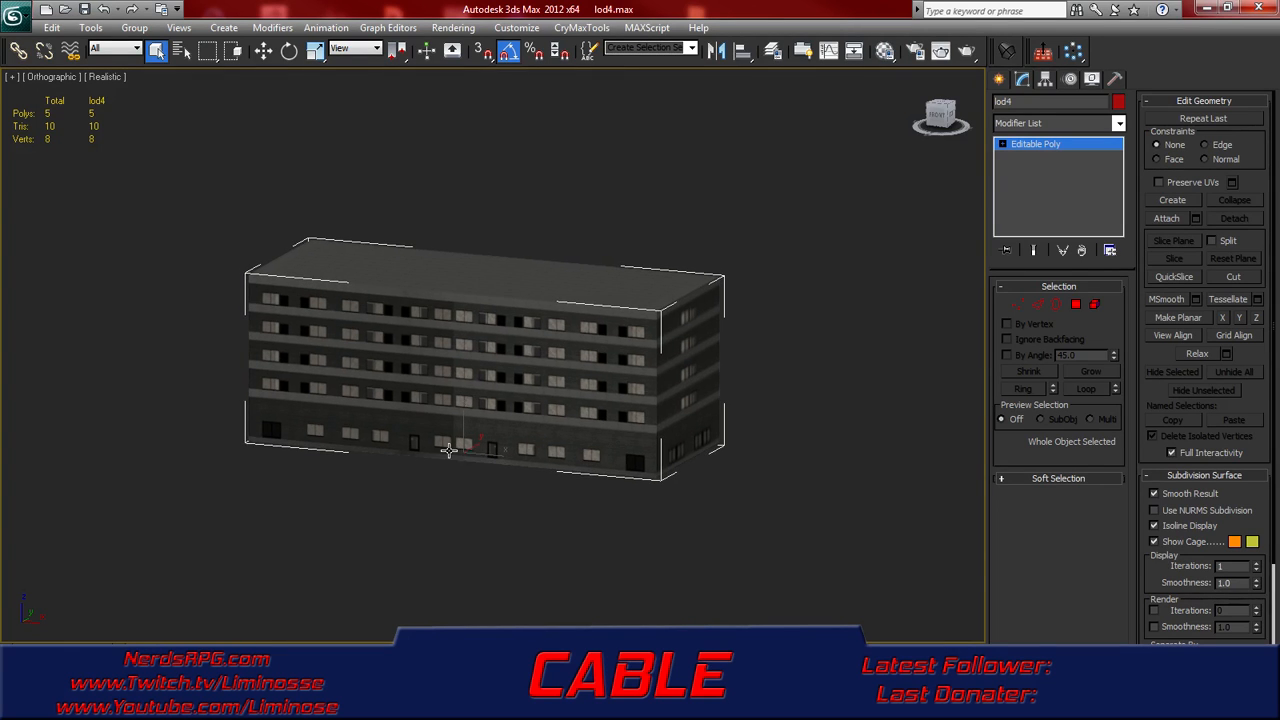
pyautogui.scroll(4, 478, 452)
pyautogui.scroll(3, 461, 473)
pyautogui.scroll(-5, 461, 473)
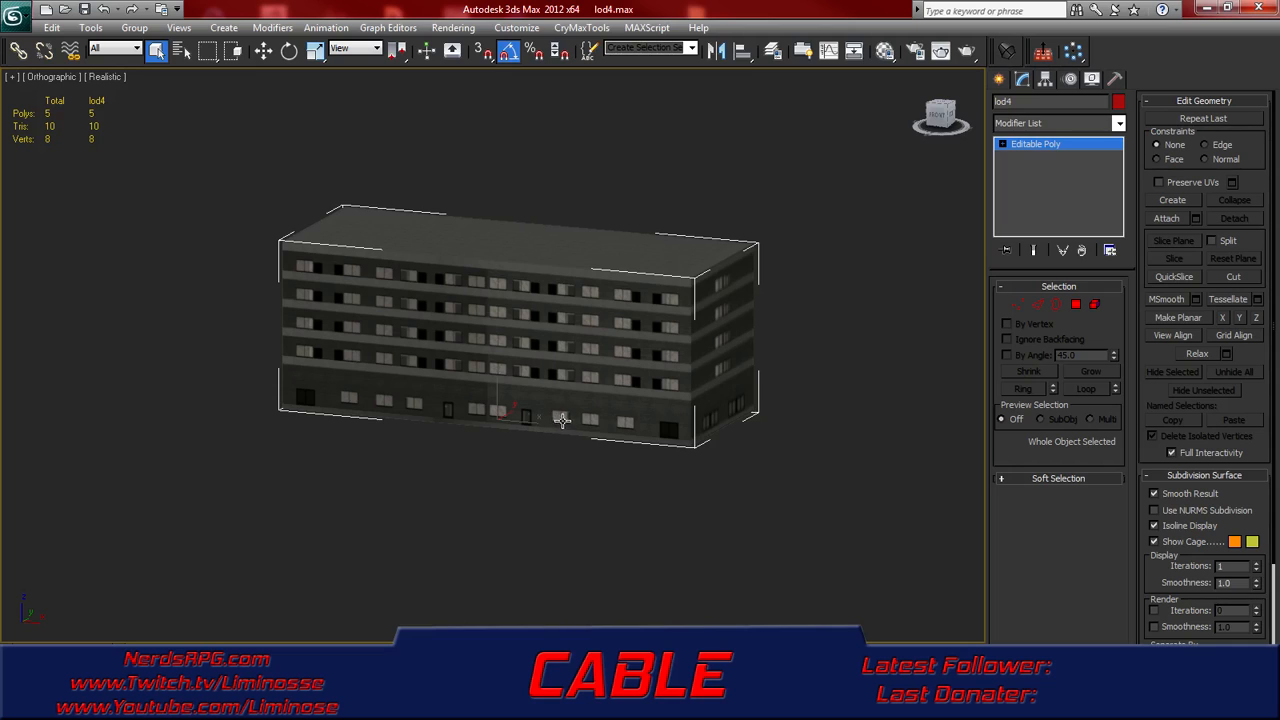
pyautogui.moveTo(563, 424); pyautogui.dragTo(549, 386, button='middle')
pyautogui.keyDown('alt'); pyautogui.moveTo(457, 371); pyautogui.dragTo(432, 422, button='middle'); pyautogui.keyUp('alt')
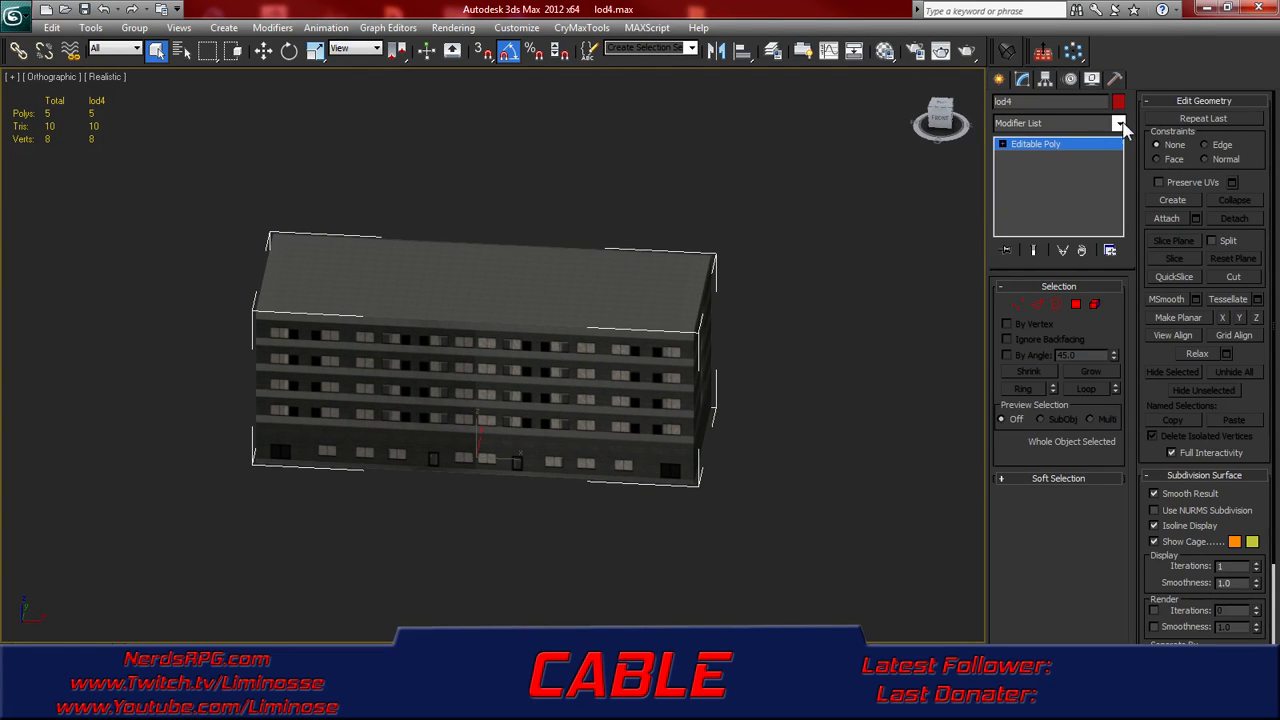
# - Switch to the file explorer, delete the renders folder from the Apartment_Building folder, and close the explorer window
pyautogui.click(1207, 8)
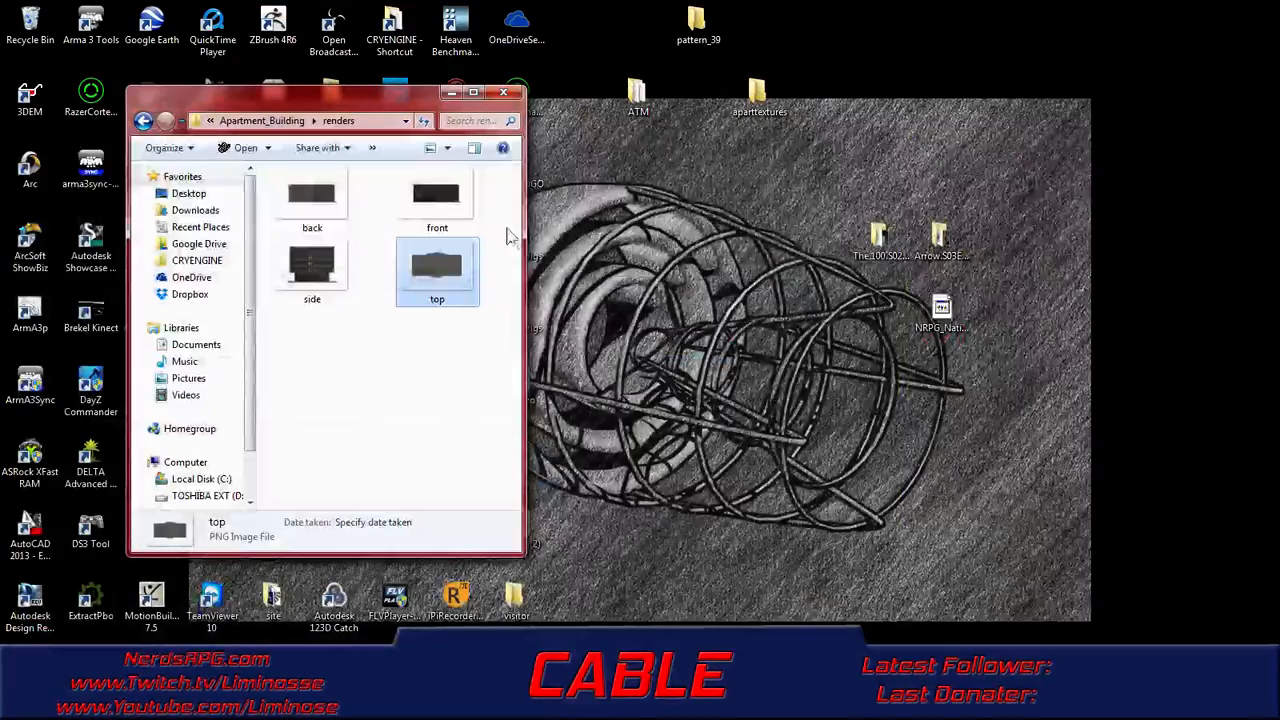
pyautogui.click(143, 120)
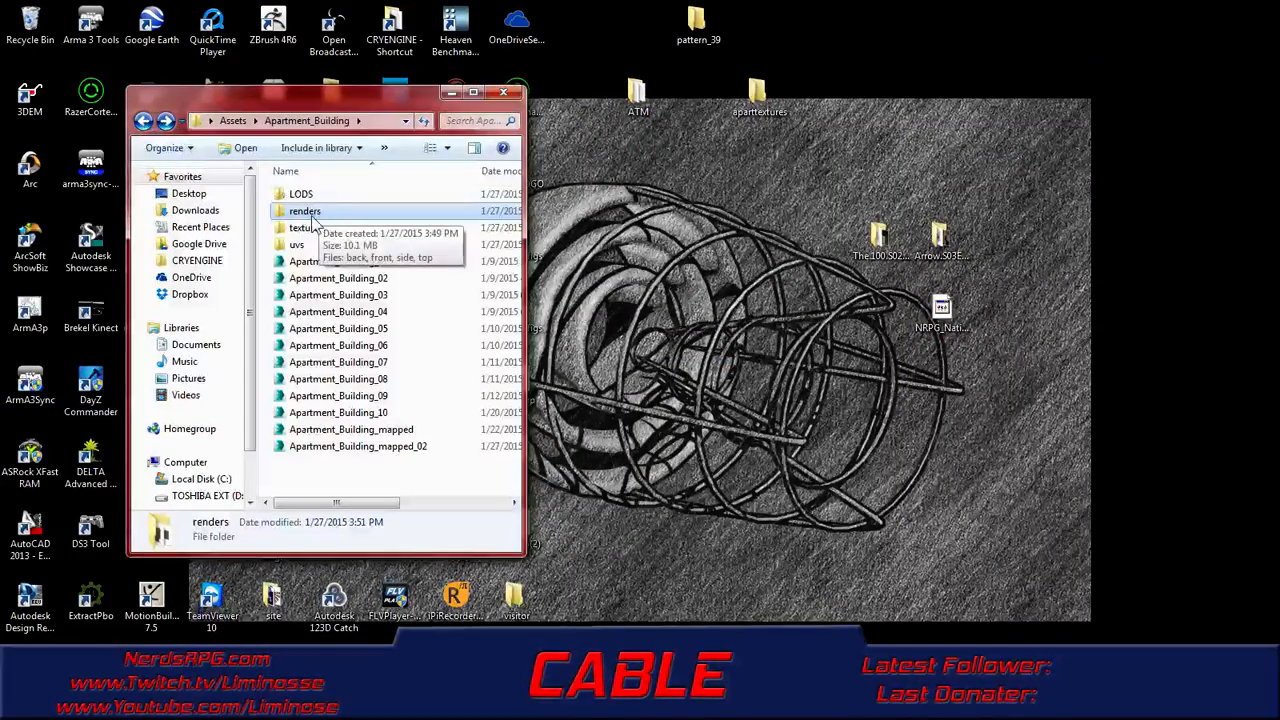
pyautogui.rightClick(316, 212)
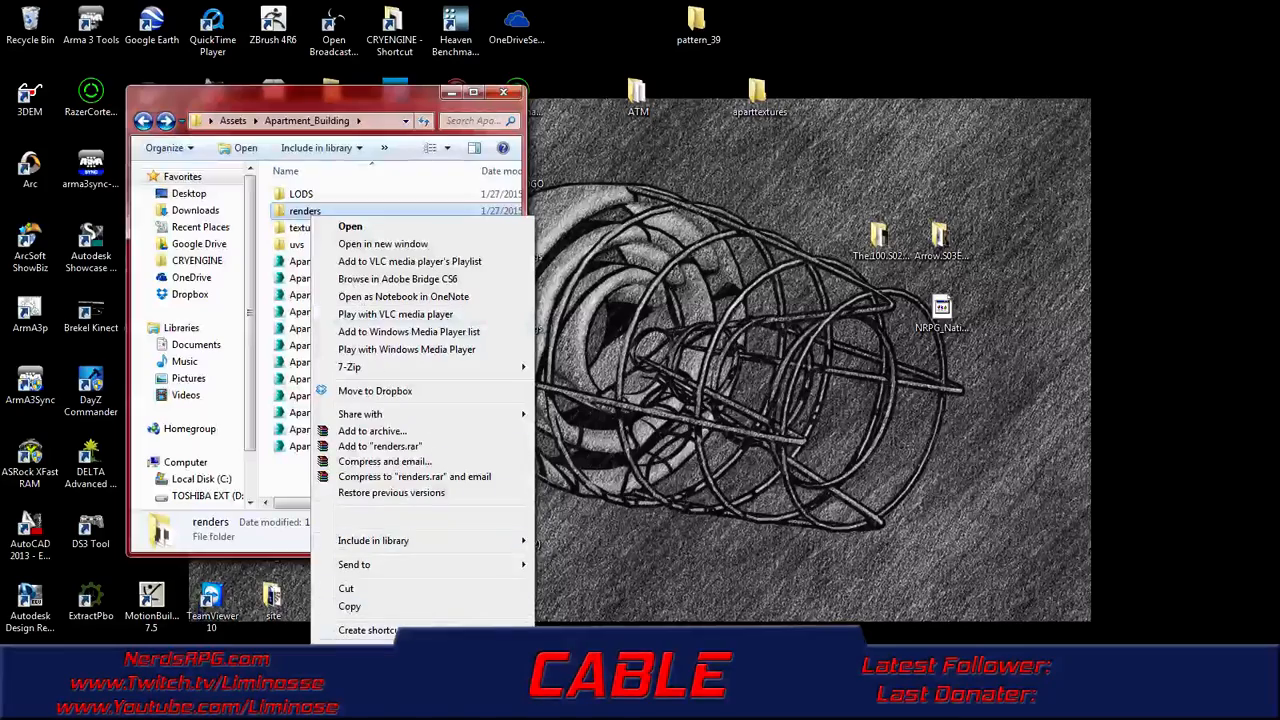
pyautogui.click(352, 648)
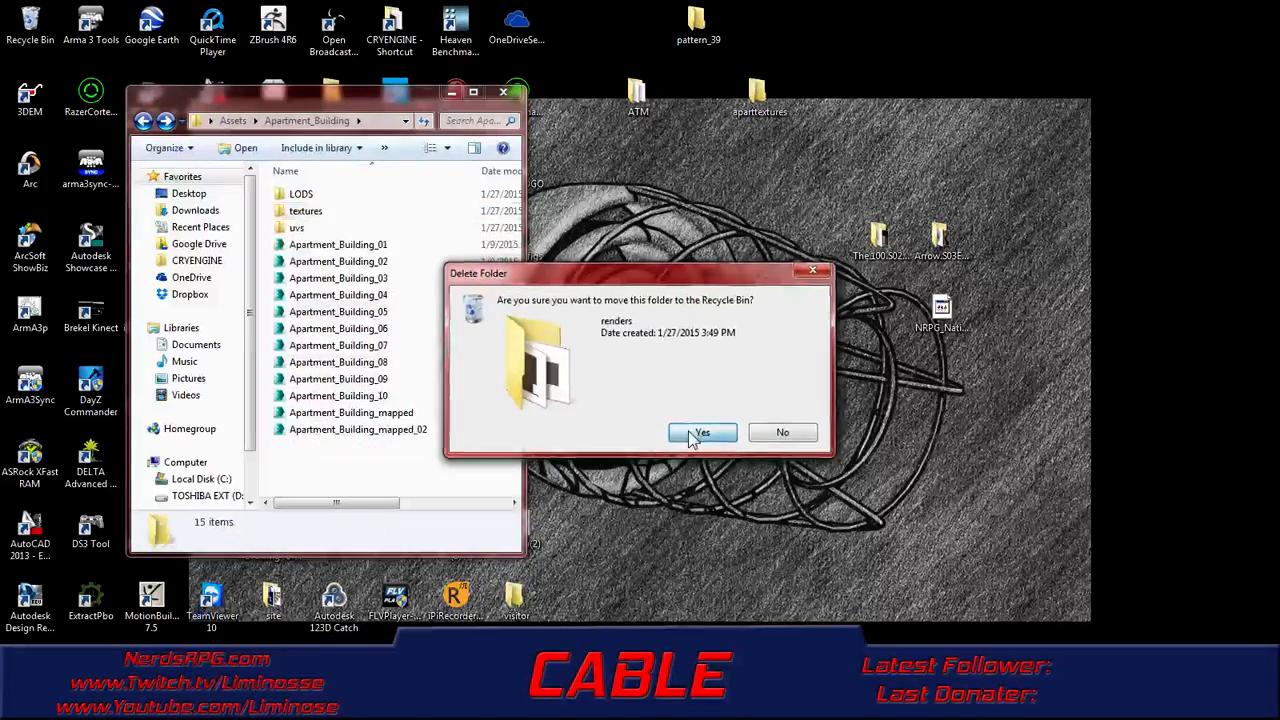
pyautogui.click(692, 432)
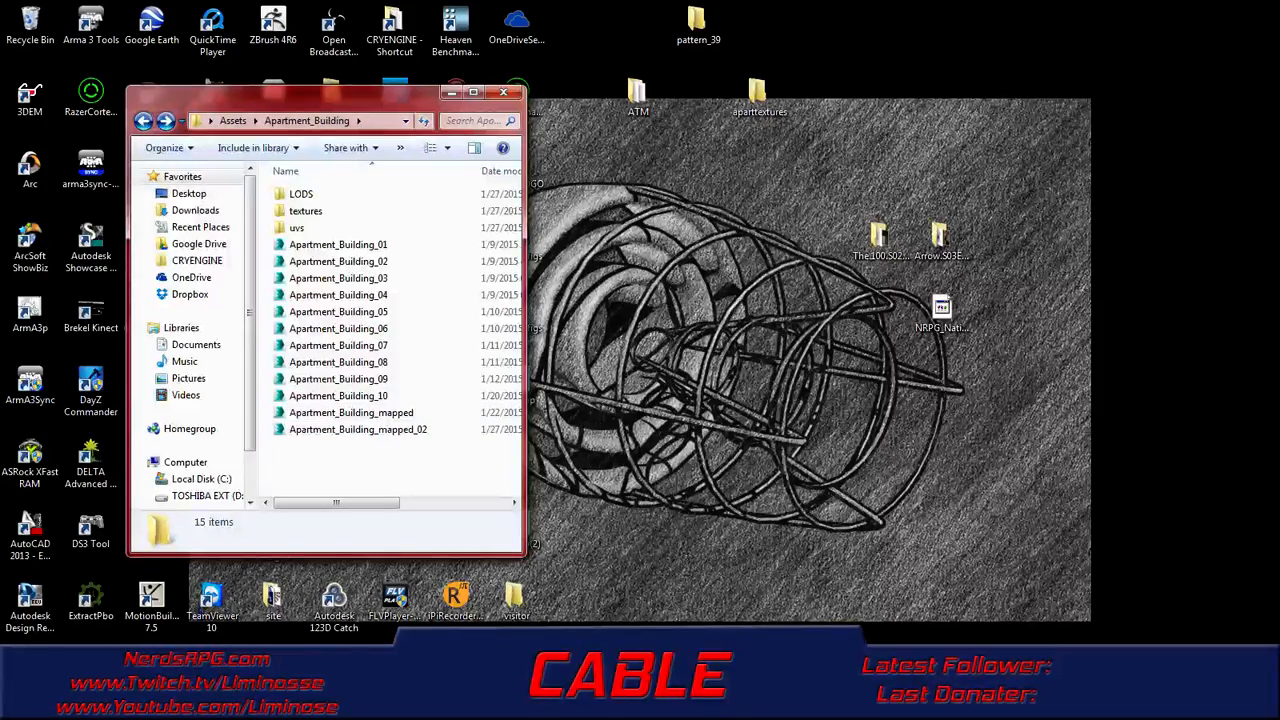
pyautogui.hotkey('alt', 'F4')
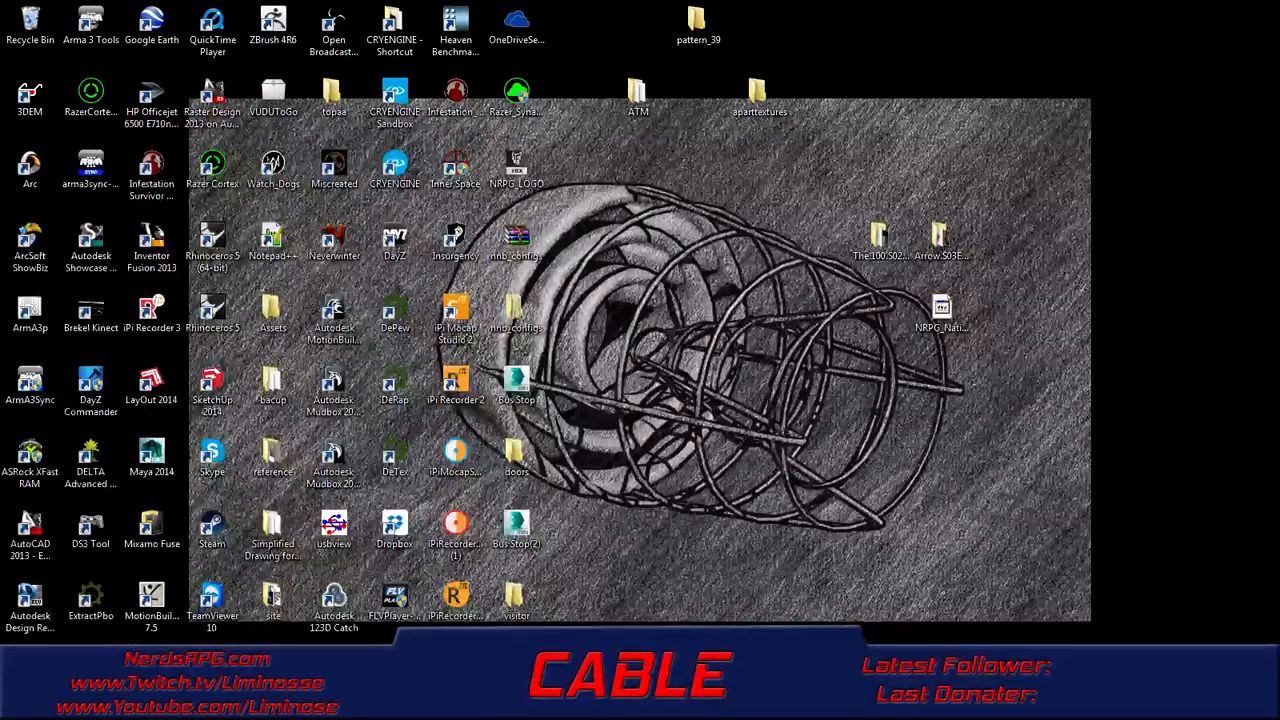
# - Close Photoshop with the lod4.psd document and return to the lod4 scene in 3ds Max
pyautogui.click(490, 704)
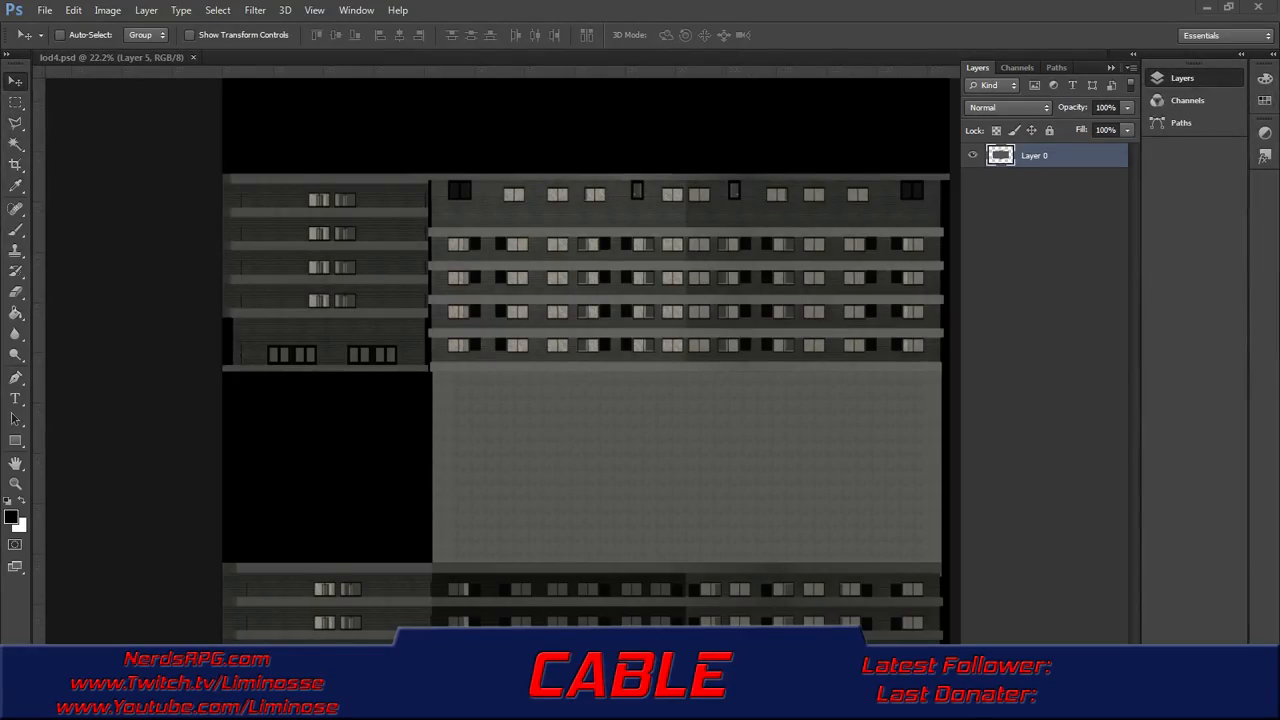
pyautogui.click(1258, 7)
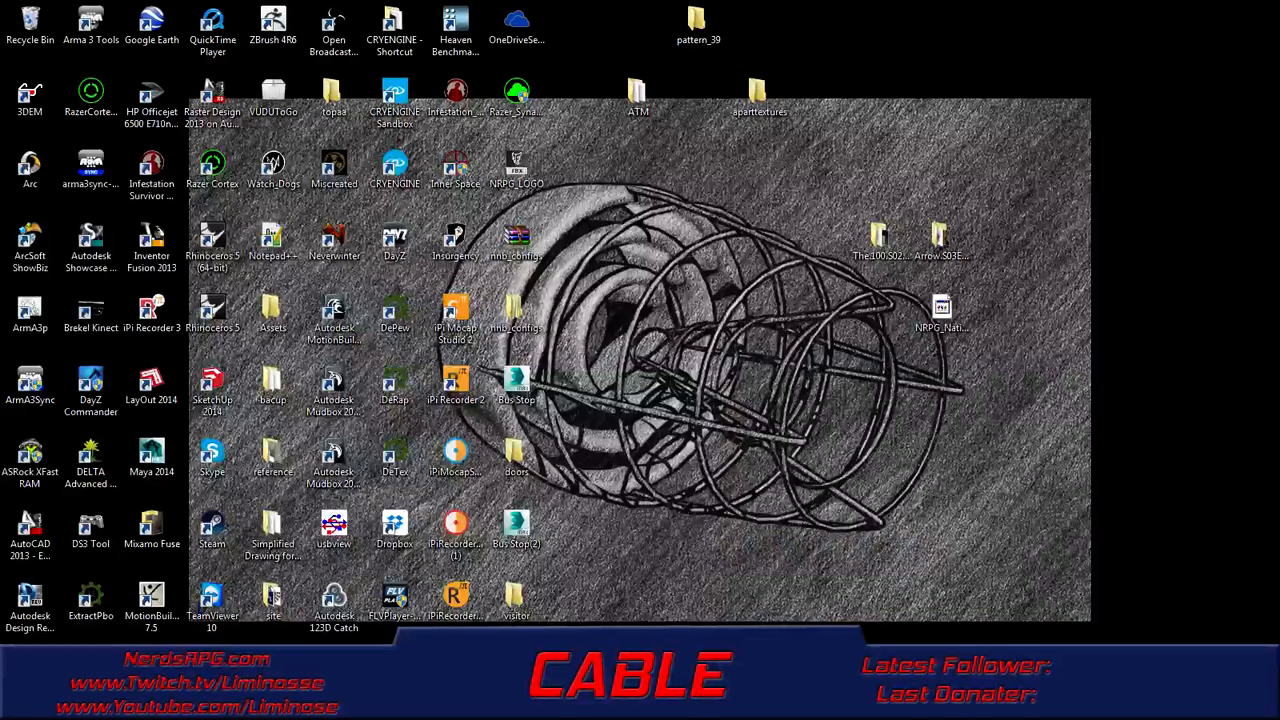
pyautogui.click(530, 704)
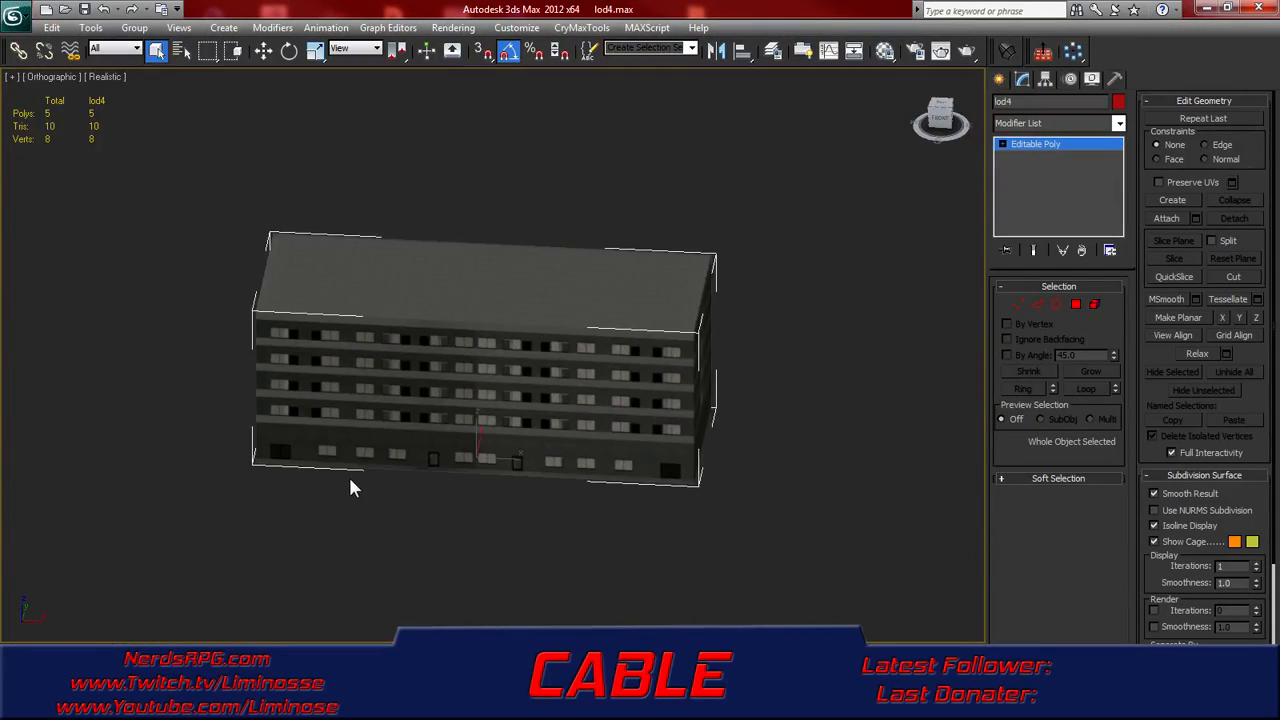
# - Inspect the finished lod4 building's front, end walls and roof from several angles
pyautogui.moveTo(350, 479); pyautogui.dragTo(331, 493, button='middle')
pyautogui.keyDown('alt'); pyautogui.moveTo(436, 443); pyautogui.dragTo(490, 440, button='middle'); pyautogui.keyUp('alt')
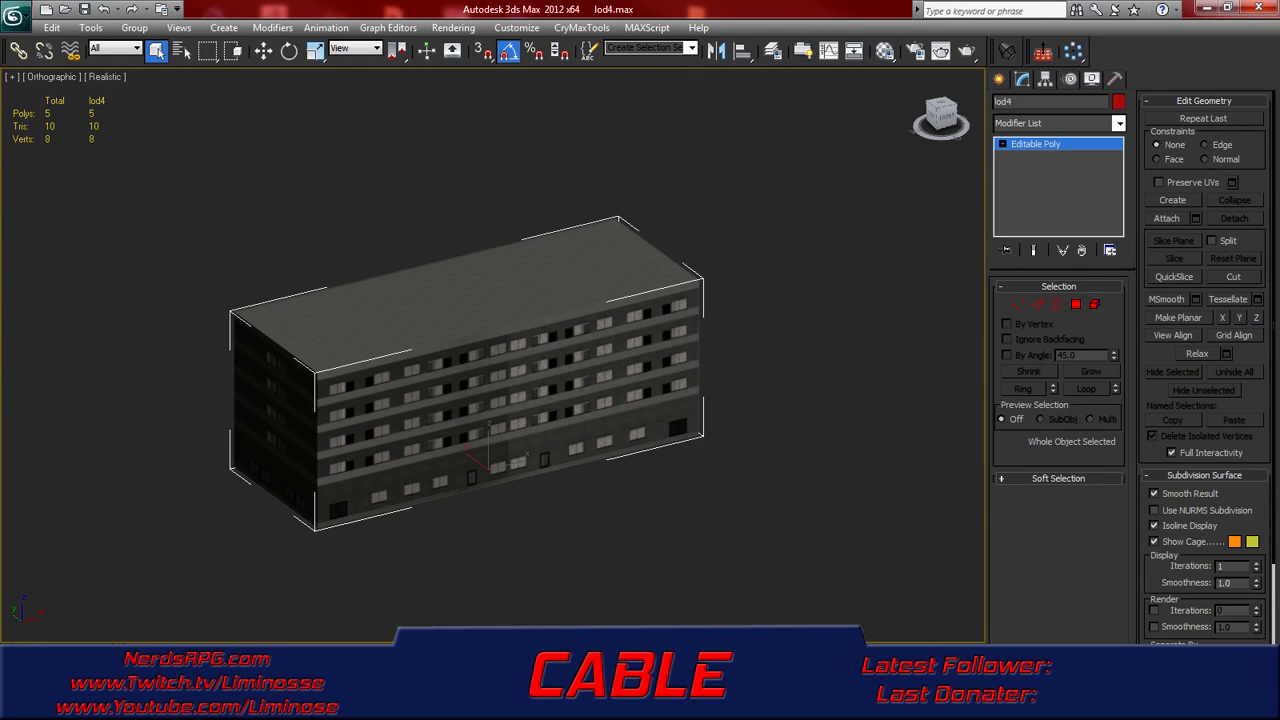
pyautogui.keyDown('alt'); pyautogui.moveTo(526, 452); pyautogui.dragTo(828, 416, button='middle'); pyautogui.keyUp('alt')
pyautogui.keyDown('alt'); pyautogui.moveTo(835, 418); pyautogui.dragTo(463, 428, button='middle'); pyautogui.keyUp('alt')
pyautogui.scroll(3, 463, 428)
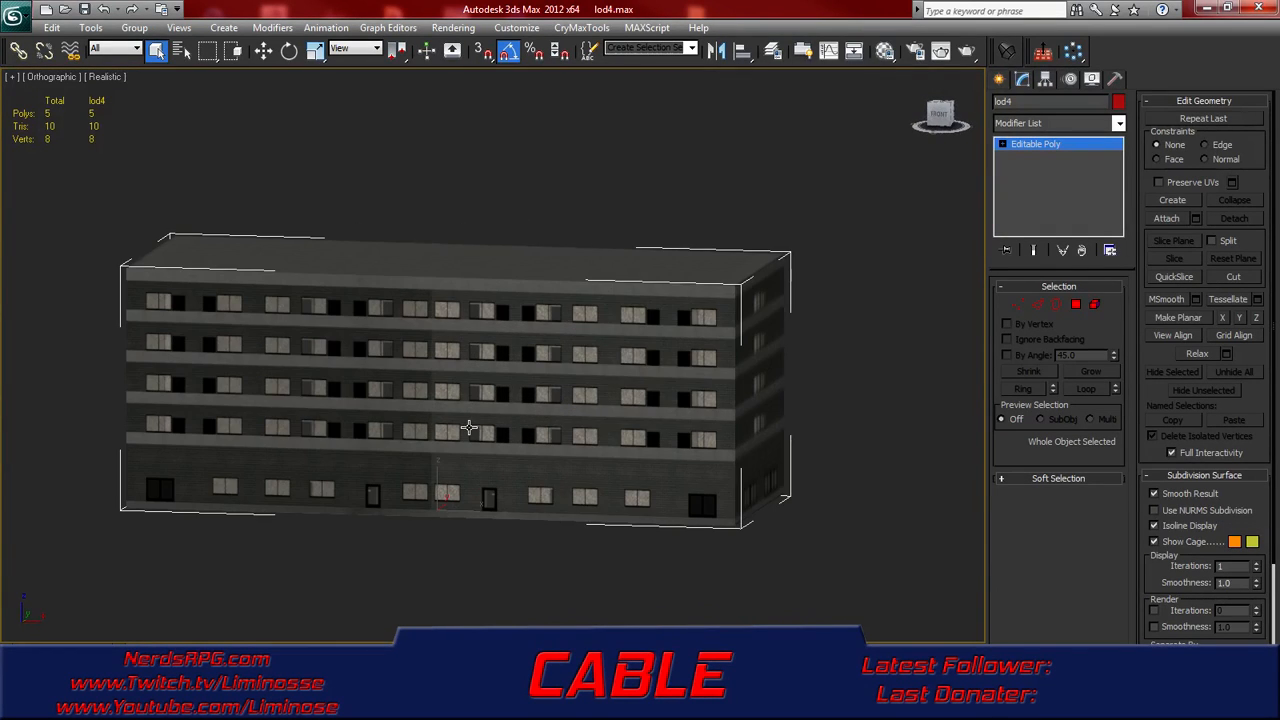